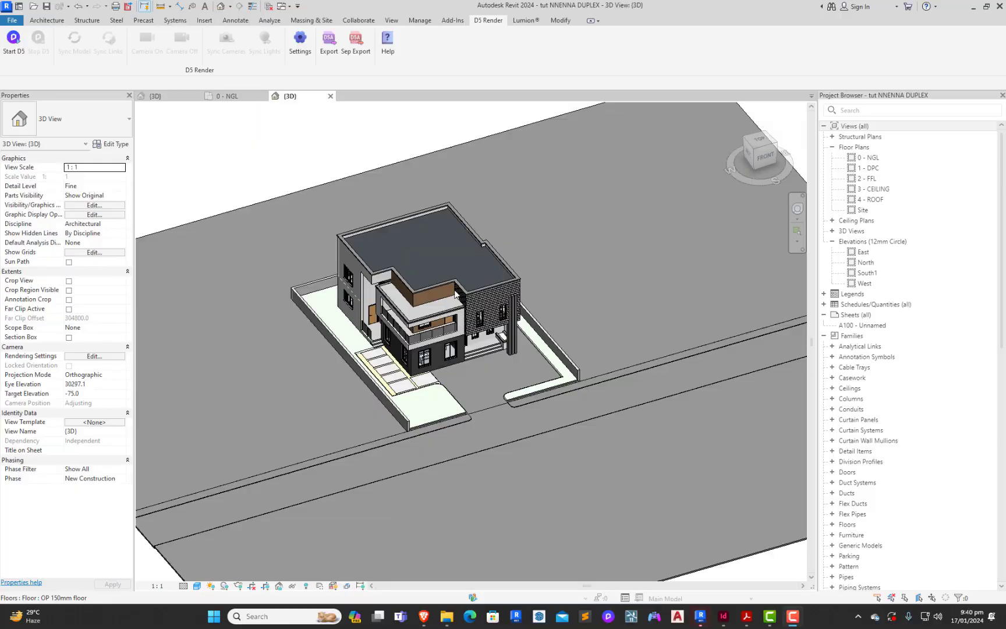
# Examine the duplex and its surrounding site in the 3D view from several angles and distances.
pyautogui.scroll(-2, 458, 292)
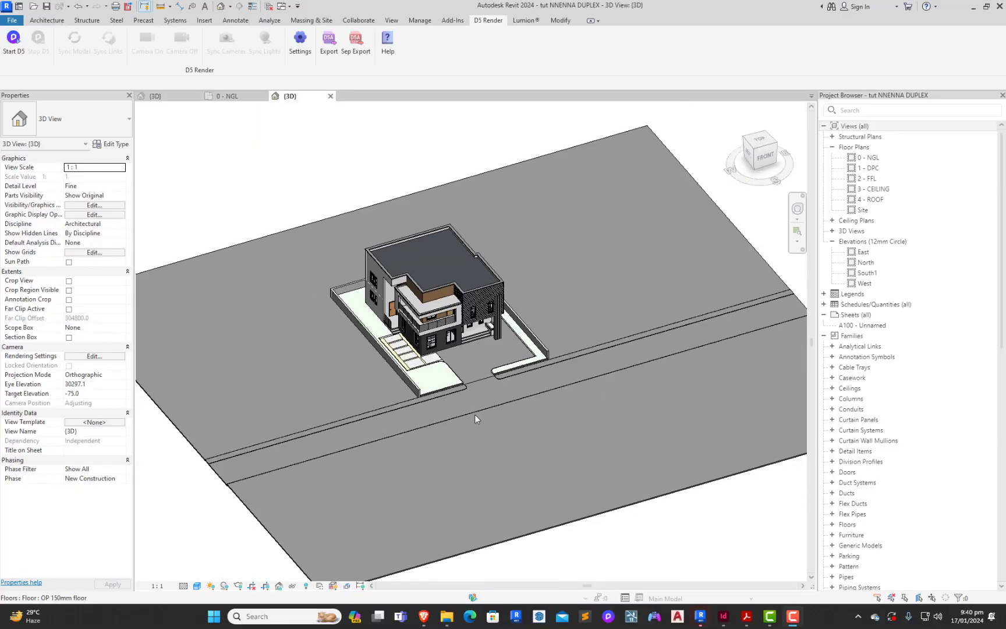
pyautogui.keyDown('shift'); pyautogui.moveTo(657, 546); pyautogui.dragTo(656, 417, button='middle'); pyautogui.keyUp('shift')
pyautogui.keyDown('shift'); pyautogui.moveTo(383, 442); pyautogui.dragTo(703, 471, button='middle'); pyautogui.keyUp('shift')
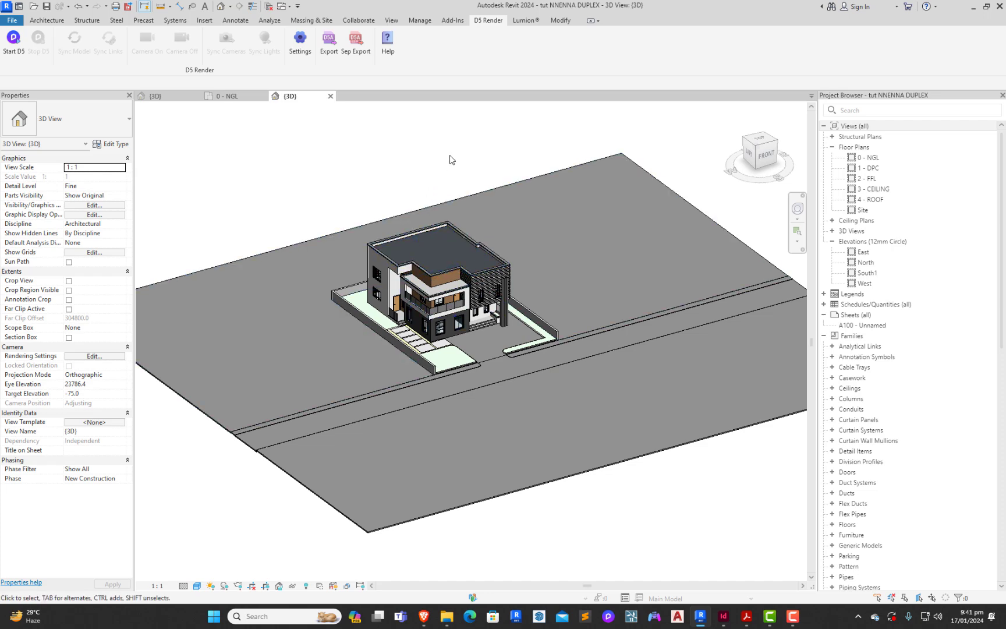
pyautogui.scroll(-2, 415, 199)
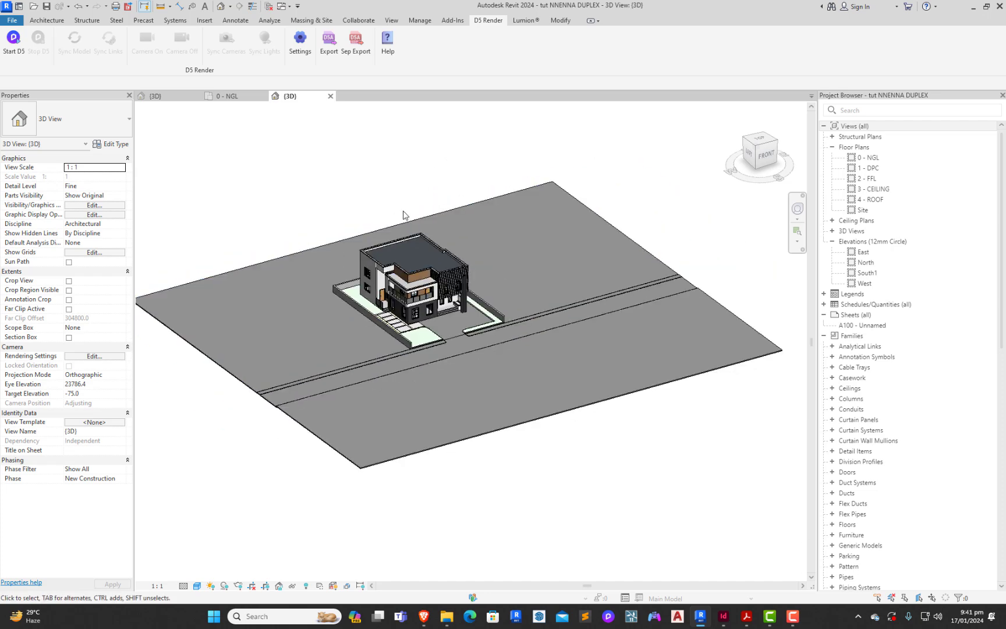
pyautogui.scroll(2, 406, 207)
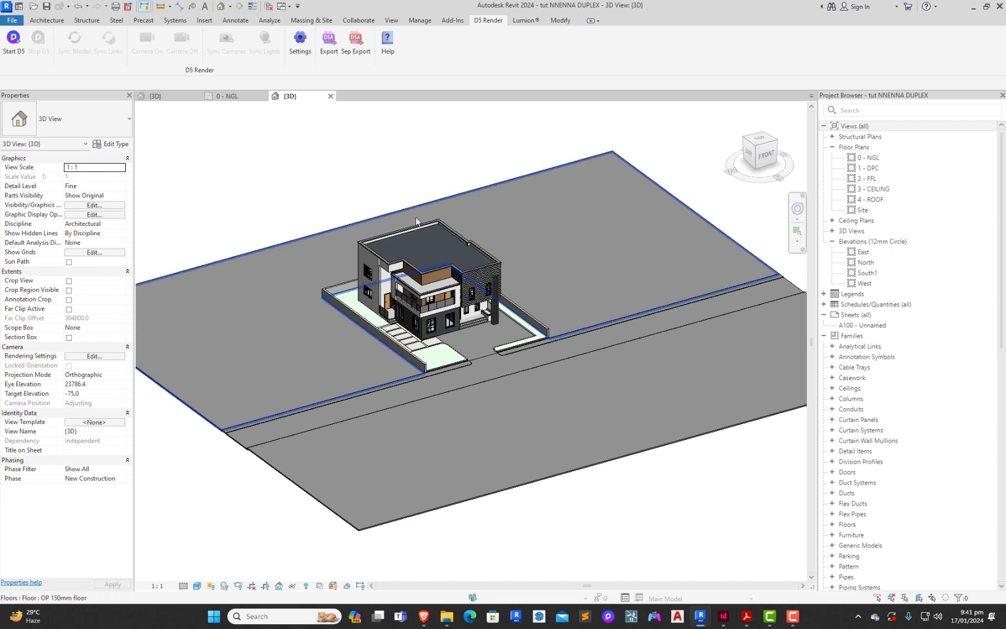
pyautogui.keyDown('shift'); pyautogui.moveTo(369, 209); pyautogui.dragTo(581, 530, button='middle'); pyautogui.keyUp('shift')
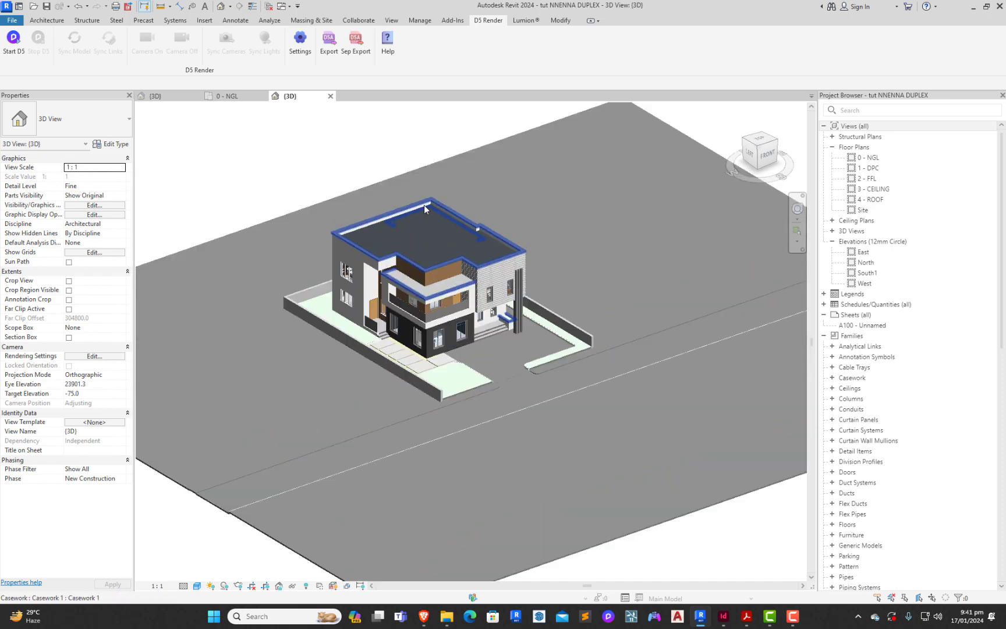
pyautogui.scroll(3, 431, 204)
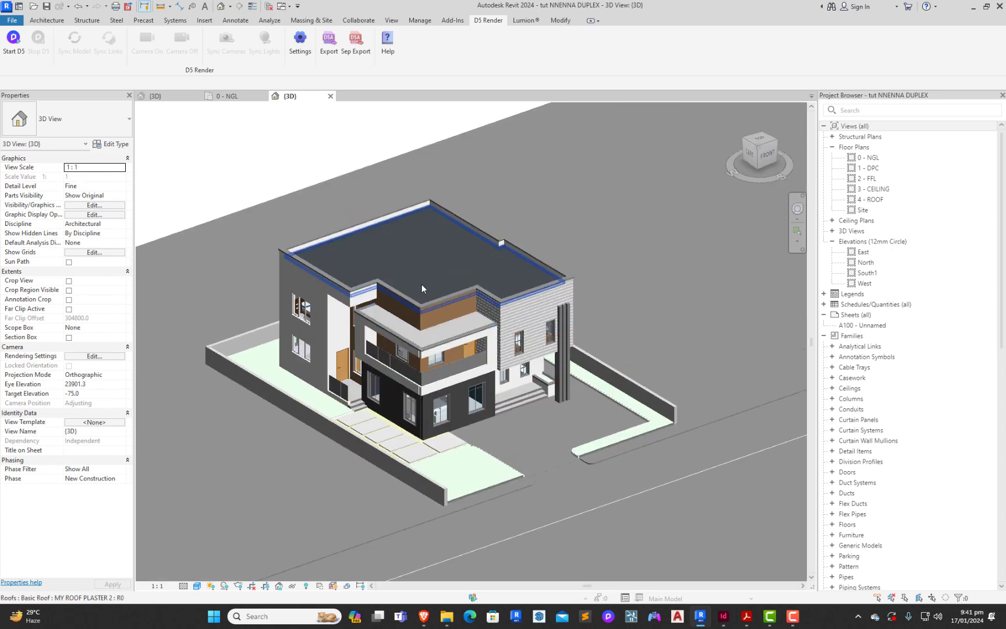
pyautogui.scroll(-3, 423, 279)
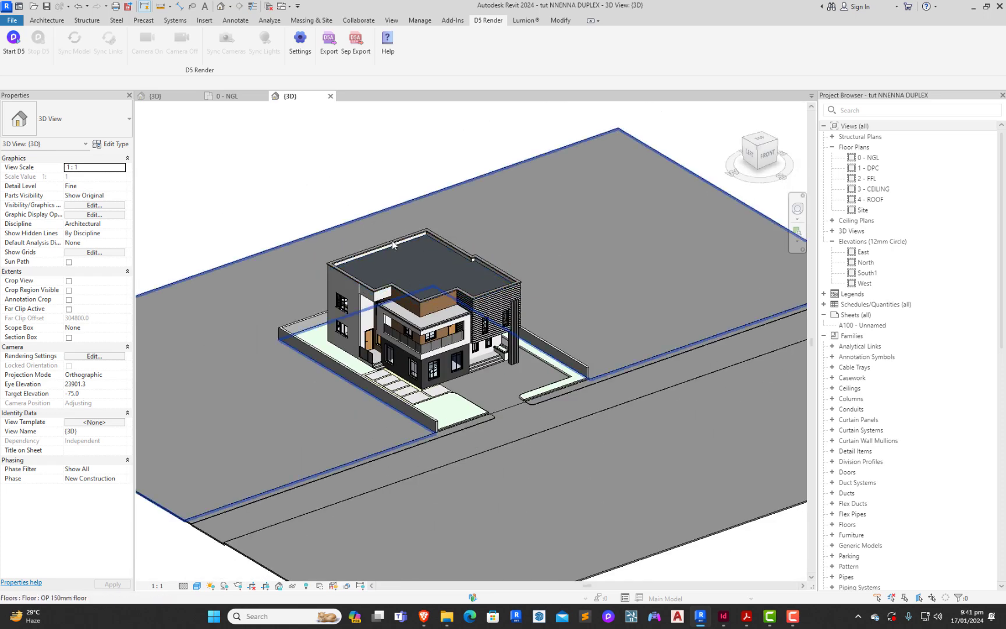
pyautogui.scroll(-2, 415, 227)
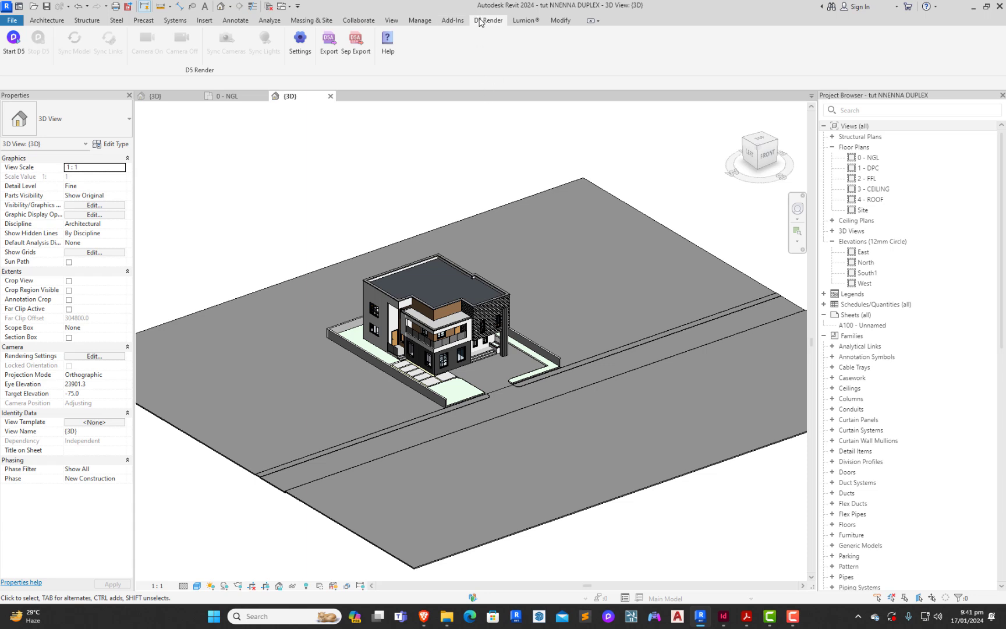
# Start D5 Render from the Revit model, create a new linked project and dismiss the beginner's guide.
pyautogui.click(13, 46)
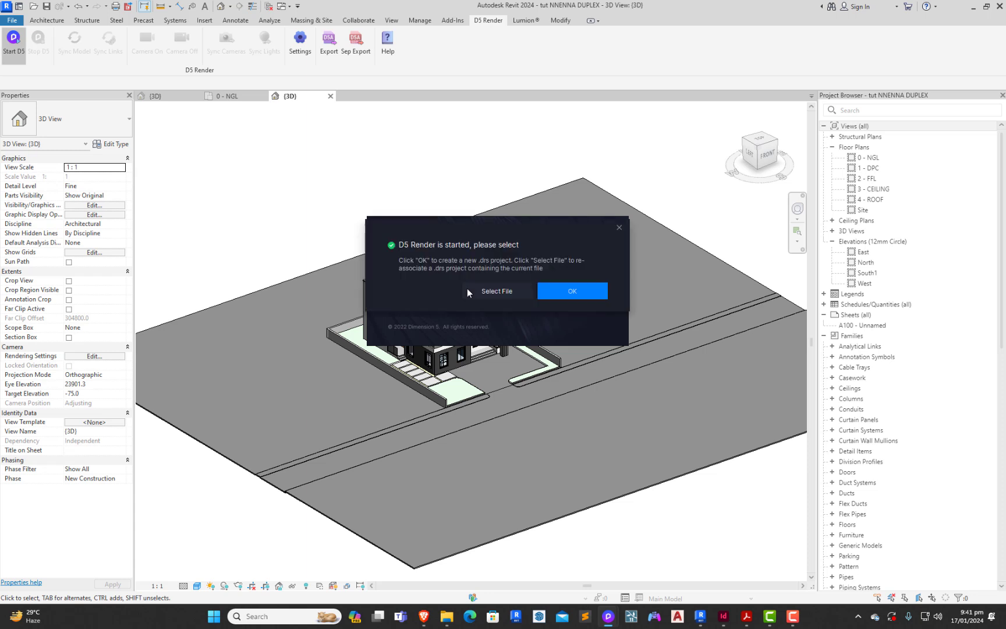
pyautogui.click(568, 291)
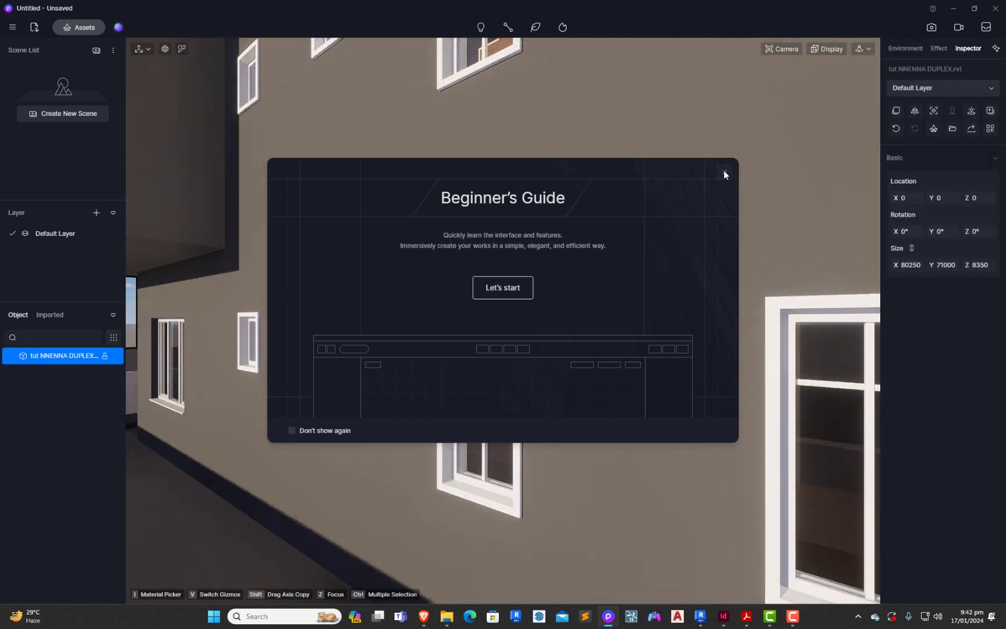
pyautogui.click(725, 173)
# Examine the imported duplex in D5 Render, from its rear walls around to the front facade.
pyautogui.scroll(-8, 452, 401)
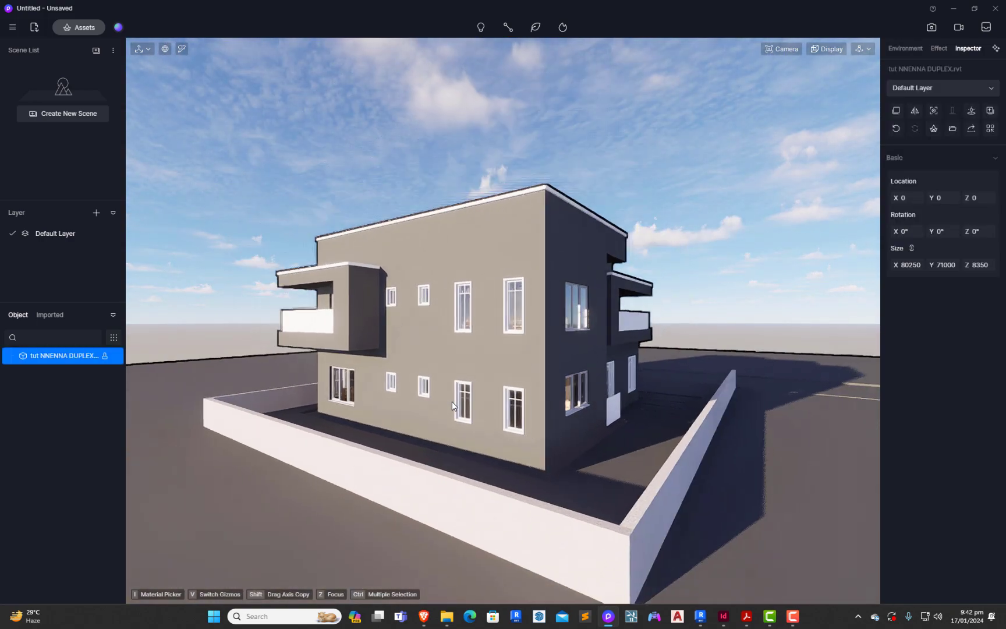
pyautogui.moveTo(592, 395); pyautogui.dragTo(472, 494, button='middle')
pyautogui.scroll(3, 382, 393)
pyautogui.moveTo(406, 474); pyautogui.dragTo(491, 372, button='middle')
pyautogui.moveTo(521, 479); pyautogui.dragTo(579, 434, button='middle')
pyautogui.moveTo(552, 481)
pyautogui.mouseDown(button='middle')
pyautogui.moveTo(609, 416)
pyautogui.moveTo(536, 481)
pyautogui.mouseUp(button='middle')
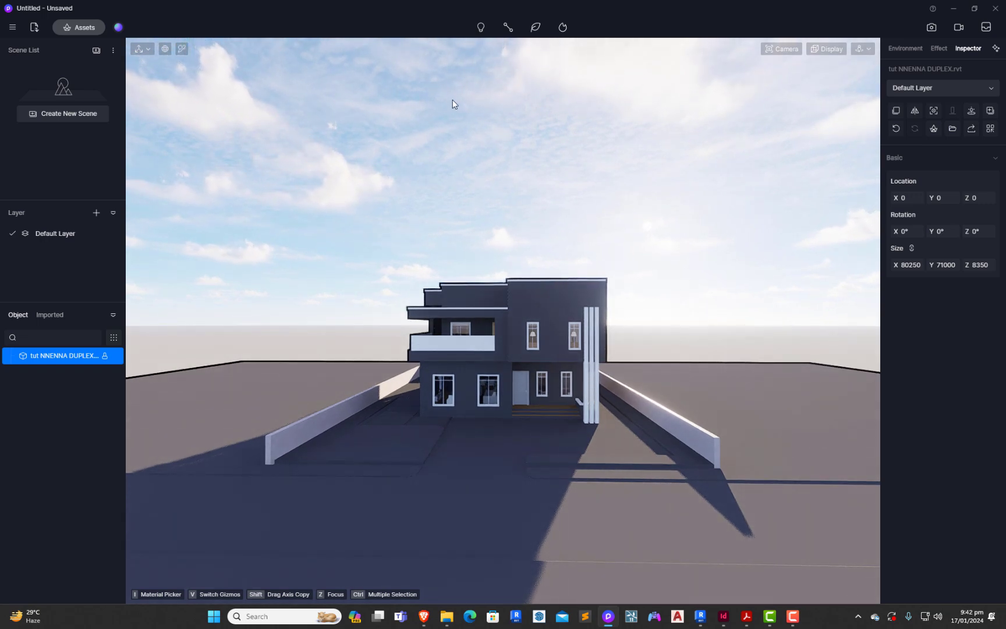
pyautogui.scroll(4, 482, 449)
pyautogui.scroll(-2, 558, 432)
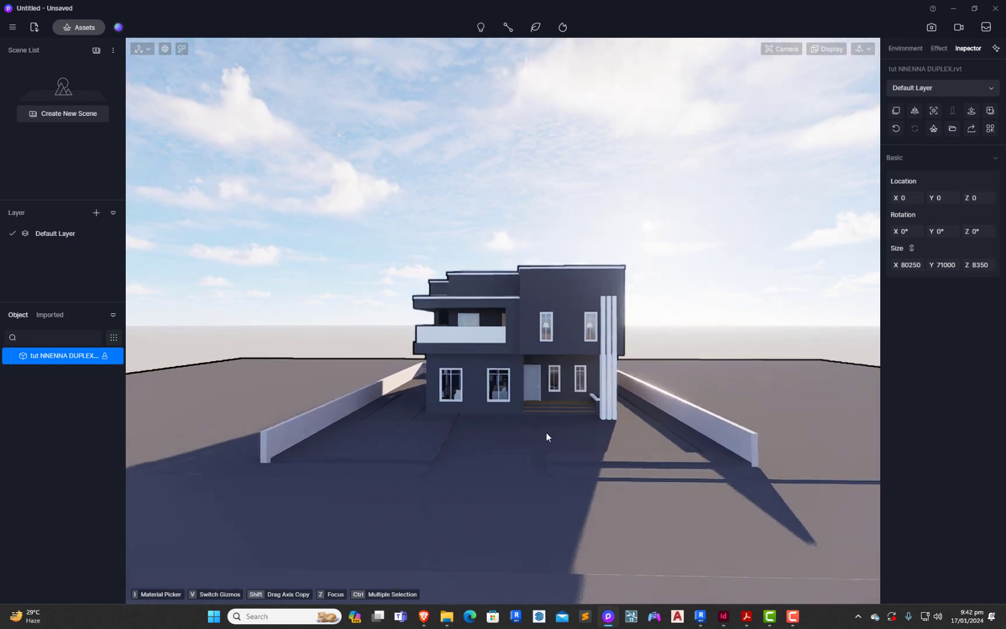
pyautogui.scroll(1, 465, 471)
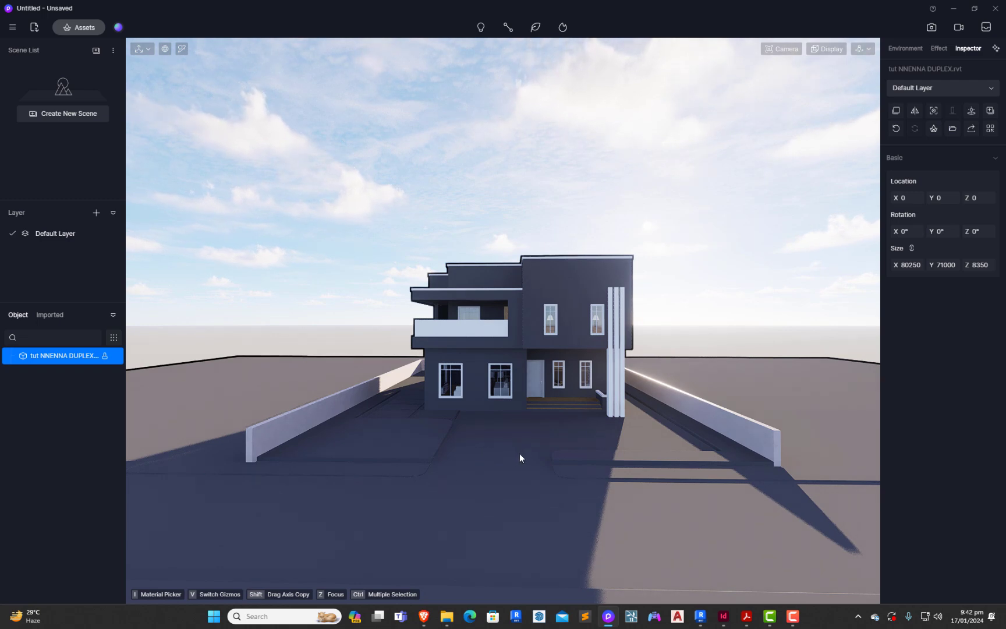
pyautogui.scroll(1, 518, 459)
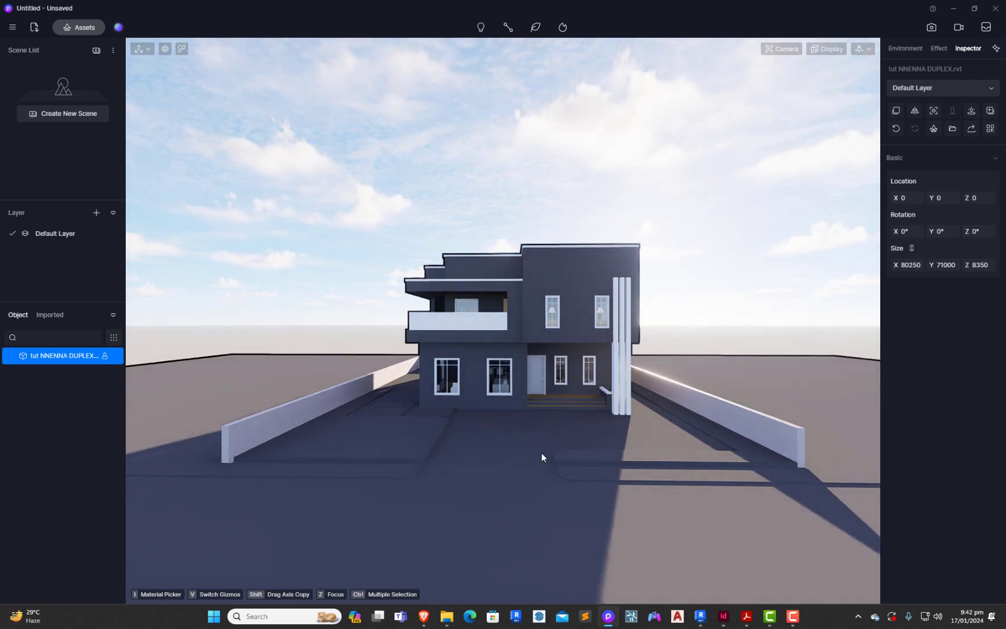
pyautogui.scroll(-3, 503, 494)
pyautogui.scroll(2, 548, 403)
pyautogui.scroll(3, 521, 389)
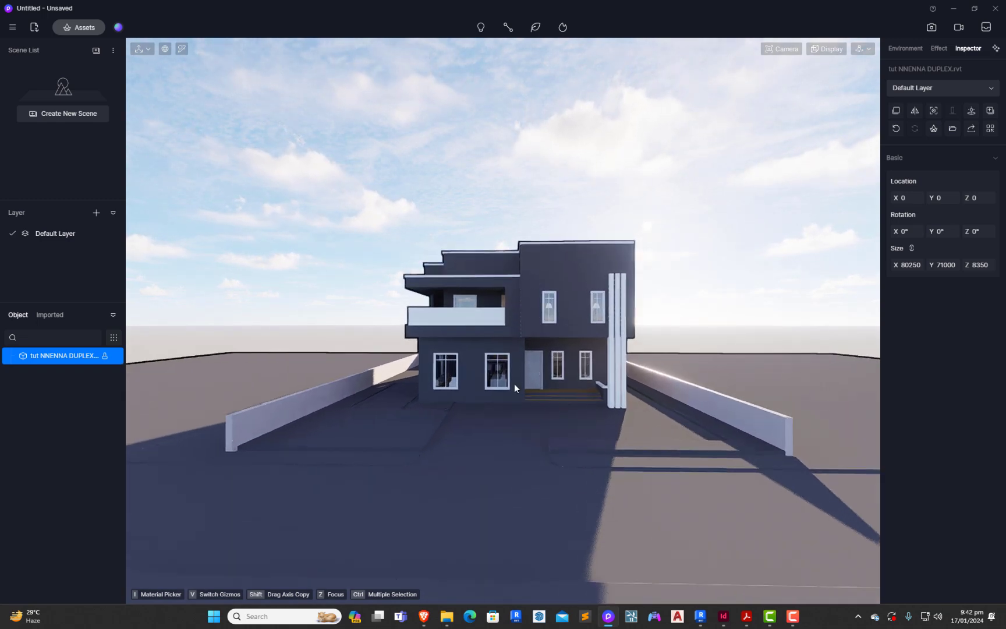
pyautogui.scroll(-2, 507, 387)
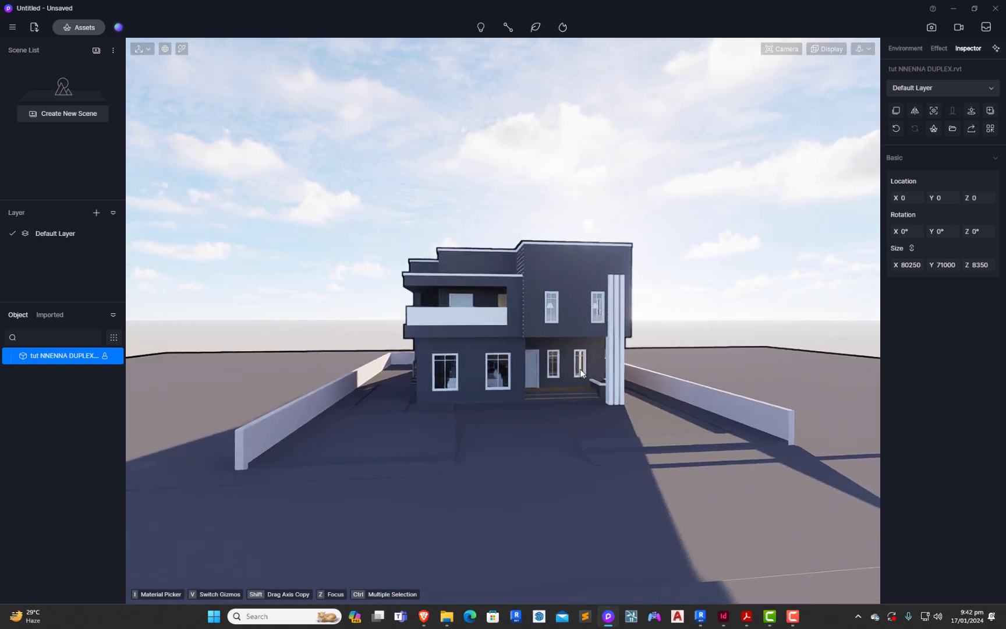
# Inspect the front windows, entrance steps, balcony and roof of the duplex up close.
pyautogui.moveTo(547, 401); pyautogui.dragTo(496, 381, button='middle')
pyautogui.scroll(3, 502, 329)
pyautogui.scroll(5, 487, 367)
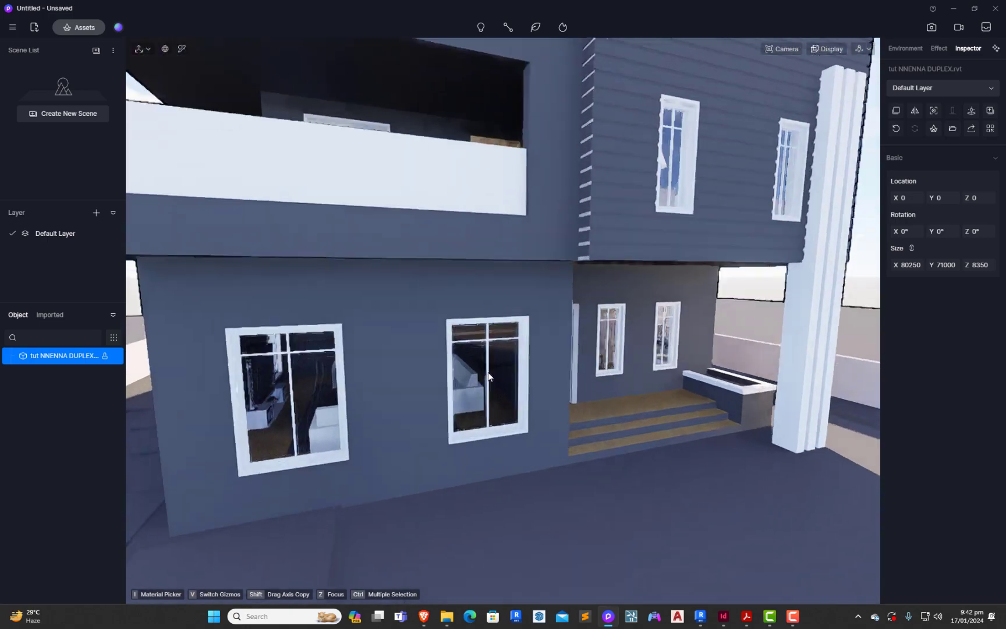
pyautogui.scroll(-6, 435, 414)
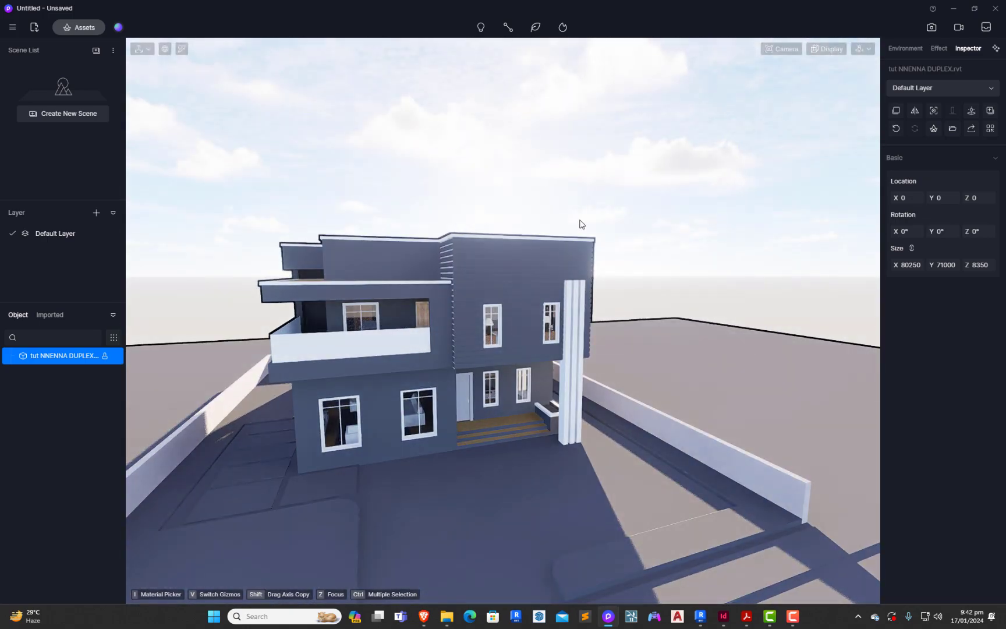
pyautogui.scroll(5, 578, 245)
pyautogui.scroll(-6, 579, 288)
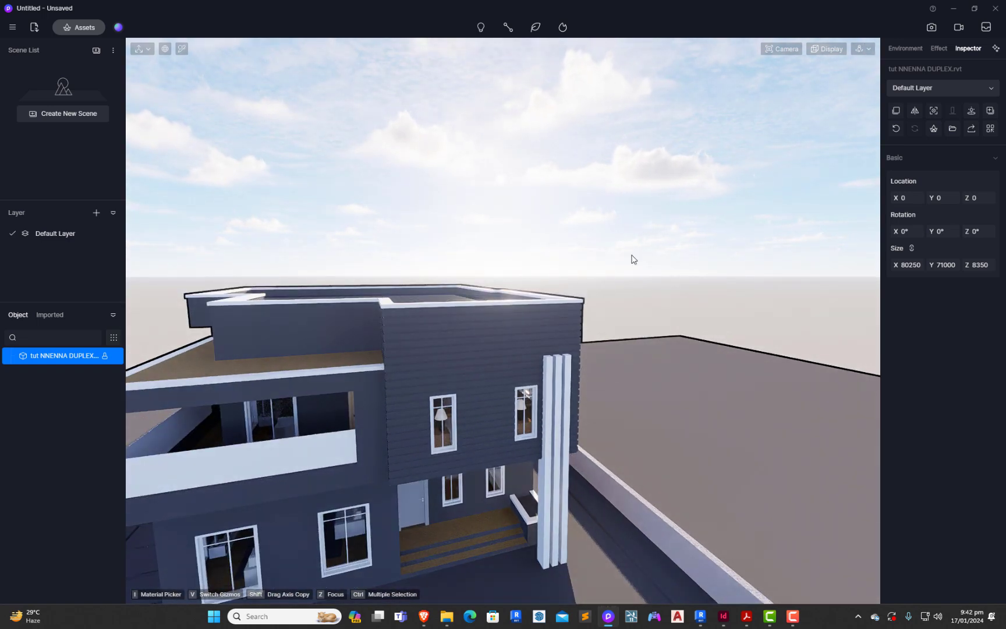
pyautogui.scroll(-6, 570, 310)
# Set the navigation mode to Fly and try moving the camera around and away from the house front.
pyautogui.click(867, 49)
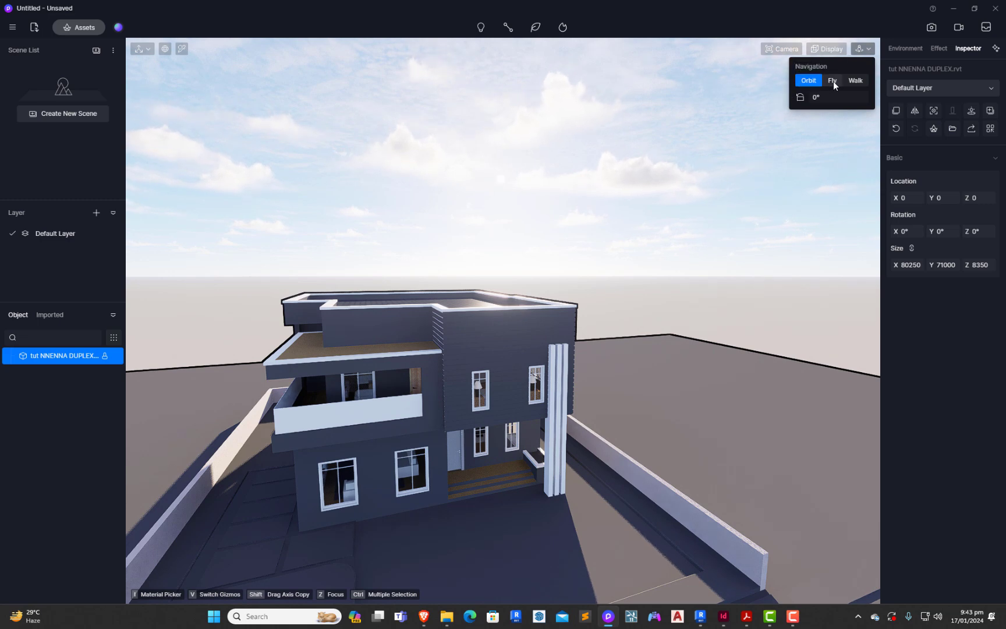
pyautogui.click(833, 81)
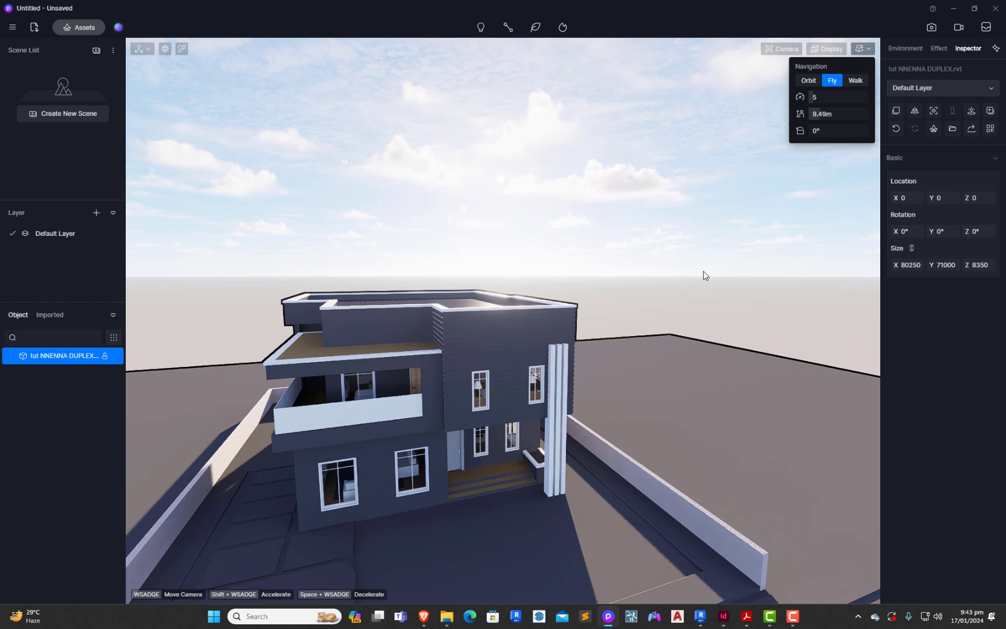
pyautogui.press('a')
pyautogui.press('s')
pyautogui.press('d')
pyautogui.press('w')
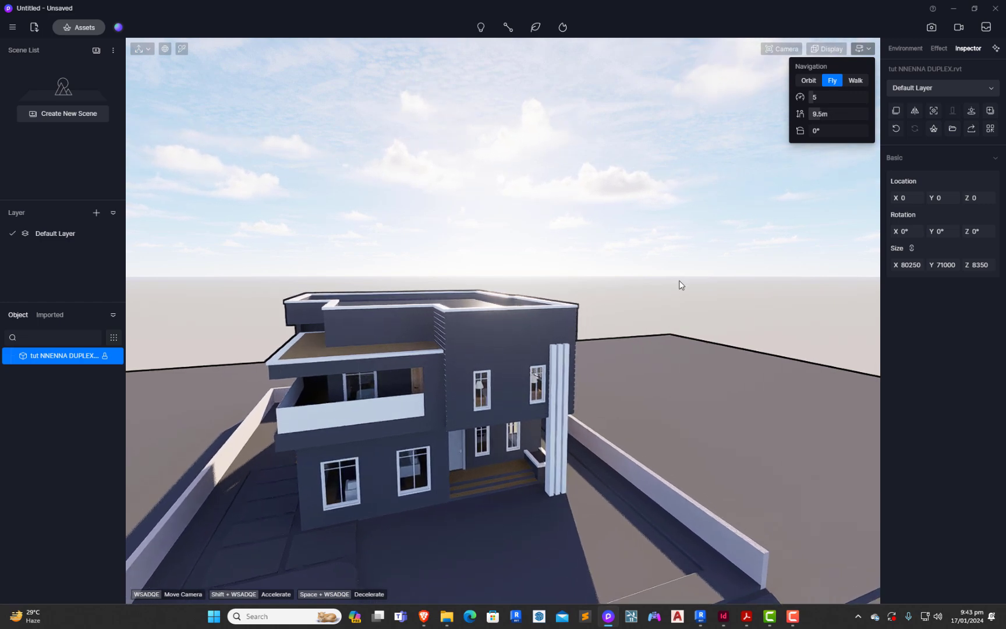
pyautogui.press('e')
pyautogui.press('w')
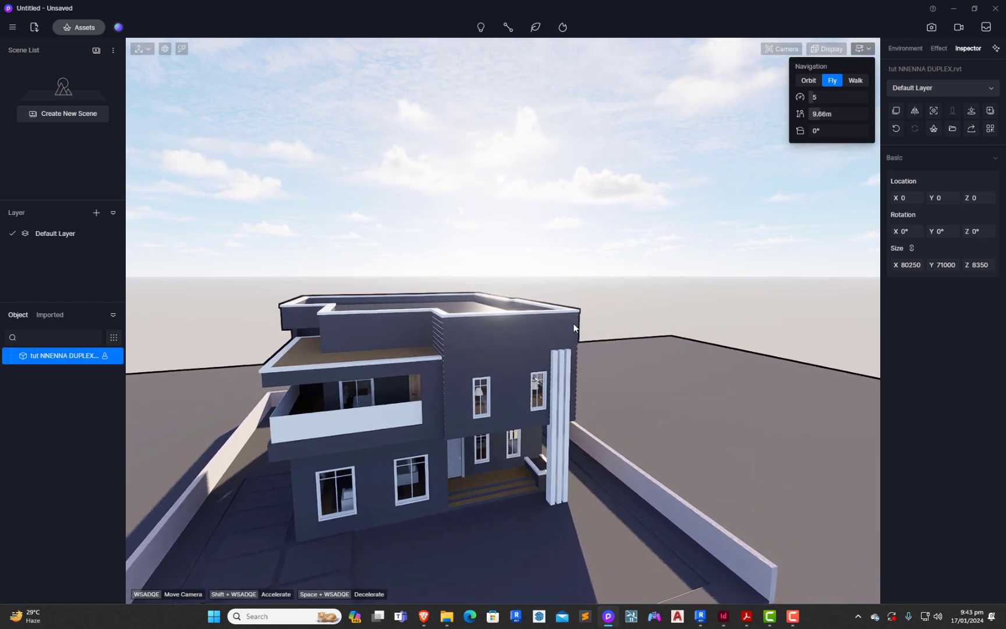
pyautogui.press('s')
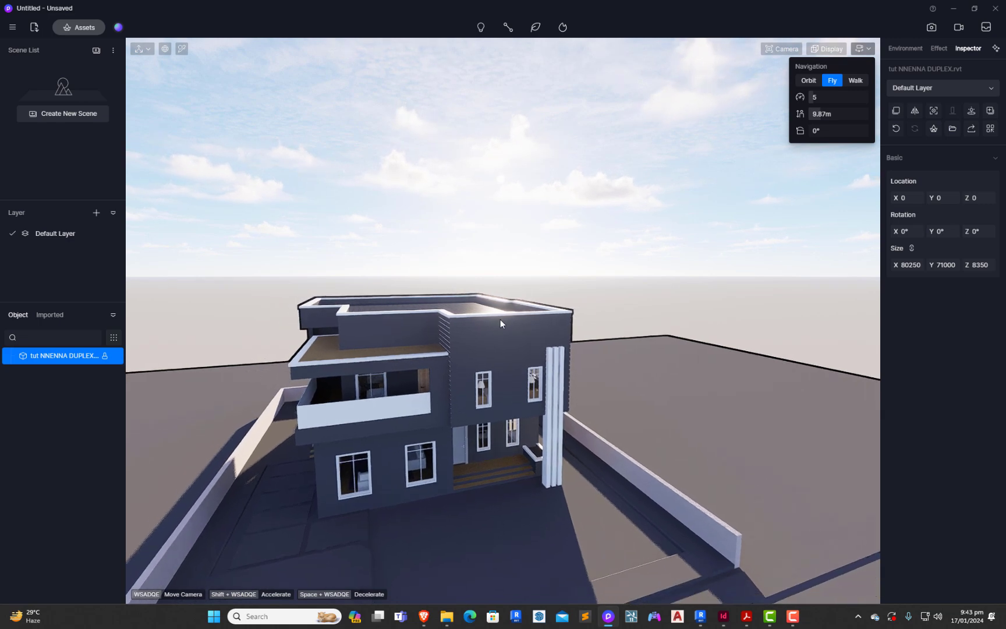
pyautogui.press('s')
pyautogui.moveTo(652, 365); pyautogui.dragTo(521, 357, button='right')
pyautogui.press('s')
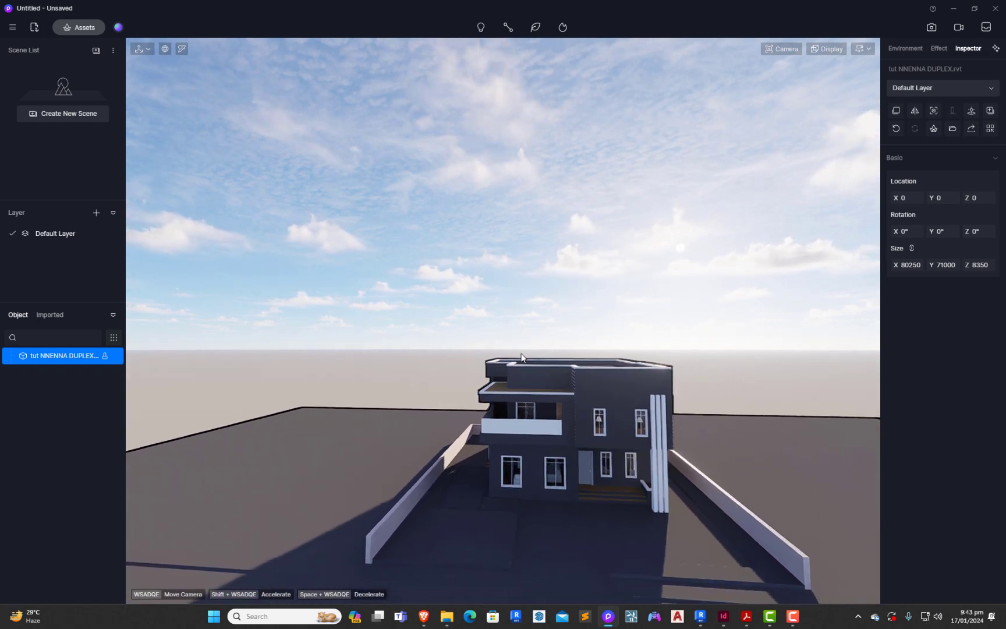
pyautogui.press('s')
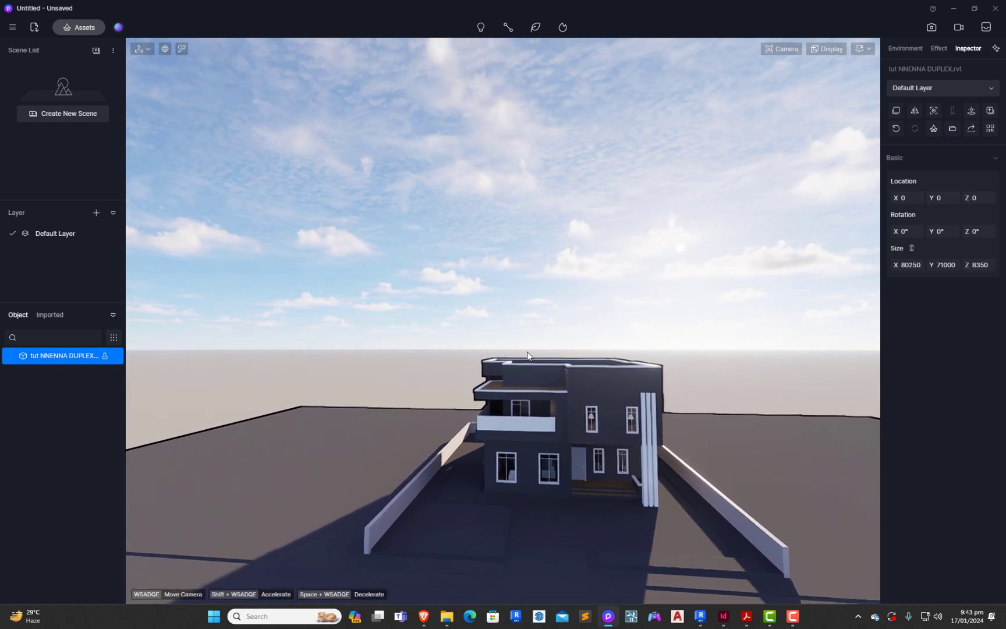
pyautogui.press('s')
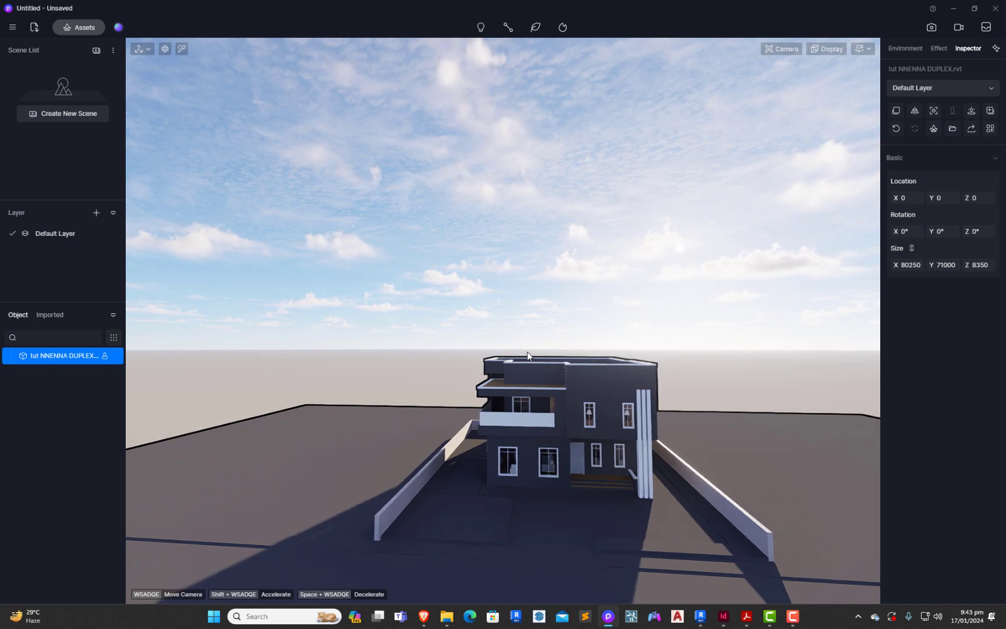
pyautogui.press('s')
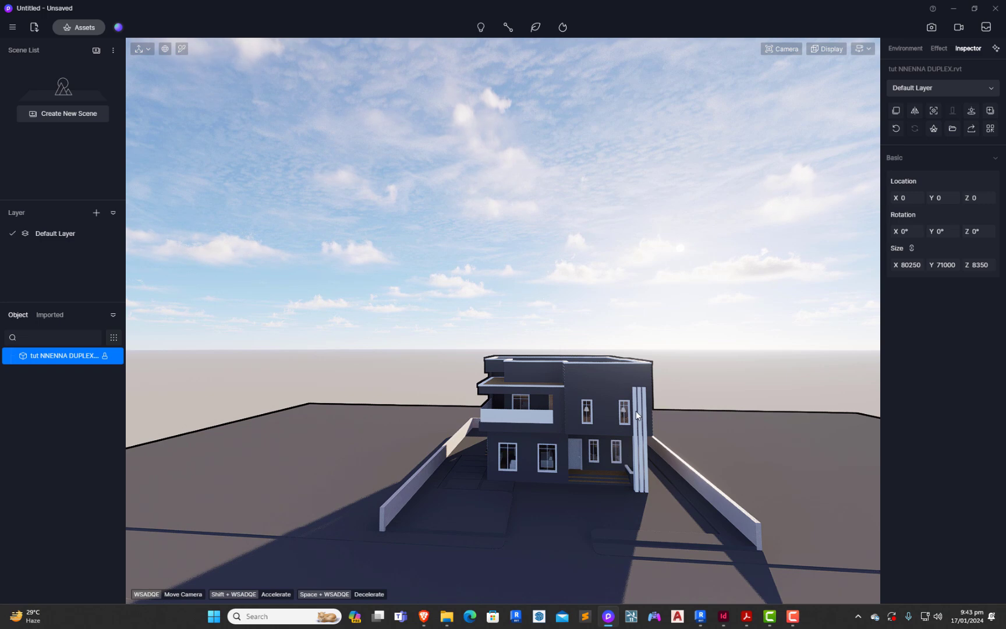
# Set the navigation mode back to Orbit and frame the front facade at a low, straight-on angle.
pyautogui.click(864, 49)
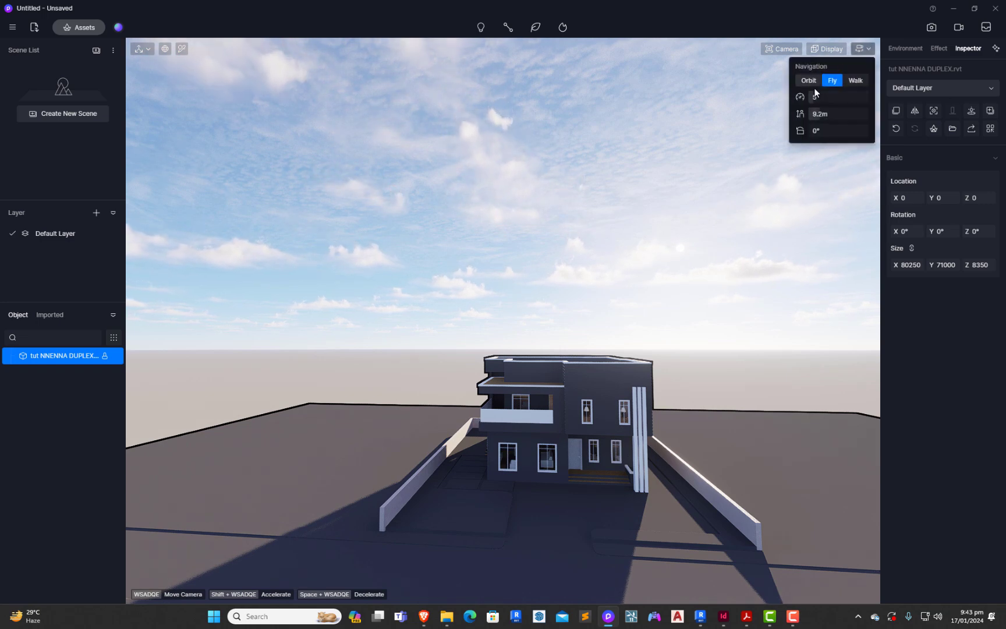
pyautogui.click(808, 81)
pyautogui.moveTo(597, 437); pyautogui.dragTo(558, 498, button='middle')
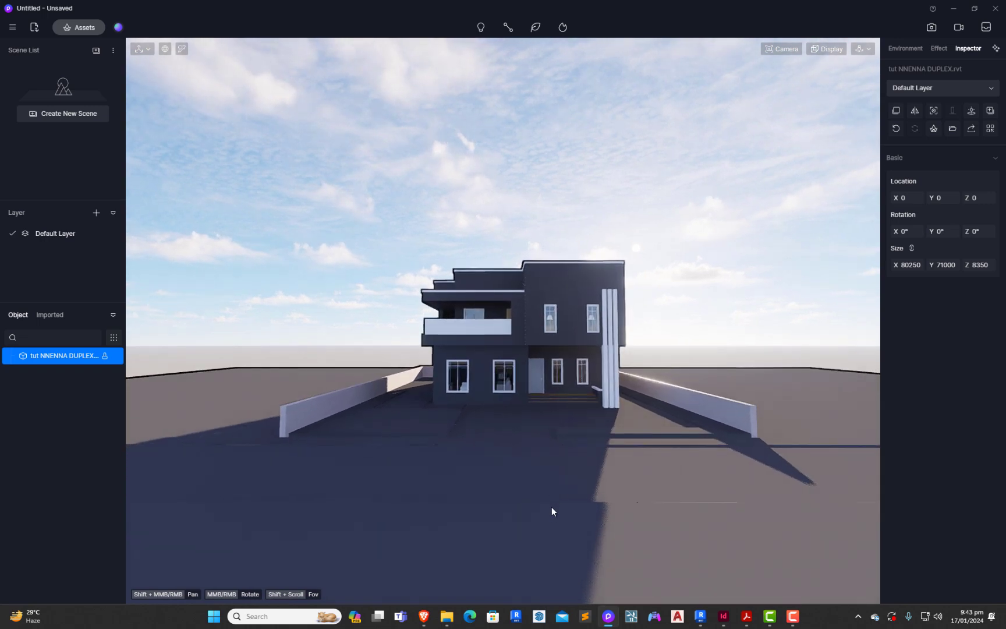
pyautogui.scroll(5, 585, 362)
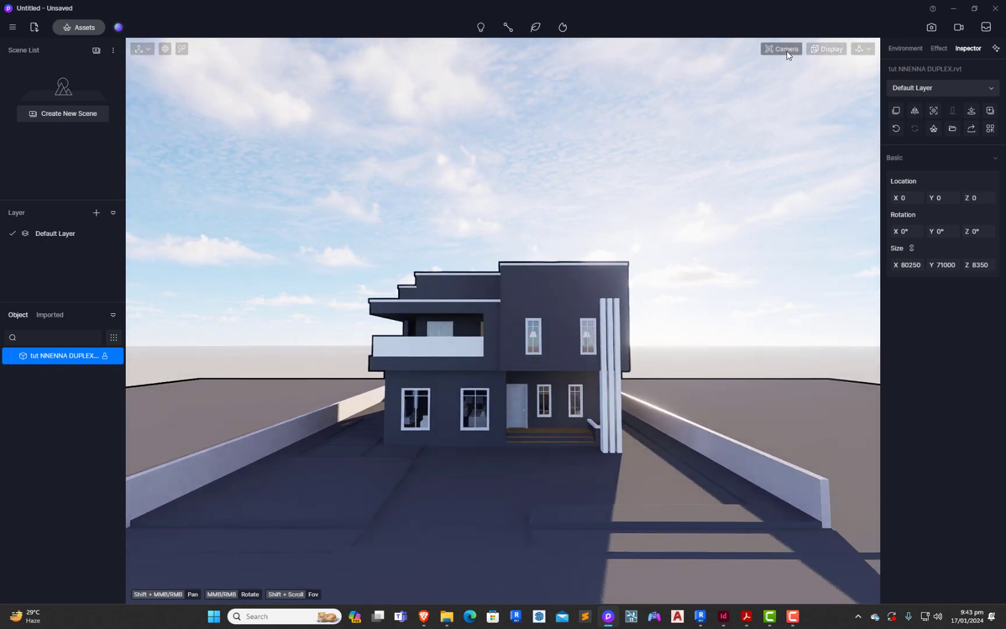
# Set the camera's field of view to 60, deselect the model and fit the whole front facade in frame.
pyautogui.click(784, 49)
pyautogui.click(779, 120)
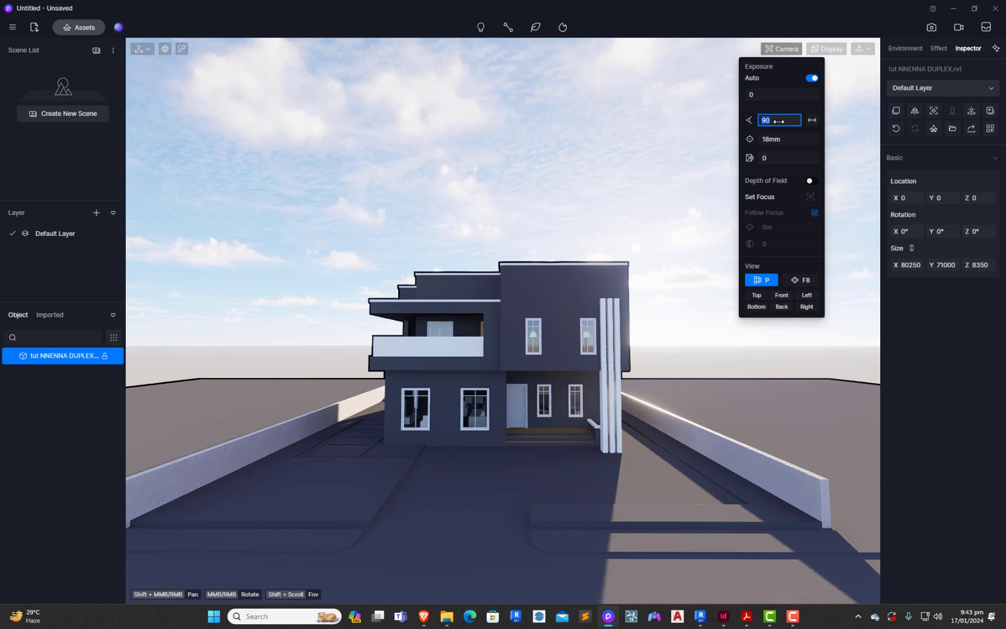
pyautogui.write('60')
pyautogui.click(709, 162)
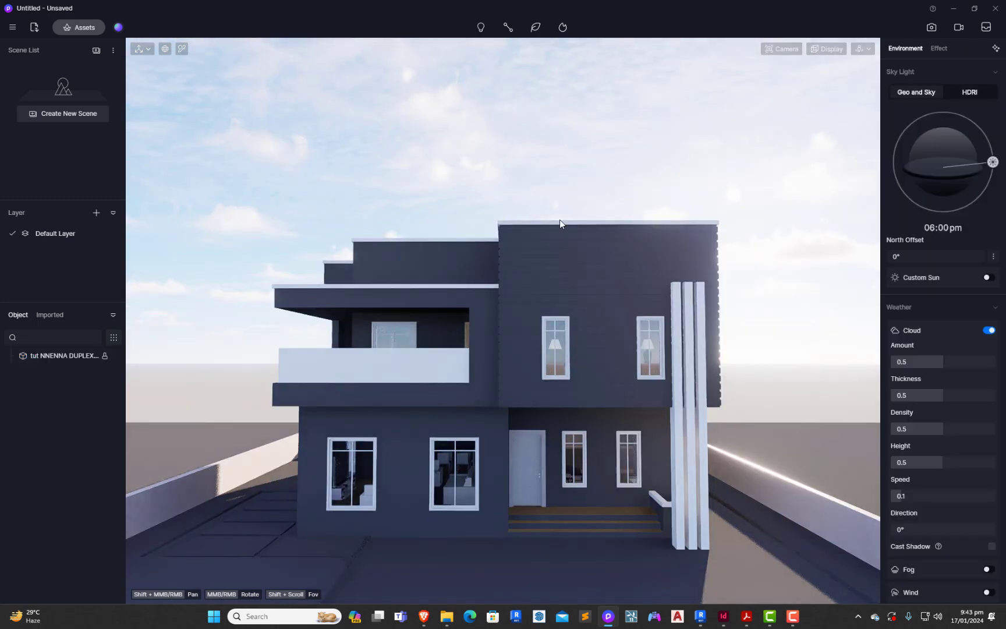
pyautogui.scroll(-4, 514, 224)
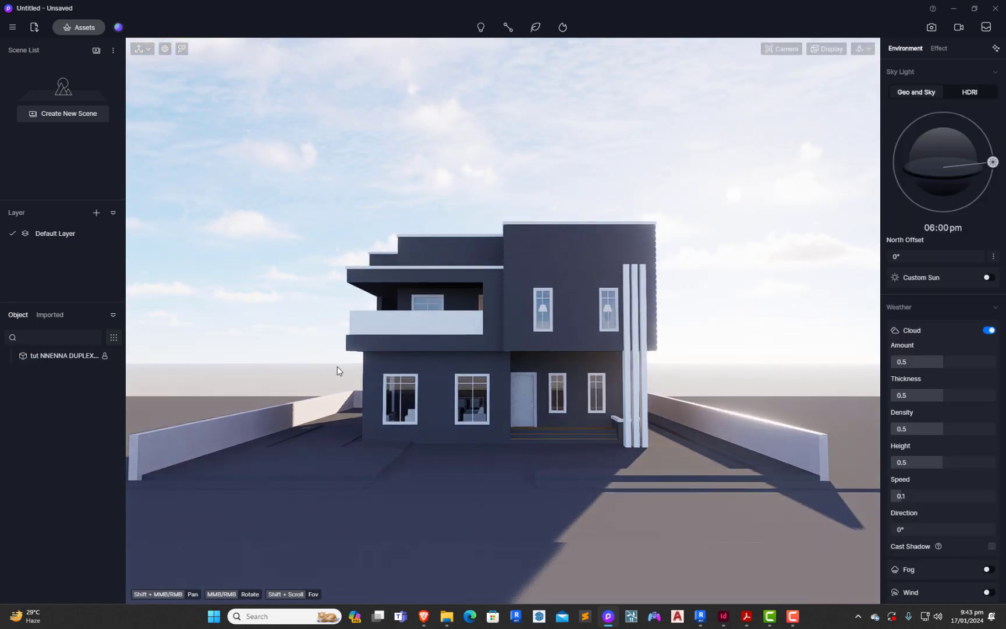
# Frame the front facade slightly closer and turn on the grid overlay in the viewport.
pyautogui.scroll(1, 337, 366)
pyautogui.moveTo(696, 353); pyautogui.dragTo(691, 370, button='middle')
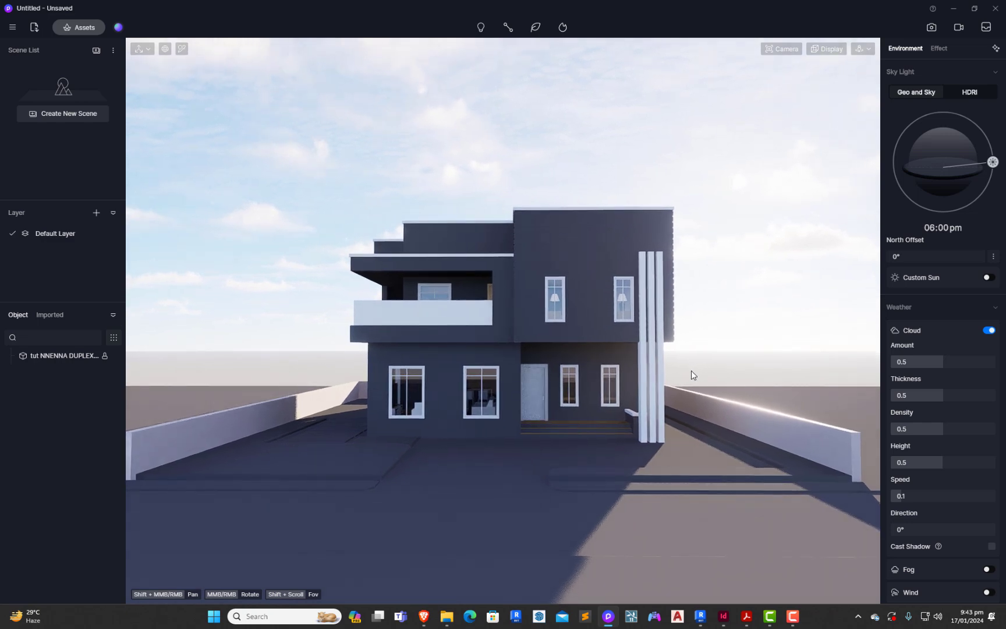
pyautogui.click(837, 54)
pyautogui.click(856, 82)
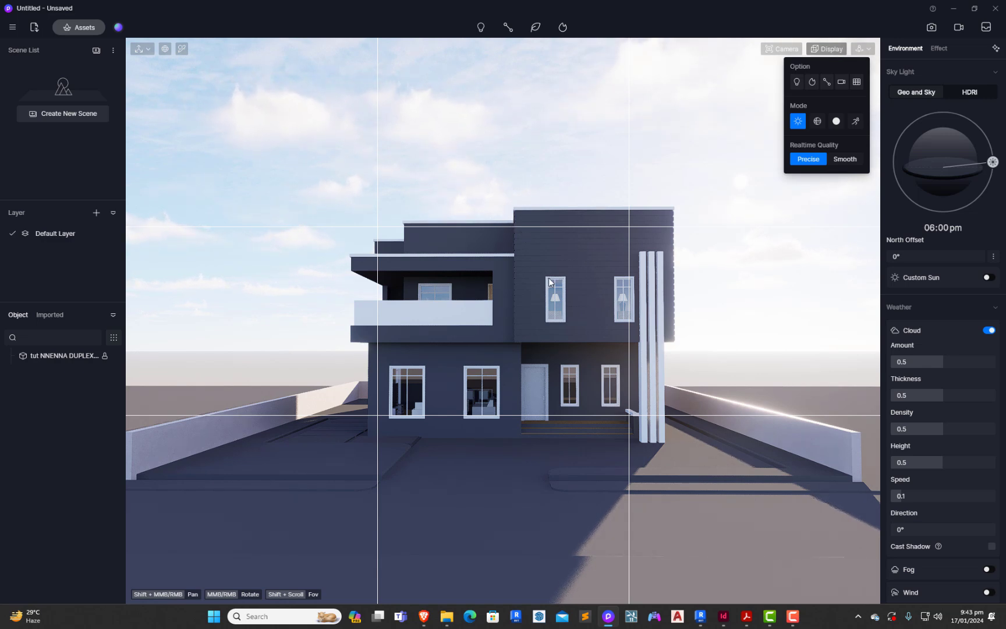
pyautogui.click(746, 130)
# Set the navigation mode to Fly and shift the camera sideways to centre the house in the grid.
pyautogui.click(861, 48)
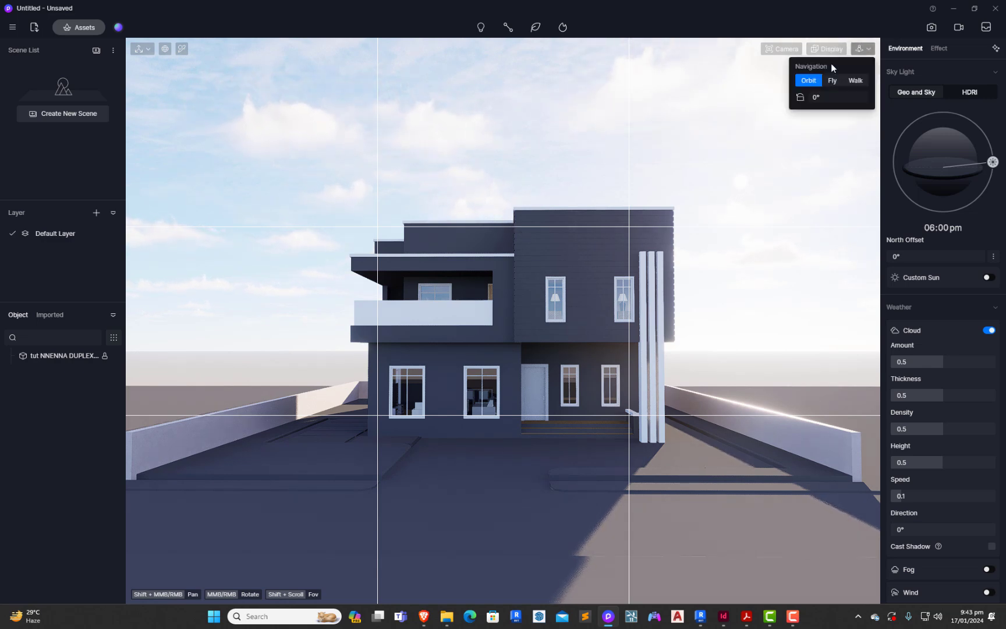
pyautogui.click(832, 81)
pyautogui.press('w')
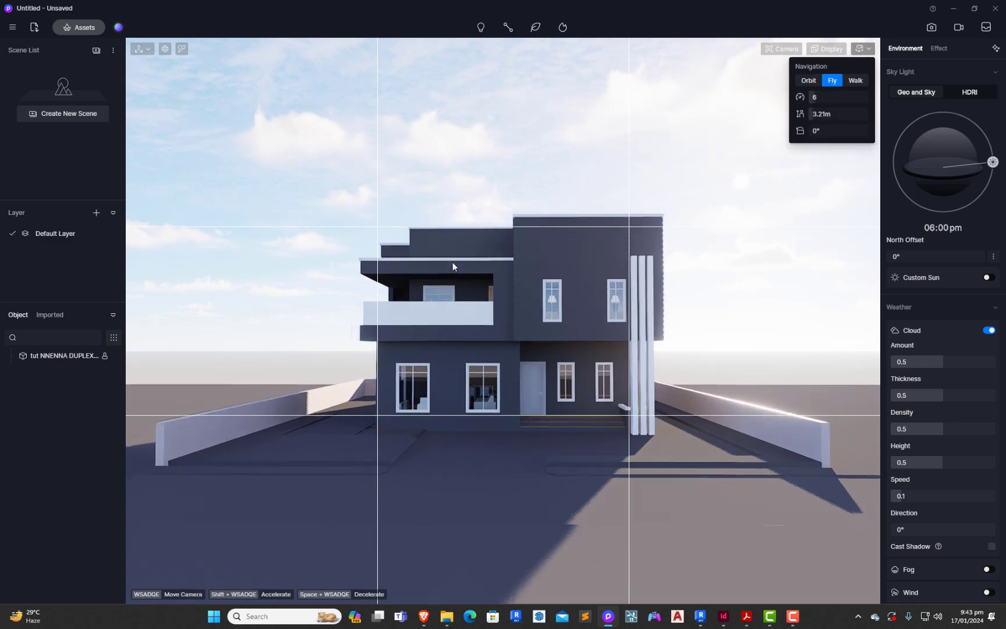
pyautogui.scroll(-1, 453, 266)
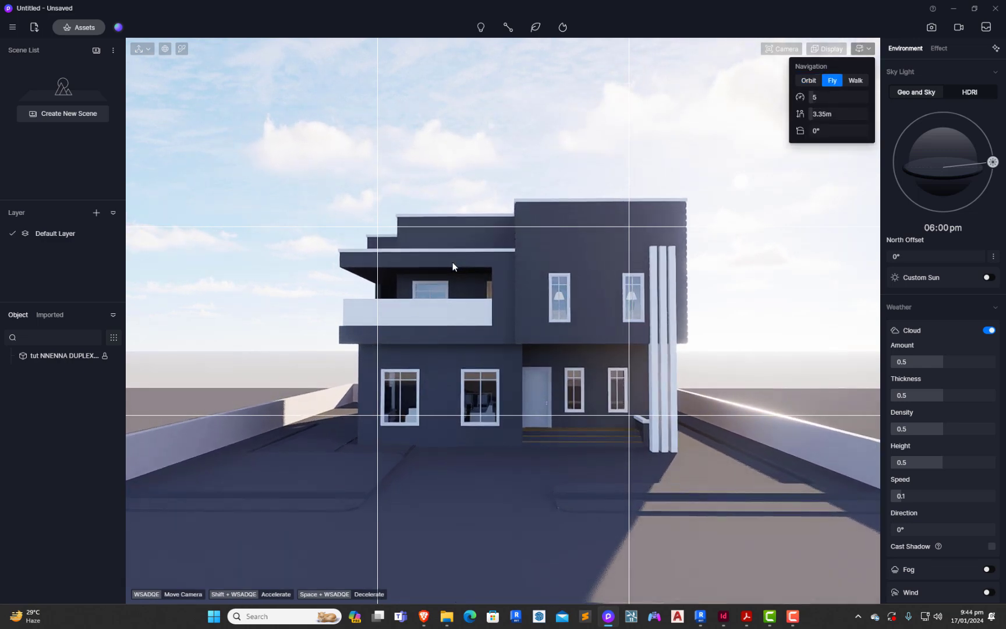
pyautogui.press('w')
pyautogui.press('s')
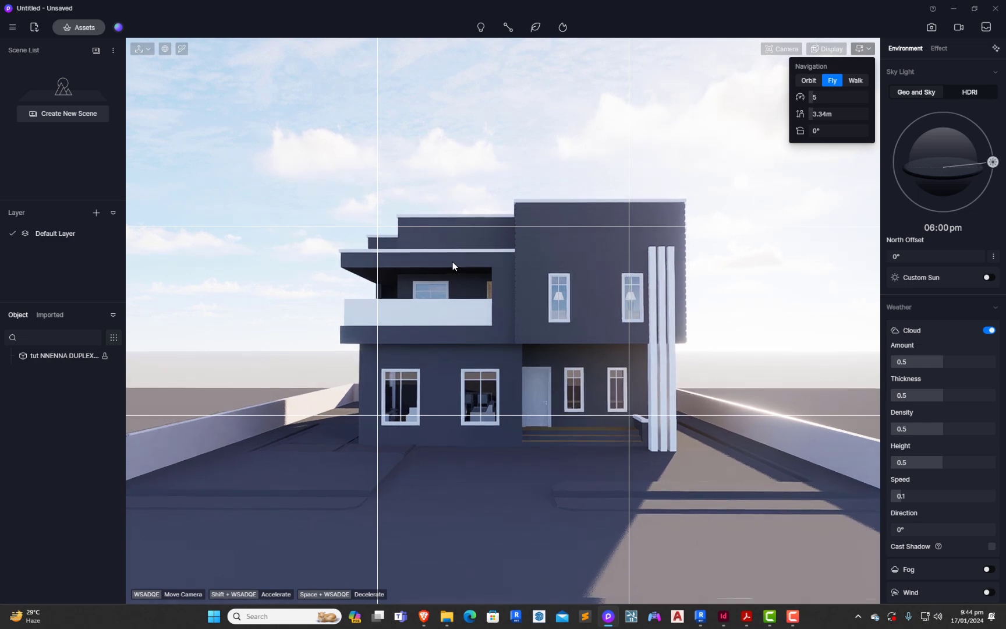
pyautogui.press('d')
pyautogui.press('e')
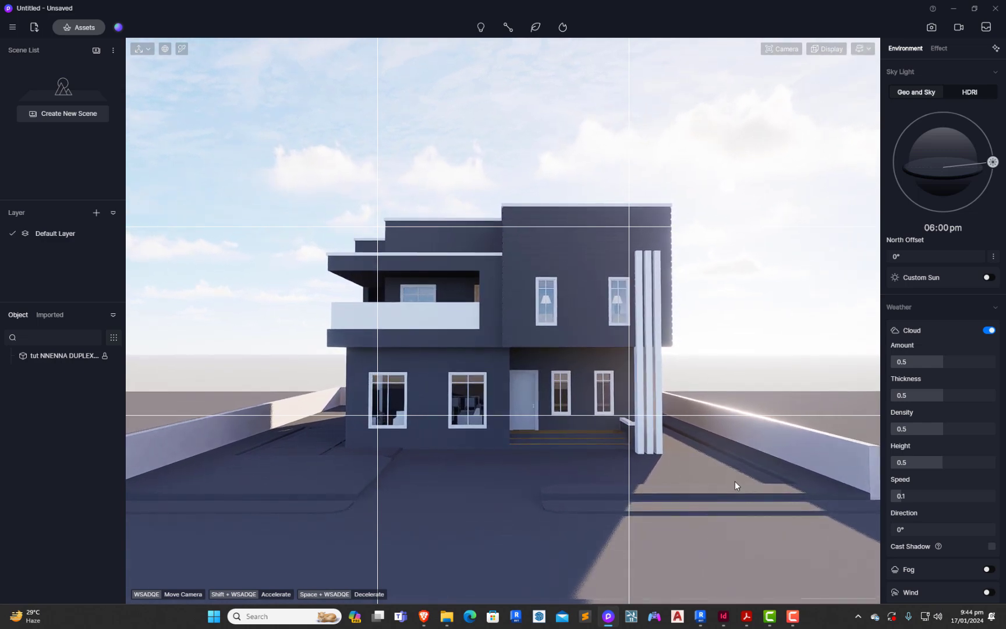
pyautogui.press('d')
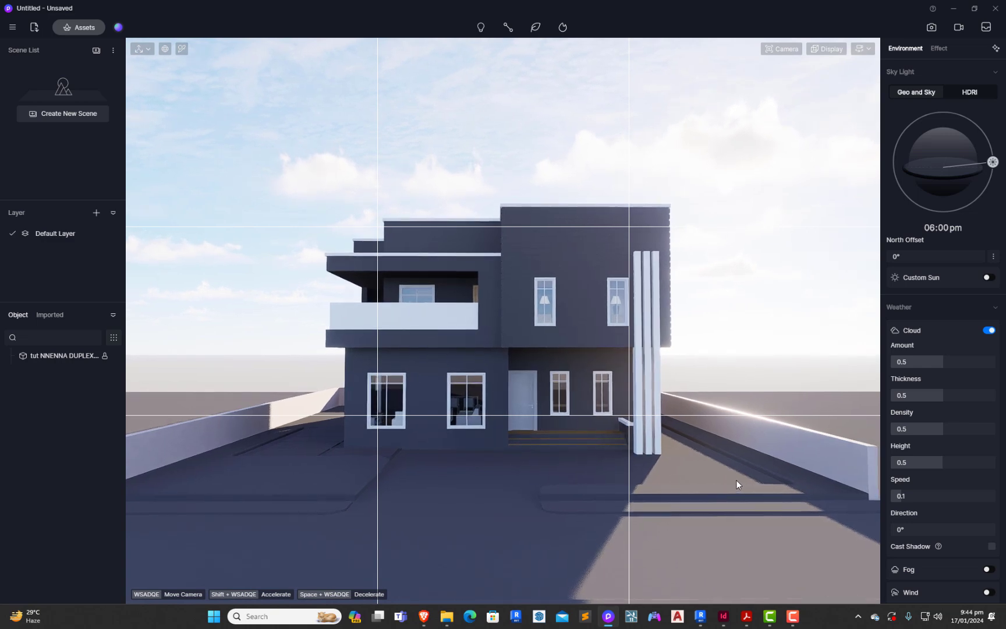
pyautogui.press('d')
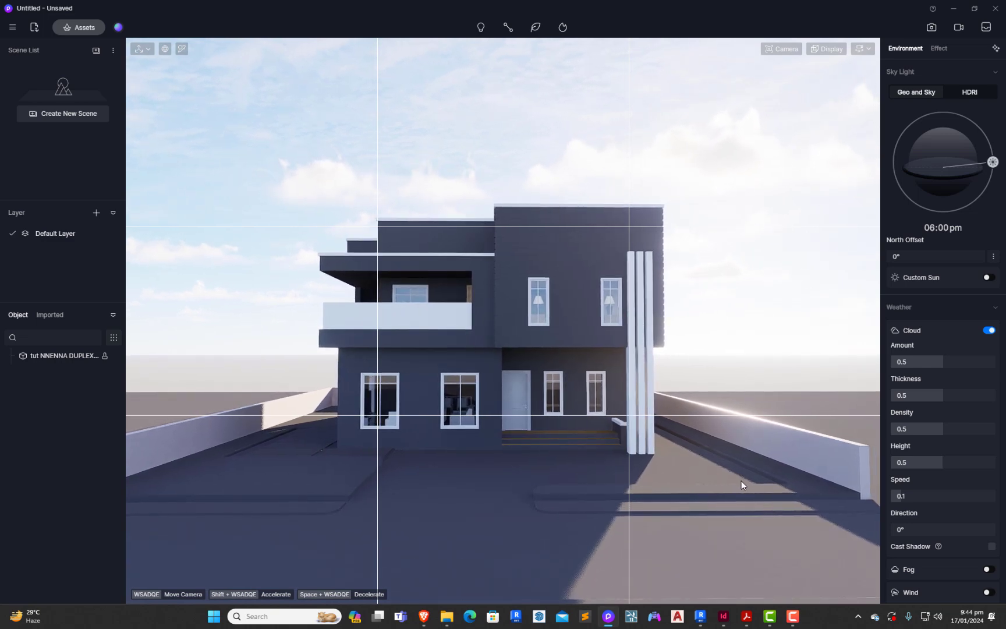
# Move the camera towards the facade, fine-tune its viewing angle, and back away to leave space around the house.
pyautogui.press('w')
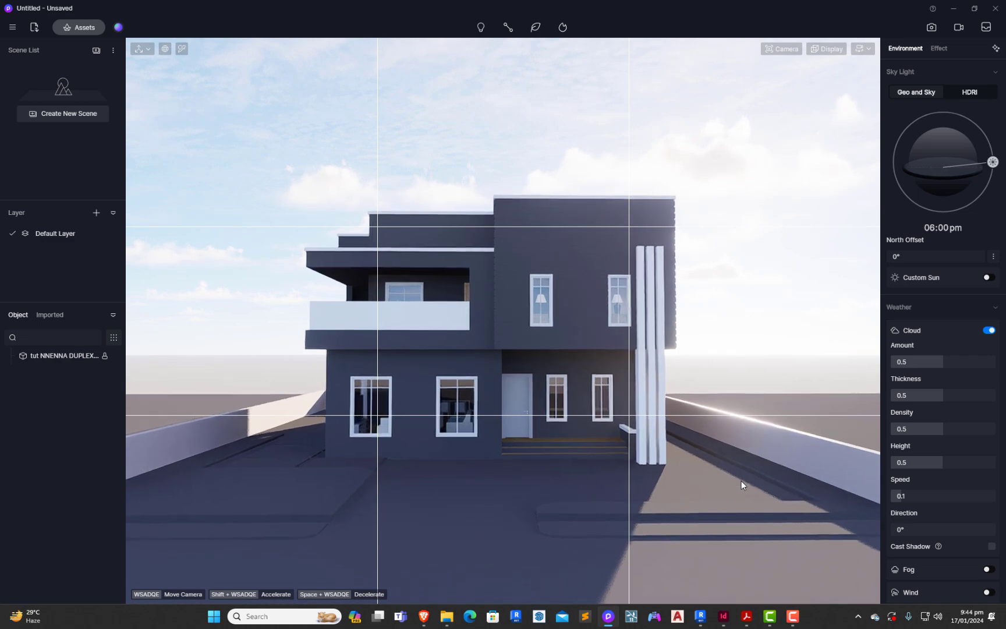
pyautogui.press('w')
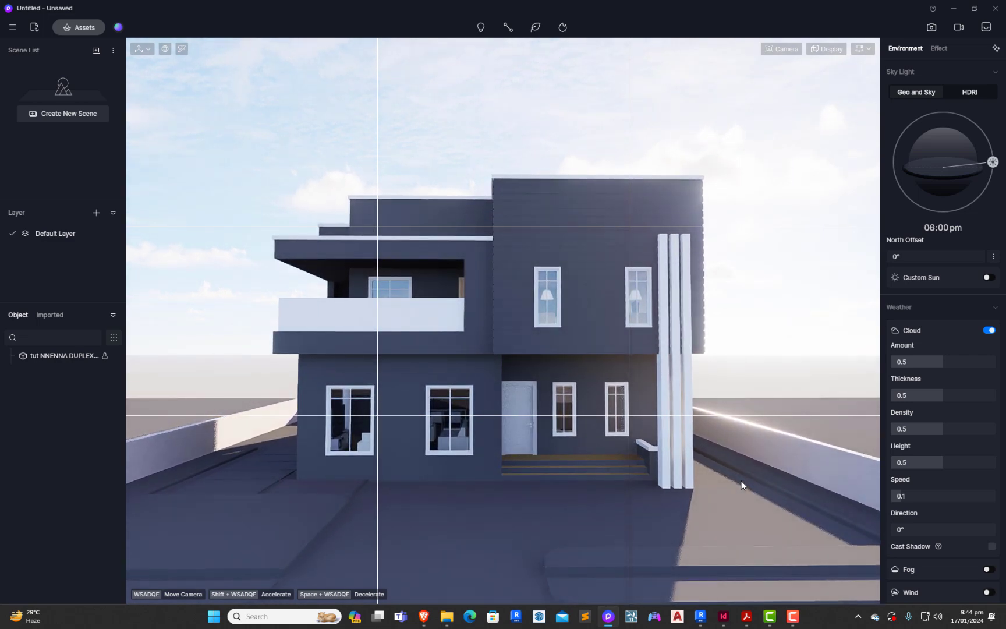
pyautogui.moveTo(826, 526); pyautogui.dragTo(824, 530, button='right')
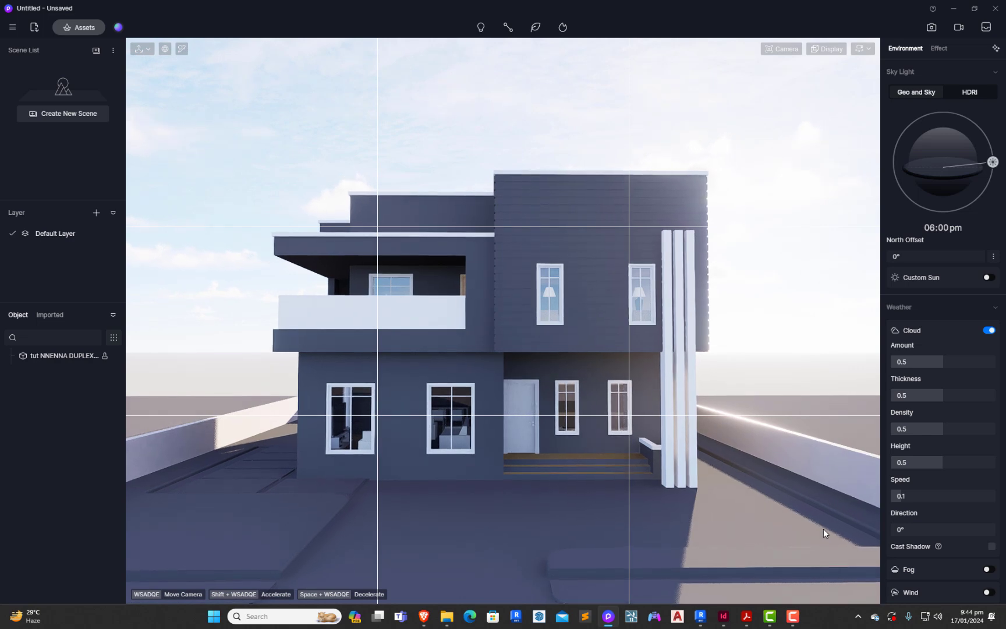
pyautogui.moveTo(822, 529); pyautogui.dragTo(818, 529, button='right')
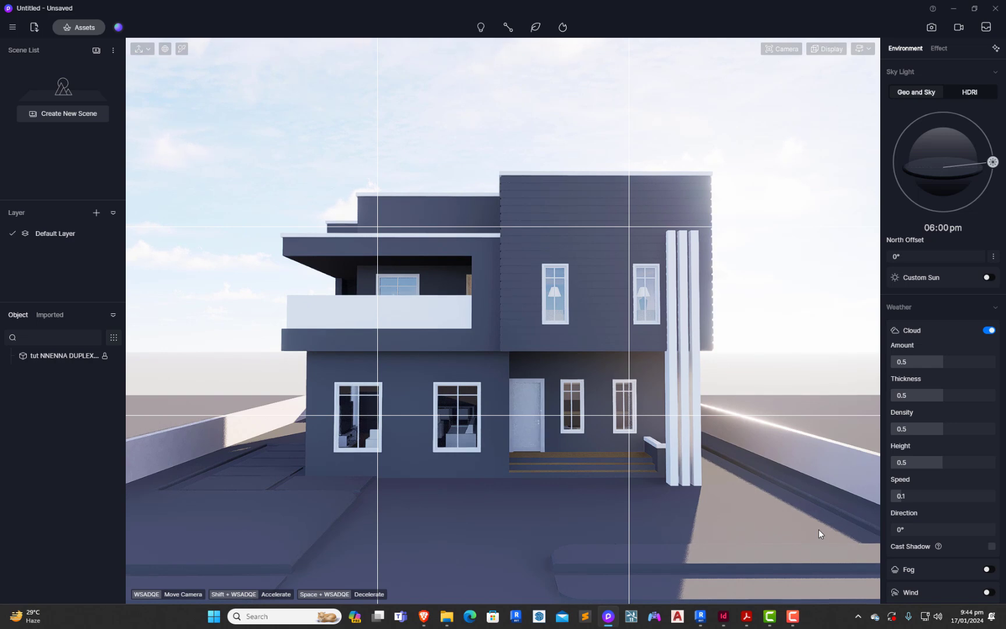
pyautogui.press('s')
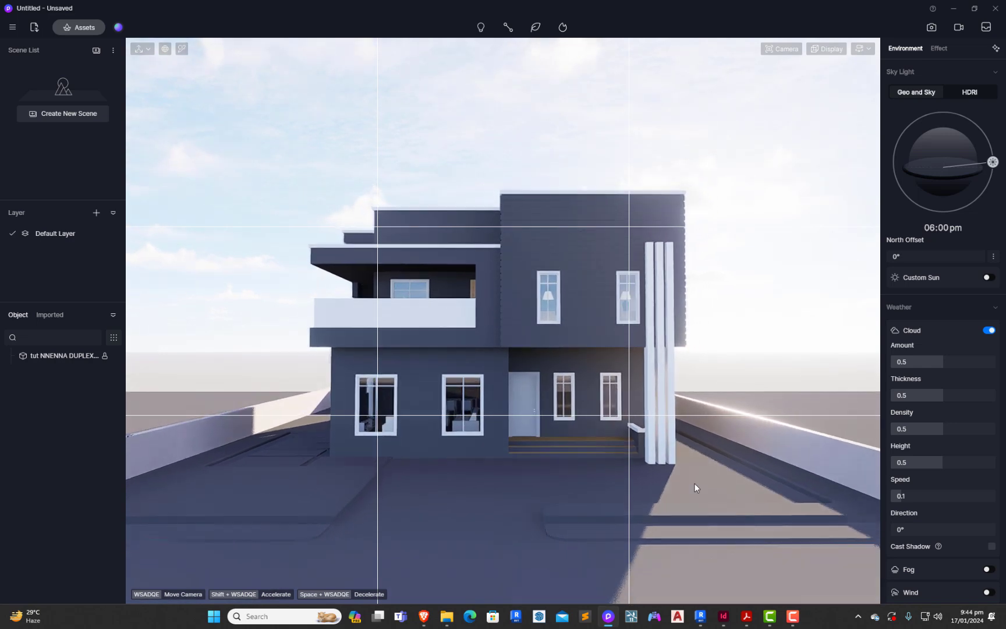
pyautogui.press('s')
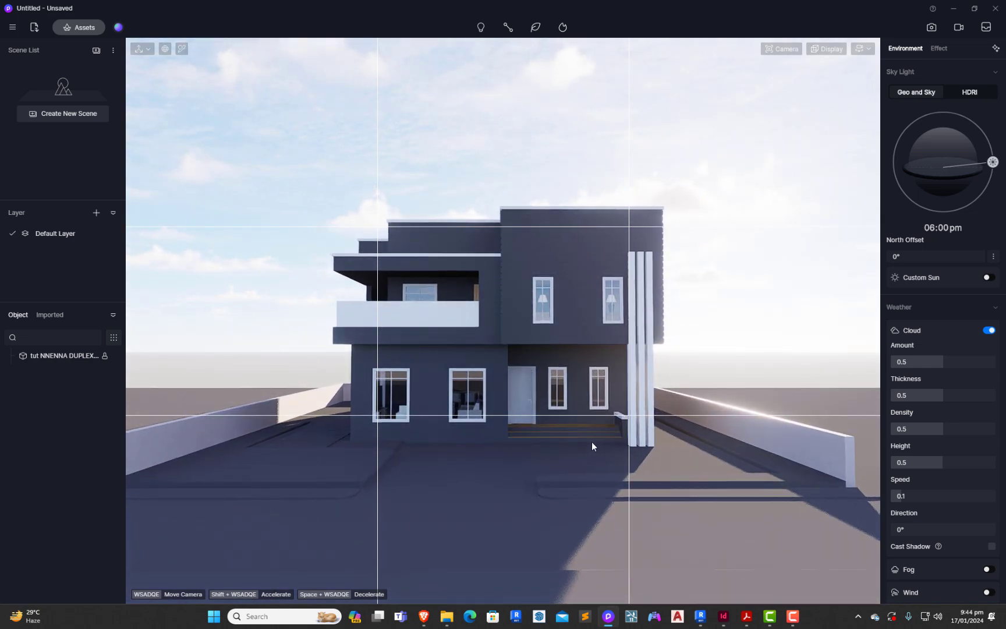
pyautogui.click(782, 49)
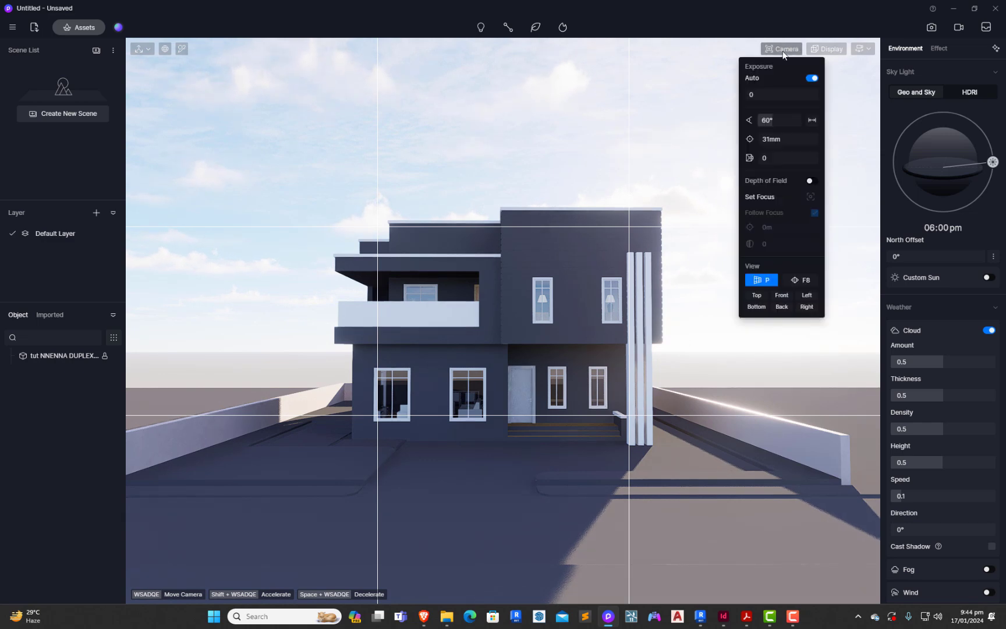
pyautogui.click(714, 105)
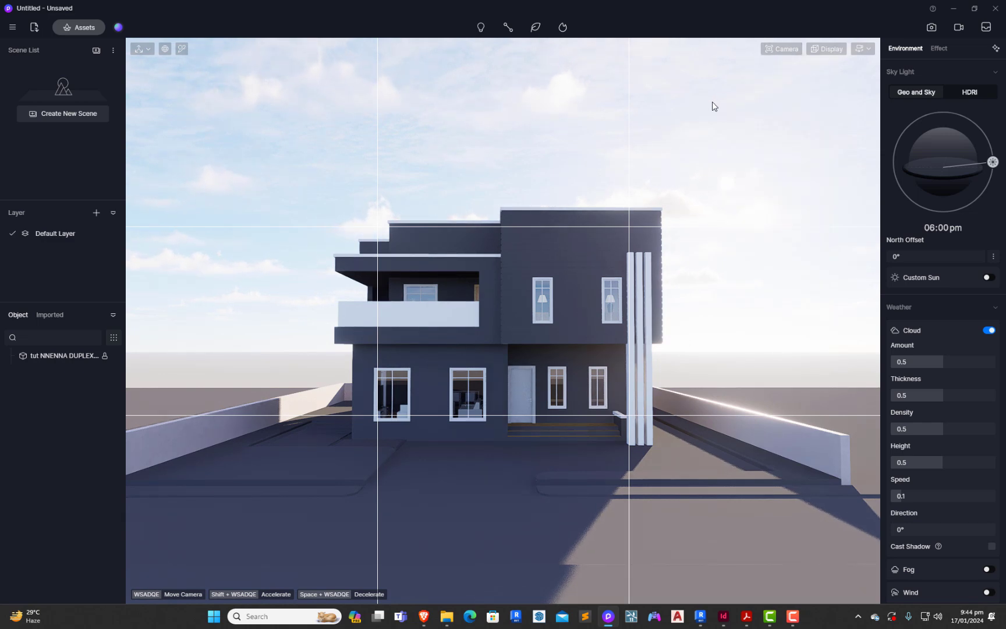
pyautogui.click(826, 51)
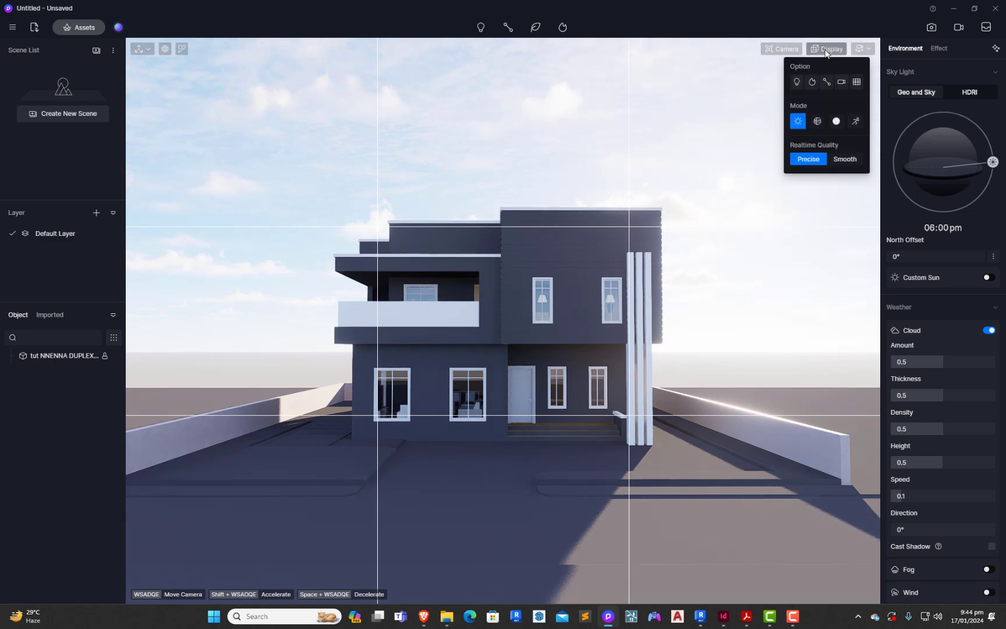
# Lower the Fly camera's height to roughly human eye level.
pyautogui.click(858, 50)
pyautogui.click(821, 114)
pyautogui.write('1')
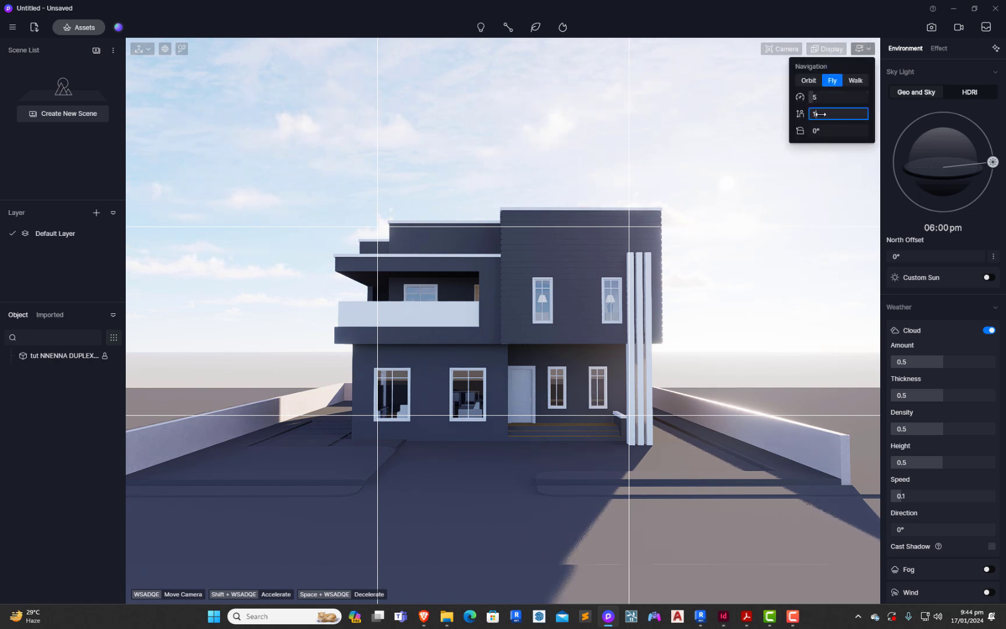
pyautogui.click(798, 185)
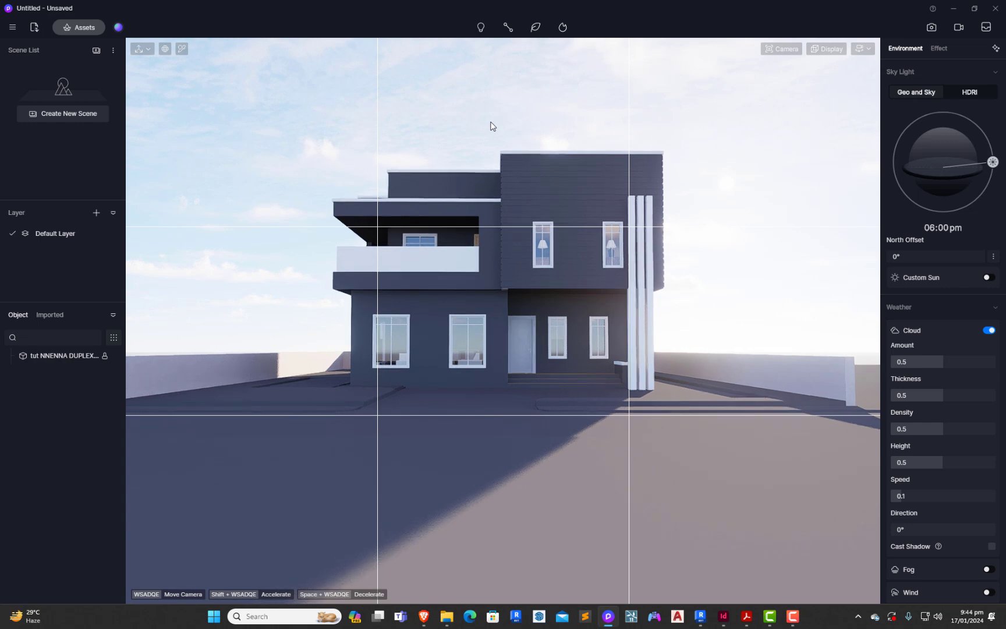
# Move the camera forward until the front facade fills more of the central grid area.
pyautogui.press('w')
pyautogui.press('w')
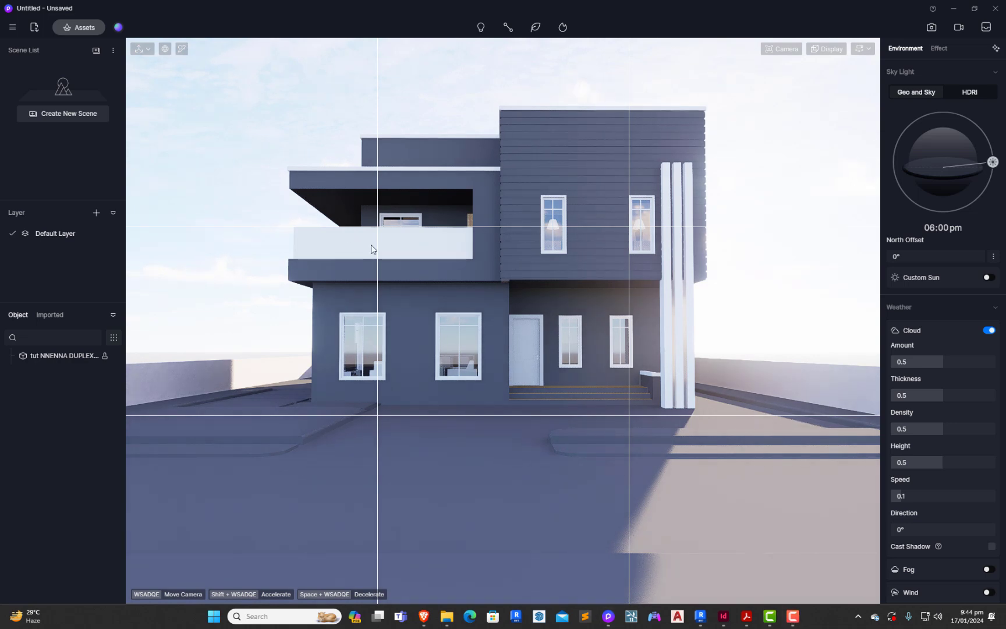
pyautogui.click(210, 220)
pyautogui.press('w')
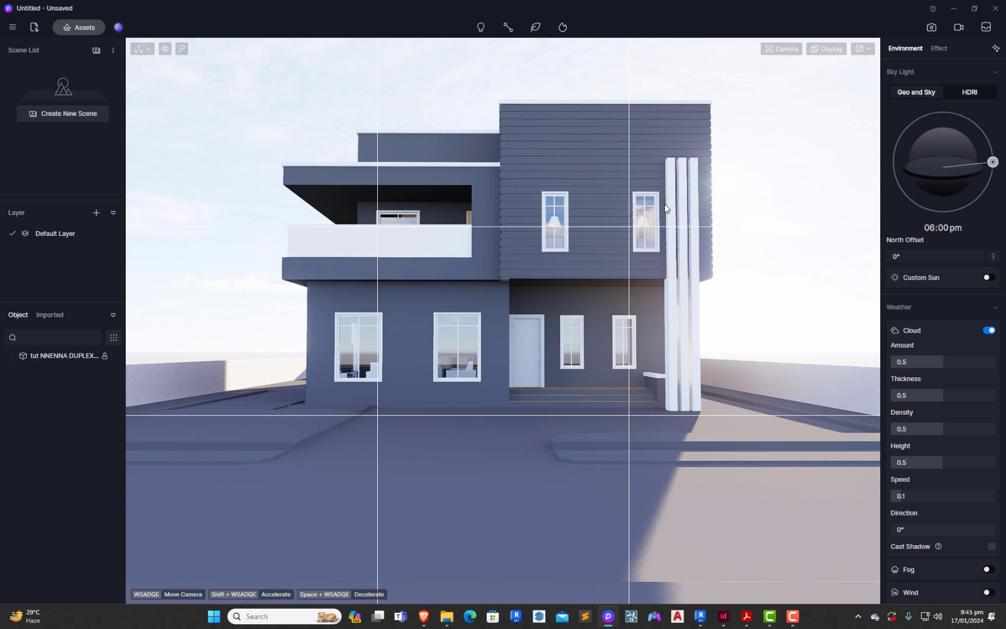
pyautogui.press('p')
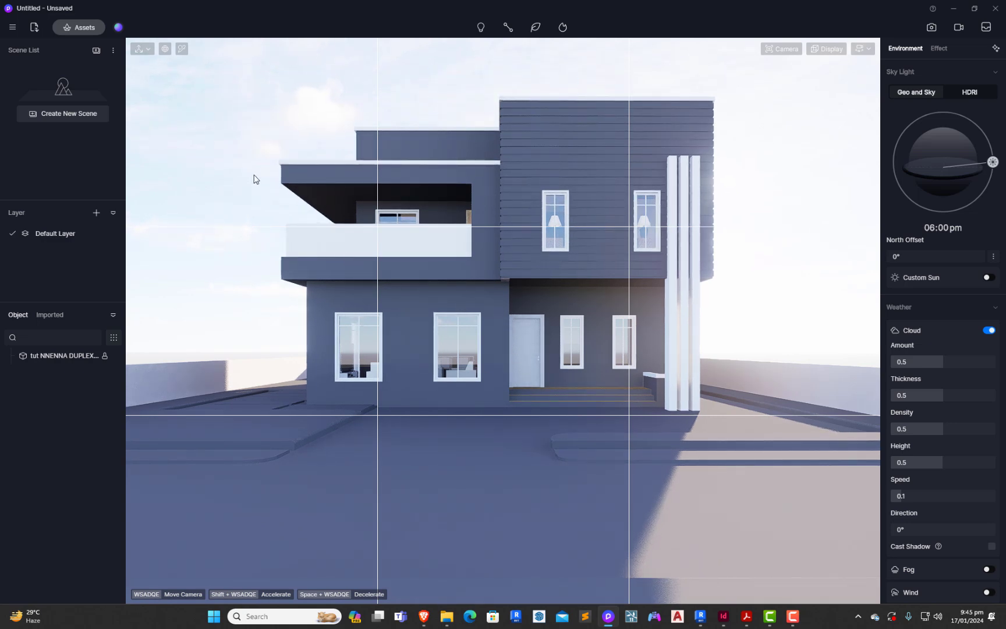
# Place the local asset model CAR 3.d5a on the ground in front of the house and close the asset library.
pyautogui.click(76, 29)
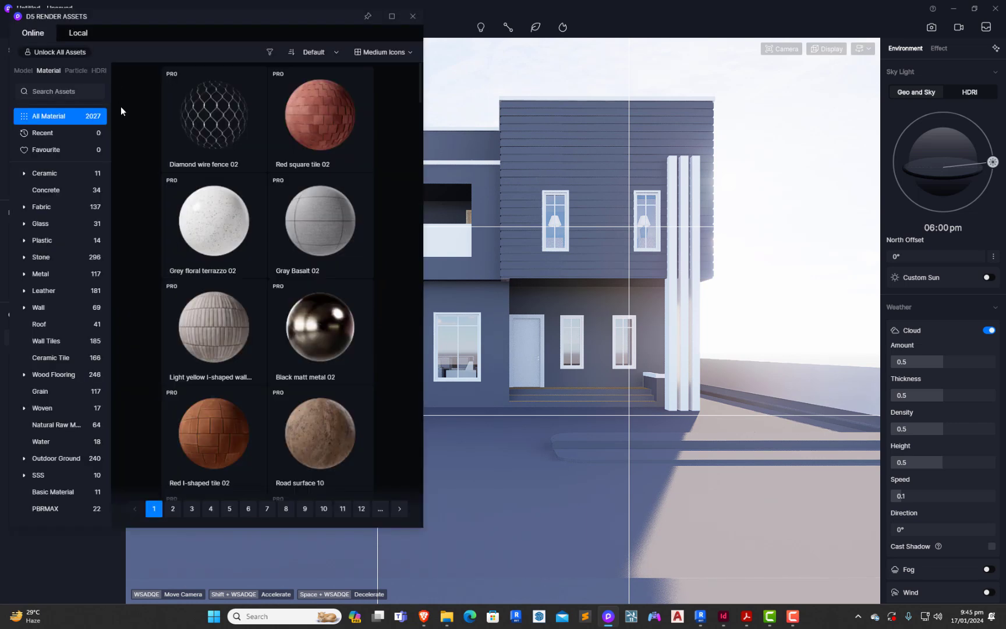
pyautogui.click(74, 35)
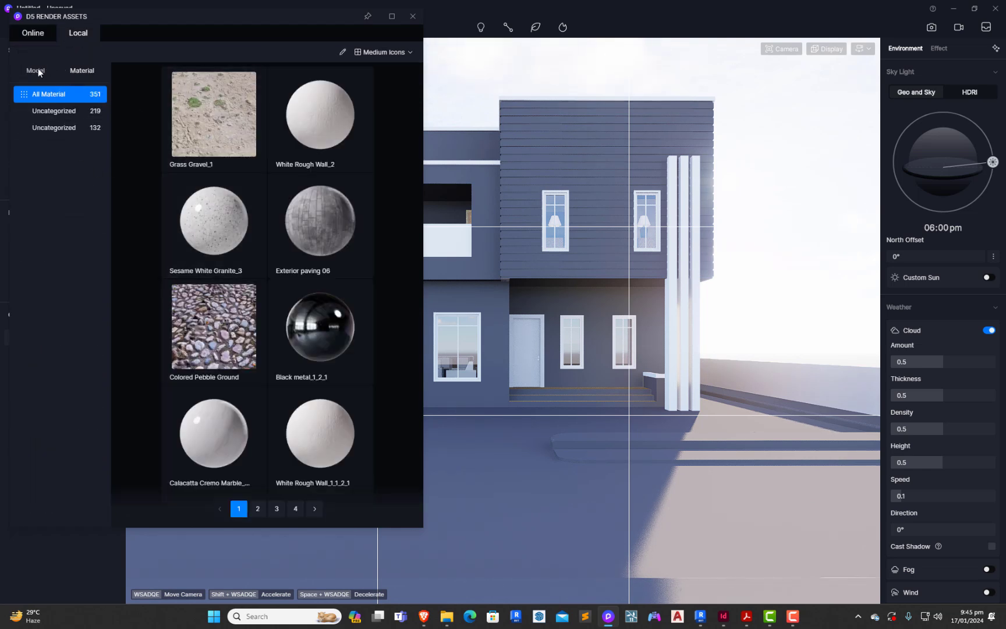
pyautogui.click(37, 70)
pyautogui.scroll(-5, 265, 257)
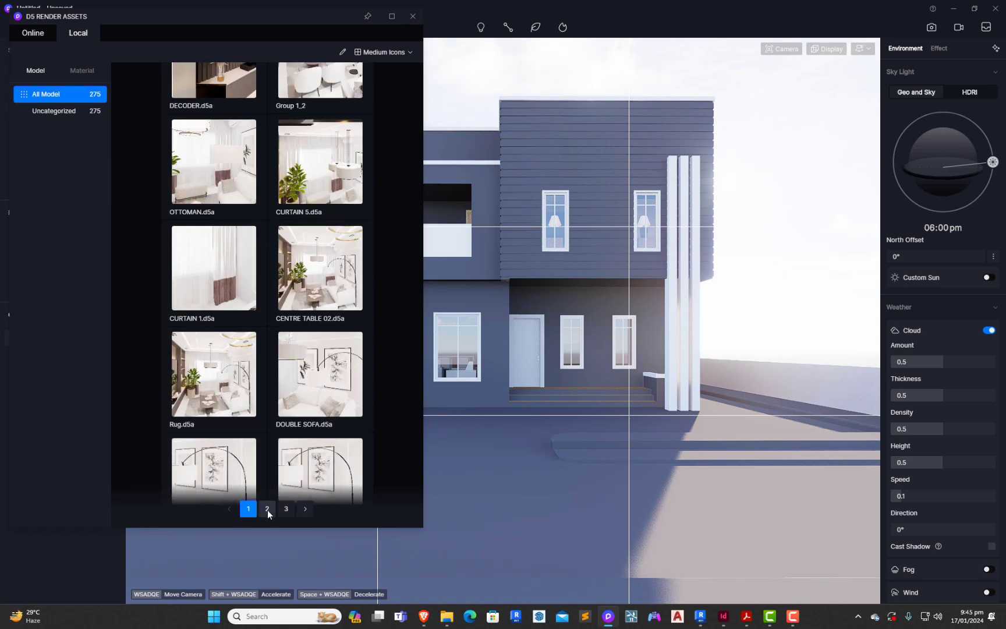
pyautogui.click(267, 509)
pyautogui.scroll(-10, 288, 327)
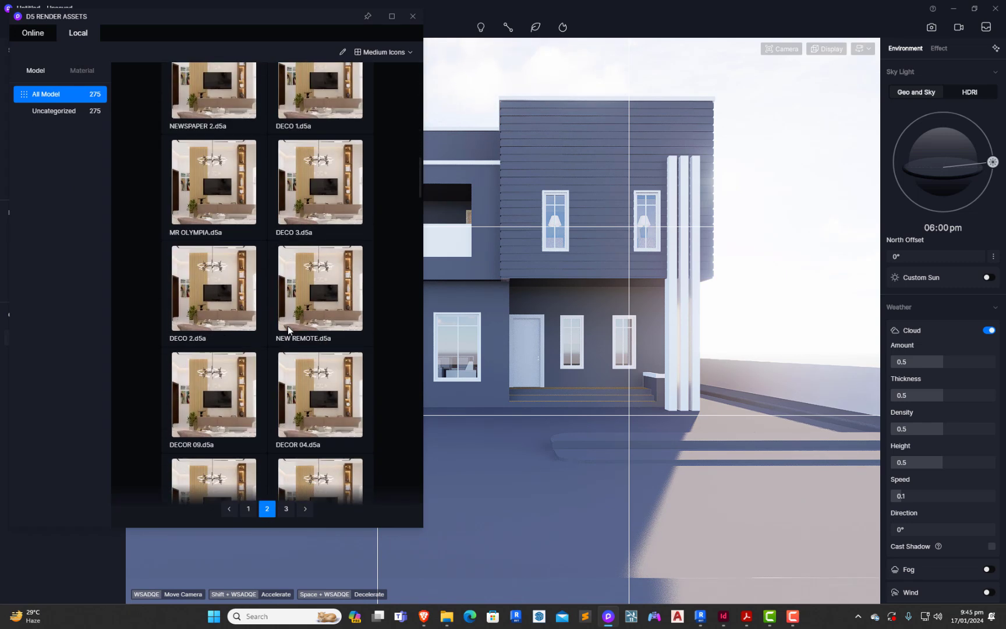
pyautogui.scroll(-6, 287, 330)
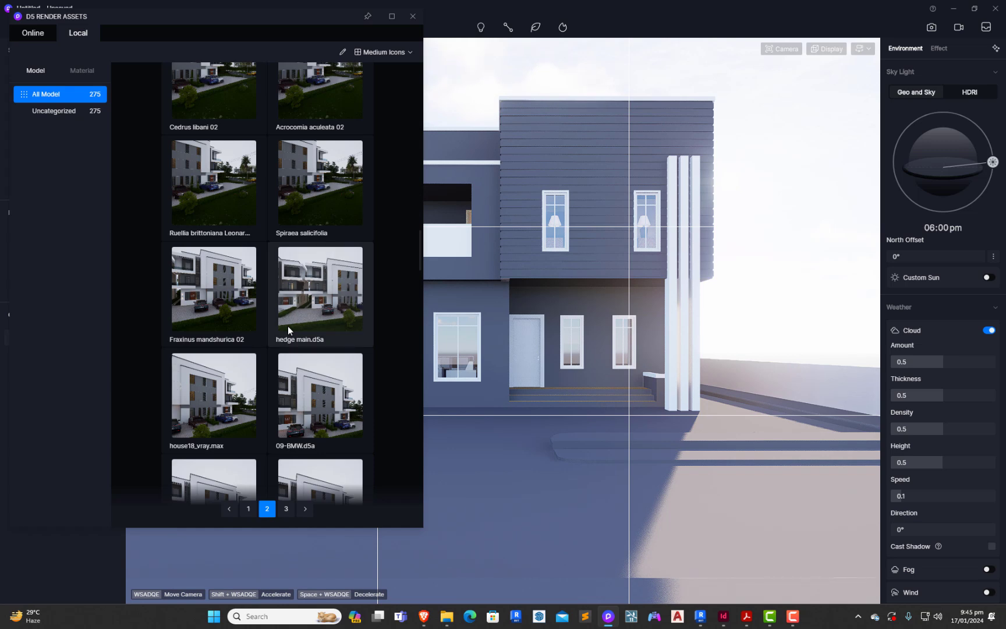
pyautogui.scroll(-2, 287, 325)
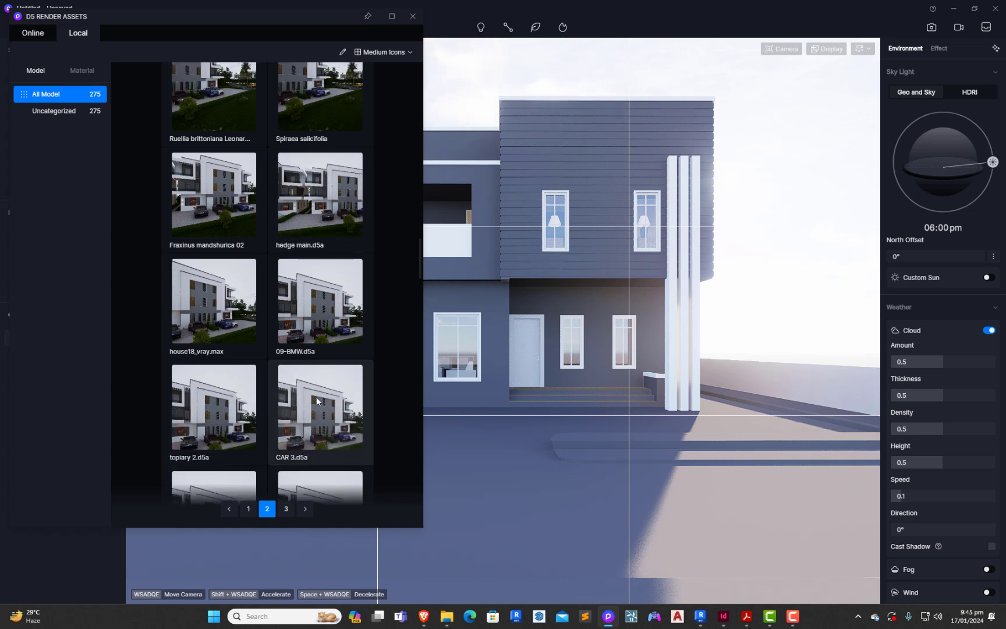
pyautogui.moveTo(502, 440); pyautogui.dragTo(503, 439)
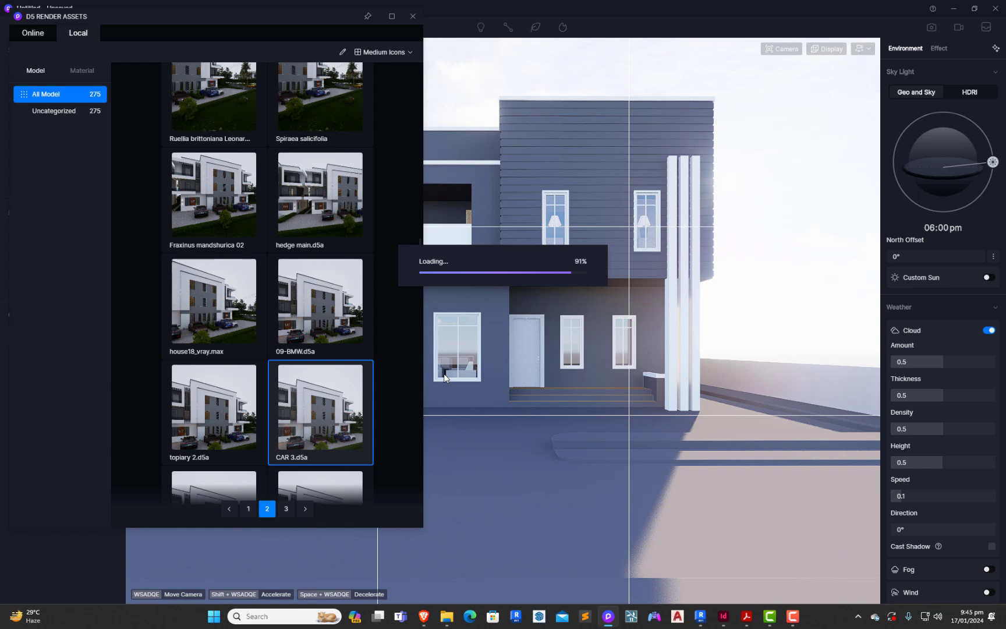
pyautogui.click(510, 526)
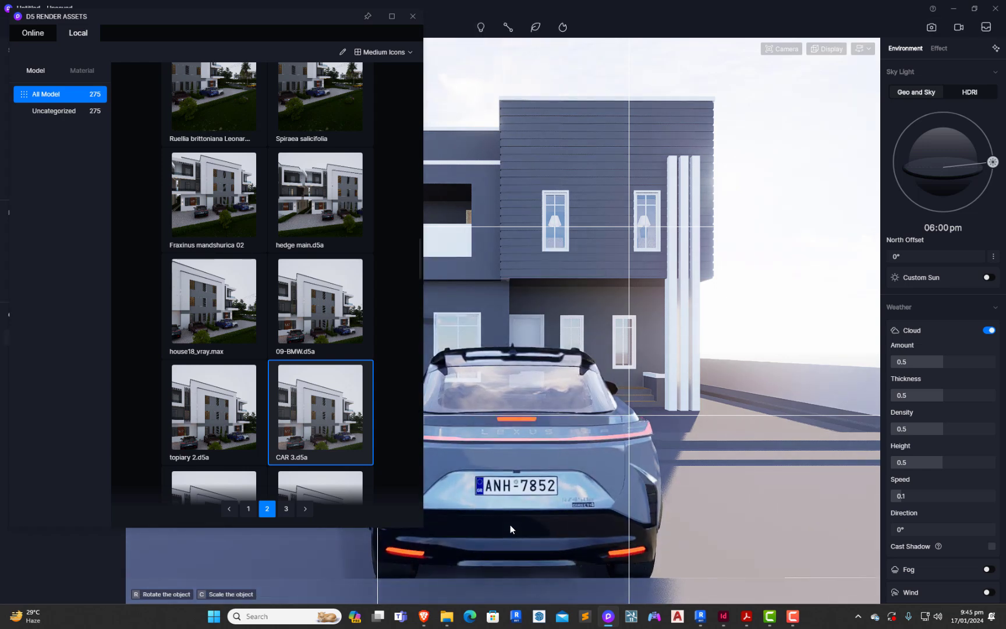
pyautogui.click(412, 16)
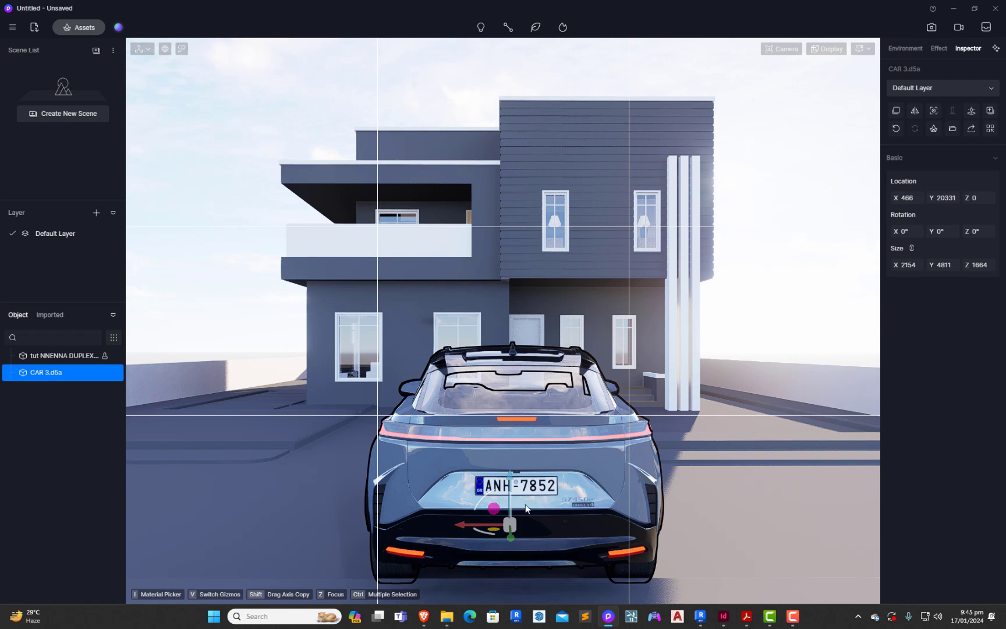
# Rotate the placed car to 270° about its Z axis and deselect it.
pyautogui.moveTo(487, 535); pyautogui.dragTo(502, 492)
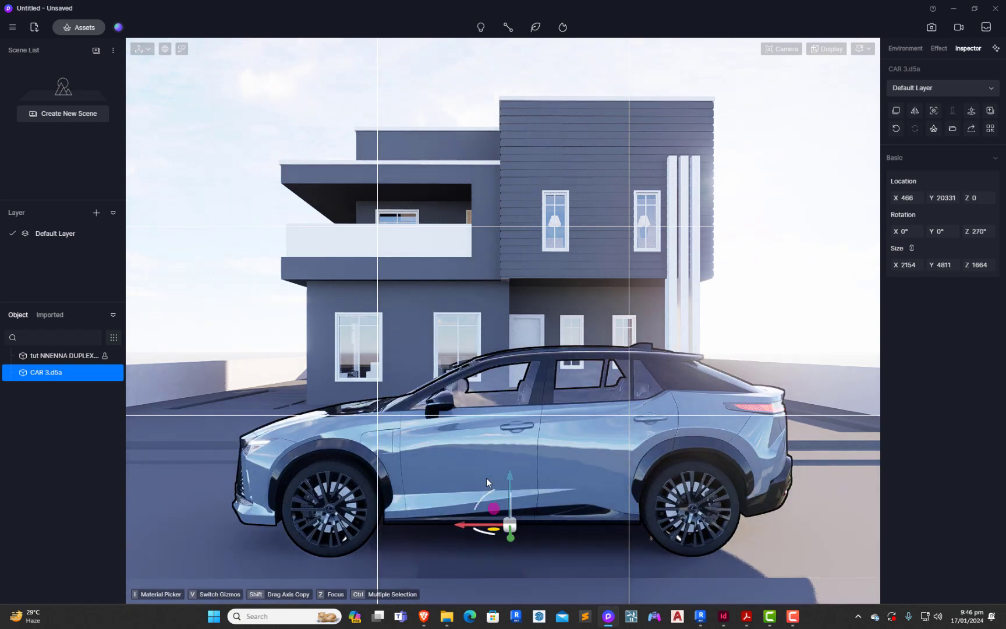
pyautogui.click(210, 140)
# Save the current front view as a new scene and switch the camera to the top view.
pyautogui.click(95, 51)
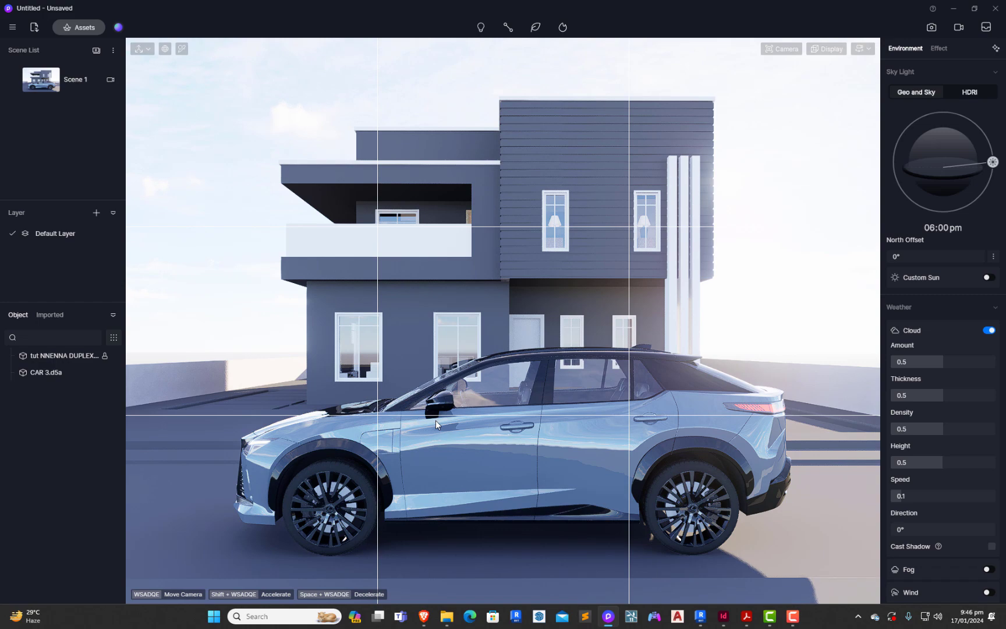
pyautogui.press('t')
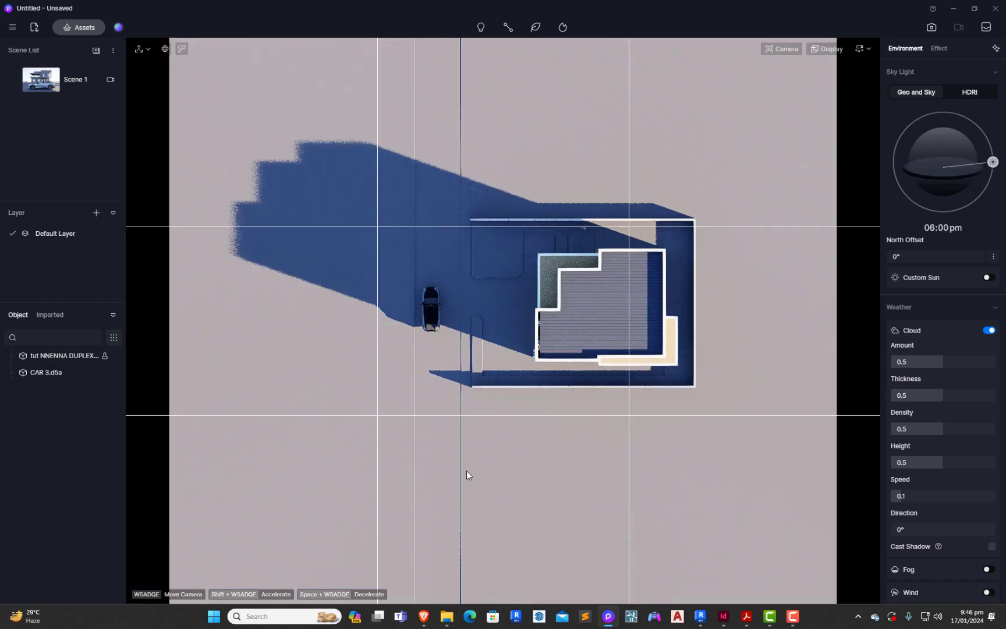
# Select the car in the top view, rotate it to 233° about its Z axis, and return to the Scene 1 view.
pyautogui.scroll(2, 451, 304)
pyautogui.scroll(4, 379, 297)
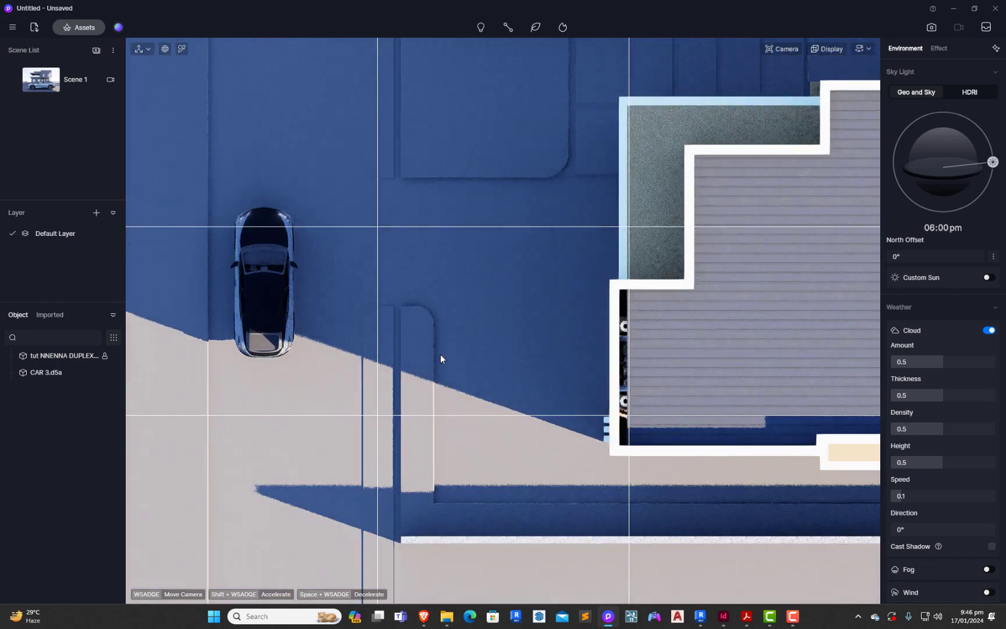
pyautogui.click(405, 387)
pyautogui.moveTo(453, 401); pyautogui.dragTo(499, 372)
pyautogui.moveTo(466, 338); pyautogui.dragTo(468, 230)
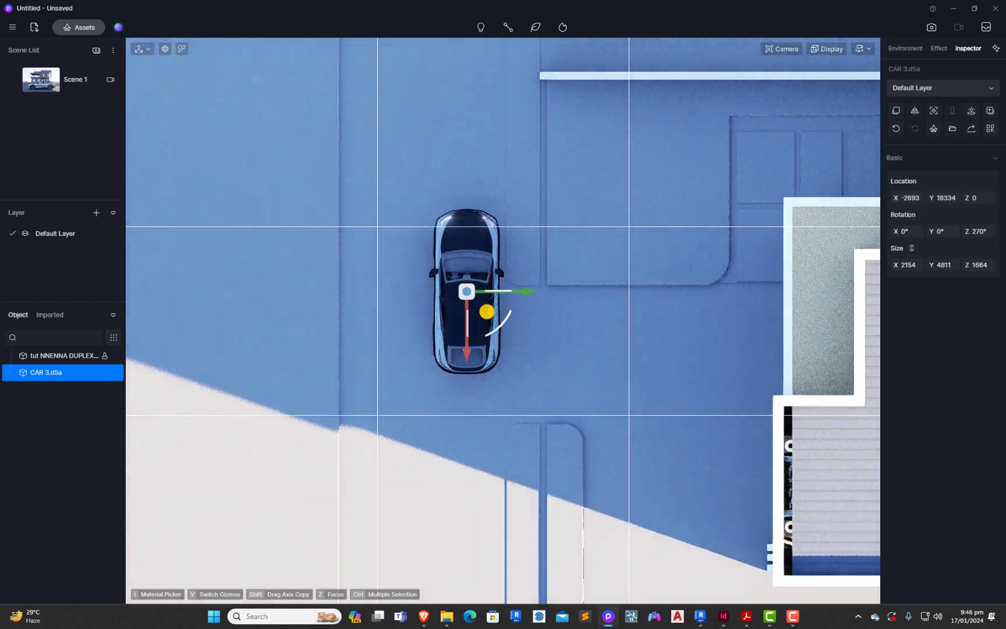
pyautogui.moveTo(500, 329); pyautogui.dragTo(547, 312)
pyautogui.click(63, 81)
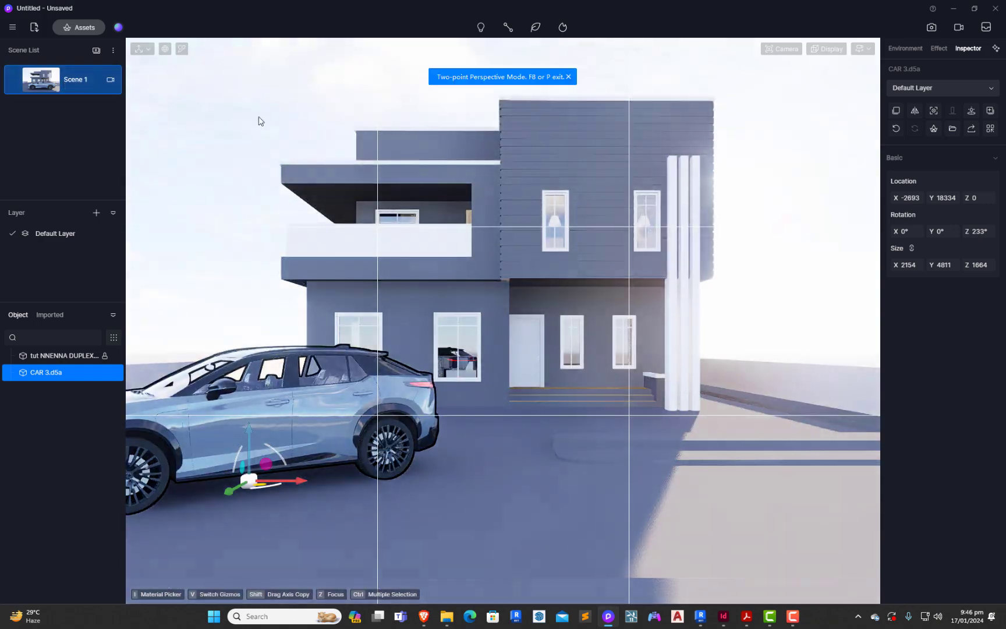
# Move the car along the X axis to X -1405 in front of the house and deselect it.
pyautogui.click(287, 103)
pyautogui.click(274, 438)
pyautogui.moveTo(308, 488); pyautogui.dragTo(415, 495)
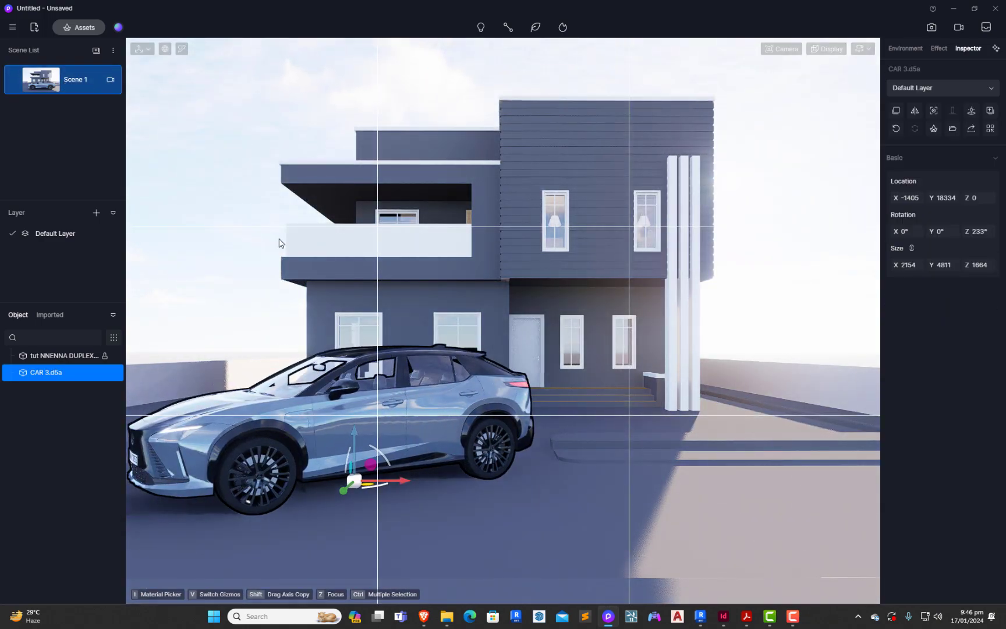
pyautogui.click(272, 267)
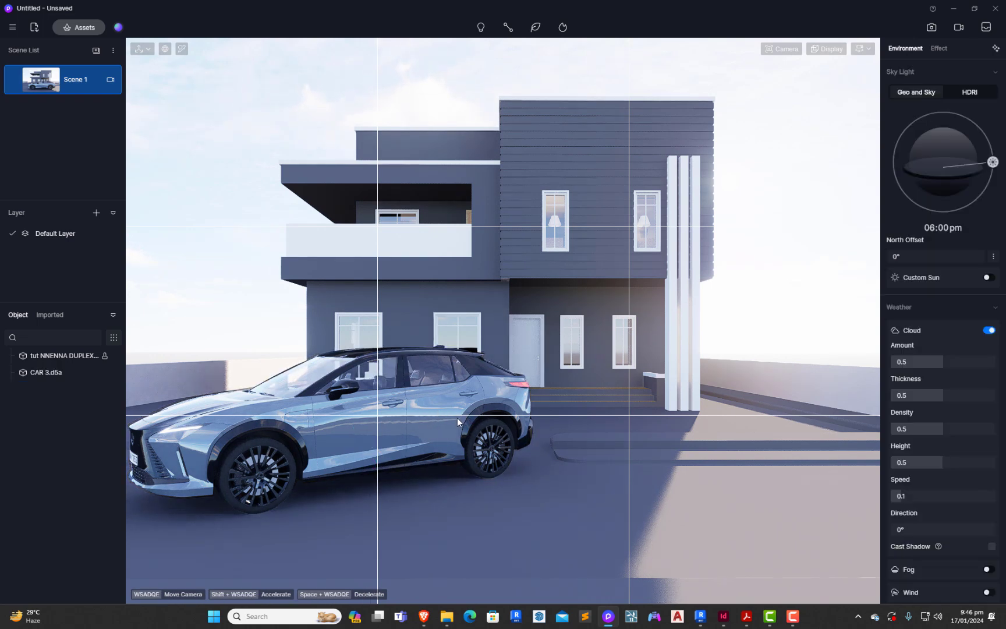
# Pull the camera back slightly from the house and set the camera height to 1.4 m.
pyautogui.scroll(-1, 456, 418)
pyautogui.scroll(-2, 454, 422)
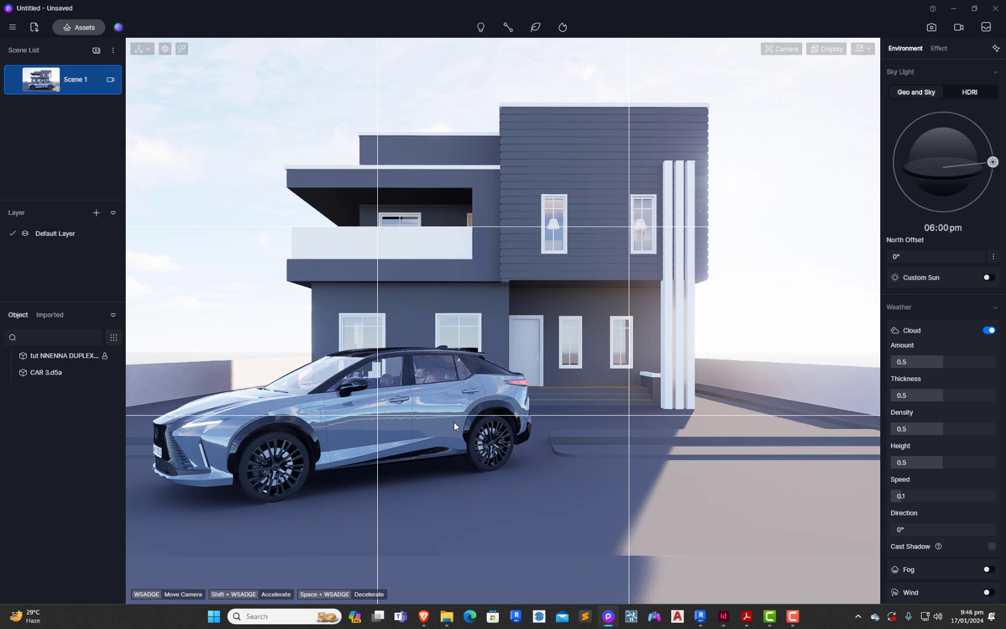
pyautogui.scroll(-1, 446, 436)
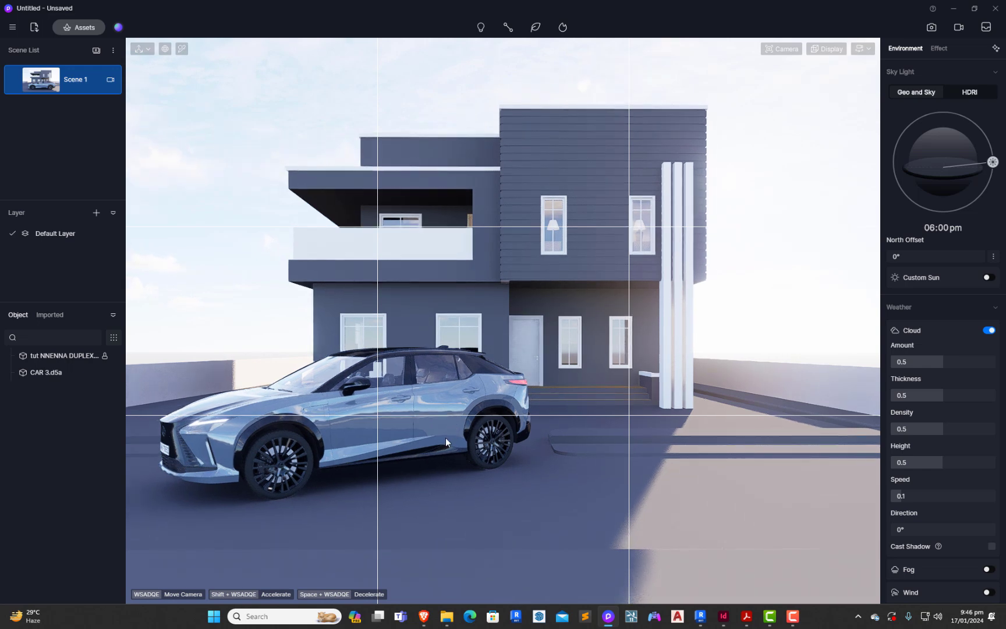
pyautogui.click(863, 48)
pyautogui.click(819, 114)
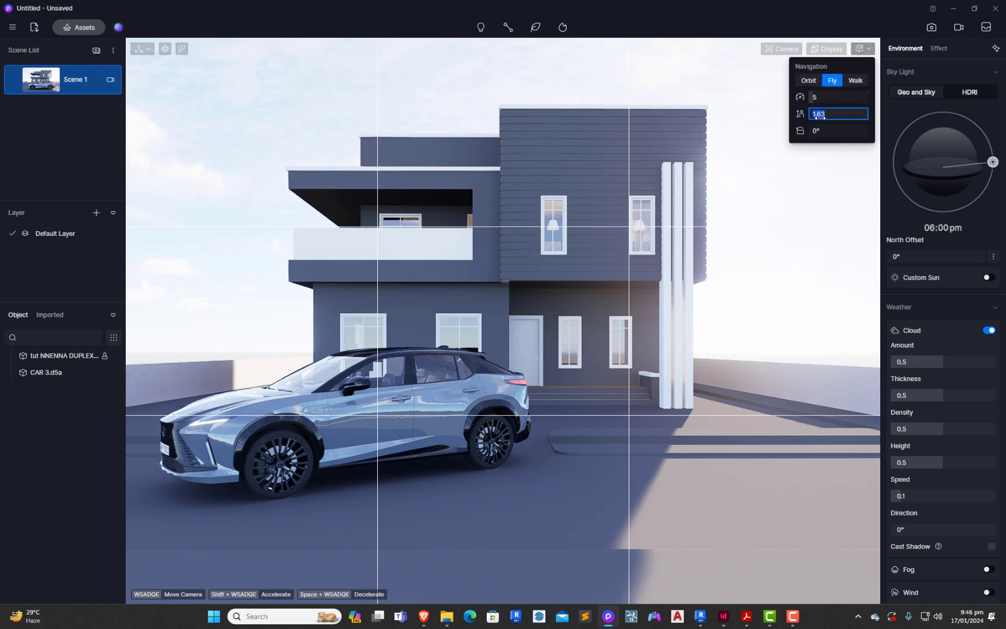
pyautogui.write('1.4')
pyautogui.press('Return')
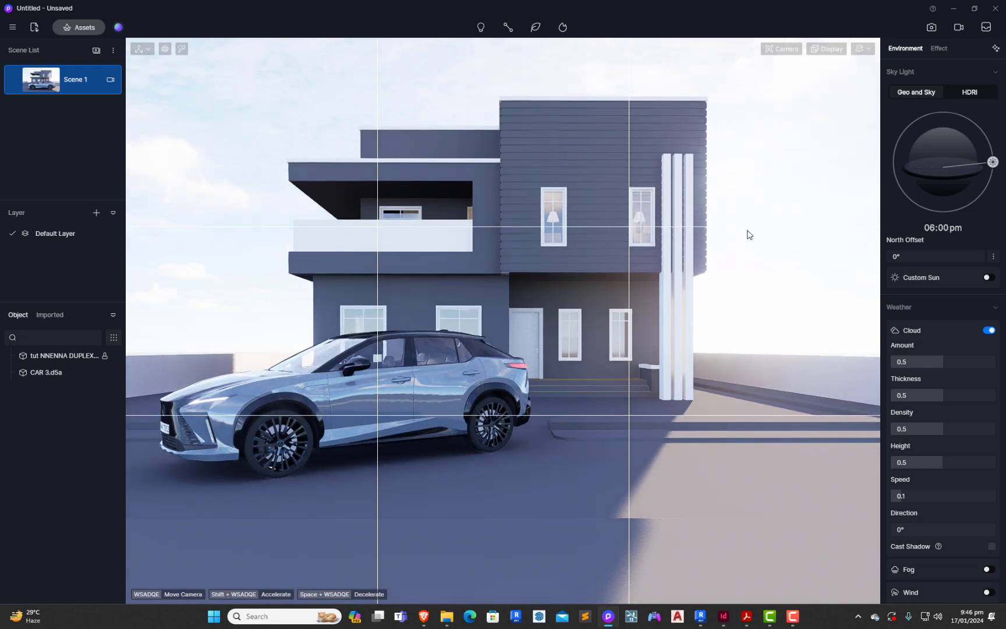
# Bring the camera closer and adjust its aim so the house sits lower in the frame with more sky above.
pyautogui.press('w')
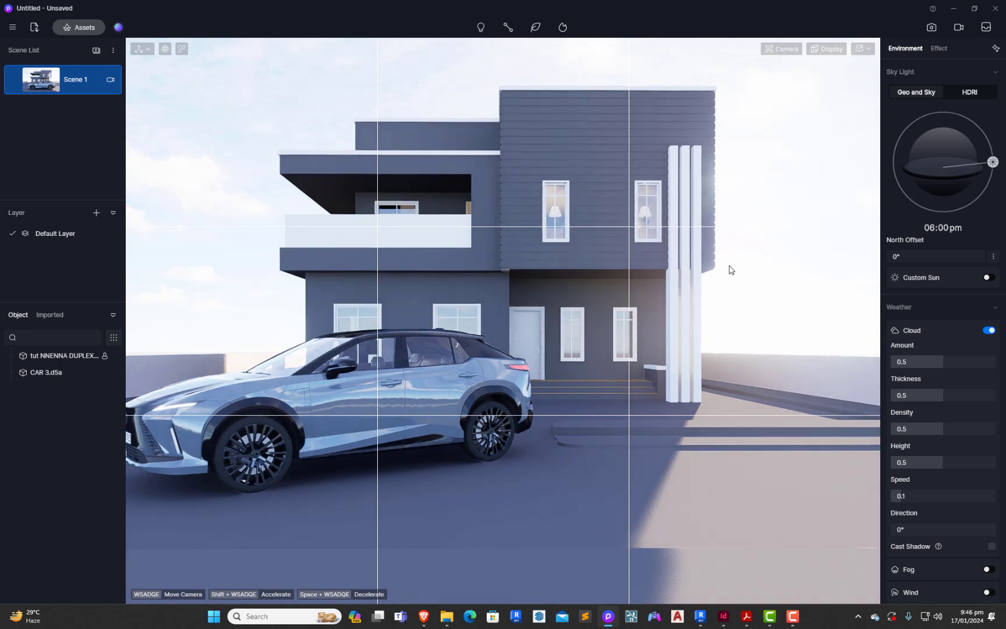
pyautogui.click(862, 49)
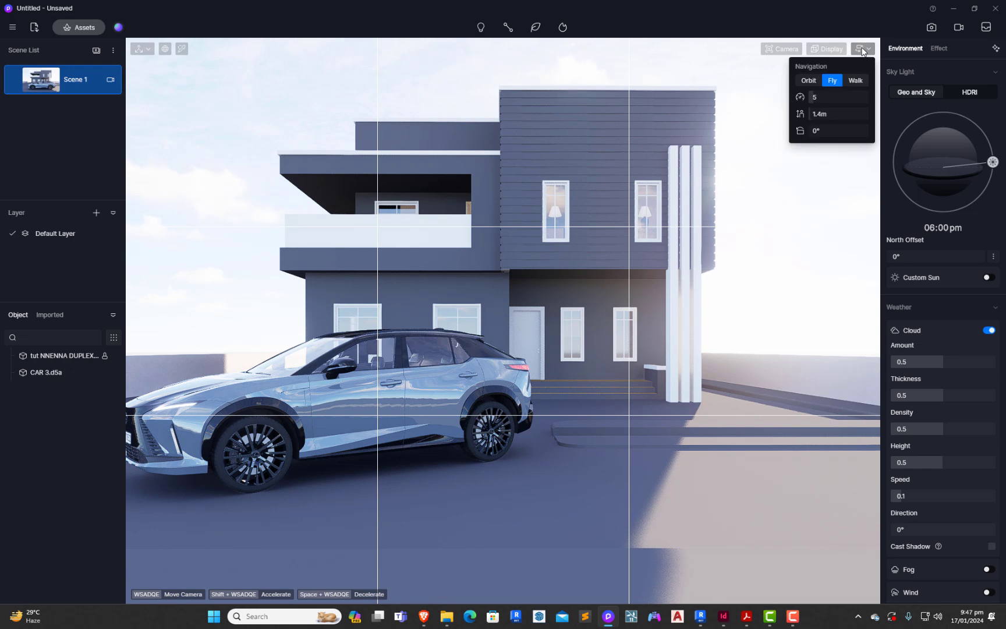
pyautogui.click(786, 48)
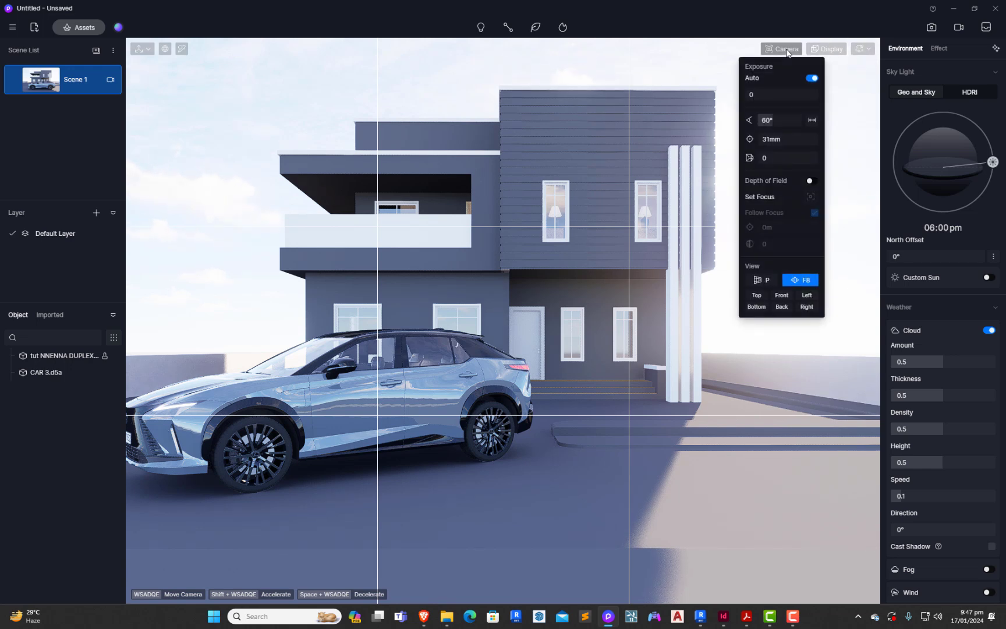
pyautogui.click(786, 48)
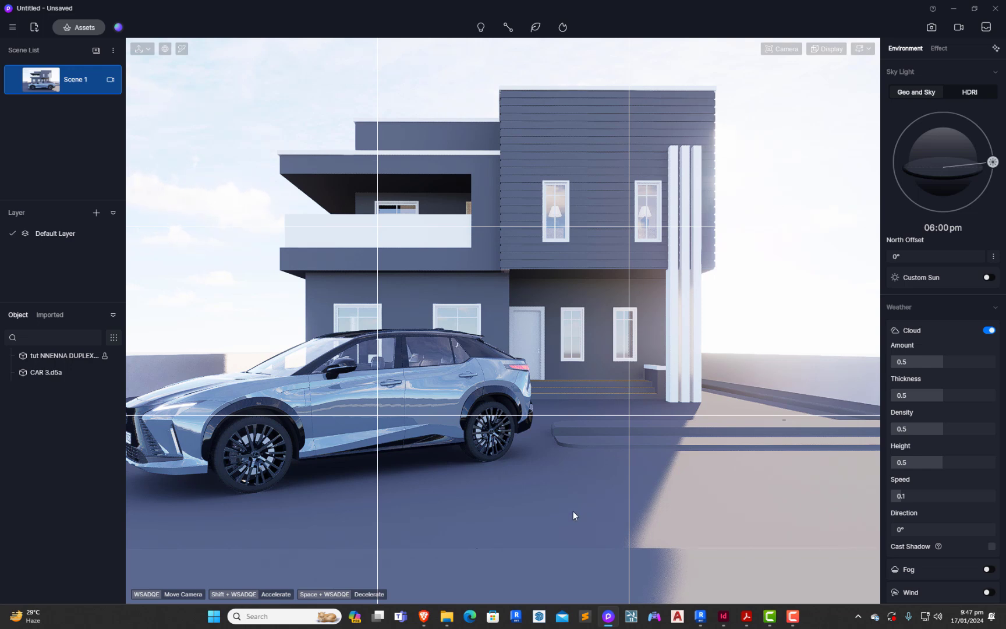
pyautogui.moveTo(573, 511); pyautogui.dragTo(570, 477, button='right')
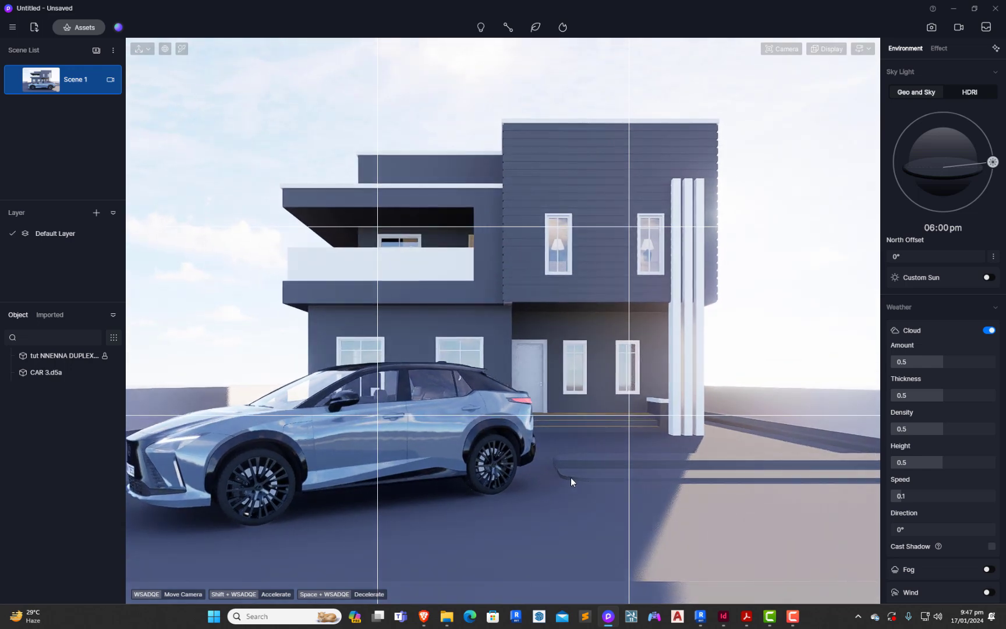
pyautogui.click(858, 49)
pyautogui.click(859, 48)
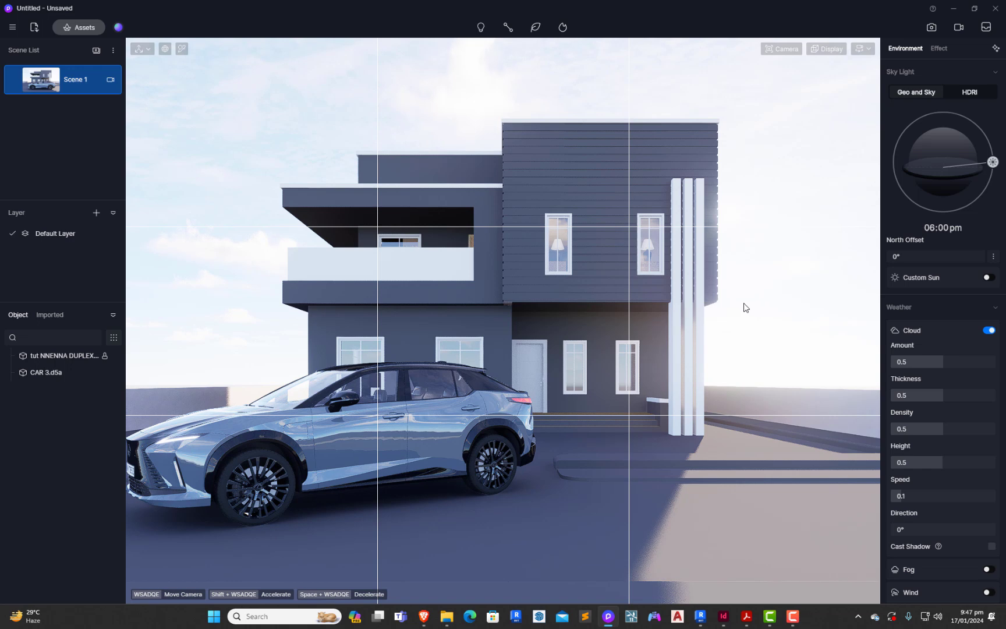
pyautogui.moveTo(744, 306); pyautogui.dragTo(742, 309, button='right')
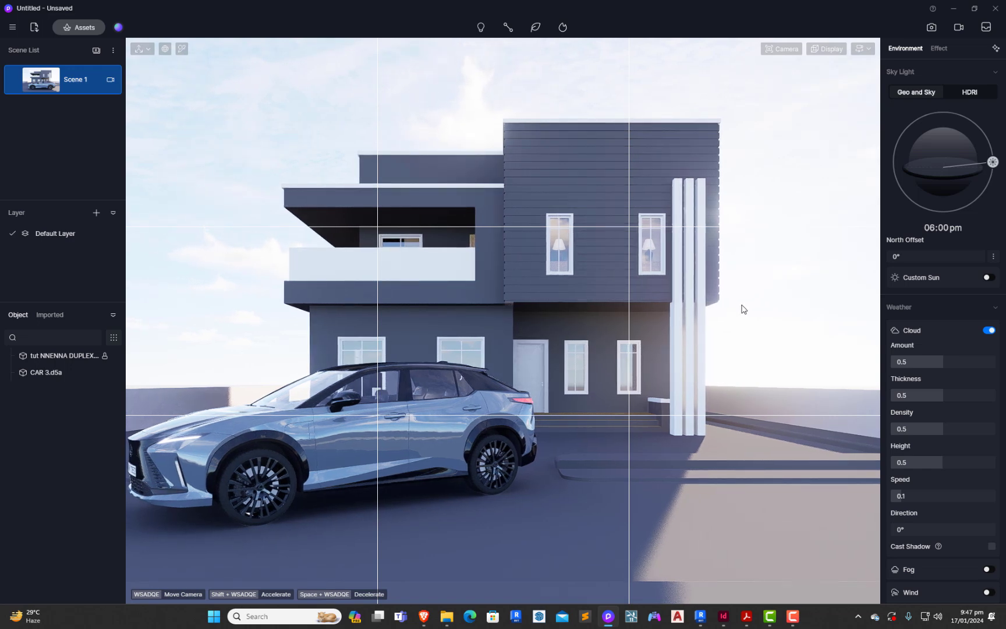
# Move the camera back until the whole car fits in the frame and update Scene 1 with this view.
pyautogui.press('w')
pyautogui.press('s')
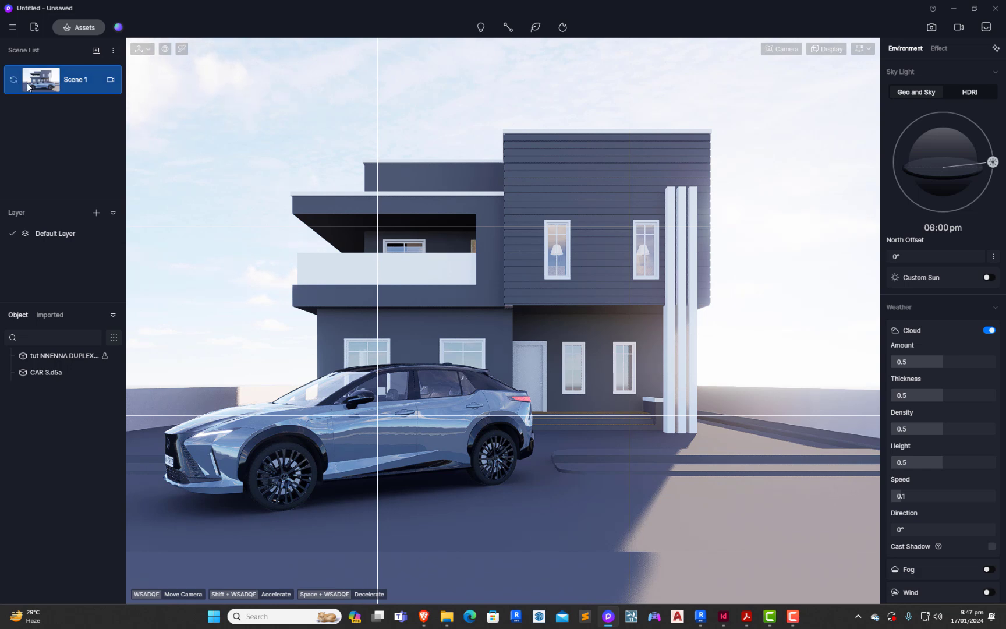
pyautogui.click(13, 79)
pyautogui.click(13, 80)
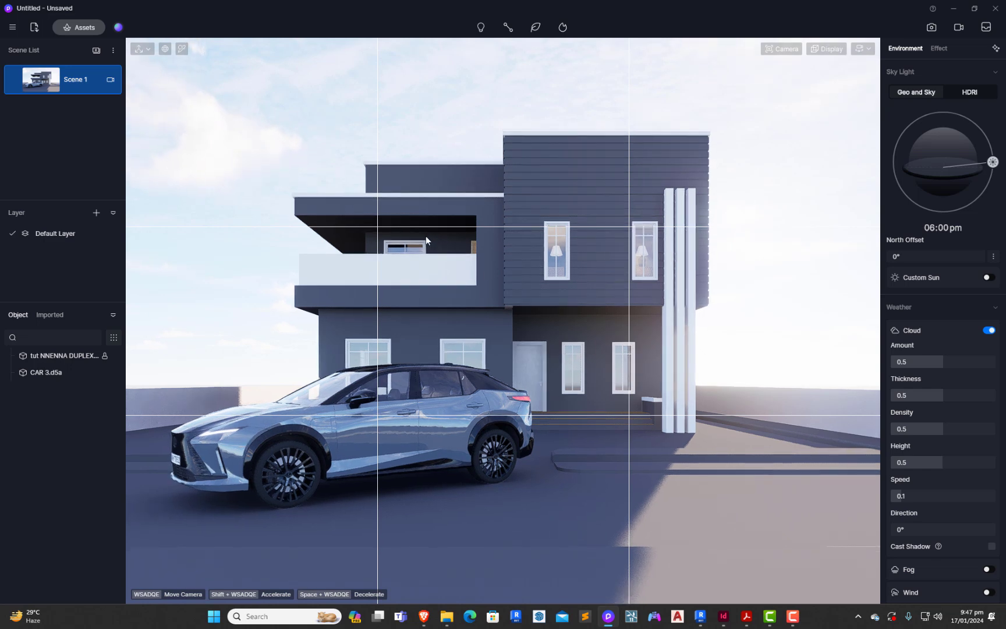
# Swing the camera to a corner view showing the house's front and side facades, and adjust its distance until the house fills the central area.
pyautogui.moveTo(444, 276); pyautogui.dragTo(568, 396, button='right')
pyautogui.press('s')
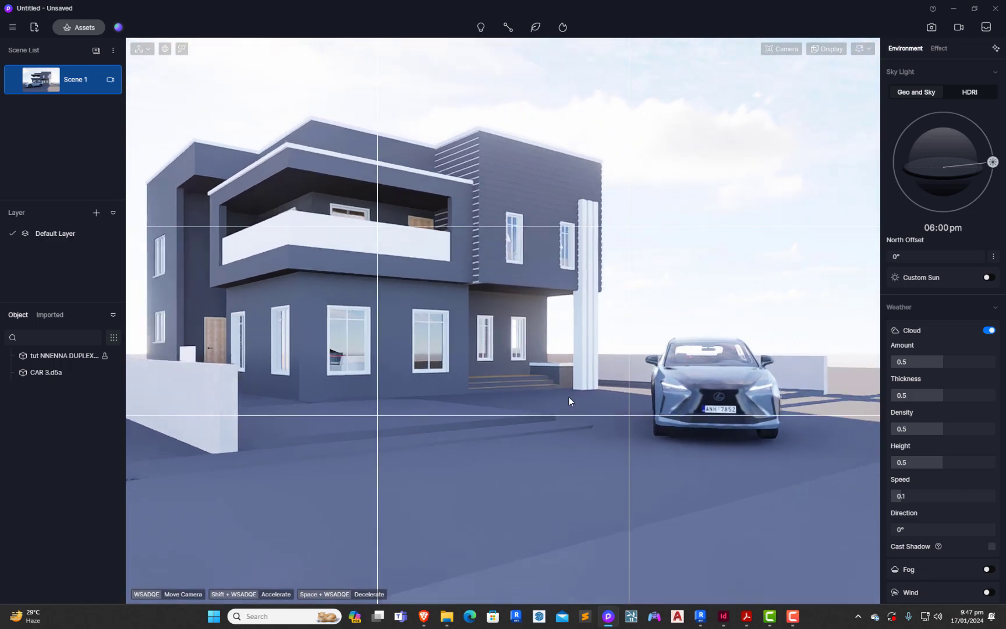
pyautogui.press('s')
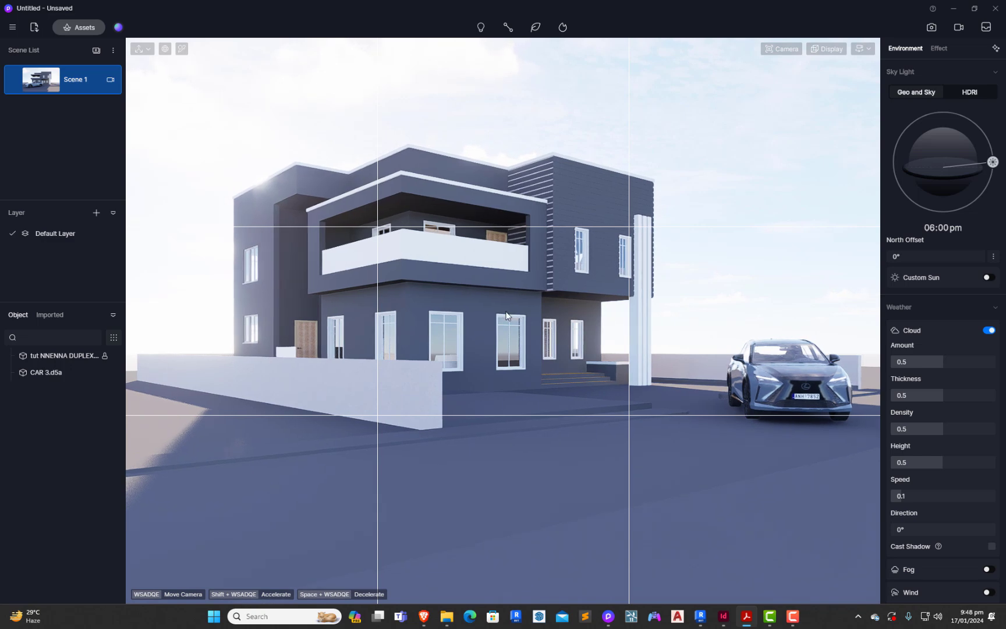
pyautogui.moveTo(548, 354); pyautogui.dragTo(499, 386, button='right')
pyautogui.press('d')
pyautogui.press('d')
pyautogui.press('a')
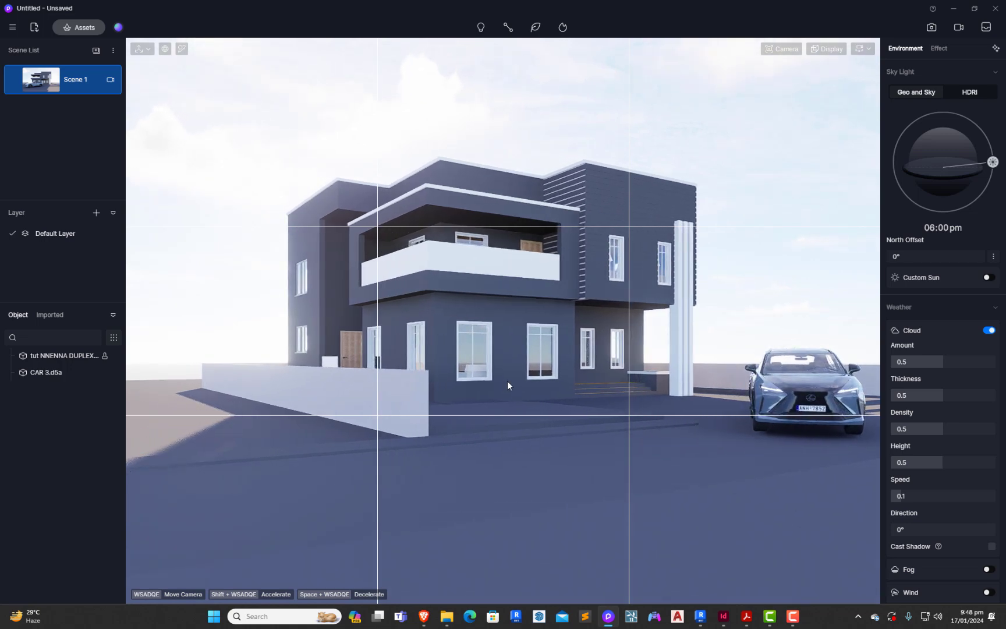
pyautogui.press('w')
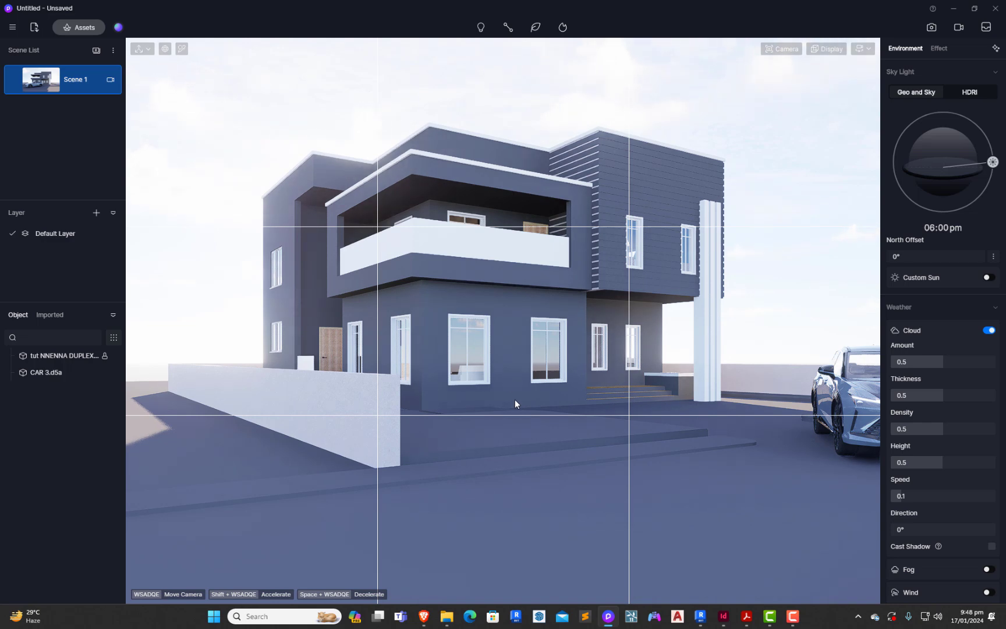
# Tilt the camera so the corner view shows more sky above the house, and move it back slightly.
pyautogui.click(862, 48)
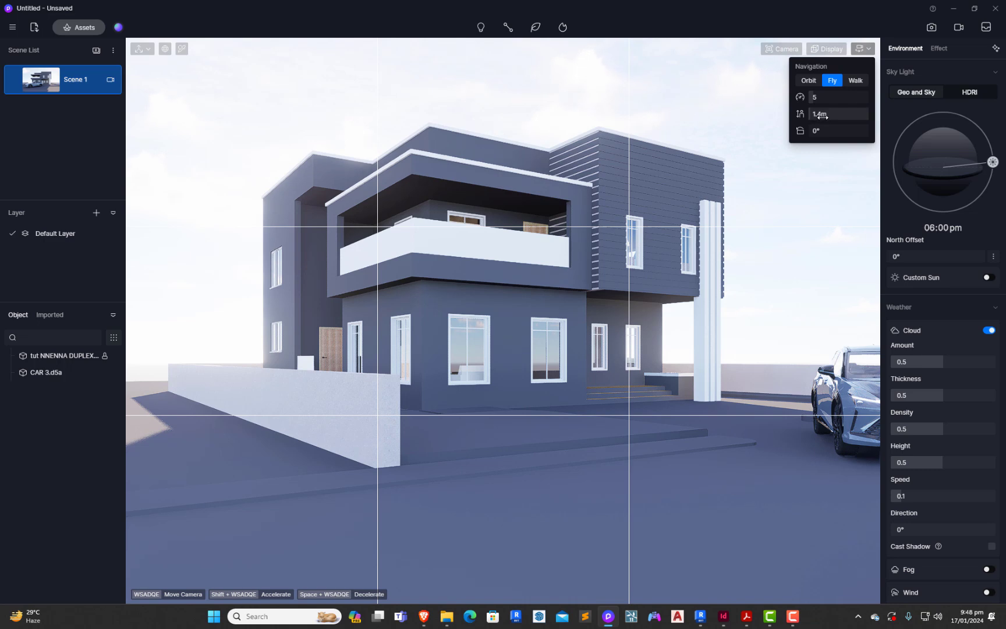
pyautogui.click(786, 49)
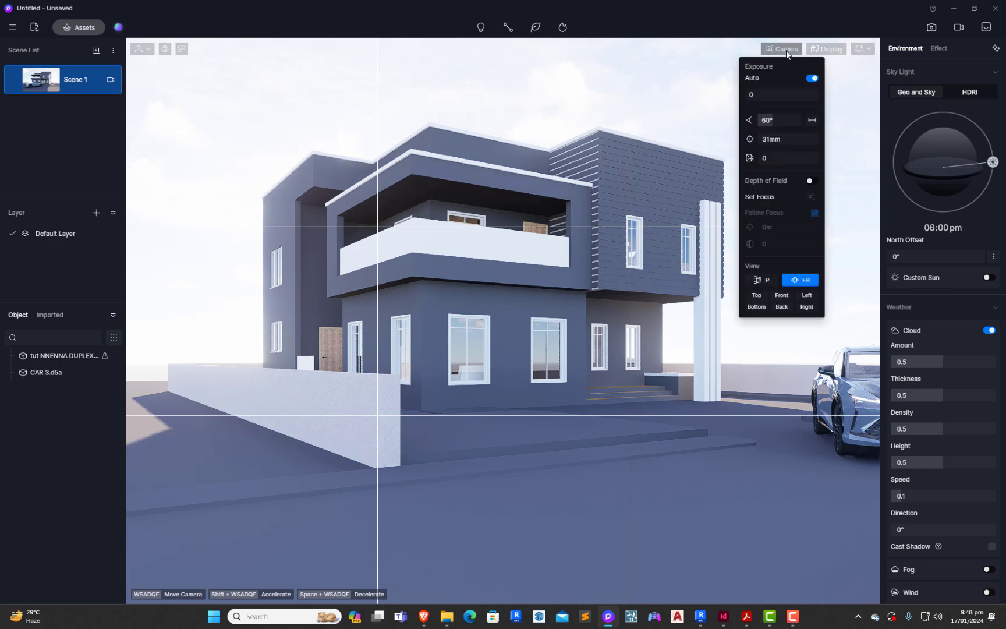
pyautogui.click(786, 49)
pyautogui.moveTo(748, 217); pyautogui.dragTo(740, 190, button='right')
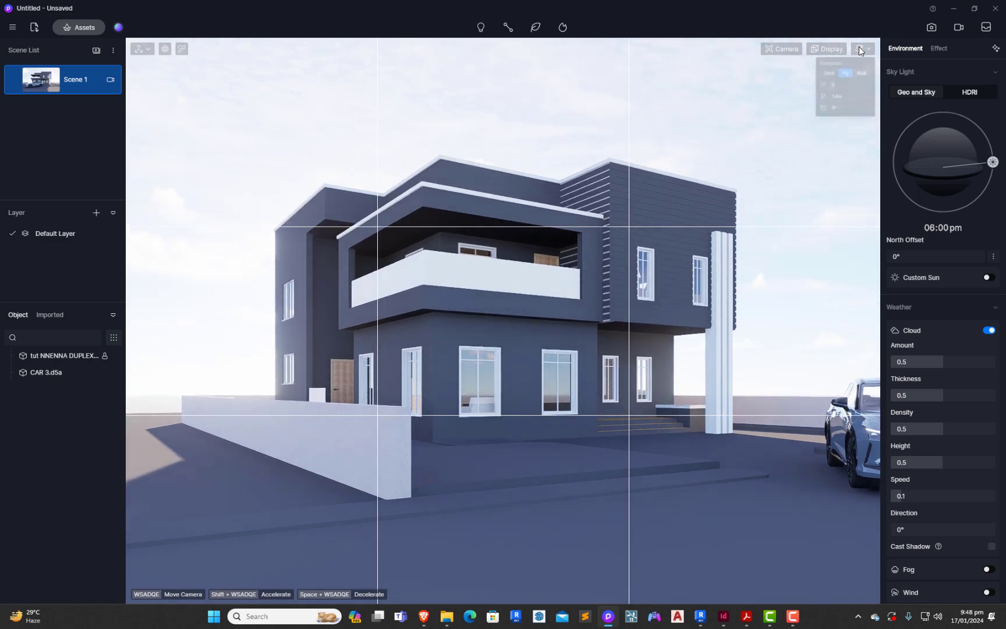
pyautogui.scroll(-2, 662, 156)
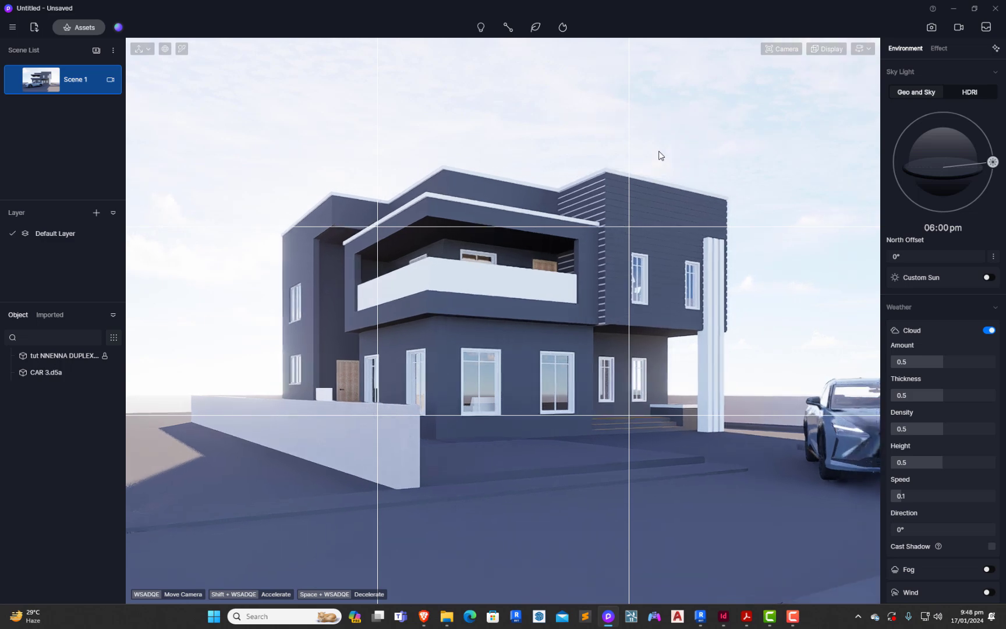
pyautogui.scroll(1, 662, 156)
pyautogui.scroll(-1, 662, 156)
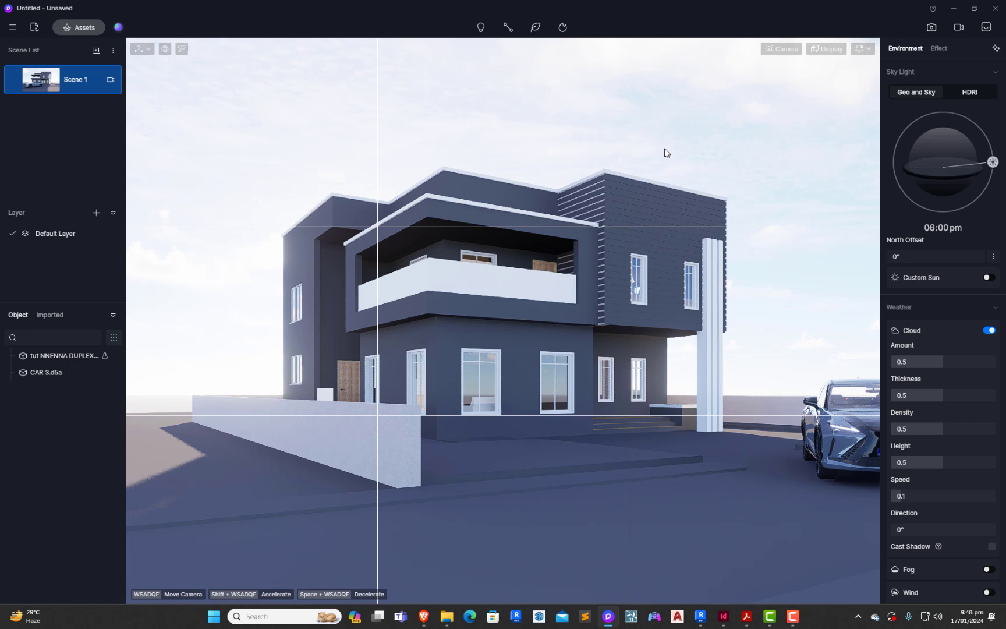
# Slide the corner camera sideways back and forth to balance the house and the parked car in the frame.
pyautogui.press('d')
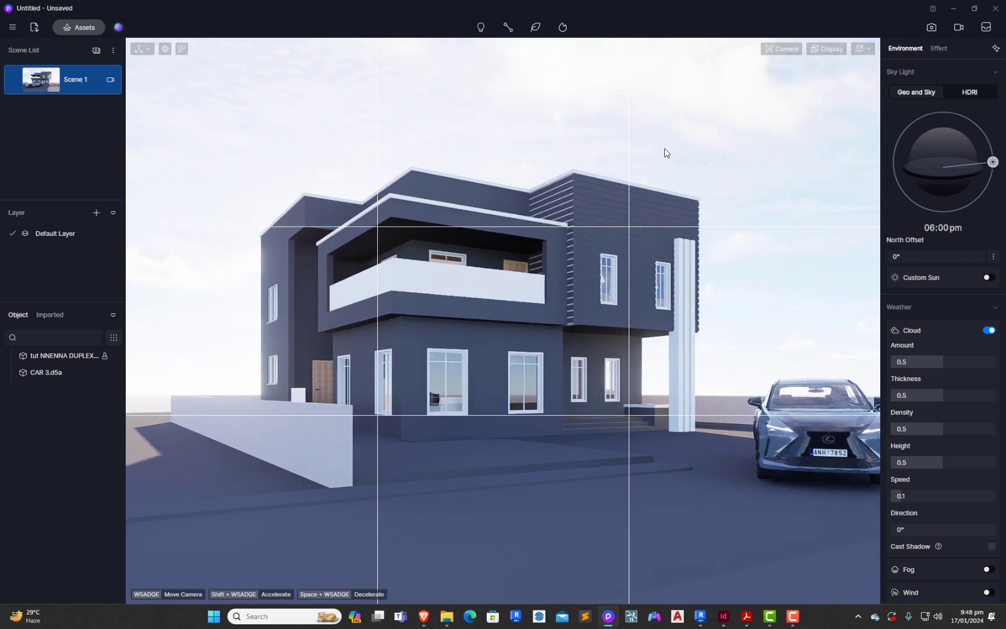
pyautogui.press('d')
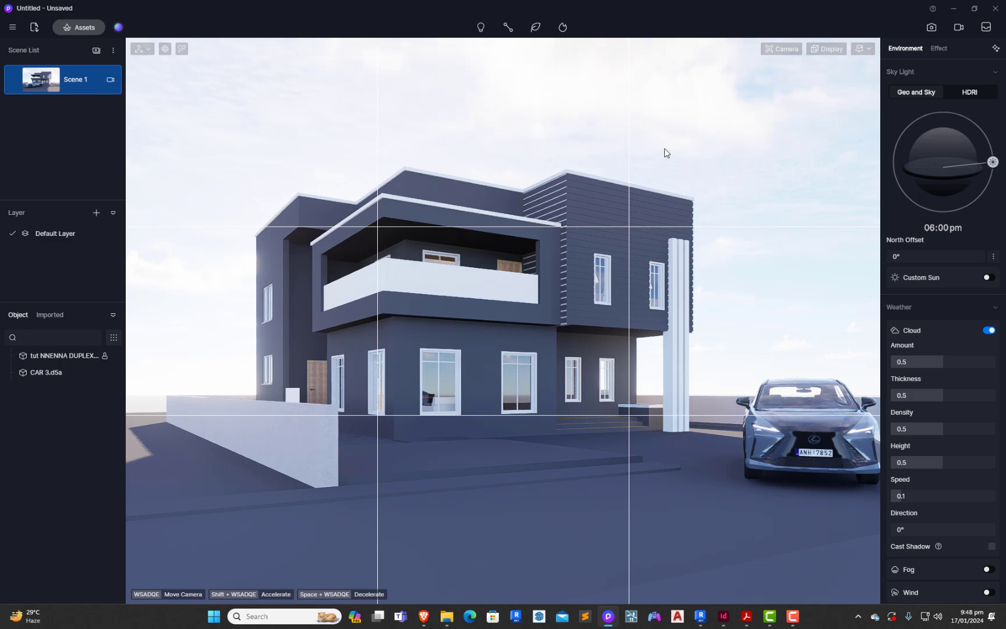
pyautogui.press('a')
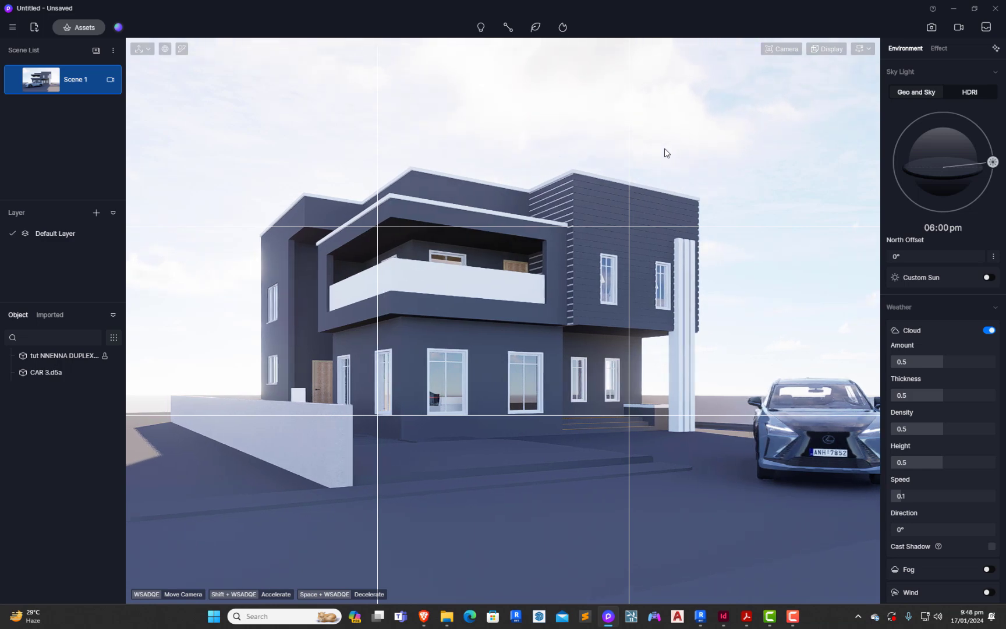
pyautogui.press('a')
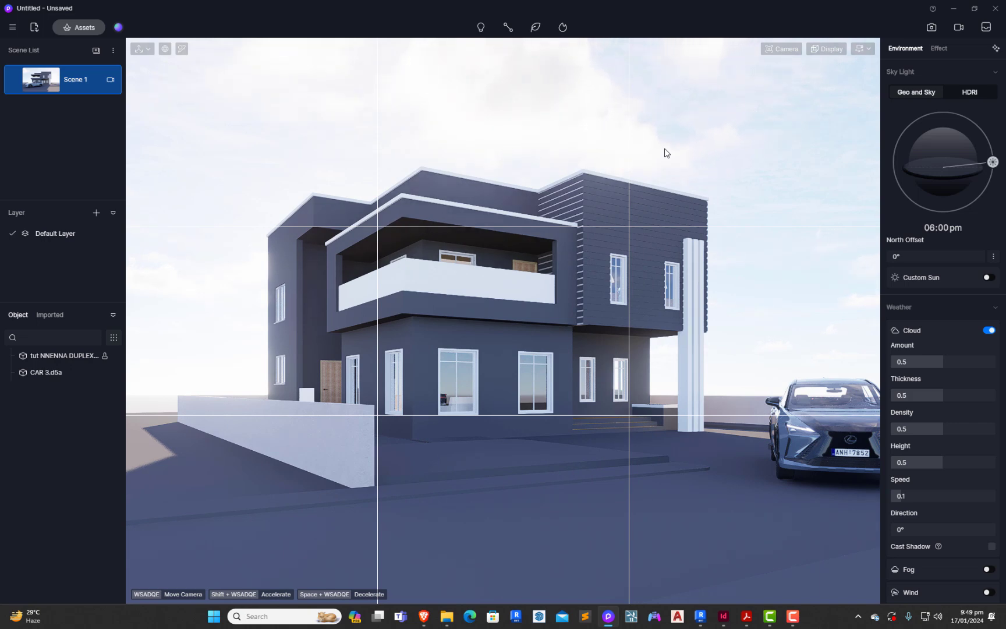
pyautogui.press('d')
pyautogui.press('a')
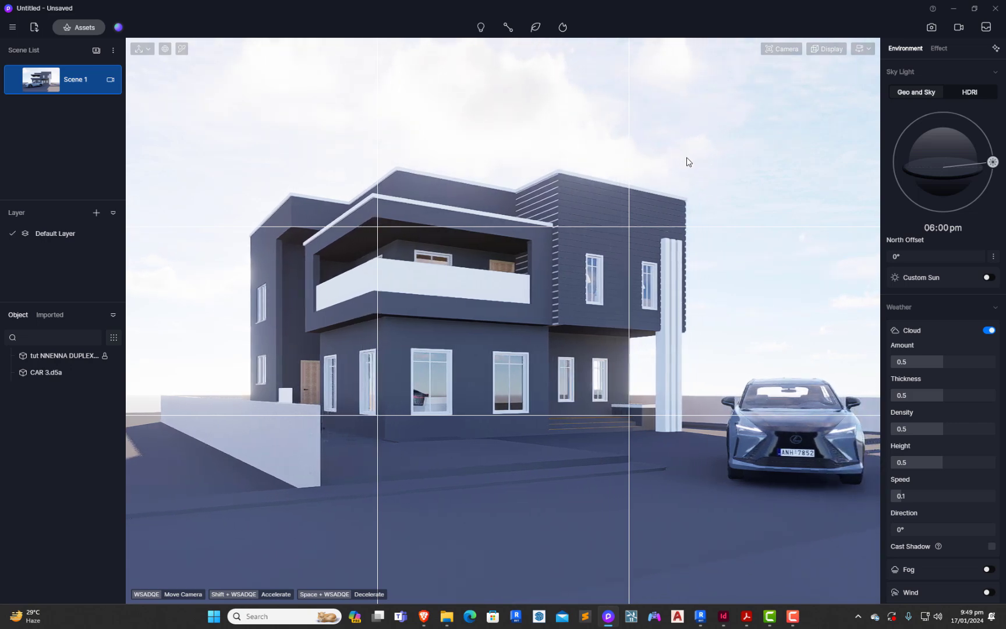
# Turn the camera slightly, fine-tune its sideways position and distance, and save this corner view as a new scene.
pyautogui.moveTo(715, 258); pyautogui.dragTo(717, 263, button='right')
pyautogui.press('d')
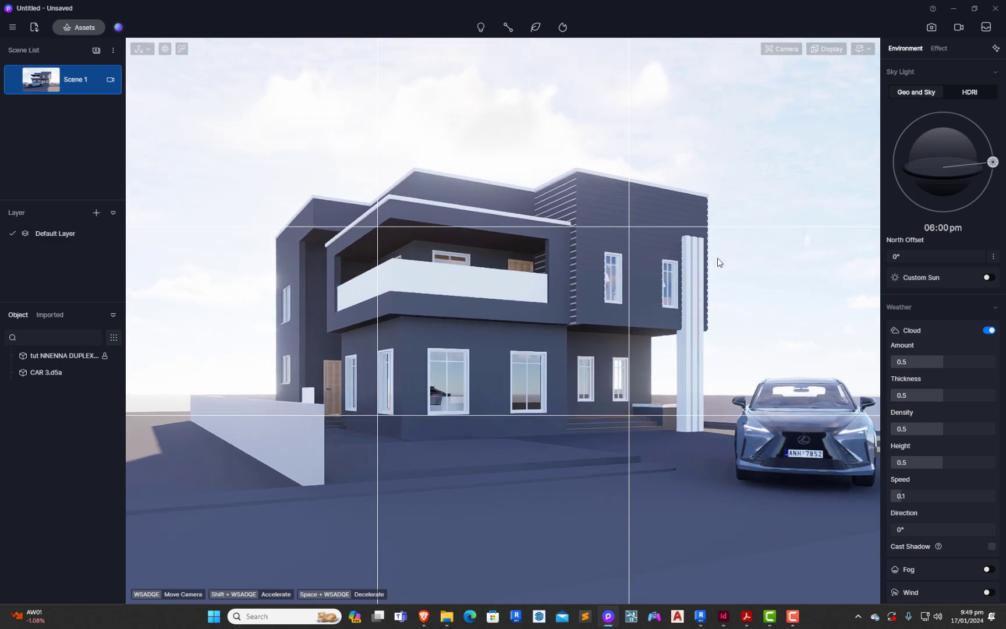
pyautogui.press('a')
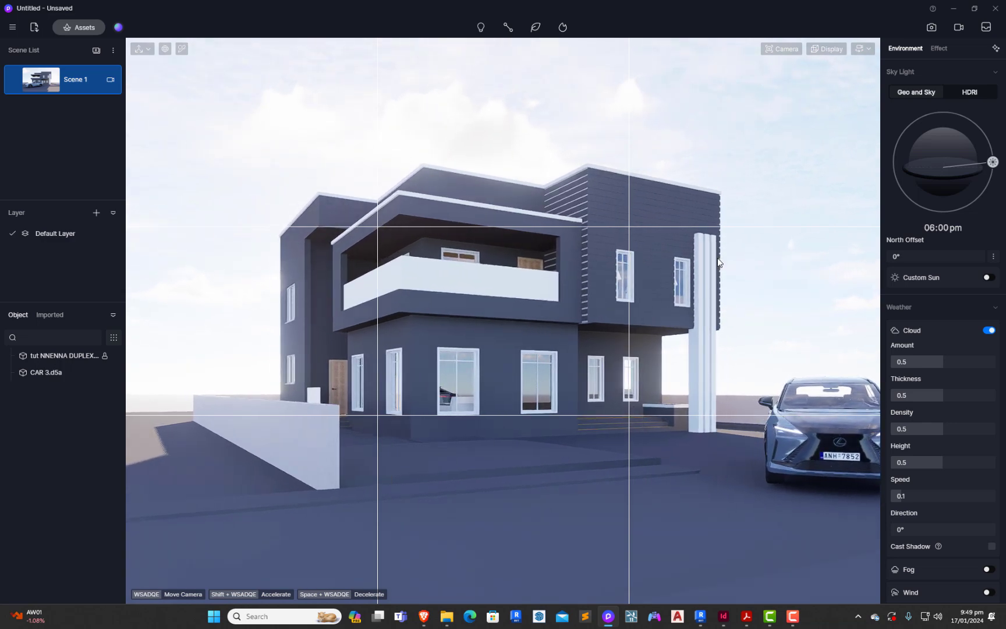
pyautogui.press('w')
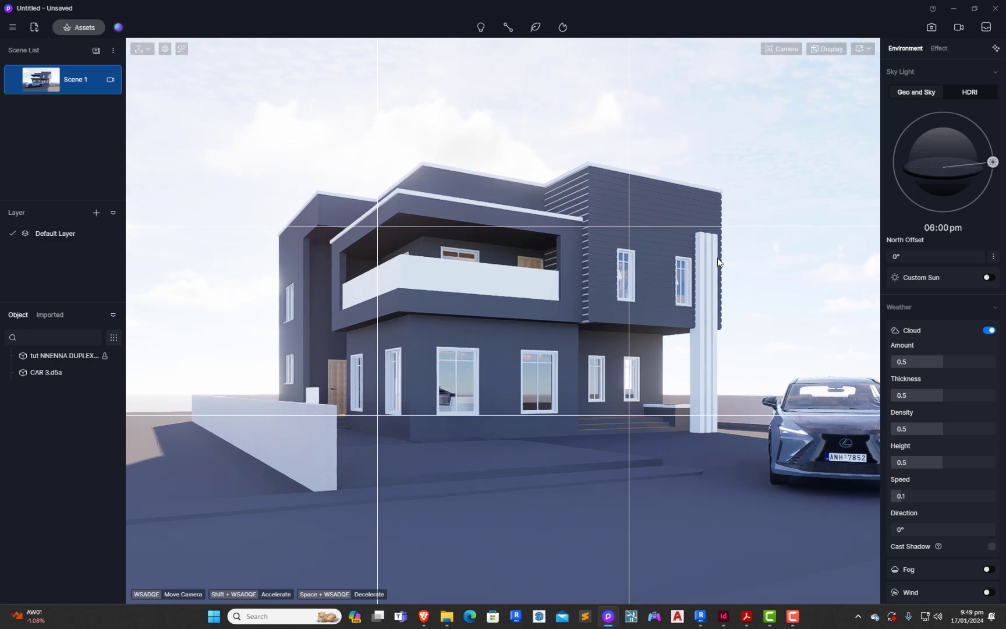
pyautogui.press('d')
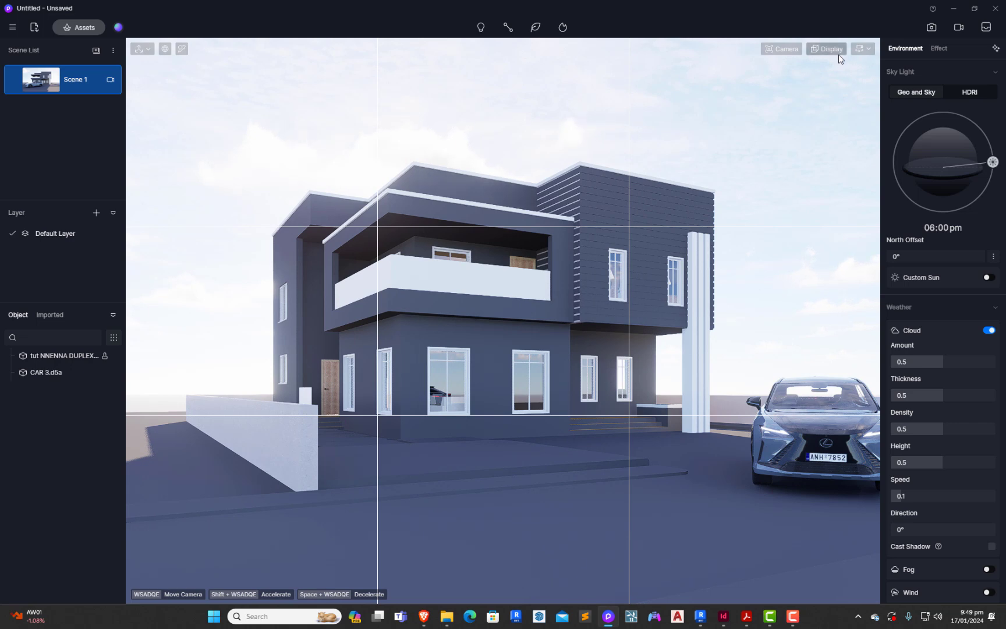
pyautogui.moveTo(863, 49)
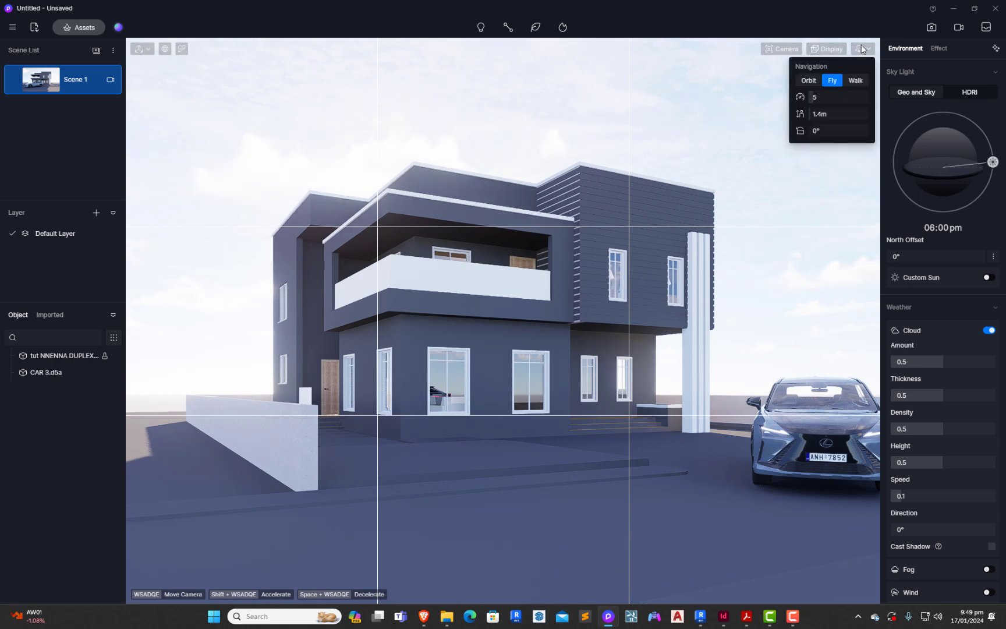
pyautogui.click(95, 51)
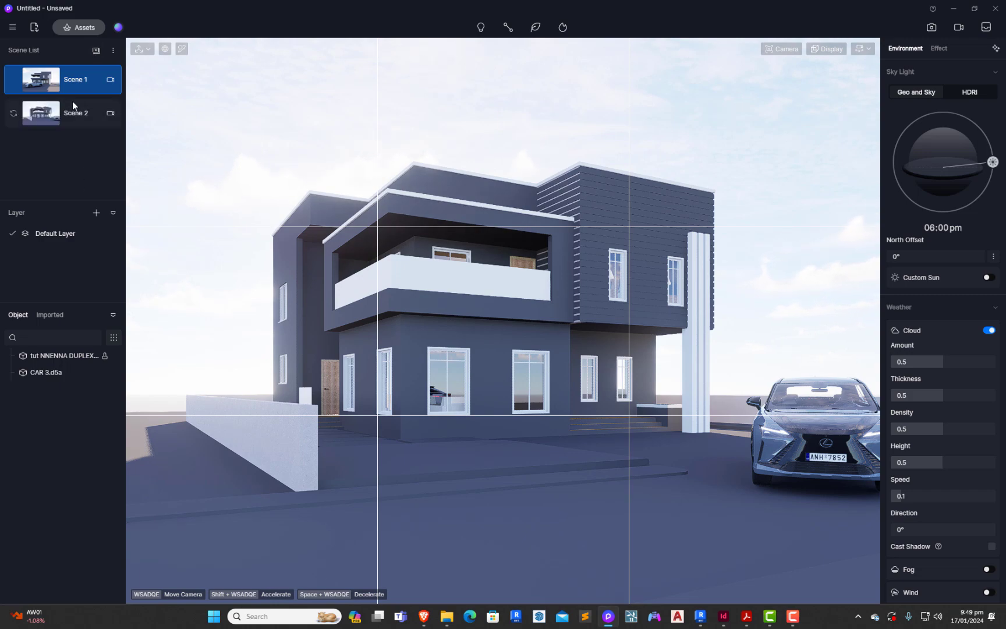
# Return to Scene 1 and delete the car from the front of the house.
pyautogui.click(82, 86)
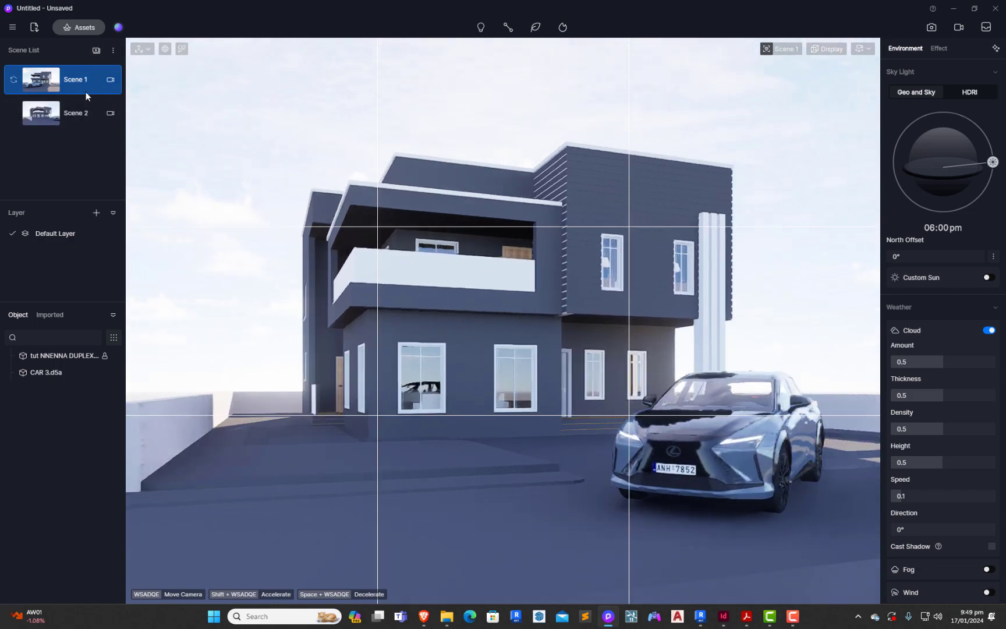
pyautogui.click(333, 432)
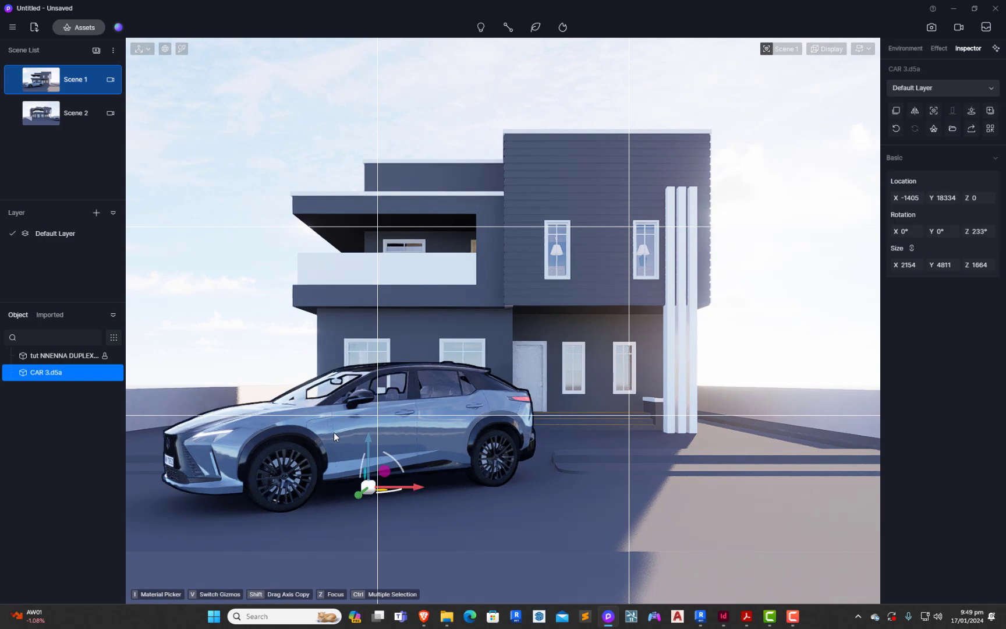
pyautogui.press('Delete')
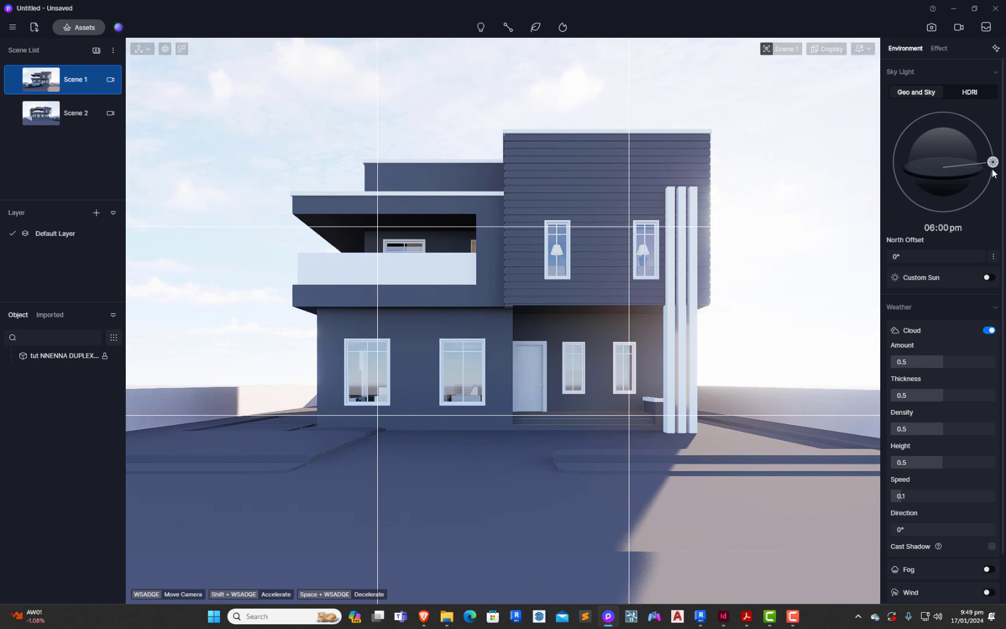
# Move the sun in the Geo and Sky settings to set the time of day to 05:37 am.
pyautogui.moveTo(993, 161); pyautogui.dragTo(912, 165)
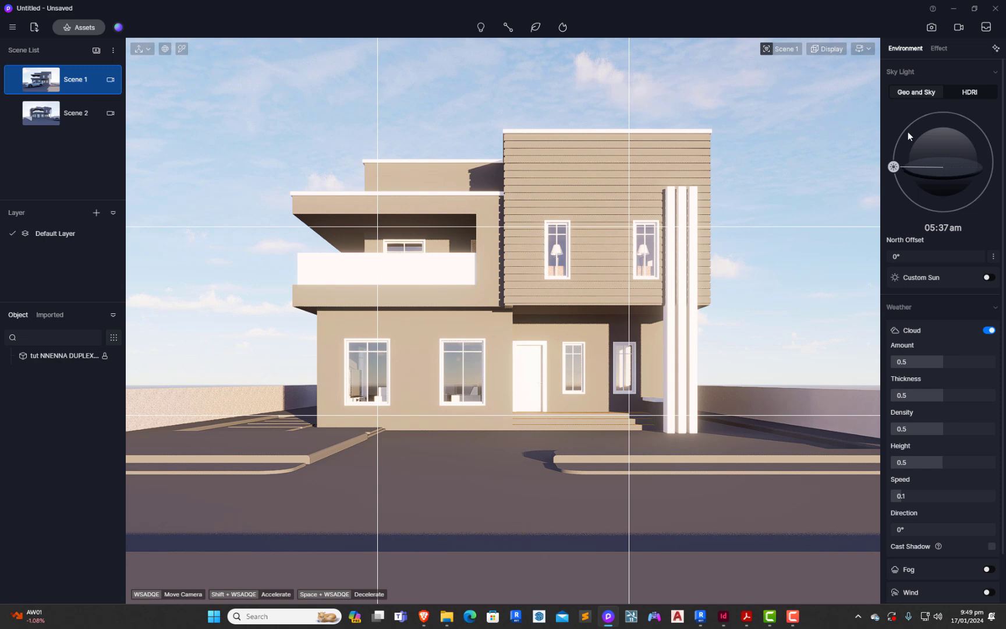
pyautogui.scroll(-2, 907, 350)
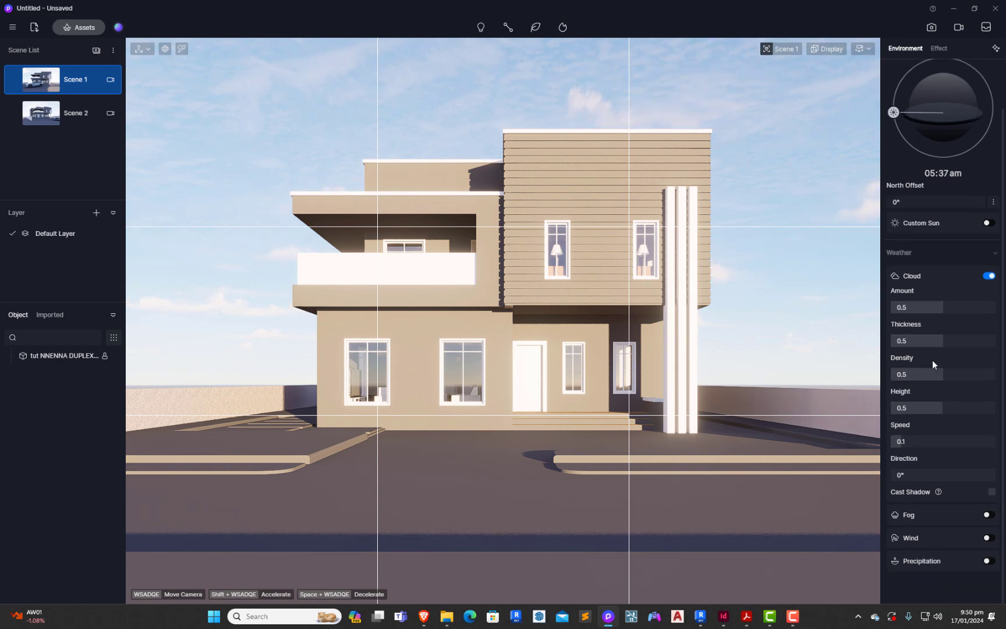
pyautogui.scroll(2, 935, 362)
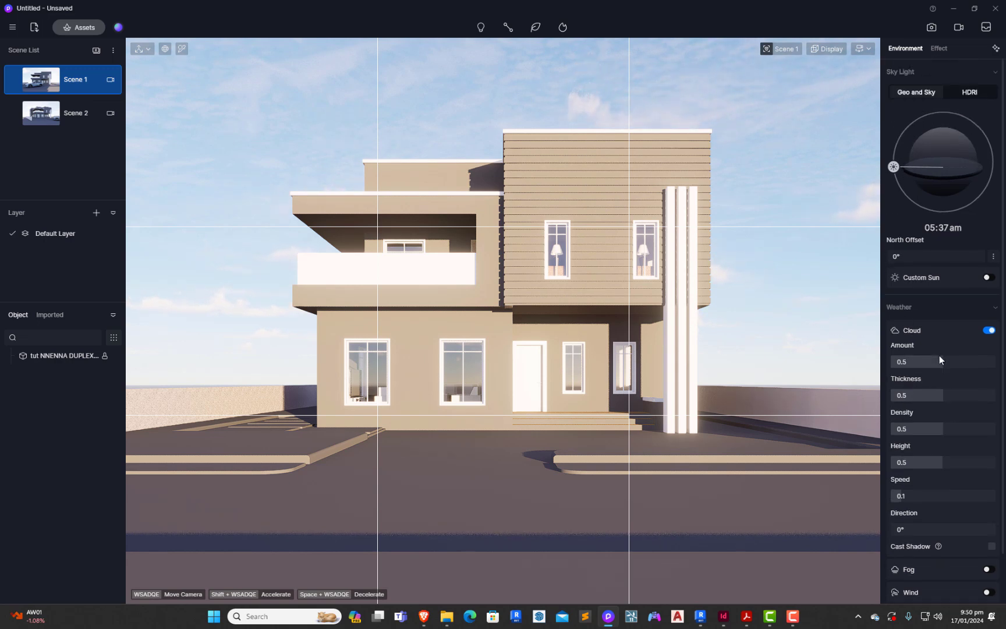
# Switch the sky light to HDRI and look through the default sky presets.
pyautogui.click(970, 93)
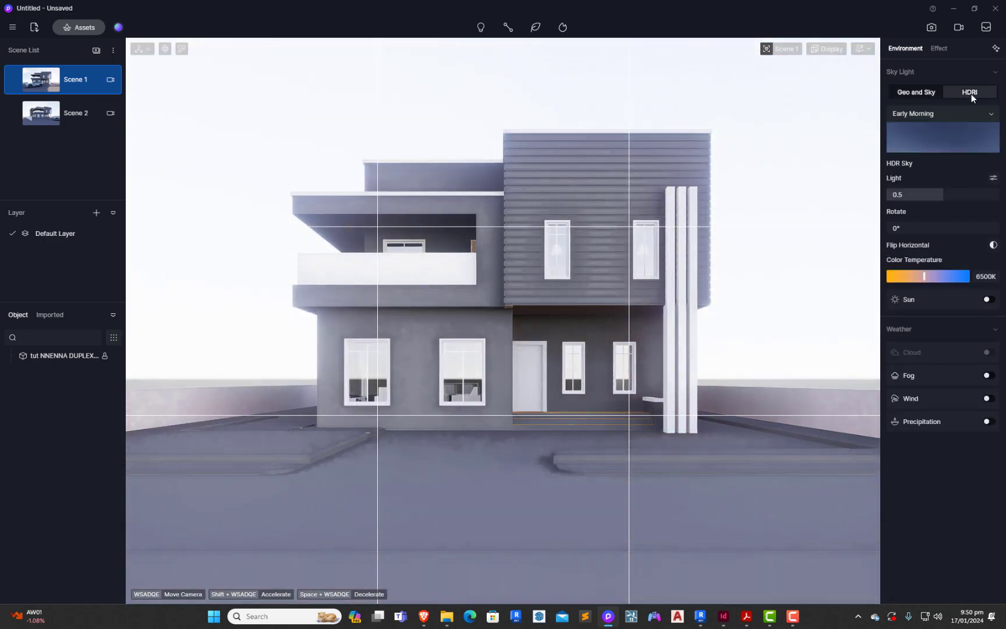
pyautogui.click(943, 117)
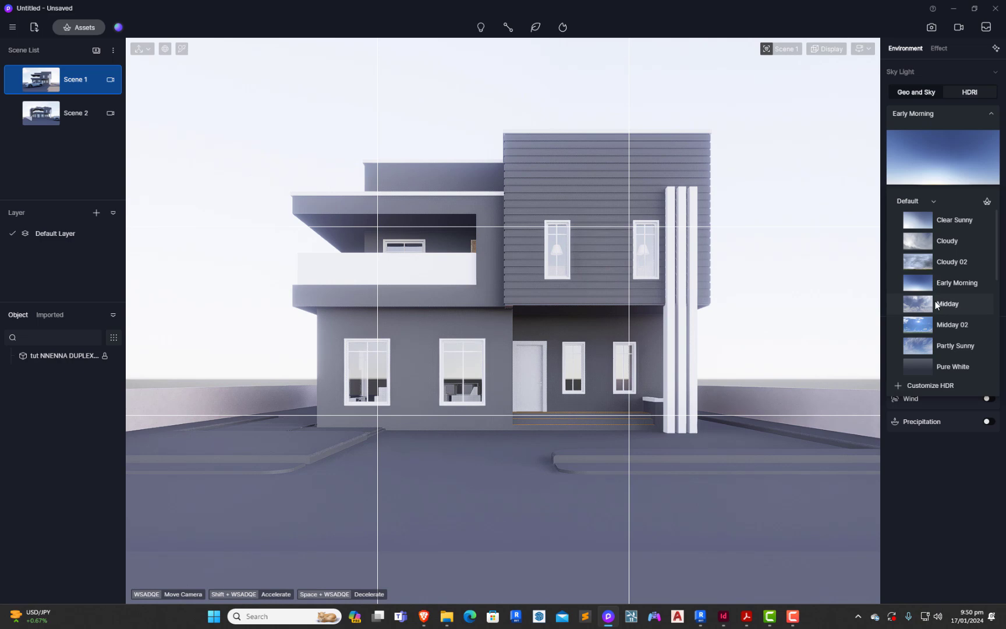
pyautogui.scroll(-6, 932, 314)
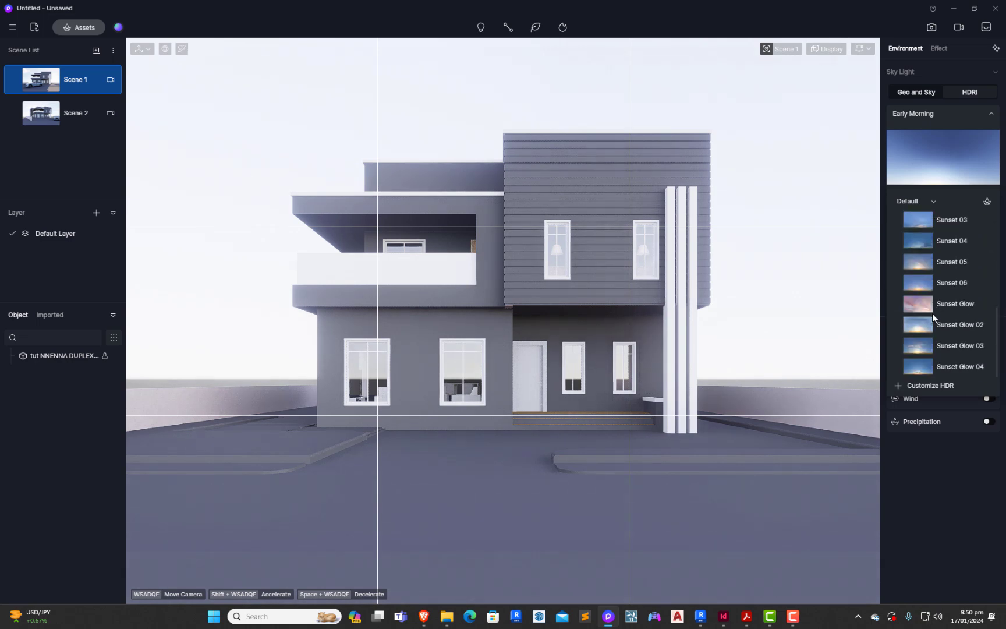
pyautogui.scroll(6, 932, 313)
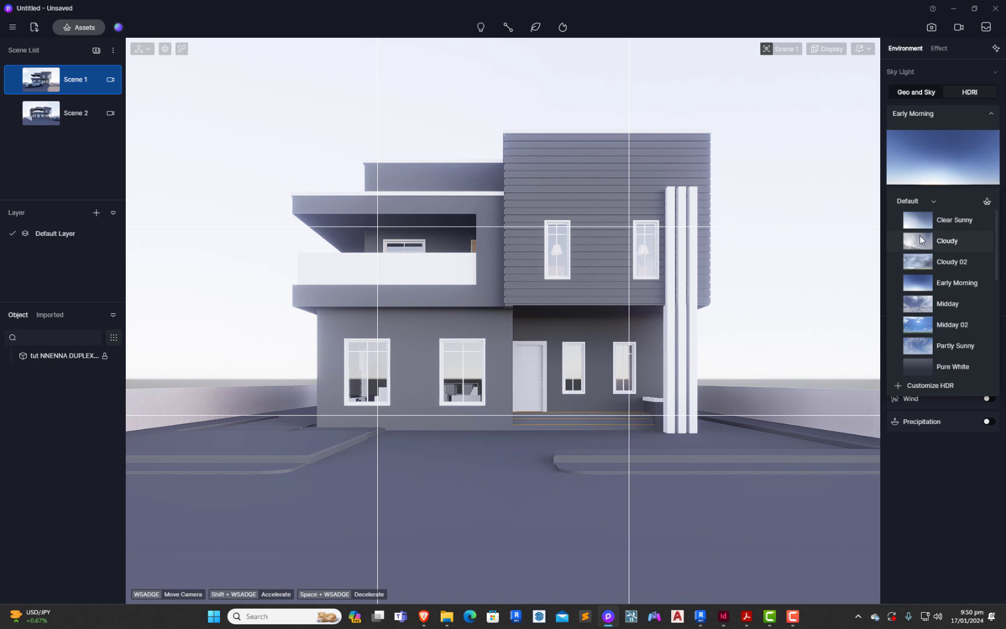
# Try the three custom 3DCollective HDRI skies, 021, 005B and 003, on the front view.
pyautogui.click(930, 202)
pyautogui.click(915, 215)
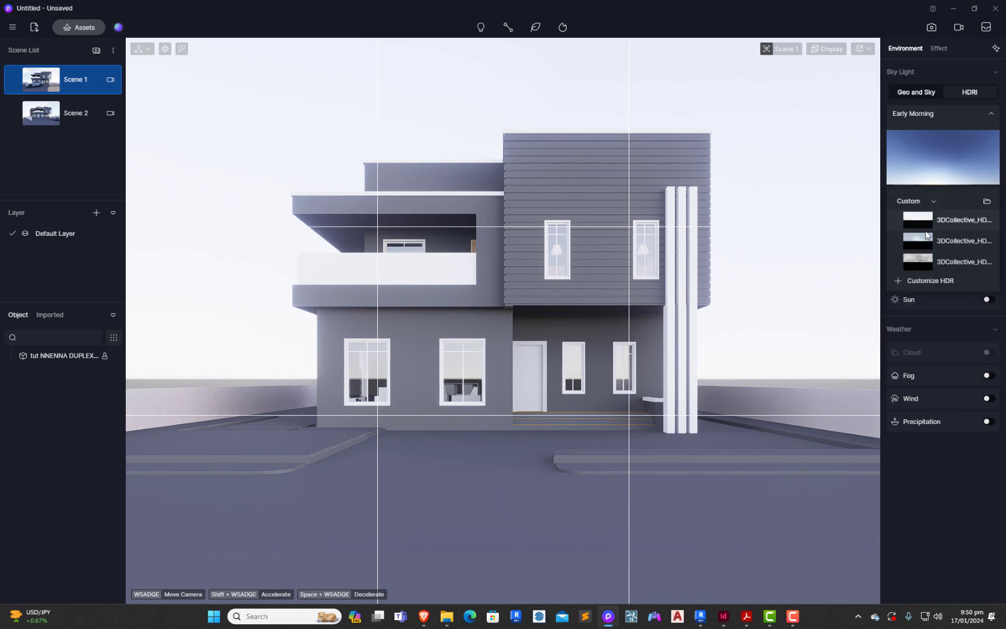
pyautogui.click(935, 261)
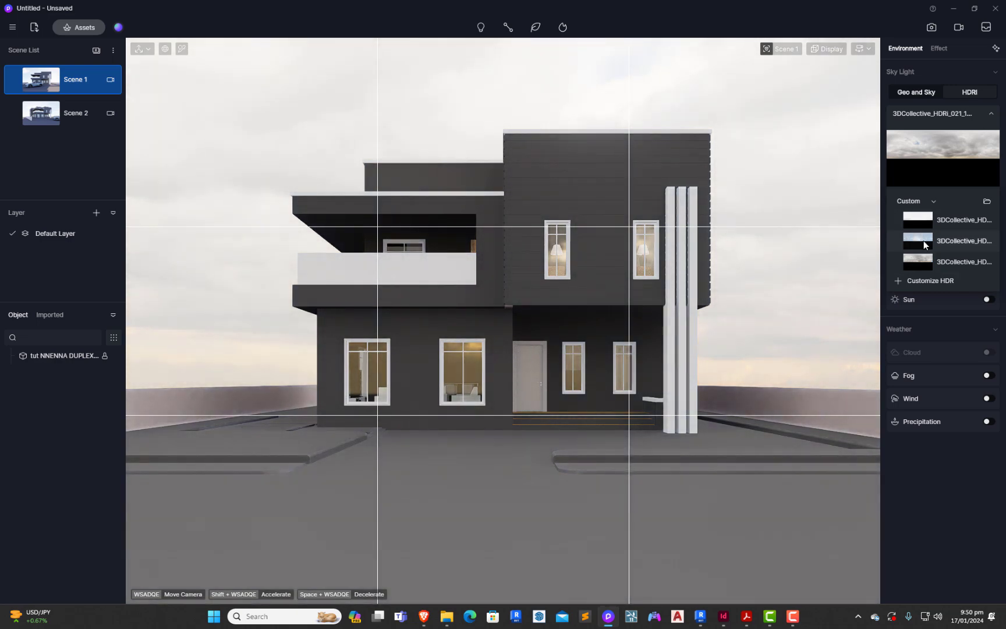
pyautogui.click(923, 244)
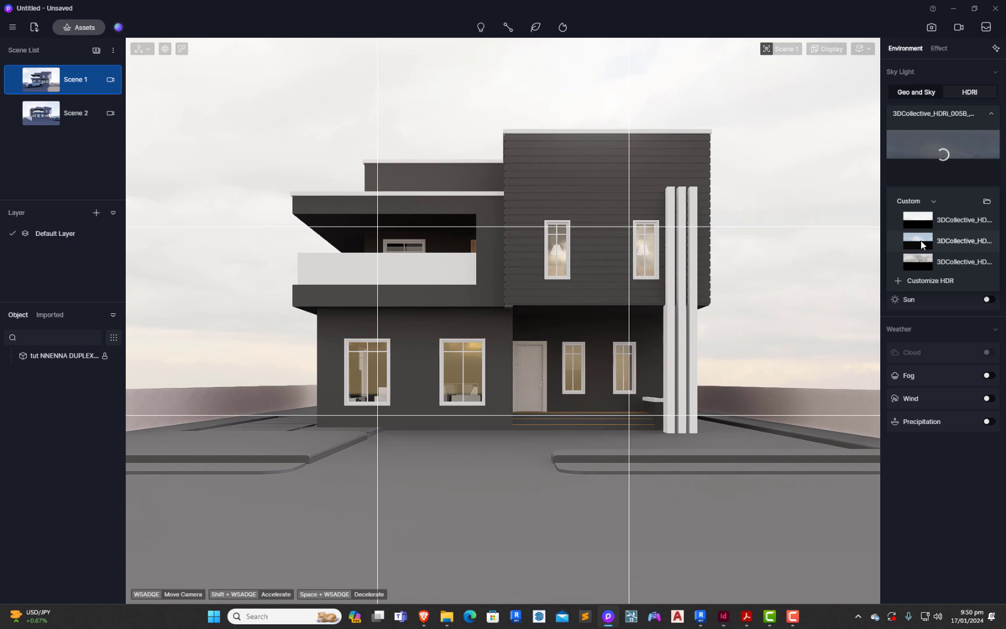
pyautogui.click(946, 220)
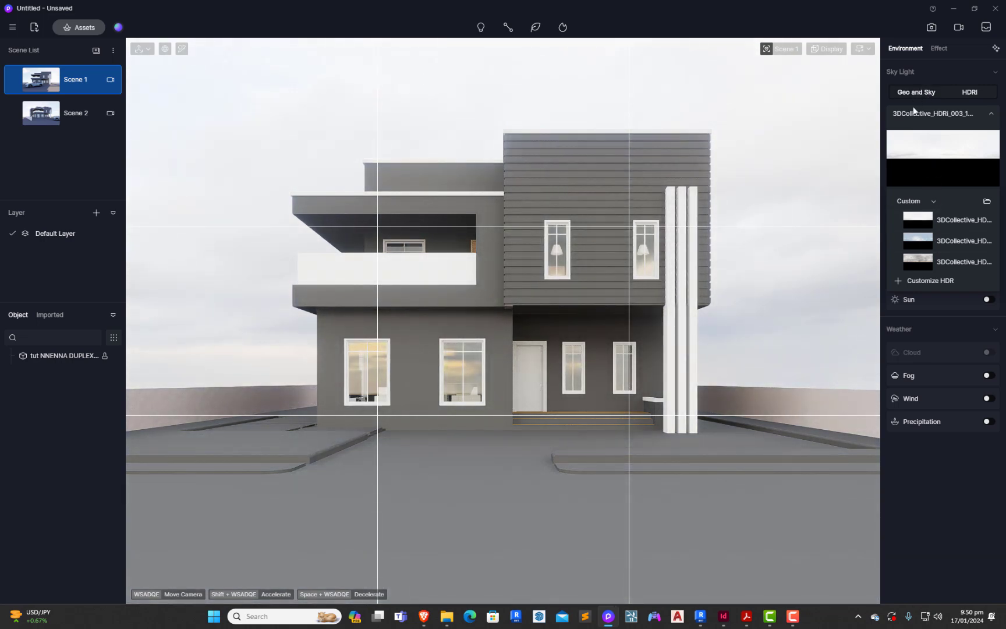
# Try the default HDRI skies Clear Sunny, Cloudy, Cloudy 02, Early Morning, Midday and Midday 02 on the front view.
pyautogui.click(916, 203)
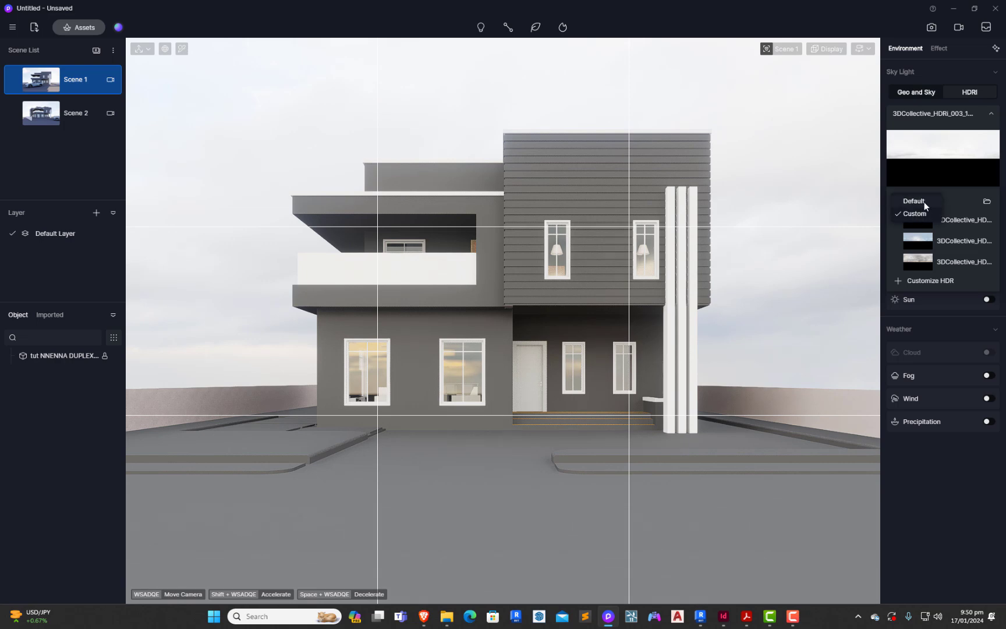
pyautogui.click(914, 201)
pyautogui.click(943, 220)
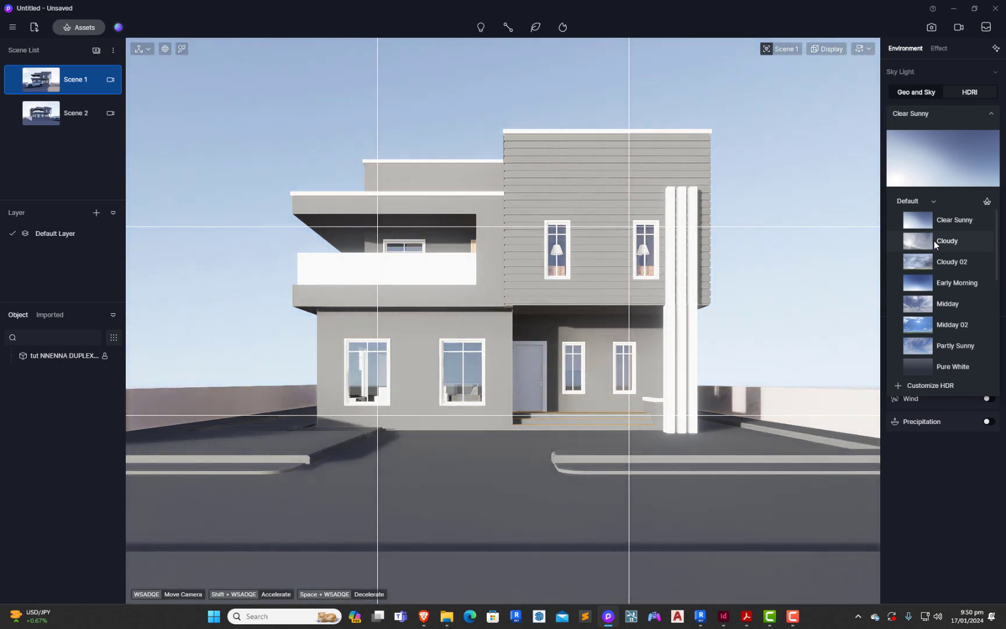
pyautogui.click(933, 240)
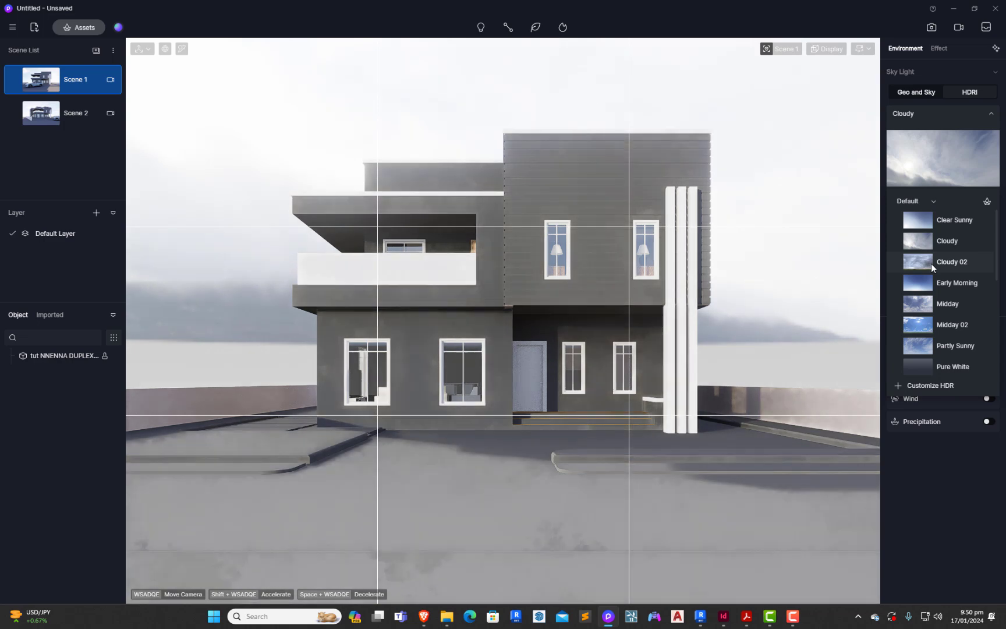
pyautogui.click(930, 263)
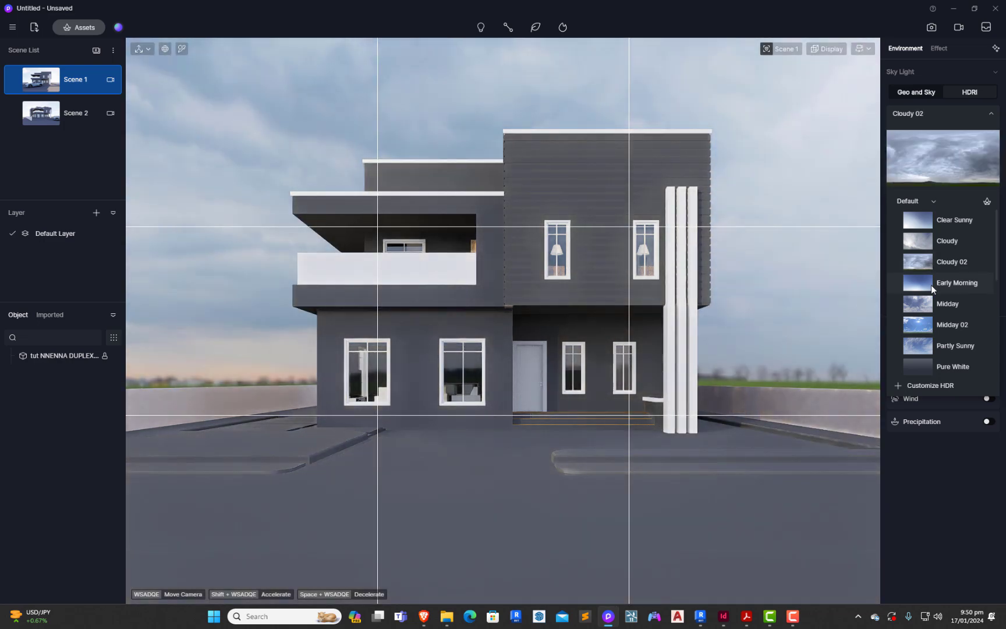
pyautogui.click(931, 285)
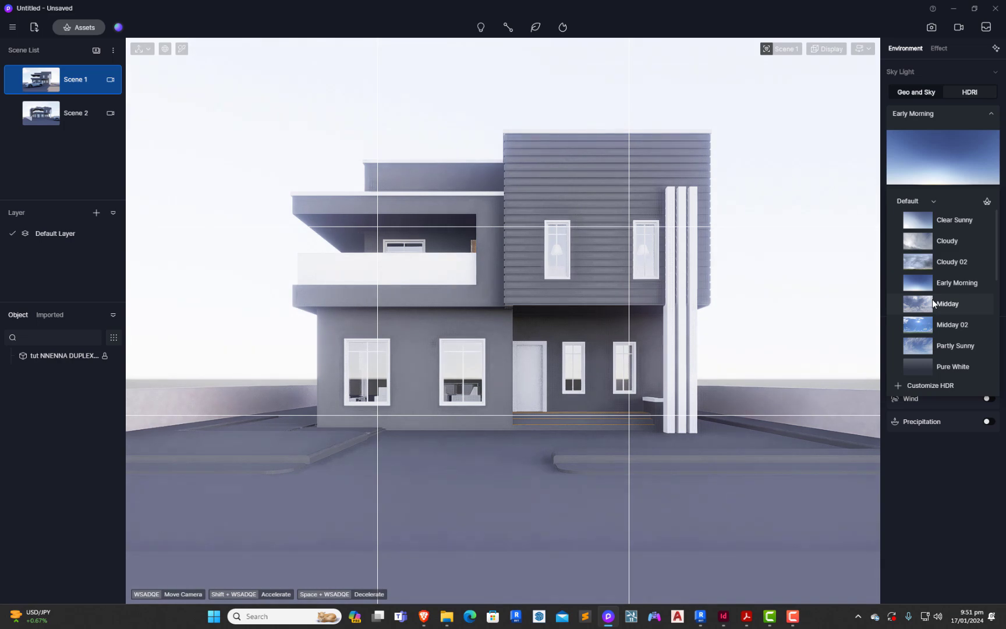
pyautogui.click(932, 300)
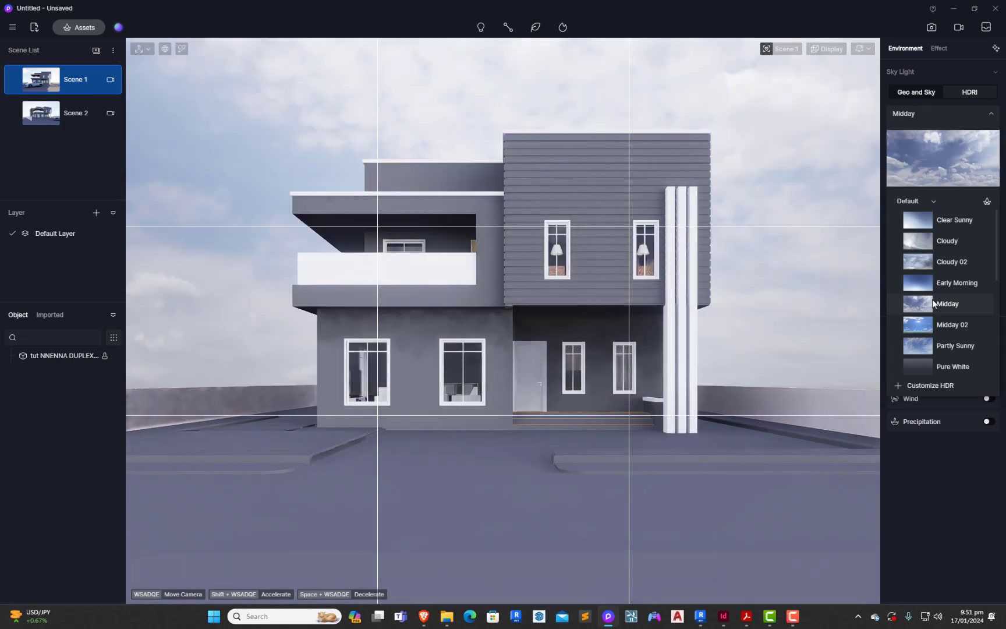
pyautogui.click(938, 325)
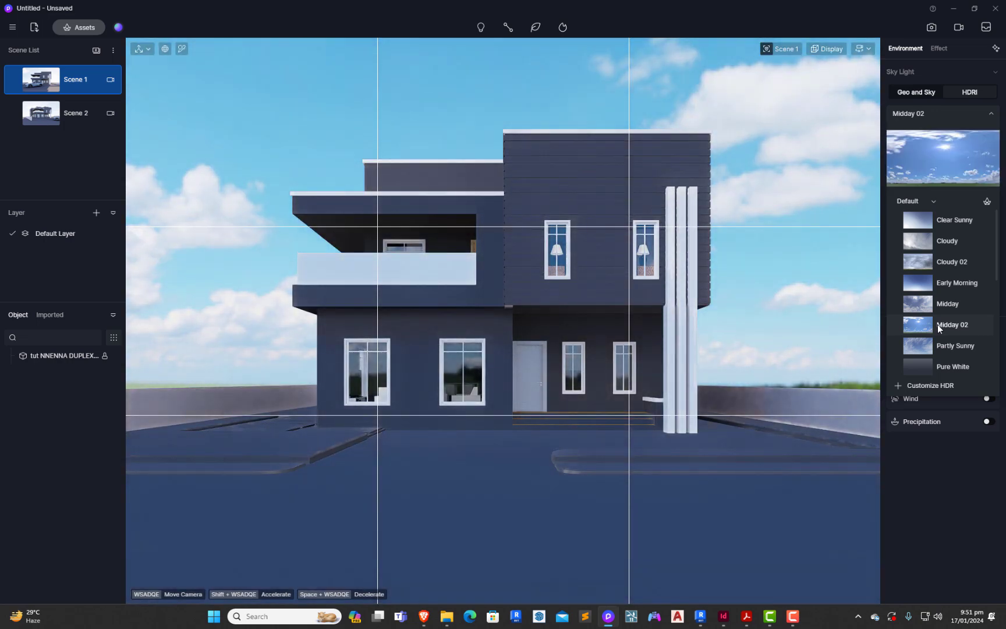
# Apply the Pure White HDRI sky and look through the Sunset and Sunset Glow presets.
pyautogui.scroll(-1, 940, 349)
pyautogui.scroll(-2, 940, 349)
pyautogui.click(952, 272)
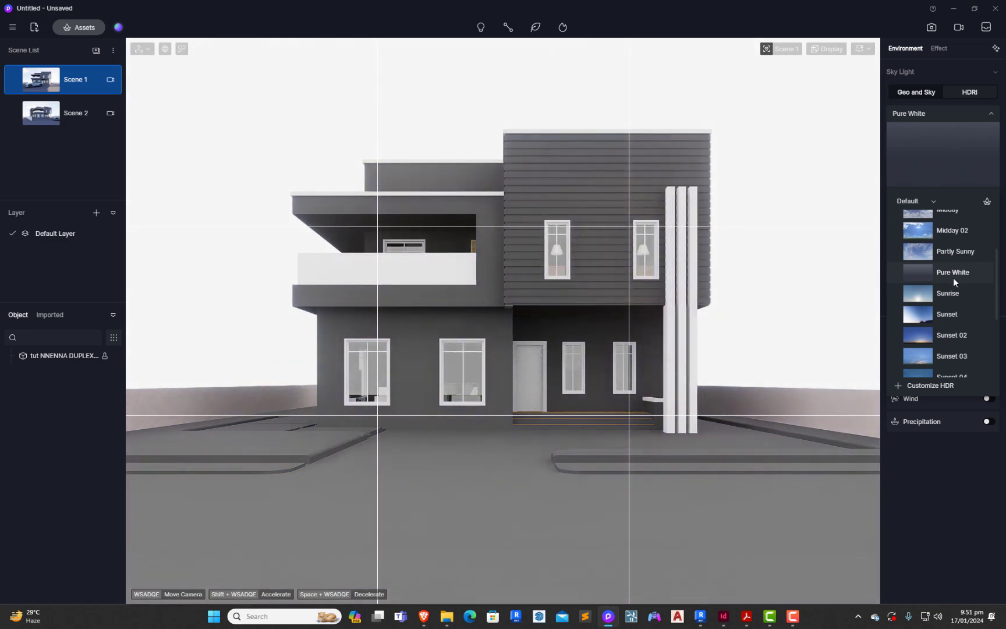
pyautogui.scroll(-6, 946, 296)
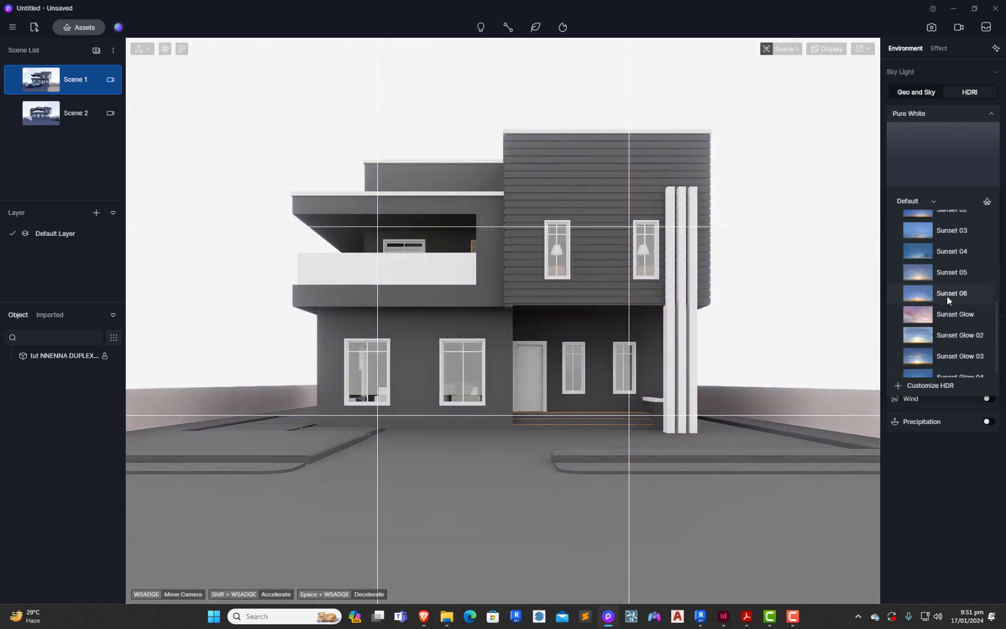
pyautogui.scroll(2, 946, 295)
pyautogui.scroll(-2, 946, 296)
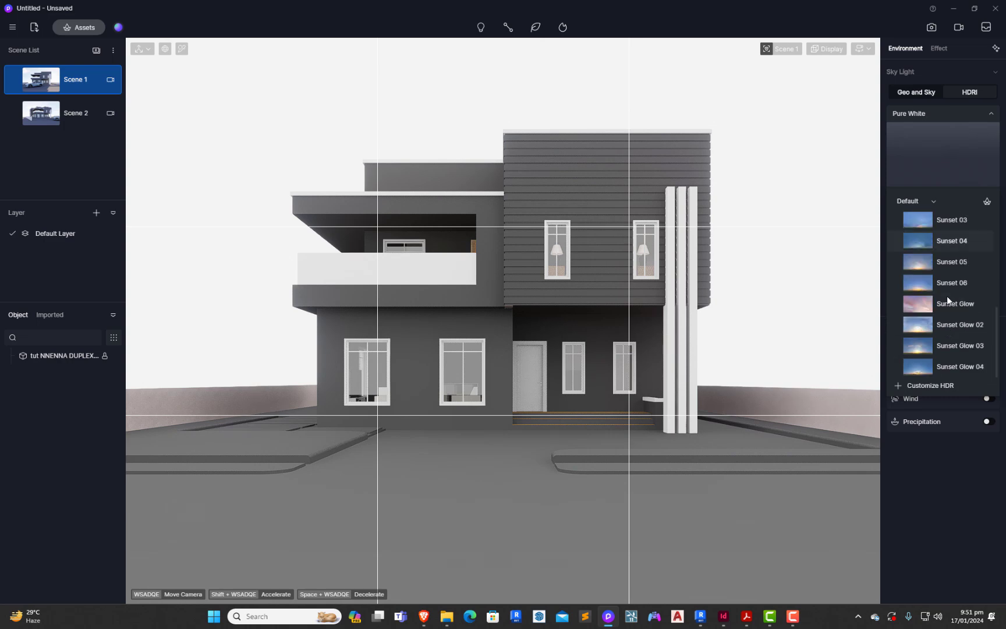
# Apply the Clear Sunny HDRI sky and lower its light to 0.1, with the rotation at 0°.
pyautogui.scroll(10, 947, 296)
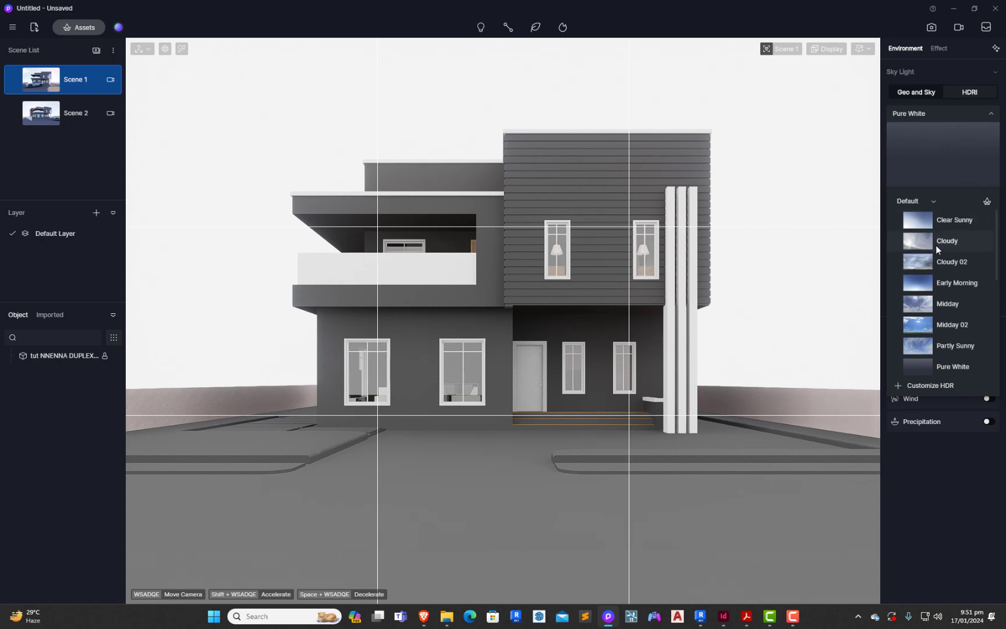
pyautogui.click(954, 226)
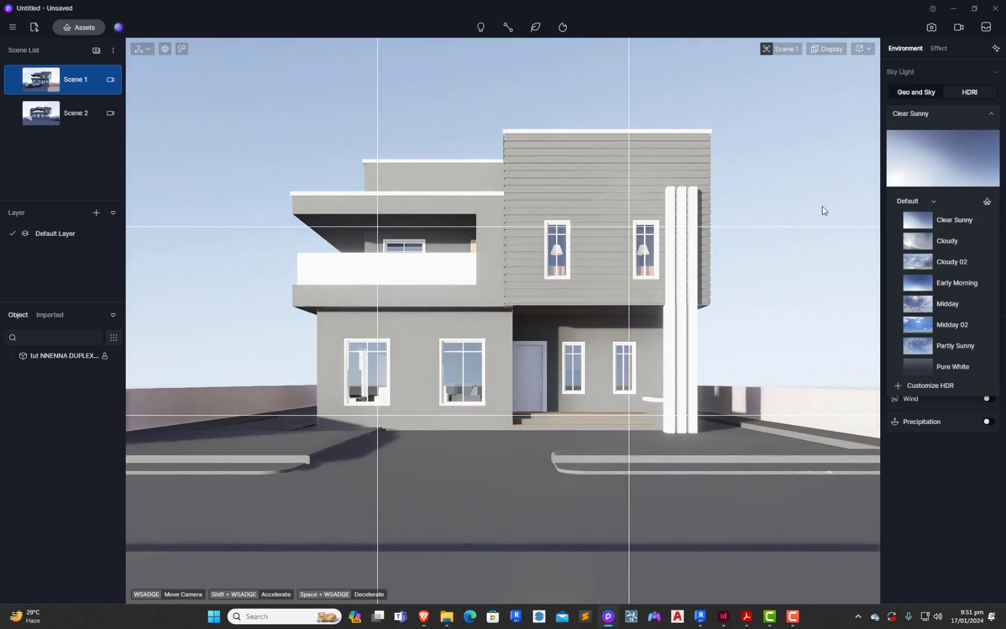
pyautogui.click(800, 177)
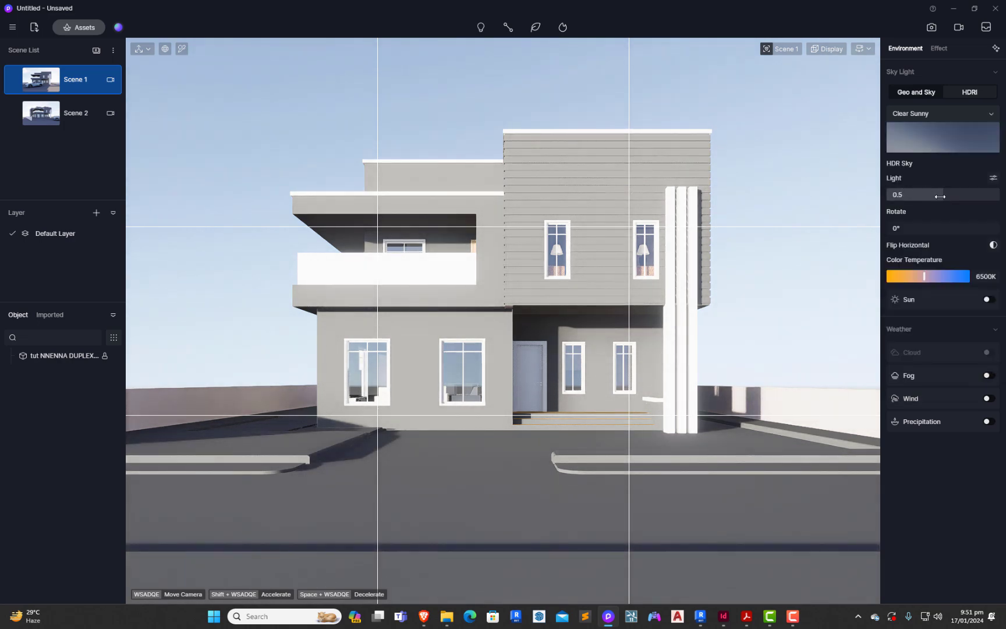
pyautogui.moveTo(940, 196); pyautogui.dragTo(908, 195)
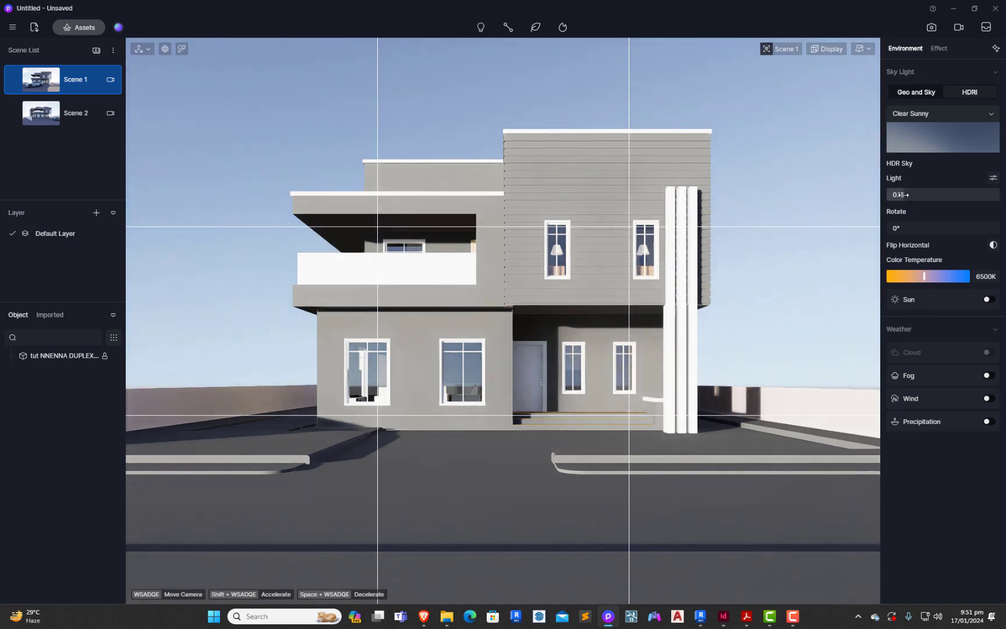
pyautogui.moveTo(901, 195)
pyautogui.mouseDown()
pyautogui.moveTo(916, 191)
pyautogui.moveTo(900, 198)
pyautogui.mouseUp()
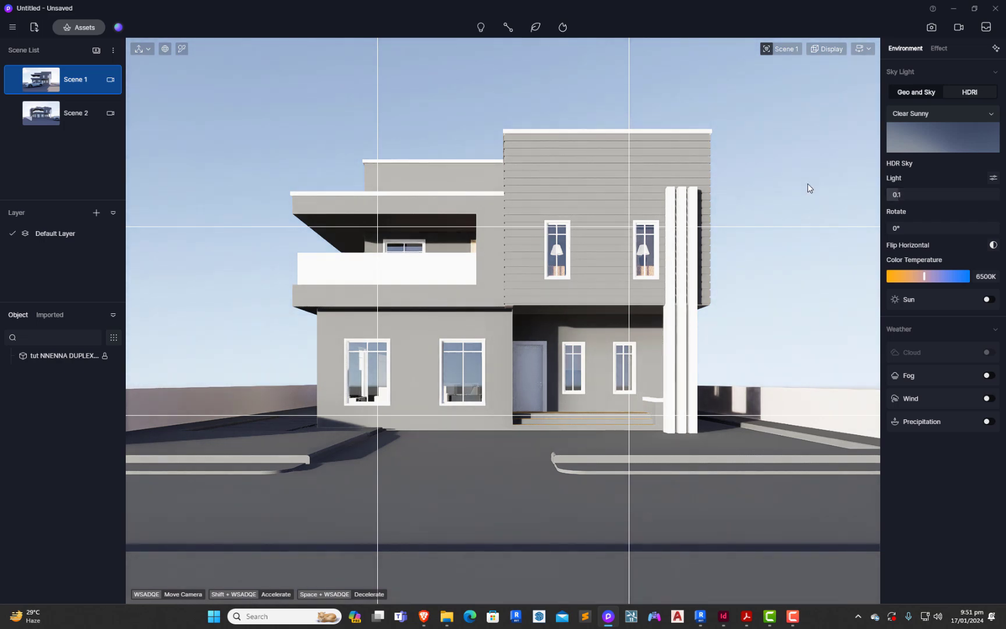
pyautogui.moveTo(894, 228)
pyautogui.mouseDown()
pyautogui.moveTo(999, 227)
pyautogui.moveTo(883, 225)
pyautogui.mouseUp()
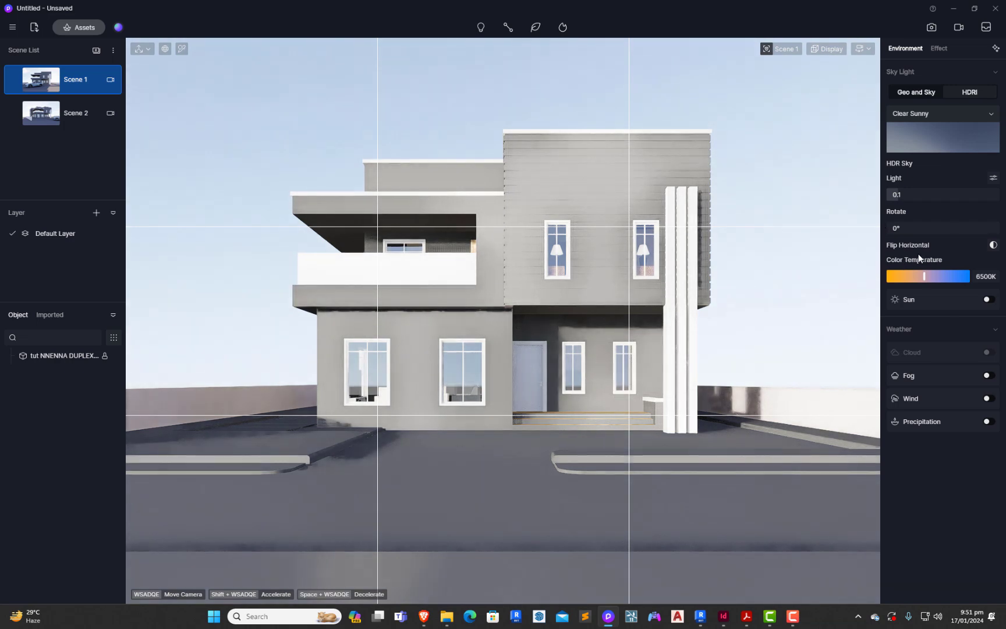
# Enable the sun with a sunlight intensity of 0.5 and rotate the HDRI sky to 85°.
pyautogui.click(989, 300)
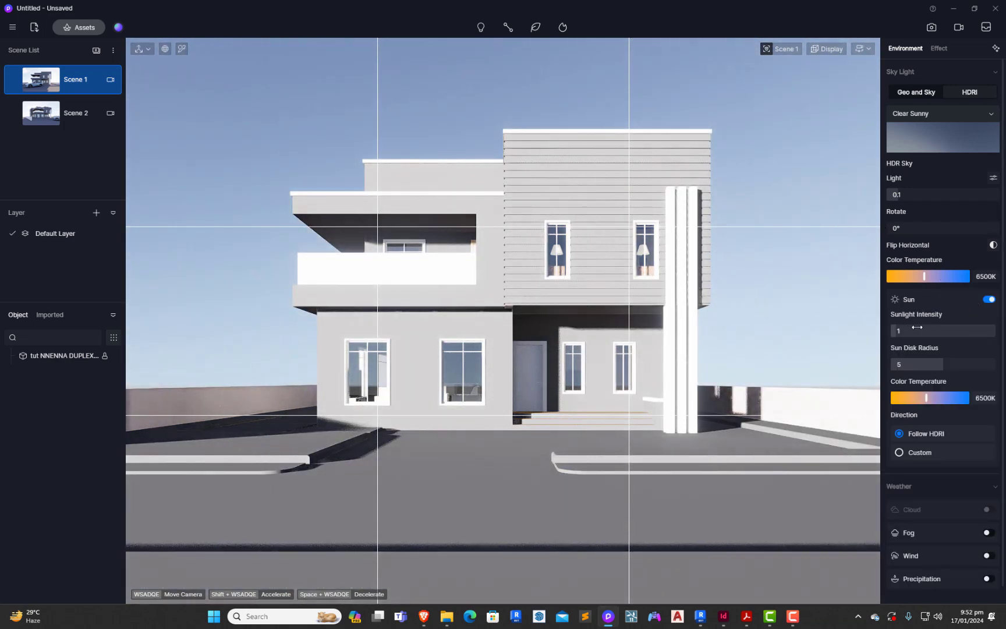
pyautogui.moveTo(891, 331); pyautogui.dragTo(890, 331)
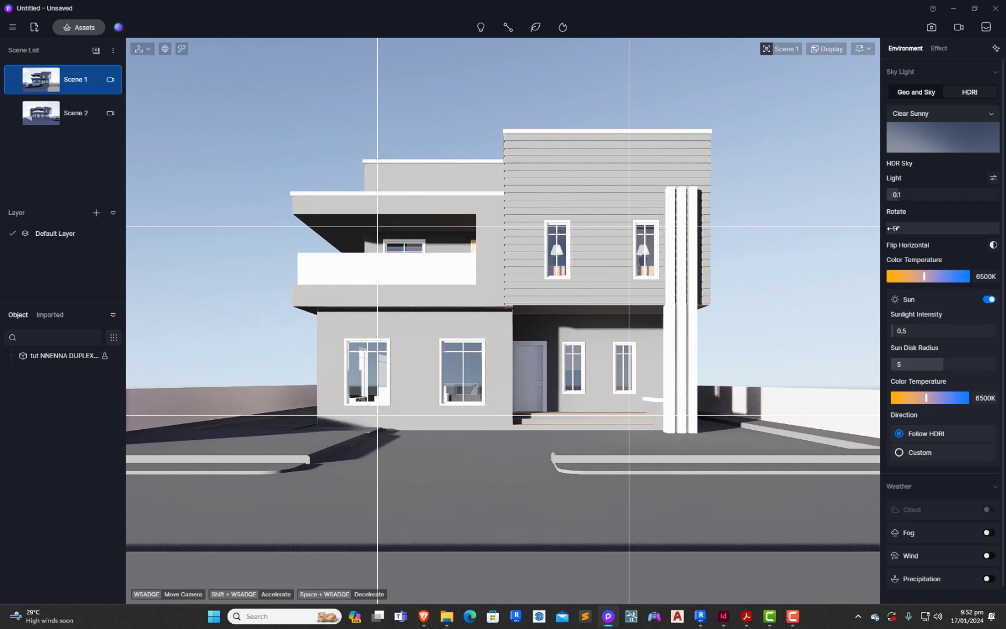
pyautogui.moveTo(891, 227); pyautogui.dragTo(900, 227)
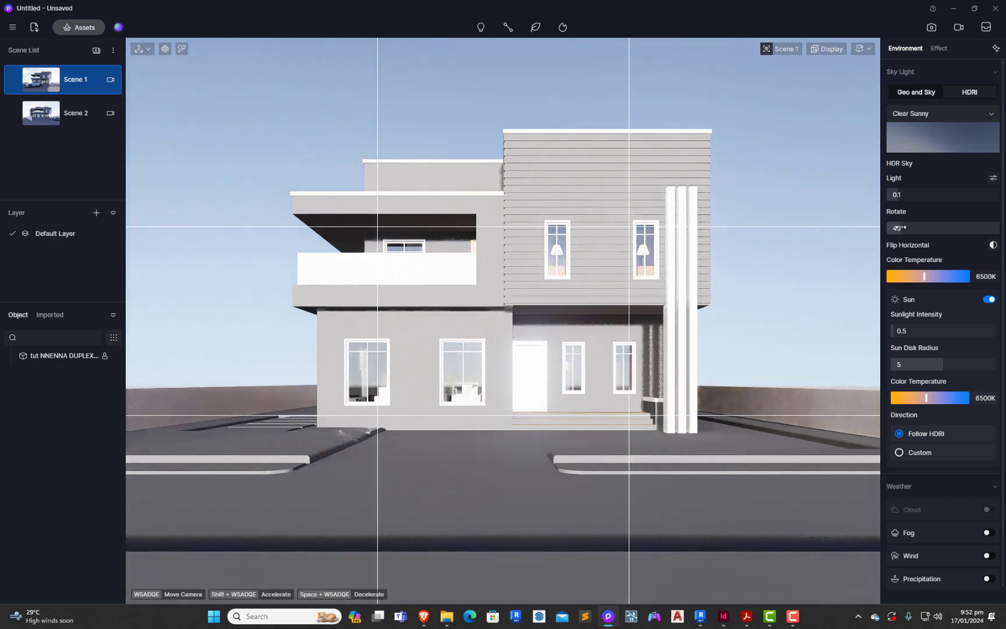
pyautogui.moveTo(900, 228); pyautogui.dragTo(913, 225)
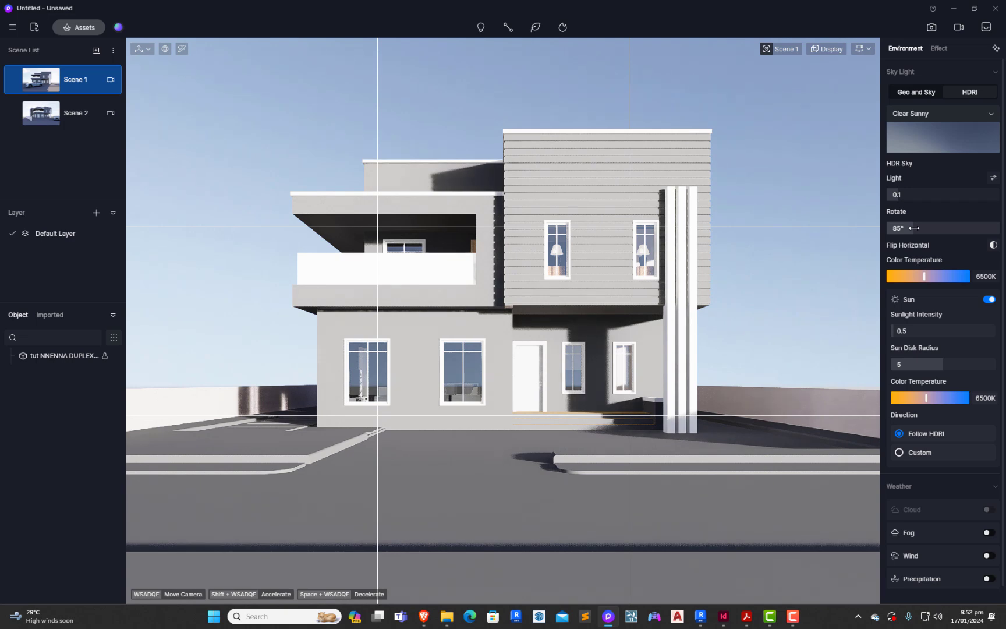
# Set the sunlight intensity to 0, try a sun disk radius of 0.1 and reset the radius to 5.
pyautogui.moveTo(908, 330); pyautogui.dragTo(888, 332)
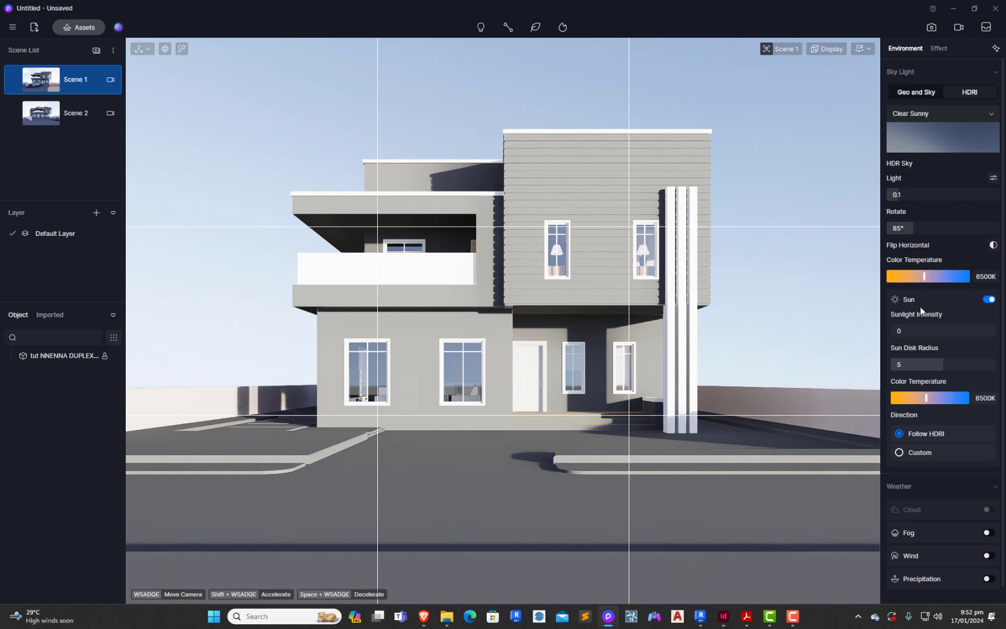
pyautogui.moveTo(941, 365); pyautogui.dragTo(893, 375)
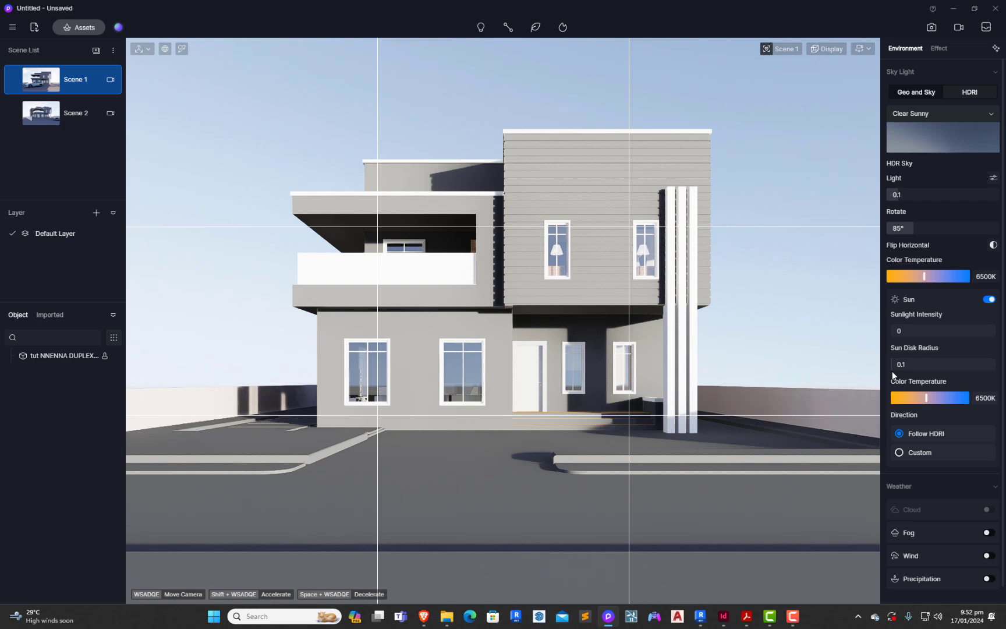
pyautogui.click(903, 365)
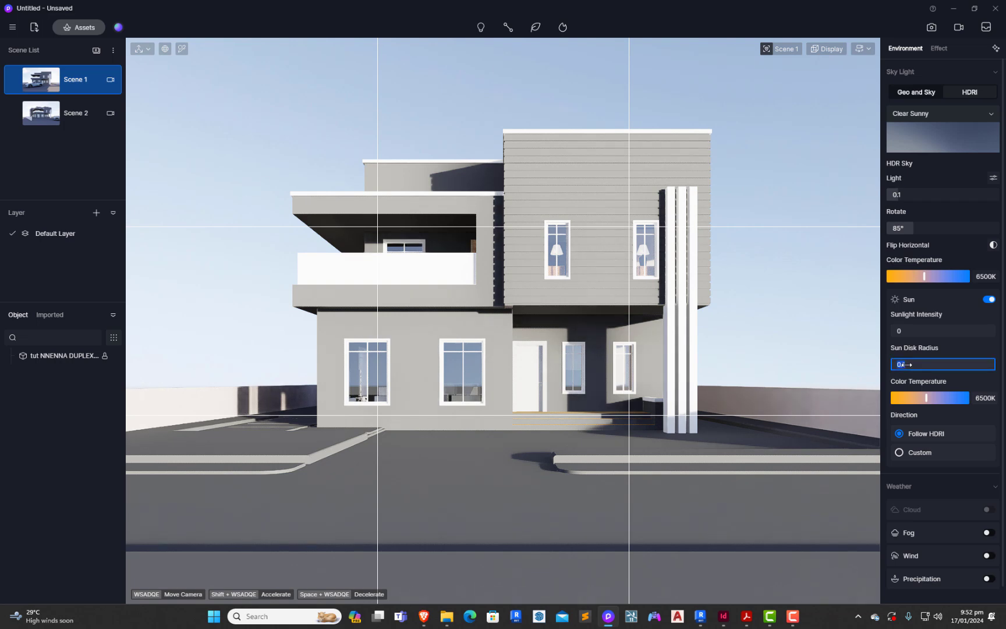
pyautogui.write('5')
pyautogui.press('Return')
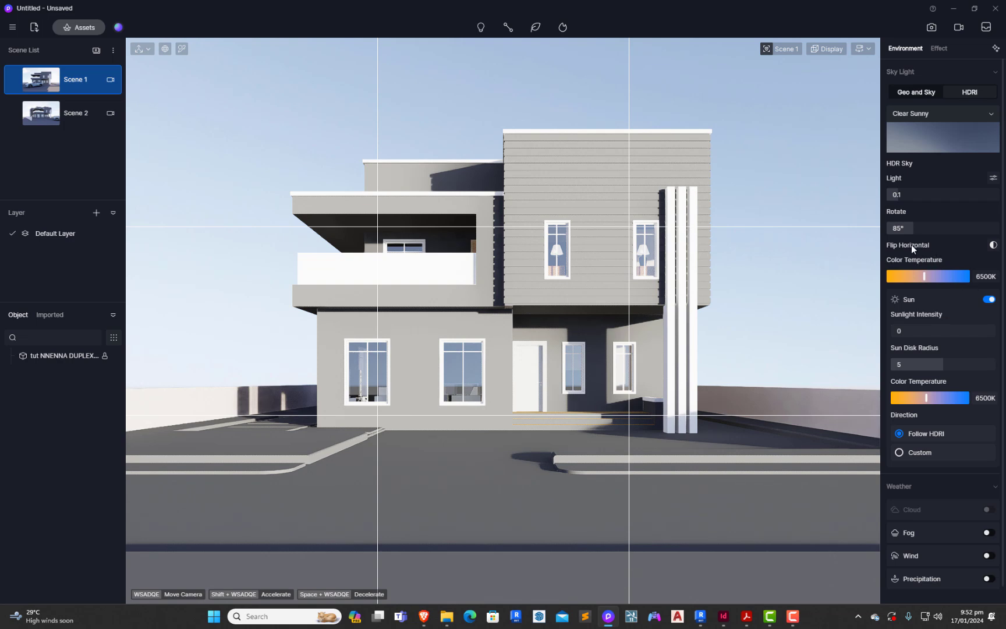
# Fine-tune the shadow direction on the front facade by setting the HDRI sky rotation to 90°.
pyautogui.moveTo(912, 227); pyautogui.dragTo(914, 228)
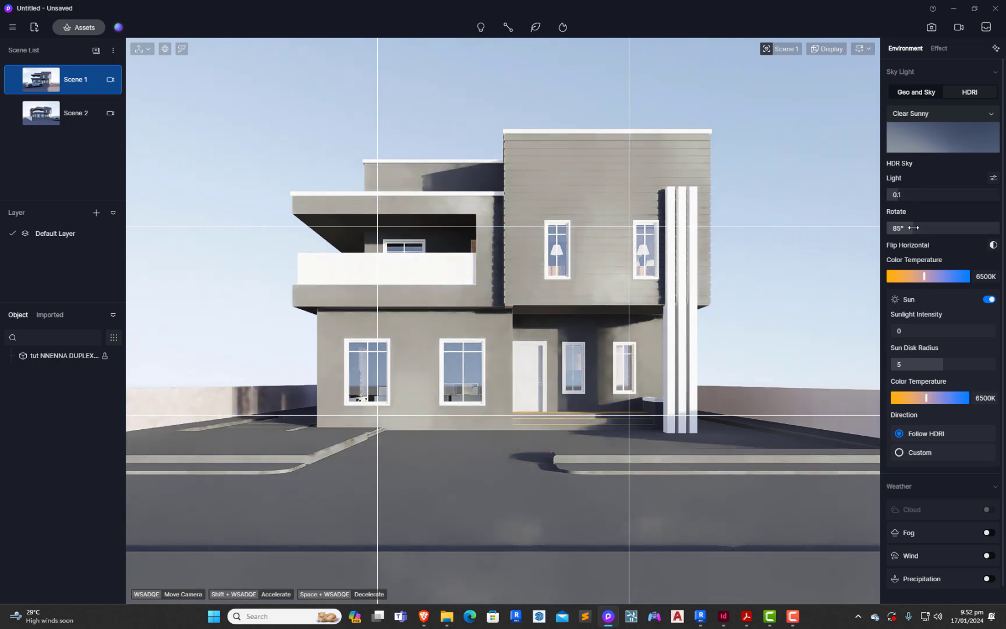
pyautogui.moveTo(915, 228); pyautogui.dragTo(915, 226)
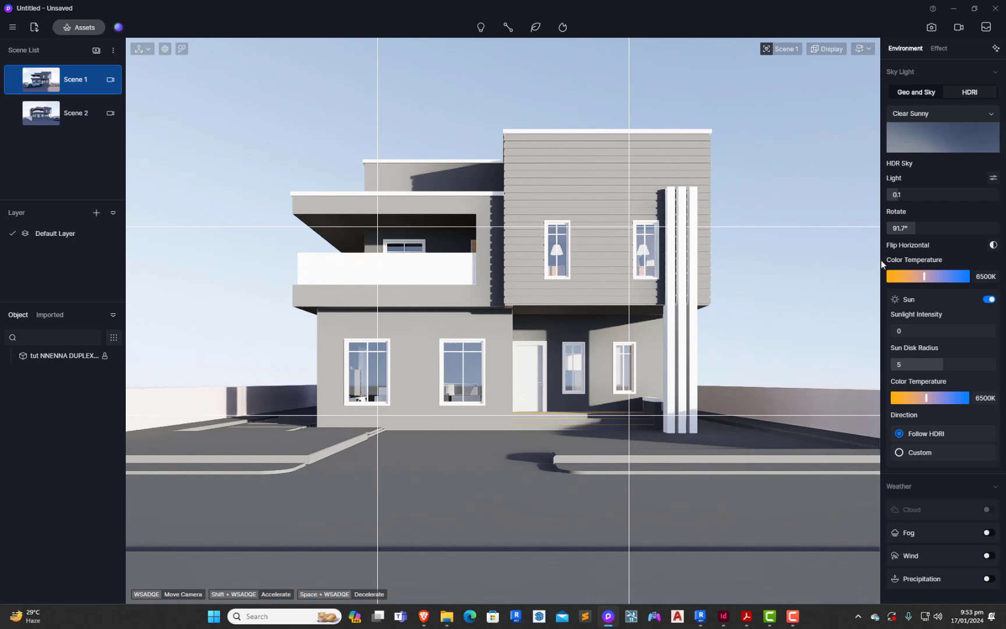
pyautogui.click(916, 230)
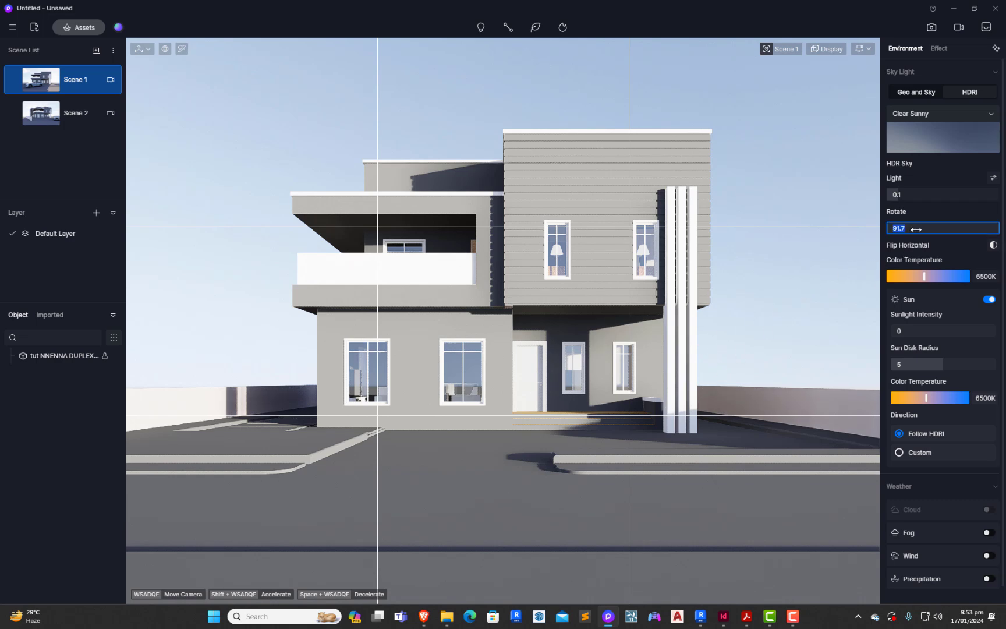
pyautogui.write('90')
pyautogui.press('Return')
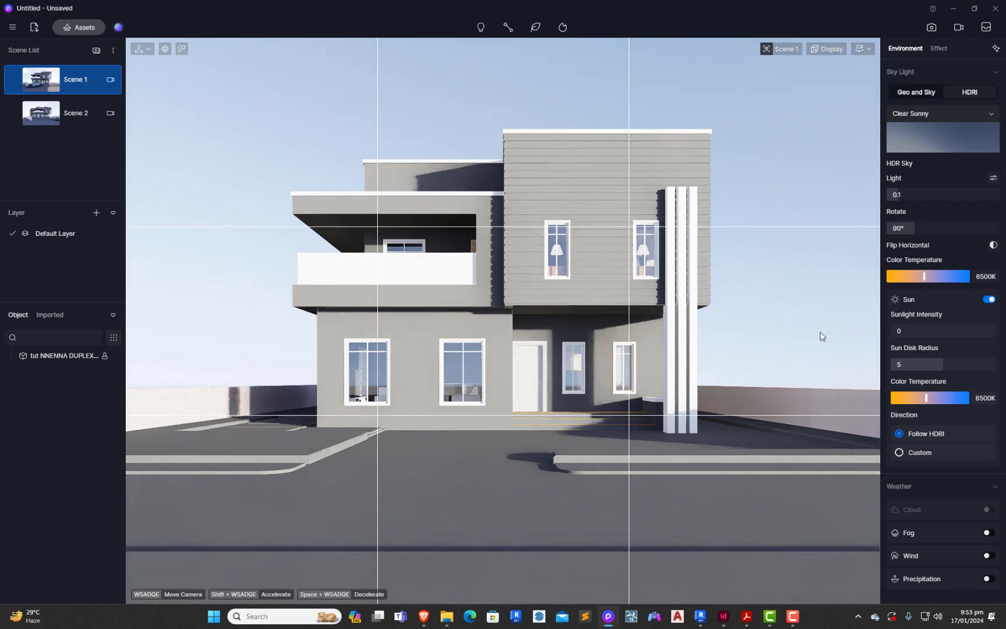
# Update Scene 1 so it stores the Clear Sunny sky lighting, and leave the duplex model unselected.
pyautogui.scroll(-1, 817, 336)
pyautogui.scroll(1, 818, 335)
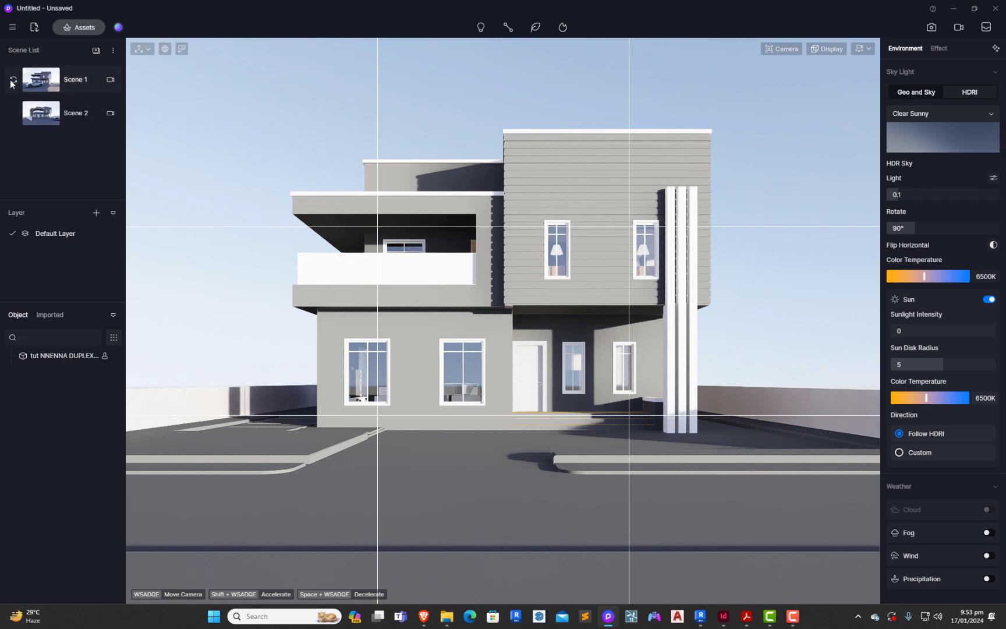
pyautogui.click(12, 82)
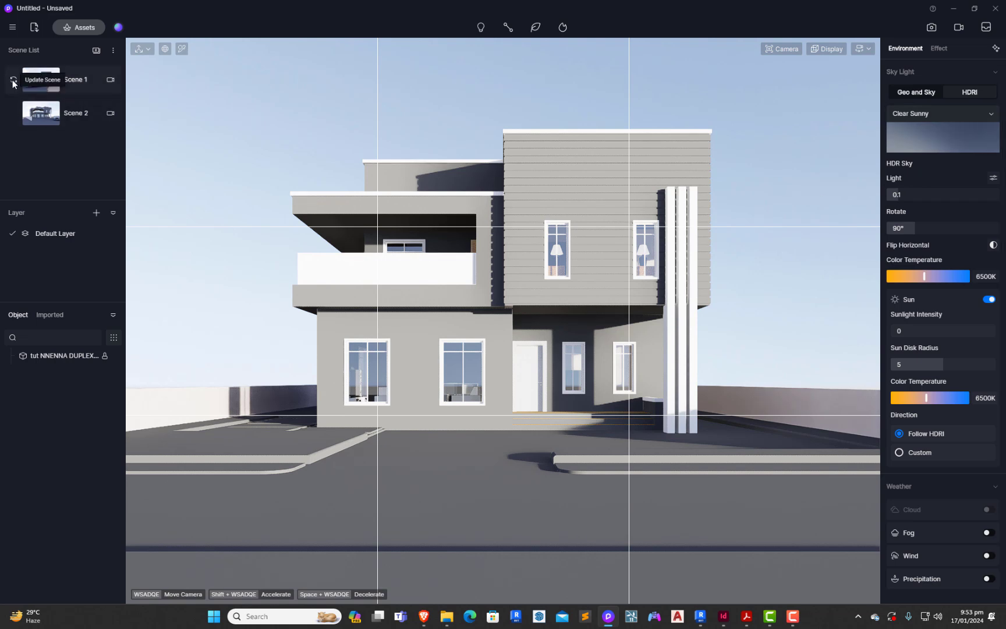
pyautogui.click(524, 140)
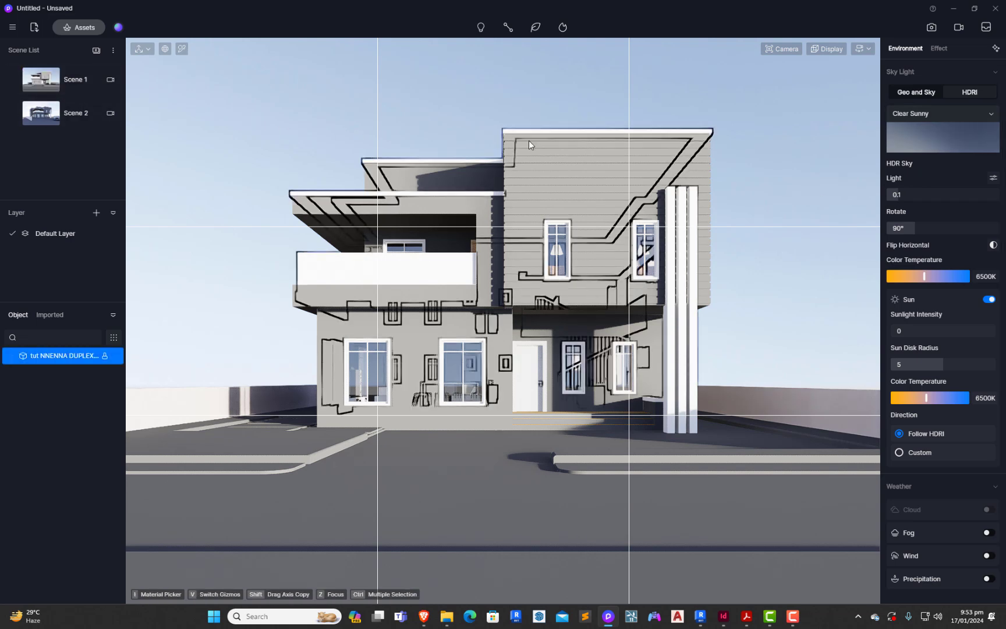
pyautogui.click(784, 226)
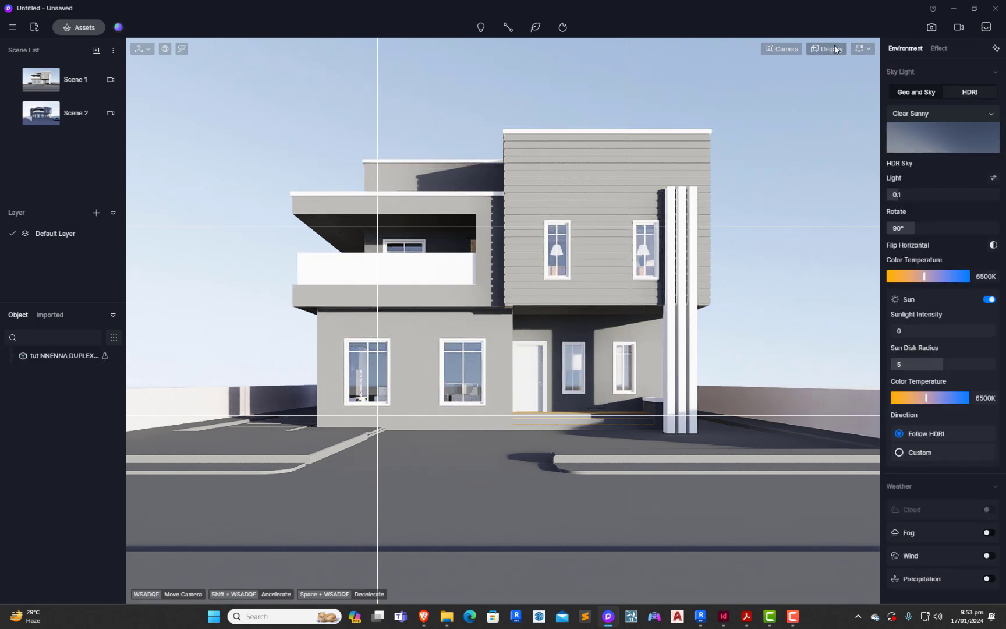
# Switch the sky light to Geo and Sky and restore the HDRI lighting by reloading Scene 1.
pyautogui.click(912, 89)
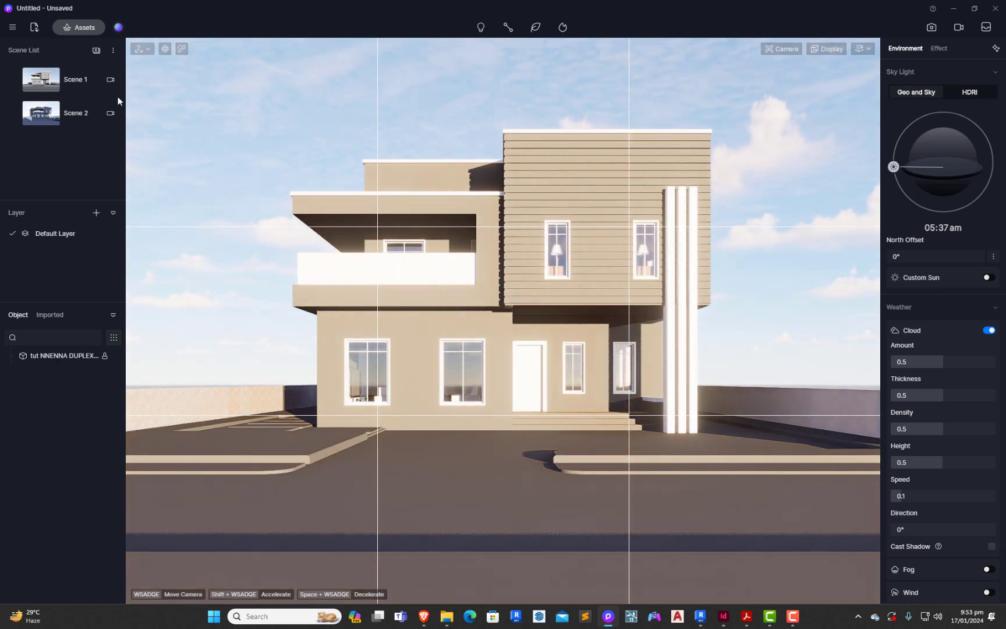
pyautogui.click(52, 83)
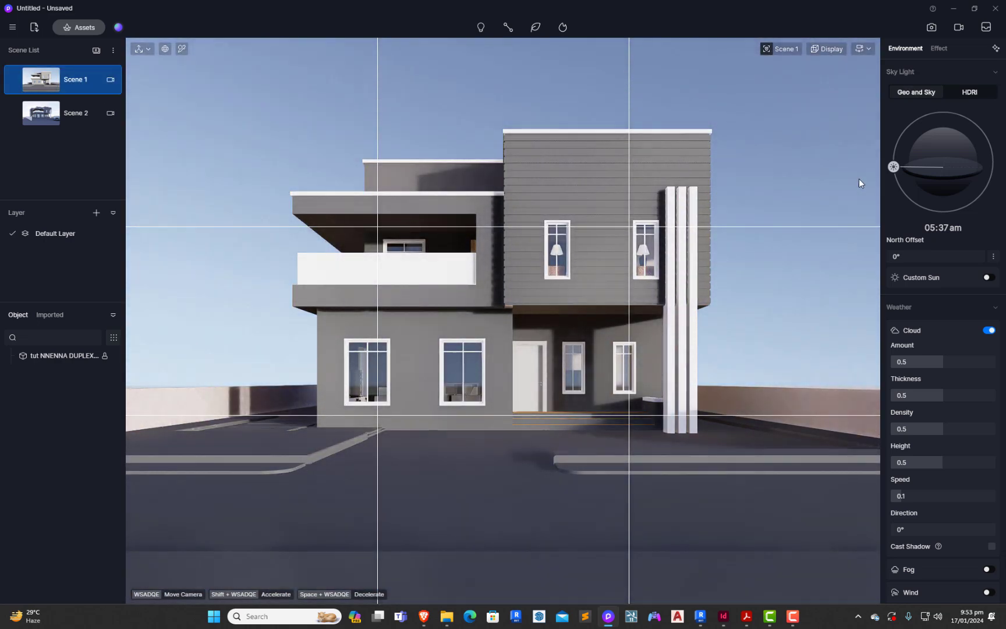
pyautogui.click(969, 92)
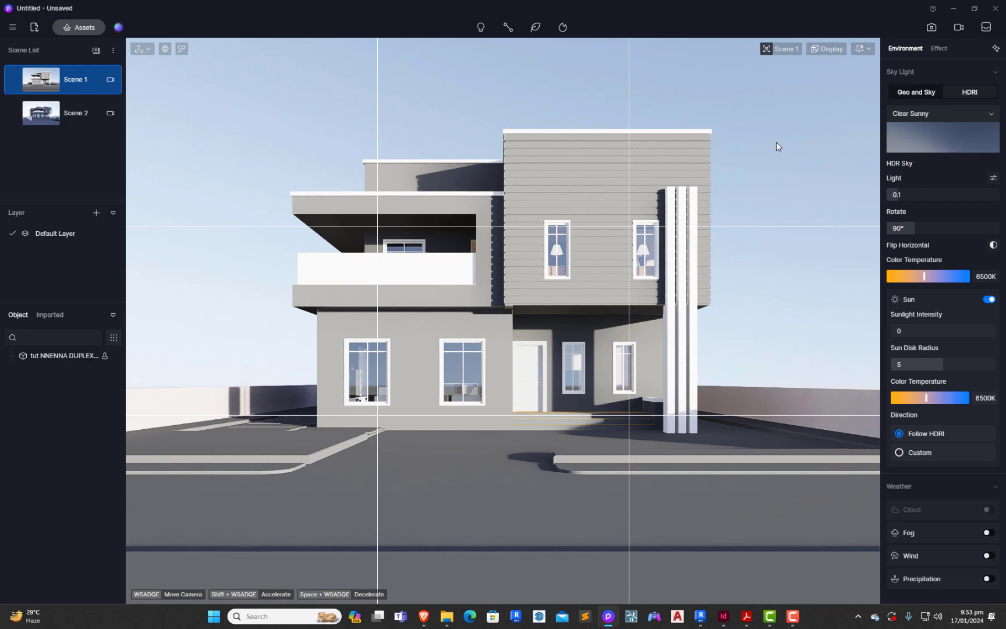
# Replace the auto exposure in the post-processing effects with a manual exposure of 0.2.
pyautogui.click(939, 48)
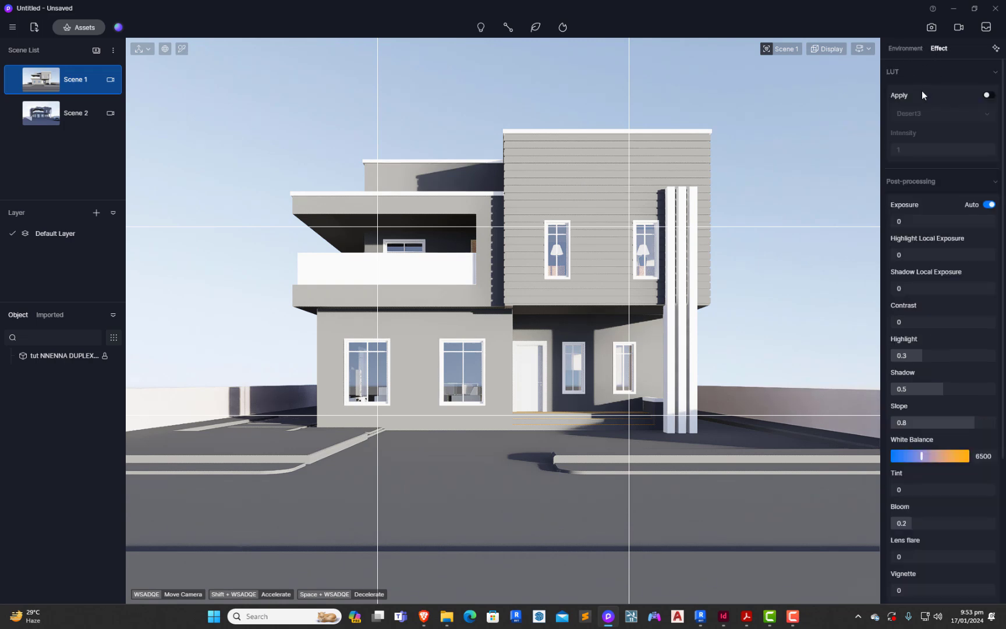
pyautogui.click(901, 222)
pyautogui.moveTo(905, 221); pyautogui.dragTo(949, 223)
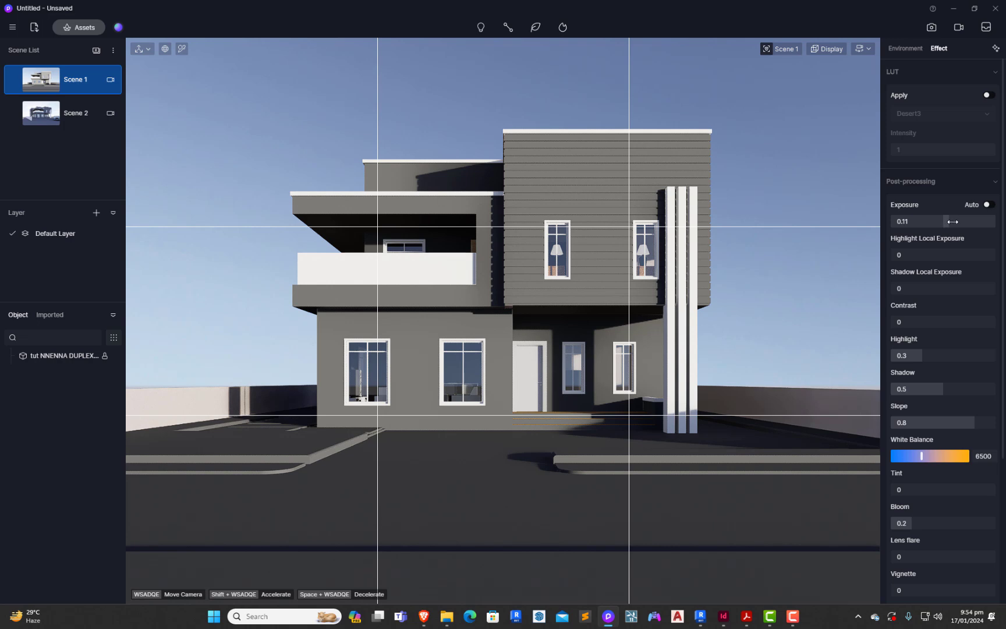
pyautogui.moveTo(952, 221); pyautogui.dragTo(951, 222)
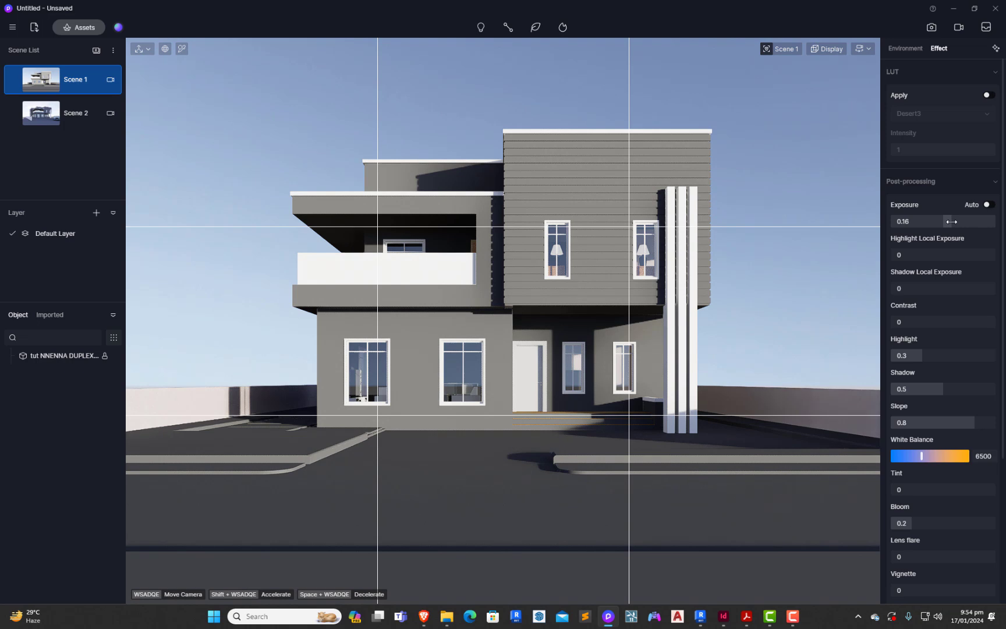
pyautogui.moveTo(951, 221); pyautogui.dragTo(955, 222)
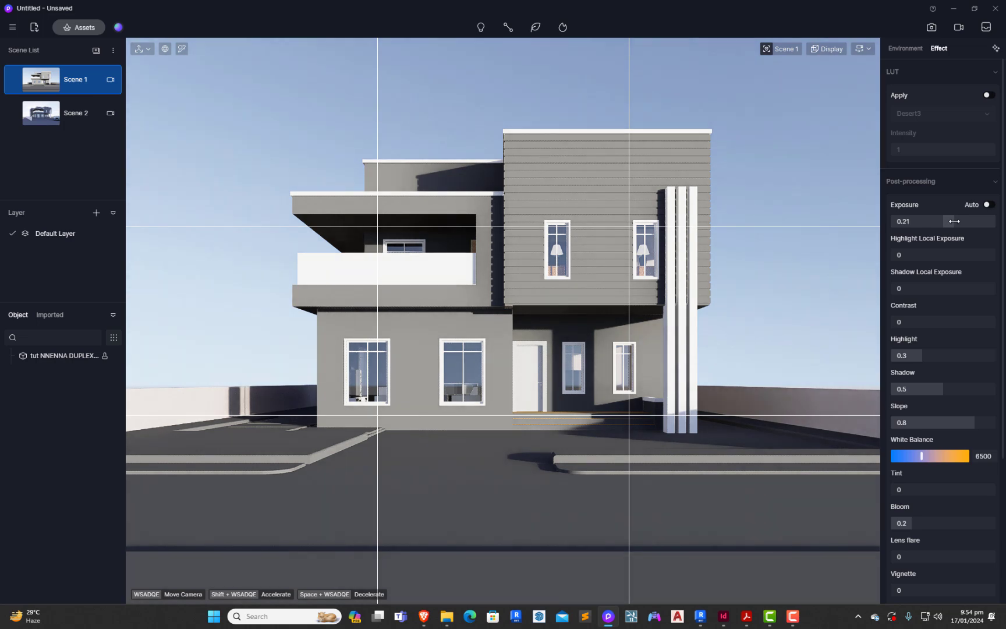
pyautogui.moveTo(954, 222); pyautogui.dragTo(953, 221)
pyautogui.doubleClick(913, 221)
pyautogui.write('0.2')
pyautogui.press('Return')
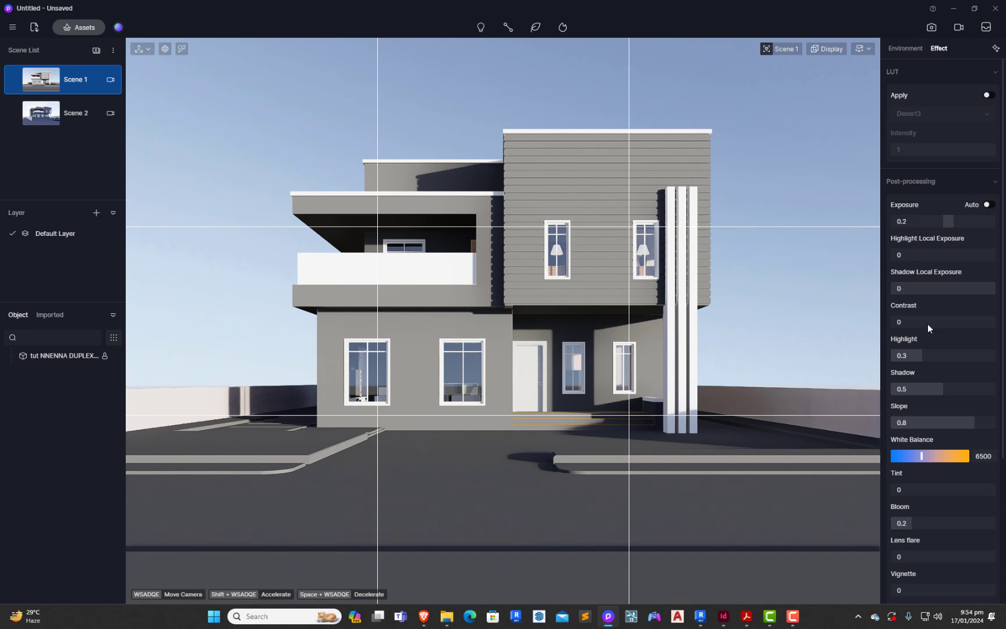
# Set the post-processing shadow to 0.3 and look over the display, camera and remaining effect settings.
pyautogui.moveTo(941, 388); pyautogui.dragTo(914, 399)
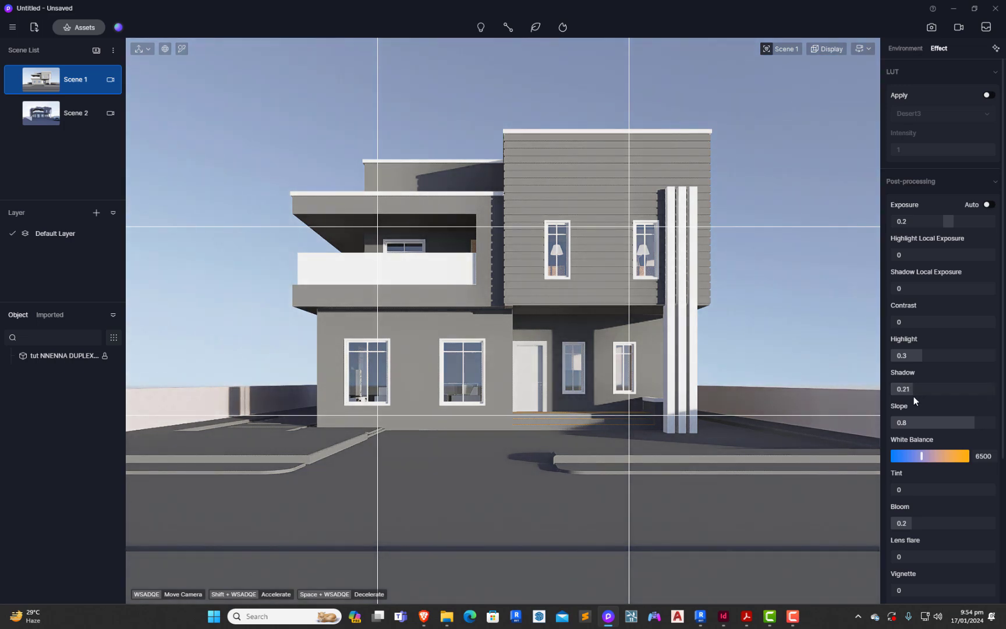
pyautogui.moveTo(916, 395); pyautogui.dragTo(922, 394)
pyautogui.click(828, 46)
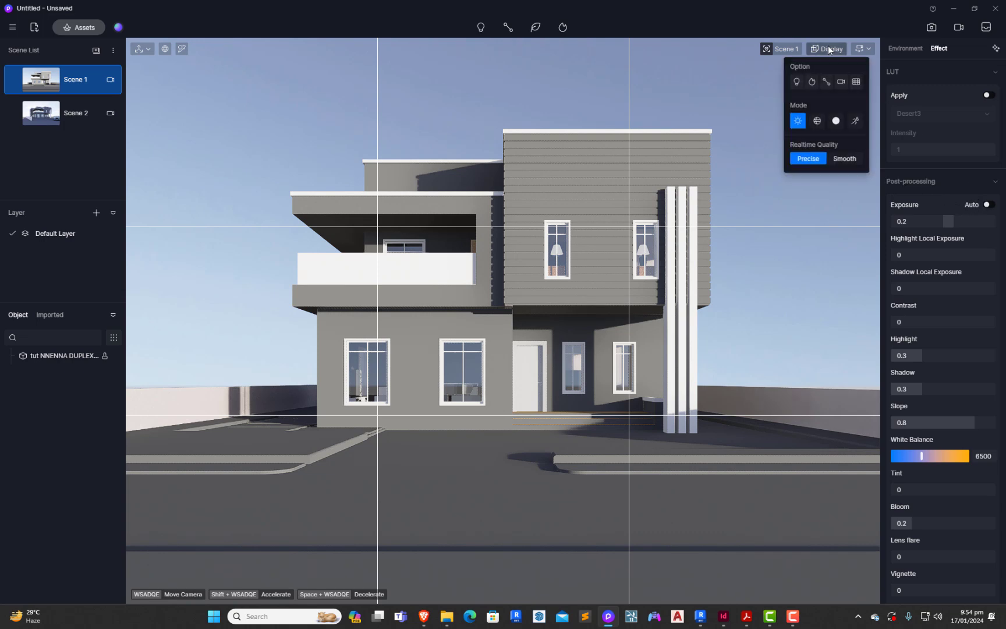
pyautogui.click(791, 50)
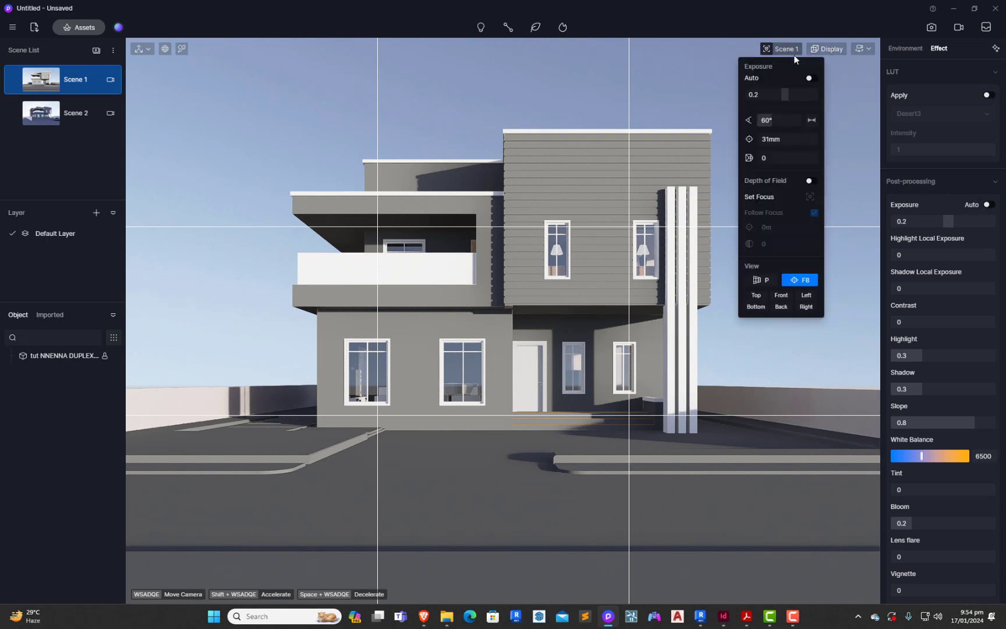
pyautogui.click(831, 81)
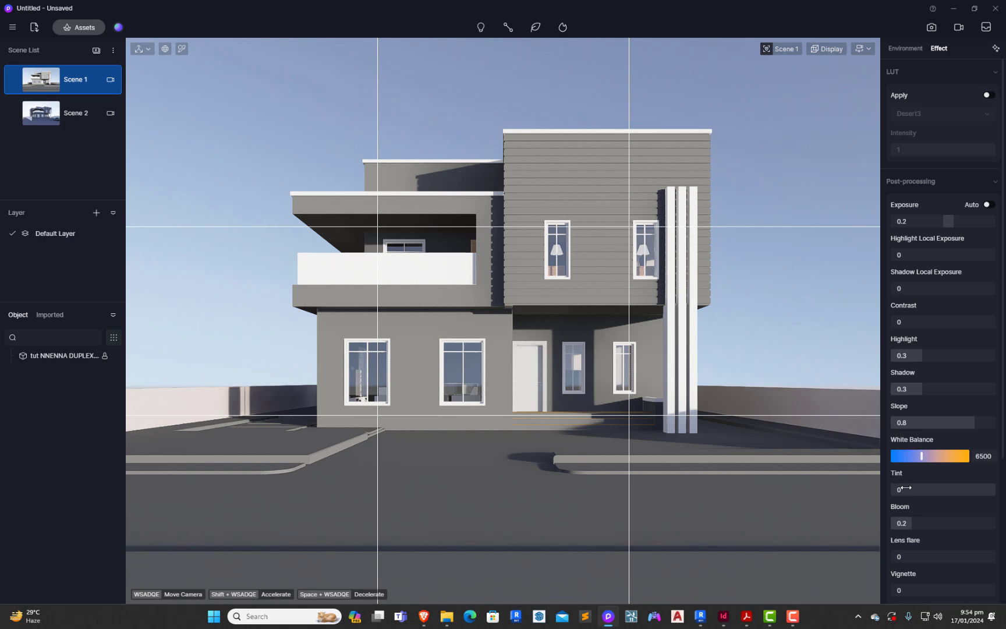
pyautogui.scroll(-3, 921, 323)
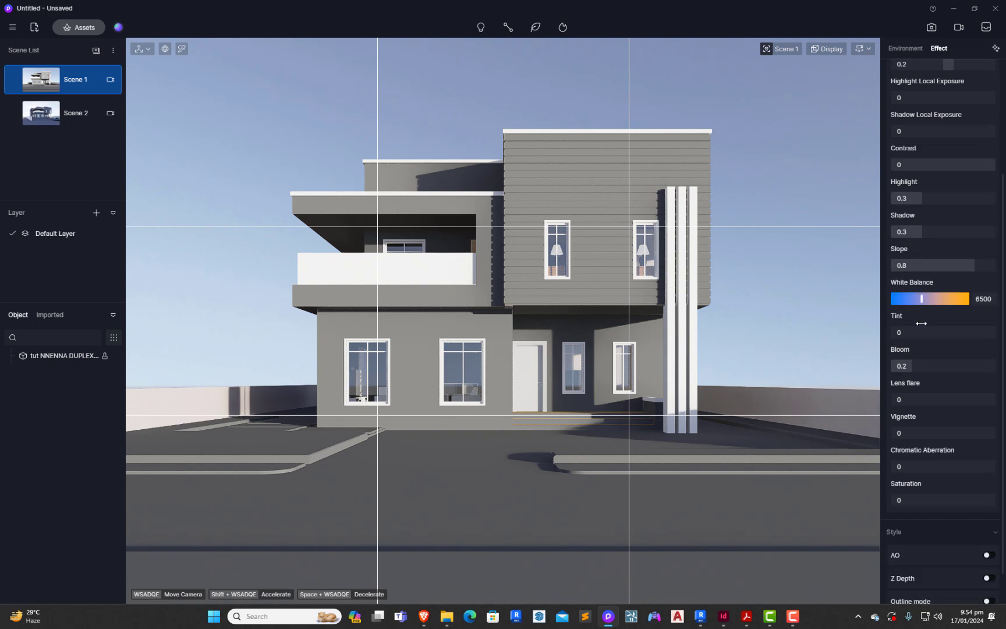
# Check the remaining post-processing settings and update Scene 1 so it stores the exposure and shadow adjustments.
pyautogui.scroll(-1, 921, 324)
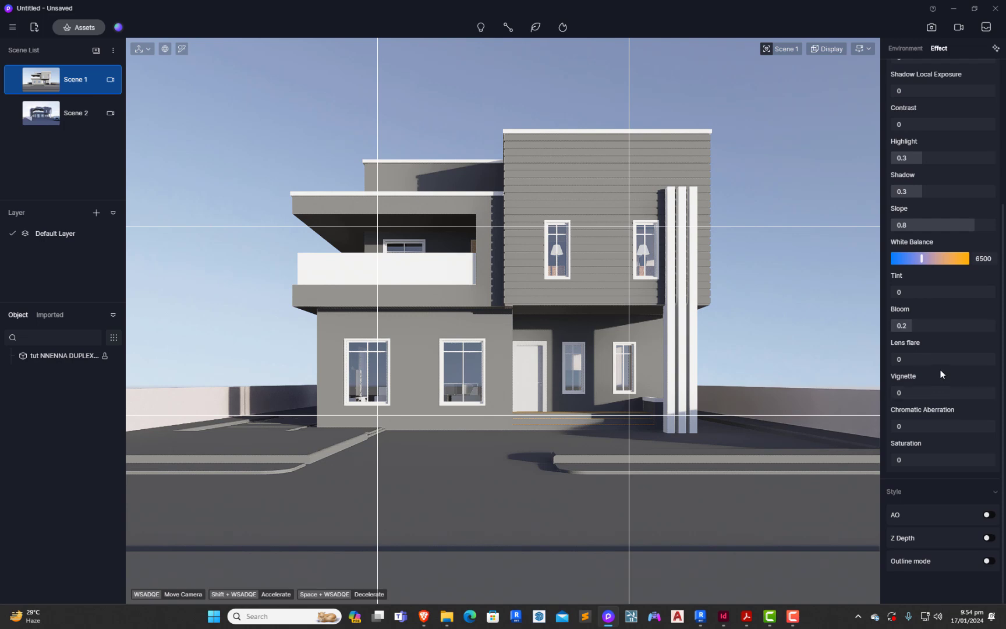
pyautogui.scroll(4, 923, 340)
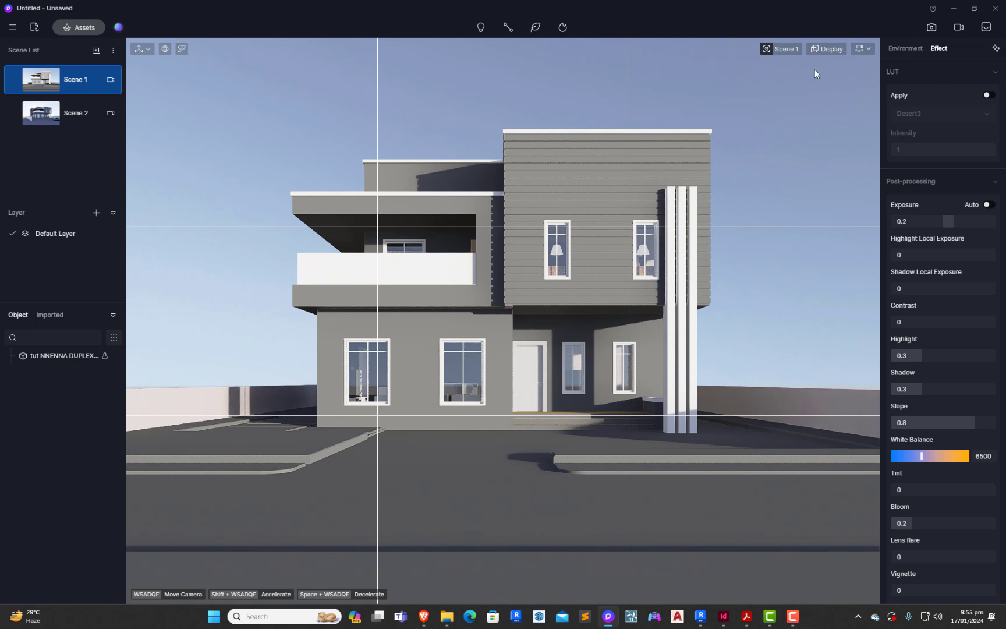
pyautogui.click(13, 80)
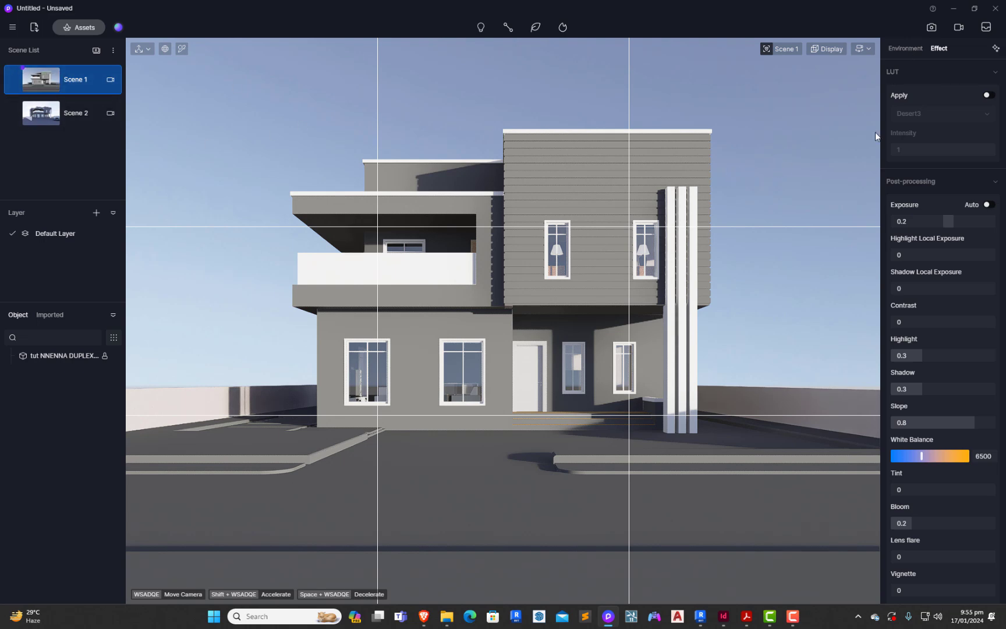
pyautogui.click(867, 50)
pyautogui.click(867, 49)
# Open the asset library and look through the locally saved models for reusable plants, cars and decor.
pyautogui.click(79, 27)
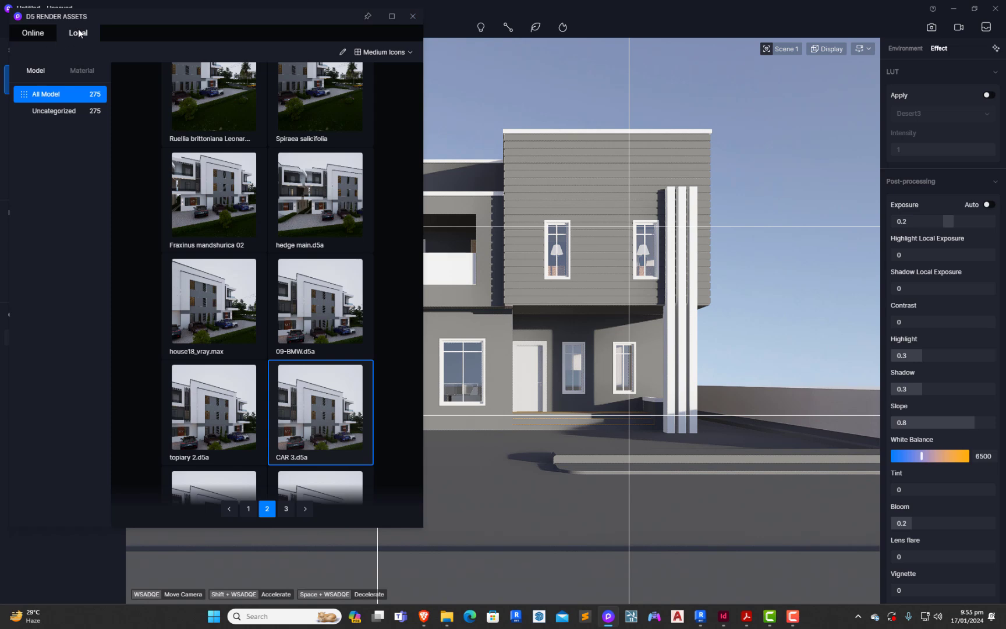
pyautogui.click(413, 15)
pyautogui.click(93, 31)
pyautogui.click(36, 35)
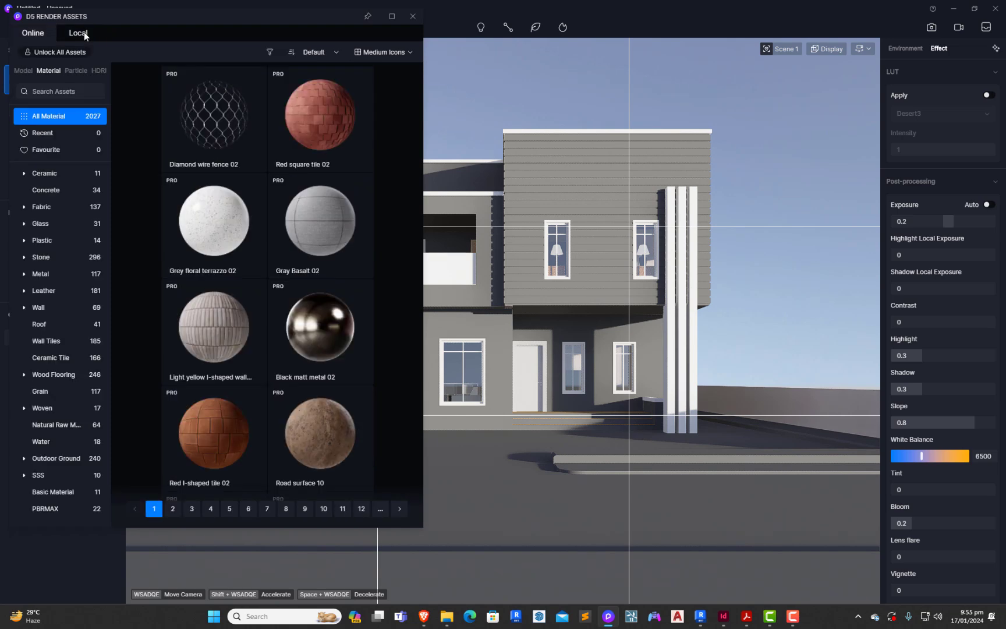
pyautogui.click(84, 32)
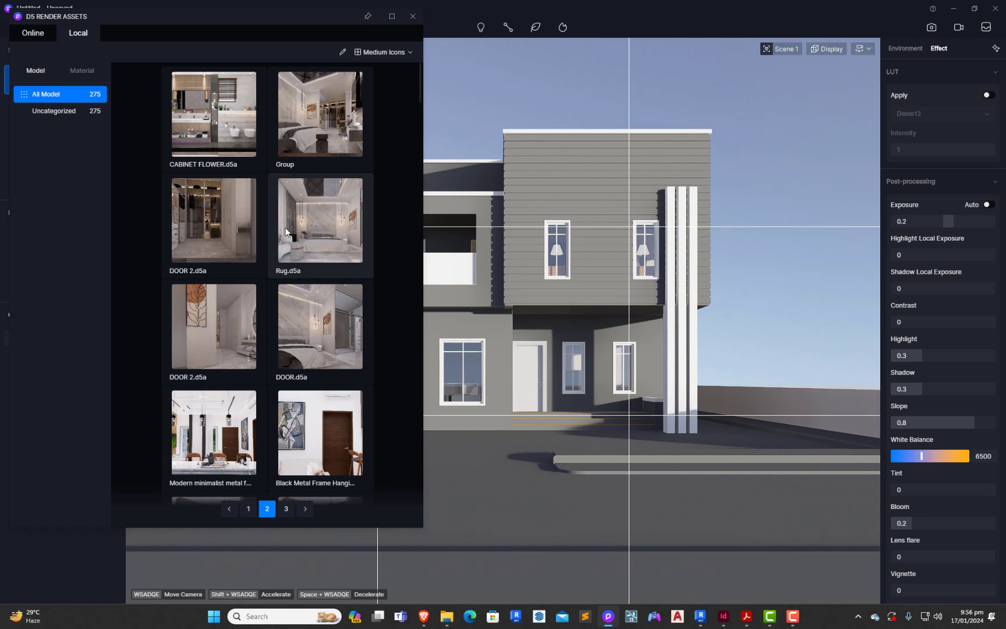
pyautogui.scroll(-15, 306, 251)
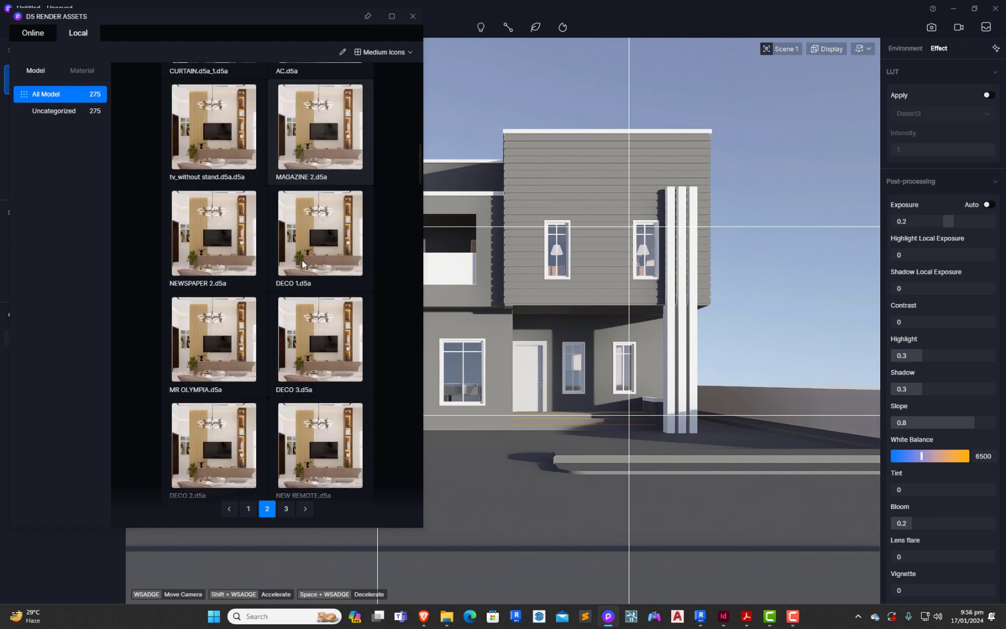
pyautogui.scroll(-15, 302, 260)
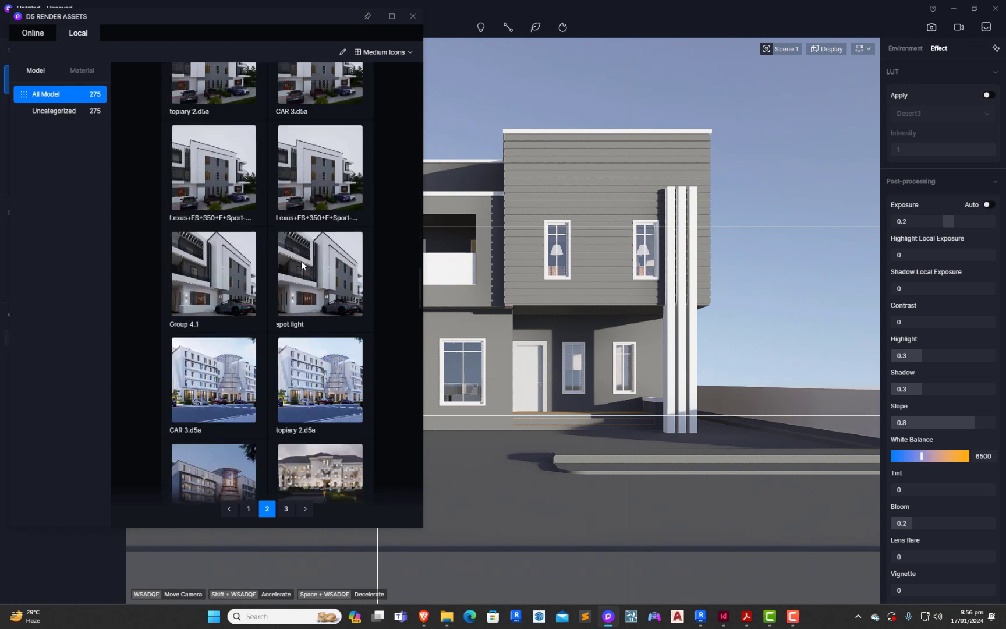
pyautogui.scroll(-10, 303, 291)
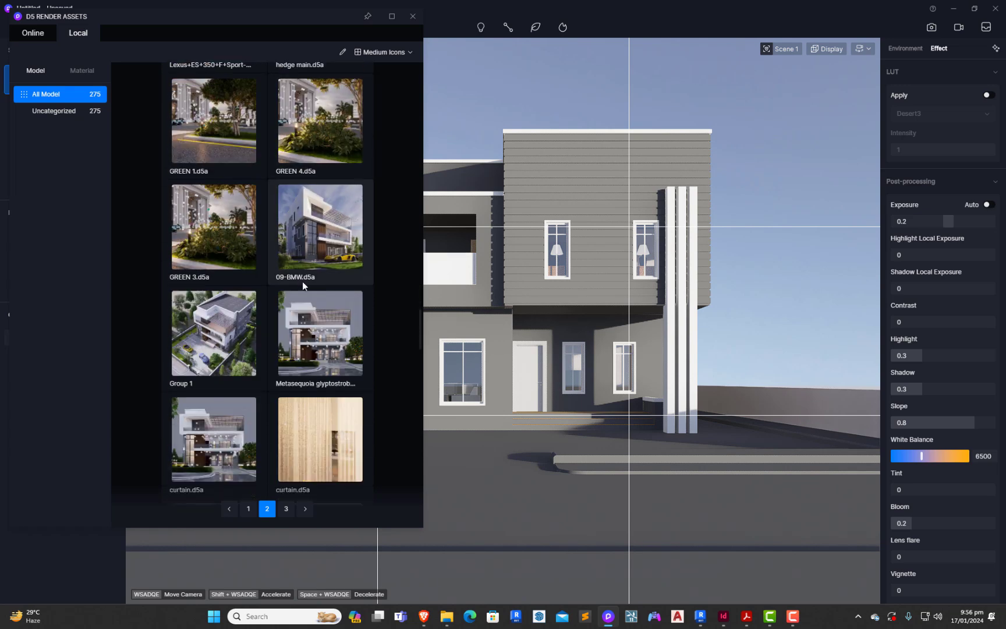
# Browse the online Nature models in the asset library for trees, shrubs and flowers suitable for the exterior.
pyautogui.click(43, 35)
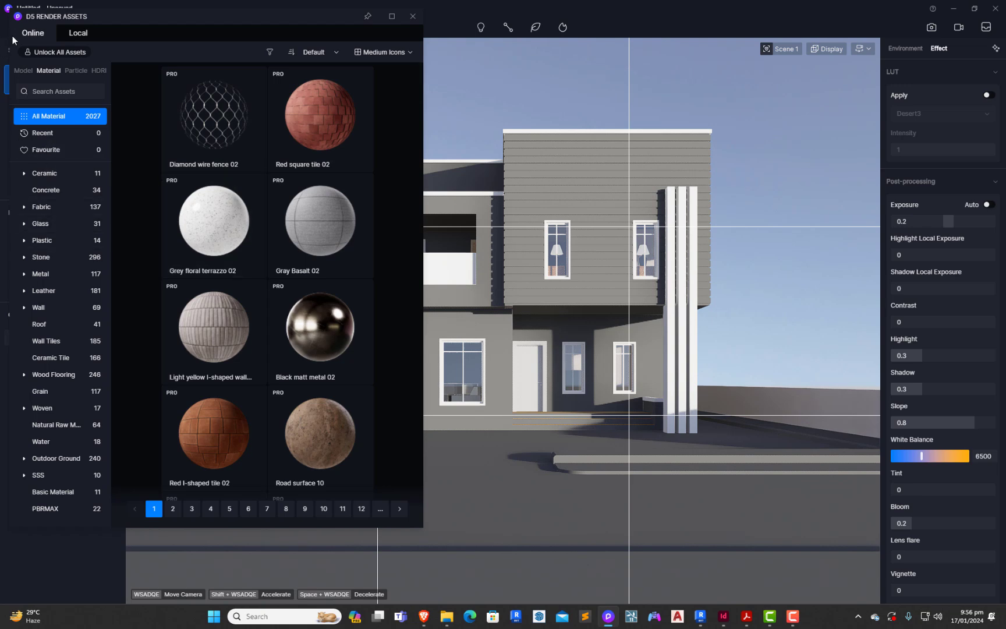
pyautogui.click(25, 71)
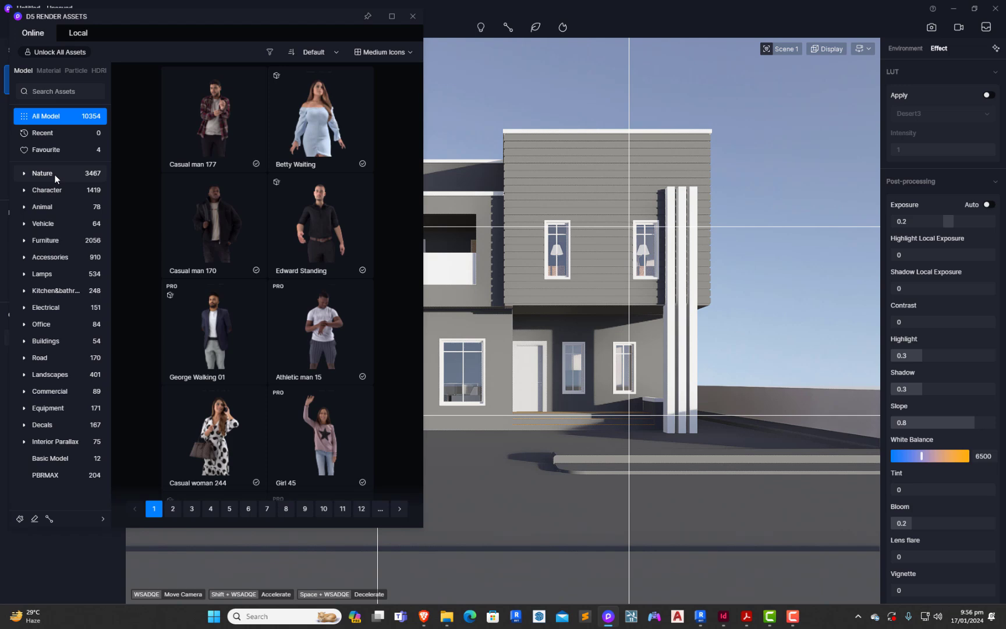
pyautogui.click(55, 174)
pyautogui.scroll(-3, 274, 195)
pyautogui.scroll(-10, 276, 195)
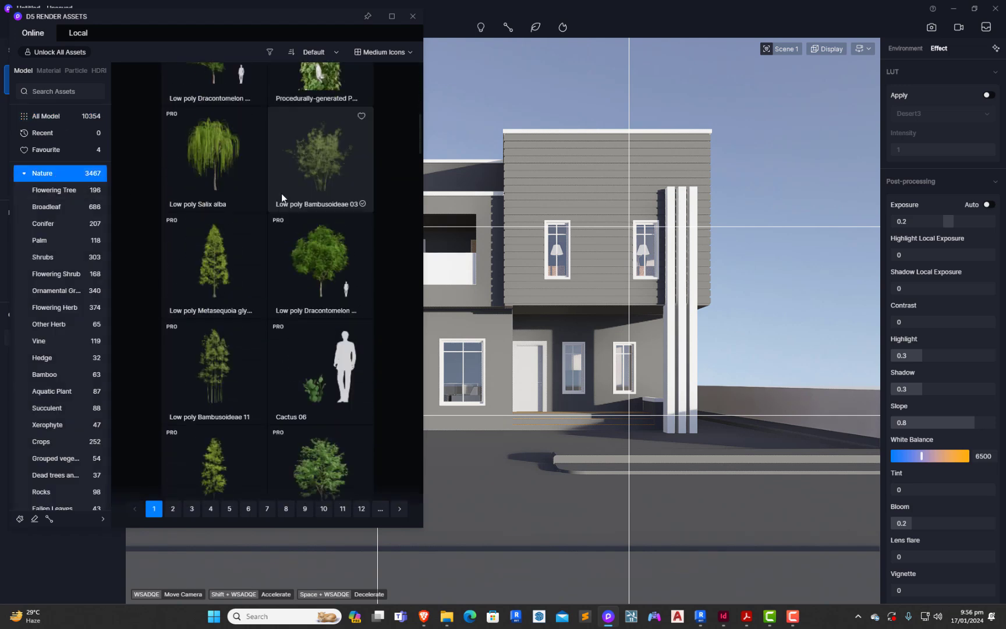
pyautogui.scroll(-8, 318, 222)
pyautogui.scroll(-10, 319, 227)
pyautogui.scroll(-6, 319, 227)
pyautogui.scroll(-3, 318, 227)
pyautogui.scroll(3, 318, 227)
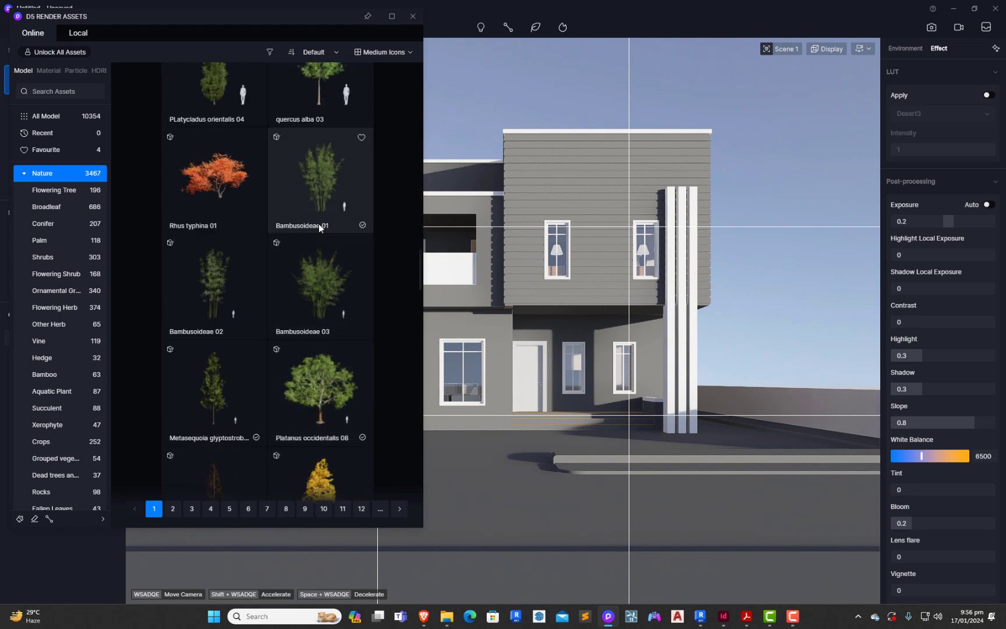
pyautogui.scroll(-12, 319, 227)
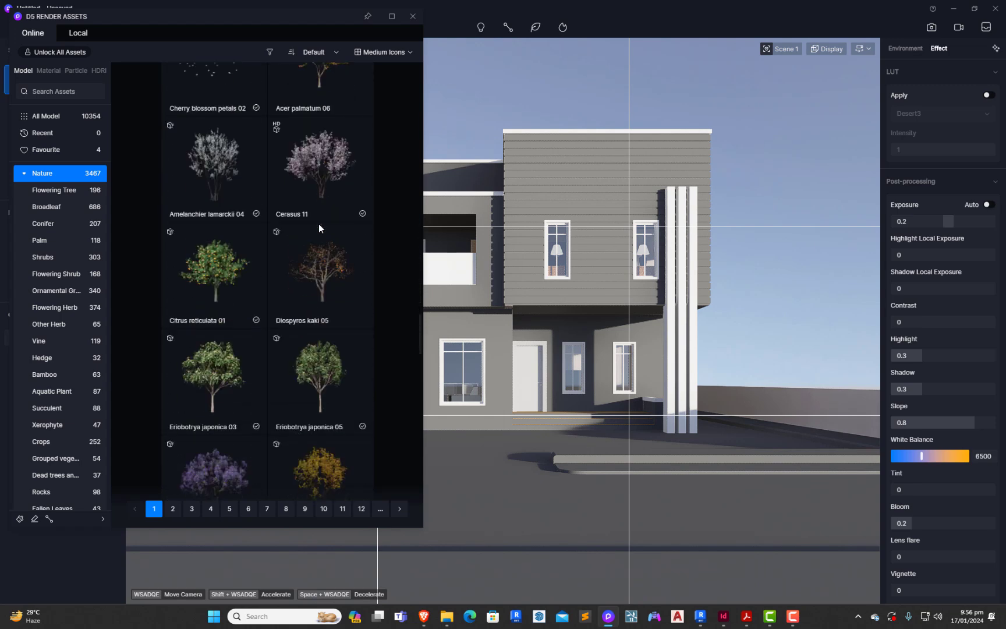
pyautogui.scroll(-10, 318, 227)
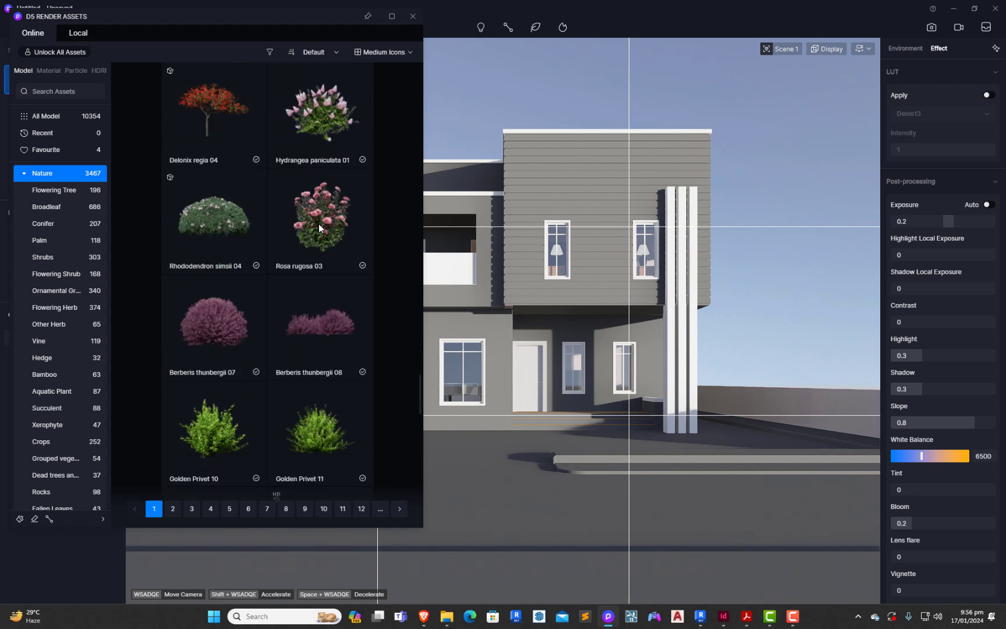
pyautogui.scroll(-3, 318, 223)
pyautogui.scroll(-2, 318, 223)
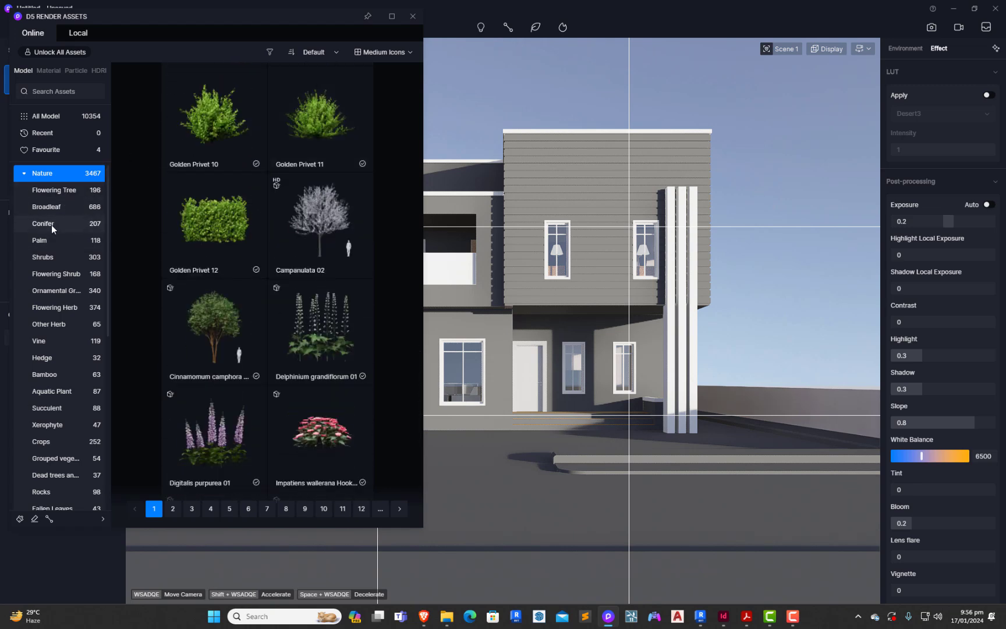
# Compare the tree models in the Flowering Tree, Broadleaf, Conifer and Palm categories.
pyautogui.click(68, 191)
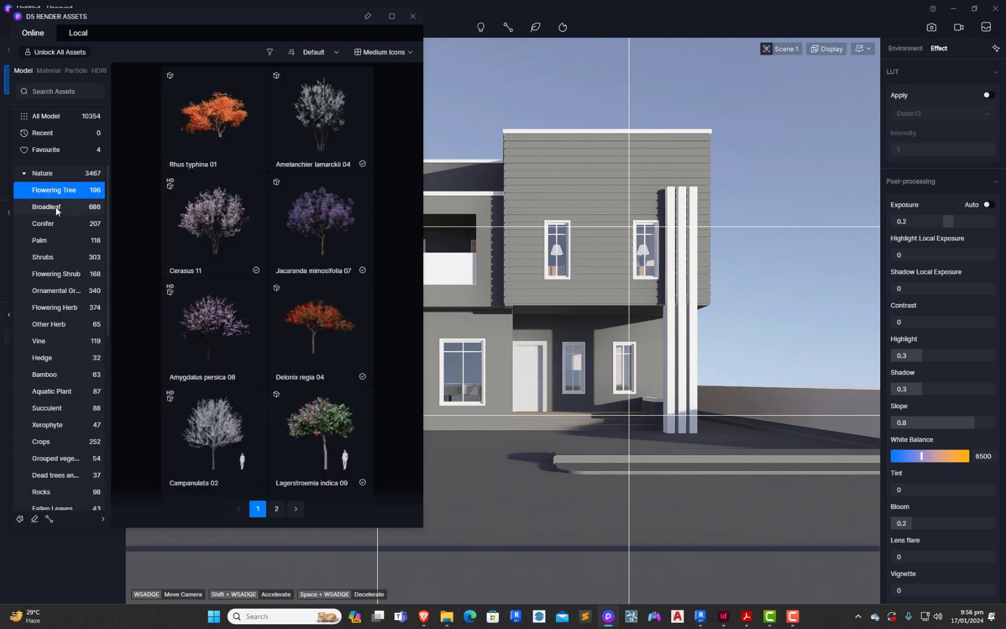
pyautogui.click(55, 208)
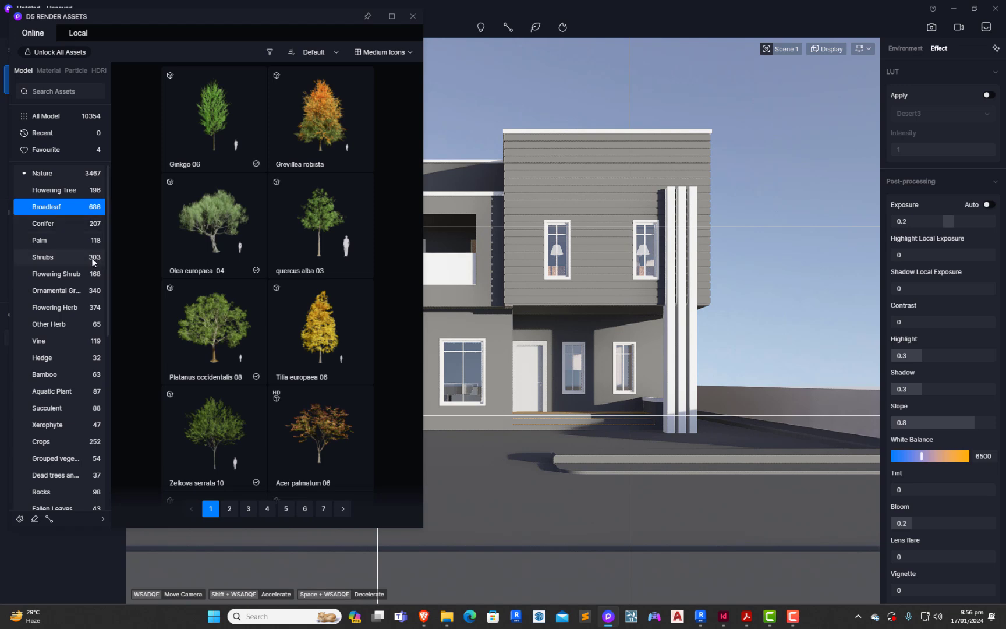
pyautogui.click(66, 225)
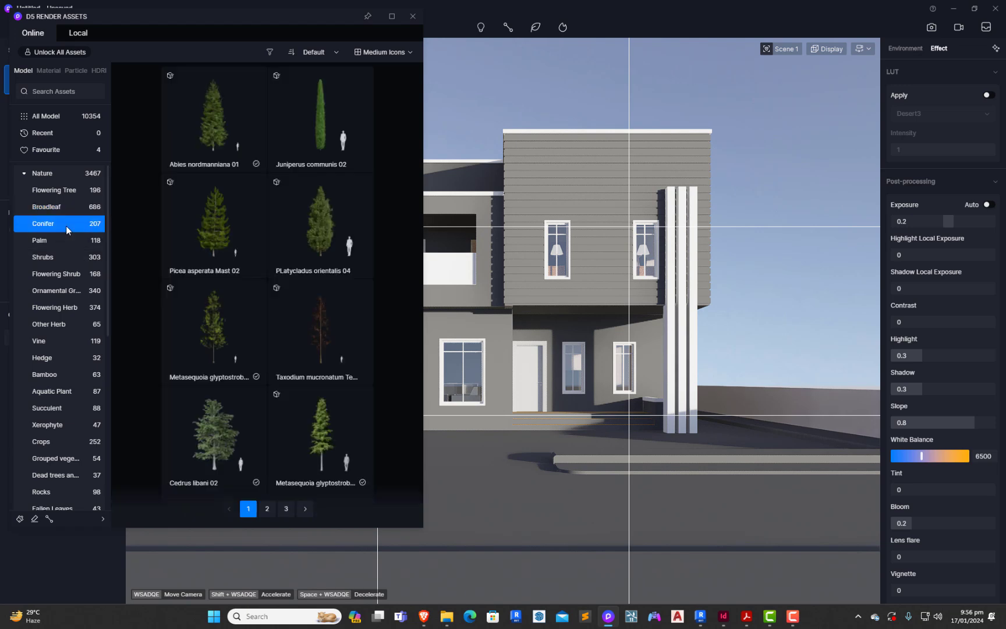
pyautogui.scroll(-3, 304, 221)
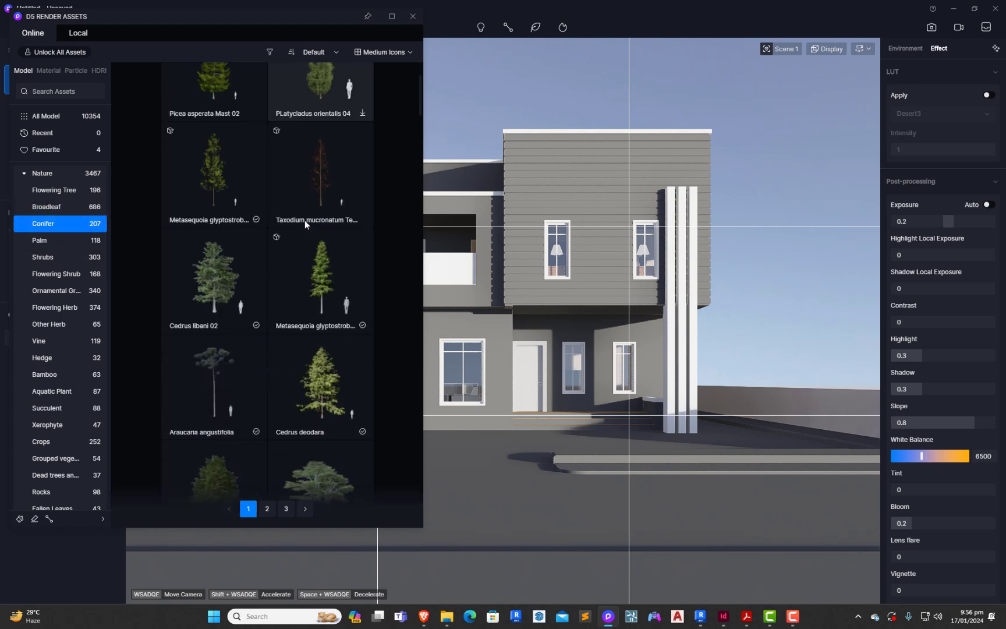
pyautogui.scroll(-5, 305, 224)
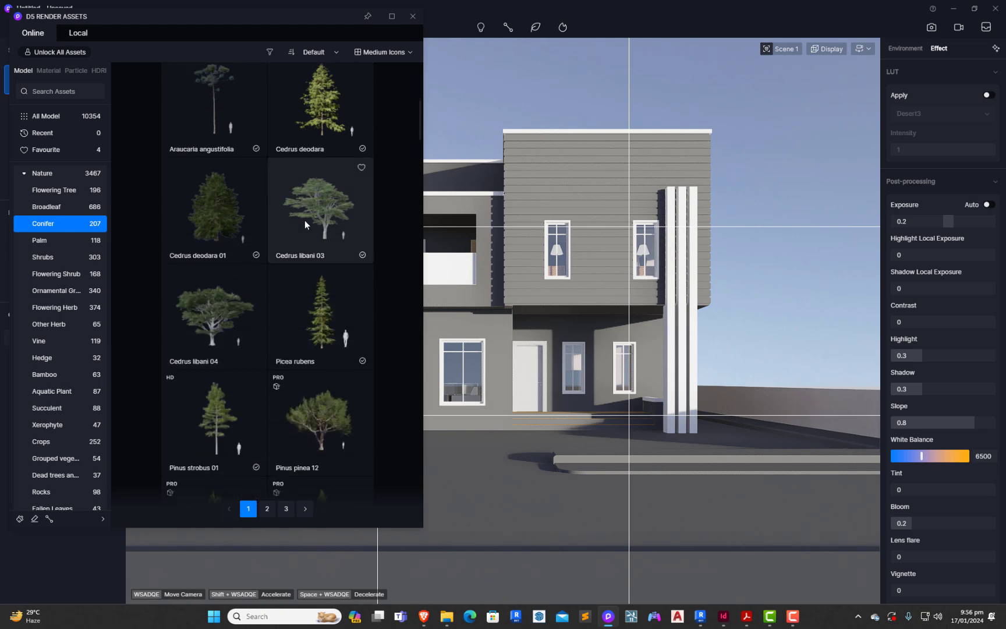
pyautogui.scroll(-5, 304, 220)
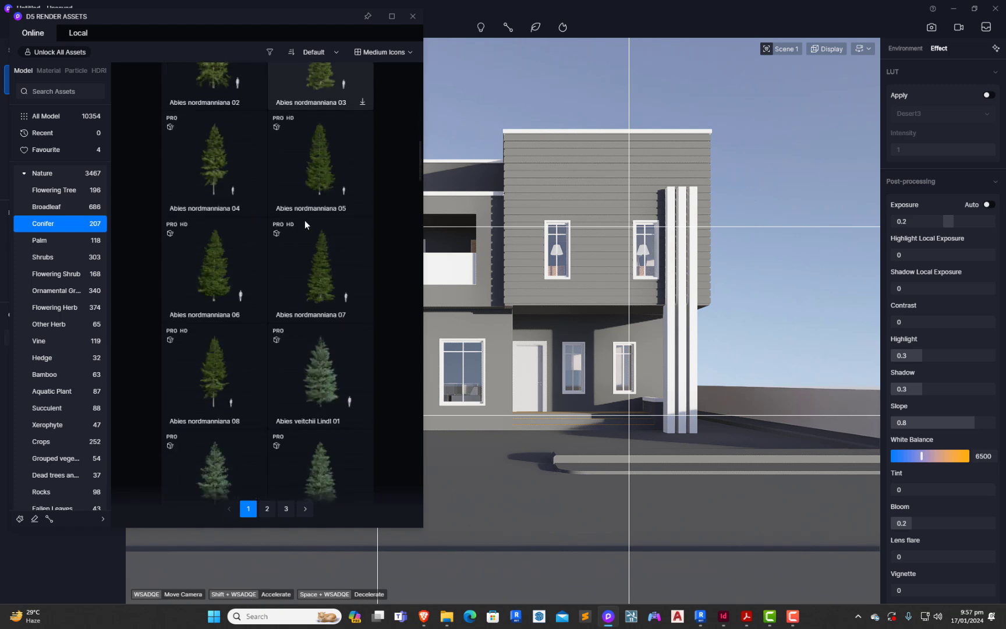
pyautogui.click(53, 244)
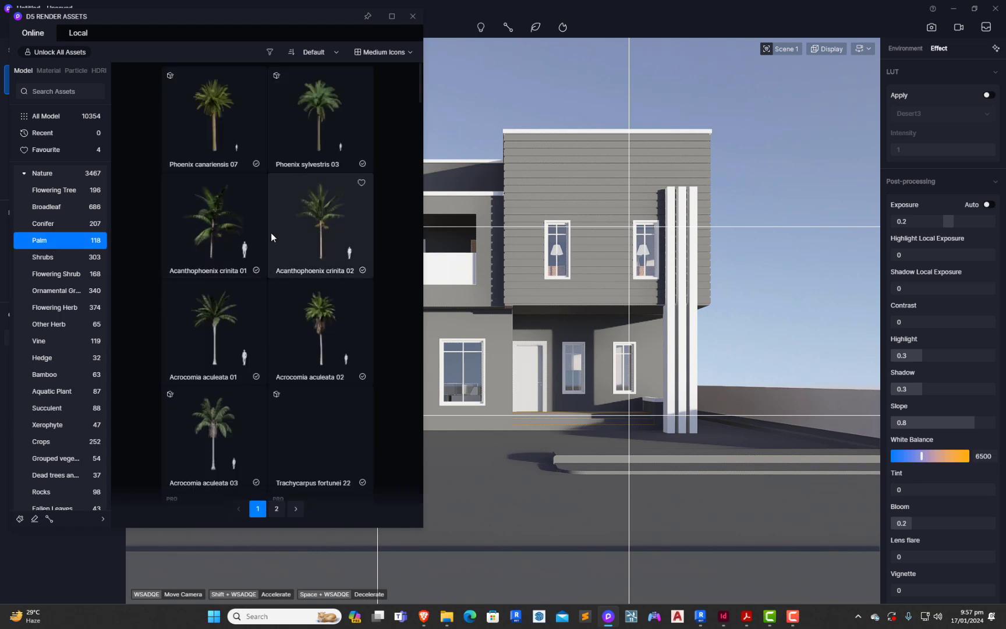
pyautogui.scroll(-1, 270, 233)
# Compare the low planting models in the Shrubs, Flowering Shrub, ornamental and Flowering Herb categories.
pyautogui.click(60, 263)
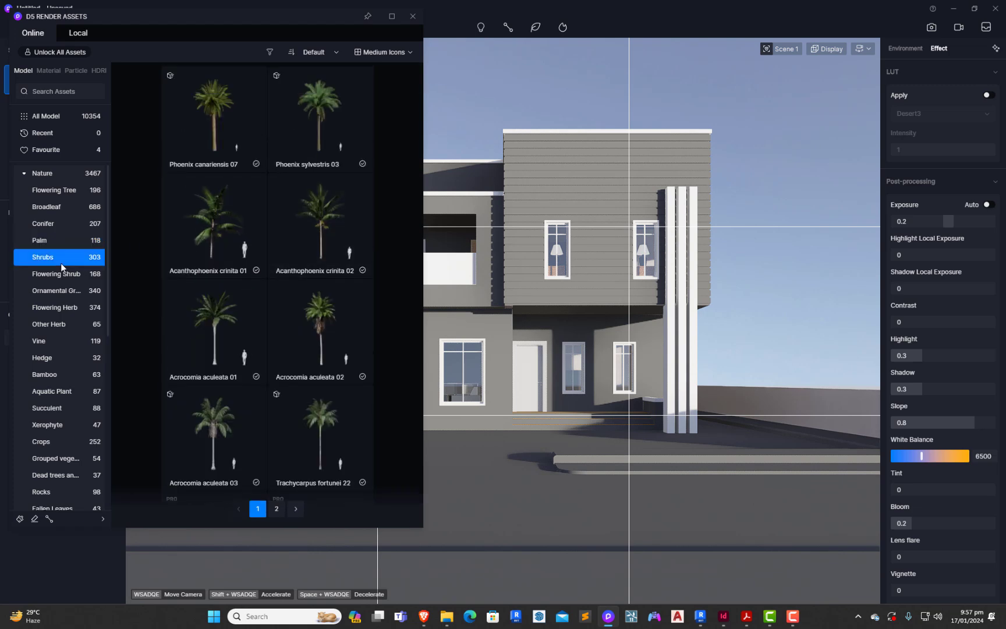
pyautogui.scroll(-3, 290, 291)
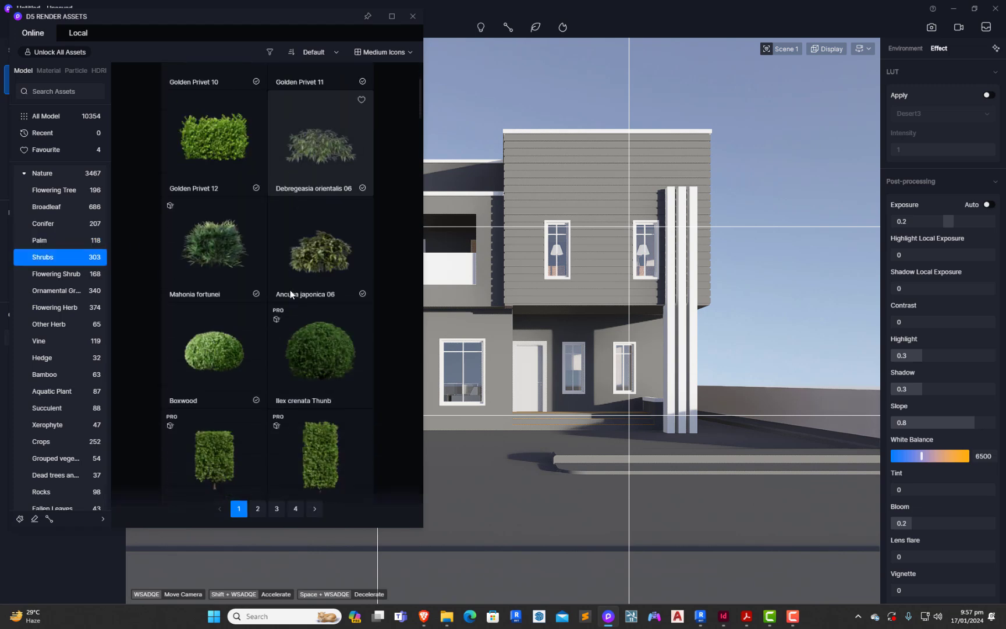
pyautogui.scroll(-3, 290, 293)
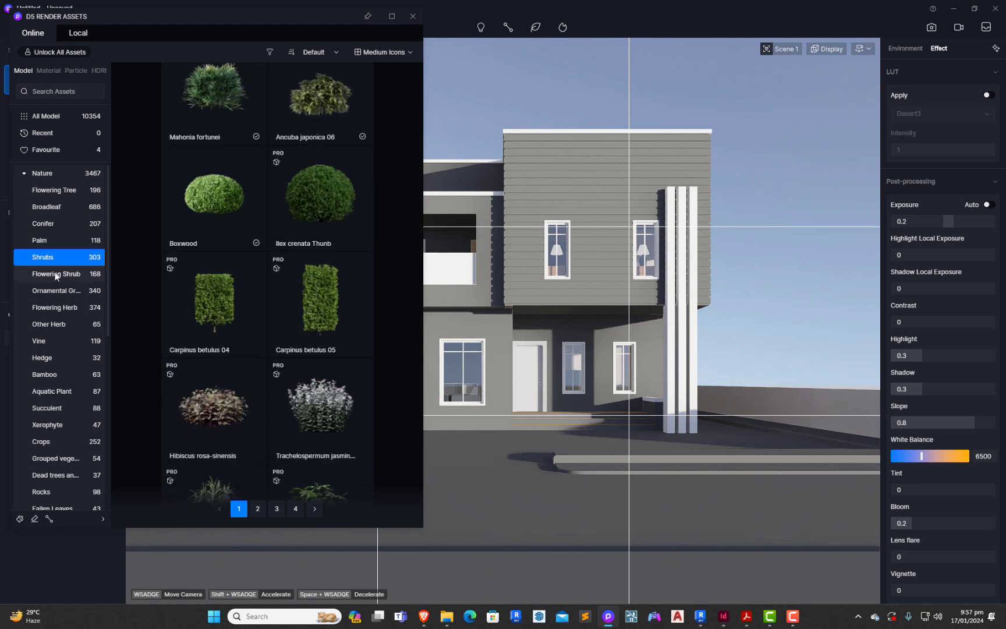
pyautogui.click(55, 275)
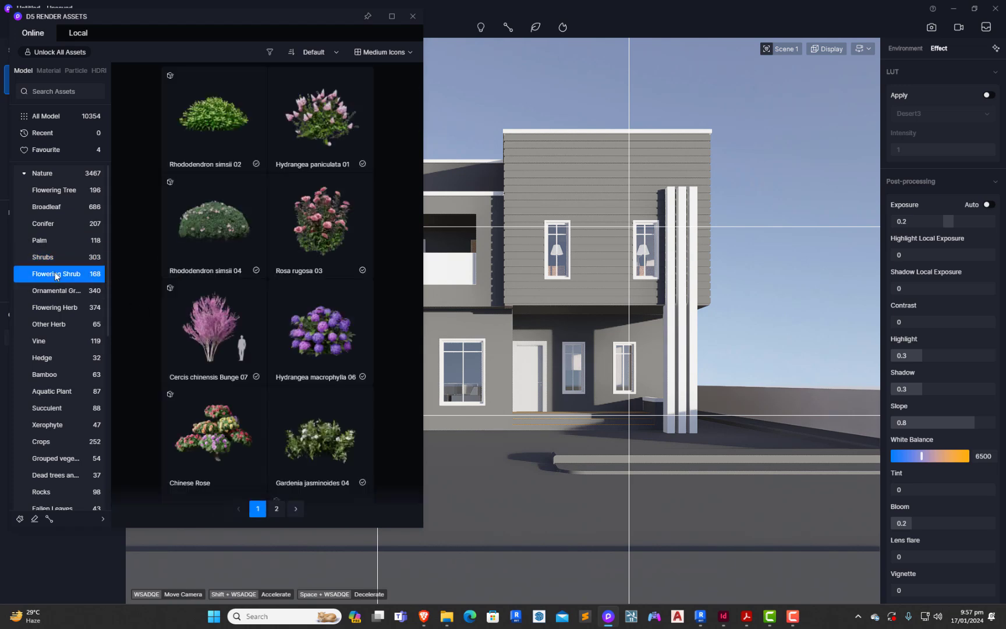
pyautogui.scroll(-3, 266, 306)
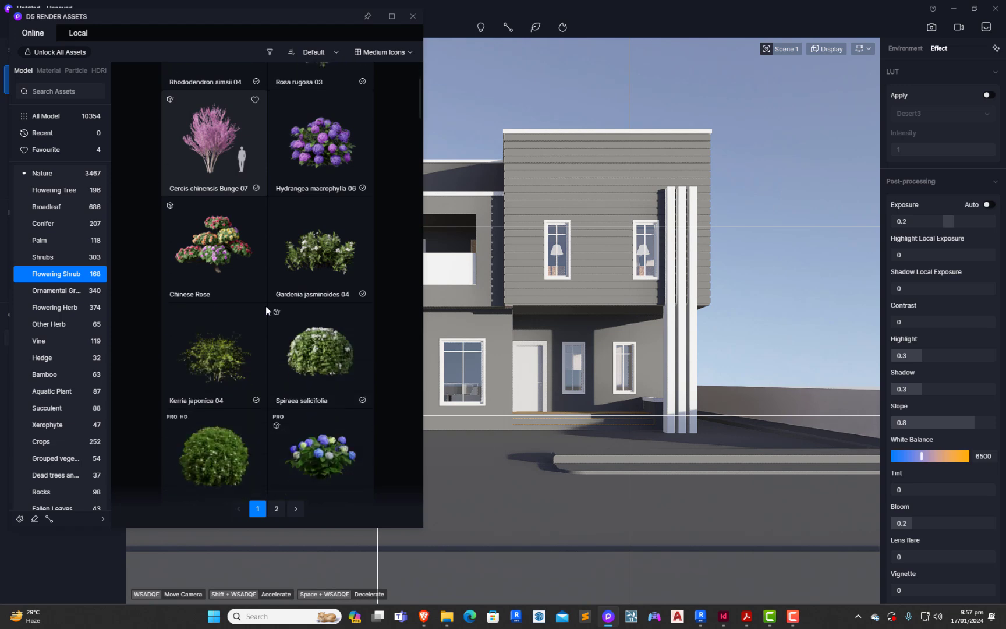
pyautogui.scroll(-5, 262, 312)
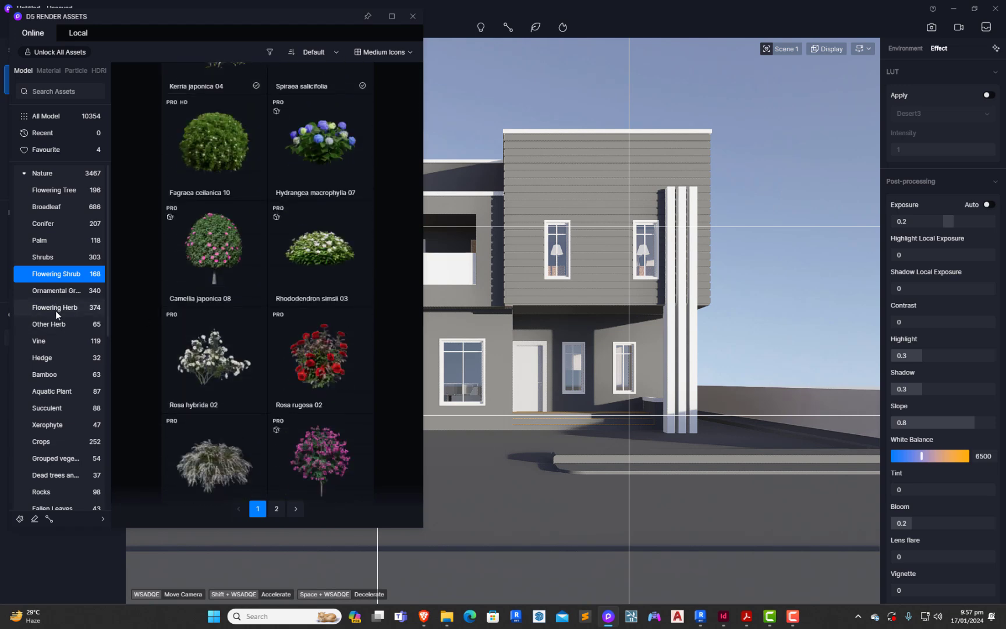
pyautogui.click(63, 292)
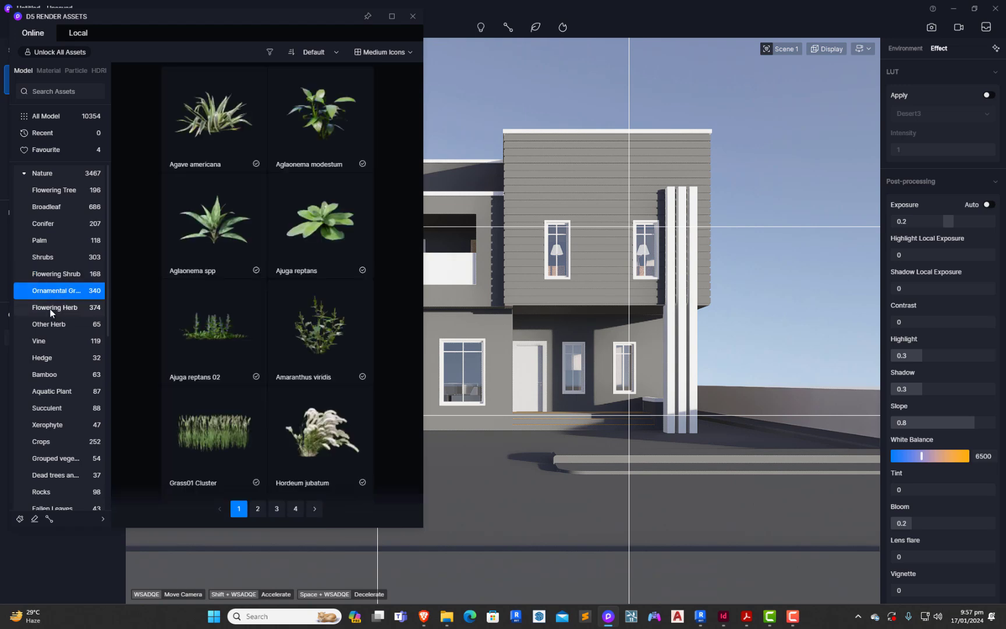
pyautogui.click(51, 309)
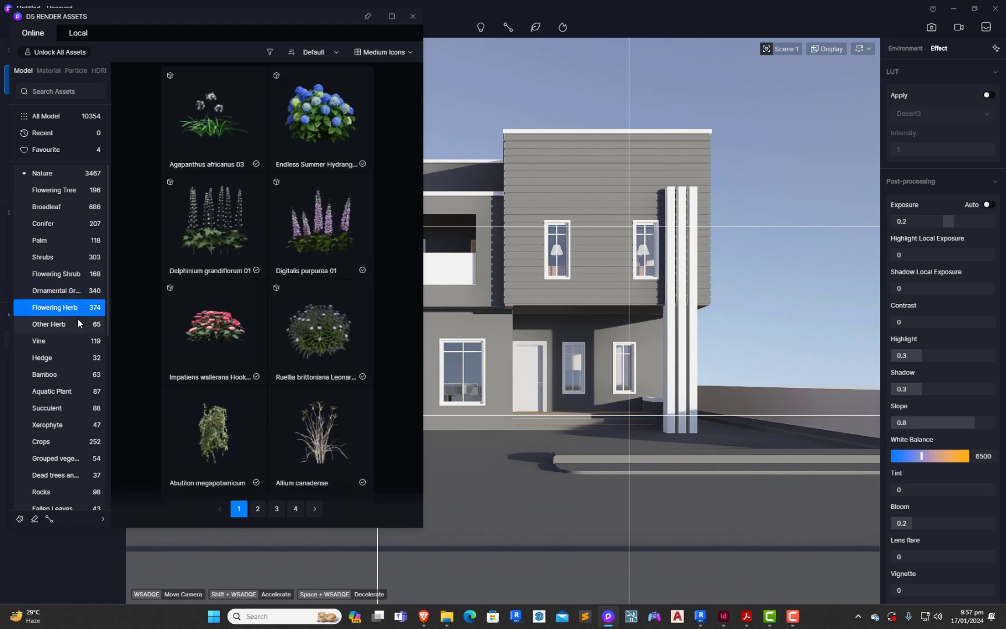
# Choose the Golden Privet 04 model from the online Hedge category for placement in the scene.
pyautogui.click(54, 360)
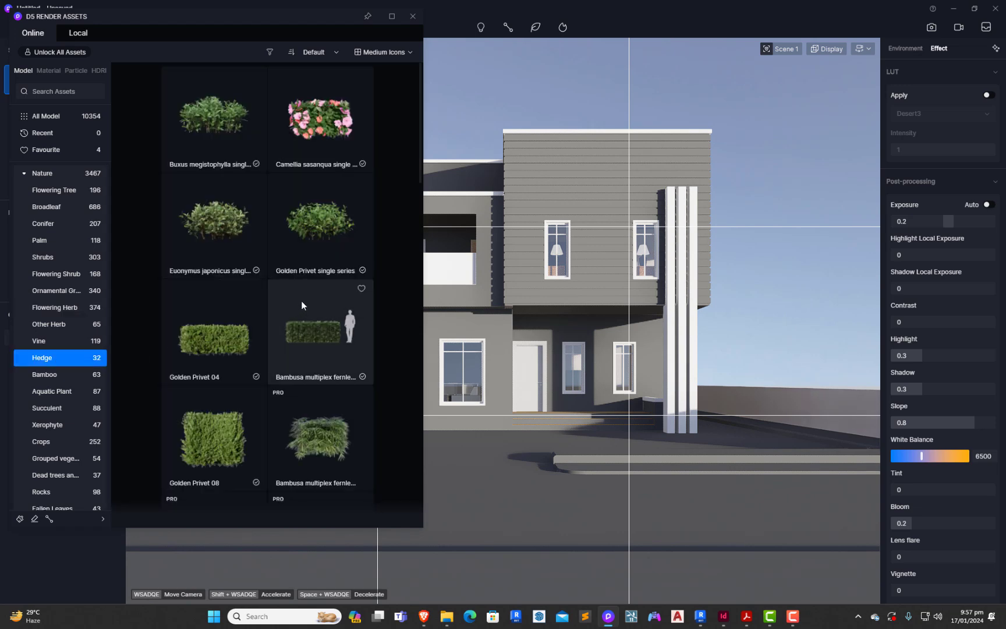
pyautogui.click(242, 334)
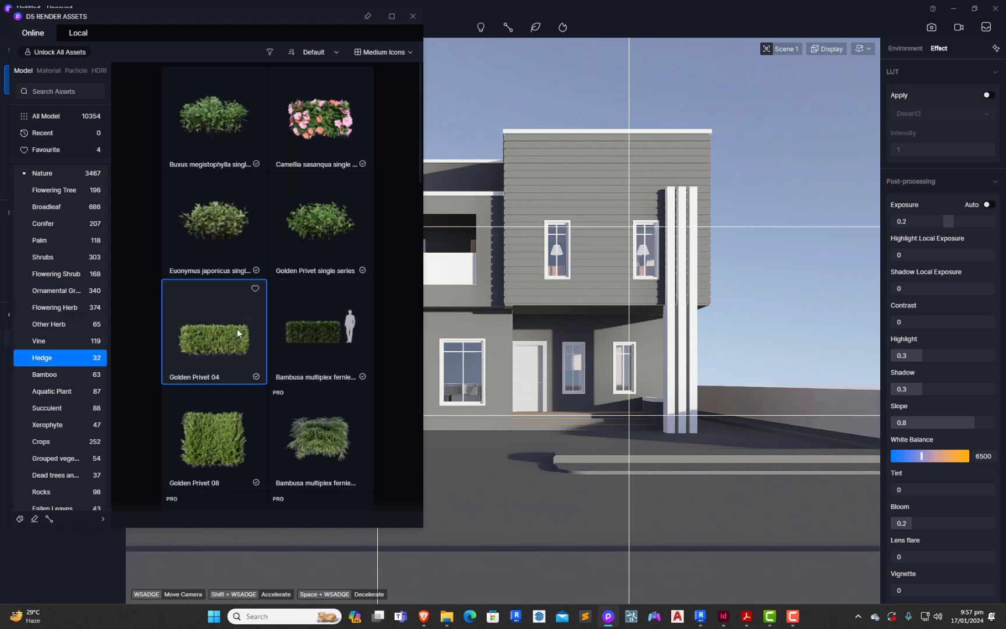
pyautogui.click(237, 328)
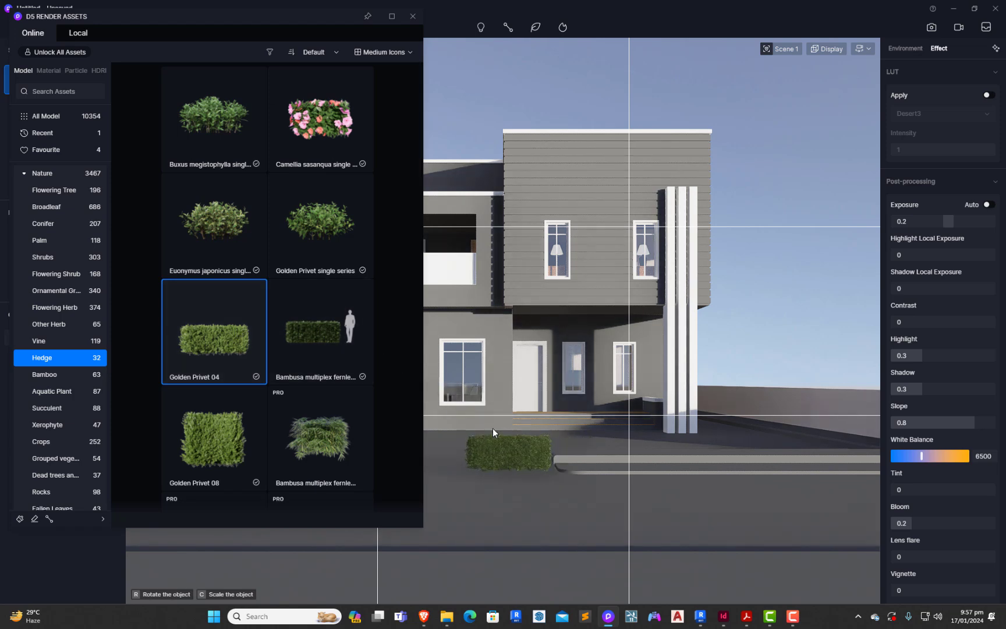
pyautogui.click(413, 17)
pyautogui.scroll(1, 323, 494)
pyautogui.scroll(-2, 385, 479)
pyautogui.moveTo(412, 475); pyautogui.dragTo(550, 529, button='right')
pyautogui.scroll(-1, 610, 501)
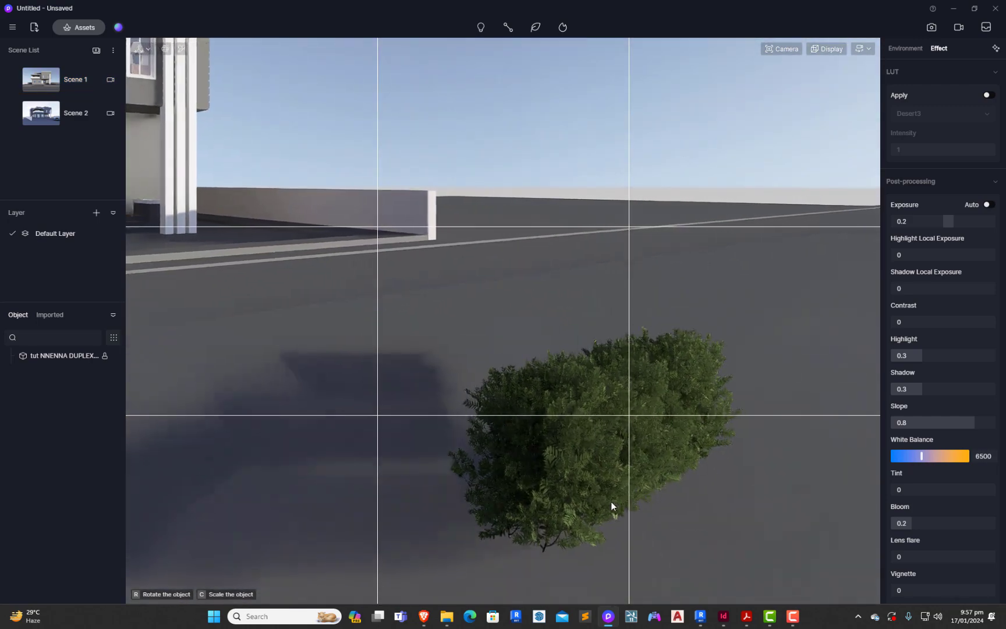
# Switch the navigation mode to Orbit and place the Golden Privet 04 hedge against the end of the front boundary wall.
pyautogui.click(862, 48)
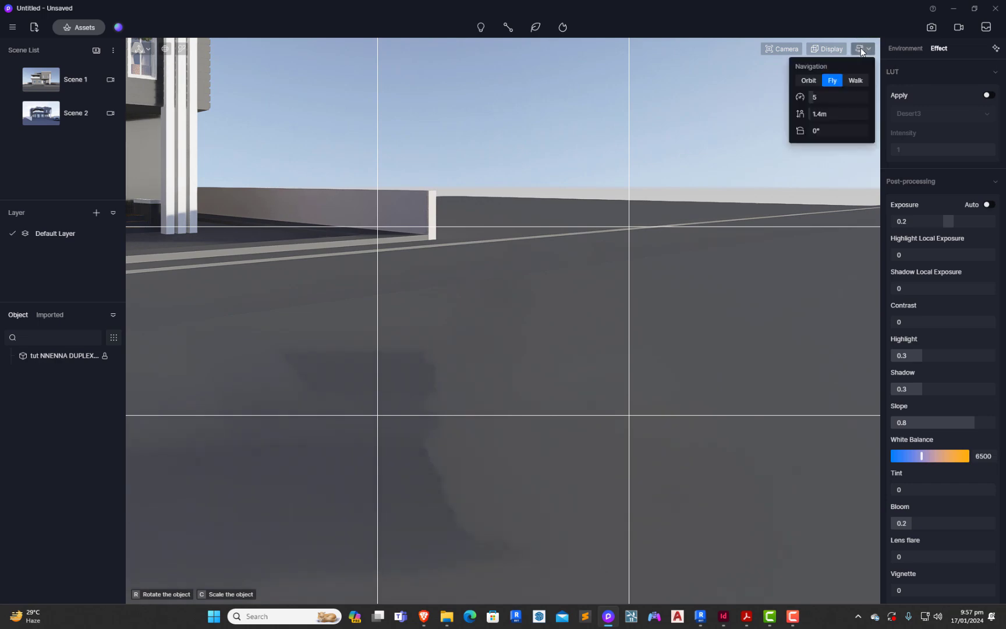
pyautogui.click(810, 80)
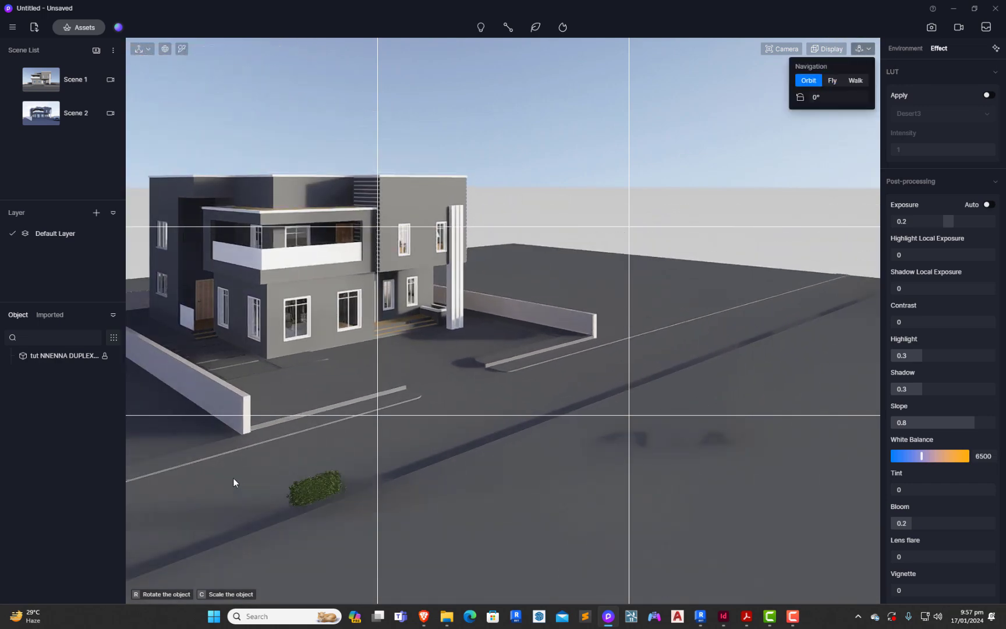
pyautogui.scroll(5, 285, 390)
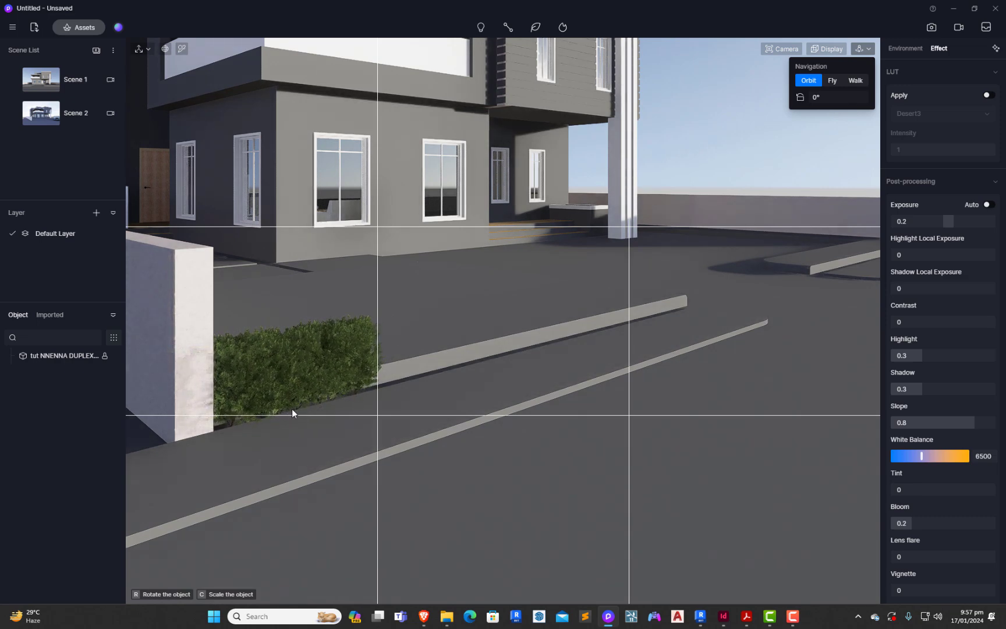
pyautogui.click(292, 409)
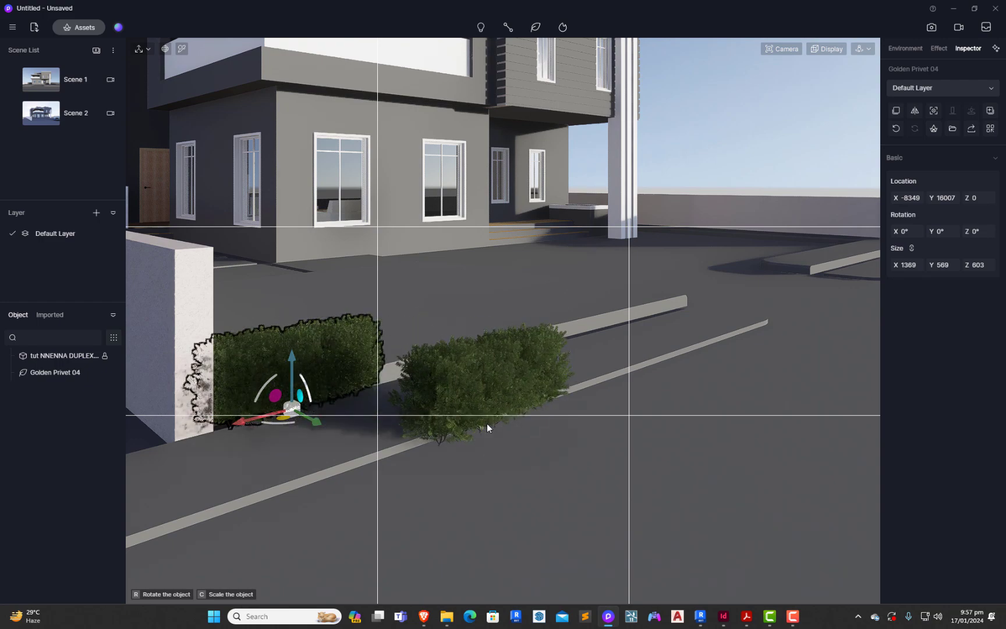
pyautogui.press('Escape')
# Lower the Golden Privet 04 hedge to Z -26 and nudge it along X against the wall end.
pyautogui.keyDown('shift'); pyautogui.moveTo(503, 441); pyautogui.dragTo(500, 472, button='middle'); pyautogui.keyUp('shift')
pyautogui.scroll(-3, 513, 473)
pyautogui.moveTo(276, 492); pyautogui.dragTo(490, 429, button='middle')
pyautogui.scroll(5, 355, 372)
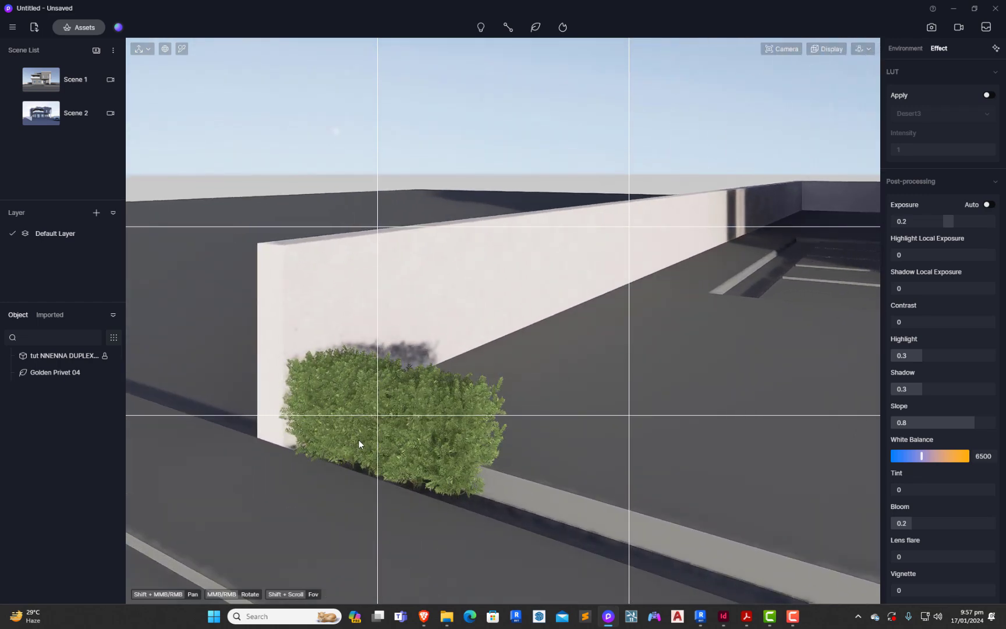
pyautogui.click(351, 369)
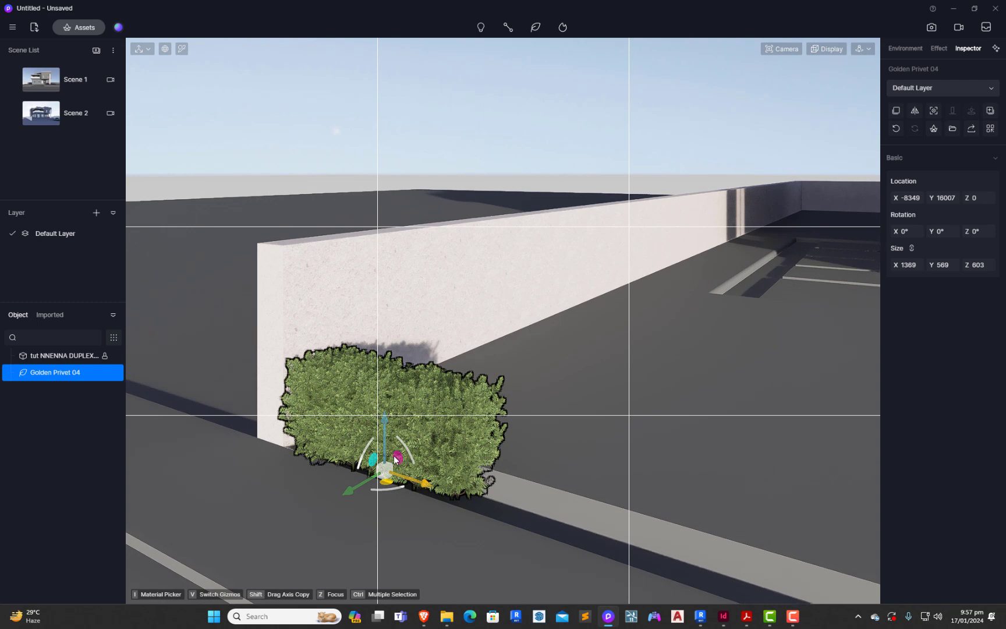
pyautogui.moveTo(385, 418); pyautogui.dragTo(377, 421)
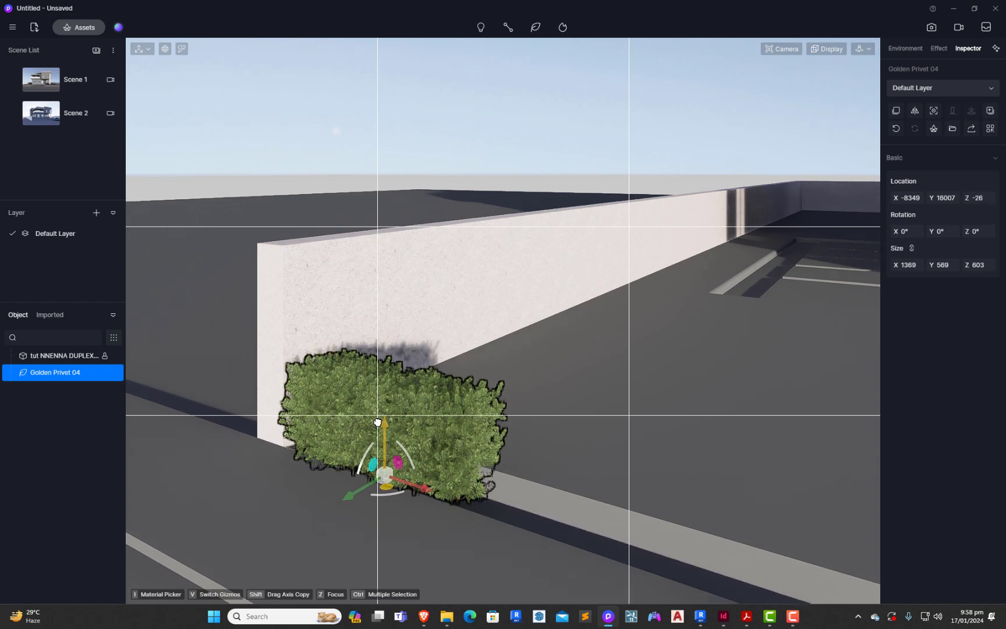
pyautogui.moveTo(419, 487); pyautogui.dragTo(418, 489)
pyautogui.moveTo(639, 511); pyautogui.dragTo(693, 468, button='right')
pyautogui.click(692, 468)
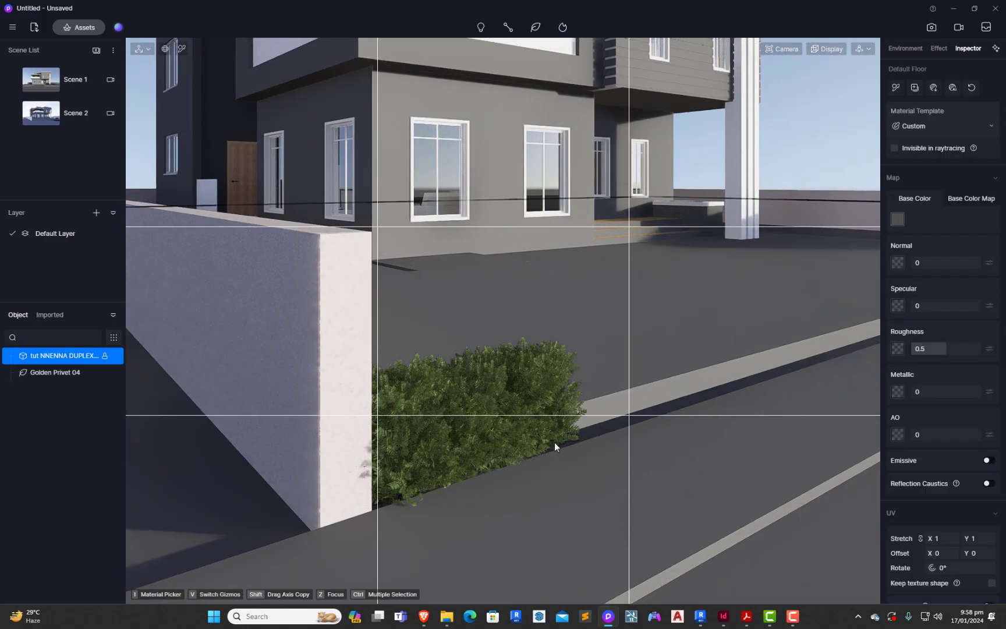
# Replace the Golden Privet 04 hedge with the locally saved hedge main.d5a model, placed near the front kerb.
pyautogui.scroll(-2, 558, 439)
pyautogui.moveTo(542, 440); pyautogui.dragTo(119, 168, button='right')
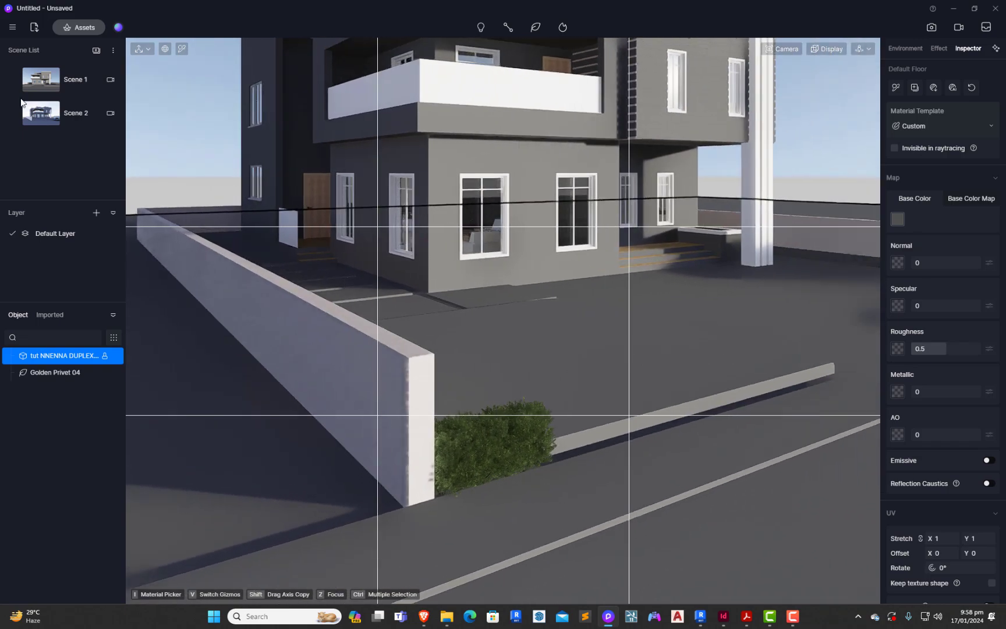
pyautogui.click(76, 27)
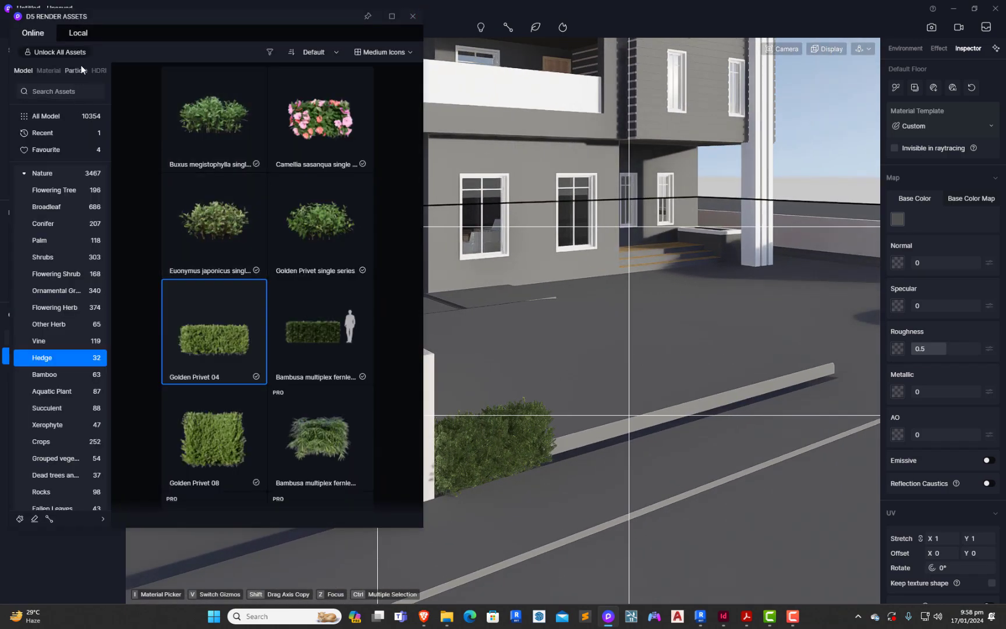
pyautogui.click(77, 34)
pyautogui.scroll(-5, 232, 270)
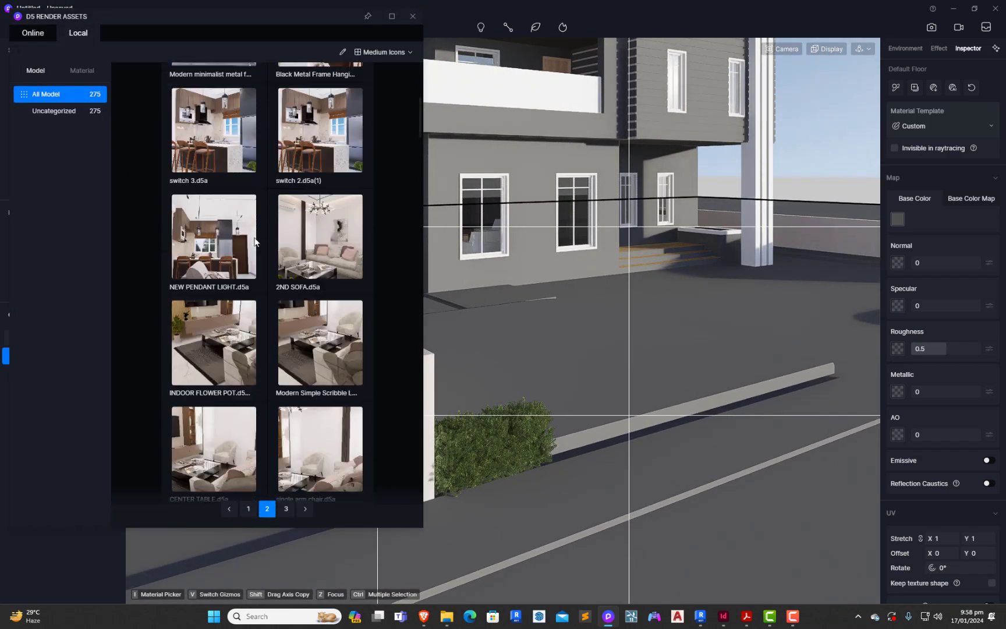
pyautogui.scroll(-10, 254, 241)
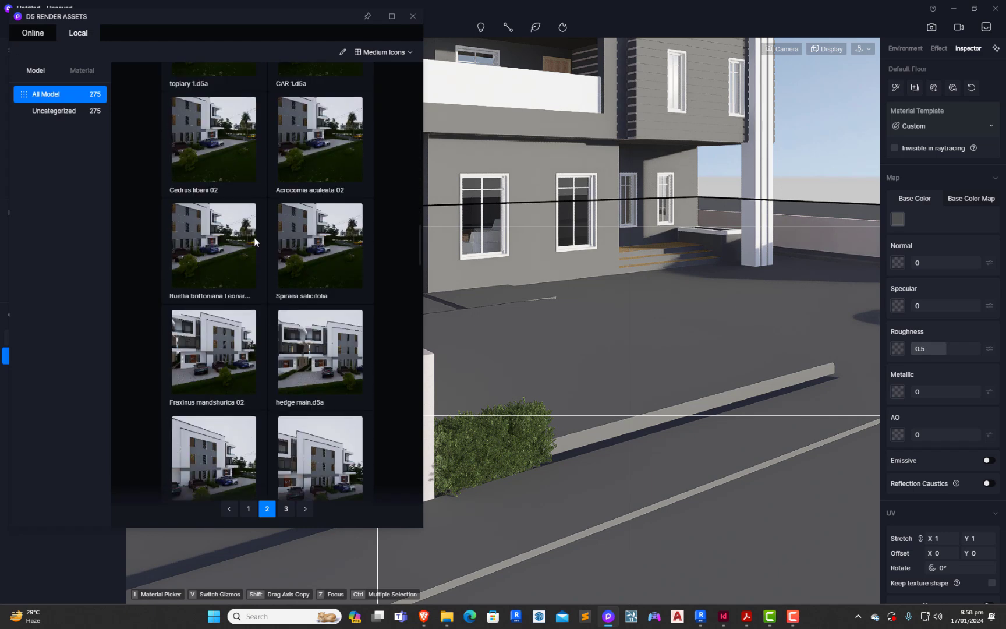
pyautogui.scroll(4, 253, 236)
pyautogui.scroll(-7, 254, 237)
pyautogui.scroll(-5, 254, 237)
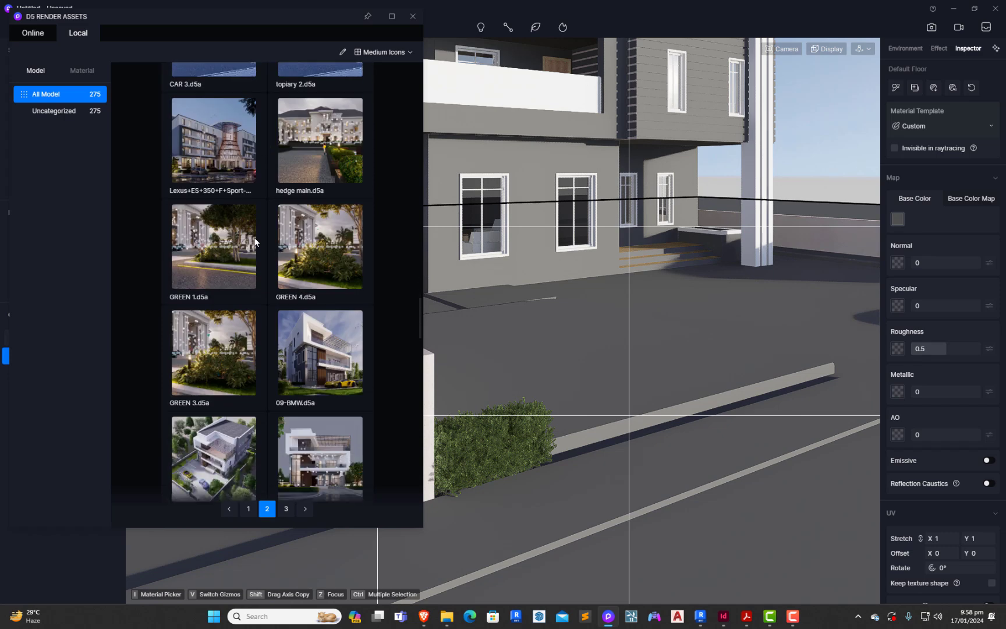
pyautogui.click(332, 181)
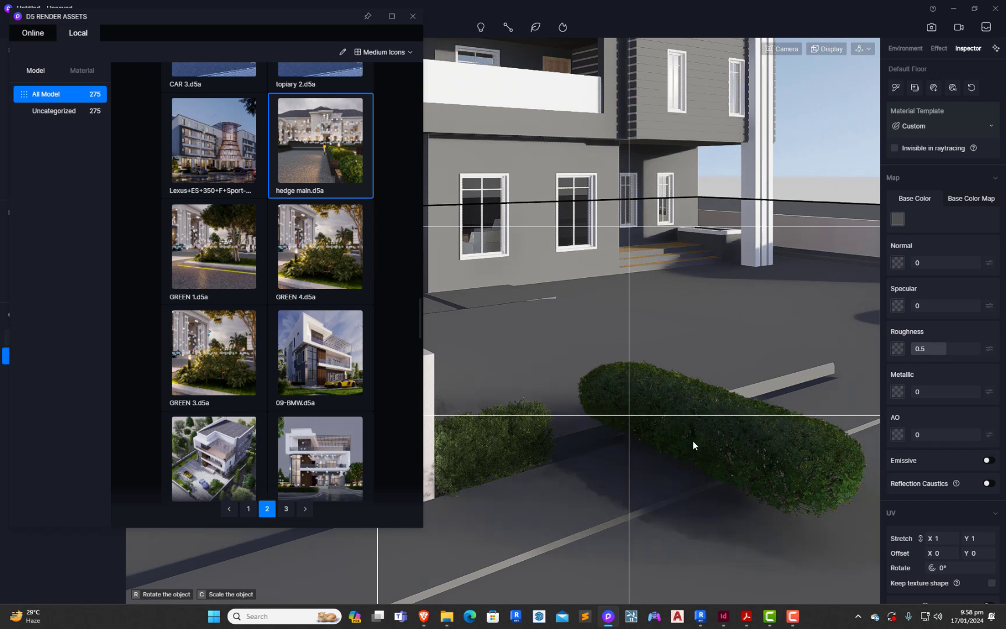
pyautogui.click(693, 441)
pyautogui.click(520, 449)
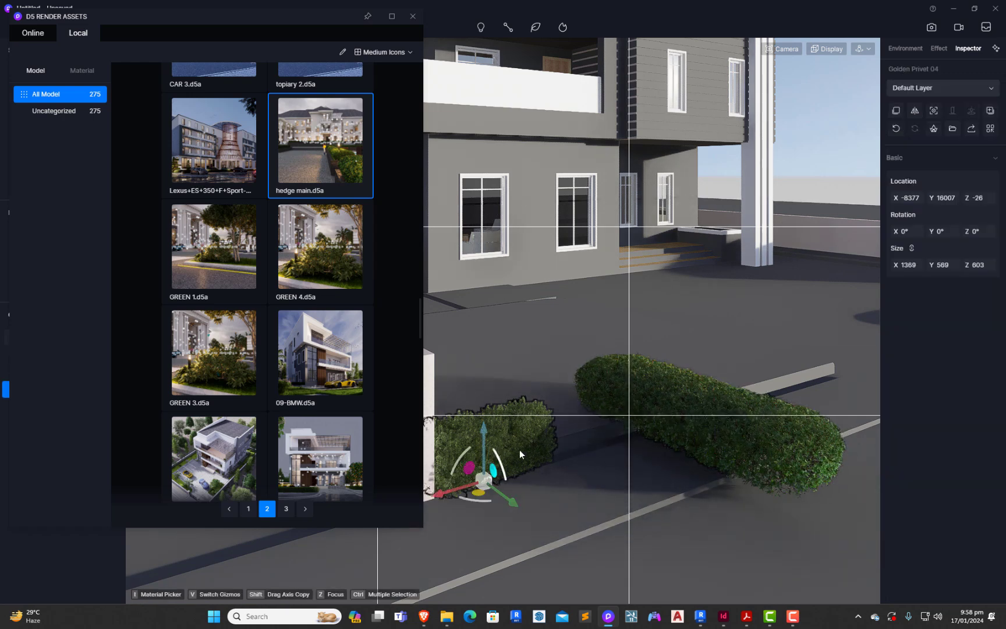
pyautogui.press('Delete')
# Rotate the new hedge to 90° about Z and move it to Y 16056 over the front kerb.
pyautogui.click(757, 449)
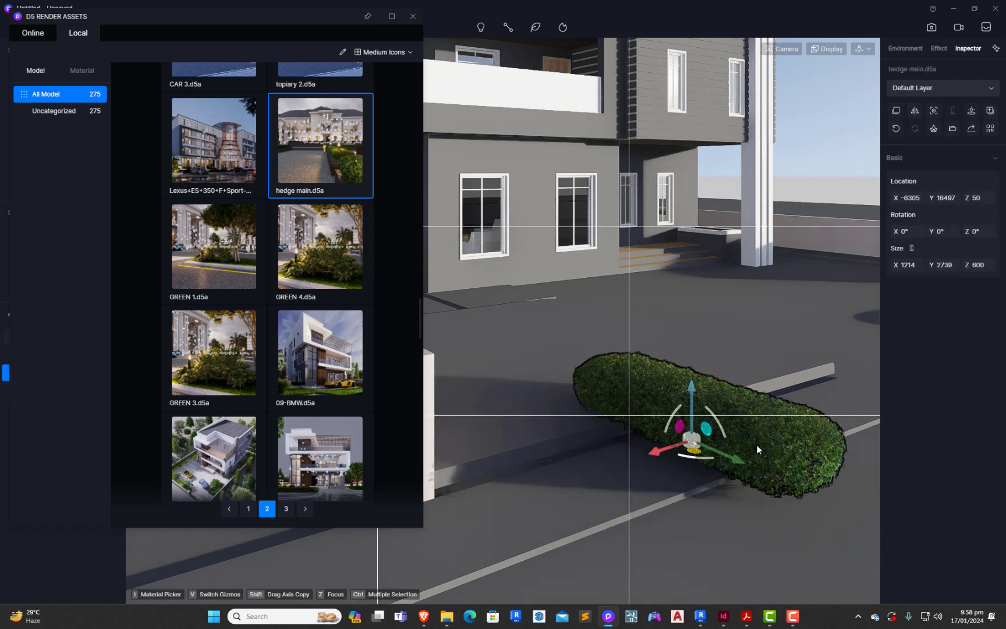
pyautogui.moveTo(711, 464); pyautogui.dragTo(528, 448)
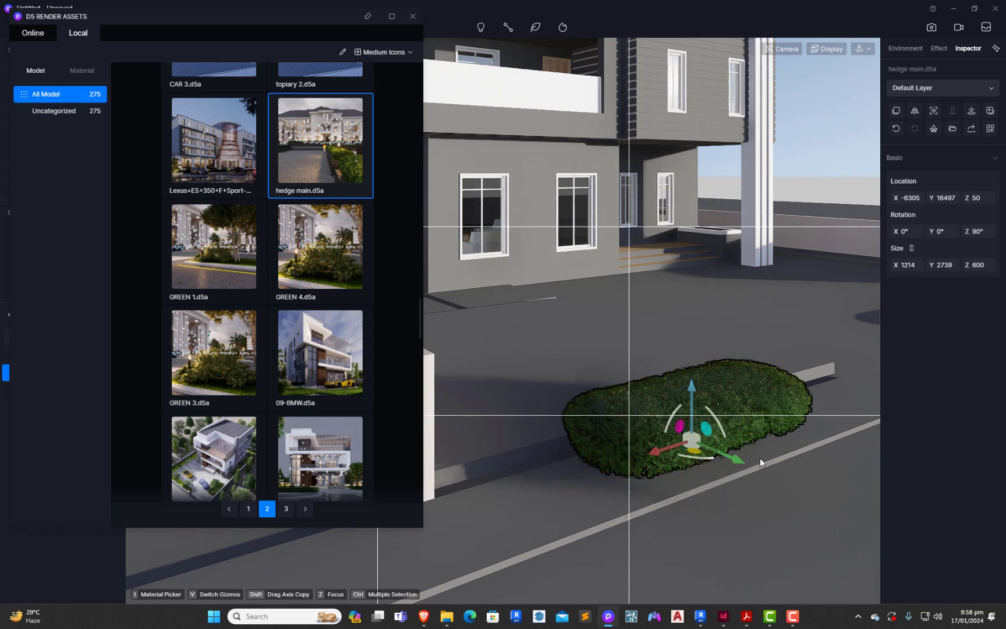
pyautogui.moveTo(728, 459); pyautogui.dragTo(694, 438)
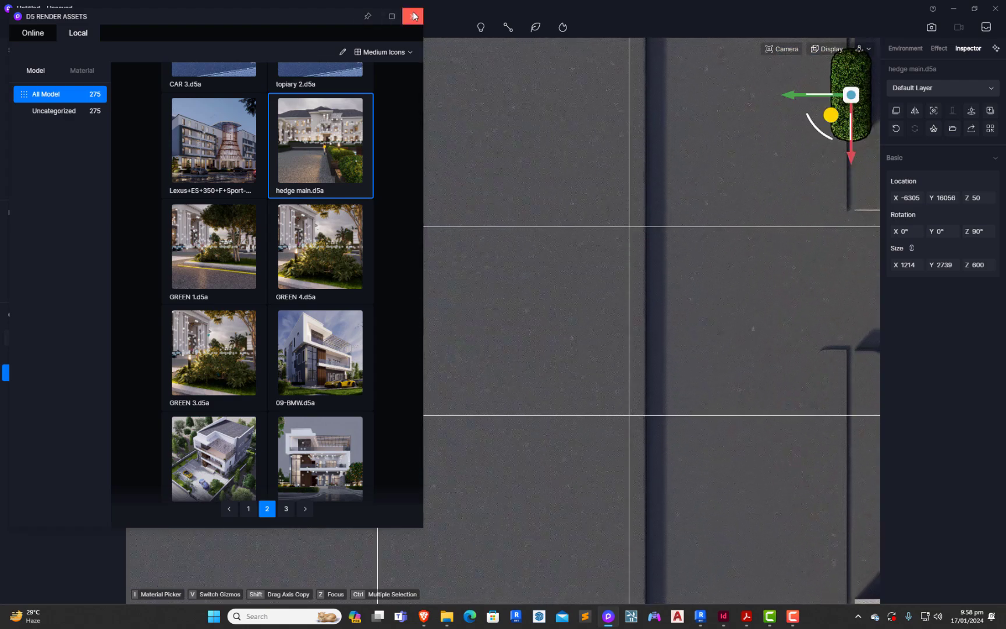
# In a top view, move the hedge along the front kerb to X -7700, up to the boundary wall's end.
pyautogui.click(413, 16)
pyautogui.moveTo(707, 205); pyautogui.dragTo(401, 379, button='middle')
pyautogui.moveTo(462, 333); pyautogui.dragTo(420, 409, button='middle')
pyautogui.scroll(4, 504, 316)
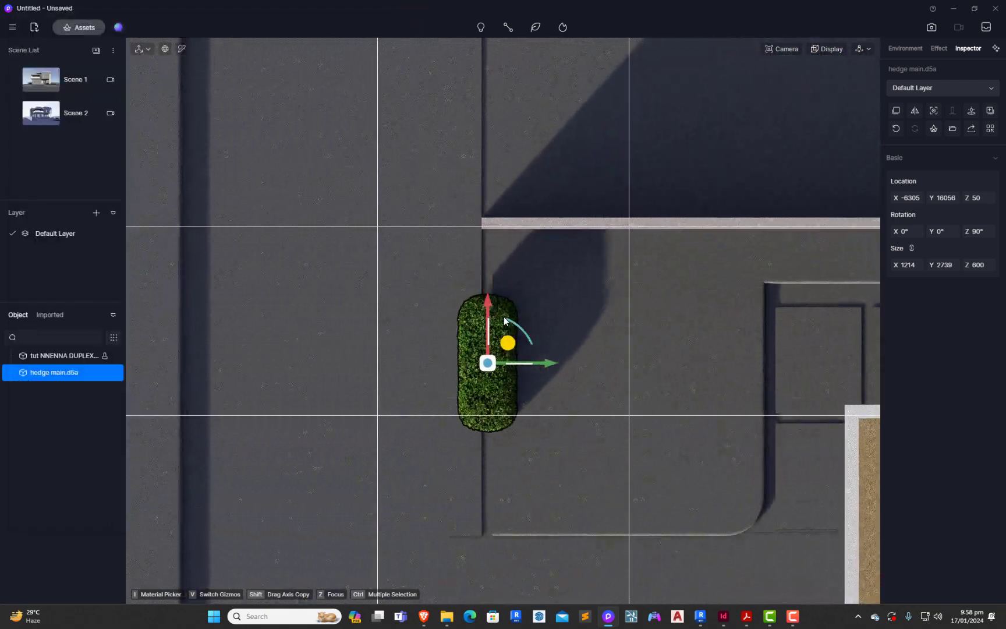
pyautogui.moveTo(502, 326); pyautogui.dragTo(462, 444, button='middle')
pyautogui.moveTo(439, 453); pyautogui.dragTo(432, 317)
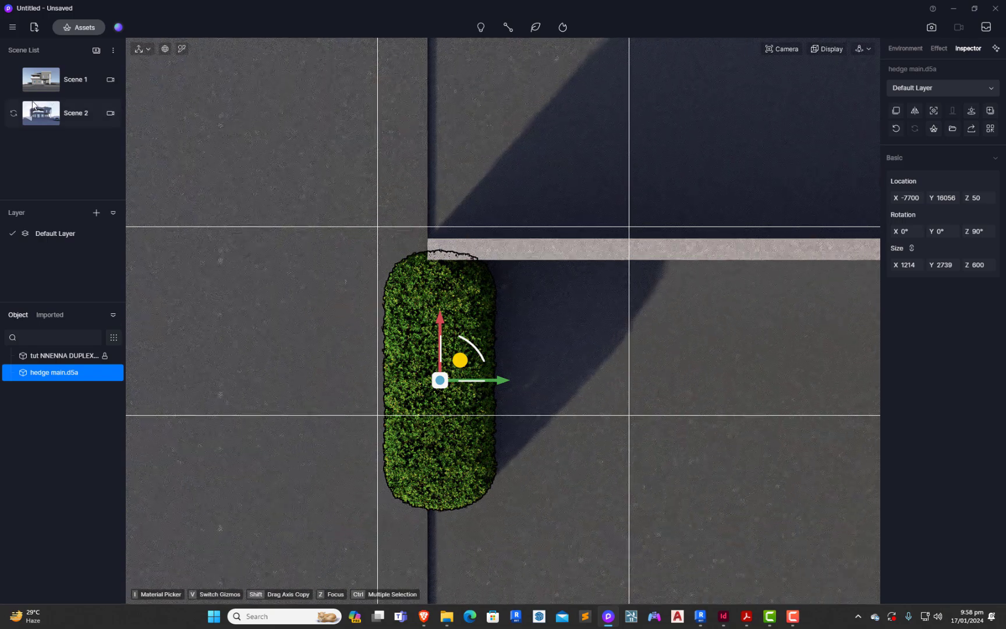
# Starting from Scene 1, lower the hedge to Z 0 and align it with the kerb at Y 15979.
pyautogui.click(47, 83)
pyautogui.press('z')
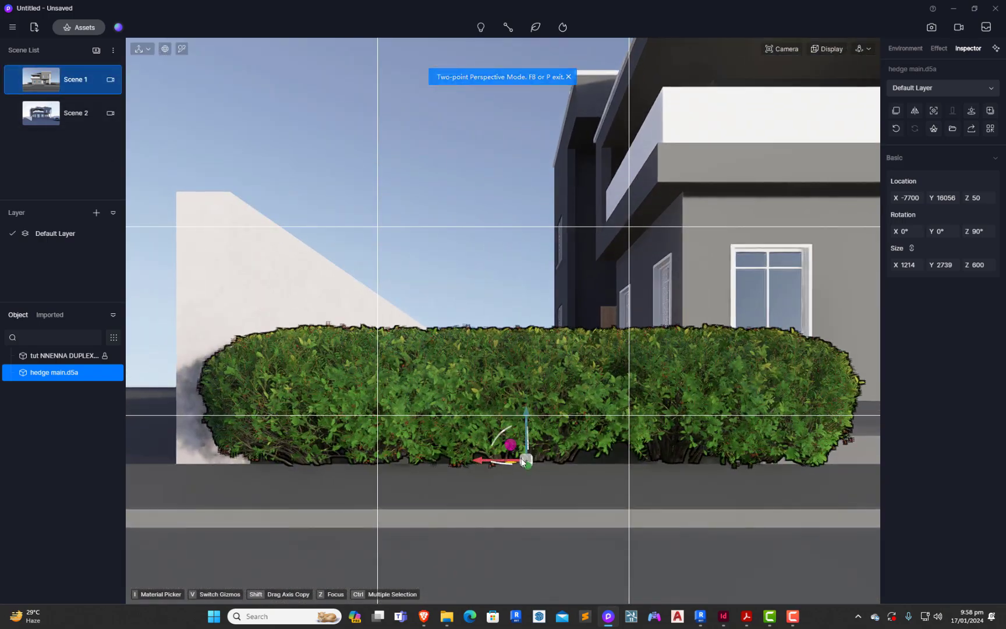
pyautogui.scroll(1, 522, 463)
pyautogui.moveTo(577, 485); pyautogui.dragTo(367, 570, button='right')
pyautogui.moveTo(535, 534); pyautogui.dragTo(561, 516, button='right')
pyautogui.moveTo(511, 513); pyautogui.dragTo(521, 511)
pyautogui.moveTo(561, 452); pyautogui.dragTo(550, 459)
pyautogui.moveTo(550, 458); pyautogui.dragTo(725, 516, button='right')
pyautogui.moveTo(486, 459); pyautogui.dragTo(482, 462)
pyautogui.moveTo(500, 490); pyautogui.dragTo(448, 461, button='right')
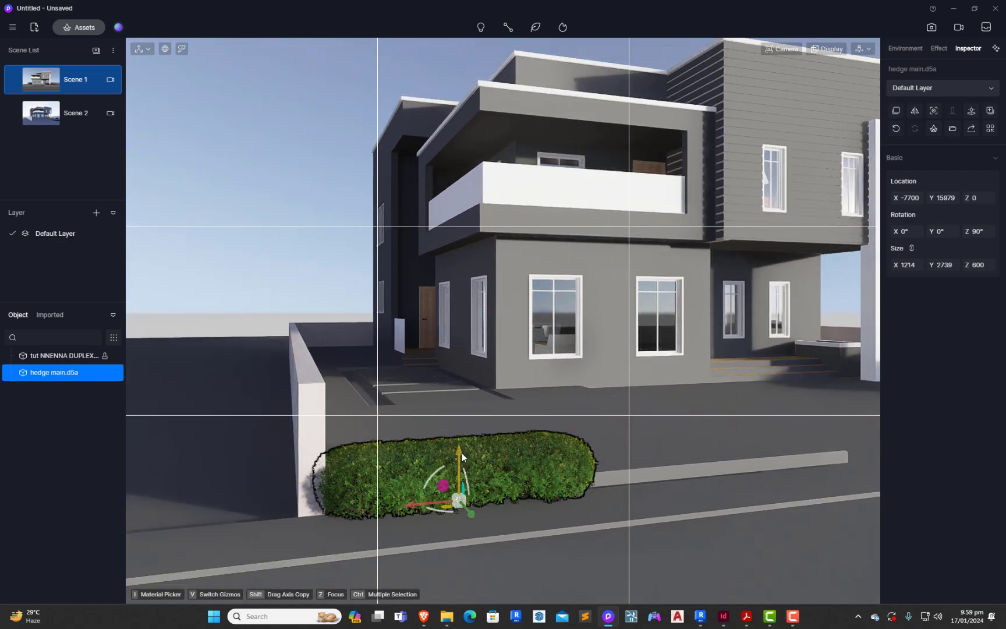
# In a top view, copy the hedge twice along the kerb towards the driveway, at X -5485 and X -4214.
pyautogui.press('t')
pyautogui.scroll(-5, 468, 440)
pyautogui.moveTo(443, 436); pyautogui.dragTo(435, 448, button='middle')
pyautogui.moveTo(742, 260); pyautogui.dragTo(545, 368, button='middle')
pyautogui.moveTo(559, 274); pyautogui.dragTo(492, 274, button='middle')
pyautogui.scroll(6, 471, 281)
pyautogui.scroll(3, 580, 280)
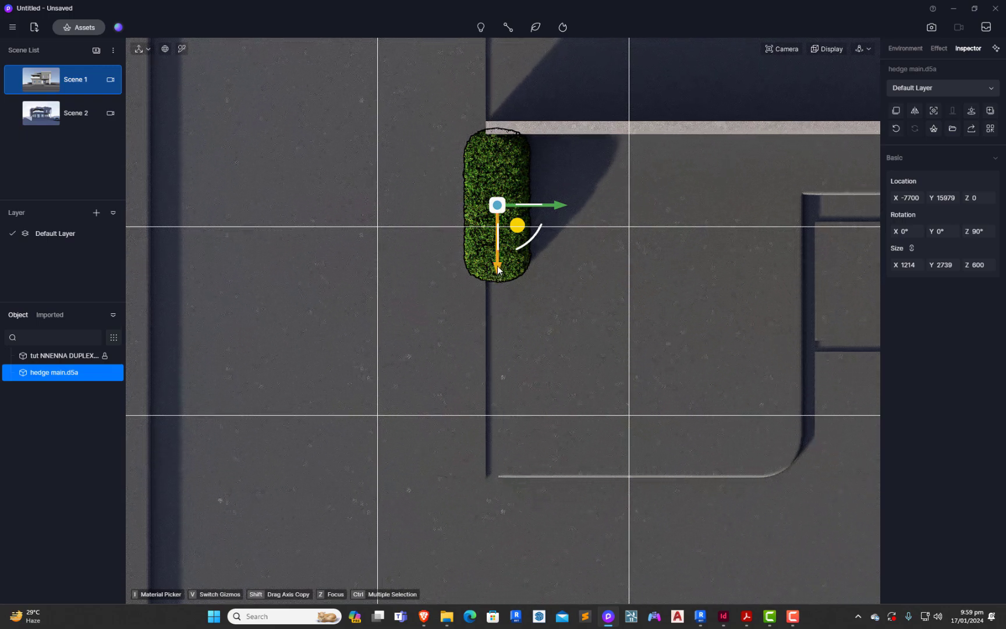
pyautogui.keyDown('shift'); pyautogui.moveTo(497, 284); pyautogui.dragTo(486, 403); pyautogui.keyUp('shift')
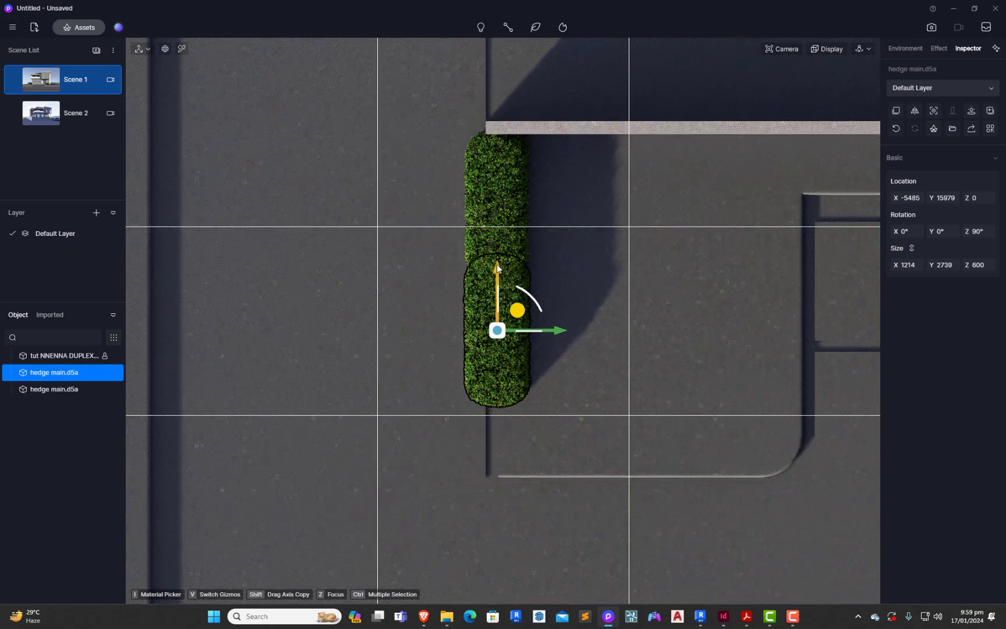
pyautogui.moveTo(504, 312); pyautogui.dragTo(501, 342)
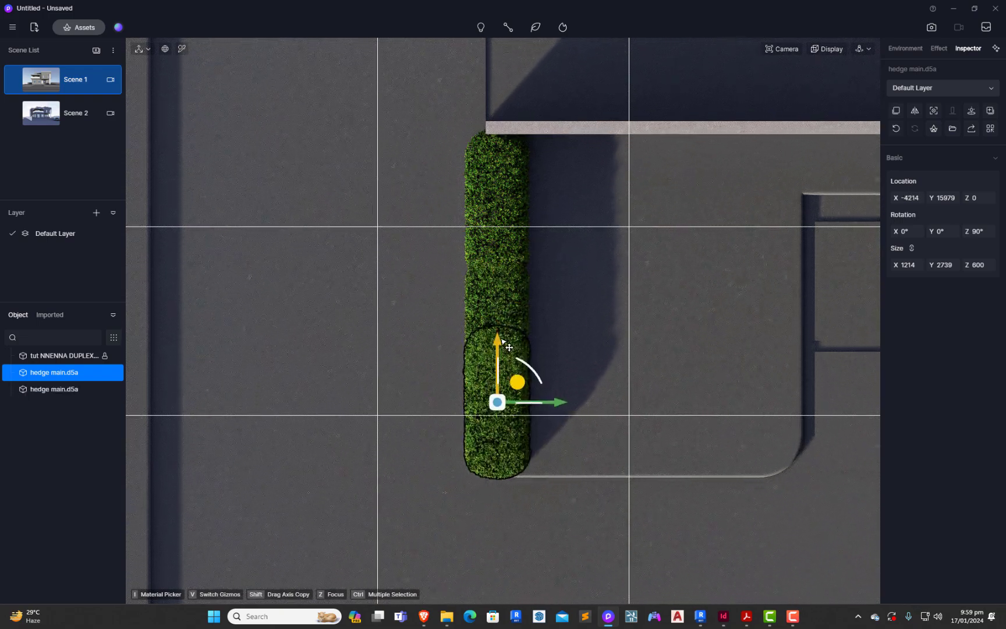
# Copy three hedges along the kerb across the driveway, the last at X 7288 beside the far boundary wall.
pyautogui.scroll(-3, 506, 322)
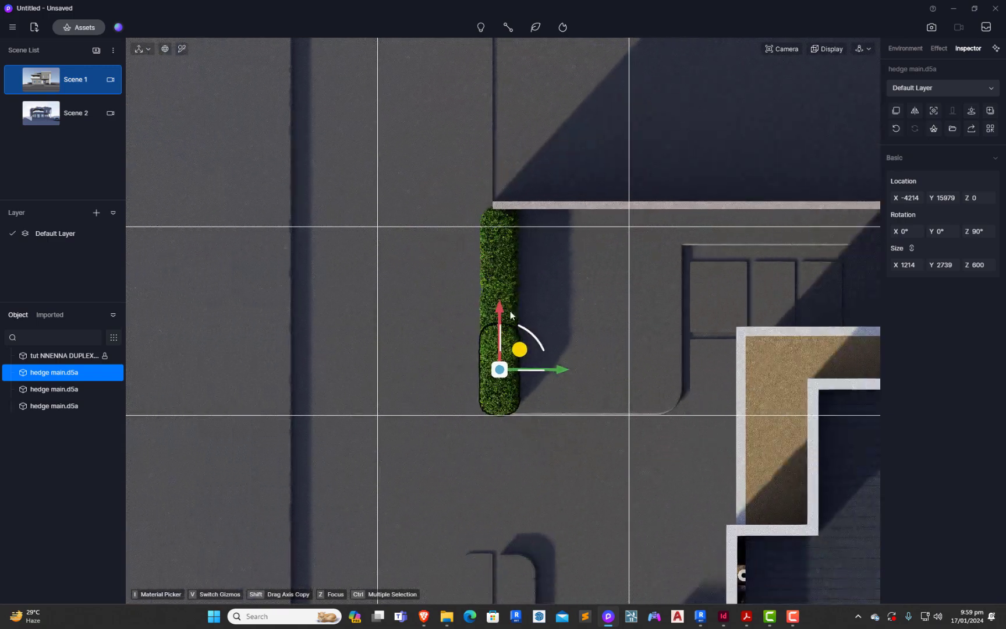
pyautogui.moveTo(510, 316); pyautogui.dragTo(475, 74, button='middle')
pyautogui.moveTo(463, 190); pyautogui.dragTo(467, 425)
pyautogui.scroll(-1, 448, 302)
pyautogui.moveTo(448, 303); pyautogui.dragTo(405, 162, button='middle')
pyautogui.scroll(3, 396, 231)
pyautogui.keyDown('shift'); pyautogui.moveTo(385, 214); pyautogui.dragTo(403, 423); pyautogui.keyUp('shift')
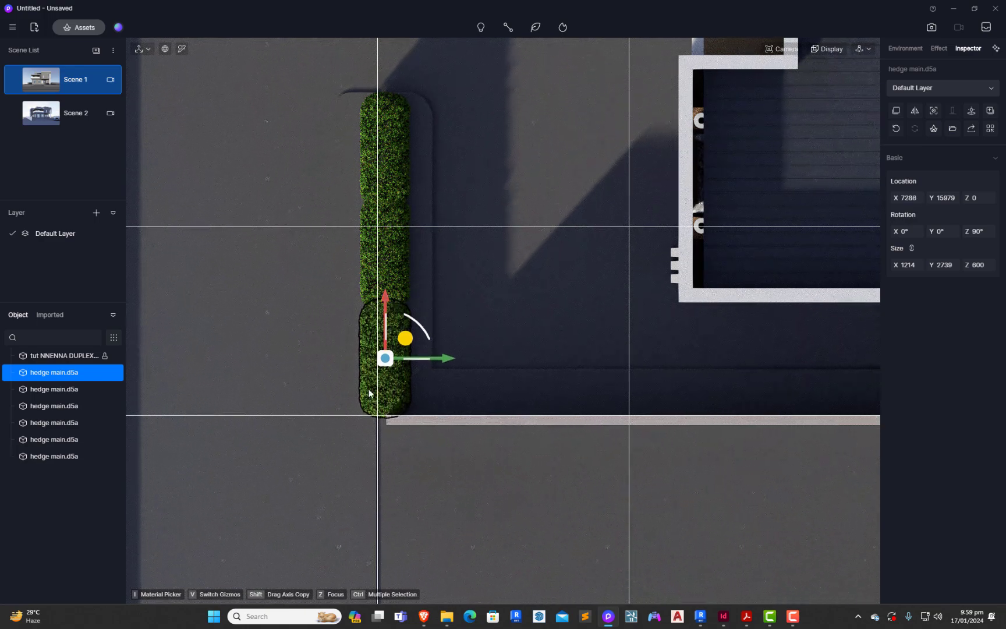
# In Scene 1, shift the hedge nearest the driveway in the first row to X -4091.
pyautogui.click(64, 82)
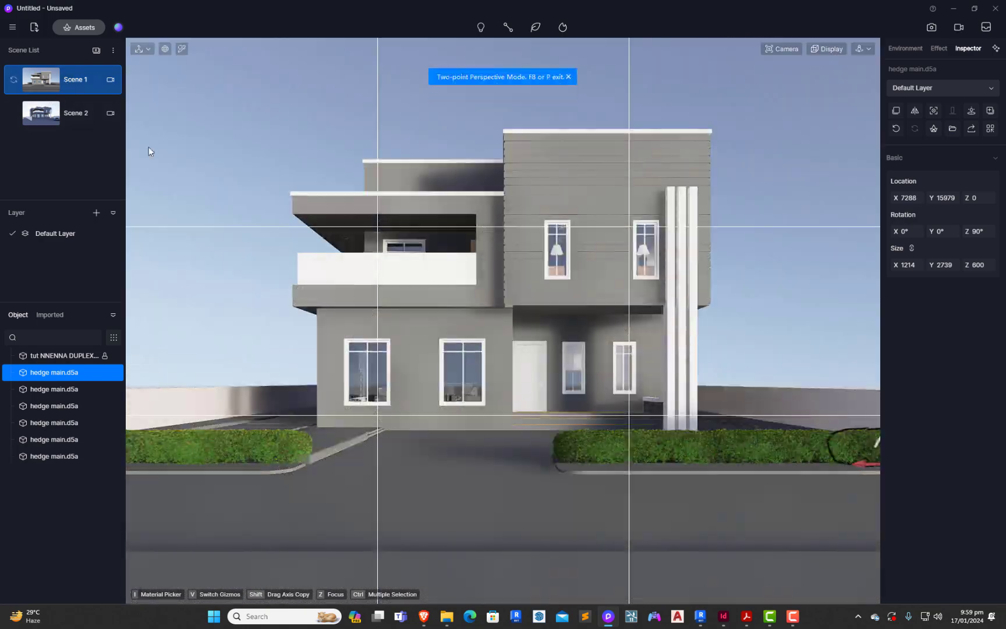
pyautogui.click(597, 99)
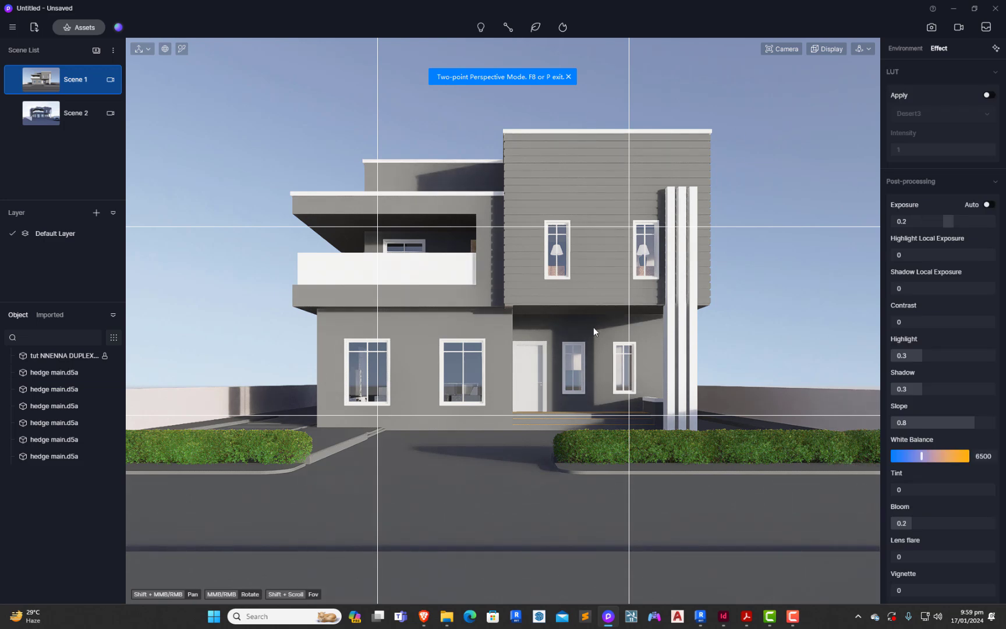
pyautogui.click(296, 453)
pyautogui.moveTo(279, 463); pyautogui.dragTo(286, 460)
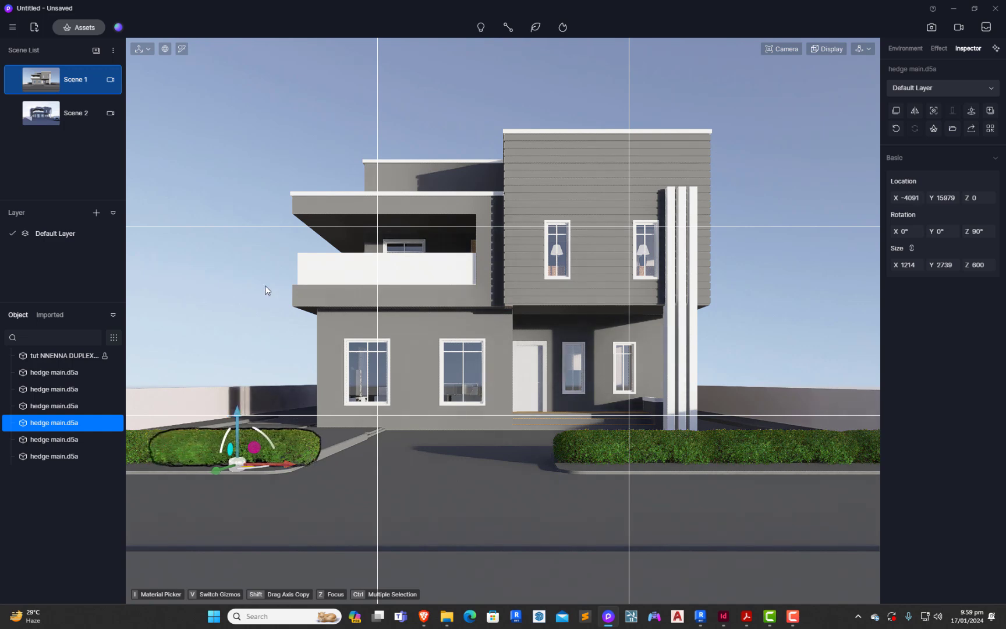
pyautogui.click(259, 260)
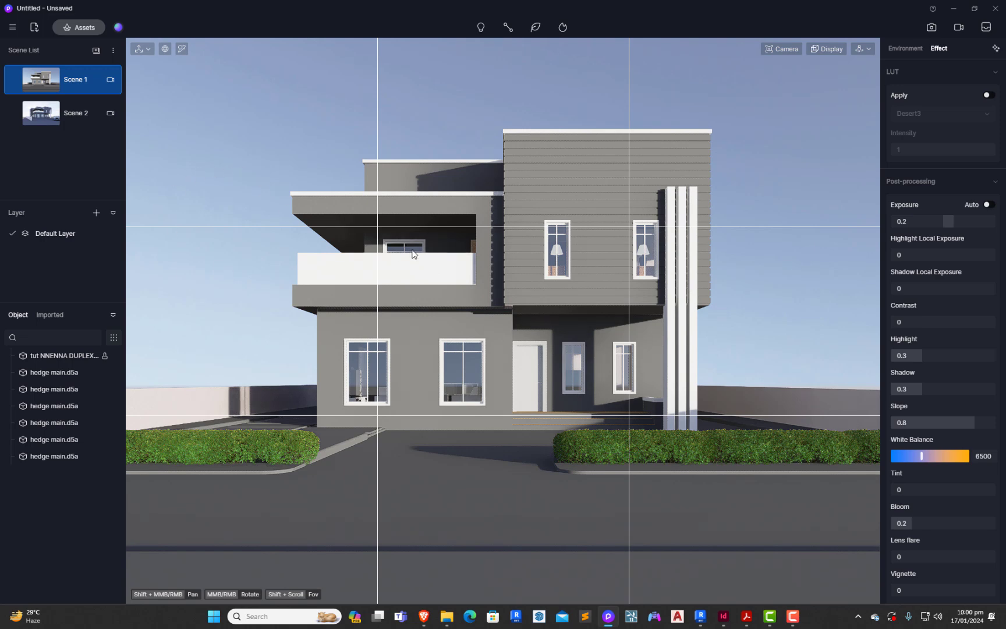
# Browse the local model library for outdoor assets to add to the exterior scene.
pyautogui.click(69, 30)
pyautogui.scroll(-1, 305, 278)
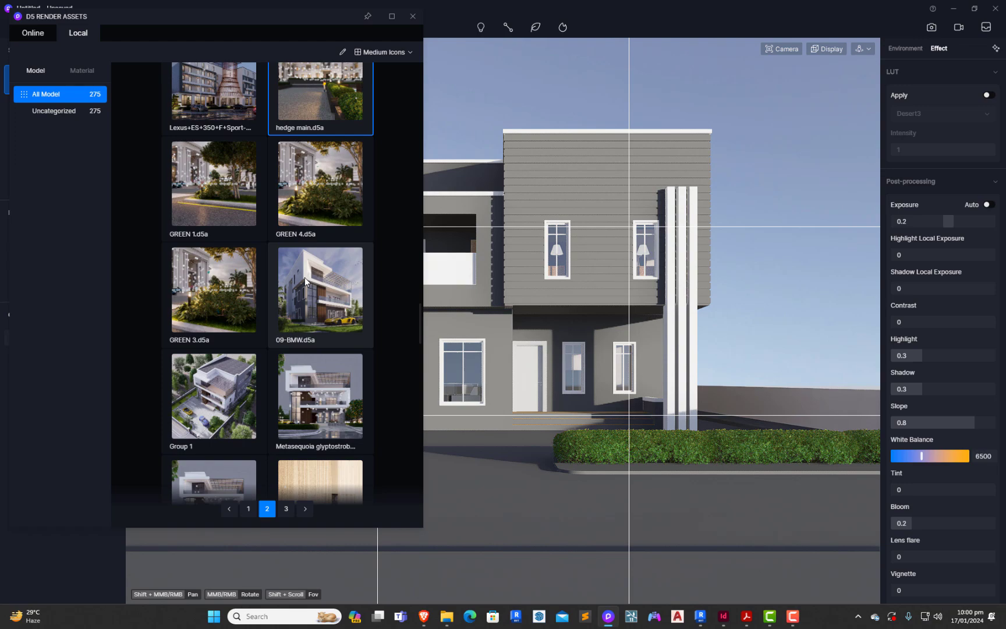
pyautogui.scroll(2, 219, 375)
pyautogui.scroll(-5, 227, 339)
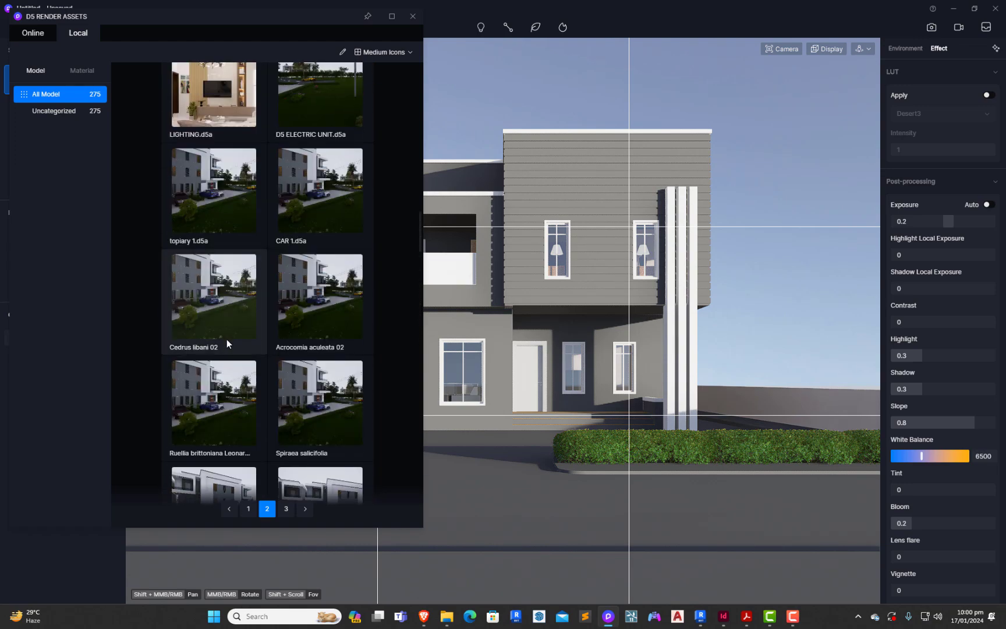
pyautogui.scroll(2, 226, 339)
pyautogui.scroll(10, 250, 340)
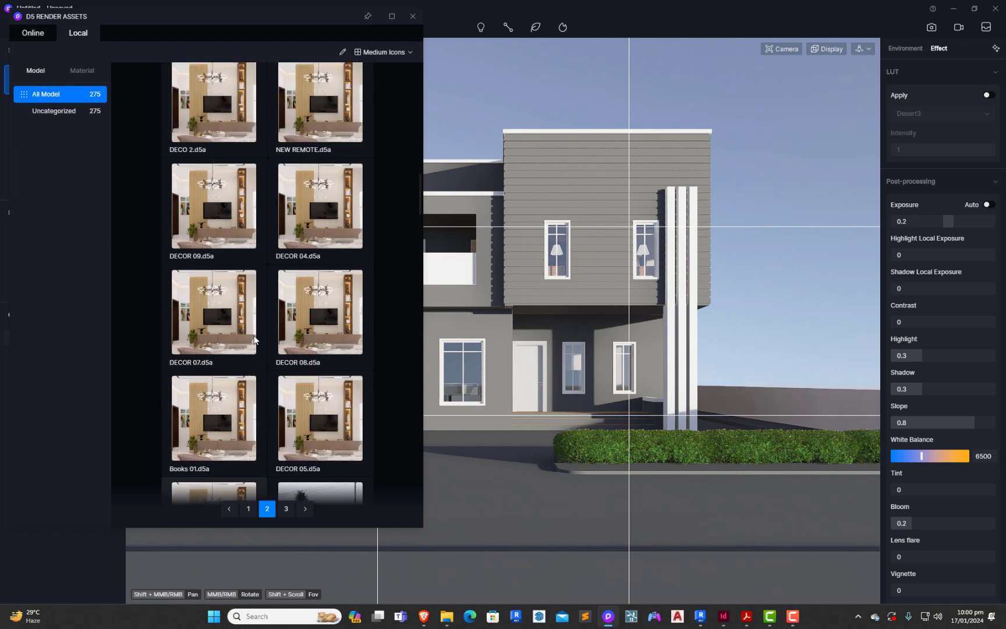
pyautogui.click(249, 509)
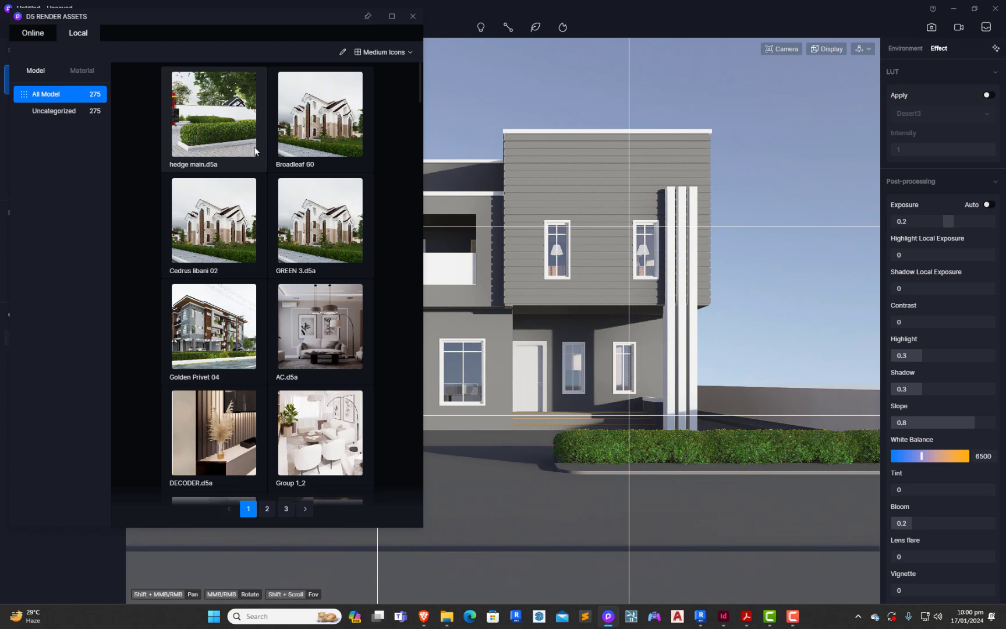
pyautogui.scroll(-5, 286, 181)
pyautogui.scroll(-18, 288, 172)
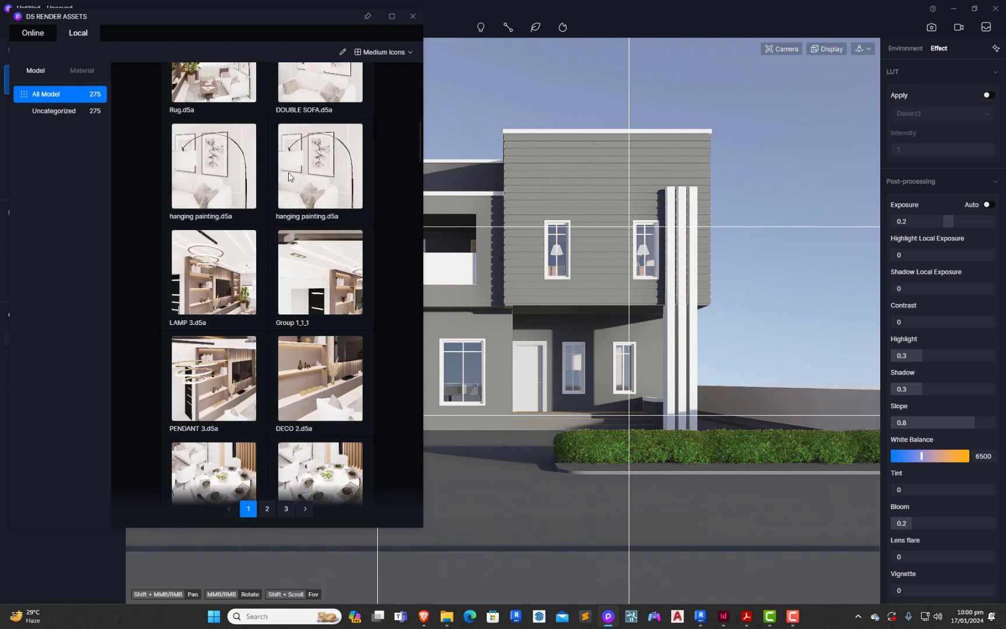
pyautogui.scroll(-15, 288, 172)
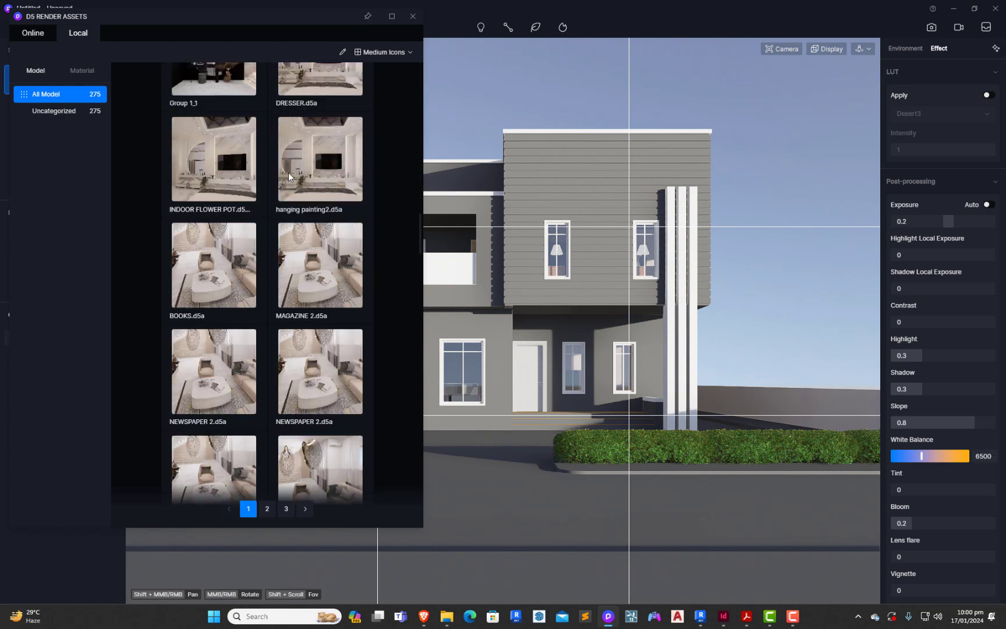
pyautogui.scroll(-8, 289, 172)
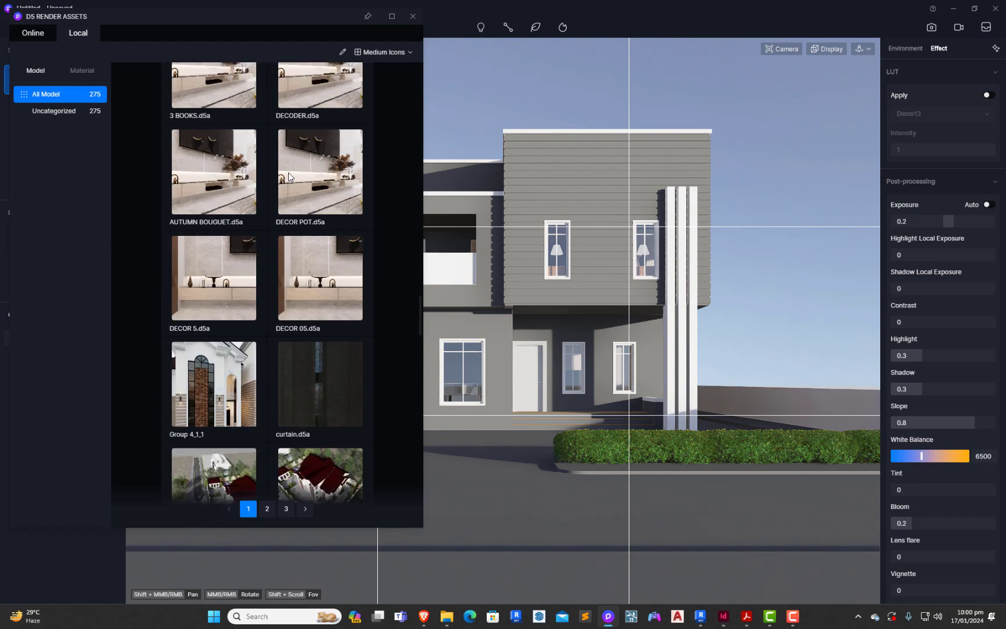
pyautogui.scroll(-1, 288, 172)
pyautogui.scroll(-1, 288, 172)
# Place the black STREET LIGHT.d5a model on the road in front of the house at X 2342, Y 19621.
pyautogui.click(326, 150)
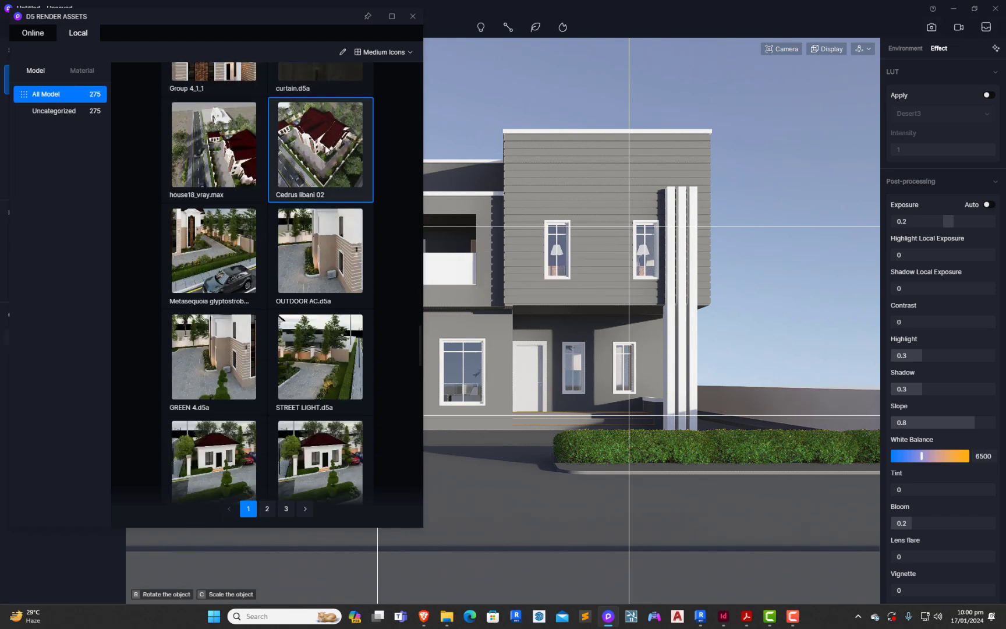
pyautogui.press('Escape')
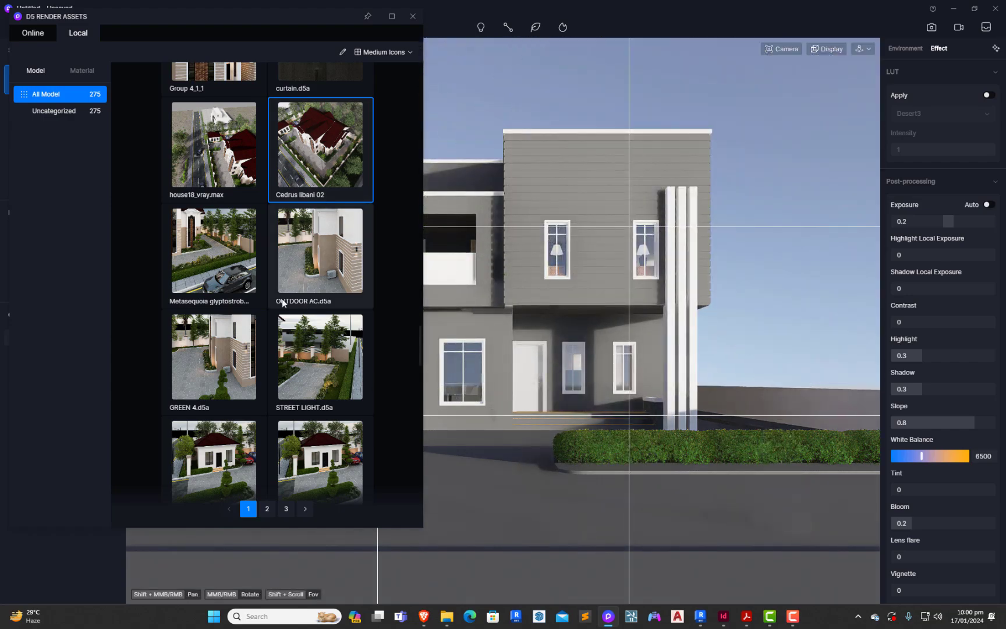
pyautogui.click(325, 362)
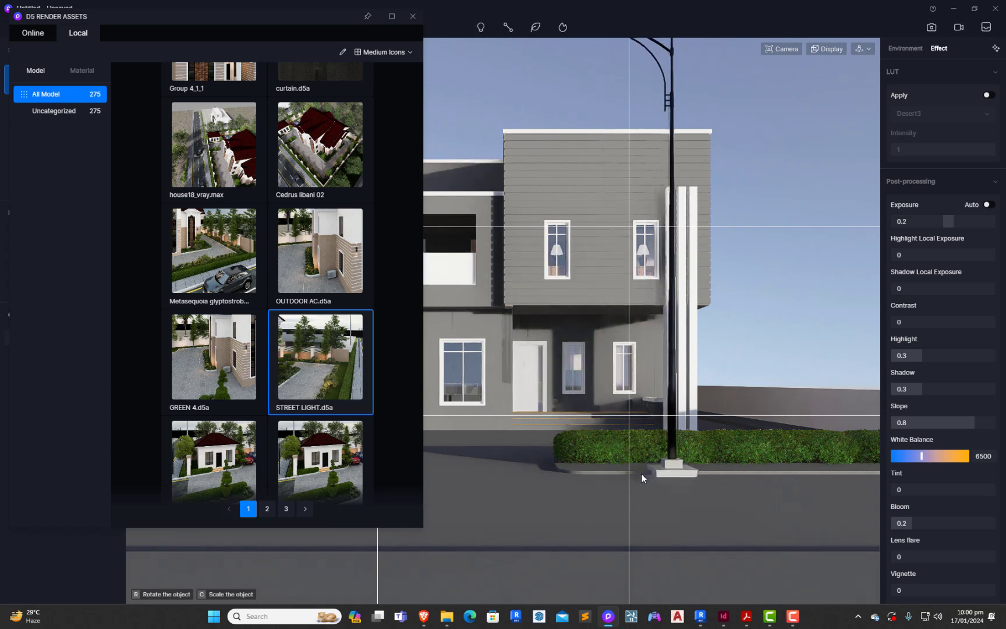
pyautogui.click(678, 505)
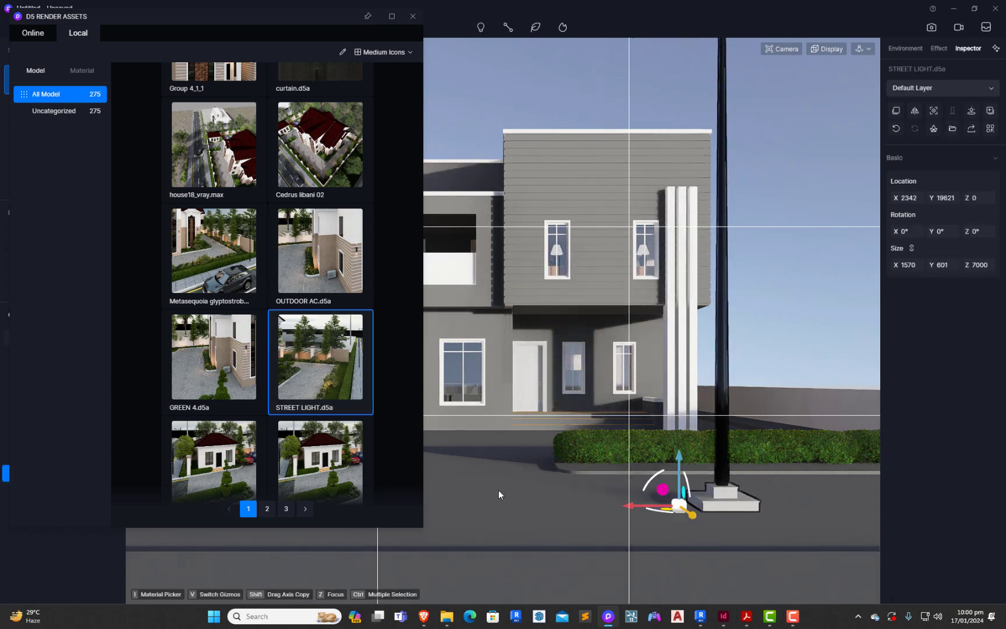
pyautogui.click(209, 381)
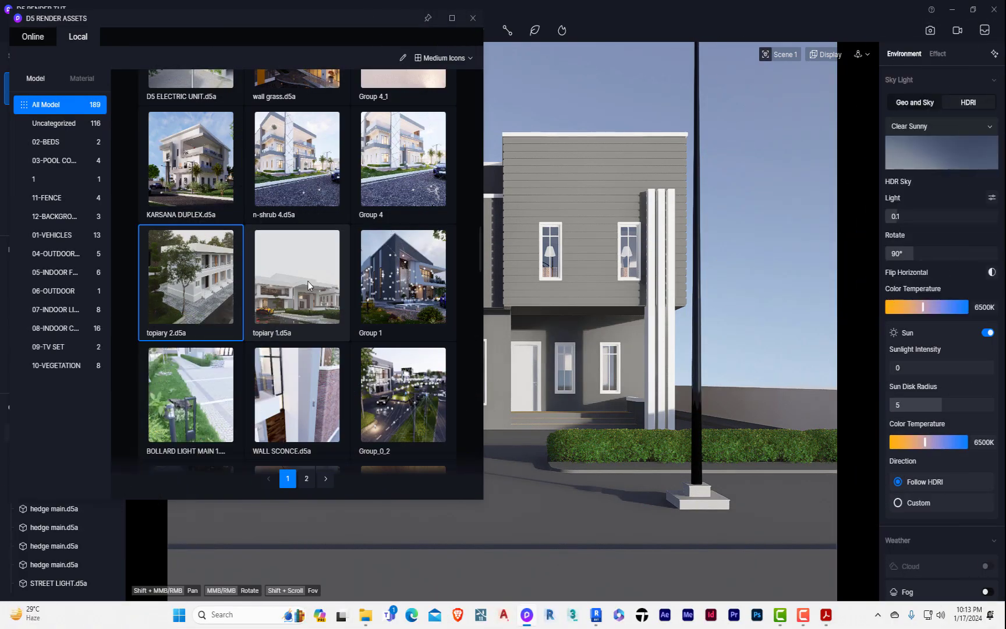
pyautogui.click(308, 281)
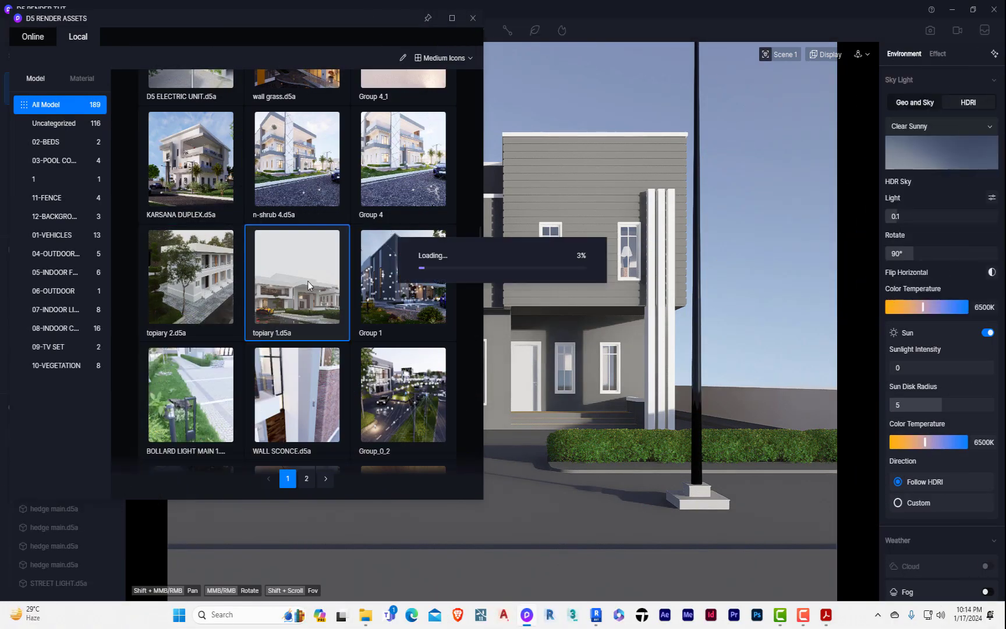
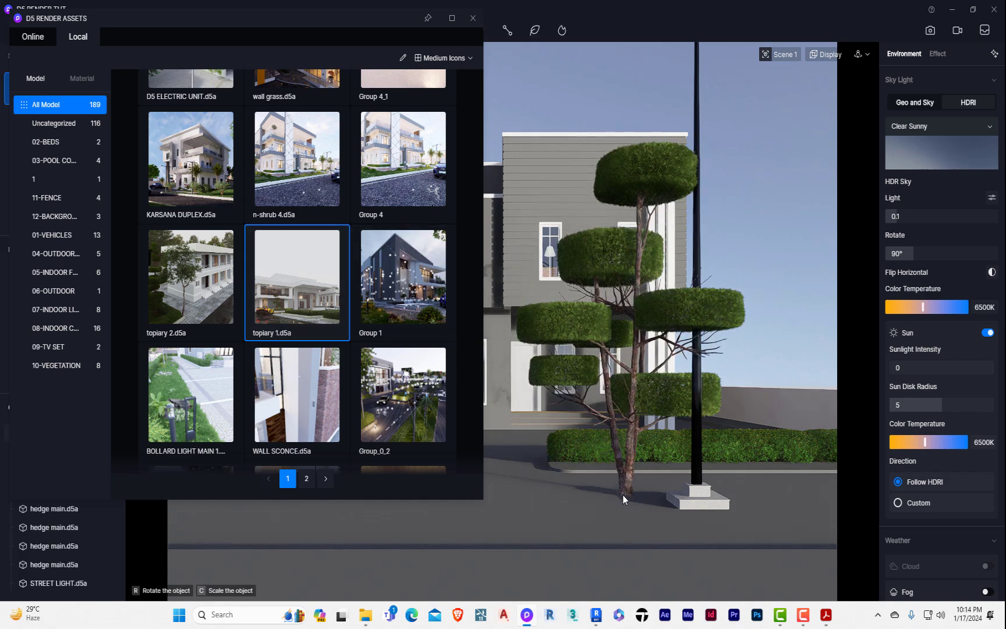
pyautogui.rightClick(622, 496)
# Look through both pages of the local model library for an alternative street light.
pyautogui.scroll(-3, 377, 306)
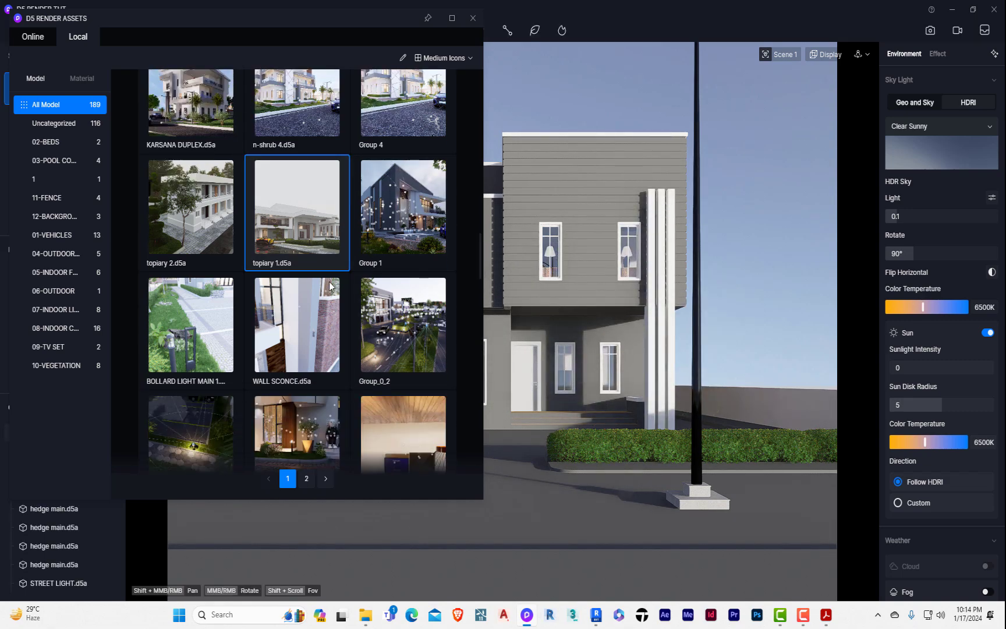
pyautogui.scroll(-2, 251, 317)
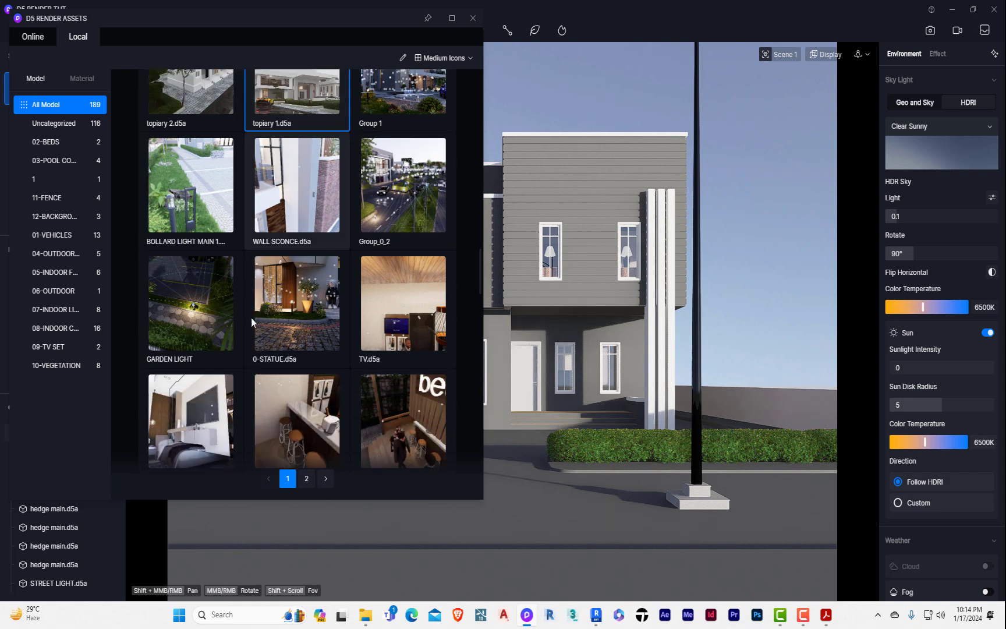
pyautogui.scroll(-5, 309, 315)
pyautogui.scroll(-5, 320, 311)
pyautogui.scroll(-5, 319, 311)
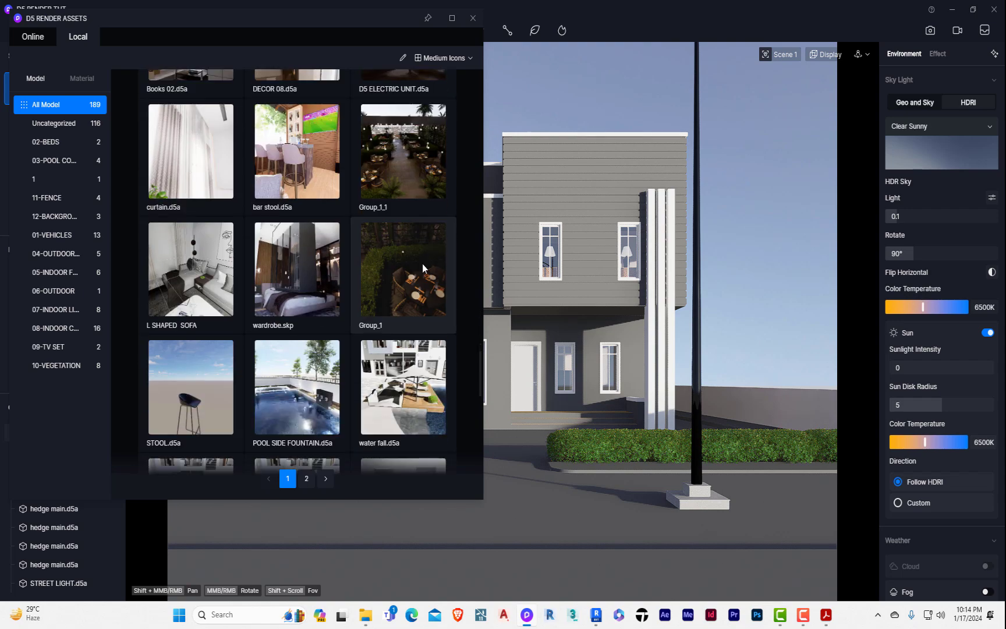
pyautogui.scroll(-7, 369, 270)
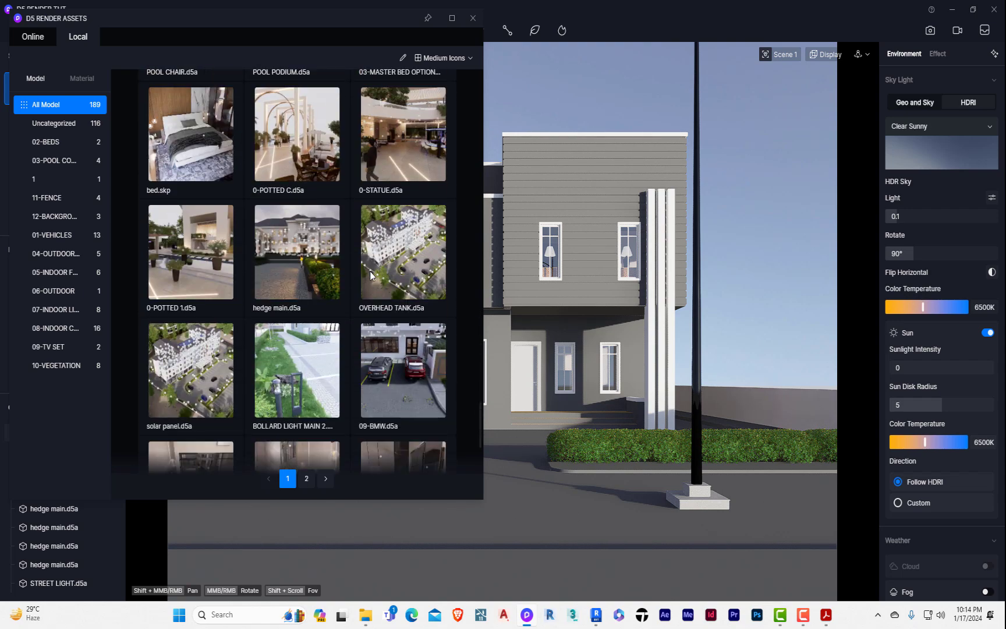
pyautogui.scroll(-7, 371, 271)
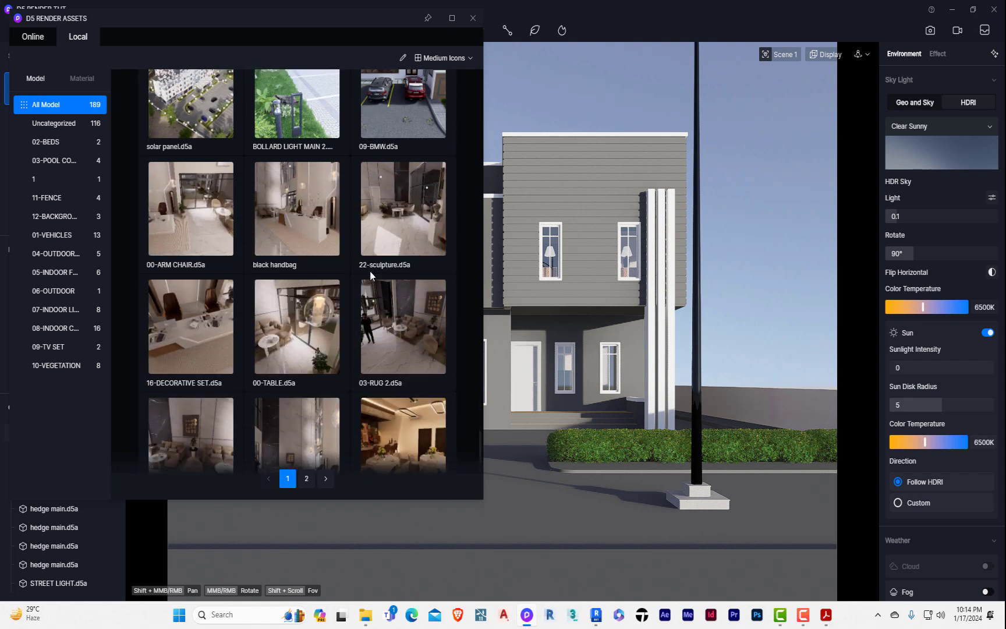
pyautogui.click(306, 479)
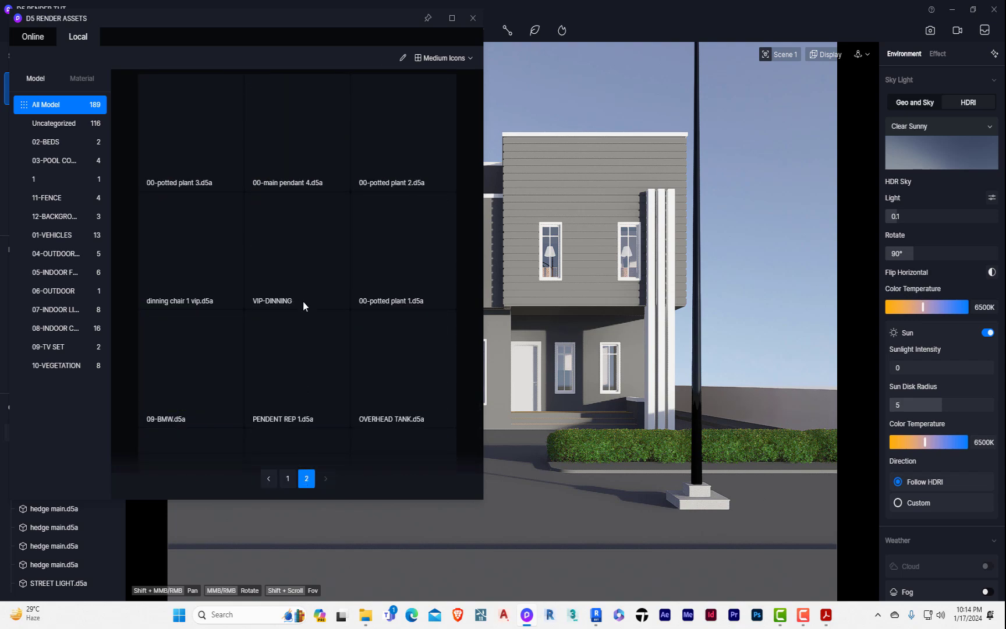
pyautogui.scroll(-1, 303, 298)
pyautogui.scroll(-5, 303, 302)
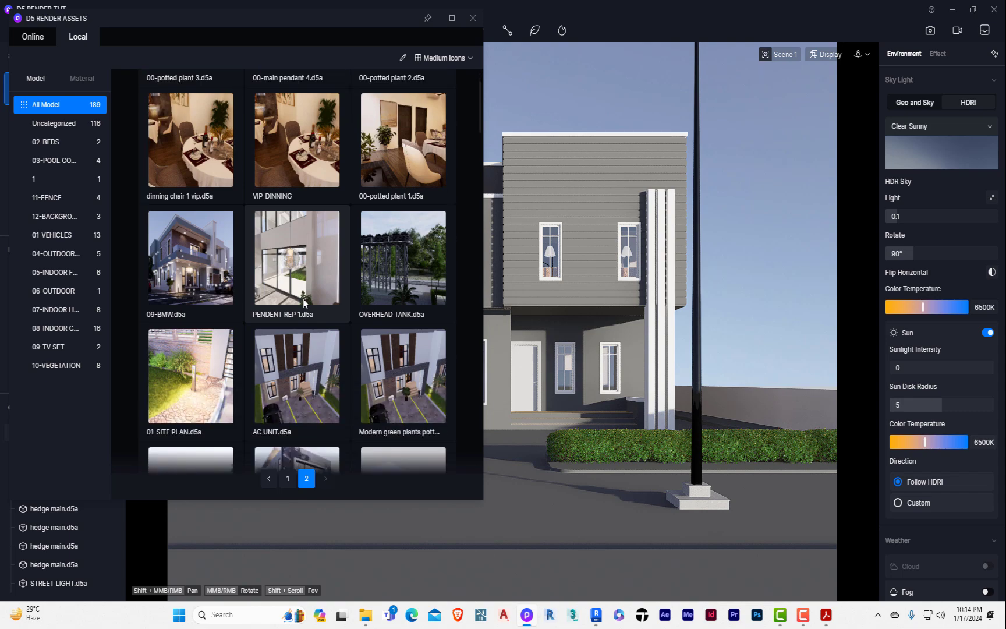
pyautogui.scroll(-10, 303, 301)
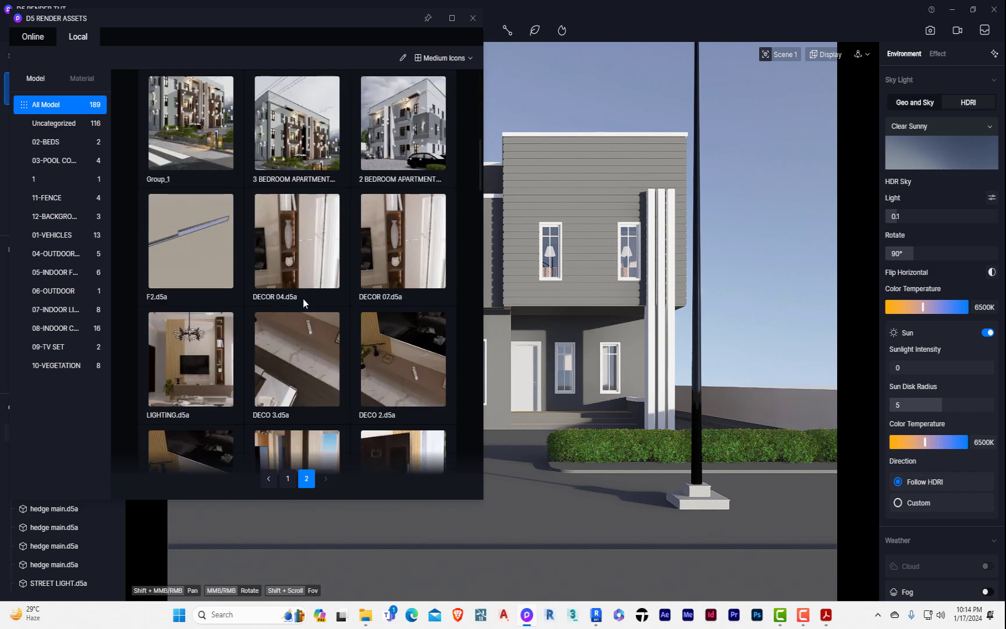
pyautogui.scroll(-6, 303, 301)
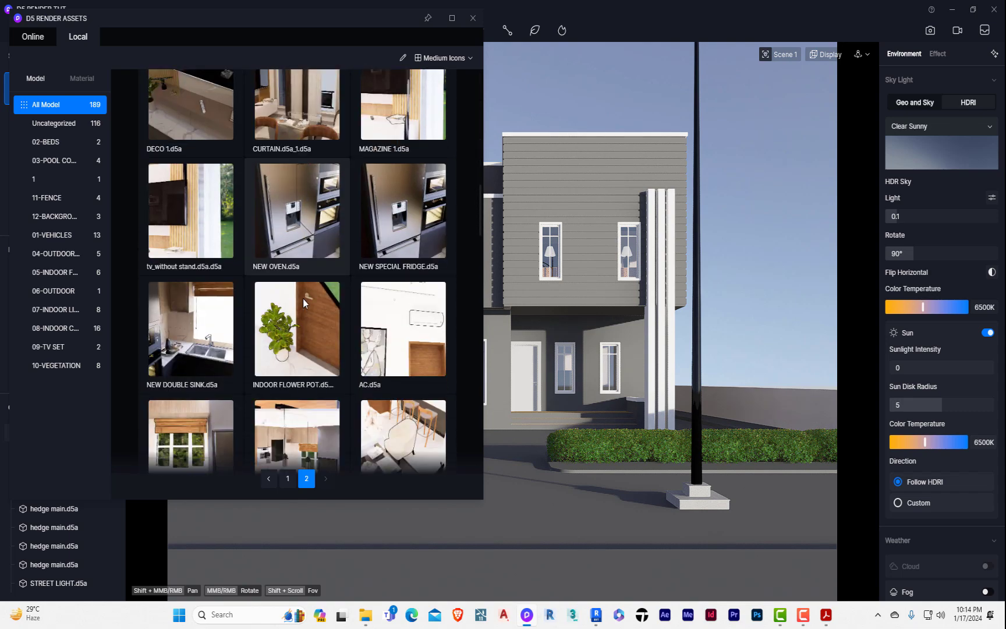
pyautogui.scroll(-8, 303, 301)
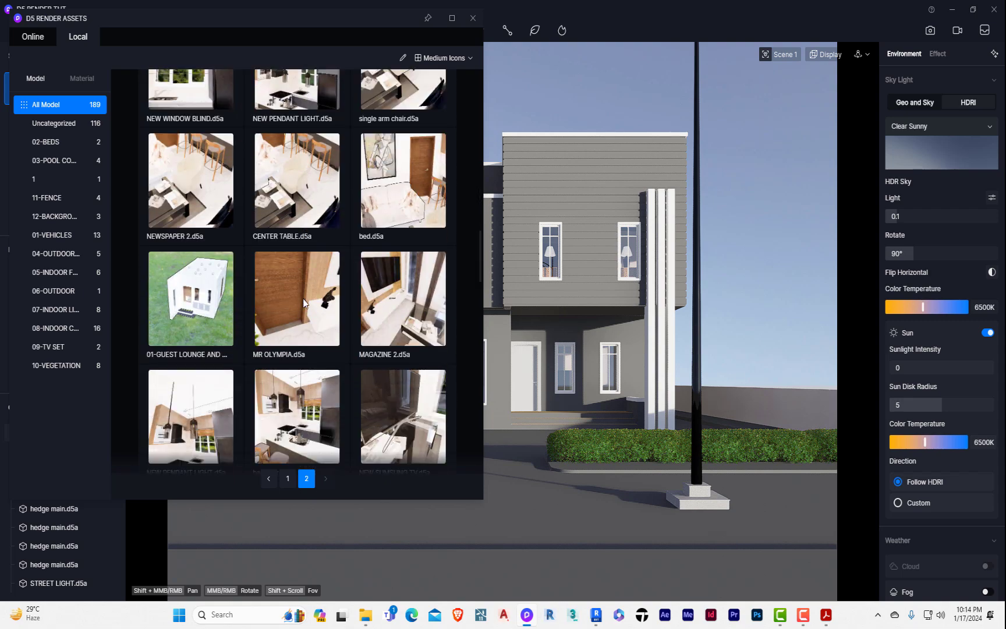
pyautogui.scroll(-10, 302, 299)
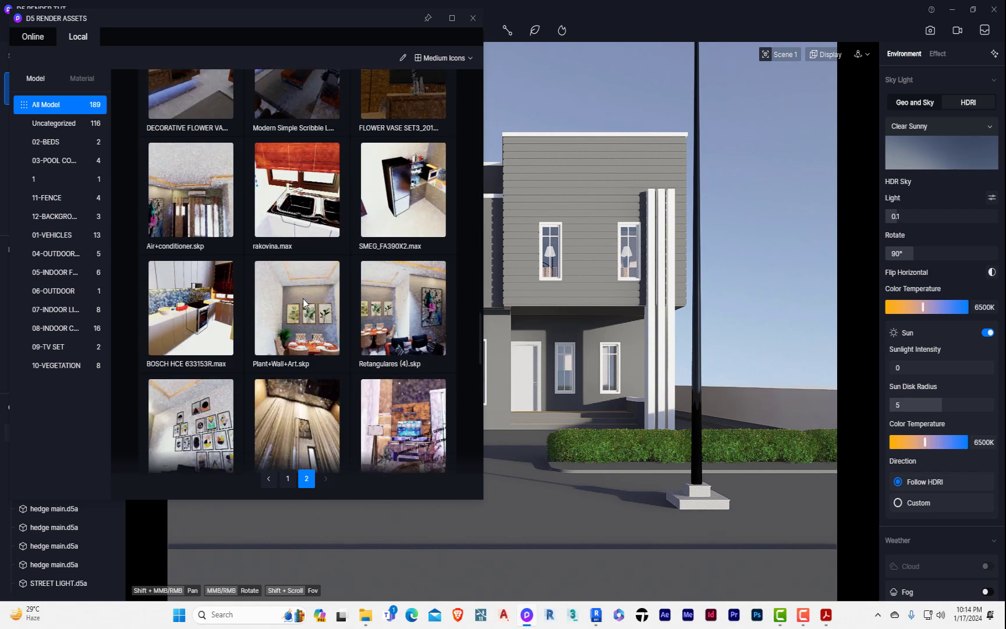
pyautogui.scroll(-3, 303, 301)
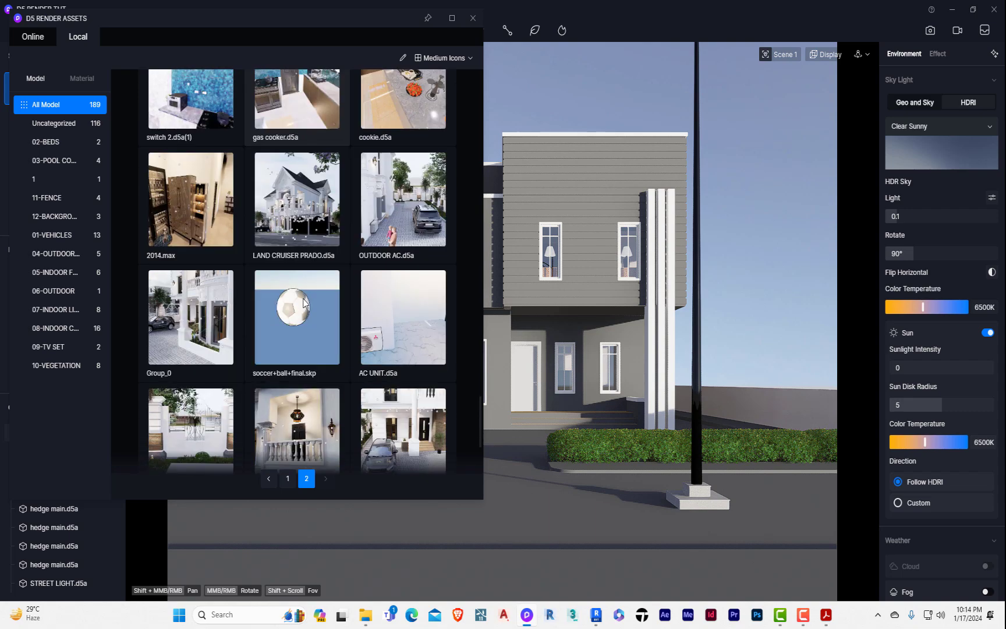
pyautogui.scroll(-2, 328, 251)
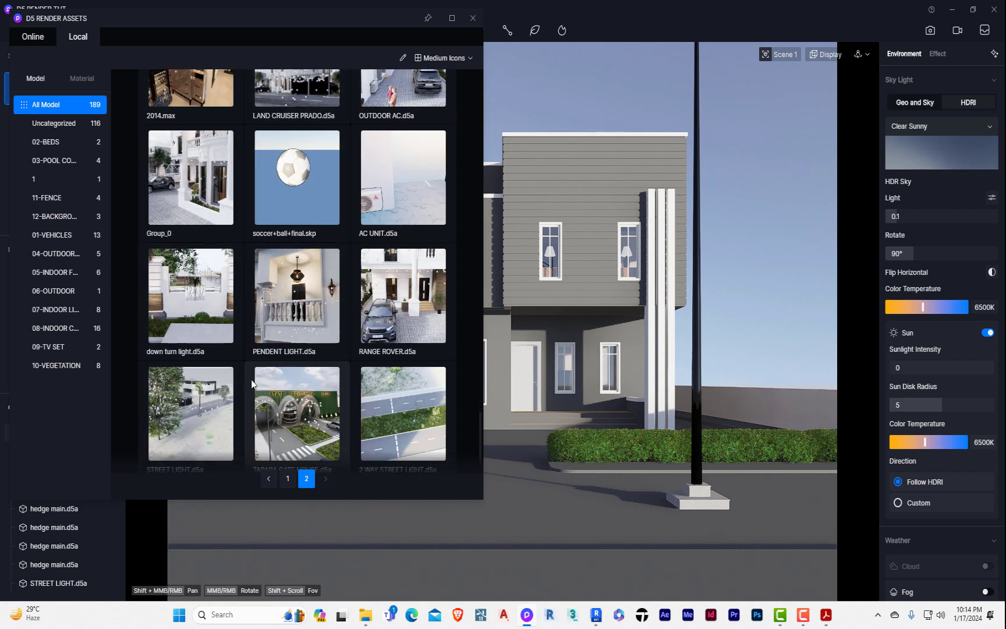
pyautogui.scroll(-2, 189, 396)
# Place the white STREET LIGHT.d5a model on the road at X 957, Y 19535, and delete the black street light.
pyautogui.click(190, 319)
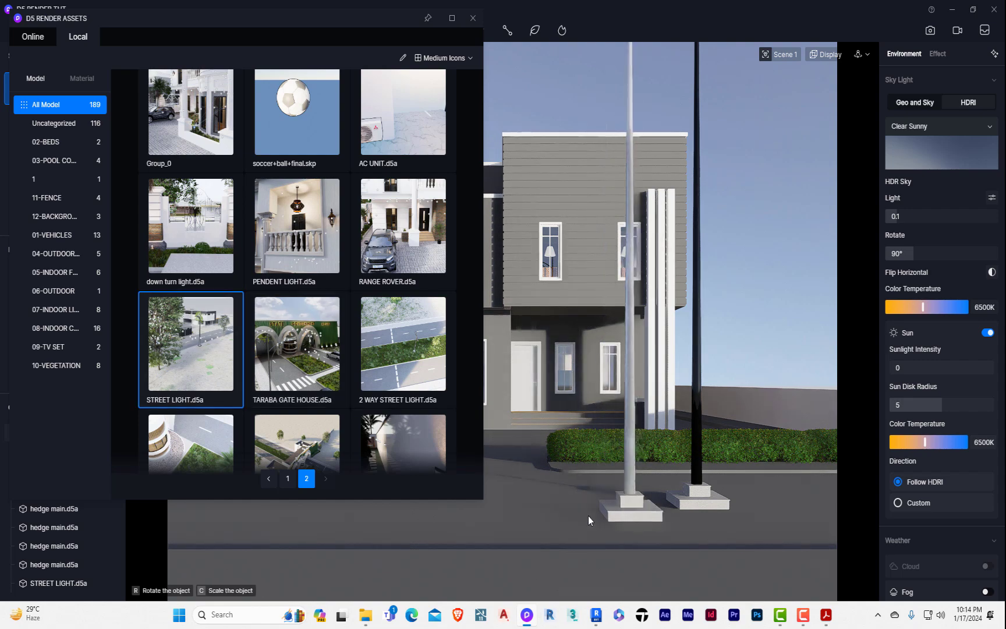
pyautogui.scroll(-3, 588, 516)
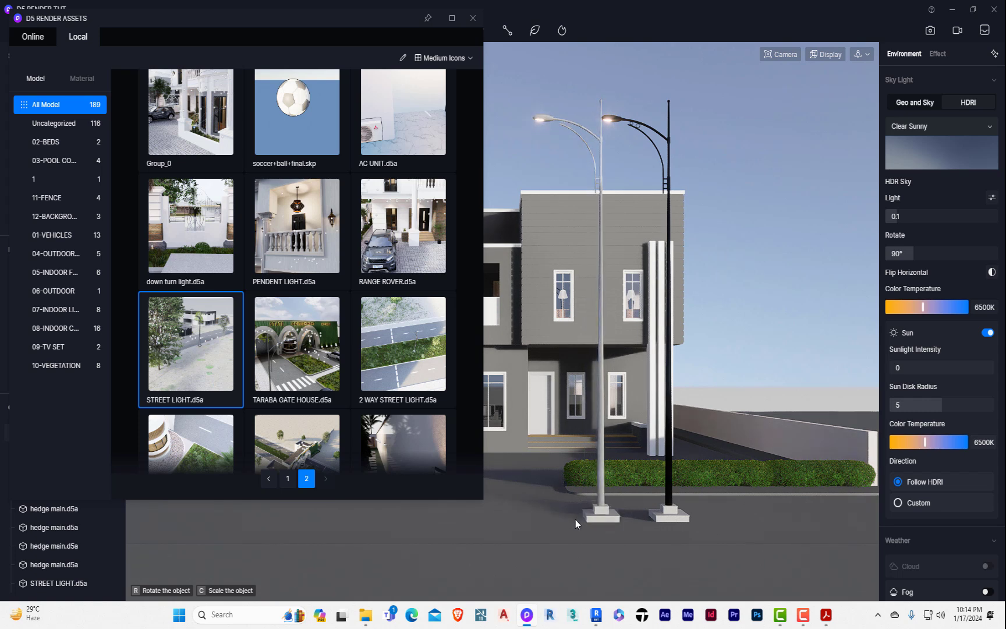
pyautogui.scroll(2, 564, 516)
pyautogui.click(571, 518)
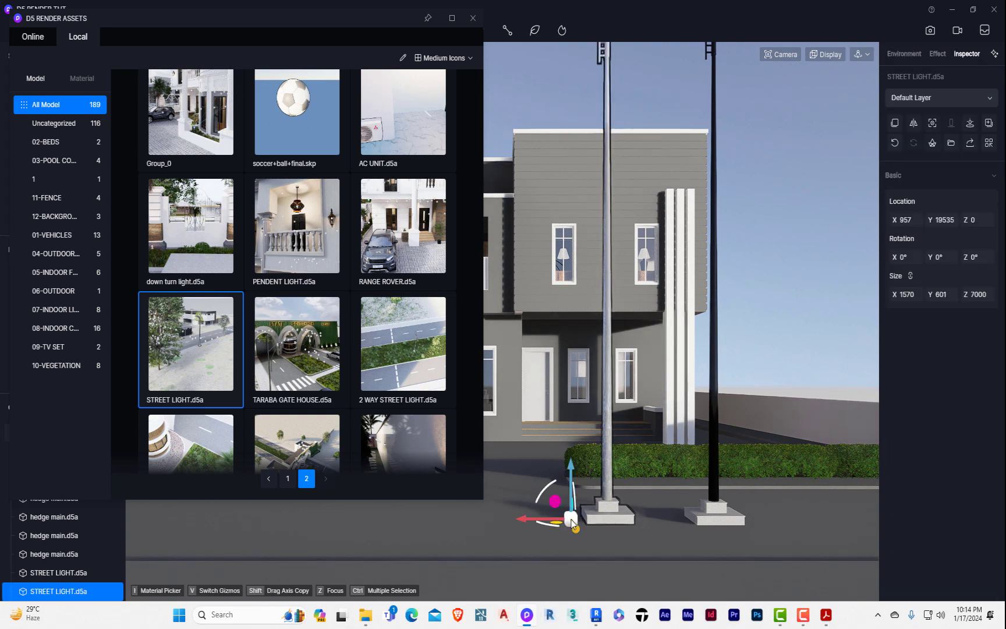
pyautogui.click(707, 519)
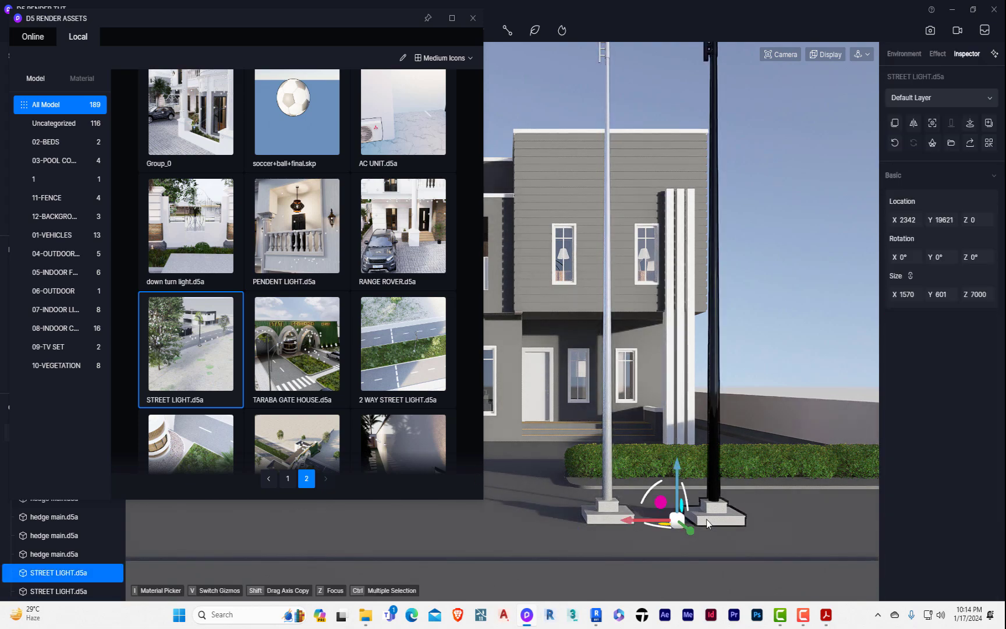
pyautogui.press('Delete')
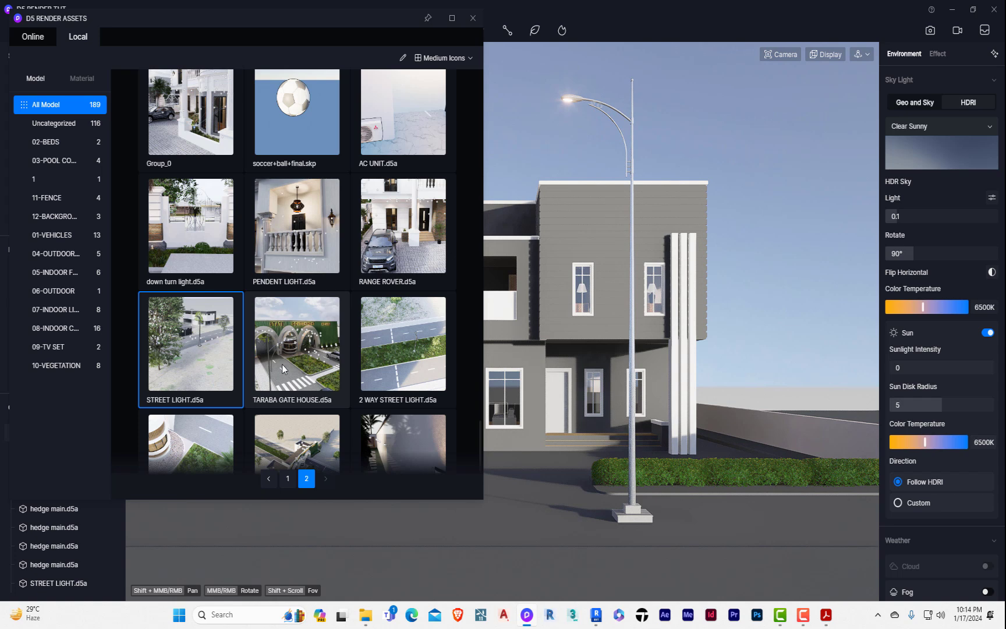
# Try the 2 WAY STREET LIGHT.d5a model beside the white street light, and look through the remaining library models.
pyautogui.click(420, 363)
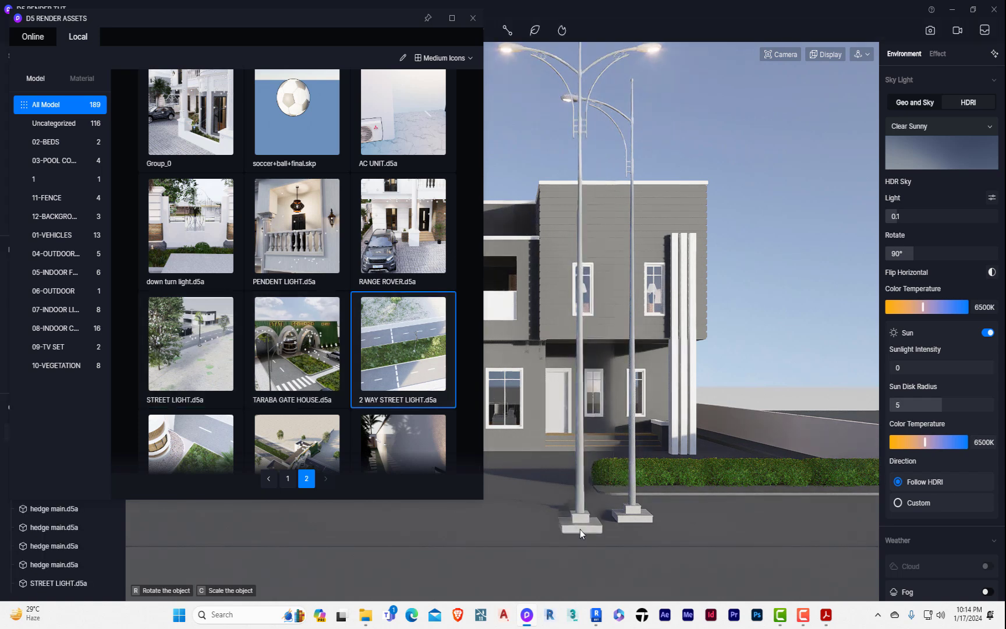
pyautogui.press('Escape')
pyautogui.scroll(-2, 315, 354)
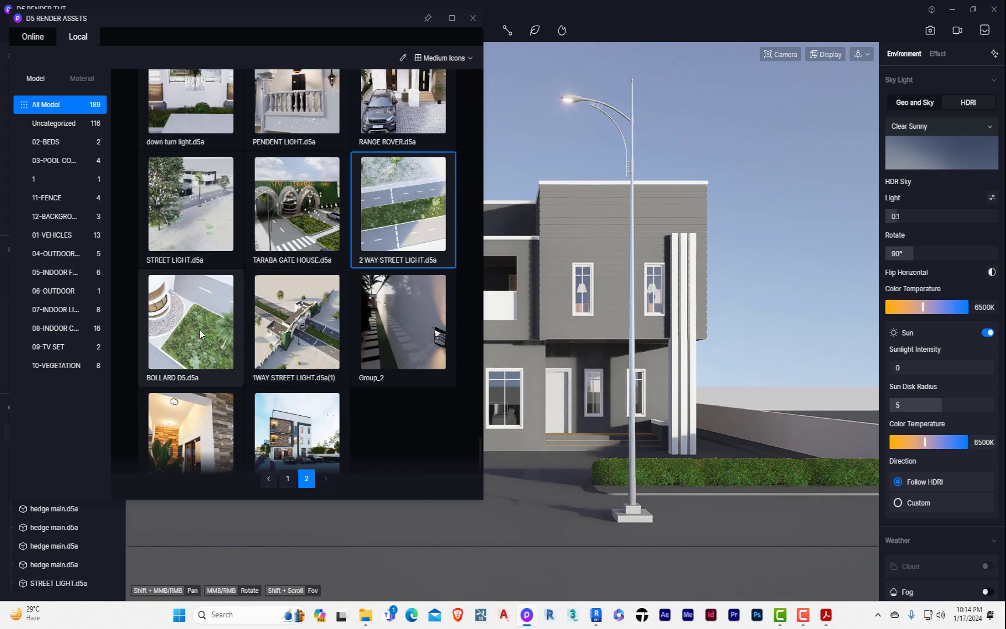
pyautogui.scroll(-2, 315, 330)
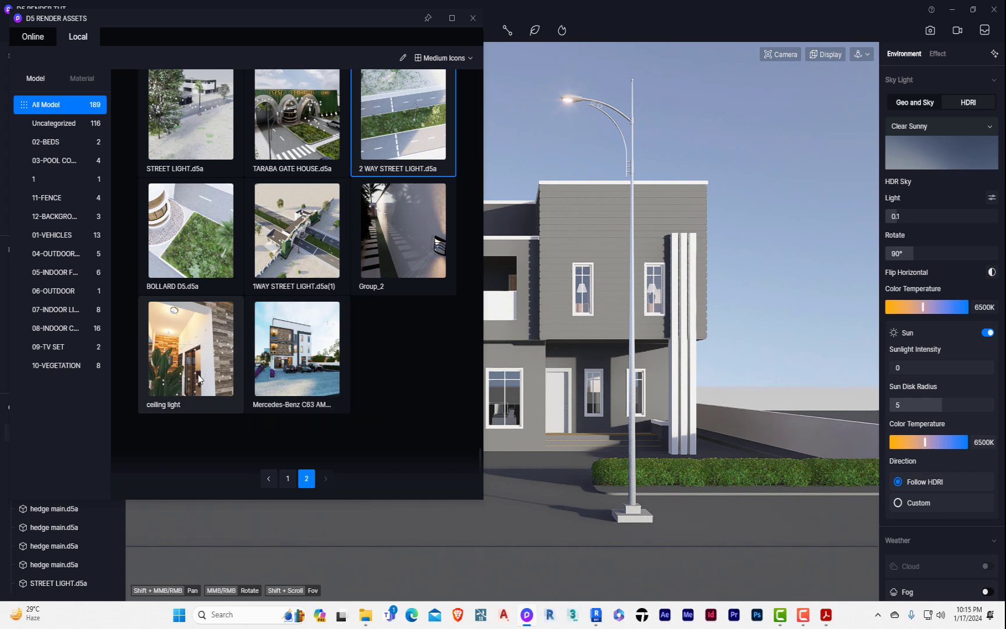
# Place the black Mercedes-Benz C63 AMG model on the road beside the street light, at X 4600, Y 20274.
pyautogui.click(298, 381)
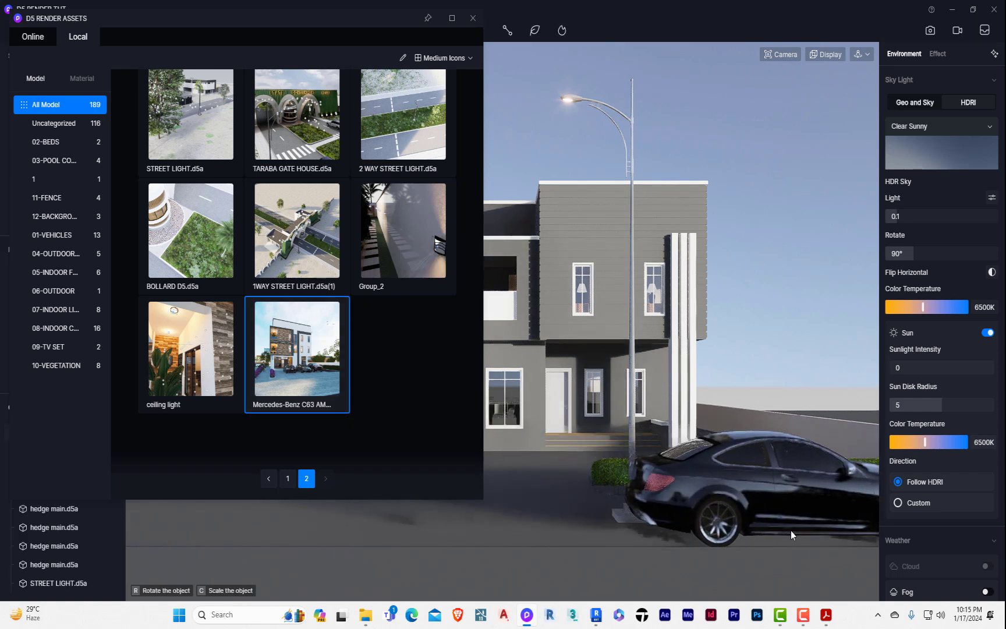
pyautogui.scroll(-3, 602, 501)
pyautogui.scroll(4, 718, 516)
pyautogui.scroll(5, 717, 516)
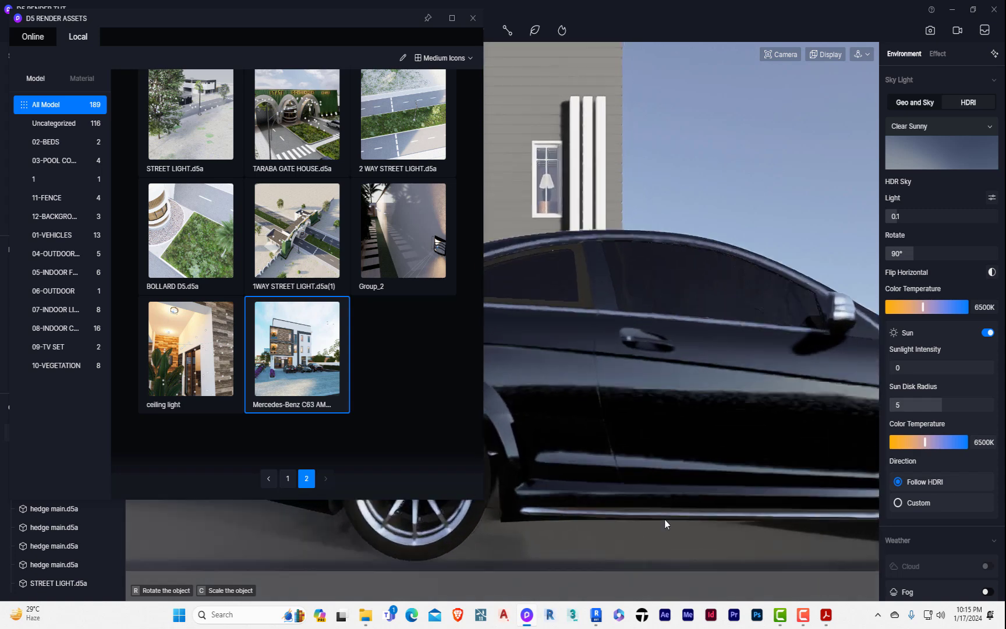
pyautogui.click(734, 510)
pyautogui.press('Escape')
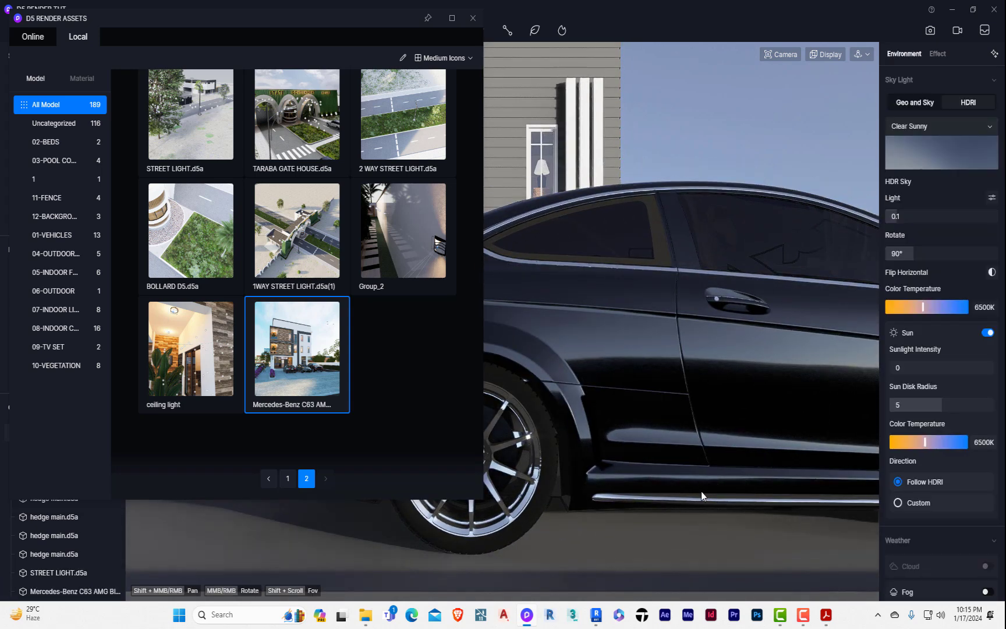
pyautogui.scroll(-5, 713, 496)
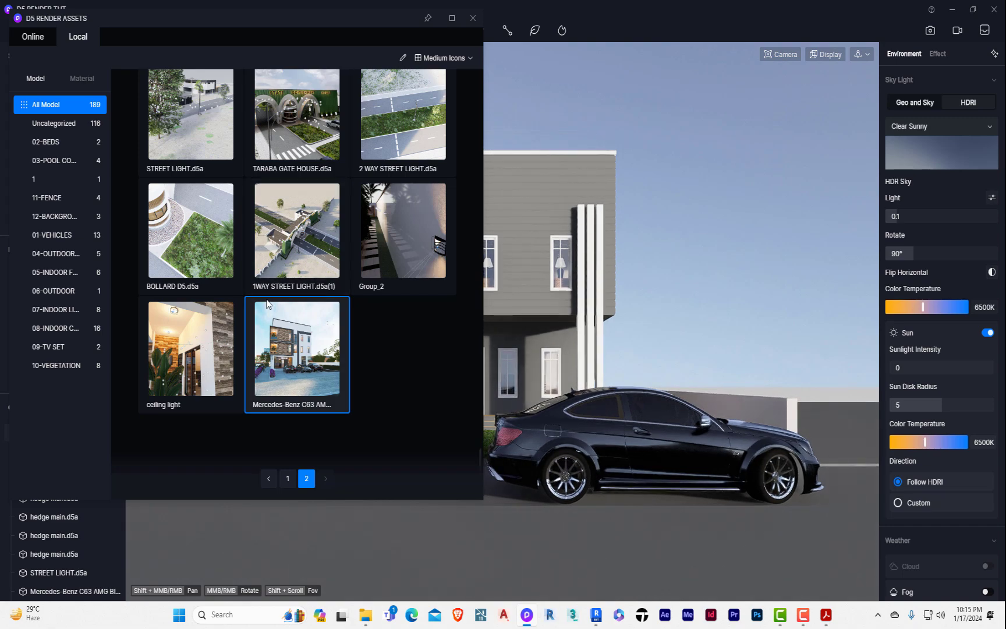
# Look back through the second page of the local model library up to its first models.
pyautogui.scroll(3, 290, 294)
pyautogui.scroll(5, 290, 292)
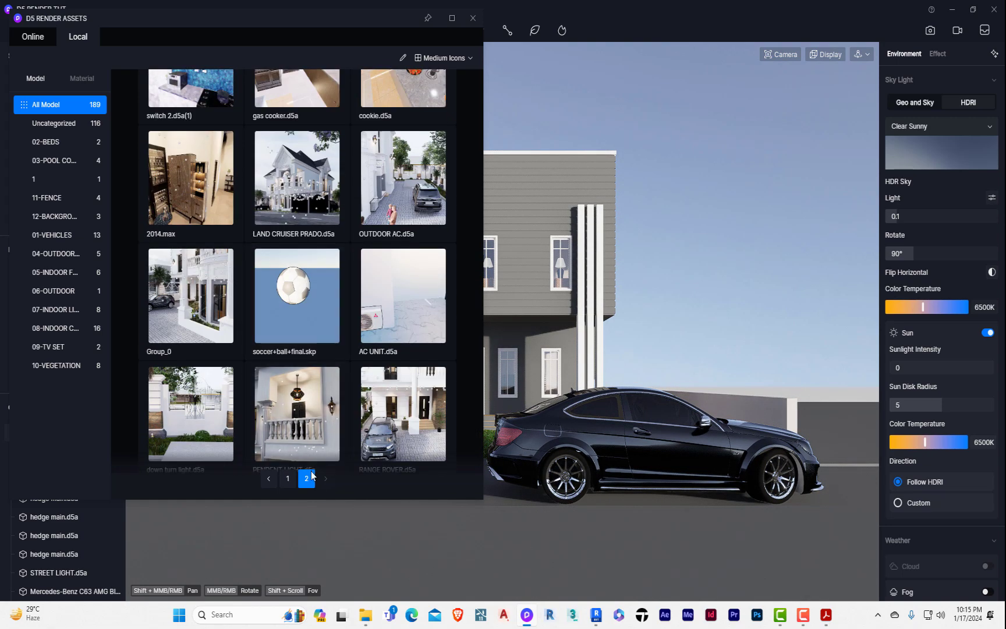
pyautogui.scroll(6, 281, 285)
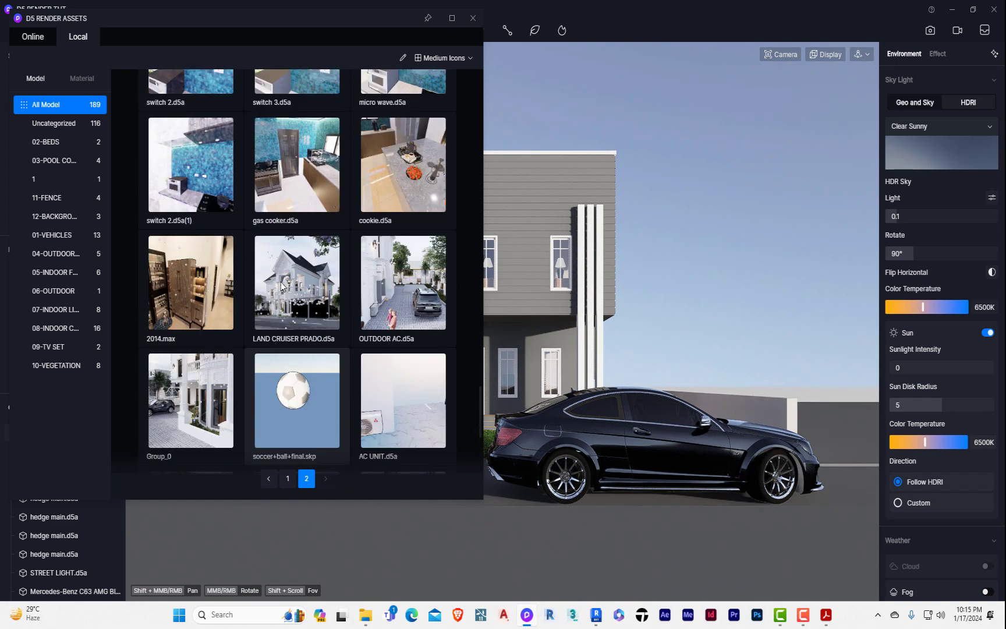
pyautogui.scroll(15, 281, 285)
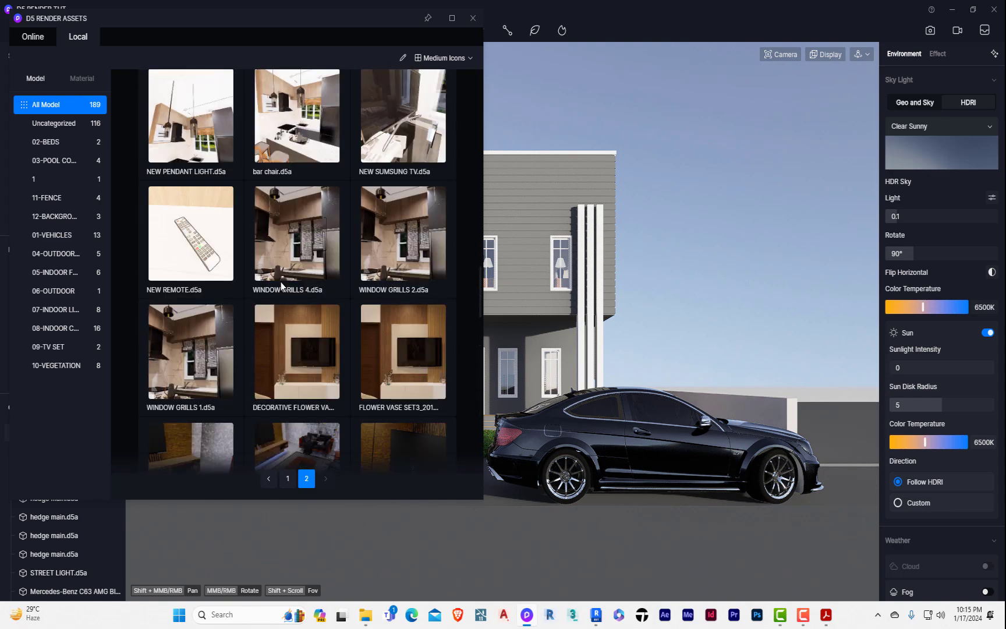
pyautogui.scroll(15, 280, 284)
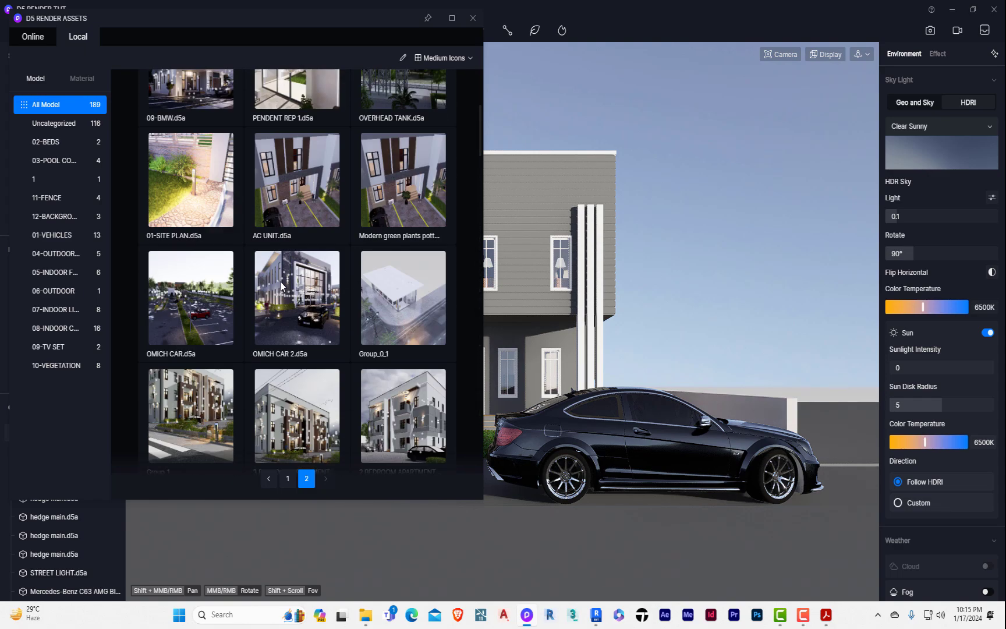
pyautogui.scroll(1, 281, 285)
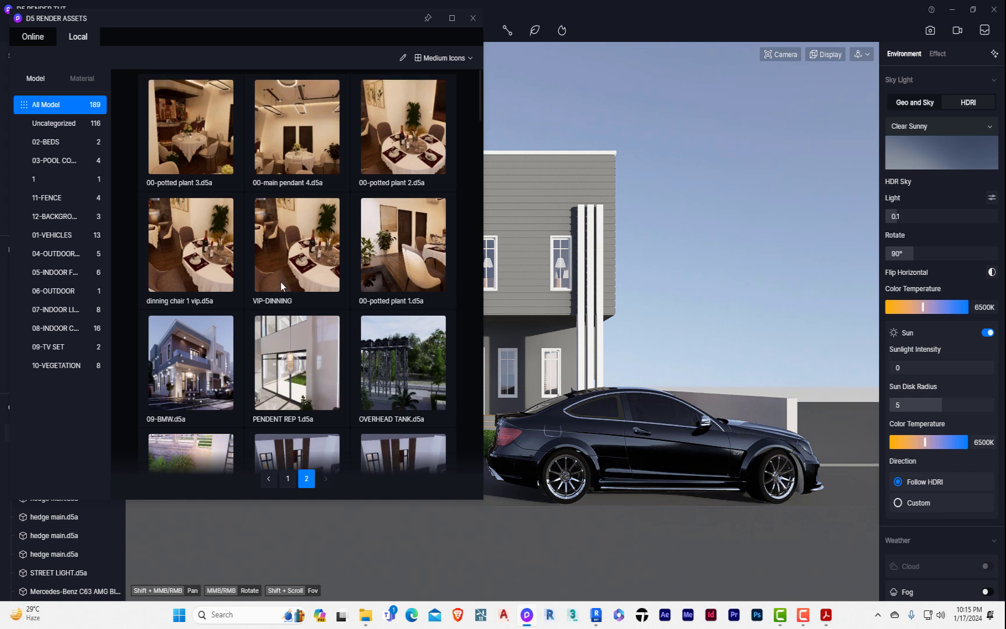
# Browse the Nature category of the online model library for a suitable tree.
pyautogui.click(37, 38)
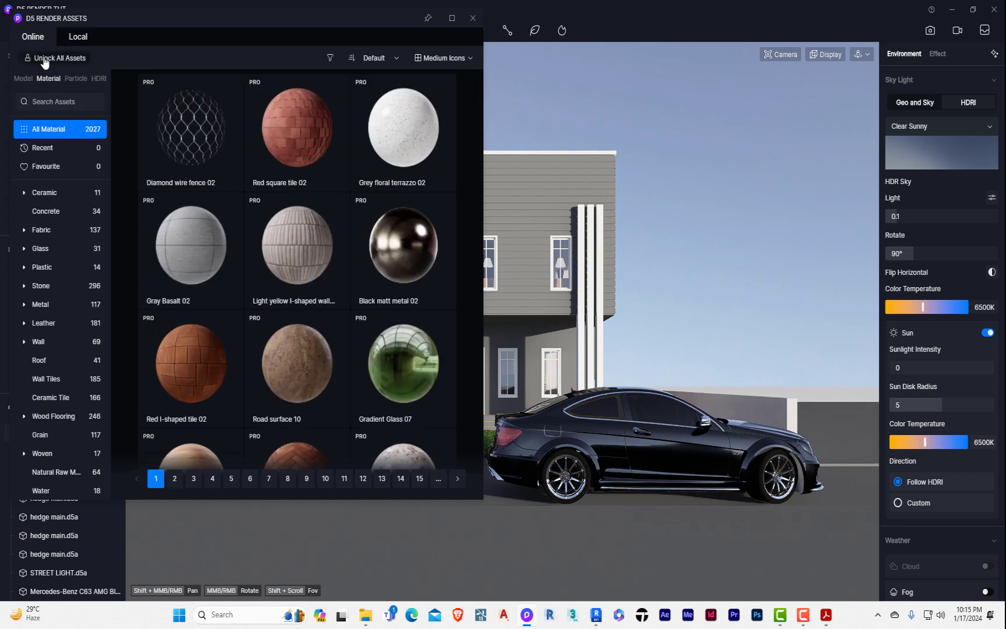
pyautogui.click(22, 84)
pyautogui.click(63, 194)
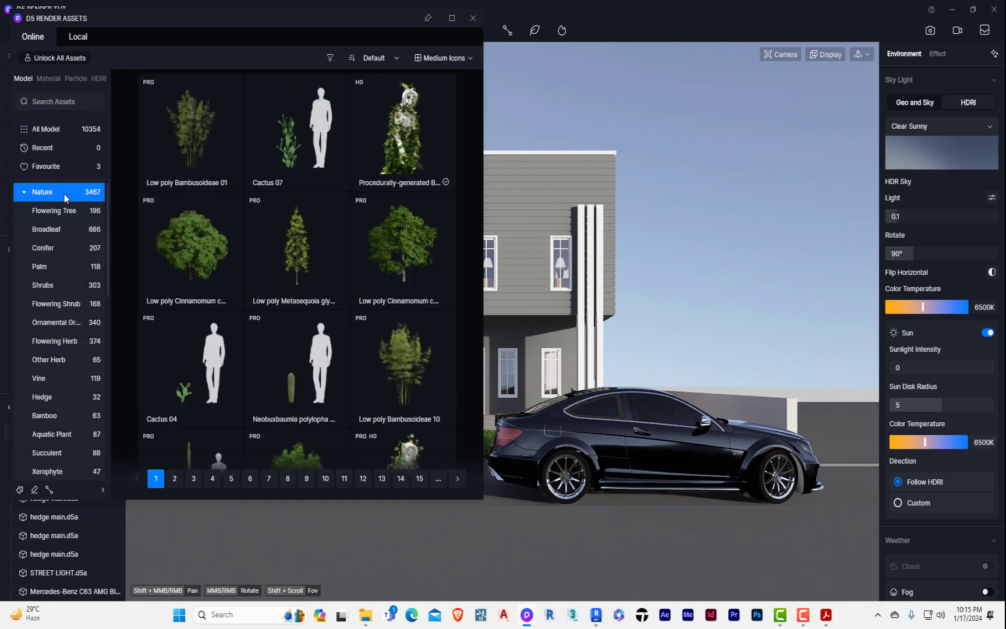
pyautogui.scroll(-2, 270, 144)
pyautogui.scroll(-1, 364, 183)
pyautogui.scroll(-3, 346, 202)
pyautogui.scroll(-3, 346, 202)
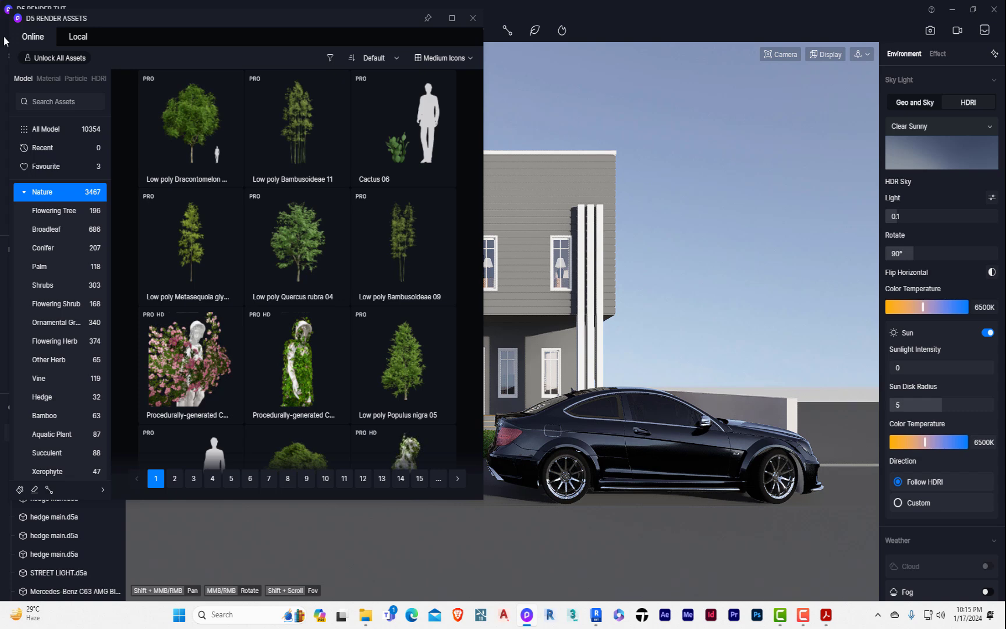
pyautogui.scroll(-2, 145, 233)
pyautogui.scroll(-3, 322, 254)
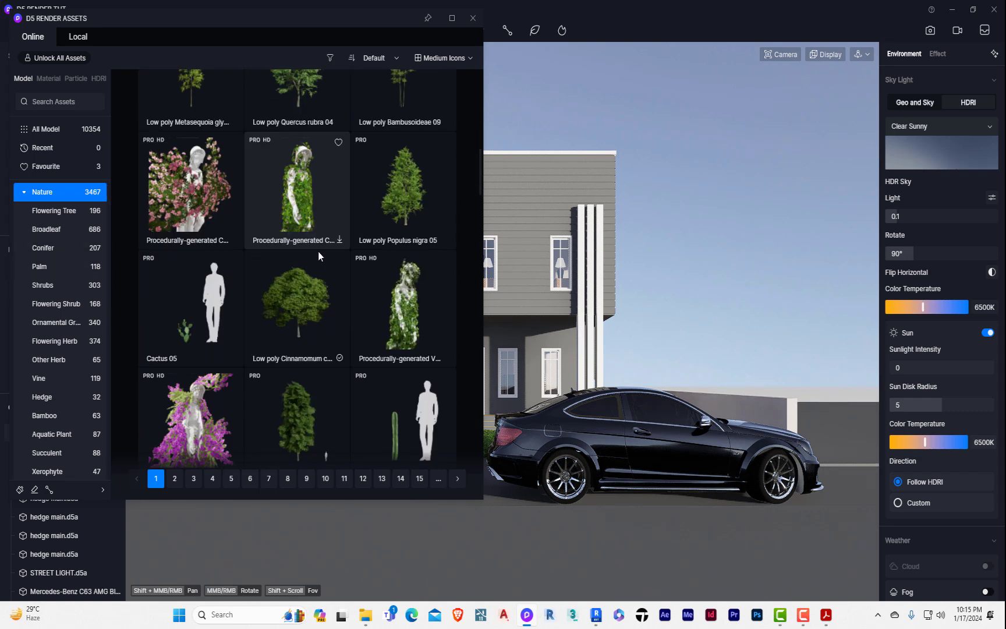
pyautogui.scroll(-2, 319, 256)
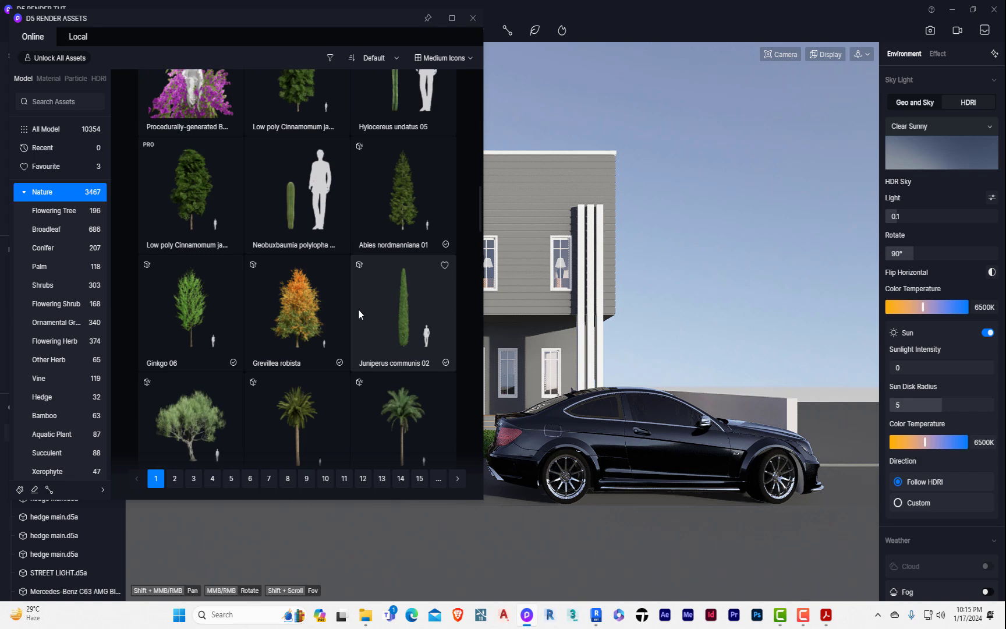
pyautogui.scroll(-4, 359, 314)
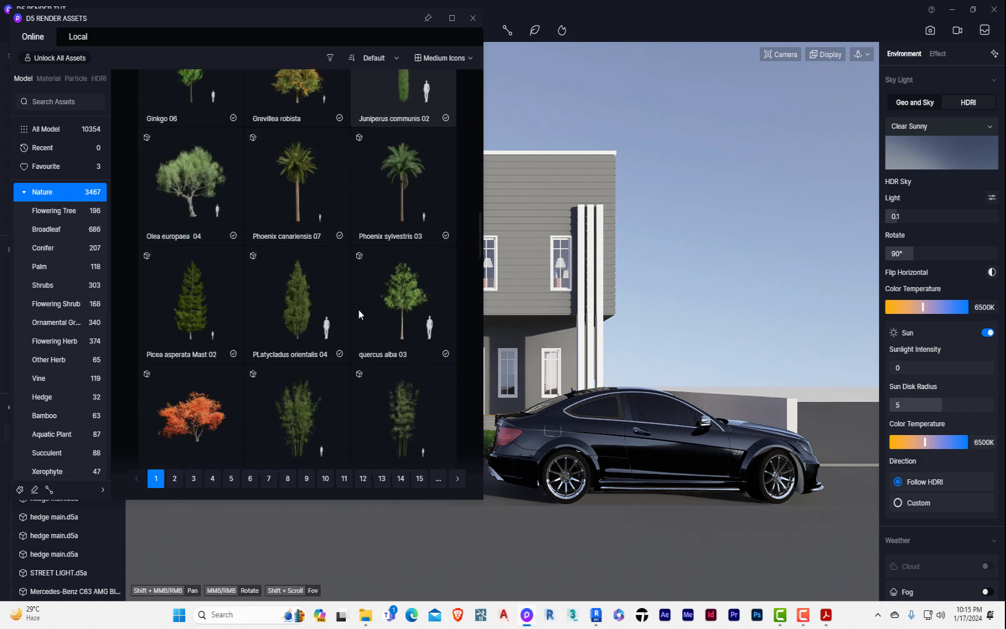
pyautogui.scroll(-5, 359, 310)
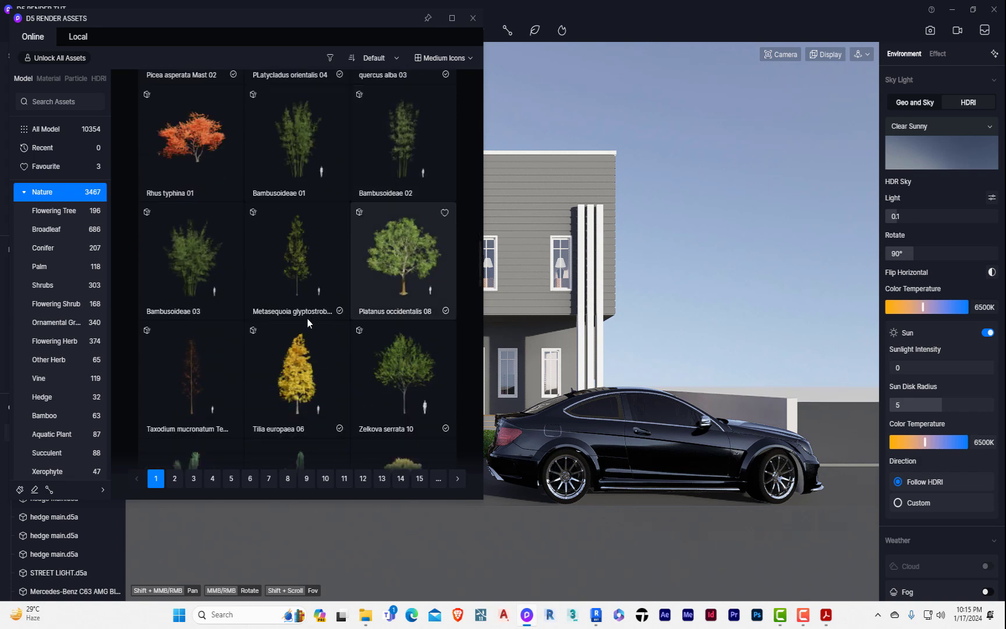
pyautogui.scroll(-6, 319, 298)
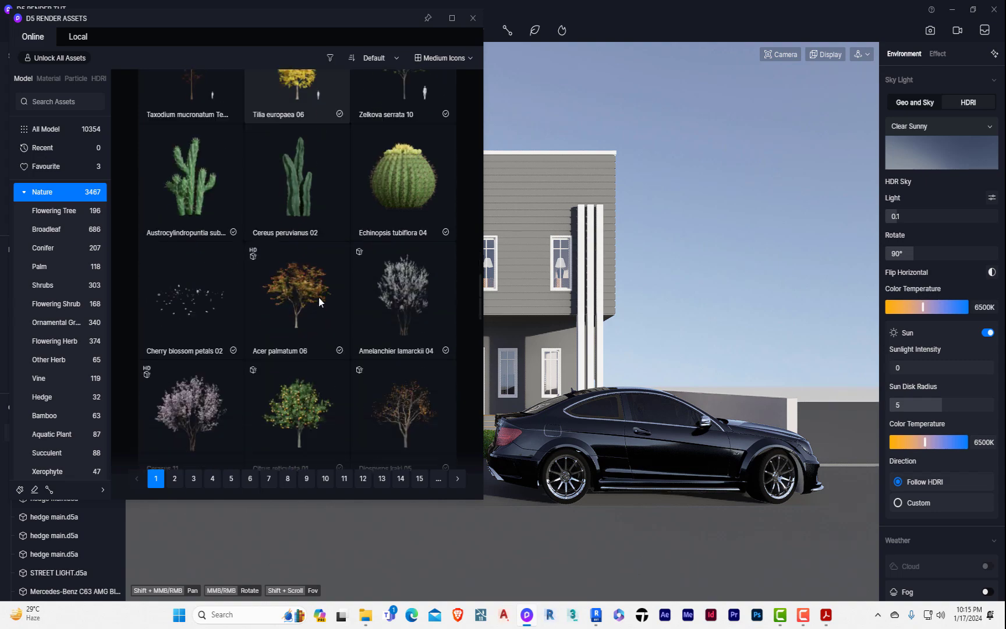
pyautogui.scroll(6, 318, 298)
pyautogui.scroll(-4, 319, 298)
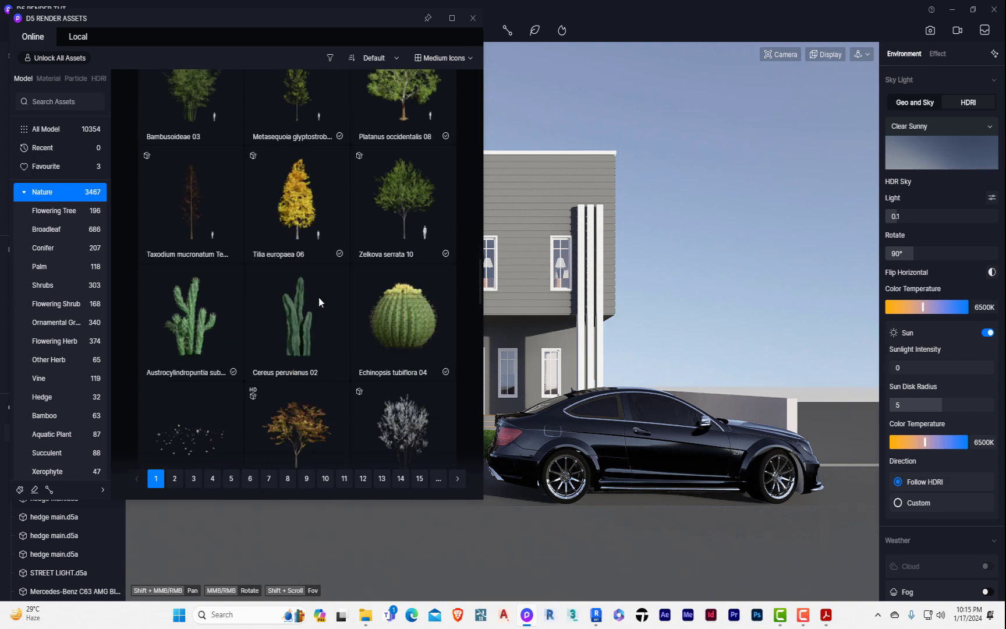
pyautogui.scroll(-6, 318, 298)
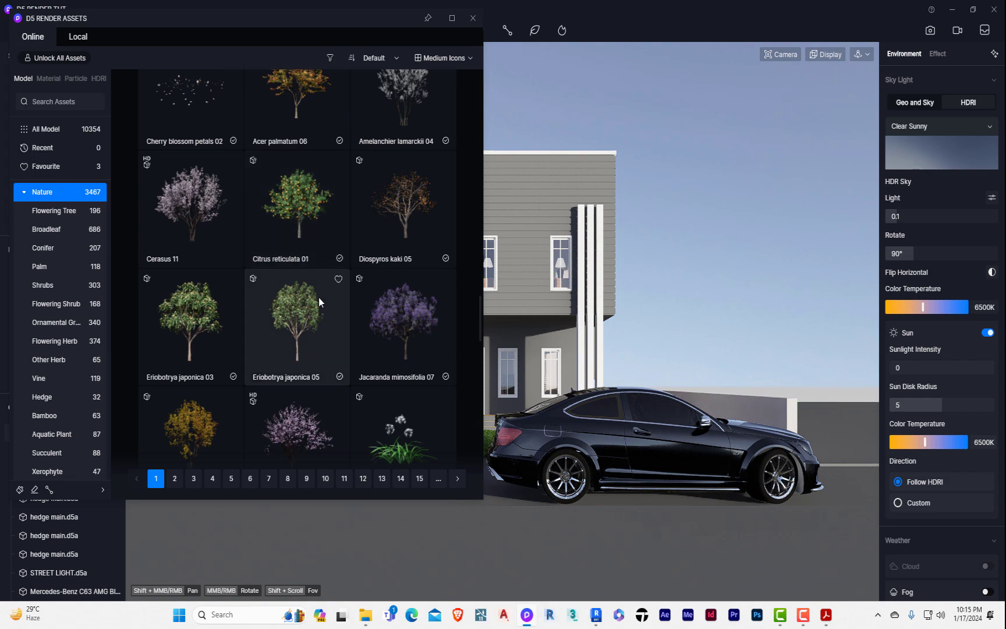
pyautogui.scroll(-10, 319, 298)
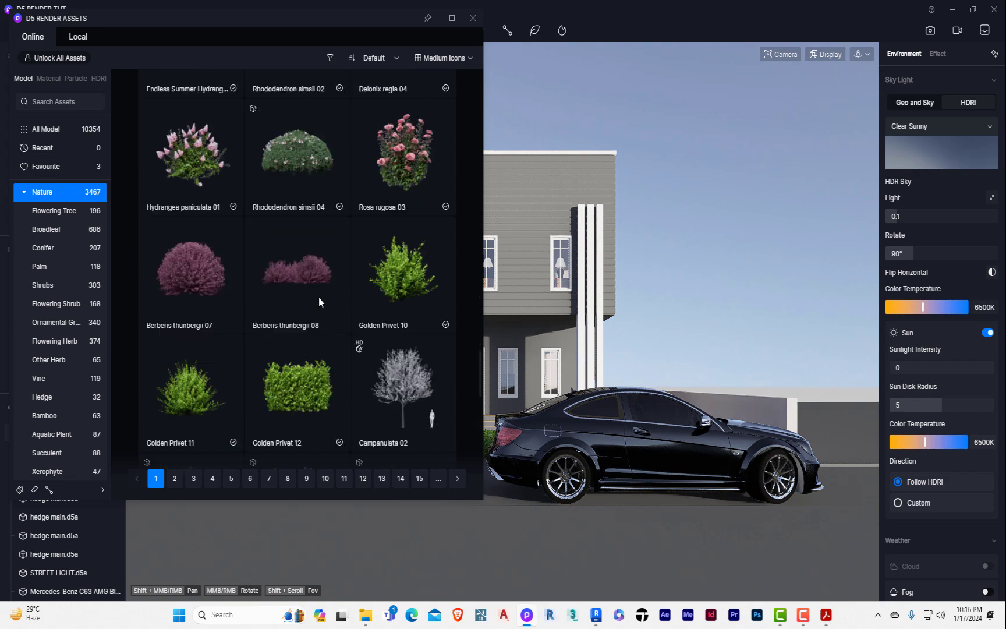
pyautogui.scroll(4, 318, 299)
pyautogui.scroll(-6, 318, 298)
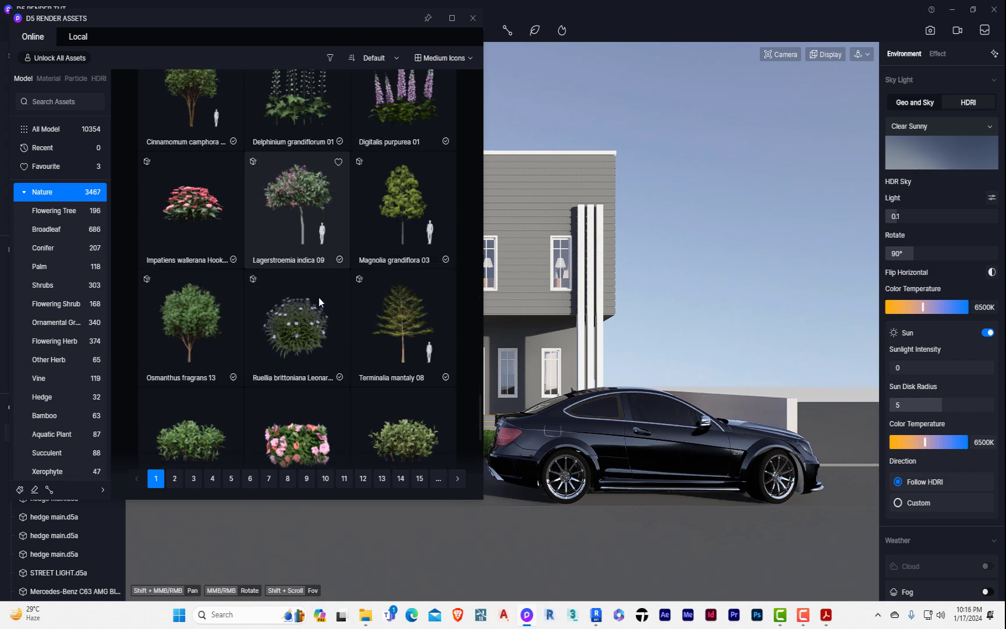
pyautogui.scroll(-3, 400, 212)
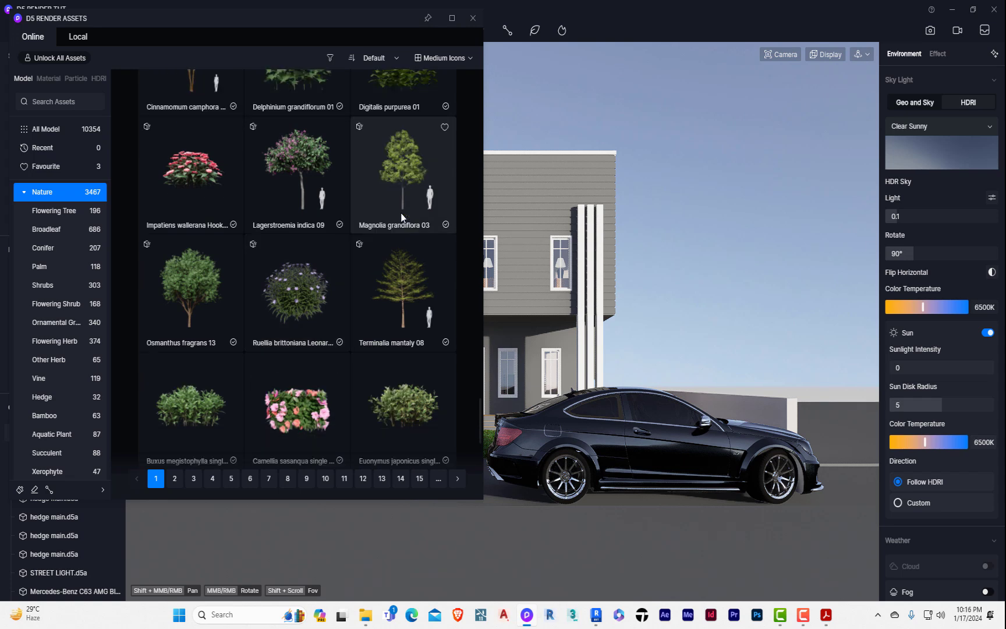
pyautogui.scroll(-5, 309, 377)
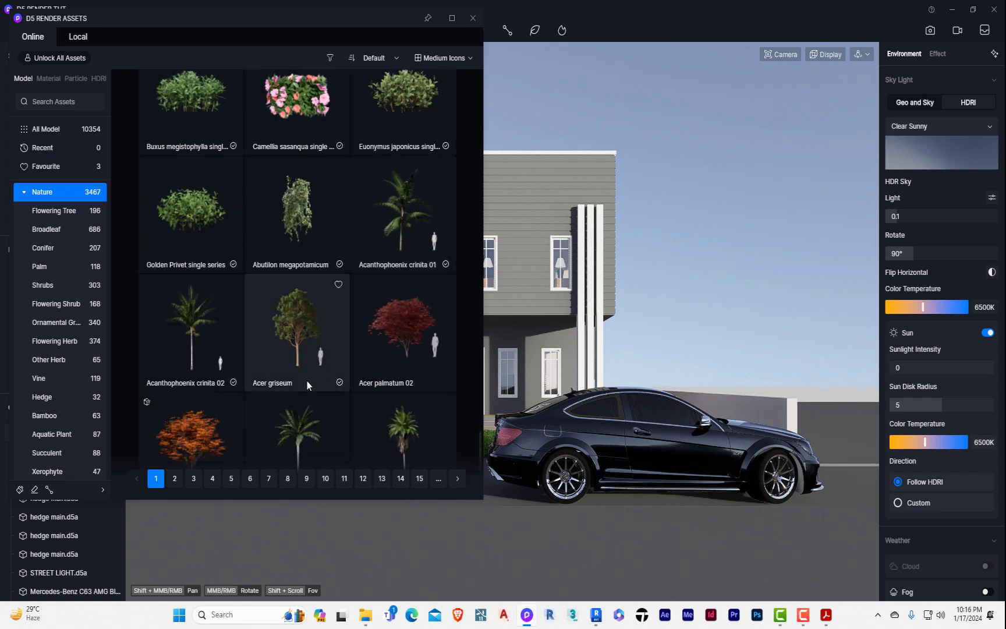
pyautogui.scroll(7, 306, 382)
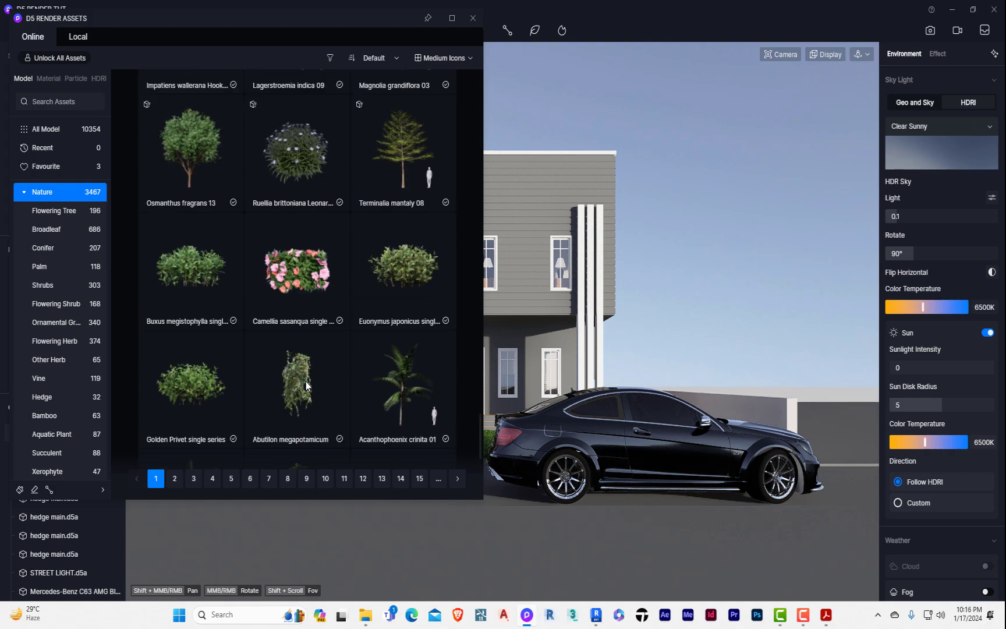
# Place the Magnolia grandiflora 03 tree across the road from the house at X 6608, Y 24342, and close the asset library.
pyautogui.click(414, 170)
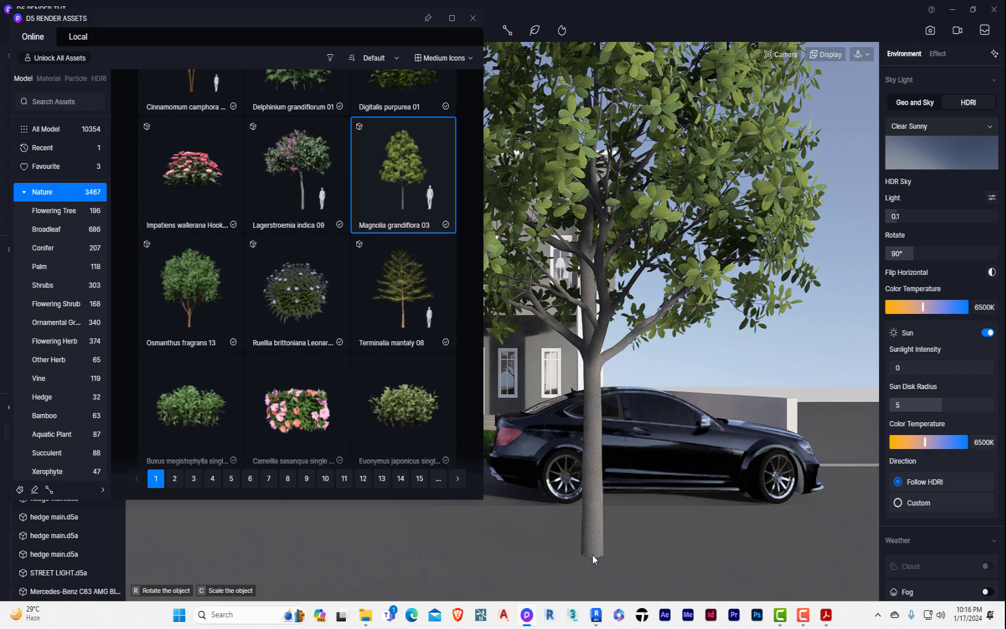
pyautogui.scroll(-3, 691, 567)
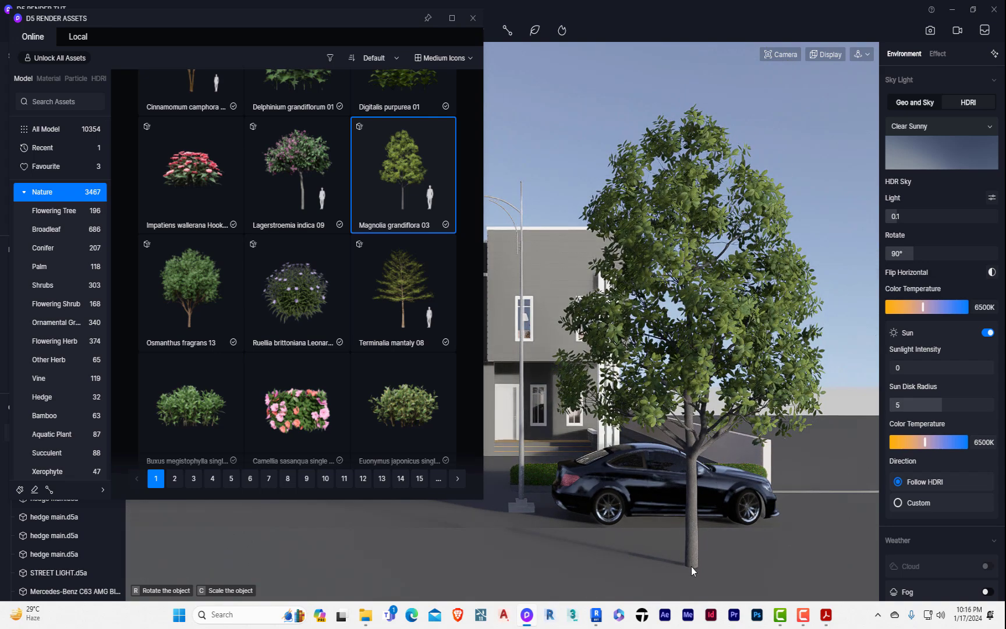
pyautogui.click(847, 558)
pyautogui.press('Escape')
pyautogui.press('Escape')
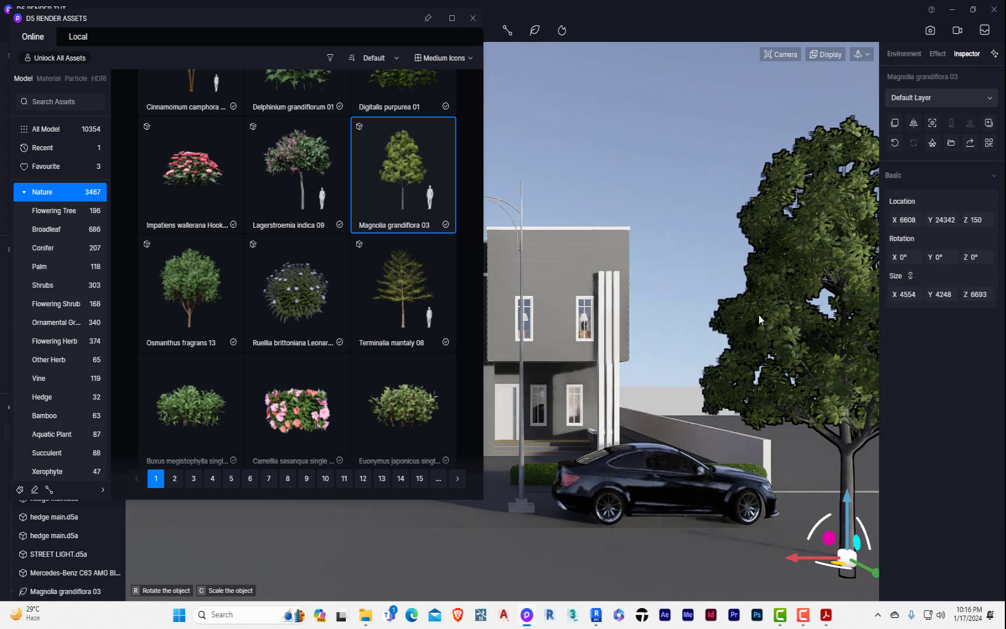
pyautogui.click(472, 19)
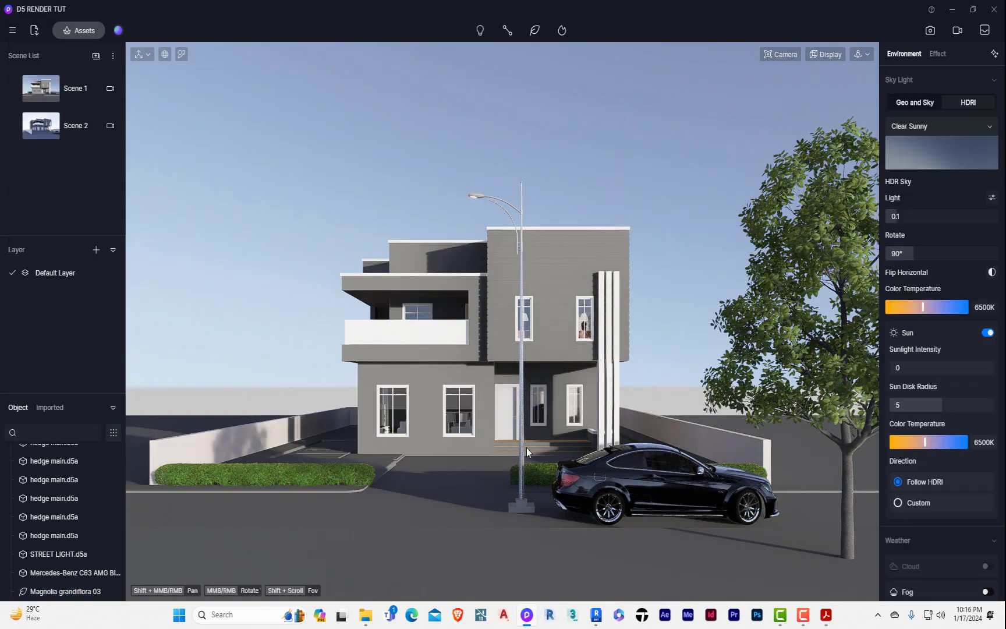
# Turn the Mercedes around in the top view to a Z rotation of 180°.
pyautogui.scroll(3, 615, 475)
pyautogui.click(657, 498)
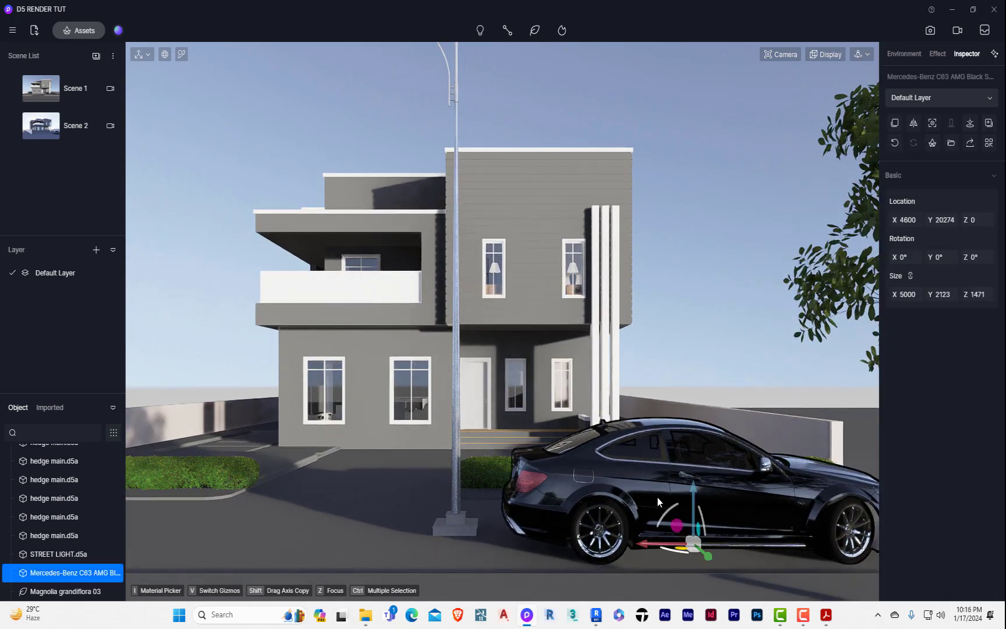
pyautogui.press('t')
pyautogui.scroll(4, 476, 330)
pyautogui.scroll(2, 354, 385)
pyautogui.scroll(1, 449, 430)
pyautogui.moveTo(449, 430); pyautogui.dragTo(618, 366, button='middle')
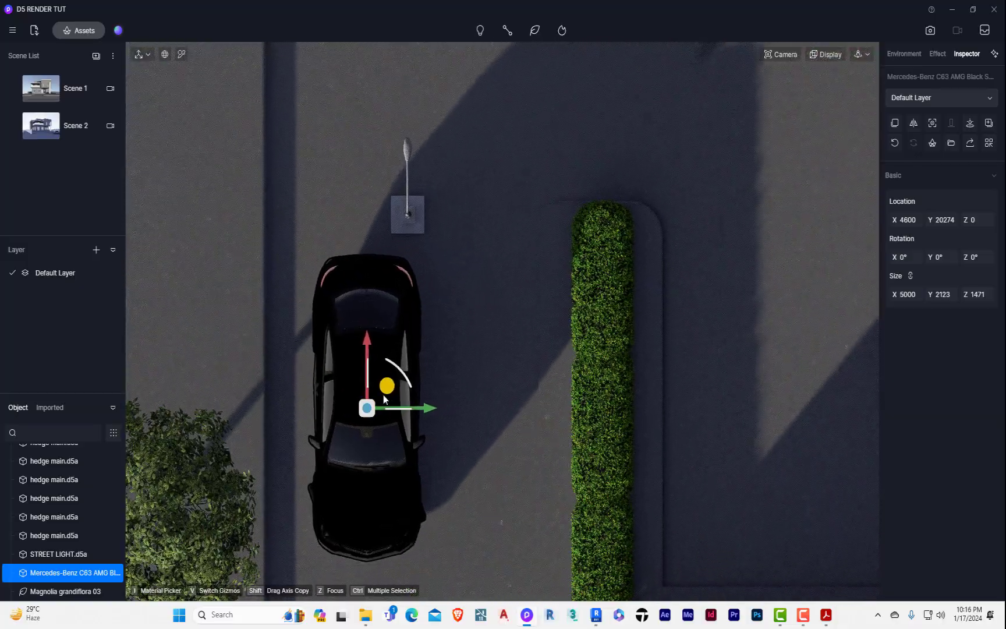
pyautogui.moveTo(397, 368); pyautogui.dragTo(285, 524)
pyautogui.scroll(-2, 344, 477)
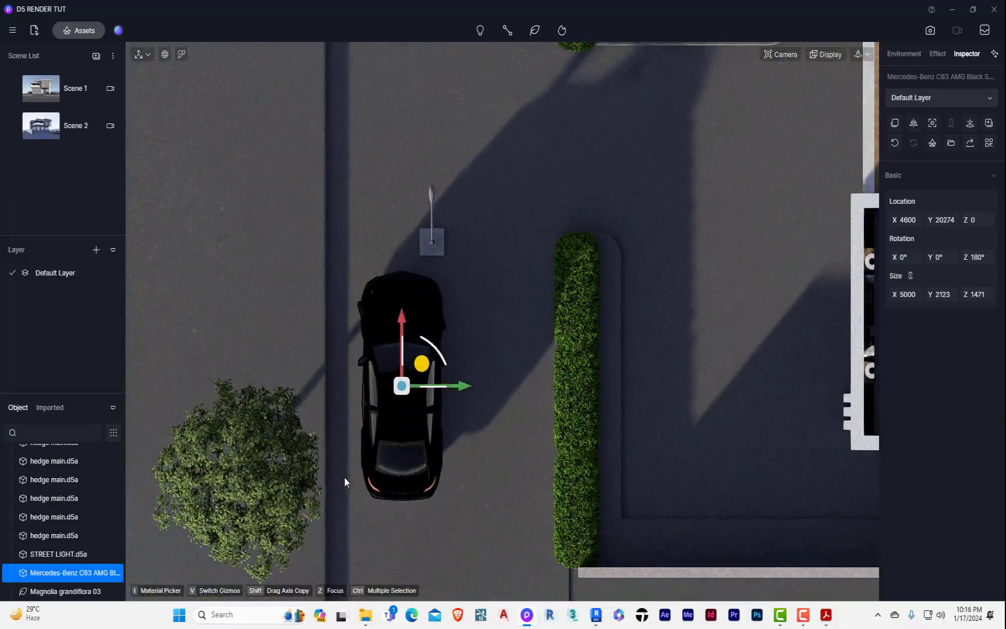
# Move the Mercedes along the road past the street light to about X -2195, Y 18554.
pyautogui.moveTo(402, 388); pyautogui.dragTo(478, 101)
pyautogui.scroll(-1, 420, 393)
pyautogui.moveTo(537, 81); pyautogui.dragTo(380, 444, button='middle')
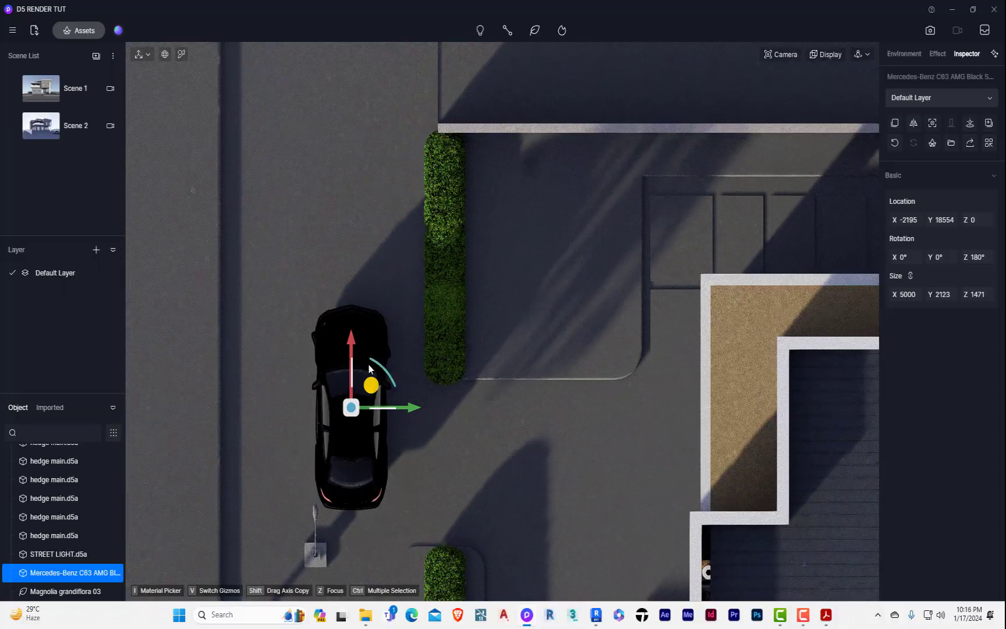
# Angle the Mercedes to a Z rotation of 154° and shift it toward the driveway to about Y 18153.
pyautogui.moveTo(382, 382); pyautogui.dragTo(379, 336)
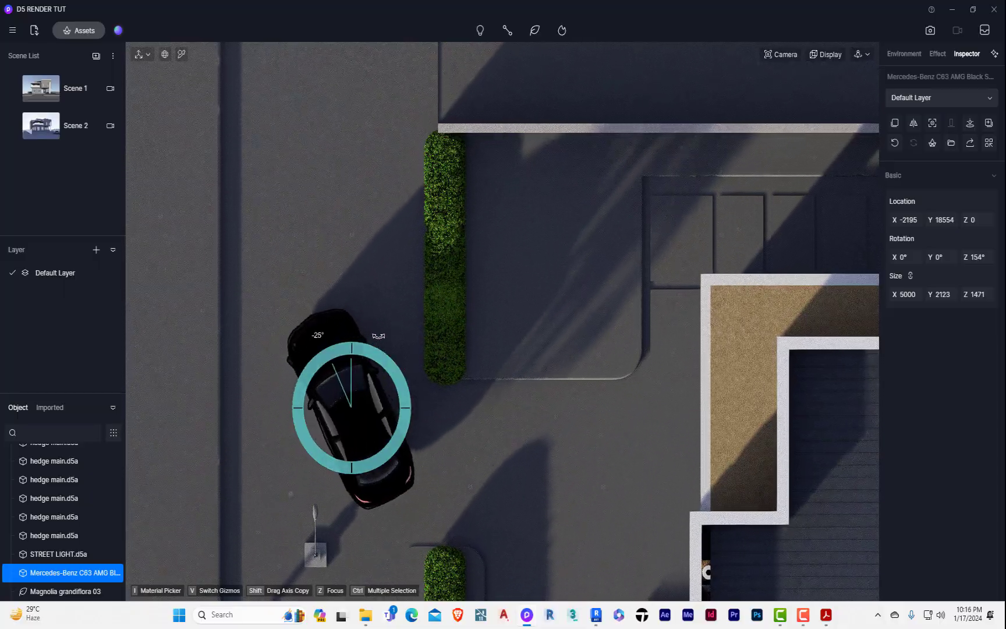
pyautogui.moveTo(378, 336); pyautogui.dragTo(379, 337)
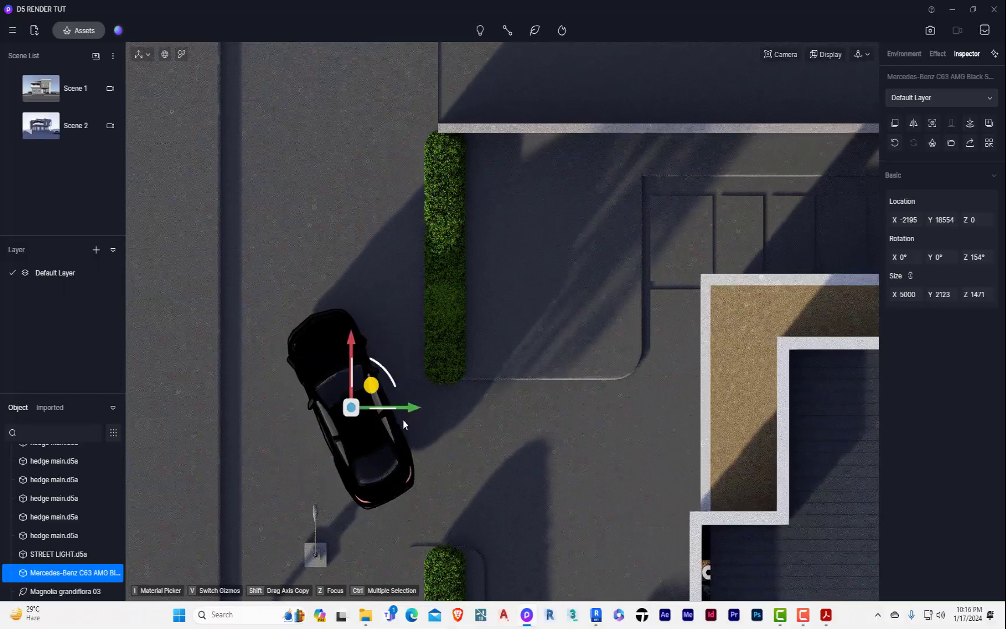
pyautogui.moveTo(407, 408); pyautogui.dragTo(421, 403)
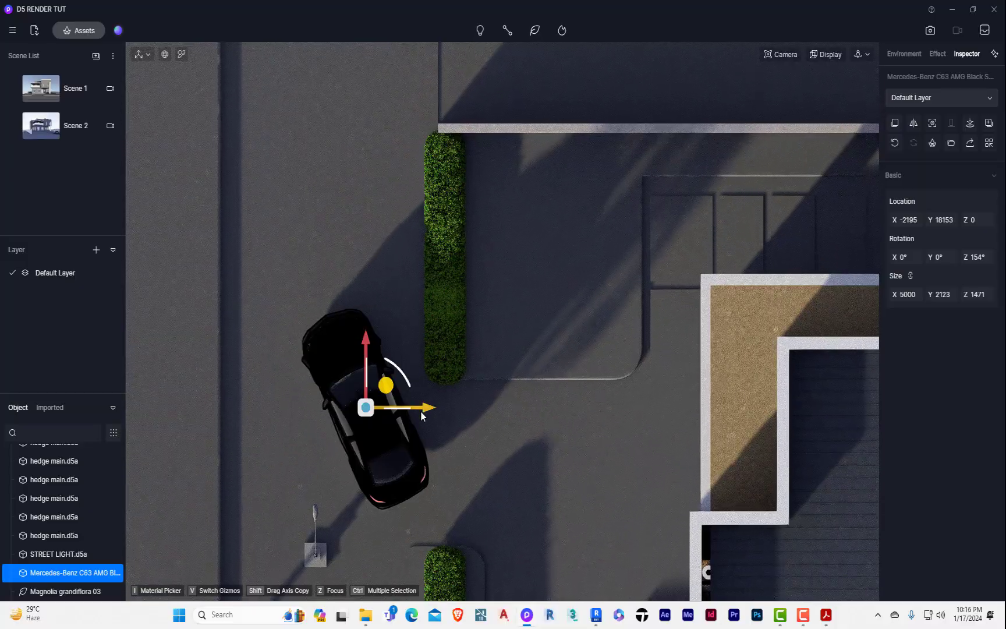
# Rotate the Mercedes to a Z rotation of 144° and check its placement in Scene 1.
pyautogui.moveTo(427, 412); pyautogui.dragTo(407, 372)
pyautogui.click(54, 96)
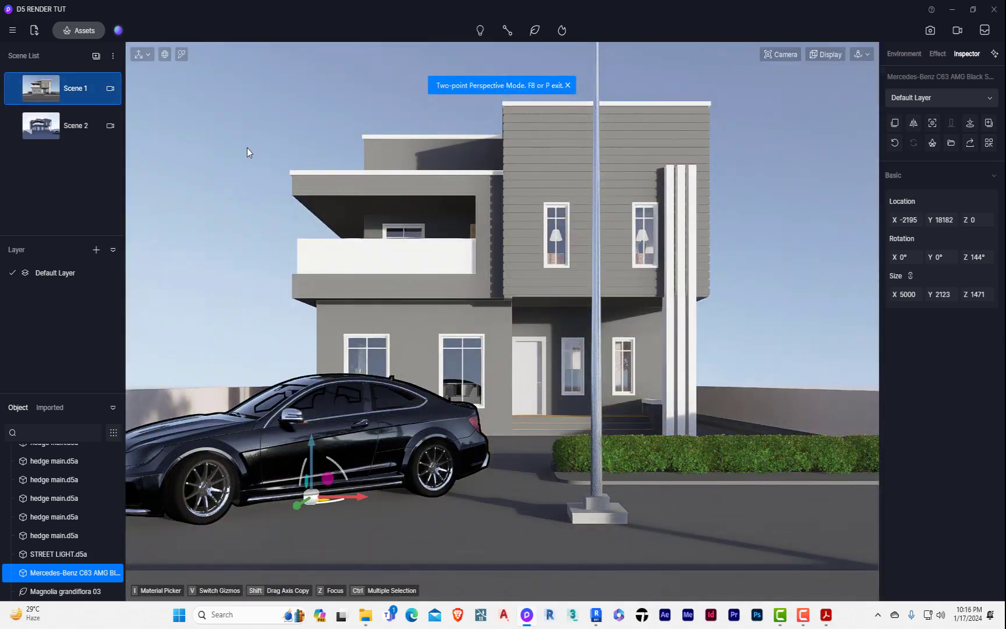
pyautogui.click(242, 231)
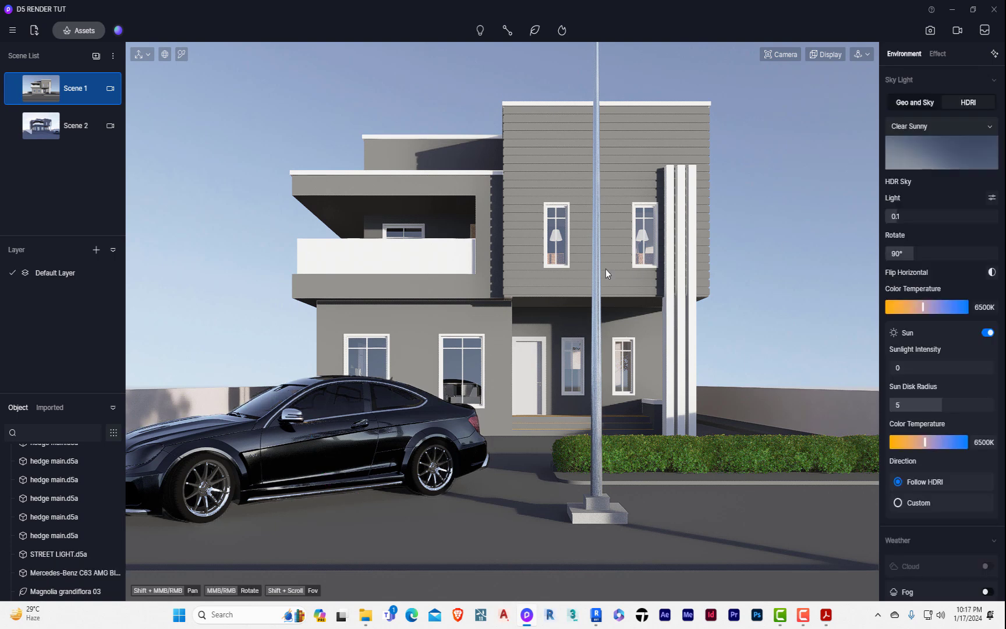
# Widen the camera's field of view until the whole Mercedes and house fit in the frame.
pyautogui.click(783, 56)
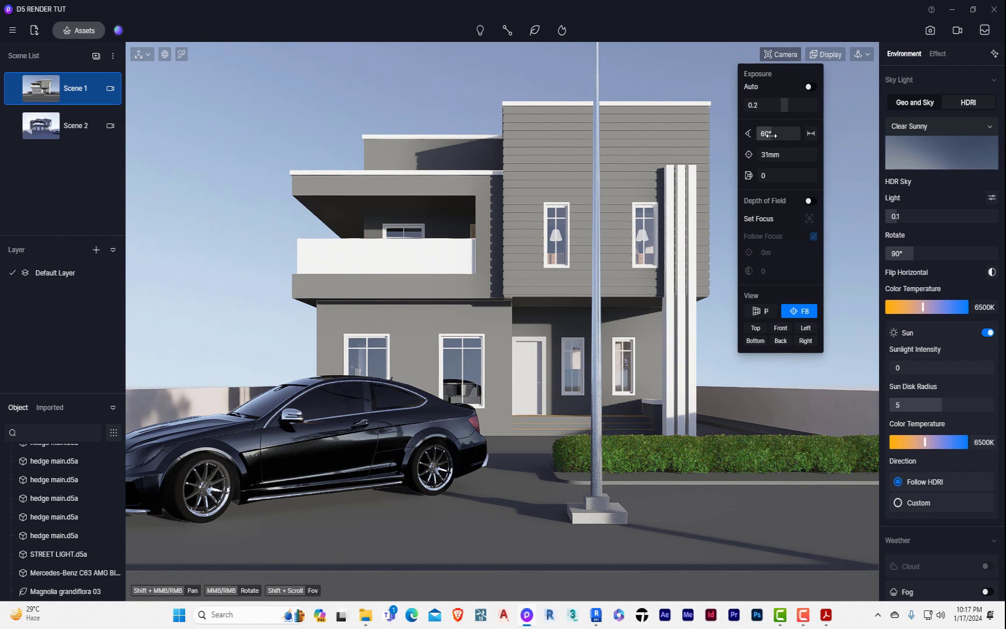
pyautogui.moveTo(770, 134); pyautogui.dragTo(774, 135)
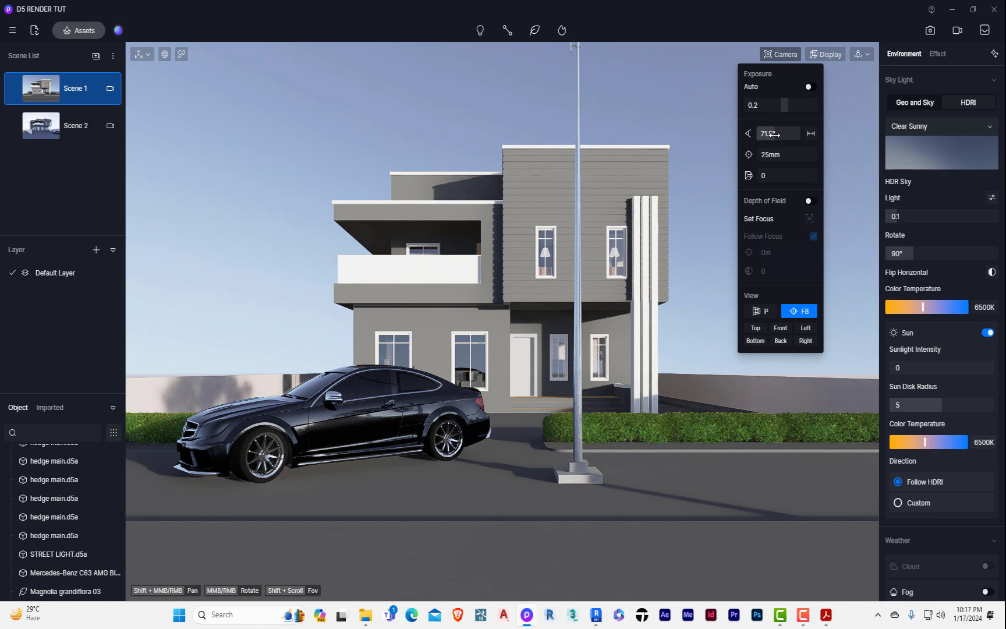
pyautogui.moveTo(777, 133); pyautogui.dragTo(773, 132)
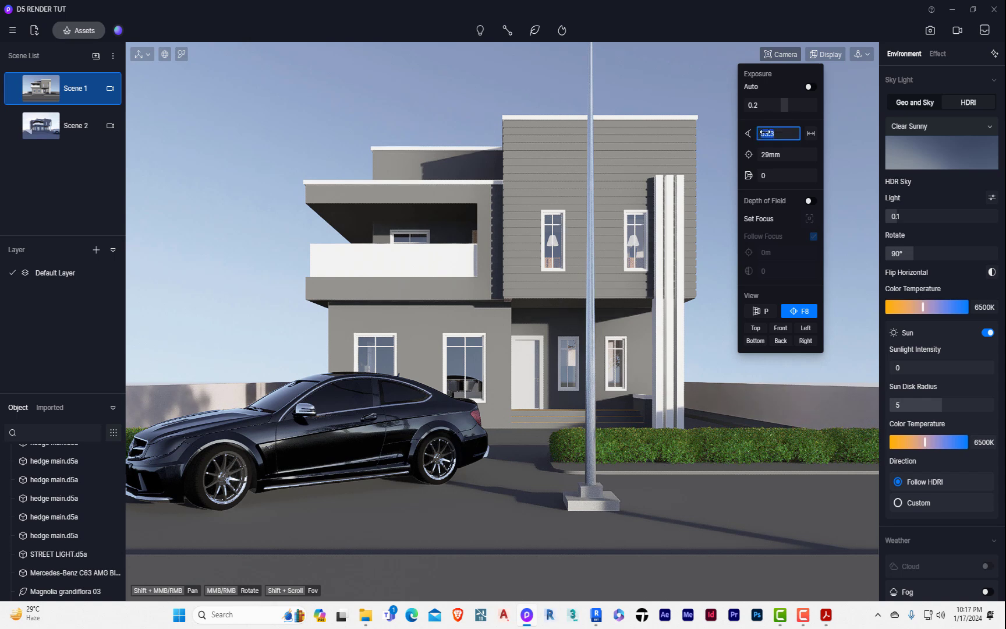
pyautogui.click(702, 88)
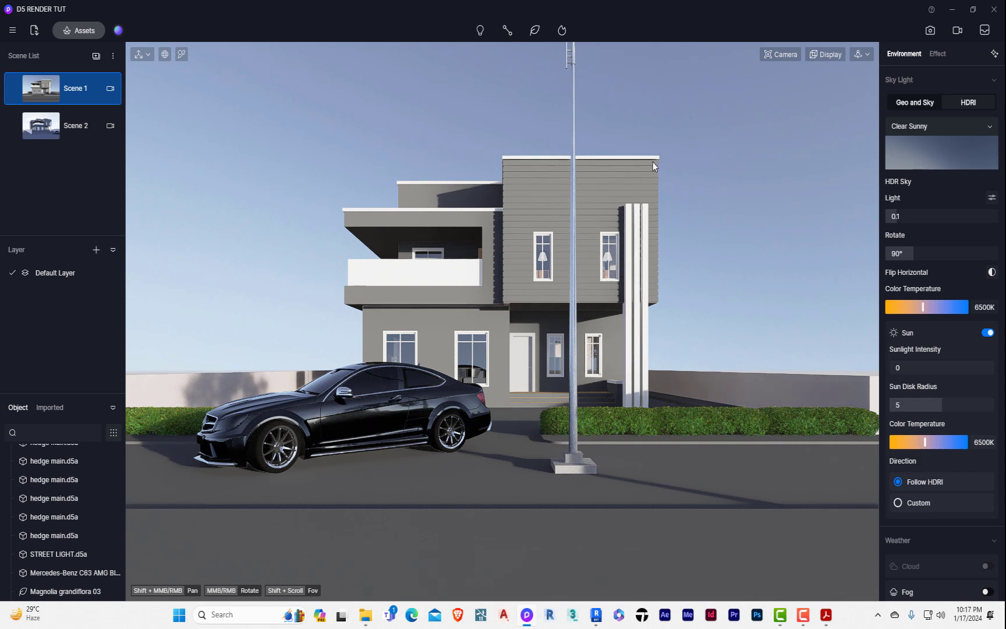
# Switch the navigation mode to Fly and move the camera slightly forward toward the house.
pyautogui.click(868, 53)
pyautogui.click(831, 90)
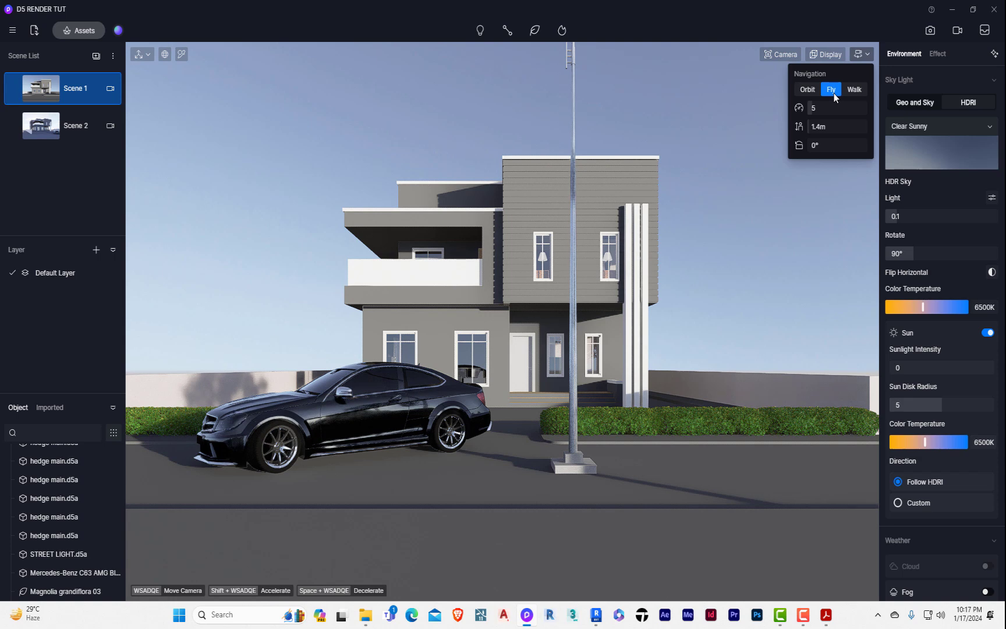
pyautogui.press('w')
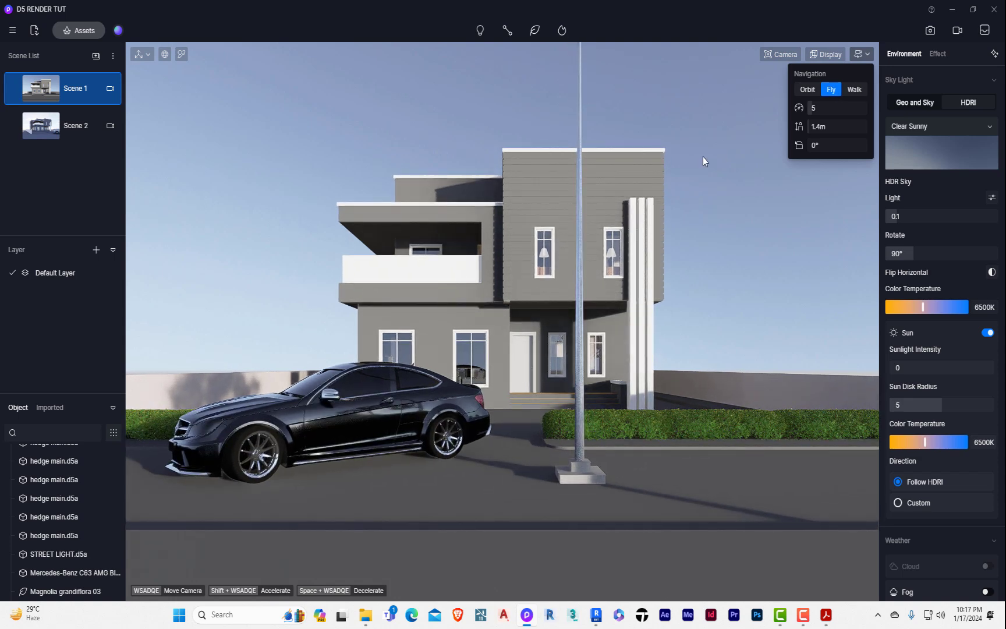
# Turn the front of the Mercedes toward the camera with a Z rotation of 131°.
pyautogui.click(371, 427)
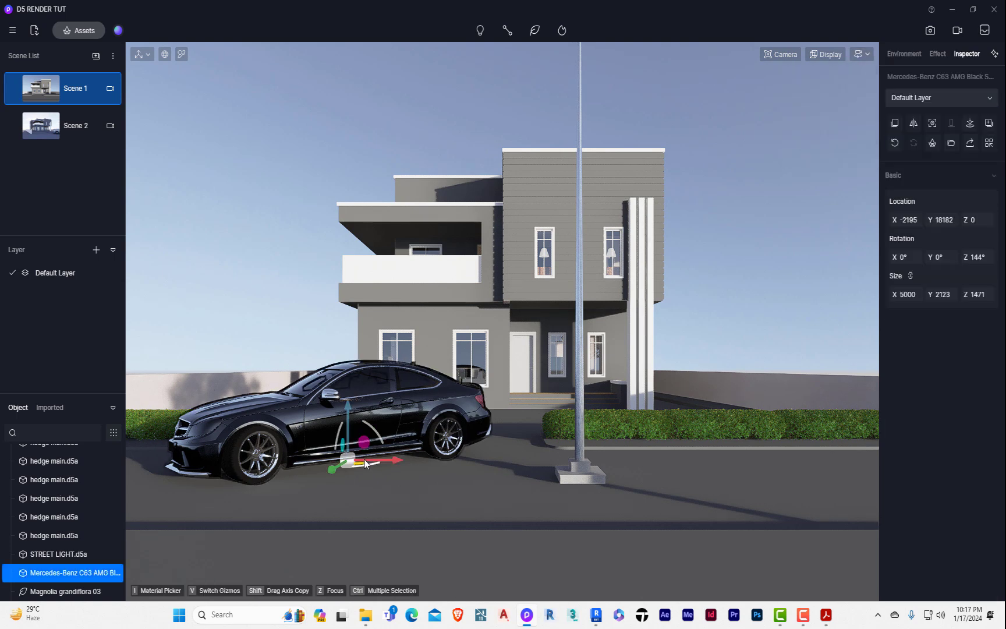
pyautogui.moveTo(368, 471); pyautogui.dragTo(347, 475)
pyautogui.click(243, 242)
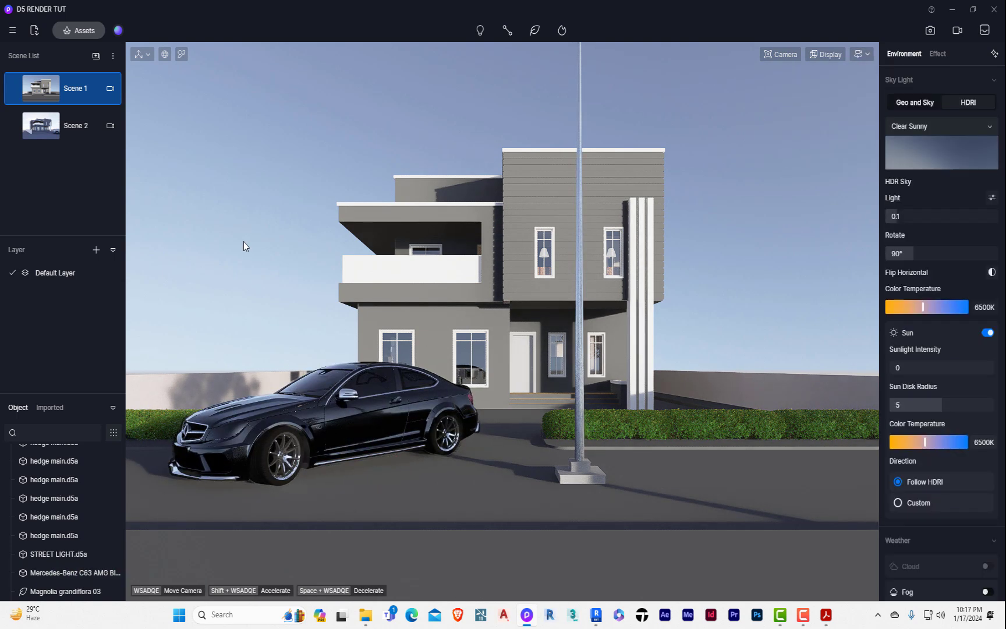
# Shift the Mercedes along the road to about X -1214 and set its Z rotation to 180°.
pyautogui.click(357, 435)
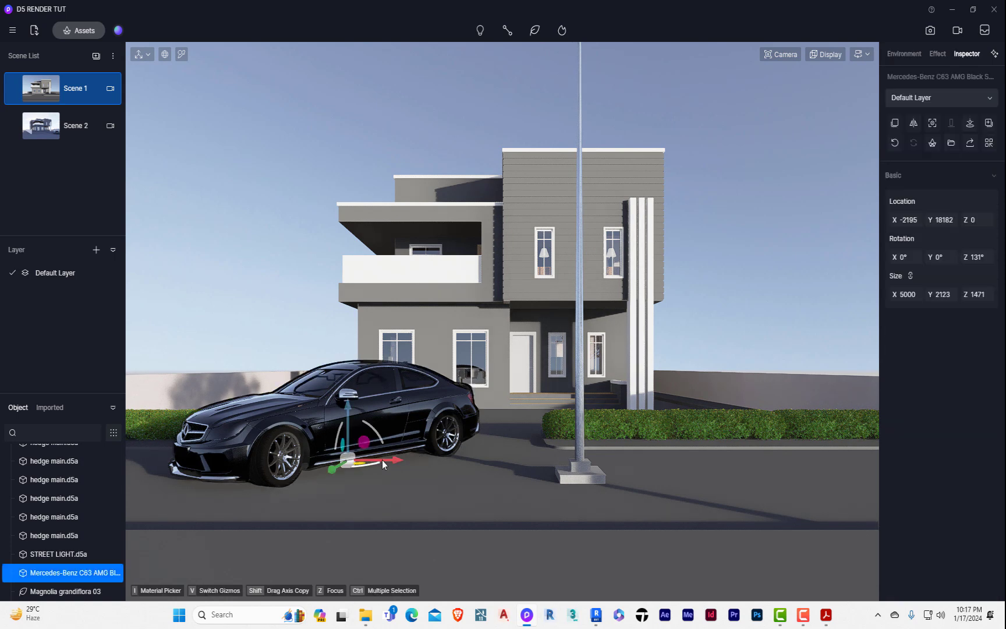
pyautogui.moveTo(401, 461)
pyautogui.mouseDown()
pyautogui.moveTo(498, 461)
pyautogui.moveTo(393, 473)
pyautogui.mouseUp()
pyautogui.click(977, 256)
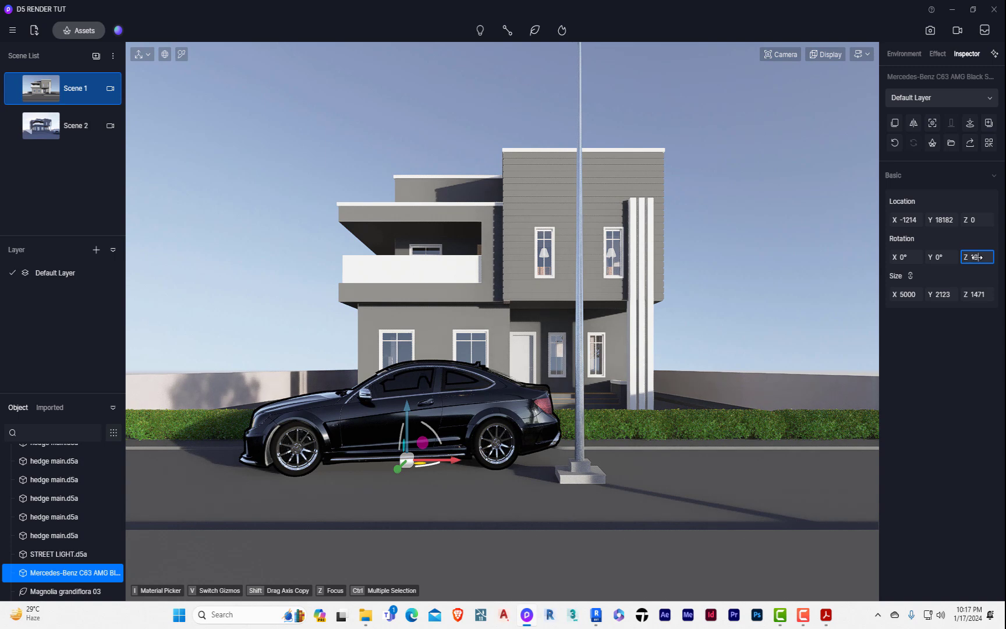
pyautogui.press('Return')
# Move the Mercedes past the street light to about X 4778 and bring it toward the camera, slightly beyond Y 19006.
pyautogui.moveTo(459, 464); pyautogui.dragTo(820, 508)
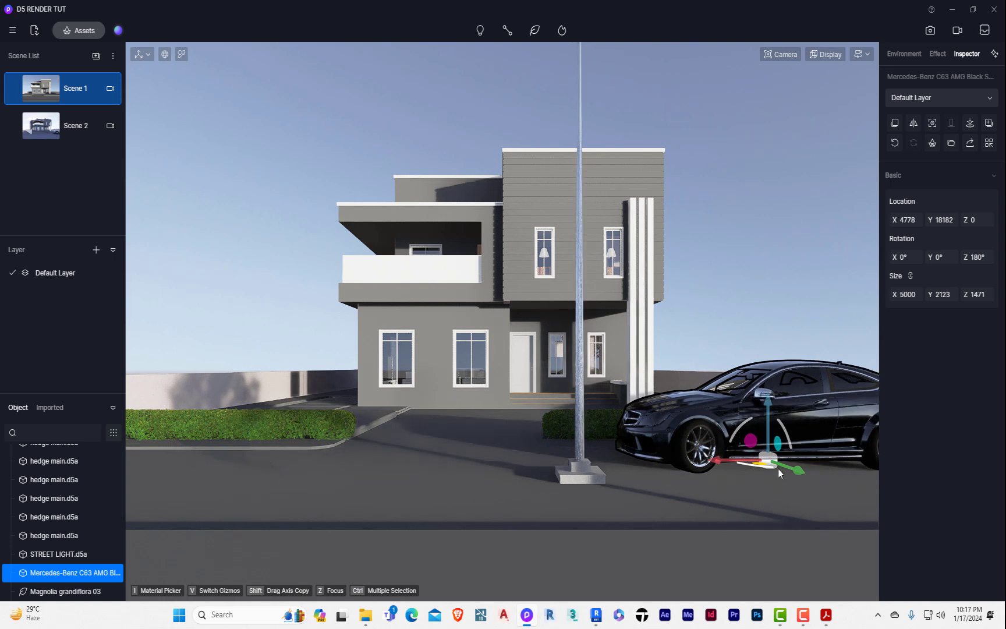
pyautogui.moveTo(780, 472); pyautogui.dragTo(812, 501)
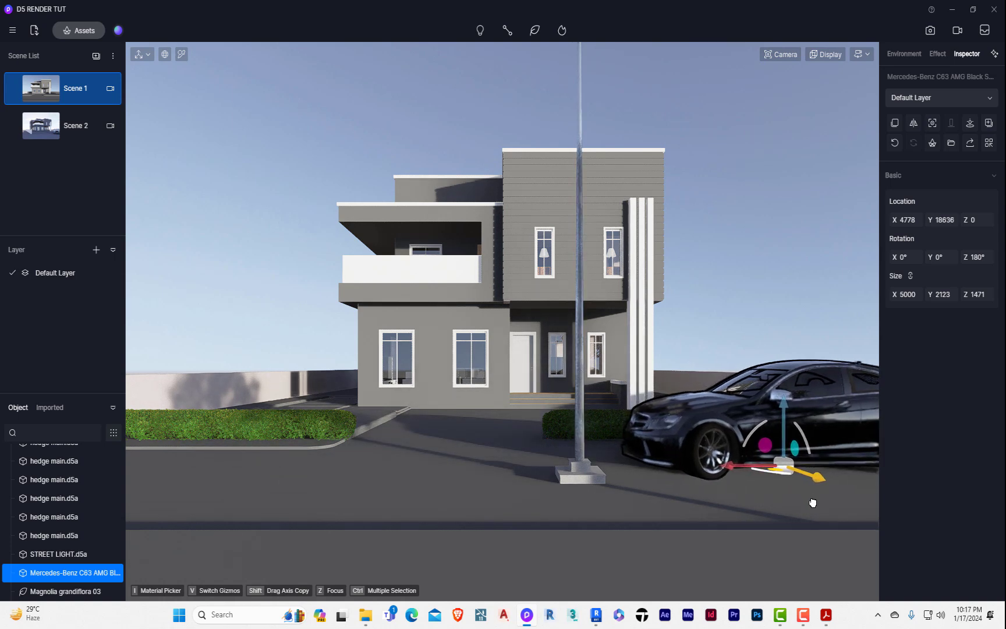
pyautogui.click(768, 204)
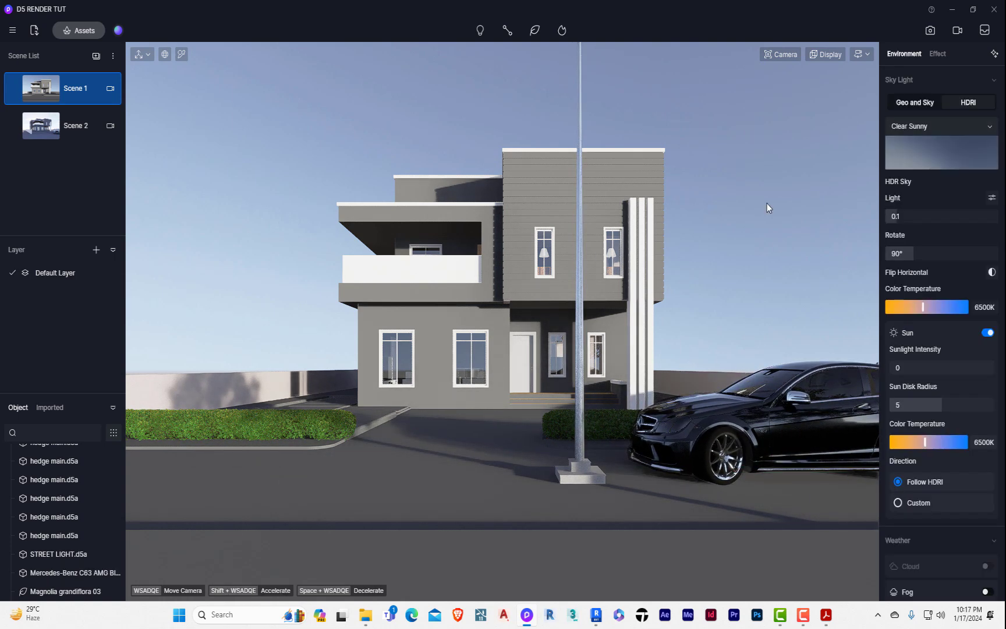
pyautogui.click(761, 434)
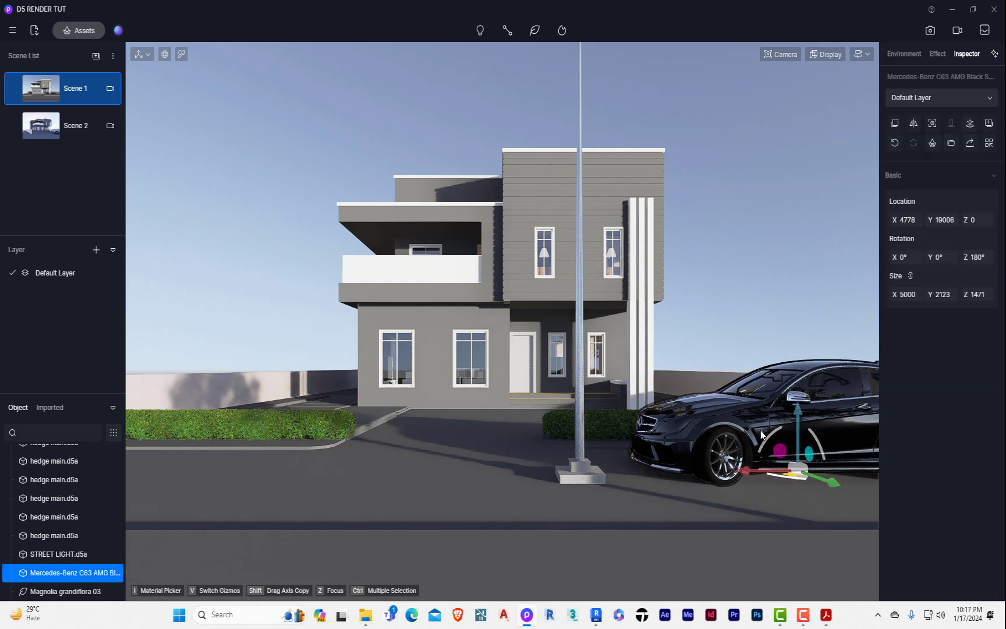
pyautogui.moveTo(833, 488); pyautogui.dragTo(855, 498)
pyautogui.click(777, 236)
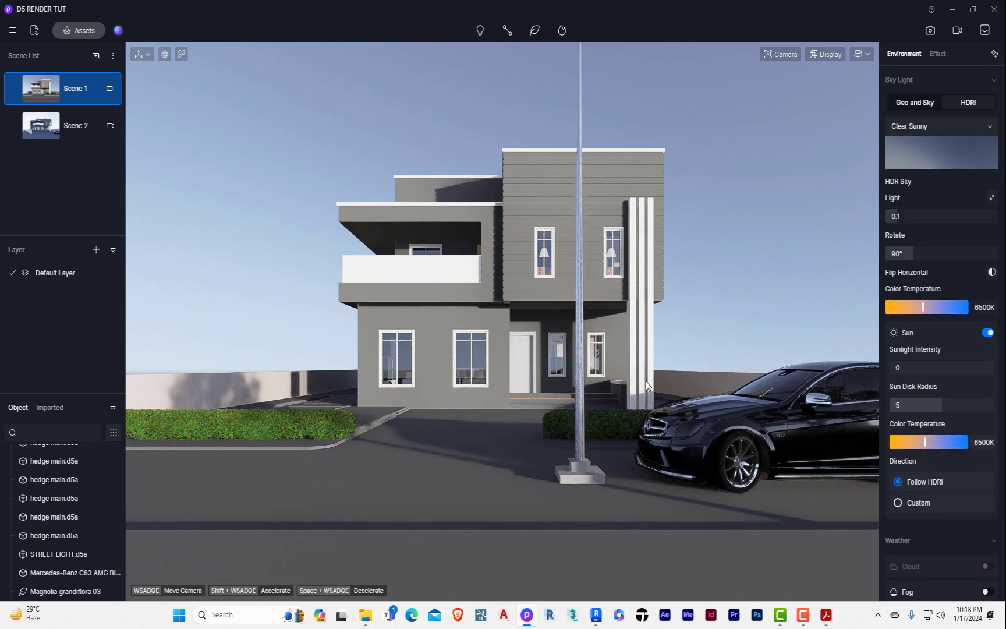
# Move the street light in the top view onto the end of the hedge beside the Mercedes, at about X 1777, Y 16016.
pyautogui.click(578, 473)
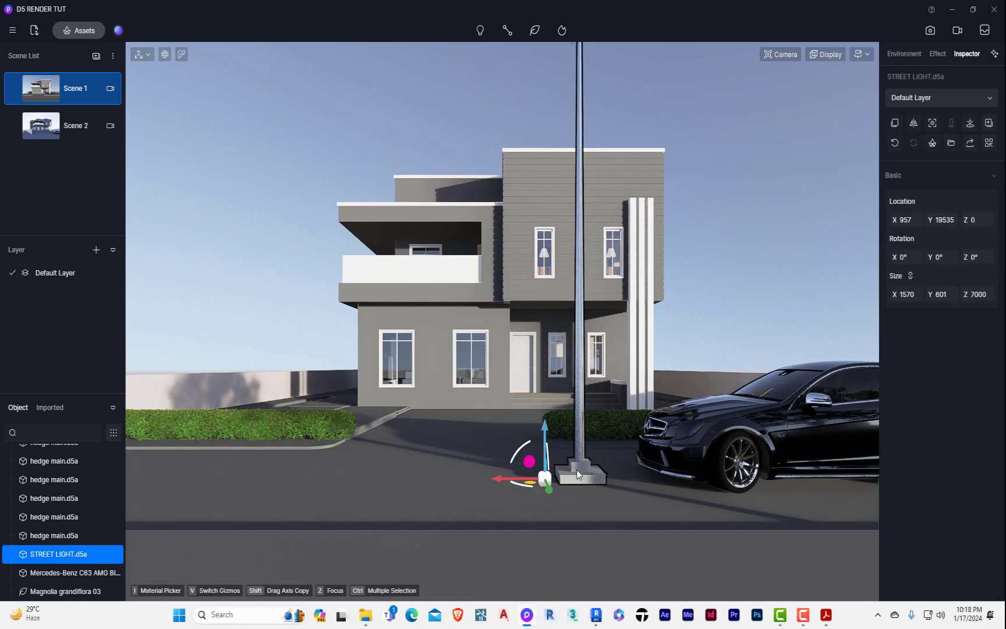
pyautogui.press('t')
pyautogui.moveTo(511, 374); pyautogui.dragTo(349, 459, button='middle')
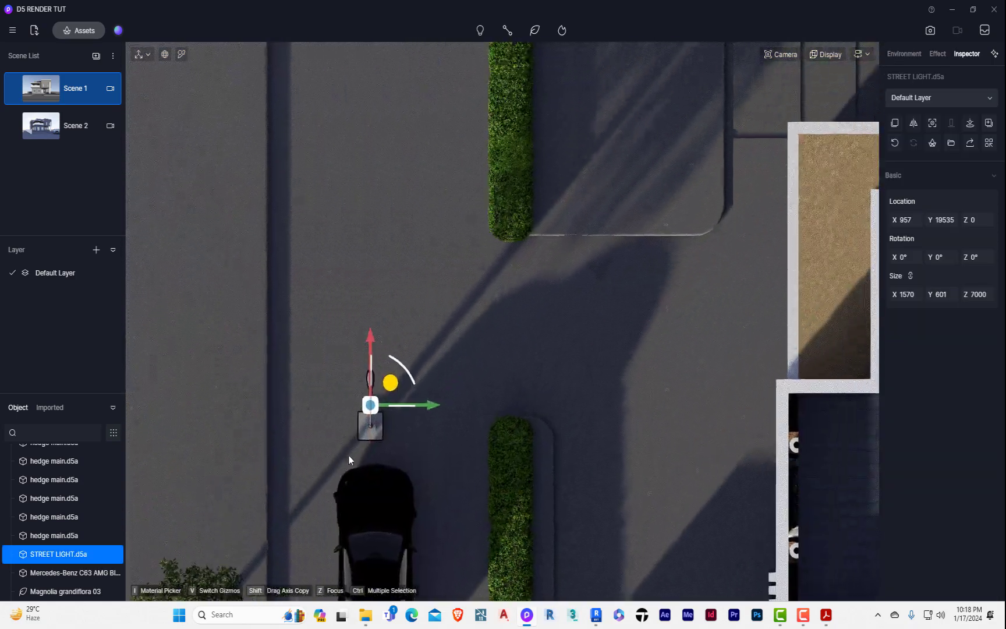
pyautogui.moveTo(437, 414); pyautogui.dragTo(573, 396)
pyautogui.moveTo(512, 337); pyautogui.dragTo(511, 374)
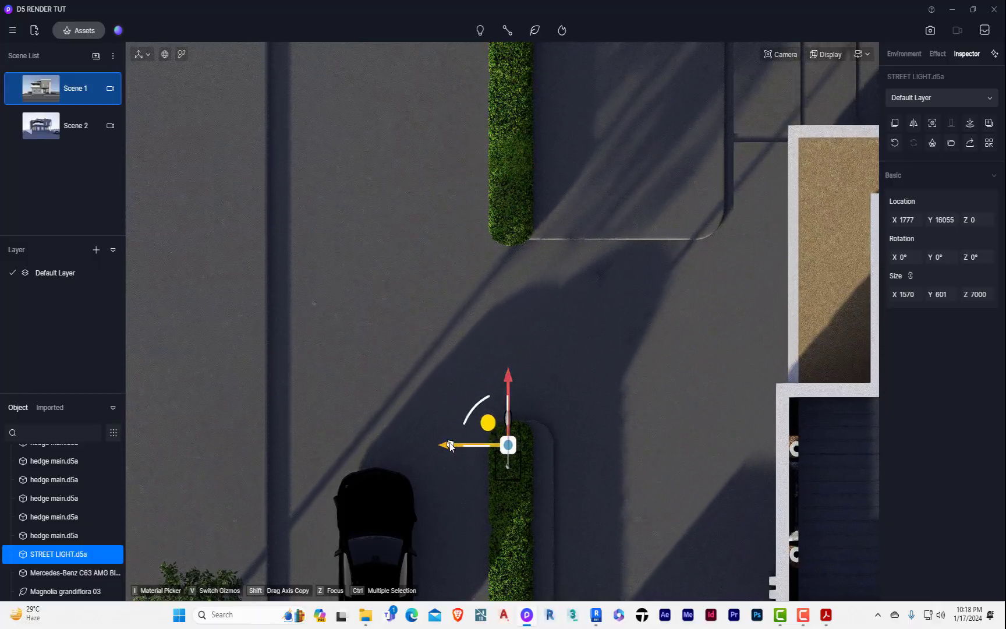
pyautogui.moveTo(450, 446); pyautogui.dragTo(452, 446)
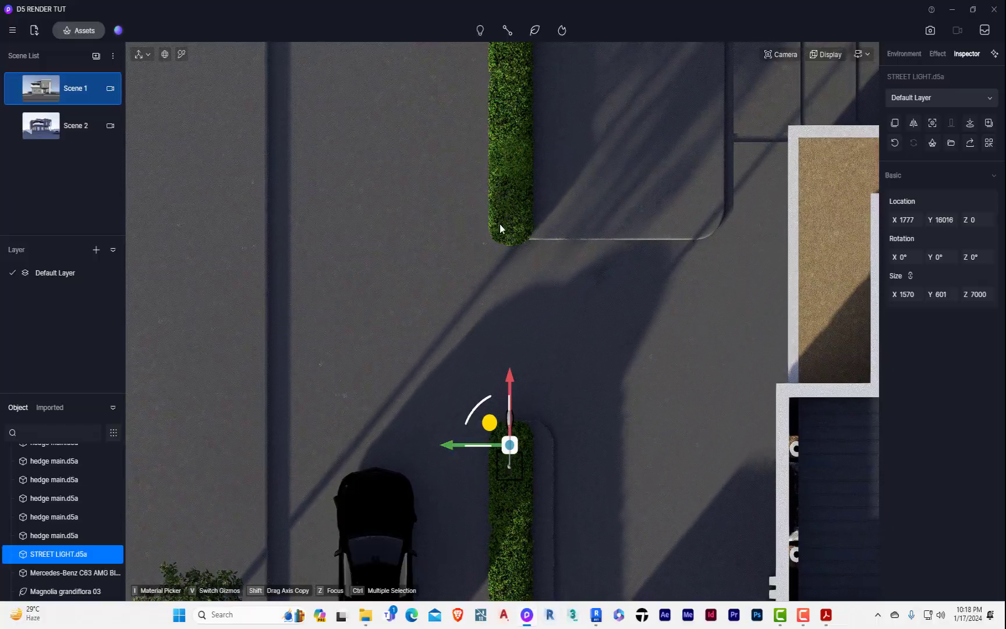
# Copy the street light onto the hedge across the driveway at about X -6355, and move the original to about X 3573.
pyautogui.scroll(-3, 500, 224)
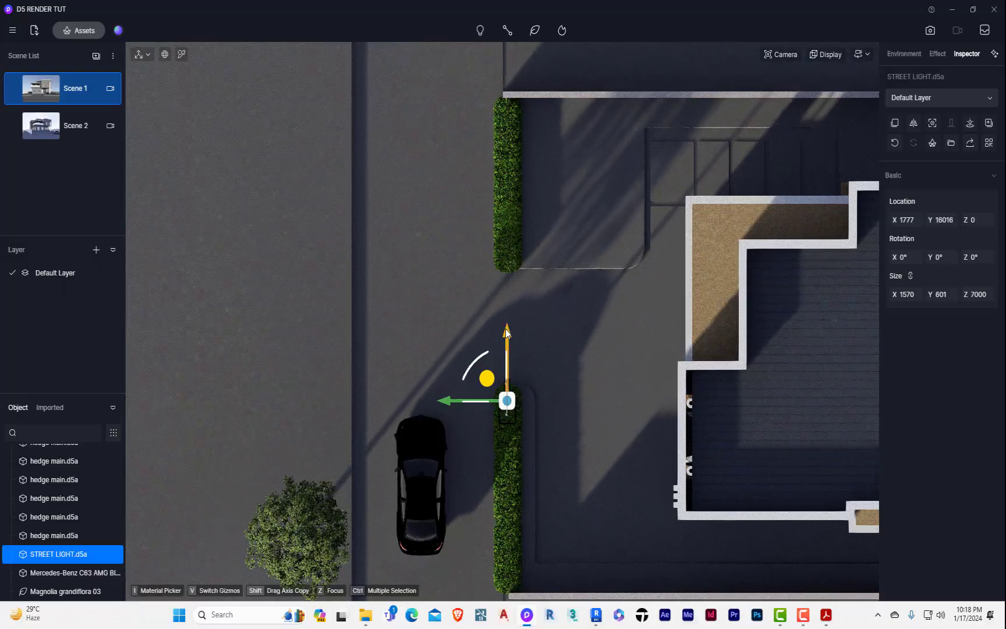
pyautogui.moveTo(507, 332); pyautogui.dragTo(511, 99)
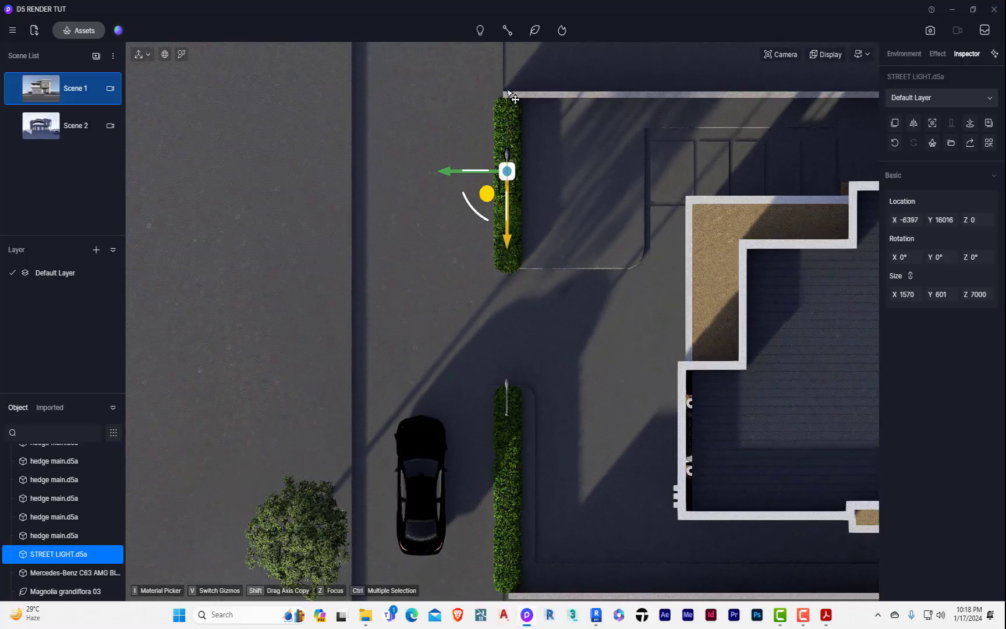
pyautogui.click(508, 384)
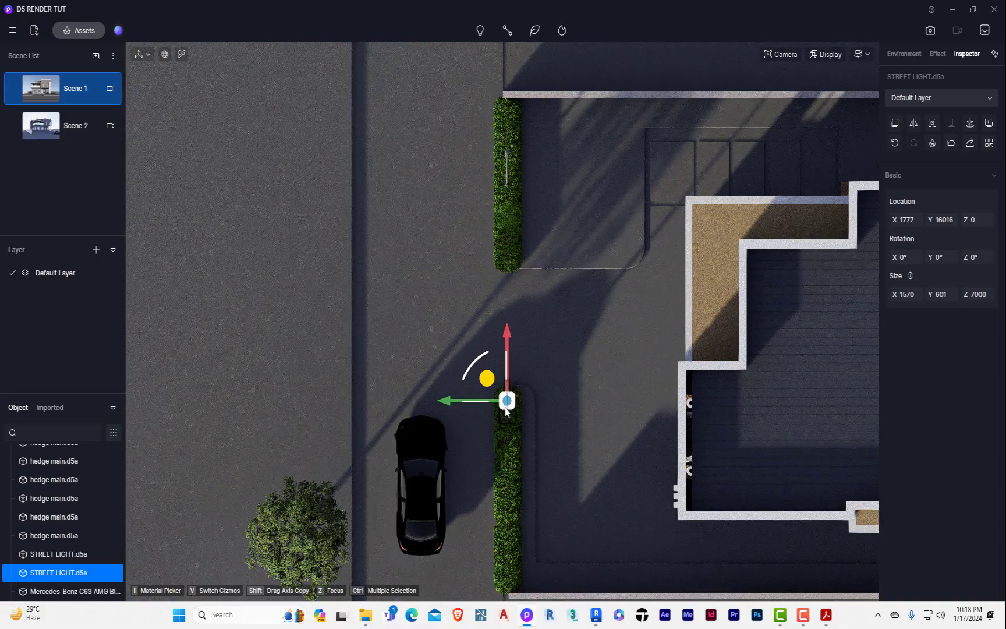
pyautogui.moveTo(512, 333); pyautogui.dragTo(512, 383)
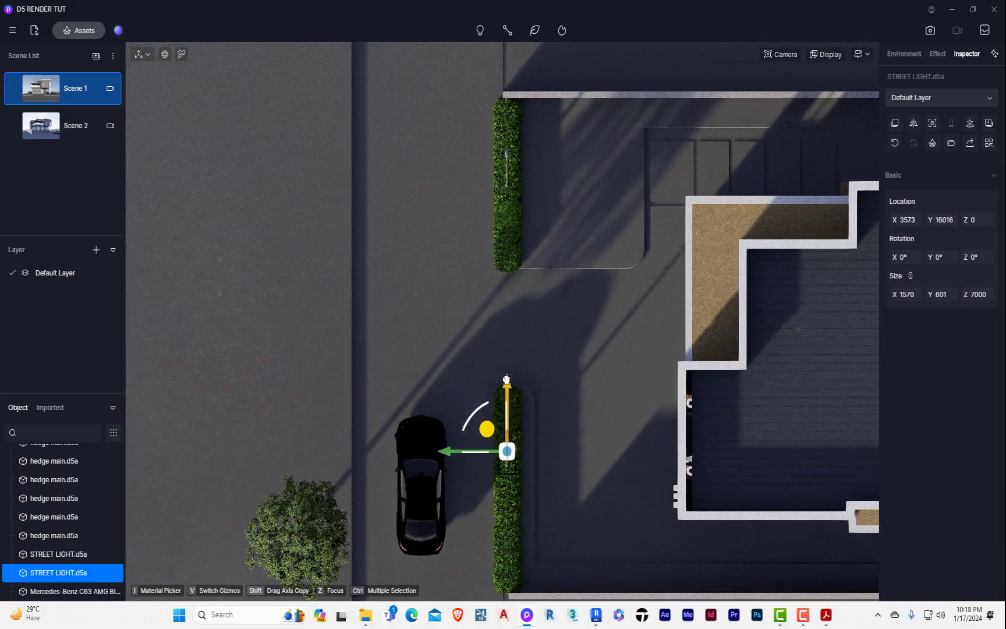
# Return to Scene 1, set the camera's field of view to 75°, and save the view as a new scene.
pyautogui.click(66, 87)
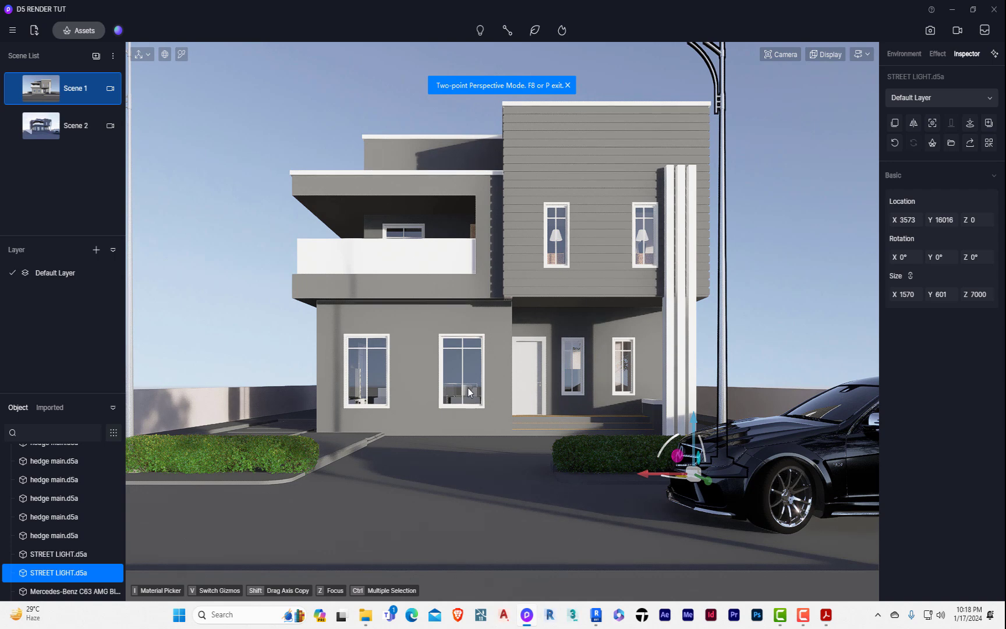
pyautogui.click(150, 78)
pyautogui.click(861, 54)
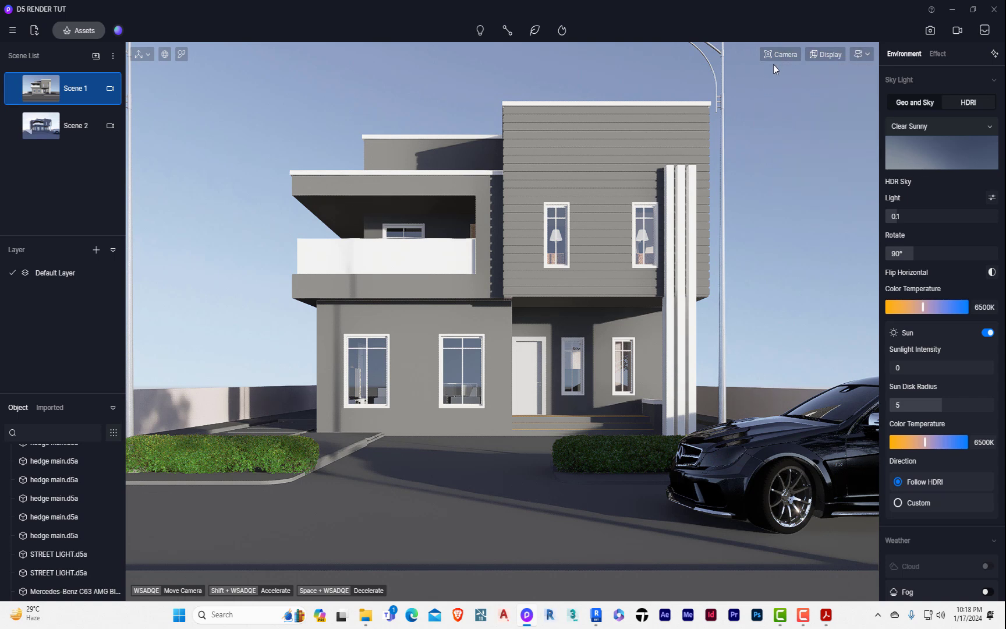
pyautogui.moveTo(774, 69)
pyautogui.click(777, 139)
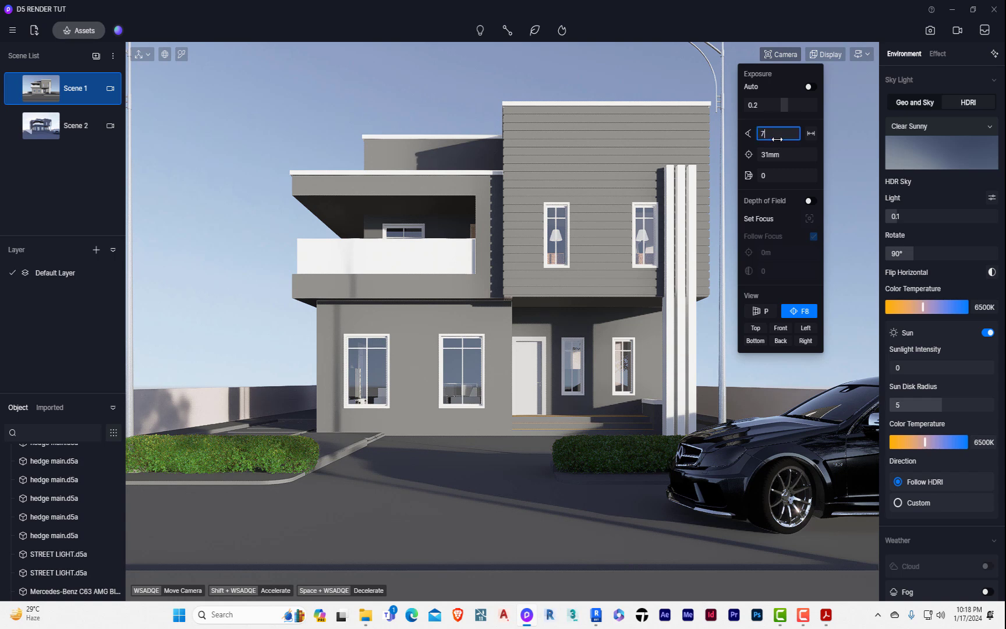
pyautogui.write('75')
pyautogui.press('Return')
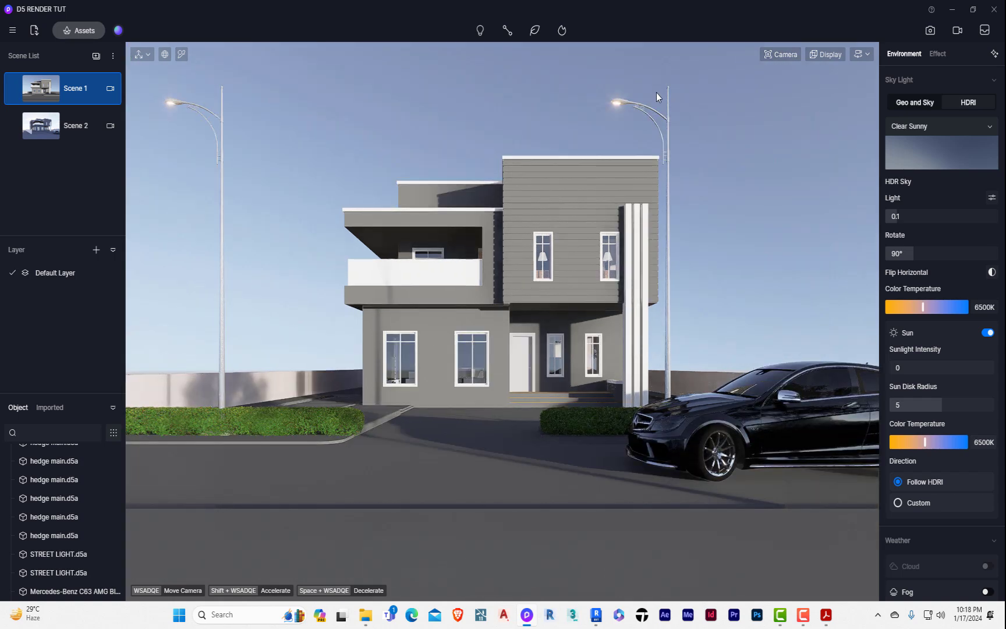
pyautogui.click(13, 89)
pyautogui.click(96, 56)
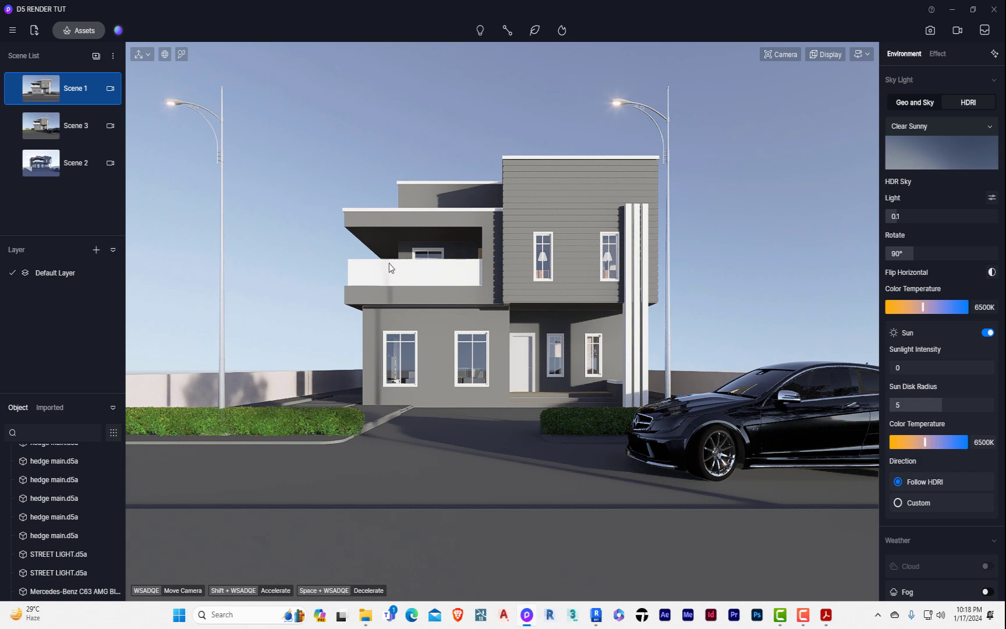
# Rotate both street lights to a Z rotation of 270° so their arms reach toward the road.
pyautogui.click(222, 301)
pyautogui.moveTo(209, 444); pyautogui.dragTo(253, 435)
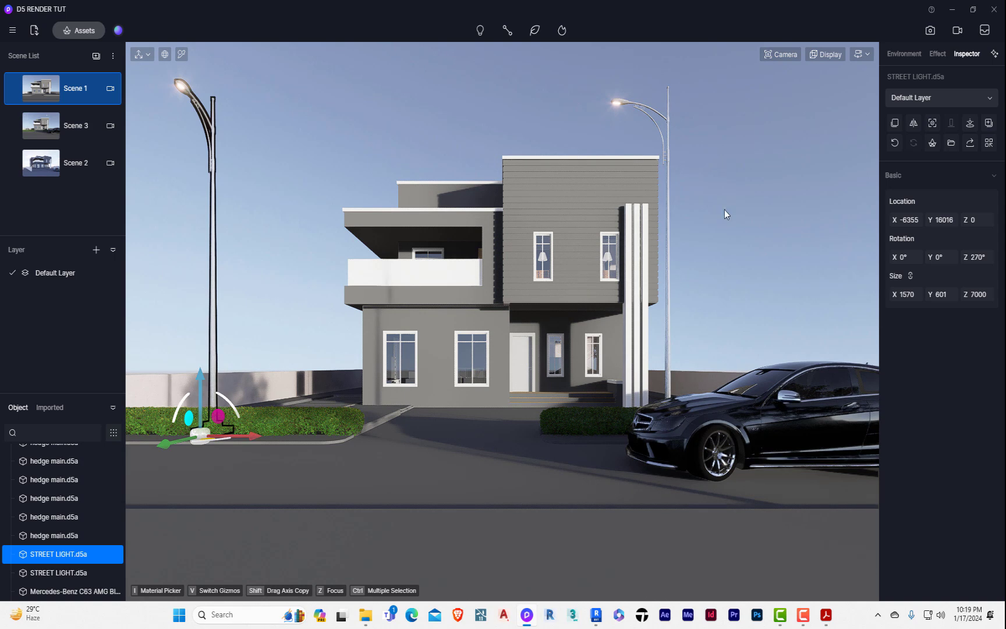
pyautogui.click(656, 116)
pyautogui.moveTo(618, 440); pyautogui.dragTo(733, 398)
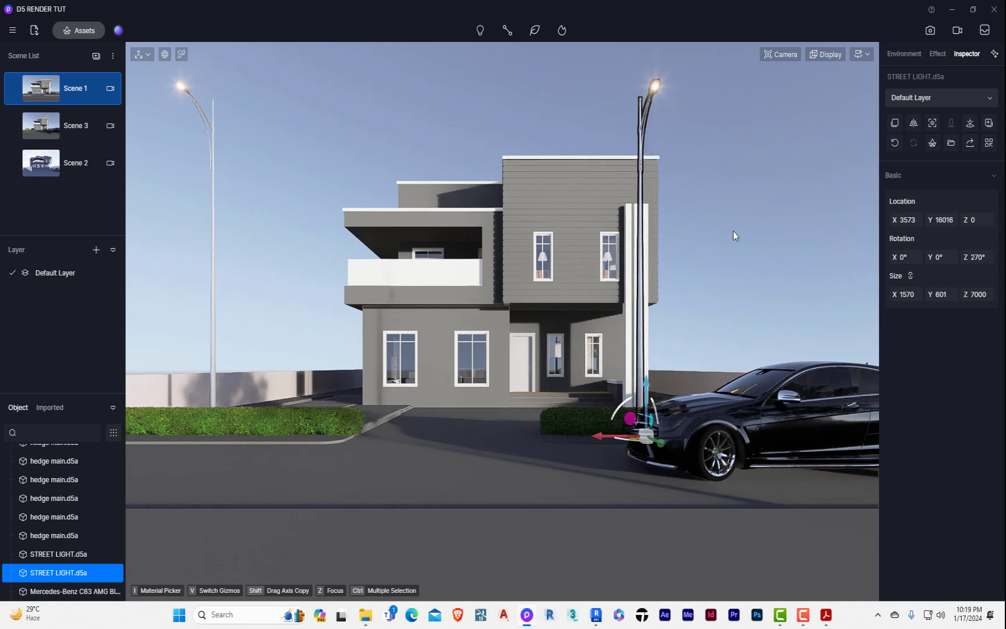
pyautogui.click(465, 113)
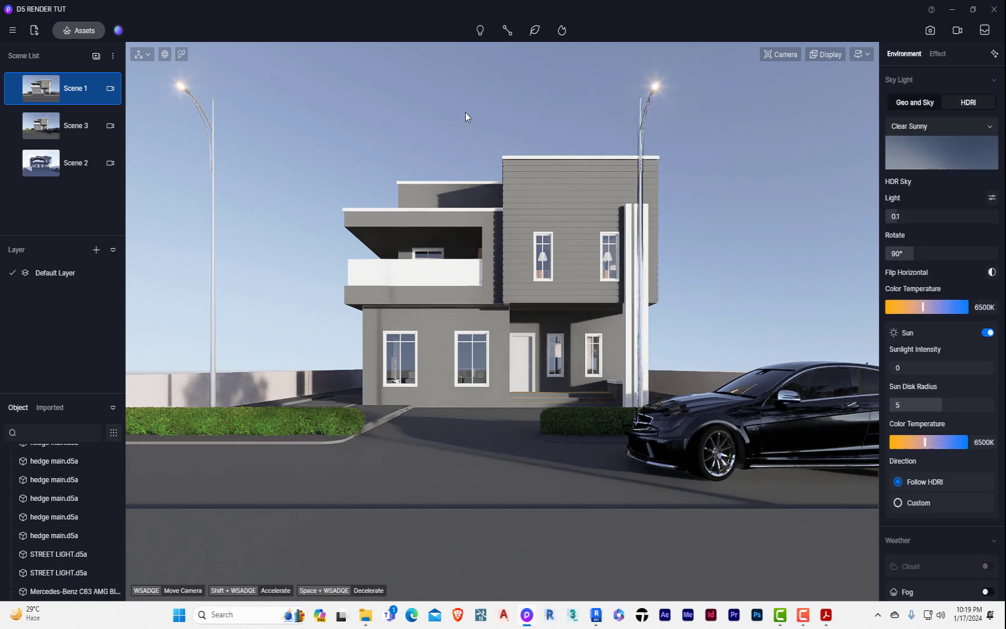
# Move the street light near the Mercedes along the hedge to about X 5635, clear of the house.
pyautogui.click(642, 128)
pyautogui.moveTo(597, 439); pyautogui.dragTo(689, 426)
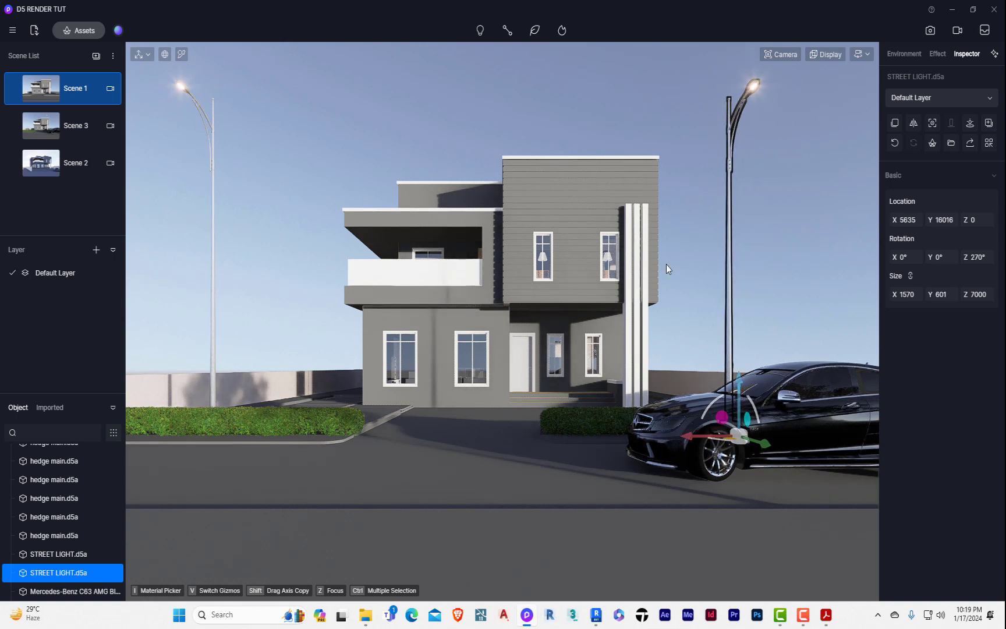
pyautogui.click(695, 254)
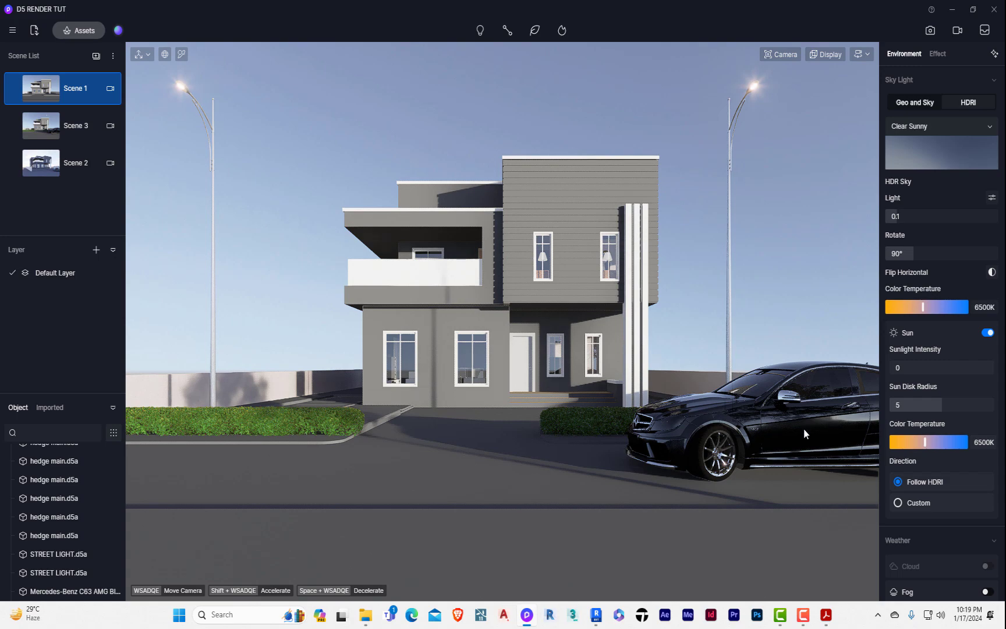
# Place the LAND CRUISER PRADO.d5a model from the local asset library on the road in front of the house.
pyautogui.click(73, 30)
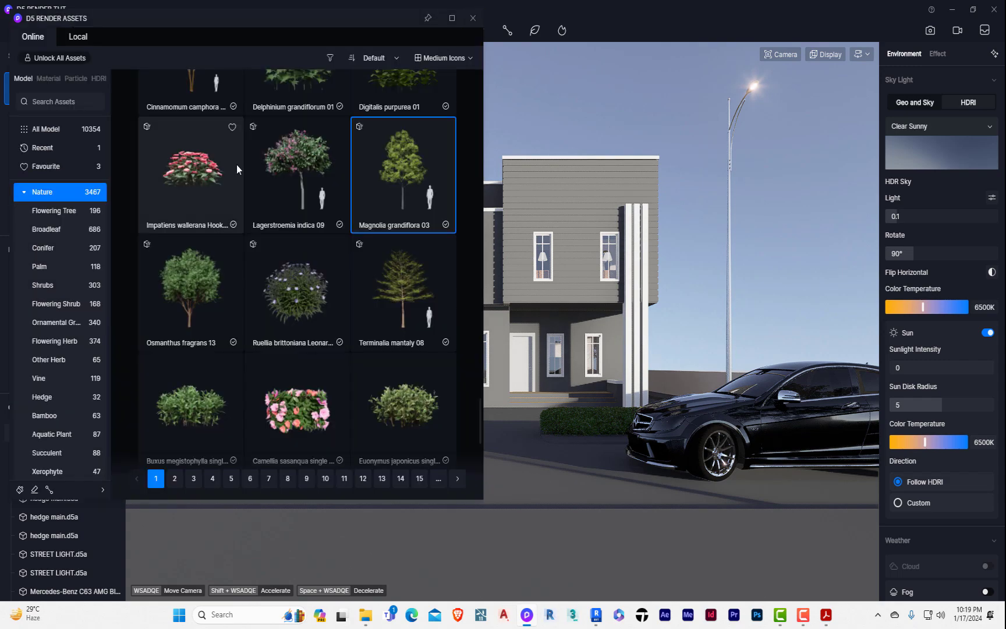
pyautogui.click(78, 36)
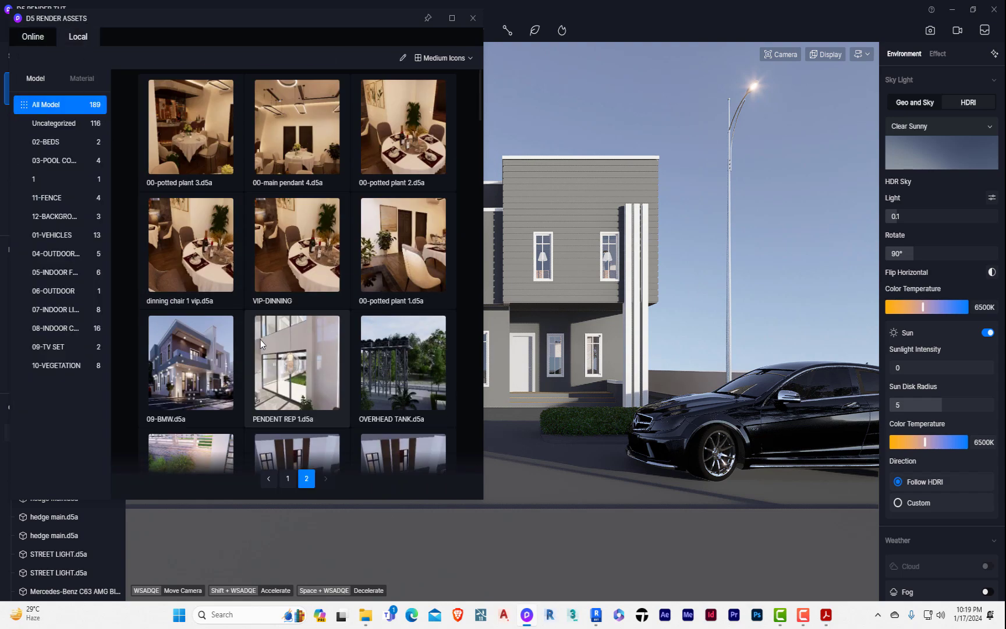
pyautogui.scroll(-5, 323, 247)
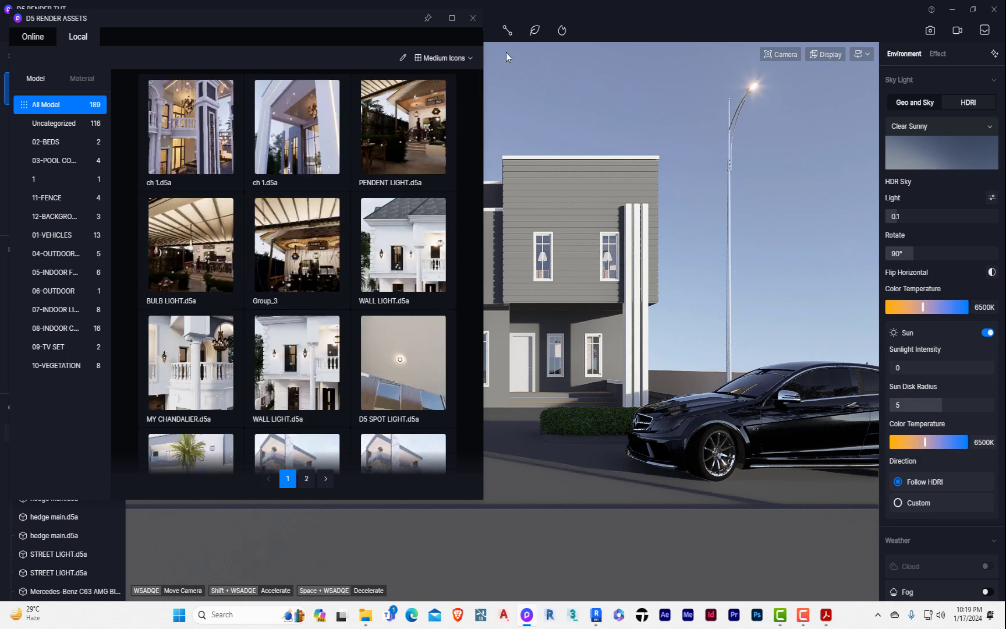
pyautogui.scroll(-3, 280, 326)
pyautogui.scroll(-3, 280, 326)
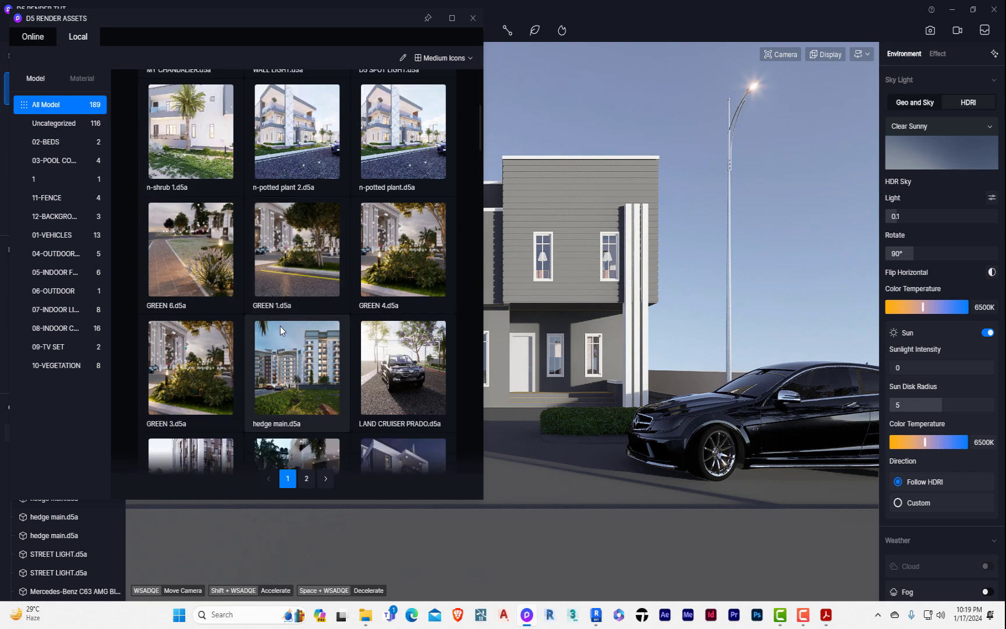
pyautogui.scroll(-1, 280, 327)
pyautogui.click(435, 359)
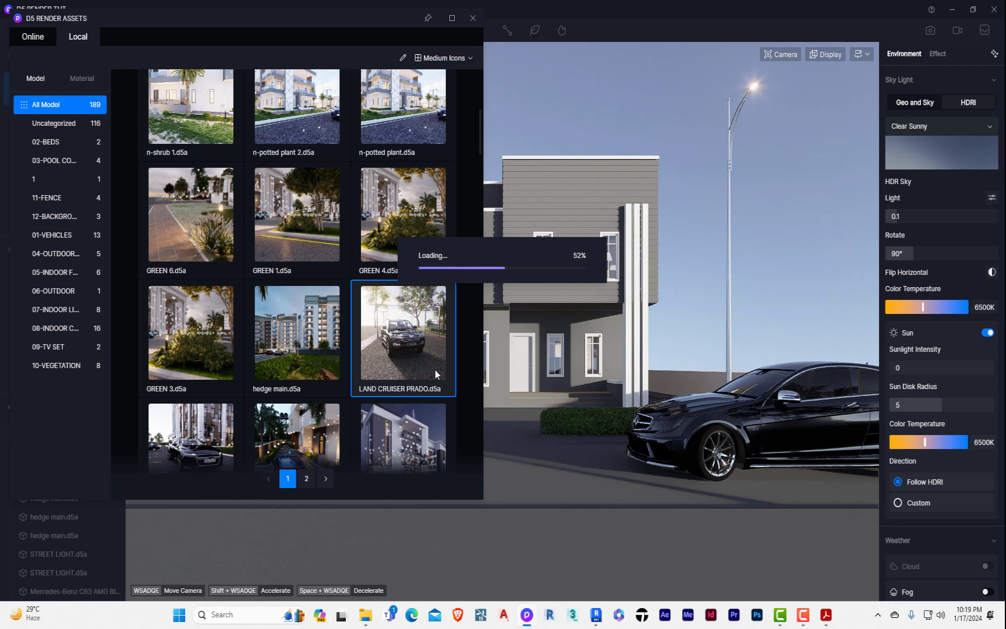
pyautogui.click(473, 18)
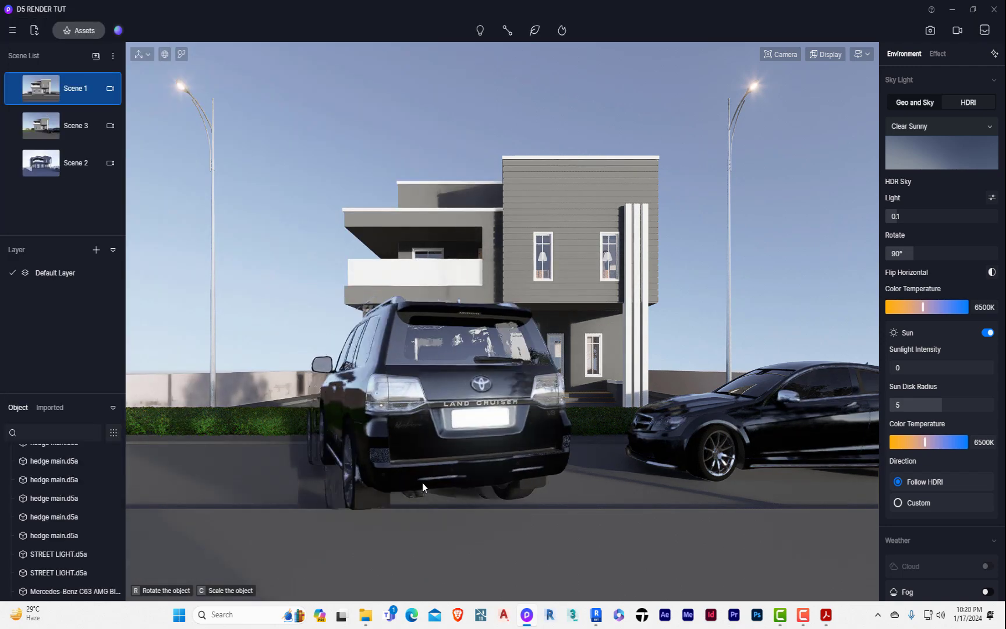
pyautogui.click(440, 475)
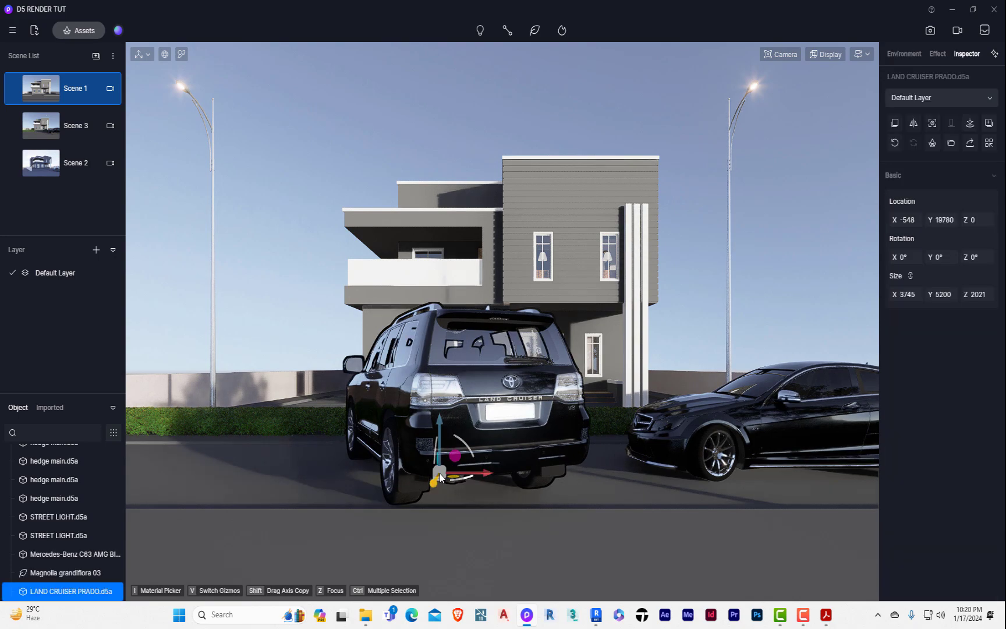
# Turn the Land Cruiser sideways along the road, with a Z rotation of 275°.
pyautogui.moveTo(458, 479); pyautogui.dragTo(496, 473)
pyautogui.click(978, 257)
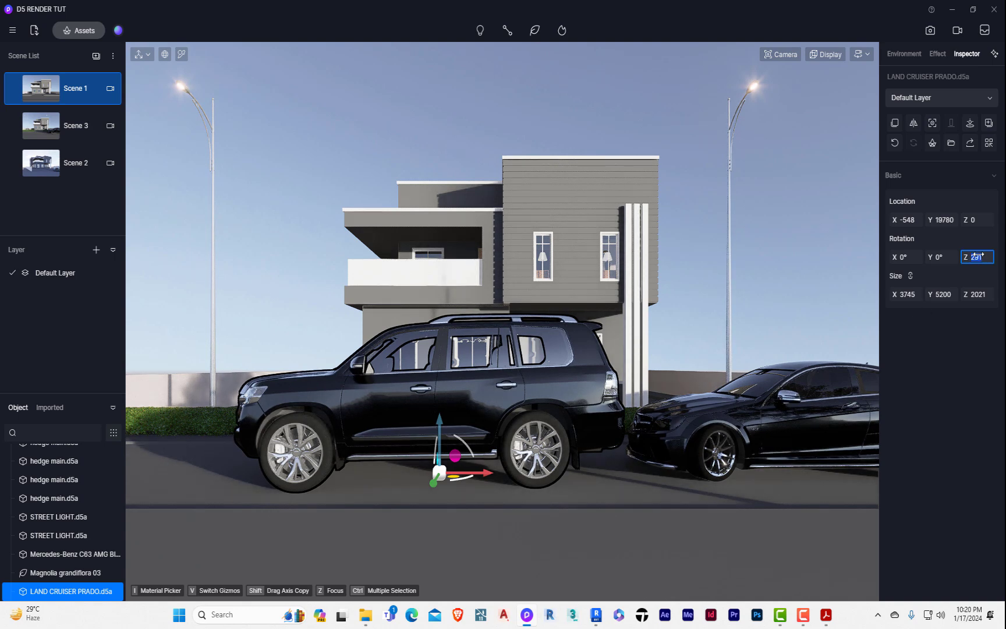
pyautogui.press('Return')
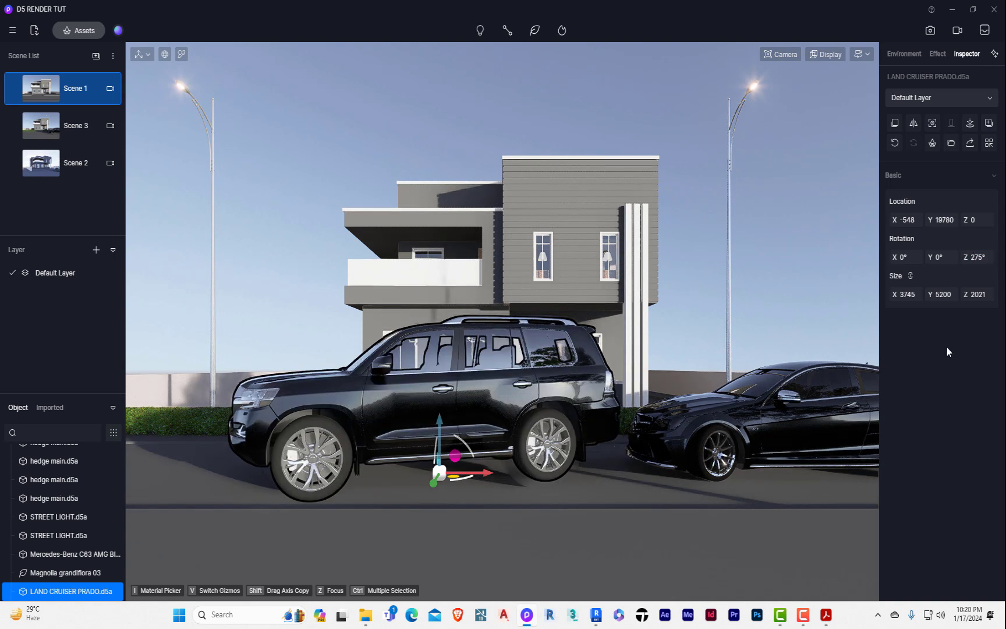
# From above, rotate the Land Cruiser to a Z rotation of about 294° so it runs parallel to the hedges.
pyautogui.press('t')
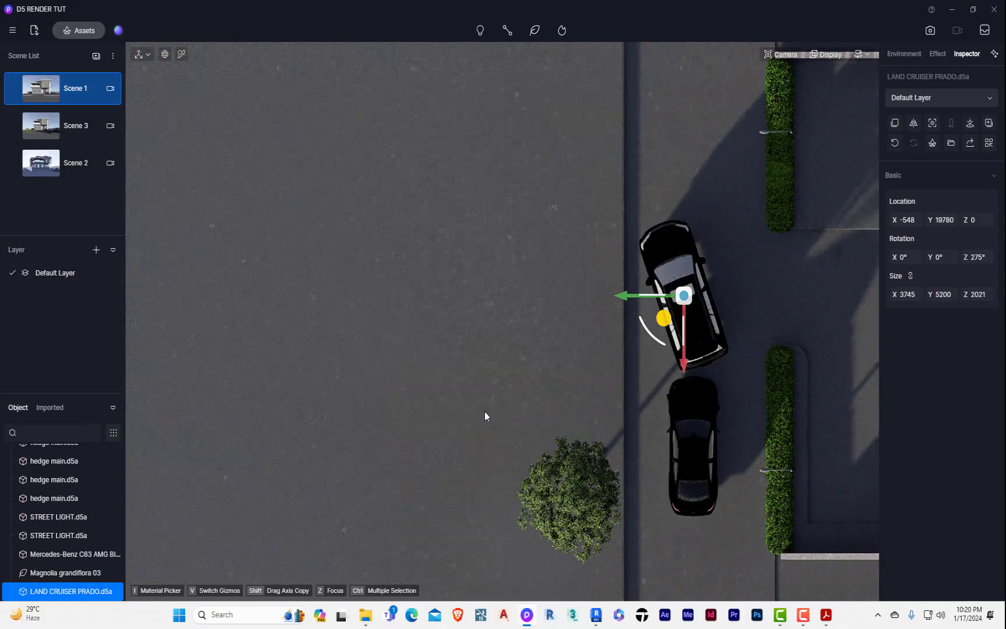
pyautogui.scroll(2, 715, 304)
pyautogui.scroll(2, 715, 304)
pyautogui.moveTo(715, 304); pyautogui.dragTo(338, 297, button='middle')
pyautogui.scroll(2, 504, 286)
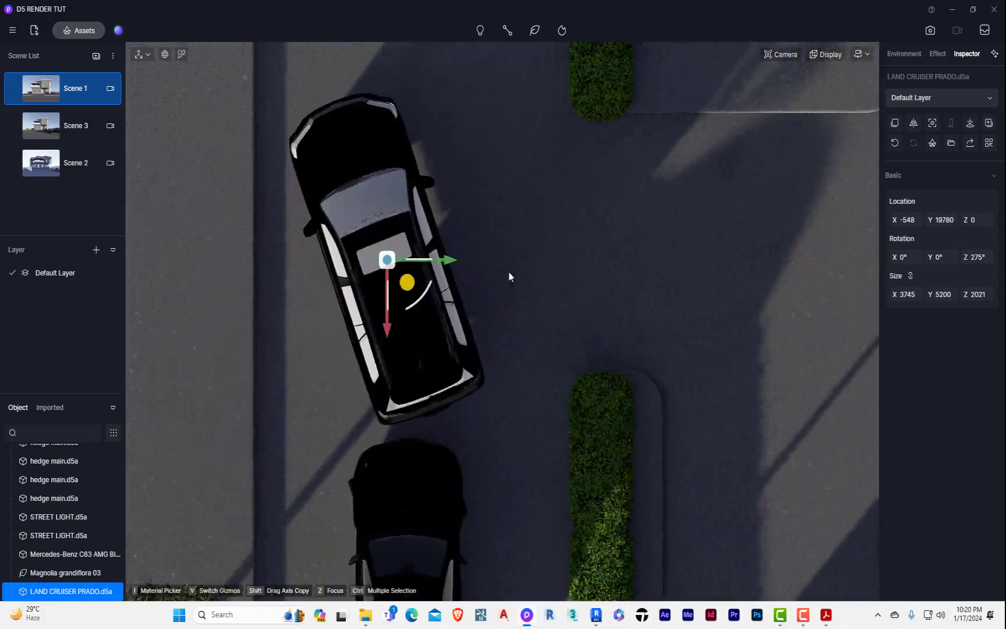
pyautogui.moveTo(400, 297); pyautogui.dragTo(389, 300)
pyautogui.moveTo(425, 328); pyautogui.dragTo(466, 446, button='middle')
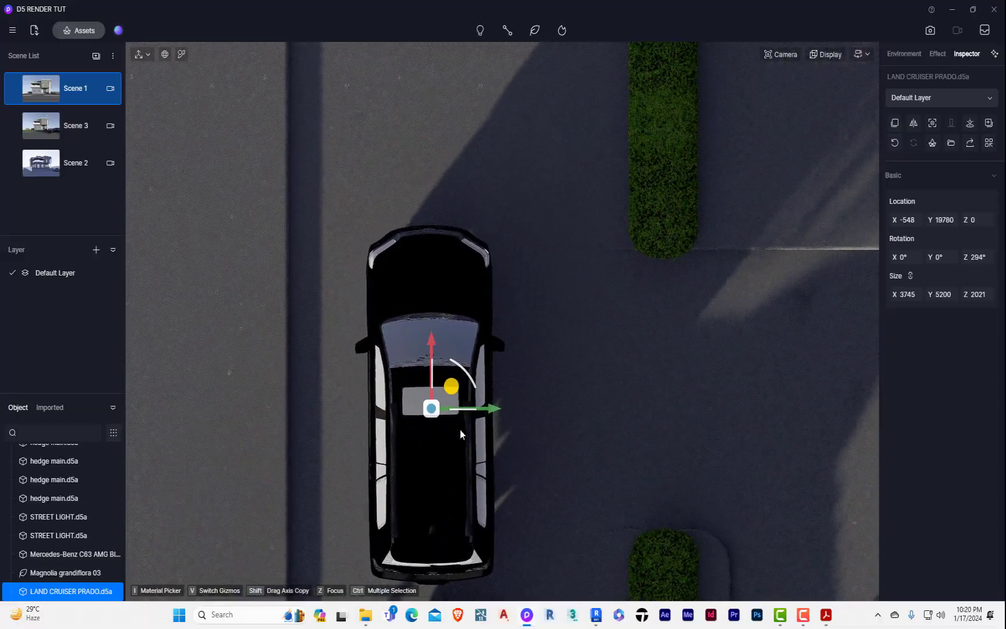
# Move the Land Cruiser along the road to about X -3046 and set its Z rotation to 295°.
pyautogui.moveTo(433, 349); pyautogui.dragTo(453, 153)
pyautogui.scroll(3, 432, 235)
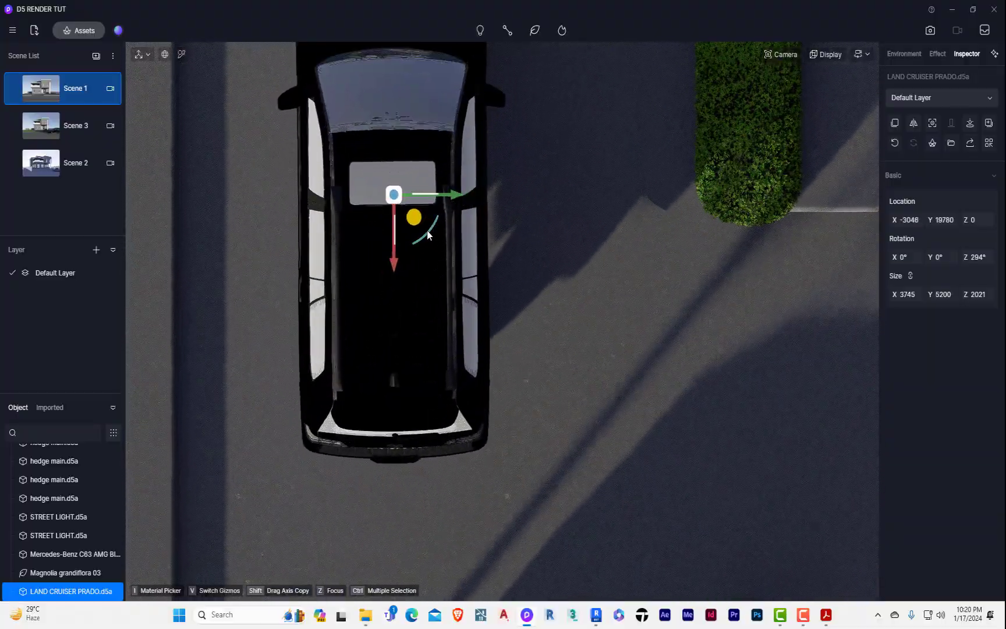
pyautogui.moveTo(427, 234); pyautogui.dragTo(426, 234)
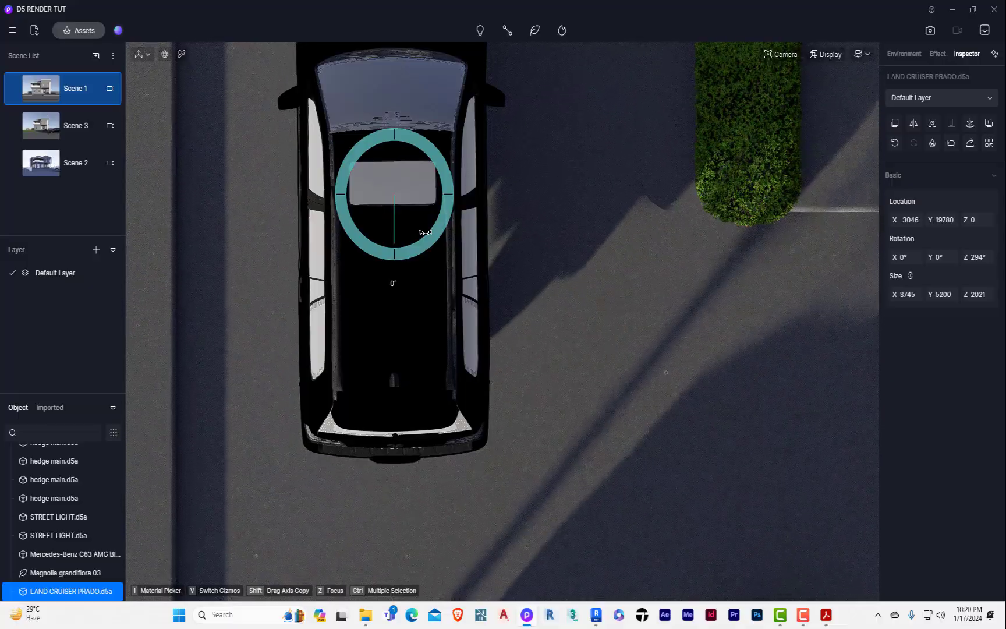
pyautogui.moveTo(420, 233)
pyautogui.mouseDown()
pyautogui.moveTo(416, 224)
pyautogui.moveTo(423, 233)
pyautogui.mouseUp()
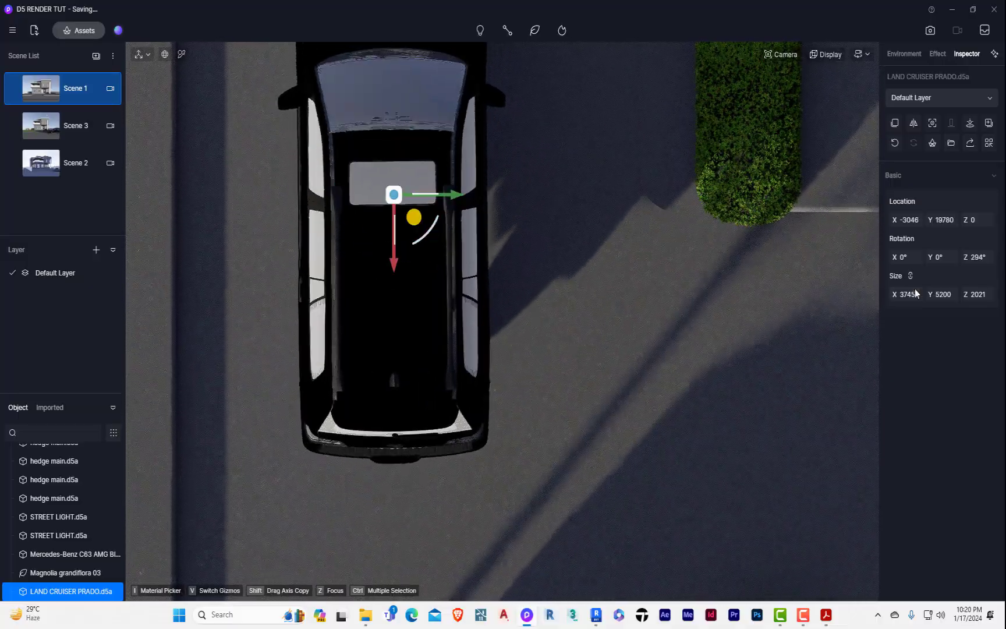
pyautogui.click(974, 257)
pyautogui.write('295')
pyautogui.press('Return')
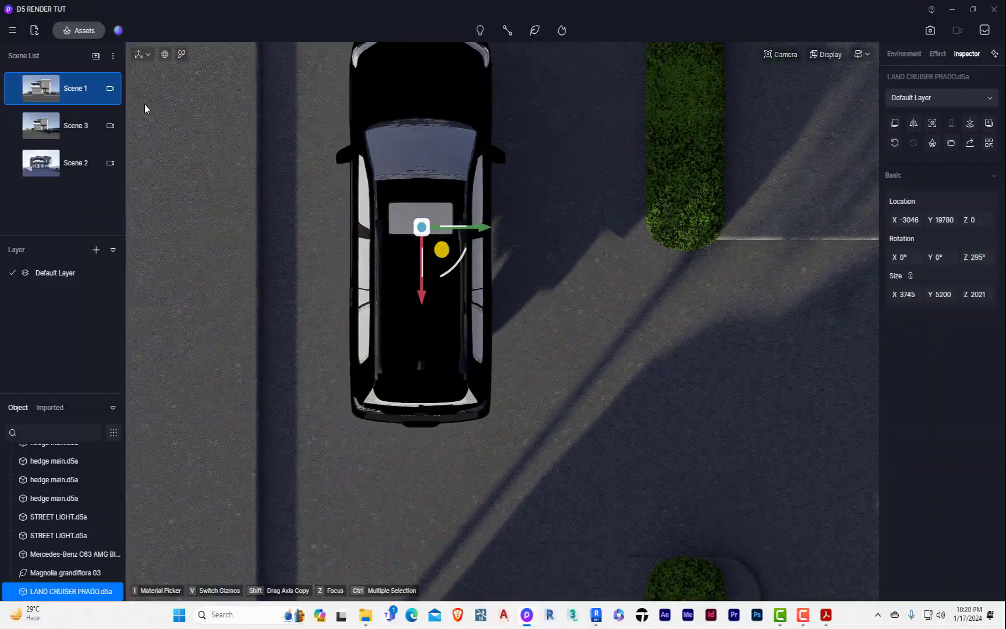
# Check the Land Cruiser in Scenes 2 and 3, and try positions along the road, ending at about X -2787.
pyautogui.click(64, 88)
pyautogui.click(53, 174)
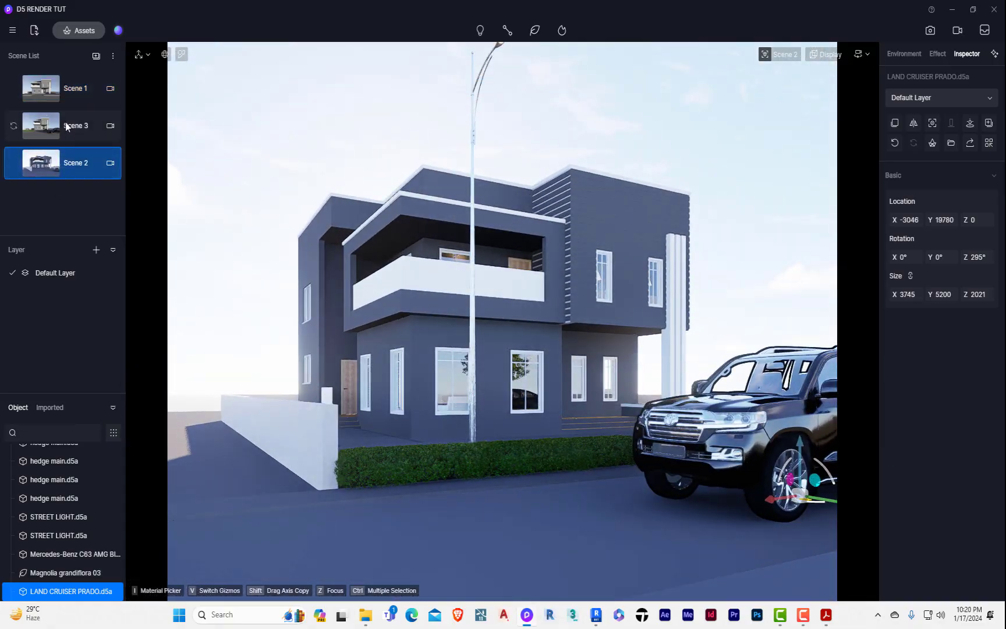
pyautogui.click(66, 124)
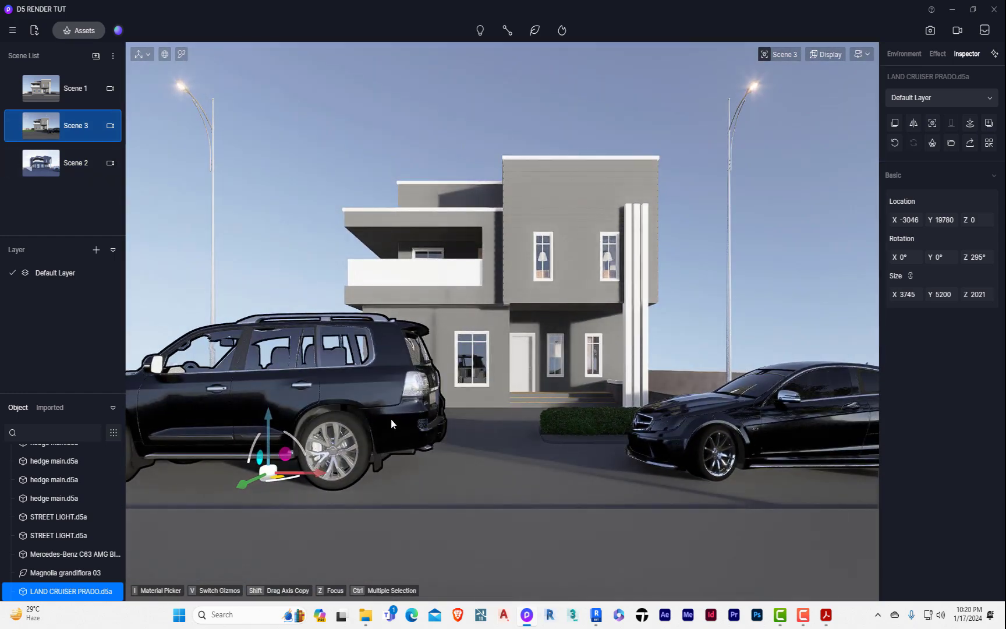
pyautogui.press('Escape')
pyautogui.click(368, 409)
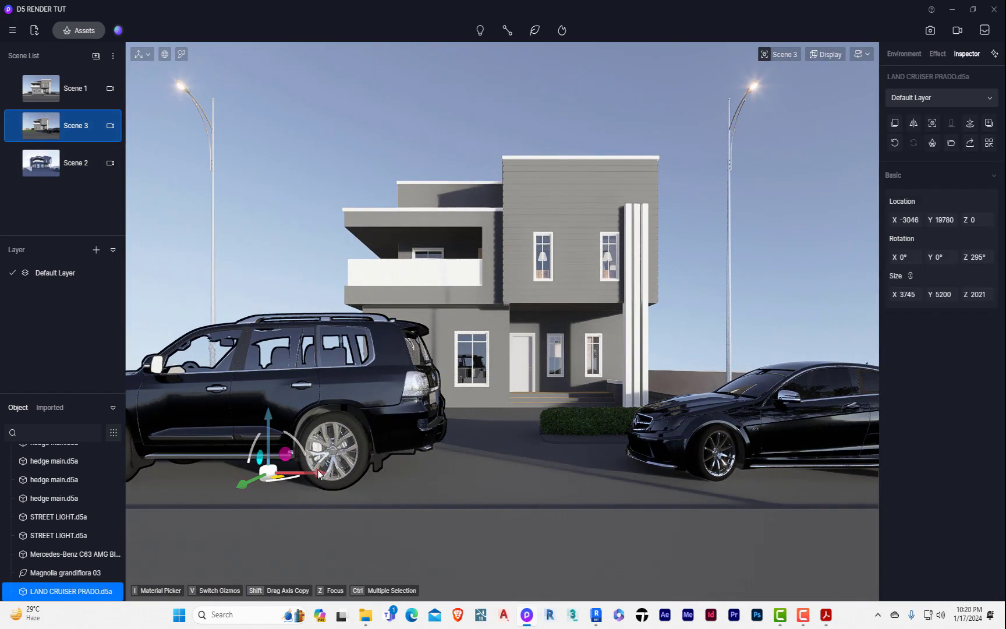
pyautogui.moveTo(320, 475); pyautogui.dragTo(134, 489)
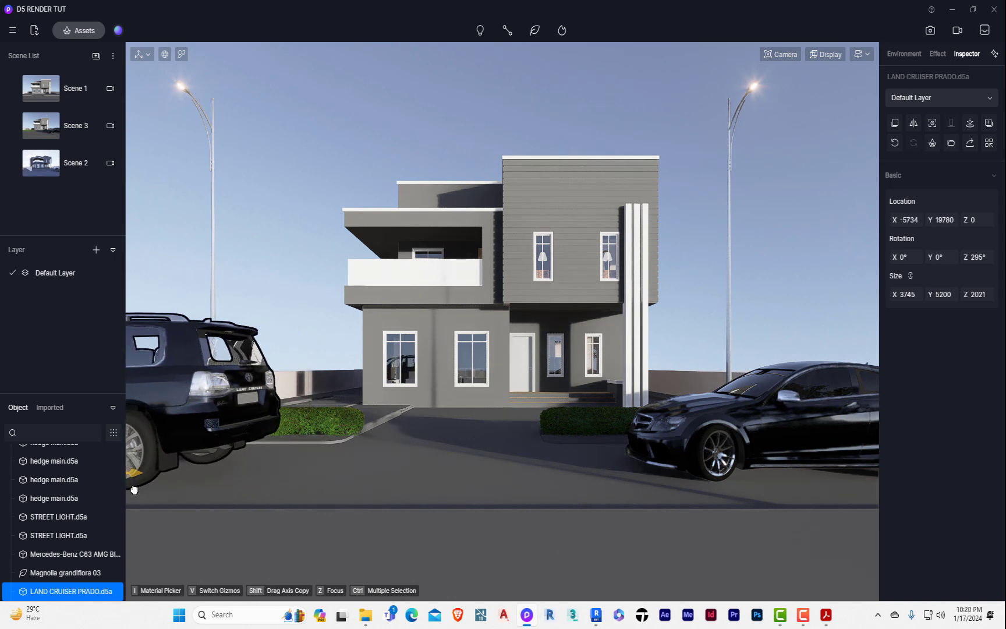
pyautogui.moveTo(134, 490); pyautogui.dragTo(926, 529)
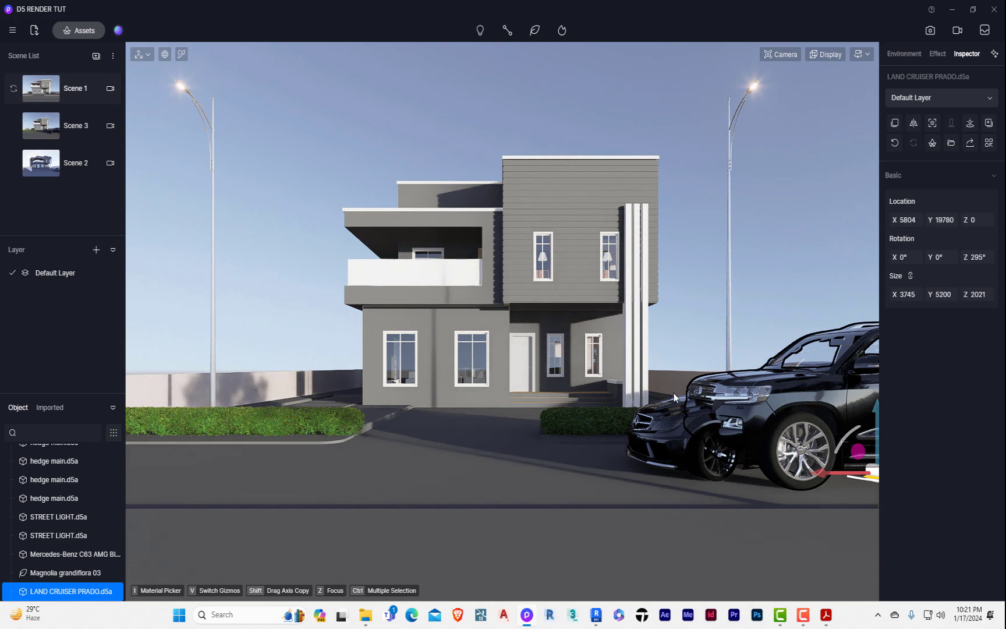
pyautogui.moveTo(843, 484); pyautogui.dragTo(291, 475)
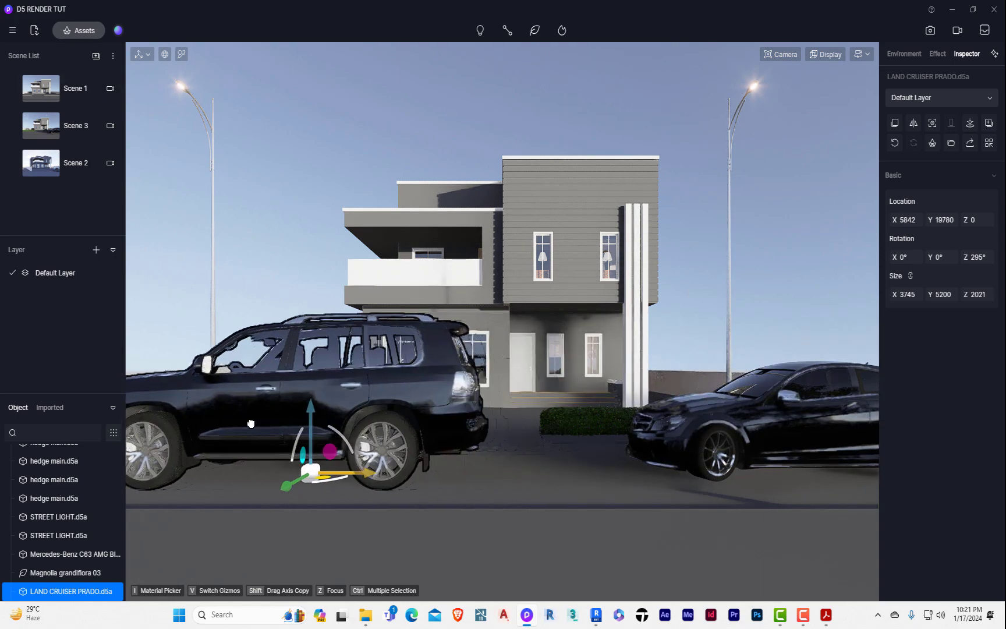
# Shift the Land Cruiser in Scene 1 to about X -4656 to uncover the house front, and review it in Scene 3.
pyautogui.click(82, 92)
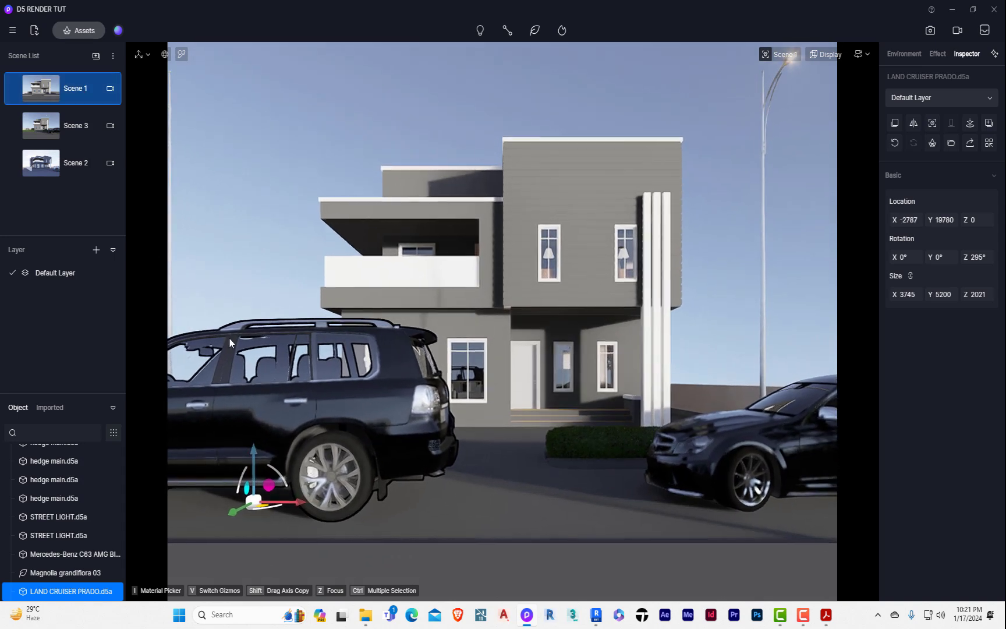
pyautogui.moveTo(305, 497); pyautogui.dragTo(143, 492)
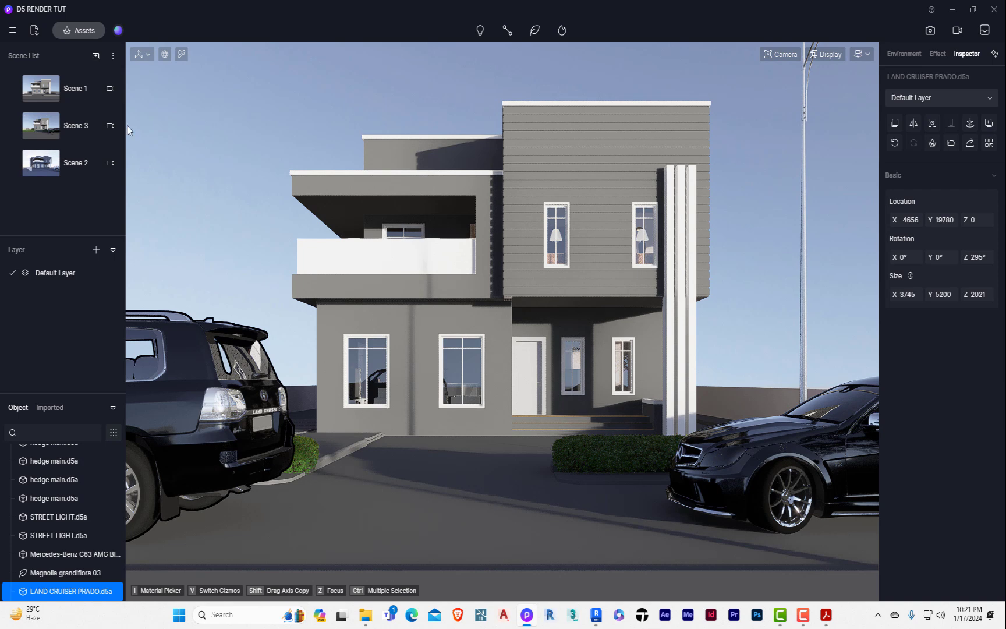
pyautogui.click(48, 127)
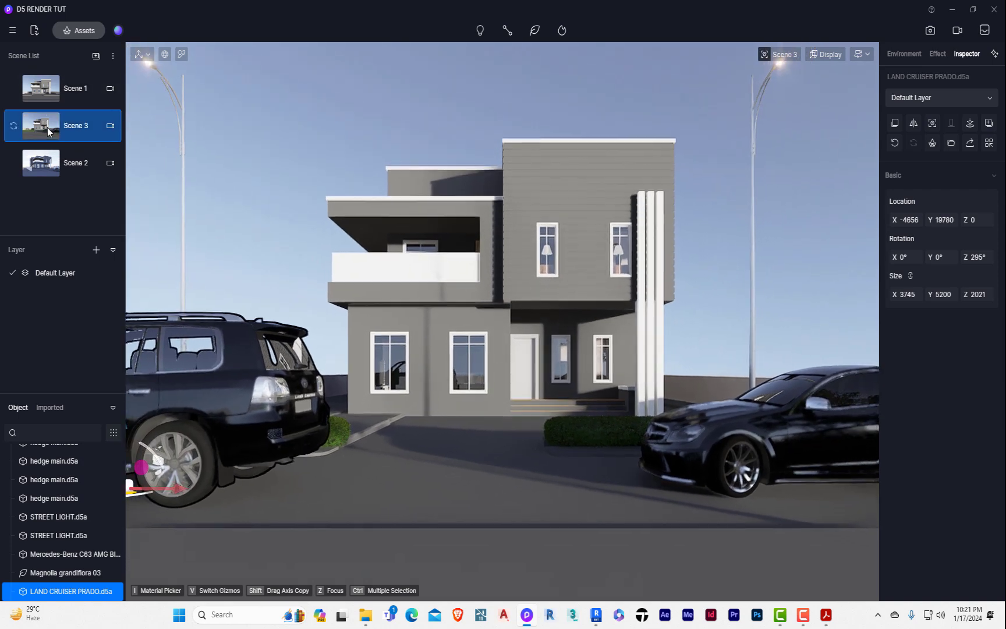
pyautogui.click(257, 134)
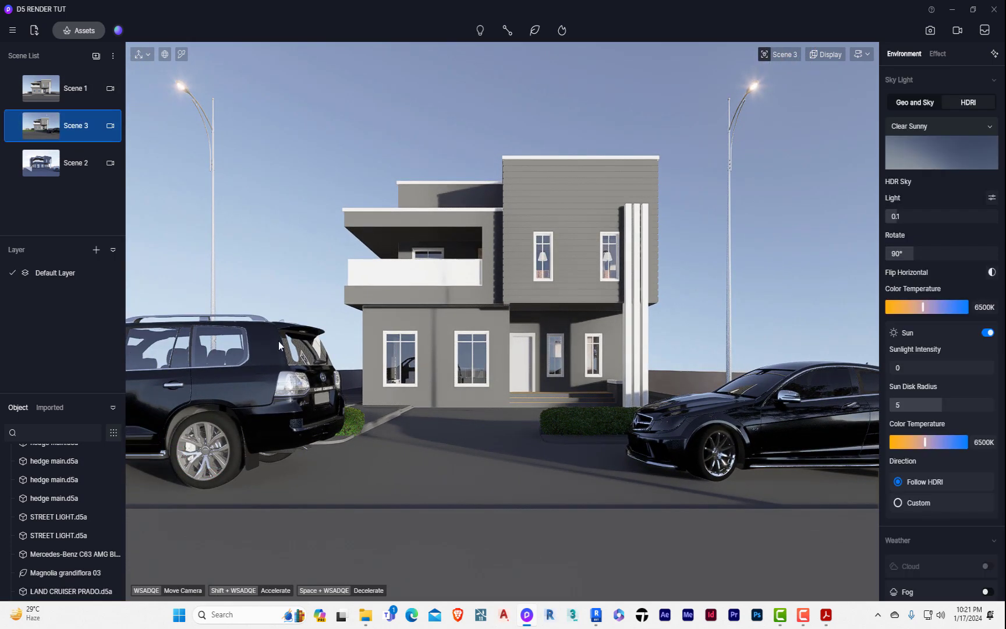
pyautogui.click(258, 389)
# Place the Lexus RZ 450e 2023.d5a model from the local library on the road and turn it to a Z rotation of 270°.
pyautogui.click(68, 34)
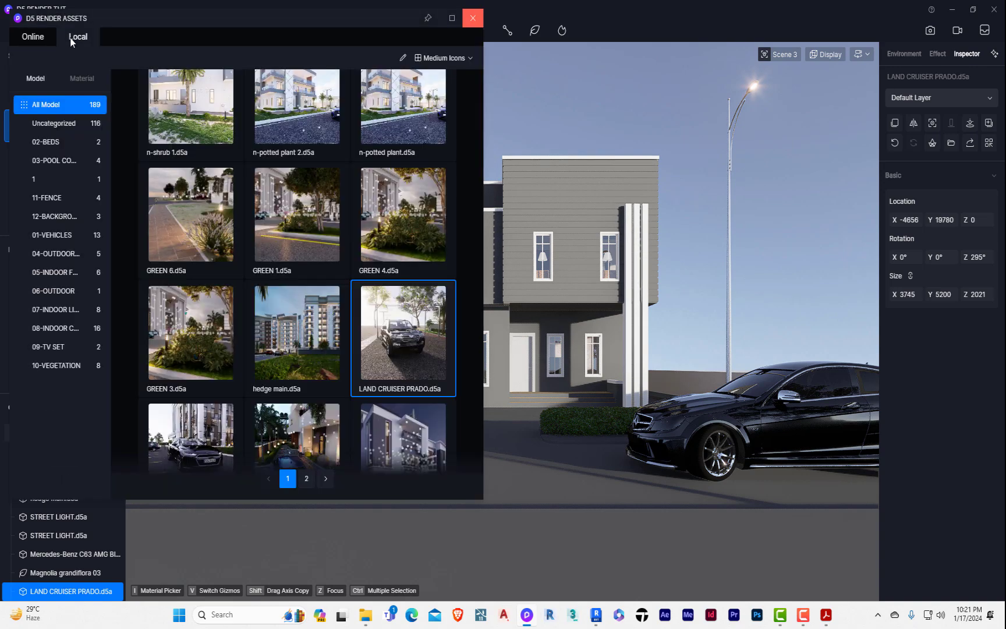
pyautogui.scroll(-1, 402, 366)
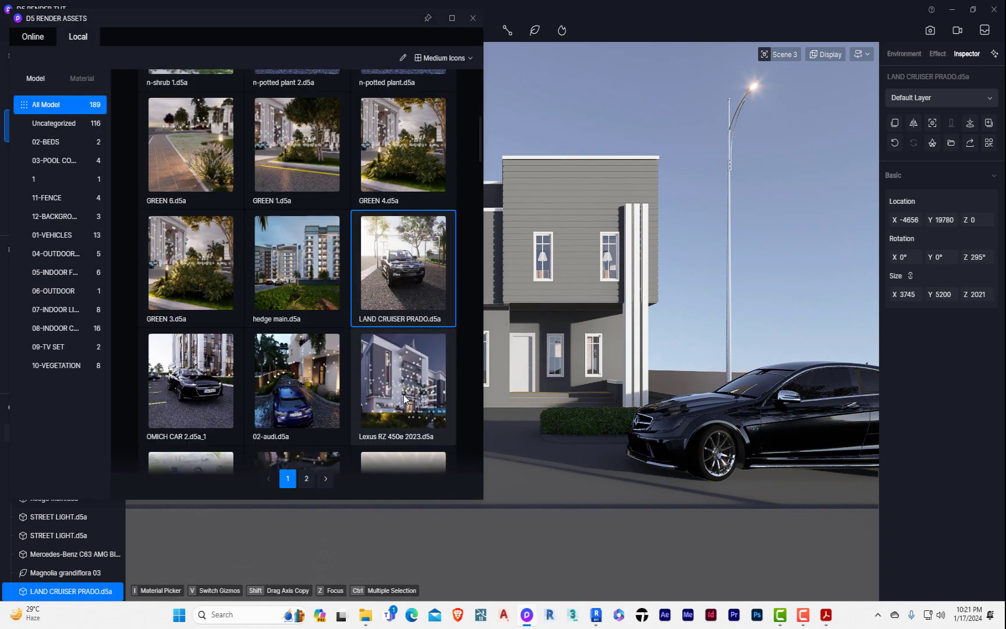
pyautogui.click(406, 398)
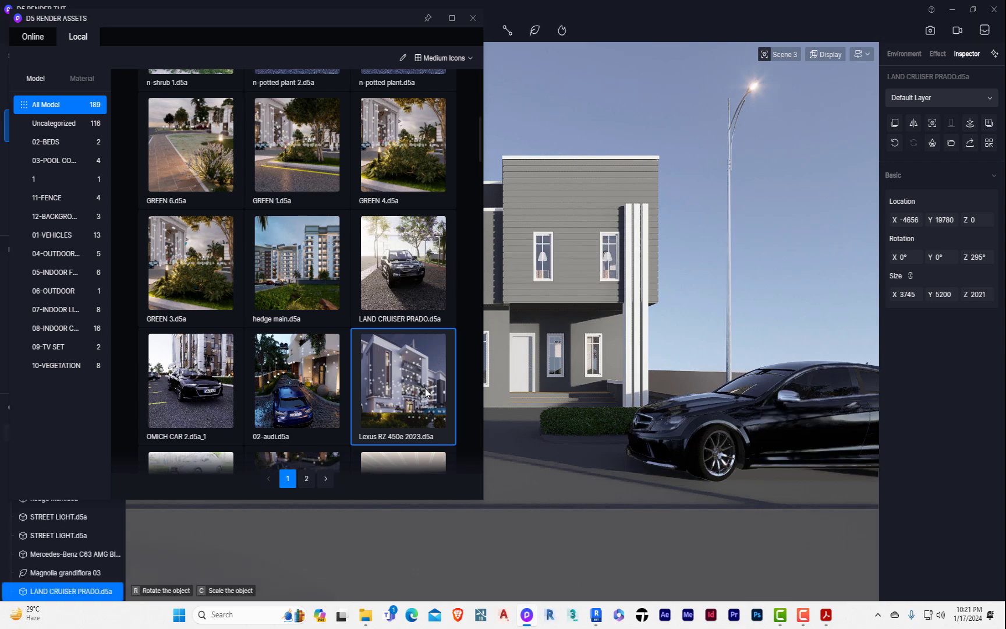
pyautogui.click(473, 19)
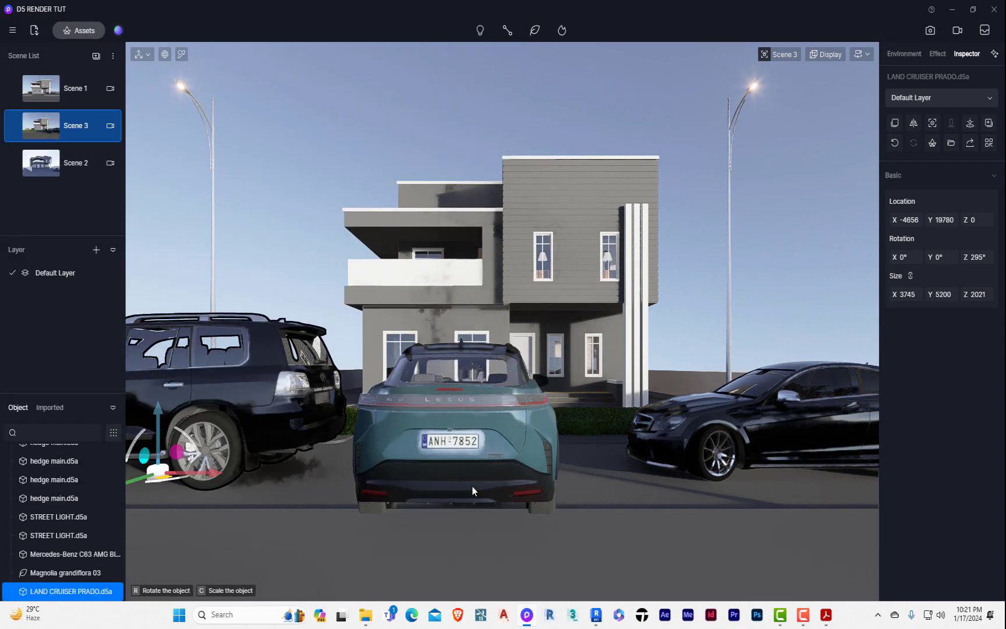
pyautogui.click(495, 474)
pyautogui.moveTo(507, 486); pyautogui.dragTo(612, 463)
# Delete the Land Cruiser from the road.
pyautogui.click(260, 394)
pyautogui.press('Delete')
# Move the Lexus along the road to about X -4773, clear of the house front, and view it in Scene 1.
pyautogui.click(538, 469)
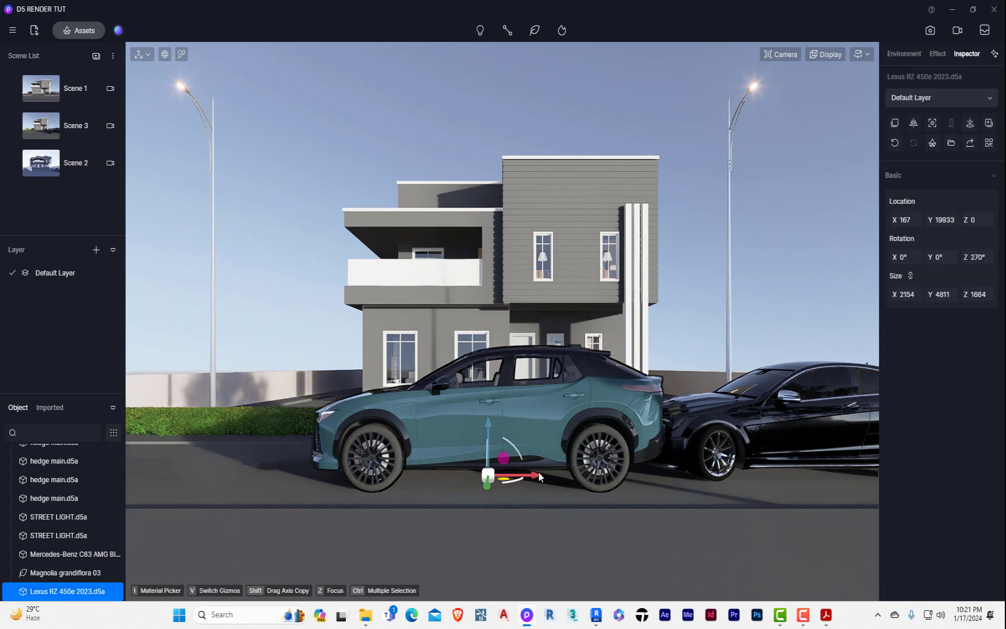
pyautogui.moveTo(541, 480); pyautogui.dragTo(195, 510)
pyautogui.click(41, 97)
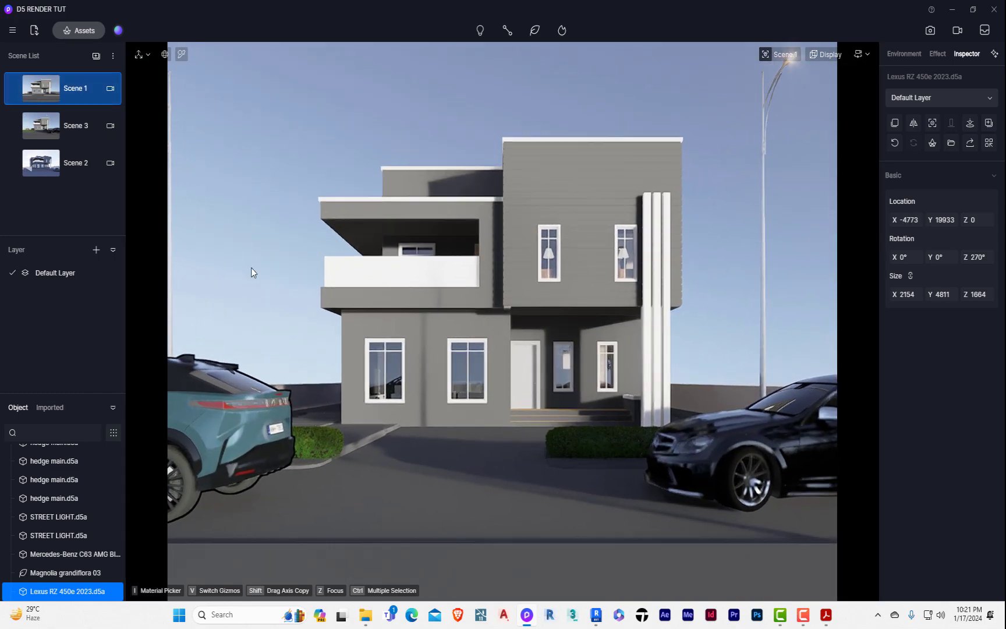
# Move the teal Lexus along the X axis to about -3707 and check its position in Scene 1.
pyautogui.press('Escape')
pyautogui.press('Escape')
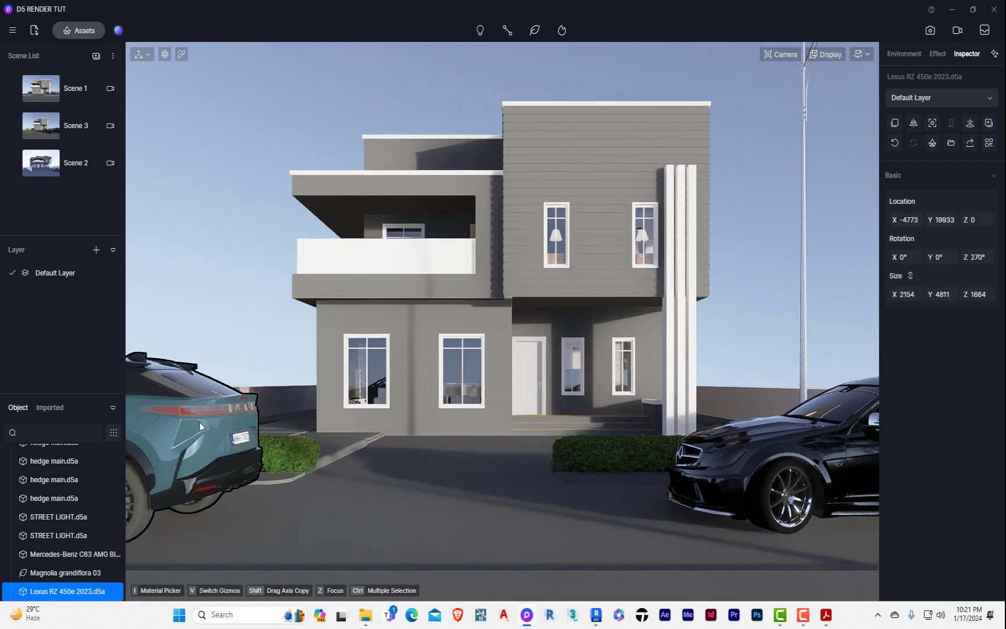
pyautogui.scroll(-4, 351, 432)
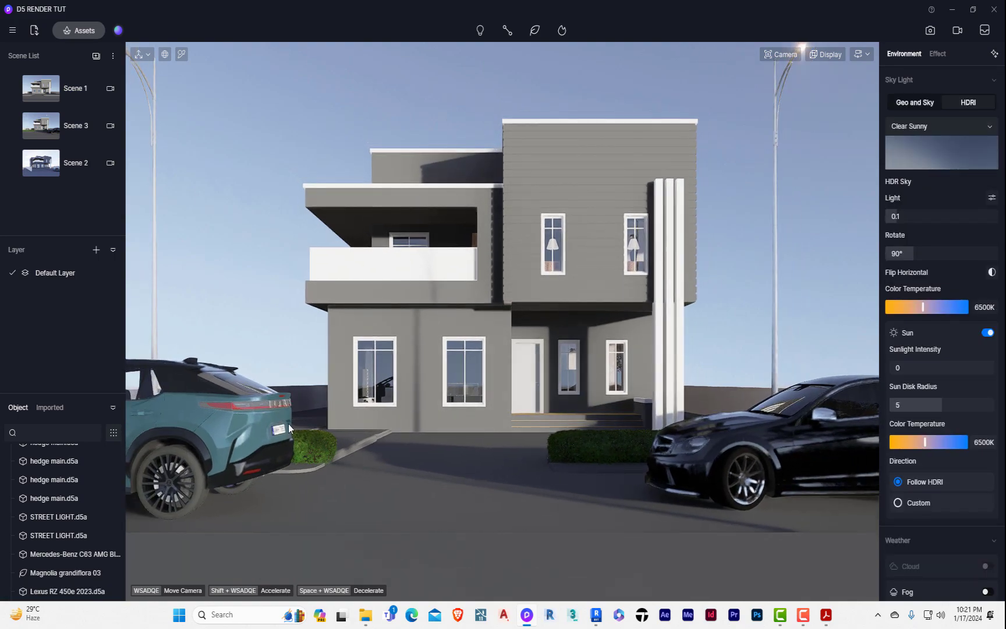
pyautogui.click(216, 432)
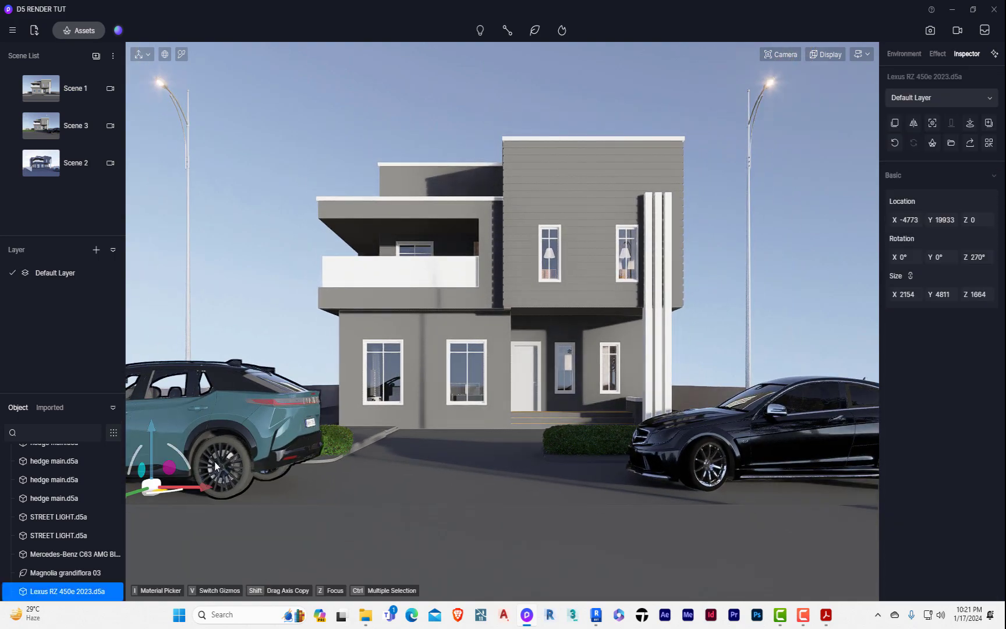
pyautogui.moveTo(206, 488); pyautogui.dragTo(285, 474)
pyautogui.click(62, 88)
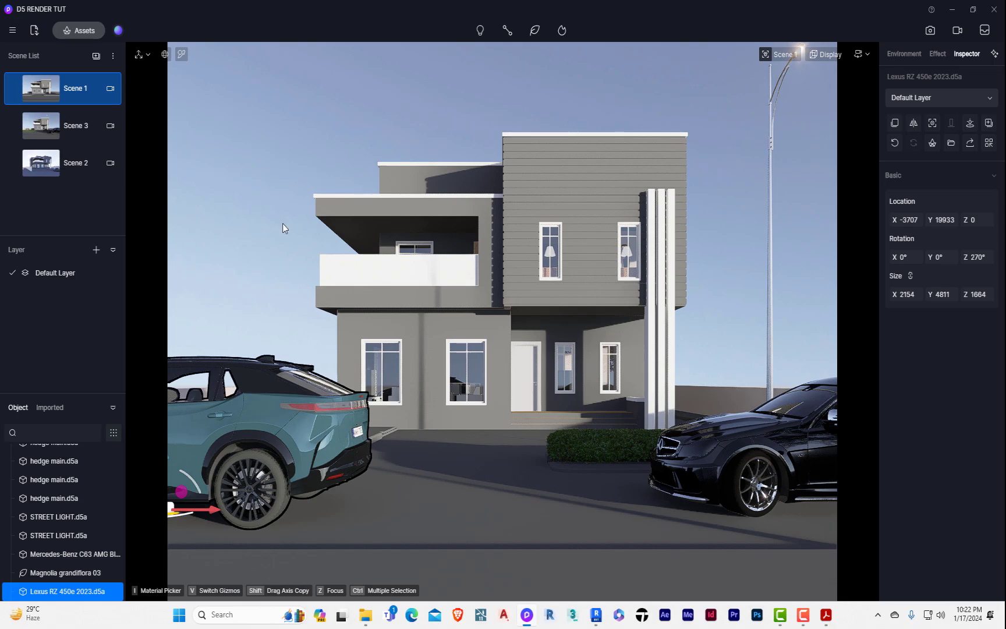
# From above, rotate the Lexus to about 224° and move it to the gap between the hedges, about X -1199, Y 16913.
pyautogui.press('z')
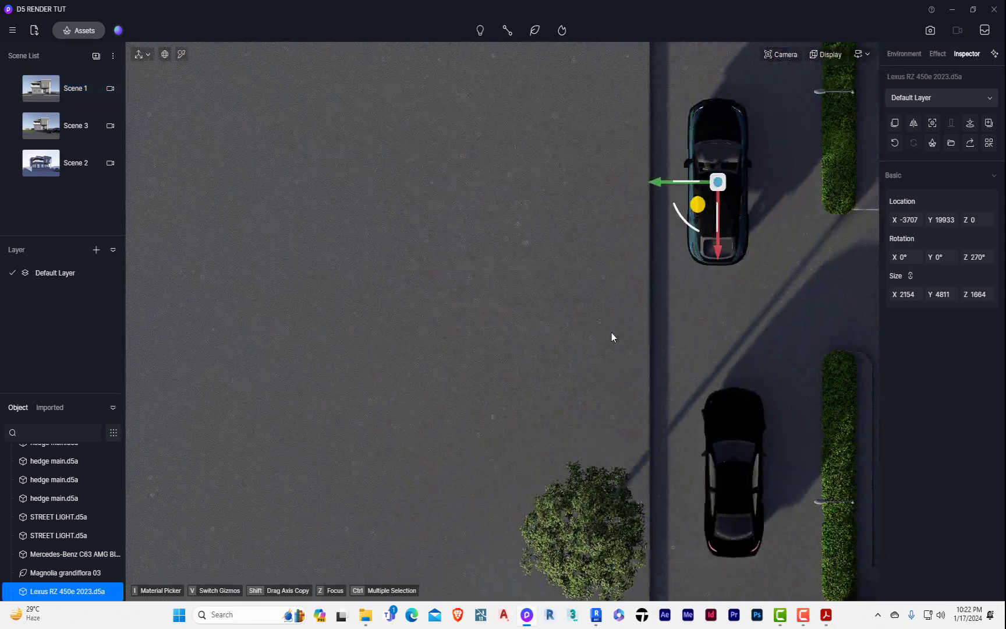
pyautogui.moveTo(473, 288); pyautogui.dragTo(689, 485)
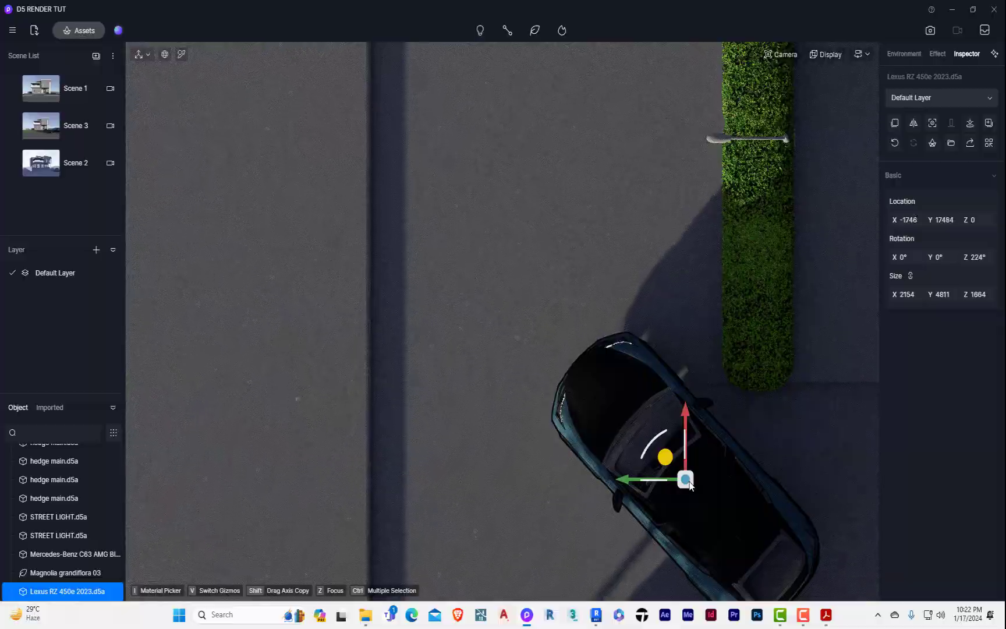
pyautogui.scroll(-4, 481, 414)
pyautogui.scroll(2, 550, 445)
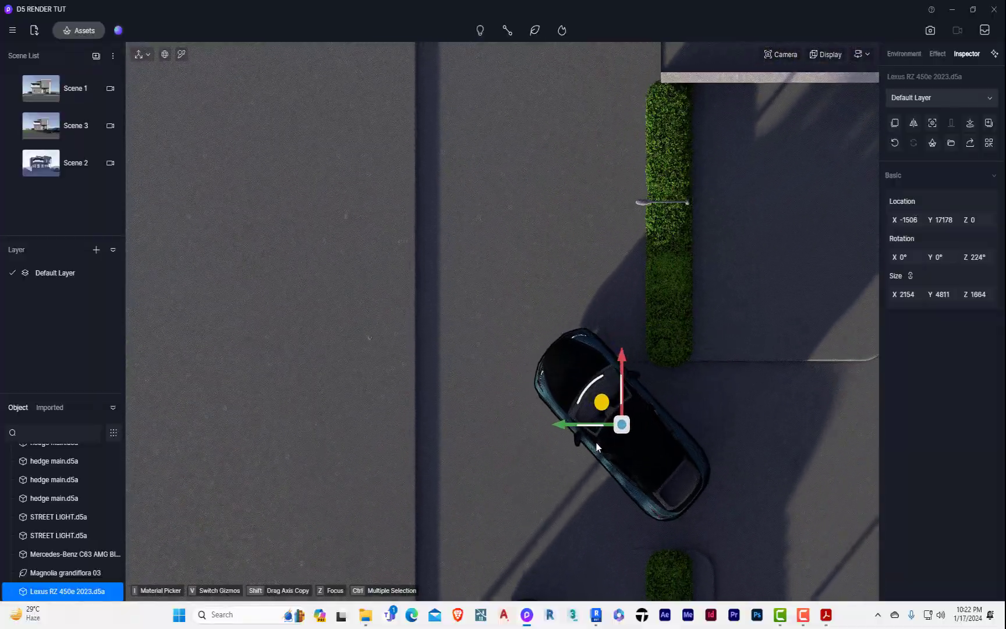
pyautogui.moveTo(625, 430)
pyautogui.mouseDown()
pyautogui.moveTo(644, 436)
pyautogui.moveTo(634, 444)
pyautogui.mouseUp()
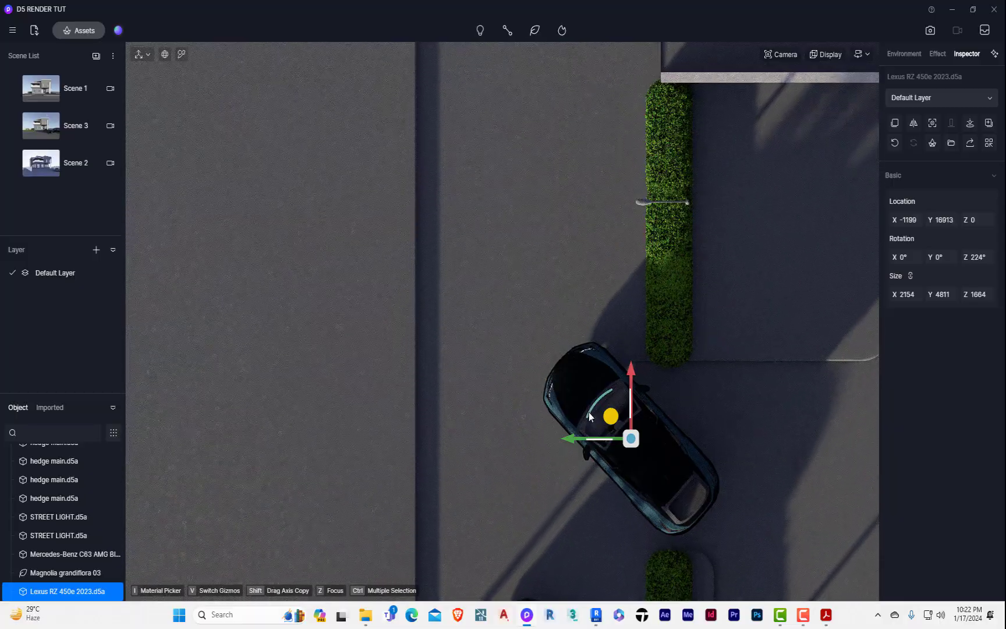
# Rotate the Lexus to about 214° and nudge it further into the driveway opening, to about Y 16710.
pyautogui.moveTo(602, 402); pyautogui.dragTo(614, 356)
pyautogui.moveTo(630, 444); pyautogui.dragTo(638, 433)
pyautogui.scroll(-1, 493, 284)
pyautogui.scroll(-3, 493, 284)
# Move the black Mercedes-Benz inside the compound behind the hedge, to about X 4778, Y 13122, and check it in Scene 1.
pyautogui.click(495, 257)
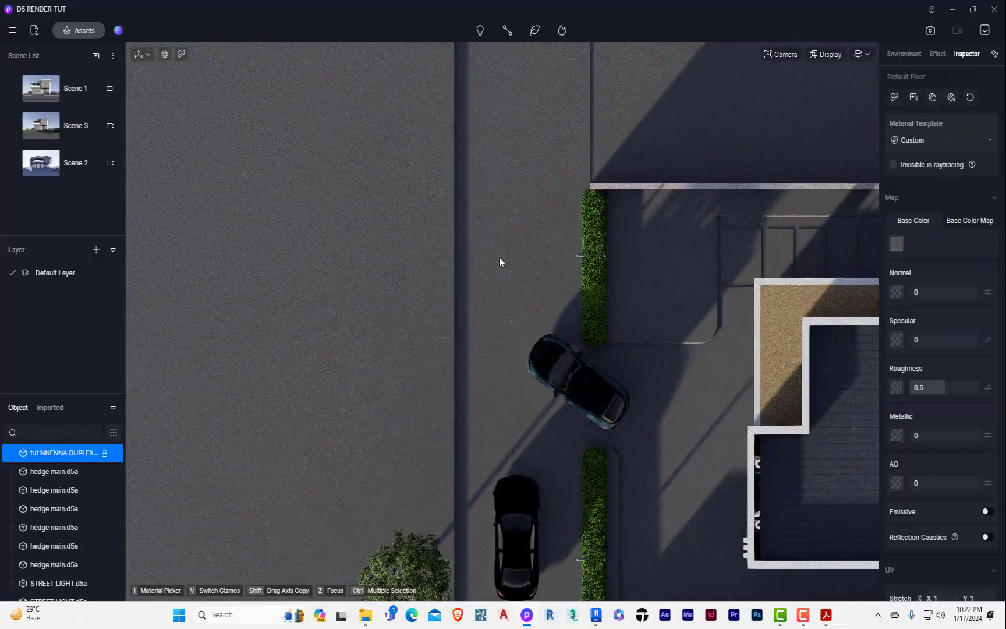
pyautogui.moveTo(499, 257); pyautogui.dragTo(431, 186, button='middle')
pyautogui.click(456, 458)
pyautogui.moveTo(471, 411); pyautogui.dragTo(395, 577)
pyautogui.moveTo(515, 472); pyautogui.dragTo(649, 456)
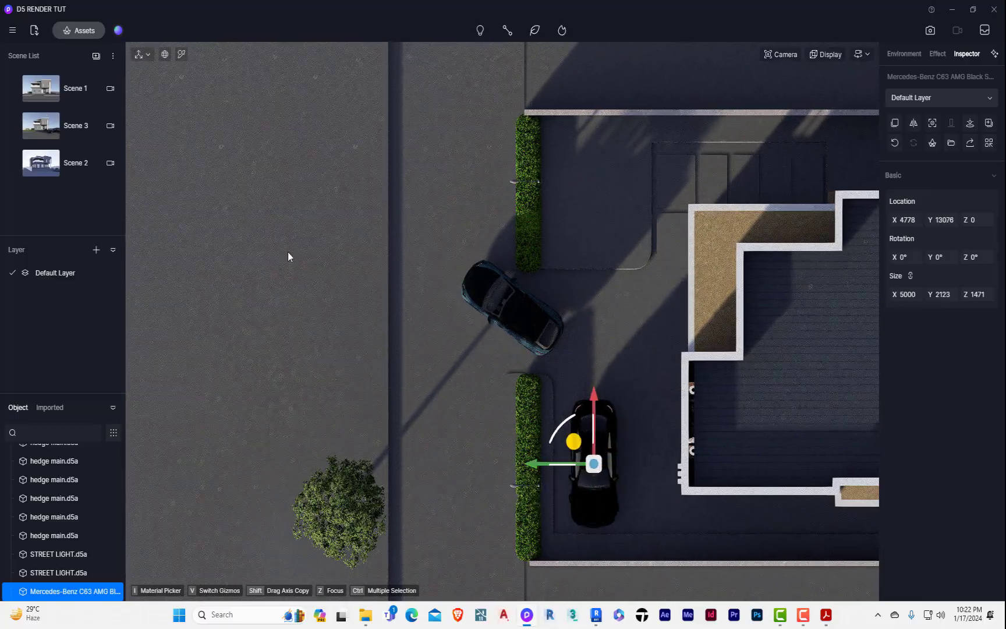
pyautogui.click(61, 93)
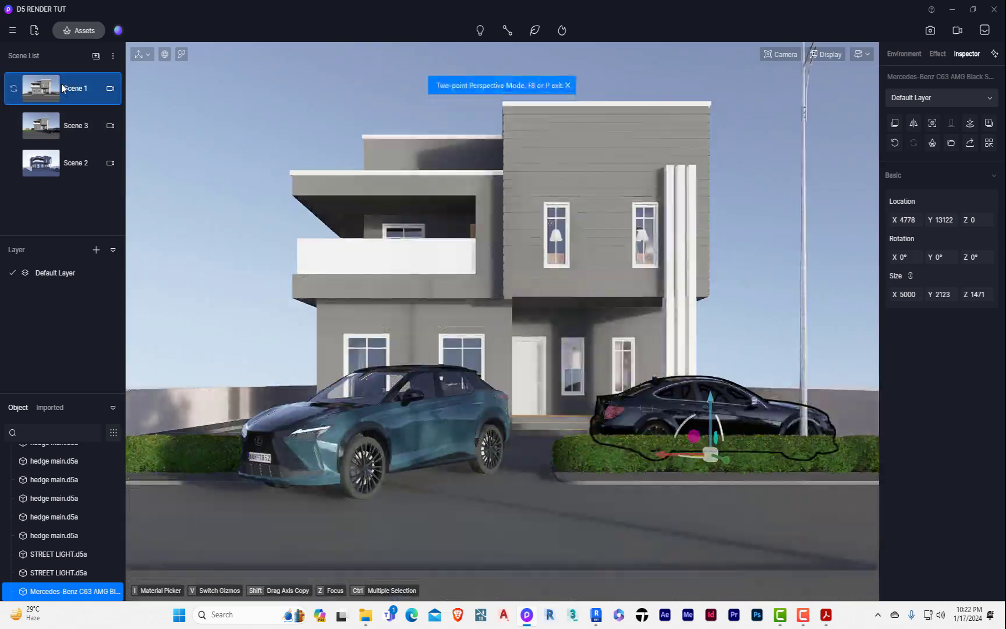
pyautogui.click(291, 118)
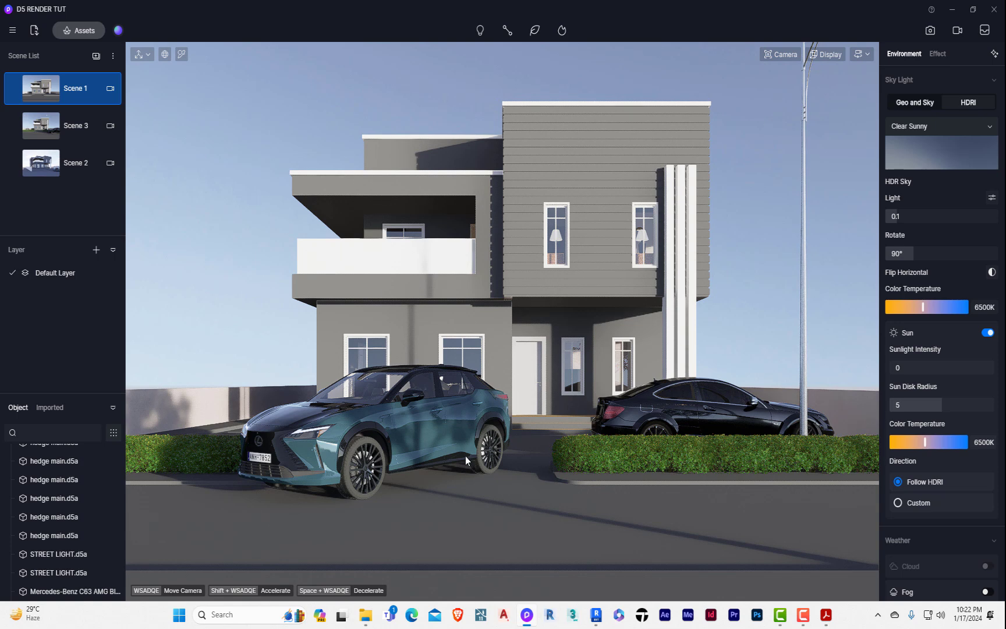
# Shift the Lexus along the X axis to about -860 in the Scene 1 view and deselect it.
pyautogui.click(433, 431)
pyautogui.moveTo(440, 480); pyautogui.dragTo(480, 471)
pyautogui.click(258, 177)
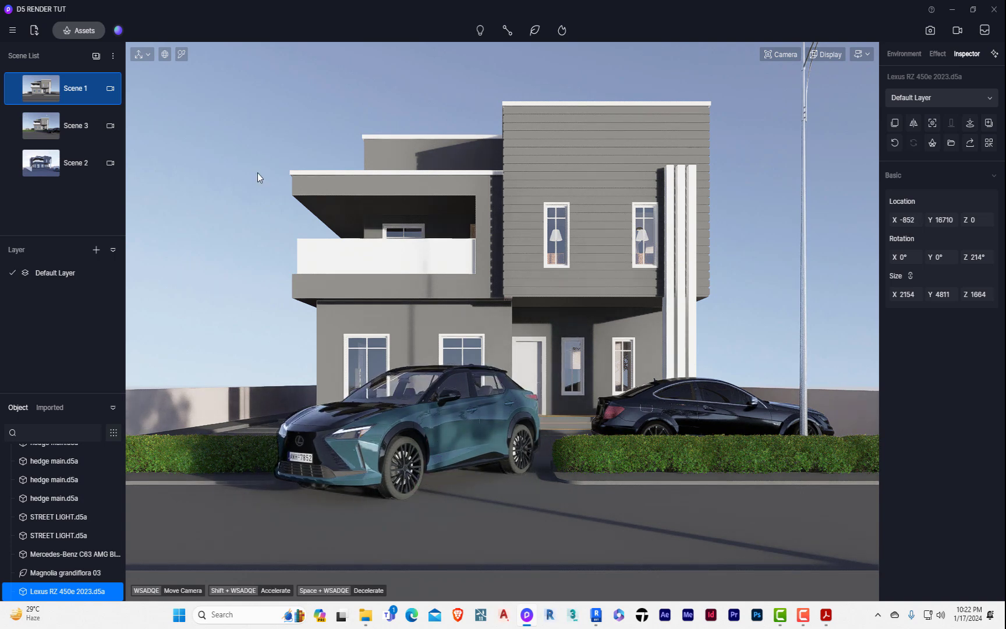
pyautogui.click(862, 55)
pyautogui.click(866, 54)
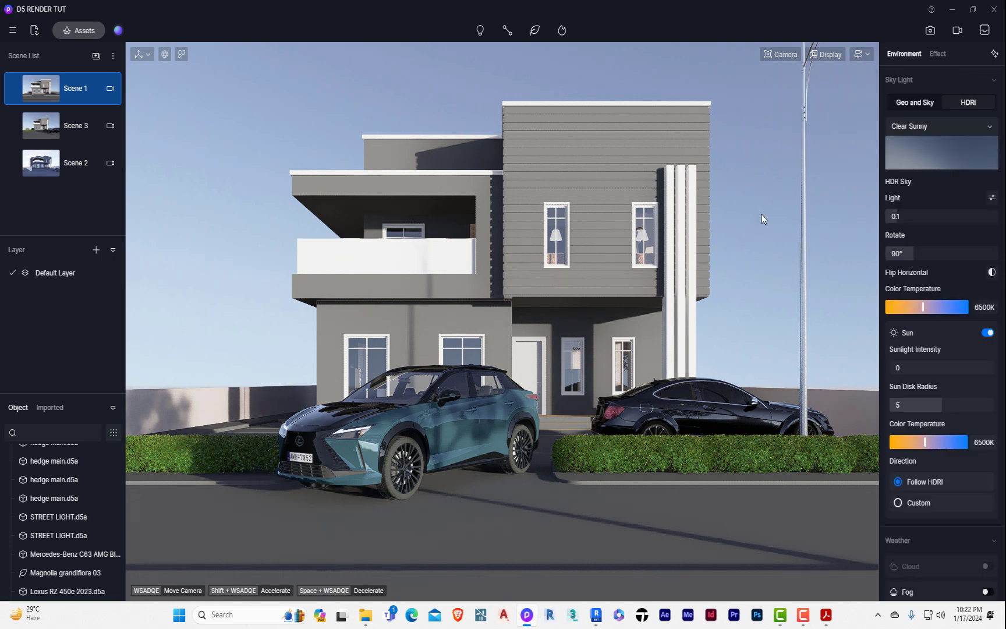
# Starting from Scene 3, zoom in on the Lexus, lower it slightly into the road surface, and return to the Scene 3 view.
pyautogui.click(72, 125)
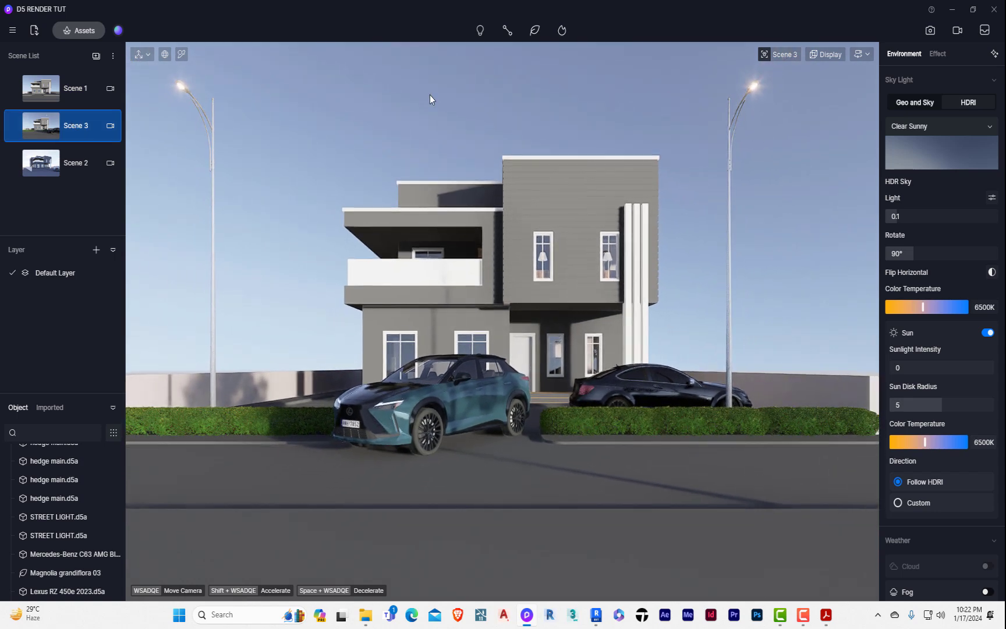
pyautogui.click(469, 401)
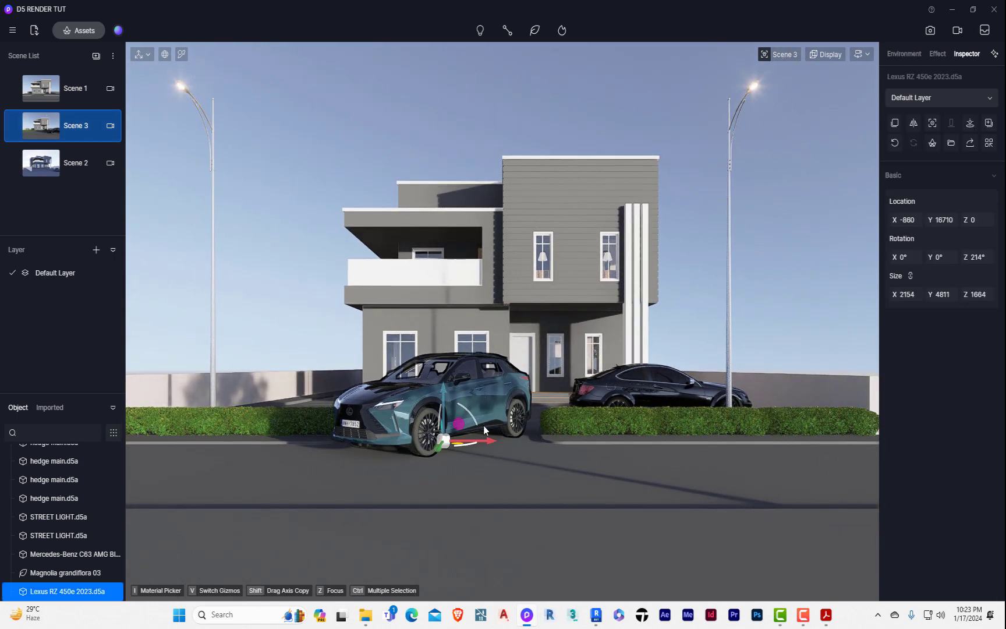
pyautogui.scroll(5, 490, 439)
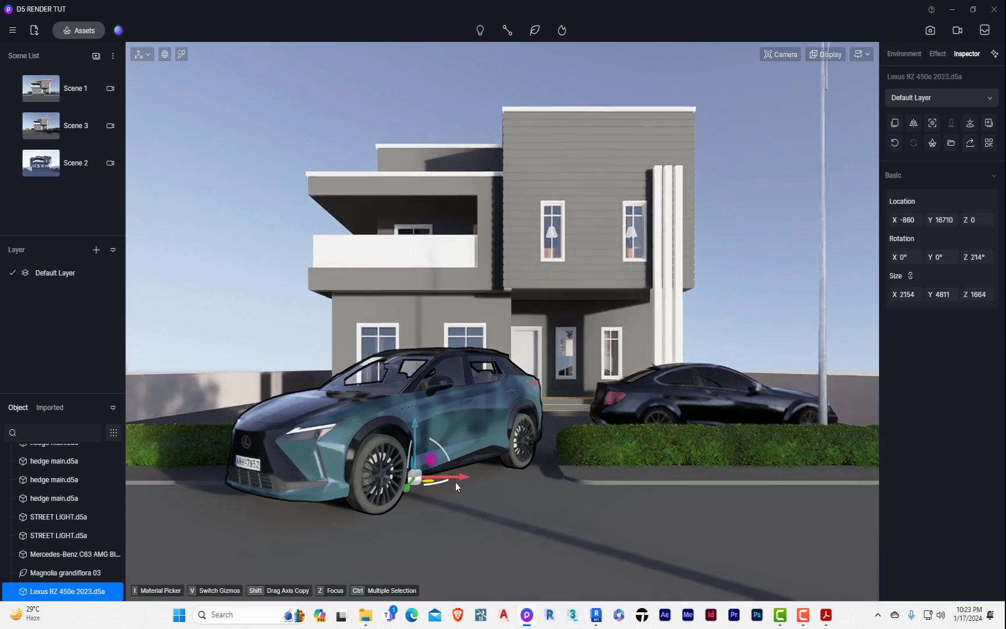
pyautogui.moveTo(416, 432); pyautogui.dragTo(416, 438)
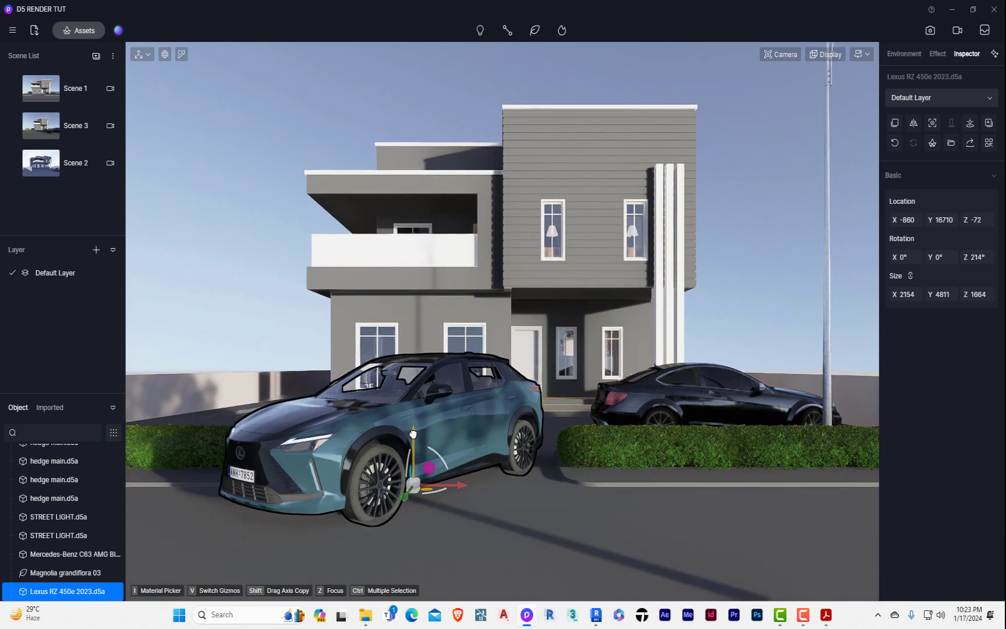
pyautogui.press('Escape')
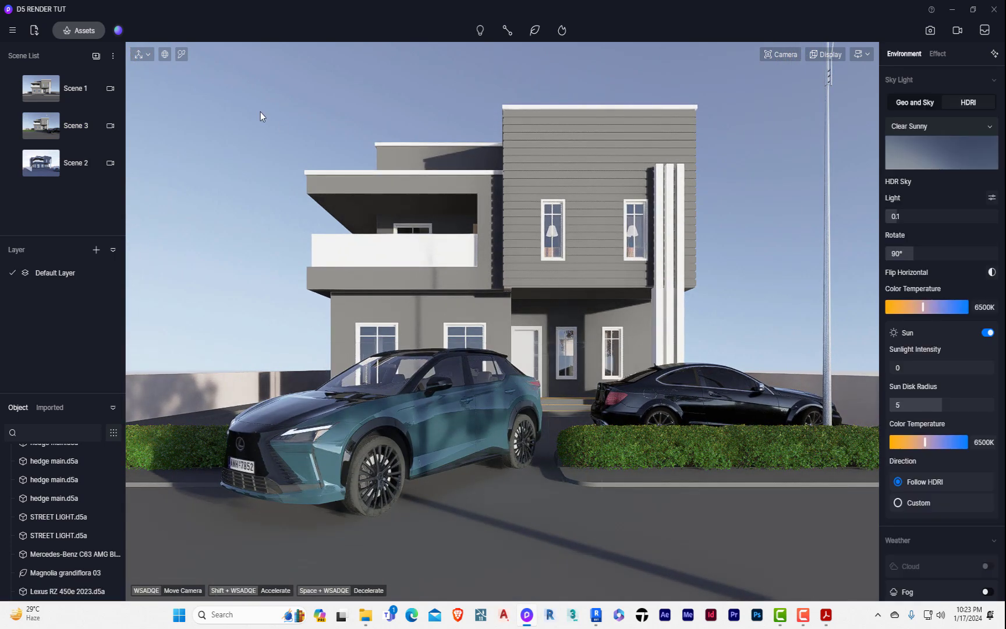
pyautogui.click(71, 137)
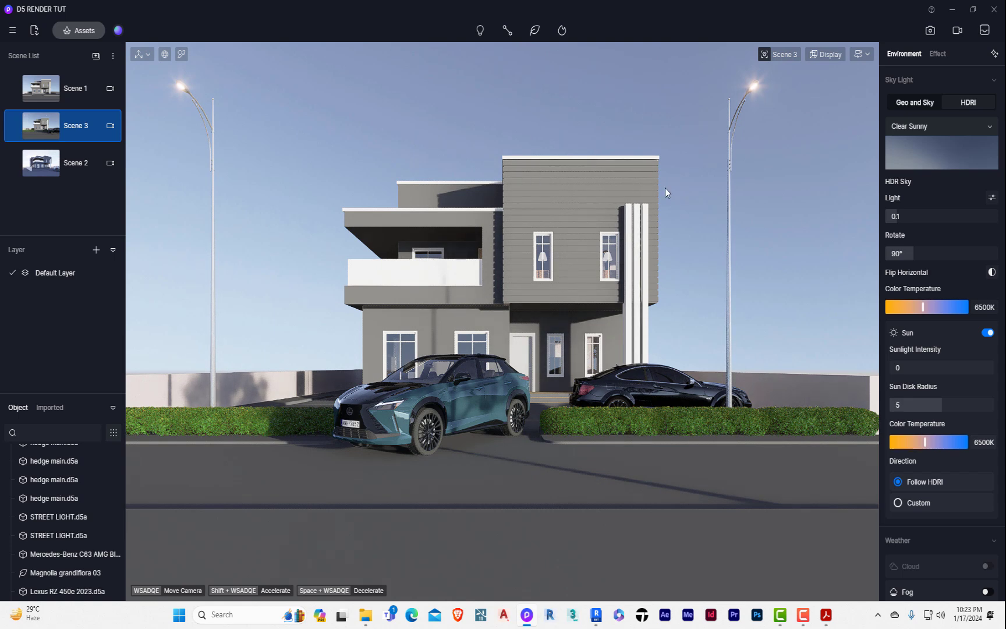
# Browse the local 10-VEGETATION models and preview GREEN 1, GREEN 4, GREEN 3 and GREEN 6 in the scene without placing any.
pyautogui.click(89, 35)
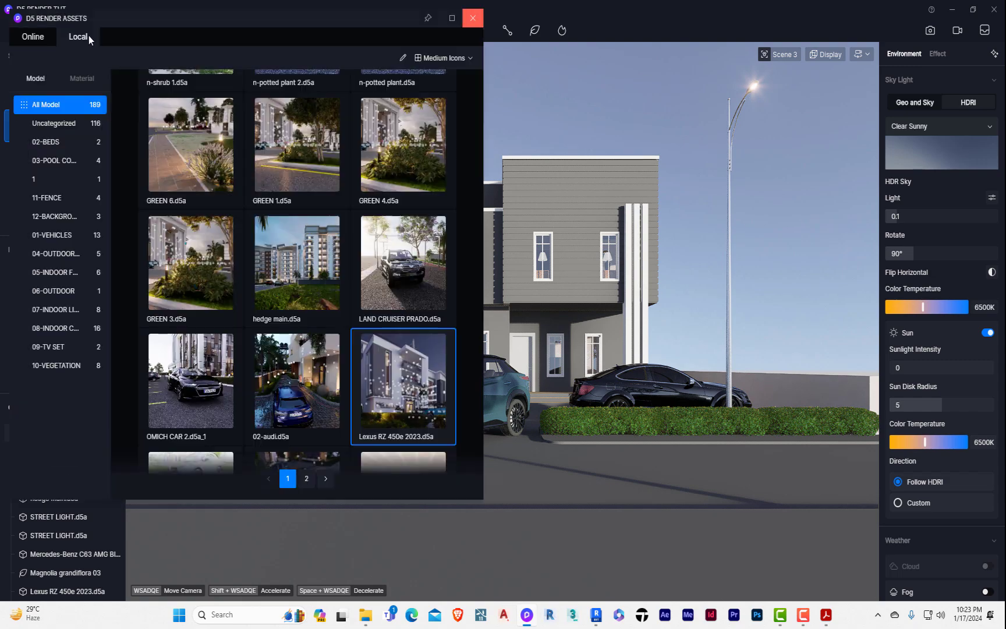
pyautogui.scroll(-2, 290, 294)
pyautogui.scroll(-8, 290, 293)
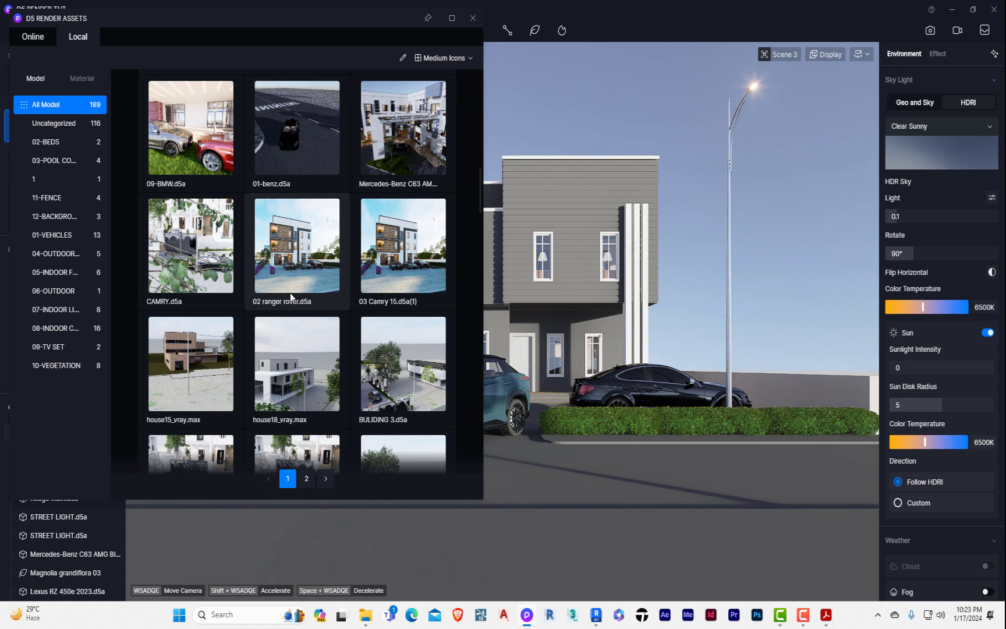
pyautogui.scroll(-1, 290, 293)
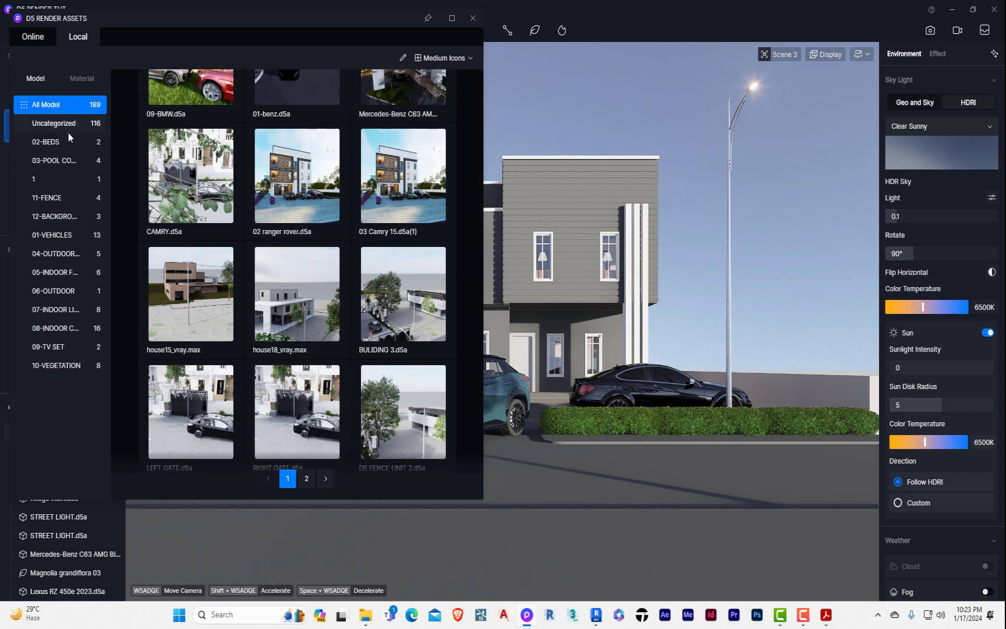
pyautogui.click(71, 365)
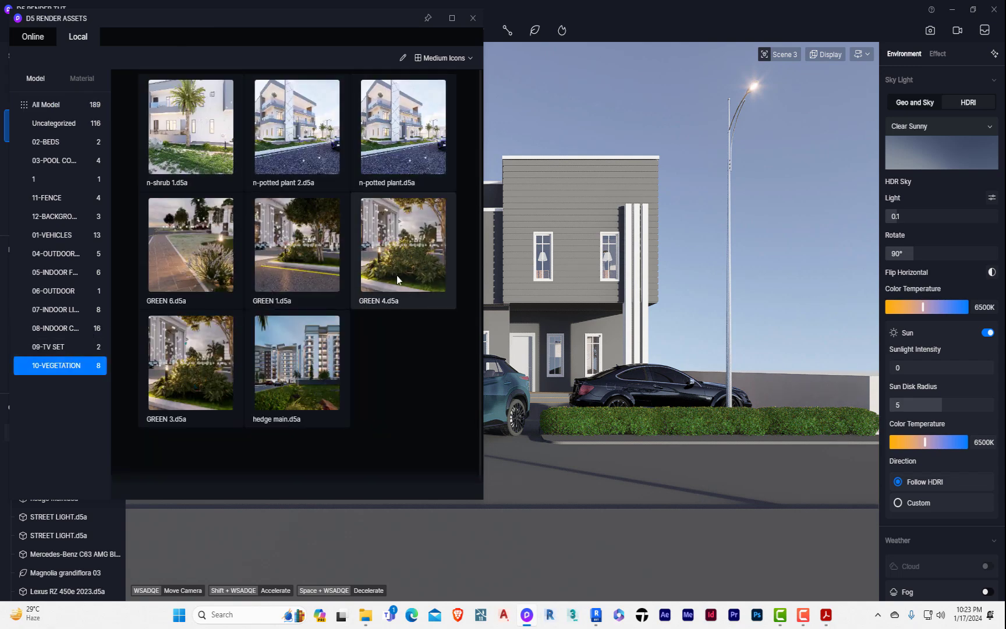
pyautogui.click(282, 252)
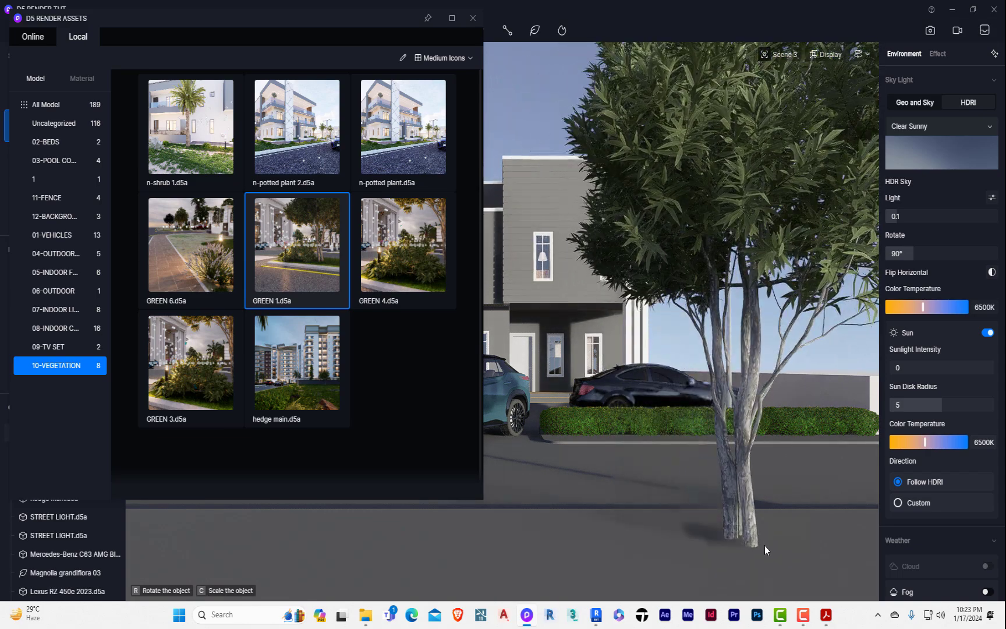
pyautogui.click(402, 280)
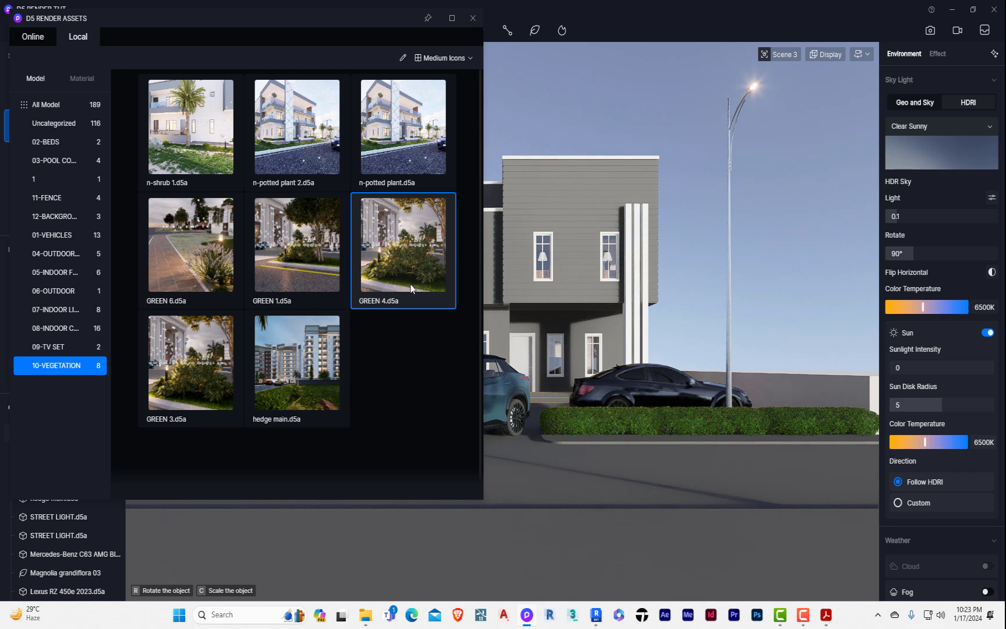
pyautogui.click(266, 367)
pyautogui.click(192, 366)
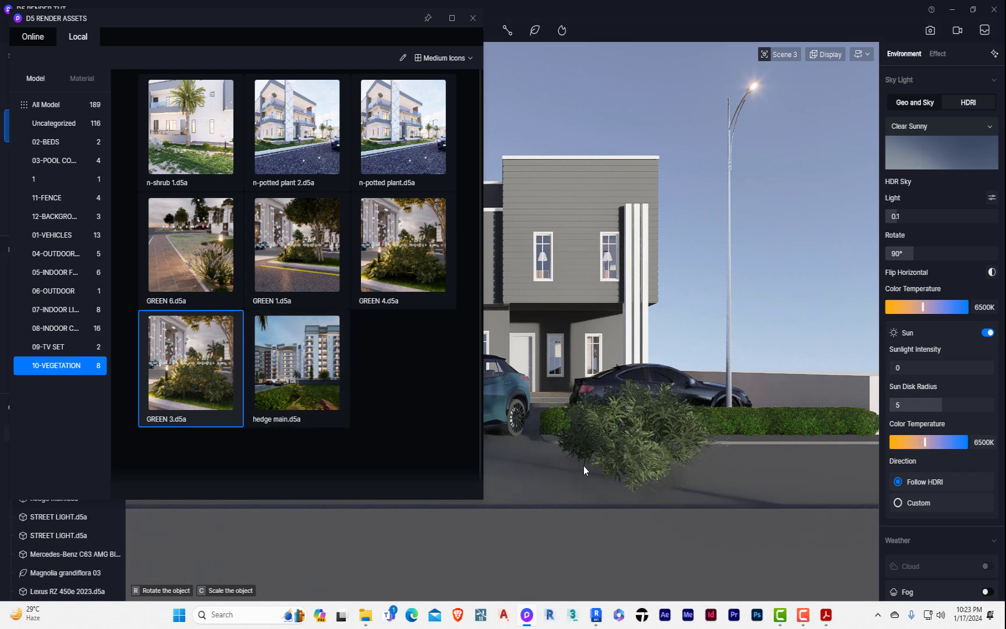
pyautogui.click(183, 256)
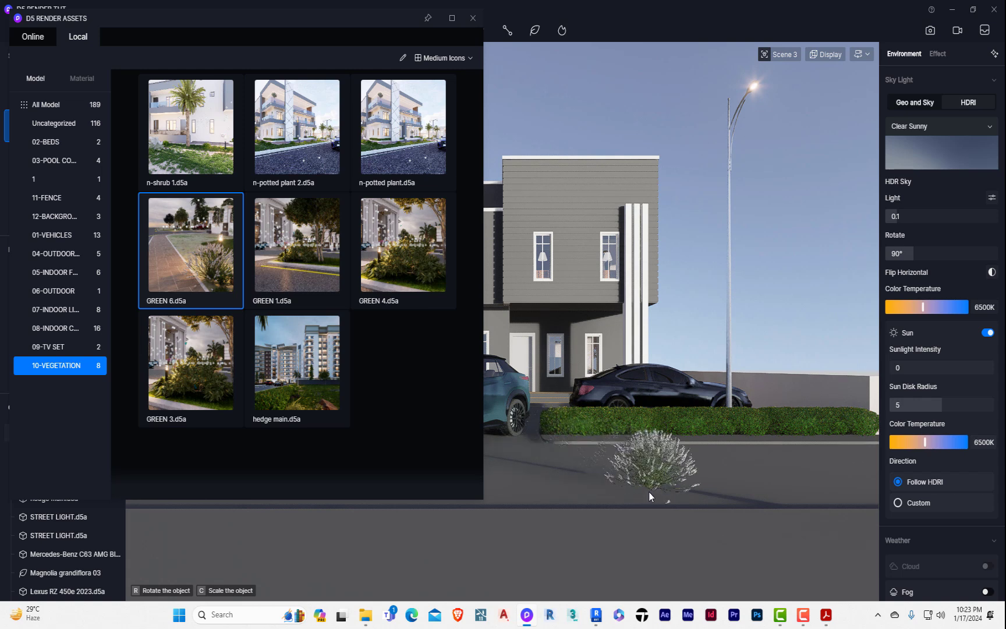
pyautogui.click(43, 77)
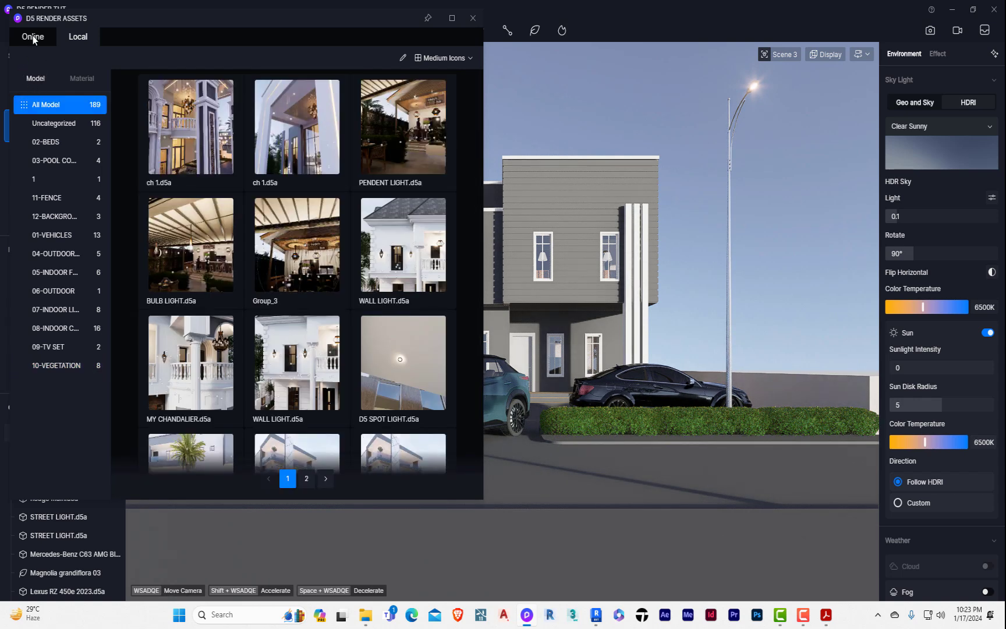
# Browse the first page of the online Nature models for trees and plants suited to the house exterior.
pyautogui.click(33, 37)
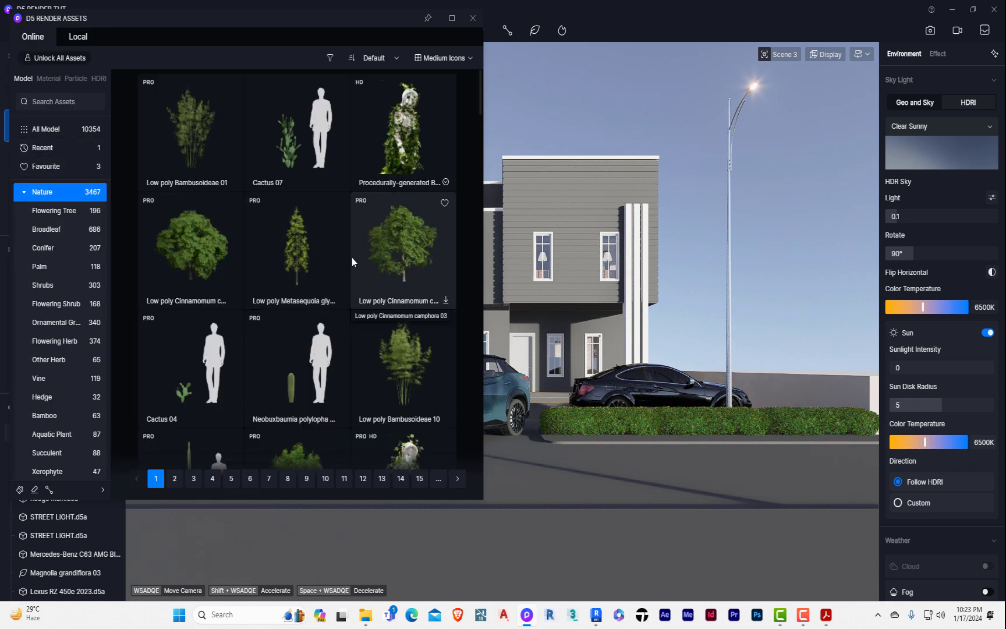
pyautogui.scroll(-3, 281, 263)
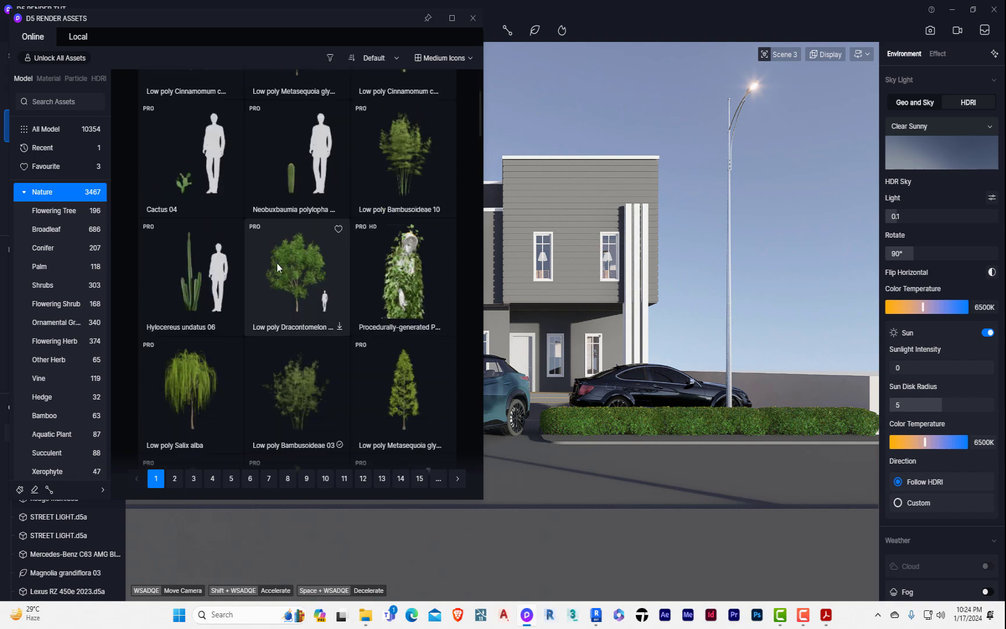
pyautogui.scroll(-3, 317, 270)
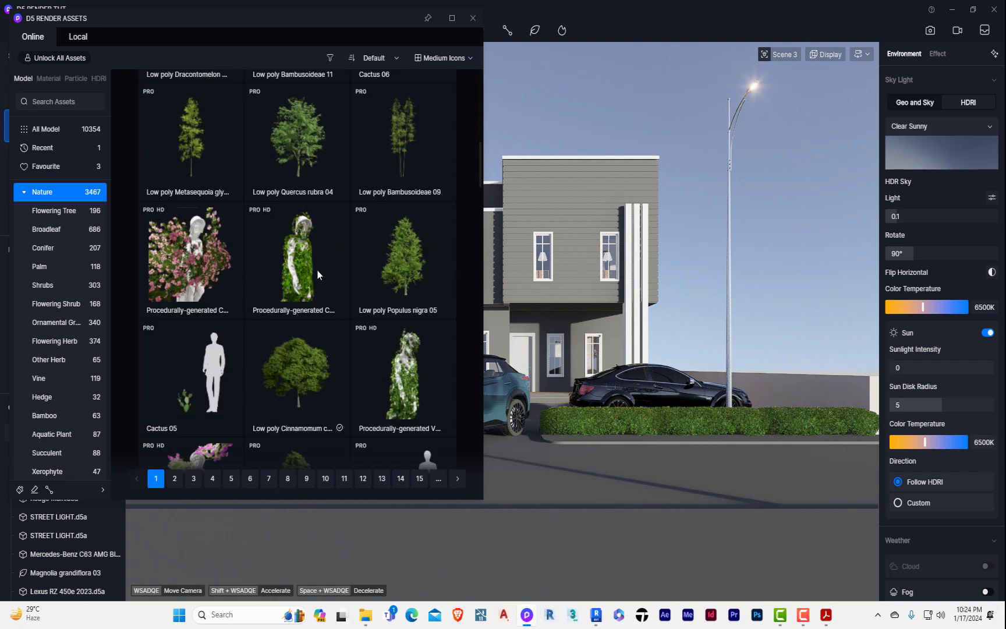
pyautogui.scroll(-6, 317, 270)
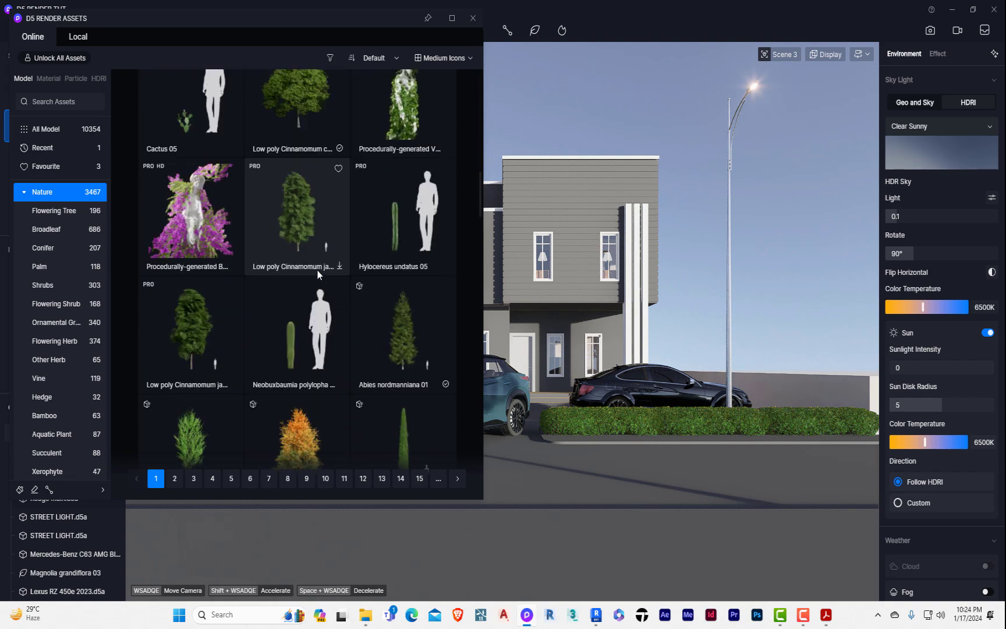
pyautogui.scroll(-5, 317, 270)
pyautogui.scroll(-7, 318, 270)
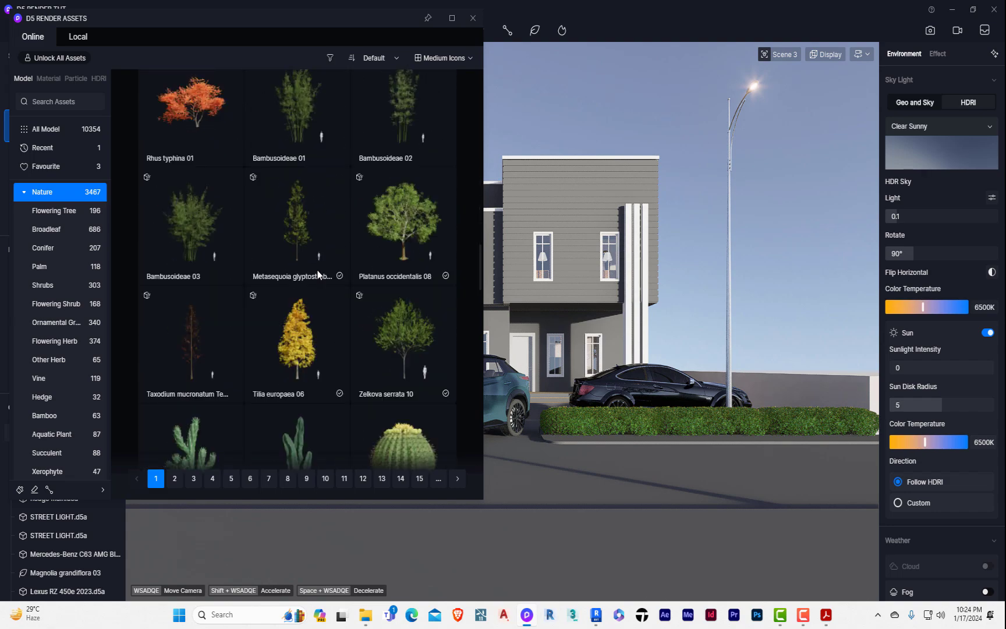
pyautogui.scroll(-10, 317, 270)
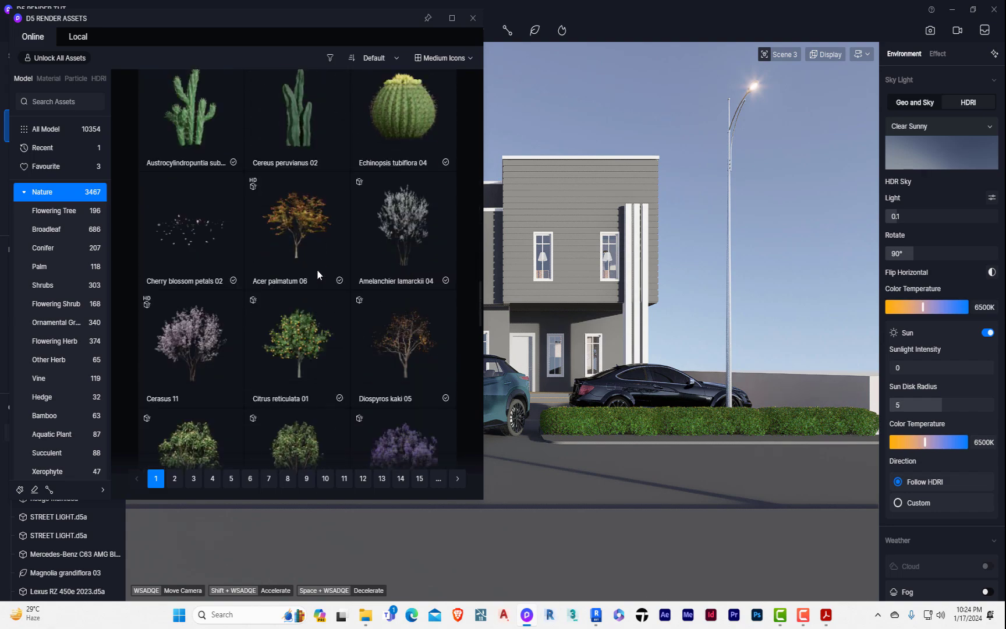
pyautogui.scroll(-14, 318, 270)
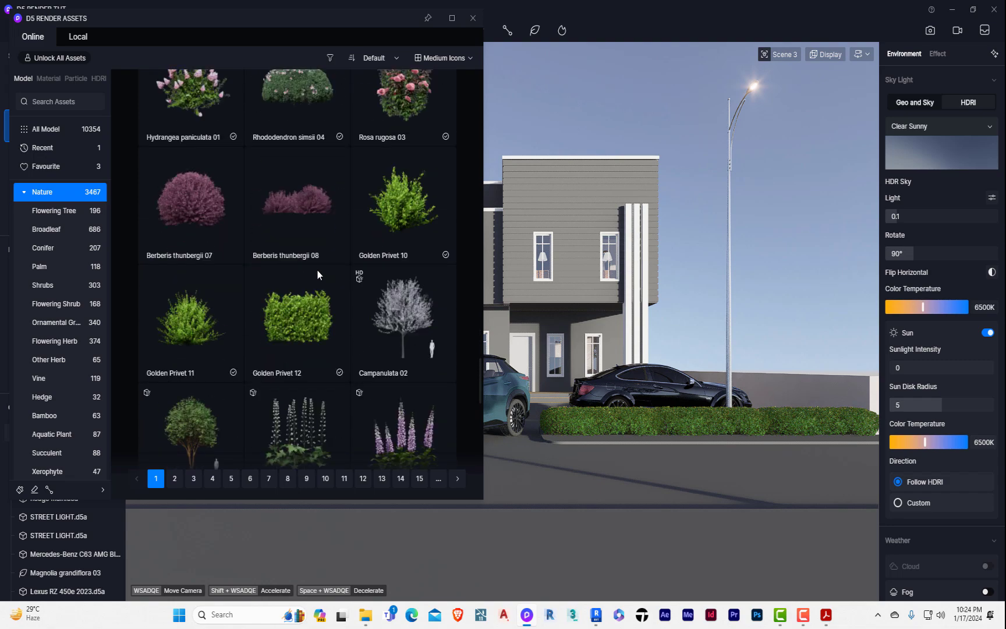
pyautogui.scroll(12, 317, 271)
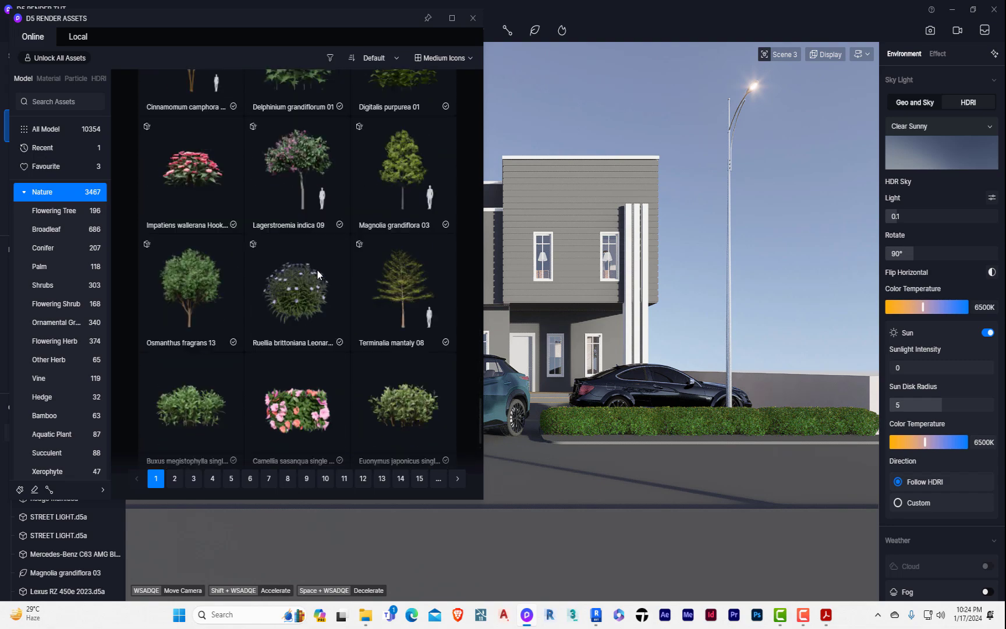
pyautogui.scroll(3, 317, 275)
pyautogui.scroll(-14, 318, 275)
pyautogui.scroll(-8, 317, 270)
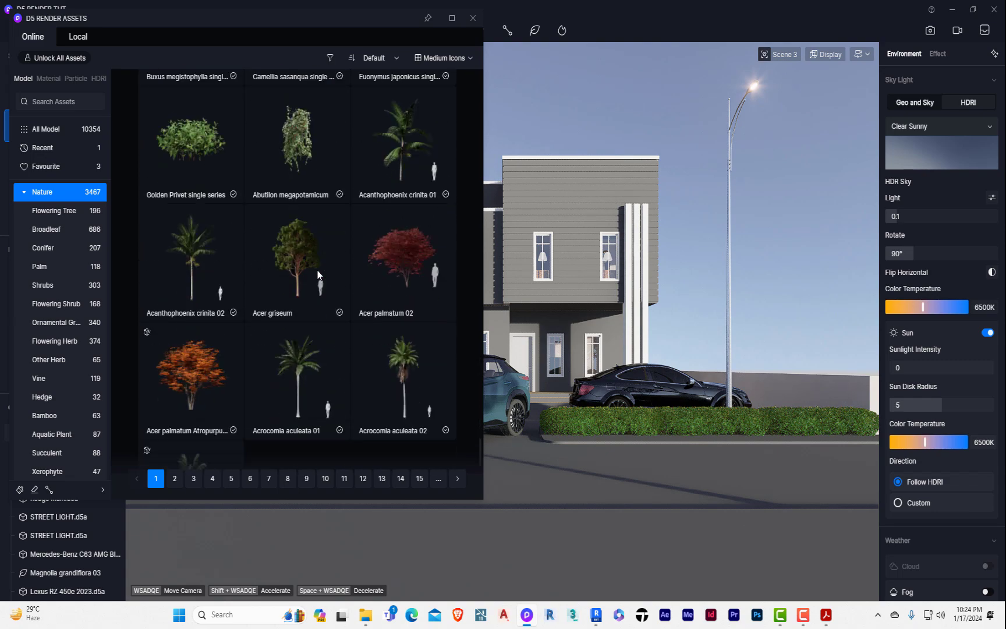
# Place a Fraxinus mandshurica 02 from the online Broadleaf trees on the road in front of the house and close the asset library.
pyautogui.click(61, 211)
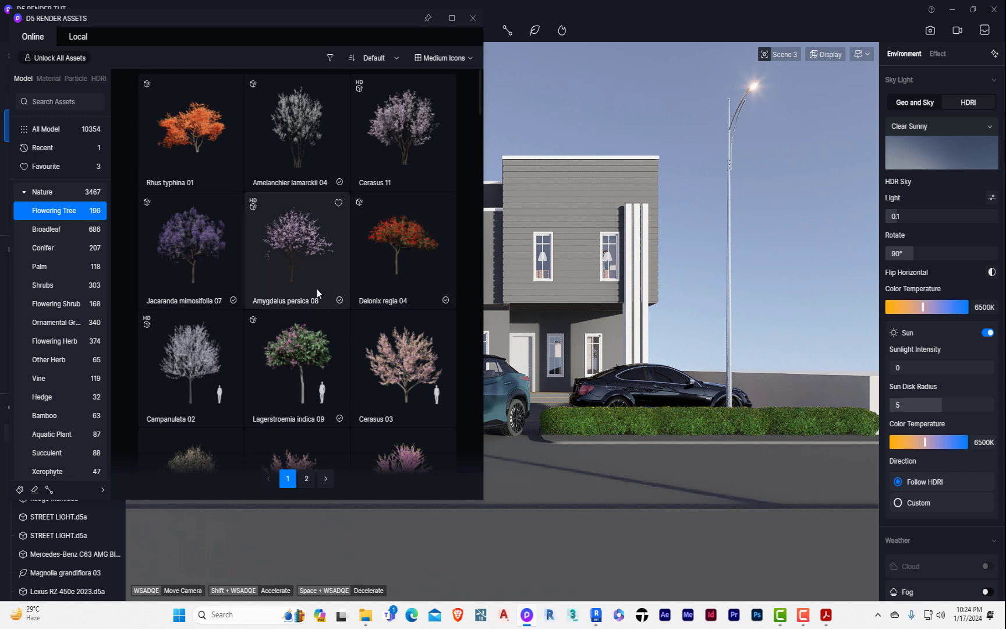
pyautogui.click(61, 228)
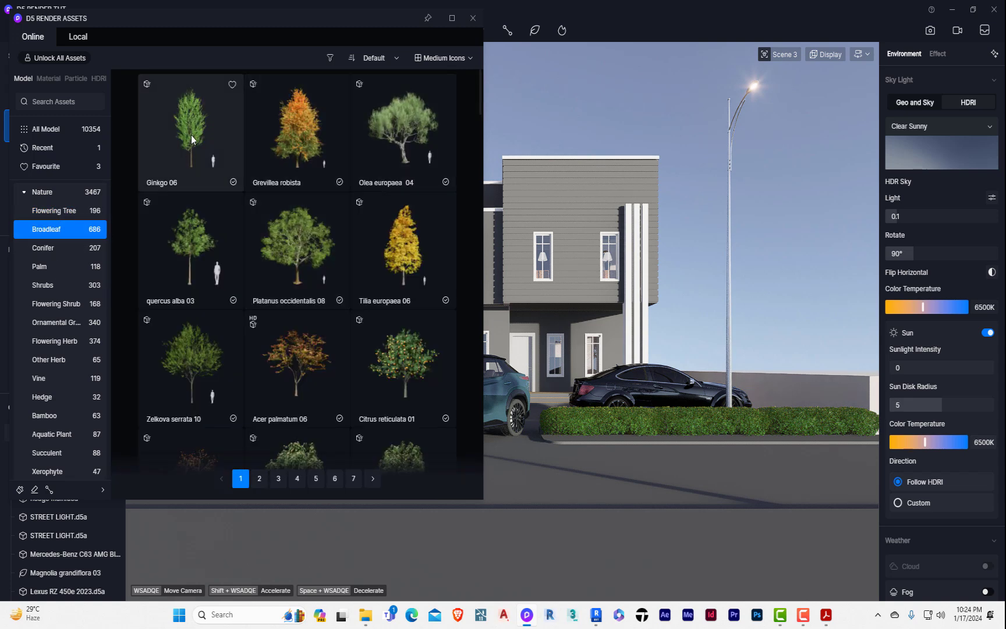
pyautogui.scroll(-1, 312, 220)
pyautogui.scroll(-5, 312, 219)
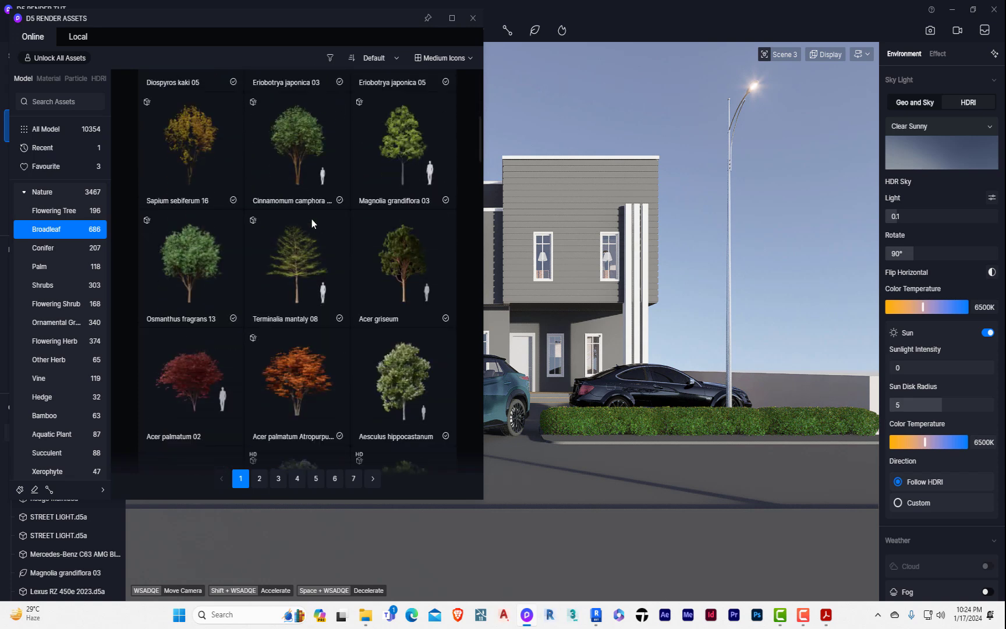
pyautogui.scroll(-2, 312, 220)
pyautogui.scroll(-2, 312, 220)
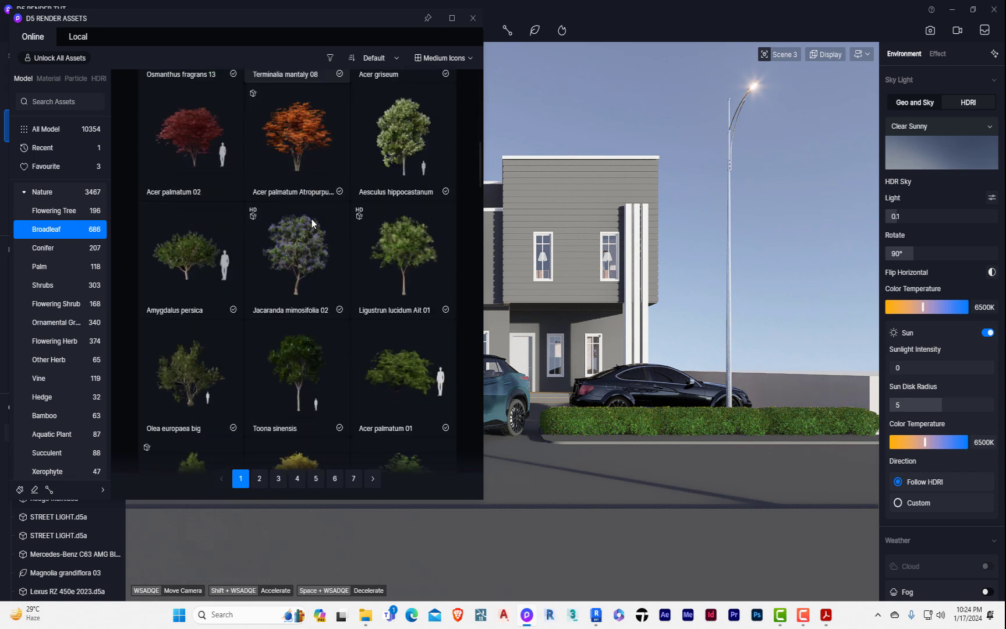
pyautogui.scroll(-3, 322, 239)
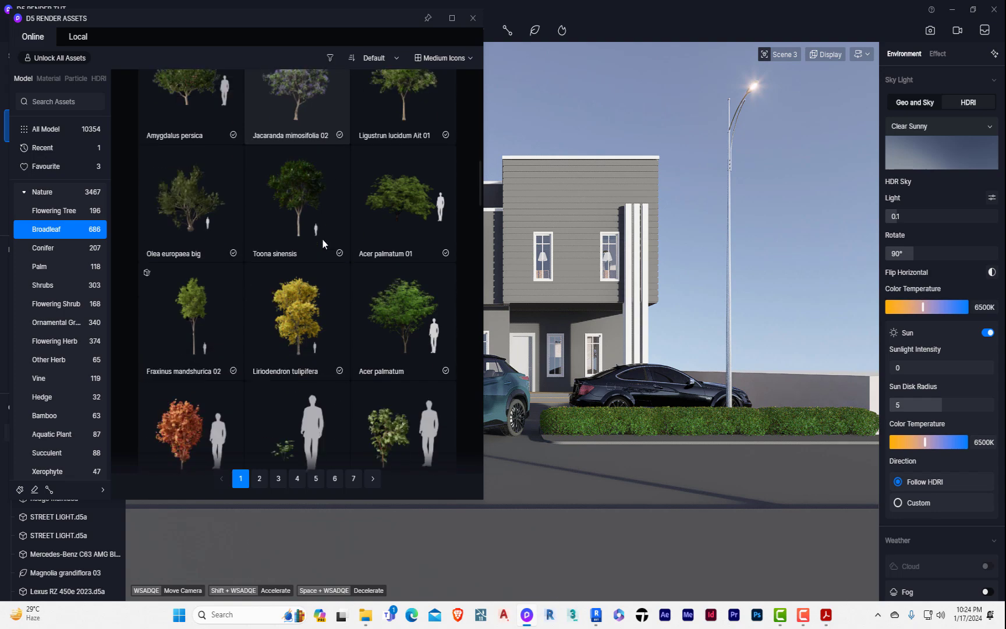
pyautogui.click(185, 257)
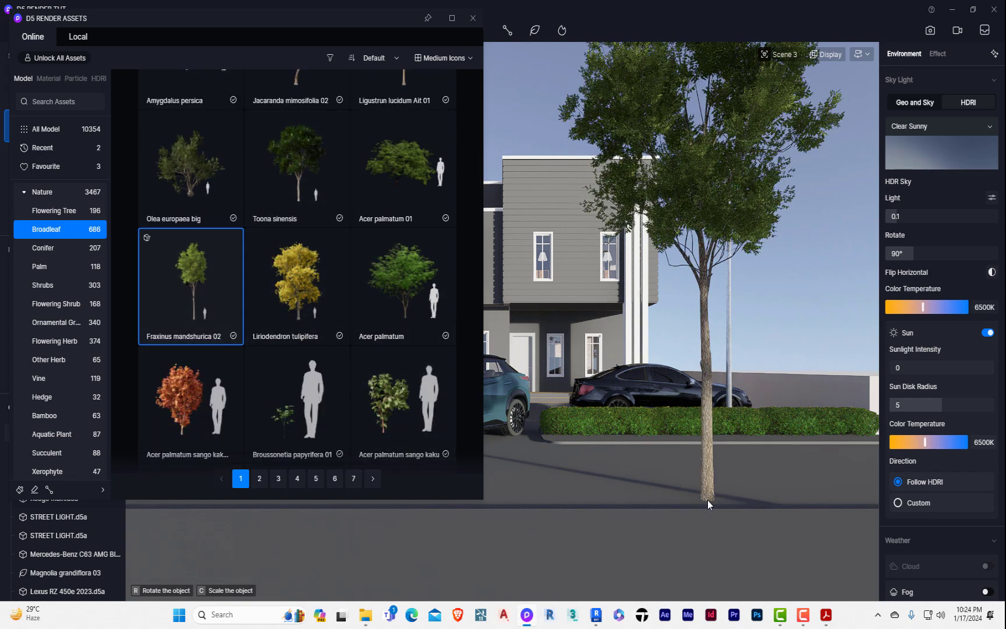
pyautogui.click(741, 538)
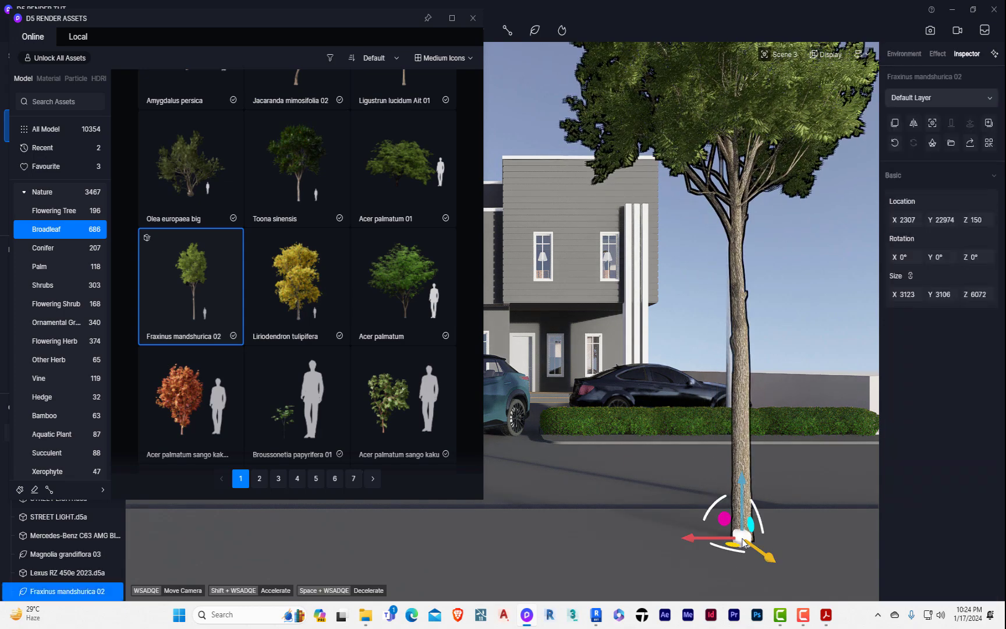
pyautogui.press('Escape')
pyautogui.click(473, 18)
# Select the Fraxinus mandshurica 02 on the road and set the viewport navigation mode to Orbit.
pyautogui.scroll(-5, 498, 386)
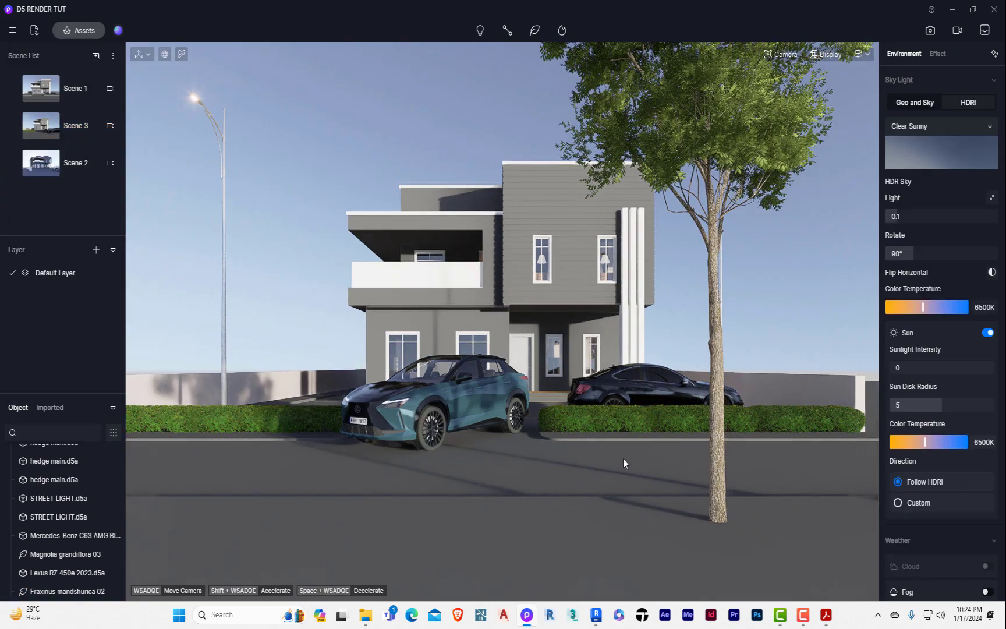
pyautogui.click(719, 508)
pyautogui.scroll(5, 505, 542)
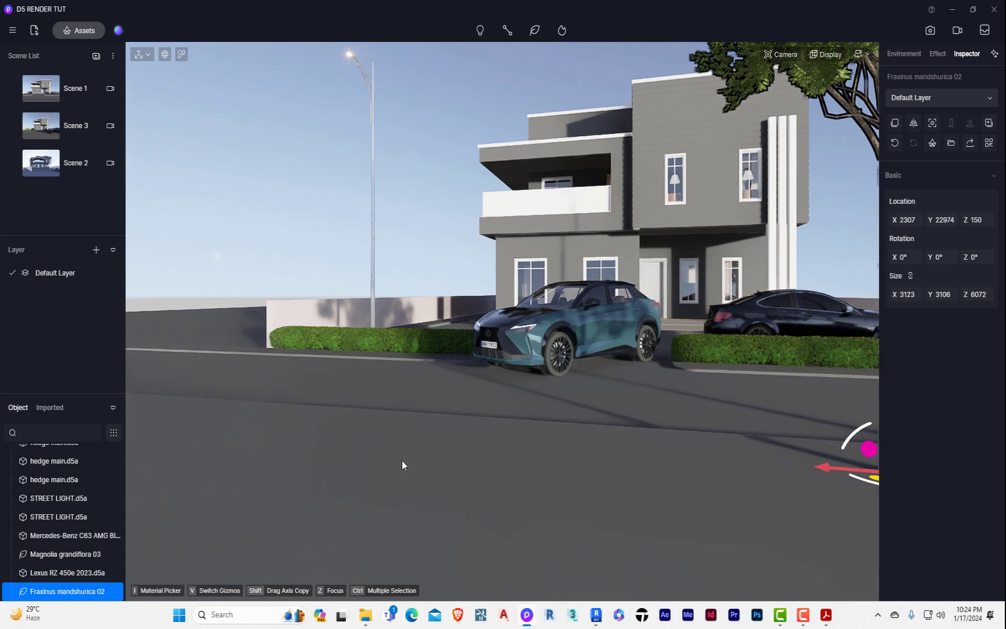
pyautogui.click(861, 54)
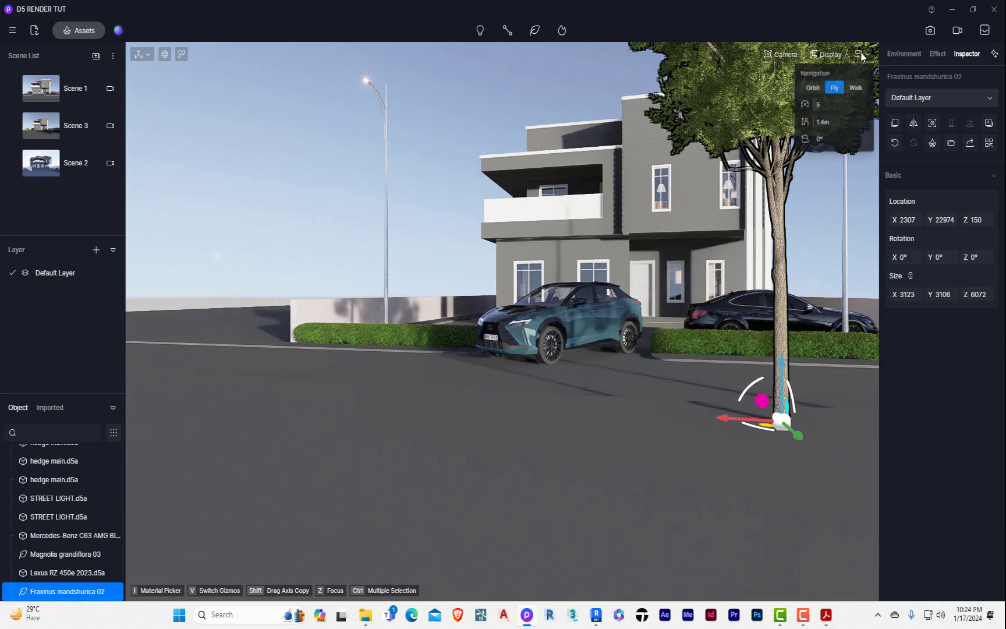
pyautogui.click(808, 91)
pyautogui.scroll(-5, 452, 449)
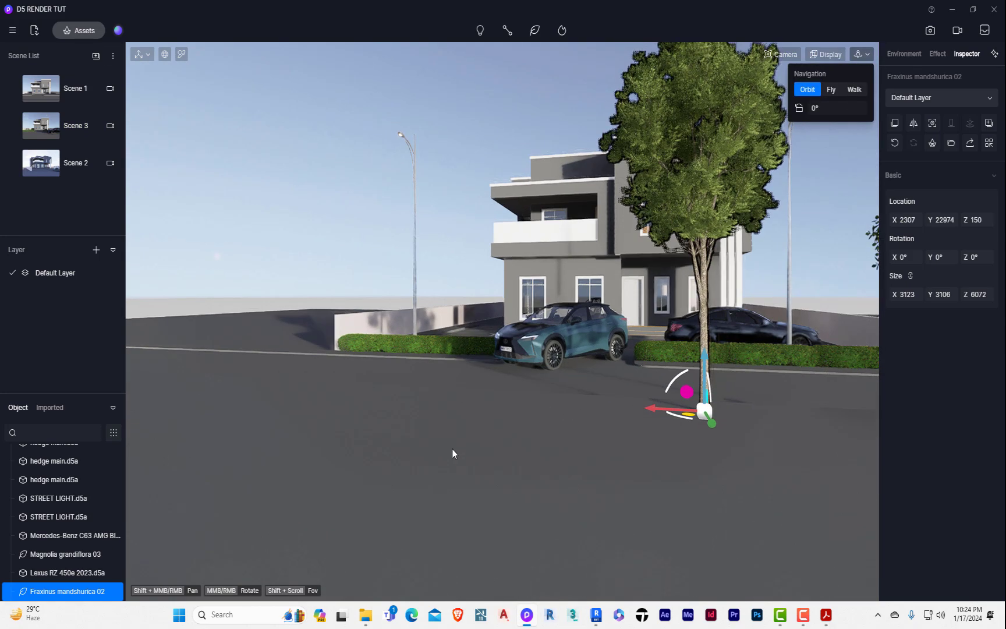
pyautogui.scroll(3, 698, 309)
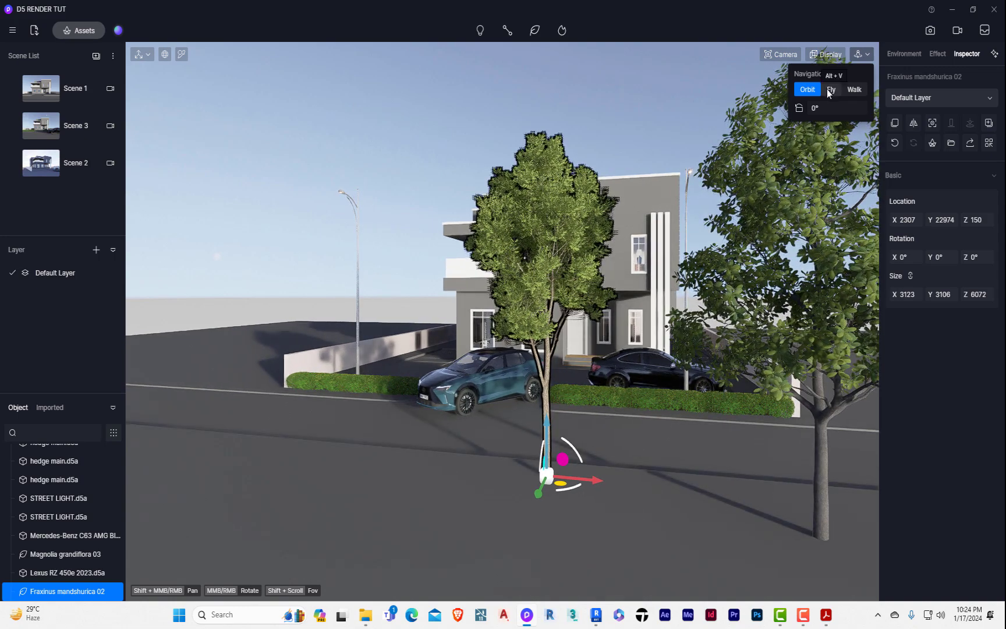
# Toggle the viewport navigation to Fly and back to Orbit, and clear the selection.
pyautogui.scroll(-3, 503, 397)
pyautogui.scroll(-2, 504, 397)
pyautogui.scroll(1, 503, 397)
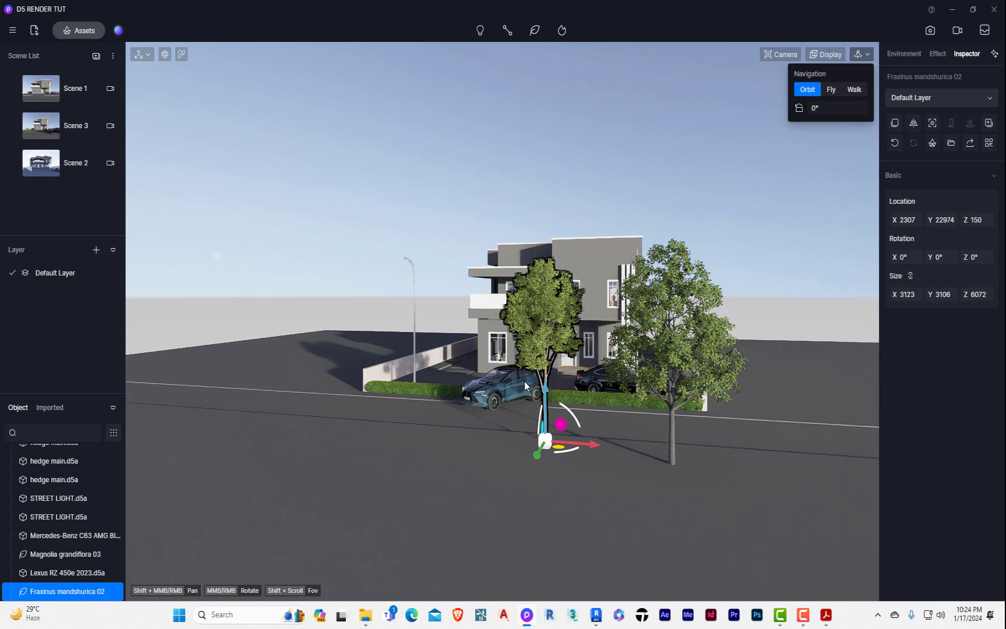
pyautogui.press('2')
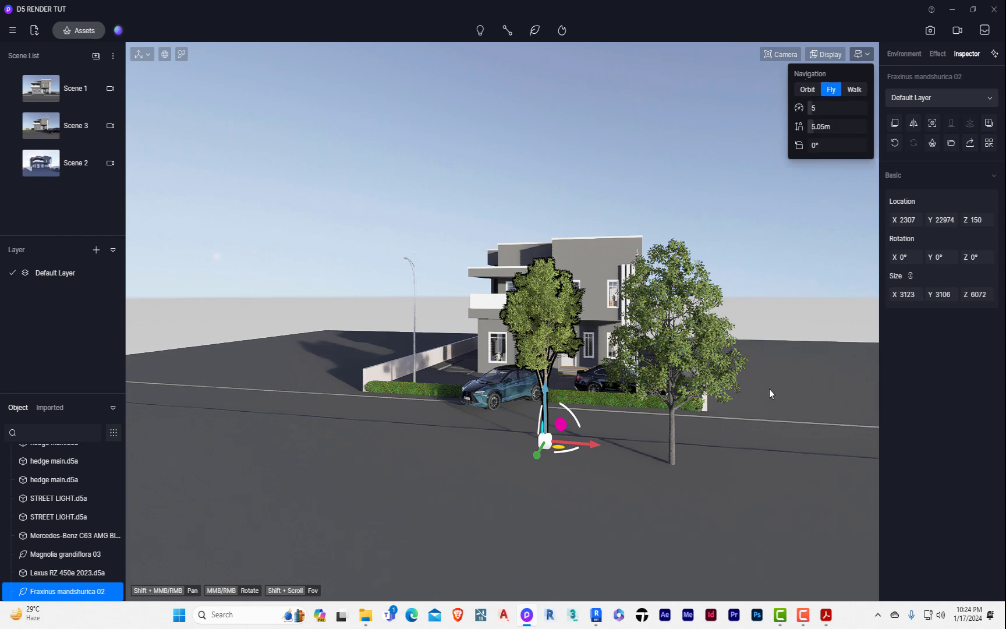
pyautogui.press('1')
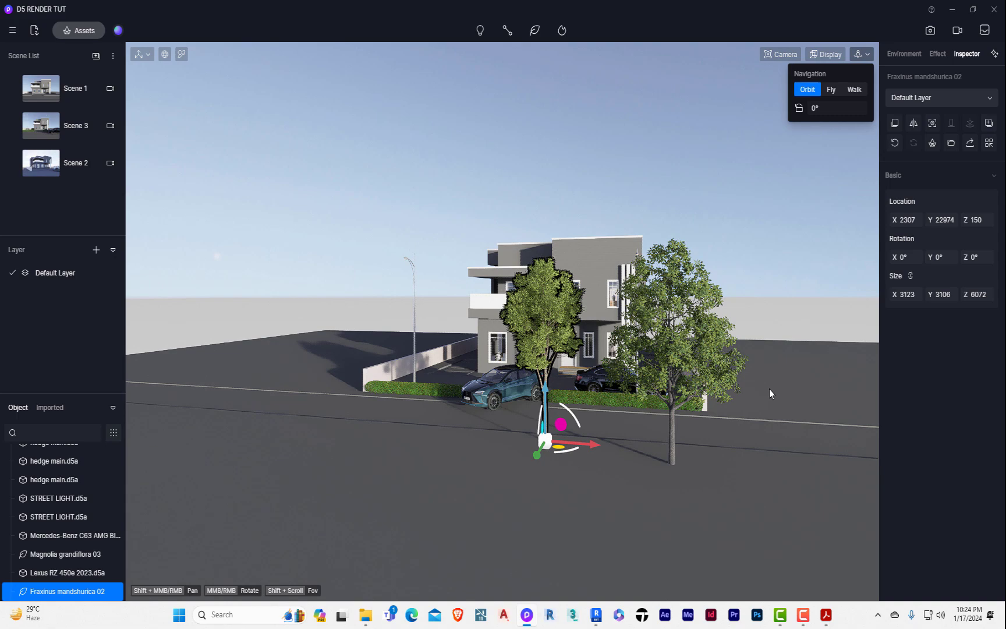
pyautogui.scroll(3, 647, 447)
pyautogui.click(660, 437)
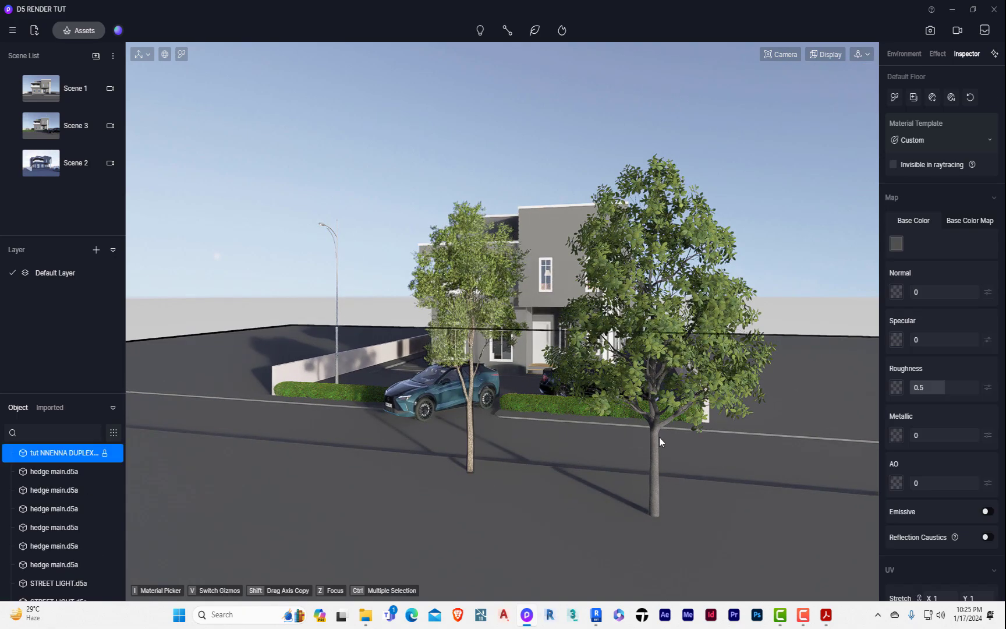
pyautogui.click(586, 156)
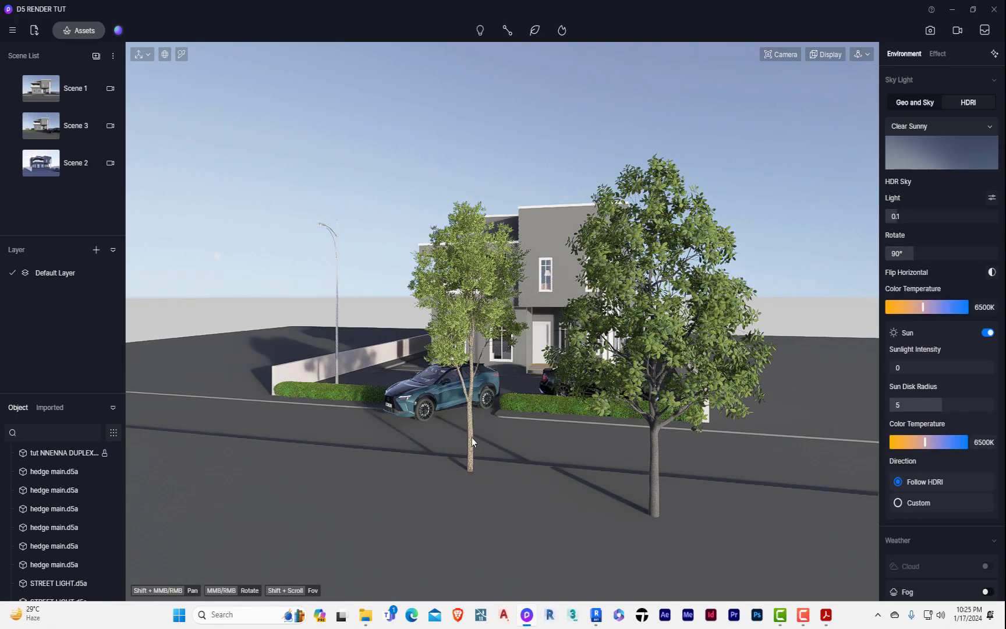
# From the top view, move the Fraxinus tree behind the front hedge on the balcony side, to about X -6481, Y 13340.
pyautogui.moveTo(493, 417); pyautogui.dragTo(354, 527, button='middle')
pyautogui.moveTo(337, 432); pyautogui.dragTo(620, 358, button='middle')
pyautogui.scroll(1, 640, 394)
pyautogui.keyDown('shift'); pyautogui.moveTo(645, 394); pyautogui.dragTo(359, 362, button='middle'); pyautogui.keyUp('shift')
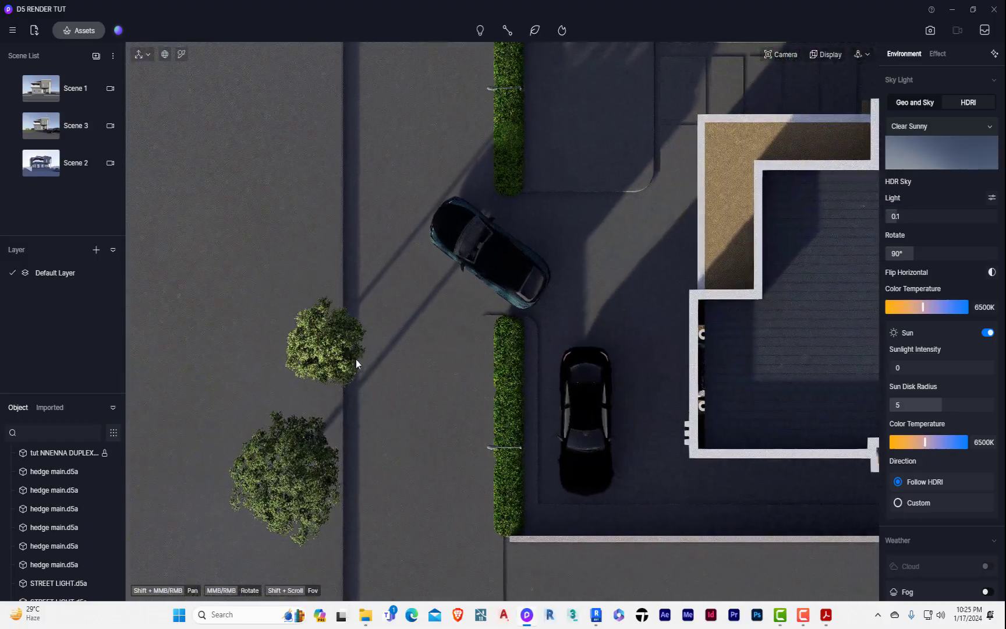
pyautogui.click(309, 345)
pyautogui.scroll(-4, 451, 432)
pyautogui.scroll(1, 408, 215)
pyautogui.moveTo(408, 215); pyautogui.dragTo(447, 485, button='middle')
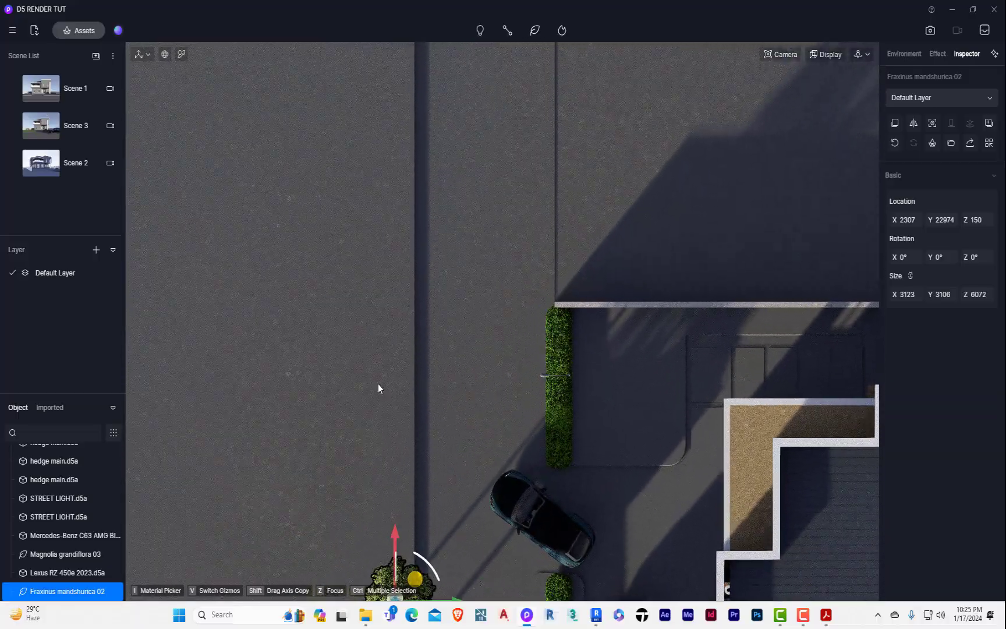
pyautogui.scroll(-1, 377, 387)
pyautogui.moveTo(411, 566); pyautogui.dragTo(608, 367)
pyautogui.moveTo(548, 388); pyautogui.dragTo(373, 338, button='middle')
# In the Scene 3 view, shift the Fraxinus tree along the Y axis to about 14270 and deselect it.
pyautogui.click(66, 116)
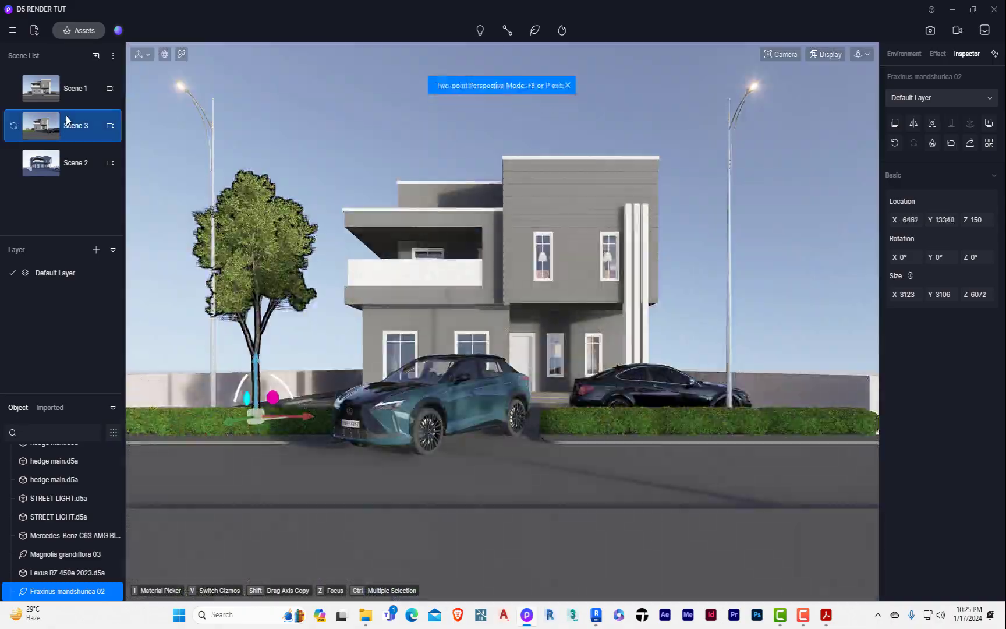
pyautogui.moveTo(229, 423); pyautogui.dragTo(208, 446)
pyautogui.click(304, 123)
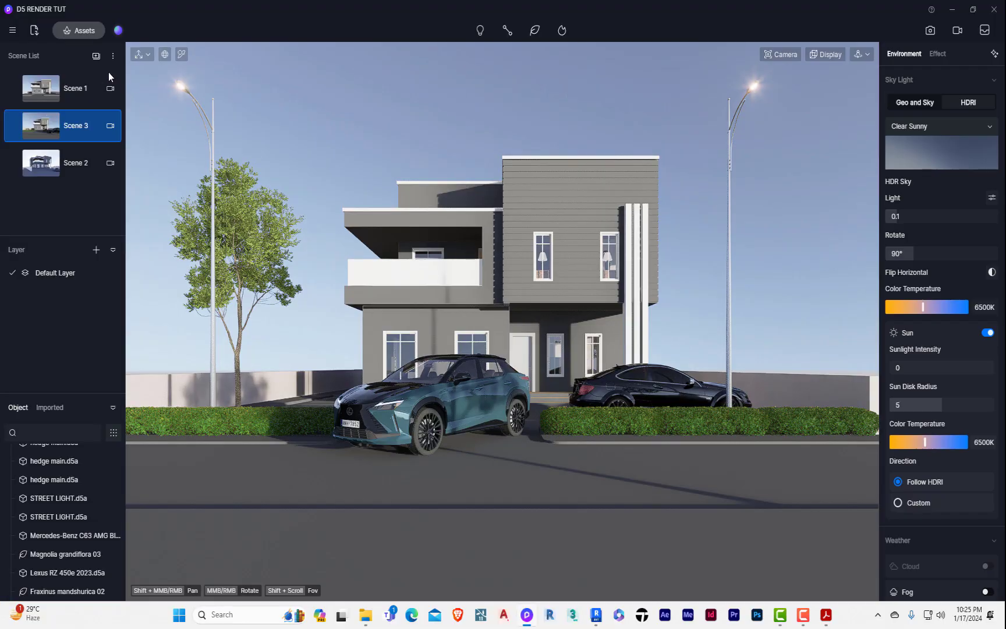
# From the top view, copy the Fraxinus tree to the rear corner of the compound, at about X -7333, Y -6057.
pyautogui.press('t')
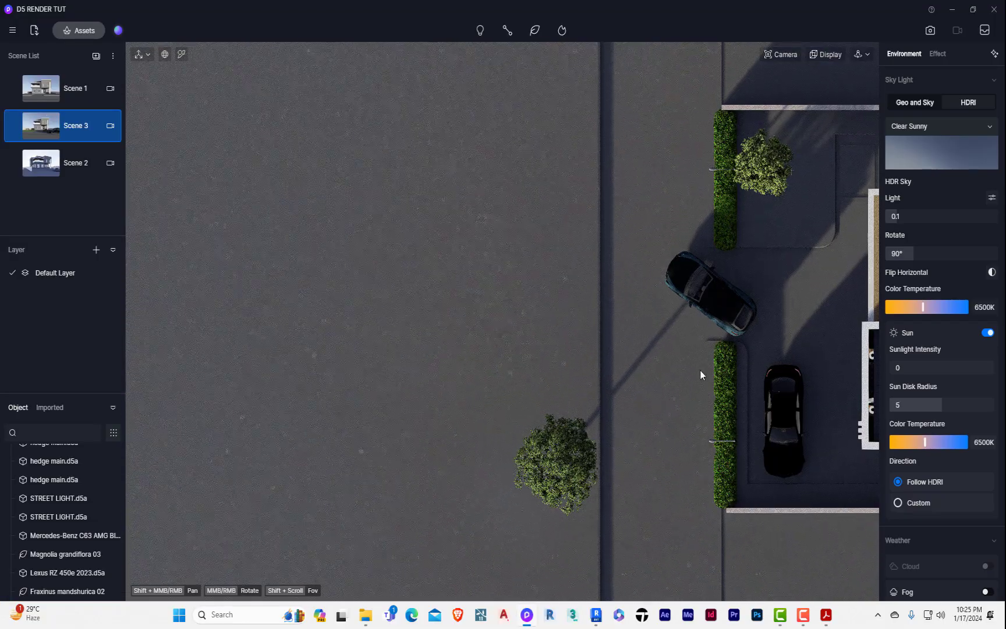
pyautogui.keyDown('shift'); pyautogui.moveTo(700, 371); pyautogui.dragTo(440, 482, button='middle'); pyautogui.keyUp('shift')
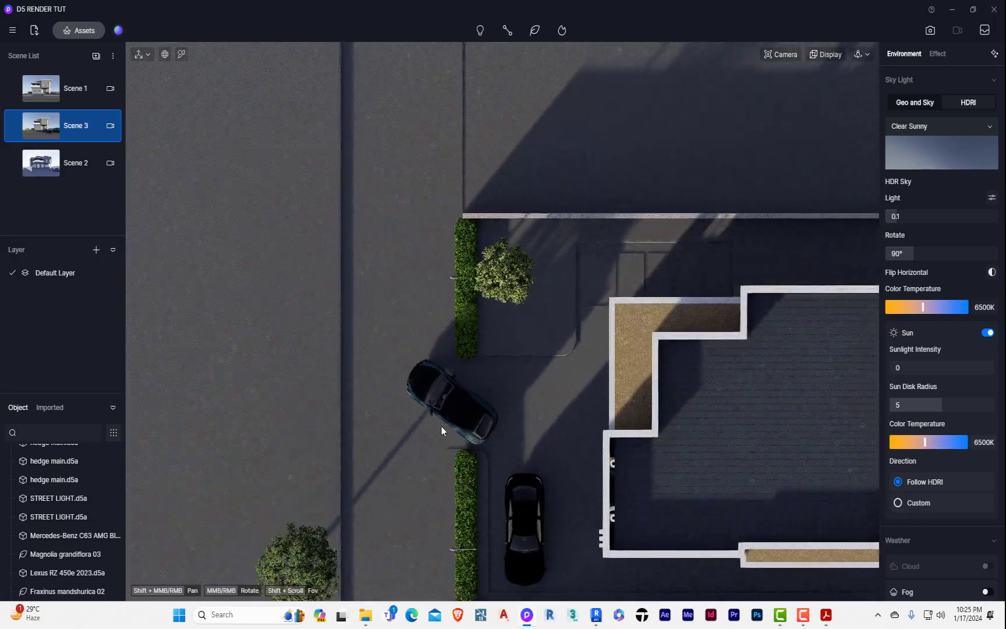
pyautogui.click(510, 274)
pyautogui.moveTo(485, 296); pyautogui.dragTo(409, 334, button='middle')
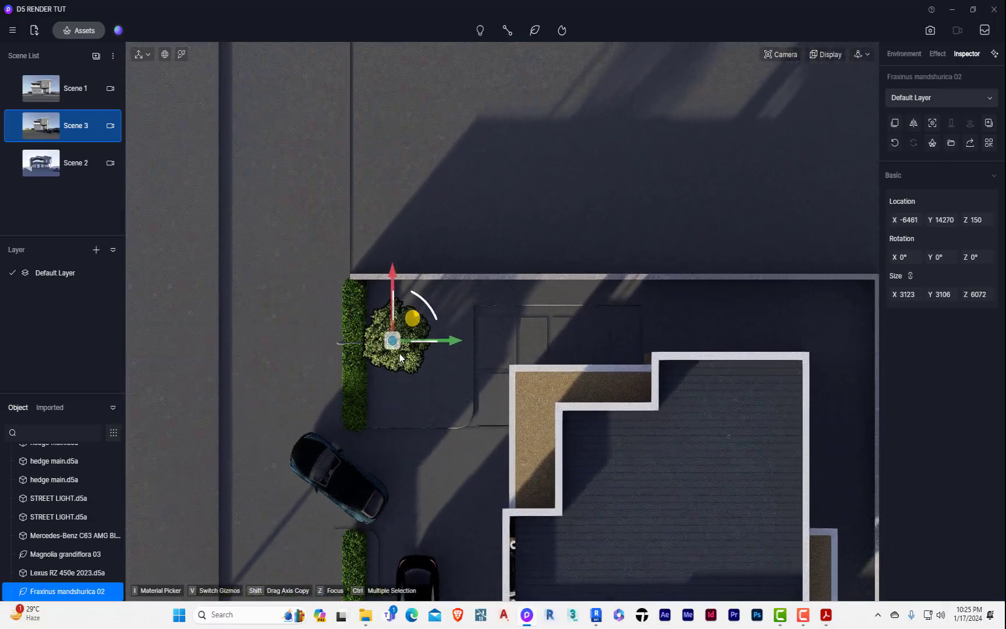
pyautogui.moveTo(454, 346); pyautogui.dragTo(897, 300)
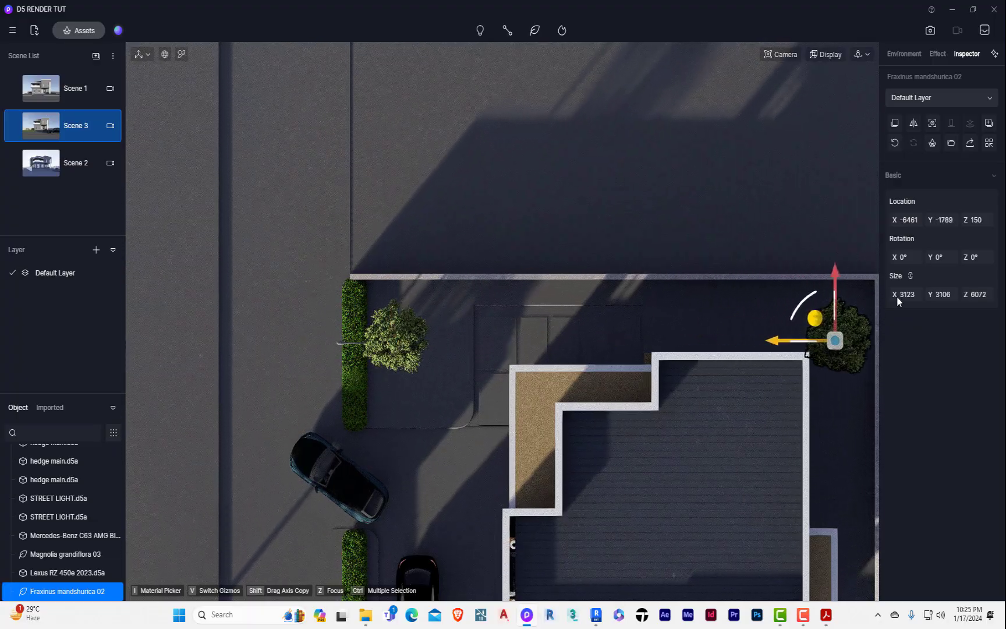
pyautogui.moveTo(836, 328); pyautogui.dragTo(828, 323)
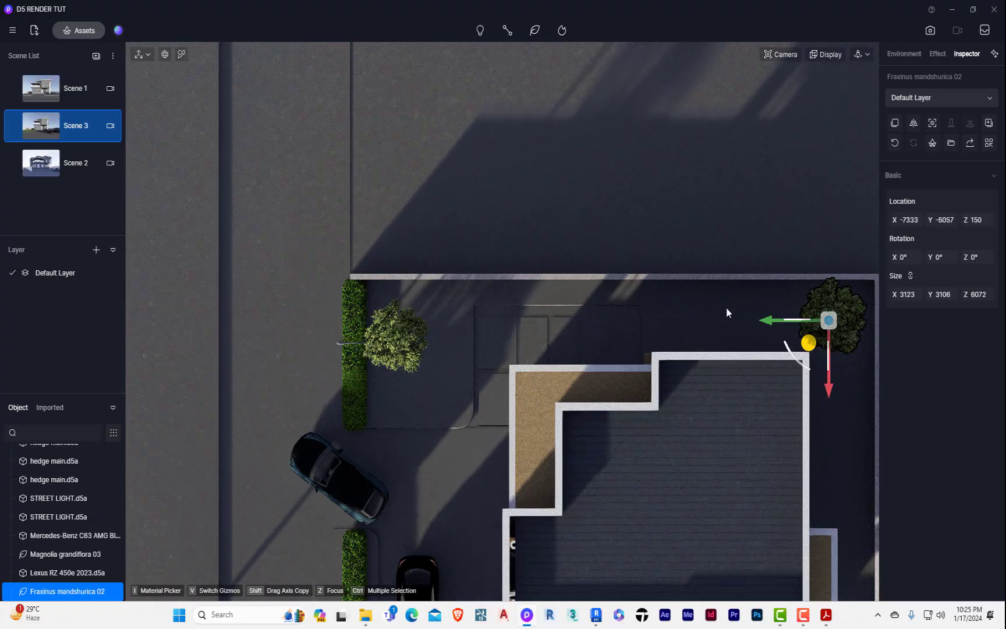
# Shift the copied Fraxinus tree at the compound's rear corner to about X -7285, Y -5511 and return to the Scene 3 view.
pyautogui.scroll(-5, 642, 232)
pyautogui.scroll(1, 616, 221)
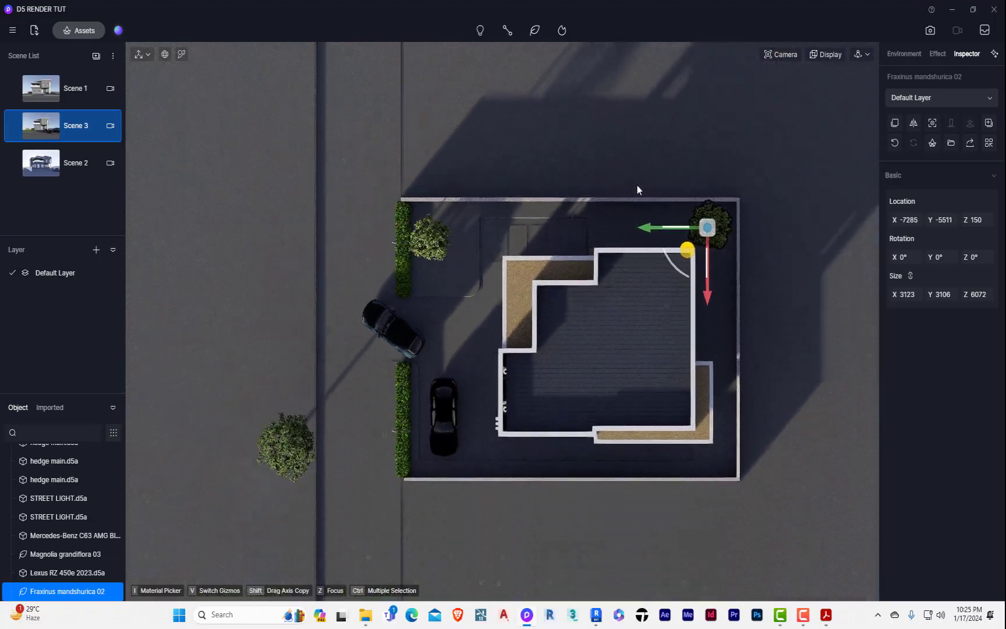
pyautogui.scroll(2, 585, 287)
pyautogui.moveTo(585, 287); pyautogui.dragTo(520, 353, button='middle')
pyautogui.scroll(1, 520, 352)
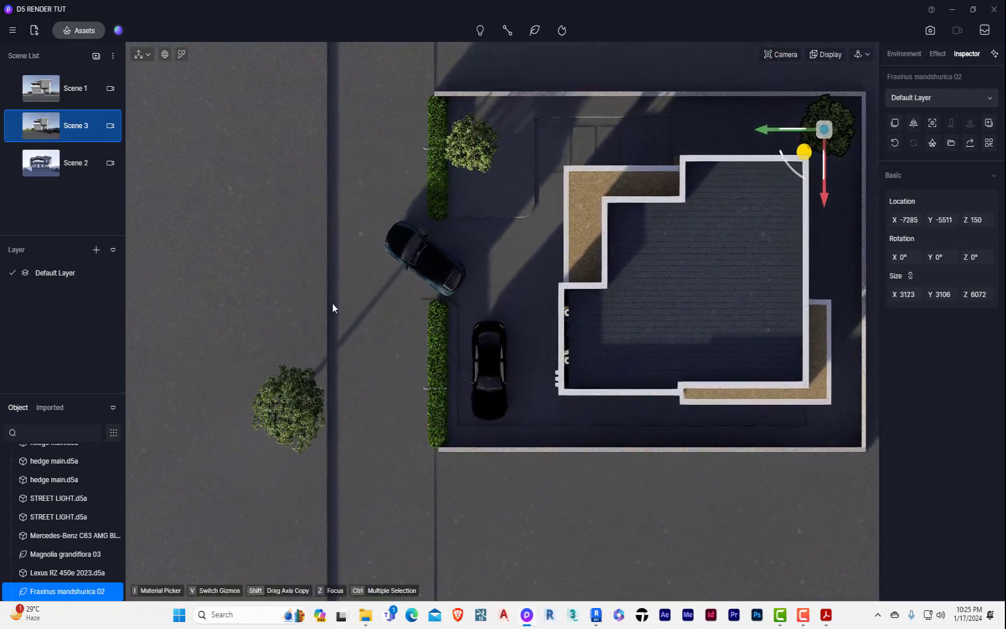
pyautogui.click(48, 125)
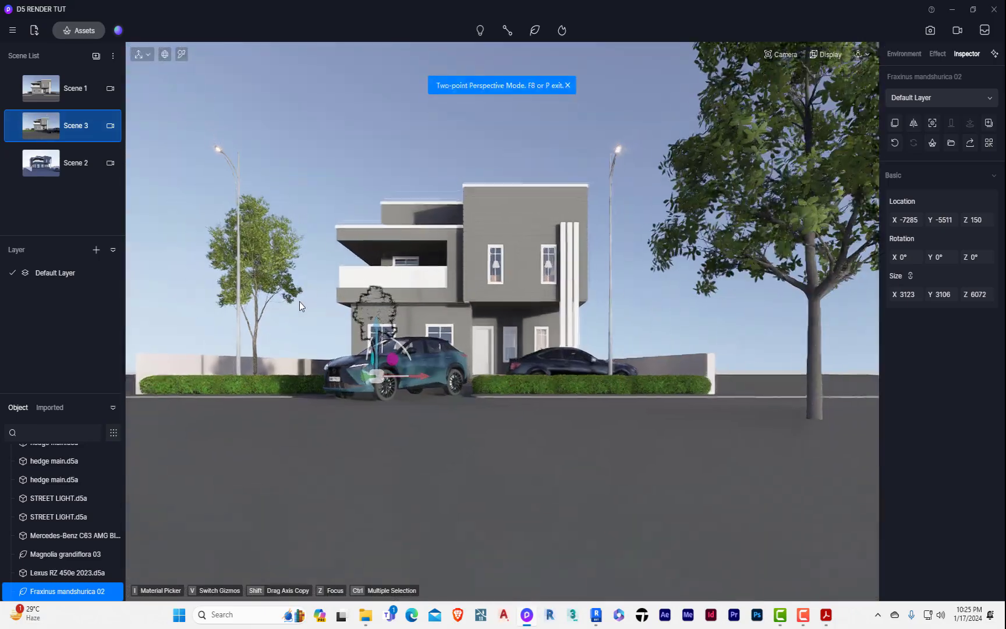
# Move the roadside Magnolia tree to about X 5544, Y 21478, checking its framing in the Scene 3 view, and deselect it.
pyautogui.moveTo(504, 412); pyautogui.dragTo(701, 451, button='right')
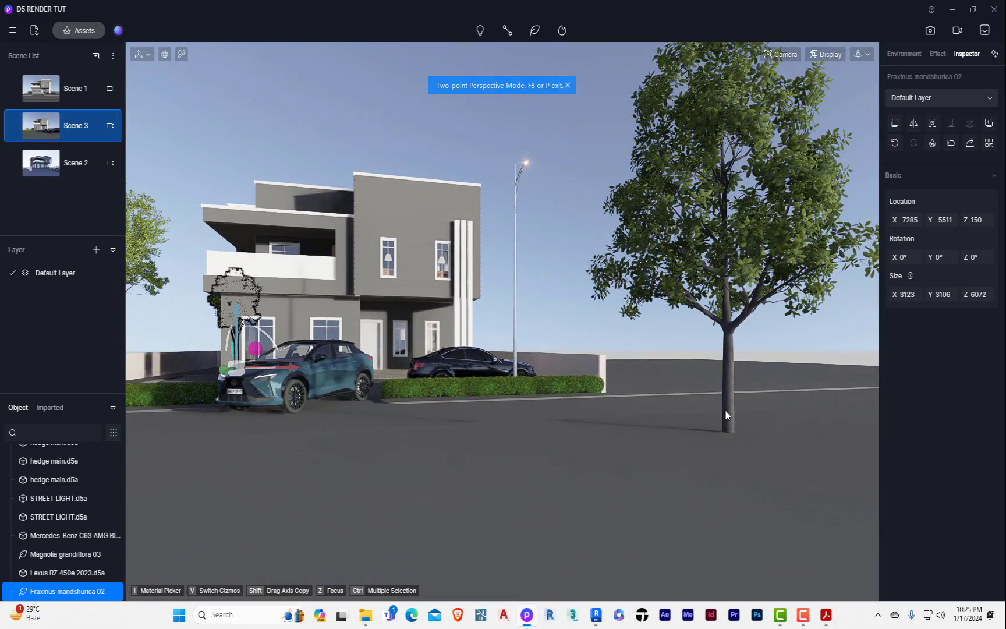
pyautogui.click(725, 410)
pyautogui.moveTo(757, 445); pyautogui.dragTo(664, 428)
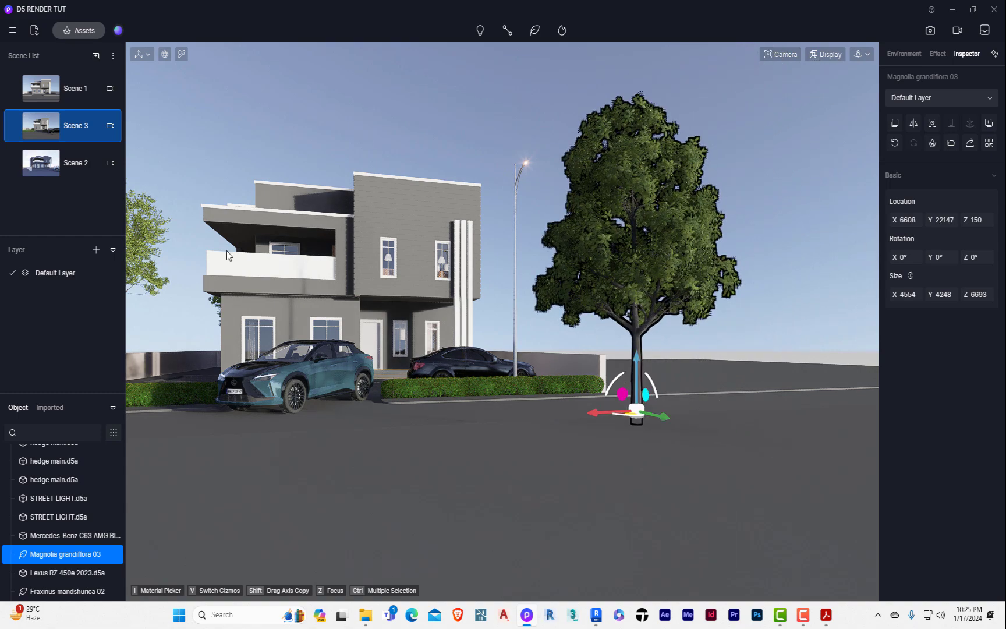
pyautogui.click(41, 122)
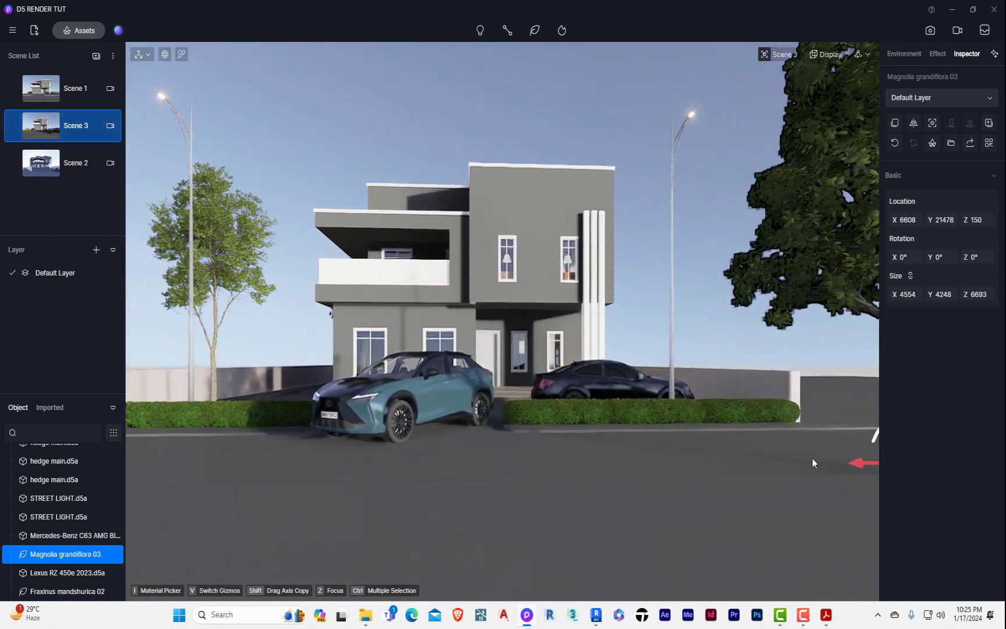
pyautogui.moveTo(575, 456); pyautogui.dragTo(743, 450, button='right')
pyautogui.moveTo(697, 441); pyautogui.dragTo(646, 450)
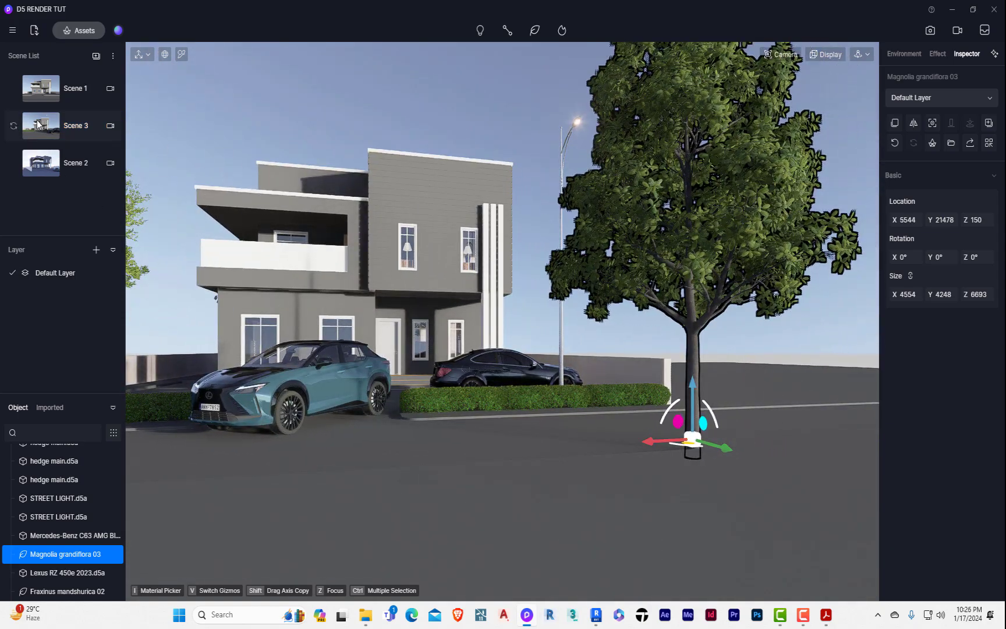
pyautogui.click(38, 124)
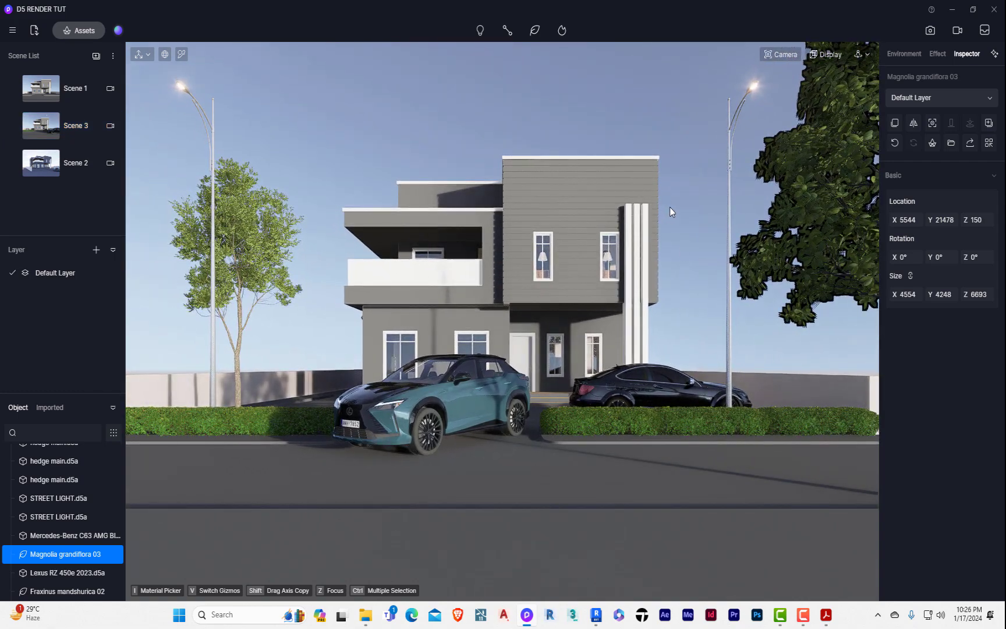
pyautogui.click(669, 91)
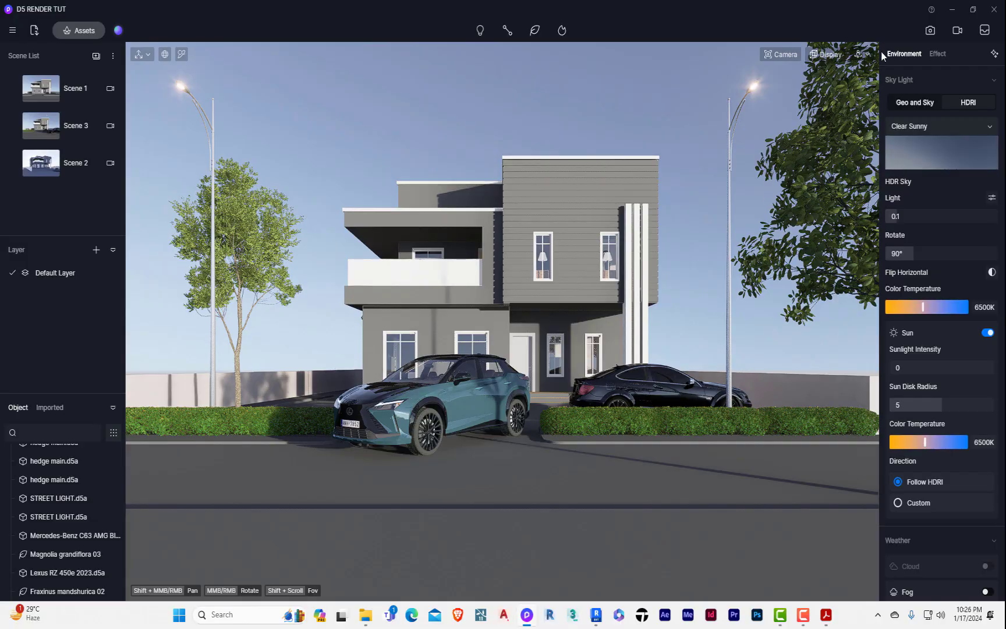
# From the top view, move the Magnolia tree to about X 4288, Y 23139, recall the Scene 3 view and clear the selection.
pyautogui.press('t')
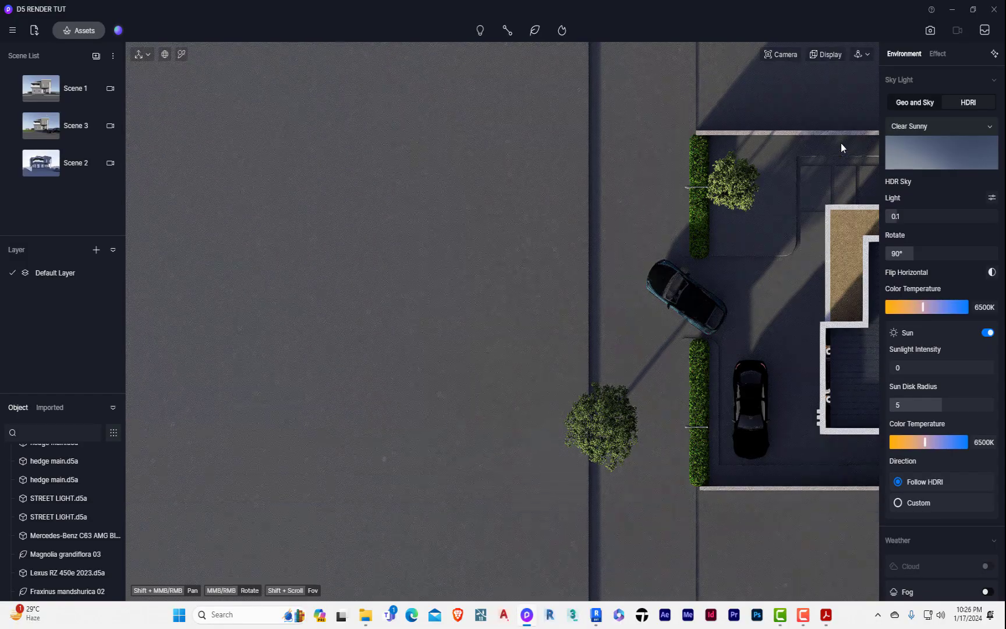
pyautogui.scroll(3, 597, 438)
pyautogui.scroll(2, 613, 461)
pyautogui.keyDown('shift'); pyautogui.moveTo(614, 461); pyautogui.dragTo(556, 285, button='middle'); pyautogui.keyUp('shift')
pyautogui.scroll(2, 555, 286)
pyautogui.click(739, 395)
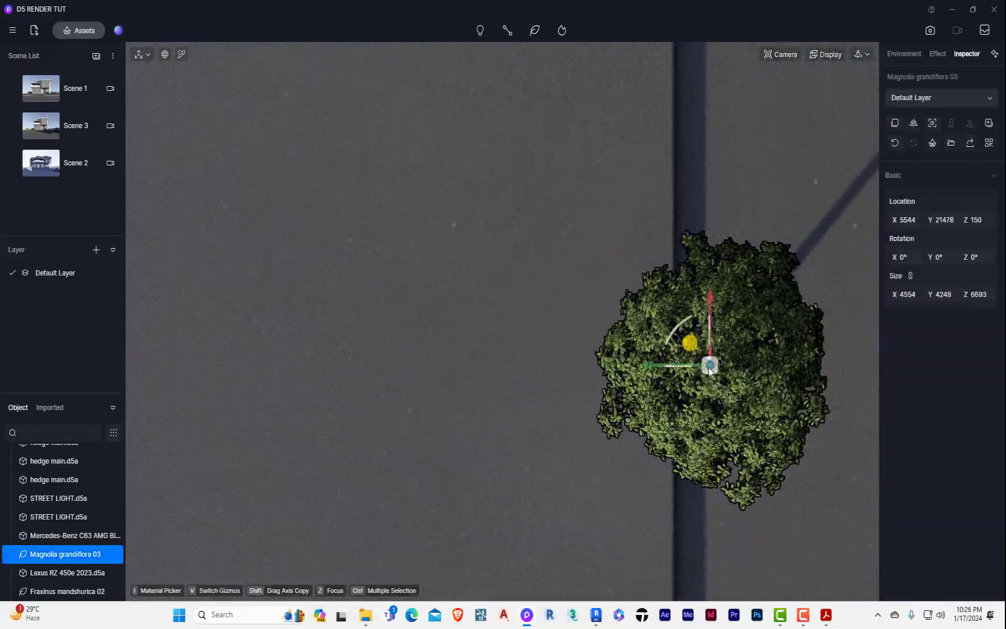
pyautogui.moveTo(710, 369); pyautogui.dragTo(608, 315)
pyautogui.click(76, 128)
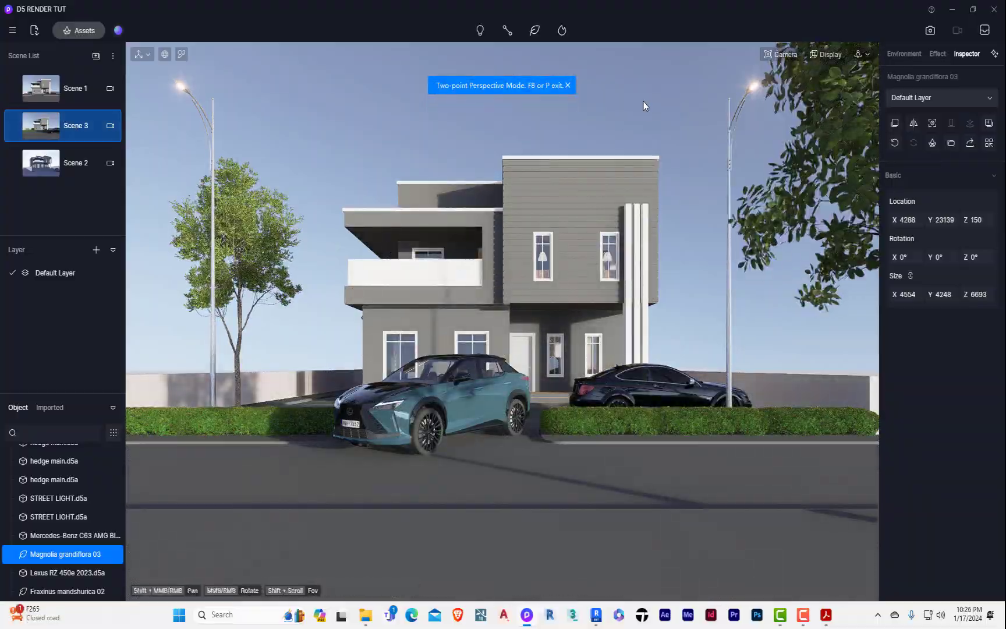
pyautogui.click(428, 53)
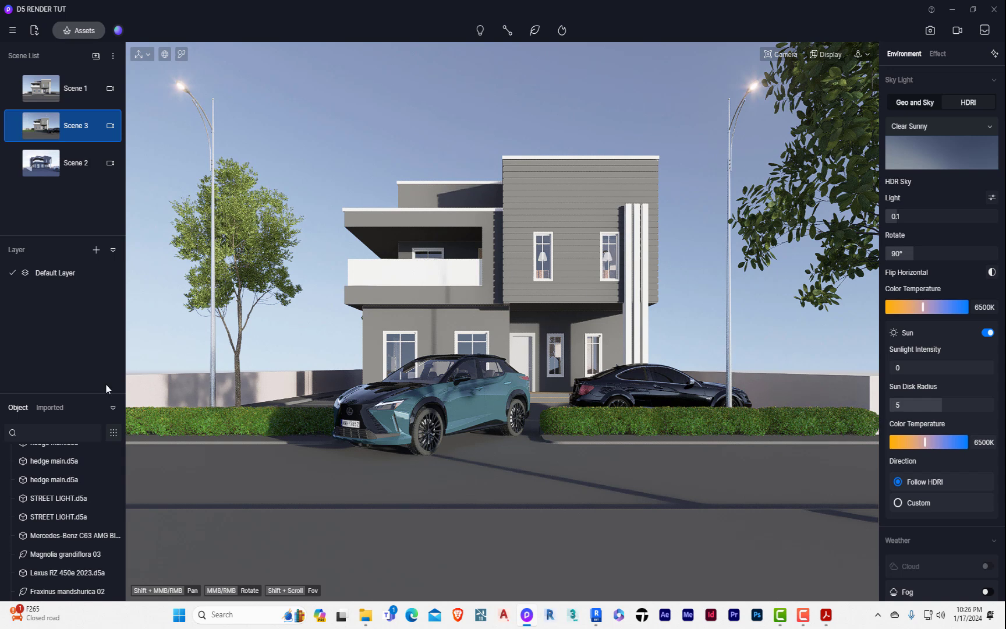
# From the asset library's Shrubs category, place an Ancuba japonica 06 shrub on the road in front of the house, at about X 1966, Y 23426.
pyautogui.click(78, 30)
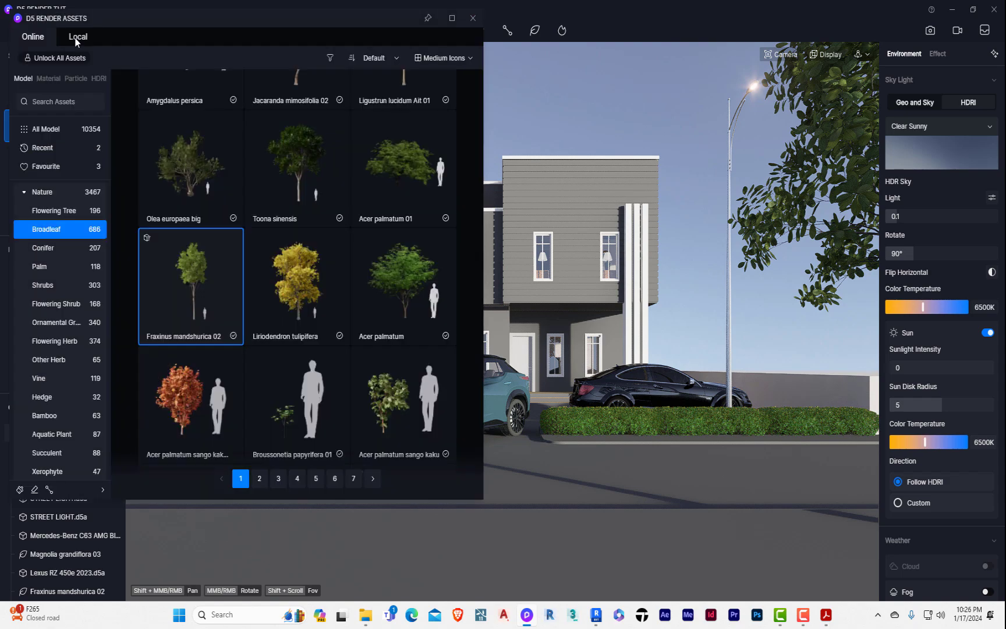
pyautogui.click(65, 212)
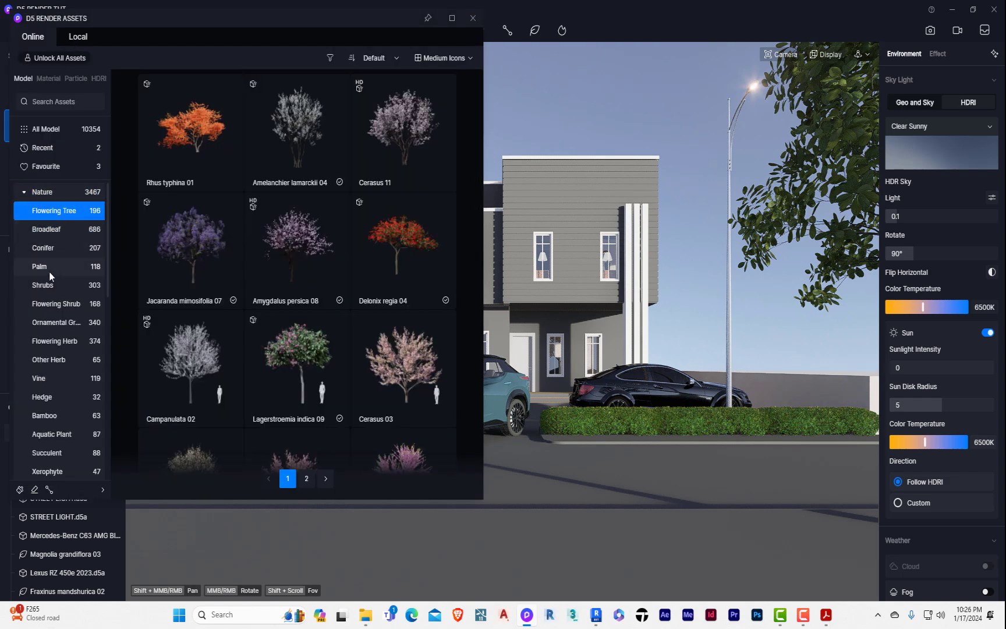
pyautogui.scroll(-3, 49, 271)
pyautogui.scroll(2, 52, 268)
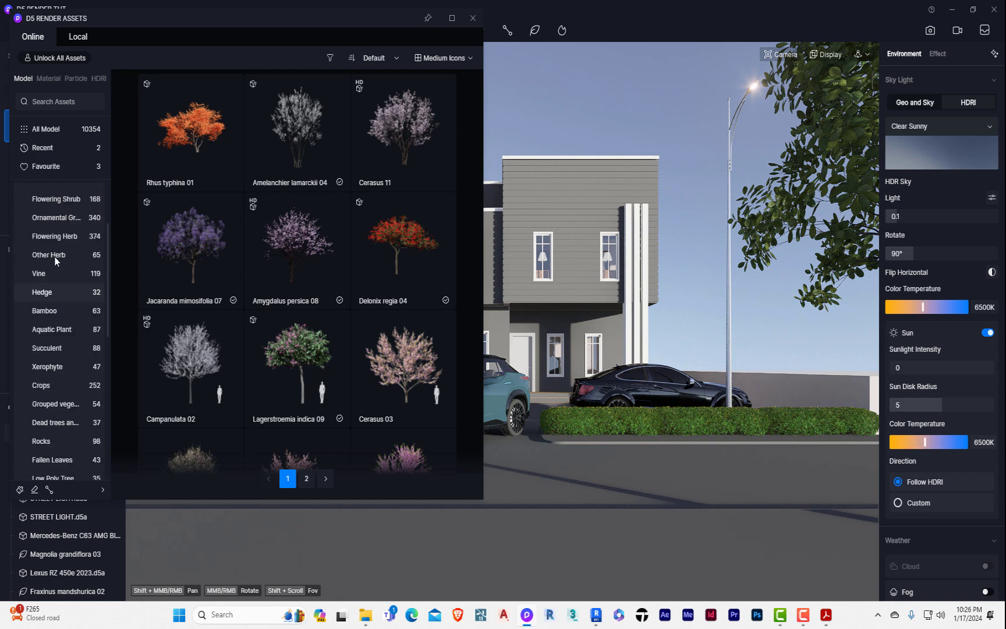
pyautogui.scroll(5, 55, 249)
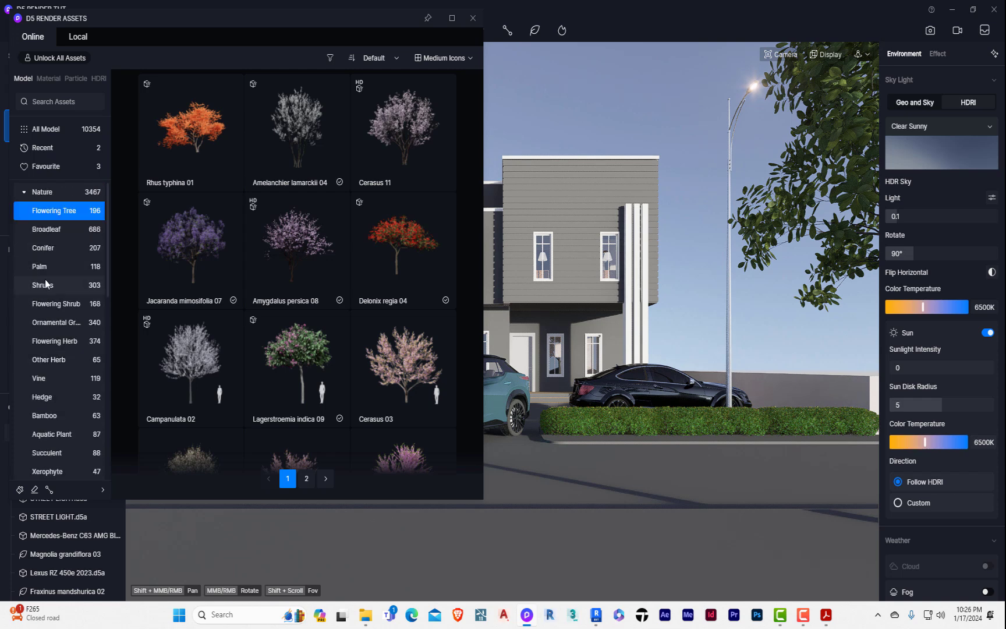
pyautogui.click(45, 283)
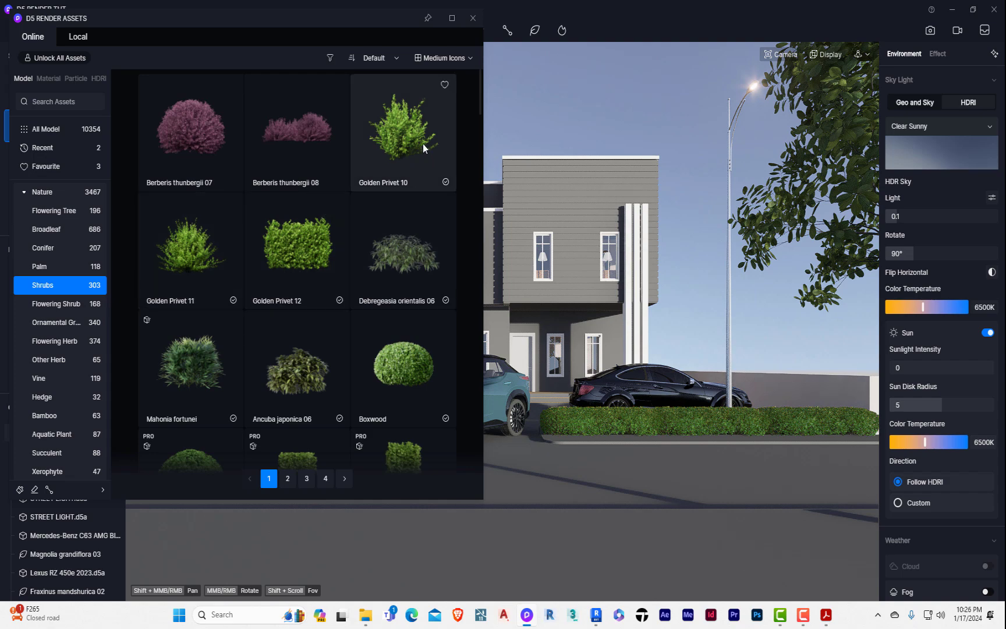
pyautogui.scroll(-2, 339, 241)
pyautogui.scroll(-3, 339, 241)
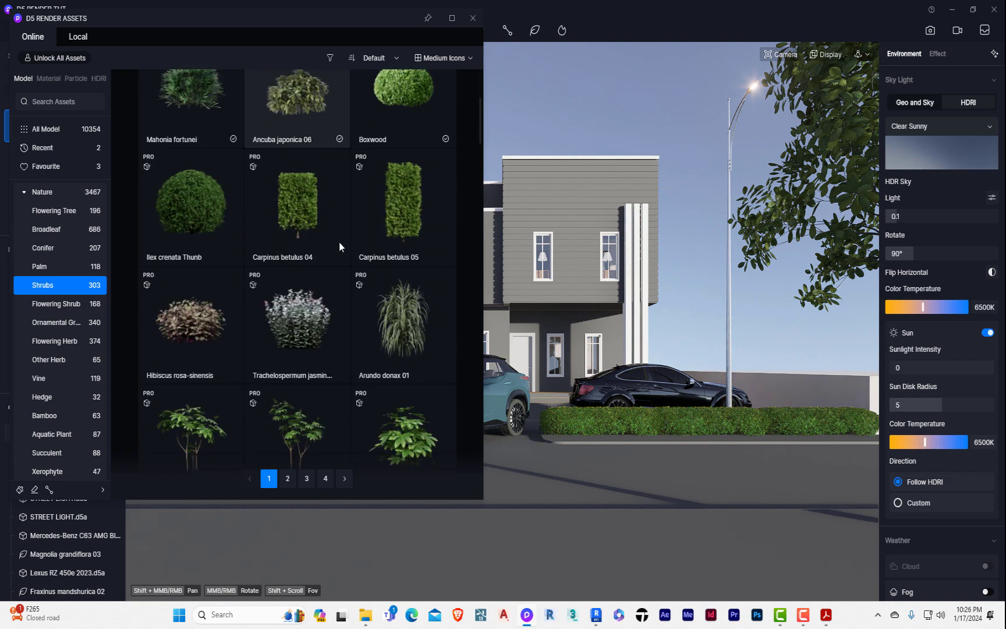
pyautogui.scroll(3, 339, 241)
pyautogui.click(303, 283)
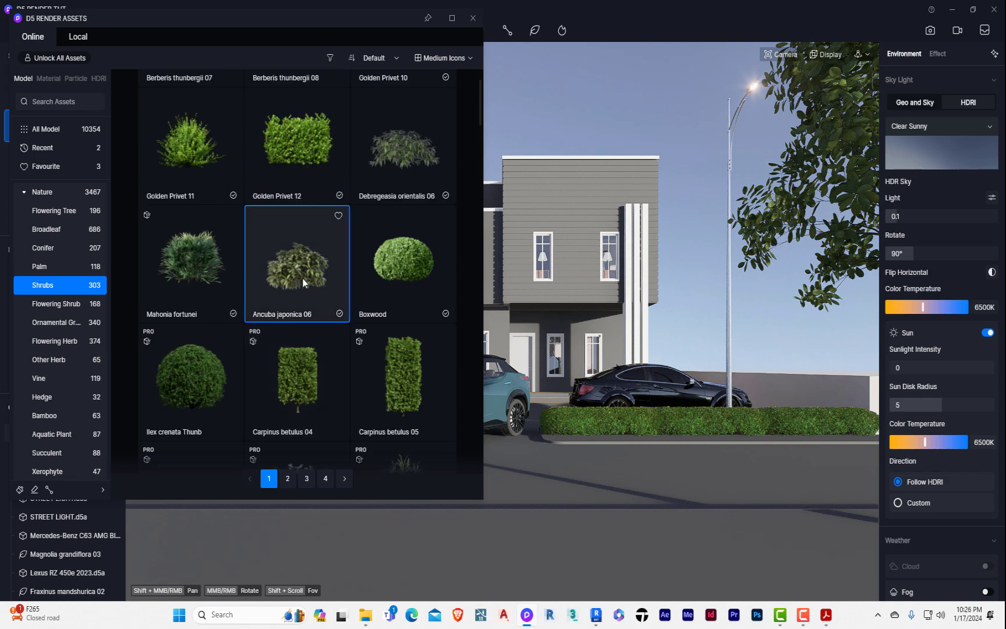
pyautogui.click(725, 561)
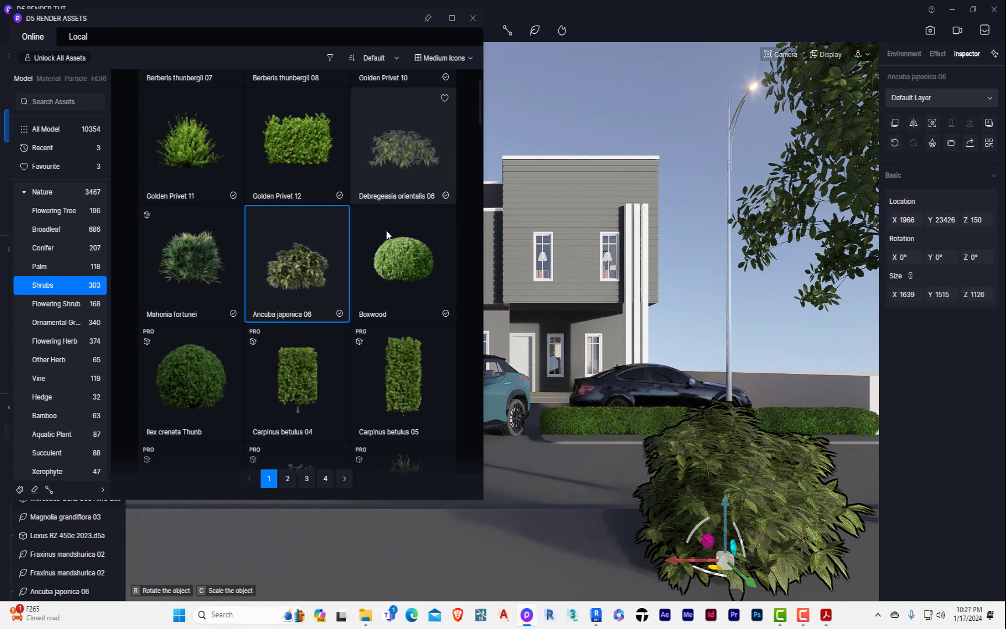
# Place a Golden Privet 10 shrub beside the Ancuba shrub, at about X 567, Y 23616.
pyautogui.scroll(2, 397, 322)
pyautogui.click(438, 153)
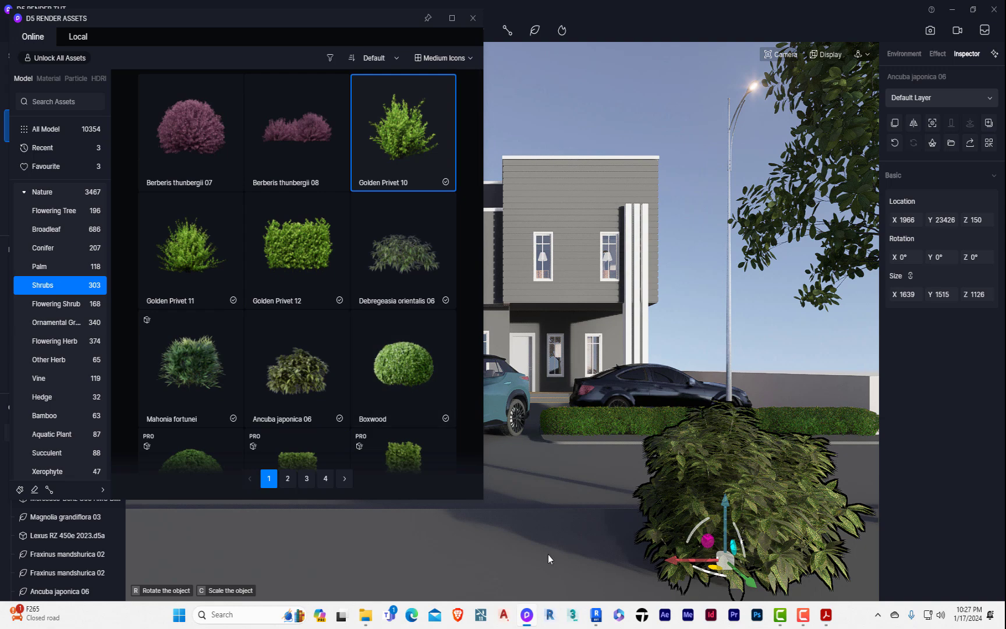
pyautogui.click(532, 570)
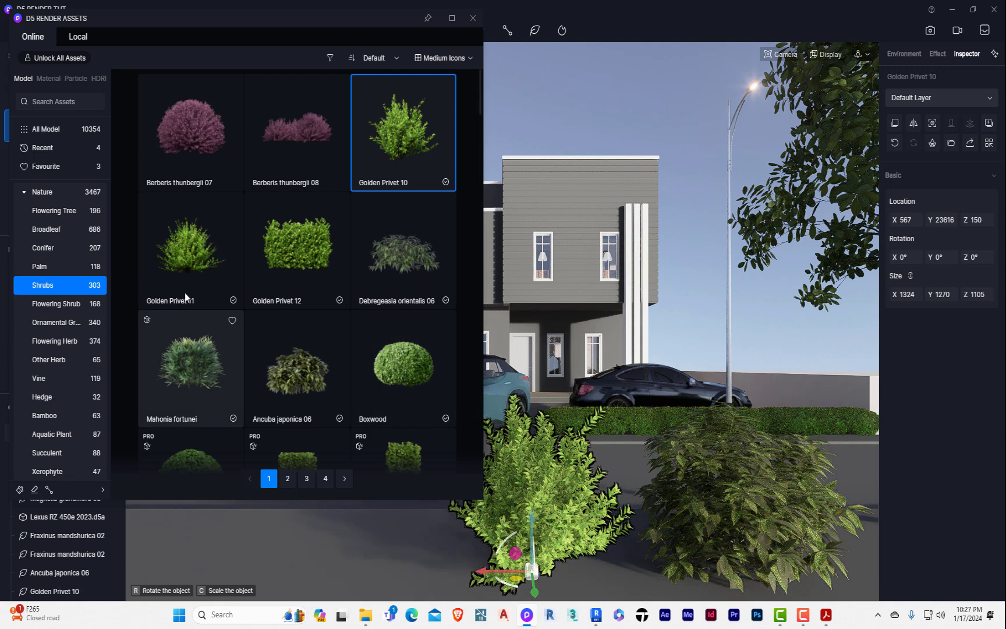
# Place a Boxwood shrub on the road near the Magnolia tree, at about X 2688, Y 26154.
pyautogui.scroll(-2, 182, 254)
pyautogui.click(442, 335)
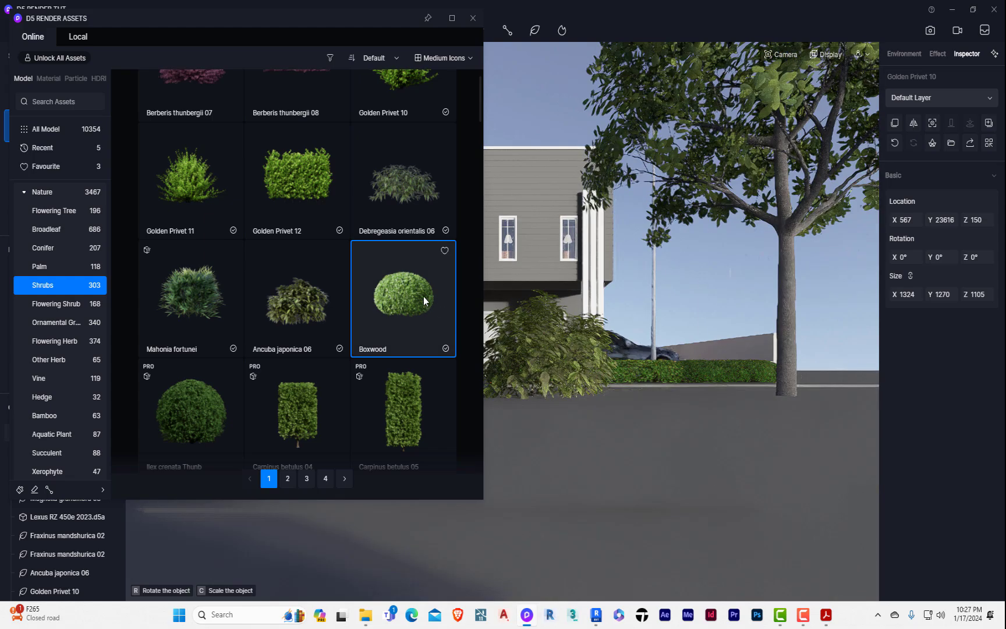
pyautogui.click(424, 296)
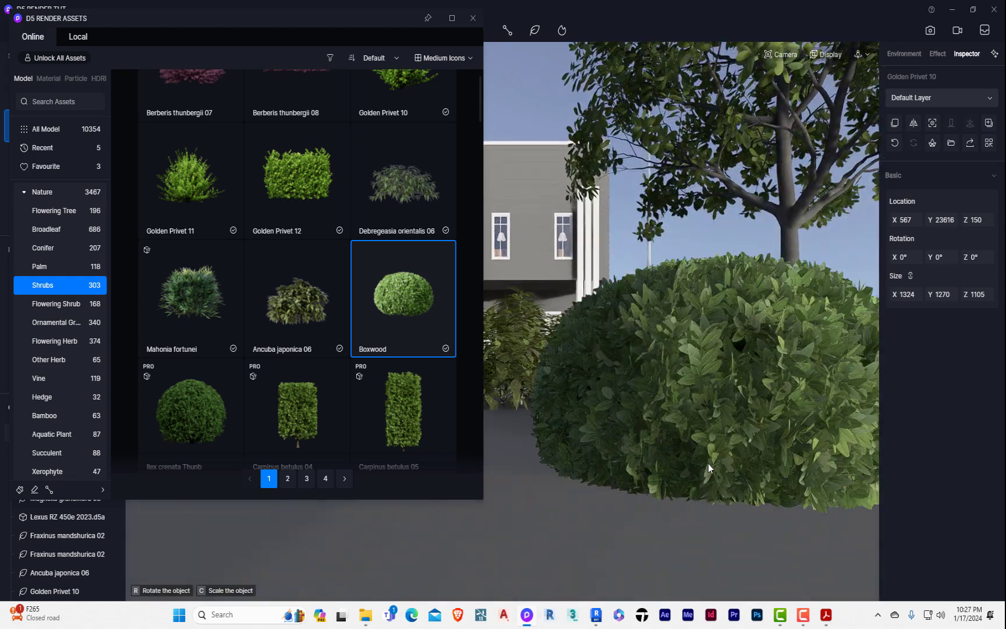
pyautogui.click(708, 463)
pyautogui.click(287, 307)
pyautogui.scroll(-5, 734, 451)
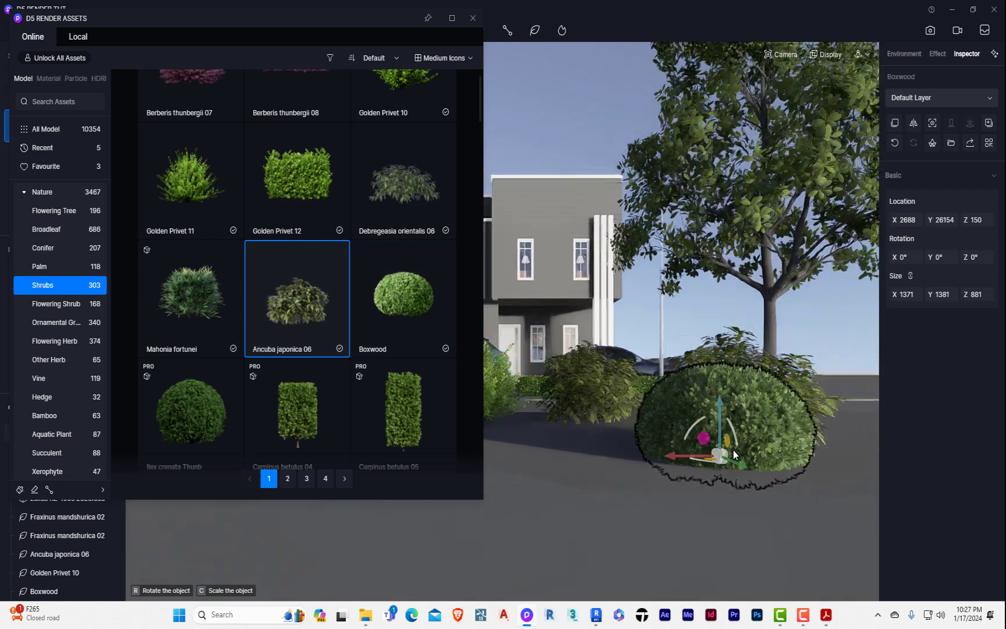
pyautogui.press('Escape')
pyautogui.press('Escape')
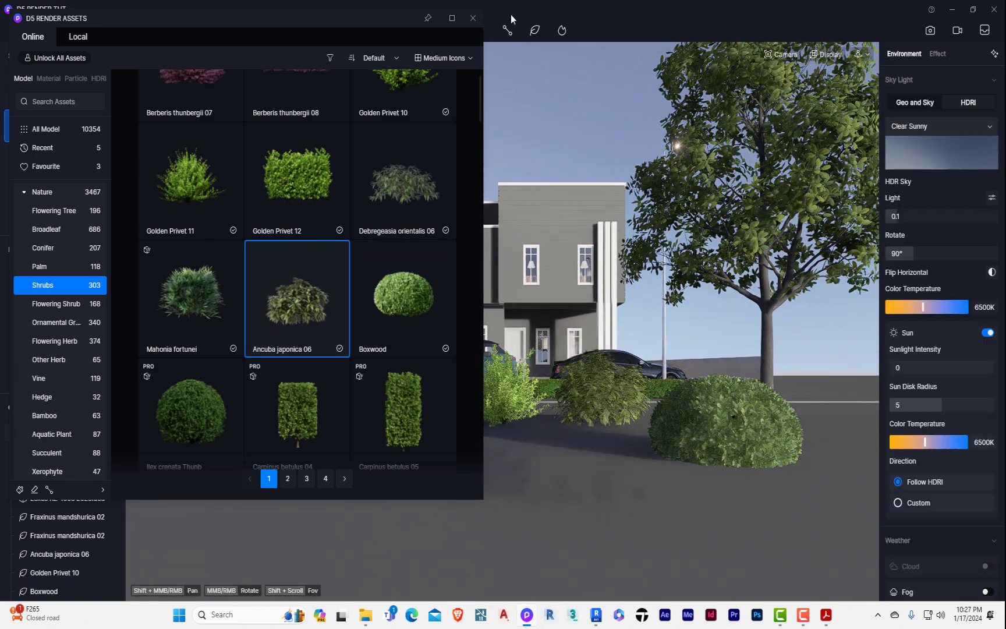
# Close the asset library and delete the Boxwood shrub from the road.
pyautogui.click(479, 23)
pyautogui.scroll(-6, 434, 418)
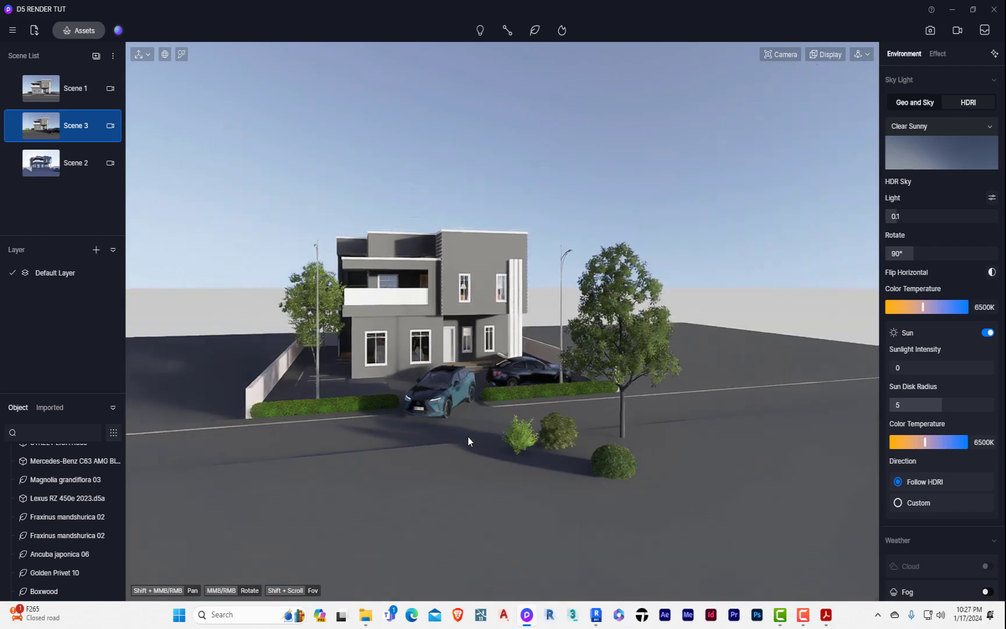
pyautogui.scroll(10, 510, 469)
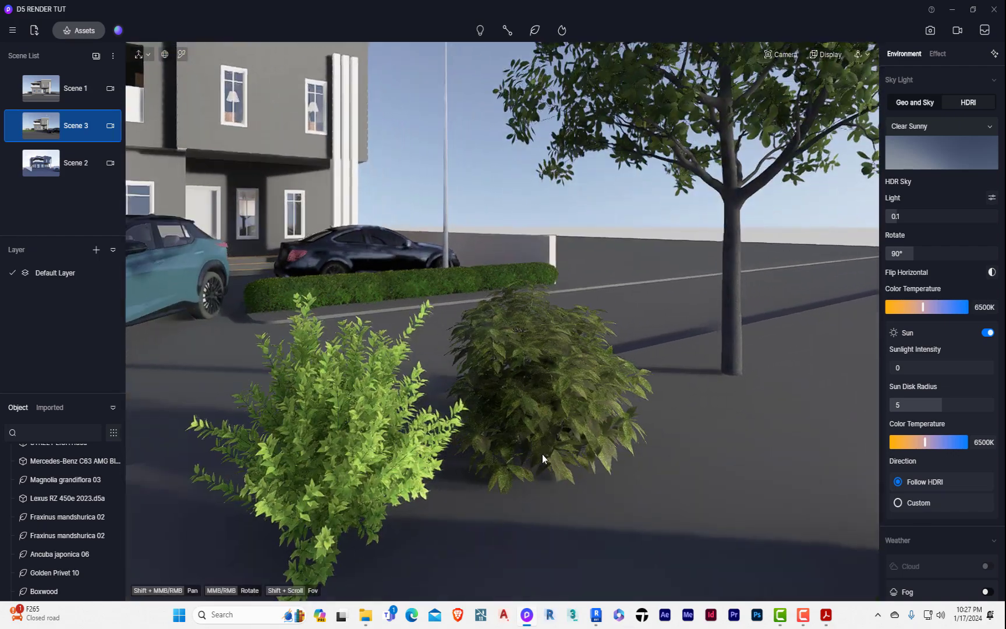
pyautogui.click(362, 466)
pyautogui.click(561, 419)
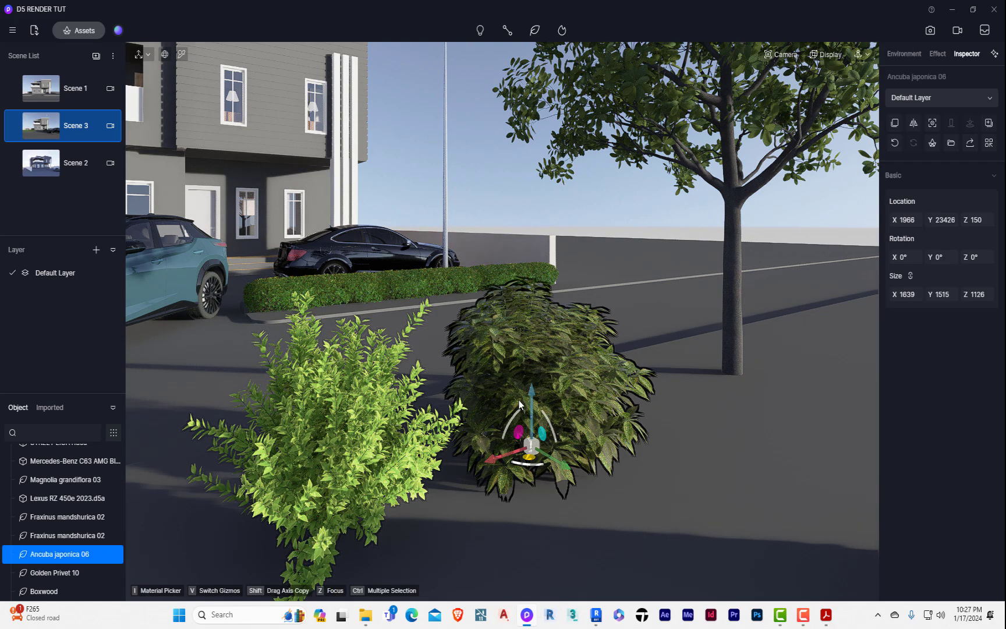
pyautogui.scroll(-5, 522, 406)
pyautogui.press('Delete')
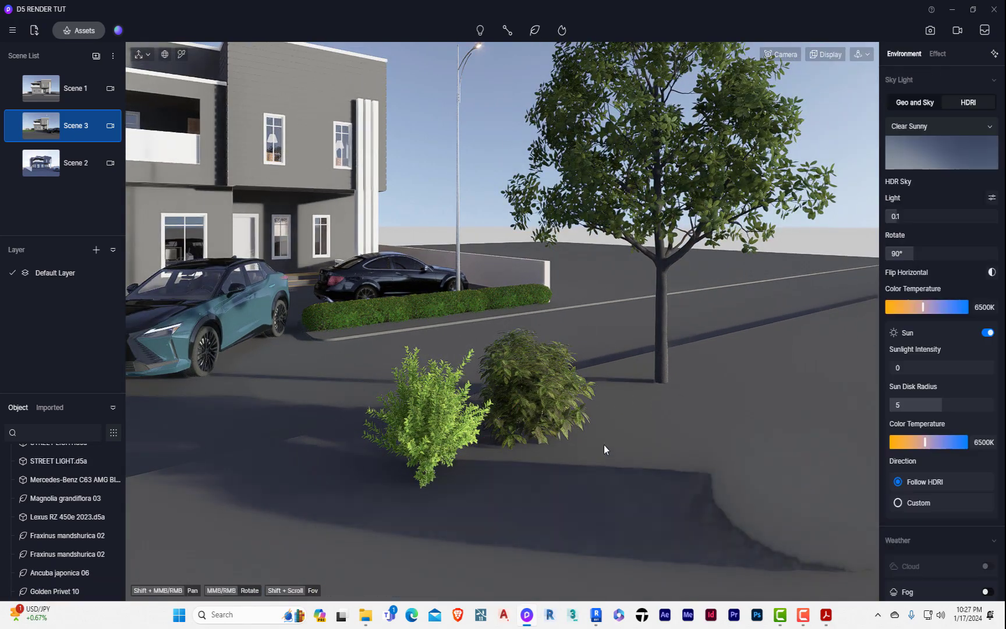
# Look closely at the two road shrubs, reopen the asset library and browse the Shrubs category for more foreground plants.
pyautogui.scroll(6, 582, 443)
pyautogui.moveTo(487, 449); pyautogui.dragTo(64, 436, button='middle')
pyautogui.moveTo(699, 460); pyautogui.dragTo(294, 481, button='middle')
pyautogui.click(88, 125)
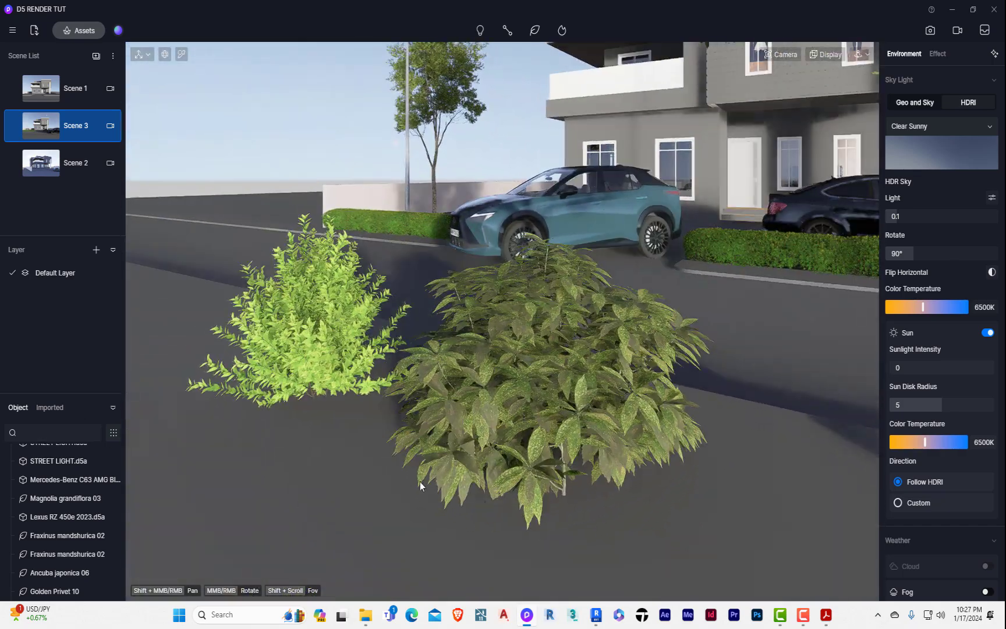
pyautogui.click(83, 32)
pyautogui.scroll(1, 411, 333)
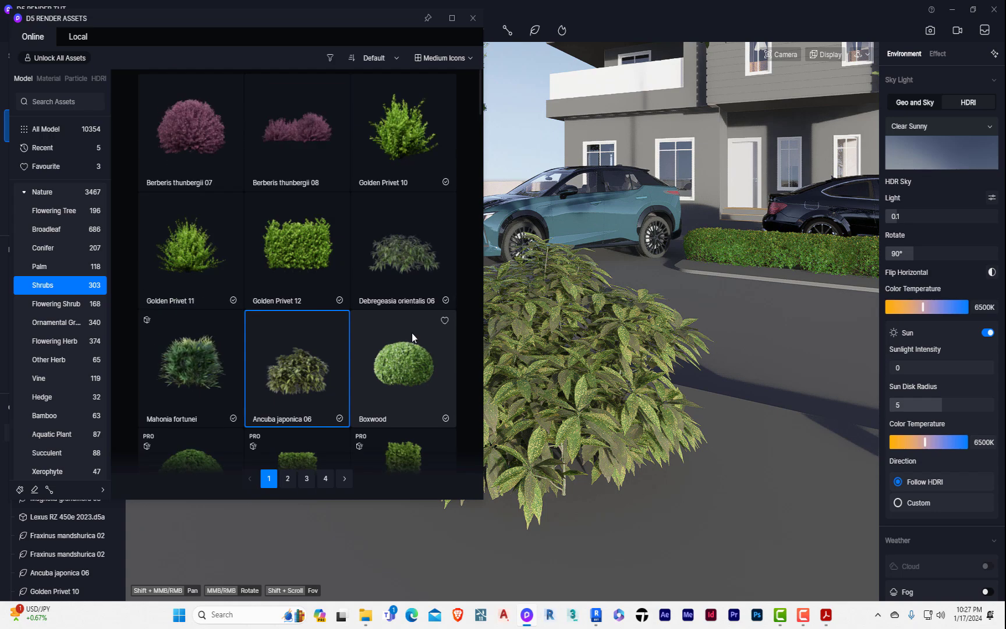
pyautogui.scroll(-1, 412, 333)
pyautogui.scroll(1, 411, 333)
pyautogui.scroll(-5, 412, 333)
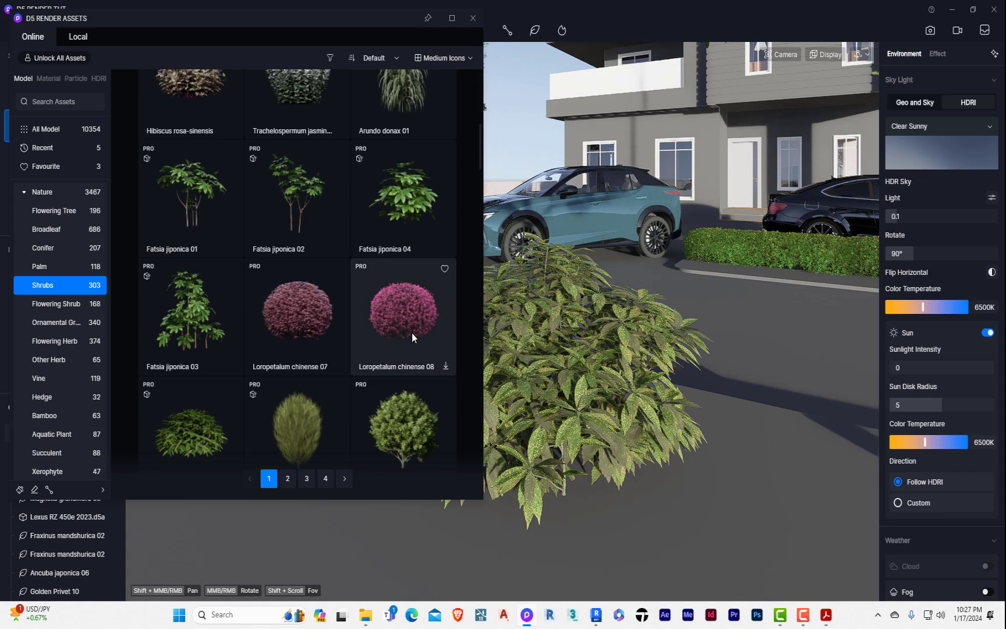
pyautogui.scroll(-3, 412, 333)
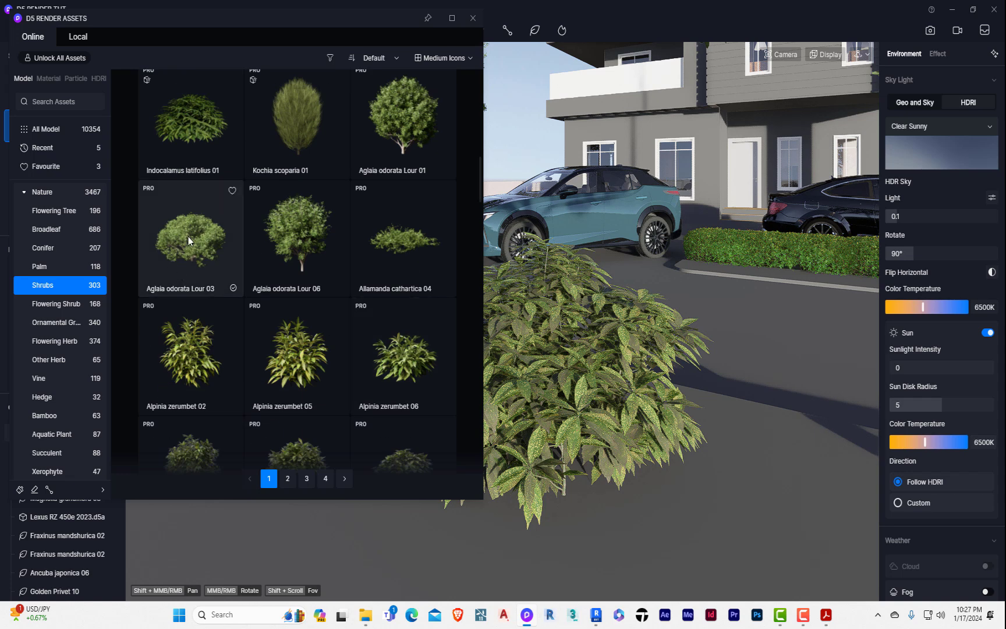
pyautogui.scroll(-1, 309, 262)
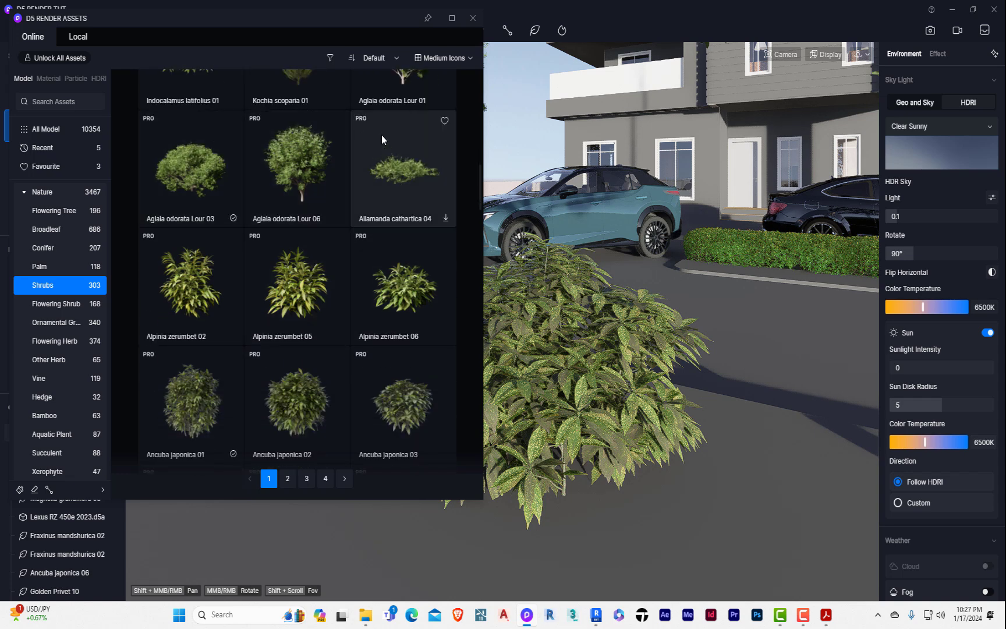
pyautogui.scroll(-3, 281, 365)
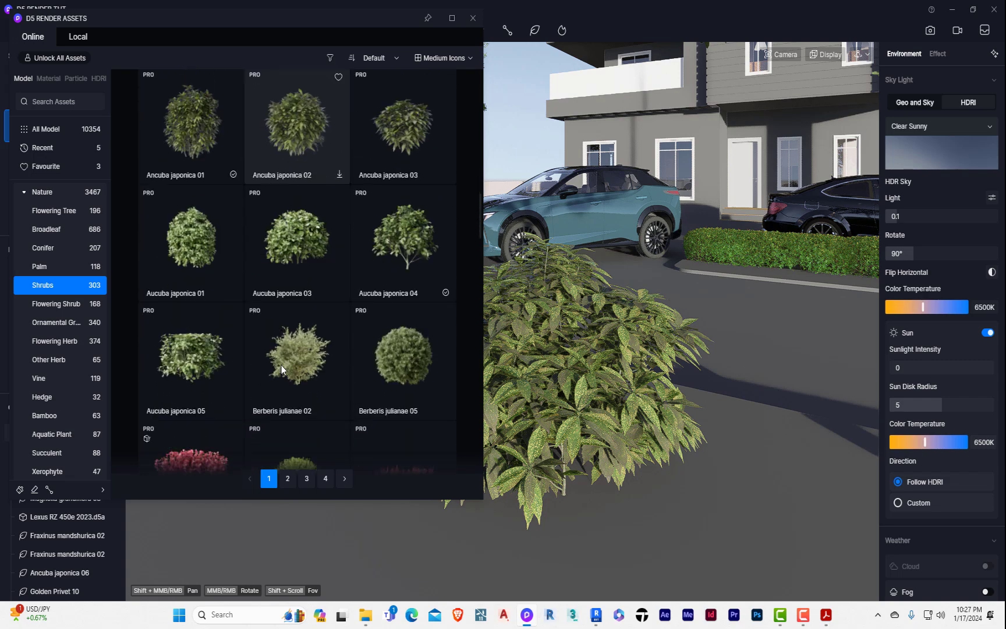
pyautogui.scroll(-5, 281, 365)
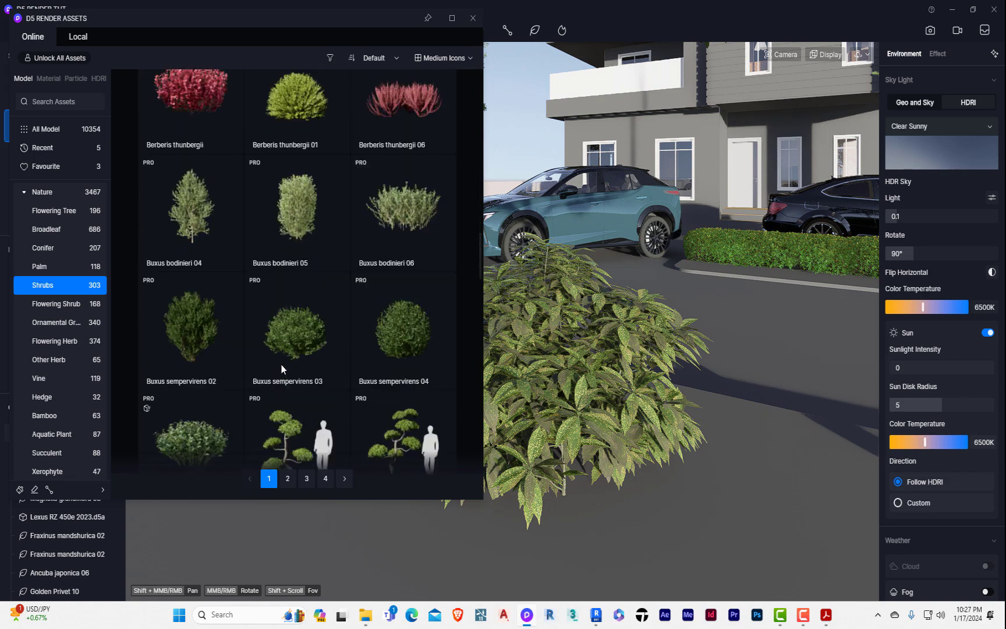
pyautogui.scroll(2, 281, 365)
pyautogui.scroll(-1, 282, 364)
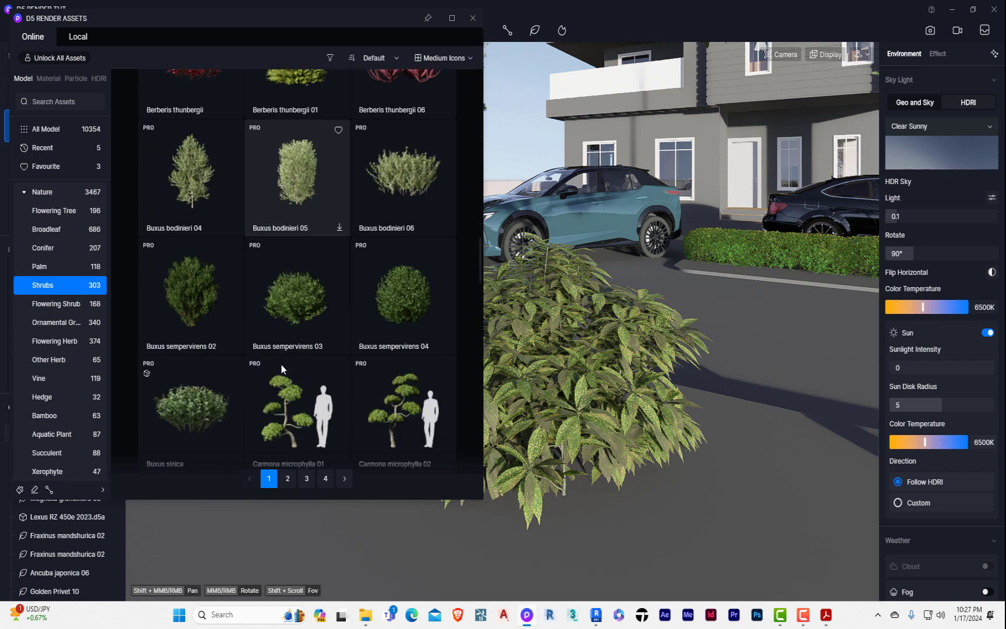
pyautogui.scroll(4, 281, 365)
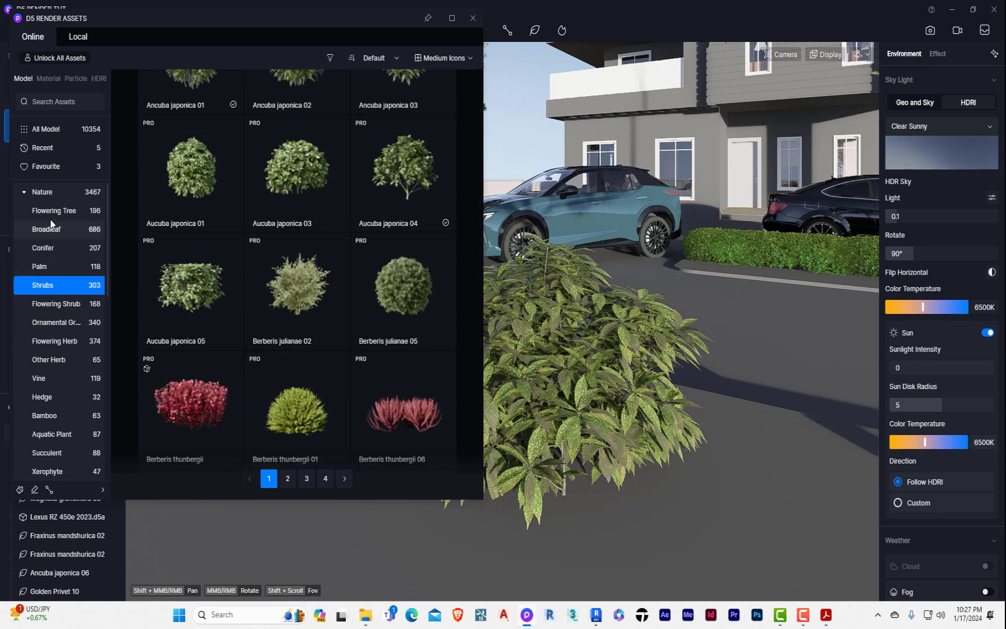
# Browse the Flowering Tree category of the asset library for a suitable tree.
pyautogui.click(53, 211)
pyautogui.scroll(-2, 311, 254)
pyautogui.scroll(-3, 309, 254)
pyautogui.scroll(-5, 344, 258)
pyautogui.scroll(-12, 344, 260)
pyautogui.scroll(-5, 344, 260)
pyautogui.scroll(7, 344, 260)
pyautogui.scroll(10, 344, 260)
pyautogui.scroll(8, 344, 260)
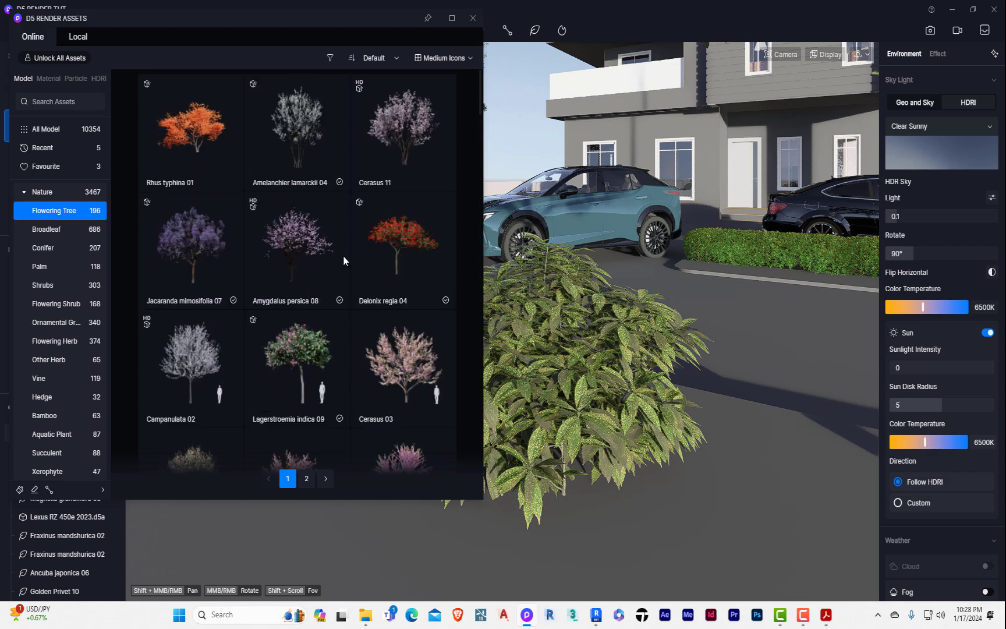
# From the Broadleaf category, place a Broadleaf 36 tree on the road beside the Ancuba shrub, at about X 3279, Y 23276.
pyautogui.click(58, 229)
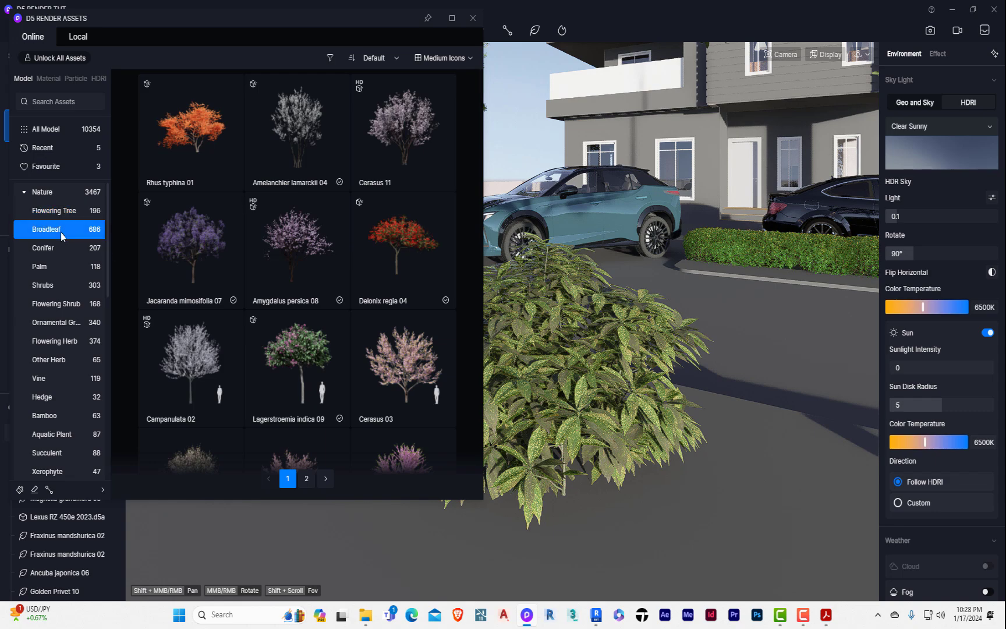
pyautogui.scroll(-10, 319, 260)
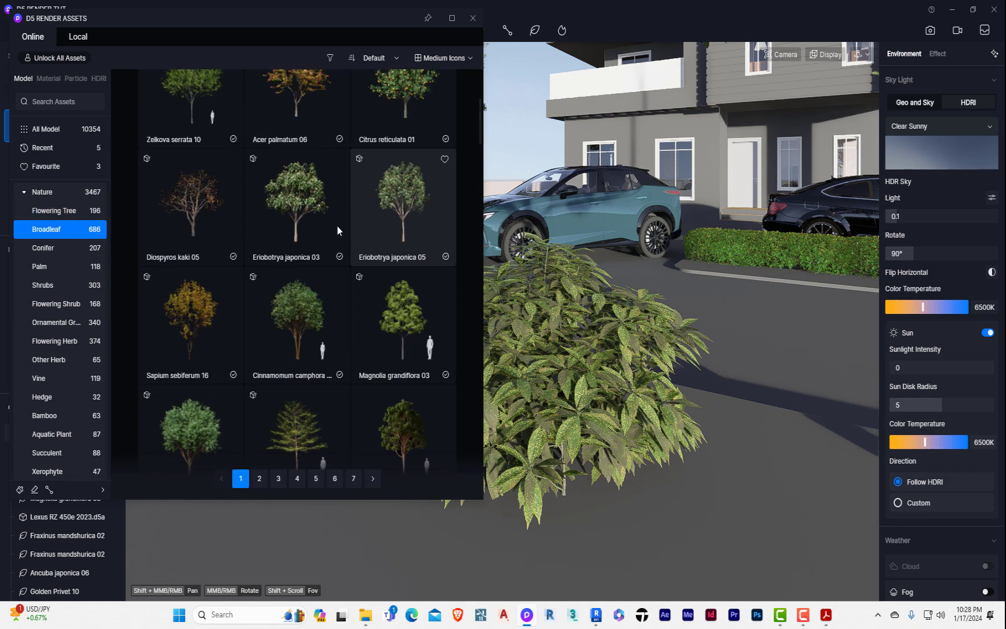
pyautogui.scroll(-10, 319, 259)
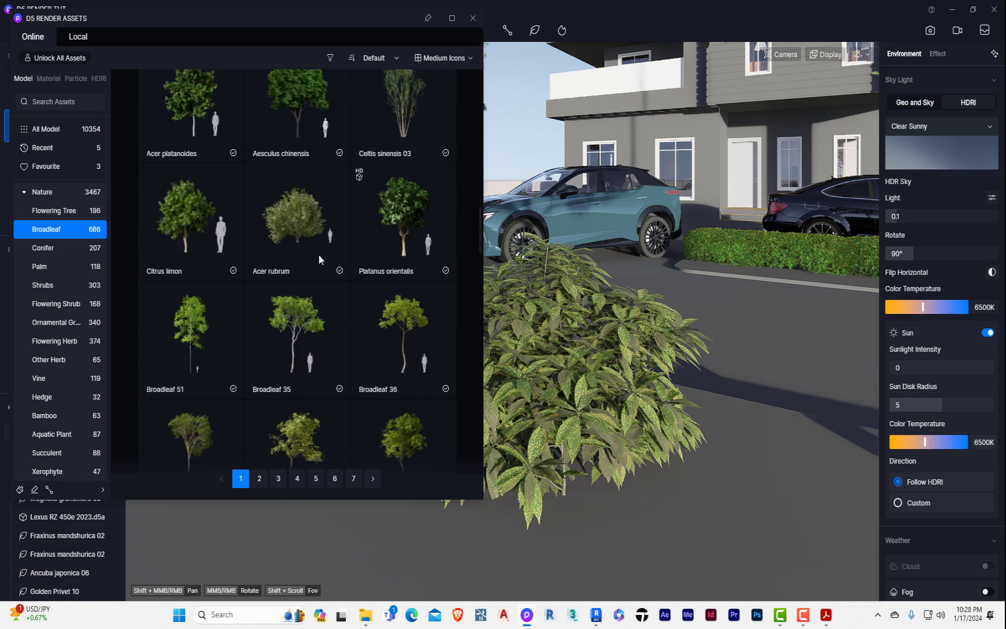
pyautogui.scroll(-2, 319, 254)
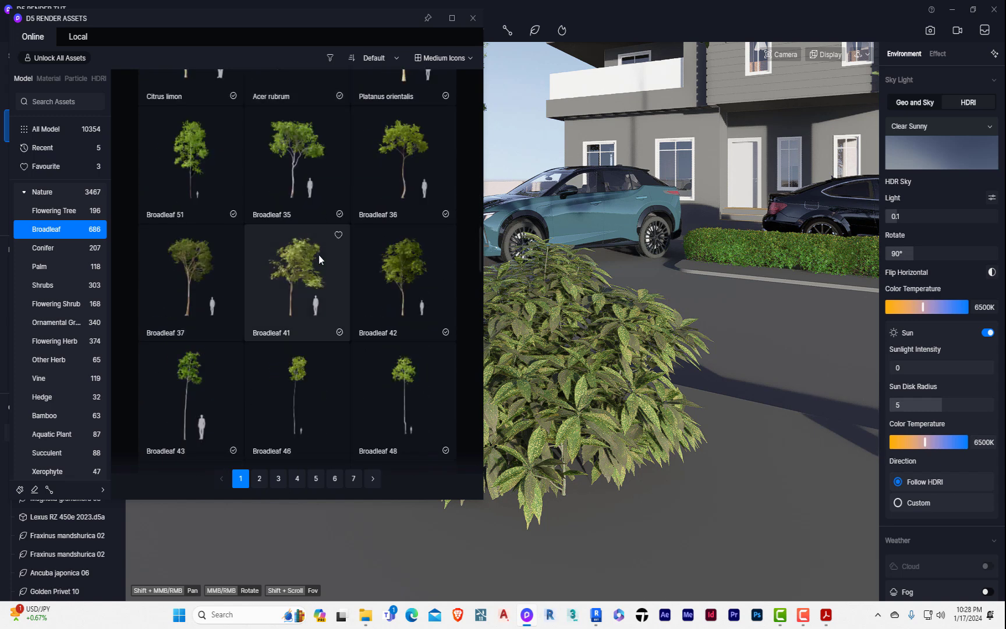
pyautogui.click(408, 164)
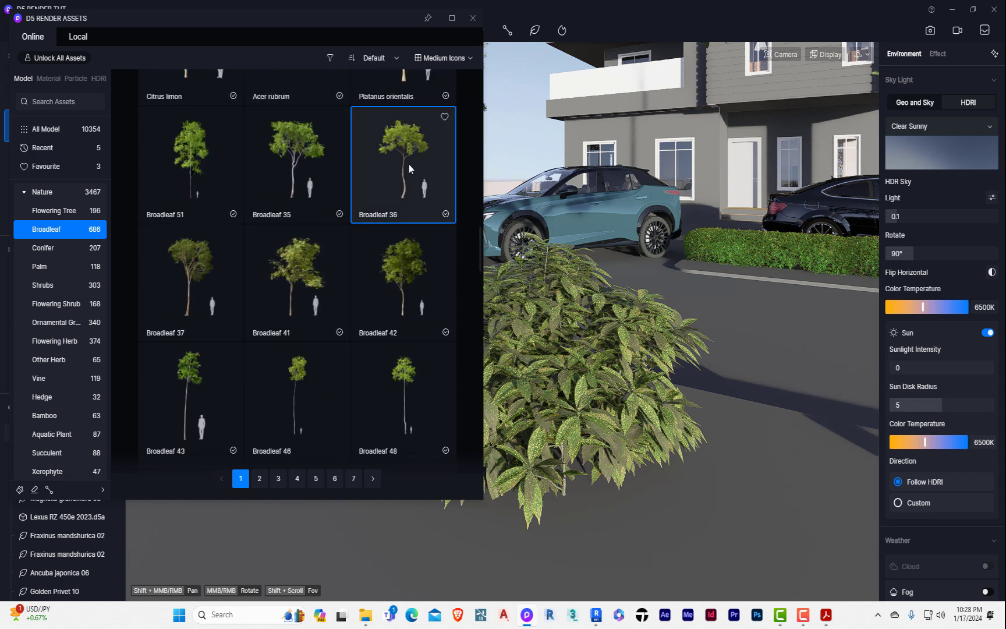
pyautogui.scroll(-2, 372, 343)
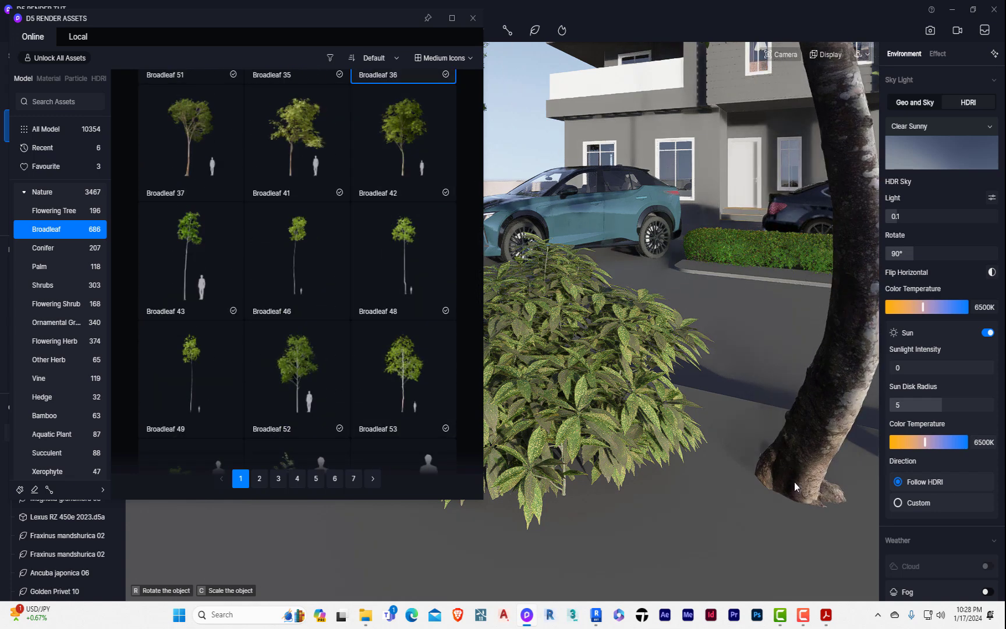
pyautogui.click(802, 524)
# Place a Broadleaf 35 tree near the hedge at about X 3868, Y 19539, and a Broadleaf 41 tree at about X 7111, Y 27005.
pyautogui.scroll(3, 350, 262)
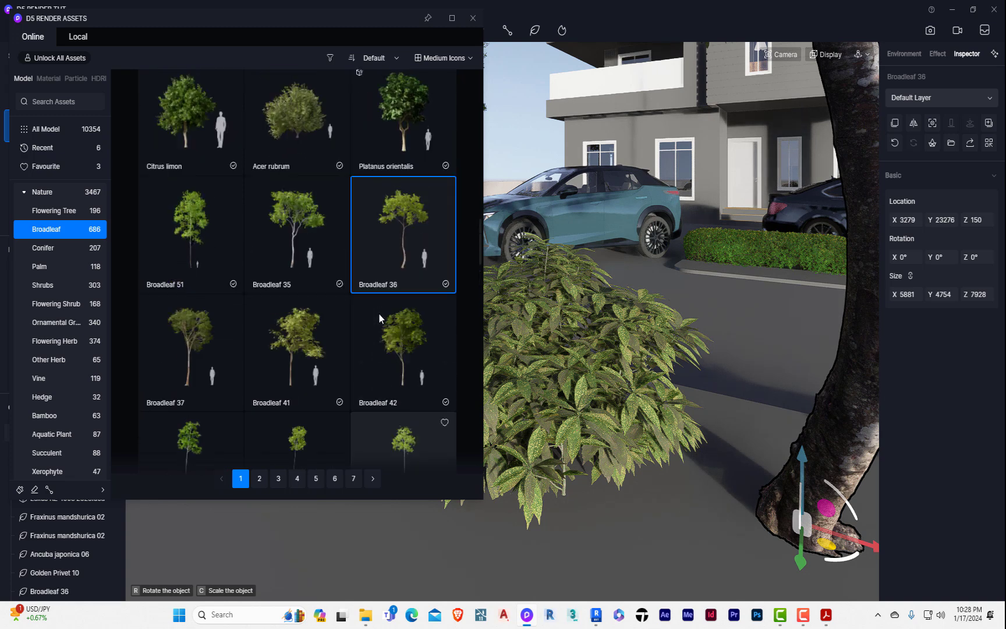
pyautogui.click(293, 249)
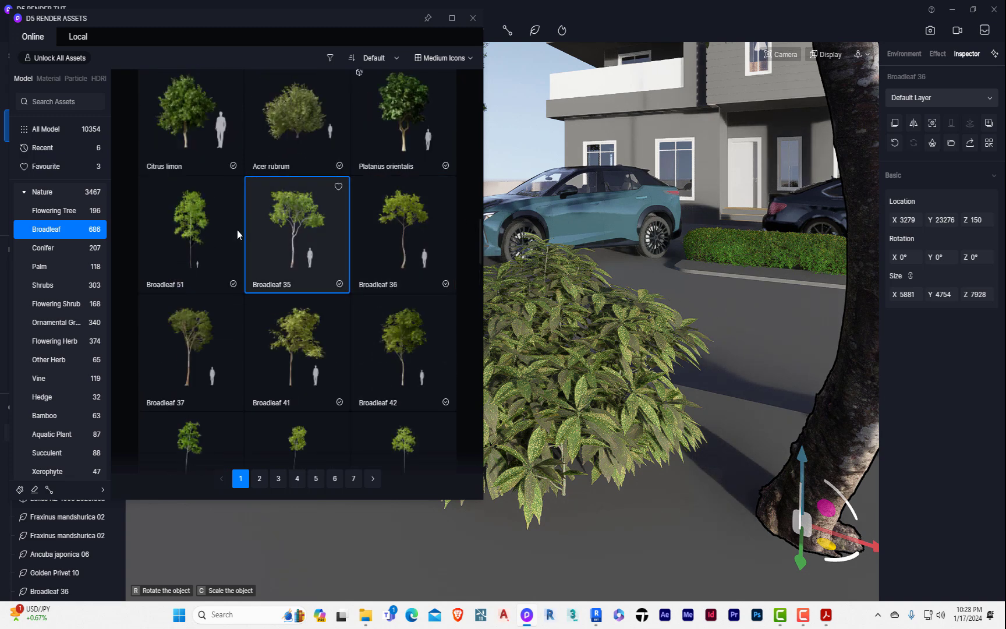
pyautogui.scroll(-4, 765, 425)
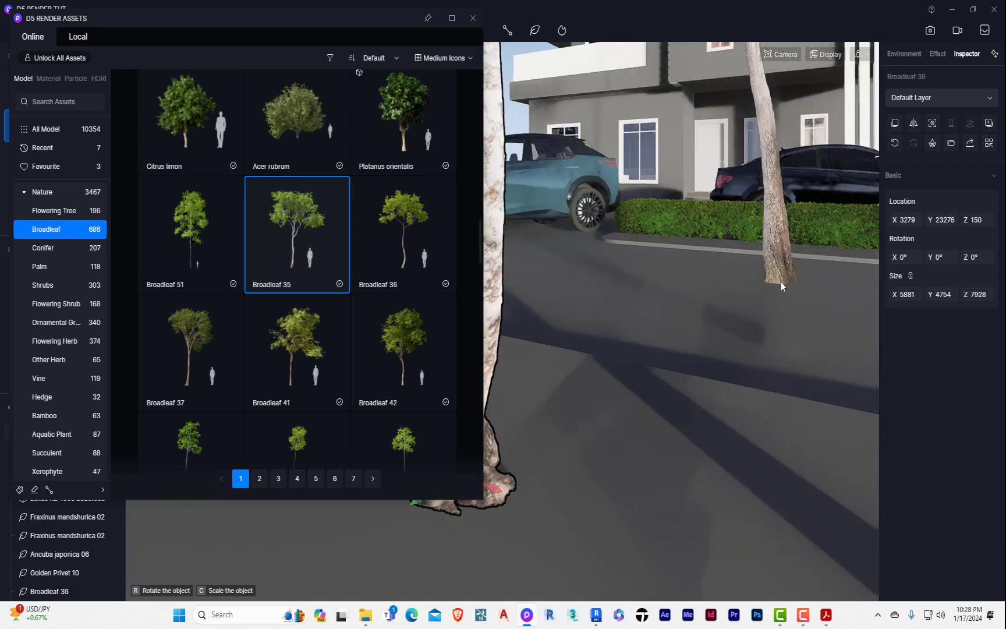
pyautogui.click(774, 296)
pyautogui.rightClick(613, 315)
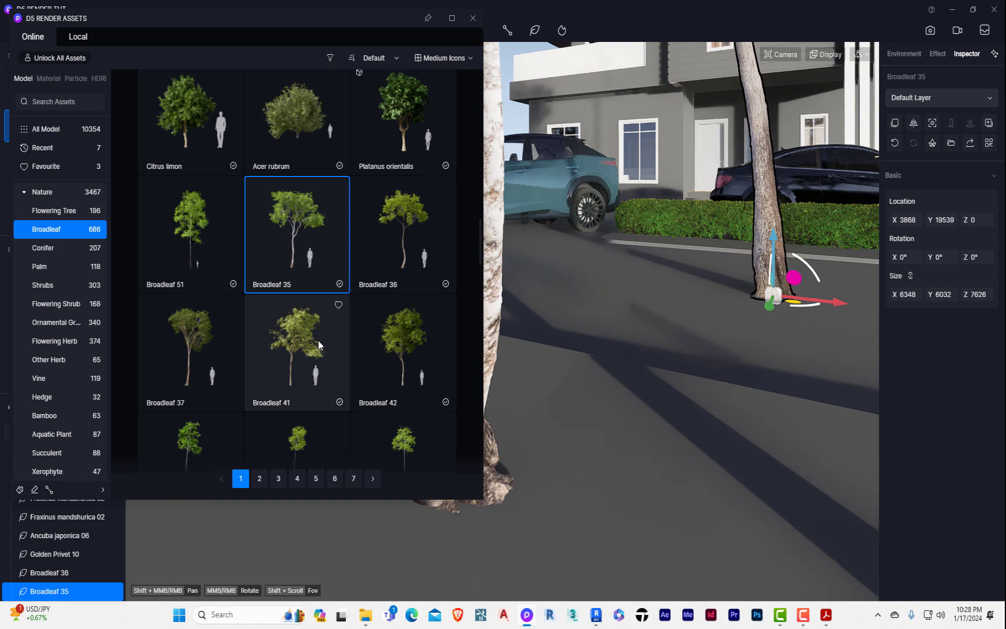
pyautogui.click(299, 354)
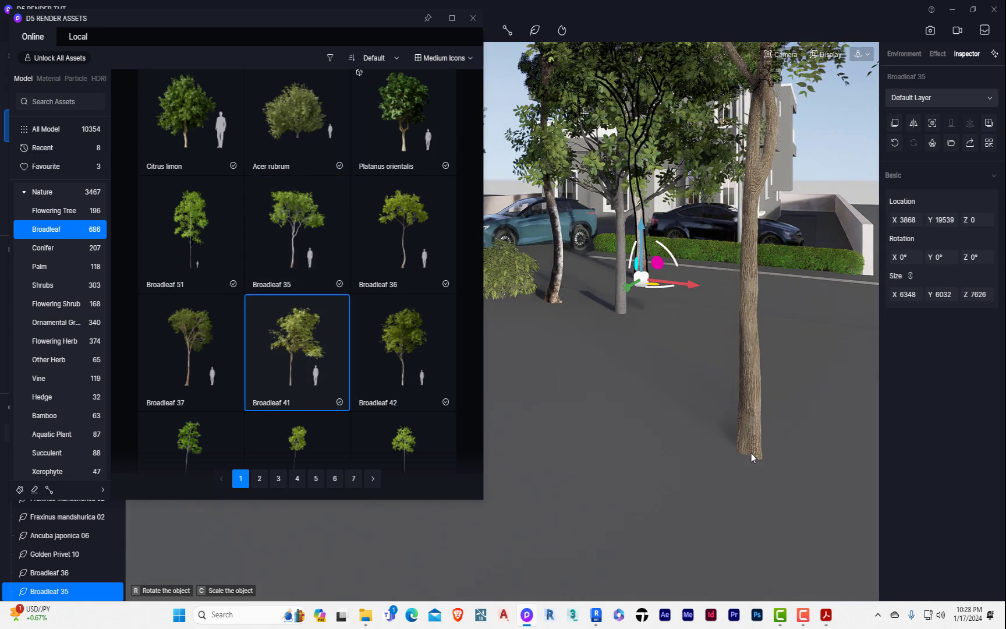
pyautogui.click(752, 453)
# Browse the Broadleaf and Conifer categories of the asset library for further trees.
pyautogui.scroll(-5, 217, 202)
pyautogui.scroll(1, 233, 222)
pyautogui.scroll(-2, 221, 280)
pyautogui.scroll(5, 253, 293)
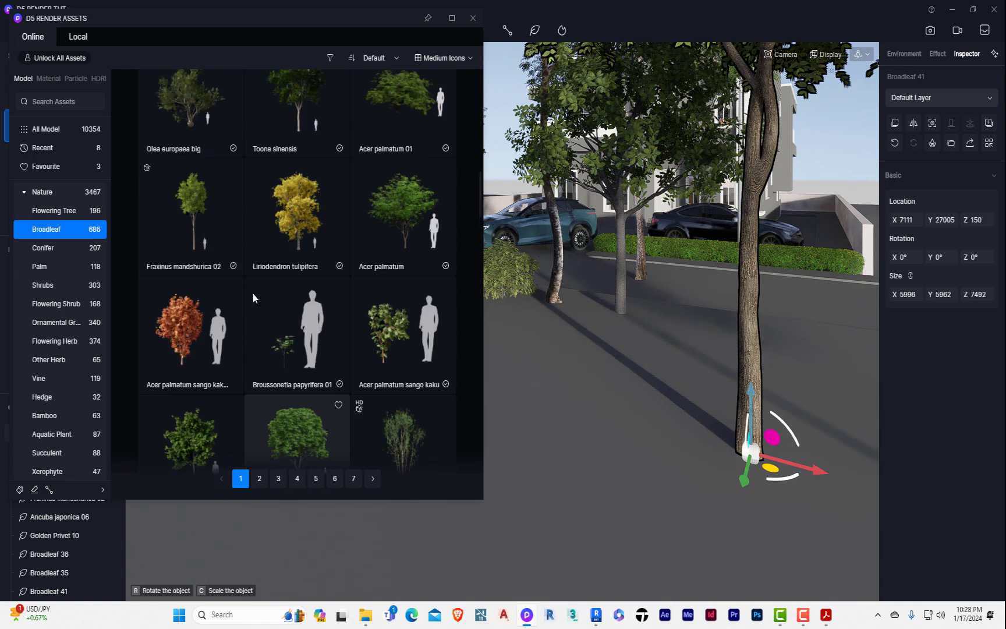
pyautogui.scroll(-2, 313, 291)
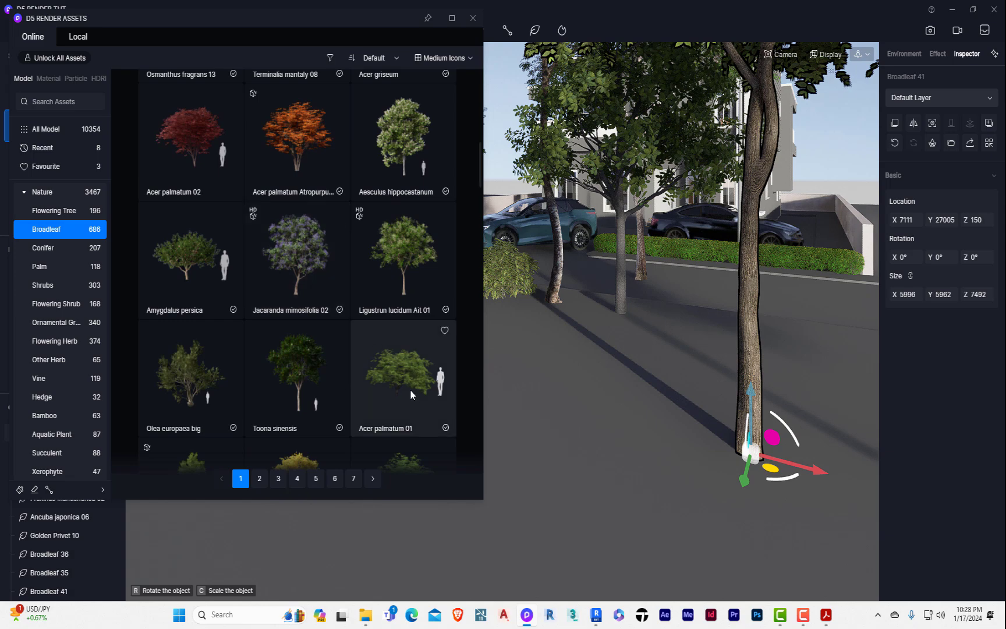
pyautogui.scroll(3, 411, 394)
pyautogui.scroll(5, 410, 393)
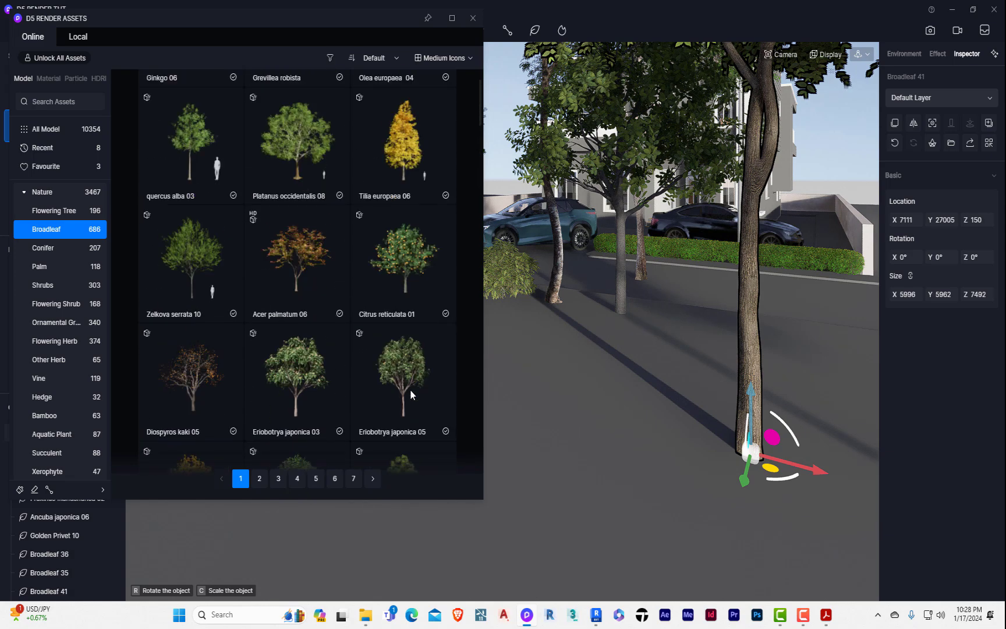
pyautogui.click(61, 247)
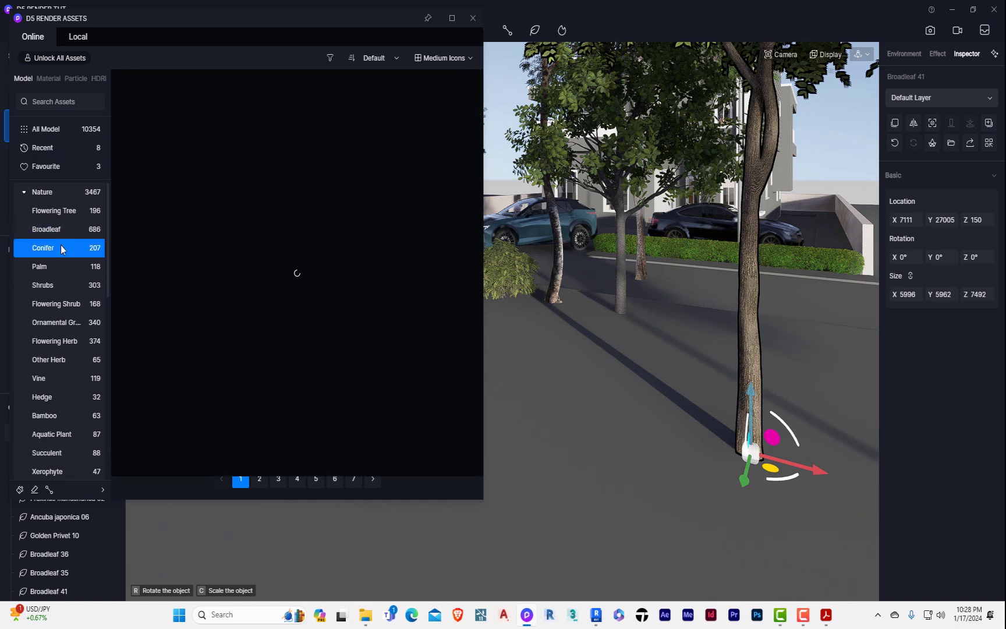
pyautogui.scroll(-2, 288, 241)
pyautogui.scroll(-2, 297, 242)
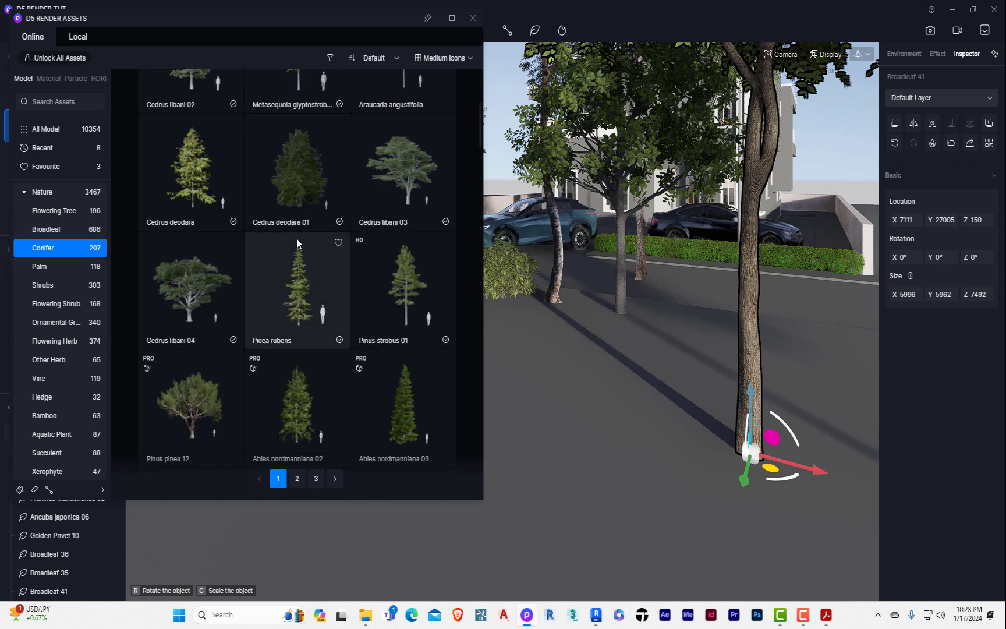
pyautogui.scroll(-4, 297, 242)
pyautogui.scroll(-4, 297, 239)
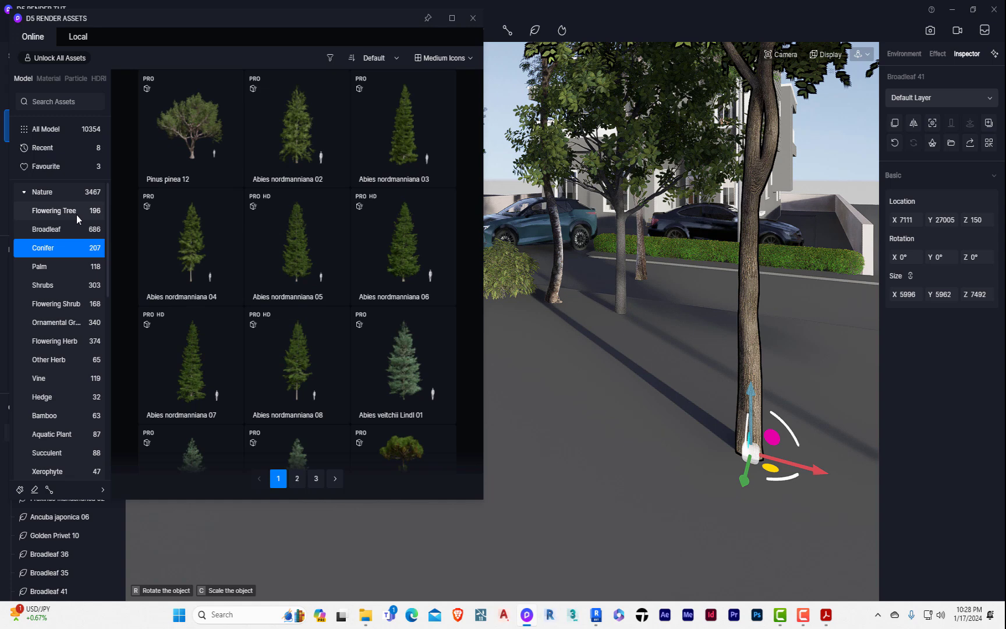
# From the Flowering Shrub category, place a Gardenia jasminoides 04 shrub on the road at about X 4214, Y 25477.
pyautogui.click(63, 312)
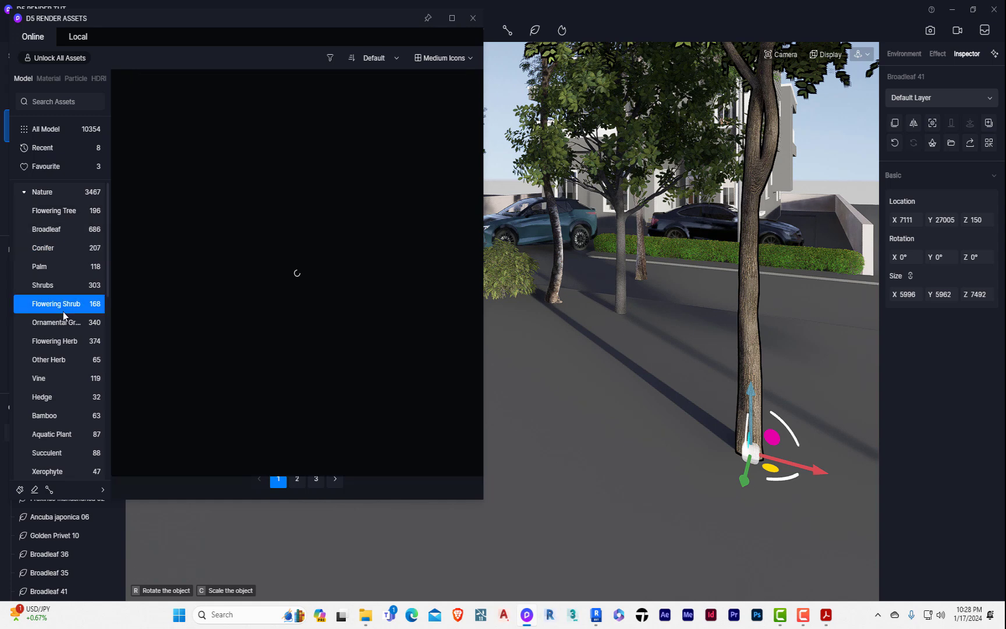
pyautogui.scroll(-3, 289, 301)
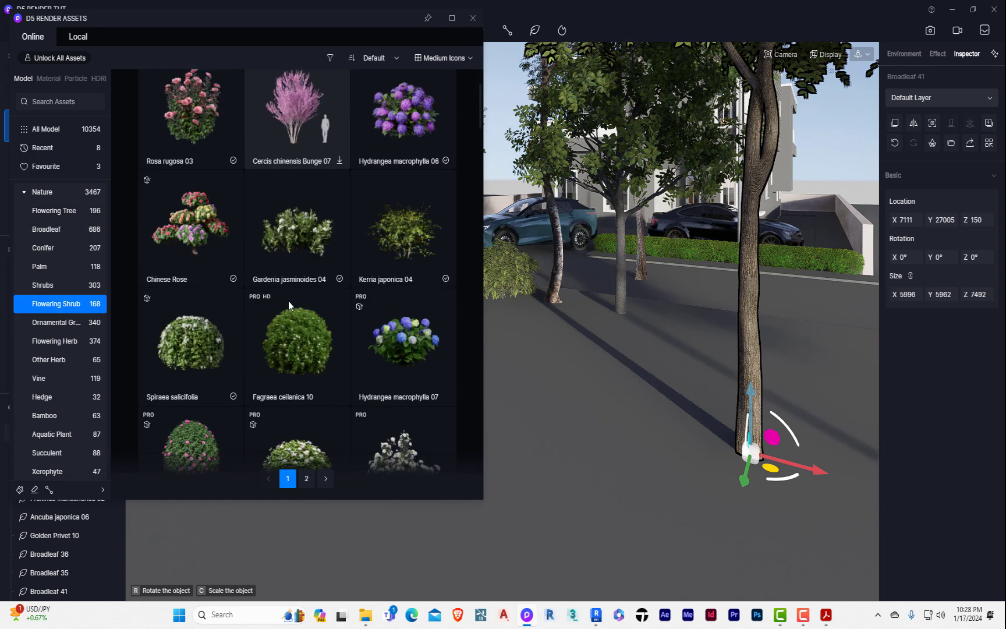
pyautogui.click(301, 246)
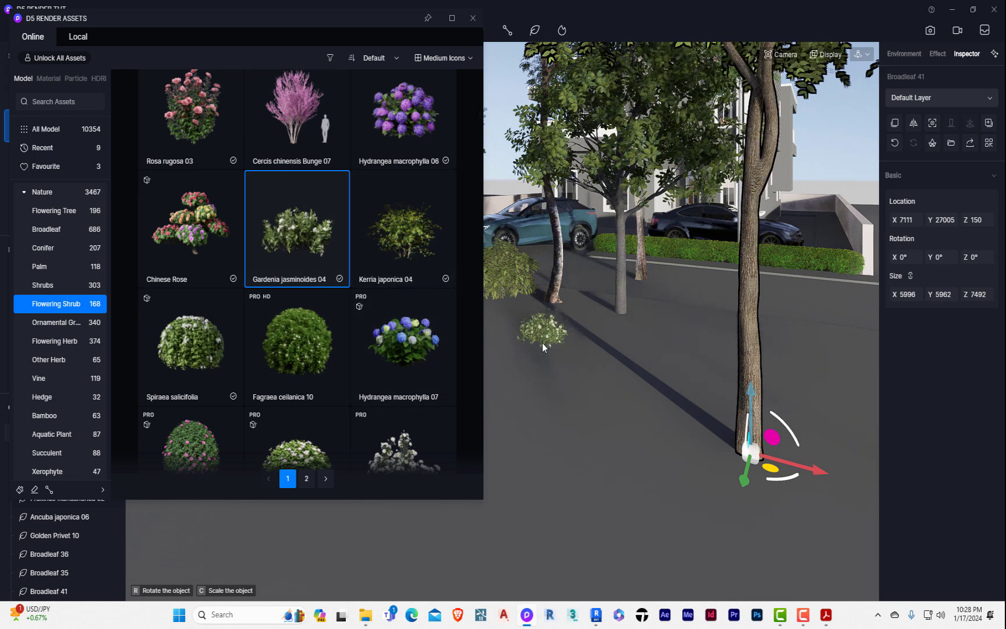
pyautogui.click(542, 341)
# Place a Kerria japonica 04 shrub on the road in front of the Broadleaf 41 tree and close the asset library.
pyautogui.click(416, 248)
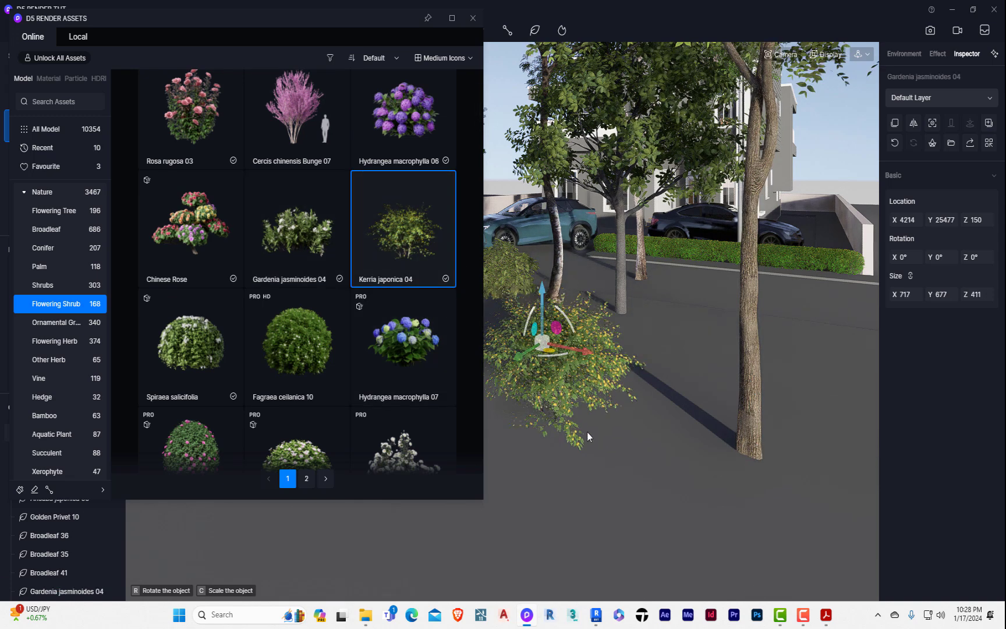
pyautogui.click(628, 446)
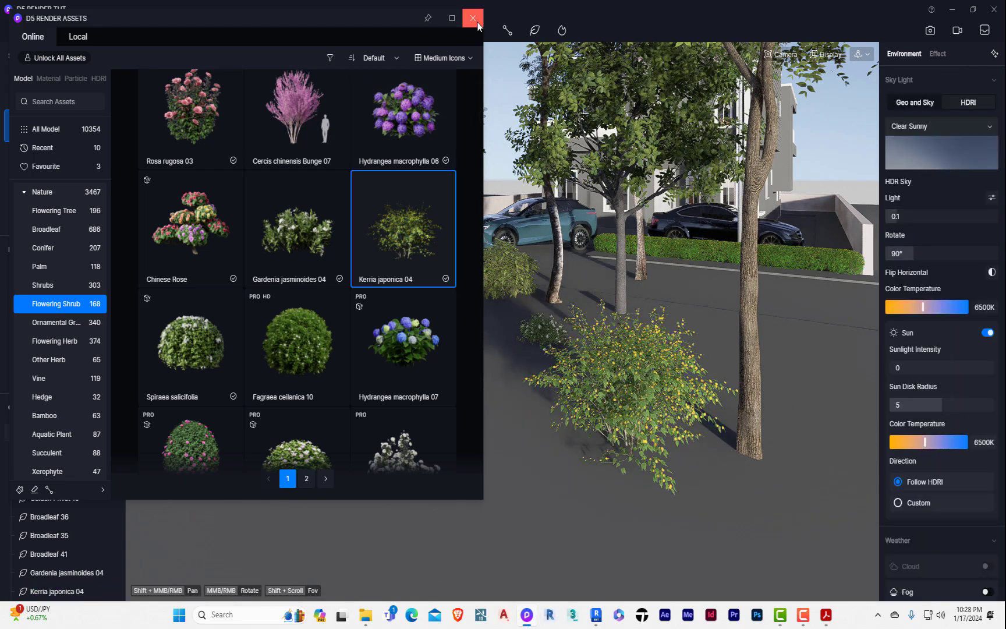
pyautogui.click(474, 19)
# Delete the Golden Privet 10 shrub beside the Ancuba shrub.
pyautogui.moveTo(474, 397); pyautogui.dragTo(752, 521, button='middle')
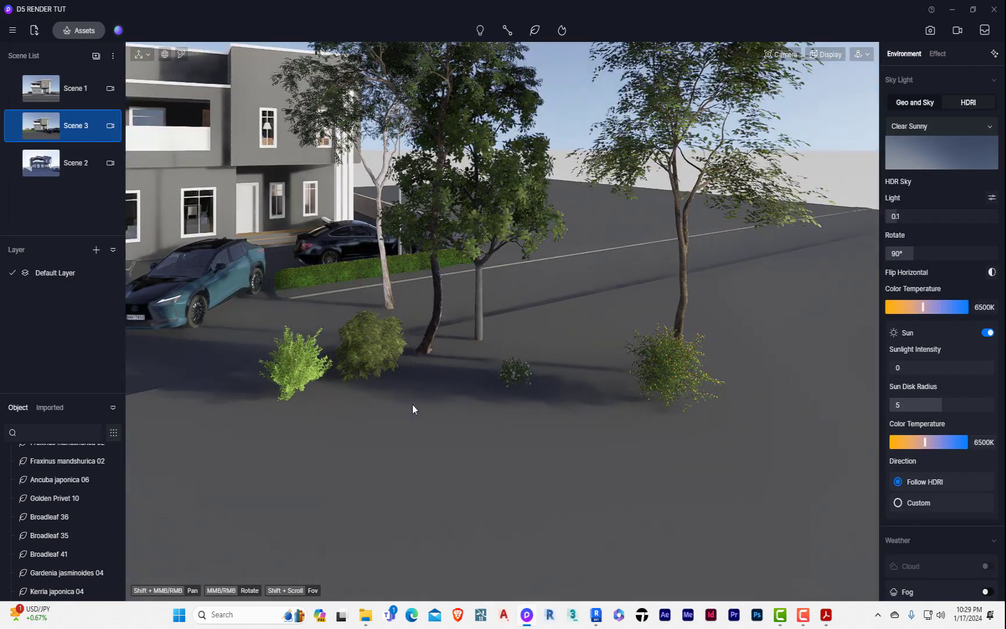
pyautogui.click(296, 385)
pyautogui.press('Delete')
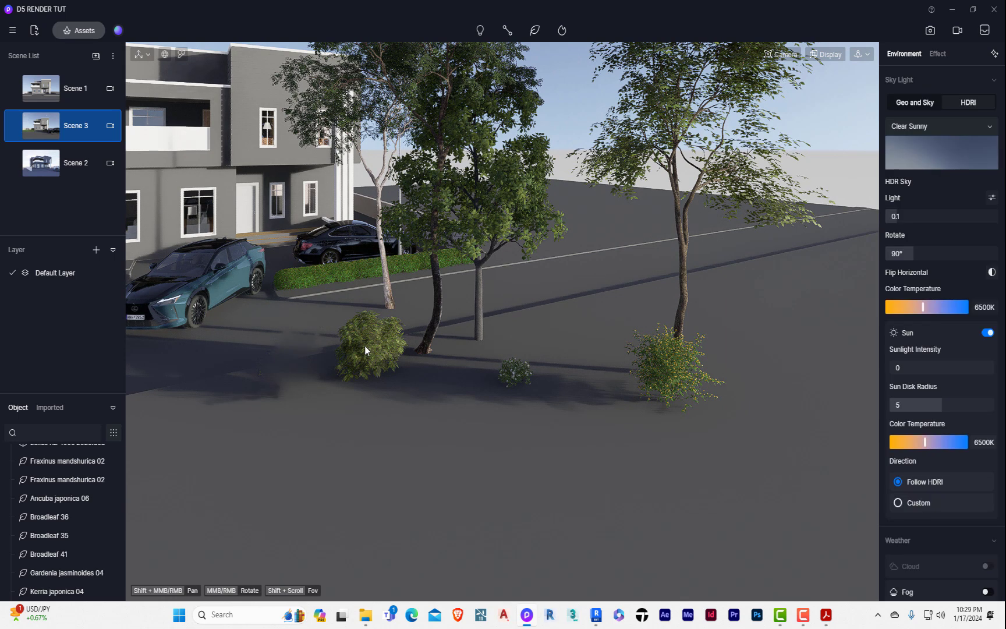
# Delete the Ancuba japonica 06 shrub from the road.
pyautogui.click(367, 349)
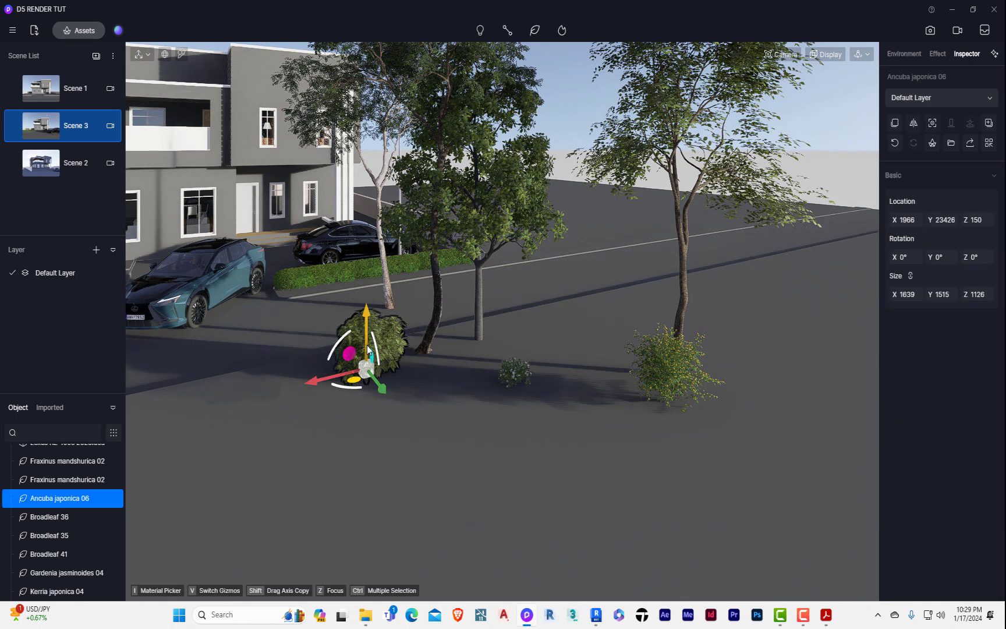
pyautogui.press('Delete')
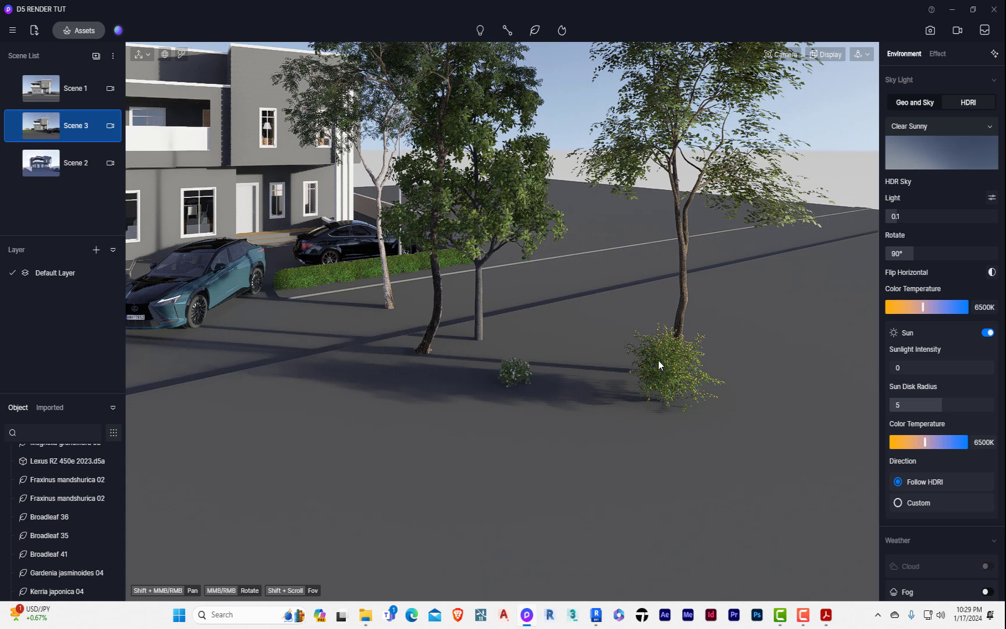
# Move the Kerria japonica 04 shrub to about X -2070, Y 23367 and scale it proportionally to a height of 600.
pyautogui.click(680, 399)
pyautogui.moveTo(663, 402); pyautogui.dragTo(208, 406)
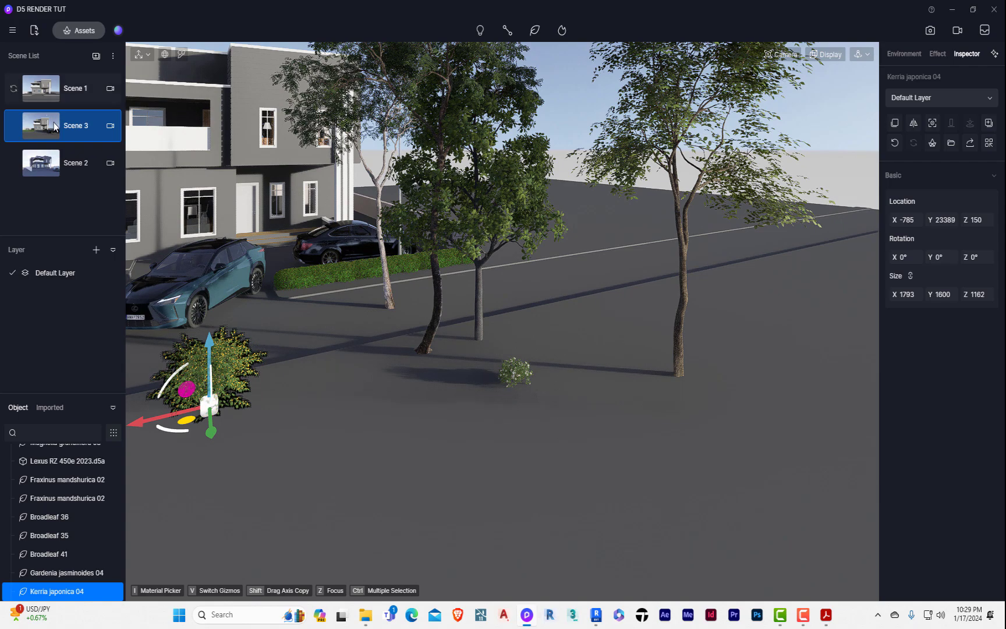
pyautogui.click(54, 127)
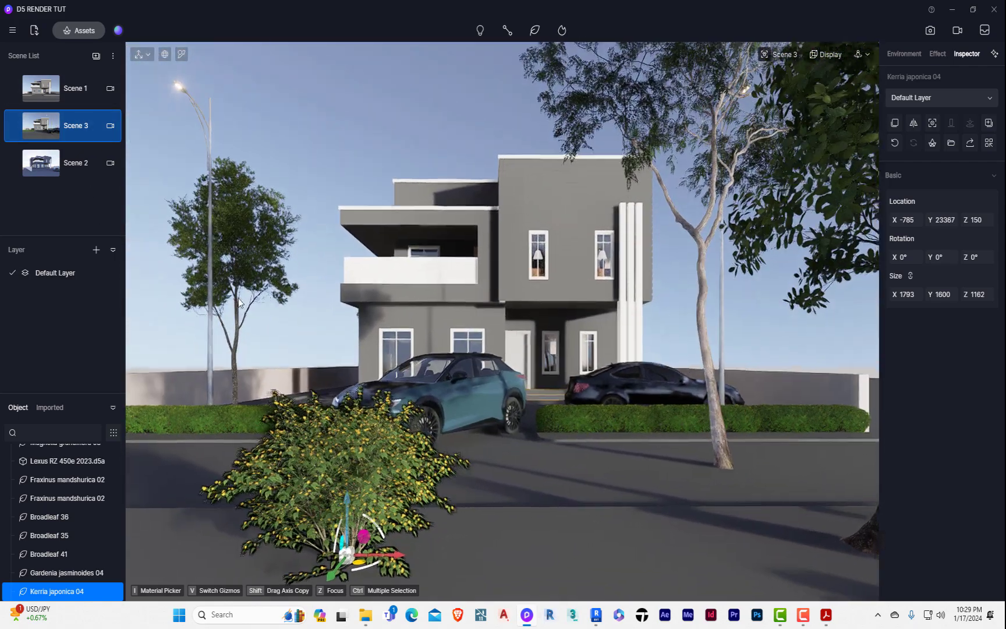
pyautogui.moveTo(397, 558); pyautogui.dragTo(222, 561)
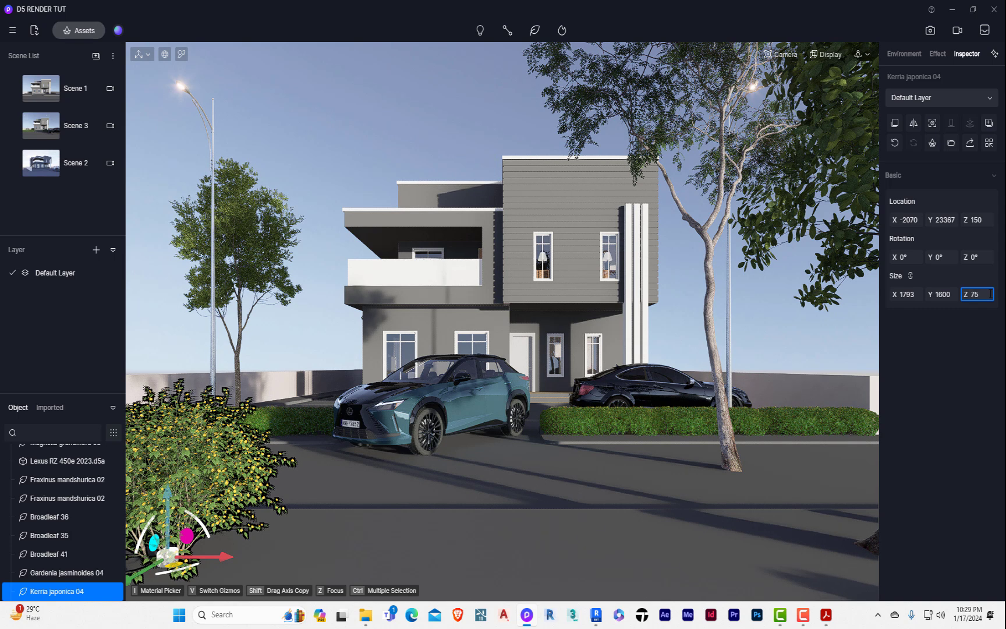
pyautogui.click(955, 356)
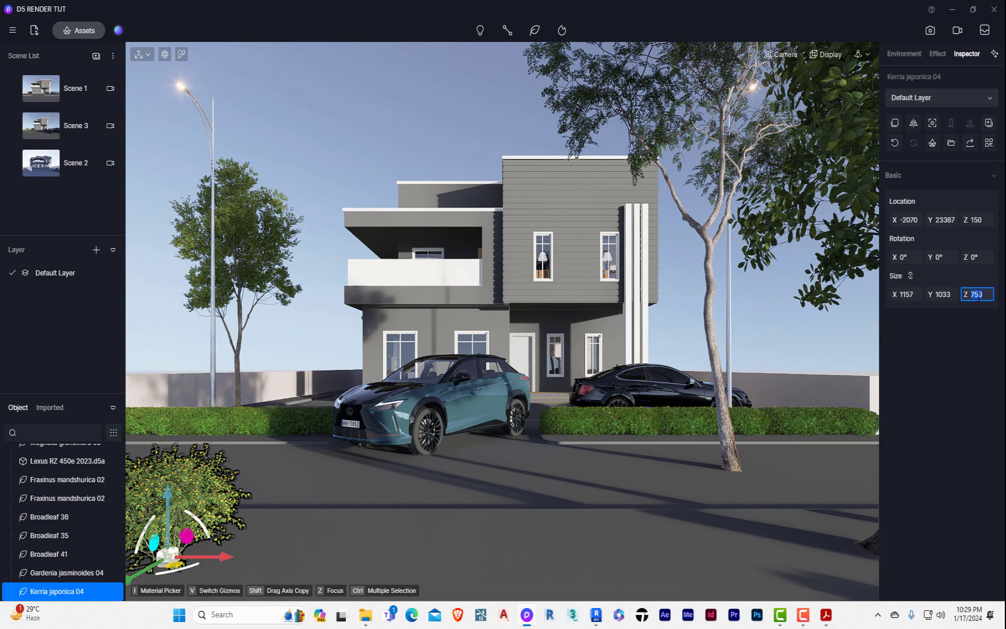
pyautogui.click(961, 354)
# From the top view, move the Kerria japonica 04 shrub towards the road edge, to about X -2304, Y 22813.
pyautogui.moveTo(312, 469); pyautogui.dragTo(241, 554, button='middle')
pyautogui.press('t')
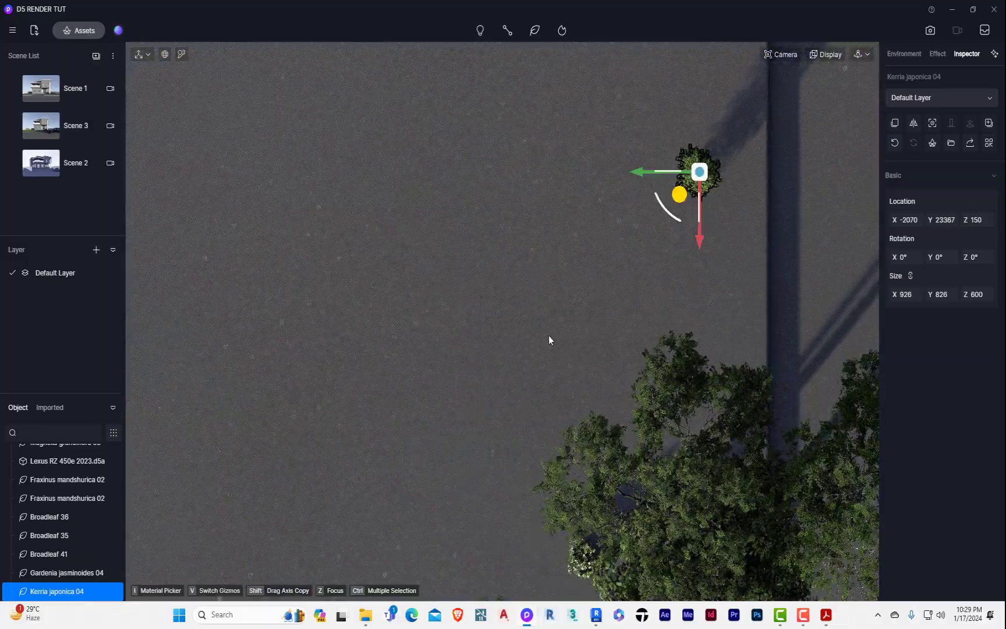
pyautogui.moveTo(566, 309); pyautogui.dragTo(369, 370, button='middle')
pyautogui.scroll(3, 443, 314)
pyautogui.moveTo(443, 314); pyautogui.dragTo(397, 466, button='middle')
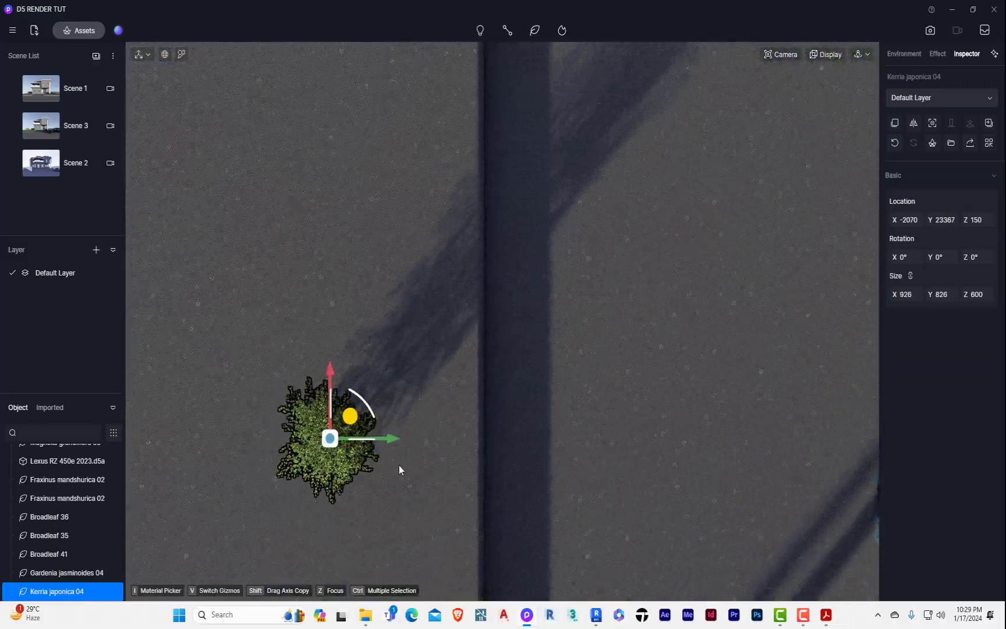
pyautogui.moveTo(389, 435); pyautogui.dragTo(454, 436)
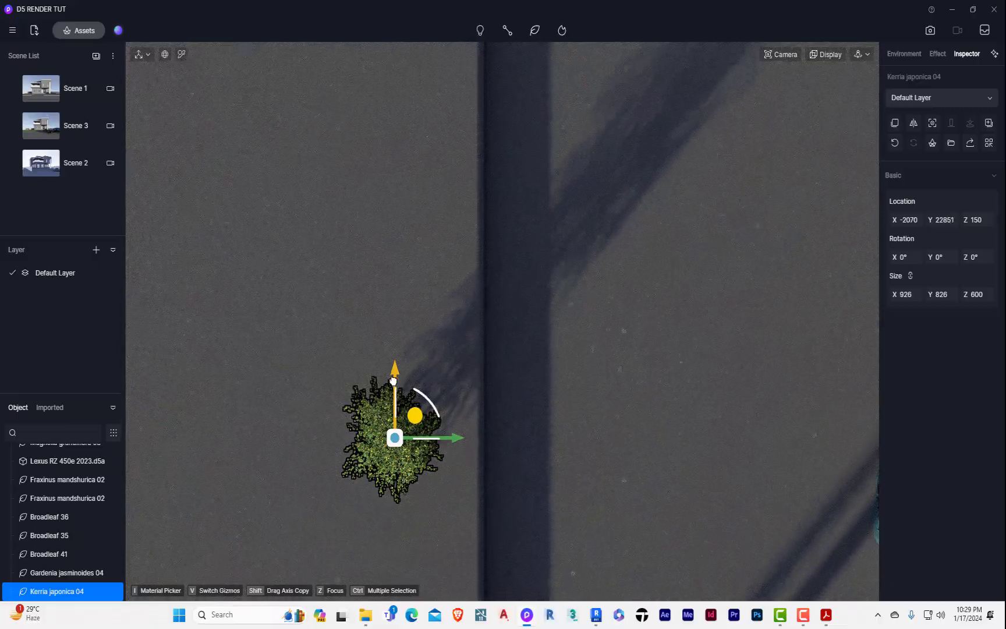
pyautogui.moveTo(394, 380); pyautogui.dragTo(393, 349)
pyautogui.moveTo(457, 406); pyautogui.dragTo(459, 406)
# In the Scene 3 view, shift the Kerria japonica 04 shrub outward to about X -2674 and deselect it.
pyautogui.click(61, 129)
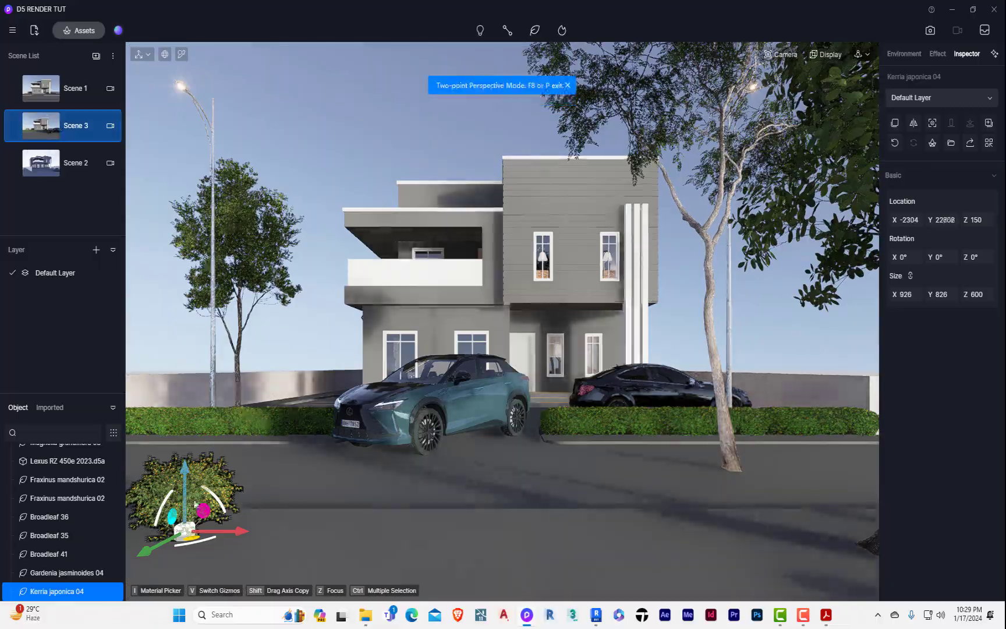
pyautogui.moveTo(243, 534); pyautogui.dragTo(204, 539)
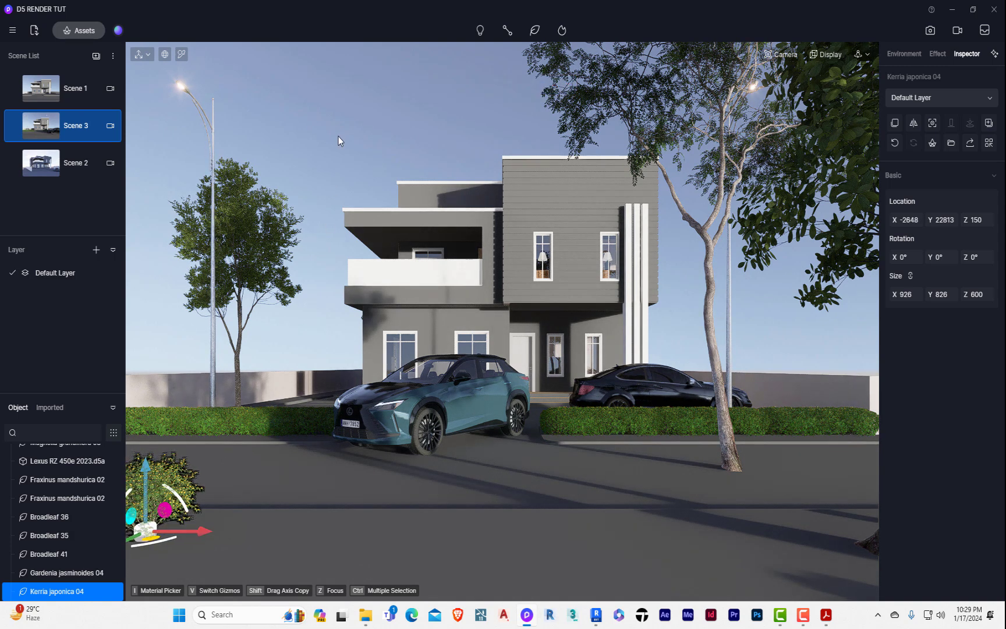
pyautogui.hotkey('ctrl', 'z')
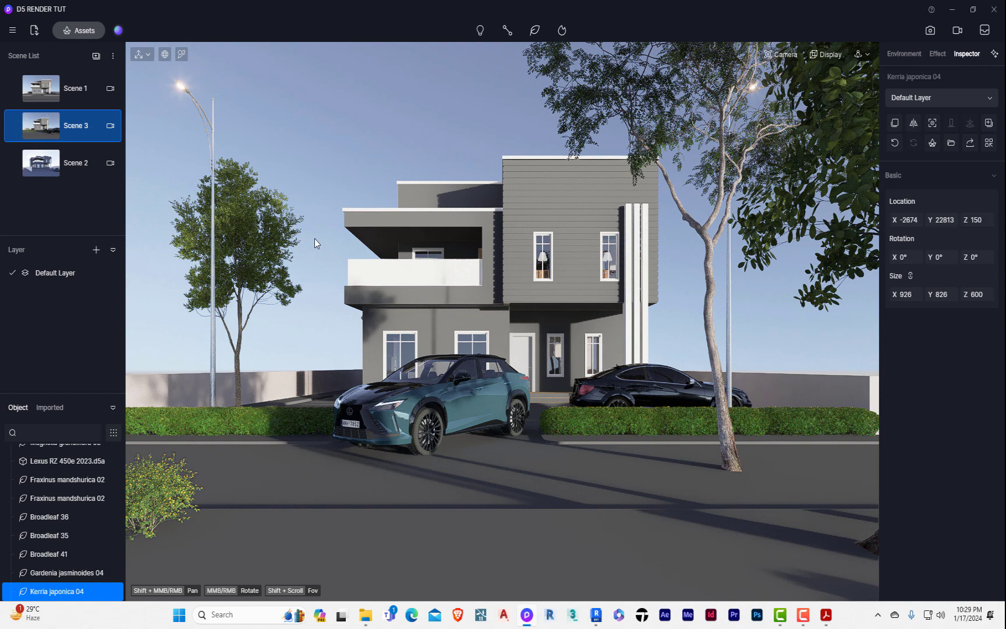
pyautogui.click(312, 510)
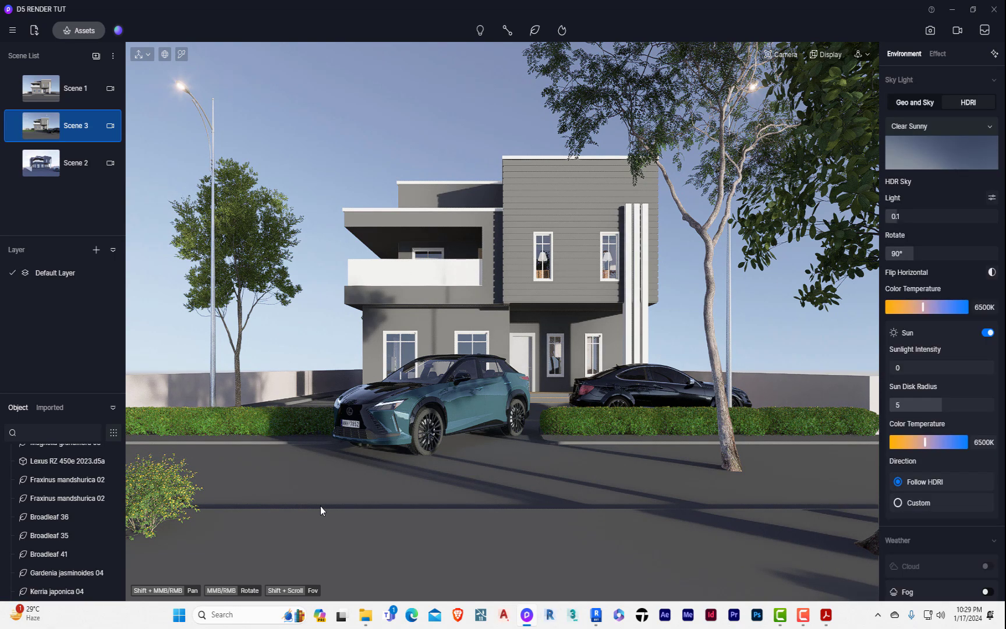
# Move the Broadleaf 35 tree away from the front hedge across the road, to about X 545, Y 23052.
pyautogui.scroll(-3, 301, 517)
pyautogui.moveTo(379, 559); pyautogui.dragTo(516, 582, button='middle')
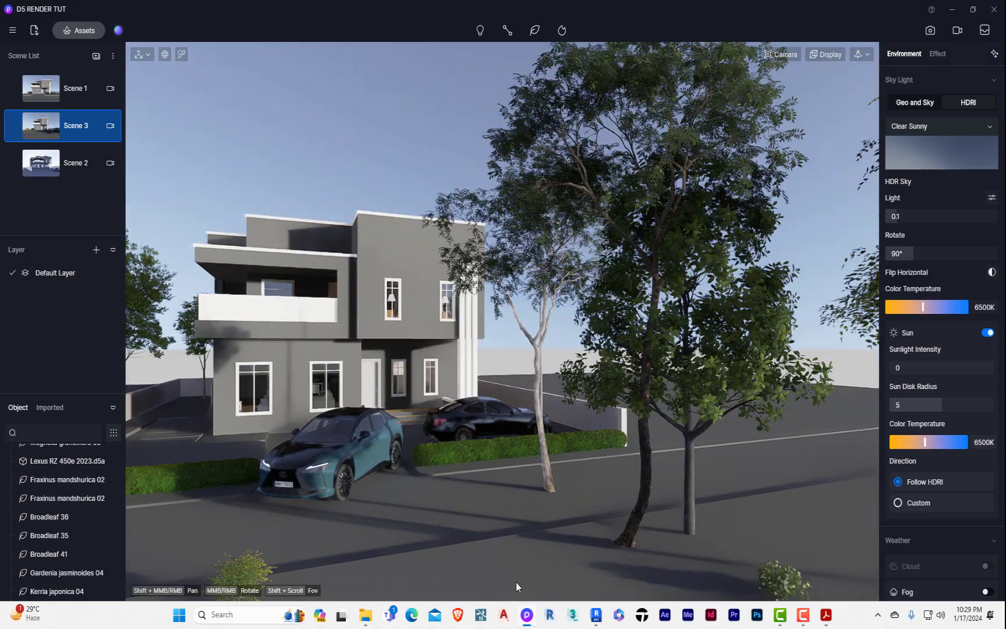
pyautogui.scroll(-1, 416, 538)
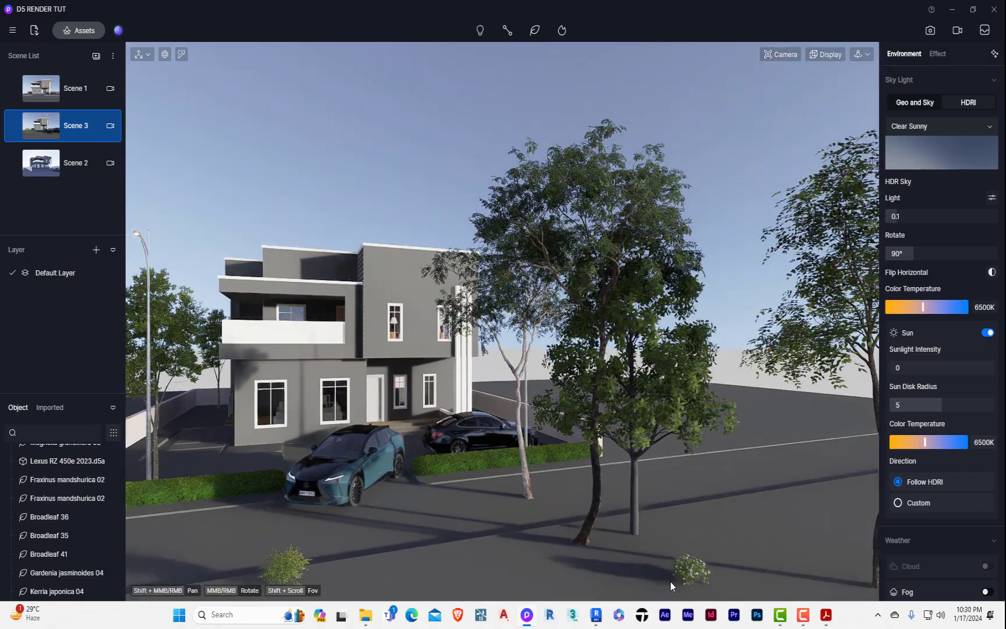
pyautogui.scroll(-2, 538, 466)
pyautogui.scroll(5, 539, 464)
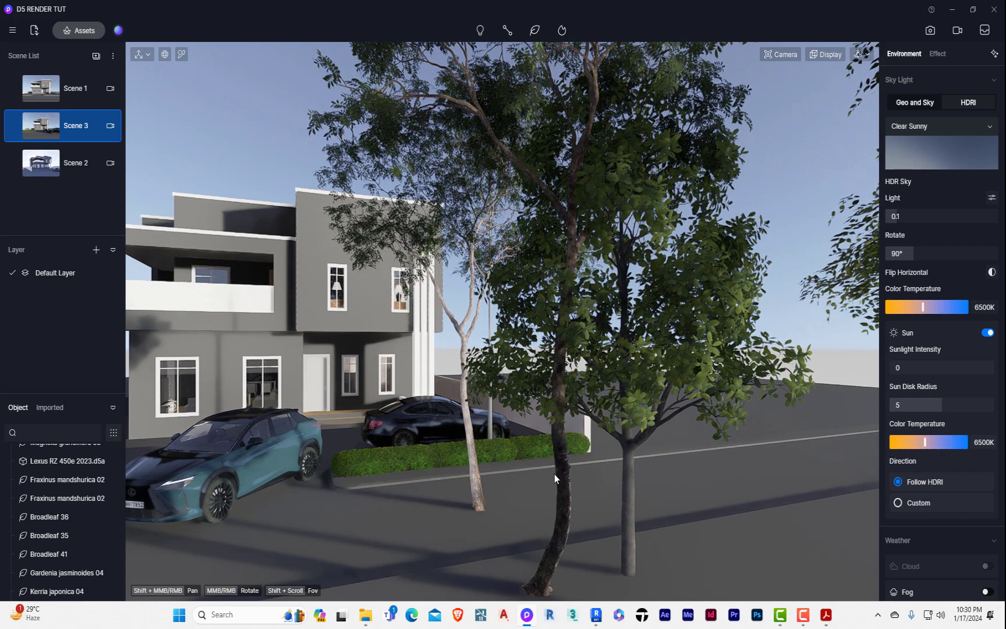
pyautogui.click(478, 501)
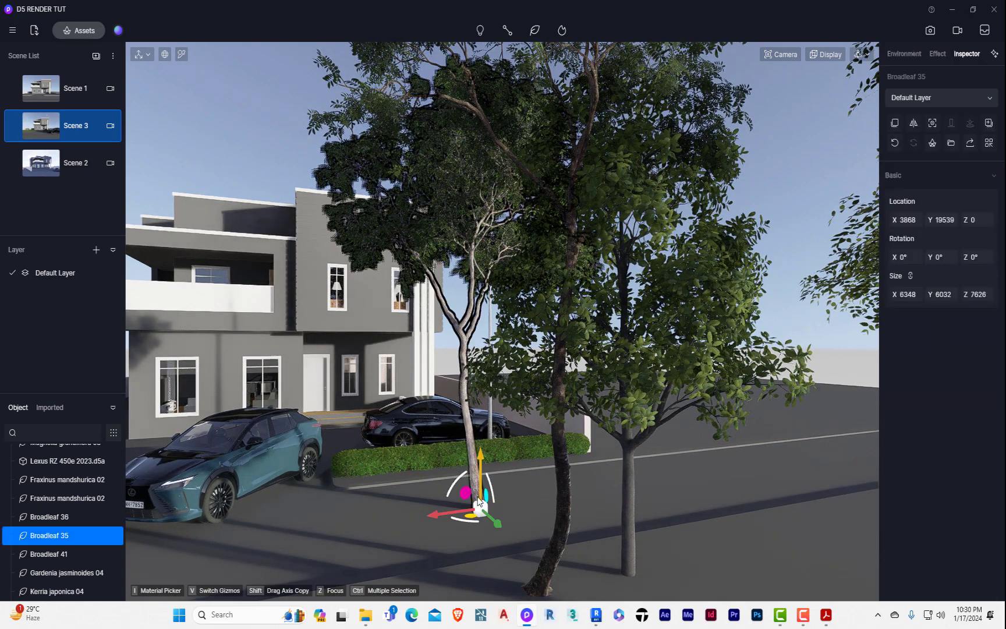
pyautogui.scroll(-4, 475, 520)
pyautogui.moveTo(550, 503); pyautogui.dragTo(491, 518, button='middle')
pyautogui.scroll(8, 491, 519)
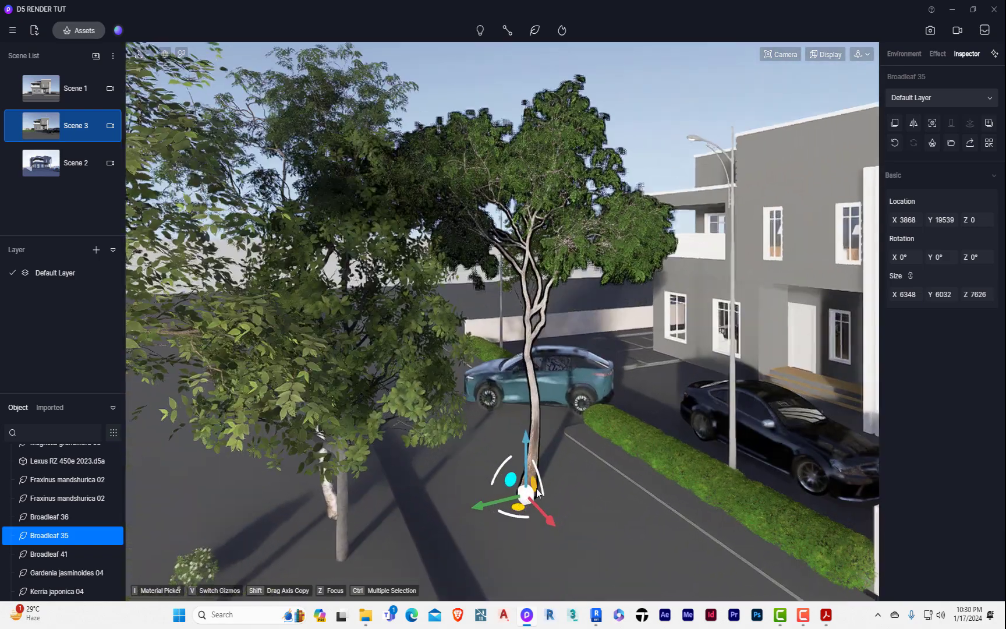
pyautogui.scroll(5, 536, 488)
pyautogui.moveTo(532, 497); pyautogui.dragTo(193, 420)
pyautogui.scroll(2, 223, 433)
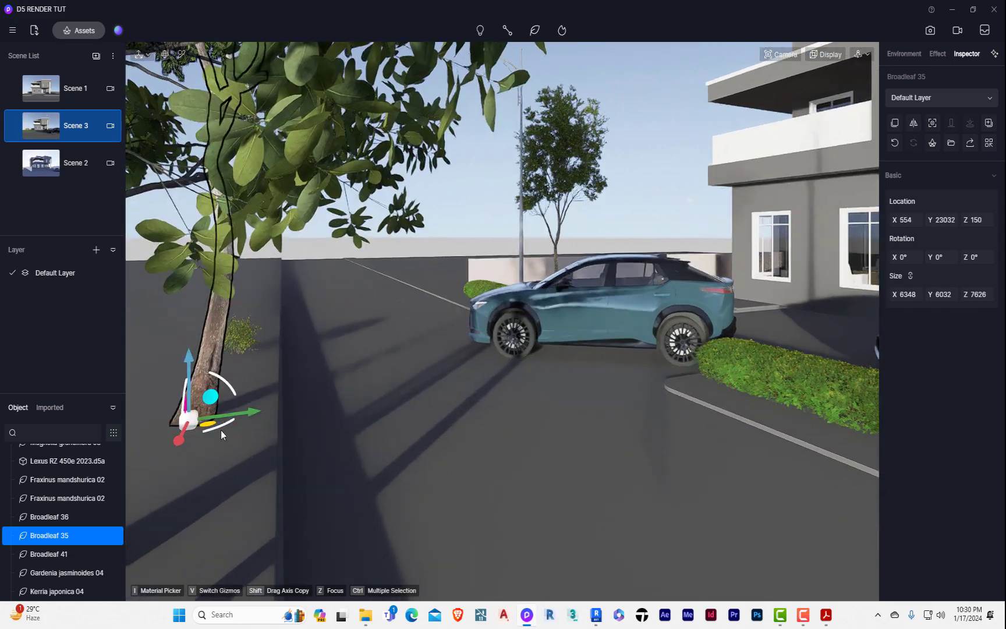
# Shift the Broadleaf 35 tree along X past the Kerria shrub to about X -3837 and check it in Scene 3.
pyautogui.click(66, 129)
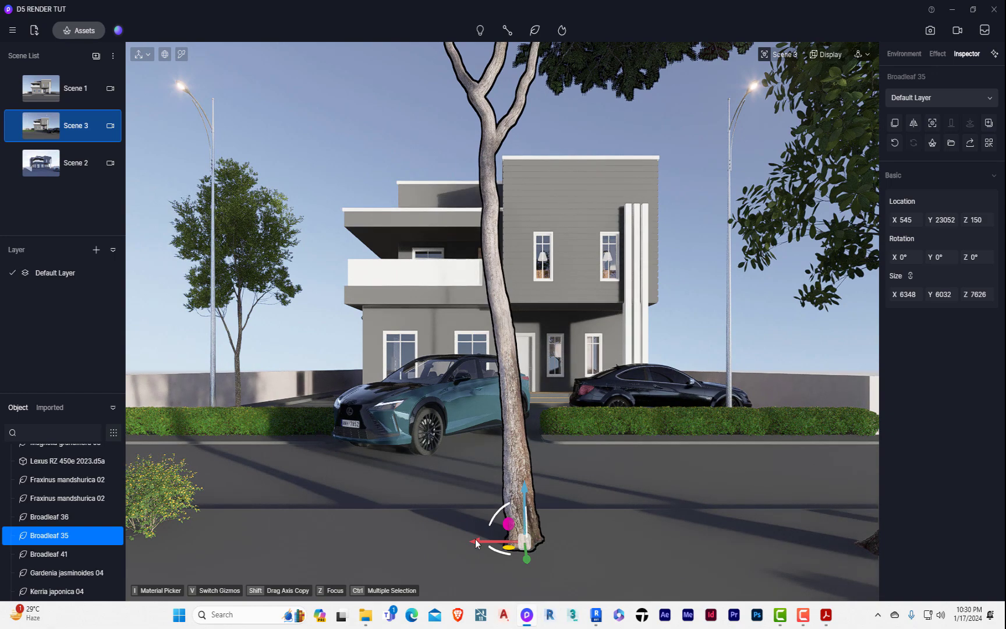
pyautogui.moveTo(476, 542); pyautogui.dragTo(76, 539)
pyautogui.scroll(-5, 524, 545)
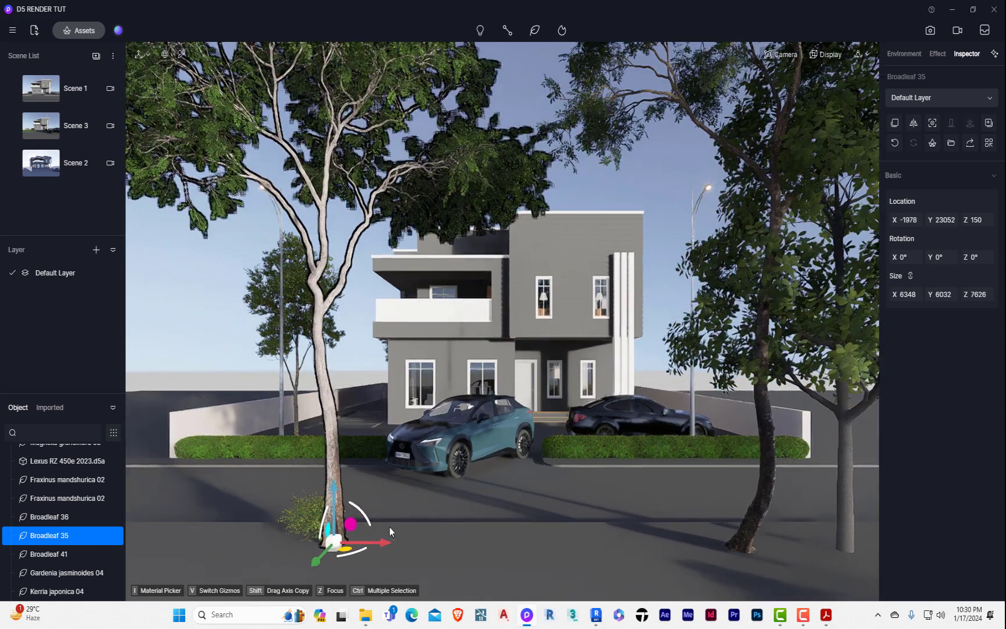
pyautogui.moveTo(383, 542); pyautogui.dragTo(251, 540)
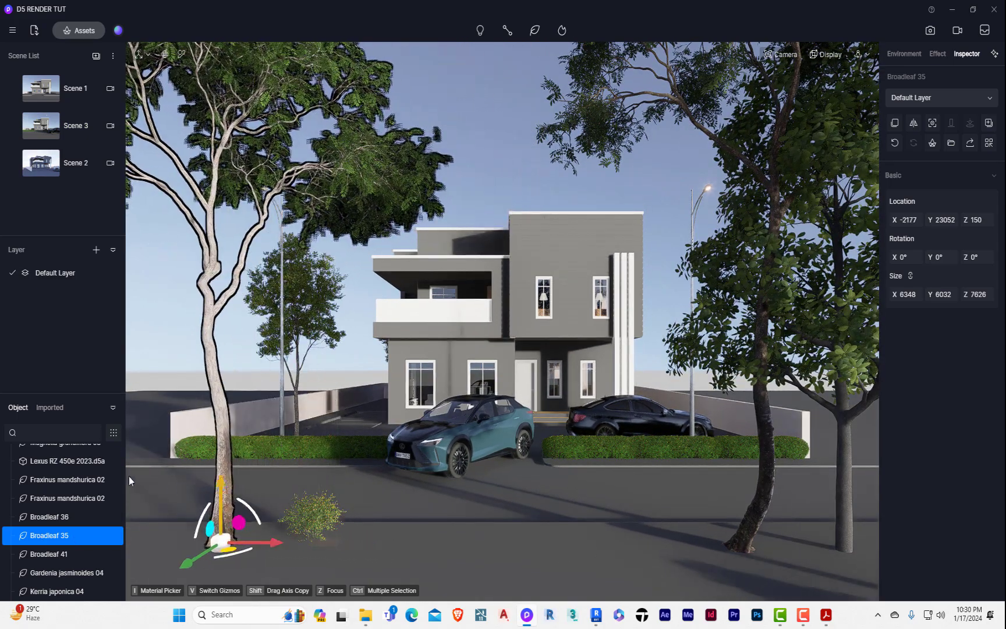
pyautogui.click(65, 124)
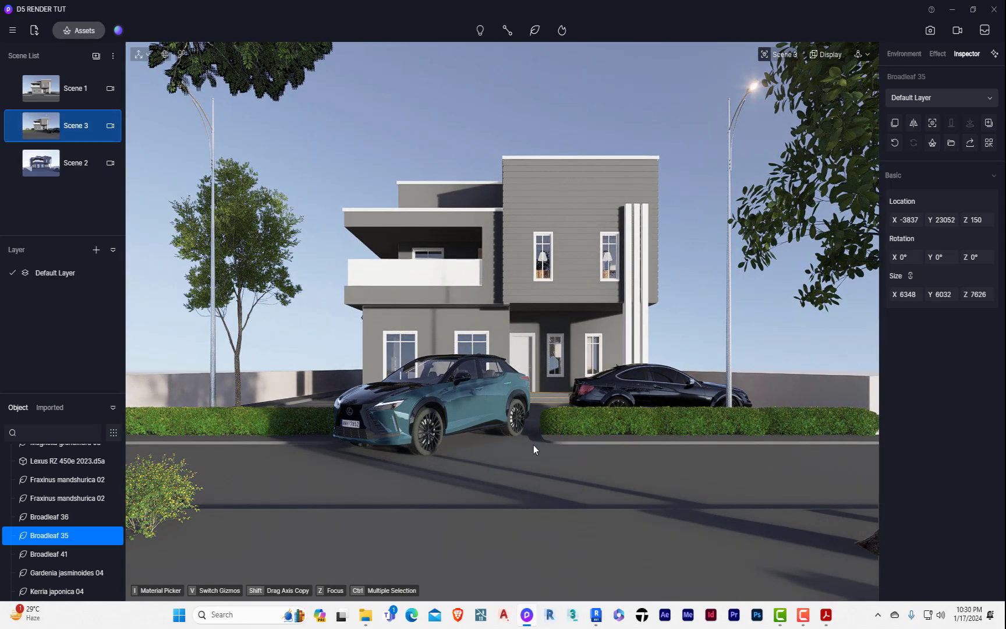
# Adjust the Broadleaf 35 tree's position to about X -3639, Y 22802 and check it in the Scene 3 view.
pyautogui.scroll(-3, 537, 449)
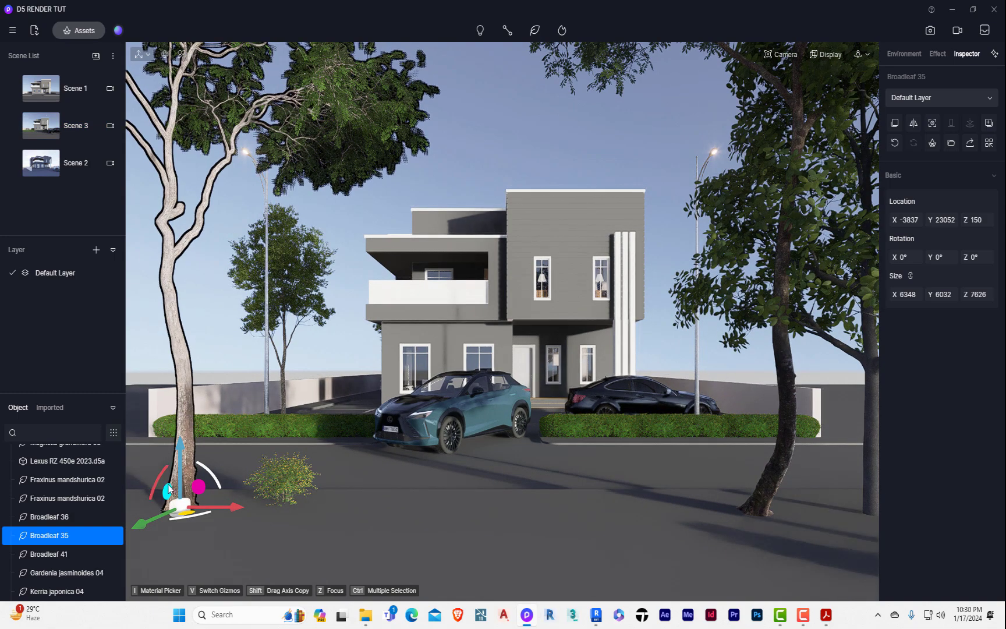
pyautogui.moveTo(229, 507); pyautogui.dragTo(252, 506)
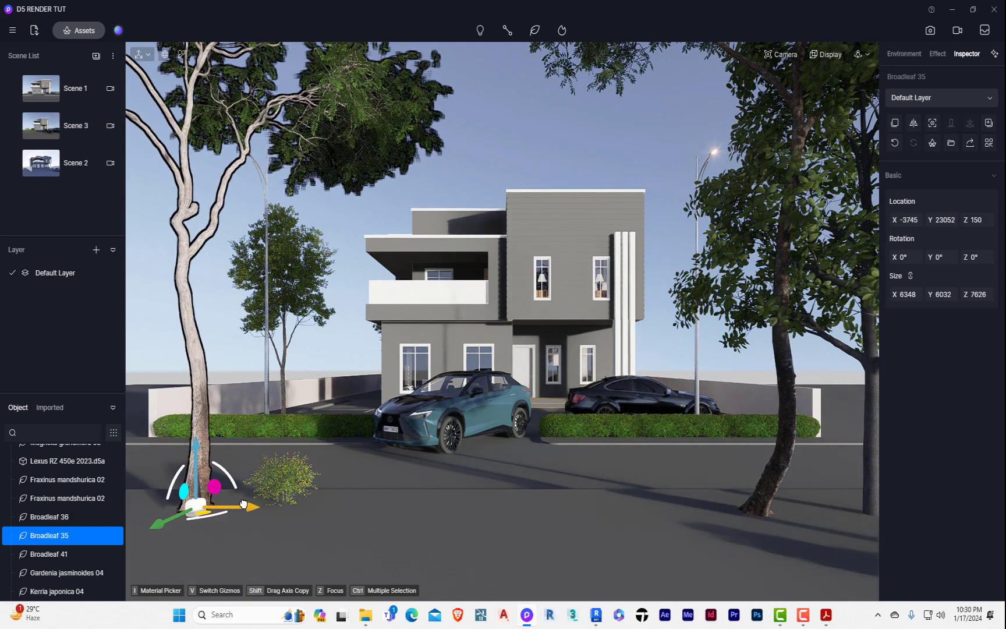
pyautogui.moveTo(175, 518); pyautogui.dragTo(180, 513)
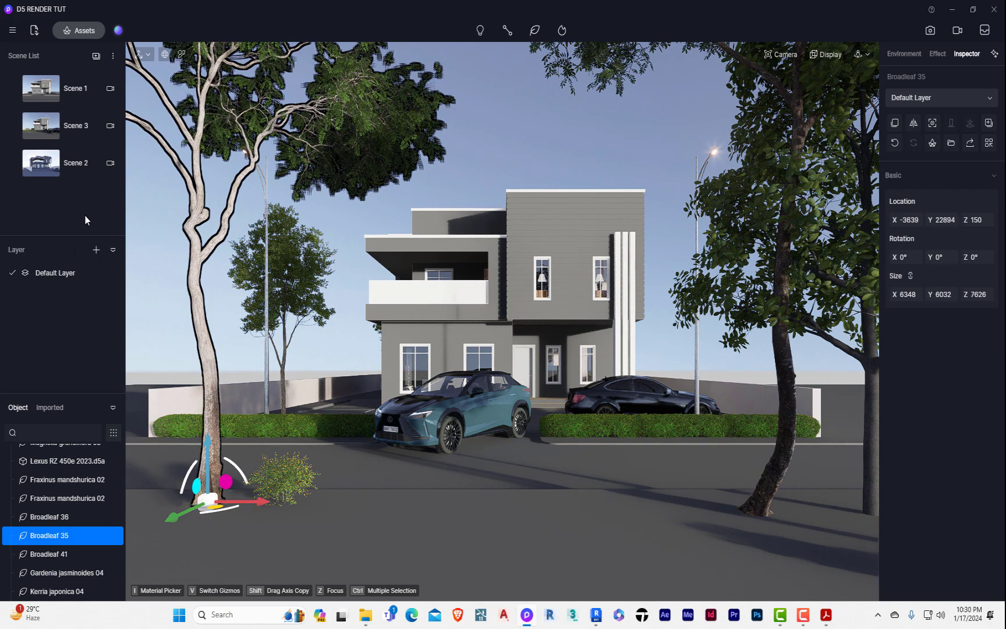
pyautogui.click(79, 130)
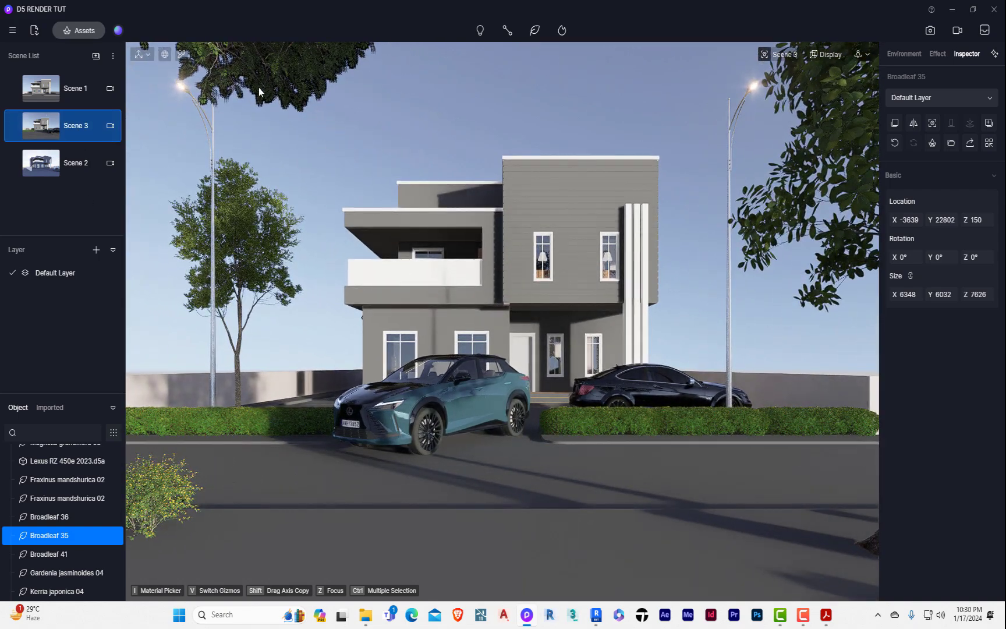
# Move the Broadleaf 35 tree farther outward to about X -4342, check the Scene 3 framing and save the project.
pyautogui.scroll(-3, 466, 279)
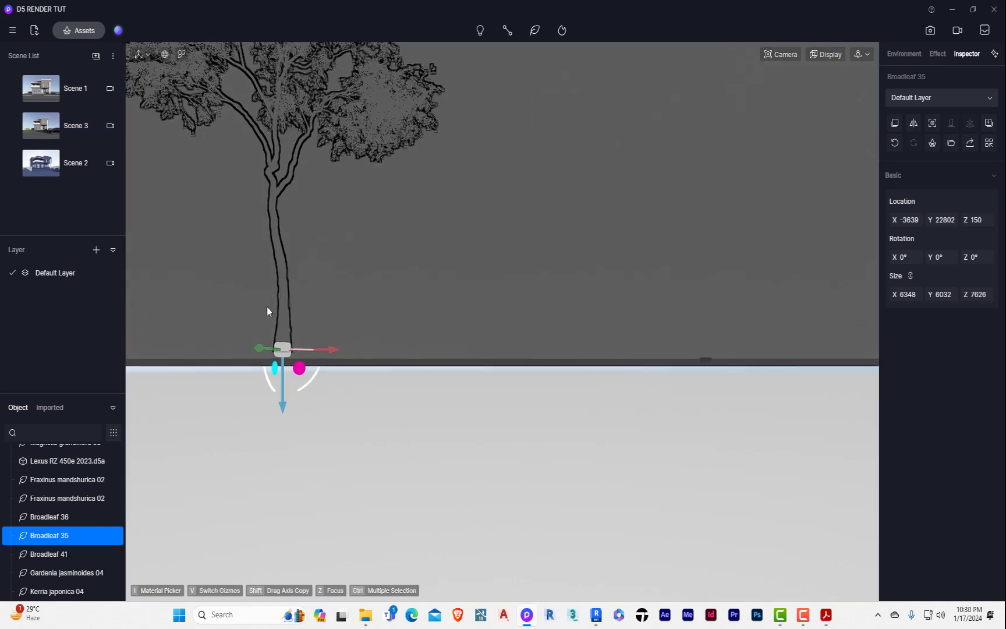
pyautogui.scroll(2, 328, 353)
pyautogui.moveTo(302, 355); pyautogui.dragTo(284, 355)
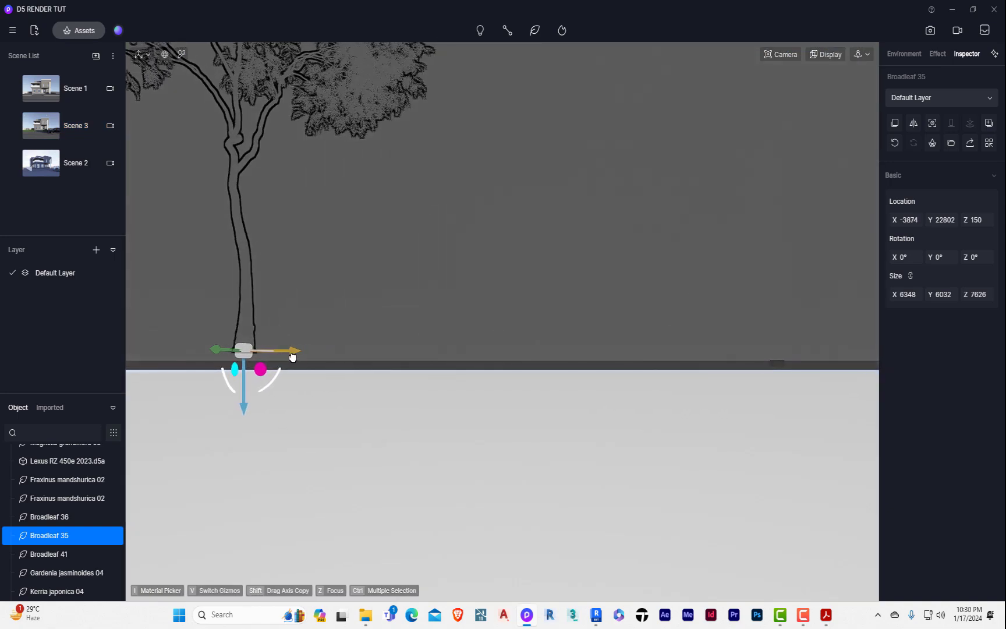
pyautogui.click(68, 128)
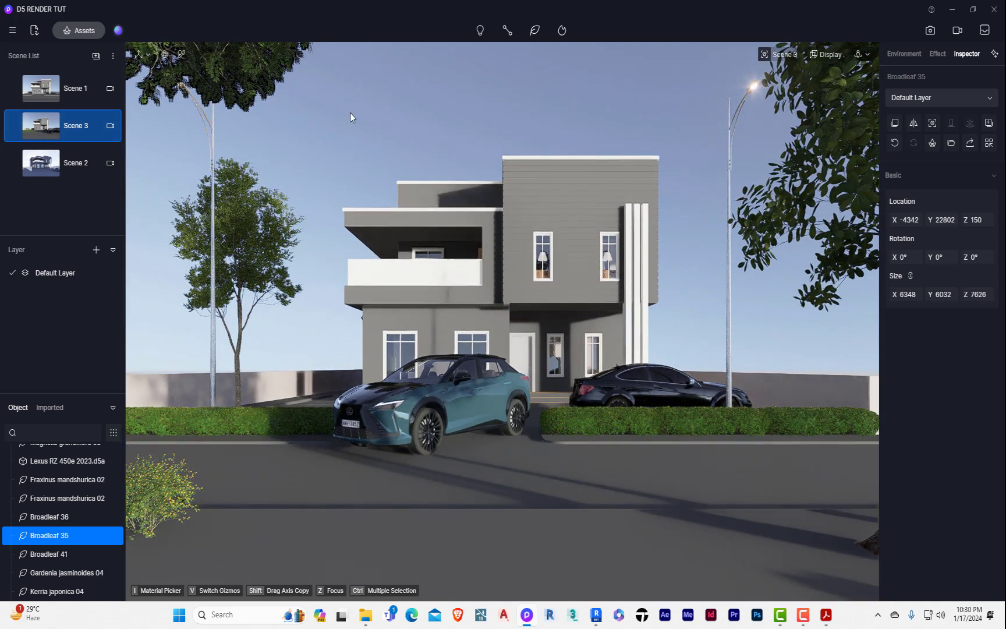
pyautogui.click(350, 113)
pyautogui.hotkey('ctrl', 's')
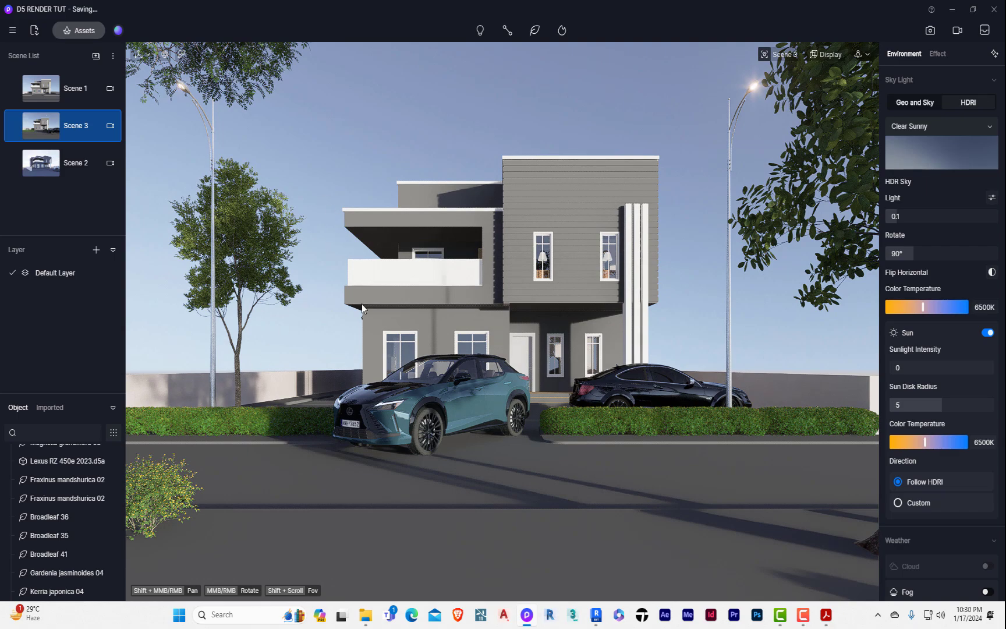
# Move the Broadleaf 36 tree along X to about X 4356, next to the neighbouring broadleaf tree's trunk.
pyautogui.scroll(-4, 415, 428)
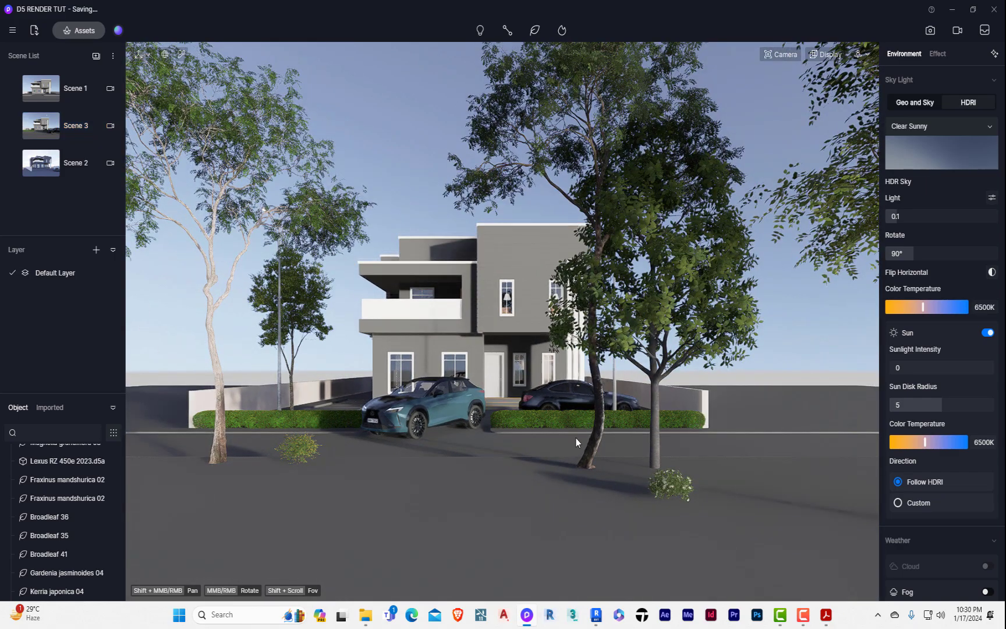
pyautogui.moveTo(577, 438); pyautogui.dragTo(825, 568, button='middle')
pyautogui.click(690, 453)
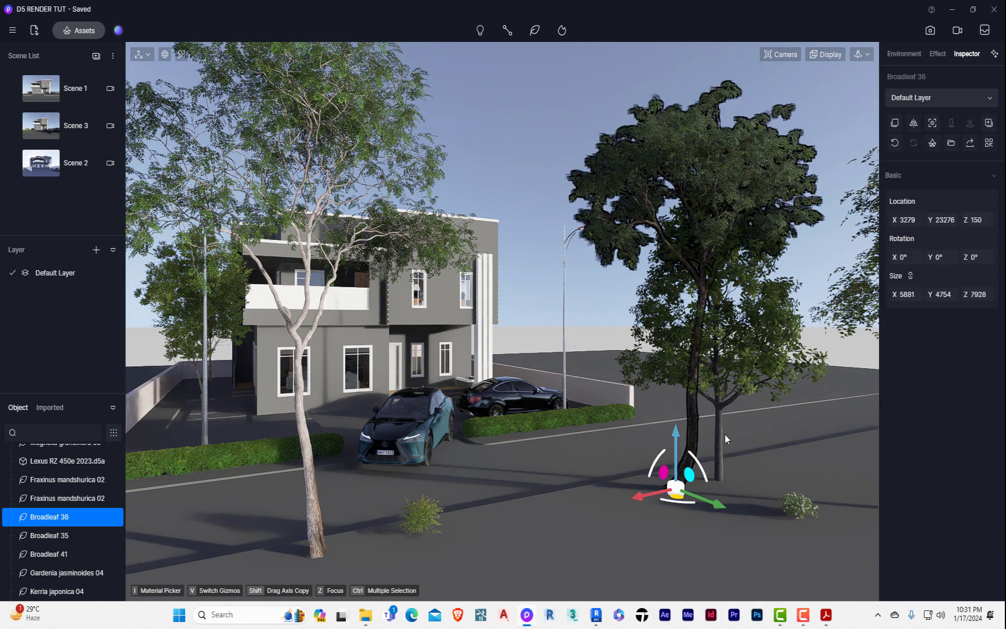
pyautogui.scroll(4, 708, 474)
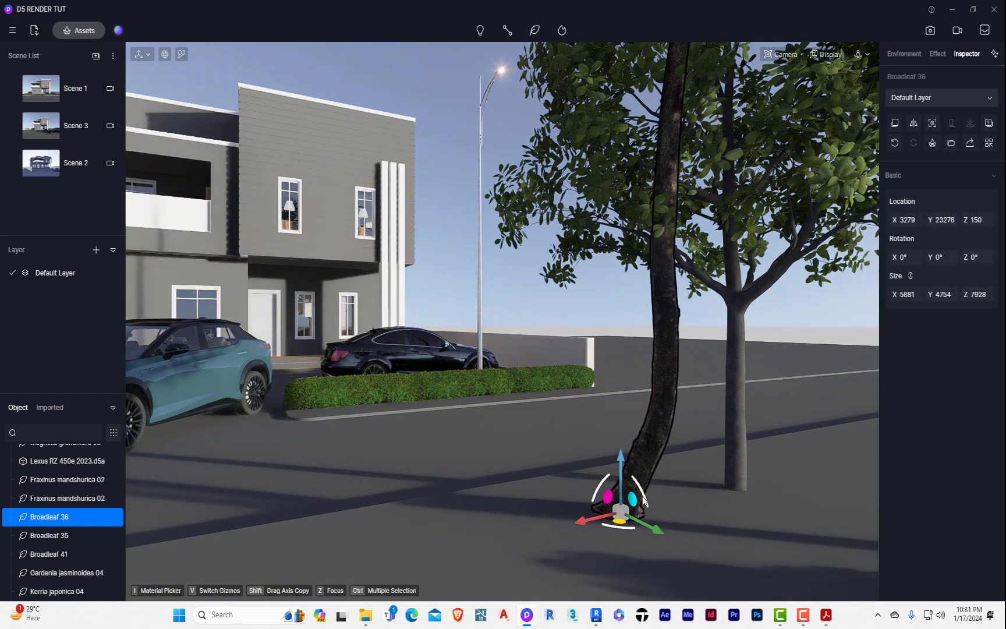
pyautogui.moveTo(586, 520); pyautogui.dragTo(696, 493)
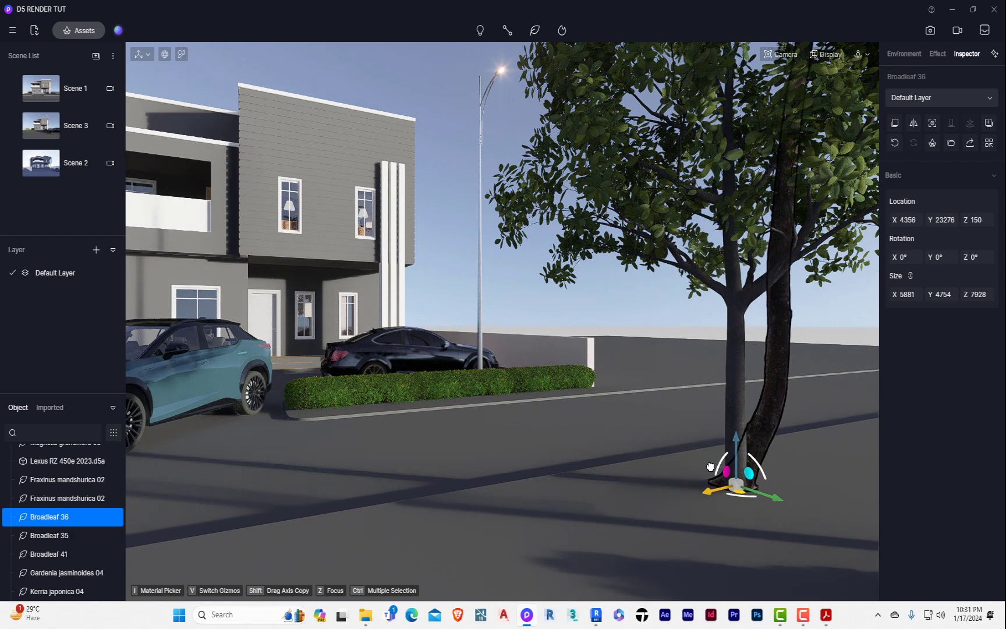
# Delete the Broadleaf 36 tree from the foreground and compare the framing in Scene 3 and Scene 1.
pyautogui.click(60, 121)
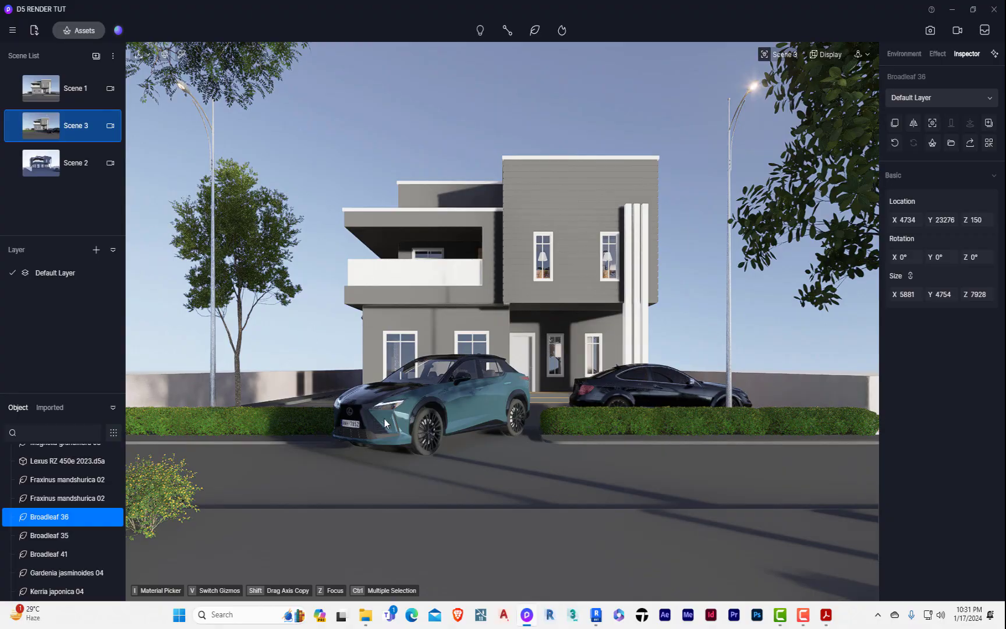
pyautogui.press('z')
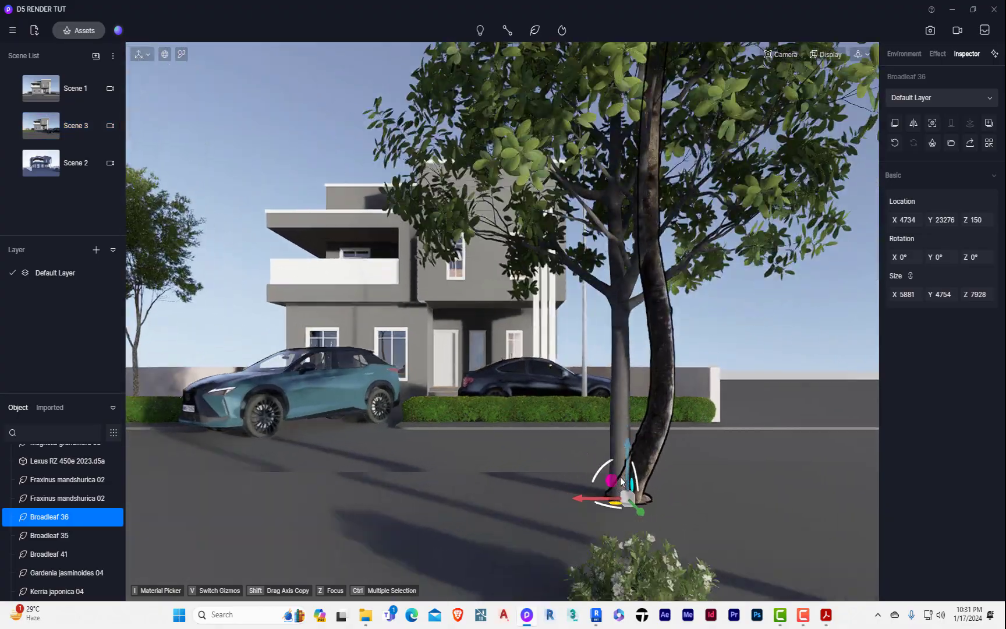
pyautogui.press('Delete')
pyautogui.scroll(-10, 614, 488)
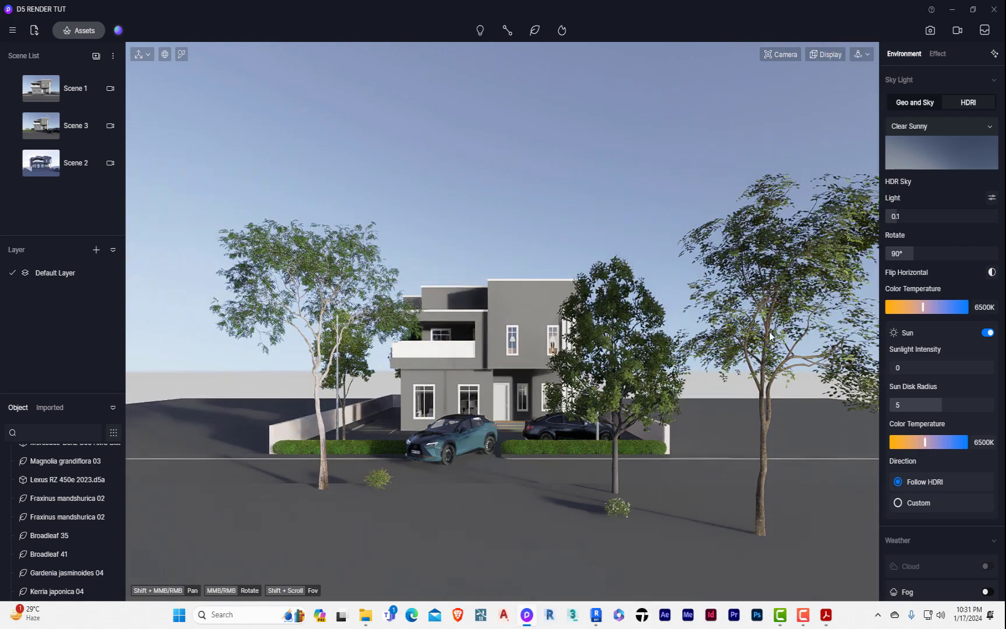
pyautogui.click(51, 132)
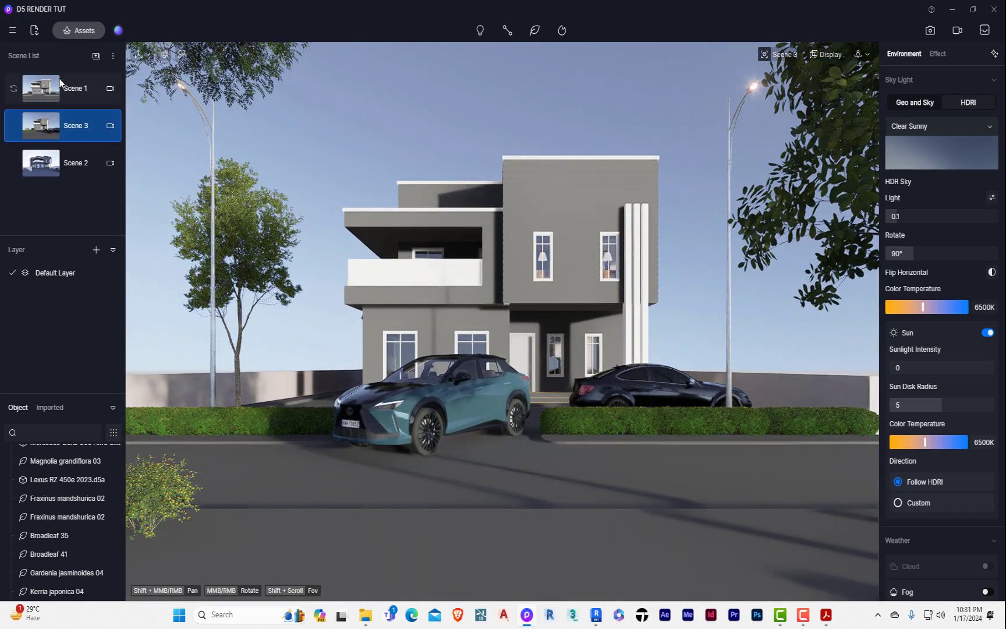
pyautogui.click(59, 83)
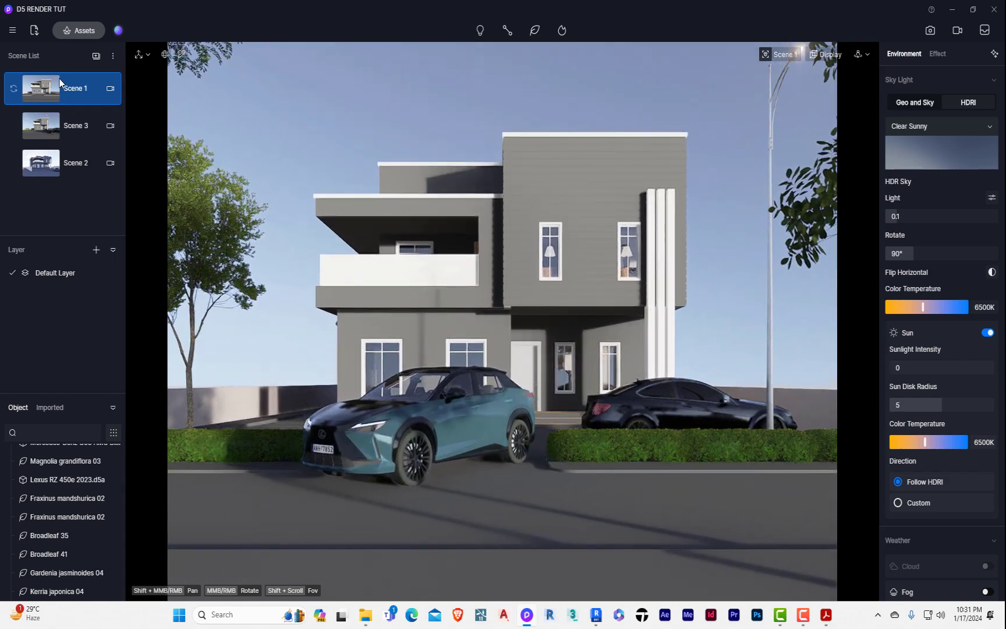
pyautogui.click(60, 133)
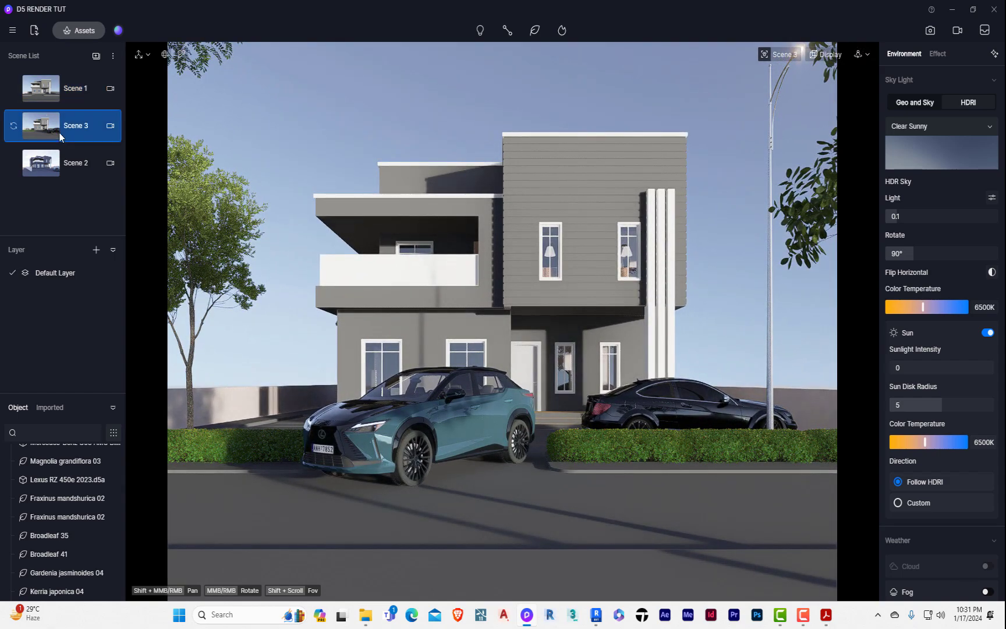
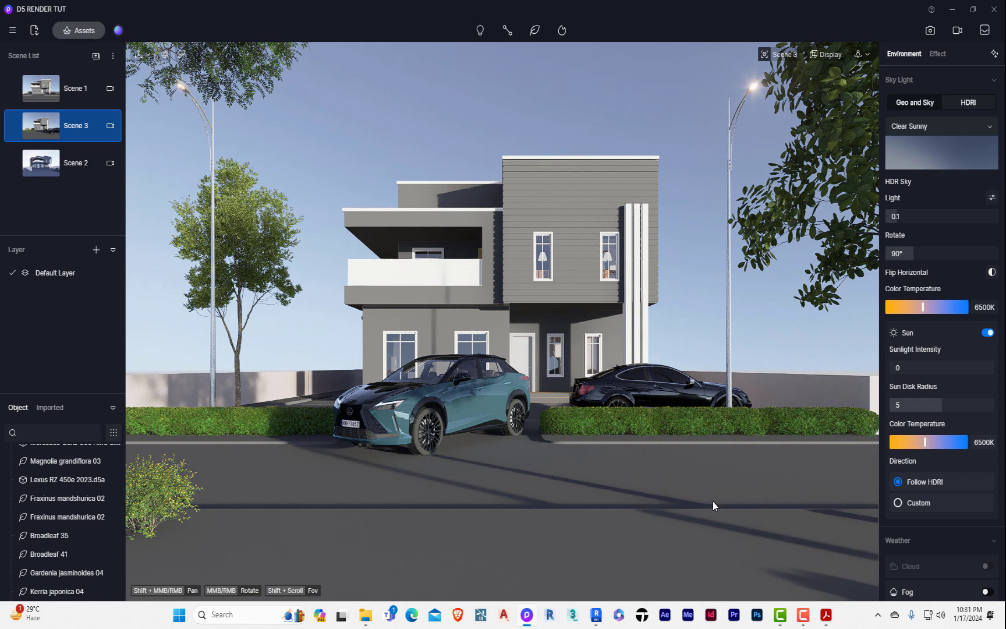
# Try the library's Basic Grass Material on the foreground ground surface and undo it.
pyautogui.click(76, 30)
pyautogui.scroll(-3, 53, 262)
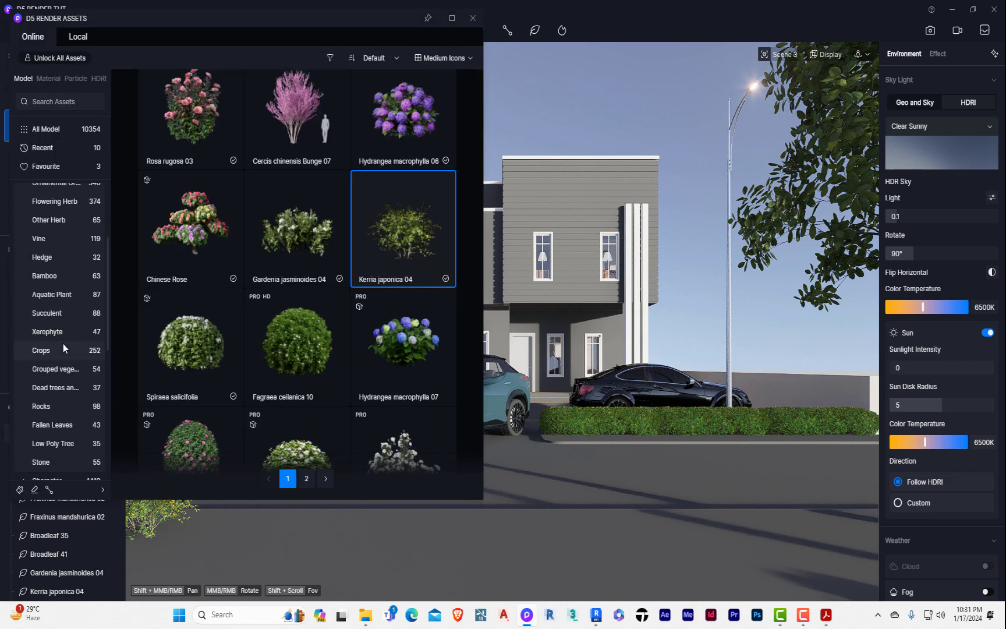
pyautogui.click(78, 37)
pyautogui.click(40, 38)
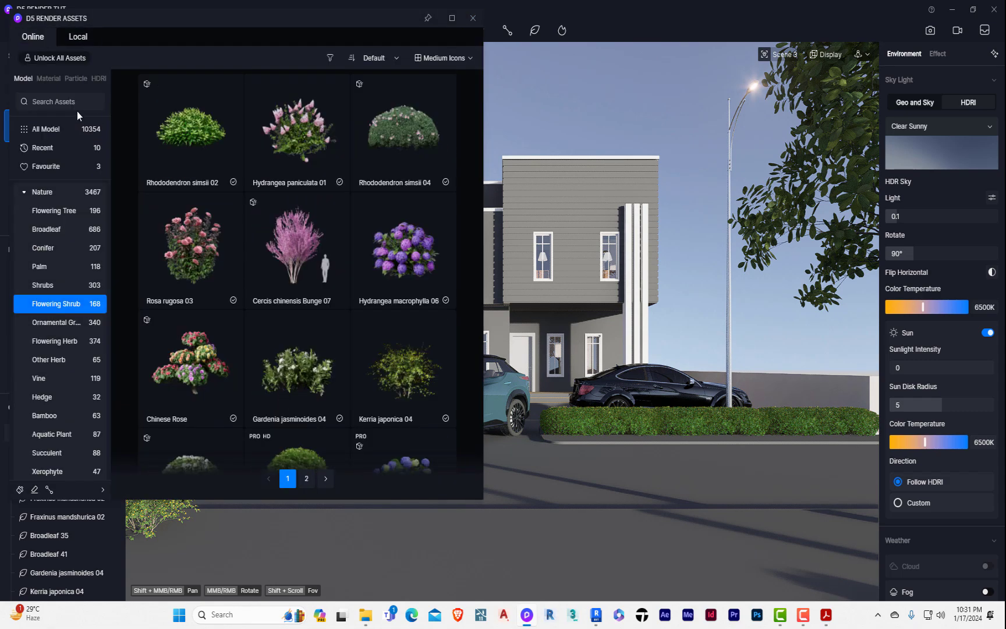
pyautogui.click(48, 78)
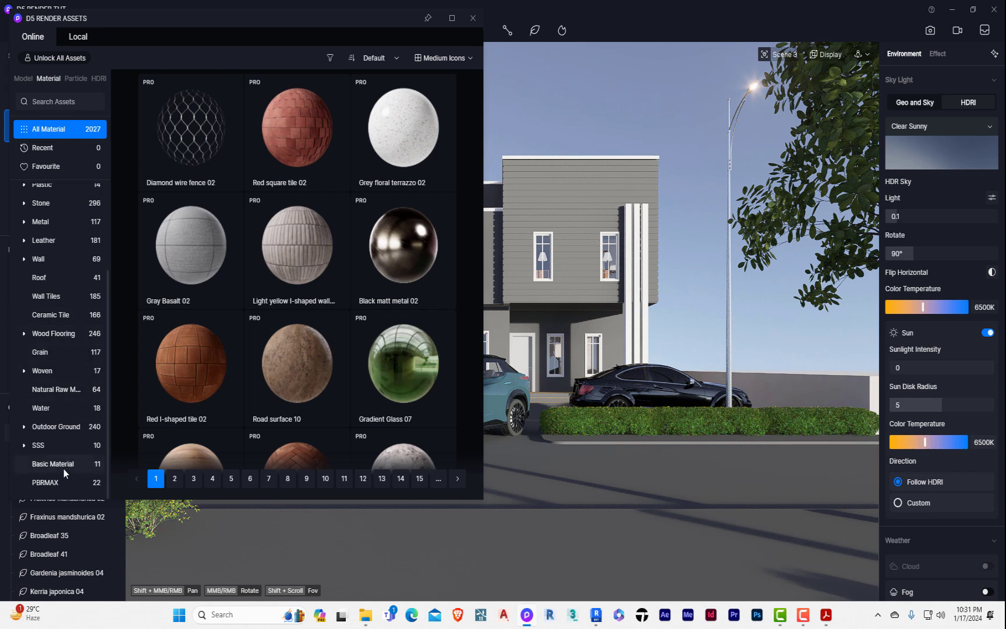
pyautogui.click(64, 468)
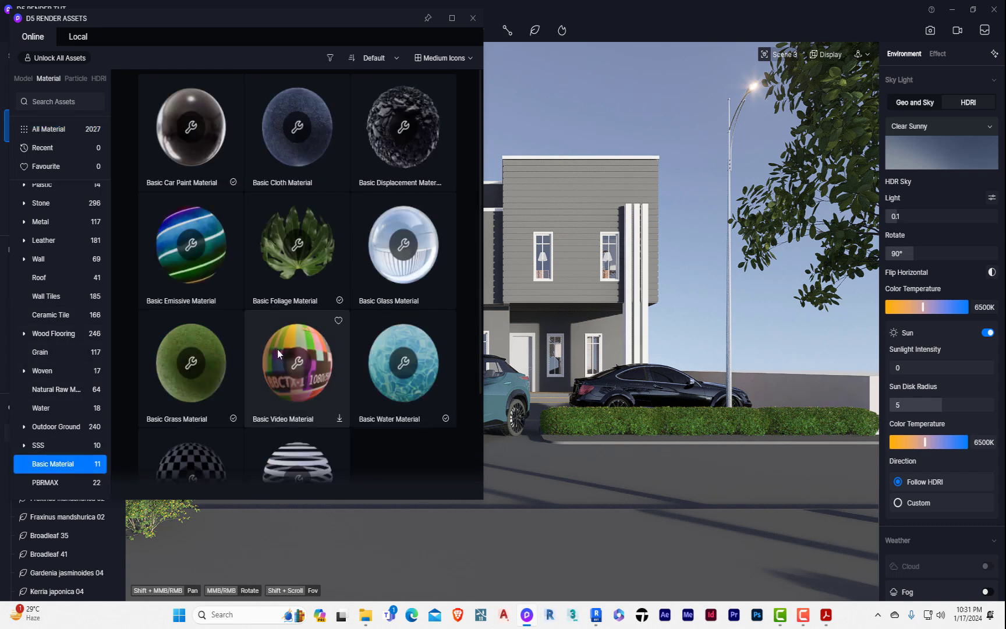
pyautogui.moveTo(199, 367); pyautogui.dragTo(635, 550)
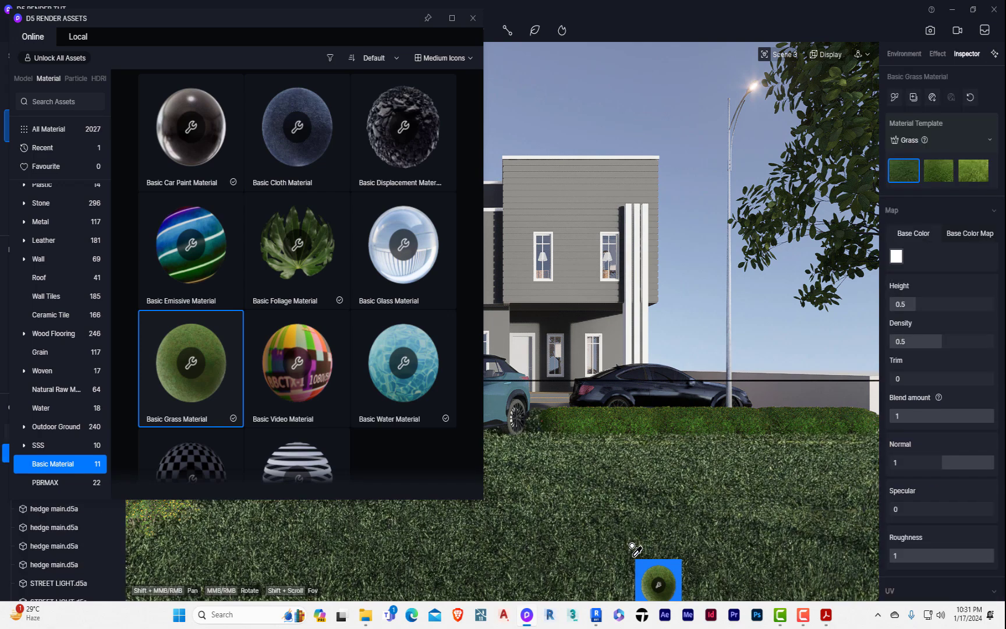
pyautogui.click(469, 26)
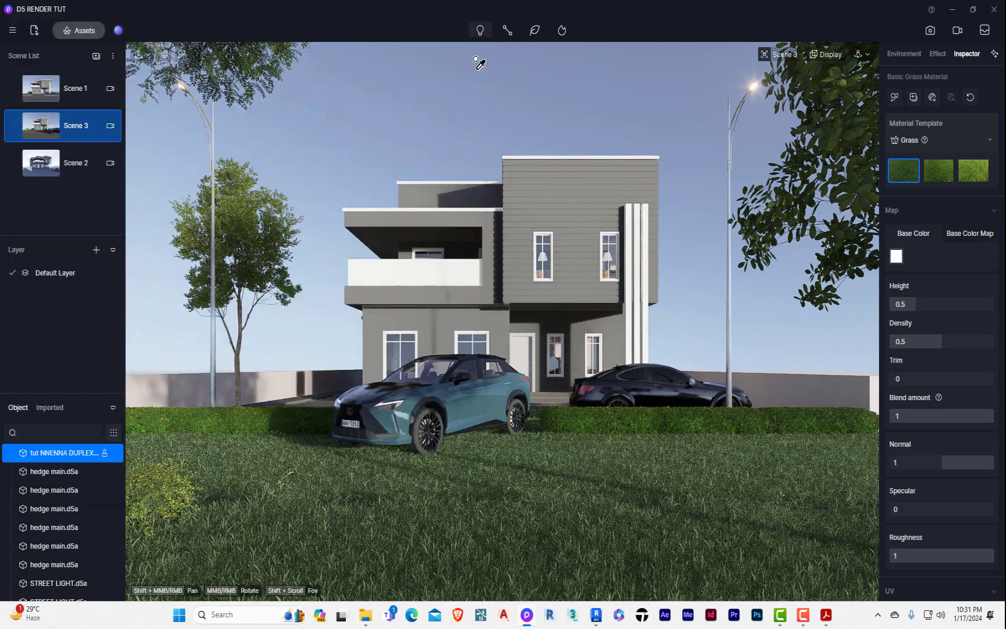
pyautogui.press('Escape')
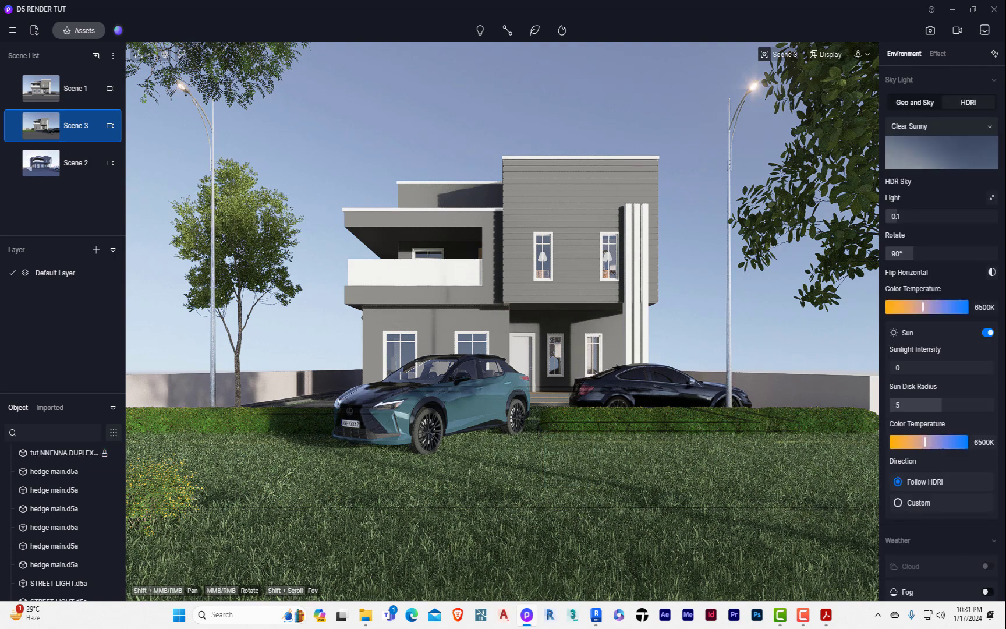
pyautogui.hotkey('ctrl', 'z')
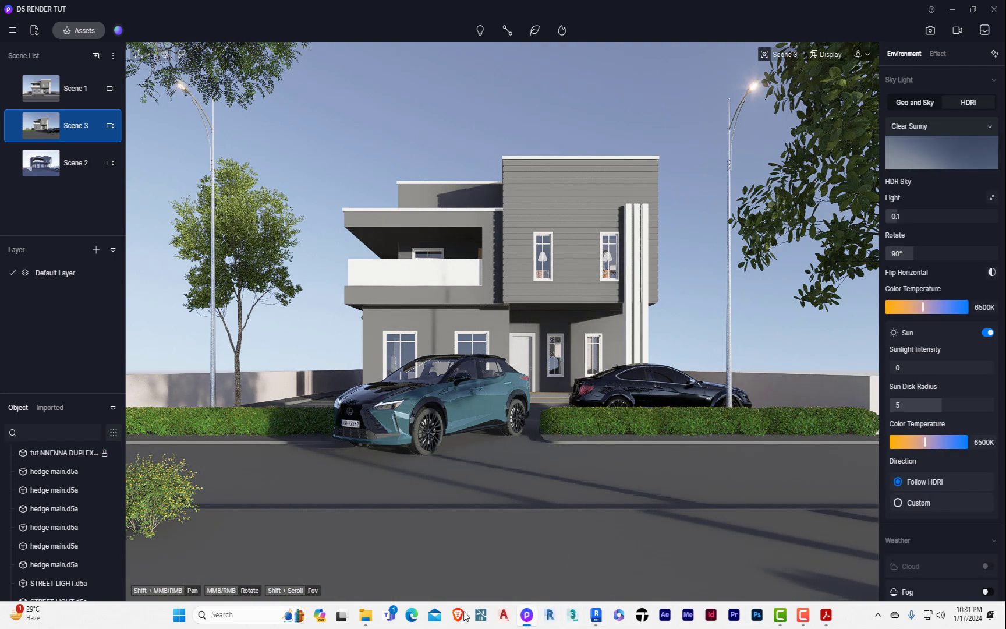
# Switch to Revit and duplicate the type of the floor slab across the road from the house as grassmaterial.
pyautogui.click(597, 616)
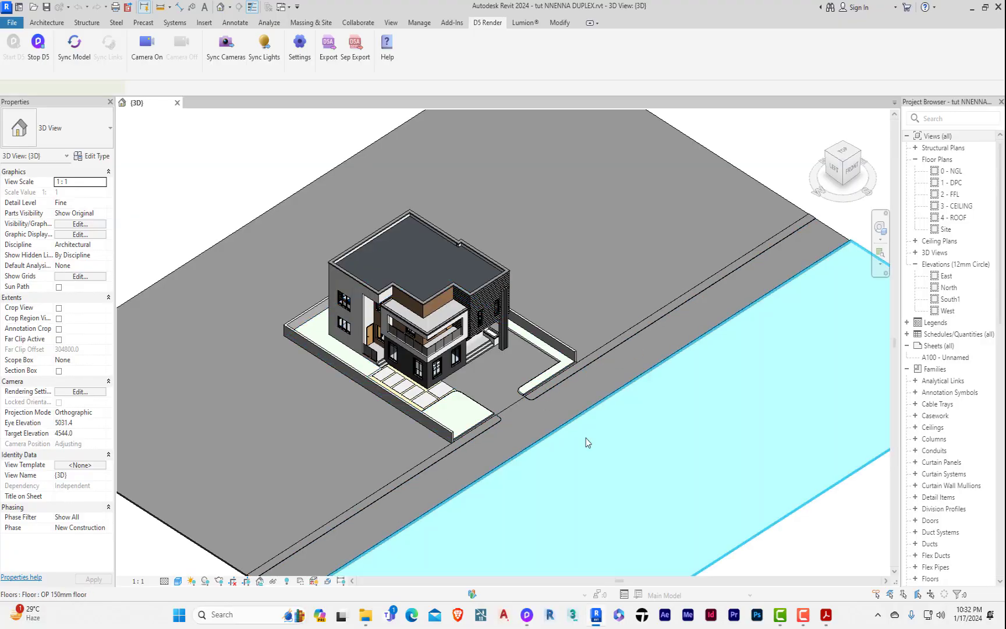
pyautogui.click(549, 348)
pyautogui.doubleClick(730, 437)
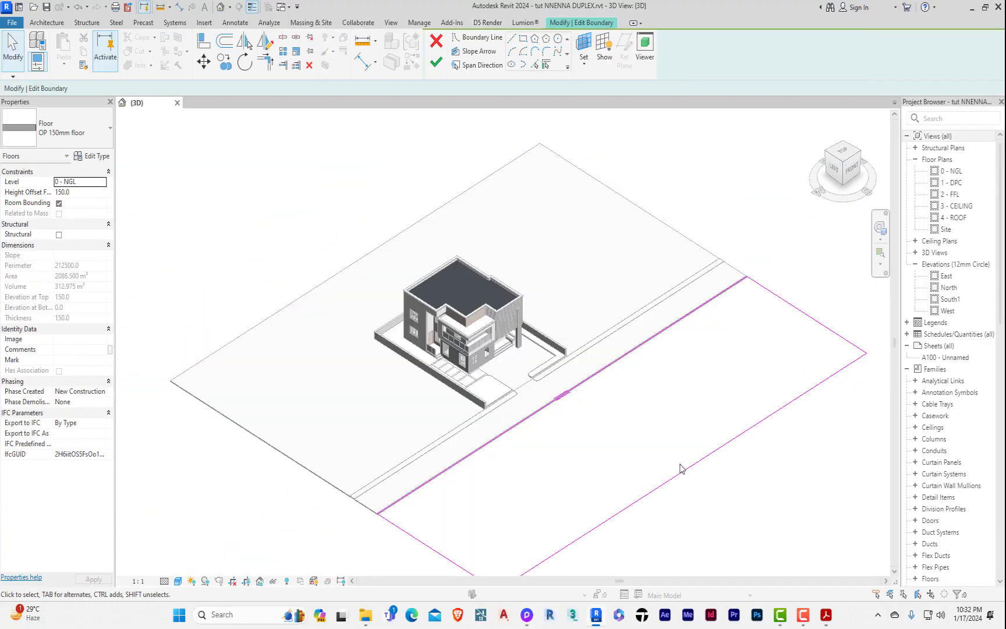
pyautogui.click(435, 62)
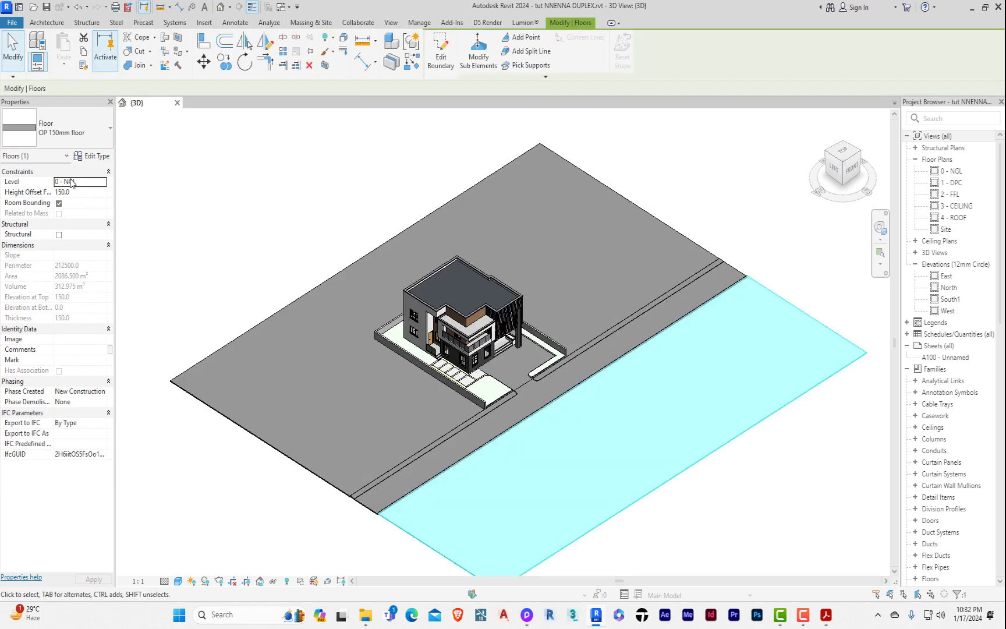
pyautogui.click(91, 158)
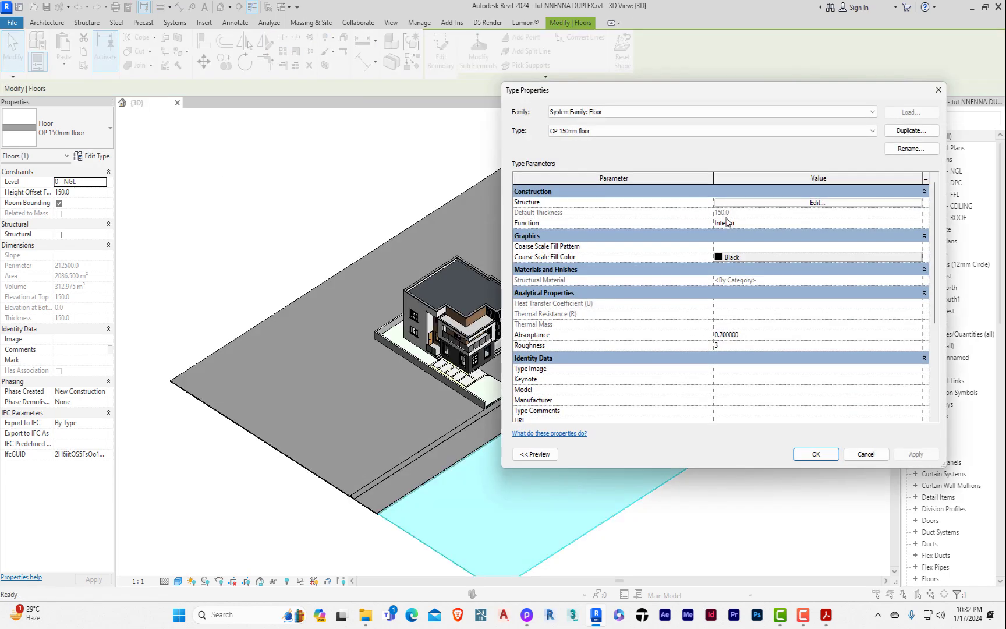
pyautogui.click(912, 130)
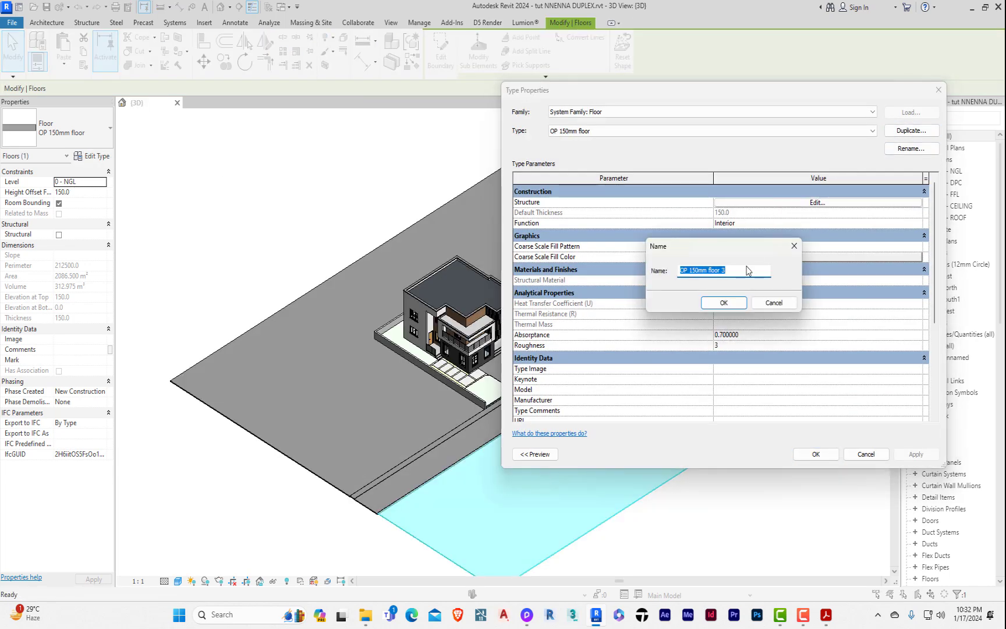
pyautogui.write('grassmaterial\\')
pyautogui.press('Return')
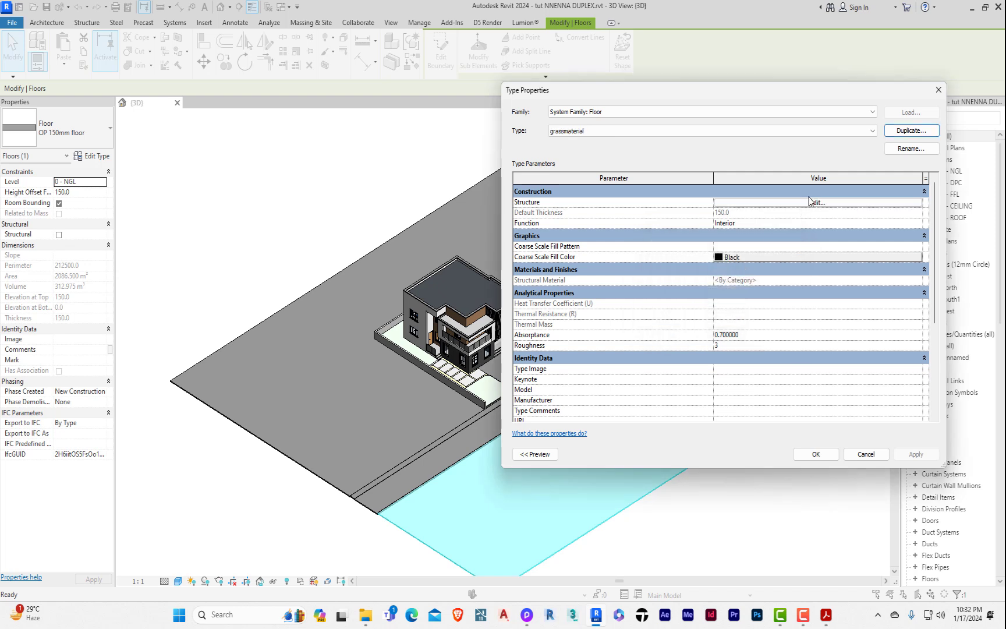
# Rename the Default New Material as gr. grass and assign it to the structure layer of the grassmaterial floor type.
pyautogui.click(811, 204)
pyautogui.click(694, 203)
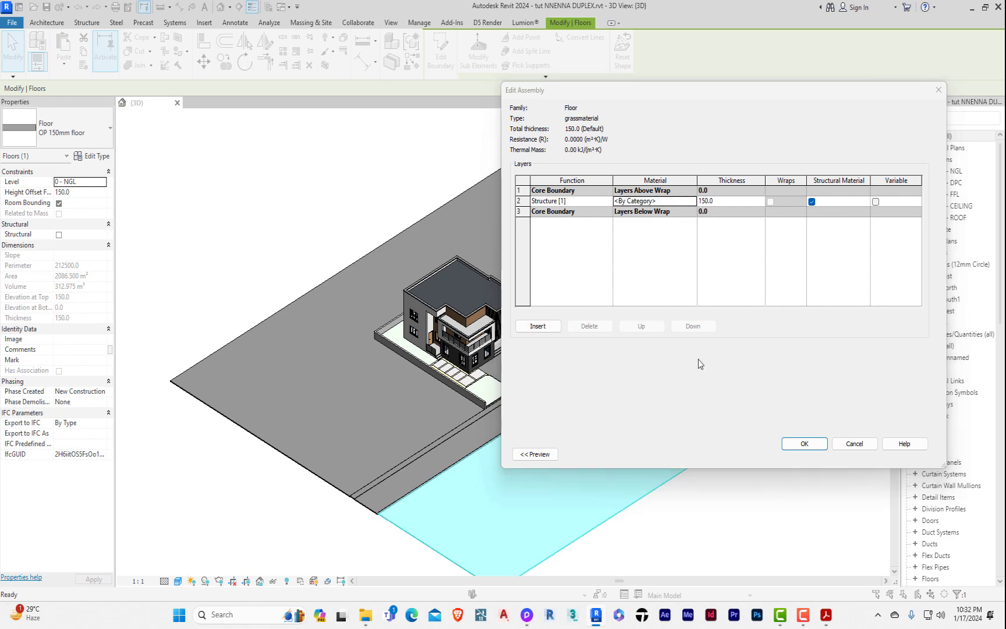
pyautogui.moveTo(609, 199); pyautogui.dragTo(306, 138)
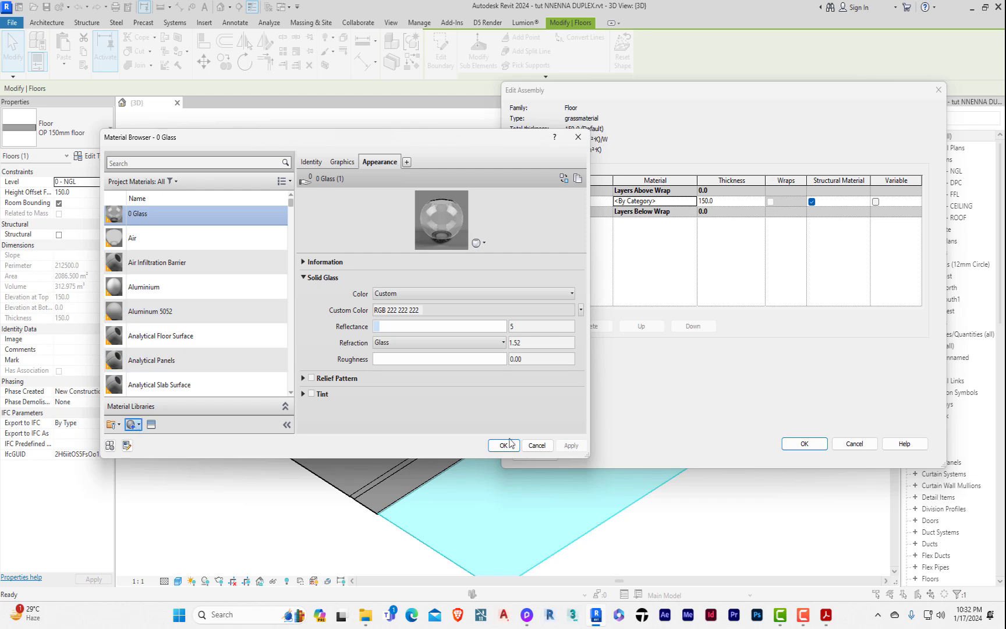
pyautogui.scroll(-10, 172, 294)
pyautogui.click(173, 301)
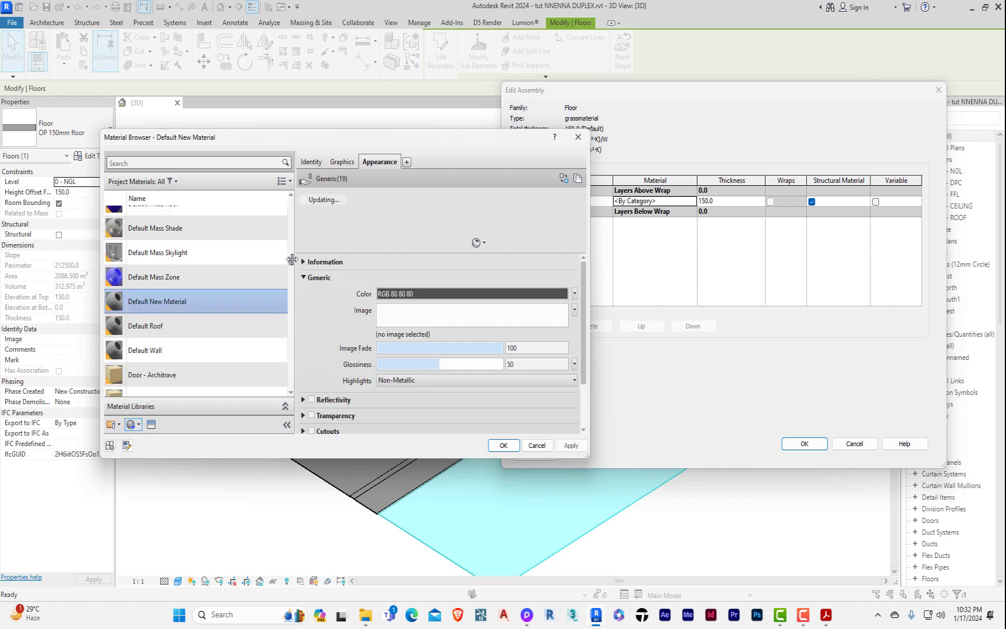
pyautogui.click(173, 301)
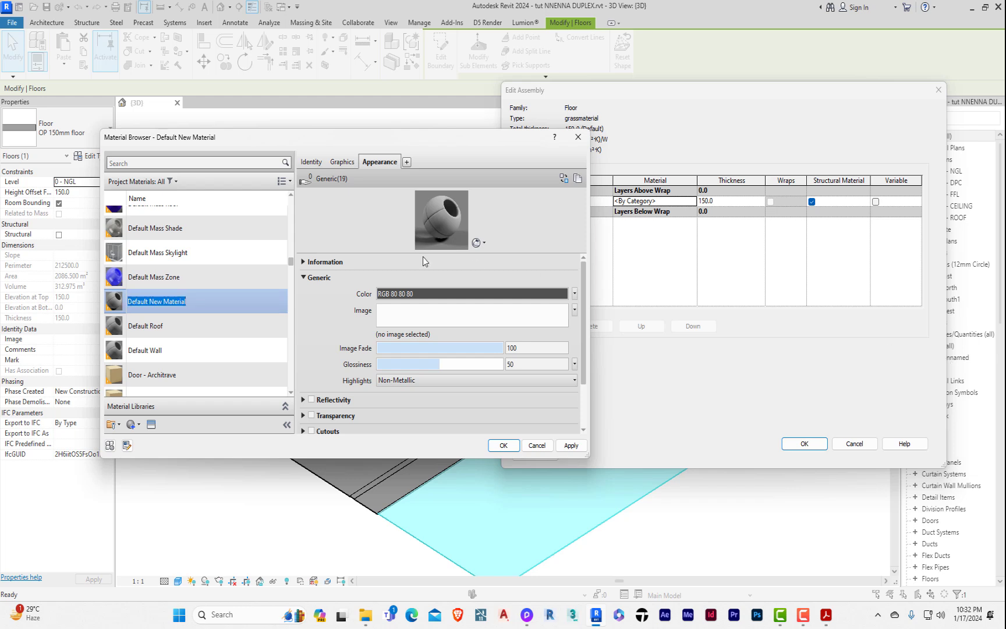
pyautogui.write('gr. grass')
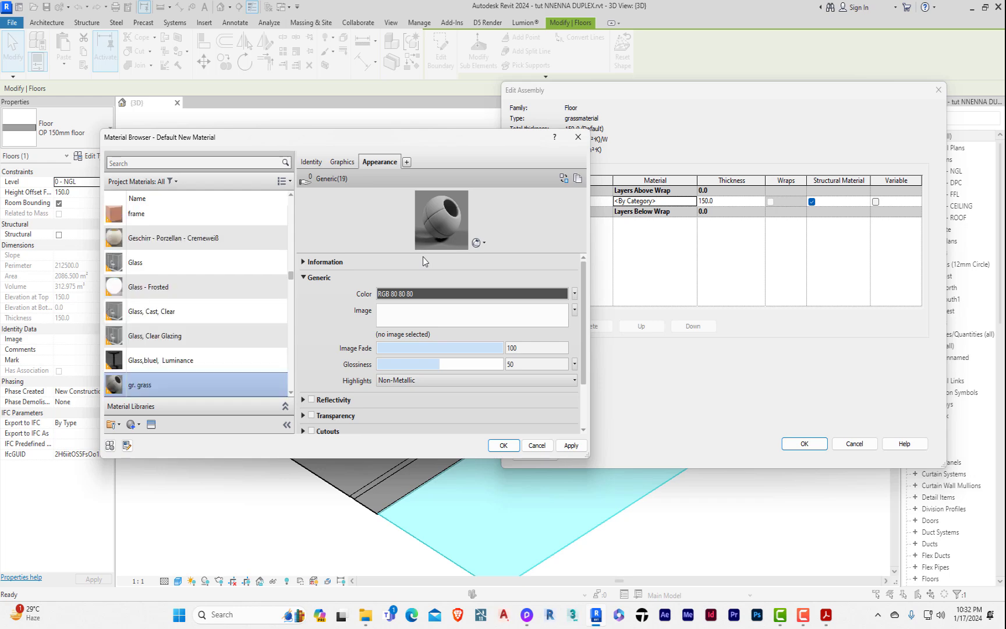
pyautogui.click(504, 445)
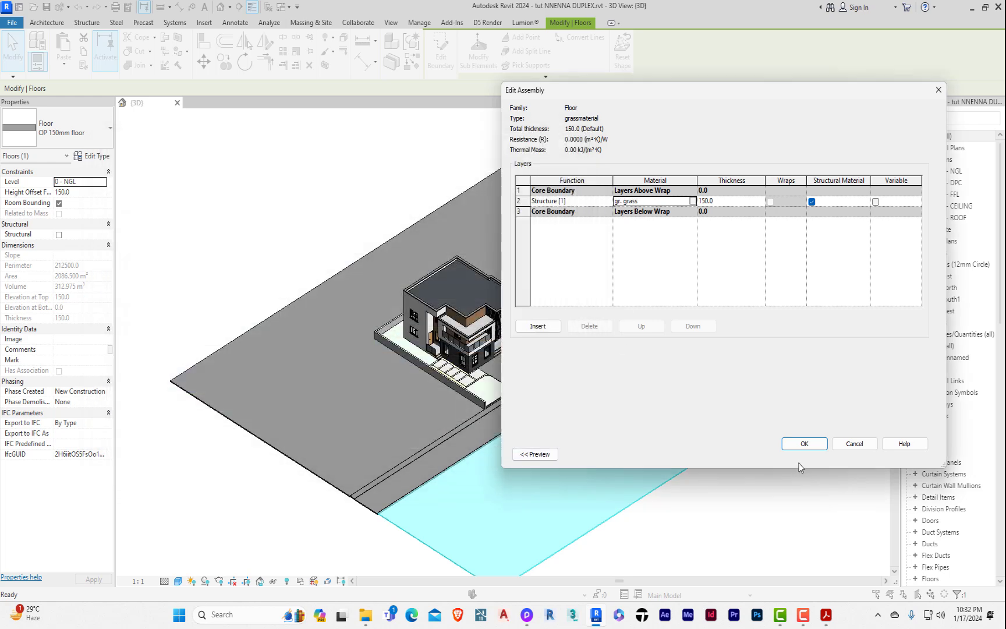
pyautogui.click(803, 444)
pyautogui.click(803, 454)
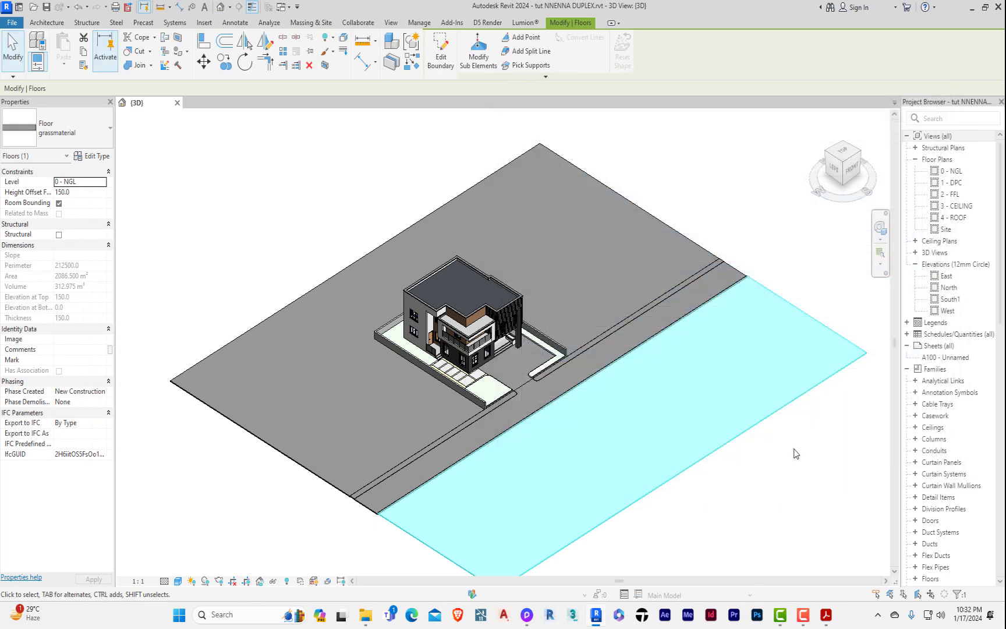
pyautogui.press('Escape')
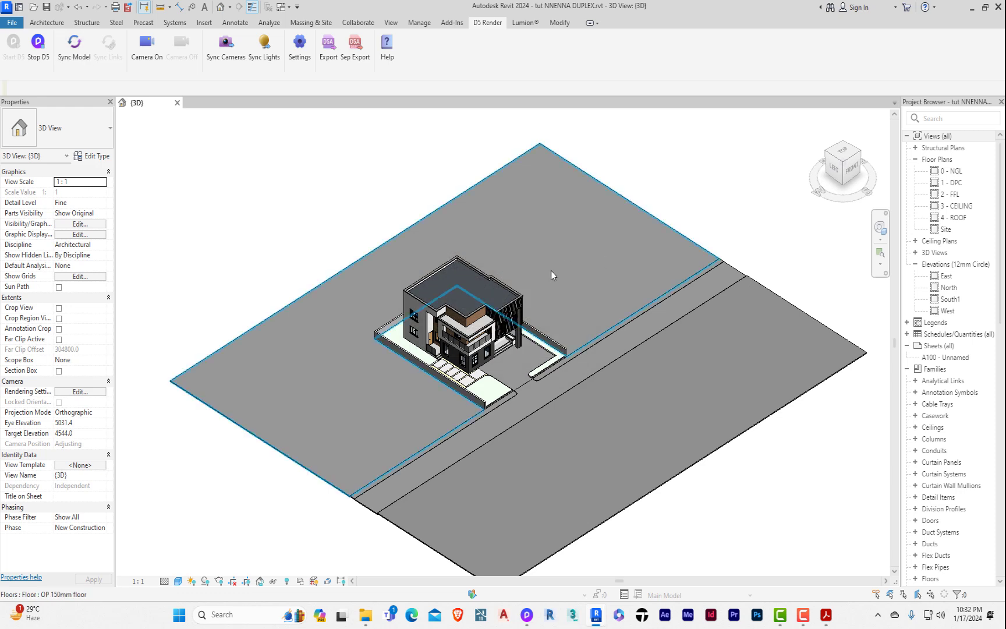
# Return to D5 Render and apply the Basic Grass Material to the foreground slab in front of the road.
pyautogui.click(531, 620)
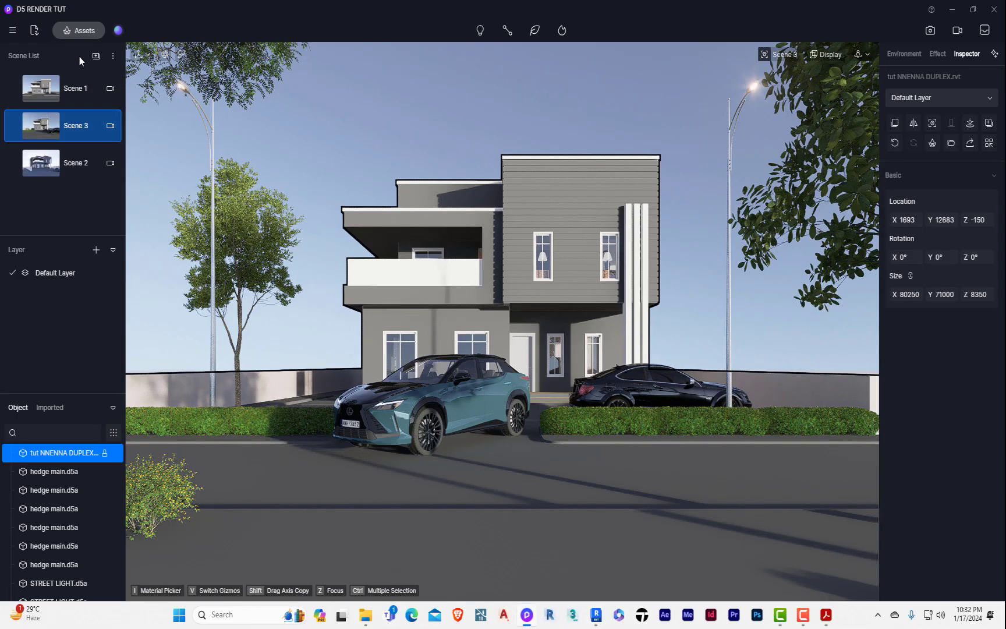
pyautogui.click(82, 33)
pyautogui.moveTo(192, 373); pyautogui.dragTo(626, 542)
pyautogui.click(472, 18)
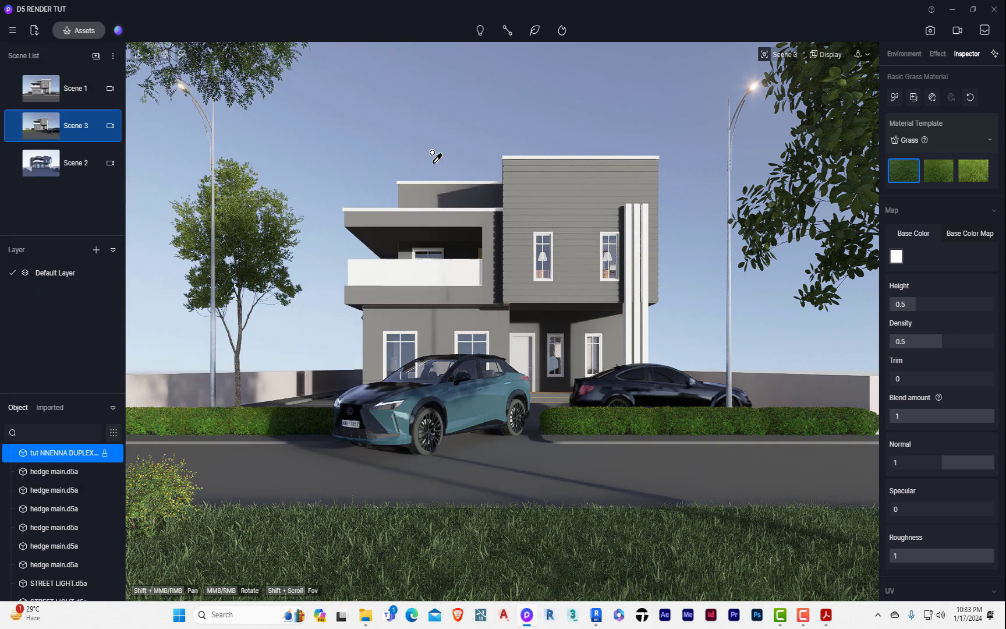
pyautogui.press('Escape')
pyautogui.press('Escape')
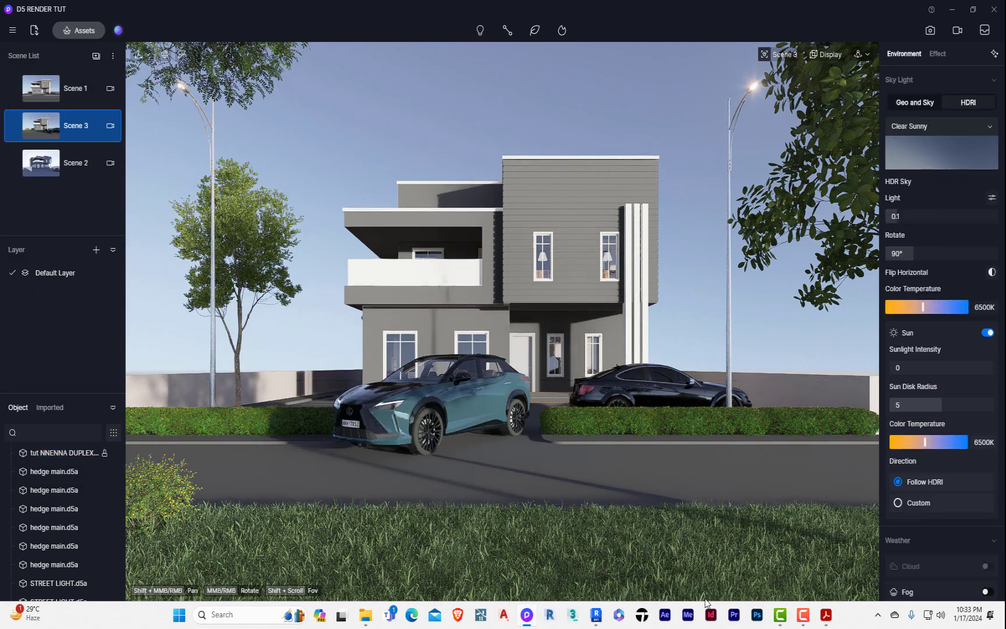
# Set the foreground grass material's height to 0.04 and inspect the blades up close.
pyautogui.click(616, 556)
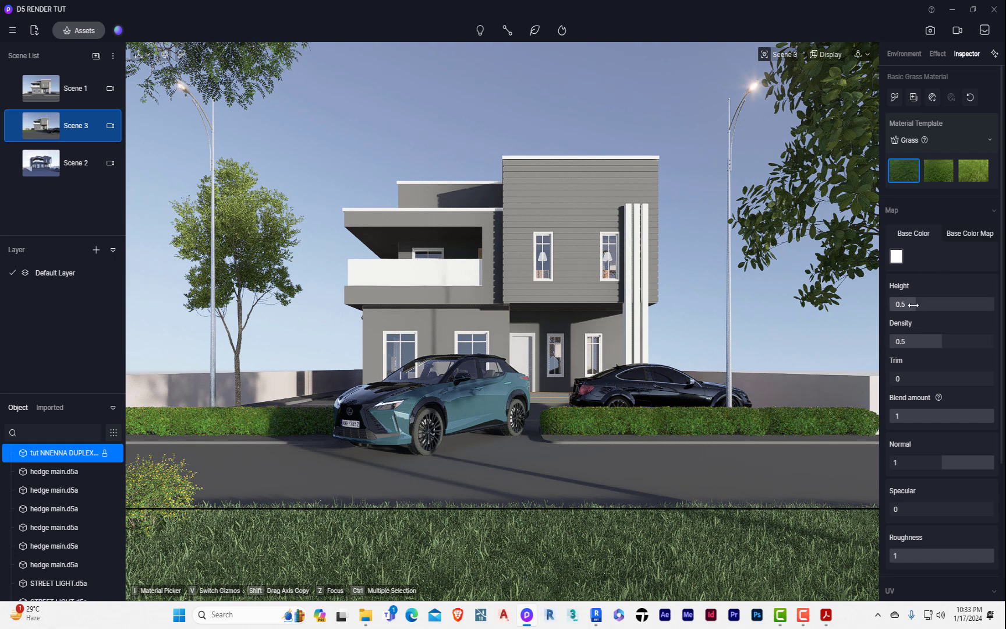
pyautogui.moveTo(919, 303); pyautogui.dragTo(890, 302)
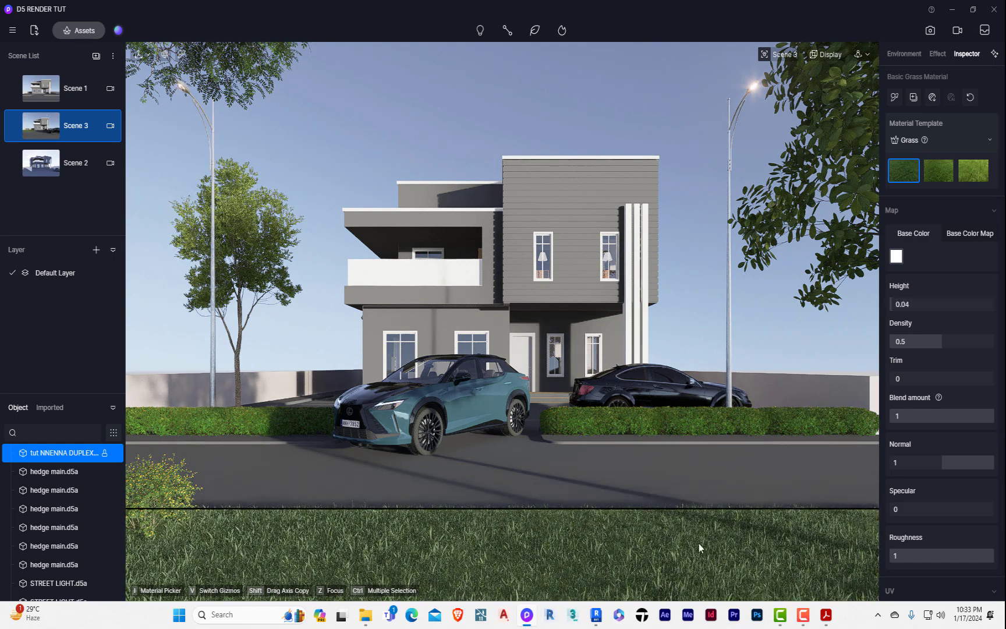
pyautogui.click(709, 295)
pyautogui.scroll(10, 608, 475)
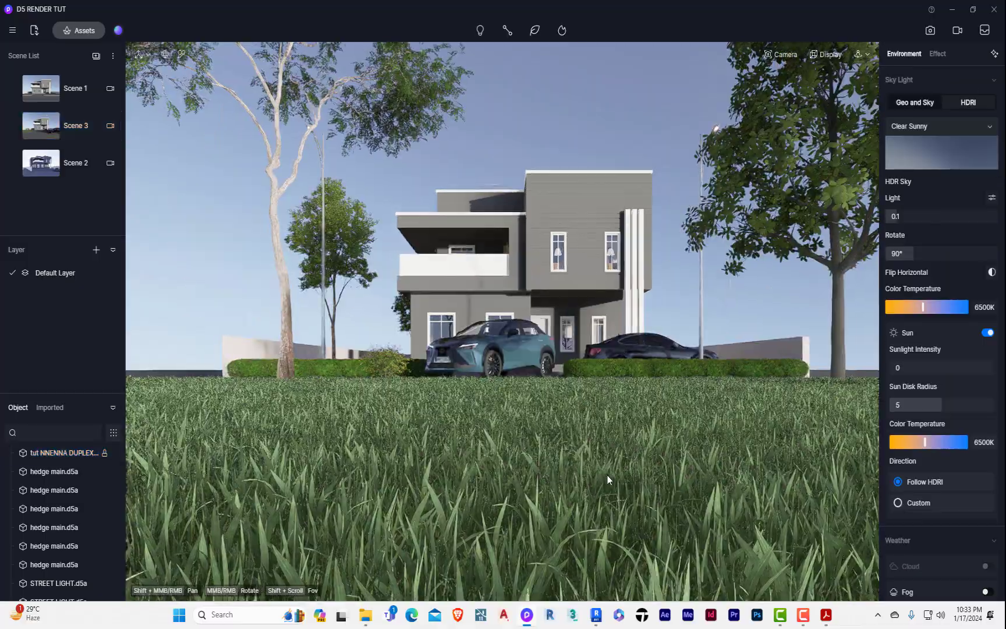
# Inspect the foreground grass verge from several distances and angles, and return to the Scene 3 view.
pyautogui.scroll(-10, 616, 458)
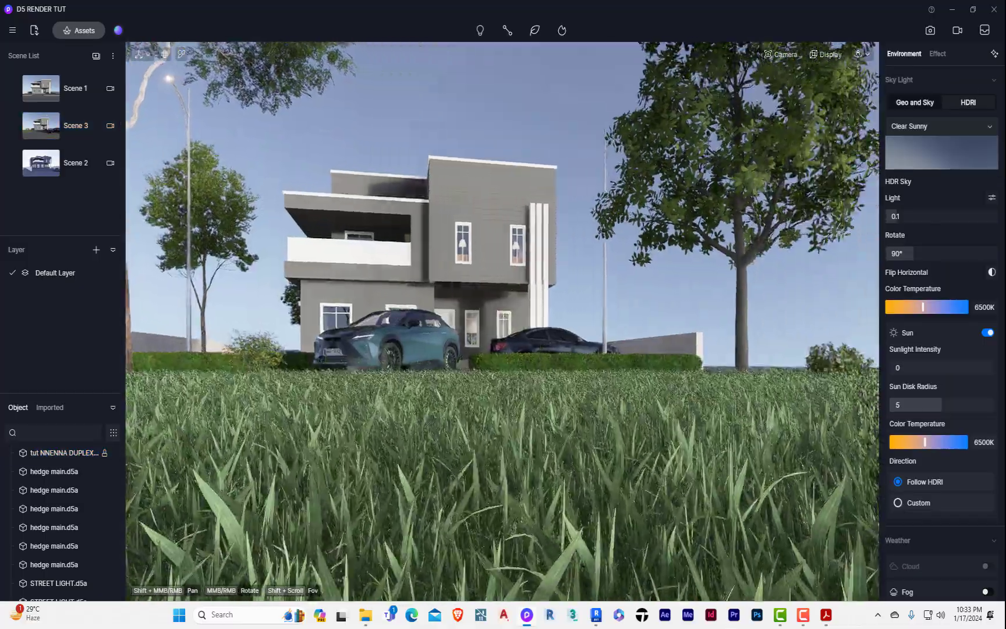
pyautogui.scroll(3, 702, 584)
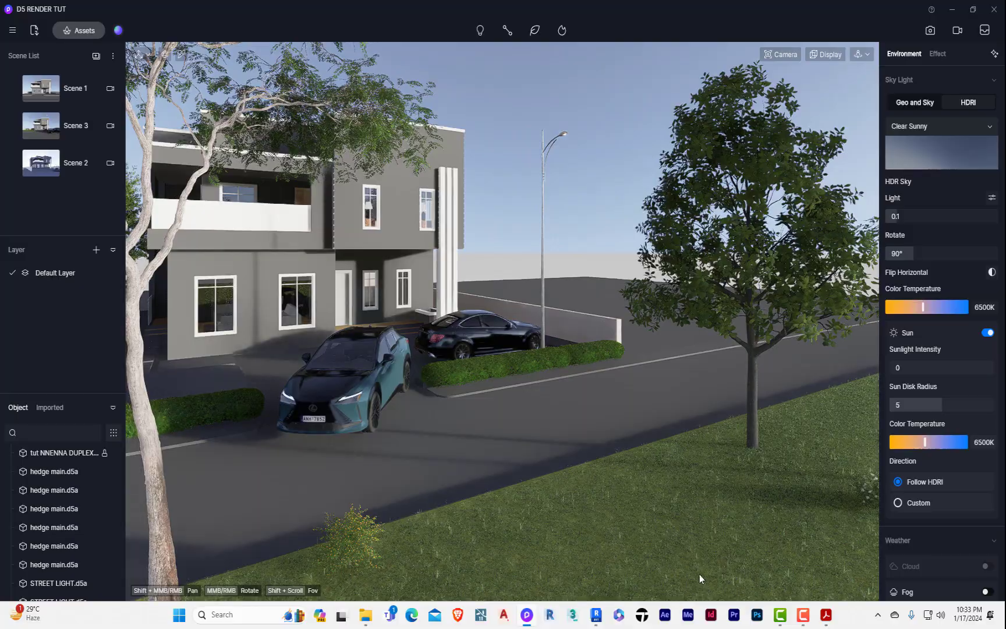
pyautogui.scroll(5, 679, 524)
pyautogui.scroll(8, 560, 461)
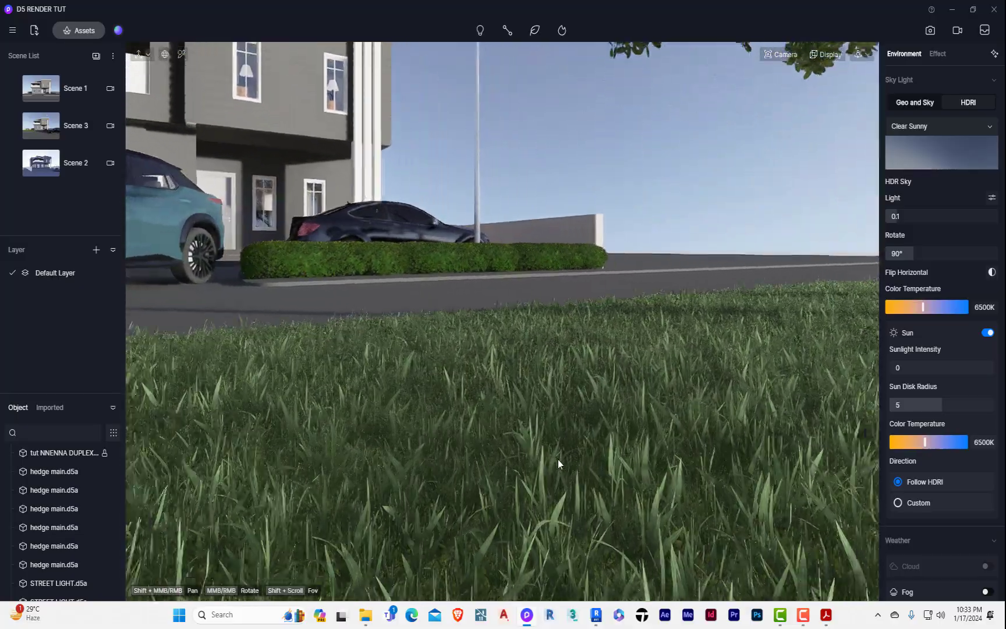
pyautogui.scroll(-8, 555, 409)
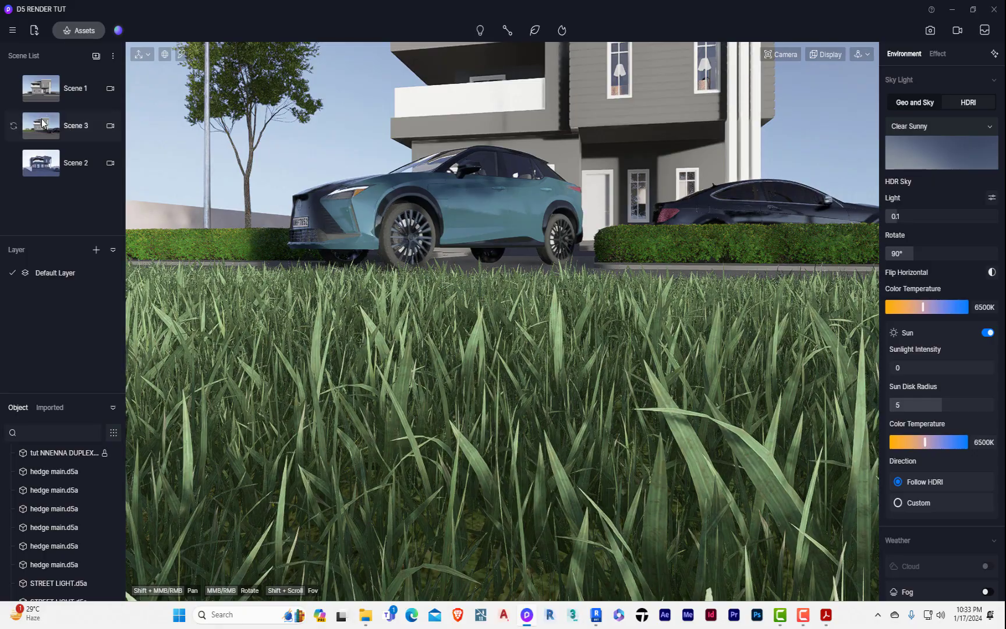
pyautogui.click(48, 128)
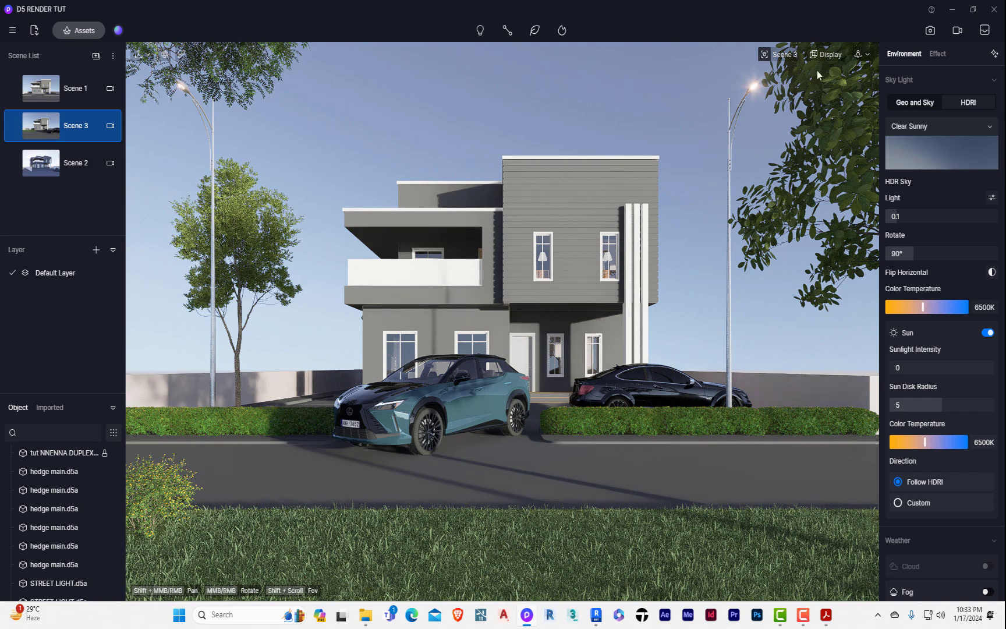
# Switch the navigation mode to Fly and move the Scene 3 camera slightly forward towards the house.
pyautogui.moveTo(860, 55)
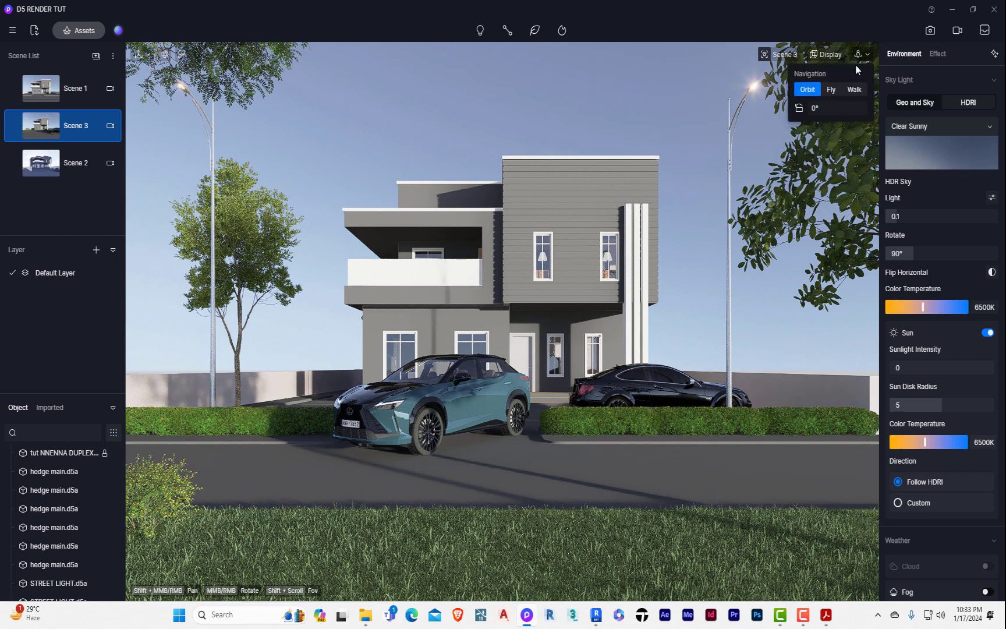
pyautogui.click(831, 90)
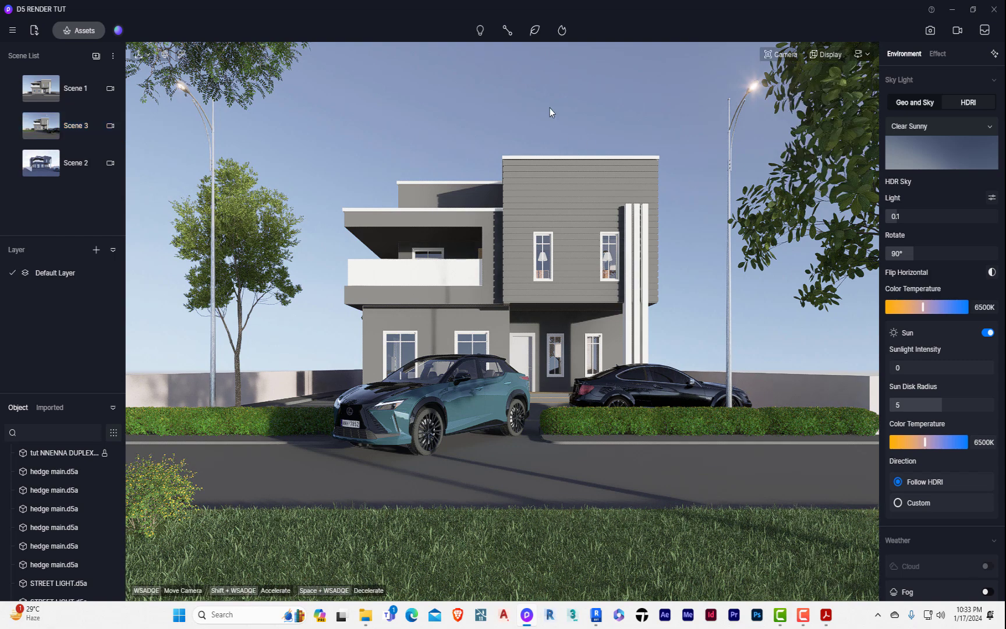
pyautogui.press('w')
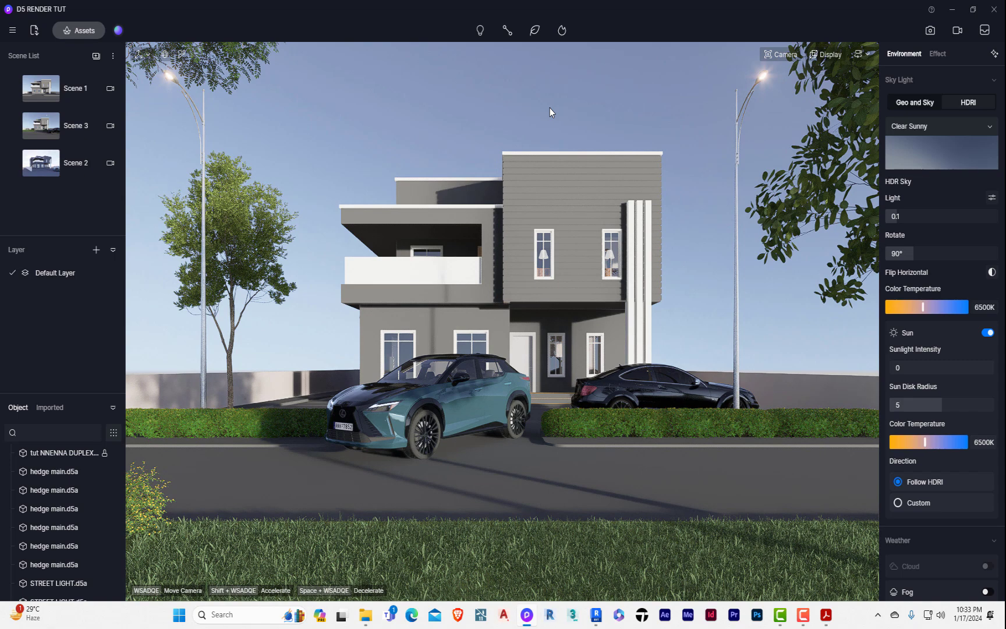
# Shift the Kerria japonica 04 shrub along the X axis to about -2425 and update Scene 3 with the current view.
pyautogui.click(142, 501)
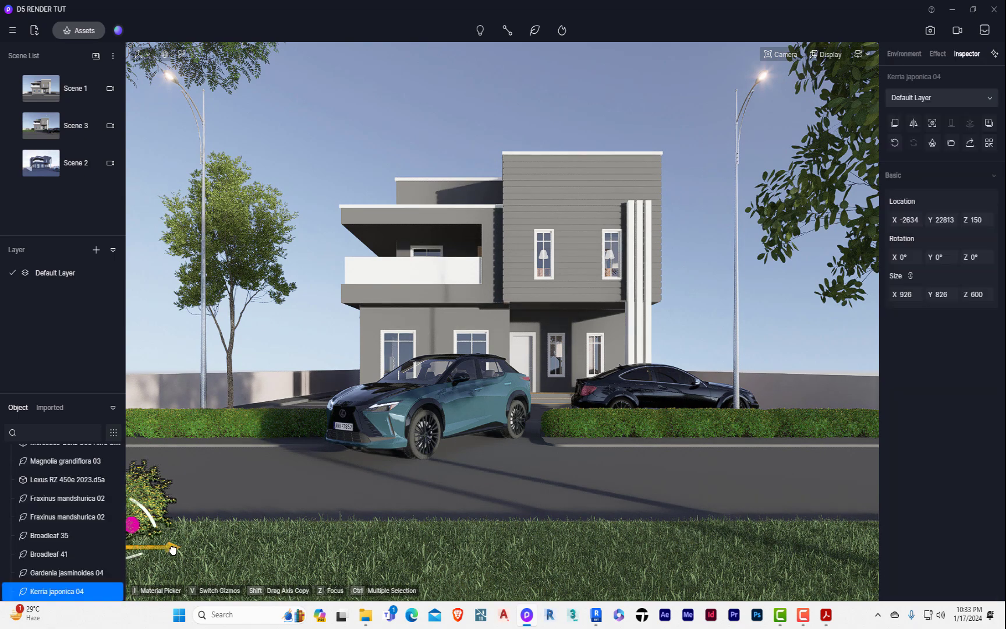
pyautogui.moveTo(188, 551); pyautogui.dragTo(194, 548)
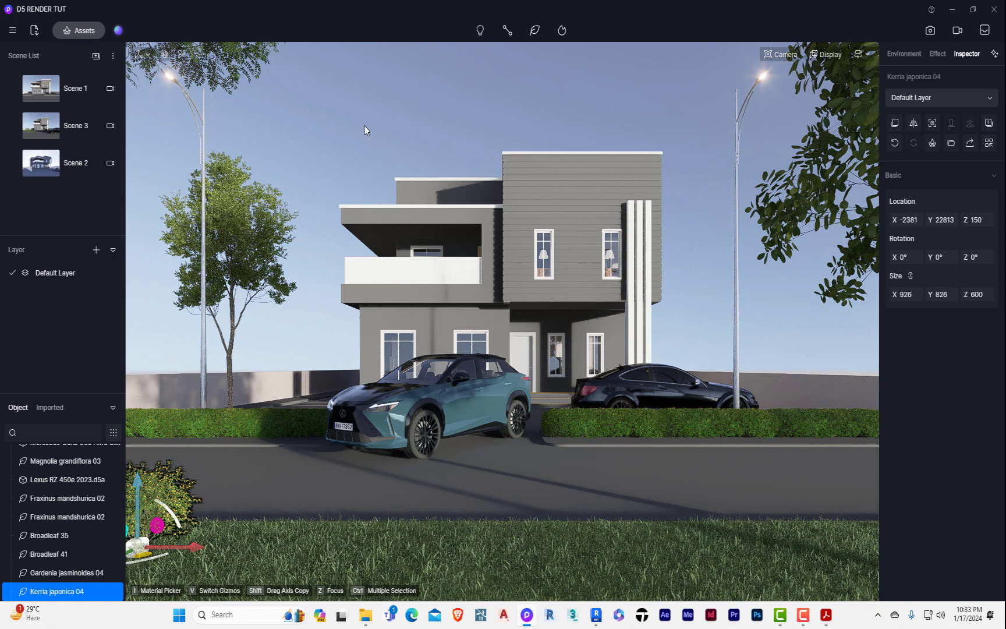
pyautogui.click(364, 125)
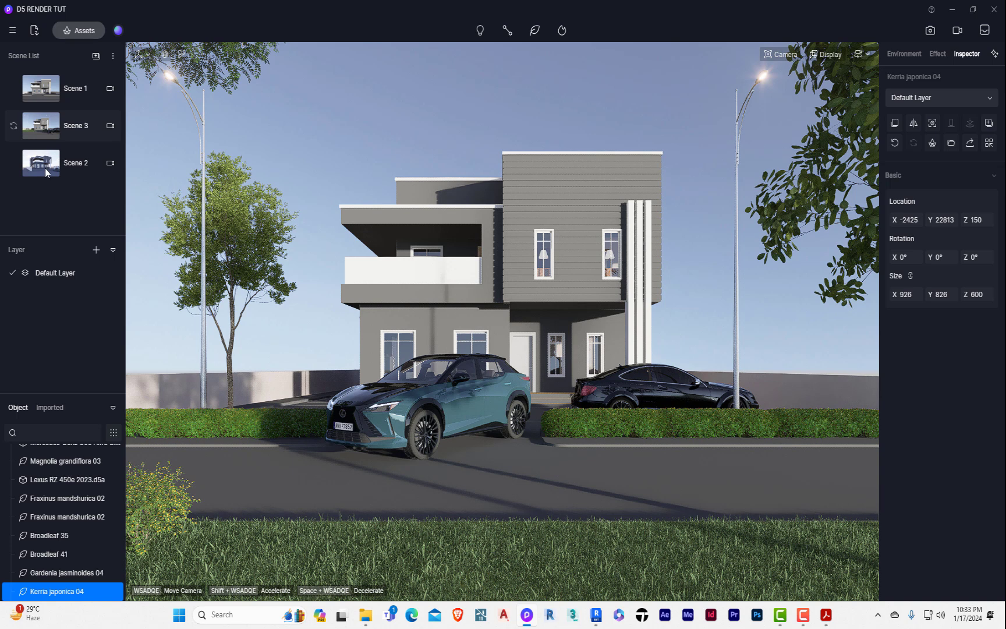
pyautogui.click(14, 126)
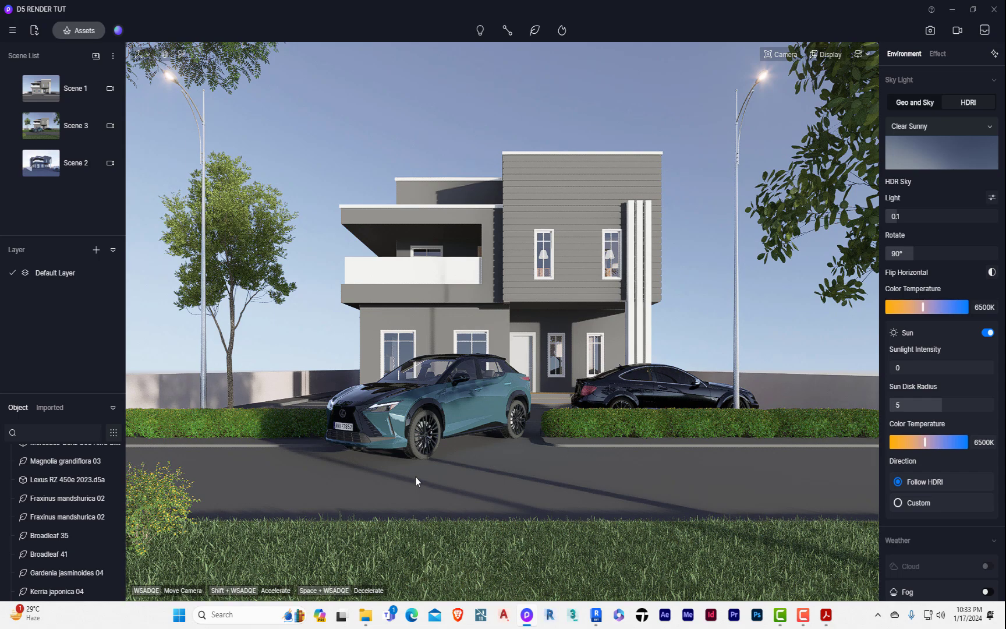
# Switch navigation back to Orbit, examine the verge and the paved ground beside the house, and return to Scene 3.
pyautogui.moveTo(440, 478); pyautogui.dragTo(674, 456, button='right')
pyautogui.scroll(-2, 675, 458)
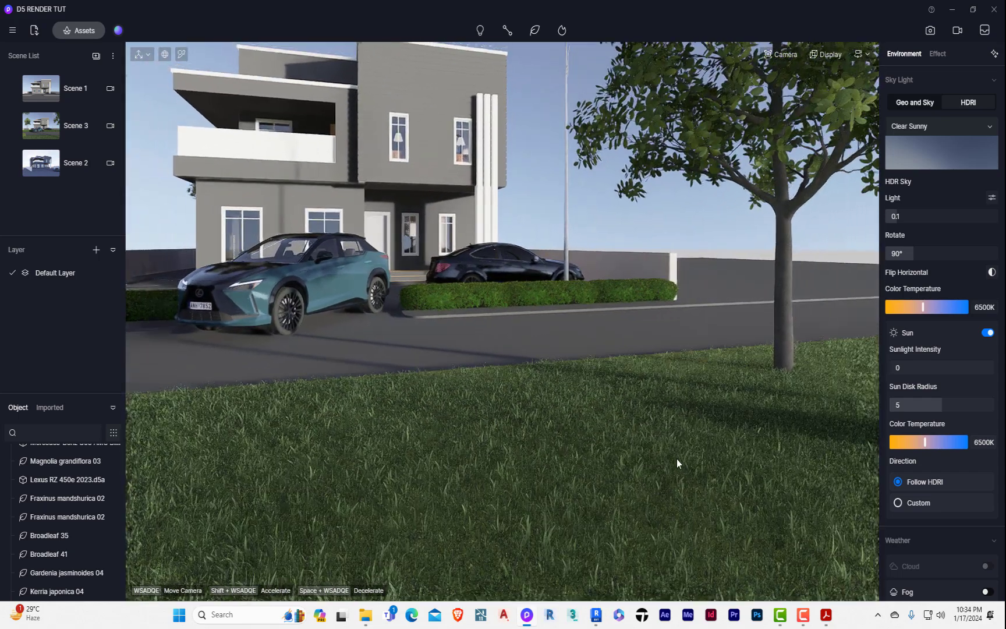
pyautogui.click(862, 54)
pyautogui.click(807, 89)
pyautogui.moveTo(820, 467); pyautogui.dragTo(304, 355, button='right')
pyautogui.scroll(5, 235, 312)
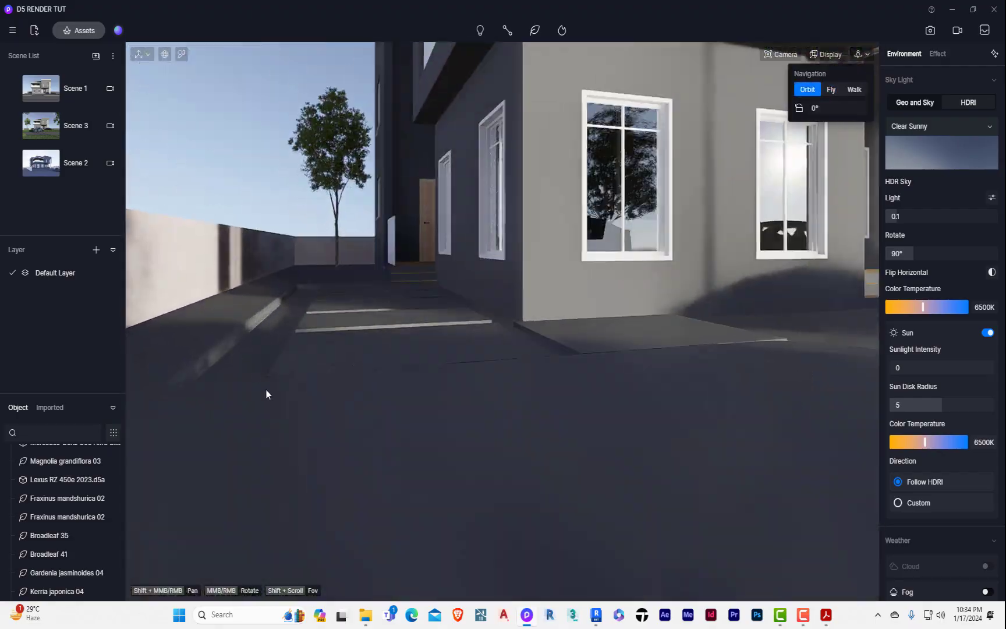
pyautogui.moveTo(257, 374); pyautogui.dragTo(445, 505, button='middle')
pyautogui.scroll(-2, 485, 445)
pyautogui.scroll(-3, 485, 444)
pyautogui.moveTo(501, 437); pyautogui.dragTo(326, 478, button='middle')
pyautogui.moveTo(574, 476); pyautogui.dragTo(409, 463, button='middle')
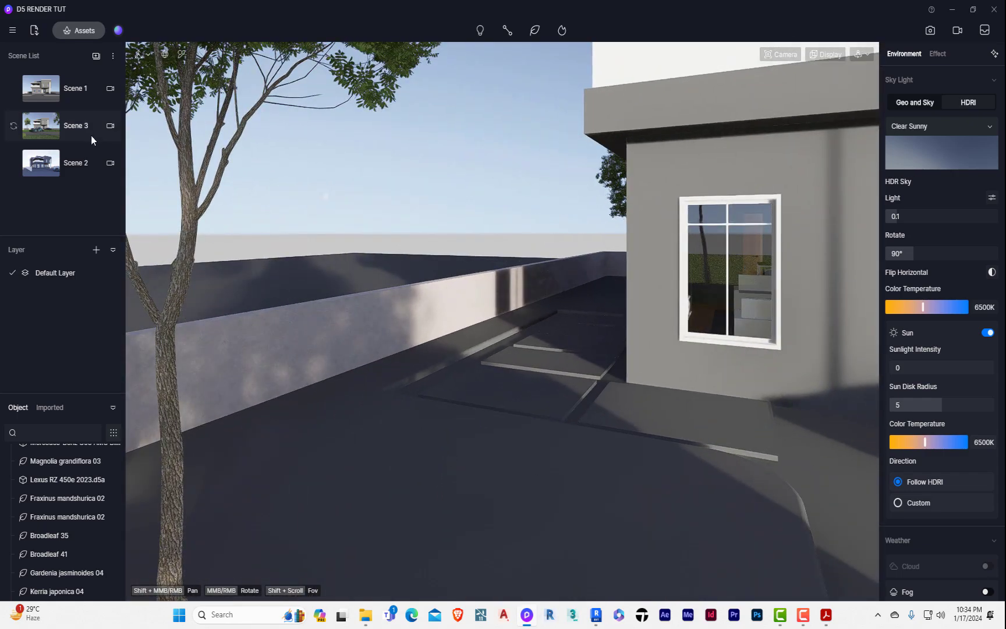
pyautogui.click(74, 130)
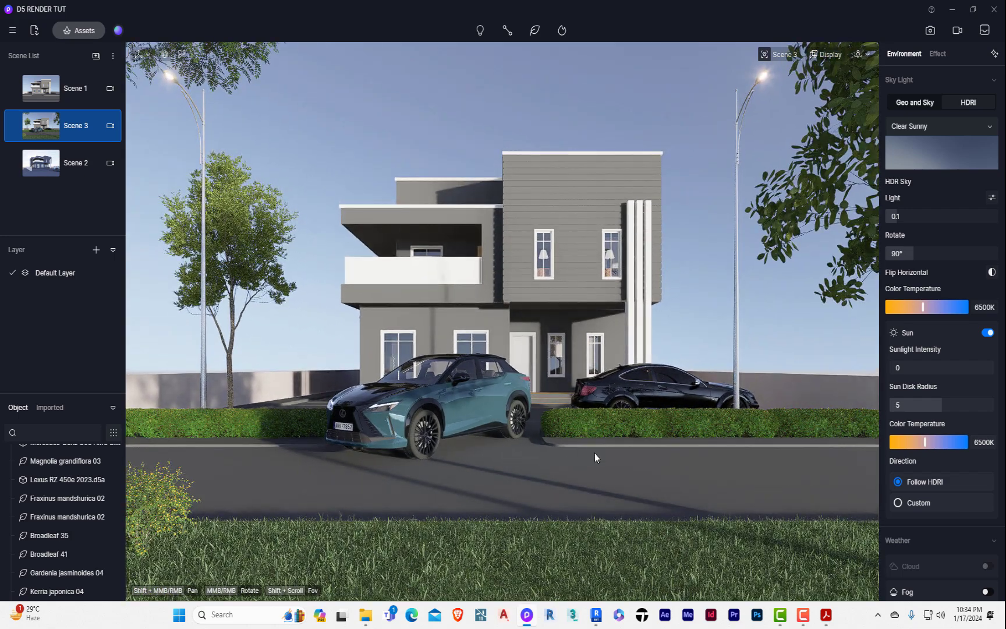
# Try to apply the asphalt 01 outdoor ground material to the road in front of the house.
pyautogui.click(85, 31)
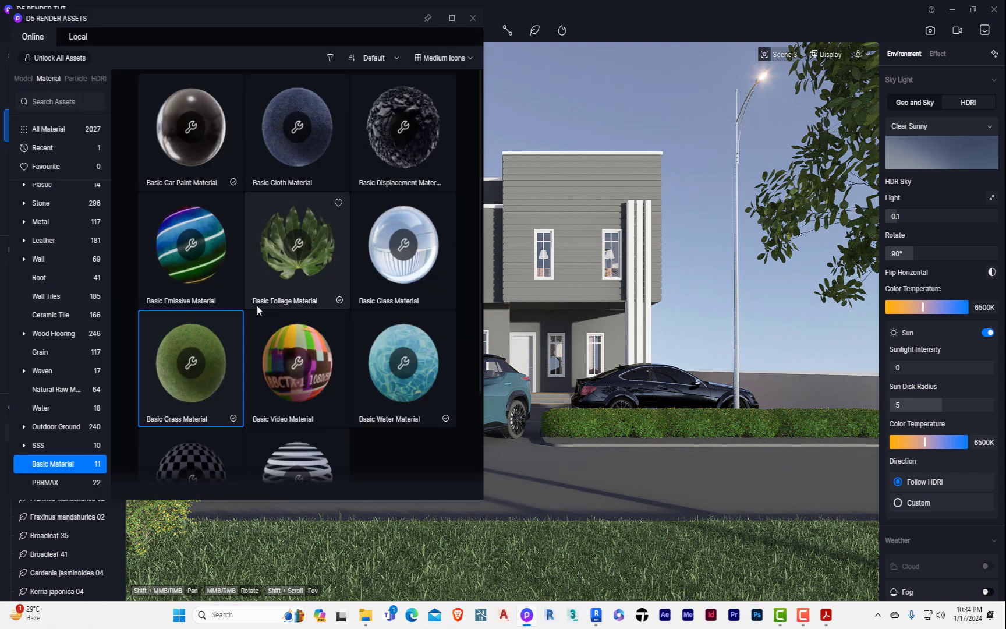
pyautogui.click(45, 445)
pyautogui.click(53, 427)
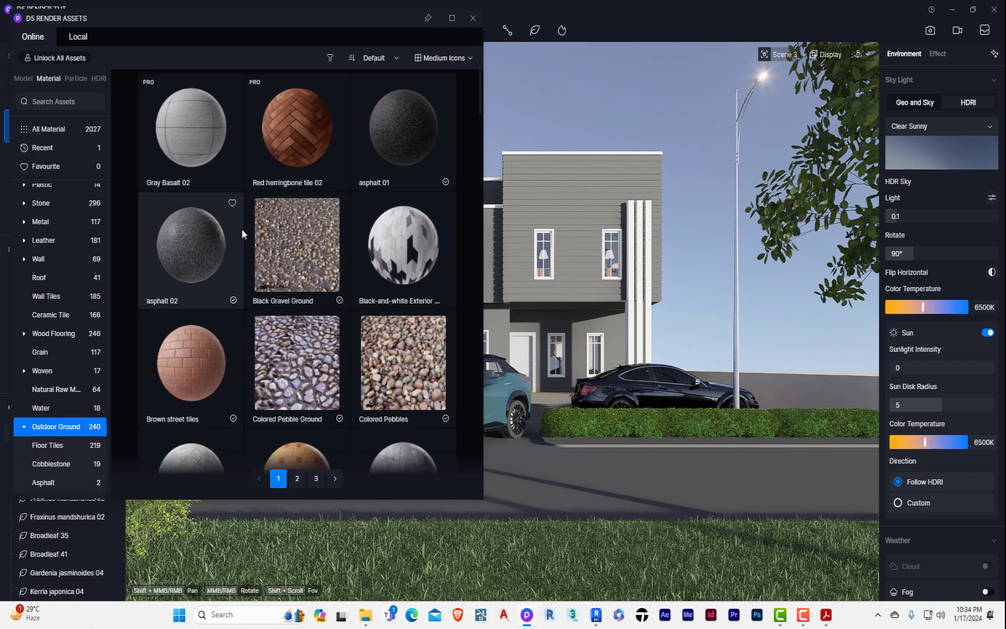
pyautogui.moveTo(403, 142); pyautogui.dragTo(598, 476)
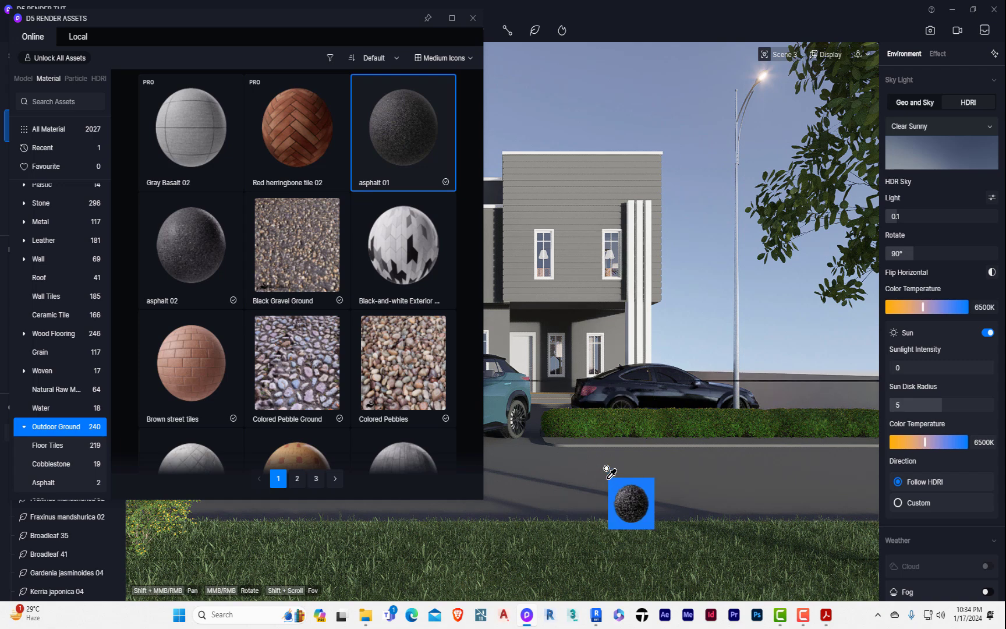
pyautogui.click(454, 18)
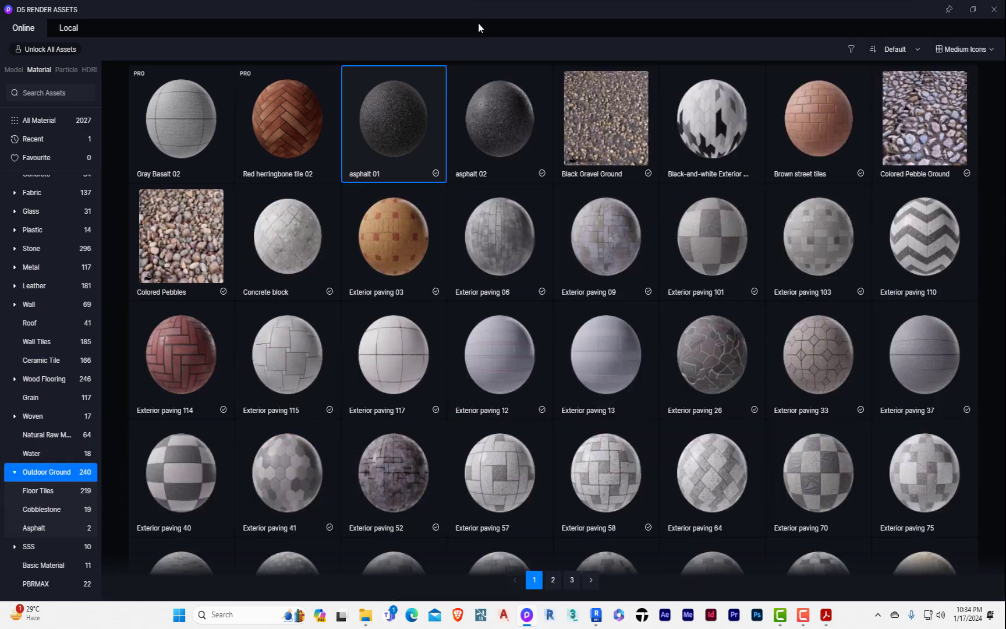
pyautogui.click(994, 9)
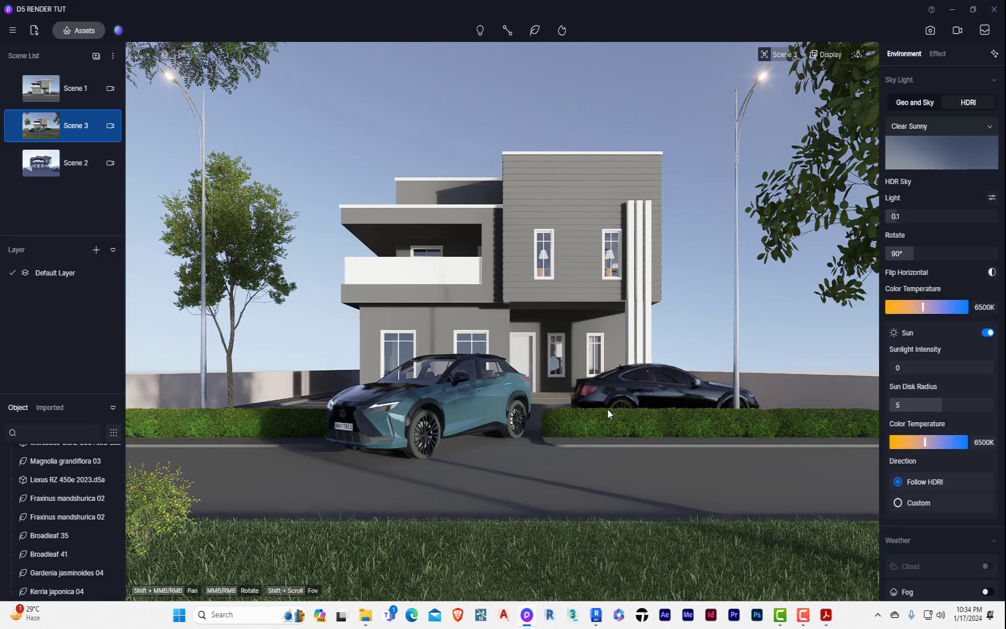
# Switch to Revit and duplicate the floor type of the road strip as road material.
pyautogui.click(597, 615)
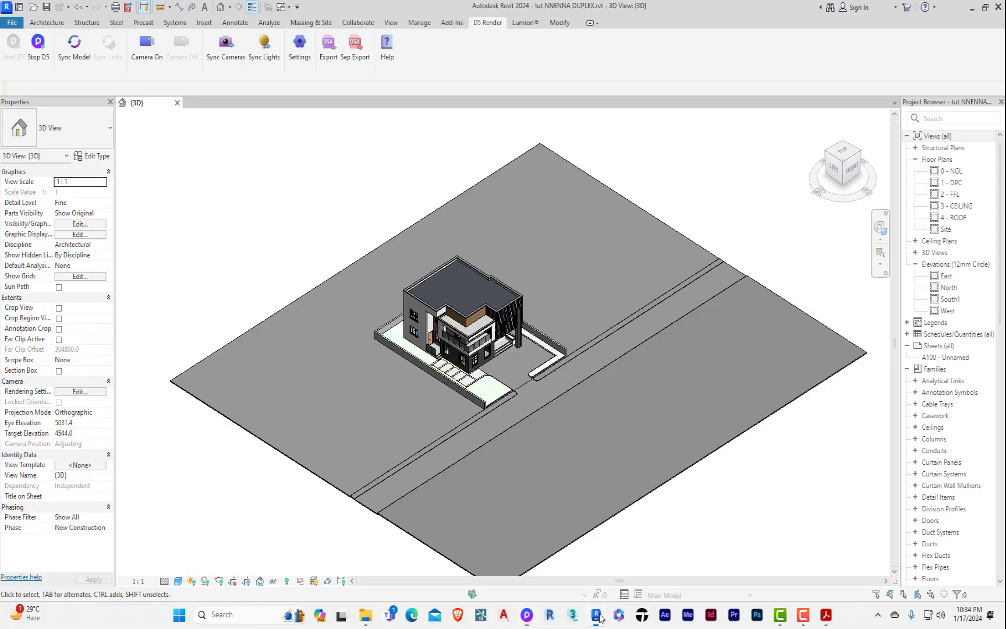
pyautogui.click(736, 279)
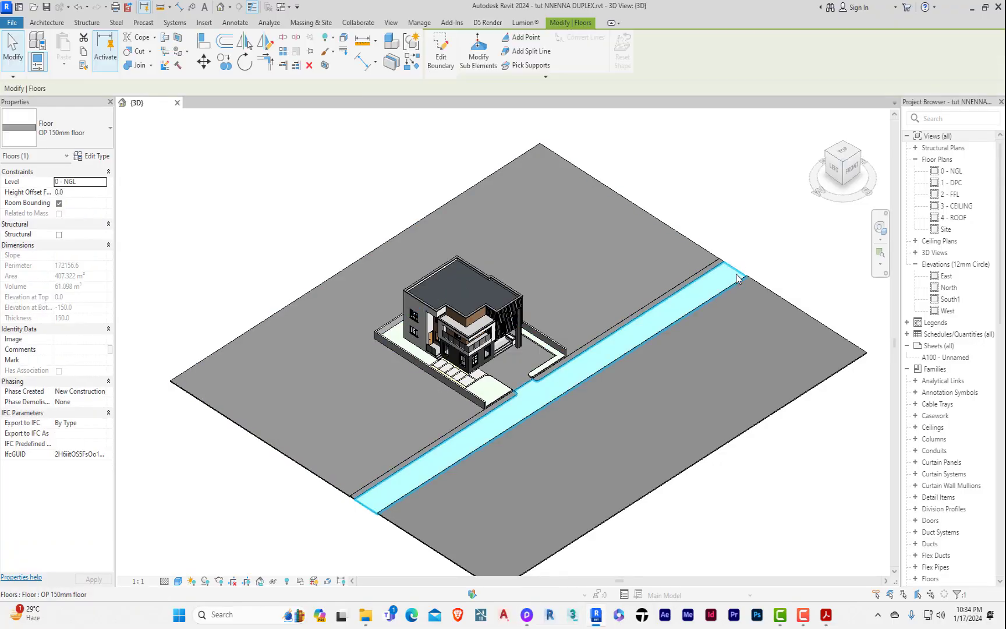
pyautogui.click(91, 157)
pyautogui.click(807, 207)
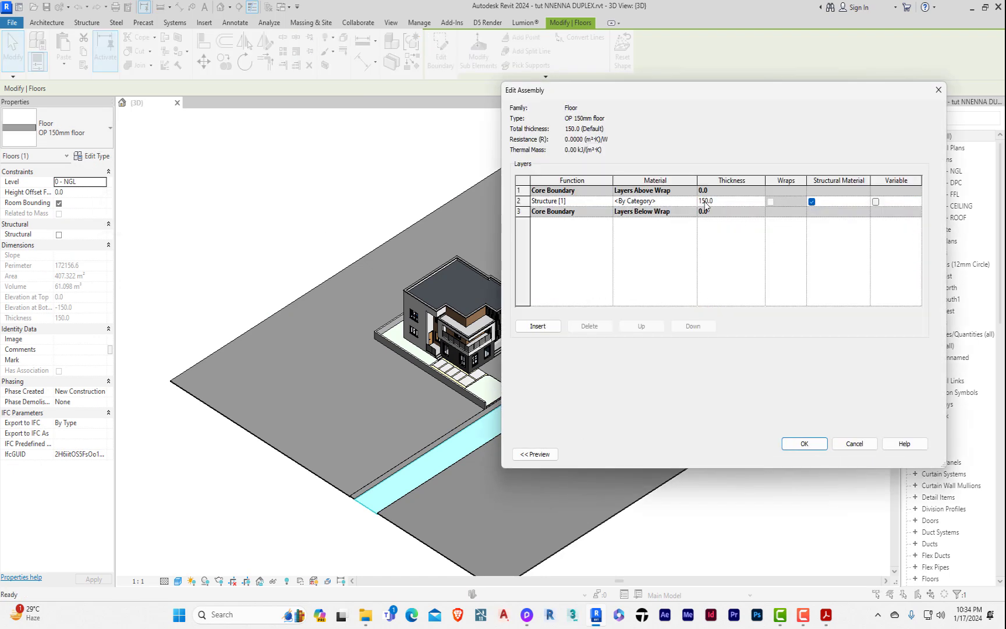
pyautogui.click(939, 89)
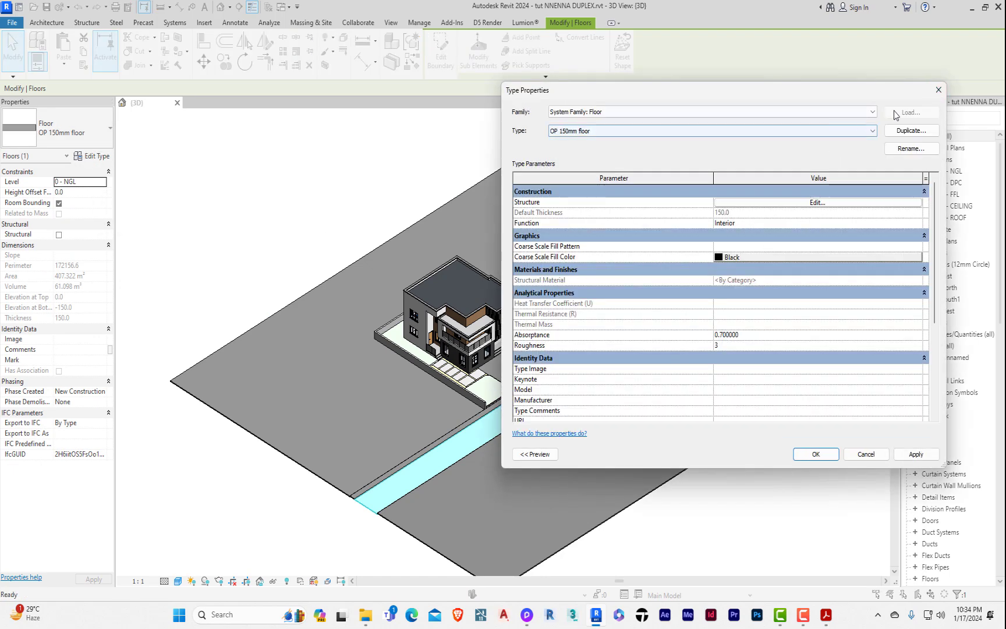
pyautogui.click(911, 130)
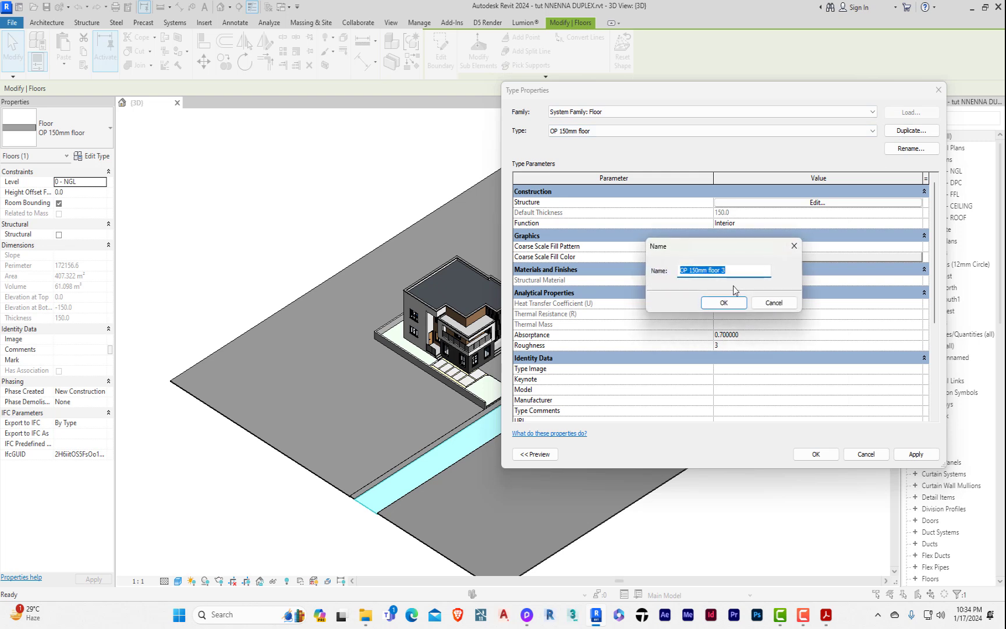
pyautogui.write('road material')
pyautogui.press('Return')
# Rename the Default New Material as gr. road and assign it to the structure layer of the road material floor type.
pyautogui.click(815, 202)
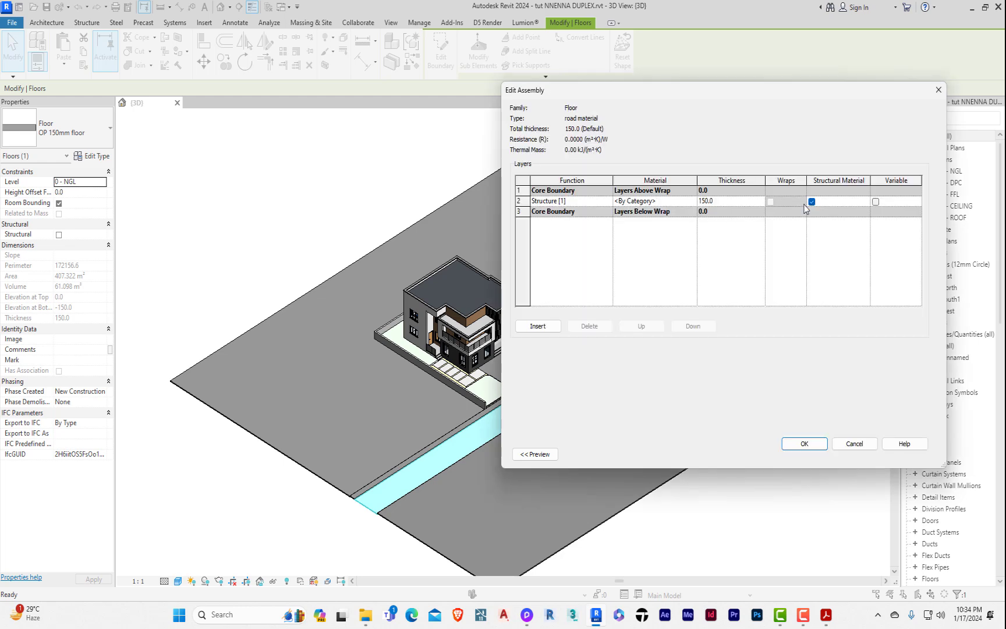
pyautogui.click(693, 201)
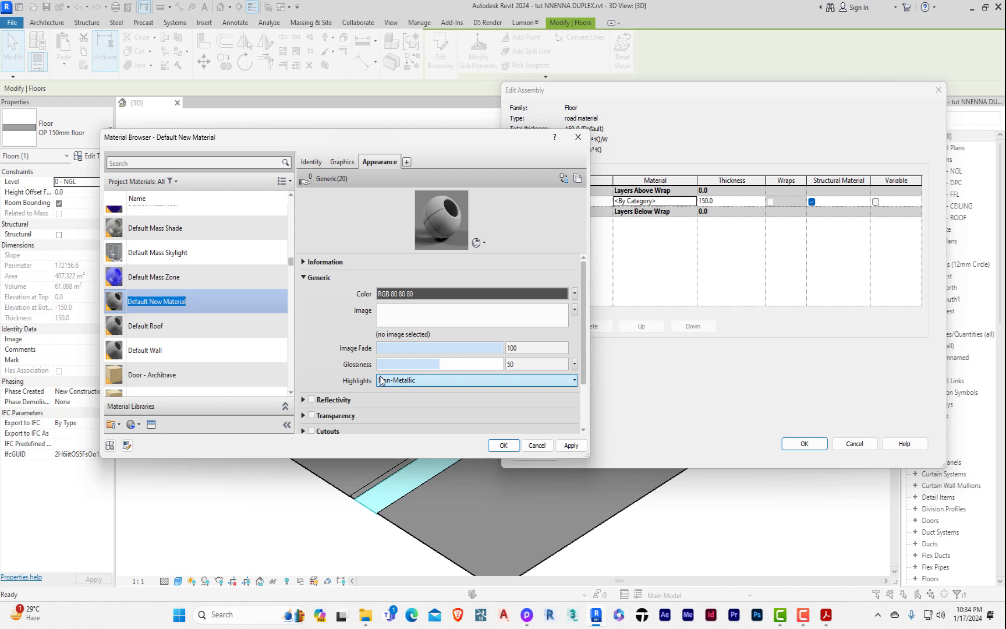
pyautogui.write('gr. road')
pyautogui.press('Return')
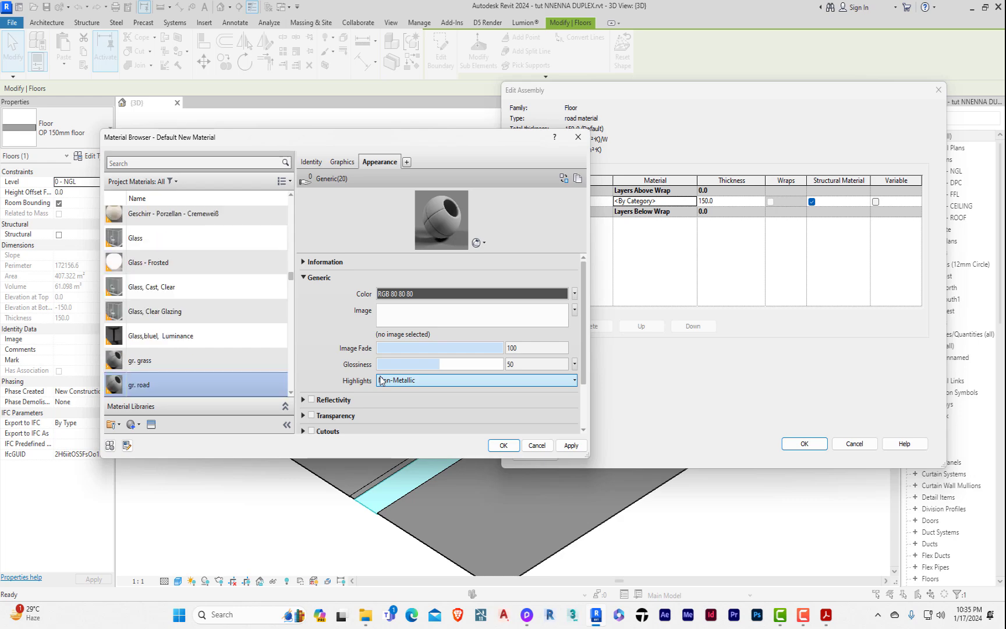
pyautogui.click(504, 445)
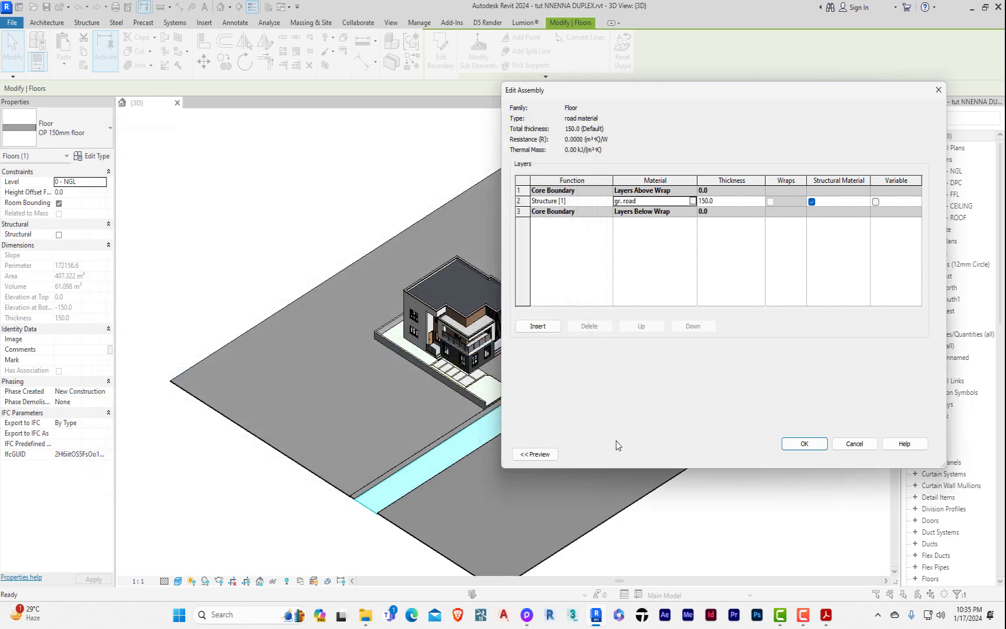
pyautogui.click(787, 445)
pyautogui.click(802, 458)
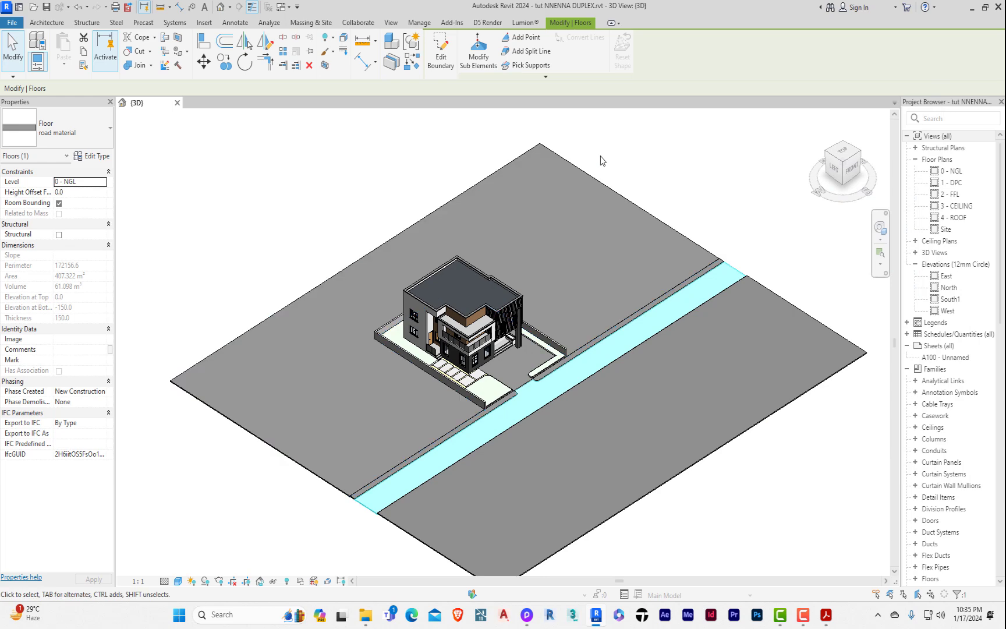
pyautogui.click(595, 161)
pyautogui.click(626, 209)
pyautogui.press('Escape')
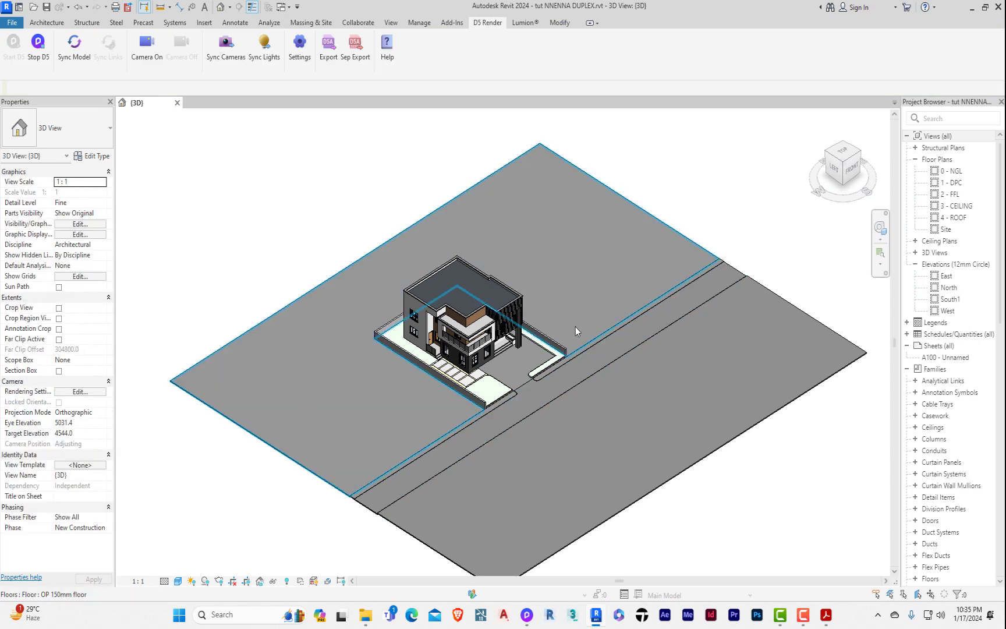
# Open the layer structure of the compound's OP 150mm floor type and bring up the material choices for its structure layer.
pyautogui.scroll(5, 524, 390)
pyautogui.click(519, 398)
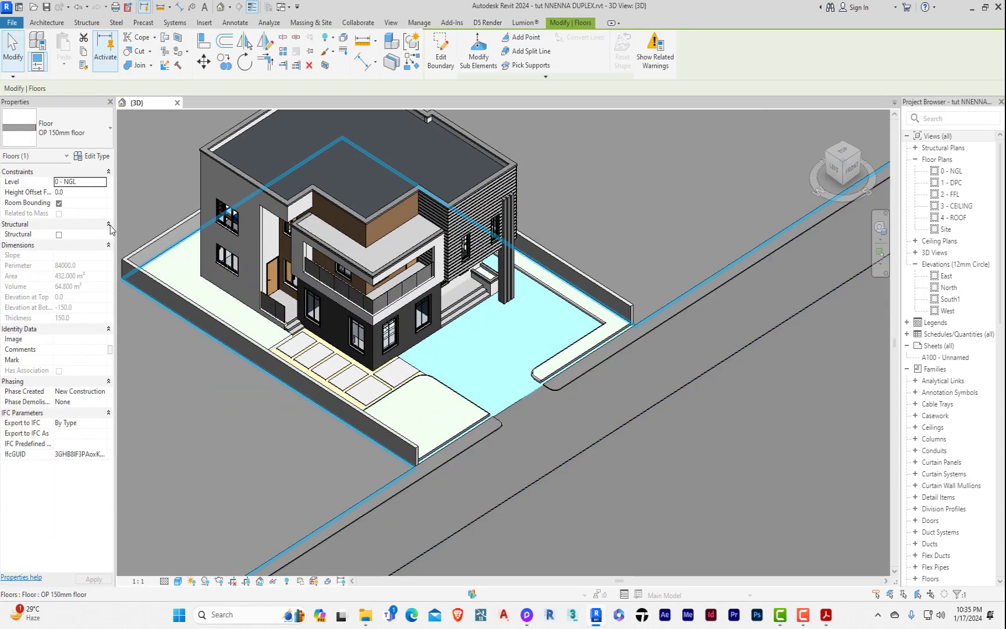
pyautogui.click(98, 156)
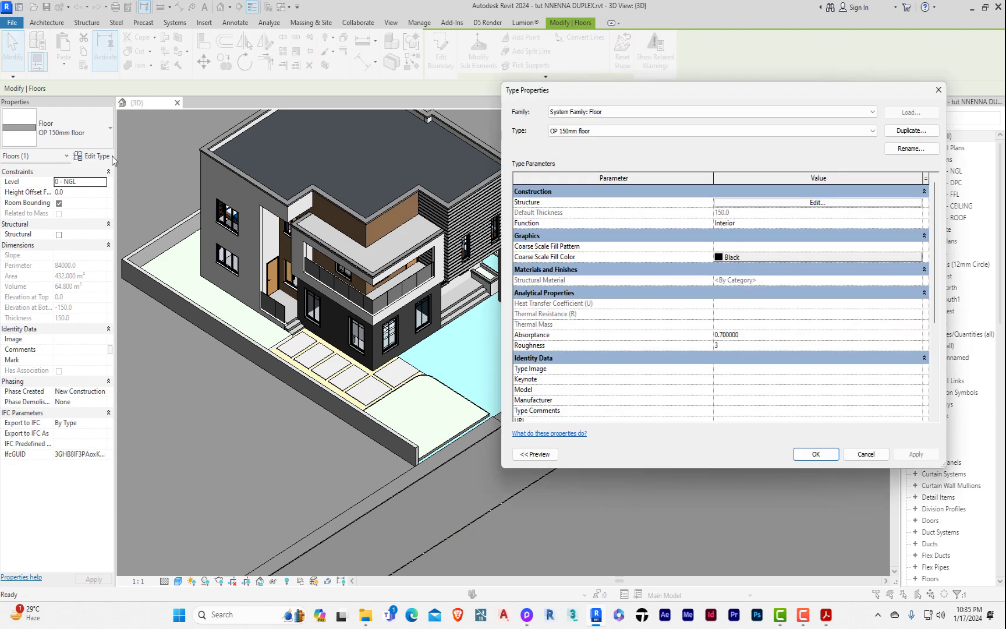
pyautogui.click(815, 204)
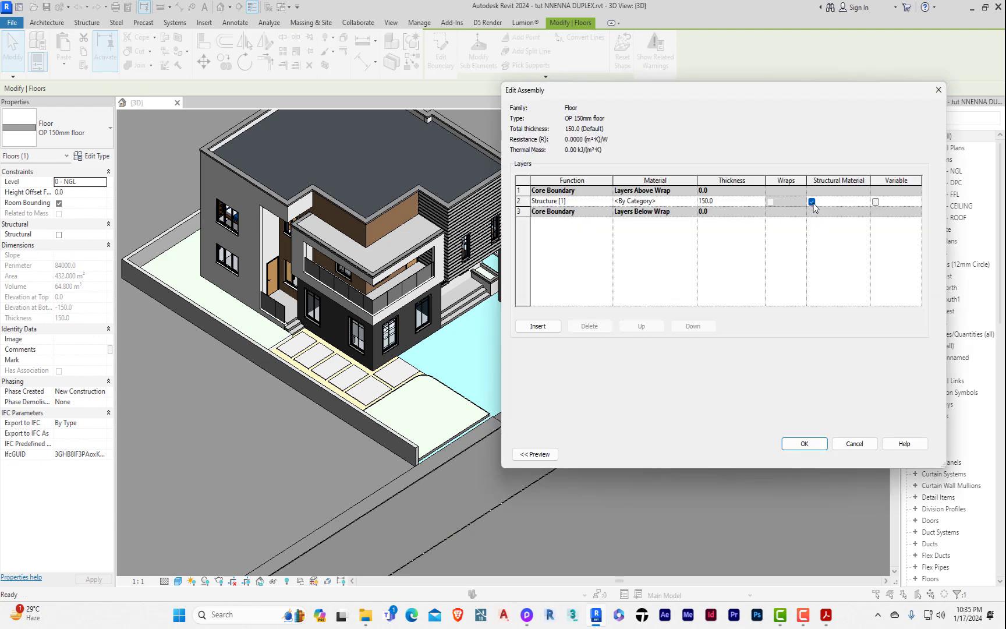
pyautogui.click(696, 201)
pyautogui.click(694, 201)
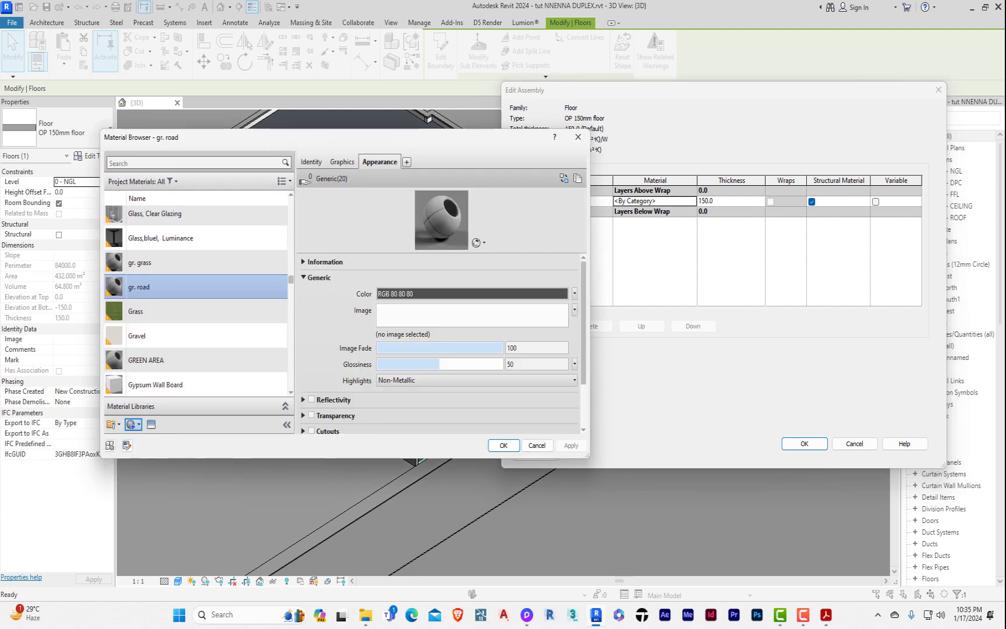
# Create a new material named gr. interlock and assign it to the structure layer of the OP 150mm floor type.
pyautogui.click(131, 424)
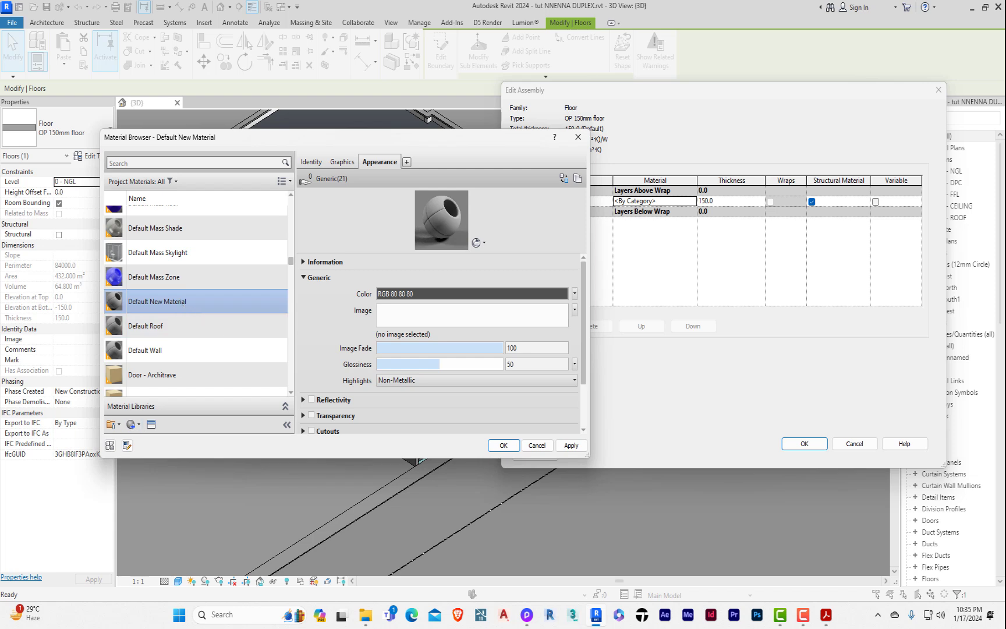
pyautogui.write('gr.      interlock')
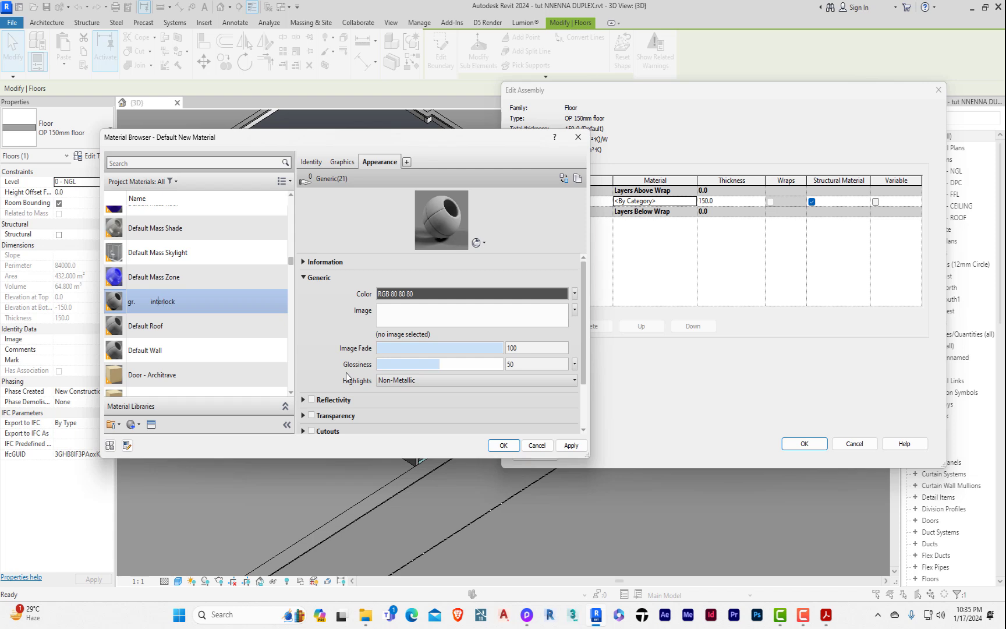
pyautogui.press('BackSpace')
pyautogui.press('BackSpace')
pyautogui.press('Return')
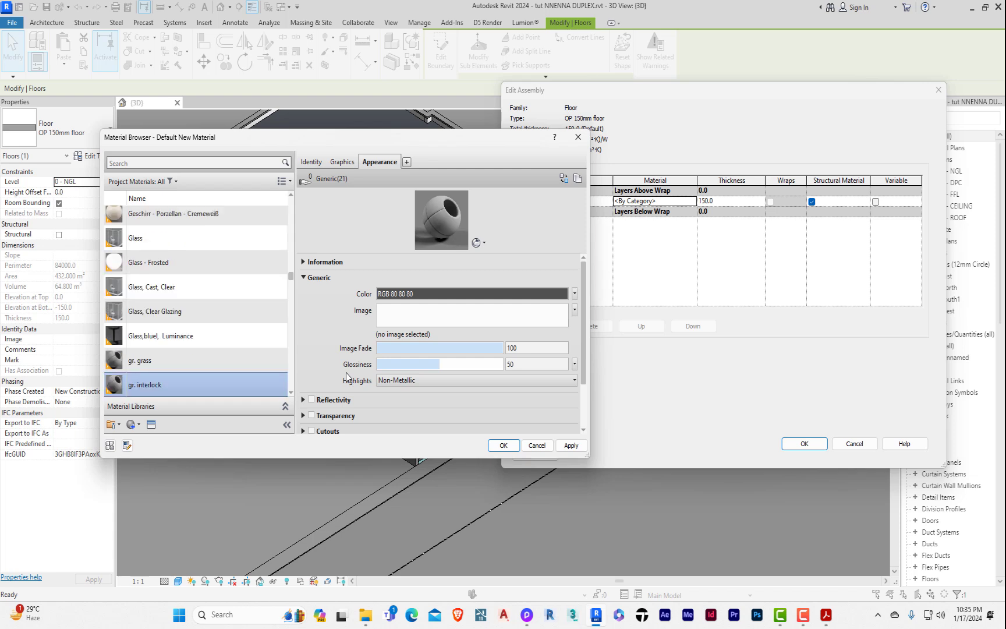
pyautogui.click(503, 445)
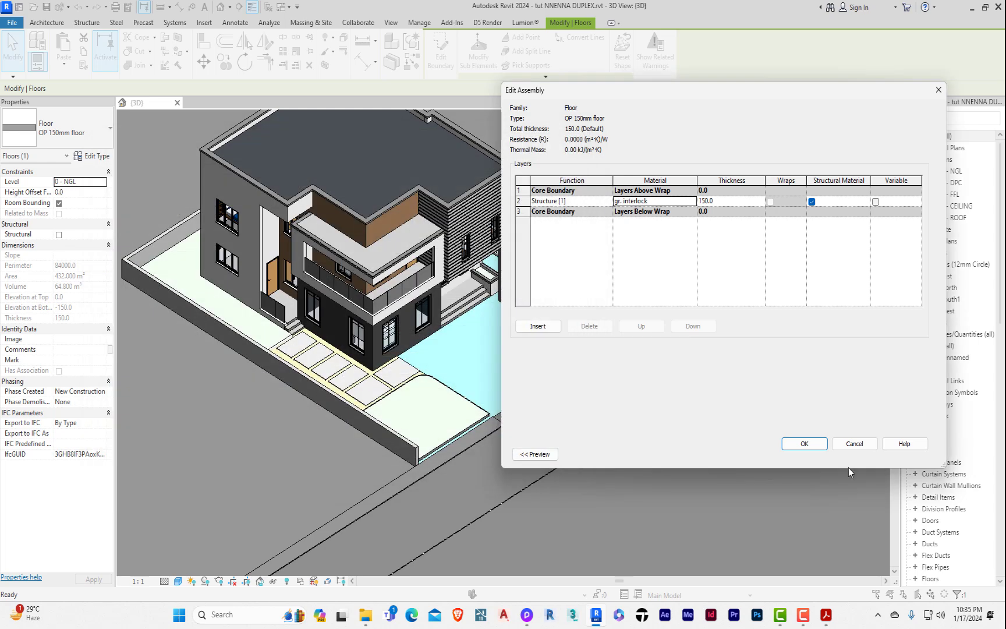
pyautogui.click(817, 445)
pyautogui.click(817, 453)
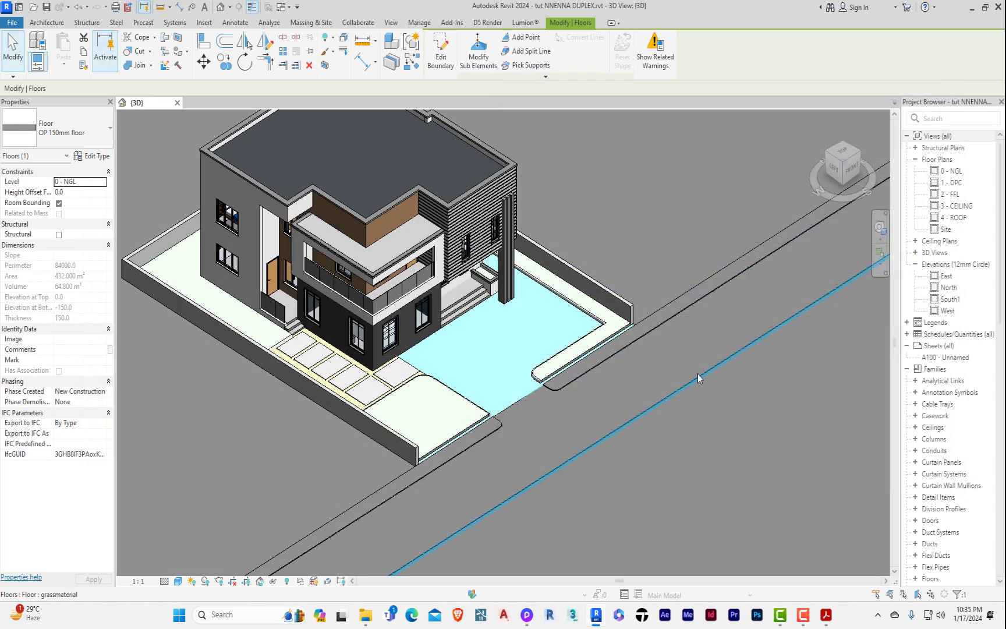
# Select the ground floor surrounding the compound and examine how the ground, road and compound floors are divided.
pyautogui.scroll(-5, 672, 234)
pyautogui.click(702, 174)
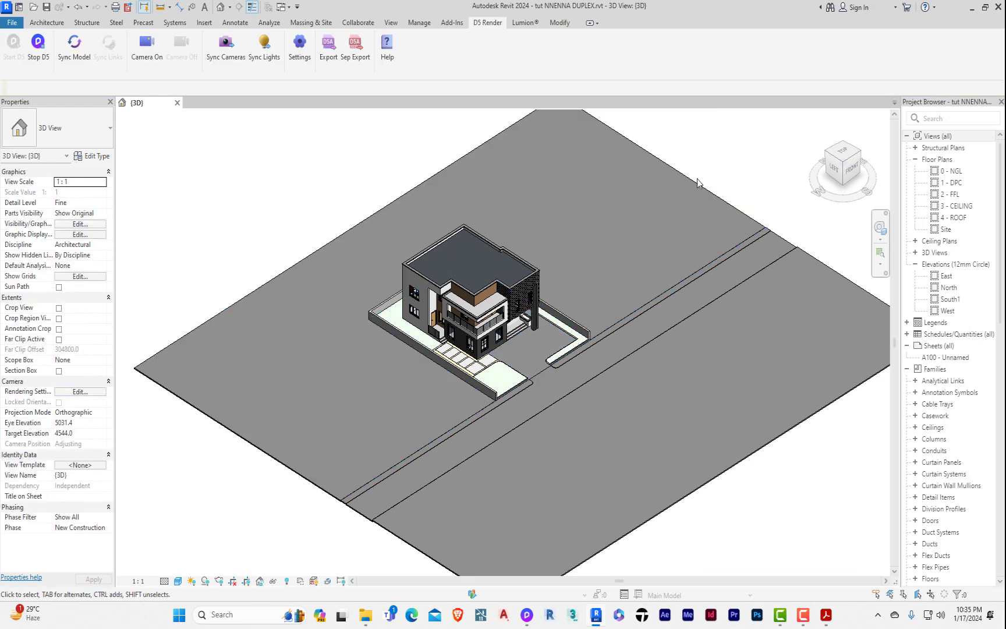
pyautogui.click(703, 185)
pyautogui.click(731, 162)
pyautogui.scroll(6, 347, 372)
pyautogui.click(494, 416)
pyautogui.scroll(-5, 397, 346)
pyautogui.scroll(-8, 690, 261)
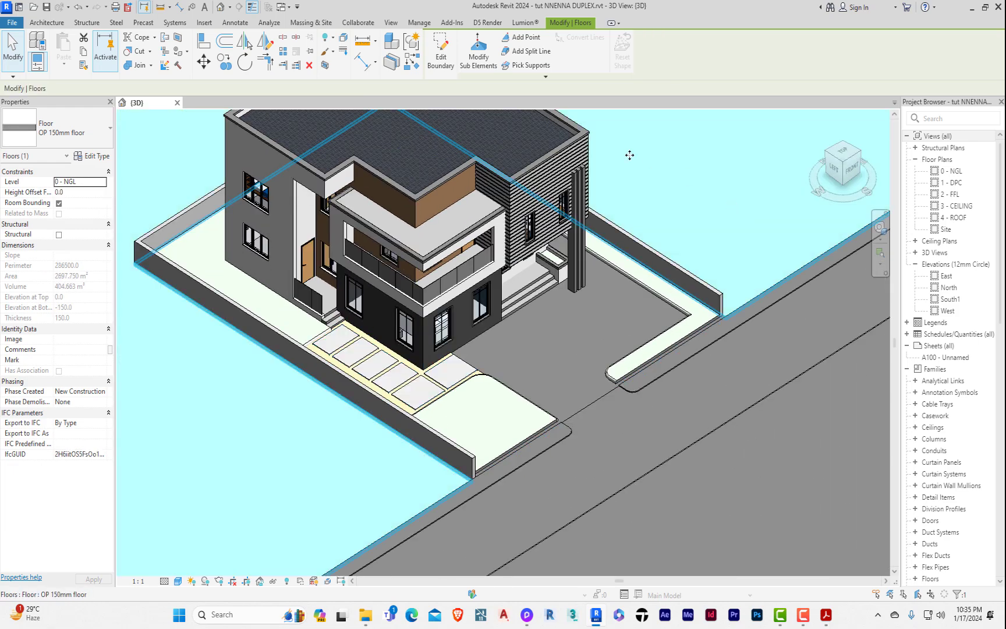
pyautogui.click(698, 182)
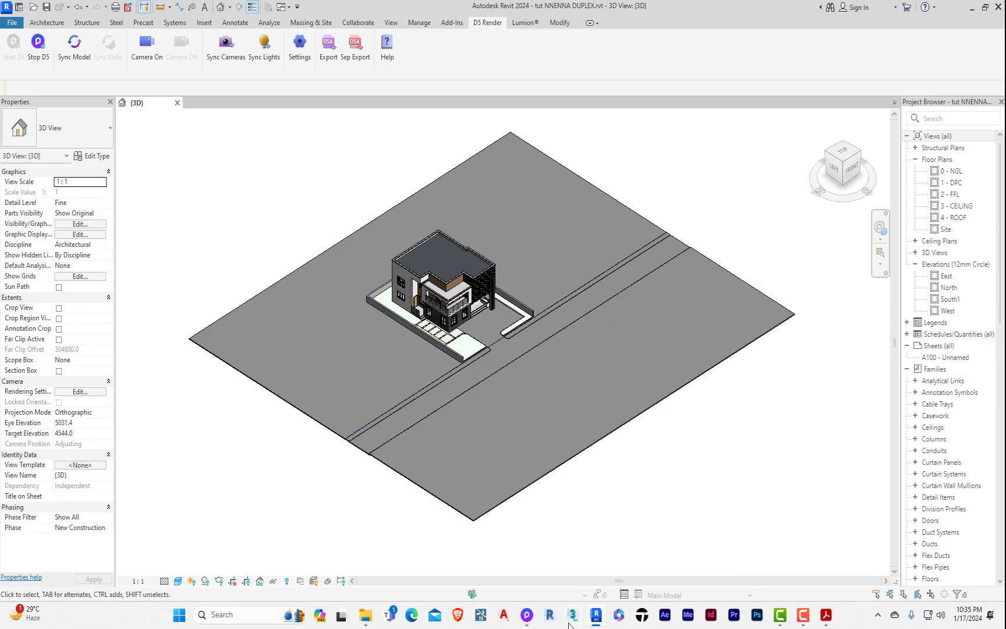
# Switch to D5 Render and apply the asphalt 01 outdoor ground material to the road in front of the house.
pyautogui.click(527, 616)
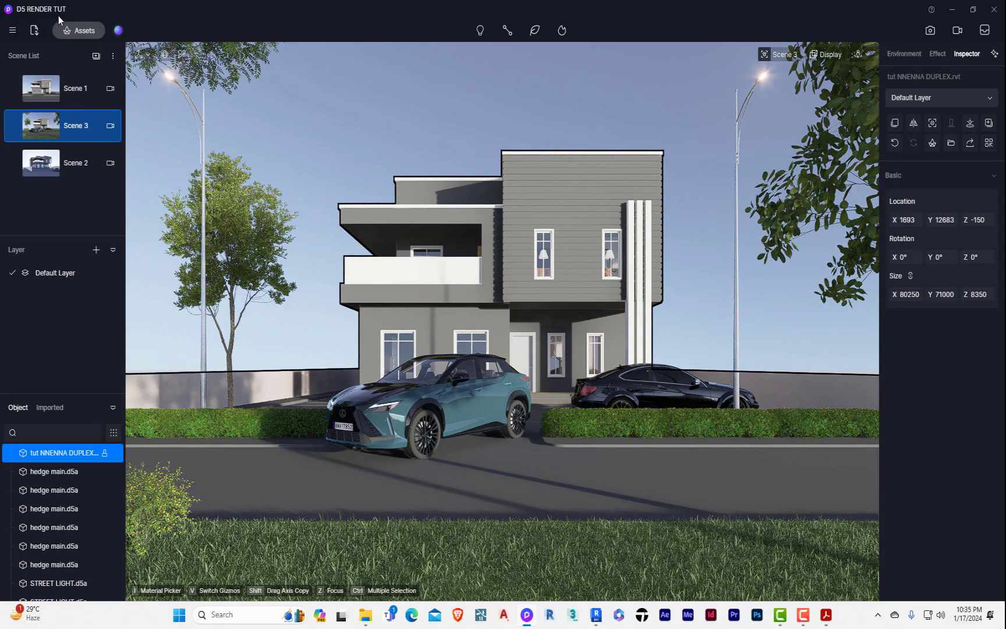
pyautogui.click(70, 31)
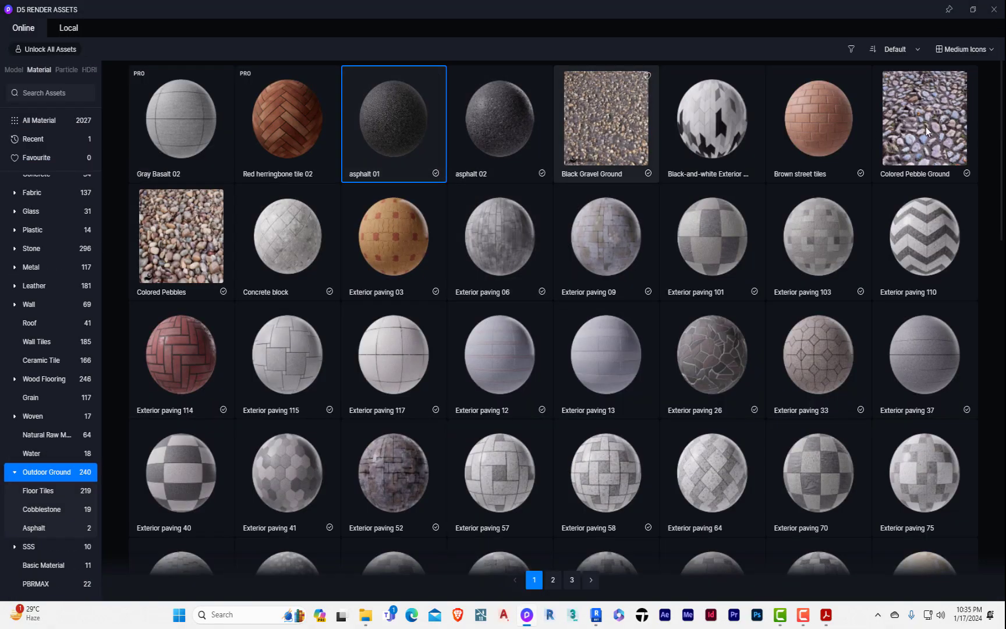
pyautogui.click(972, 9)
pyautogui.moveTo(403, 134); pyautogui.dragTo(588, 472)
pyautogui.click(471, 18)
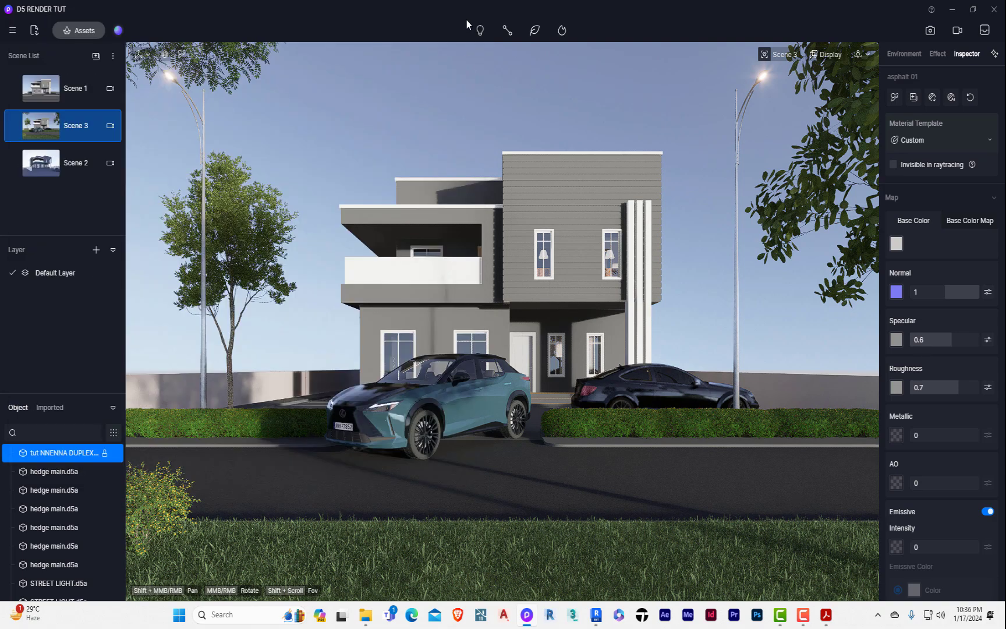
# Examine the road and its surroundings up to the car's front, and pick the road's asphalt material for editing.
pyautogui.rightClick(478, 466)
pyautogui.moveTo(475, 483); pyautogui.dragTo(602, 576, button='middle')
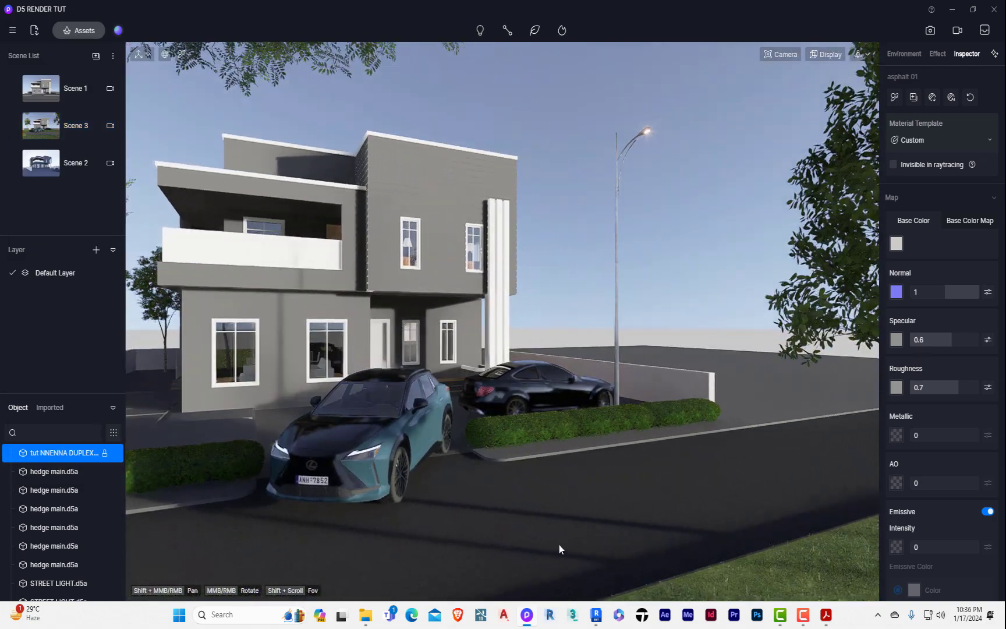
pyautogui.scroll(-5, 415, 210)
pyautogui.moveTo(465, 366); pyautogui.dragTo(789, 513, button='middle')
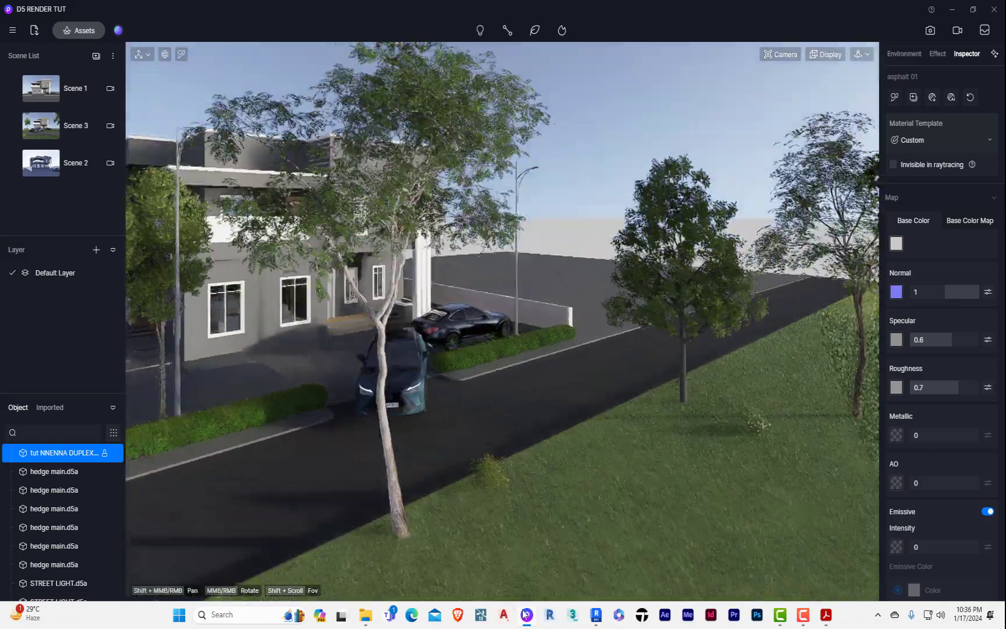
pyautogui.scroll(4, 427, 498)
pyautogui.scroll(3, 420, 477)
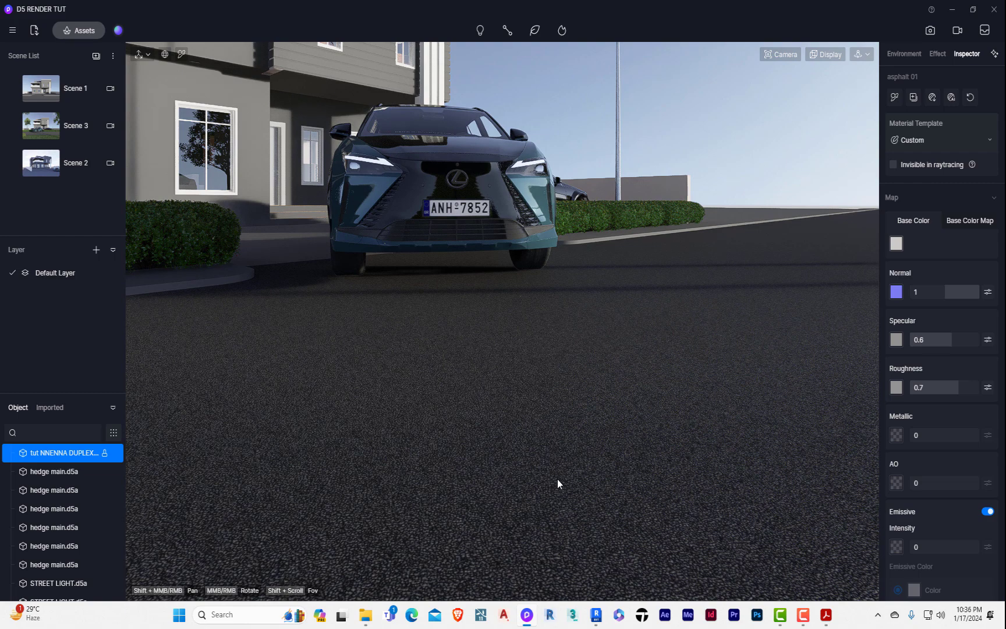
pyautogui.press('i')
pyautogui.click(552, 478)
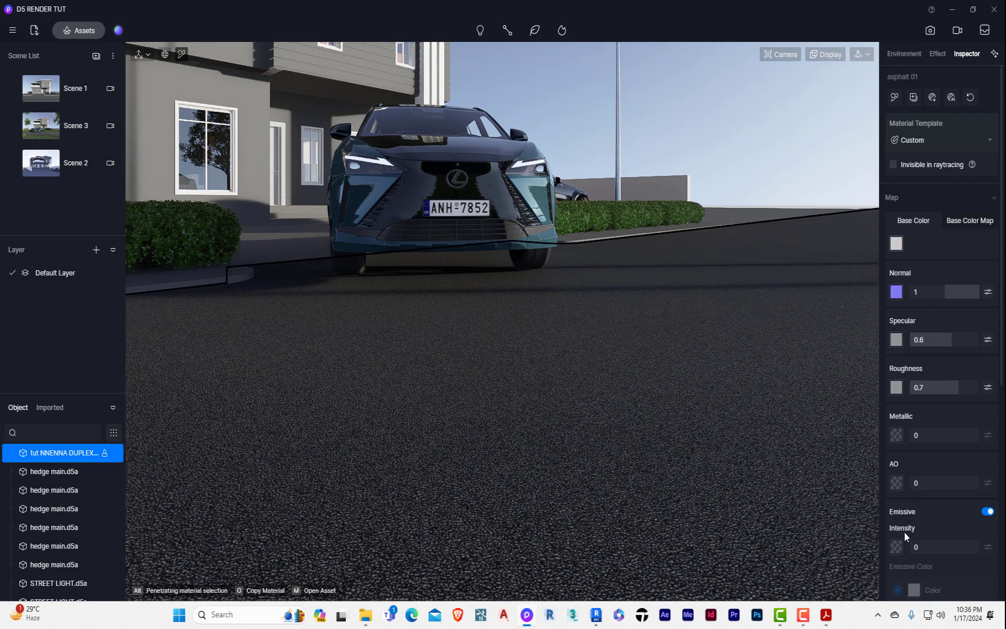
# Try a UV stretch of 2 in both X and Y on the road's asphalt 01 material.
pyautogui.scroll(-5, 903, 532)
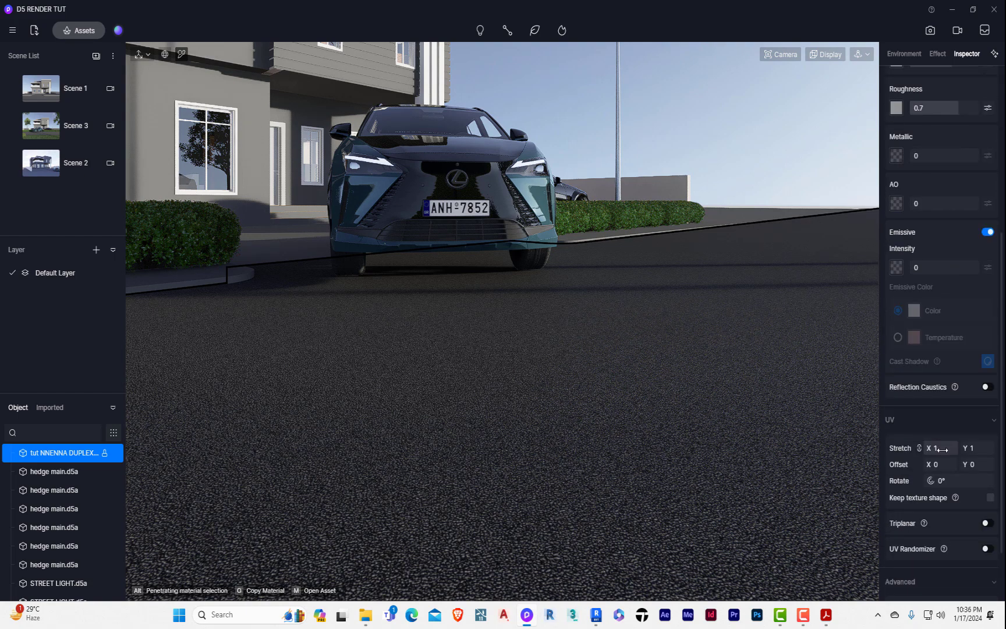
pyautogui.click(943, 449)
pyautogui.write('2')
pyautogui.click(971, 448)
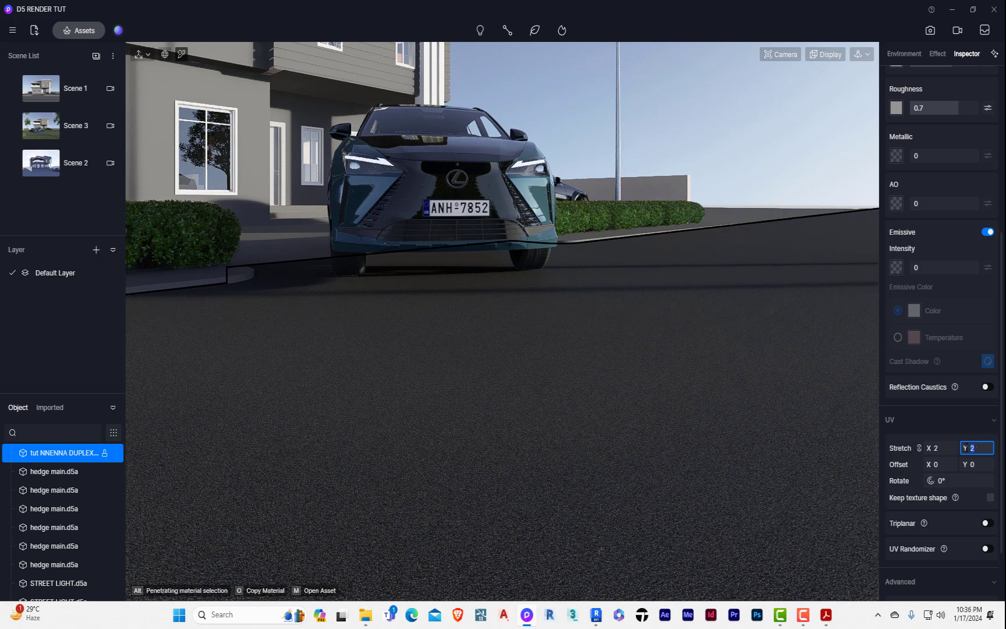
pyautogui.write('2')
# Set the UV stretch of the road's asphalt 01 material to 0.5 in both X and Y.
pyautogui.click(943, 448)
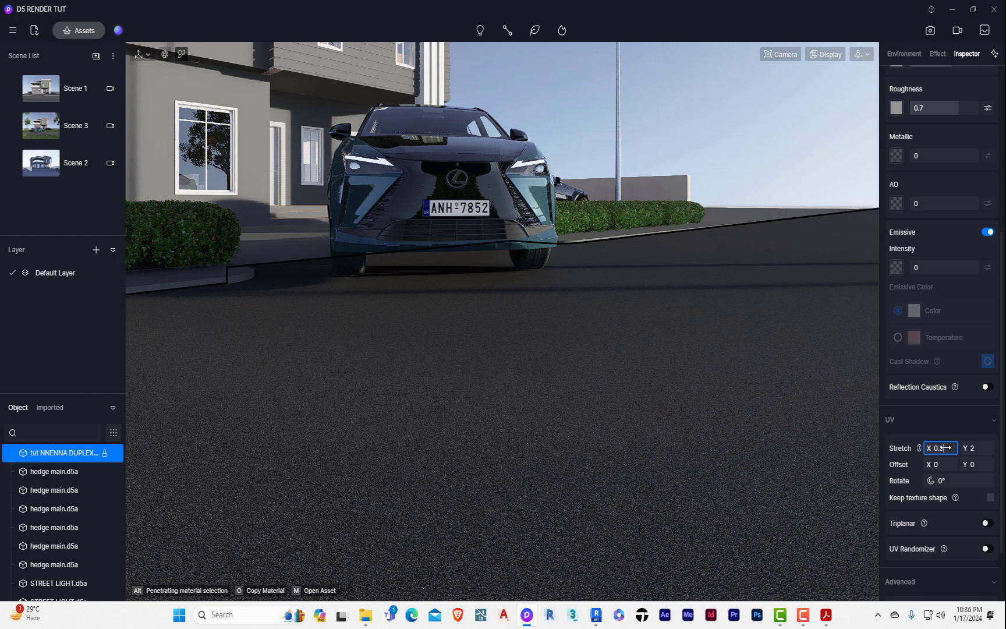
pyautogui.click(973, 448)
pyautogui.write('0.5')
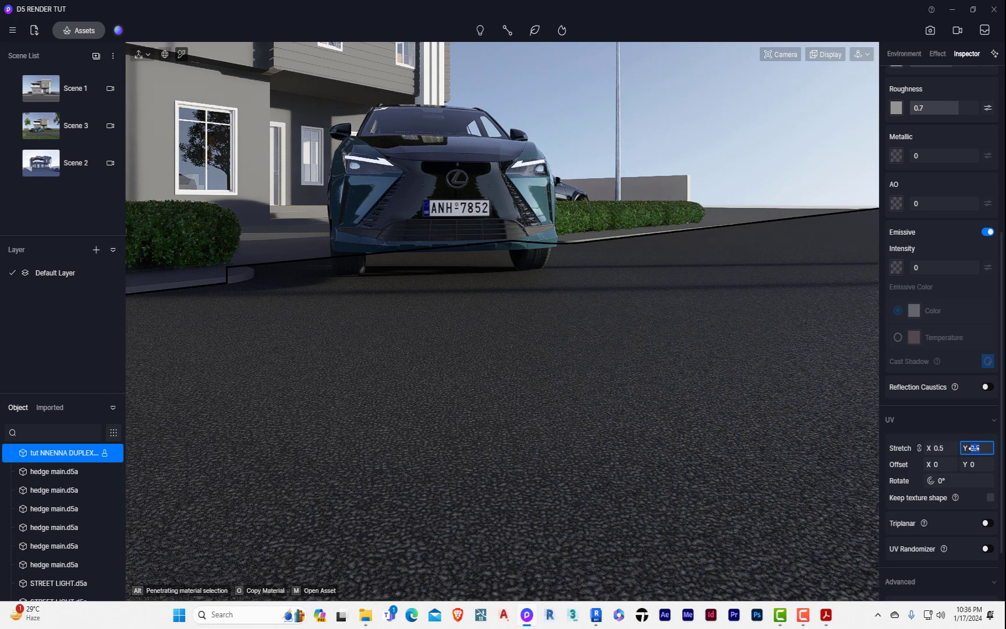
pyautogui.doubleClick(973, 448)
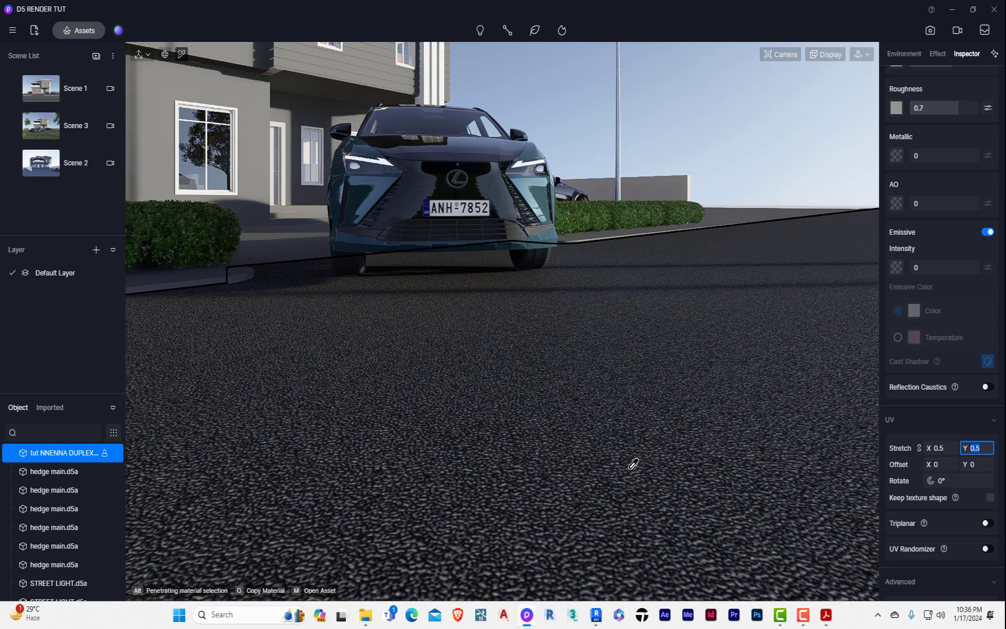
pyautogui.click(724, 168)
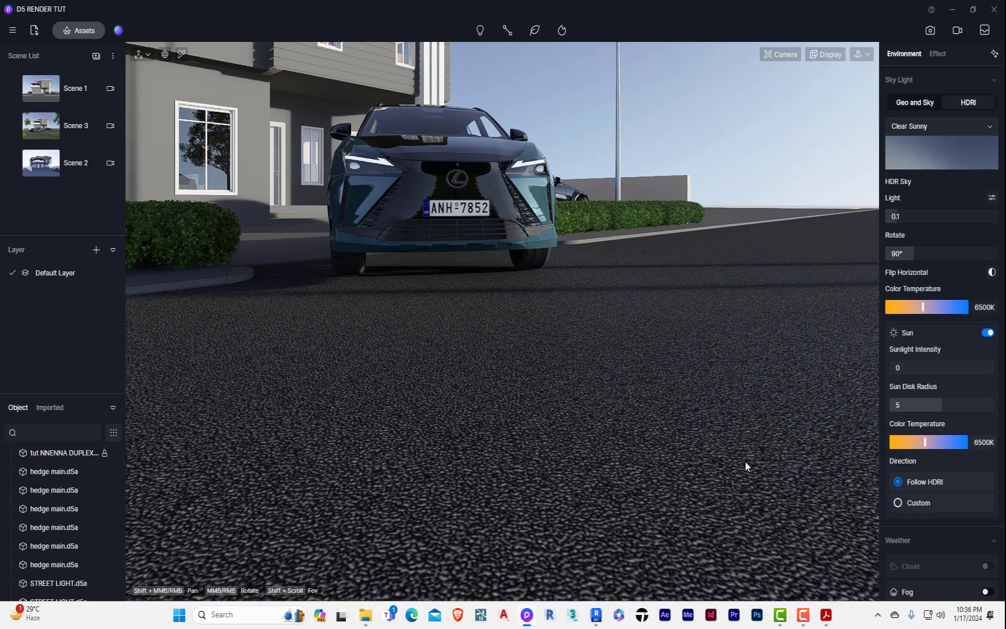
# Adjust the base color map of the road's asphalt 01 to hue -180, saturation -100 and brightness 31.
pyautogui.click(703, 467)
pyautogui.scroll(5, 920, 264)
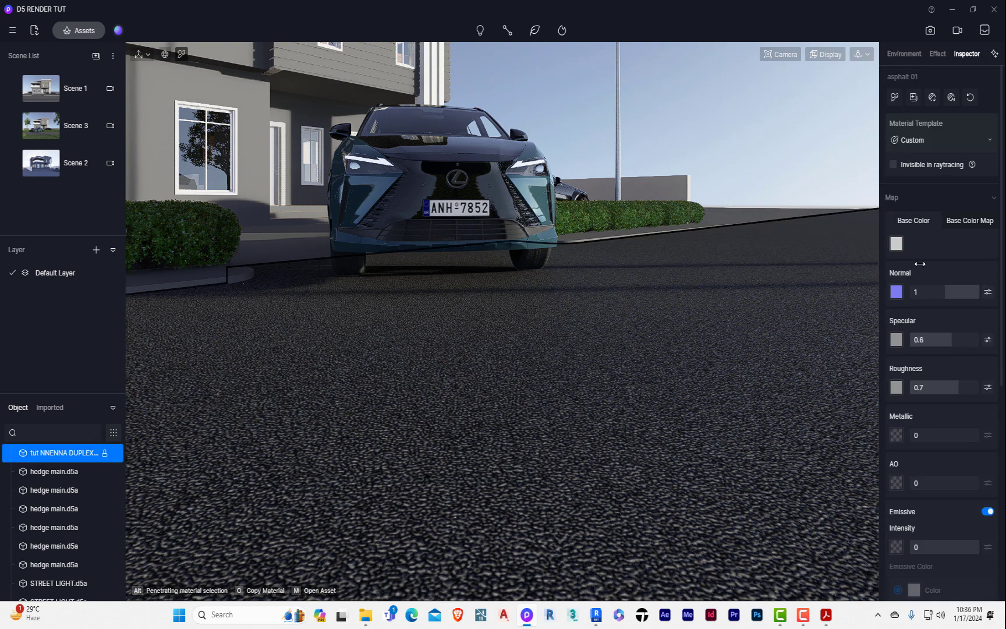
pyautogui.click(970, 221)
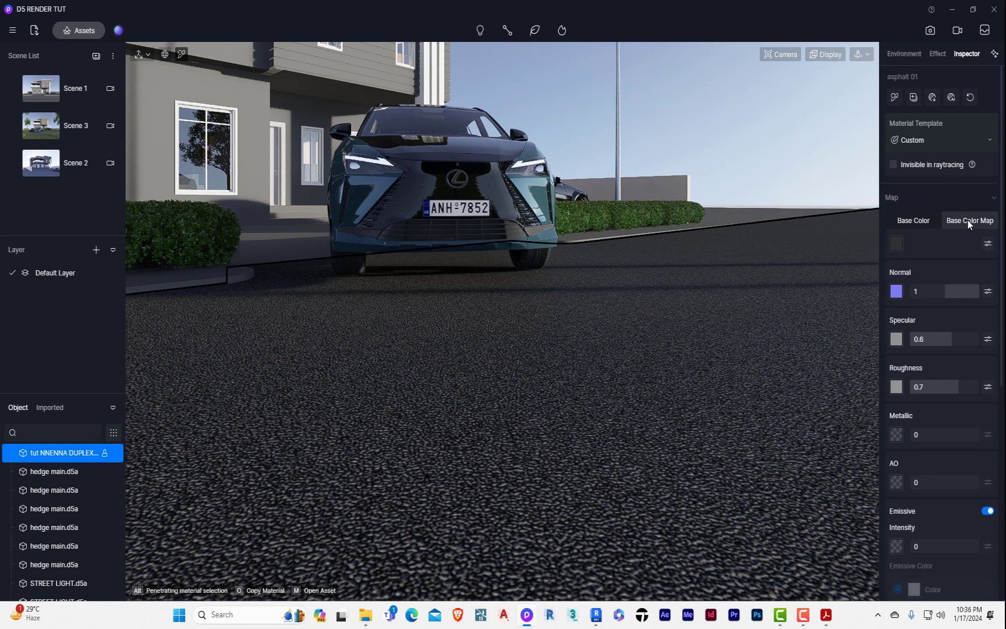
pyautogui.click(897, 244)
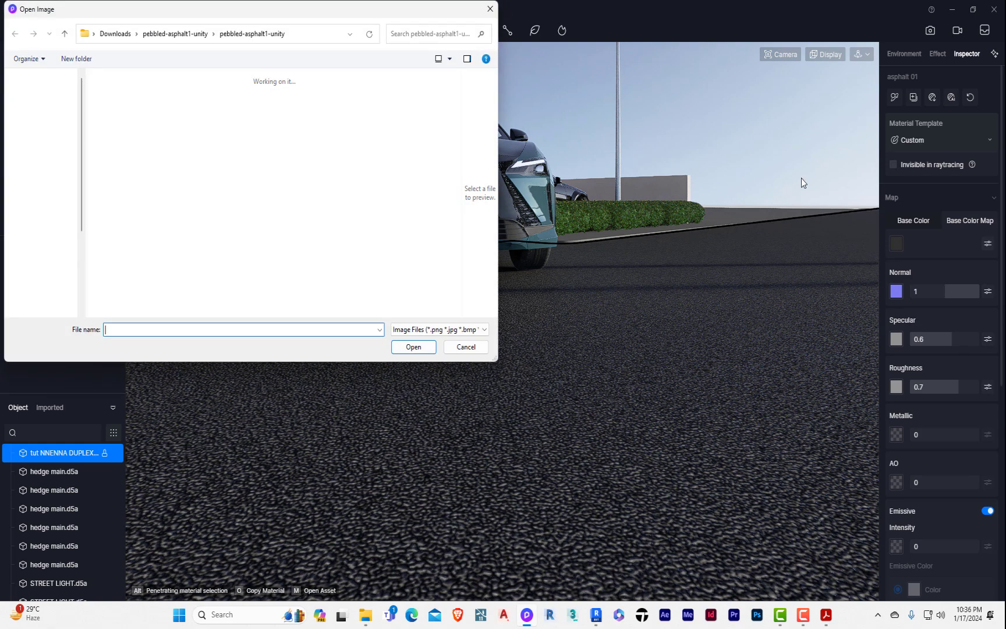
pyautogui.click(489, 9)
pyautogui.click(988, 243)
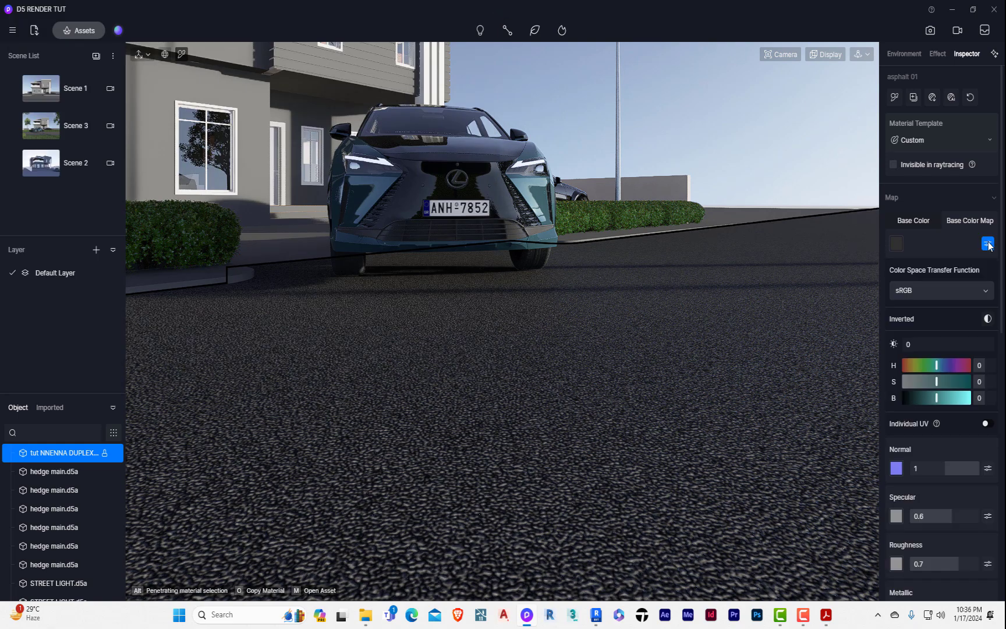
pyautogui.moveTo(943, 363); pyautogui.dragTo(877, 382)
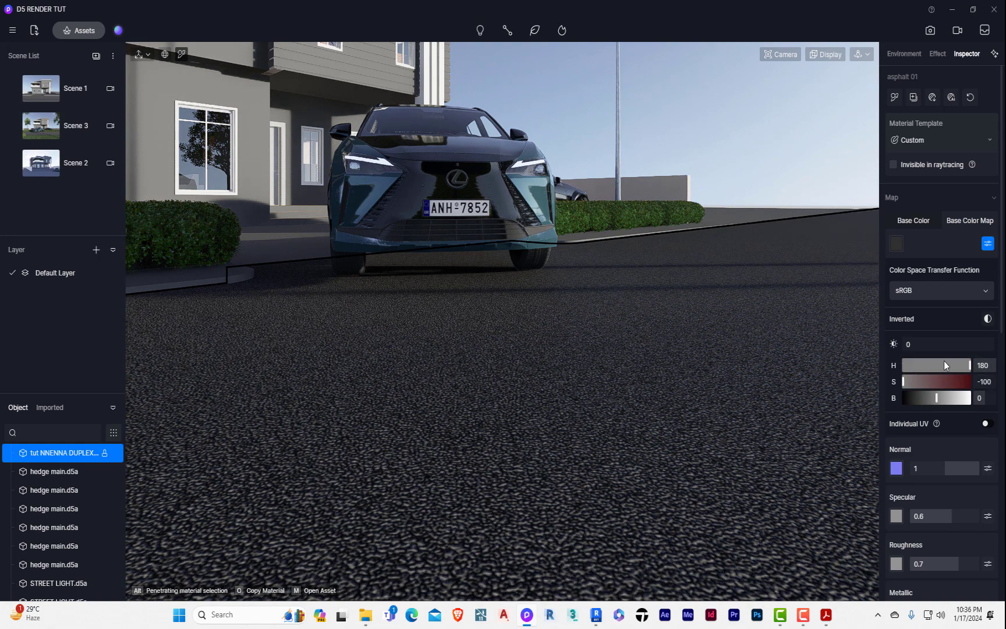
pyautogui.moveTo(956, 365); pyautogui.dragTo(867, 368)
pyautogui.moveTo(932, 398); pyautogui.dragTo(948, 398)
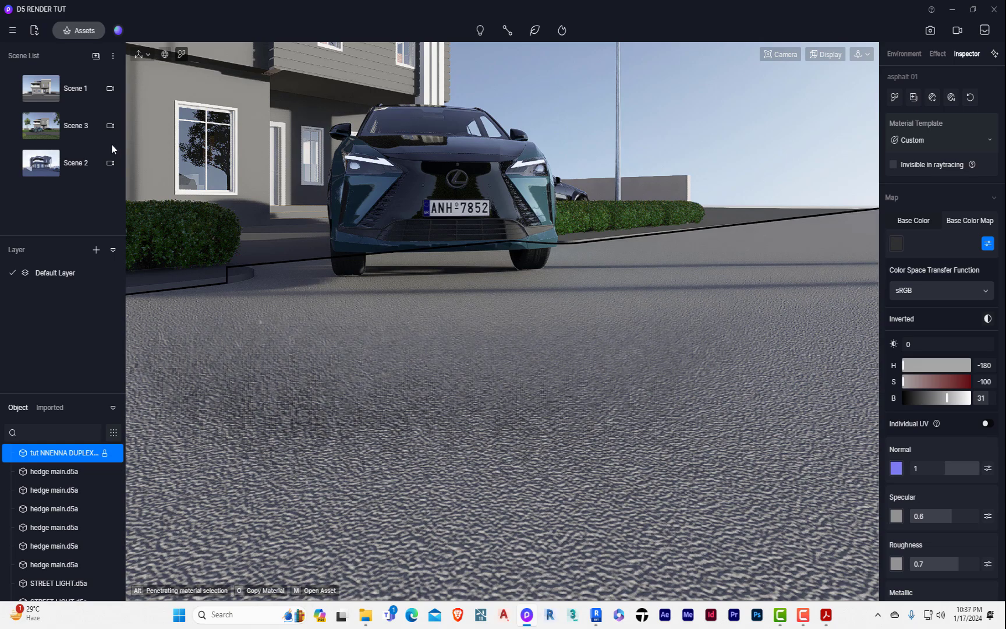
# Return to Scene 3, set the brightness of the road's base color map to 20, and finish editing the material.
pyautogui.click(68, 128)
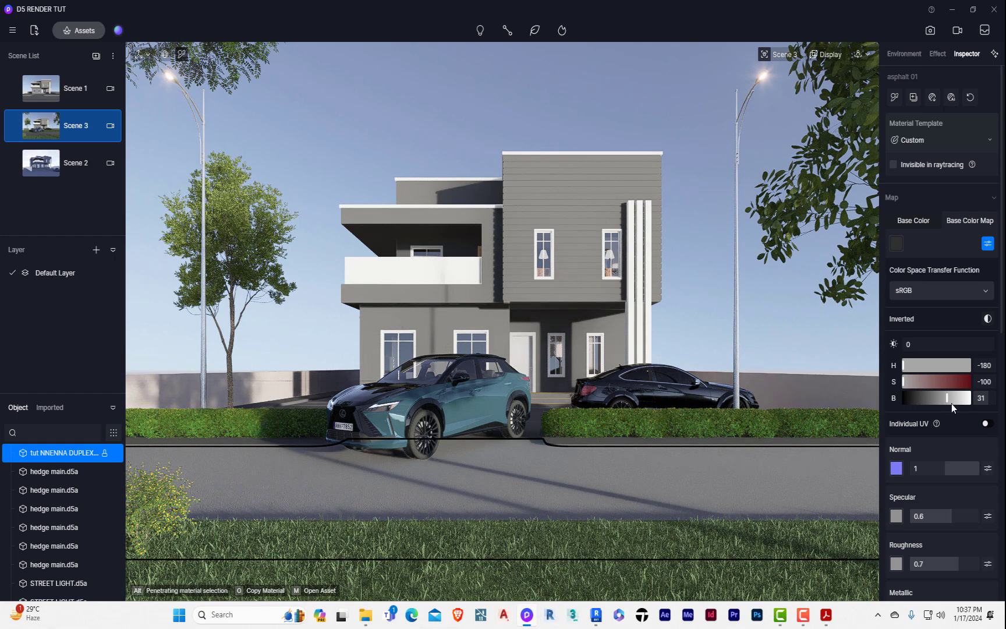
pyautogui.moveTo(948, 399); pyautogui.dragTo(941, 398)
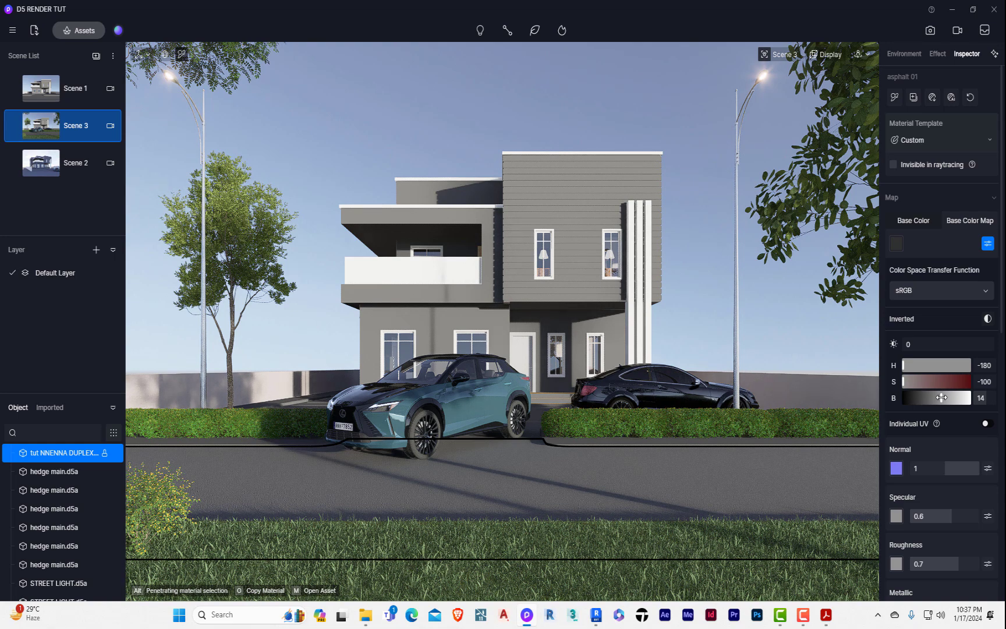
pyautogui.moveTo(939, 397); pyautogui.dragTo(944, 397)
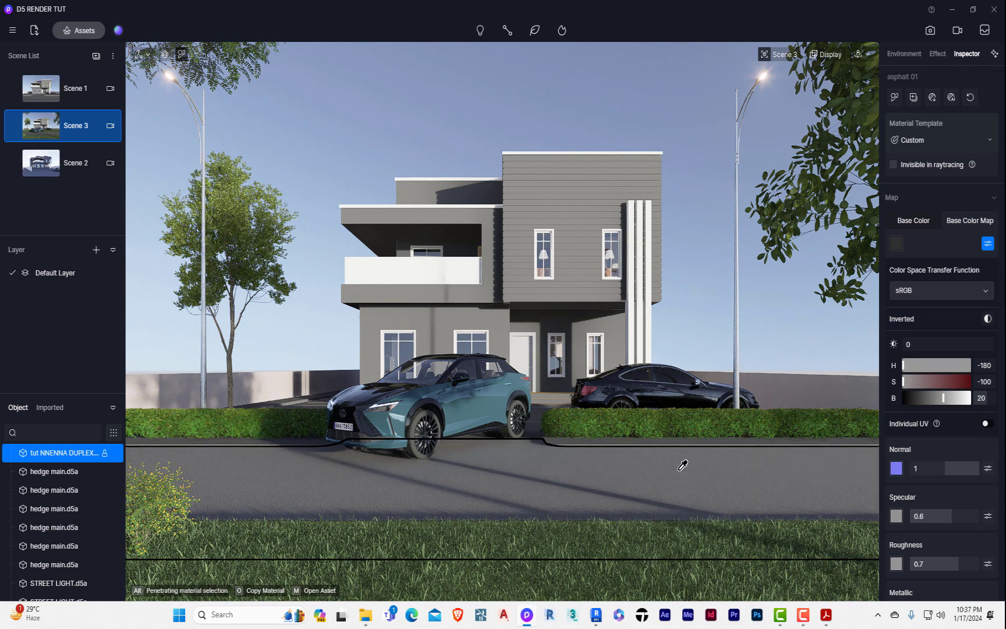
pyautogui.press('Escape')
pyautogui.scroll(4, 525, 499)
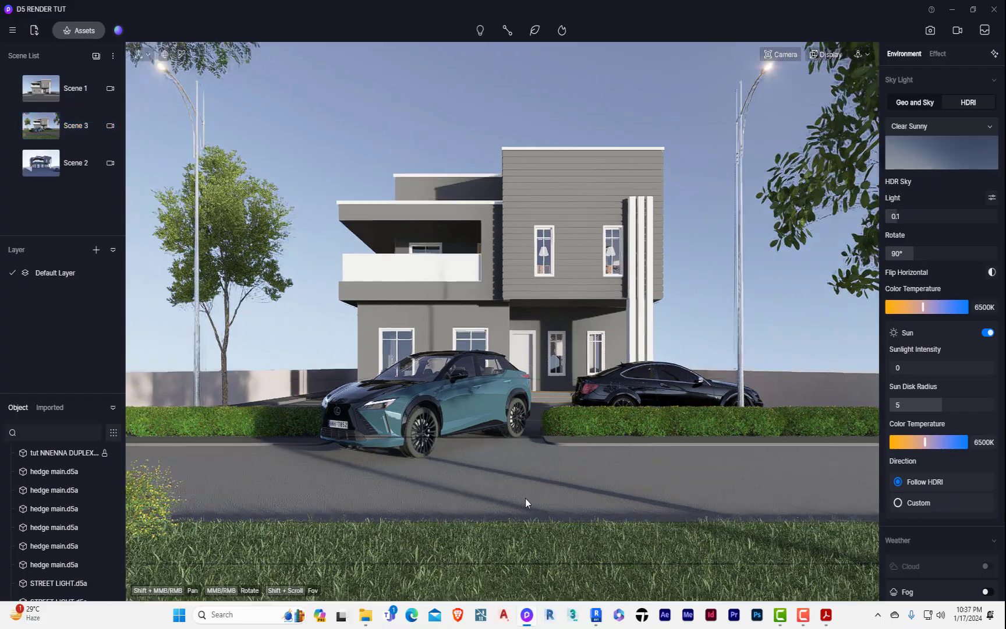
# Try a UV stretch of 0.1 in both X and Y on the road's asphalt 01 material.
pyautogui.moveTo(525, 499); pyautogui.dragTo(801, 574, button='middle')
pyautogui.moveTo(543, 380); pyautogui.dragTo(500, 487, button='middle')
pyautogui.scroll(-5, 560, 301)
pyautogui.scroll(6, 451, 315)
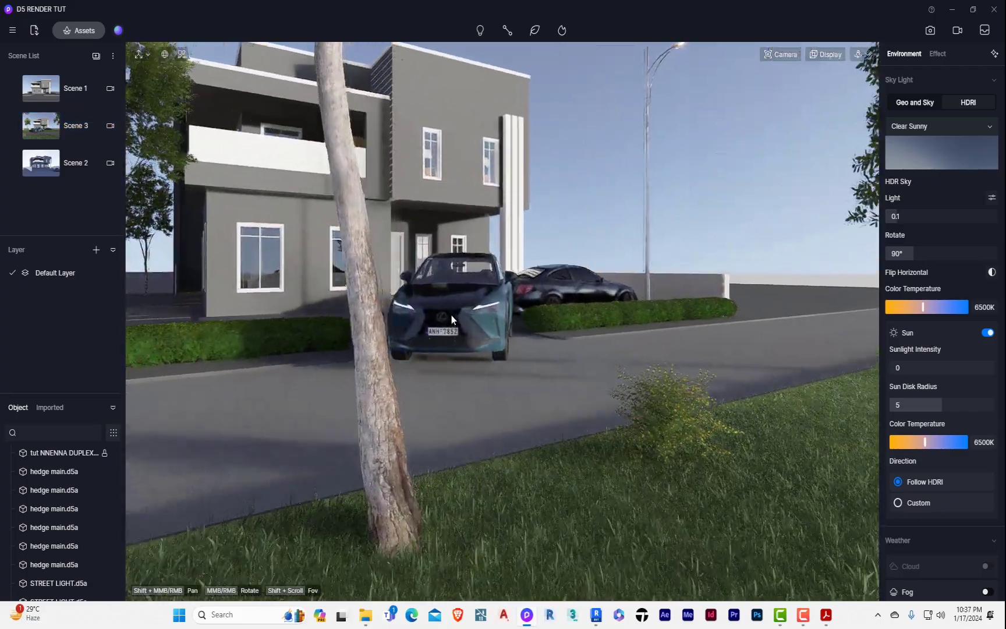
pyautogui.scroll(-3, 571, 364)
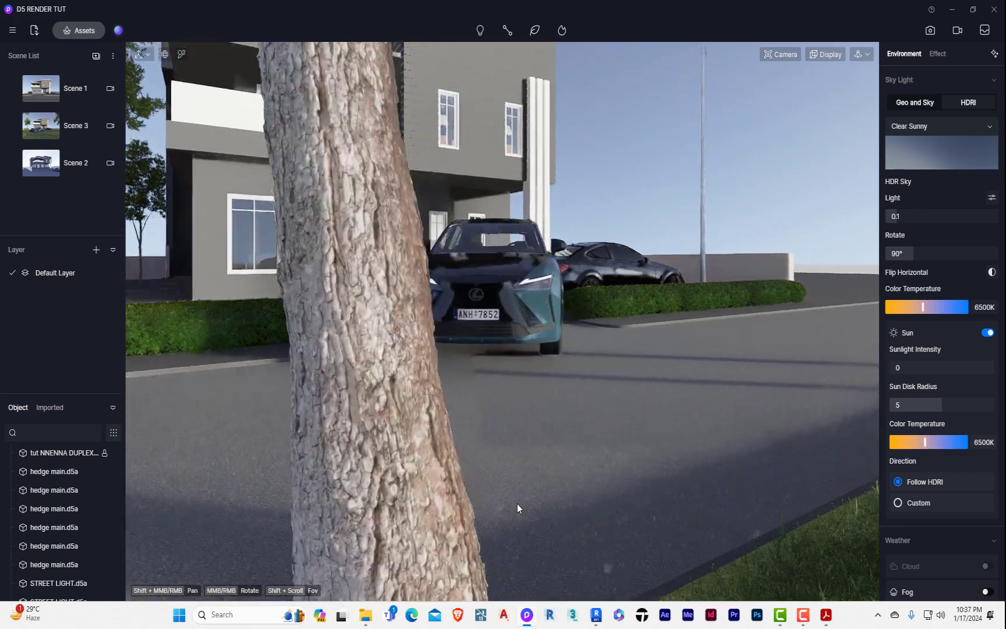
pyautogui.scroll(4, 545, 490)
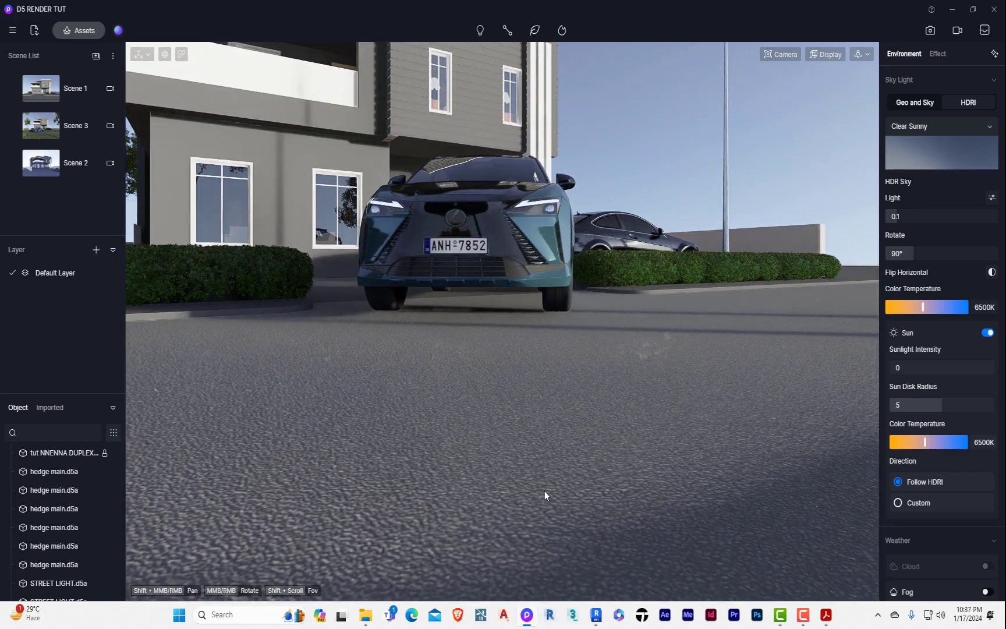
pyautogui.click(545, 490)
pyautogui.scroll(-5, 921, 516)
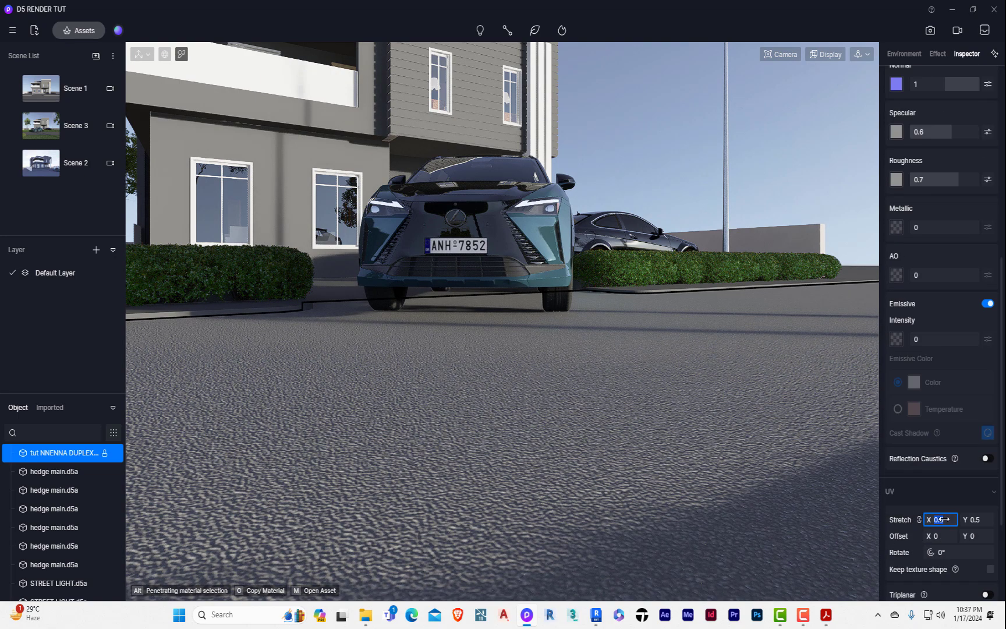
pyautogui.click(973, 520)
pyautogui.write('0.1')
pyautogui.press('Return')
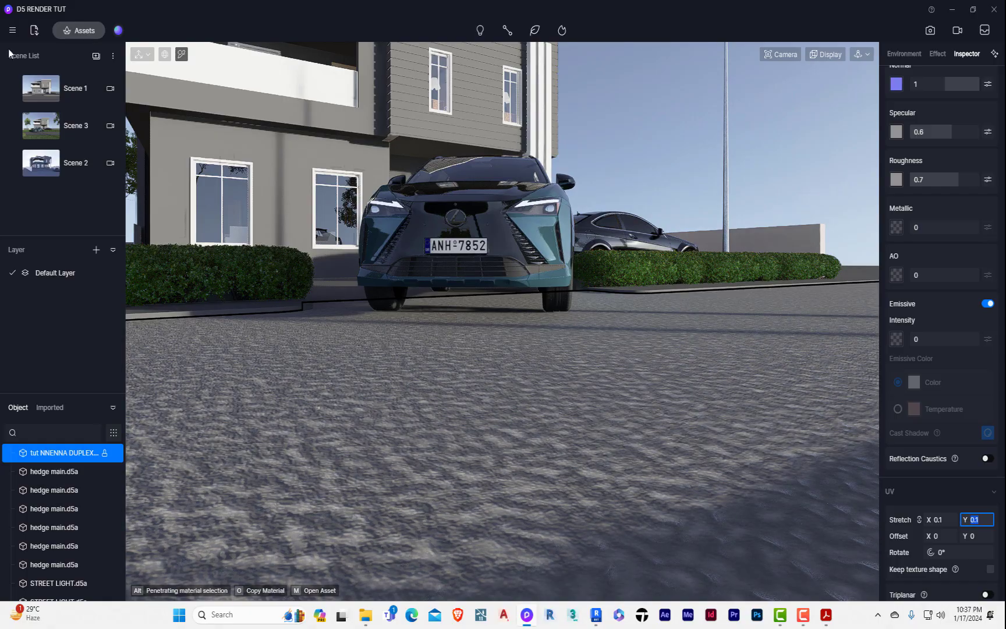
# Return to Scene 3 and set the UV stretch of the road's asphalt 01 material to 0.3 in both X and Y.
pyautogui.click(74, 125)
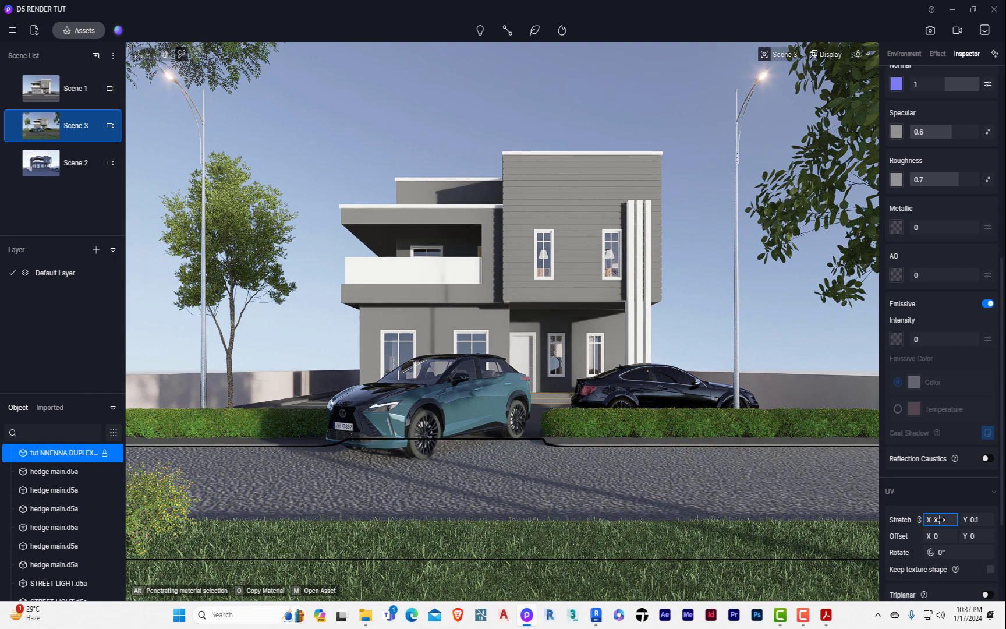
pyautogui.click(972, 520)
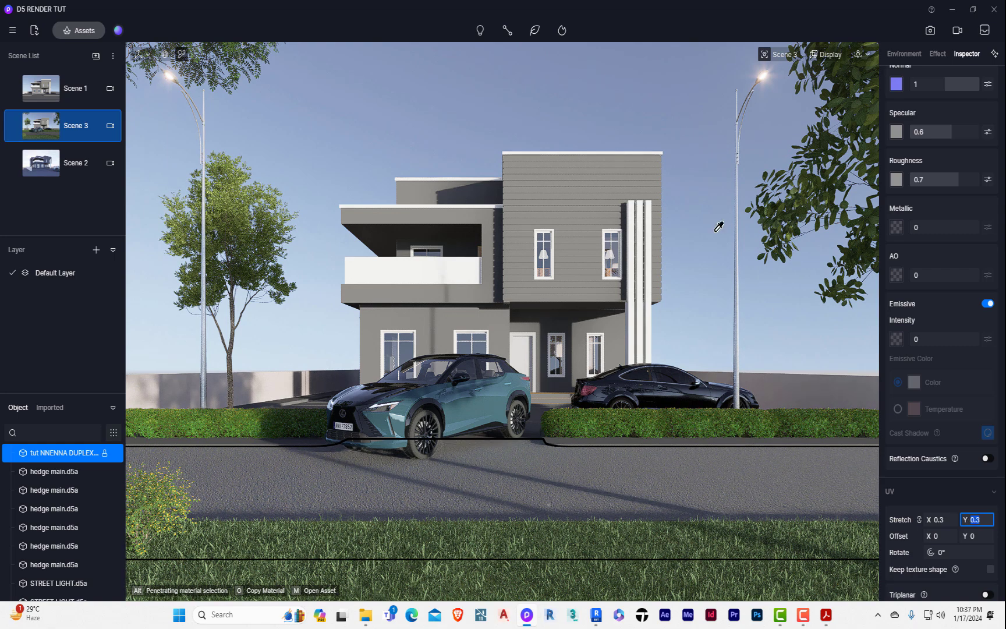
pyautogui.click(591, 99)
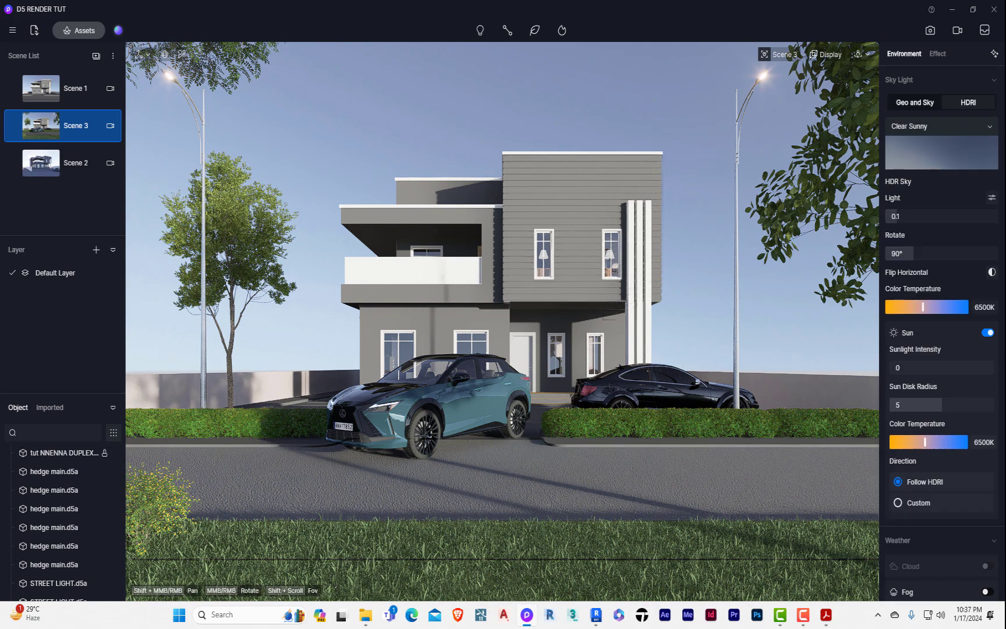
# Try the asphalt 02 material from the Outdoor Ground materials on the road.
pyautogui.moveTo(469, 543); pyautogui.dragTo(373, 534, button='middle')
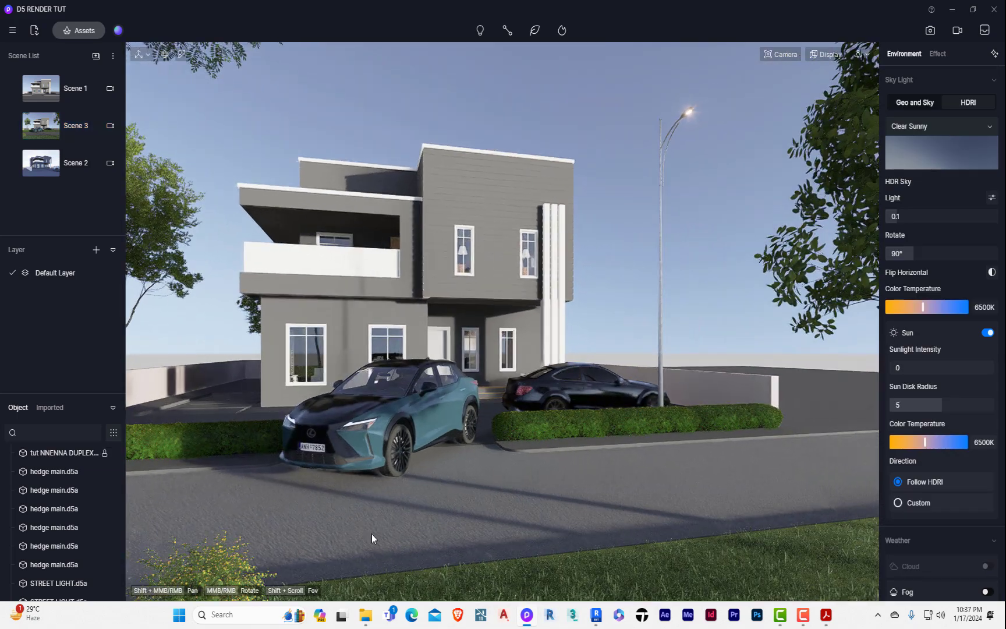
pyautogui.scroll(5, 374, 534)
pyautogui.scroll(2, 374, 532)
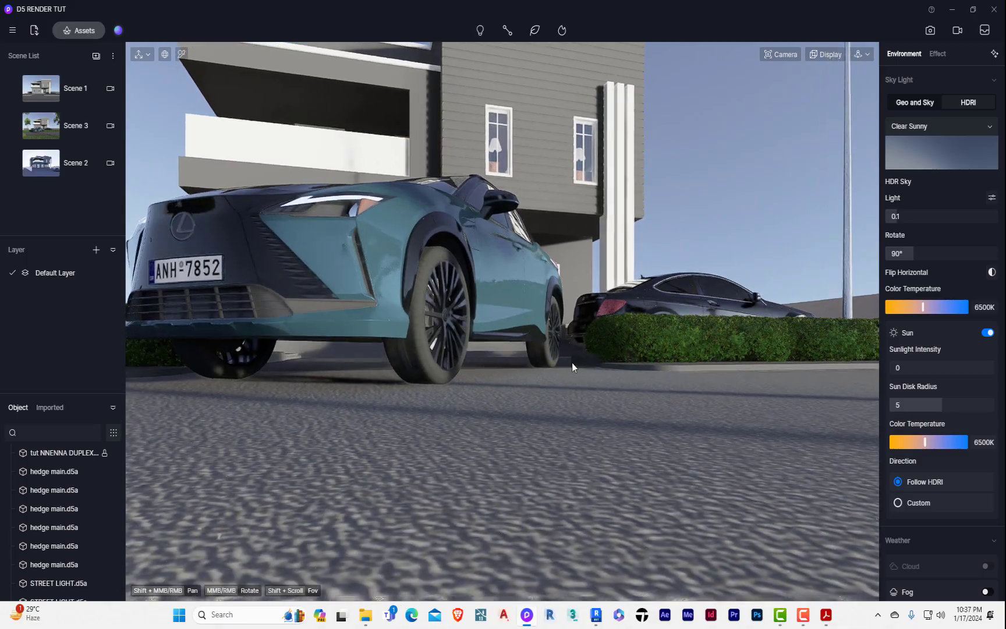
pyautogui.moveTo(568, 368); pyautogui.dragTo(533, 571, button='middle')
pyautogui.moveTo(645, 319); pyautogui.dragTo(546, 548, button='middle')
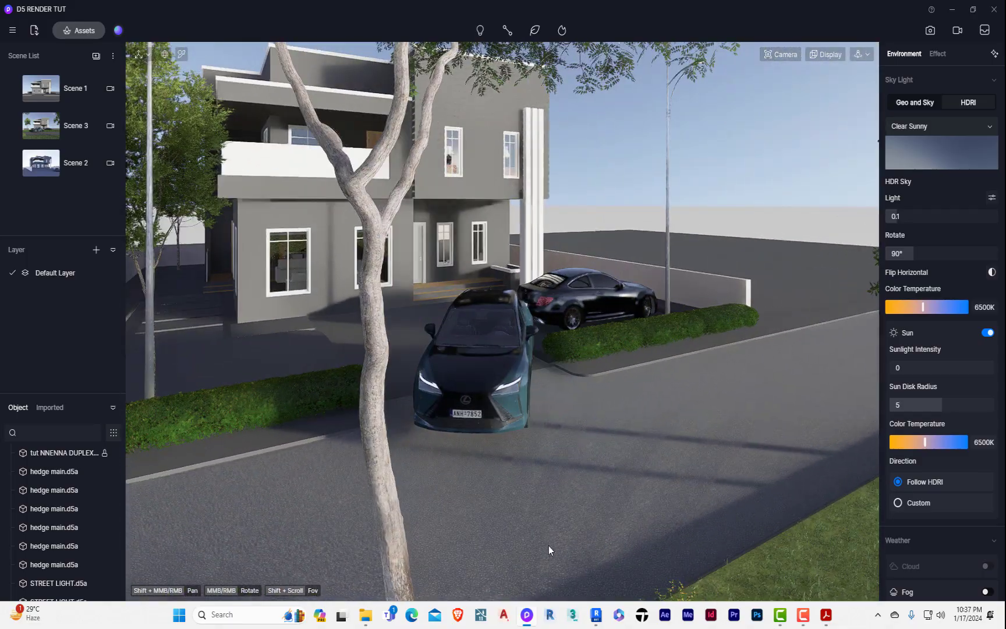
pyautogui.scroll(5, 561, 531)
pyautogui.scroll(-5, 560, 532)
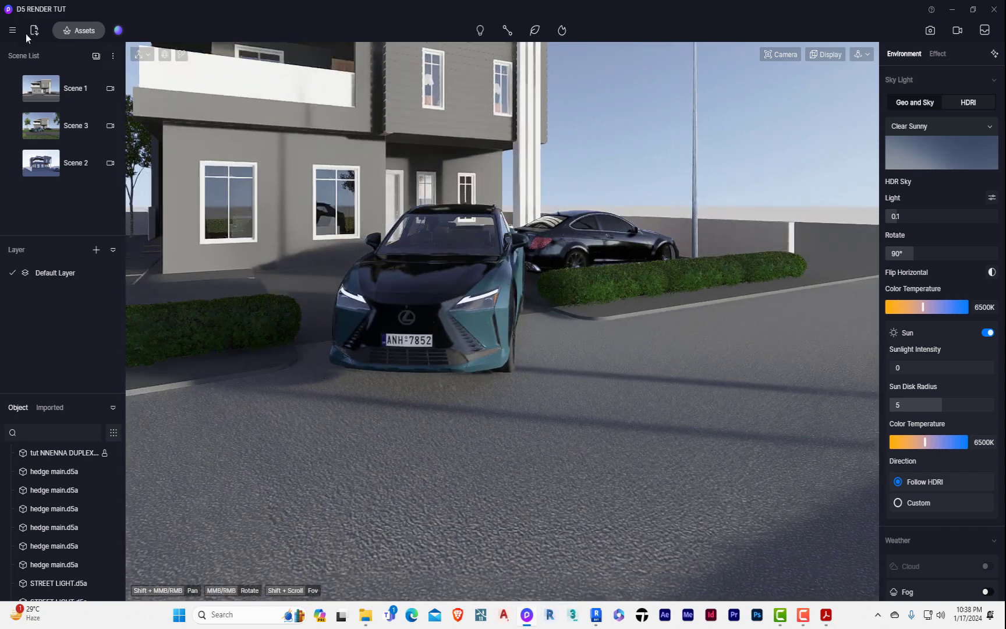
pyautogui.click(67, 31)
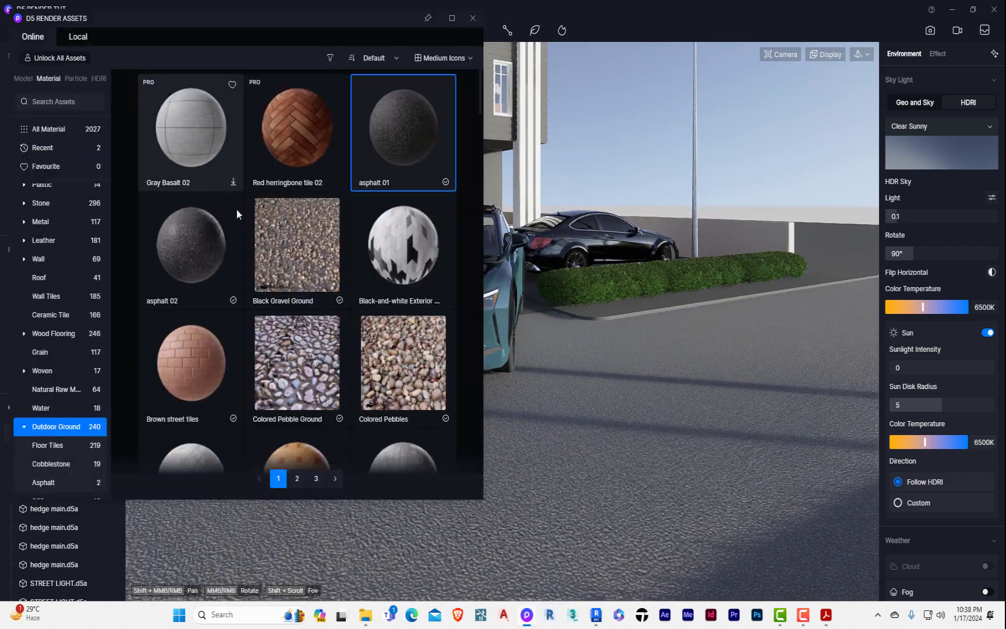
pyautogui.moveTo(218, 245); pyautogui.dragTo(718, 447)
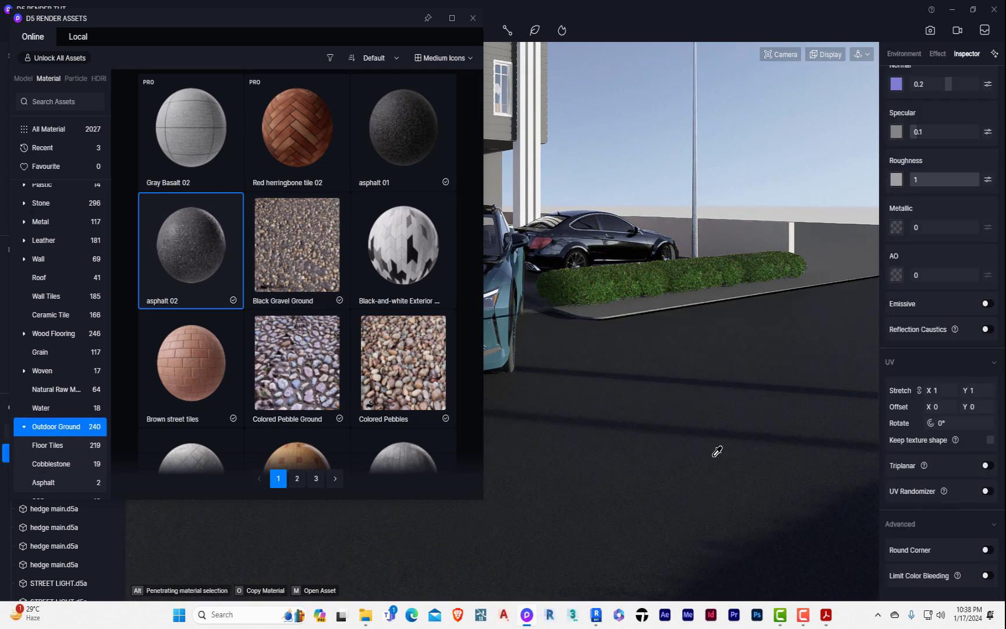
# Try hue -180, saturation -100 and brightness 75 on the base color map of the road's asphalt 02.
pyautogui.scroll(5, 940, 142)
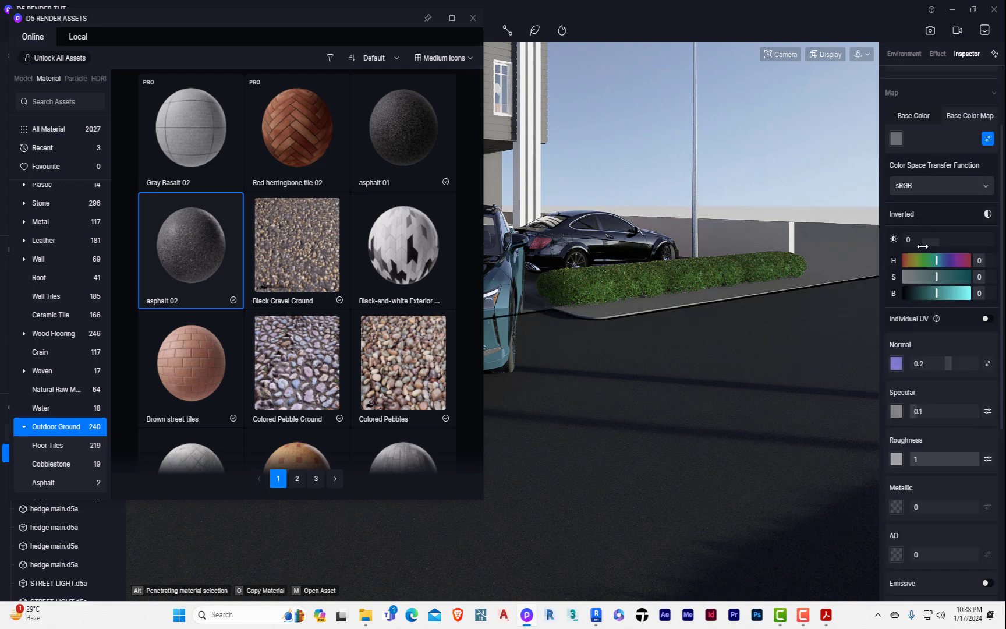
pyautogui.moveTo(936, 260); pyautogui.dragTo(877, 261)
pyautogui.moveTo(937, 277); pyautogui.dragTo(962, 286)
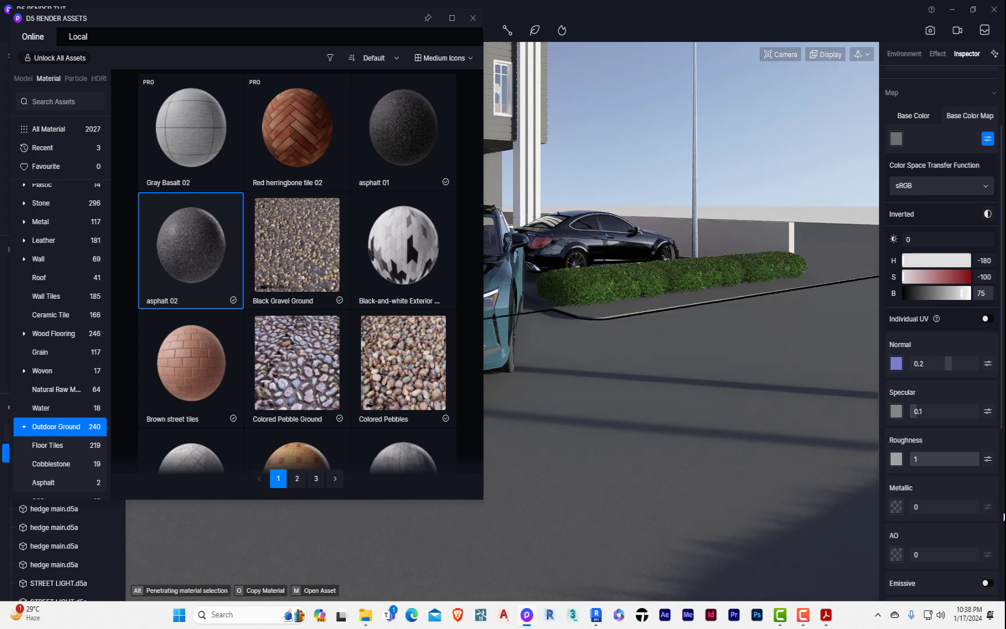
# Try a UV stretch of 0.4 in both X and Y on the road's asphalt 02, checking it up close and in Scene 3.
pyautogui.scroll(-5, 1000, 514)
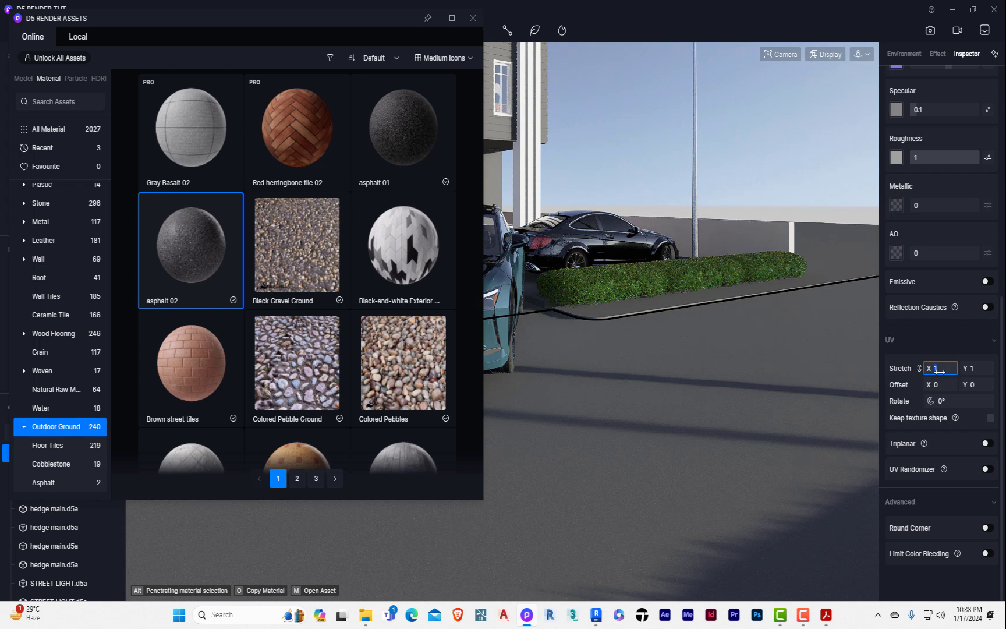
pyautogui.click(968, 370)
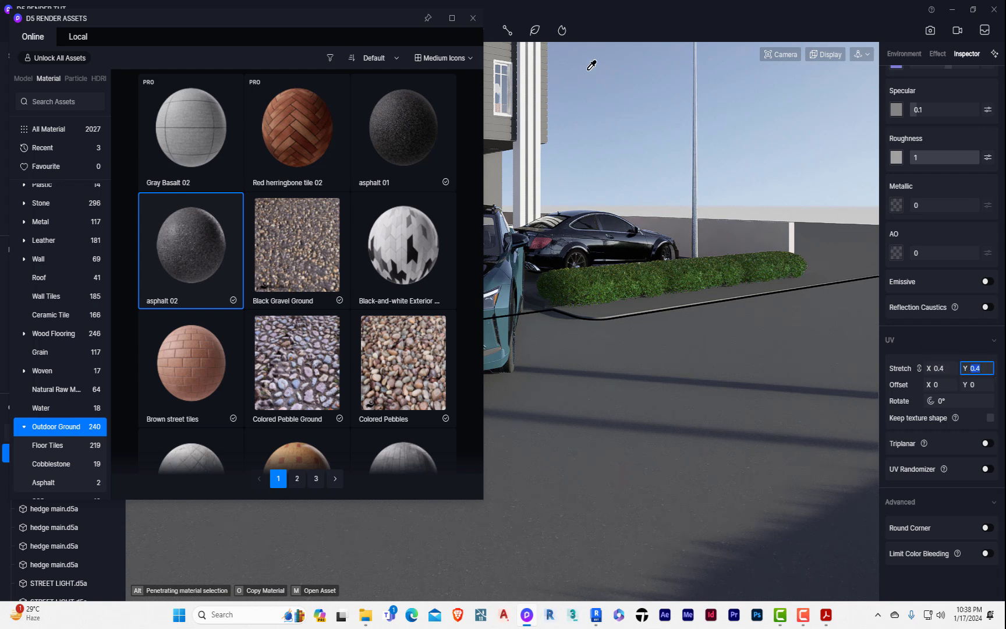
pyautogui.click(471, 19)
pyautogui.scroll(8, 545, 551)
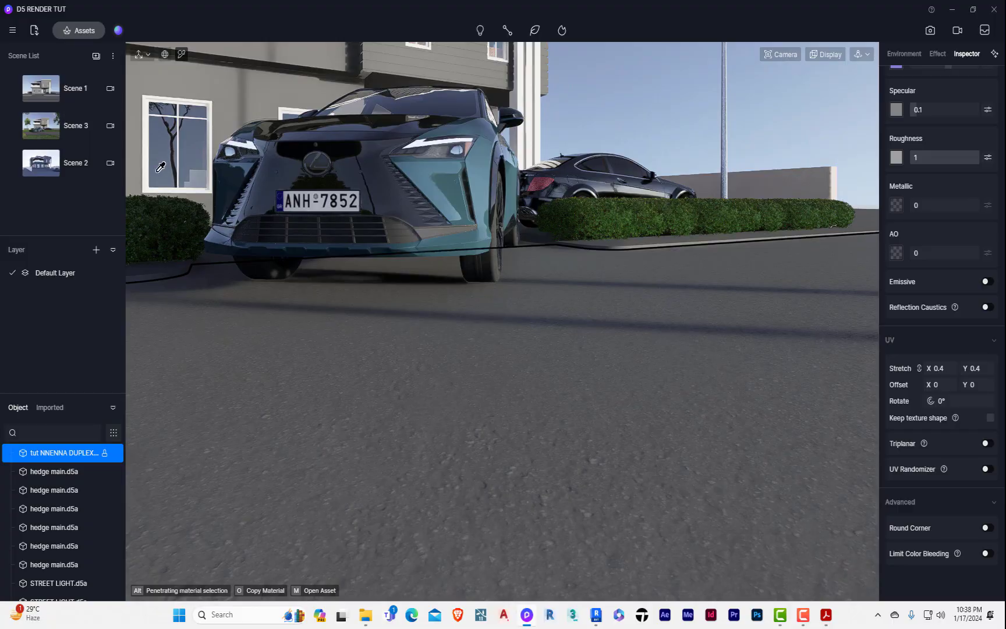
pyautogui.scroll(-5, 590, 340)
pyautogui.click(82, 125)
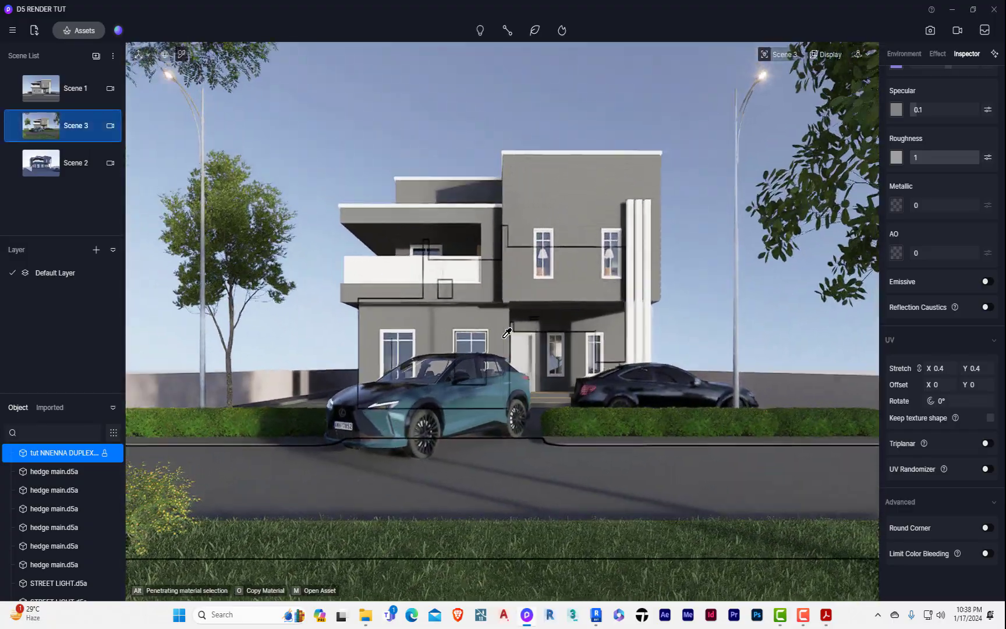
pyautogui.click(670, 103)
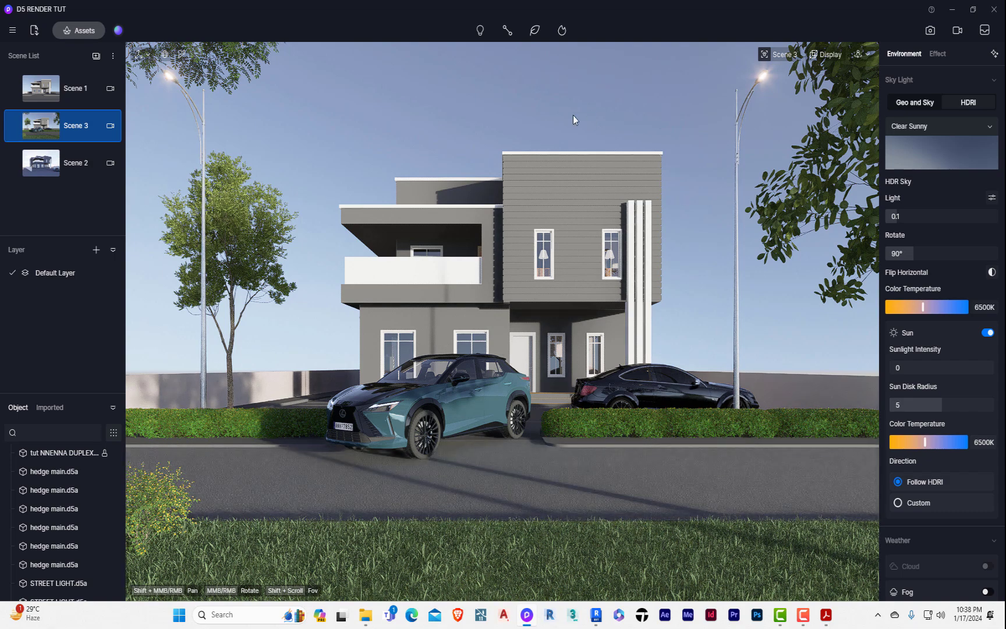
# Set the UV stretch of the road's asphalt 01 material to 0.4 and finish editing the material.
pyautogui.click(565, 452)
pyautogui.click(955, 500)
pyautogui.write('0.4')
pyautogui.press('Tab')
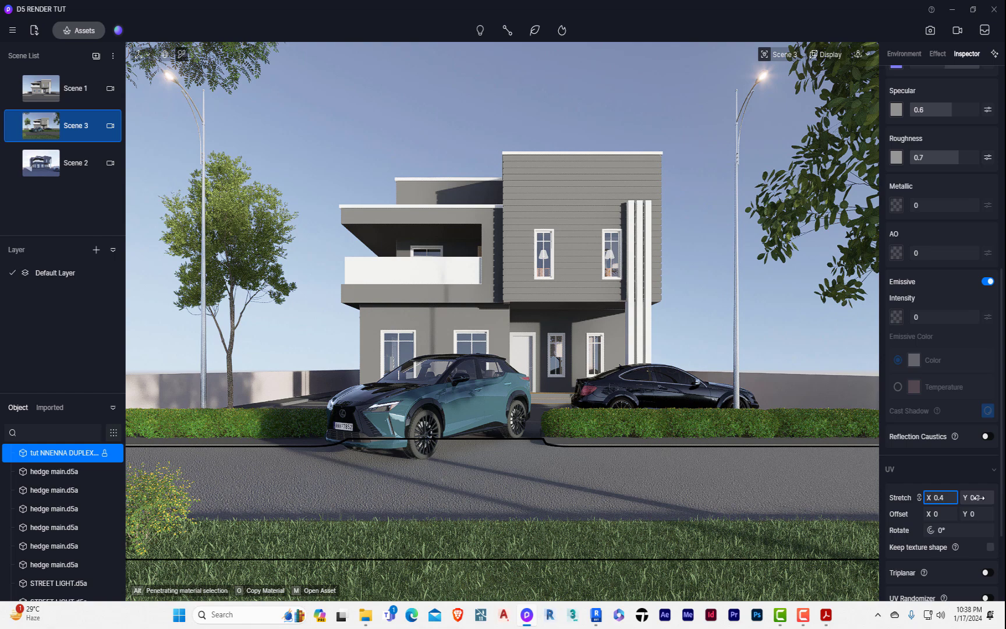
pyautogui.click(628, 112)
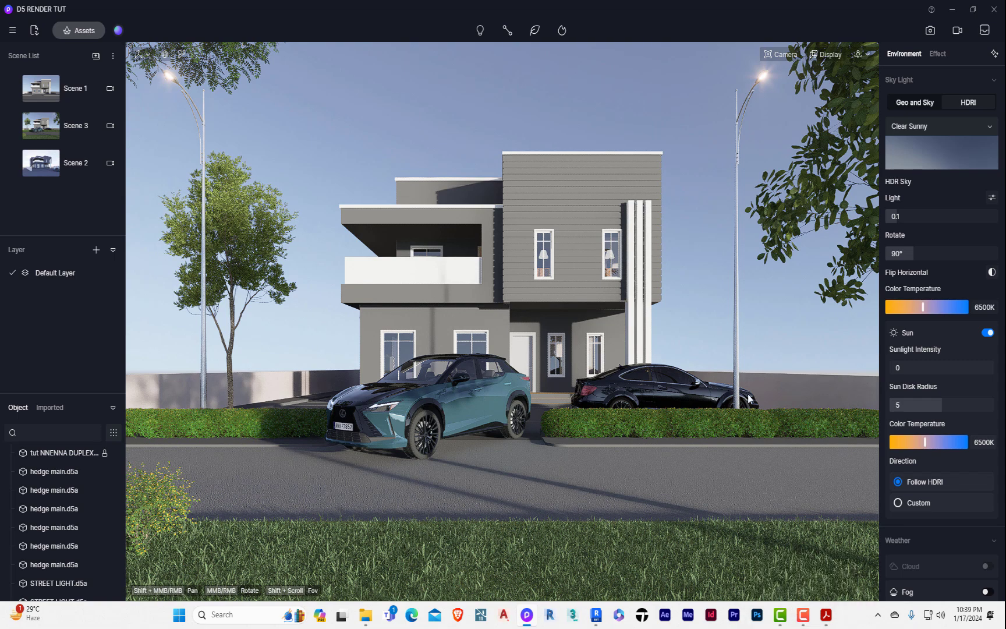
pyautogui.click(802, 617)
# Apply the Concrete block material from the outdoor Floor Tiles to the compound floor in front of the duplex.
pyautogui.moveTo(801, 620)
pyautogui.scroll(4, 395, 443)
pyautogui.moveTo(524, 554); pyautogui.dragTo(556, 418, button='middle')
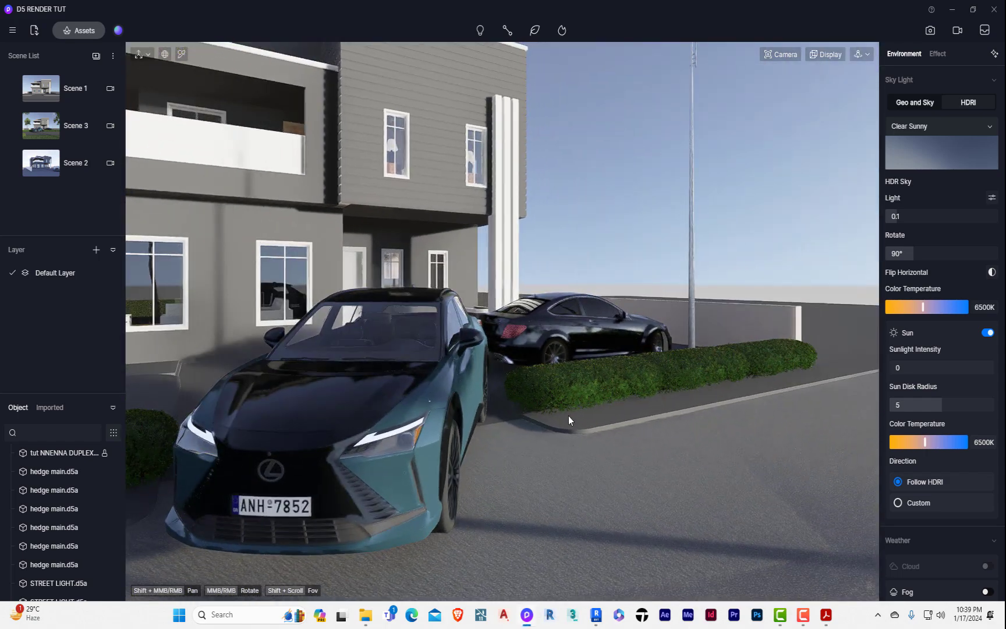
pyautogui.scroll(-2, 602, 408)
pyautogui.scroll(3, 254, 384)
pyautogui.scroll(2, 503, 385)
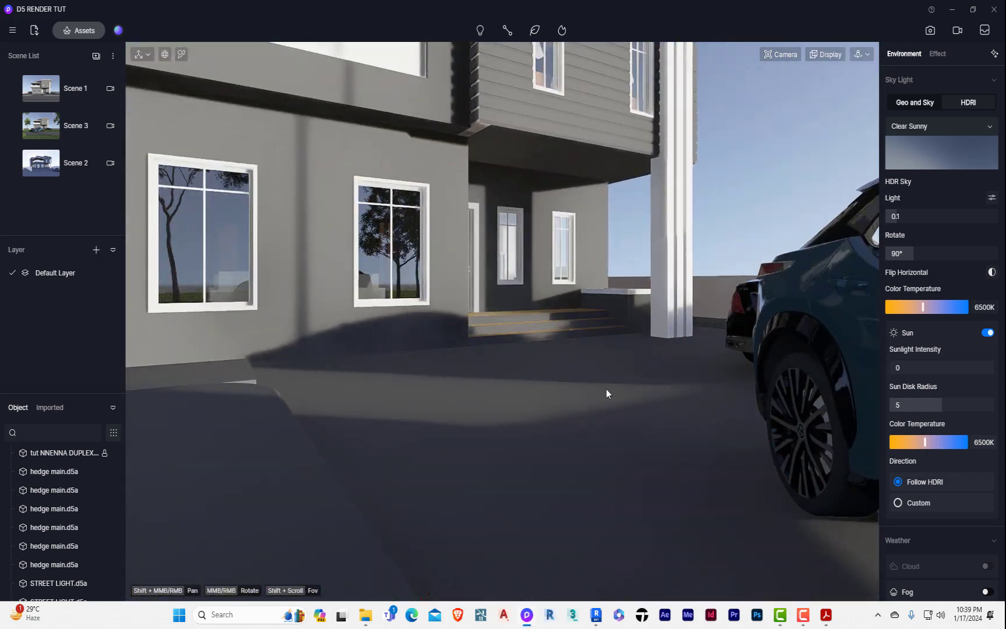
pyautogui.scroll(2, 611, 350)
pyautogui.scroll(-3, 633, 360)
pyautogui.moveTo(580, 422); pyautogui.dragTo(611, 514, button='middle')
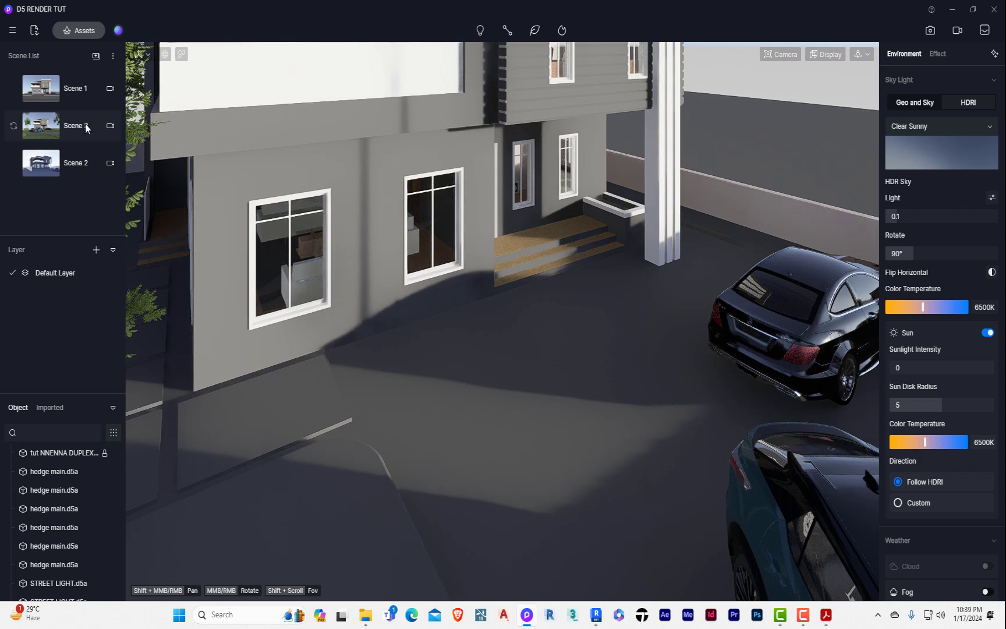
pyautogui.click(80, 30)
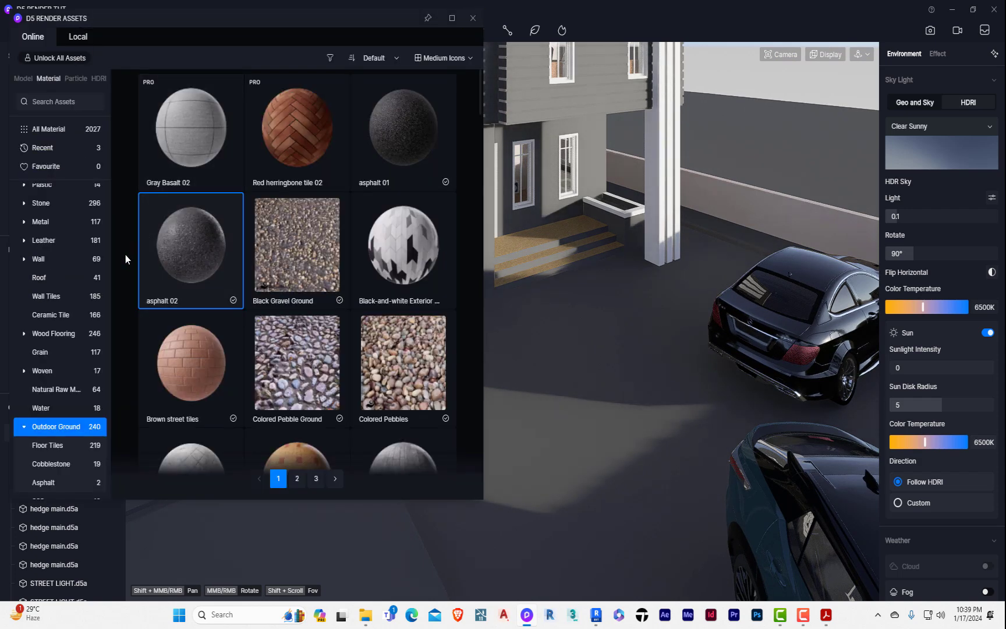
pyautogui.scroll(3, 66, 293)
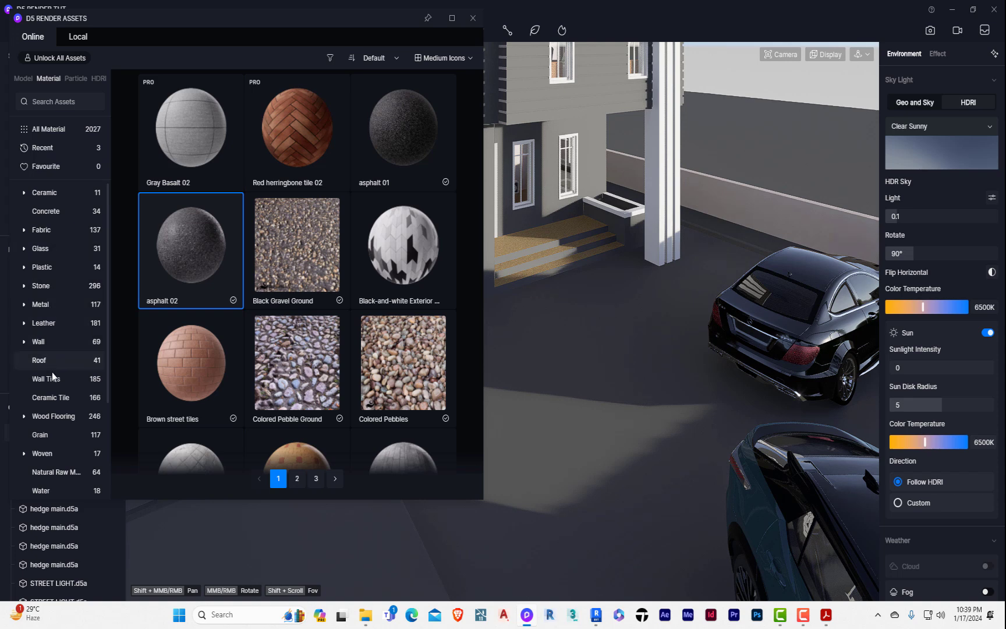
pyautogui.scroll(-1, 52, 378)
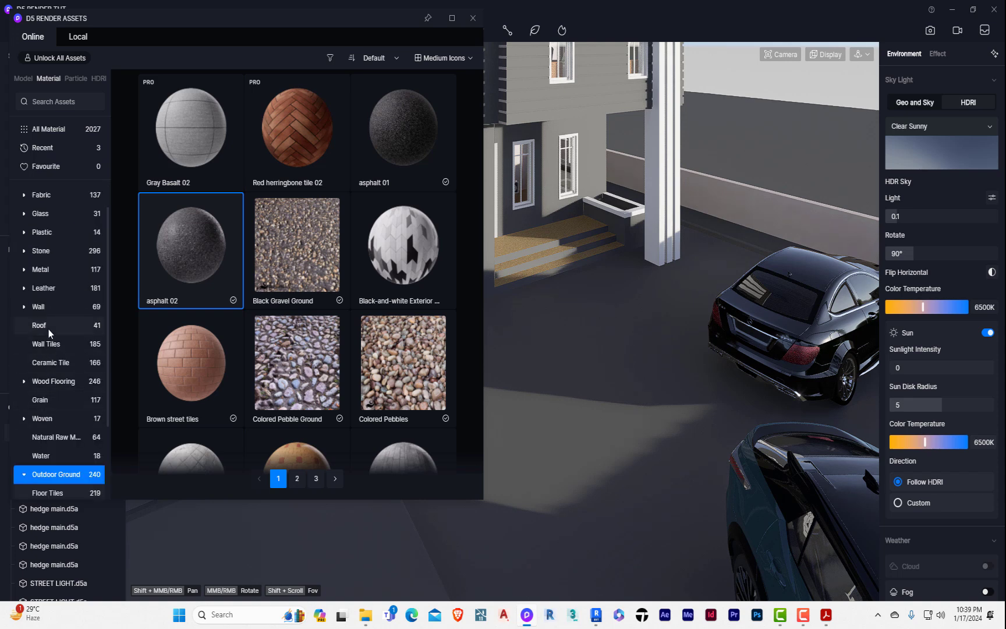
pyautogui.scroll(-3, 41, 378)
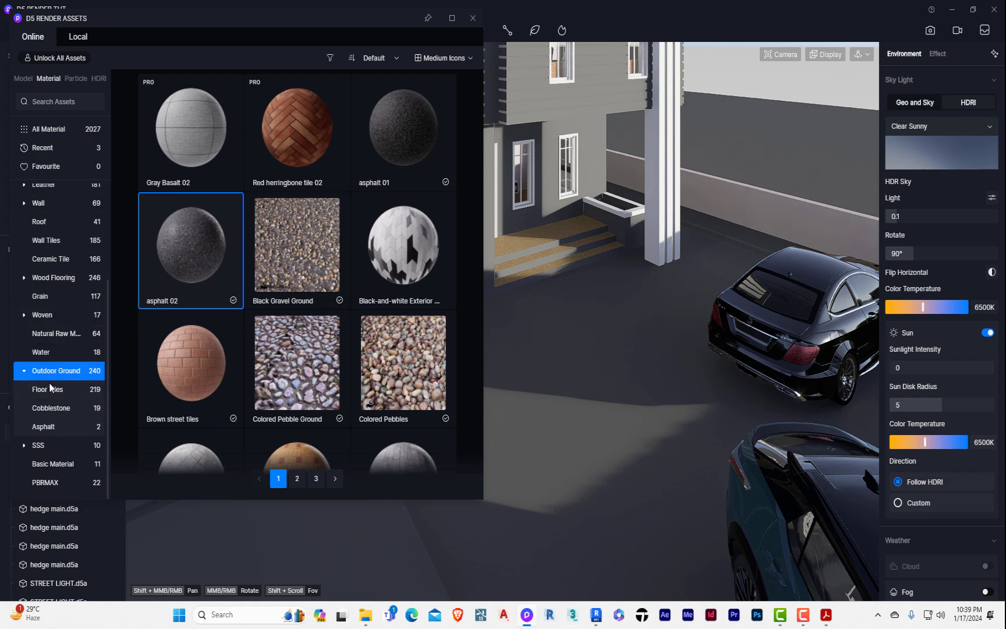
pyautogui.click(53, 389)
pyautogui.moveTo(320, 272); pyautogui.dragTo(574, 384)
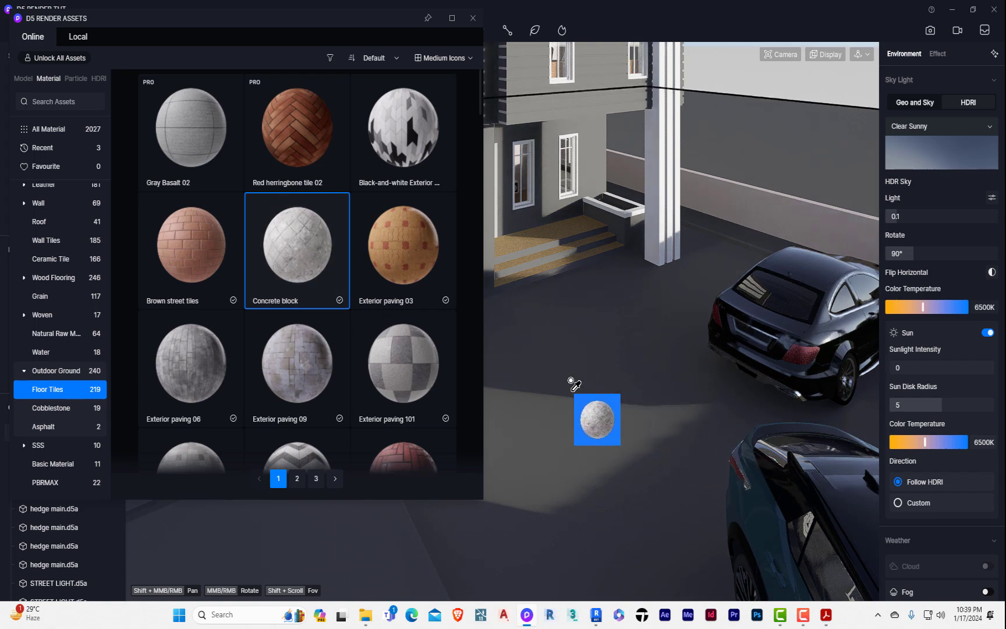
pyautogui.click(570, 380)
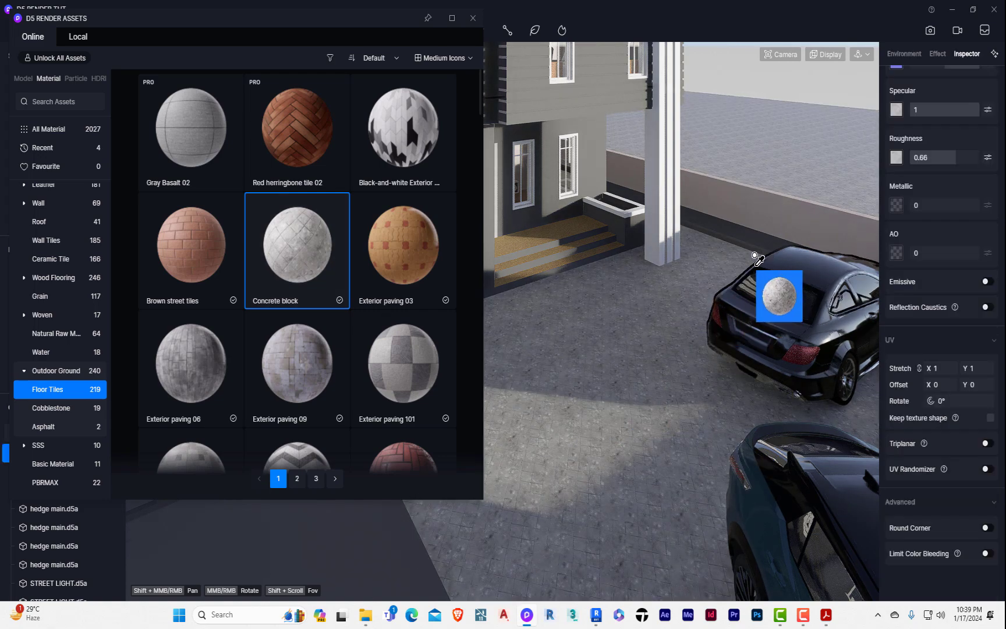
# Try the Road surface 13 material from the outdoor Floor Tiles on the compound floor.
pyautogui.scroll(-3, 576, 265)
pyautogui.scroll(6, 542, 269)
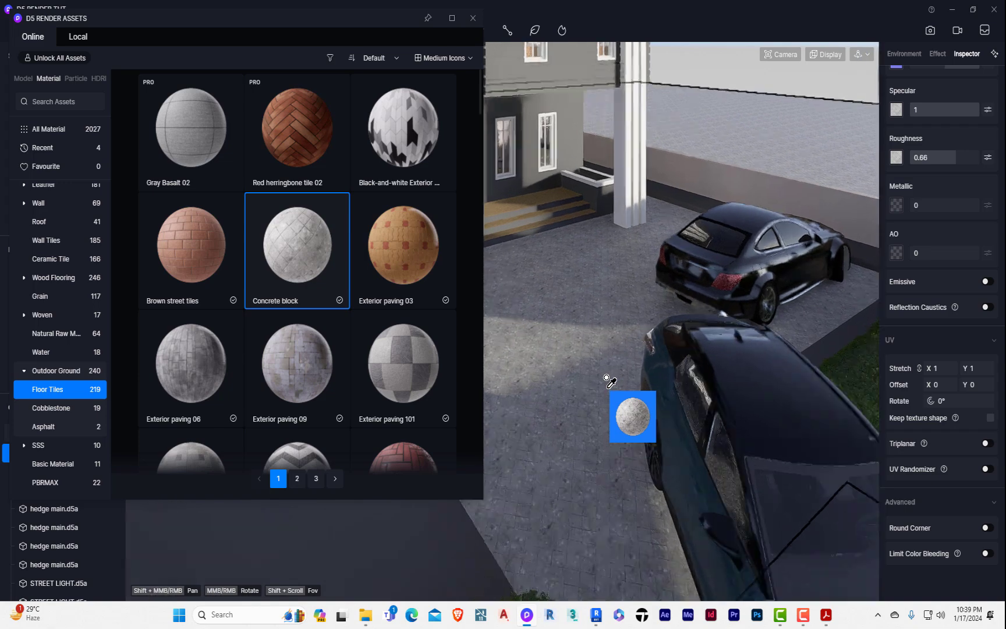
pyautogui.scroll(3, 589, 424)
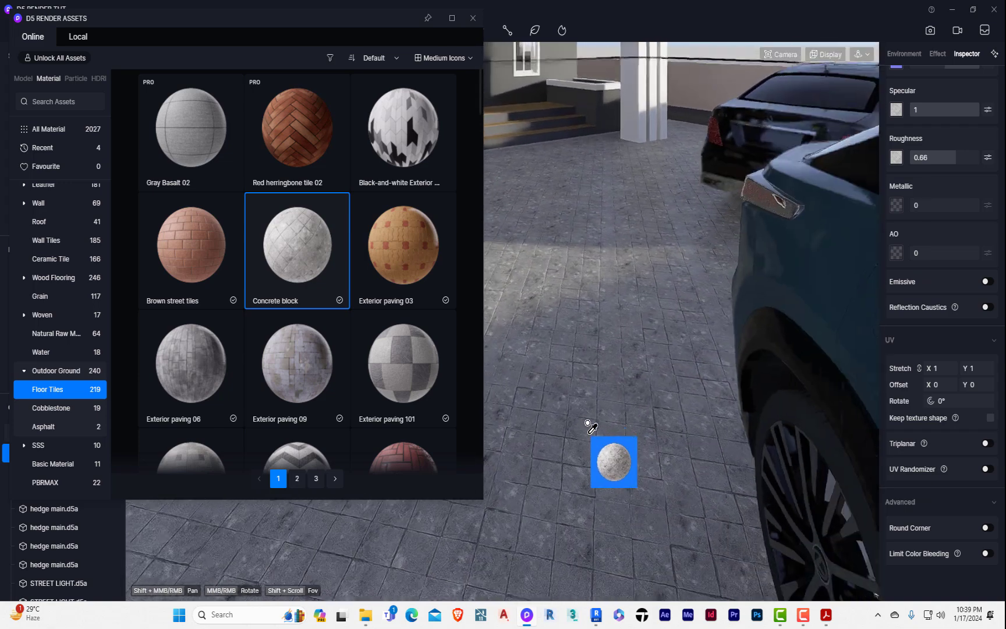
pyautogui.scroll(-5, 323, 299)
pyautogui.scroll(-12, 323, 303)
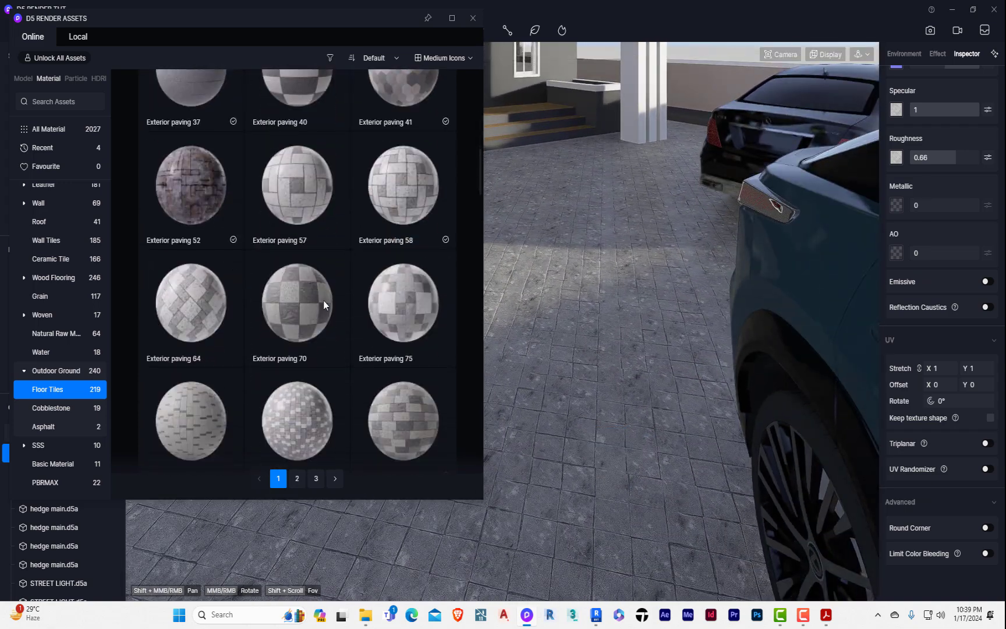
pyautogui.scroll(-6, 324, 303)
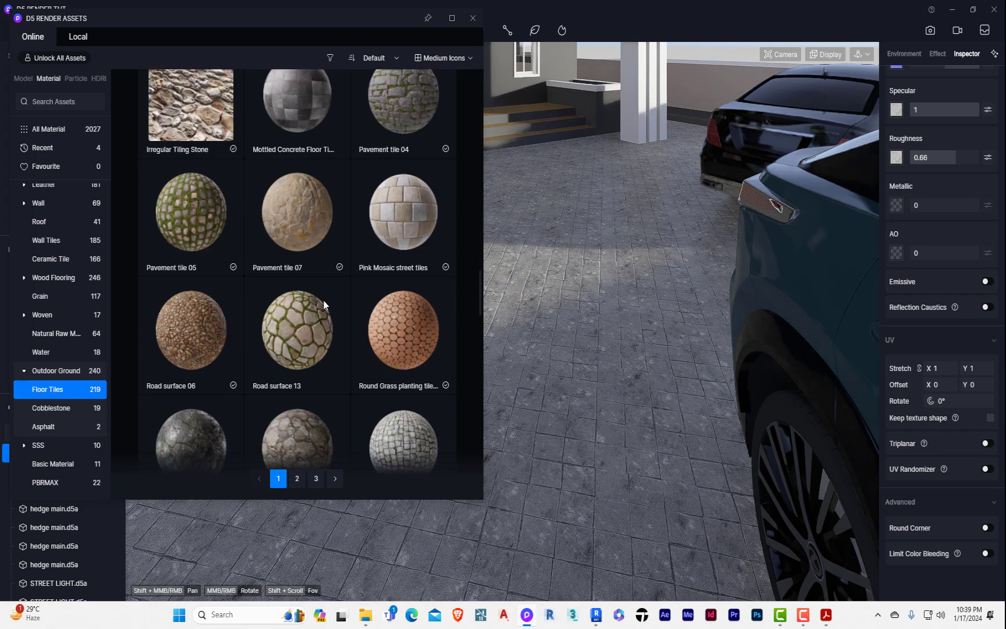
pyautogui.scroll(-3, 324, 304)
pyautogui.scroll(5, 323, 304)
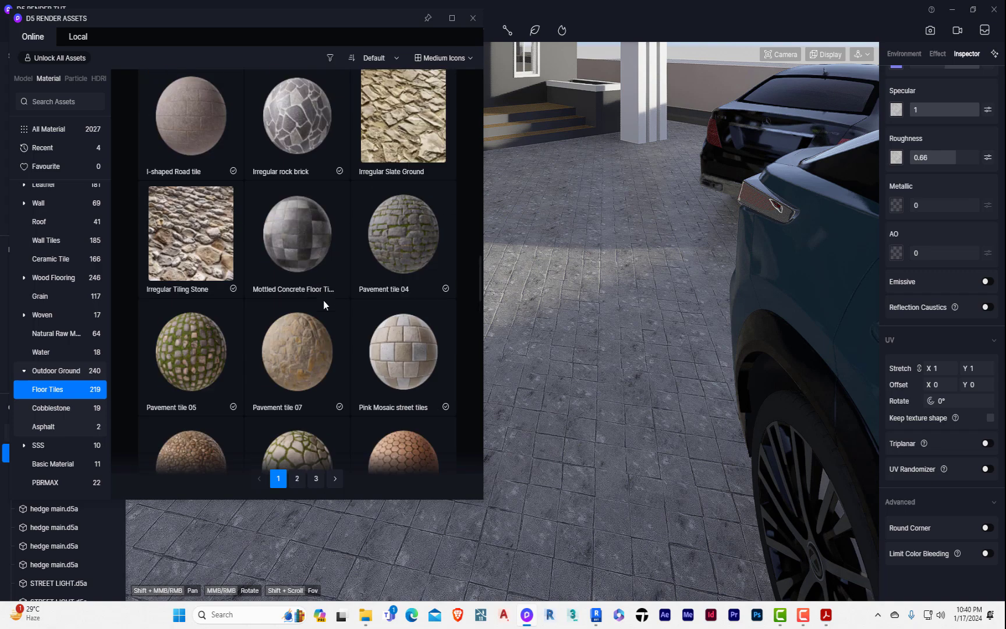
pyautogui.scroll(-1, 319, 331)
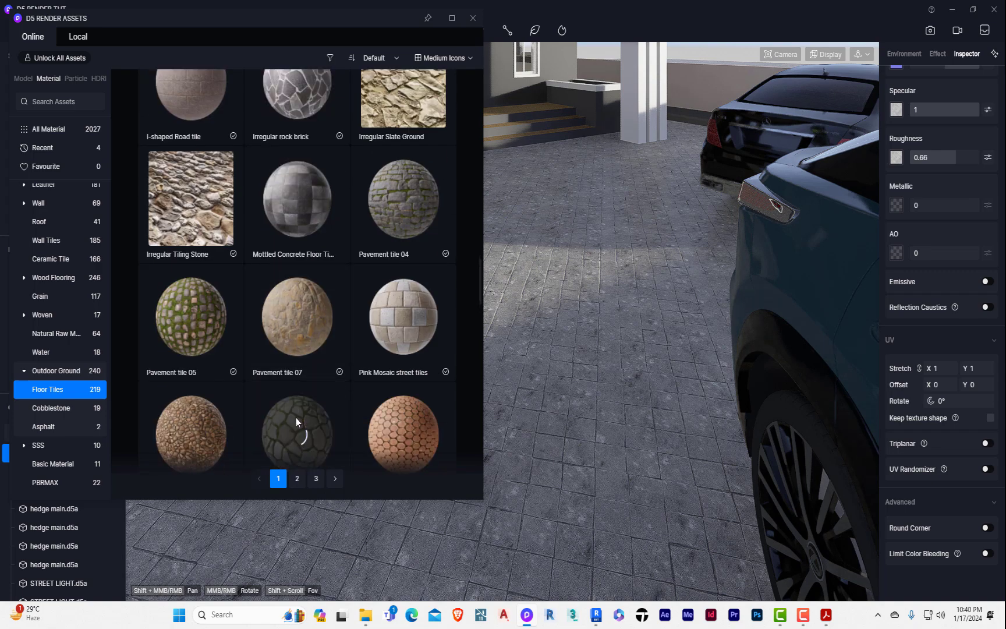
pyautogui.scroll(-3, 299, 396)
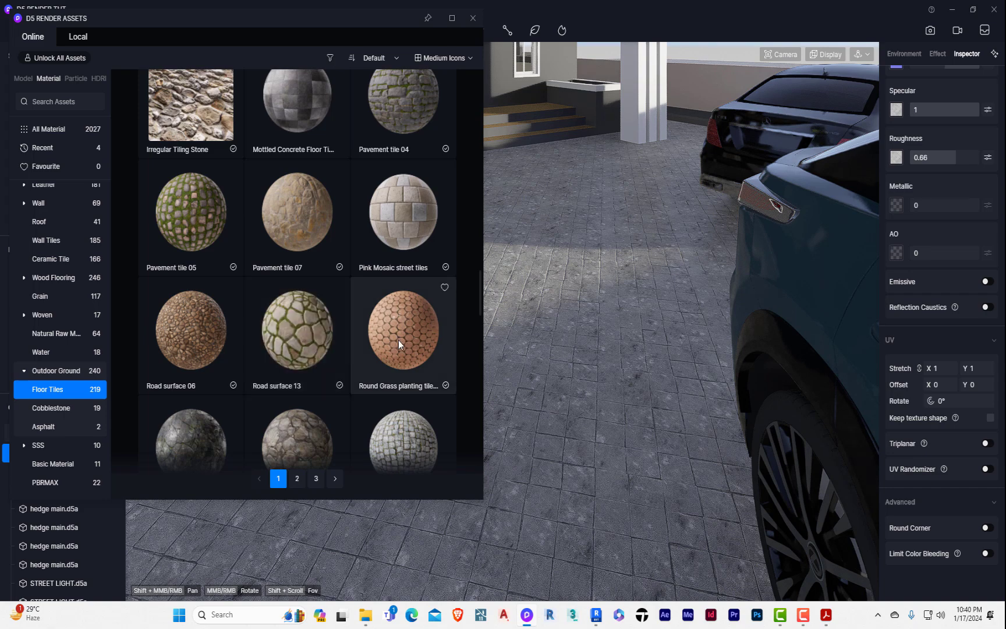
pyautogui.moveTo(332, 339); pyautogui.dragTo(575, 359)
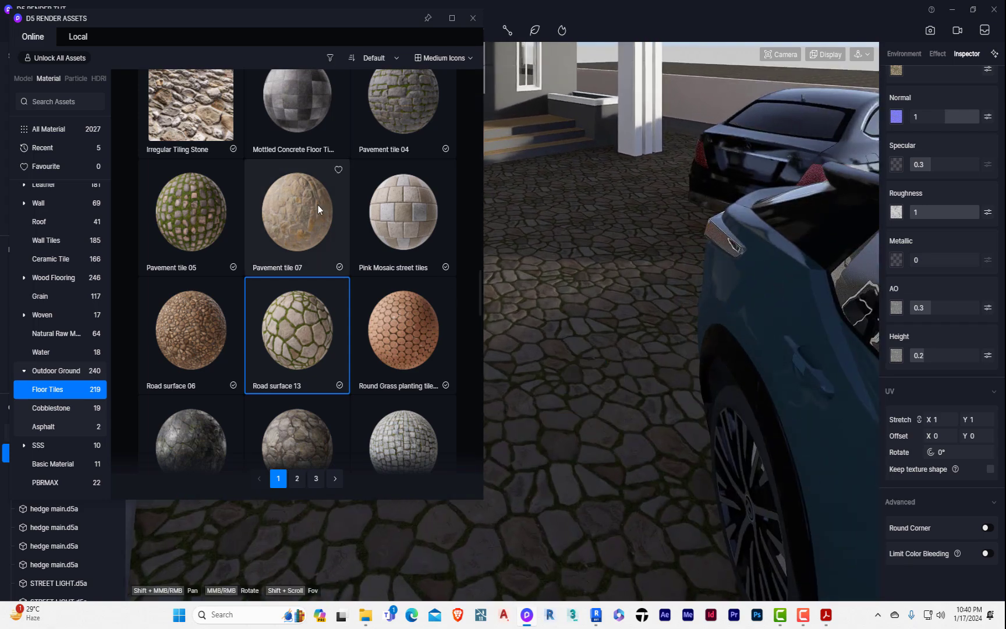
# Try the Pavement tile 04 material on the compound floor, checking it from farther away and up close.
pyautogui.scroll(3, 321, 249)
pyautogui.moveTo(407, 317); pyautogui.dragTo(618, 337)
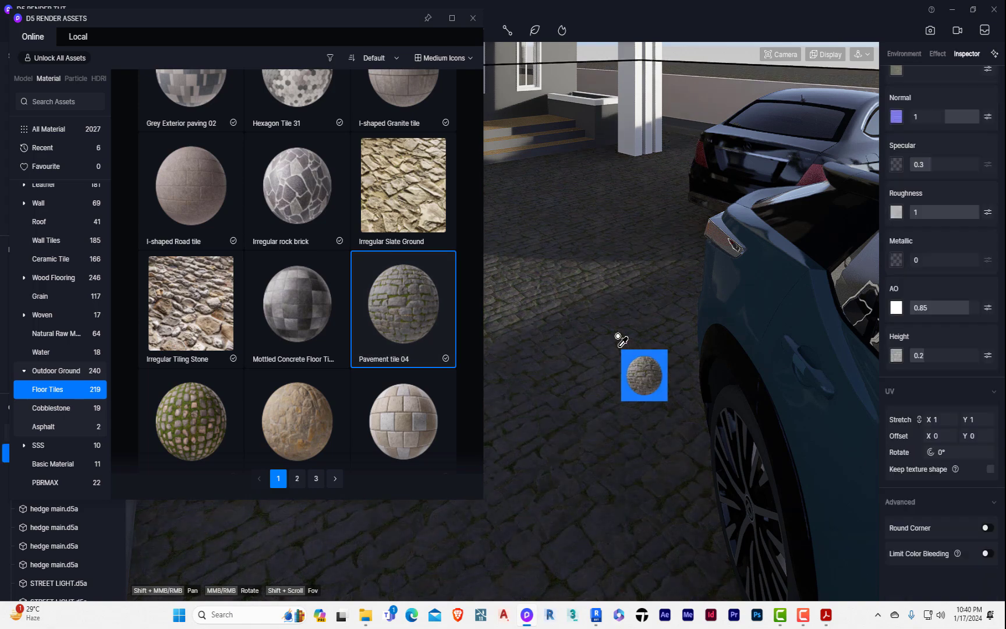
pyautogui.scroll(-3, 553, 412)
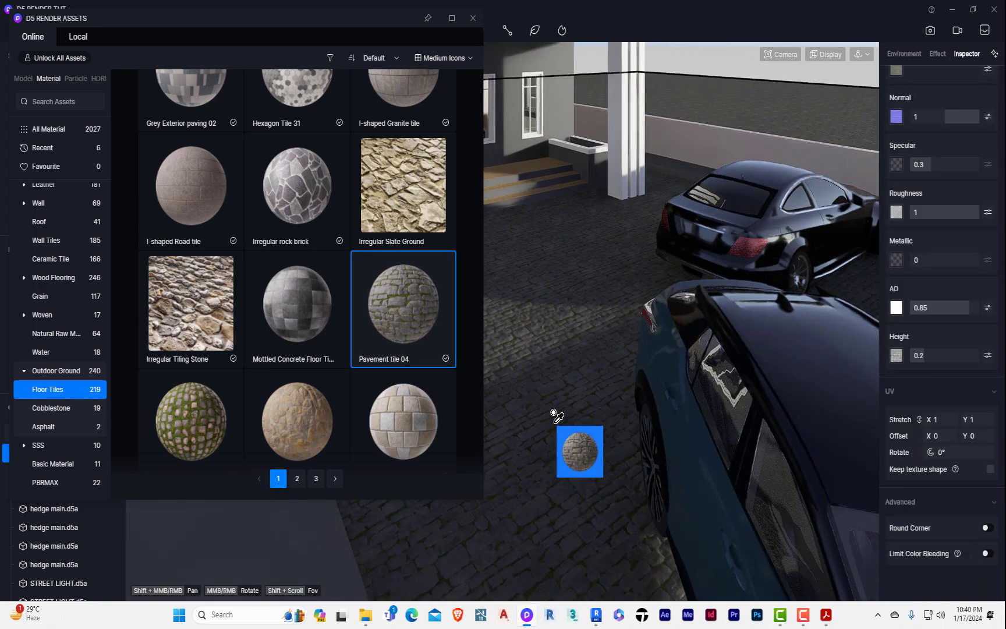
pyautogui.scroll(3, 554, 412)
pyautogui.scroll(4, 357, 233)
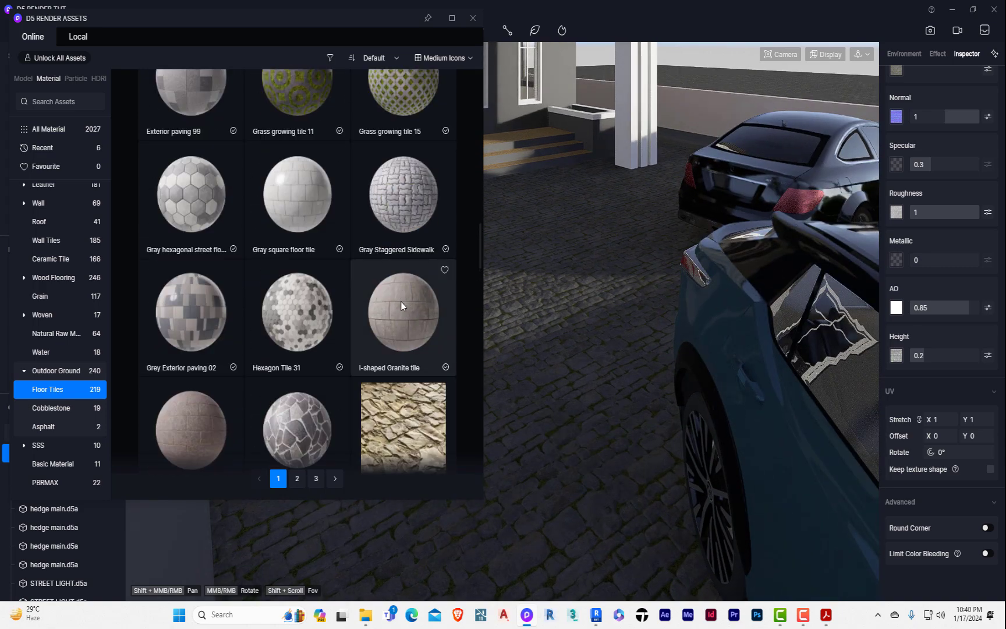
# Reapply the Concrete block material to the compound floor, close the asset library and leave material editing.
pyautogui.scroll(10, 401, 305)
pyautogui.scroll(10, 400, 301)
pyautogui.moveTo(327, 246); pyautogui.dragTo(507, 387)
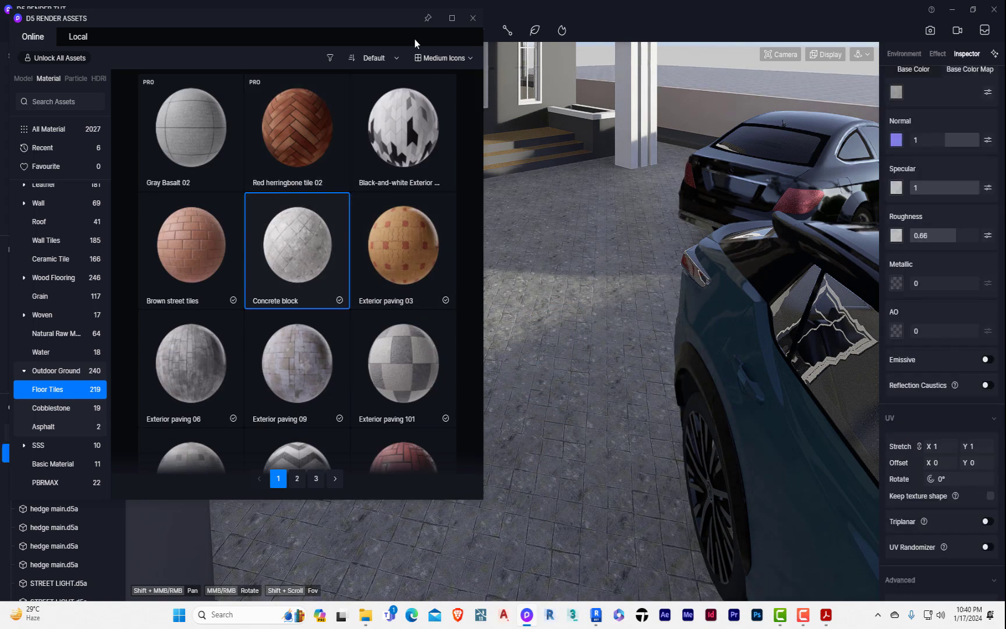
pyautogui.click(473, 18)
pyautogui.press('Escape')
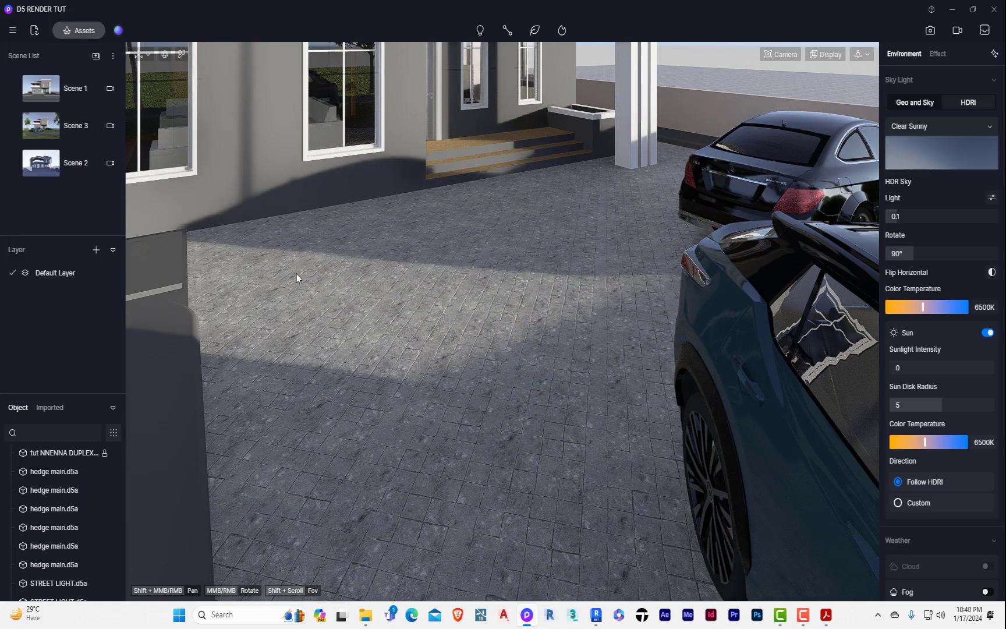
# Examine the road and compound floor up close and from an oblique angle, returning to the Scene 3 view.
pyautogui.click(45, 125)
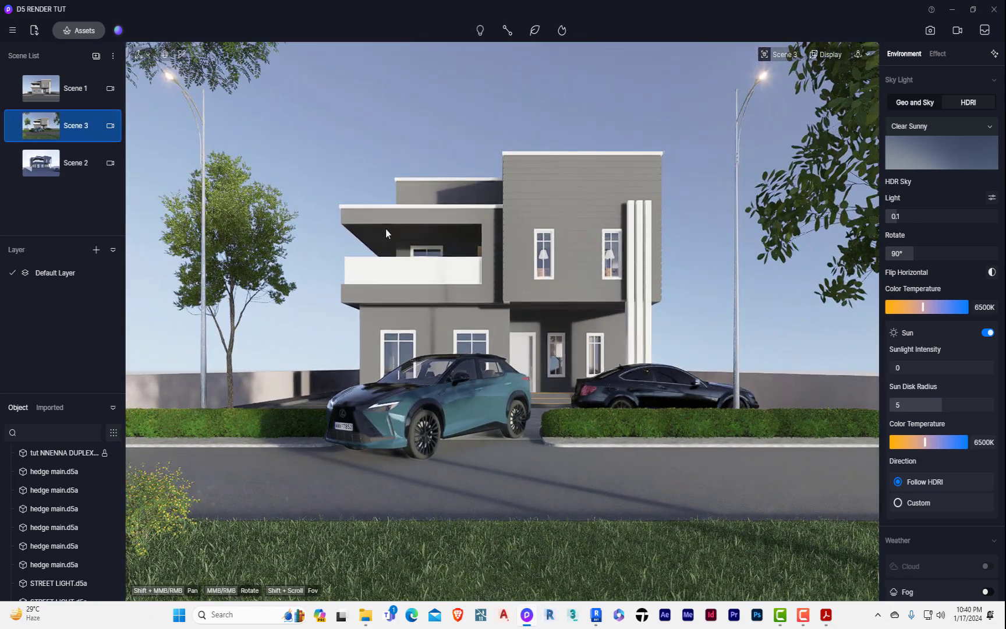
pyautogui.scroll(4, 614, 464)
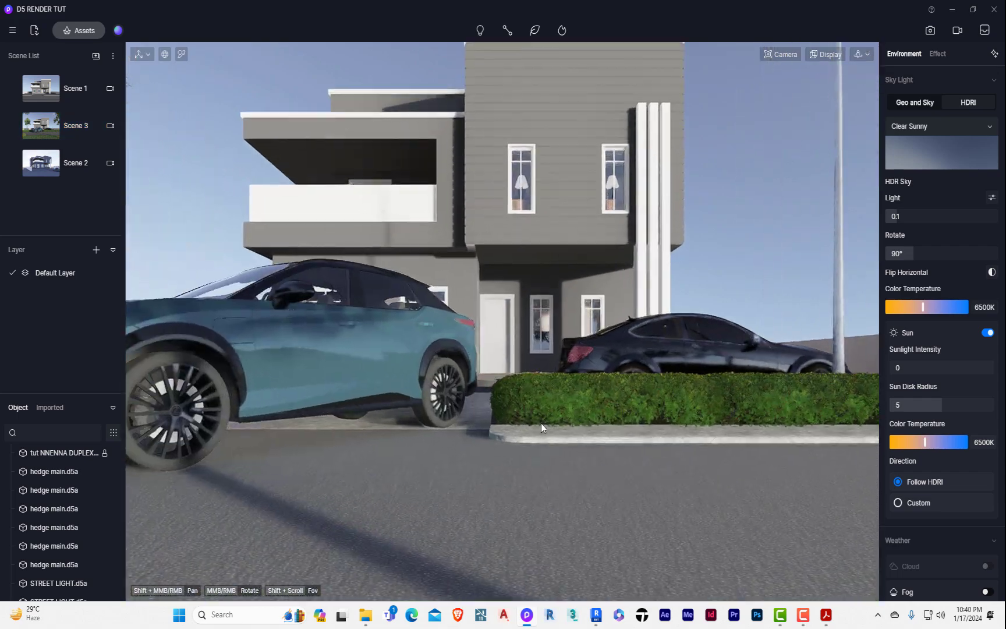
pyautogui.moveTo(665, 568); pyautogui.dragTo(632, 535, button='middle')
pyautogui.scroll(2, 517, 476)
pyautogui.moveTo(517, 477); pyautogui.dragTo(487, 431, button='middle')
pyautogui.scroll(-2, 604, 527)
pyautogui.scroll(3, 602, 528)
pyautogui.moveTo(540, 493); pyautogui.dragTo(399, 499, button='middle')
pyautogui.click(57, 134)
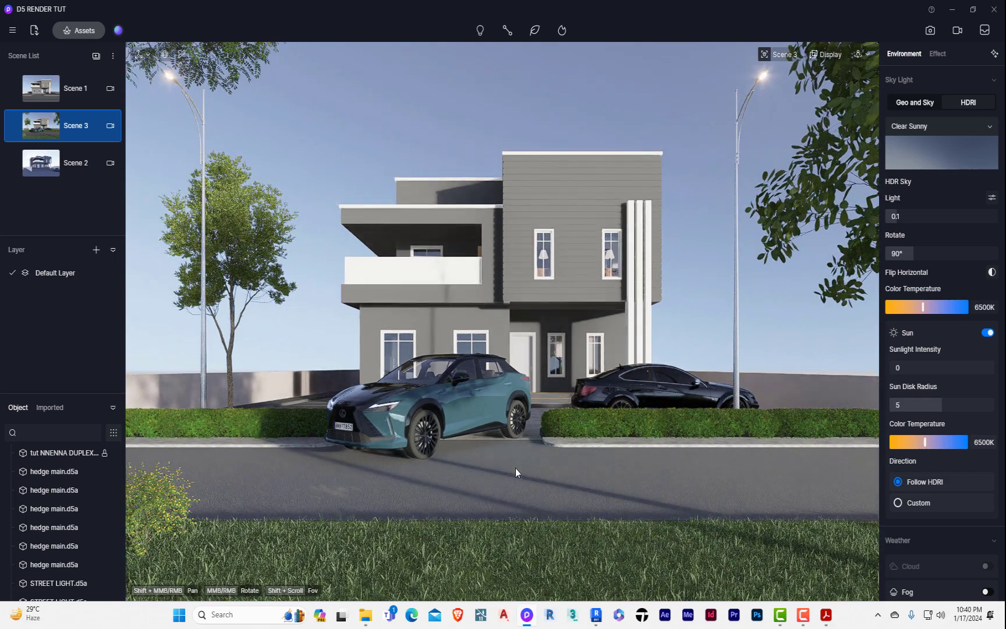
pyautogui.moveTo(480, 498); pyautogui.dragTo(429, 600, button='middle')
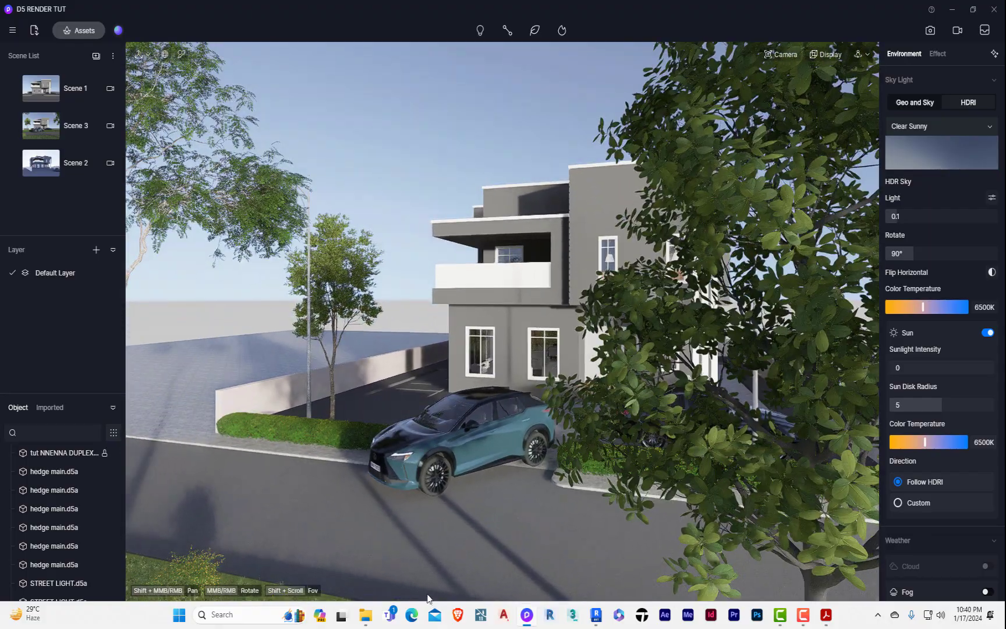
pyautogui.click(54, 125)
# Download the Birds 01 particle asset, place it in front of the duplex in Scene 3 and close the asset library.
pyautogui.click(81, 32)
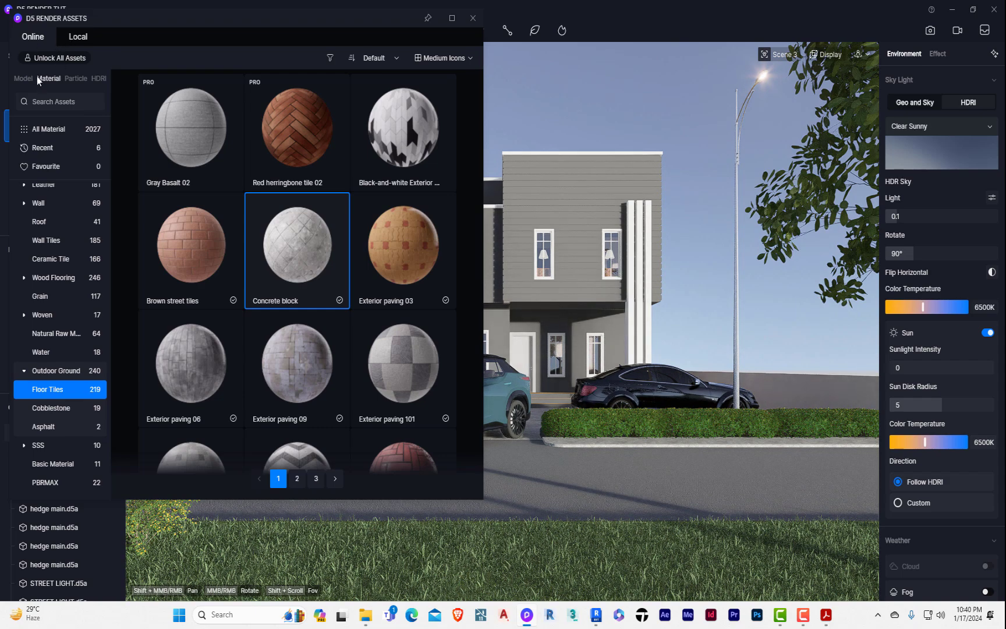
pyautogui.click(75, 78)
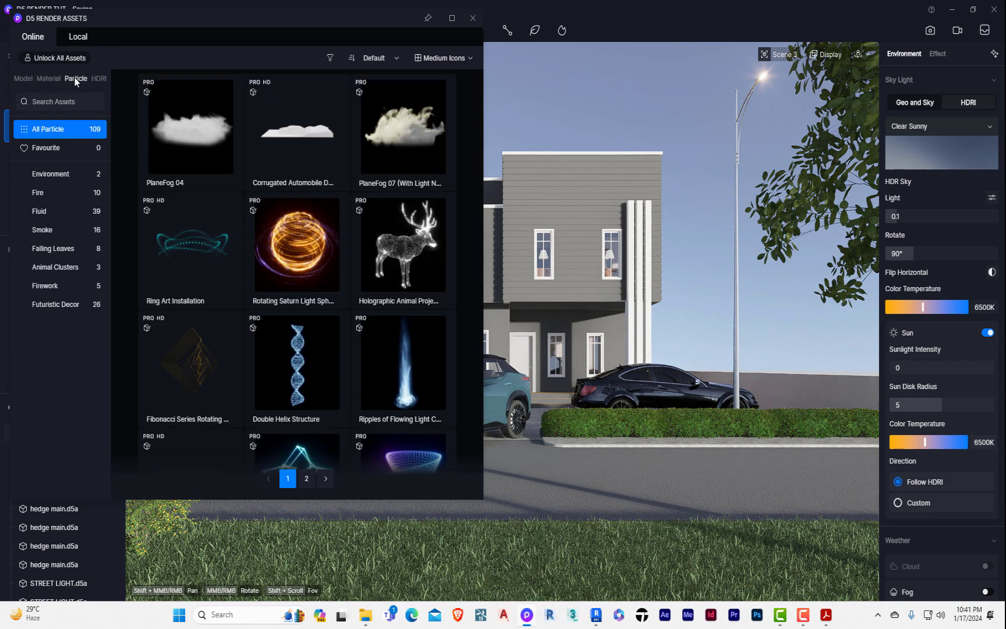
pyautogui.scroll(-2, 327, 256)
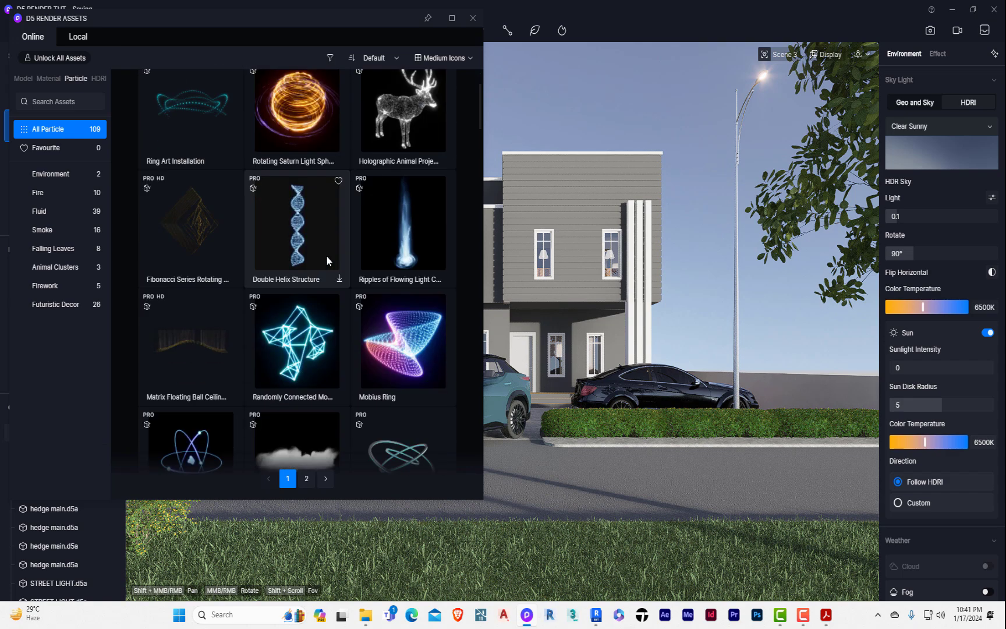
pyautogui.scroll(-10, 328, 256)
pyautogui.scroll(-12, 328, 256)
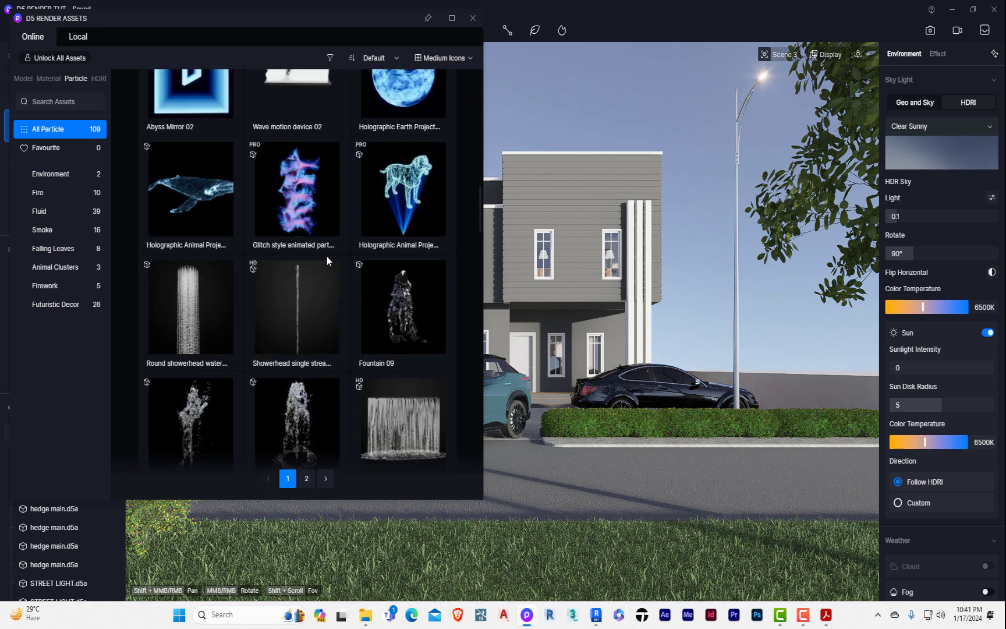
pyautogui.click(189, 351)
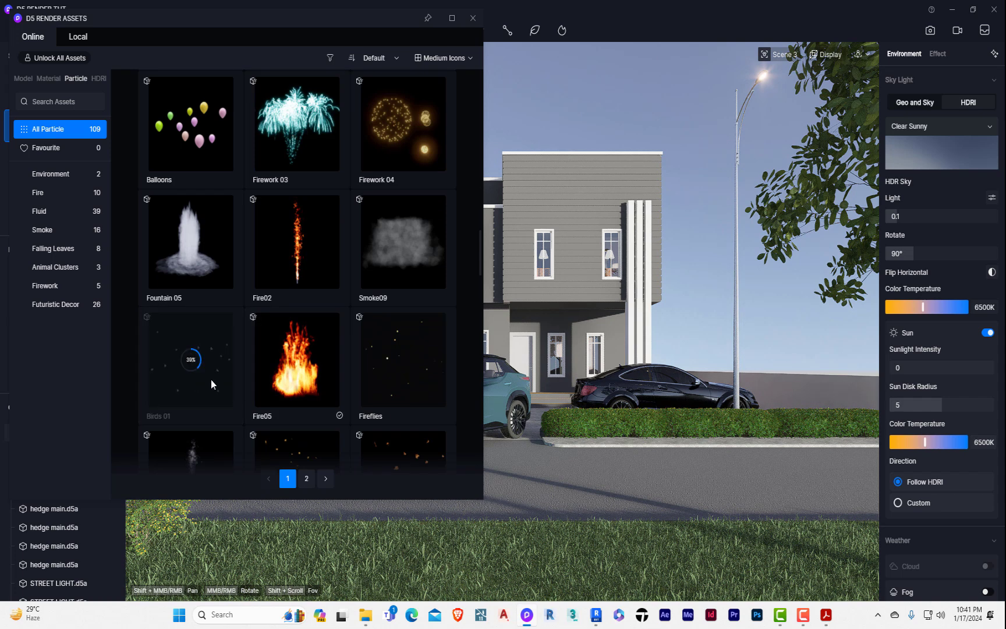
pyautogui.click(202, 402)
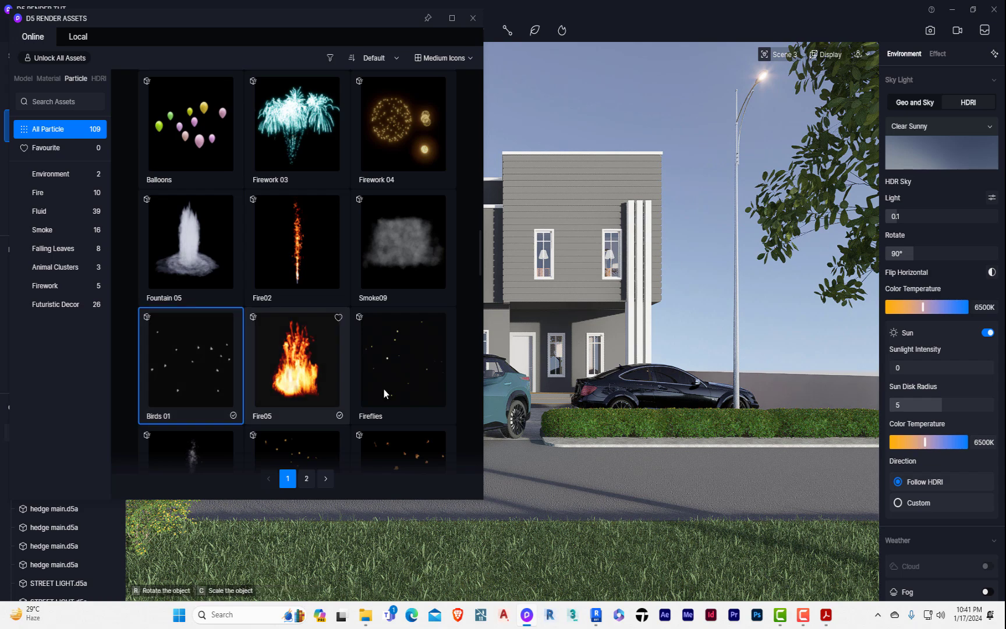
pyautogui.click(647, 263)
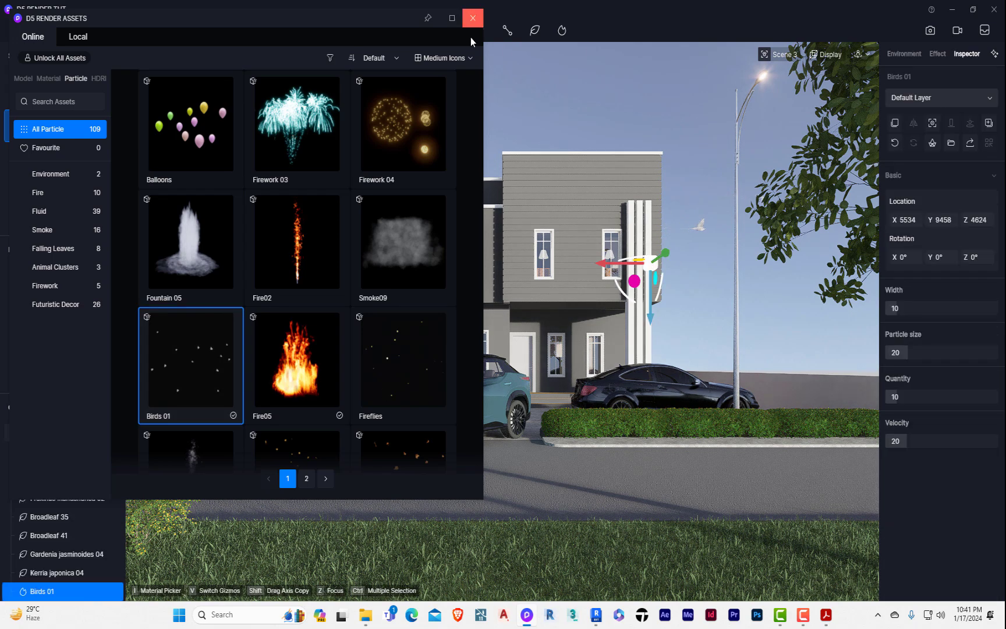
pyautogui.click(472, 19)
# Move the birds into the sky behind the duplex, near the left street light, at about X -68765, Y -77014, Z 52055.
pyautogui.moveTo(651, 321); pyautogui.dragTo(568, 294)
pyautogui.moveTo(570, 239); pyautogui.dragTo(547, 157)
pyautogui.moveTo(529, 212); pyautogui.dragTo(529, 156)
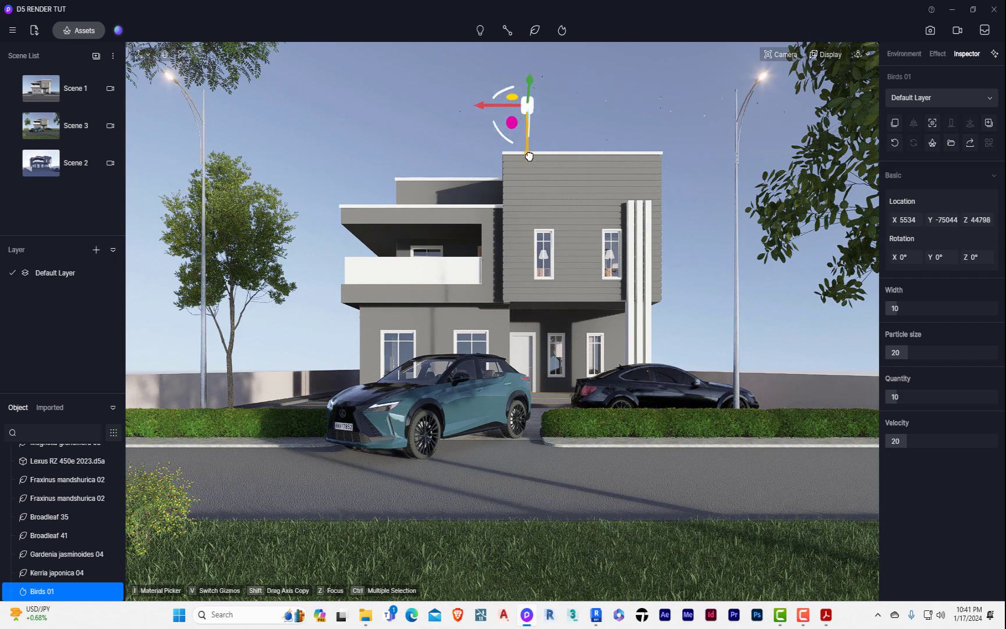
pyautogui.moveTo(494, 111); pyautogui.dragTo(128, 119)
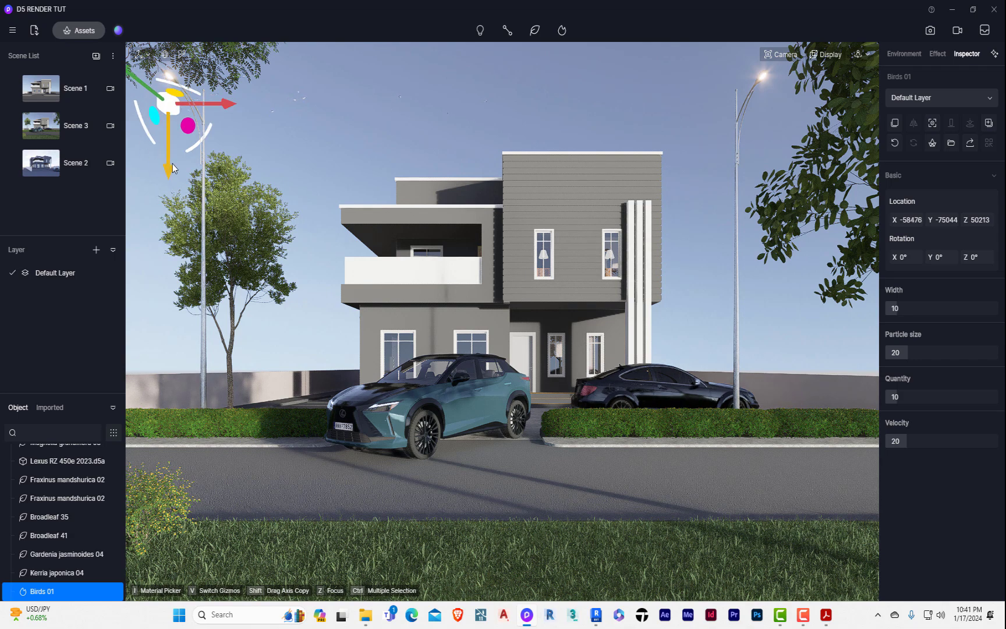
pyautogui.moveTo(168, 168); pyautogui.dragTo(168, 155)
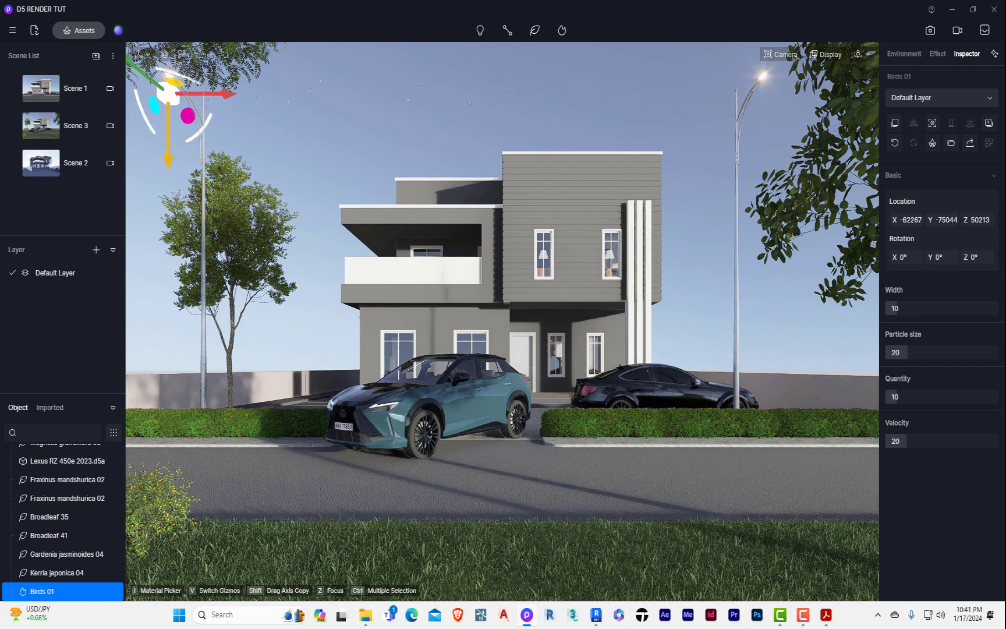
pyautogui.moveTo(145, 77)
pyautogui.mouseDown()
pyautogui.moveTo(153, 95)
pyautogui.moveTo(139, 82)
pyautogui.mouseUp()
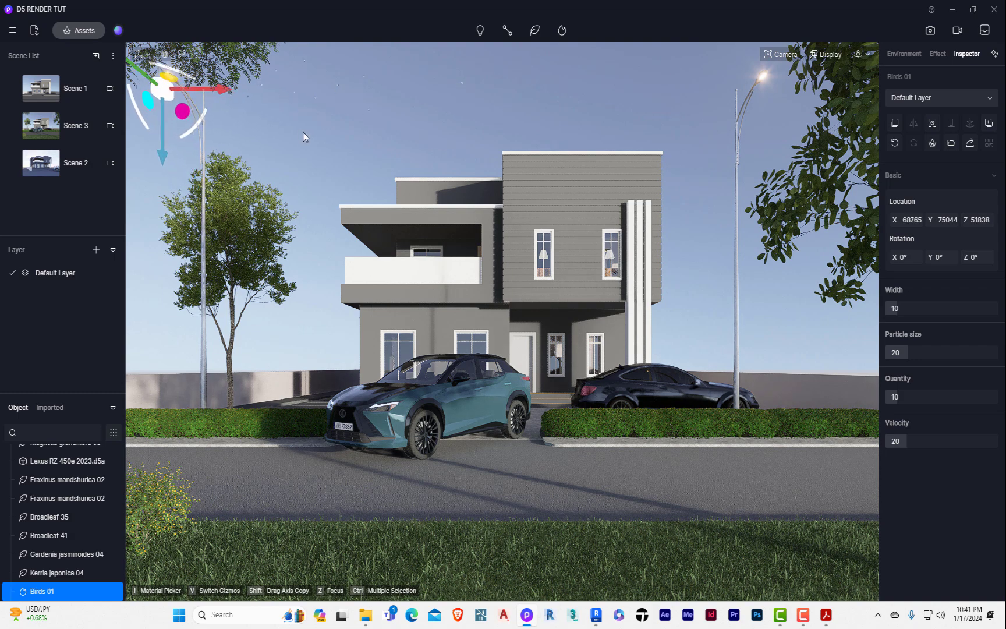
pyautogui.click(335, 150)
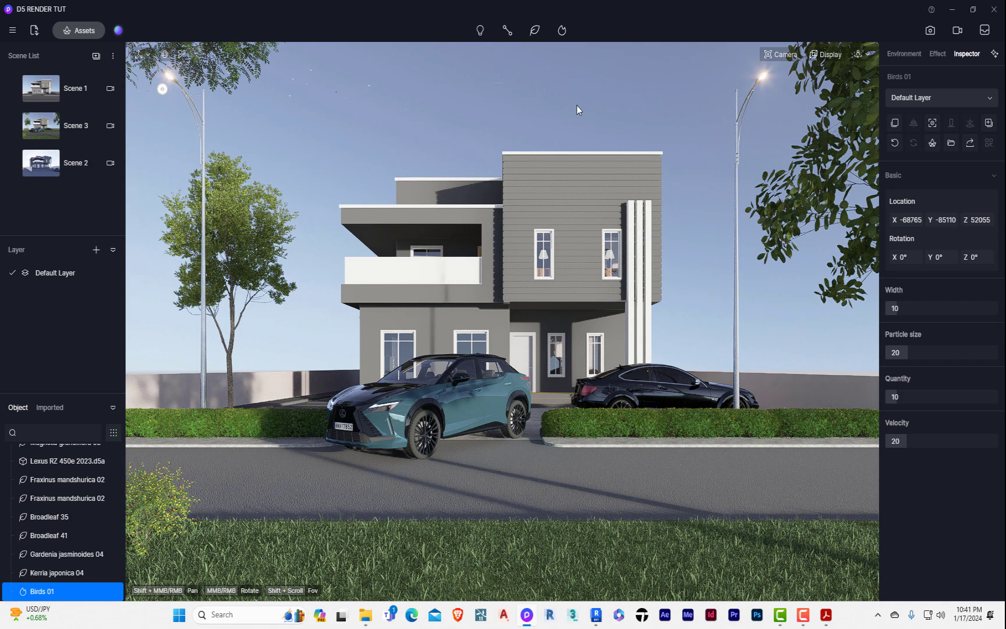
# Browse the particle assets and the Nature, Character and Animal model categories in the online asset library.
pyautogui.click(78, 36)
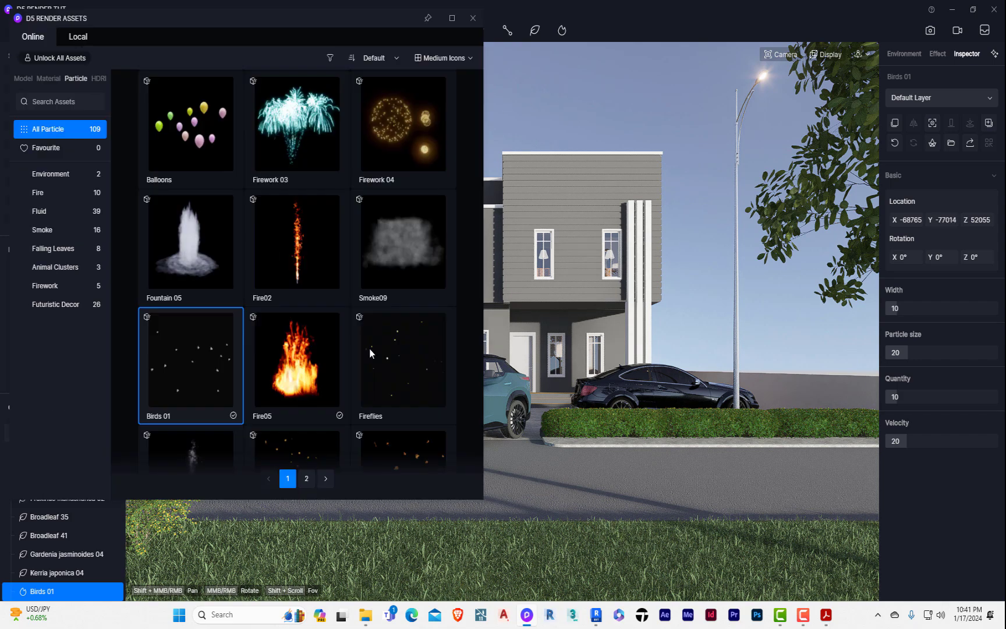
pyautogui.scroll(-10, 279, 279)
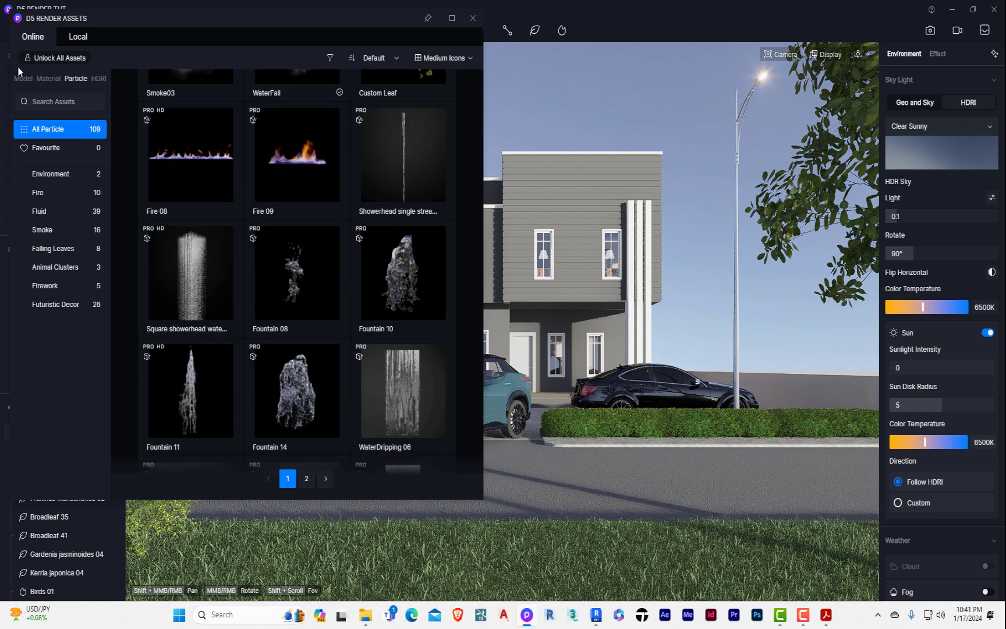
pyautogui.click(20, 78)
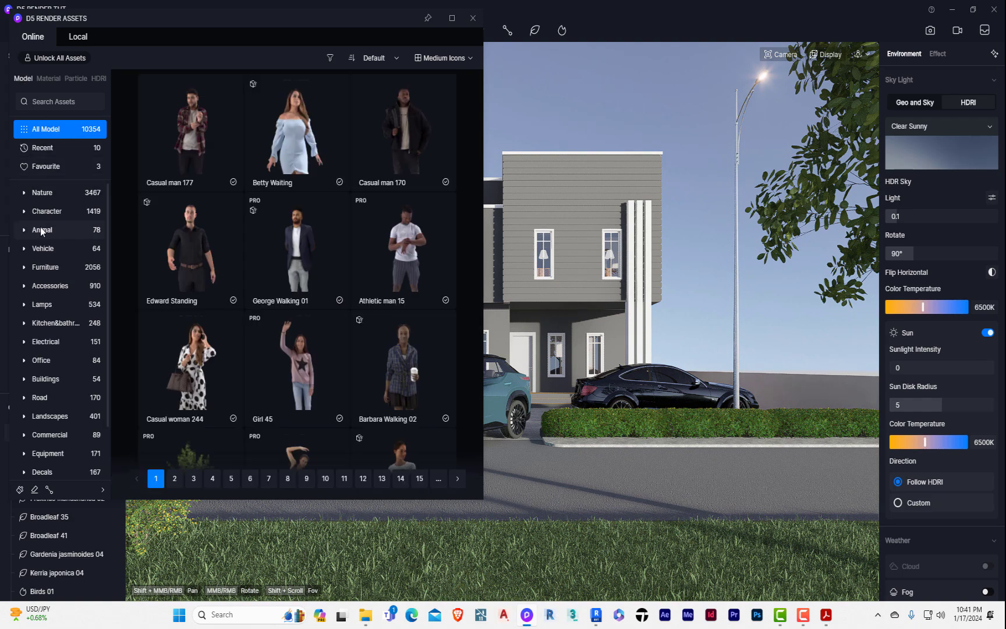
pyautogui.click(41, 194)
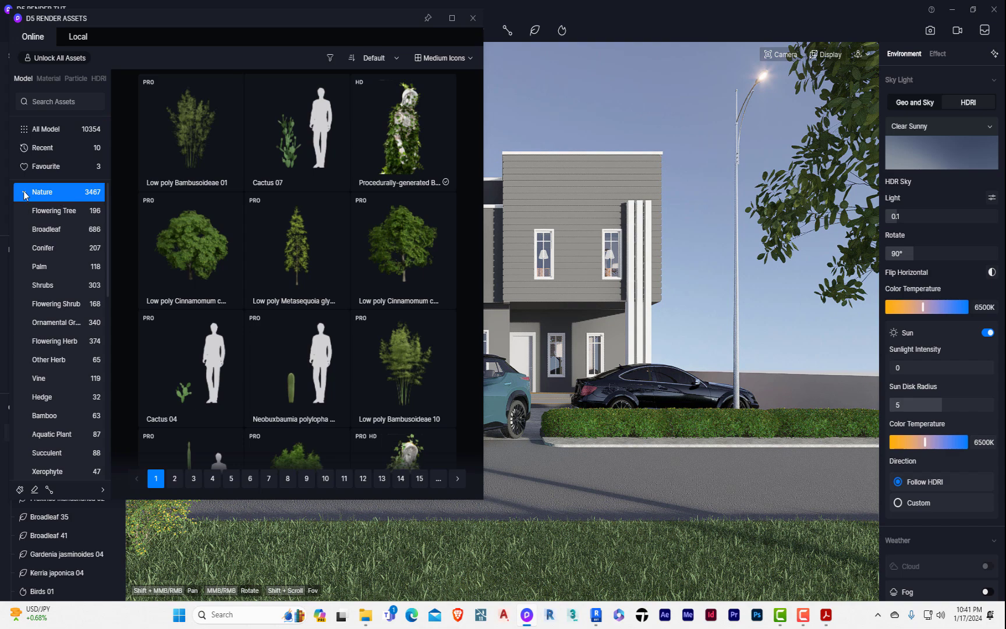
pyautogui.click(25, 194)
pyautogui.click(26, 211)
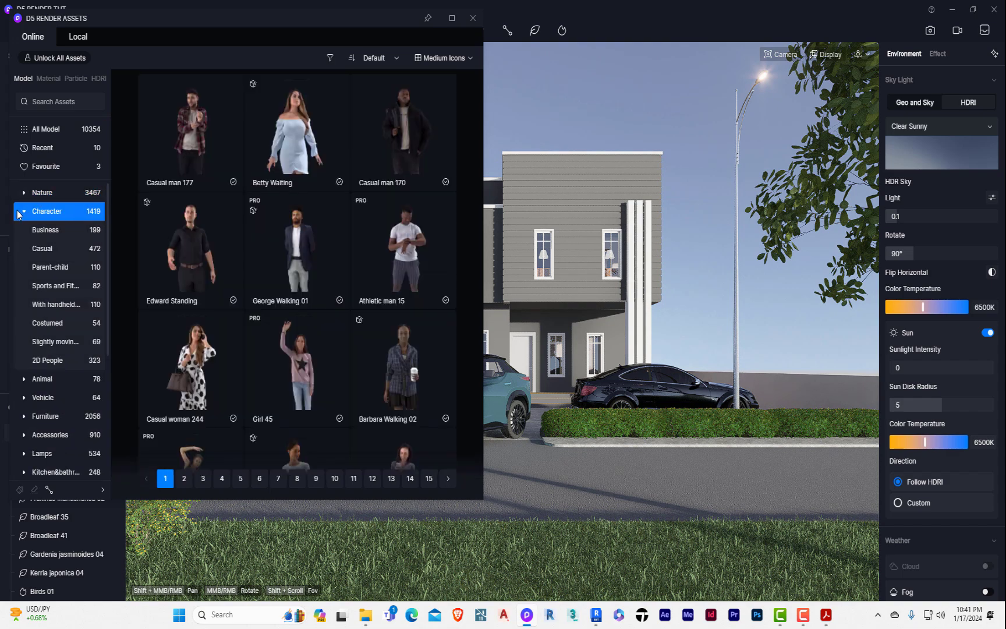
pyautogui.click(19, 213)
pyautogui.click(53, 230)
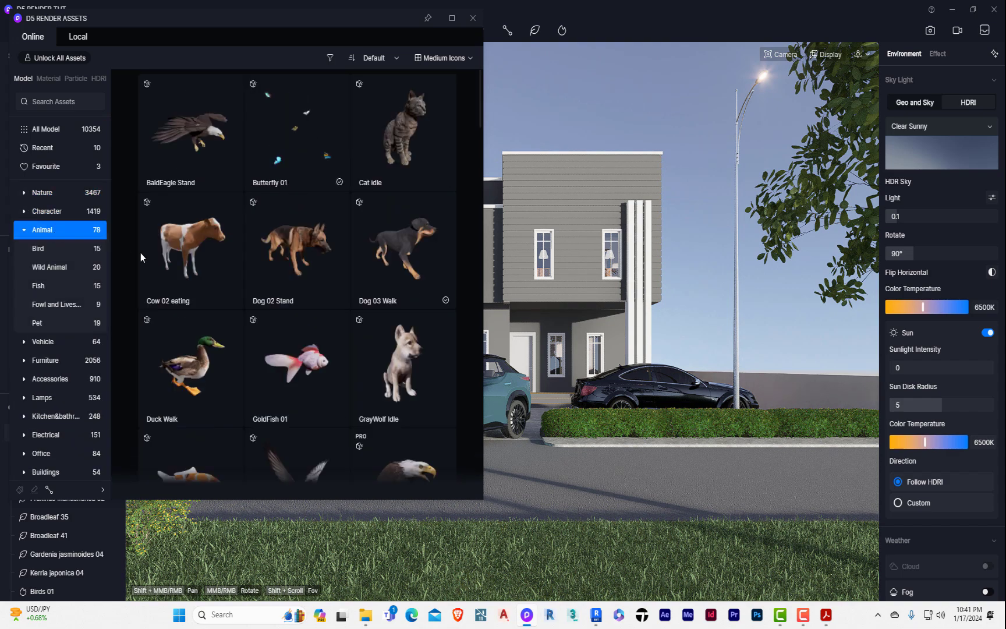
# Preview the Butterfly 01 model over the front lawn, look through the remaining model categories and close the asset library.
pyautogui.click(279, 144)
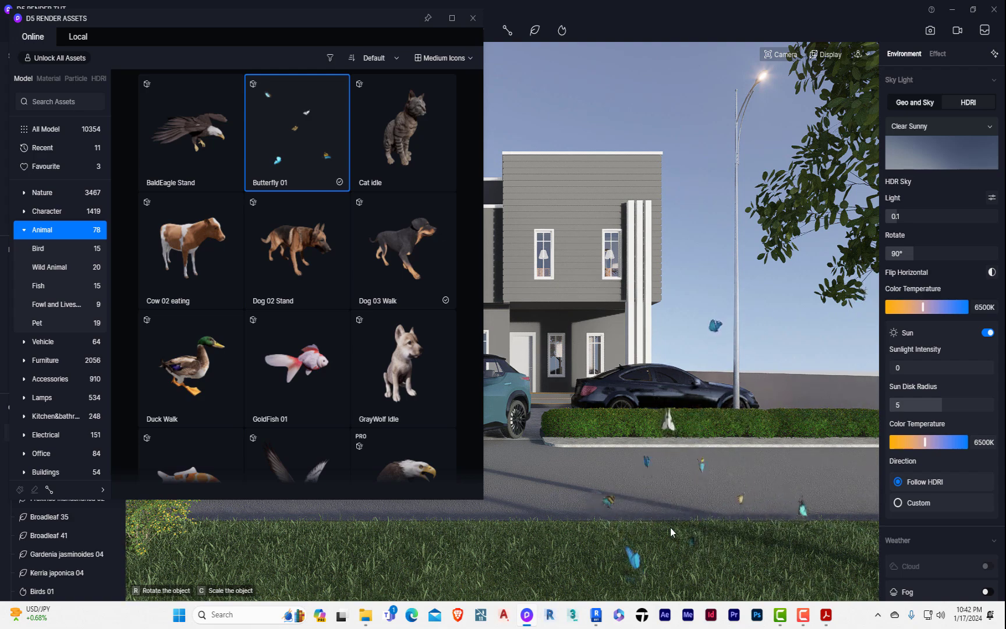
pyautogui.scroll(-3, 324, 301)
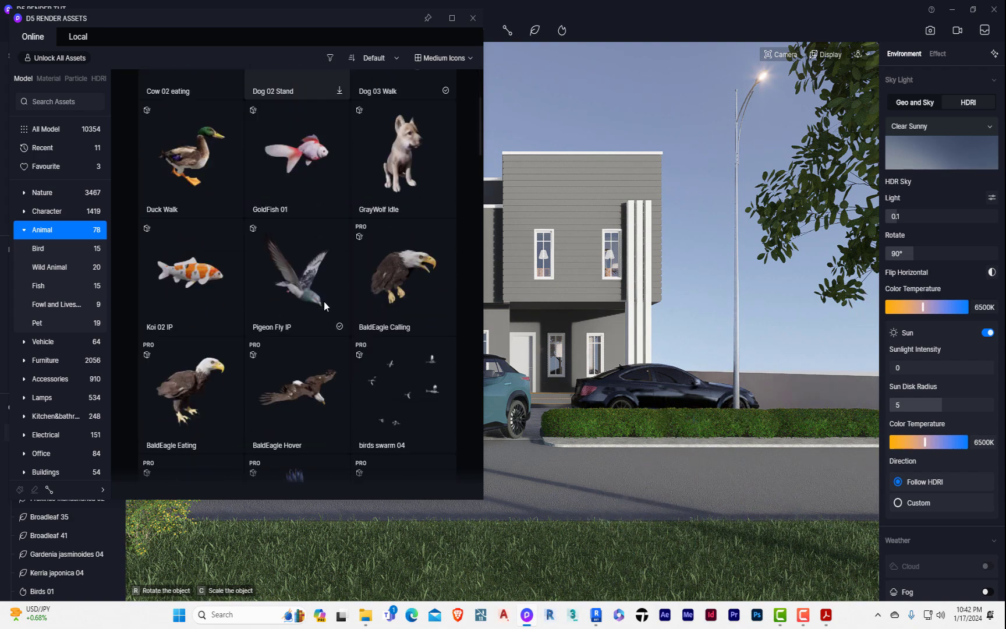
pyautogui.scroll(-3, 324, 301)
pyautogui.scroll(-2, 323, 301)
pyautogui.scroll(5, 323, 301)
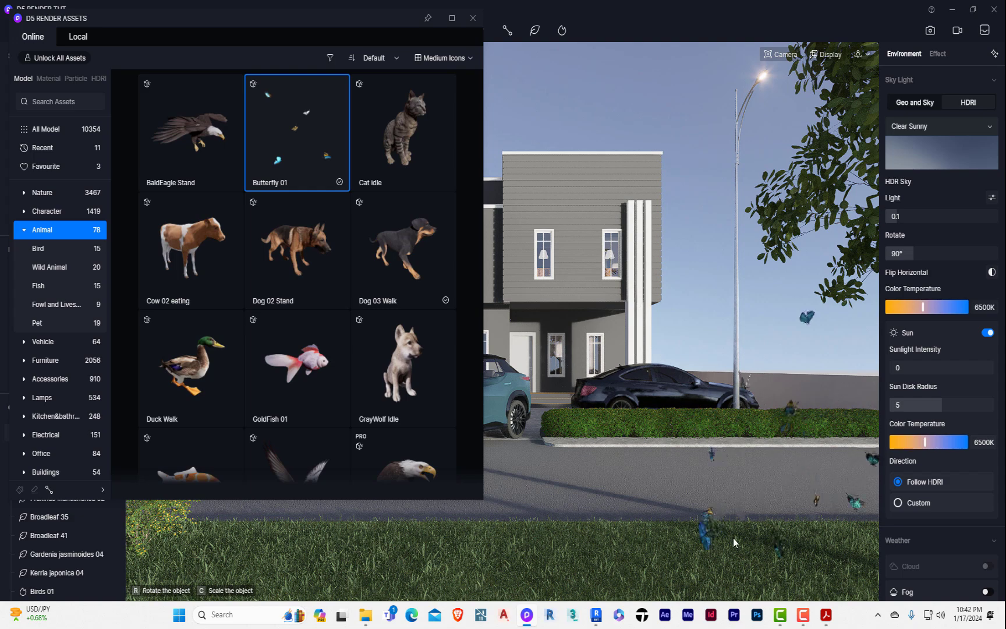
pyautogui.click(25, 230)
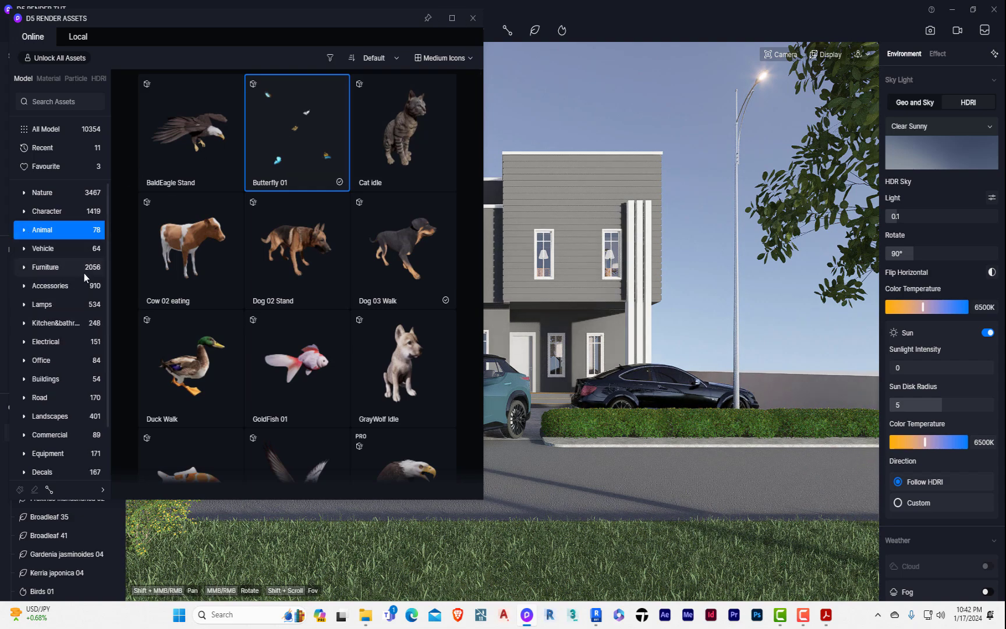
pyautogui.scroll(-2, 44, 325)
pyautogui.scroll(-2, 43, 326)
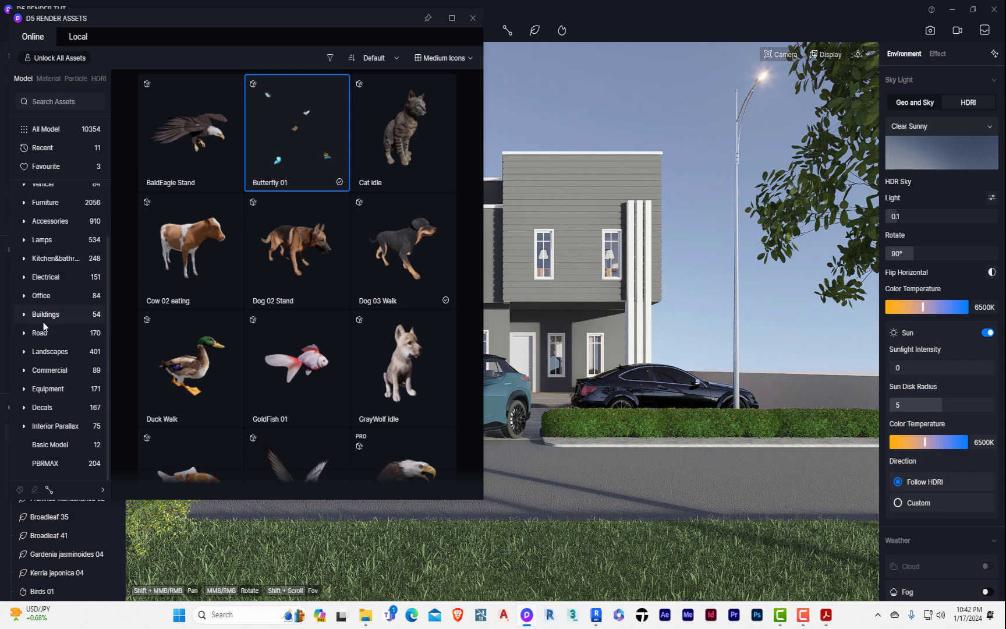
pyautogui.click(473, 19)
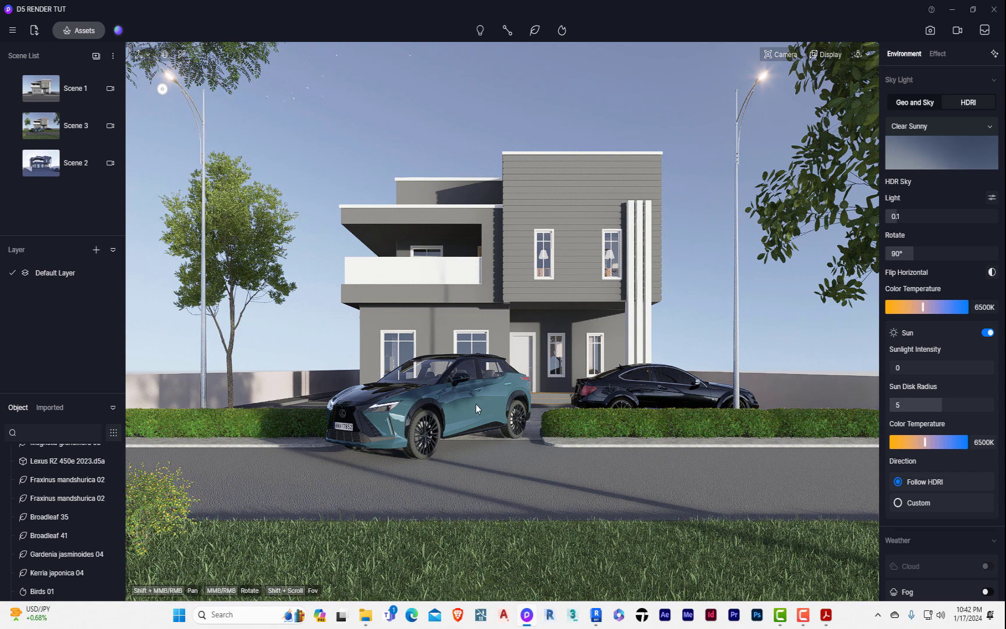
# Examine the duplex facade up close and the kerb between the road and the grass verge.
pyautogui.scroll(6, 536, 256)
pyautogui.scroll(-6, 467, 465)
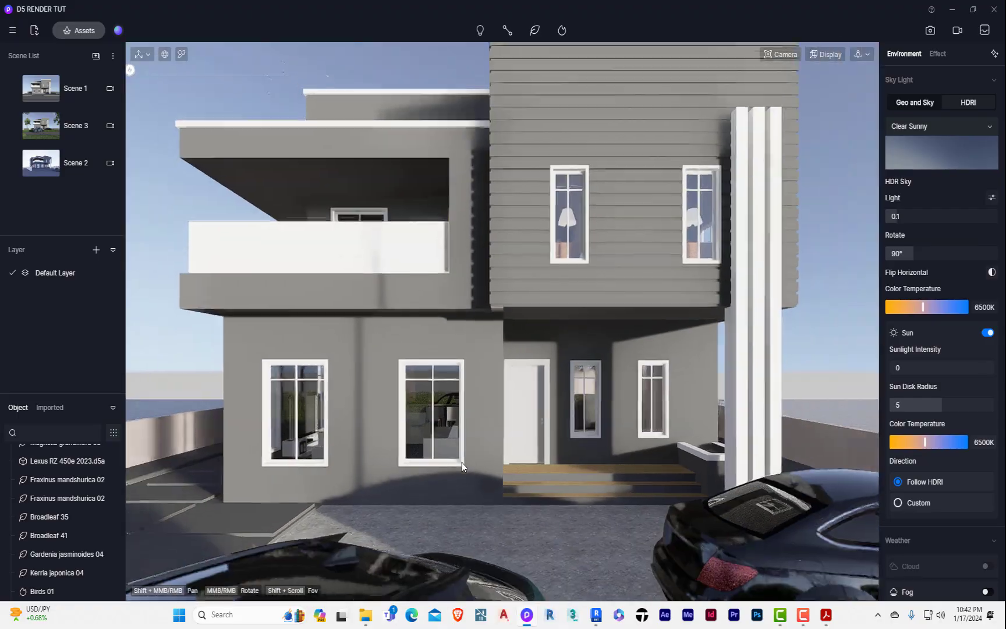
pyautogui.scroll(-6, 478, 467)
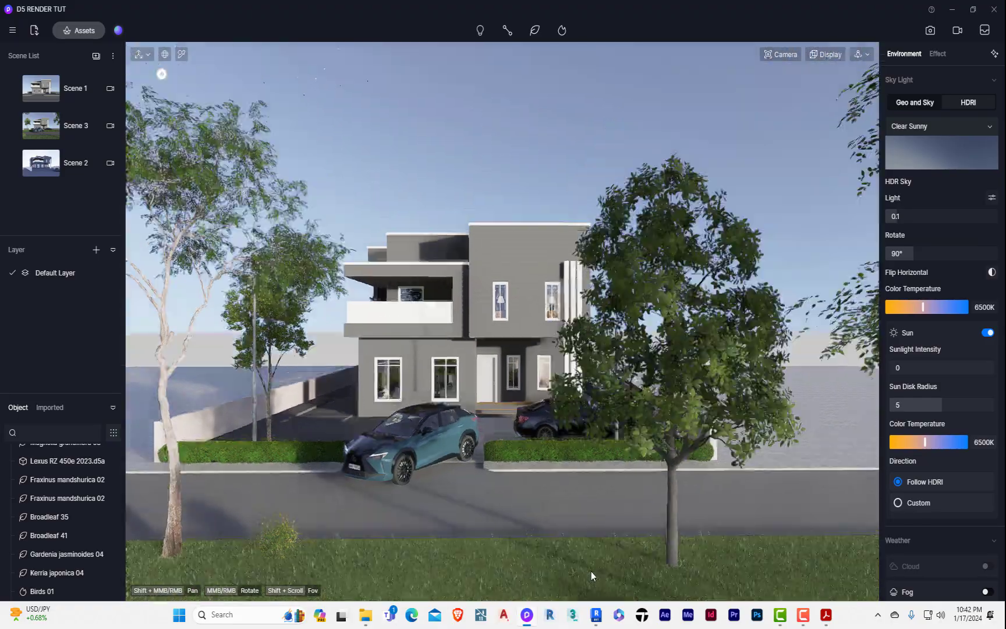
pyautogui.moveTo(591, 572); pyautogui.dragTo(783, 482, button='middle')
pyautogui.scroll(6, 763, 482)
pyautogui.scroll(4, 775, 479)
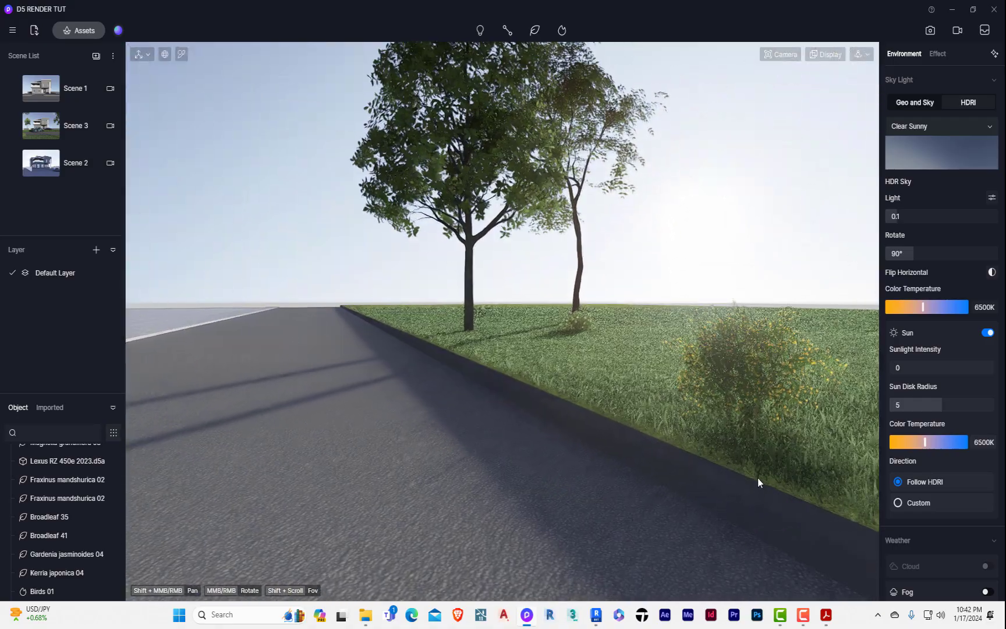
pyautogui.moveTo(645, 498); pyautogui.dragTo(563, 506, button='middle')
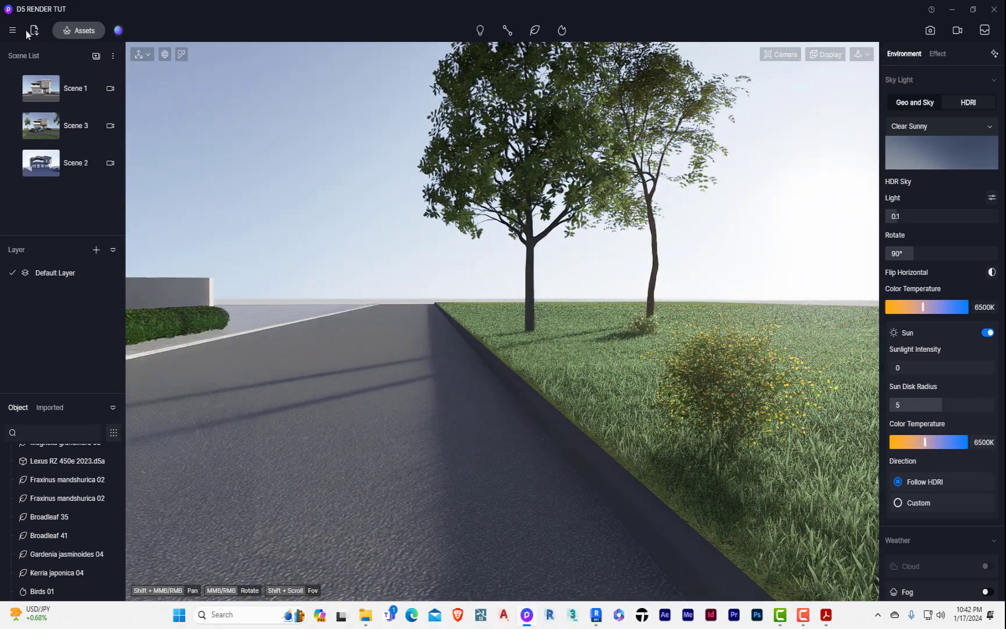
# Apply the White Wall Paint material from the wall paint library to the kerb between the road and the grass.
pyautogui.click(81, 32)
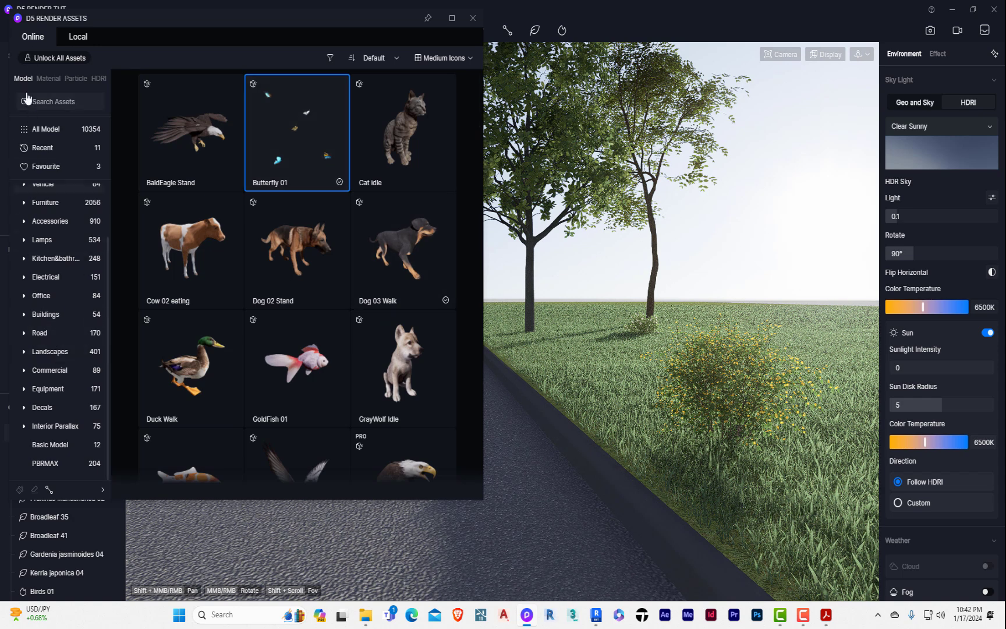
pyautogui.click(48, 79)
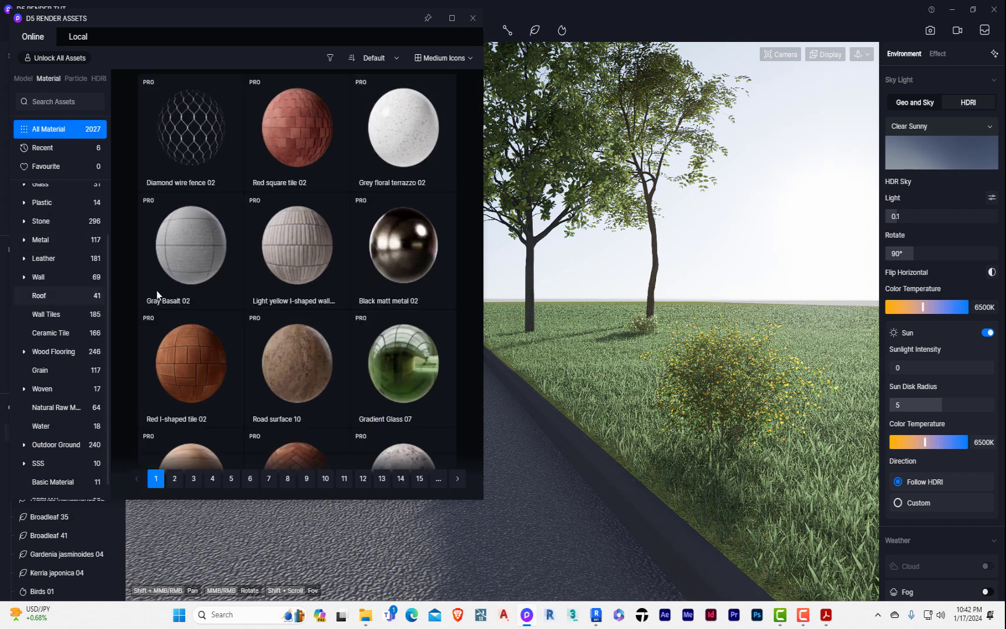
pyautogui.scroll(-1, 233, 294)
pyautogui.scroll(1, 258, 294)
pyautogui.click(60, 281)
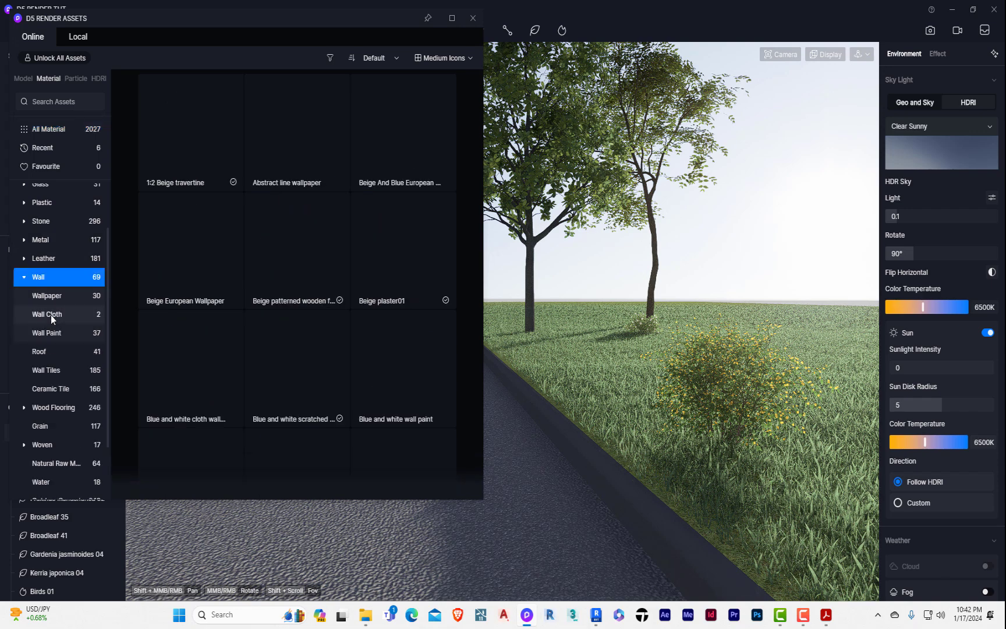
pyautogui.click(51, 332)
pyautogui.scroll(-5, 233, 248)
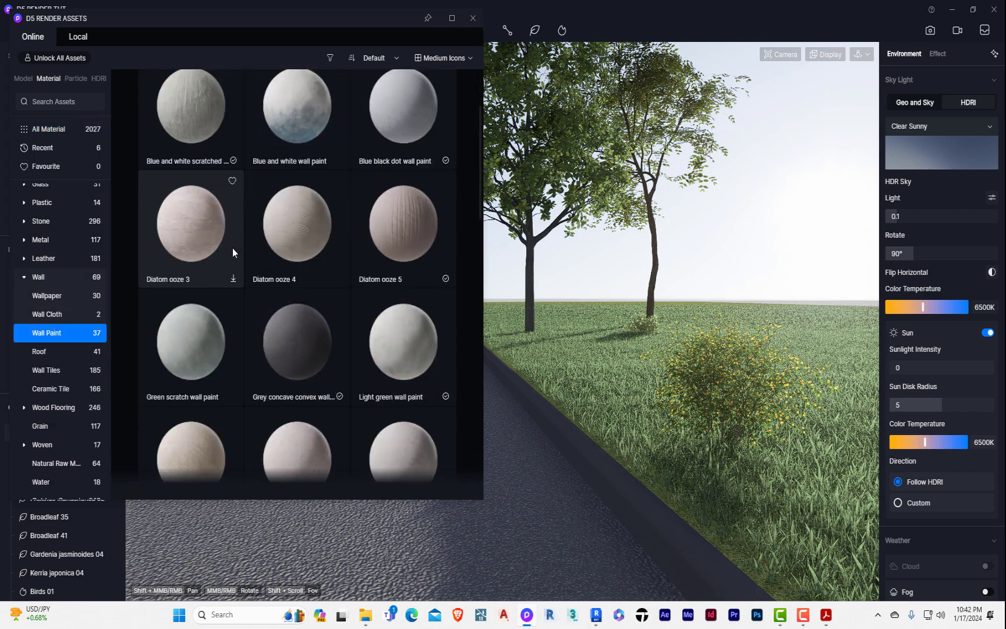
pyautogui.scroll(-3, 364, 254)
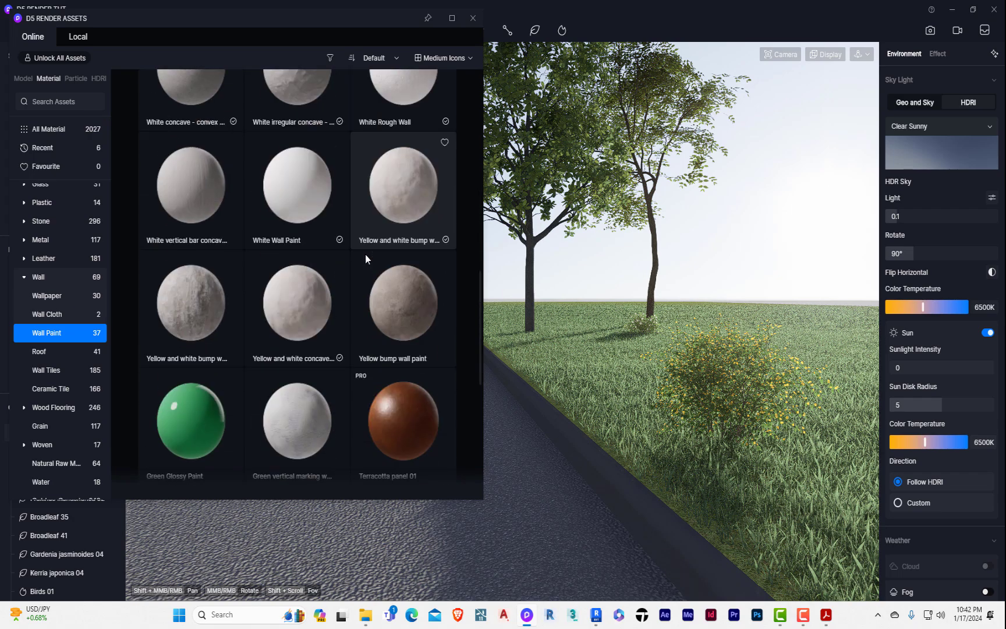
pyautogui.moveTo(312, 199)
pyautogui.mouseDown()
pyautogui.moveTo(686, 514)
pyautogui.moveTo(668, 516)
pyautogui.mouseUp()
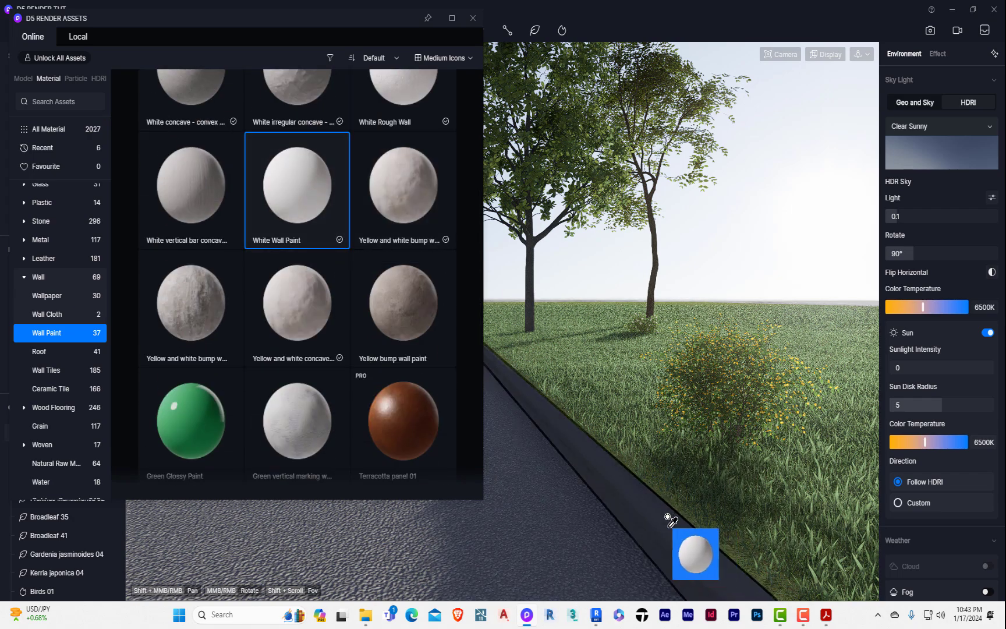
pyautogui.click(665, 513)
# Apply the same White Wall Paint material to the vertical fins beside the duplex entrance.
pyautogui.scroll(-6, 698, 451)
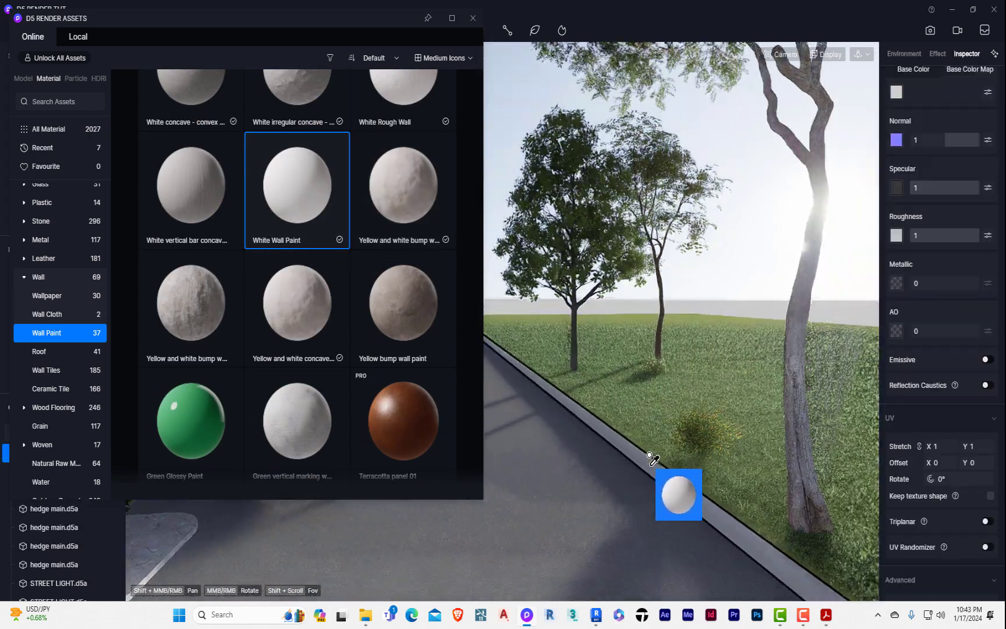
pyautogui.moveTo(632, 462); pyautogui.dragTo(524, 408, button='middle')
pyautogui.scroll(6, 618, 246)
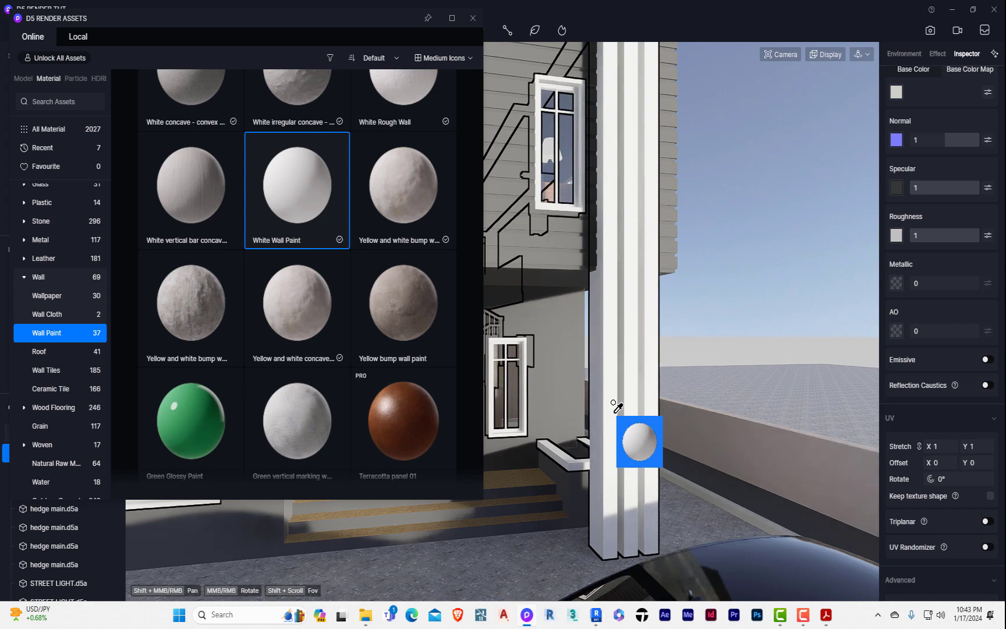
pyautogui.click(610, 410)
# Apply the Grey concave convex wall material to the grey facade wall around the upper-floor balcony.
pyautogui.scroll(-1, 608, 449)
pyautogui.scroll(-5, 611, 453)
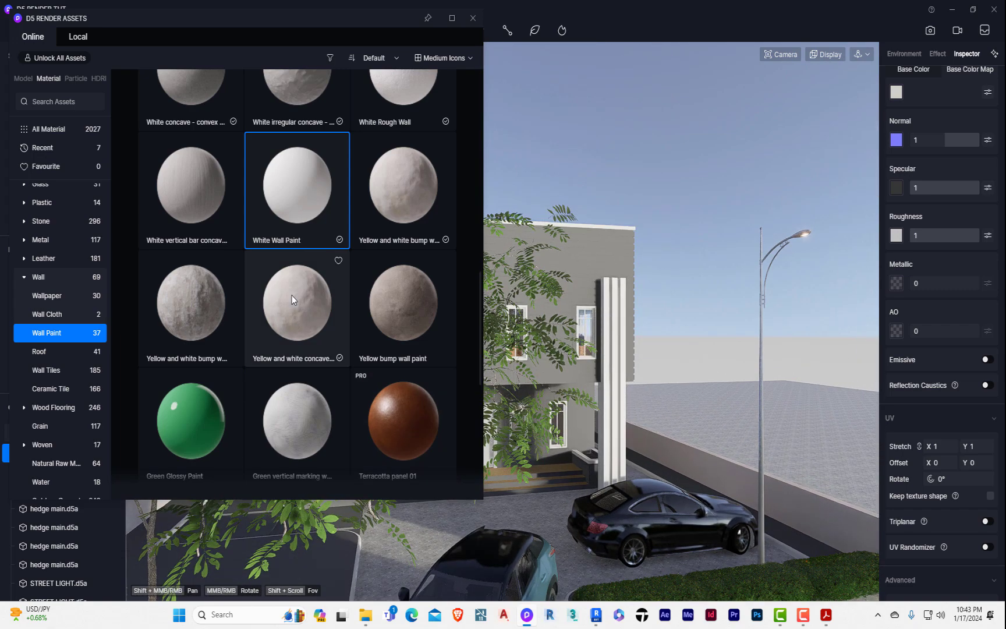
pyautogui.scroll(2, 294, 317)
pyautogui.scroll(8, 315, 319)
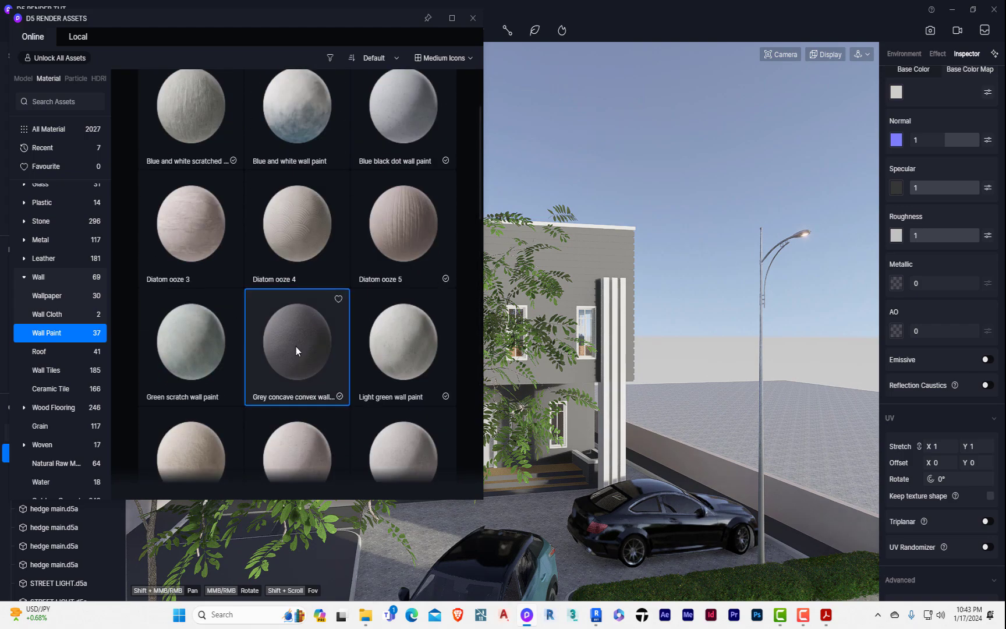
pyautogui.scroll(-6, 774, 331)
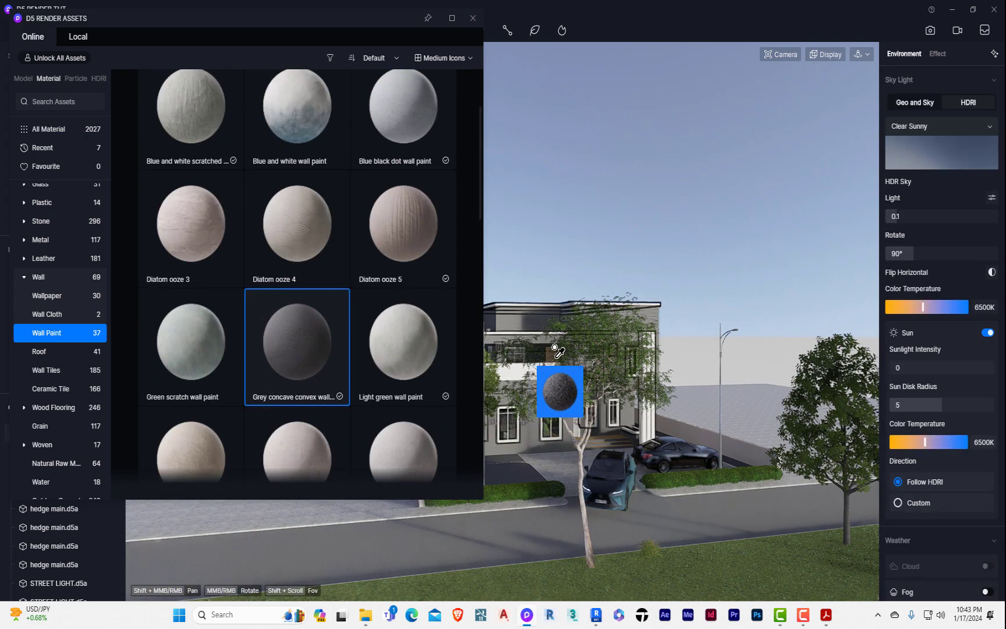
pyautogui.scroll(8, 629, 371)
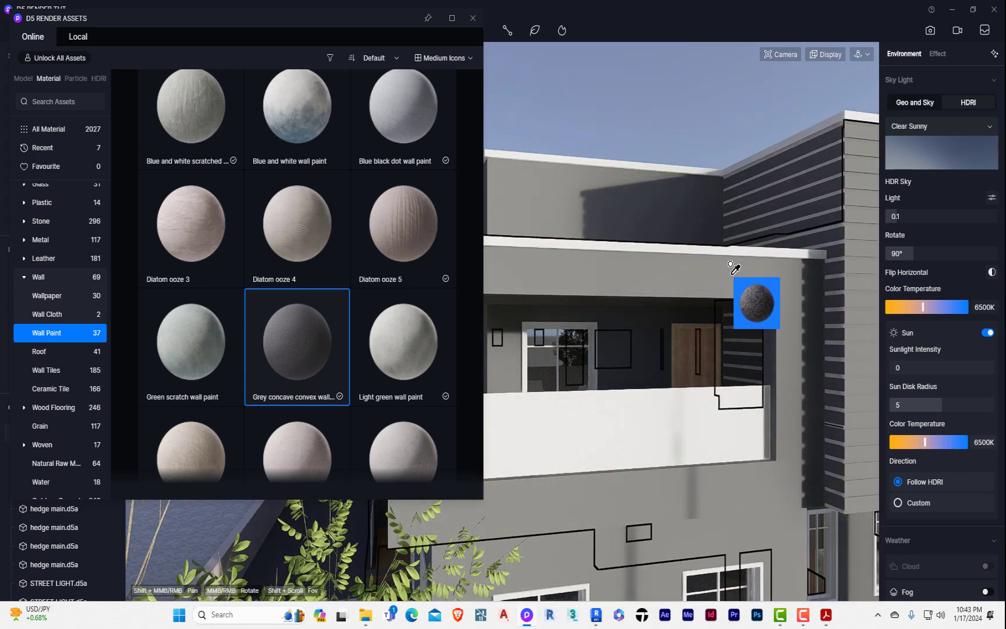
pyautogui.click(690, 309)
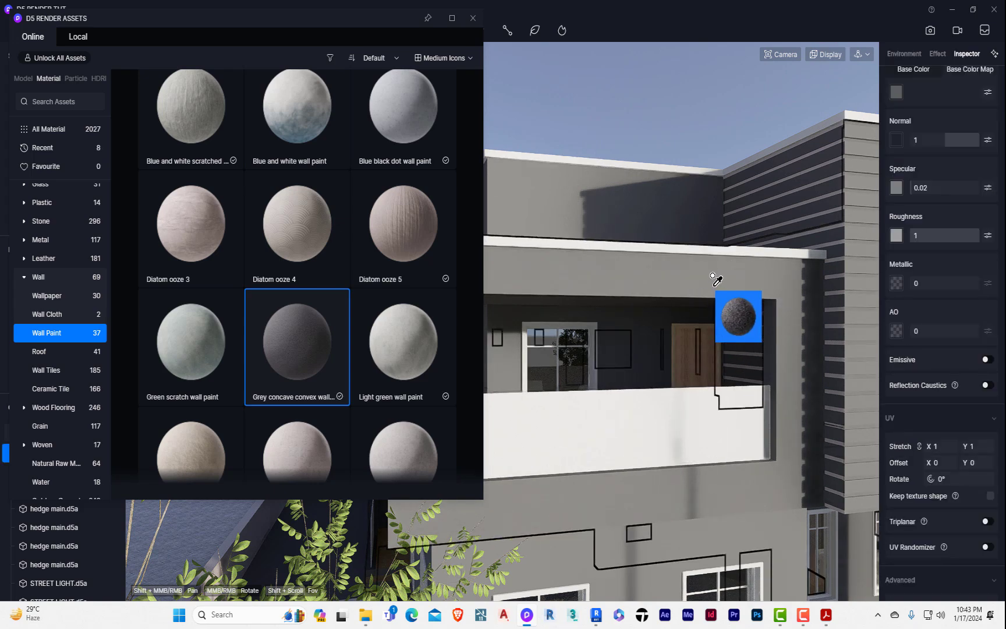
# Set the grey wall material's UV stretch to 0.5 in X and Y and check its texture on the facade.
pyautogui.scroll(10, 716, 274)
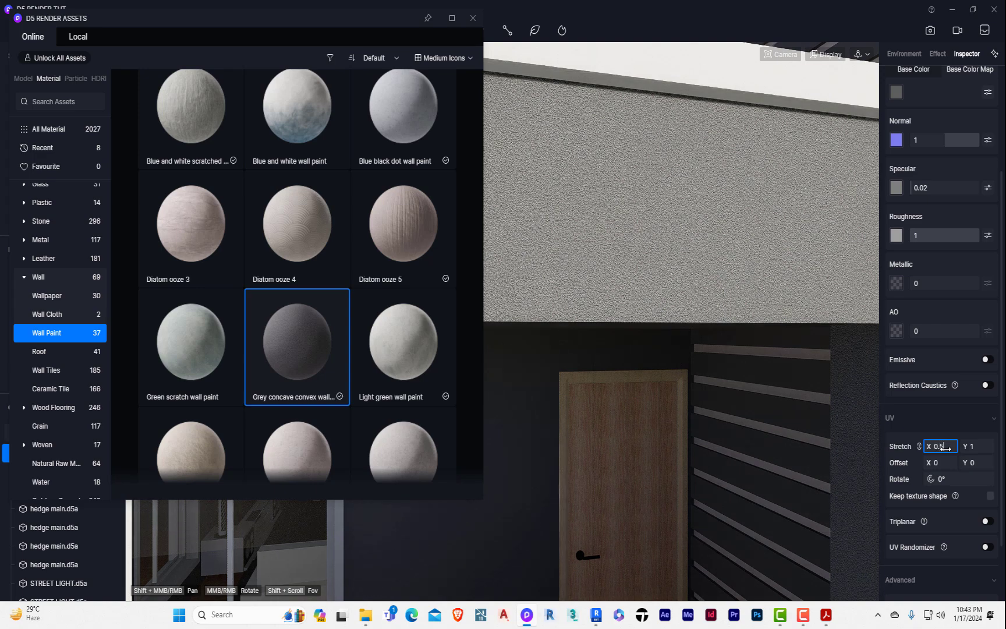
pyautogui.click(980, 447)
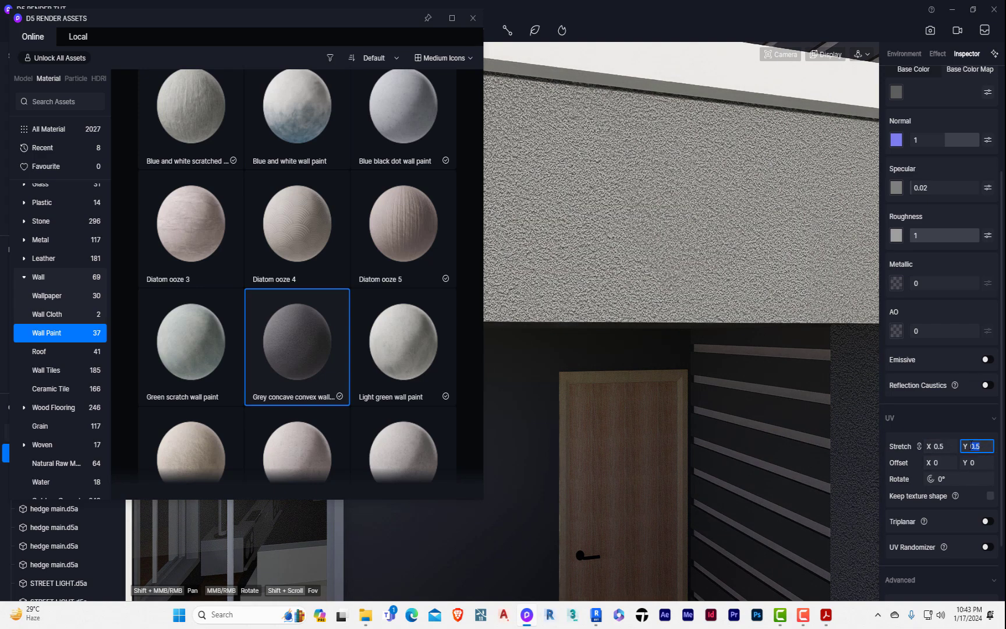
pyautogui.scroll(-5, 559, 359)
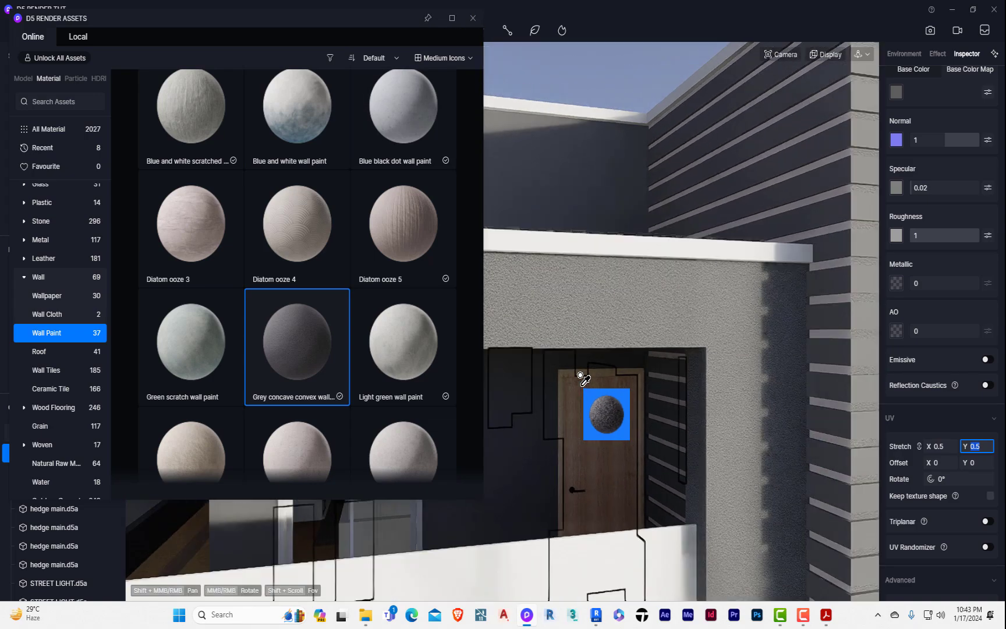
pyautogui.scroll(-5, 580, 375)
pyautogui.scroll(5, 622, 436)
pyautogui.scroll(-5, 652, 435)
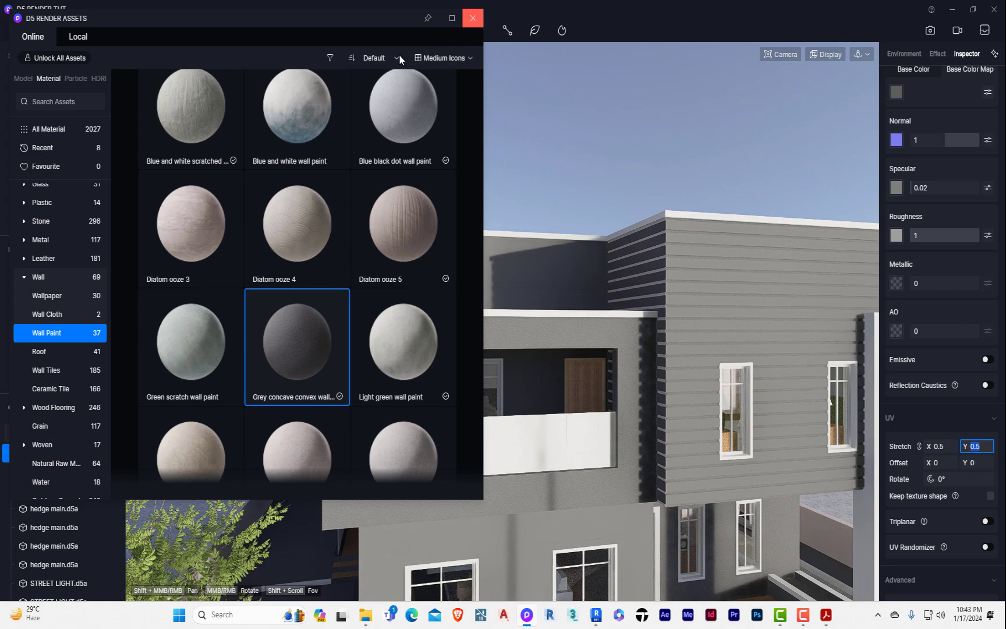
# Apply the Normal Glass material from the glass library to the upper-floor balcony railing and the windows, and close the asset library.
pyautogui.scroll(3, 49, 229)
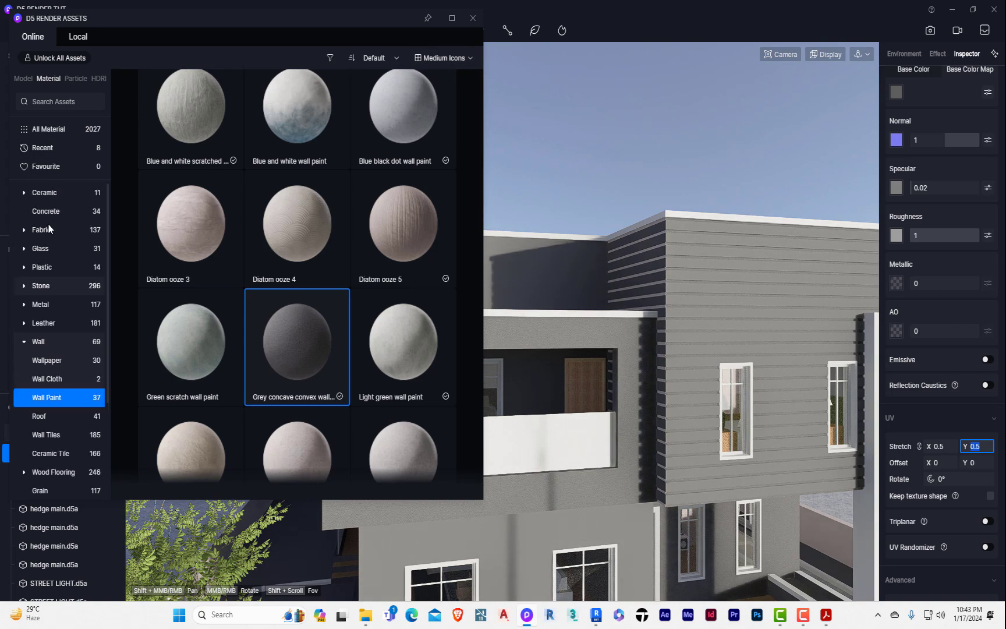
pyautogui.click(45, 255)
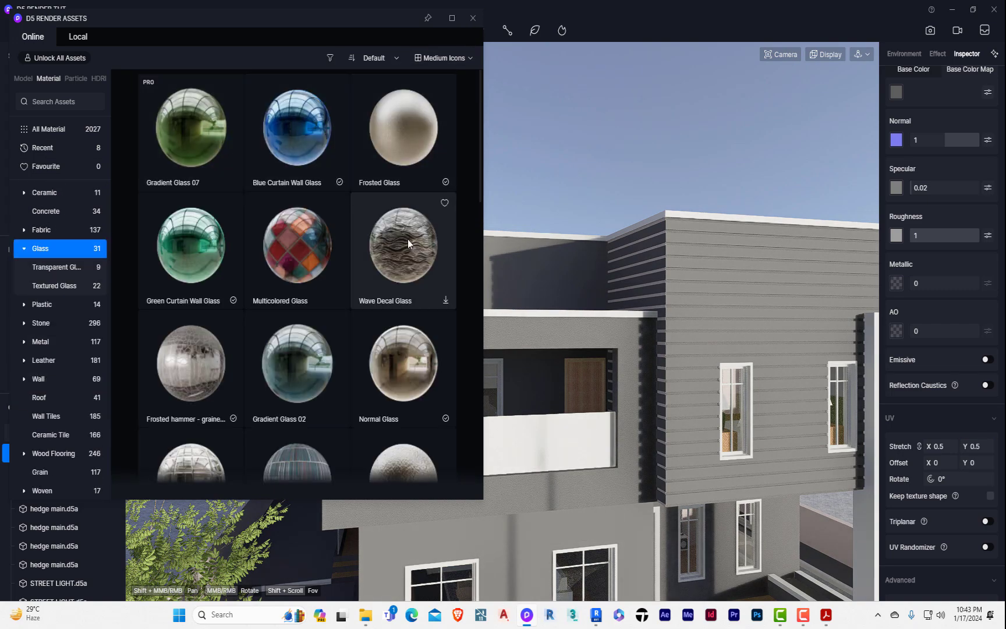
pyautogui.moveTo(388, 380); pyautogui.dragTo(576, 192)
pyautogui.scroll(5, 574, 416)
pyautogui.scroll(-5, 619, 385)
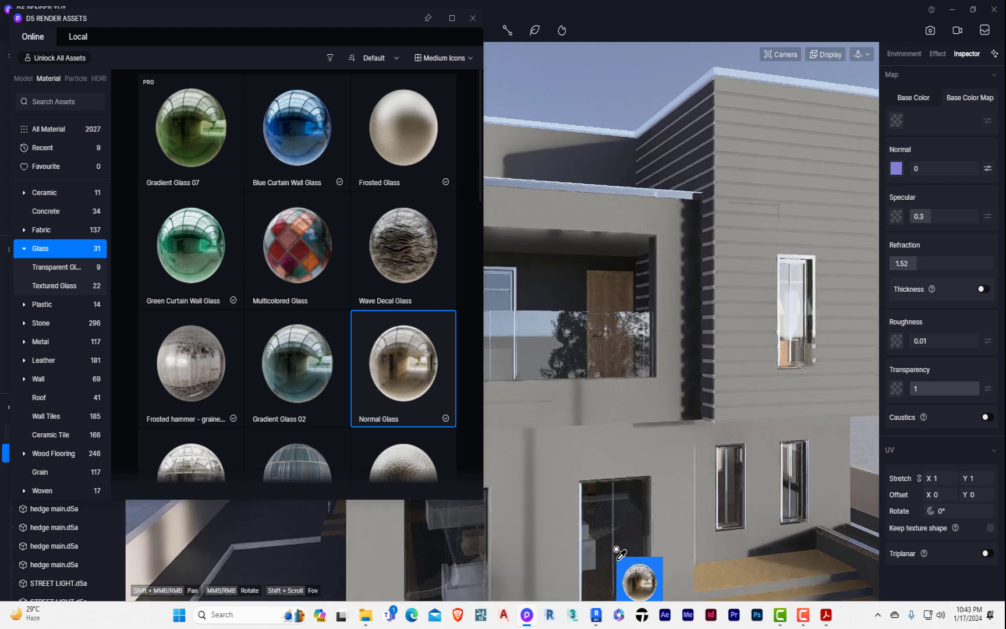
pyautogui.scroll(5, 600, 534)
pyautogui.scroll(-5, 531, 449)
pyautogui.scroll(5, 650, 415)
pyautogui.scroll(-5, 589, 424)
pyautogui.click(473, 18)
pyautogui.press('Escape')
pyautogui.scroll(6, 821, 539)
pyautogui.scroll(-6, 738, 505)
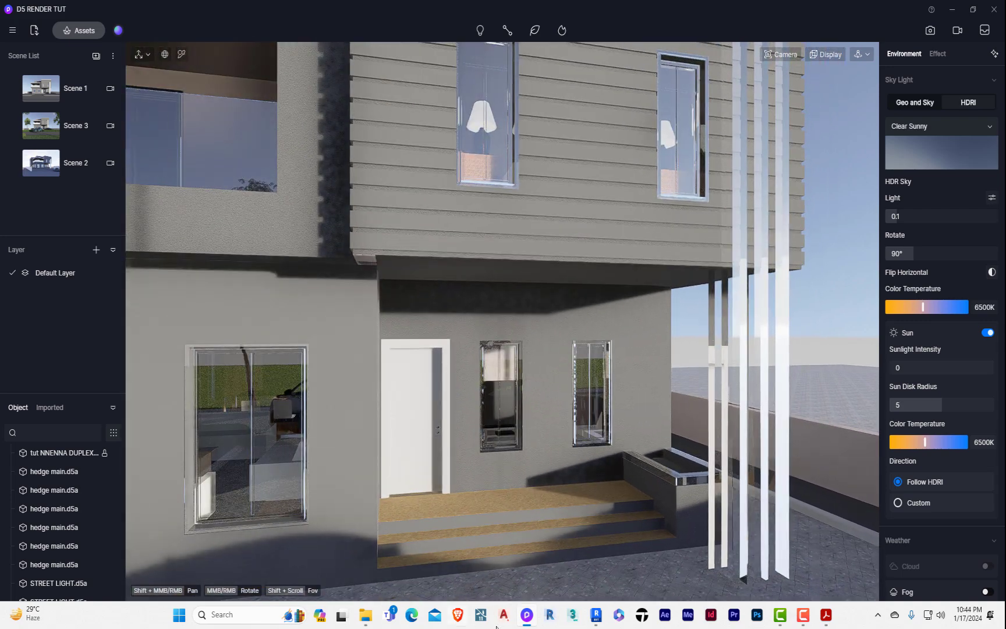
# Switch to Revit, edit the in-place casework of the entrance columns and open the material choice for its extrusion.
pyautogui.click(596, 614)
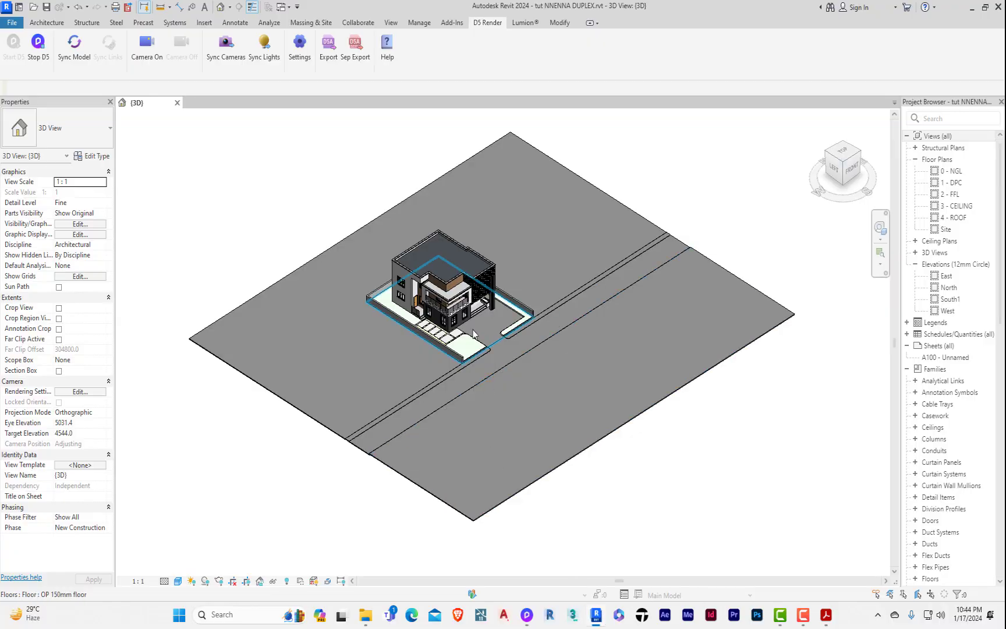
pyautogui.scroll(5, 495, 341)
pyautogui.click(516, 371)
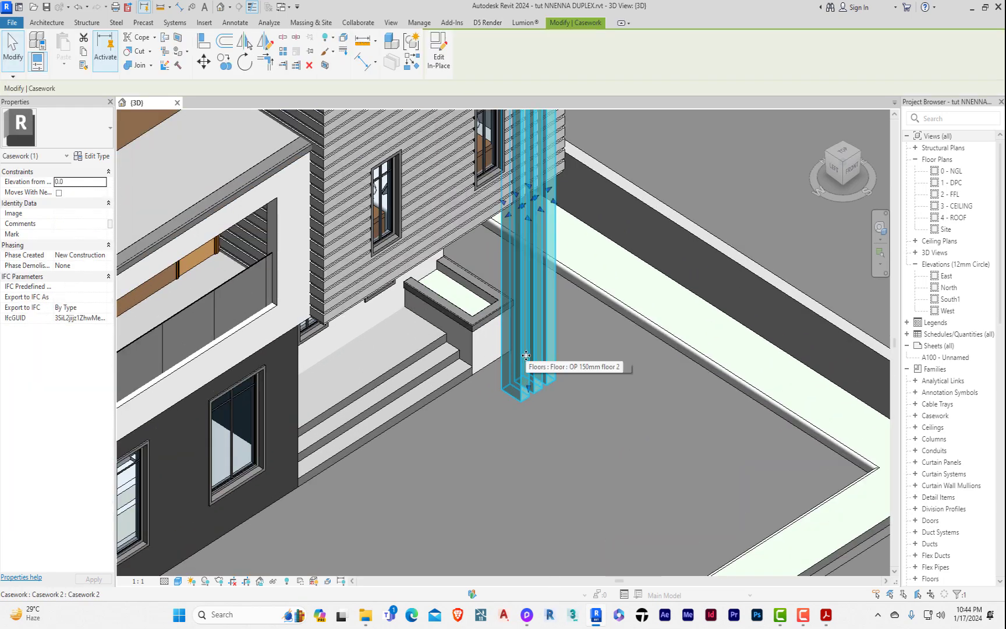
pyautogui.doubleClick(526, 356)
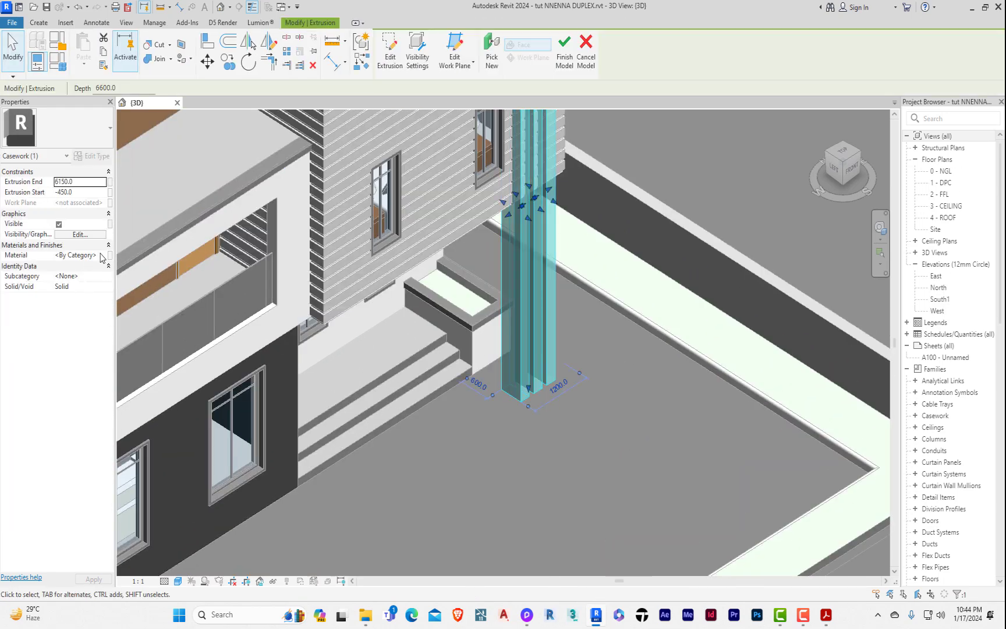
pyautogui.click(76, 255)
pyautogui.click(105, 255)
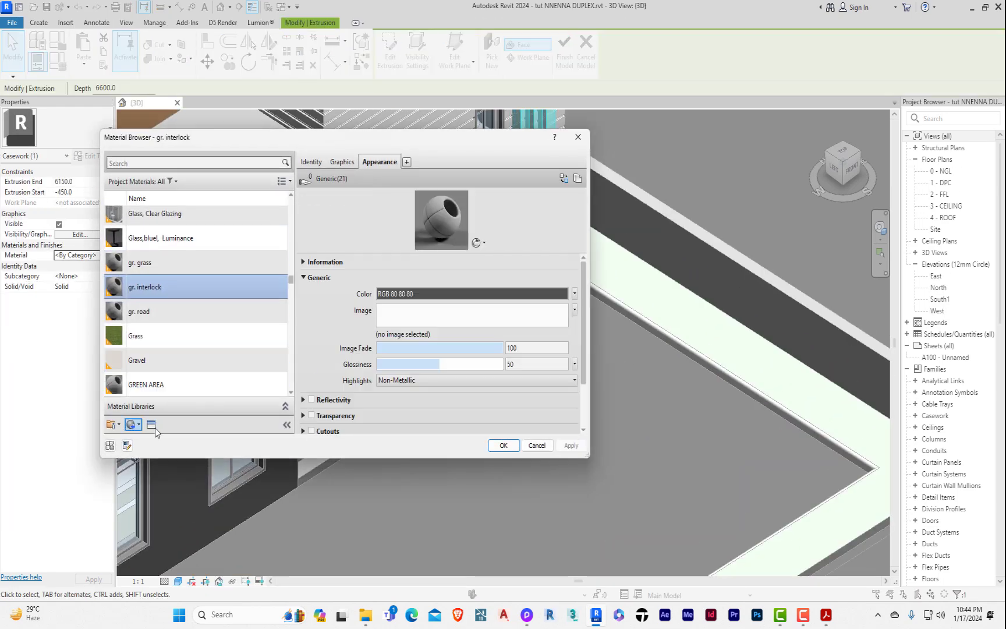
# Create a new project material named "gr. columns" for the entrance column extrusion.
pyautogui.click(130, 424)
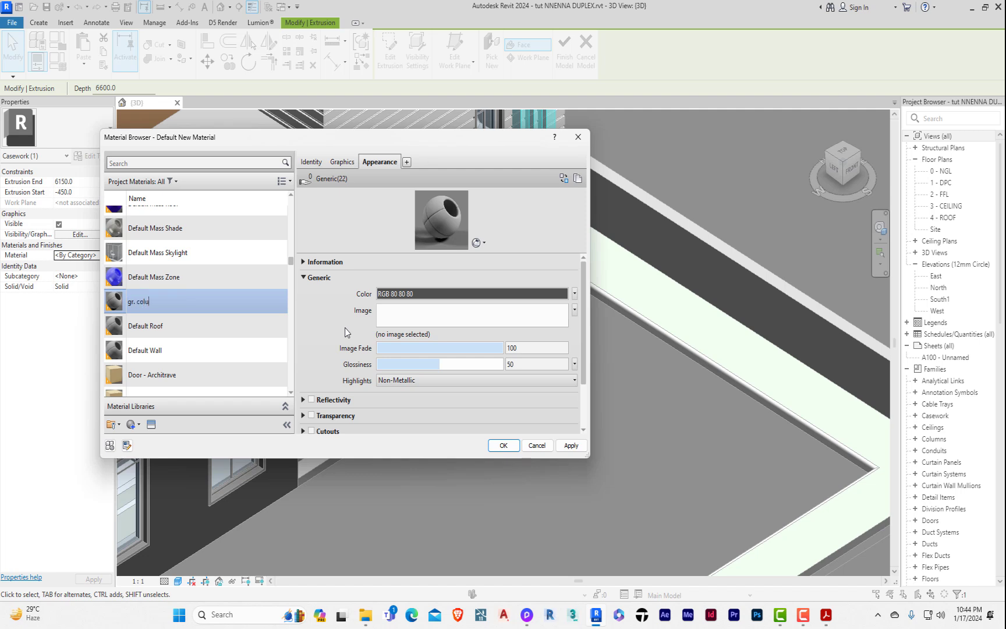
pyautogui.press('Return')
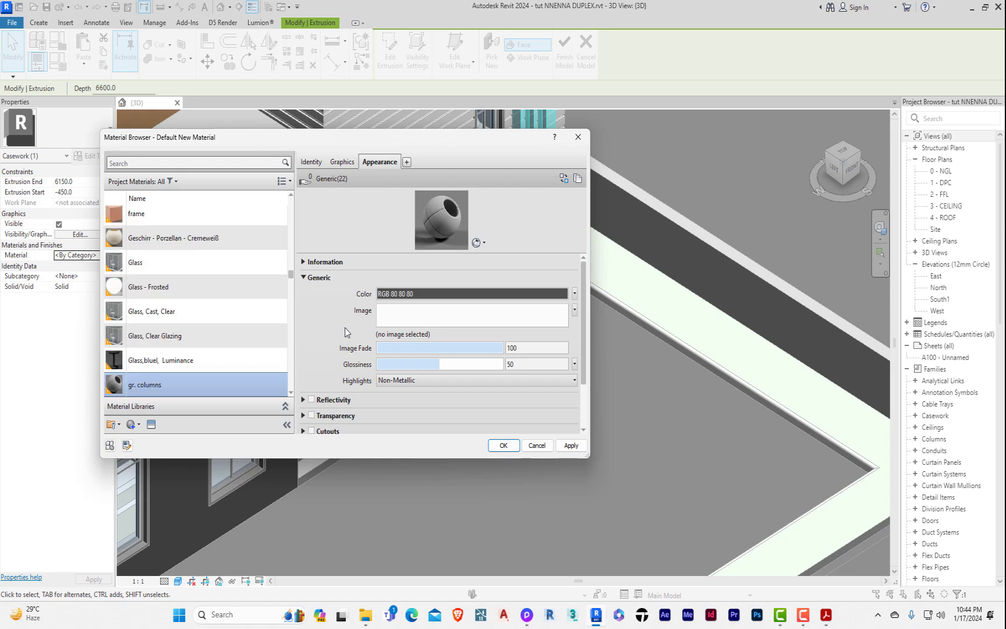
# Assign the gr. columns material to the entrance column extrusion and finish the in-place model.
pyautogui.click(503, 446)
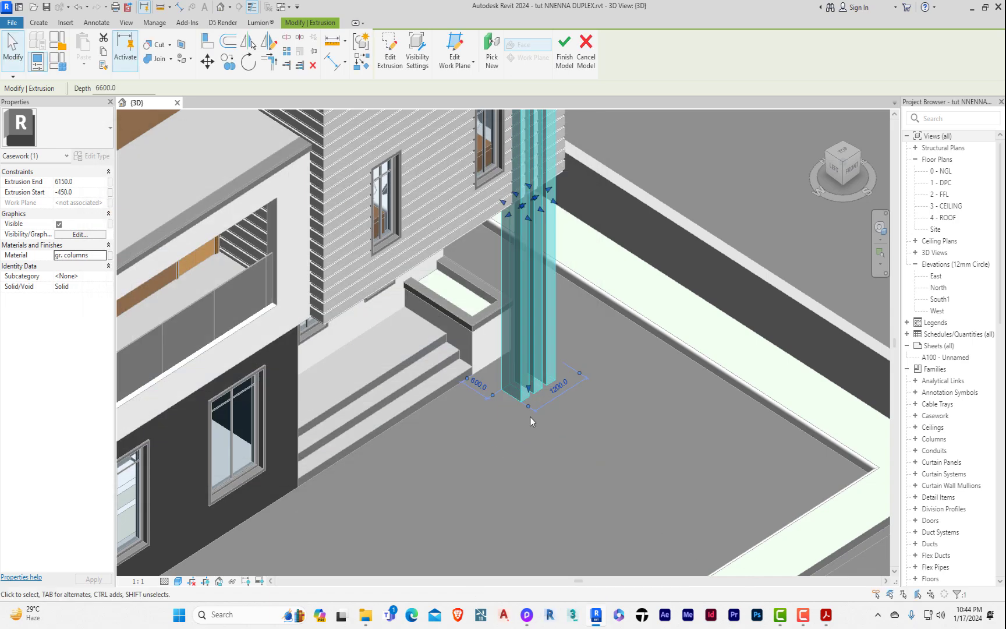
pyautogui.click(565, 50)
pyautogui.scroll(-5, 558, 364)
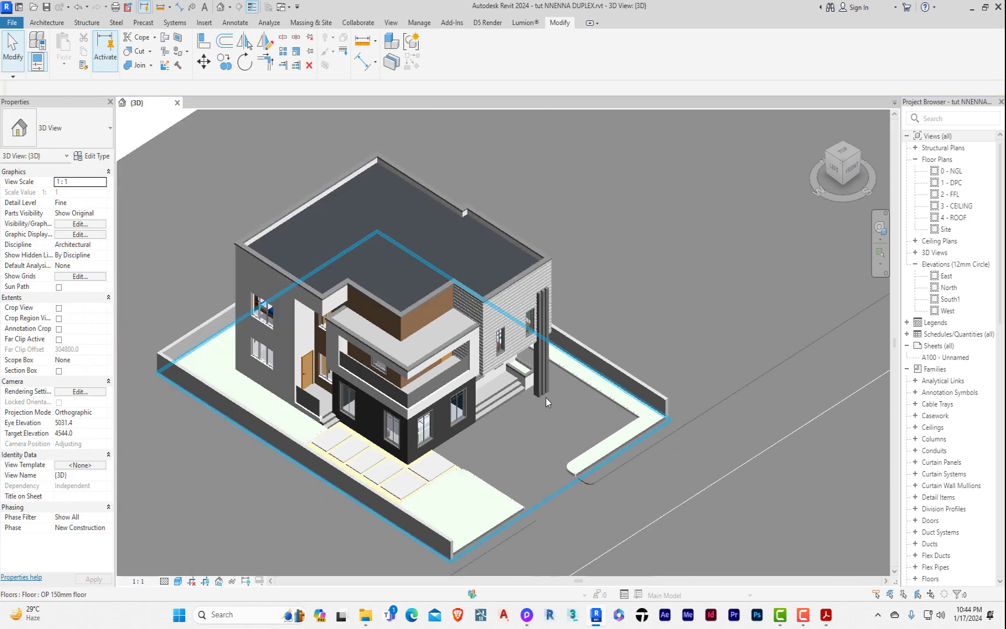
pyautogui.scroll(8, 546, 397)
pyautogui.scroll(-8, 640, 414)
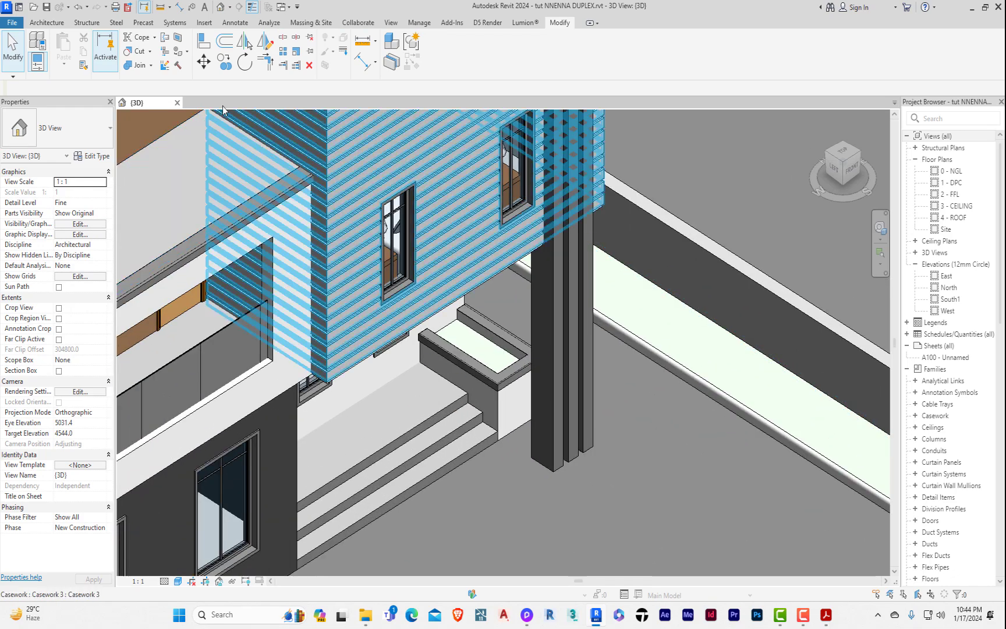
# Examine the type properties and structure of the MY DARK WALL wall on the ground floor.
pyautogui.scroll(3, 415, 434)
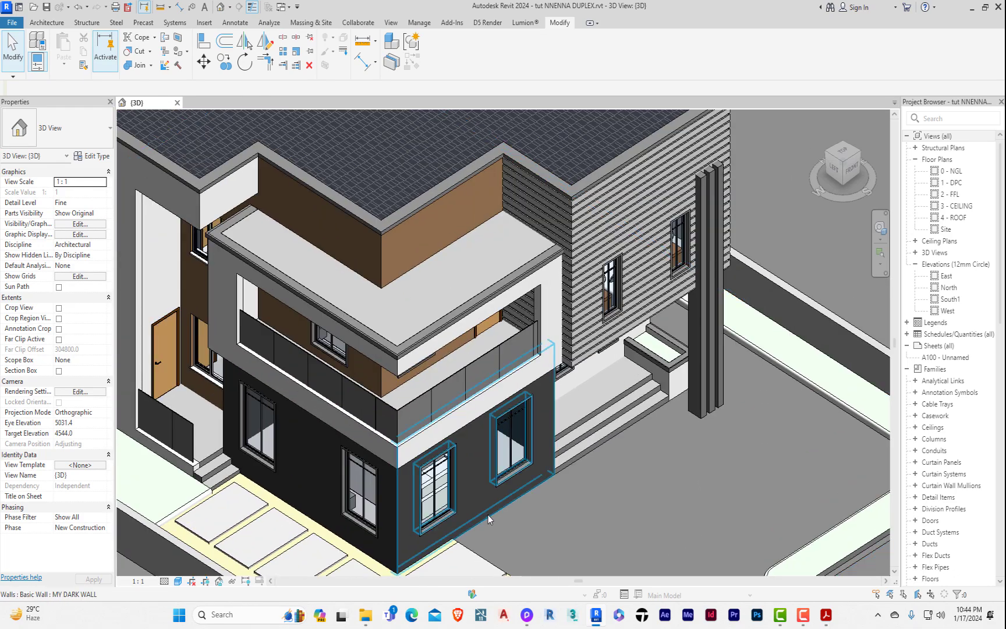
pyautogui.click(488, 515)
pyautogui.click(99, 157)
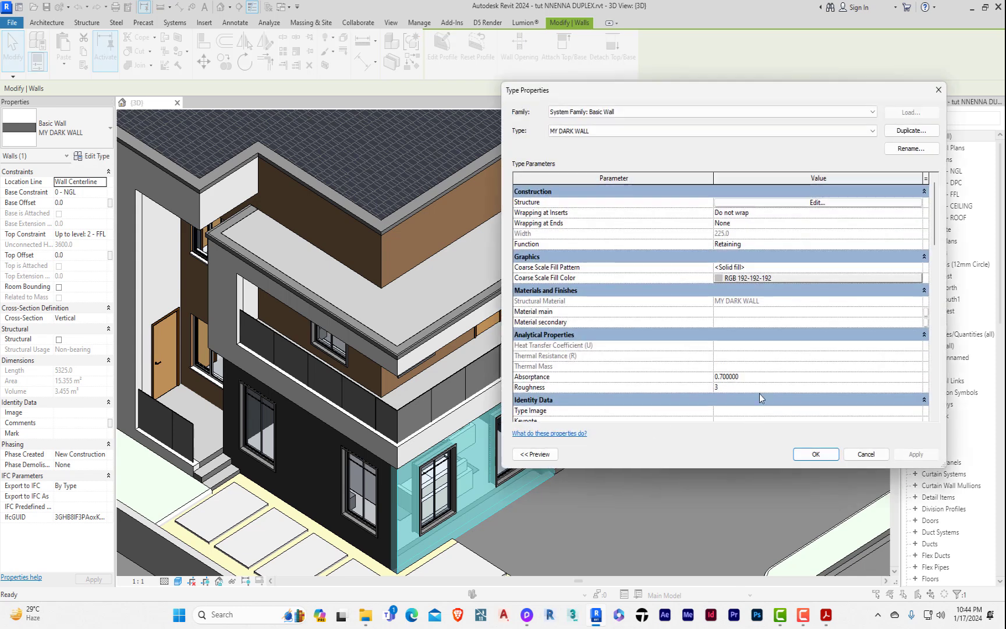
pyautogui.scroll(-3, 710, 337)
pyautogui.scroll(3, 756, 274)
pyautogui.click(810, 204)
pyautogui.click(937, 94)
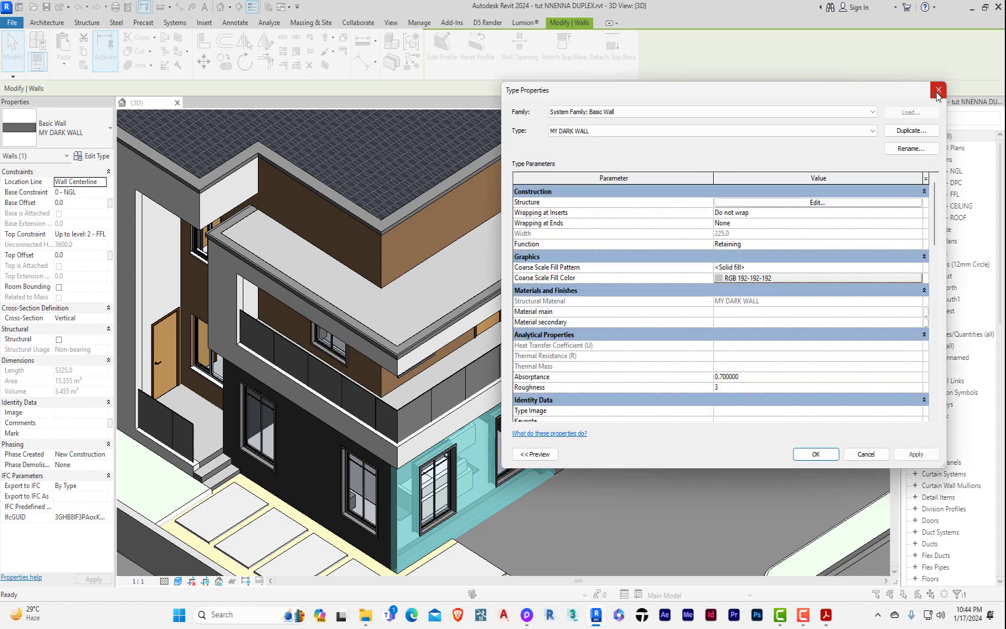
pyautogui.click(939, 93)
pyautogui.scroll(-4, 408, 350)
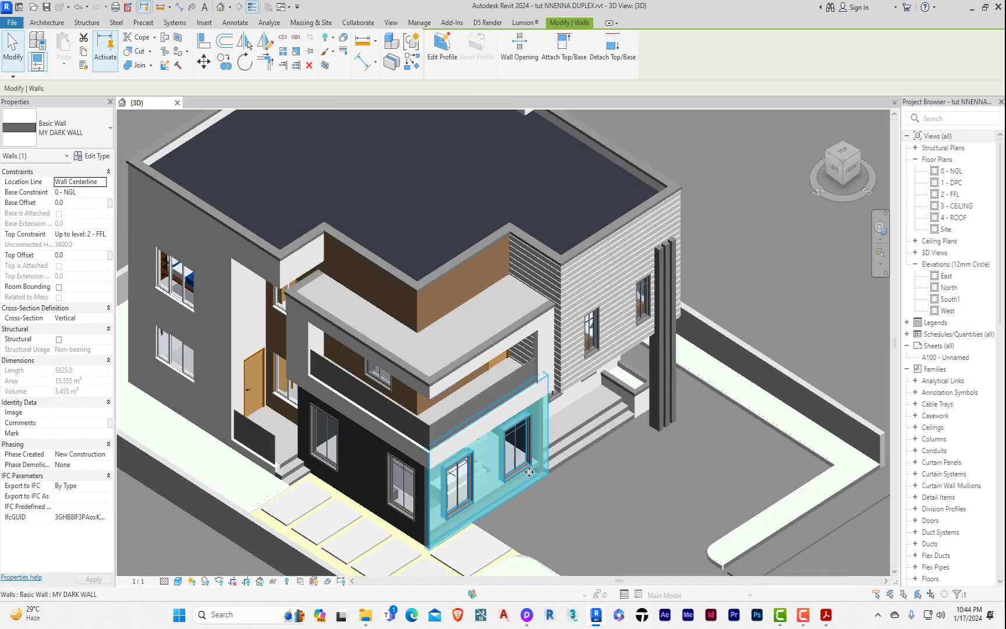
pyautogui.scroll(6, 345, 474)
pyautogui.scroll(-3, 345, 475)
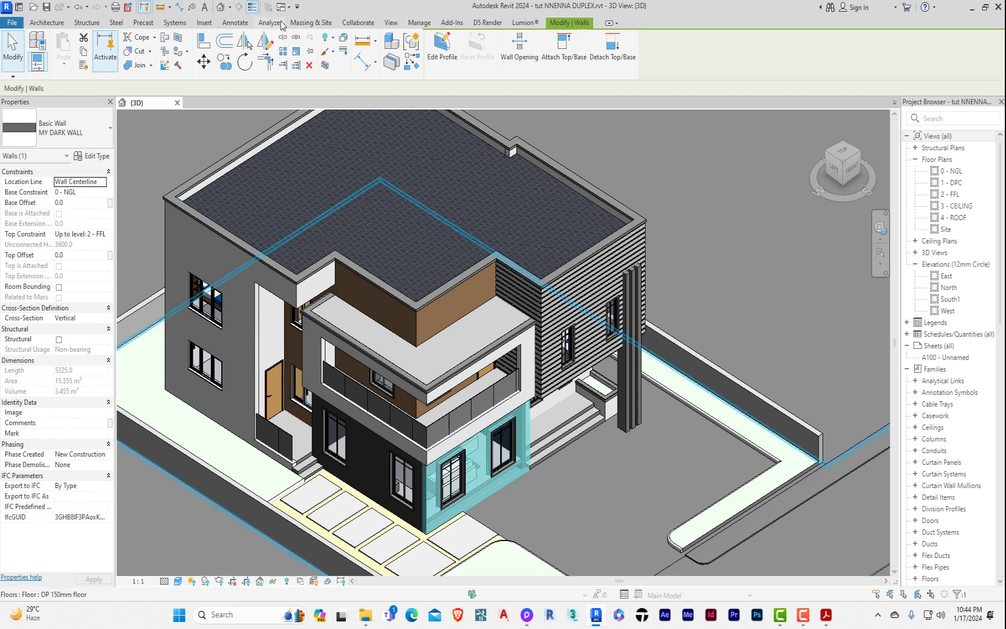
# Switch to D5 Render and sample the White Wall Paint material from the kerb along the road.
pyautogui.click(488, 23)
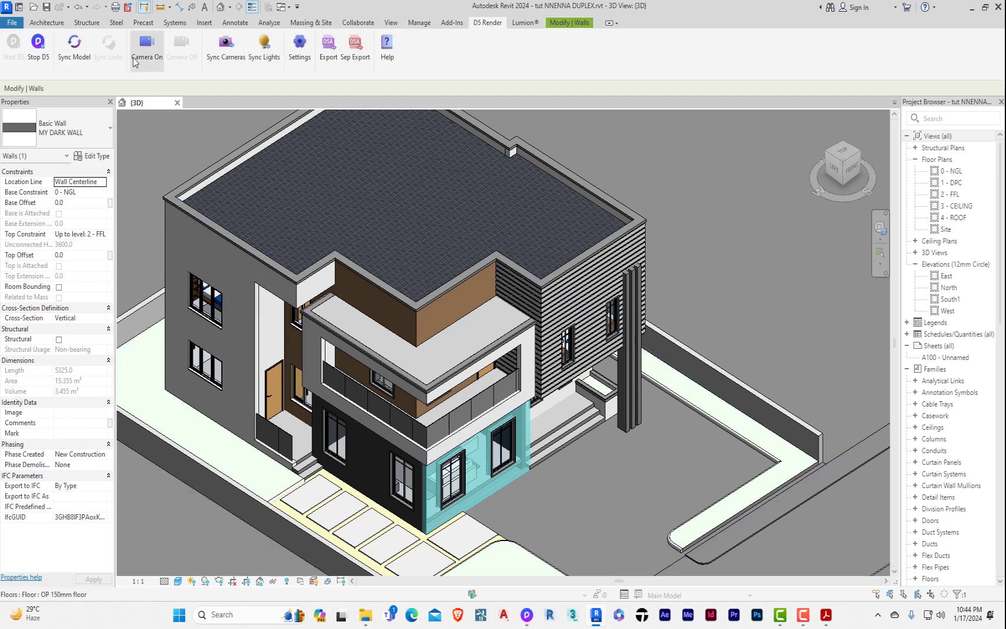
pyautogui.click(528, 615)
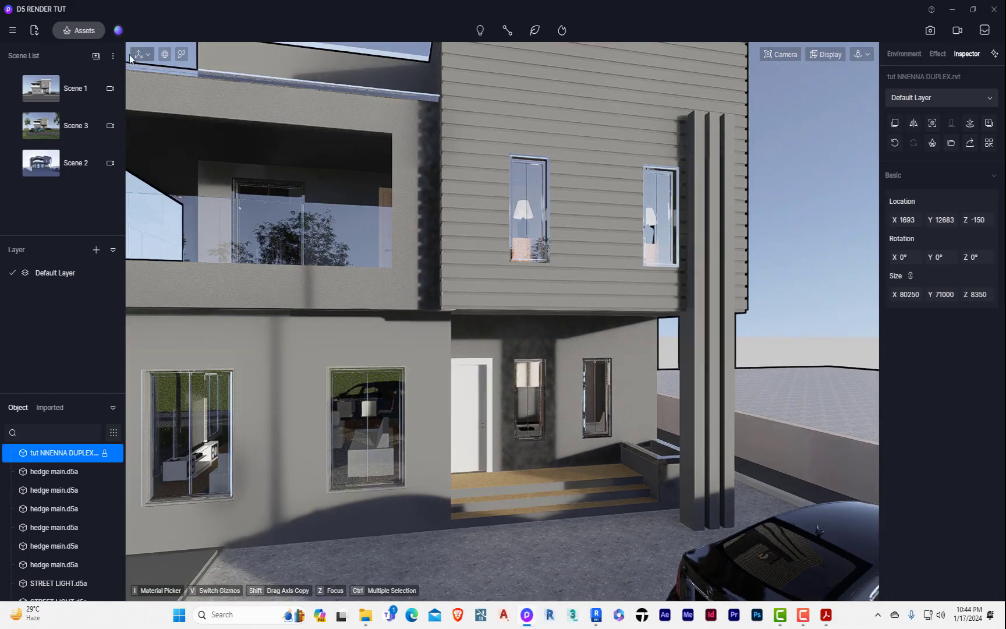
pyautogui.scroll(-6, 398, 284)
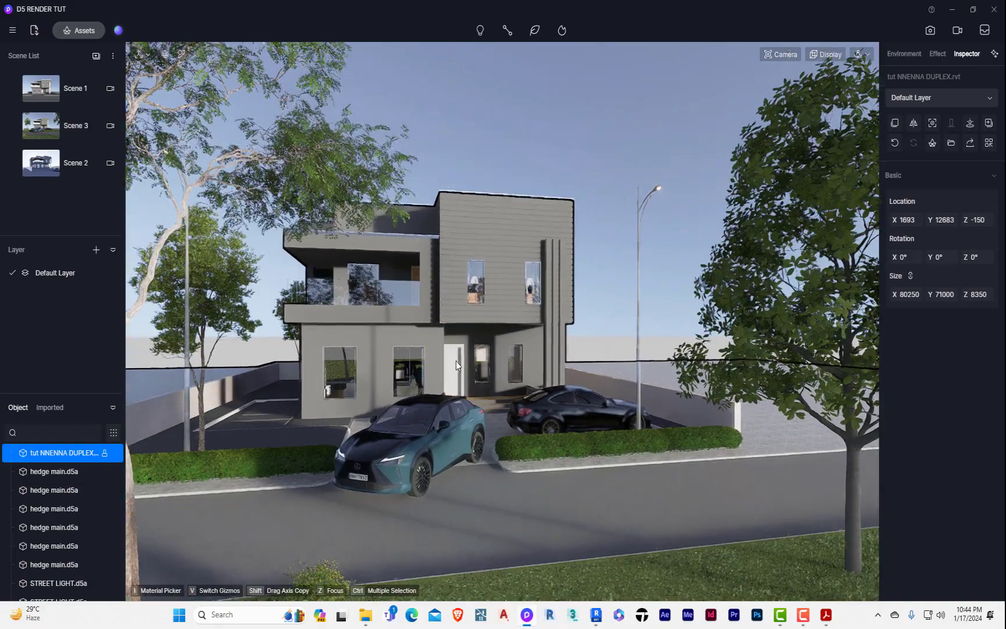
pyautogui.moveTo(456, 361); pyautogui.dragTo(929, 561, button='middle')
pyautogui.scroll(-3, 657, 527)
pyautogui.scroll(8, 840, 457)
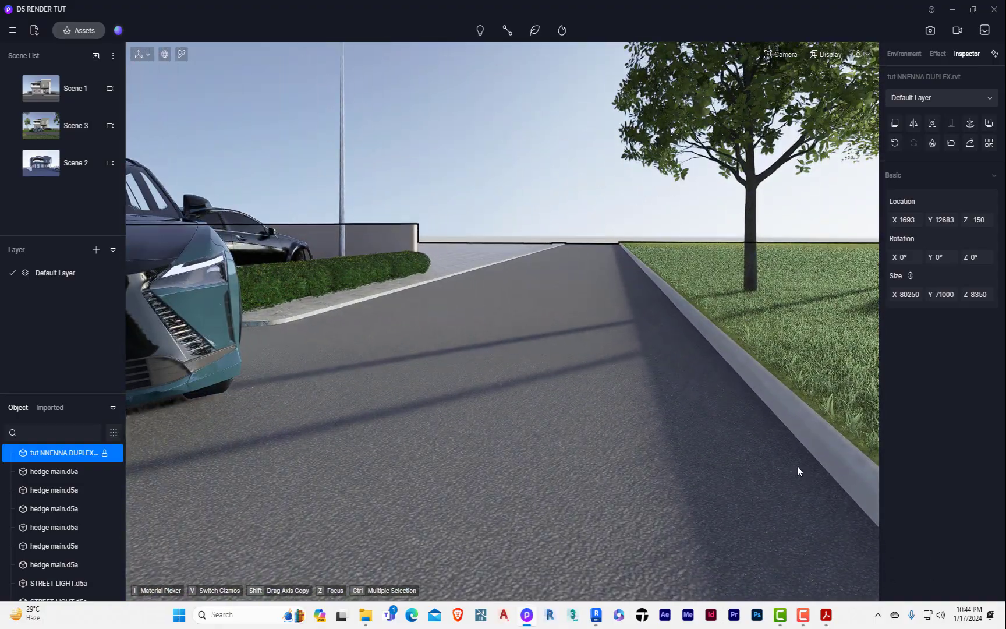
pyautogui.press('i')
pyautogui.click(825, 434)
# Copy the White Wall Paint material onto the tall columns beside the house entrance.
pyautogui.scroll(-5, 781, 474)
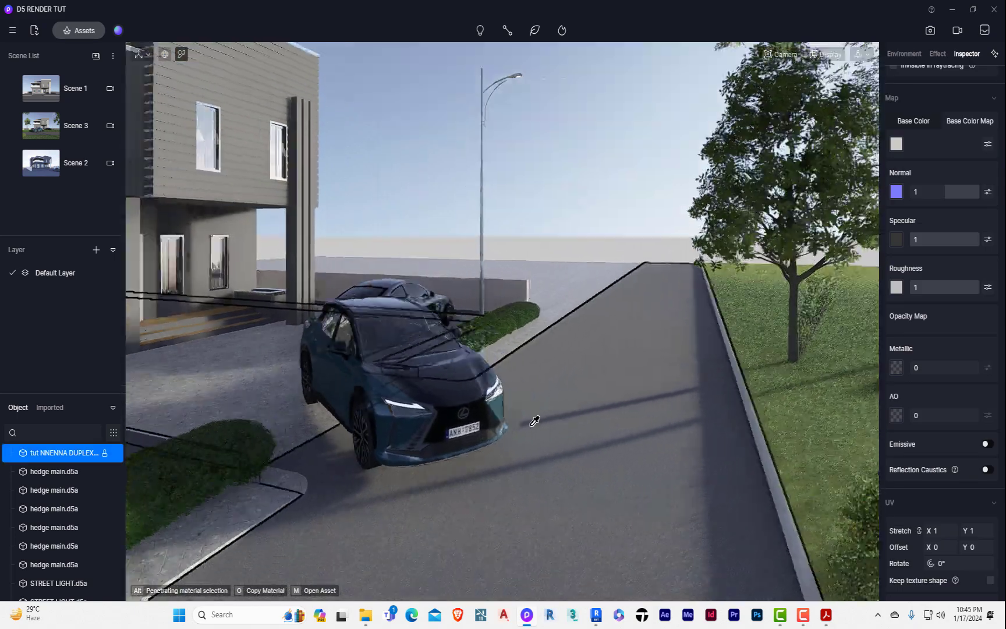
pyautogui.moveTo(531, 426); pyautogui.dragTo(299, 38, button='right')
pyautogui.scroll(4, 505, 134)
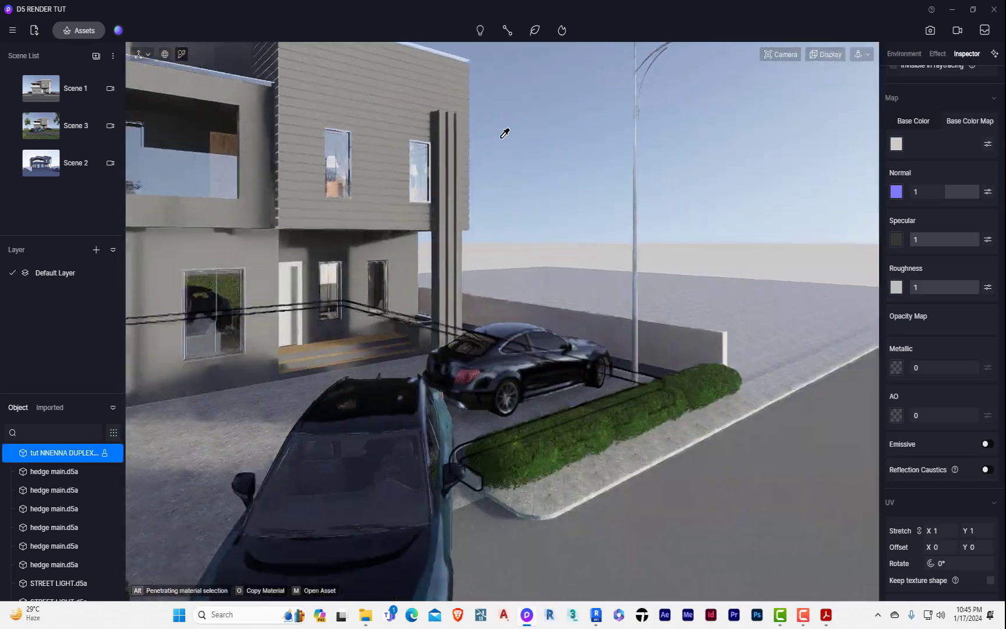
pyautogui.scroll(3, 908, 140)
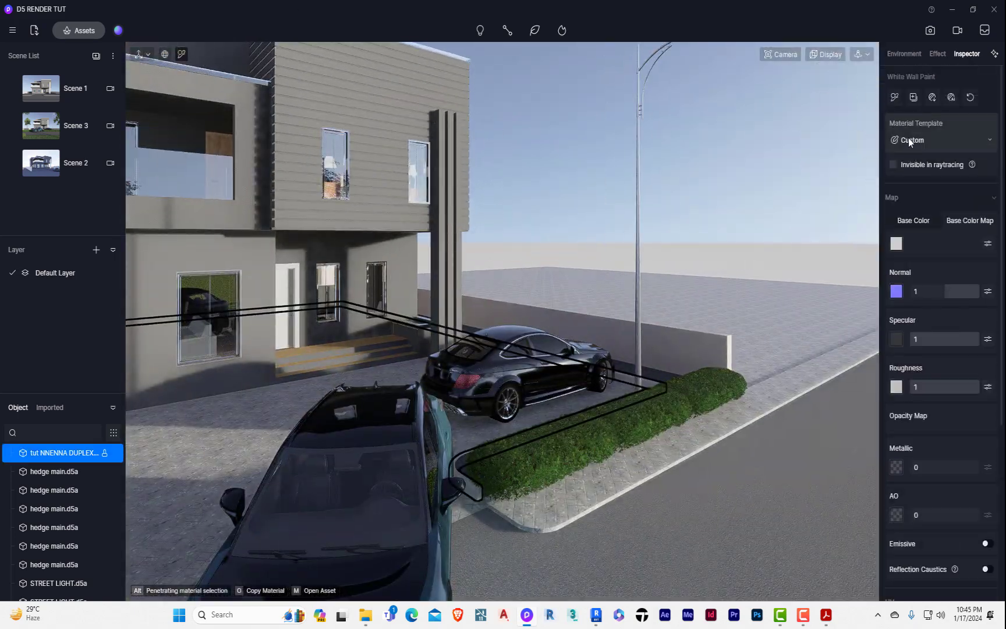
pyautogui.click(895, 97)
pyautogui.scroll(5, 451, 220)
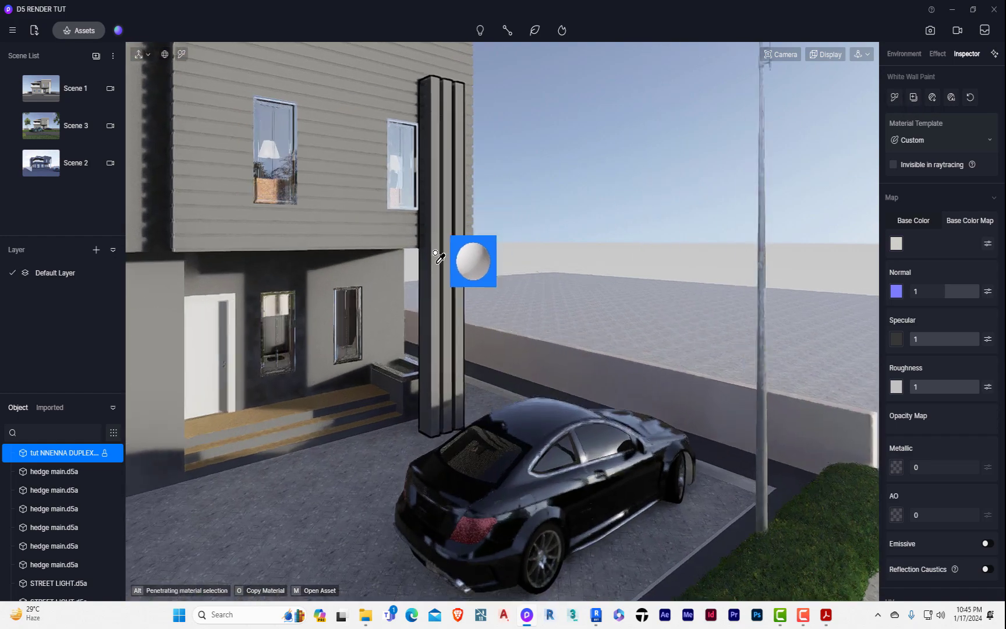
pyautogui.scroll(3, 451, 221)
pyautogui.click(446, 323)
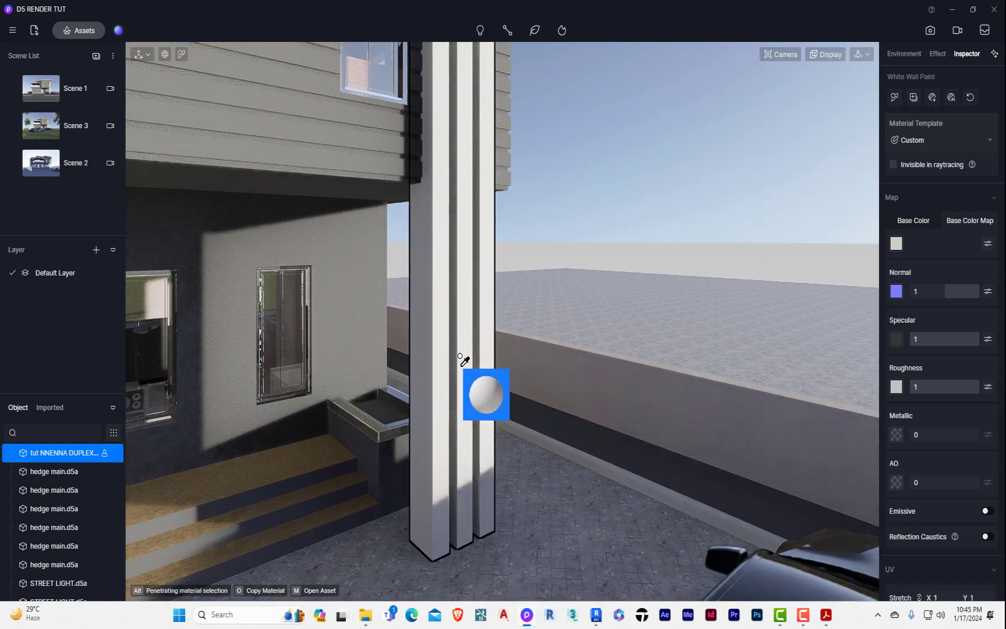
pyautogui.press('Escape')
# Open Scene 3 and examine the front facade's walls and ground-floor window frames up close.
pyautogui.scroll(-3, 460, 366)
pyautogui.scroll(-10, 460, 371)
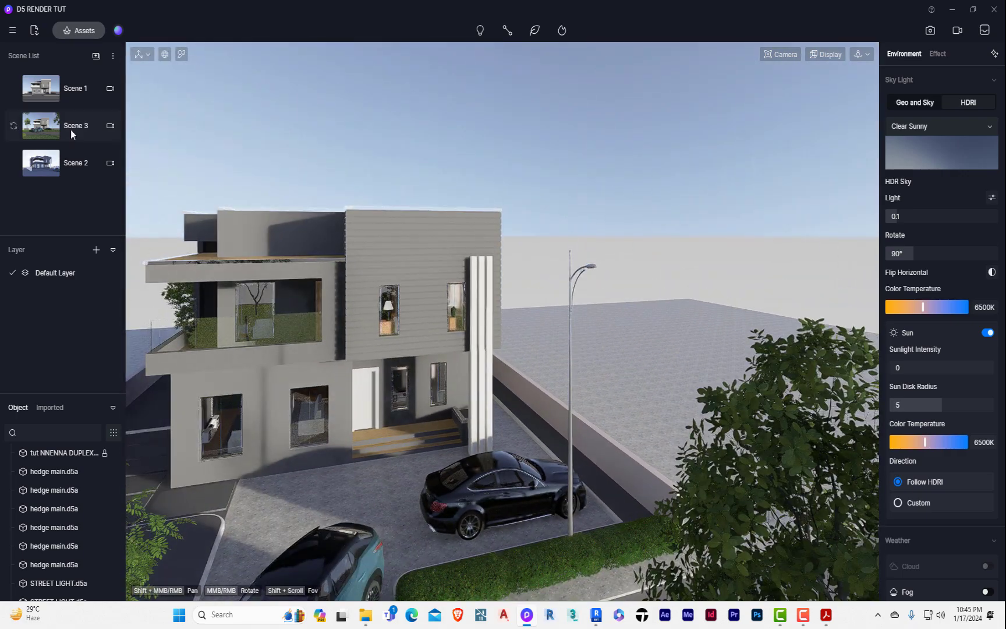
pyautogui.click(71, 130)
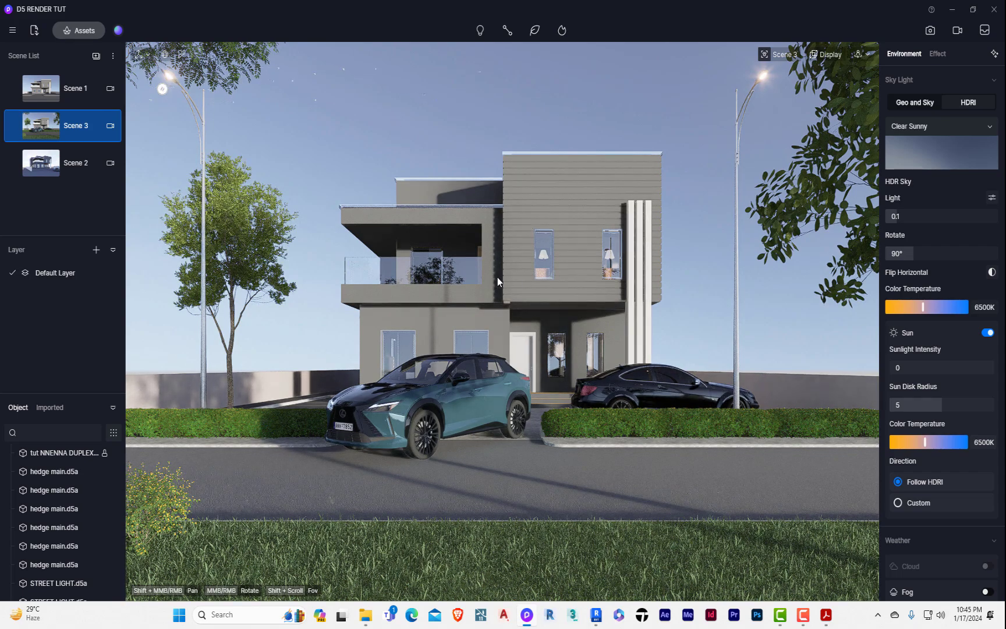
pyautogui.scroll(15, 498, 278)
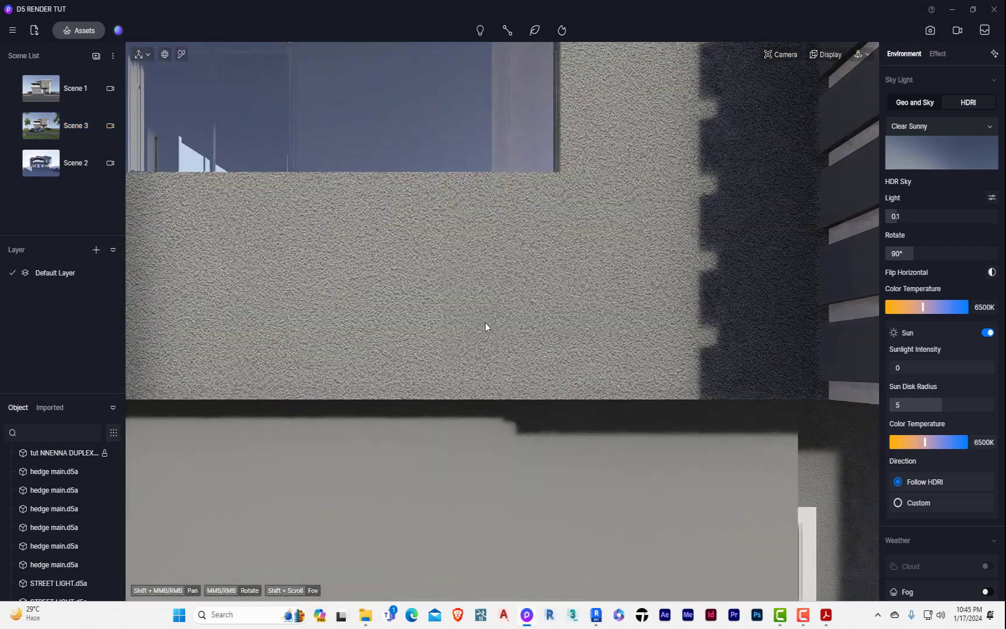
pyautogui.scroll(-10, 485, 327)
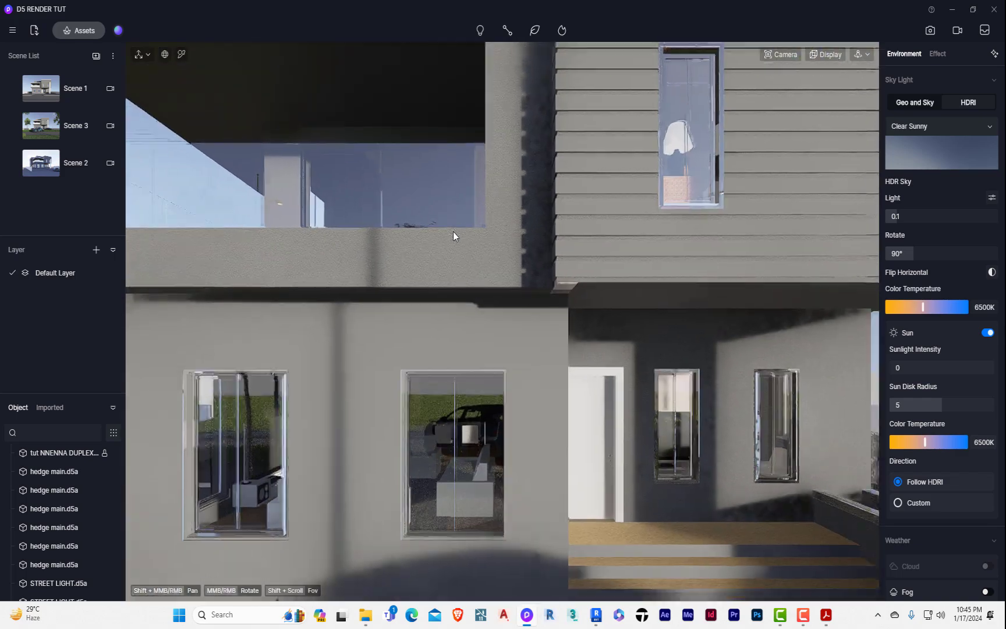
pyautogui.scroll(-3, 453, 232)
pyautogui.moveTo(589, 313); pyautogui.dragTo(344, 420, button='middle')
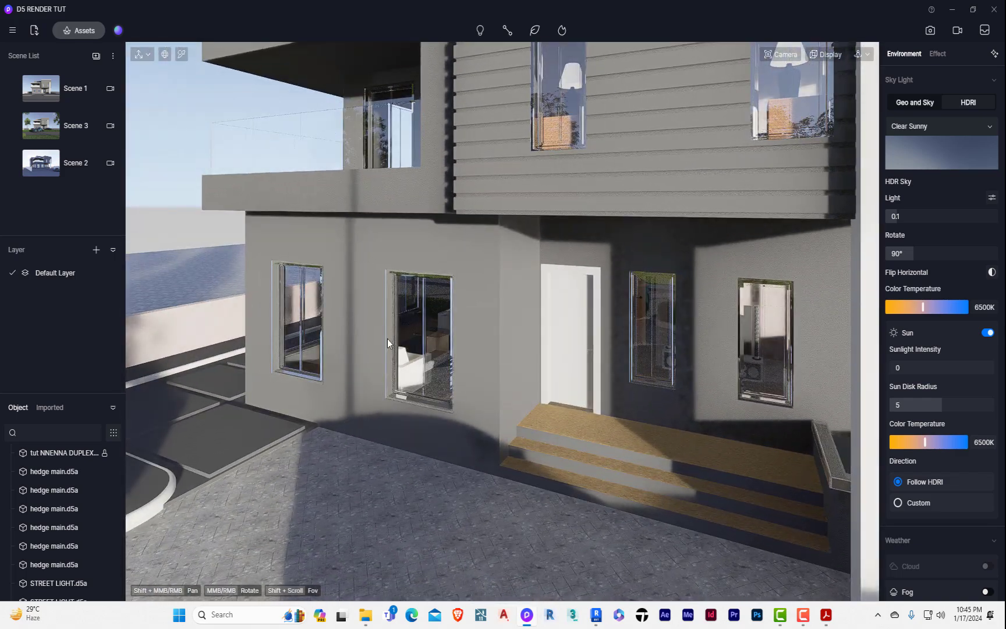
pyautogui.scroll(10, 401, 338)
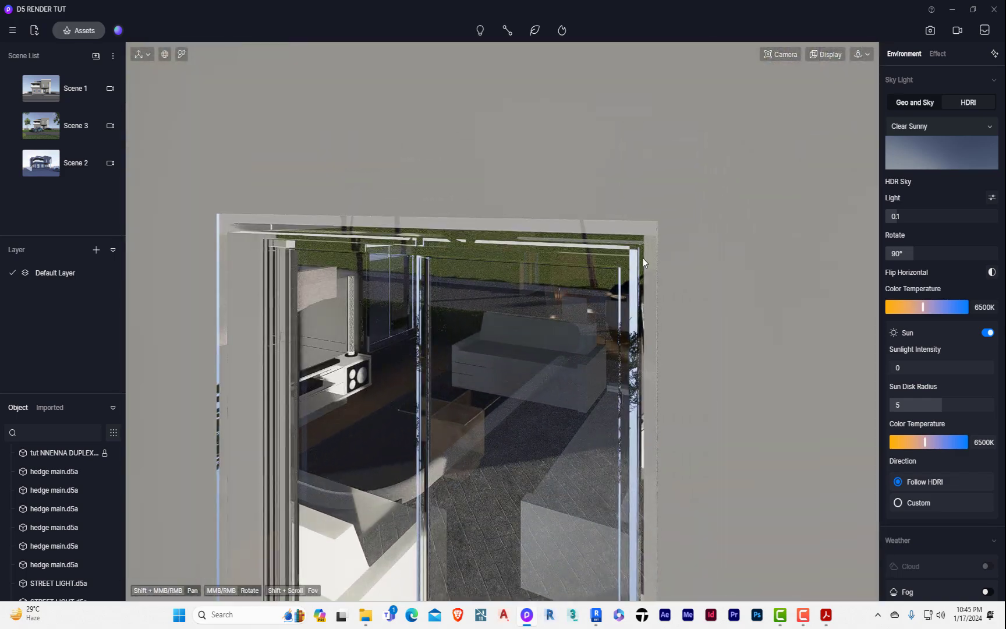
pyautogui.scroll(-10, 370, 345)
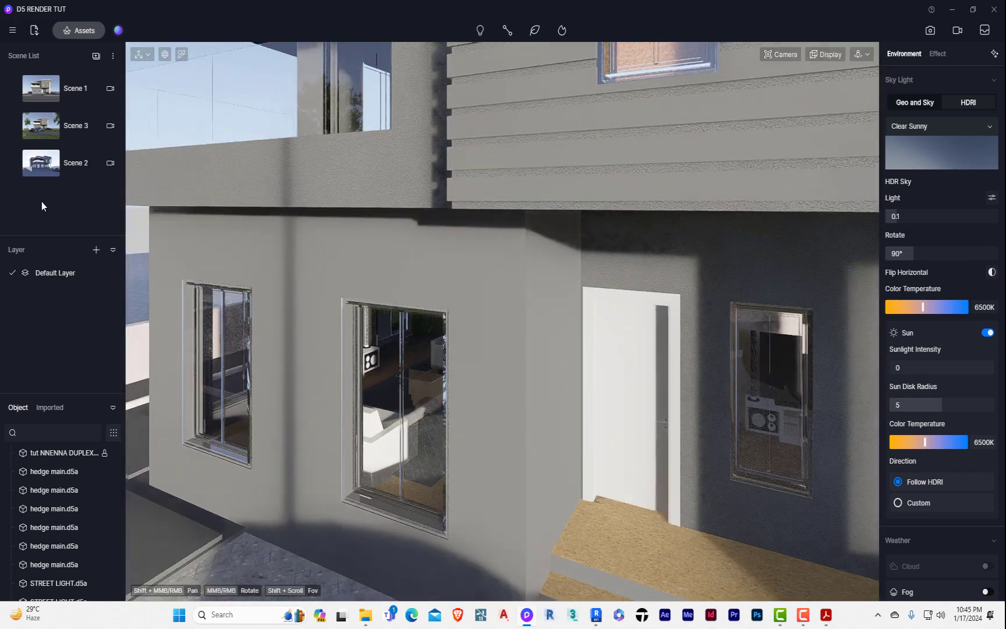
# Apply the Black Matte Metal material from the online Metal assets to the house's window frames.
pyautogui.click(88, 31)
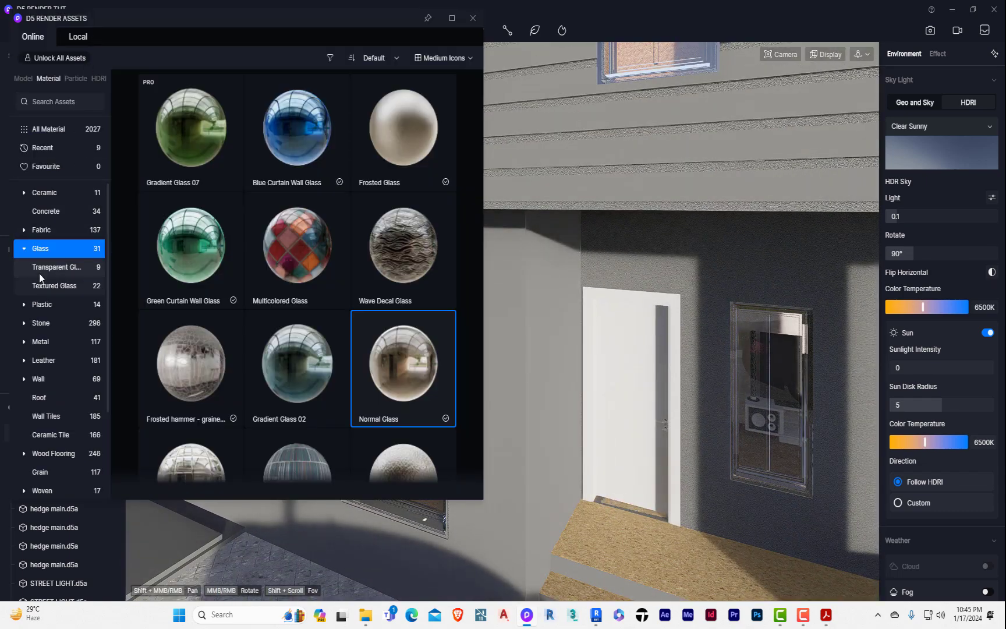
pyautogui.click(52, 340)
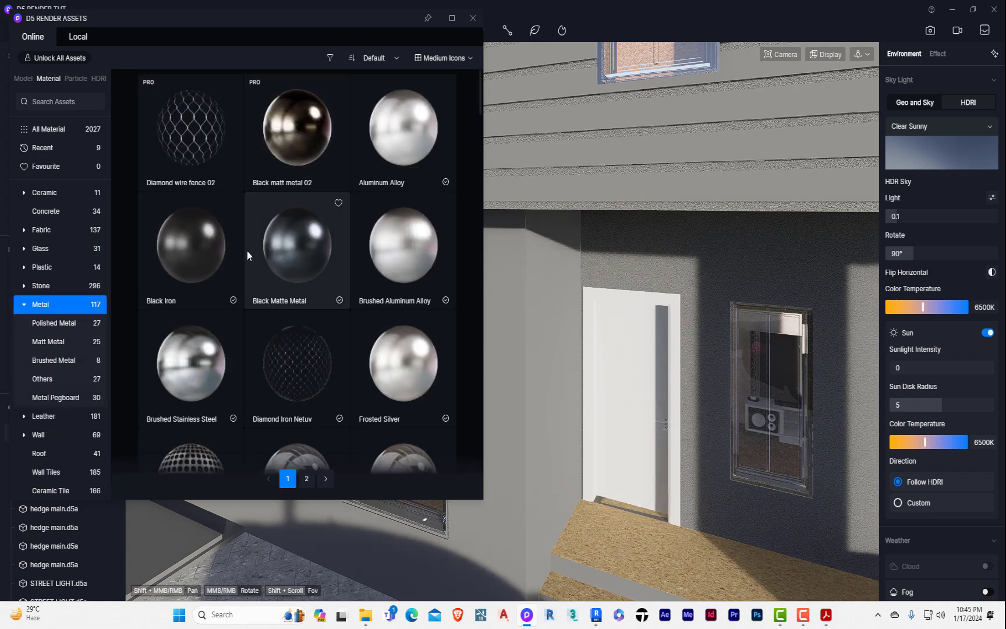
pyautogui.click(298, 237)
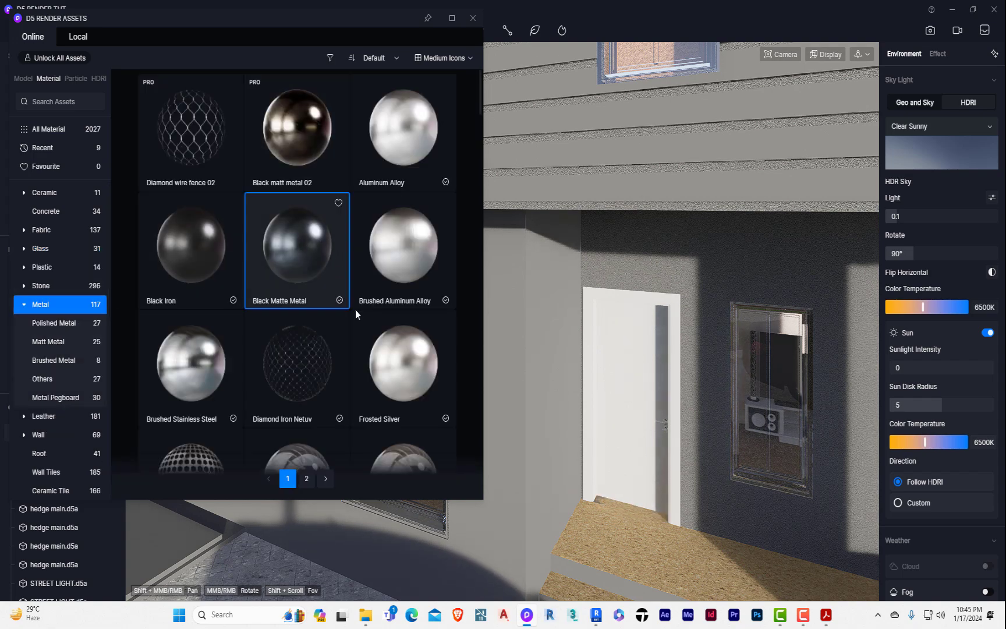
pyautogui.scroll(-2, 389, 337)
pyautogui.moveTo(297, 145); pyautogui.dragTo(674, 350)
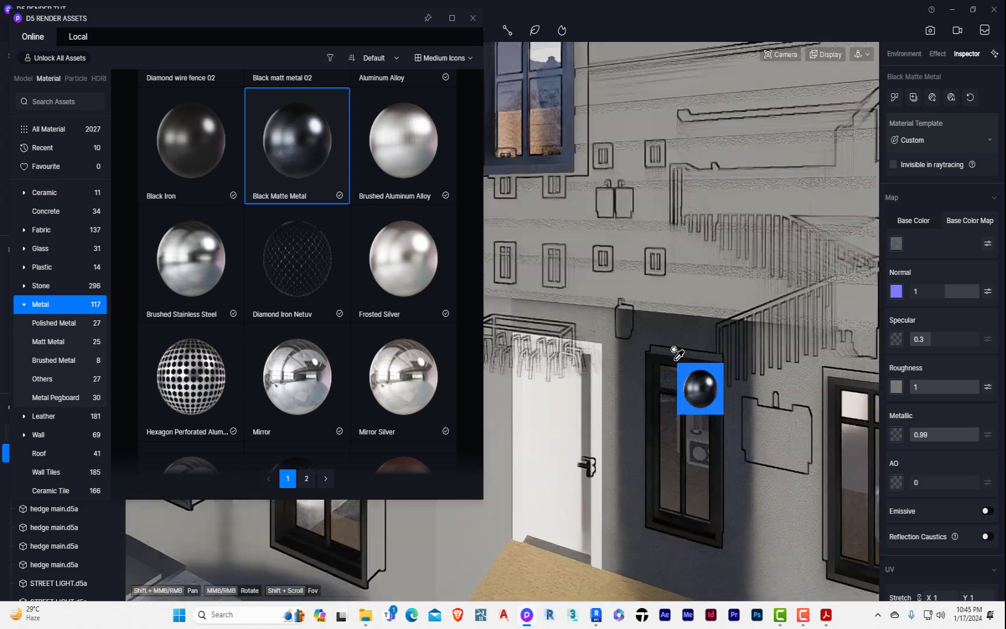
pyautogui.scroll(-5, 674, 350)
pyautogui.scroll(-2, 636, 386)
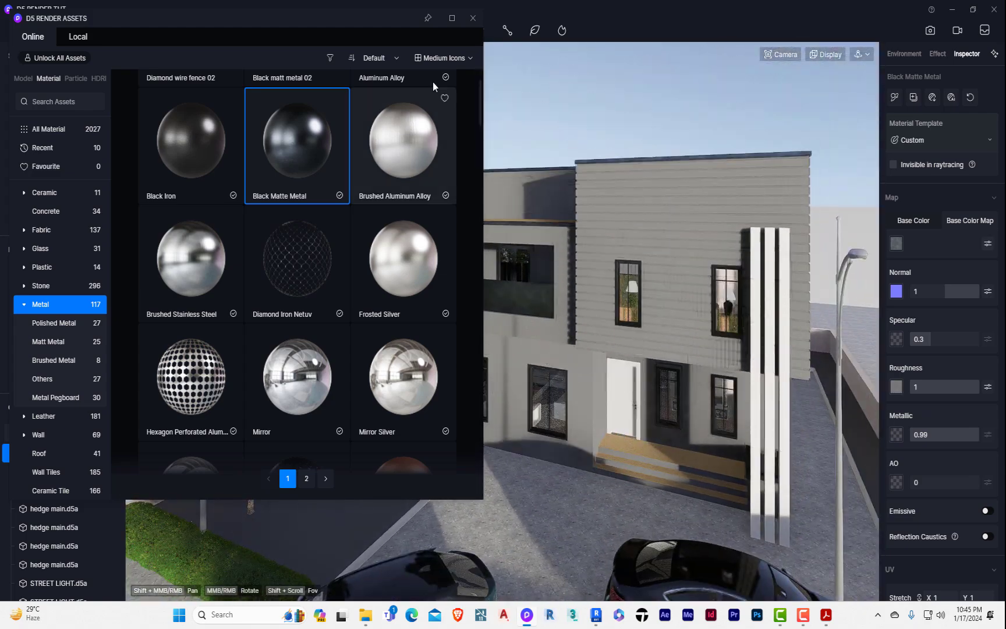
pyautogui.click(473, 18)
pyautogui.press('Escape')
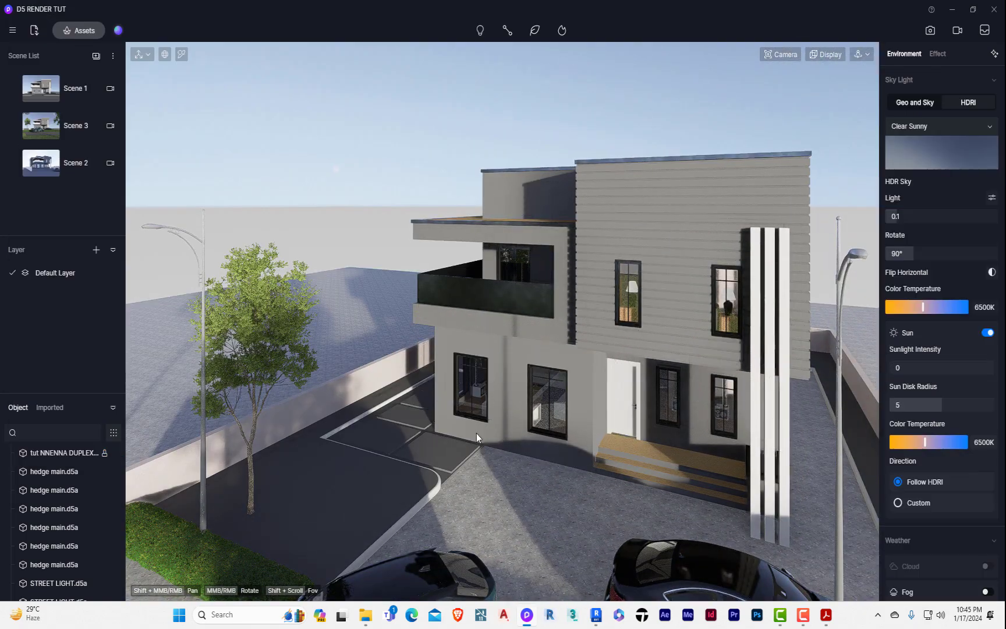
# Switch to Revit and change the front balcony railing type to Glass_Panel-Bottom_Fill.
pyautogui.moveTo(480, 453); pyautogui.dragTo(783, 449, button='middle')
pyautogui.scroll(2, 609, 358)
pyautogui.scroll(5, 529, 247)
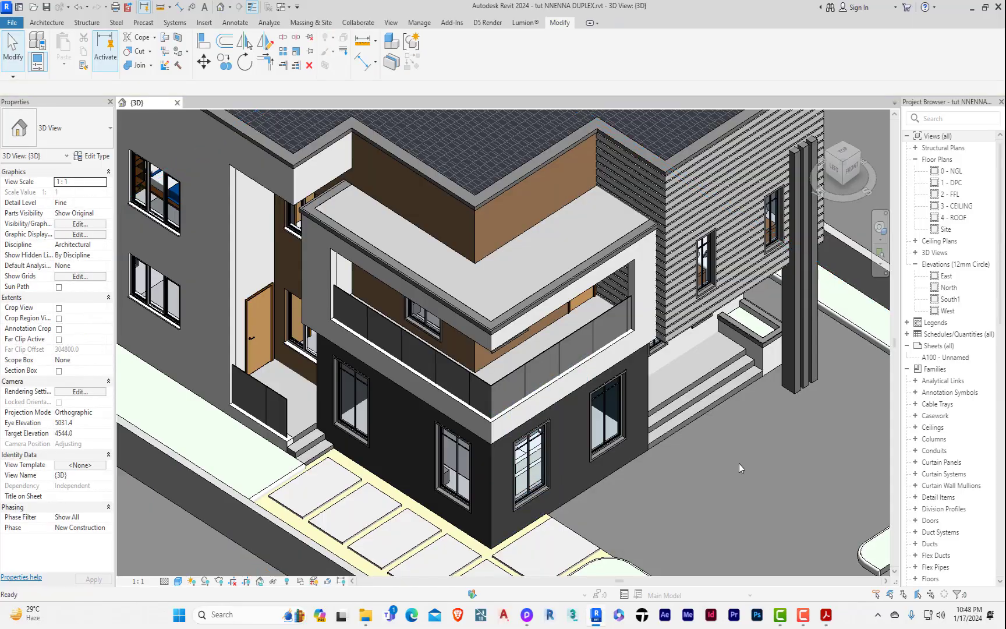
pyautogui.keyDown('shift'); pyautogui.moveTo(738, 463); pyautogui.dragTo(582, 384, button='middle'); pyautogui.keyUp('shift')
pyautogui.scroll(4, 514, 365)
pyautogui.click(514, 365)
pyautogui.click(76, 128)
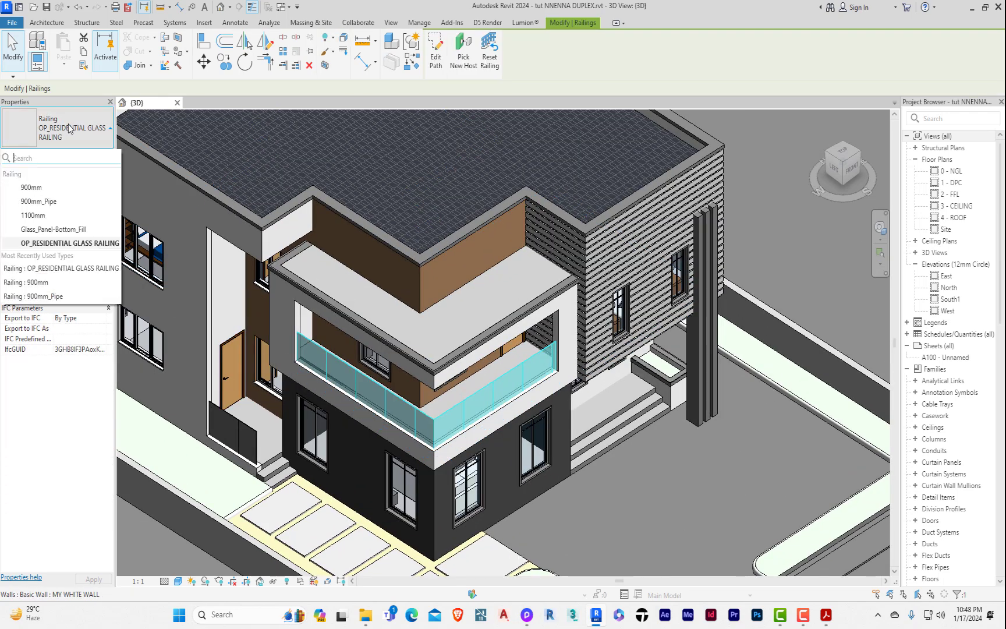
pyautogui.click(50, 229)
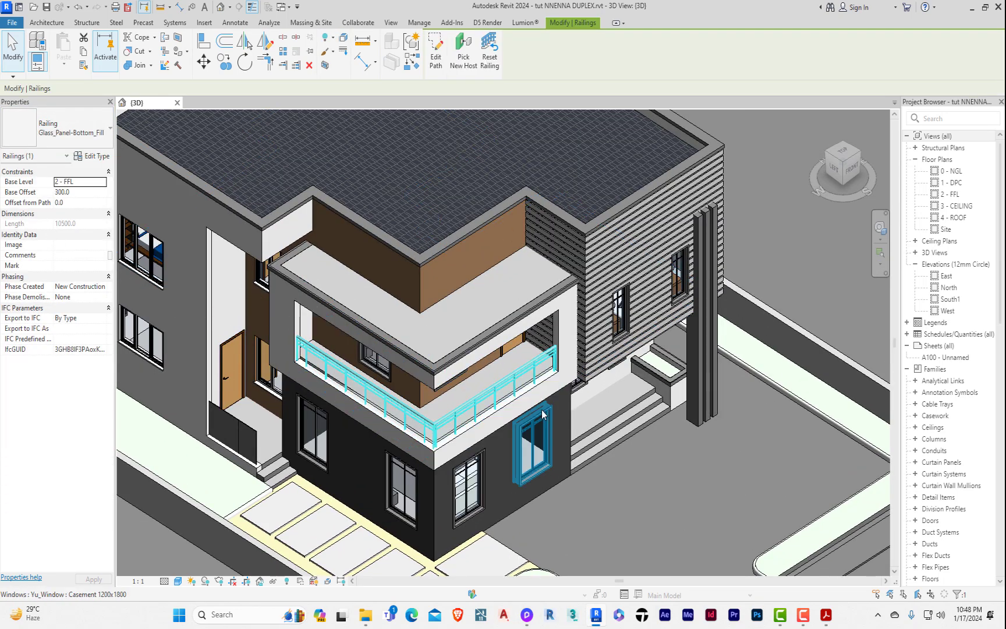
pyautogui.click(772, 254)
pyautogui.scroll(-3, 534, 457)
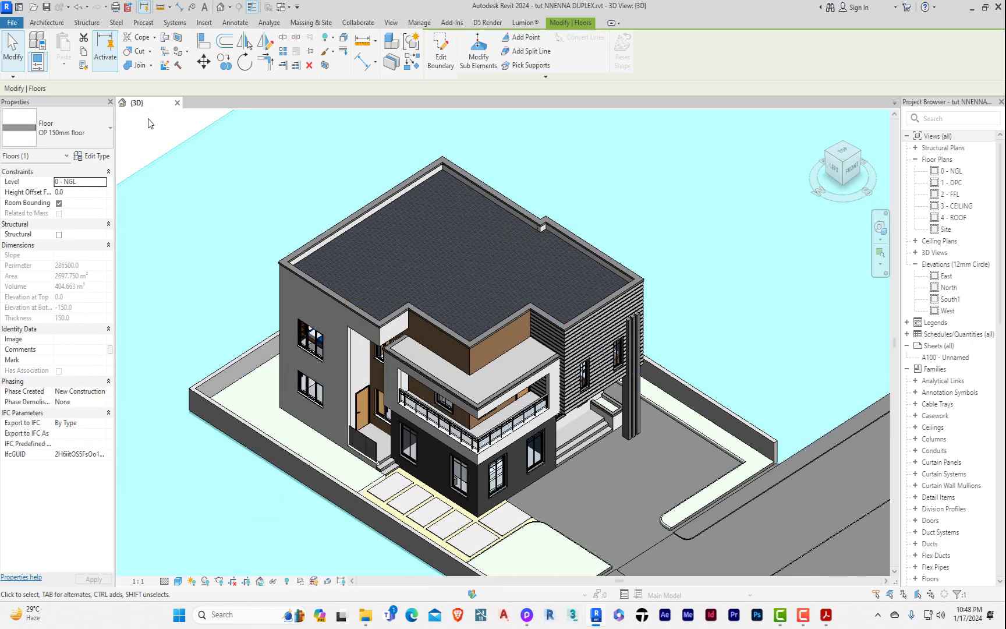
pyautogui.click(153, 126)
pyautogui.click(359, 23)
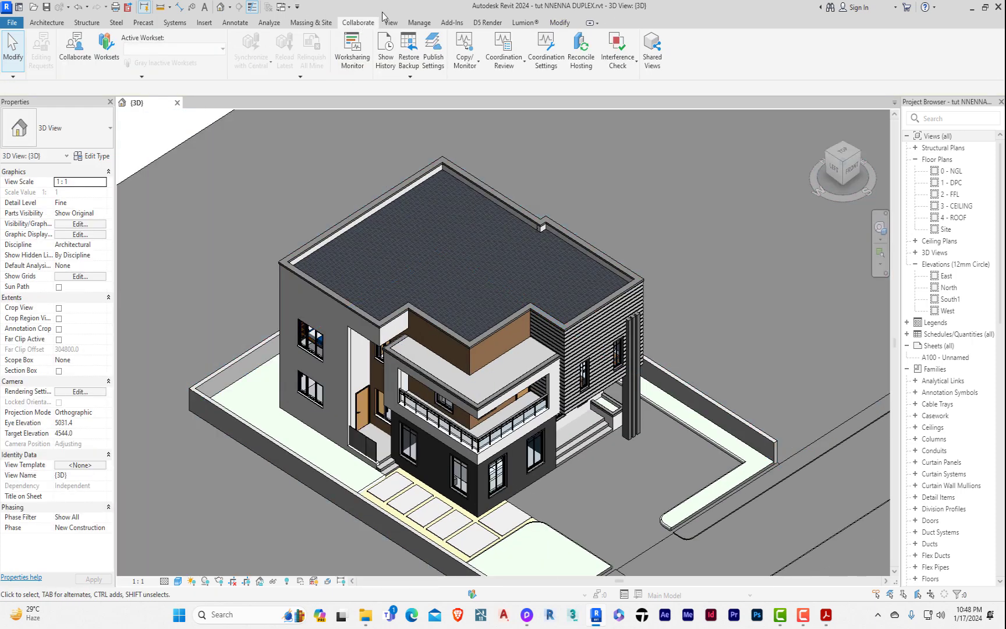
# Switch to D5 Render, open Scene 3 and examine the front balcony's glass railing and the facade up close.
pyautogui.click(488, 23)
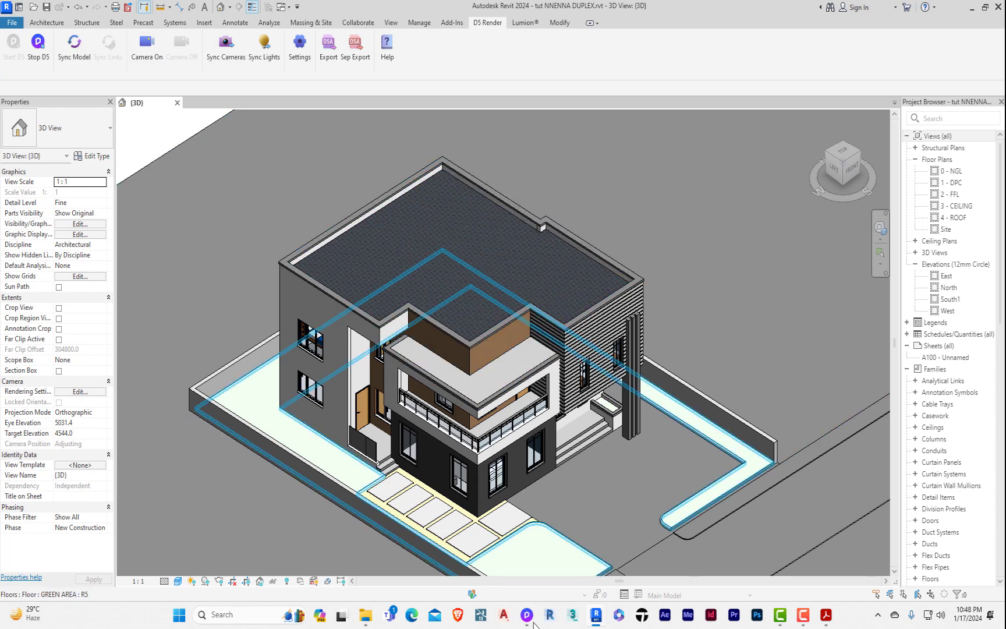
pyautogui.click(528, 616)
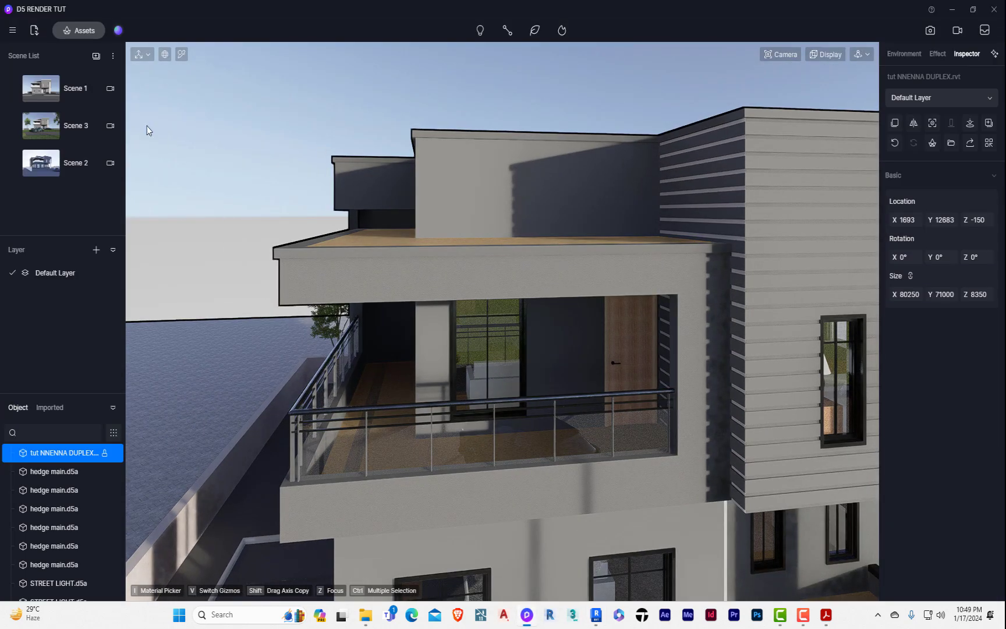
pyautogui.click(68, 130)
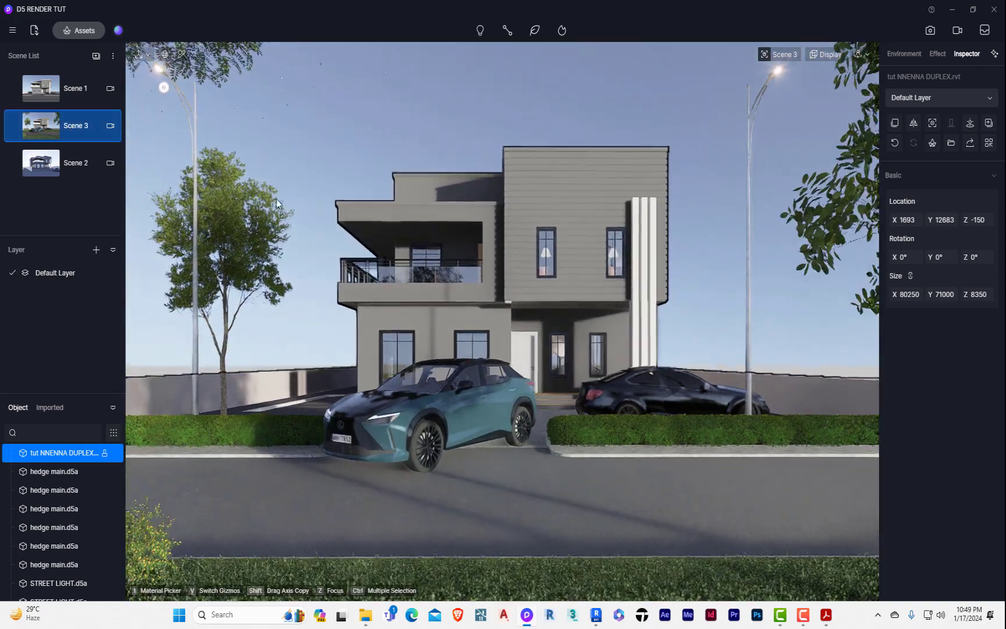
pyautogui.click(470, 114)
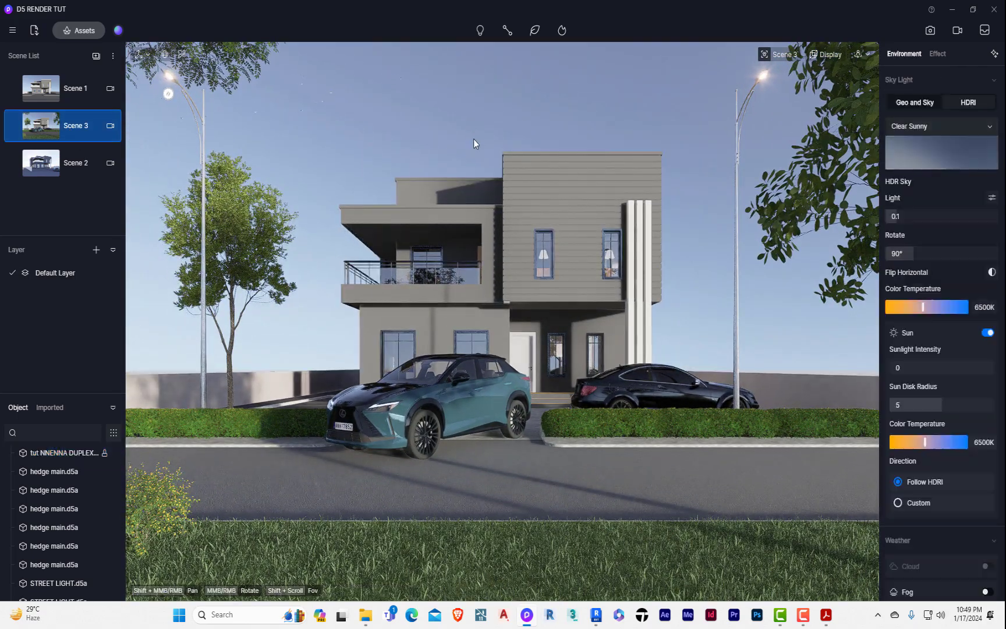
pyautogui.click(490, 127)
pyautogui.scroll(6, 394, 281)
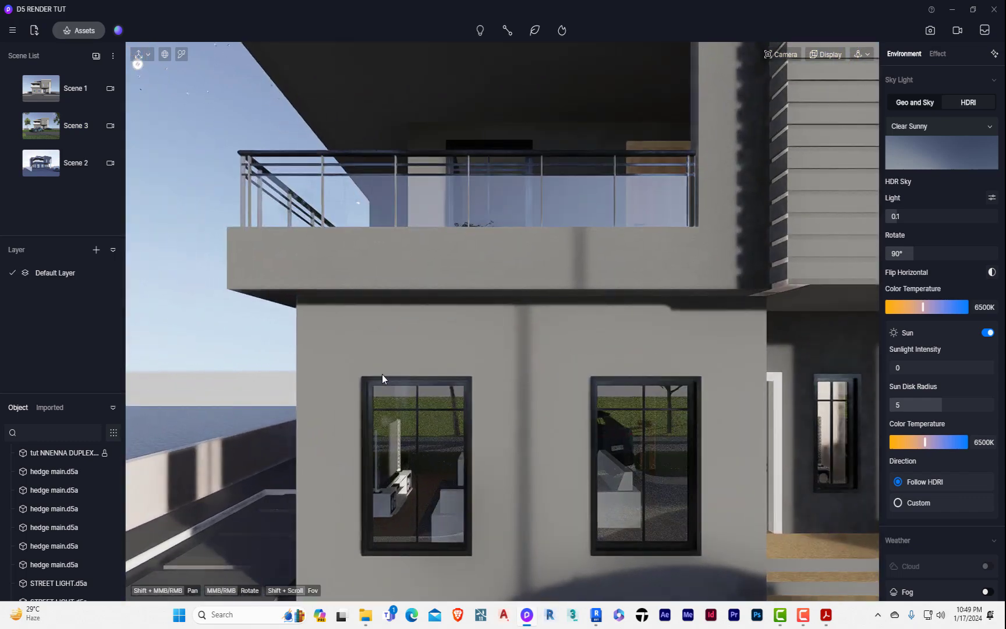
pyautogui.scroll(-3, 382, 374)
pyautogui.moveTo(382, 375); pyautogui.dragTo(592, 572, button='middle')
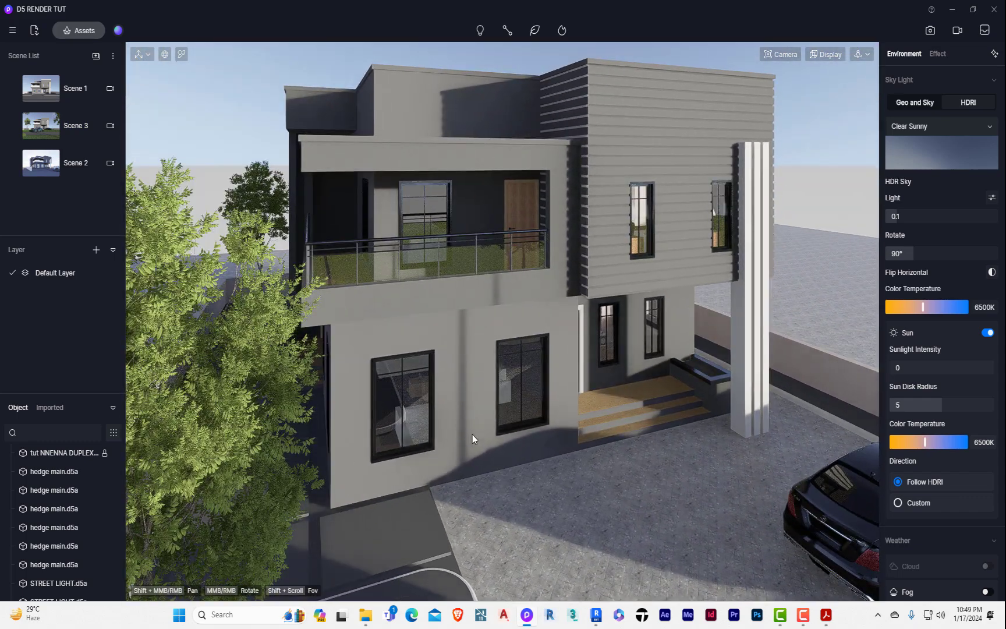
pyautogui.scroll(6, 512, 402)
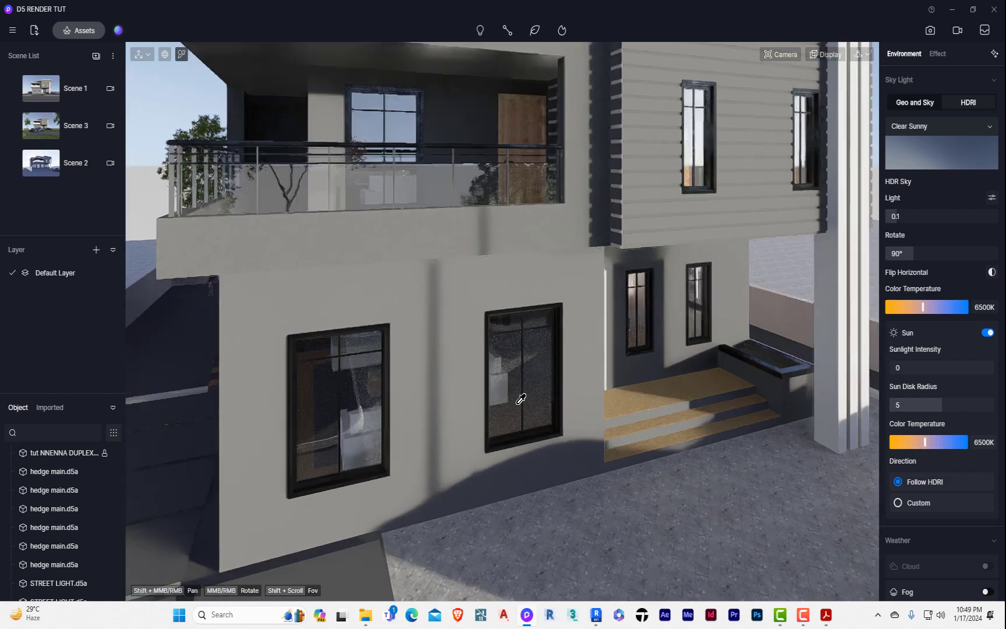
# Copy the Normal Glass material onto the glass panels of the front balcony railing.
pyautogui.click(766, 239)
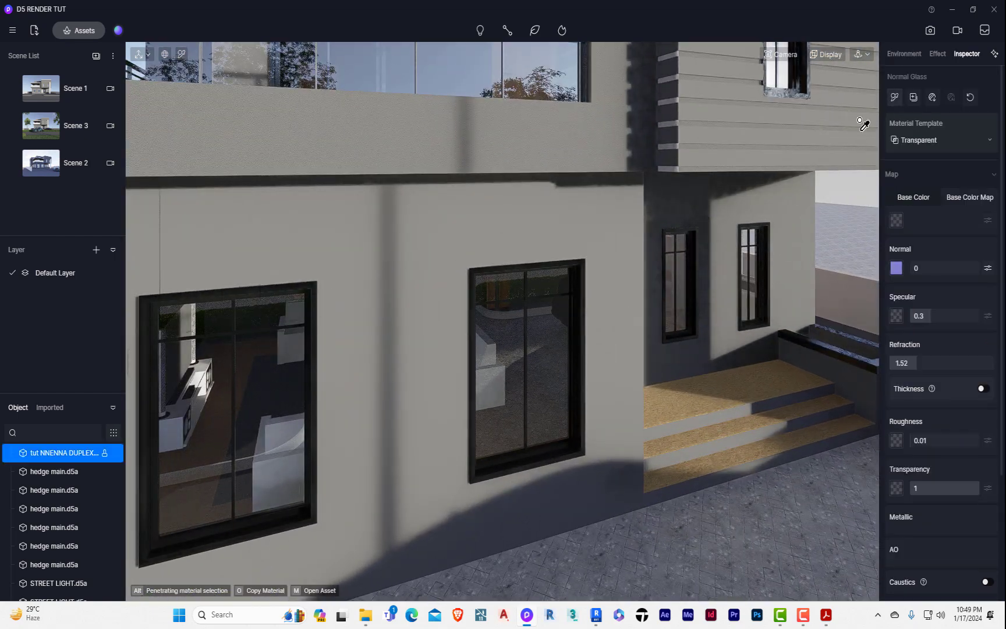
pyautogui.scroll(-5, 539, 225)
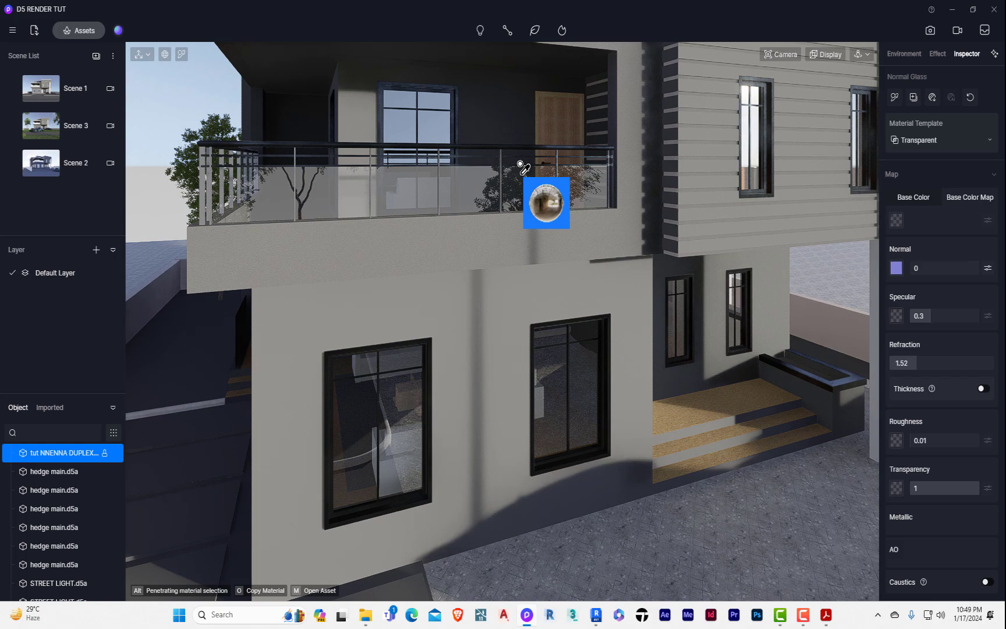
pyautogui.press('Escape')
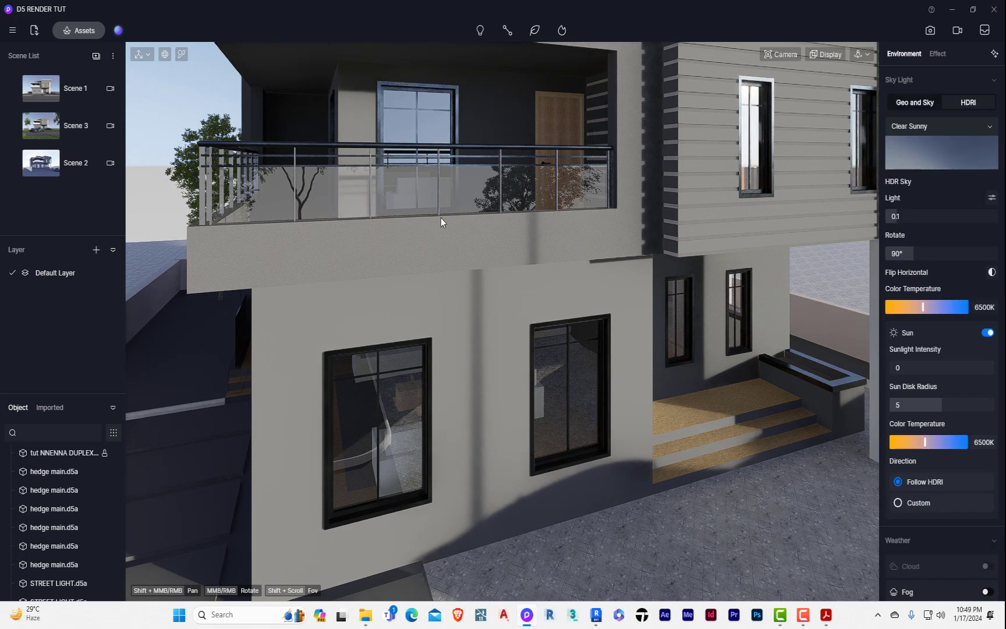
# Copy the Basic Grass Material from the lawn across the road onto the green area around the house.
pyautogui.scroll(-5, 439, 230)
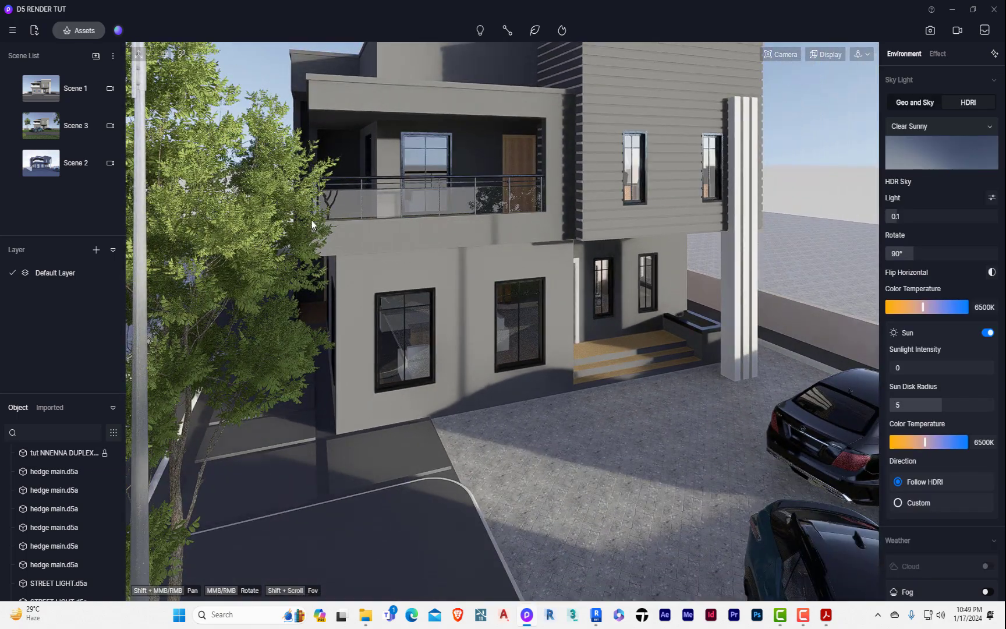
pyautogui.scroll(-8, 313, 219)
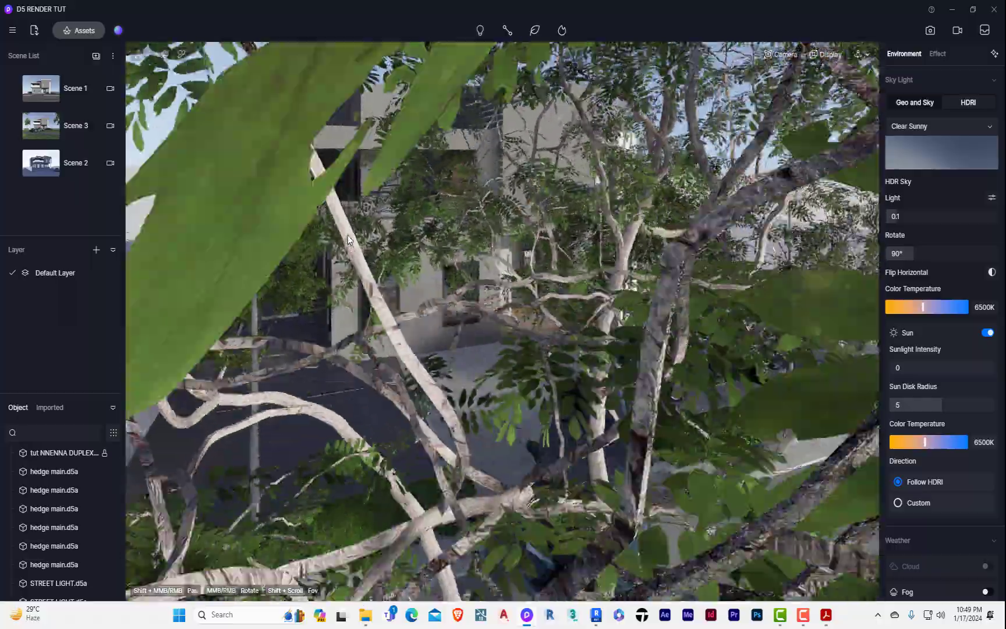
pyautogui.moveTo(347, 235); pyautogui.dragTo(780, 482, button='right')
pyautogui.scroll(8, 781, 482)
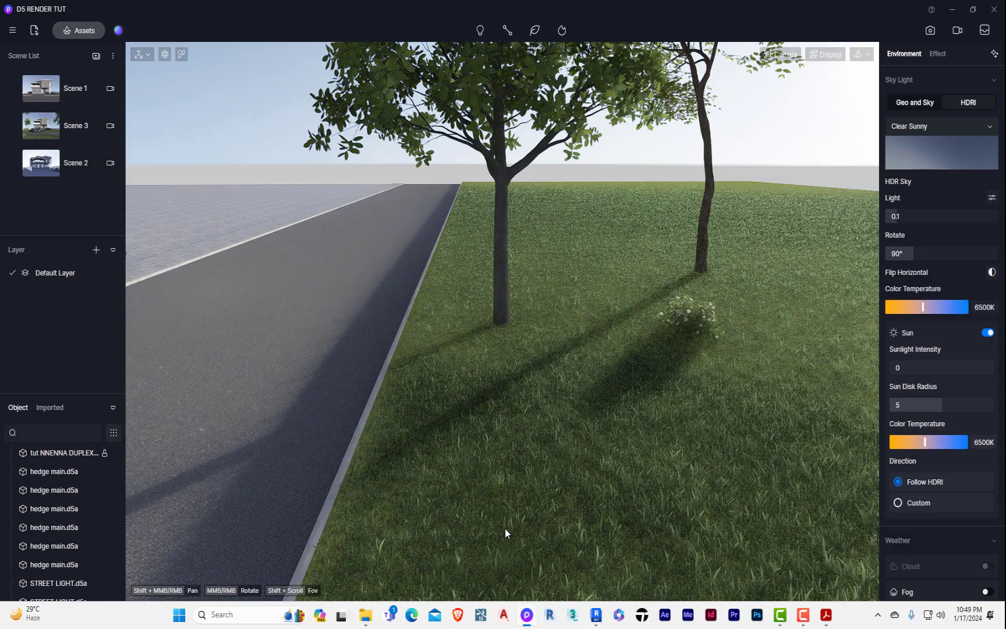
pyautogui.click(505, 529)
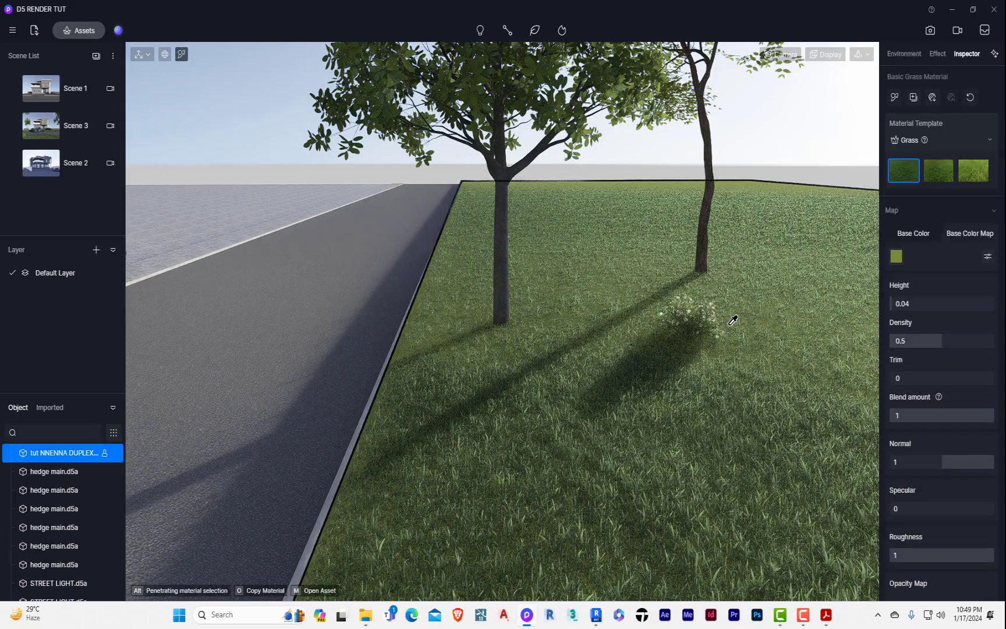
pyautogui.click(894, 98)
pyautogui.scroll(-8, 802, 437)
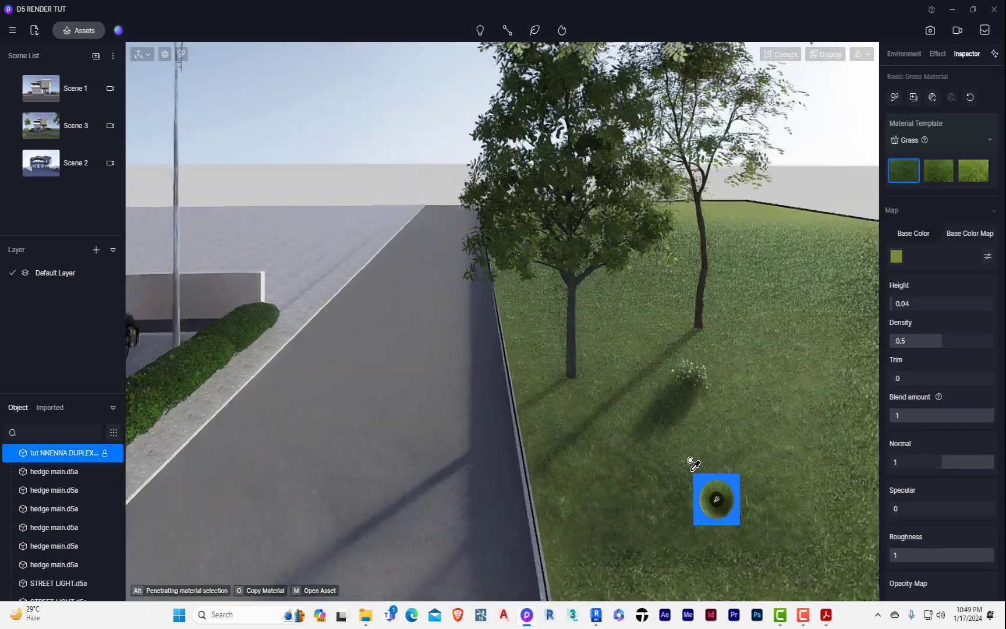
pyautogui.scroll(-5, 735, 378)
pyautogui.scroll(5, 447, 508)
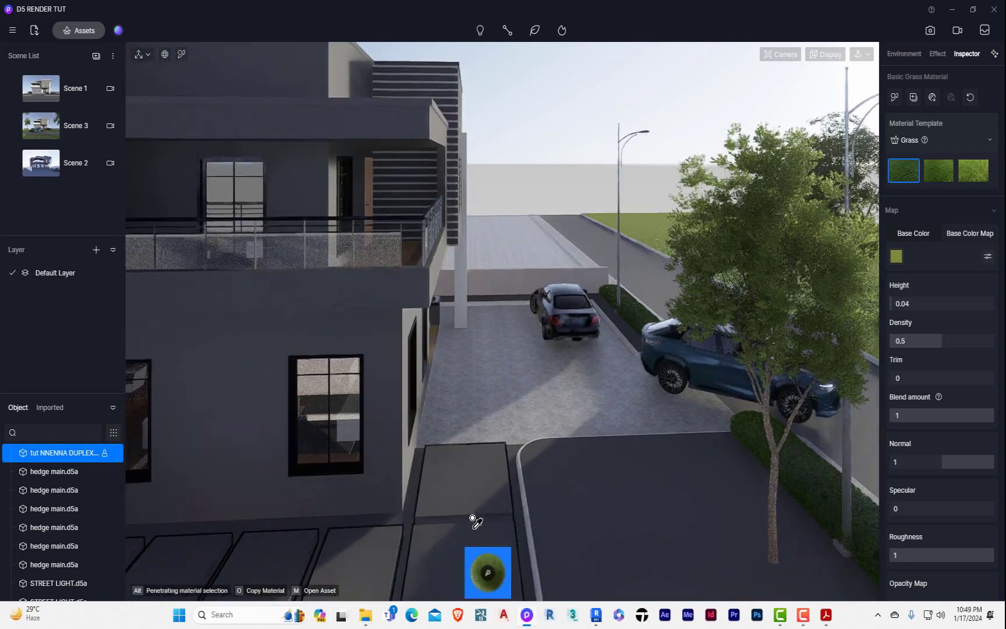
pyautogui.scroll(-4, 675, 466)
pyautogui.click(675, 476)
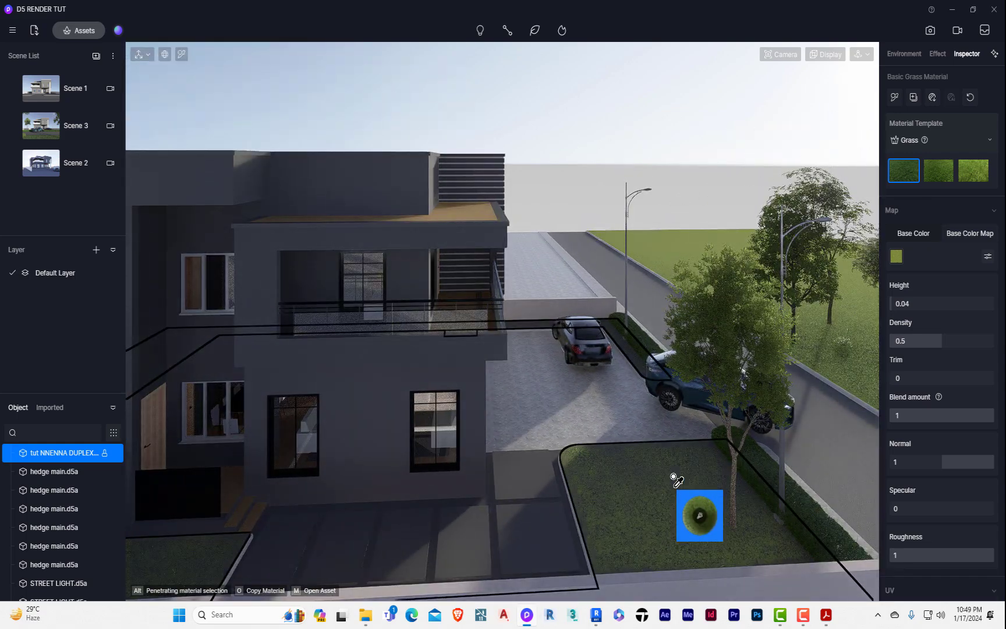
pyautogui.press('Escape')
# Set the balcony's Grey concave convex wall paint base color map to hue -180 and saturation -100, and raise its brightness.
pyautogui.scroll(6, 669, 520)
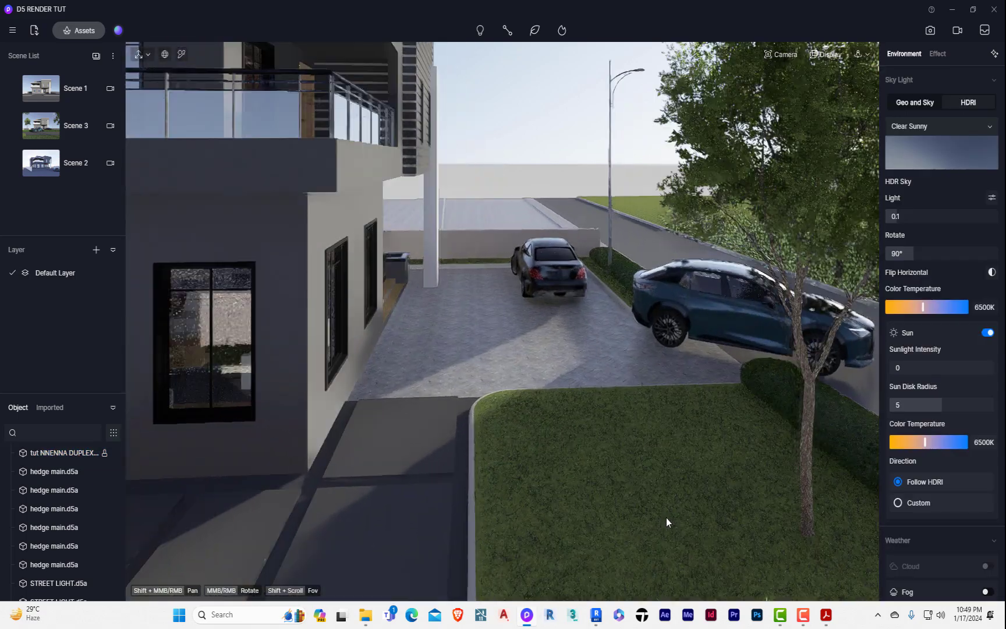
pyautogui.moveTo(700, 529); pyautogui.dragTo(492, 478, button='middle')
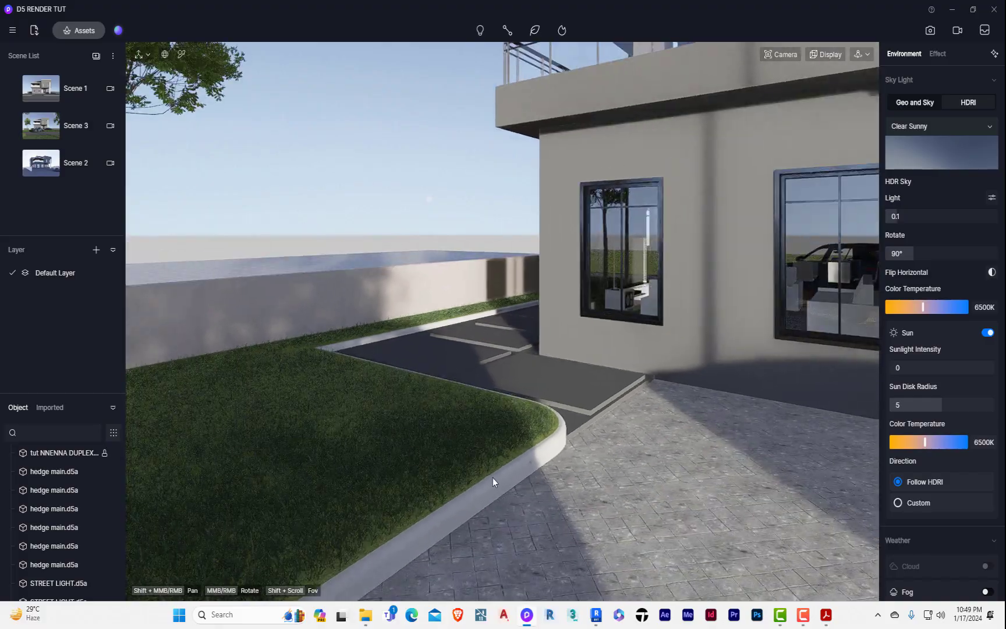
pyautogui.moveTo(488, 301); pyautogui.dragTo(490, 459, button='middle')
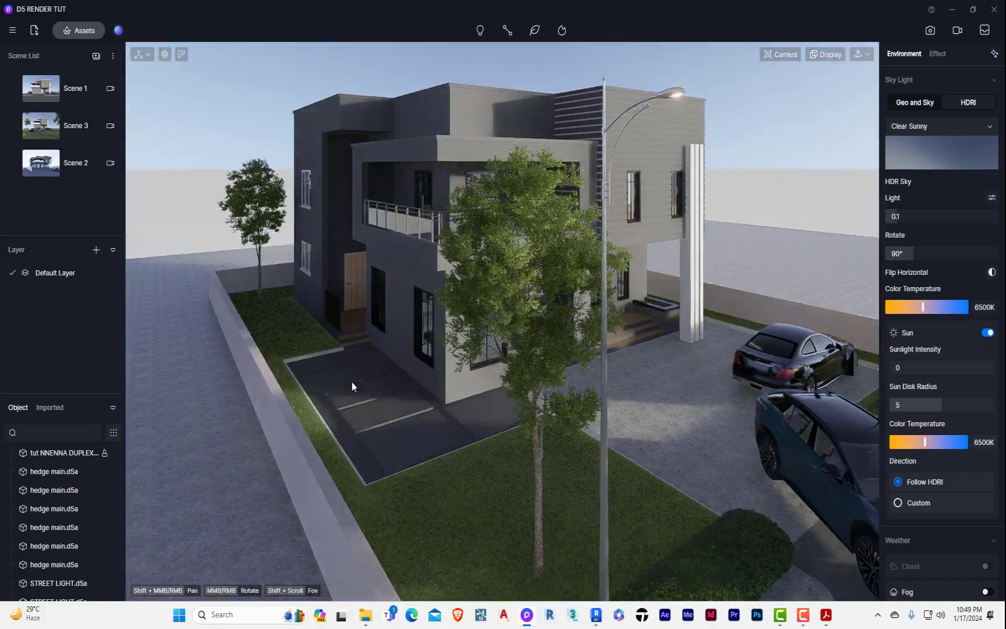
pyautogui.moveTo(351, 382); pyautogui.dragTo(422, 525, button='middle')
pyautogui.scroll(7, 620, 223)
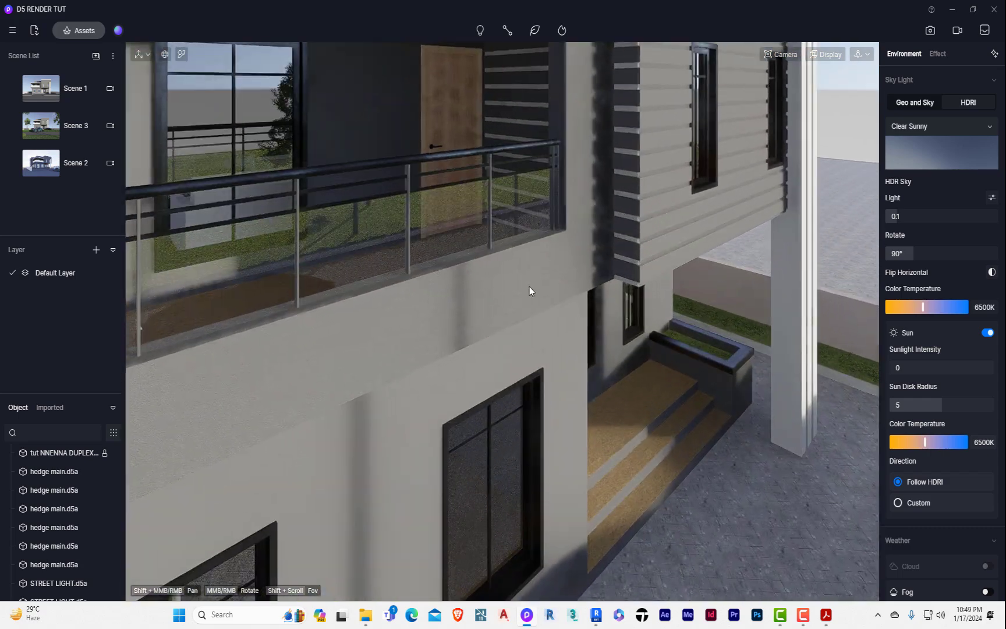
pyautogui.click(448, 312)
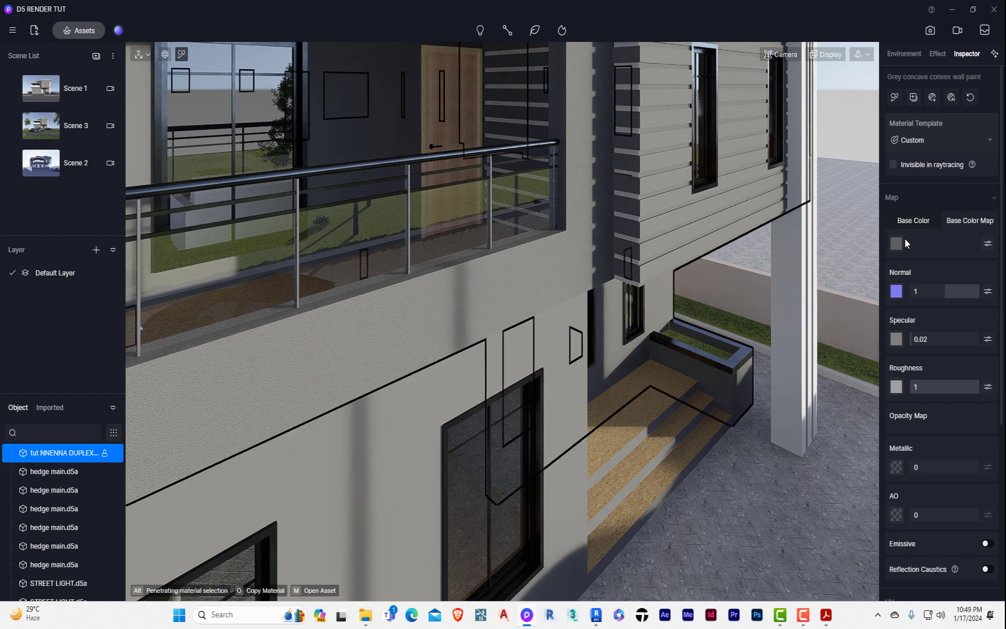
pyautogui.click(896, 243)
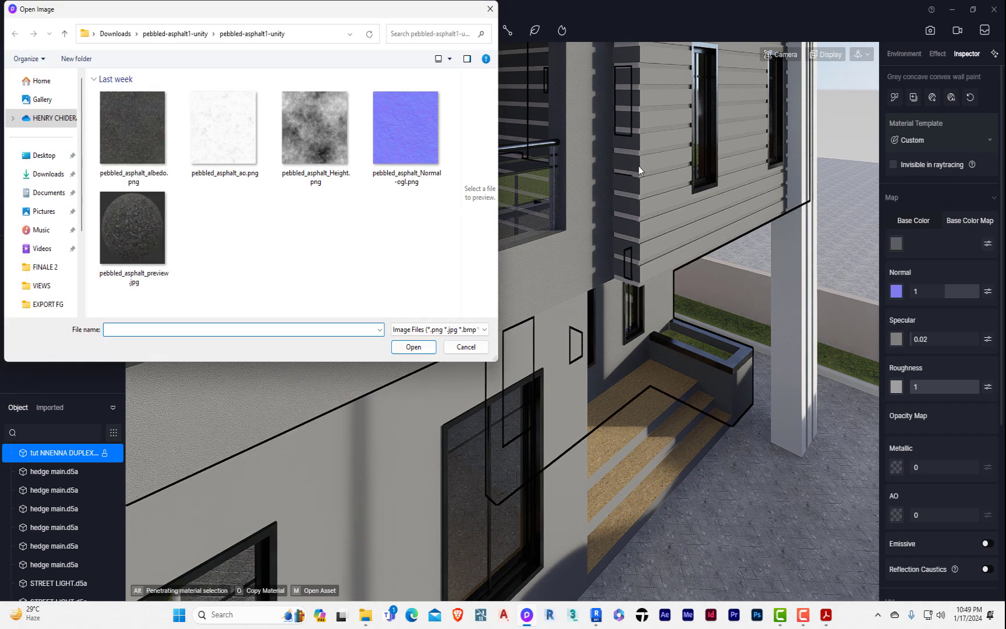
pyautogui.click(490, 9)
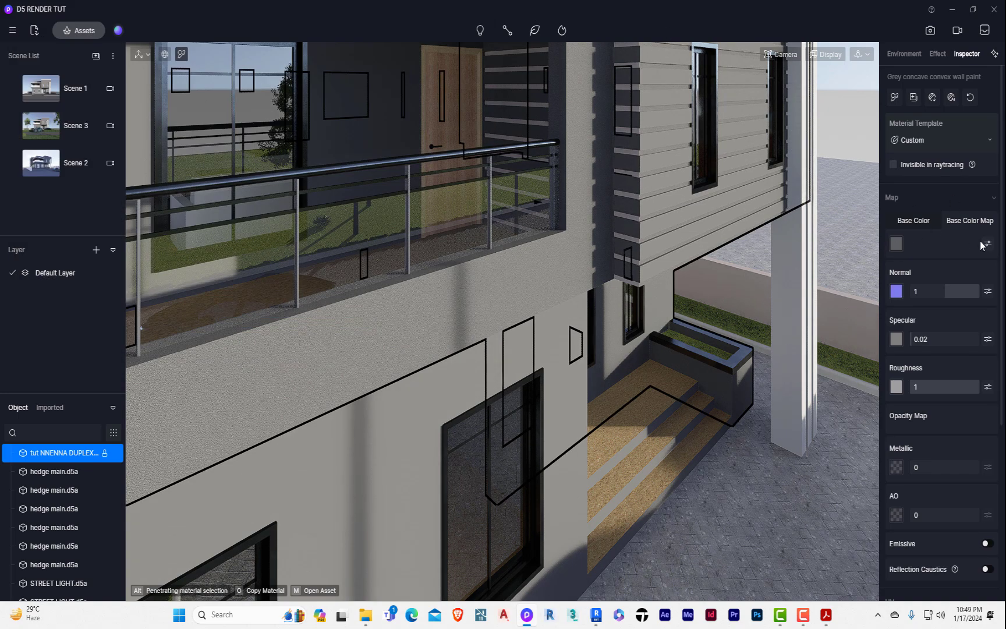
pyautogui.click(987, 243)
pyautogui.moveTo(937, 365); pyautogui.dragTo(903, 365)
pyautogui.moveTo(936, 381)
pyautogui.mouseDown()
pyautogui.moveTo(903, 381)
pyautogui.moveTo(943, 398)
pyautogui.mouseUp()
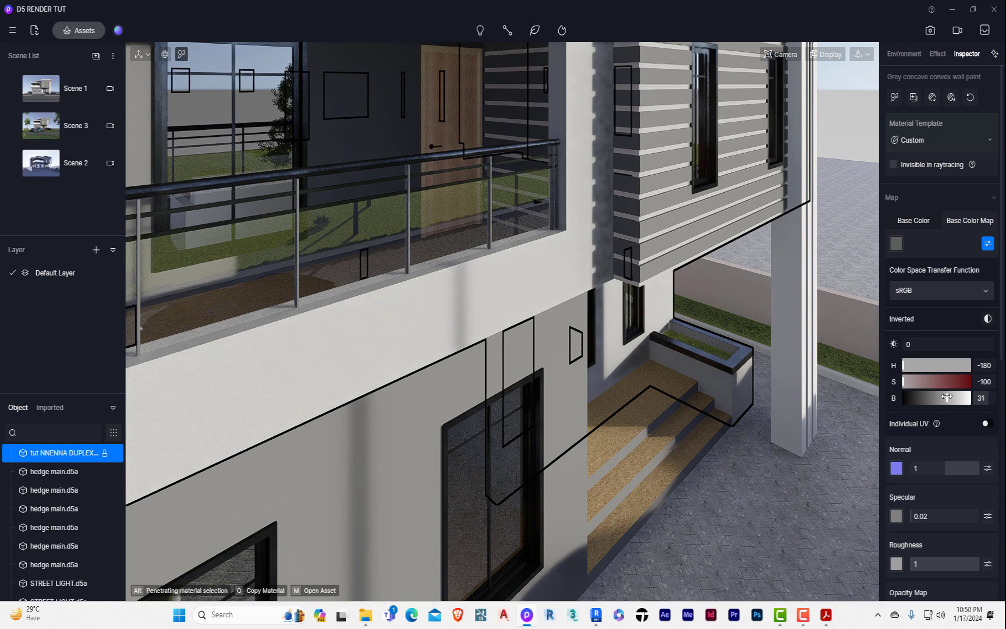
# Open Scene 3 and set the brightness of the wall paint's base color map to 30.
pyautogui.click(72, 133)
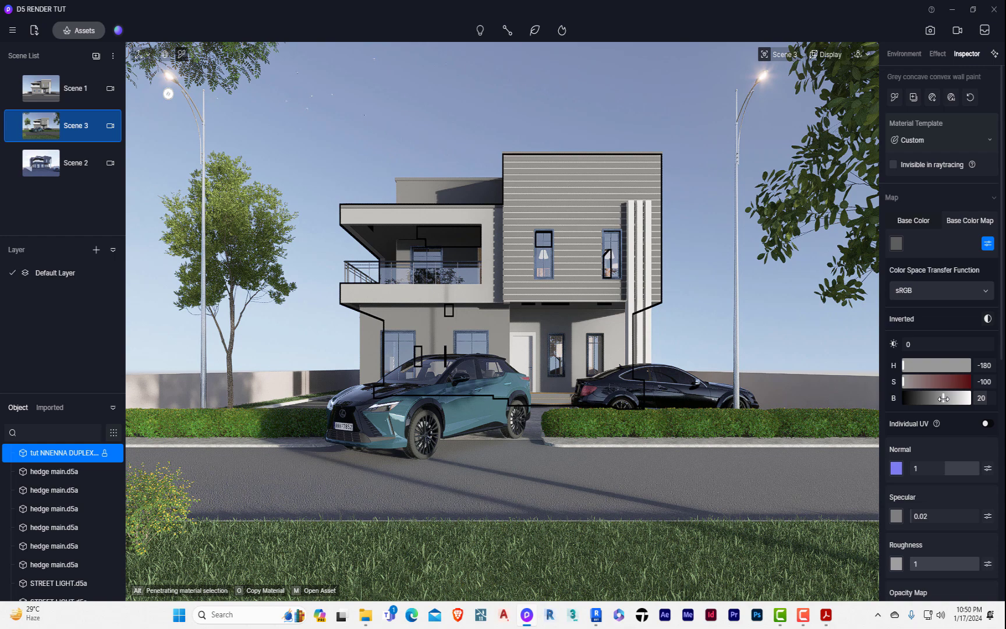
pyautogui.moveTo(943, 398); pyautogui.dragTo(947, 398)
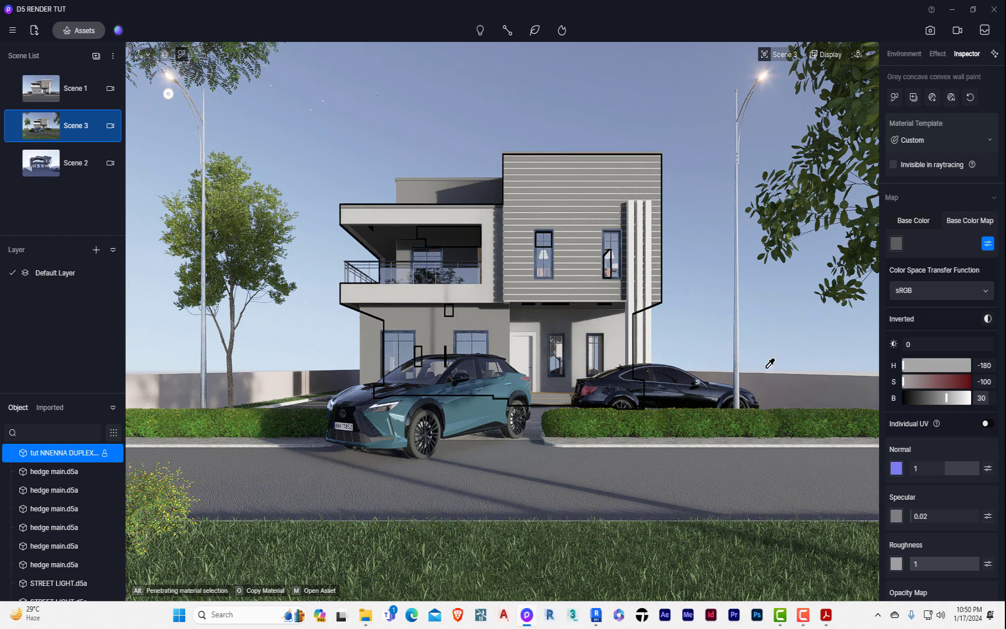
pyautogui.press('Escape')
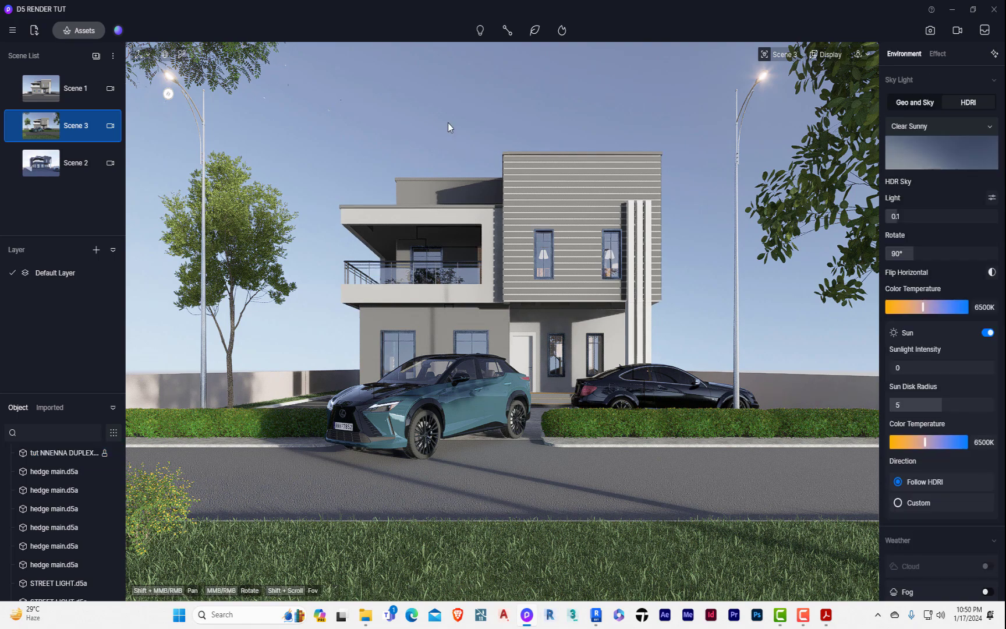
# Set the UV stretch of the balcony's Grey concave convex wall paint to 0.4 in X and Y.
pyautogui.scroll(10, 501, 270)
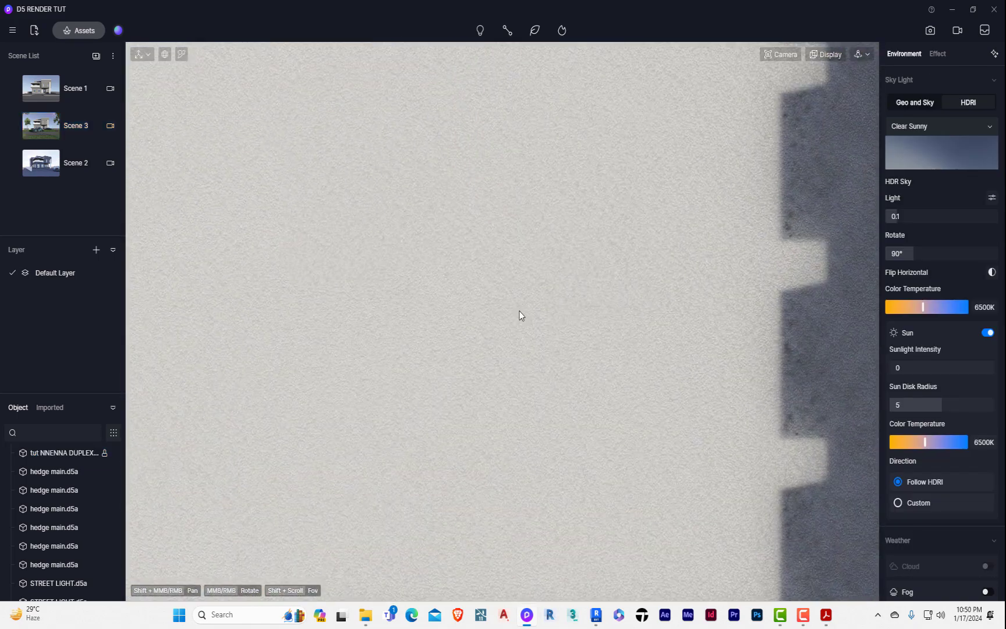
pyautogui.scroll(-5, 403, 346)
pyautogui.click(402, 343)
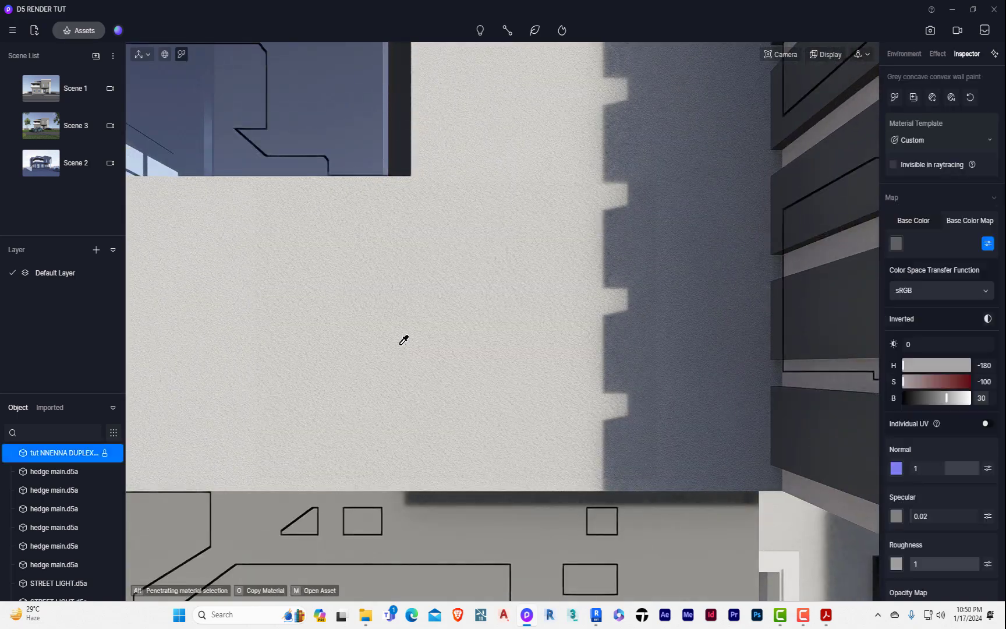
pyautogui.scroll(-7, 903, 516)
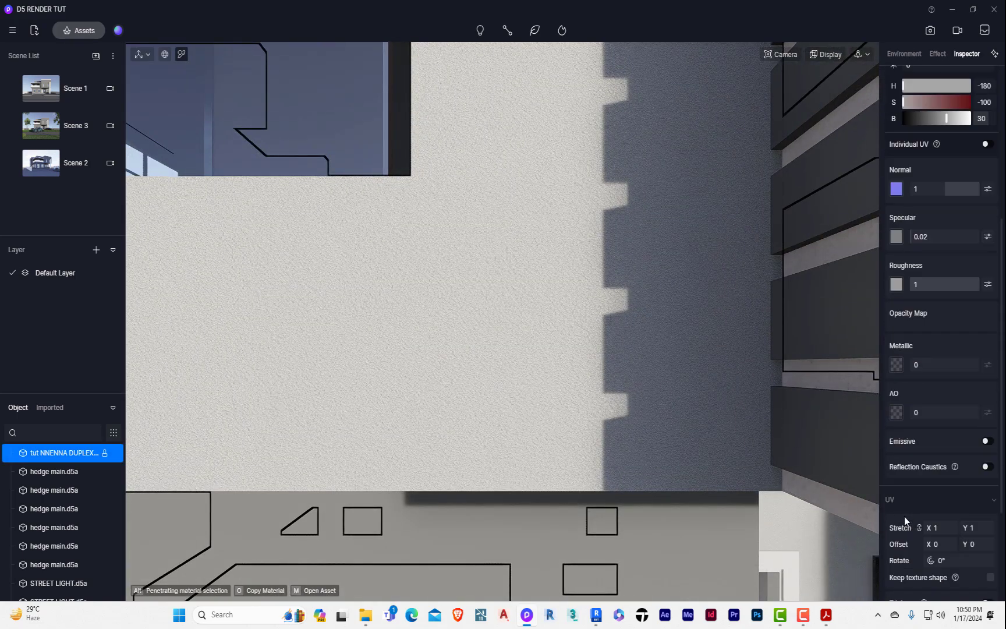
pyautogui.click(941, 388)
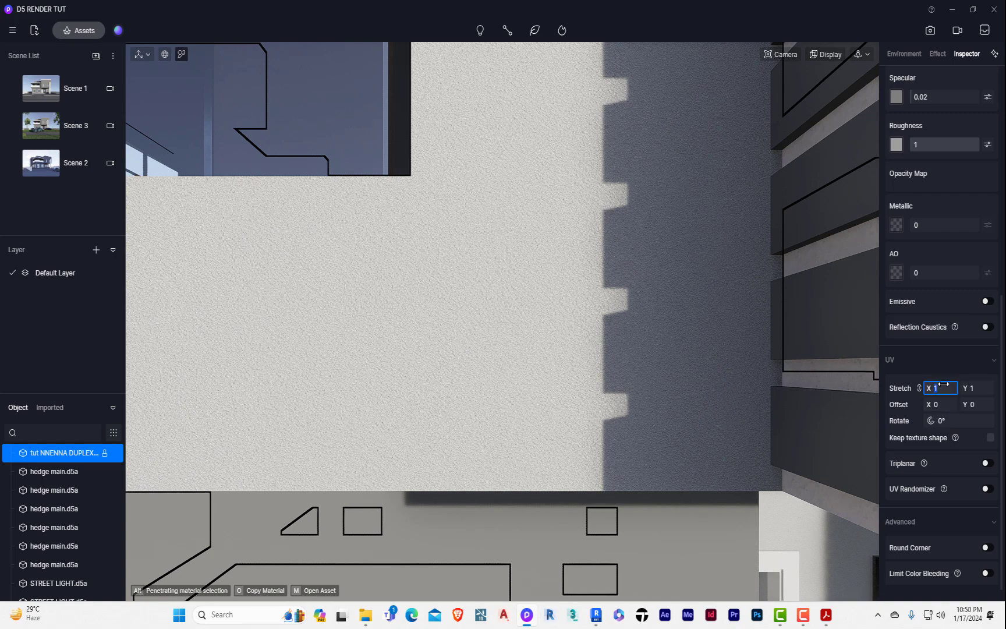
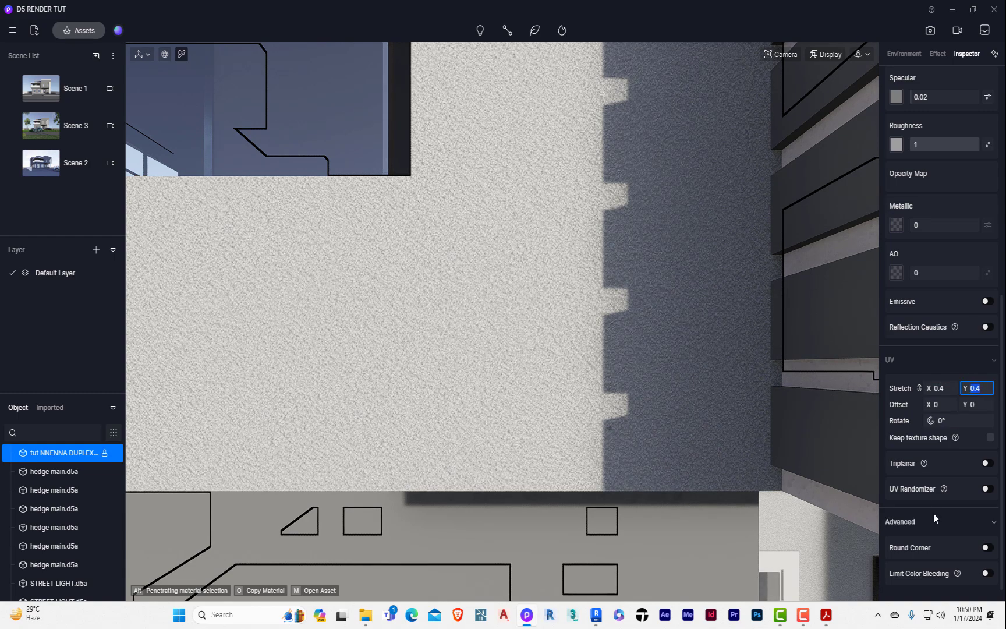
pyautogui.scroll(-5, 431, 361)
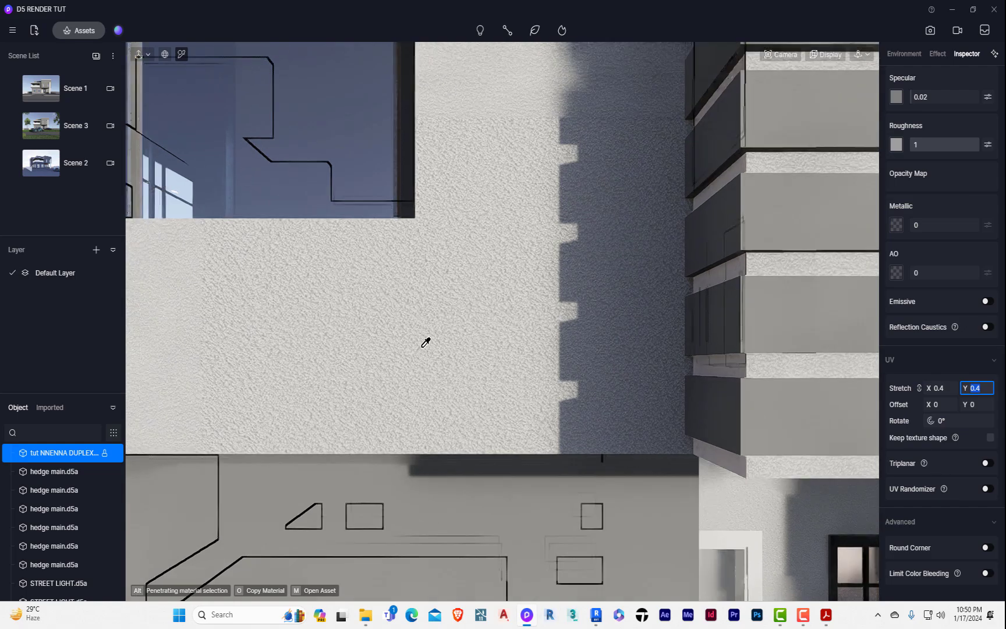
pyautogui.scroll(-10, 450, 398)
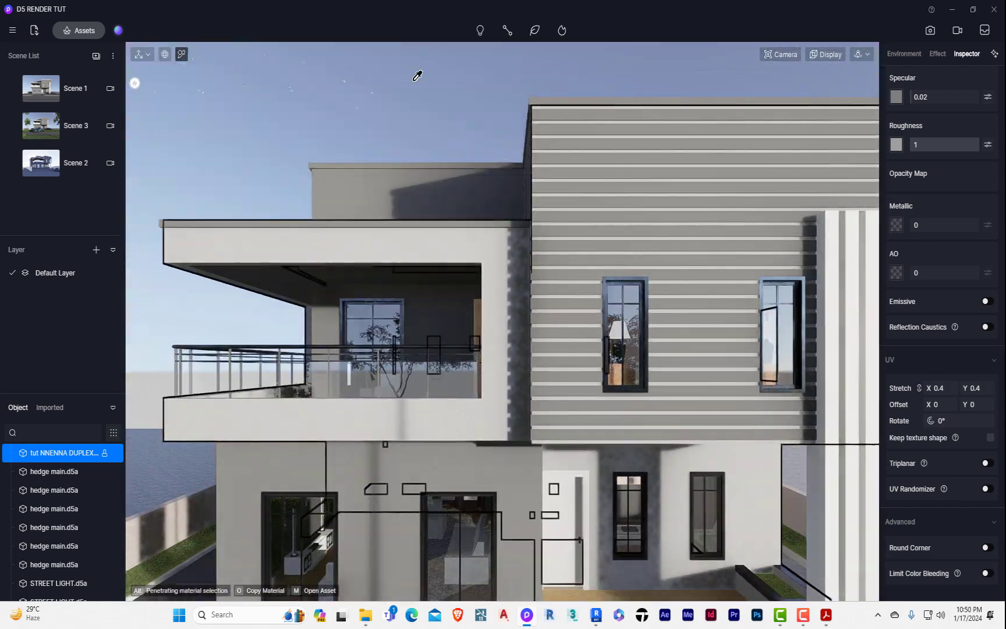
# Copy the Grey concave convex wall paint from the balcony's upper fascia onto the roof edge trim above it.
pyautogui.click(412, 80)
pyautogui.click(68, 125)
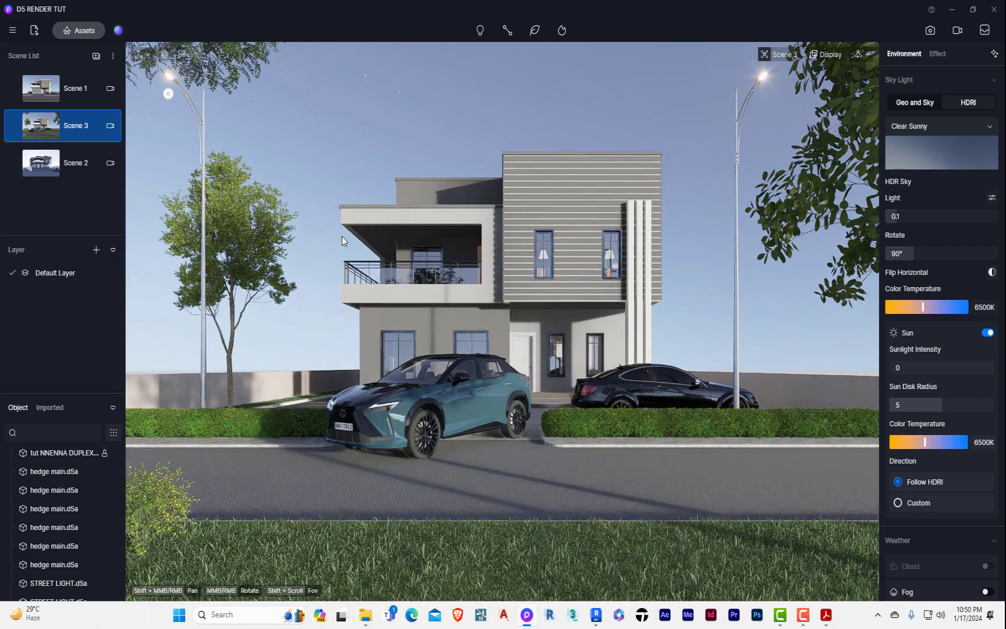
pyautogui.scroll(10, 348, 237)
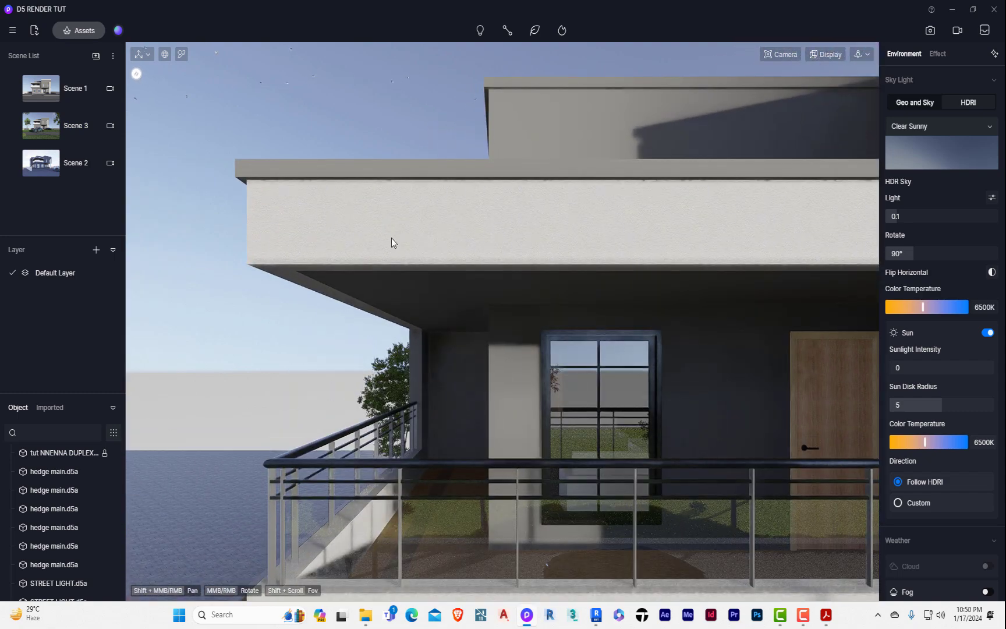
pyautogui.press('i')
pyautogui.click(393, 234)
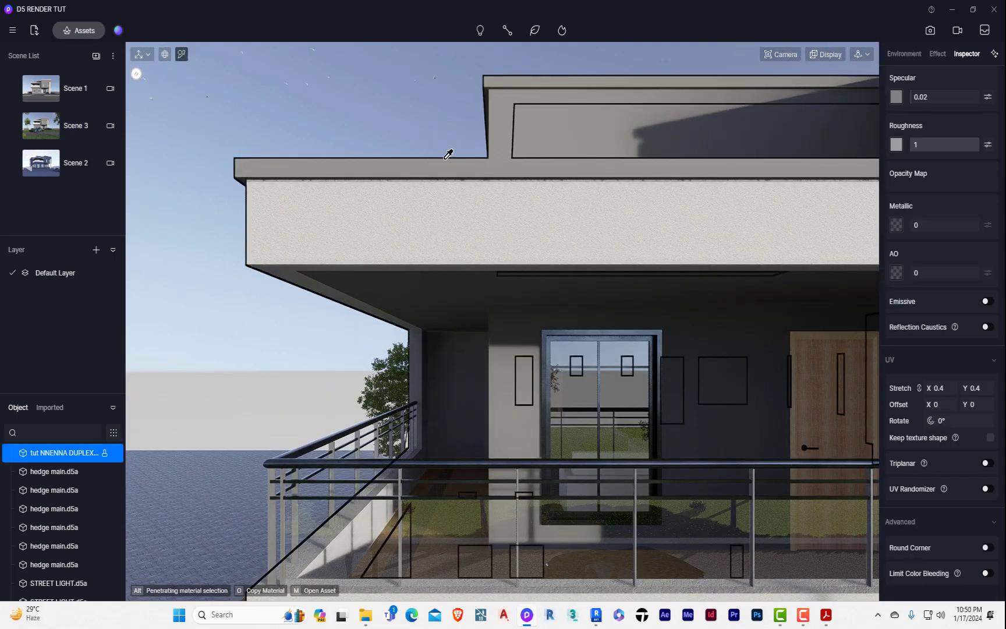
pyautogui.scroll(7, 927, 147)
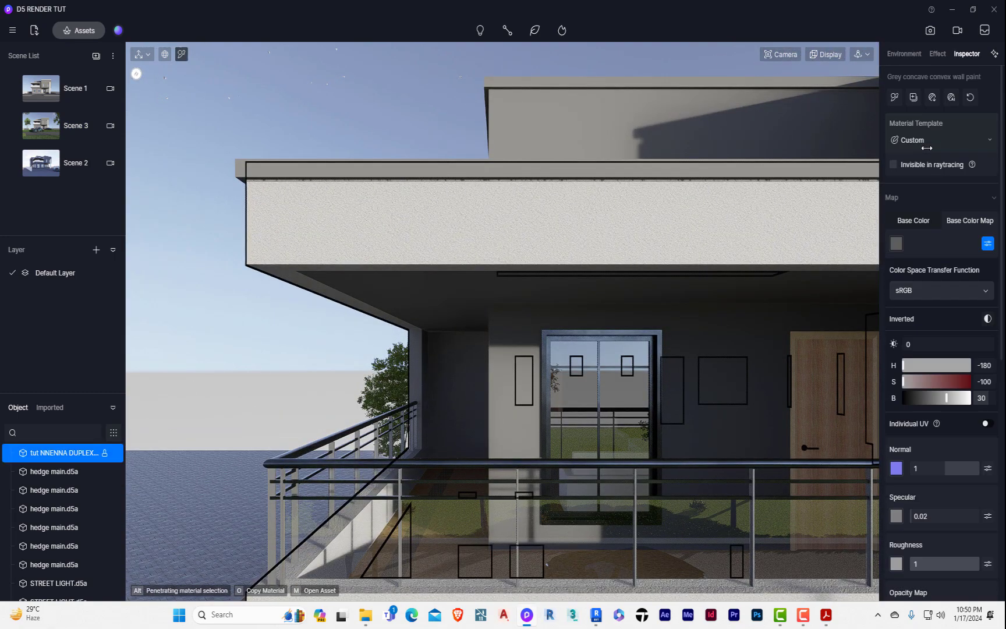
pyautogui.click(893, 99)
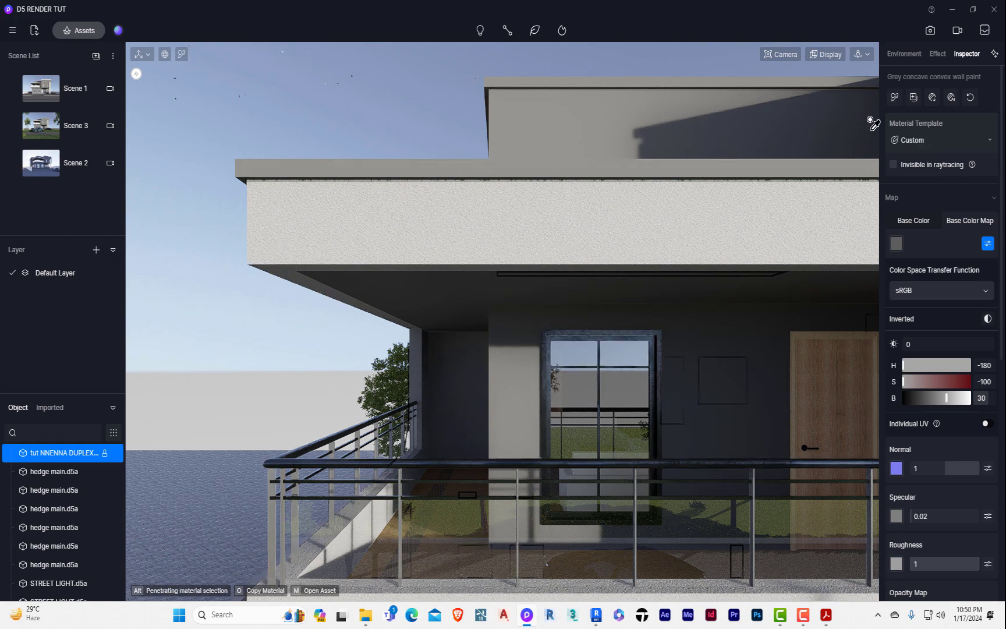
pyautogui.click(696, 161)
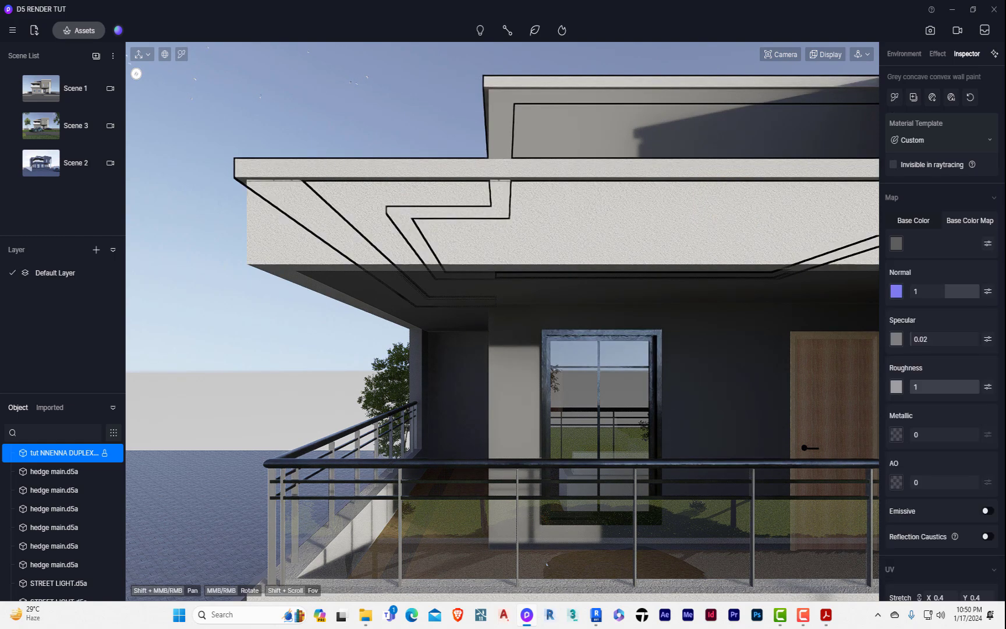
# Set the brightness of the roof edge trim's base color map to -6 and review the facade in Scene 3.
pyautogui.click(726, 165)
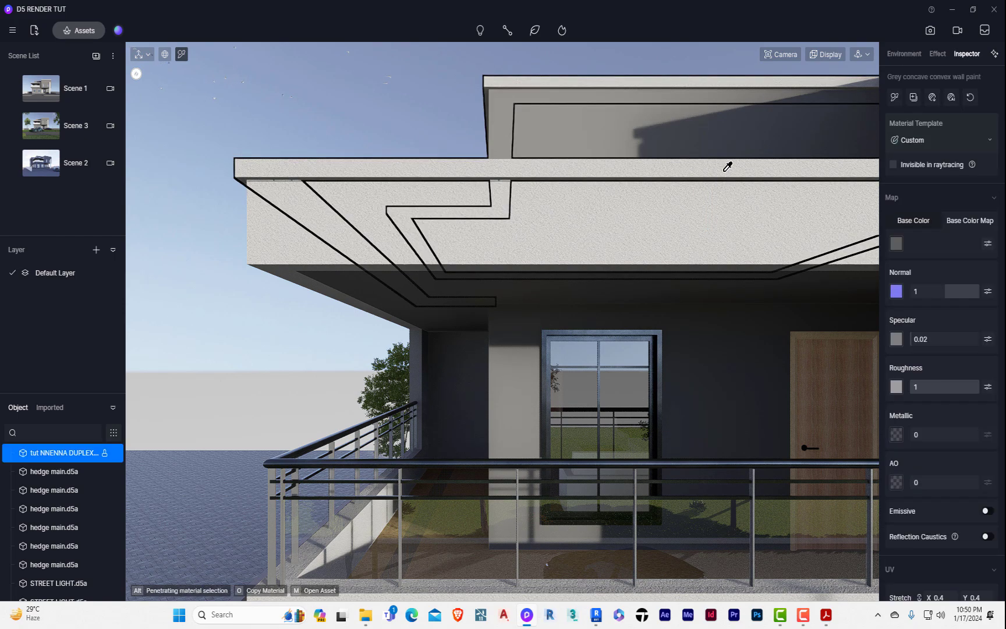
pyautogui.click(987, 244)
pyautogui.moveTo(945, 397); pyautogui.dragTo(934, 390)
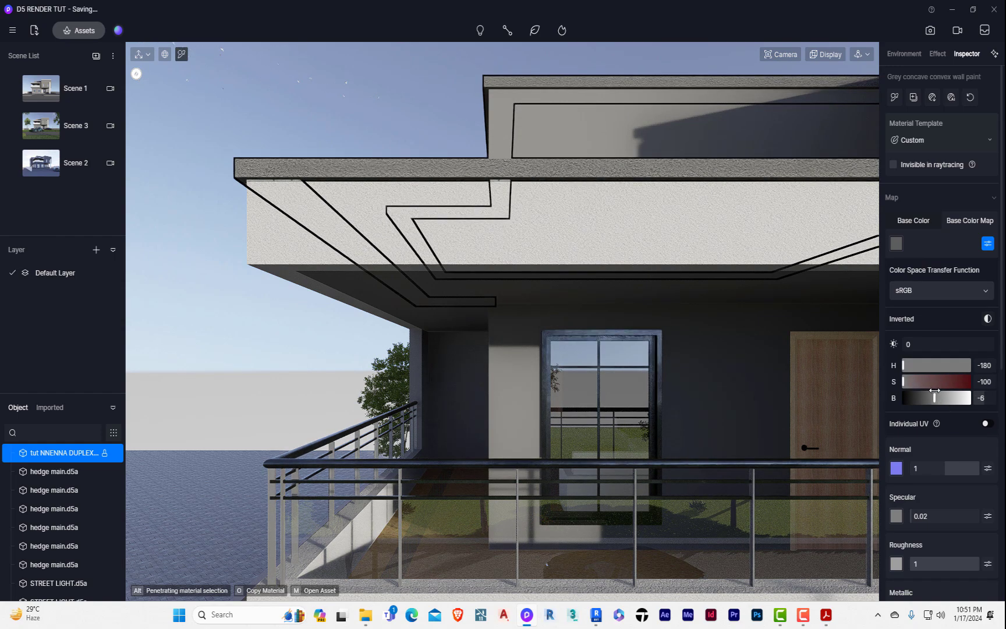
pyautogui.click(46, 127)
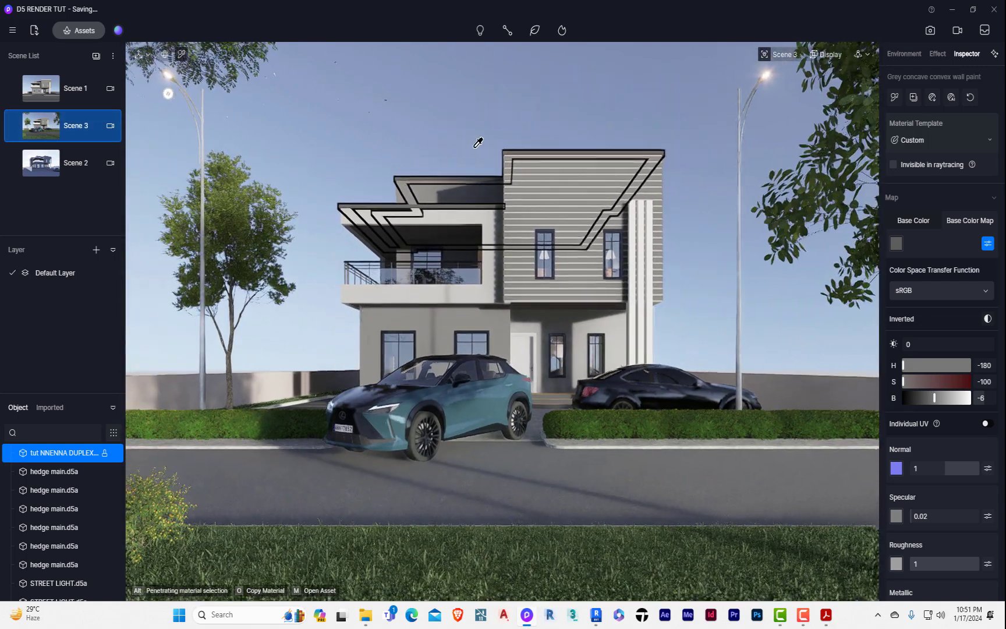
pyautogui.click(519, 132)
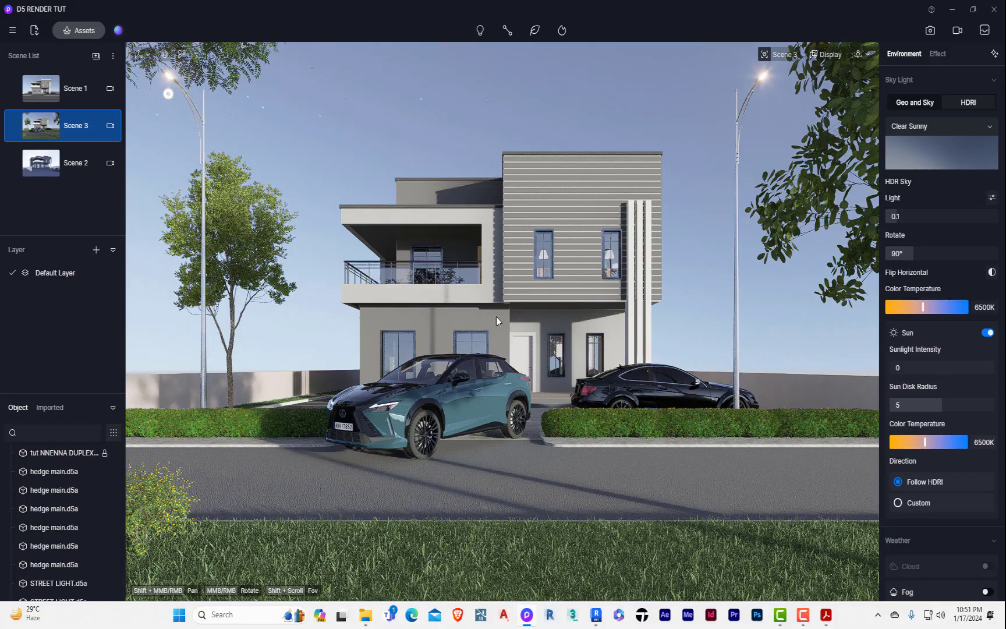
# Apply the Black Iron metal material from the asset library to the front entrance door and its frame.
pyautogui.moveTo(550, 344); pyautogui.dragTo(476, 430, button='middle')
pyautogui.scroll(5, 335, 268)
pyautogui.moveTo(375, 356); pyautogui.dragTo(442, 453, button='middle')
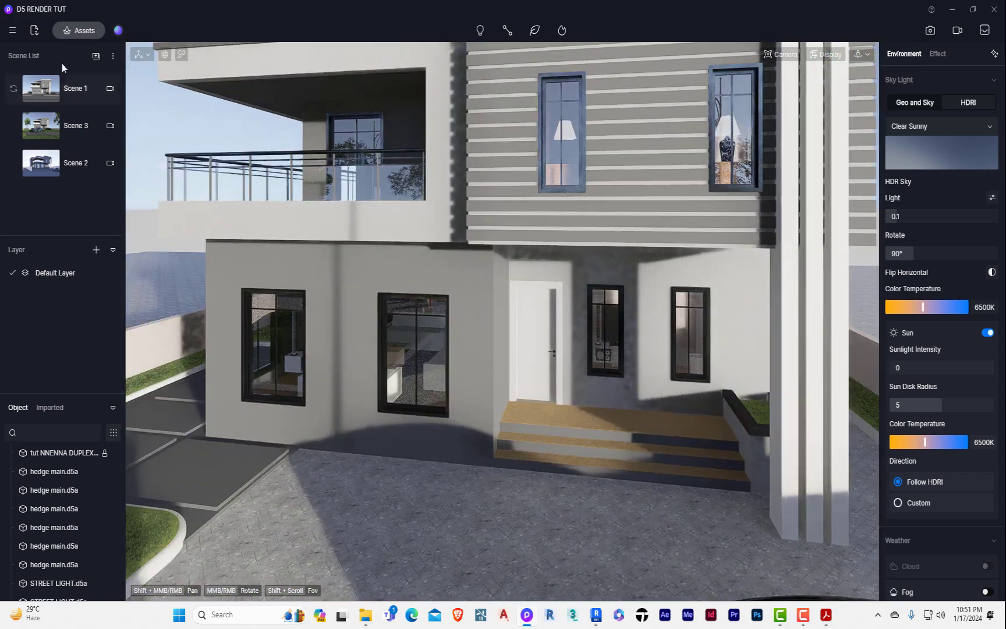
pyautogui.click(85, 30)
pyautogui.click(189, 161)
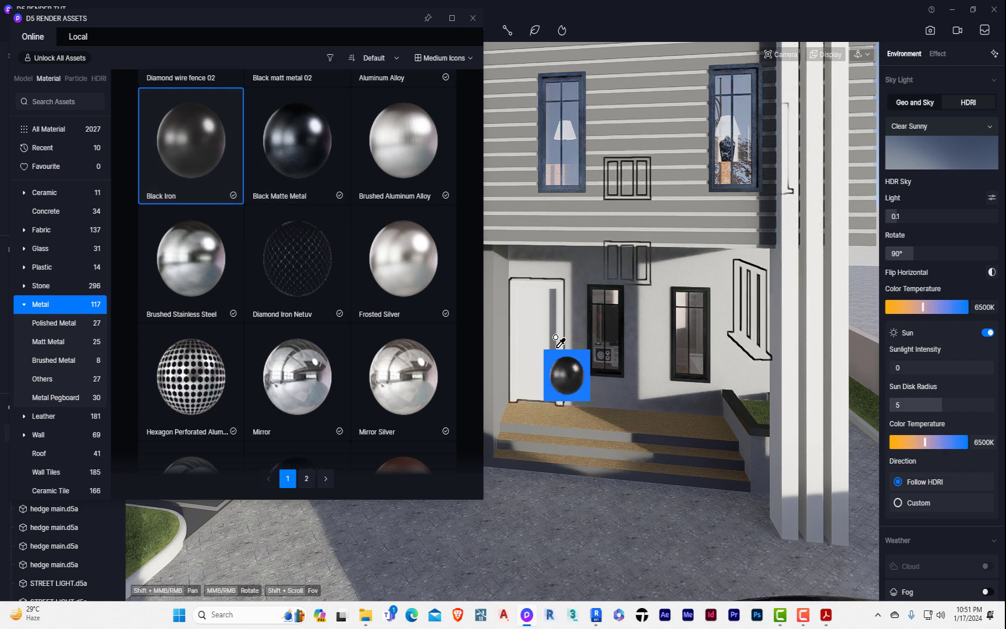
pyautogui.scroll(3, 583, 335)
pyautogui.scroll(2, 477, 296)
pyautogui.scroll(2, 584, 359)
pyautogui.scroll(2, 541, 274)
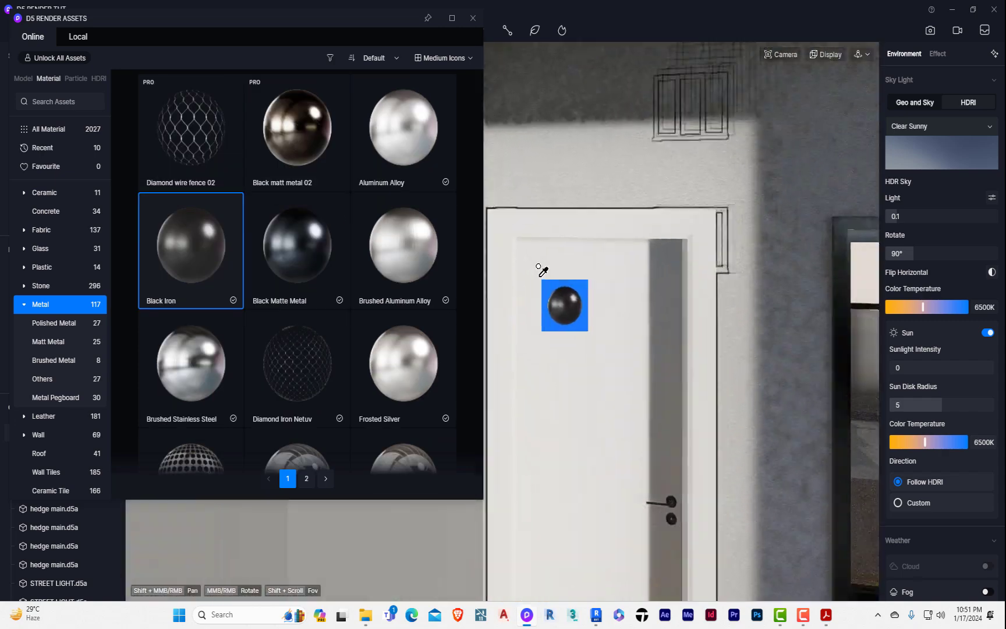
pyautogui.scroll(2, 608, 289)
pyautogui.click(608, 289)
pyautogui.scroll(-5, 618, 299)
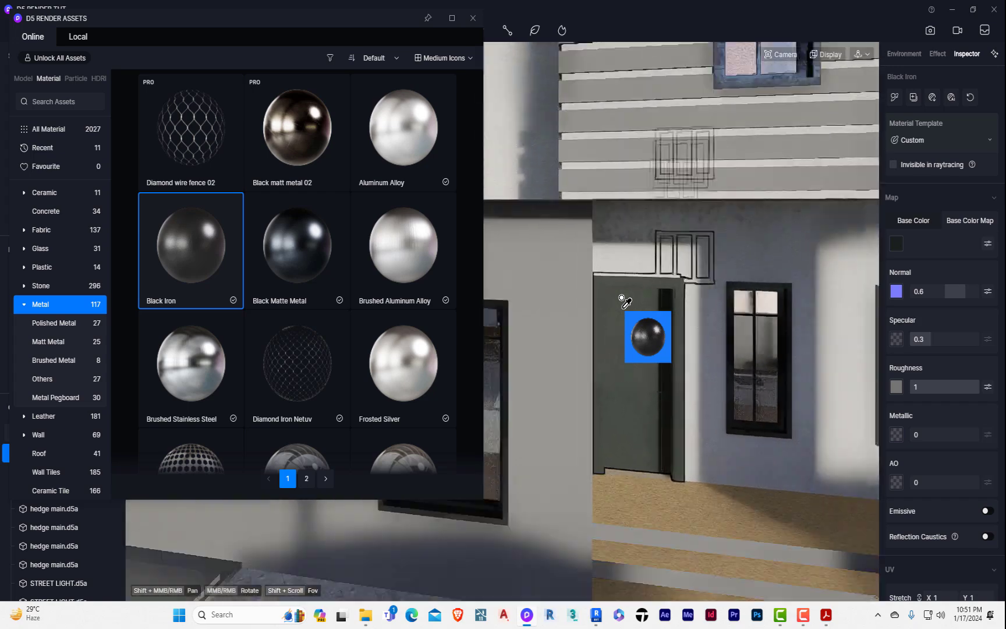
pyautogui.rightClick(631, 332)
# Examine the front door, entrance steps, grass planter and paved side walkway for remaining material issues.
pyautogui.scroll(5, 656, 402)
pyautogui.moveTo(650, 381); pyautogui.dragTo(663, 441, button='middle')
pyautogui.scroll(-5, 662, 427)
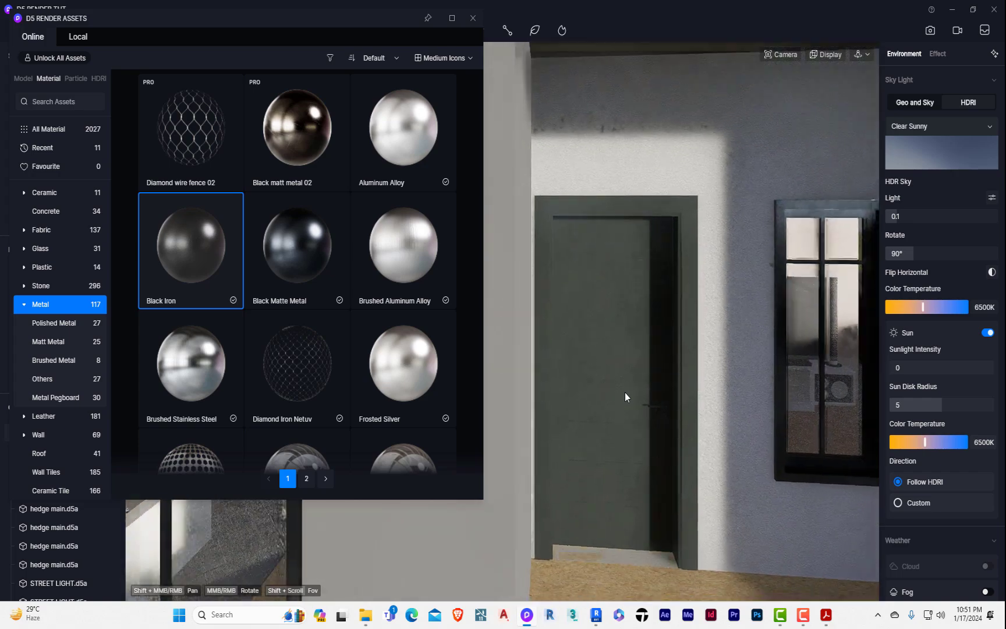
pyautogui.scroll(-6, 716, 425)
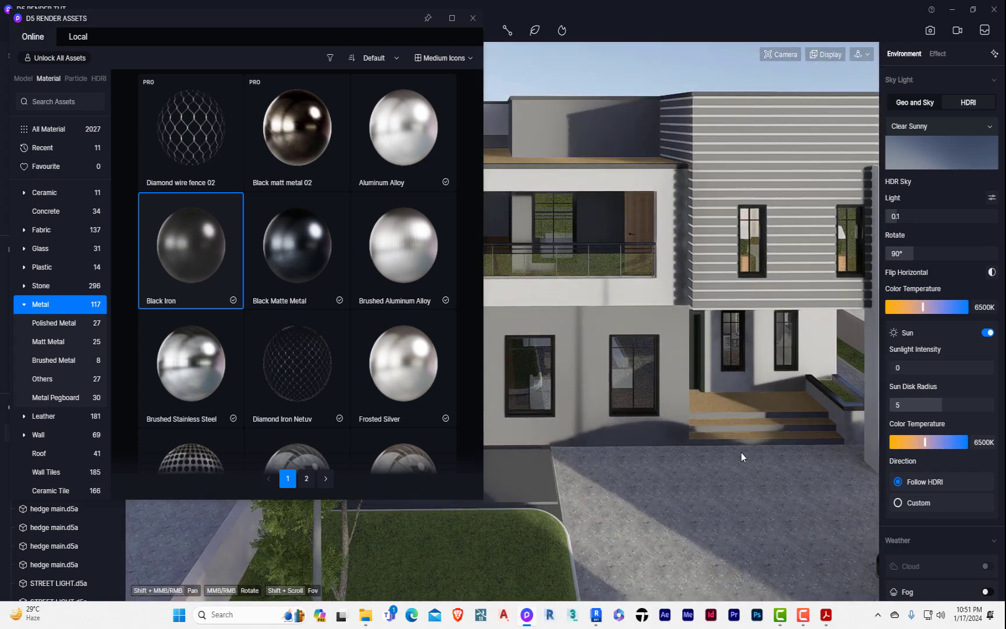
pyautogui.moveTo(742, 453); pyautogui.dragTo(618, 544, button='middle')
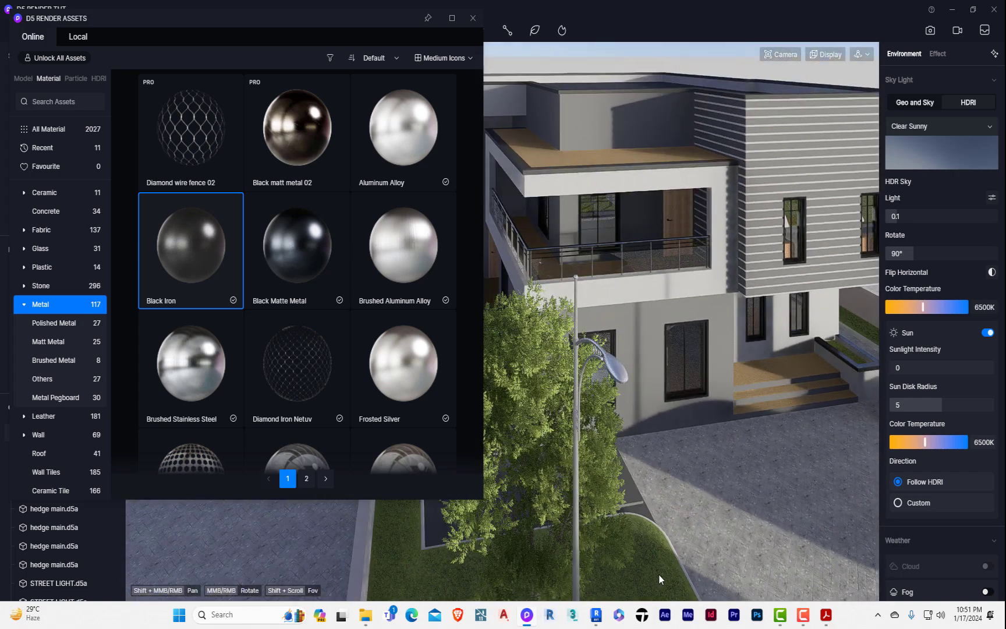
pyautogui.scroll(10, 815, 392)
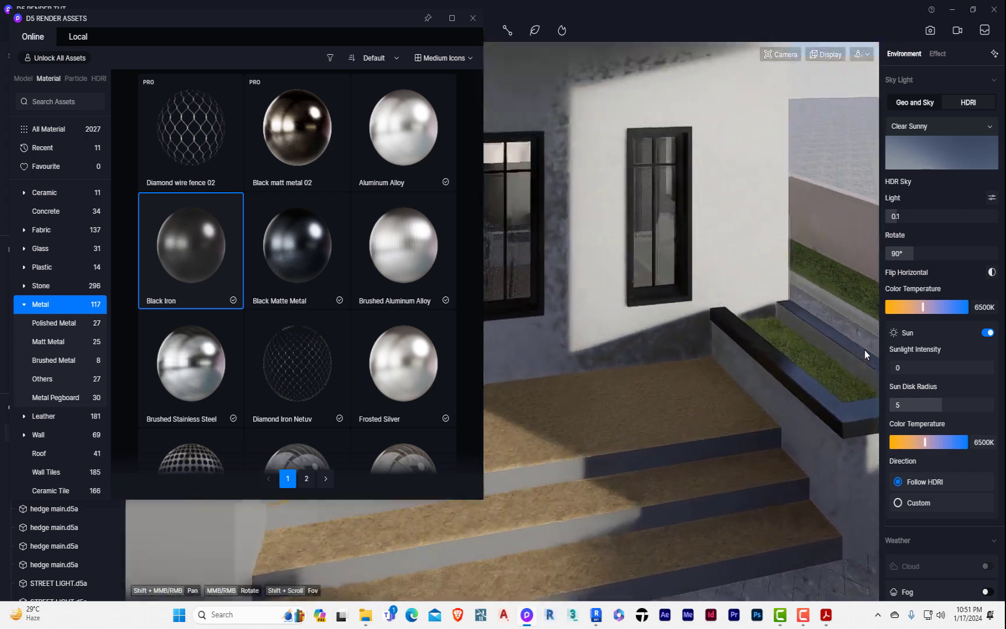
pyautogui.scroll(8, 773, 379)
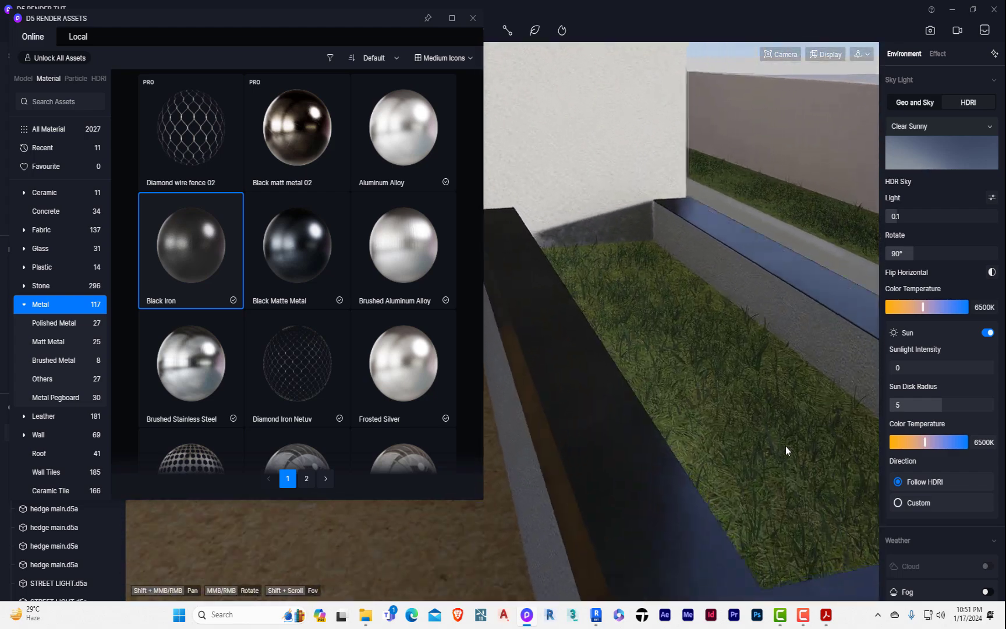
pyautogui.scroll(-8, 785, 447)
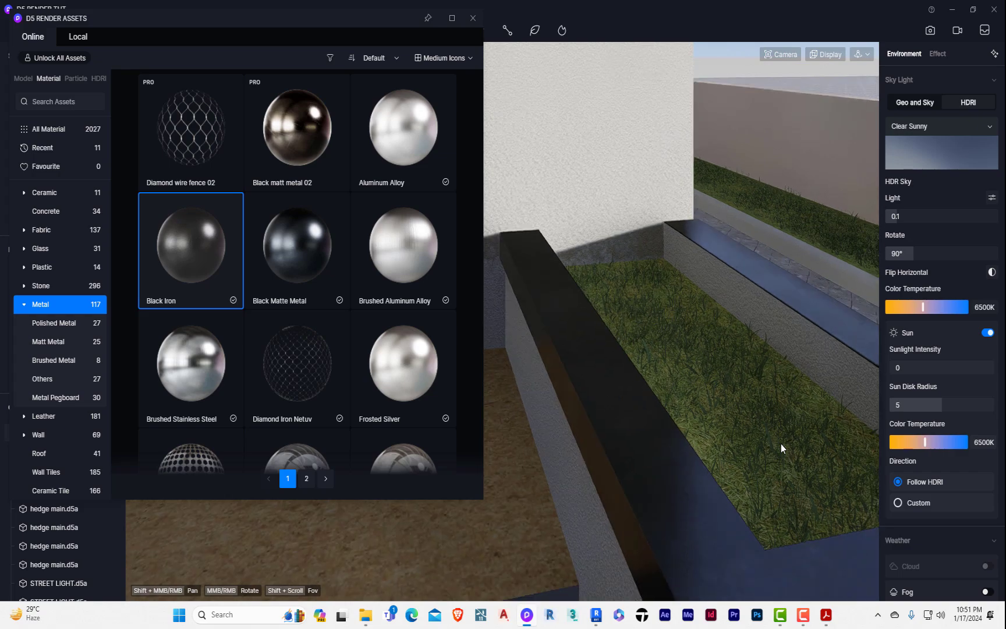
pyautogui.scroll(8, 830, 272)
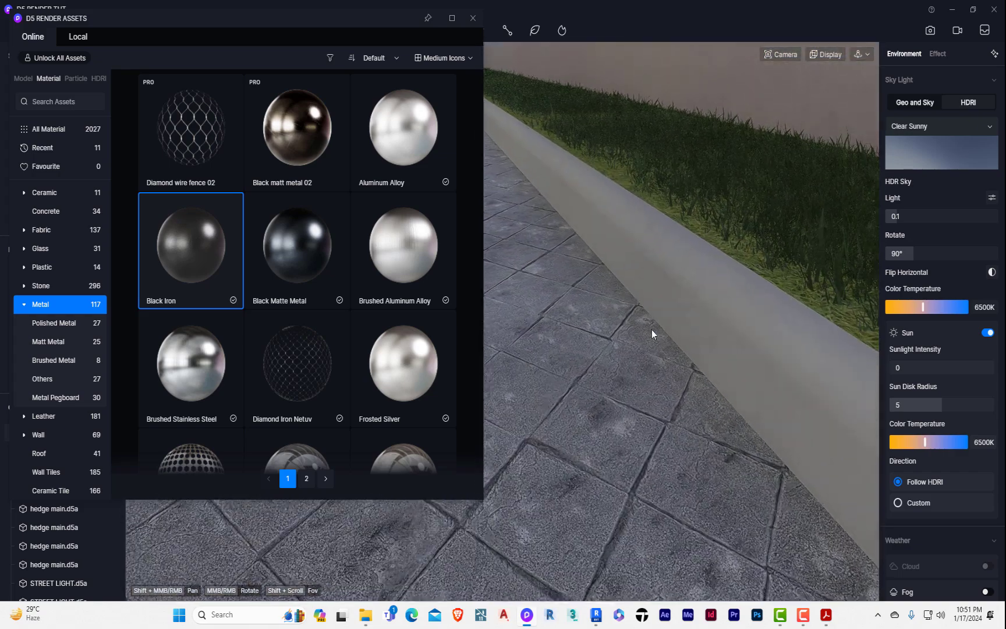
pyautogui.scroll(-5, 670, 372)
pyautogui.click(473, 18)
pyautogui.scroll(8, 630, 335)
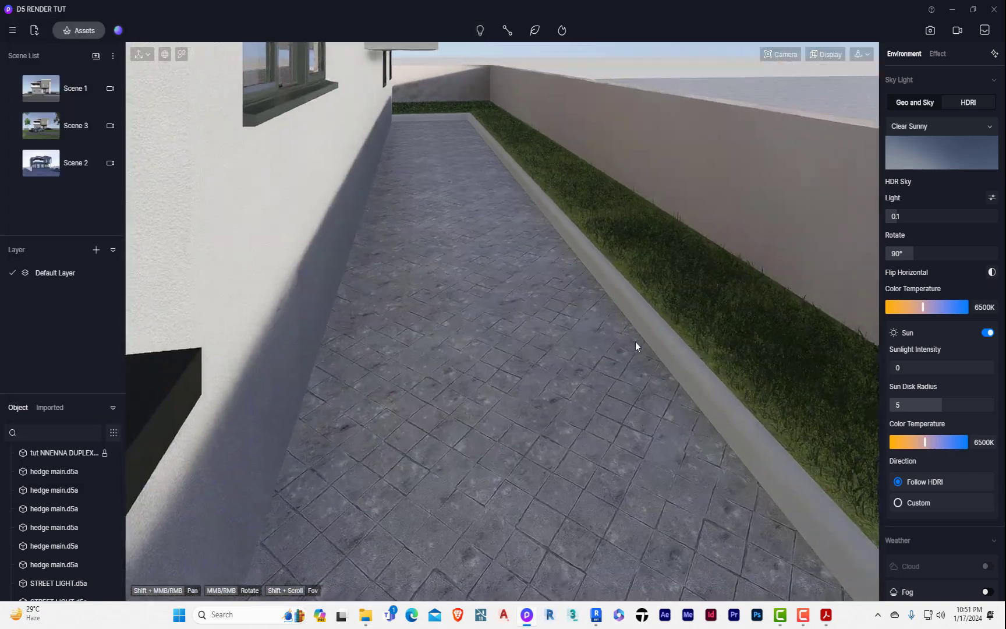
pyautogui.scroll(-10, 682, 335)
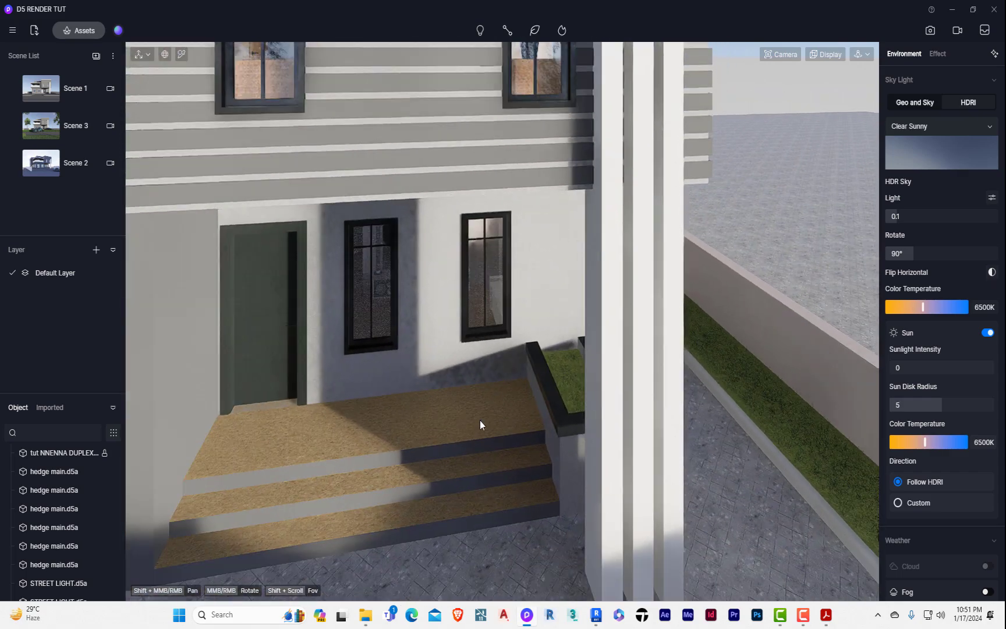
pyautogui.scroll(-10, 665, 404)
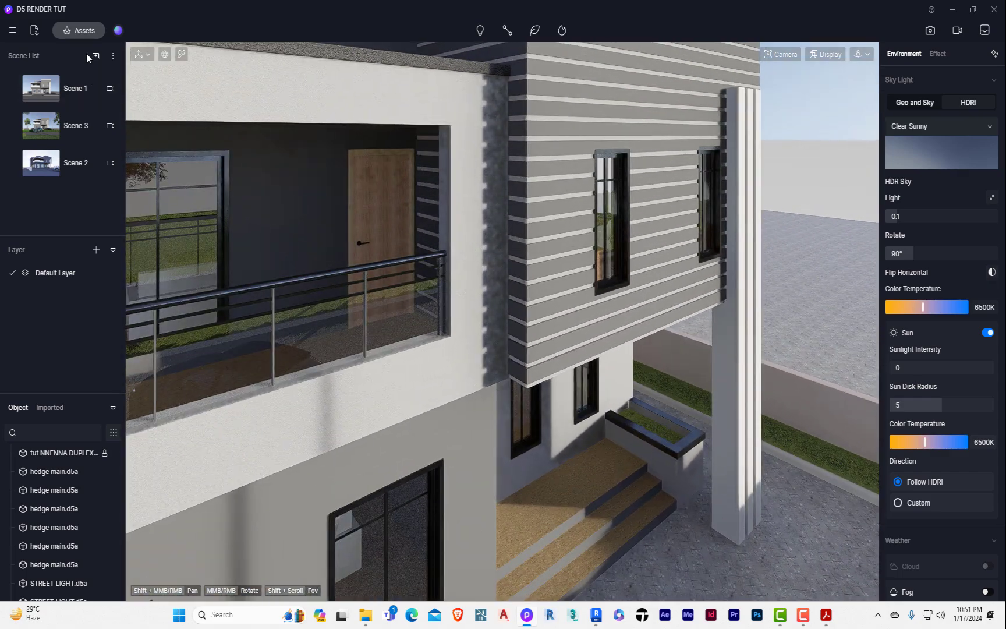
# Try applying the Black Iron material to the wooden balcony door and its frame.
pyautogui.click(86, 32)
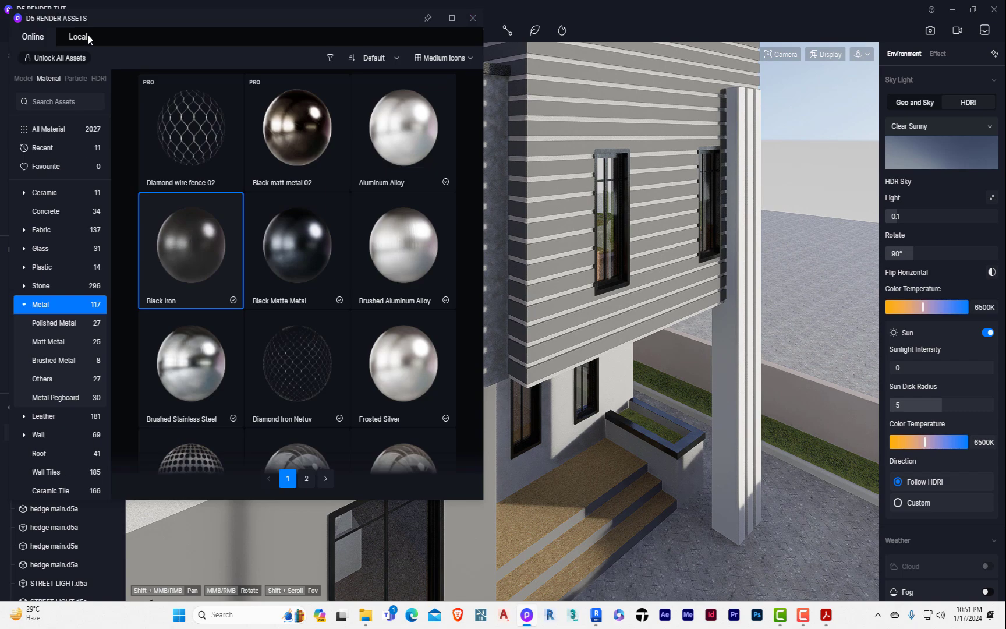
pyautogui.click(471, 22)
pyautogui.scroll(5, 371, 168)
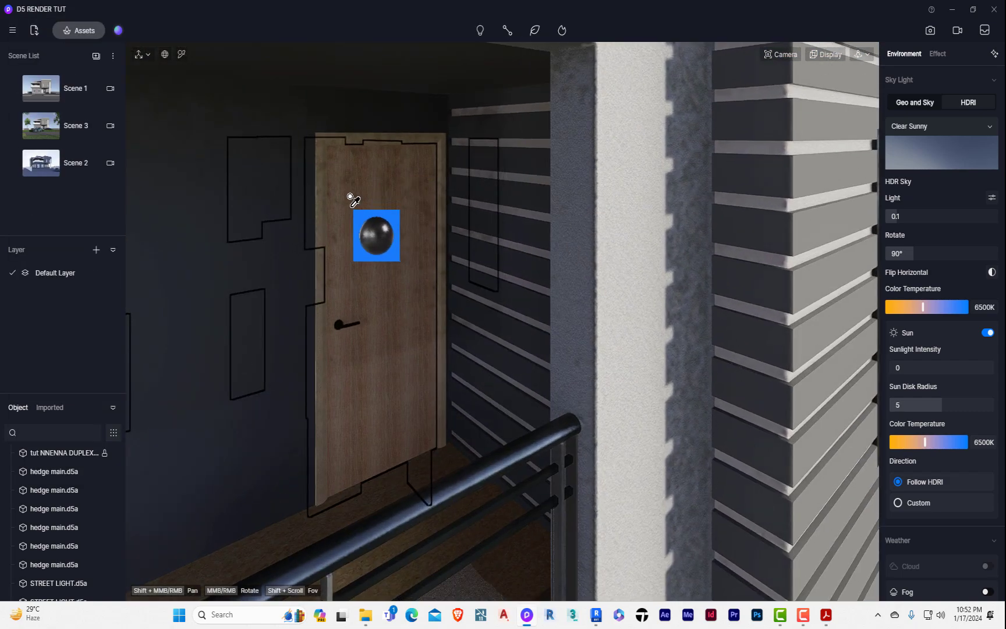
pyautogui.click(350, 197)
pyautogui.scroll(6, 407, 158)
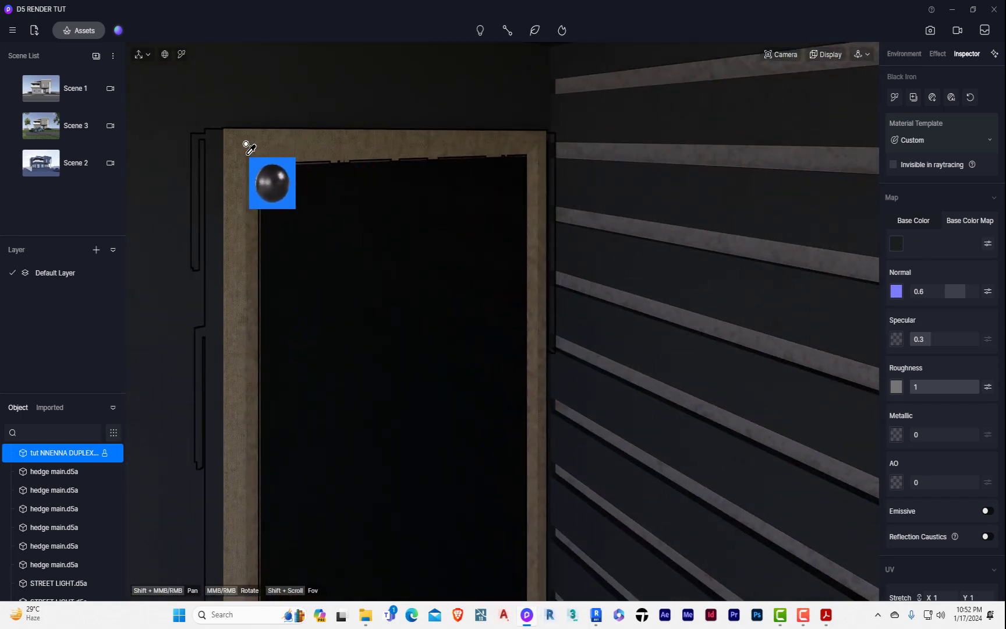
pyautogui.scroll(-8, 464, 223)
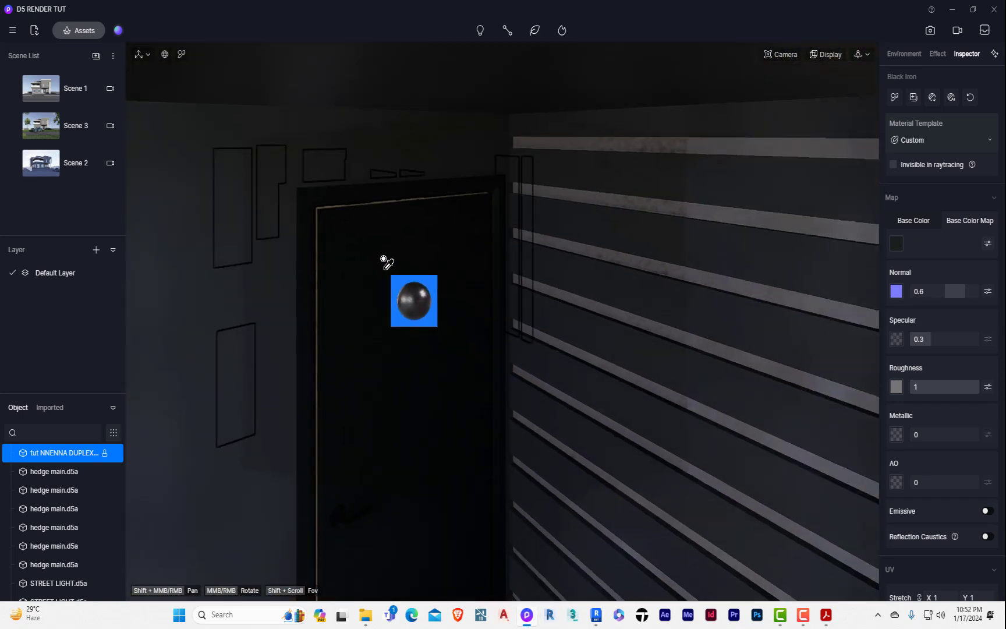
pyautogui.scroll(-8, 456, 353)
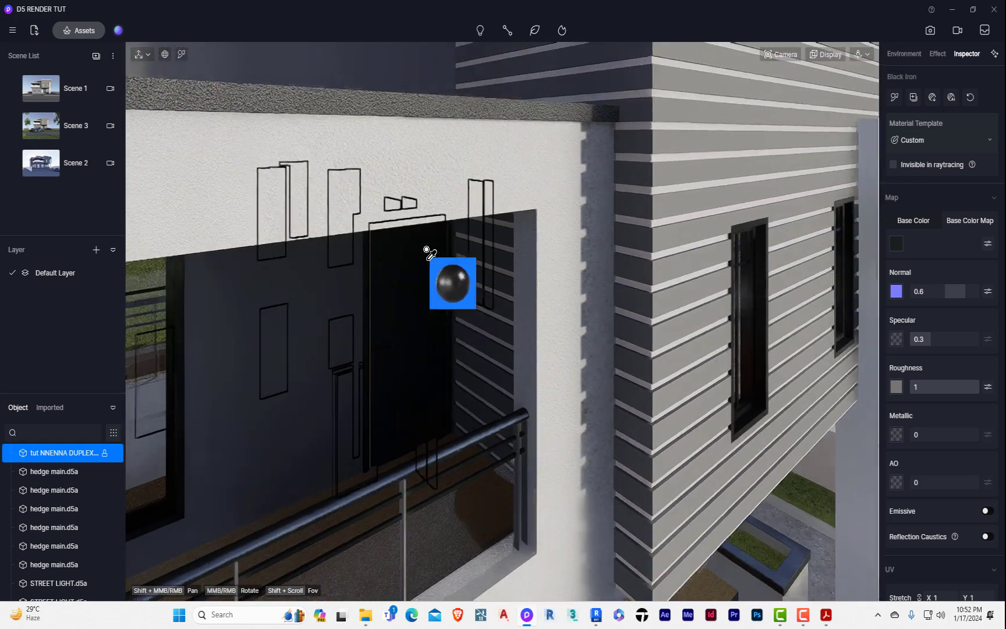
pyautogui.press('Escape')
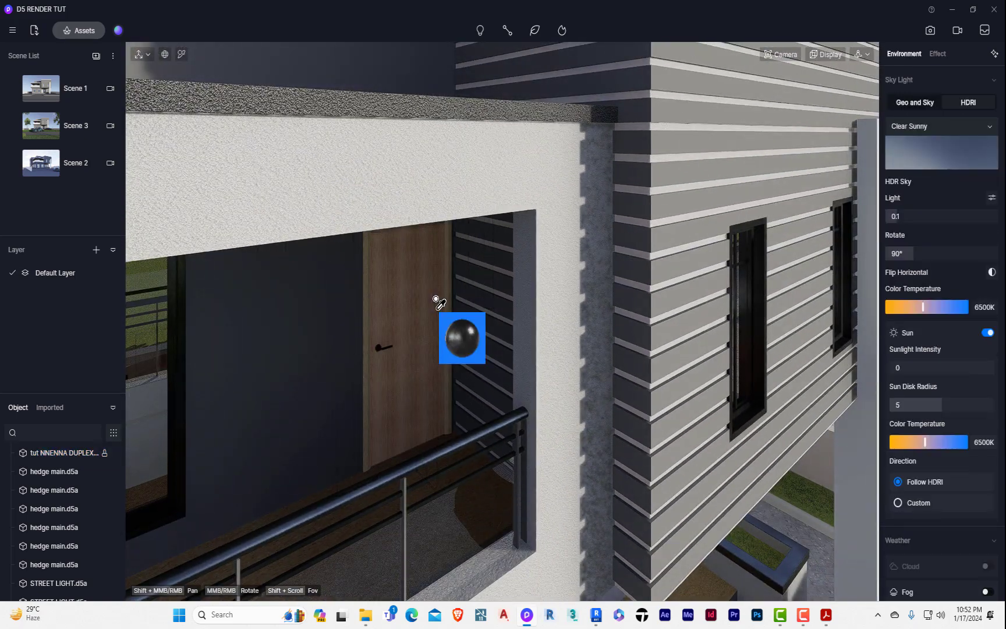
# Examine the side of the house, checking the balcony, the side entrance door and the solid black panel beside its steps.
pyautogui.scroll(-3, 485, 335)
pyautogui.moveTo(486, 336); pyautogui.dragTo(351, 168, button='middle')
pyautogui.scroll(-5, 607, 312)
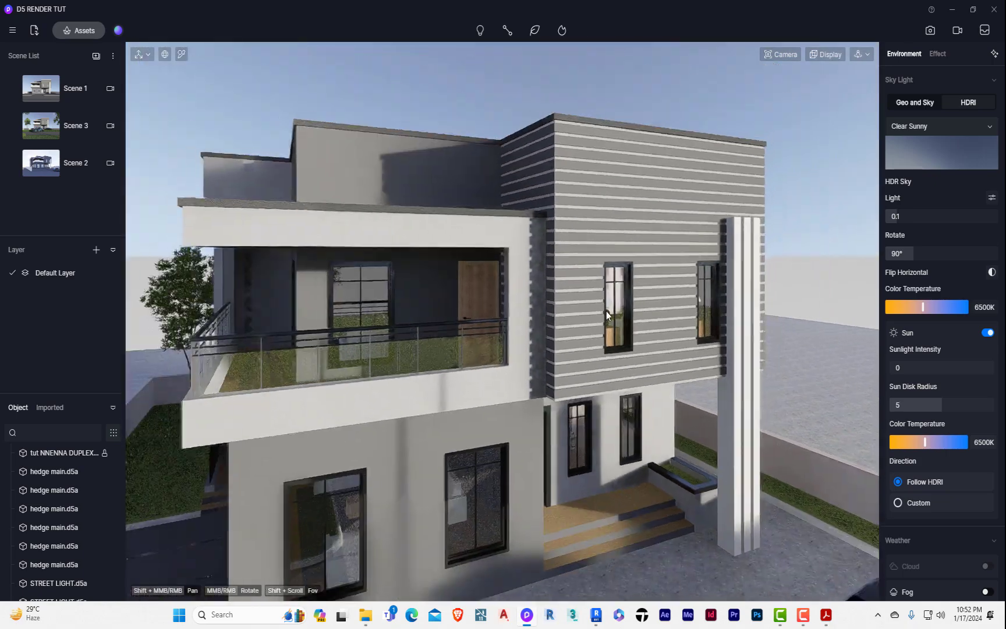
pyautogui.moveTo(359, 333); pyautogui.dragTo(267, 366, button='middle')
pyautogui.scroll(-5, 393, 333)
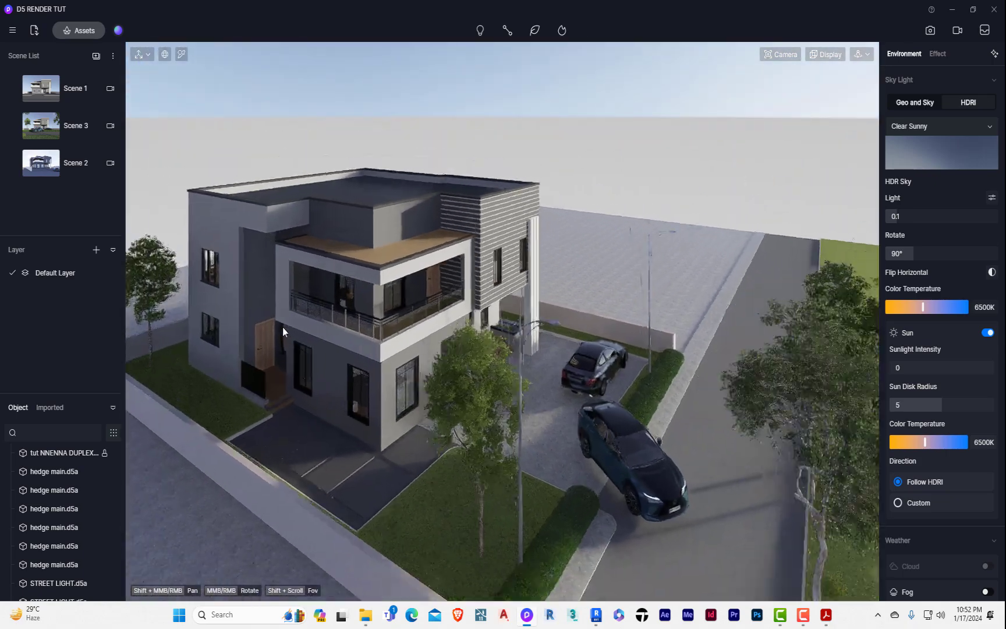
pyautogui.scroll(5, 315, 379)
pyautogui.moveTo(340, 391); pyautogui.dragTo(396, 321, button='middle')
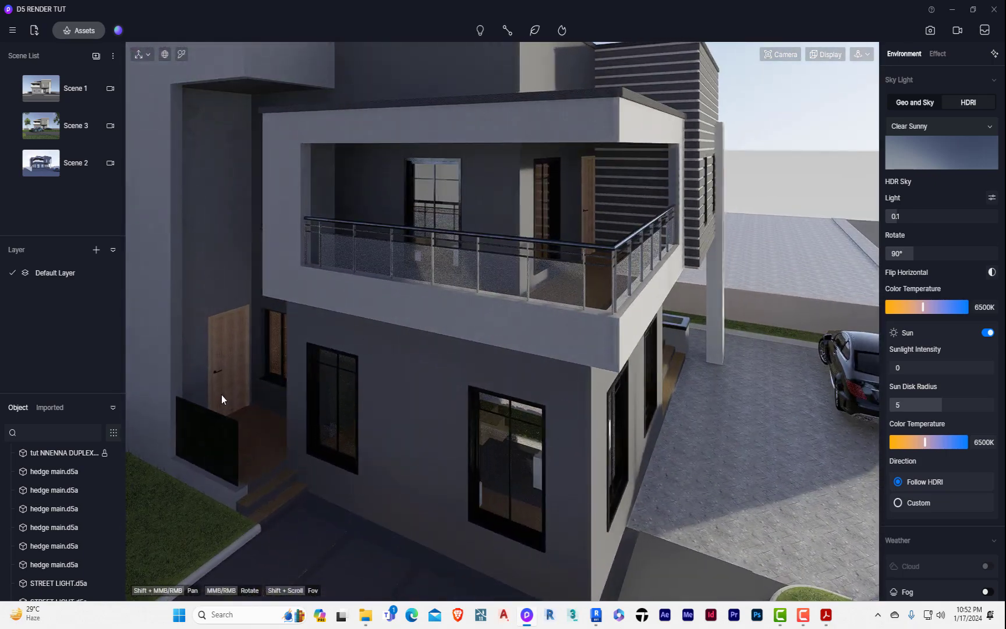
pyautogui.scroll(3, 229, 387)
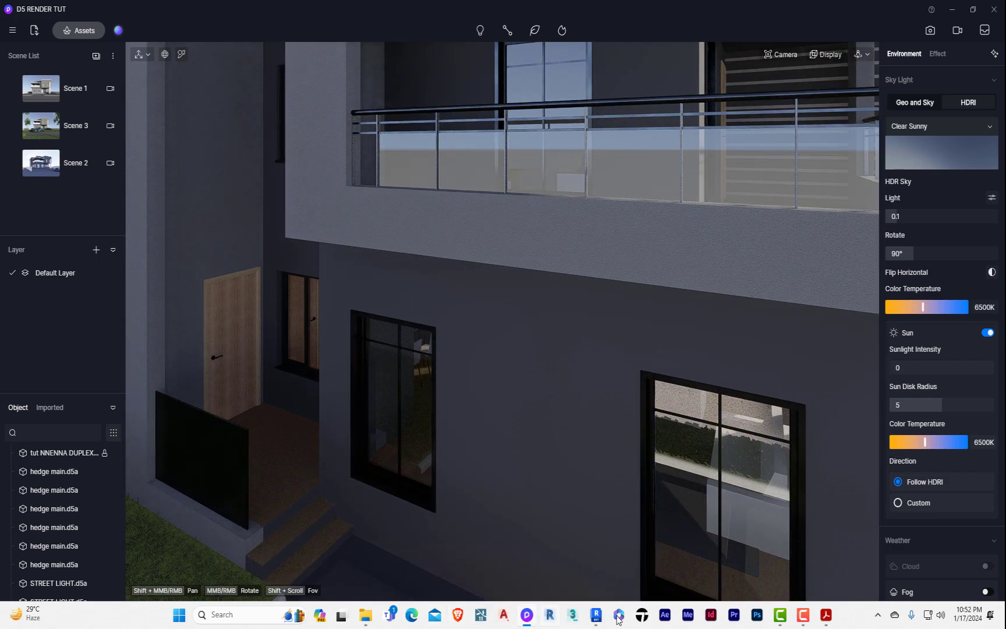
# Switch to the Revit model and change the railing beside the side entrance steps to the Glass_Panel-Bottom_Fill type.
pyautogui.click(595, 615)
pyautogui.scroll(3, 407, 378)
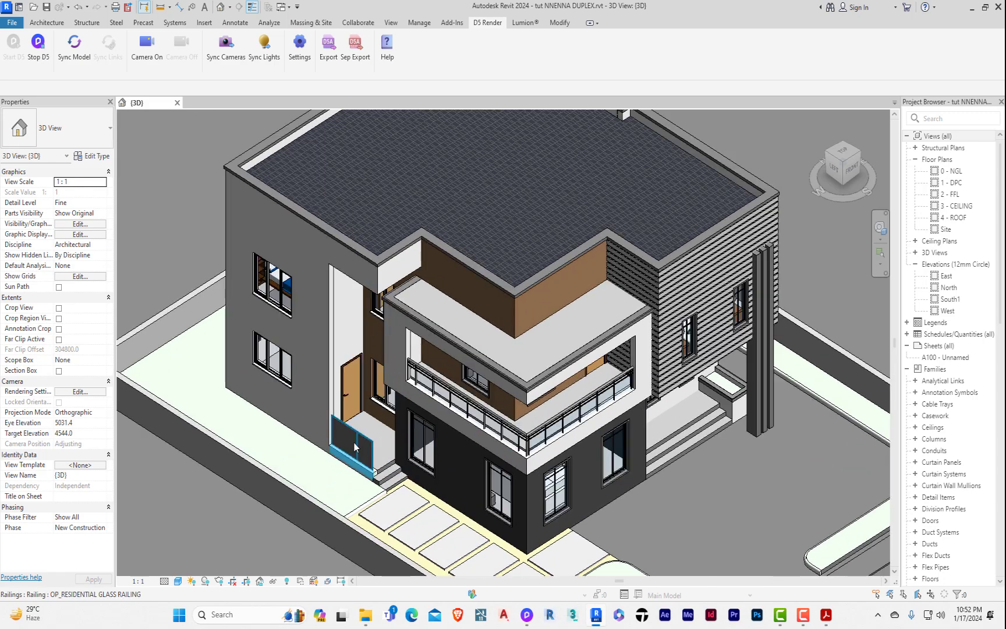
pyautogui.click(352, 446)
pyautogui.click(70, 128)
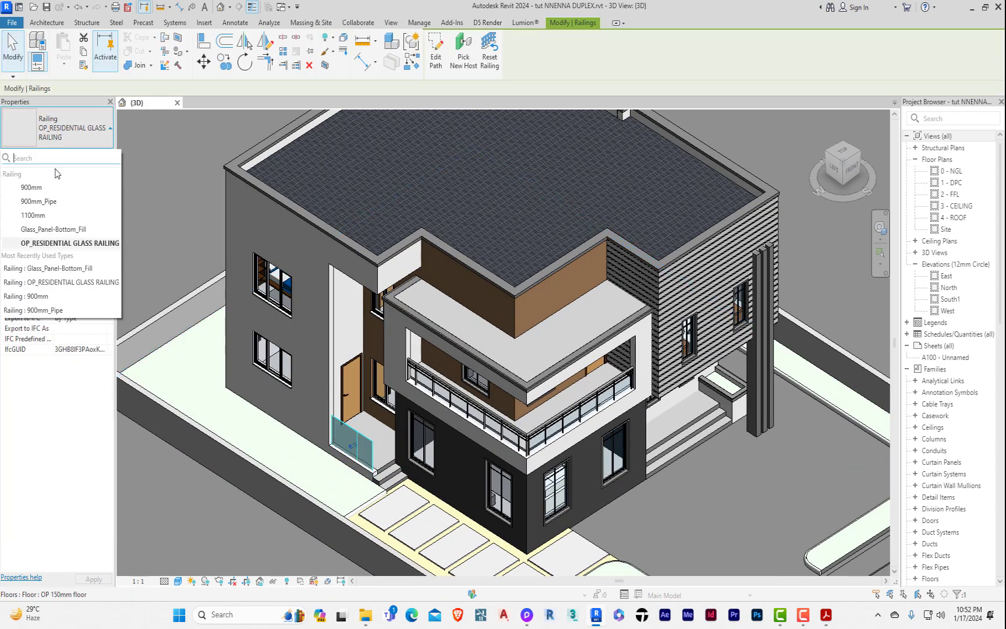
pyautogui.click(52, 229)
pyautogui.click(198, 227)
pyautogui.scroll(-4, 488, 382)
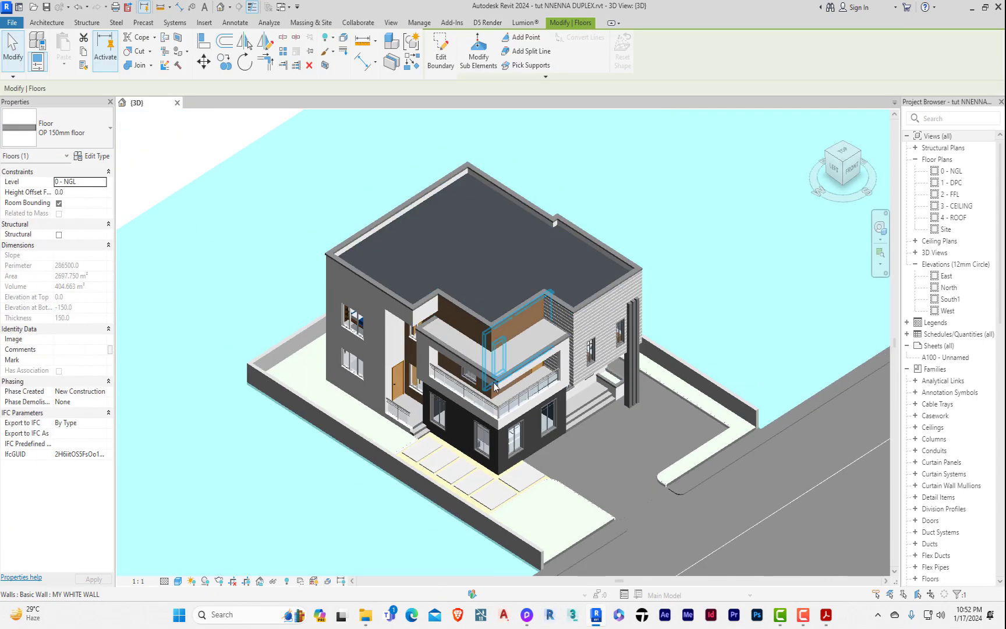
pyautogui.click(299, 193)
pyautogui.scroll(5, 407, 379)
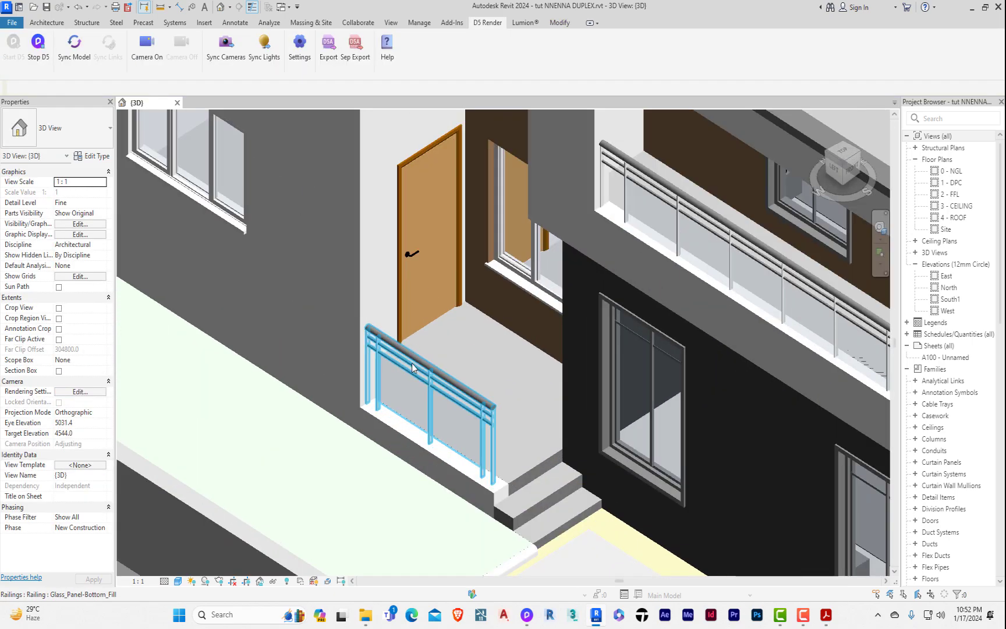
pyautogui.scroll(-1, 404, 389)
pyautogui.scroll(-2, 403, 389)
# Check the type of the upper-floor wall behind the balcony in Revit and switch back to D5 Render.
pyautogui.keyDown('shift'); pyautogui.moveTo(362, 351); pyautogui.dragTo(472, 264, button='middle'); pyautogui.keyUp('shift')
pyautogui.scroll(4, 477, 262)
pyautogui.scroll(1, 588, 319)
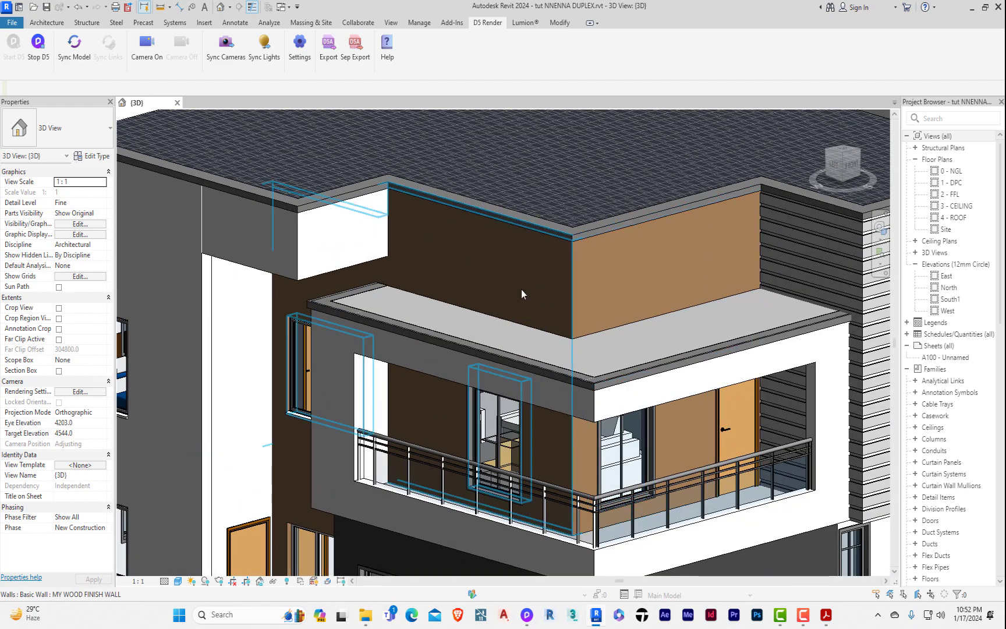
pyautogui.click(600, 302)
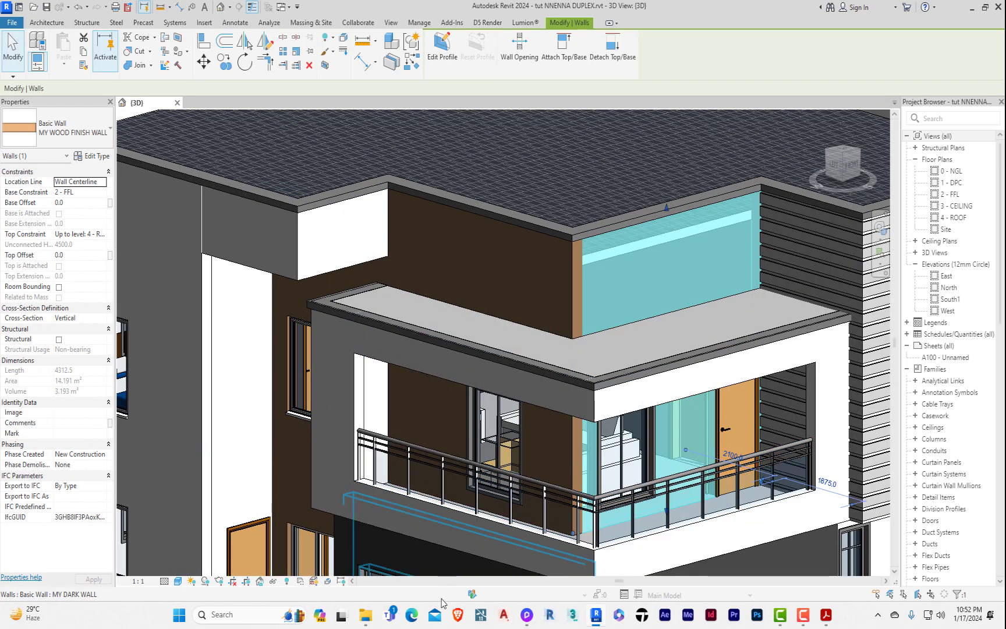
pyautogui.click(356, 23)
pyautogui.click(487, 23)
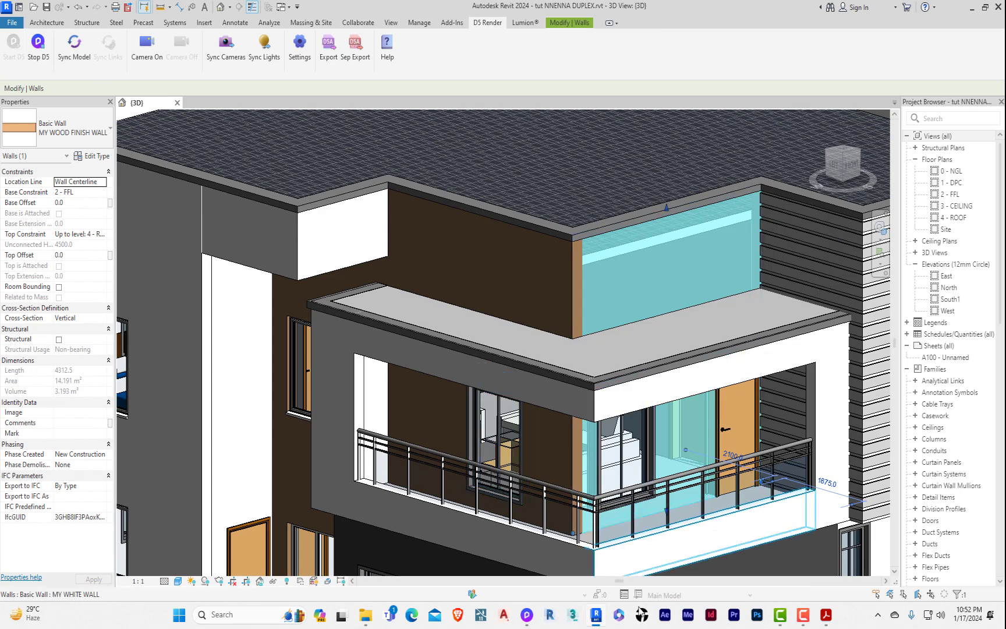
pyautogui.click(594, 618)
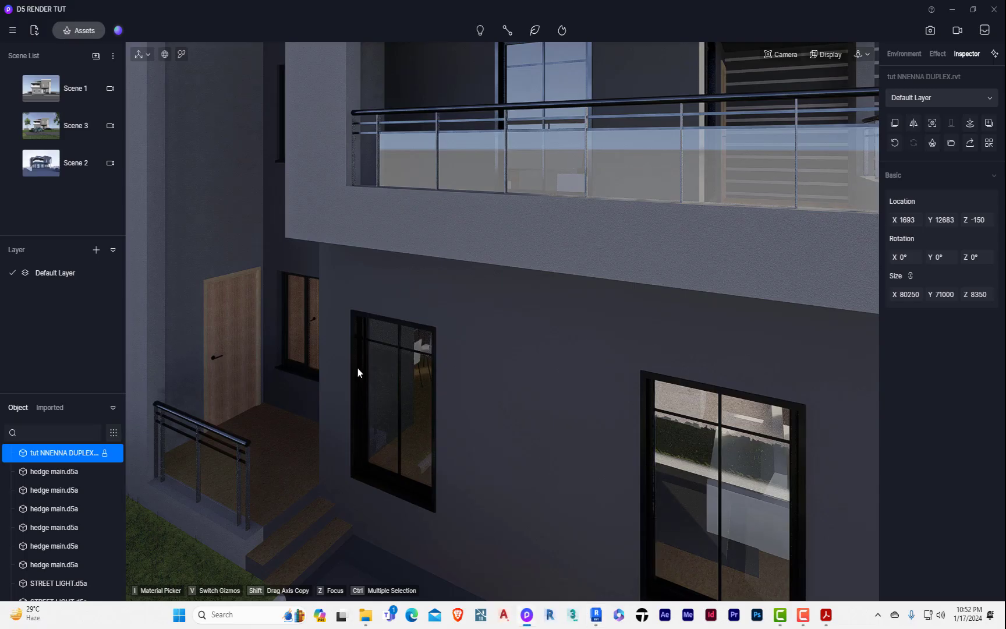
# Browse the online Basic Material and Outdoor Ground categories for a finish for the upper balcony walls.
pyautogui.scroll(-5, 357, 368)
pyautogui.moveTo(365, 370); pyautogui.dragTo(262, 367, button='middle')
pyautogui.scroll(2, 537, 213)
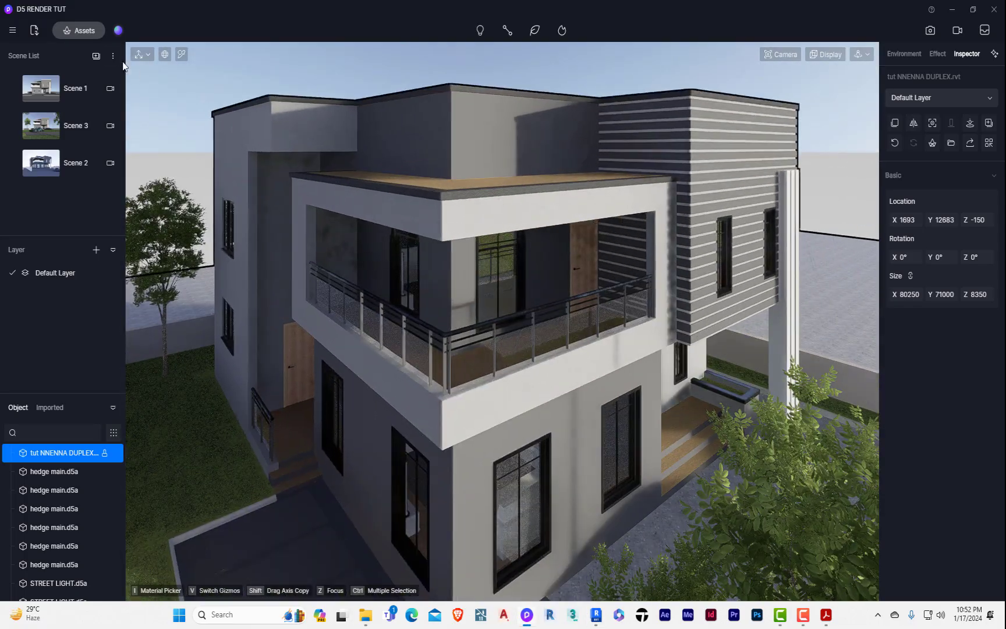
pyautogui.click(94, 33)
pyautogui.scroll(-3, 47, 361)
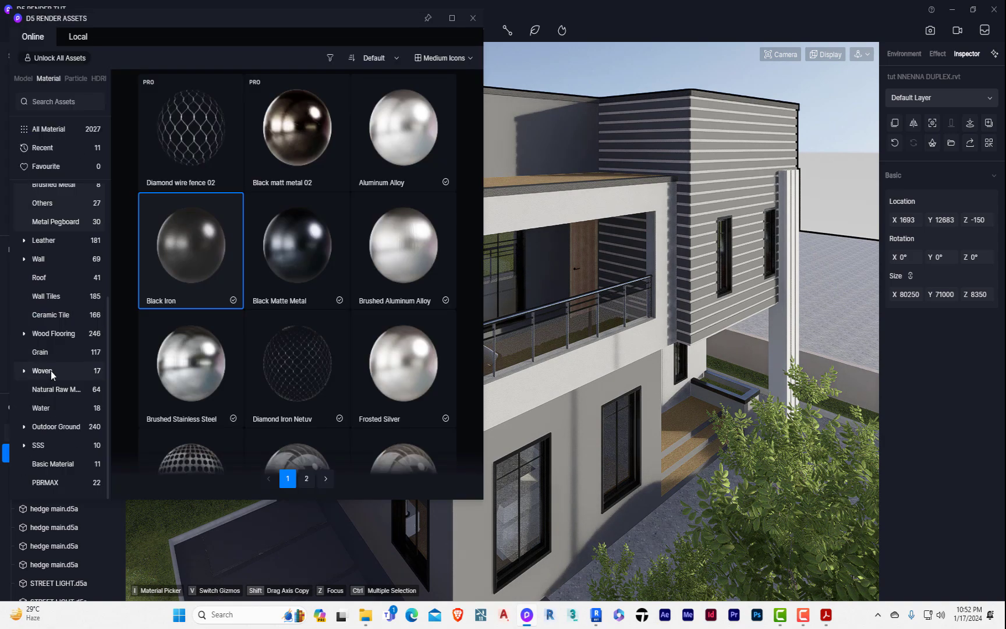
pyautogui.click(65, 465)
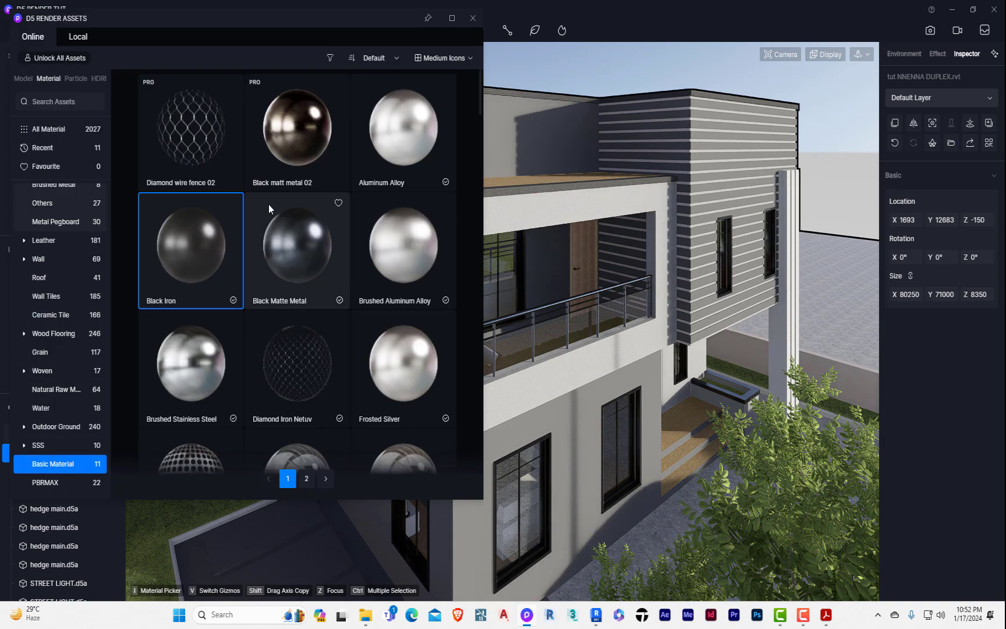
pyautogui.scroll(-3, 279, 287)
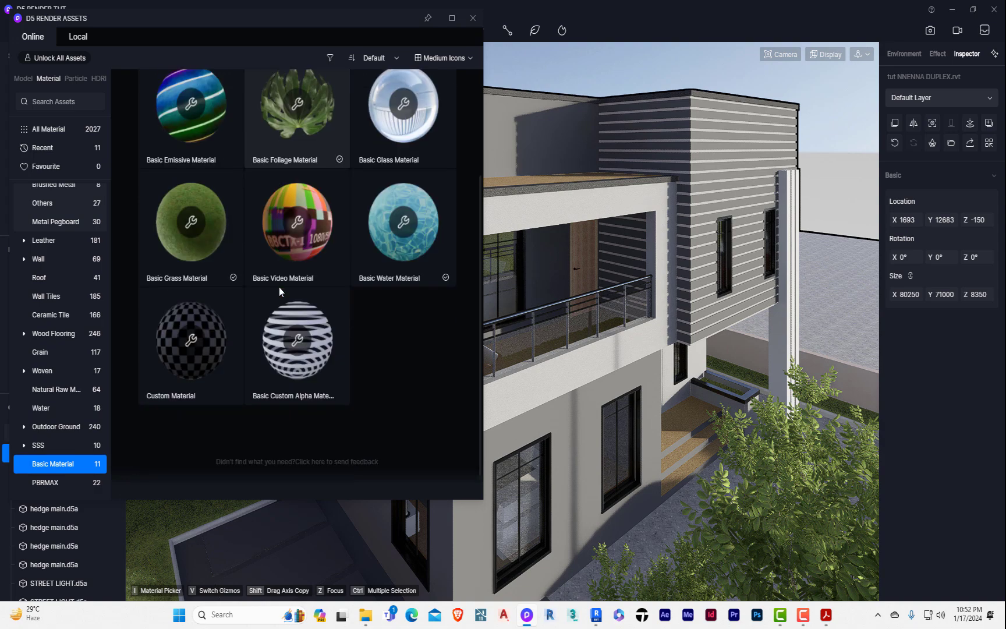
pyautogui.scroll(3, 279, 287)
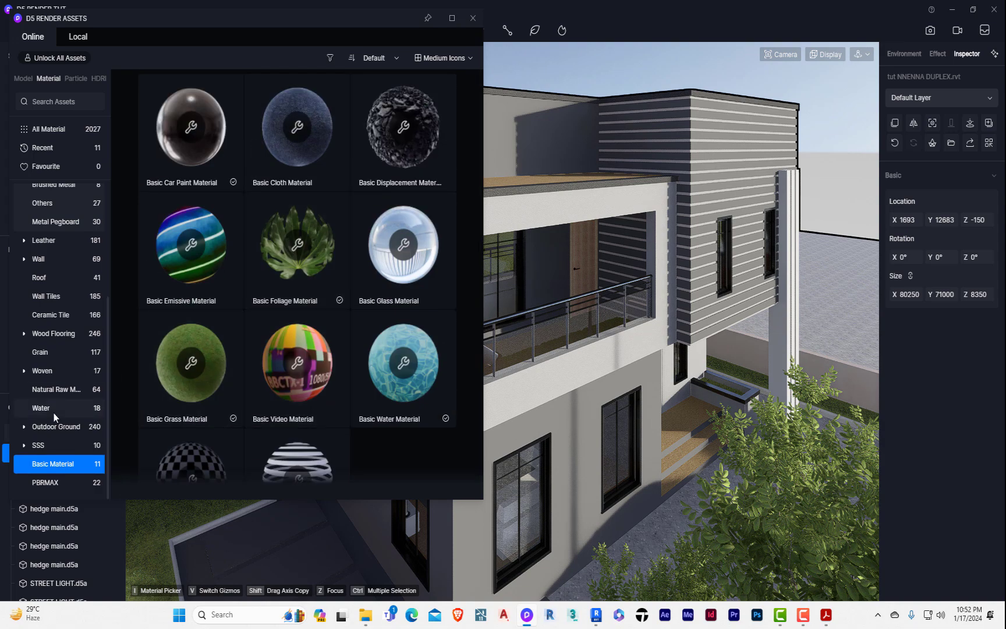
pyautogui.click(58, 427)
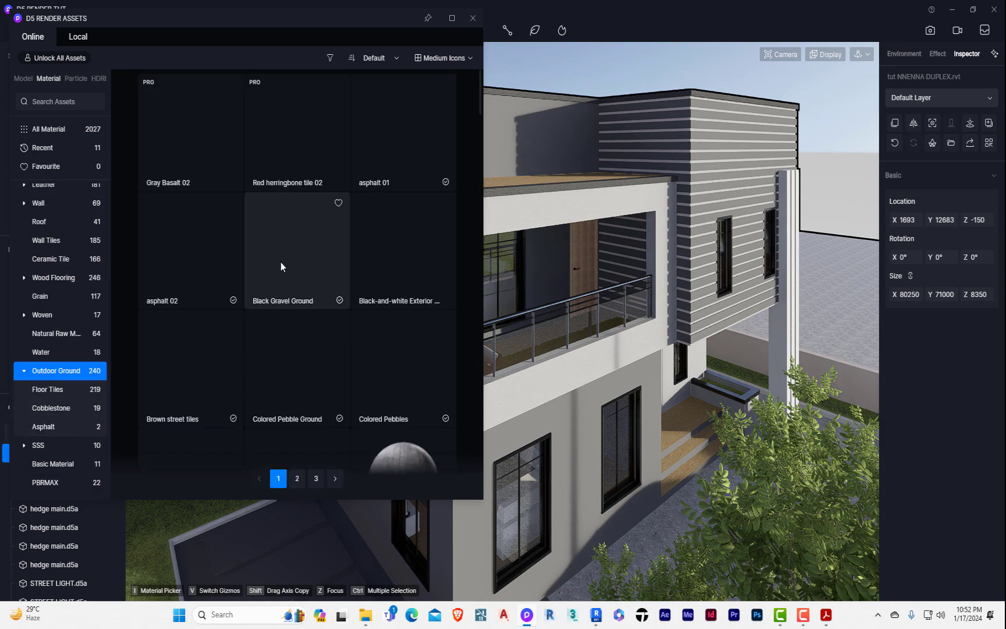
pyautogui.scroll(-3, 299, 251)
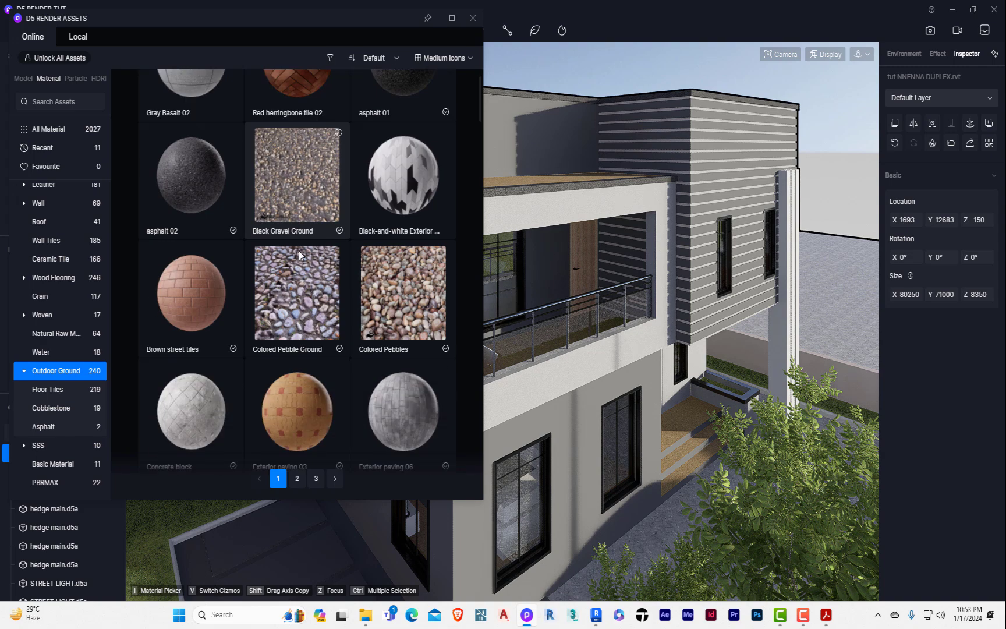
pyautogui.scroll(-15, 299, 251)
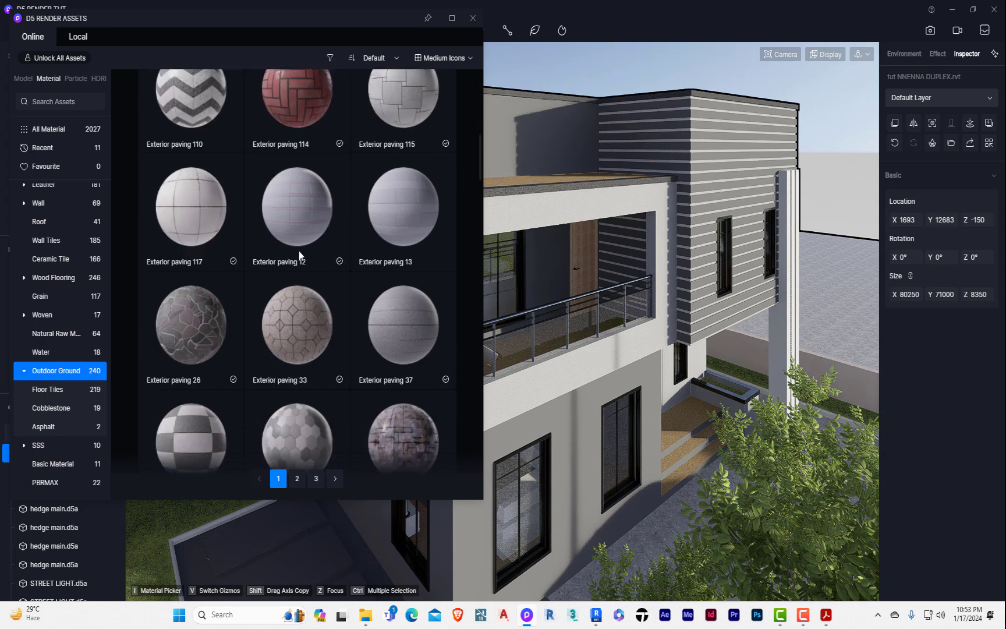
pyautogui.scroll(-15, 299, 251)
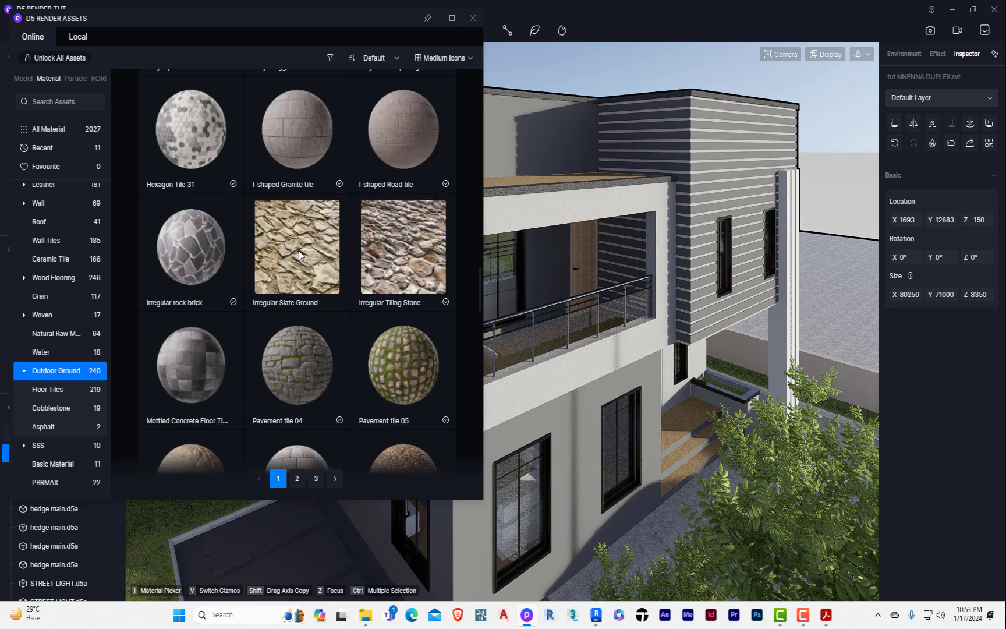
pyautogui.scroll(-15, 299, 250)
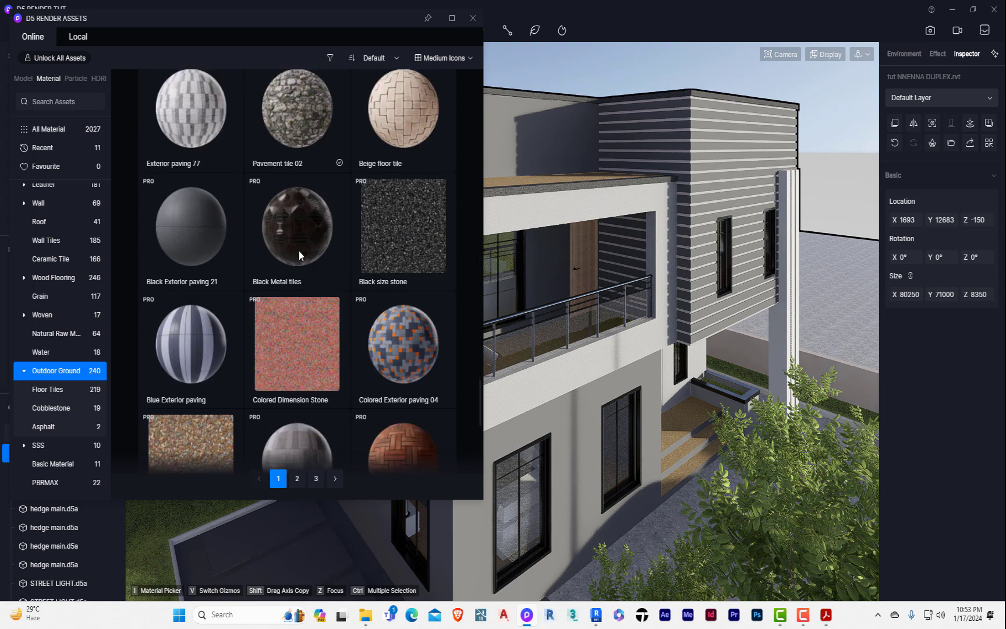
pyautogui.scroll(-5, 299, 251)
pyautogui.scroll(10, 299, 251)
pyautogui.scroll(-10, 298, 251)
pyautogui.scroll(1, 298, 251)
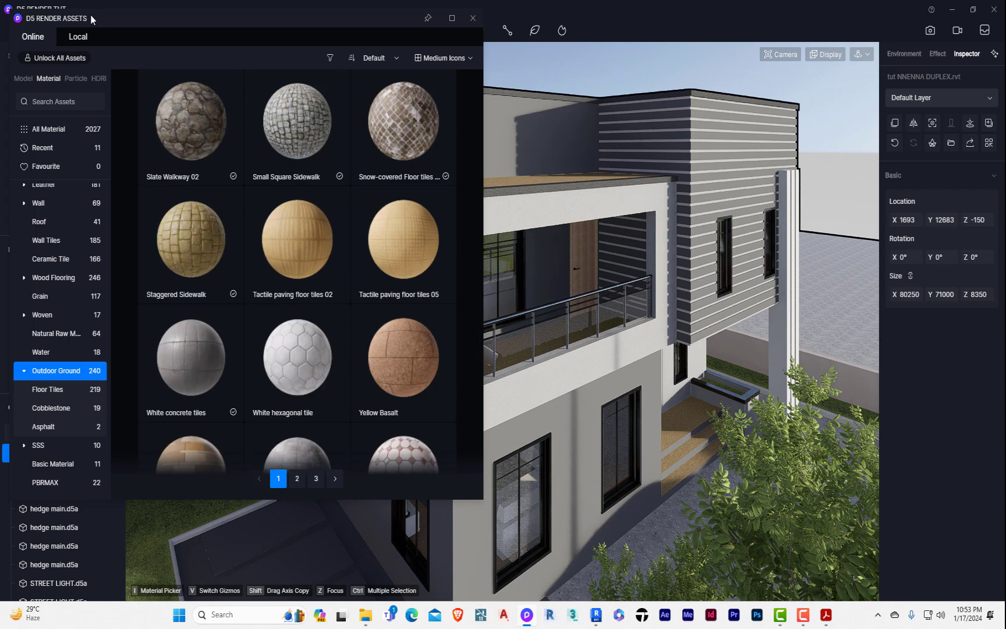
# Apply the Grey wall brick_1 material from the local library to the upper-floor walls behind the balcony.
pyautogui.click(76, 37)
pyautogui.click(80, 79)
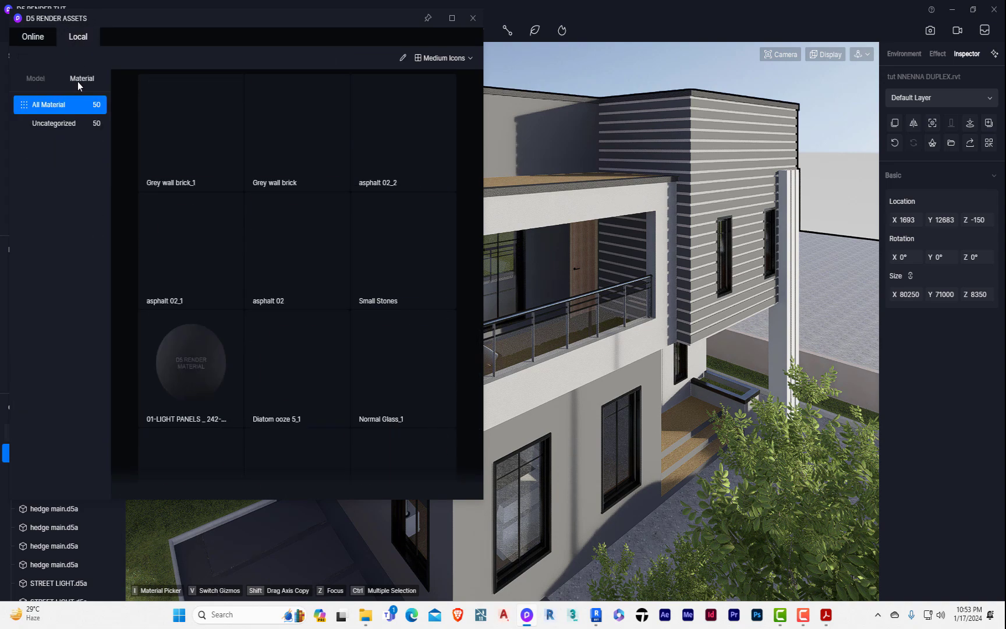
pyautogui.scroll(-9, 330, 227)
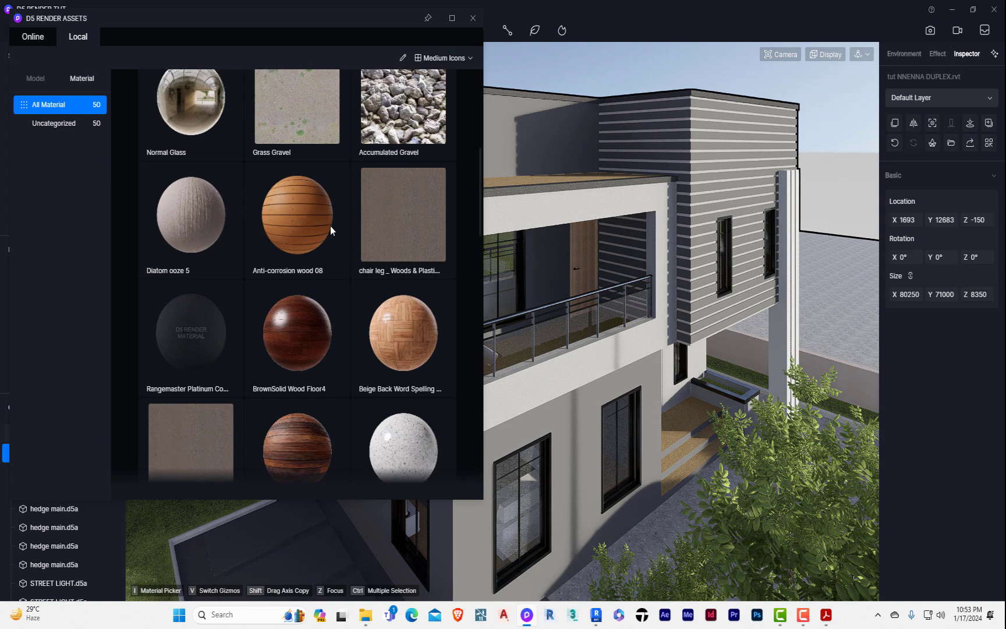
pyautogui.scroll(-10, 330, 230)
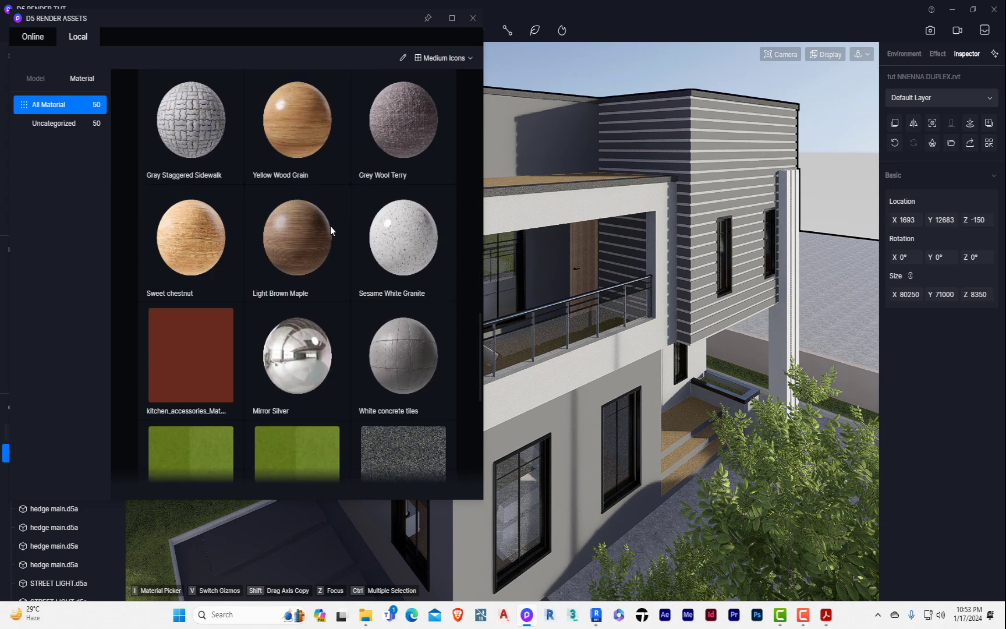
pyautogui.scroll(-5, 330, 229)
pyautogui.scroll(2, 330, 229)
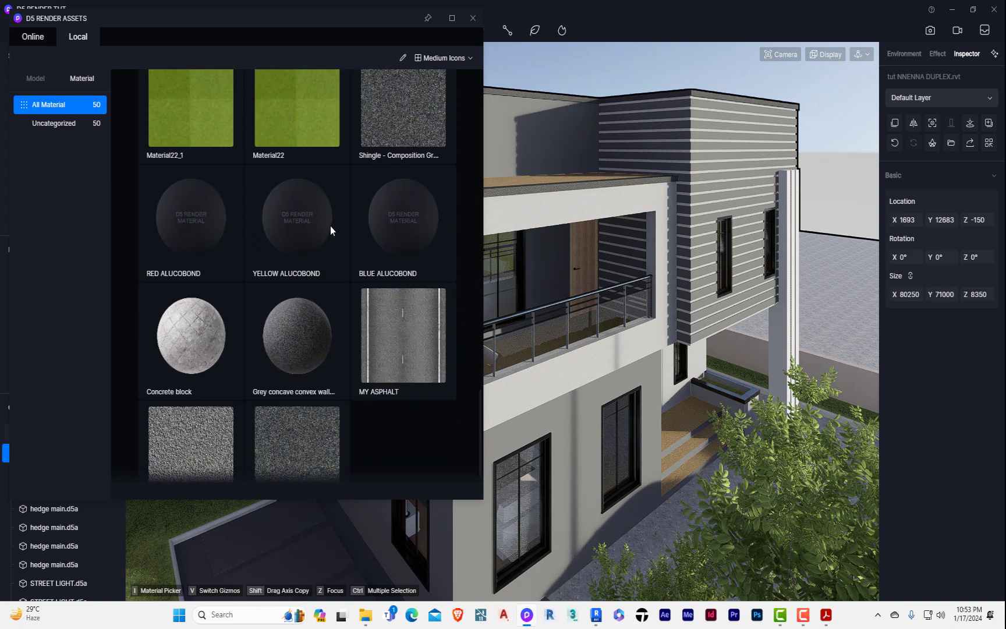
pyautogui.scroll(1, 330, 230)
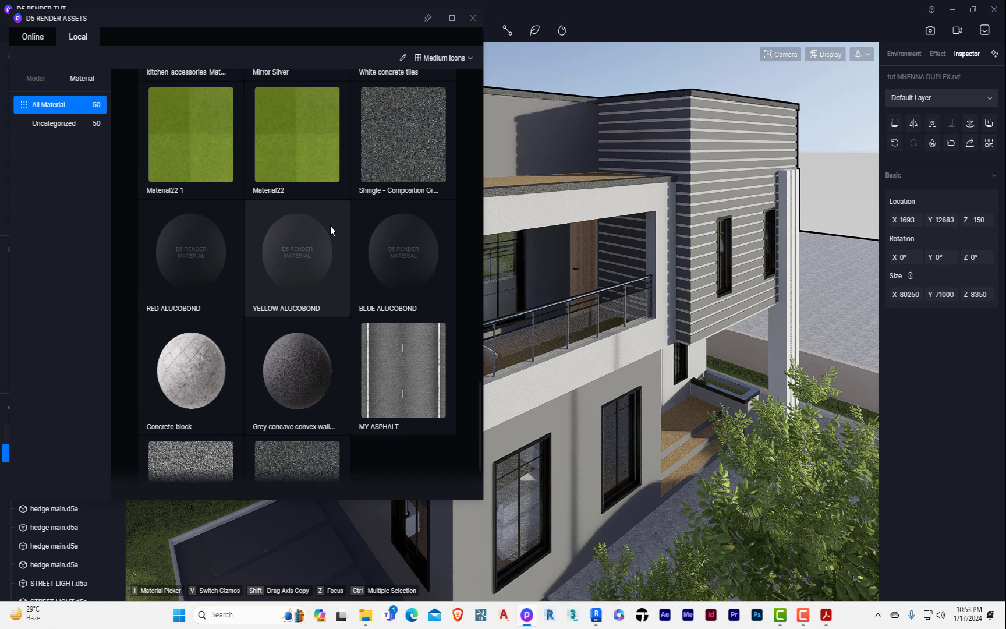
pyautogui.scroll(10, 330, 229)
pyautogui.scroll(-6, 331, 230)
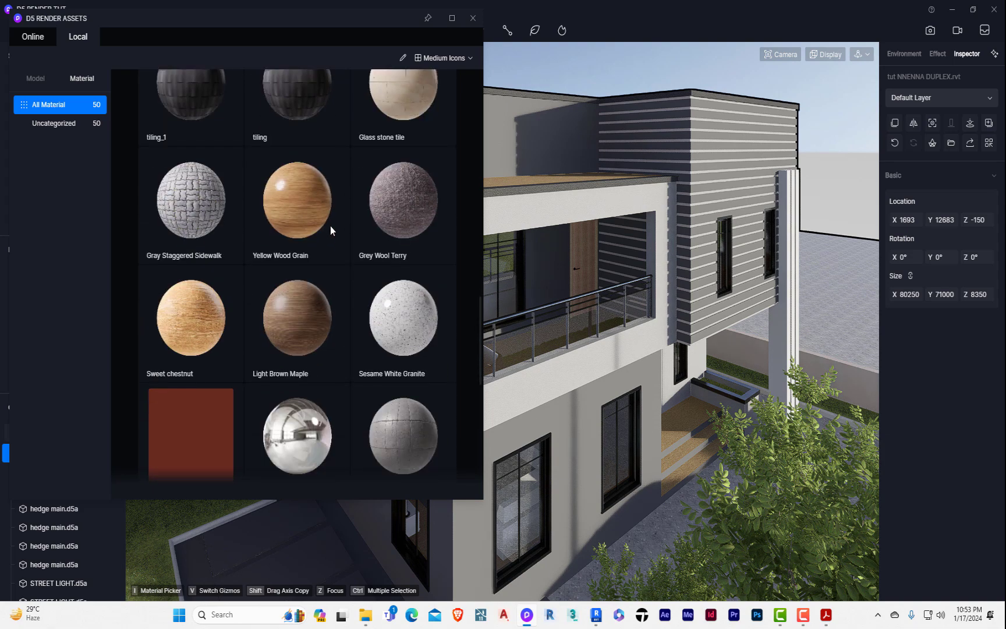
pyautogui.scroll(4, 330, 230)
pyautogui.scroll(15, 330, 230)
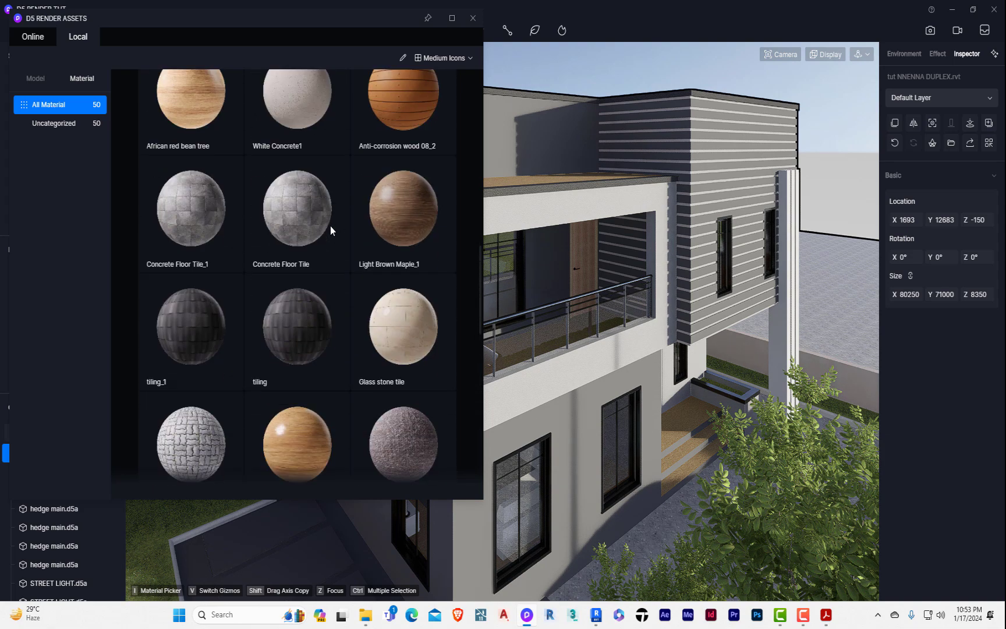
pyautogui.scroll(3, 330, 230)
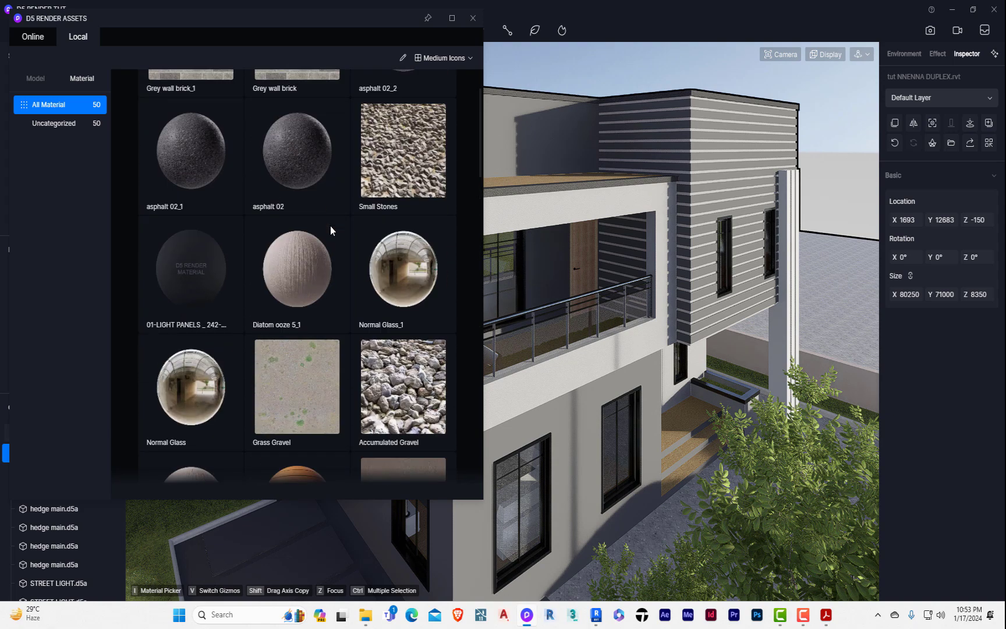
pyautogui.scroll(1, 330, 230)
pyautogui.moveTo(198, 131); pyautogui.dragTo(546, 128)
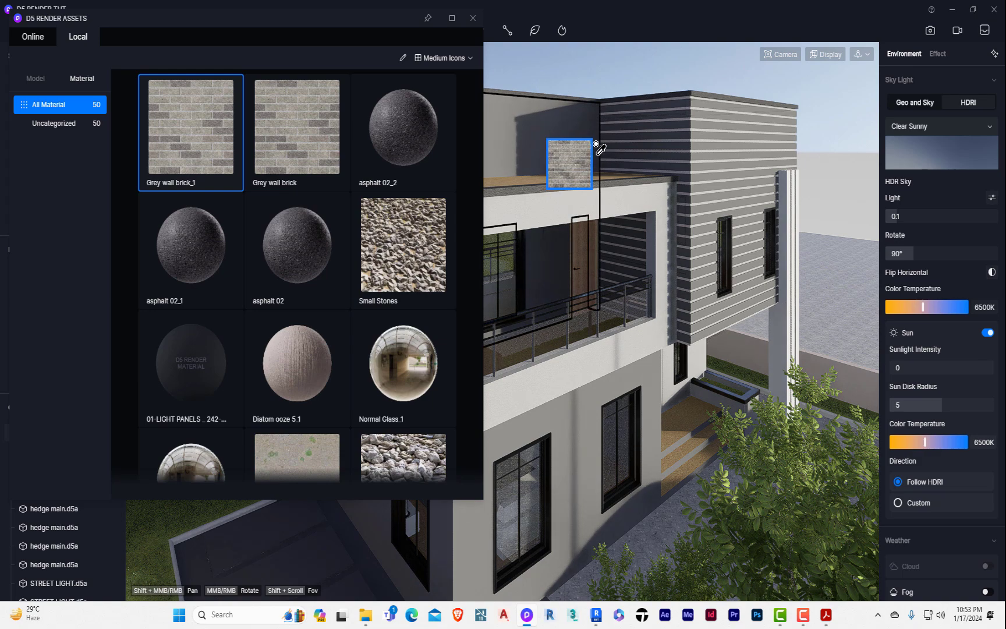
pyautogui.click(639, 172)
pyautogui.scroll(-3, 711, 203)
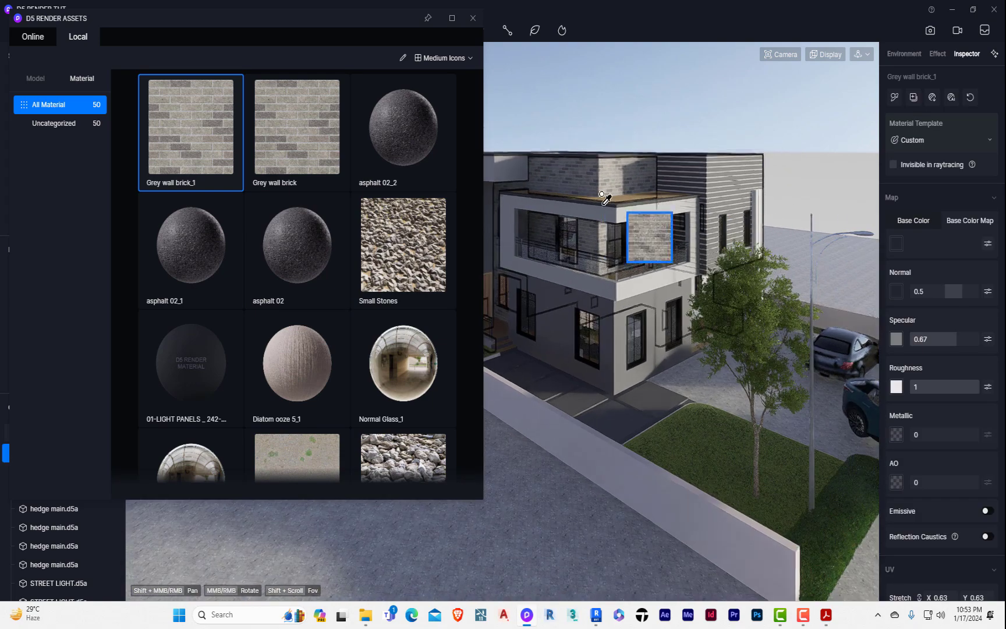
pyautogui.click(473, 18)
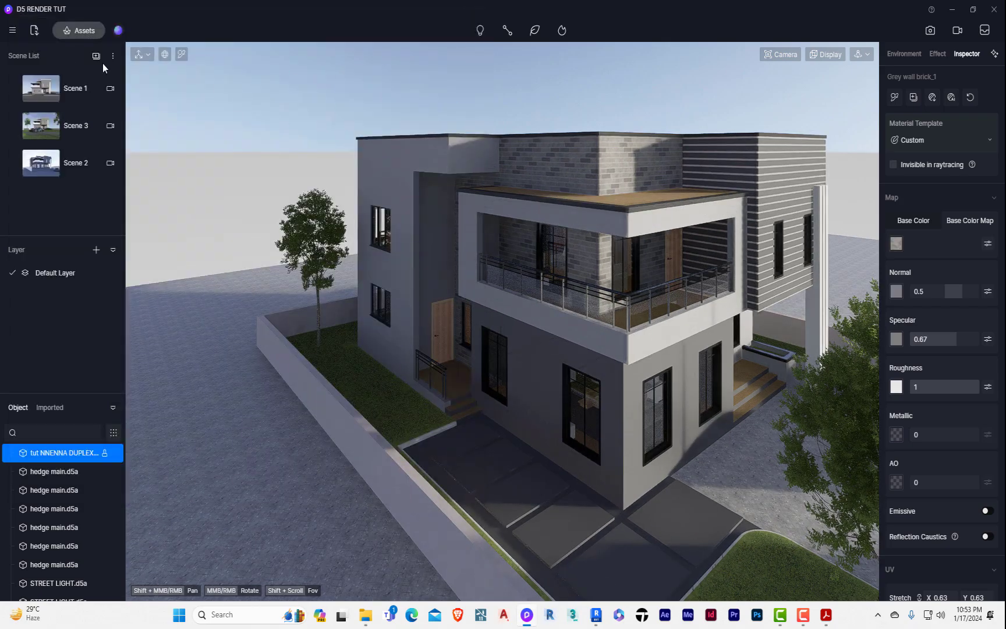
# Recall Scene 3 and examine the brick finish on the balcony walls around the window and wooden door.
pyautogui.click(51, 127)
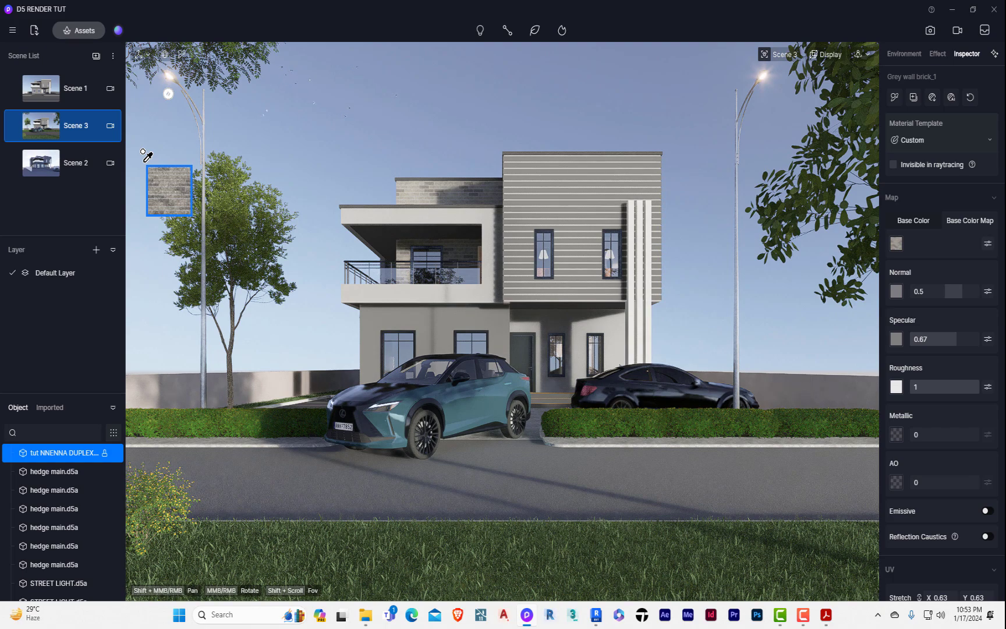
pyautogui.scroll(5, 492, 262)
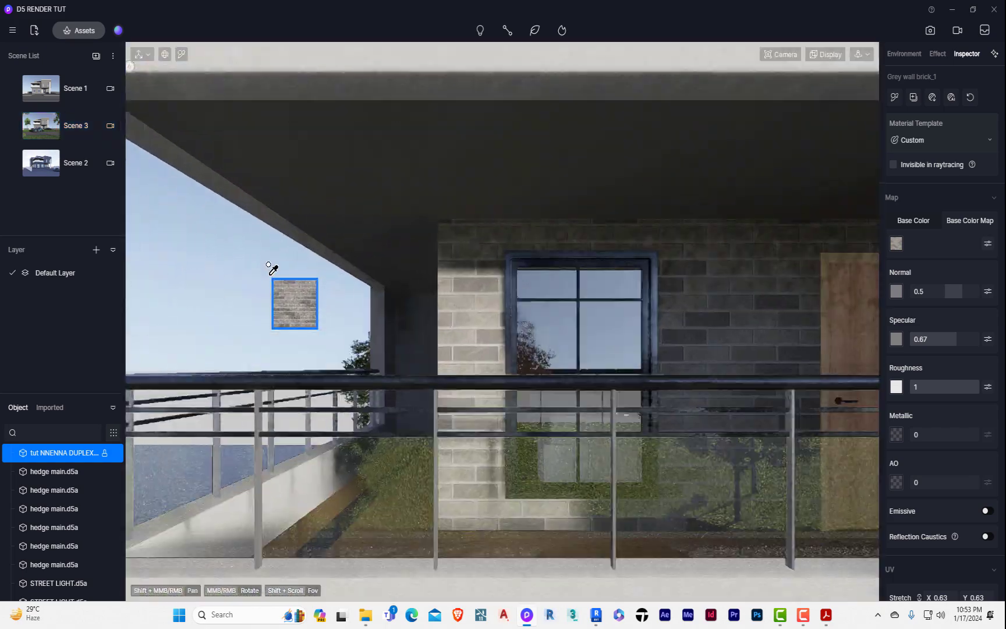
pyautogui.scroll(-5, 271, 271)
pyautogui.scroll(6, 547, 285)
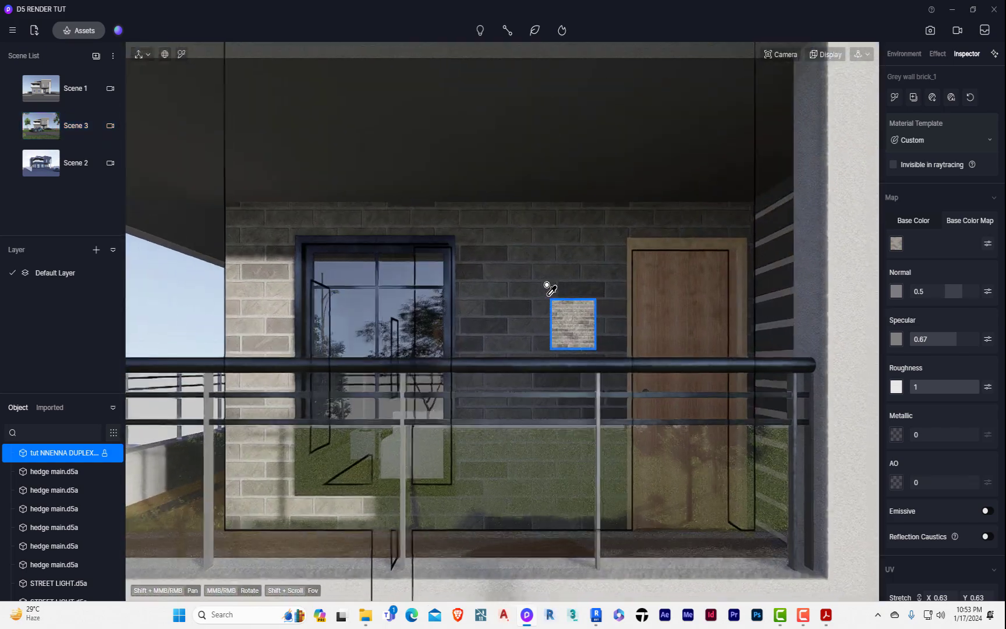
pyautogui.scroll(-6, 547, 285)
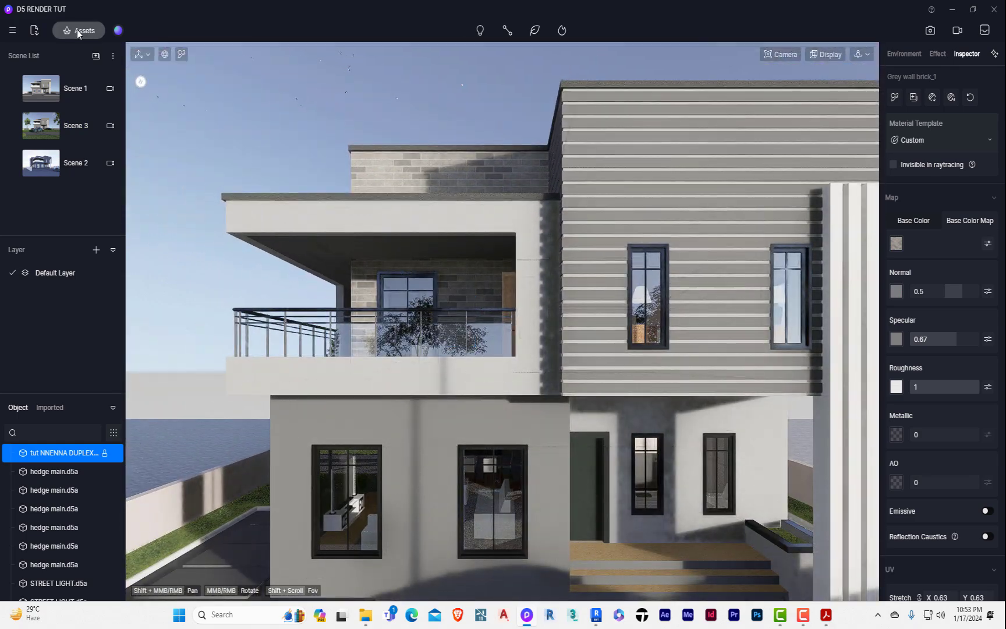
# Apply the Shingle - Composition Gray material stored beside MY DARKER PAINT in the local library to the road.
pyautogui.click(79, 33)
pyautogui.scroll(-2, 329, 310)
pyautogui.scroll(2, 332, 302)
pyautogui.scroll(-15, 332, 301)
pyautogui.scroll(-10, 332, 301)
pyautogui.scroll(3, 378, 244)
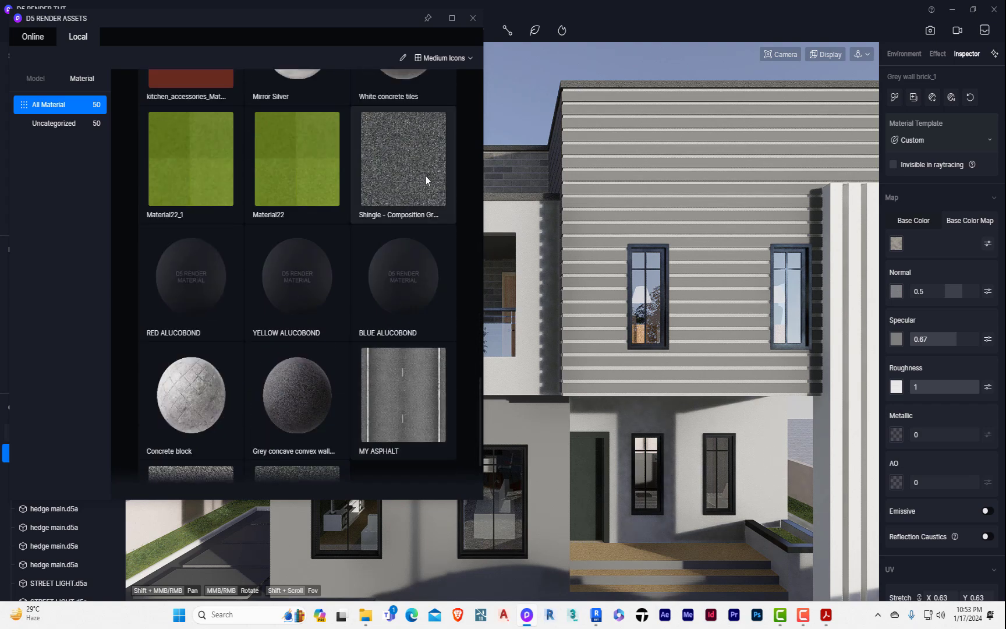
pyautogui.scroll(-3, 361, 149)
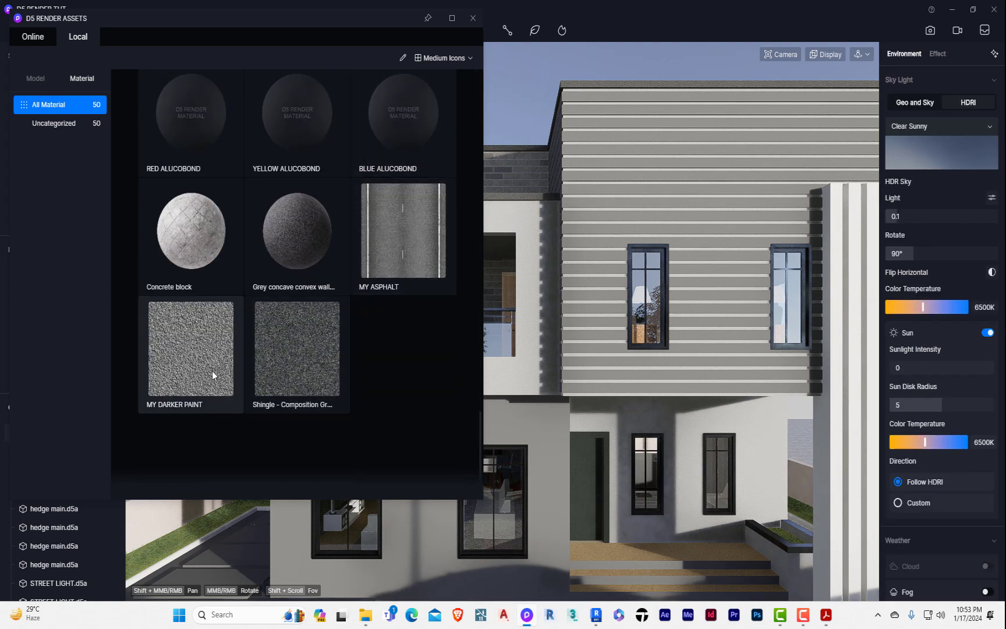
pyautogui.moveTo(311, 330); pyautogui.dragTo(786, 473)
pyautogui.scroll(-5, 755, 438)
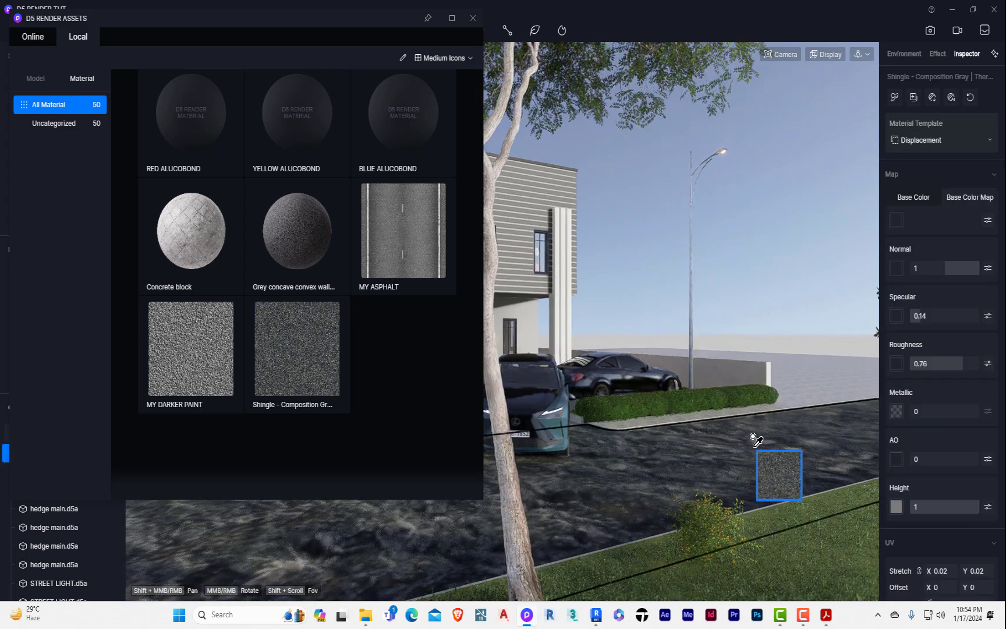
pyautogui.moveTo(756, 440); pyautogui.dragTo(707, 470)
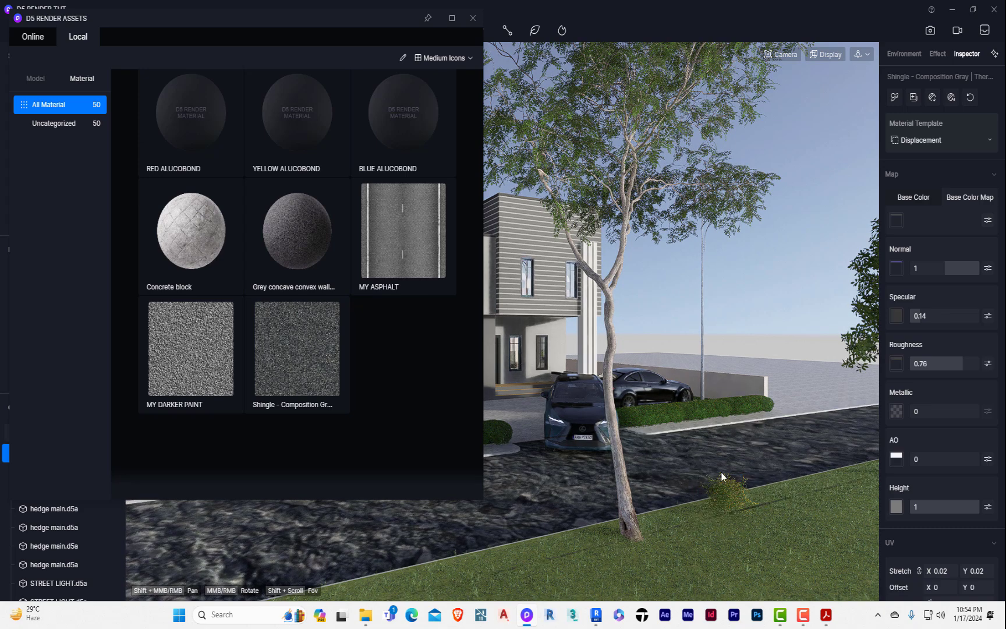
# Set the road material's UV stretch to 1 in X and Y, and close the asset library.
pyautogui.click(707, 469)
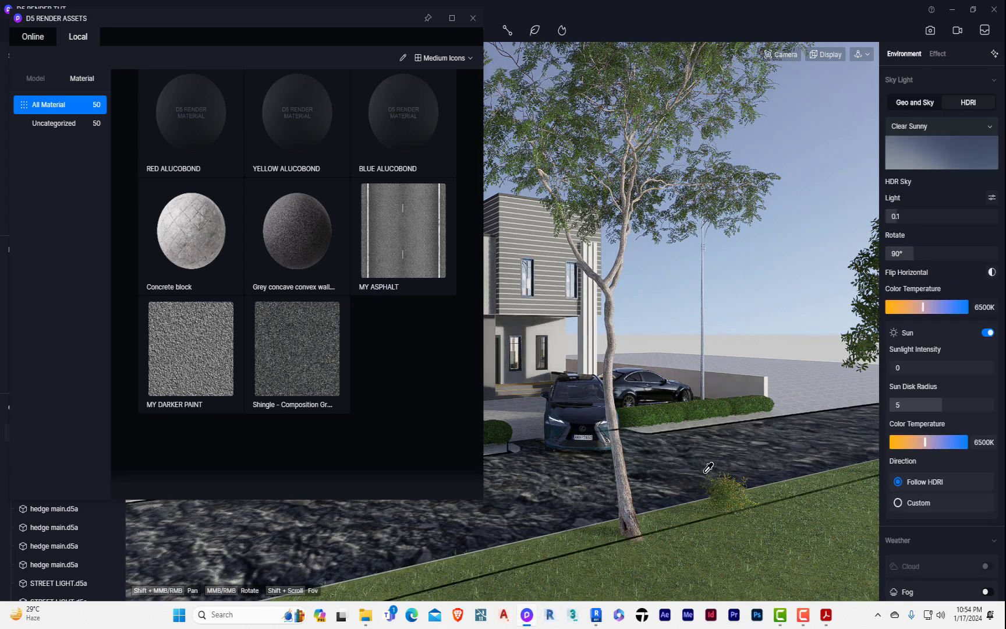
pyautogui.scroll(-3, 896, 536)
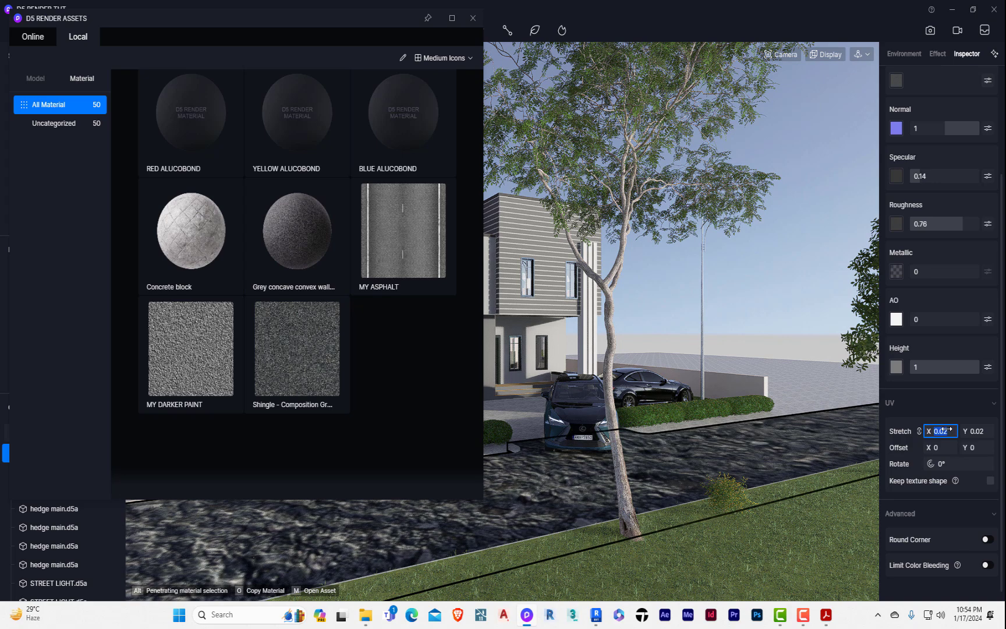
pyautogui.click(981, 433)
pyautogui.scroll(6, 589, 492)
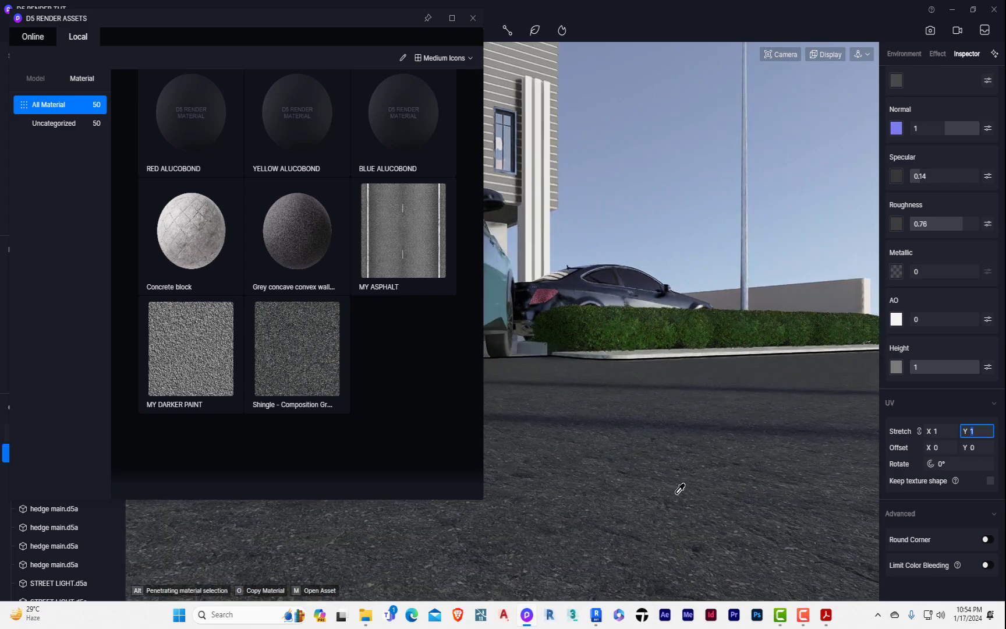
pyautogui.scroll(4, 680, 489)
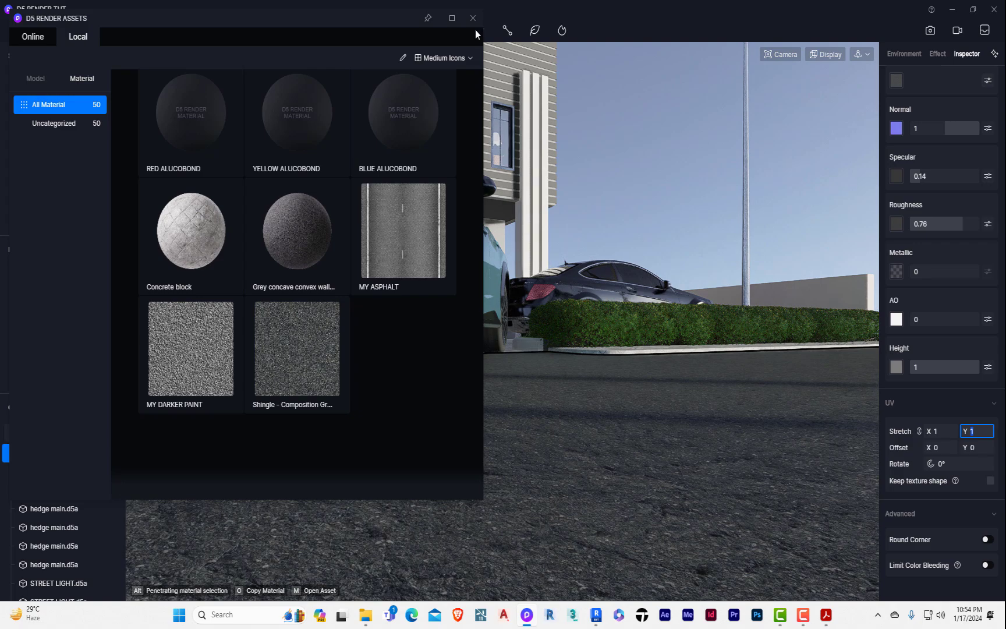
pyautogui.click(474, 19)
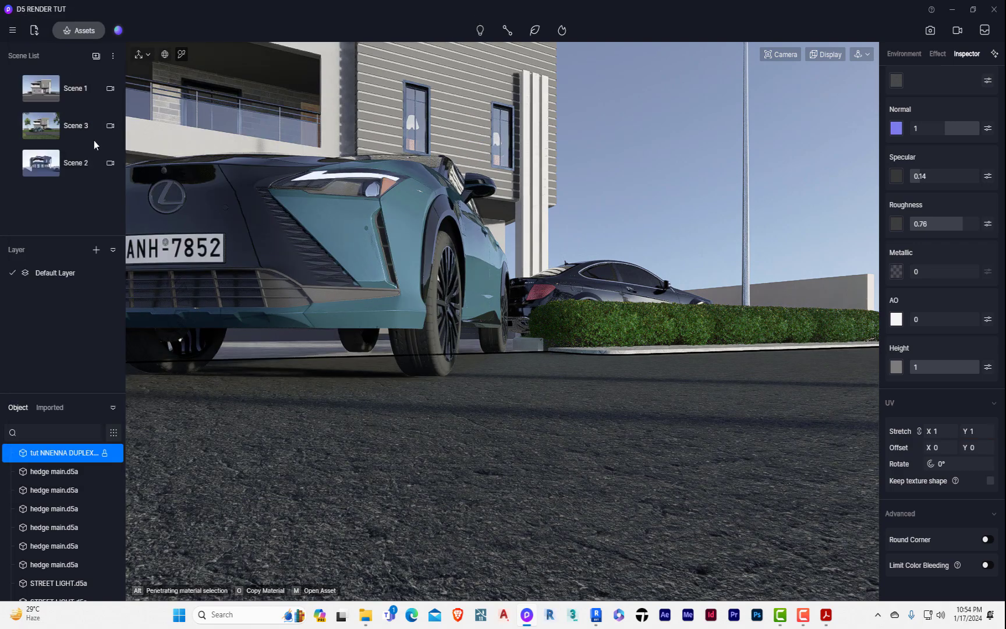
# Recall Scene 3 and adjust the road's base color map to hue -180, saturation -100 and brightness 16.
pyautogui.click(78, 128)
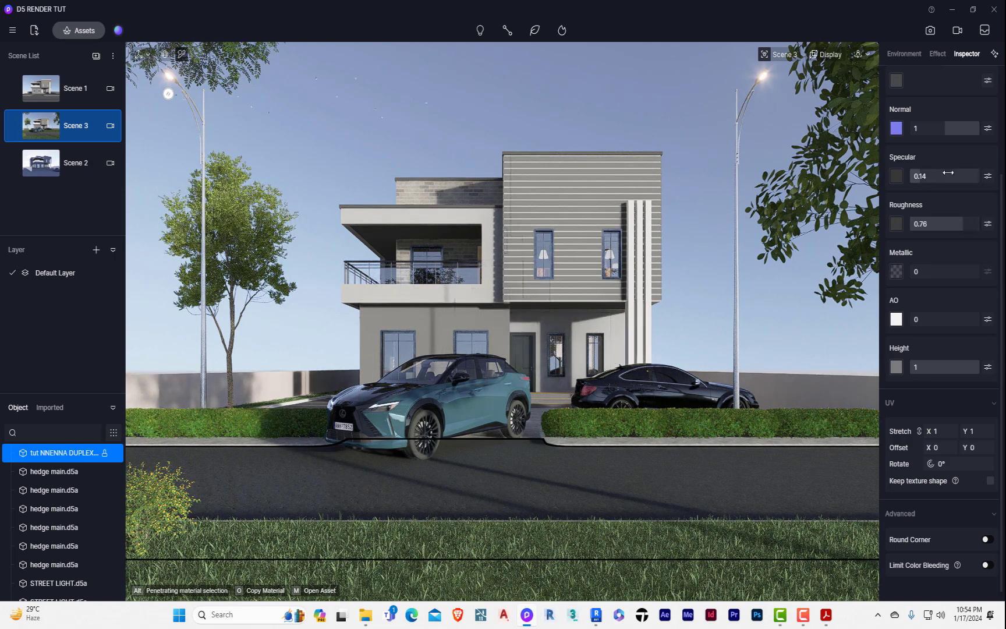
pyautogui.scroll(3, 946, 174)
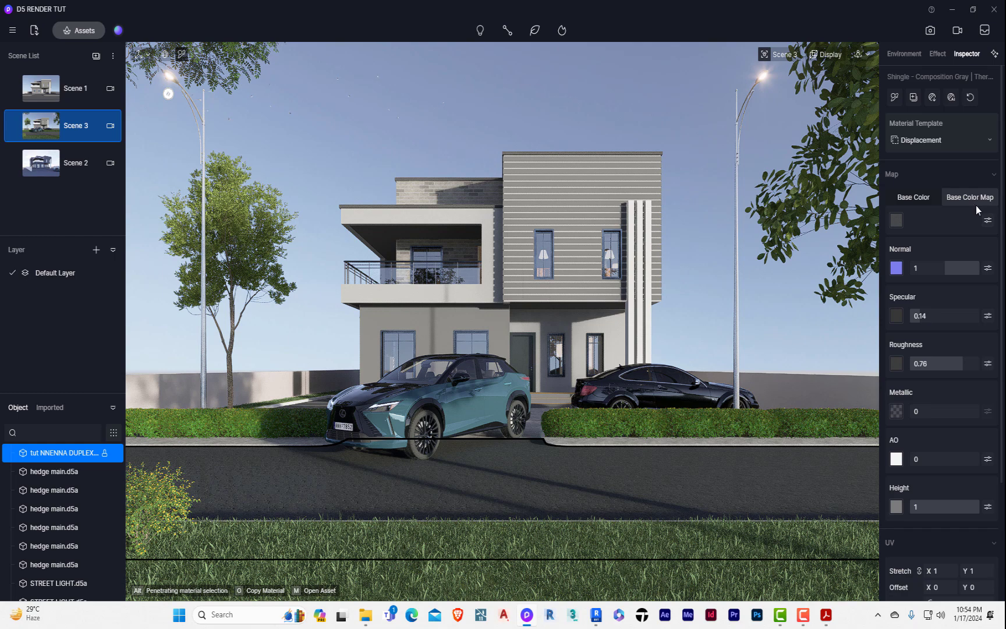
pyautogui.click(987, 220)
pyautogui.moveTo(936, 319); pyautogui.dragTo(904, 335)
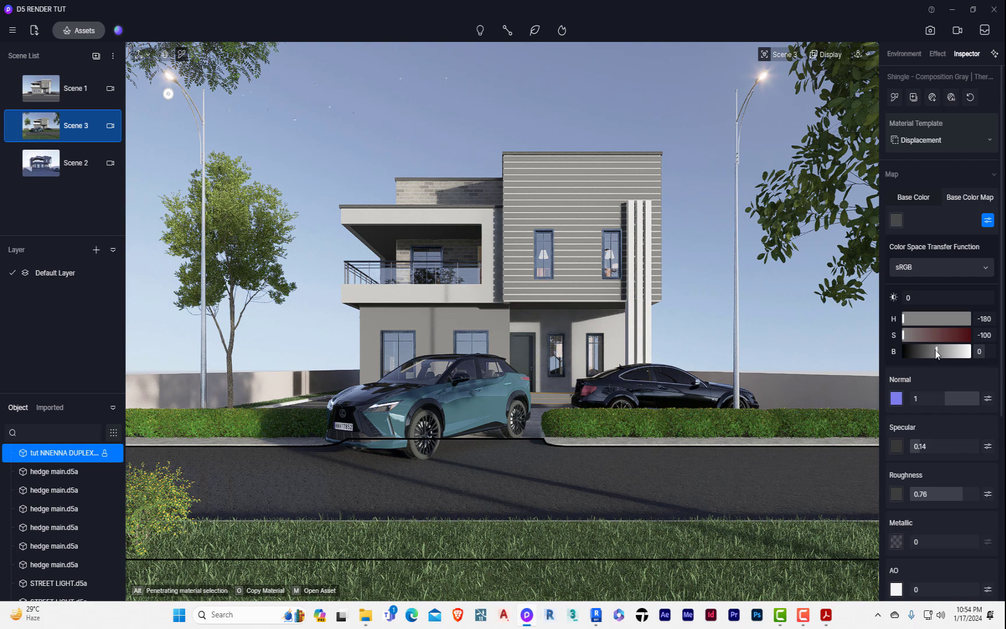
pyautogui.moveTo(936, 351); pyautogui.dragTo(942, 349)
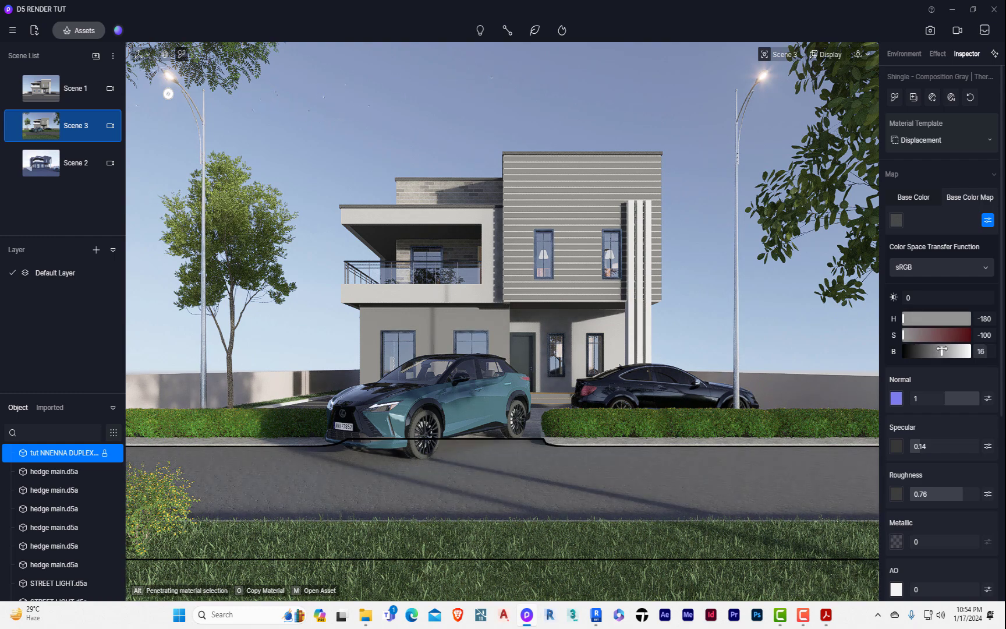
# Set the road material's UV stretch to 0.5 in X and Y and deselect it.
pyautogui.scroll(5, 400, 494)
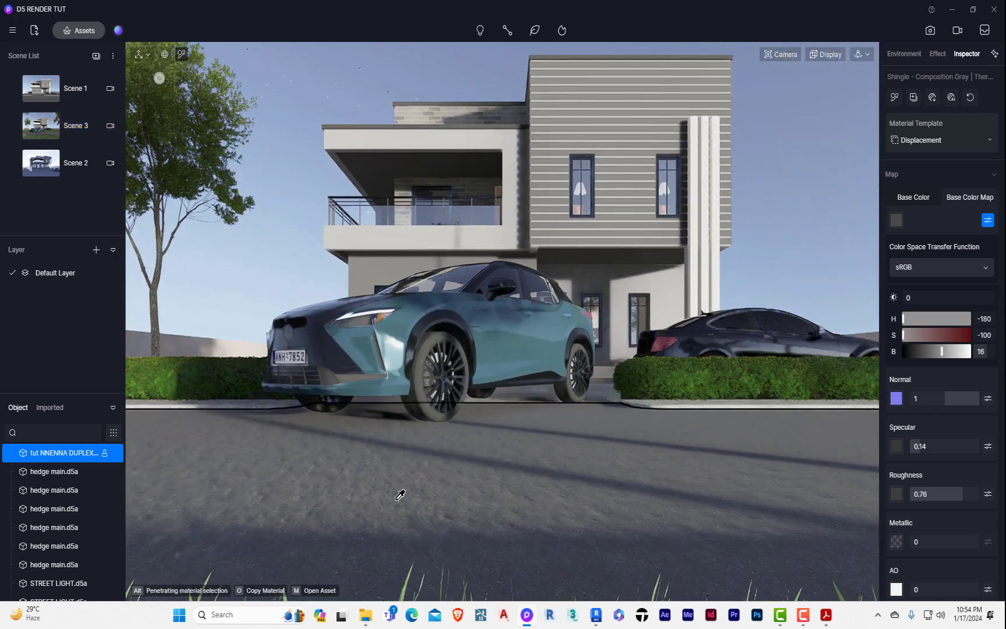
pyautogui.scroll(-3, 403, 495)
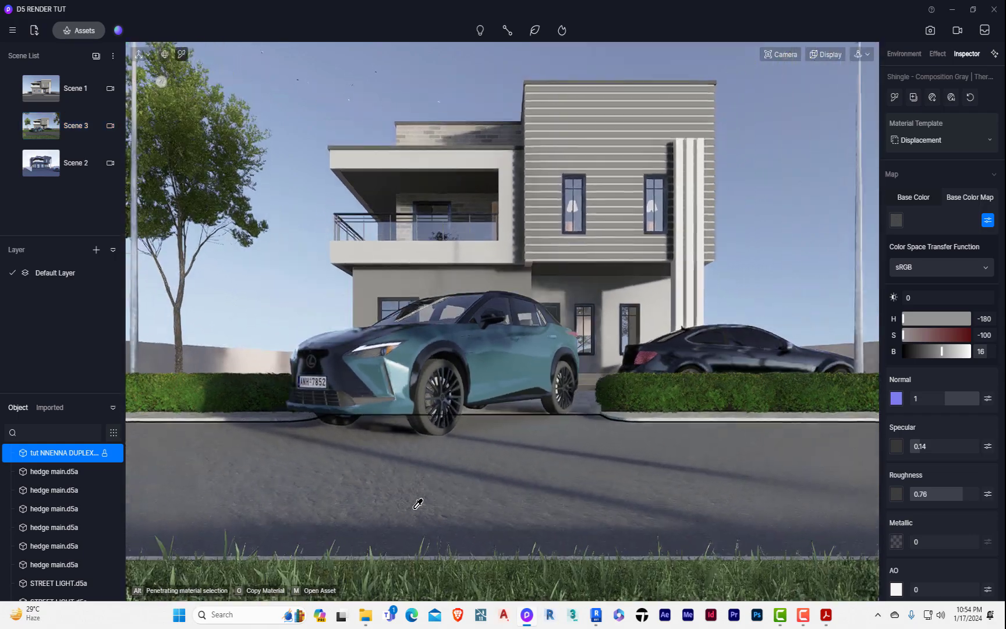
pyautogui.scroll(-4, 431, 494)
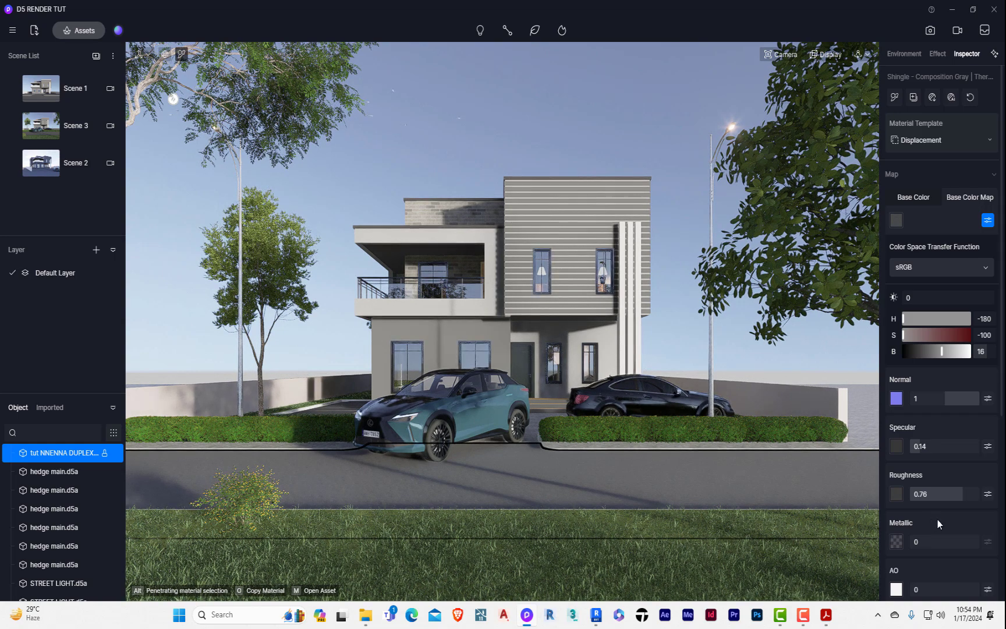
pyautogui.scroll(-3, 938, 521)
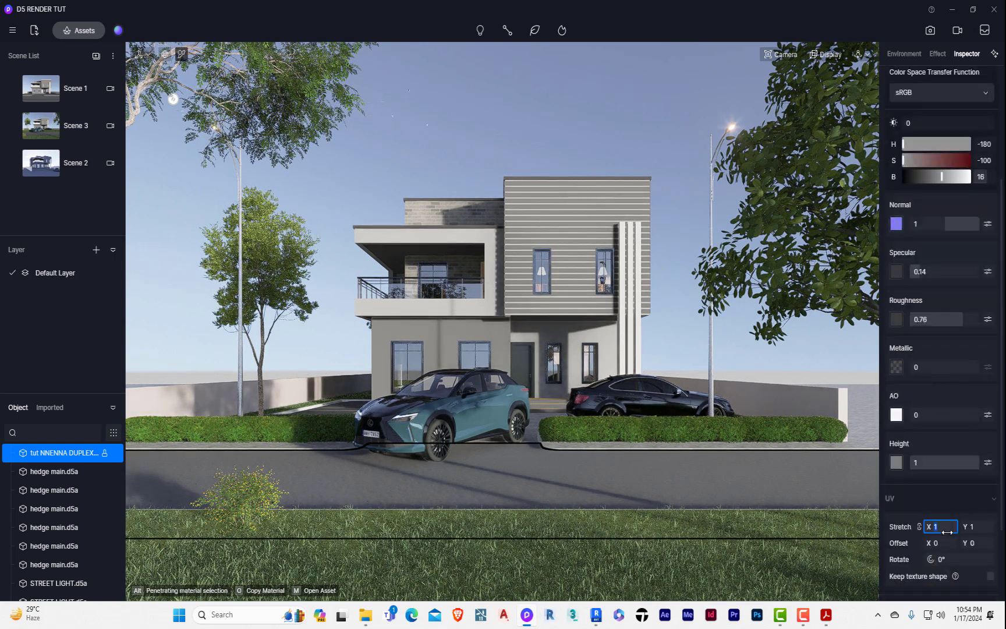
pyautogui.moveTo(974, 532); pyautogui.dragTo(821, 500)
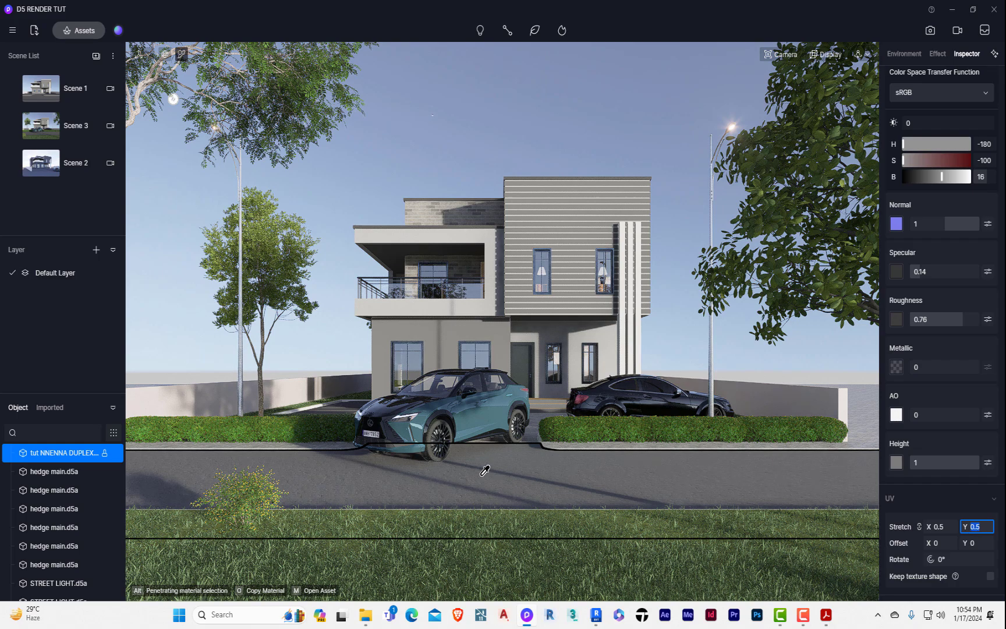
pyautogui.click(514, 124)
# Examine the road texture up close around the parked teal car and return to Scene 3.
pyautogui.scroll(5, 478, 487)
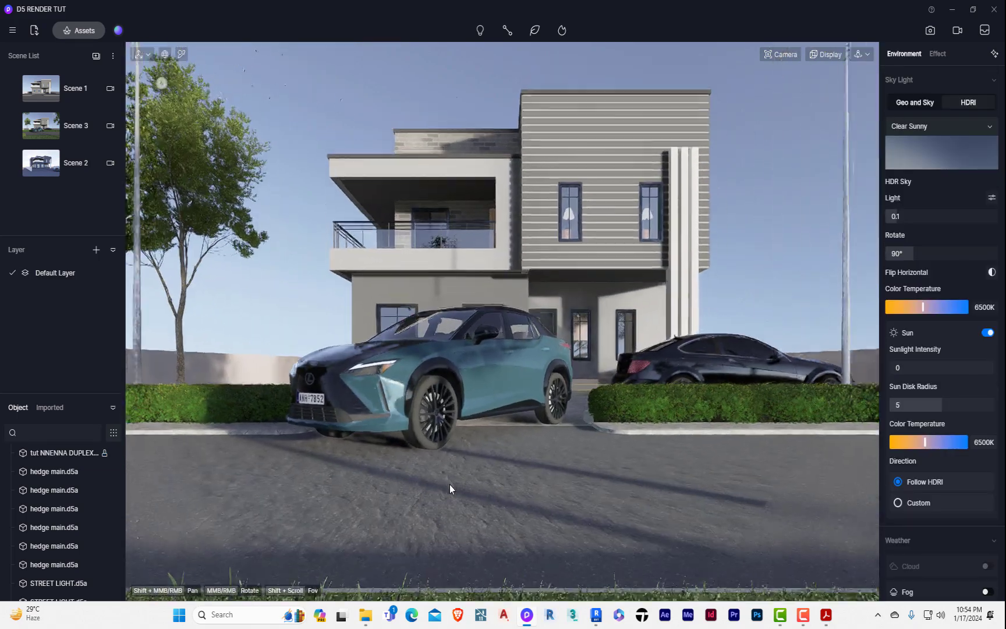
pyautogui.moveTo(449, 484); pyautogui.dragTo(637, 482, button='middle')
pyautogui.scroll(-5, 637, 482)
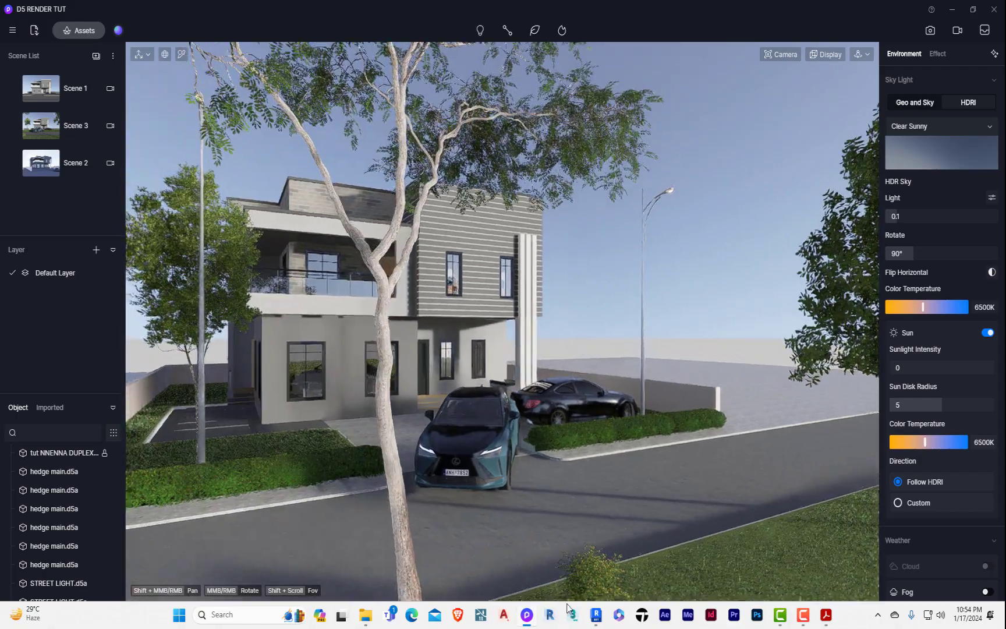
pyautogui.moveTo(615, 523); pyautogui.dragTo(487, 563, button='middle')
pyautogui.scroll(10, 463, 552)
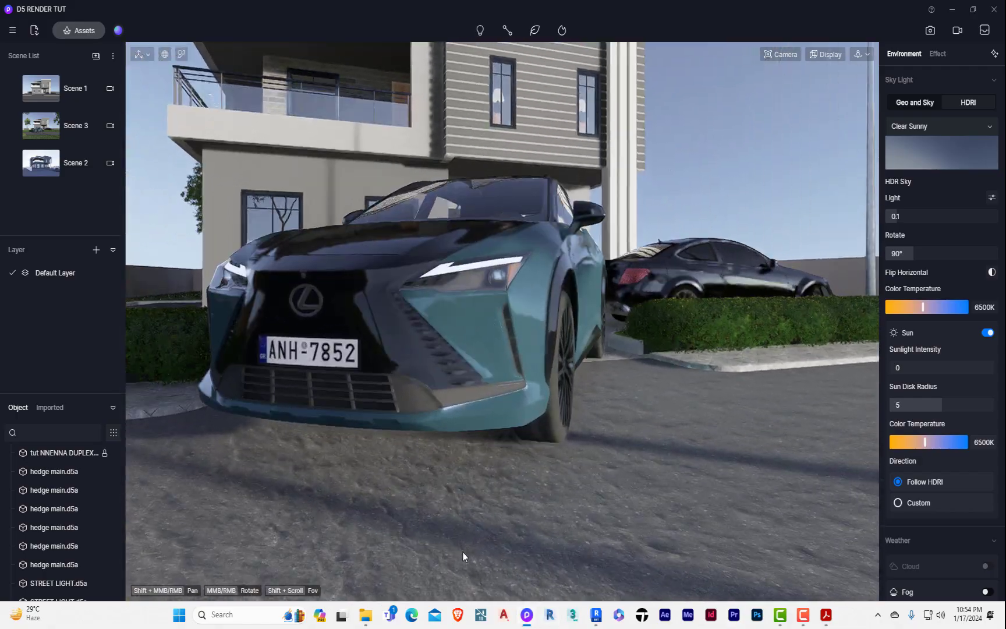
pyautogui.scroll(3, 462, 550)
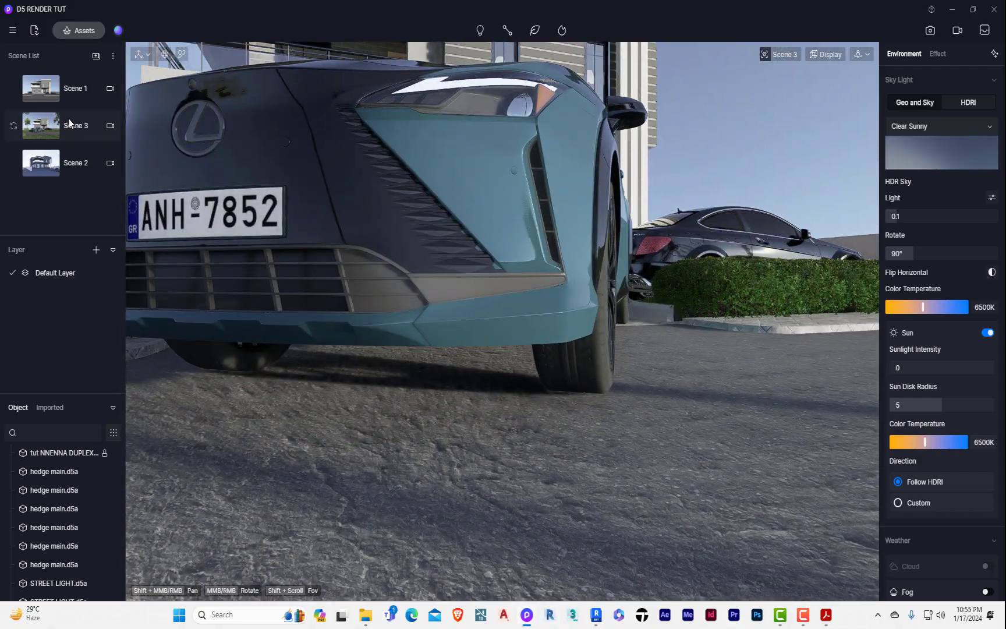
pyautogui.click(70, 123)
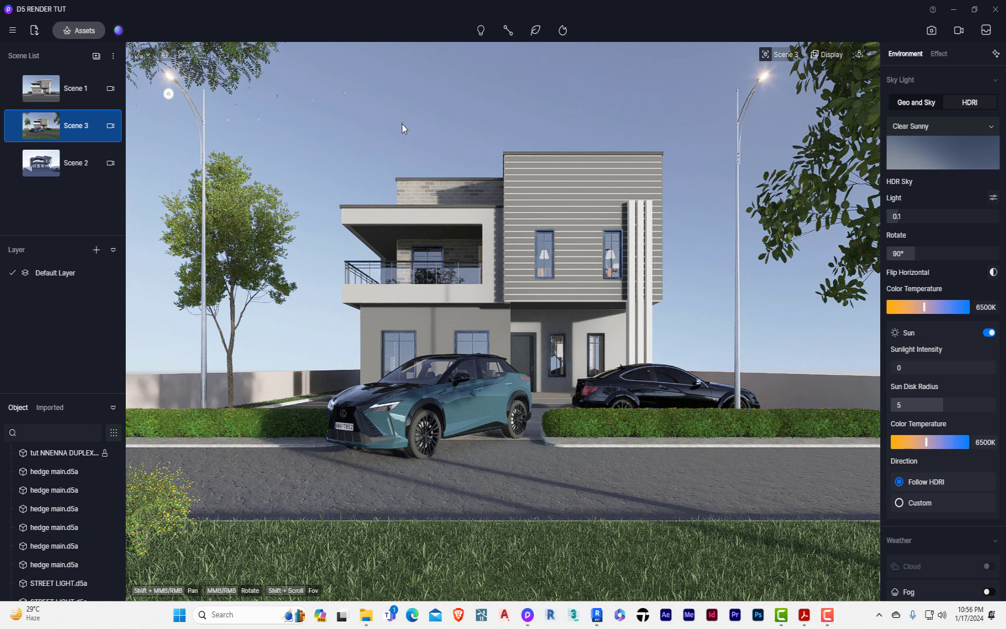
pyautogui.click(402, 124)
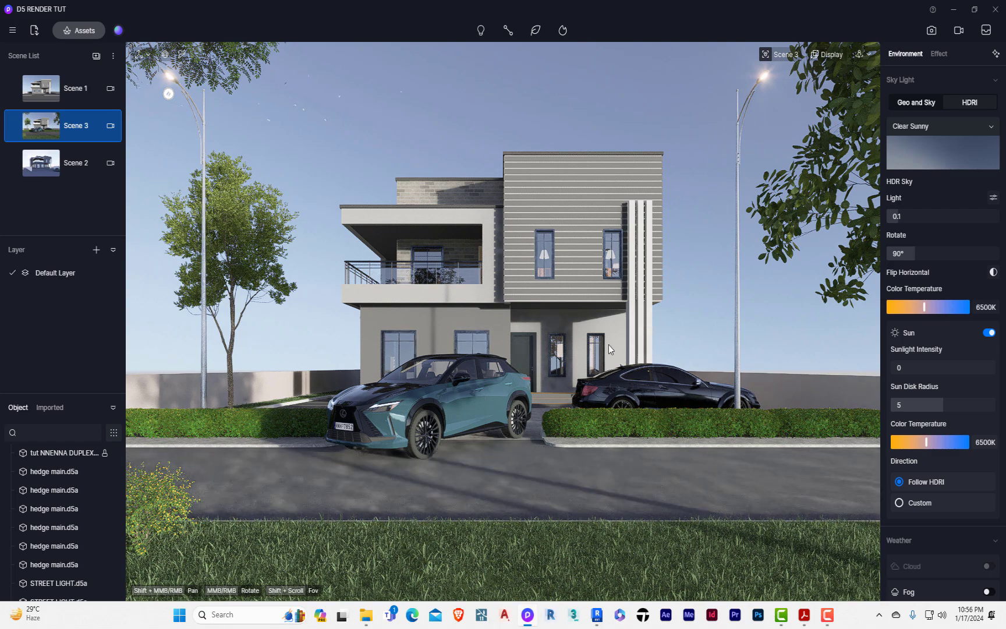
# Examine the road, the balcony's brick wall and the front facade finishes from near and far.
pyautogui.scroll(10, 381, 527)
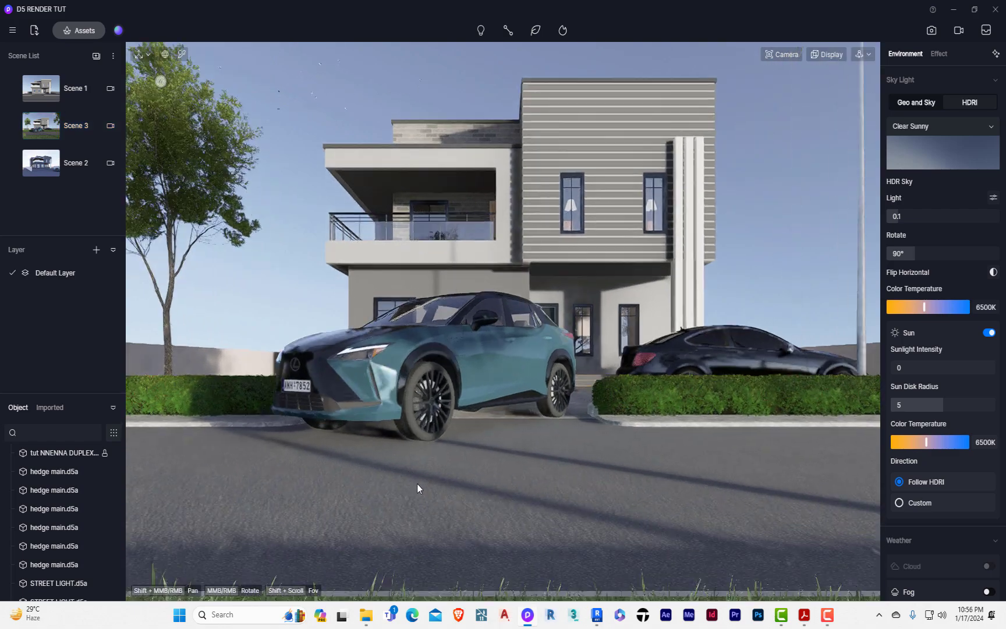
pyautogui.scroll(-12, 424, 505)
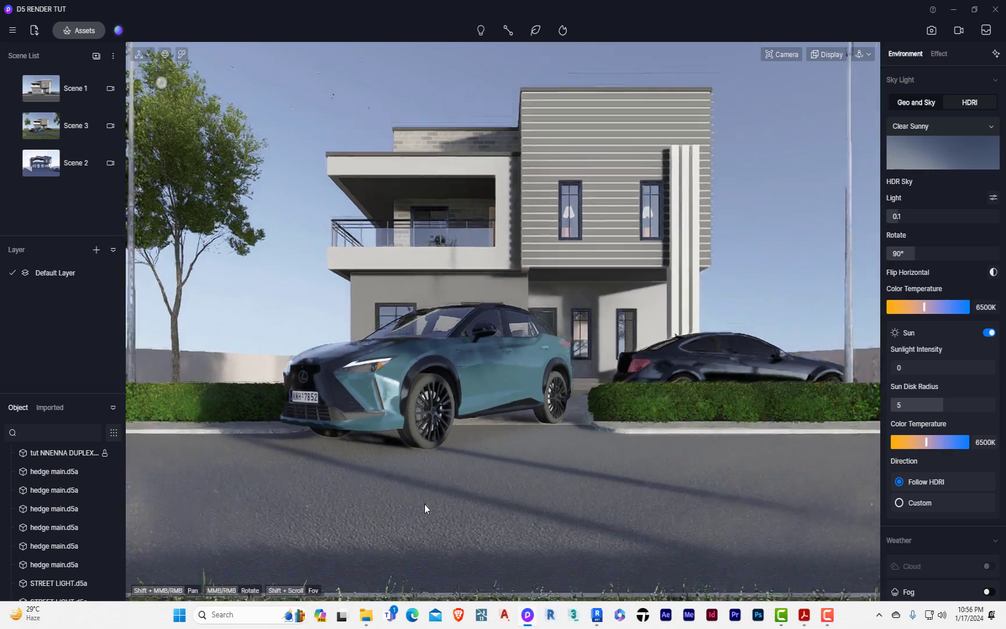
pyautogui.scroll(10, 480, 321)
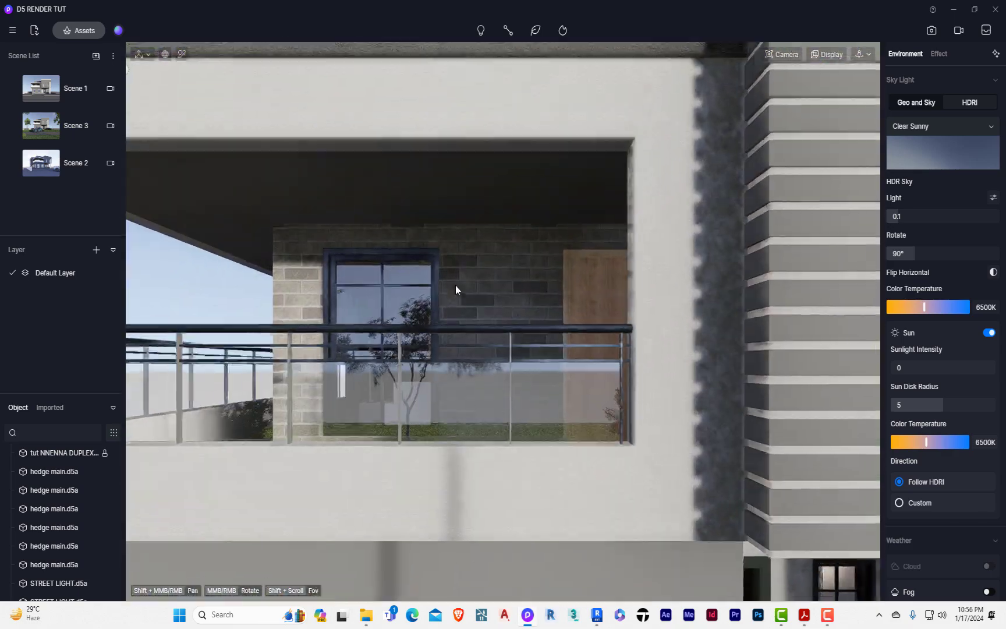
pyautogui.scroll(-5, 366, 213)
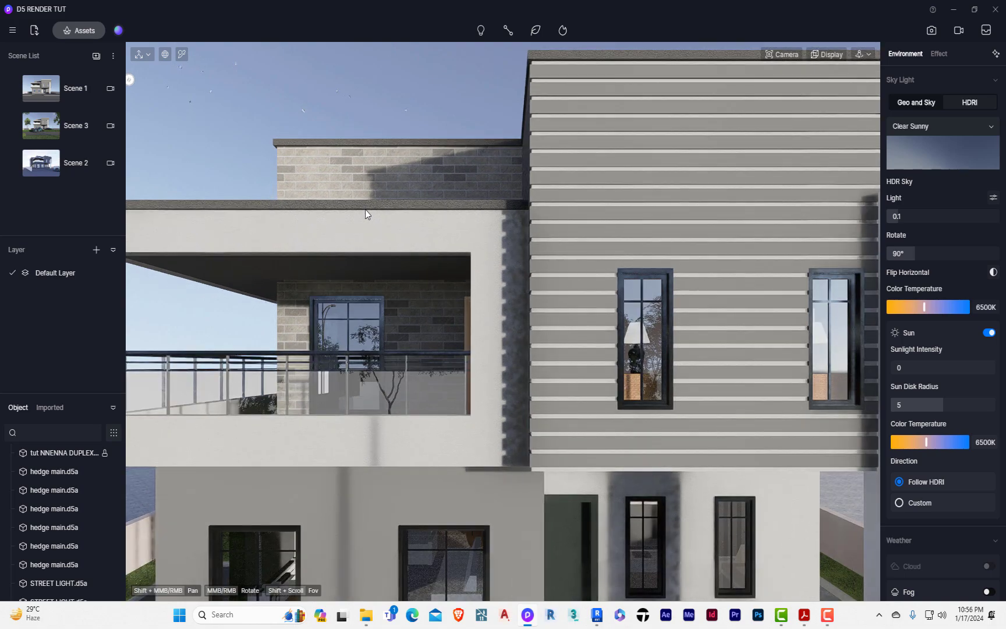
pyautogui.scroll(-6, 395, 207)
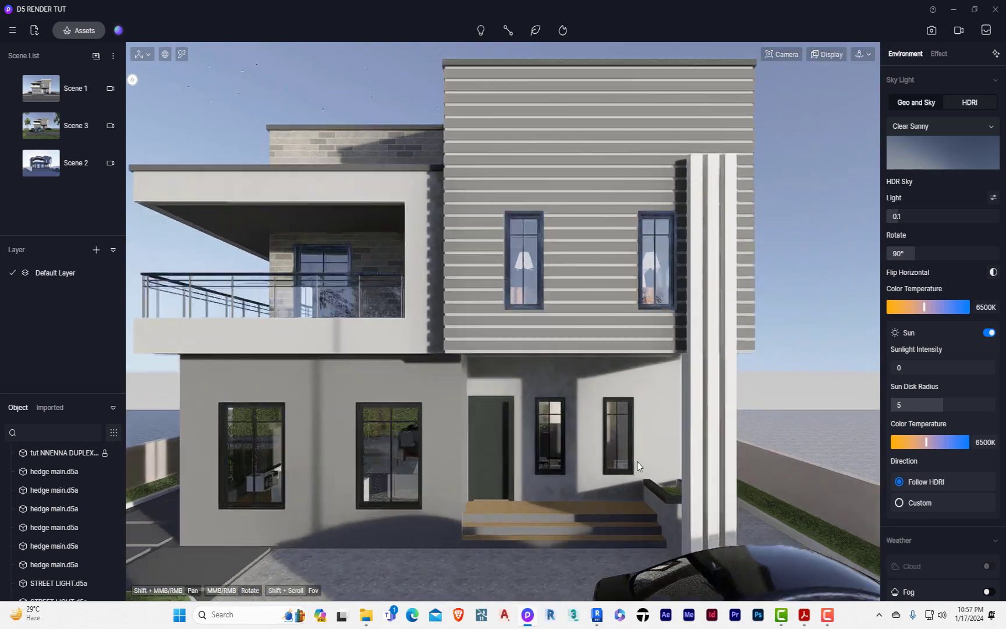
pyautogui.scroll(1, 637, 466)
pyautogui.scroll(-2, 598, 461)
pyautogui.moveTo(660, 471); pyautogui.dragTo(717, 611, button='middle')
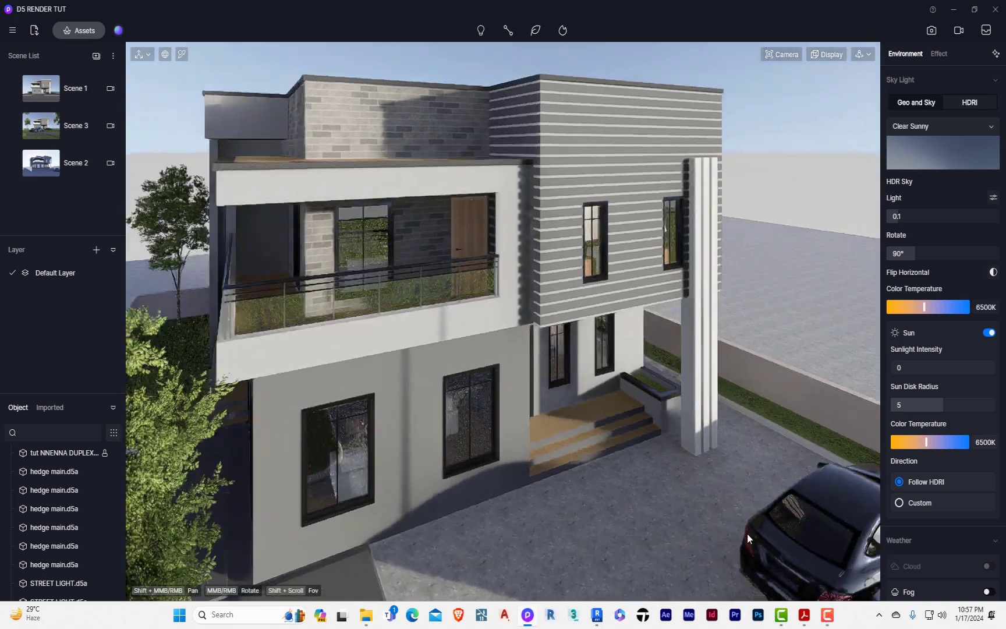
# Darken the Normal Glass base color of the upper-floor window panes to a grey with HSV value 49.
pyautogui.moveTo(511, 487); pyautogui.dragTo(694, 306, button='middle')
pyautogui.scroll(4, 661, 316)
pyautogui.press('i')
pyautogui.scroll(5, 558, 243)
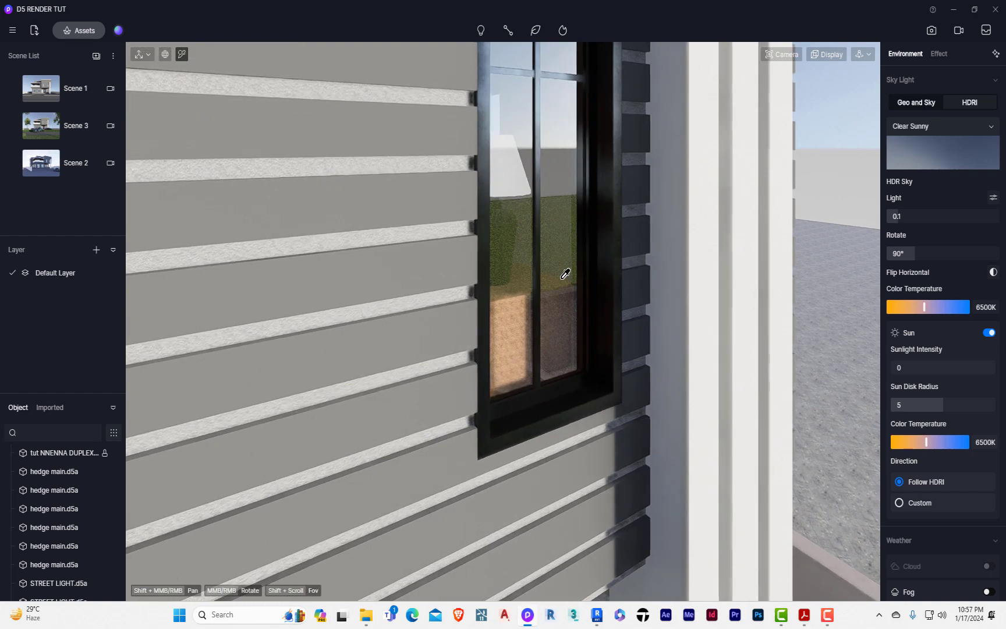
pyautogui.click(564, 274)
pyautogui.scroll(3, 922, 212)
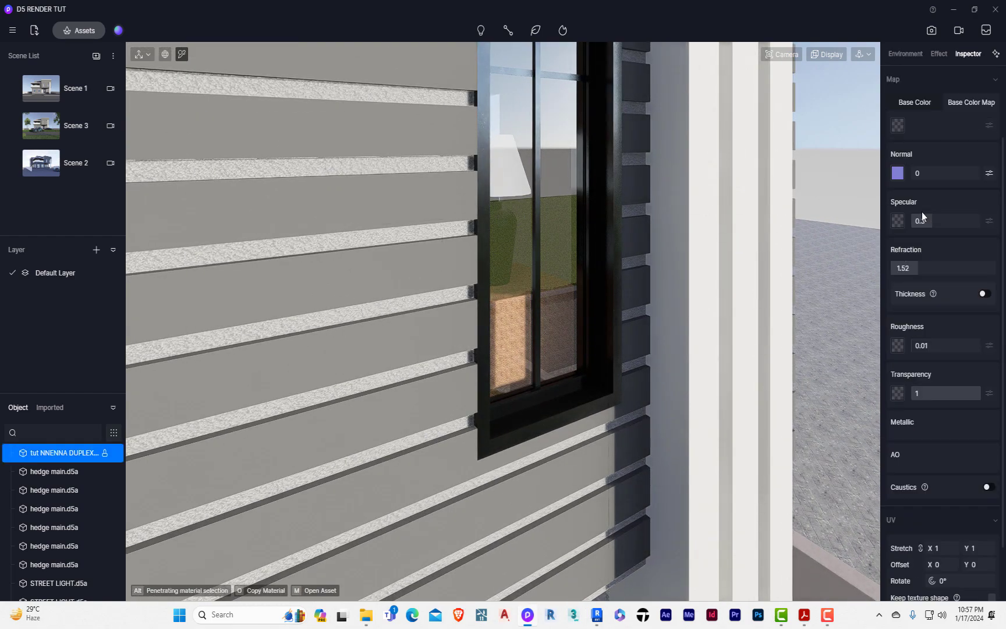
pyautogui.click(910, 197)
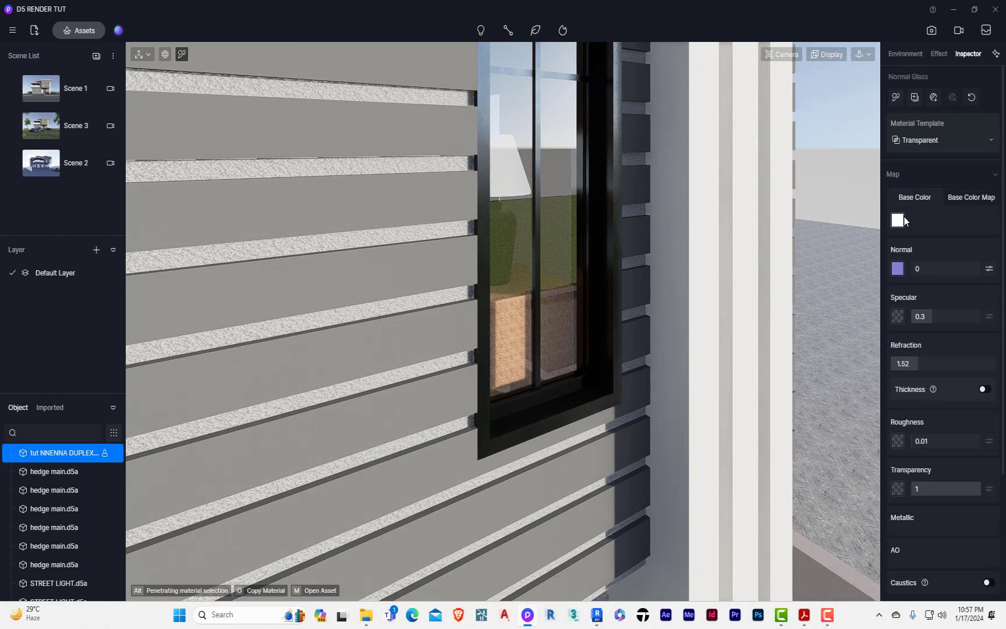
pyautogui.click(898, 220)
pyautogui.moveTo(889, 262); pyautogui.dragTo(887, 285)
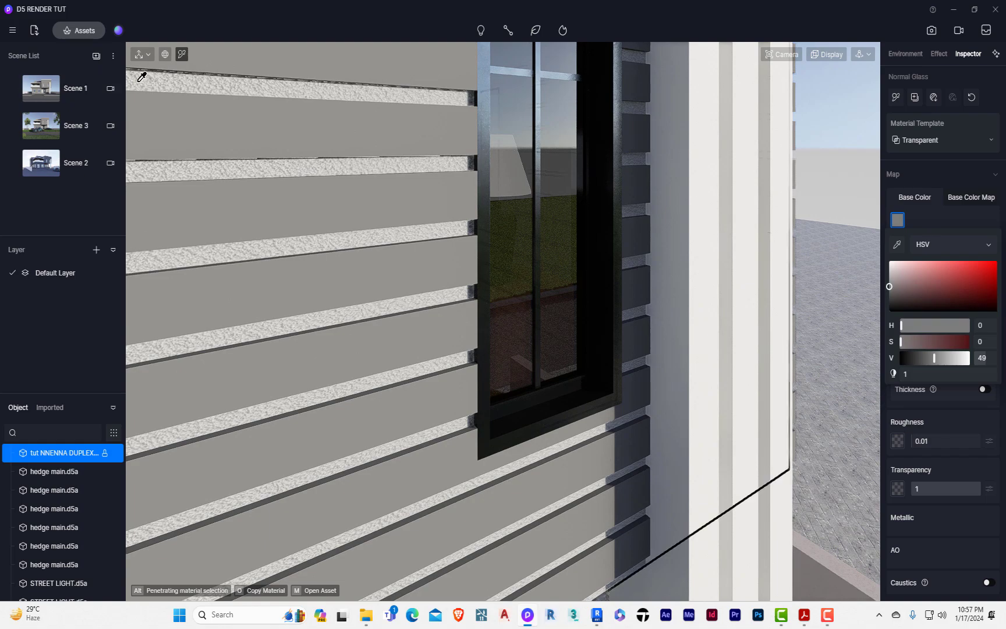
pyautogui.press('Escape')
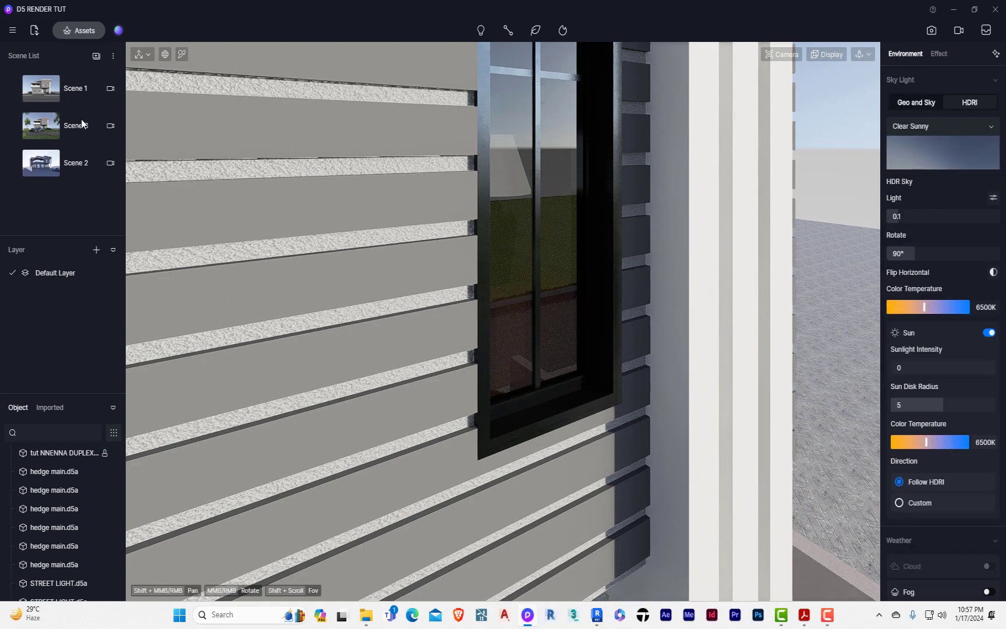
# Return to Scene 3 and examine the upper-floor cladding and windows from far and near.
pyautogui.click(56, 128)
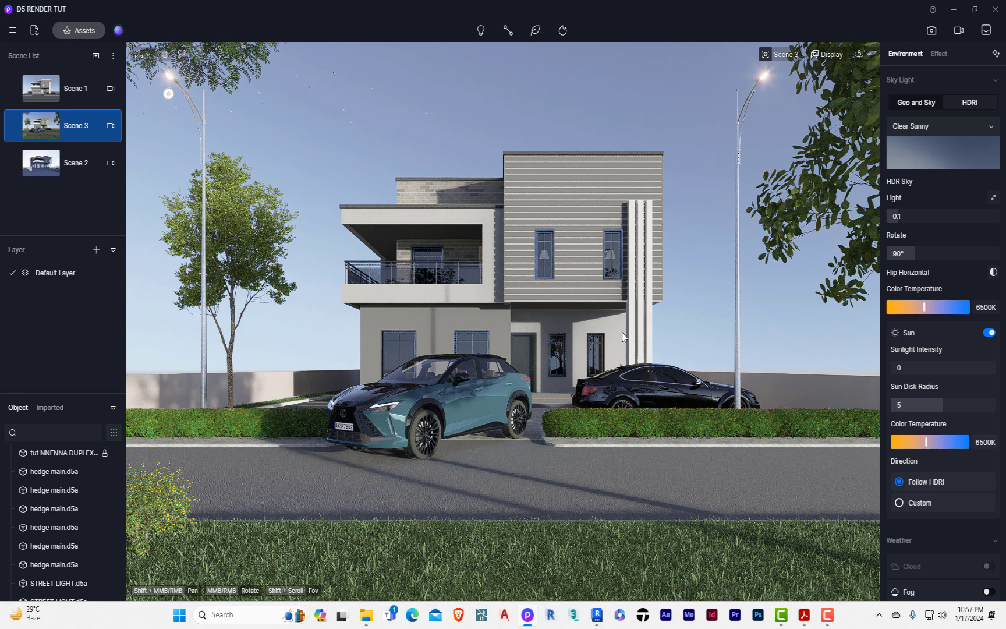
pyautogui.click(493, 132)
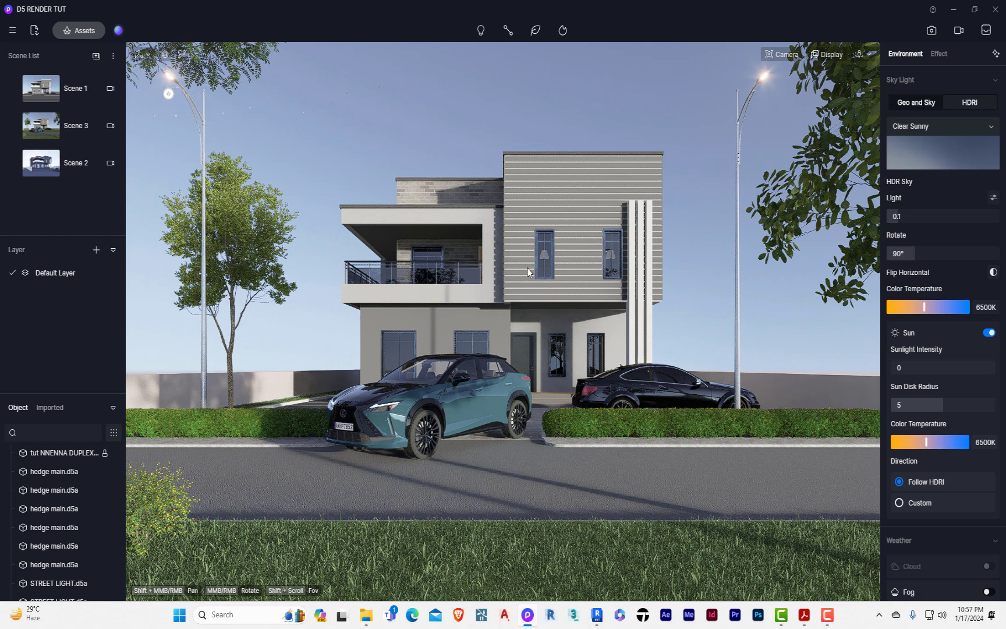
pyautogui.scroll(-3, 440, 361)
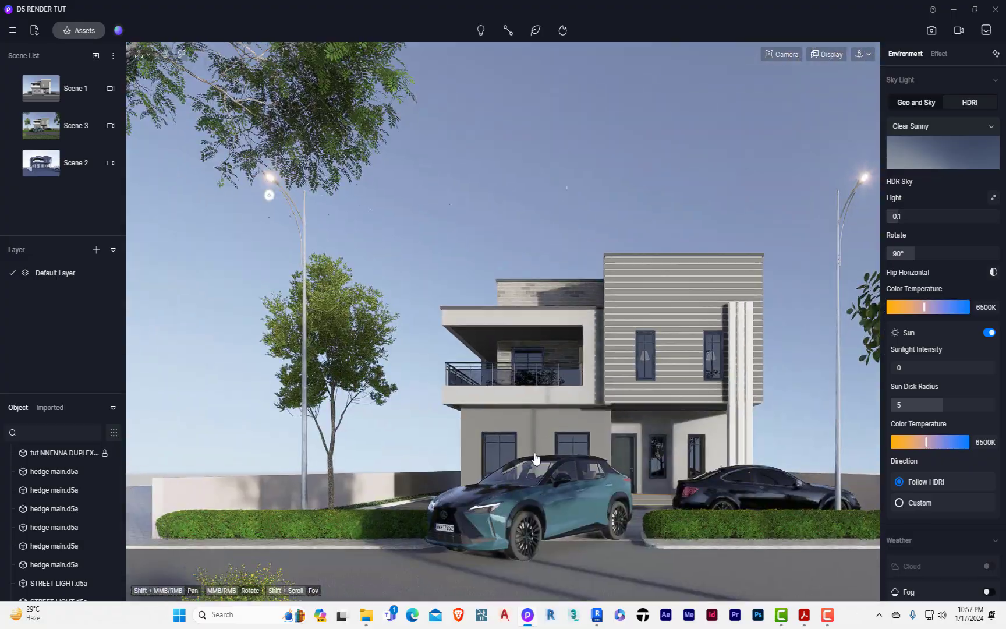
pyautogui.scroll(3, 436, 367)
pyautogui.moveTo(443, 280); pyautogui.dragTo(437, 349, button='middle')
pyautogui.scroll(6, 467, 282)
pyautogui.scroll(-4, 361, 411)
pyautogui.scroll(9, 628, 129)
pyautogui.scroll(3, 483, 269)
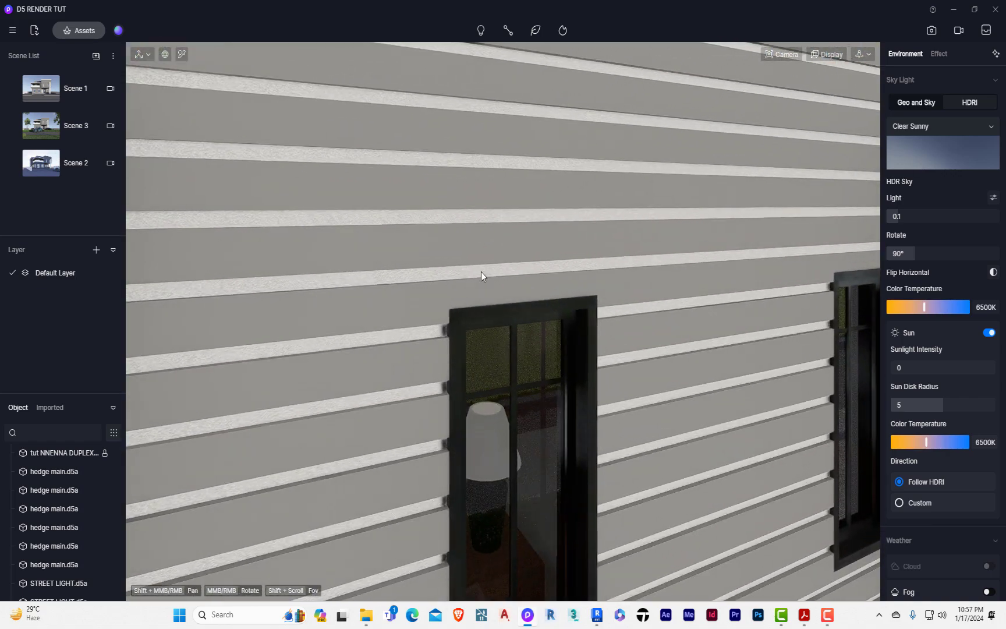
pyautogui.scroll(-4, 481, 272)
pyautogui.scroll(-5, 481, 272)
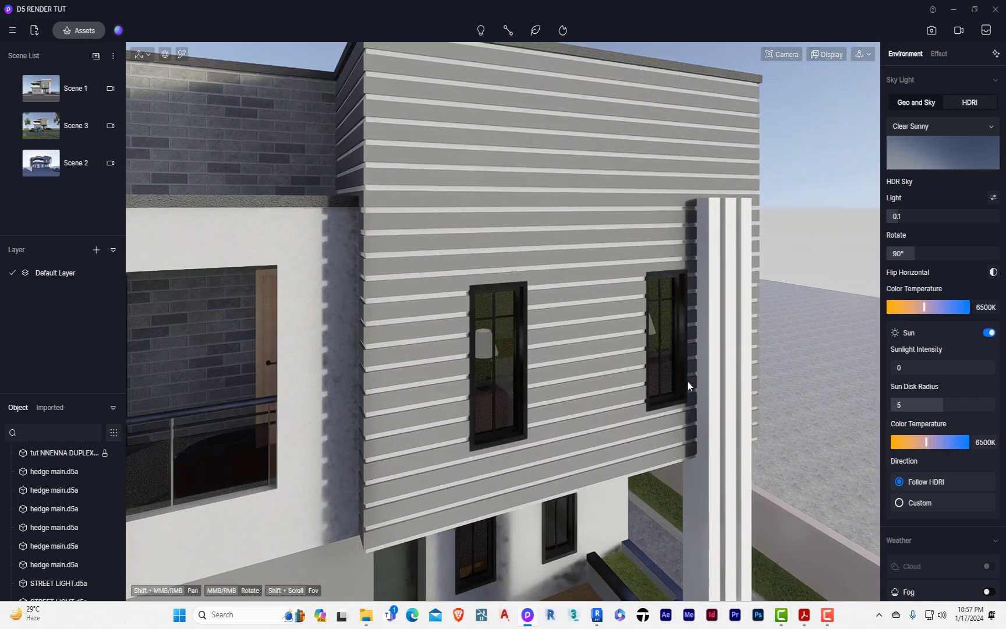
# Copy the White Wall Paint material from the front column onto the light strips of the upper-floor cladding.
pyautogui.click(721, 492)
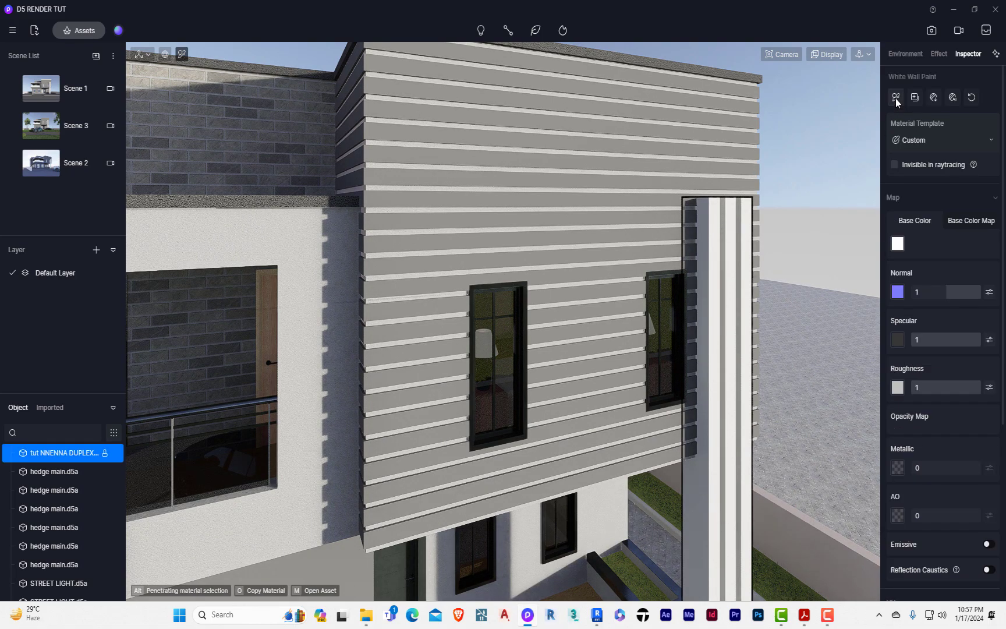
pyautogui.click(896, 97)
pyautogui.scroll(10, 647, 419)
pyautogui.scroll(4, 616, 401)
pyautogui.scroll(-10, 621, 387)
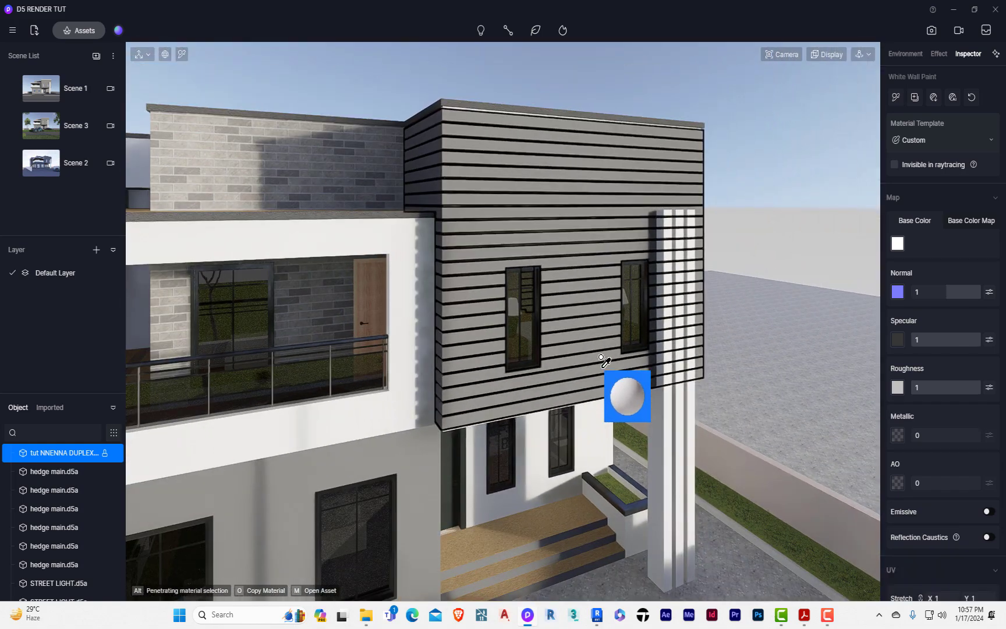
pyautogui.click(602, 361)
pyautogui.press('Escape')
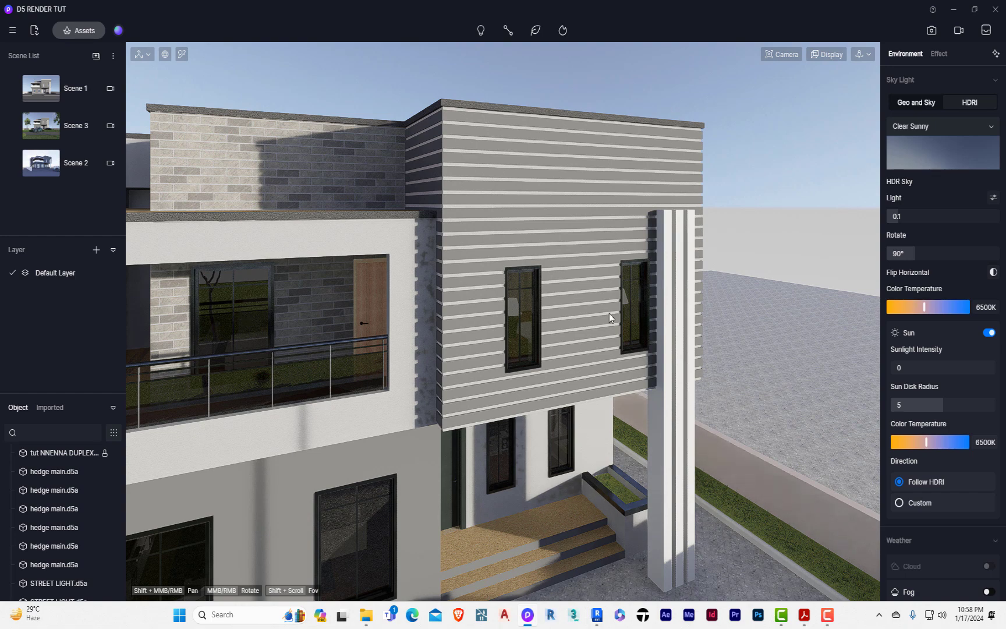
# Examine the cladding, balcony and overall front facade from several angles.
pyautogui.scroll(-5, 609, 314)
pyautogui.scroll(3, 508, 215)
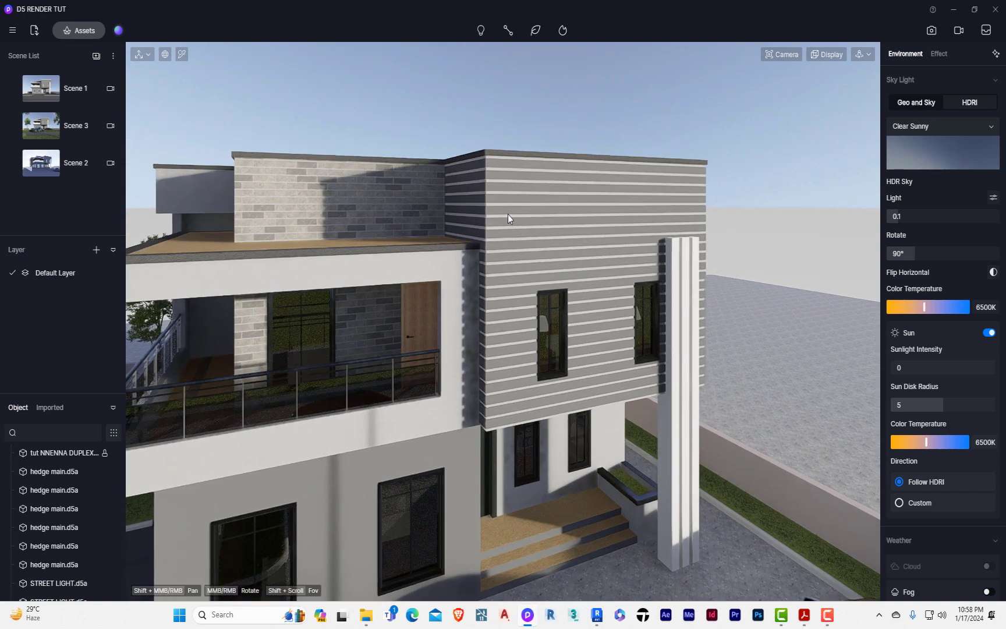
pyautogui.scroll(2, 494, 190)
pyautogui.scroll(-2, 485, 316)
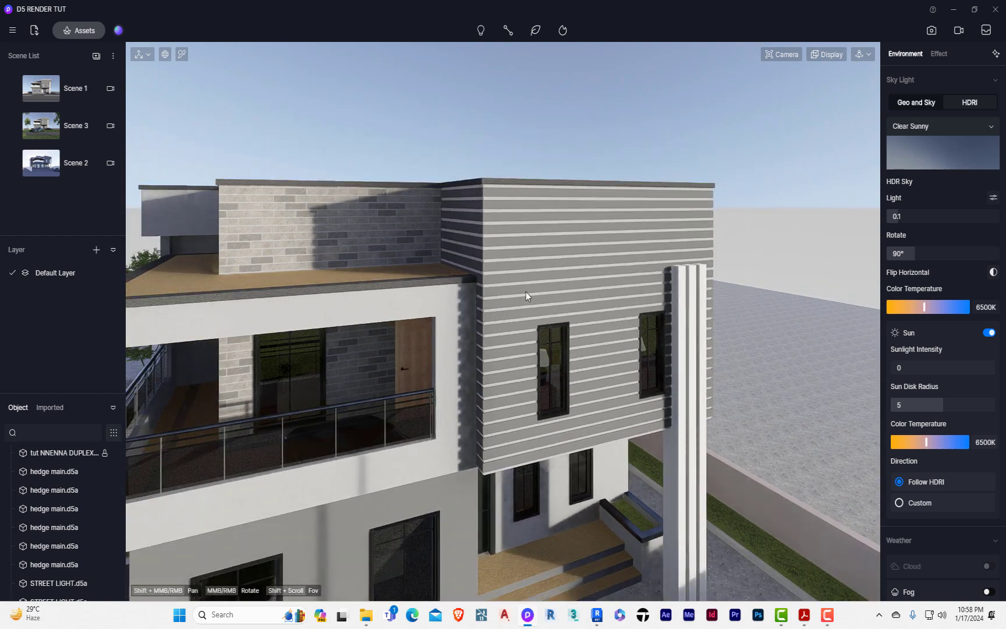
pyautogui.scroll(-3, 586, 268)
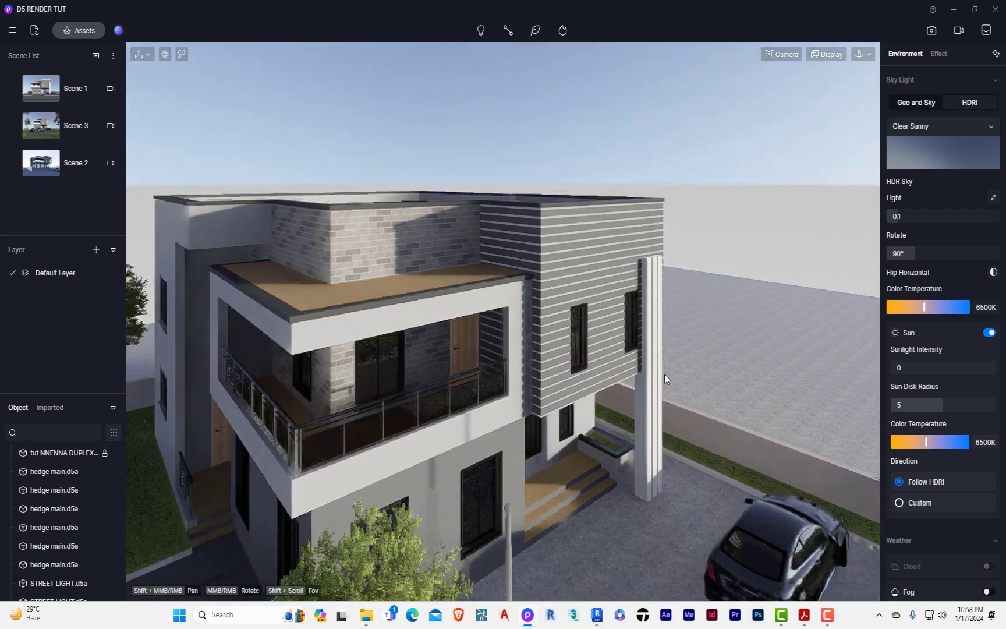
pyautogui.moveTo(648, 376); pyautogui.dragTo(495, 358, button='middle')
pyautogui.scroll(-3, 392, 433)
pyautogui.moveTo(391, 433); pyautogui.dragTo(546, 378, button='middle')
pyautogui.moveTo(670, 398); pyautogui.dragTo(422, 408, button='middle')
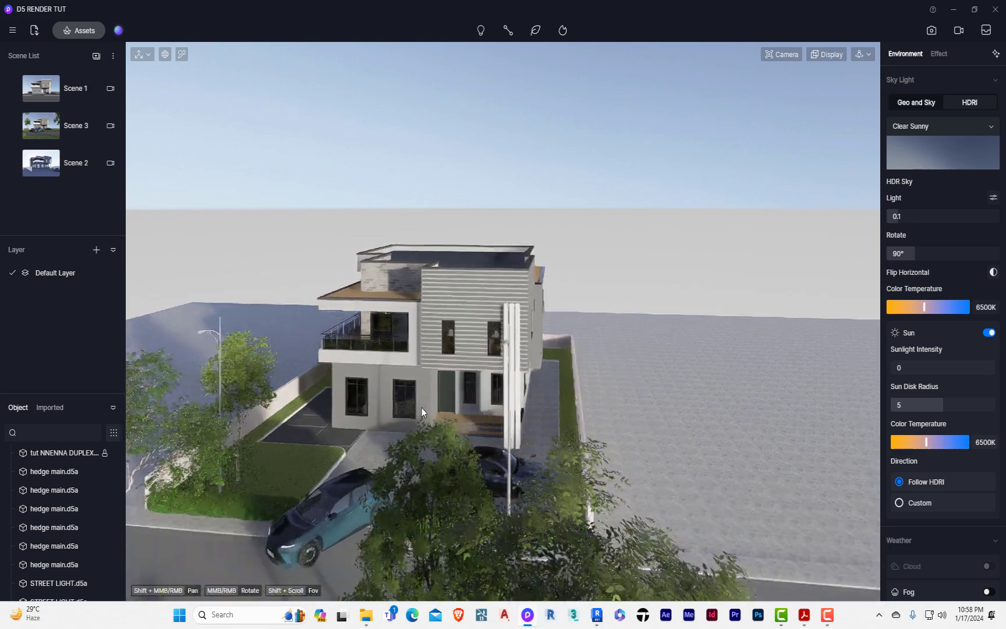
# Display the online Ceramic Tile materials in the asset library with the entrance steps in close view.
pyautogui.scroll(10, 421, 408)
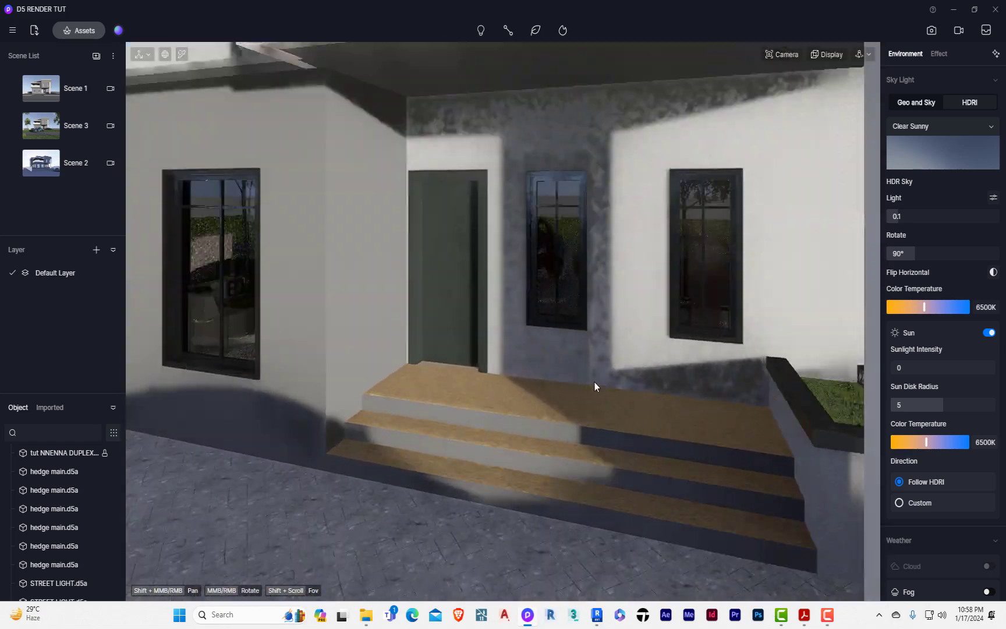
pyautogui.moveTo(595, 382); pyautogui.dragTo(483, 519, button='middle')
pyautogui.click(92, 43)
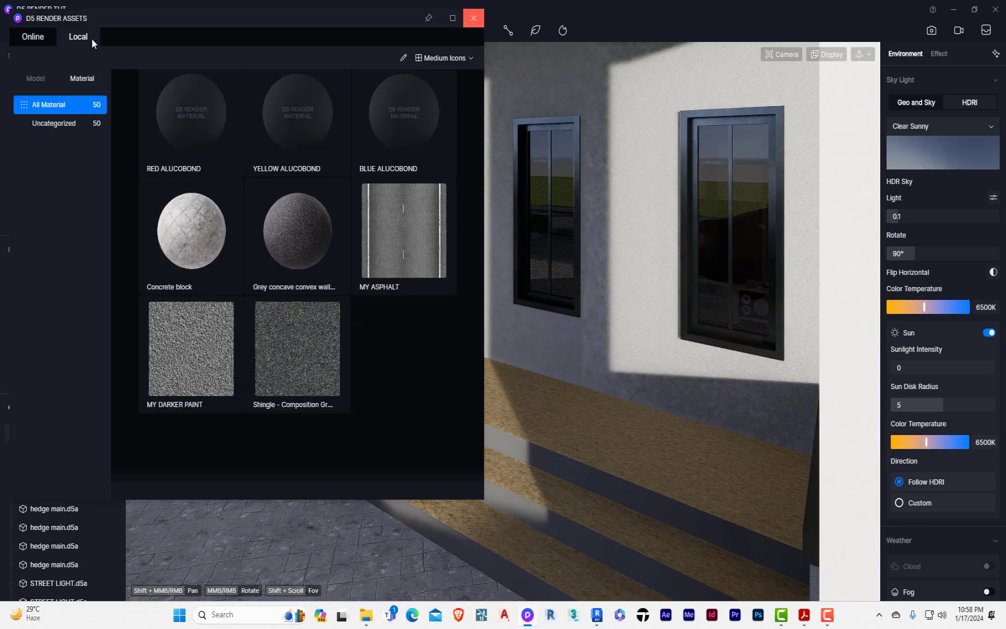
pyautogui.click(32, 37)
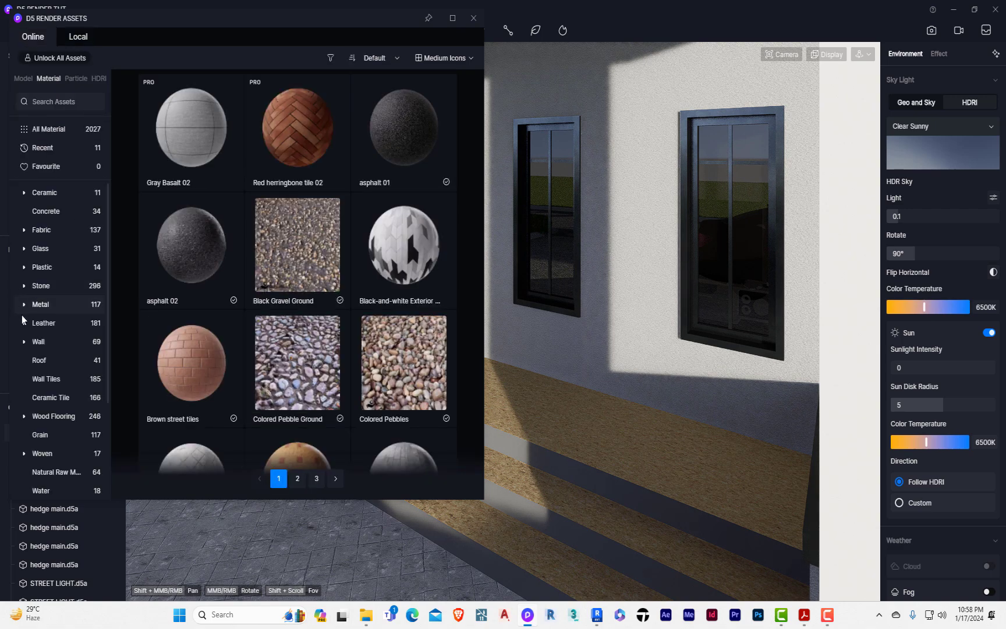
pyautogui.scroll(-3, 54, 359)
pyautogui.click(49, 391)
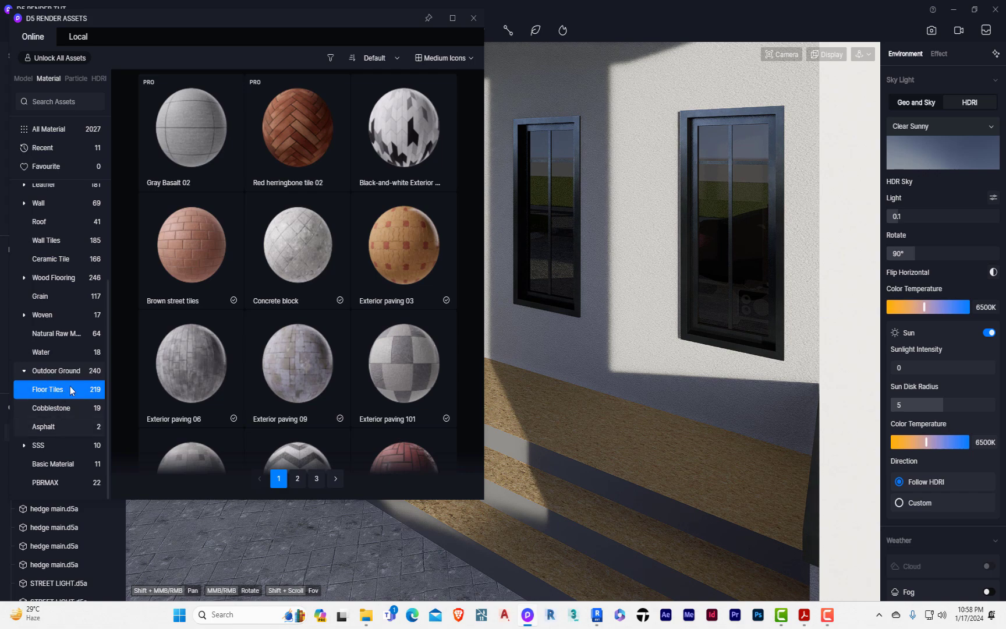
pyautogui.click(69, 263)
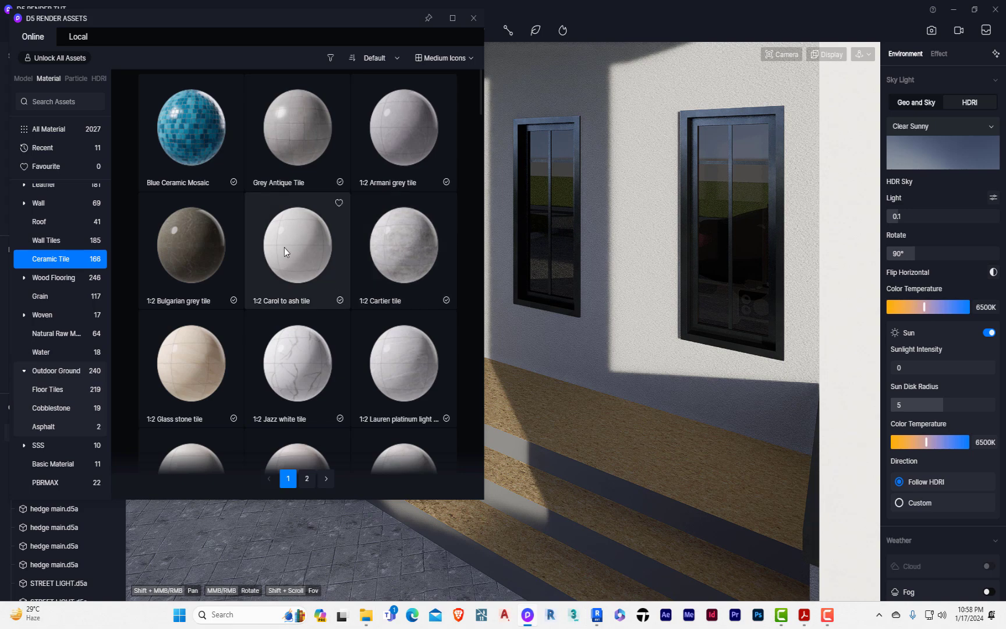
# Try the 1:2 Lauren platinum light grey tile and 1:2 Carol to ash tile on the entrance porch and steps.
pyautogui.click(404, 361)
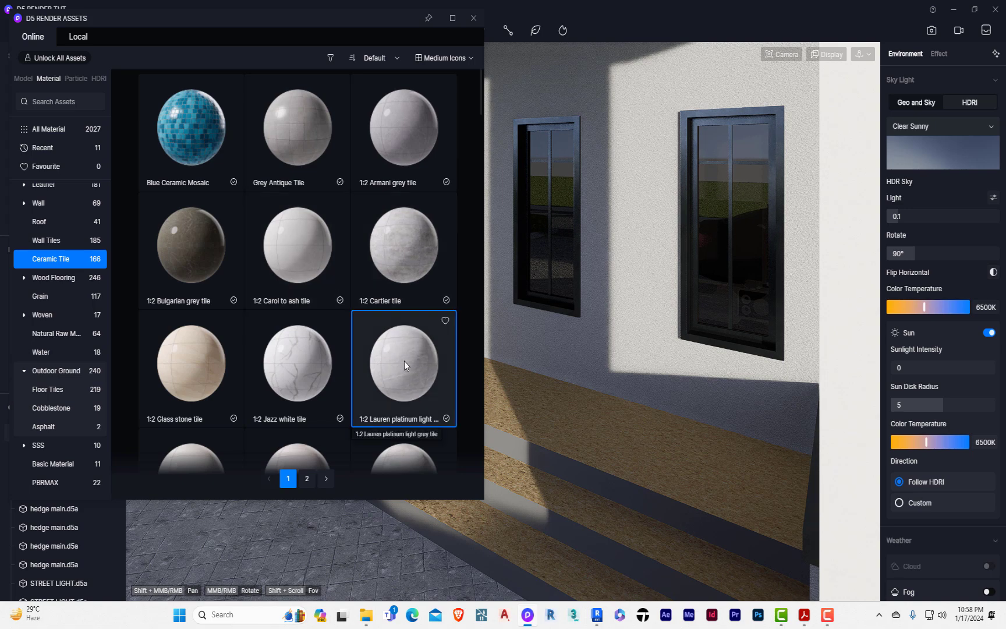
pyautogui.click(660, 443)
pyautogui.moveTo(692, 433); pyautogui.dragTo(553, 399, button='right')
pyautogui.scroll(-1, 649, 485)
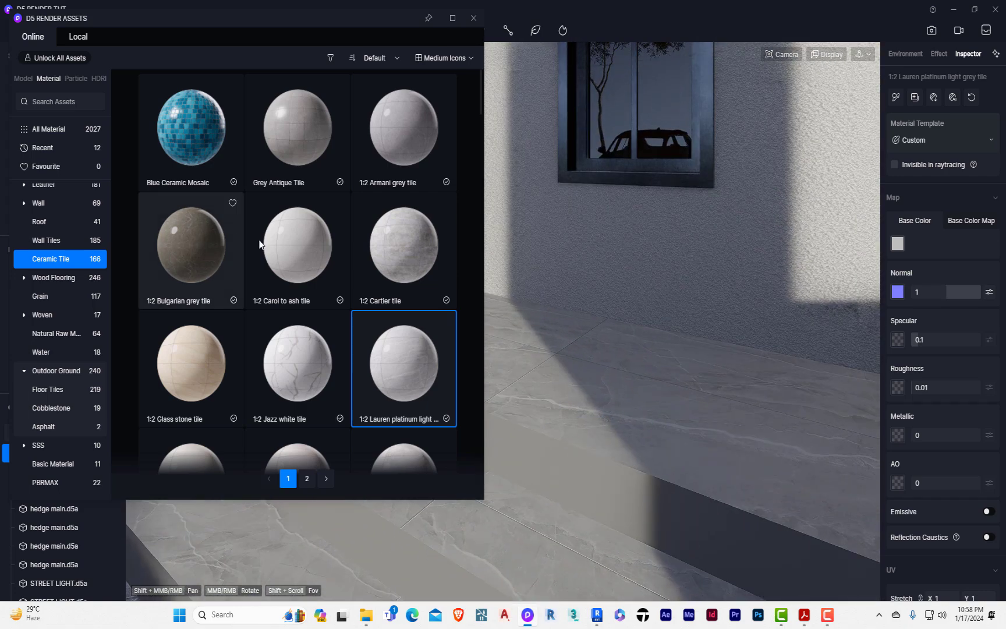
pyautogui.click(296, 269)
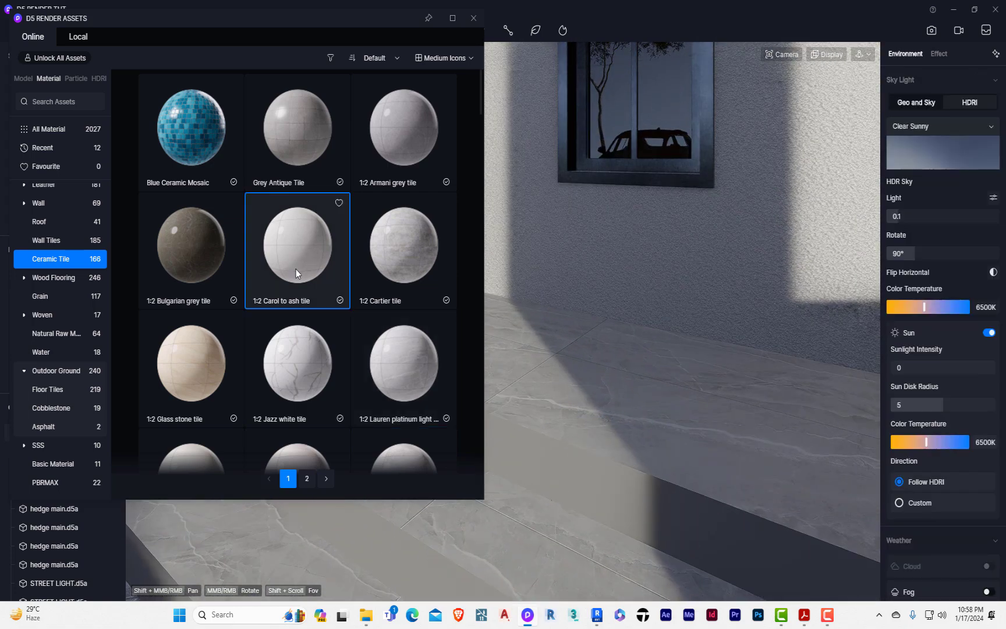
pyautogui.click(652, 418)
pyautogui.moveTo(653, 412); pyautogui.dragTo(466, 559, button='right')
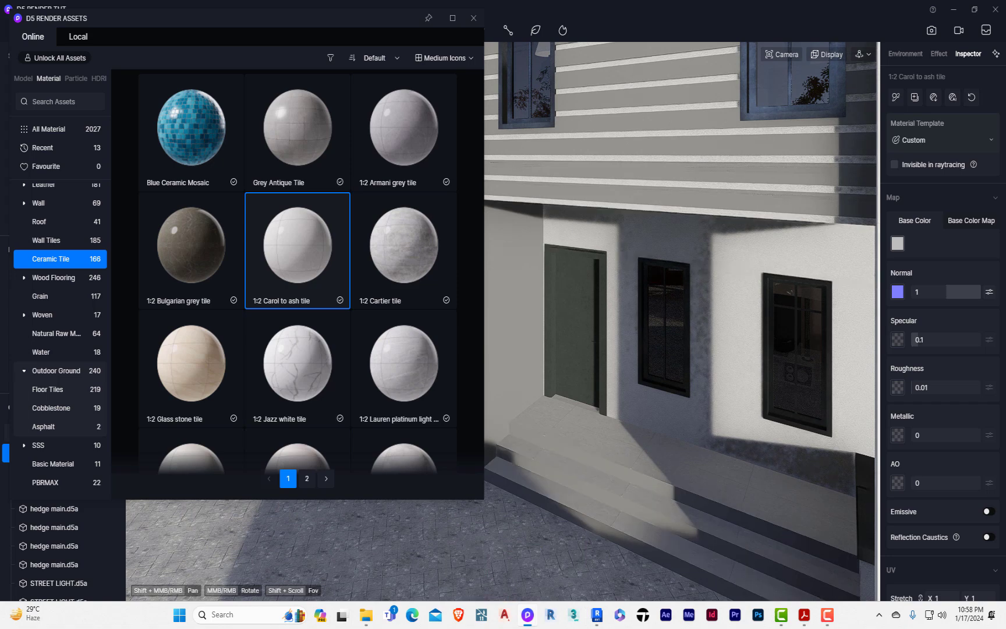
# Apply the 1:2 Jazz white tile material to the entrance porch and steps and close the asset library.
pyautogui.click(317, 368)
pyautogui.moveTo(593, 476); pyautogui.dragTo(737, 446, button='right')
pyautogui.click(738, 448)
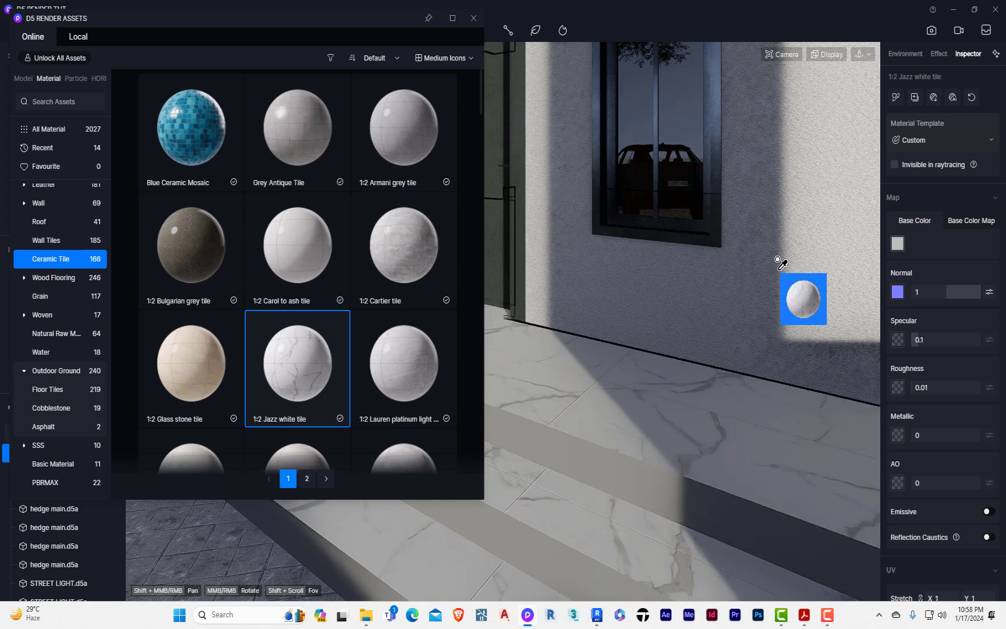
pyautogui.moveTo(768, 307); pyautogui.dragTo(640, 464, button='right')
pyautogui.scroll(-5, 640, 465)
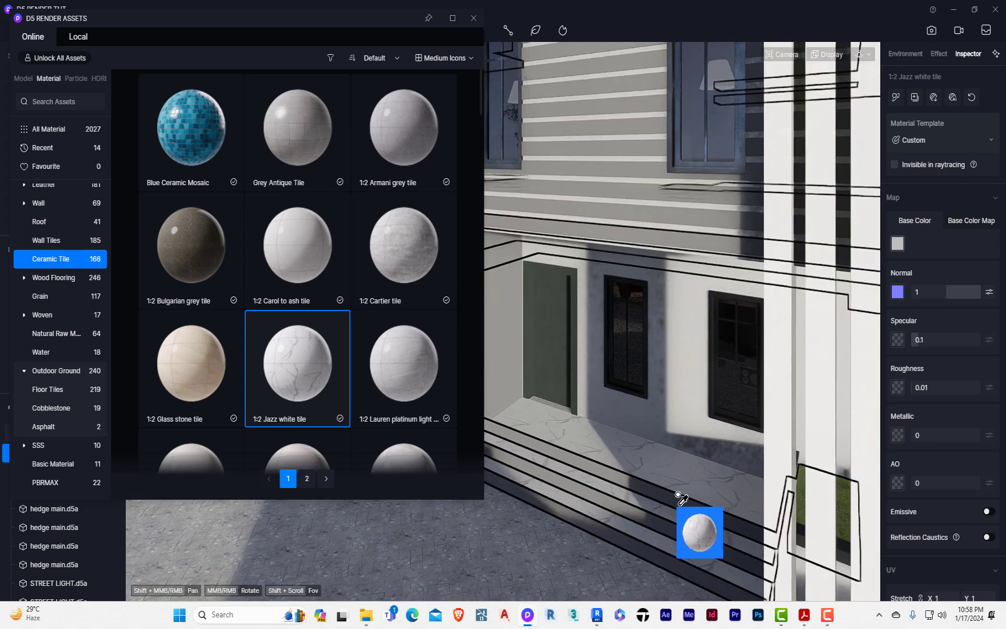
pyautogui.click(474, 18)
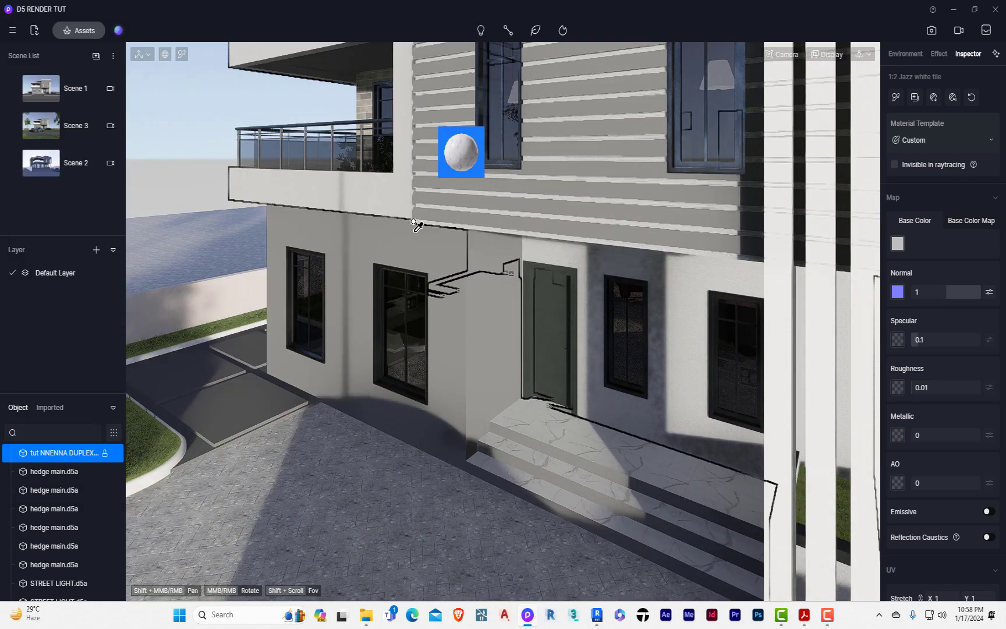
pyautogui.press('Escape')
# Examine the entrance planter, the tiled steps and the whole house from near and far.
pyautogui.moveTo(459, 514); pyautogui.dragTo(799, 301, button='right')
pyautogui.scroll(10, 752, 385)
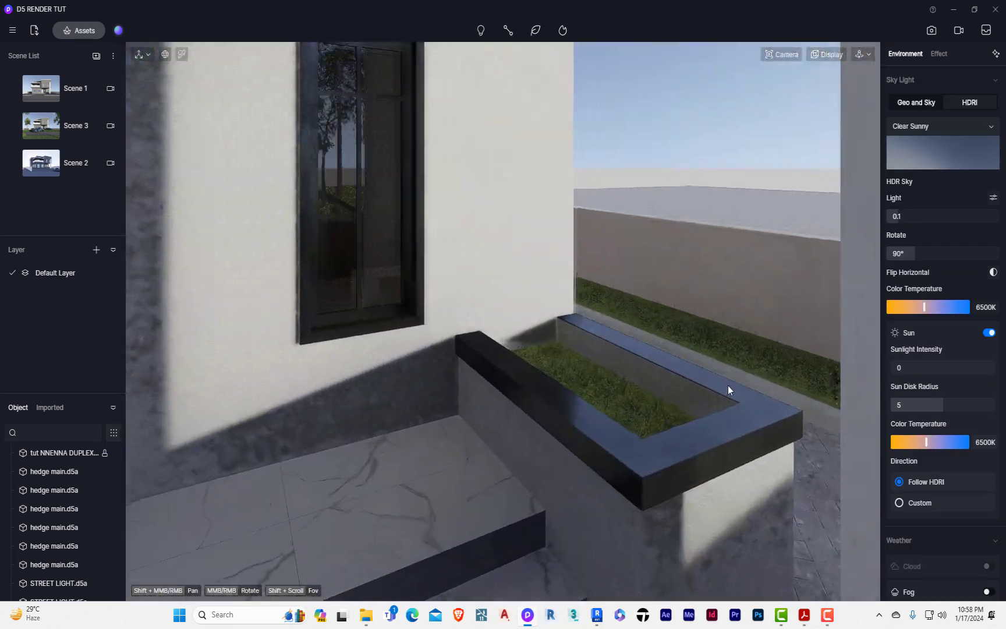
pyautogui.scroll(-10, 613, 411)
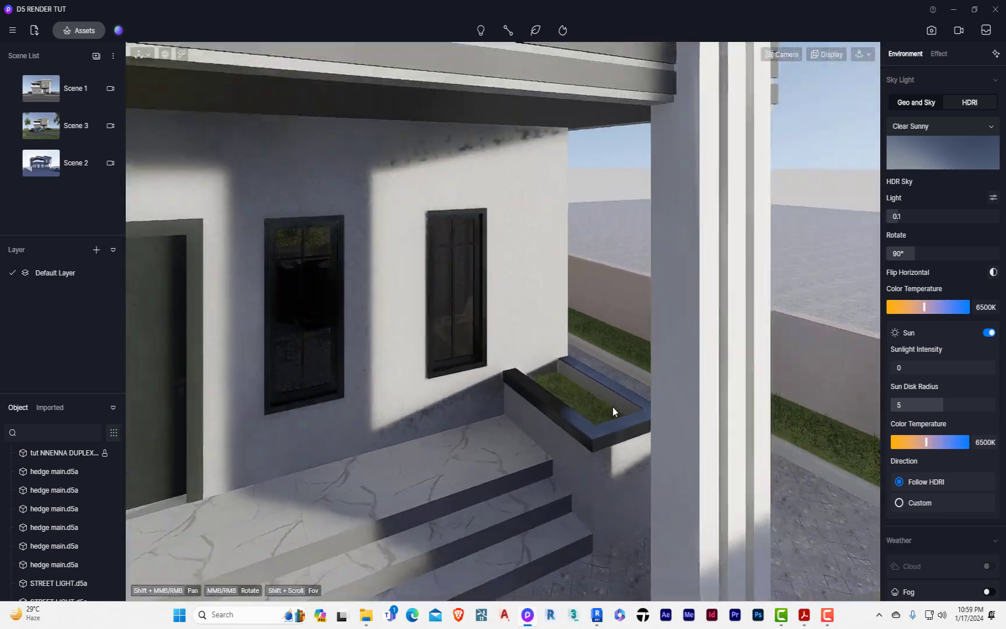
pyautogui.scroll(-10, 502, 489)
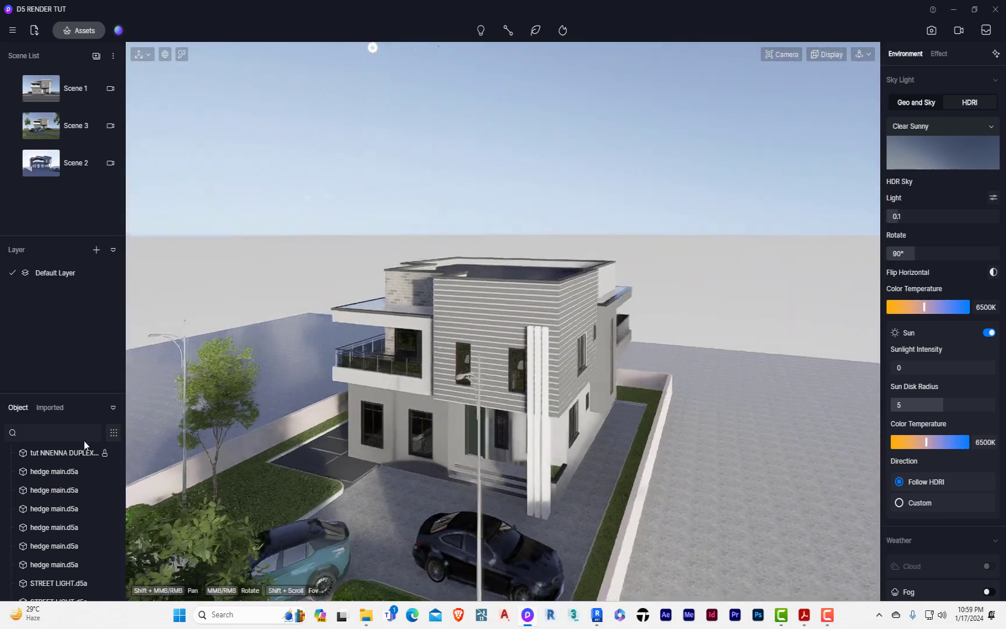
pyautogui.moveTo(151, 449); pyautogui.dragTo(676, 535, button='middle')
pyautogui.moveTo(342, 373); pyautogui.dragTo(147, 164, button='middle')
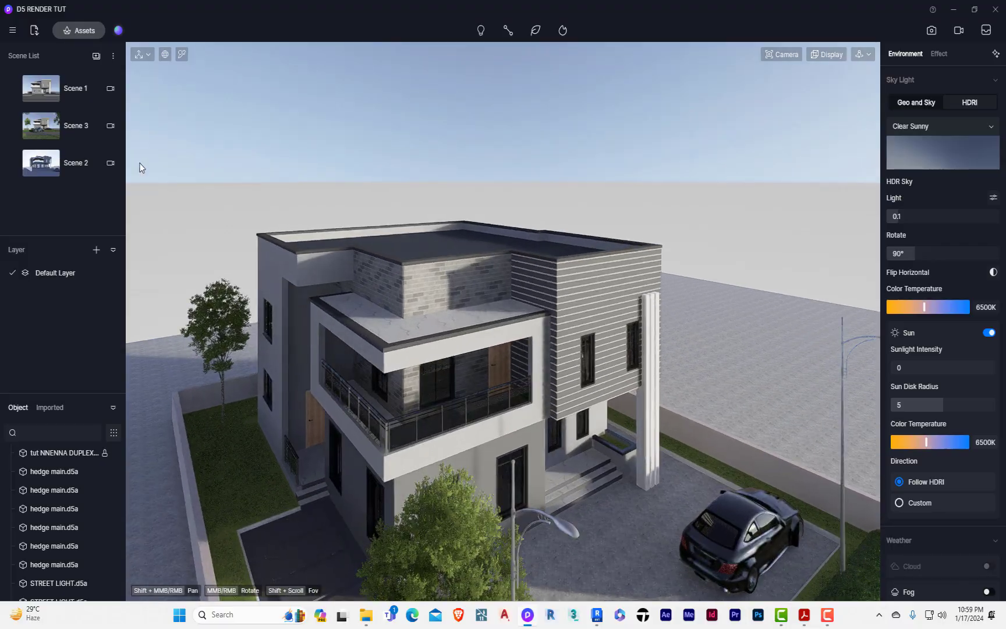
pyautogui.moveTo(555, 434); pyautogui.dragTo(337, 81, button='middle')
pyautogui.scroll(10, 576, 452)
pyautogui.scroll(10, 606, 438)
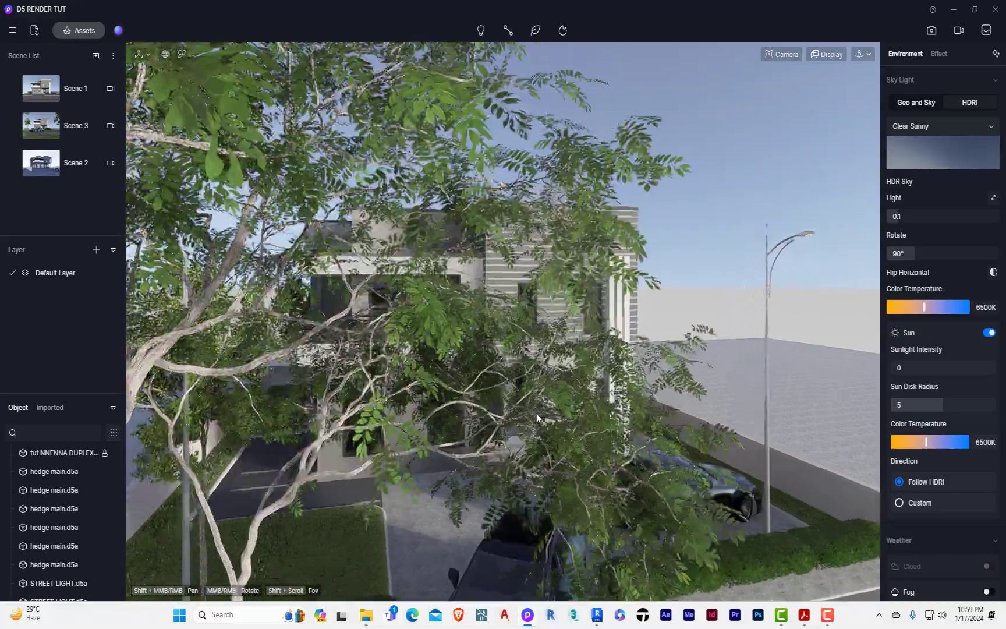
pyautogui.scroll(10, 671, 431)
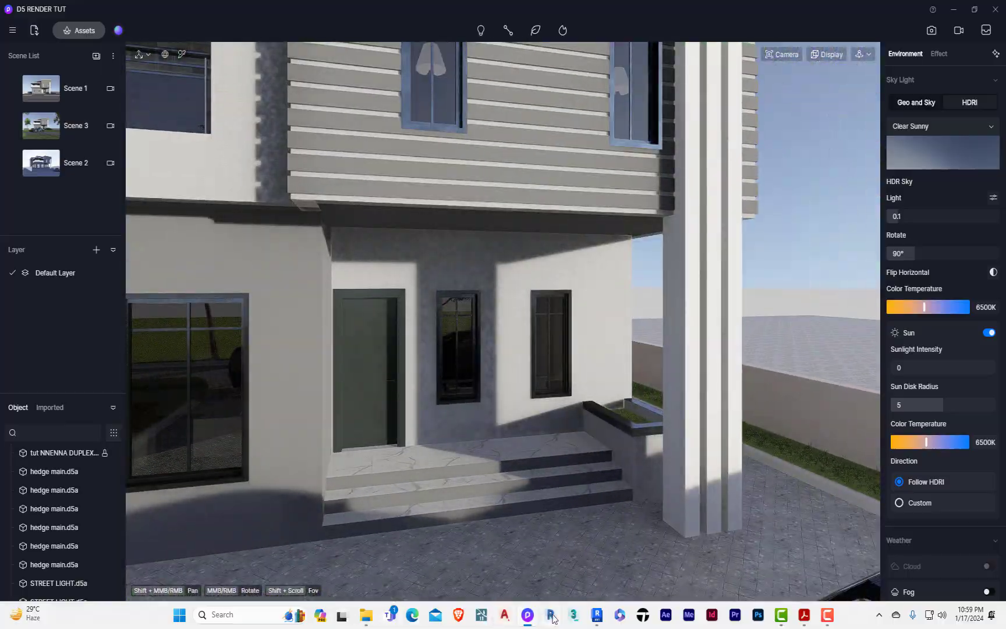
# Switch to Revit, inspect the material assigned to the entrance planter's coping, and finish the in-place edit.
pyautogui.click(595, 617)
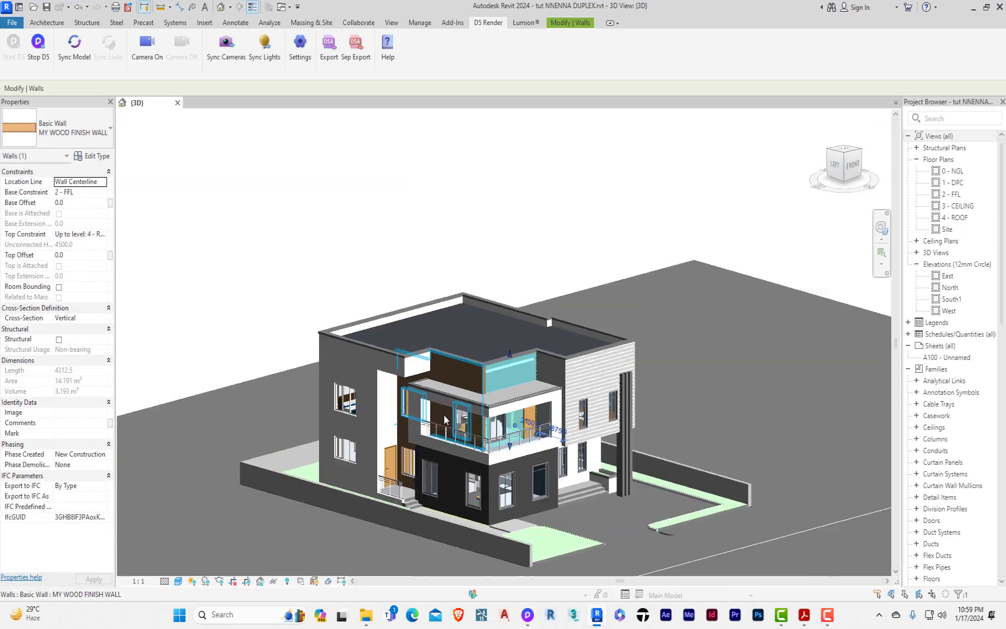
pyautogui.scroll(10, 594, 469)
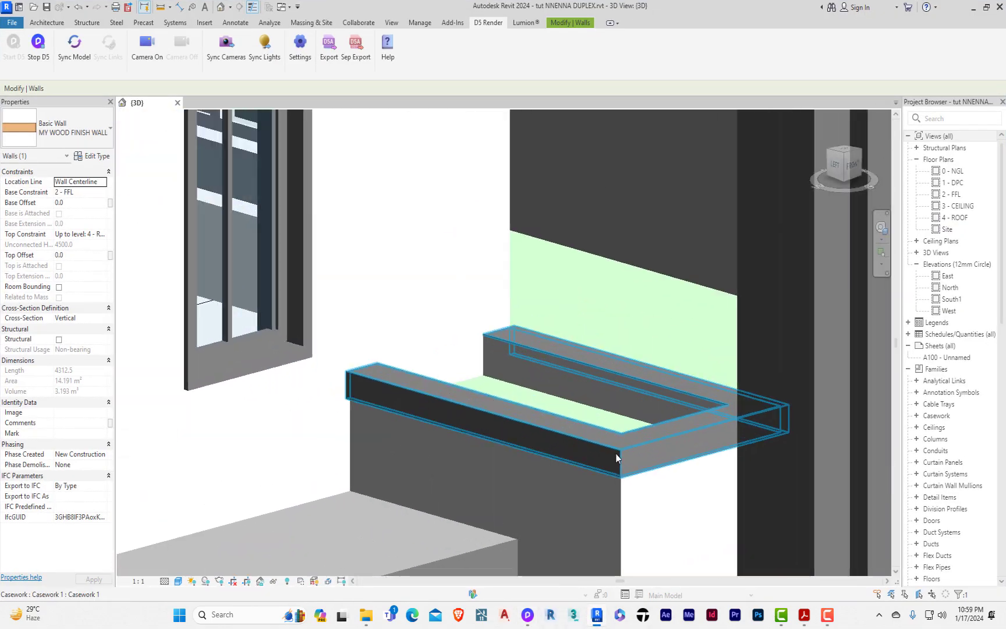
pyautogui.click(626, 452)
pyautogui.doubleClick(626, 452)
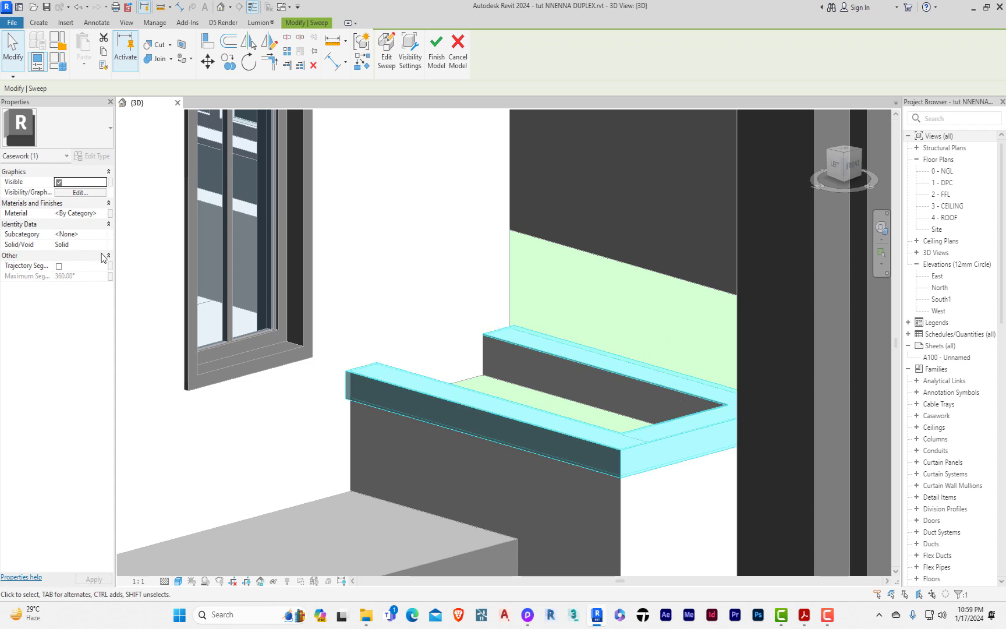
pyautogui.scroll(-10, 333, 372)
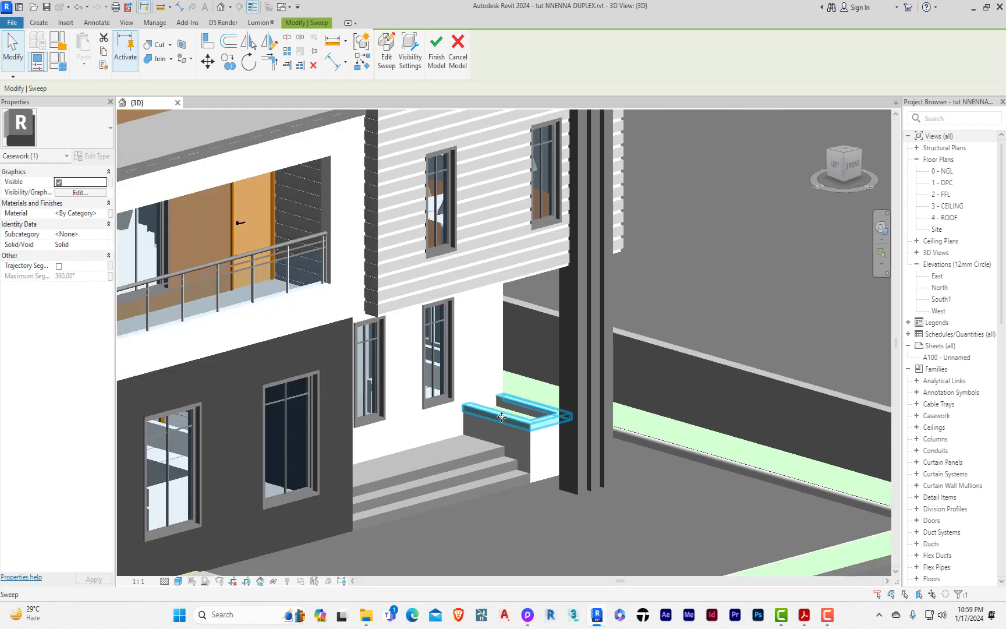
pyautogui.click(362, 135)
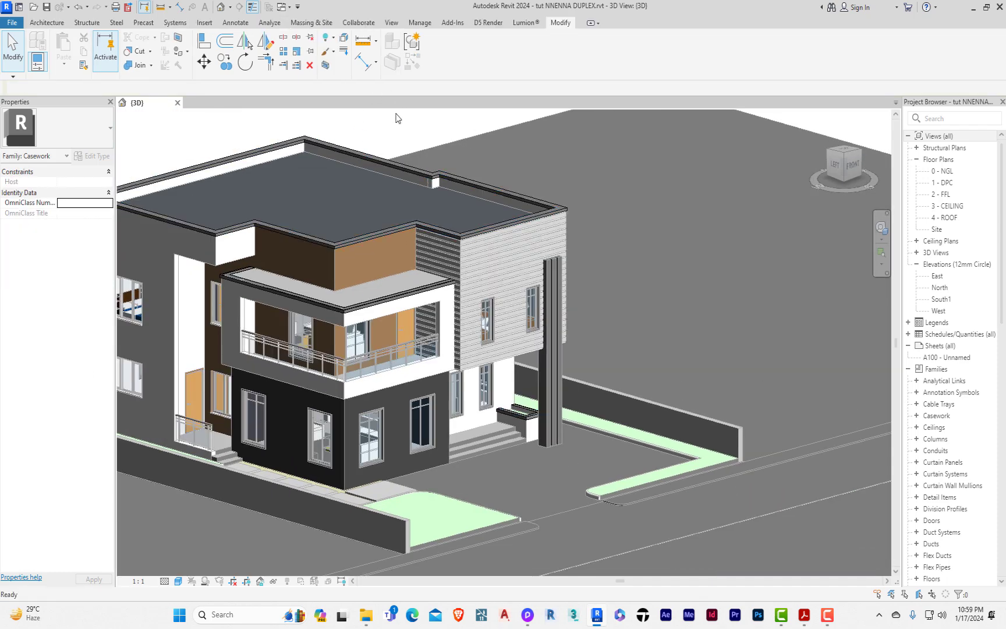
pyautogui.click(384, 49)
# Edit the in-place roof coping family and assign its gr. concrete coping material to the entrance planter's coping.
pyautogui.doubleClick(433, 172)
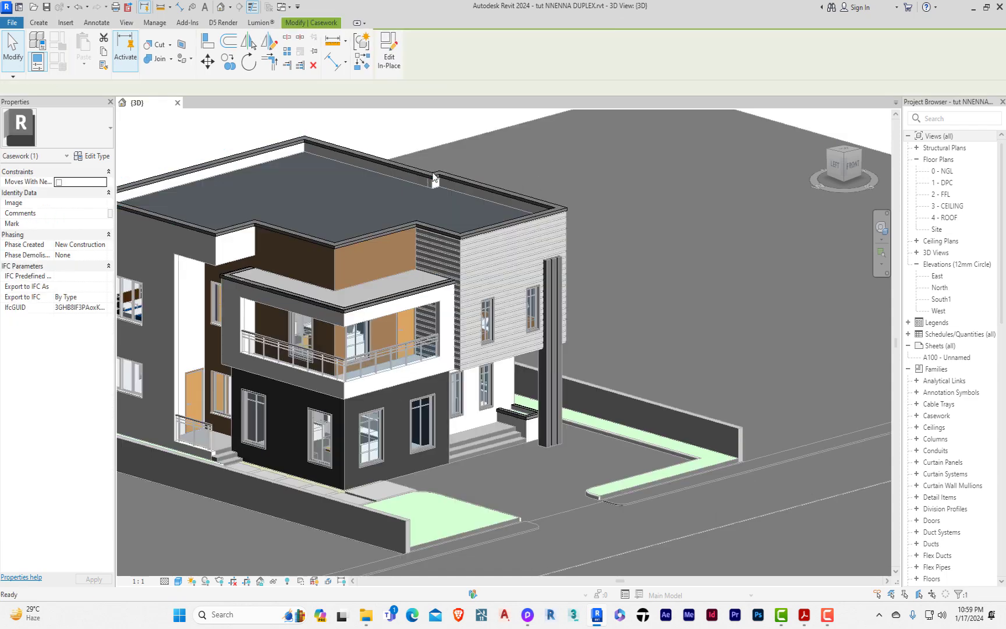
pyautogui.click(68, 213)
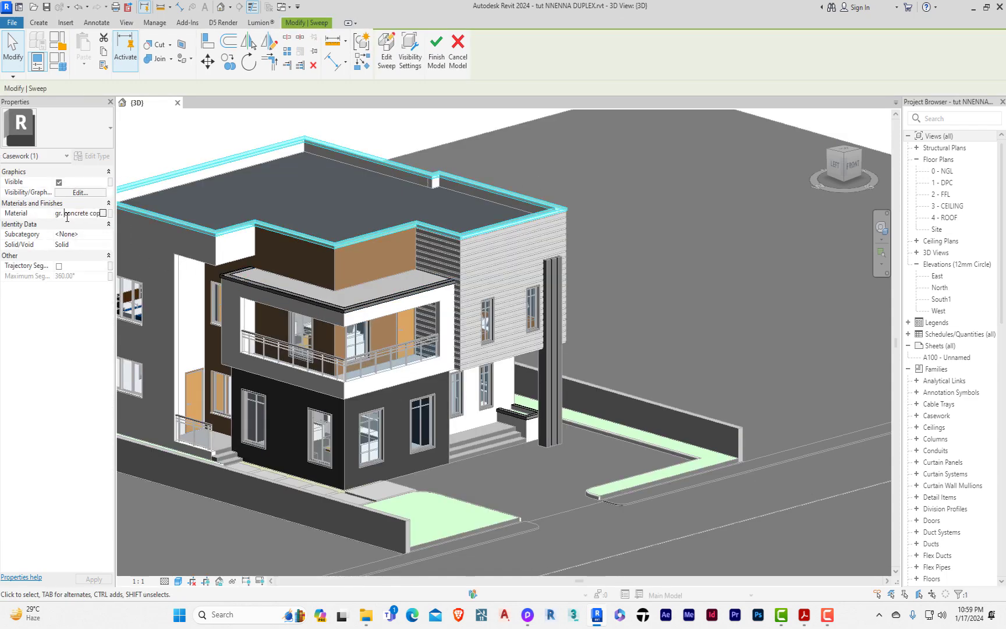
pyautogui.click(141, 164)
pyautogui.click(531, 419)
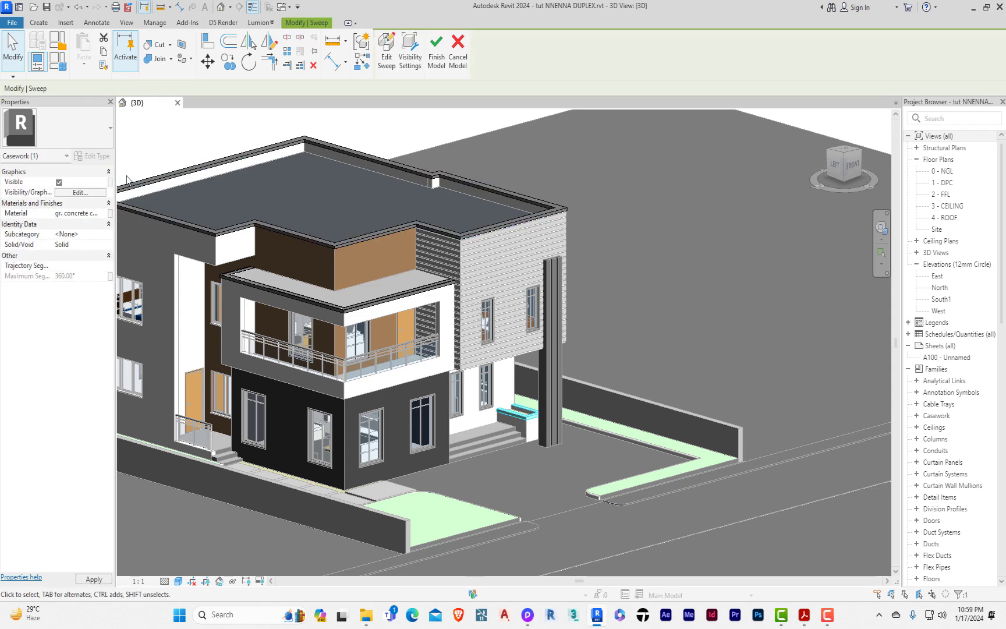
pyautogui.click(197, 229)
# Check the front balcony roof coping's material, assign the same gr. concrete material to the rear side balcony's coping, and finish the model.
pyautogui.click(338, 304)
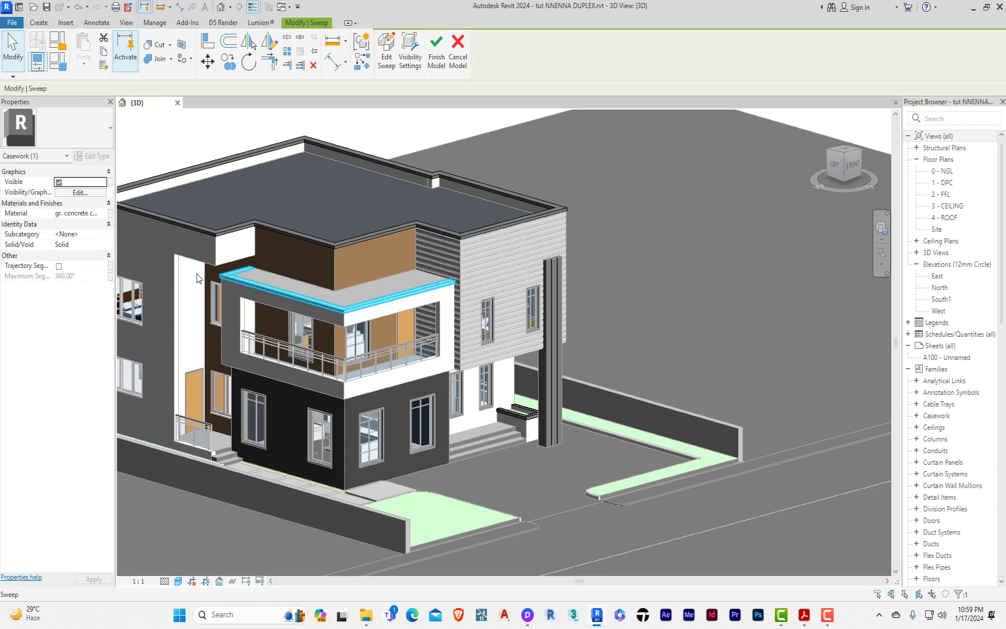
pyautogui.click(195, 153)
pyautogui.scroll(-1, 458, 371)
pyautogui.keyDown('shift'); pyautogui.moveTo(337, 438); pyautogui.dragTo(624, 479, button='middle'); pyautogui.keyUp('shift')
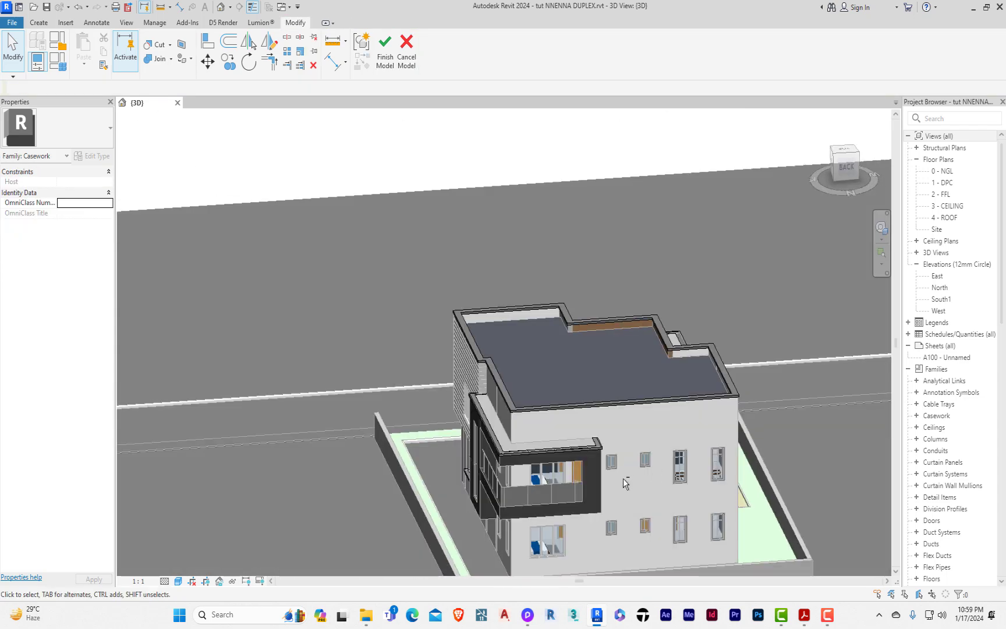
pyautogui.click(581, 457)
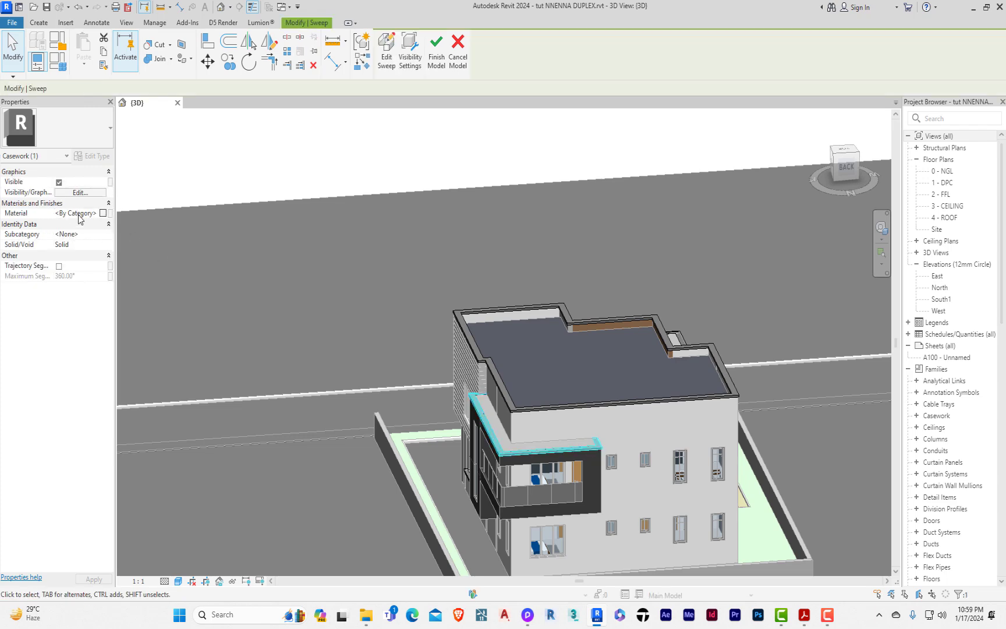
pyautogui.click(168, 169)
pyautogui.keyDown('shift'); pyautogui.moveTo(331, 298); pyautogui.dragTo(582, 396, button='middle'); pyautogui.keyUp('shift')
pyautogui.scroll(4, 582, 395)
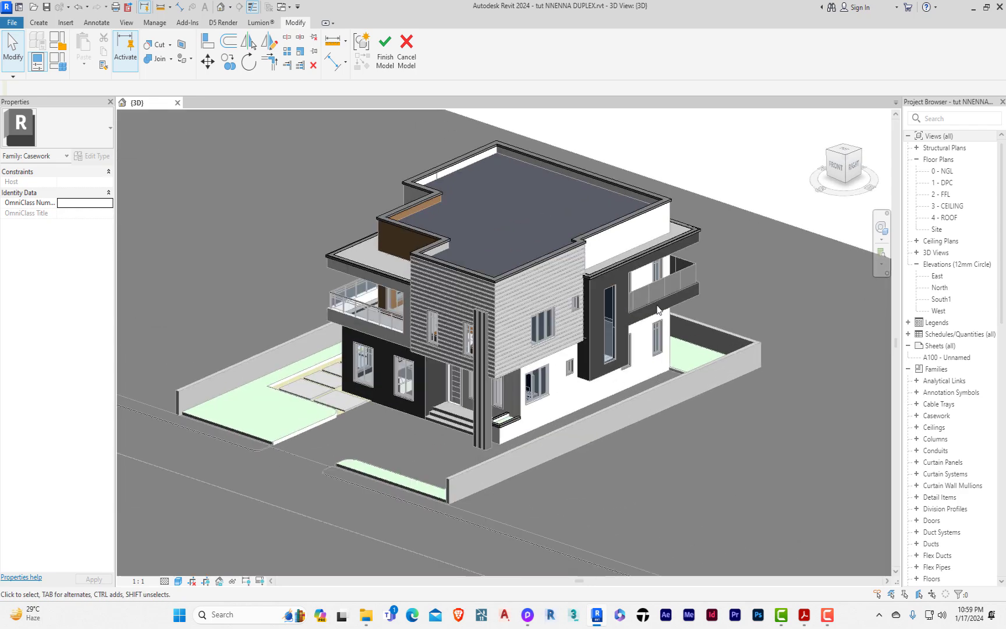
pyautogui.click(392, 57)
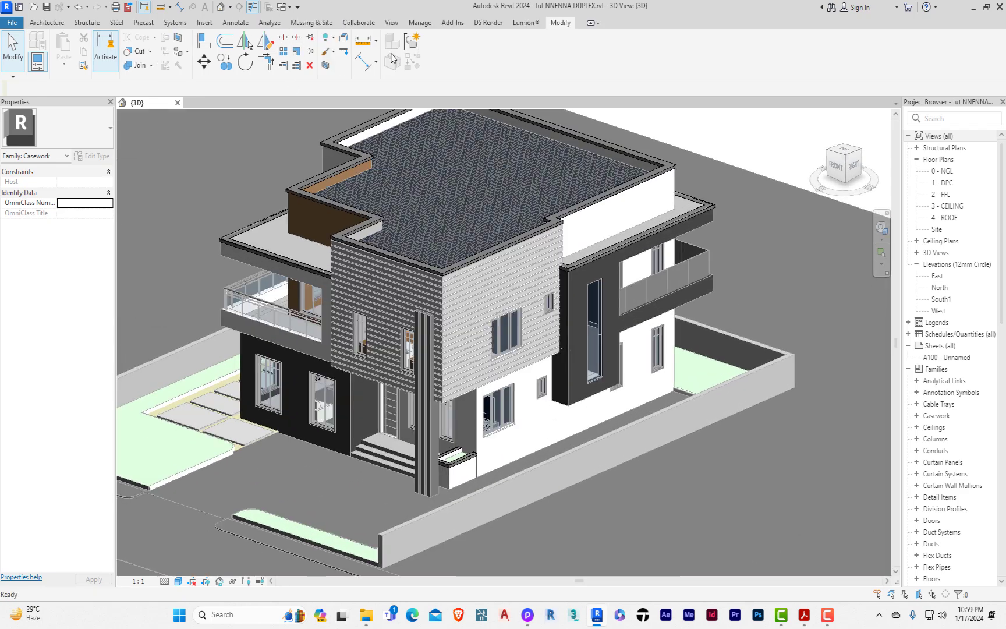
# Change the rear side balcony's railing type to Glass_Panel-Bottom_Fill.
pyautogui.click(690, 265)
pyautogui.click(70, 128)
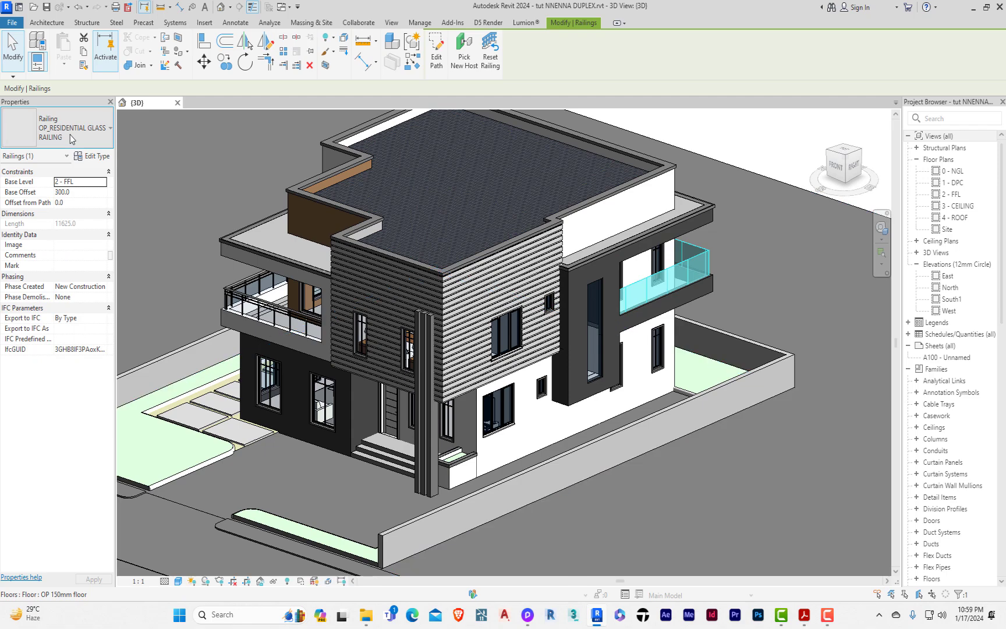
pyautogui.click(35, 243)
pyautogui.scroll(-2, 536, 393)
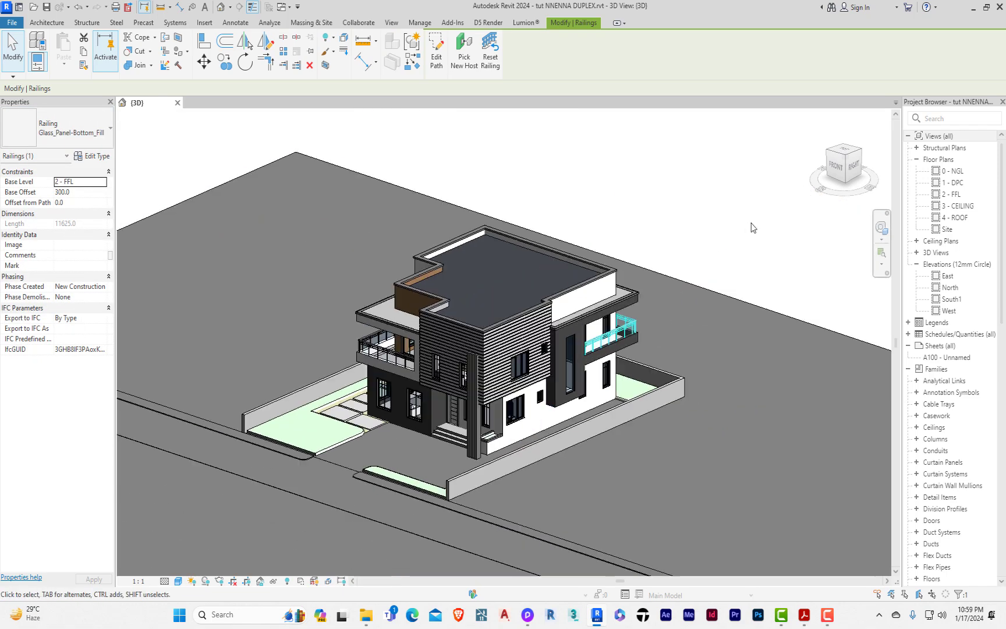
pyautogui.click(750, 227)
pyautogui.scroll(2, 585, 430)
# Check the material of the upper floor's horizontal cladding sweeps in the in-place family and finish the model.
pyautogui.keyDown('shift'); pyautogui.moveTo(450, 446); pyautogui.dragTo(658, 447, button='middle'); pyautogui.keyUp('shift')
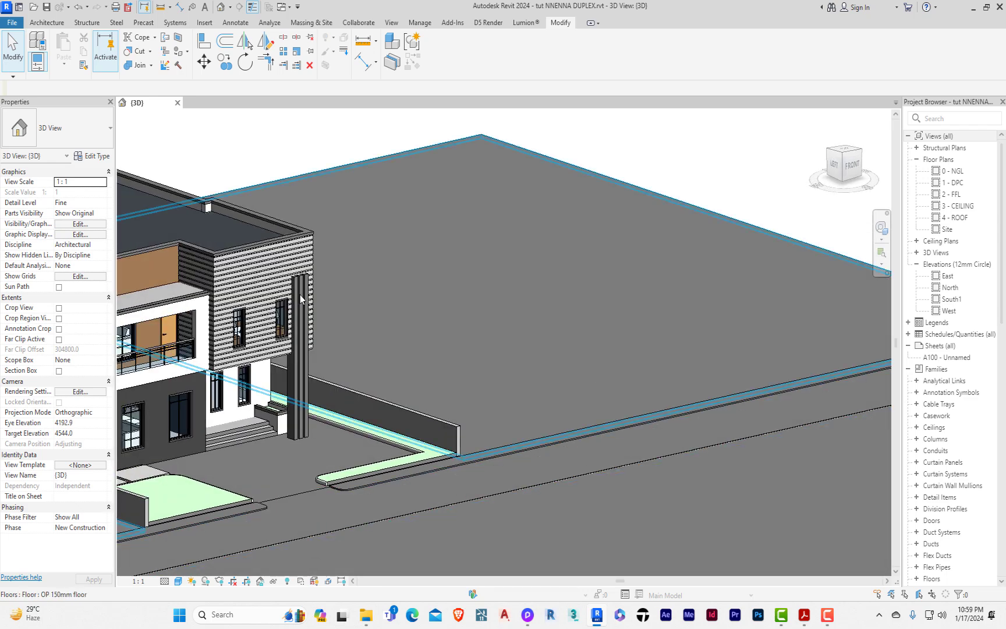
pyautogui.click(277, 265)
pyautogui.doubleClick(277, 265)
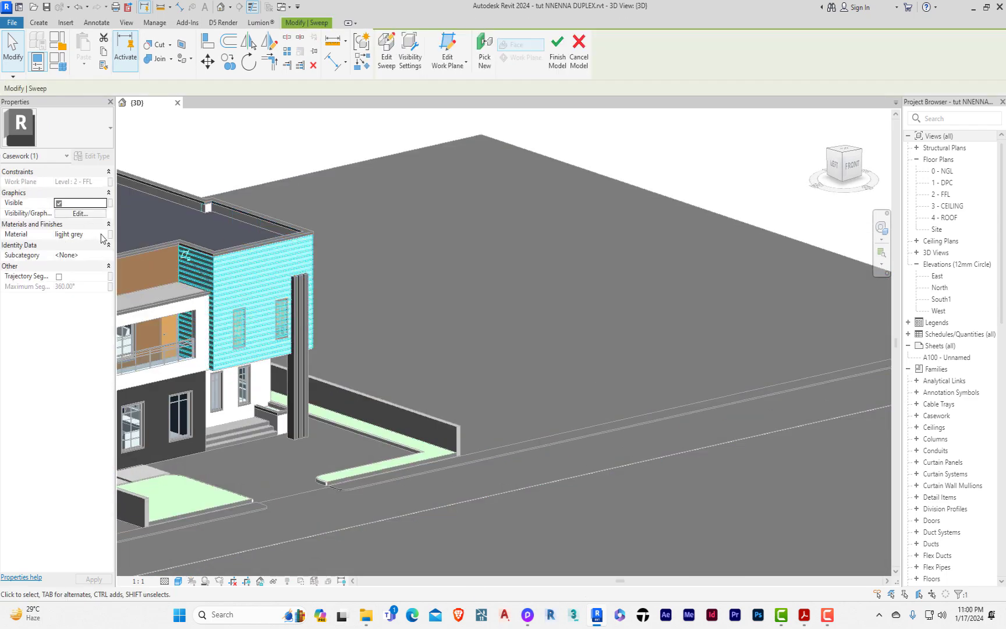
pyautogui.click(556, 57)
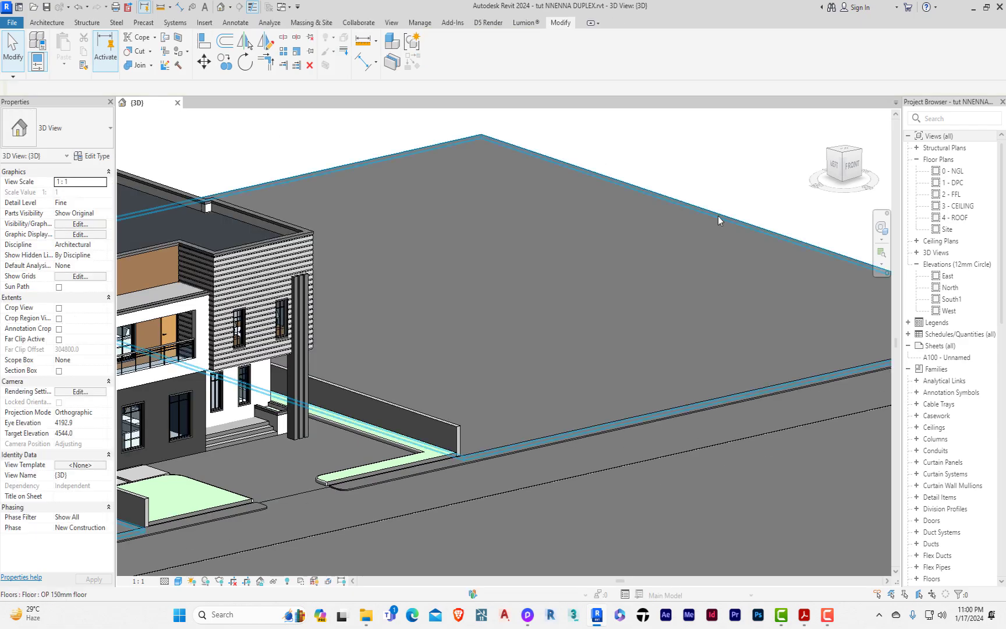
# Check the layer structure and material of the MY WHITE WALL type above the front balcony opening without changing it.
pyautogui.scroll(-3, 714, 215)
pyautogui.scroll(6, 469, 232)
pyautogui.scroll(1, 489, 178)
pyautogui.click(499, 179)
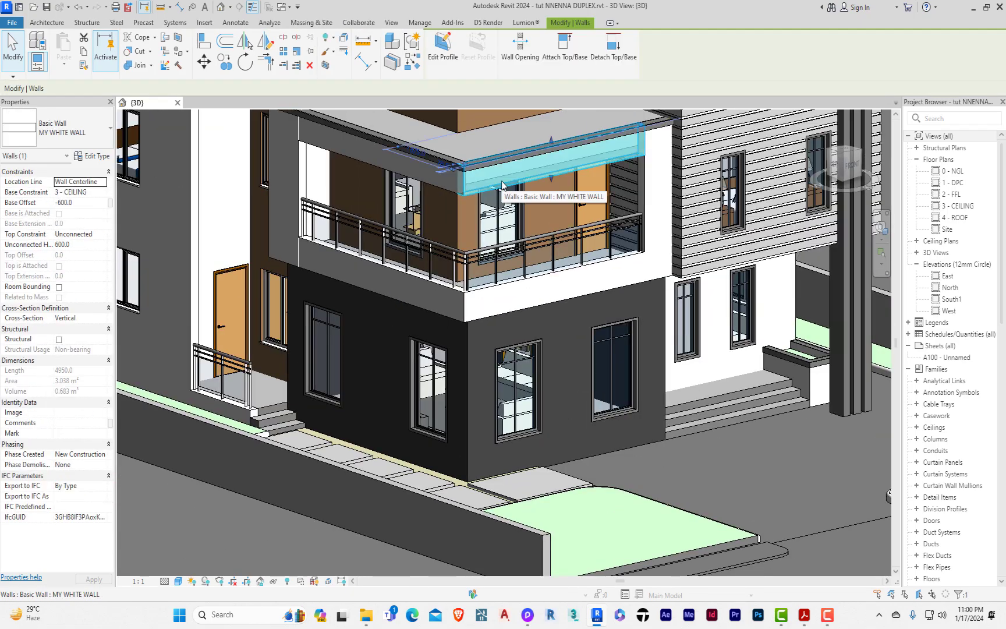
pyautogui.click(93, 156)
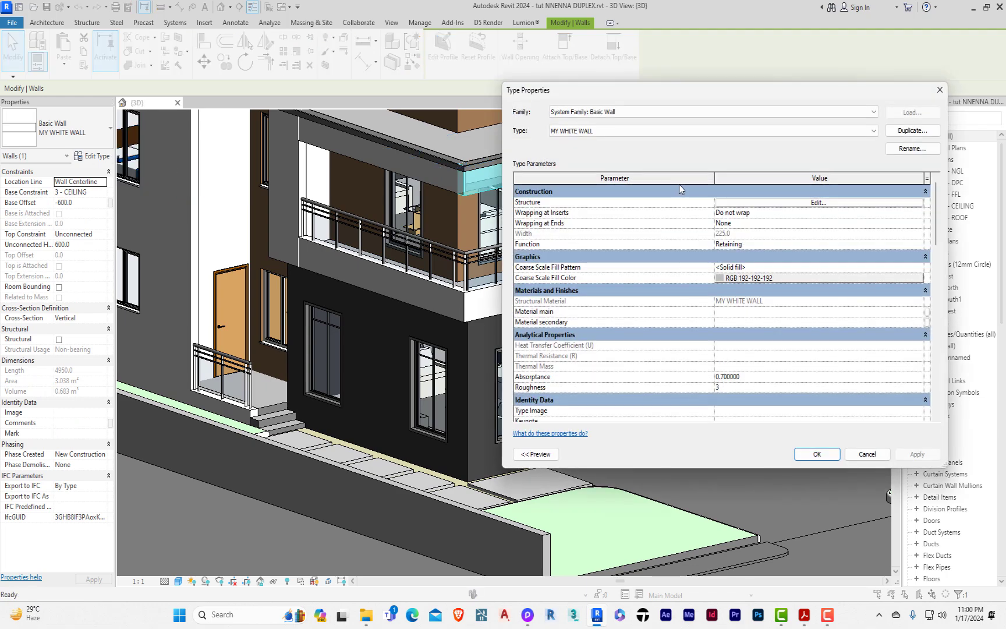
pyautogui.click(843, 203)
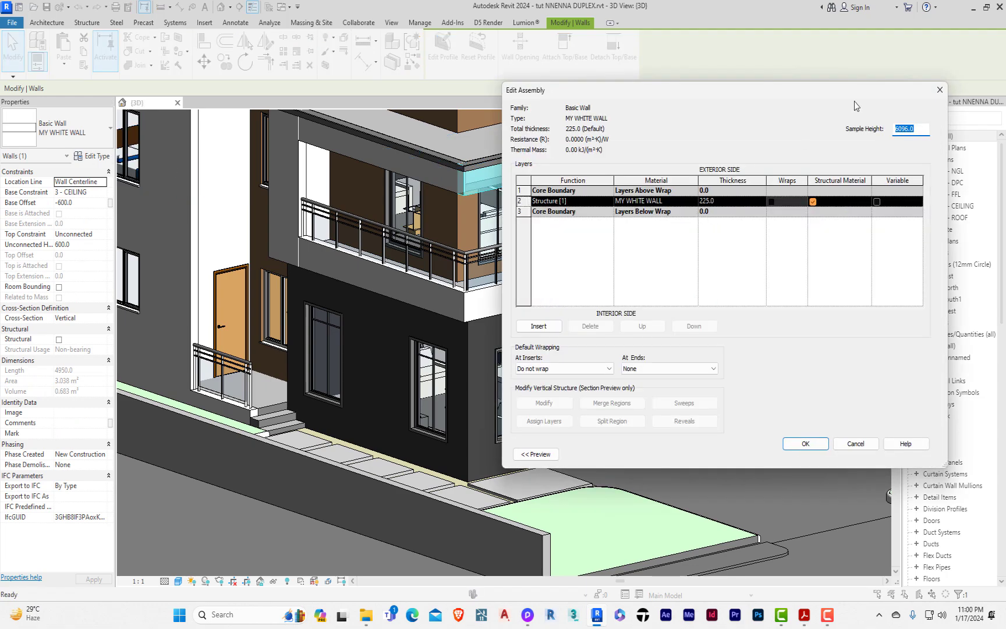
pyautogui.click(939, 90)
pyautogui.click(816, 454)
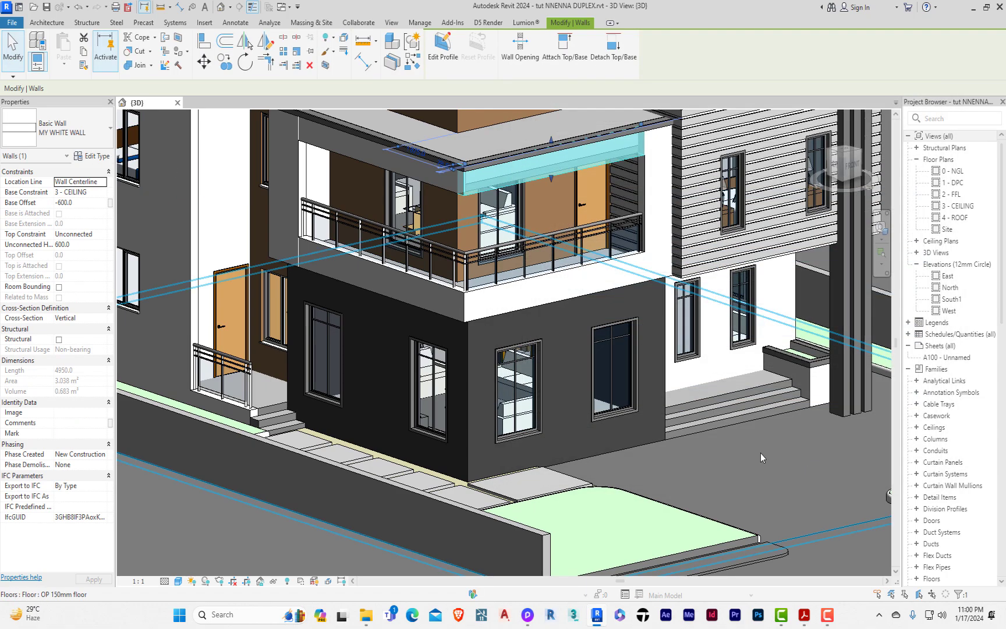
pyautogui.scroll(-5, 502, 152)
pyautogui.click(502, 152)
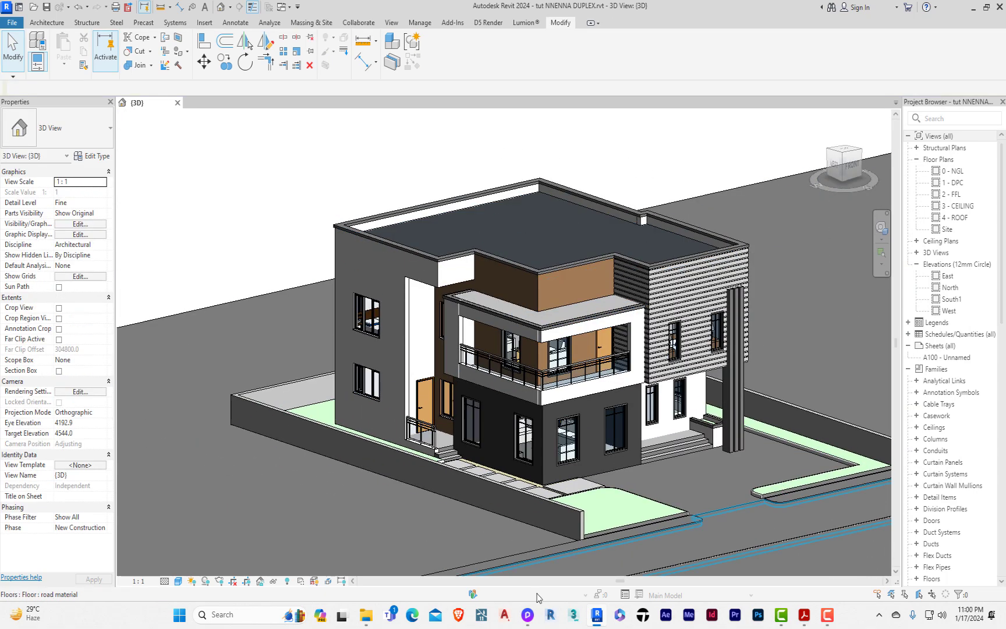
# Sync the updated Revit model to D5 Render and switch to D5 Render.
pyautogui.click(356, 23)
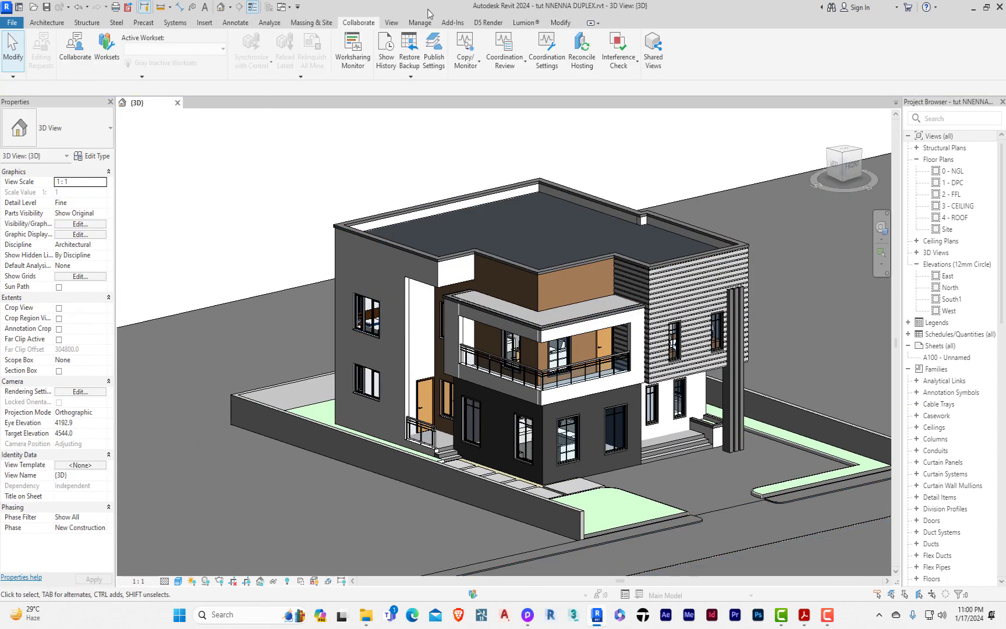
pyautogui.click(487, 22)
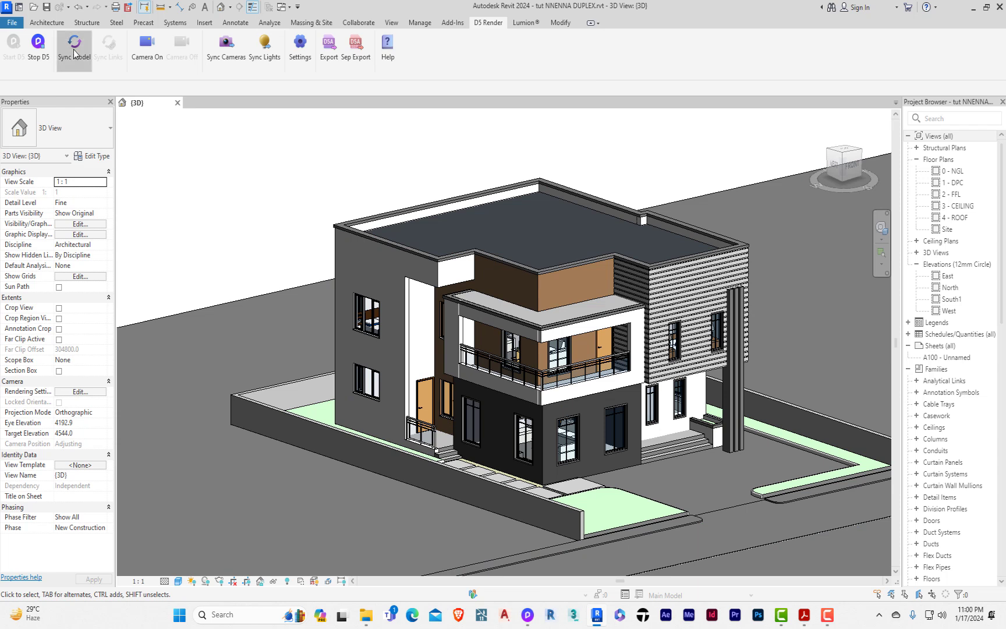
pyautogui.moveTo(595, 622)
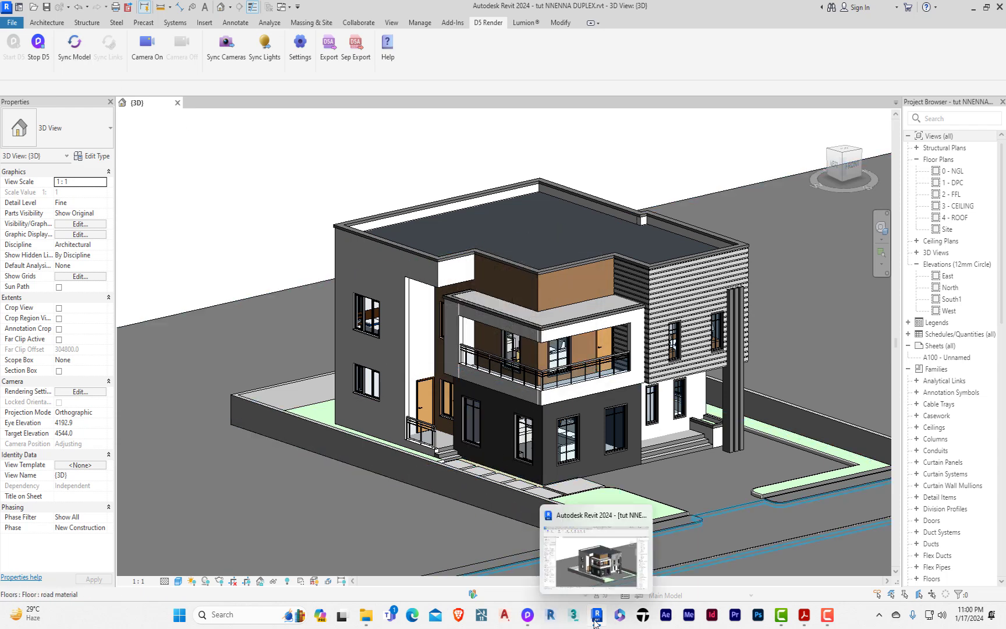
pyautogui.click(528, 615)
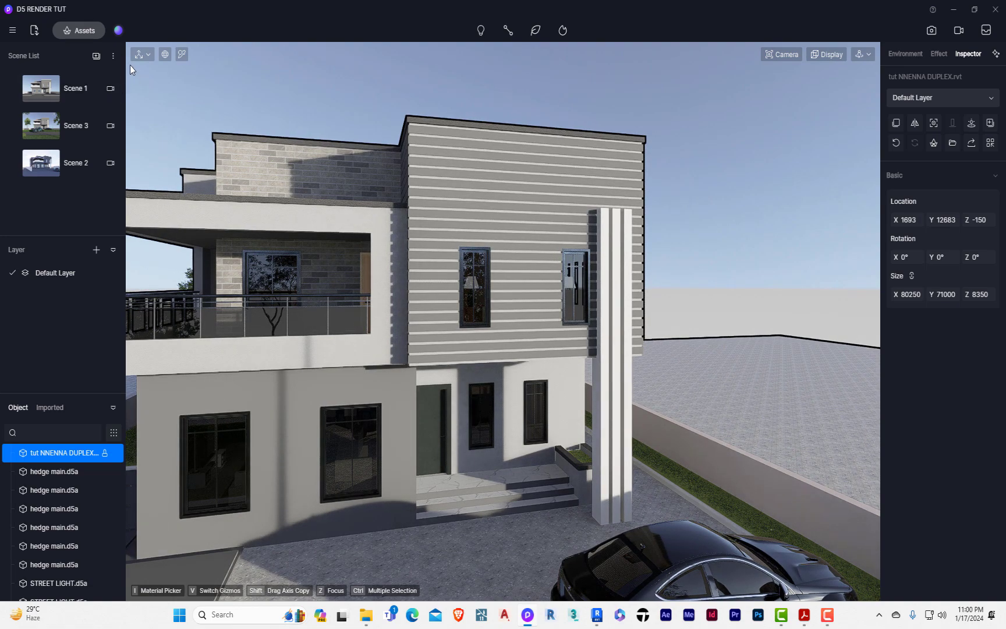
# Activate Scene 3 and examine the White Wall Paint material on the tall vertical fins beside the entrance.
pyautogui.click(59, 123)
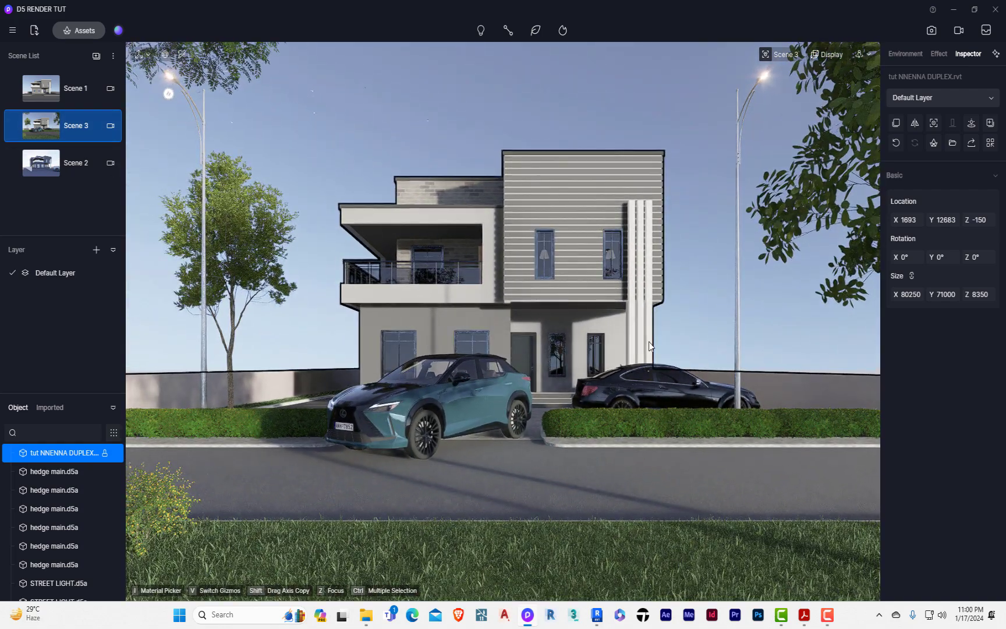
pyautogui.press('i')
pyautogui.click(644, 329)
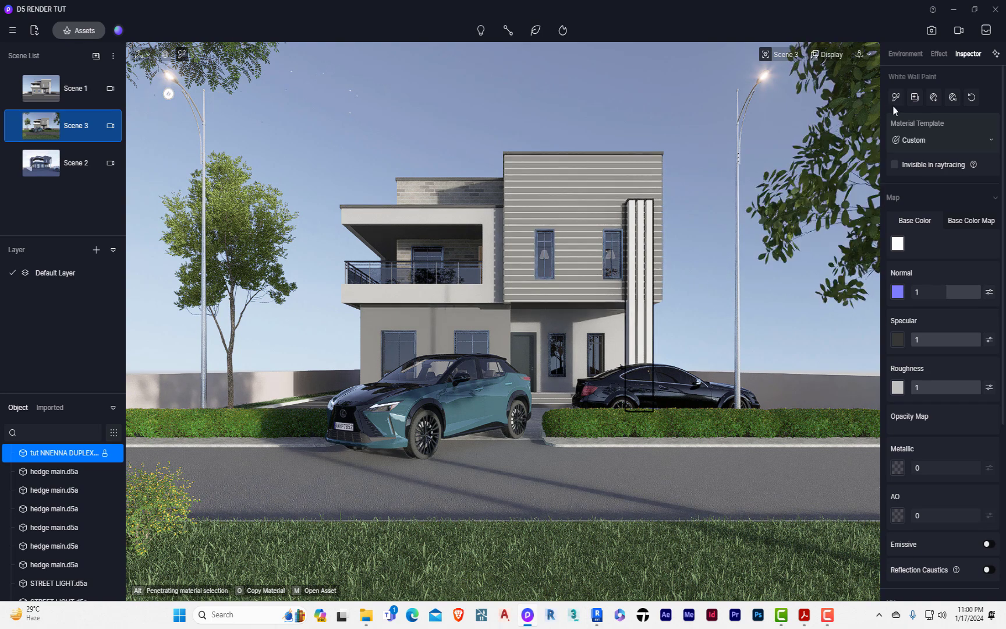
pyautogui.moveTo(895, 103); pyautogui.dragTo(644, 225)
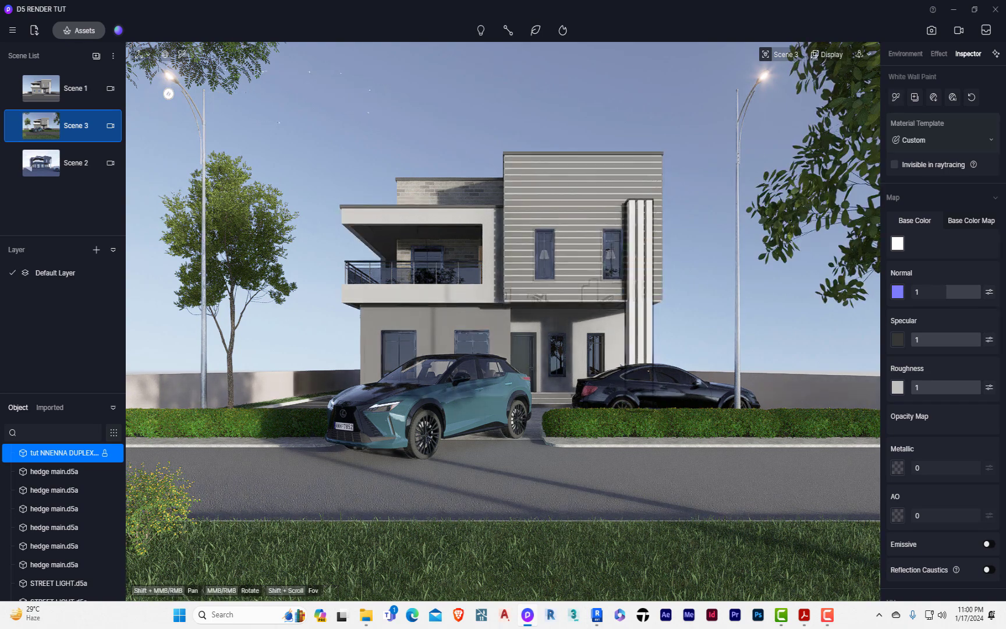
pyautogui.scroll(4, 469, 289)
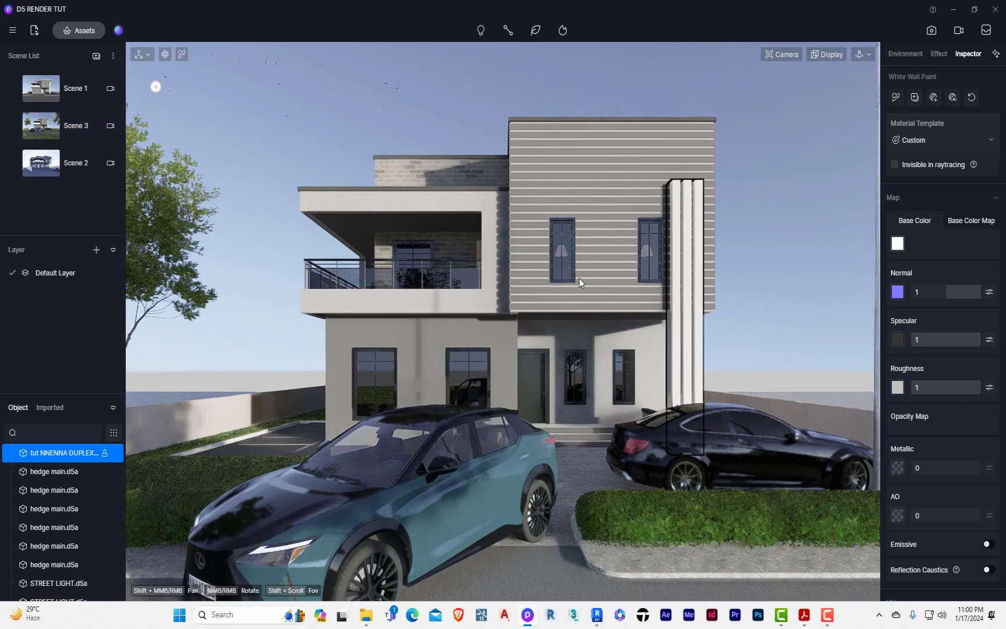
pyautogui.scroll(-2, 579, 278)
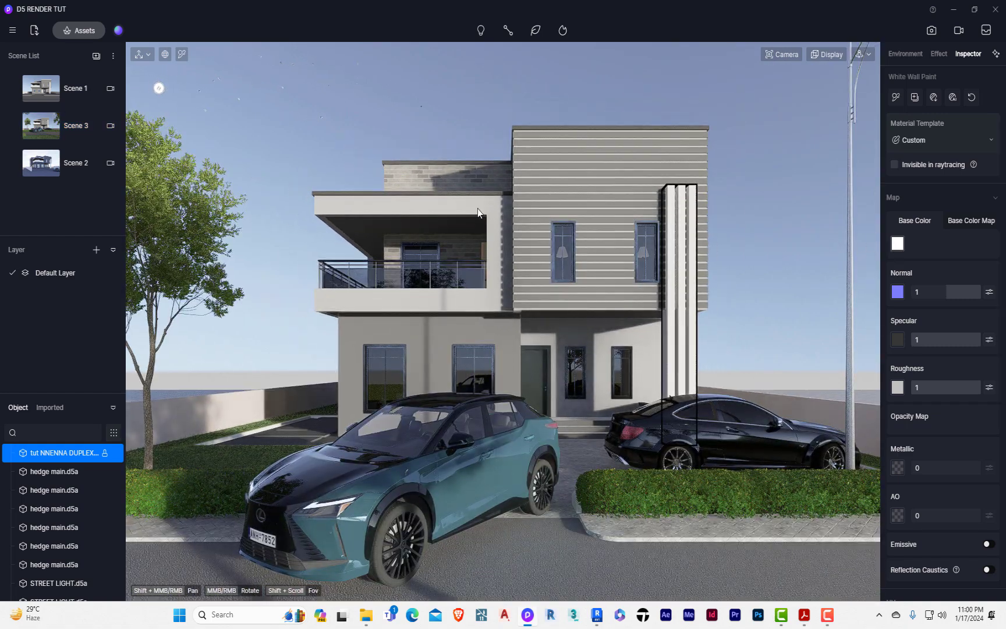
# Apply the Grey concave convex wall paint material to the upper floor's horizontal cladding slats.
pyautogui.press('i')
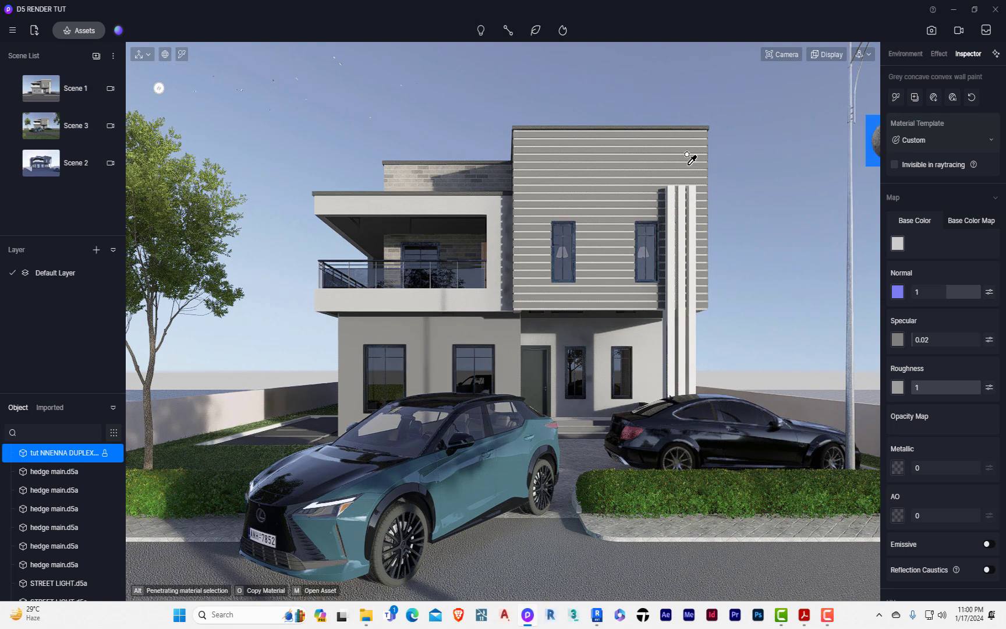
pyautogui.scroll(10, 705, 163)
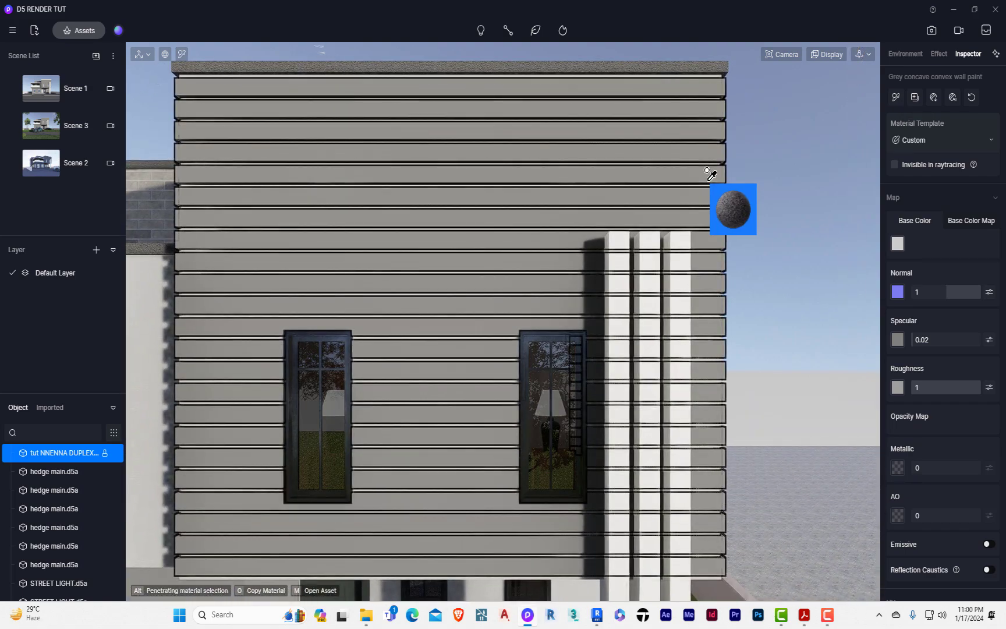
pyautogui.scroll(-10, 710, 173)
pyautogui.press('Escape')
pyautogui.scroll(-3, 570, 189)
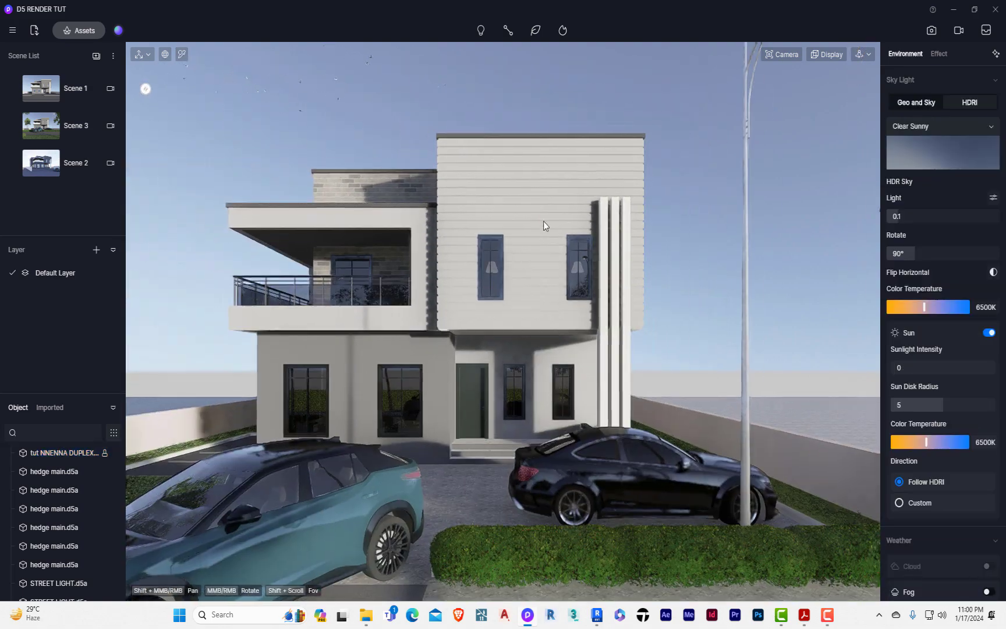
# Copy the White Wall Paint material from the tall vertical fins onto the white wall framing the front balcony.
pyautogui.scroll(-2, 461, 294)
pyautogui.scroll(3, 521, 282)
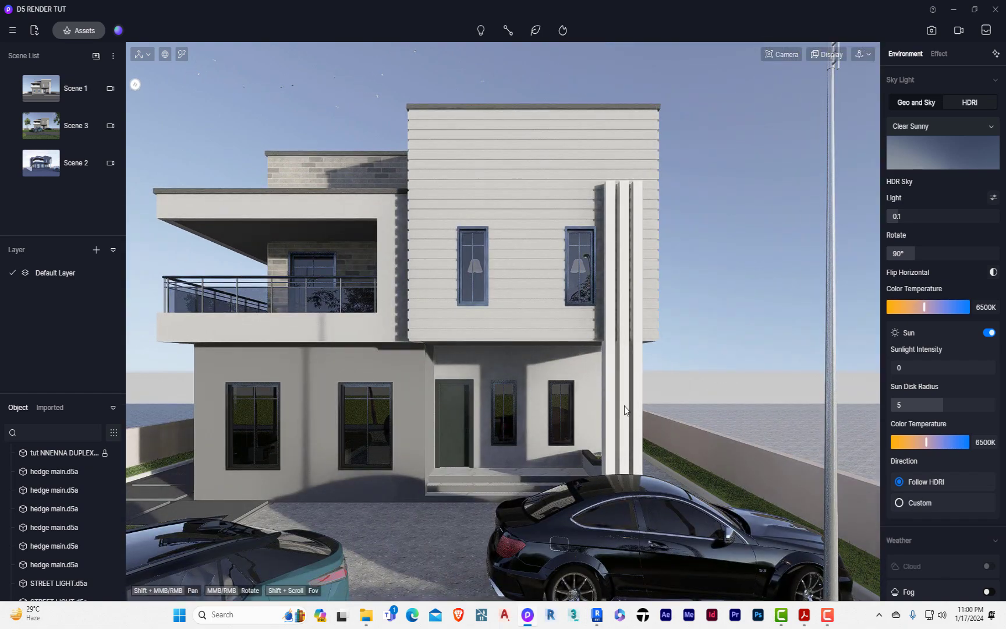
pyautogui.press('i')
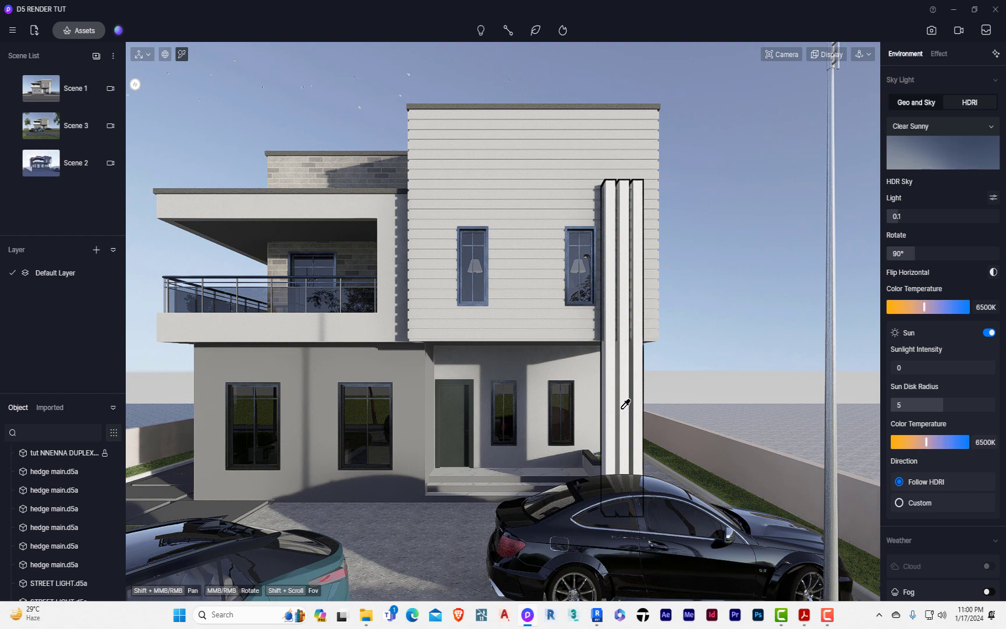
pyautogui.click(625, 406)
pyautogui.click(895, 97)
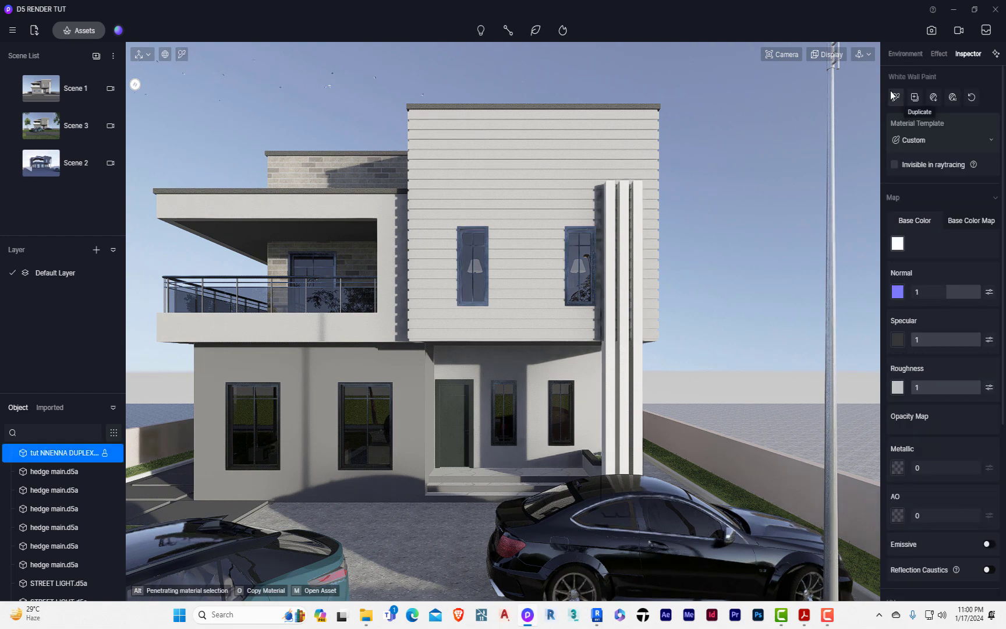
pyautogui.click(343, 199)
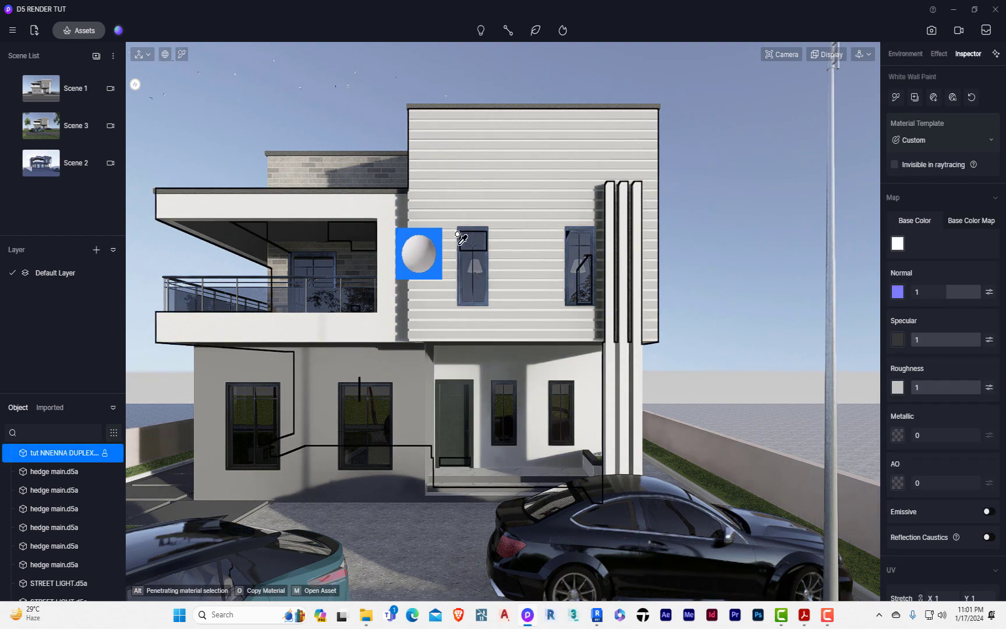
pyautogui.press('Escape')
pyautogui.click(301, 103)
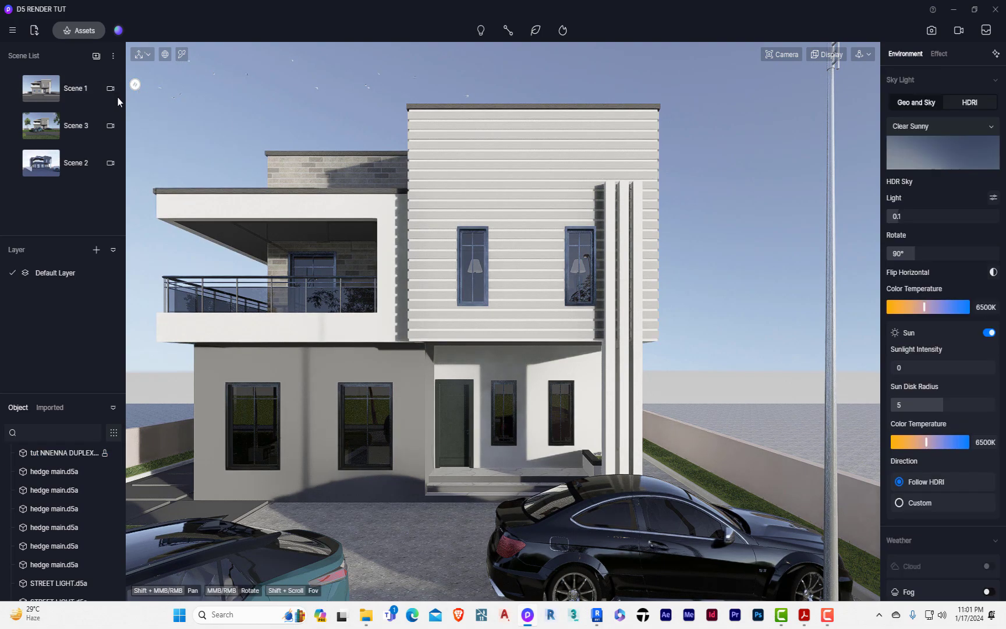
# Darken and slightly tint the Grey wall brick_1 base colour behind the balcony to hue 360, saturation 2 and value 64.
pyautogui.click(79, 130)
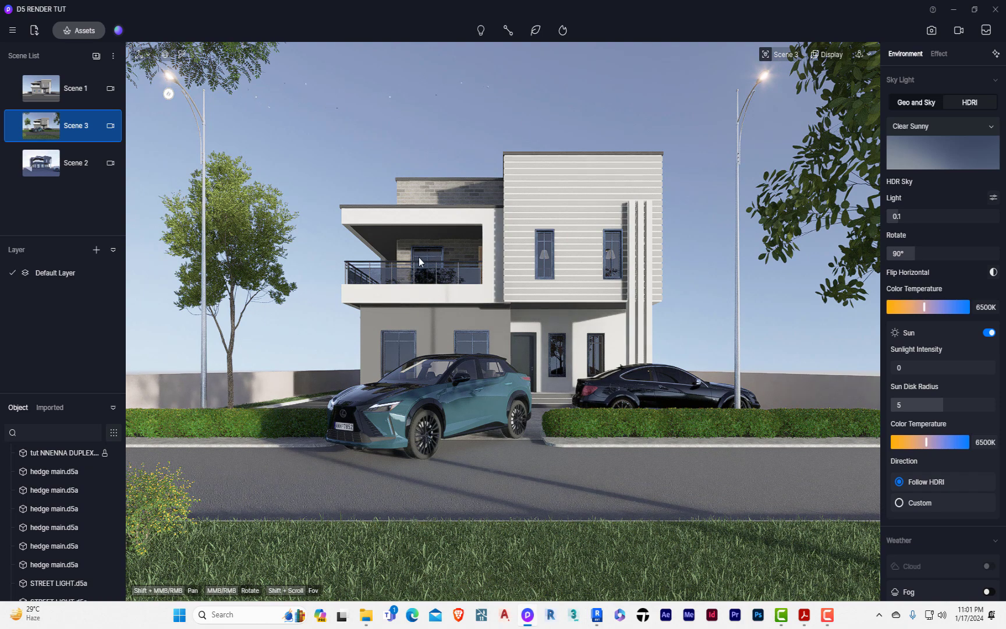
pyautogui.scroll(5, 443, 227)
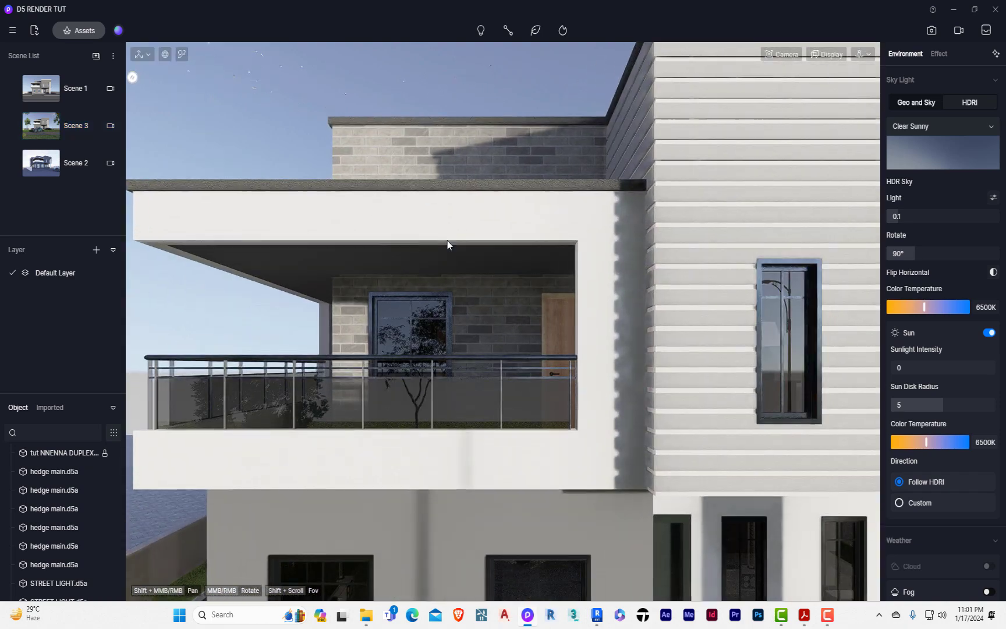
pyautogui.click(465, 233)
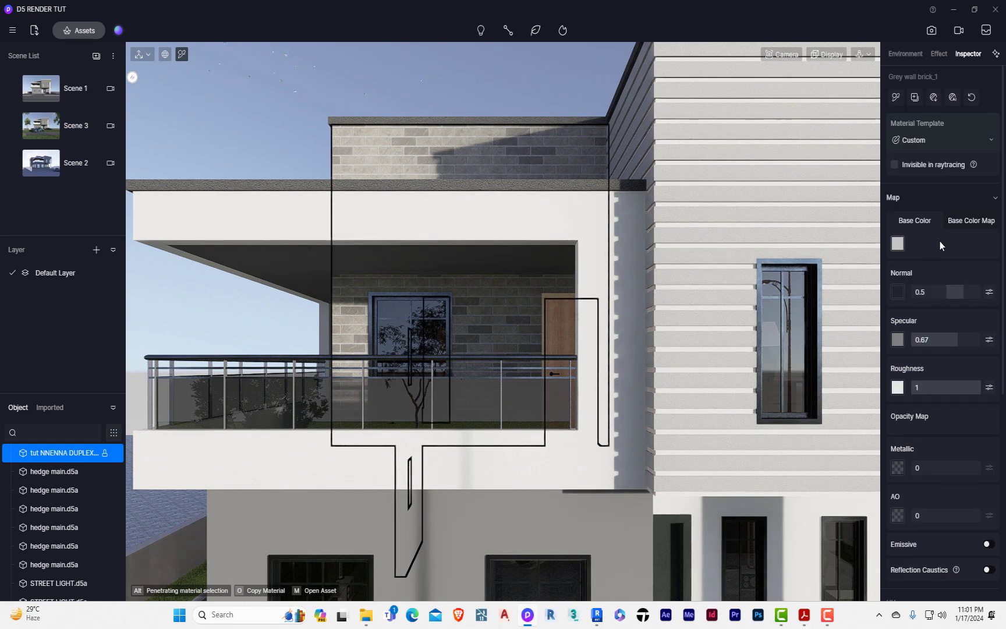
pyautogui.click(913, 221)
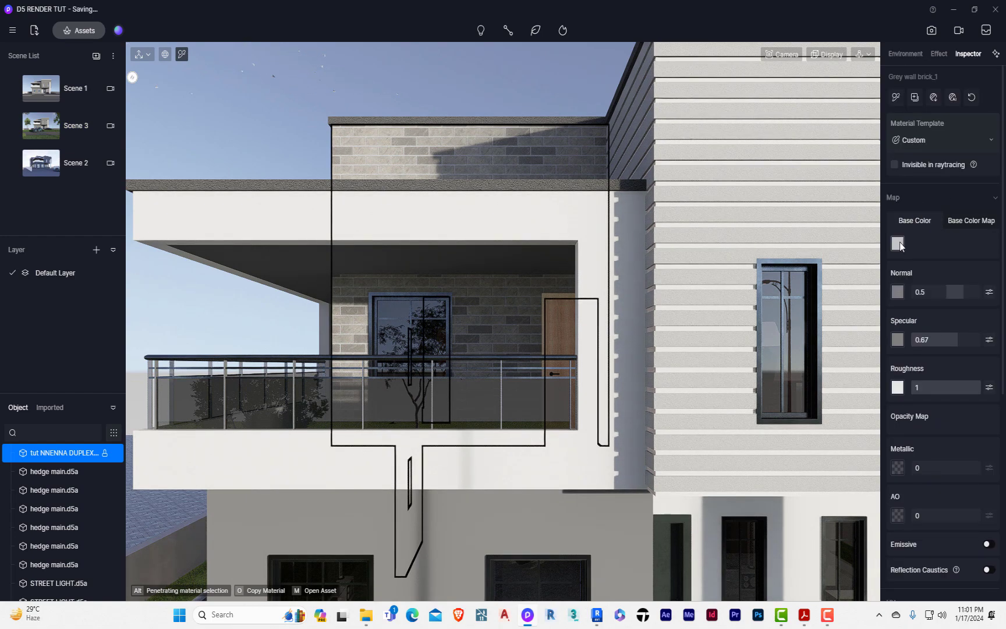
pyautogui.click(897, 243)
pyautogui.moveTo(891, 313)
pyautogui.mouseDown()
pyautogui.moveTo(916, 297)
pyautogui.moveTo(941, 300)
pyautogui.moveTo(934, 317)
pyautogui.moveTo(899, 333)
pyautogui.moveTo(874, 307)
pyautogui.mouseUp()
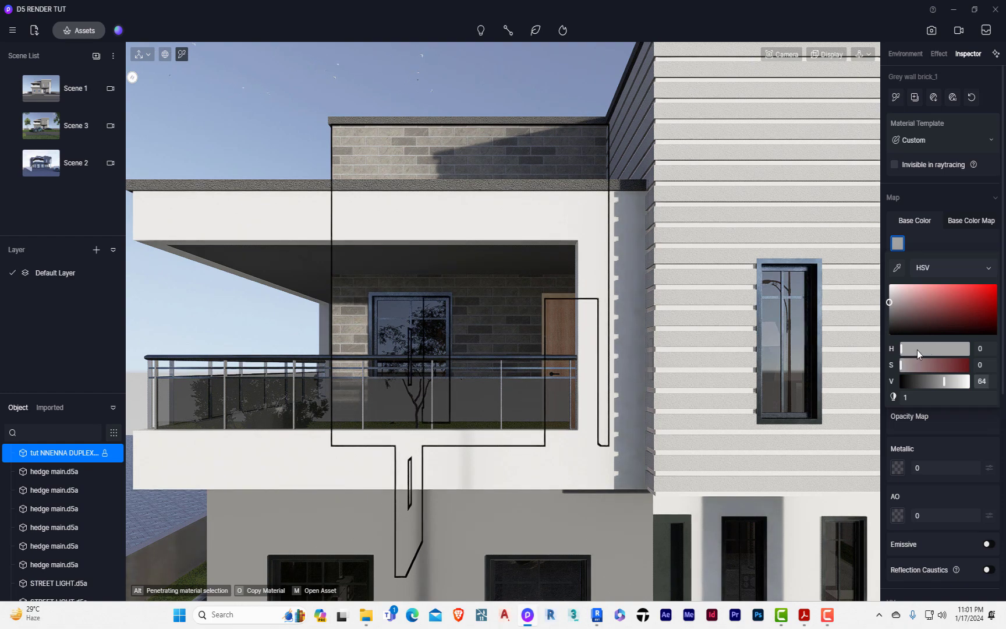
pyautogui.moveTo(902, 349); pyautogui.dragTo(976, 348)
pyautogui.moveTo(903, 365)
pyautogui.mouseDown()
pyautogui.moveTo(969, 364)
pyautogui.moveTo(902, 378)
pyautogui.mouseUp()
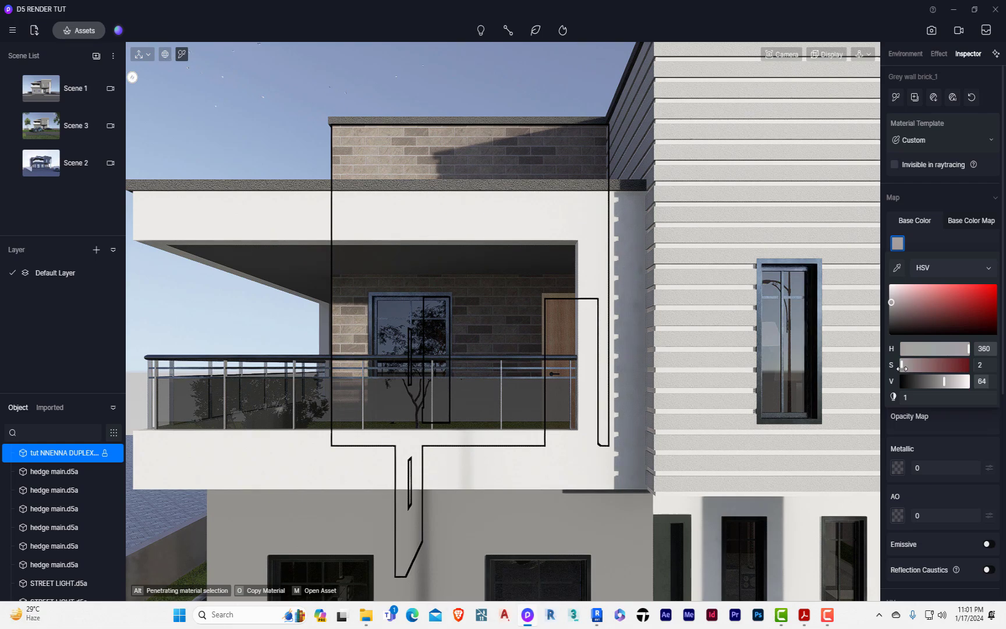
# Restore the Scene 3 view and set the brick material's base colour to saturation 10 and value 52.
pyautogui.click(76, 126)
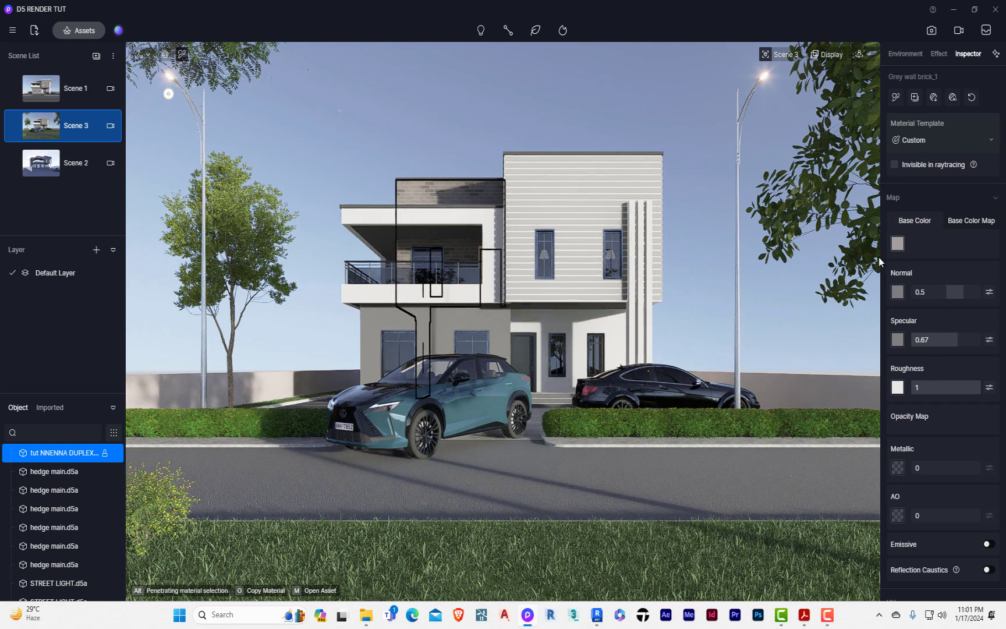
pyautogui.click(898, 244)
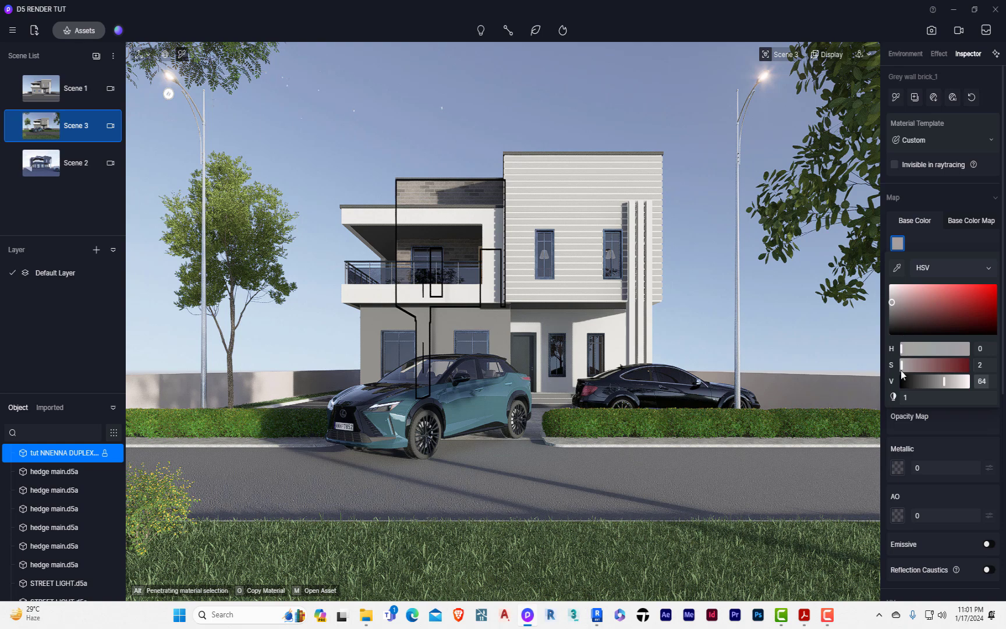
pyautogui.moveTo(902, 365); pyautogui.dragTo(907, 364)
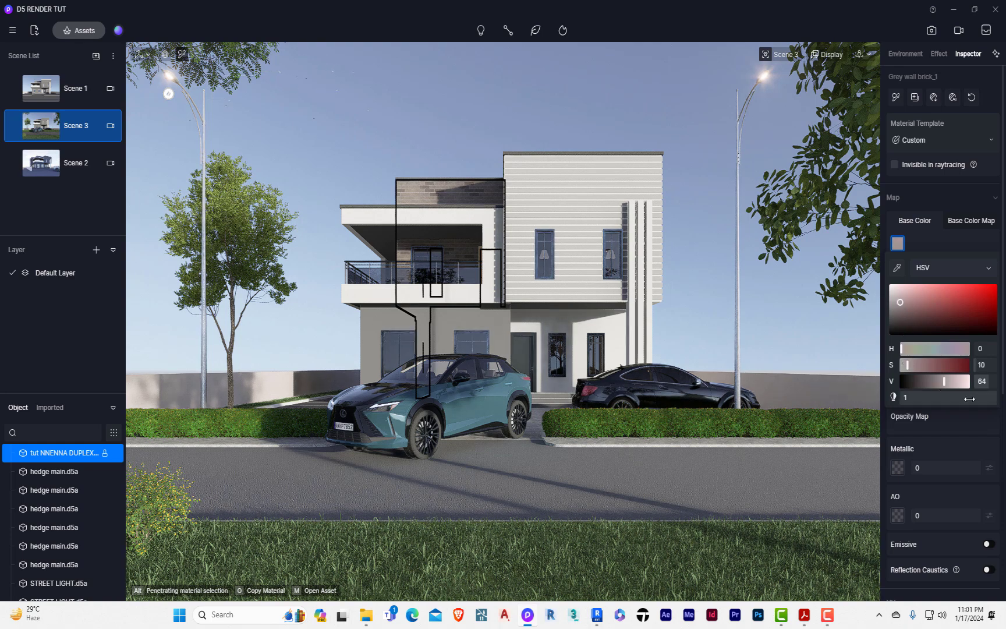
pyautogui.moveTo(944, 381); pyautogui.dragTo(935, 380)
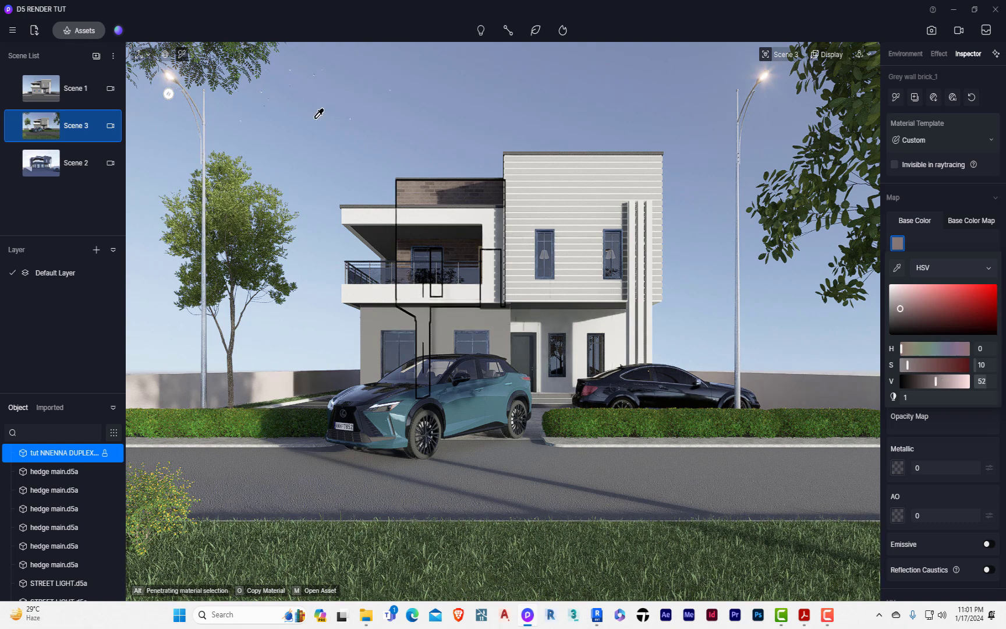
pyautogui.press('Escape')
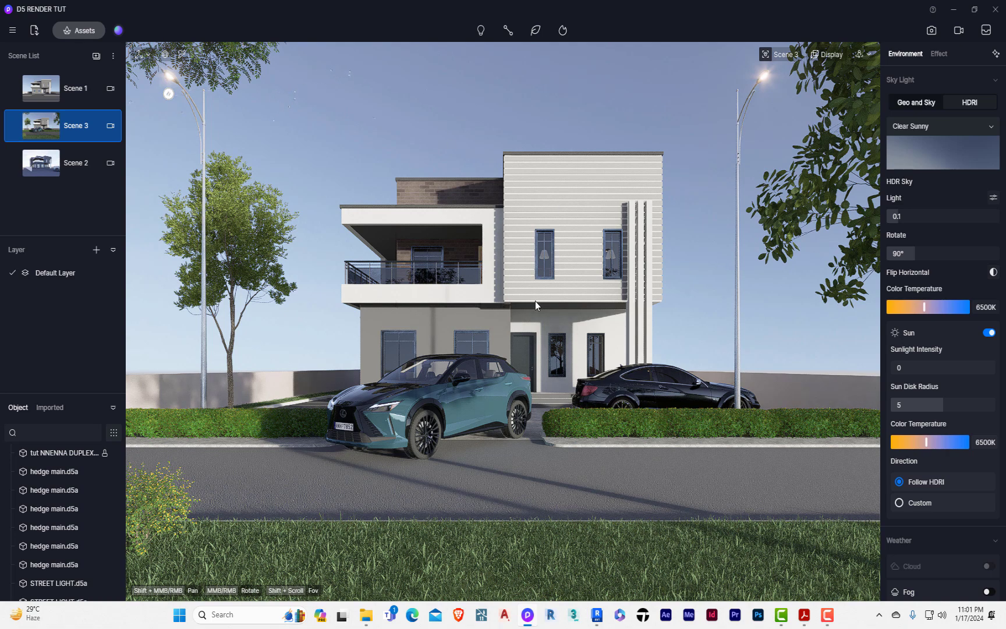
# Move the Lexus RZ 450e forward onto the road to Y 17788.
pyautogui.click(681, 131)
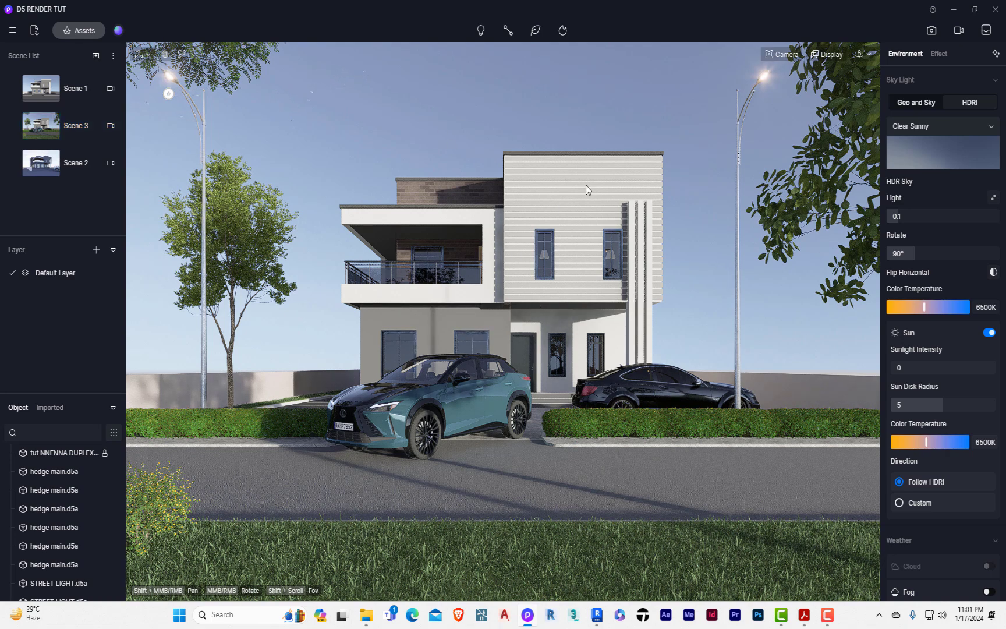
pyautogui.click(433, 420)
pyautogui.moveTo(435, 455); pyautogui.dragTo(426, 478)
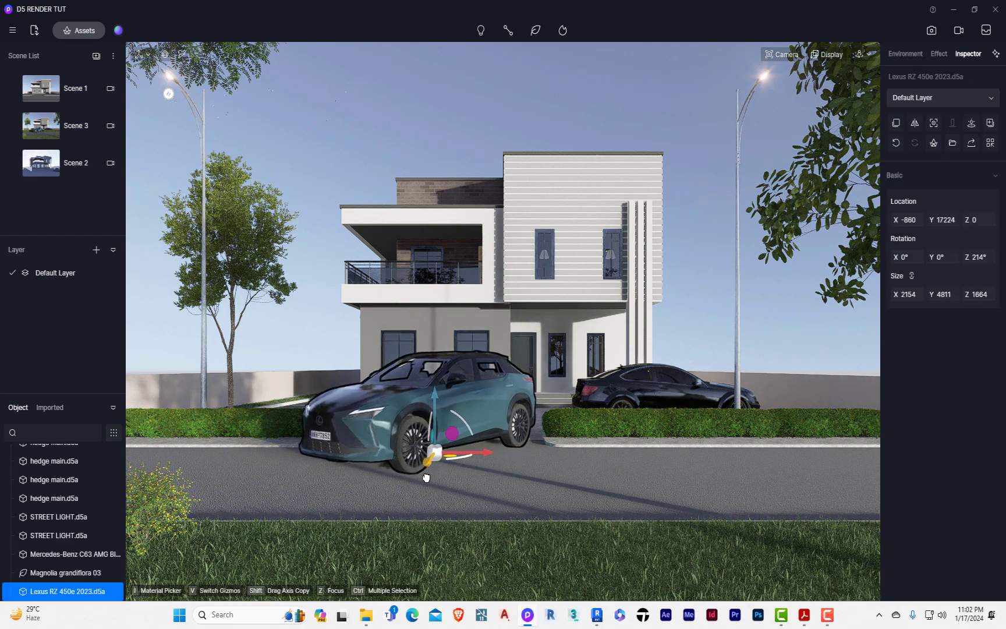
pyautogui.click(393, 131)
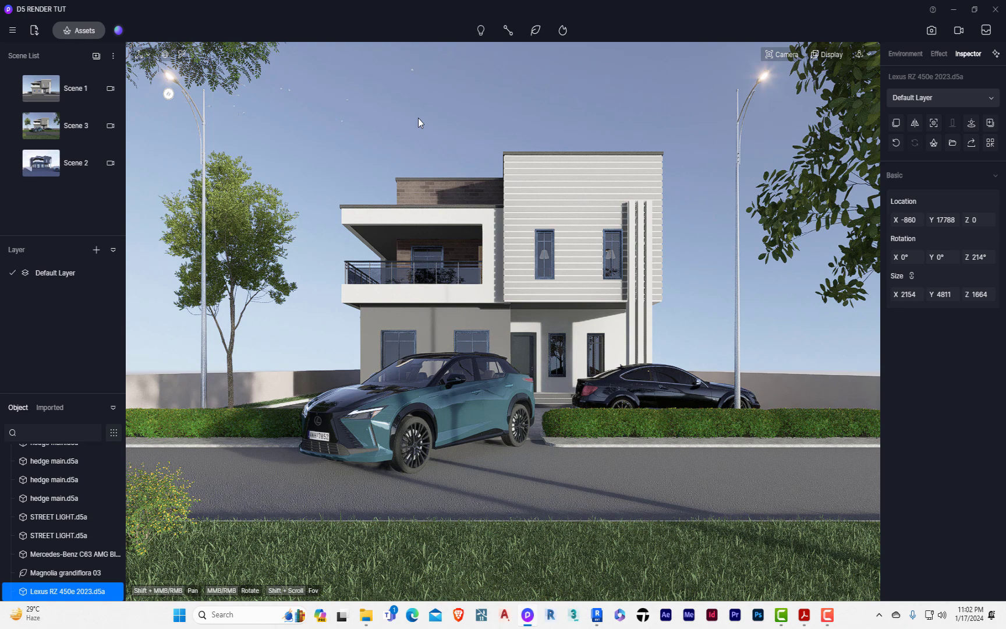
pyautogui.click(418, 117)
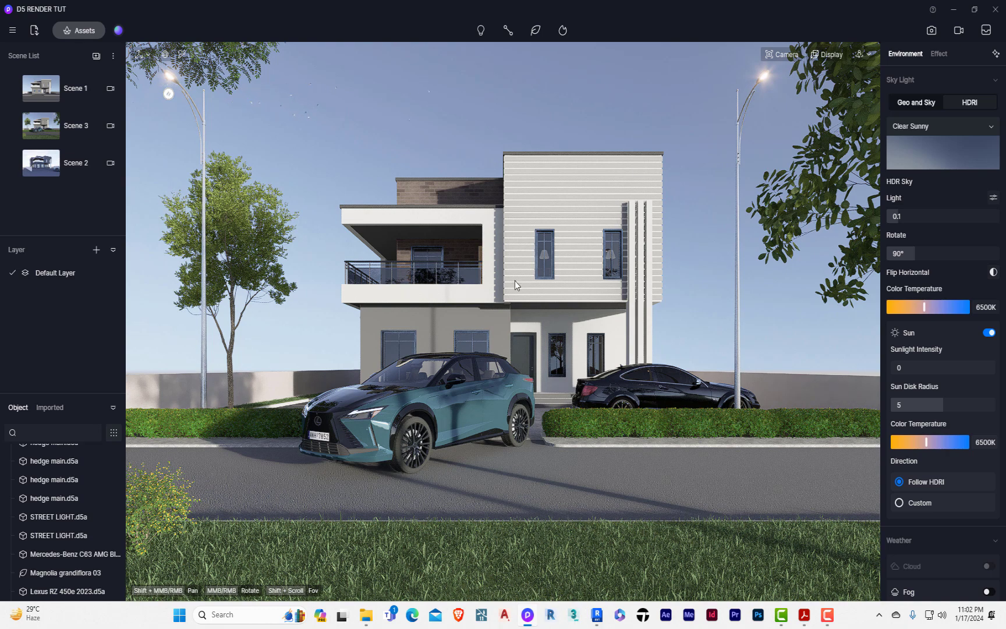
# Compare how the updated house front and car look in Scene 1 and Scene 3.
pyautogui.click(82, 88)
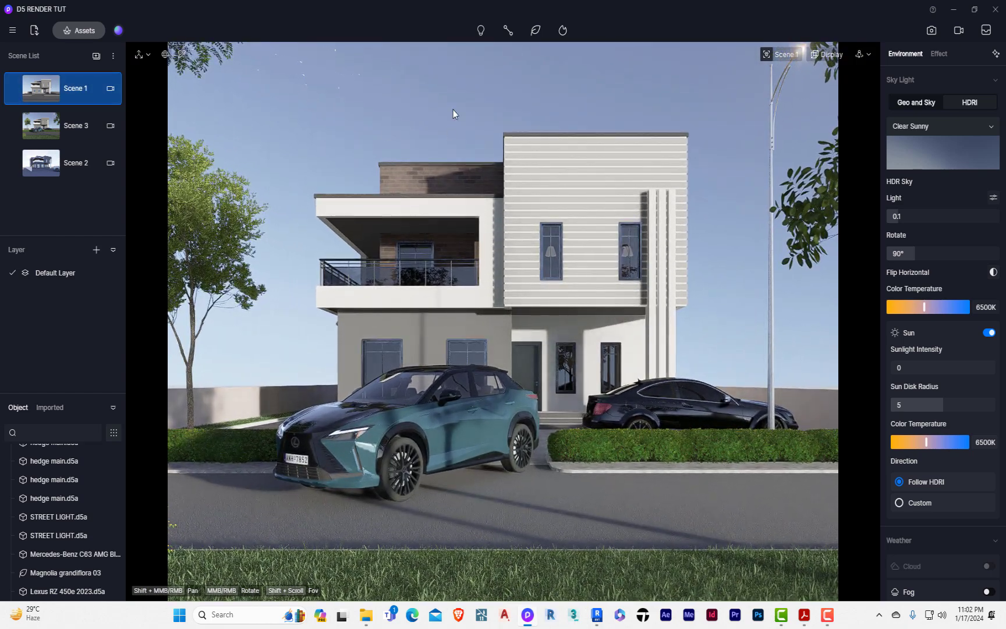
pyautogui.click(68, 127)
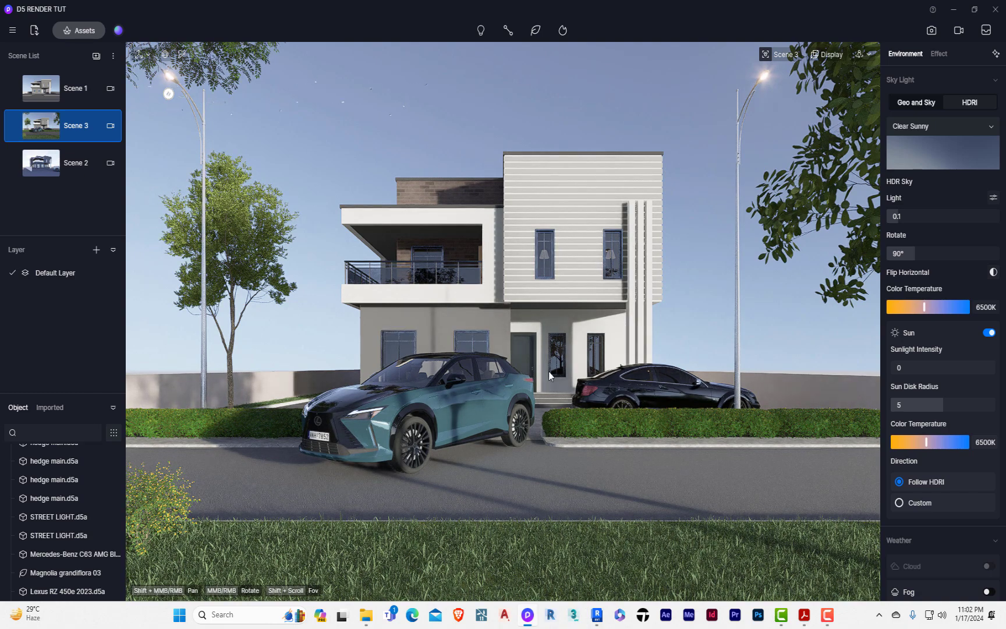
pyautogui.scroll(3, 524, 322)
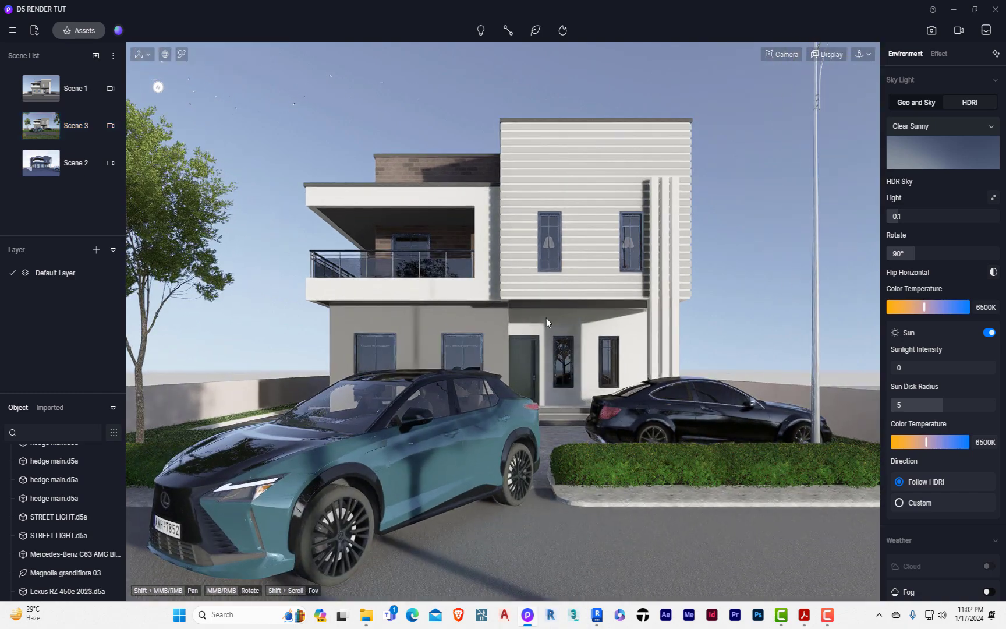
pyautogui.scroll(-5, 491, 306)
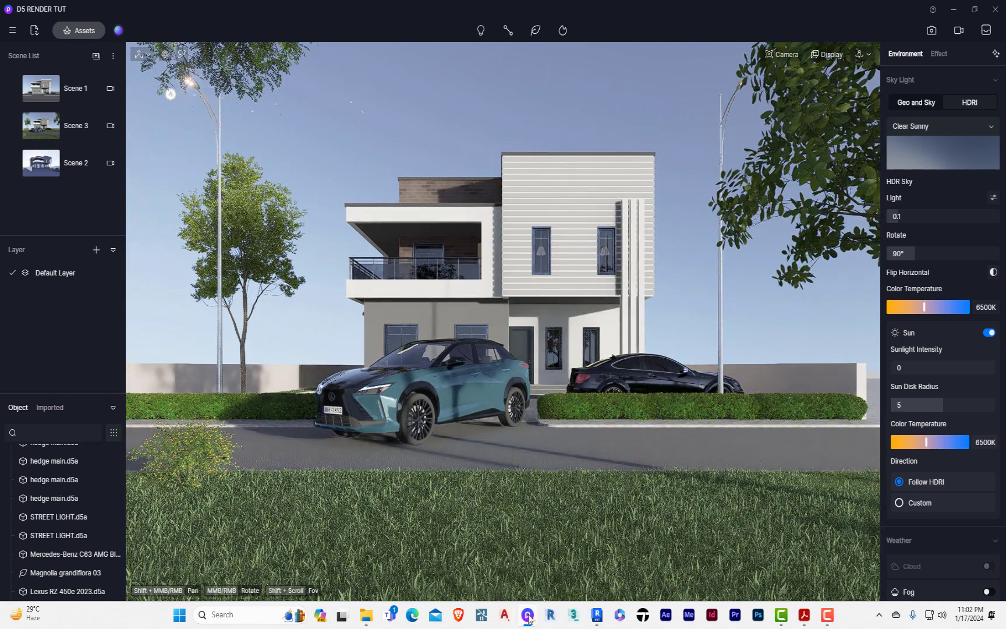
# Switch to Revit to check the ground-floor front wall's type, and return to D5 Render.
pyautogui.click(596, 614)
pyautogui.scroll(3, 527, 464)
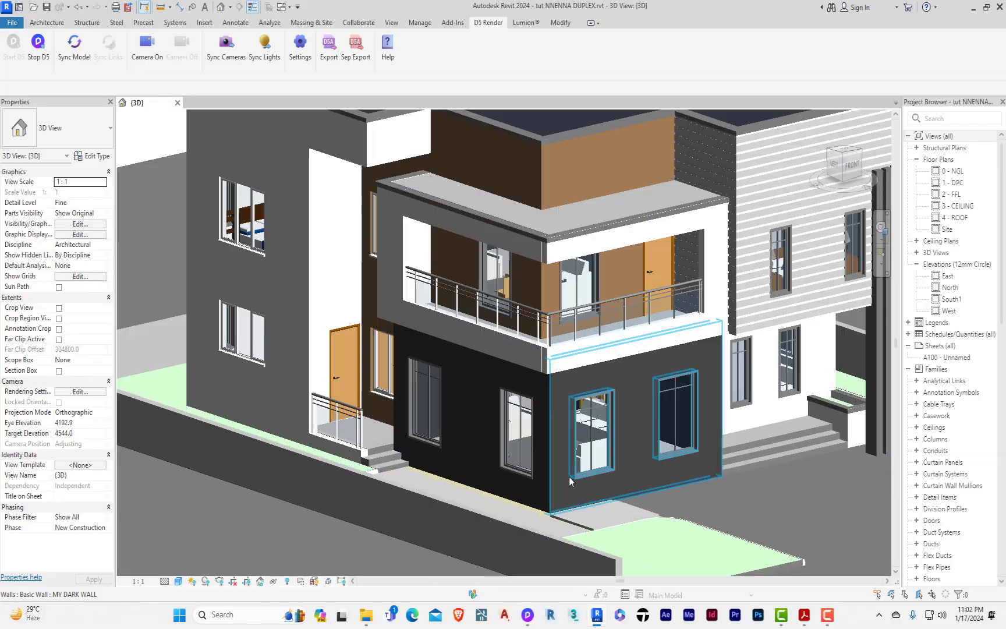
pyautogui.click(567, 503)
pyautogui.scroll(-3, 530, 432)
pyautogui.click(400, 112)
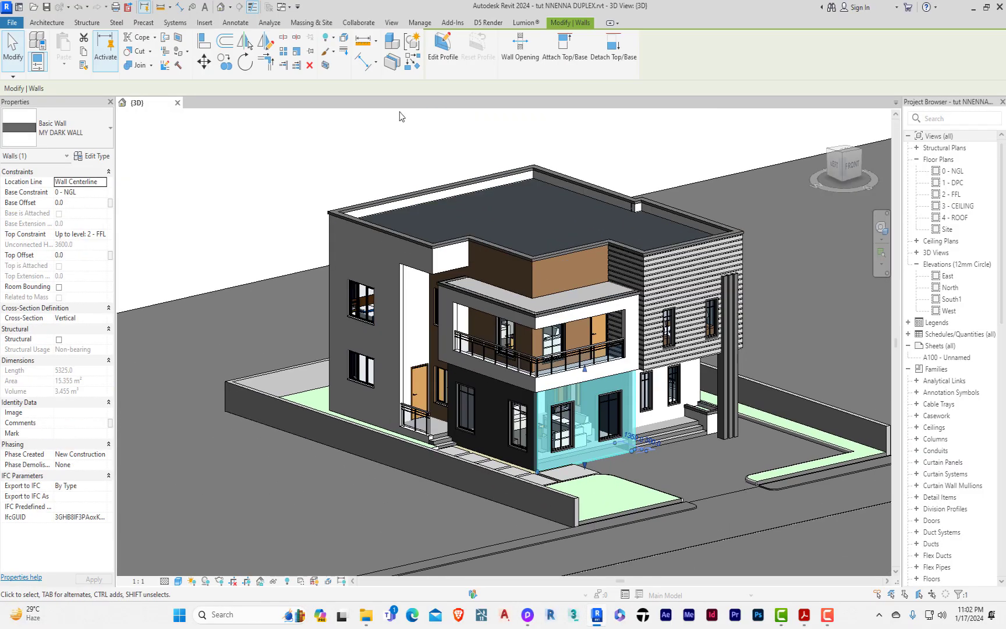
pyautogui.click(531, 619)
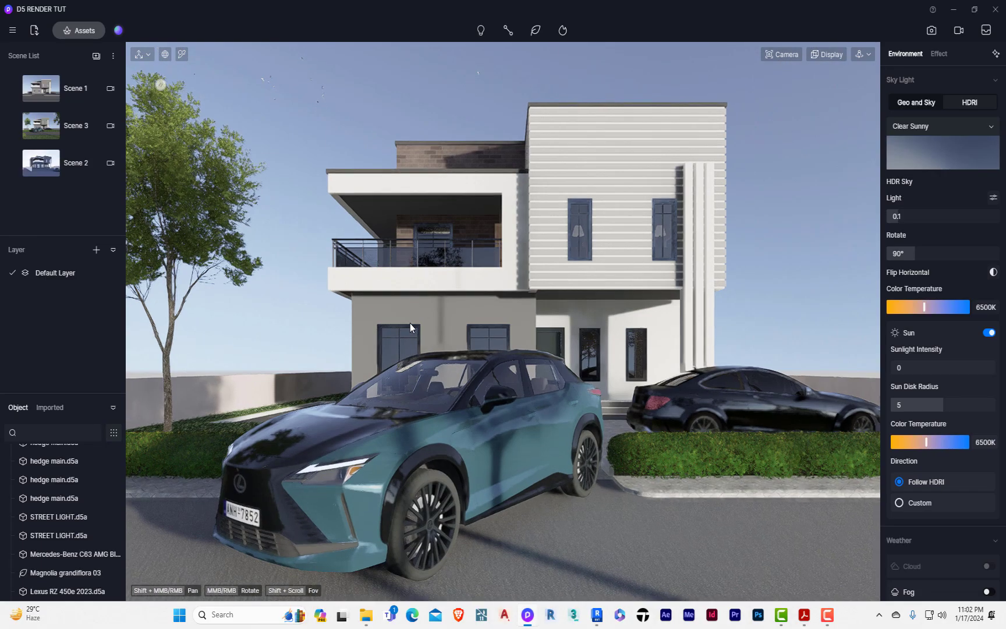
# Examine the ground-floor front wall up close and check the material on the upper floor's horizontal cladding slats.
pyautogui.scroll(3, 428, 379)
pyautogui.moveTo(431, 386); pyautogui.dragTo(442, 412, button='middle')
pyautogui.scroll(5, 460, 361)
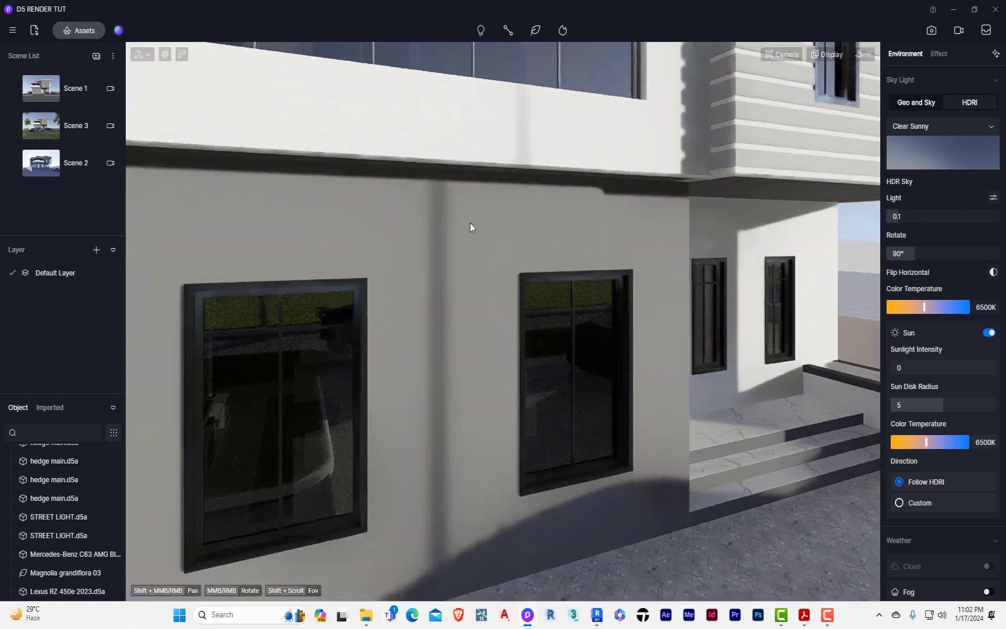
pyautogui.scroll(2, 470, 223)
pyautogui.scroll(-1, 445, 357)
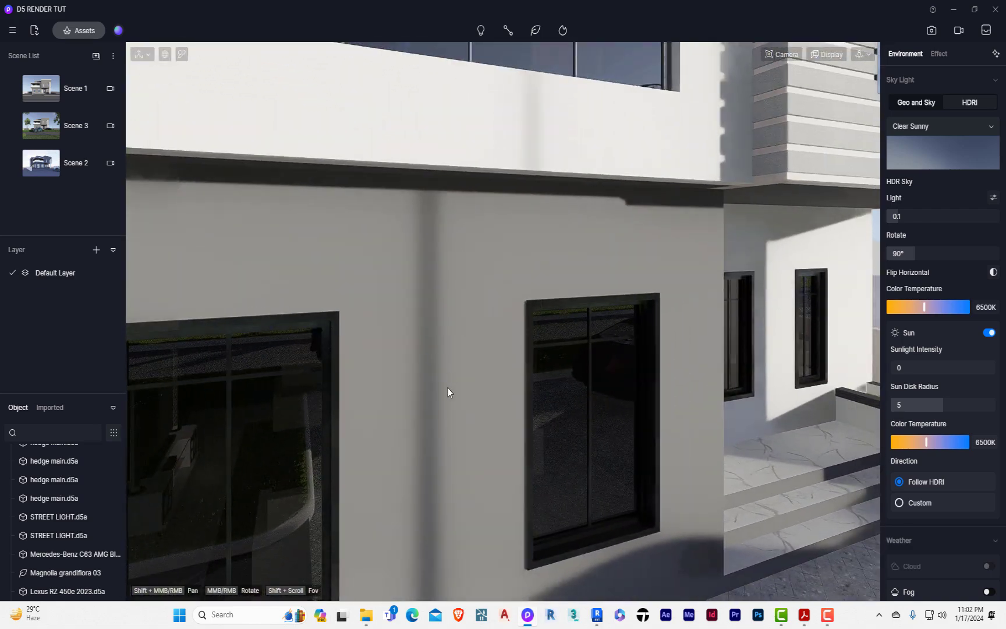
pyautogui.scroll(-4, 451, 396)
pyautogui.scroll(5, 635, 250)
pyautogui.scroll(4, 606, 257)
pyautogui.click(605, 257)
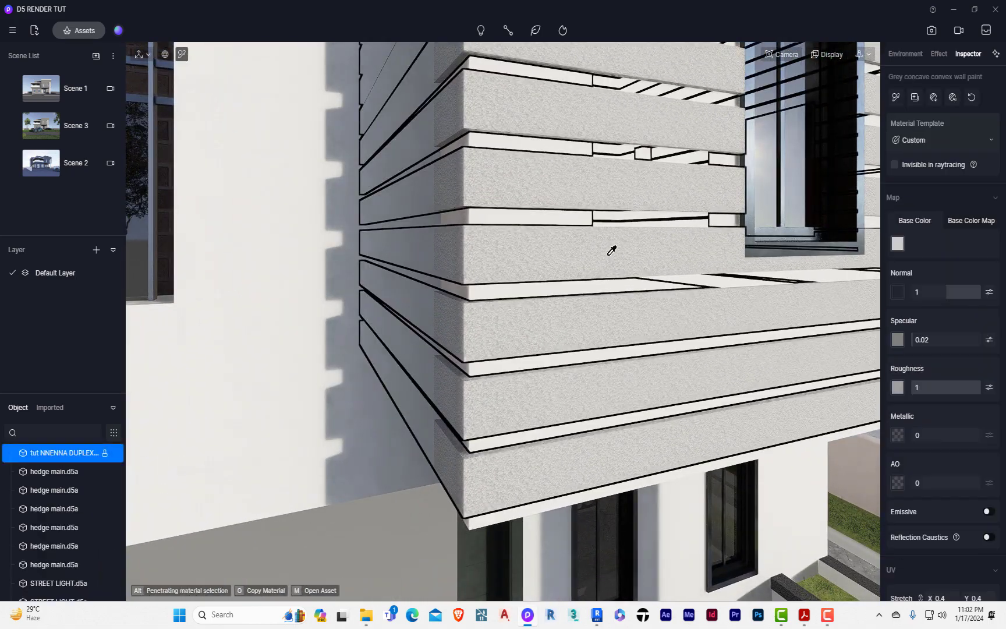
pyautogui.scroll(-5, 611, 250)
pyautogui.press('Escape')
pyautogui.scroll(-3, 602, 423)
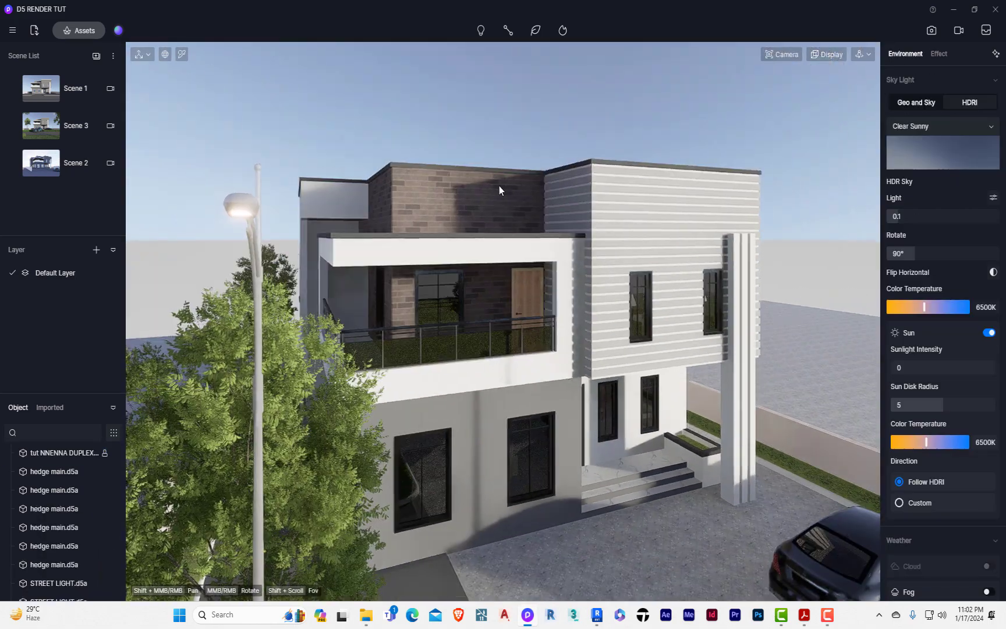
# Copy the dark Grey concave convex wall paint from the roof coping above the brick wall onto the ground-floor front wall.
pyautogui.scroll(4, 499, 186)
pyautogui.press('i')
pyautogui.scroll(2, 501, 159)
pyautogui.scroll(3, 505, 154)
pyautogui.click(504, 153)
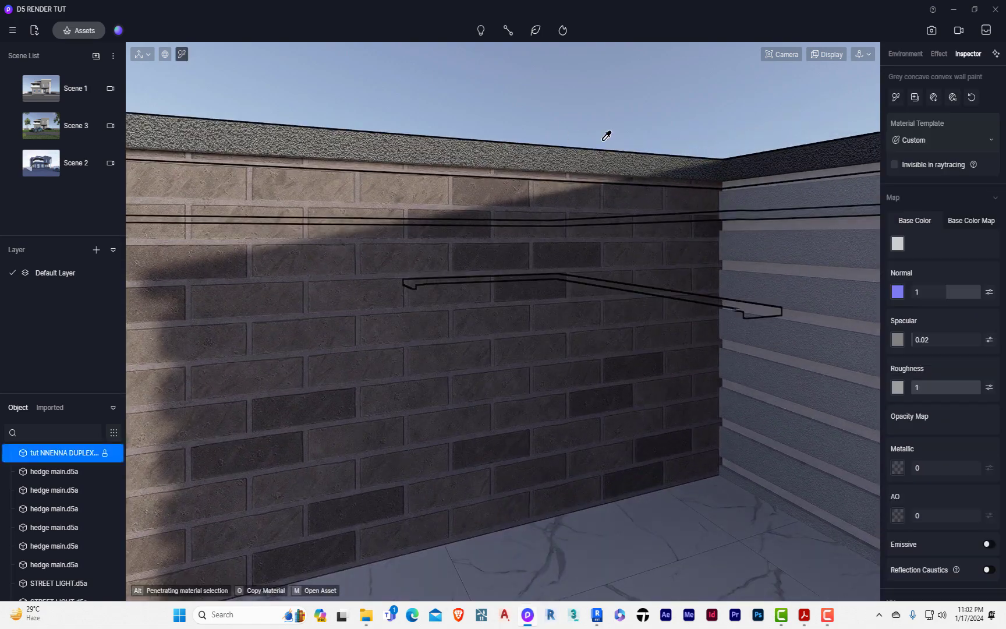
pyautogui.click(894, 97)
pyautogui.scroll(-4, 495, 152)
pyautogui.scroll(6, 466, 367)
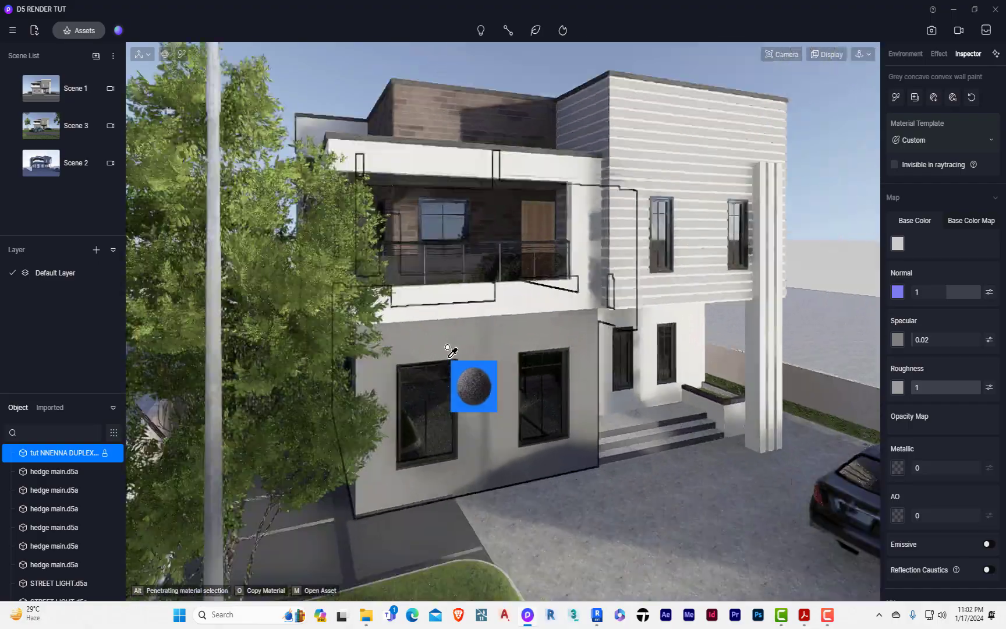
pyautogui.scroll(2, 479, 338)
pyautogui.click(480, 337)
pyautogui.scroll(-4, 524, 323)
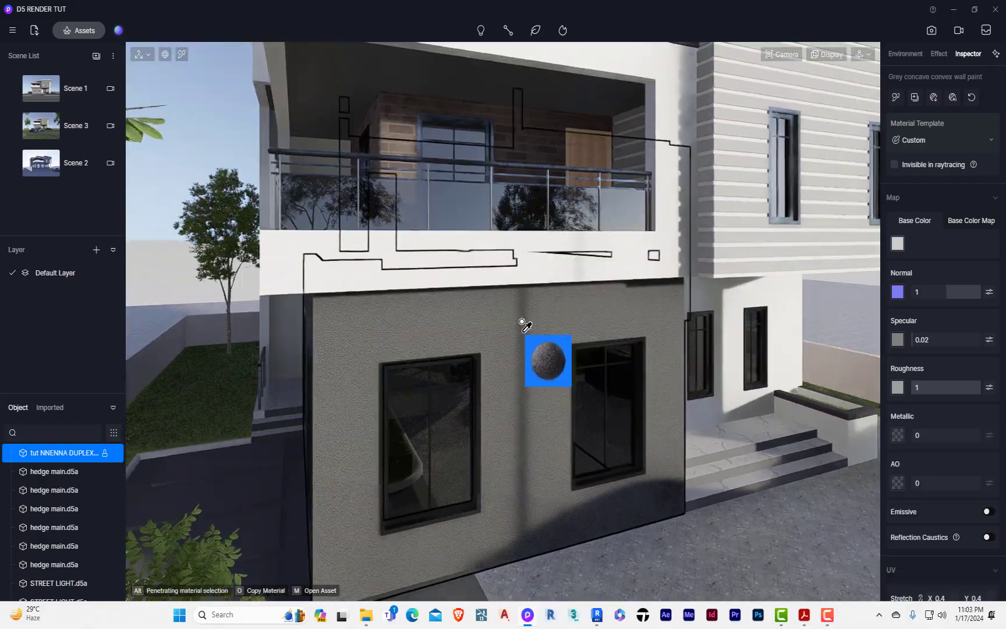
pyautogui.press('Escape')
# Examine the ground-floor wall's new finish around the front corner and along the side beneath the balcony.
pyautogui.scroll(4, 453, 456)
pyautogui.scroll(-2, 501, 448)
pyautogui.moveTo(477, 466)
pyautogui.mouseDown(button='middle')
pyautogui.moveTo(651, 488)
pyautogui.moveTo(461, 456)
pyautogui.mouseUp(button='middle')
pyautogui.scroll(-6, 696, 385)
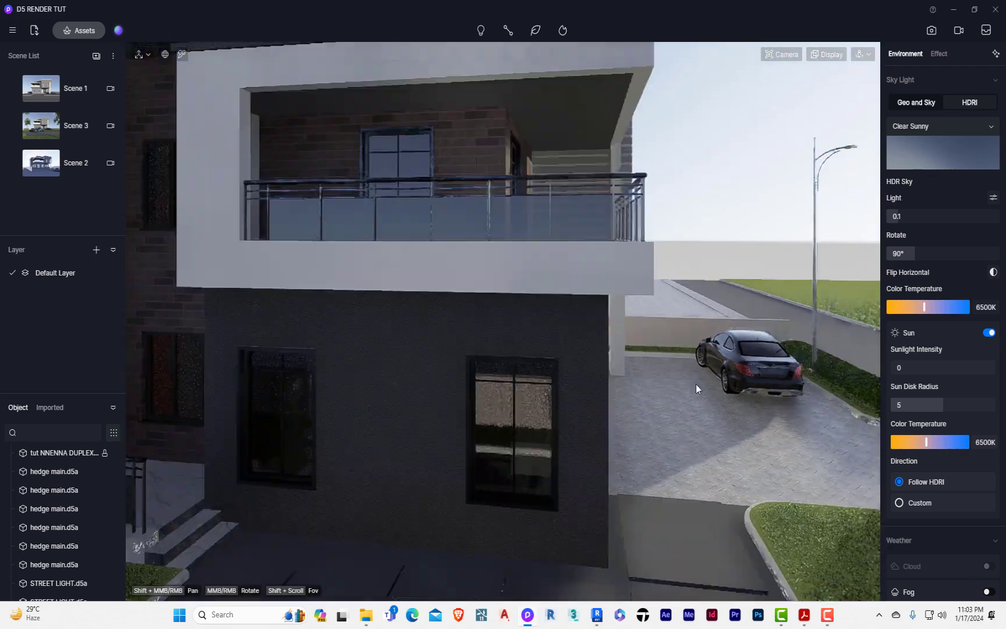
# Examine the ground-floor walls and upper horizontal cladding up close, and compare the saved views Scene 3 and Scene 2, ending on Scene 3.
pyautogui.scroll(8, 420, 382)
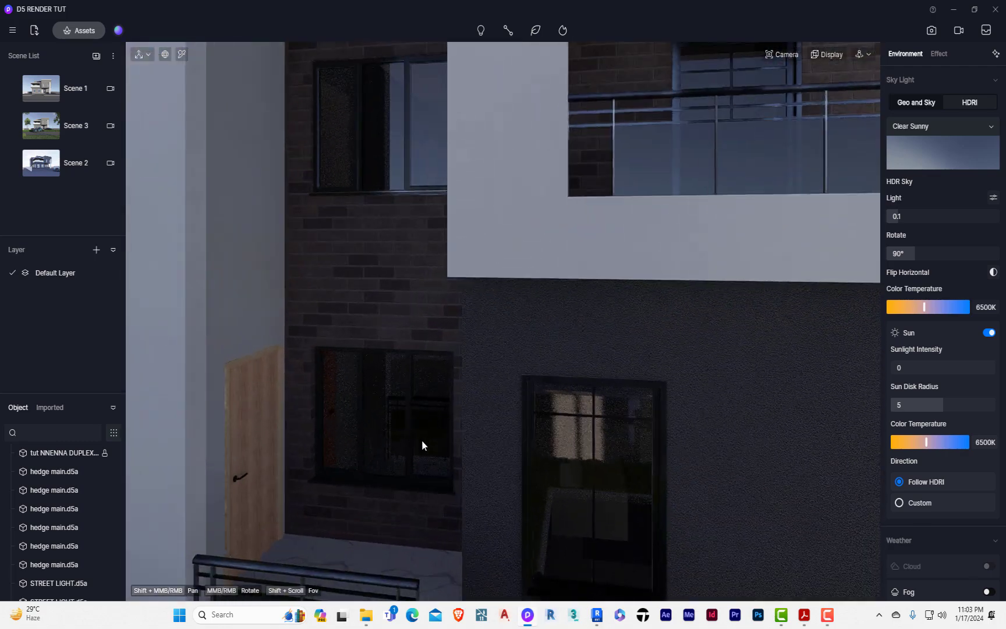
pyautogui.scroll(-8, 423, 445)
pyautogui.moveTo(382, 487); pyautogui.dragTo(283, 360, button='middle')
pyautogui.scroll(-6, 314, 362)
pyautogui.moveTo(722, 411); pyautogui.dragTo(628, 498, button='middle')
pyautogui.scroll(3, 628, 497)
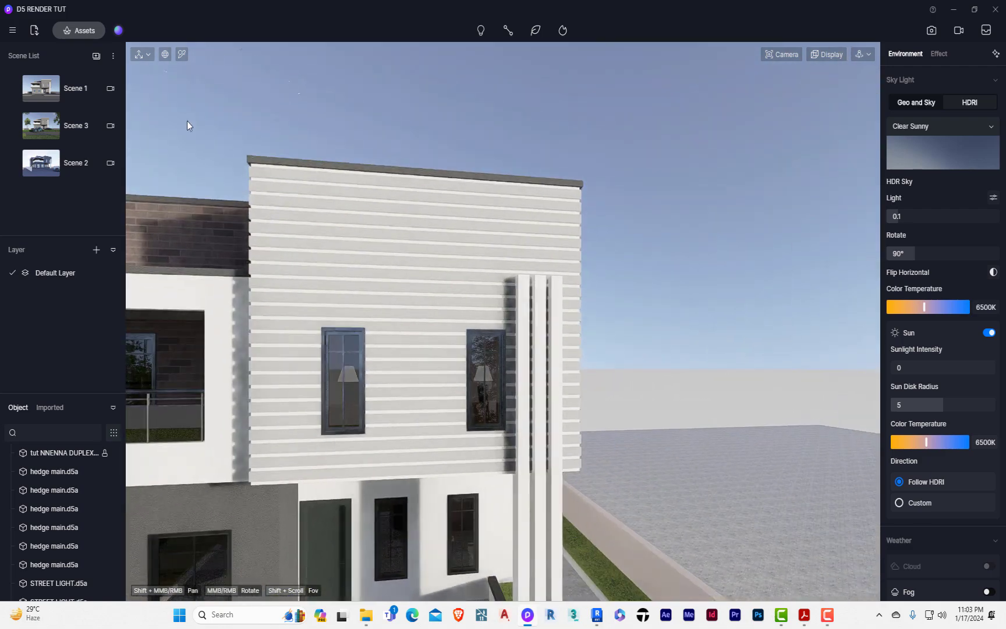
pyautogui.click(42, 126)
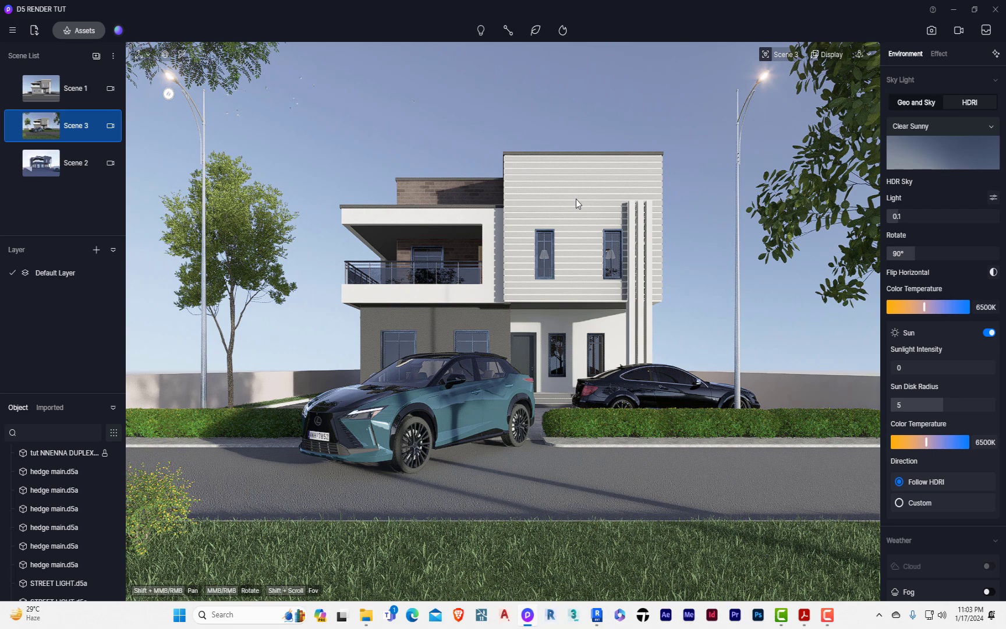
pyautogui.click(74, 168)
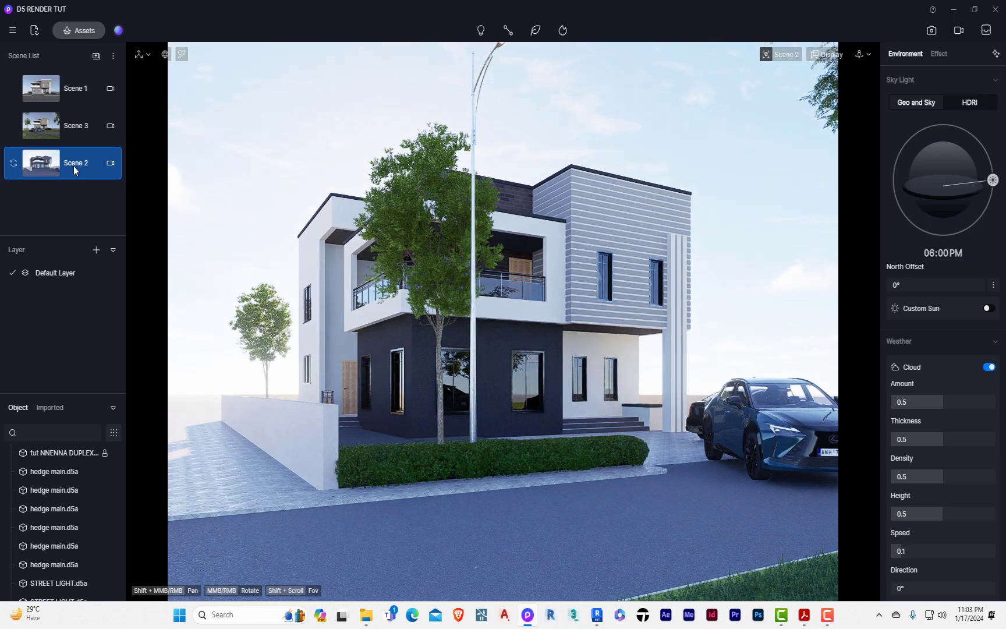
pyautogui.click(71, 131)
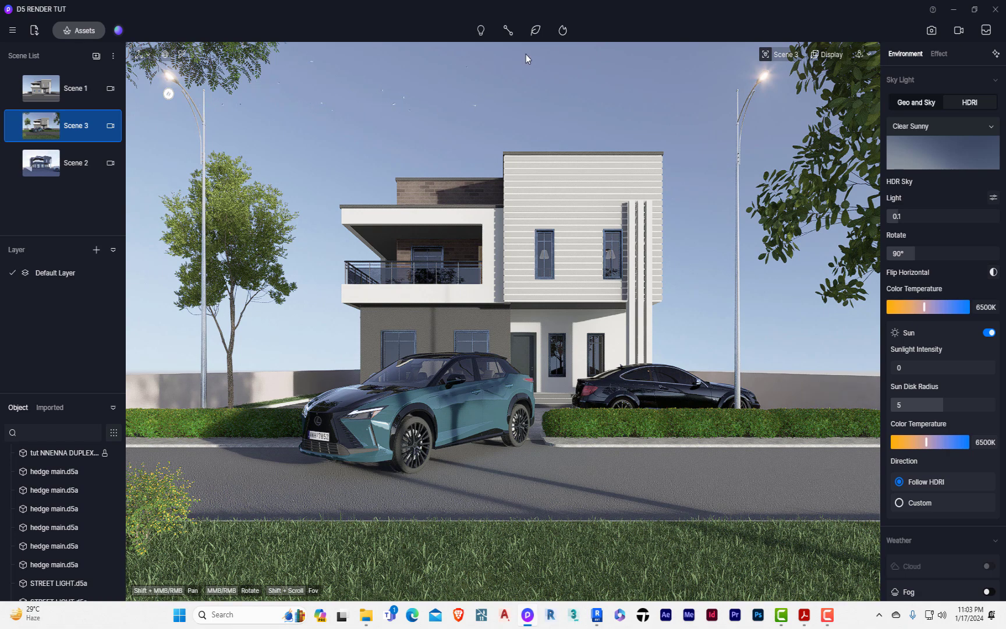
# Show the house in top view, centred on the roof, with the wireframe display mode to reveal the interior rooms.
pyautogui.press('t')
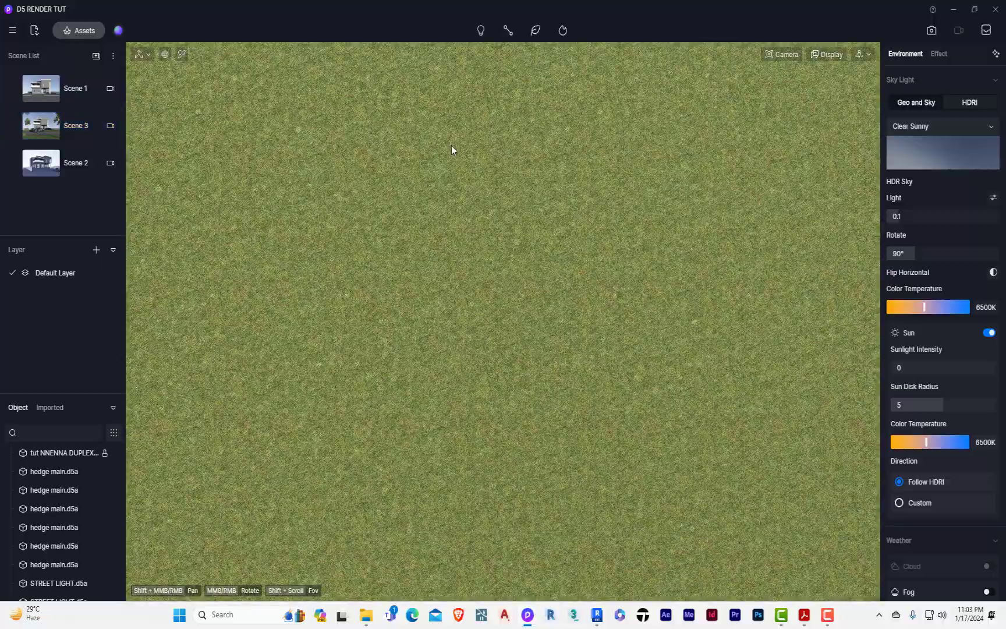
pyautogui.scroll(-4, 246, 326)
pyautogui.keyDown('shift'); pyautogui.moveTo(571, 261); pyautogui.dragTo(292, 297, button='middle'); pyautogui.keyUp('shift')
pyautogui.scroll(-4, 569, 296)
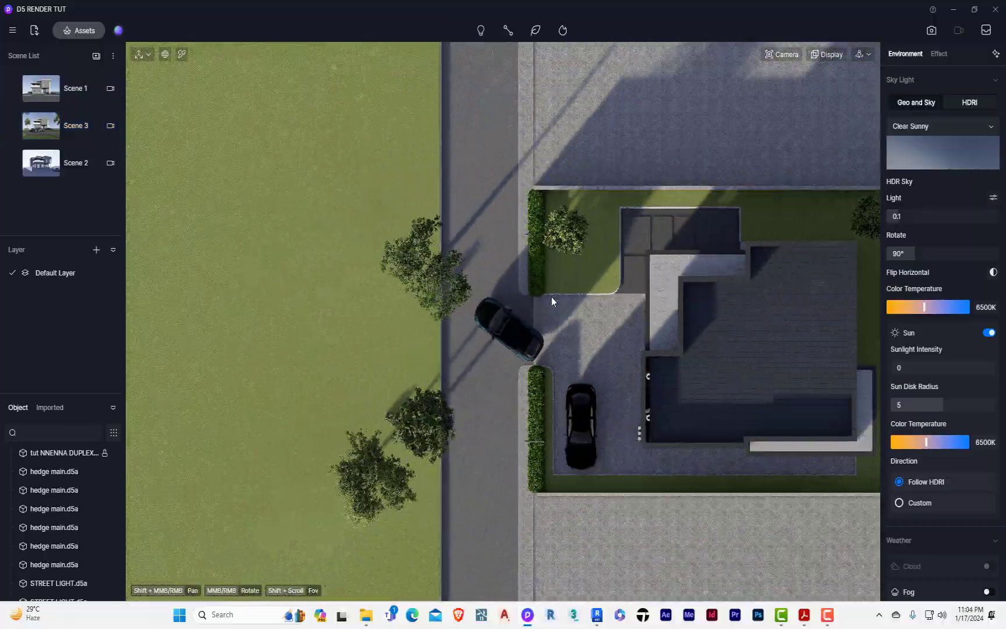
pyautogui.keyDown('shift'); pyautogui.moveTo(569, 296); pyautogui.dragTo(349, 309, button='middle'); pyautogui.keyUp('shift')
pyautogui.scroll(4, 380, 398)
pyautogui.scroll(2, 397, 418)
pyautogui.keyDown('shift'); pyautogui.moveTo(501, 319); pyautogui.dragTo(795, 77, button='middle'); pyautogui.keyUp('shift')
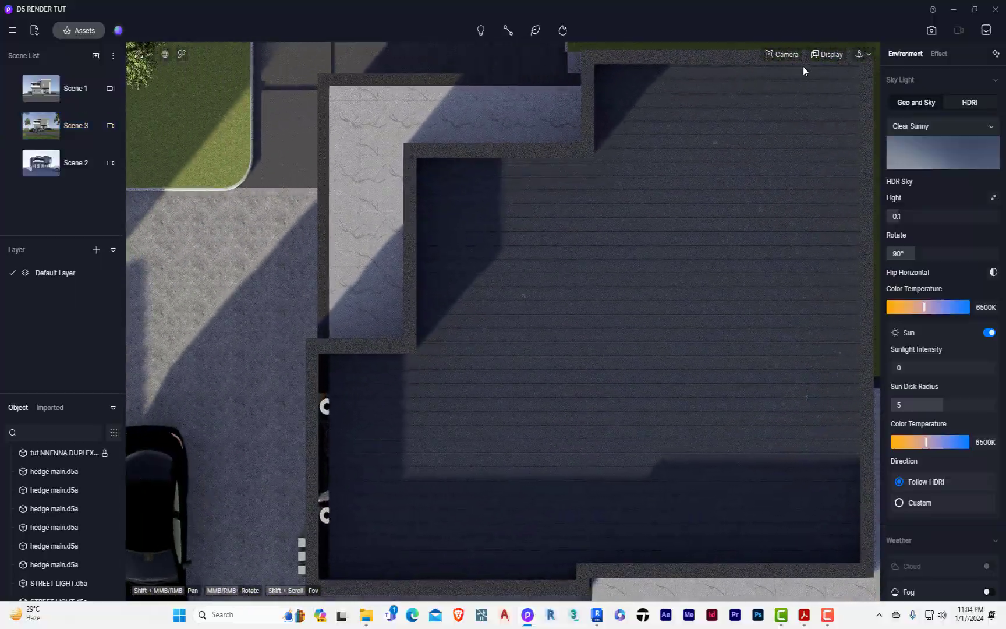
pyautogui.click(823, 54)
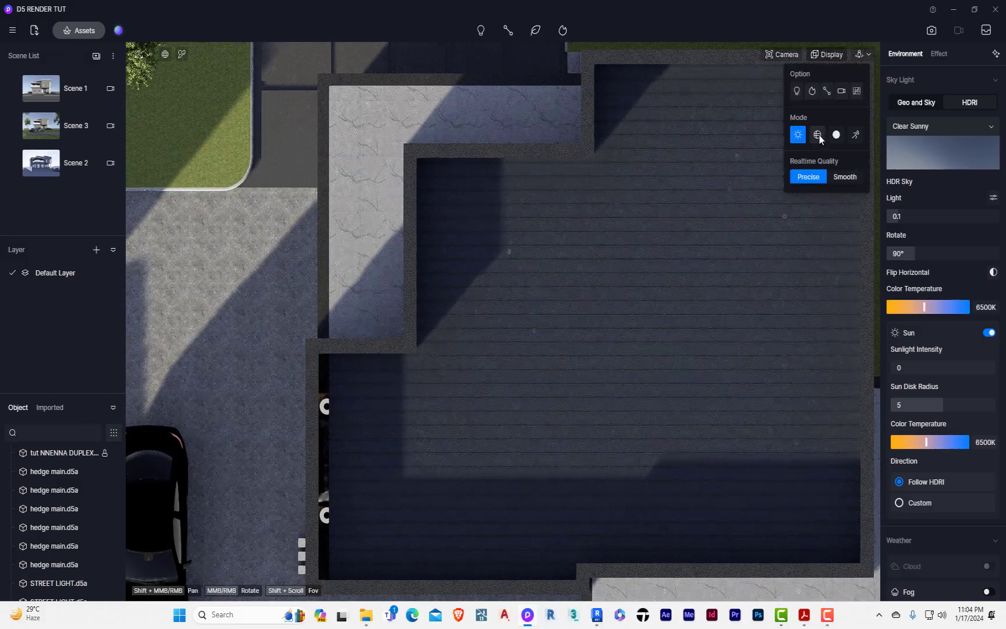
pyautogui.click(818, 135)
# Place a rectangle light in plan inside the house's front room, next to the coffee table at about X -2642, Y 6107.
pyautogui.click(478, 31)
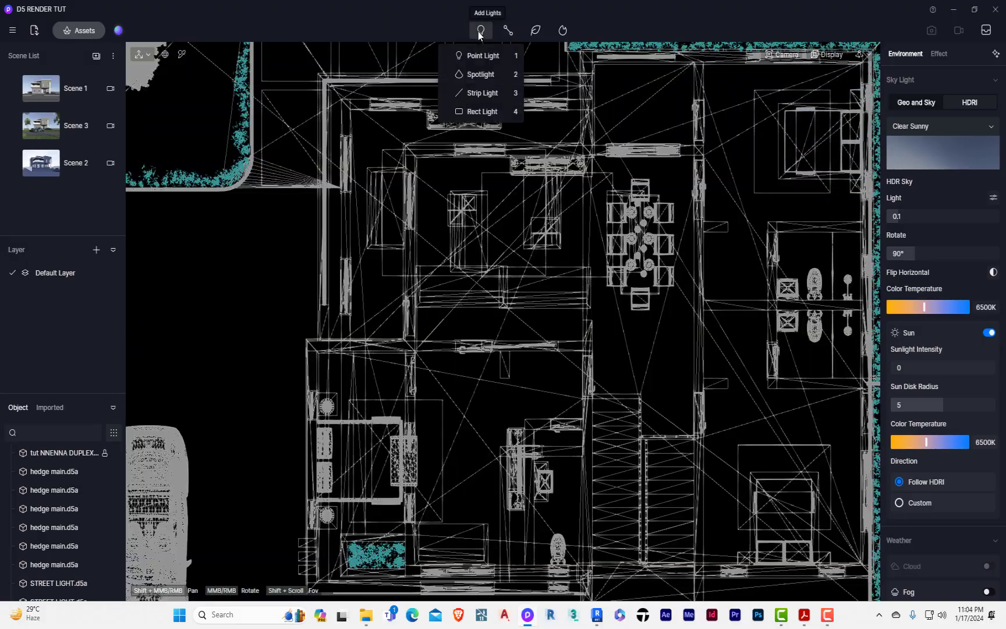
pyautogui.click(473, 111)
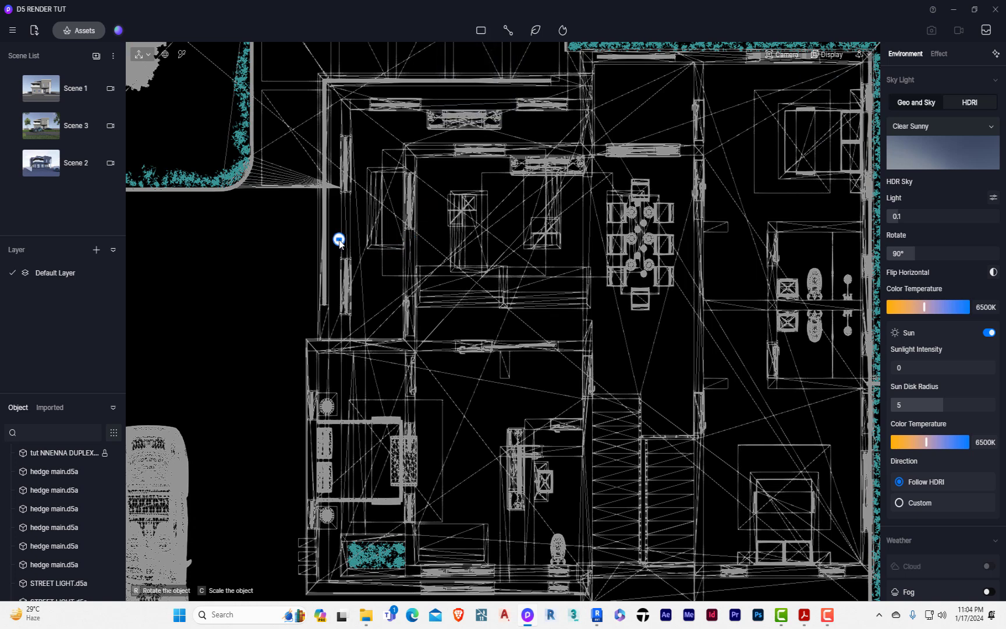
pyautogui.scroll(8, 339, 238)
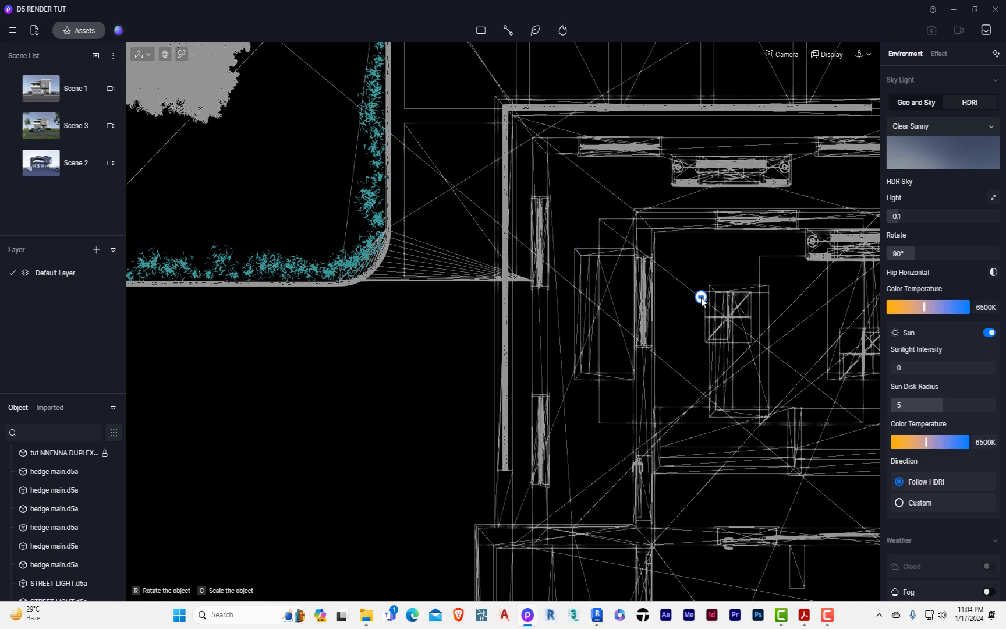
pyautogui.scroll(-3, 425, 225)
pyautogui.scroll(3, 535, 290)
pyautogui.scroll(2, 610, 329)
pyautogui.click(731, 300)
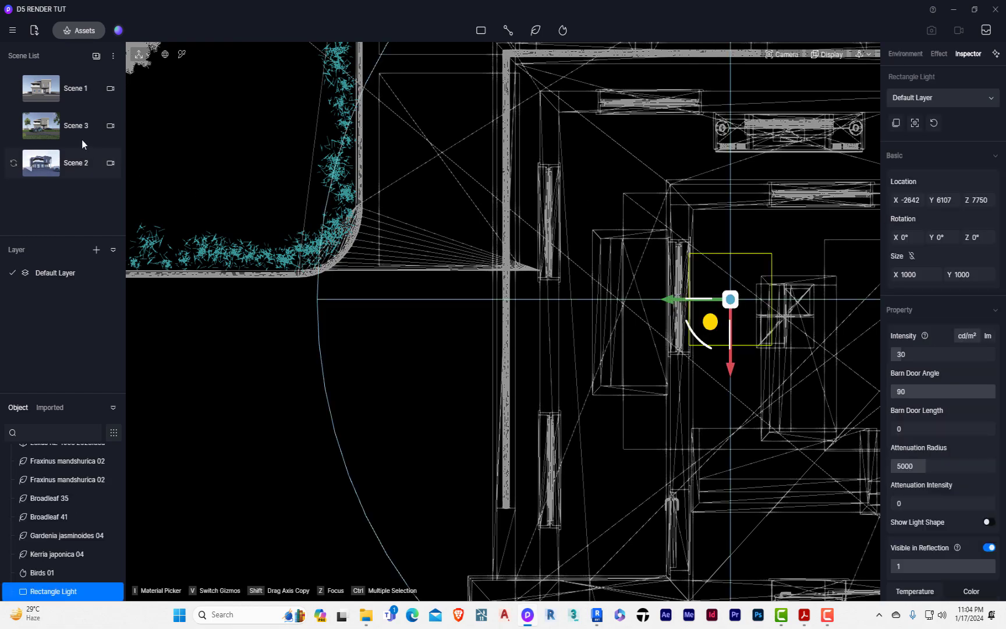
# From Scene 1, lower the rectangle light behind the ground-floor front window farthest from the entrance, at about X -4037, Z 2685.
pyautogui.click(62, 89)
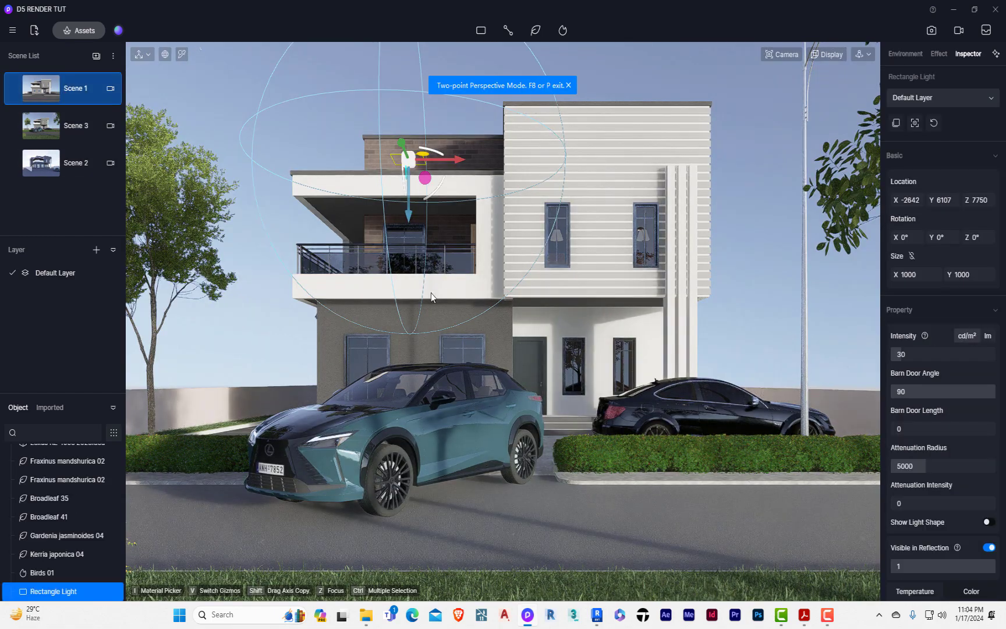
pyautogui.moveTo(408, 218); pyautogui.dragTo(394, 365)
pyautogui.press('z')
pyautogui.moveTo(484, 377); pyautogui.dragTo(346, 385)
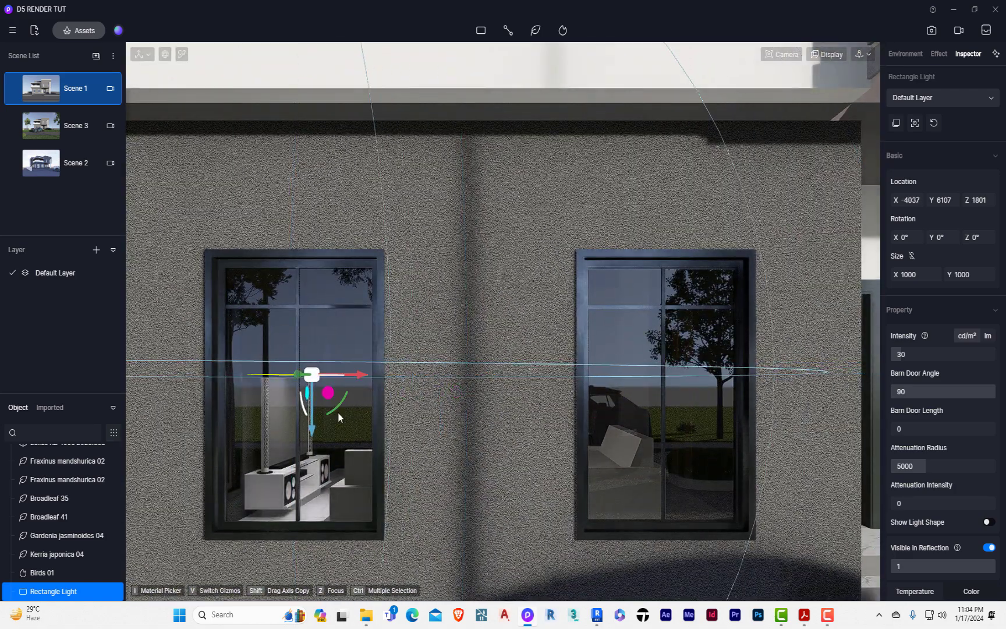
pyautogui.moveTo(306, 436); pyautogui.dragTo(312, 339)
pyautogui.scroll(-3, 332, 349)
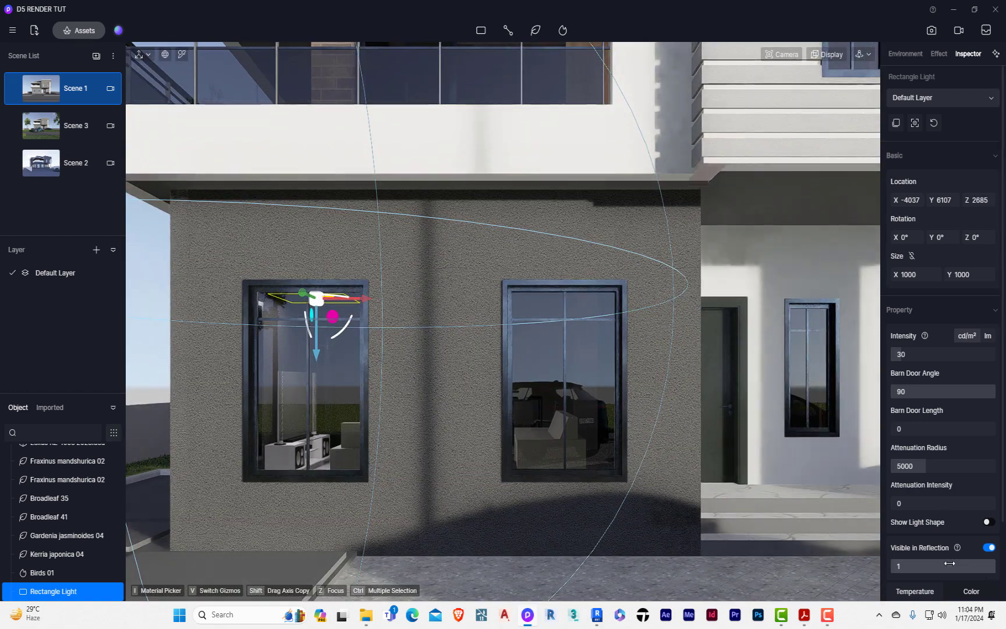
# Set the rectangle light's color temperature to 3500 K and its intensity to 100 cd/m².
pyautogui.scroll(-2, 944, 560)
pyautogui.click(989, 523)
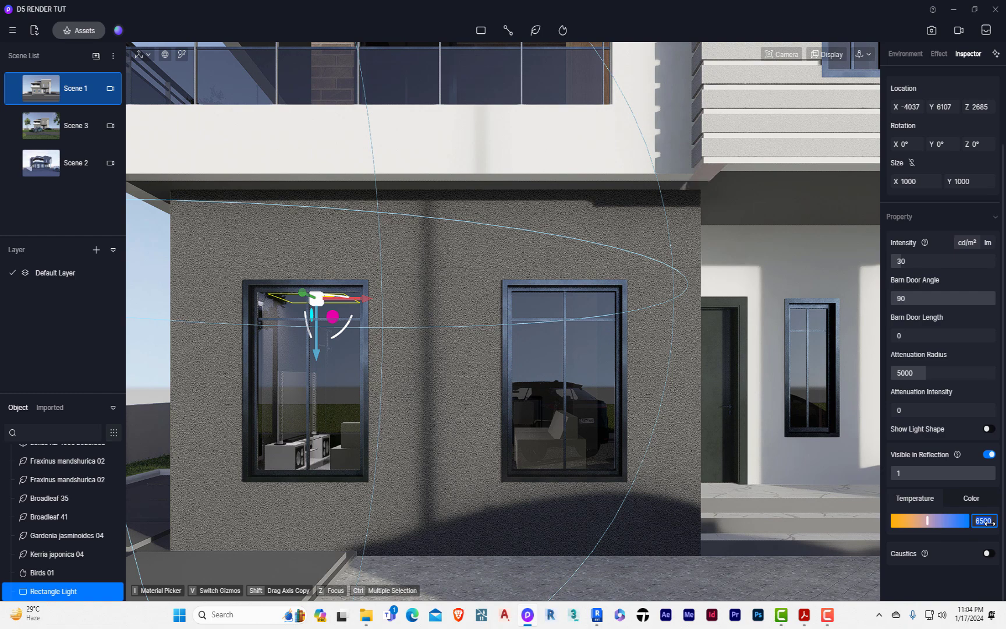
pyautogui.write('3500')
pyautogui.press('Return')
pyautogui.click(921, 261)
pyautogui.write('100')
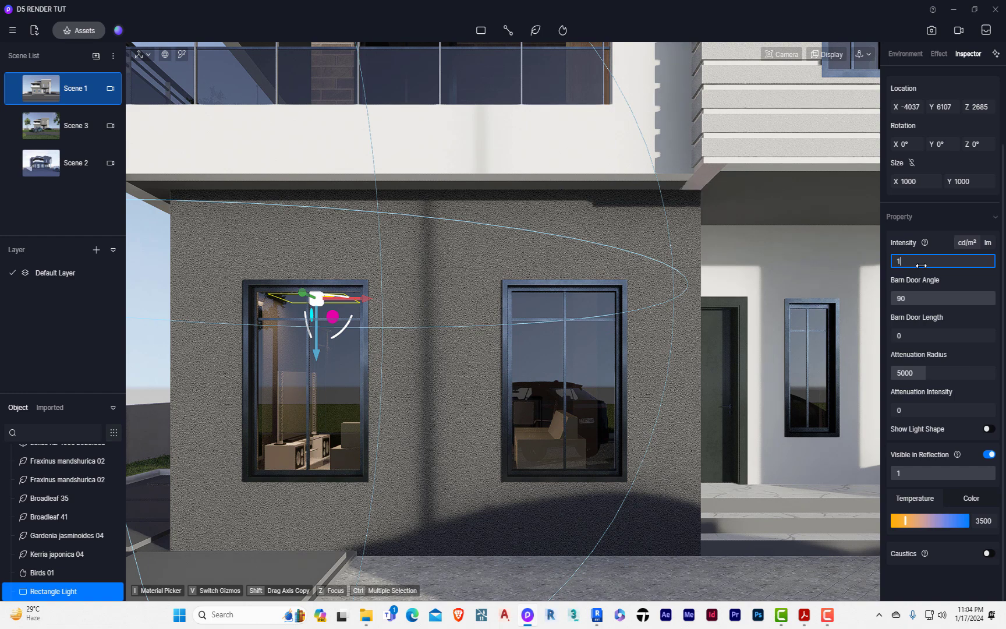
pyautogui.click(938, 297)
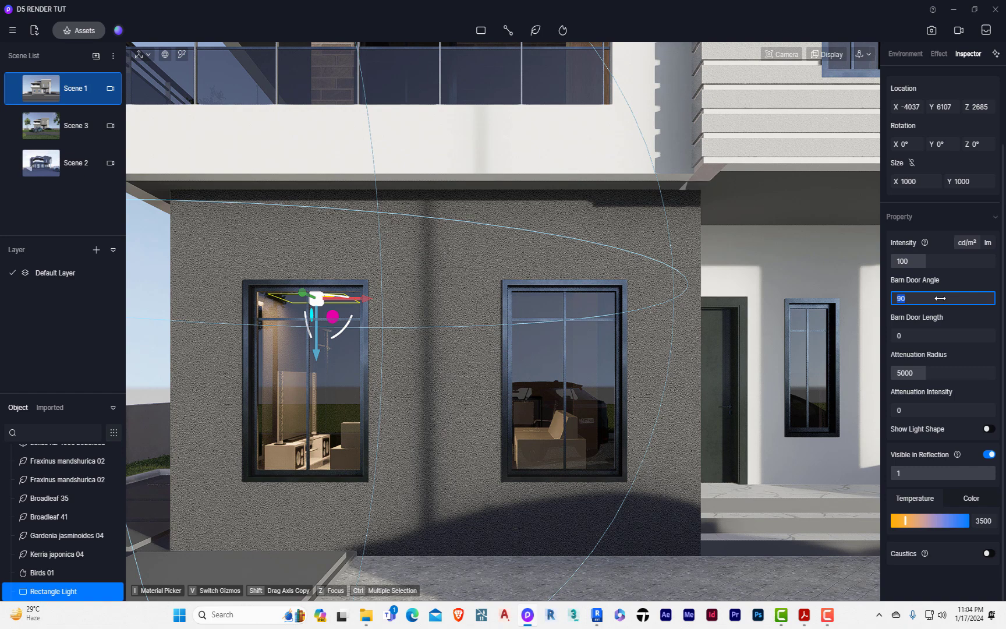
# Fine-tune the rectangle light's position behind the ground-floor window to about X -3787, Z 2494, checking it in Scene 1.
pyautogui.moveTo(367, 298); pyautogui.dragTo(386, 296)
pyautogui.moveTo(335, 352); pyautogui.dragTo(335, 306)
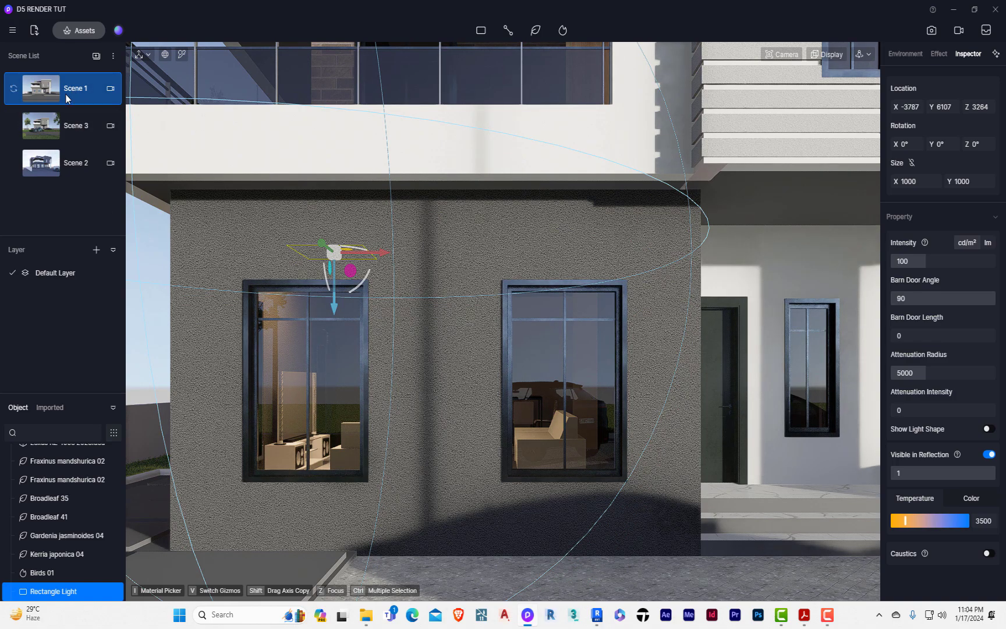
pyautogui.click(65, 93)
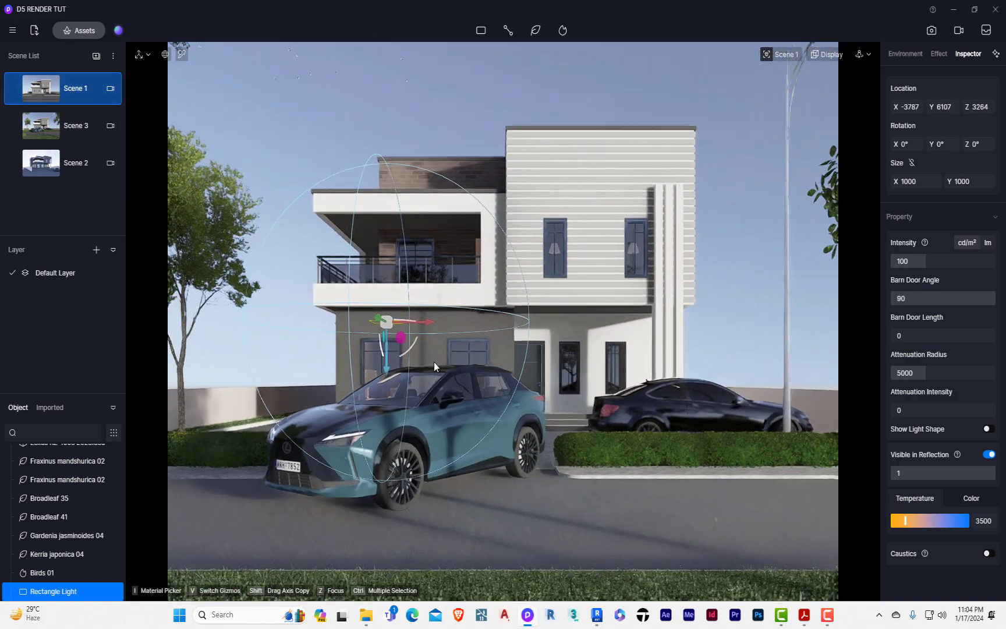
pyautogui.moveTo(386, 357); pyautogui.dragTo(381, 385)
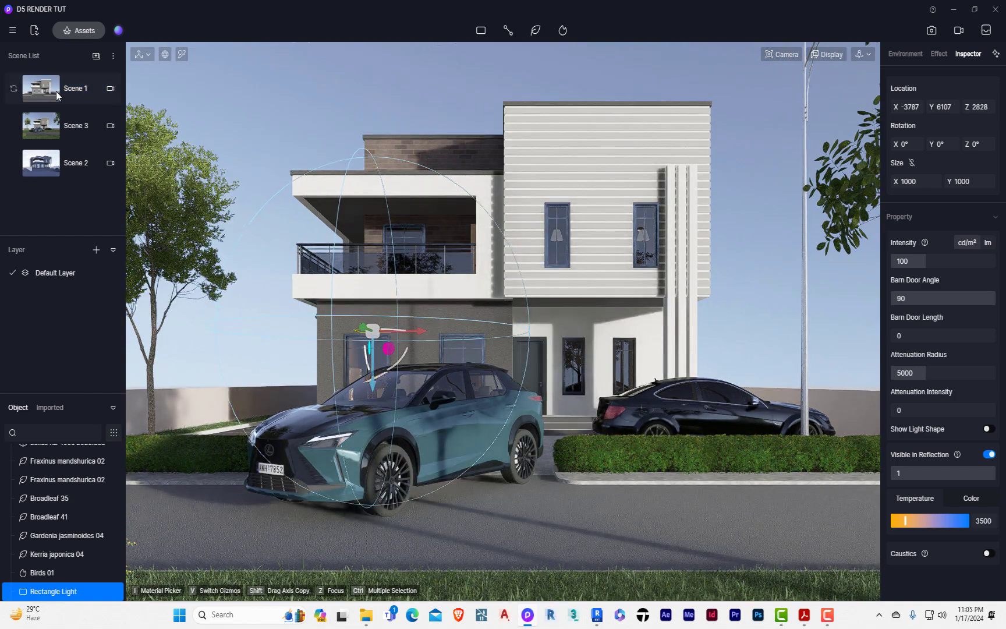
pyautogui.click(57, 94)
pyautogui.moveTo(387, 367); pyautogui.dragTo(384, 400)
pyautogui.scroll(1, 373, 378)
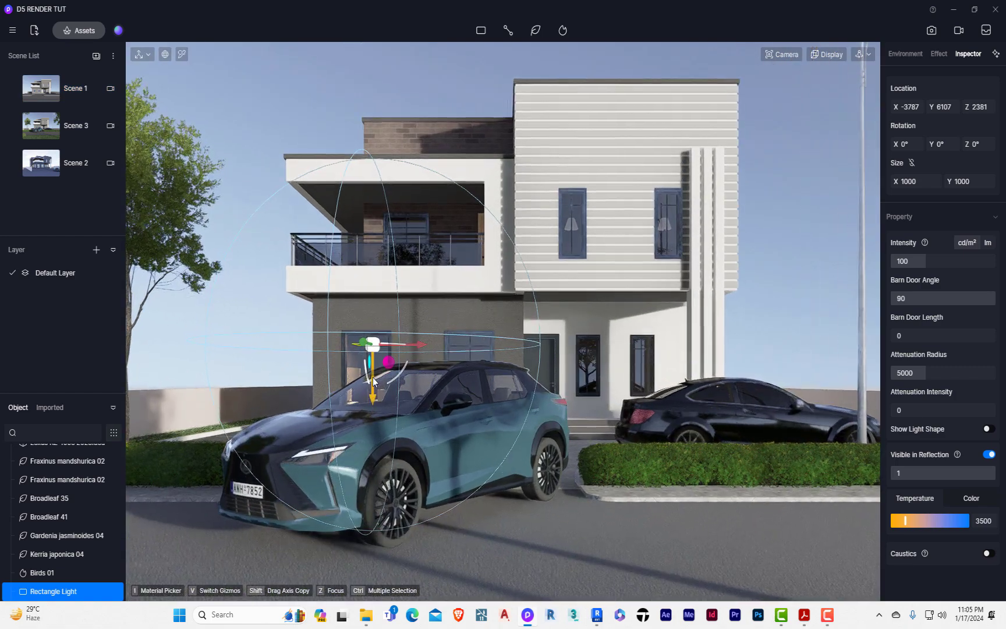
pyautogui.scroll(-1, 373, 379)
pyautogui.moveTo(372, 394); pyautogui.dragTo(373, 390)
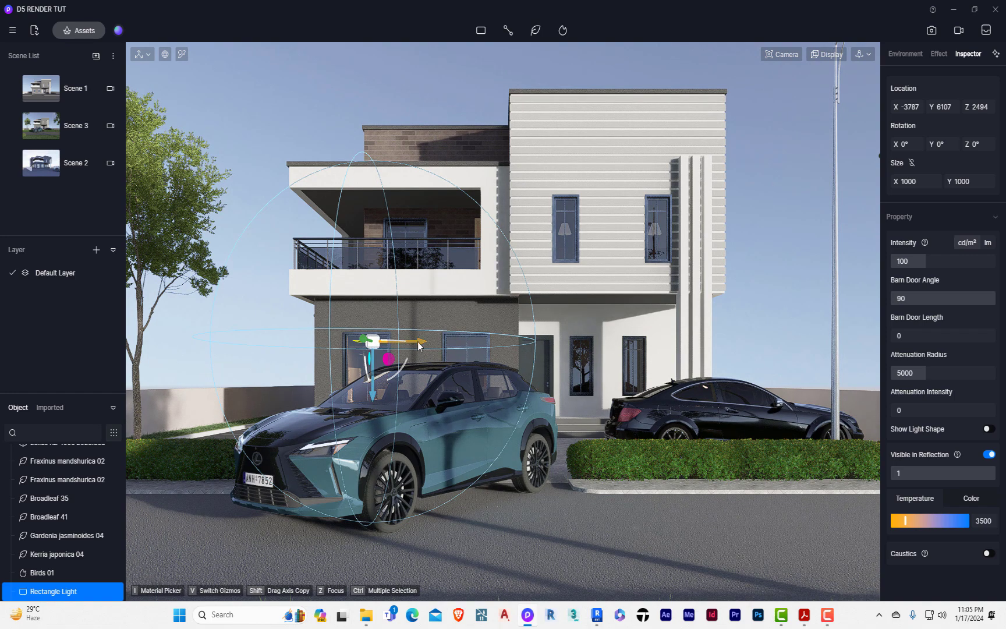
# Copy the rectangle light to the second ground-floor window (X -825), behind the entrance-side windows (X 4167), and up to the upper floor (Z 6519).
pyautogui.moveTo(417, 342); pyautogui.dragTo(520, 342)
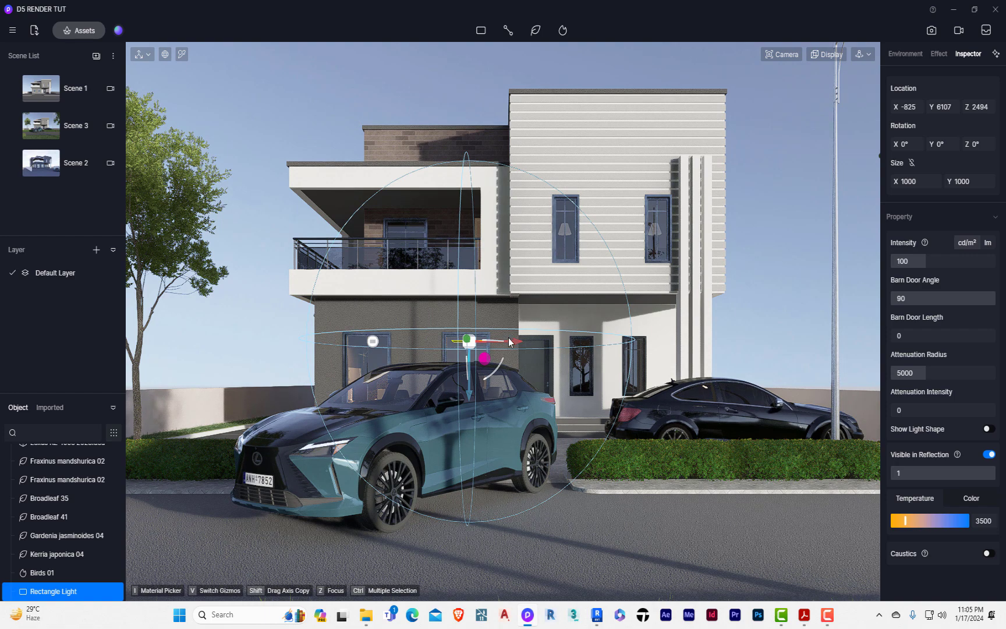
pyautogui.moveTo(514, 343); pyautogui.dragTo(685, 344)
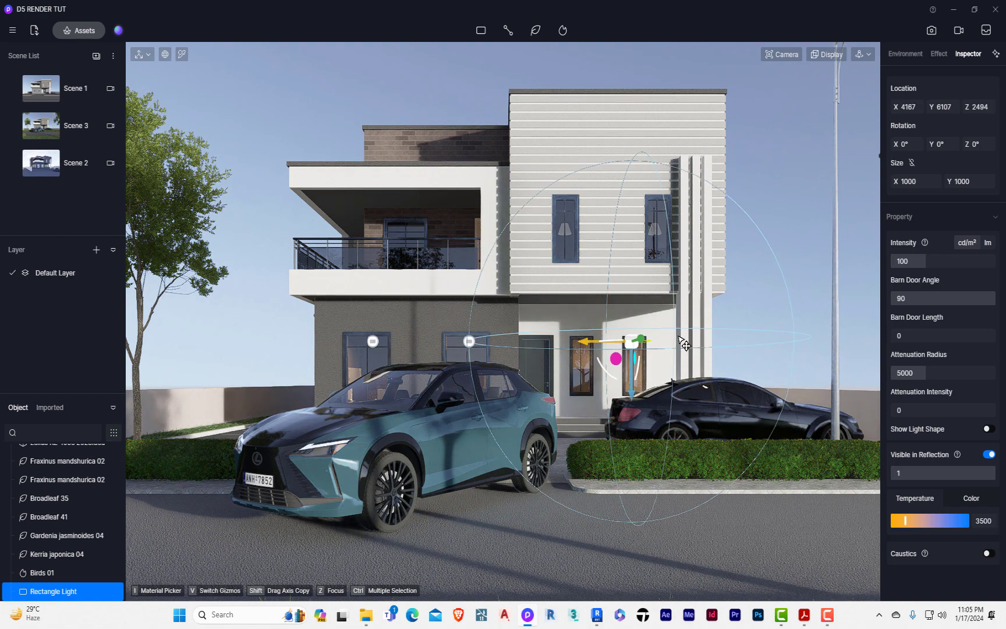
pyautogui.moveTo(630, 397); pyautogui.dragTo(635, 255)
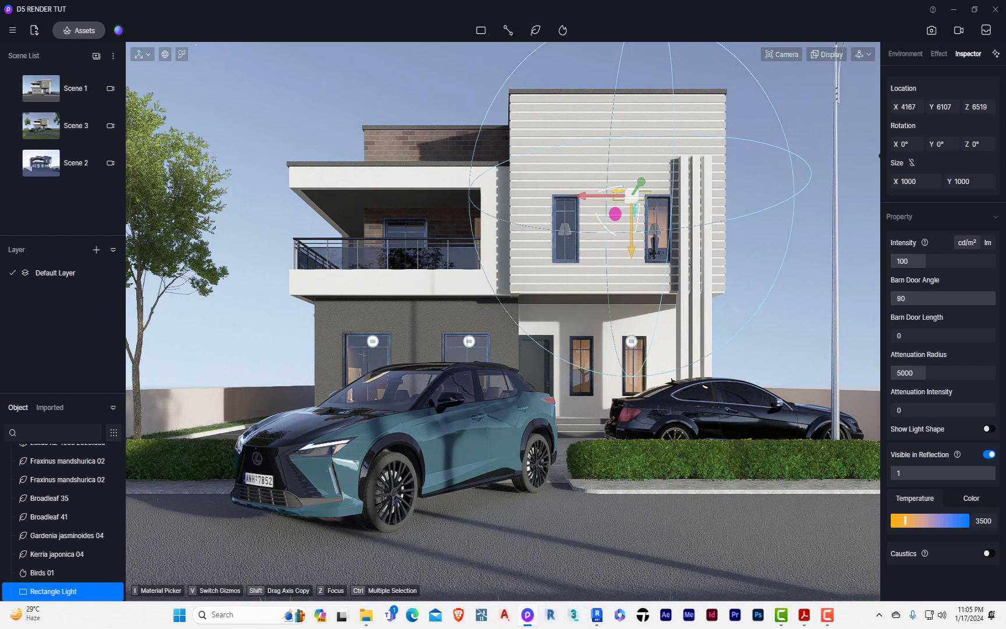
# Copy the upper-floor light to the balcony room, position it at about X -3095, Y 5146, Z 6112, and review the lights in Scene 3.
pyautogui.moveTo(588, 202); pyautogui.dragTo(361, 221)
pyautogui.scroll(5, 367, 244)
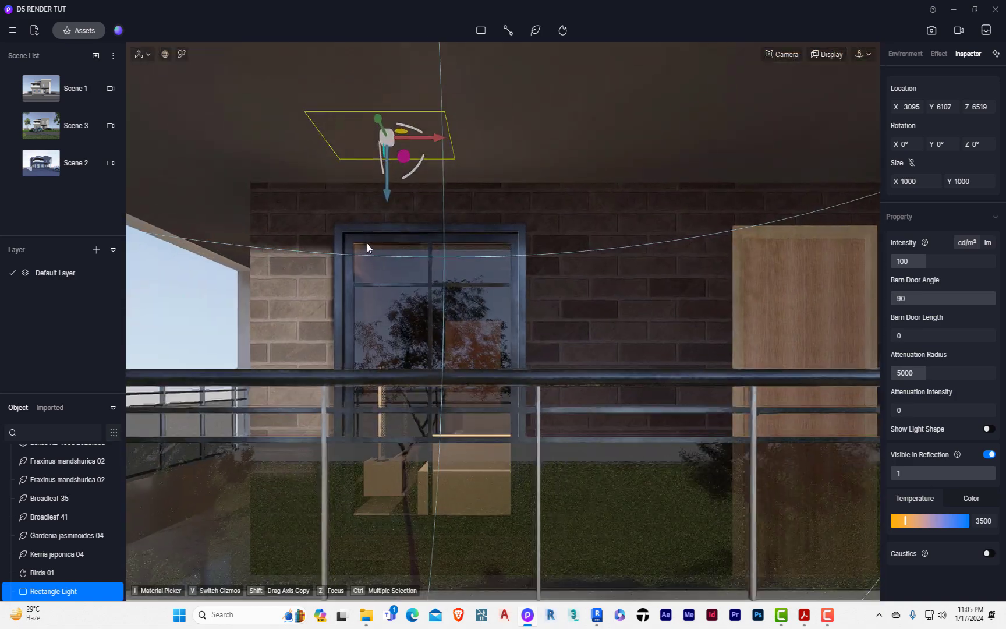
pyautogui.moveTo(450, 264); pyautogui.dragTo(253, 400, button='middle')
pyautogui.moveTo(473, 301); pyautogui.dragTo(405, 301, button='middle')
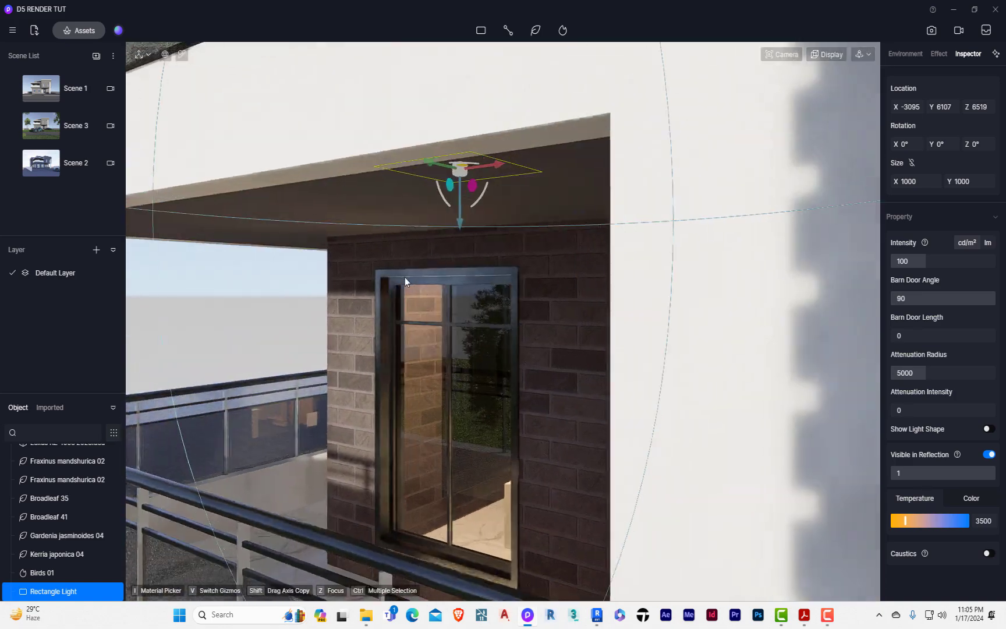
pyautogui.scroll(10, 405, 301)
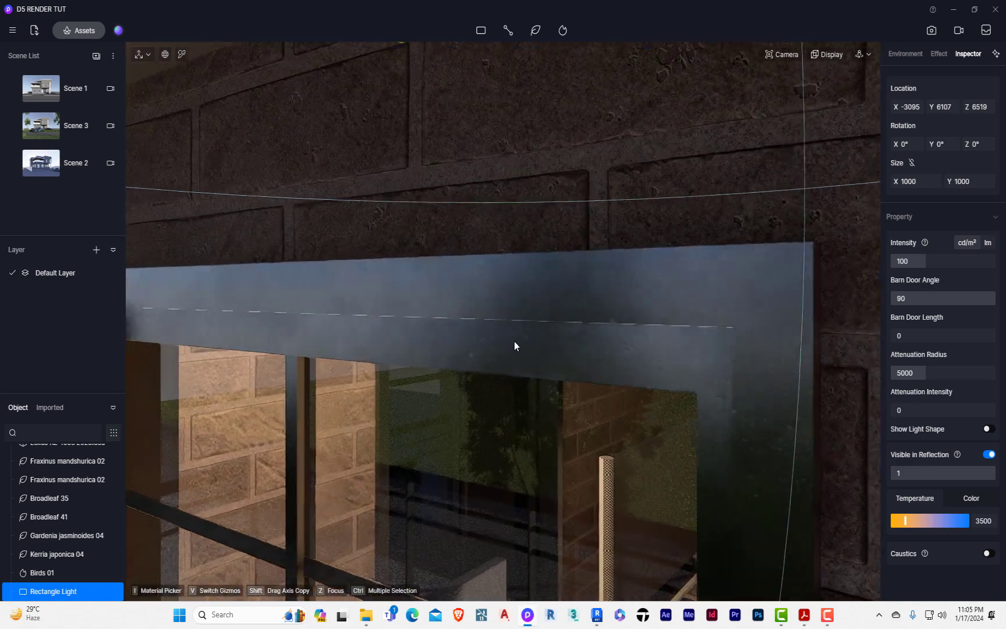
pyautogui.scroll(-5, 514, 346)
pyautogui.moveTo(442, 168); pyautogui.dragTo(549, 237)
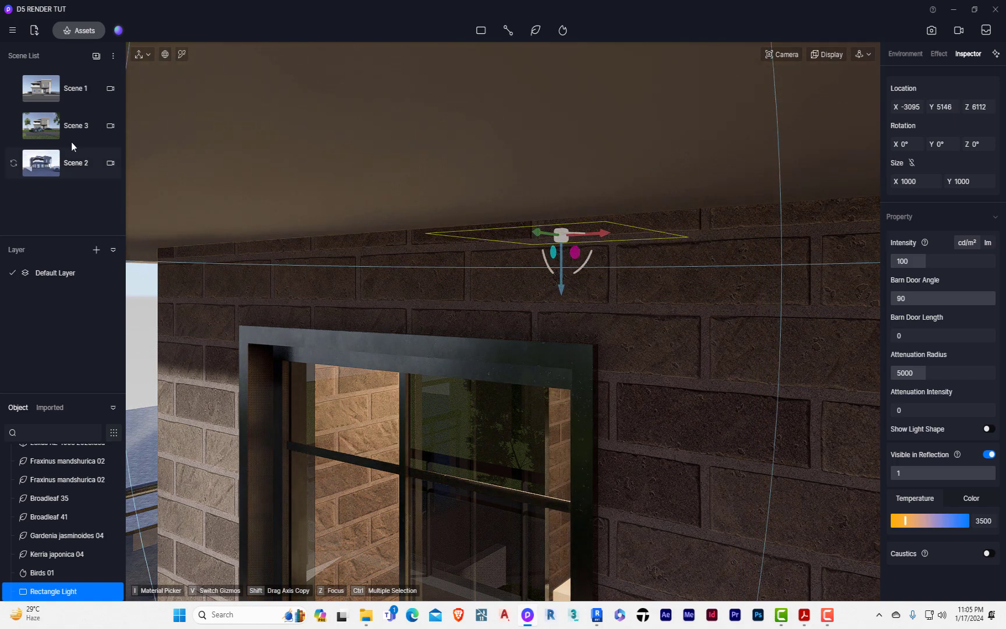
pyautogui.click(63, 126)
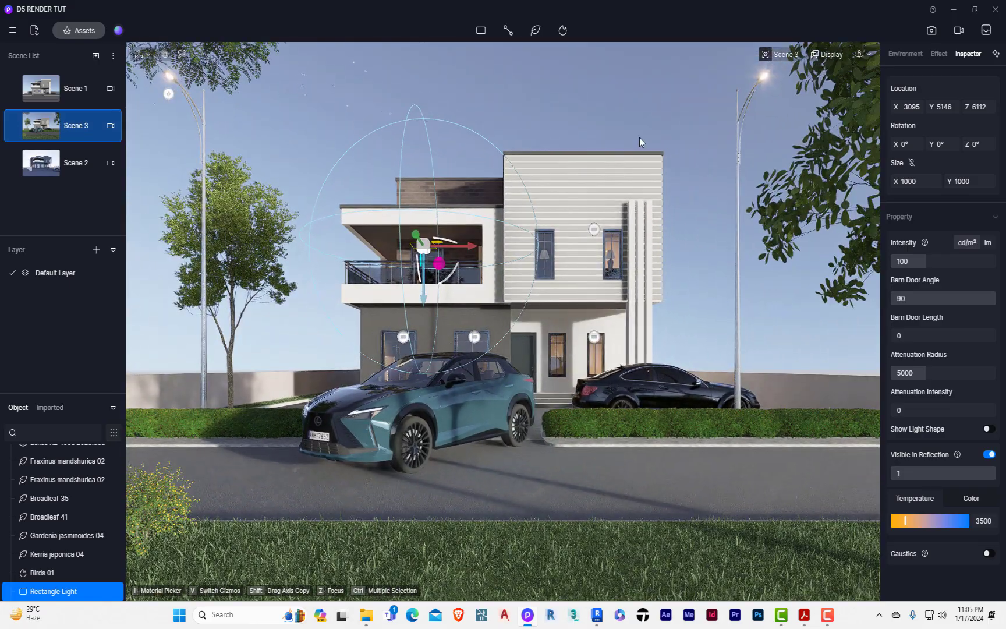
pyautogui.click(586, 110)
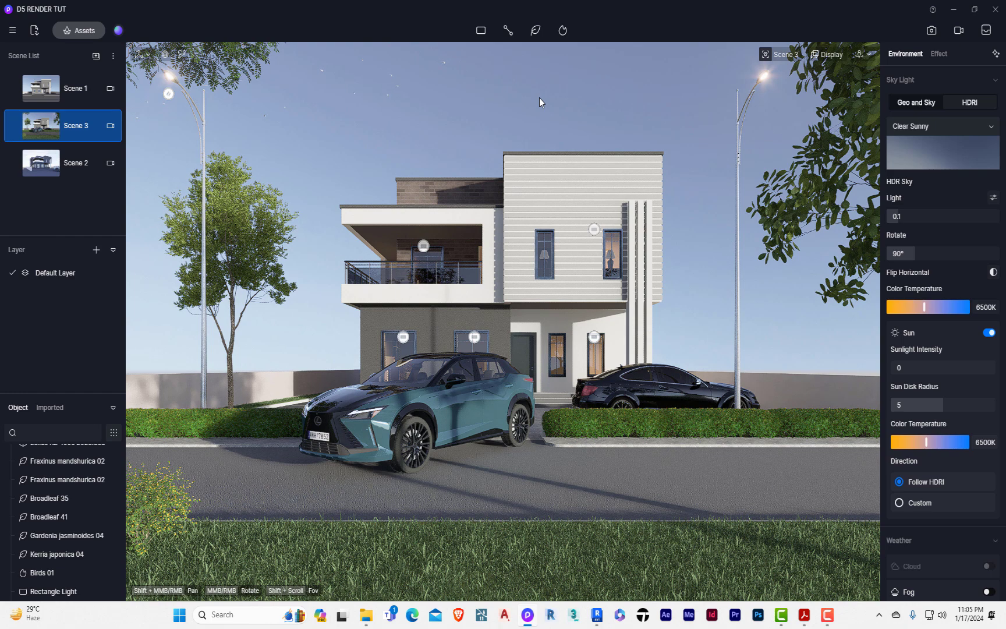
# Pick the D5 SPOT LIGHT model from the local model library for placement.
pyautogui.click(78, 30)
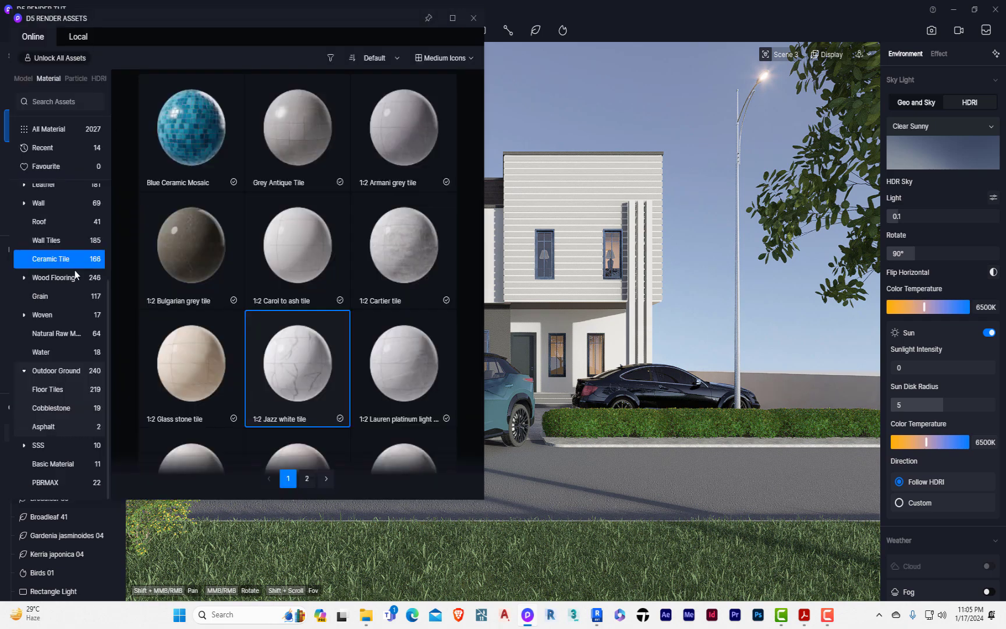
pyautogui.click(80, 37)
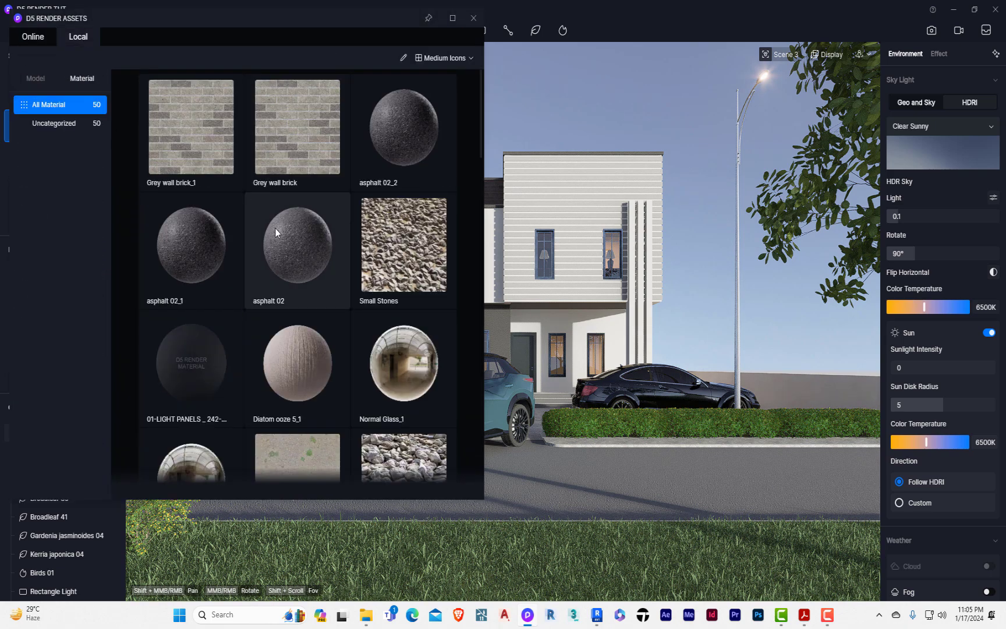
pyautogui.click(37, 79)
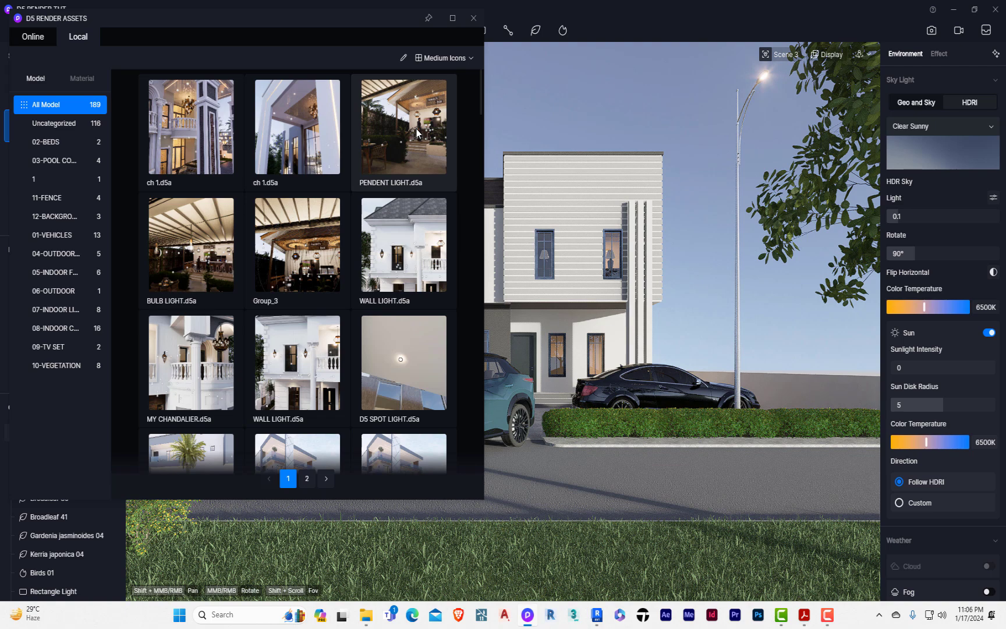
pyautogui.click(468, 17)
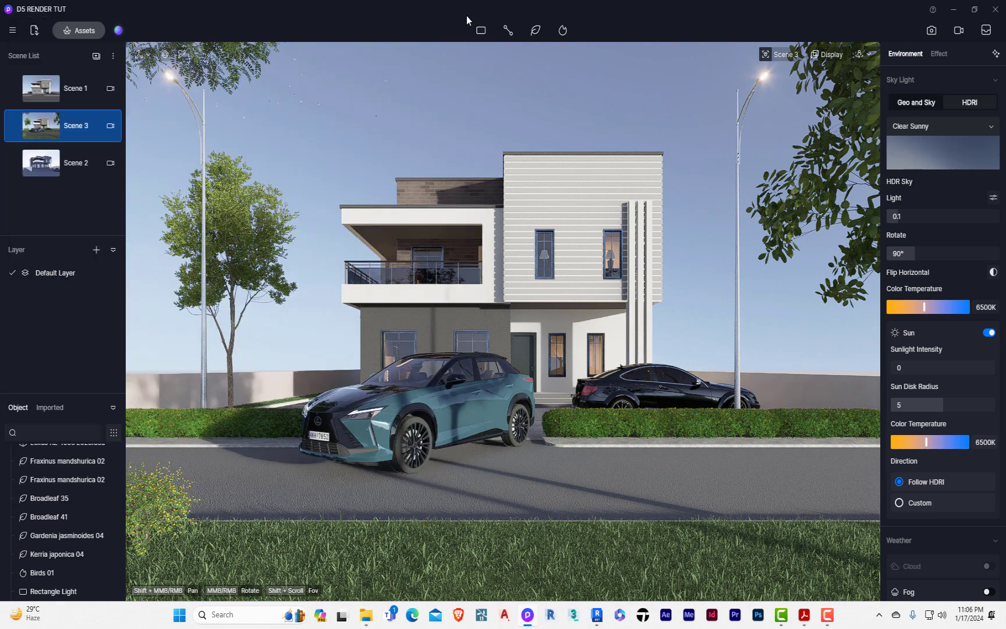
pyautogui.click(81, 31)
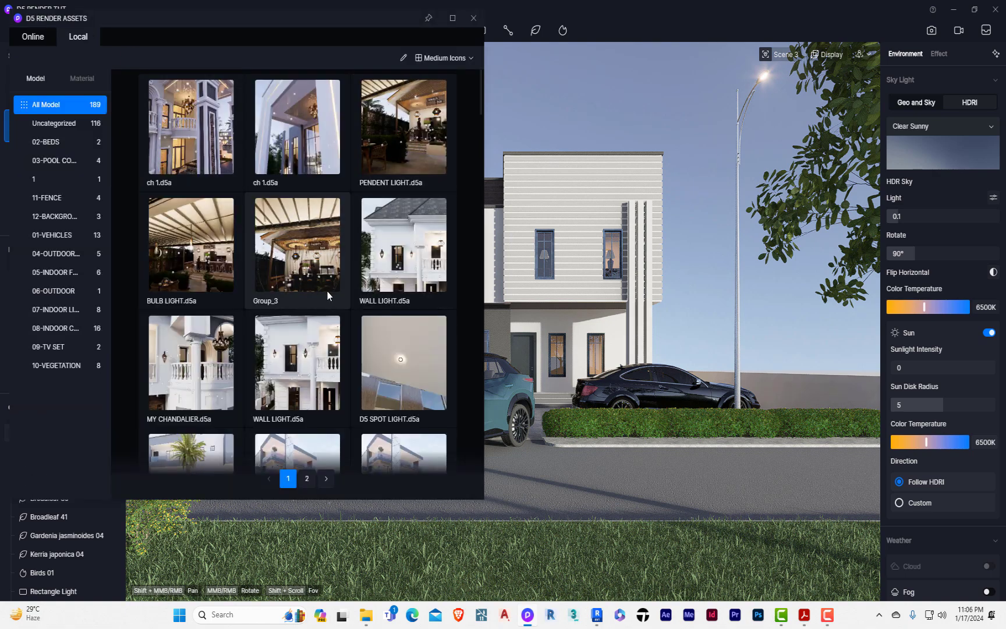
pyautogui.click(410, 384)
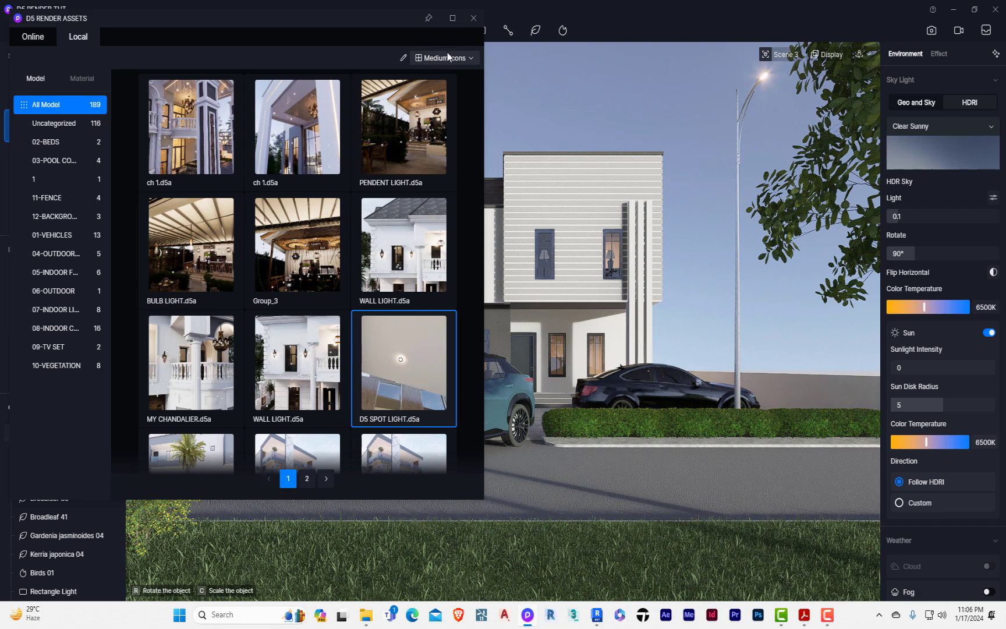
pyautogui.click(473, 18)
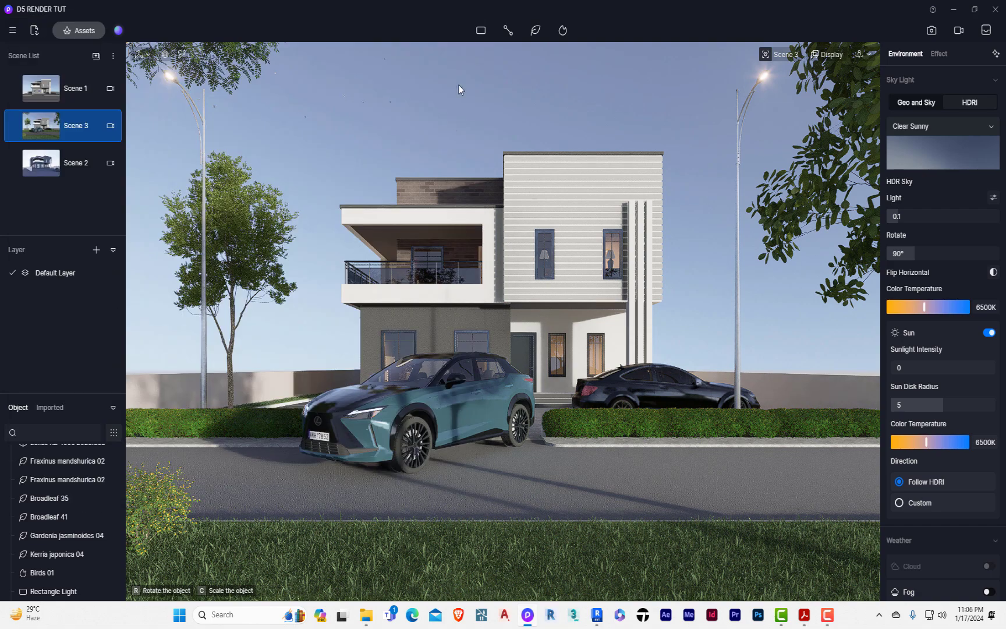
# Place the spot light on the upper balcony's ceiling and lower it to Z 5986.
pyautogui.scroll(8, 425, 200)
pyautogui.scroll(5, 346, 261)
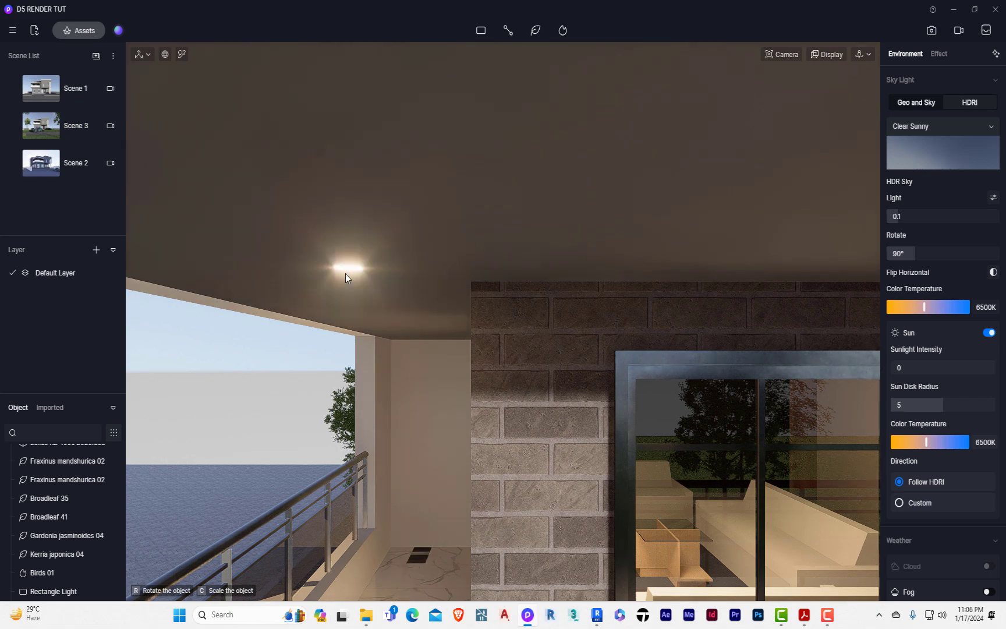
pyautogui.scroll(2, 340, 291)
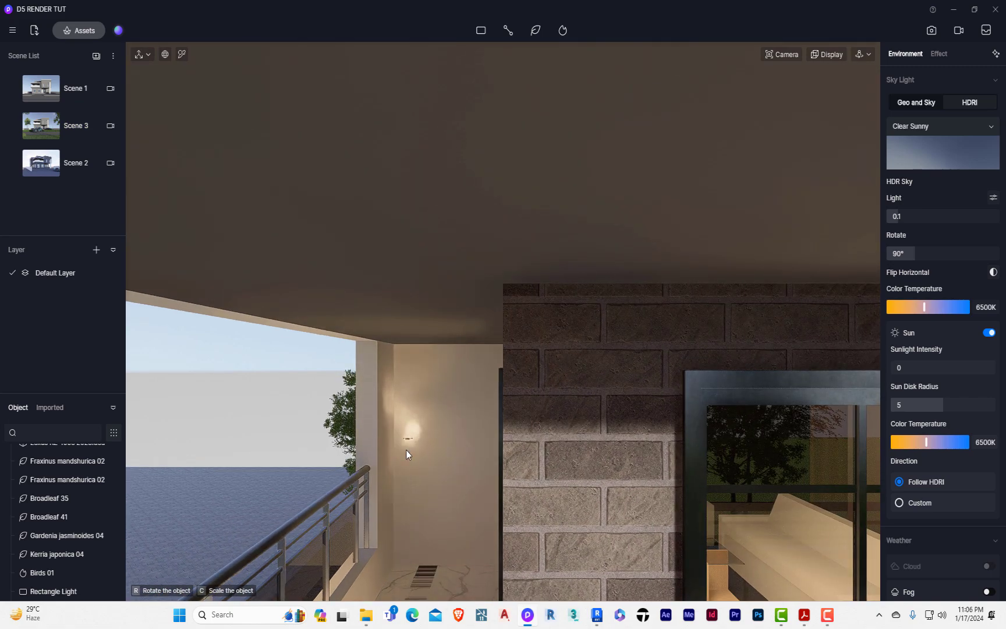
pyautogui.scroll(-4, 491, 266)
pyautogui.click(435, 241)
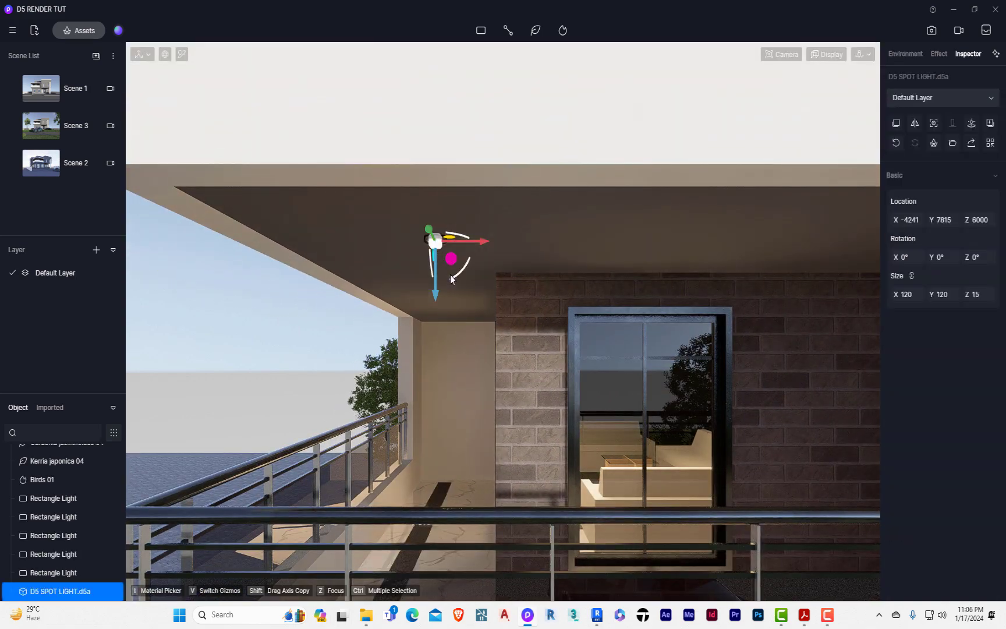
pyautogui.scroll(4, 425, 268)
pyautogui.moveTo(430, 291); pyautogui.dragTo(391, 312)
pyautogui.scroll(5, 442, 243)
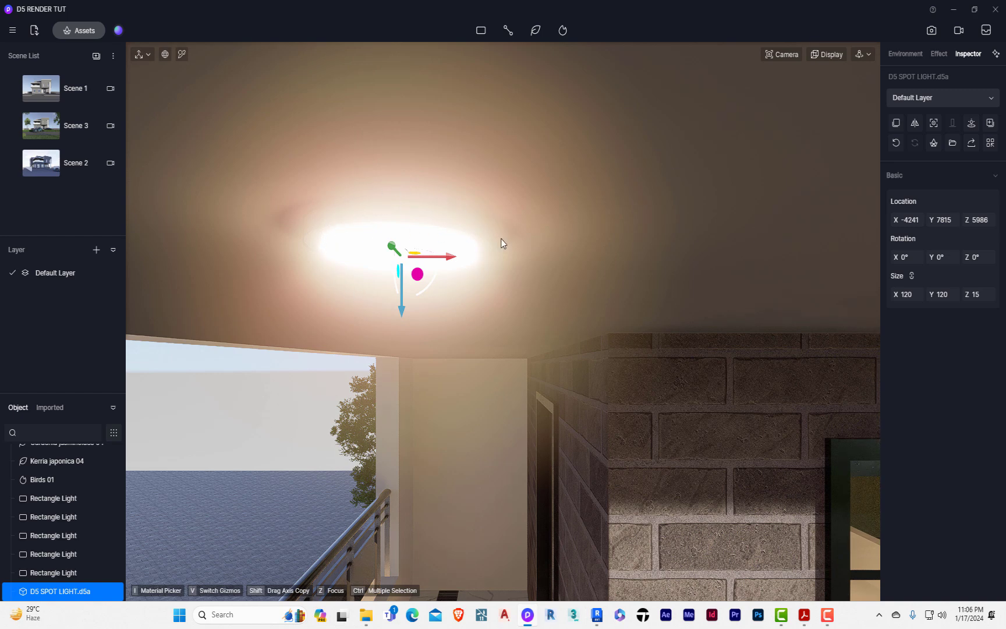
pyautogui.moveTo(475, 35)
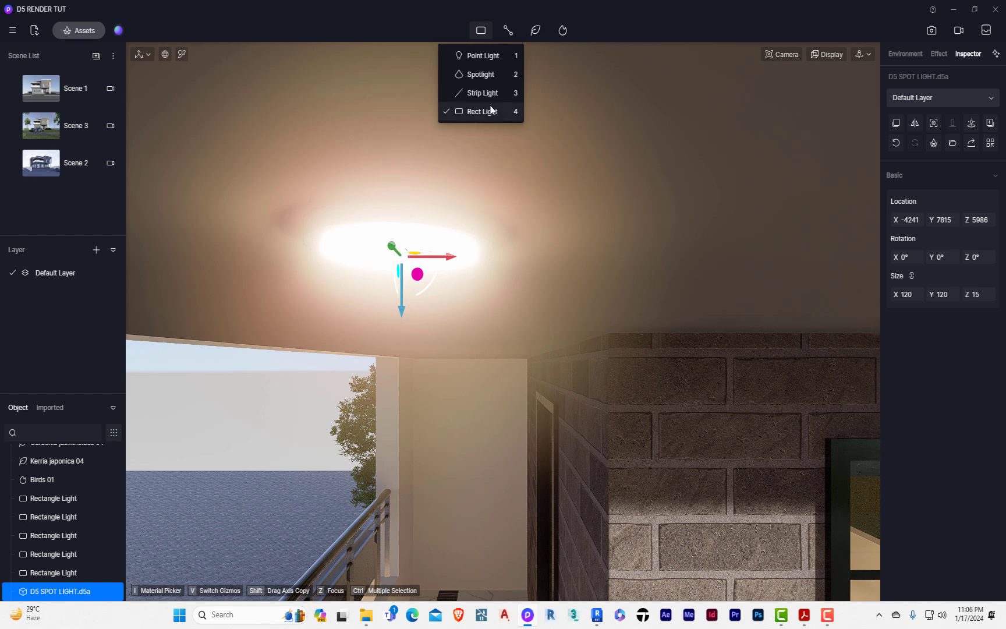
pyautogui.click(402, 260)
pyautogui.click(401, 234)
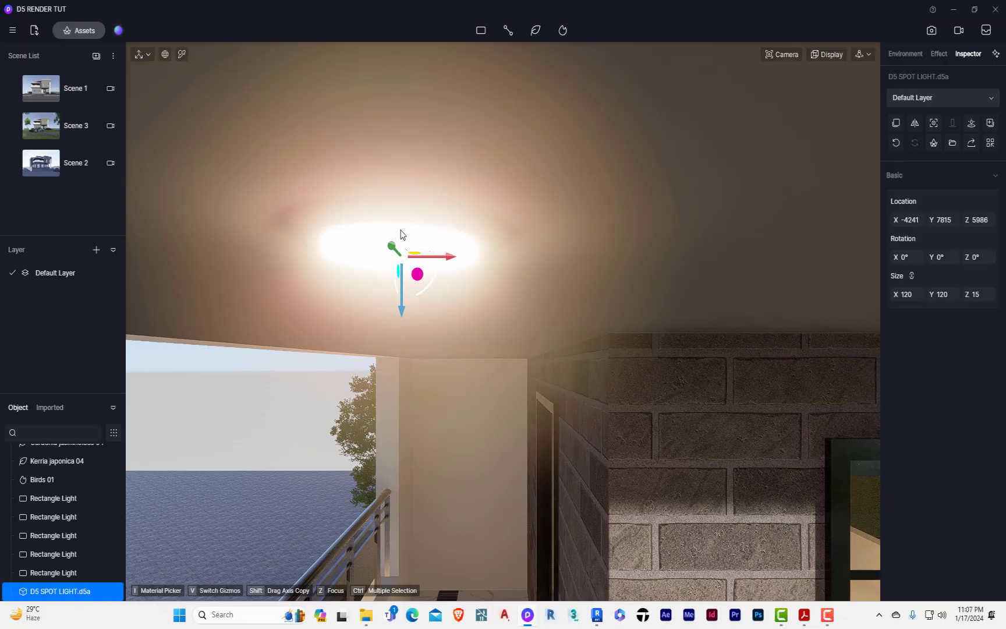
# Show the balcony area from the top and switch the viewport to wireframe display.
pyautogui.press('t')
pyautogui.moveTo(480, 249); pyautogui.dragTo(230, 353, button='middle')
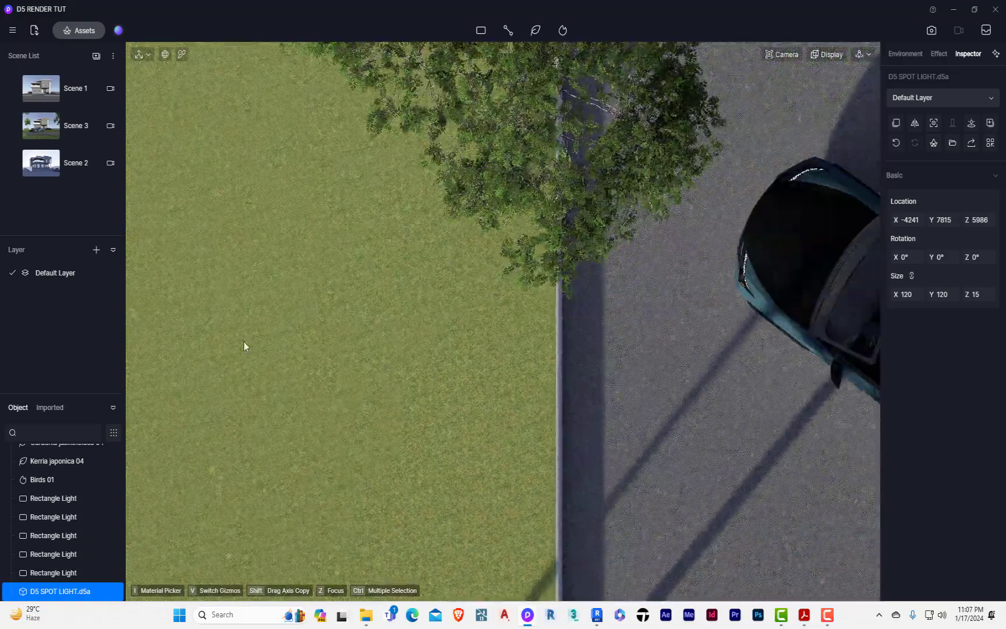
pyautogui.scroll(-3, 249, 338)
pyautogui.scroll(-3, 249, 338)
pyautogui.moveTo(481, 282); pyautogui.dragTo(377, 276, button='middle')
pyautogui.scroll(-2, 467, 247)
pyautogui.moveTo(467, 246); pyautogui.dragTo(501, 283, button='middle')
pyautogui.scroll(5, 260, 242)
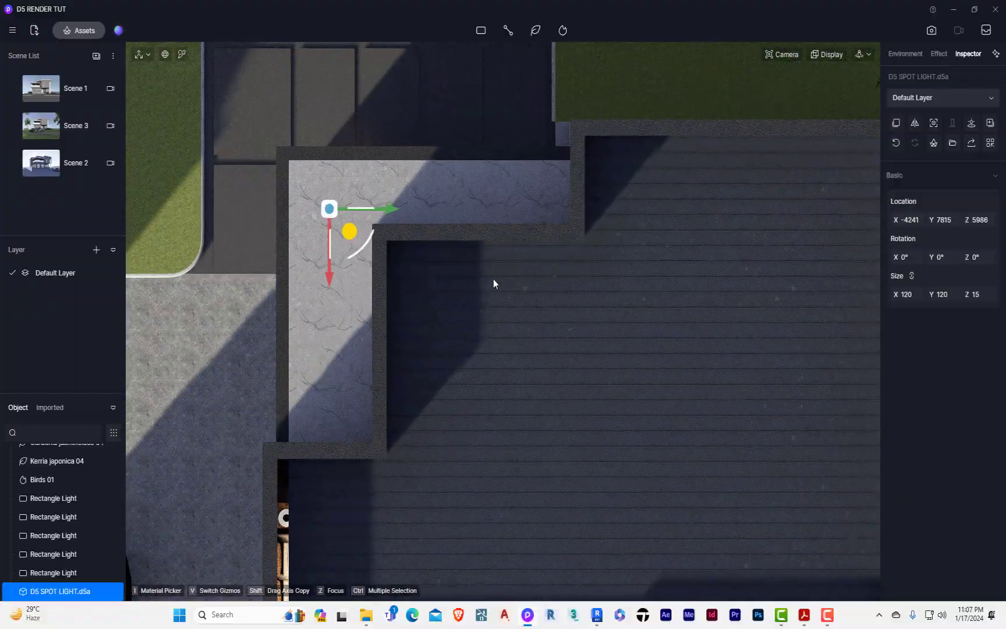
pyautogui.click(820, 54)
pyautogui.click(818, 135)
# Move the spot light to X -4675 and copy it along the balcony's side to about Y 5794 and Y 3837.
pyautogui.scroll(2, 328, 210)
pyautogui.scroll(1, 328, 211)
pyautogui.moveTo(328, 210); pyautogui.dragTo(383, 409, button='middle')
pyautogui.moveTo(278, 285); pyautogui.dragTo(278, 250)
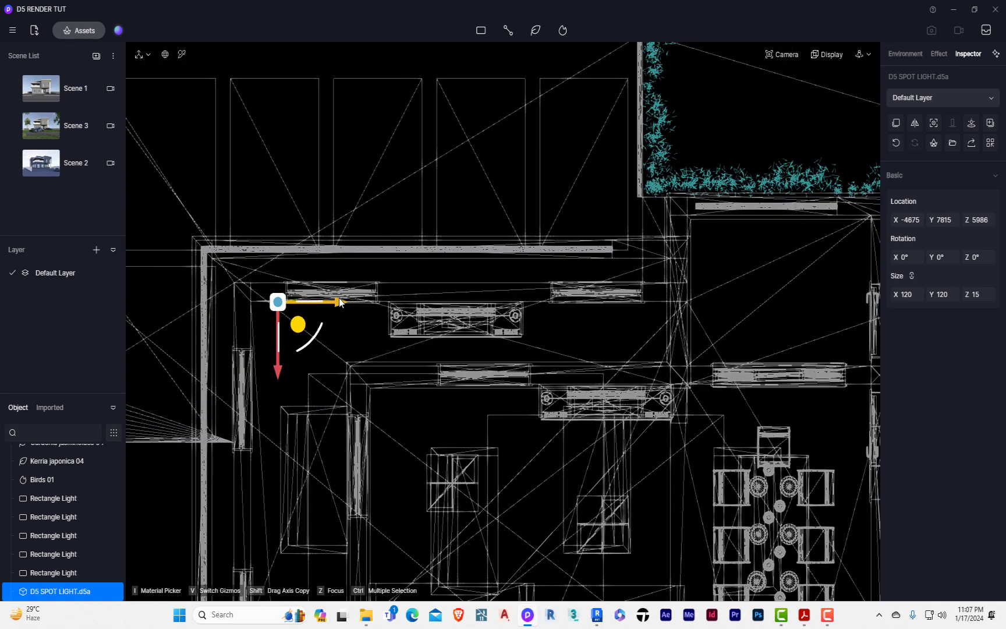
pyautogui.moveTo(339, 300); pyautogui.dragTo(647, 291)
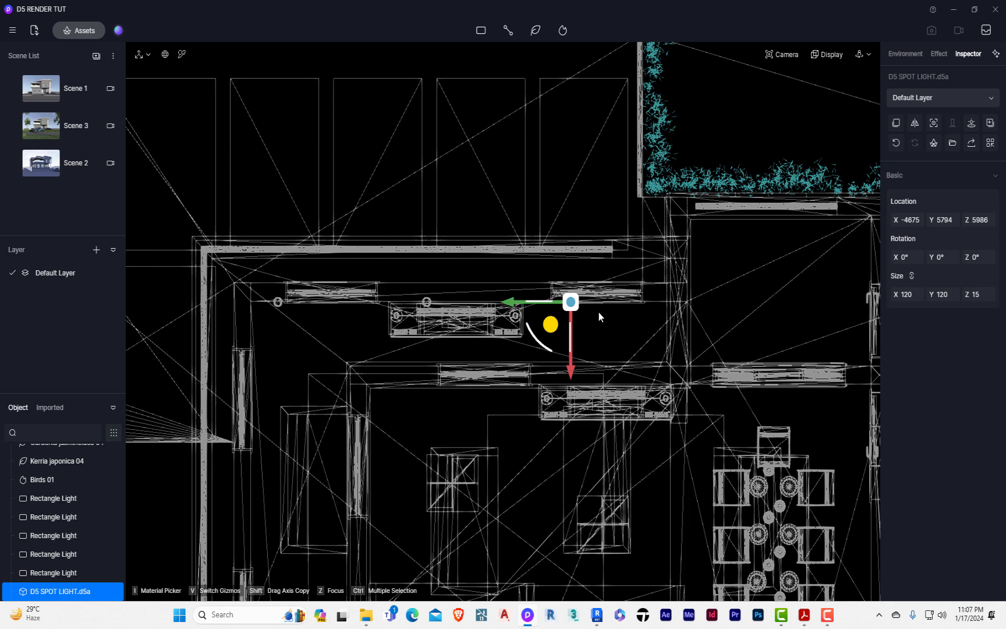
# Copy the spot light along the balcony's front edge to about X -2619 and X -379 at Y 7780.
pyautogui.moveTo(523, 322); pyautogui.dragTo(215, 330)
pyautogui.moveTo(280, 369); pyautogui.dragTo(280, 537)
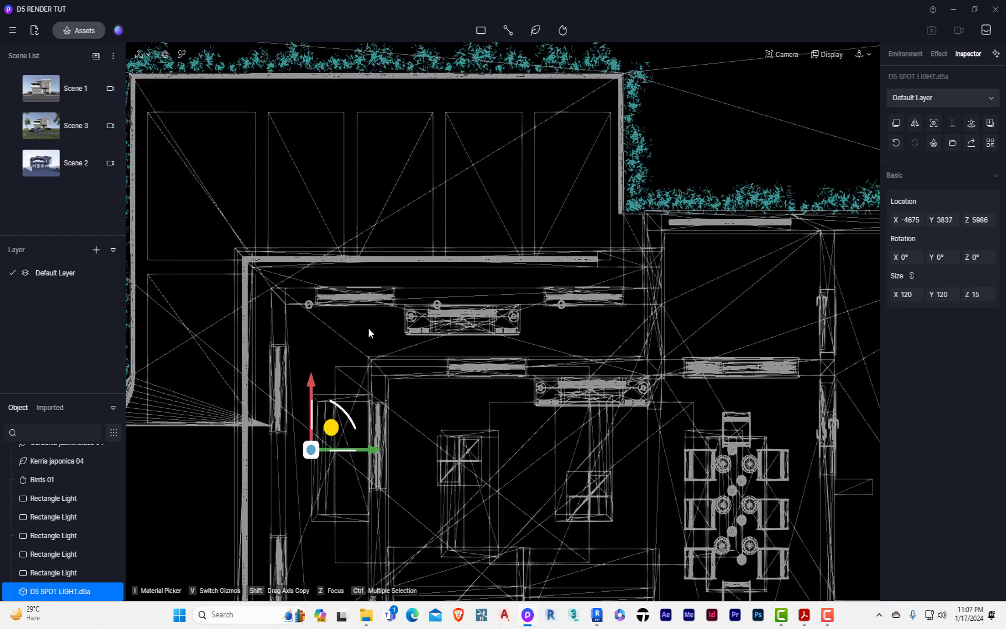
pyautogui.moveTo(371, 332); pyautogui.dragTo(442, 128, button='middle')
pyautogui.moveTo(371, 306); pyautogui.dragTo(360, 485)
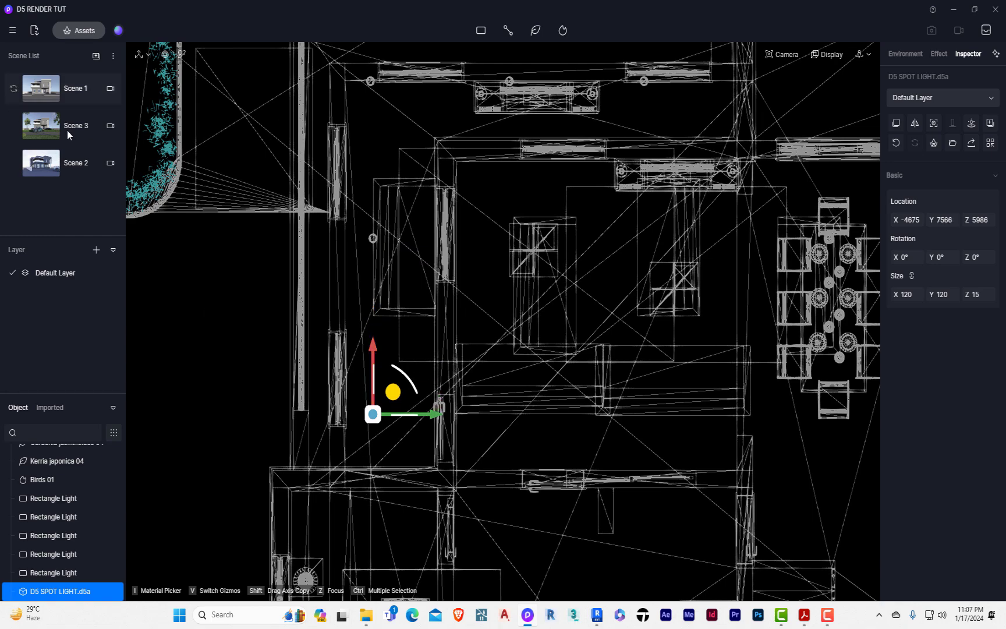
# Examine the balcony spot lights in Scene 3 and Scene 1 and in close-up.
pyautogui.click(68, 137)
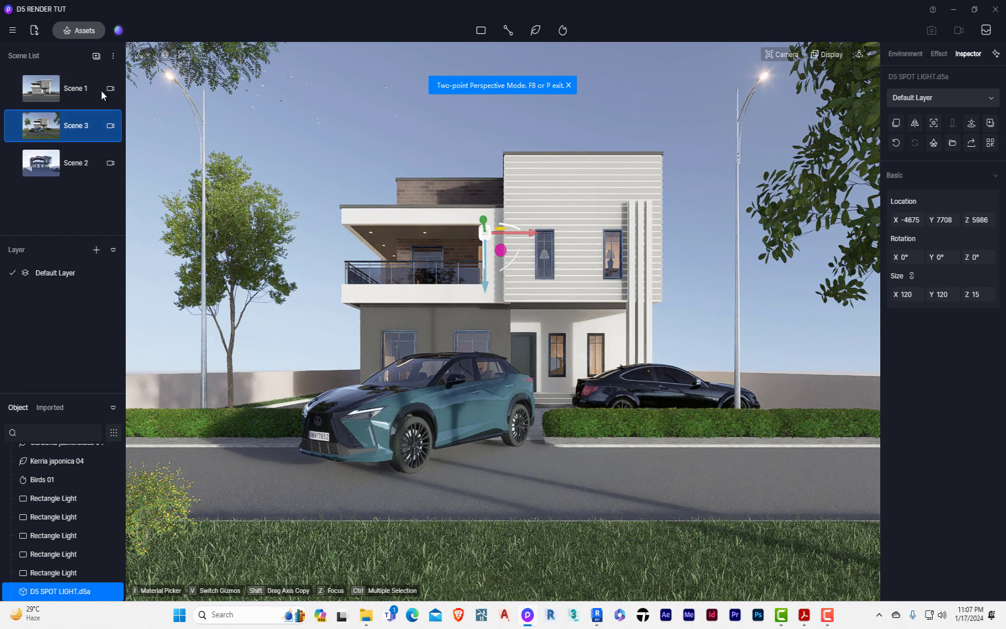
pyautogui.click(66, 98)
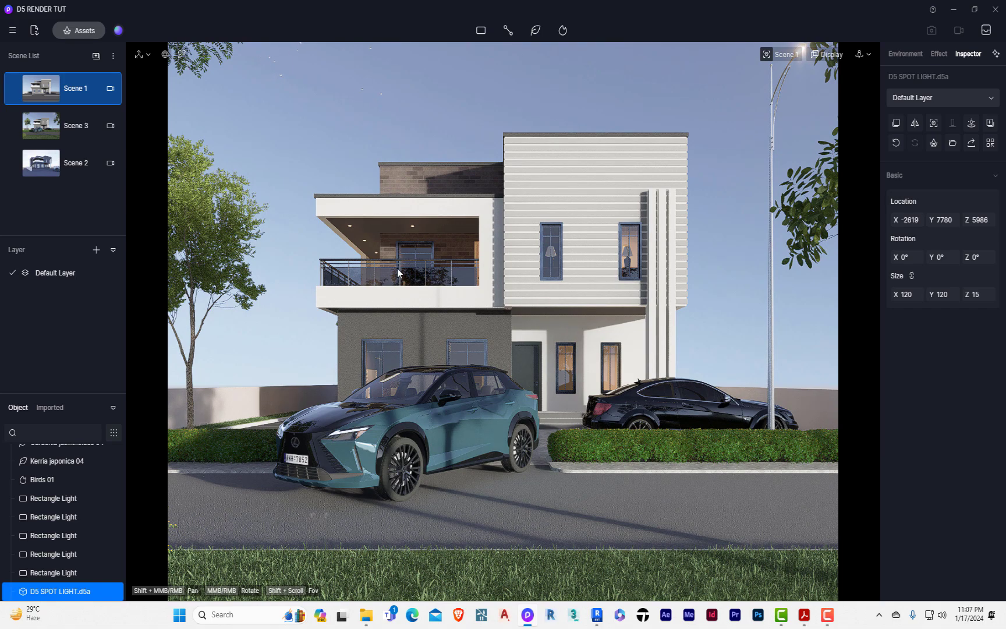
pyautogui.scroll(10, 359, 257)
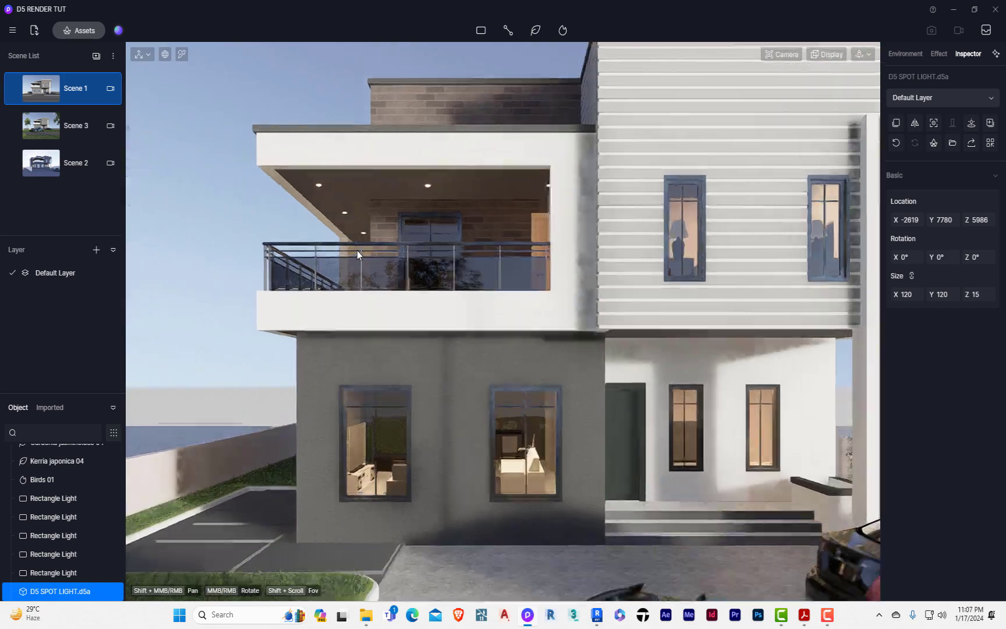
pyautogui.scroll(-8, 314, 288)
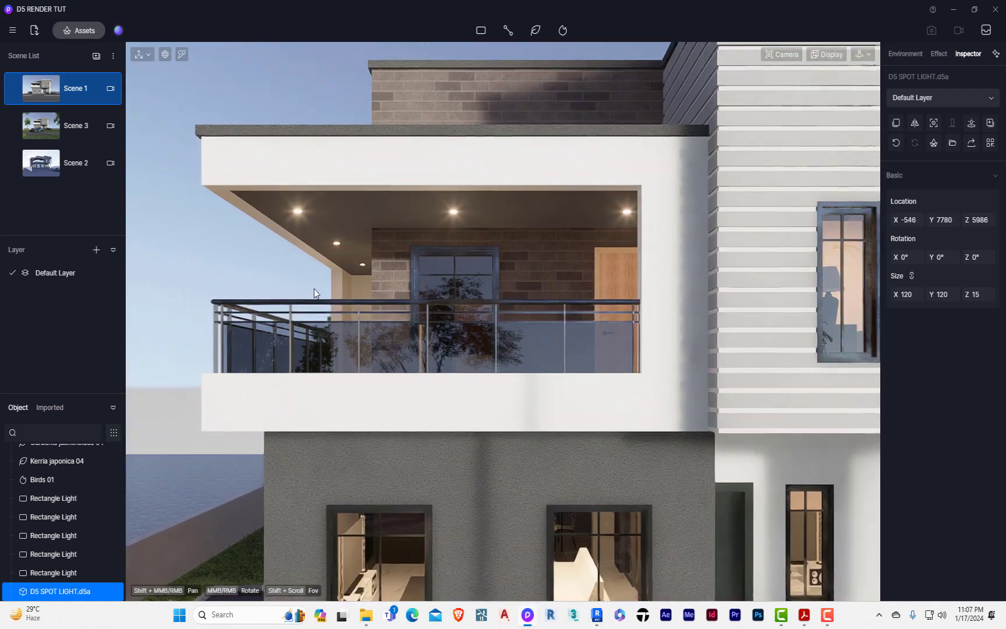
pyautogui.scroll(6, 535, 259)
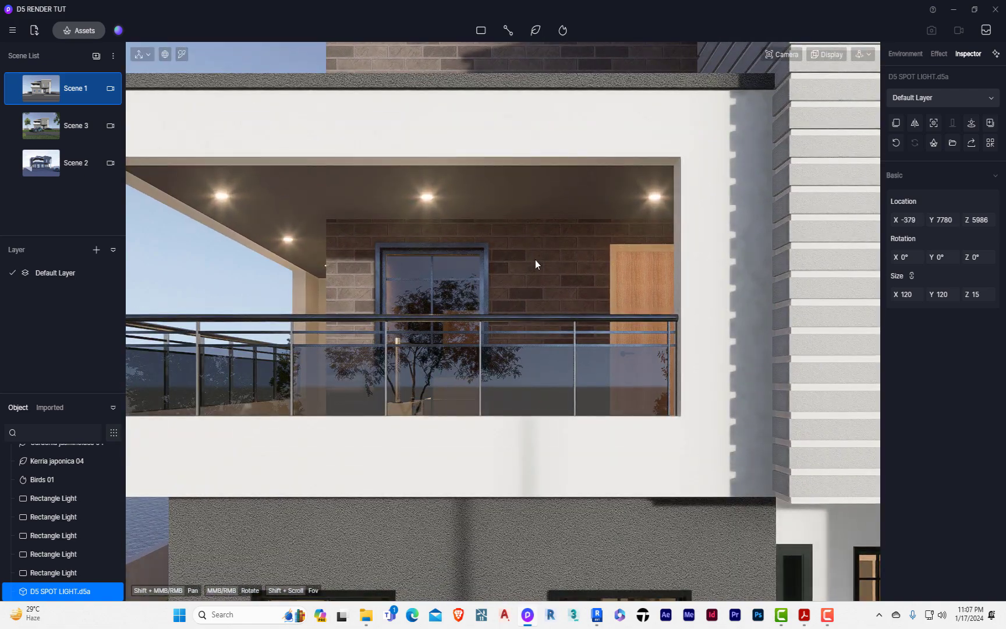
pyautogui.press('Escape')
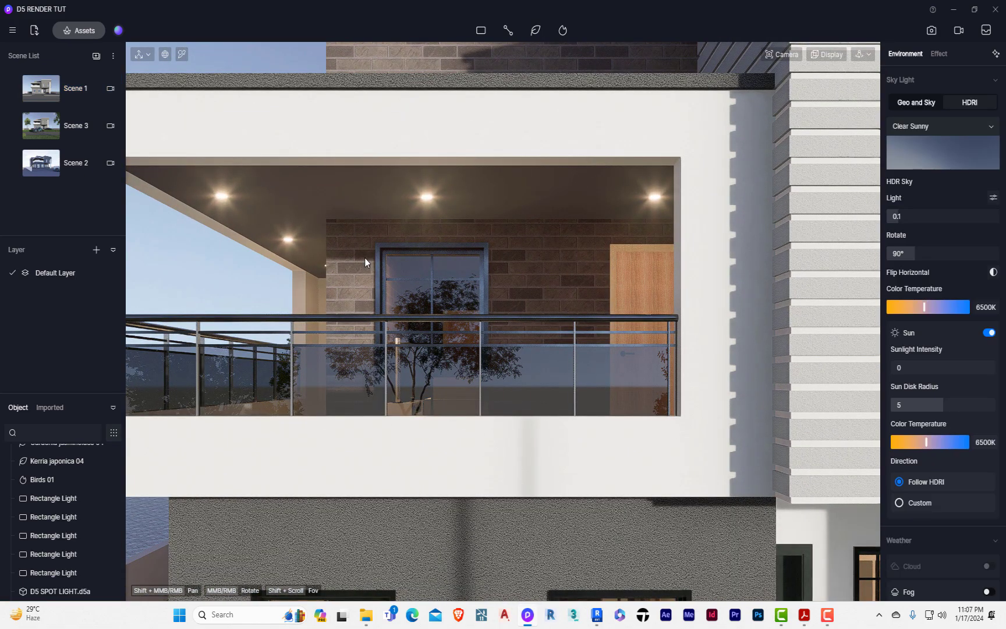
pyautogui.scroll(-5, 365, 257)
pyautogui.scroll(5, 438, 276)
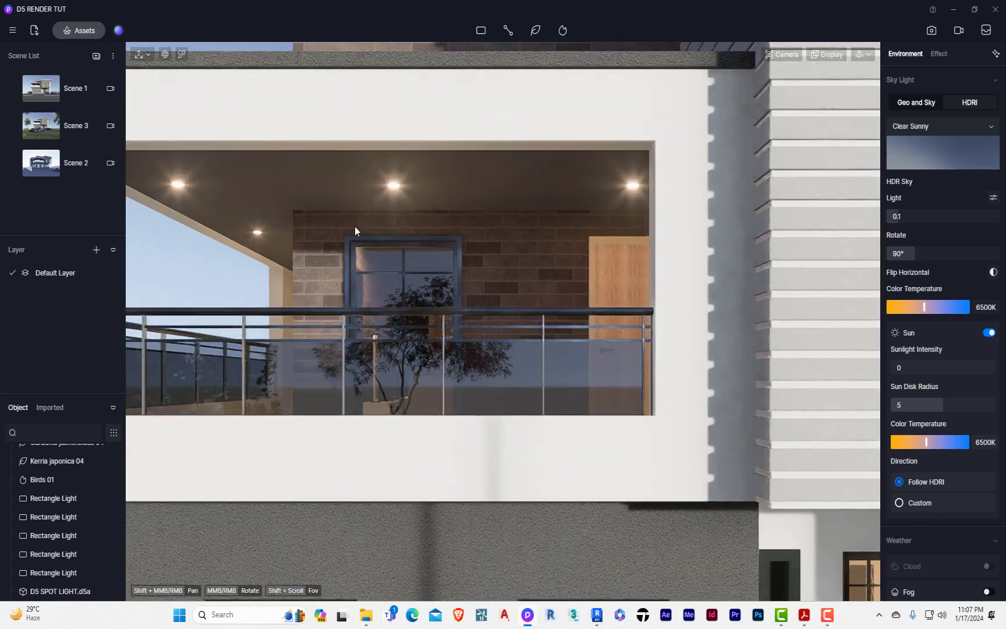
pyautogui.scroll(-6, 354, 227)
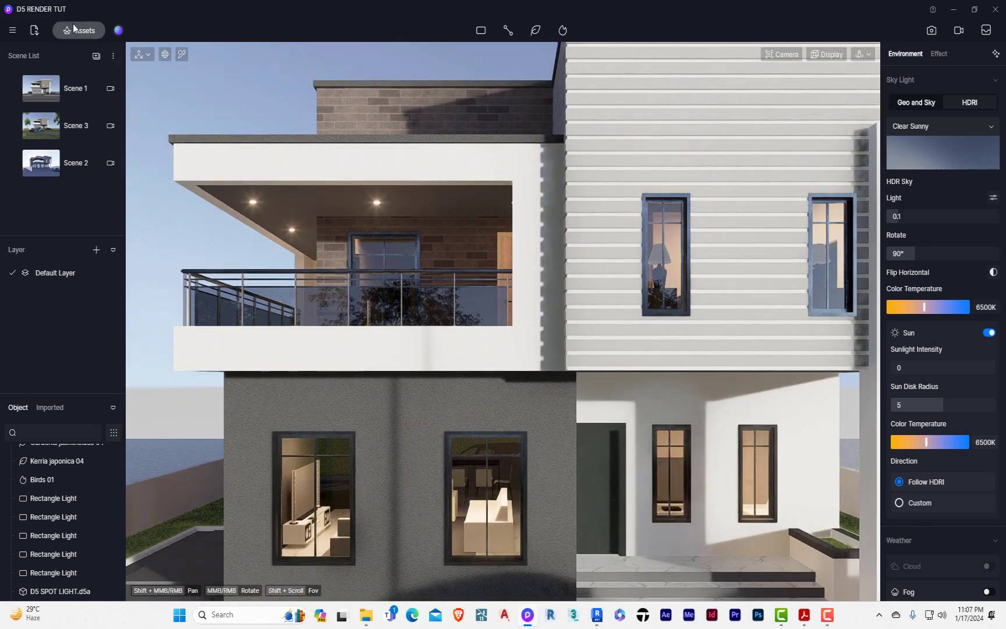
# Place the local PENDENT LIGHT model at the ground-floor entrance and raise it to about Z 2186.
pyautogui.click(79, 30)
pyautogui.click(388, 133)
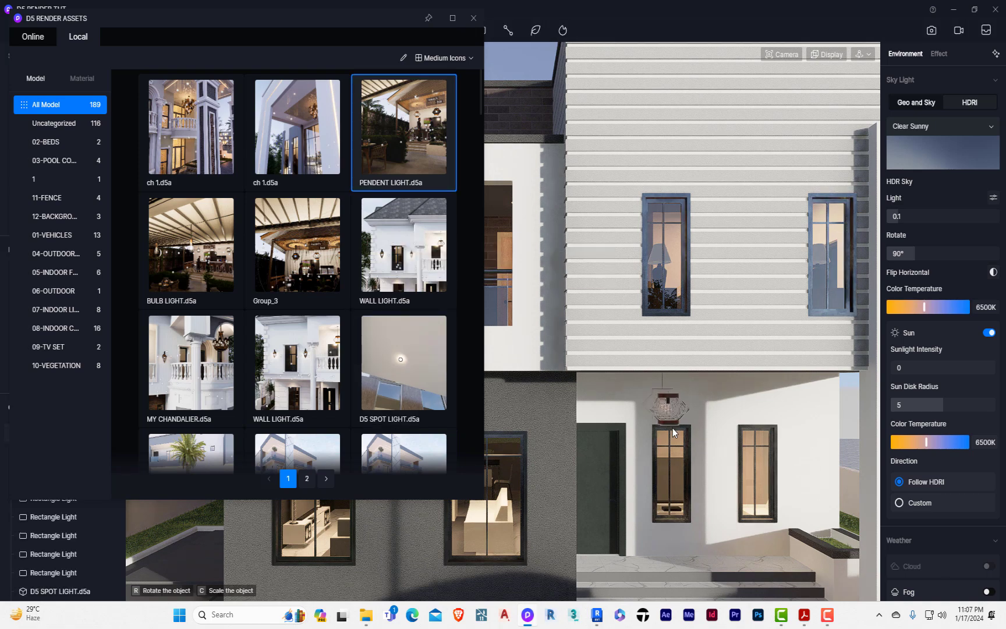
pyautogui.scroll(6, 702, 464)
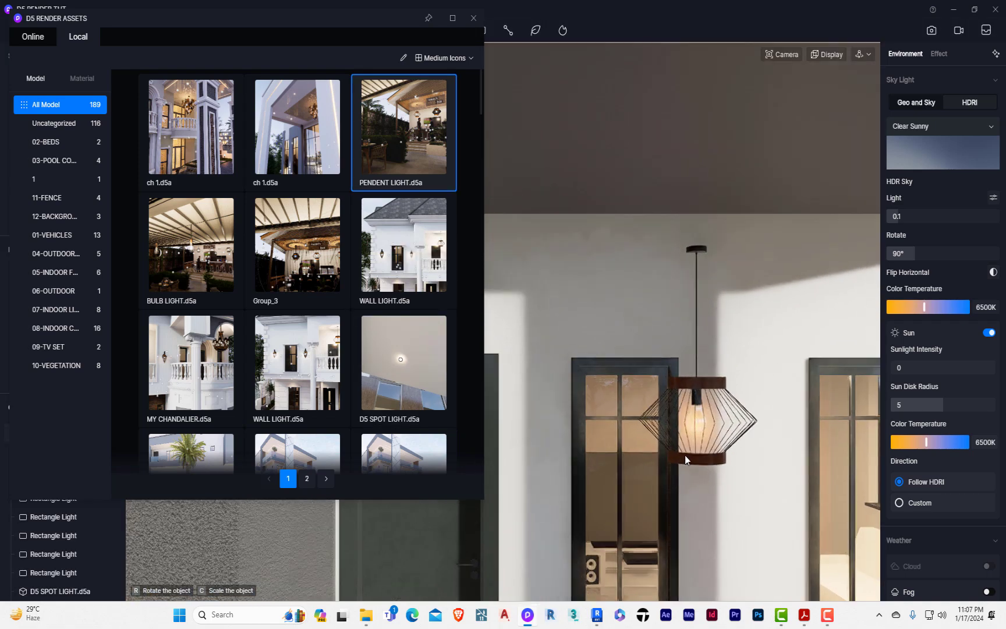
pyautogui.click(686, 503)
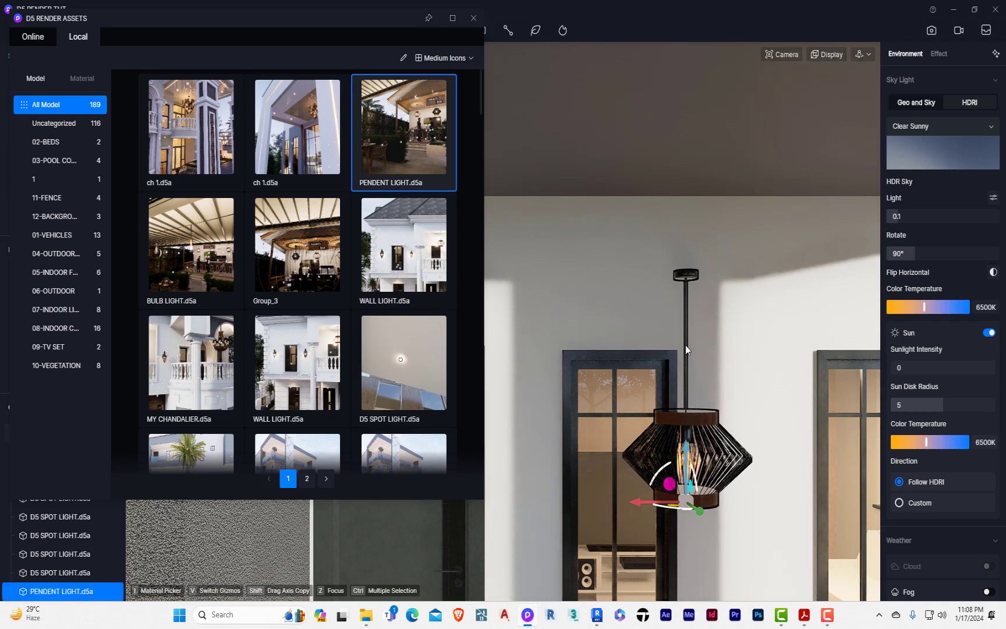
pyautogui.moveTo(687, 444); pyautogui.dragTo(757, 448)
# In the top view, move the entrance pendant light outward to about Y 7870.
pyautogui.press('t')
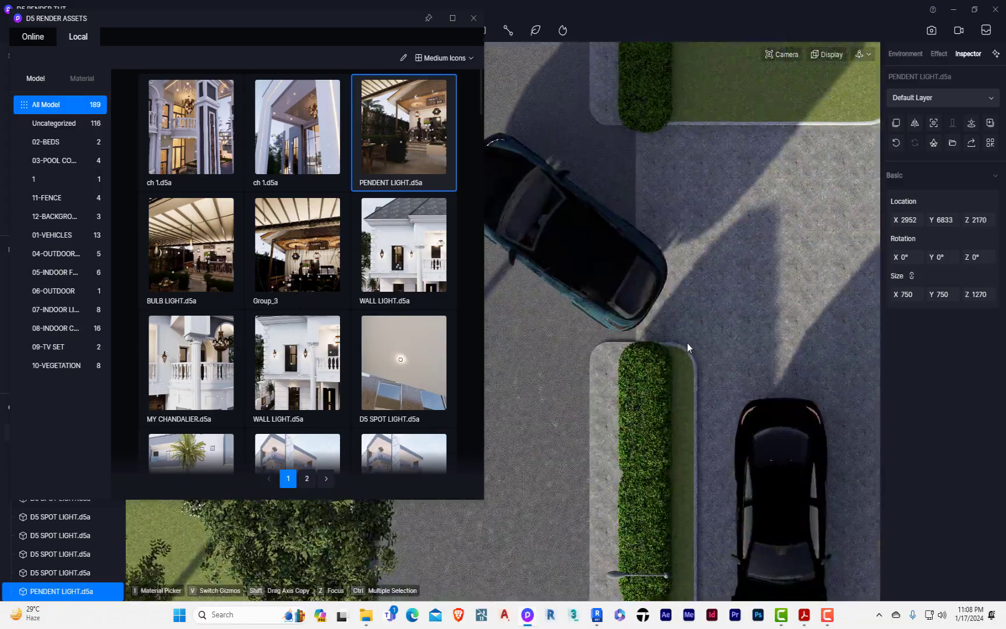
pyautogui.moveTo(687, 343); pyautogui.dragTo(485, 233, button='middle')
pyautogui.moveTo(778, 297); pyautogui.dragTo(408, 271, button='middle')
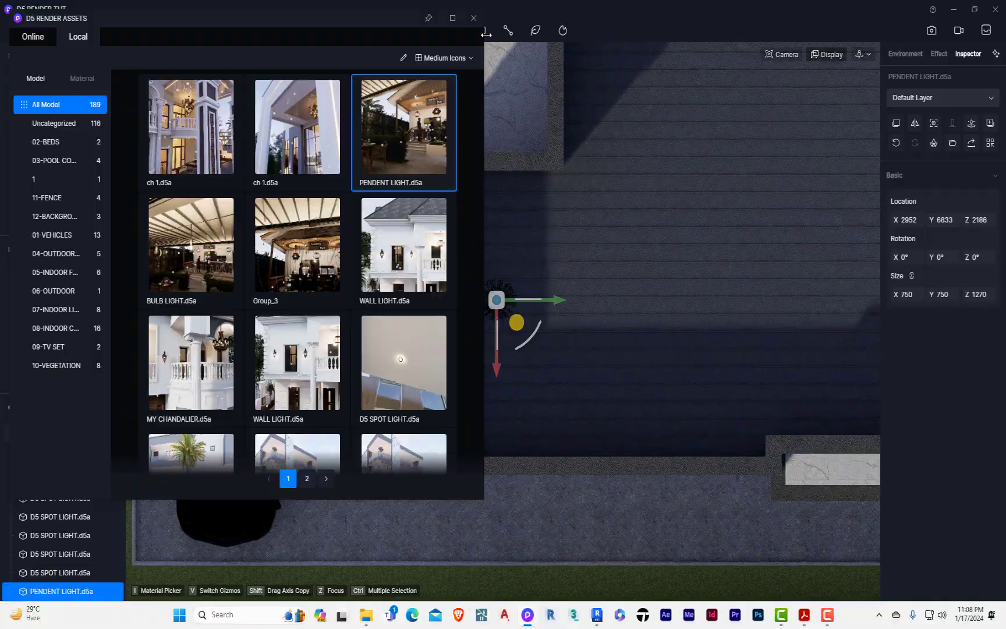
pyautogui.scroll(-2, 570, 276)
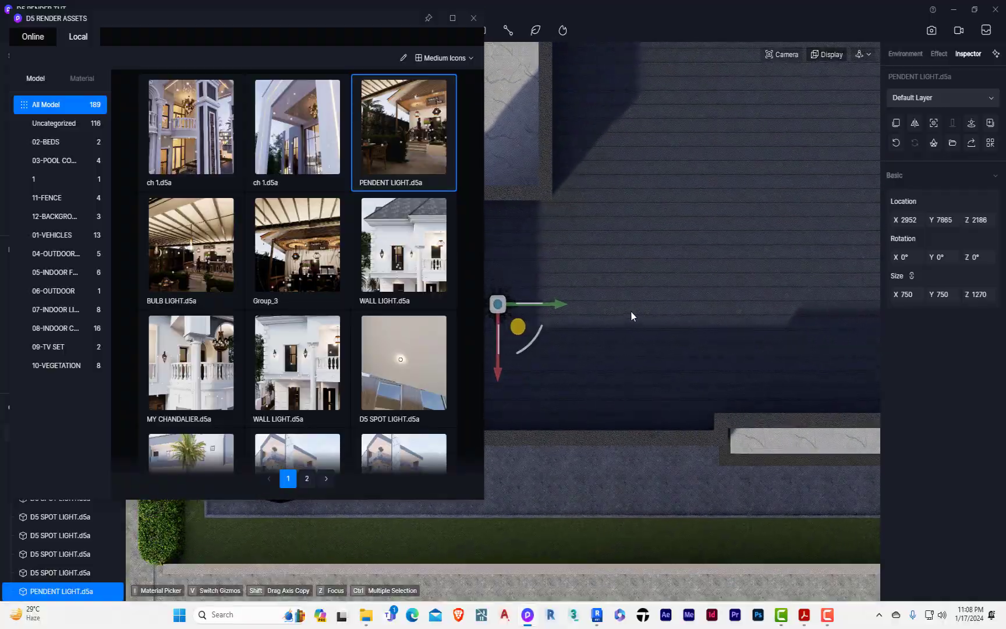
pyautogui.moveTo(629, 314); pyautogui.dragTo(818, 301, button='middle')
pyautogui.click(473, 18)
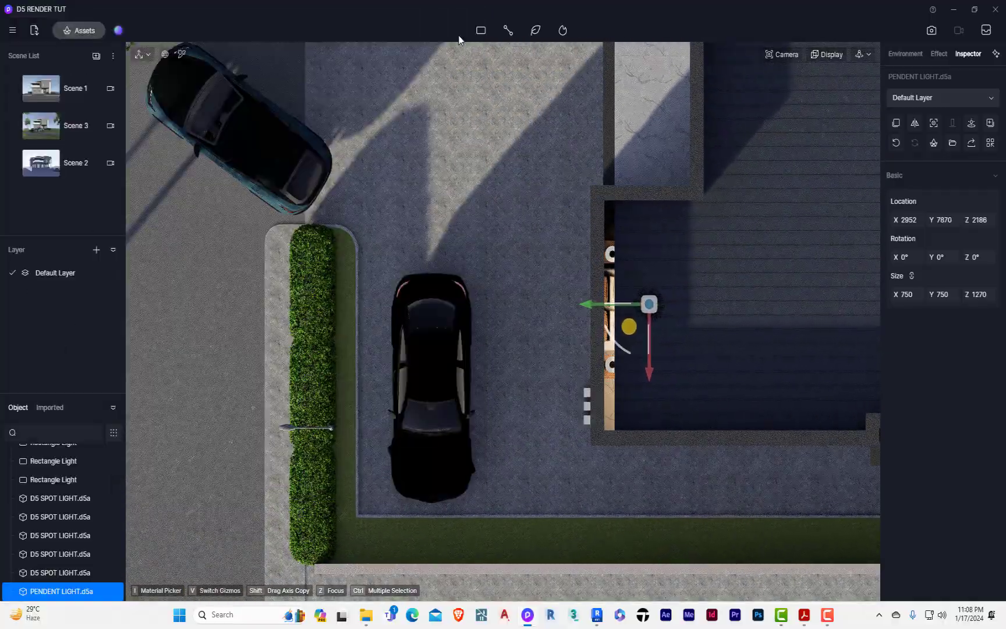
# Show the model as wireframe and fine-tune the pendant light's position over the entrance to about Y 7964.
pyautogui.click(818, 54)
pyautogui.click(818, 135)
pyautogui.scroll(4, 645, 309)
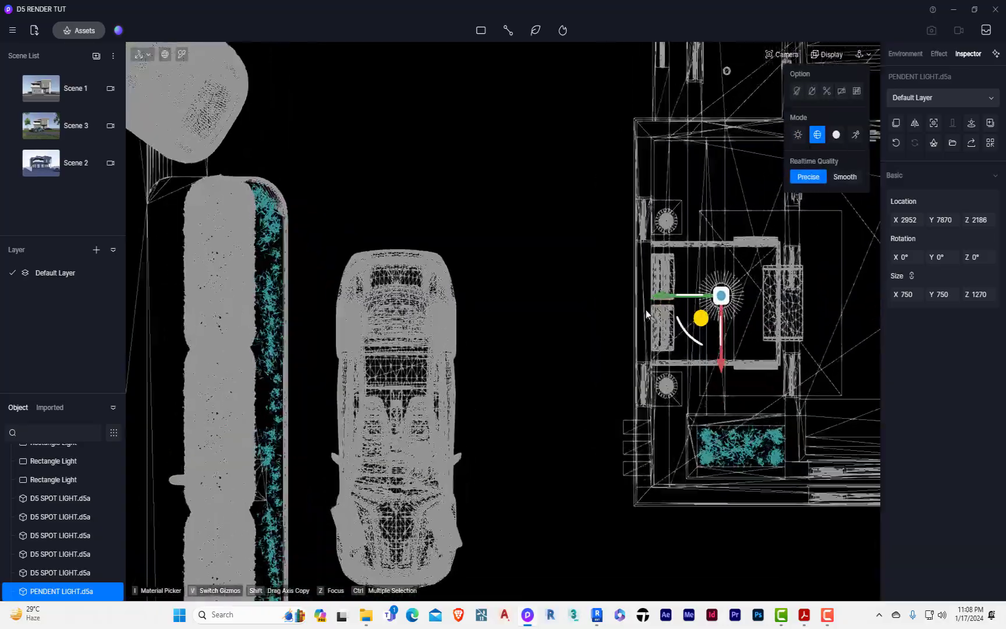
pyautogui.moveTo(551, 342); pyautogui.dragTo(285, 331, button='middle')
pyautogui.scroll(2, 373, 345)
pyautogui.moveTo(372, 345); pyautogui.dragTo(484, 388, button='middle')
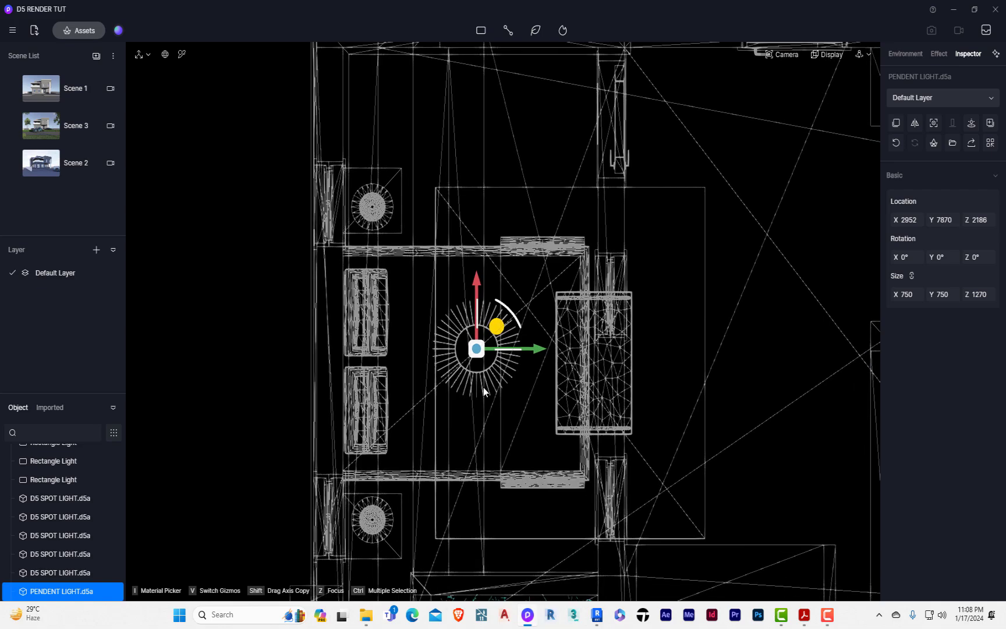
pyautogui.scroll(-5, 484, 387)
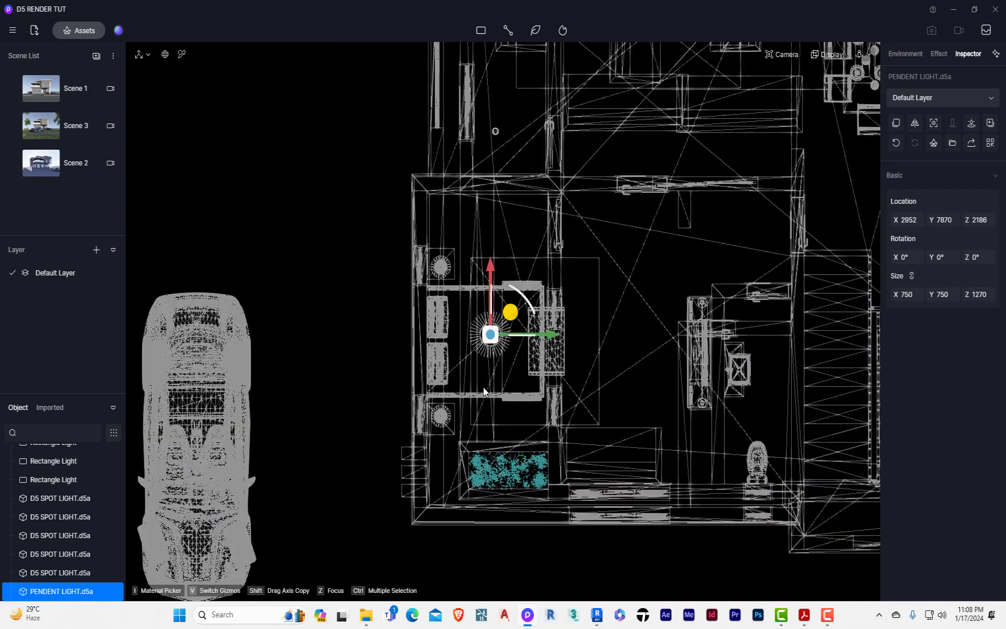
pyautogui.scroll(2, 484, 388)
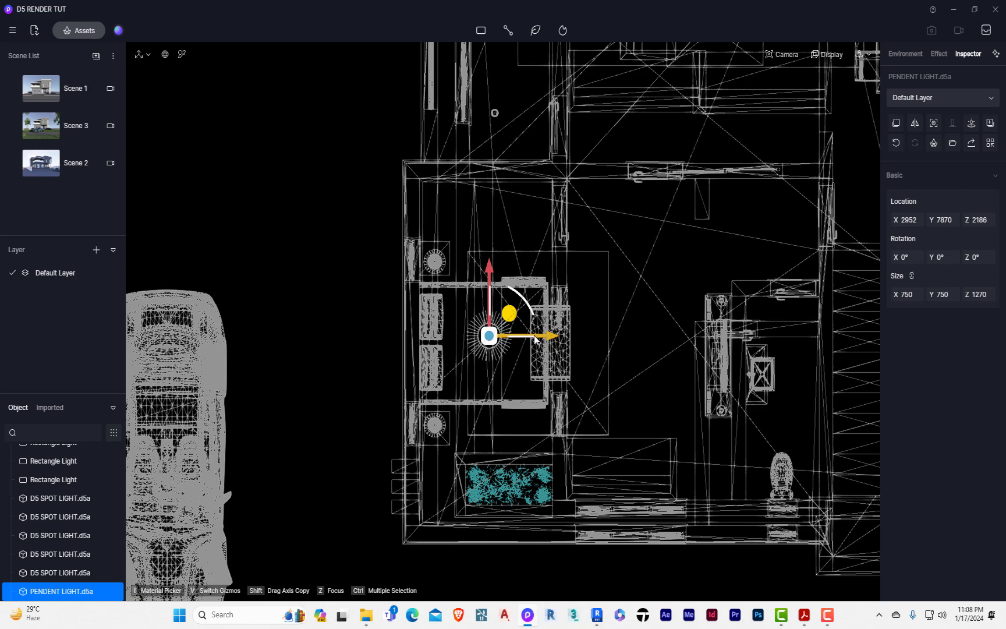
pyautogui.moveTo(531, 336); pyautogui.dragTo(528, 337)
# Check the pendant light at the entrance up close and in Scene 3.
pyautogui.click(58, 124)
pyautogui.press('z')
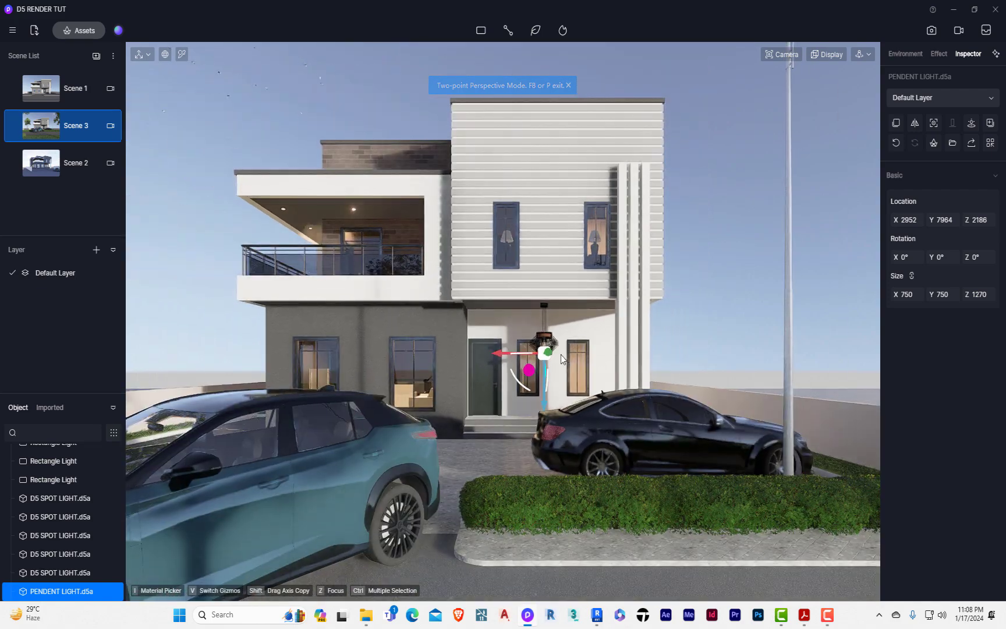
pyautogui.click(704, 209)
pyautogui.scroll(-2, 519, 319)
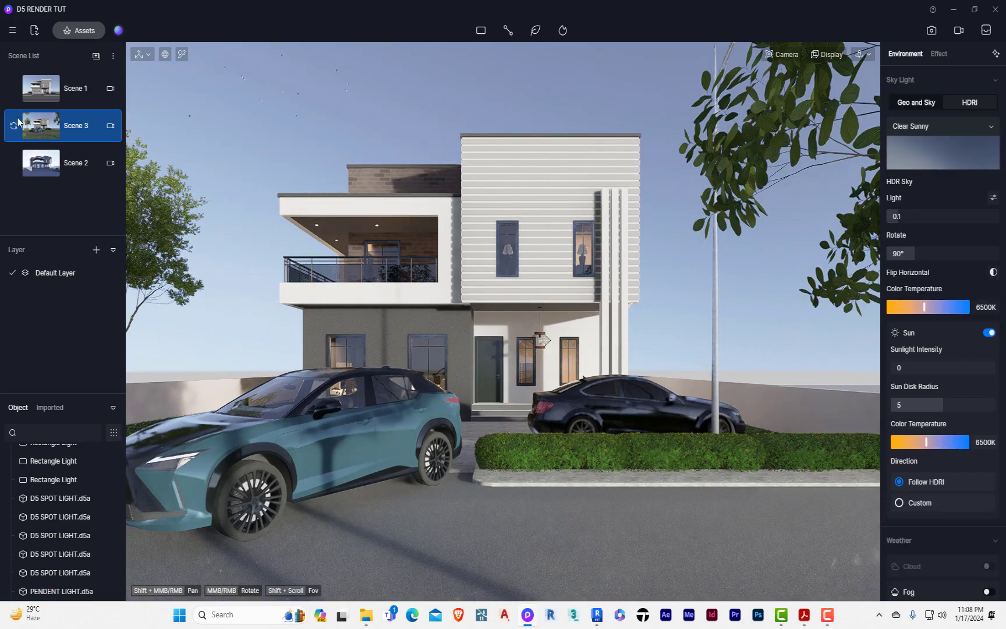
pyautogui.click(62, 123)
pyautogui.moveTo(561, 281); pyautogui.dragTo(591, 139, button='right')
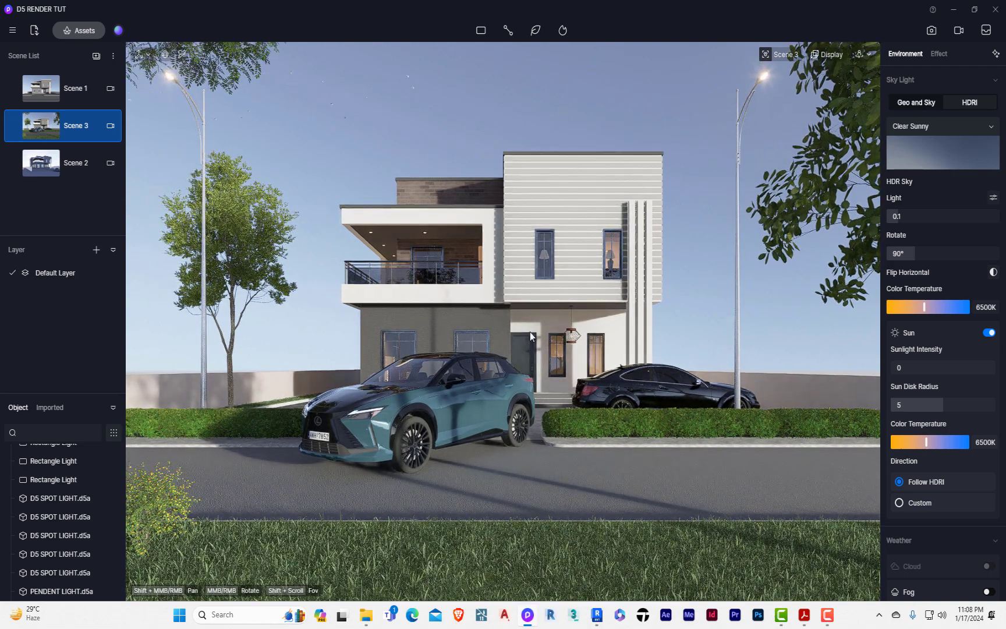
# Place the local 03 Camry 15 car model on the road in front of the house at about X 2191, Y 19718.
pyautogui.click(58, 29)
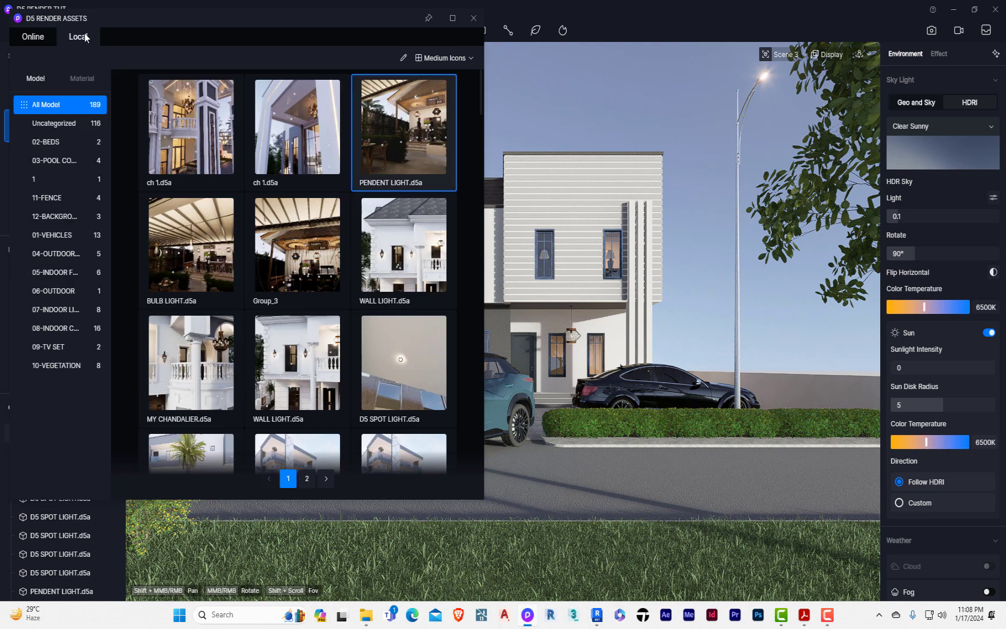
pyautogui.scroll(-5, 364, 357)
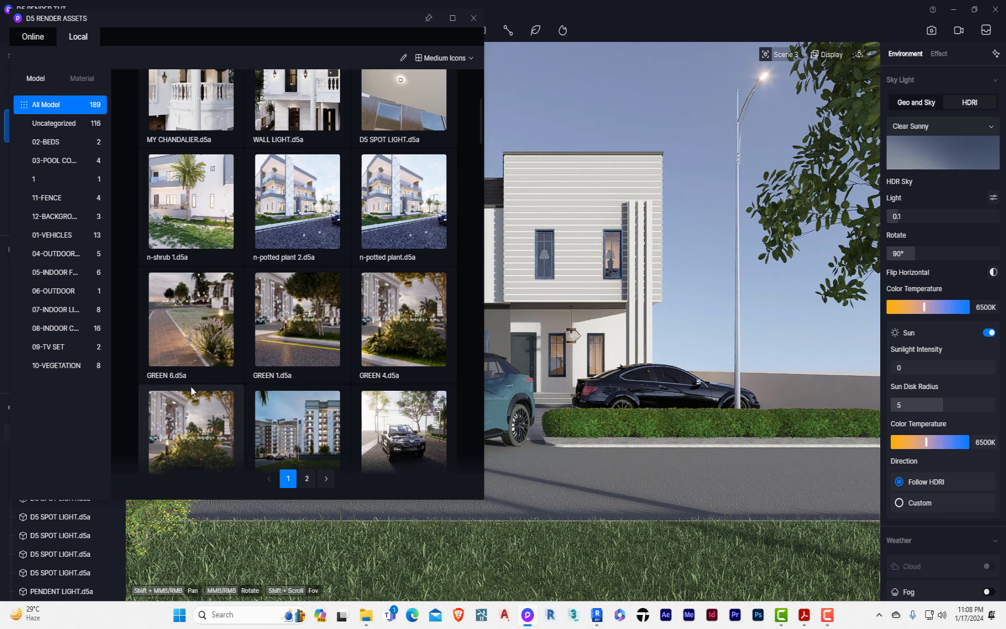
pyautogui.scroll(-2, 404, 313)
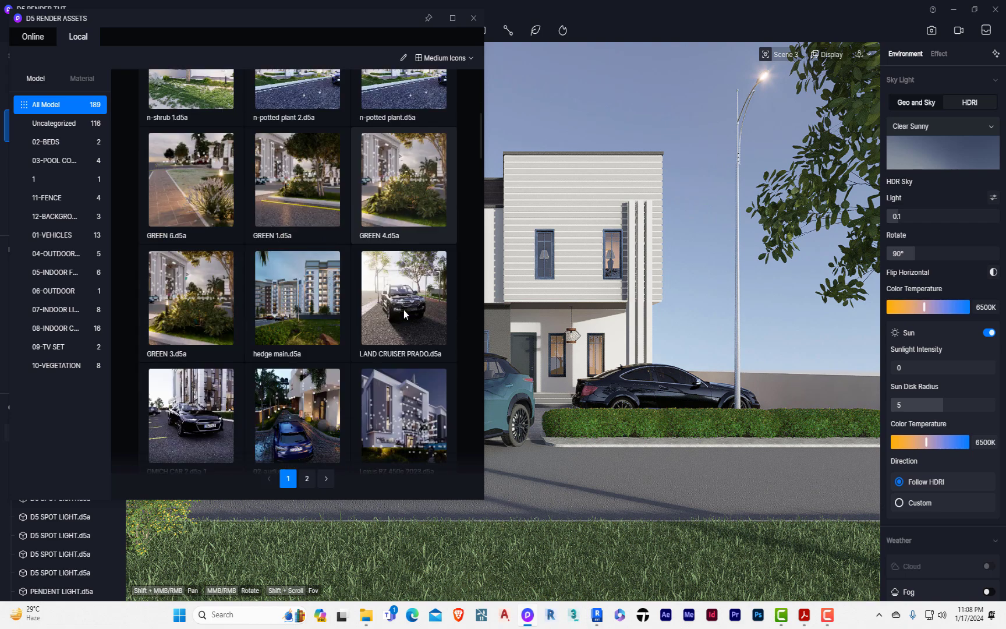
pyautogui.scroll(-4, 409, 335)
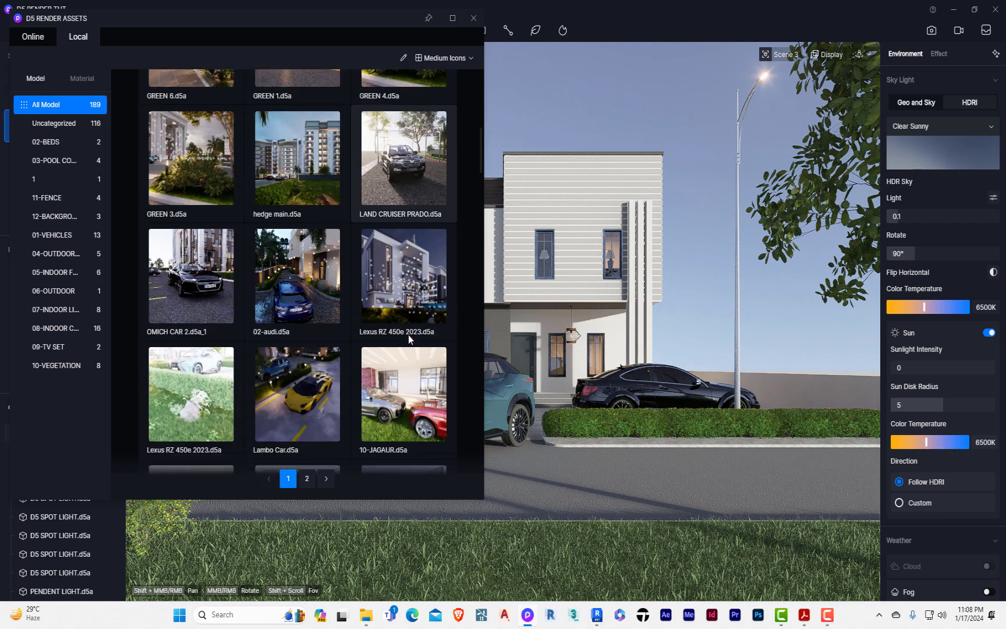
pyautogui.scroll(-4, 409, 335)
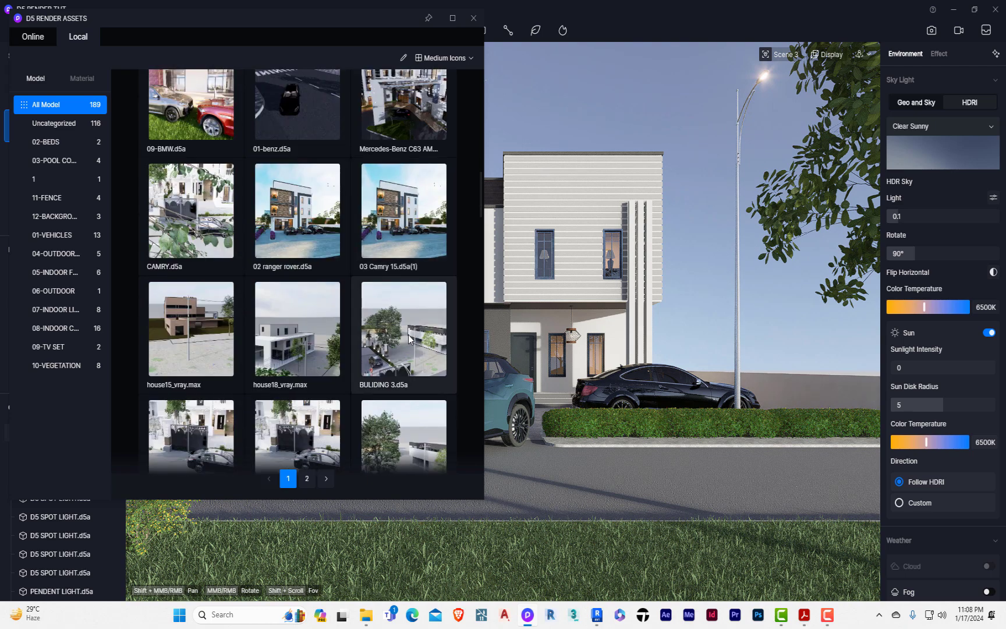
pyautogui.click(413, 232)
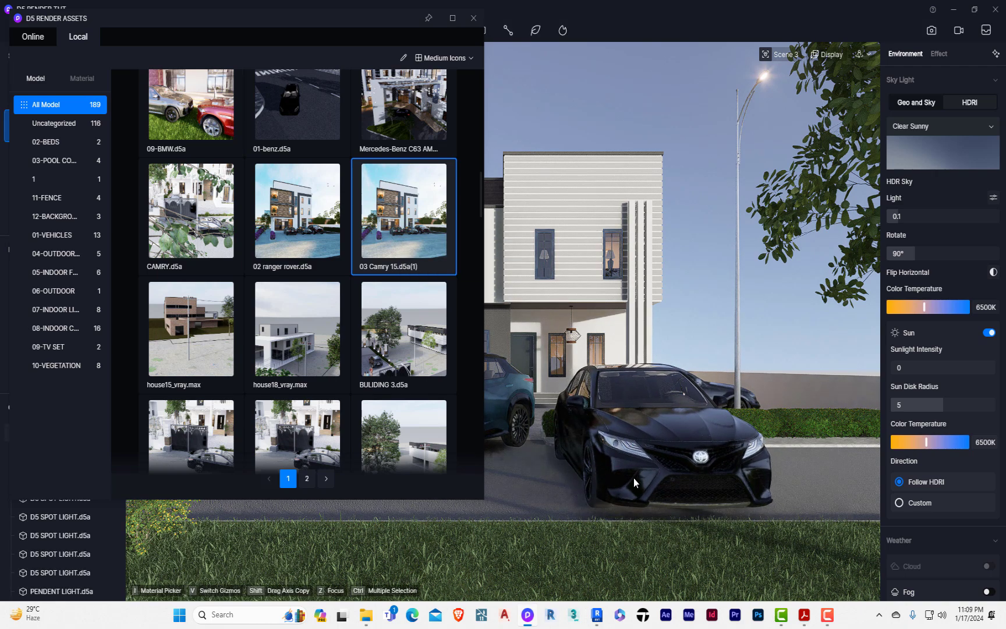
pyautogui.click(634, 478)
pyautogui.click(473, 18)
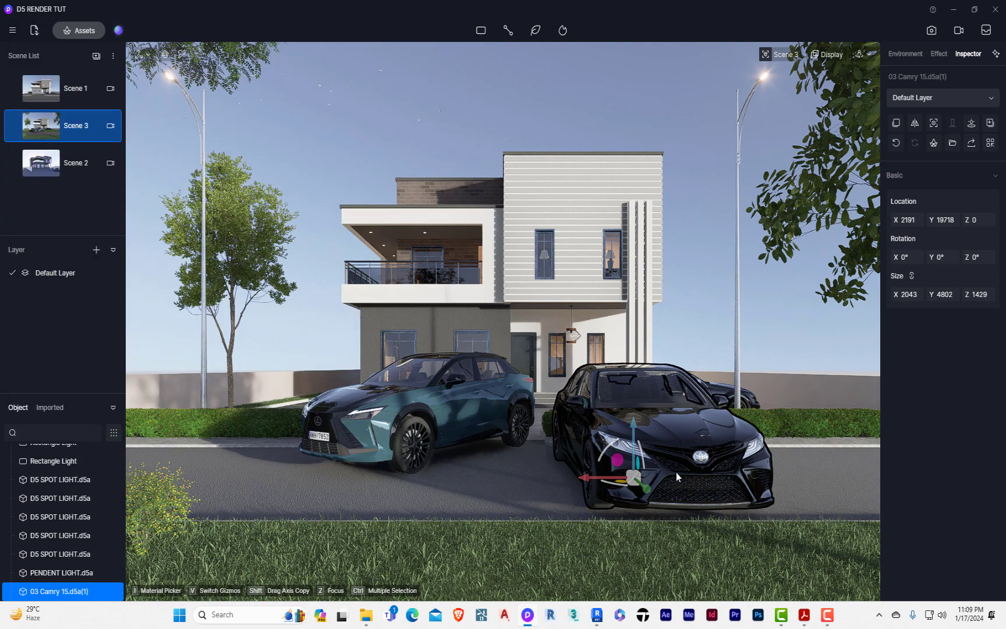
# Rotate the Camry to about 52° and move it onto the Lexus's spot at about Y 17629.
pyautogui.moveTo(609, 491); pyautogui.dragTo(578, 474)
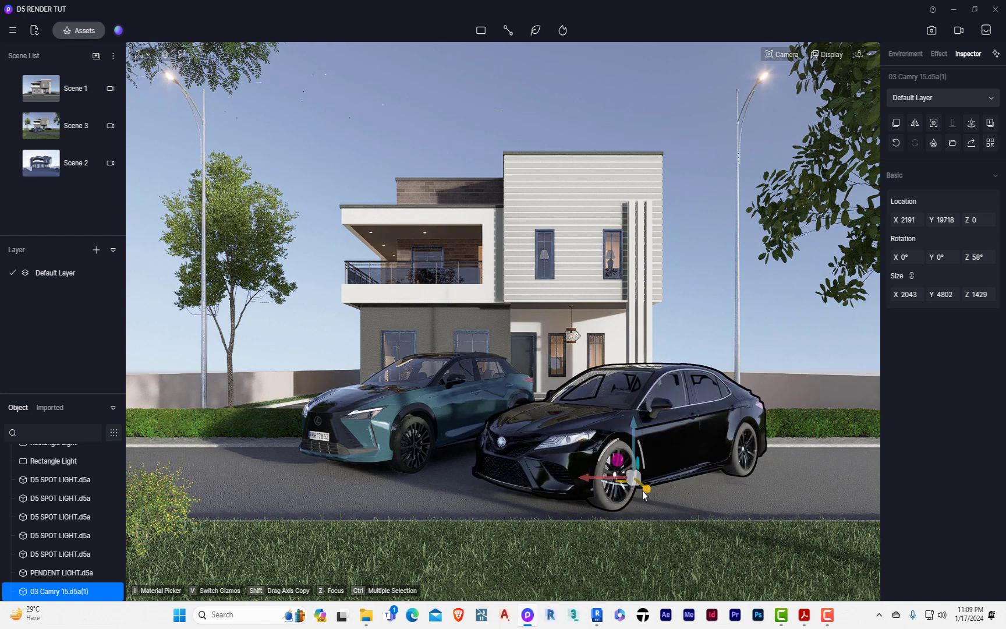
pyautogui.moveTo(639, 482); pyautogui.dragTo(385, 459)
pyautogui.moveTo(452, 458); pyautogui.dragTo(456, 459)
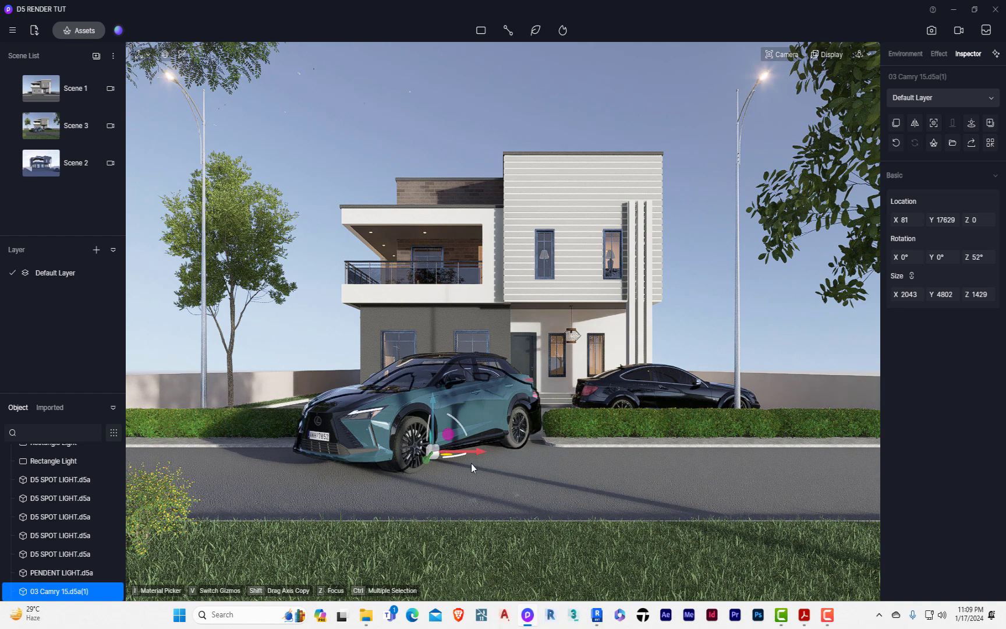
# Put the Camry in the Lexus's place at the driveway entrance, rotated to about 40°, and move the Lexus along the road to about X 6301.
pyautogui.moveTo(478, 449); pyautogui.dragTo(656, 451)
pyautogui.click(471, 419)
pyautogui.moveTo(483, 454); pyautogui.dragTo(247, 432)
pyautogui.click(669, 433)
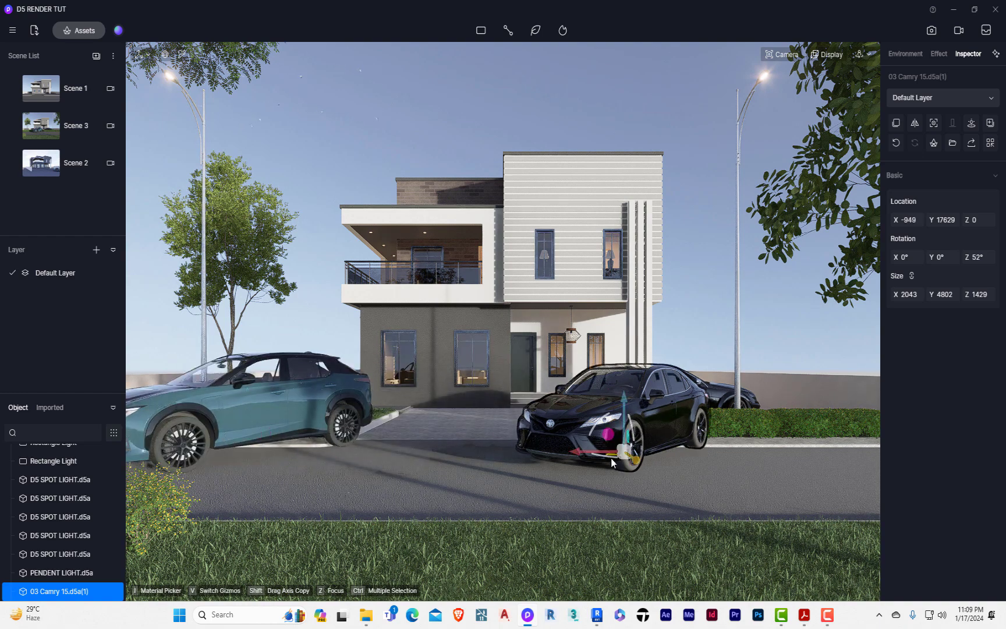
pyautogui.moveTo(575, 457); pyautogui.dragTo(385, 427)
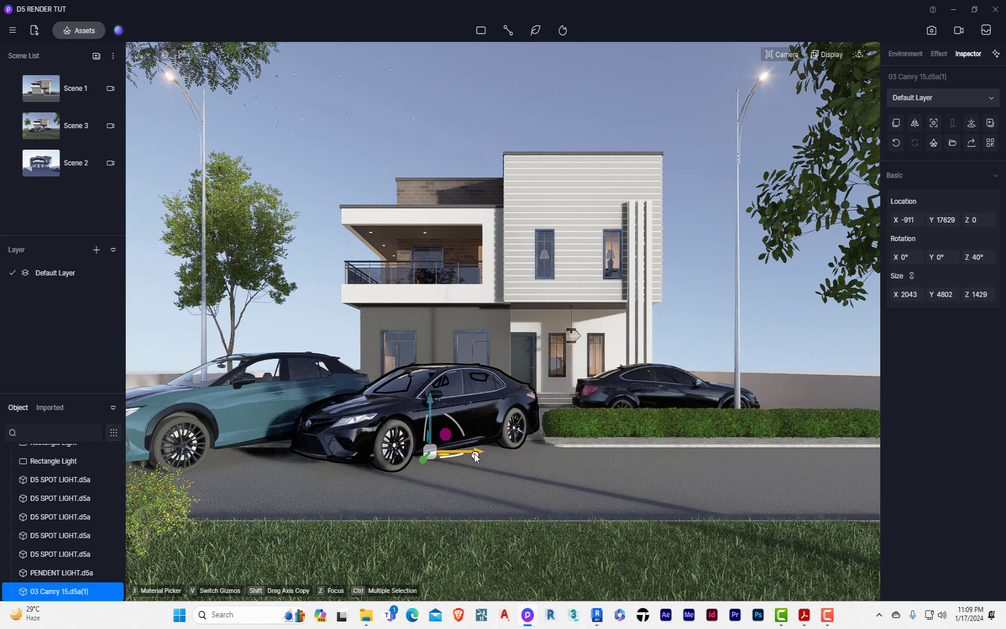
pyautogui.moveTo(424, 459); pyautogui.dragTo(428, 453)
pyautogui.click(262, 402)
pyautogui.moveTo(294, 455); pyautogui.dragTo(832, 468)
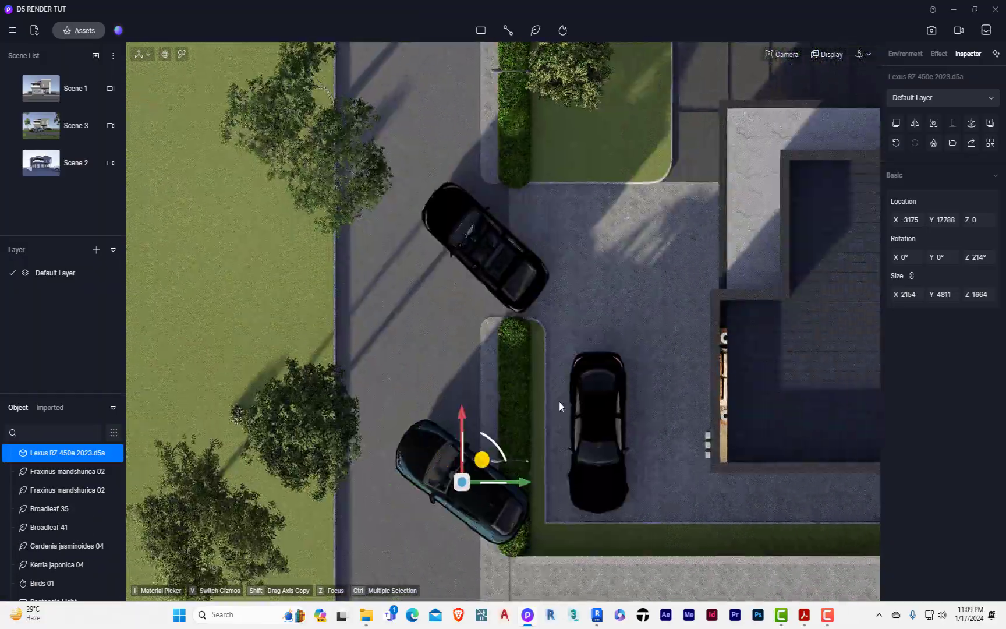
# In the top view, shift the Camry slightly along the road, away from the end of the hedge.
pyautogui.press('d')
pyautogui.scroll(3, 335, 361)
pyautogui.press('a')
pyautogui.click(400, 243)
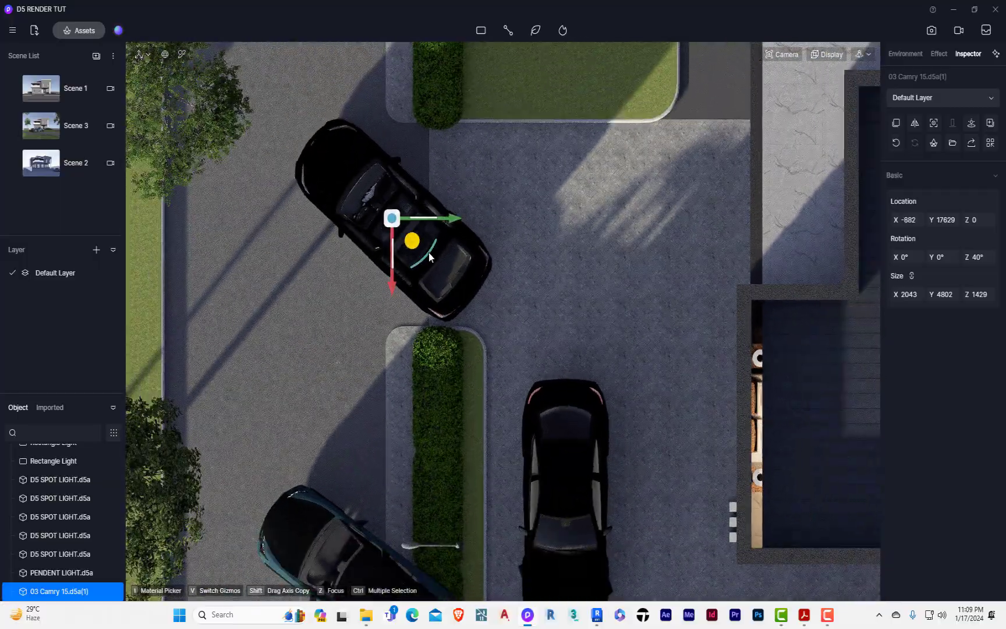
pyautogui.moveTo(429, 252); pyautogui.dragTo(424, 246)
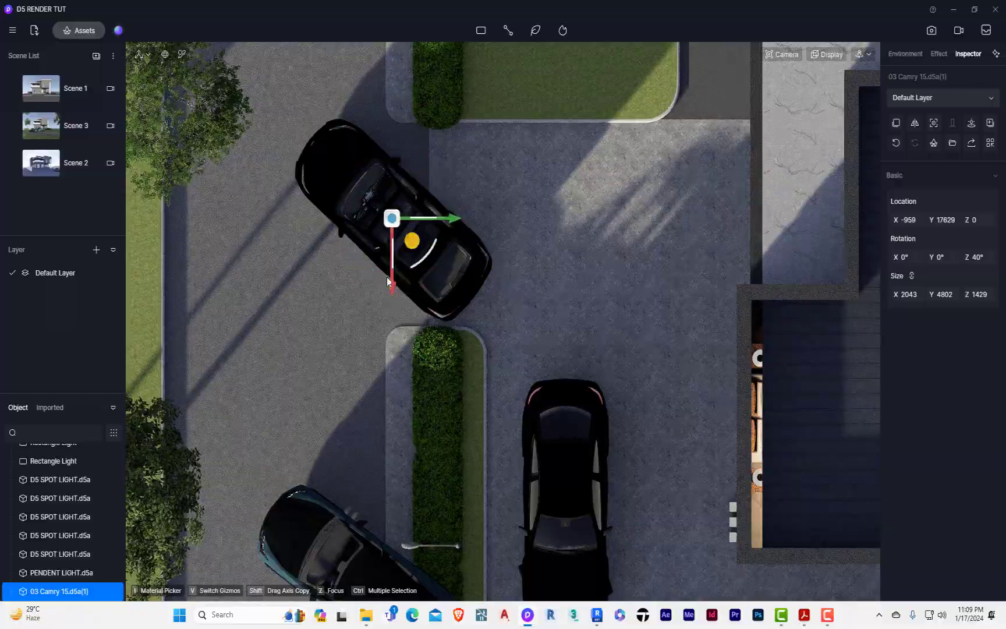
pyautogui.moveTo(391, 287); pyautogui.dragTo(389, 264)
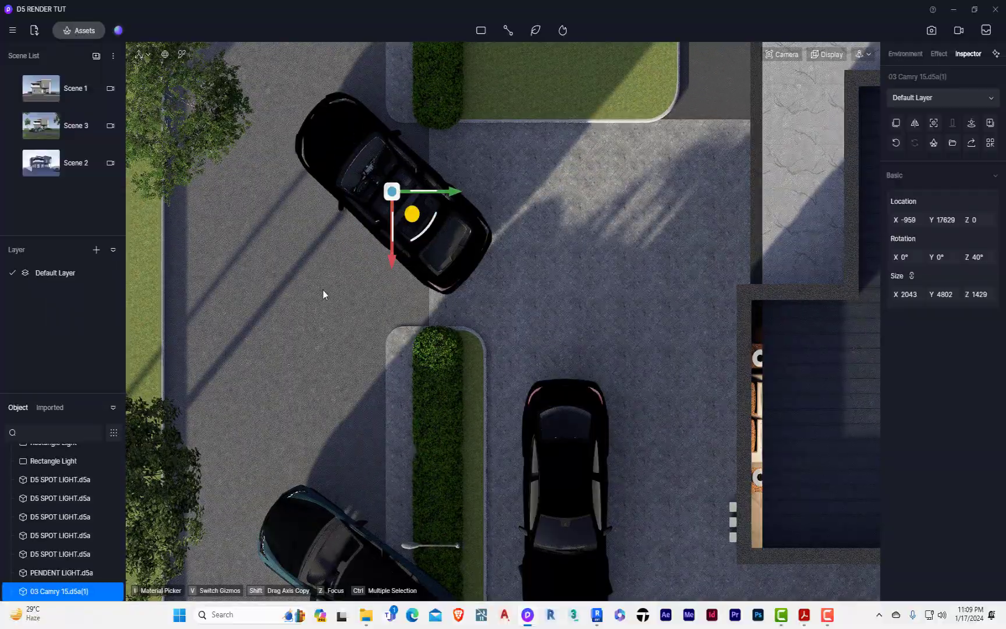
# Turn the Lexus parallel to the hedge at about 270° and park it in the driveway beside the black car.
pyautogui.scroll(-3, 332, 373)
pyautogui.moveTo(340, 421); pyautogui.dragTo(312, 297, button='middle')
pyautogui.scroll(1, 312, 297)
pyautogui.click(532, 330)
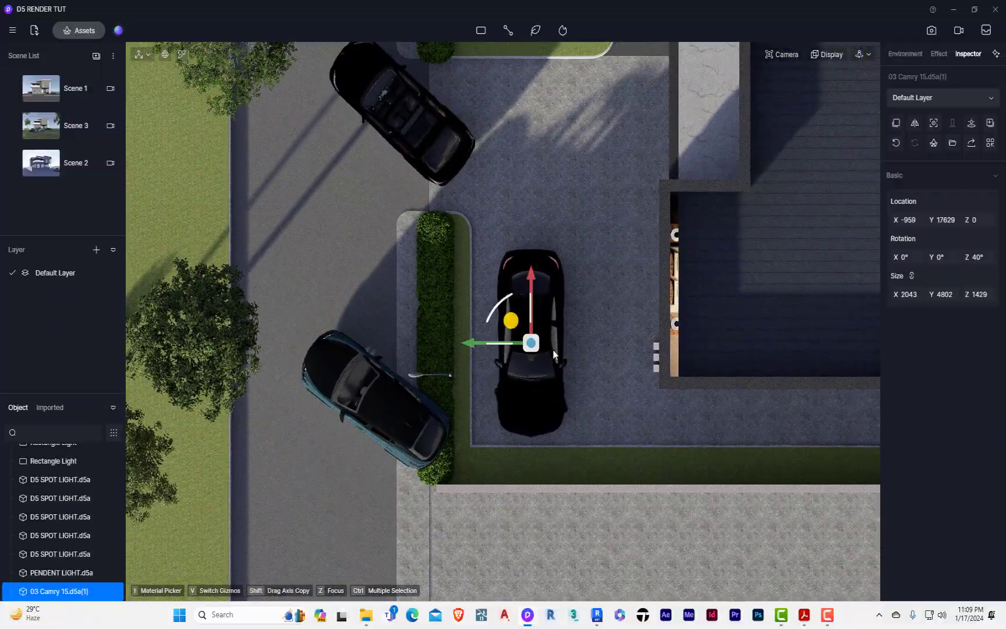
pyautogui.moveTo(478, 344); pyautogui.dragTo(486, 345)
pyautogui.click(382, 406)
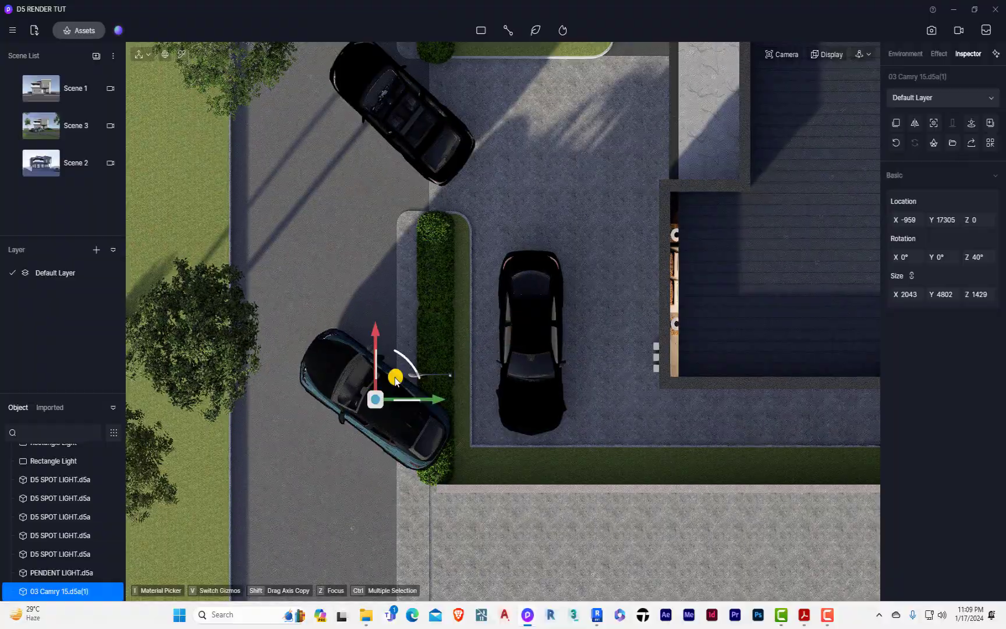
pyautogui.moveTo(403, 357); pyautogui.dragTo(344, 409)
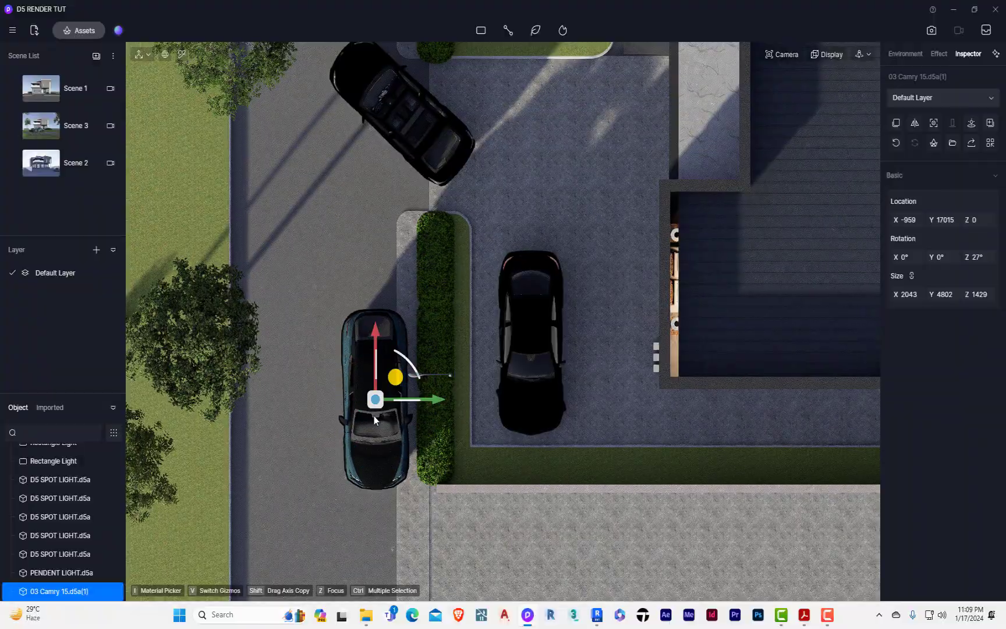
pyautogui.moveTo(426, 401); pyautogui.dragTo(634, 396)
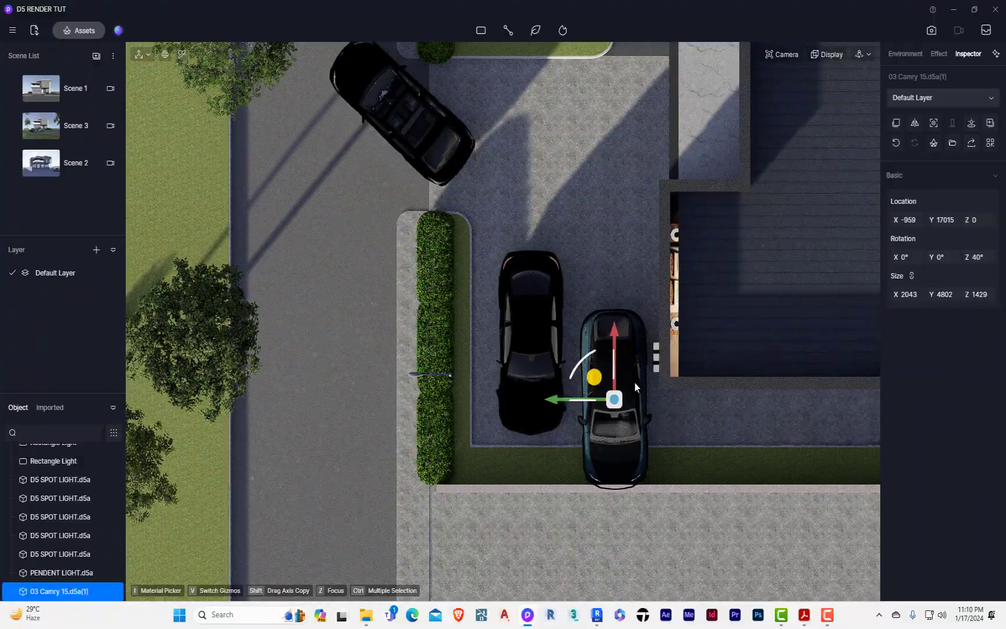
pyautogui.moveTo(612, 343); pyautogui.dragTo(612, 283)
# Adjust the spacing of the parked cars by shifting the black car and the Lexus slightly toward the hedge.
pyautogui.click(532, 377)
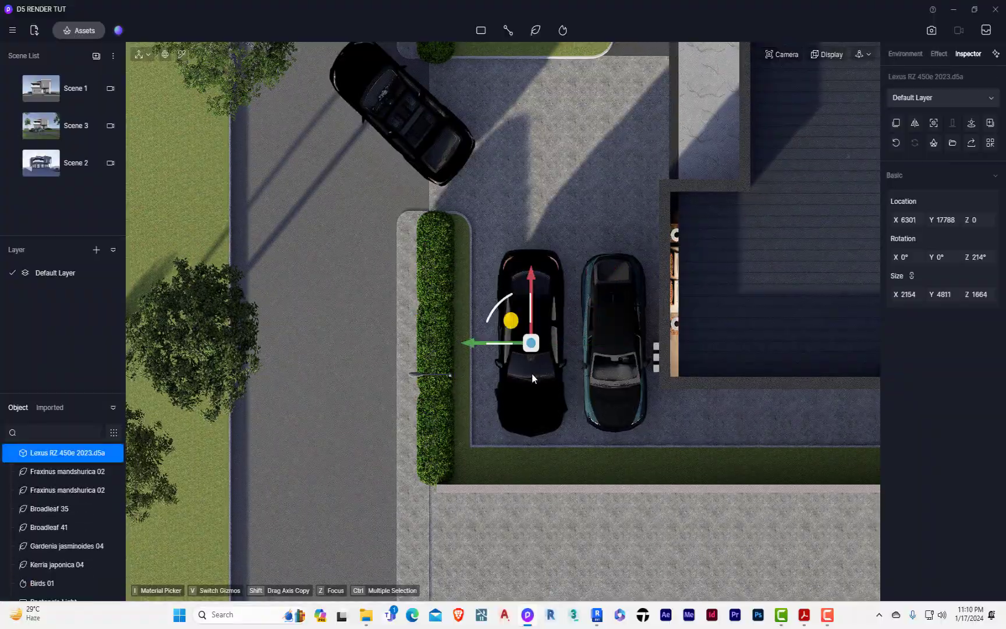
pyautogui.moveTo(475, 343); pyautogui.dragTo(468, 343)
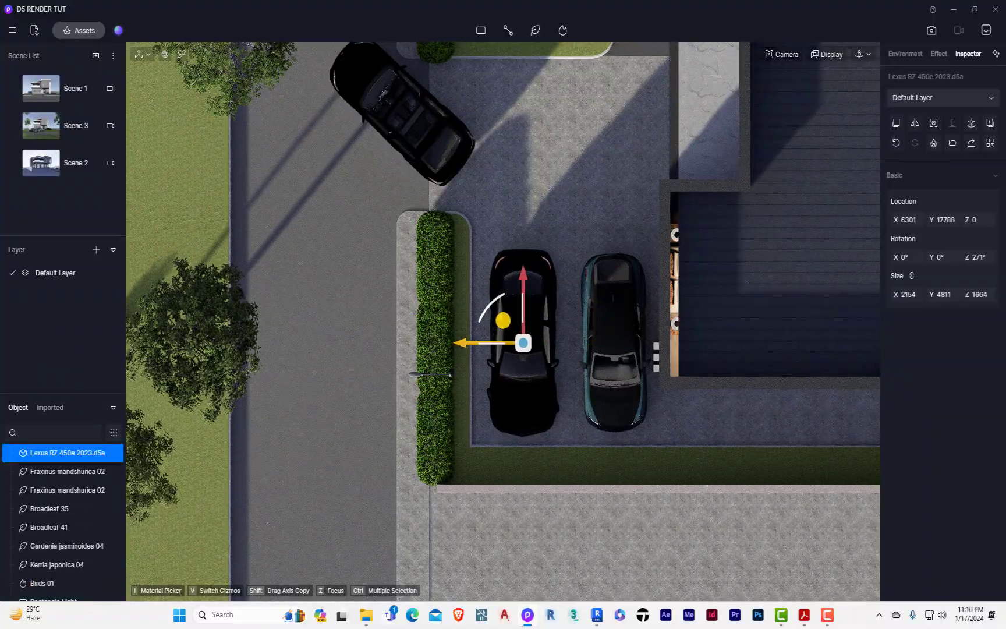
pyautogui.click(589, 354)
pyautogui.moveTo(567, 344); pyautogui.dragTo(565, 343)
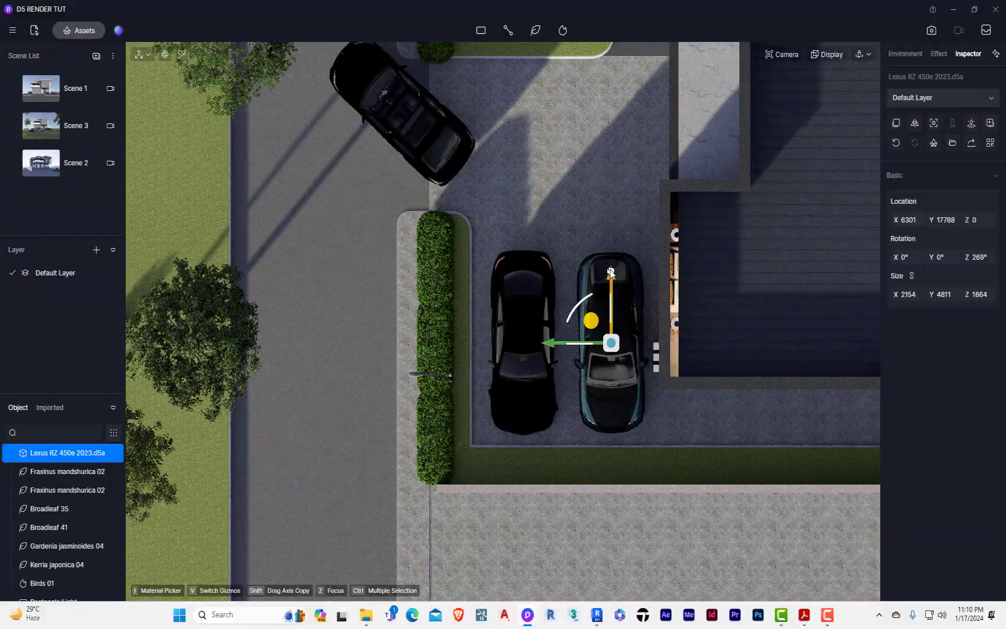
# Rotate the parked Lexus RZ 450e beside the house to 246° about Z and check it in Scene 3.
pyautogui.moveTo(610, 272); pyautogui.dragTo(612, 268)
pyautogui.scroll(-5, 535, 398)
pyautogui.click(53, 137)
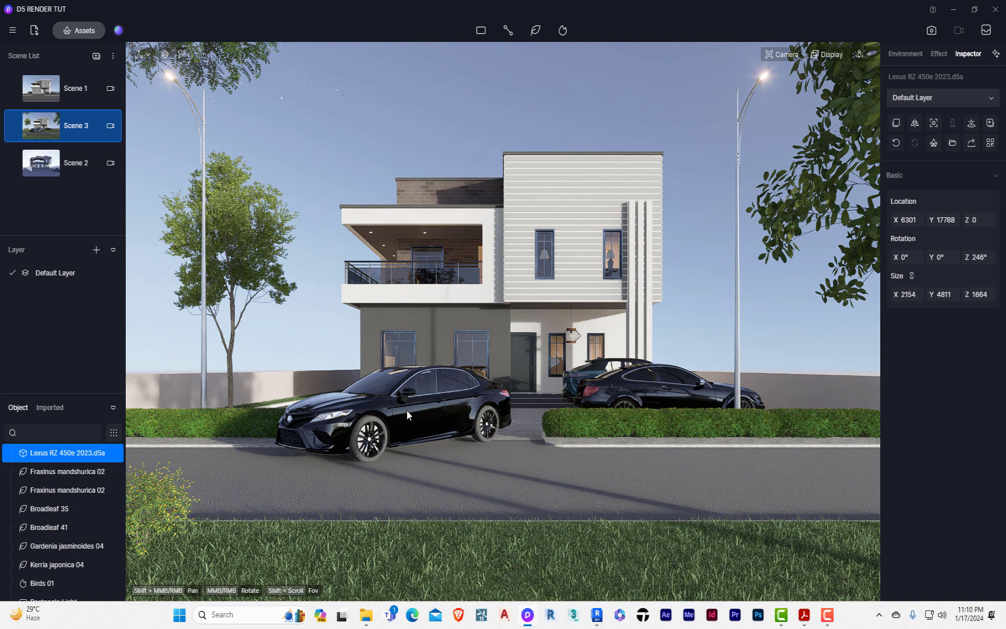
# Undo the latest car placement changes while comparing the Scene 1 and Scene 3 views.
pyautogui.click(440, 408)
pyautogui.click(407, 125)
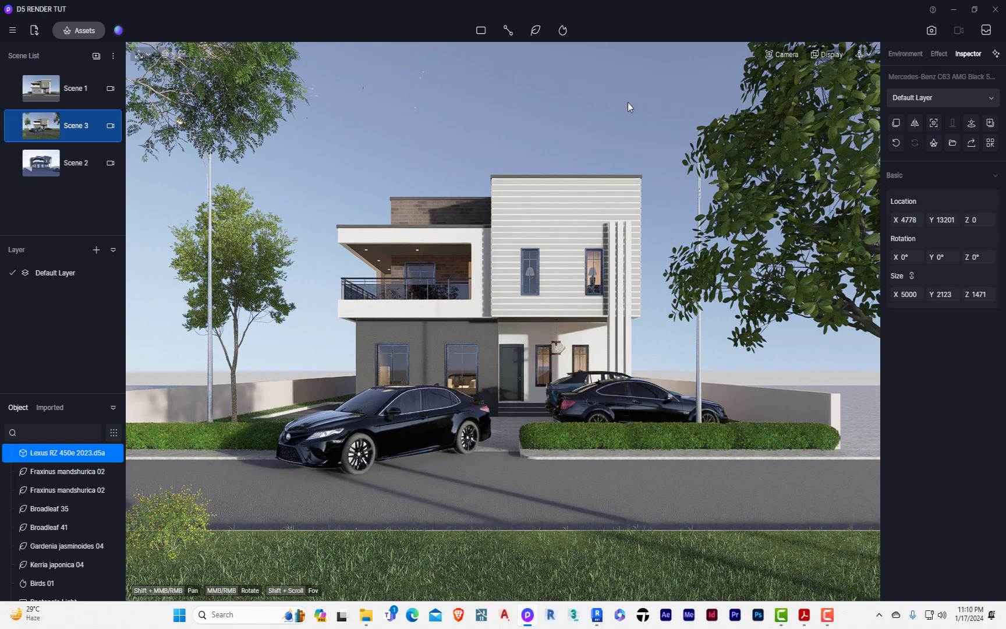
pyautogui.click(84, 91)
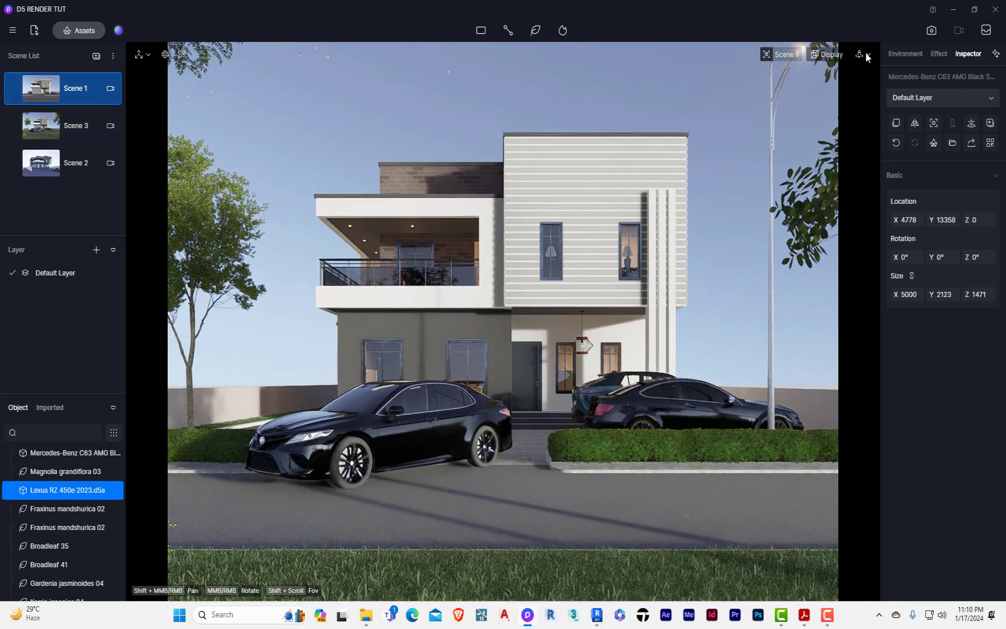
pyautogui.hotkey('ctrl', 'z')
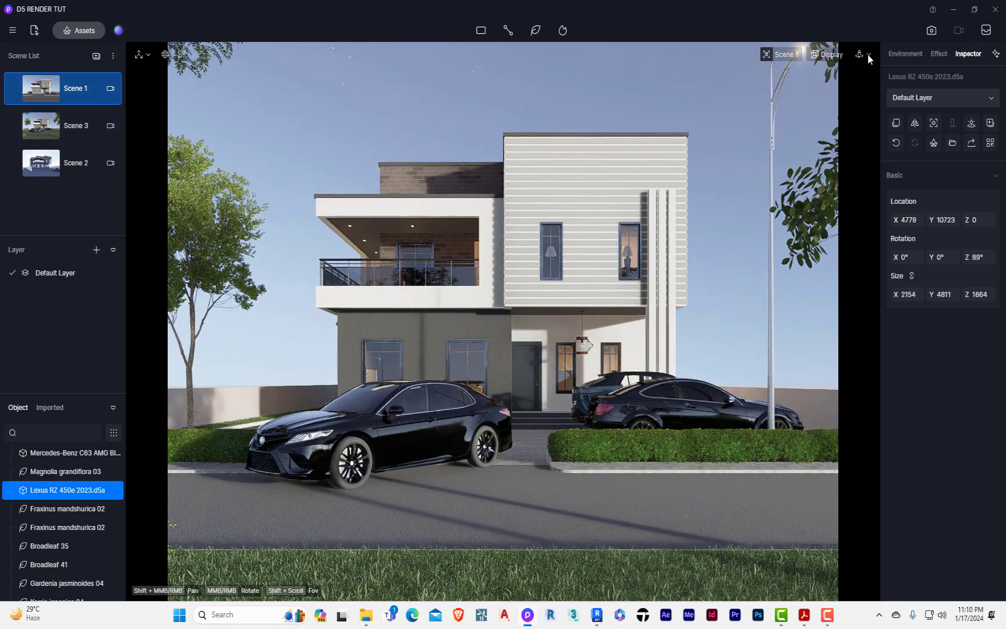
pyautogui.scroll(1, 642, 269)
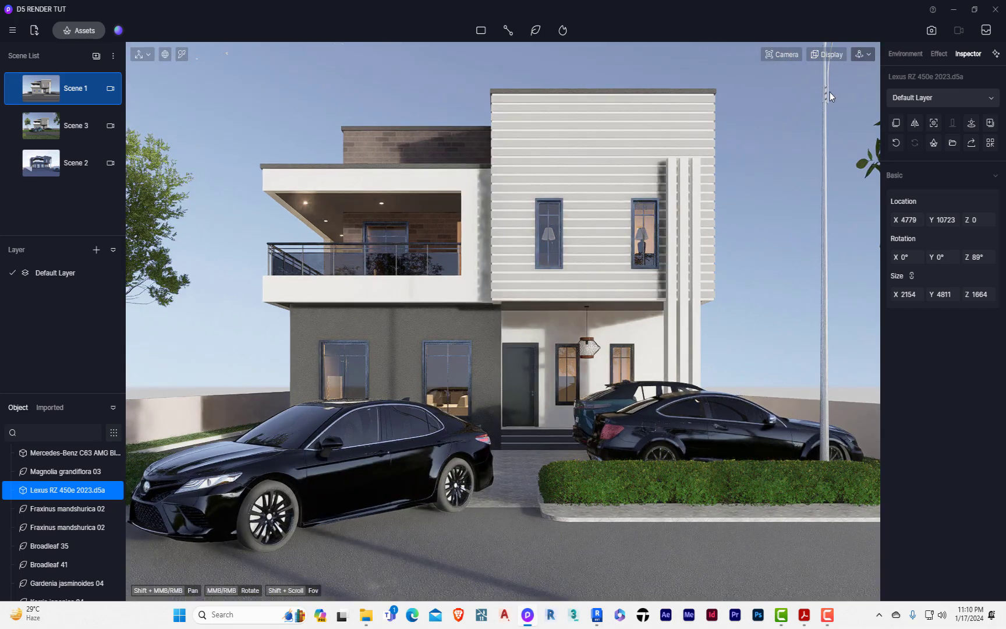
pyautogui.click(44, 127)
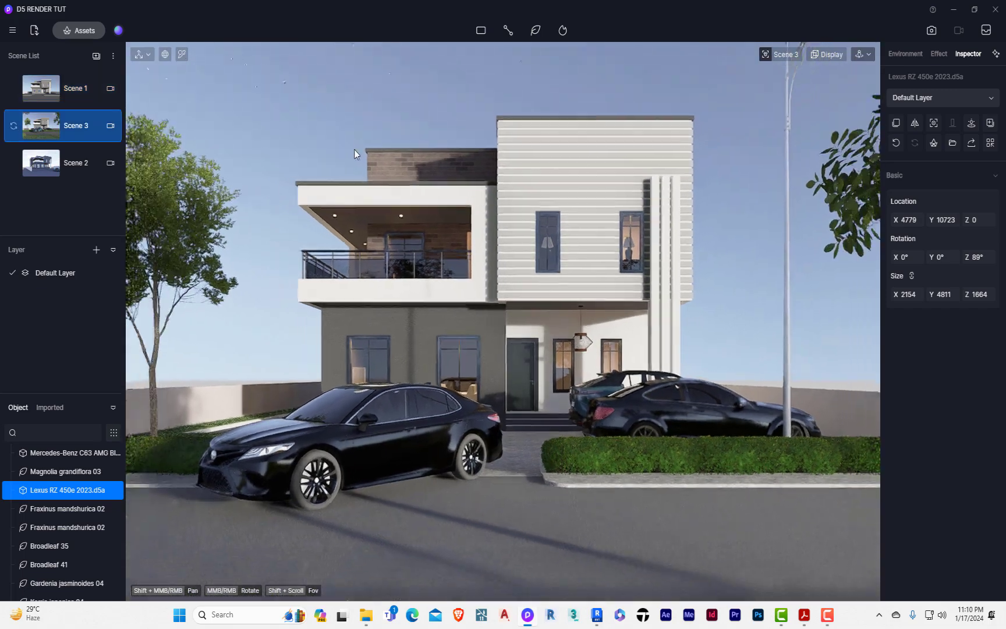
pyautogui.hotkey('ctrl', 'z')
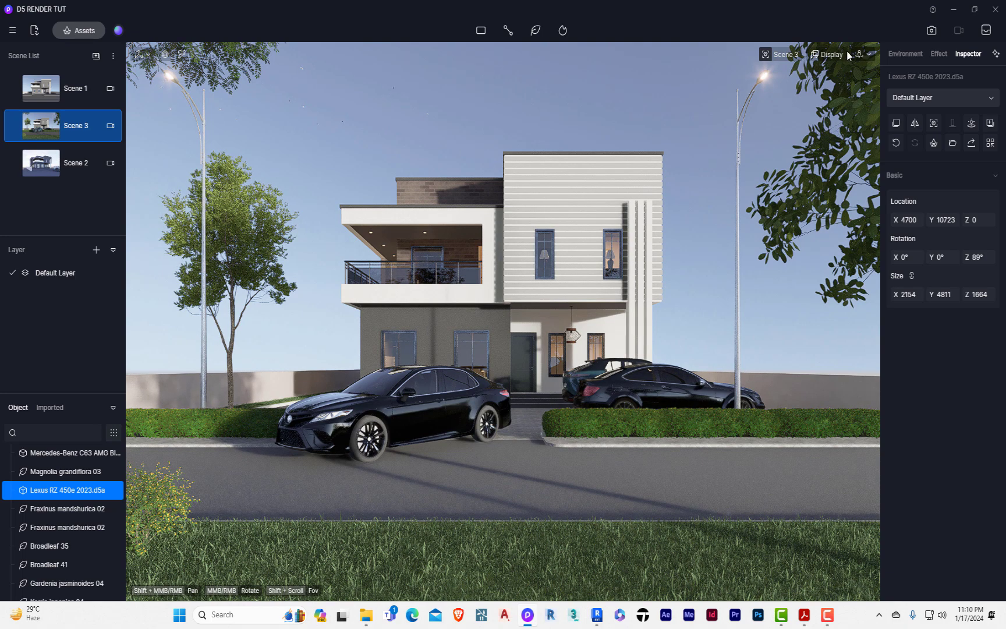
# Deselect the car, switch the camera navigation to Fly and return to the Scene 3 view.
pyautogui.click(668, 197)
pyautogui.scroll(1, 668, 197)
pyautogui.click(866, 55)
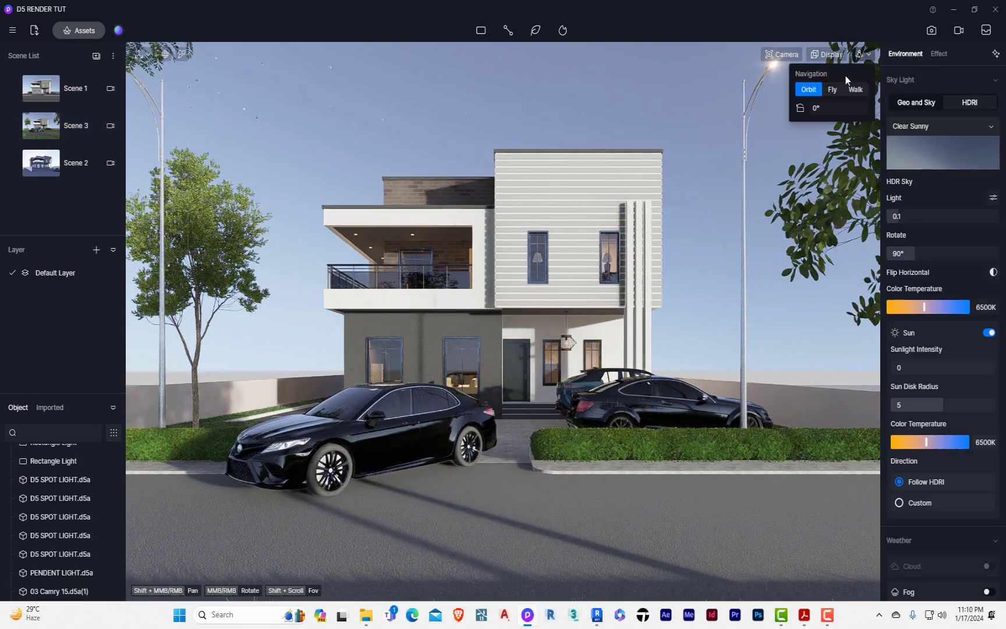
pyautogui.click(831, 90)
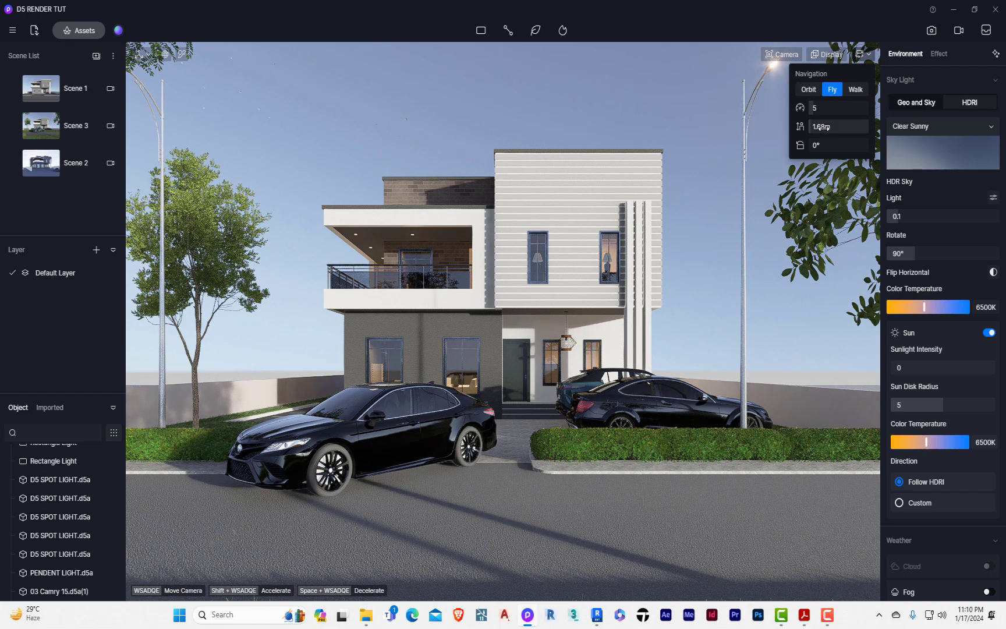
pyautogui.click(66, 129)
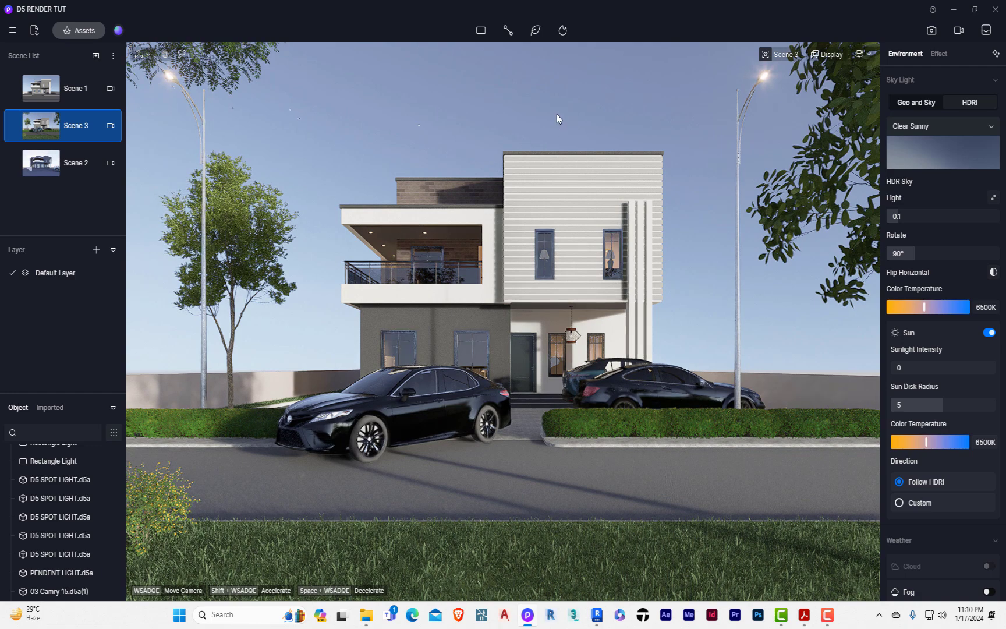
pyautogui.click(92, 30)
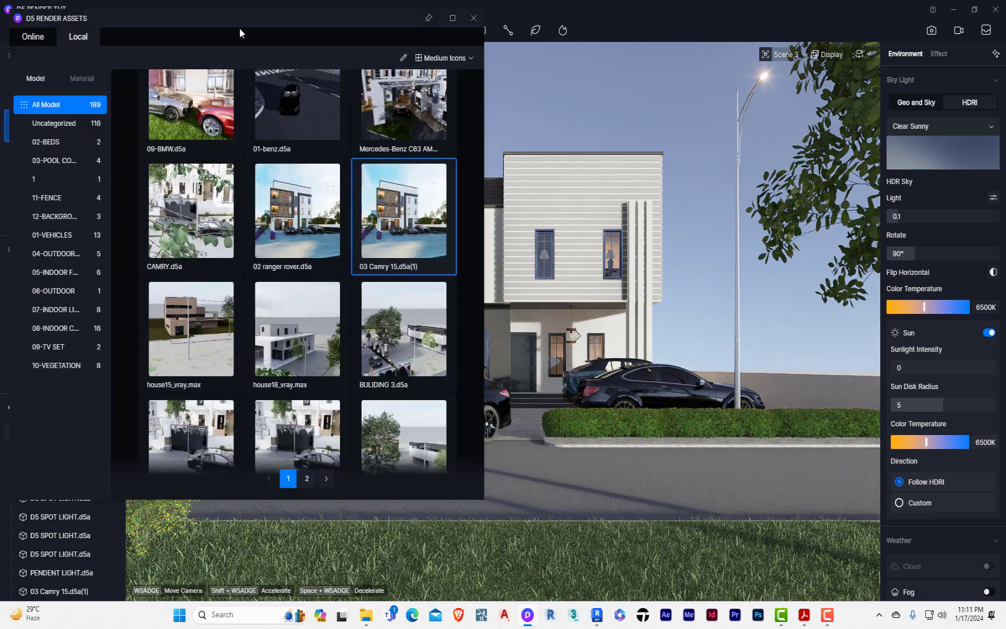
pyautogui.click(476, 20)
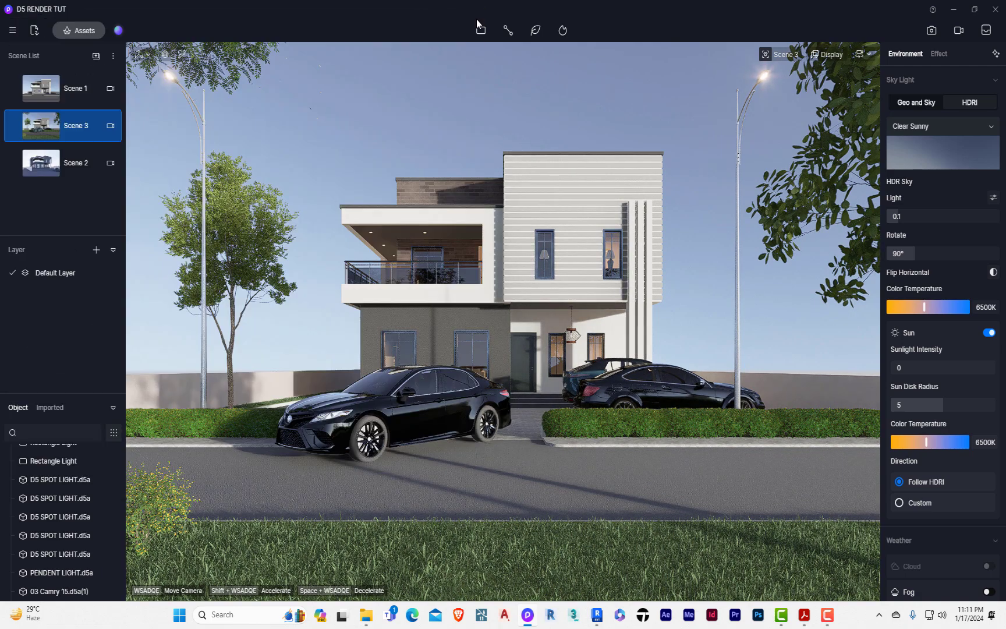
# Set the camera height to 1.3 m and update Scene 3 with the adjusted view.
pyautogui.click(860, 54)
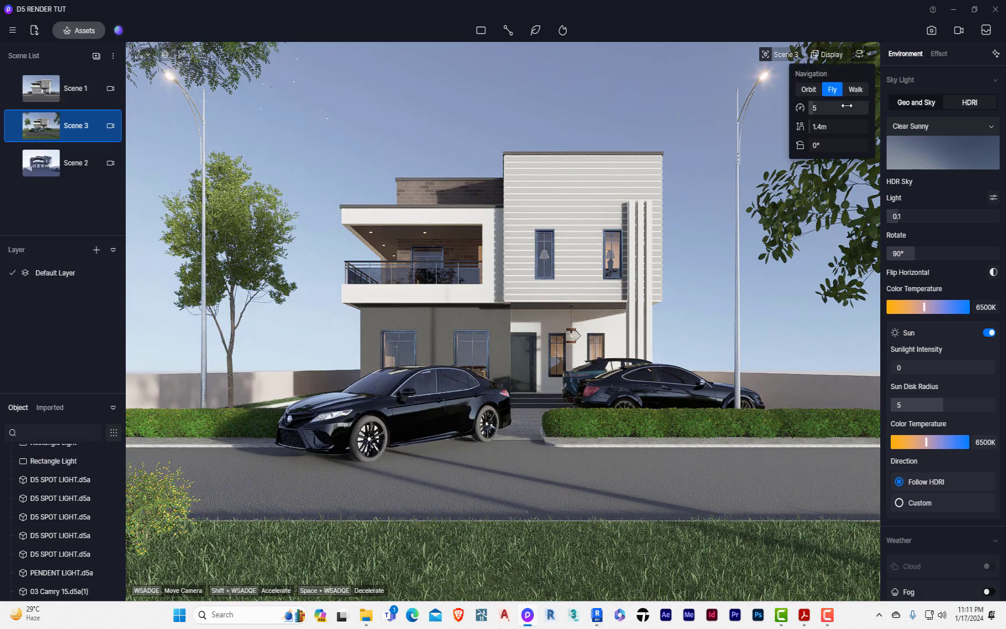
pyautogui.click(824, 126)
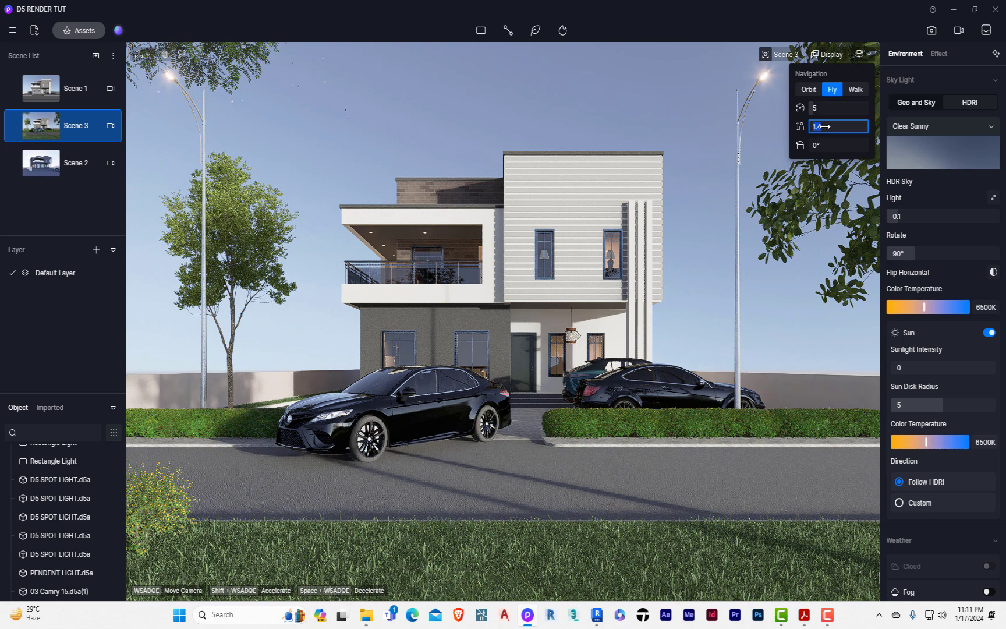
pyautogui.write('1.3')
pyautogui.press('Tab')
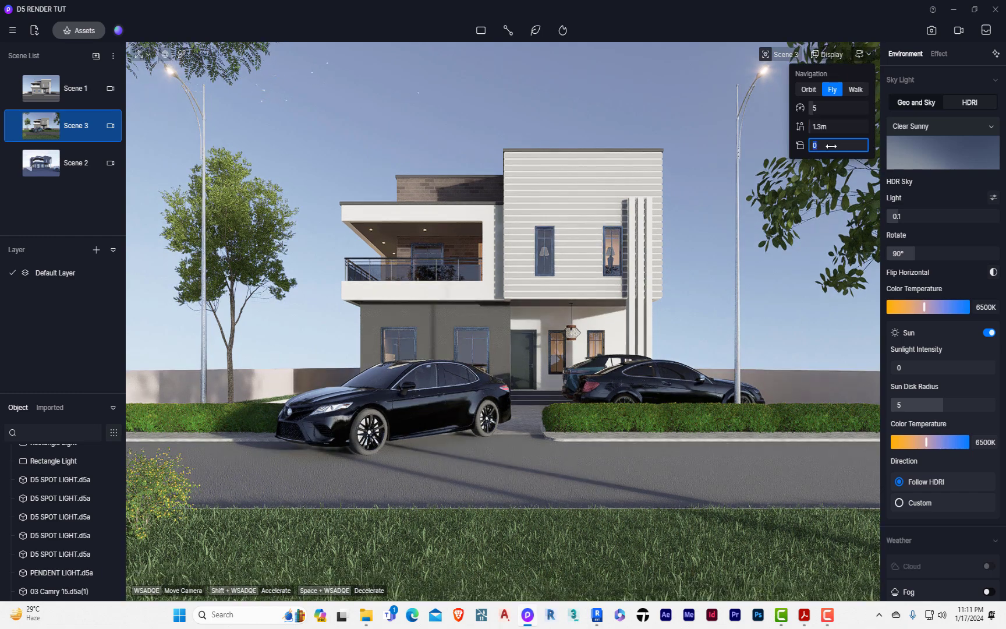
pyautogui.click(502, 95)
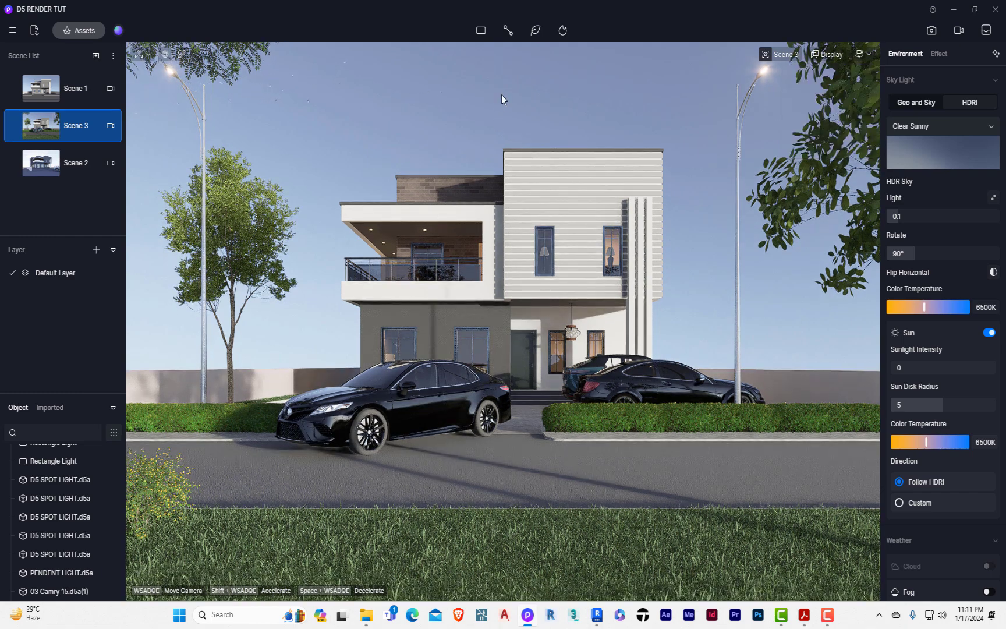
pyautogui.click(11, 128)
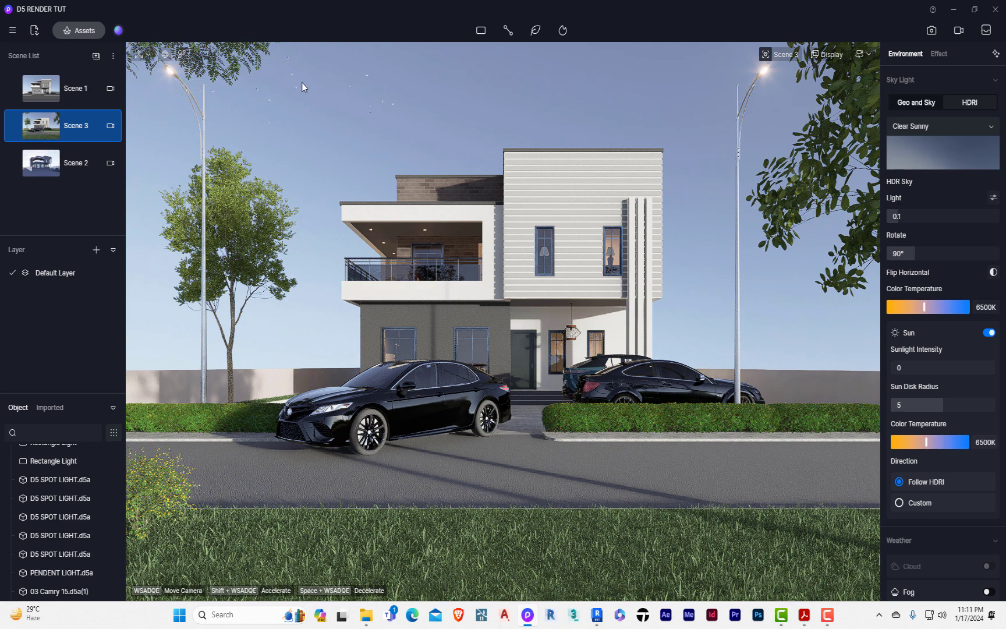
# Browse the first page of all local models in the asset library down to its end.
pyautogui.click(79, 30)
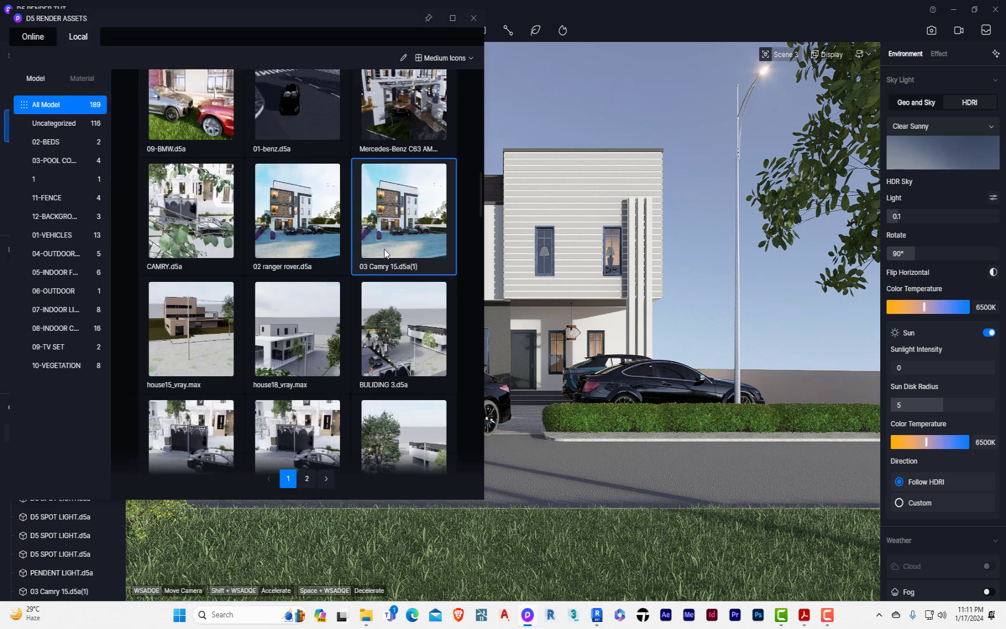
pyautogui.scroll(-3, 355, 330)
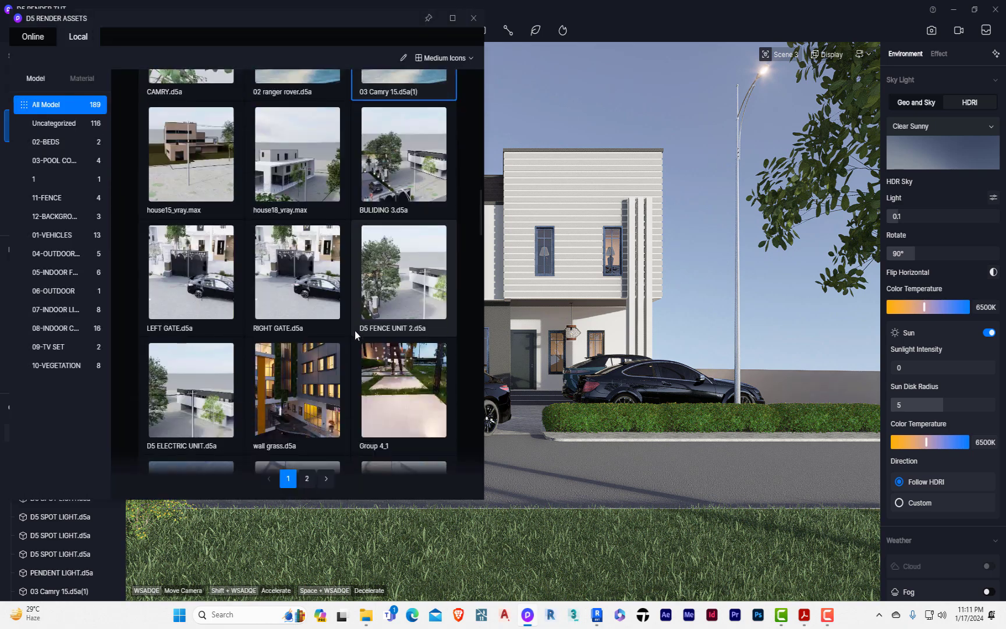
pyautogui.scroll(-4, 355, 331)
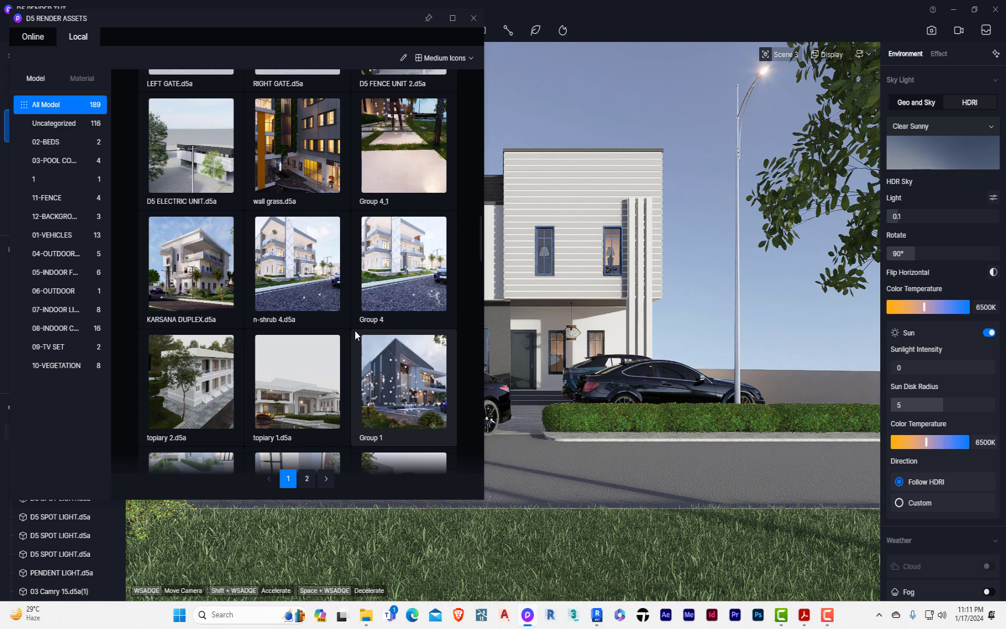
pyautogui.scroll(-3, 354, 330)
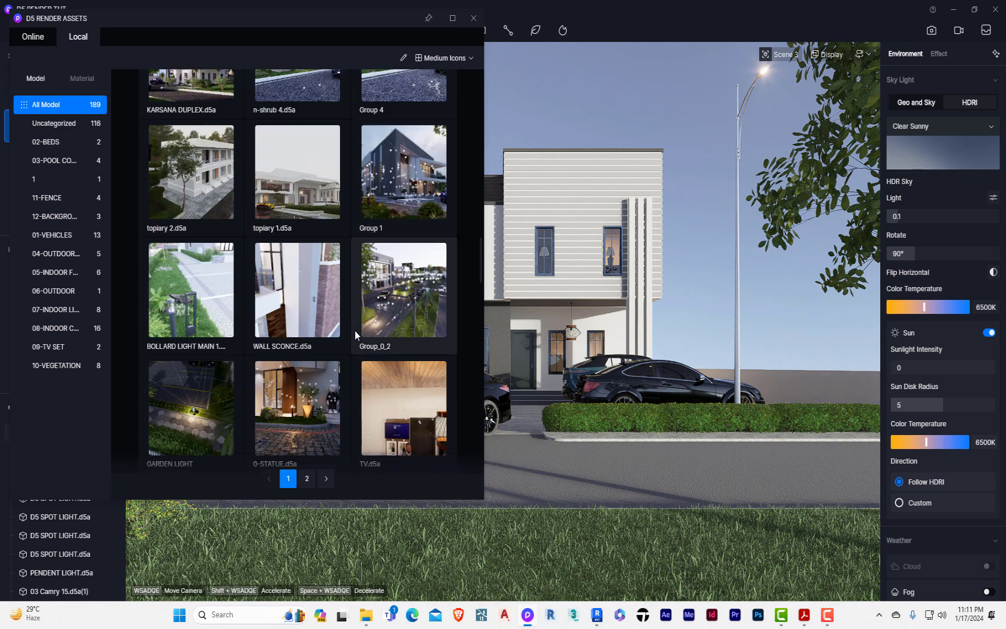
pyautogui.scroll(-3, 355, 331)
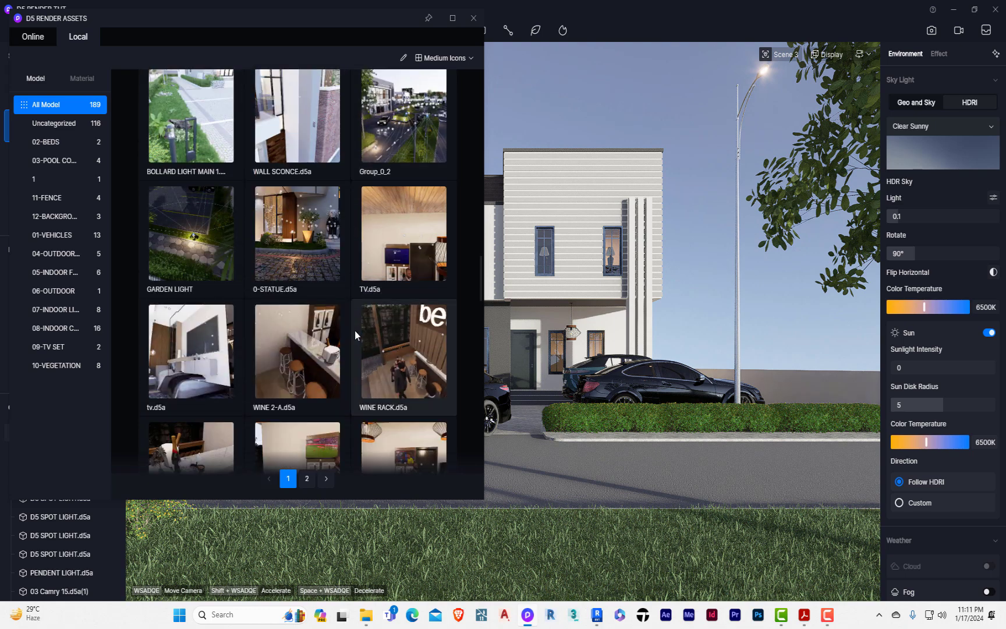
pyautogui.scroll(-5, 355, 330)
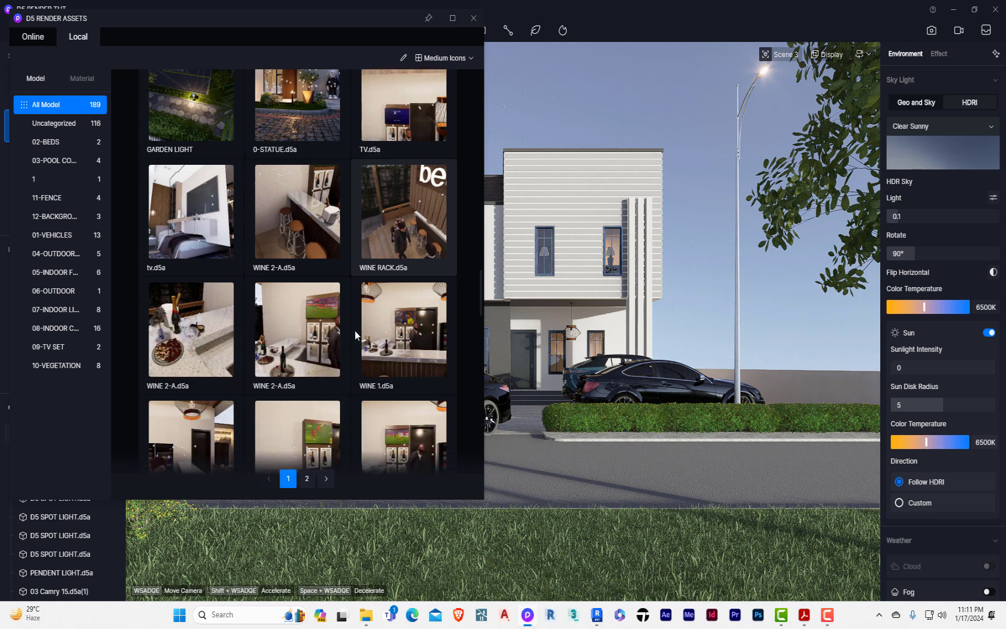
pyautogui.scroll(-6, 355, 331)
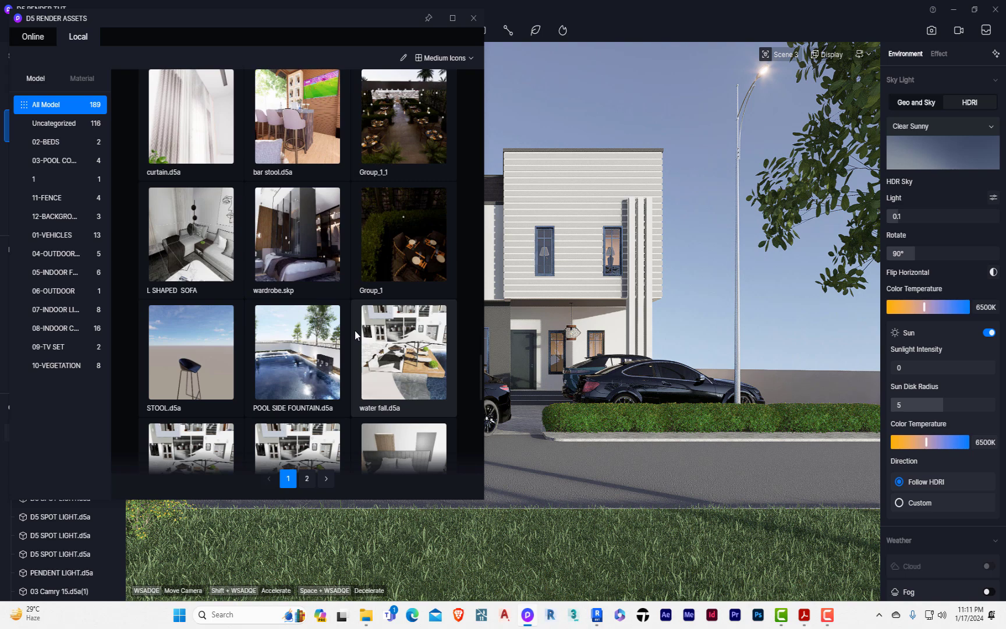
pyautogui.scroll(-6, 354, 330)
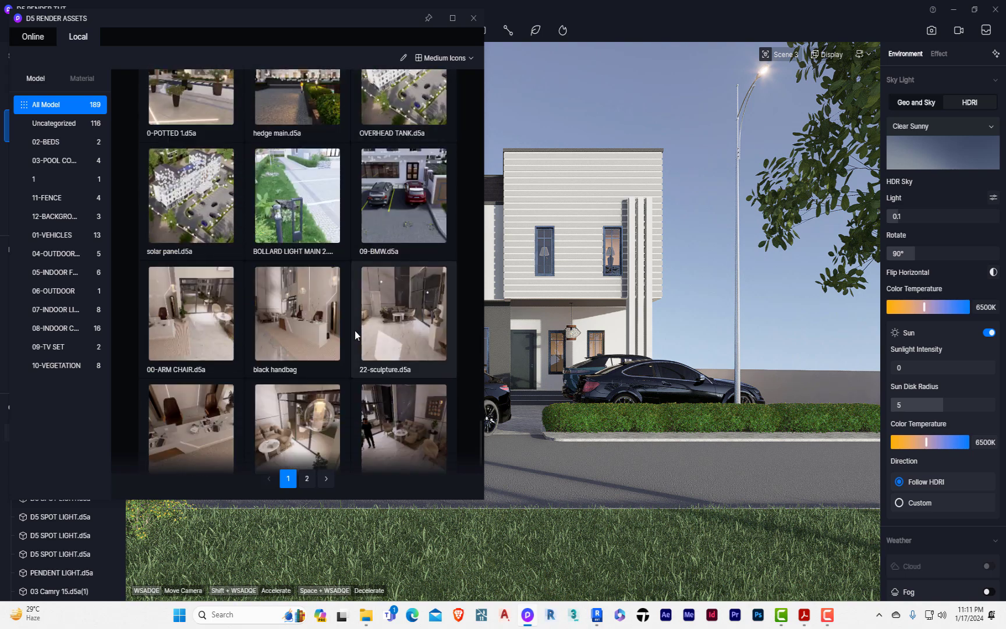
pyautogui.scroll(-5, 355, 331)
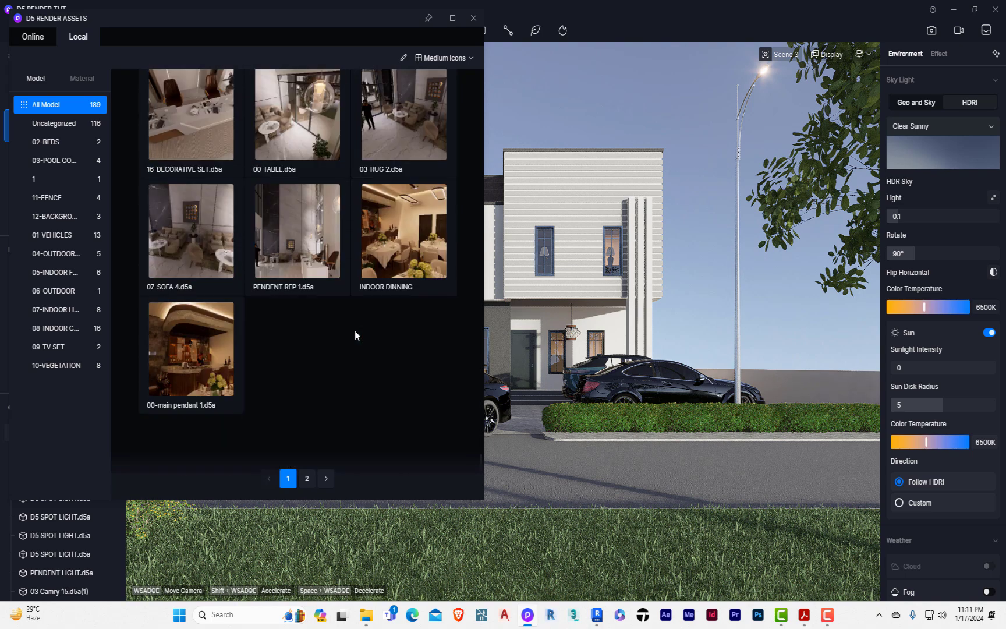
pyautogui.scroll(3, 314, 303)
pyautogui.scroll(1, 290, 323)
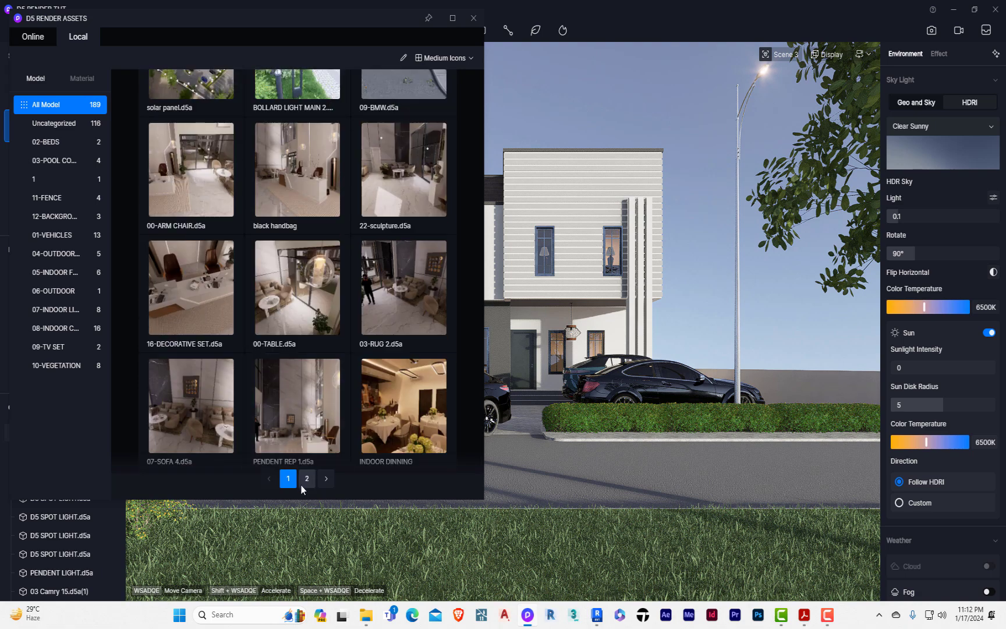
# Look through the models on the second page of the local asset library.
pyautogui.click(302, 483)
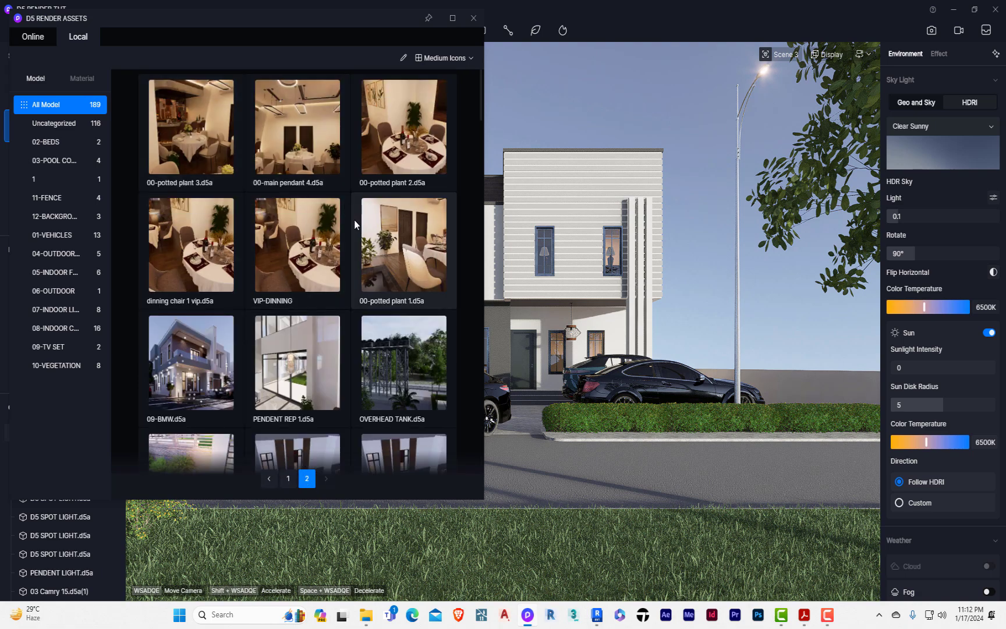
pyautogui.scroll(-2, 353, 220)
pyautogui.scroll(-3, 354, 220)
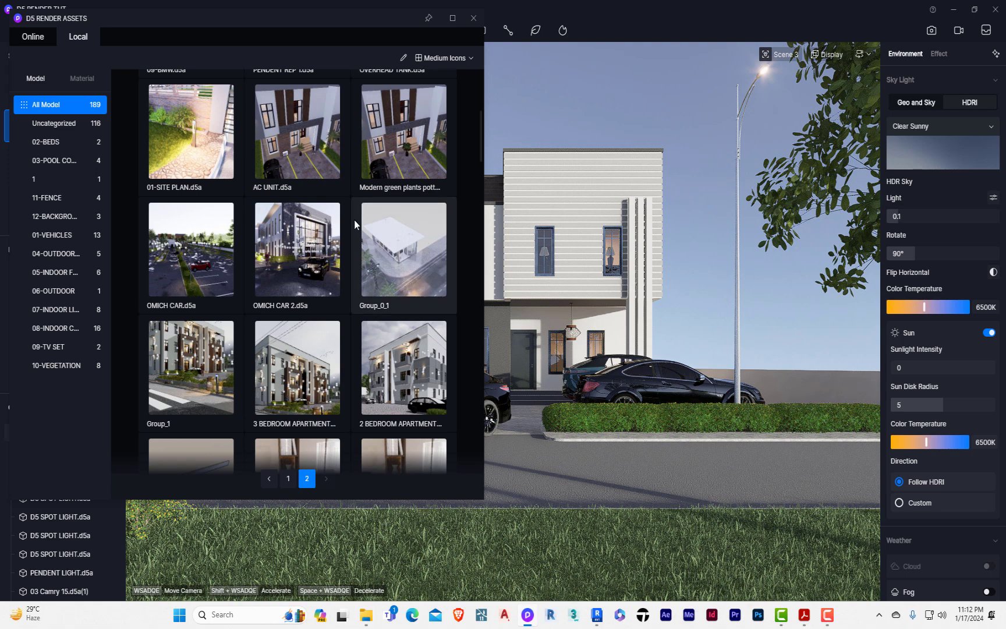
pyautogui.scroll(-1, 354, 224)
pyautogui.scroll(-3, 371, 258)
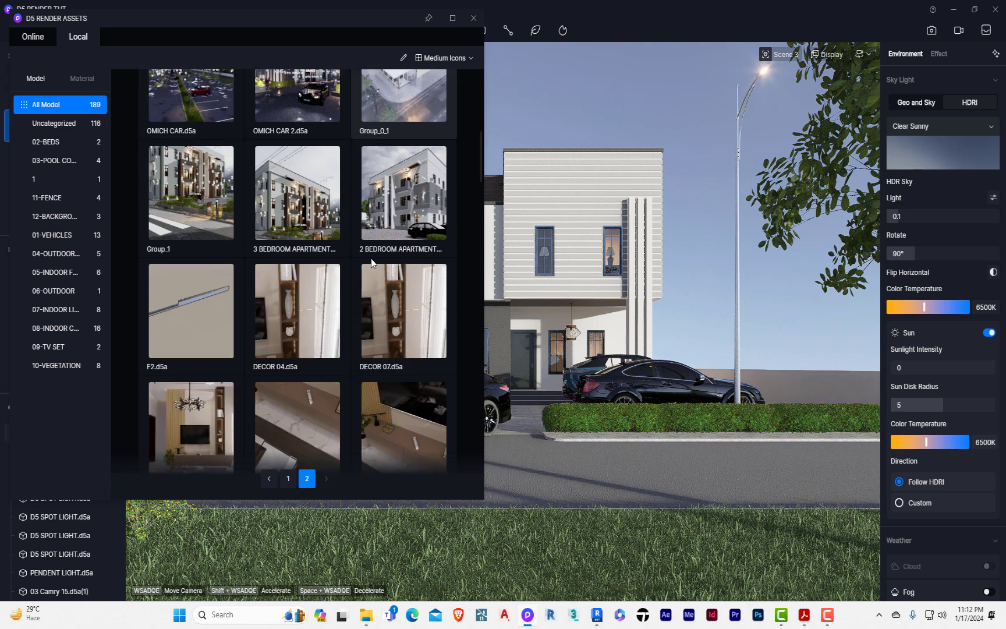
pyautogui.scroll(-2, 371, 258)
pyautogui.scroll(-8, 370, 259)
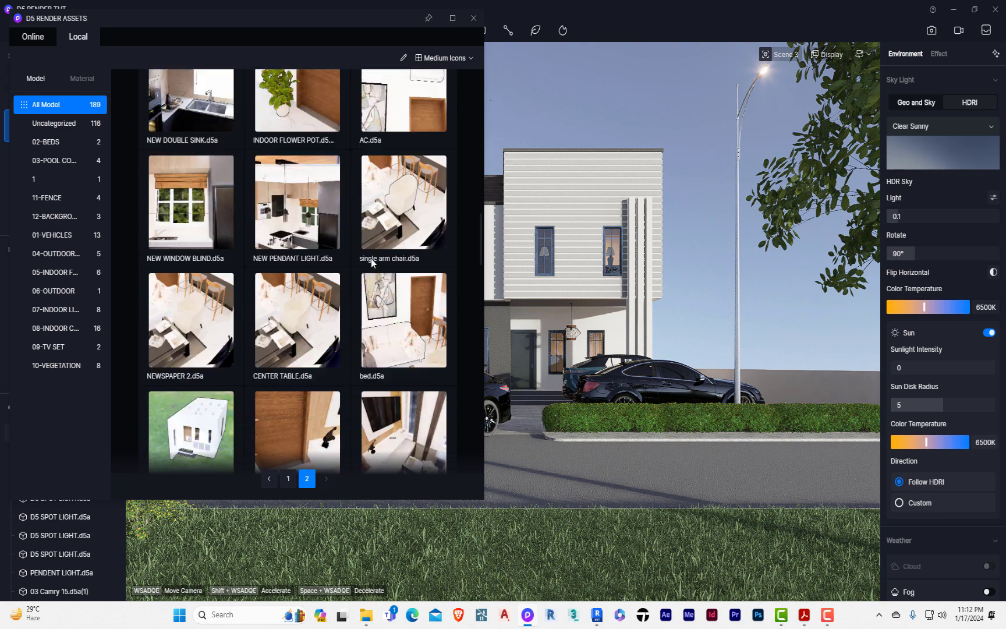
# Find the Group 4_1 bollard light on the first page of local models and place one on the front lawn.
pyautogui.click(290, 480)
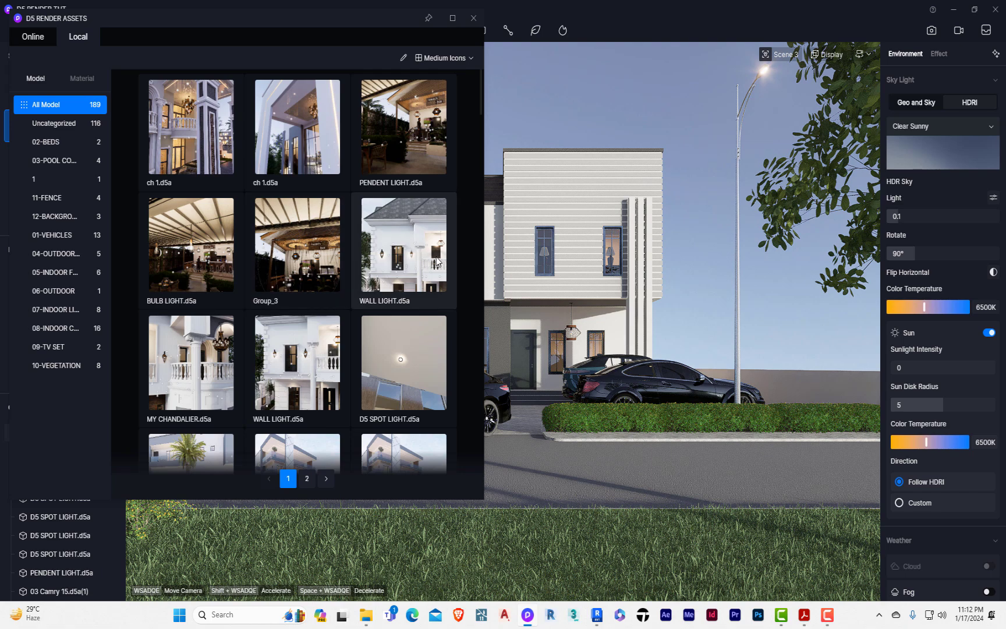
pyautogui.scroll(-3, 189, 309)
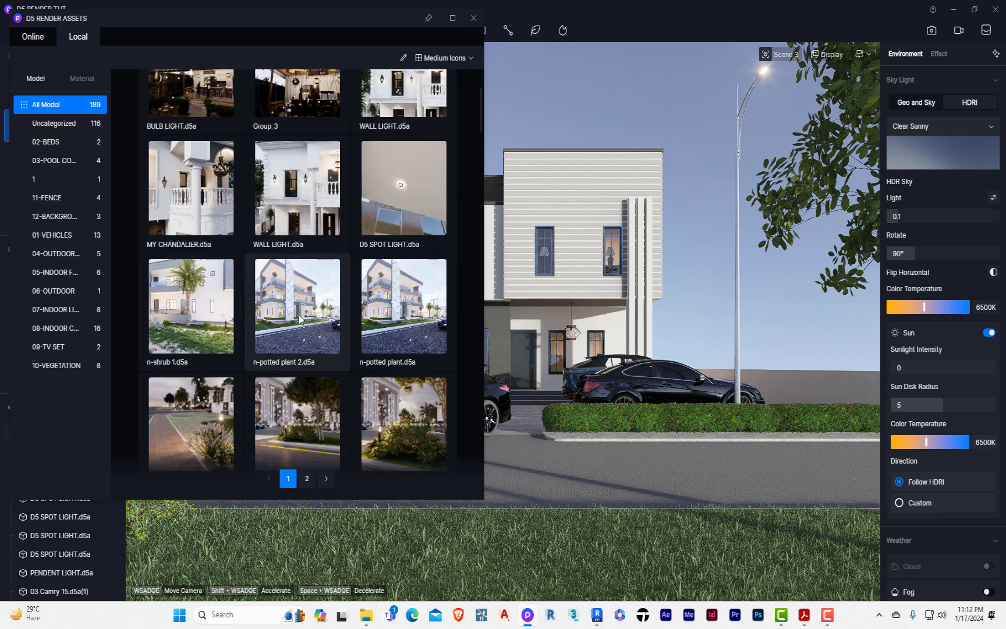
pyautogui.scroll(-2, 299, 315)
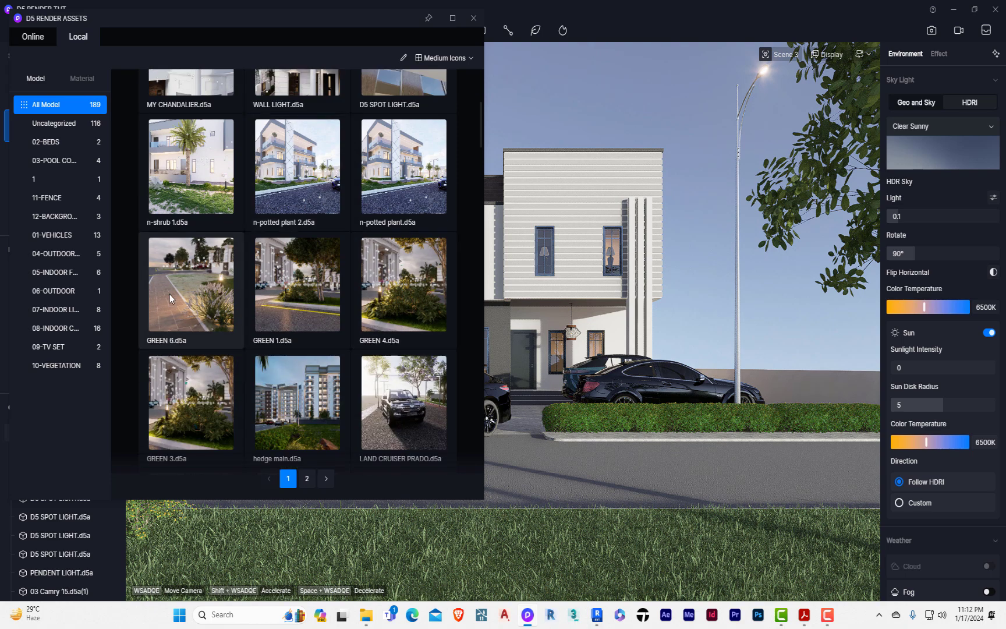
pyautogui.scroll(-3, 407, 340)
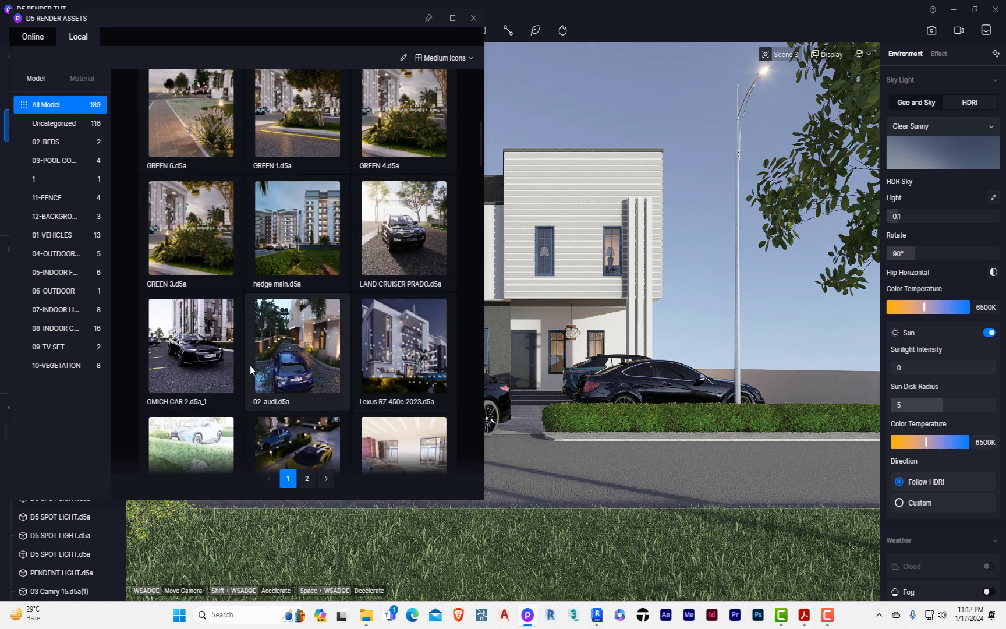
pyautogui.scroll(-2, 334, 327)
pyautogui.scroll(-5, 334, 327)
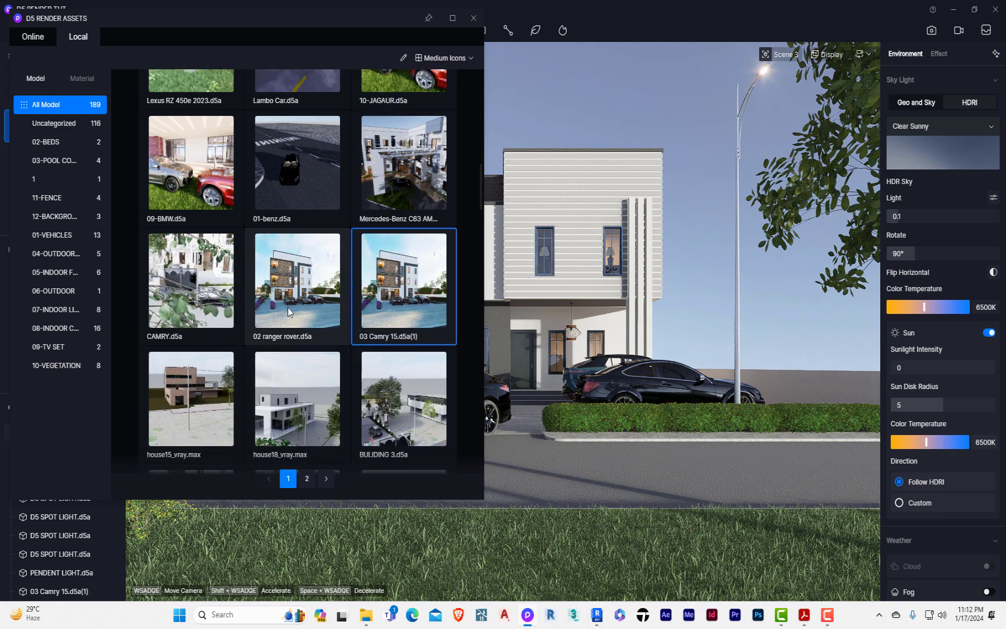
pyautogui.scroll(-2, 230, 289)
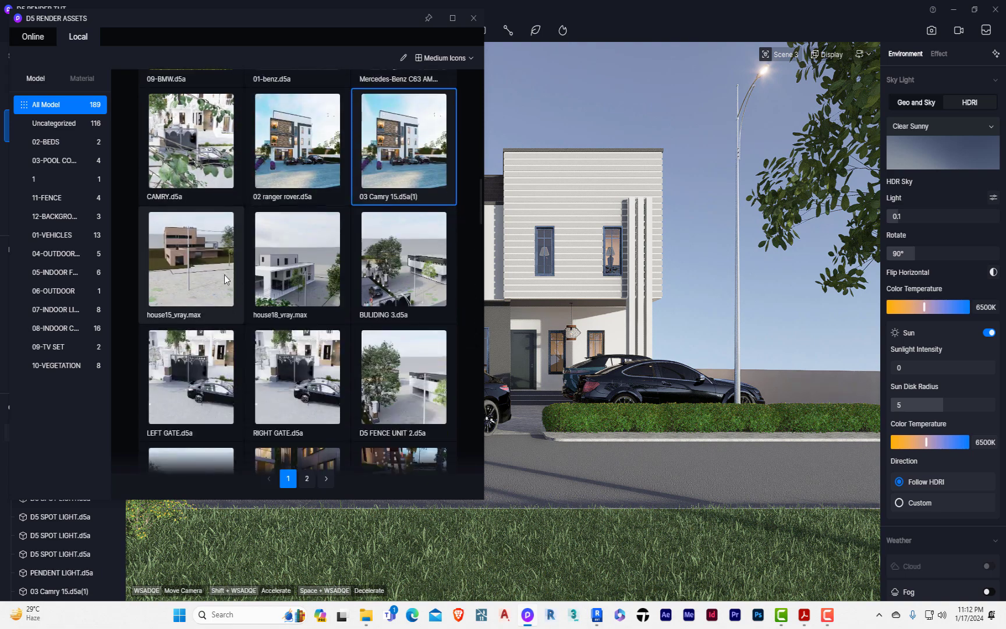
pyautogui.scroll(-2, 406, 286)
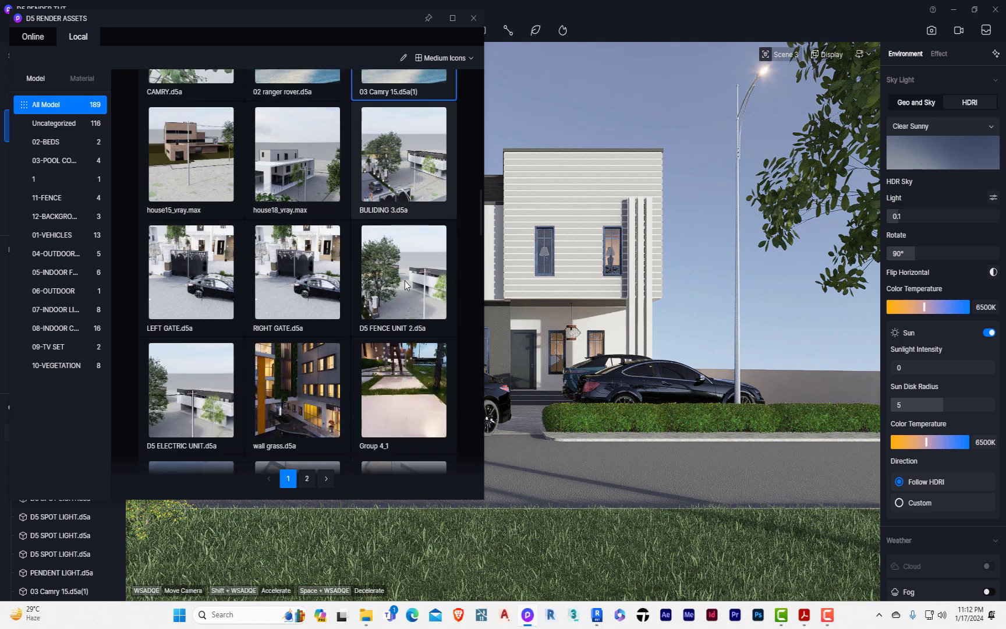
pyautogui.click(382, 396)
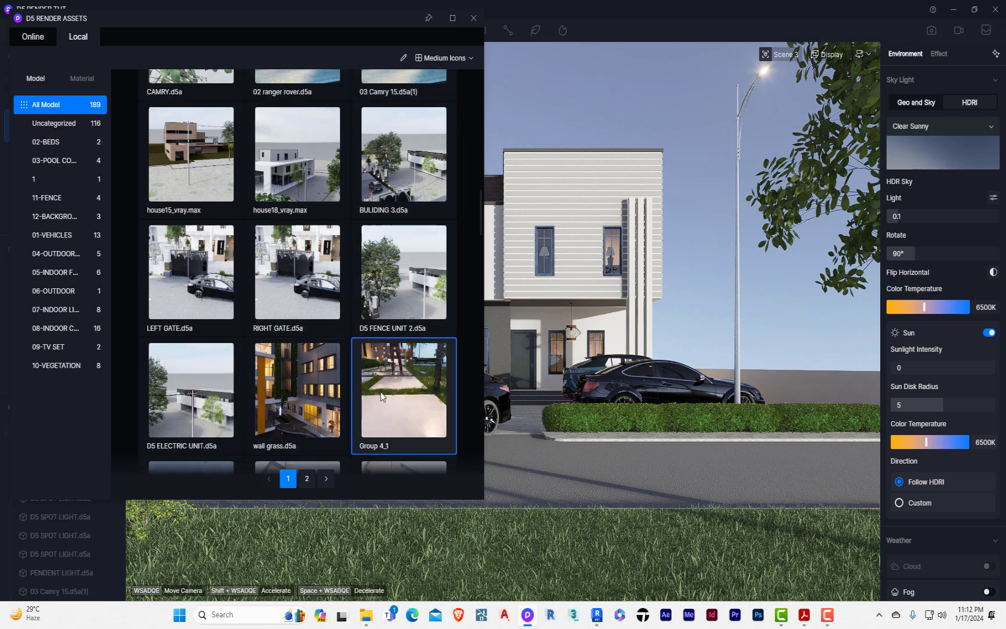
pyautogui.click(382, 406)
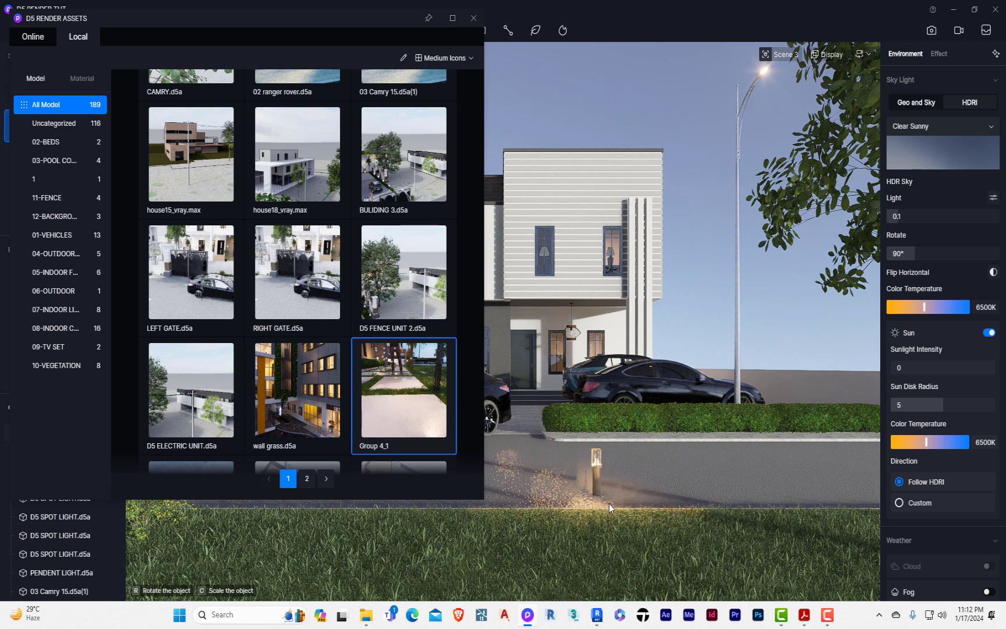
pyautogui.click(797, 576)
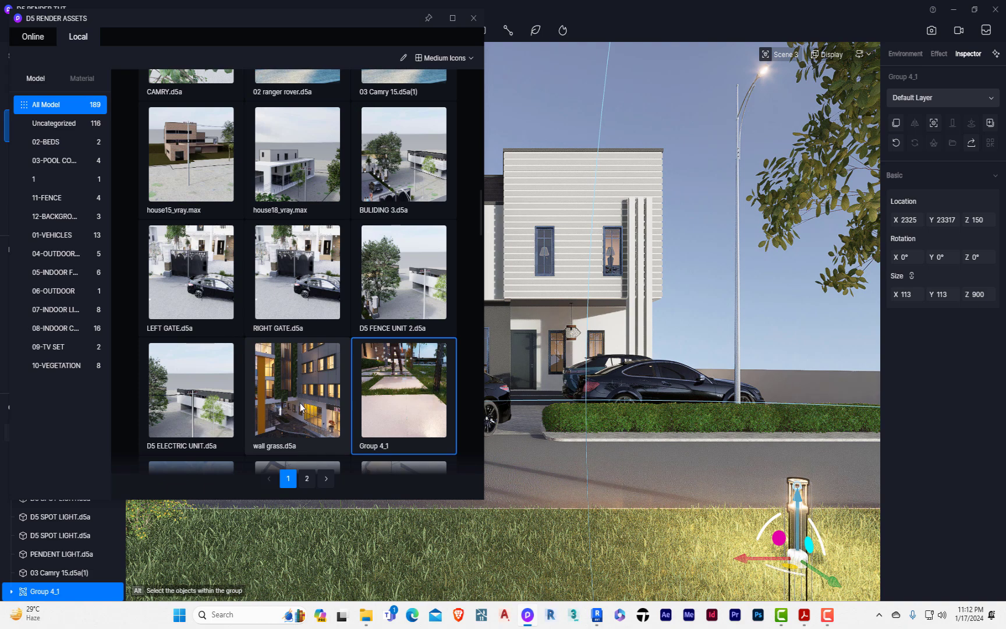
pyautogui.scroll(-2, 198, 393)
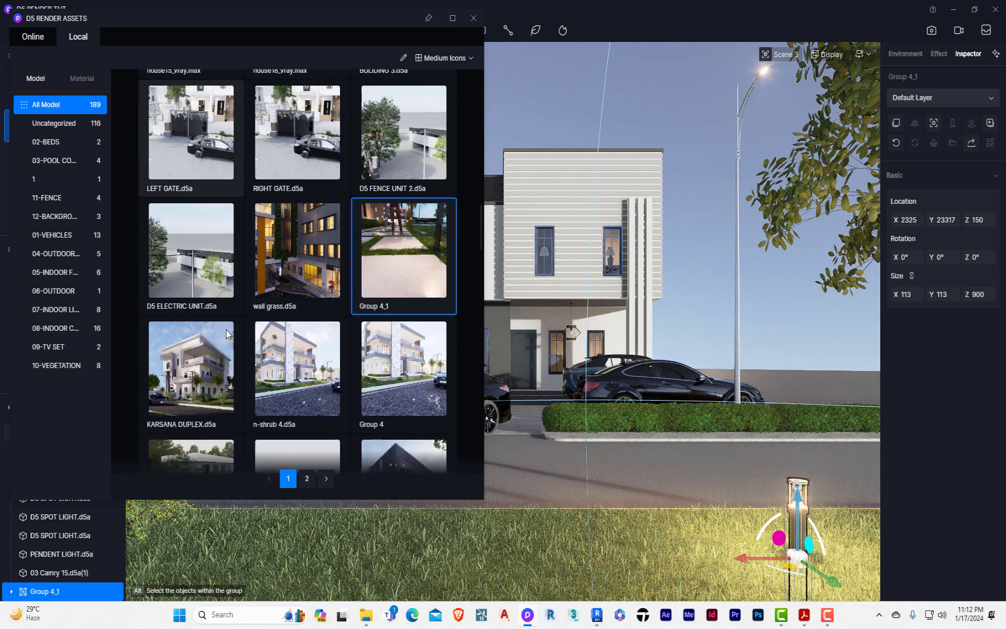
pyautogui.scroll(-2, 309, 370)
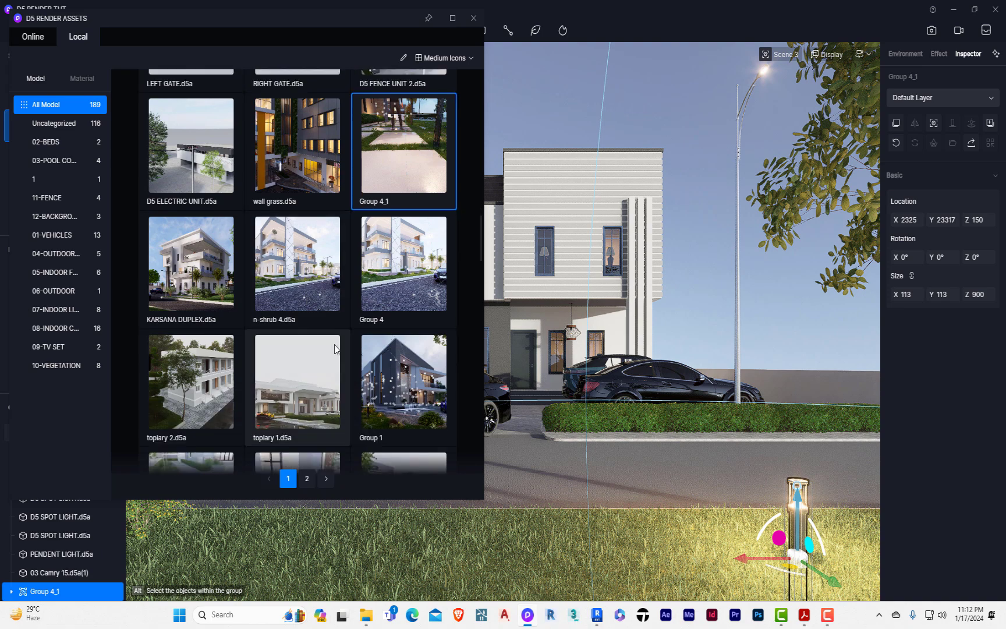
pyautogui.click(407, 275)
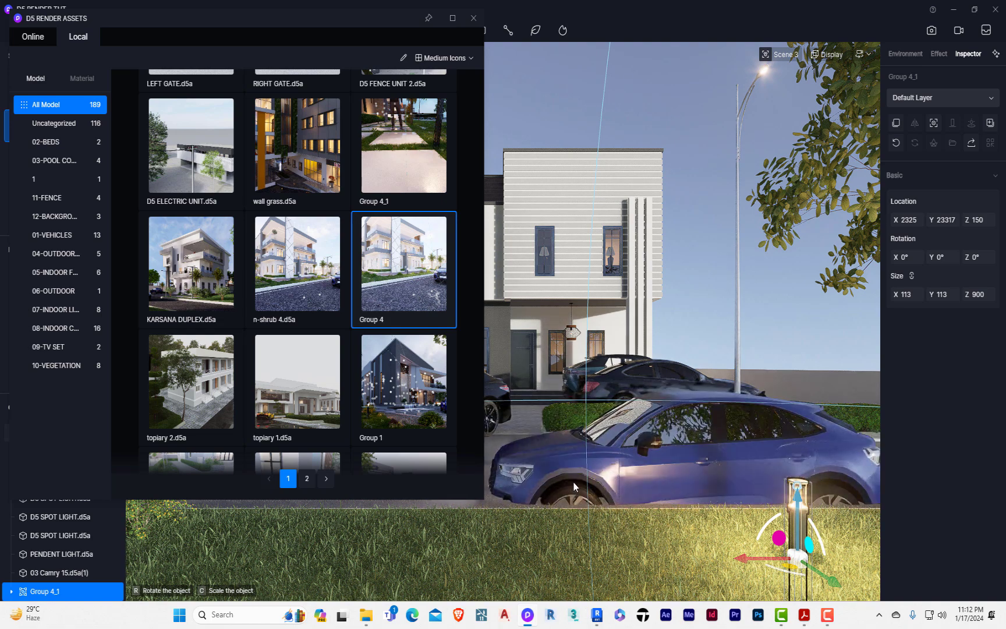
pyautogui.press('Escape')
pyautogui.scroll(-1, 429, 344)
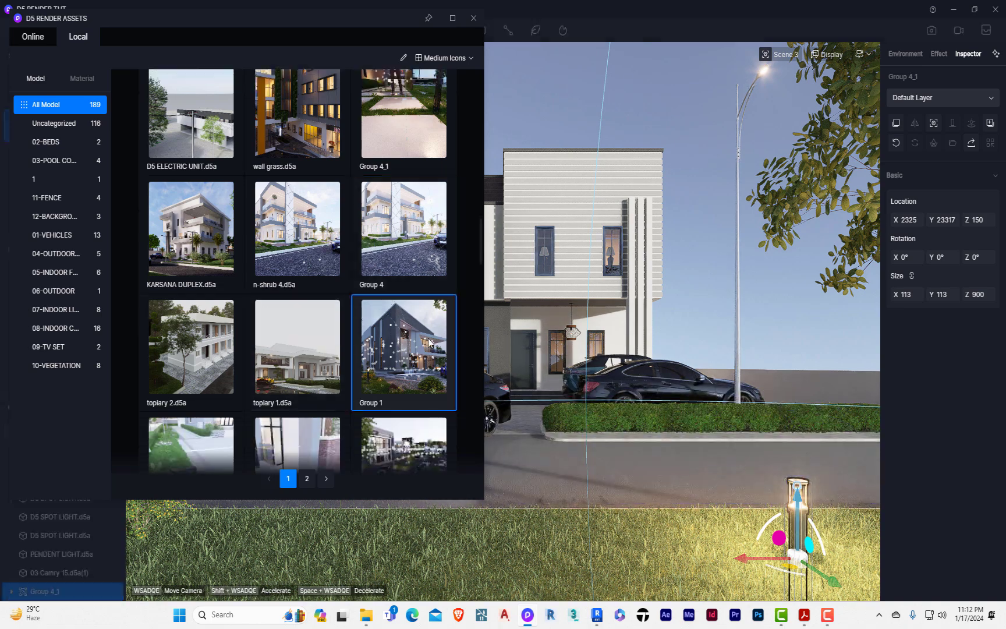
pyautogui.click(429, 343)
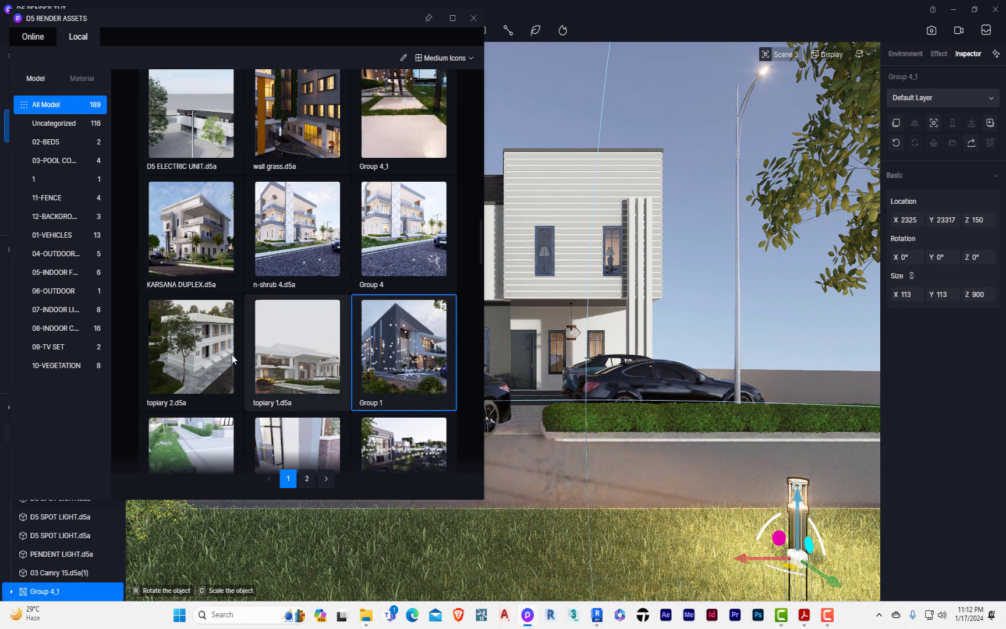
# Pick the WALL SCONCE model for placement, close the asset library and set the camera navigation to Orbit.
pyautogui.scroll(-5, 190, 352)
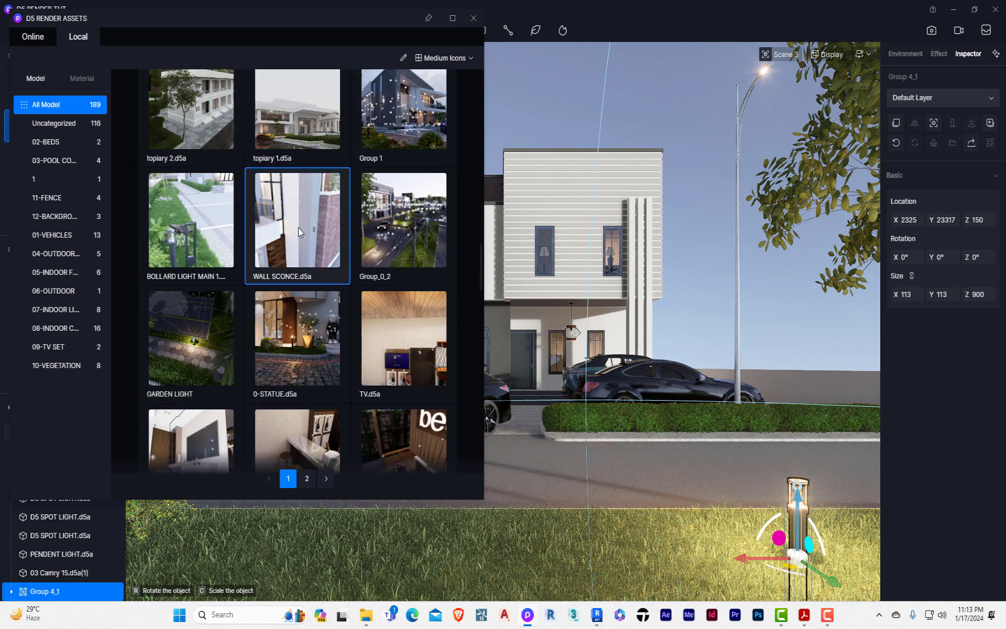
pyautogui.scroll(4, 567, 494)
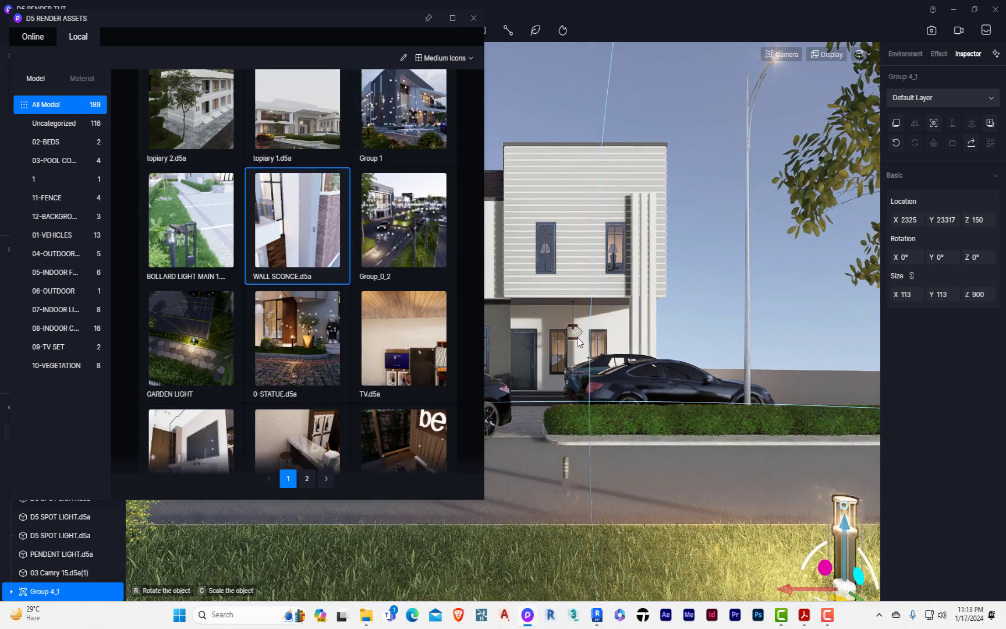
pyautogui.click(473, 18)
pyautogui.scroll(3, 369, 316)
pyautogui.click(861, 54)
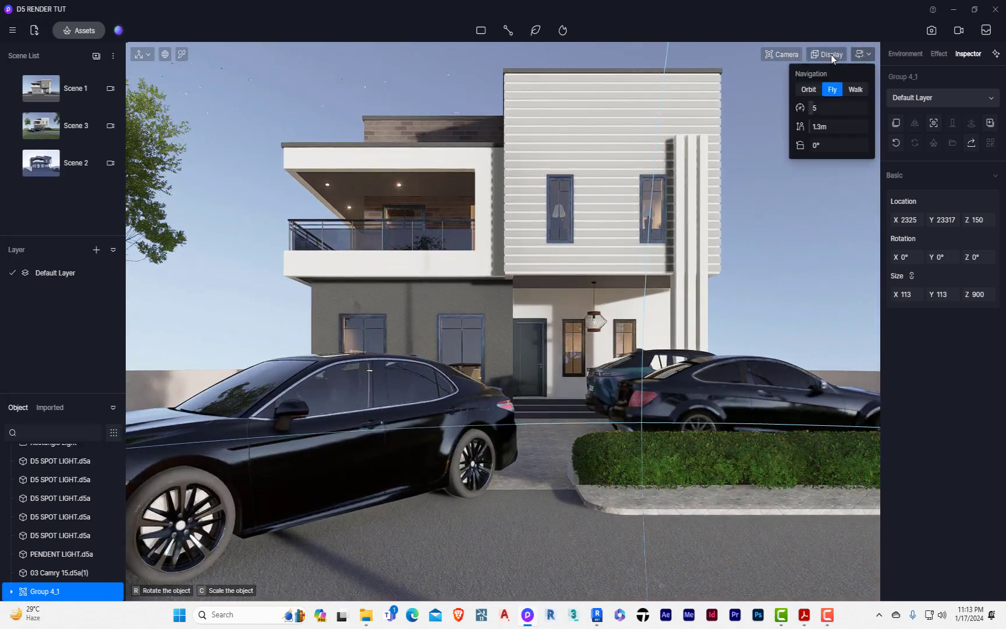
pyautogui.click(808, 89)
# Place the wall sconce on the grey ground-floor wall, midway between the two windows.
pyautogui.scroll(8, 403, 354)
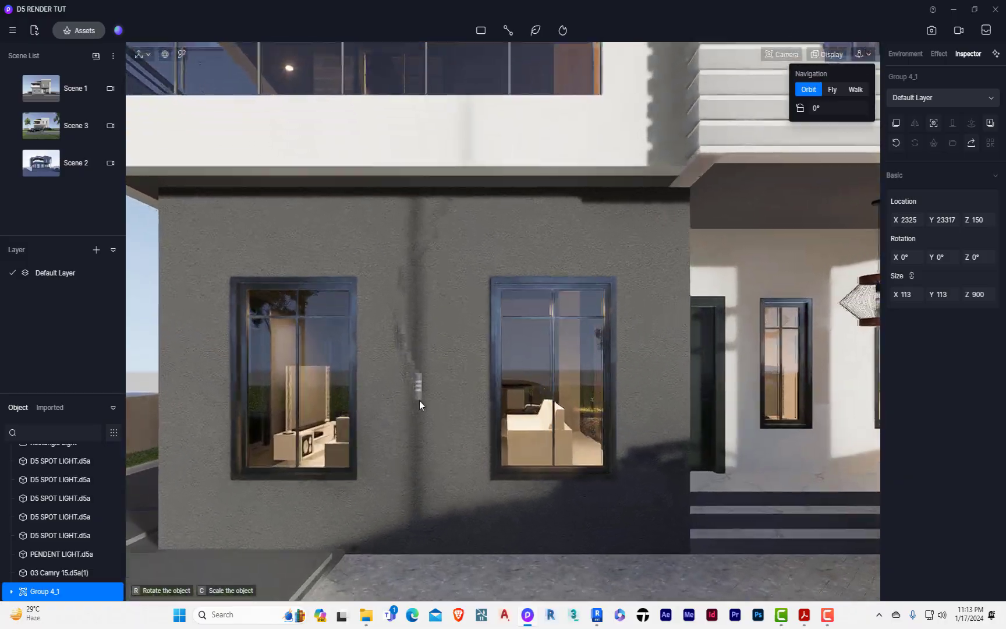
pyautogui.scroll(-5, 419, 396)
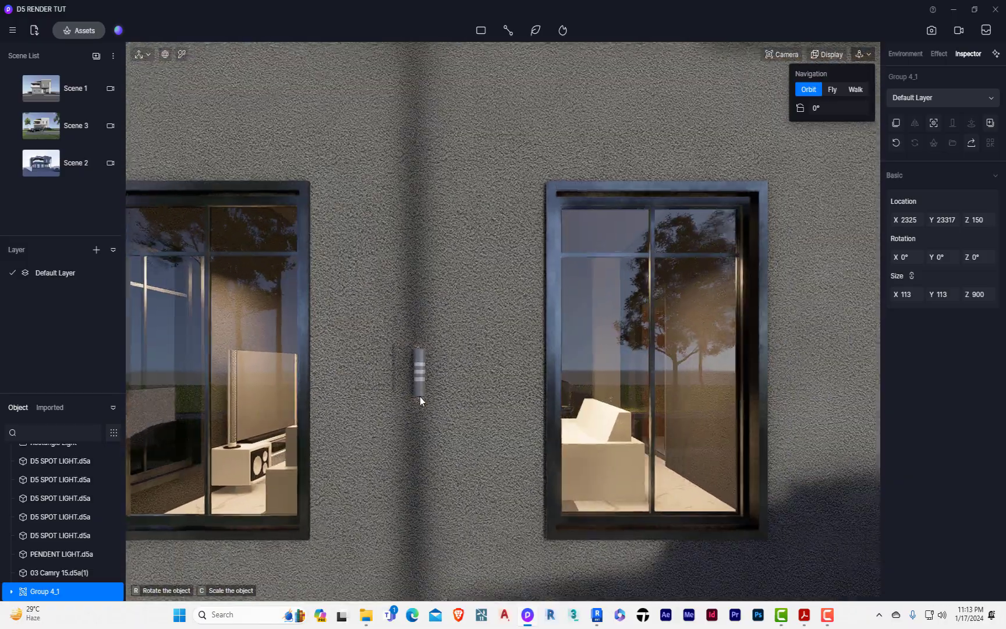
pyautogui.scroll(-5, 419, 396)
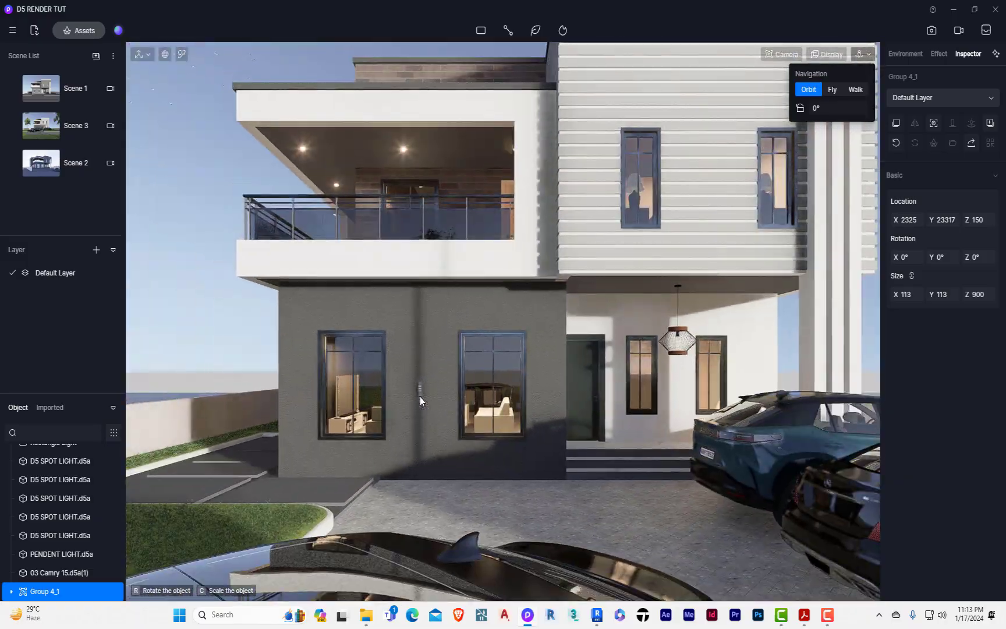
pyautogui.scroll(8, 419, 396)
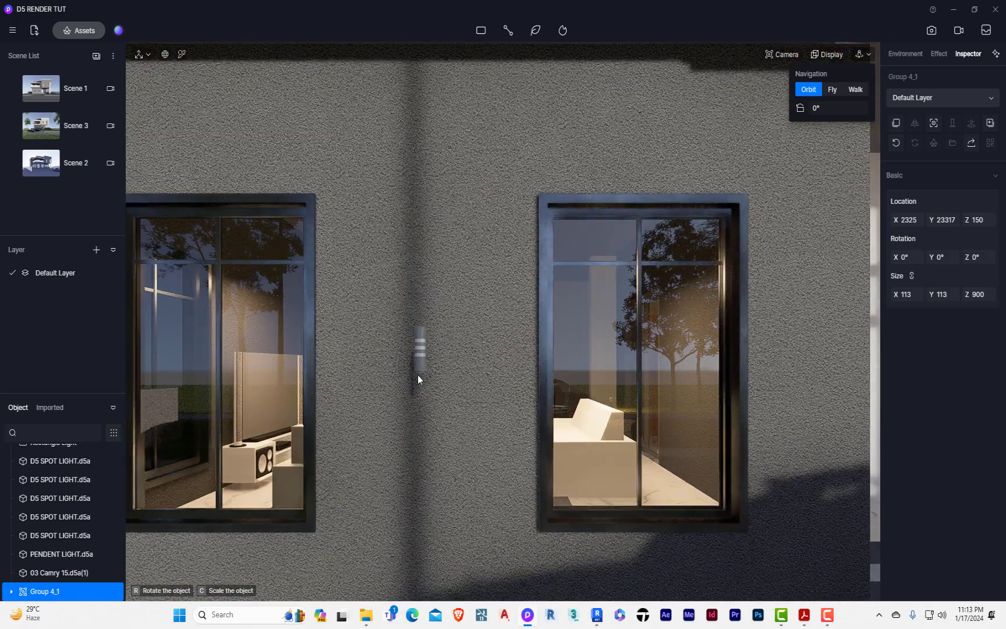
pyautogui.click(417, 402)
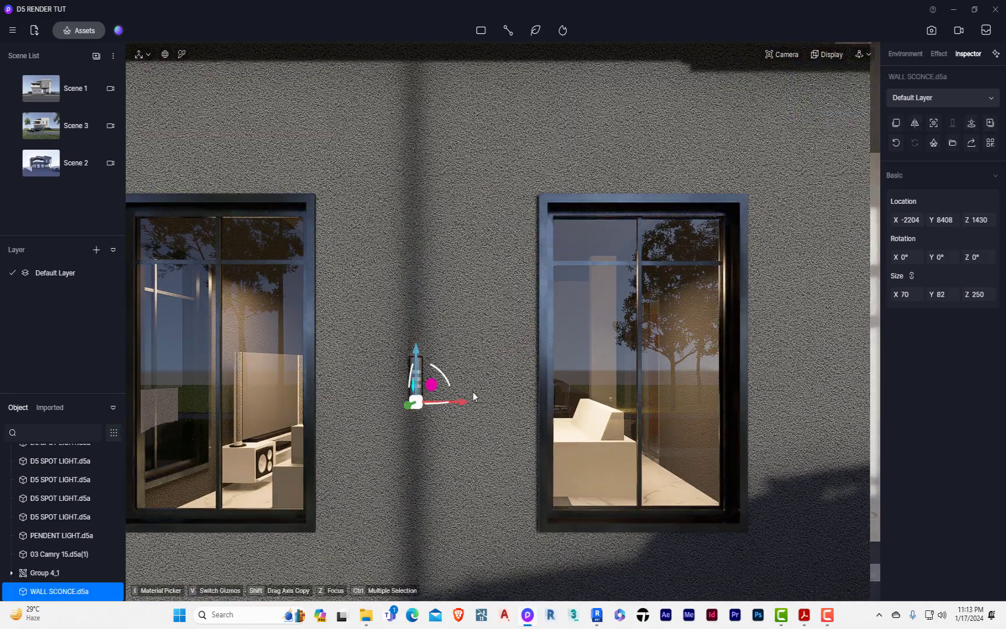
# Move the wall sconce outward from the grey wall to Y 8449 so its bracket meets the surface.
pyautogui.press('z')
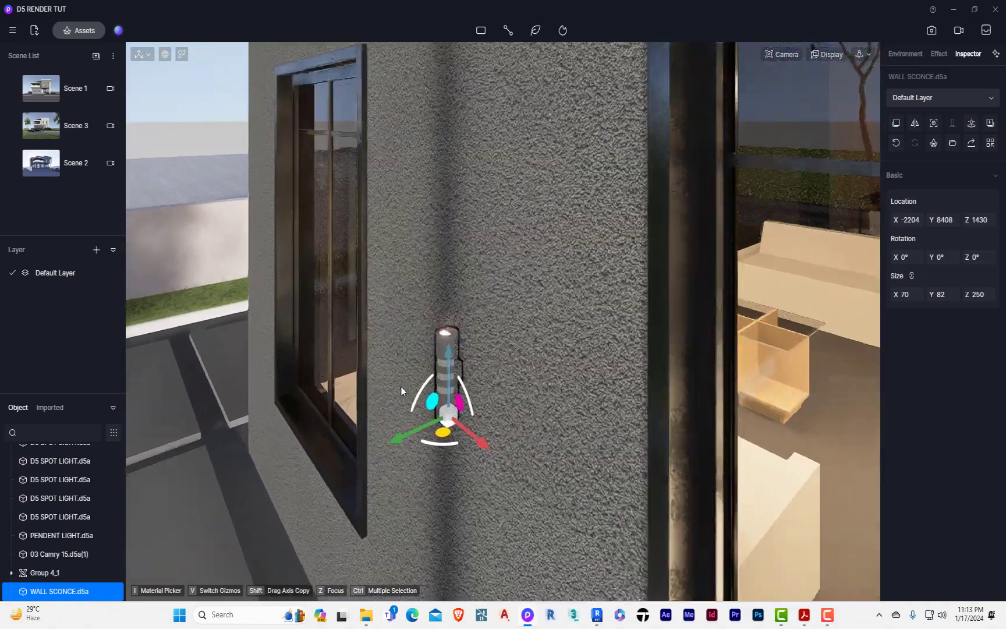
pyautogui.scroll(3, 401, 386)
pyautogui.moveTo(430, 445); pyautogui.dragTo(406, 457)
pyautogui.scroll(2, 495, 464)
pyautogui.moveTo(540, 466); pyautogui.dragTo(382, 488, button='right')
pyautogui.scroll(3, 422, 422)
pyautogui.scroll(2, 424, 420)
pyautogui.moveTo(373, 469); pyautogui.dragTo(347, 468)
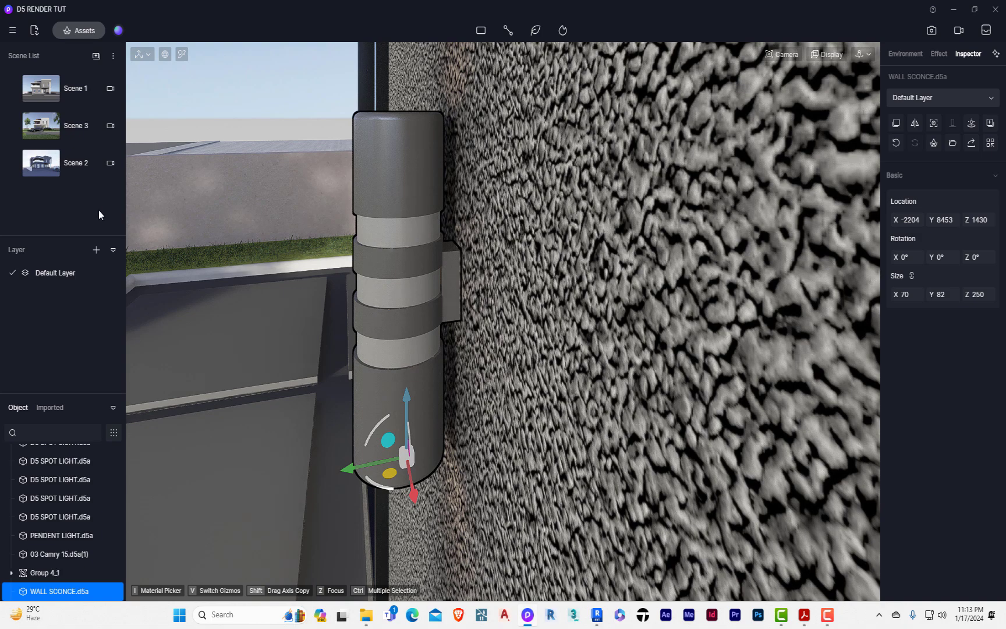
pyautogui.moveTo(533, 408); pyautogui.dragTo(787, 571, button='right')
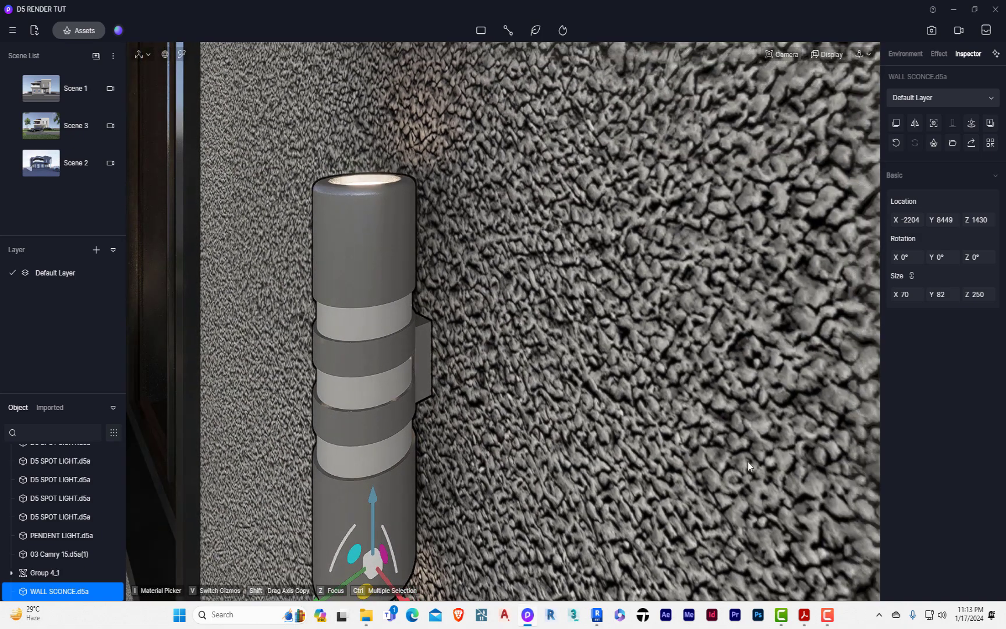
pyautogui.scroll(-3, 726, 356)
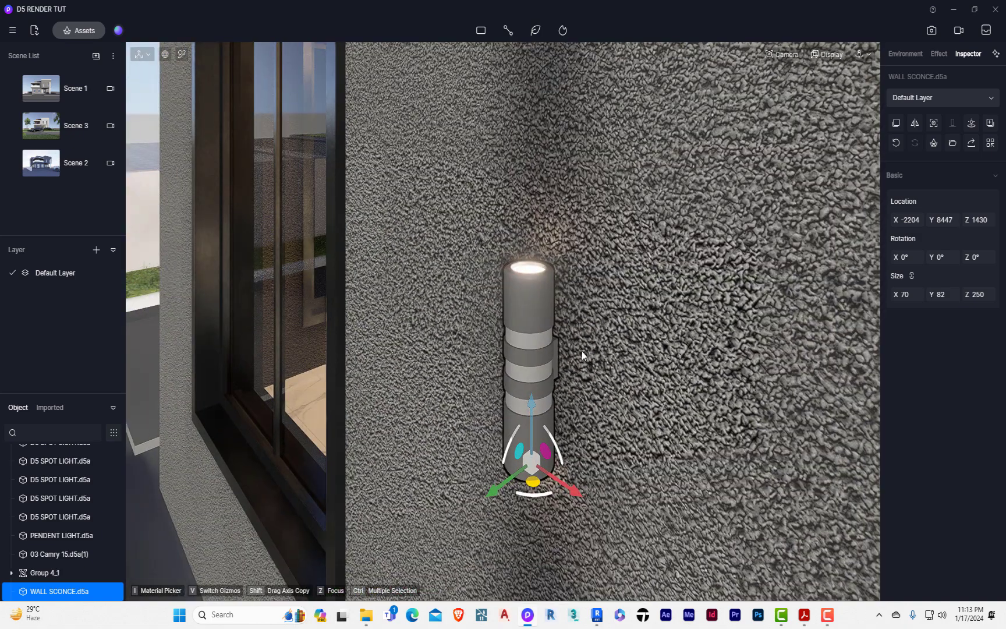
# Deselect the wall sconce and return to the Scene 3 view to check the facade.
pyautogui.click(623, 329)
pyautogui.scroll(-5, 577, 333)
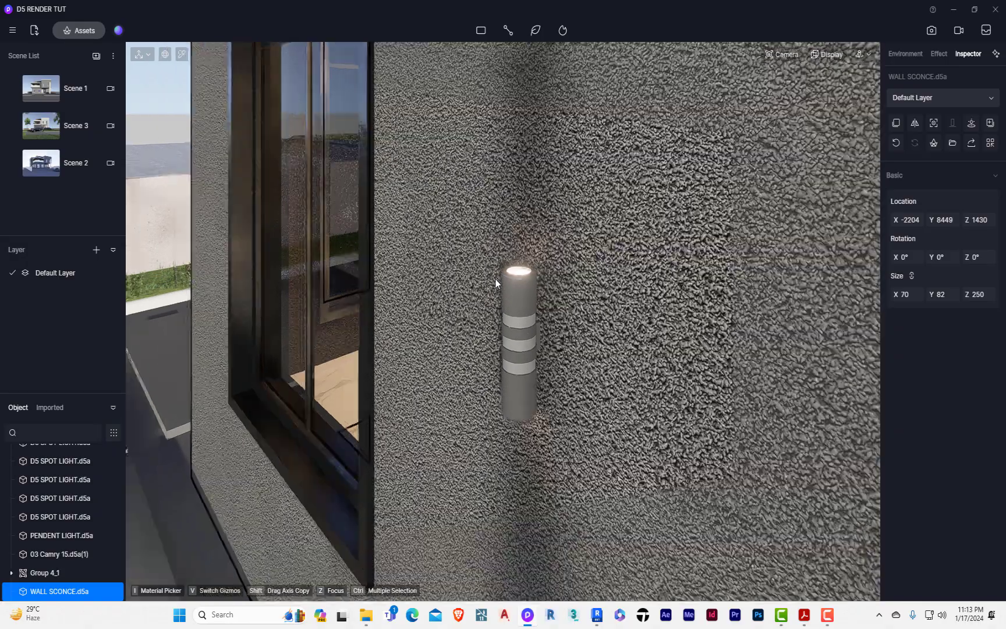
pyautogui.scroll(-6, 511, 328)
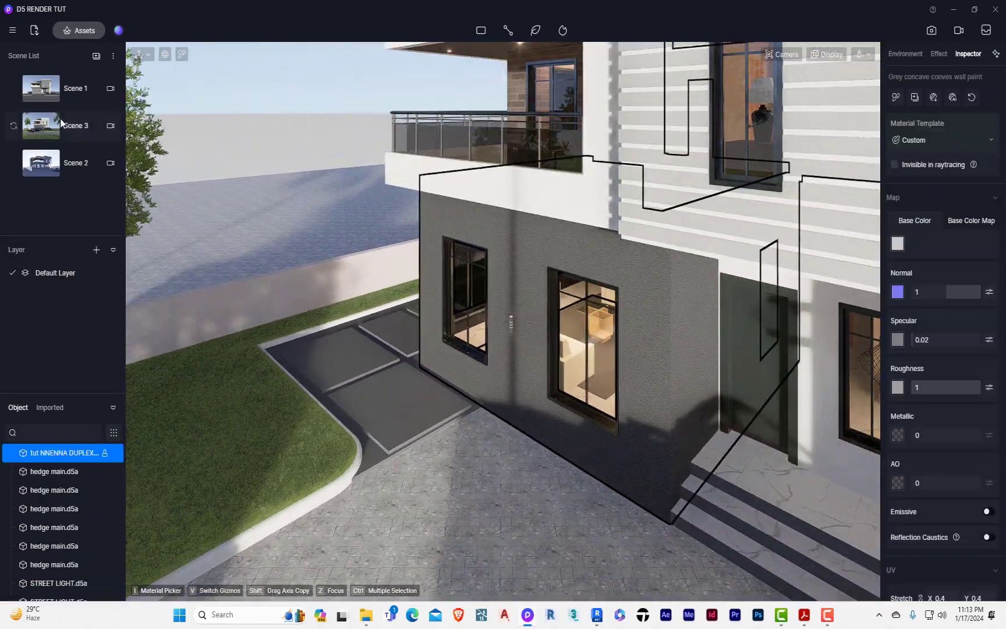
pyautogui.click(61, 122)
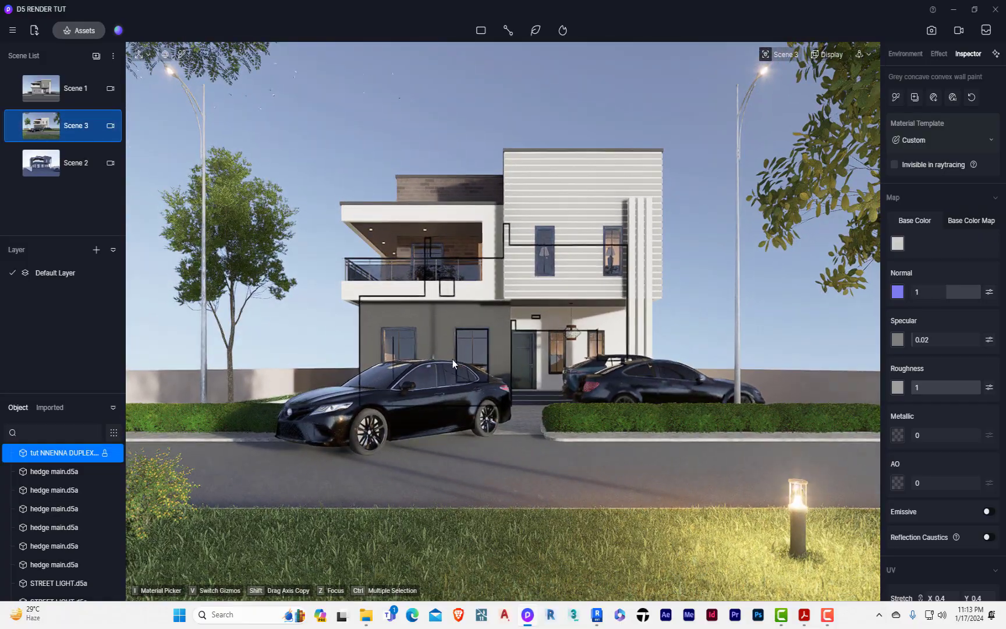
# Add a spotlight shining downward from the lower opening of the wall sconce, and return to the Scene 3 view.
pyautogui.scroll(10, 453, 359)
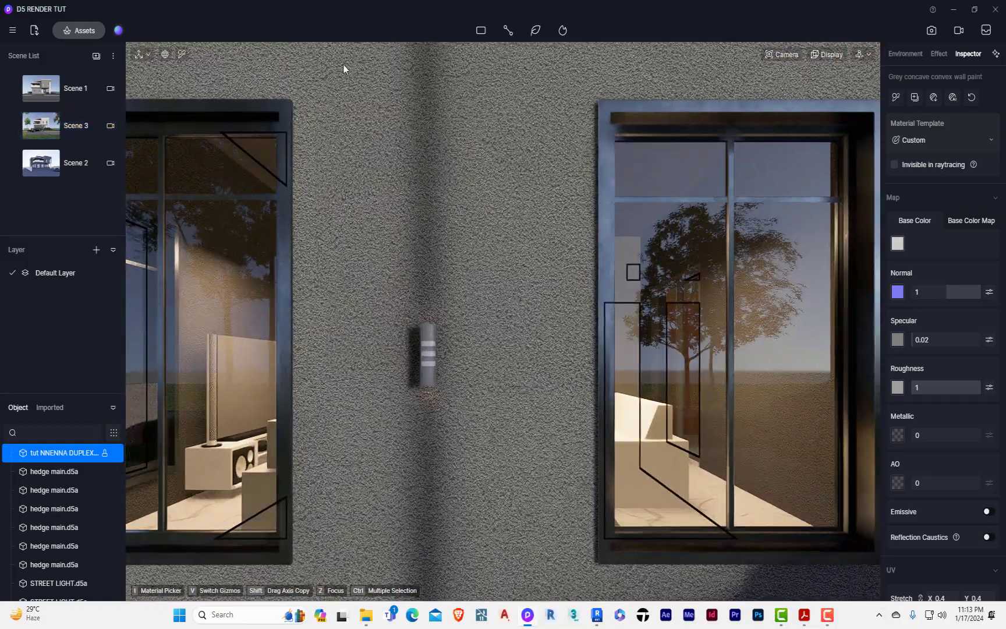
pyautogui.moveTo(482, 33)
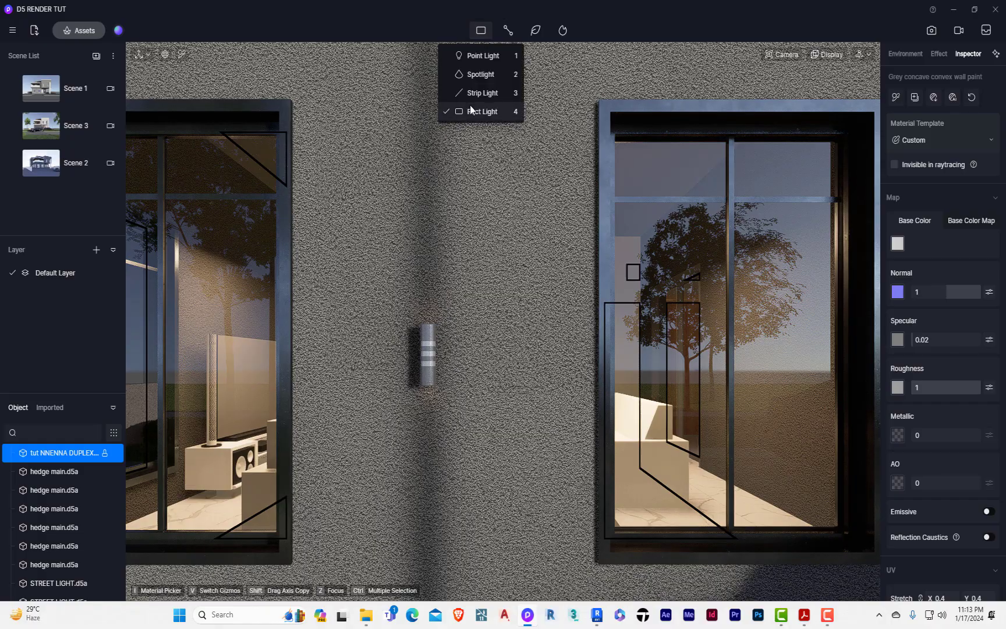
pyautogui.click(488, 74)
pyautogui.scroll(5, 402, 331)
pyautogui.scroll(10, 431, 330)
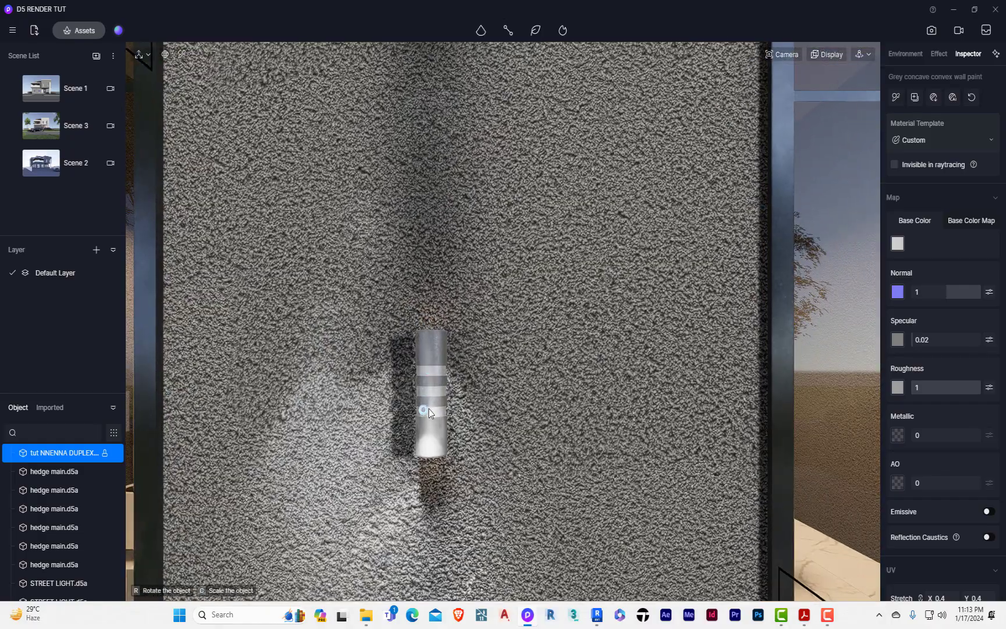
pyautogui.scroll(-6, 442, 339)
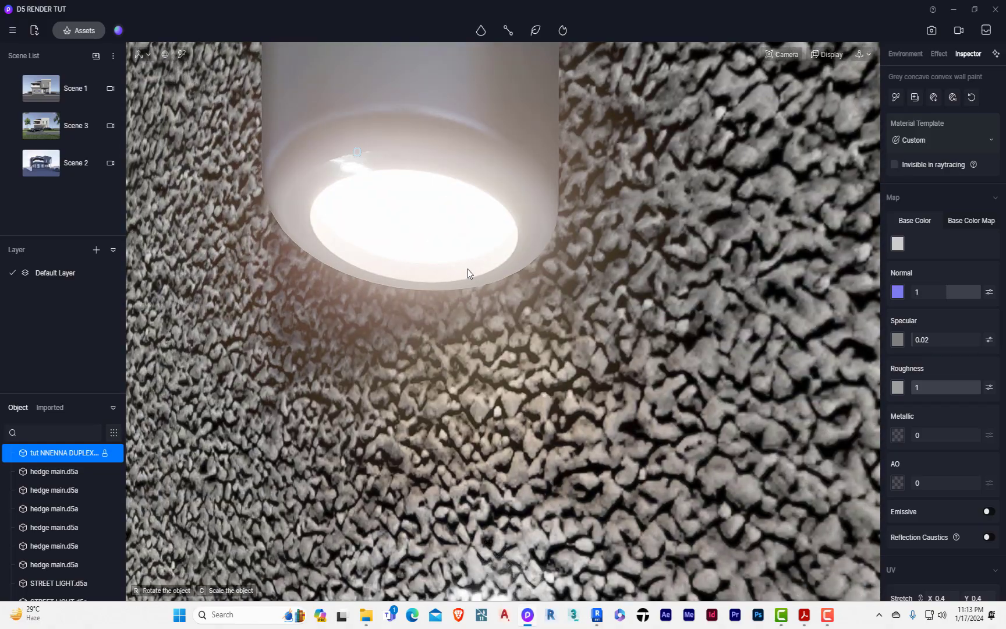
pyautogui.click(416, 208)
pyautogui.scroll(-6, 491, 367)
pyautogui.click(56, 130)
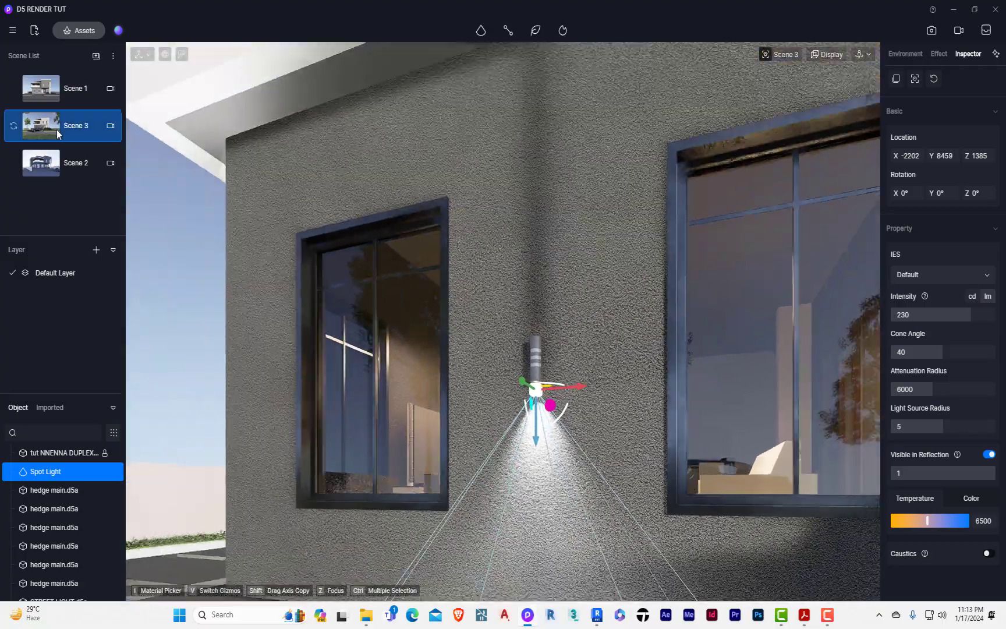
# Set the spotlight's colour temperature to 3500 and reduce its intensity to 60 lm after trying 100.
pyautogui.press('z')
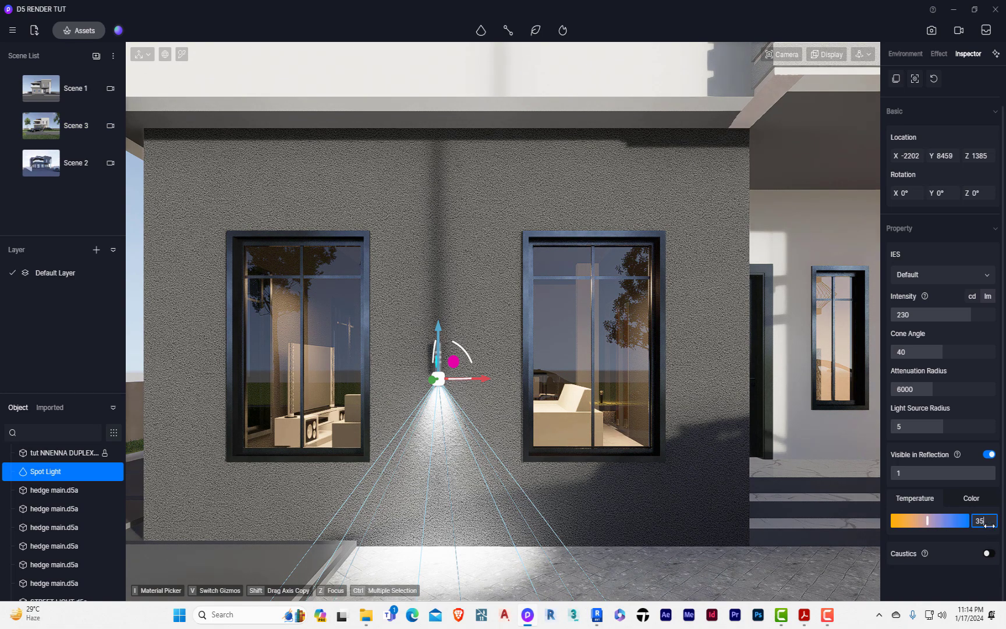
pyautogui.click(949, 562)
pyautogui.click(929, 313)
pyautogui.write('100')
pyautogui.click(917, 579)
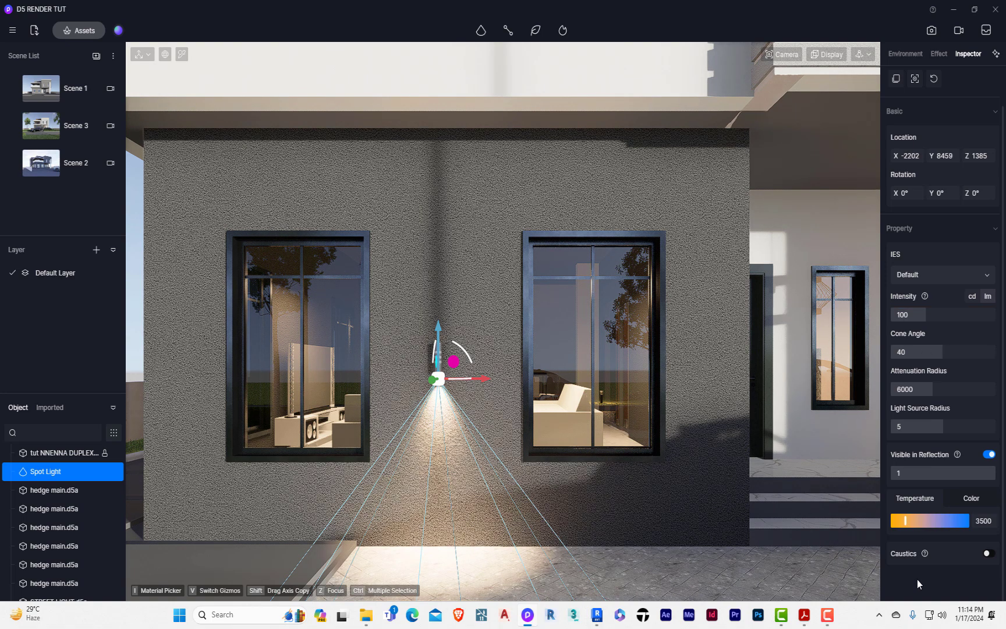
pyautogui.click(917, 352)
pyautogui.click(916, 315)
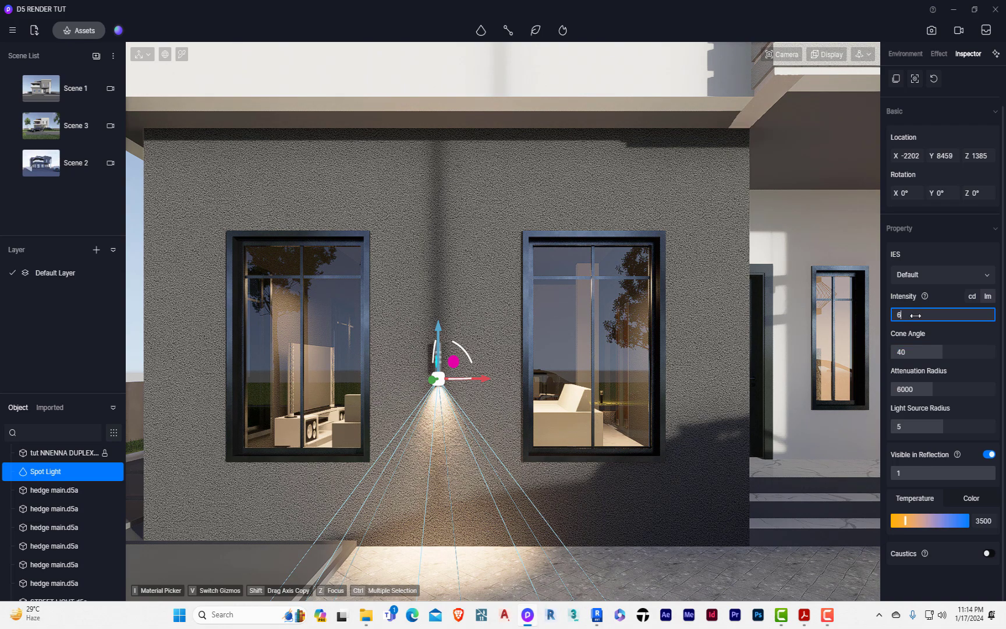
pyautogui.click(917, 351)
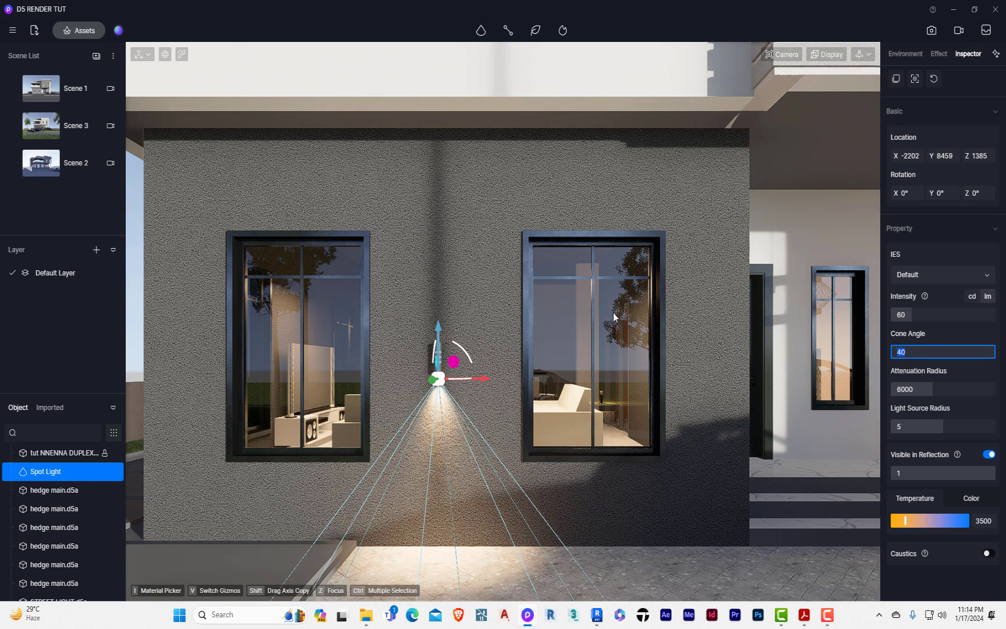
# Raise the spotlight into the lower opening of the wall sconce, at X -2205 and Z 1440.
pyautogui.scroll(10, 434, 377)
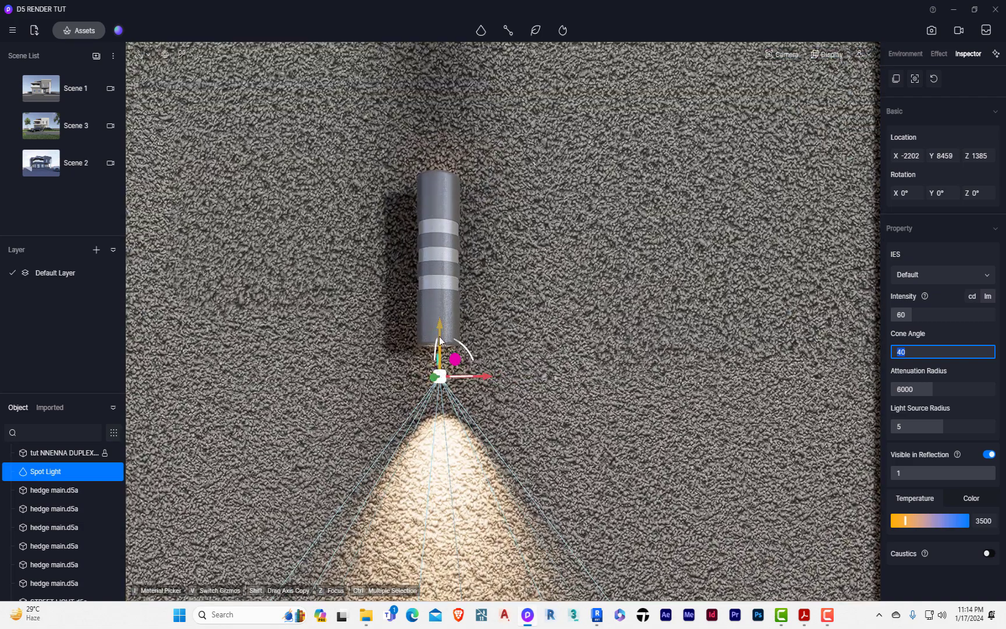
pyautogui.moveTo(440, 340); pyautogui.dragTo(438, 419)
pyautogui.click(437, 327)
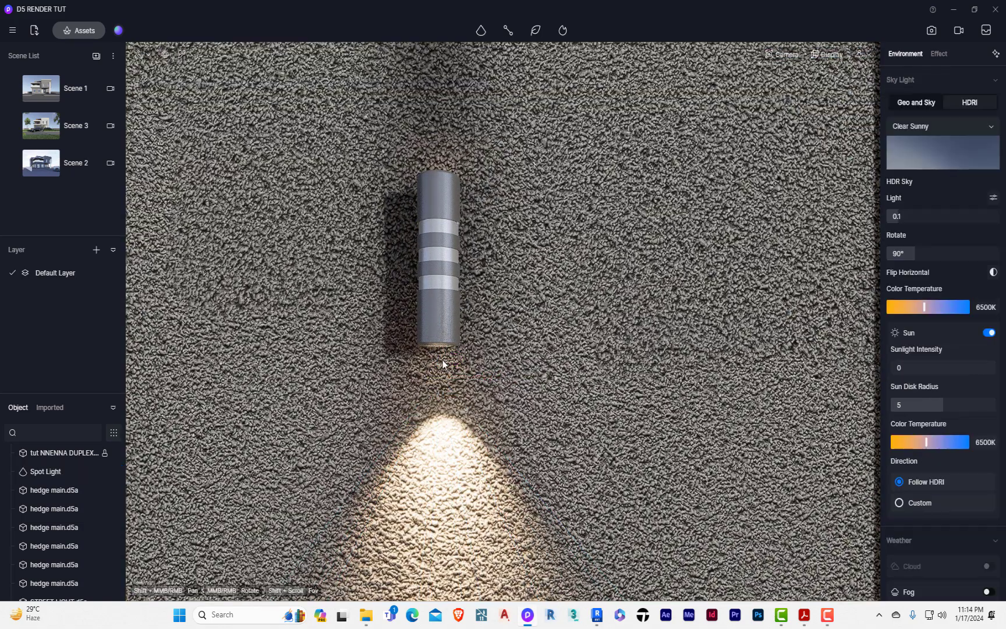
pyautogui.click(439, 377)
pyautogui.moveTo(440, 327); pyautogui.dragTo(433, 285)
pyautogui.moveTo(487, 342); pyautogui.dragTo(486, 342)
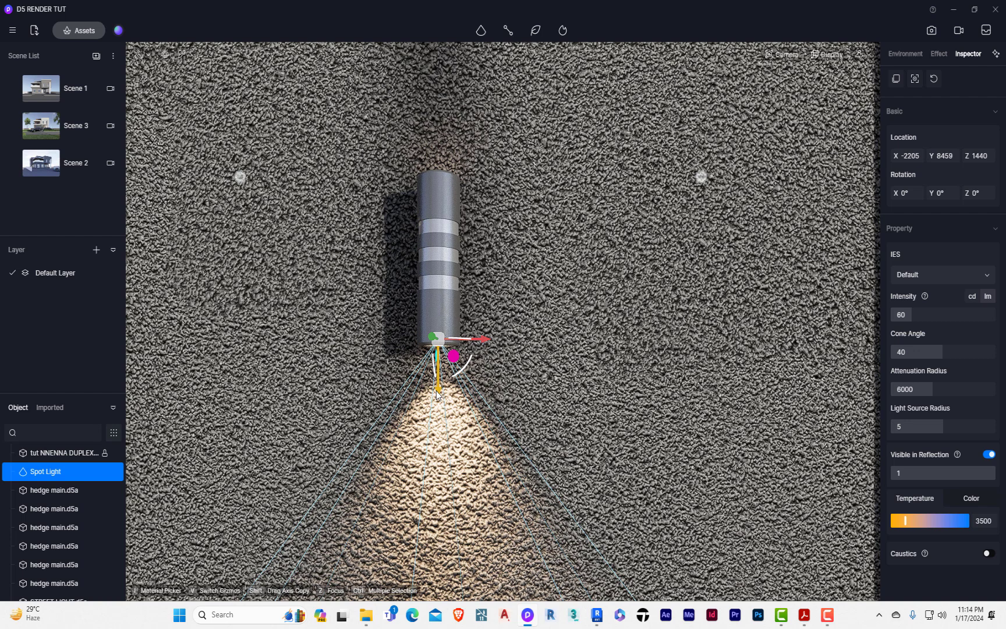
# Copy the spotlight to the sconce's upper opening at Z 1665 and flip it 180° to shine upward.
pyautogui.keyDown('shift'); pyautogui.moveTo(438, 380); pyautogui.dragTo(386, 131); pyautogui.keyUp('shift')
pyautogui.scroll(-6, 403, 350)
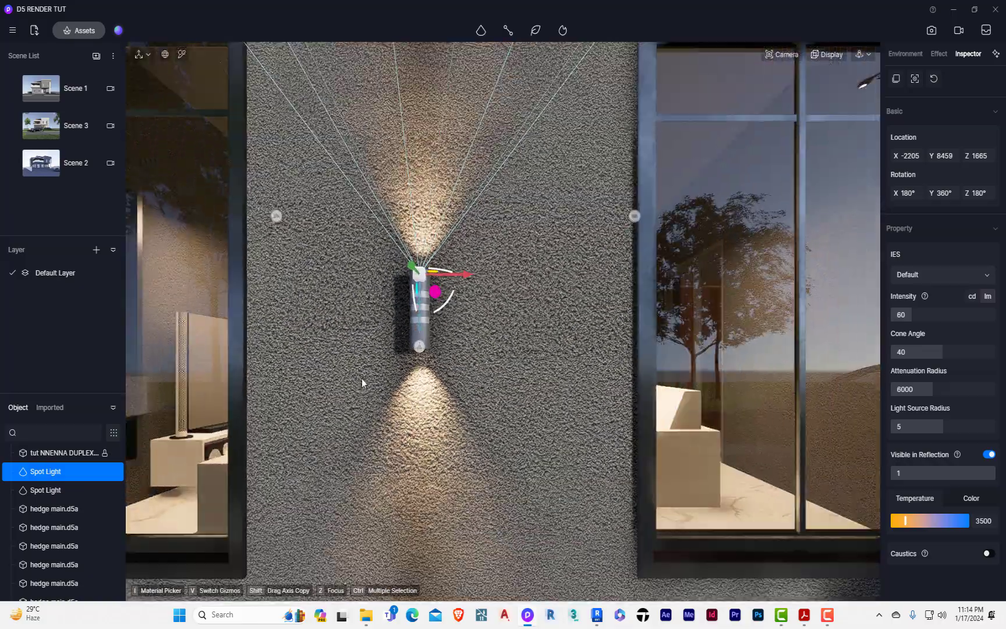
pyautogui.press('z')
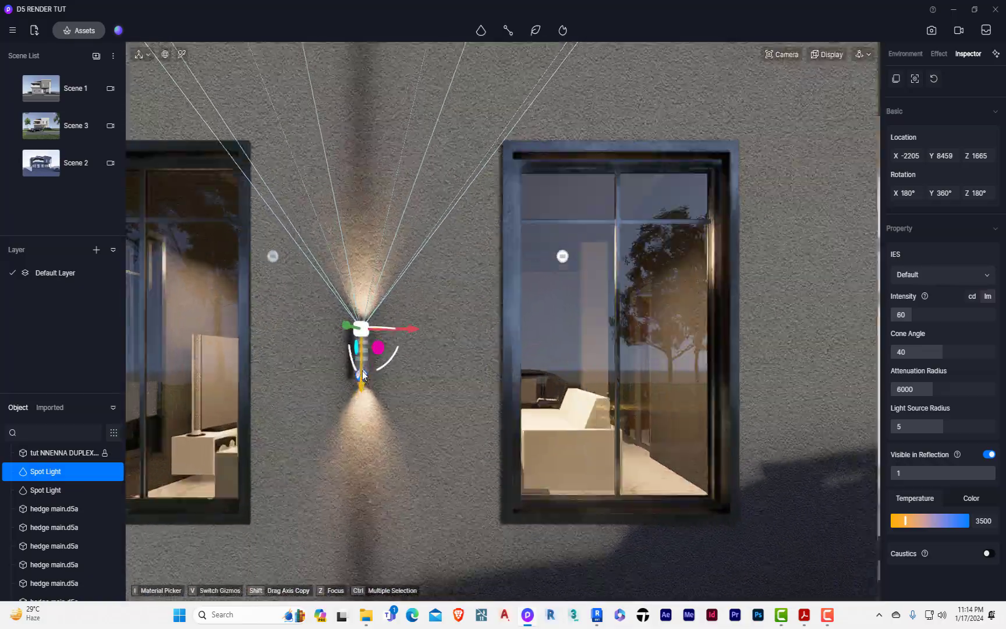
# Group the wall sconce together with its upper and lower spotlights.
pyautogui.scroll(3, 363, 365)
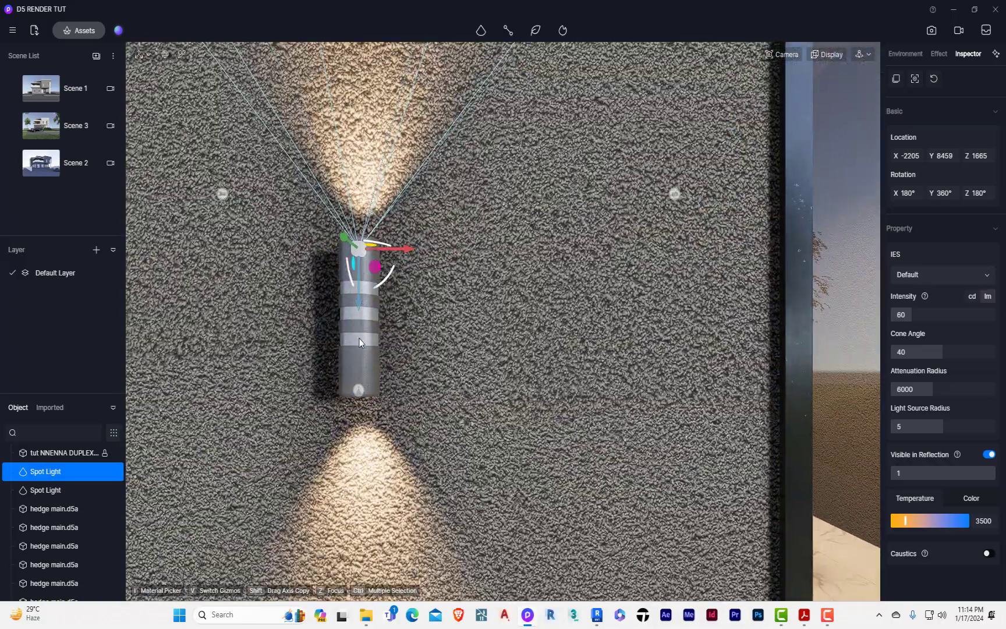
pyautogui.keyDown('ctrl'); pyautogui.click(362, 345); pyautogui.keyUp('ctrl')
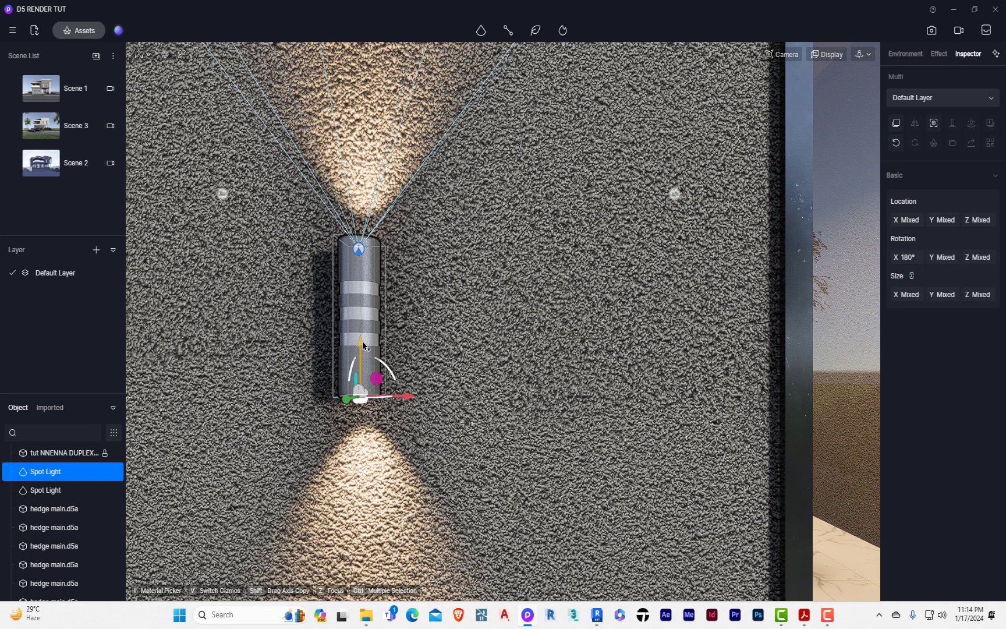
pyautogui.scroll(5, 362, 408)
pyautogui.scroll(-3, 364, 398)
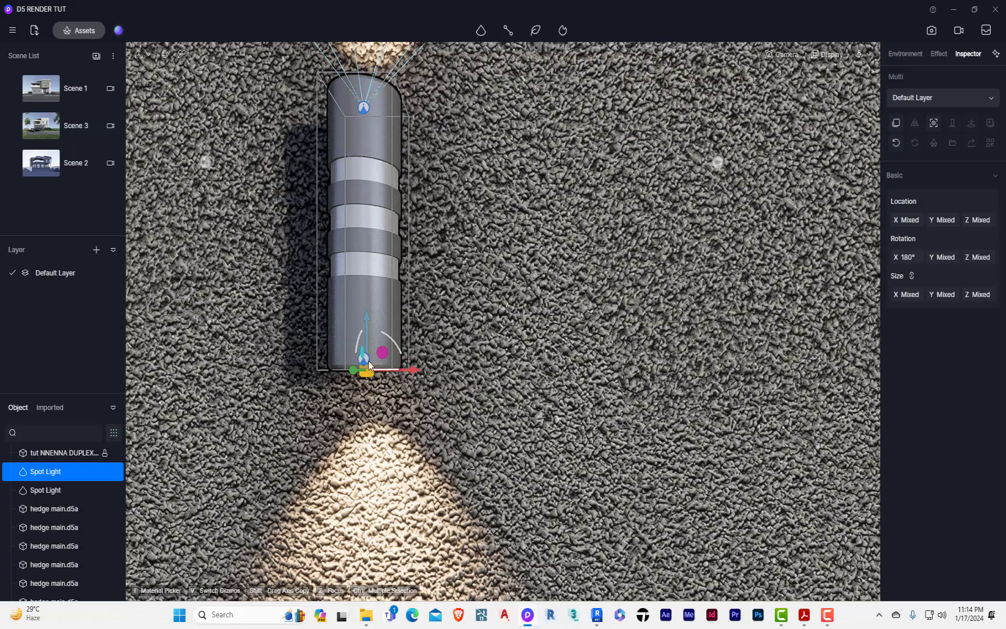
pyautogui.scroll(5, 365, 365)
pyautogui.scroll(-3, 402, 364)
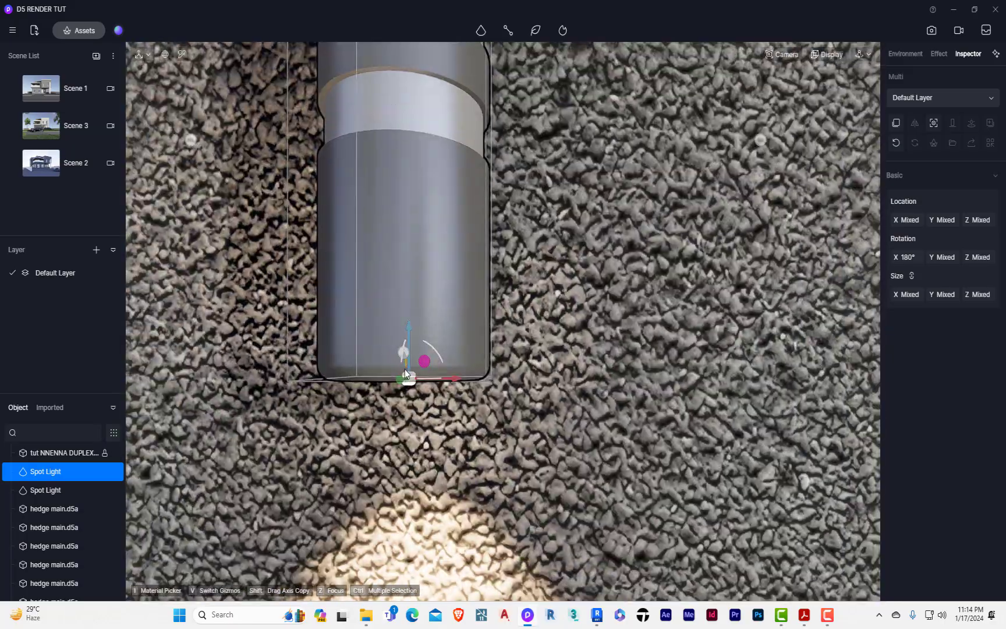
pyautogui.scroll(-10, 406, 378)
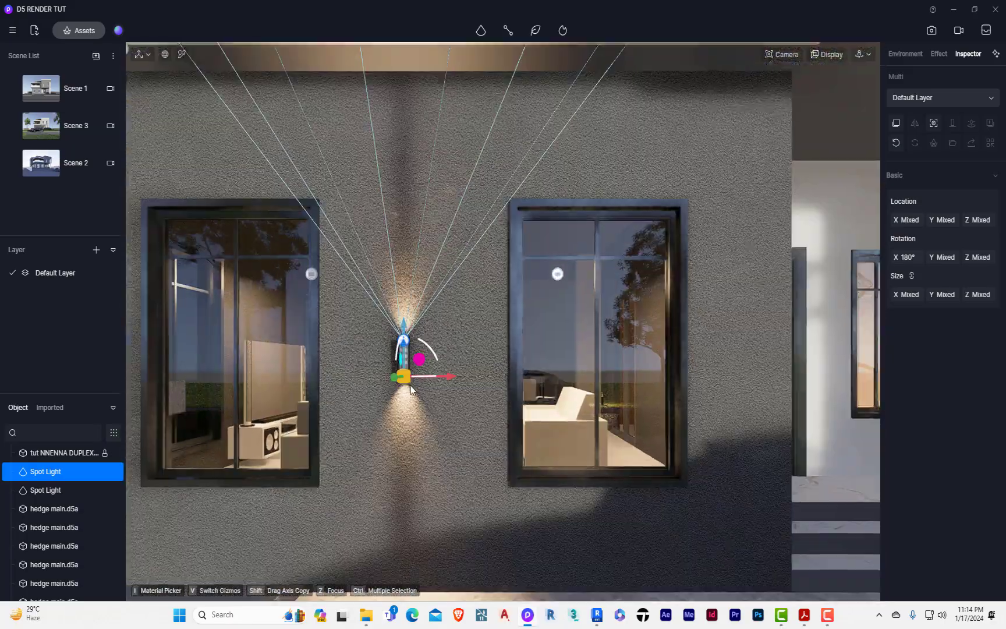
pyautogui.scroll(8, 409, 417)
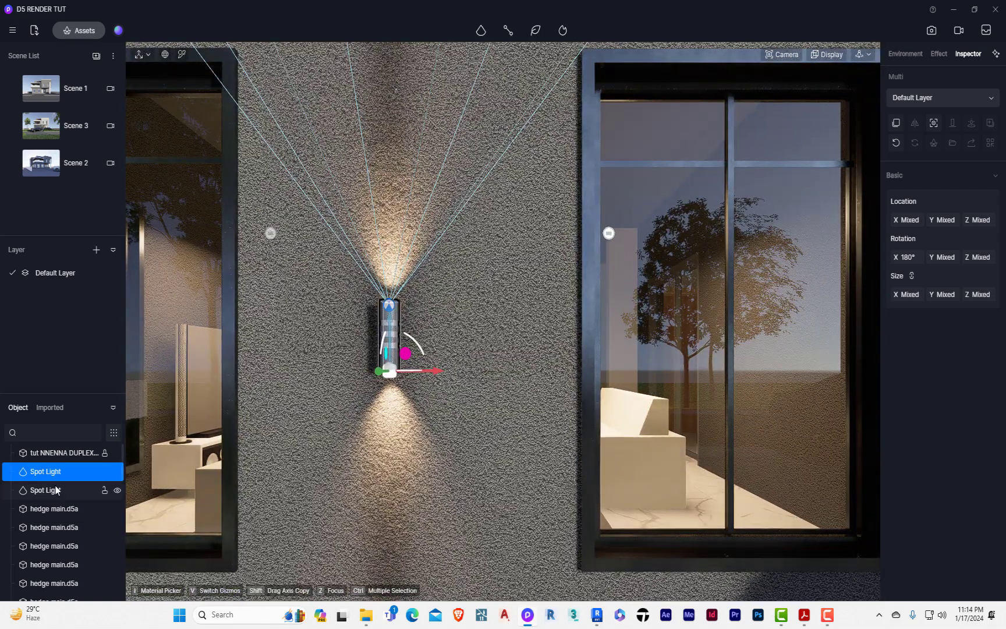
pyautogui.keyDown('ctrl'); pyautogui.click(57, 490); pyautogui.keyUp('ctrl')
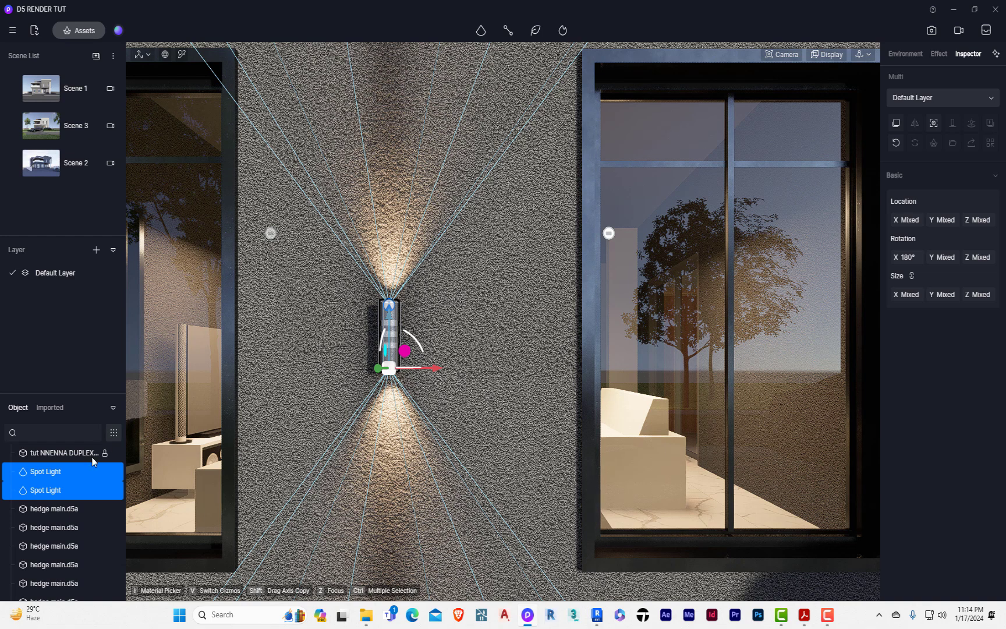
pyautogui.rightClick(81, 474)
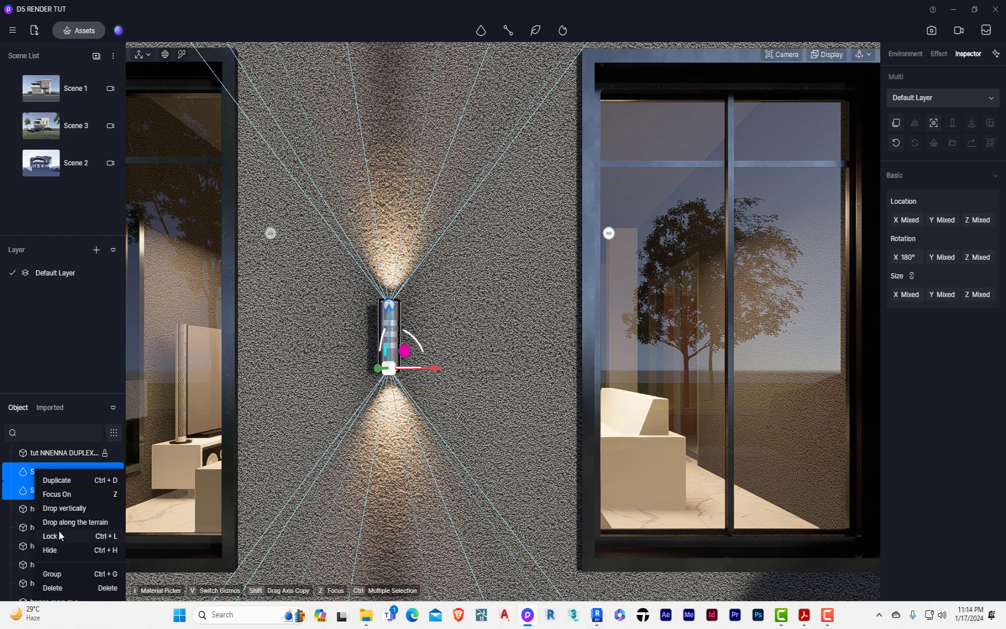
pyautogui.click(55, 574)
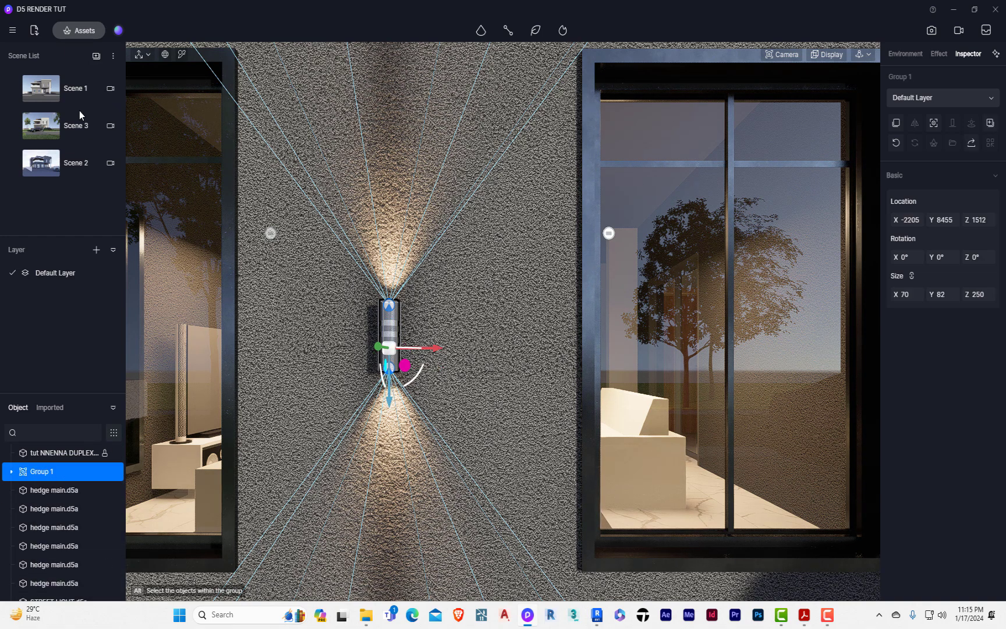
# Add the sconce group to the local assets and look it up in the local model library.
pyautogui.rightClick(62, 472)
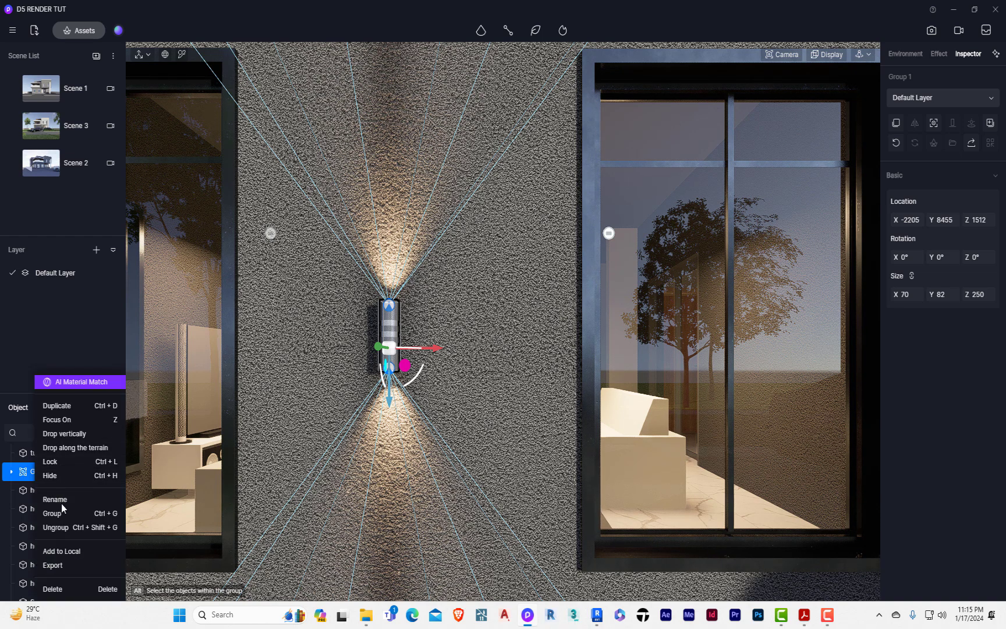
pyautogui.click(57, 554)
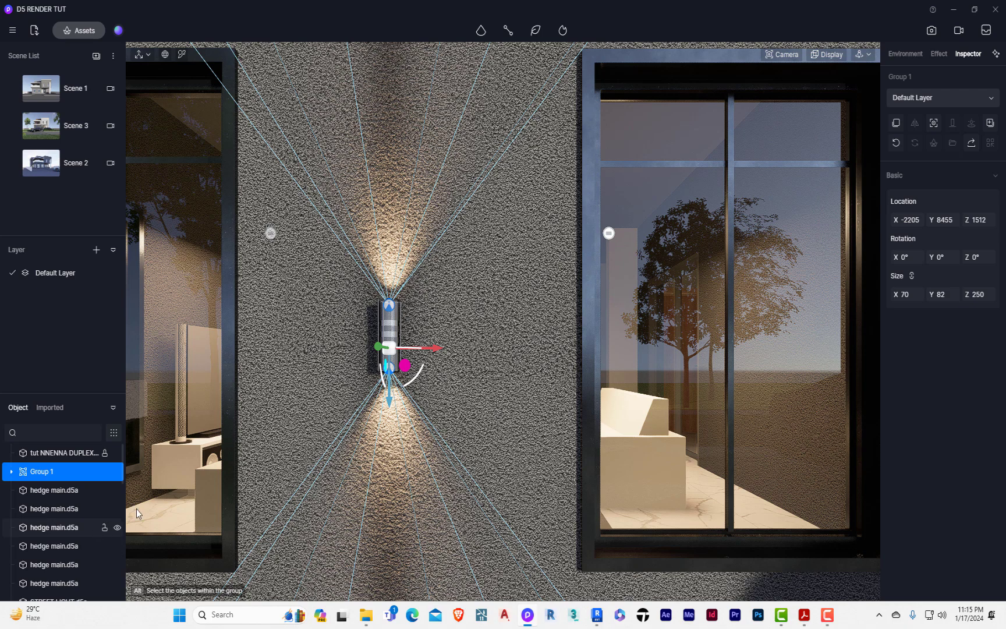
pyautogui.click(81, 30)
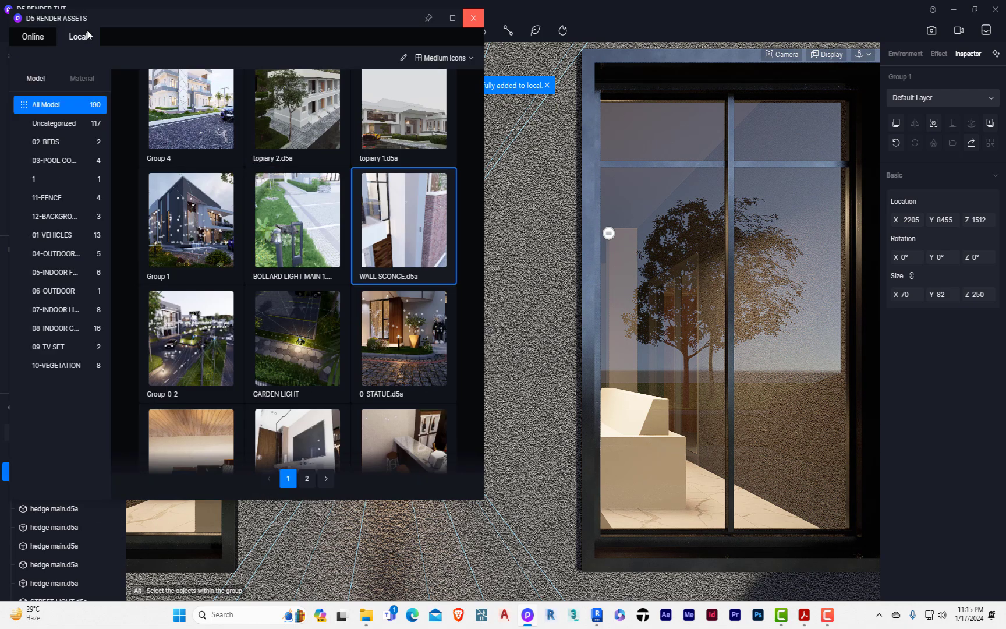
pyautogui.scroll(-5, 294, 205)
pyautogui.scroll(-15, 303, 272)
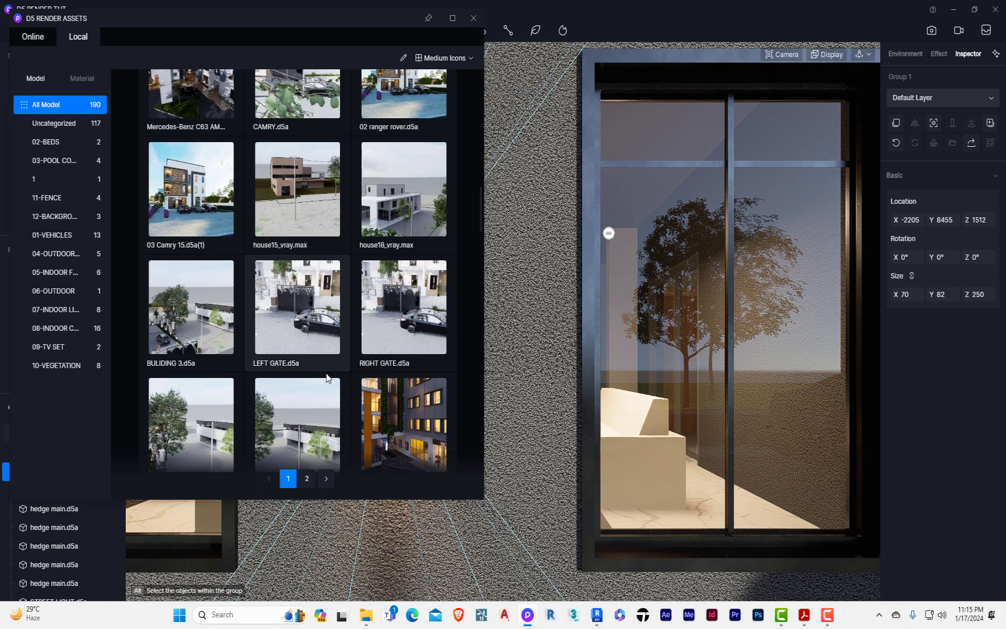
pyautogui.scroll(3, 303, 272)
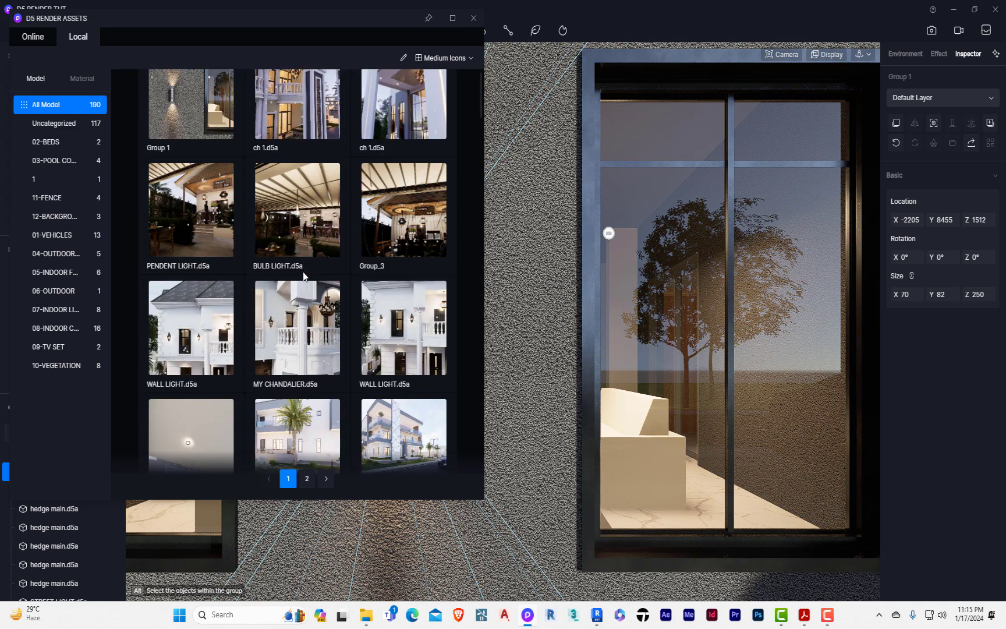
pyautogui.scroll(-3, 290, 243)
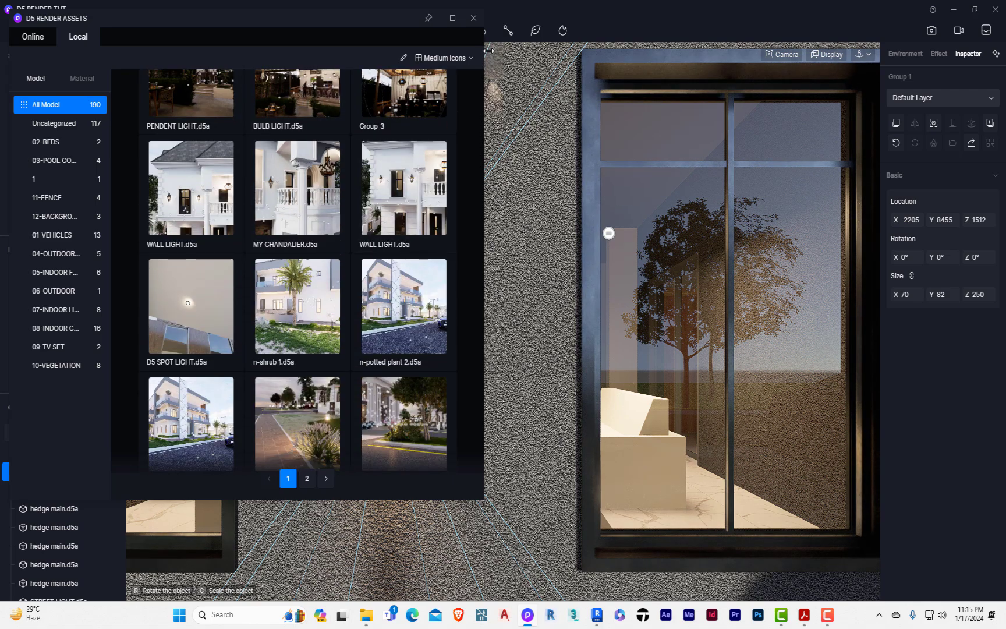
# Try positioning the saved sconce group from the local library on the white ground-floor wall beside the window.
pyautogui.click(473, 18)
pyautogui.scroll(-5, 269, 381)
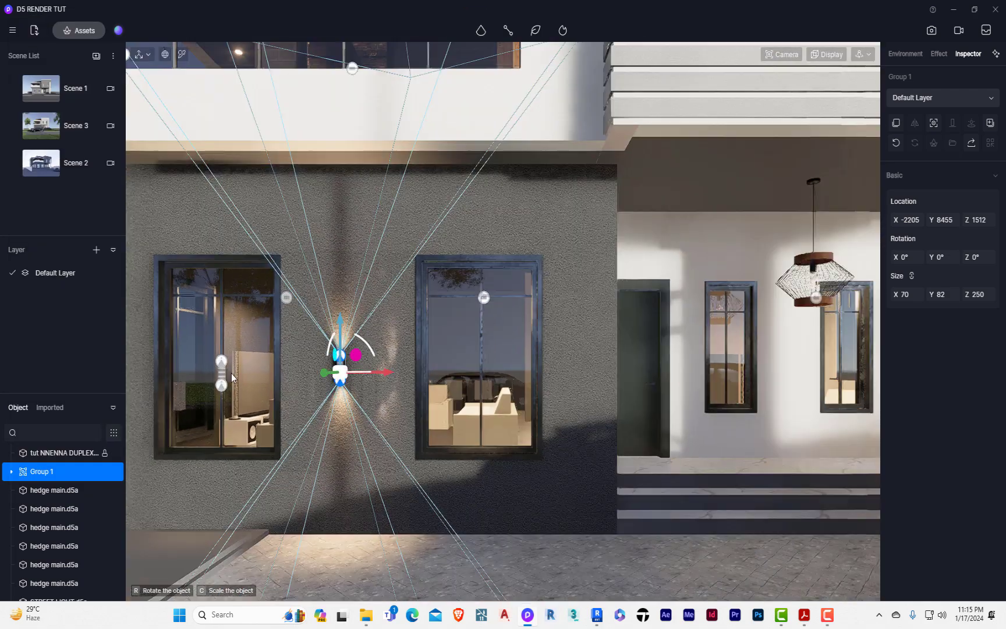
pyautogui.scroll(2, 449, 372)
pyautogui.scroll(-1, 450, 371)
pyautogui.scroll(-6, 449, 372)
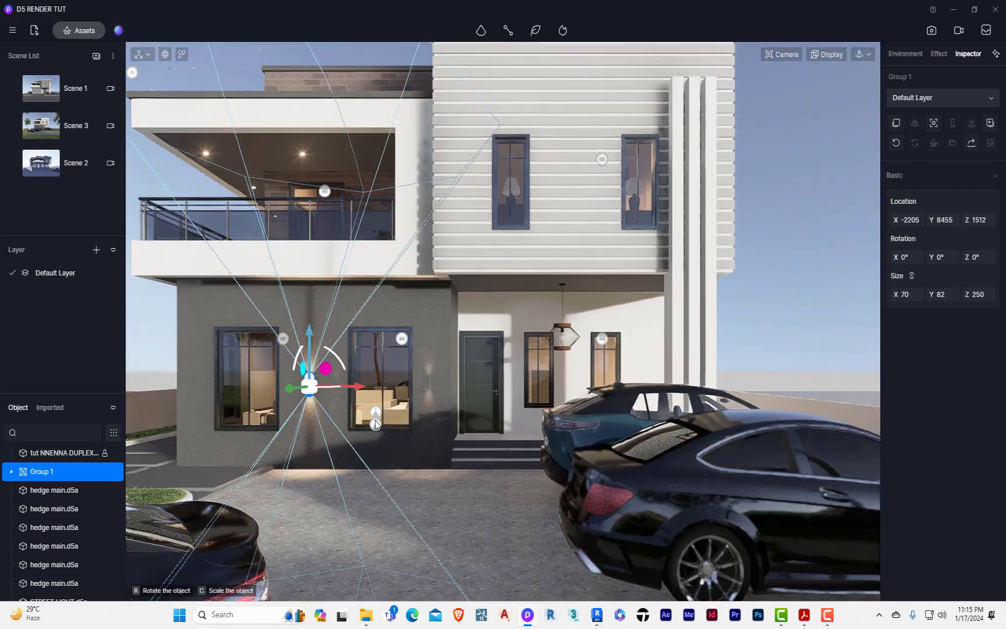
pyautogui.scroll(7, 595, 357)
pyautogui.scroll(3, 543, 400)
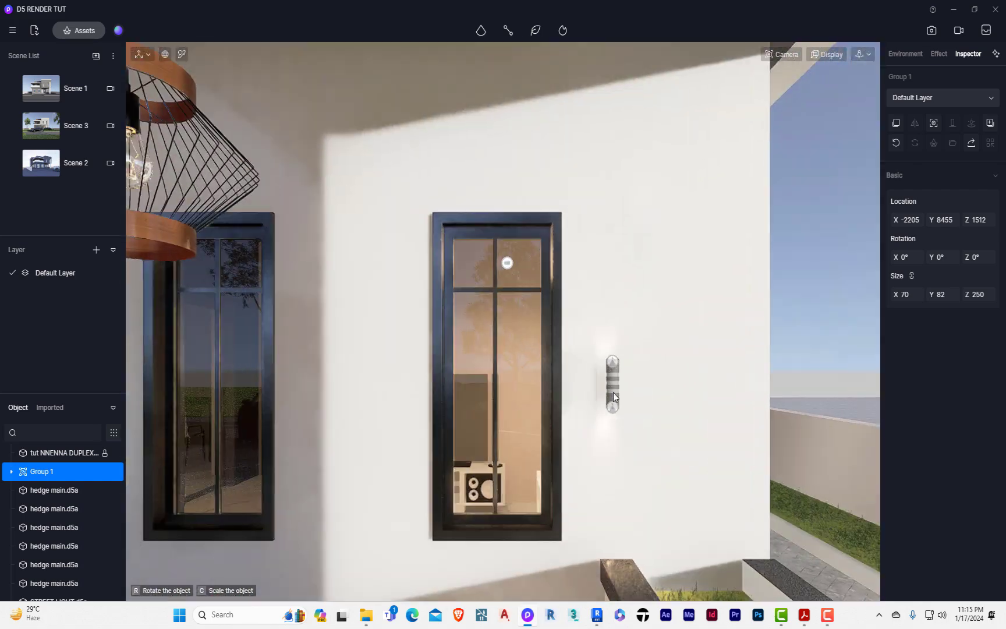
pyautogui.moveTo(675, 359); pyautogui.dragTo(683, 354)
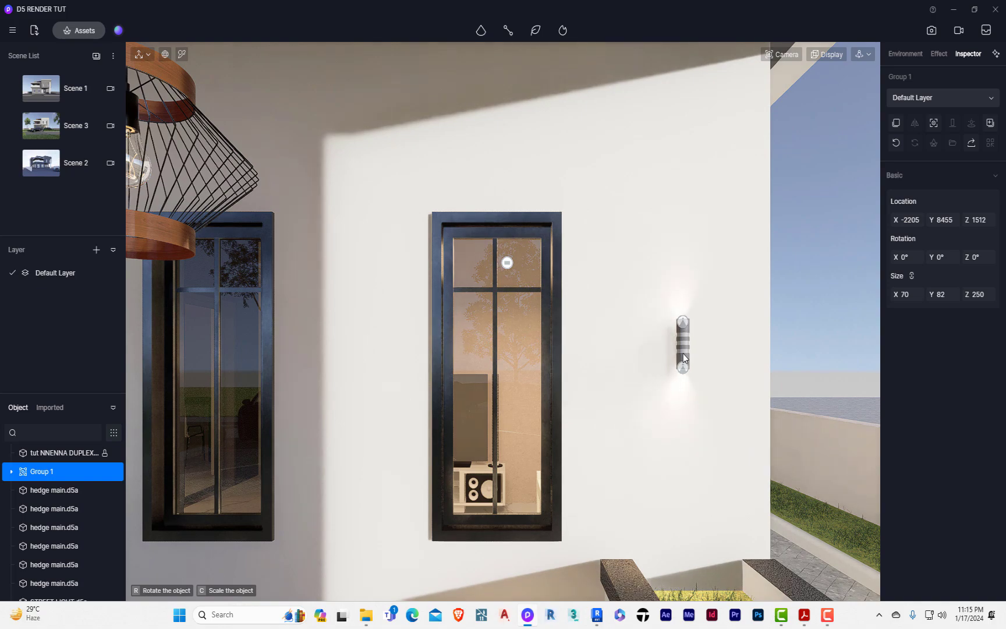
pyautogui.scroll(-3, 659, 349)
pyautogui.click(541, 323)
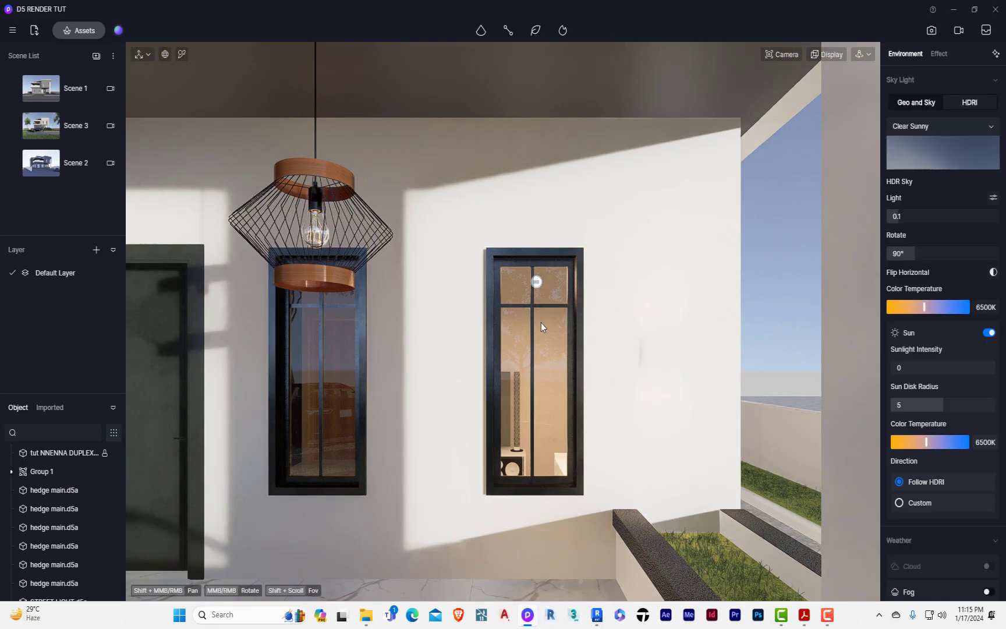
# Copy the sconce group along the grey wall to X 127, between the window and the entrance door.
pyautogui.scroll(-8, 541, 322)
pyautogui.scroll(6, 218, 335)
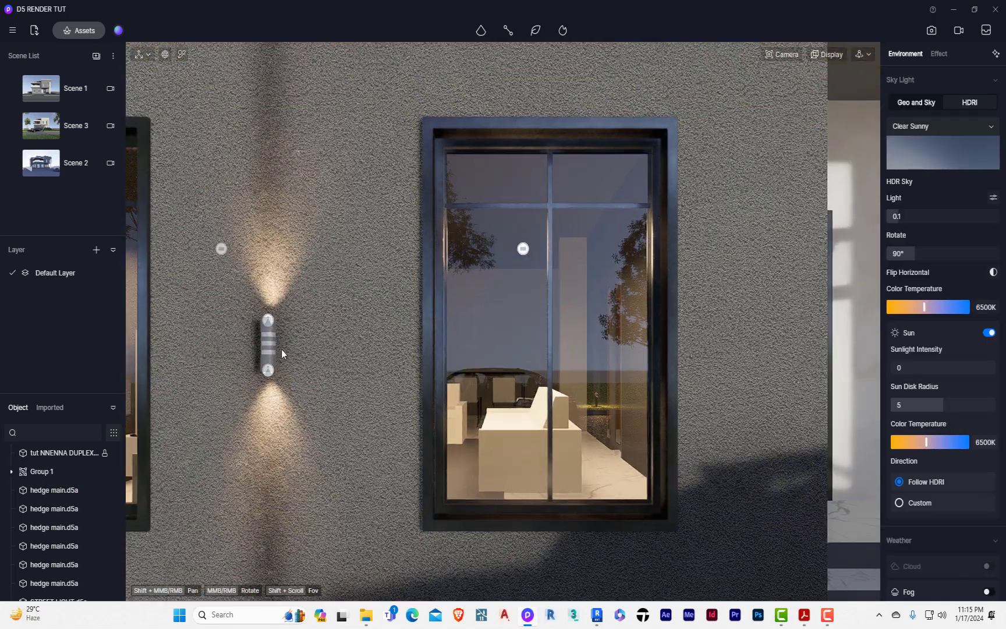
pyautogui.click(262, 351)
pyautogui.scroll(-2, 262, 351)
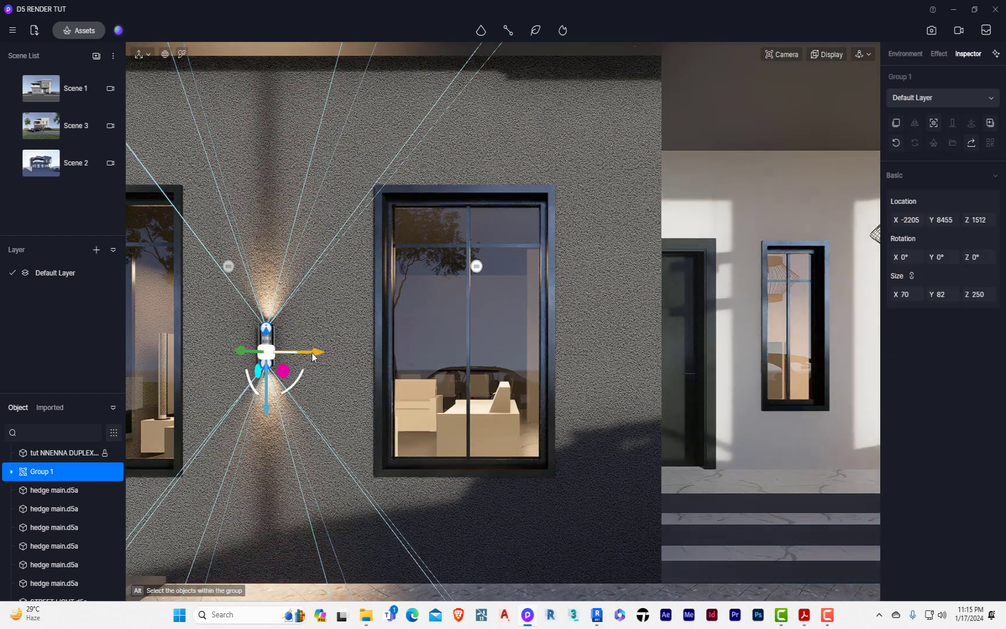
pyautogui.keyDown('alt'); pyautogui.moveTo(318, 355); pyautogui.dragTo(647, 364); pyautogui.keyUp('alt')
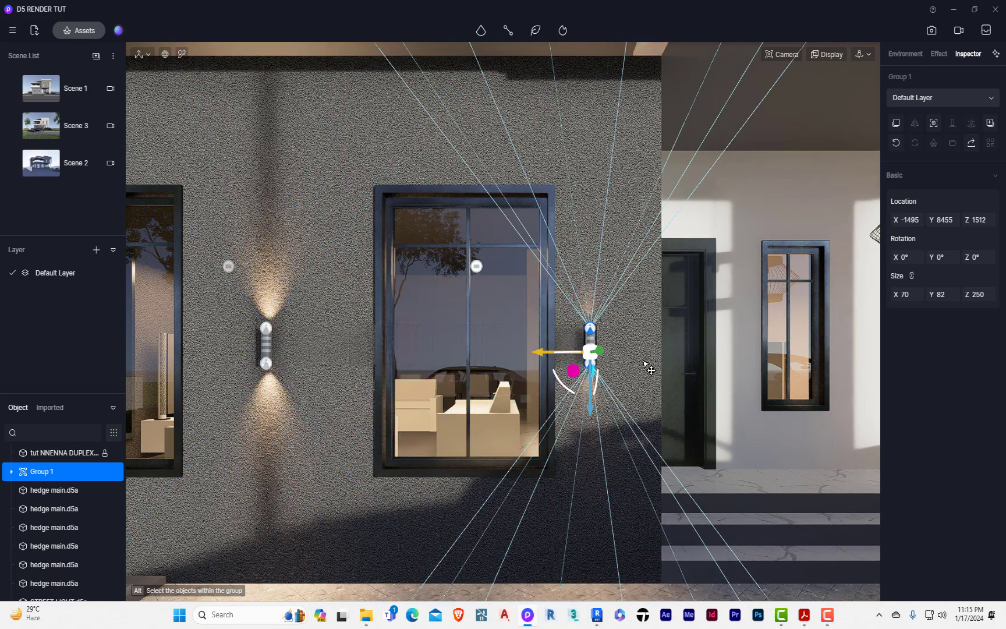
pyautogui.scroll(-5, 440, 405)
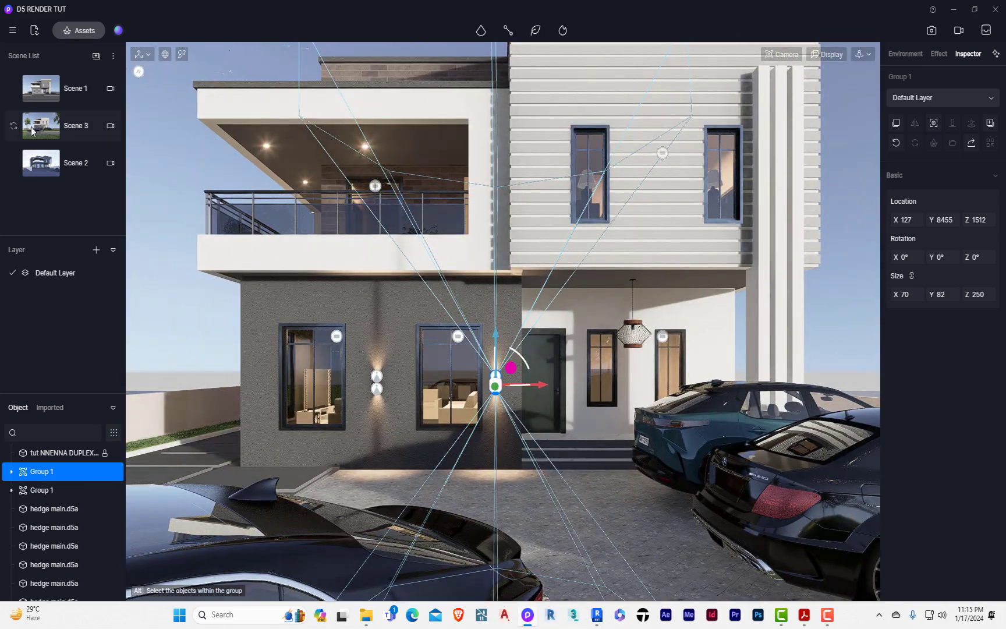
# Move the new sconce group along the X axis to X 5363, in line with the vertical columns beside the entrance.
pyautogui.click(61, 130)
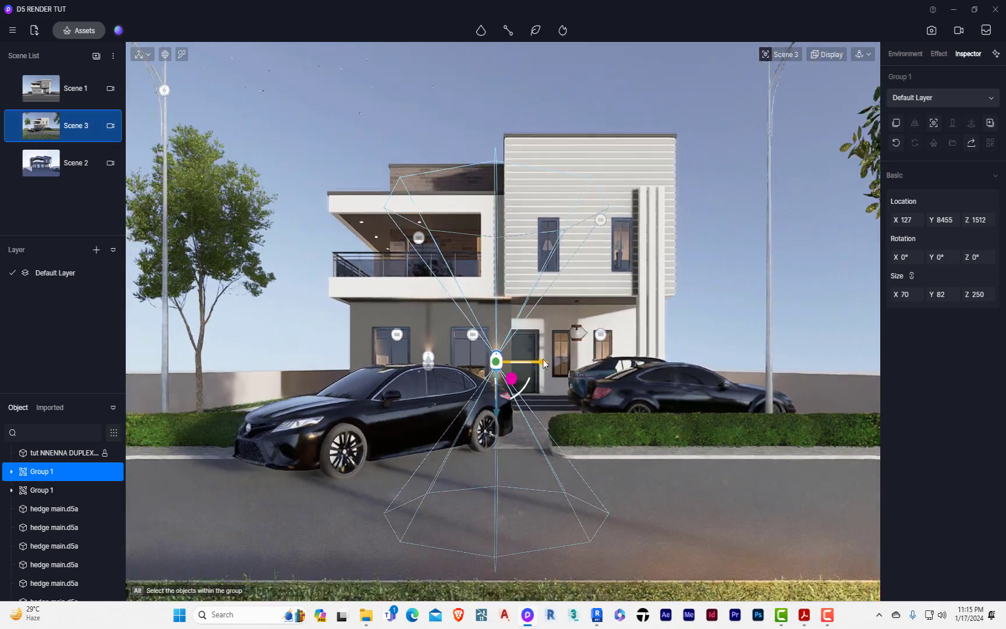
pyautogui.moveTo(544, 363); pyautogui.dragTo(686, 344)
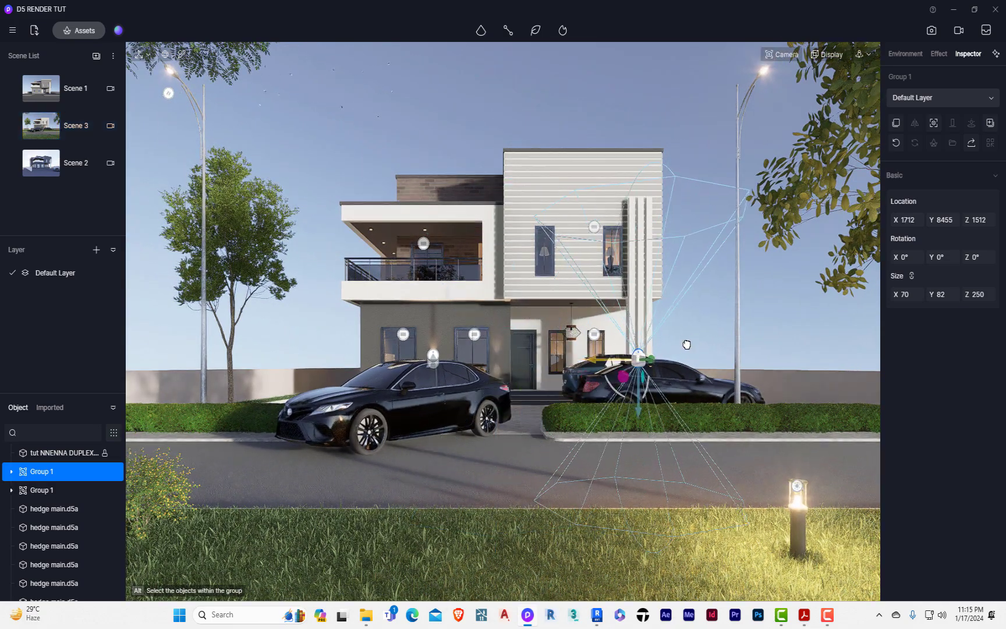
pyautogui.scroll(5, 640, 371)
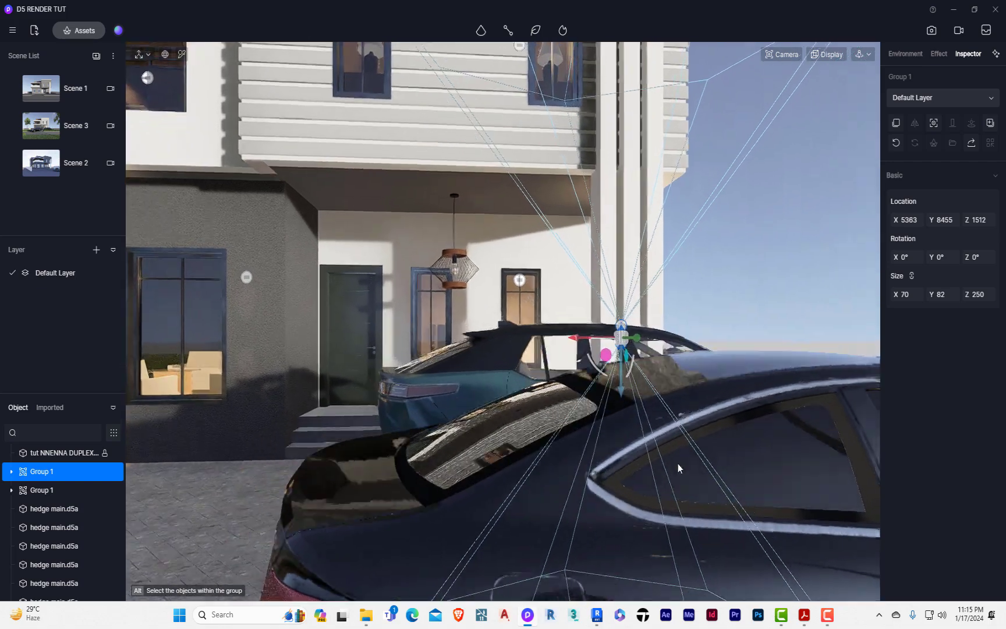
pyautogui.moveTo(678, 463); pyautogui.dragTo(838, 495, button='right')
pyautogui.moveTo(404, 370); pyautogui.dragTo(638, 485, button='right')
pyautogui.scroll(6, 324, 300)
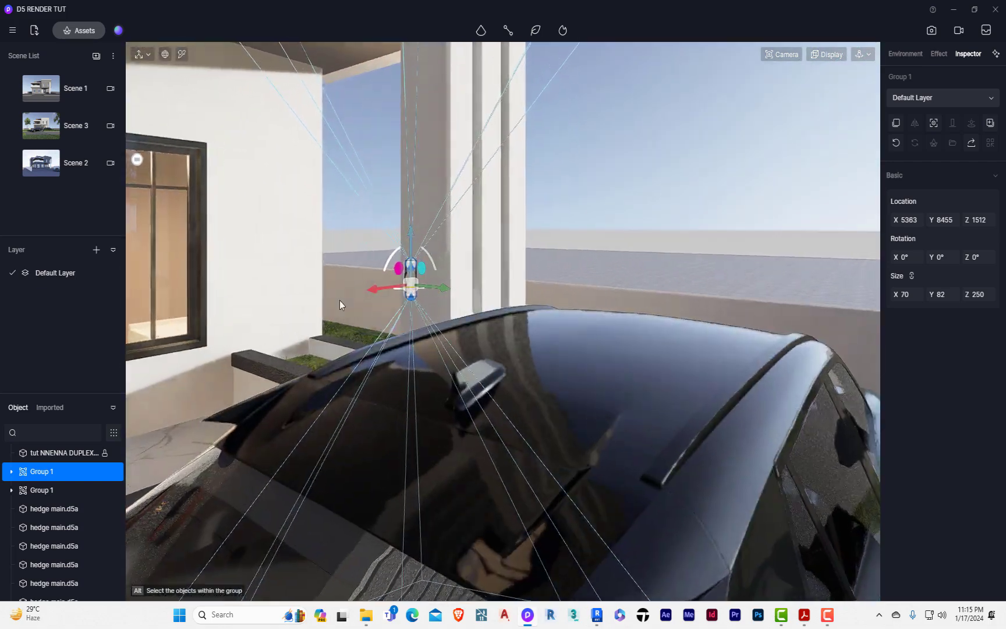
# Push the sconce group back along the Y axis to Y 6879, onto the white porch wall behind the columns.
pyautogui.press('f')
pyautogui.moveTo(510, 340); pyautogui.dragTo(330, 285)
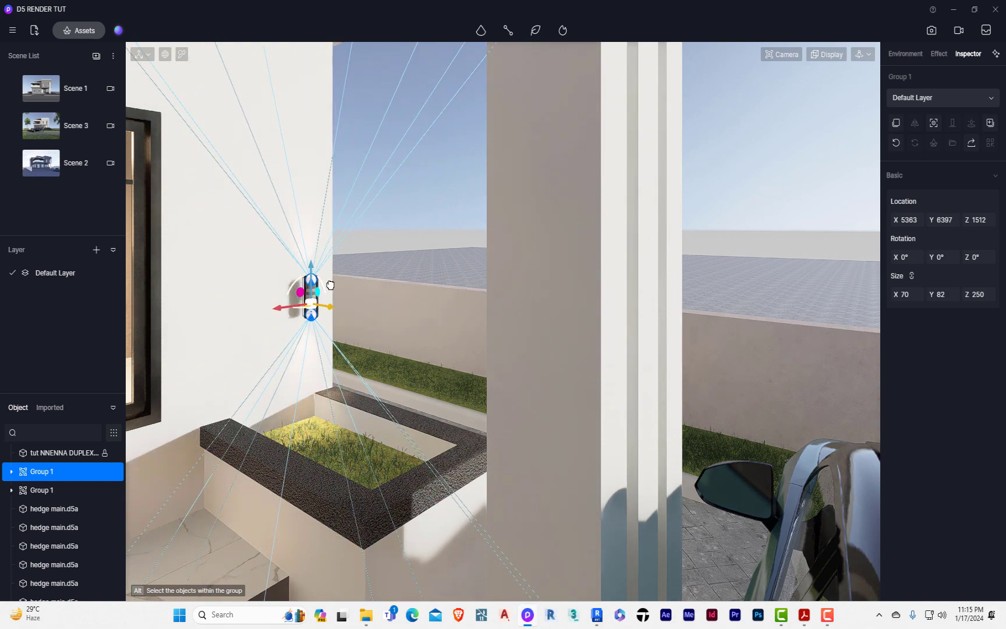
pyautogui.scroll(2, 288, 300)
pyautogui.scroll(4, 283, 306)
pyautogui.moveTo(279, 311); pyautogui.dragTo(353, 360, button='right')
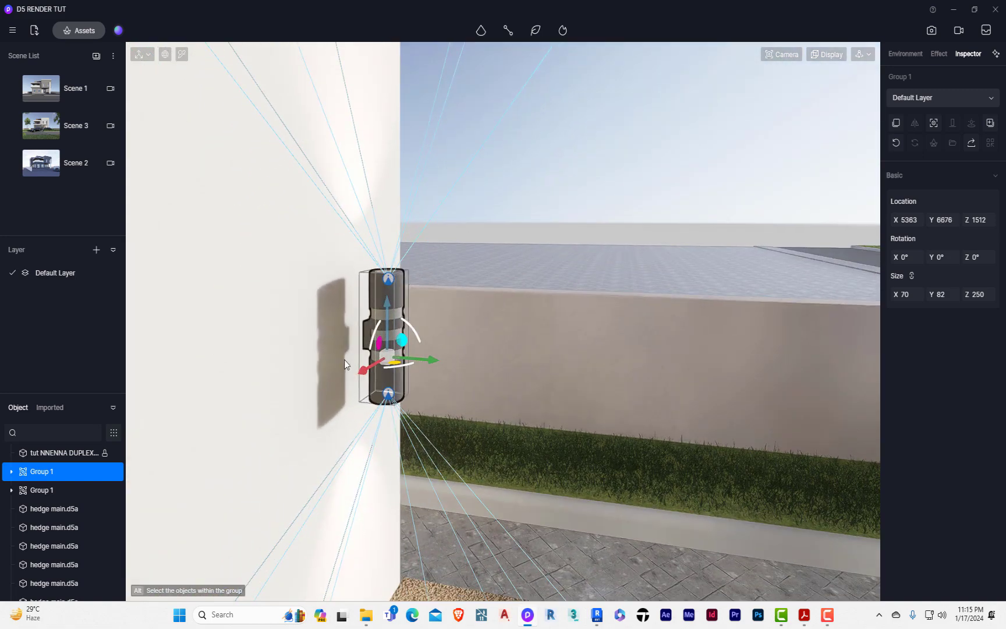
pyautogui.scroll(3, 351, 360)
pyautogui.moveTo(466, 356); pyautogui.dragTo(441, 363)
# Shift the sconce group along the white wall to X 4943 and check it in the Scene 3 view.
pyautogui.moveTo(439, 362); pyautogui.dragTo(364, 339, button='right')
pyautogui.moveTo(428, 328); pyautogui.dragTo(320, 343)
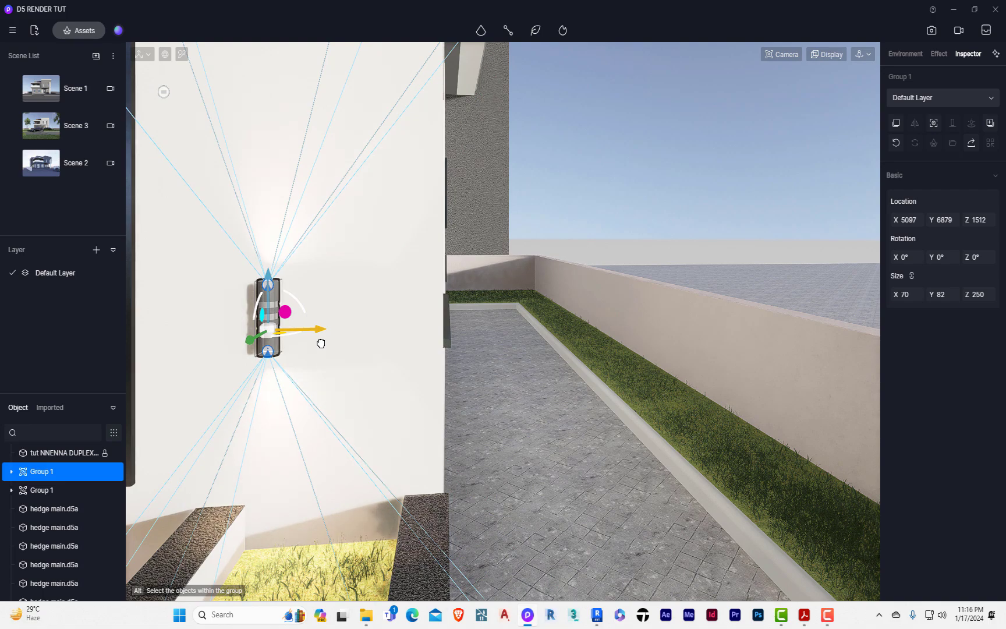
pyautogui.click(65, 132)
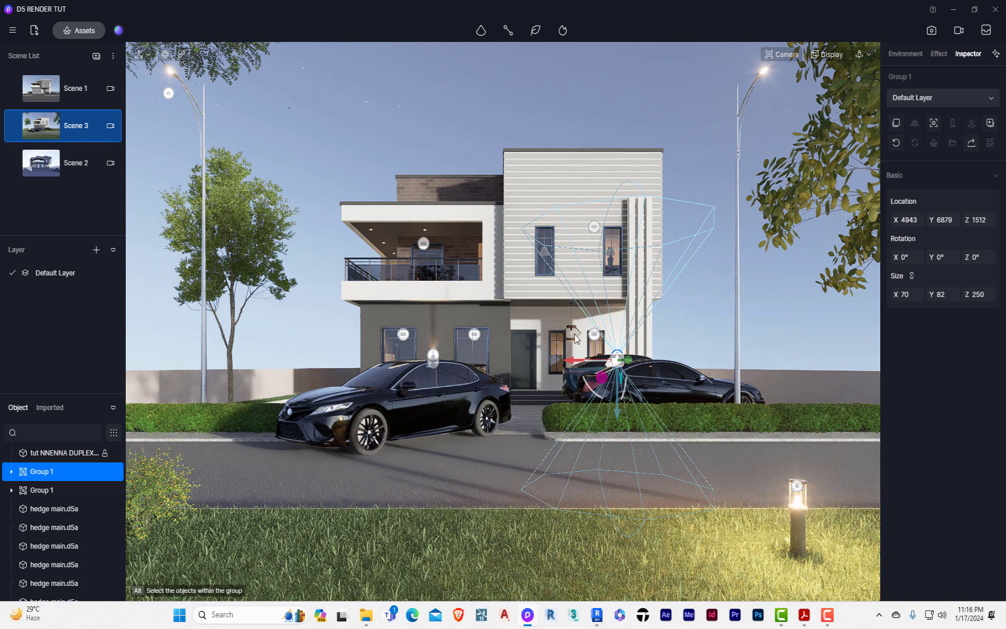
# Copy a balcony ceiling spotlight down to the ground floor and move the copy across to X 2333 at the entrance porch.
pyautogui.scroll(10, 575, 337)
pyautogui.scroll(-5, 566, 358)
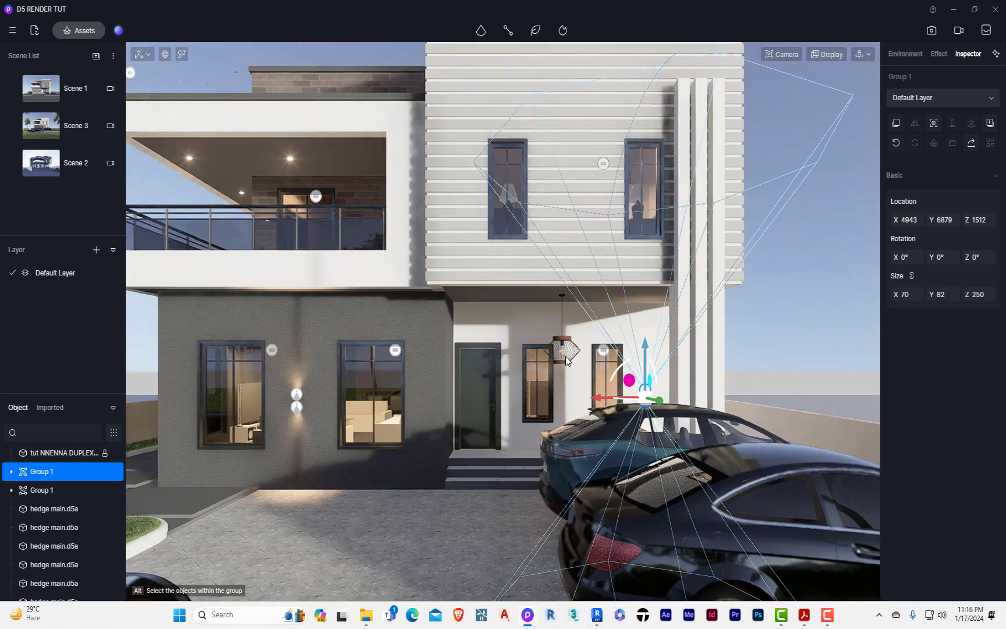
pyautogui.click(290, 163)
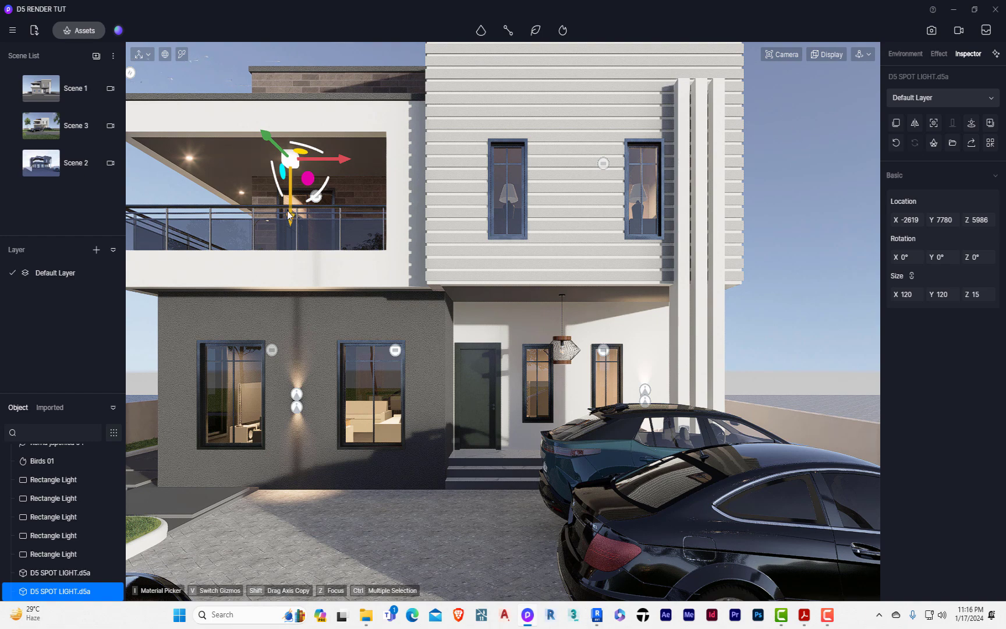
pyautogui.moveTo(290, 219); pyautogui.dragTo(549, 355)
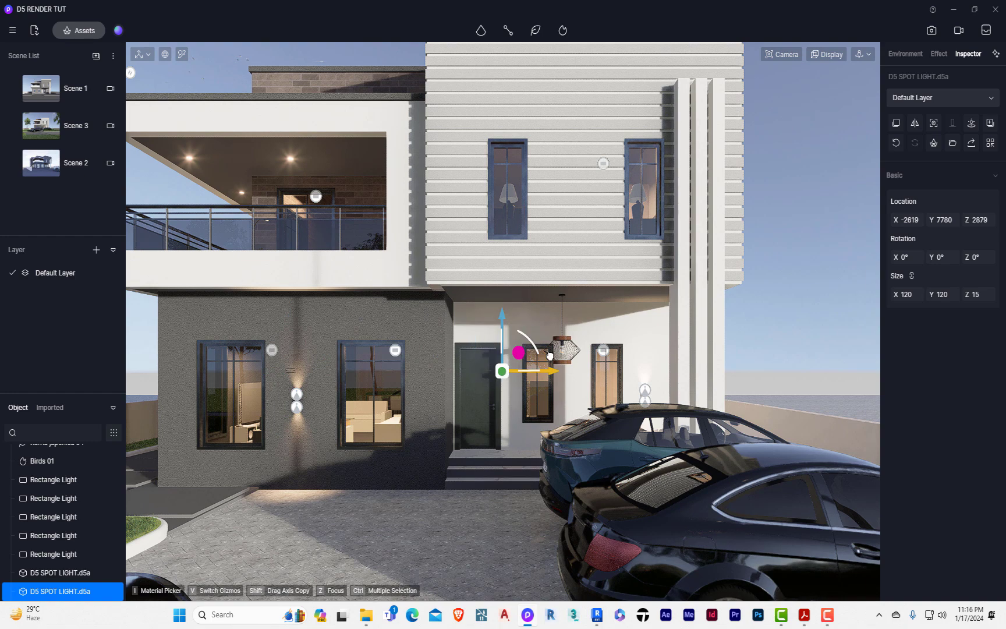
pyautogui.scroll(5, 542, 361)
pyautogui.click(586, 336)
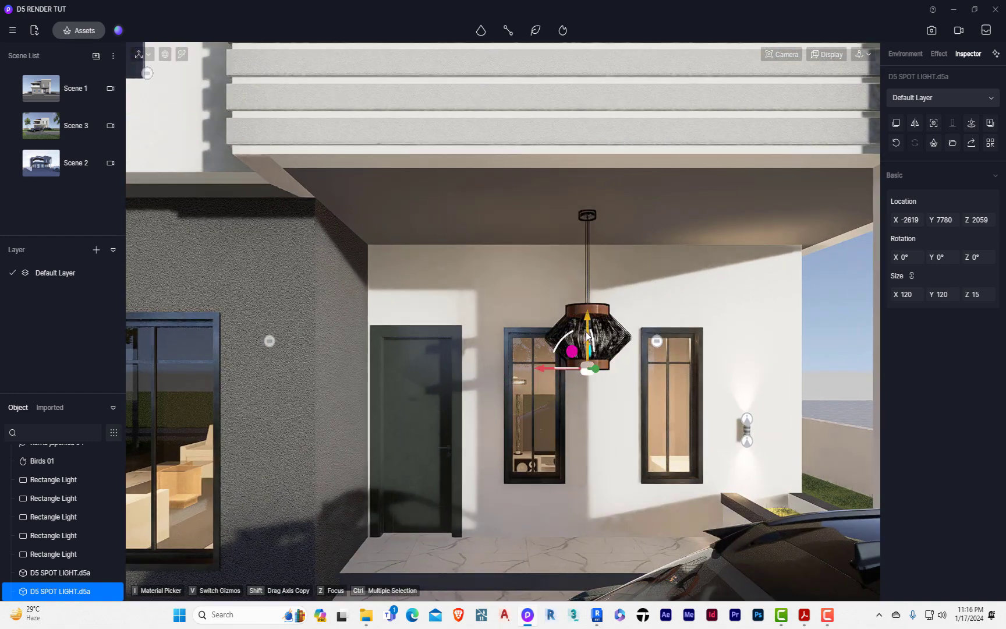
pyautogui.moveTo(594, 369); pyautogui.dragTo(535, 381)
# Raise the copied spotlight until it sits in the porch ceiling, at about Z 3436.
pyautogui.scroll(3, 504, 388)
pyautogui.moveTo(530, 328); pyautogui.dragTo(530, 99)
pyautogui.scroll(8, 535, 122)
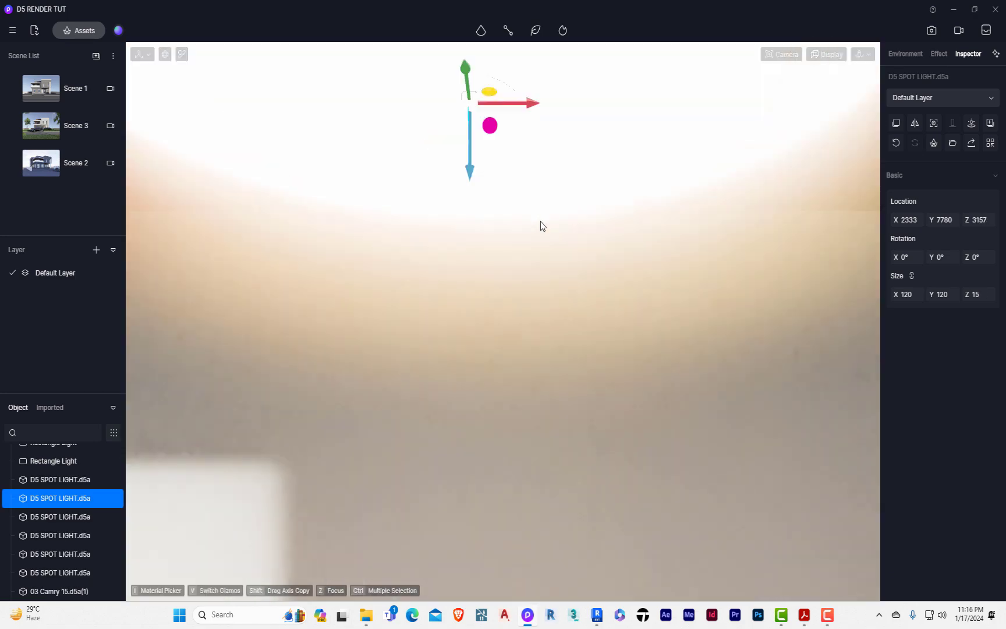
pyautogui.scroll(-3, 514, 252)
pyautogui.scroll(3, 511, 146)
pyautogui.moveTo(505, 349); pyautogui.dragTo(497, 153)
pyautogui.scroll(-3, 461, 407)
pyautogui.scroll(2, 489, 265)
pyautogui.moveTo(460, 333); pyautogui.dragTo(480, 109)
pyautogui.scroll(4, 480, 110)
pyautogui.scroll(-2, 467, 119)
pyautogui.scroll(-2, 503, 219)
pyautogui.moveTo(440, 302); pyautogui.dragTo(437, 377)
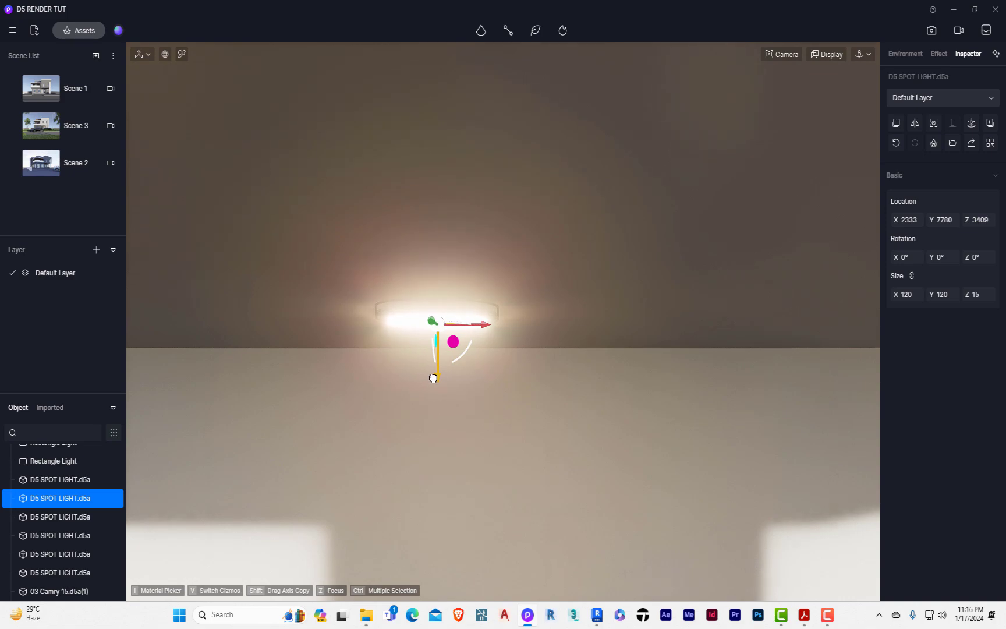
pyautogui.scroll(-8, 398, 353)
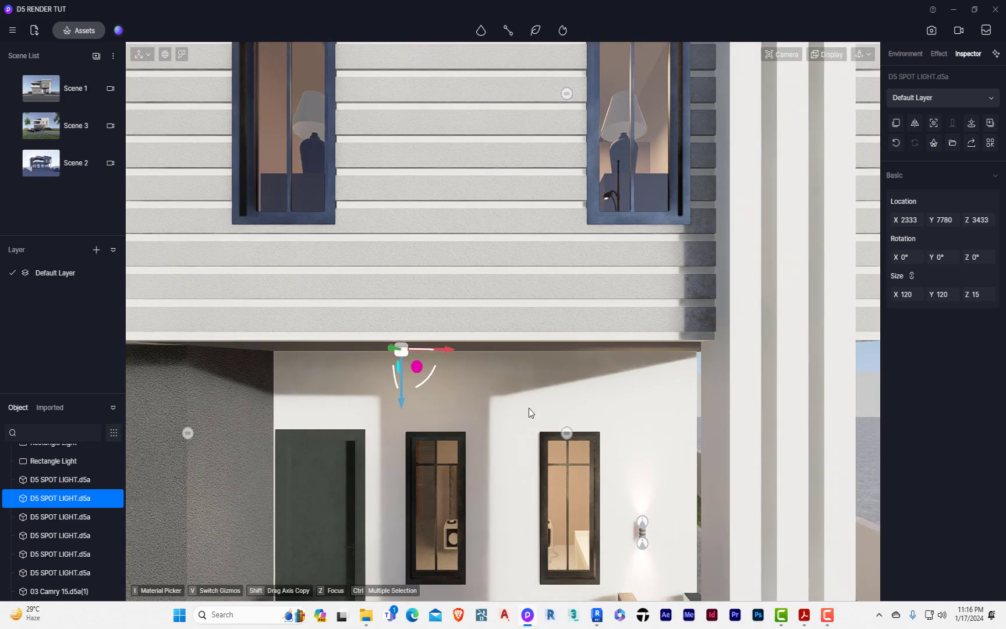
# Slide the spotlight to the door end of the porch ceiling, copy it twice along X for a row of three, and return to Scene 3.
pyautogui.moveTo(529, 408); pyautogui.dragTo(476, 262, button='right')
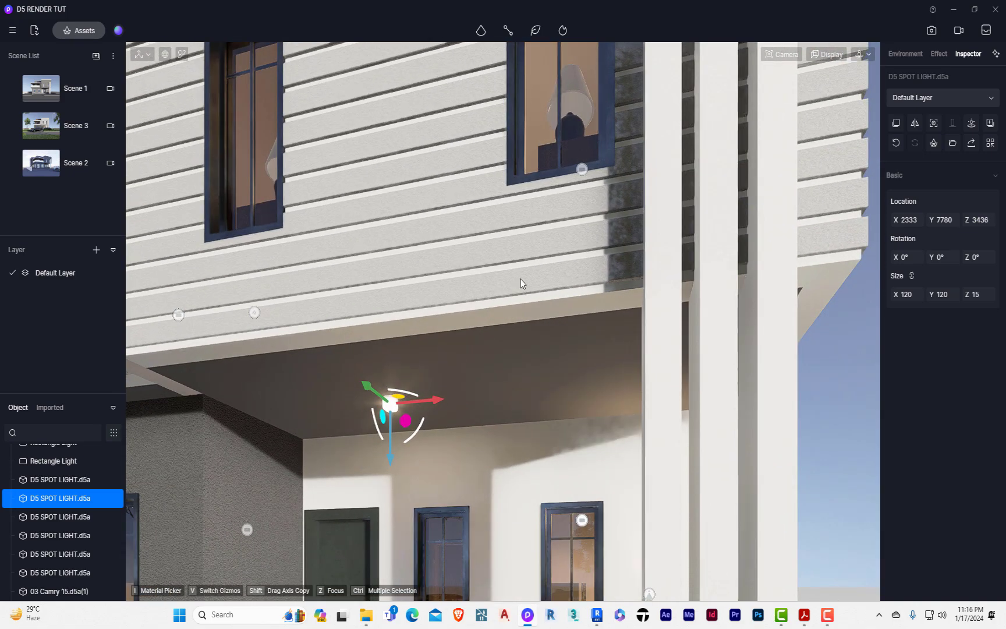
pyautogui.moveTo(600, 342); pyautogui.dragTo(587, 413, button='right')
pyautogui.moveTo(469, 411); pyautogui.dragTo(369, 408)
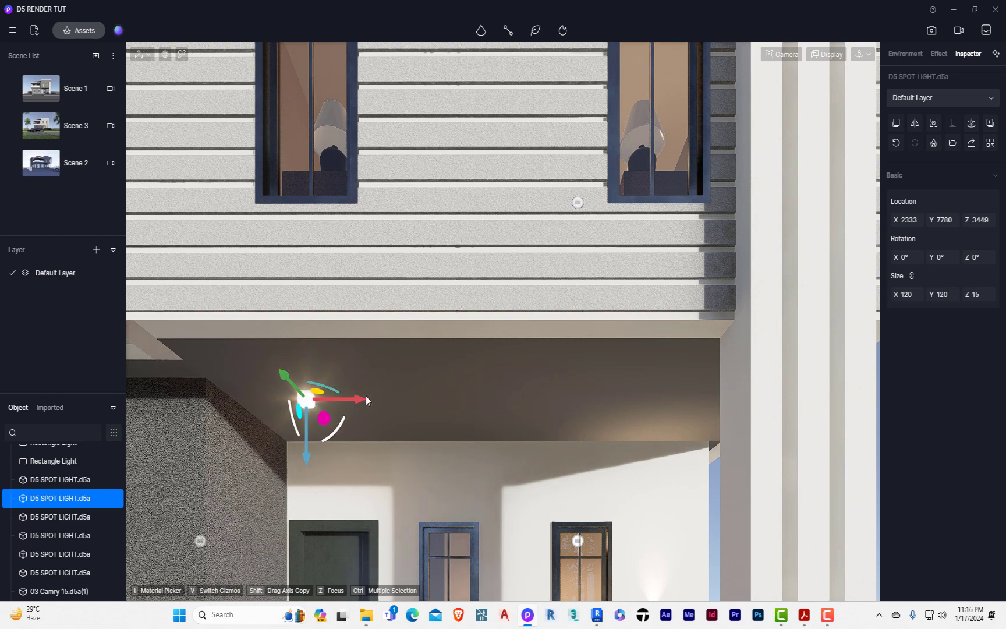
pyautogui.moveTo(354, 403); pyautogui.dragTo(710, 401)
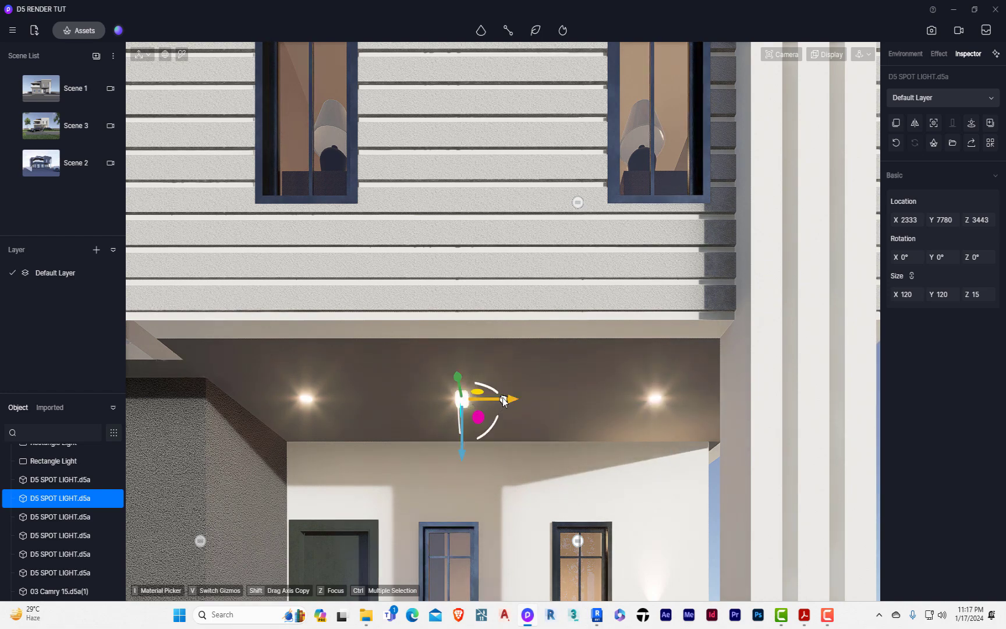
pyautogui.moveTo(504, 401); pyautogui.dragTo(511, 398)
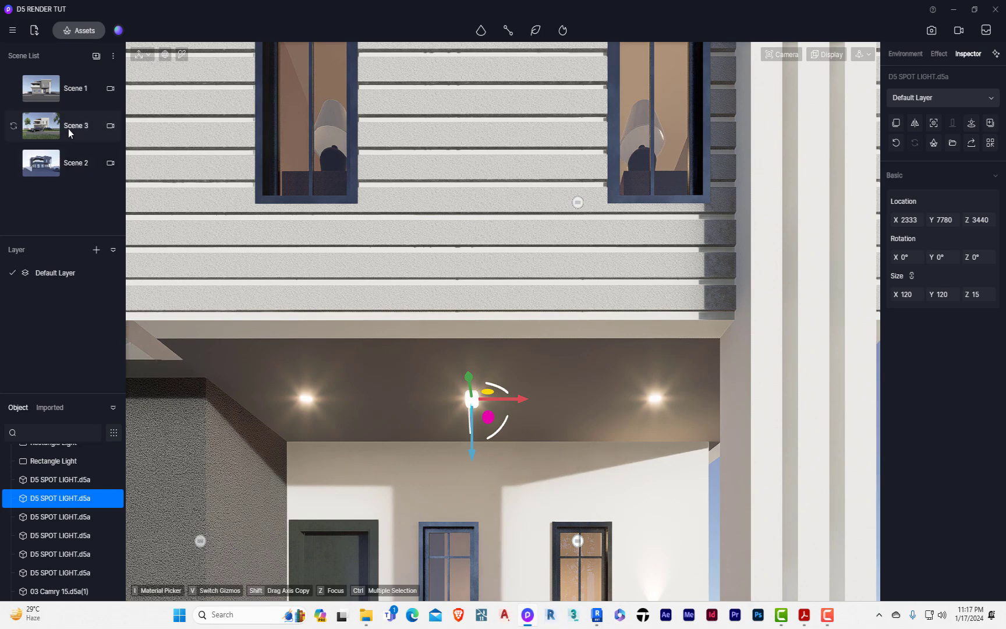
pyautogui.click(69, 129)
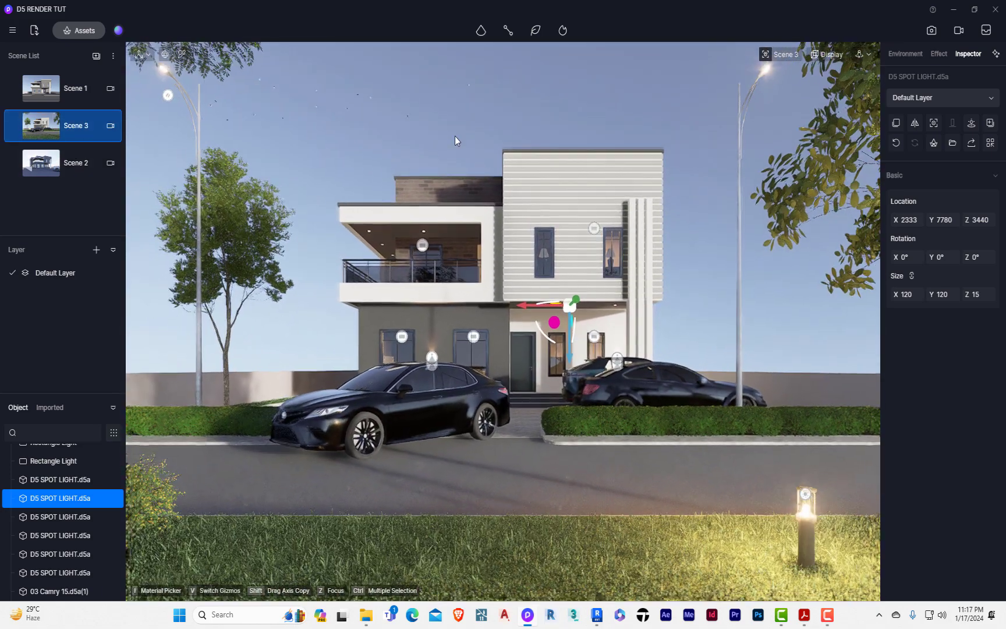
# Delete the middle spotlight and the one nearest the wooden door from the front row of the balcony ceiling.
pyautogui.scroll(-6, 383, 235)
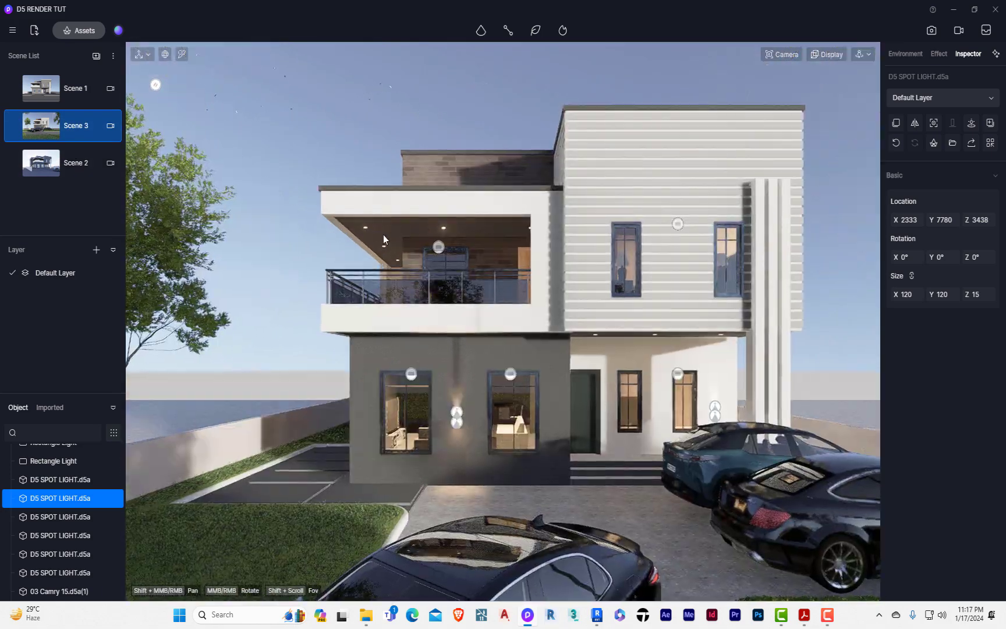
pyautogui.scroll(-4, 443, 244)
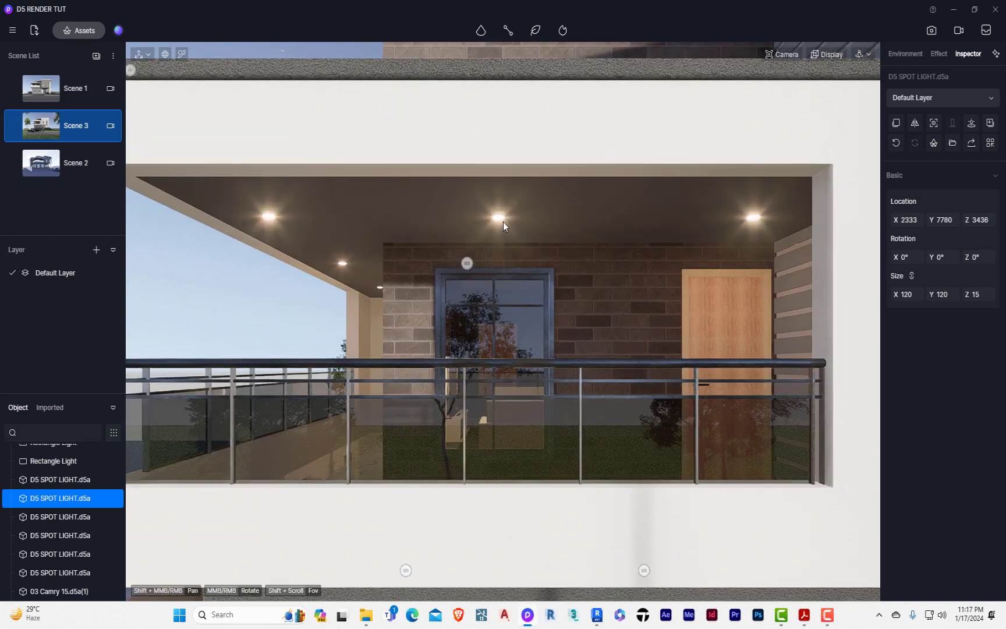
pyautogui.click(497, 221)
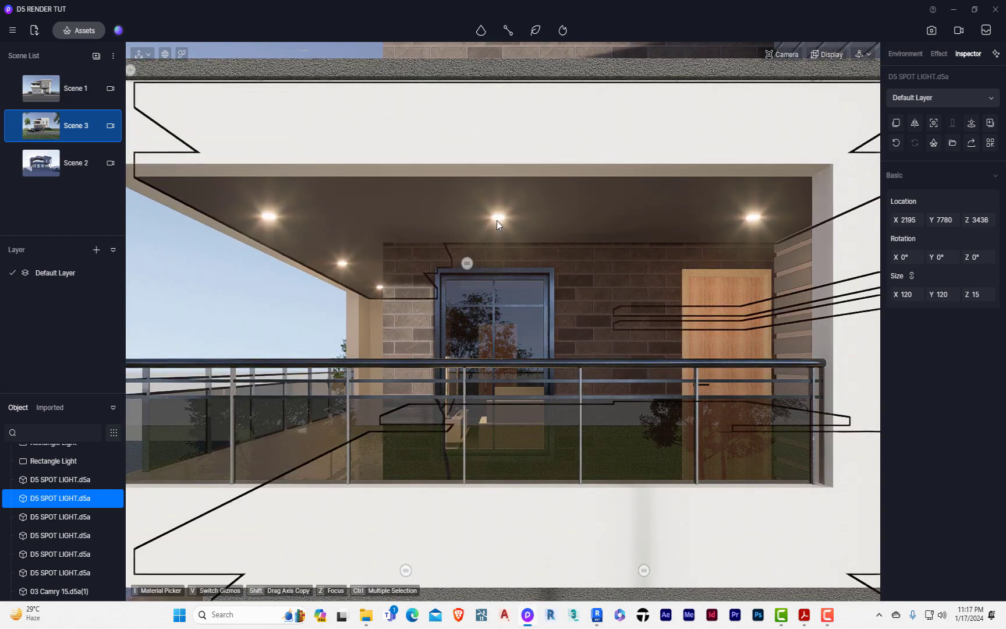
pyautogui.click(496, 219)
pyautogui.moveTo(497, 217); pyautogui.dragTo(750, 221)
pyautogui.press('Delete')
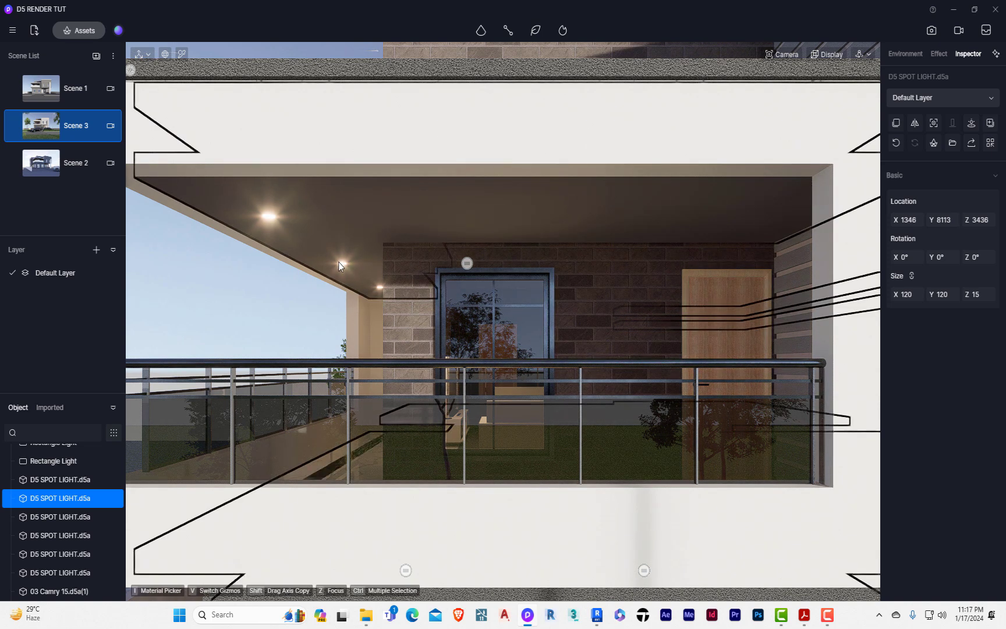
# Delete the remaining spotlights along the open side of the balcony ceiling and return to the Scene 3 view.
pyautogui.click(338, 263)
pyautogui.click(278, 227)
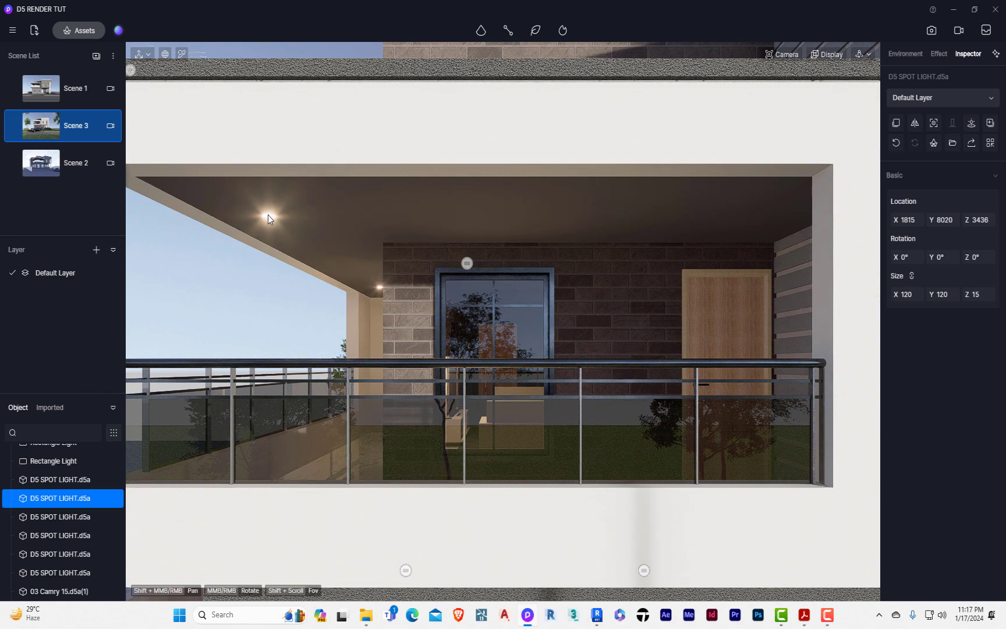
pyautogui.moveTo(268, 217); pyautogui.dragTo(373, 288)
pyautogui.scroll(5, 378, 287)
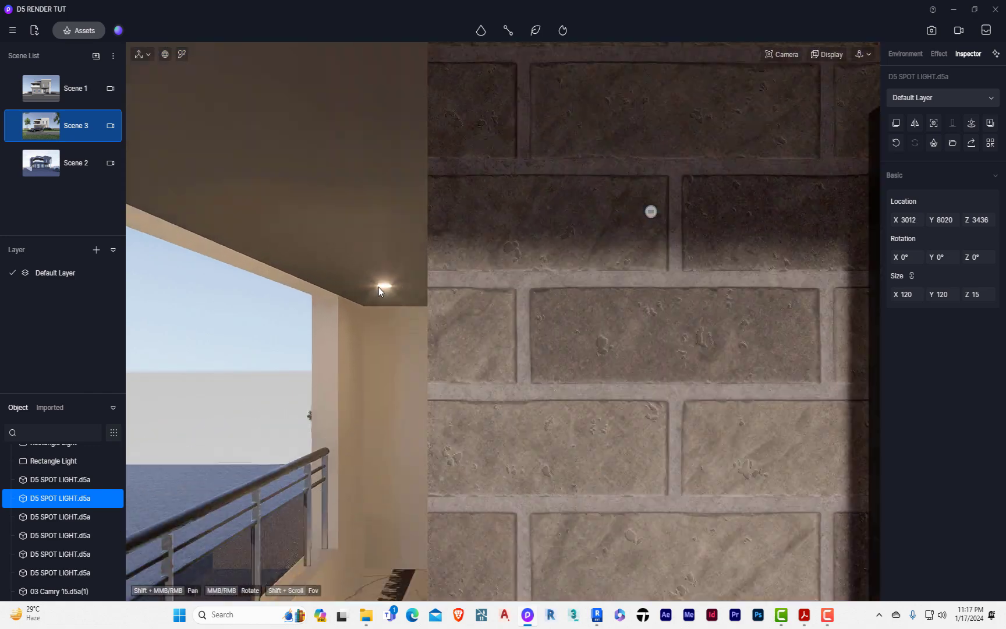
pyautogui.click(385, 285)
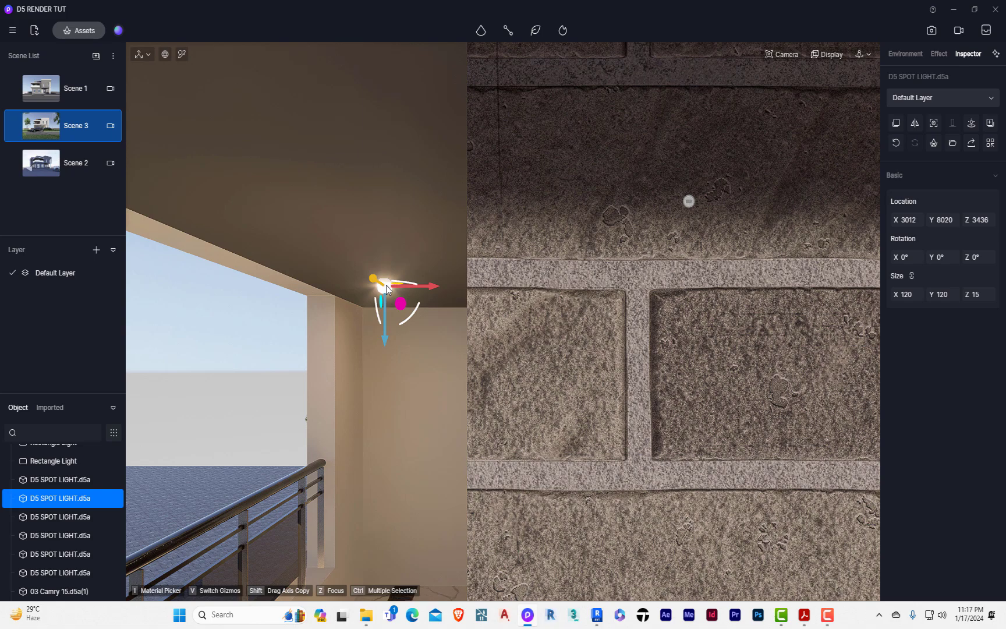
pyautogui.moveTo(386, 285); pyautogui.dragTo(349, 281)
pyautogui.click(52, 127)
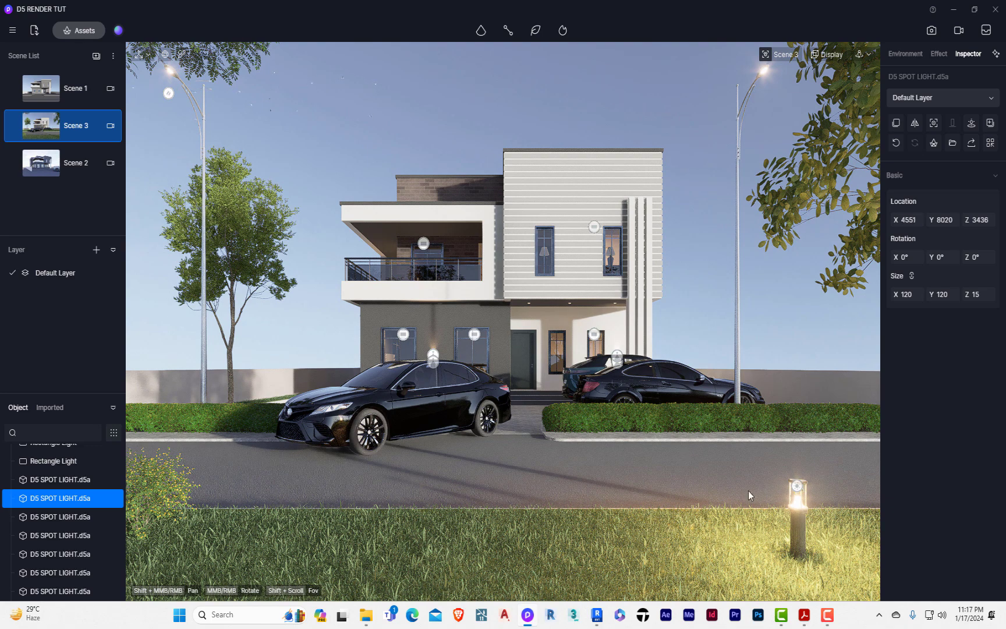
pyautogui.click(796, 540)
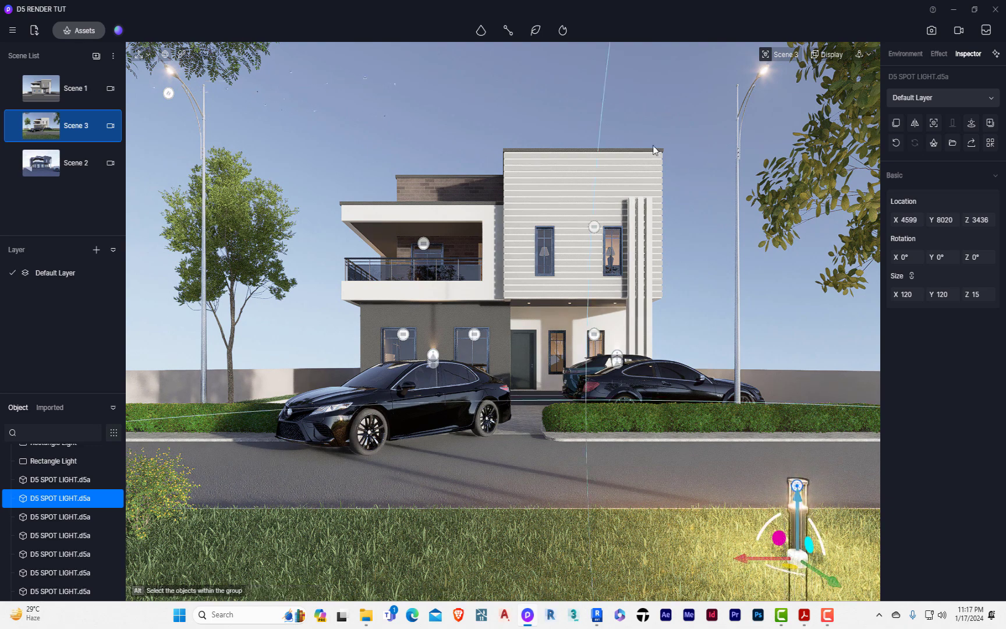
pyautogui.click(499, 111)
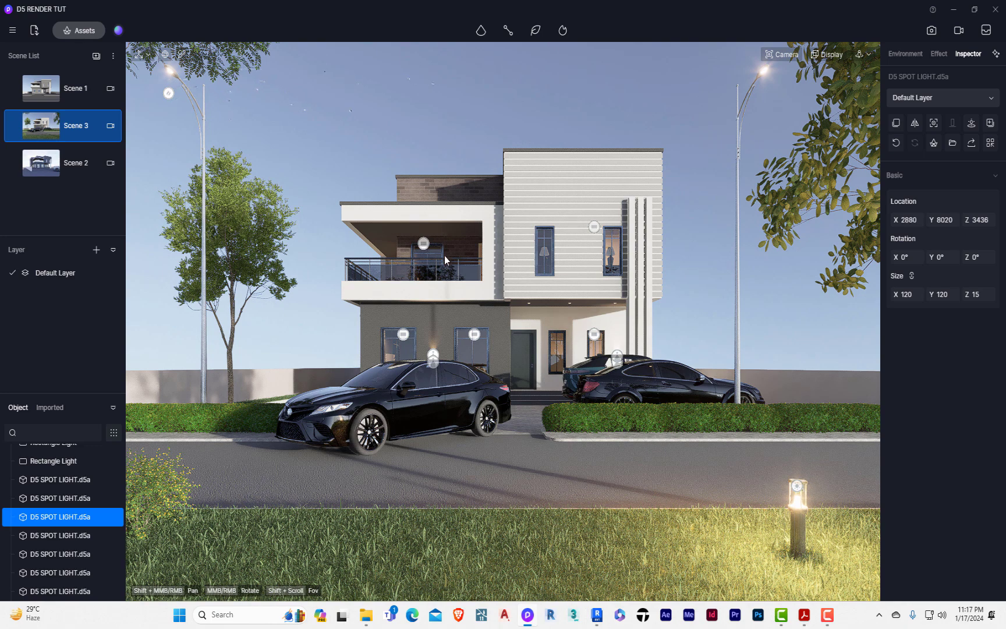
pyautogui.hotkey('ctrl', 'z')
pyautogui.scroll(1, 494, 254)
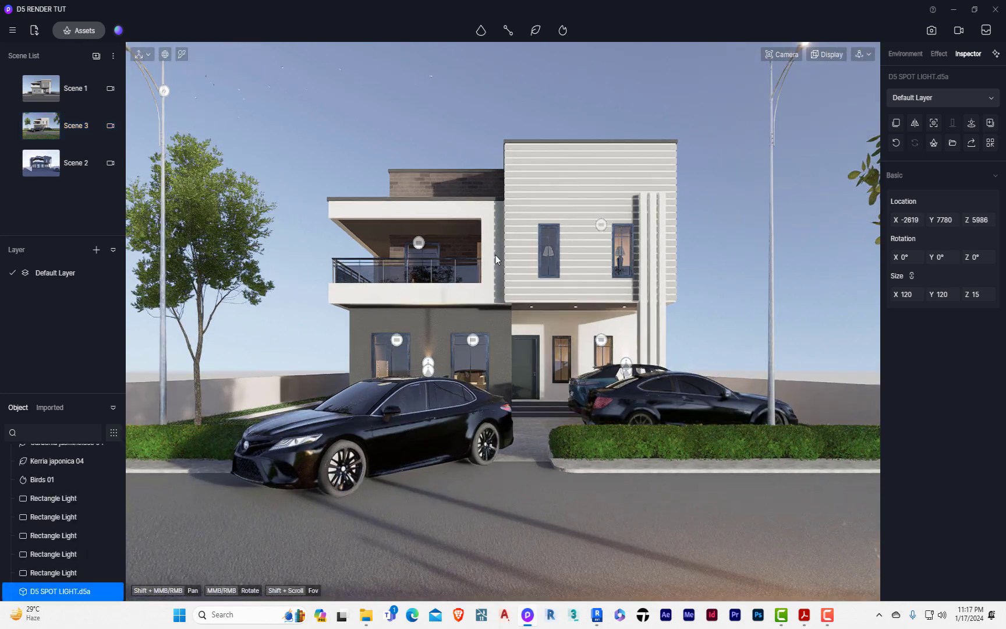
pyautogui.hotkey('ctrl', 'z')
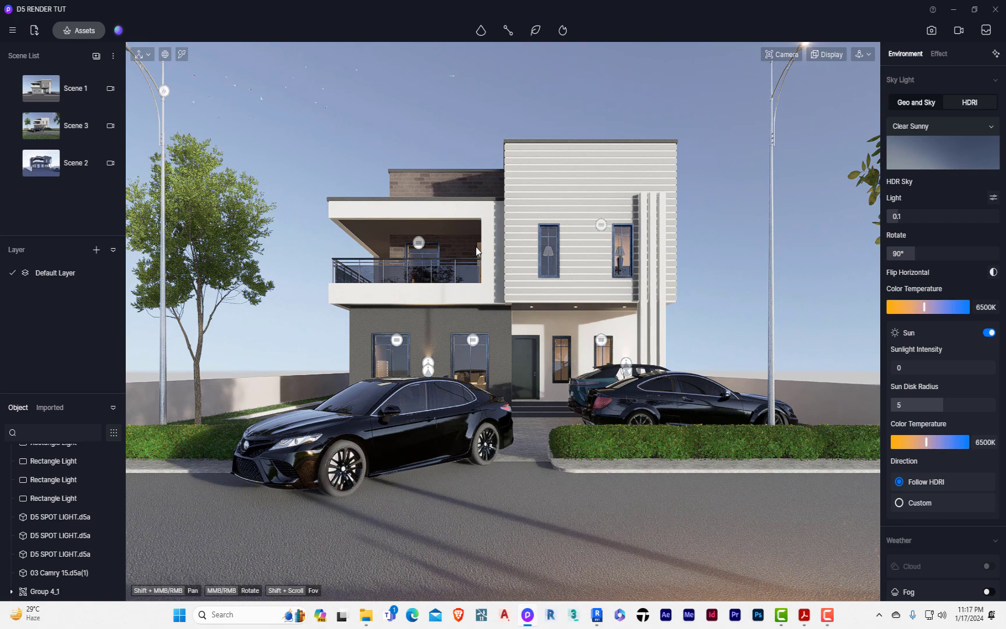
# Switch to Revit, select the chain of three fence walls around the house and set their unconnected height to 900.
pyautogui.moveTo(429, 393); pyautogui.dragTo(493, 473, button='middle')
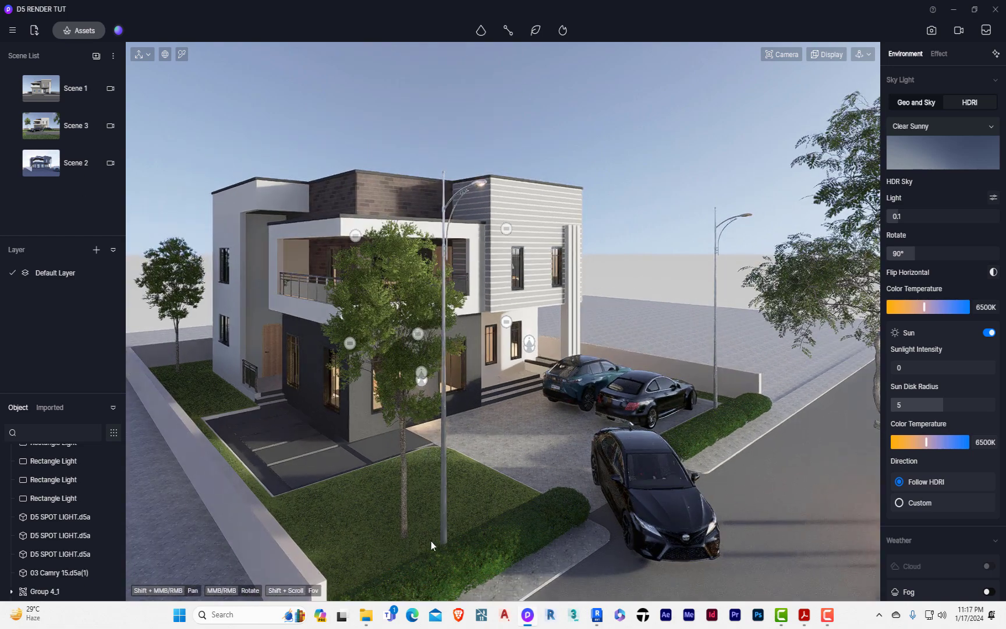
pyautogui.click(595, 616)
pyautogui.press('Tab')
pyautogui.click(505, 482)
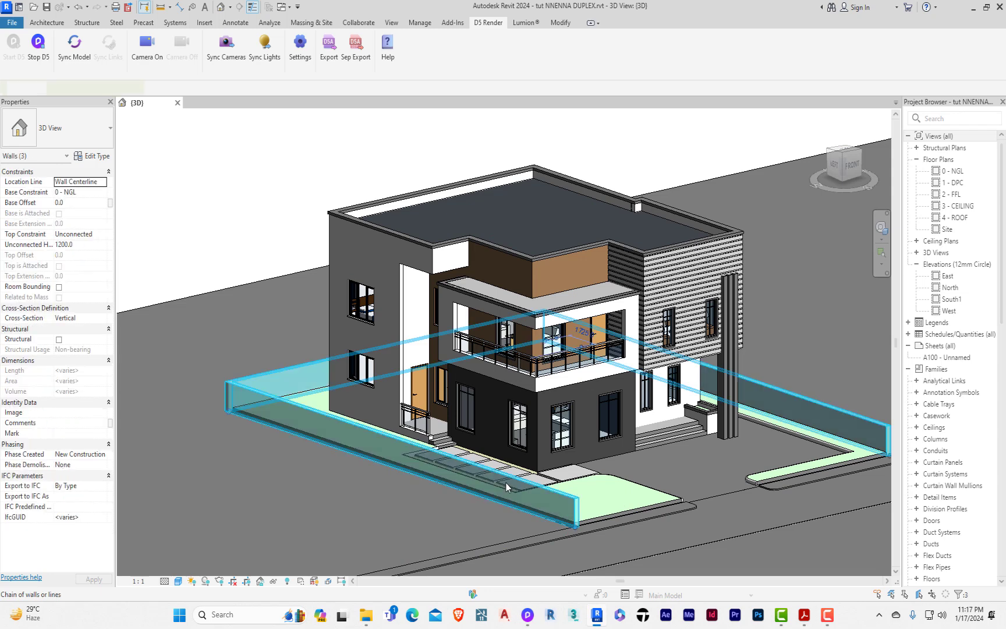
pyautogui.doubleClick(79, 248)
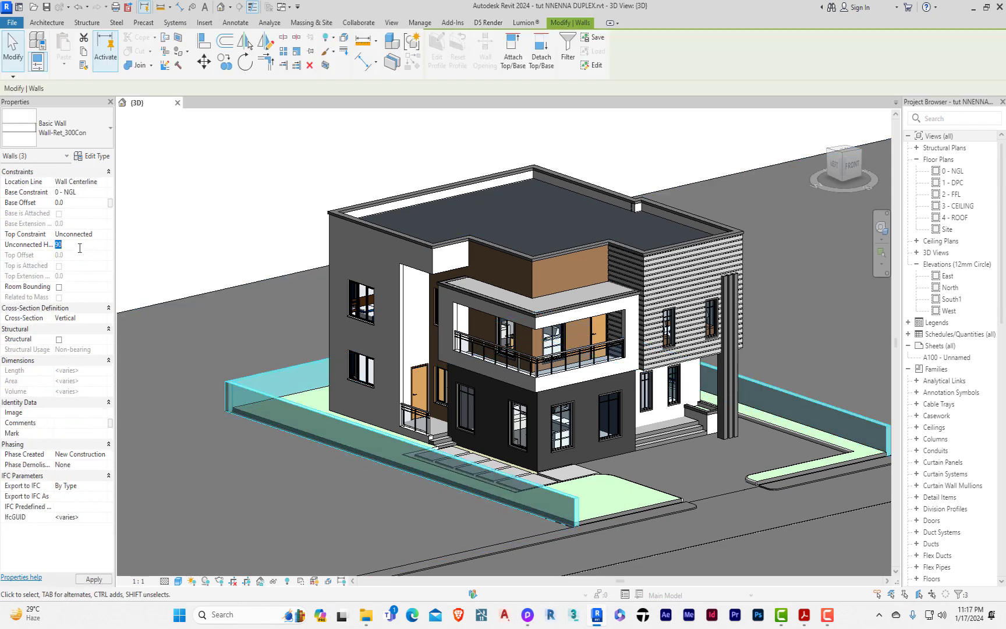
pyautogui.click(155, 222)
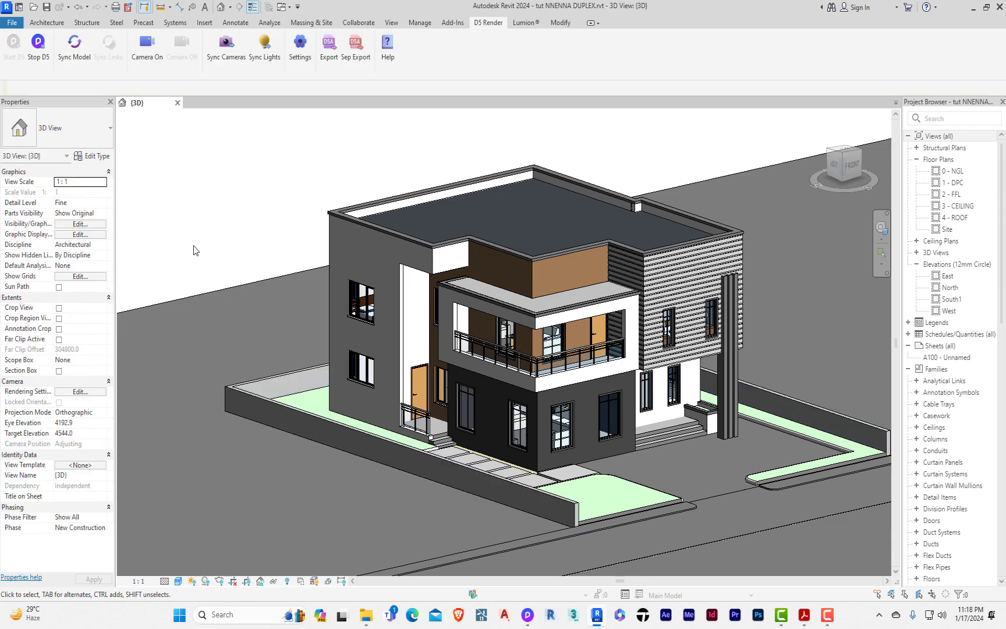
# Start a railing of type 900mm in the top view and sketch its path along the west fence wall's centreline, from front end to rear corner.
pyautogui.click(848, 154)
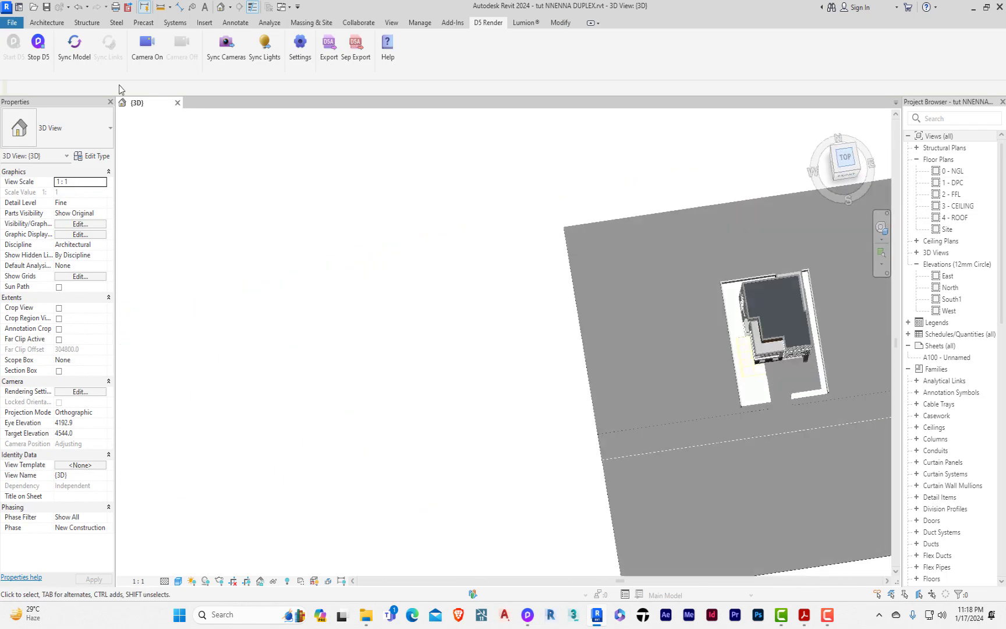
pyautogui.click(53, 23)
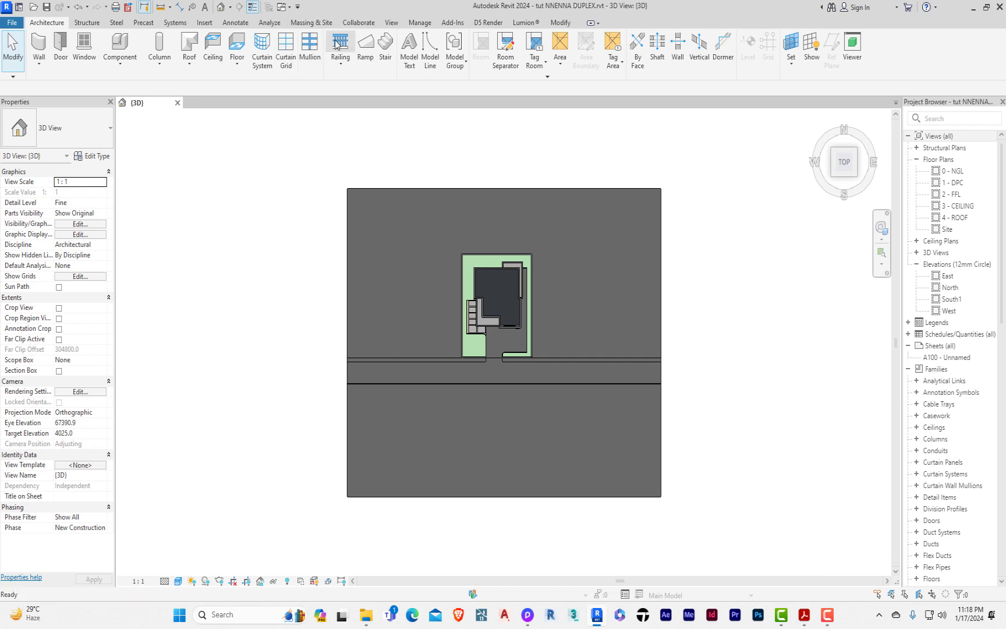
pyautogui.click(588, 206)
pyautogui.click(340, 44)
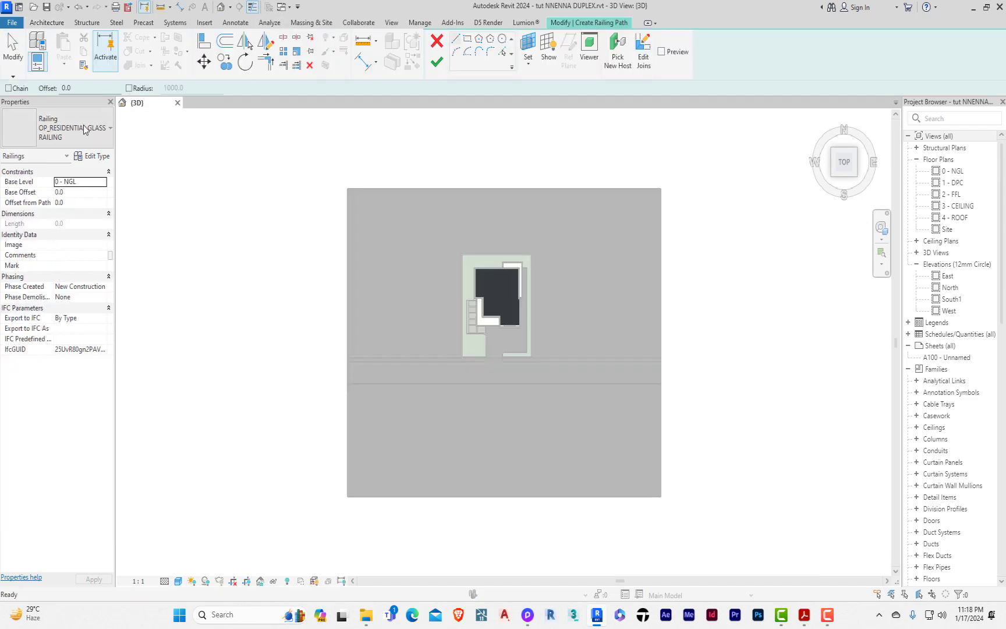
pyautogui.click(102, 133)
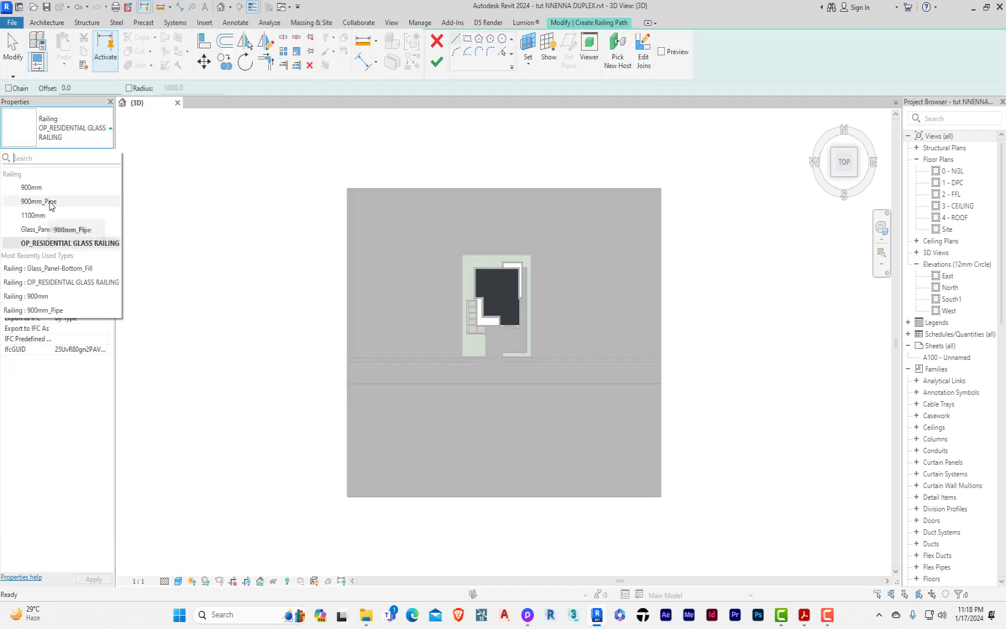
pyautogui.click(41, 187)
pyautogui.scroll(8, 407, 361)
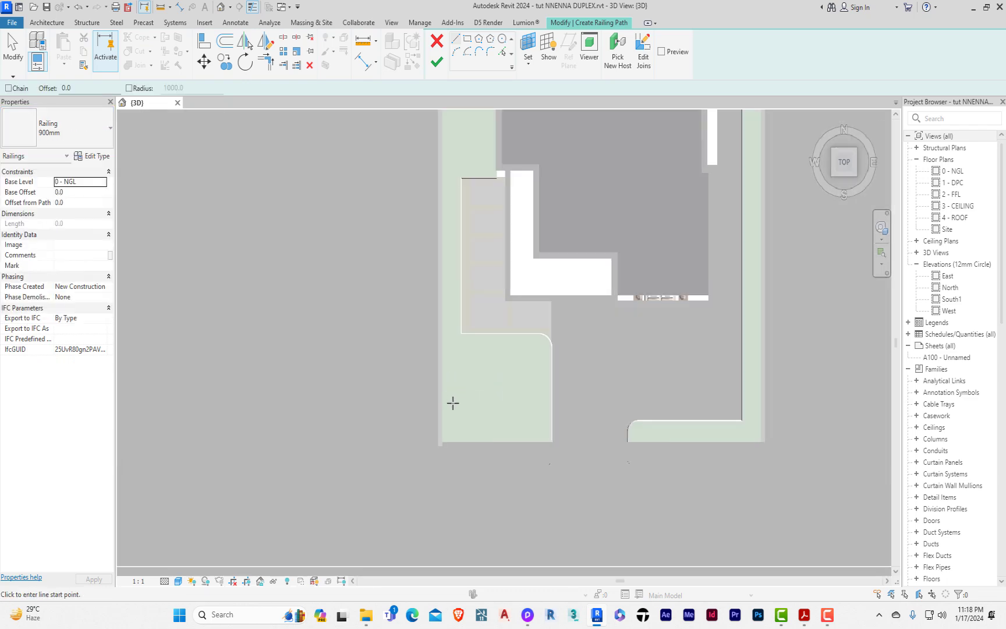
pyautogui.scroll(3, 434, 460)
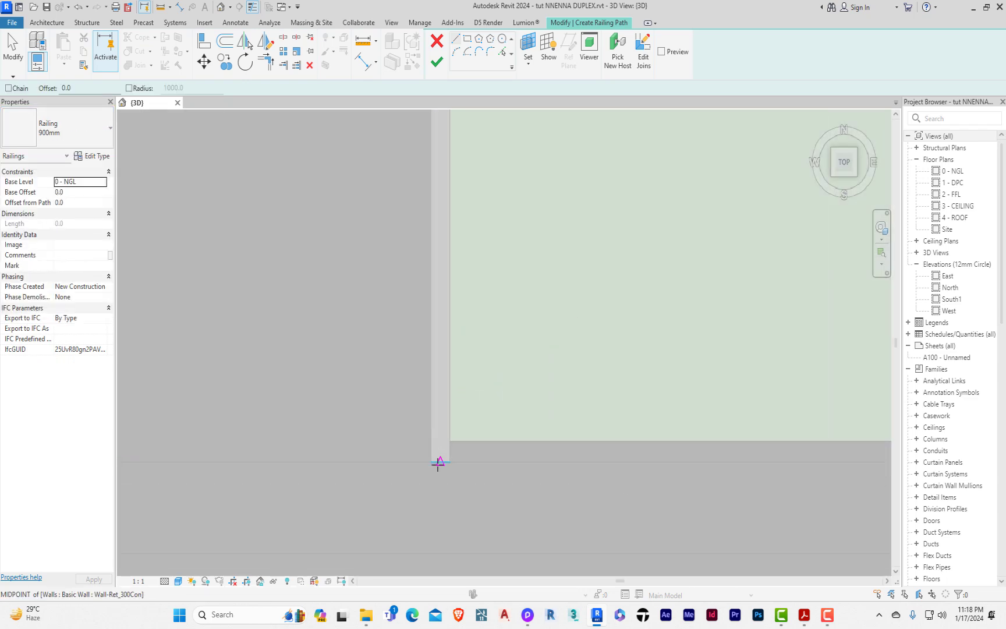
pyautogui.click(438, 463)
pyautogui.scroll(-4, 444, 491)
pyautogui.scroll(-5, 444, 490)
pyautogui.scroll(8, 369, 236)
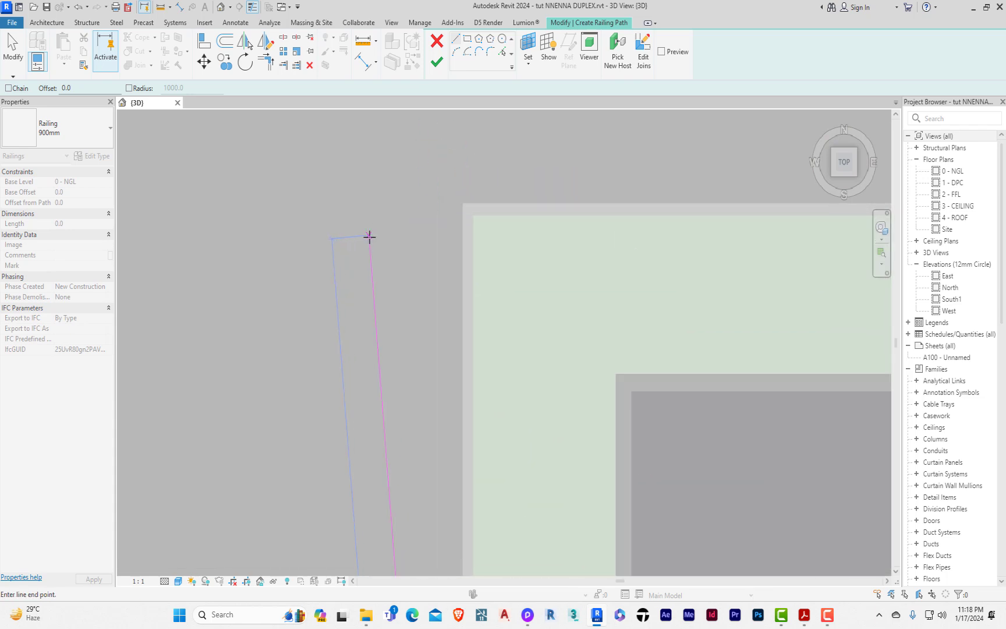
pyautogui.click(487, 213)
# Continue the railing path along the centrelines of the rear and east fence walls to the front end, and finish the railing.
pyautogui.scroll(-3, 337, 243)
pyautogui.scroll(3, 767, 230)
pyautogui.scroll(2, 768, 230)
pyautogui.scroll(-4, 518, 285)
pyautogui.scroll(5, 746, 249)
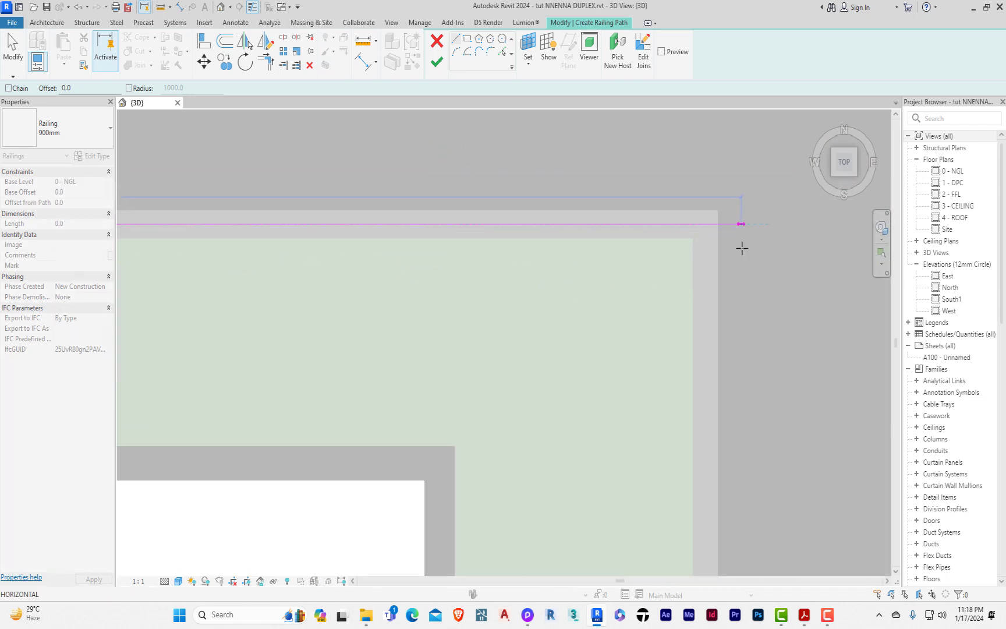
pyautogui.click(697, 221)
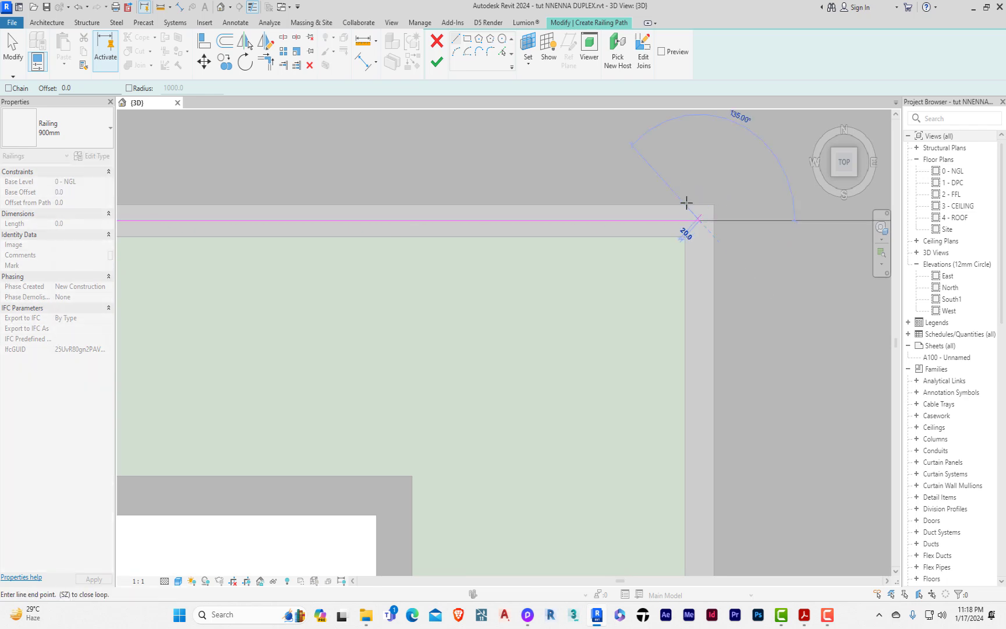
pyautogui.scroll(-3, 670, 177)
pyautogui.scroll(-3, 667, 482)
pyautogui.scroll(6, 676, 485)
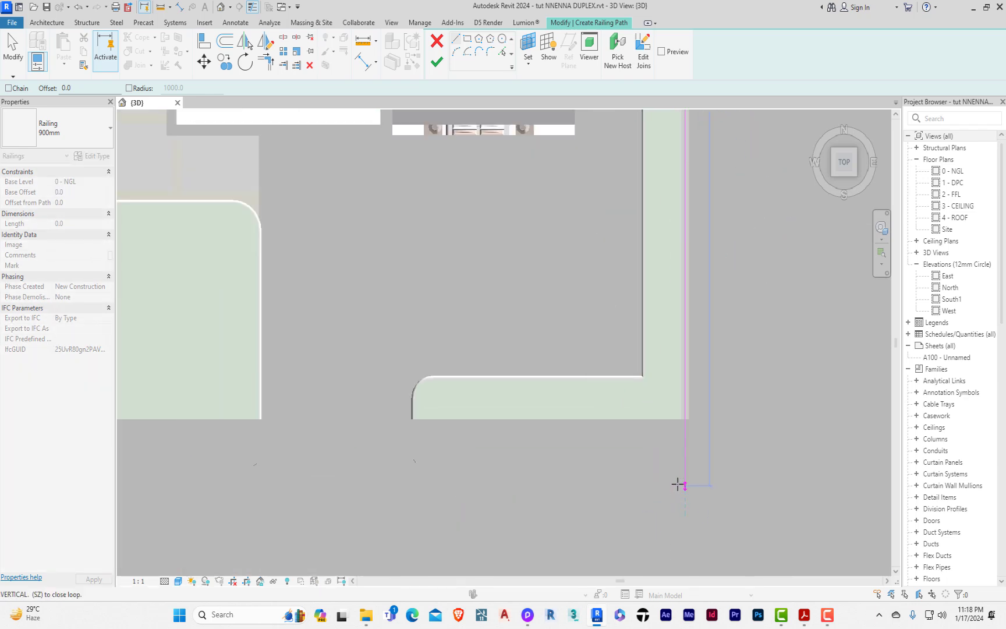
pyautogui.click(692, 357)
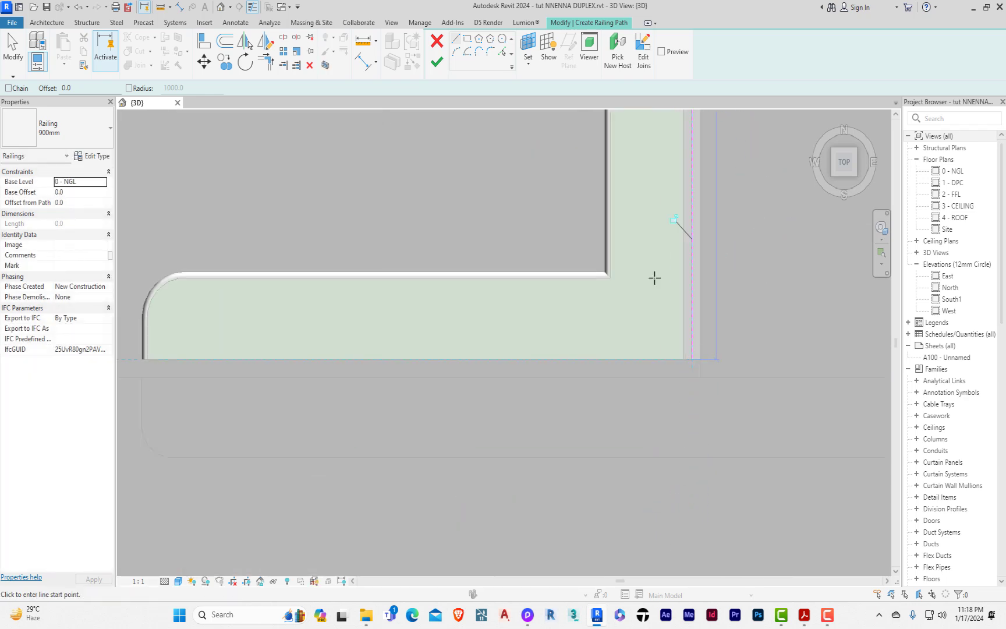
pyautogui.click(436, 61)
# Set the new railing's base offset to 900 to seat it on top of the fence walls, and deselect it.
pyautogui.scroll(-5, 569, 382)
pyautogui.moveTo(569, 445)
pyautogui.keyDown('shift'); pyautogui.mouseDown(button='middle')
pyautogui.moveTo(690, 275)
pyautogui.moveTo(631, 115)
pyautogui.mouseUp(button='middle'); pyautogui.keyUp('shift')
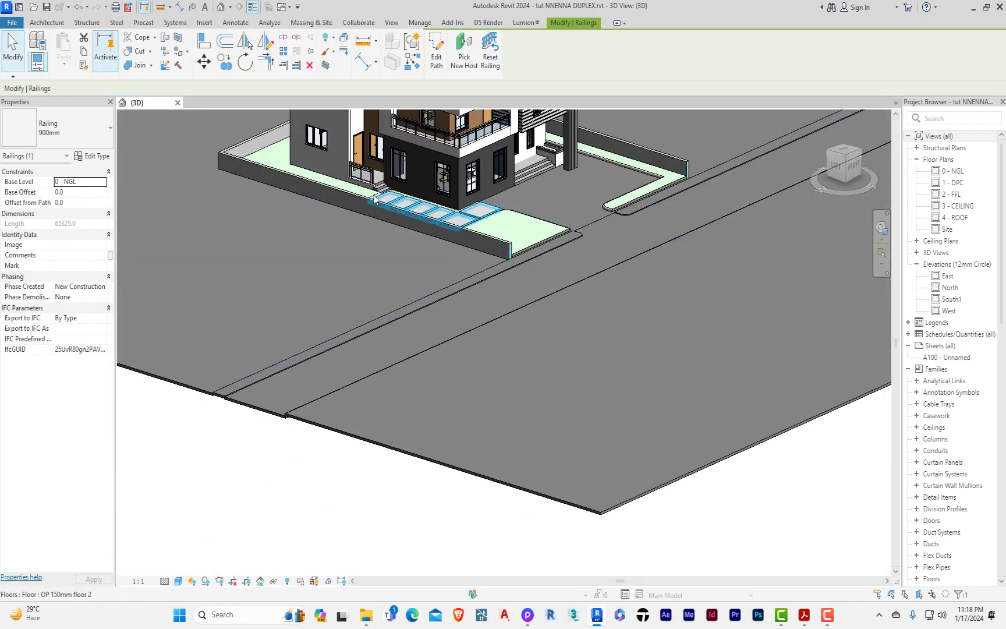
pyautogui.click(87, 202)
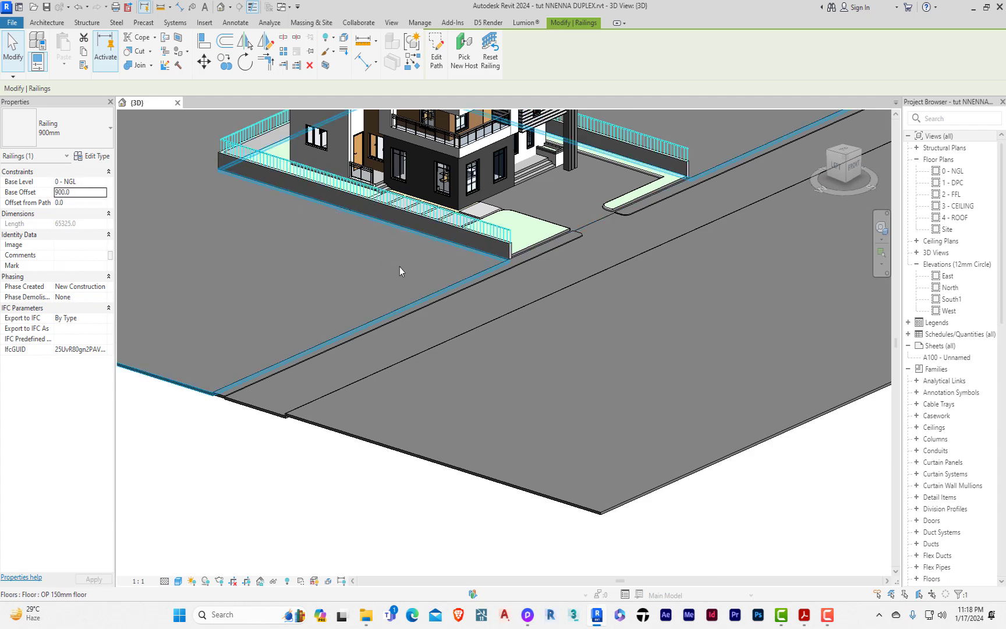
pyautogui.scroll(-3, 402, 333)
pyautogui.click(398, 498)
pyautogui.scroll(3, 465, 198)
pyautogui.scroll(3, 506, 306)
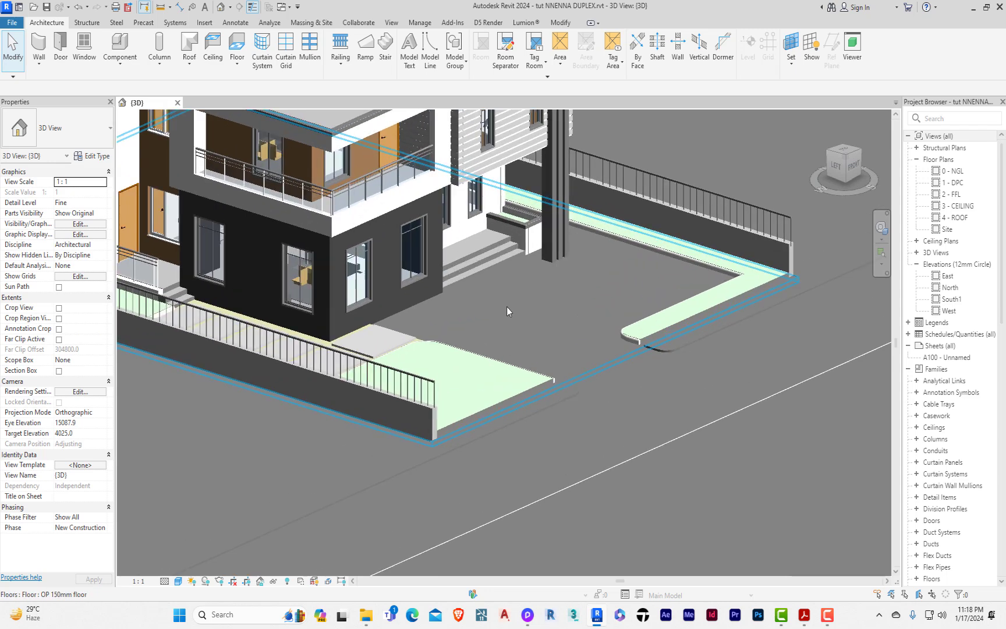
# Sync the updated Revit model to D5 Render, switch to D5 Render and bring up the Scene 1 view with nothing selected.
pyautogui.click(488, 22)
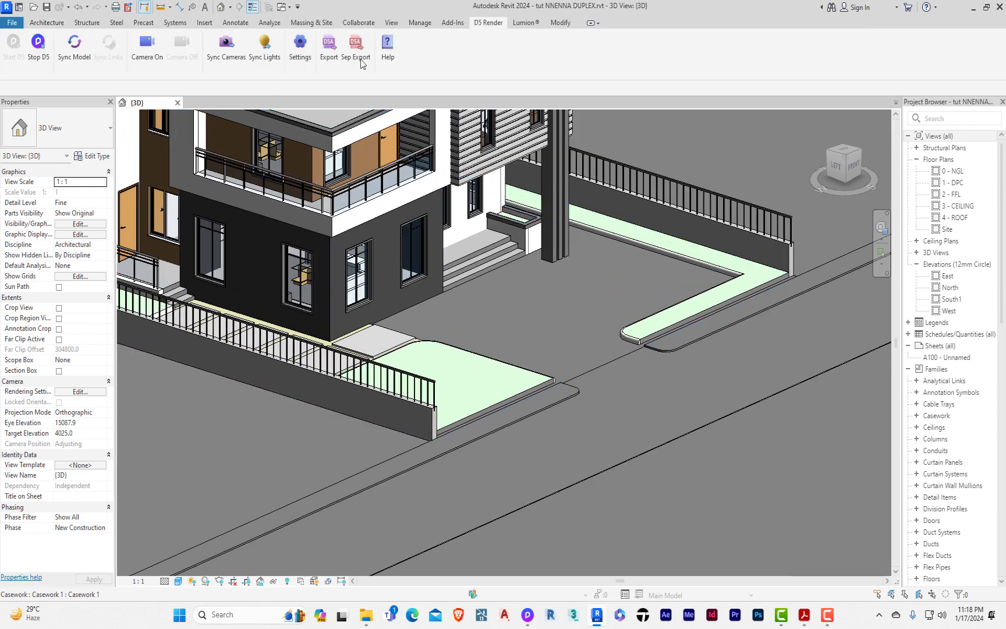
pyautogui.click(74, 47)
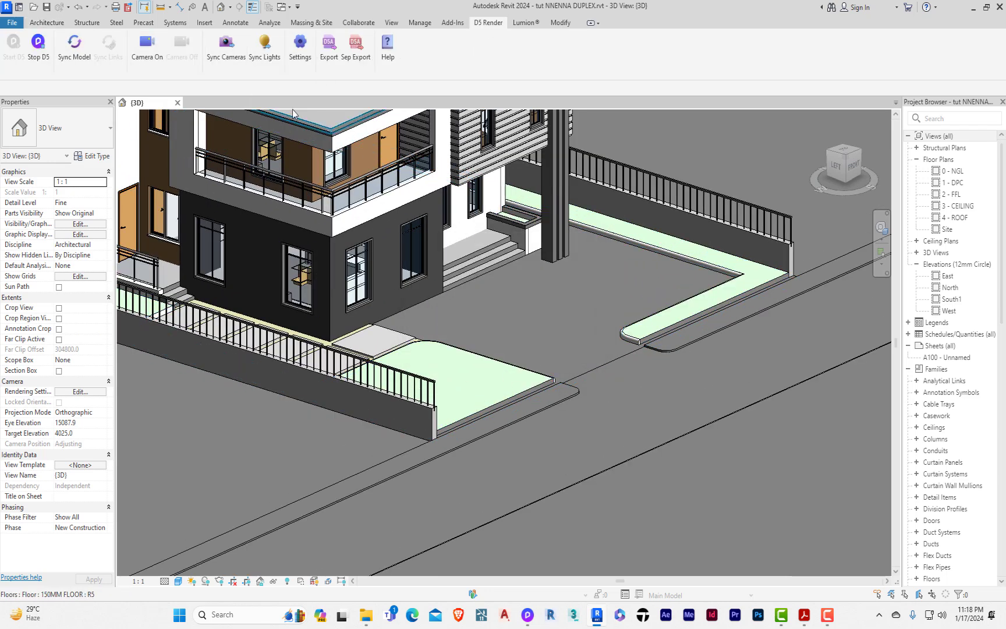
pyautogui.click(600, 618)
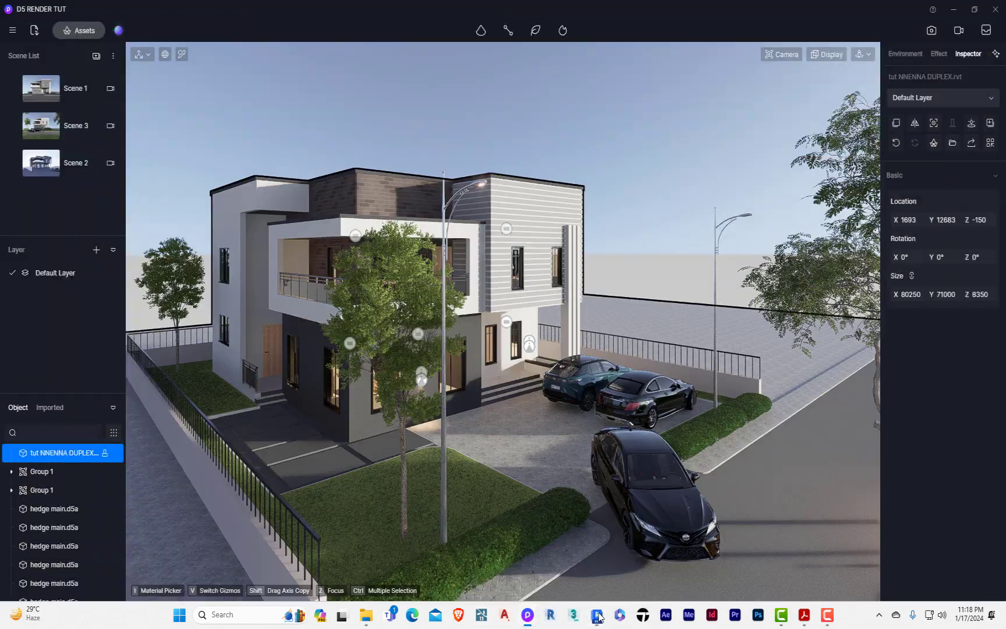
pyautogui.click(73, 128)
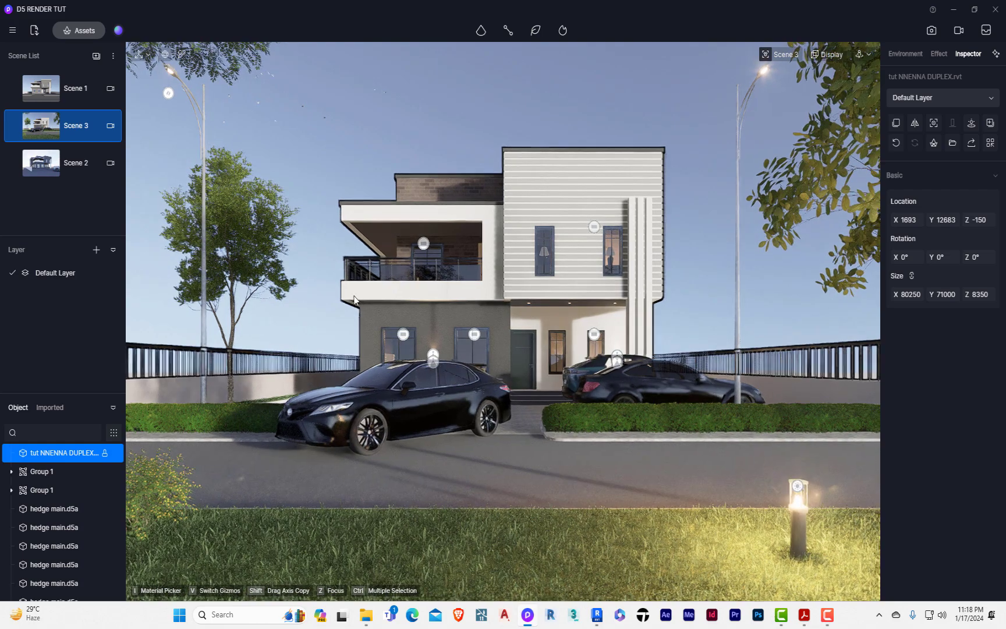
pyautogui.click(75, 97)
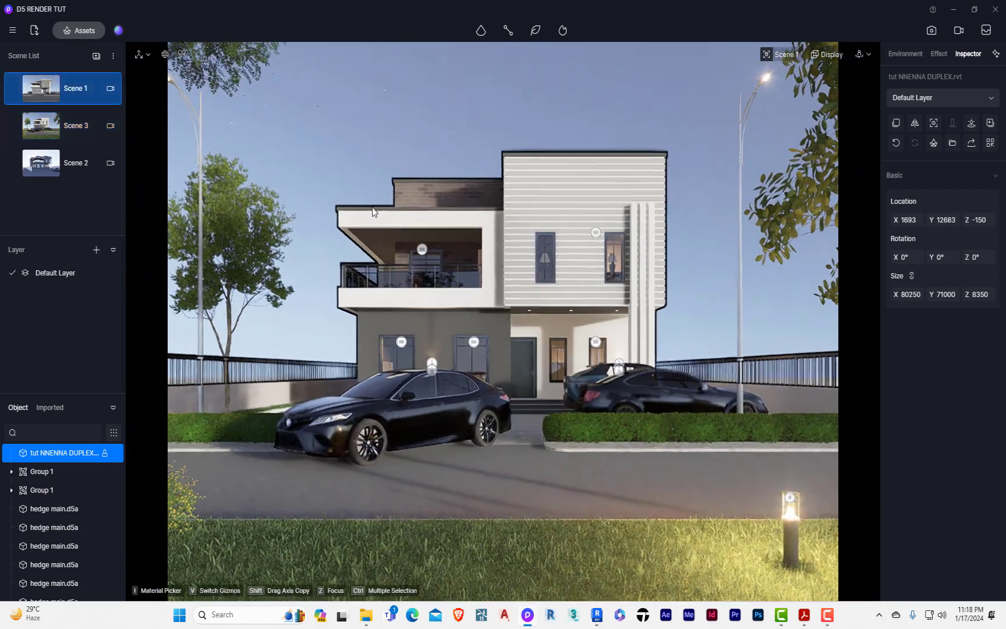
pyautogui.click(393, 121)
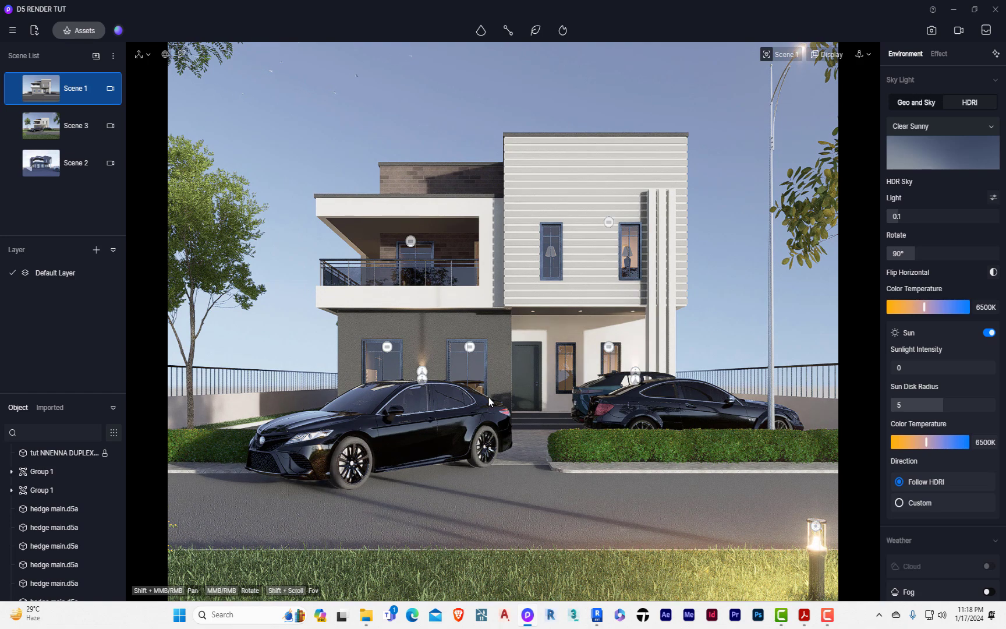
# Switch the camera navigation mode to Fly and lower the camera's height.
pyautogui.click(860, 55)
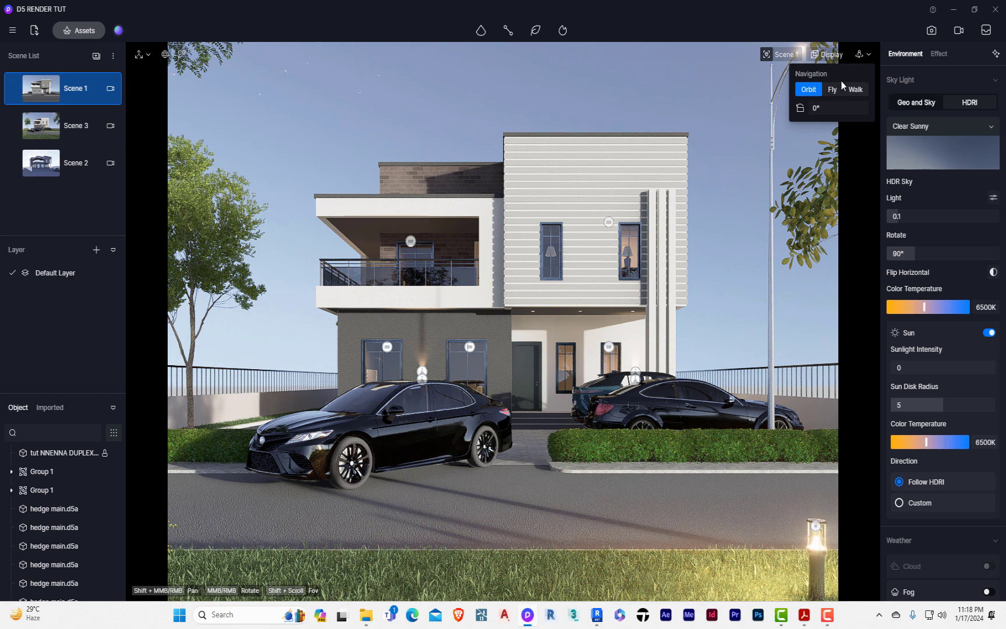
pyautogui.click(832, 90)
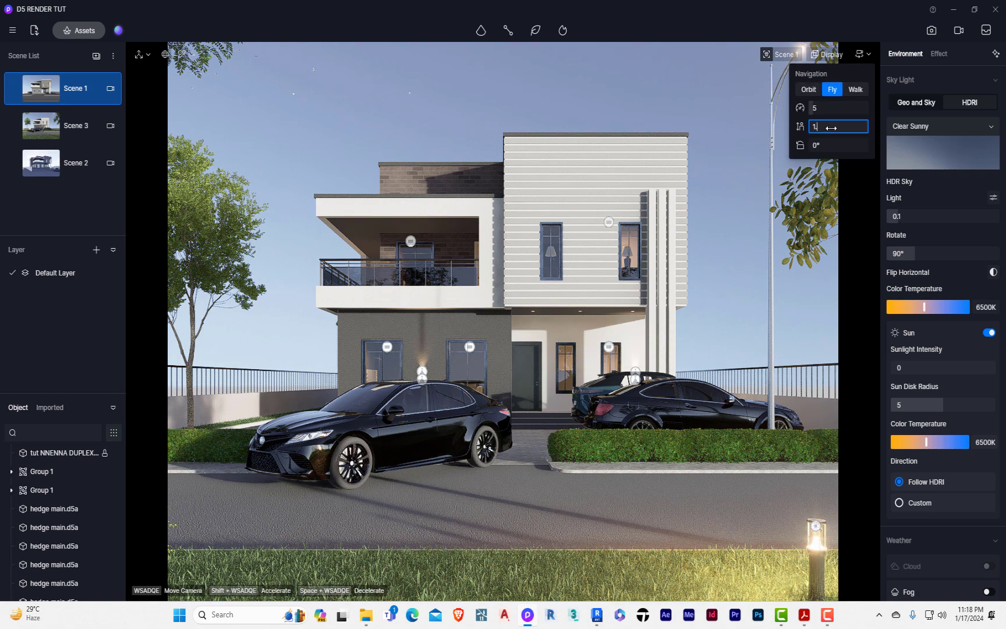
pyautogui.click(734, 103)
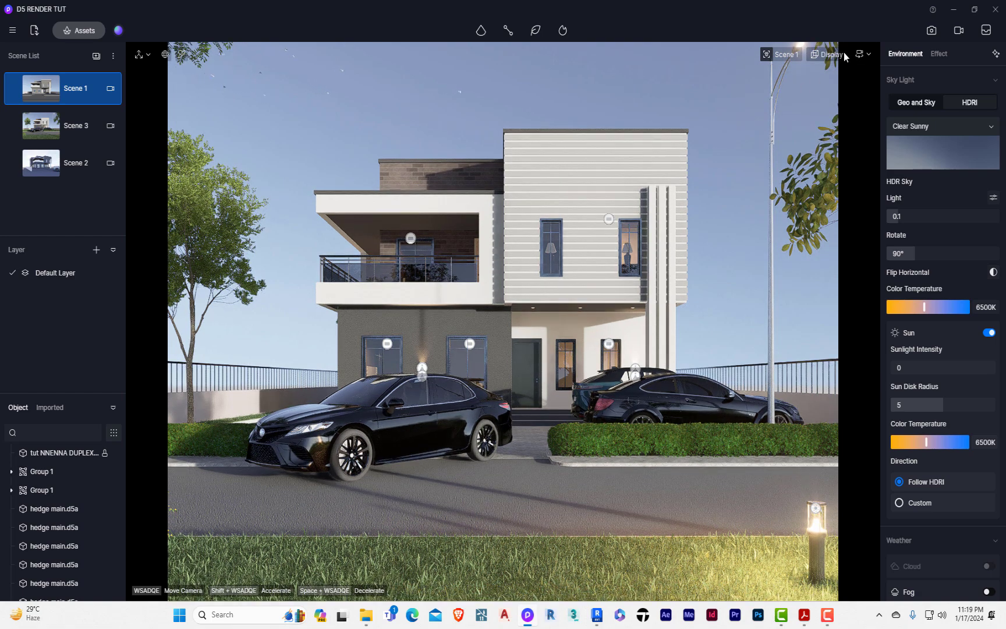
# Pull the camera back from the house until the facade, both street lamps and the trees on either side frame the front view.
pyautogui.scroll(-1, 809, 70)
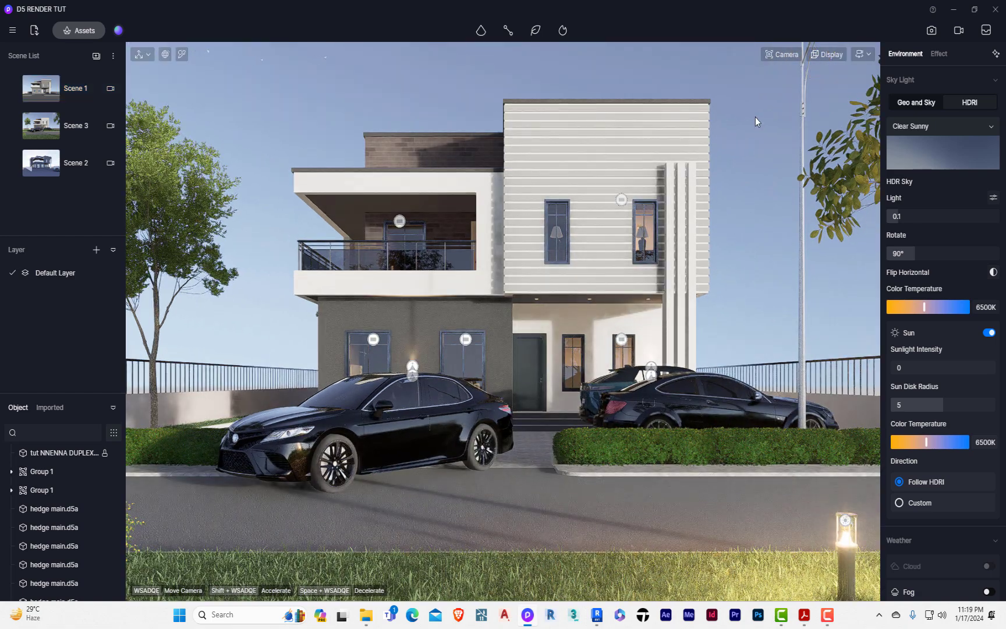
pyautogui.scroll(-2, 755, 122)
pyautogui.scroll(-3, 755, 119)
pyautogui.scroll(-4, 755, 120)
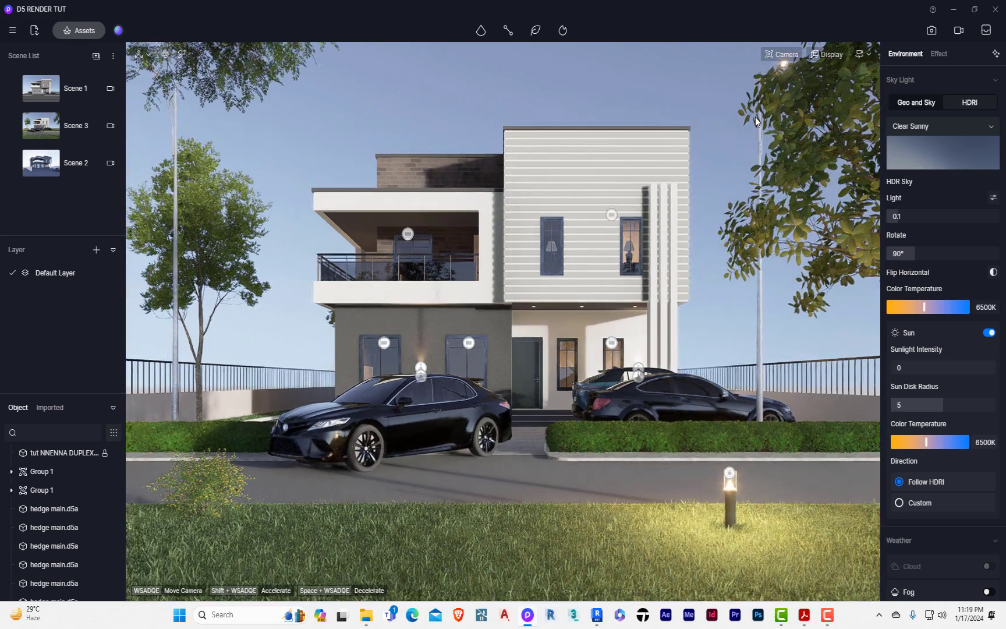
pyautogui.scroll(-2, 755, 120)
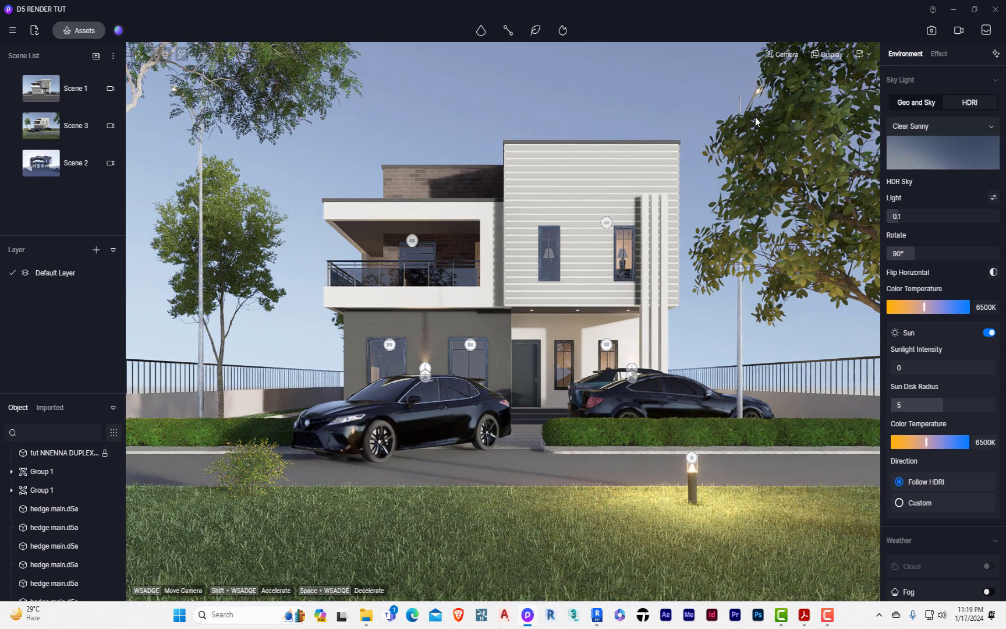
pyautogui.scroll(-2, 734, 152)
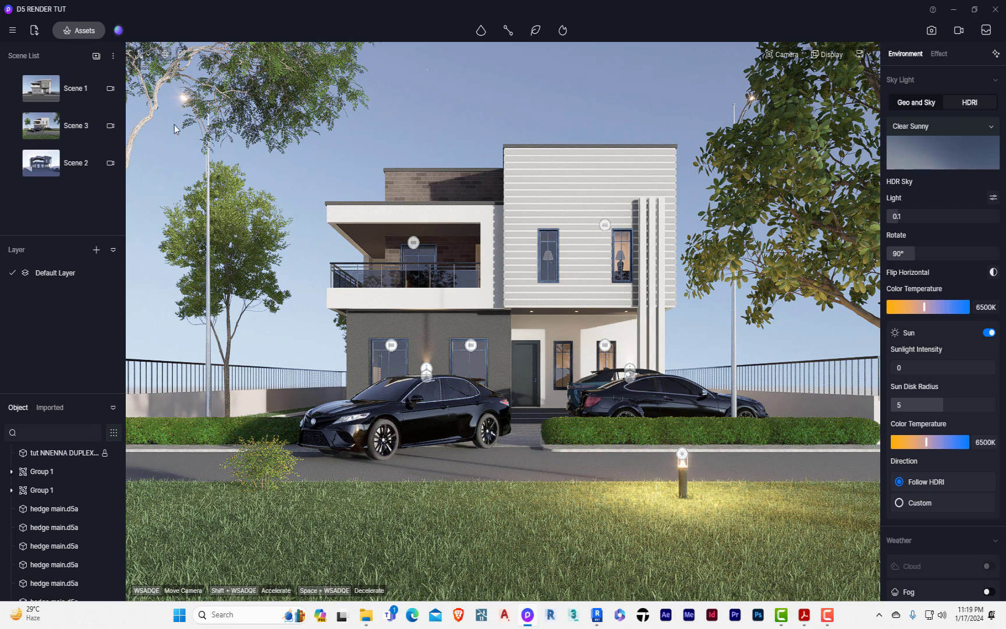
pyautogui.scroll(-2, 452, 157)
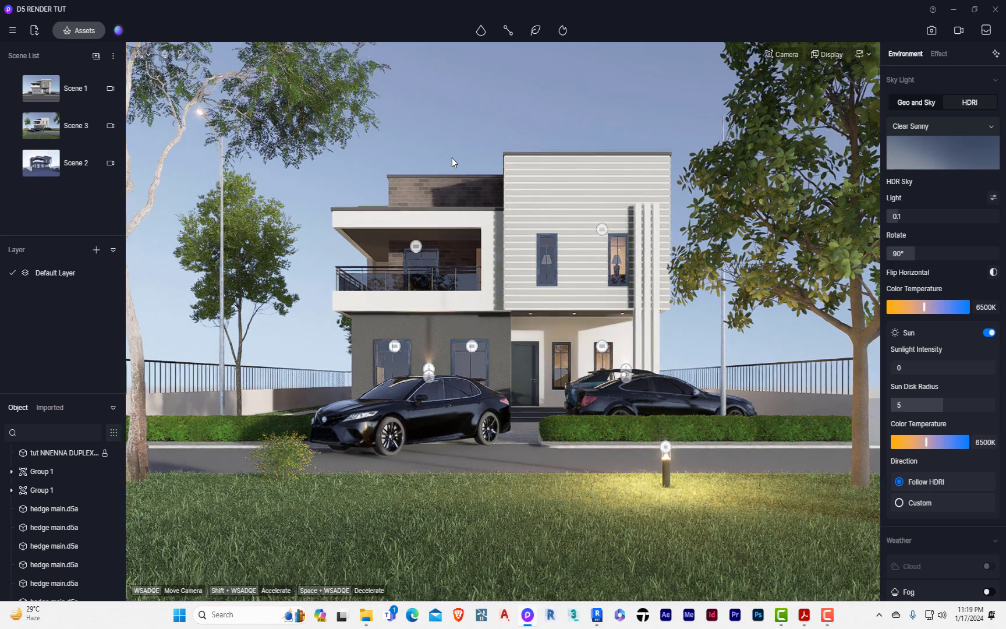
pyautogui.scroll(2, 452, 158)
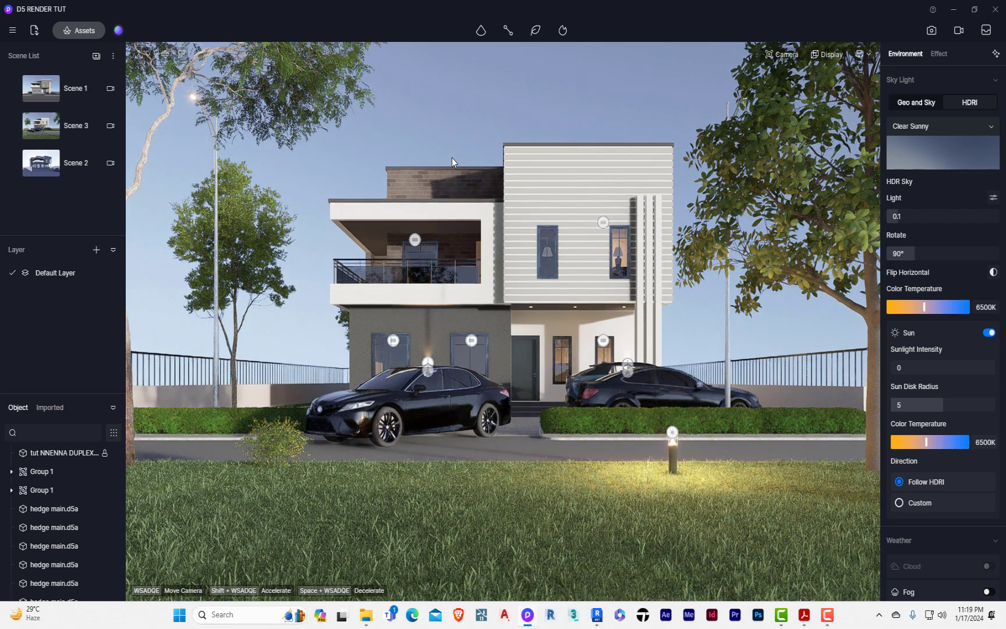
# Fine-tune the camera height to about 1.43 m and update Scene 1 with the new front view.
pyautogui.press('e')
pyautogui.press('e')
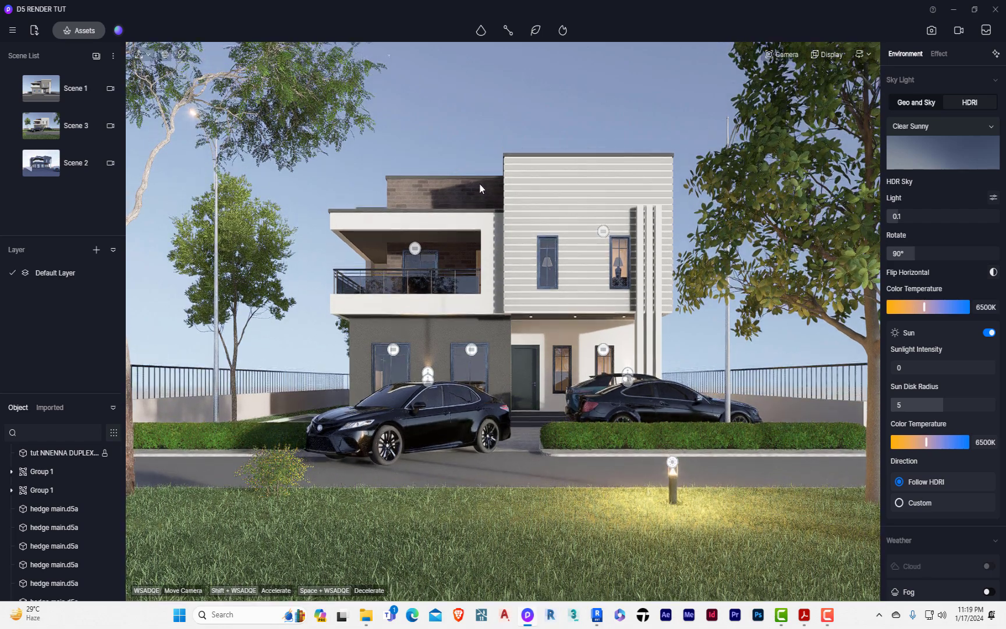
pyautogui.click(869, 55)
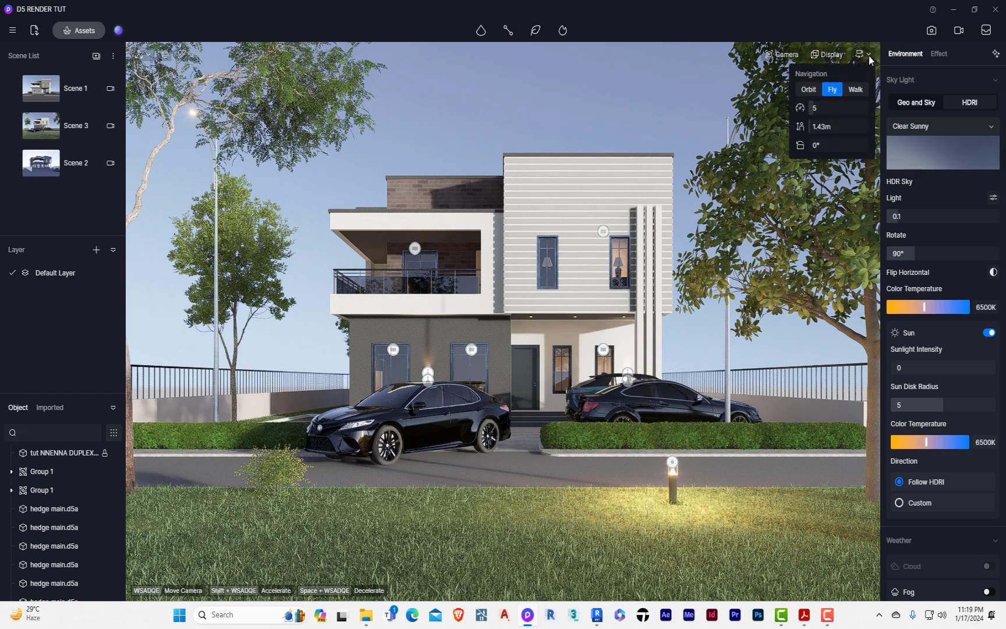
pyautogui.click(870, 55)
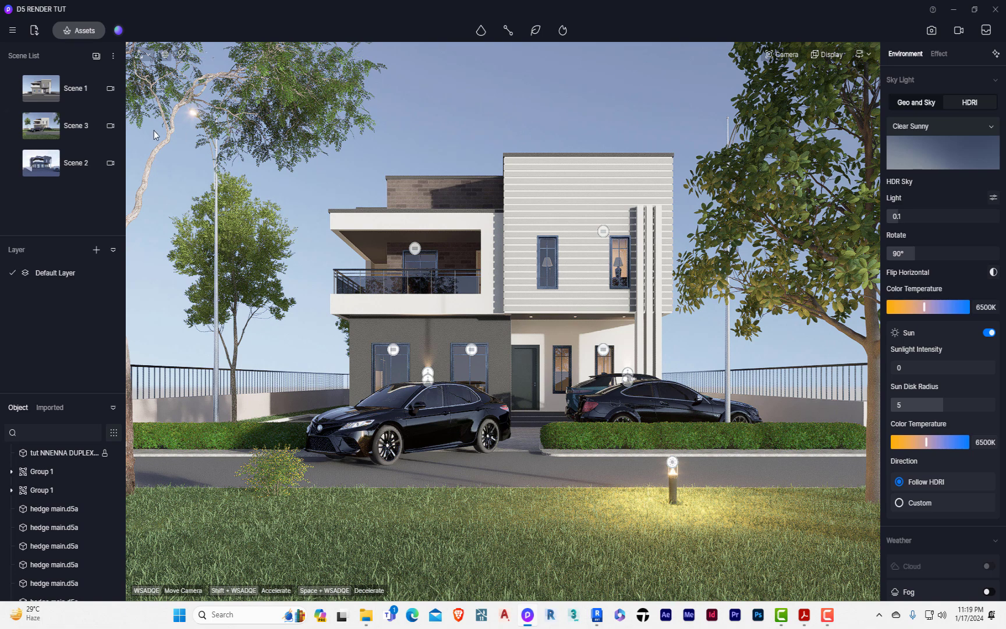
pyautogui.click(13, 89)
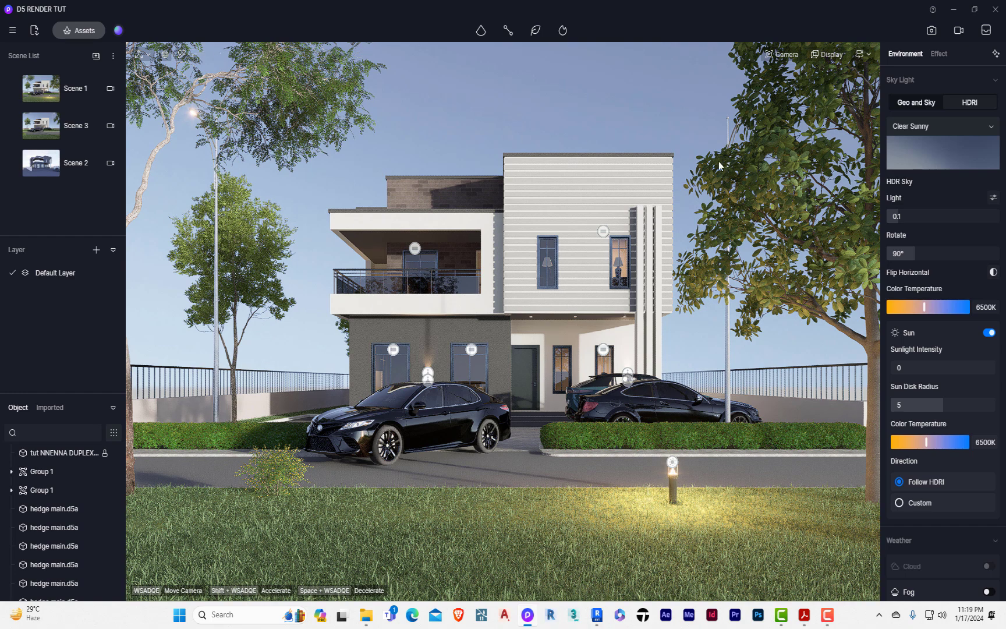
# Compare the Scene 3 view with the updated Scene 1 view, ending on Scene 1 with nothing selected.
pyautogui.click(67, 124)
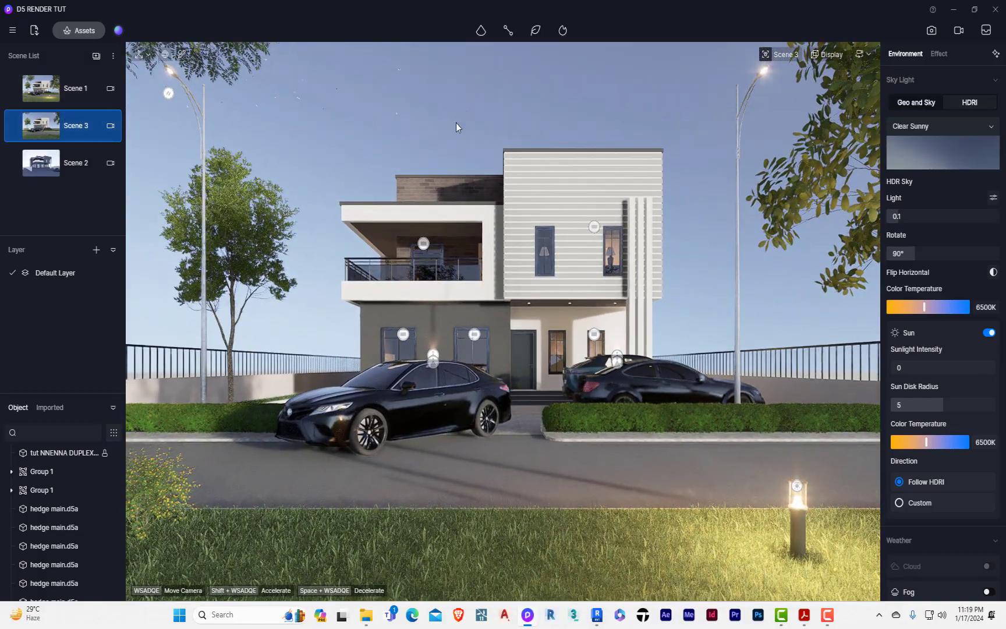
pyautogui.click(48, 92)
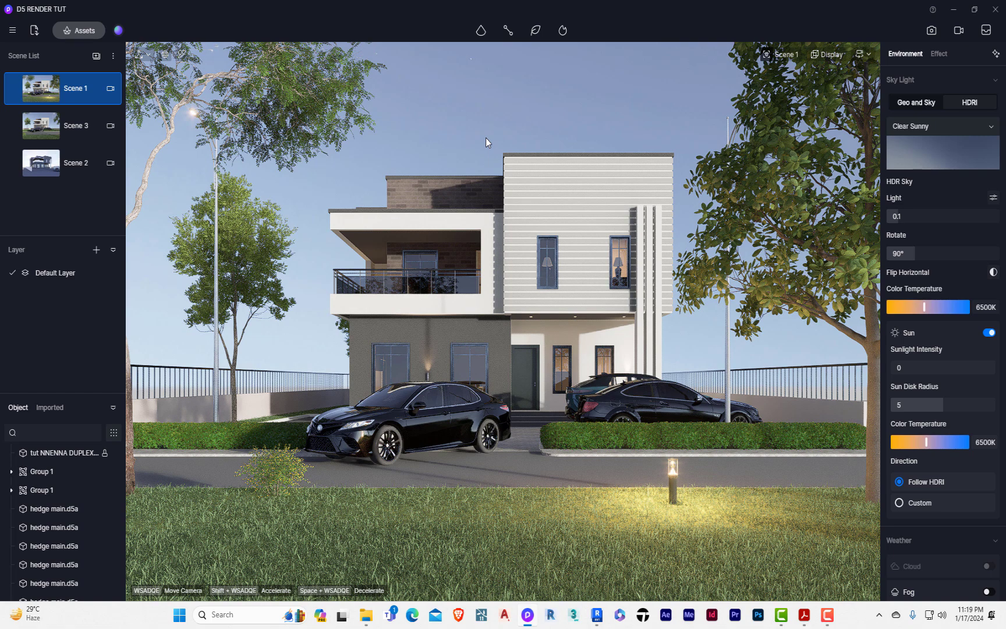
pyautogui.click(603, 231)
pyautogui.click(474, 86)
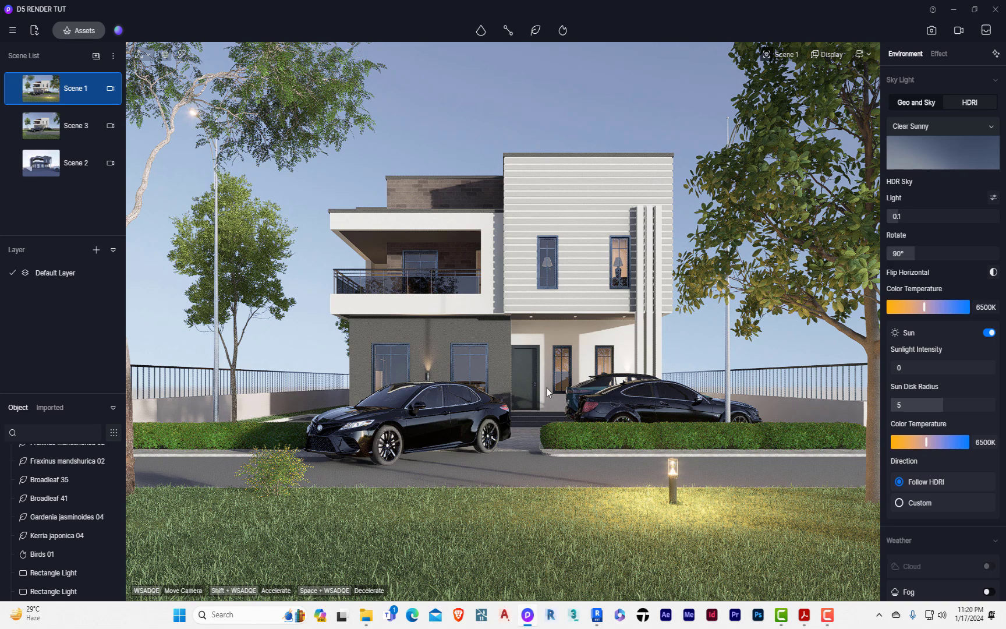
# Switch the camera navigation mode from Fly to Orbit.
pyautogui.moveTo(469, 444); pyautogui.dragTo(501, 416, button='right')
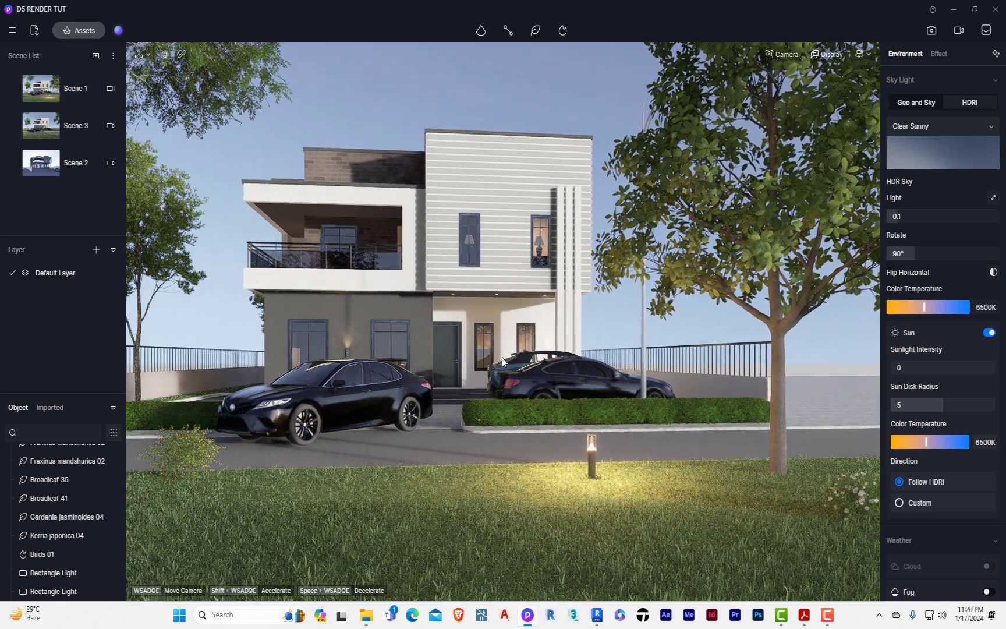
pyautogui.click(827, 54)
pyautogui.click(862, 54)
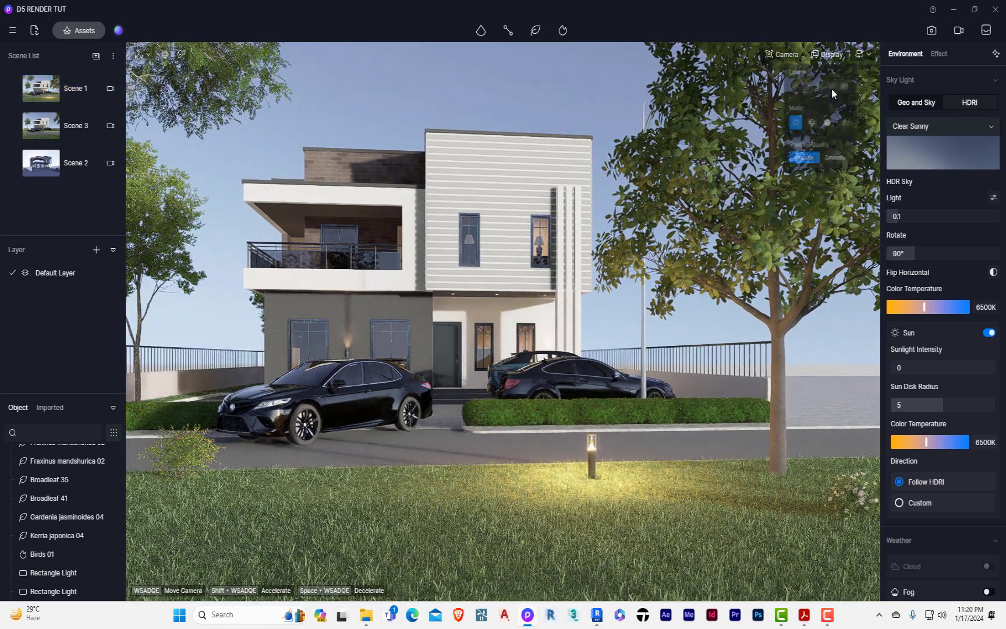
pyautogui.click(809, 89)
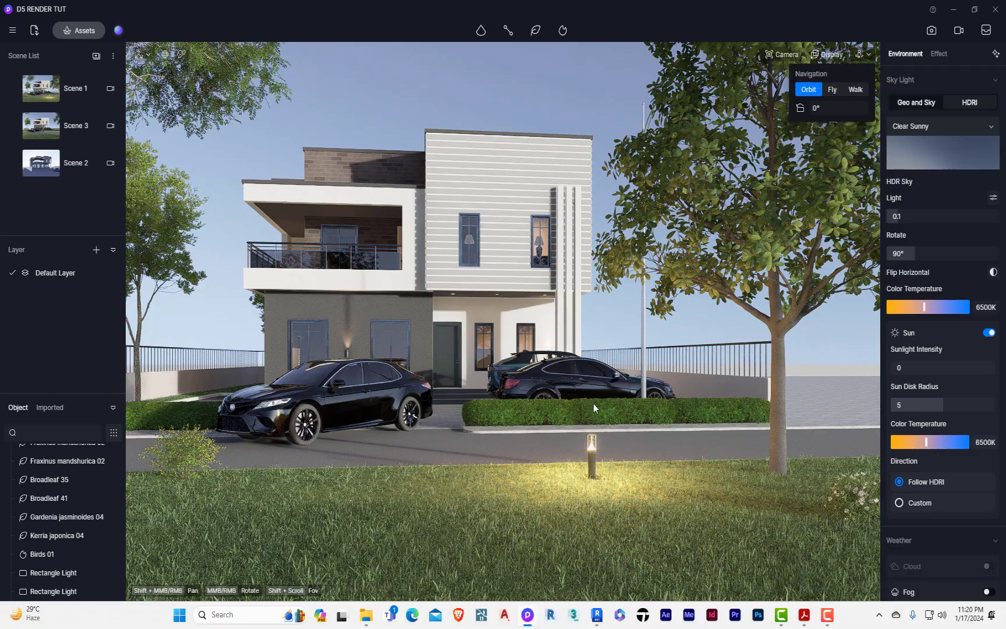
# Examine the slab walkway around the dark front corner of the house up close.
pyautogui.moveTo(594, 403); pyautogui.dragTo(354, 345, button='right')
pyautogui.scroll(5, 309, 381)
pyautogui.moveTo(309, 381); pyautogui.dragTo(536, 454, button='right')
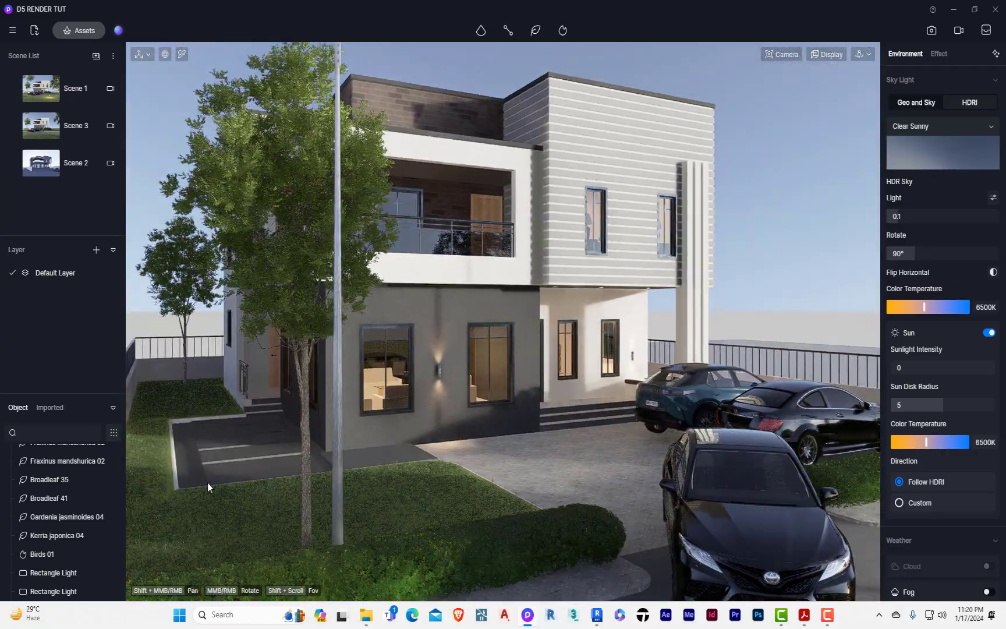
pyautogui.scroll(3, 207, 482)
pyautogui.moveTo(240, 456); pyautogui.dragTo(316, 582, button='right')
pyautogui.scroll(2, 278, 517)
pyautogui.moveTo(278, 517); pyautogui.dragTo(268, 621, button='right')
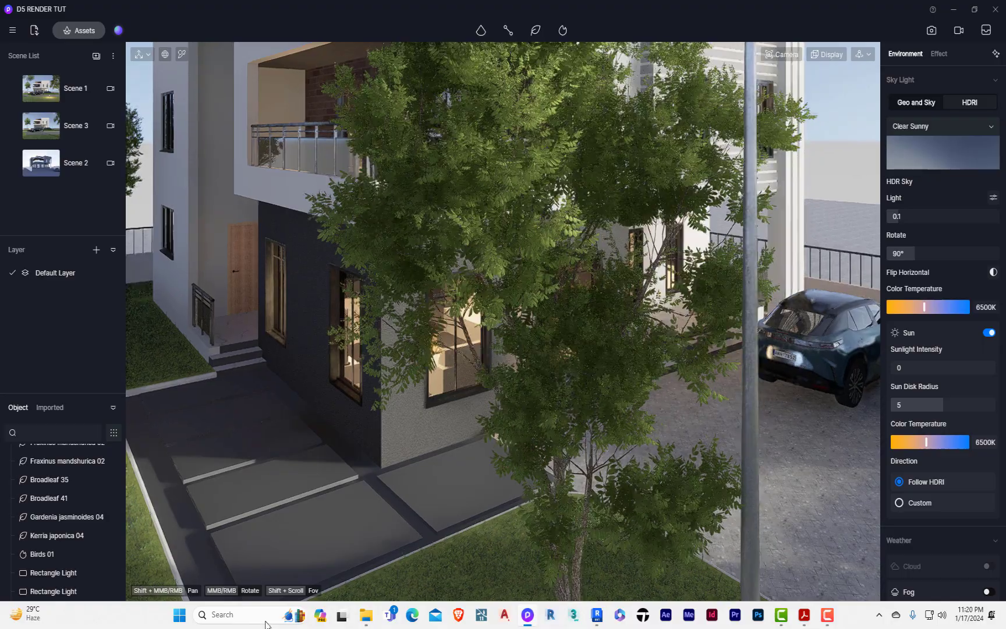
pyautogui.scroll(2, 231, 531)
pyautogui.scroll(-4, 291, 490)
pyautogui.scroll(5, 271, 527)
pyautogui.scroll(-2, 272, 531)
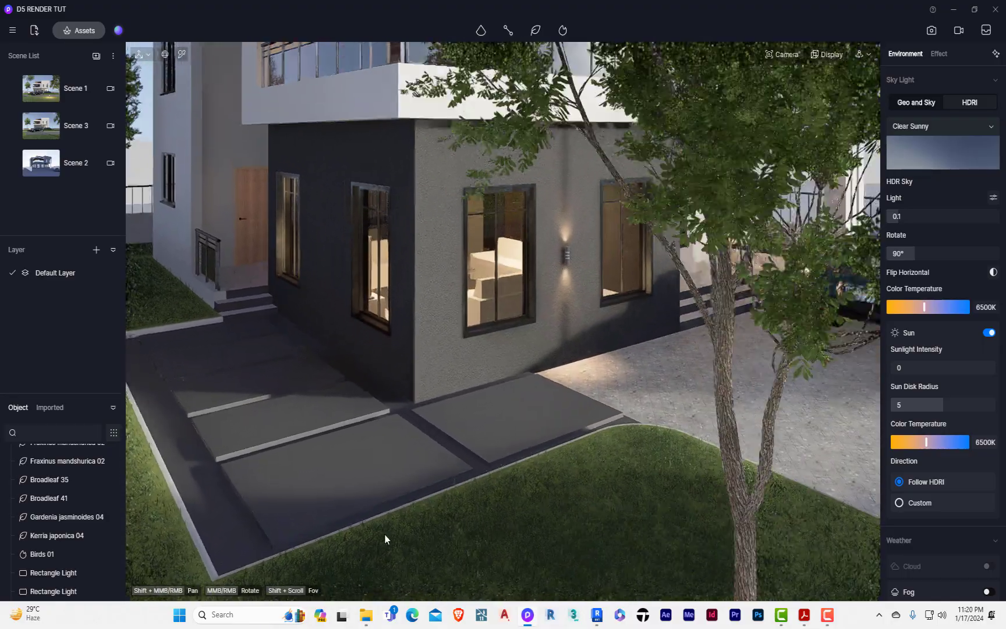
pyautogui.scroll(2, 216, 521)
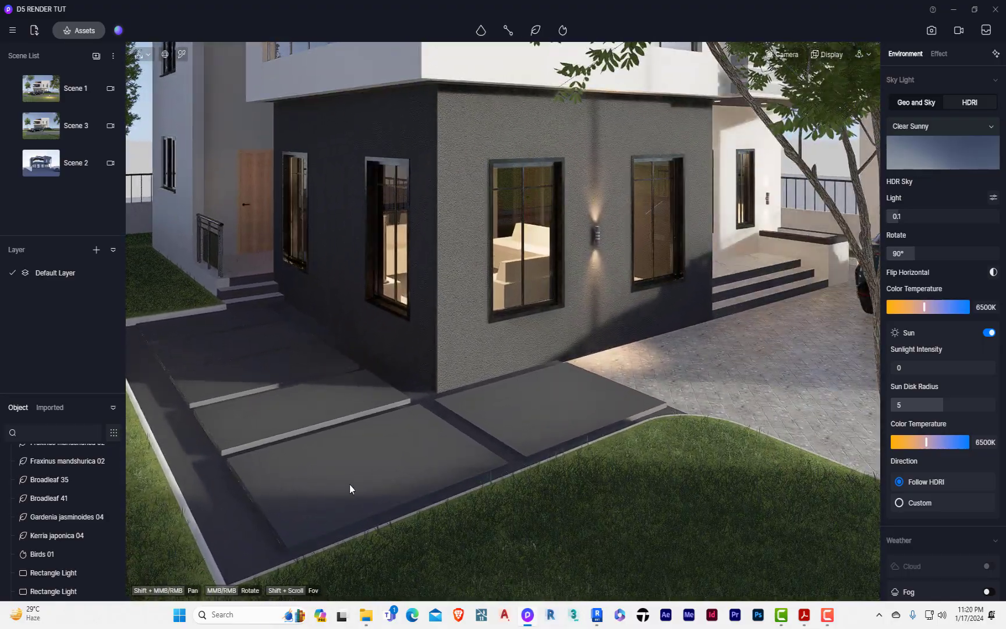
# Switch to Revit and examine the walkway slabs and the floor strip between them in the 3D view.
pyautogui.click(600, 619)
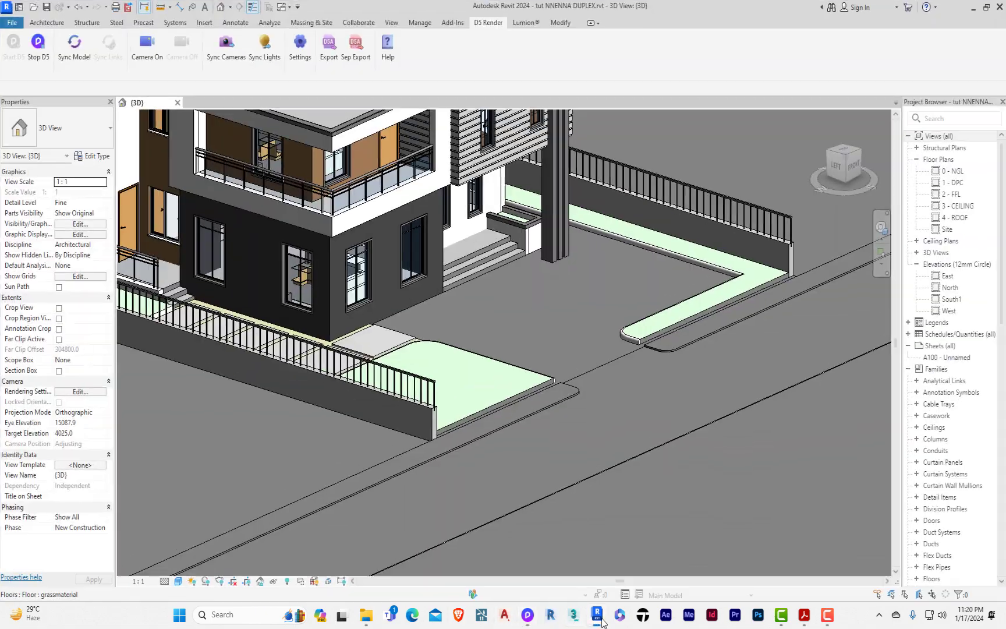
pyautogui.scroll(-5, 581, 542)
pyautogui.click(306, 510)
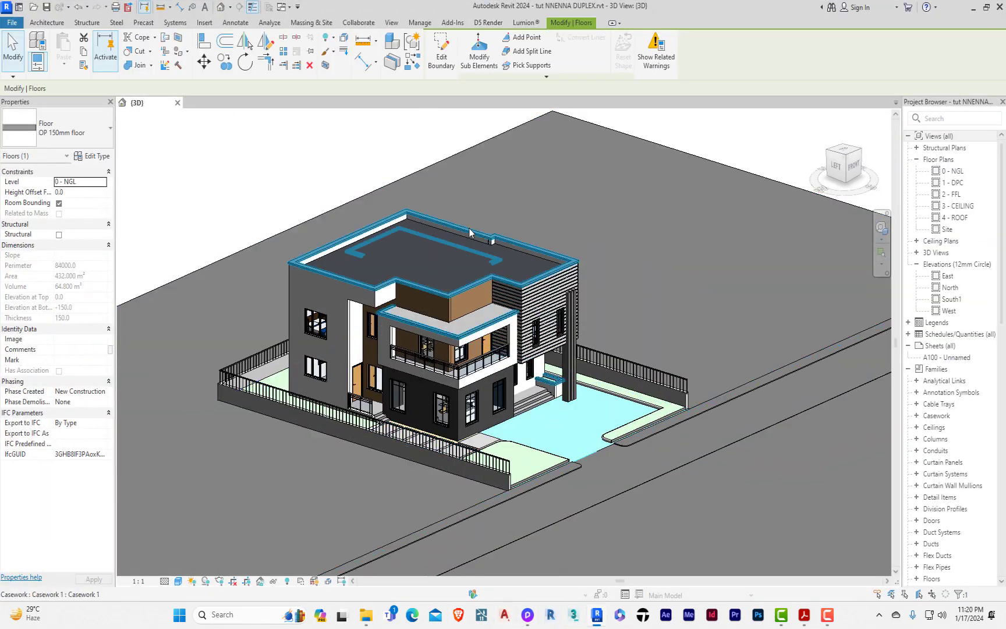
pyautogui.click(359, 160)
pyautogui.scroll(6, 341, 485)
pyautogui.scroll(2, 401, 495)
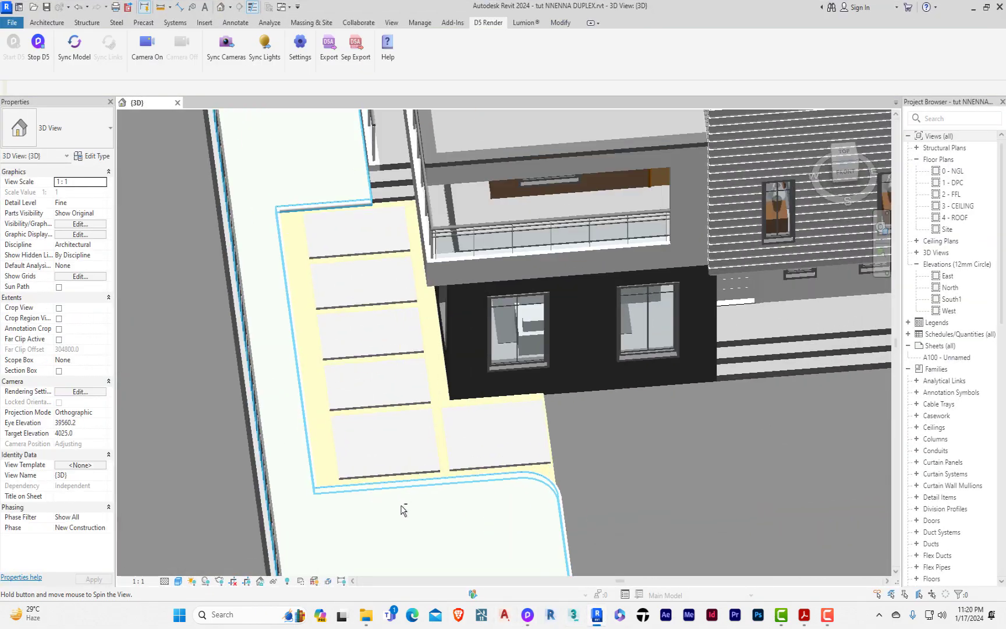
pyautogui.keyDown('shift'); pyautogui.moveTo(402, 510); pyautogui.dragTo(356, 542, button='middle'); pyautogui.keyUp('shift')
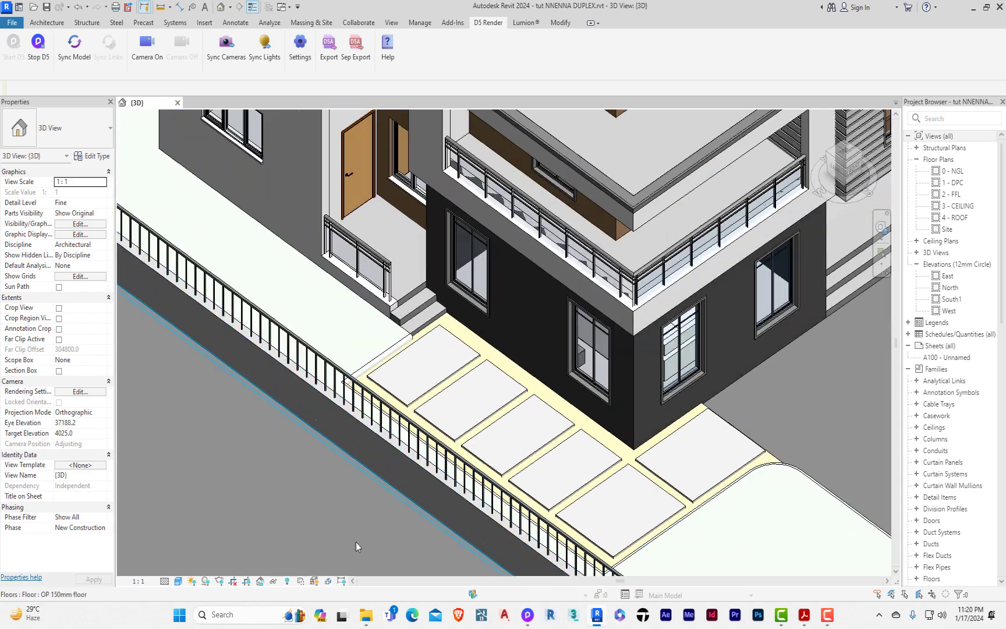
# Switch back to D5 Render and open the Outdoor Ground floor tile materials in the online asset library.
pyautogui.click(527, 614)
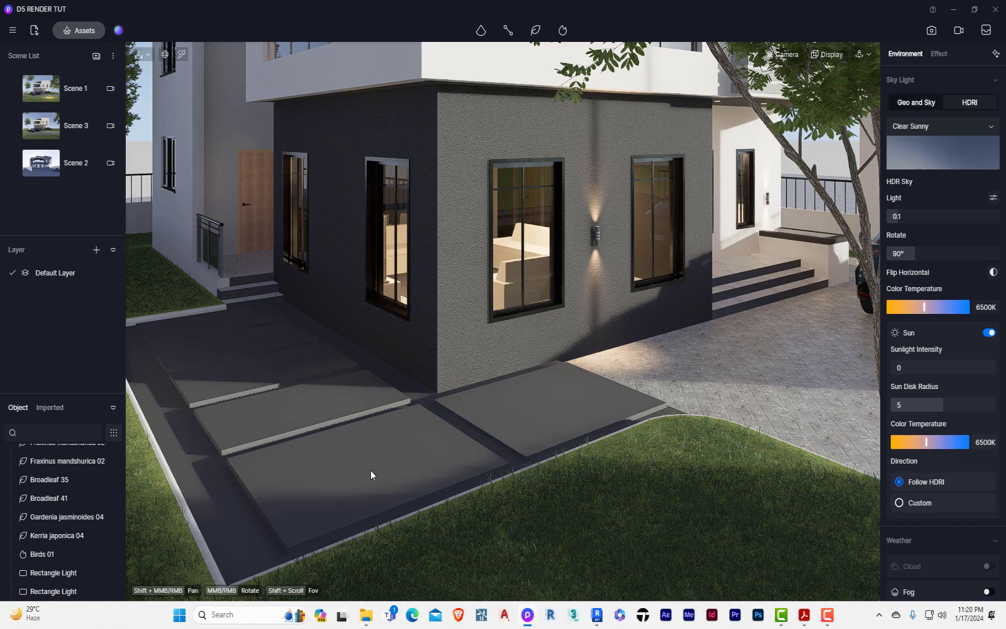
pyautogui.scroll(-1, 371, 471)
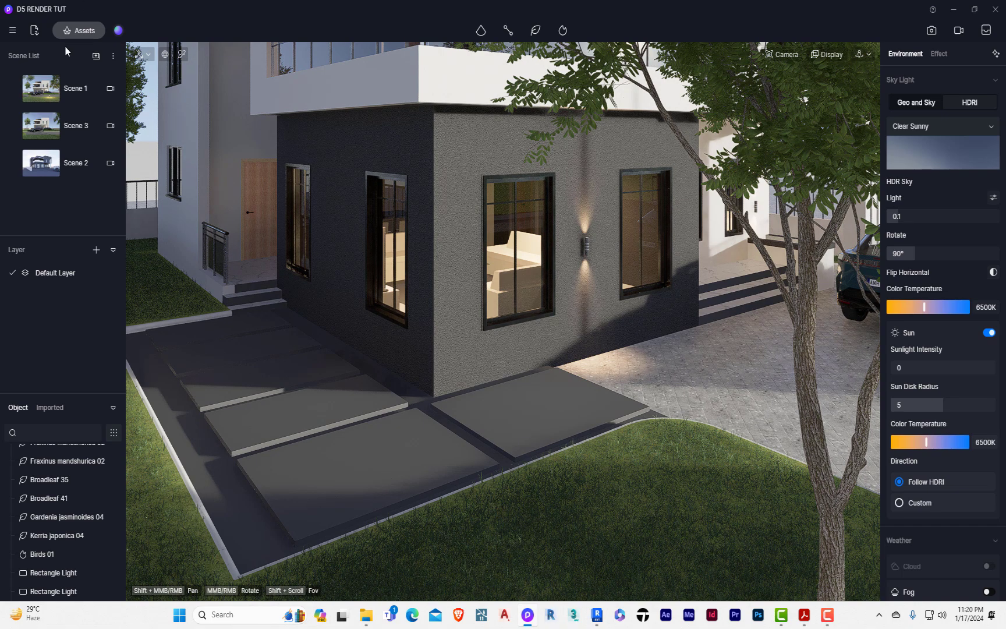
pyautogui.click(73, 34)
pyautogui.click(33, 40)
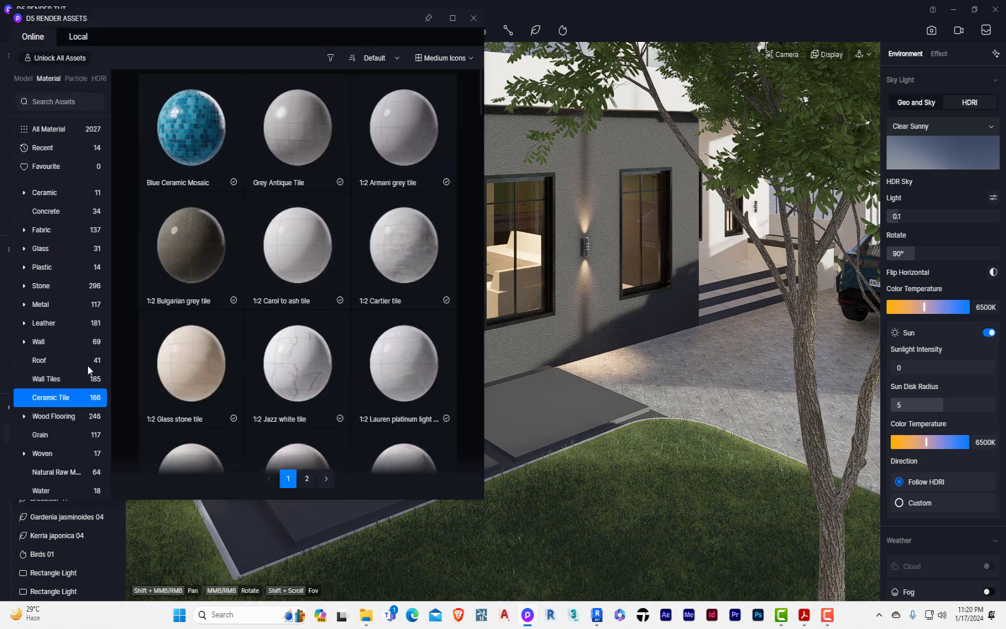
pyautogui.scroll(-4, 47, 398)
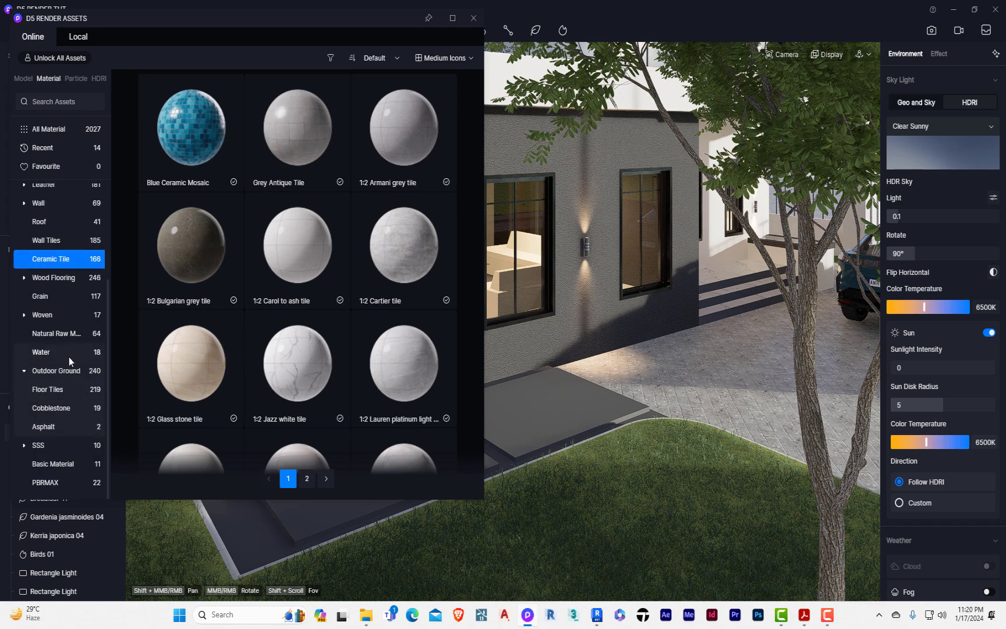
pyautogui.click(54, 393)
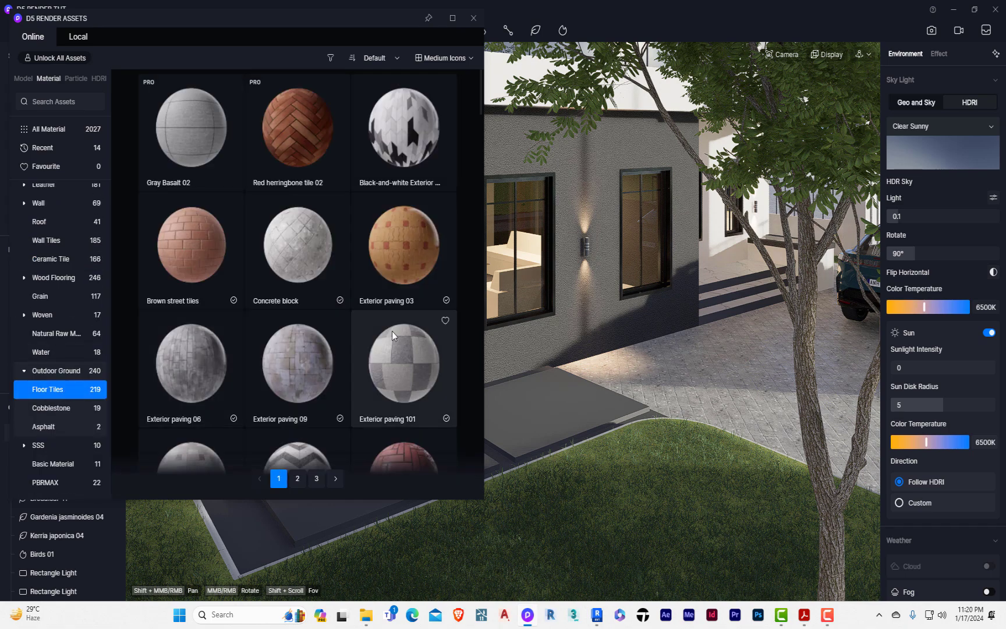
# Apply the Pavement tile 04 material to the ground strip around the walkway slabs and close the asset library.
pyautogui.scroll(-1, 395, 330)
pyautogui.scroll(-10, 395, 330)
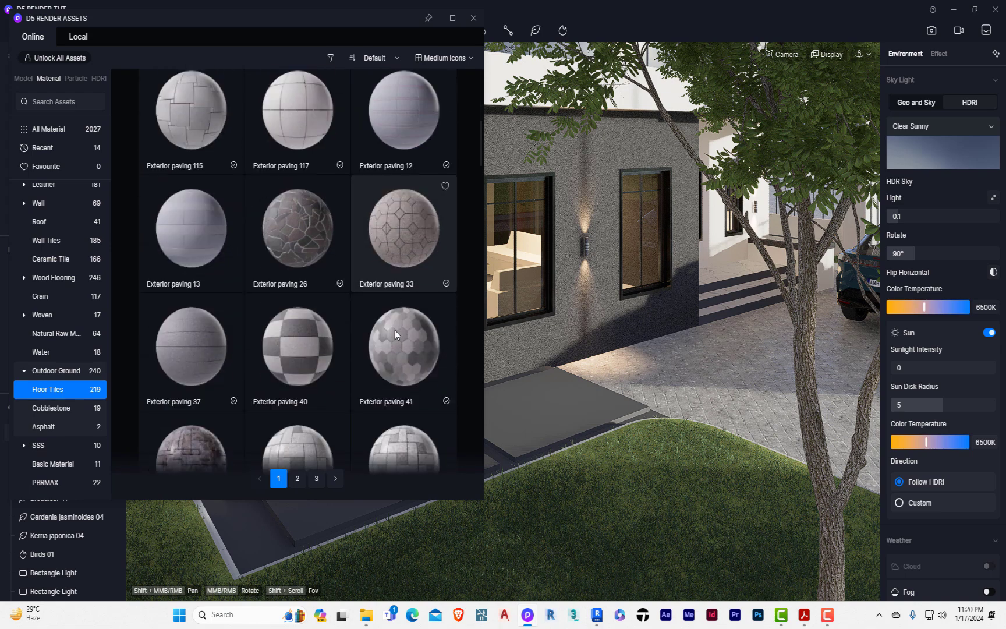
pyautogui.scroll(-10, 395, 330)
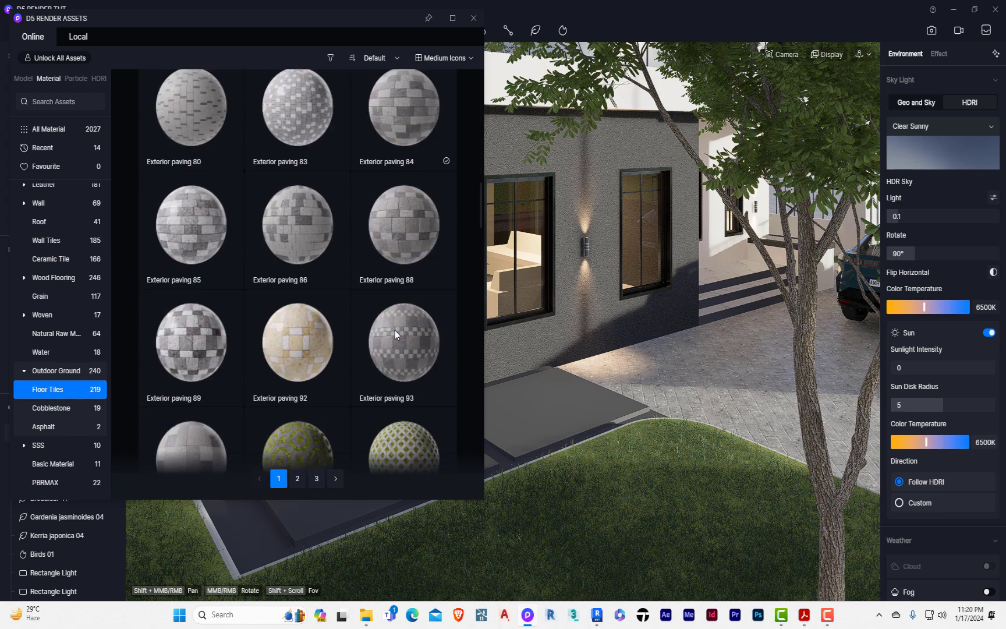
pyautogui.scroll(-10, 394, 330)
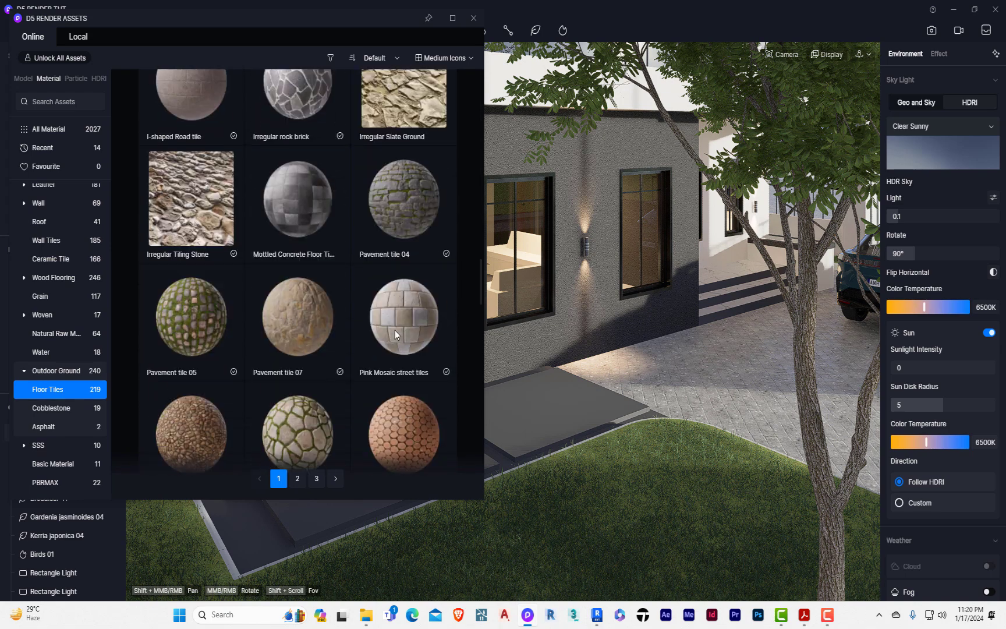
pyautogui.moveTo(411, 239); pyautogui.dragTo(483, 512)
pyautogui.click(467, 23)
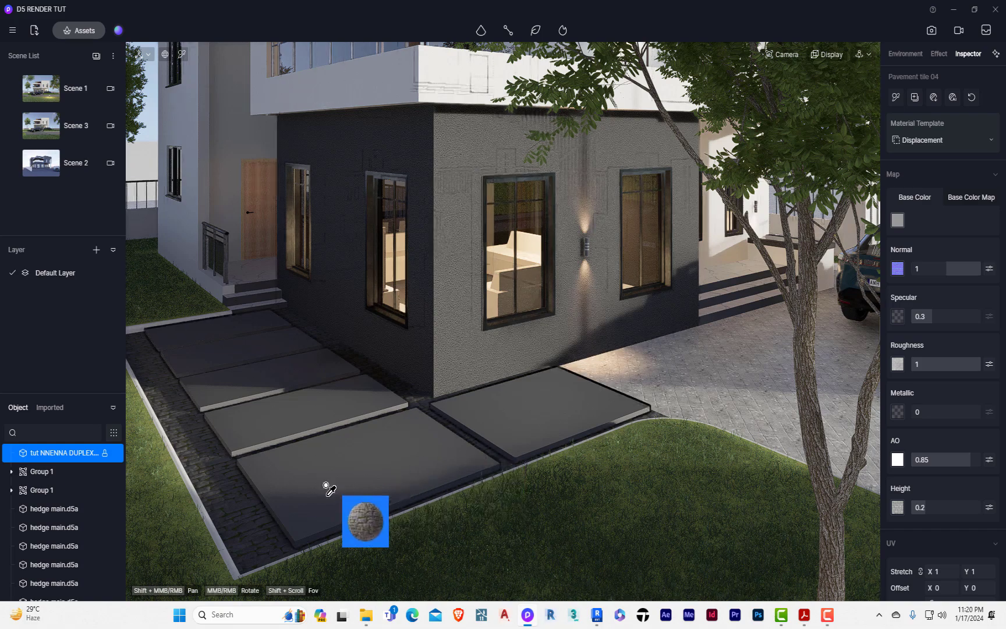
pyautogui.scroll(5, 252, 490)
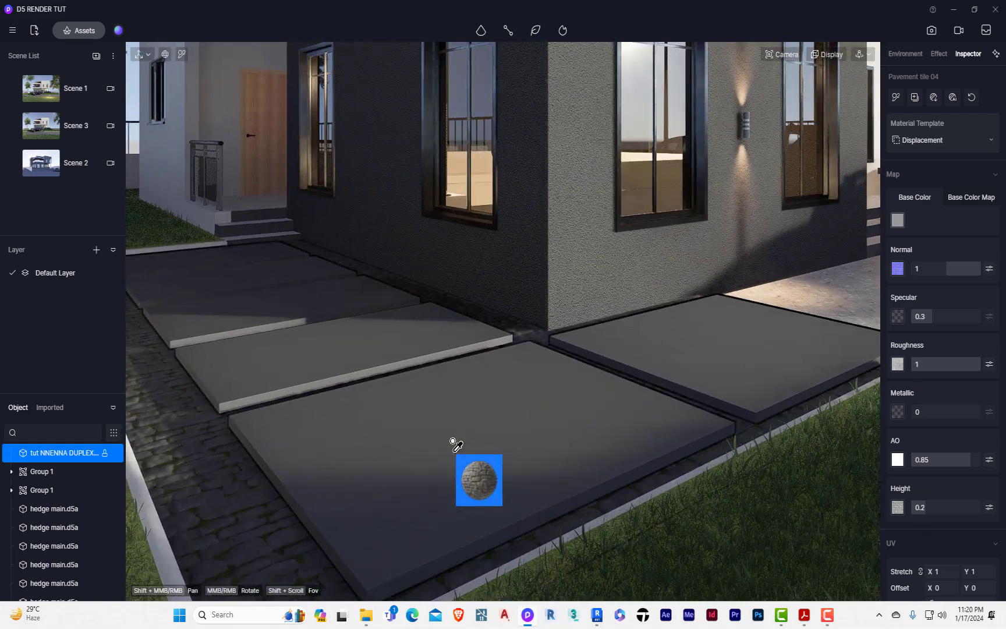
pyautogui.scroll(-4, 400, 467)
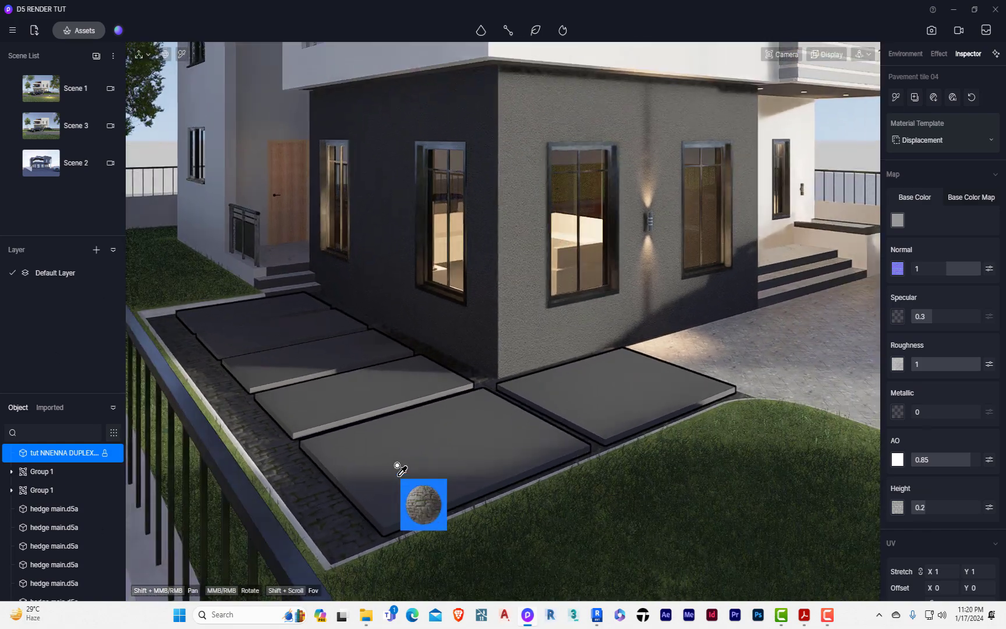
# Apply the Concrete Floor Tile material from the online asset library to the walkway slabs.
pyautogui.moveTo(400, 467); pyautogui.dragTo(341, 545, button='middle')
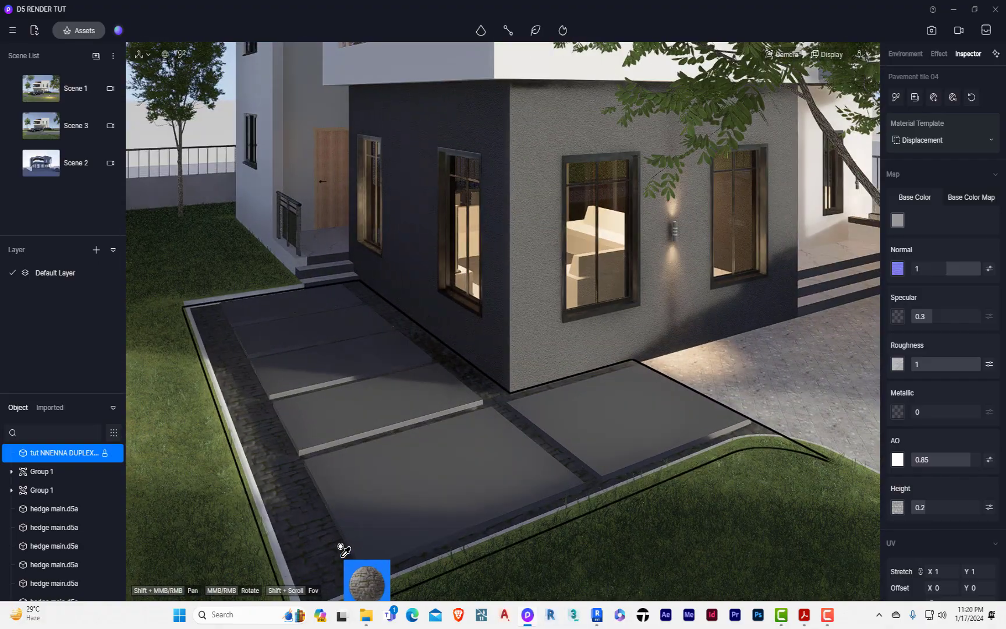
pyautogui.scroll(3, 398, 544)
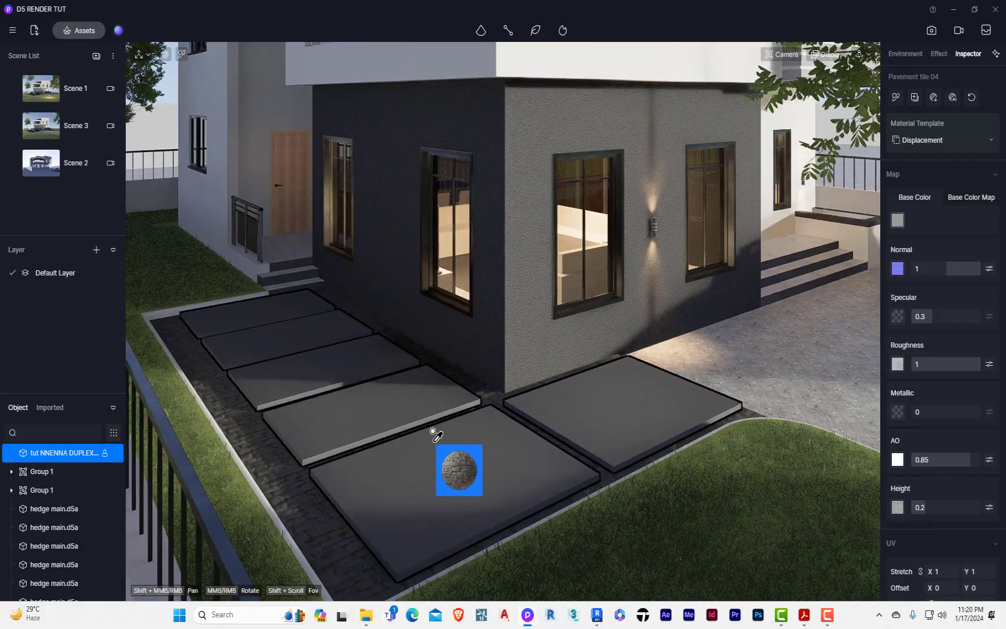
pyautogui.scroll(-3, 202, 355)
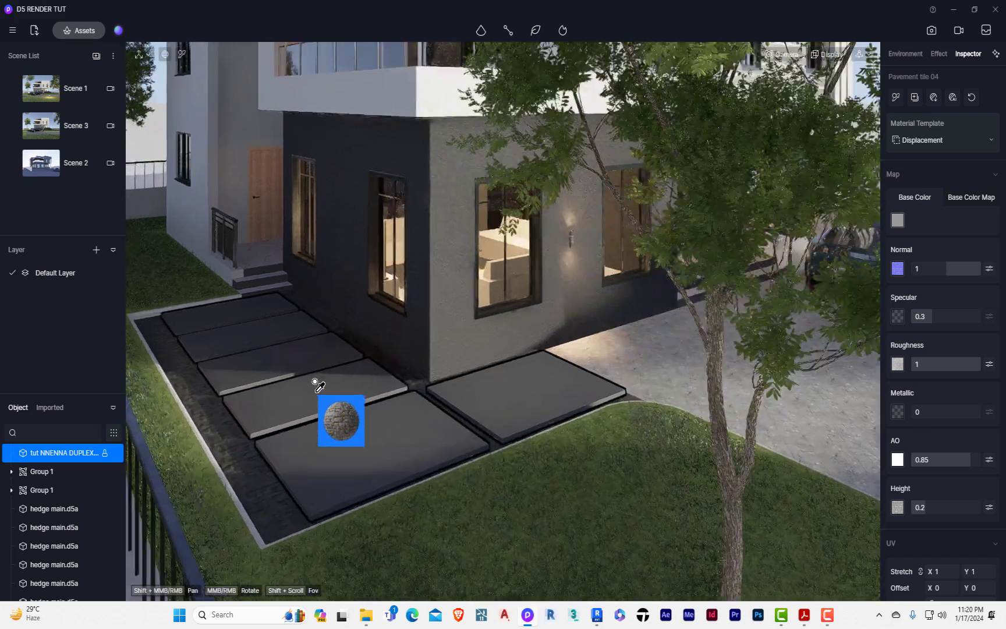
pyautogui.scroll(4, 332, 388)
pyautogui.click(88, 35)
pyautogui.scroll(-6, 212, 355)
pyautogui.scroll(-2, 212, 355)
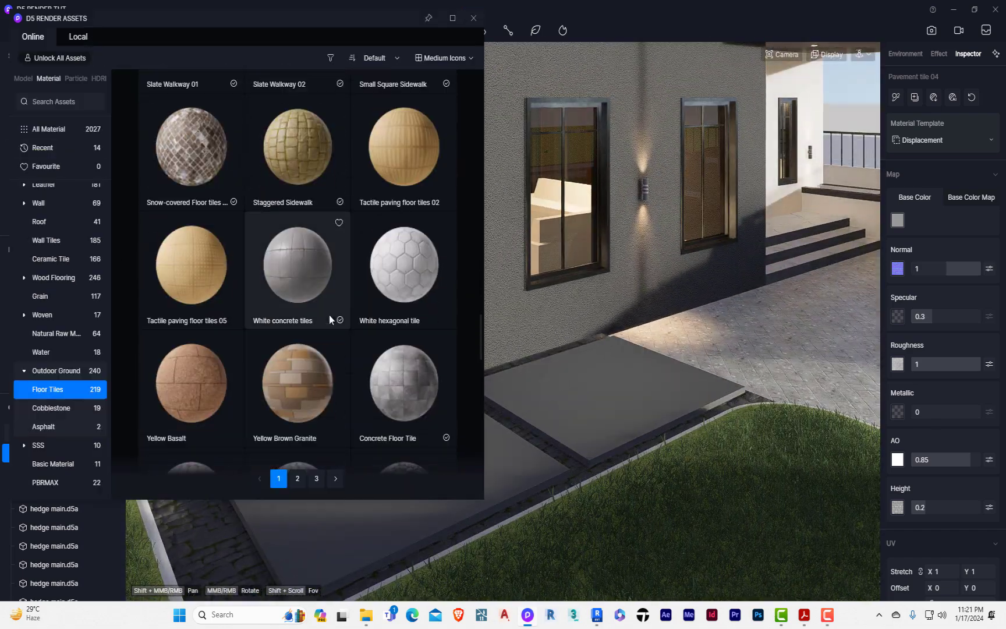
pyautogui.scroll(-2, 392, 265)
pyautogui.moveTo(386, 260); pyautogui.dragTo(584, 397)
pyautogui.moveTo(453, 517); pyautogui.dragTo(460, 525)
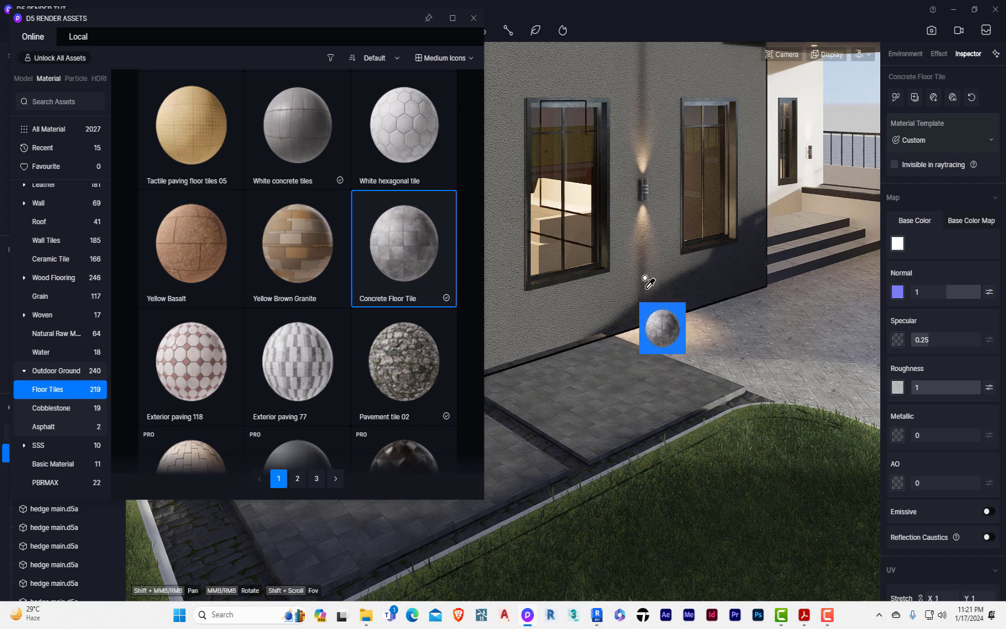
# Browse the Floor Tiles, Cobblestone and Asphalt categories for a different material for the ground strip around the slabs.
pyautogui.scroll(-3, 263, 309)
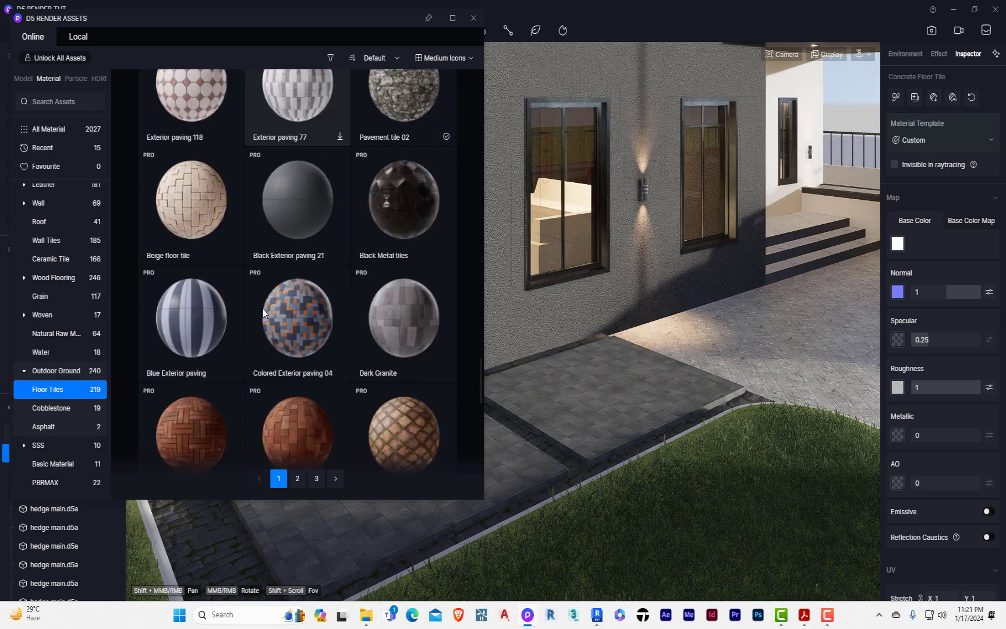
pyautogui.scroll(4, 331, 344)
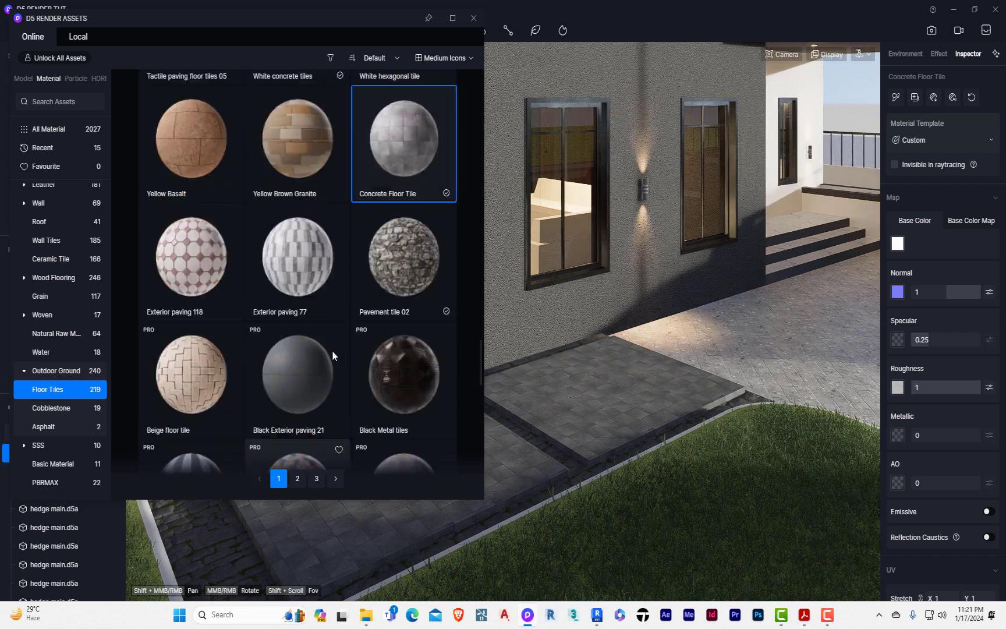
pyautogui.click(46, 409)
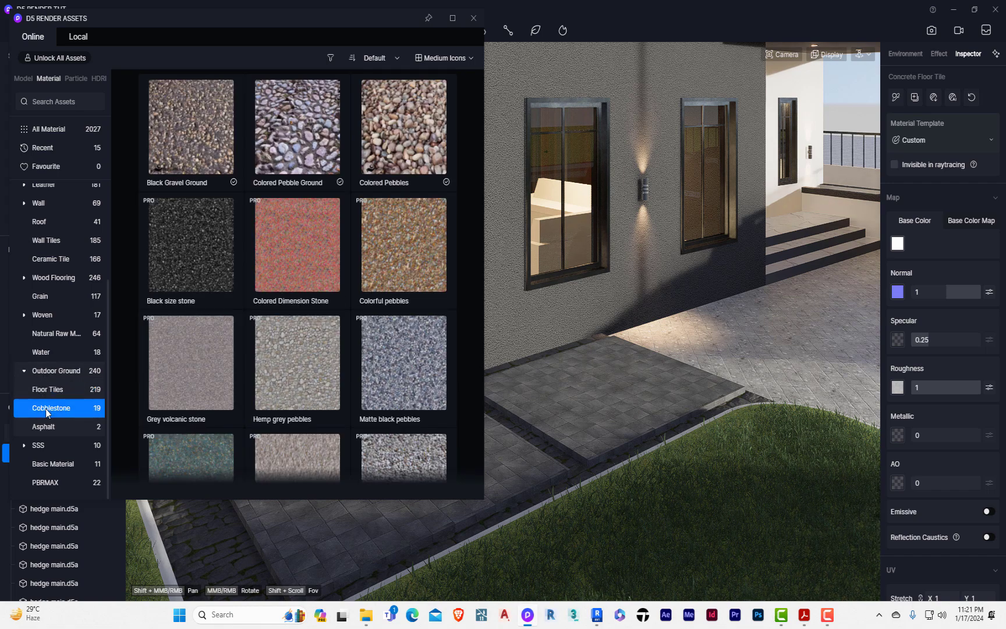
pyautogui.click(53, 429)
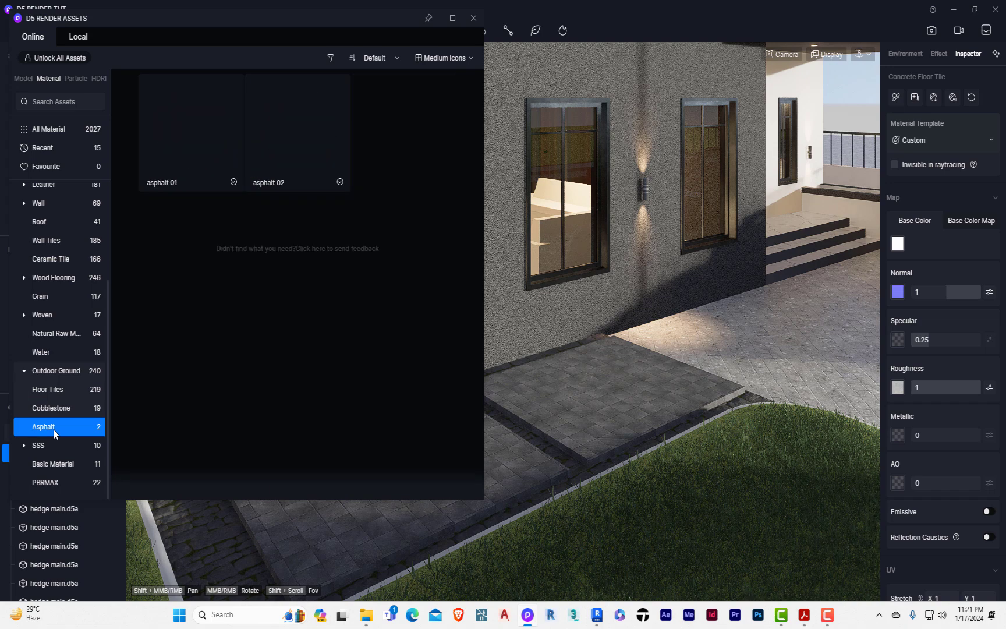
pyautogui.click(78, 400)
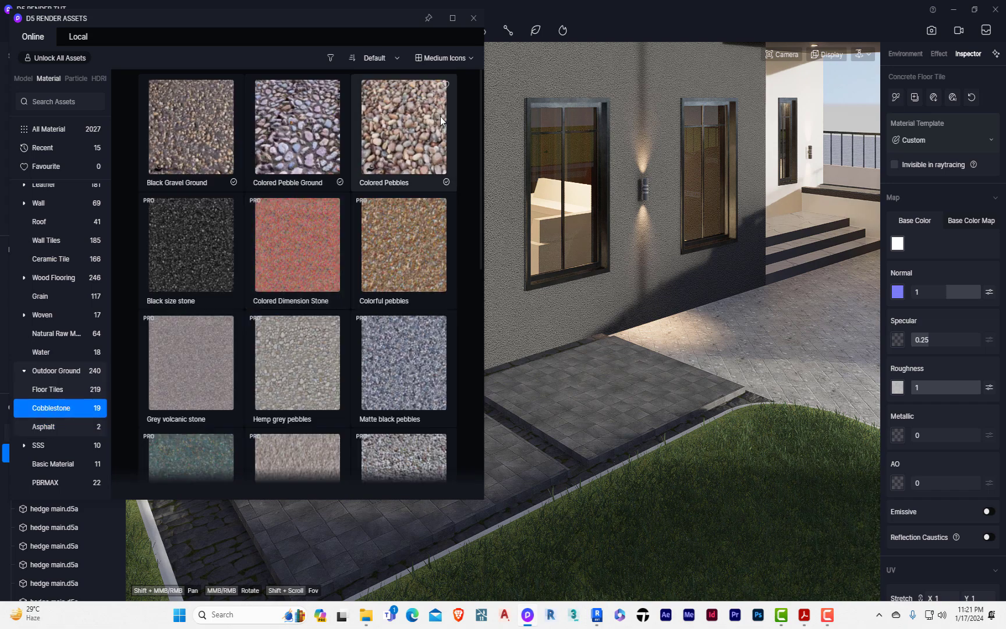
pyautogui.scroll(-5, 362, 272)
pyautogui.scroll(-2, 363, 301)
pyautogui.scroll(2, 401, 233)
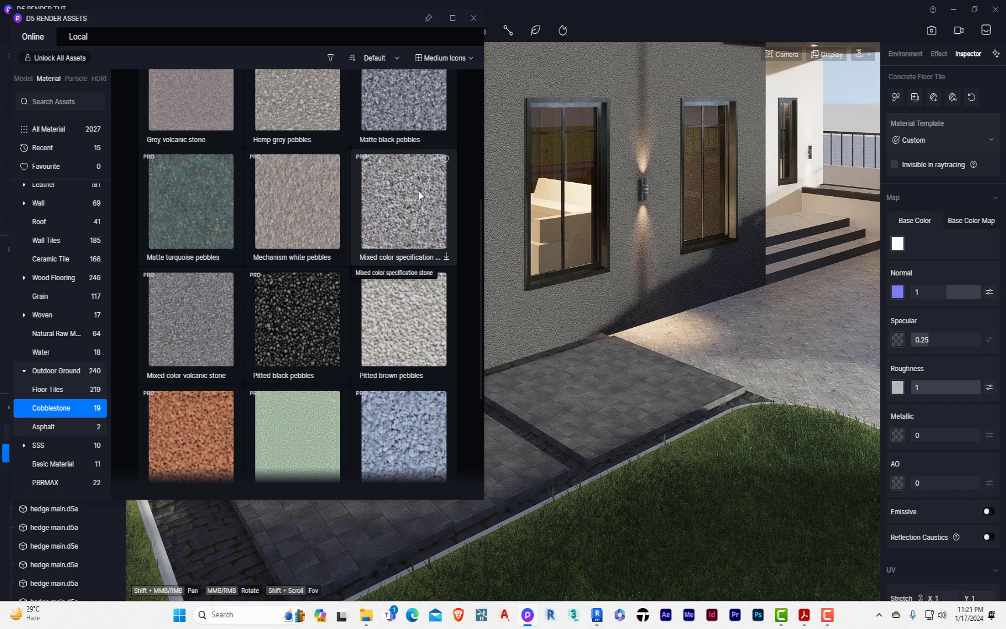
pyautogui.scroll(5, 348, 198)
# Apply the Black Gravel Ground cobblestone material to the ground strip around the walkway slabs.
pyautogui.click(192, 124)
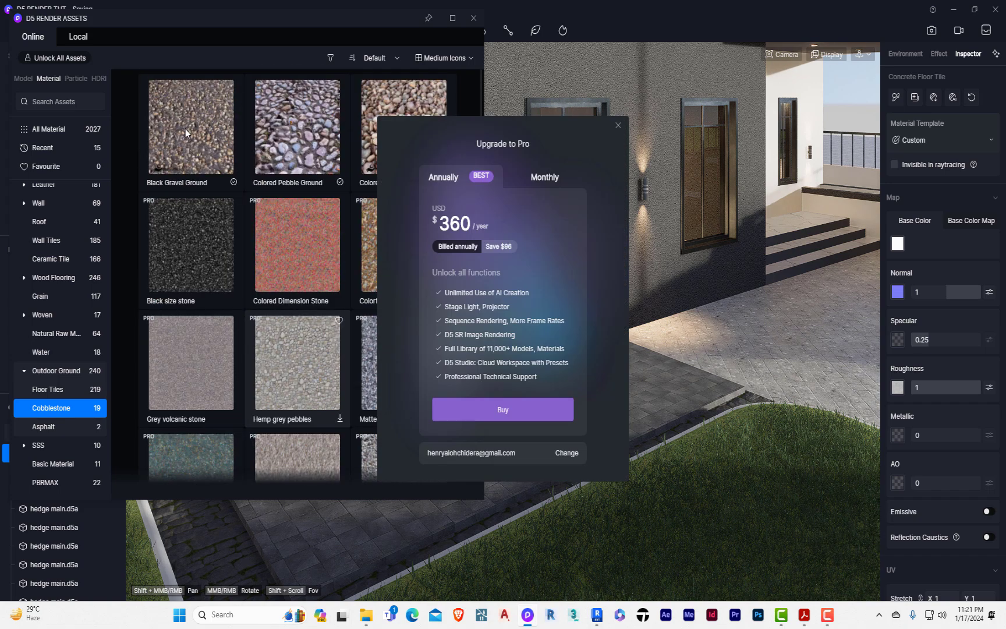
pyautogui.click(616, 124)
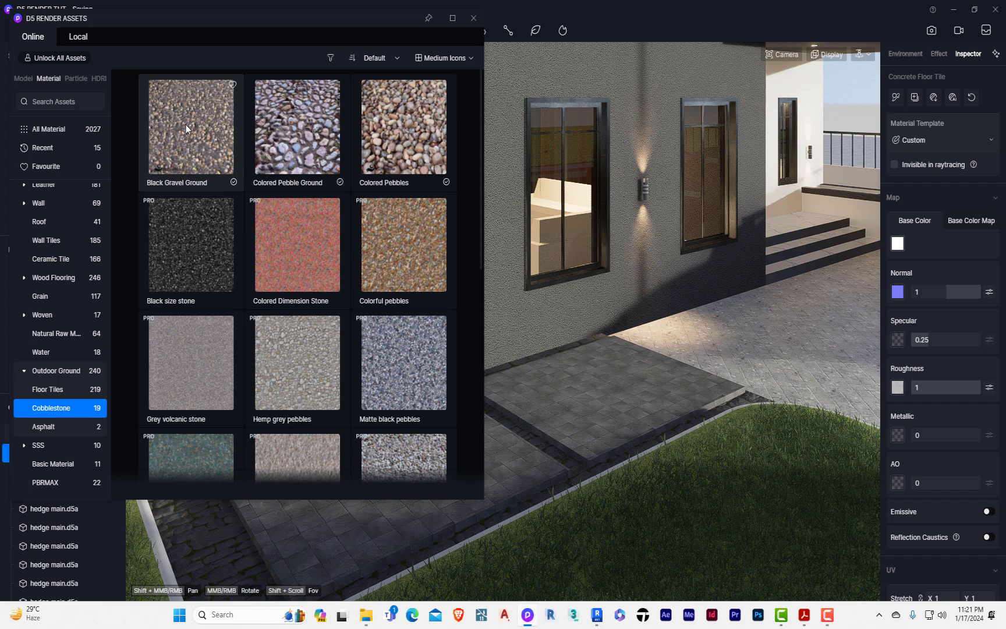
pyautogui.click(213, 132)
pyautogui.moveTo(213, 133); pyautogui.dragTo(600, 402)
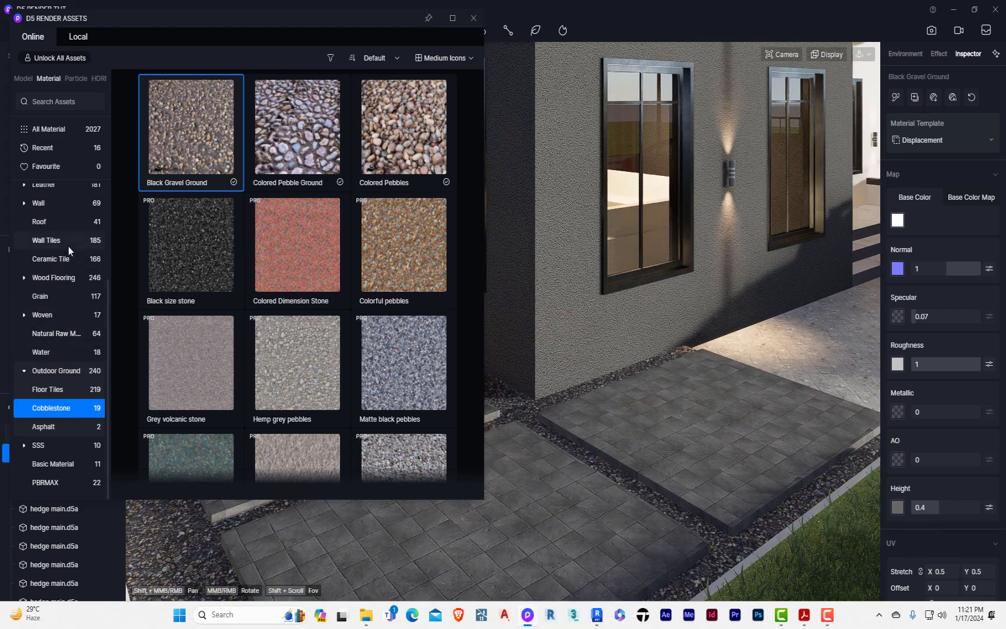
# Apply the Concrete block material from the Floor Tiles category to the walkway slabs and close the asset library.
pyautogui.click(61, 396)
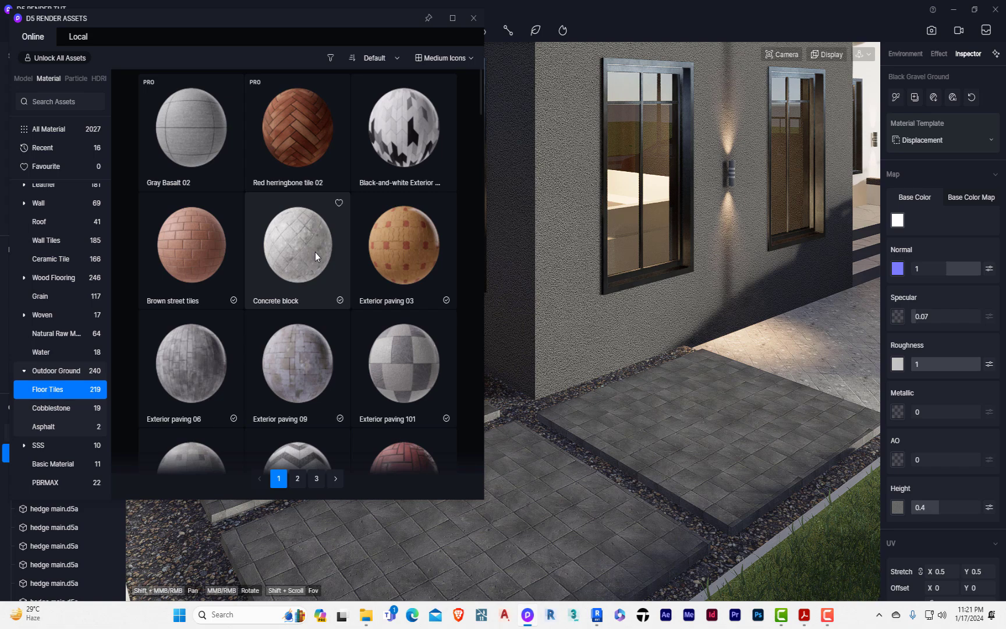
pyautogui.moveTo(315, 252); pyautogui.dragTo(512, 520)
pyautogui.scroll(-3, 508, 517)
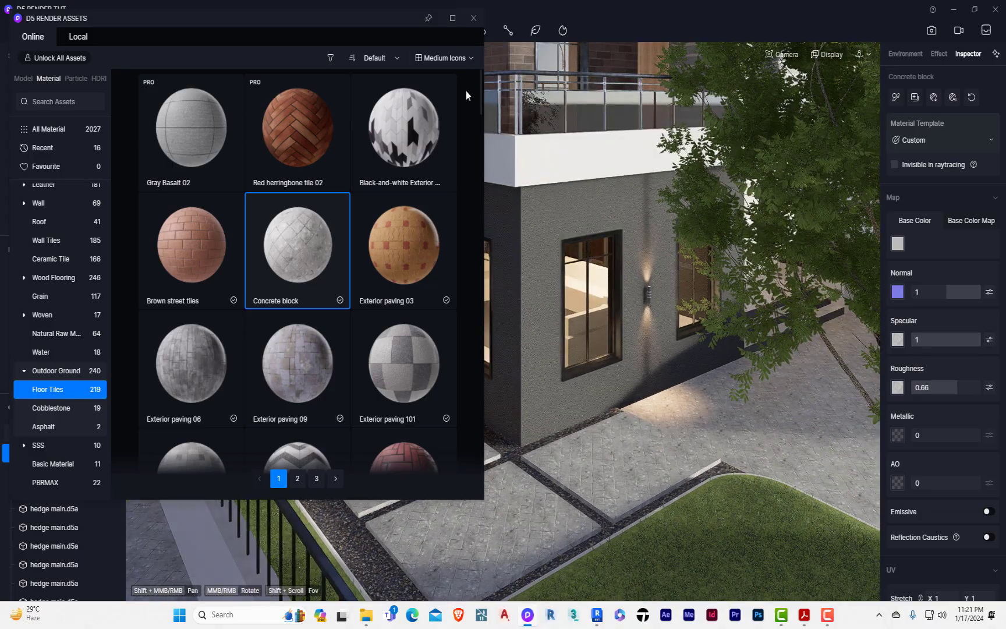
pyautogui.click(473, 18)
# Apply the Road surface 13 floor tile material to the ground strip around the slabs and close the asset library.
pyautogui.moveTo(456, 489); pyautogui.dragTo(131, 451, button='middle')
pyautogui.moveTo(512, 524); pyautogui.dragTo(199, 472, button='middle')
pyautogui.scroll(5, 525, 562)
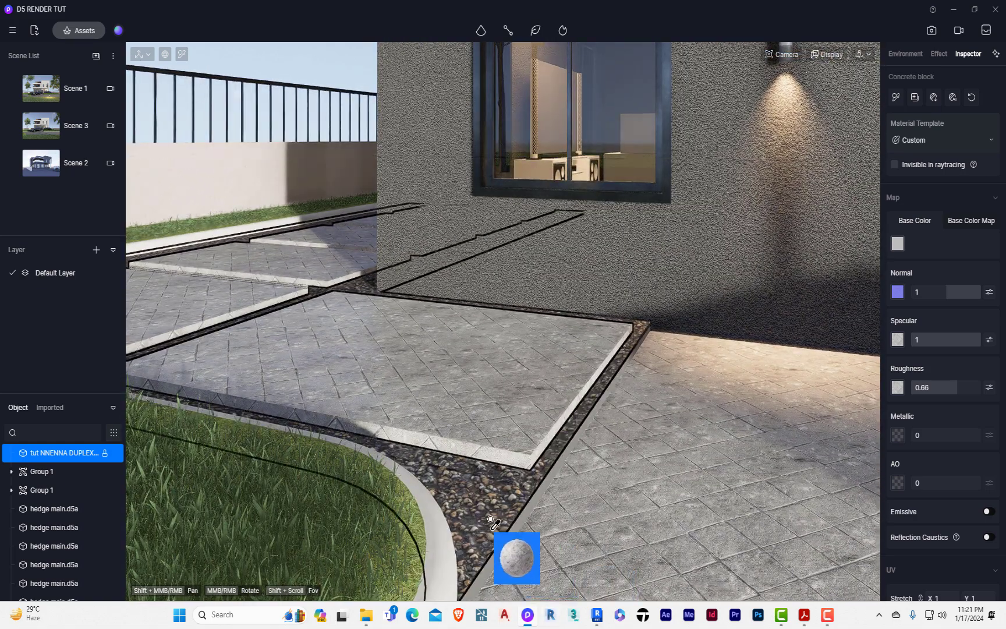
pyautogui.click(479, 438)
pyautogui.click(83, 31)
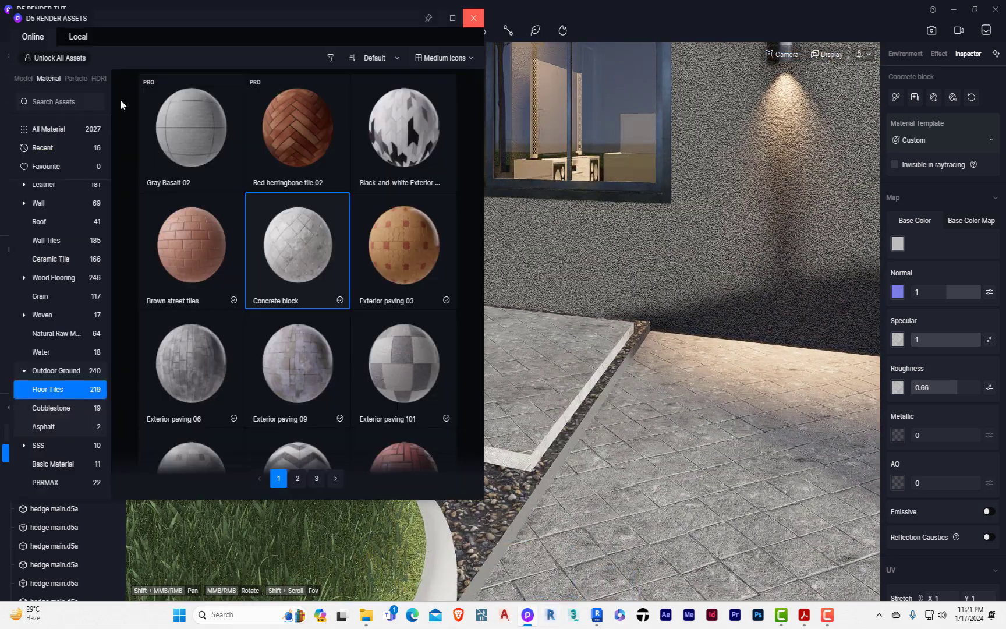
pyautogui.scroll(-6, 260, 283)
pyautogui.scroll(-15, 259, 283)
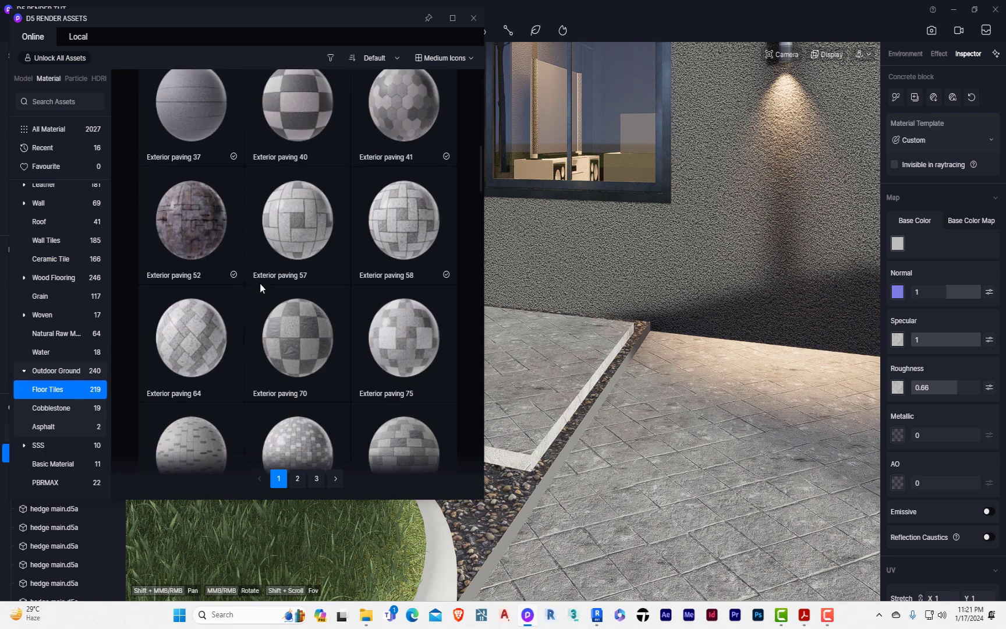
pyautogui.scroll(-6, 260, 289)
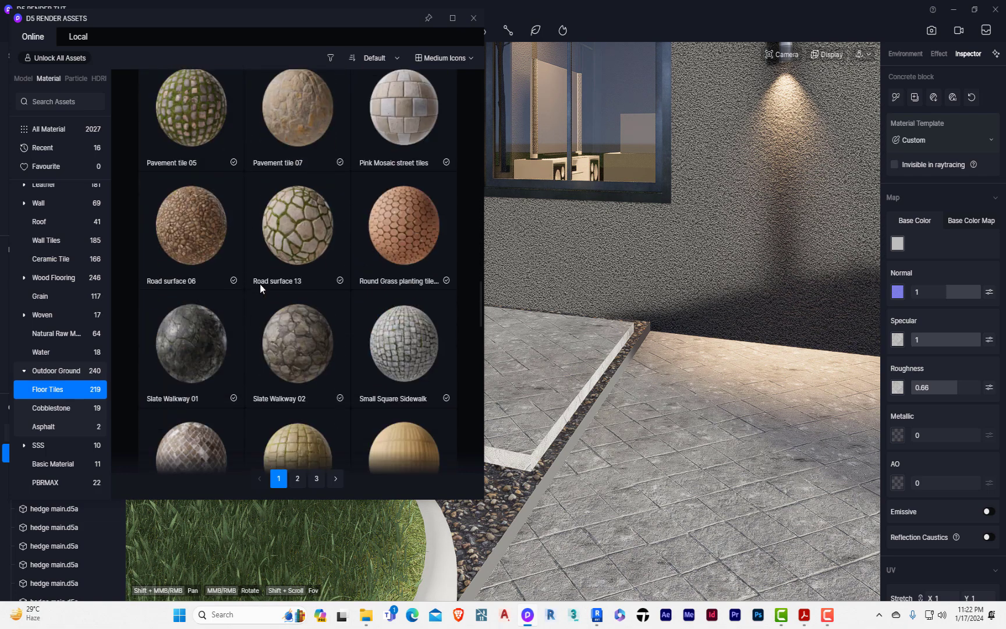
pyautogui.moveTo(301, 191); pyautogui.dragTo(398, 493)
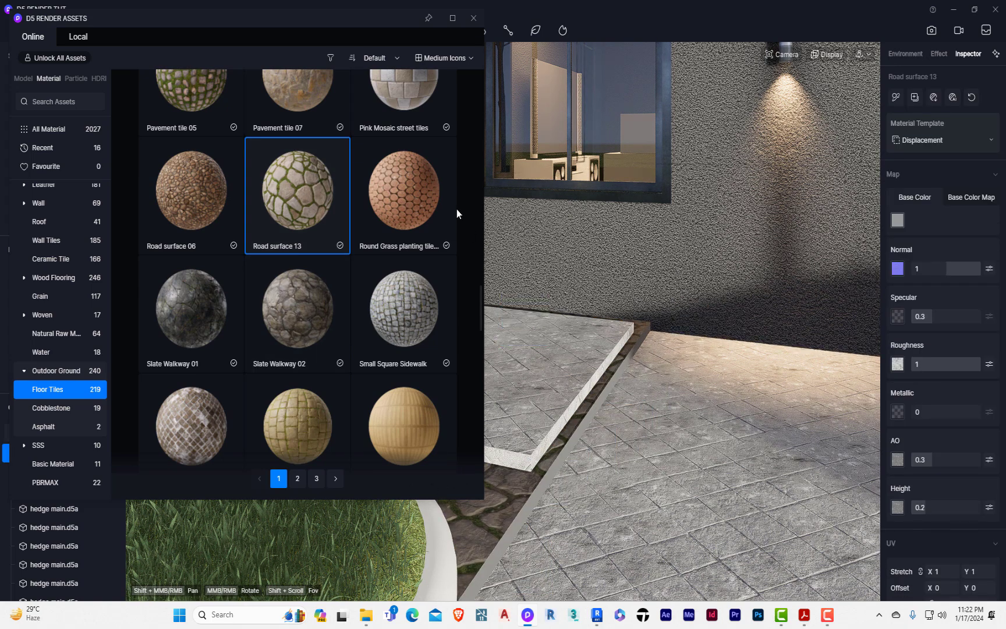
pyautogui.scroll(-2, 400, 336)
pyautogui.moveTo(404, 175); pyautogui.dragTo(475, 155)
pyautogui.click(478, 21)
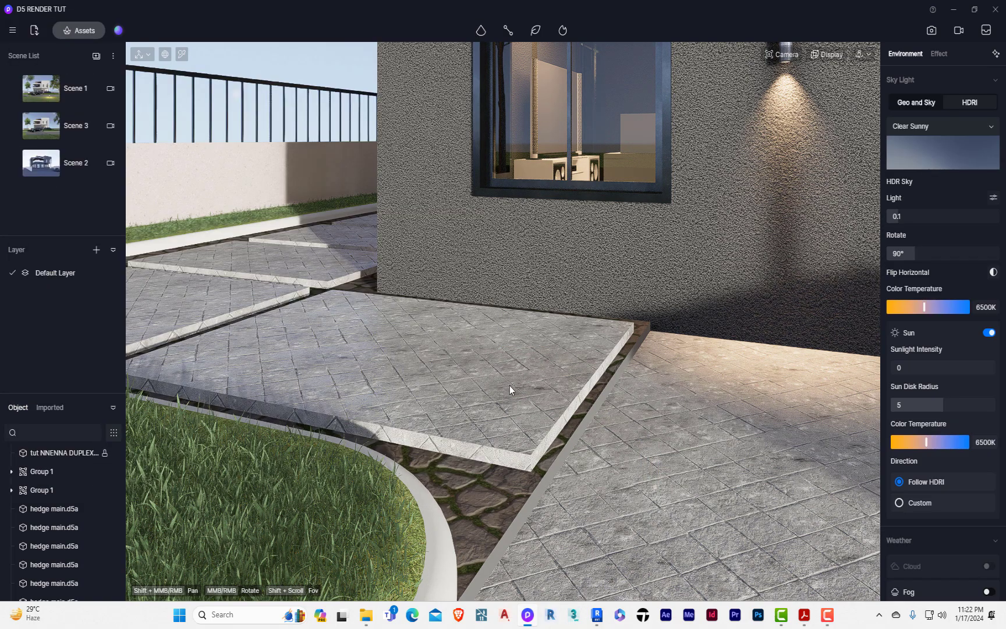
# Examine the finished walkway paving and the front of the house from a distance and from above.
pyautogui.scroll(-10, 404, 527)
pyautogui.scroll(-5, 407, 546)
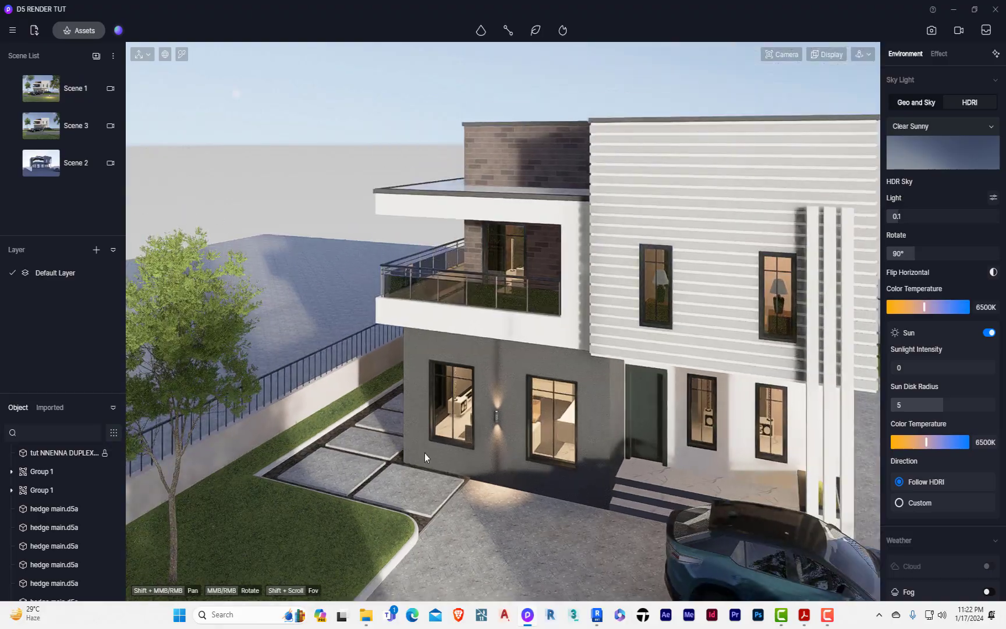
pyautogui.scroll(-8, 425, 453)
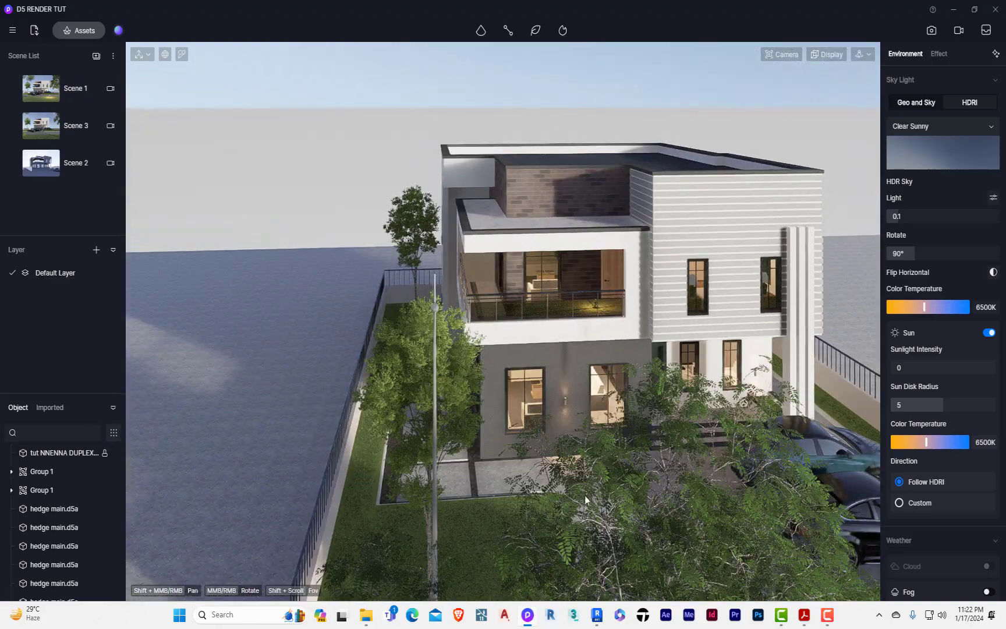
pyautogui.moveTo(584, 495); pyautogui.dragTo(639, 467, button='middle')
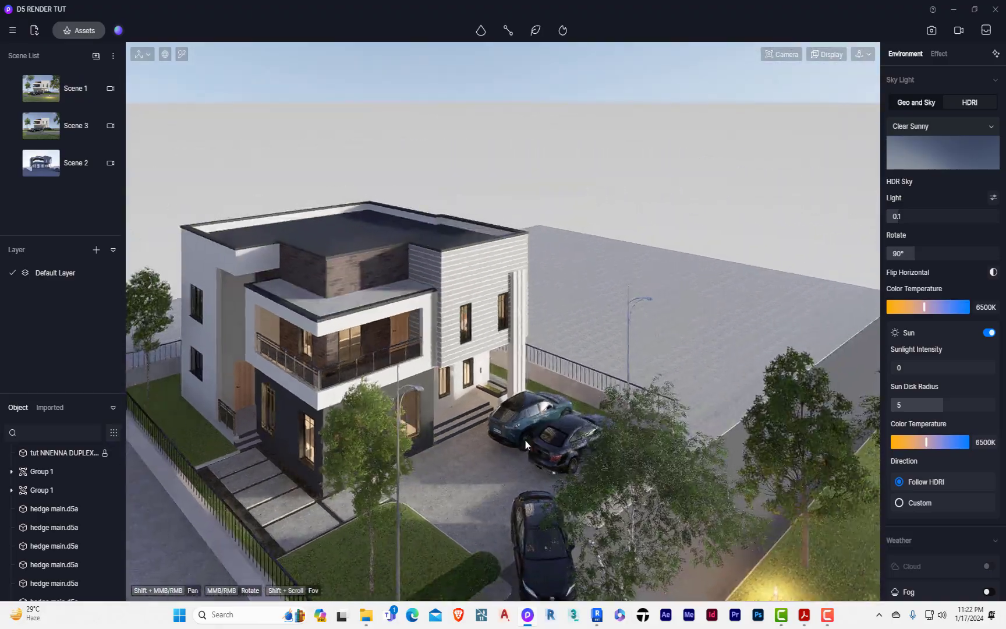
pyautogui.moveTo(525, 441); pyautogui.dragTo(521, 401, button='middle')
pyautogui.scroll(5, 521, 402)
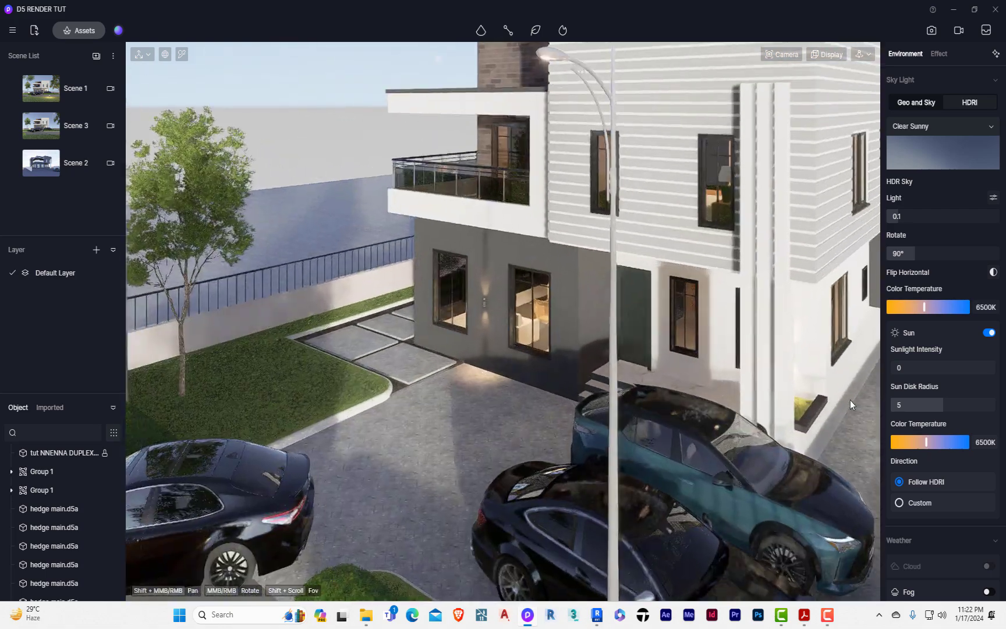
# Place the local model n-potted plant 2.d5a on the entrance porch below the window beside the door and close the asset library.
pyautogui.scroll(3, 692, 445)
pyautogui.click(74, 34)
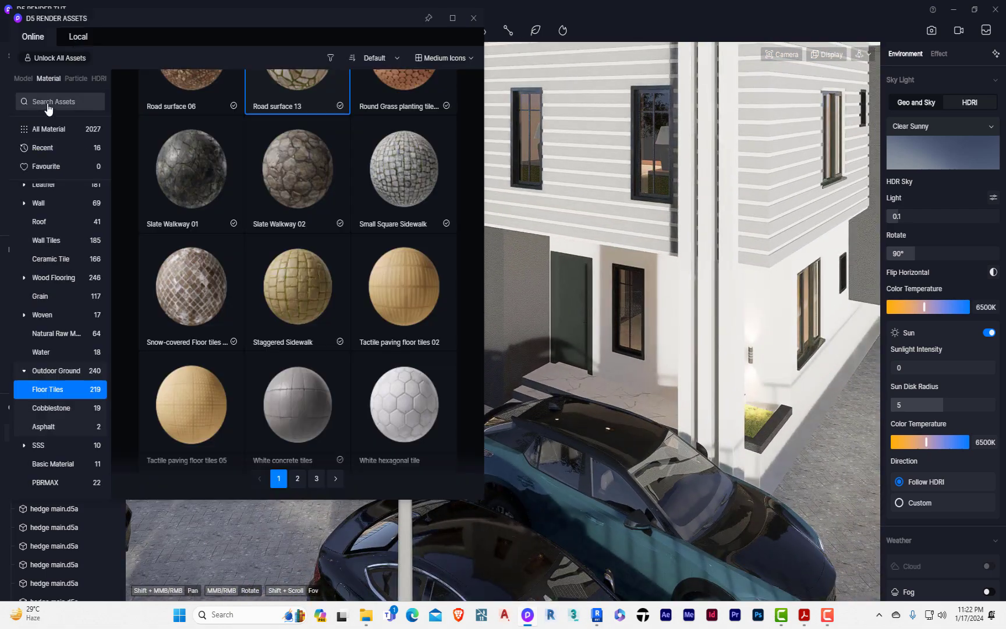
pyautogui.click(73, 39)
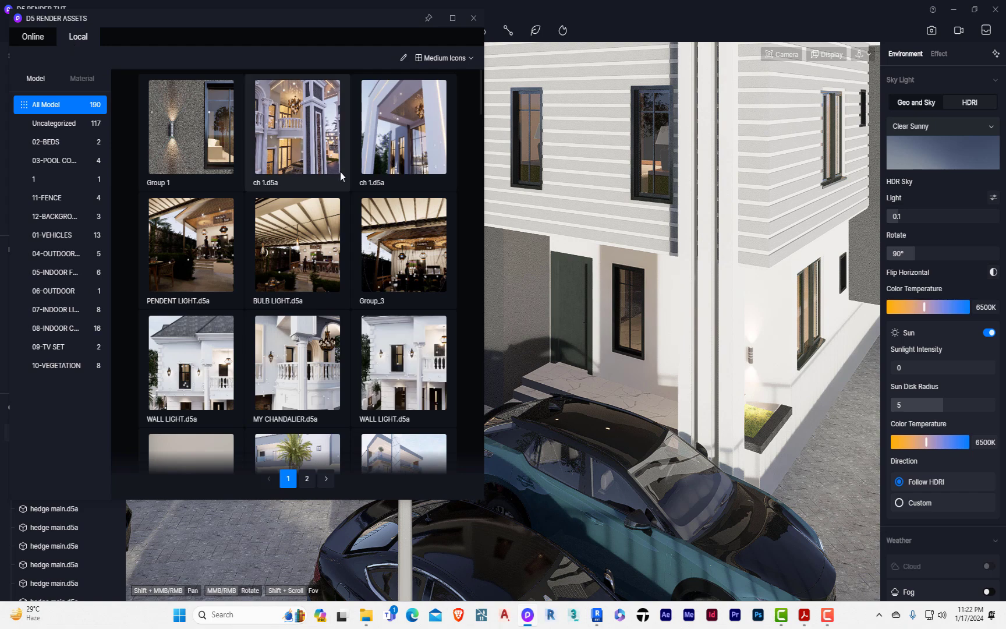
pyautogui.scroll(-5, 355, 202)
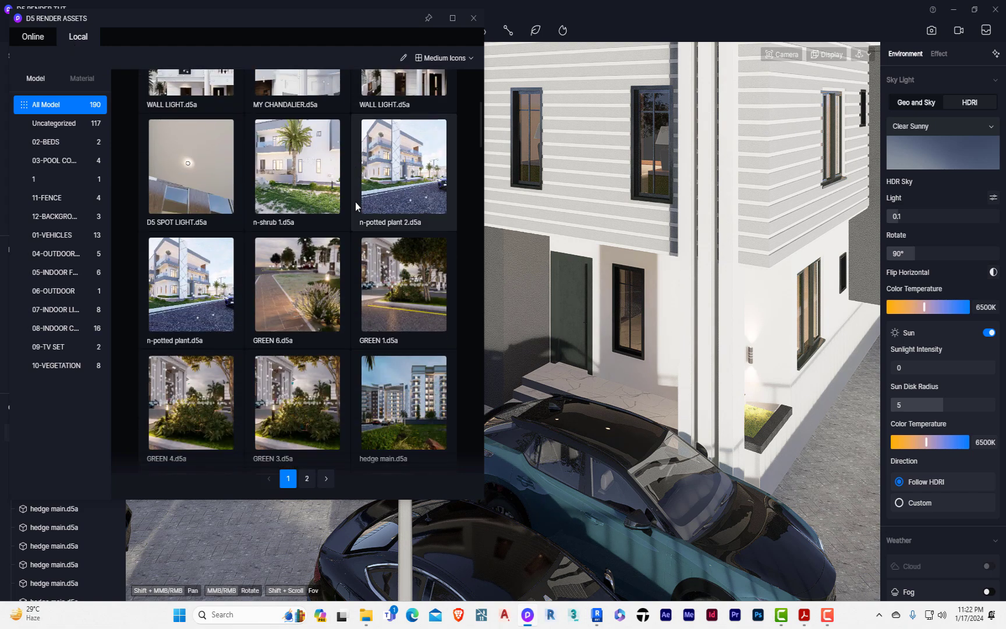
pyautogui.click(412, 184)
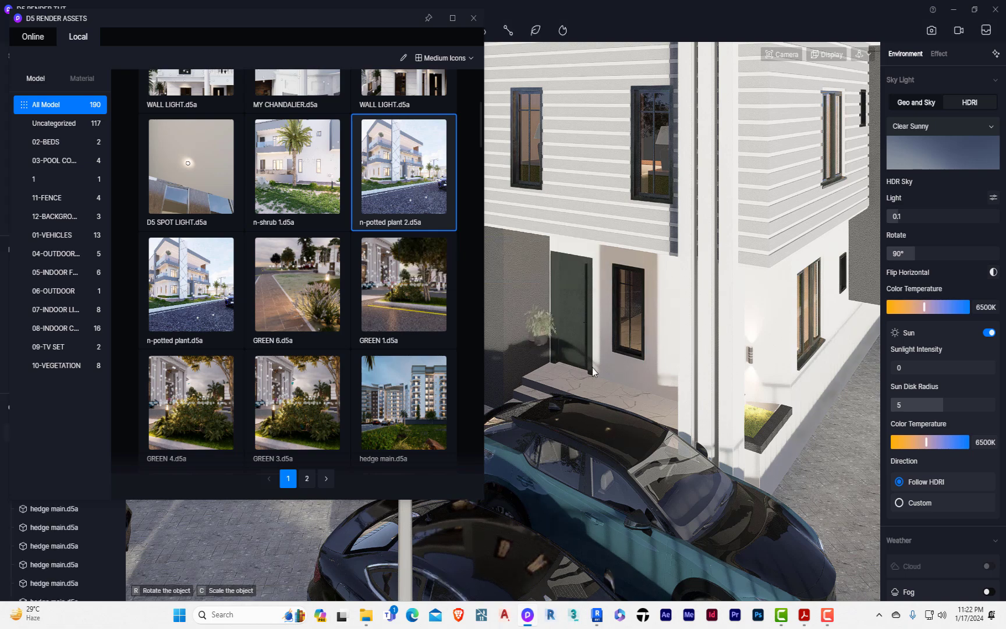
pyautogui.scroll(8, 641, 396)
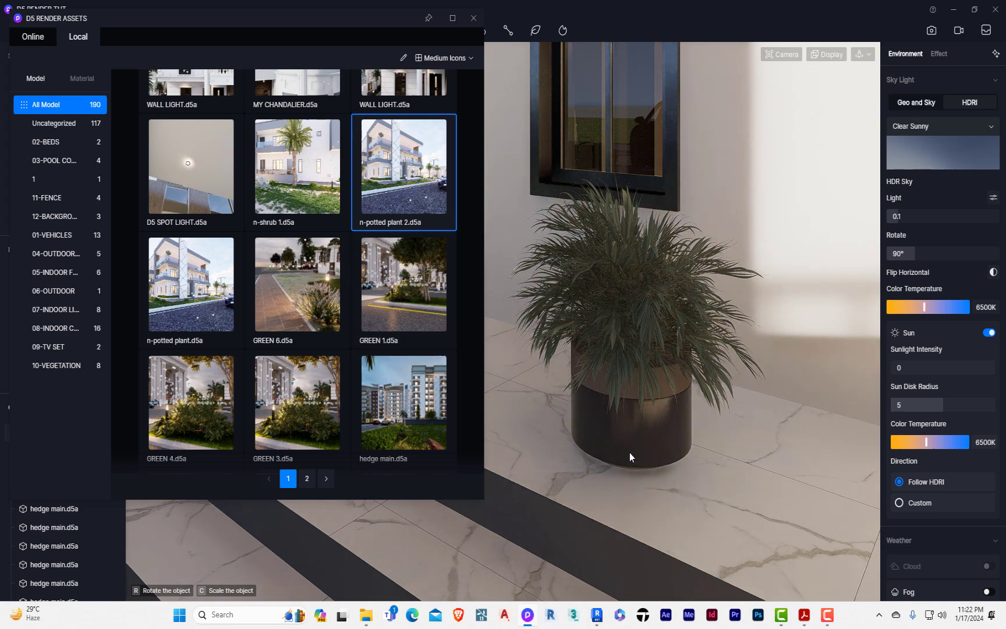
pyautogui.click(639, 456)
pyautogui.click(472, 21)
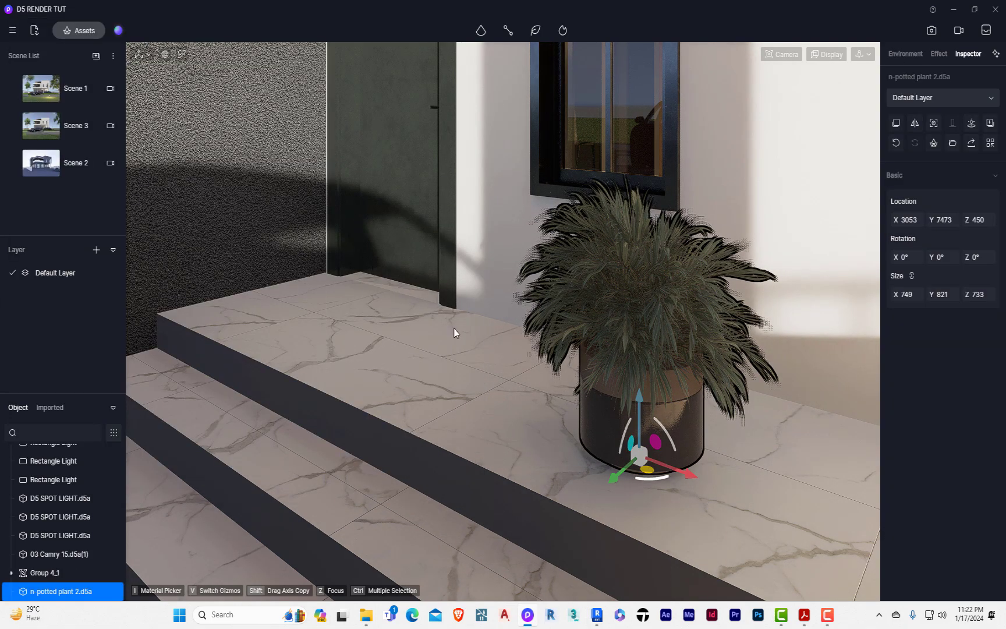
# Check the potted plant in the Scene 3 and Scene 1 views and focus the camera on it.
pyautogui.click(18, 133)
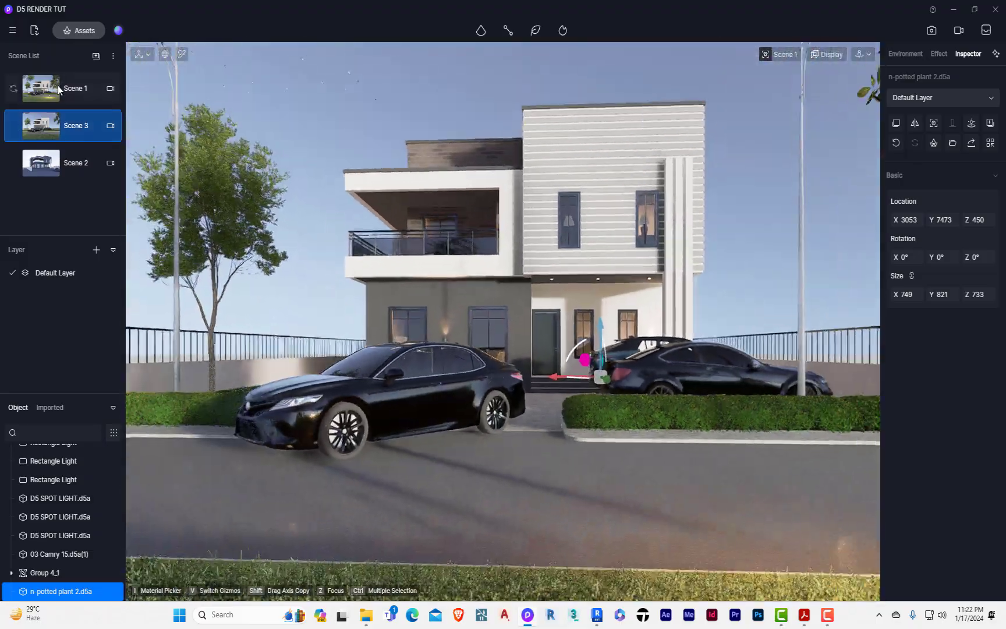
pyautogui.click(59, 89)
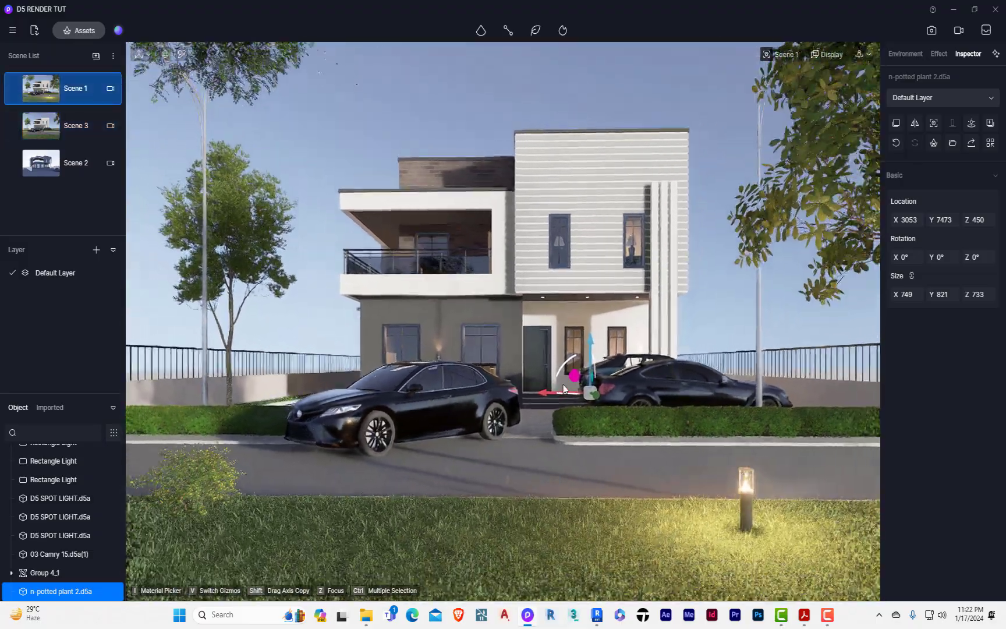
pyautogui.press('z')
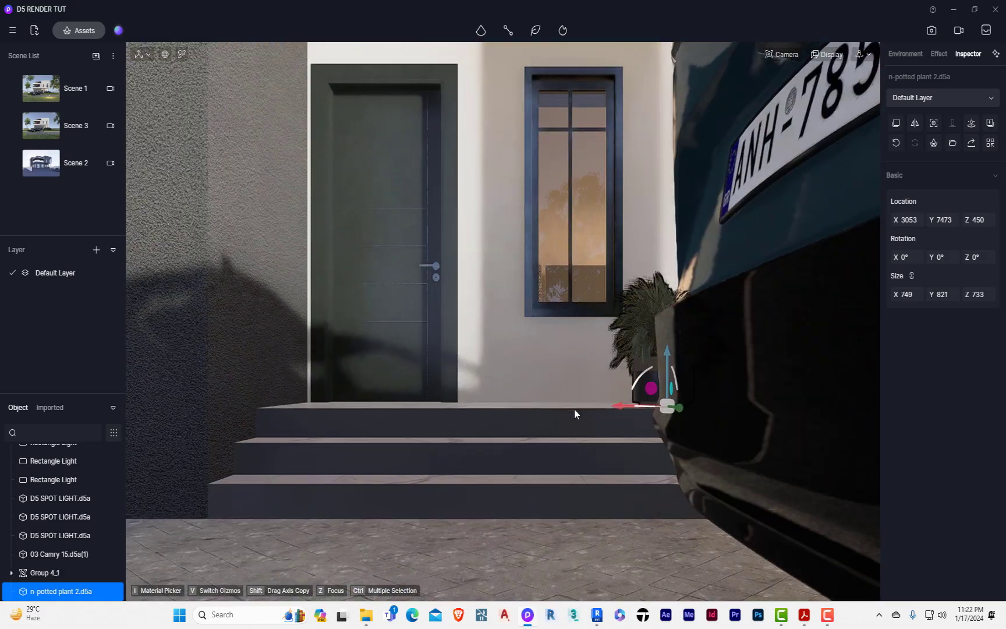
# Move the potted plant along the porch to X 4324, beside the planter box at the porch's end.
pyautogui.moveTo(574, 408); pyautogui.dragTo(757, 219, button='right')
pyautogui.scroll(3, 757, 219)
pyautogui.moveTo(364, 382); pyautogui.dragTo(657, 369)
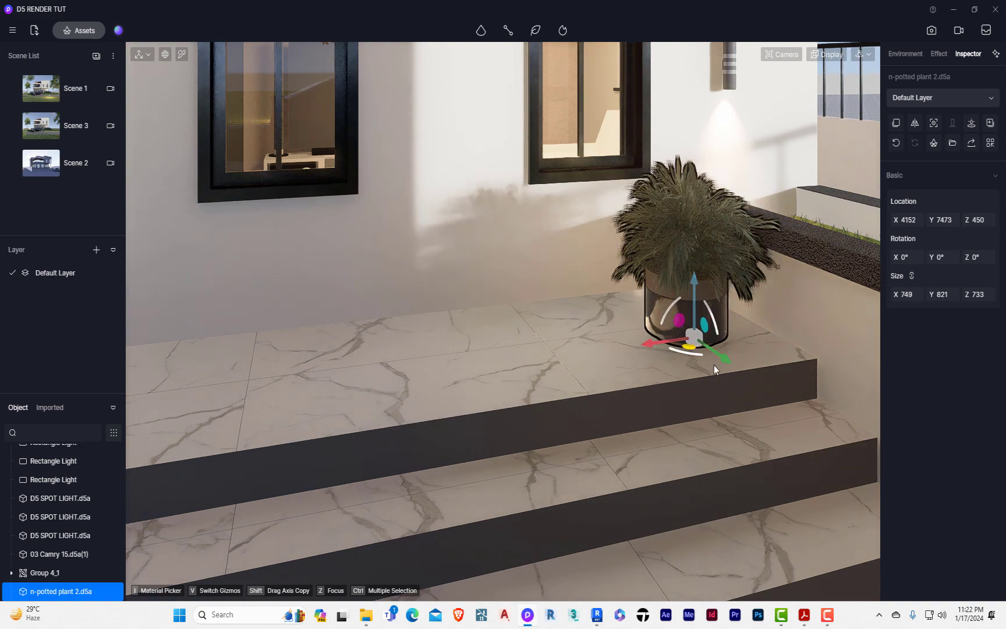
pyautogui.moveTo(722, 362); pyautogui.dragTo(675, 286)
pyautogui.scroll(-5, 478, 455)
pyautogui.scroll(6, 673, 331)
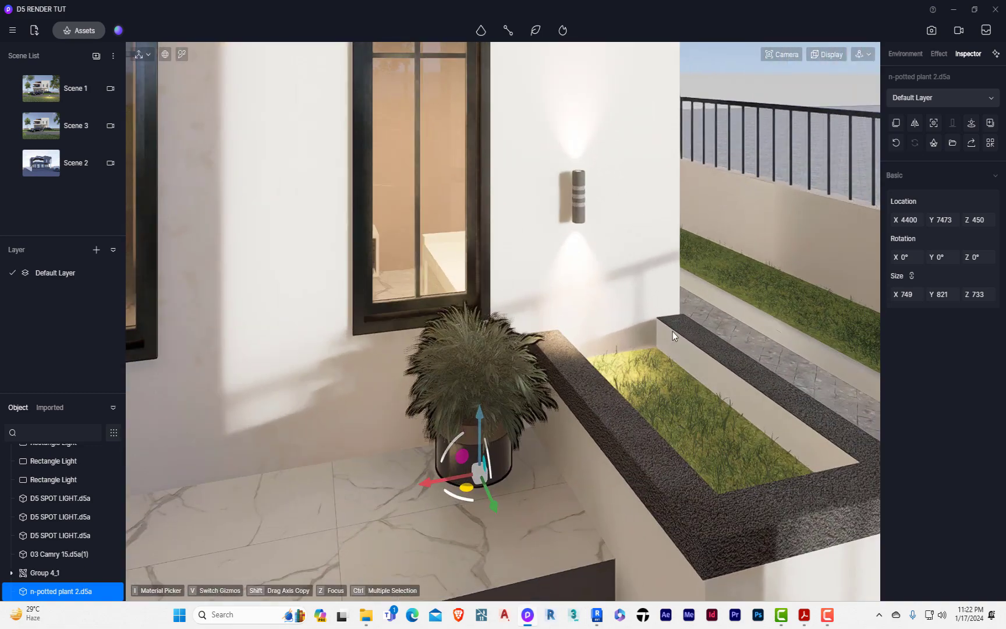
pyautogui.scroll(-6, 665, 357)
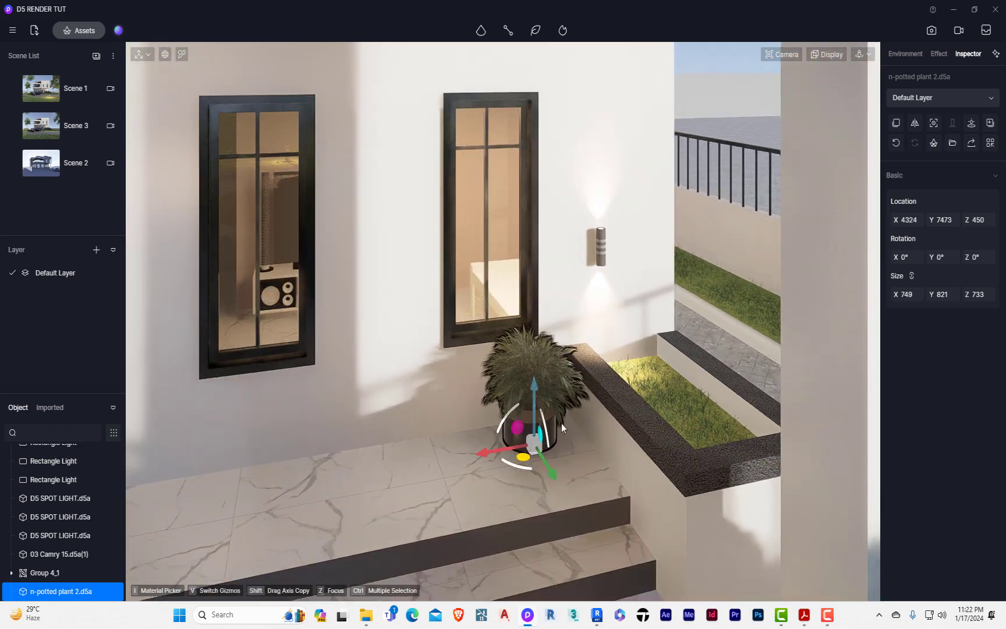
# Nudge the potted plant slightly away from the wall to Y 7446 and check its position on the porch.
pyautogui.moveTo(528, 449); pyautogui.dragTo(538, 458)
pyautogui.scroll(1, 539, 458)
pyautogui.scroll(-6, 542, 458)
pyautogui.scroll(2, 548, 458)
pyautogui.scroll(4, 547, 457)
pyautogui.moveTo(576, 502); pyautogui.dragTo(600, 524)
pyautogui.scroll(-5, 473, 448)
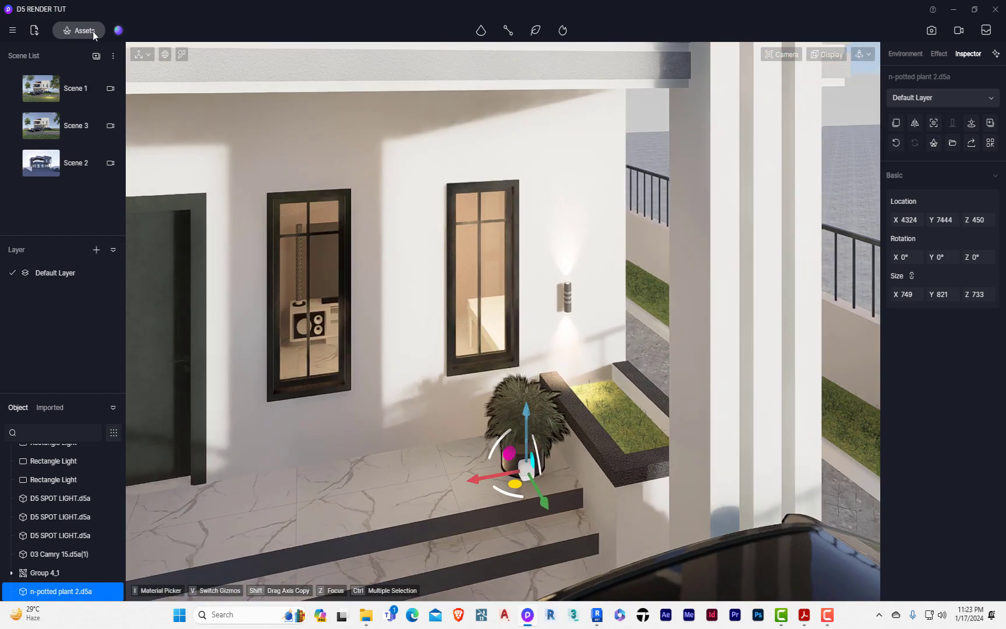
# Browse the Broadleaf and Flowering Tree models in the Nature category of the online asset library.
pyautogui.click(74, 30)
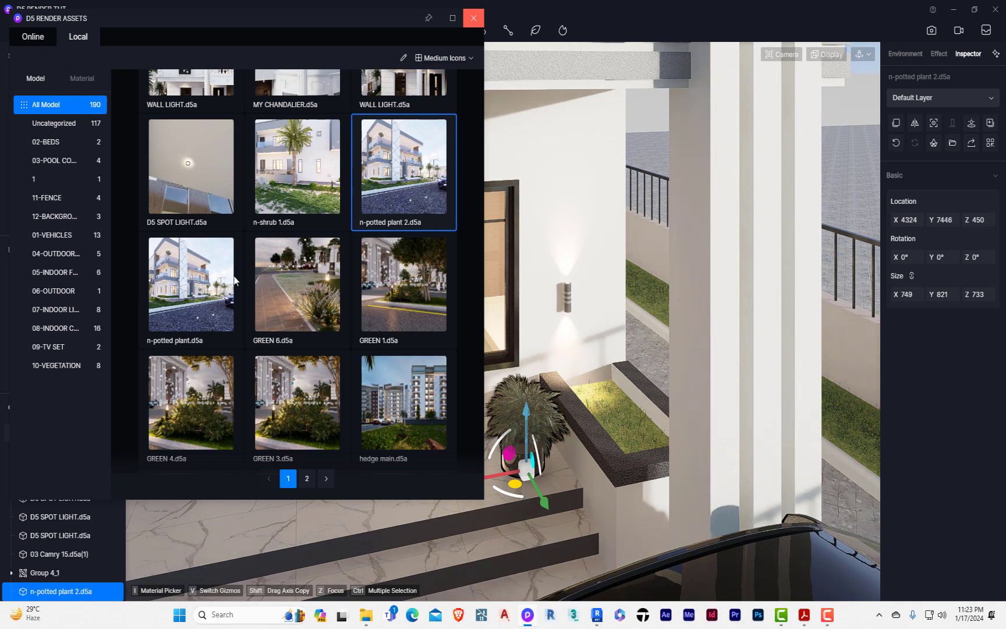
pyautogui.click(24, 80)
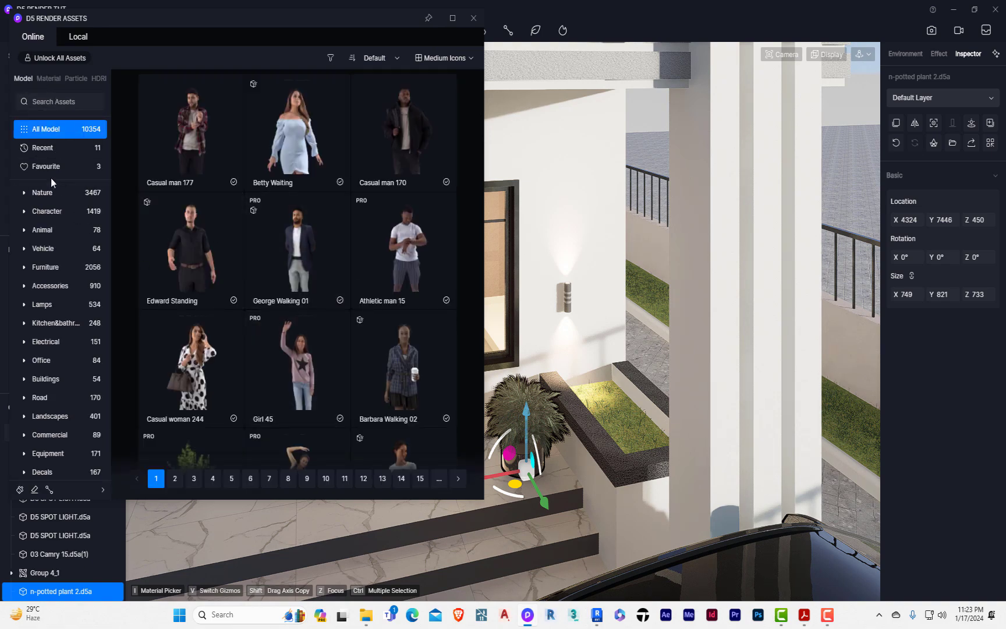
pyautogui.click(45, 196)
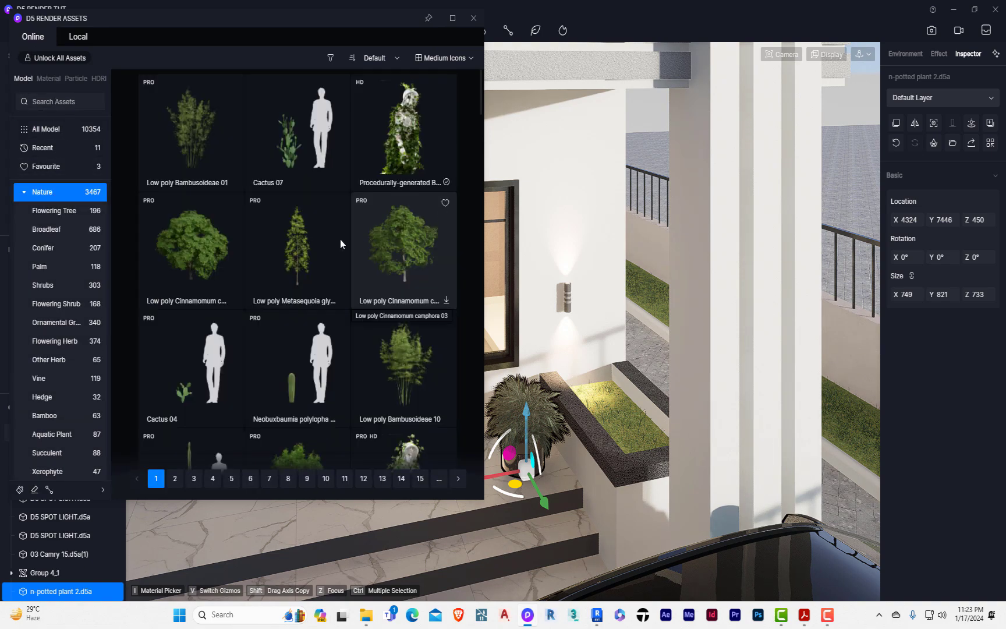
pyautogui.click(60, 226)
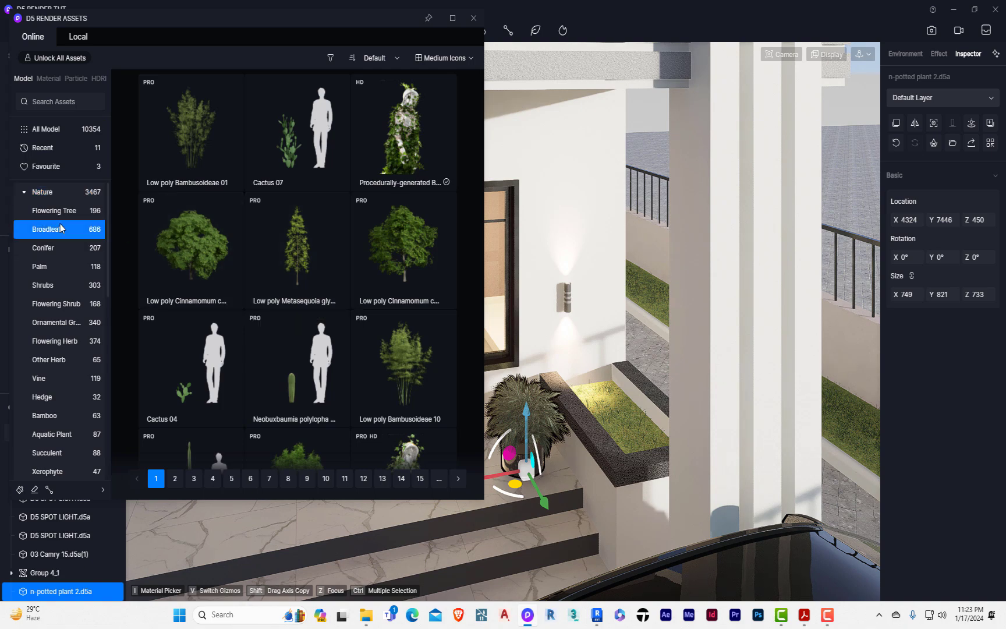
pyautogui.scroll(-3, 320, 223)
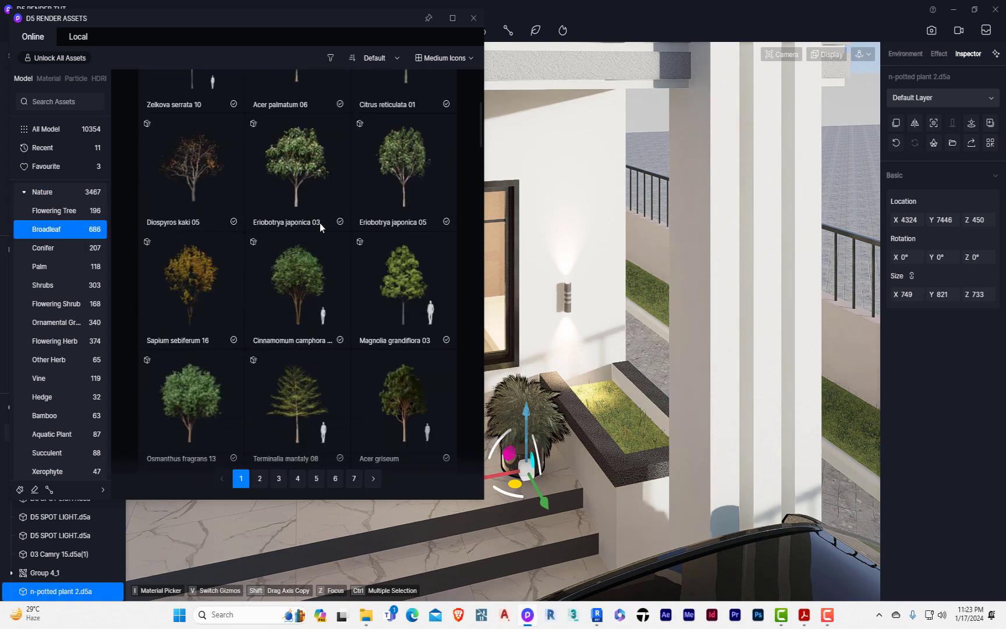
pyautogui.scroll(-5, 319, 223)
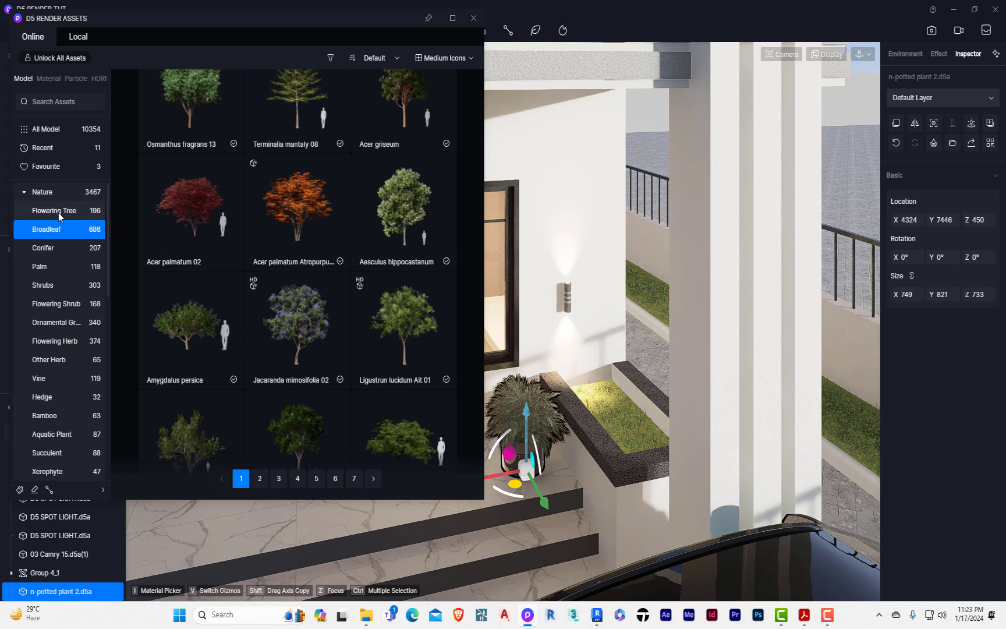
pyautogui.click(58, 210)
pyautogui.scroll(-4, 306, 233)
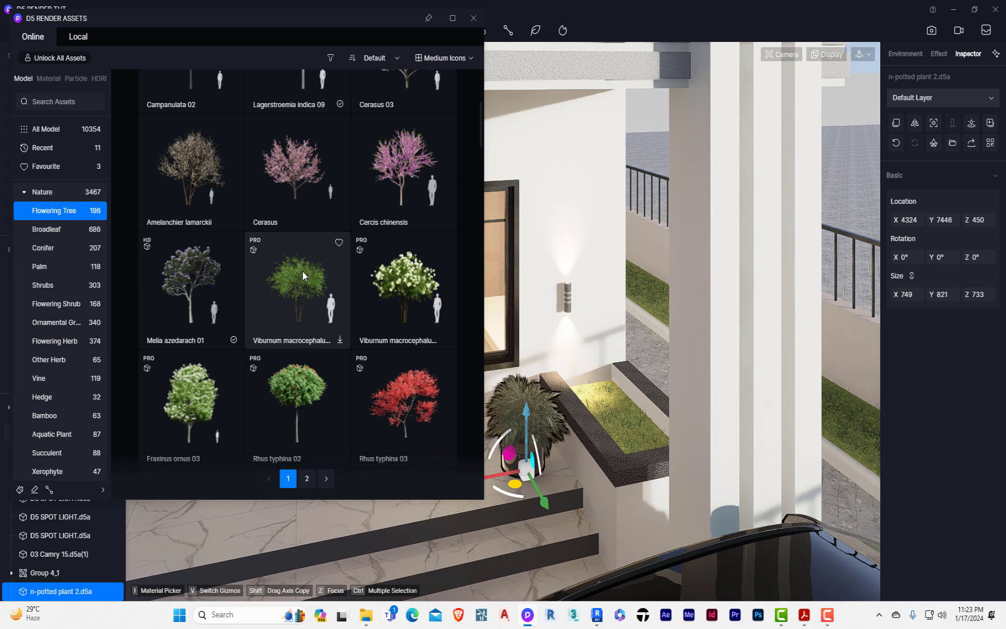
pyautogui.scroll(-3, 302, 272)
# Look through the Flowering Shrub, Shrubs and Conifer models for a plant suited to the planter box.
pyautogui.click(50, 306)
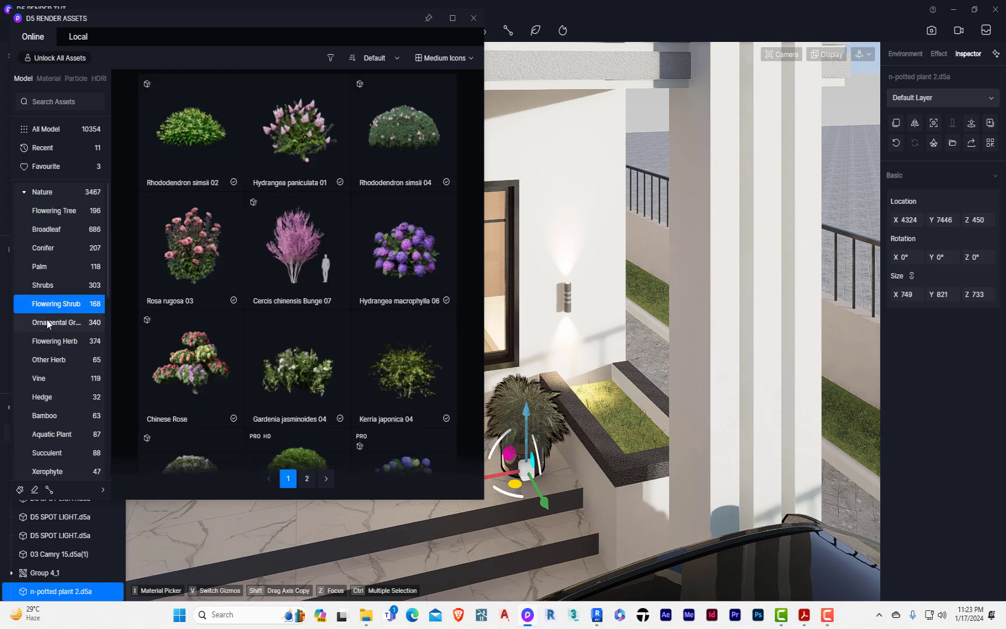
pyautogui.click(44, 286)
pyautogui.scroll(-6, 303, 240)
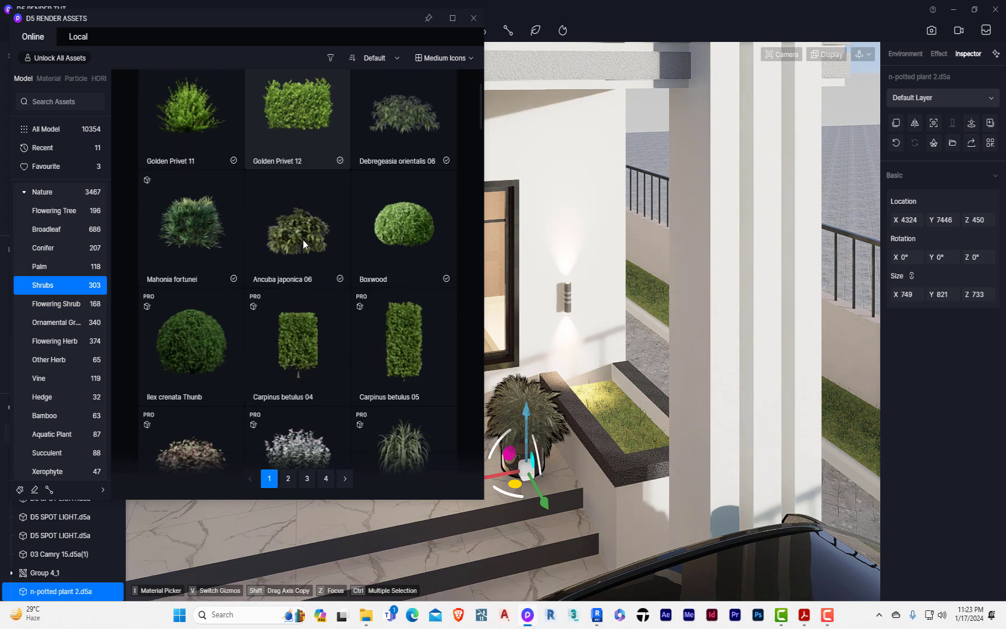
pyautogui.scroll(-3, 303, 240)
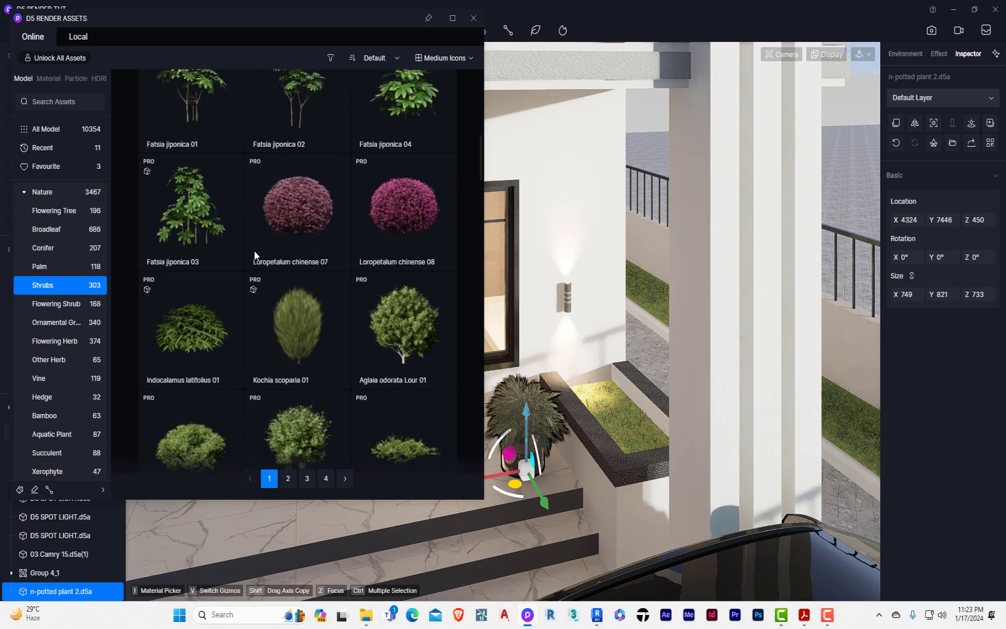
pyautogui.click(59, 251)
pyautogui.scroll(-3, 325, 223)
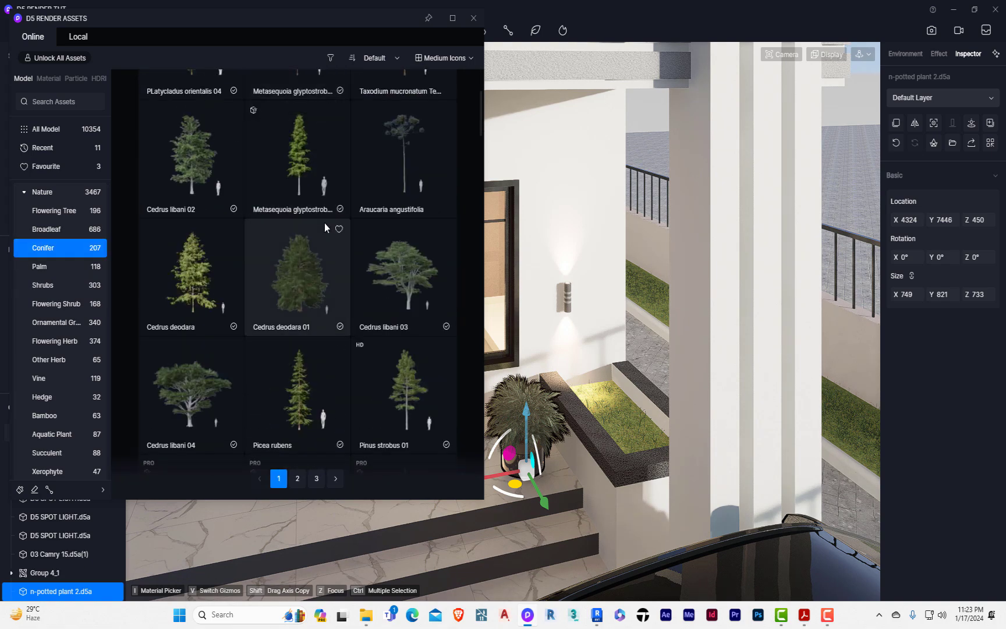
pyautogui.scroll(-15, 325, 227)
pyautogui.scroll(-4, 325, 227)
# Look through the ornamental ground plants in the Nature category for a suitable low plant.
pyautogui.click(56, 304)
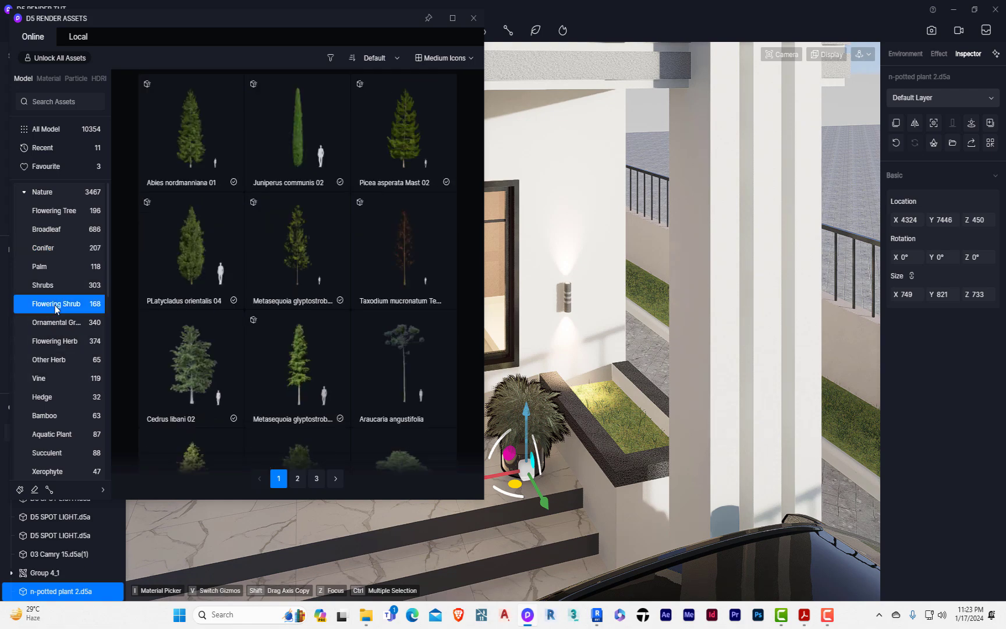
pyautogui.click(75, 323)
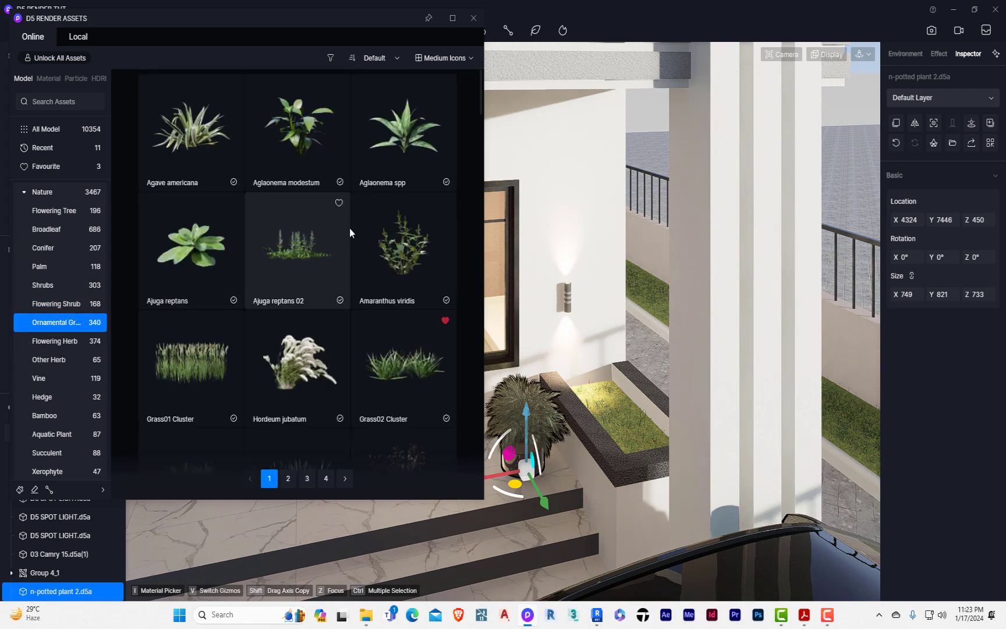
pyautogui.scroll(-2, 315, 285)
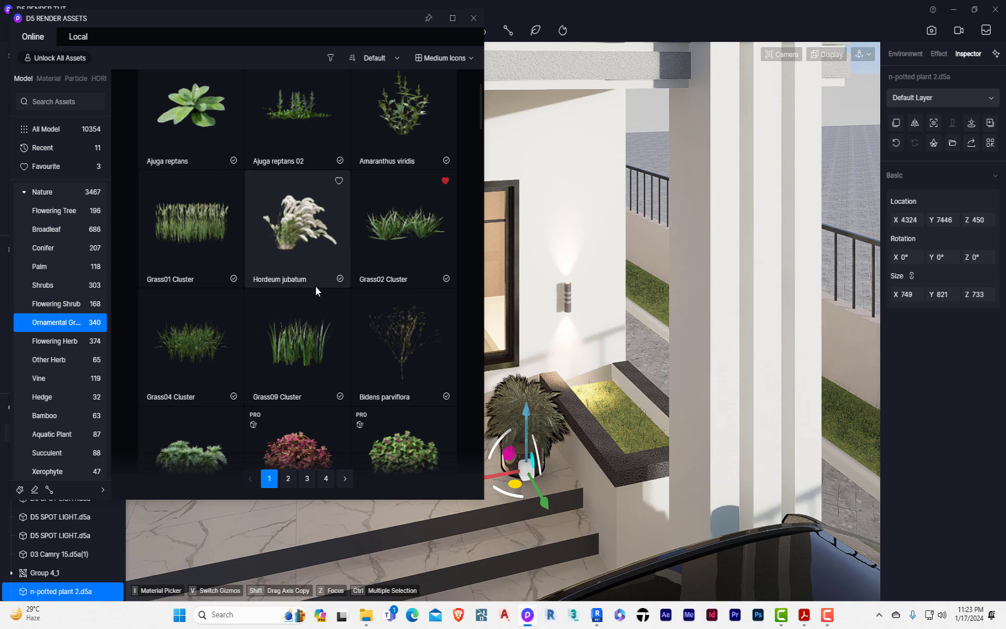
pyautogui.scroll(-5, 315, 285)
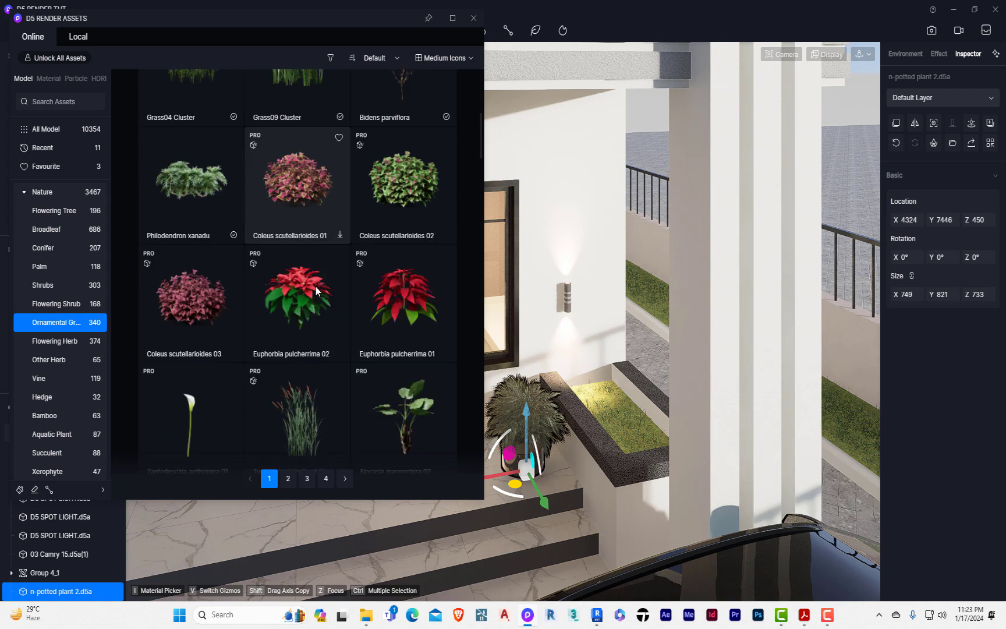
pyautogui.scroll(-4, 315, 286)
pyautogui.scroll(-3, 315, 286)
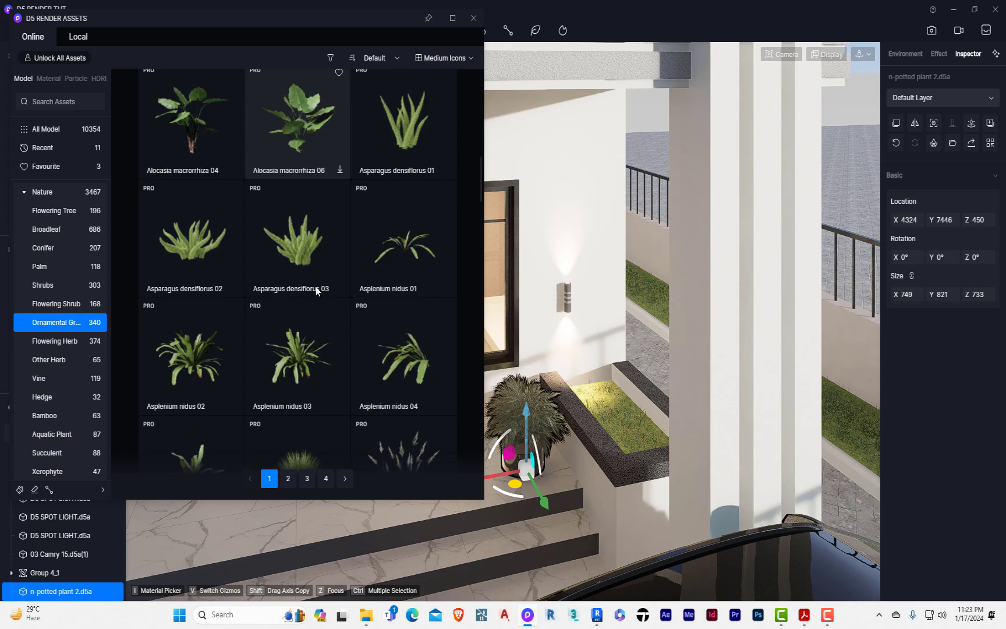
pyautogui.scroll(-2, 315, 287)
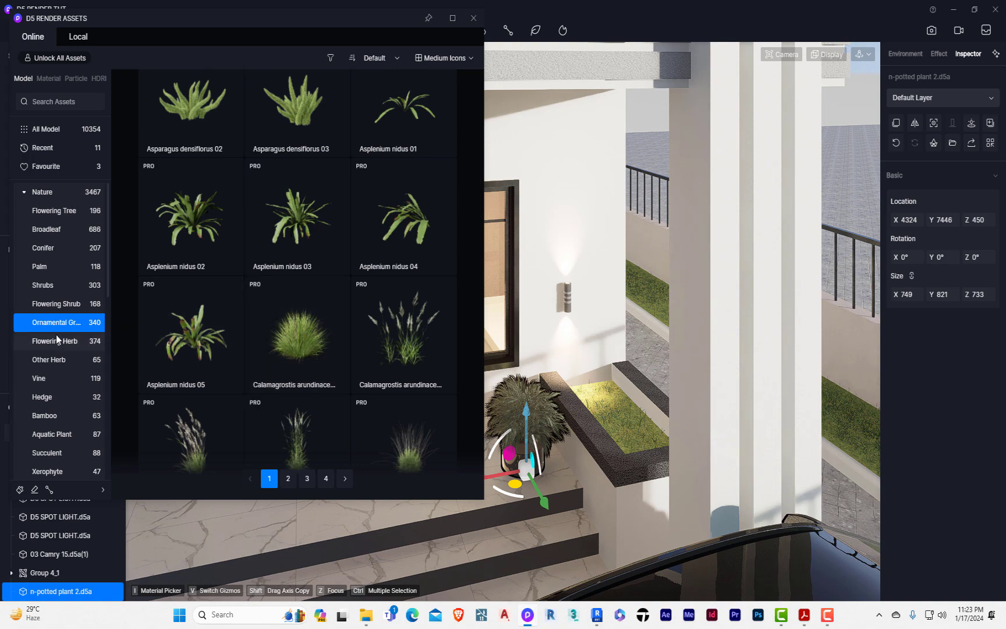
# Place two Gardenia jasminoides 04 flowering shrubs in the planter box beside the porch and close the asset library.
pyautogui.click(56, 303)
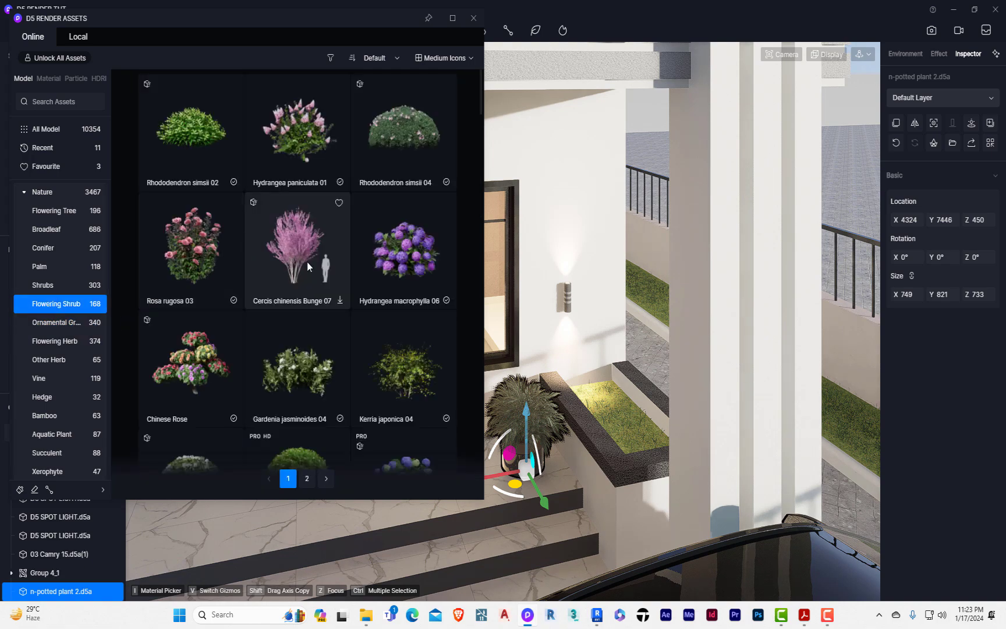
pyautogui.scroll(-3, 307, 266)
pyautogui.moveTo(303, 222); pyautogui.dragTo(606, 410)
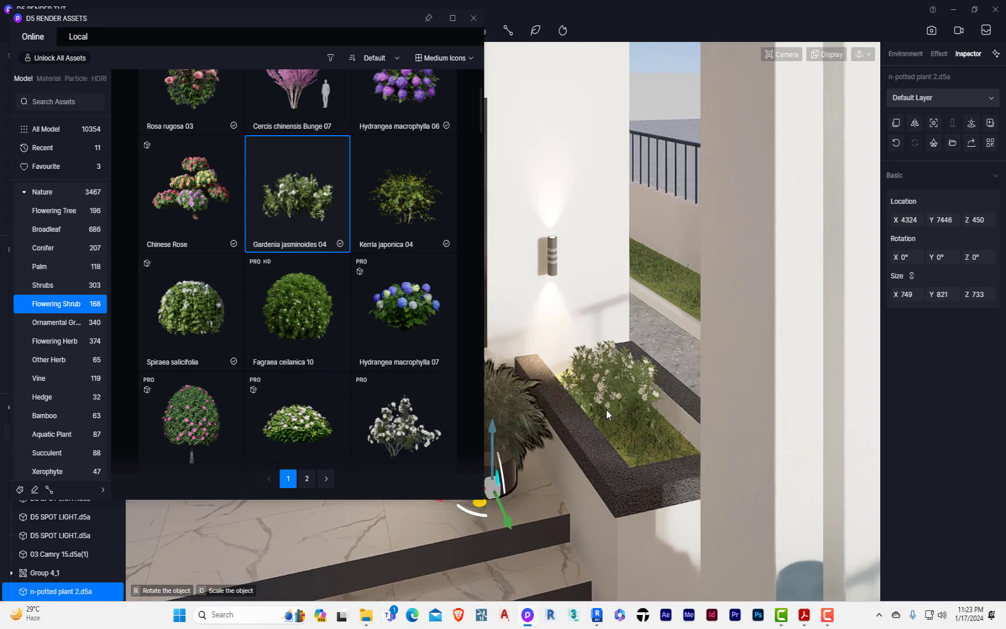
pyautogui.scroll(6, 606, 410)
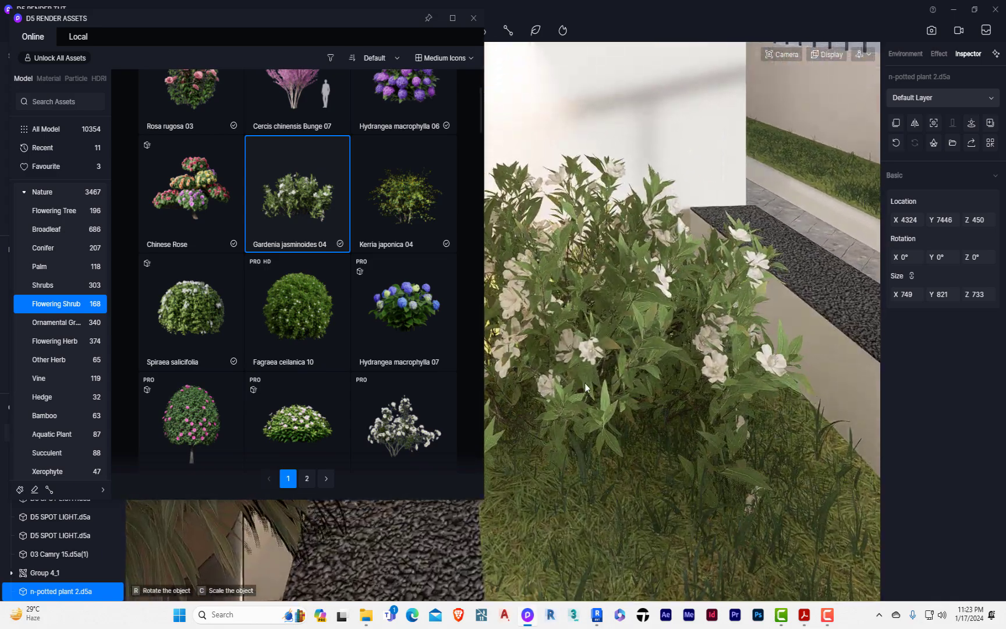
pyautogui.click(590, 369)
pyautogui.scroll(-3, 590, 369)
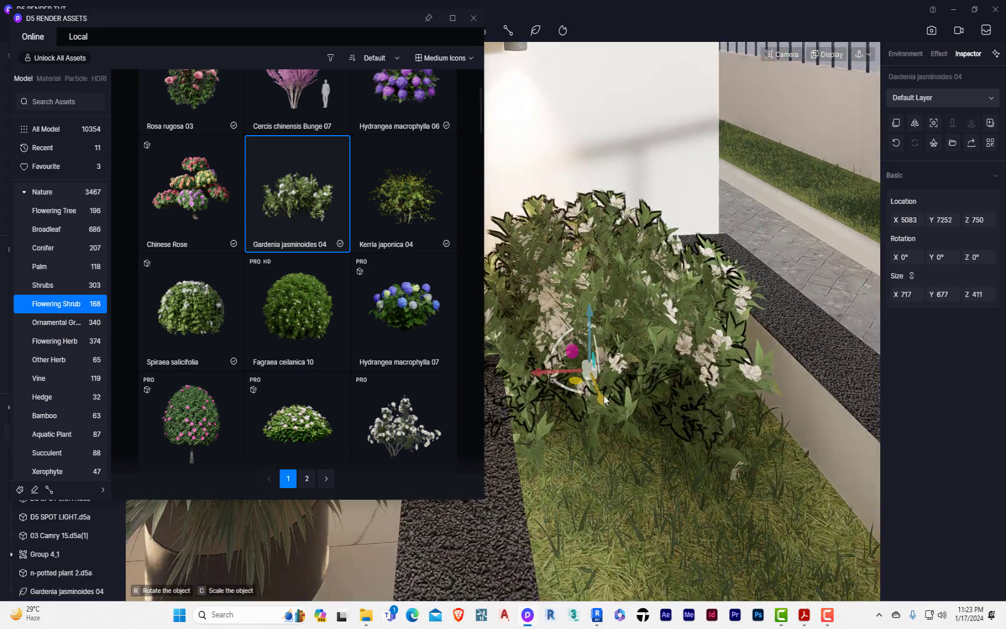
pyautogui.scroll(-3, 603, 400)
pyautogui.click(662, 517)
pyautogui.press('Escape')
pyautogui.click(473, 18)
# Examine the planted box from outside the fence, then the house front and the upper balcony up close.
pyautogui.scroll(-2, 456, 276)
pyautogui.scroll(-10, 455, 276)
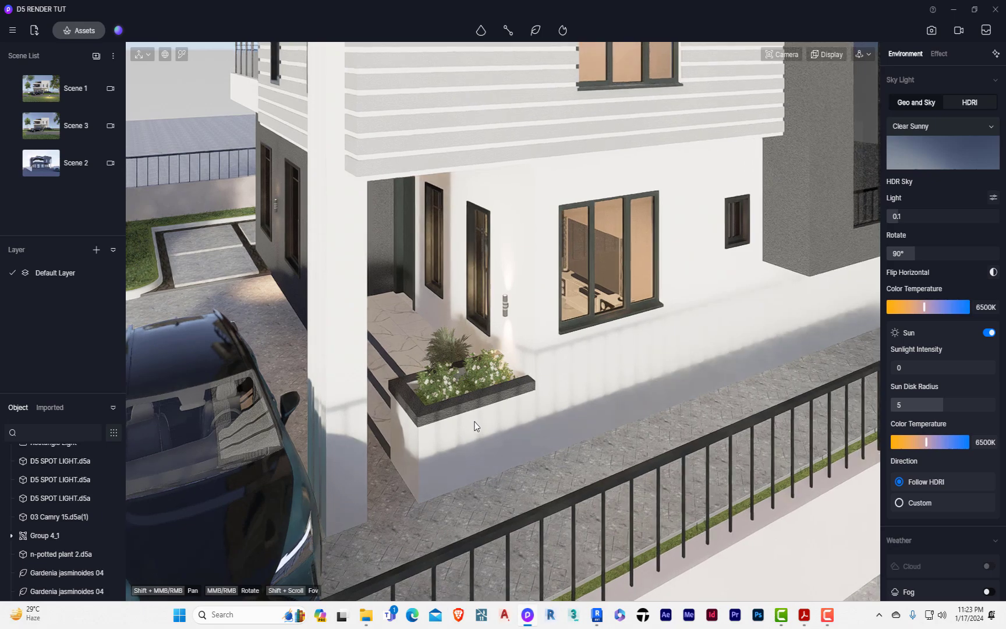
pyautogui.moveTo(474, 426); pyautogui.dragTo(474, 367, button='middle')
pyautogui.scroll(-5, 413, 386)
pyautogui.scroll(-5, 451, 428)
pyautogui.scroll(4, 495, 365)
pyautogui.scroll(2, 557, 242)
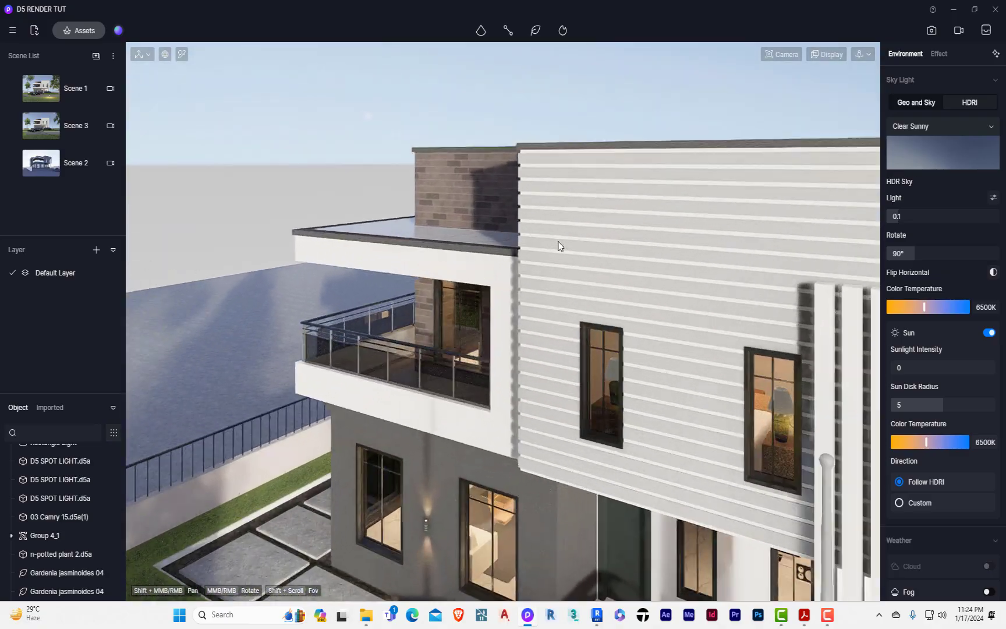
pyautogui.scroll(6, 406, 329)
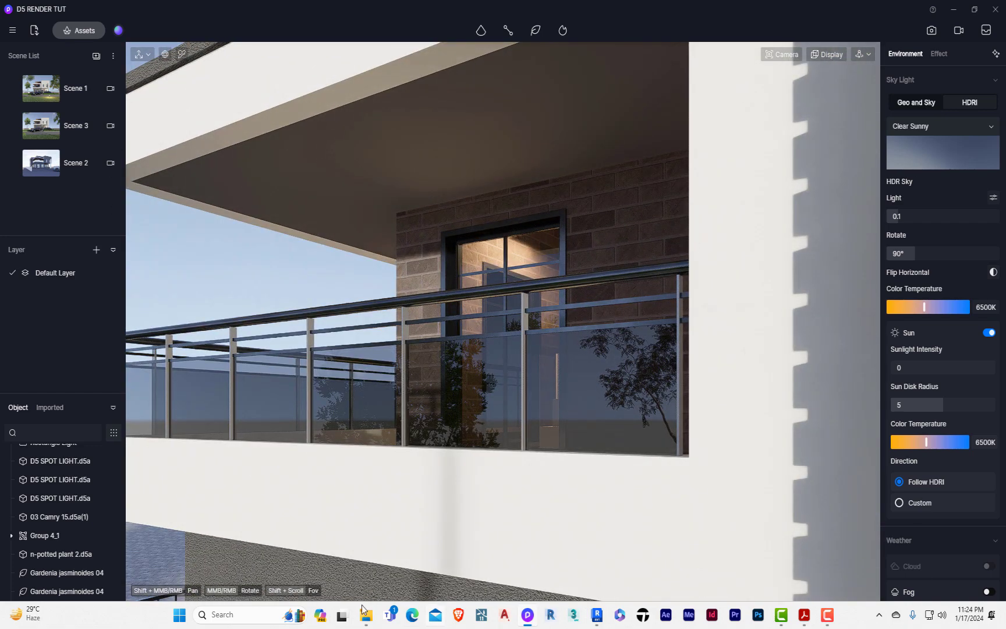
pyautogui.moveTo(365, 616)
# Switch to Revit and show the 3D view from the top, framed on the L-shaped flat roof over the balcony.
pyautogui.click(597, 614)
pyautogui.scroll(-5, 602, 353)
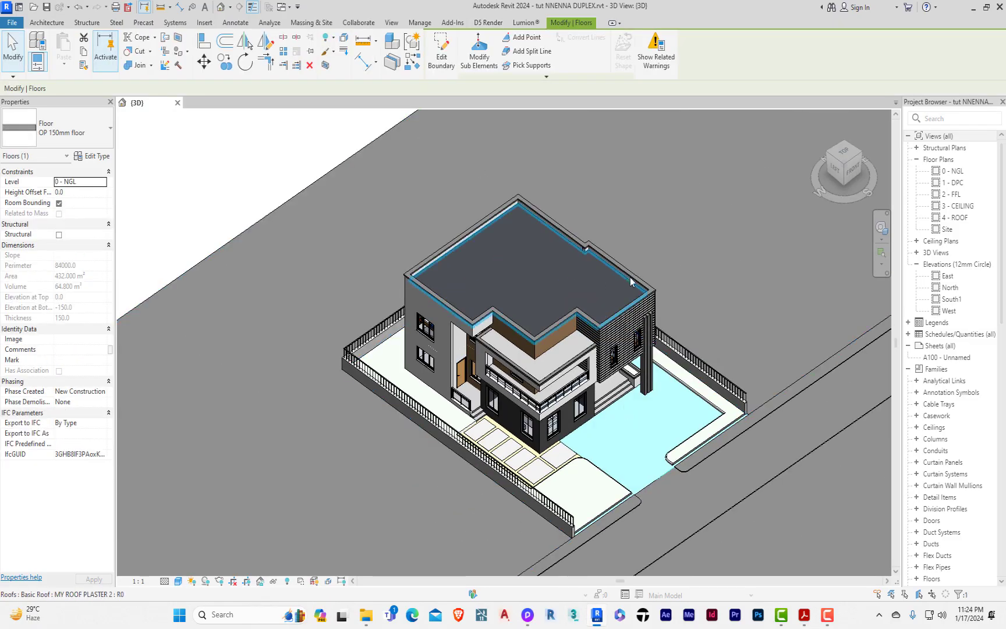
pyautogui.click(254, 119)
pyautogui.keyDown('shift'); pyautogui.moveTo(506, 470); pyautogui.dragTo(734, 246, button='middle'); pyautogui.keyUp('shift')
pyautogui.click(851, 153)
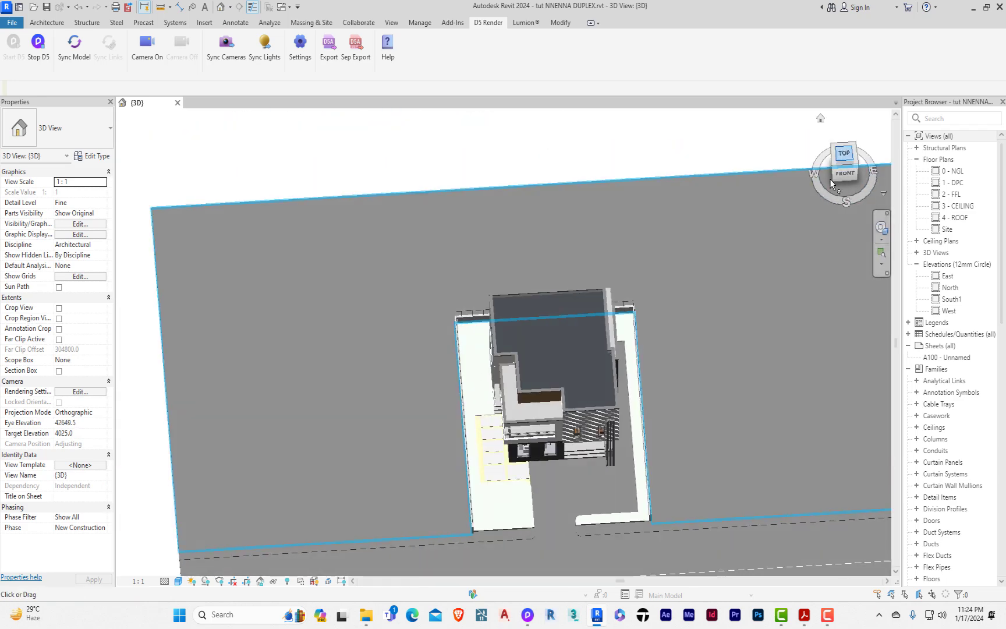
pyautogui.scroll(6, 539, 313)
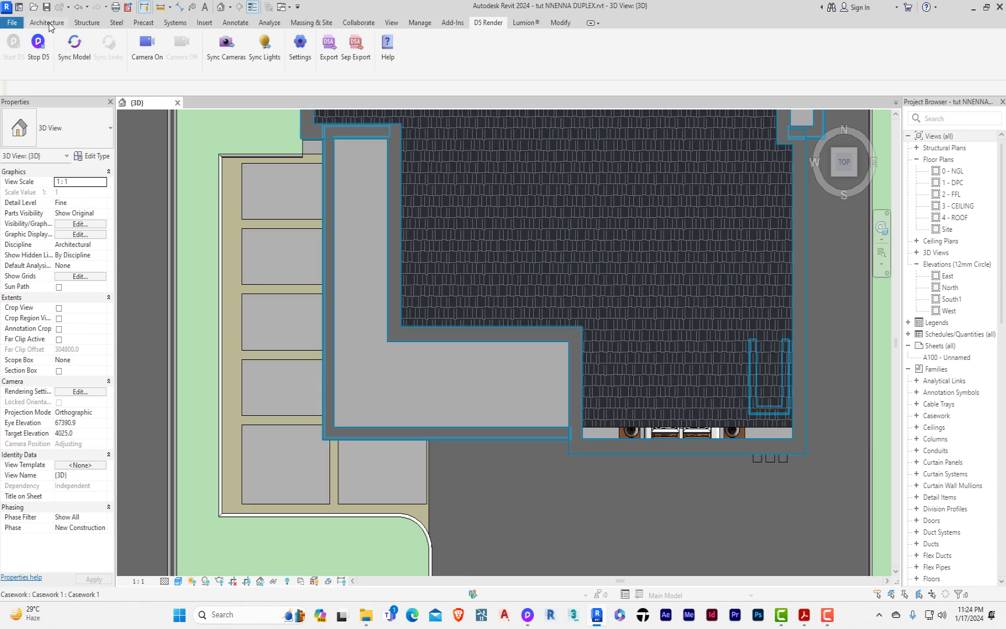
# Create an in-place model in the Casework category with its default name and start an extrusion.
pyautogui.click(48, 26)
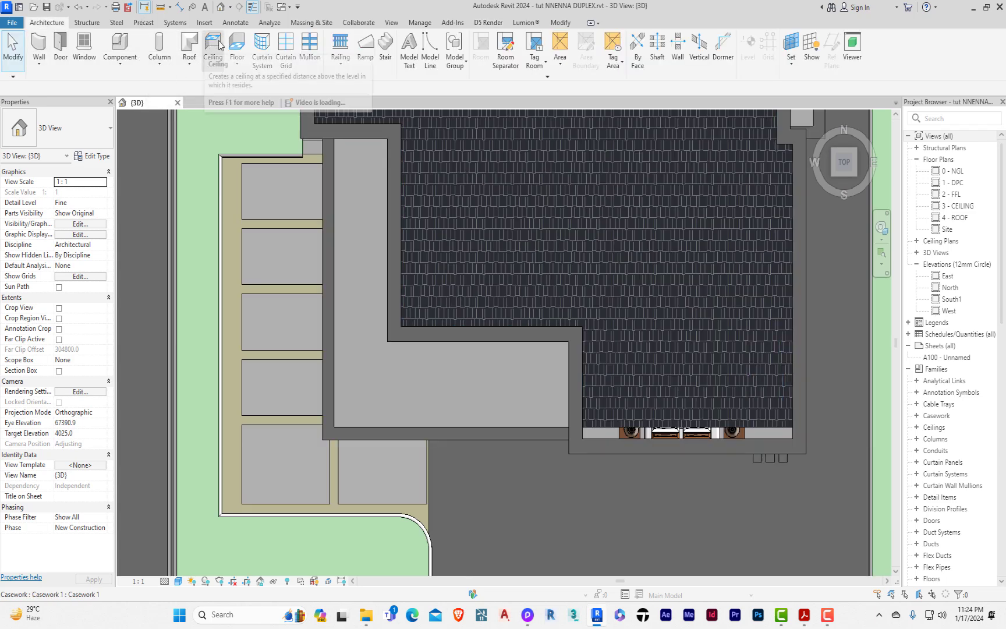
pyautogui.click(130, 68)
pyautogui.click(137, 109)
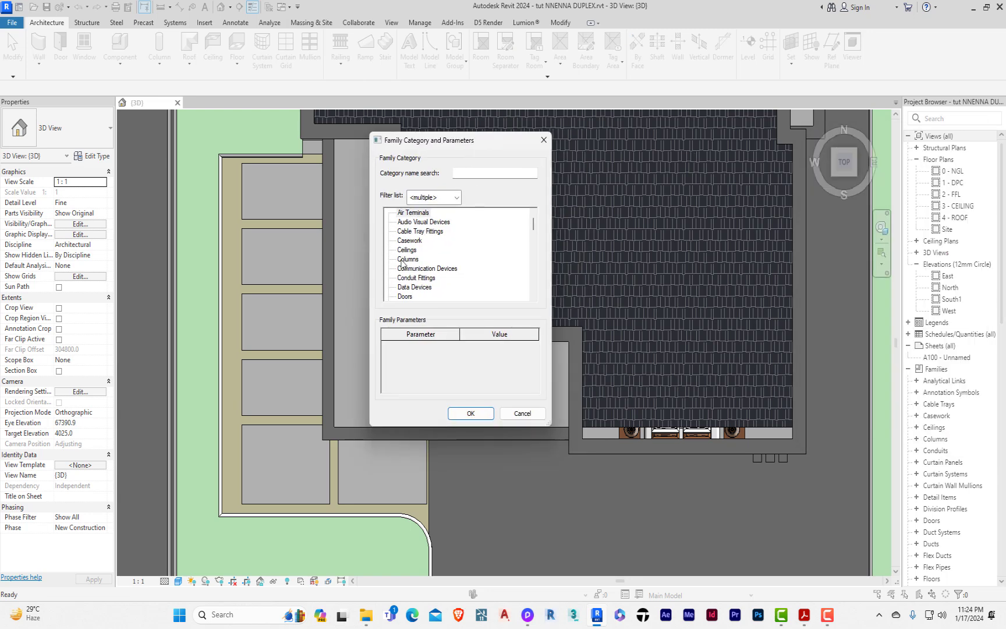
pyautogui.doubleClick(414, 242)
pyautogui.click(496, 327)
pyautogui.click(86, 44)
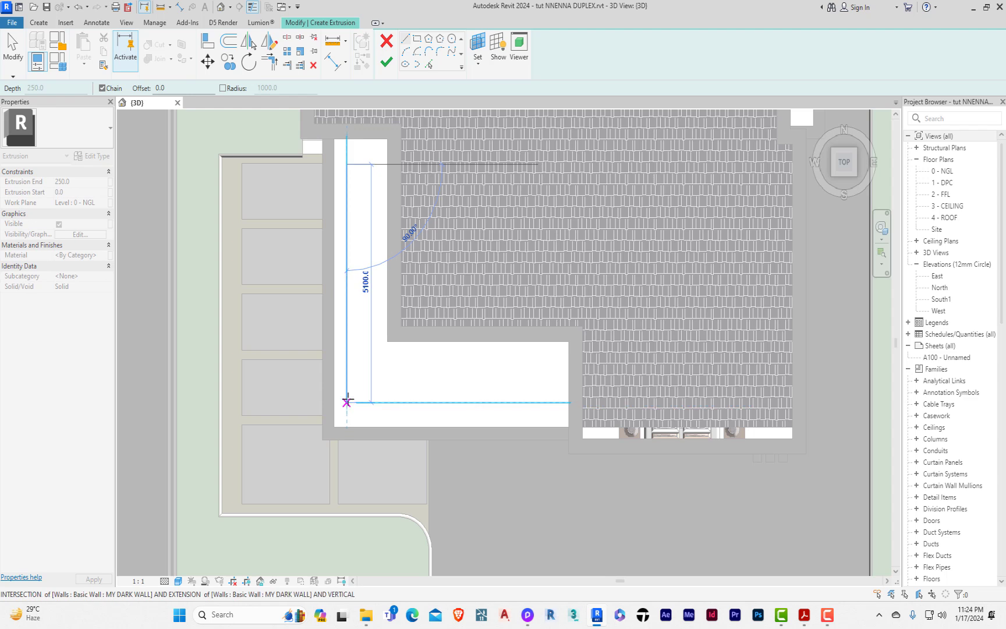
# Sketch the profile's outer line parallel to the balcony roof's front edge, 5100 mm long, with a 200 mm return at its far end.
pyautogui.scroll(2, 557, 403)
pyautogui.click(565, 400)
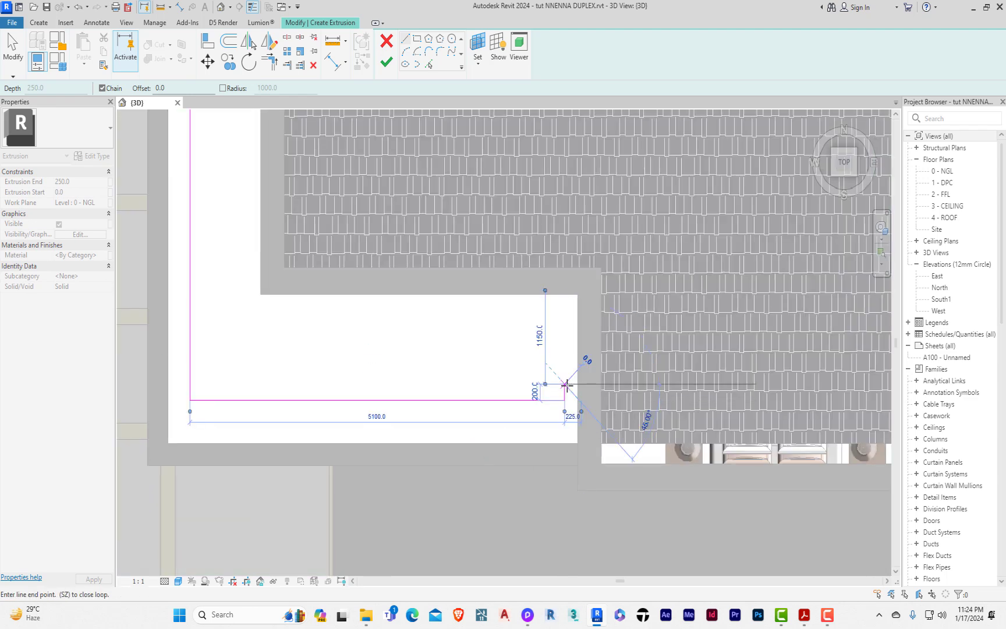
pyautogui.click(565, 384)
pyautogui.press('Escape')
pyautogui.press('Escape')
pyautogui.scroll(-1, 523, 464)
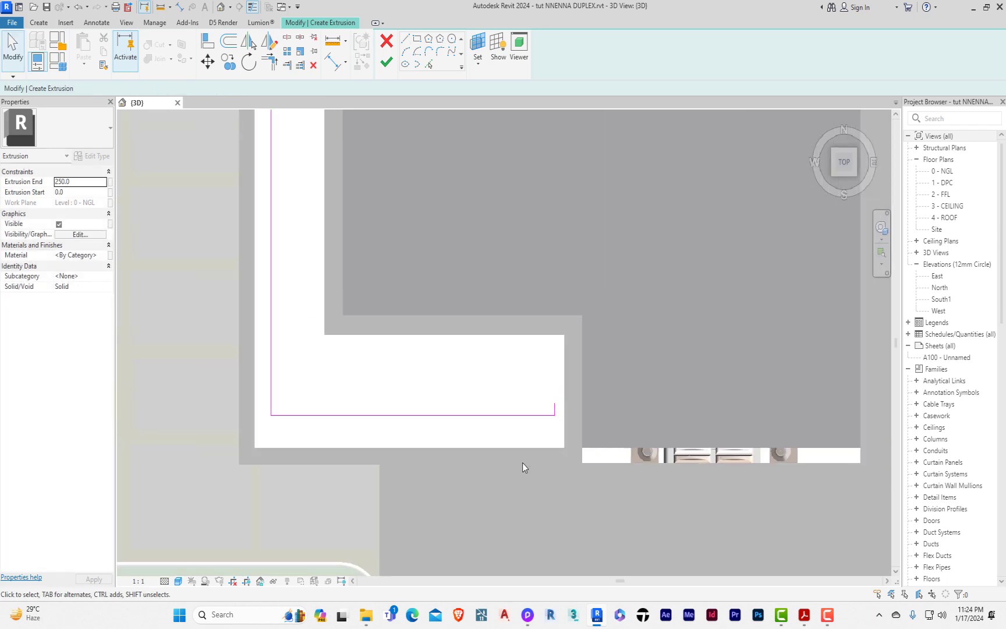
pyautogui.scroll(-1, 402, 217)
# Draw a 50 mm cap at the upper end of the L and a parallel inner line down its long side.
pyautogui.press('l')
pyautogui.press('i')
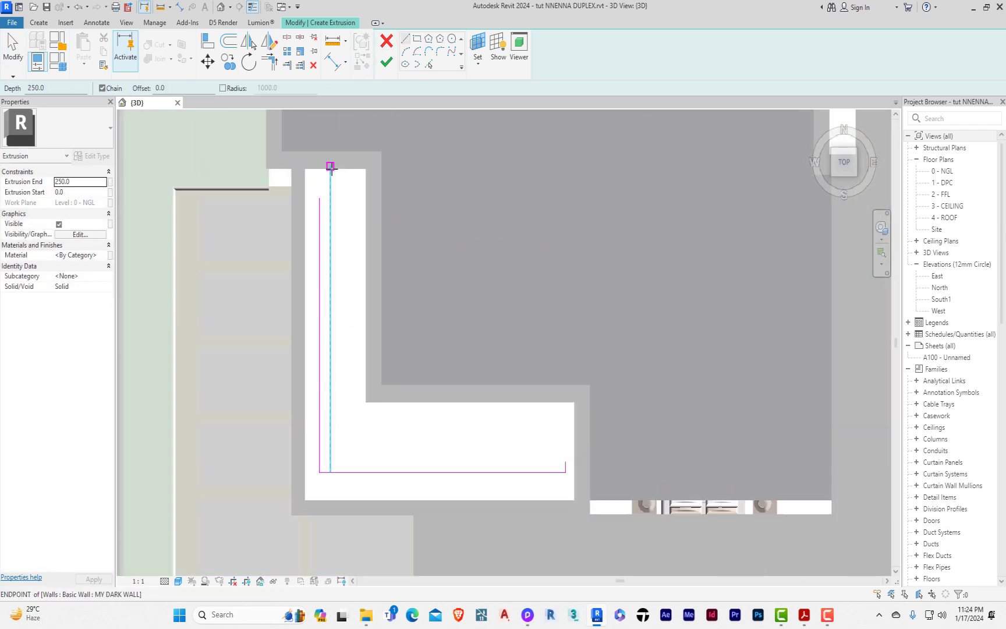
pyautogui.click(319, 198)
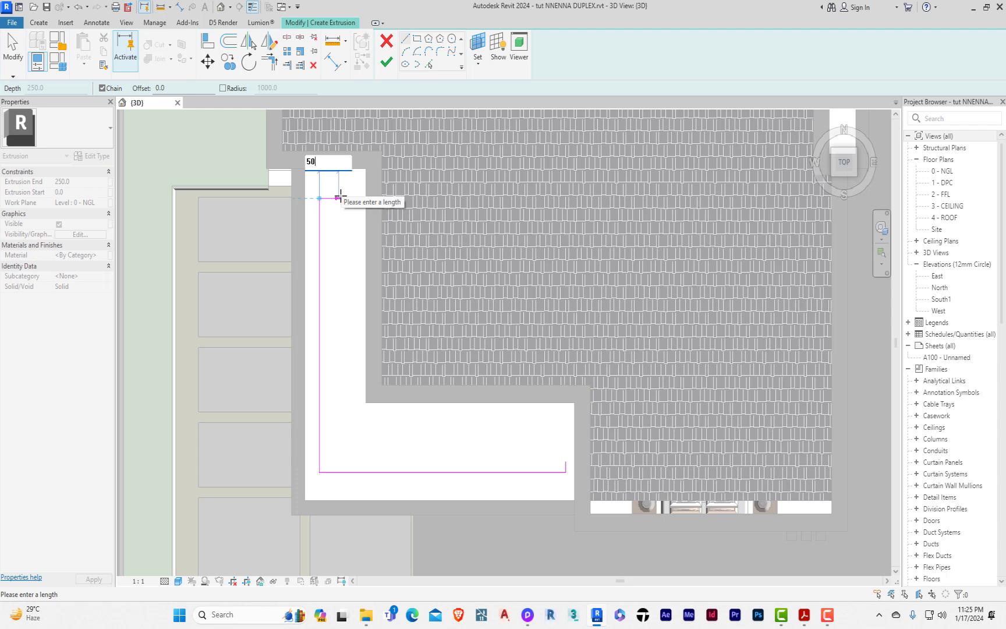
pyautogui.scroll(2, 324, 474)
pyautogui.click(320, 463)
pyautogui.press('Escape')
pyautogui.press('Escape')
# Offset the front line 50 mm inward as a copy and trim the corners to close the L-shaped strip.
pyautogui.click(229, 40)
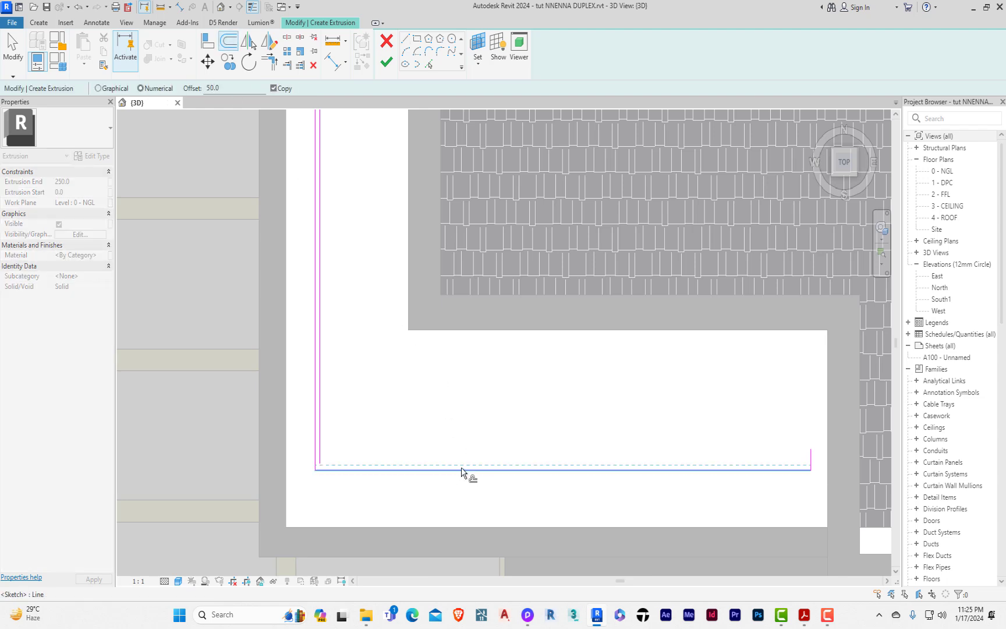
pyautogui.click(268, 61)
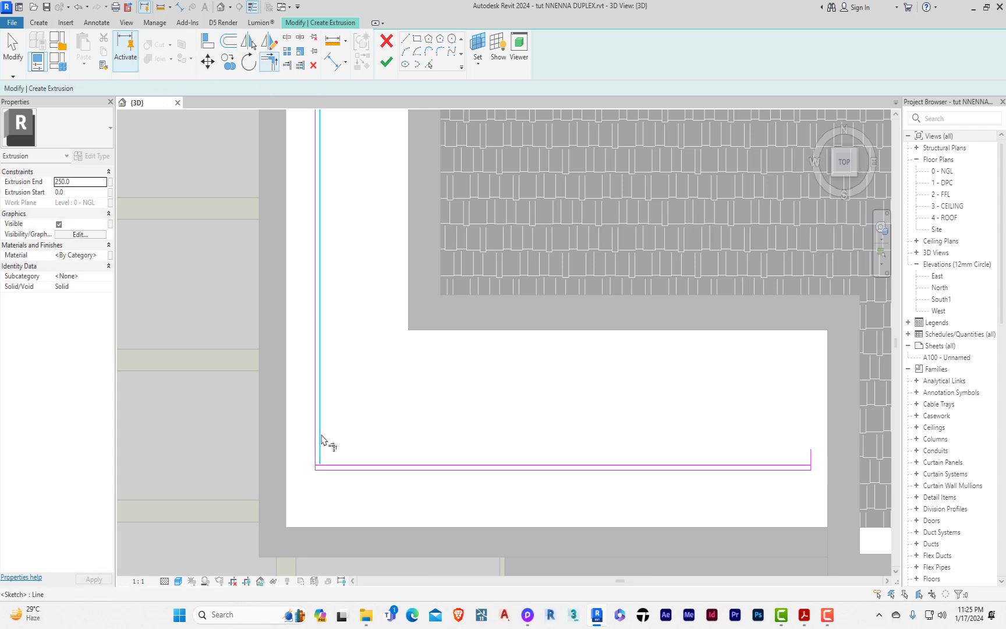
pyautogui.scroll(3, 807, 467)
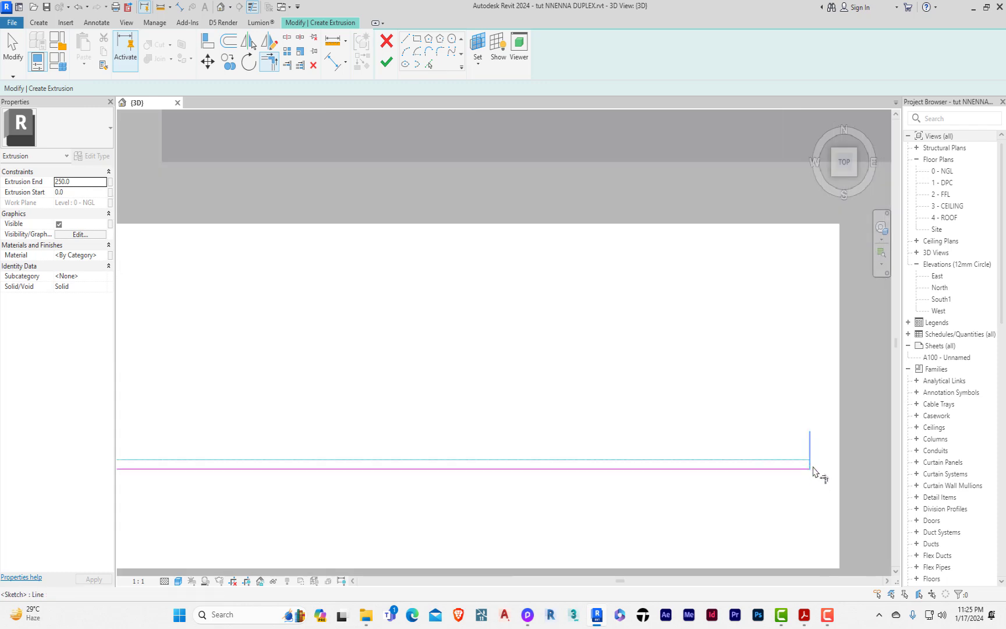
pyautogui.scroll(-3, 635, 474)
pyautogui.scroll(-1, 619, 458)
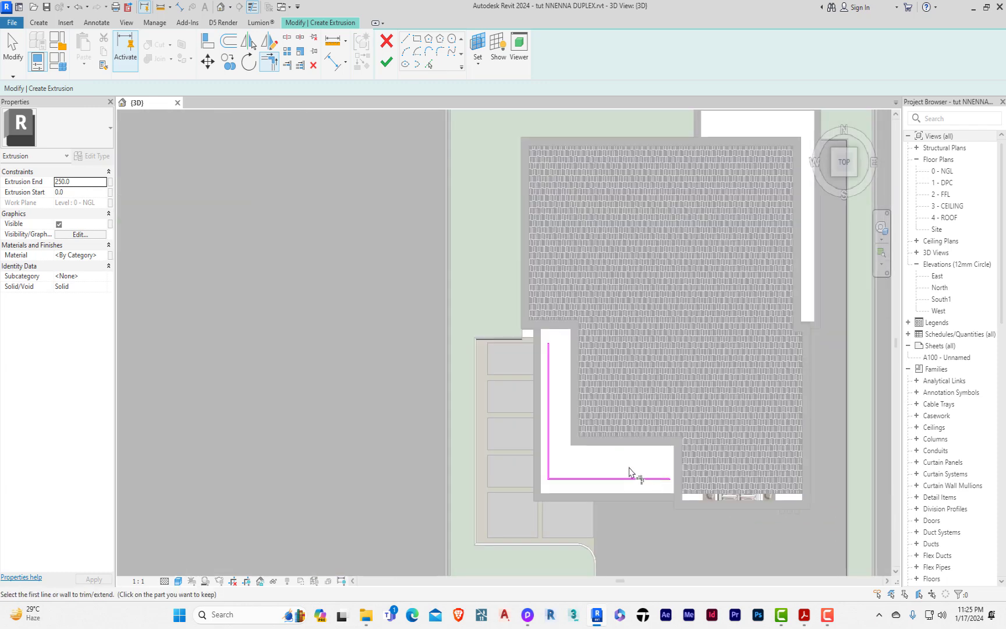
pyautogui.scroll(2, 642, 480)
pyautogui.press('Escape')
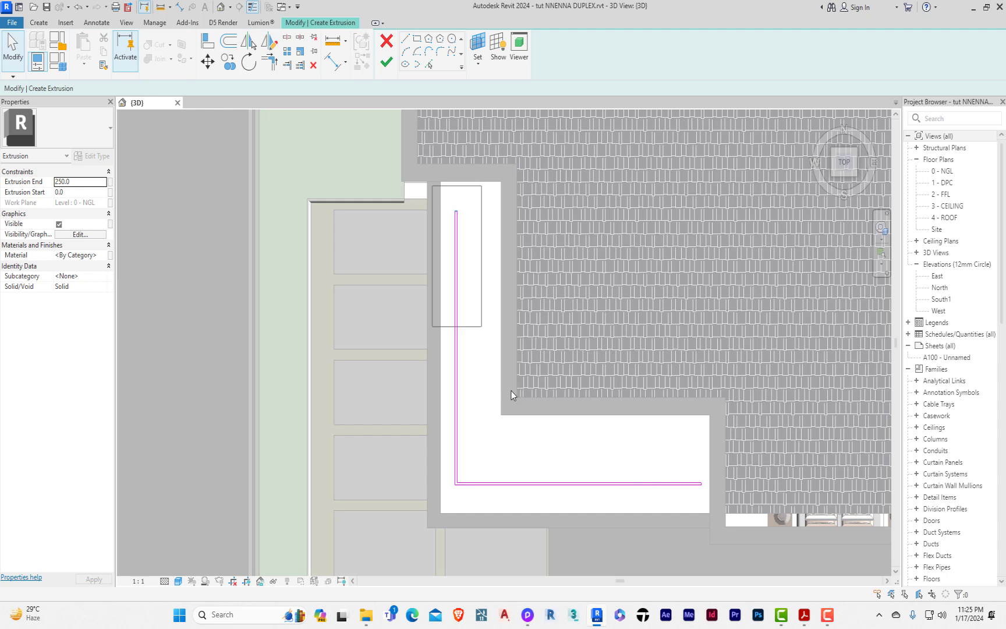
# Copy the whole L-shaped strip diagonally inward from its inner corner to make a second strip.
pyautogui.moveTo(722, 529); pyautogui.dragTo(427, 184)
pyautogui.click(227, 61)
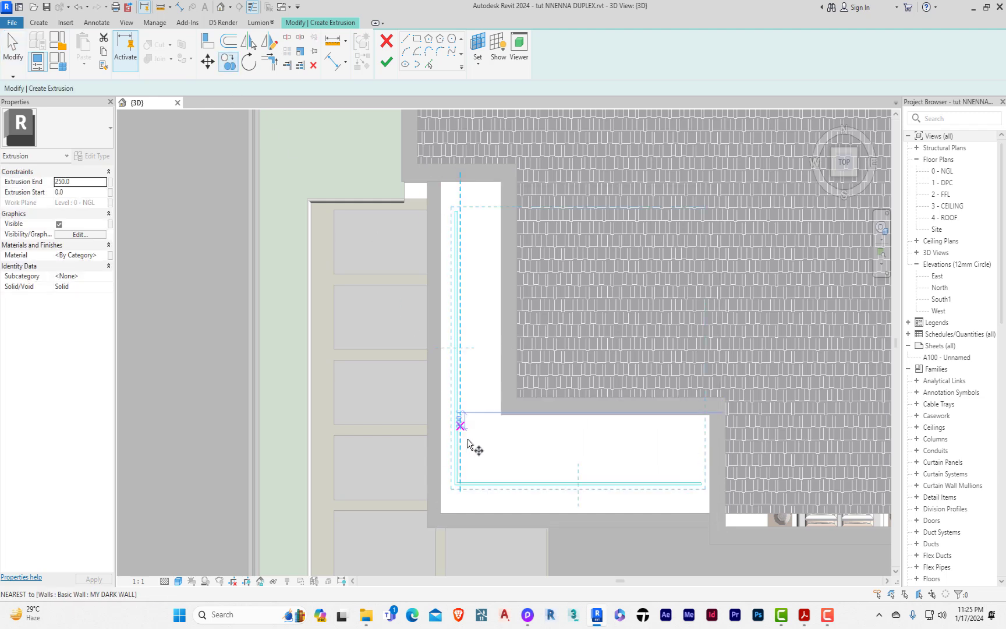
pyautogui.scroll(5, 463, 483)
pyautogui.click(448, 476)
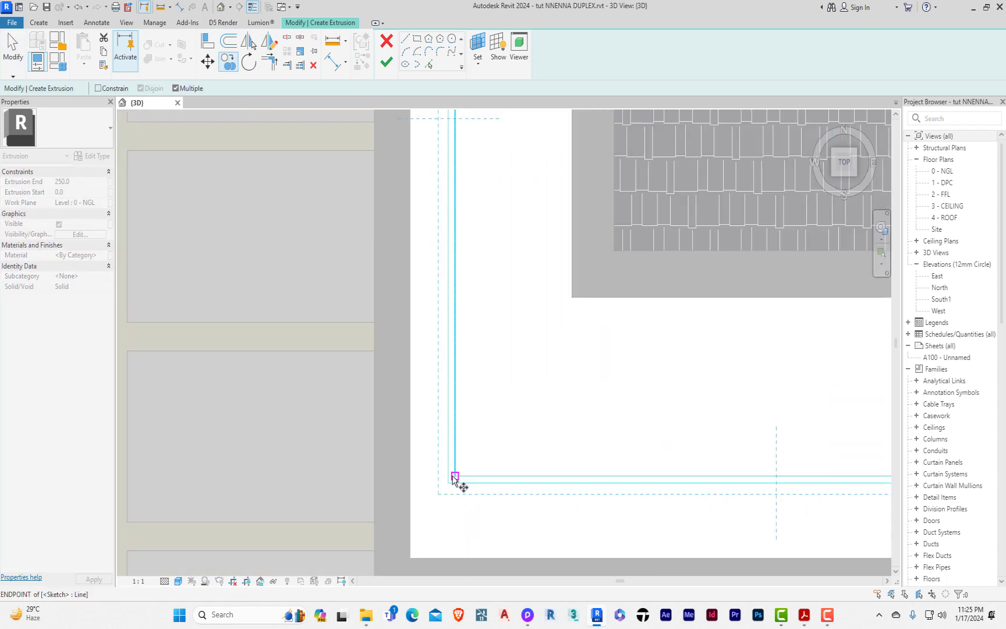
pyautogui.click(503, 431)
pyautogui.scroll(3, 443, 499)
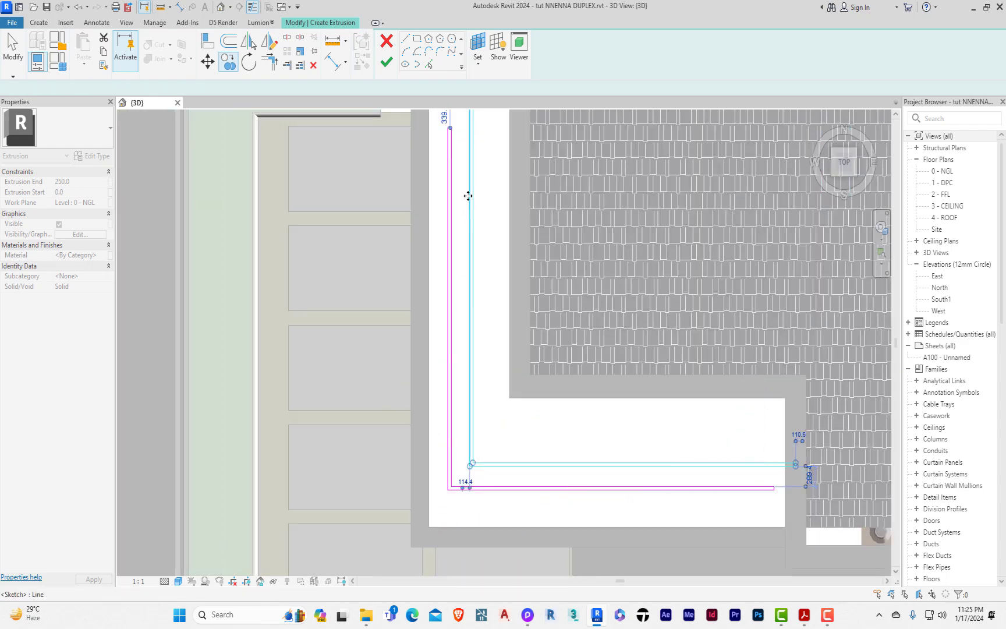
pyautogui.press('Escape')
pyautogui.press('Escape')
# Shorten the inner strip's upper end and set it 600 mm back from the outer strip's end.
pyautogui.scroll(-2, 380, 297)
pyautogui.scroll(4, 429, 238)
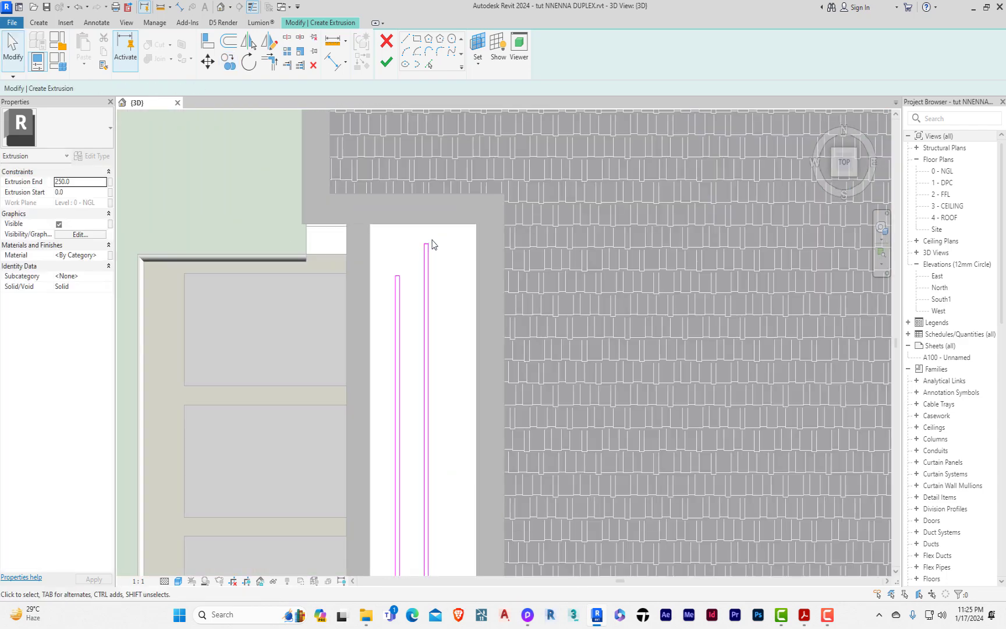
pyautogui.scroll(1, 432, 243)
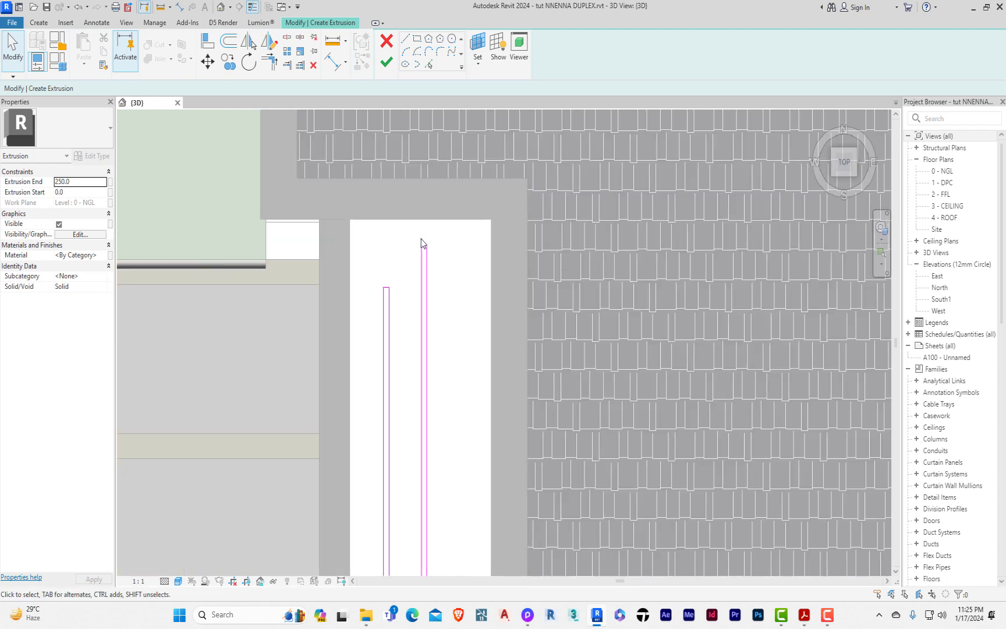
pyautogui.moveTo(424, 249); pyautogui.dragTo(419, 347)
pyautogui.click(397, 316)
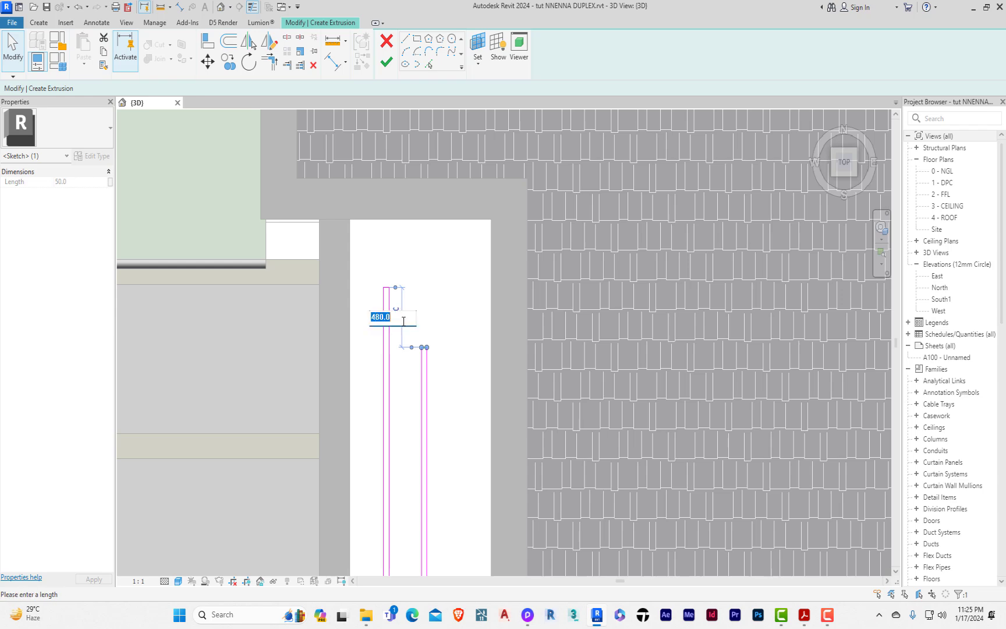
pyautogui.press('Return')
pyautogui.scroll(-7, 357, 213)
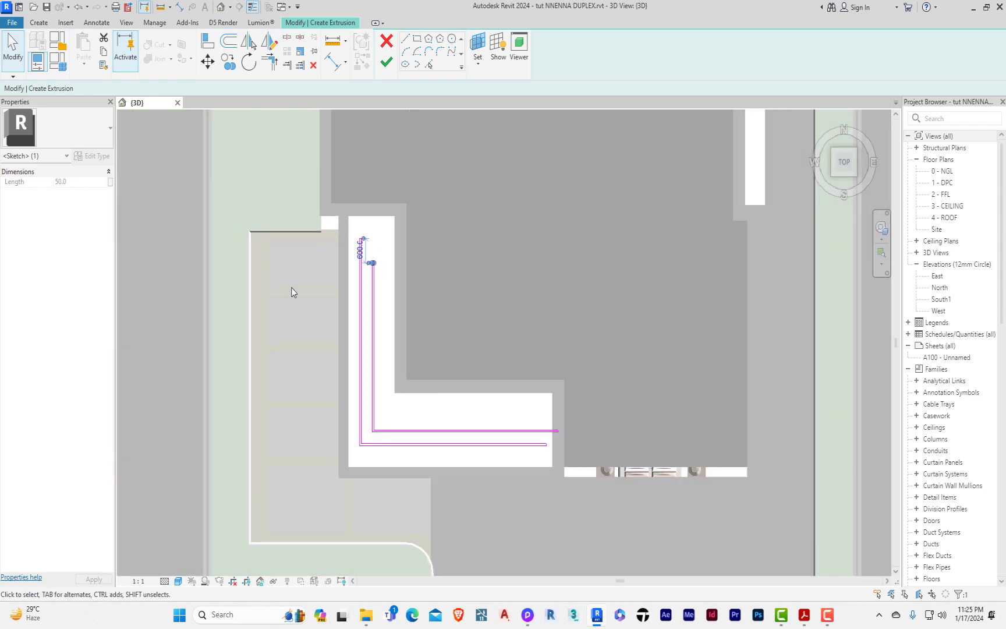
pyautogui.click(308, 276)
# Shorten the inner strip's front leg so that it ends farther from the side wall than the outer strip.
pyautogui.scroll(1, 532, 432)
pyautogui.scroll(4, 530, 436)
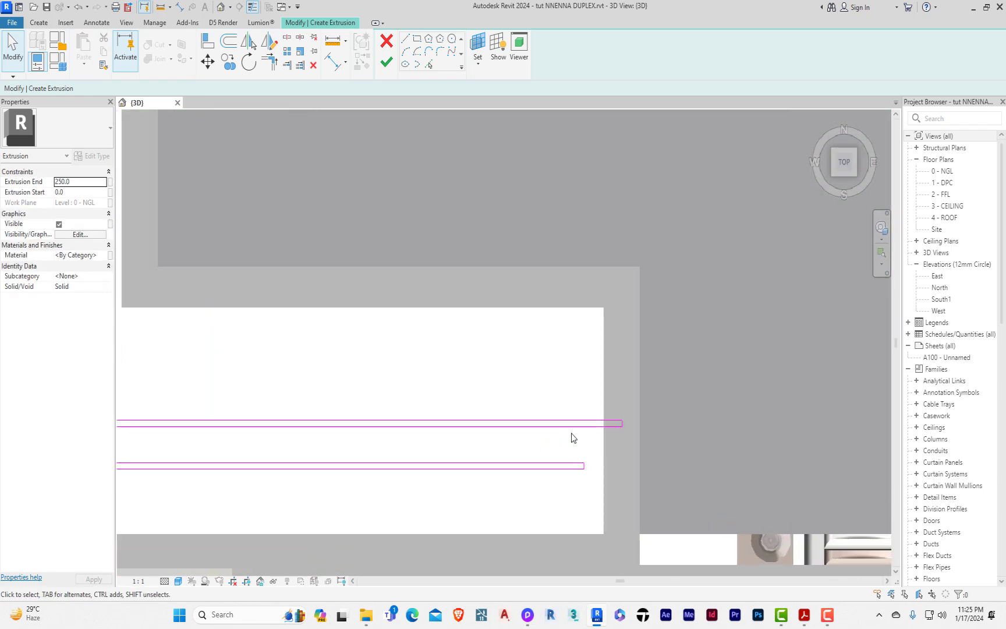
pyautogui.moveTo(621, 424); pyautogui.dragTo(584, 427)
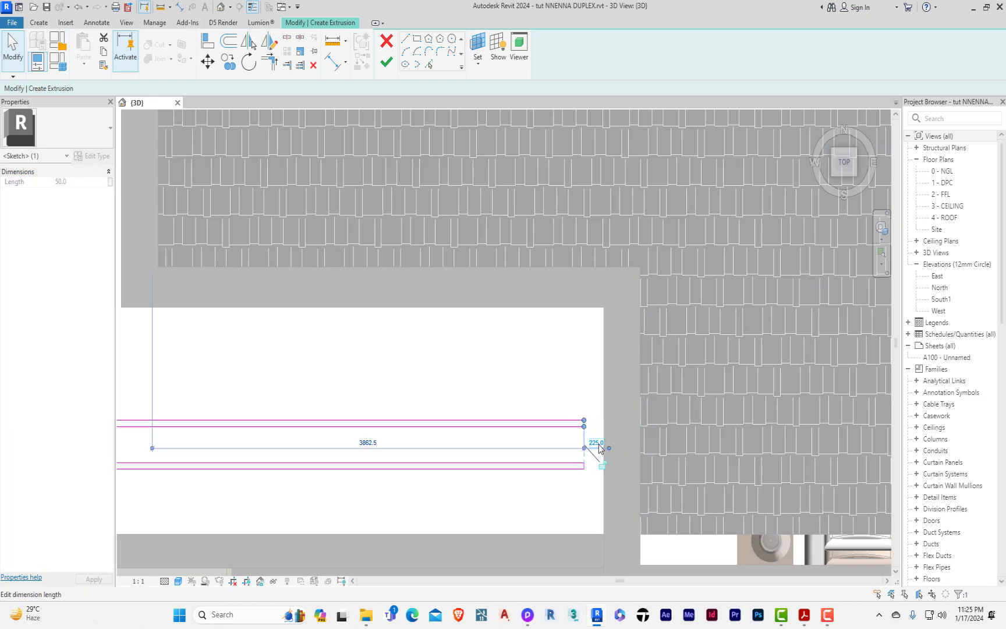
pyautogui.click(596, 442)
pyautogui.write('82')
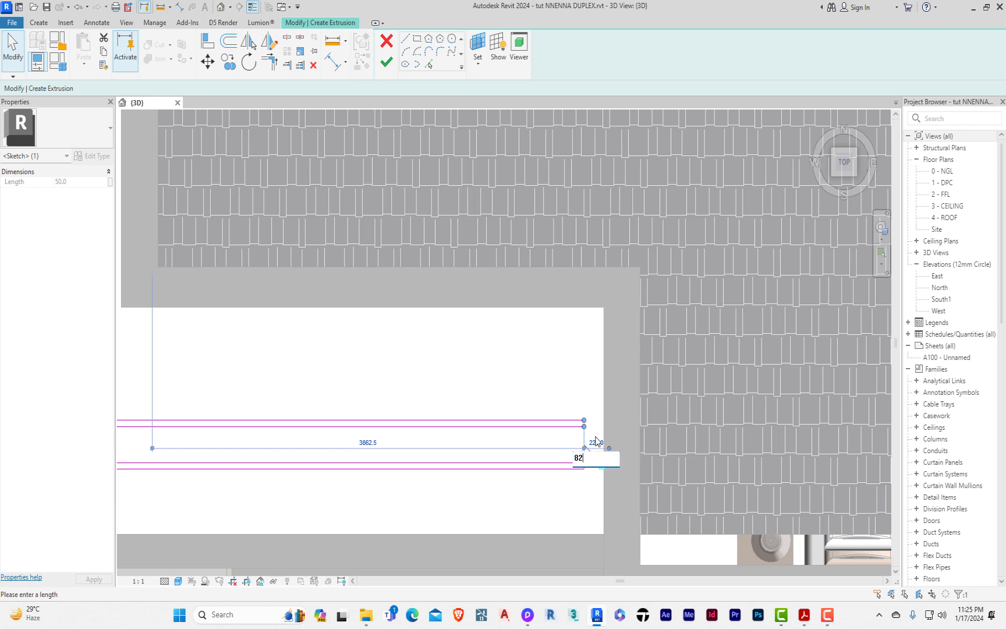
pyautogui.click(580, 341)
pyautogui.click(581, 342)
pyautogui.scroll(-5, 675, 449)
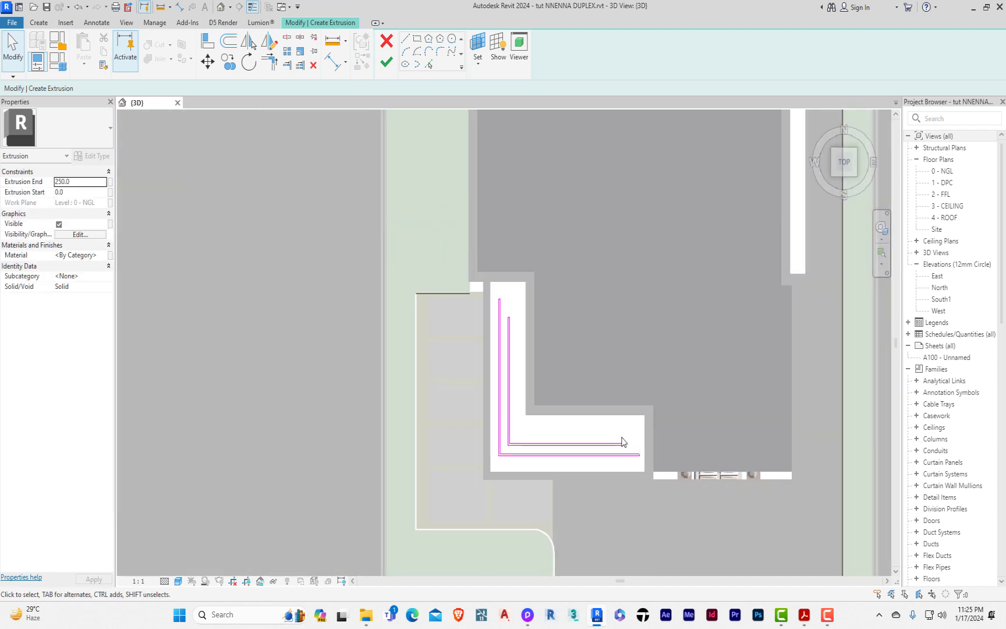
# Set the extrusion end to 50 mm and finish the sketch of the two L-shaped strips.
pyautogui.scroll(1, 616, 445)
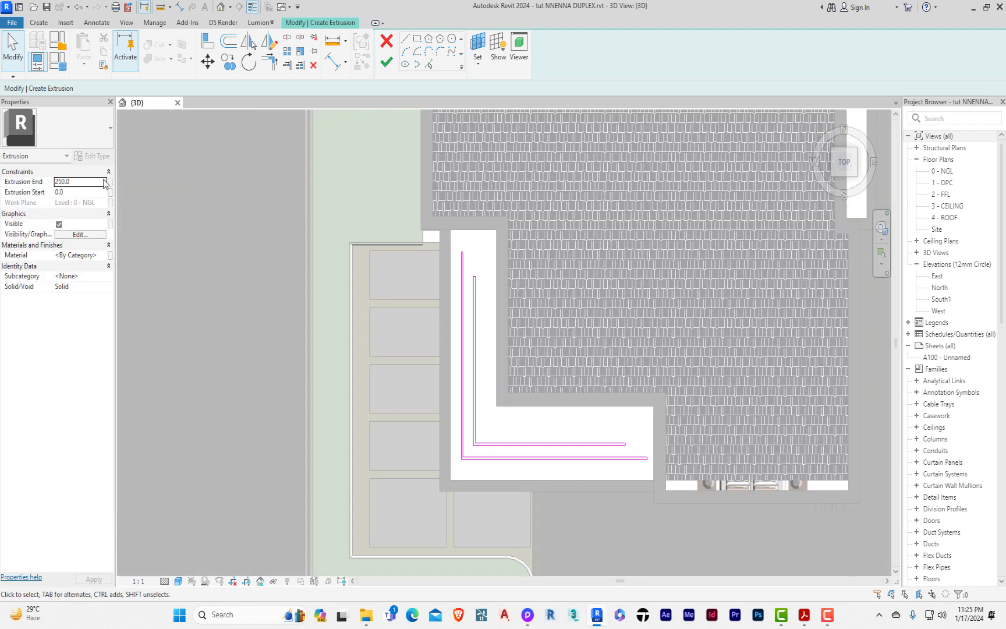
pyautogui.click(93, 184)
pyautogui.write('50')
pyautogui.click(386, 62)
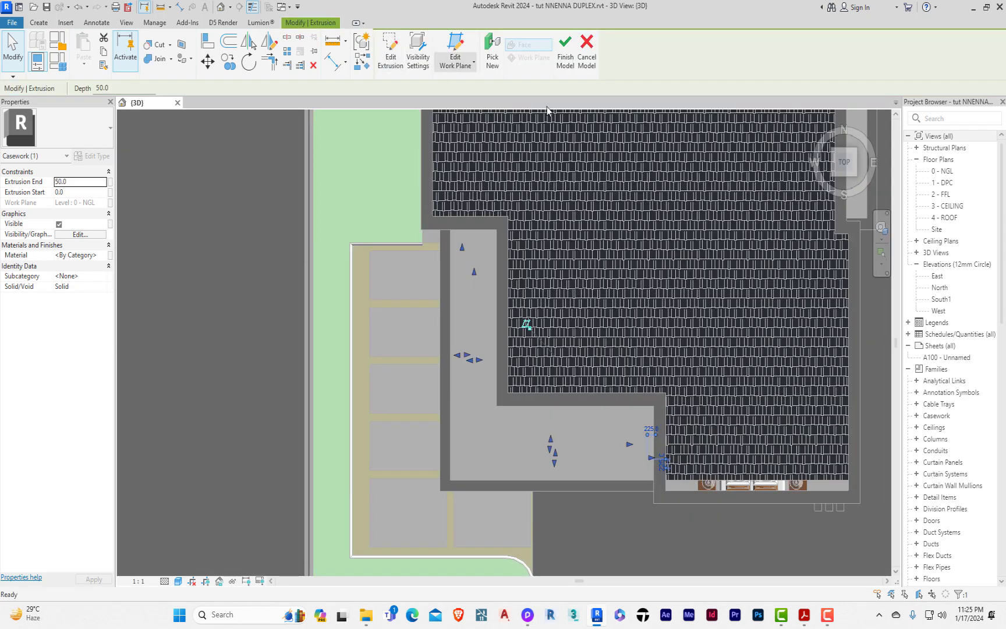
# In the front view, move the extrusion without the constraint from ground level up to just below the balcony roof.
pyautogui.click(845, 187)
pyautogui.scroll(-5, 509, 429)
pyautogui.scroll(6, 468, 444)
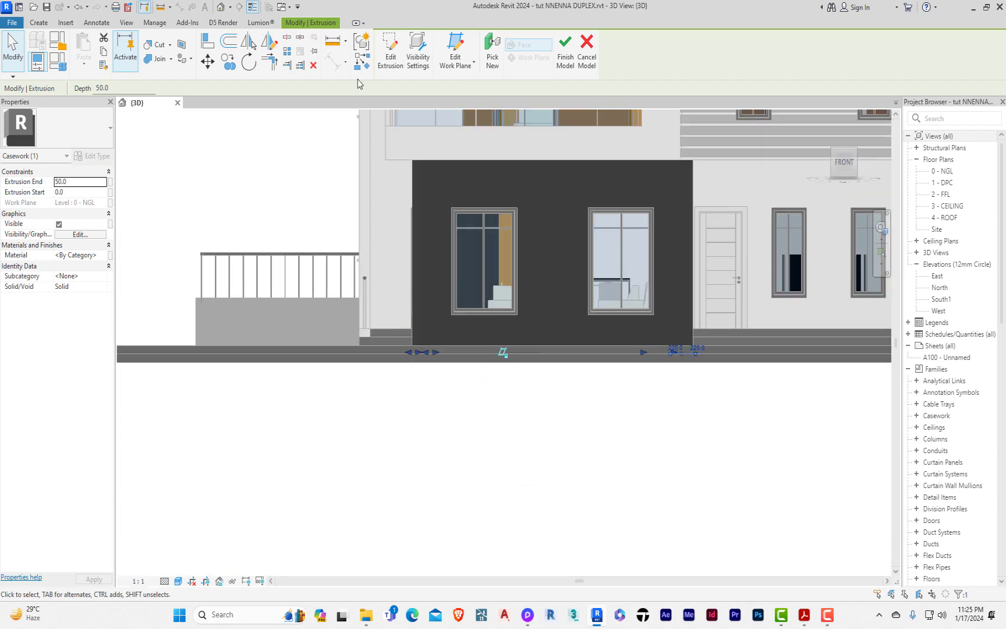
pyautogui.click(207, 61)
pyautogui.click(511, 348)
pyautogui.click(76, 88)
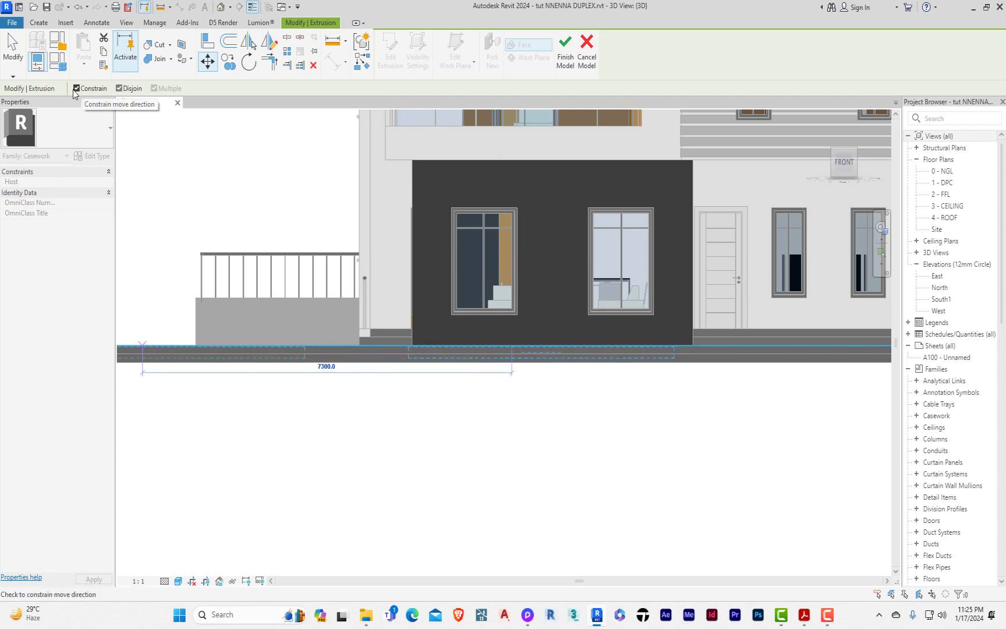
pyautogui.scroll(-3, 395, 444)
pyautogui.scroll(4, 456, 200)
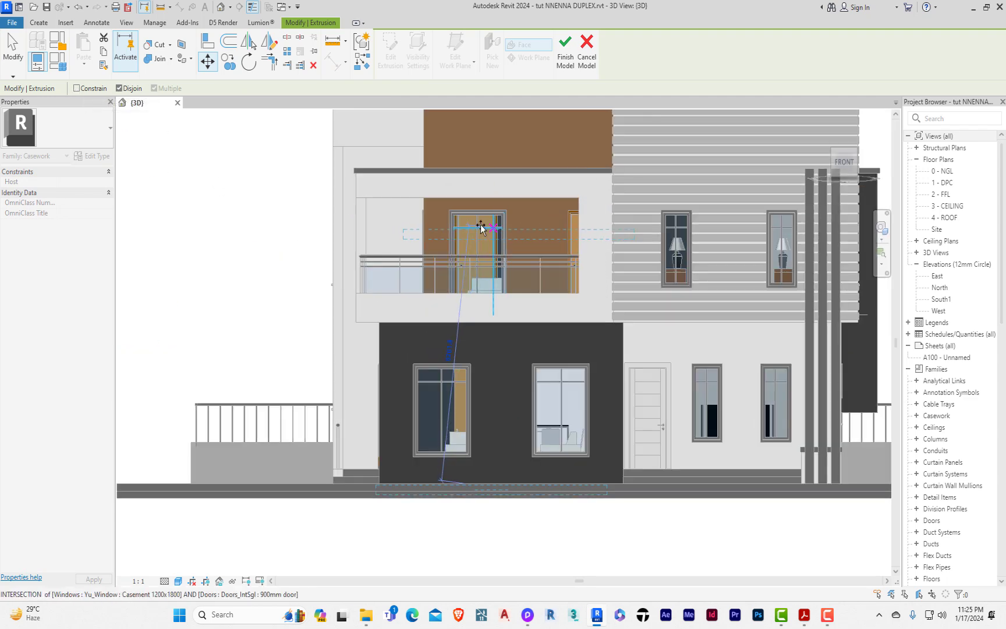
pyautogui.click(460, 199)
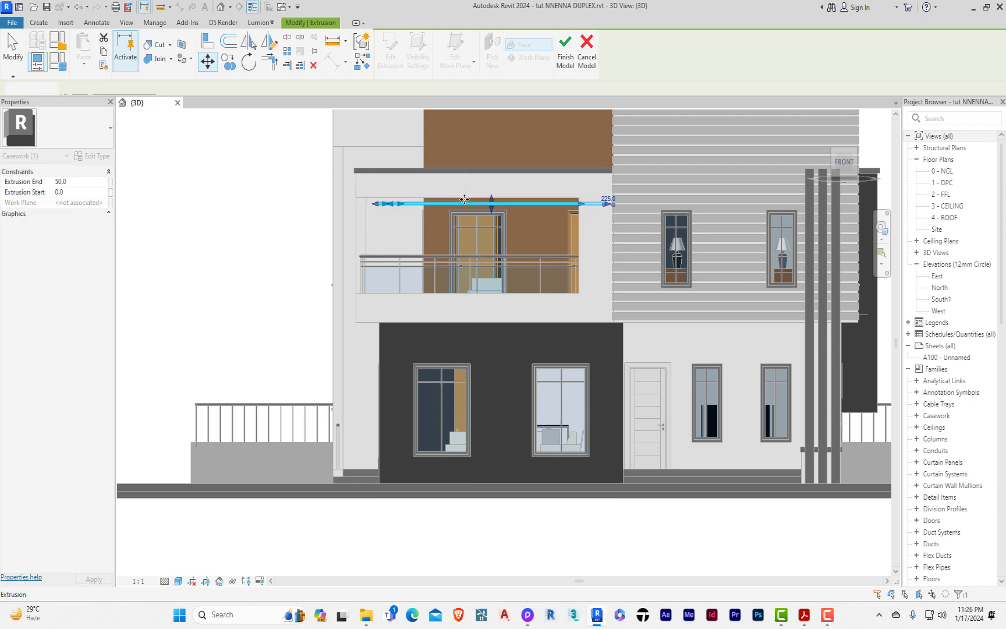
# Move the strips farther up in the front view until their top meets the upper edge of the brown wall, then deselect them.
pyautogui.scroll(5, 503, 217)
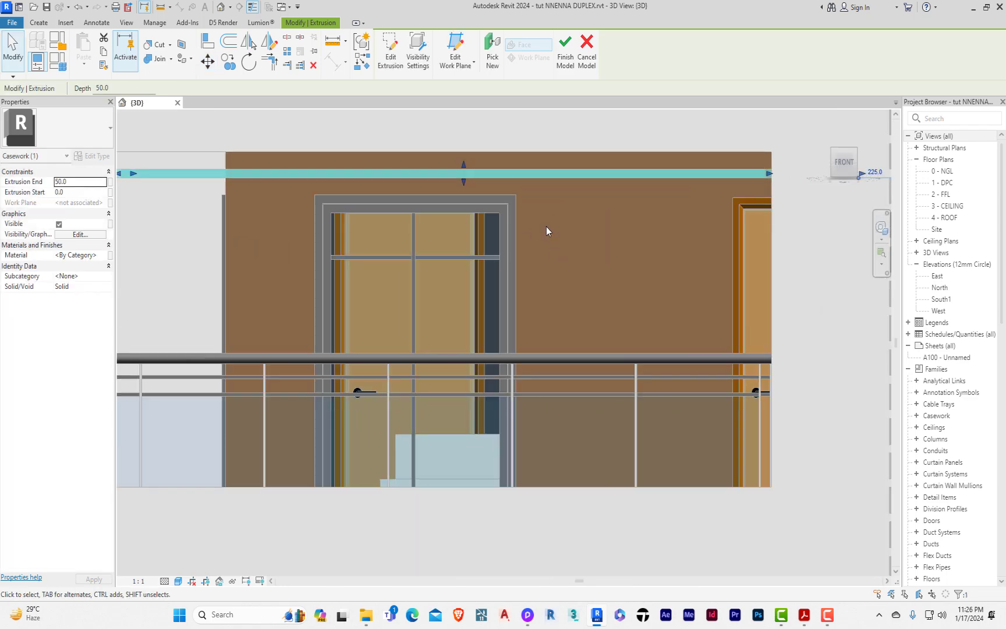
pyautogui.scroll(-3, 563, 288)
pyautogui.moveTo(563, 288)
pyautogui.keyDown('shift'); pyautogui.mouseDown(button='middle')
pyautogui.moveTo(545, 265)
pyautogui.moveTo(526, 282)
pyautogui.moveTo(526, 269)
pyautogui.moveTo(548, 284)
pyautogui.mouseUp(button='middle'); pyautogui.keyUp('shift')
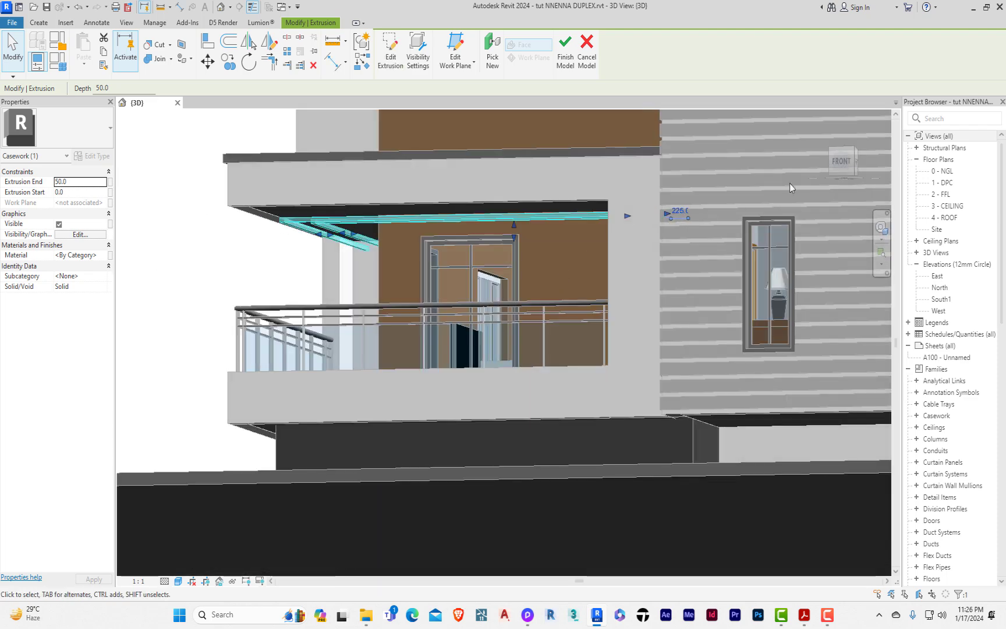
pyautogui.click(830, 163)
pyautogui.scroll(6, 498, 341)
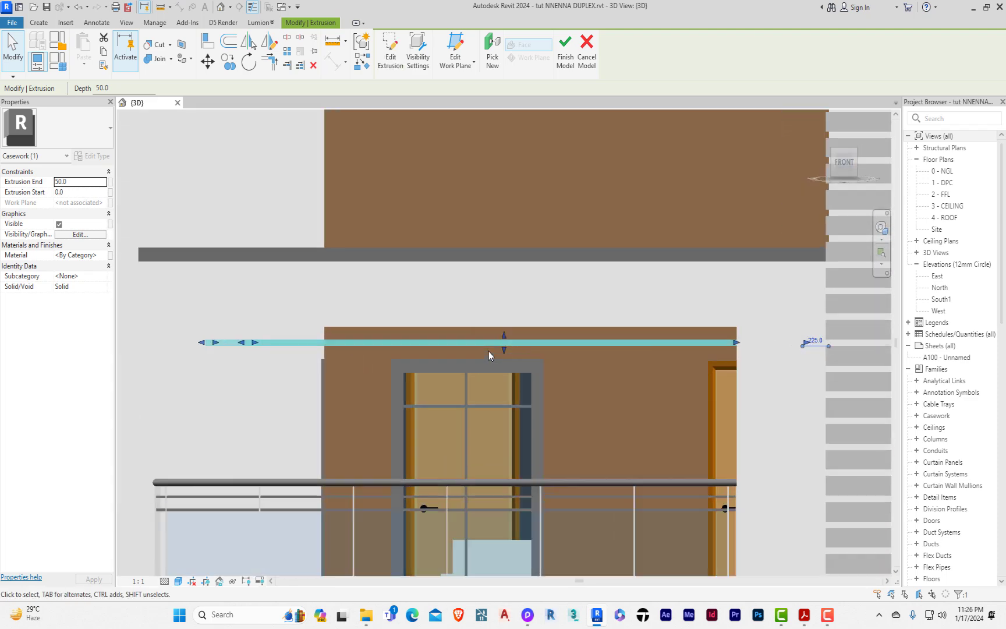
pyautogui.click(208, 61)
pyautogui.scroll(2, 454, 366)
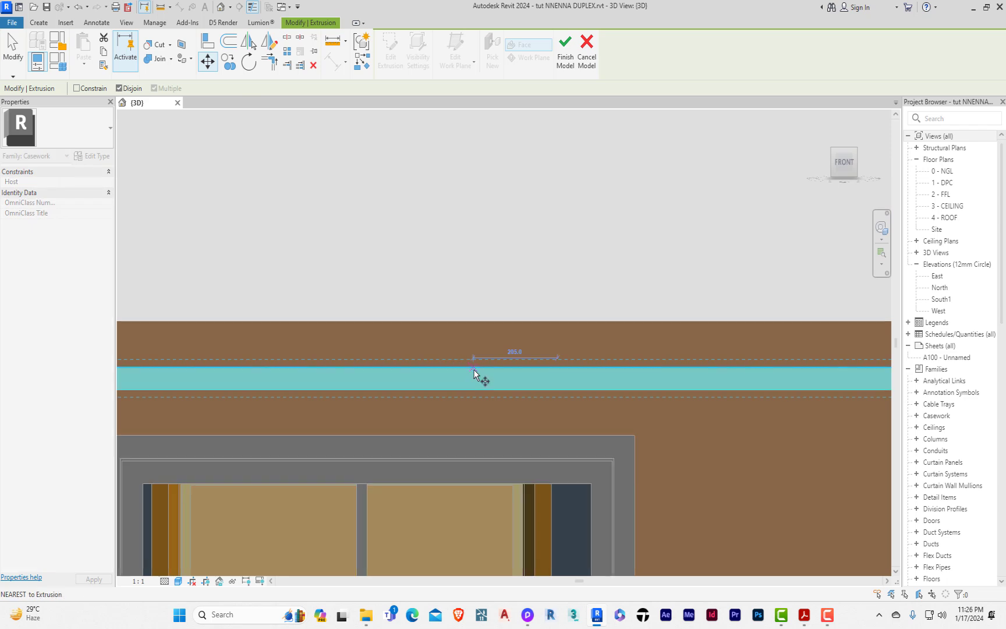
pyautogui.click(474, 373)
pyautogui.click(470, 322)
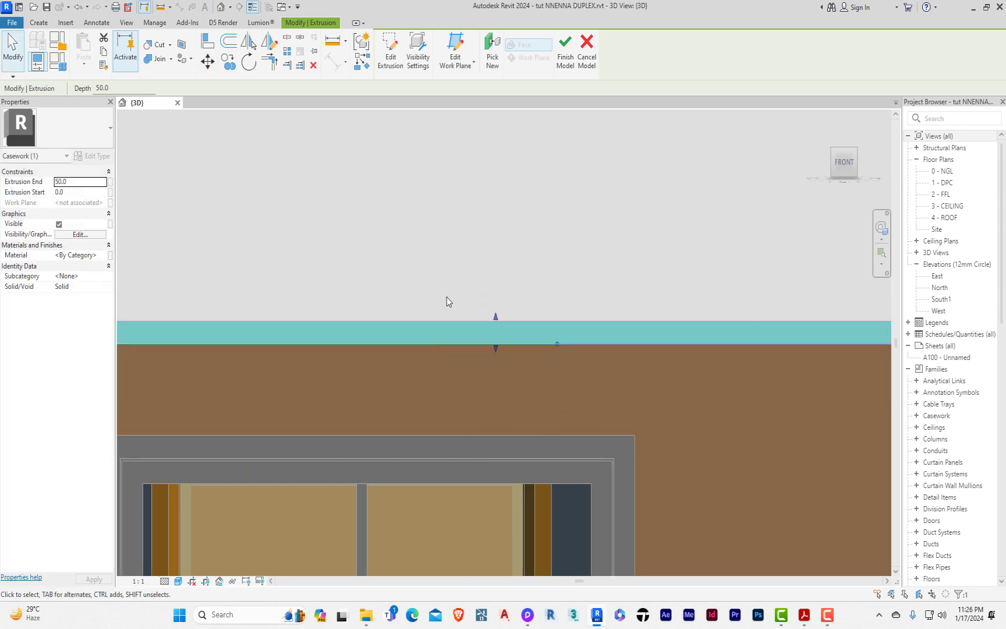
pyautogui.scroll(-4, 437, 289)
pyautogui.scroll(-5, 437, 289)
pyautogui.click(335, 192)
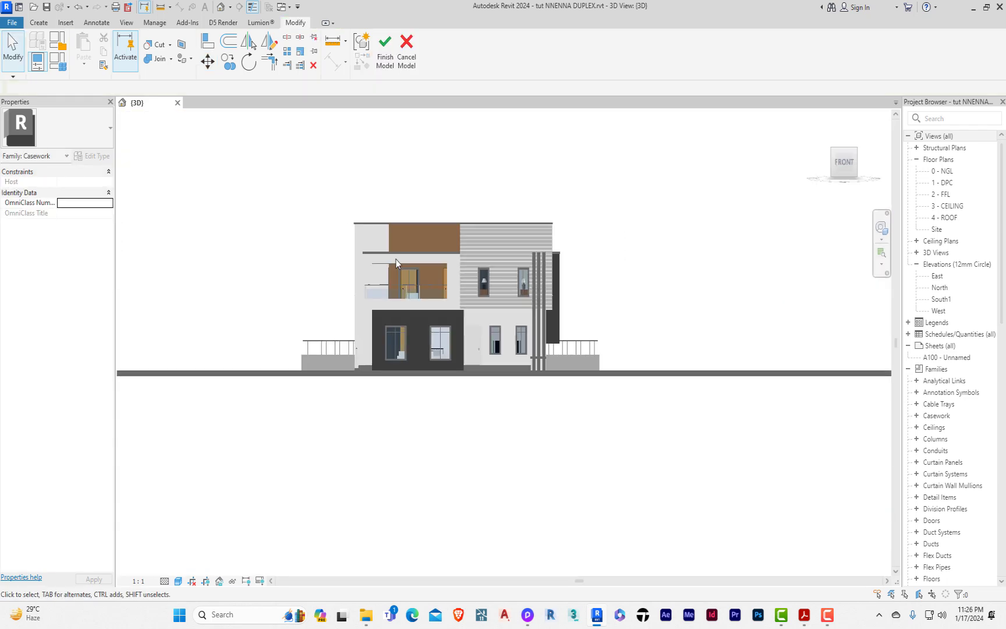
# Set the extrusion end of the strips under the balcony roof to 25 mm.
pyautogui.scroll(1, 382, 180)
pyautogui.keyDown('shift'); pyautogui.moveTo(395, 305); pyautogui.dragTo(351, 260, button='middle'); pyautogui.keyUp('shift')
pyautogui.scroll(6, 350, 258)
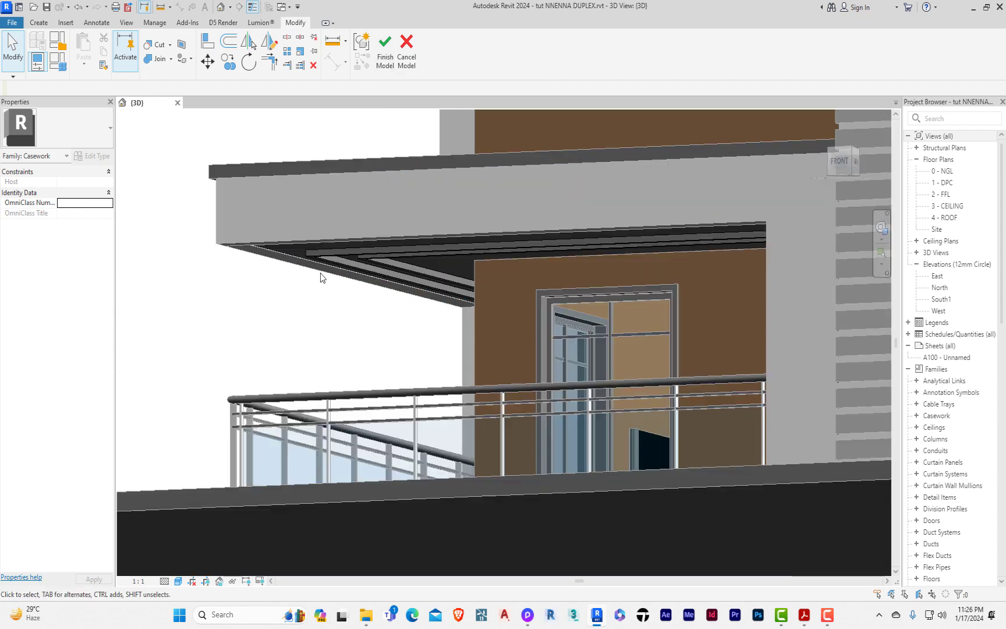
pyautogui.click(326, 257)
pyautogui.click(86, 184)
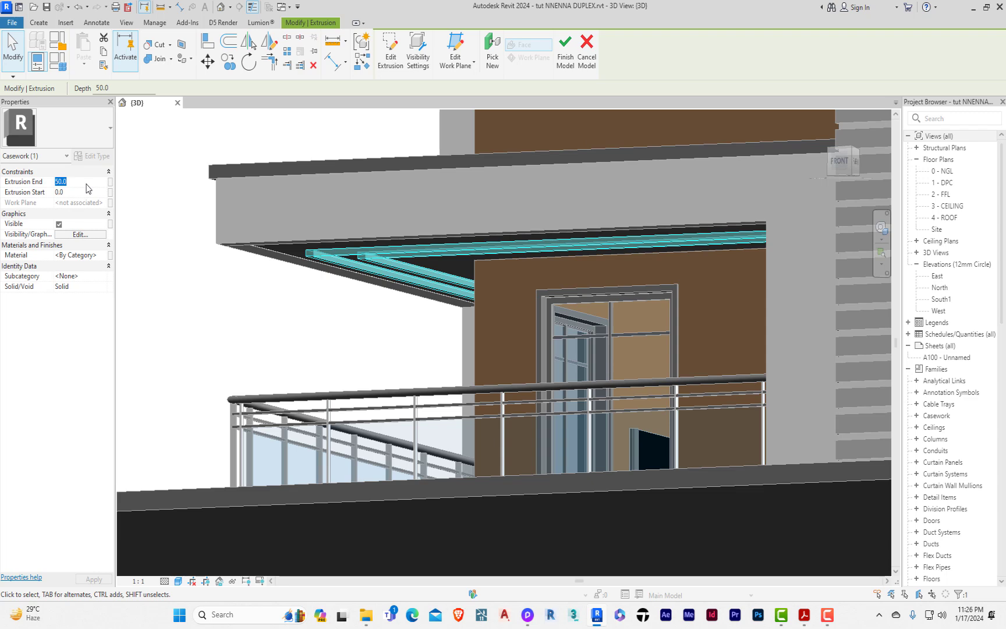
pyautogui.write('25')
pyautogui.press('Return')
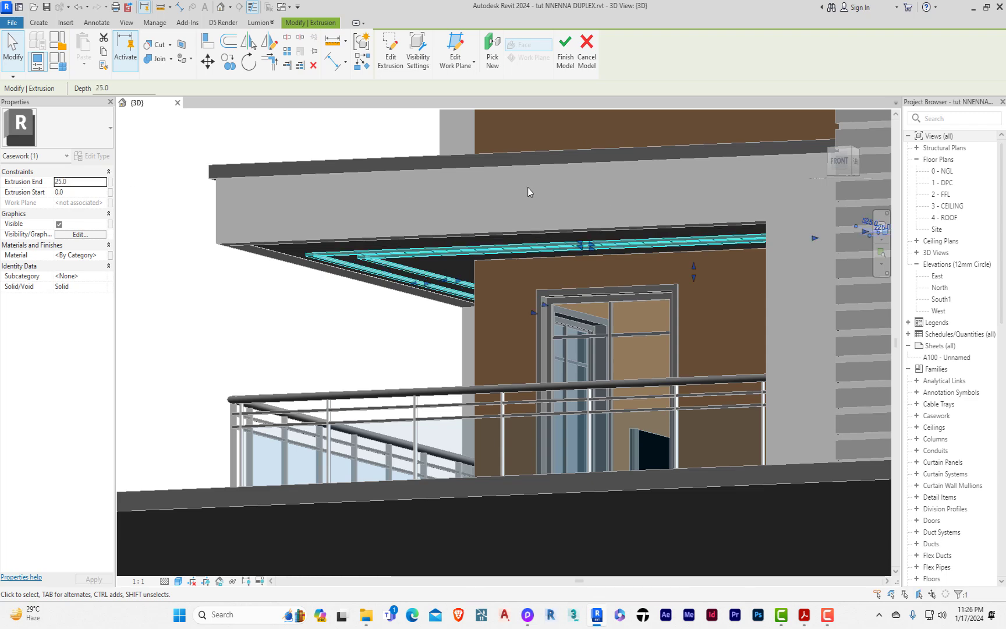
# In the front view, move the strips up until their underside meets the upper edge of the brown wall.
pyautogui.click(840, 161)
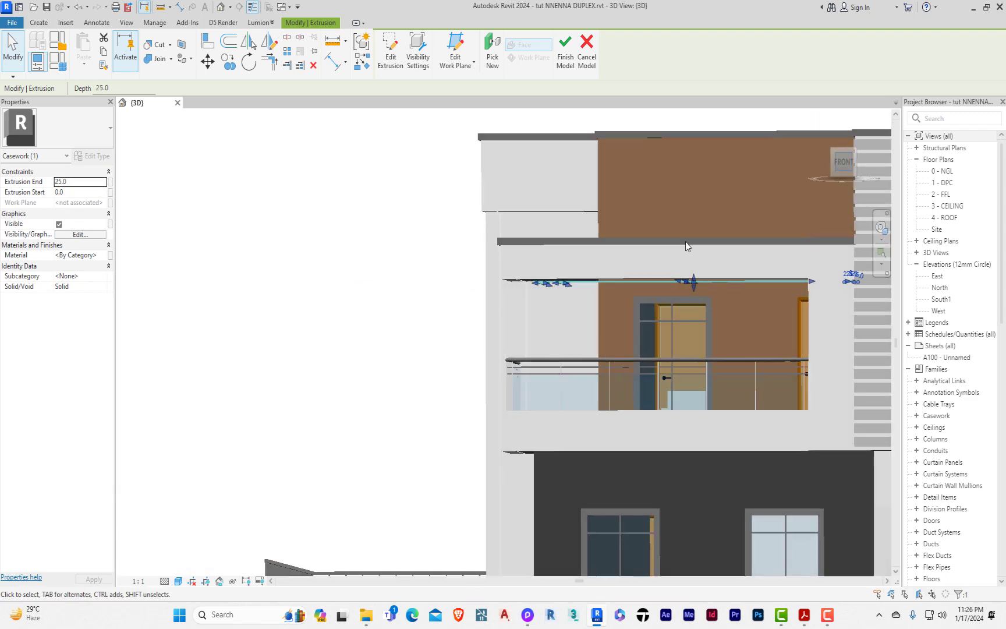
pyautogui.scroll(5, 334, 299)
pyautogui.press('m')
pyautogui.press('v')
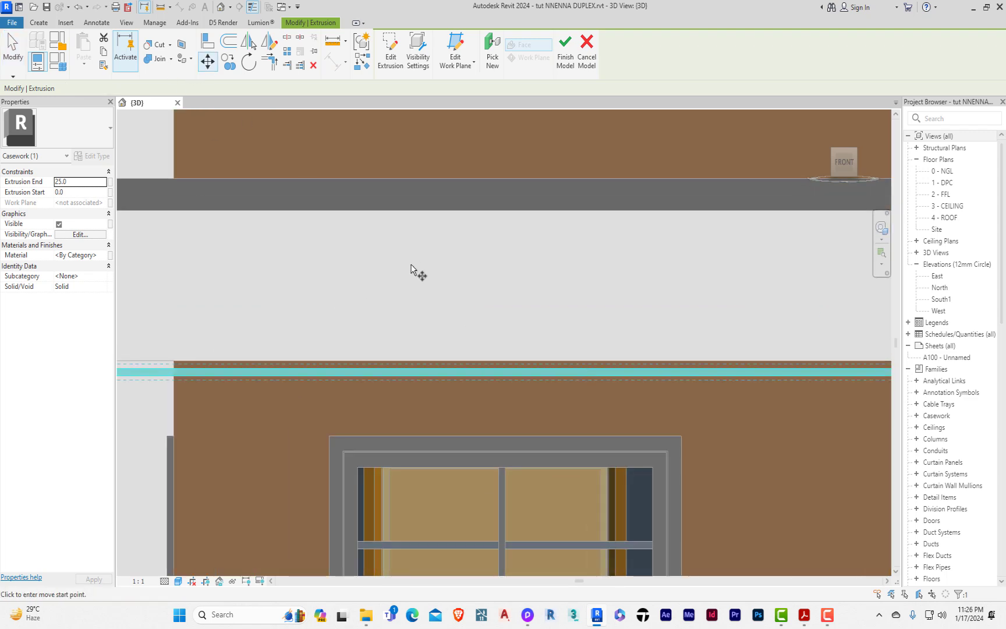
pyautogui.scroll(4, 560, 354)
pyautogui.click(593, 407)
pyautogui.click(594, 381)
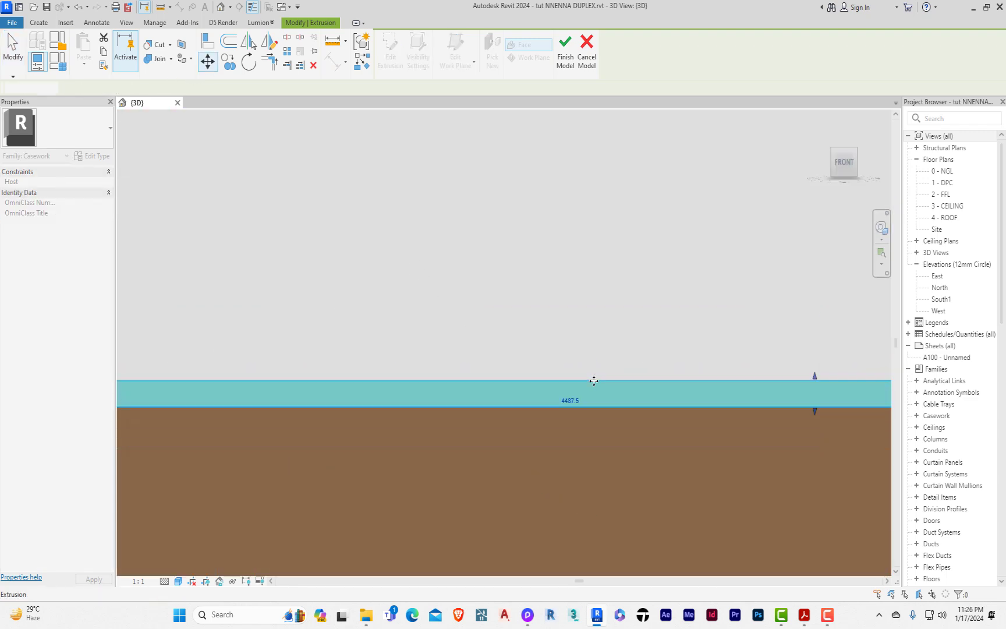
pyautogui.scroll(-5, 543, 349)
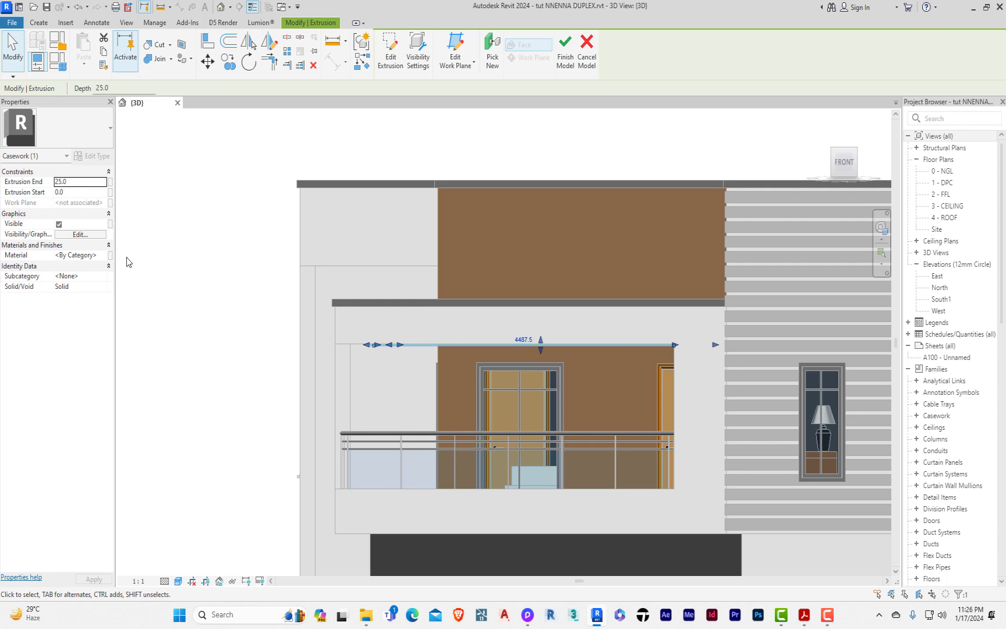
# Assign the strips a new material named "gr.strip light" and finish the in-place model.
pyautogui.click(87, 255)
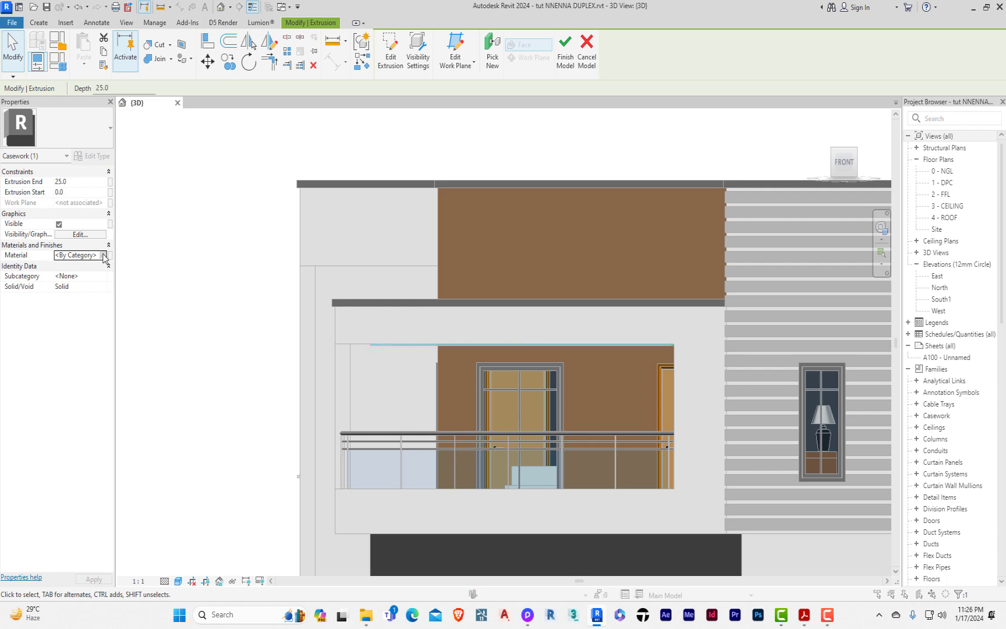
pyautogui.click(107, 255)
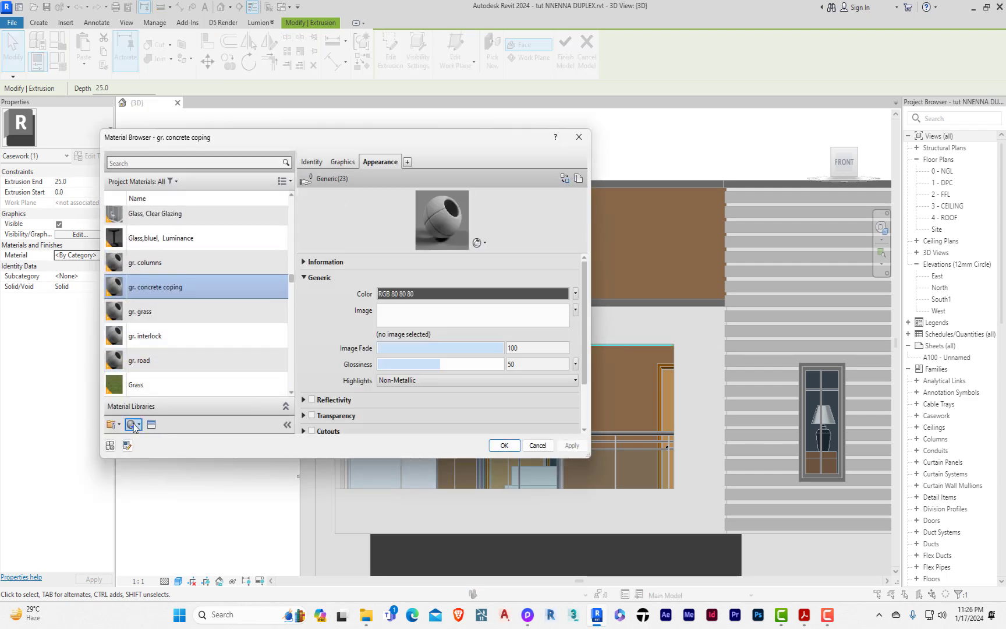
pyautogui.click(130, 424)
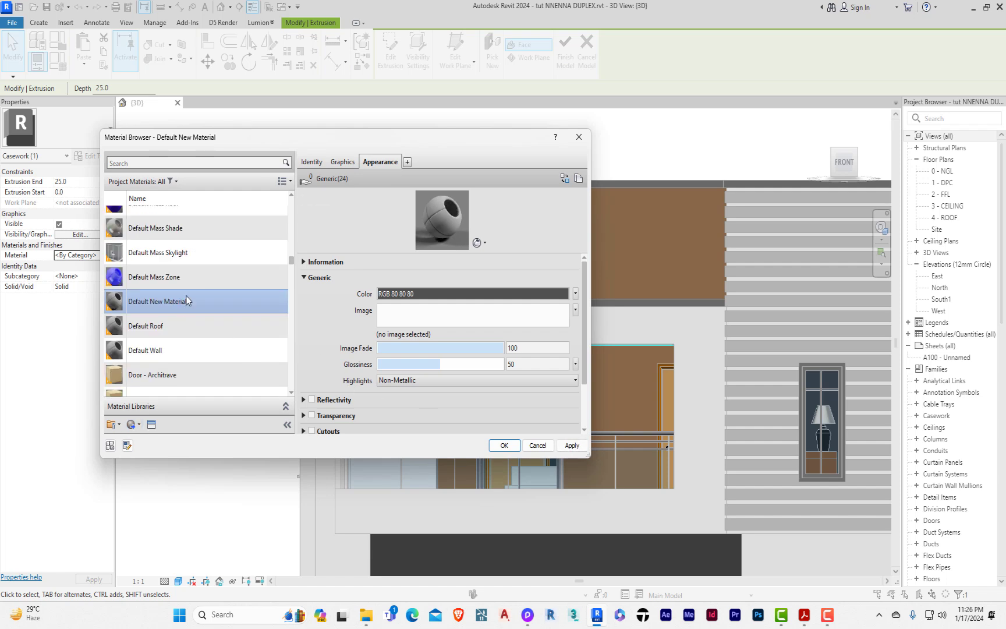
pyautogui.click(270, 298)
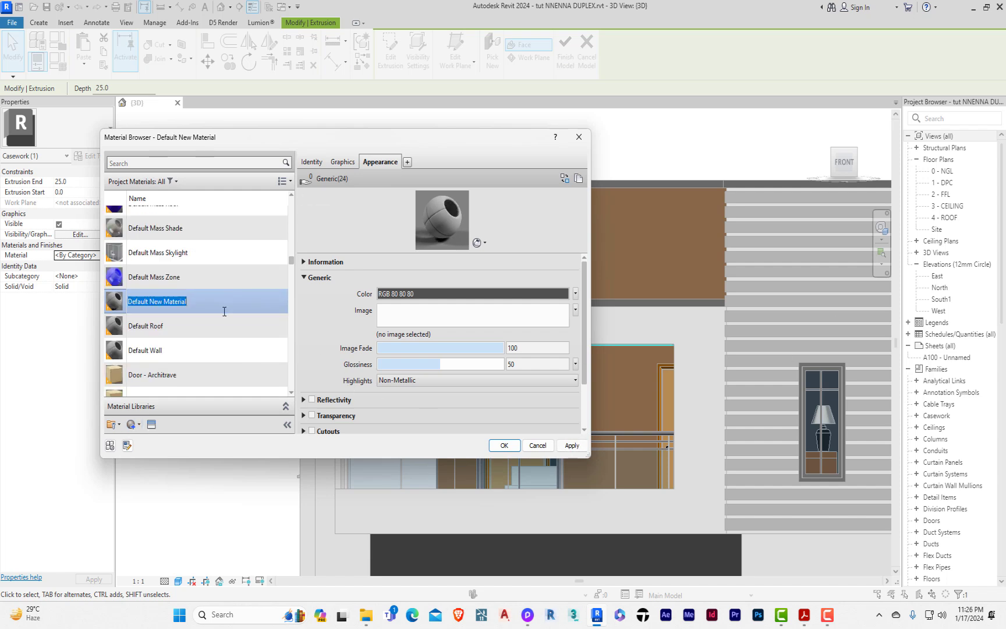
pyautogui.write('gr.strip light')
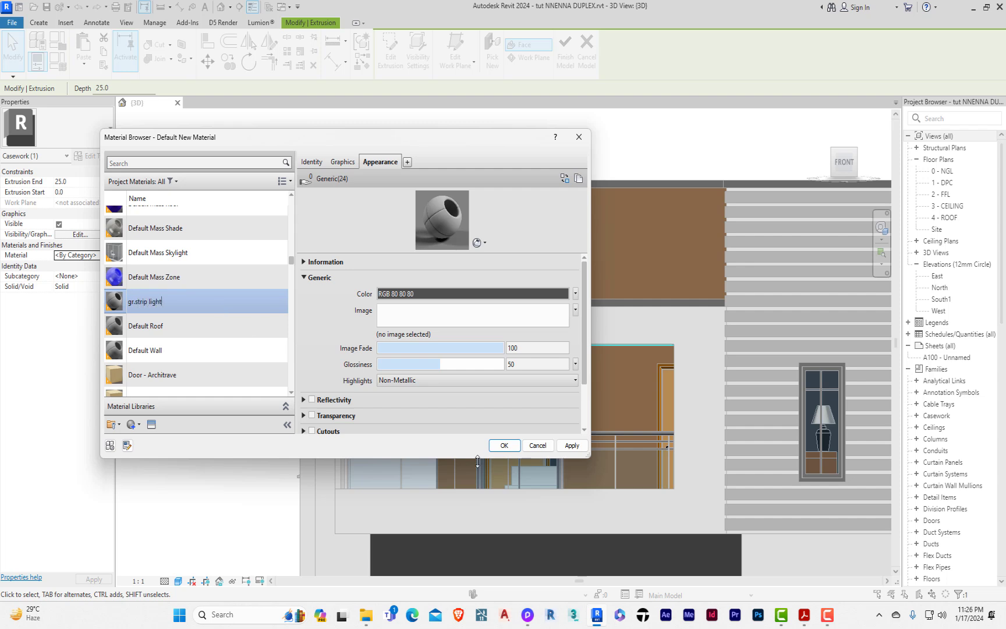
pyautogui.click(504, 445)
pyautogui.click(504, 447)
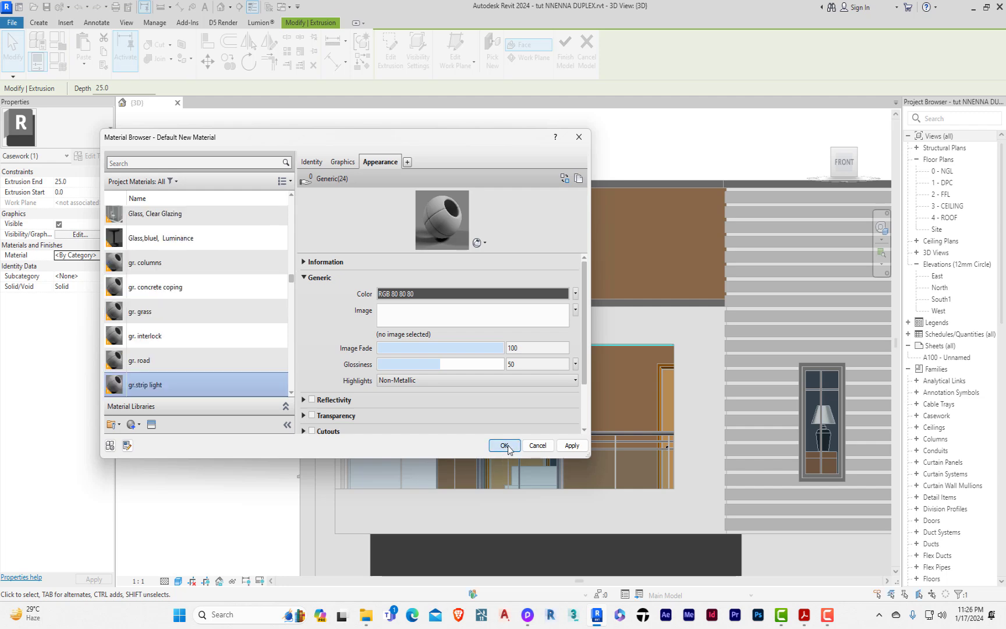
pyautogui.click(559, 67)
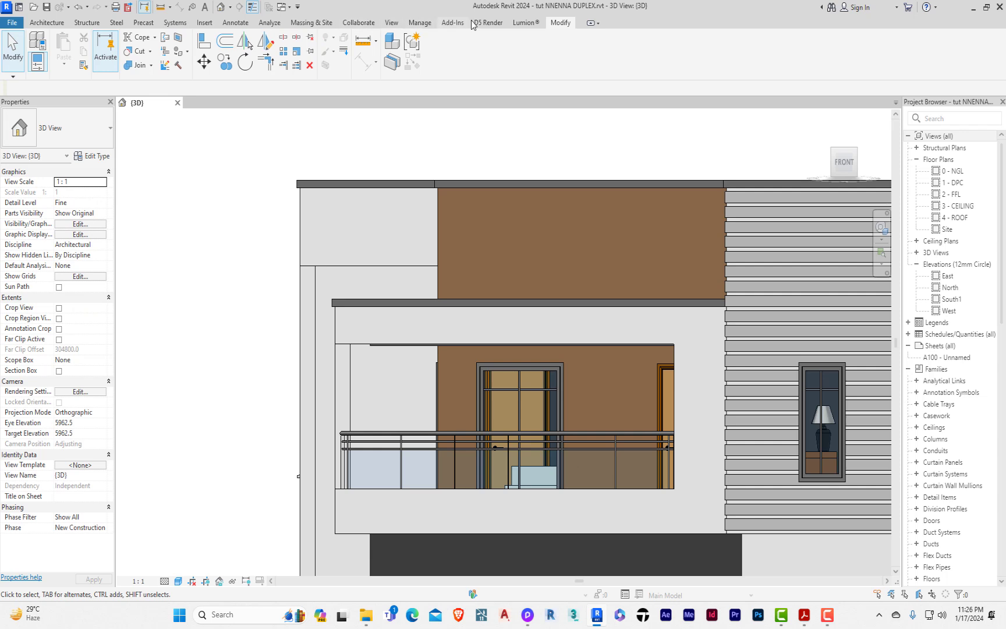
# Switch to D5 Render and inspect the underside of the balcony roof with the new strips.
pyautogui.click(490, 23)
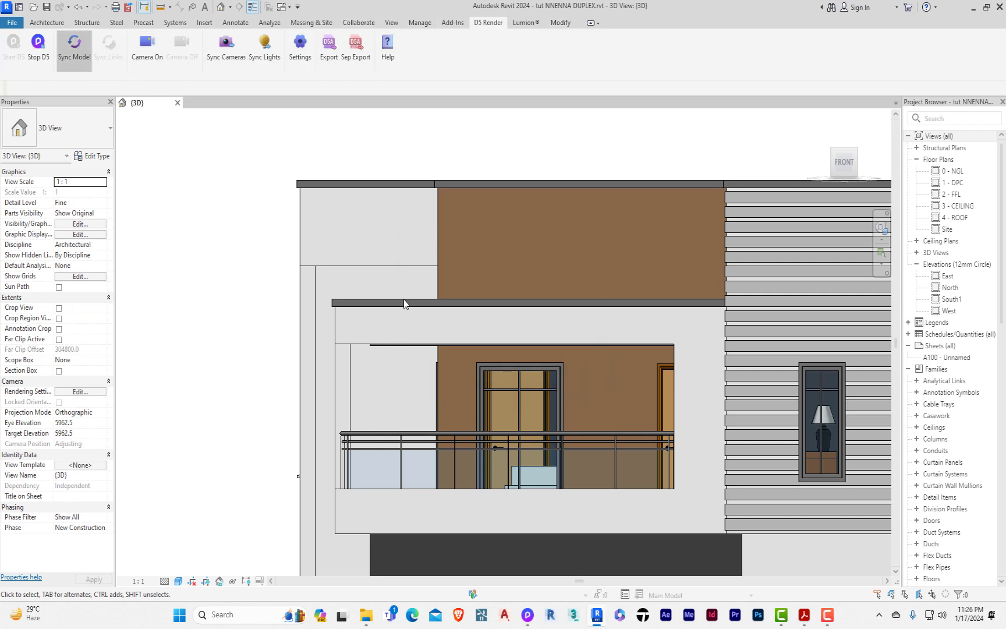
pyautogui.scroll(-3, 313, 248)
pyautogui.click(527, 614)
pyautogui.scroll(-2, 423, 422)
pyautogui.scroll(5, 272, 257)
pyautogui.scroll(6, 217, 190)
pyautogui.moveTo(313, 271); pyautogui.dragTo(466, 301, button='right')
pyautogui.scroll(-6, 466, 300)
pyautogui.scroll(-5, 419, 351)
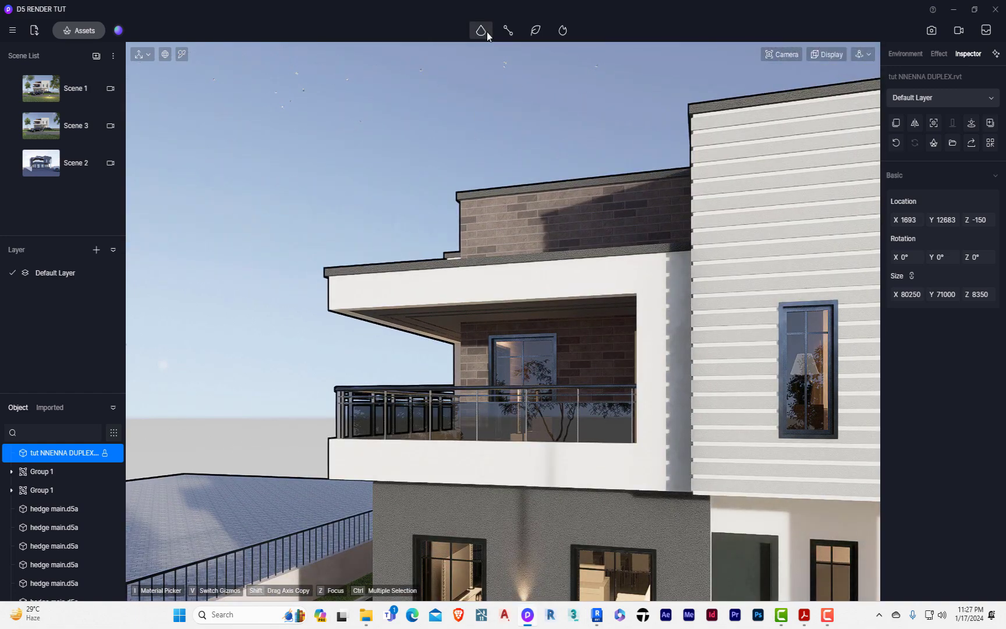
# Activate the Strip Light tool and show the house from the top in wireframe display.
pyautogui.moveTo(486, 32)
pyautogui.click(479, 91)
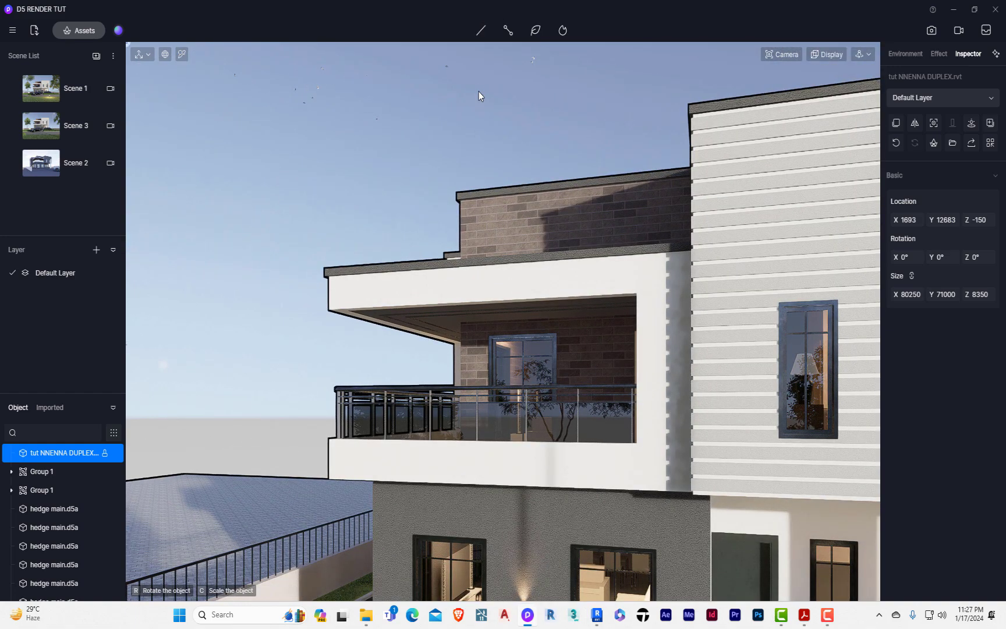
pyautogui.press('t')
pyautogui.scroll(-3, 448, 308)
pyautogui.moveTo(448, 308); pyautogui.dragTo(299, 234, button='middle')
pyautogui.scroll(2, 299, 234)
pyautogui.click(826, 54)
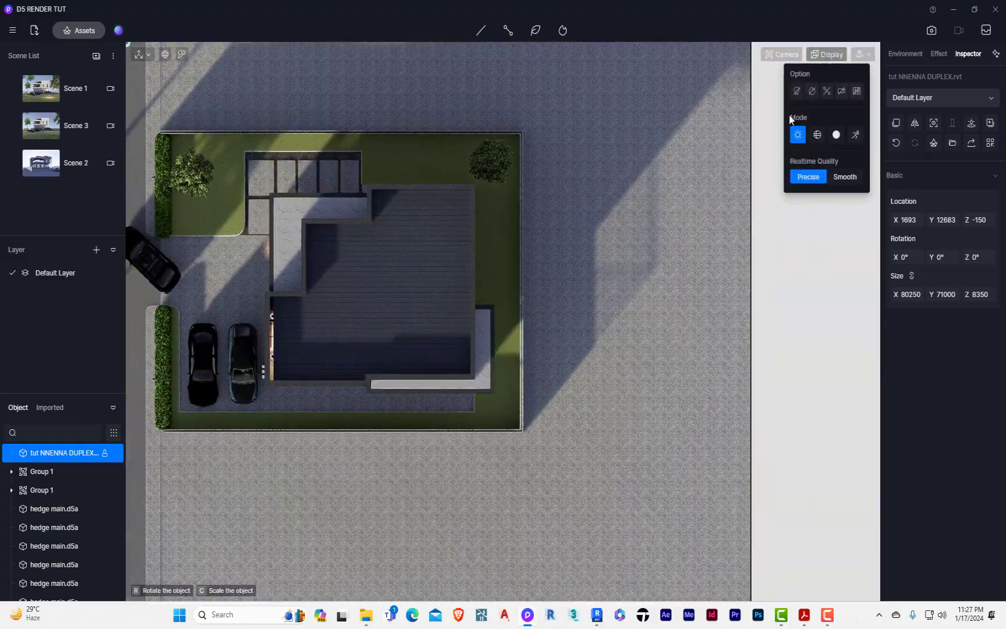
pyautogui.click(817, 135)
# Place a strip light on the front leg of the inner L-shaped strip under the balcony roof.
pyautogui.scroll(4, 693, 335)
pyautogui.scroll(5, 555, 191)
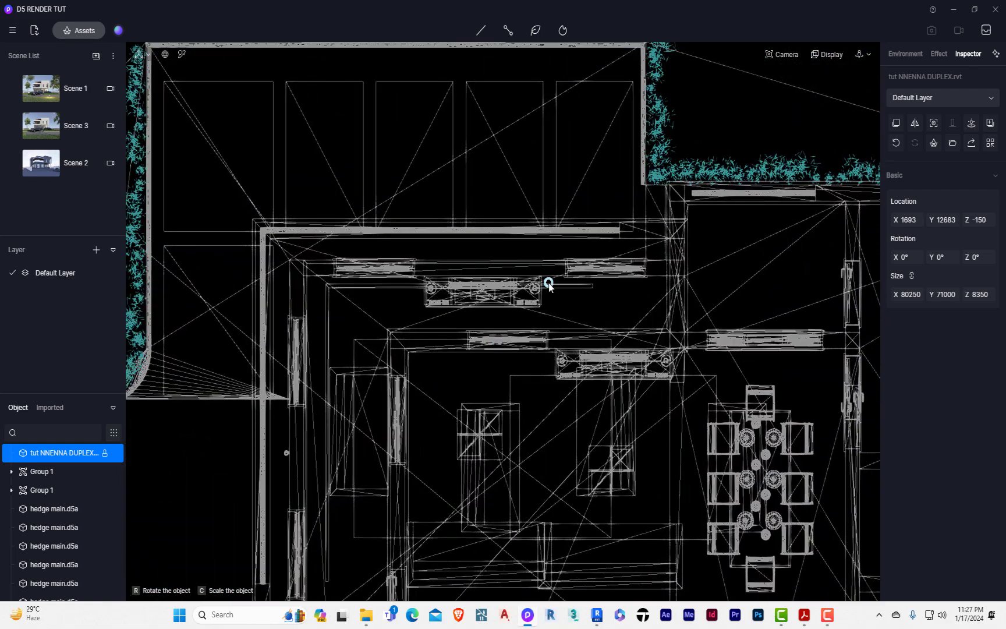
pyautogui.scroll(2, 548, 284)
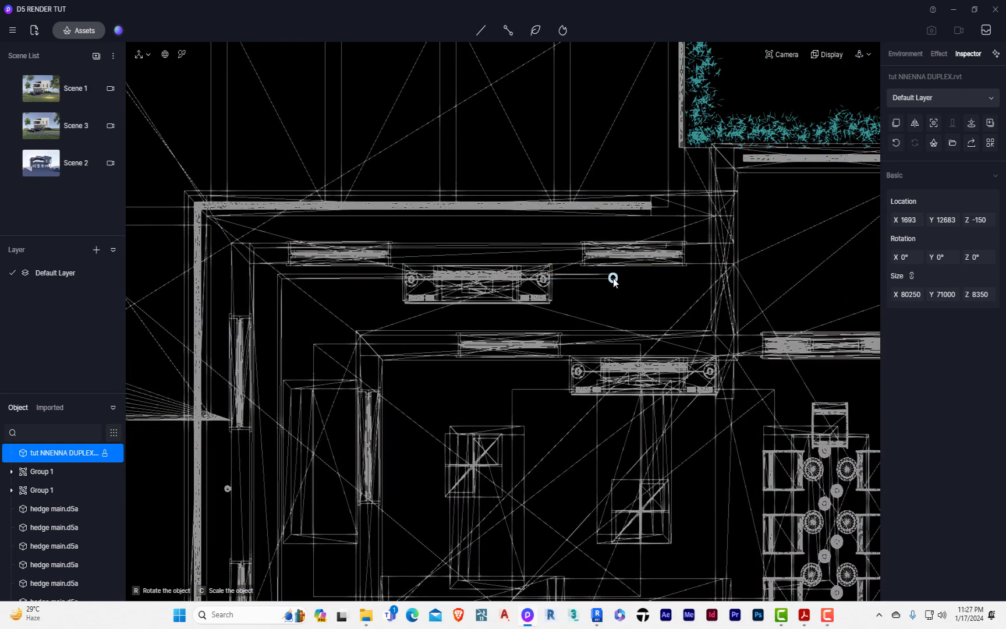
pyautogui.click(613, 279)
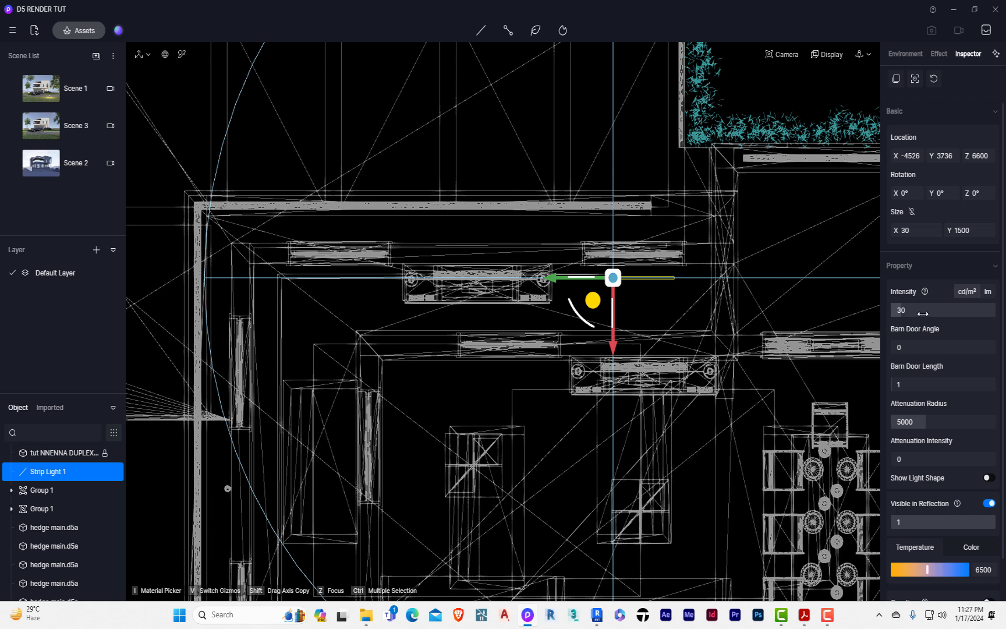
# Set the strip light's Y size to 5000 and align it with the front leg of the inner strip.
pyautogui.click(980, 231)
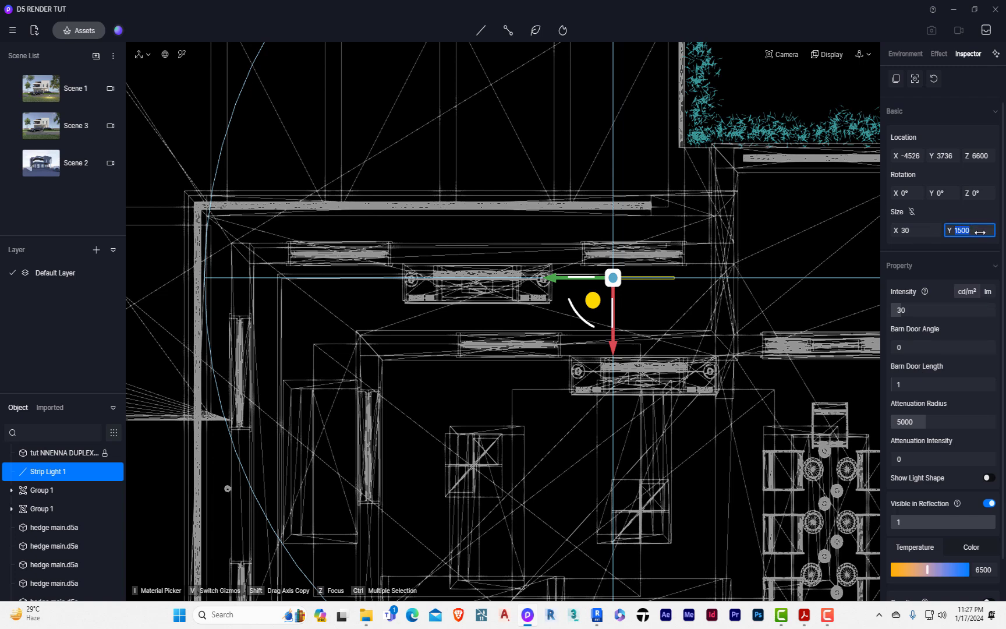
pyautogui.write('5000')
pyautogui.press('Tab')
pyautogui.moveTo(551, 279); pyautogui.dragTo(439, 290)
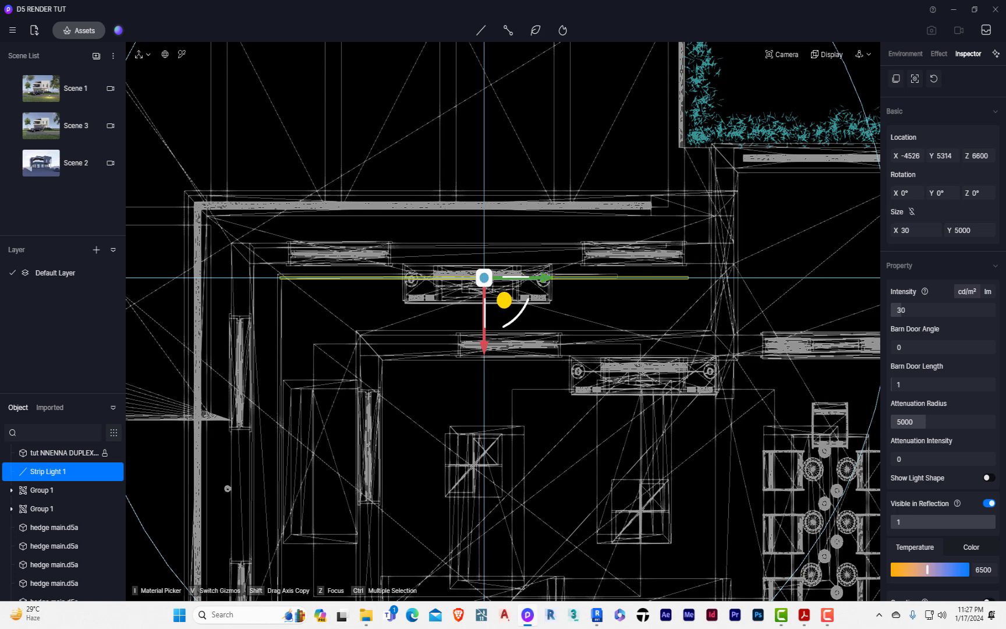
pyautogui.scroll(2, 421, 297)
pyautogui.moveTo(474, 332); pyautogui.dragTo(475, 327)
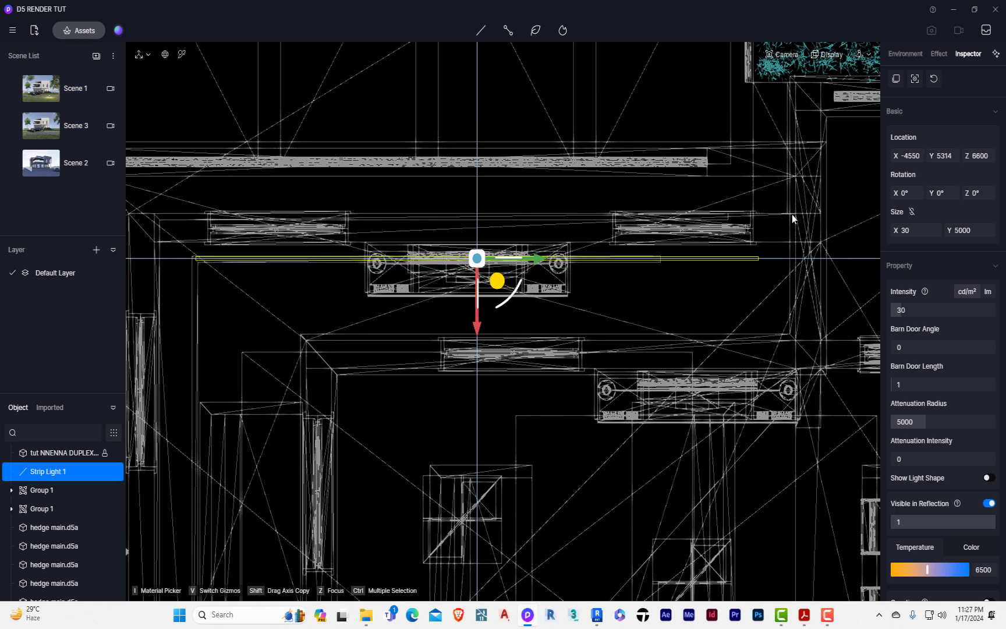
# Set the strip light's Y size to 4000 and move its end to the corner of the inner strip.
pyautogui.doubleClick(970, 230)
pyautogui.write('4000')
pyautogui.click(915, 230)
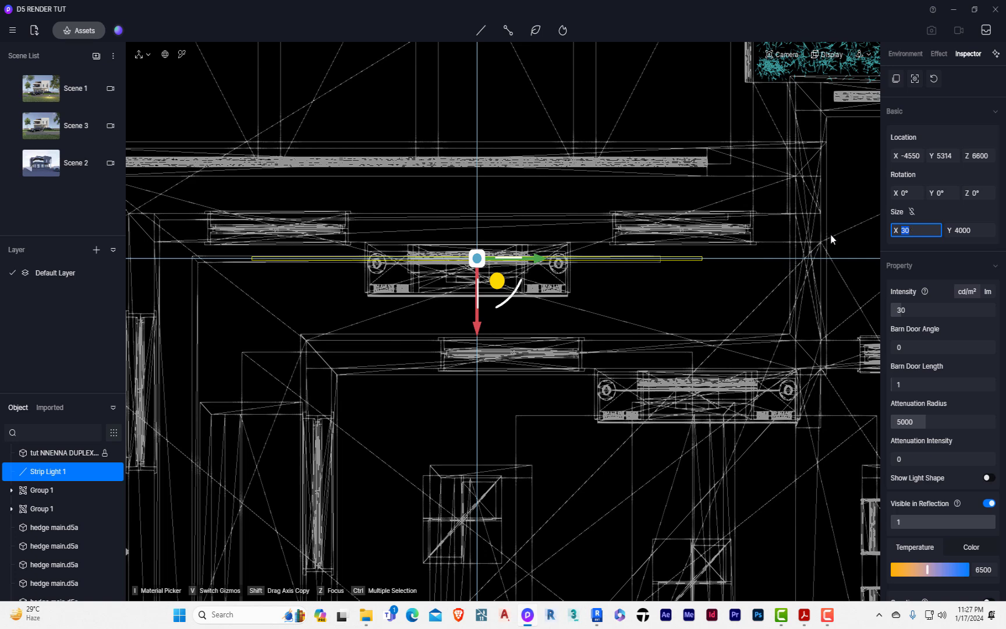
pyautogui.moveTo(532, 258); pyautogui.dragTo(473, 265)
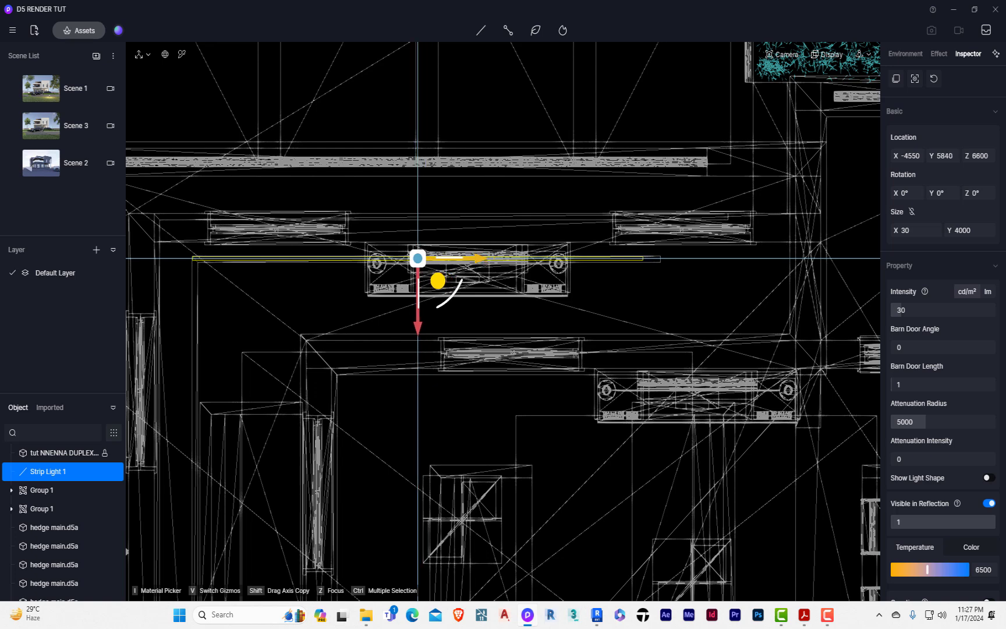
# Copy the strip light onto the outer strip's front leg, set its Y size to 5000 and align its end with the corner.
pyautogui.moveTo(418, 326); pyautogui.dragTo(423, 286)
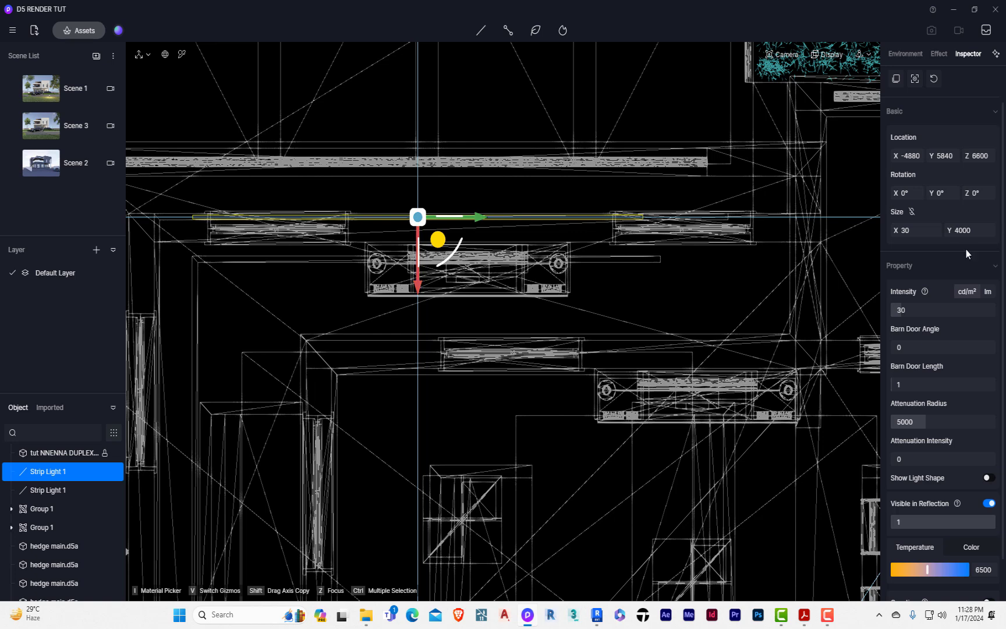
pyautogui.click(982, 231)
pyautogui.write('5000')
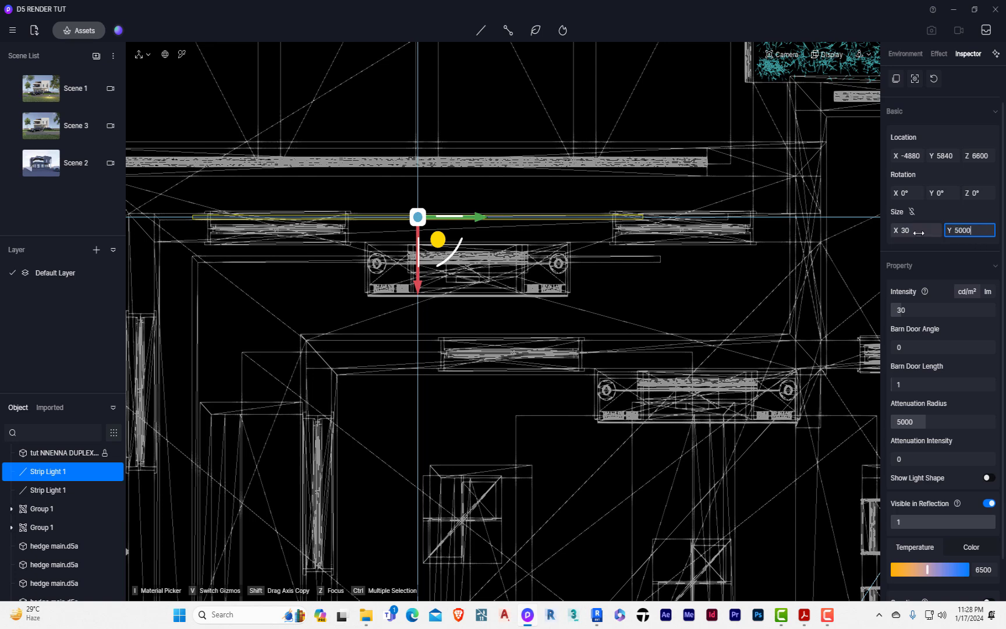
pyautogui.click(920, 231)
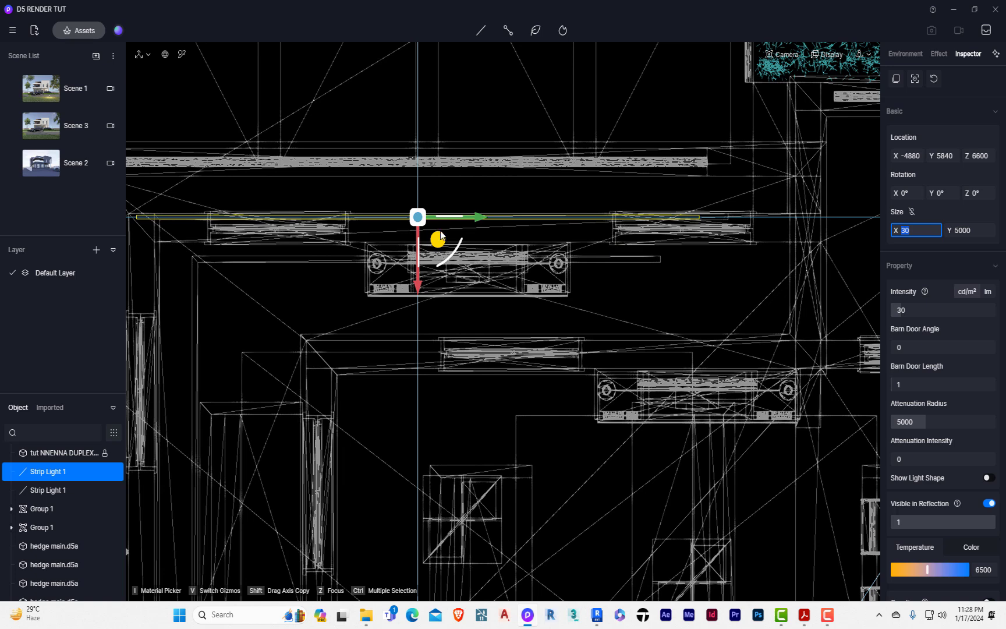
pyautogui.moveTo(453, 219); pyautogui.dragTo(490, 211)
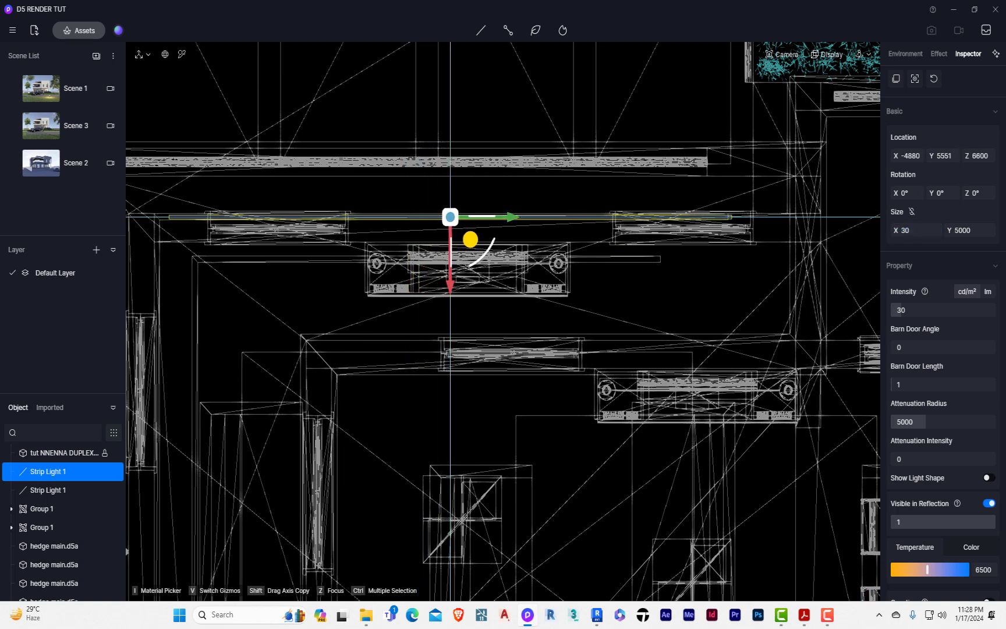
pyautogui.scroll(-1, 521, 271)
pyautogui.scroll(1, 285, 252)
pyautogui.moveTo(507, 216); pyautogui.dragTo(492, 215)
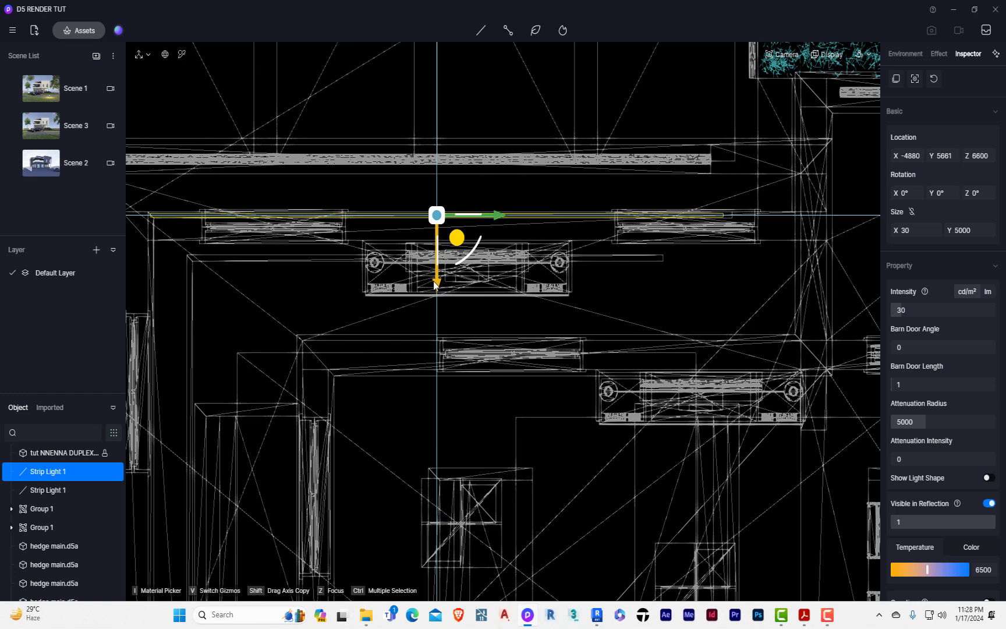
# Copy the outer strip light, rotated to 270° about Z, and place it along the outer strip's side leg from the corner.
pyautogui.keyDown('shift'); pyautogui.moveTo(437, 281); pyautogui.dragTo(498, 251); pyautogui.keyUp('shift')
pyautogui.scroll(-2, 496, 262)
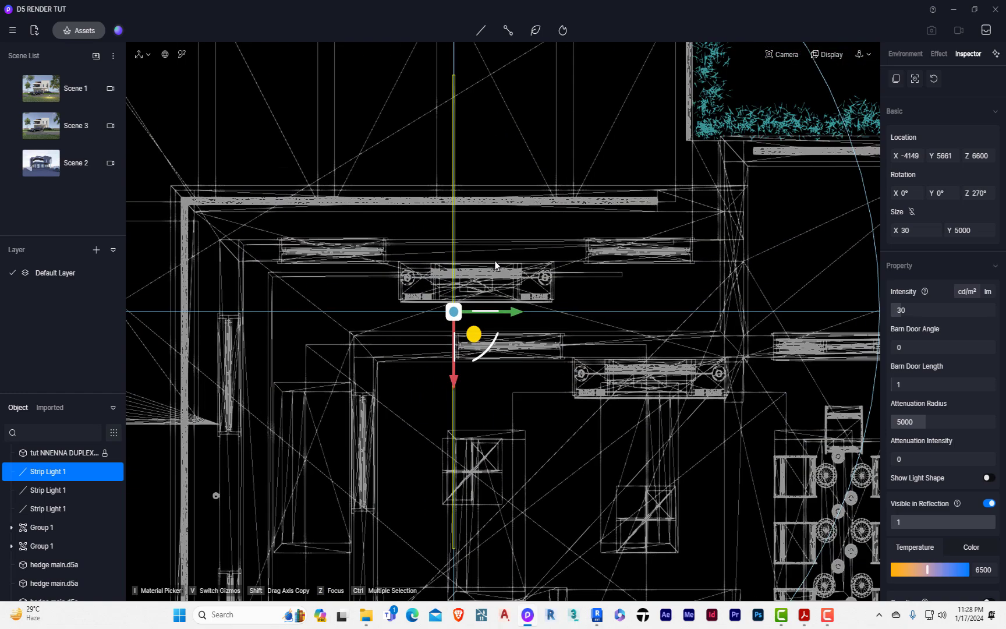
pyautogui.moveTo(498, 293); pyautogui.dragTo(588, 170, button='middle')
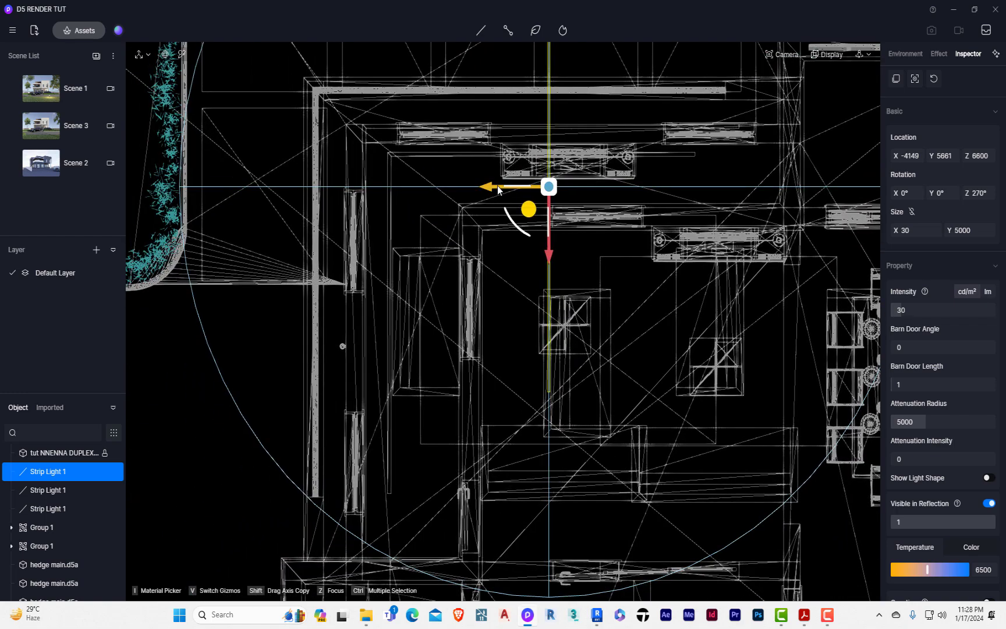
pyautogui.moveTo(498, 186); pyautogui.dragTo(314, 190)
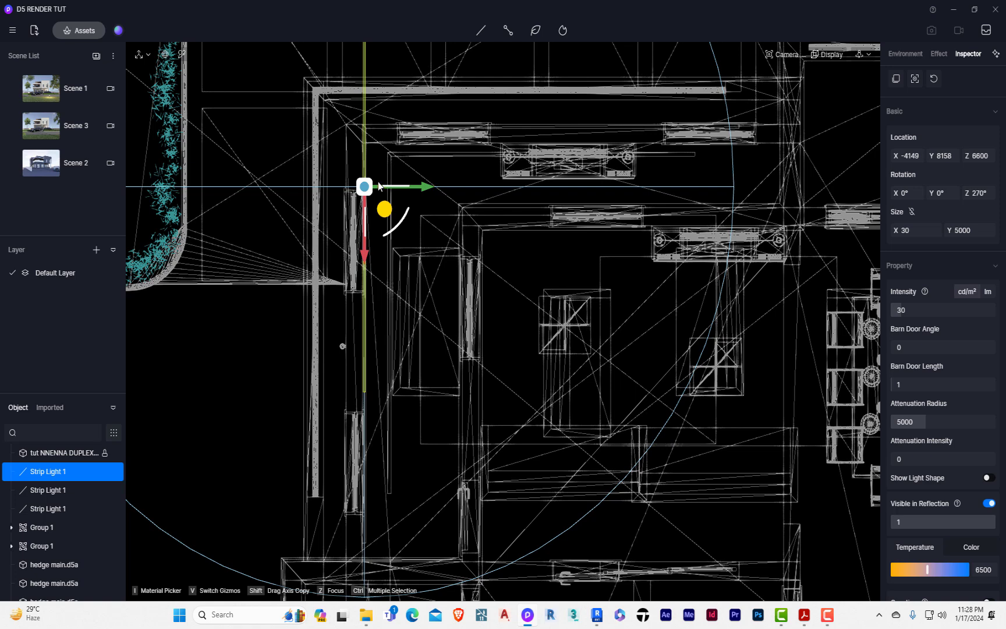
pyautogui.scroll(-1, 385, 182)
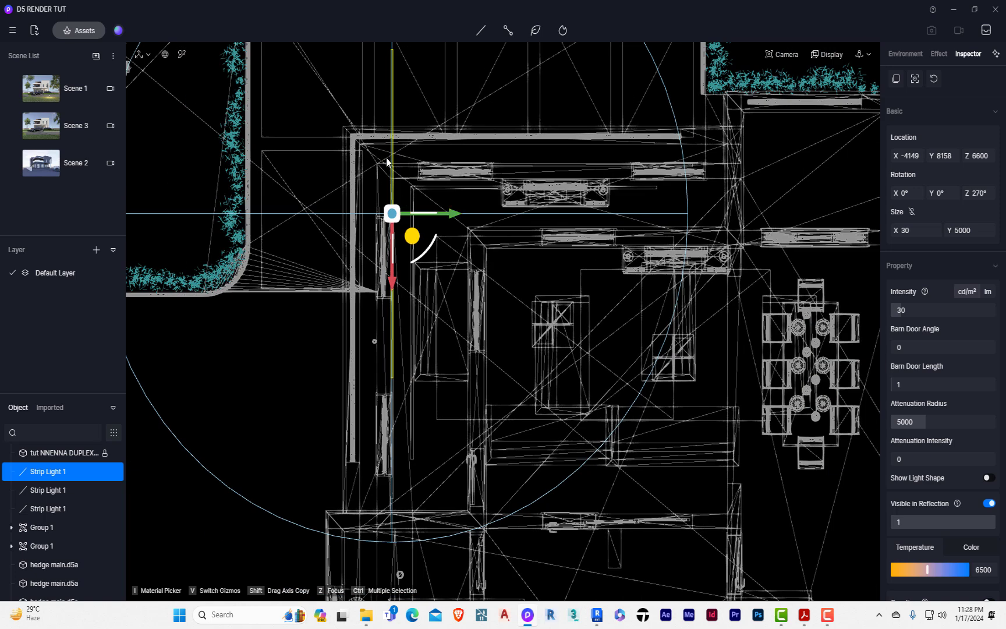
pyautogui.moveTo(391, 282); pyautogui.dragTo(379, 400)
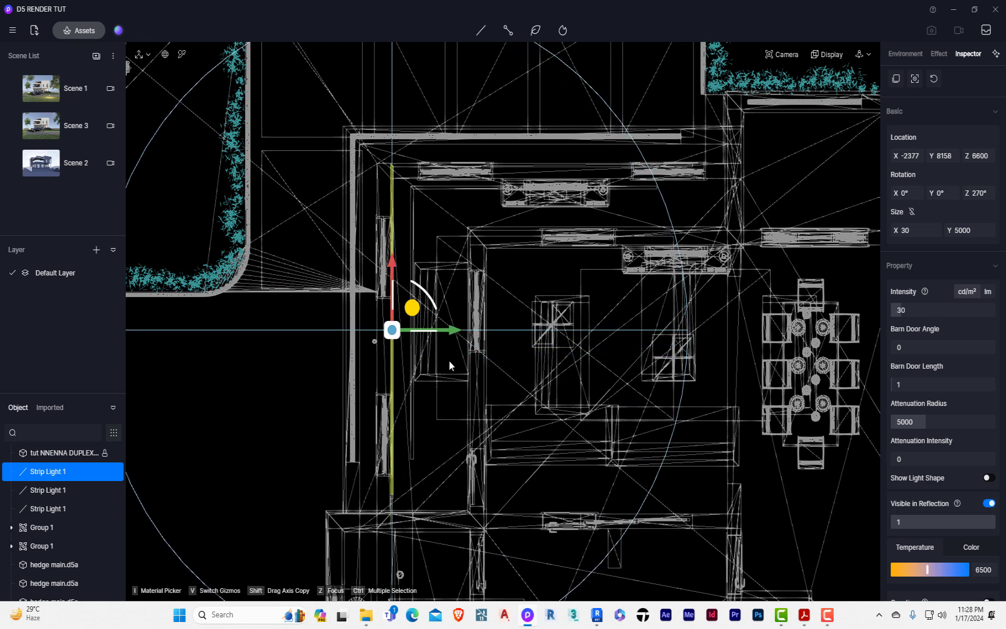
# Copy the outer side strip light onto the inner strip's side leg, set its Y size to 4000 and align its end with the corner.
pyautogui.moveTo(452, 329); pyautogui.dragTo(475, 326)
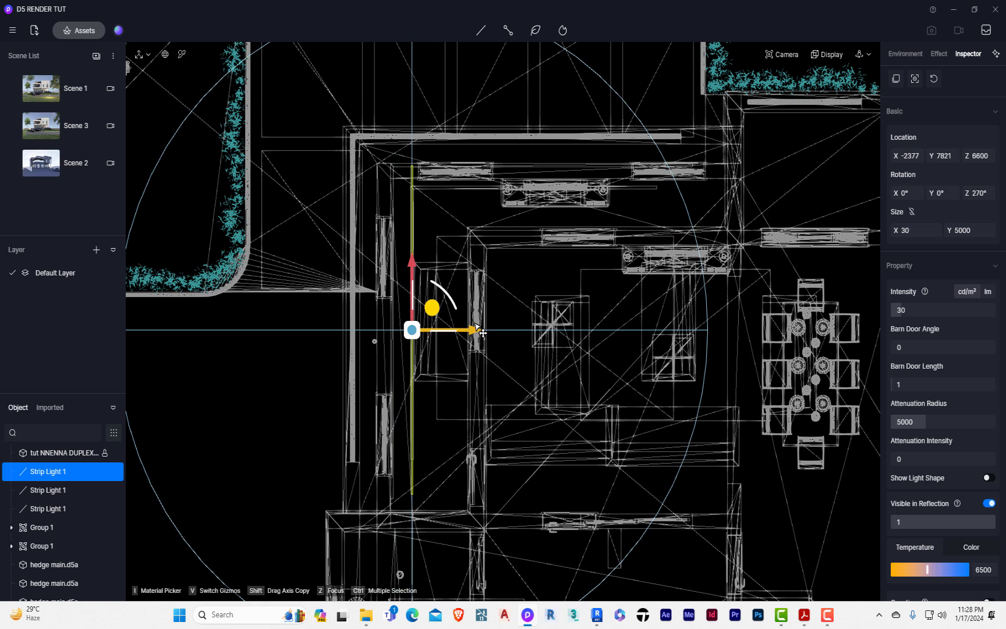
pyautogui.keyDown('shift'); pyautogui.moveTo(411, 266); pyautogui.dragTo(412, 286); pyautogui.keyUp('shift')
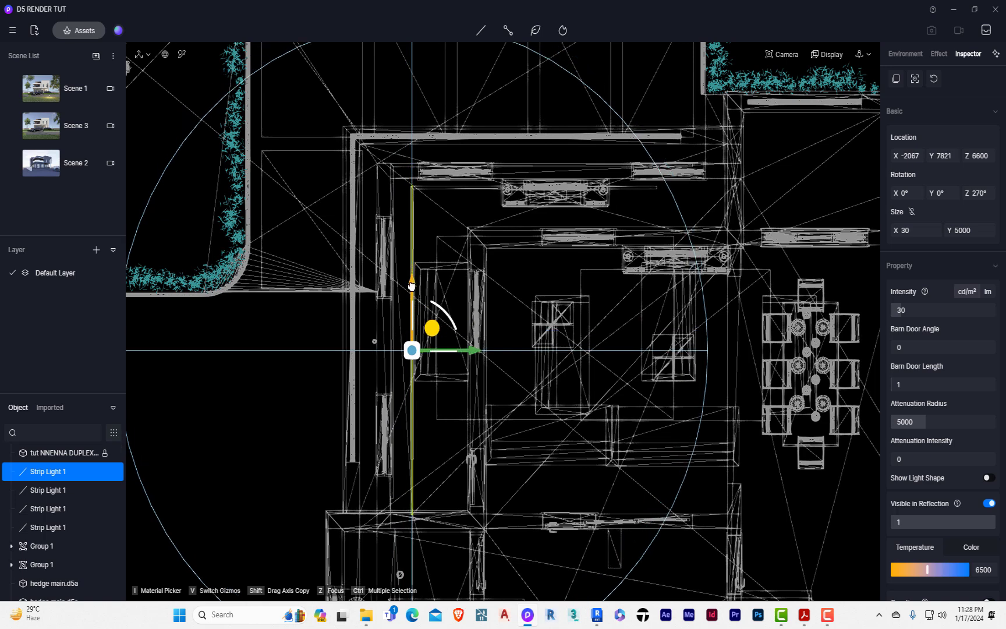
pyautogui.click(965, 231)
pyautogui.hotkey('shift', 'Tab')
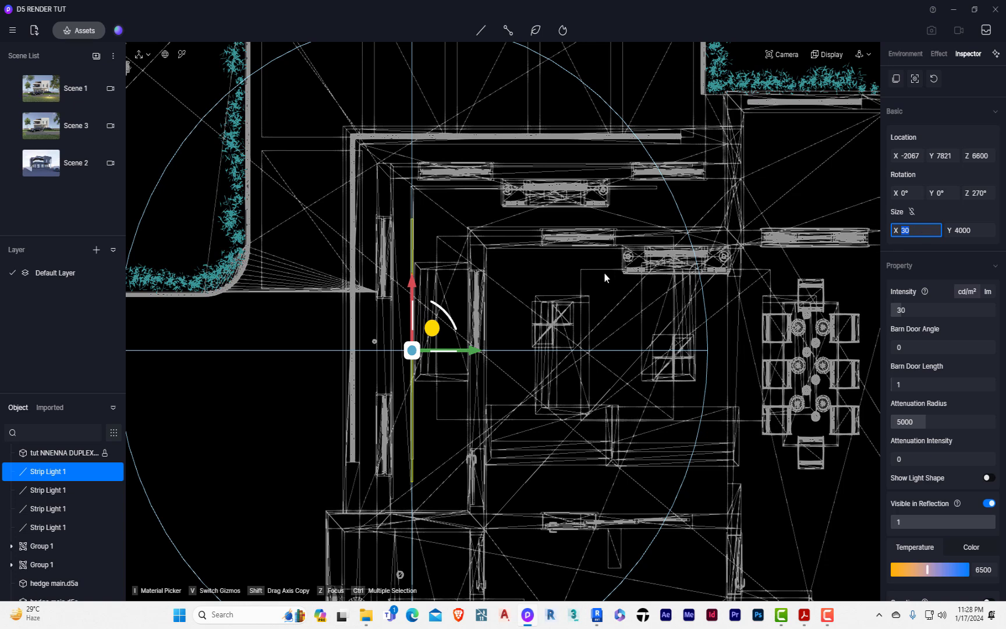
pyautogui.moveTo(412, 280); pyautogui.dragTo(409, 249)
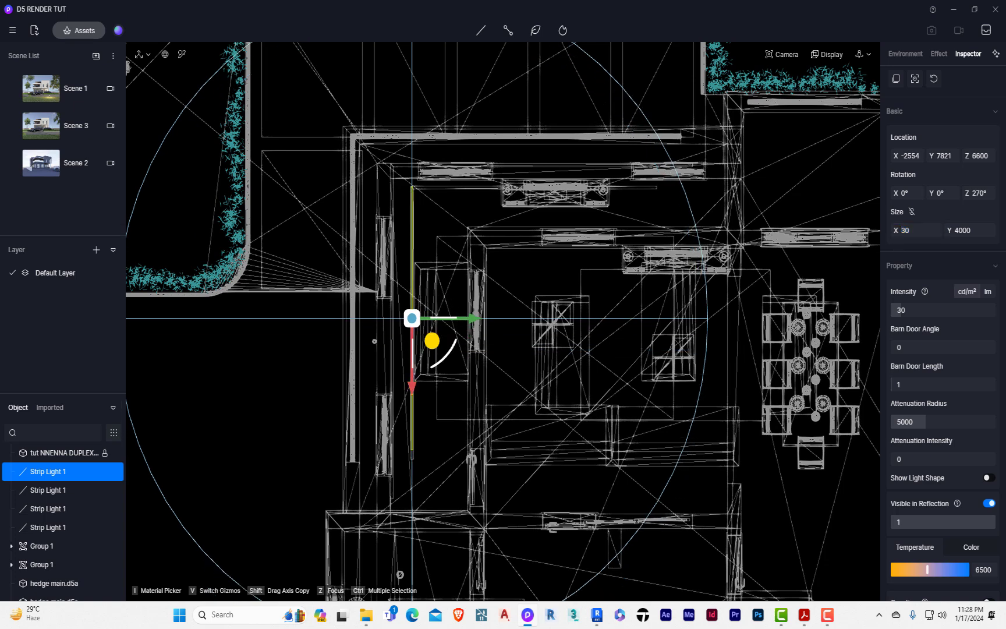
# Set all four strip lights to a colour temperature of 3000 and an intensity of 200.
pyautogui.keyDown('ctrl'); pyautogui.click(47, 490); pyautogui.keyUp('ctrl')
pyautogui.keyDown('ctrl'); pyautogui.click(48, 509); pyautogui.keyUp('ctrl')
pyautogui.keyDown('ctrl'); pyautogui.click(48, 527); pyautogui.keyUp('ctrl')
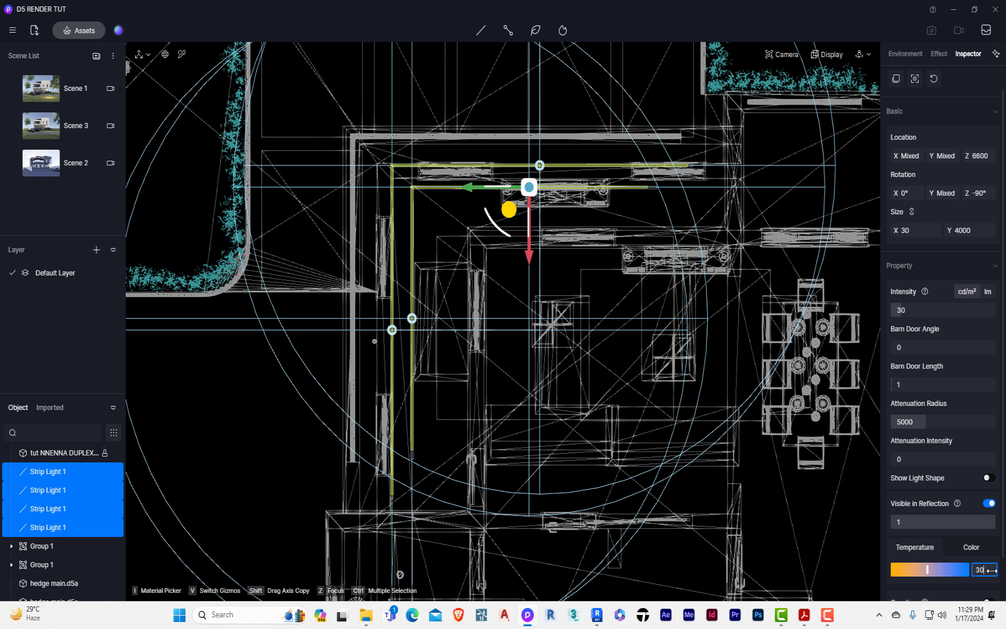
pyautogui.scroll(-2, 928, 510)
pyautogui.press('Return')
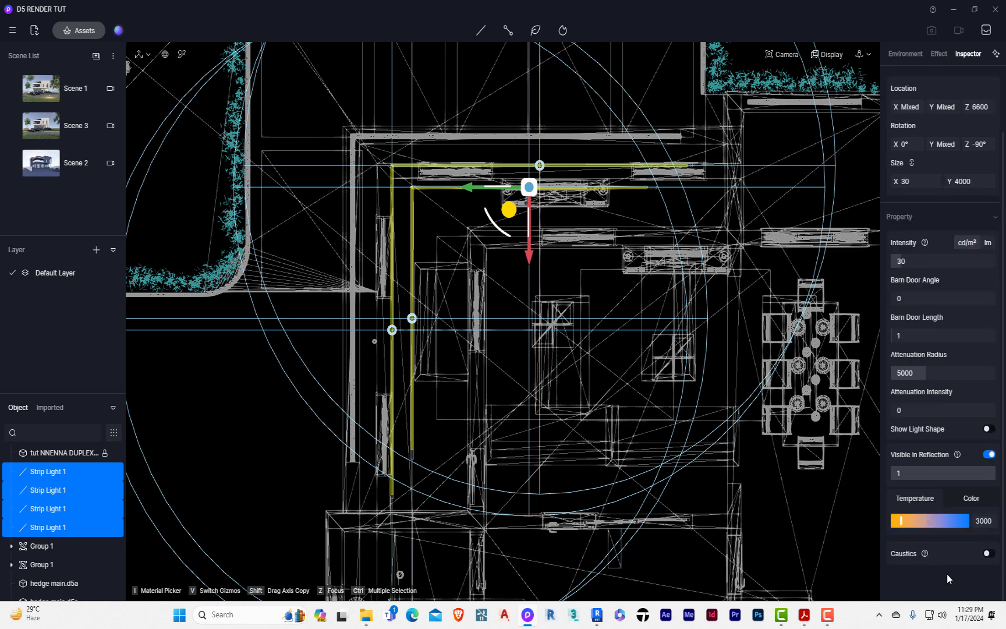
pyautogui.click(934, 260)
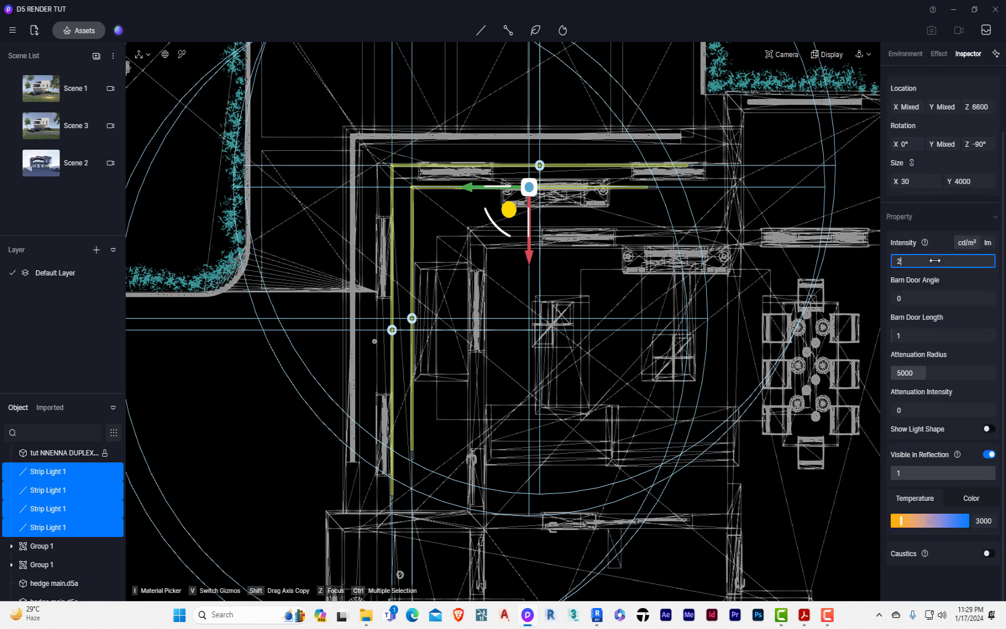
pyautogui.press('Return')
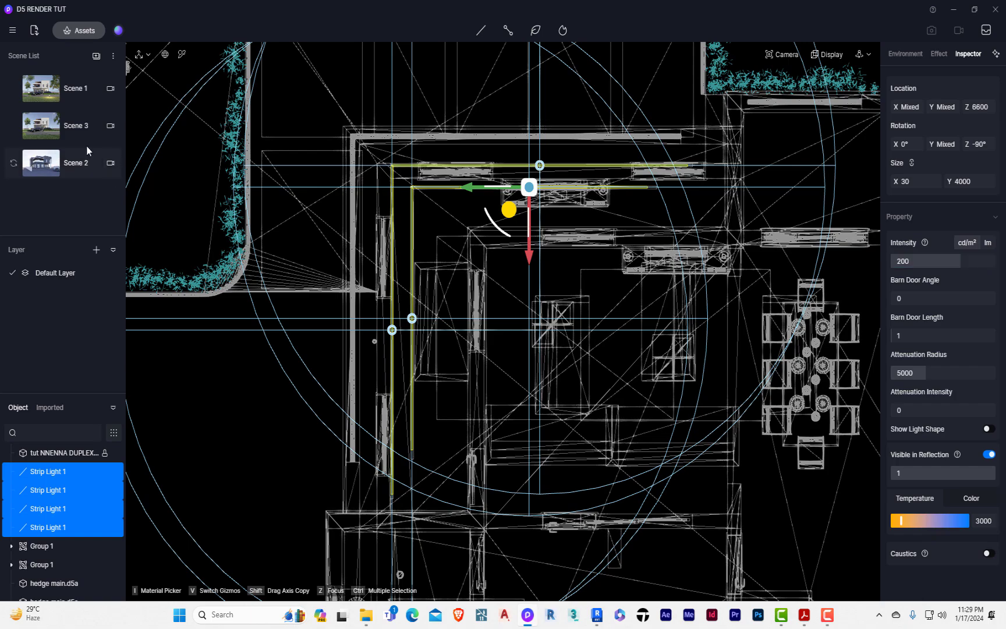
# Lower the four strip lights to Z 5975, just below the balcony ceiling, and return to the Scene 3 view.
pyautogui.click(66, 128)
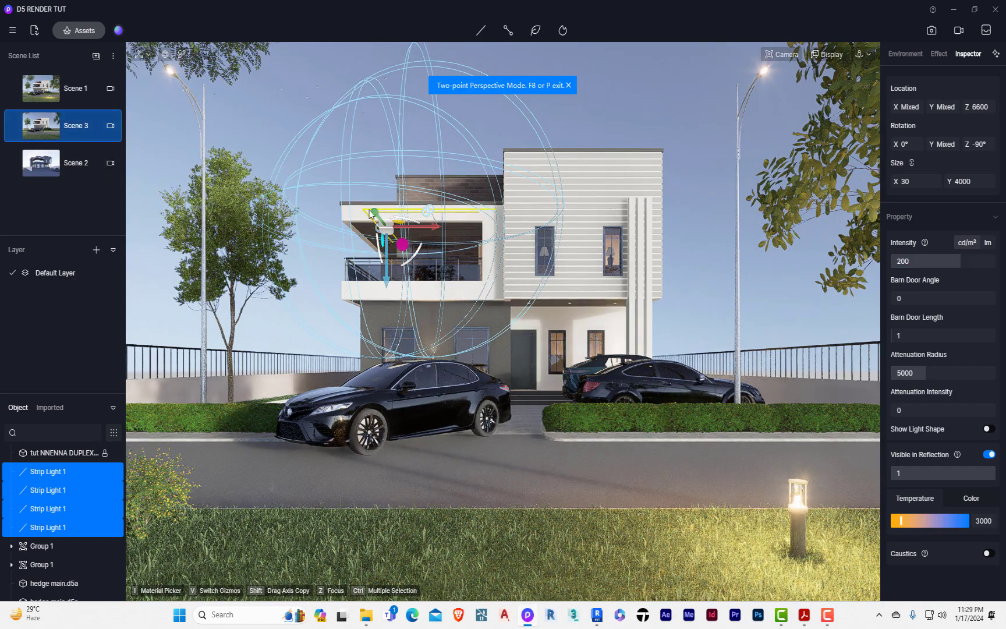
pyautogui.scroll(4, 356, 234)
pyautogui.scroll(5, 356, 233)
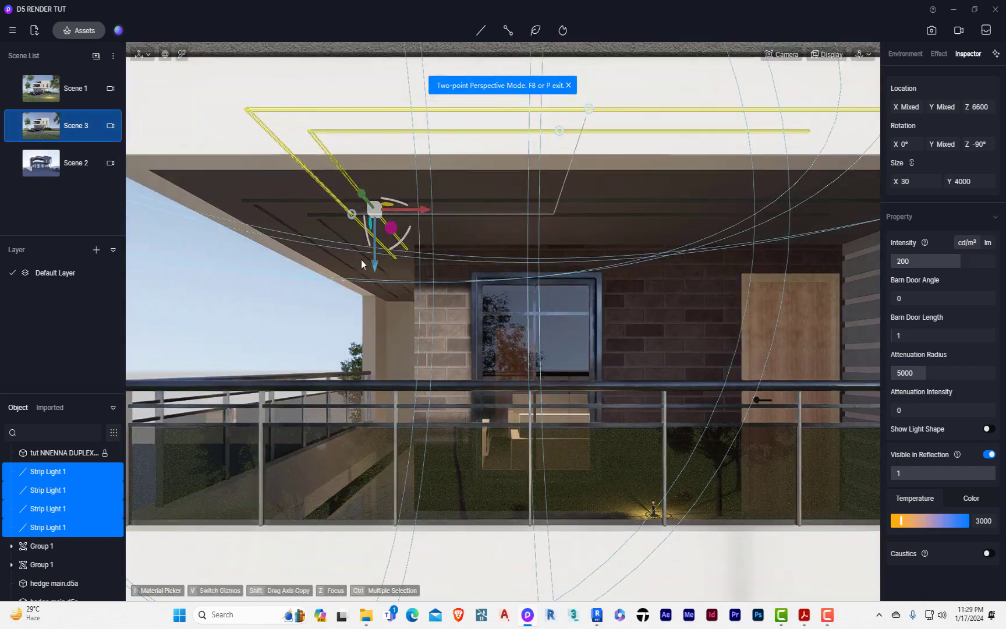
pyautogui.moveTo(373, 261); pyautogui.dragTo(360, 336)
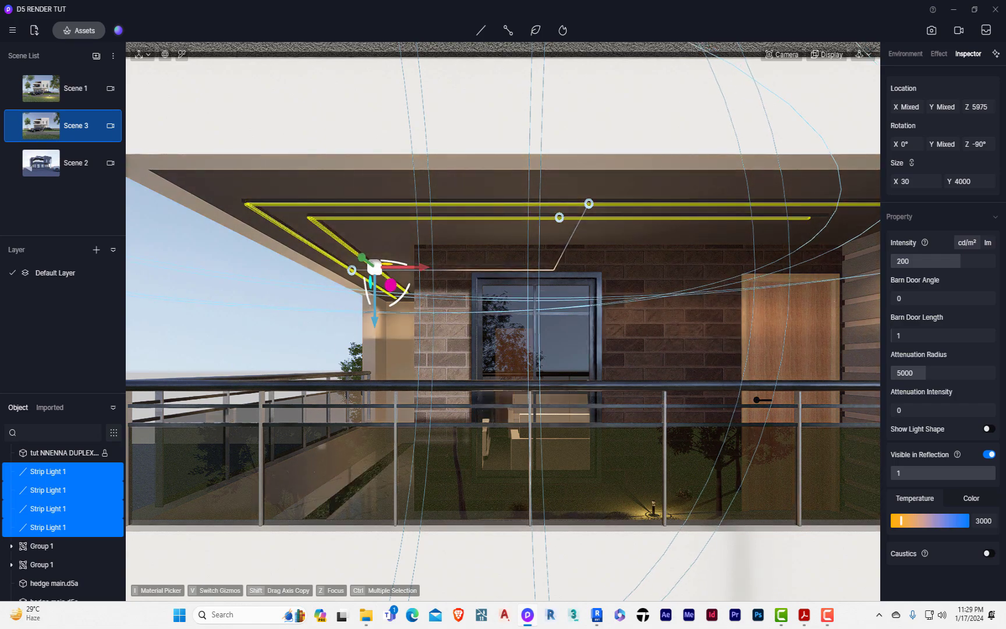
pyautogui.click(53, 125)
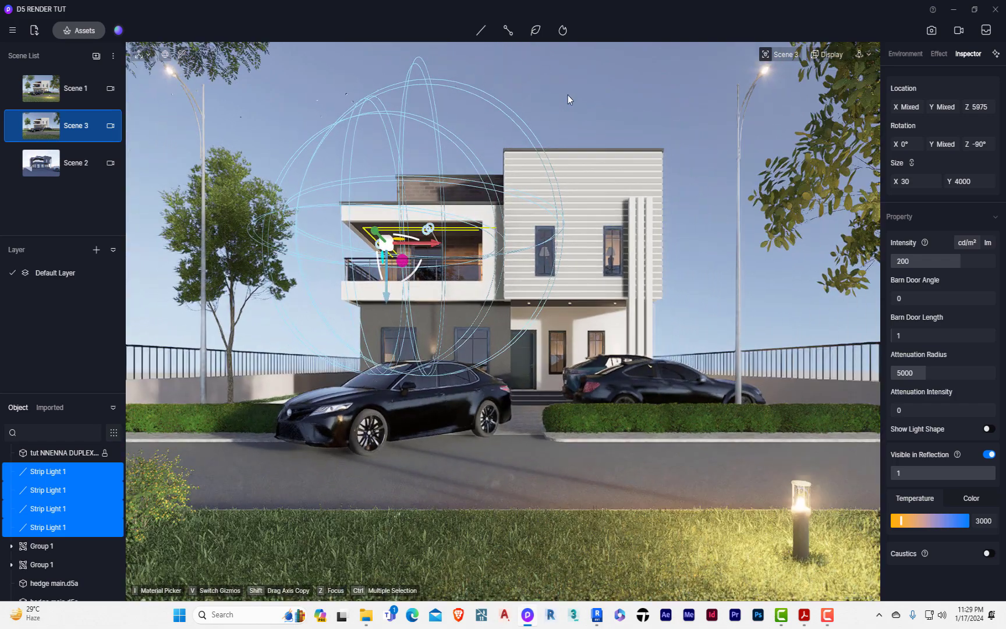
pyautogui.click(567, 95)
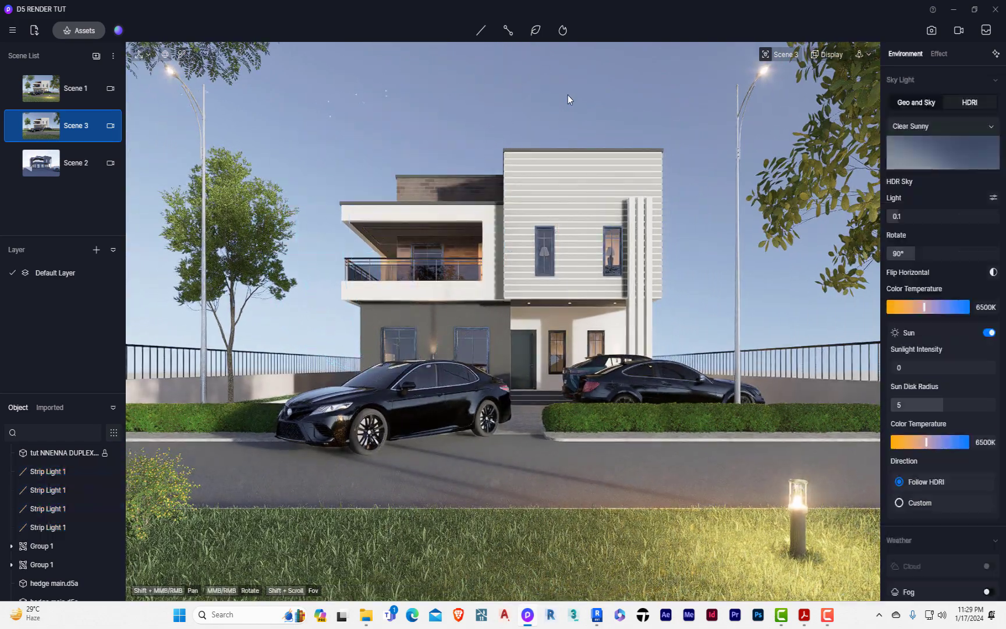
# Examine the strip lights' position against the L-shaped strips on the balcony ceiling up close.
pyautogui.scroll(10, 385, 252)
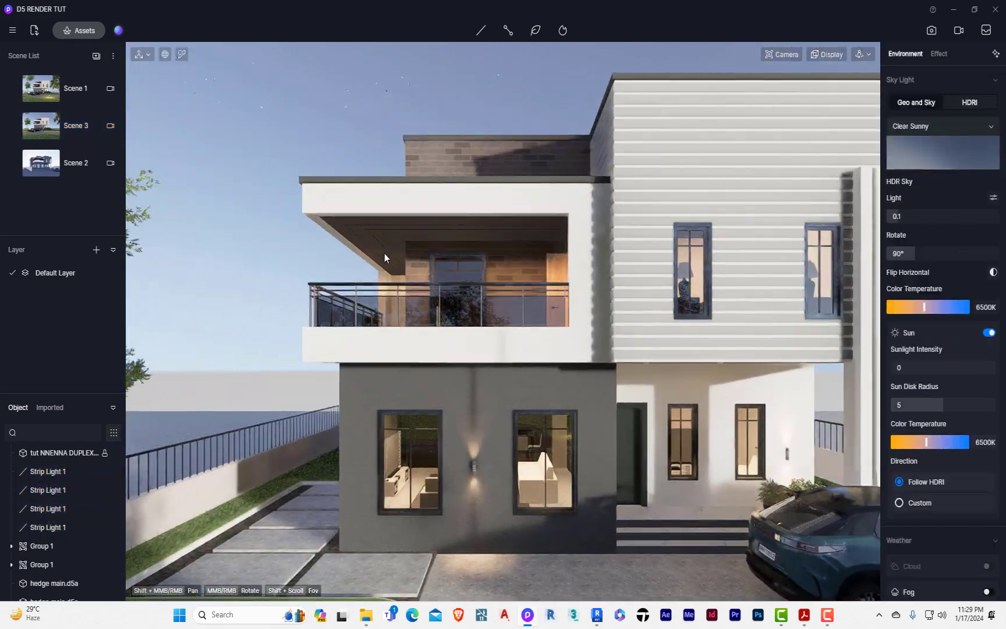
pyautogui.scroll(2, 354, 248)
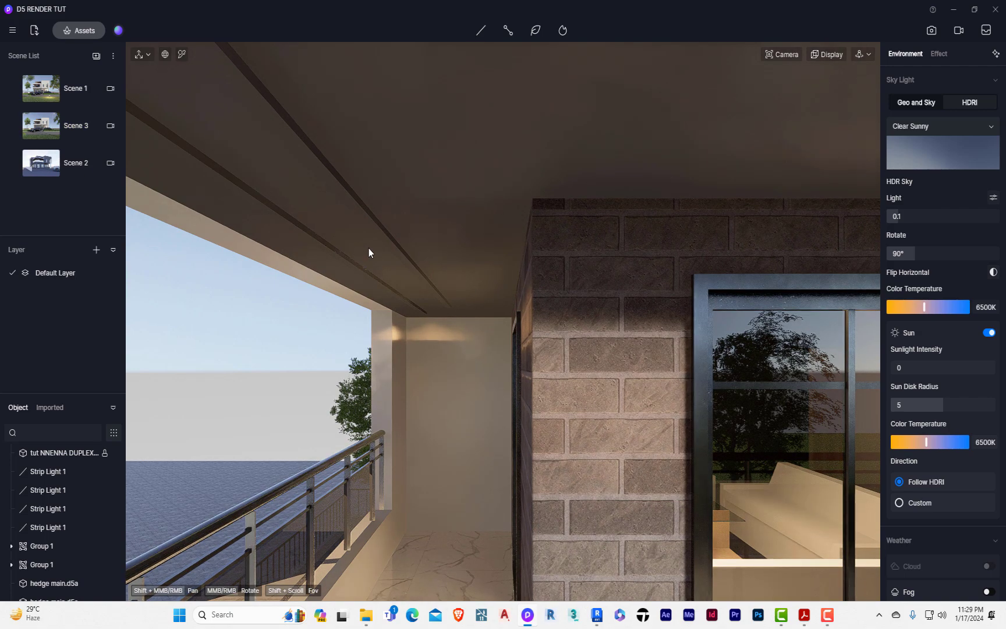
pyautogui.scroll(-2, 368, 248)
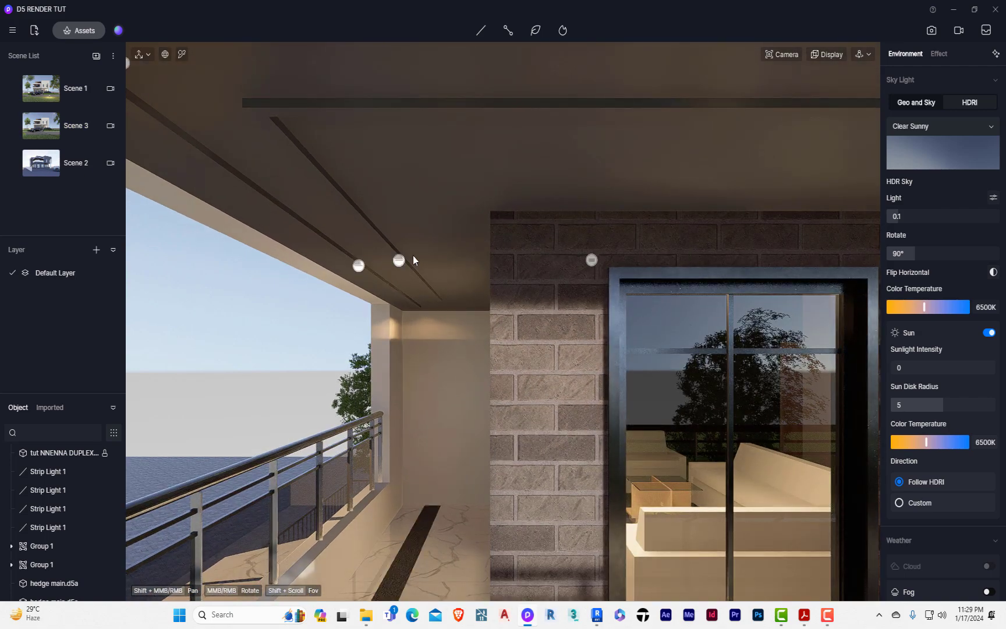
pyautogui.click(401, 259)
pyautogui.scroll(2, 296, 177)
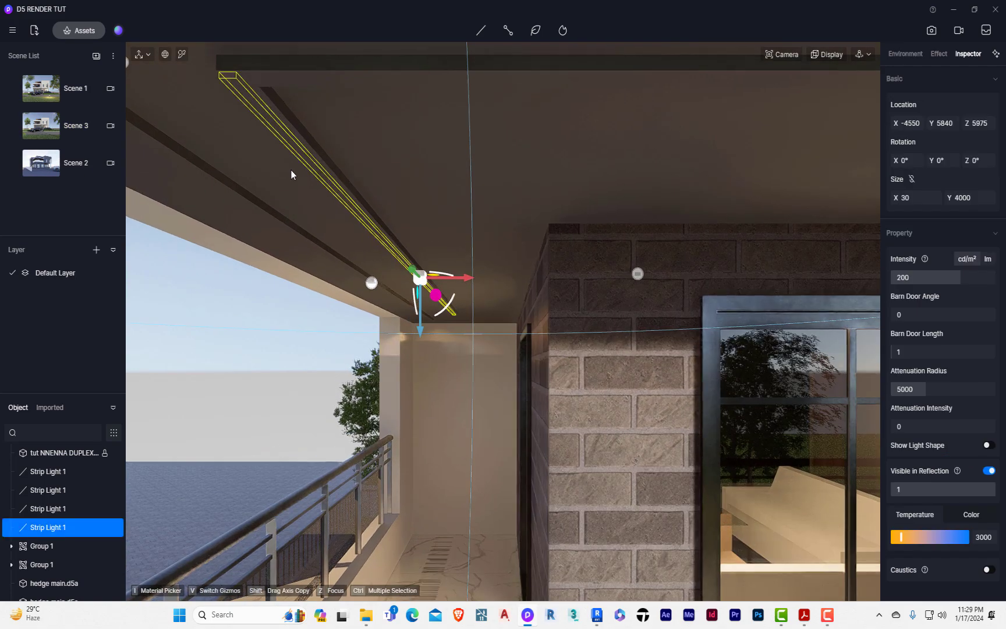
pyautogui.scroll(2, 414, 270)
pyautogui.scroll(3, 415, 268)
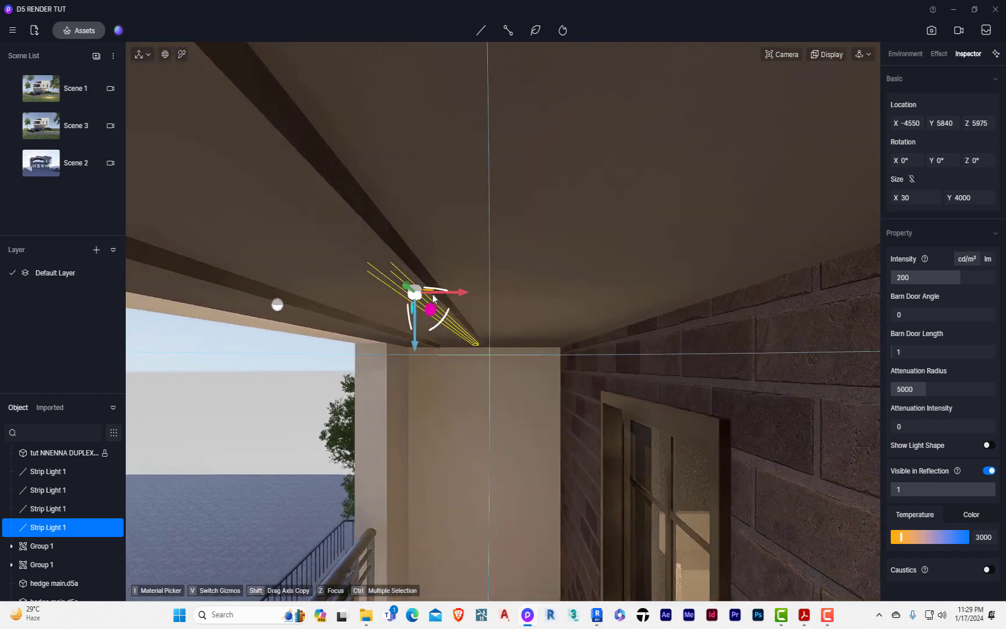
pyautogui.scroll(-3, 432, 295)
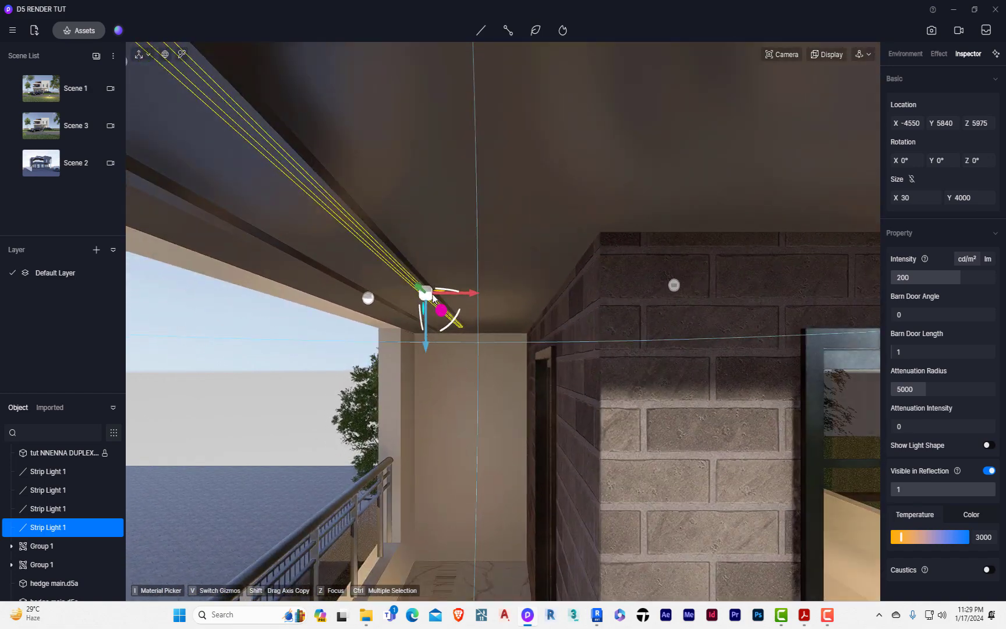
# Pick the material of the L-shaped ceiling strips and make it emissive.
pyautogui.click(277, 149)
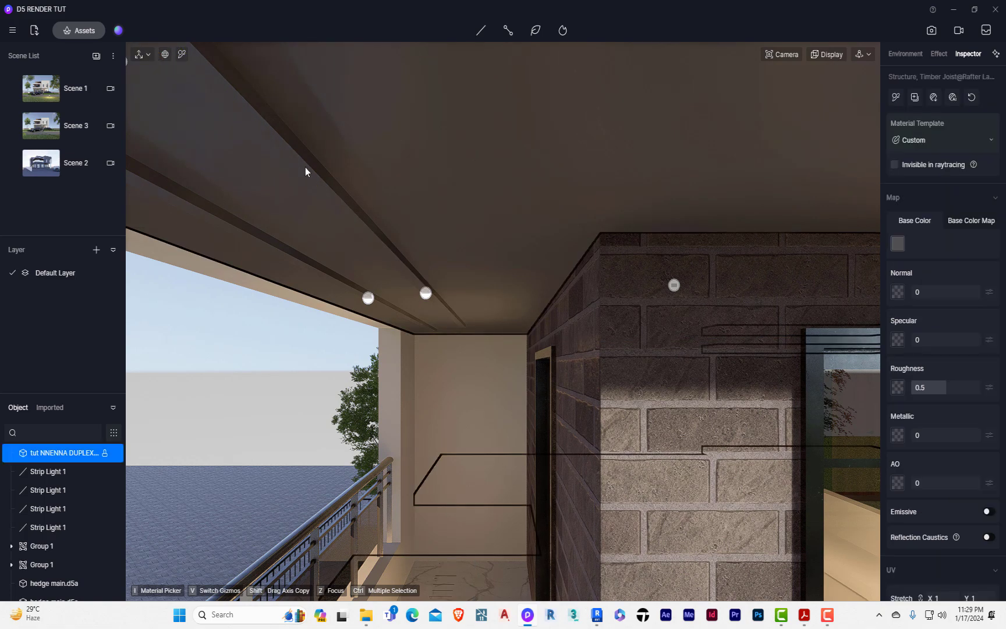
pyautogui.scroll(-2, 393, 228)
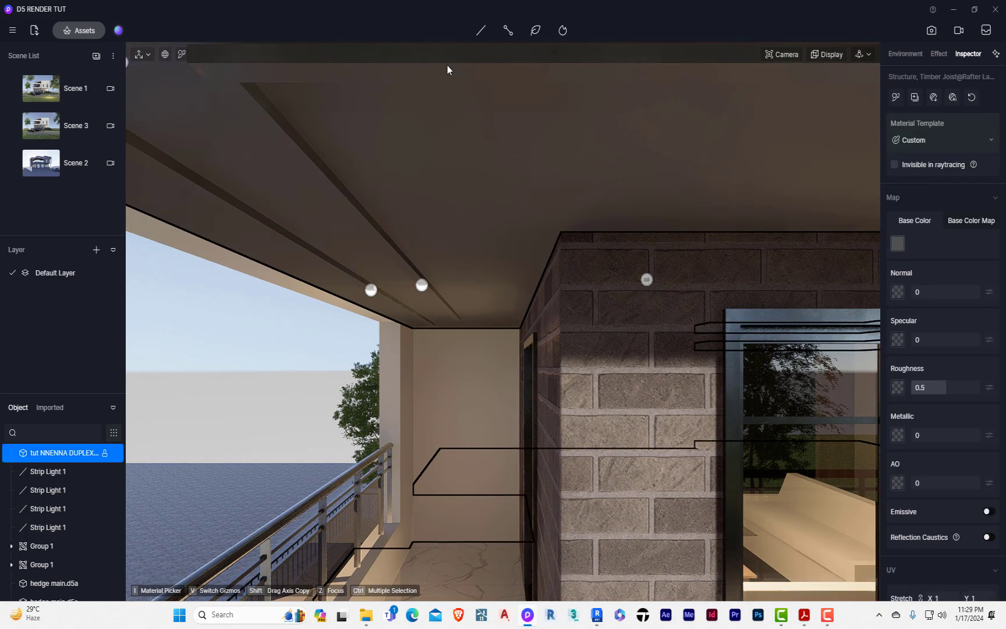
pyautogui.press('i')
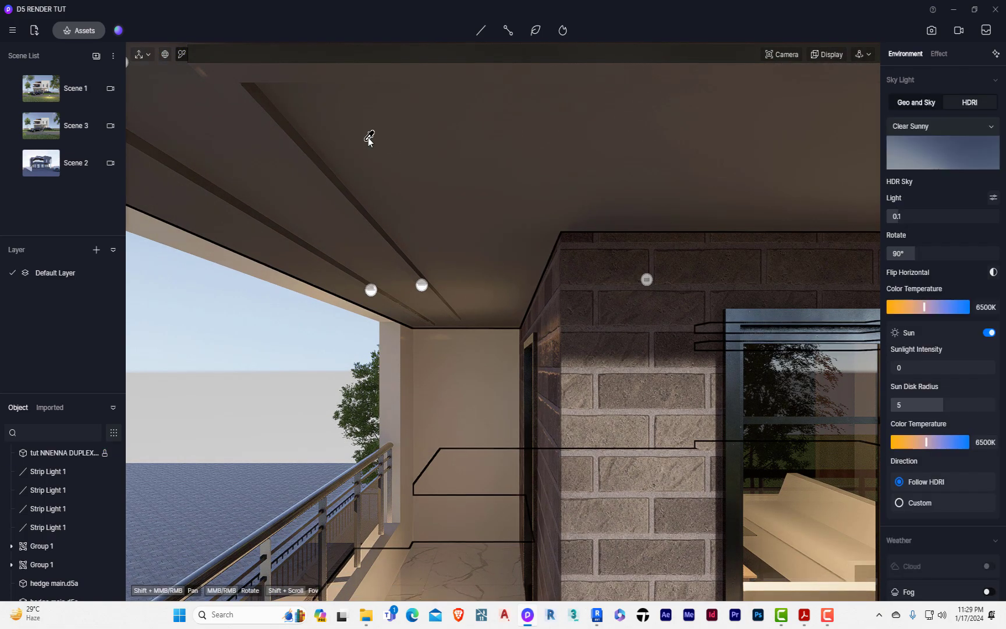
pyautogui.click(335, 178)
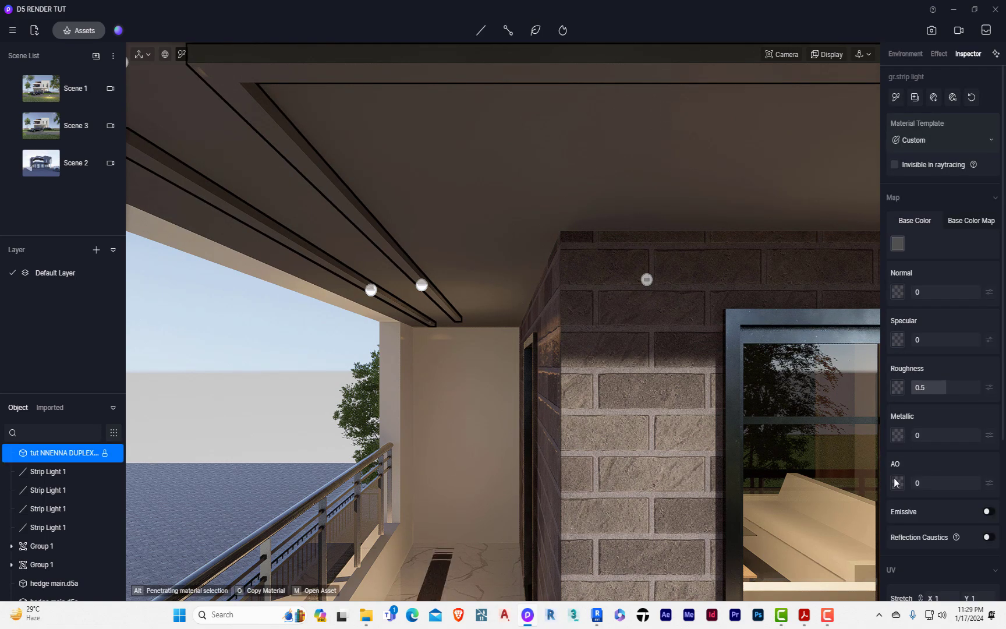
pyautogui.click(990, 512)
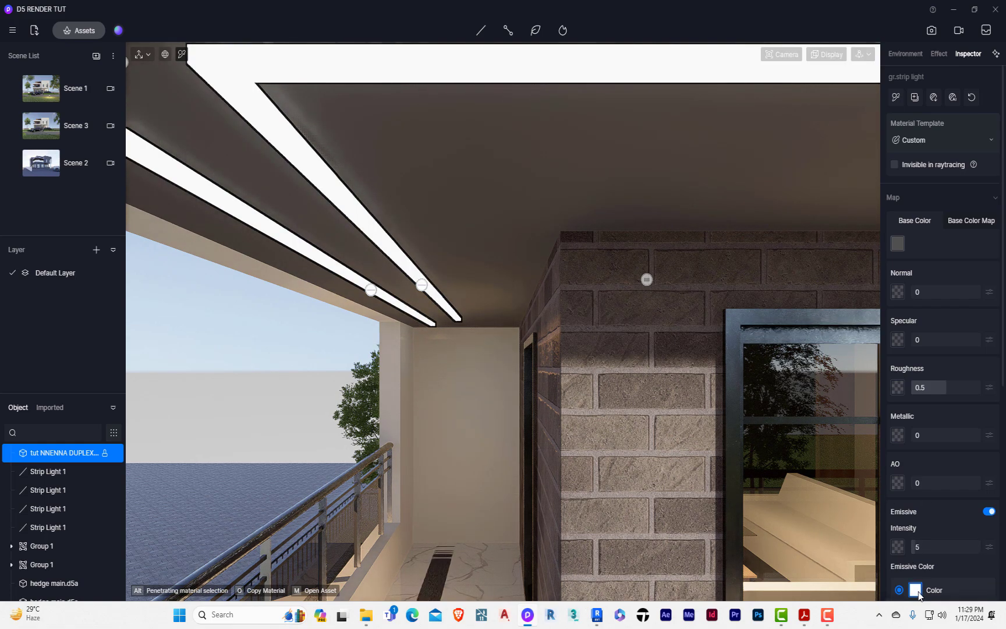
# Set the strip material's emissive colour to a dark amber with H 42, S 100 and V 46.
pyautogui.scroll(-2, 817, 484)
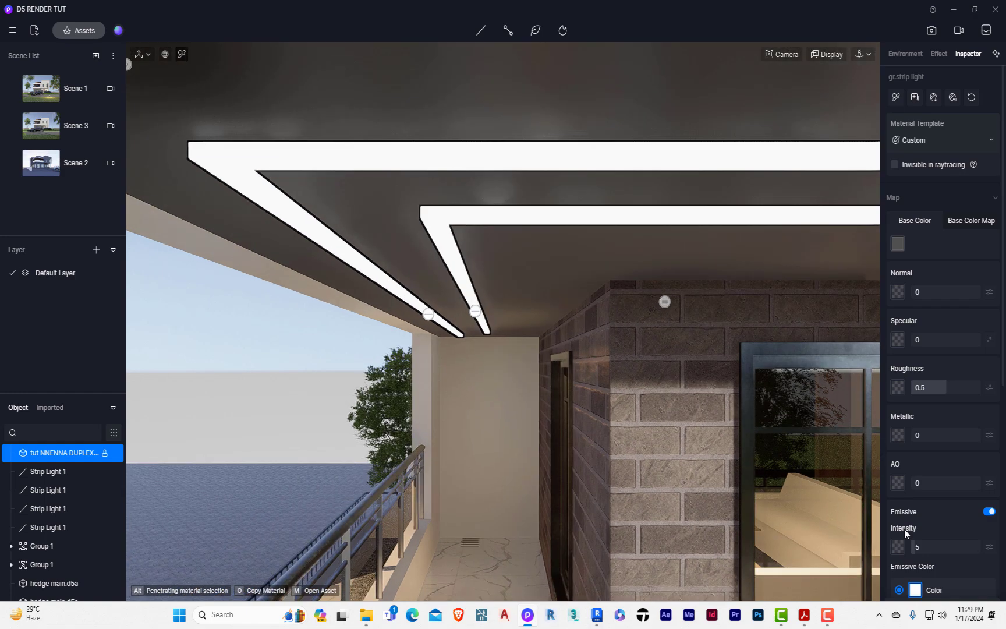
pyautogui.scroll(-3, 904, 530)
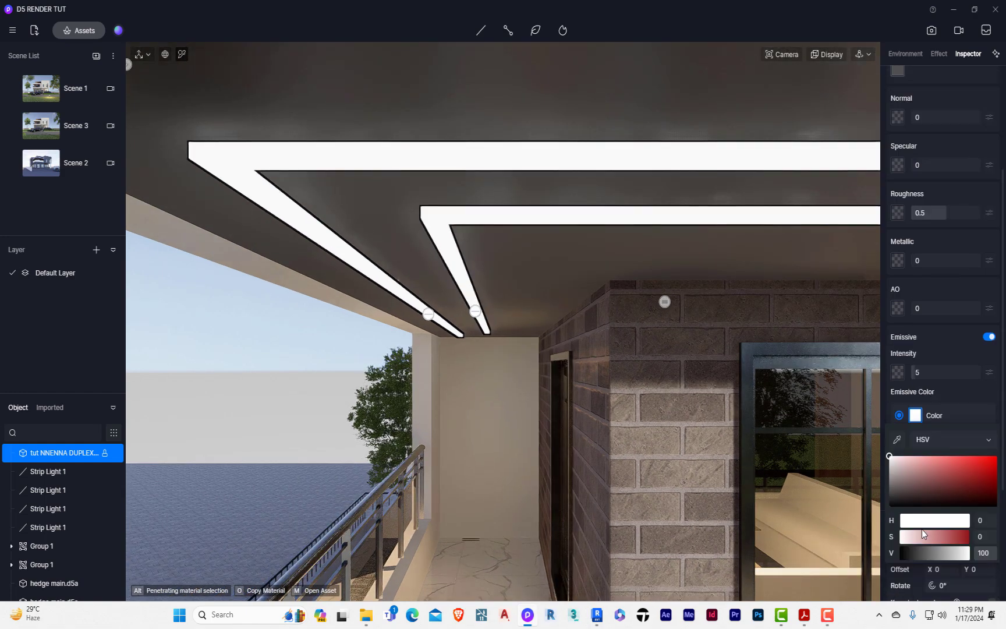
pyautogui.moveTo(904, 524); pyautogui.dragTo(876, 518)
pyautogui.moveTo(958, 539); pyautogui.dragTo(895, 537)
pyautogui.moveTo(966, 556); pyautogui.dragTo(970, 521)
pyautogui.click(904, 522)
pyautogui.moveTo(903, 540)
pyautogui.mouseDown()
pyautogui.moveTo(970, 537)
pyautogui.moveTo(901, 522)
pyautogui.moveTo(940, 552)
pyautogui.moveTo(909, 520)
pyautogui.mouseUp()
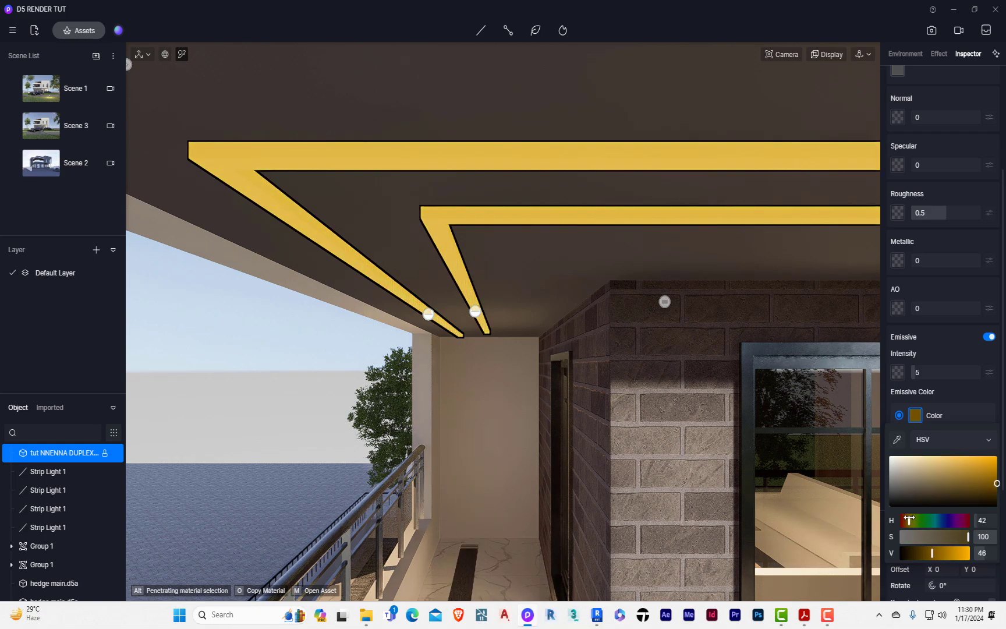
# In the Scene 3 view, adjust the strip material's emissive colour to a light yellow with H 45, S 62 and V 98.
pyautogui.click(68, 128)
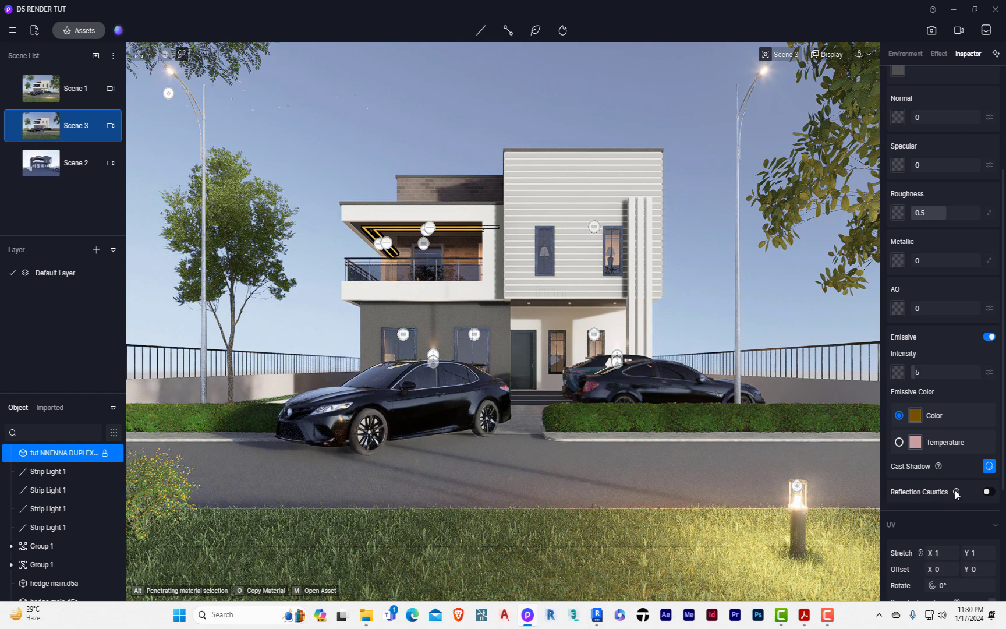
pyautogui.scroll(-3, 904, 539)
pyautogui.scroll(-1, 903, 544)
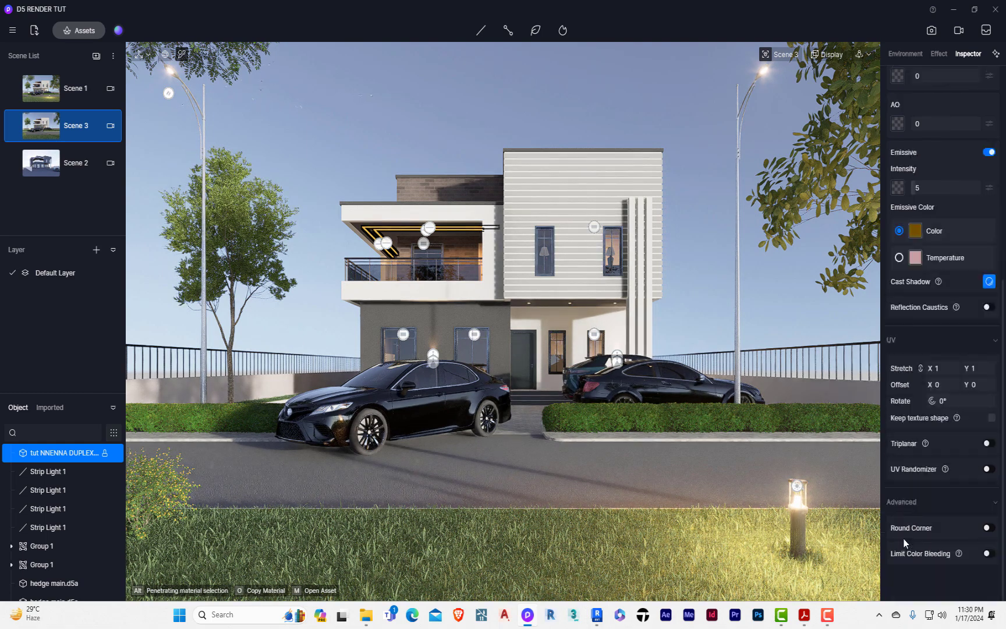
pyautogui.scroll(2, 914, 228)
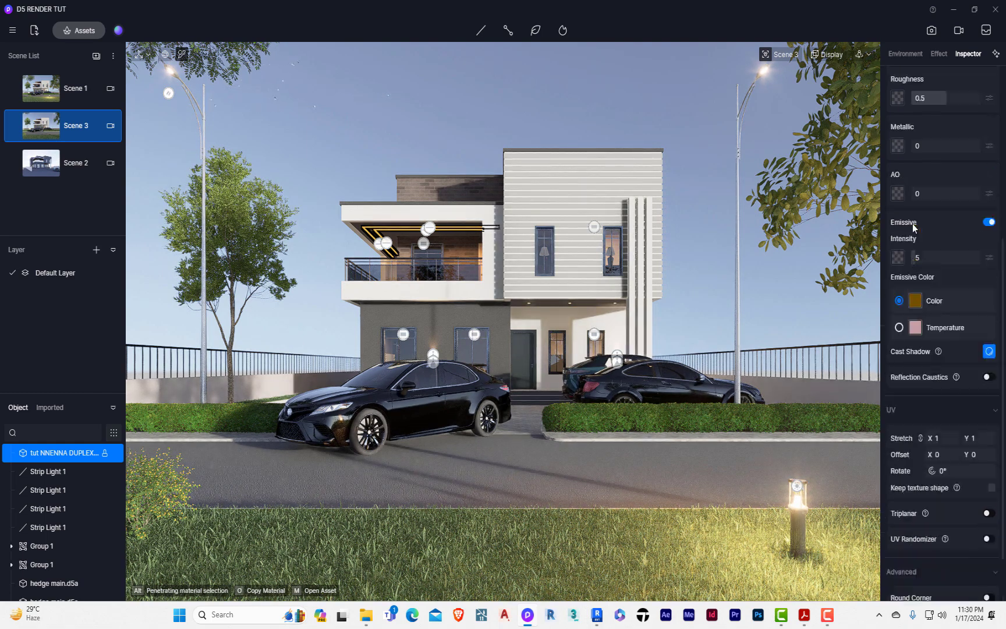
pyautogui.click(915, 336)
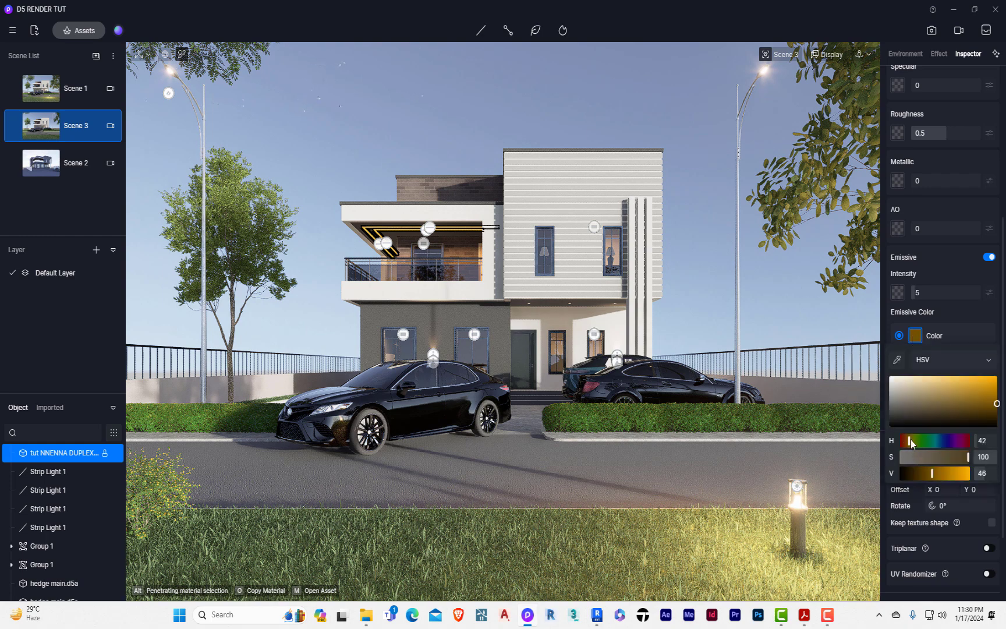
pyautogui.moveTo(909, 441)
pyautogui.mouseDown()
pyautogui.moveTo(937, 438)
pyautogui.moveTo(910, 441)
pyautogui.mouseUp()
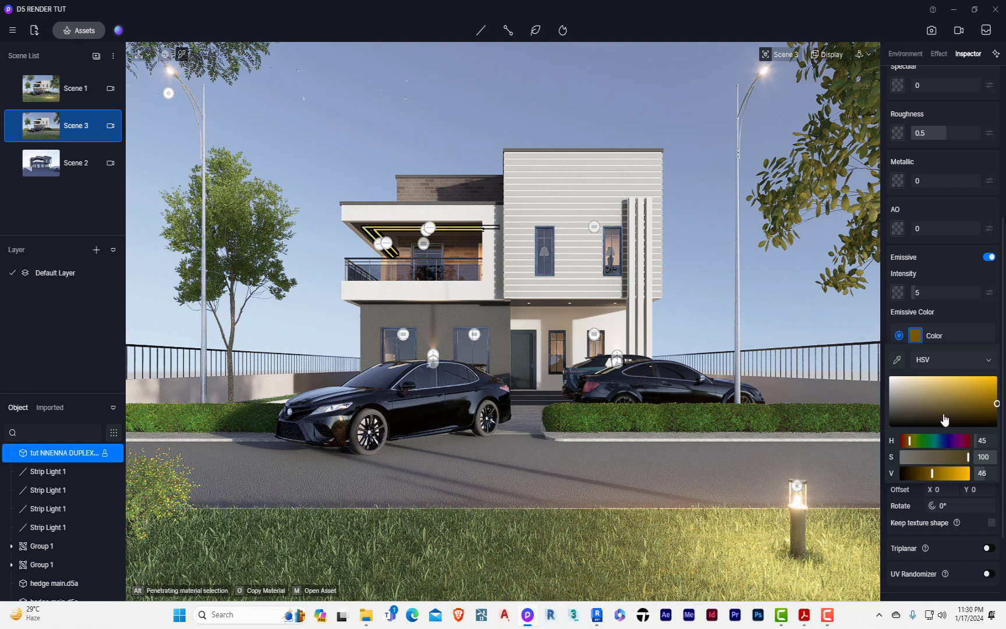
pyautogui.moveTo(932, 473); pyautogui.dragTo(978, 464)
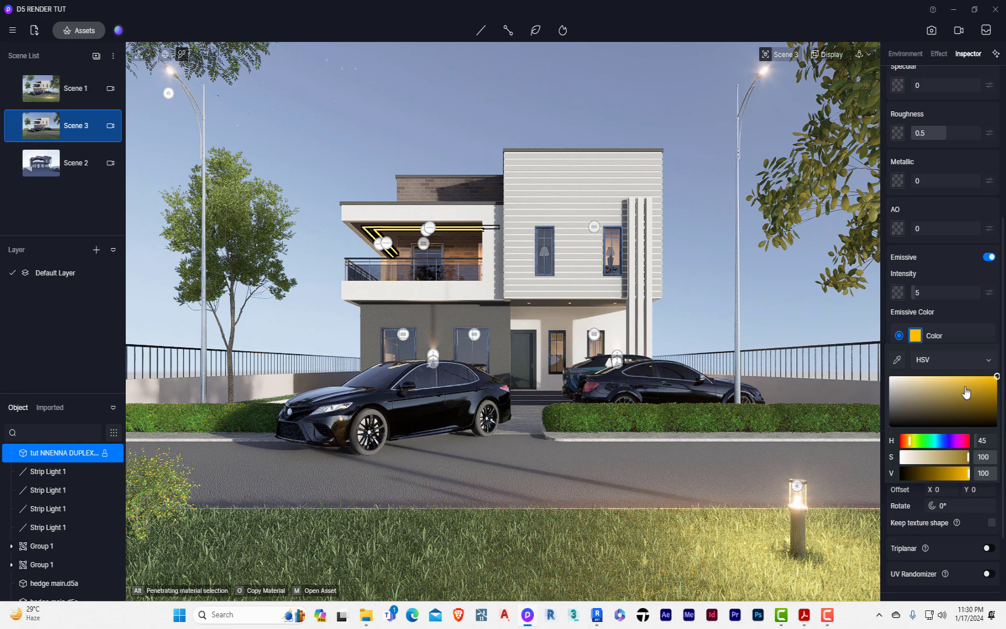
pyautogui.moveTo(995, 382); pyautogui.dragTo(955, 379)
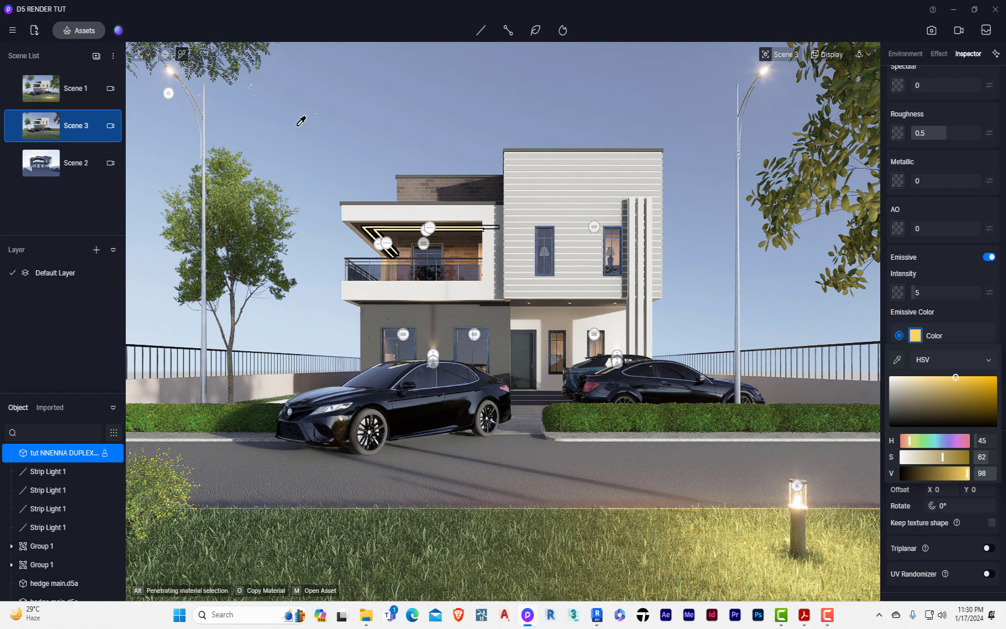
pyautogui.click(350, 104)
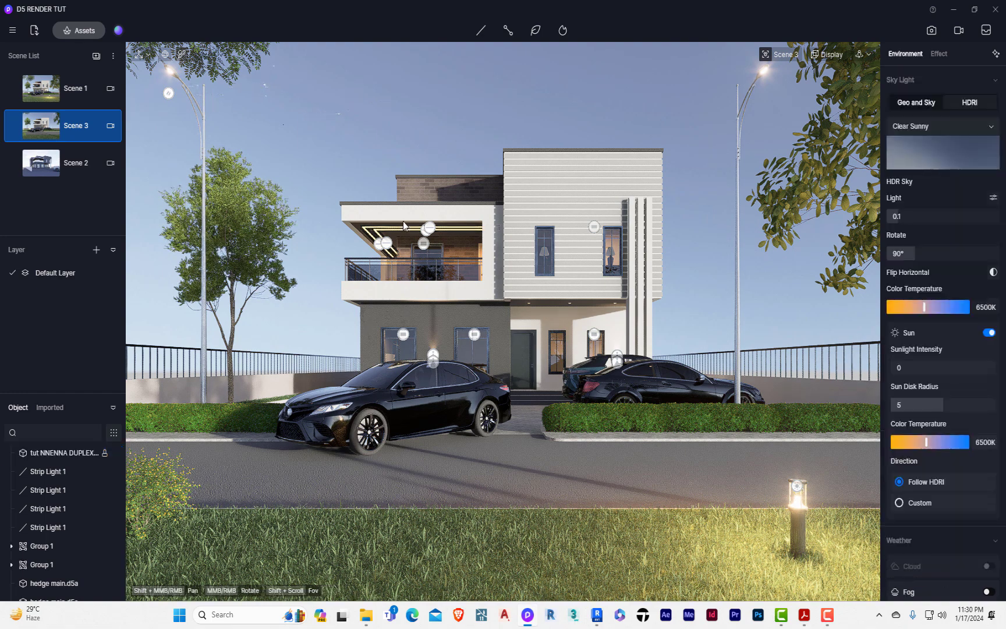
# Delete the four strip lights under the balcony roof and check the emissive ceiling strips up close.
pyautogui.click(387, 245)
pyautogui.press('Delete')
pyautogui.click(379, 245)
pyautogui.press('Delete')
pyautogui.click(423, 244)
pyautogui.press('Delete')
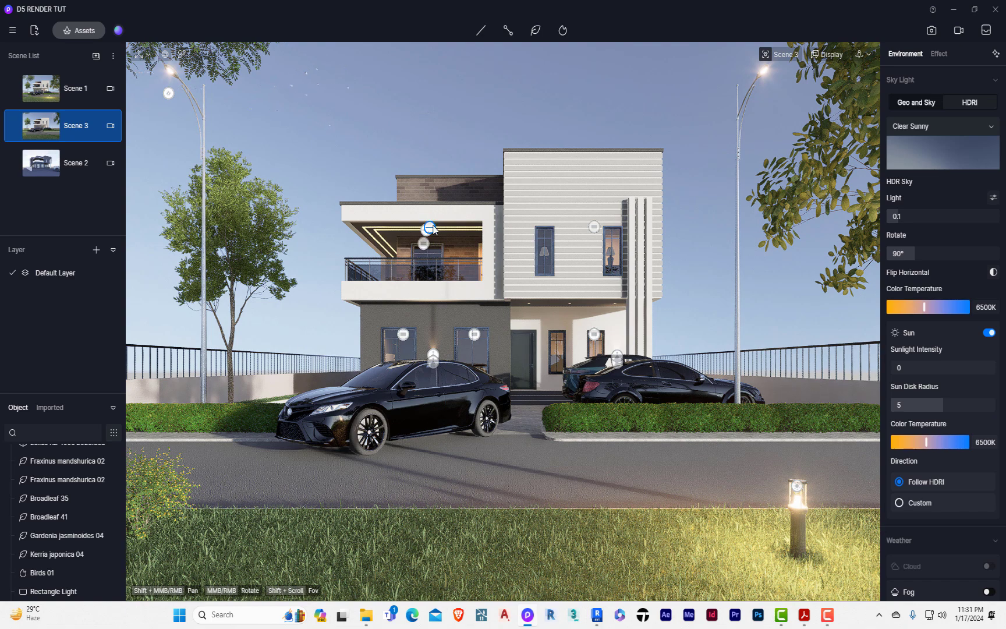
pyautogui.click(430, 227)
pyautogui.press('Delete')
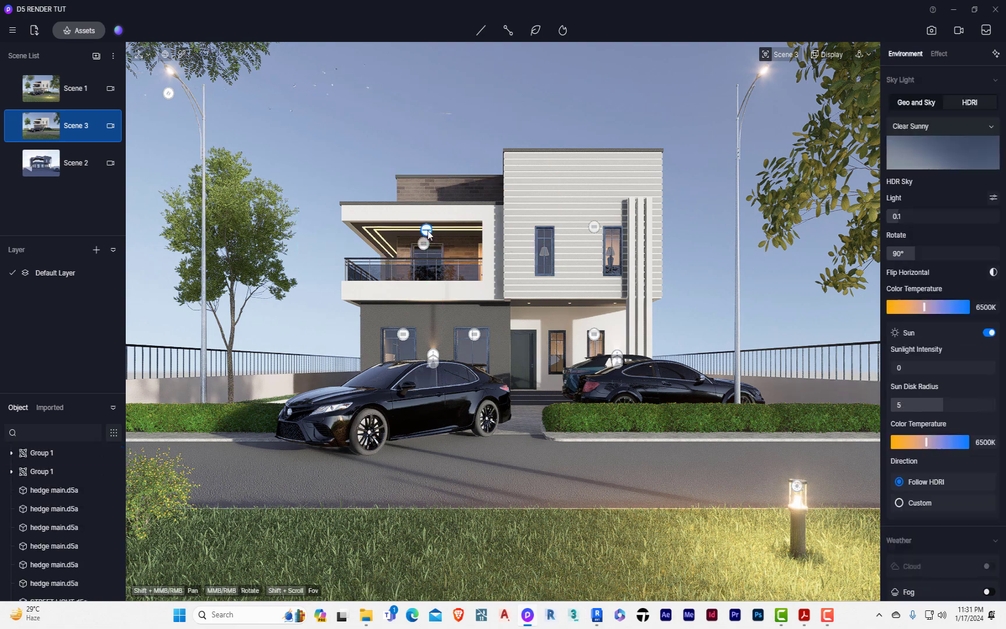
pyautogui.scroll(6, 422, 198)
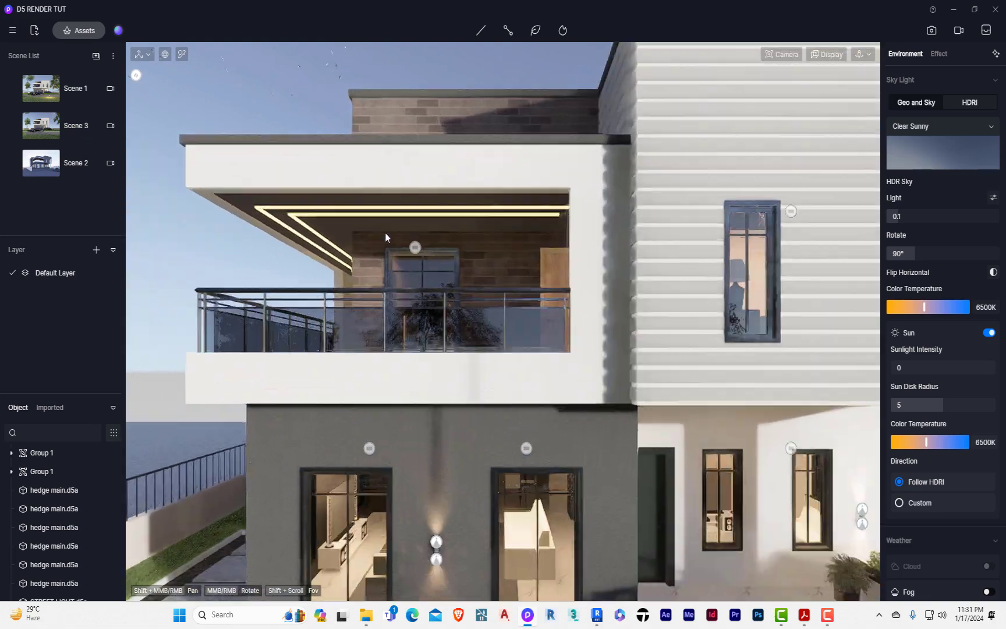
pyautogui.scroll(4, 368, 228)
pyautogui.scroll(3, 278, 294)
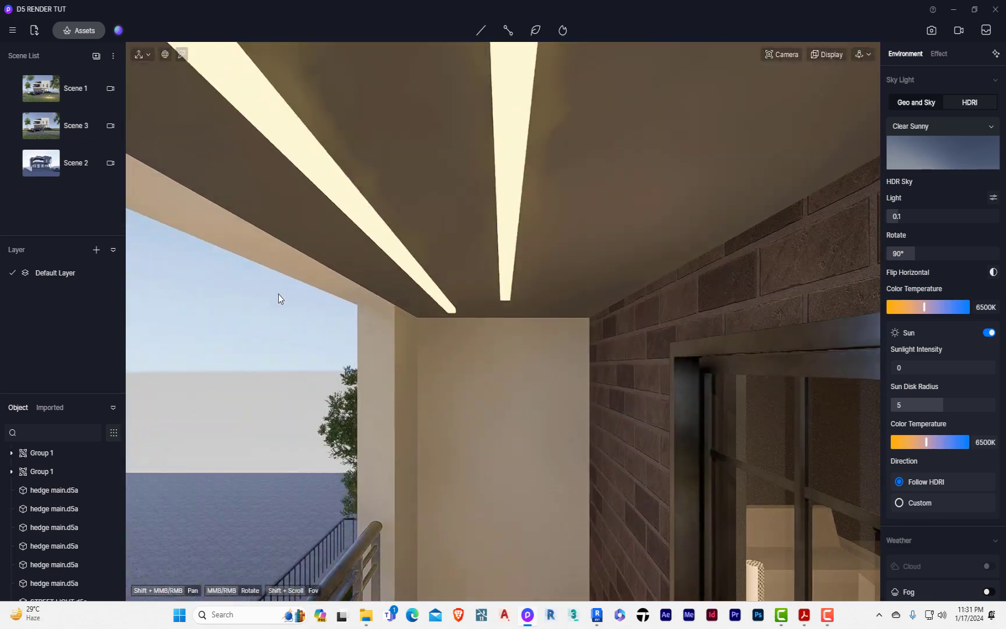
pyautogui.scroll(-10, 278, 294)
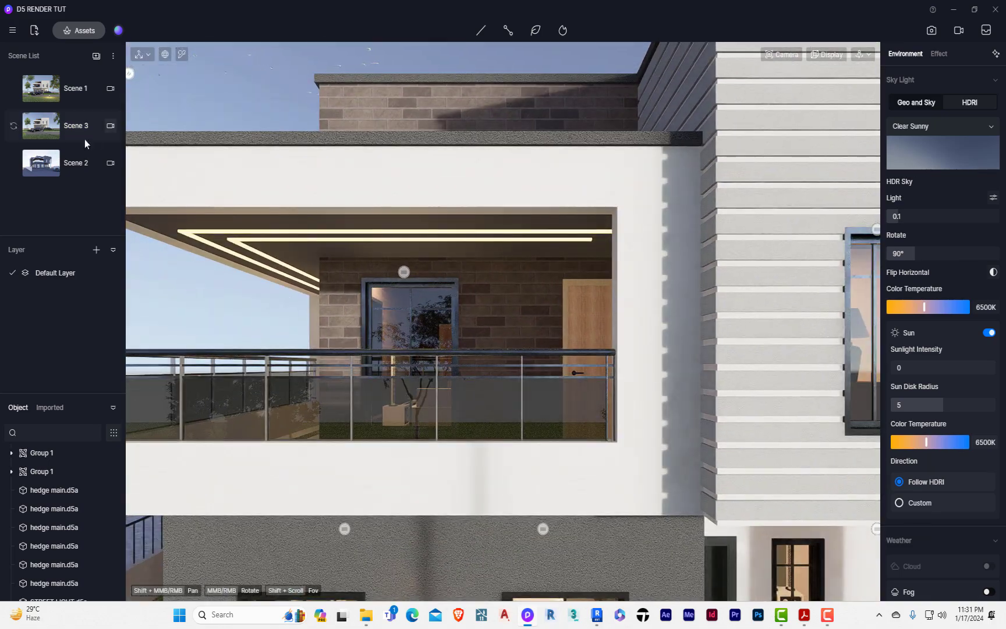
# Select the duplex house .rvt model in Scene 3 and add it to the local asset library.
pyautogui.click(66, 131)
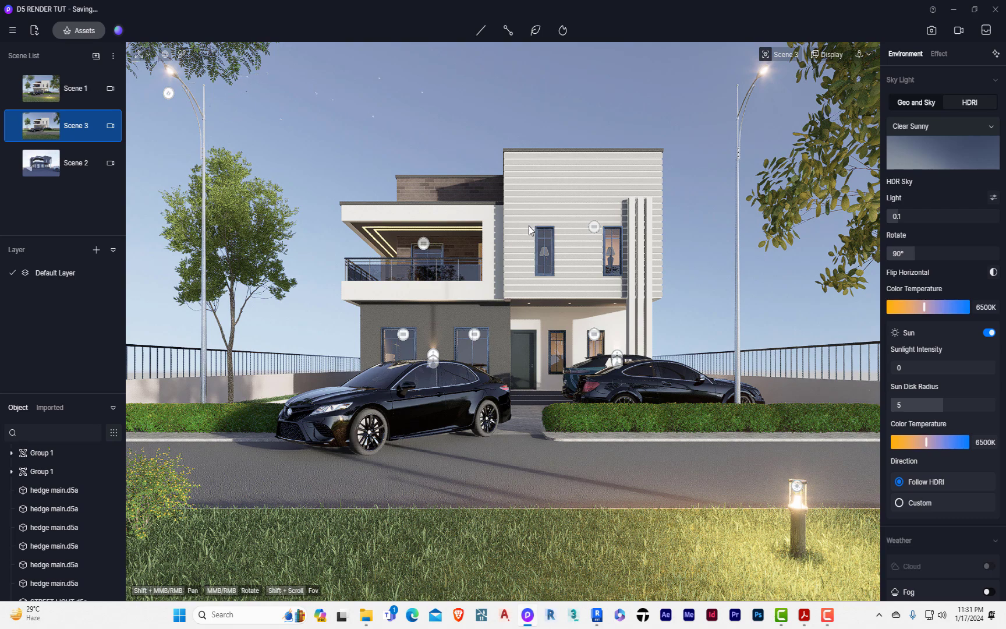
pyautogui.scroll(3, 491, 263)
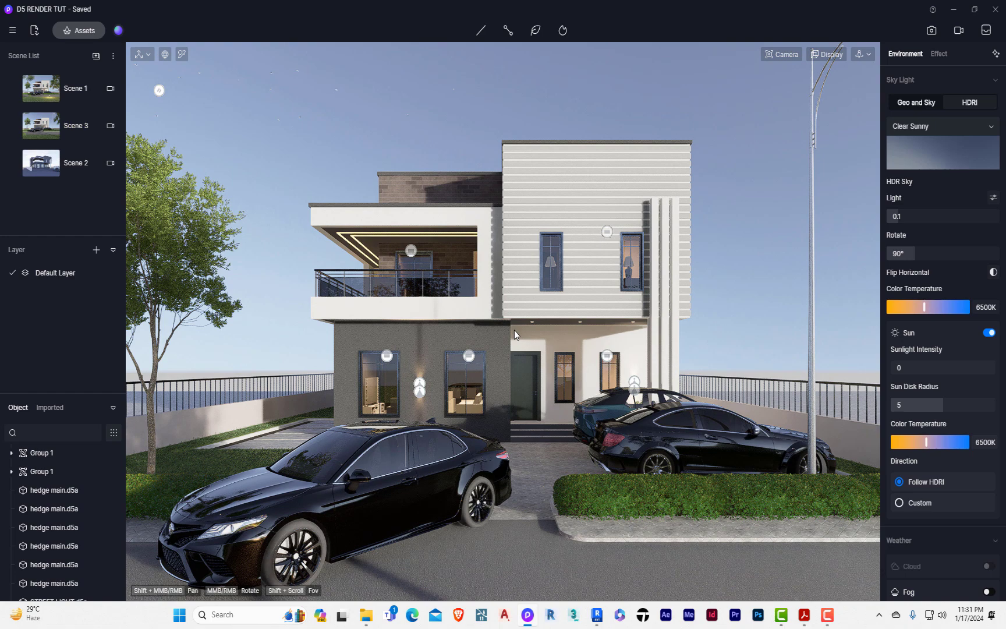
pyautogui.scroll(-4, 471, 272)
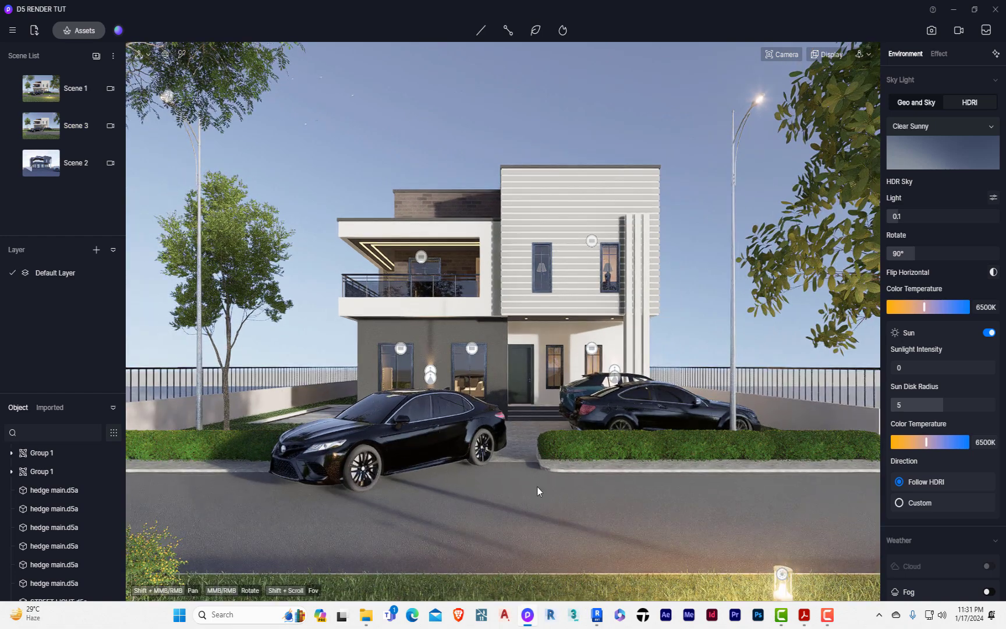
pyautogui.click(537, 487)
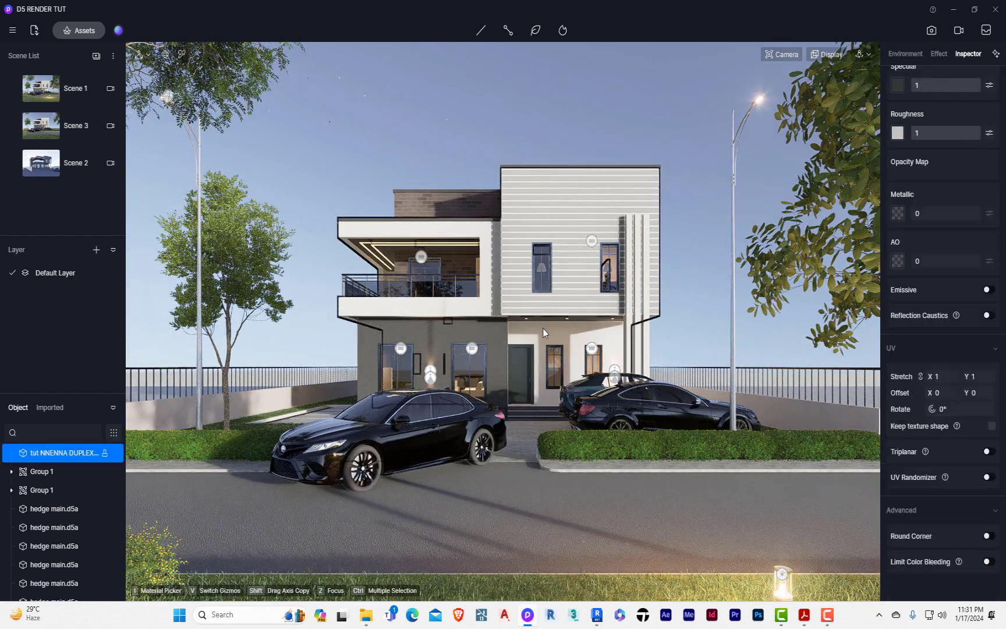
pyautogui.rightClick(62, 455)
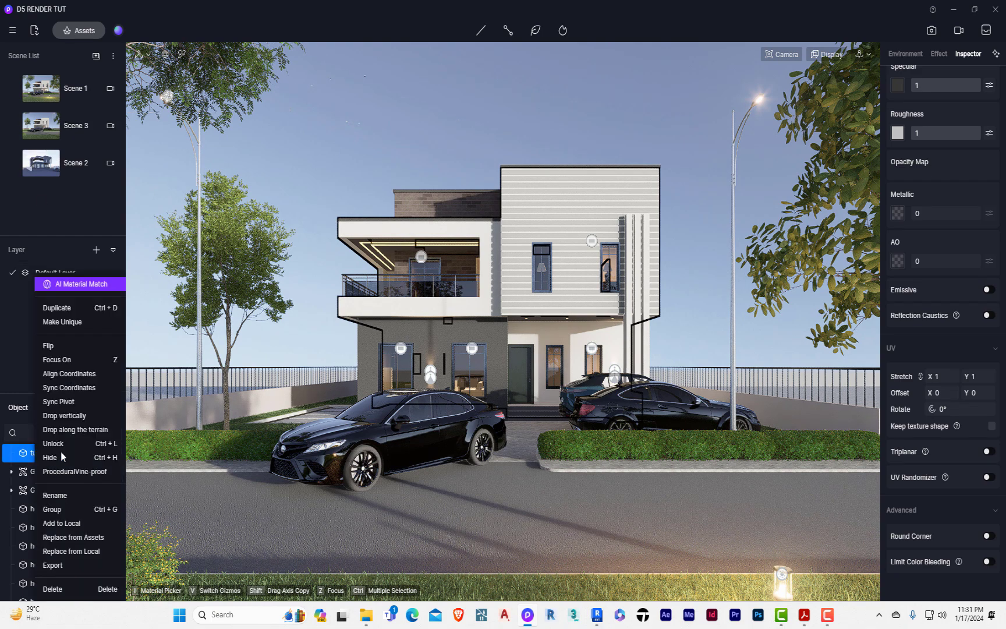
pyautogui.click(73, 523)
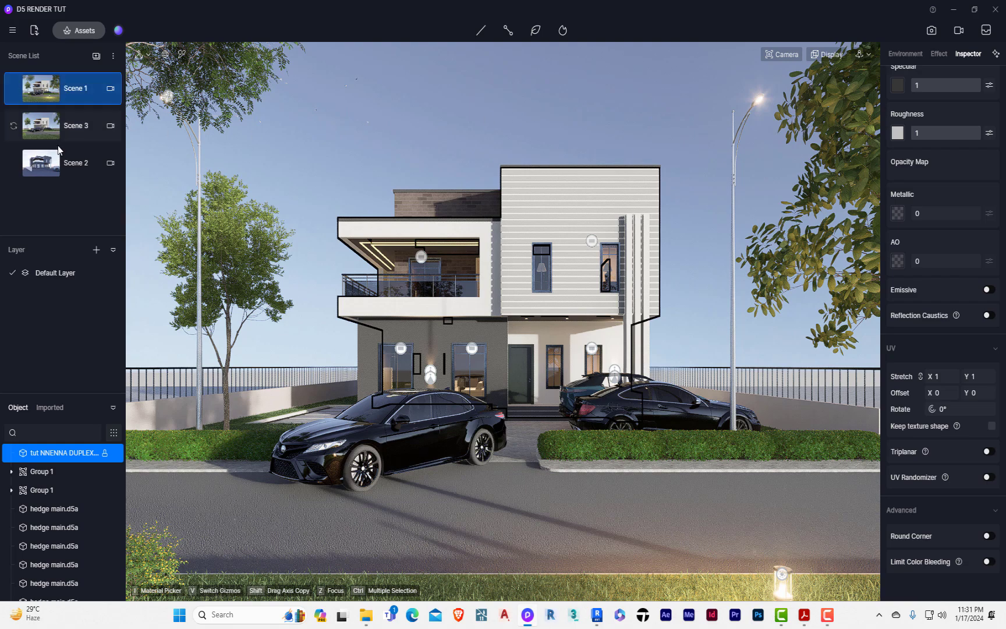
# Place a copy of the duplex from the local model library beside the original house, working in plan view.
pyautogui.click(92, 136)
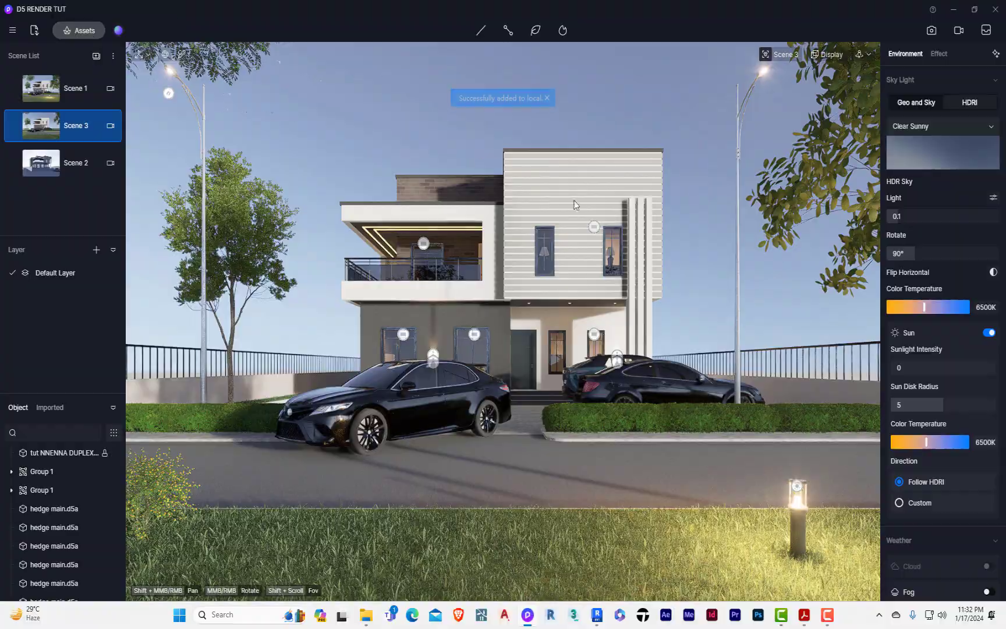
pyautogui.moveTo(488, 228); pyautogui.dragTo(378, 405, button='middle')
pyautogui.scroll(-15, 378, 401)
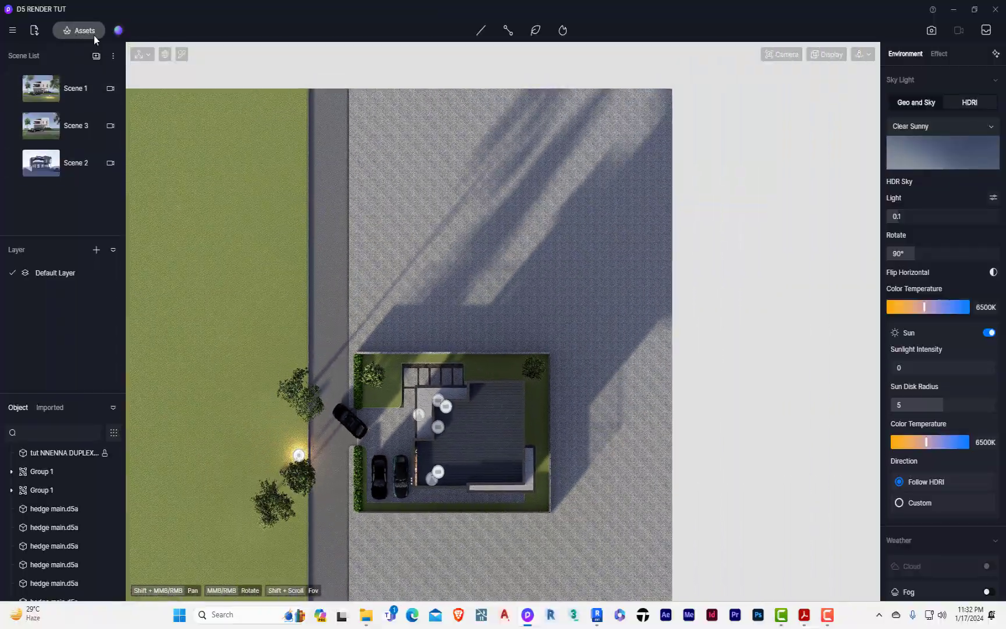
pyautogui.click(90, 32)
pyautogui.click(77, 37)
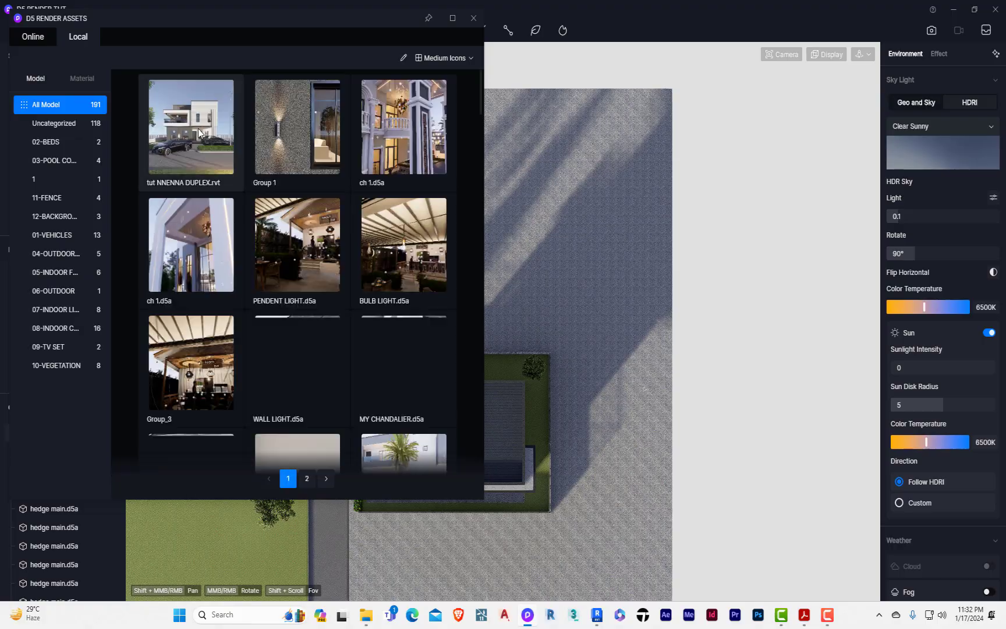
pyautogui.scroll(-2, 402, 379)
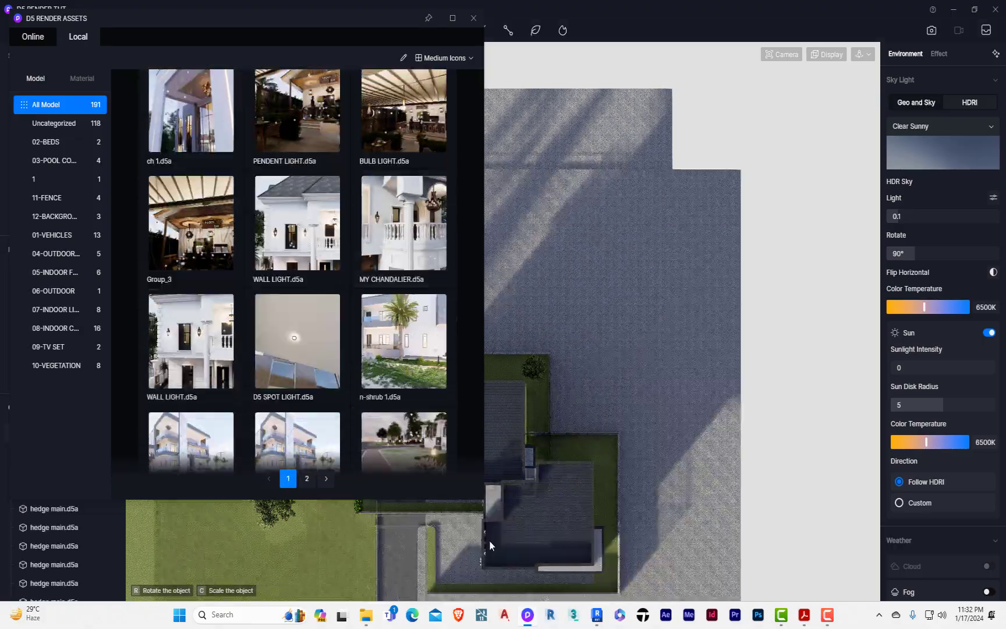
pyautogui.scroll(-6, 477, 537)
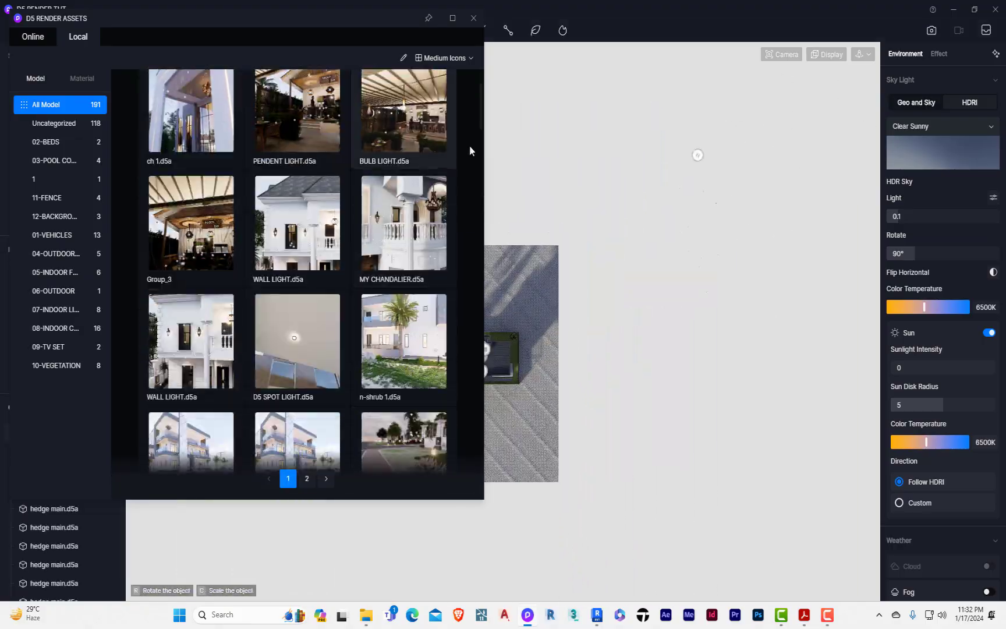
pyautogui.click(474, 18)
pyautogui.scroll(2, 490, 253)
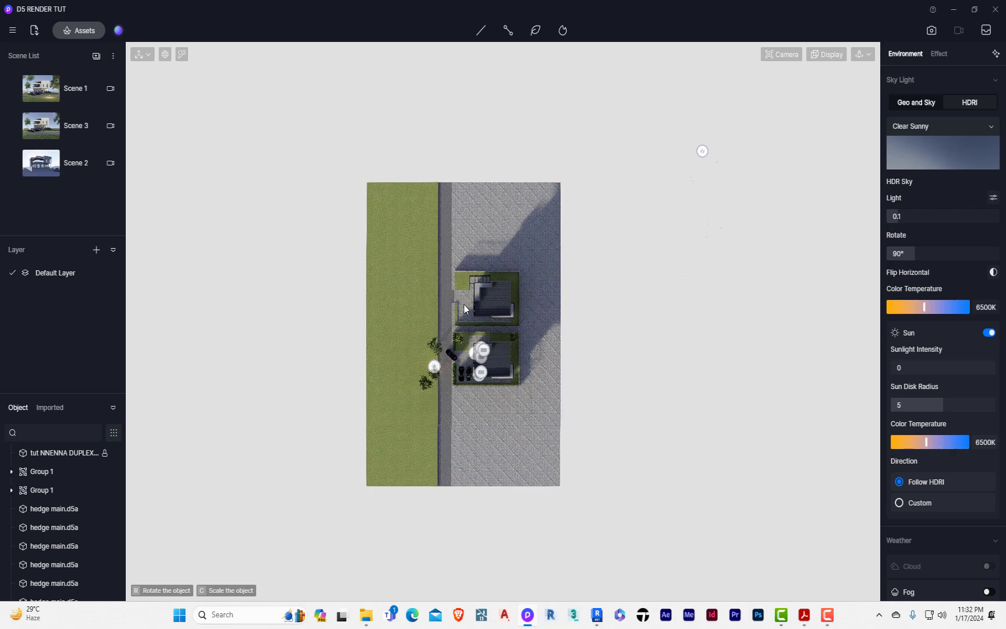
pyautogui.click(464, 298)
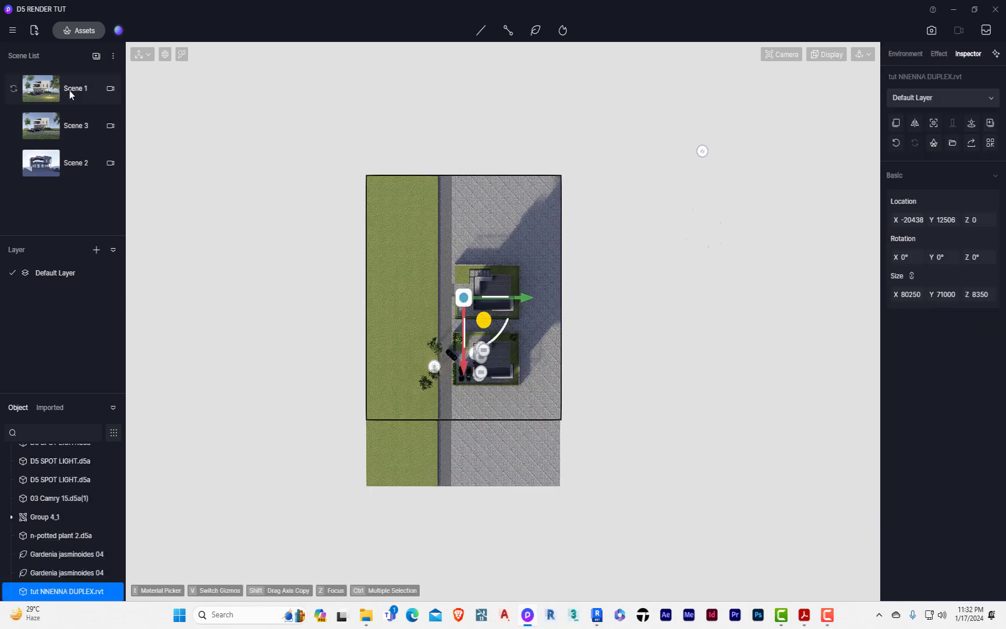
# Slide the placed duplex along the X axis to about X -16051 so its boundary meets the original's, and check it from Scene 3.
pyautogui.click(69, 125)
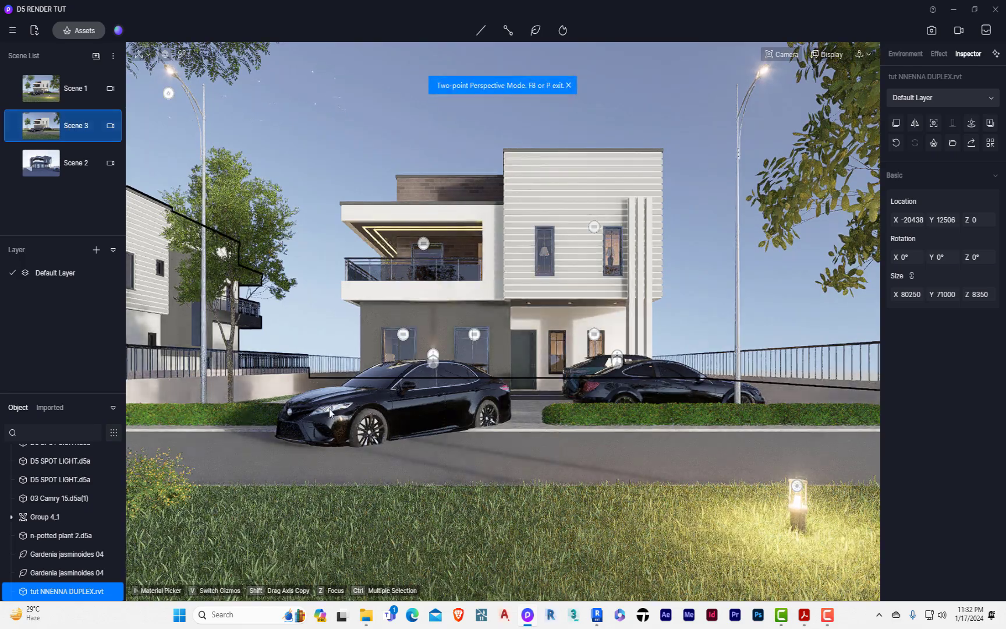
pyautogui.scroll(-10, 357, 409)
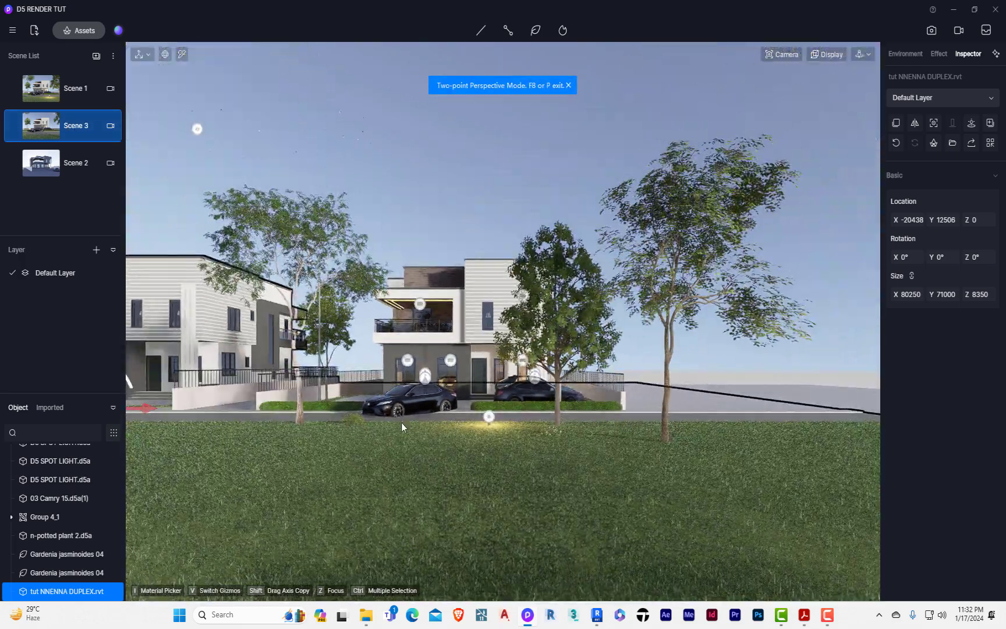
pyautogui.moveTo(239, 414); pyautogui.dragTo(294, 404)
pyautogui.scroll(6, 294, 404)
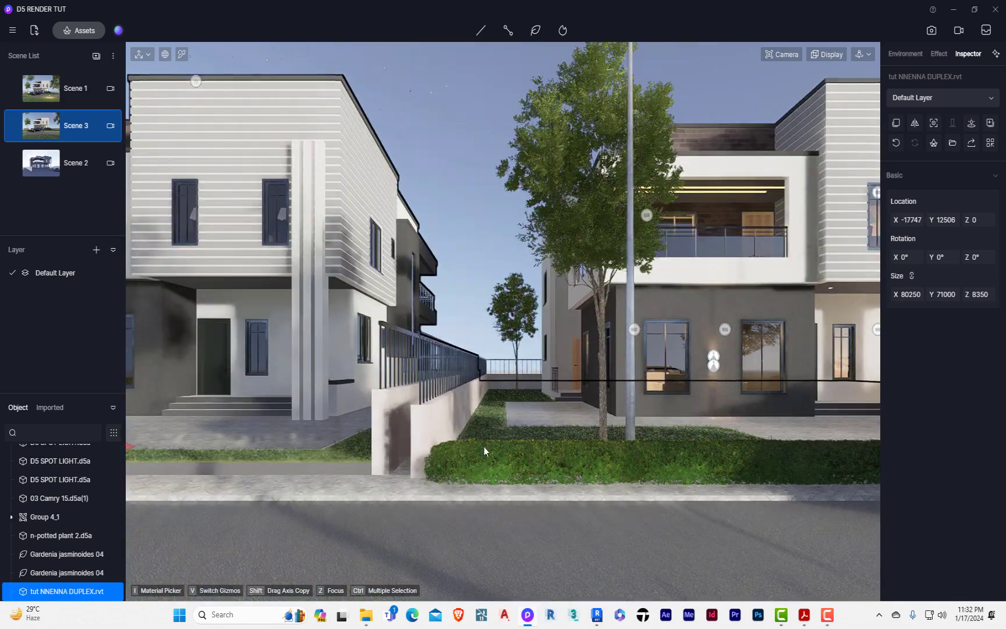
pyautogui.scroll(-6, 485, 447)
pyautogui.moveTo(216, 444); pyautogui.dragTo(231, 444)
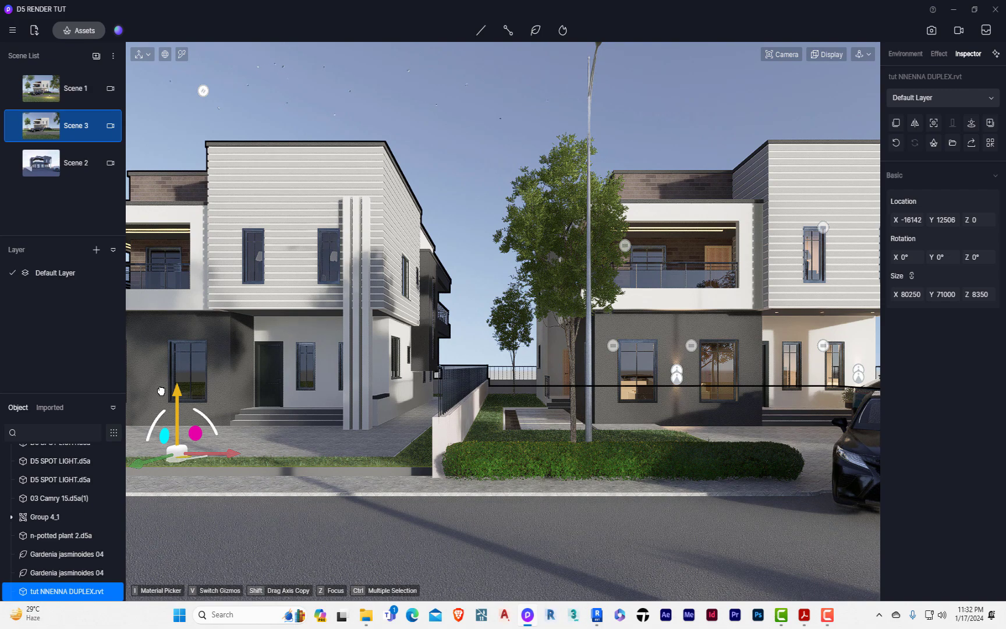
pyautogui.scroll(1, 373, 403)
pyautogui.scroll(-1, 377, 402)
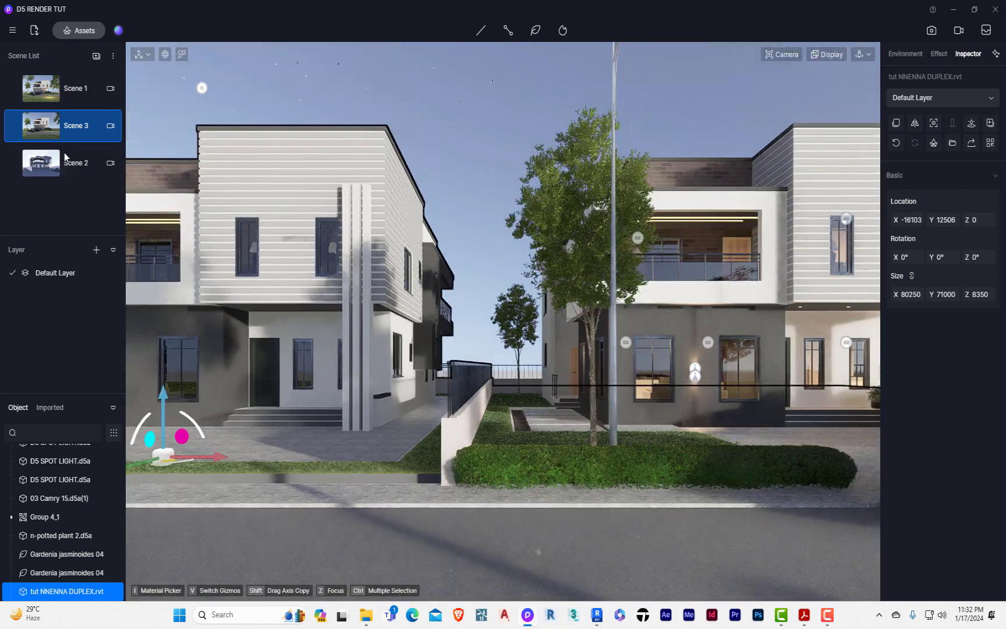
pyautogui.click(68, 125)
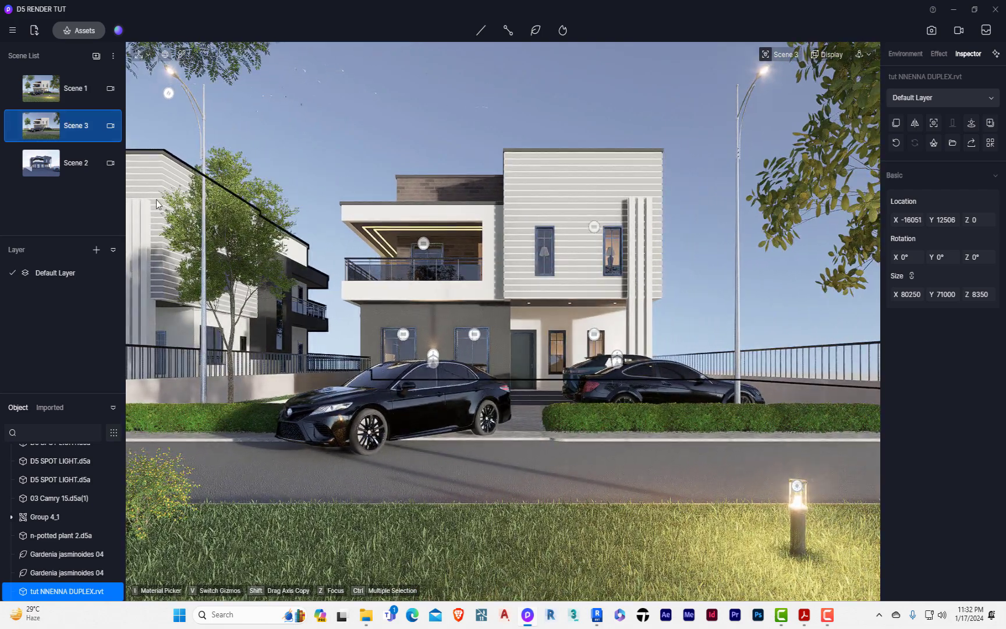
# Lower the neighbouring duplex to about Z -156 and check its shared fence line from above and in Scene 3.
pyautogui.scroll(-2, 397, 376)
pyautogui.scroll(3, 190, 402)
pyautogui.scroll(3, 189, 398)
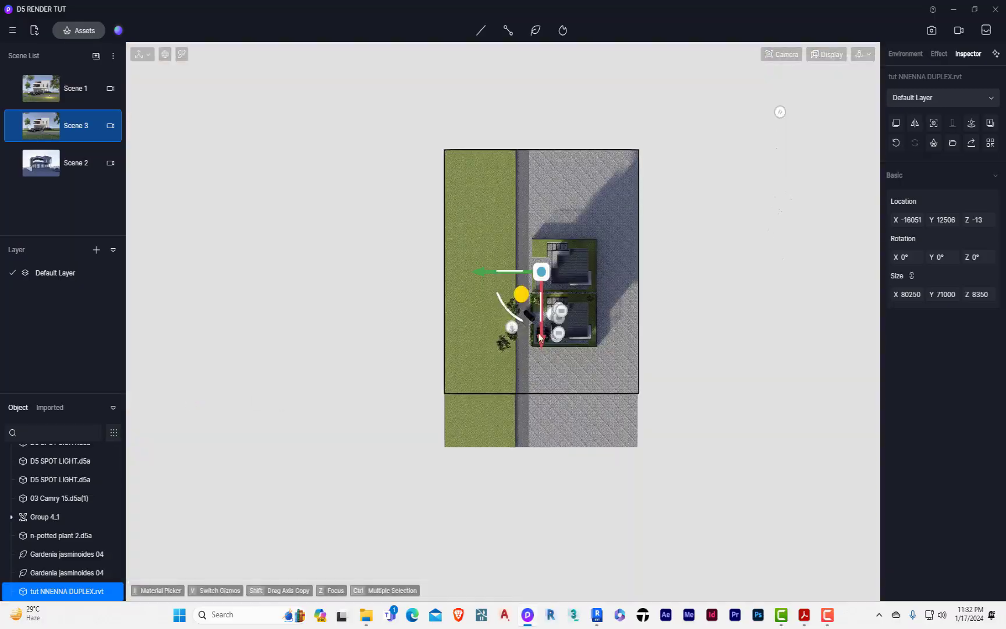
pyautogui.scroll(4, 540, 336)
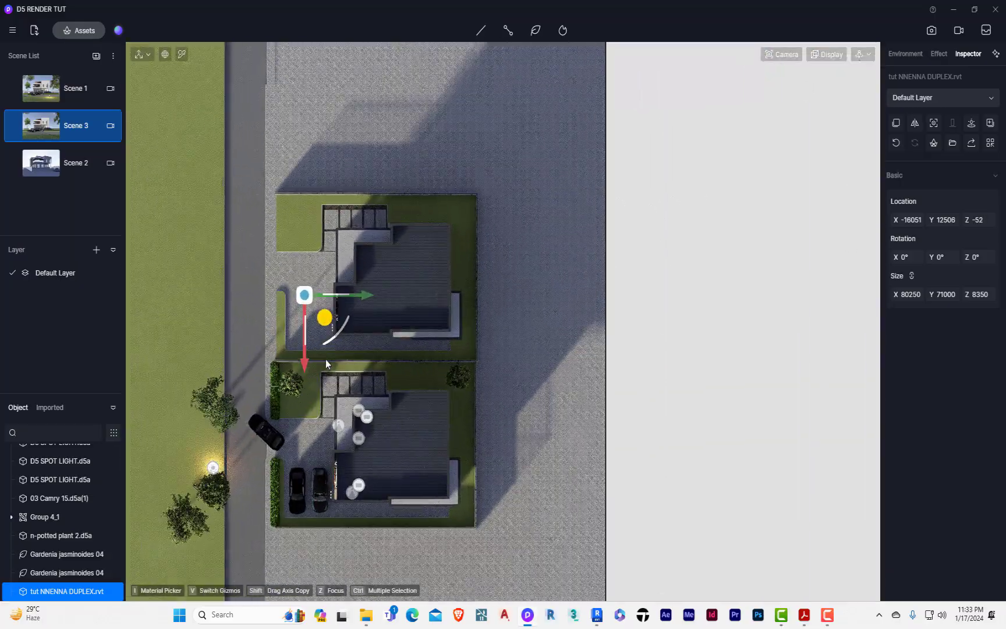
pyautogui.scroll(3, 325, 359)
pyautogui.moveTo(229, 383); pyautogui.dragTo(718, 274, button='middle')
pyautogui.scroll(2, 695, 291)
pyautogui.scroll(-2, 639, 281)
pyautogui.moveTo(550, 269); pyautogui.dragTo(477, 333, button='middle')
pyautogui.scroll(6, 420, 270)
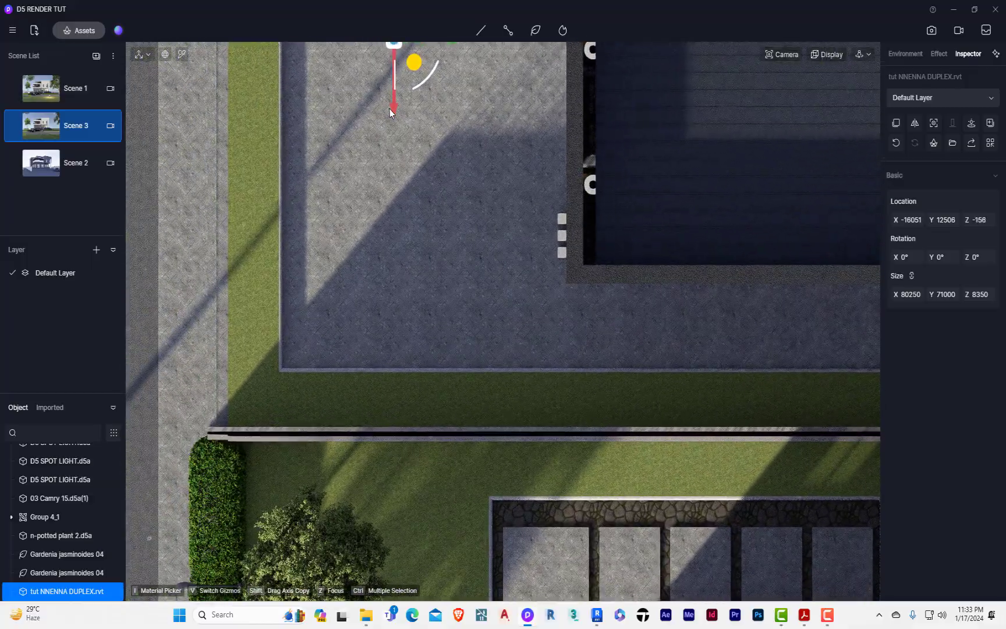
pyautogui.moveTo(390, 110); pyautogui.dragTo(390, 107)
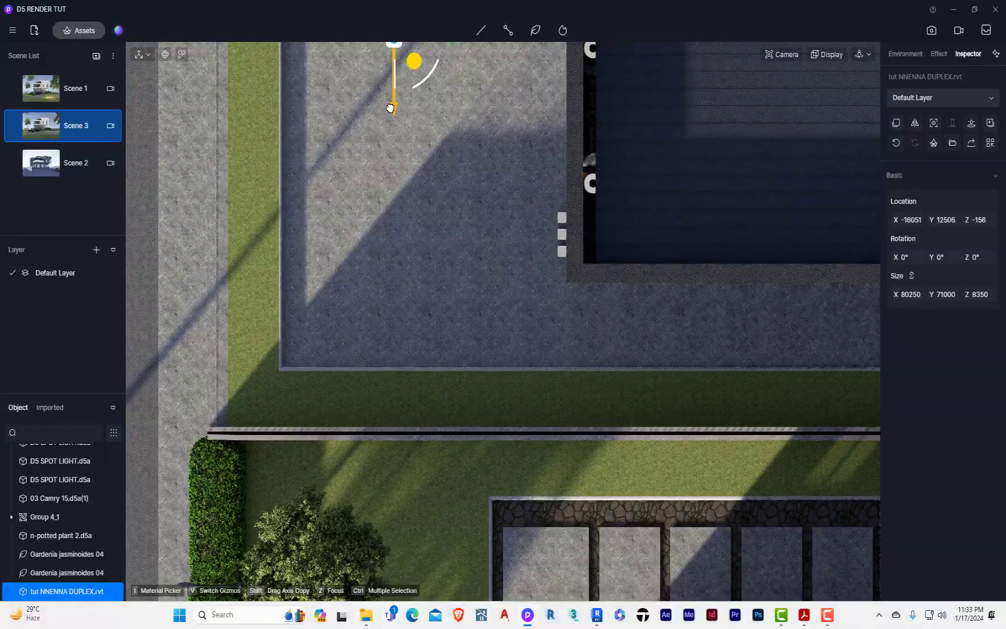
pyautogui.scroll(-5, 435, 299)
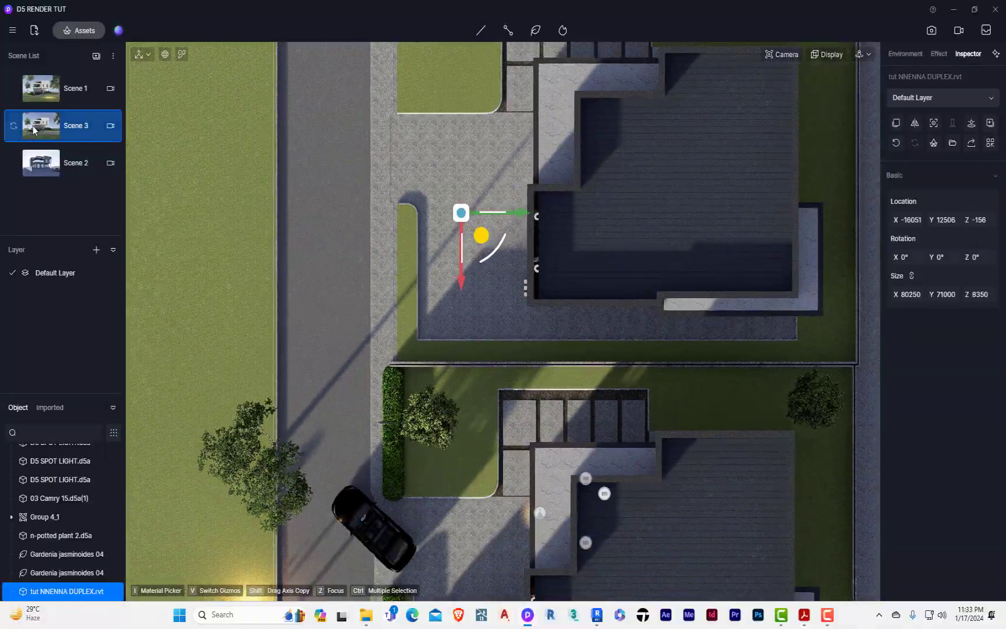
pyautogui.click(32, 126)
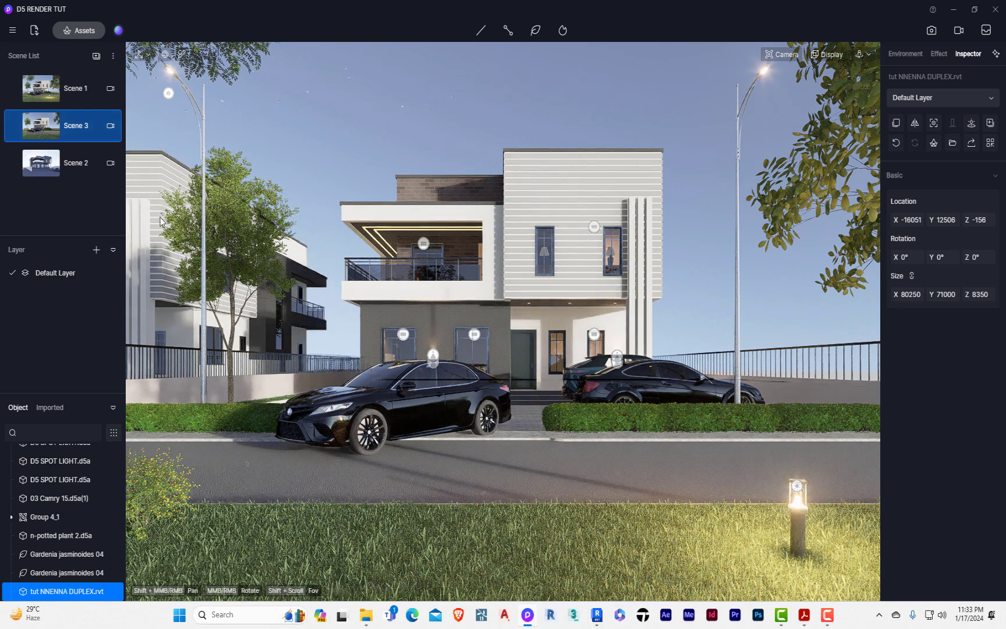
# Copy the neighbouring duplex along the X axis to the opposite side of the original house, working in plan view.
pyautogui.press('t')
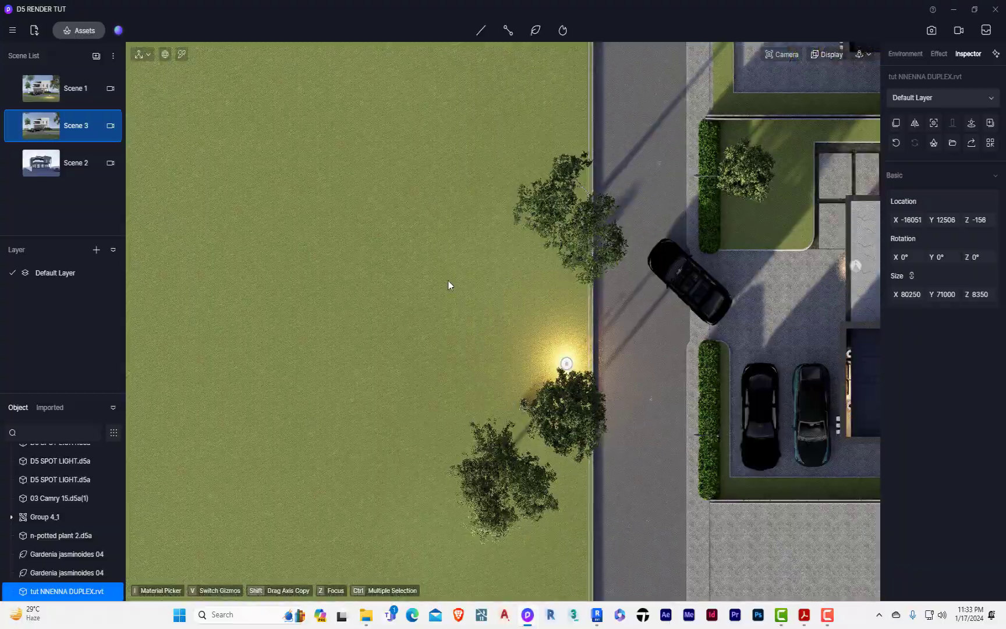
pyautogui.moveTo(626, 310); pyautogui.dragTo(280, 327, button='middle')
pyautogui.scroll(-4, 280, 328)
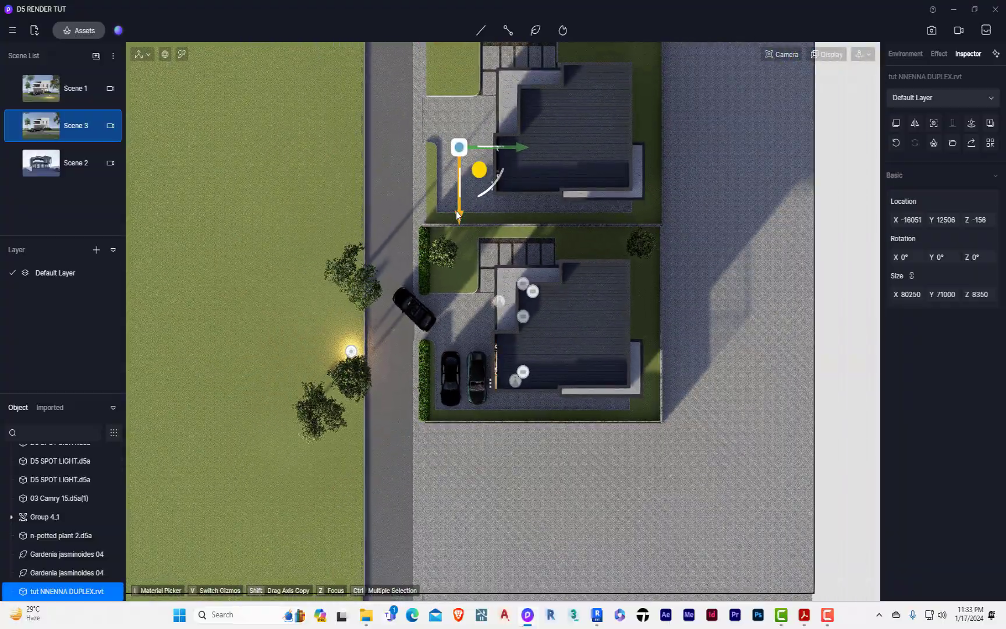
pyautogui.keyDown('shift'); pyautogui.moveTo(456, 214); pyautogui.dragTo(443, 610); pyautogui.keyUp('shift')
# Fine-tune the new copy along the X axis to about X 2439 so its boundary wall meets the original's.
pyautogui.scroll(3, 480, 530)
pyautogui.moveTo(480, 531); pyautogui.dragTo(444, 275, button='middle')
pyautogui.scroll(2, 409, 345)
pyautogui.scroll(-5, 408, 345)
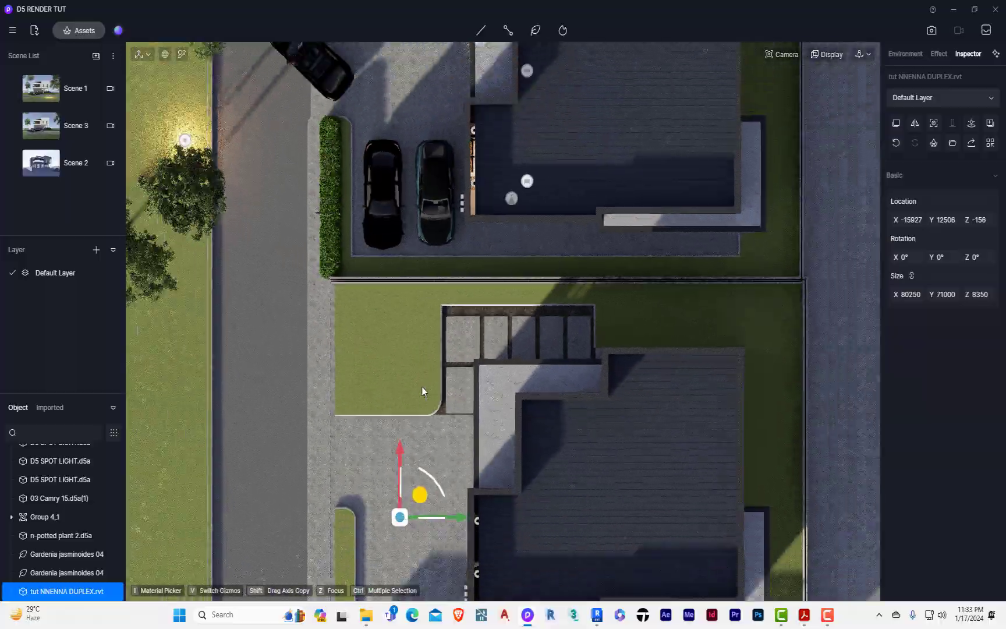
pyautogui.scroll(6, 422, 386)
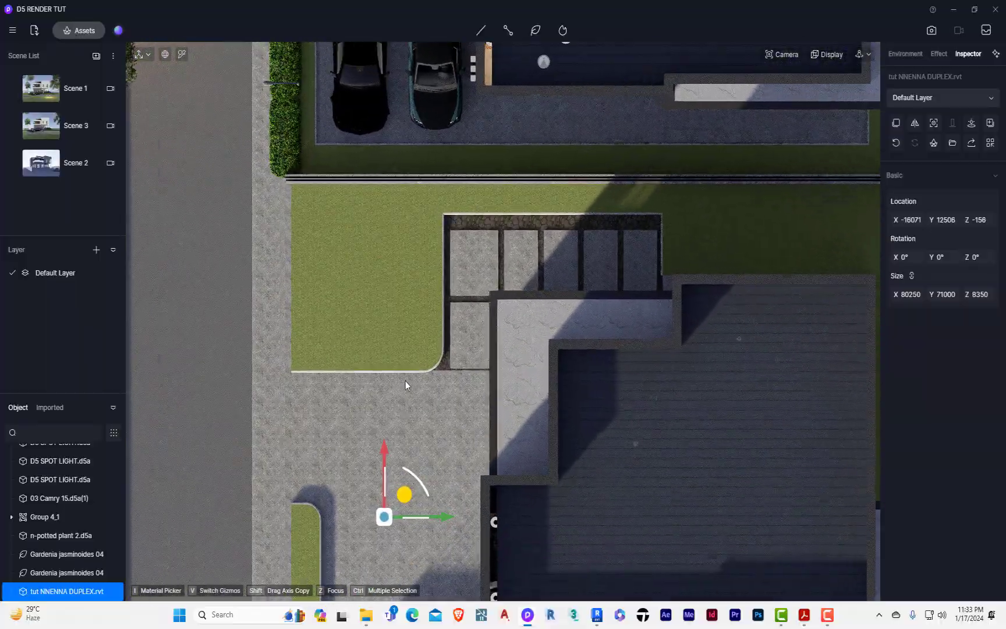
pyautogui.moveTo(384, 457); pyautogui.dragTo(429, 436, button='middle')
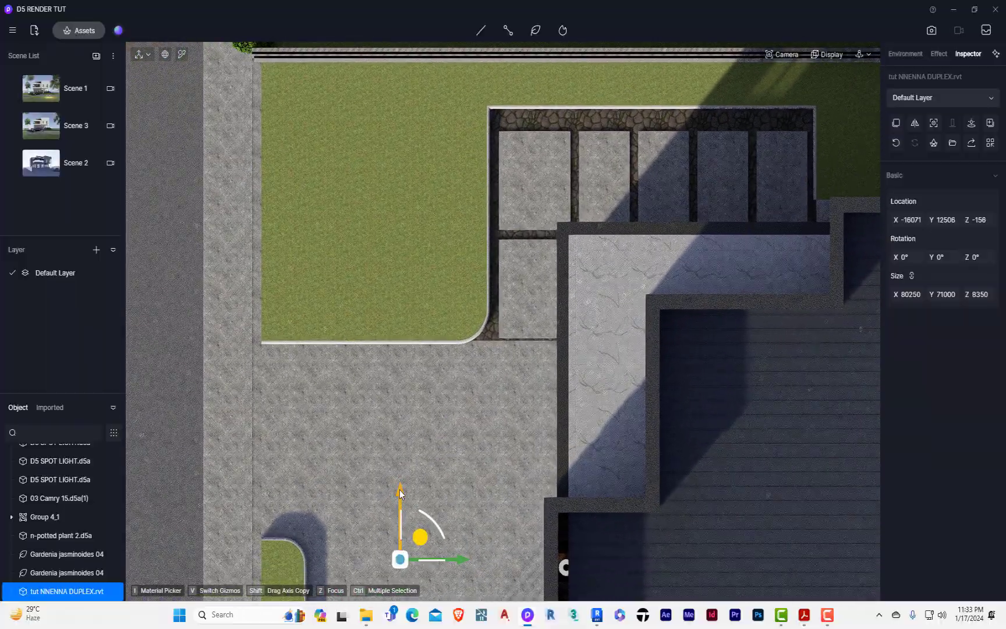
pyautogui.moveTo(398, 491); pyautogui.dragTo(398, 495, button='middle')
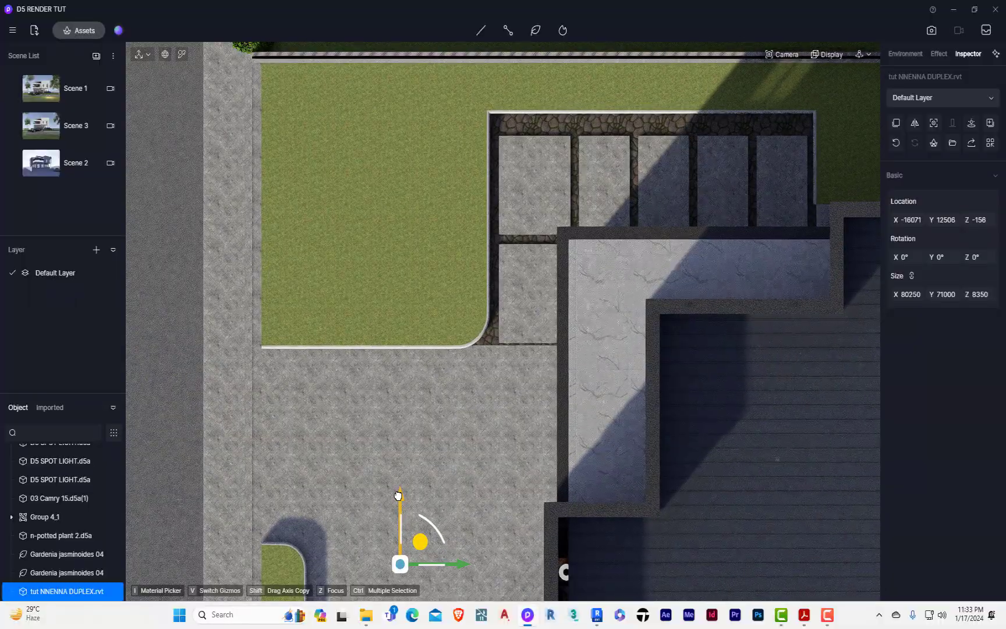
pyautogui.scroll(-8, 372, 436)
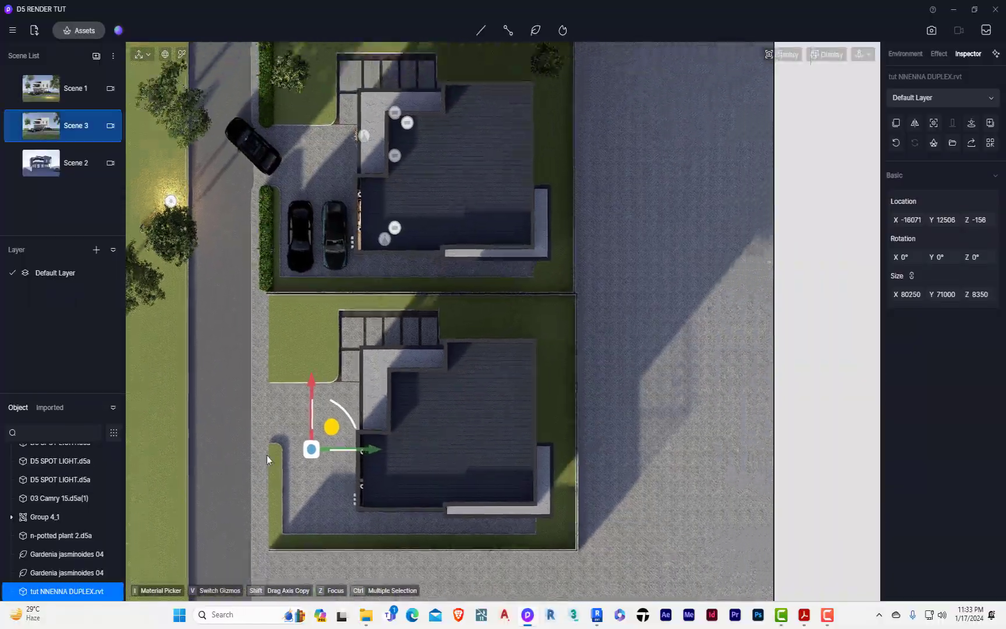
# Copy the newest duplex along the Y axis to the area behind the row and rotate the copy 180°.
pyautogui.scroll(-3, 446, 438)
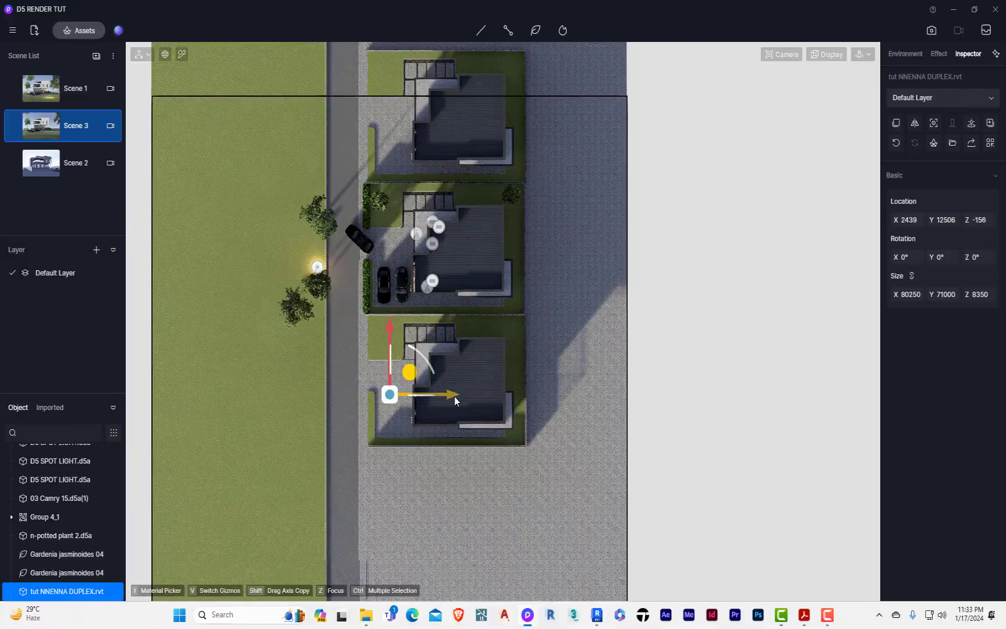
pyautogui.keyDown('shift'); pyautogui.moveTo(455, 400); pyautogui.dragTo(751, 375); pyautogui.keyUp('shift')
pyautogui.moveTo(643, 357); pyautogui.dragTo(711, 460)
# Align the rotated rear duplex along the X and Y axes, at about X 19476, so its walls meet the front duplex's back boundary.
pyautogui.moveTo(612, 398); pyautogui.dragTo(633, 396)
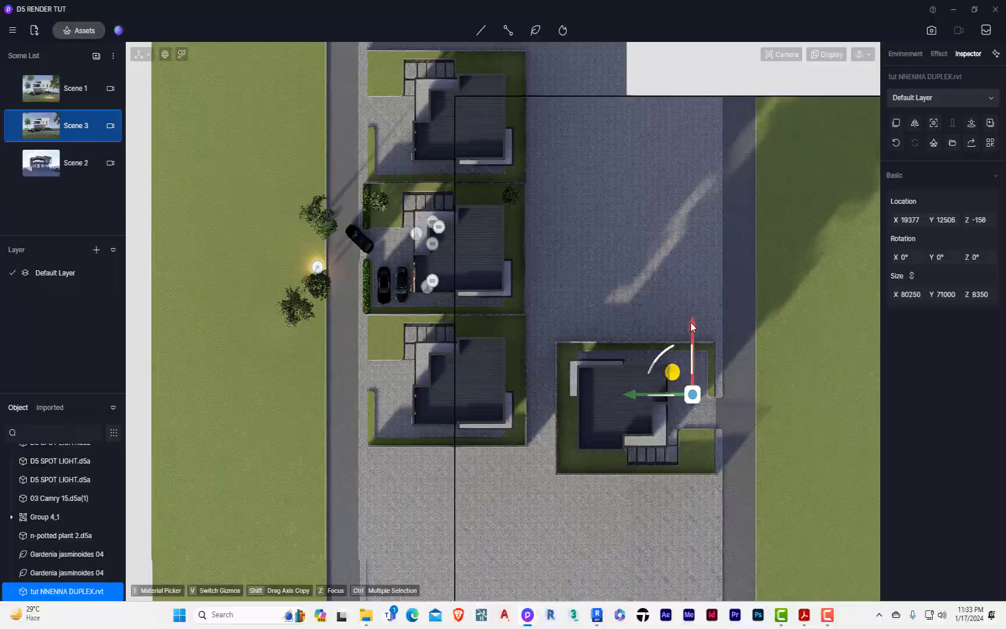
pyautogui.moveTo(691, 324); pyautogui.dragTo(690, 292)
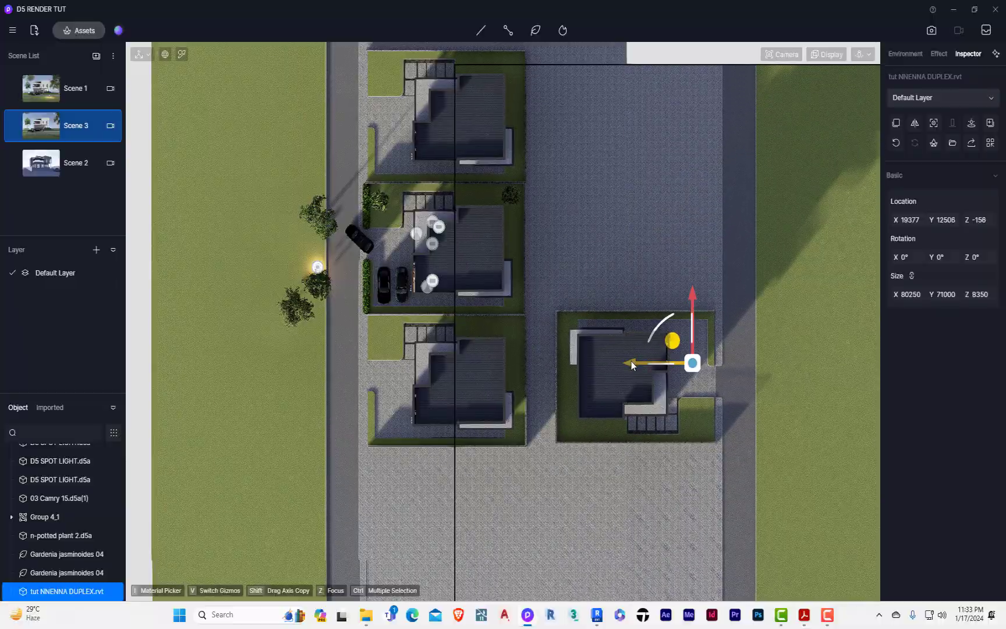
pyautogui.moveTo(631, 360); pyautogui.dragTo(587, 360)
pyautogui.scroll(5, 633, 323)
pyautogui.scroll(2, 748, 326)
pyautogui.moveTo(815, 345); pyautogui.dragTo(815, 354)
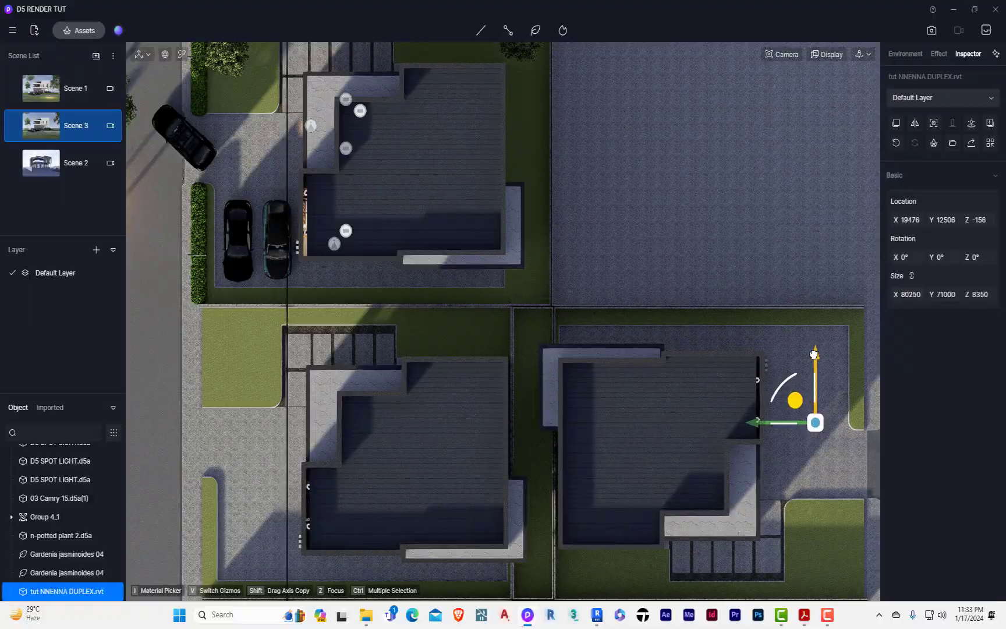
pyautogui.scroll(-4, 427, 331)
pyautogui.moveTo(405, 352); pyautogui.dragTo(214, 343, button='middle')
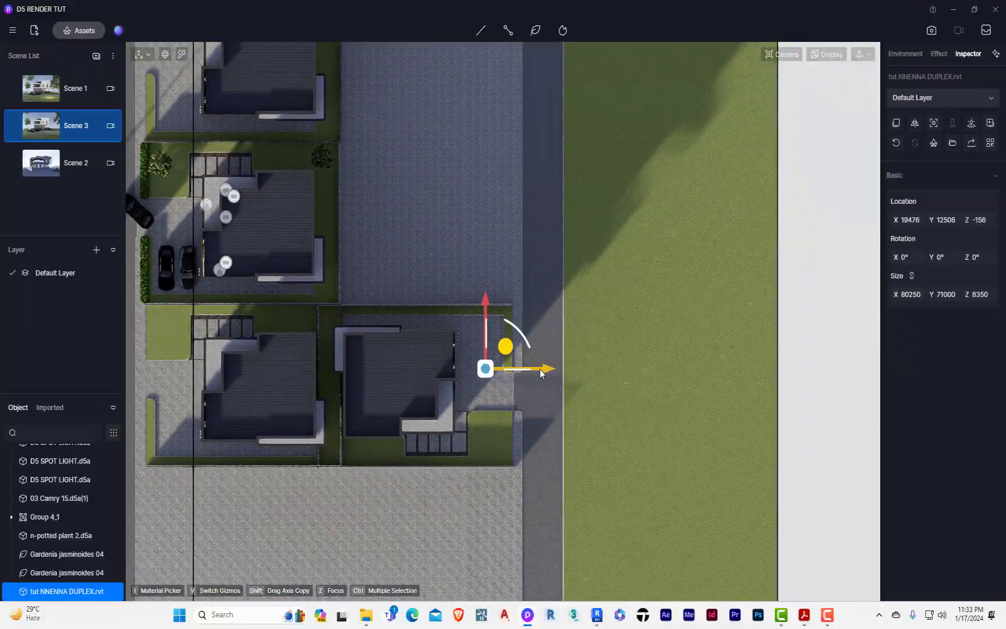
pyautogui.moveTo(557, 367); pyautogui.dragTo(574, 364)
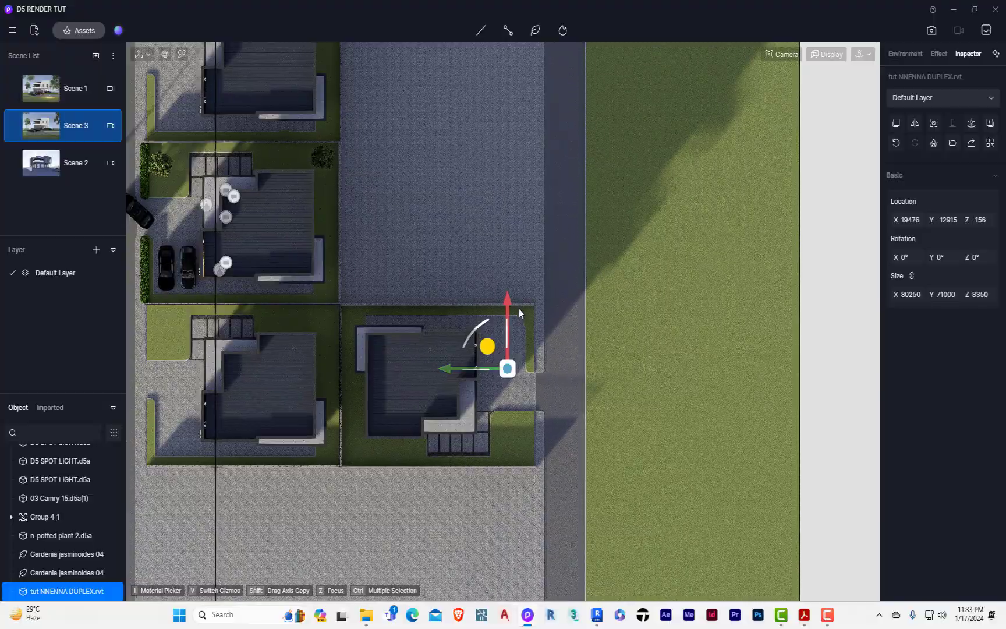
# Copy the rear duplex along the X axis to the far end of the back row and into the plot behind the original house.
pyautogui.moveTo(507, 293); pyautogui.dragTo(512, 157)
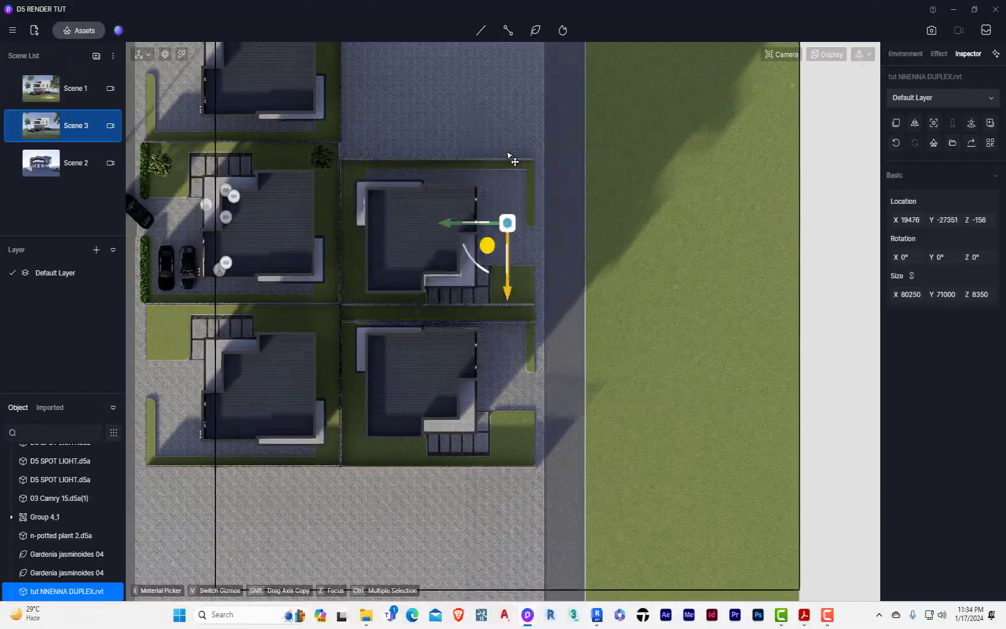
pyautogui.moveTo(510, 295); pyautogui.dragTo(504, 110)
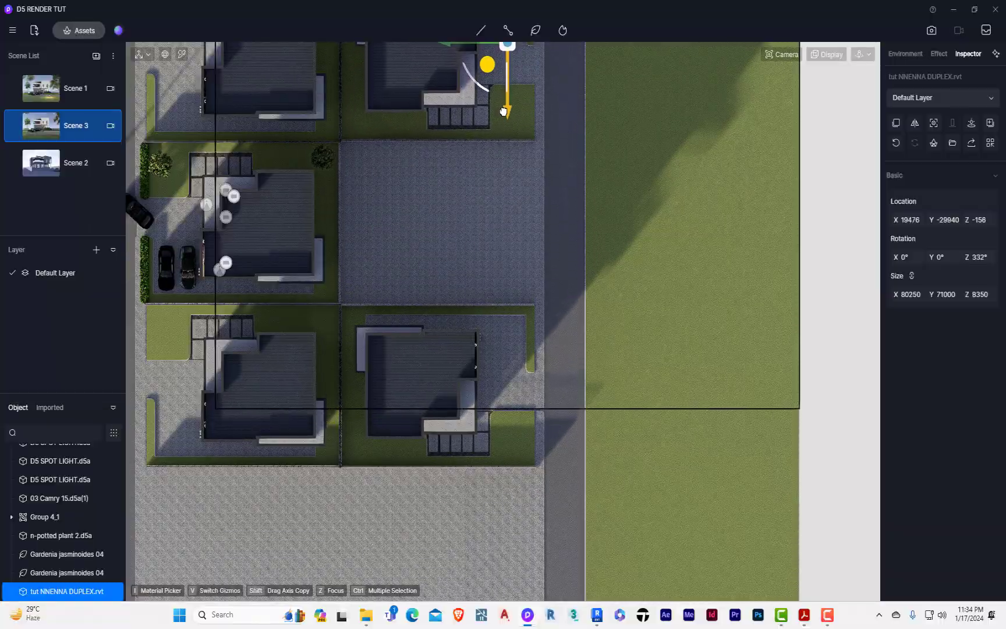
pyautogui.scroll(4, 438, 239)
pyautogui.moveTo(370, 164); pyautogui.dragTo(514, 401, button='middle')
pyautogui.scroll(3, 537, 368)
pyautogui.moveTo(567, 449); pyautogui.dragTo(611, 516, button='middle')
pyautogui.moveTo(751, 203); pyautogui.dragTo(743, 206)
pyautogui.scroll(-4, 607, 153)
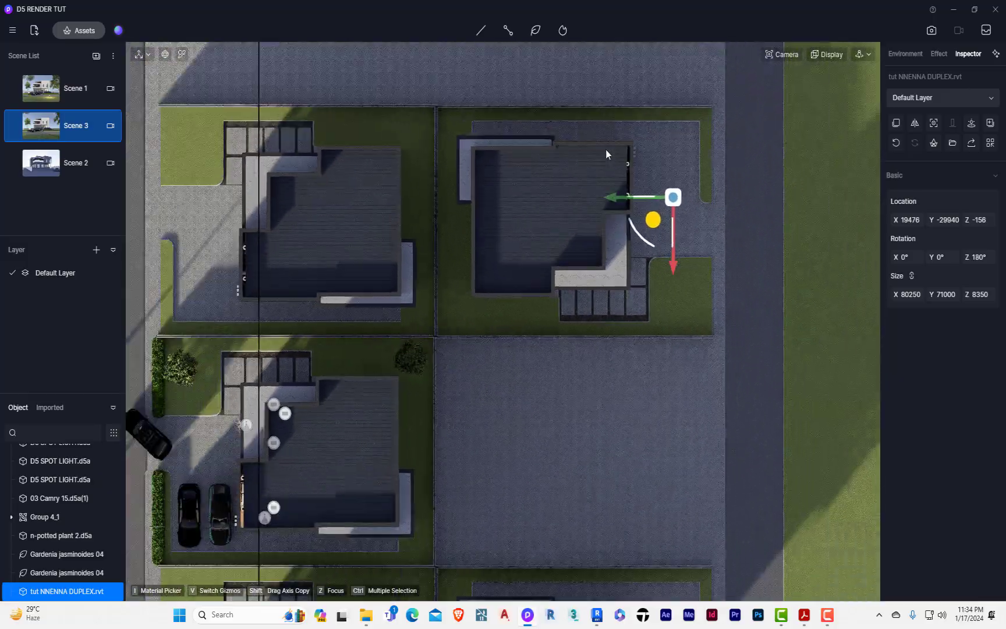
pyautogui.moveTo(632, 425); pyautogui.dragTo(622, 482)
# Save the project and check the added houses in Scene 3, Scene 2 and Scene 1.
pyautogui.click(57, 136)
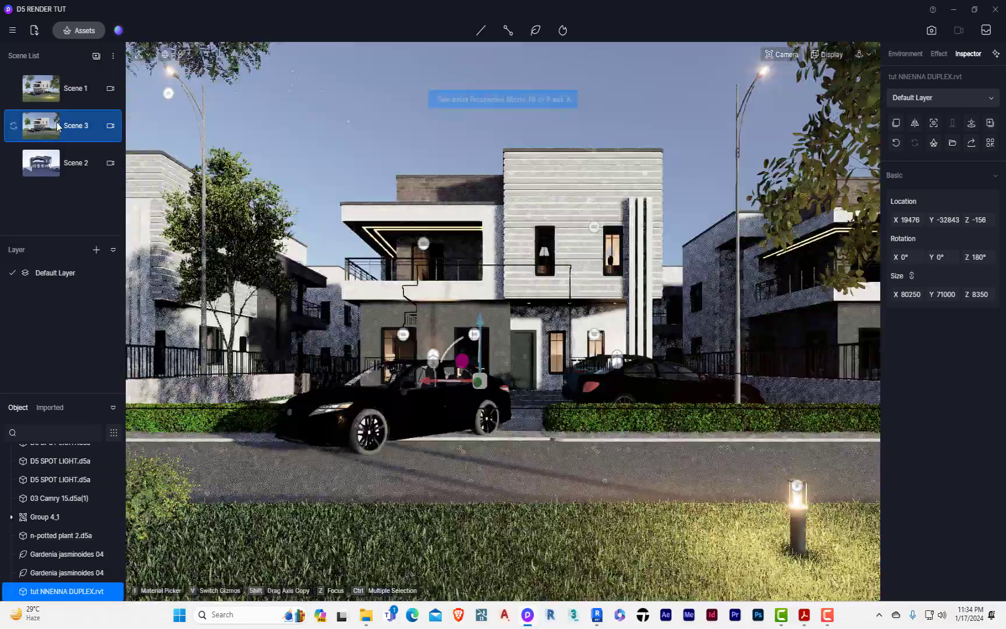
pyautogui.click(348, 112)
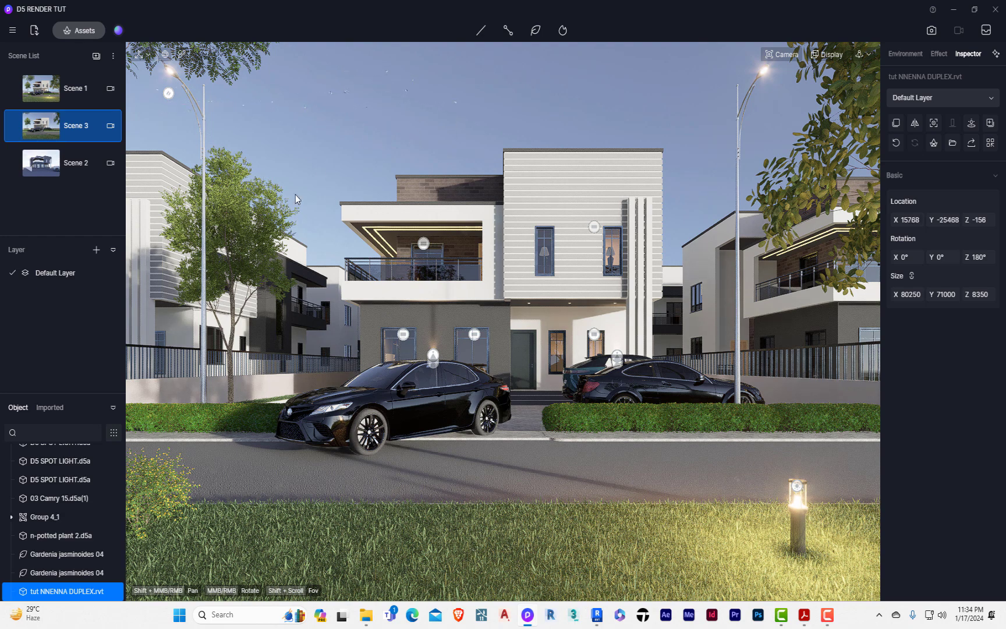
pyautogui.hotkey('ctrl', 's')
pyautogui.click(49, 165)
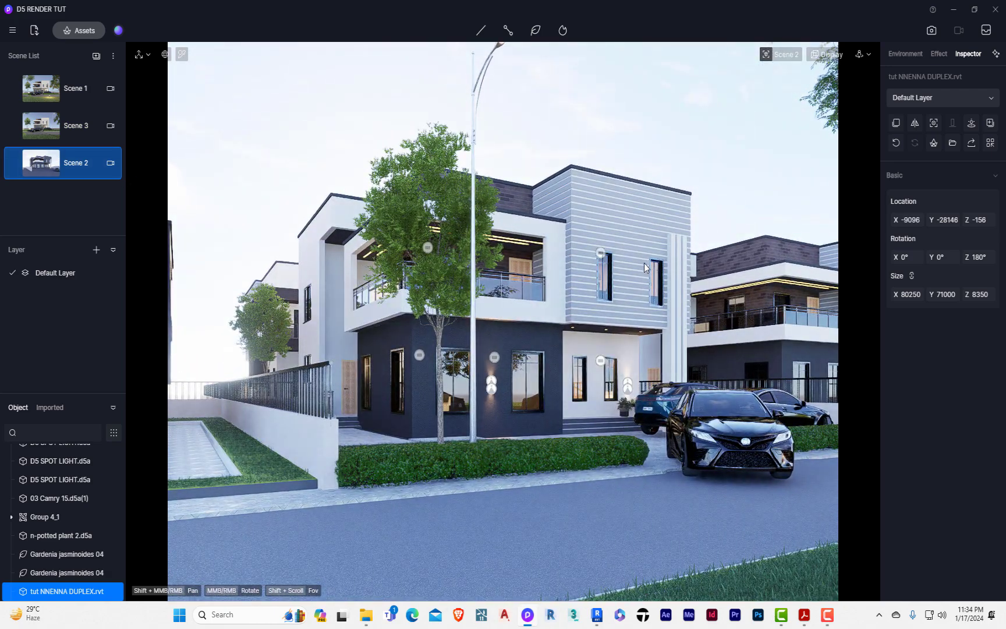
pyautogui.click(53, 120)
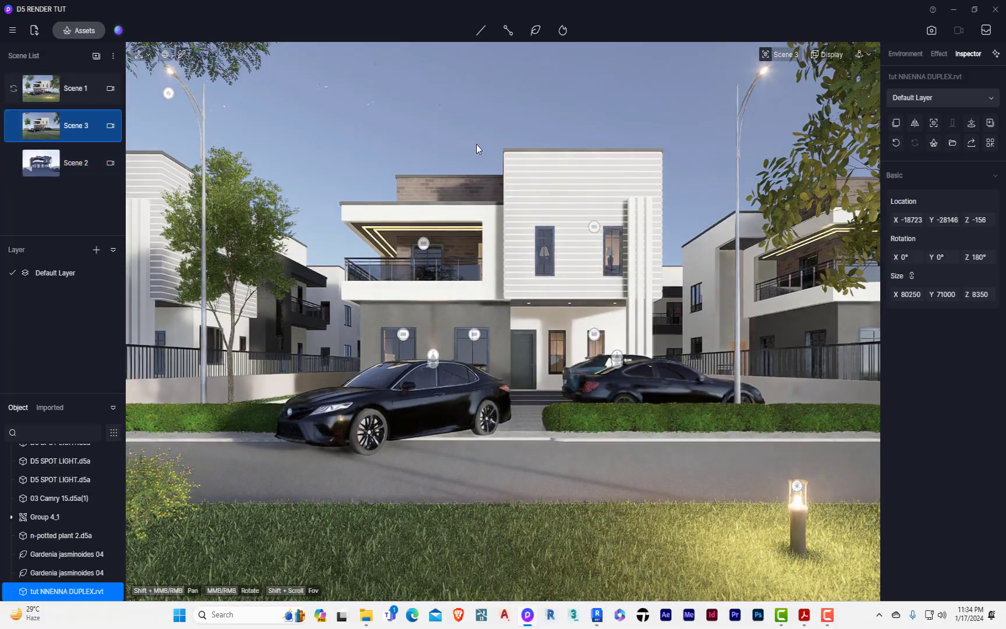
pyautogui.click(67, 91)
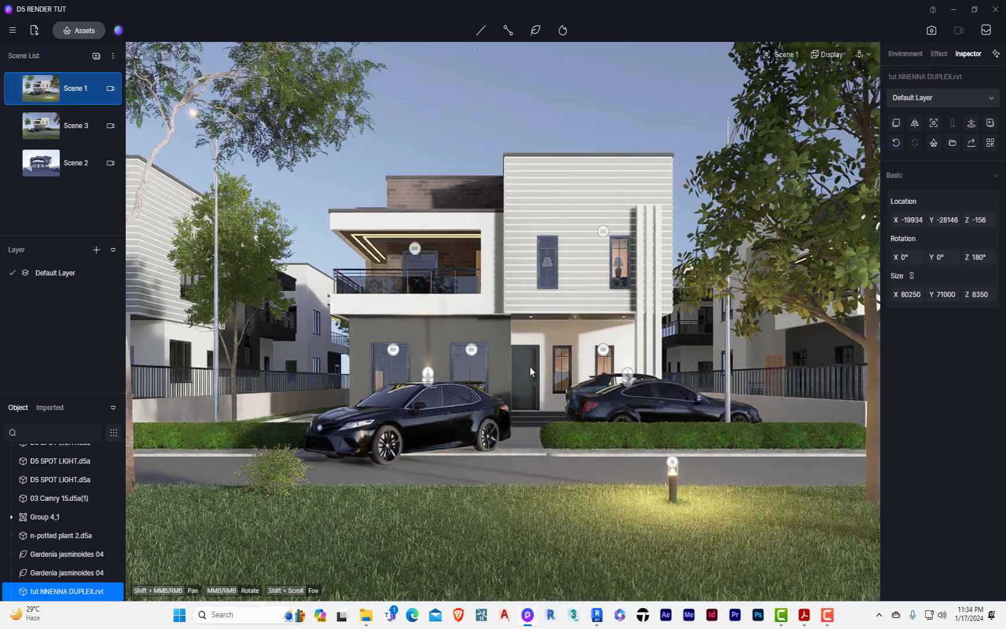
# Move the foreground Magnolia grandiflora 03 tree outward so its trunk leaves the Scene 1 frame, and recheck Scene 1.
pyautogui.click(871, 335)
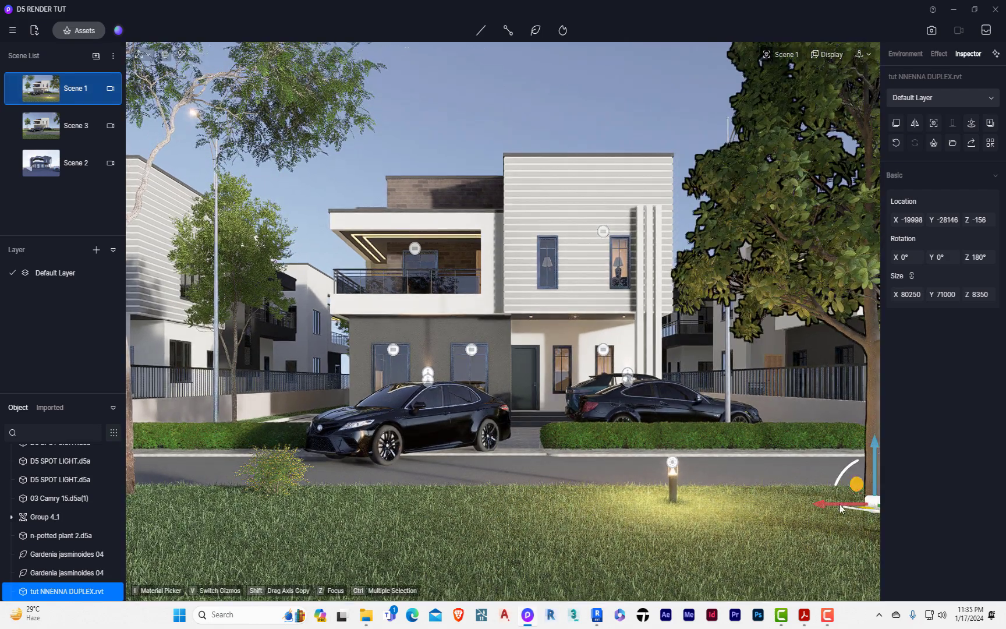
pyautogui.press('d')
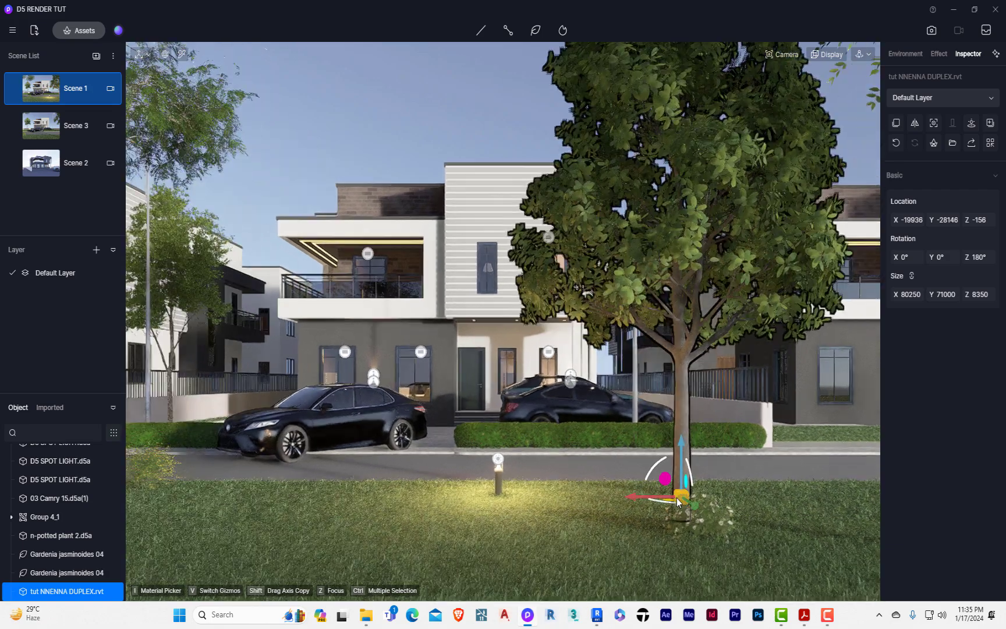
pyautogui.moveTo(718, 531); pyautogui.dragTo(732, 541)
pyautogui.moveTo(673, 517); pyautogui.dragTo(703, 516)
pyautogui.click(36, 83)
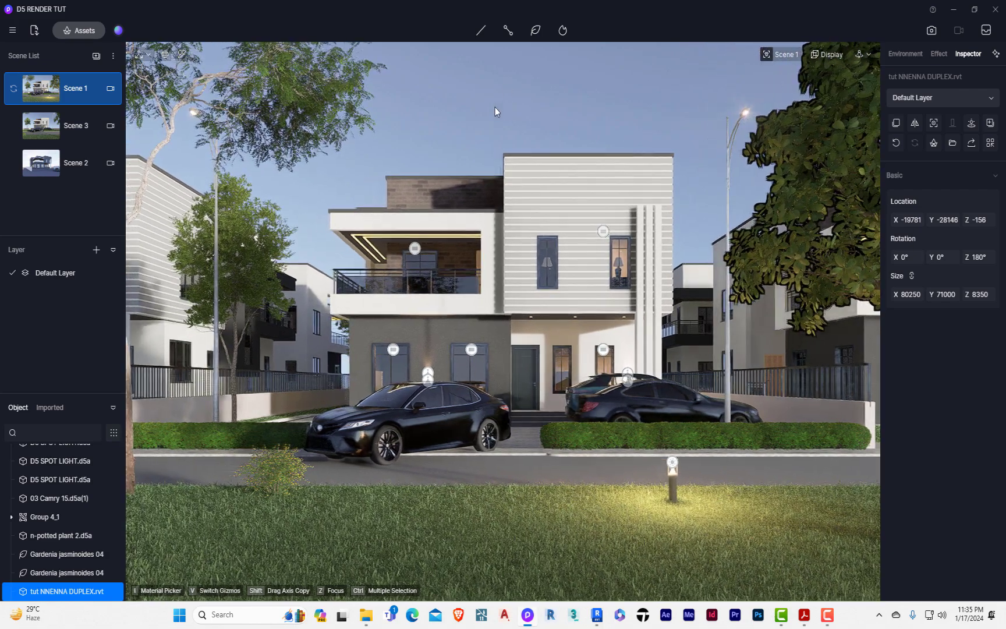
# Reposition the opposite foreground tree, Broadleaf 35, along both horizontal axes so its trunk sits at the edge of the Scene 1 view.
pyautogui.click(129, 469)
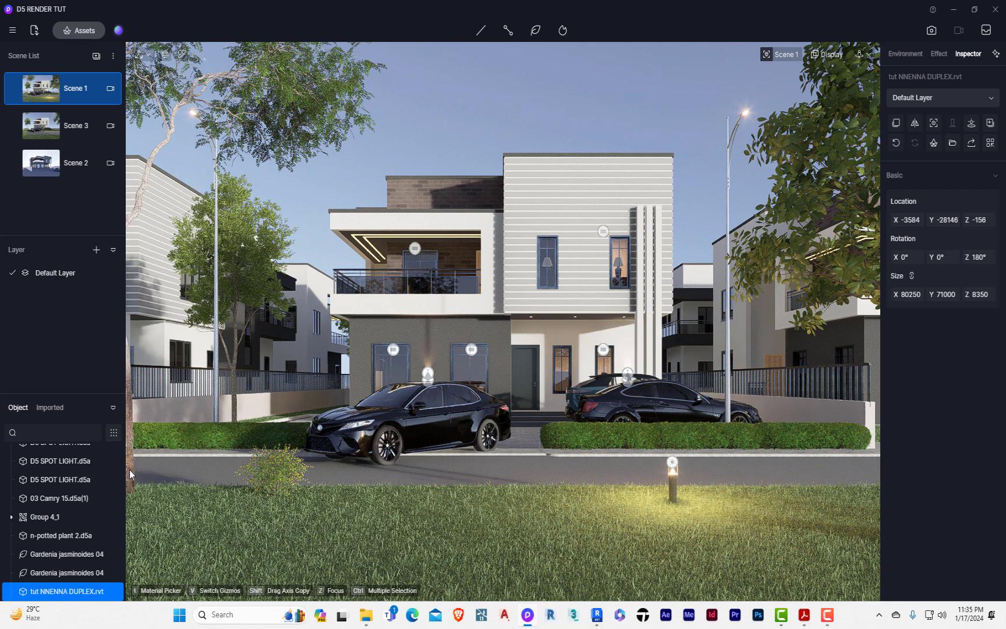
pyautogui.moveTo(170, 496); pyautogui.dragTo(182, 497)
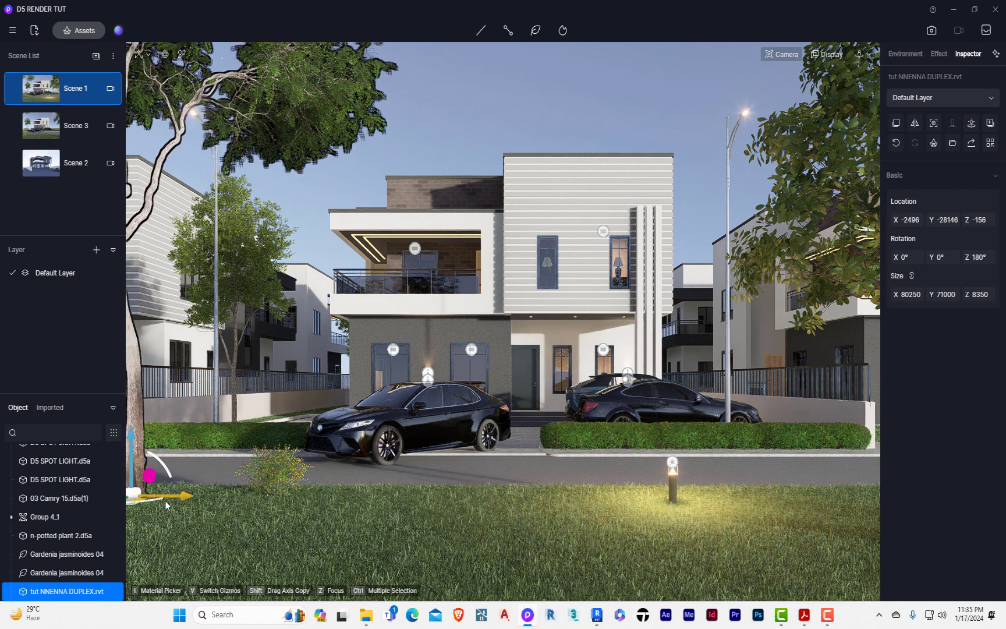
pyautogui.scroll(-1, 270, 519)
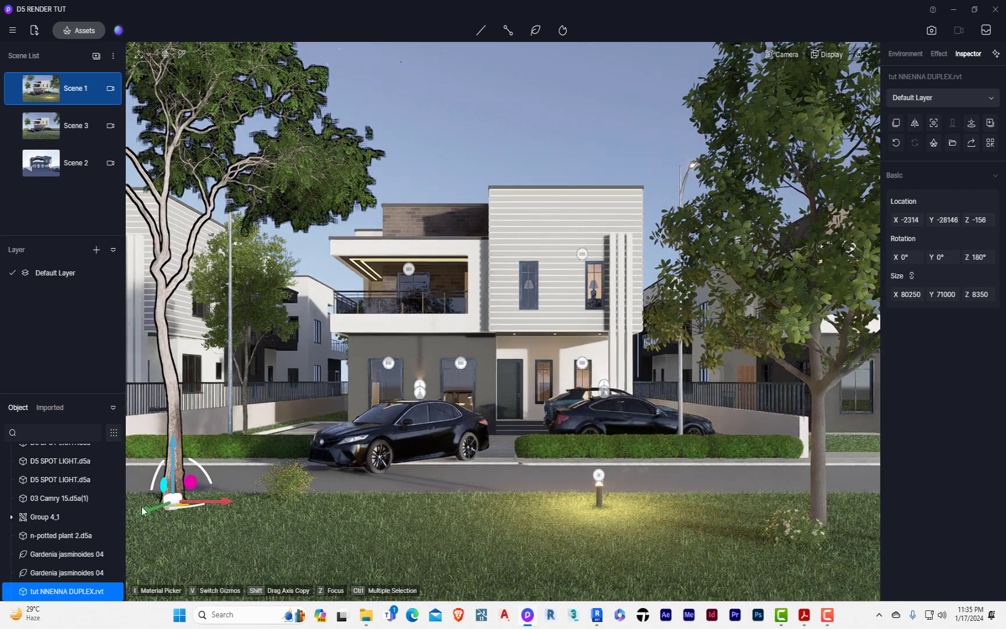
pyautogui.moveTo(145, 515); pyautogui.dragTo(130, 520)
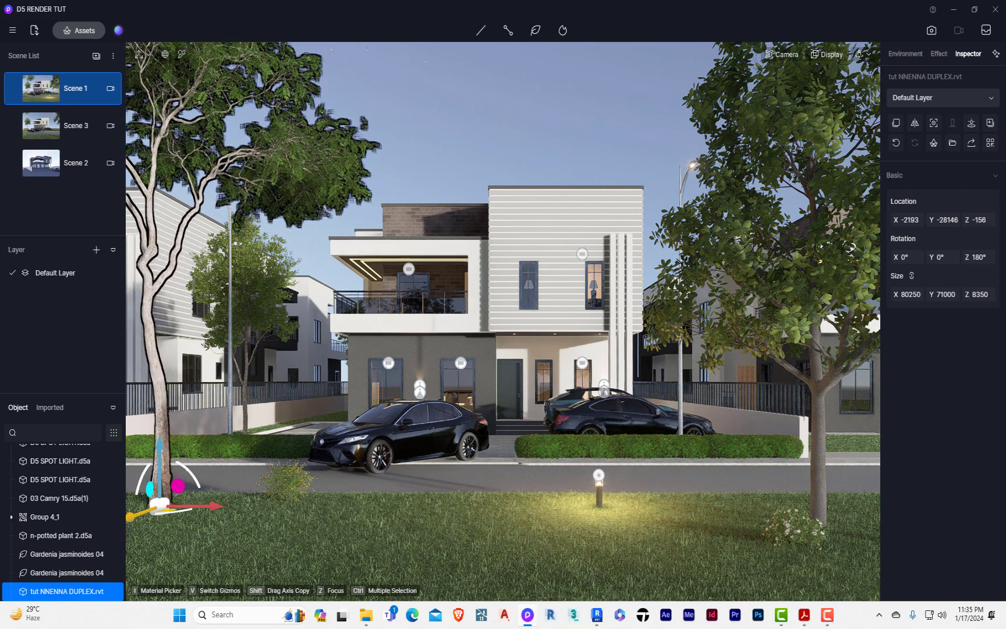
pyautogui.click(65, 97)
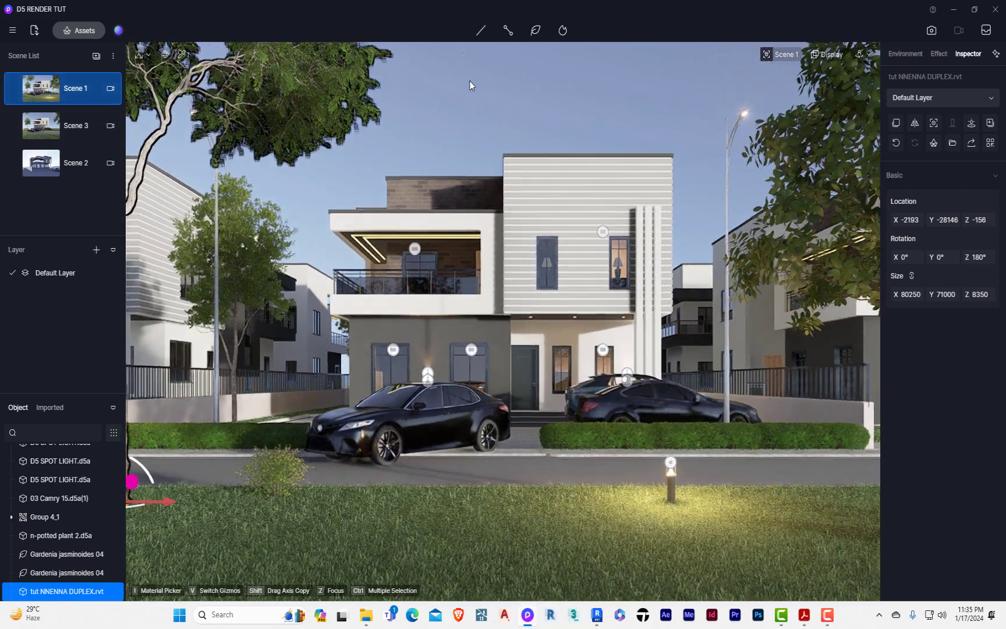
pyautogui.click(471, 84)
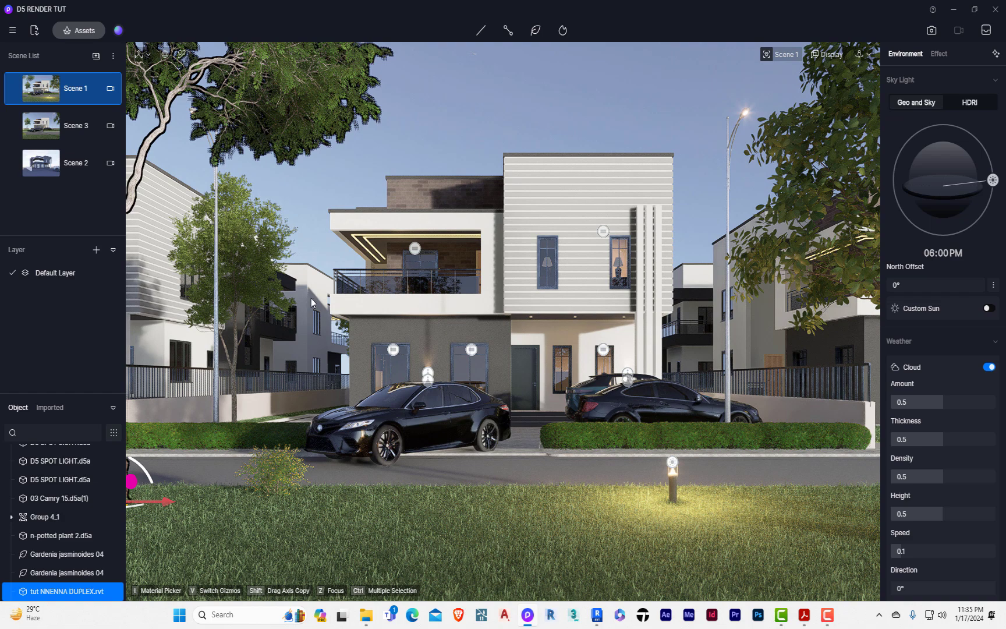
pyautogui.click(156, 504)
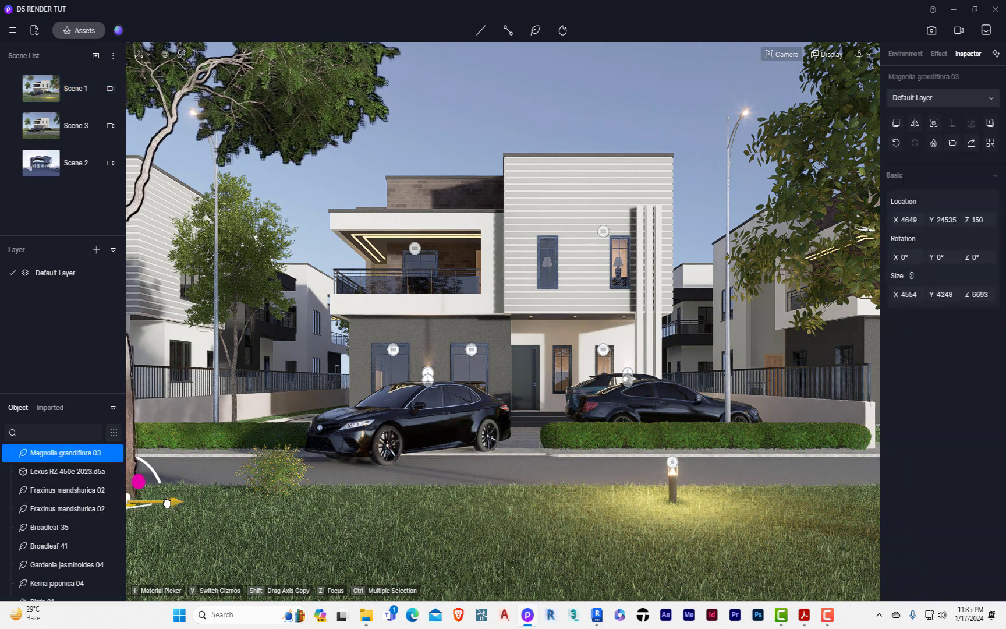
pyautogui.click(443, 121)
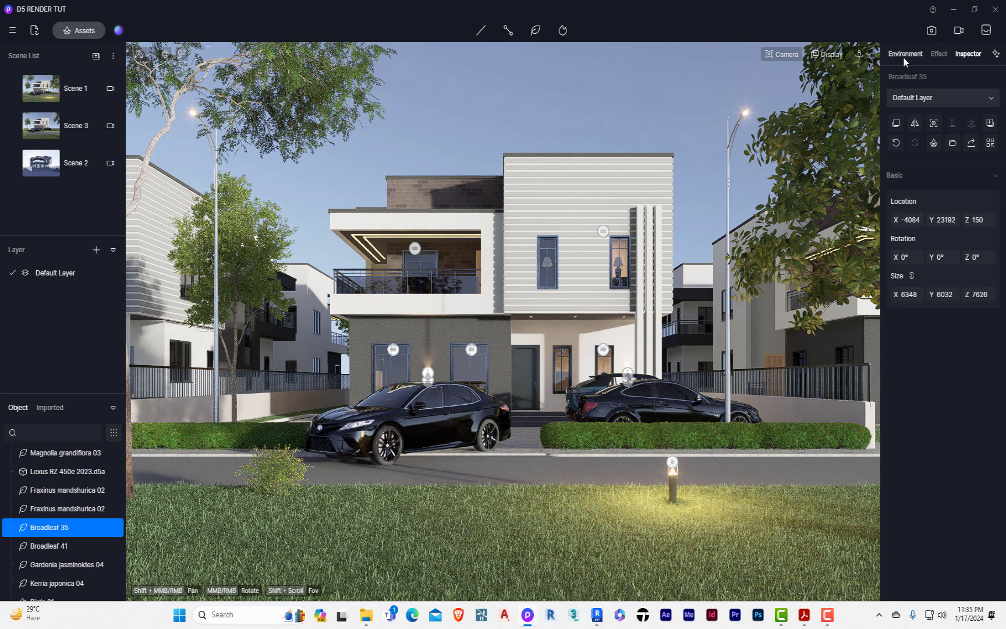
# Try the Clear Sunny HDRI sky at rotations of 0°, 73.3° and 163.3°.
pyautogui.click(940, 54)
pyautogui.click(905, 53)
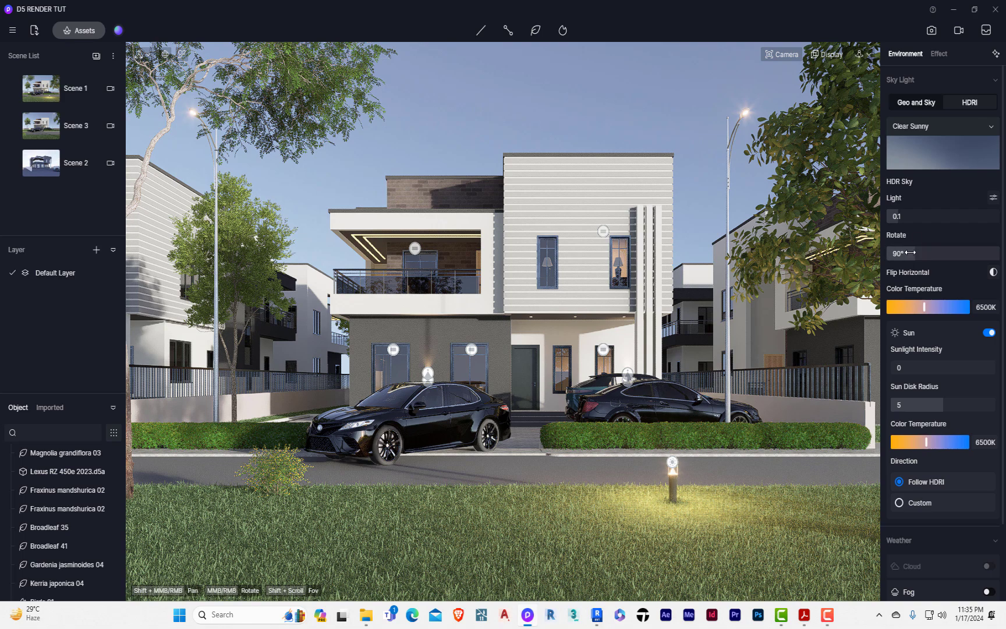
pyautogui.moveTo(904, 252); pyautogui.dragTo(871, 266)
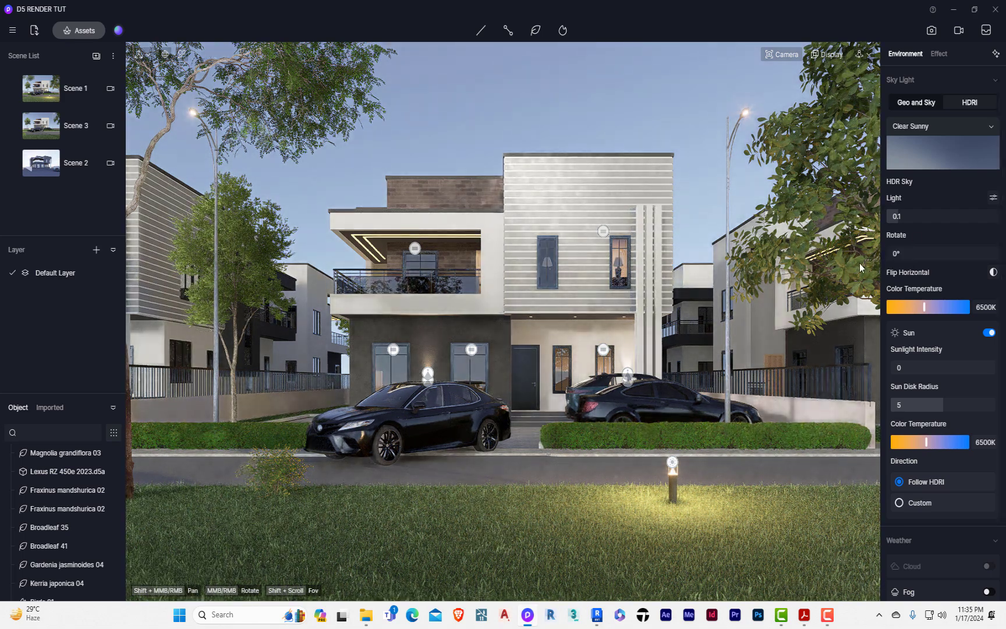
pyautogui.moveTo(905, 252)
pyautogui.mouseDown()
pyautogui.moveTo(1002, 238)
pyautogui.moveTo(909, 253)
pyautogui.mouseUp()
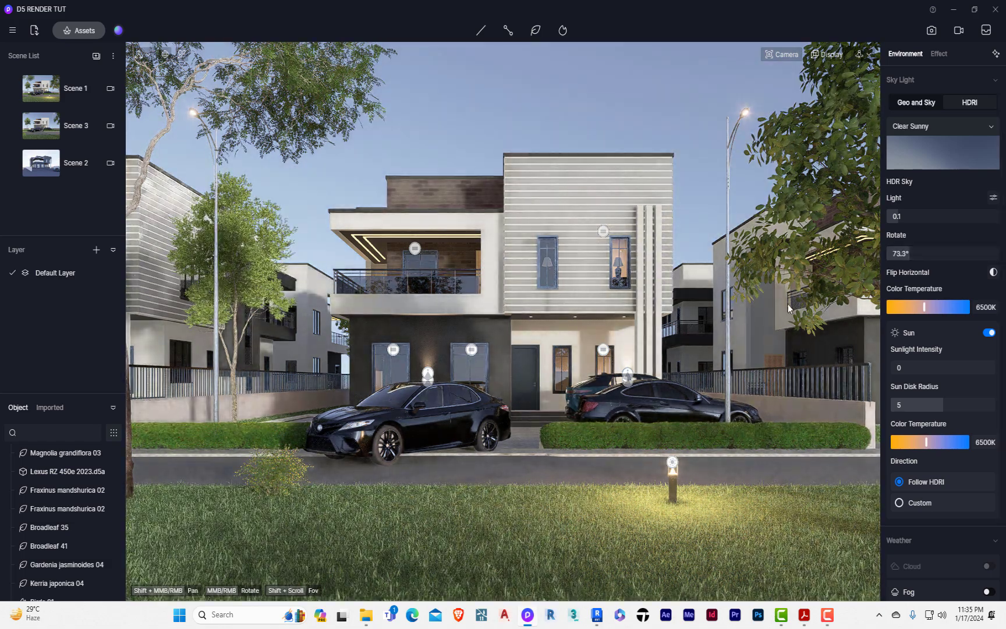
pyautogui.moveTo(913, 255); pyautogui.dragTo(936, 254)
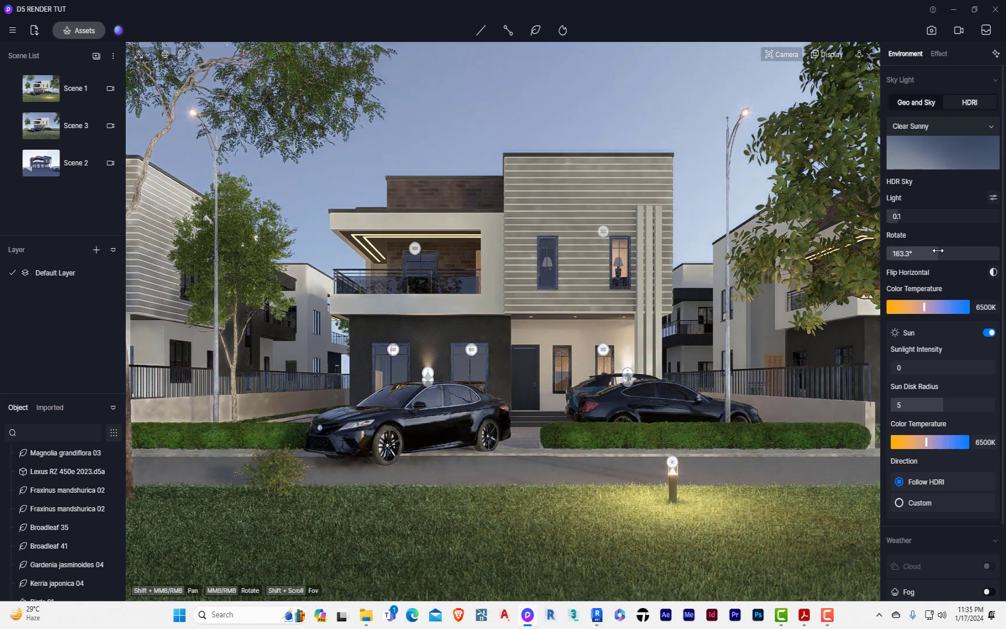
# Set the HDRI sunlight intensity to 1.5 and the sky rotation to 90°.
pyautogui.moveTo(895, 371); pyautogui.dragTo(900, 370)
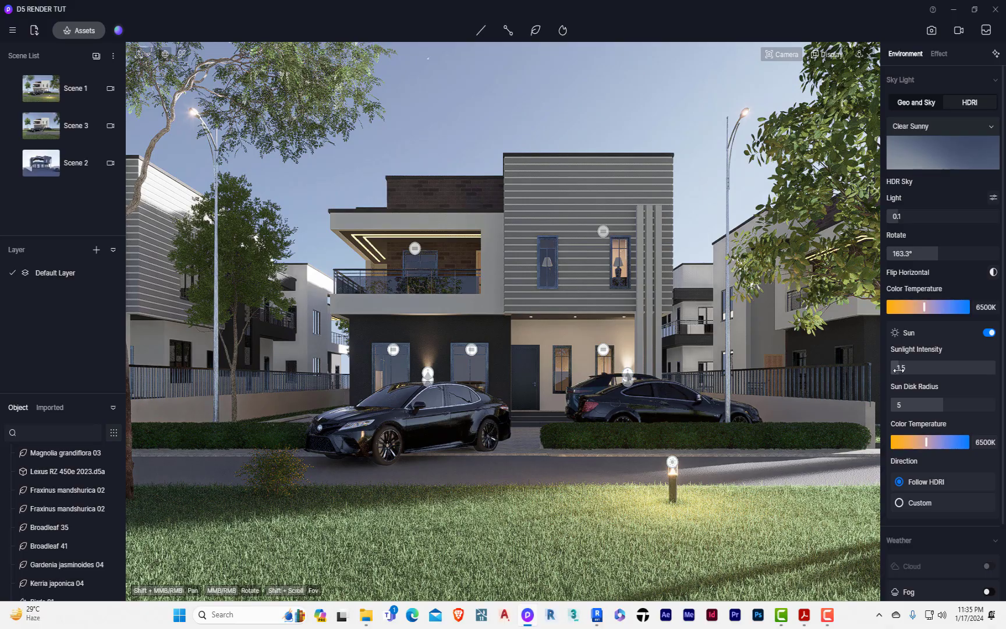
pyautogui.moveTo(924, 255); pyautogui.dragTo(895, 253)
pyautogui.click(896, 253)
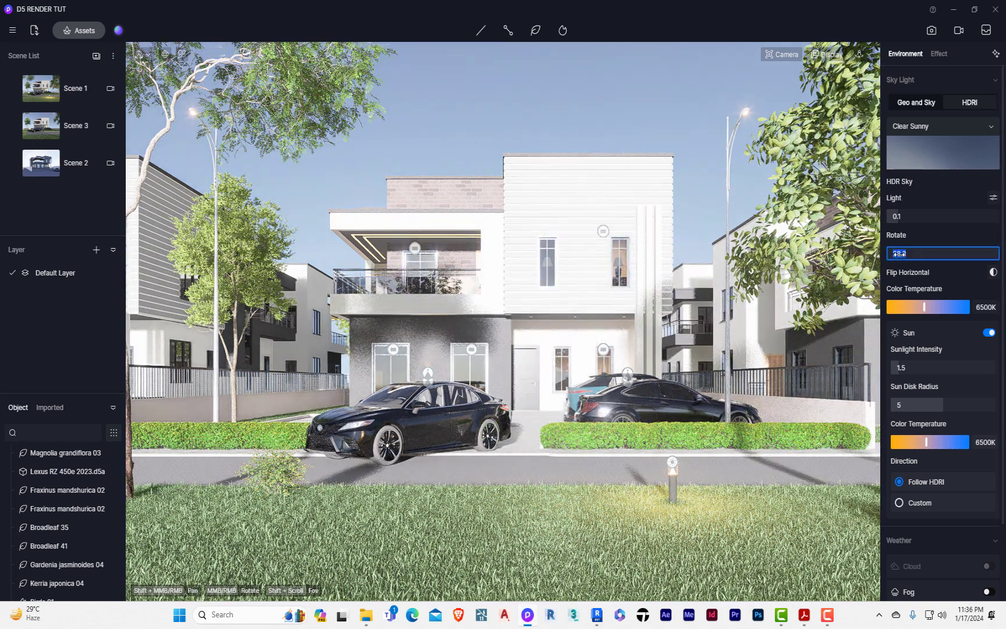
pyautogui.click(922, 216)
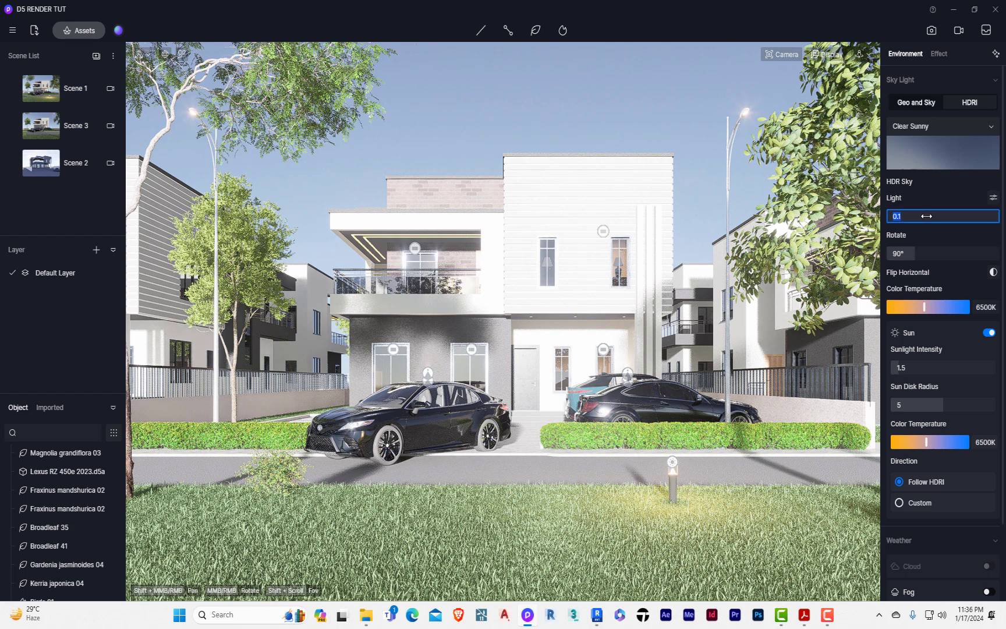
pyautogui.click(582, 110)
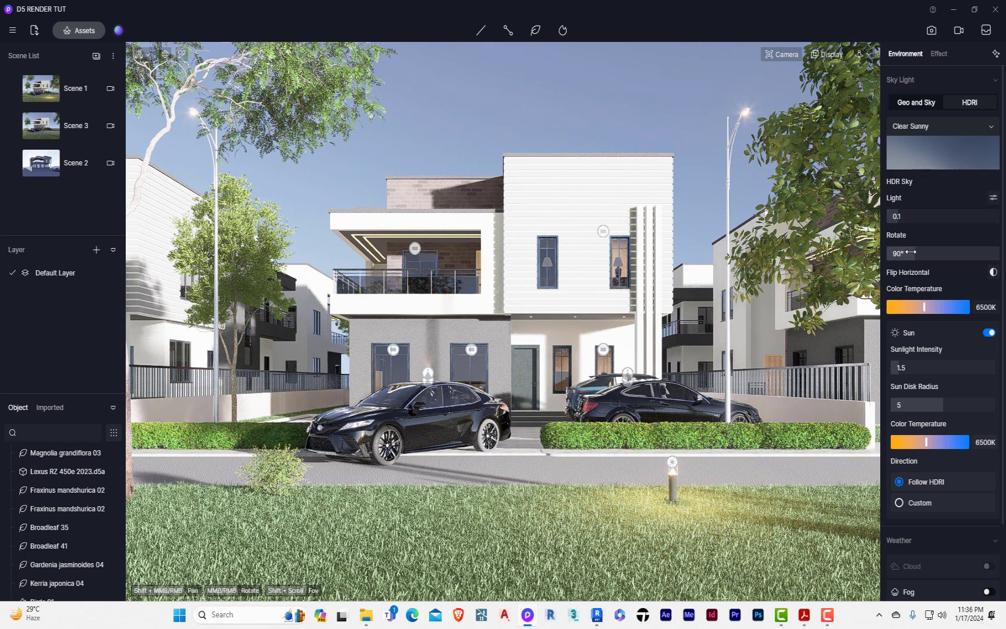
# Rotate the HDRI sky to 66.7° and inspect the sunlight and shadows on the estate from a wider, raised view.
pyautogui.moveTo(917, 252)
pyautogui.mouseDown()
pyautogui.moveTo(936, 247)
pyautogui.moveTo(907, 238)
pyautogui.mouseUp()
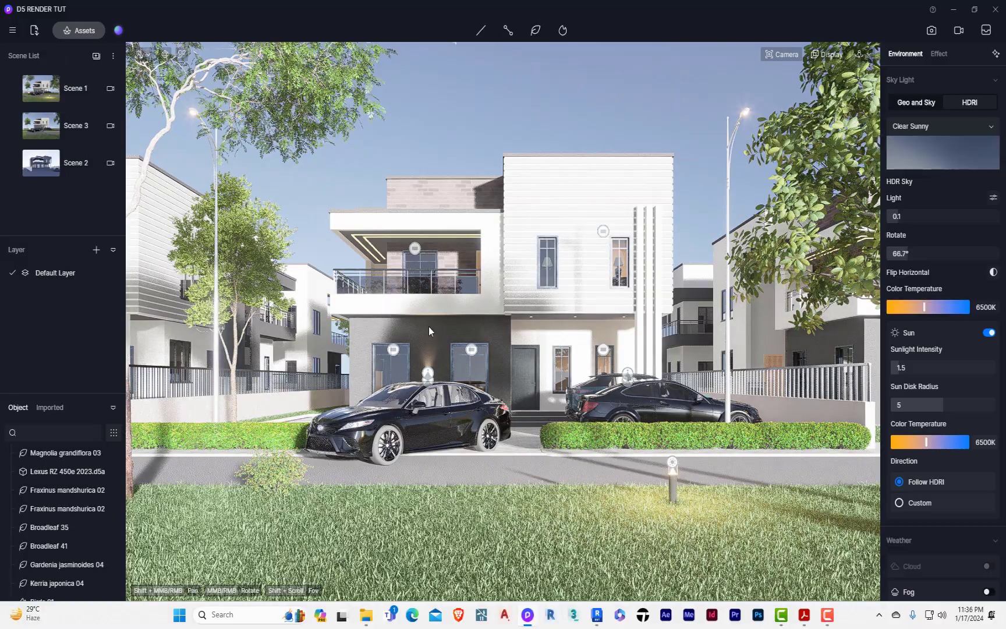
pyautogui.scroll(-10, 428, 327)
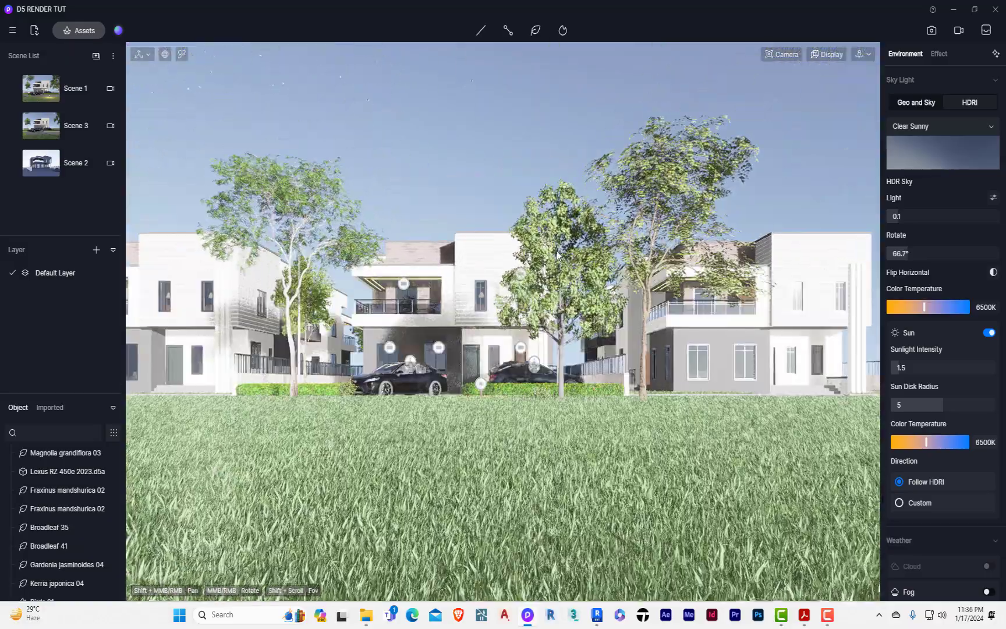
pyautogui.moveTo(558, 257); pyautogui.dragTo(668, 512, button='middle')
pyautogui.scroll(3, 607, 346)
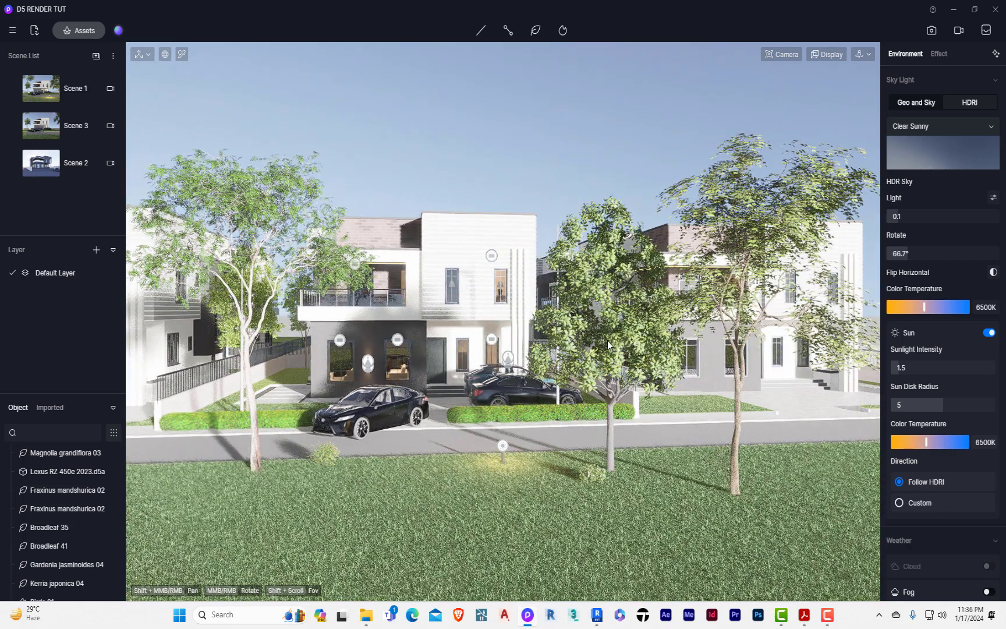
# Copy the Magnolia grandiflora 03 tree onto the foreground lawn at about X 8172, Y 37437, so its foliage frames the Scene 1 view.
pyautogui.click(605, 366)
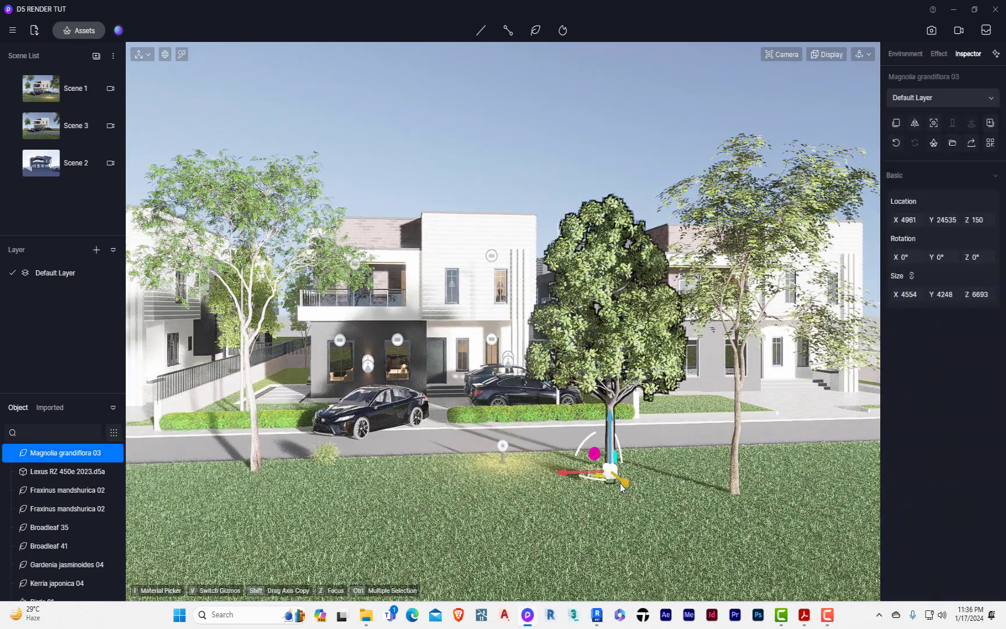
pyautogui.moveTo(623, 484); pyautogui.dragTo(783, 600)
pyautogui.scroll(-5, 492, 361)
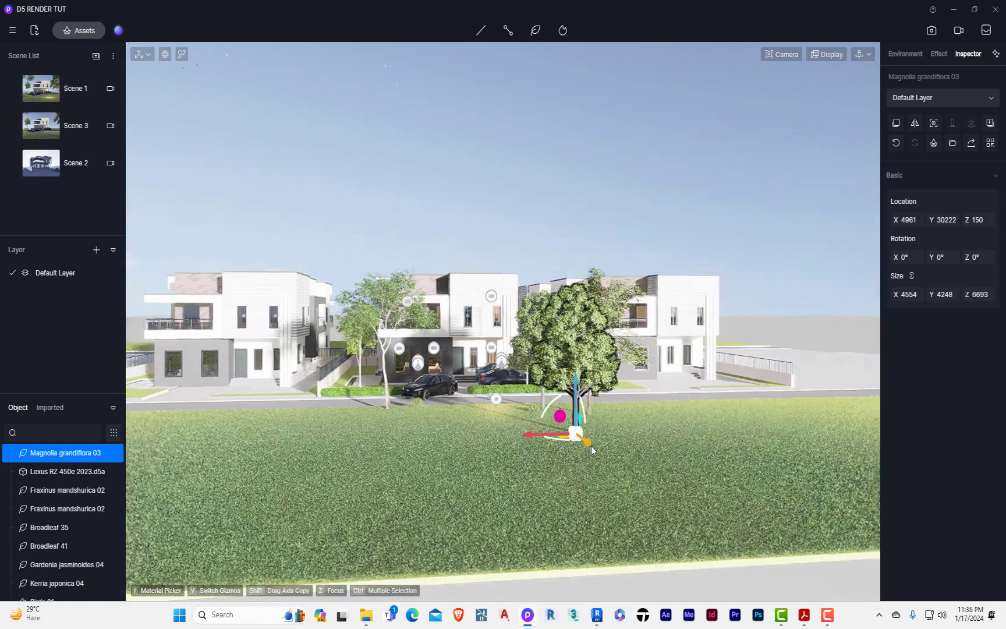
pyautogui.moveTo(587, 443); pyautogui.dragTo(643, 464)
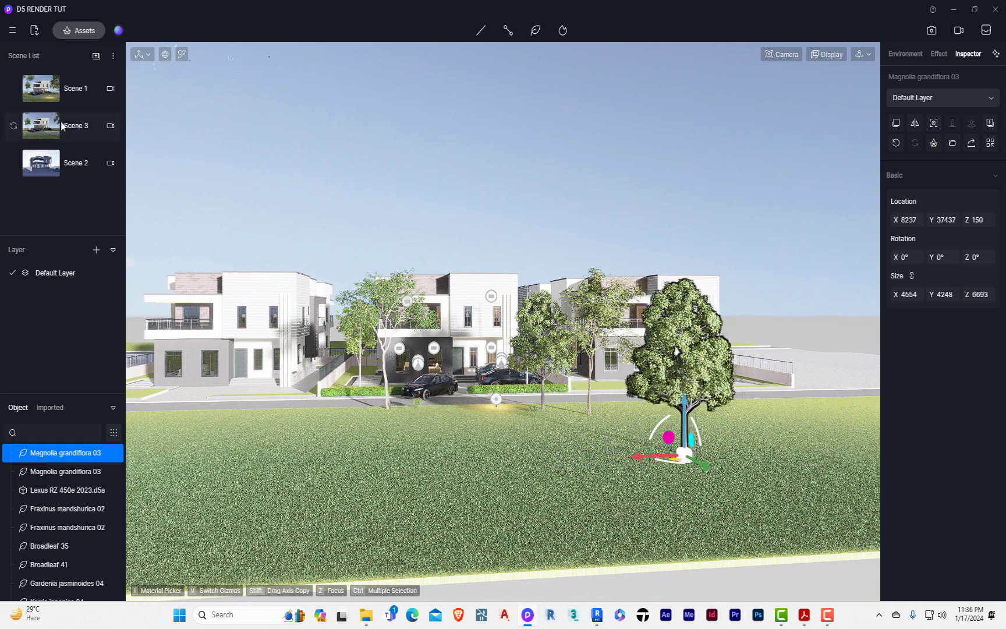
pyautogui.click(56, 120)
pyautogui.click(73, 90)
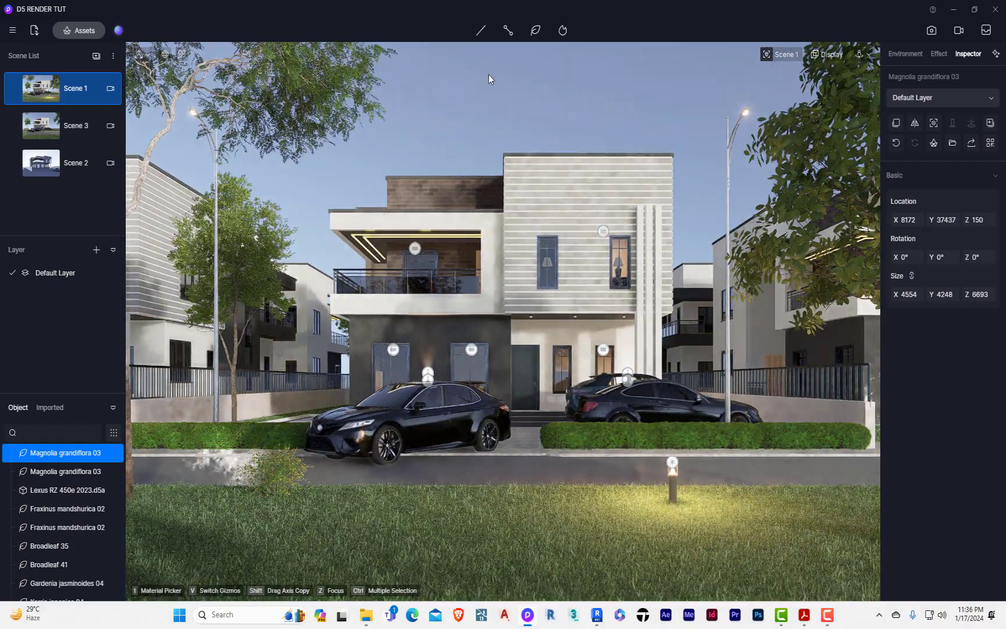
# Set the HDRI sunlight intensity to 1.4 and the sky rotation to 76.7°, and save the view as a new scene.
pyautogui.click(488, 95)
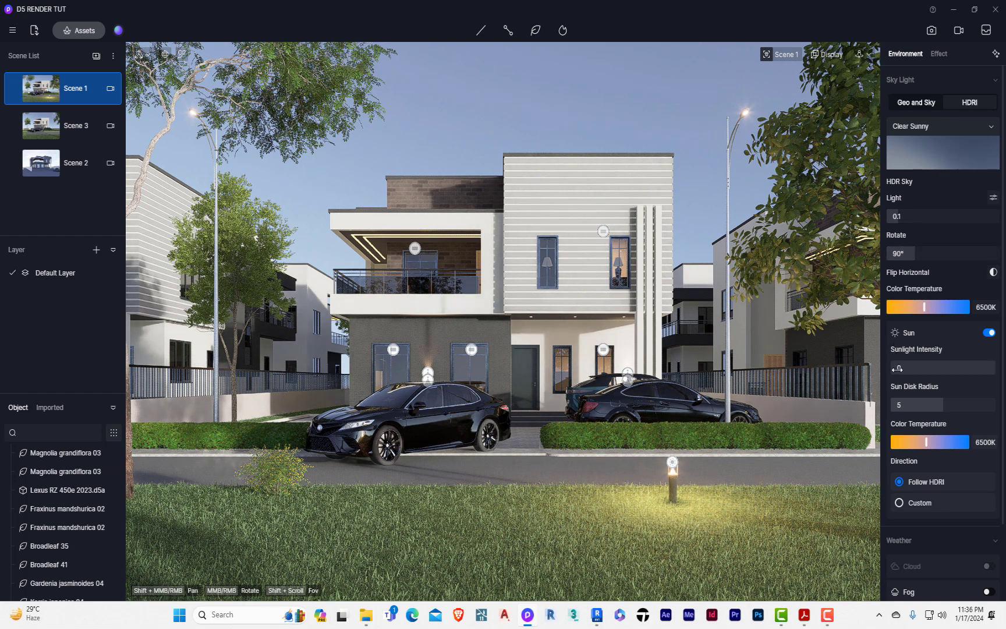
pyautogui.moveTo(895, 369); pyautogui.dragTo(901, 369)
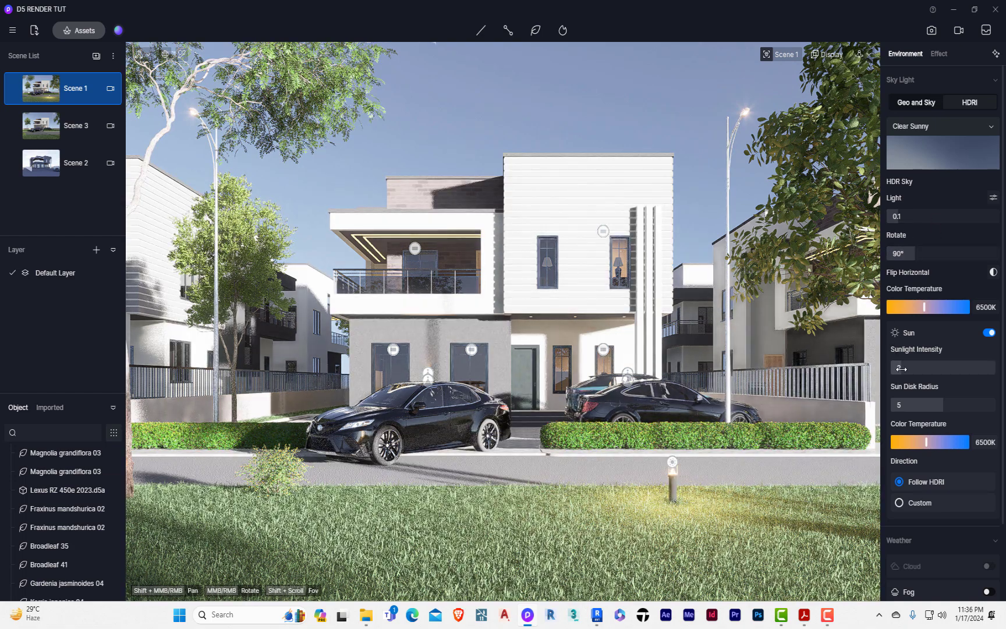
pyautogui.moveTo(901, 369); pyautogui.dragTo(898, 368)
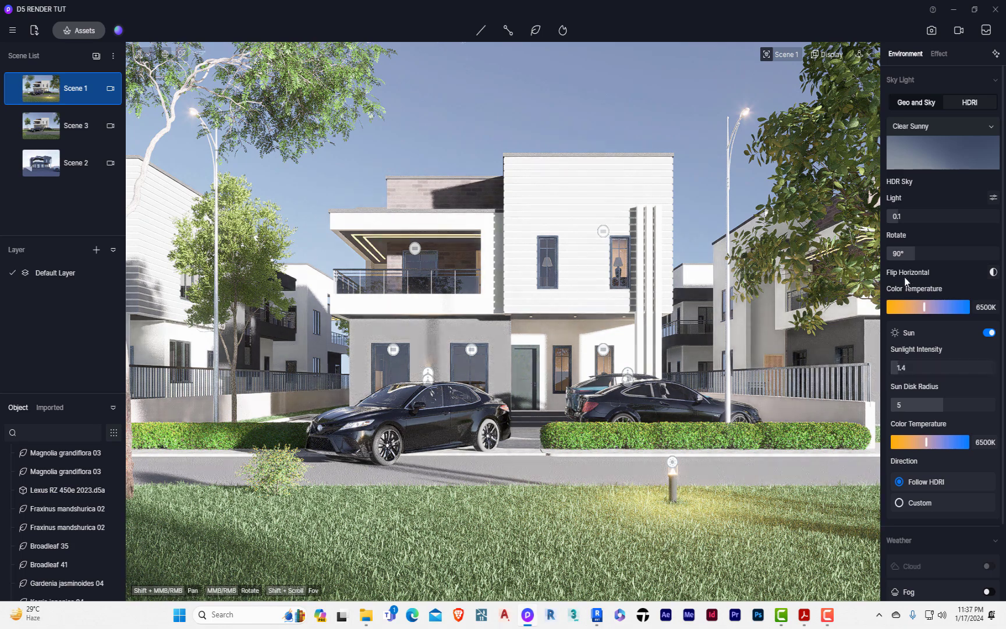
pyautogui.moveTo(913, 252); pyautogui.dragTo(912, 252)
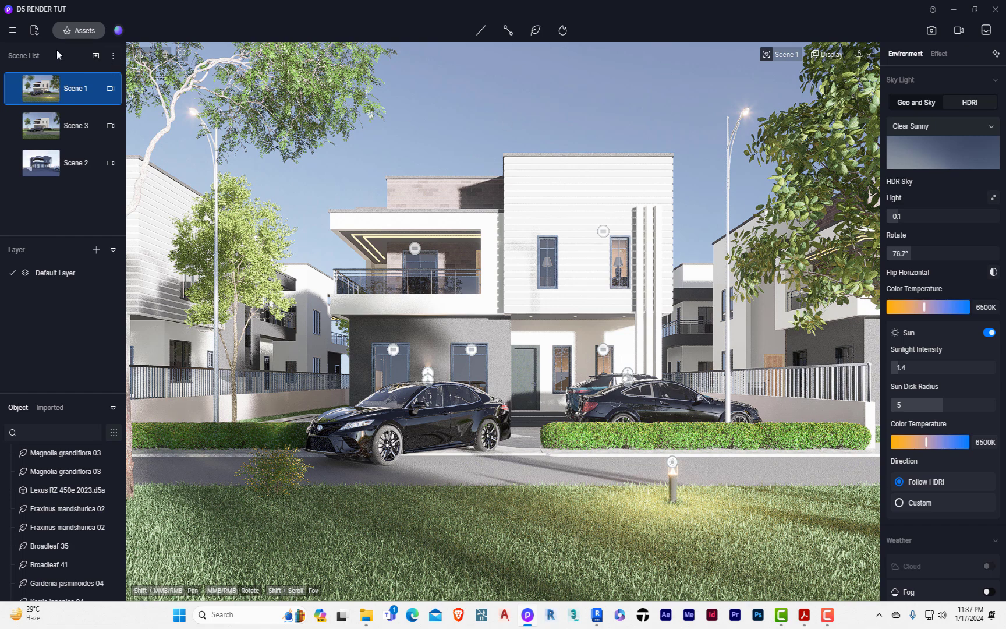
pyautogui.click(96, 58)
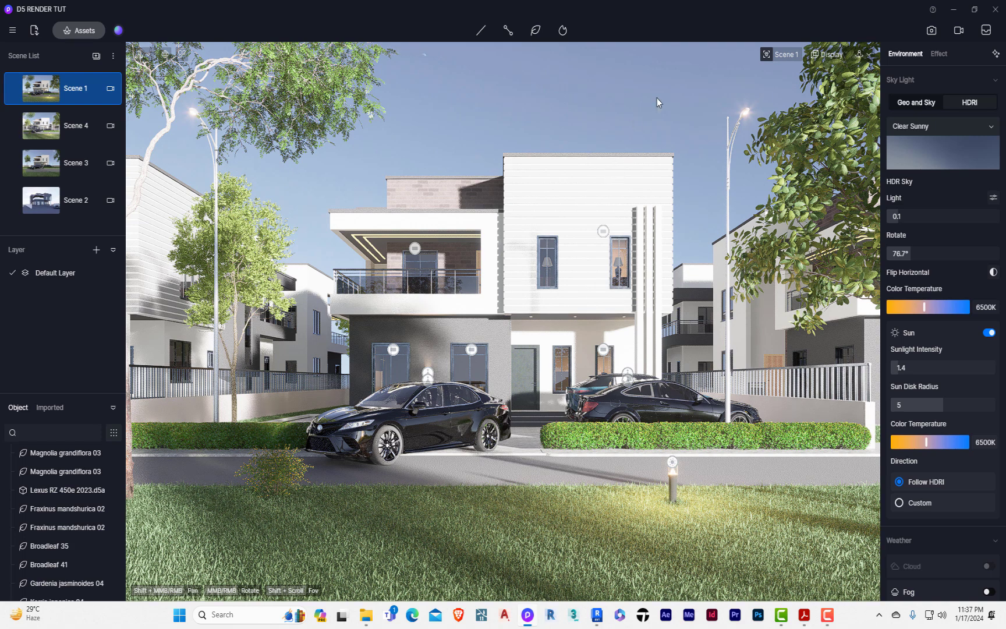
# Shift the black Camry on the driveway entrance slightly along the X axis to about X -1366.
pyautogui.click(433, 420)
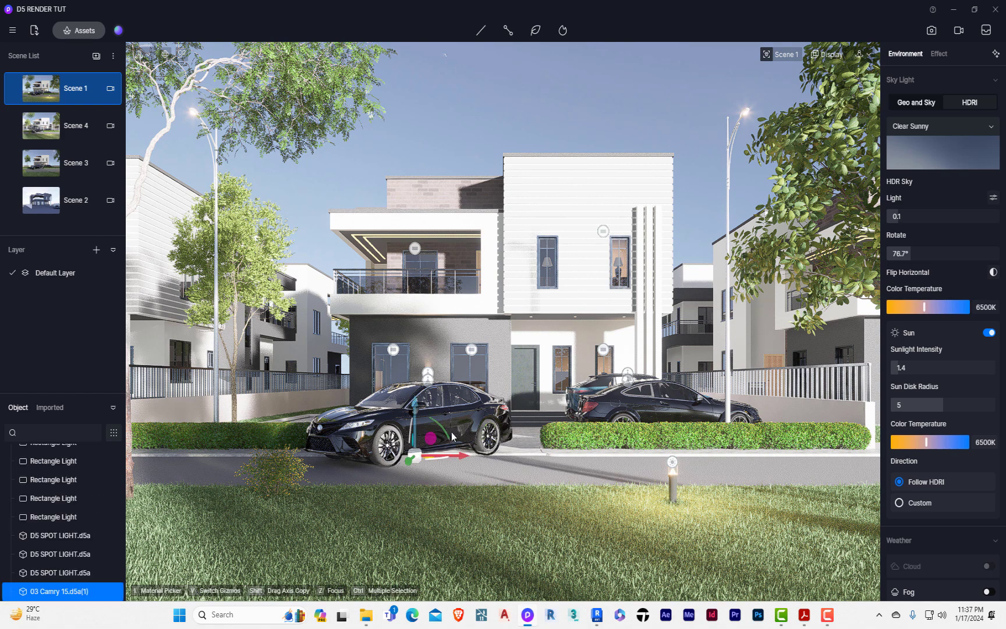
pyautogui.moveTo(460, 460); pyautogui.dragTo(466, 457)
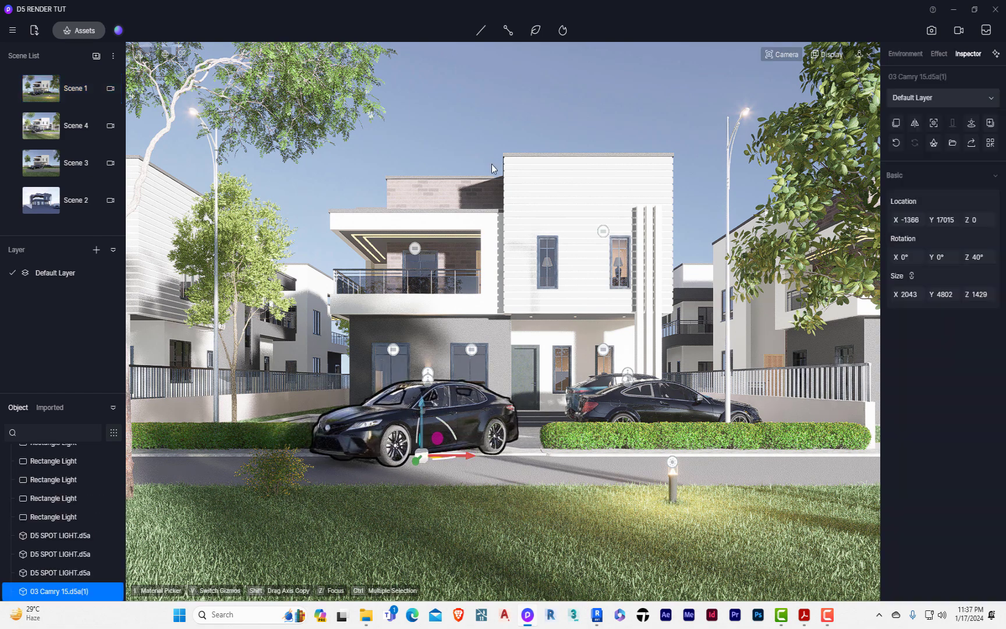
pyautogui.click(548, 100)
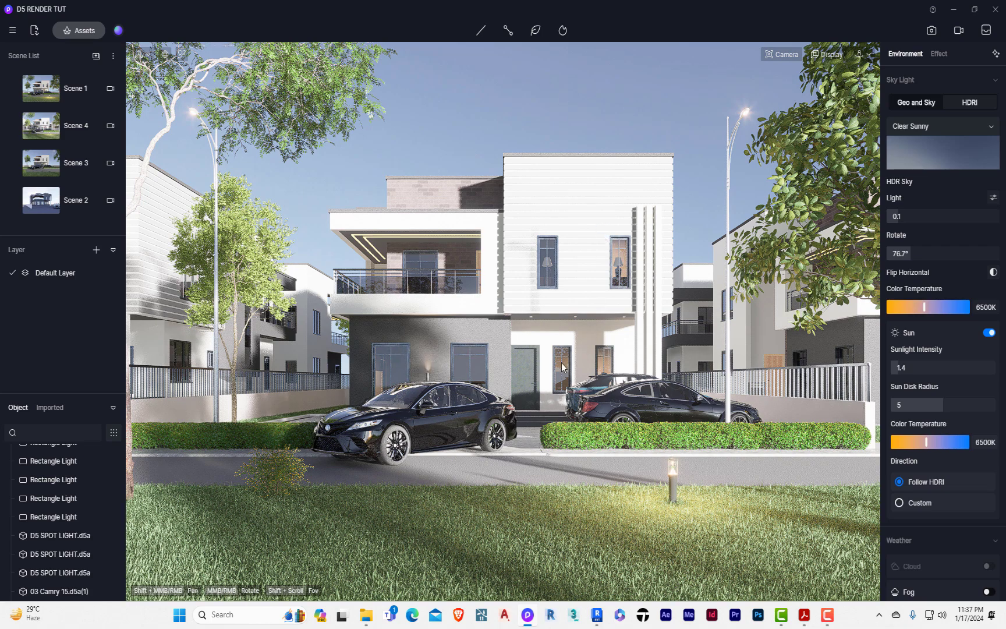
# Inspect the house front, cars and trees from closer and wider viewpoints, and return to the Scene 4 view.
pyautogui.scroll(10, 562, 367)
pyautogui.scroll(-10, 562, 366)
pyautogui.scroll(-8, 562, 366)
pyautogui.scroll(4, 512, 373)
pyautogui.scroll(-2, 489, 364)
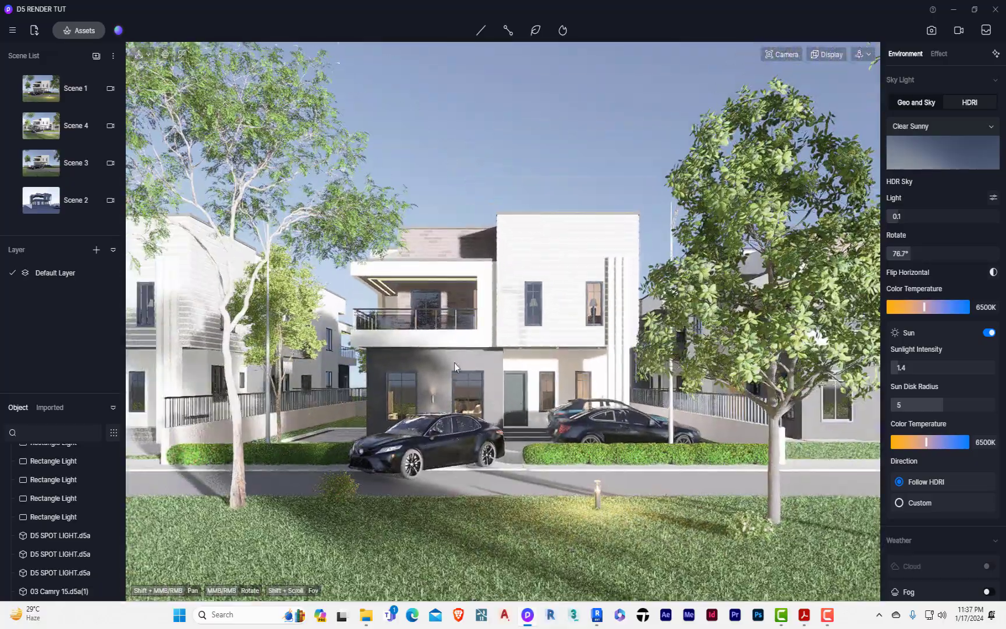
pyautogui.scroll(-5, 464, 362)
pyautogui.scroll(6, 545, 384)
pyautogui.scroll(3, 545, 384)
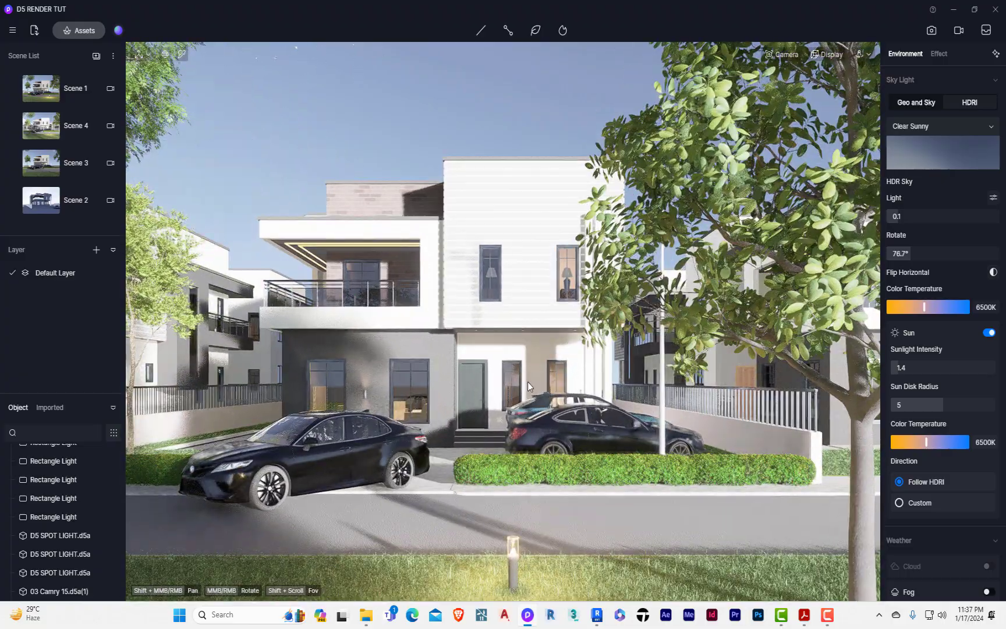
pyautogui.click(71, 125)
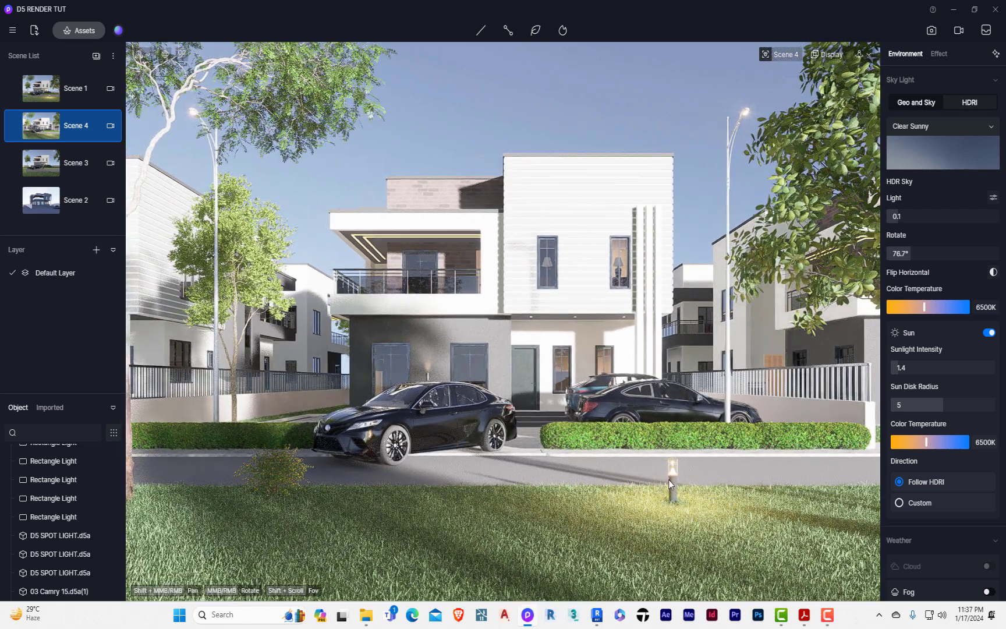
# Copy the wall light group between the two ground-floor front windows along the X axis to about X -5962.
pyautogui.scroll(5, 355, 366)
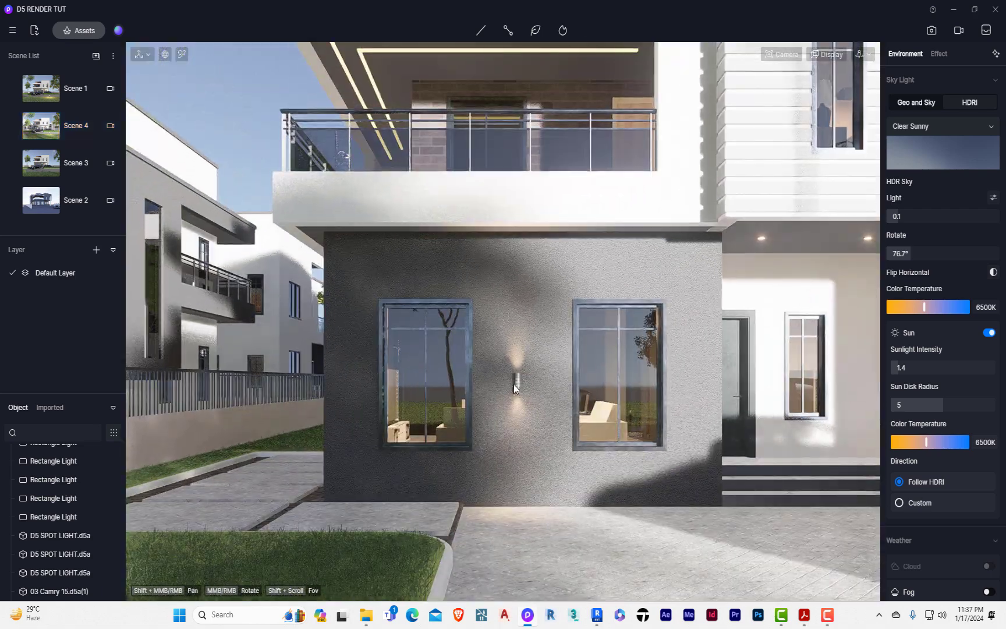
pyautogui.click(525, 396)
pyautogui.click(517, 389)
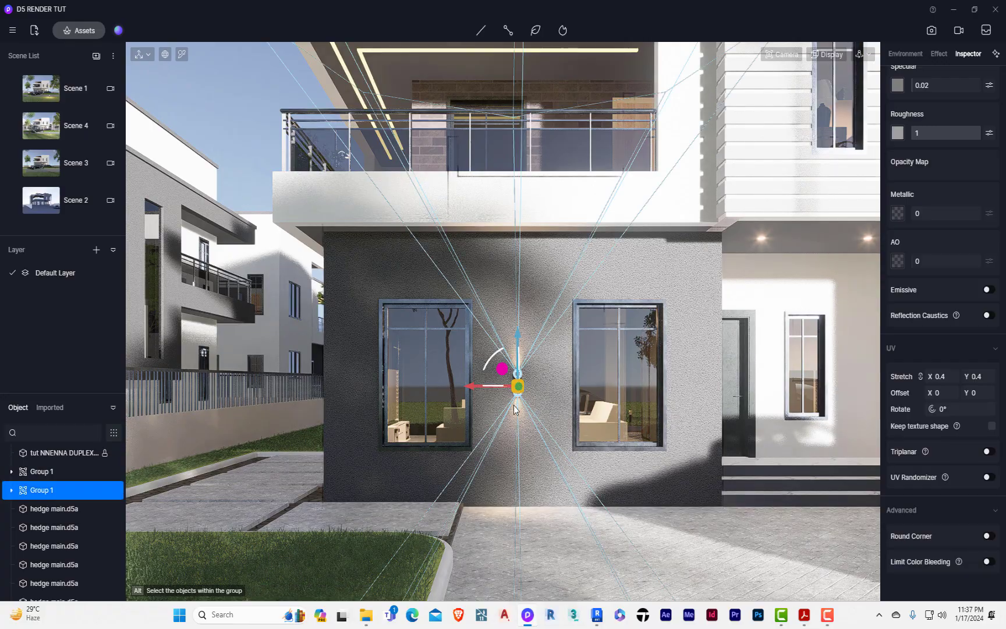
pyautogui.moveTo(494, 457); pyautogui.dragTo(549, 359, button='middle')
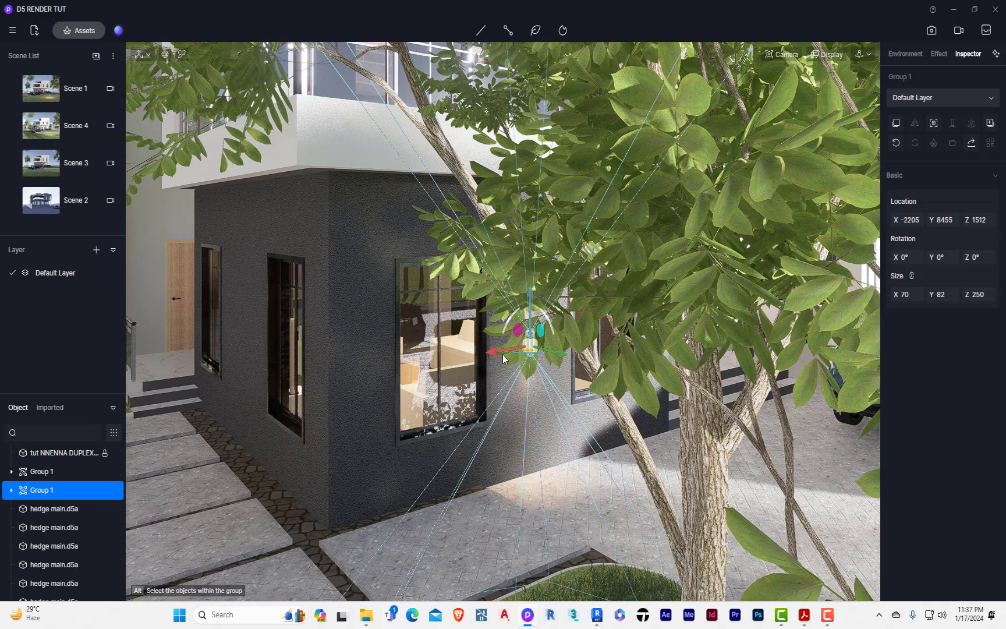
pyautogui.moveTo(499, 351); pyautogui.dragTo(154, 434)
pyautogui.moveTo(155, 430)
pyautogui.mouseDown(button='middle')
pyautogui.moveTo(132, 408)
pyautogui.moveTo(146, 443)
pyautogui.mouseUp(button='middle')
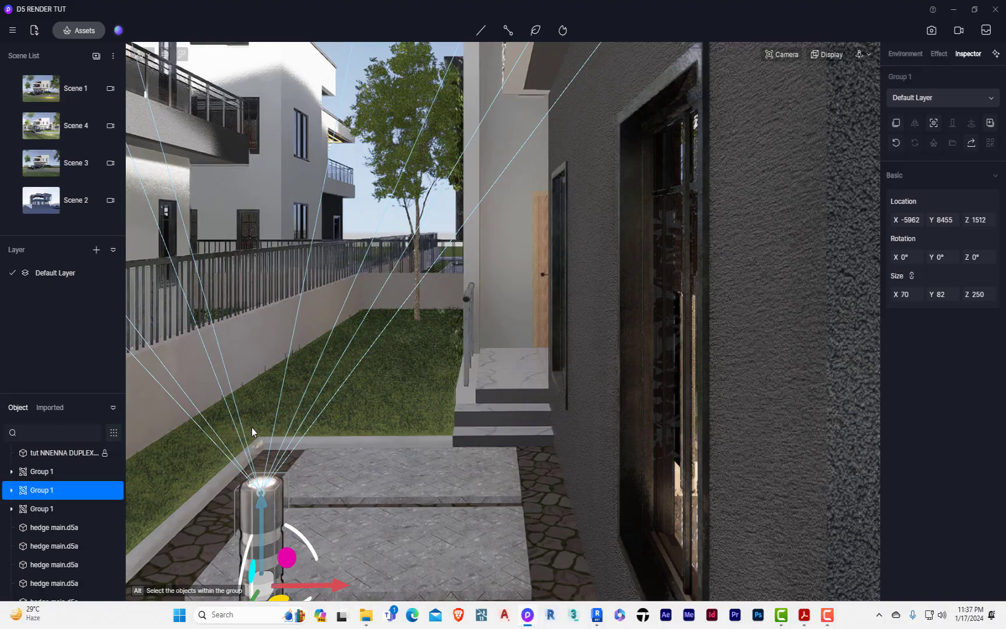
# Rotate the copied wall light to 270° about the Z axis.
pyautogui.moveTo(251, 427); pyautogui.dragTo(319, 458, button='middle')
pyautogui.scroll(-3, 319, 458)
pyautogui.scroll(3, 606, 510)
pyautogui.scroll(1, 422, 468)
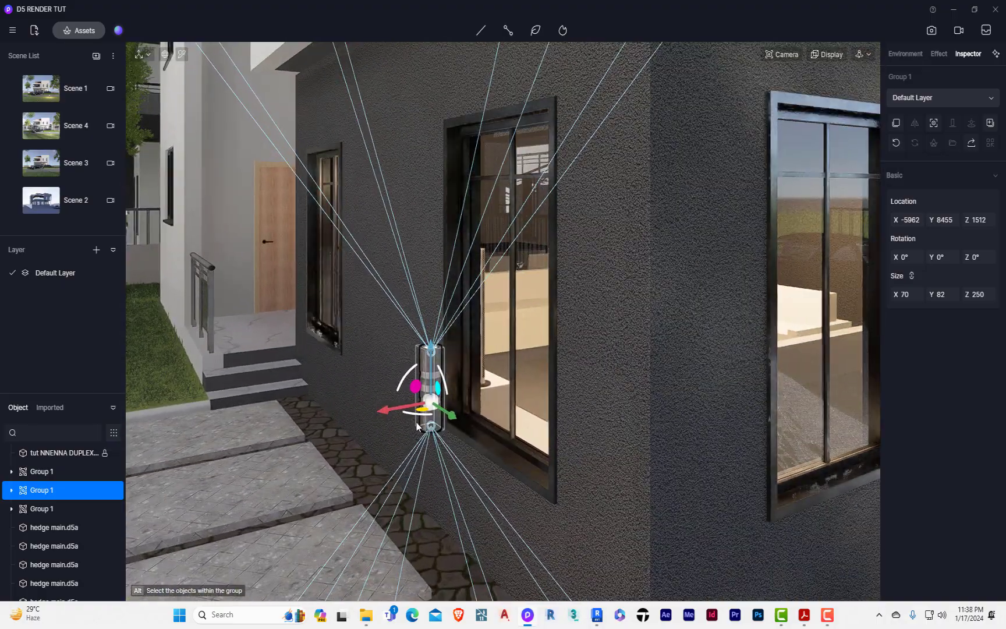
pyautogui.moveTo(417, 419); pyautogui.dragTo(465, 409)
pyautogui.scroll(-4, 466, 410)
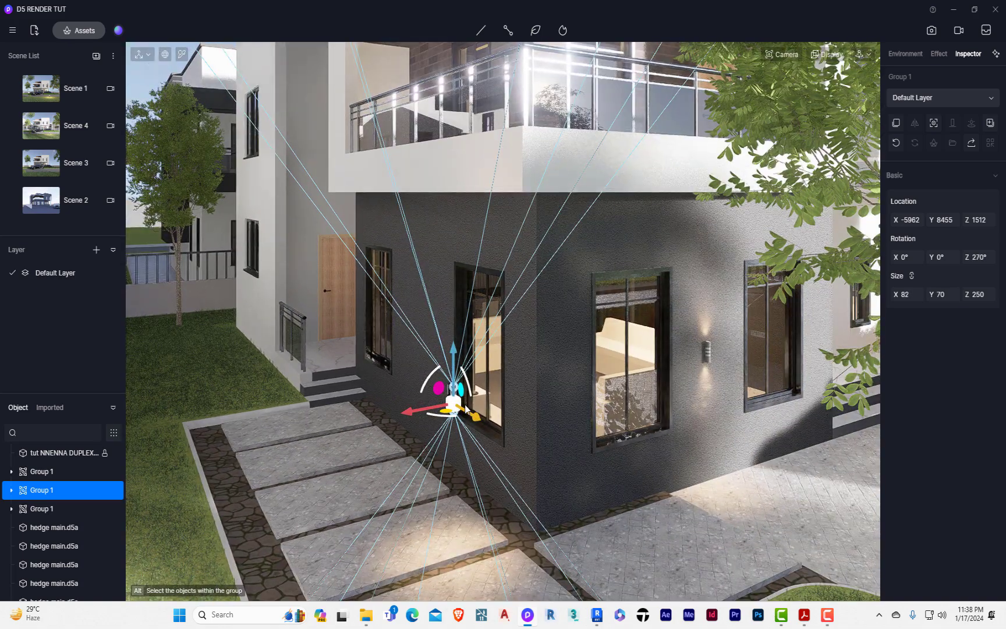
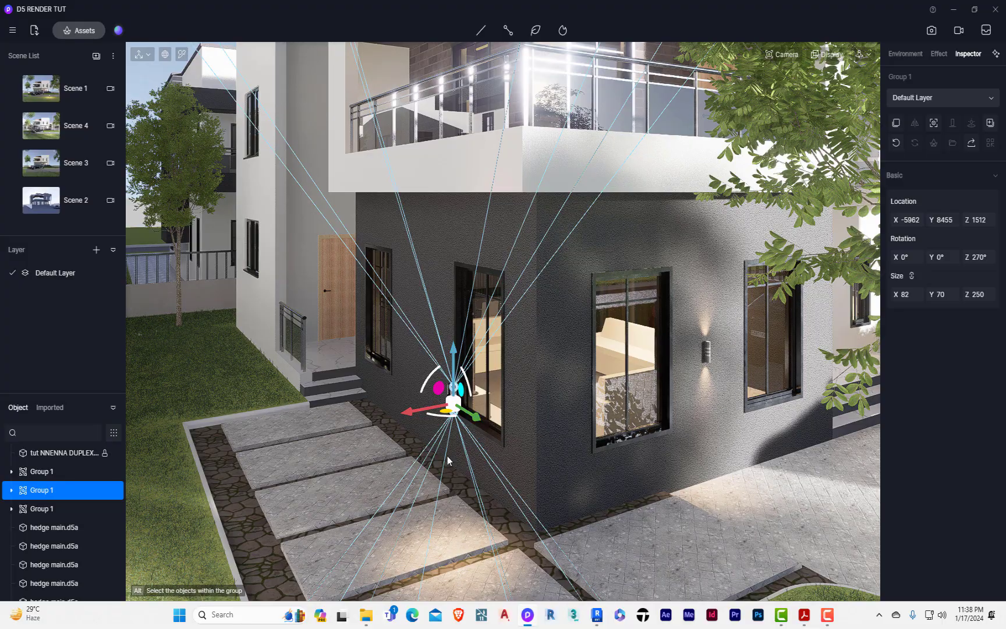
# Move the copied wall light along the X axis to the side boundary fence, at about X -8574.
pyautogui.scroll(-3, 457, 432)
pyautogui.moveTo(573, 464); pyautogui.dragTo(210, 471, button='right')
pyautogui.moveTo(483, 476); pyautogui.dragTo(281, 402, button='right')
pyautogui.scroll(5, 291, 399)
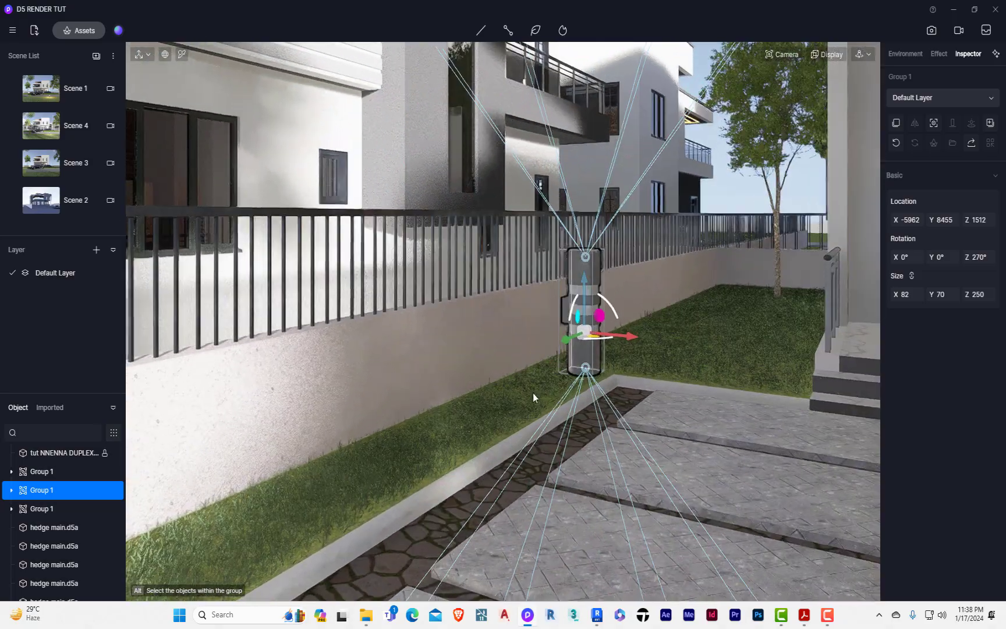
pyautogui.moveTo(616, 348); pyautogui.dragTo(306, 380)
pyautogui.scroll(4, 306, 381)
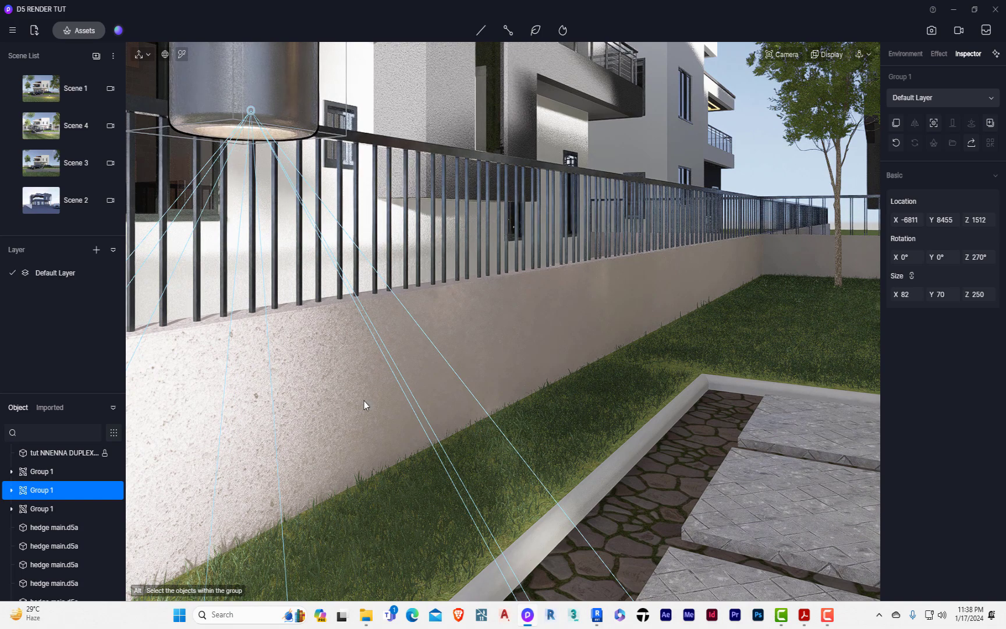
pyautogui.scroll(-3, 492, 449)
pyautogui.moveTo(493, 450); pyautogui.dragTo(468, 430, button='right')
pyautogui.scroll(-3, 469, 430)
pyautogui.moveTo(585, 389); pyautogui.dragTo(281, 386)
pyautogui.scroll(-4, 520, 393)
pyautogui.scroll(5, 416, 371)
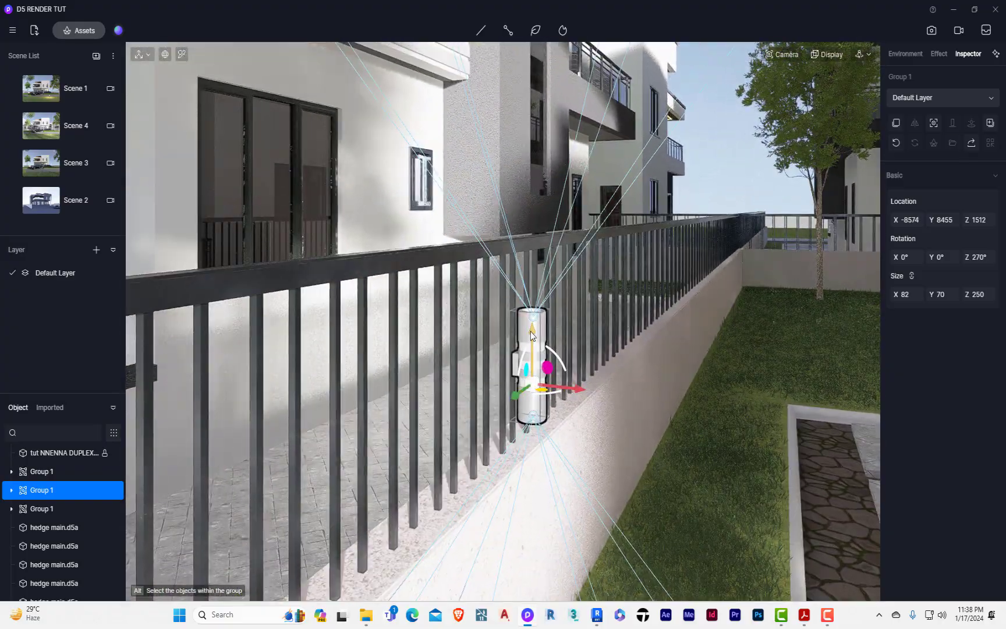
# Lower the copied wall light to about Z 813 and set it against the low fence wall at about X -8872.
pyautogui.moveTo(531, 334); pyautogui.dragTo(531, 507)
pyautogui.scroll(3, 511, 549)
pyautogui.moveTo(511, 549); pyautogui.dragTo(644, 416, button='right')
pyautogui.scroll(-3, 576, 416)
pyautogui.scroll(-3, 504, 303)
pyautogui.scroll(4, 570, 456)
pyautogui.moveTo(642, 209); pyautogui.dragTo(456, 438)
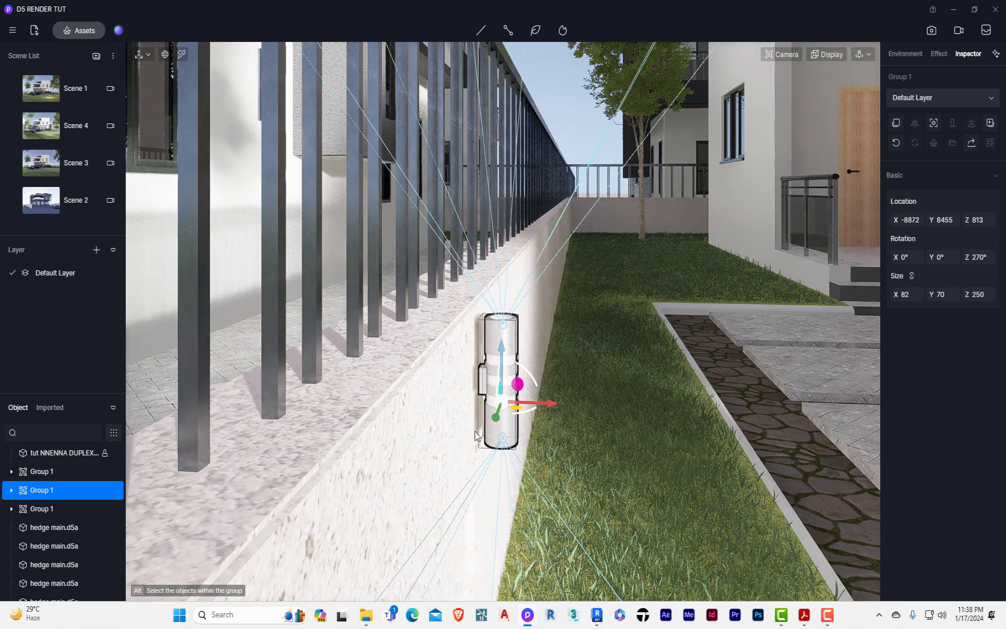
# Delete the copied wall light from the boundary fence wall.
pyautogui.press('Delete')
pyautogui.scroll(-5, 406, 358)
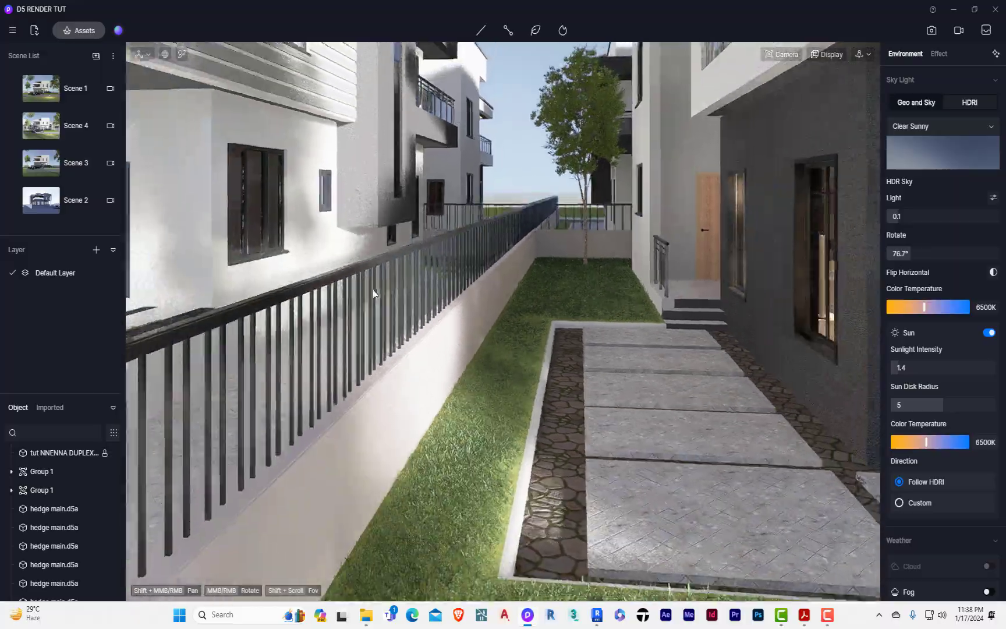
pyautogui.scroll(-10, 375, 291)
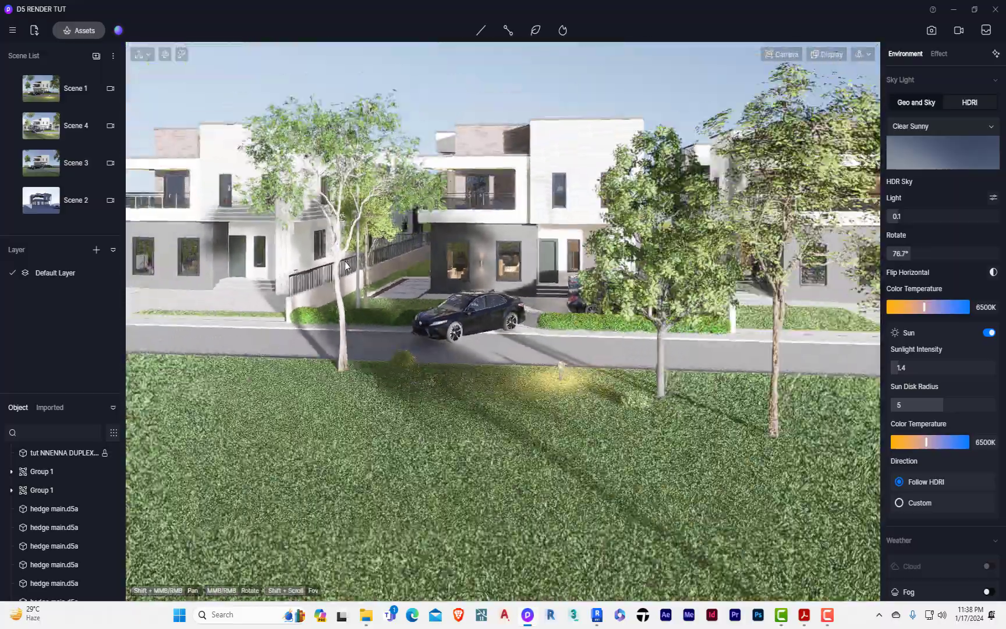
# Move the bollard light group from the front lawn to the side garden by the fence, at about X -8108, Y 8253.
pyautogui.scroll(12, 559, 372)
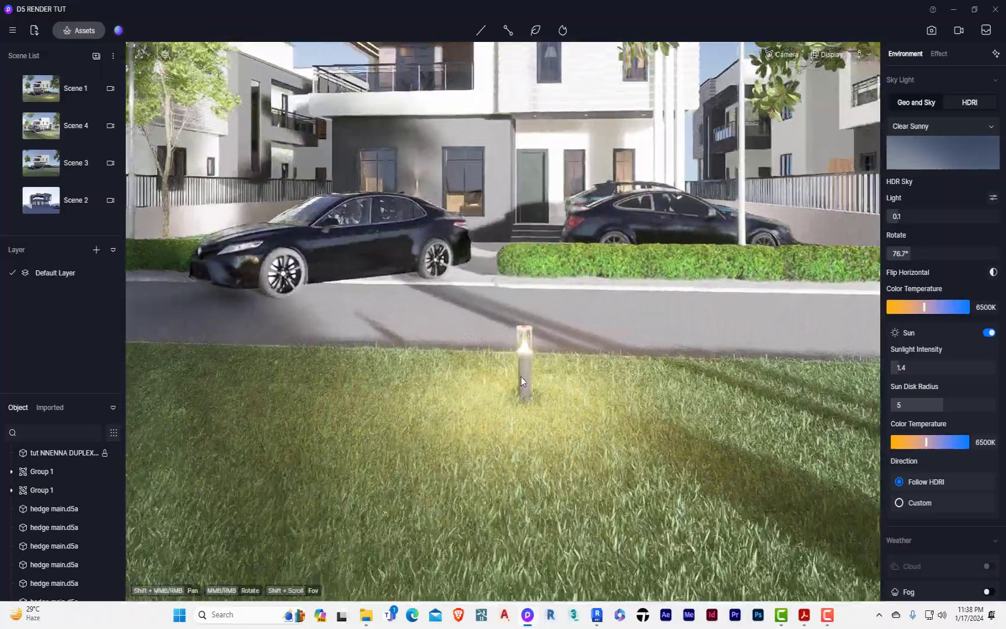
pyautogui.click(521, 381)
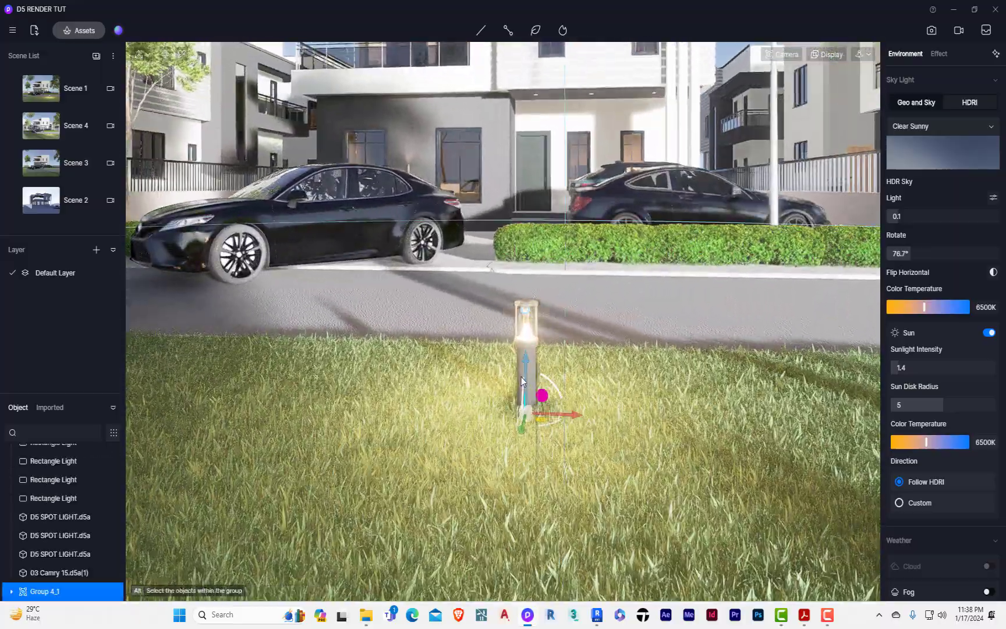
pyautogui.scroll(3, 540, 447)
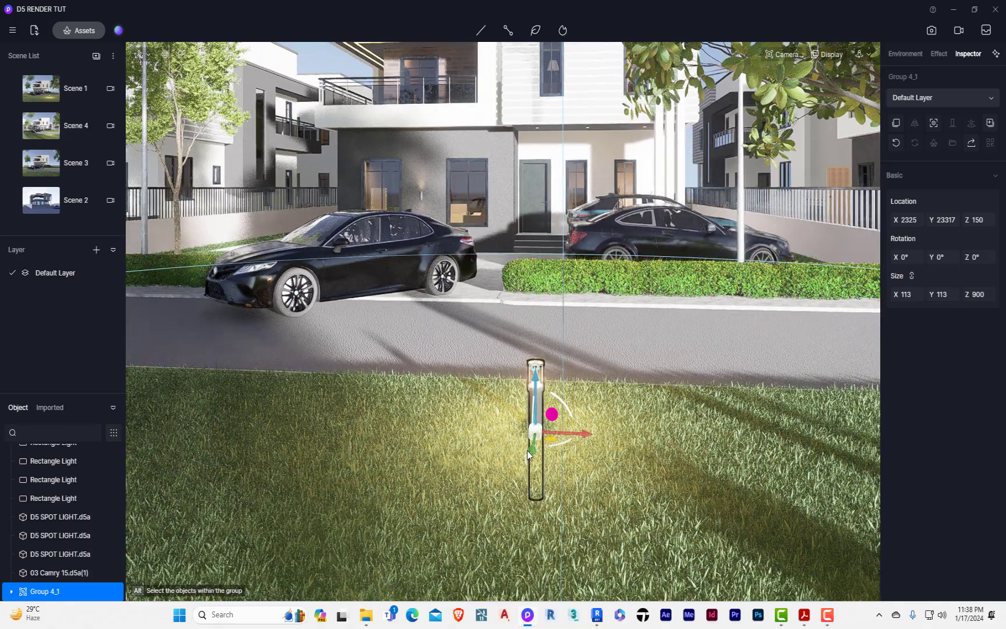
pyautogui.moveTo(535, 456); pyautogui.dragTo(366, 172)
pyautogui.scroll(5, 182, 249)
pyautogui.scroll(5, 337, 236)
pyautogui.moveTo(505, 271); pyautogui.dragTo(220, 312)
pyautogui.scroll(-4, 619, 314)
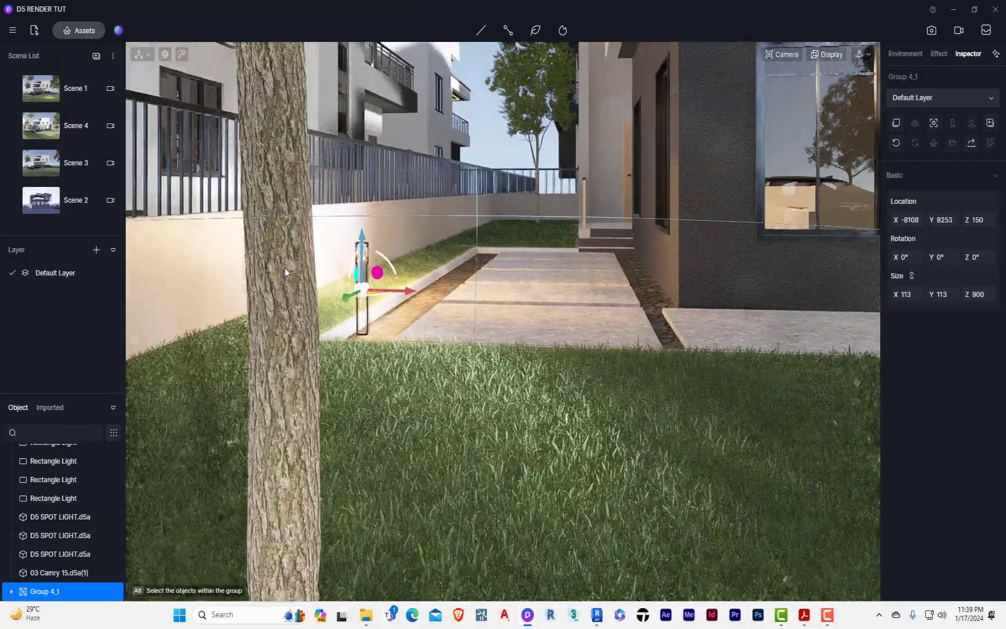
# Shift the bollard light onto the grass strip beside the paved side path, at about X -8572, Y 6289.
pyautogui.scroll(5, 256, 282)
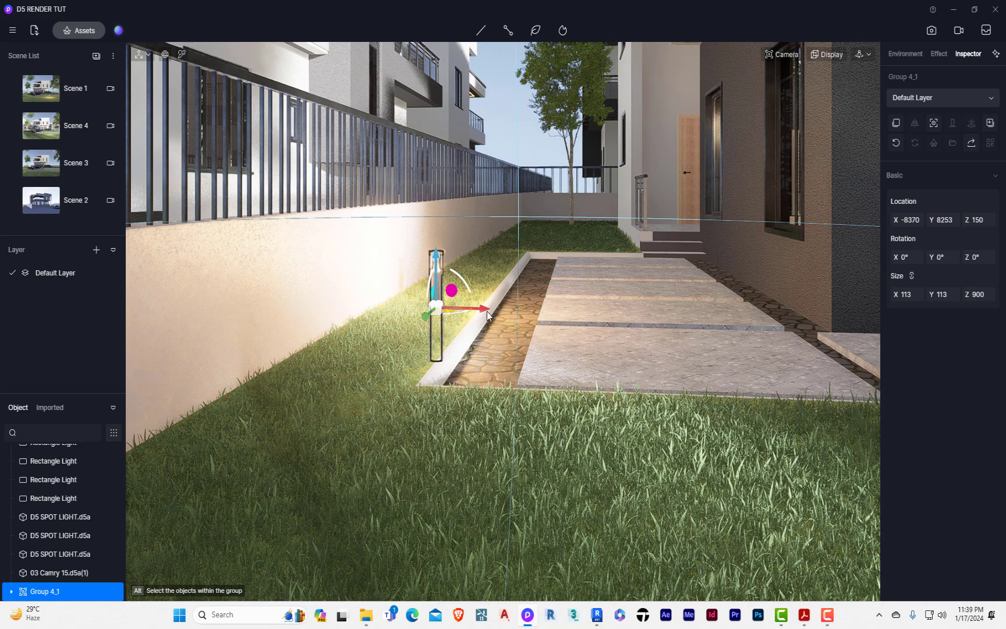
pyautogui.moveTo(486, 315); pyautogui.dragTo(461, 315)
pyautogui.moveTo(460, 448); pyautogui.dragTo(577, 447, button='right')
pyautogui.moveTo(297, 337); pyautogui.dragTo(302, 451)
# In top view, copy the bollard light at regular spacing along the fence-side grass strip, from the front hedge to the rear tree.
pyautogui.press('t')
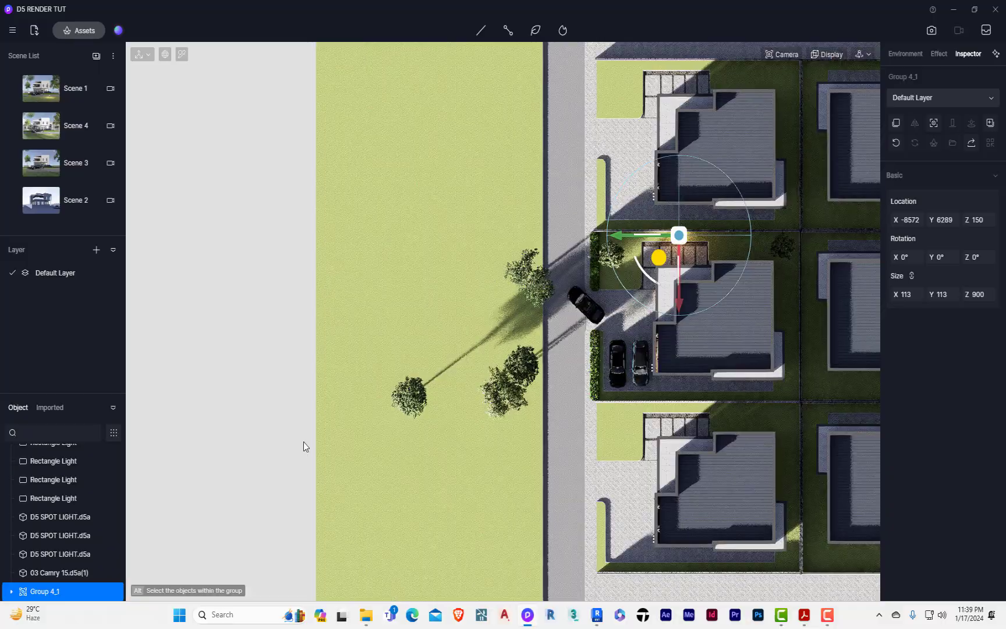
pyautogui.scroll(3, 637, 317)
pyautogui.moveTo(817, 205); pyautogui.dragTo(452, 351, button='middle')
pyautogui.scroll(3, 457, 350)
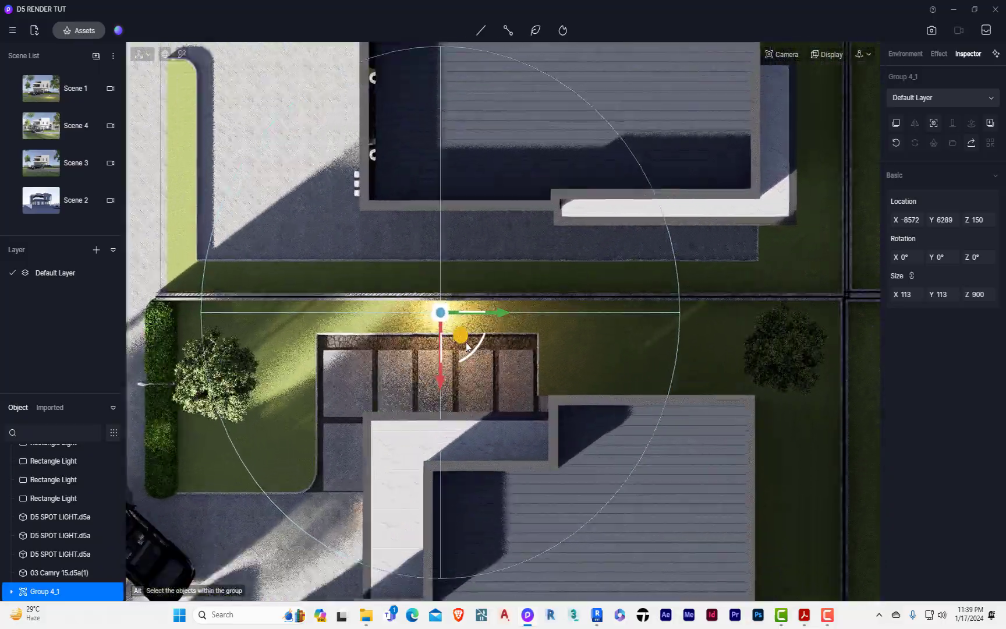
pyautogui.moveTo(495, 309); pyautogui.dragTo(597, 321)
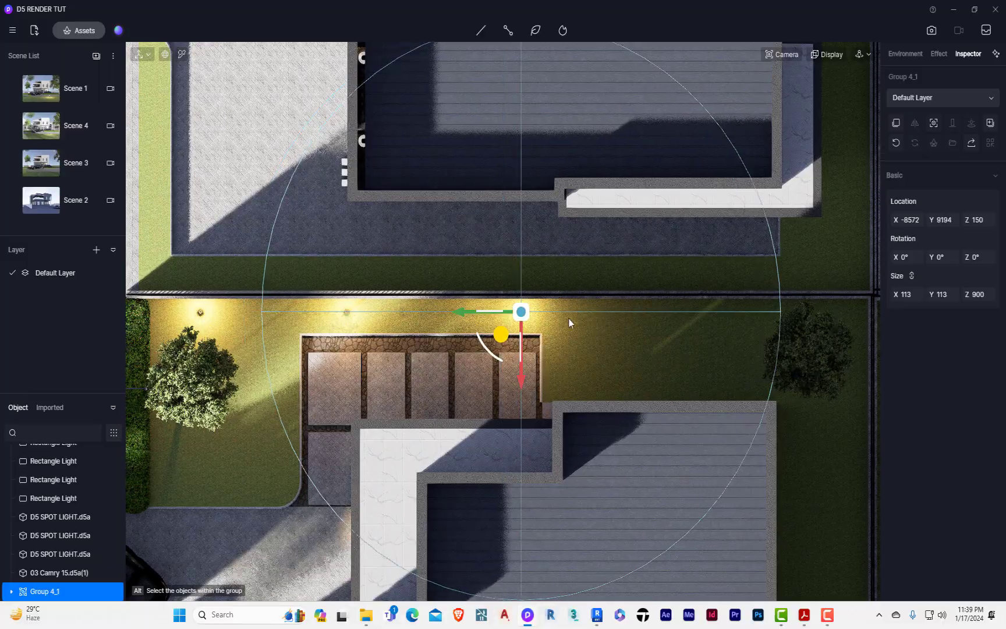
pyautogui.moveTo(459, 313); pyautogui.dragTo(764, 325)
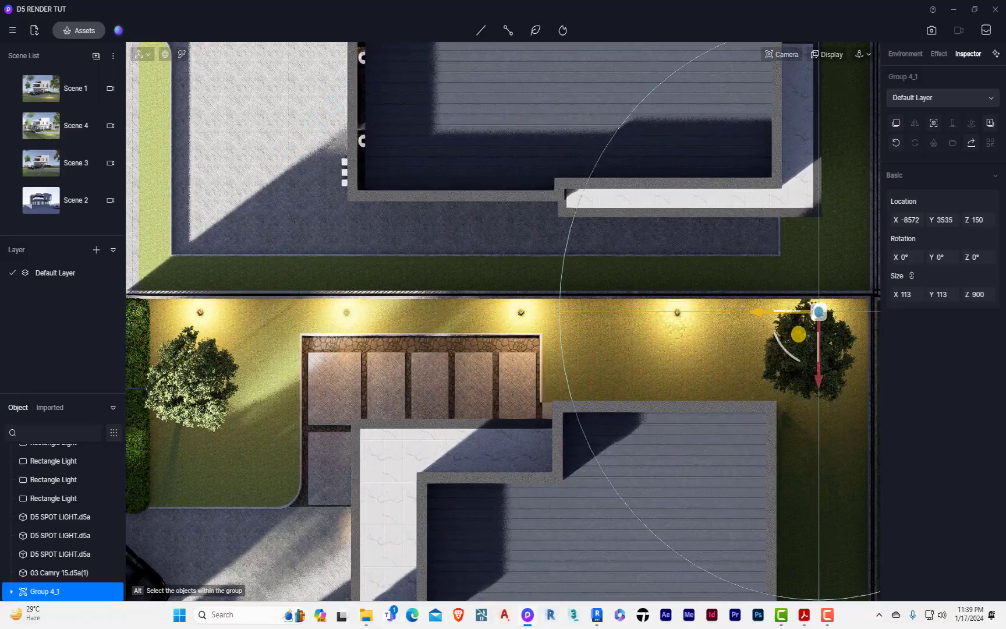
# Copy the bollard light along the rear grass strip behind the duplex, down to the opposite rear corner.
pyautogui.scroll(-3, 482, 298)
pyautogui.moveTo(482, 298); pyautogui.dragTo(400, 71, button='middle')
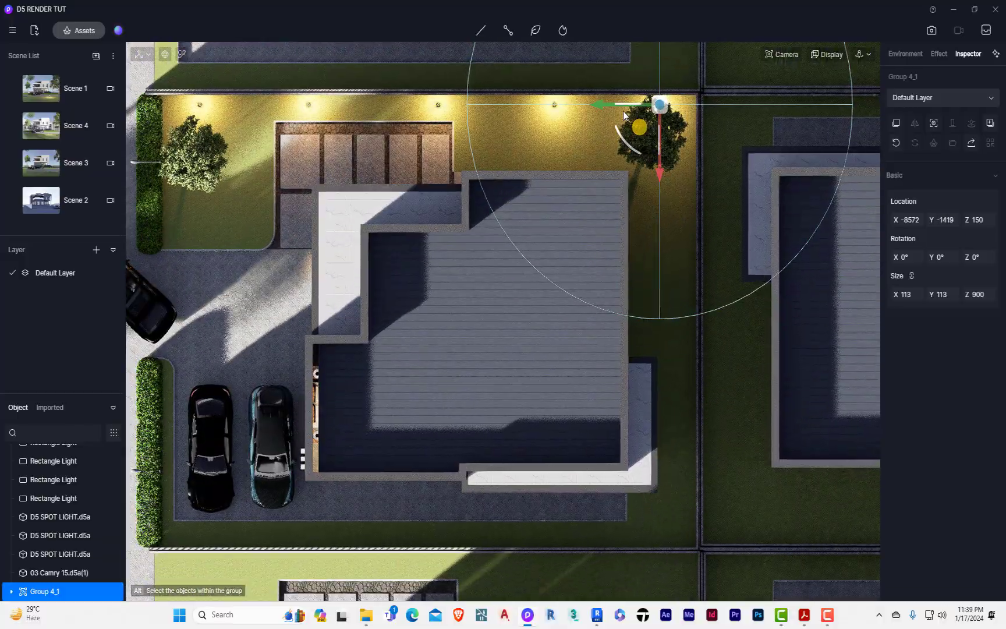
pyautogui.moveTo(660, 170); pyautogui.dragTo(659, 318)
pyautogui.moveTo(606, 237); pyautogui.dragTo(626, 237)
pyautogui.moveTo(683, 329); pyautogui.dragTo(681, 467)
pyautogui.moveTo(682, 322); pyautogui.dragTo(682, 474)
pyautogui.moveTo(670, 470); pyautogui.dragTo(649, 213, button='middle')
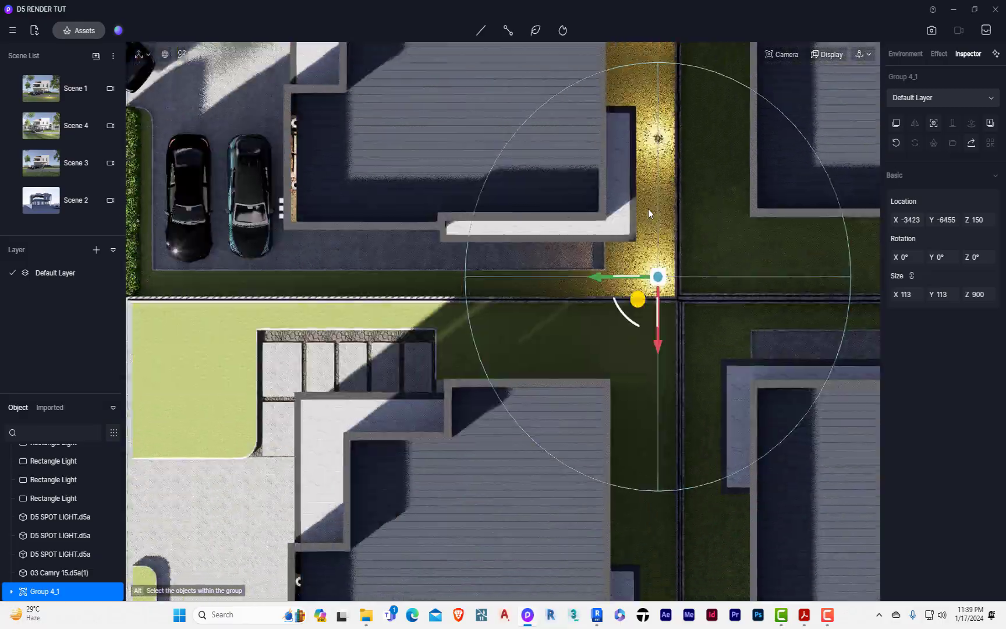
pyautogui.moveTo(658, 328); pyautogui.dragTo(657, 350)
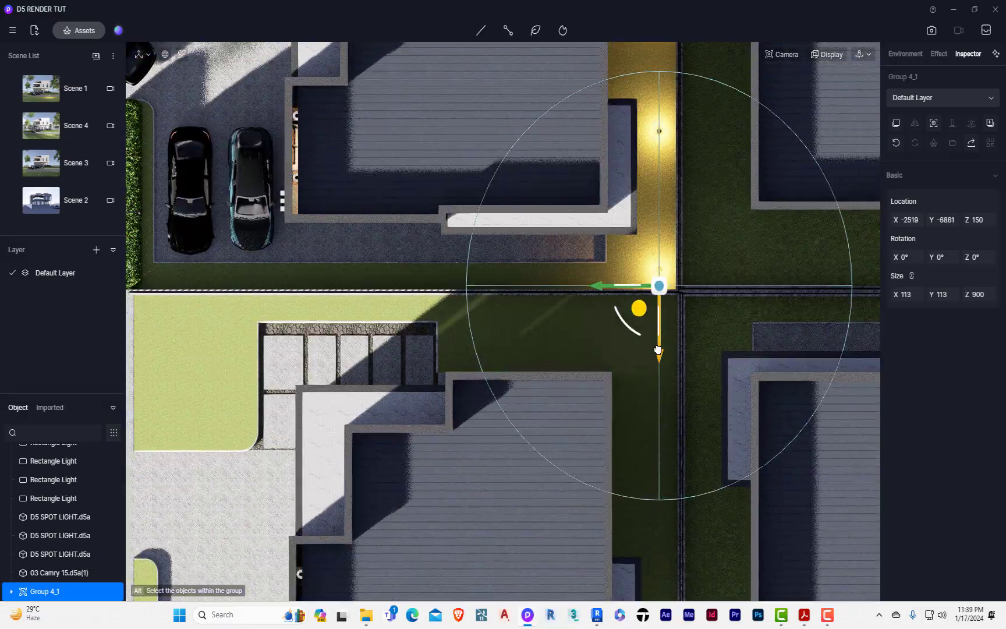
# Copy the bollard lights along the opposite side strip toward the front hedge, ending at about X 8097, Y 9898.
pyautogui.moveTo(608, 279); pyautogui.dragTo(449, 294)
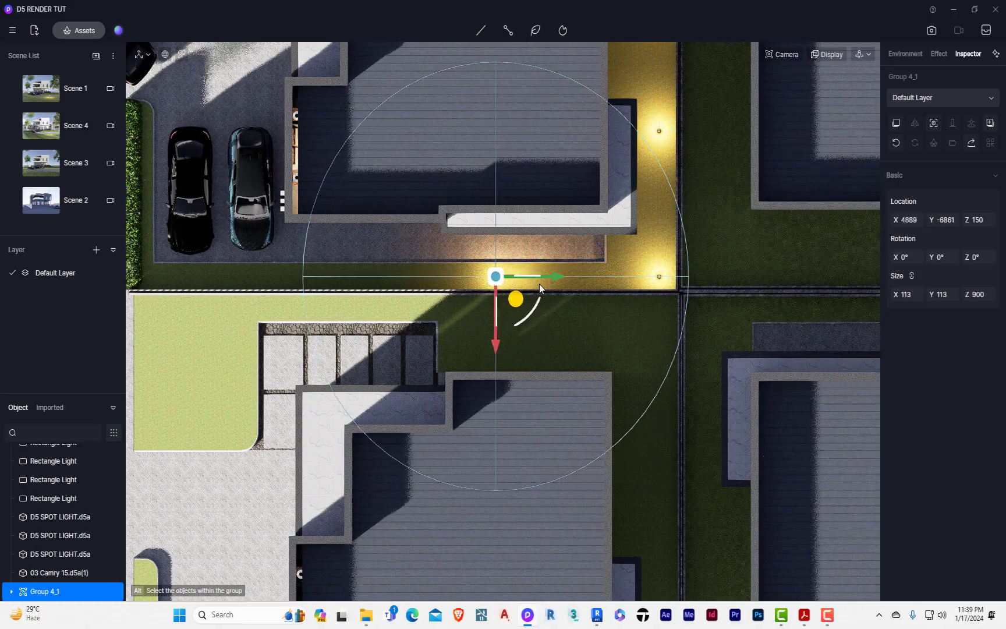
pyautogui.moveTo(556, 277); pyautogui.dragTo(230, 283)
pyautogui.moveTo(341, 350); pyautogui.dragTo(483, 567, button='middle')
pyautogui.scroll(-3, 451, 466)
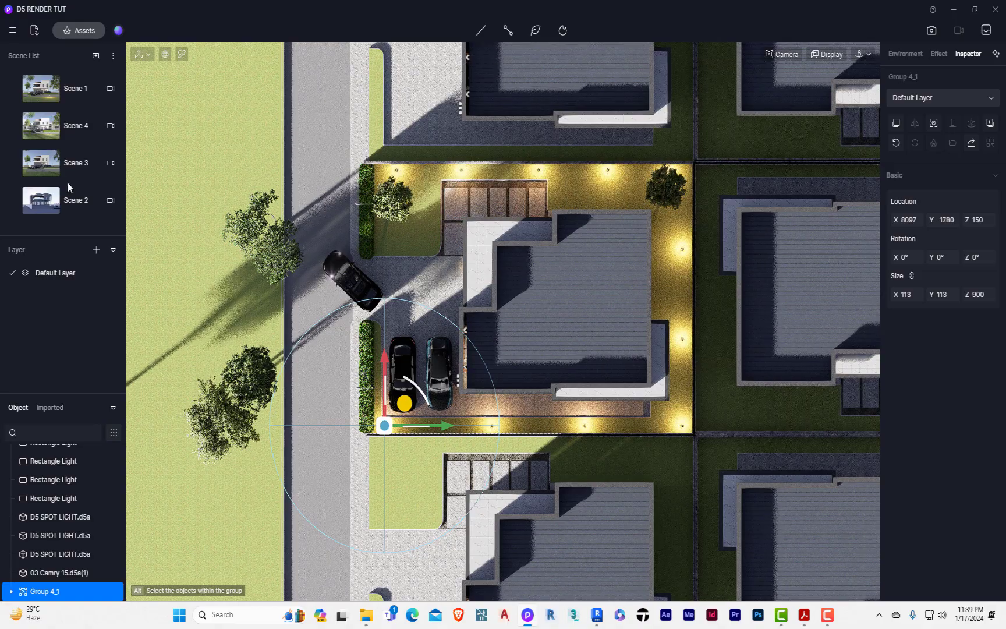
# Return to Scene 4 and copy the wall light between the ground-floor windows across to the porch, at about X 2864, Y 8455.
pyautogui.click(76, 131)
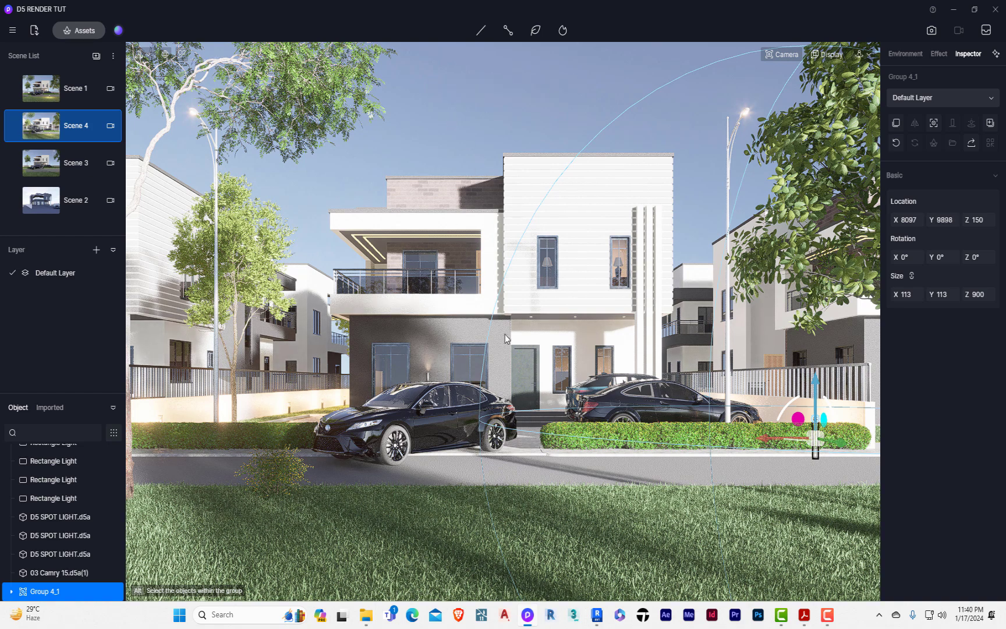
pyautogui.click(465, 119)
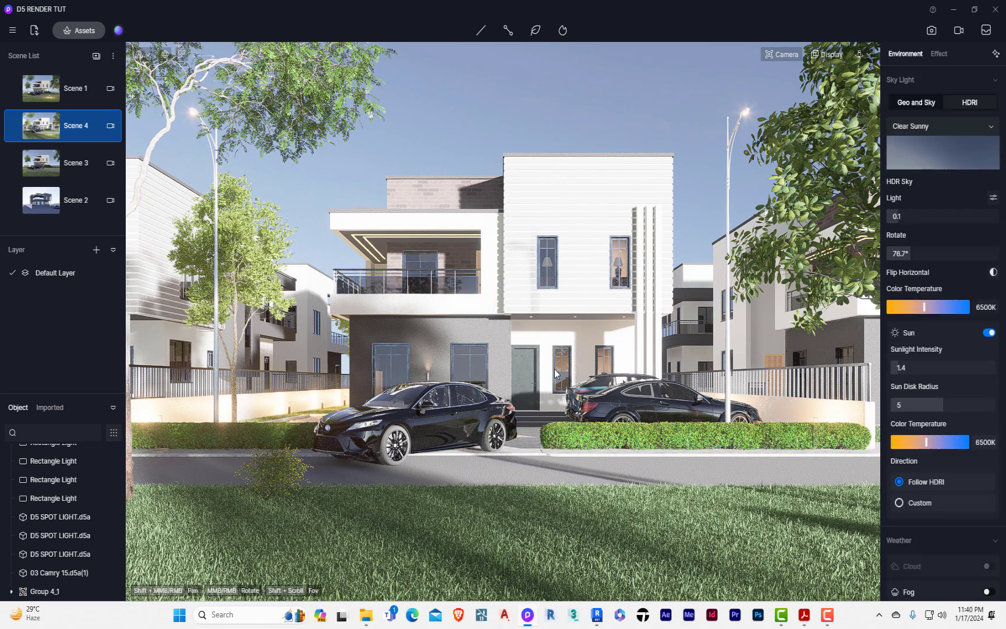
pyautogui.scroll(10, 426, 373)
pyautogui.click(384, 389)
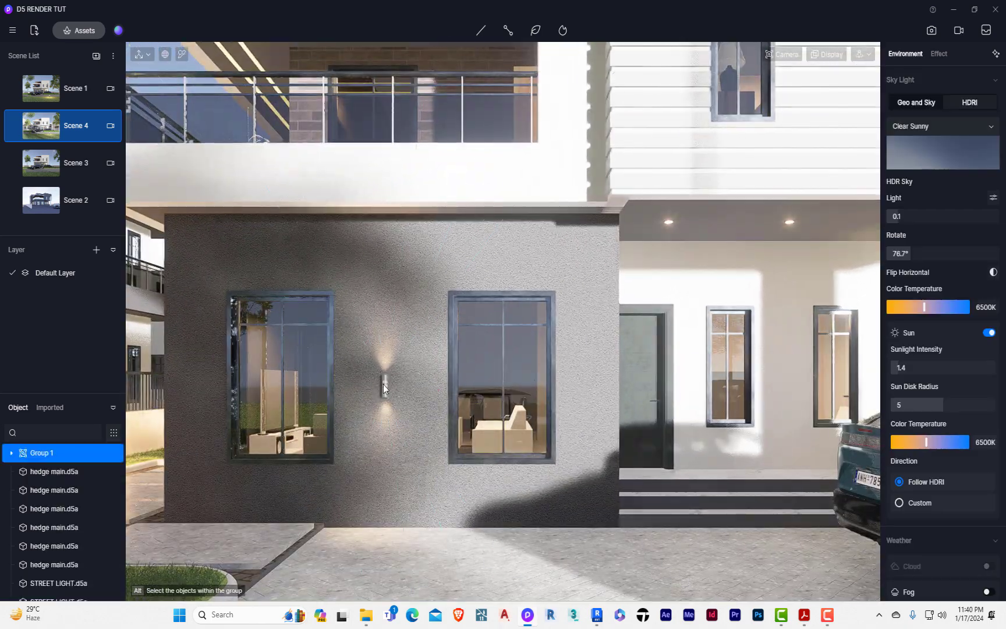
pyautogui.keyDown('alt'); pyautogui.moveTo(529, 397); pyautogui.dragTo(842, 396); pyautogui.keyUp('alt')
pyautogui.scroll(-5, 501, 396)
pyautogui.scroll(4, 740, 393)
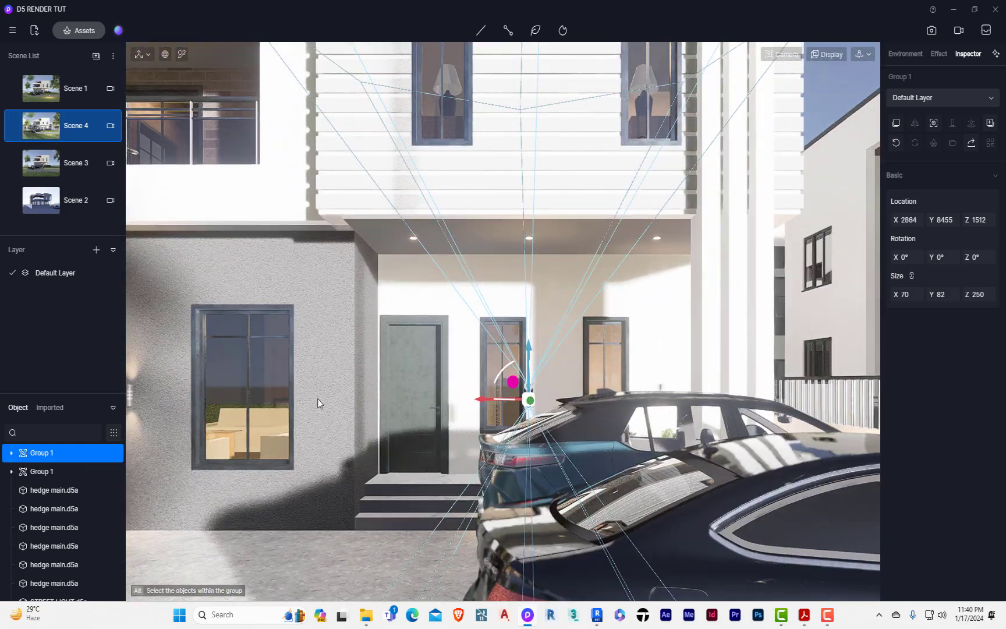
# Place a wall light farther along the porch beside the vertical columns, at about X 4410.
pyautogui.moveTo(318, 403); pyautogui.dragTo(624, 417, button='middle')
pyautogui.scroll(3, 448, 402)
pyautogui.moveTo(211, 372); pyautogui.dragTo(437, 407)
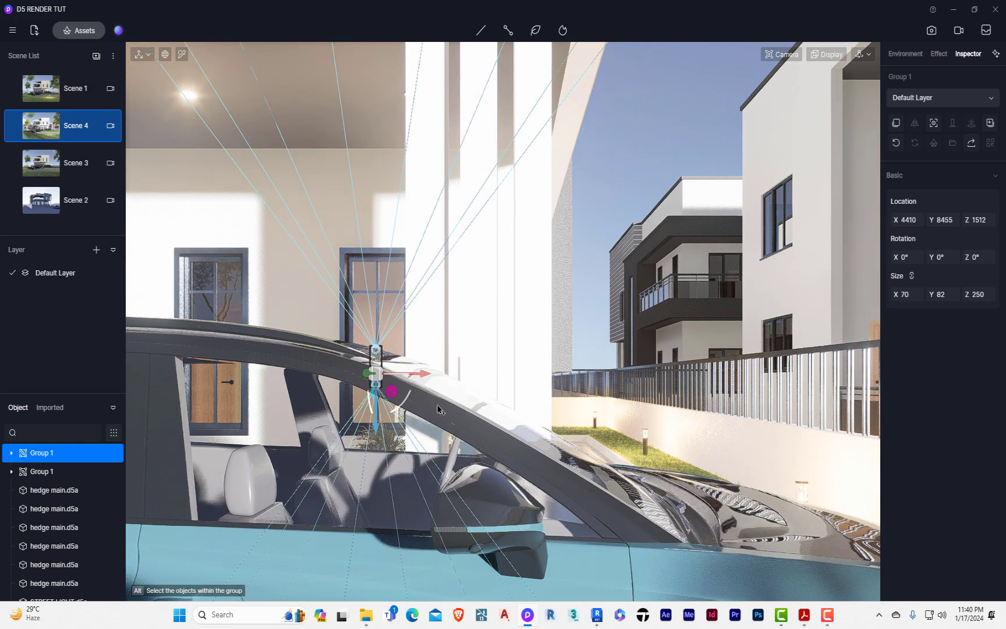
pyautogui.press('Escape')
pyautogui.scroll(-3, 468, 393)
pyautogui.moveTo(467, 393); pyautogui.dragTo(626, 530, button='middle')
pyautogui.press('Escape')
# Select the wall light in front of the porch and move it over the fence to the neighbouring duplex's side path, at about X 10981.
pyautogui.scroll(-3, 501, 522)
pyautogui.moveTo(492, 548); pyautogui.dragTo(147, 455, button='middle')
pyautogui.scroll(2, 348, 498)
pyautogui.click(349, 502)
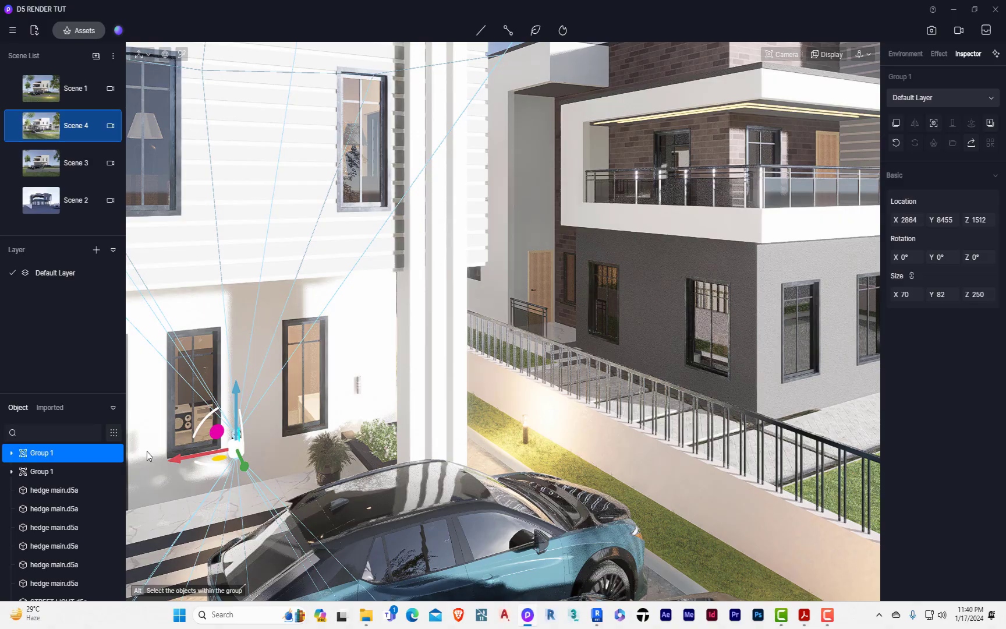
pyautogui.moveTo(182, 463); pyautogui.dragTo(663, 352)
pyautogui.scroll(3, 666, 350)
pyautogui.scroll(3, 665, 350)
pyautogui.moveTo(666, 350); pyautogui.dragTo(532, 476, button='middle')
pyautogui.scroll(-3, 586, 409)
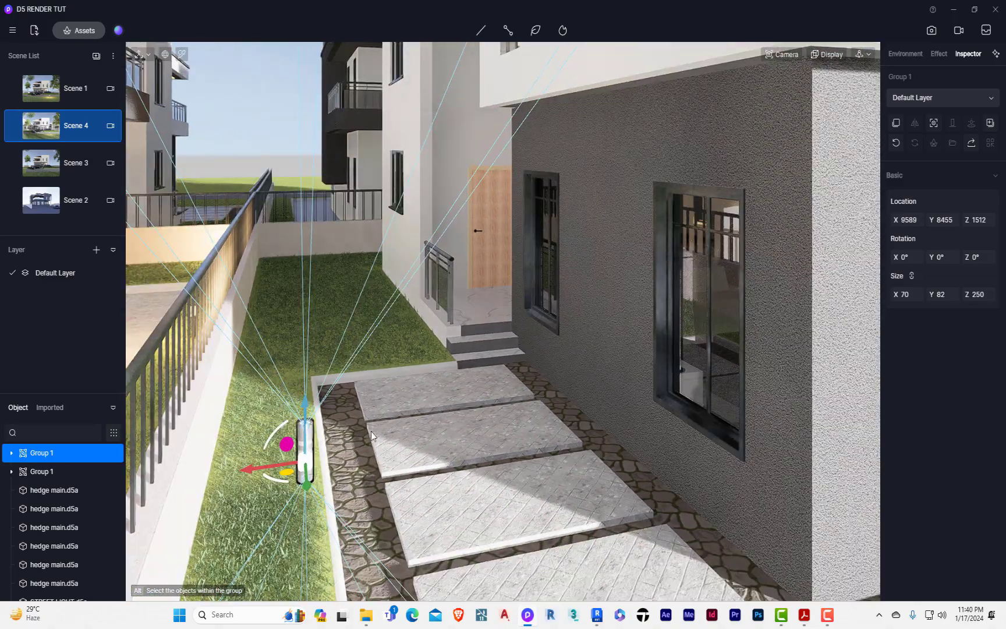
pyautogui.moveTo(243, 472); pyautogui.dragTo(588, 413)
pyautogui.scroll(4, 588, 414)
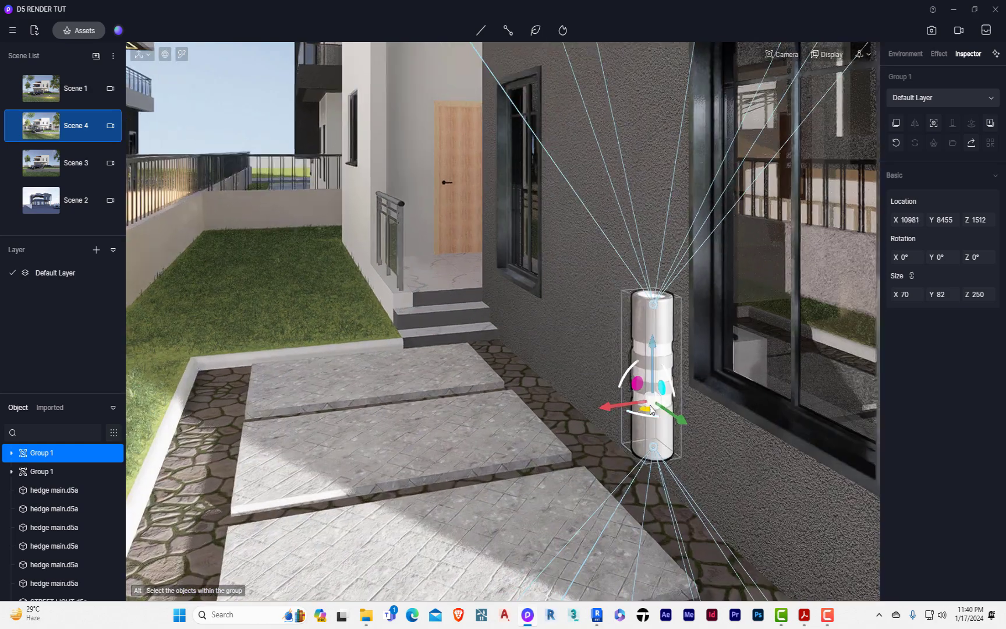
# Rotate the wall light 90° about Z and set it against the neighbouring duplex's dark side wall, at about X 12494, Y 6364.
pyautogui.moveTo(652, 409); pyautogui.dragTo(582, 236)
pyautogui.scroll(6, 588, 215)
pyautogui.moveTo(420, 434)
pyautogui.mouseDown()
pyautogui.moveTo(401, 434)
pyautogui.moveTo(679, 382)
pyautogui.moveTo(813, 370)
pyautogui.moveTo(850, 380)
pyautogui.moveTo(542, 233)
pyautogui.moveTo(467, 252)
pyautogui.moveTo(495, 233)
pyautogui.moveTo(673, 209)
pyautogui.moveTo(620, 211)
pyautogui.mouseUp()
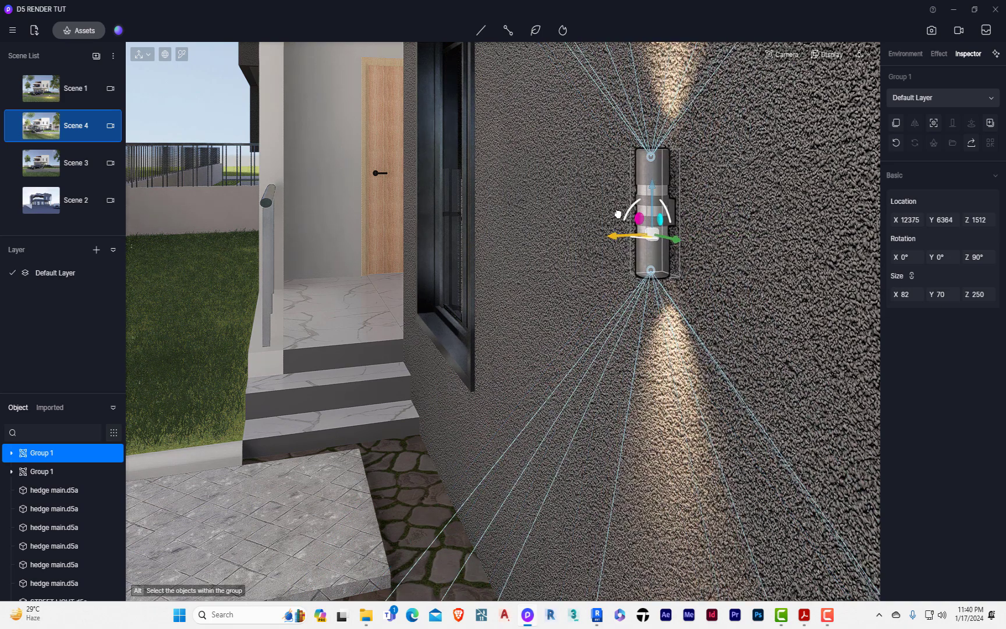
pyautogui.moveTo(619, 213); pyautogui.dragTo(569, 216)
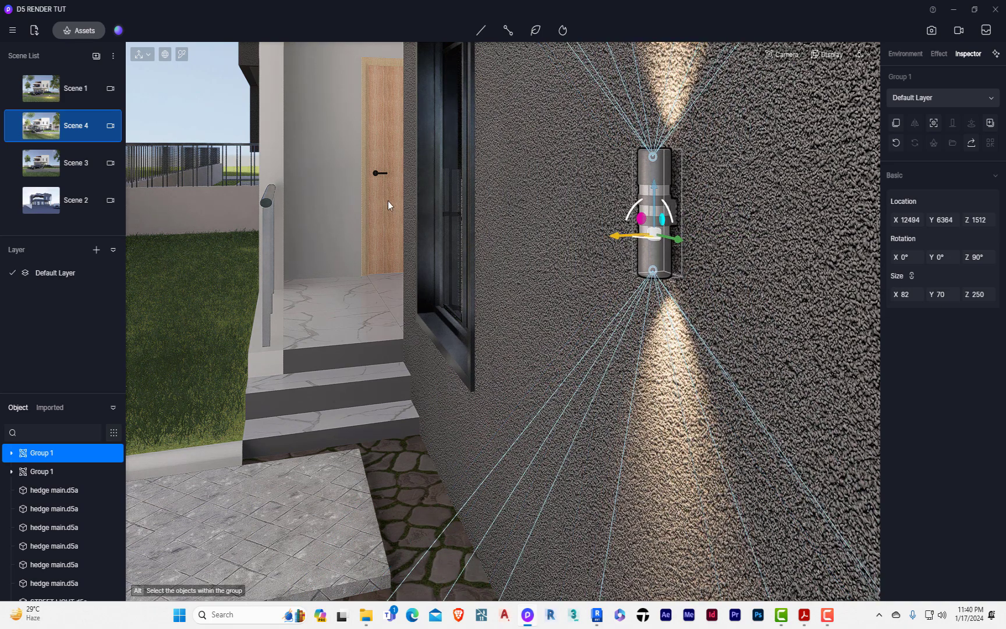
# From Scene 4, raise the neighbouring duplex's wall light to about Z 2060 and fine-tune its position to about X 12831, Y 4960.
pyautogui.click(77, 133)
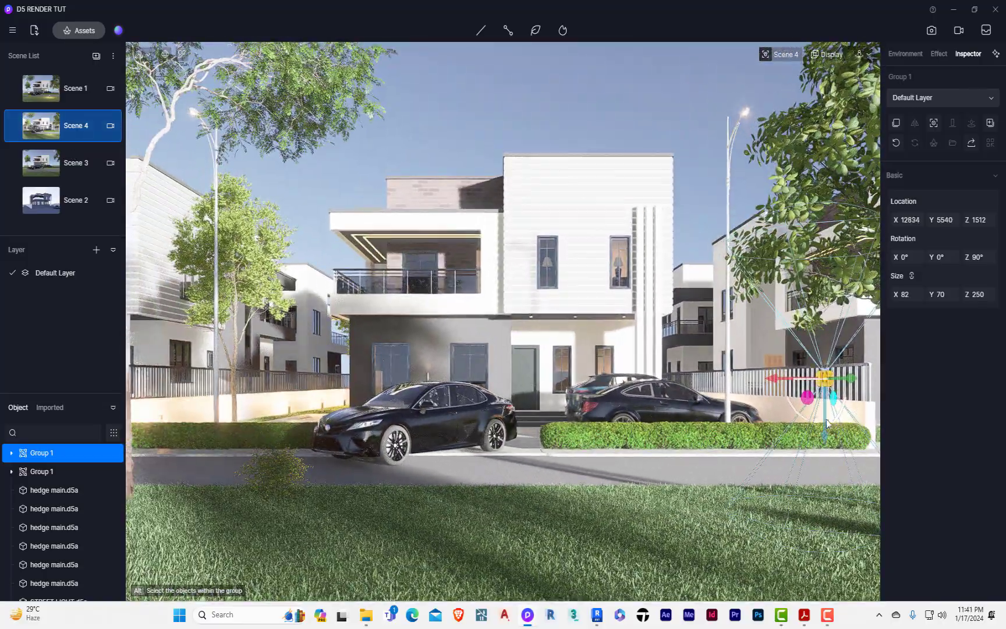
pyautogui.moveTo(826, 423); pyautogui.dragTo(826, 409)
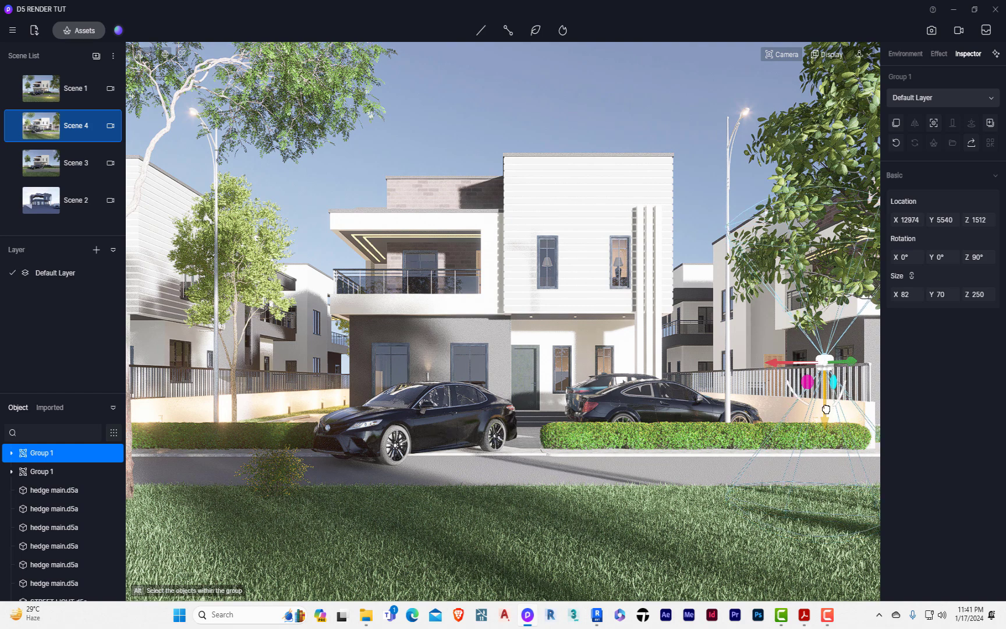
pyautogui.moveTo(851, 361); pyautogui.dragTo(843, 361)
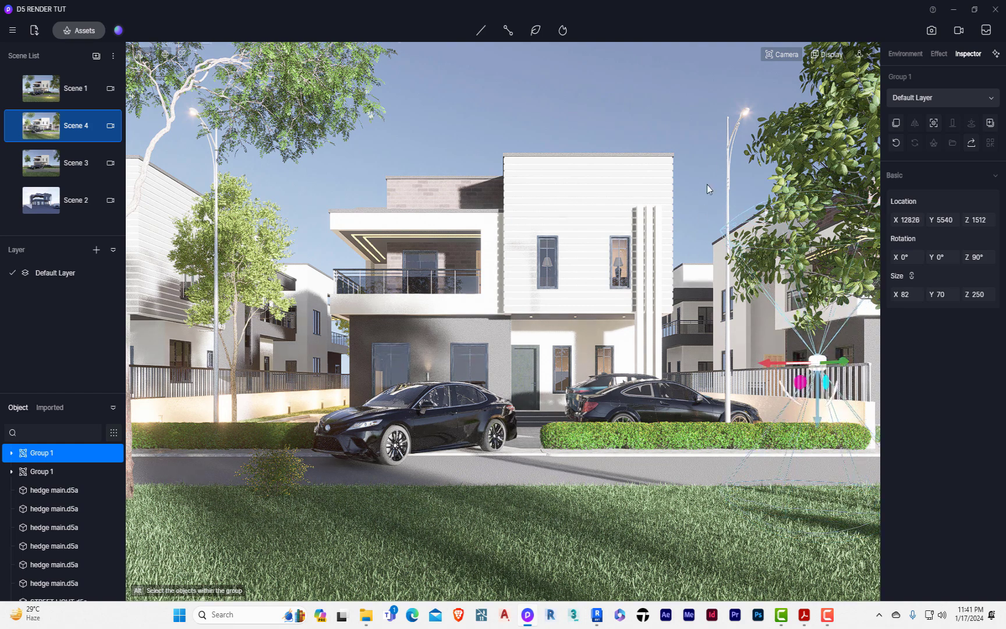
pyautogui.hotkey('ctrl', 'z')
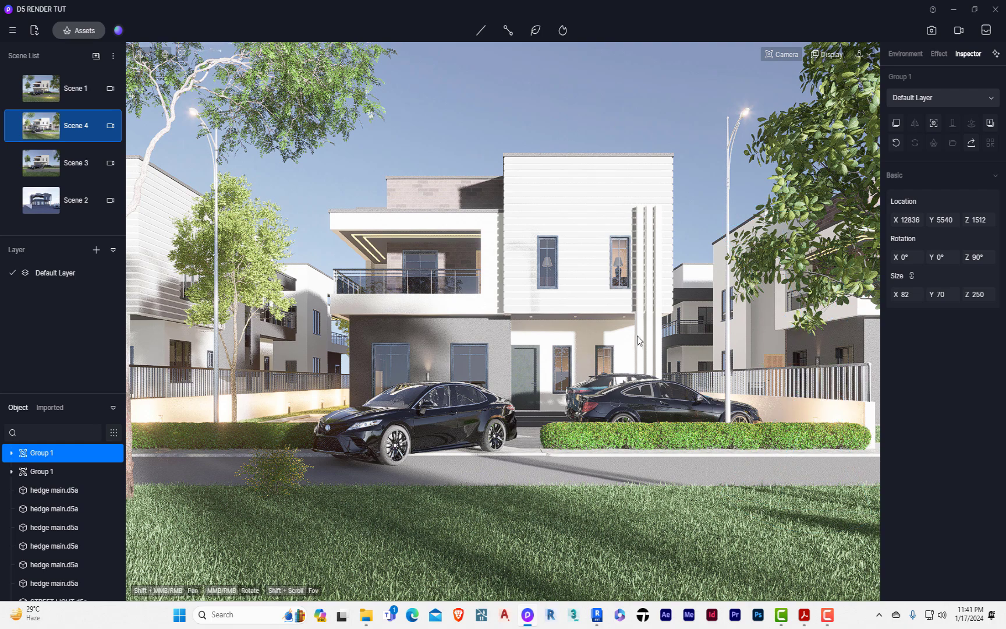
# Copy the porch rectangle light across to the neighbouring duplex beyond the fence, at about X 13922, Y 6107.
pyautogui.scroll(10, 722, 307)
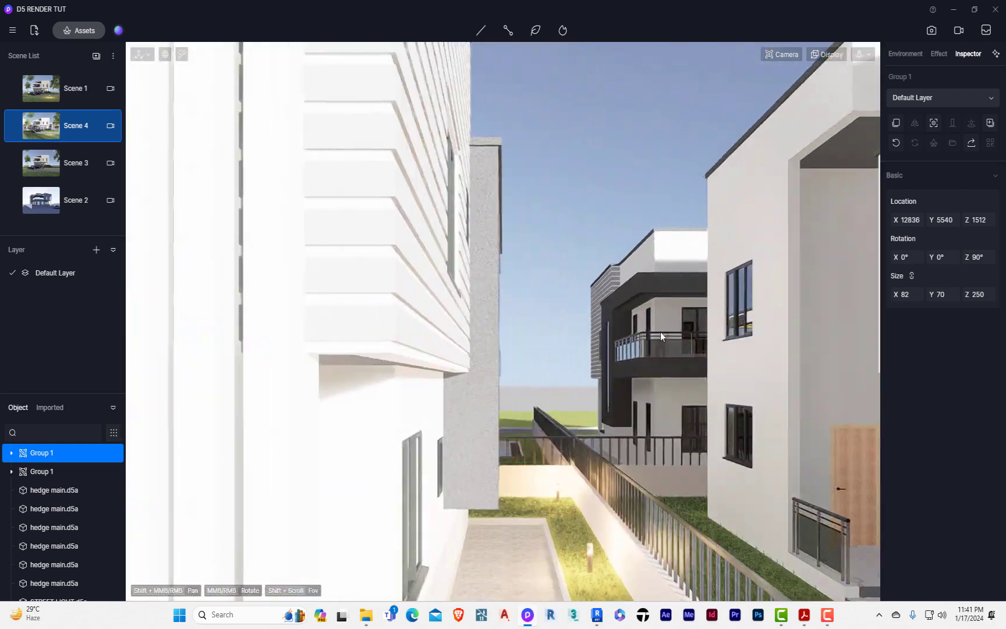
pyautogui.scroll(-5, 512, 415)
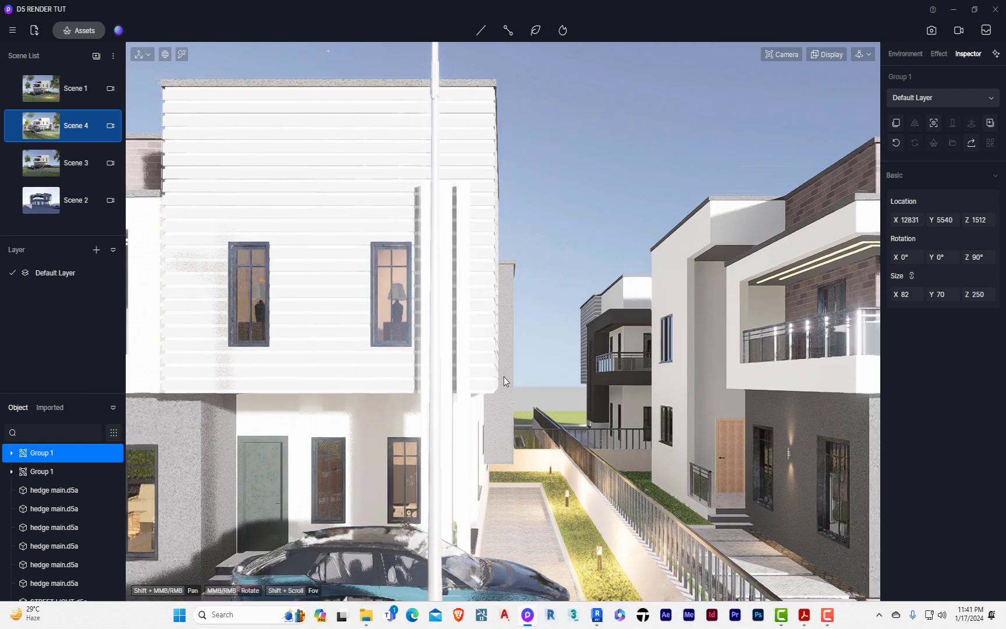
pyautogui.scroll(-5, 504, 377)
pyautogui.click(415, 441)
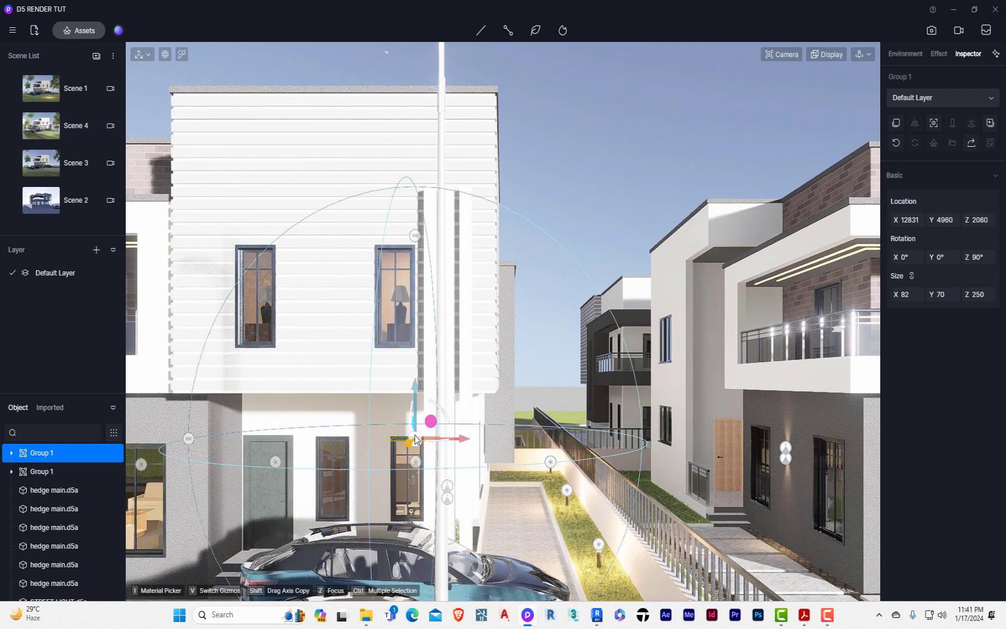
pyautogui.click(417, 441)
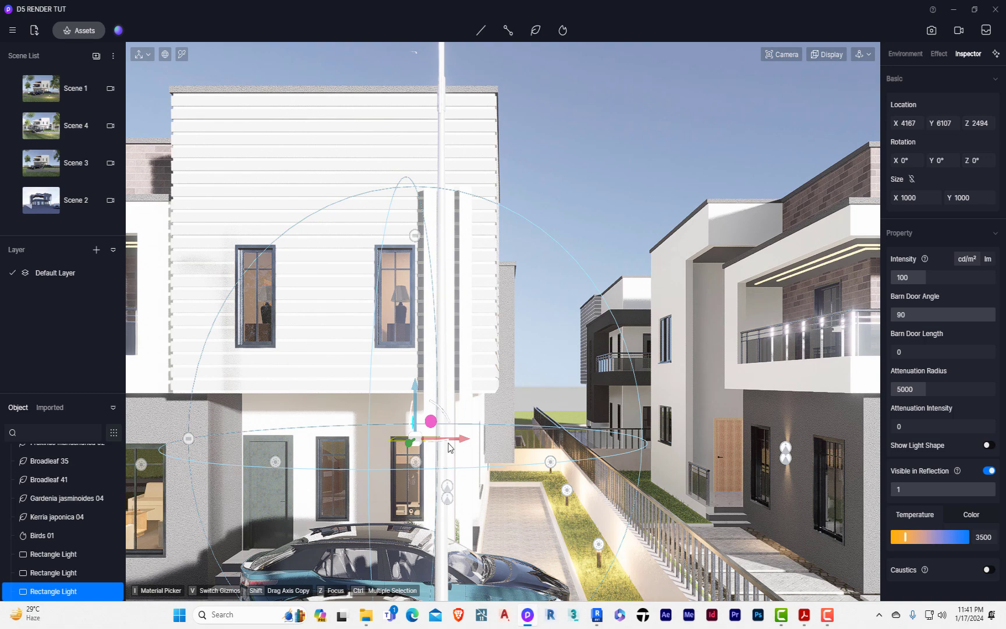
pyautogui.moveTo(458, 441); pyautogui.dragTo(902, 442)
pyautogui.scroll(-5, 784, 457)
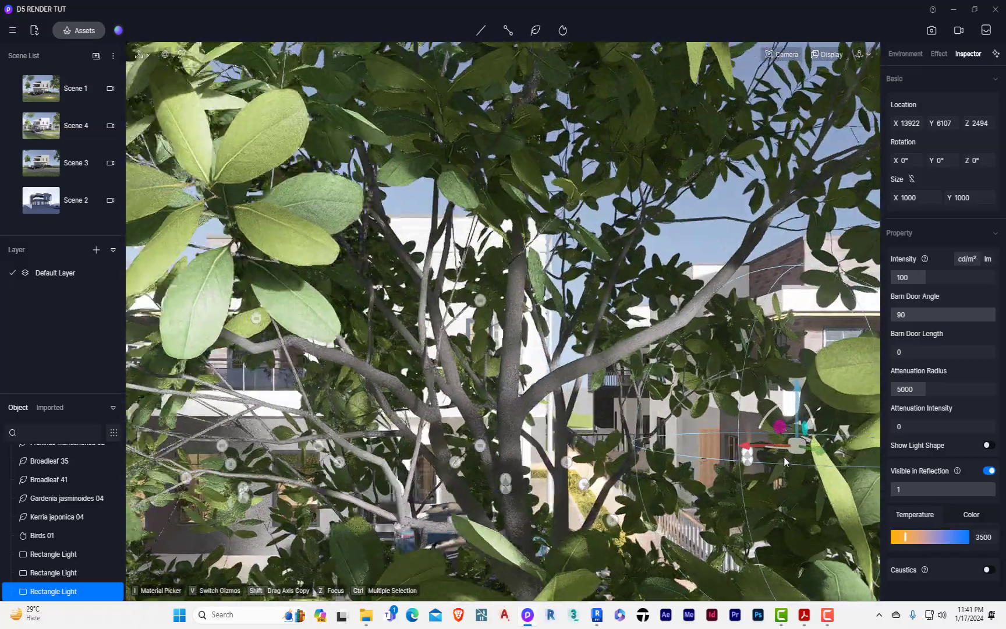
# Copy the rectangle light toward the rear along the neighbouring duplex's side, to about Y -10177.
pyautogui.scroll(6, 801, 453)
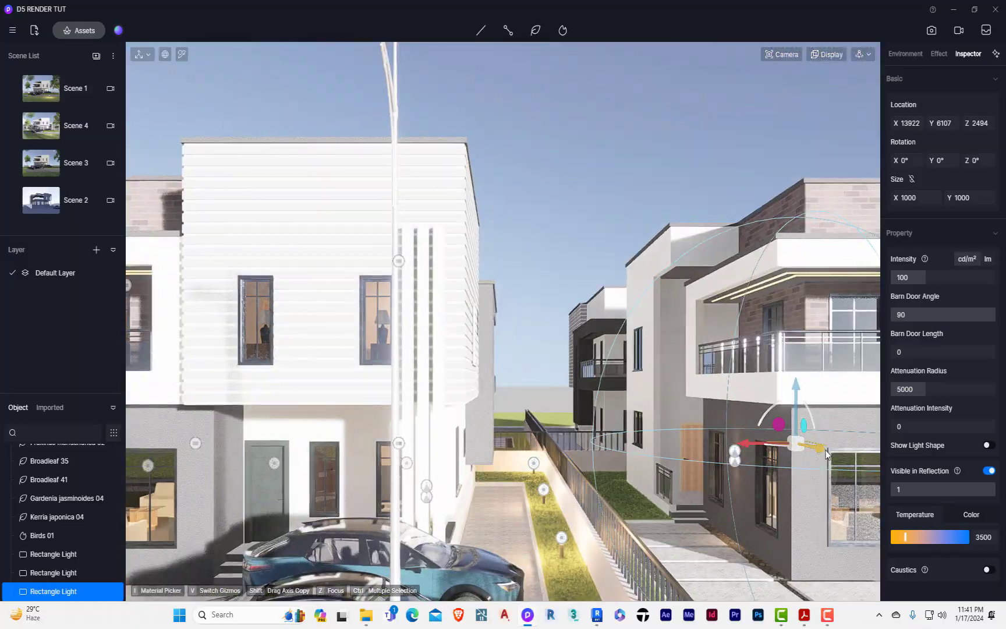
pyautogui.moveTo(826, 455); pyautogui.dragTo(657, 400)
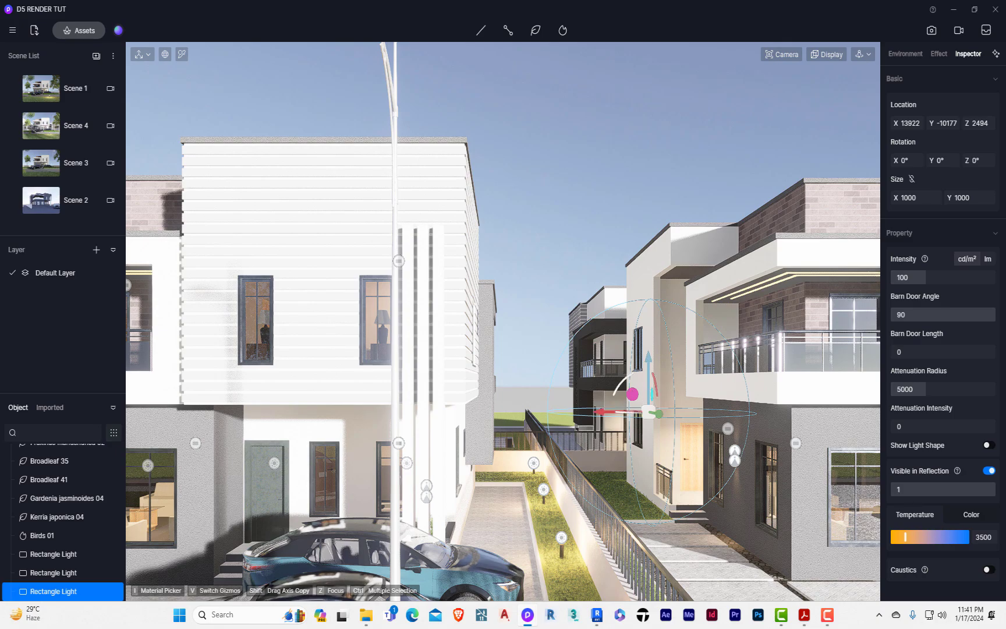
pyautogui.scroll(-3, 685, 386)
pyautogui.scroll(1, 628, 414)
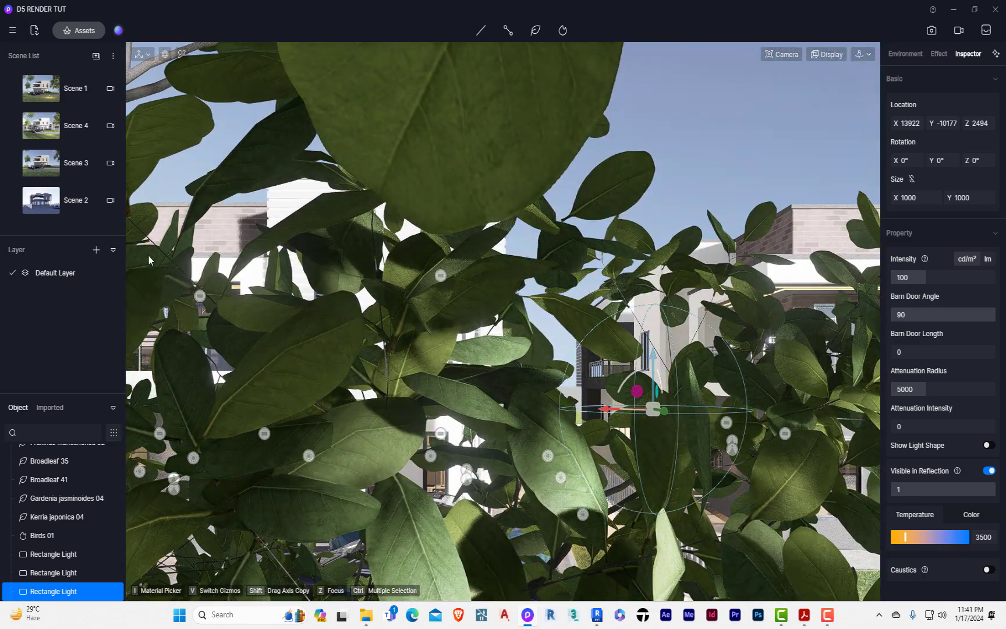
# From Scene 4, copy the rectangle light to the opposite neighbouring duplex at about X -14143, and again toward its front at about Y 2774.
pyautogui.click(59, 131)
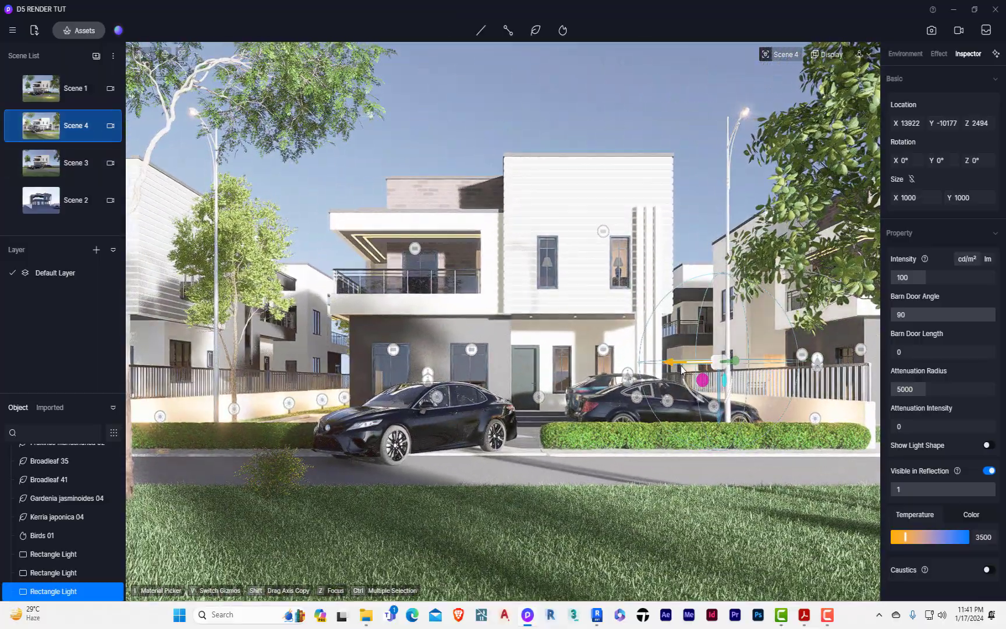
pyautogui.moveTo(678, 366); pyautogui.dragTo(255, 360)
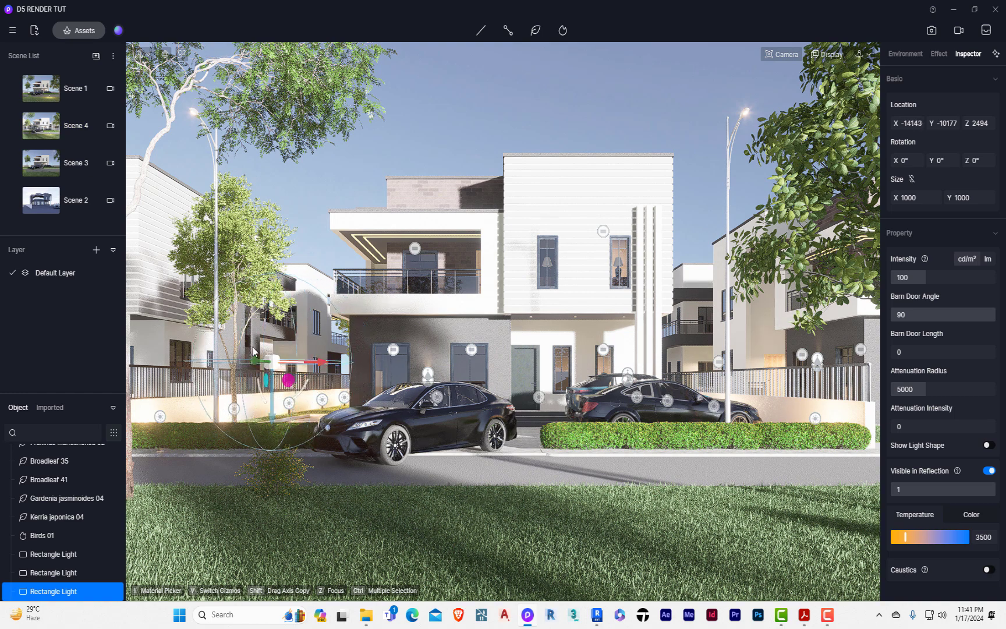
pyautogui.moveTo(255, 366); pyautogui.dragTo(137, 404)
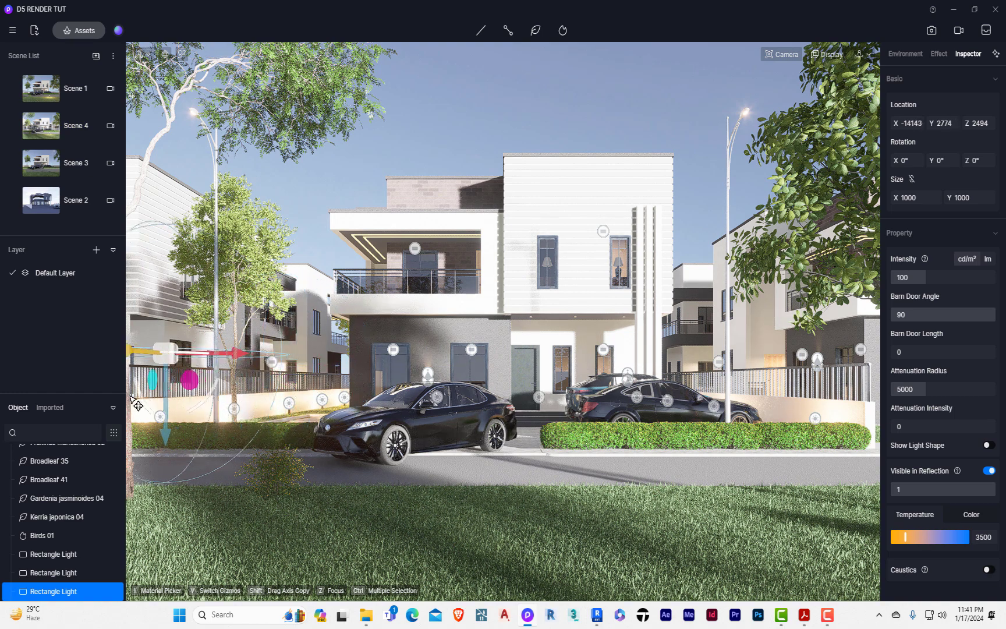
pyautogui.scroll(7, 141, 337)
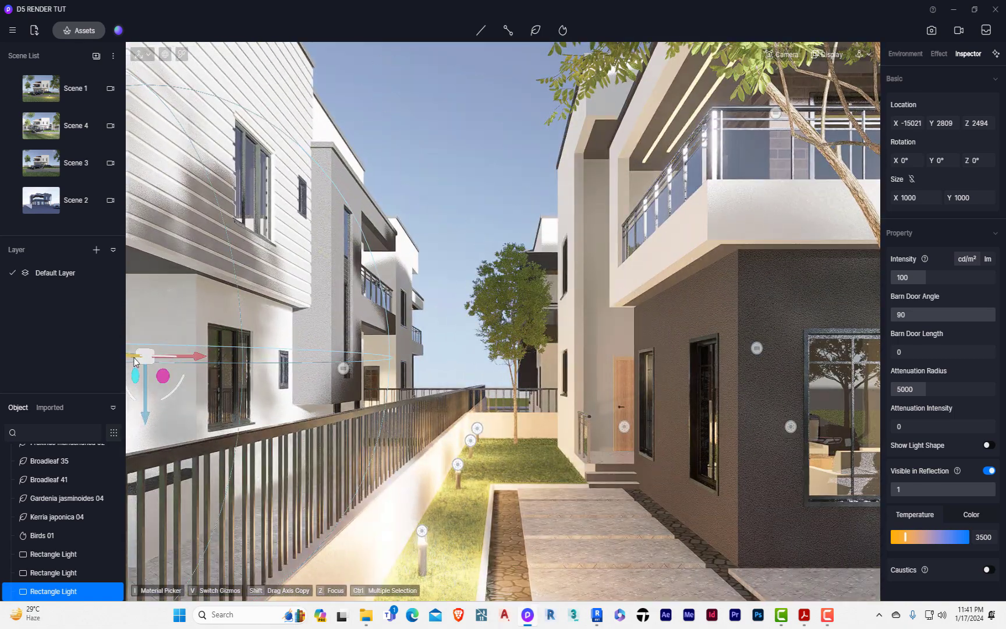
# Move the front rectangle light of the opposite neighbouring duplex to about X -13517, Y 5658, and return to Scene 4.
pyautogui.moveTo(134, 361)
pyautogui.mouseDown()
pyautogui.moveTo(226, 337)
pyautogui.moveTo(145, 355)
pyautogui.mouseUp()
pyautogui.scroll(-5, 443, 391)
pyautogui.moveTo(443, 391); pyautogui.dragTo(385, 521, button='right')
pyautogui.moveTo(515, 164); pyautogui.dragTo(483, 186)
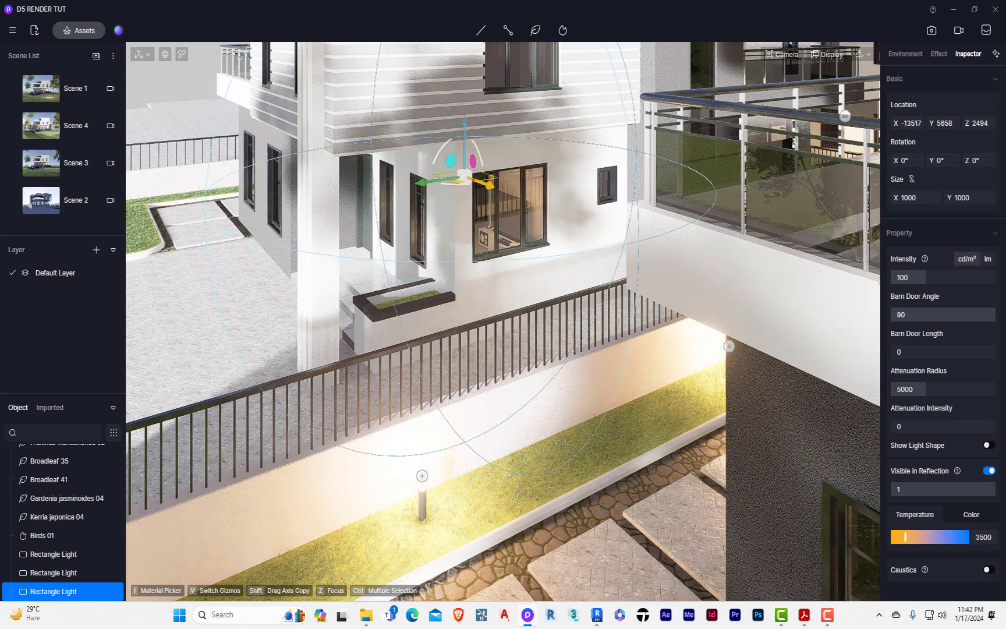
pyautogui.scroll(6, 431, 182)
pyautogui.scroll(8, 488, 175)
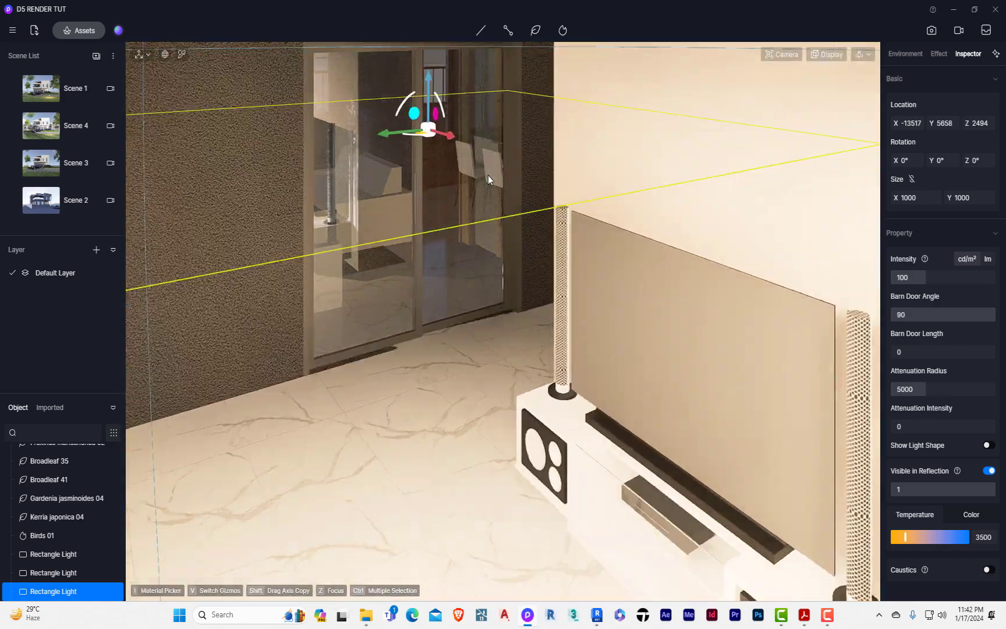
pyautogui.click(58, 128)
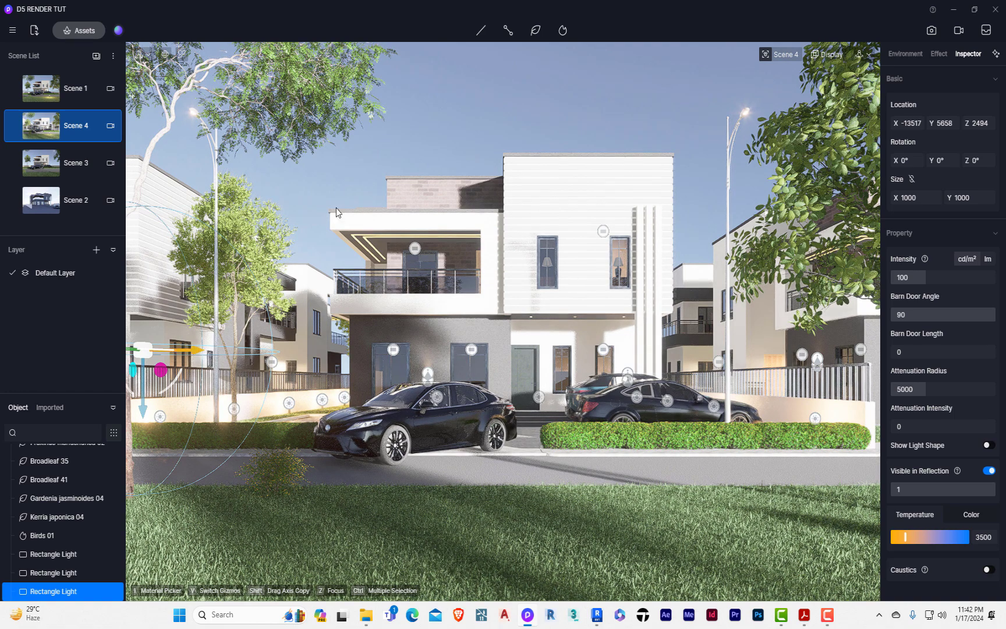
pyautogui.click(405, 128)
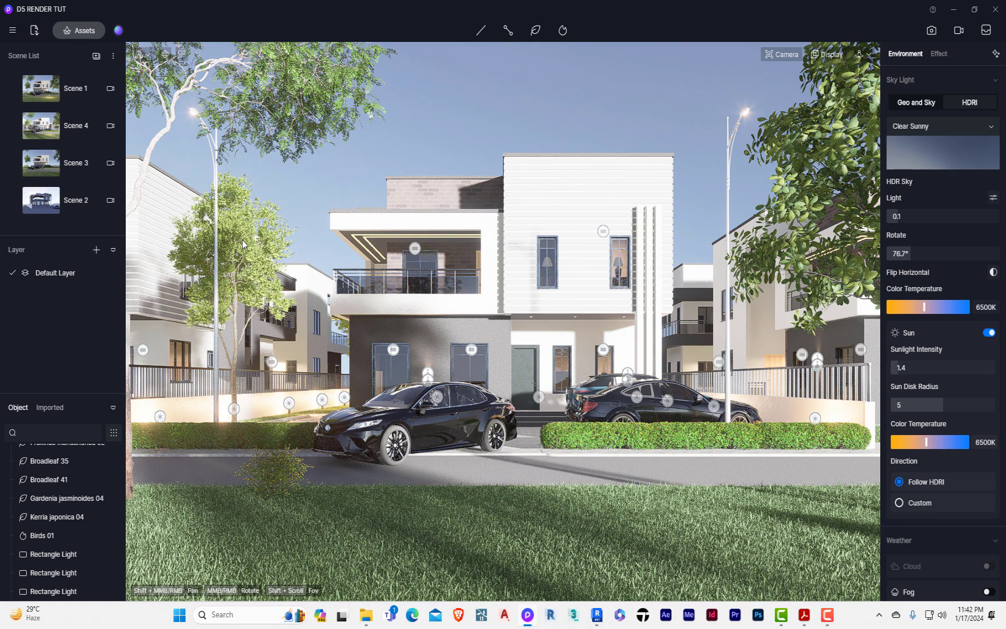
# Shift the Fraxinus mandshurica 02 tree beside the street light along the X axis to about X -7205.
pyautogui.click(231, 298)
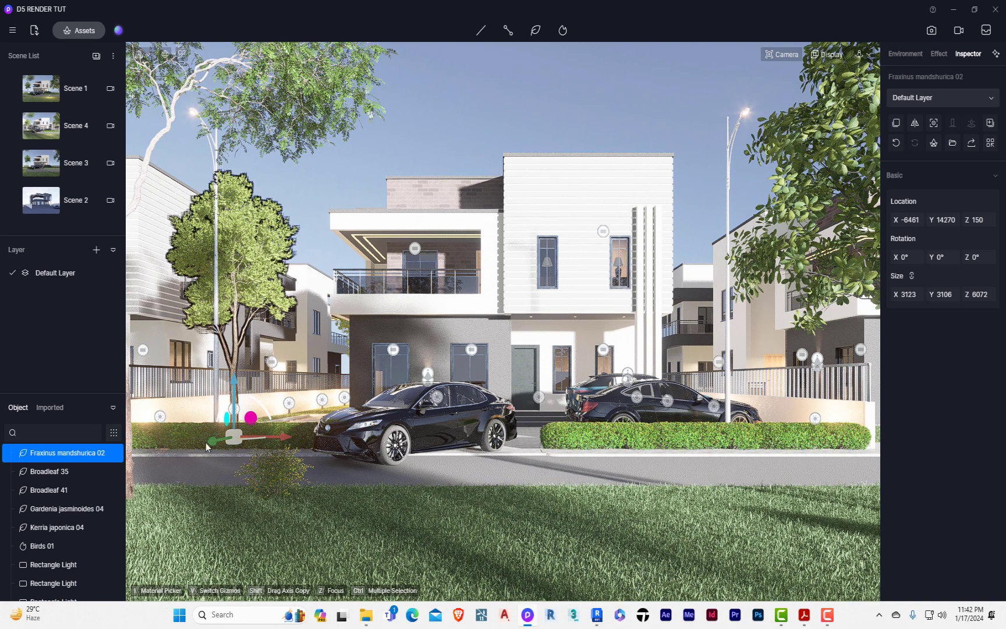
pyautogui.moveTo(280, 436); pyautogui.dragTo(255, 437)
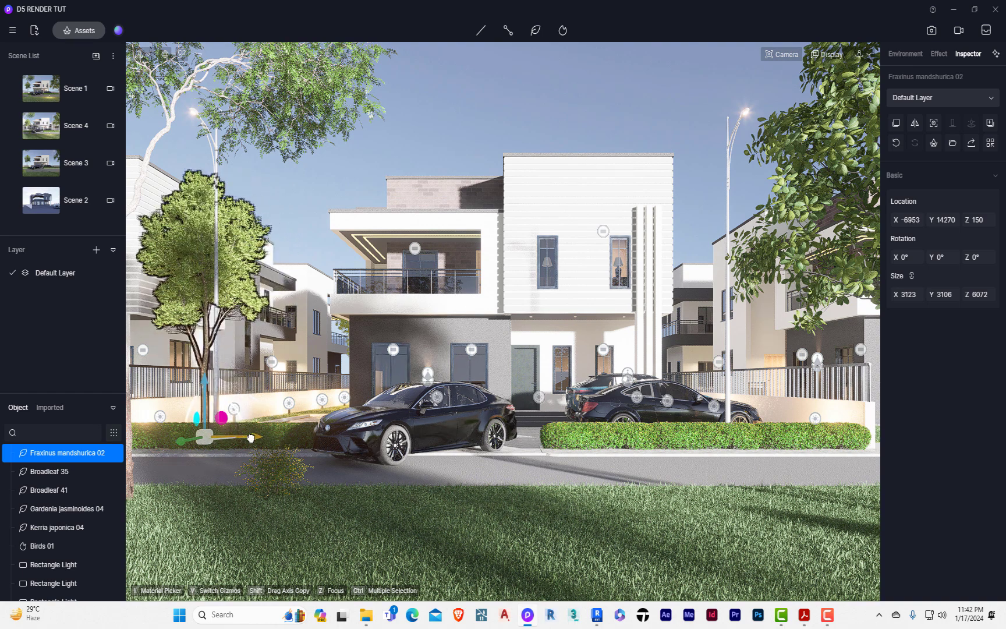
pyautogui.click(464, 103)
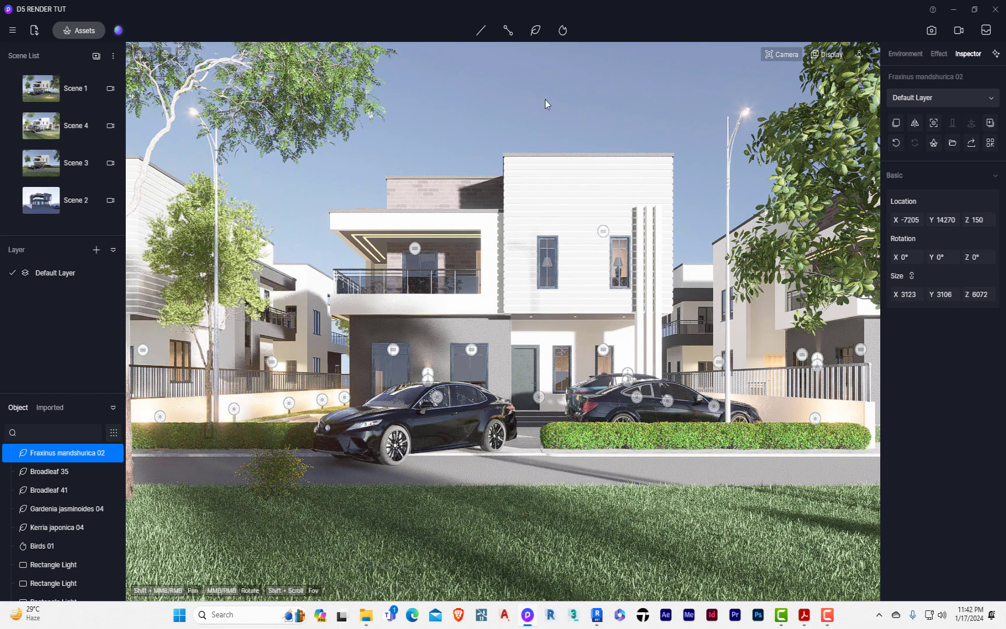
pyautogui.click(574, 99)
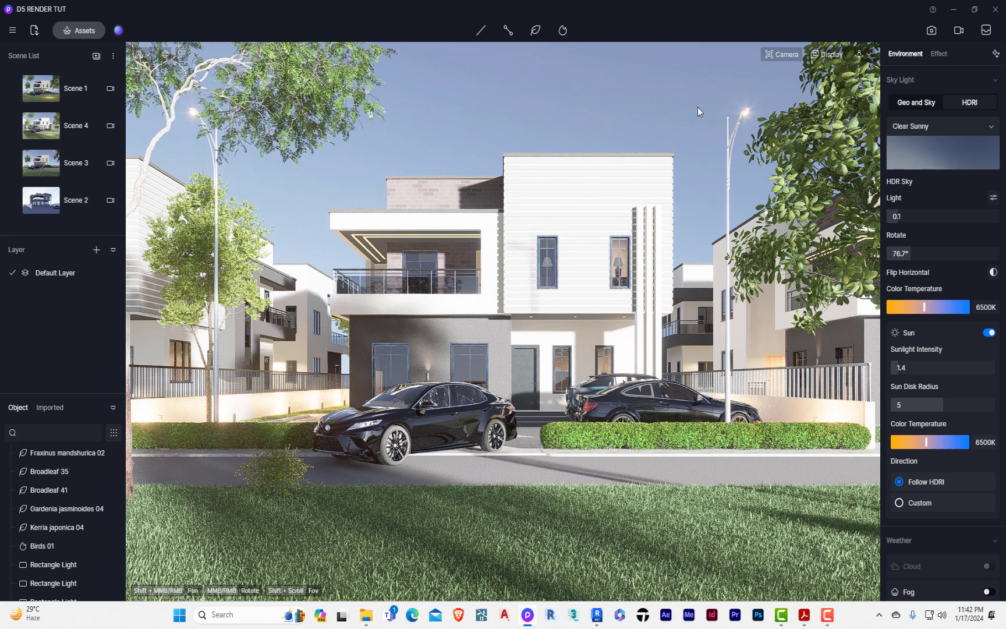
# Review Scene 1, Scene 4, Scene 3 and Scene 2 in turn to compare their lighting and composition.
pyautogui.click(61, 90)
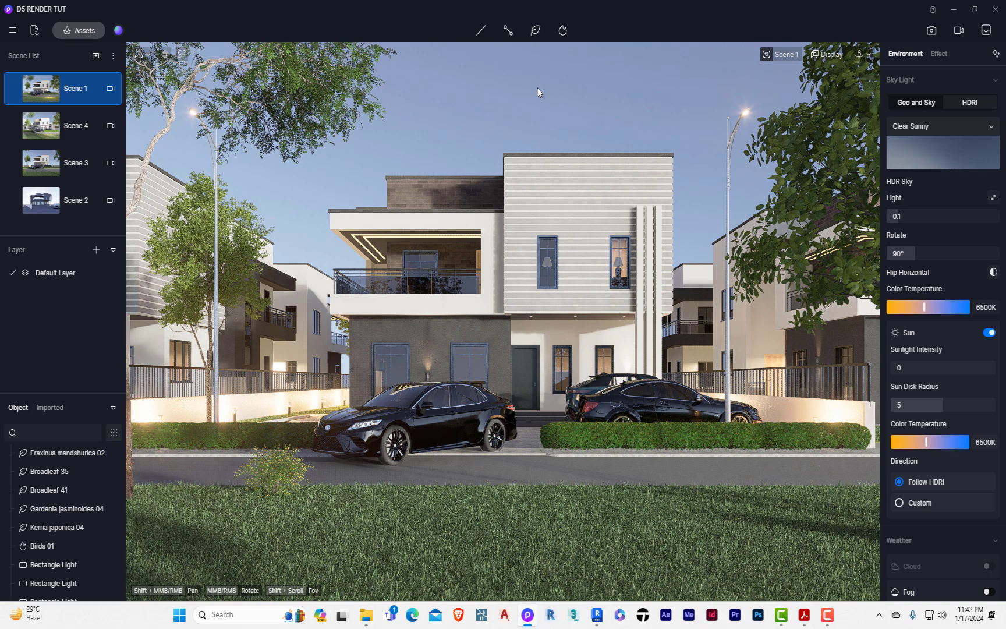
pyautogui.click(67, 133)
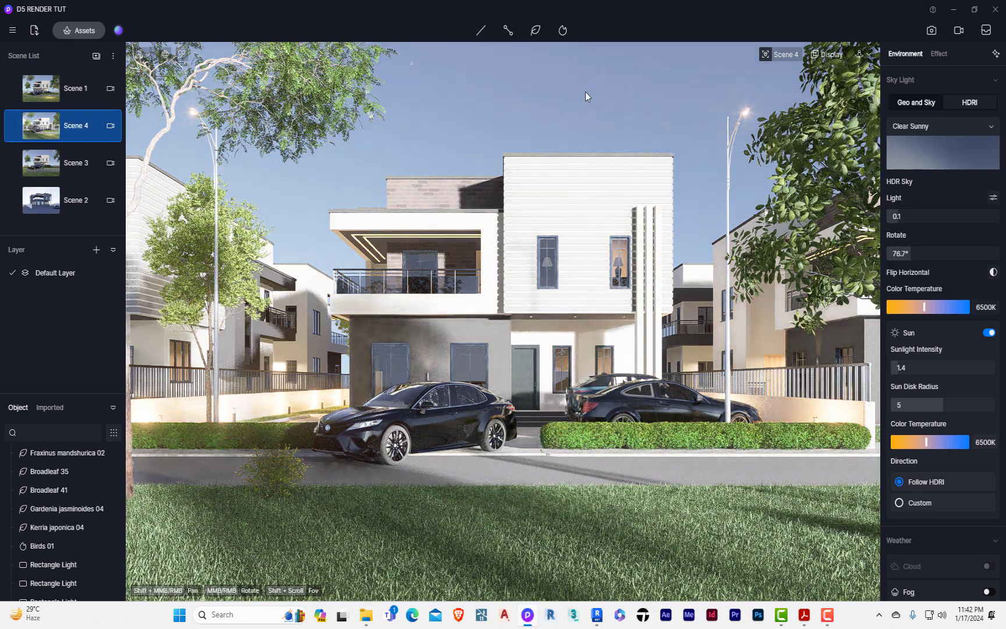
pyautogui.click(65, 164)
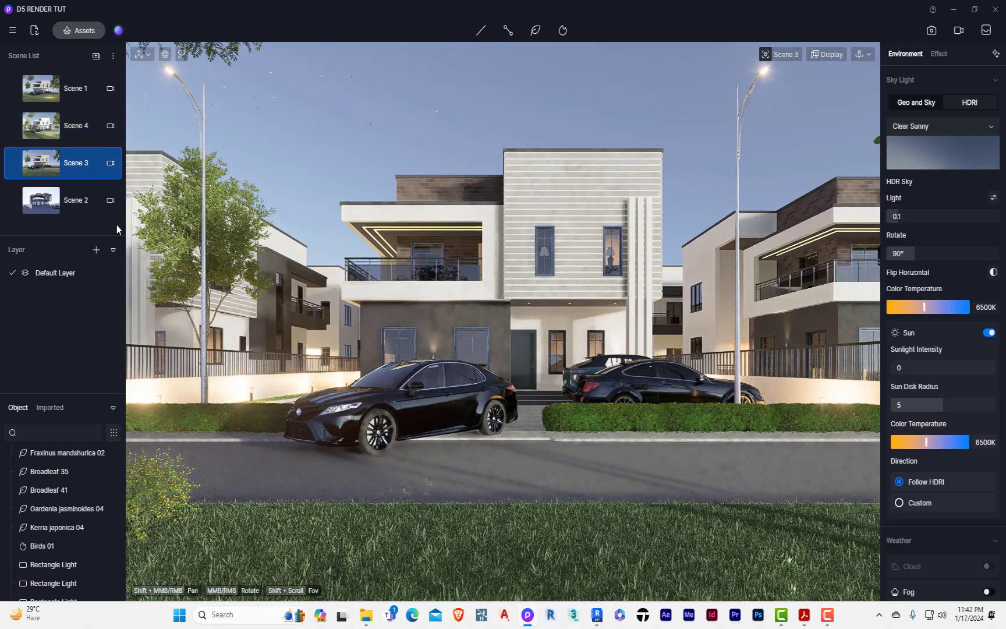
pyautogui.click(73, 204)
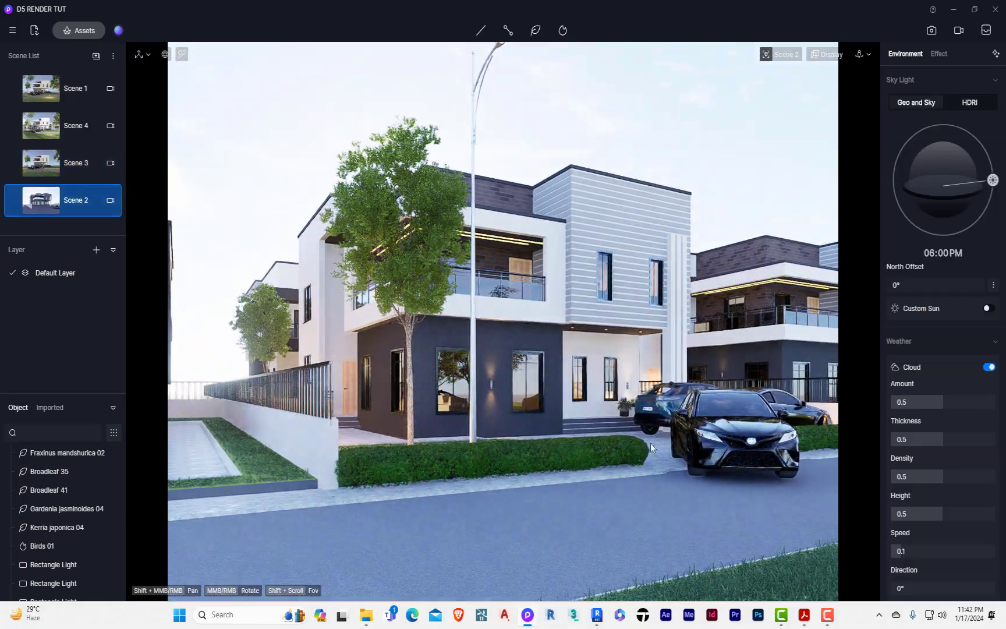
# From Scene 1, move the roadside Kerria japonica 04 shrub to about X -3994, Y 22963, and copy it to about X -3304.
pyautogui.click(61, 98)
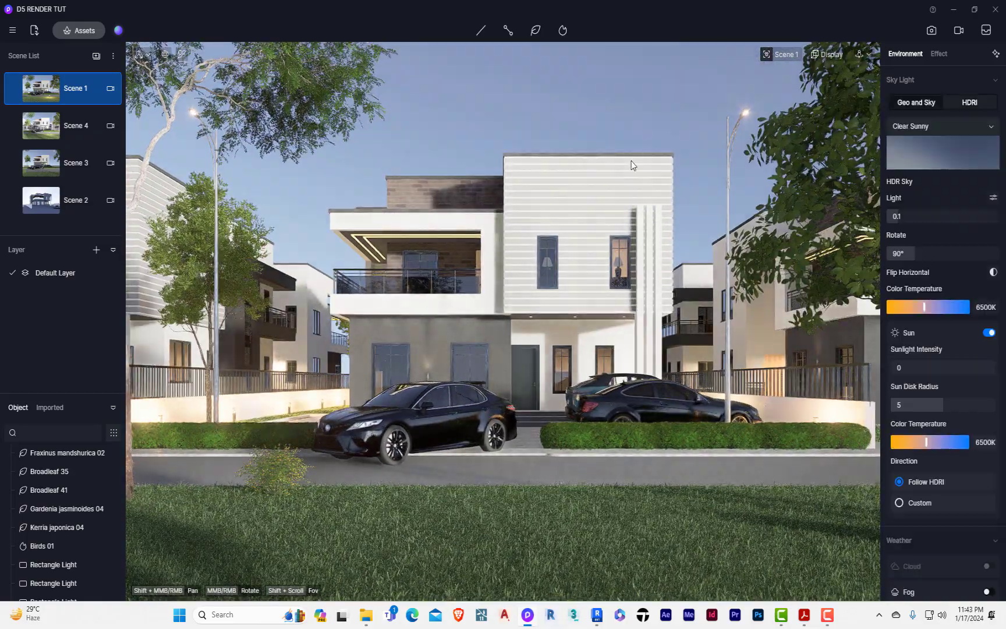
pyautogui.click(543, 129)
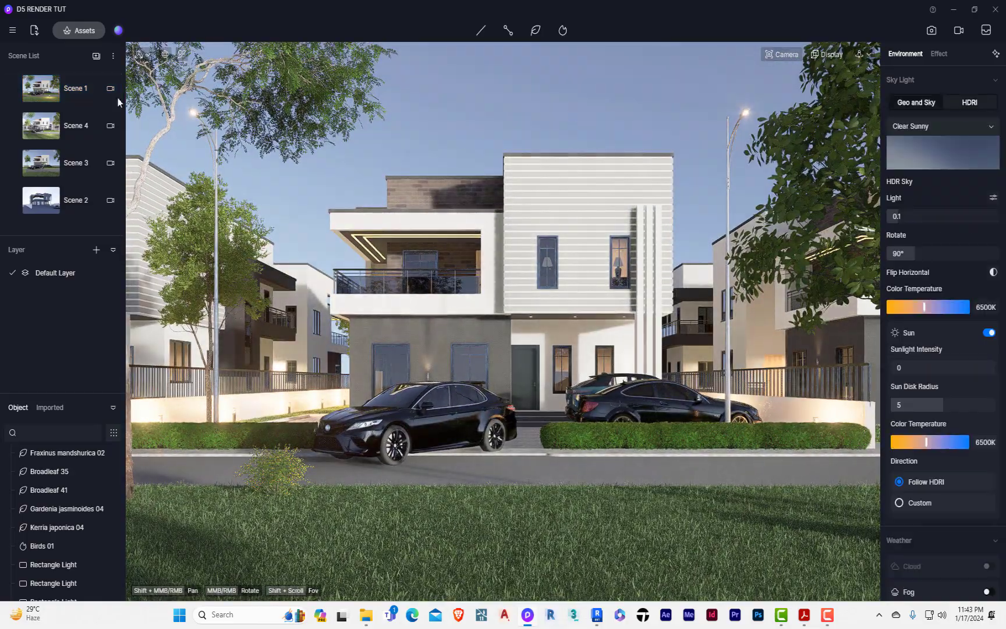
pyautogui.click(269, 469)
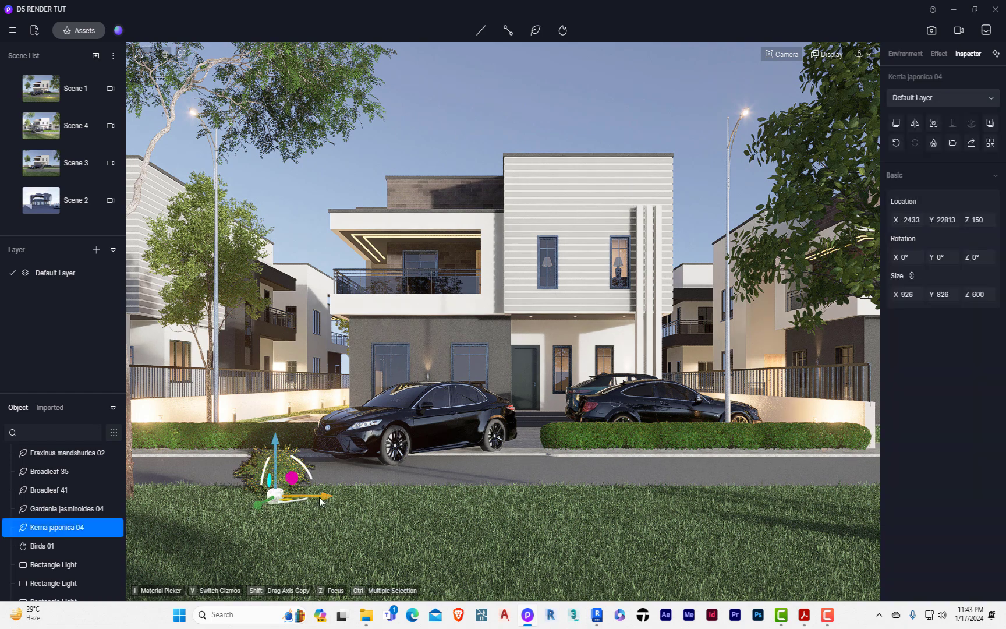
pyautogui.moveTo(247, 504); pyautogui.dragTo(192, 510)
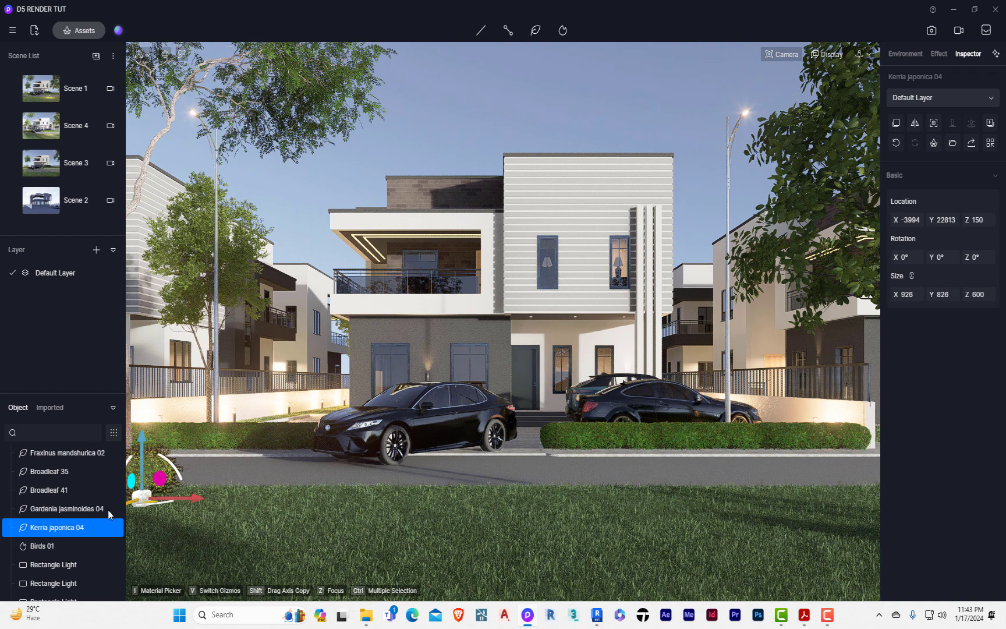
pyautogui.moveTo(197, 505); pyautogui.dragTo(203, 503)
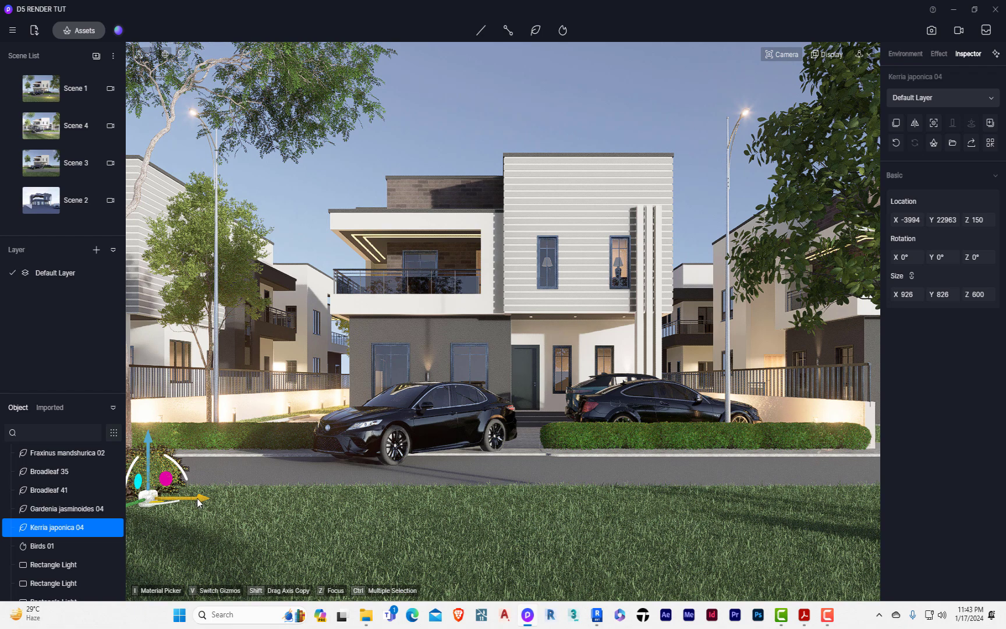
pyautogui.moveTo(201, 502); pyautogui.dragTo(311, 511)
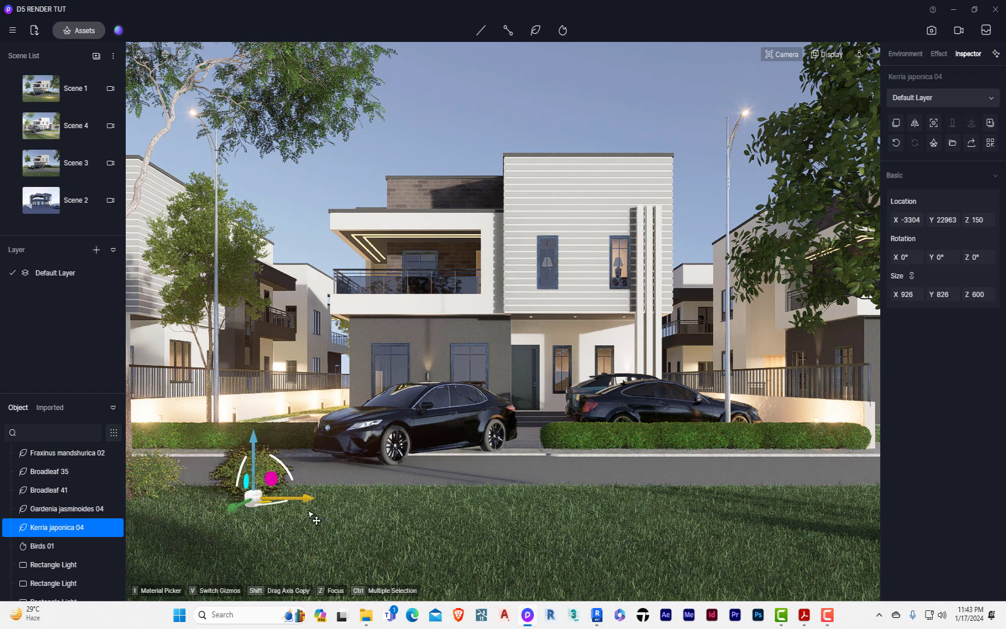
pyautogui.click(458, 103)
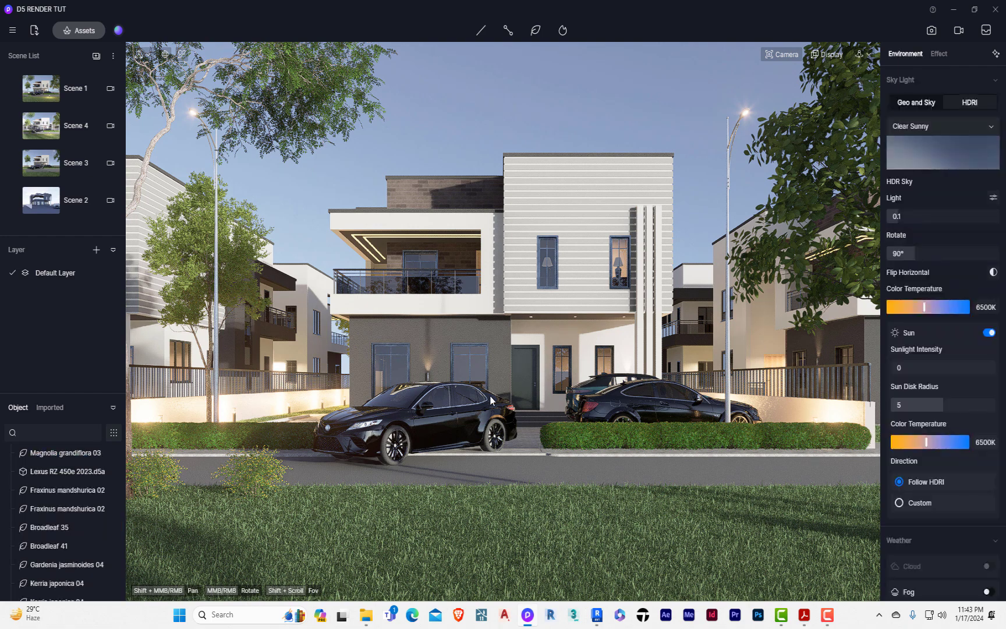
# Choose the Betty Waiting model from the online Character assets for the rear neighbouring duplex's balcony.
pyautogui.click(74, 30)
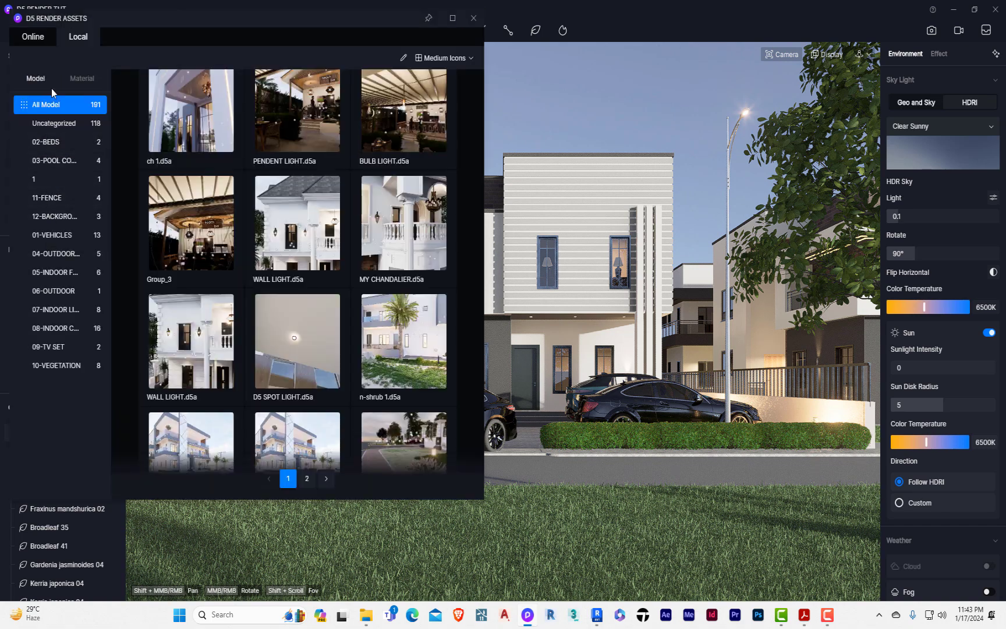
pyautogui.click(35, 37)
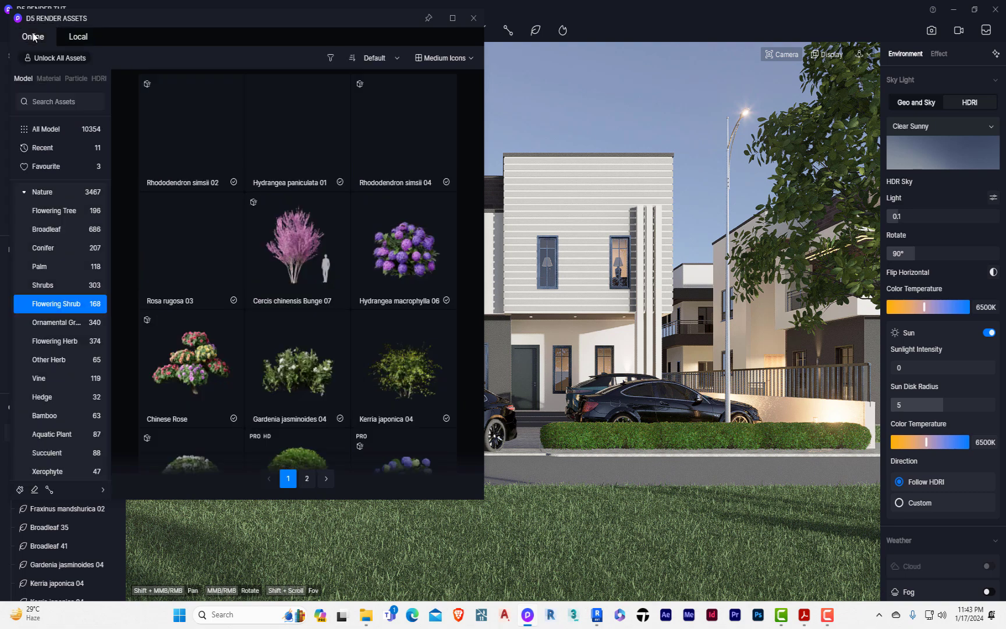
pyautogui.click(25, 192)
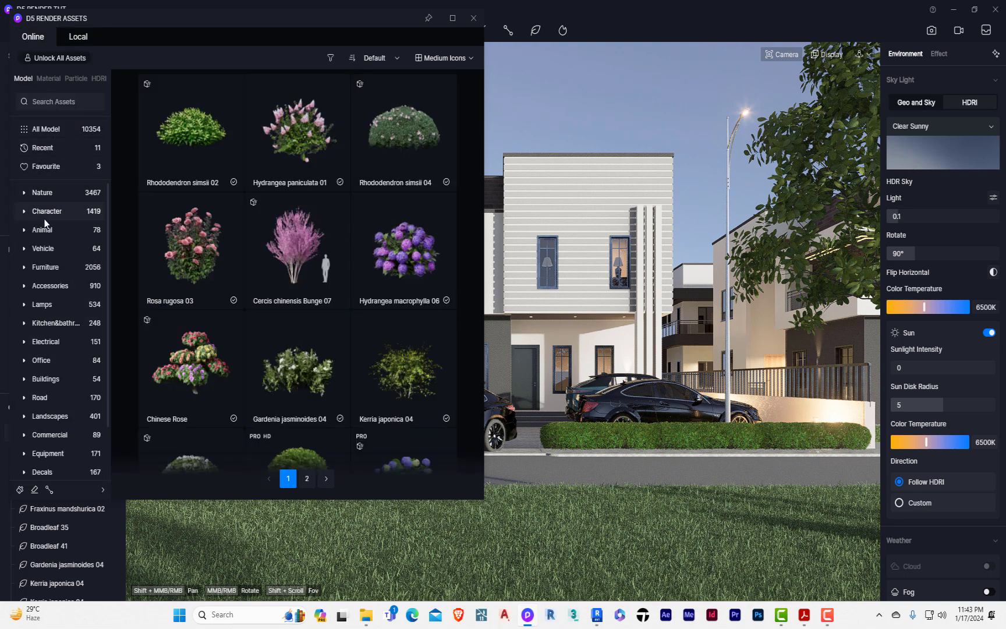
pyautogui.click(57, 211)
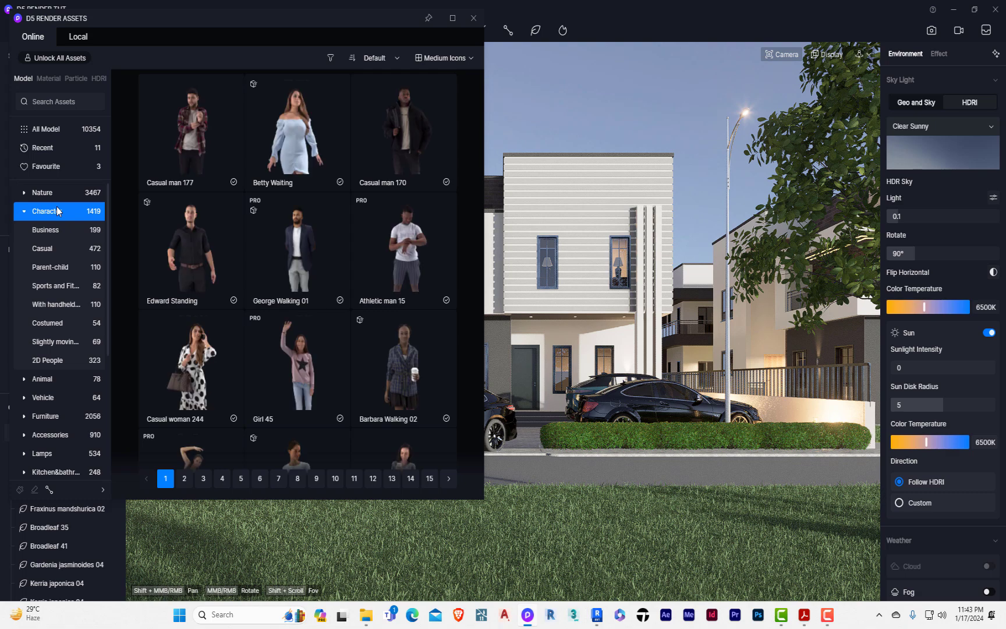
pyautogui.click(312, 135)
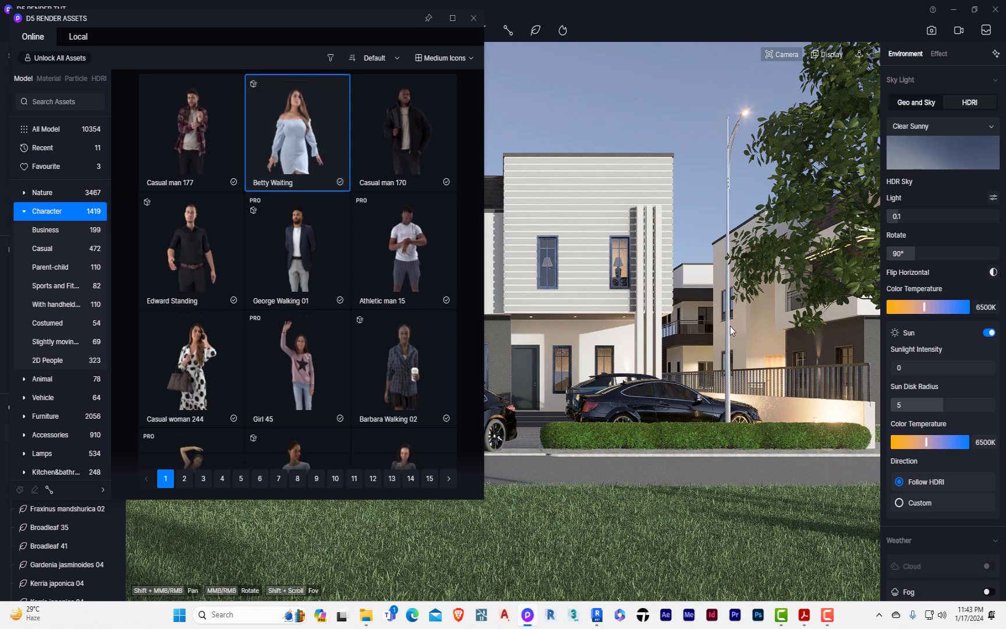
pyautogui.scroll(10, 732, 325)
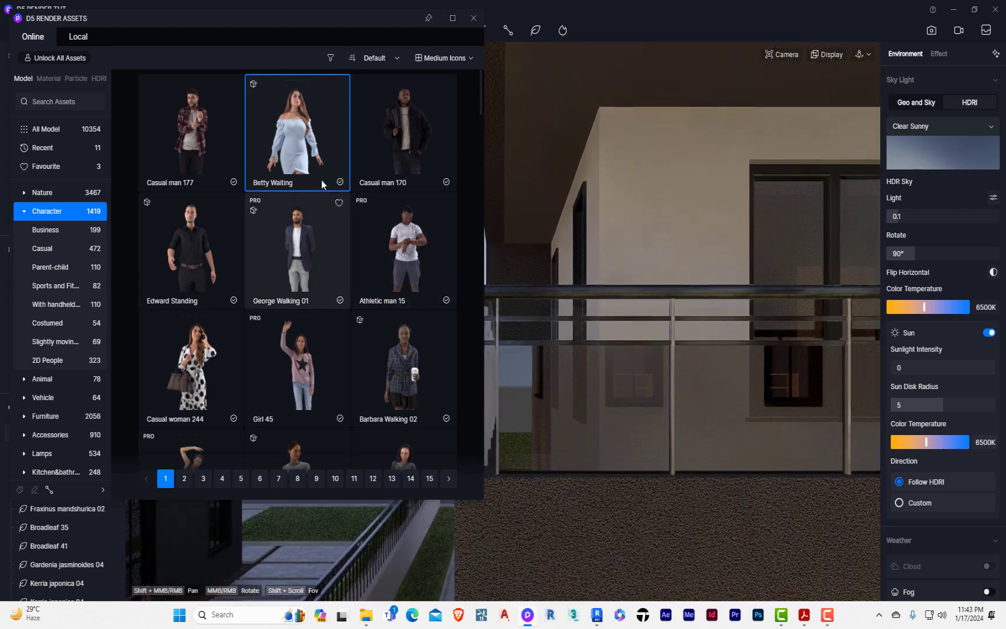
pyautogui.click(323, 181)
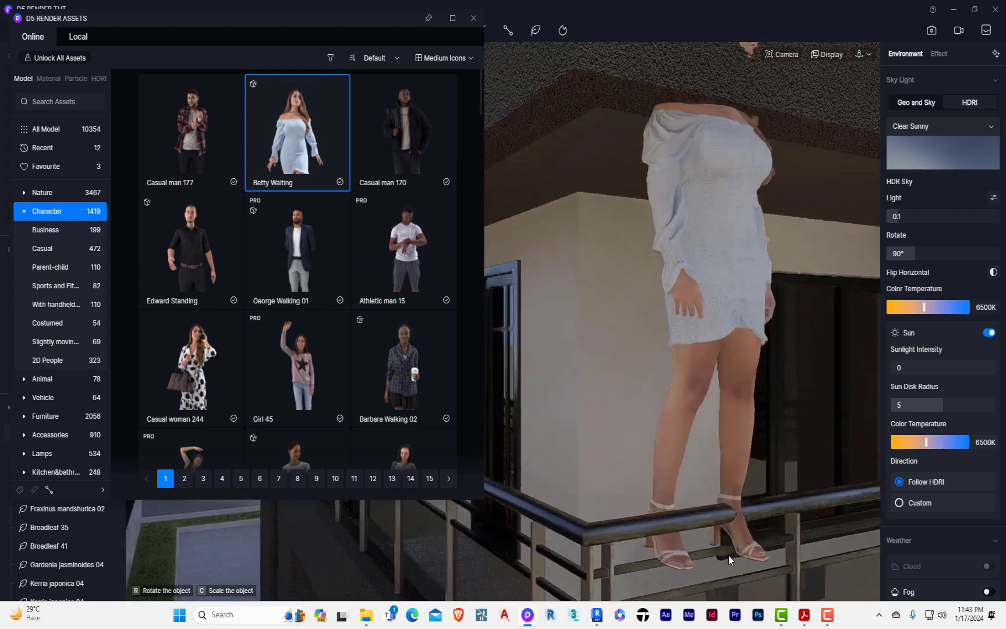
# Place the Betty Waiting character on the rear neighbouring duplex's upper balcony floor at about X 14132, Y -10670, Z 3594.
pyautogui.scroll(-8, 726, 557)
pyautogui.scroll(8, 750, 580)
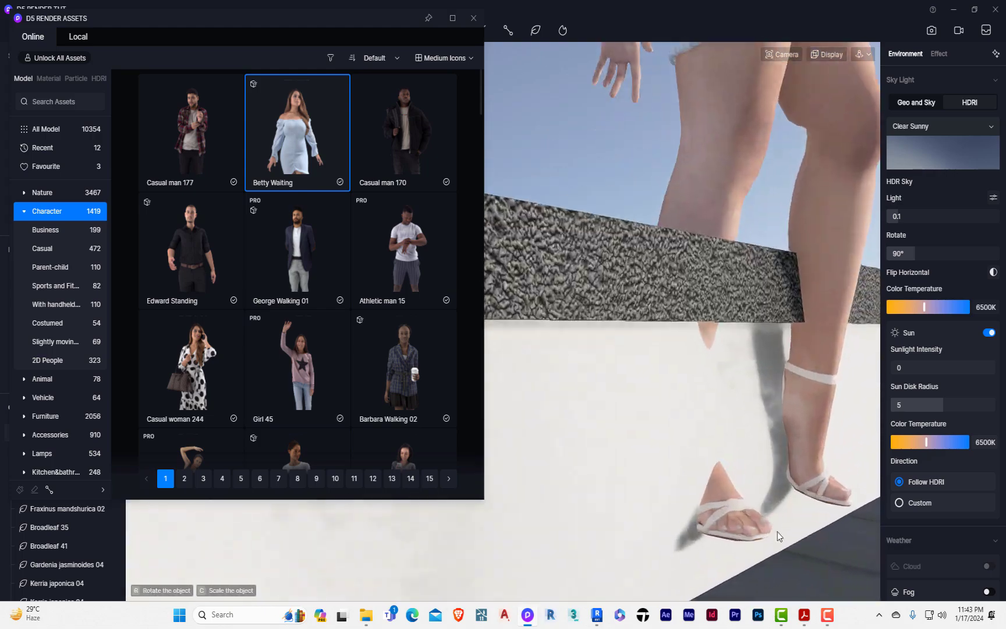
pyautogui.scroll(-6, 778, 512)
pyautogui.scroll(10, 765, 501)
pyautogui.scroll(-3, 773, 555)
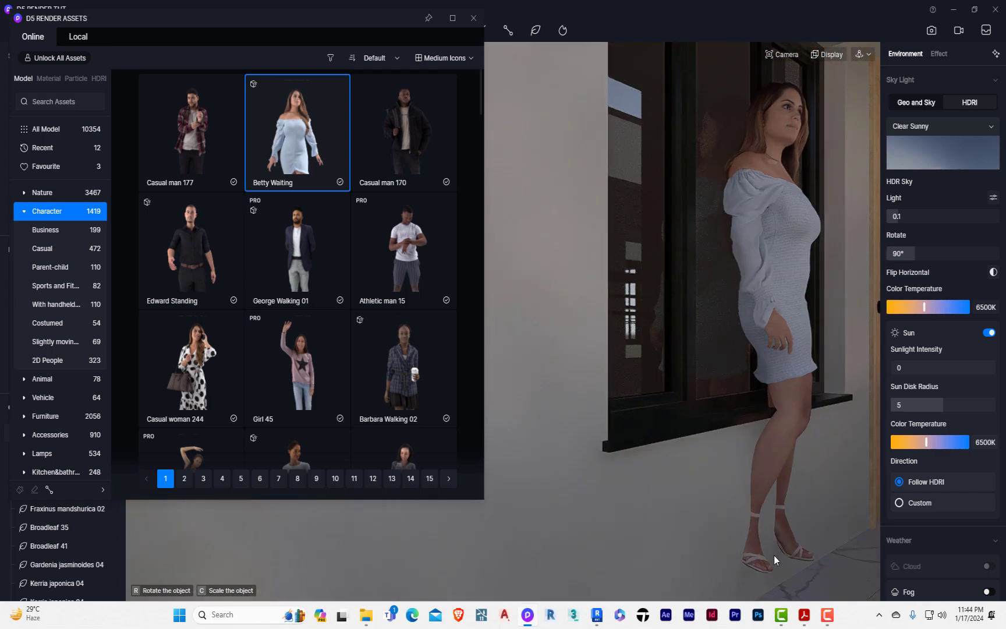
pyautogui.scroll(6, 876, 595)
pyautogui.scroll(-5, 838, 576)
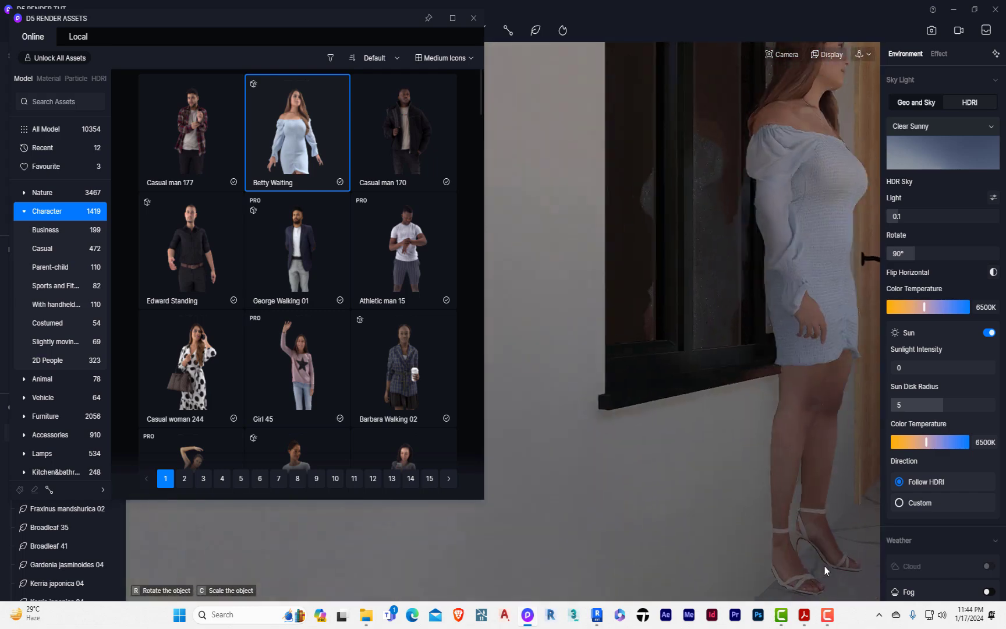
pyautogui.click(865, 571)
pyautogui.scroll(-2, 773, 549)
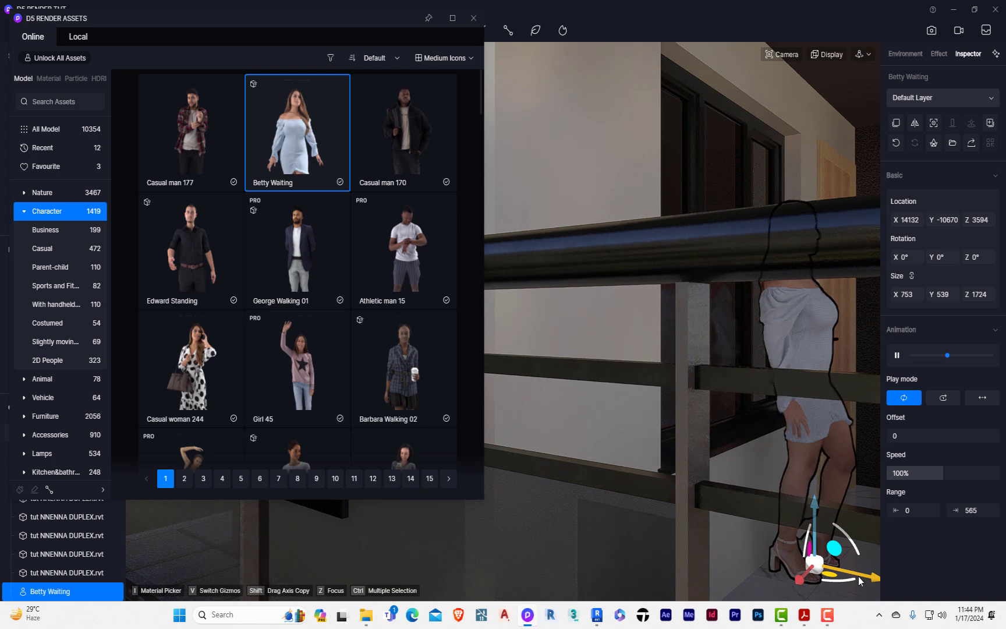
# Move the Betty Waiting character along the balcony to about X 12570, Y -10465, checking its position from Scene 4.
pyautogui.moveTo(860, 580); pyautogui.dragTo(897, 577)
pyautogui.click(473, 19)
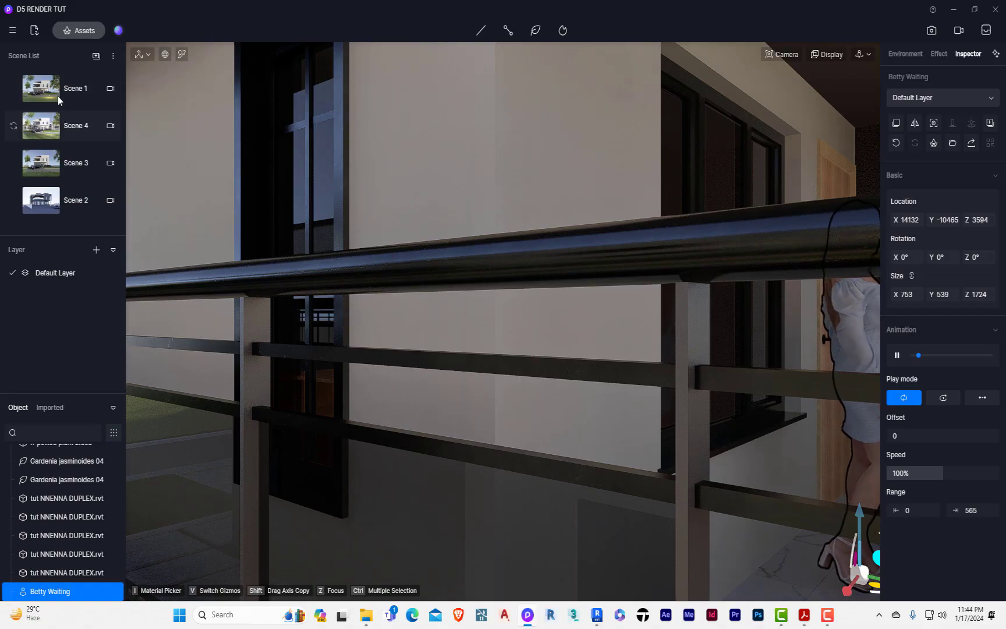
pyautogui.click(60, 125)
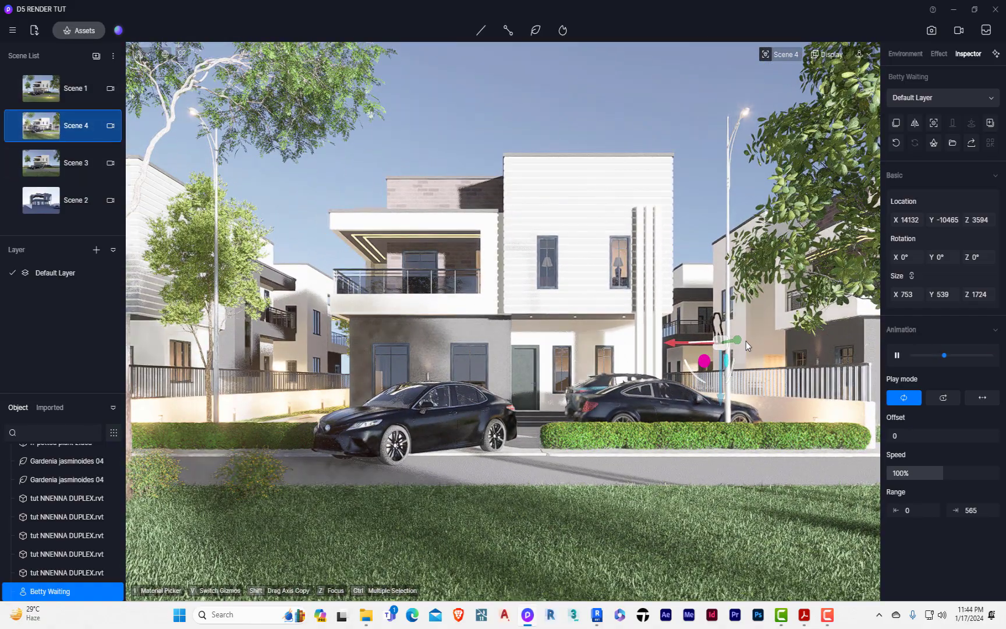
pyautogui.scroll(3, 746, 341)
pyautogui.moveTo(675, 351); pyautogui.dragTo(646, 351)
# Place the Casual man 177 character on the main duplex's upper balcony floor at about X -3228, Y 7763, Z 3600.
pyautogui.click(81, 30)
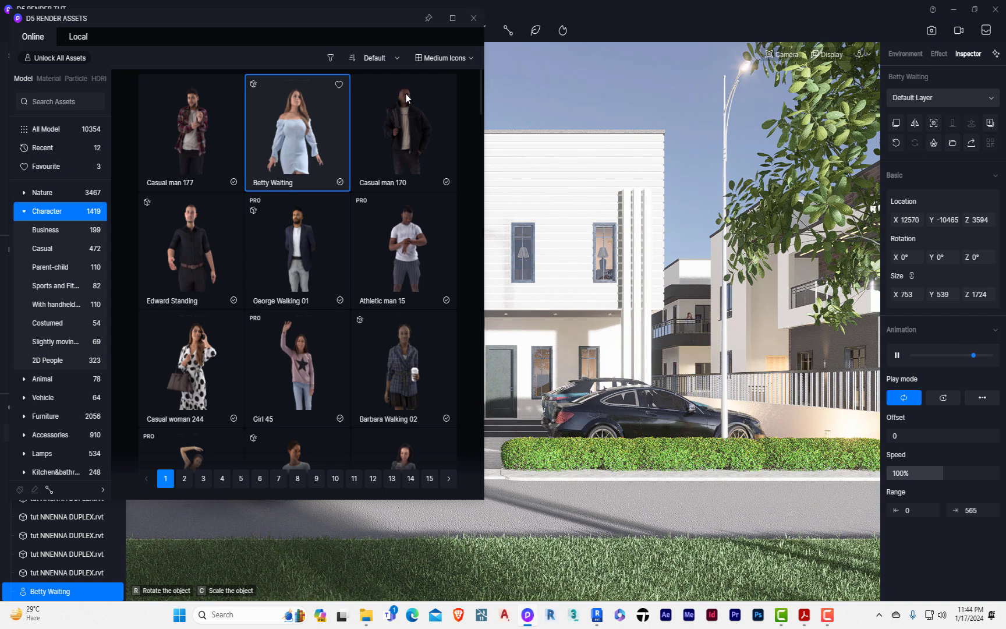
pyautogui.click(193, 154)
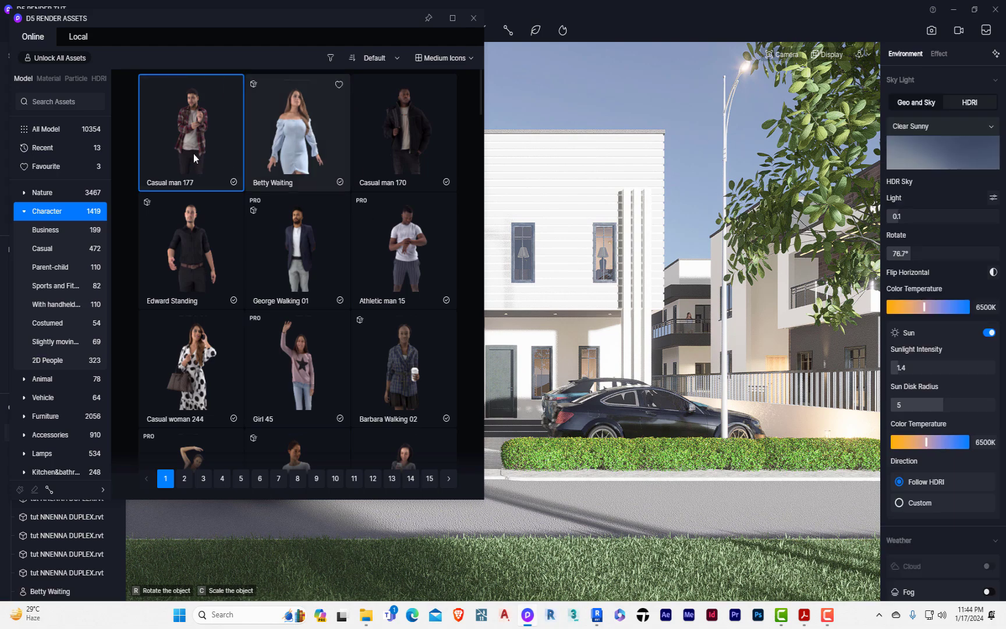
pyautogui.click(473, 18)
pyautogui.scroll(-10, 347, 277)
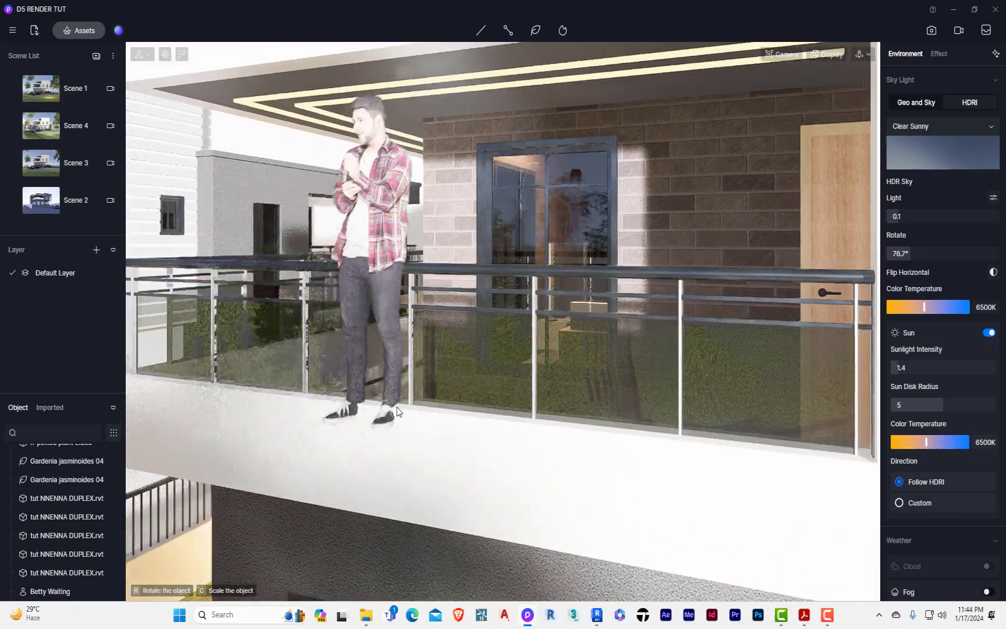
pyautogui.moveTo(397, 407); pyautogui.dragTo(346, 471, button='right')
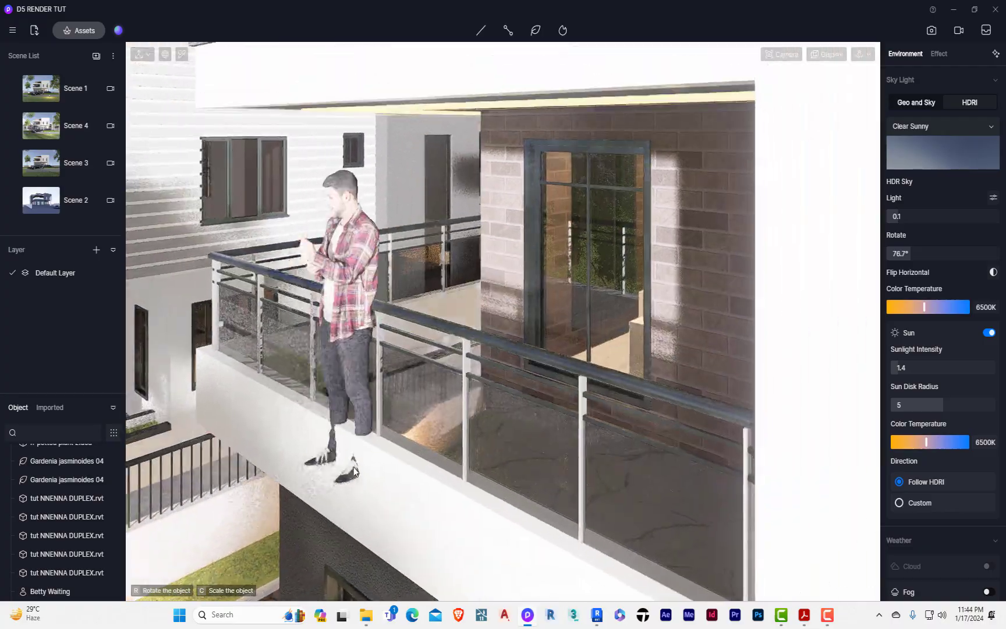
pyautogui.scroll(3, 570, 399)
pyautogui.moveTo(570, 399); pyautogui.dragTo(581, 443, button='right')
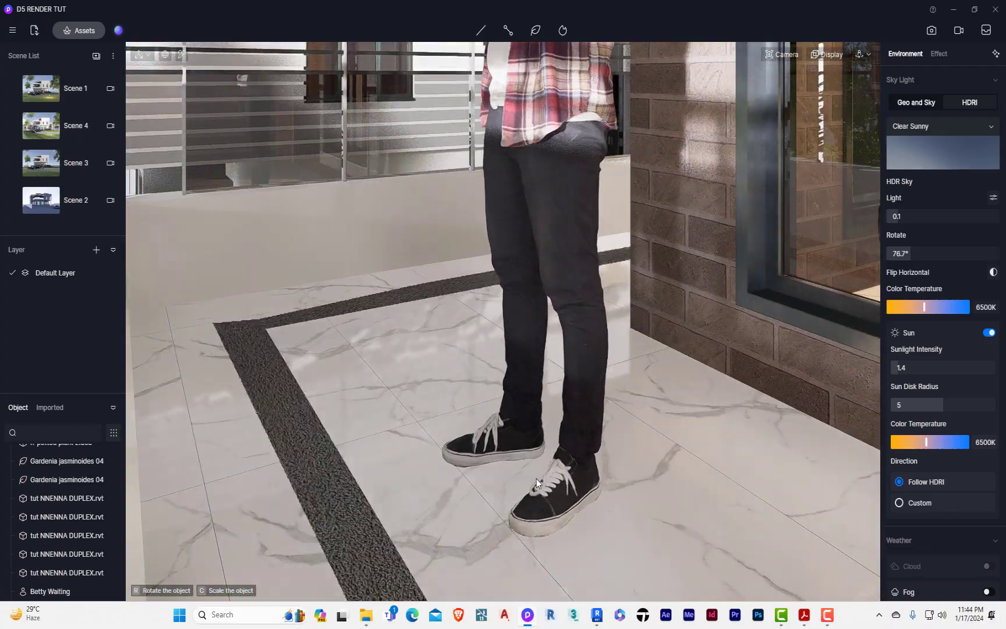
pyautogui.click(574, 455)
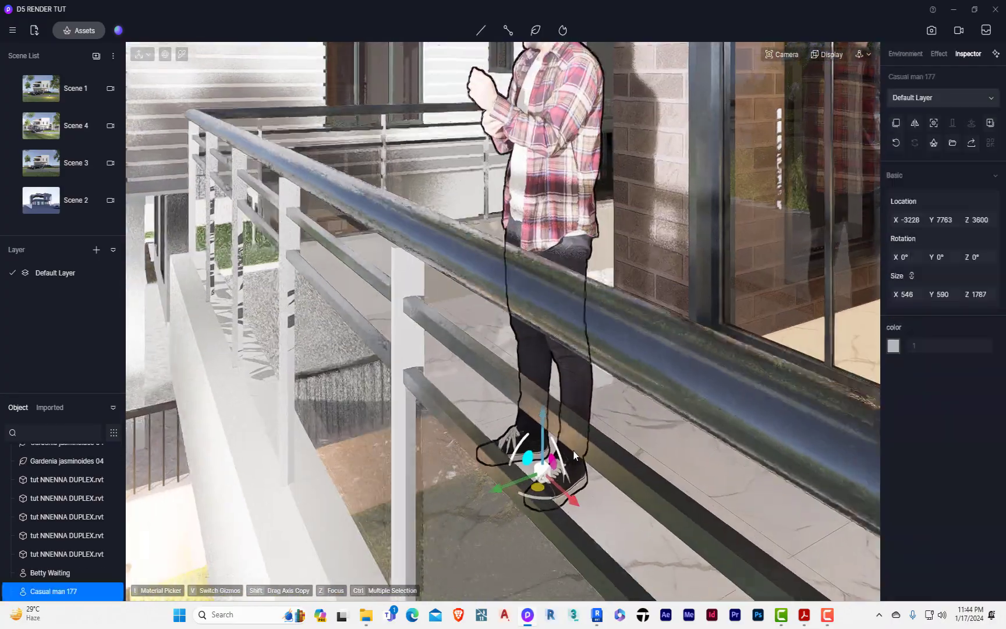
# Move the Casual man 177 character toward the balcony railing to about Y 8019, checking the position from Scenes 1 and 4.
pyautogui.scroll(-3, 575, 450)
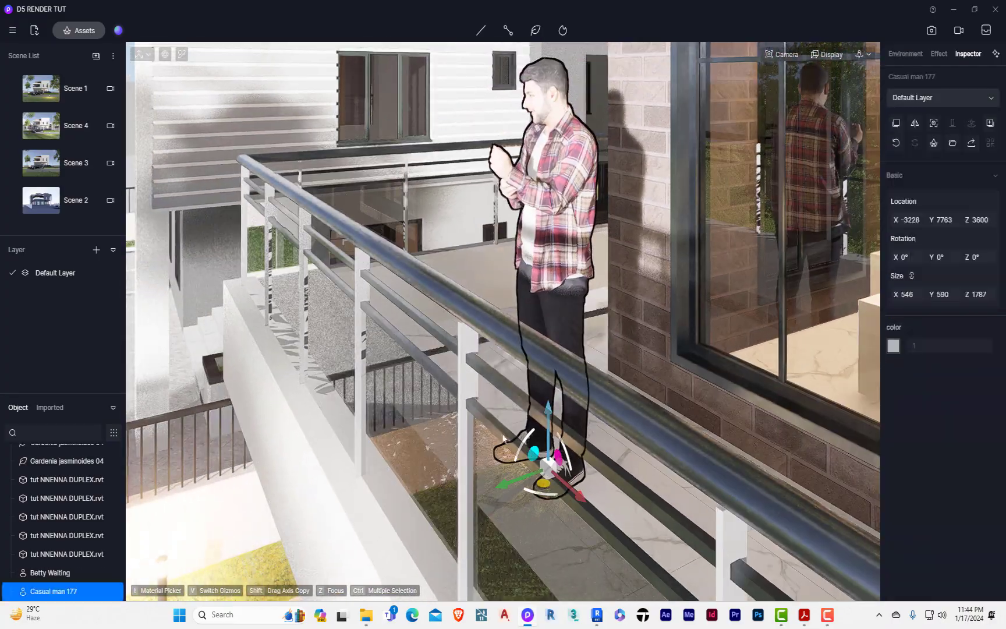
pyautogui.moveTo(514, 479); pyautogui.dragTo(479, 492)
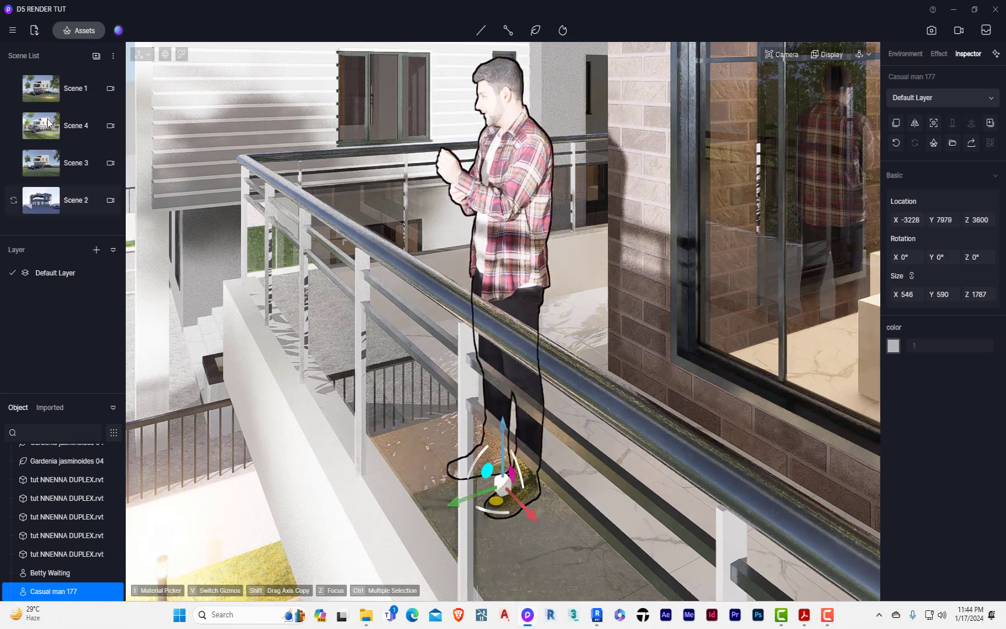
pyautogui.click(58, 83)
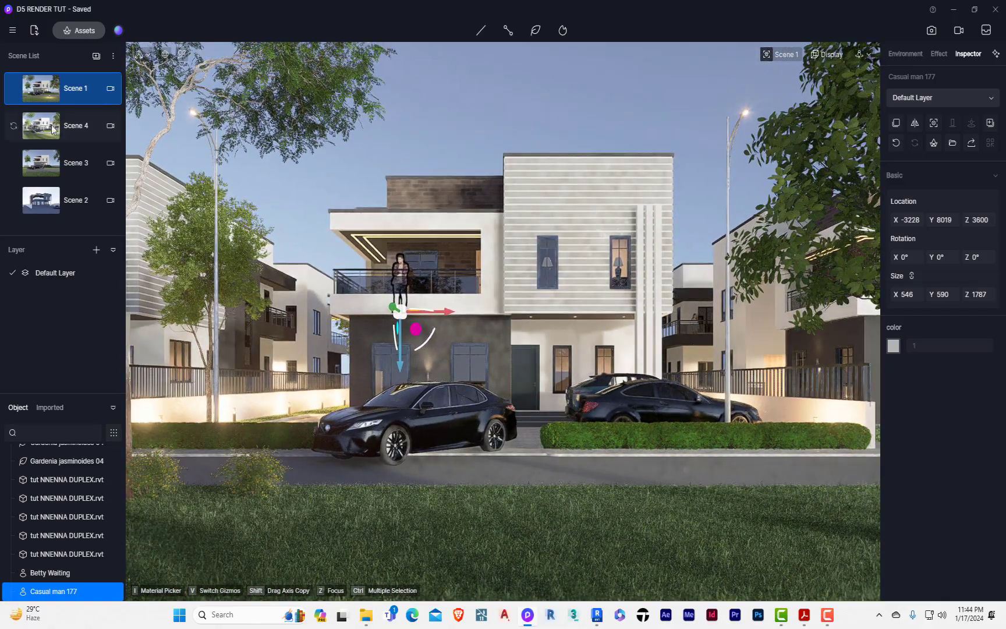
pyautogui.click(32, 119)
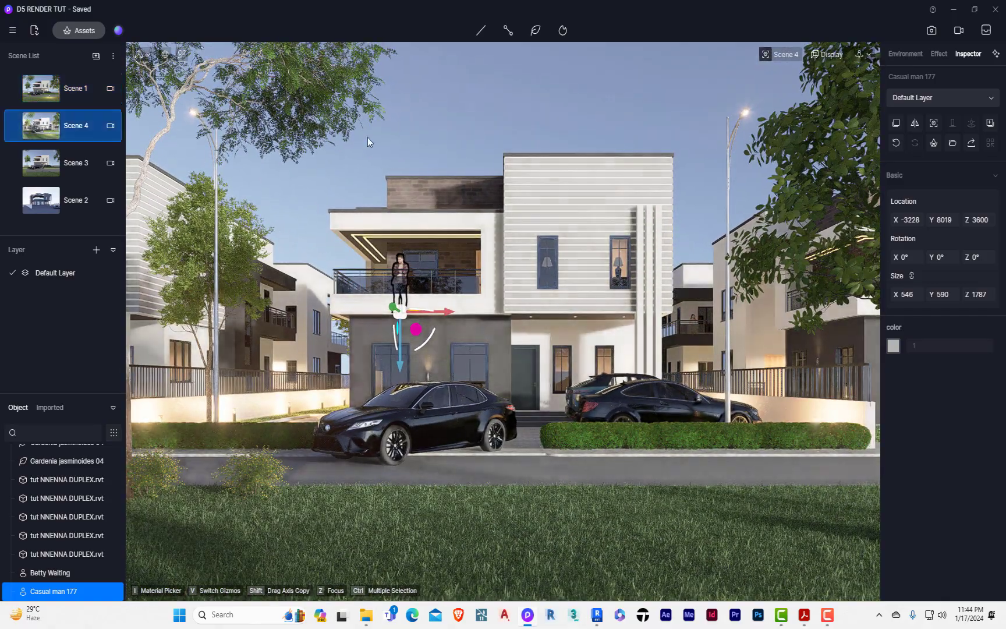
pyautogui.click(459, 112)
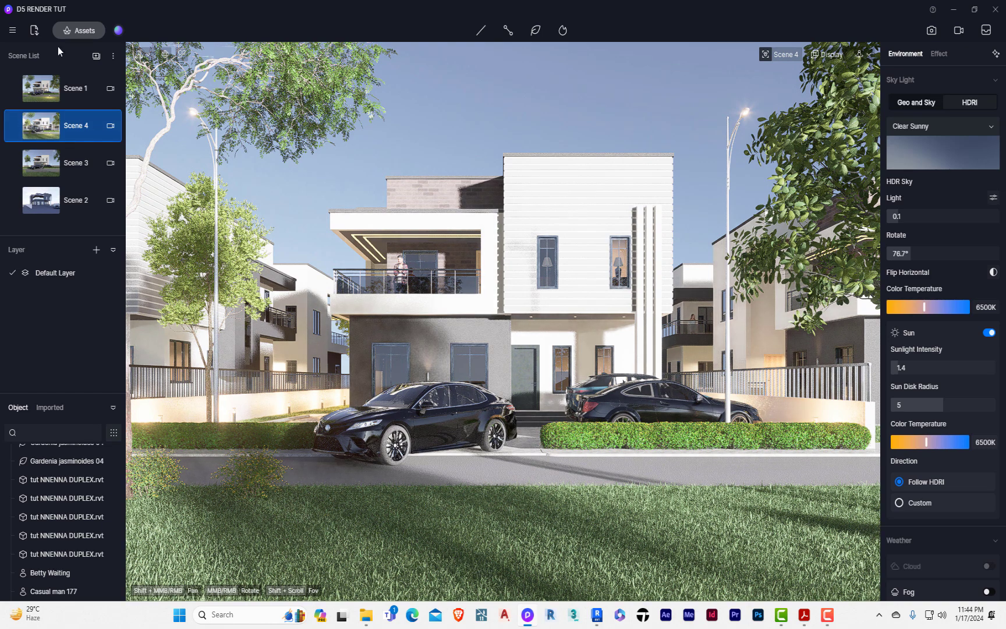
# Place the Casual man 170 character inside the main duplex's upper-floor room at about X 1759, Y 7155, Z 4060.
pyautogui.click(88, 34)
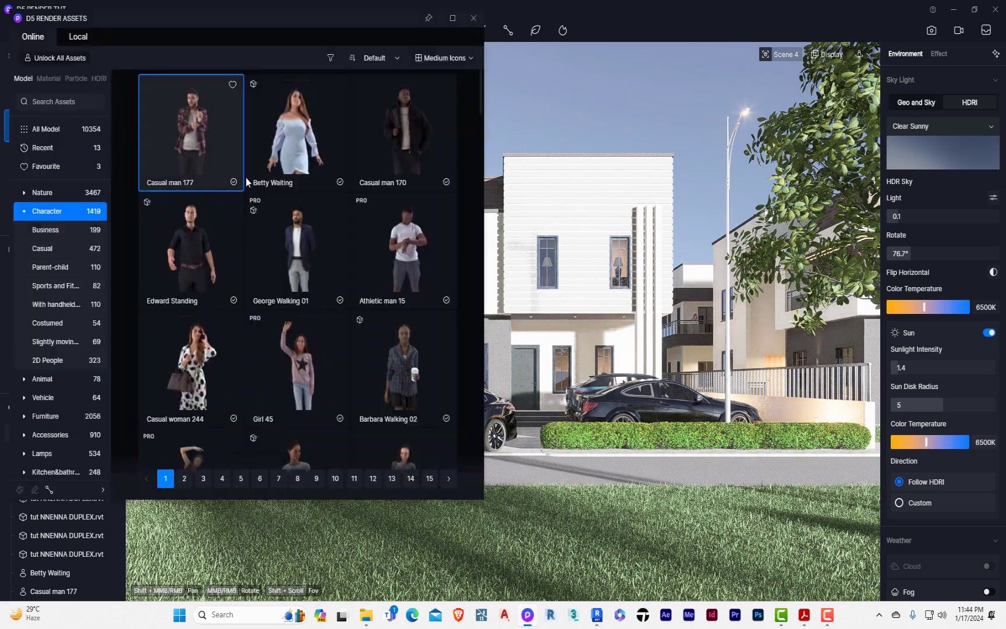
pyautogui.click(398, 135)
pyautogui.scroll(5, 631, 267)
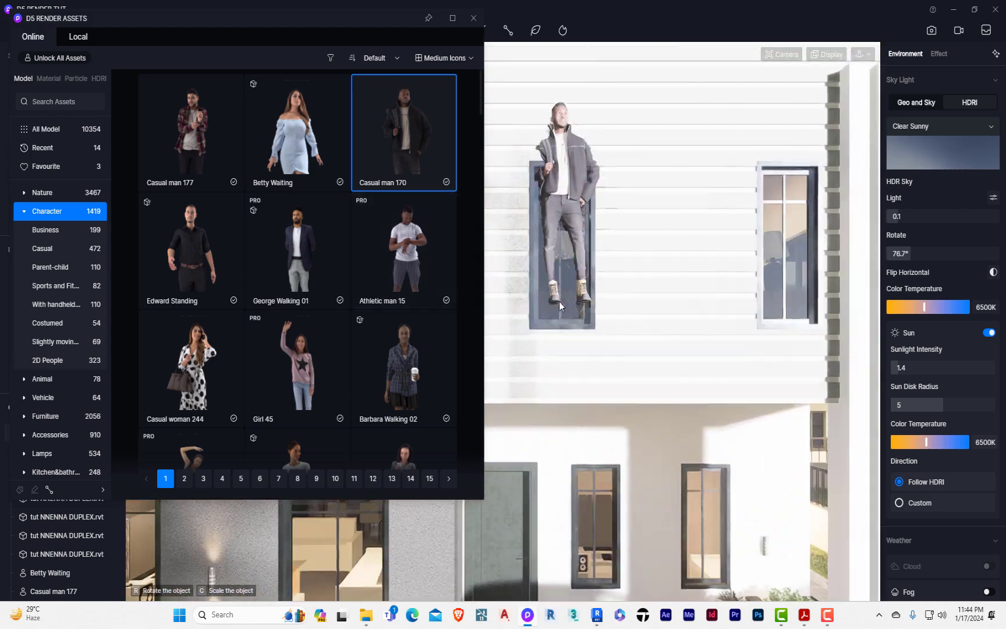
pyautogui.scroll(5, 559, 301)
pyautogui.scroll(8, 559, 302)
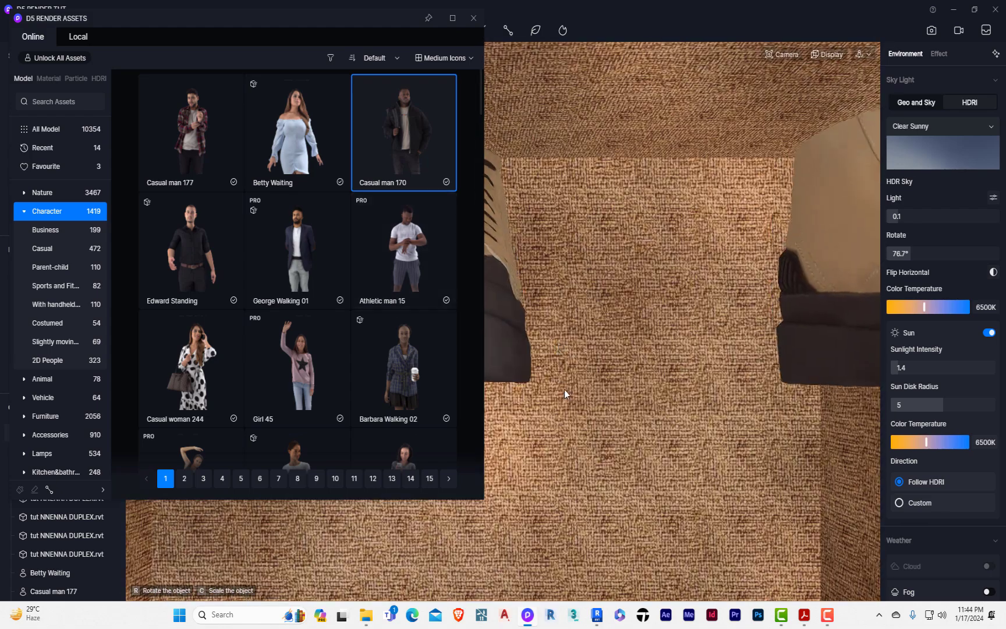
pyautogui.scroll(-8, 565, 390)
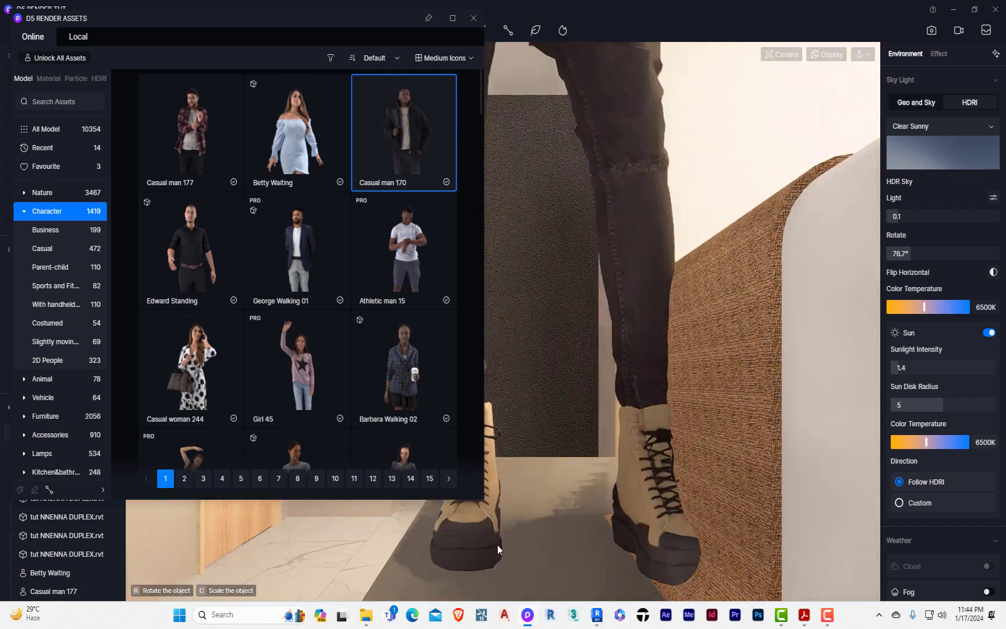
pyautogui.click(428, 540)
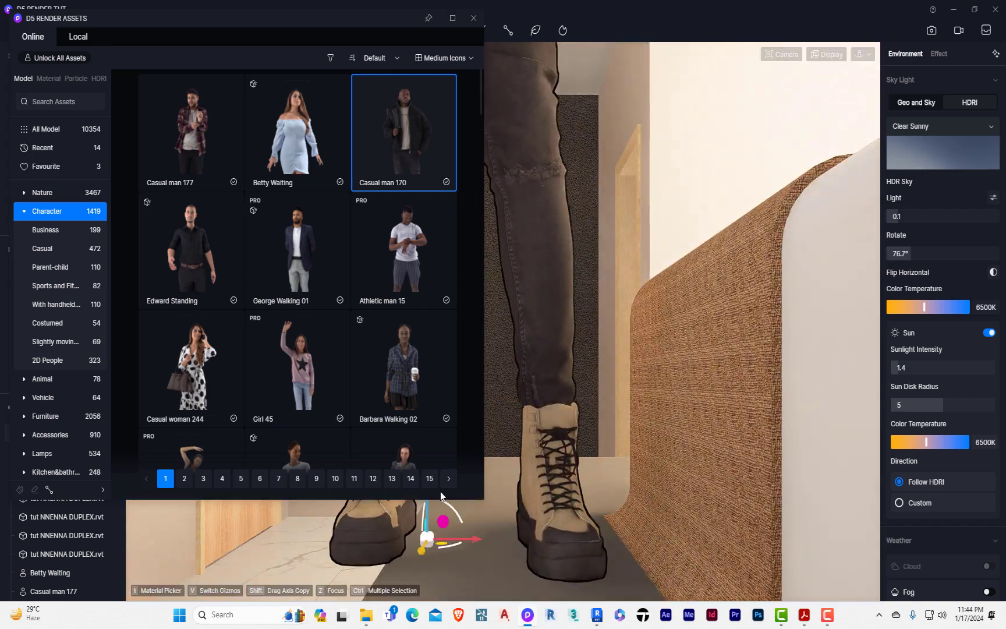
pyautogui.click(473, 18)
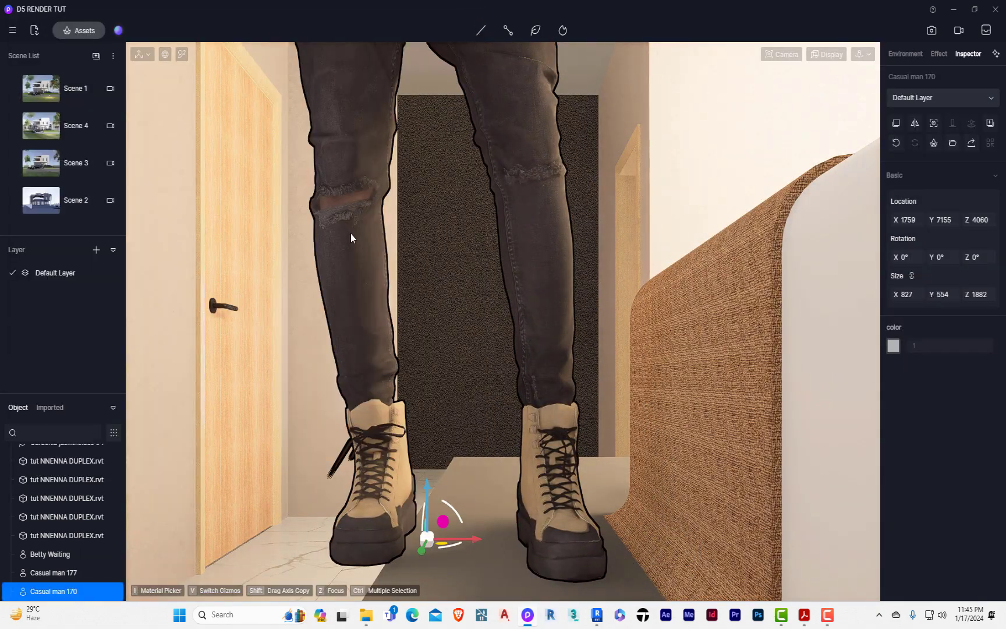
# From Scene 4, lower and shift the Casual man 170 character behind the upper window to about X 1906, Z 3869.
pyautogui.click(65, 123)
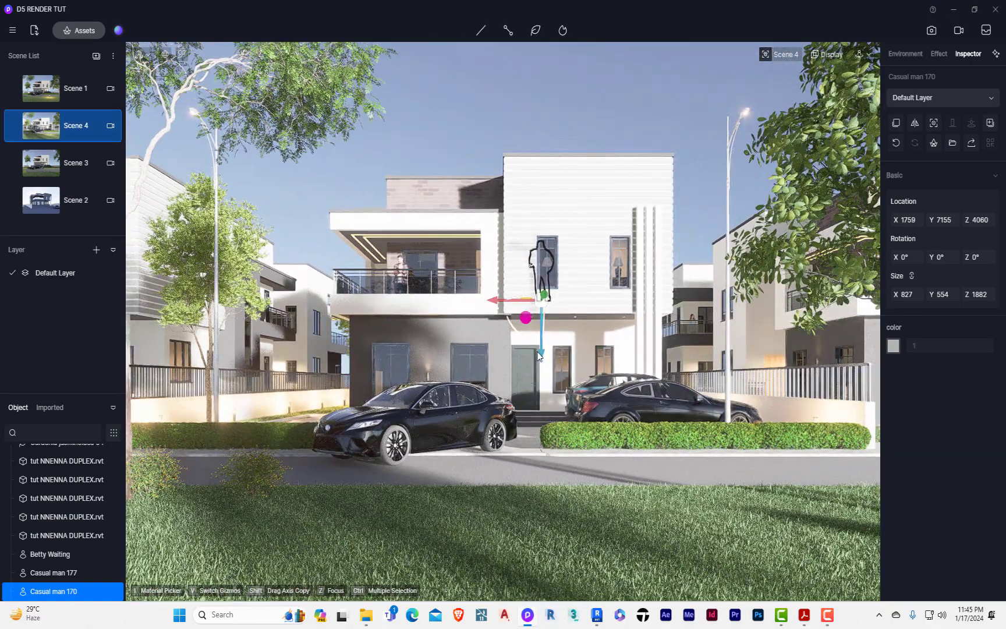
pyautogui.scroll(2, 538, 349)
pyautogui.moveTo(542, 343); pyautogui.dragTo(542, 352)
pyautogui.moveTo(496, 298); pyautogui.dragTo(501, 295)
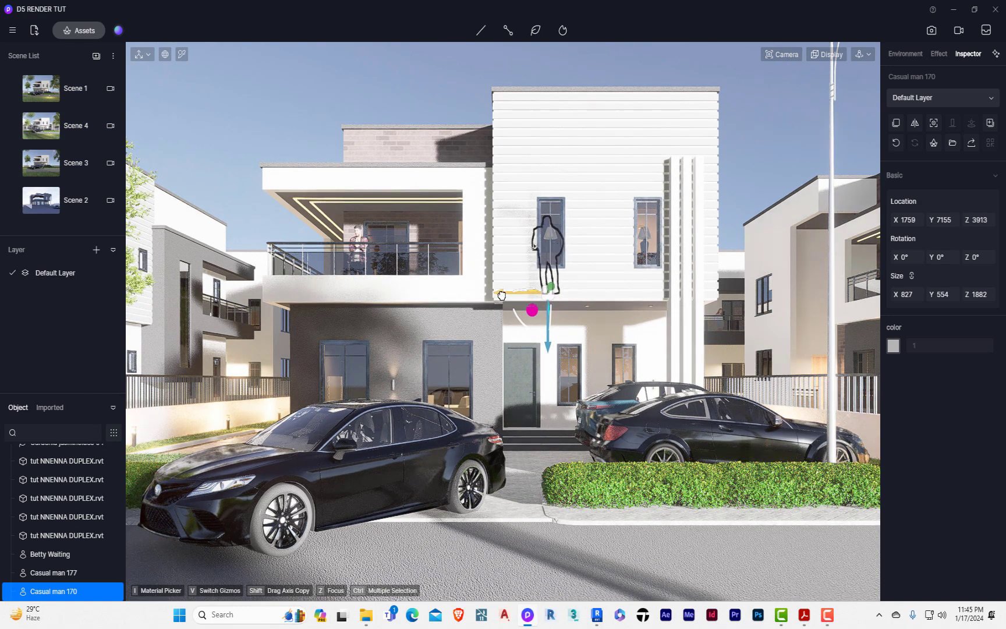
pyautogui.click(264, 97)
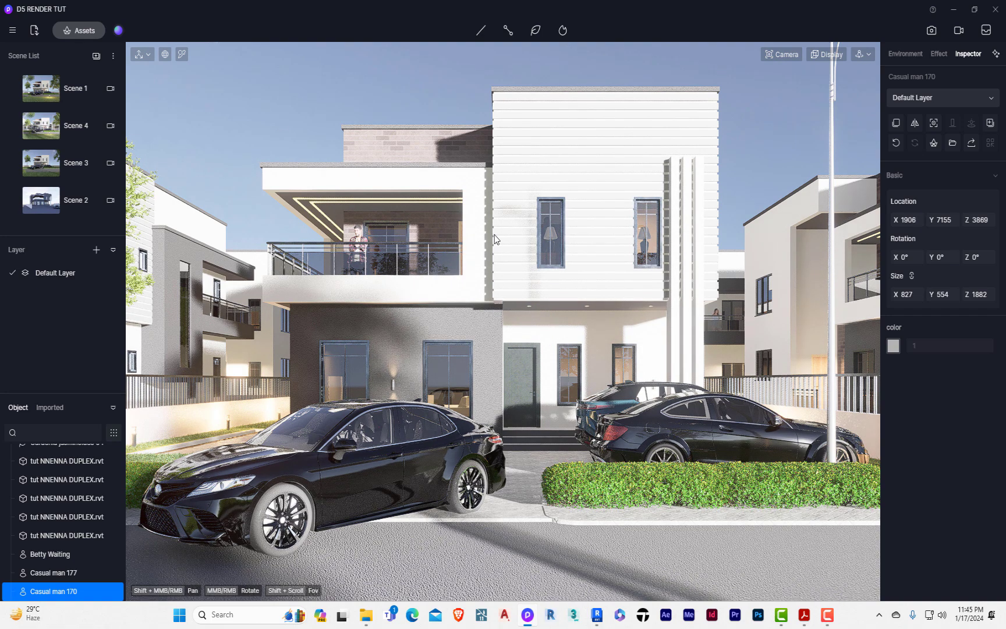
# Place the Casual woman 244 character inside the main duplex's ground-floor living room at about X 1791, Y 4221, Z 450.
pyautogui.click(72, 32)
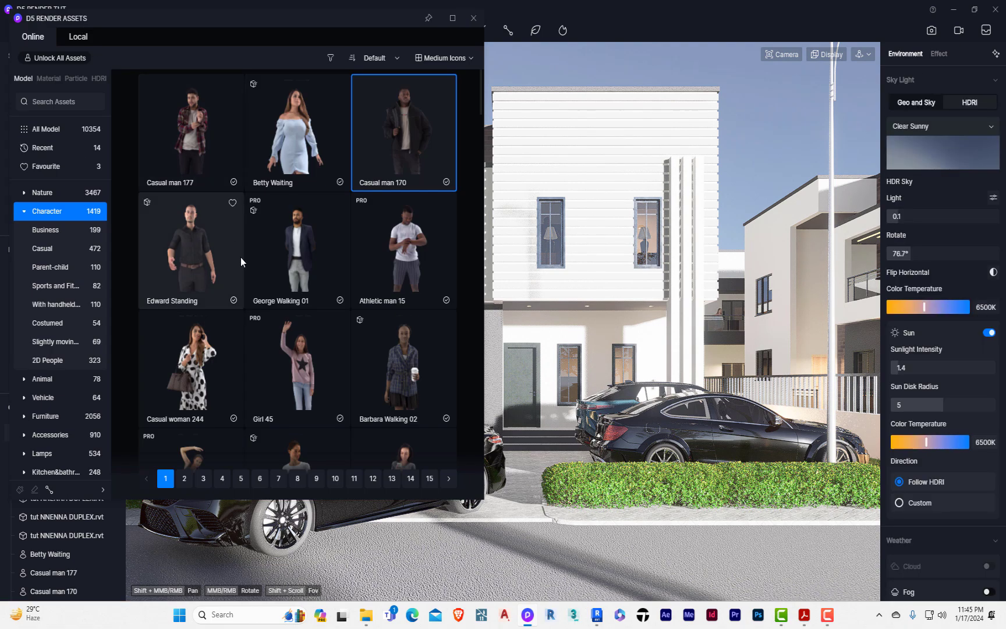
pyautogui.click(198, 358)
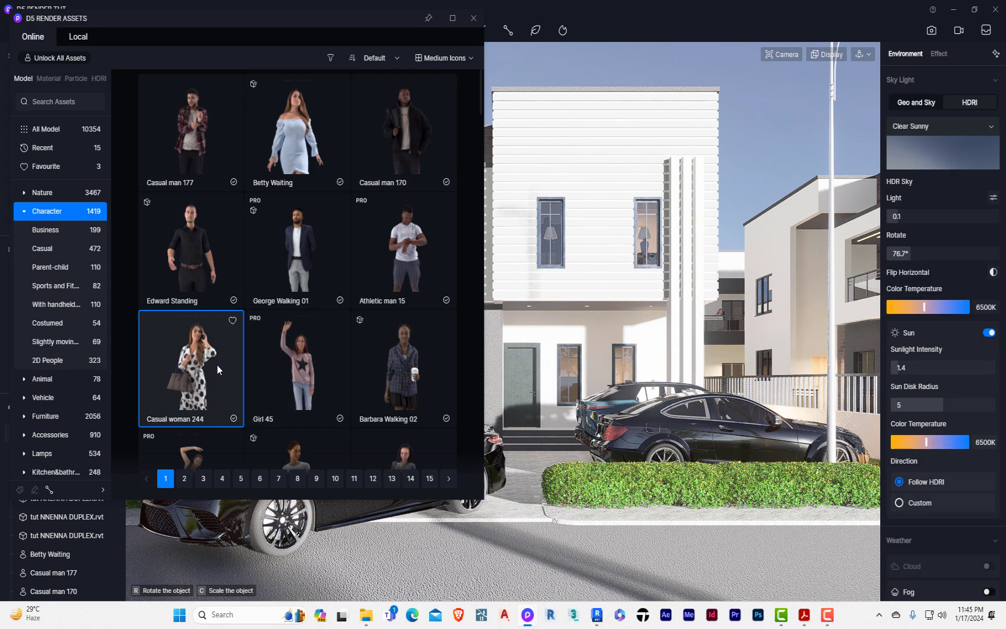
pyautogui.scroll(5, 565, 384)
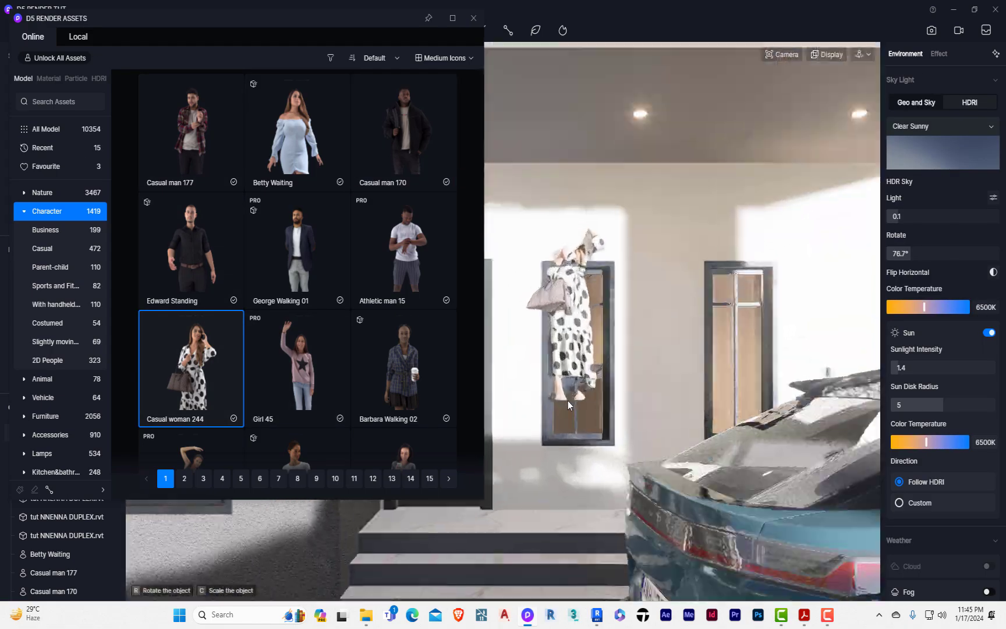
pyautogui.scroll(10, 567, 401)
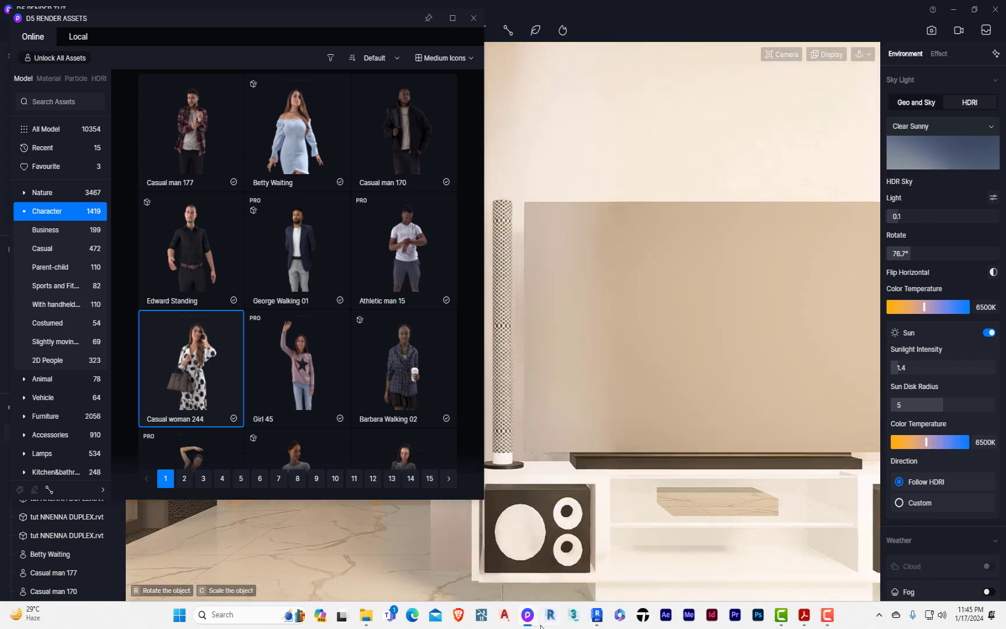
pyautogui.click(325, 598)
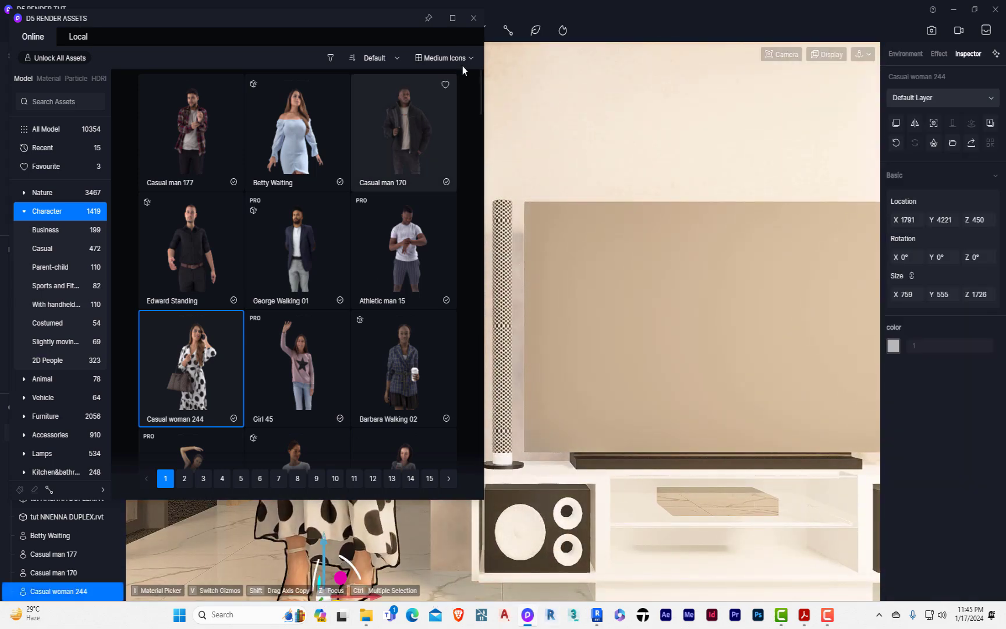
pyautogui.click(473, 18)
# From Scene 4, move the Casual woman 244 character behind the ground-floor window beside the entrance, to about X 2794.
pyautogui.click(55, 128)
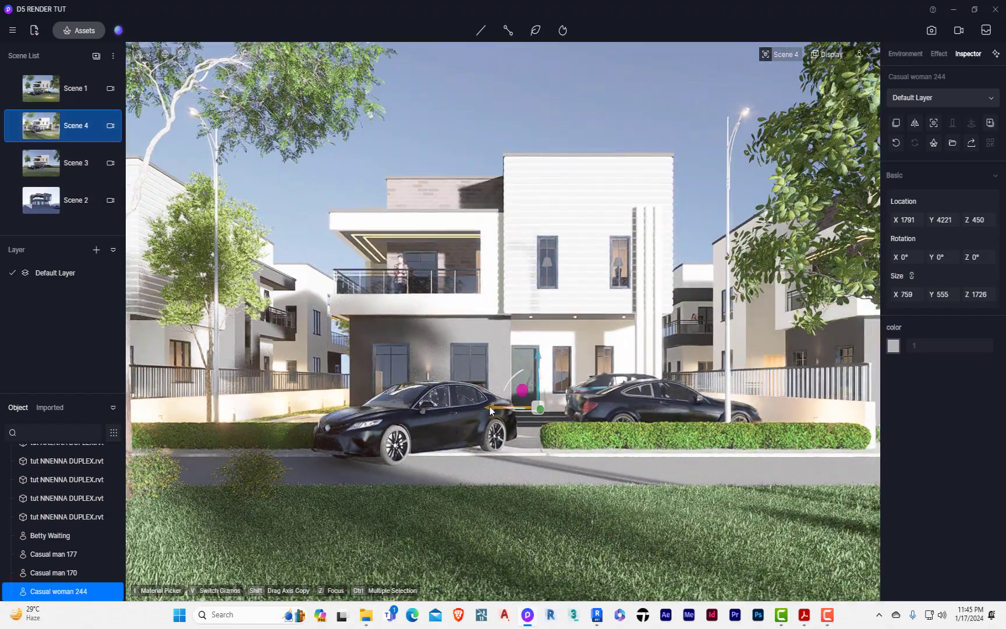
pyautogui.moveTo(490, 406); pyautogui.dragTo(518, 403)
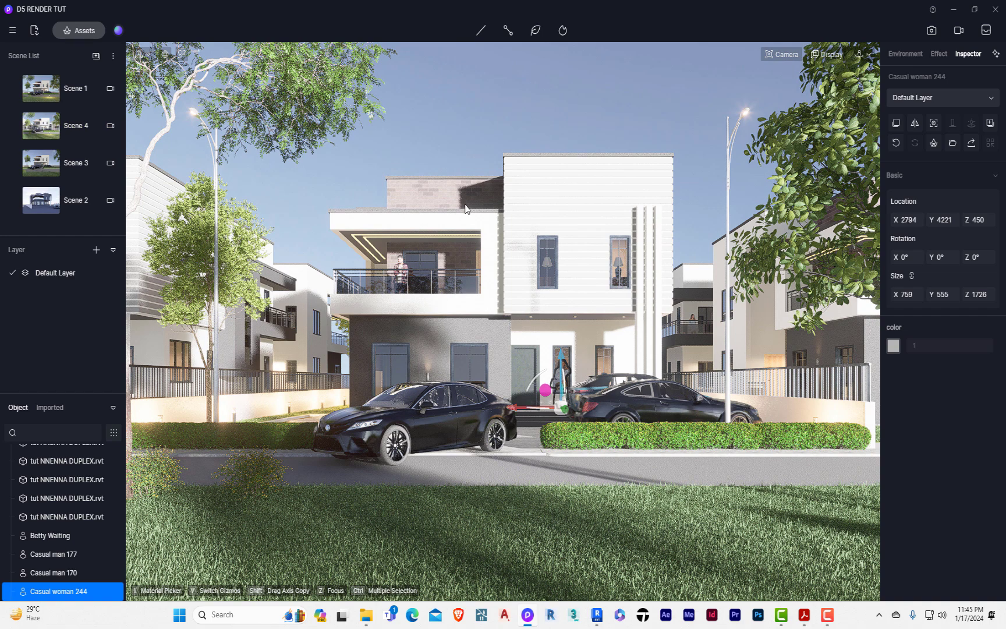
pyautogui.click(491, 117)
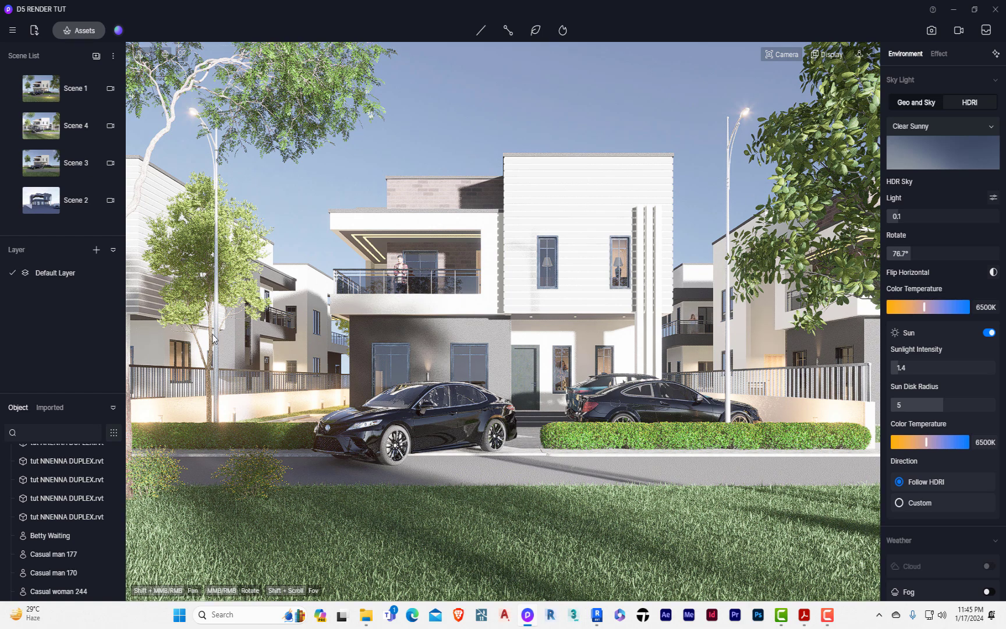
# In top view, copy the roadside Broadleaf 41 tree twice into the side yard beside the parked cars, the farther copy at about Y 11131.
pyautogui.scroll(-5, 204, 327)
pyautogui.scroll(3, 443, 337)
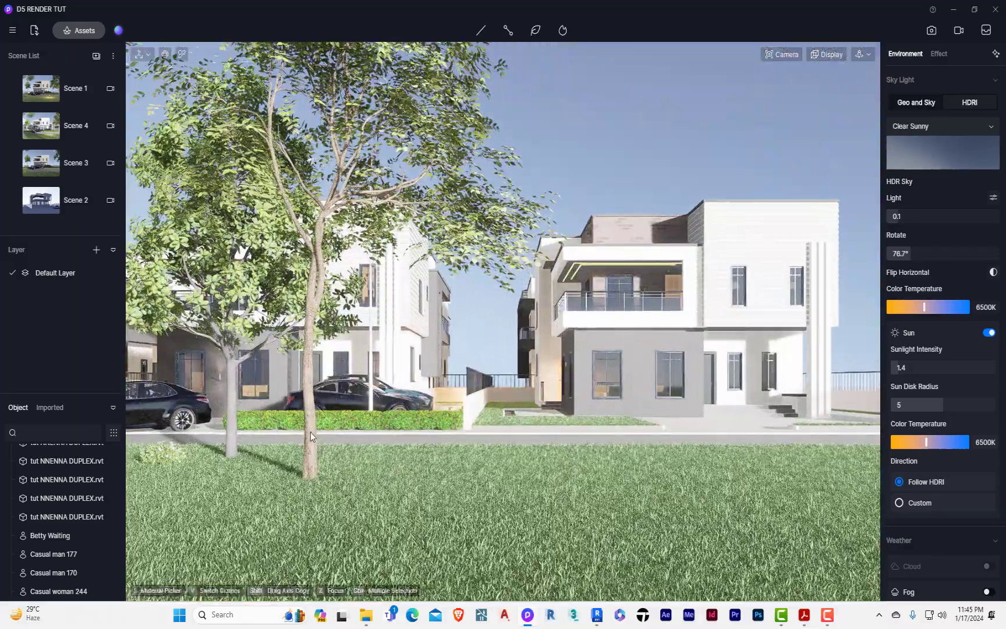
pyautogui.click(310, 432)
pyautogui.press('t')
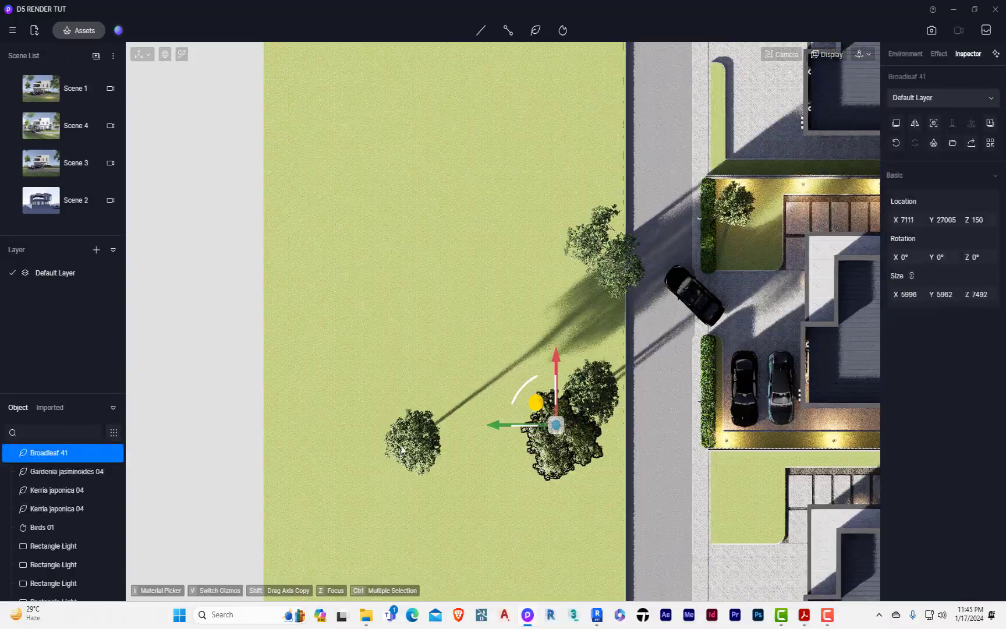
pyautogui.moveTo(486, 410); pyautogui.dragTo(262, 294, button='middle')
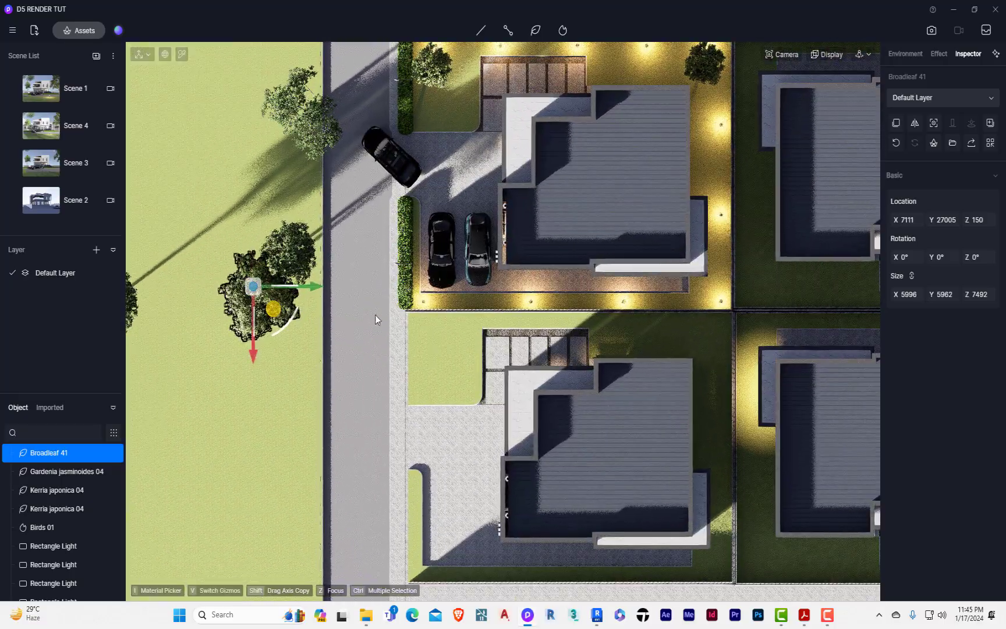
pyautogui.scroll(2, 409, 307)
pyautogui.moveTo(285, 287); pyautogui.dragTo(202, 288)
pyautogui.moveTo(274, 280); pyautogui.dragTo(653, 309)
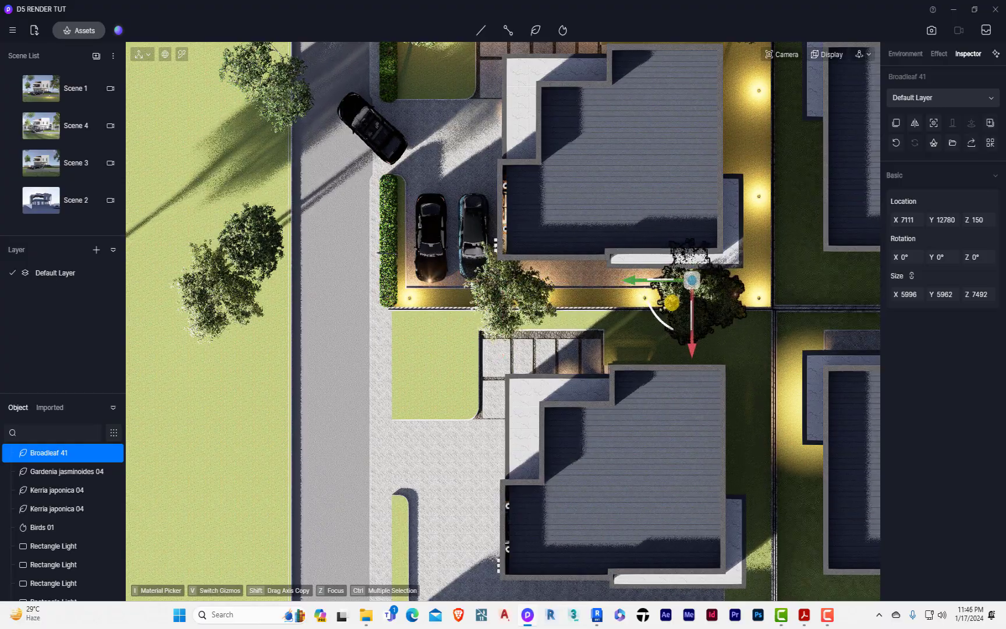
# Place a Broadleaf 41 tree in the main duplex's opposite side yard, near the rear corner, at about Y 8900.
pyautogui.click(68, 126)
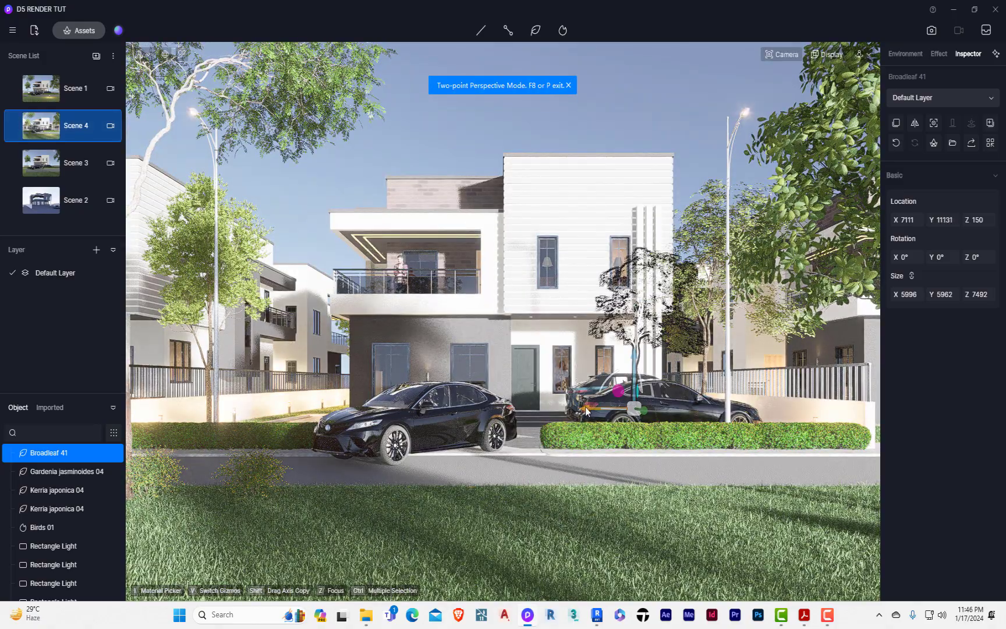
pyautogui.moveTo(587, 410); pyautogui.dragTo(267, 377)
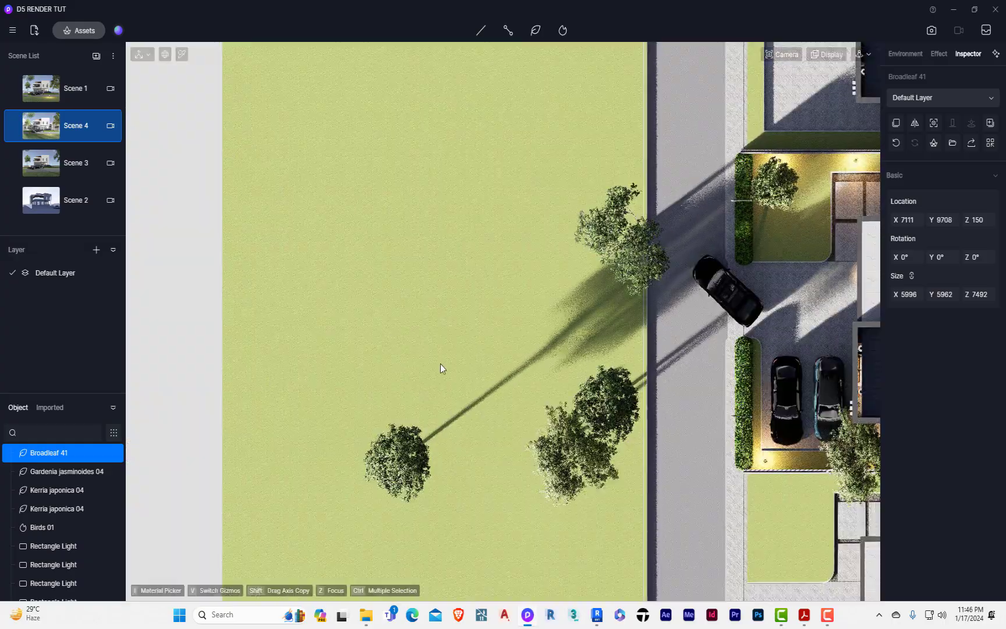
pyautogui.moveTo(467, 352); pyautogui.dragTo(129, 375, button='middle')
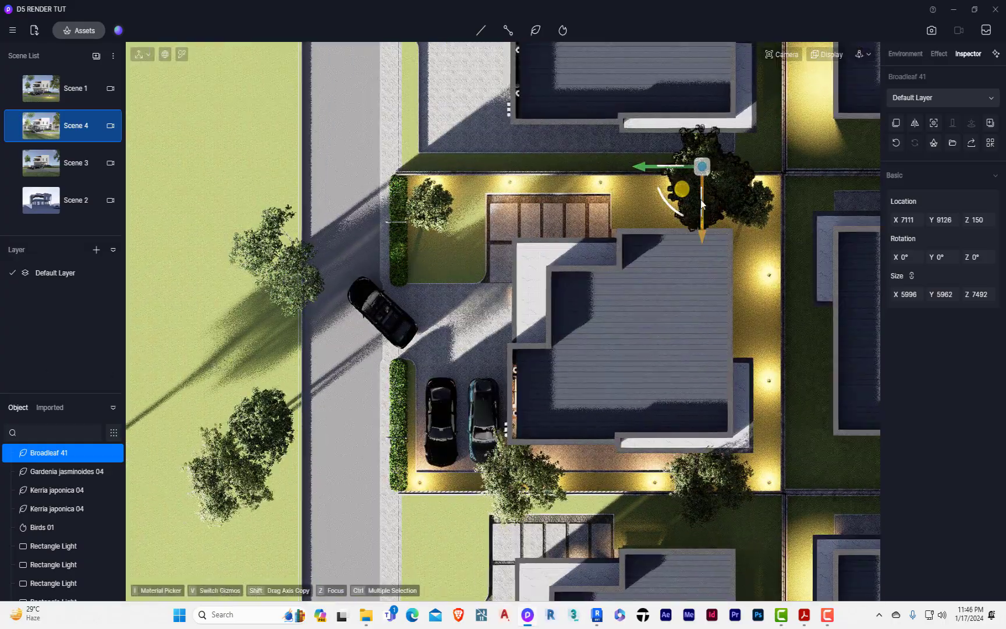
pyautogui.keyDown('shift'); pyautogui.moveTo(703, 229); pyautogui.dragTo(703, 218); pyautogui.keyUp('shift')
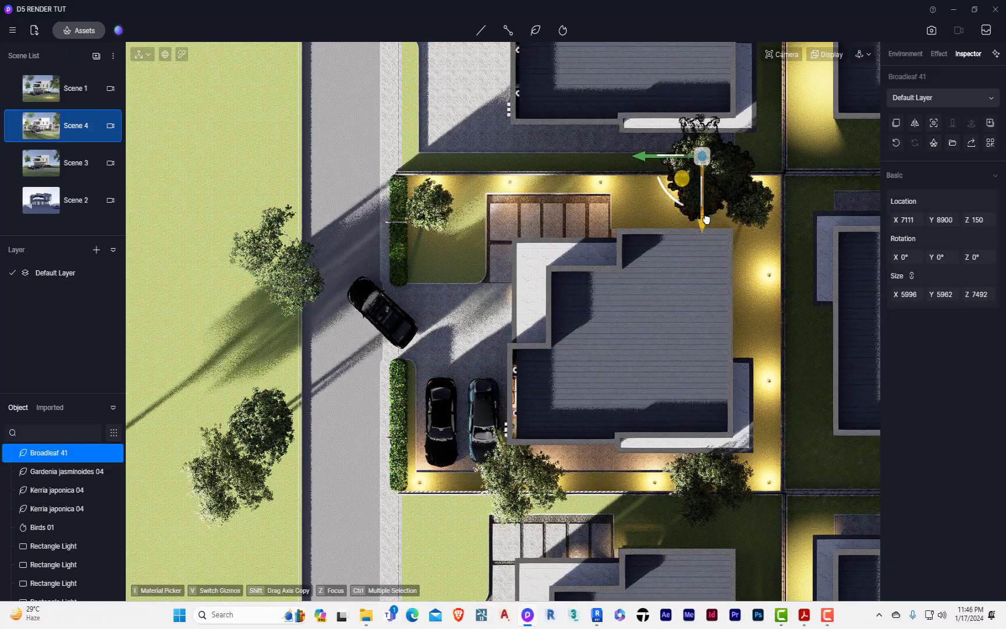
# Copy the Broadleaf 41 tree toward the front of that side yard, with further copies at about X -10011, Y -2739 and Y 11099.
pyautogui.moveTo(641, 158); pyautogui.dragTo(440, 151)
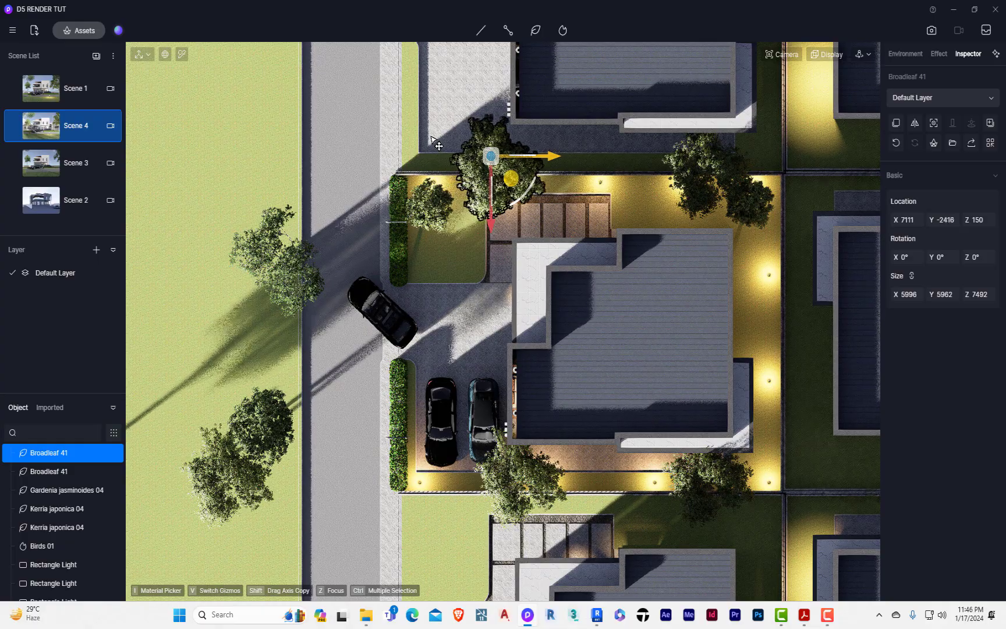
pyautogui.click(76, 126)
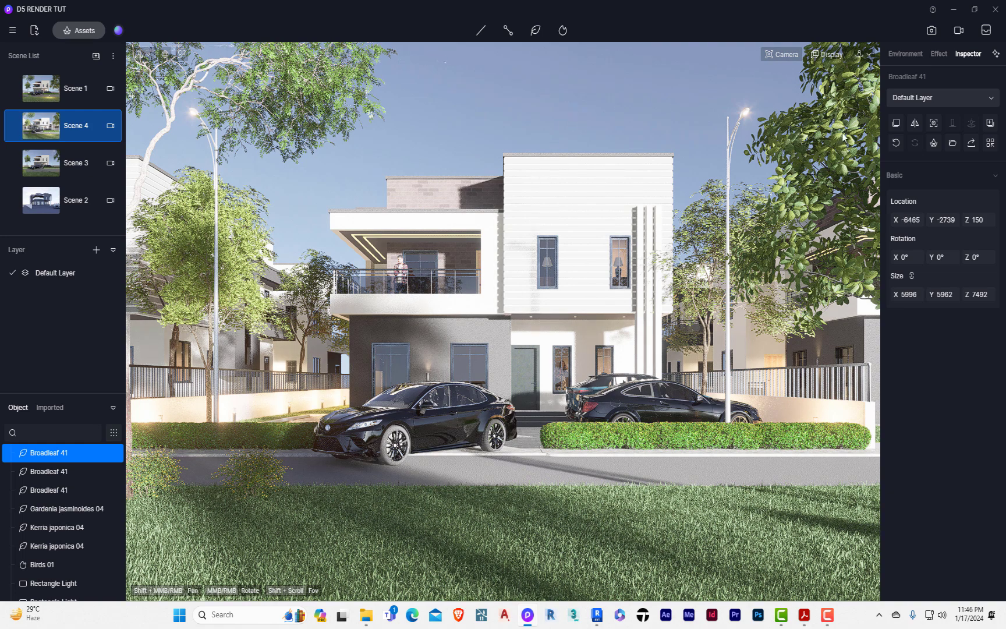
pyautogui.hotkey('ctrl', 'v')
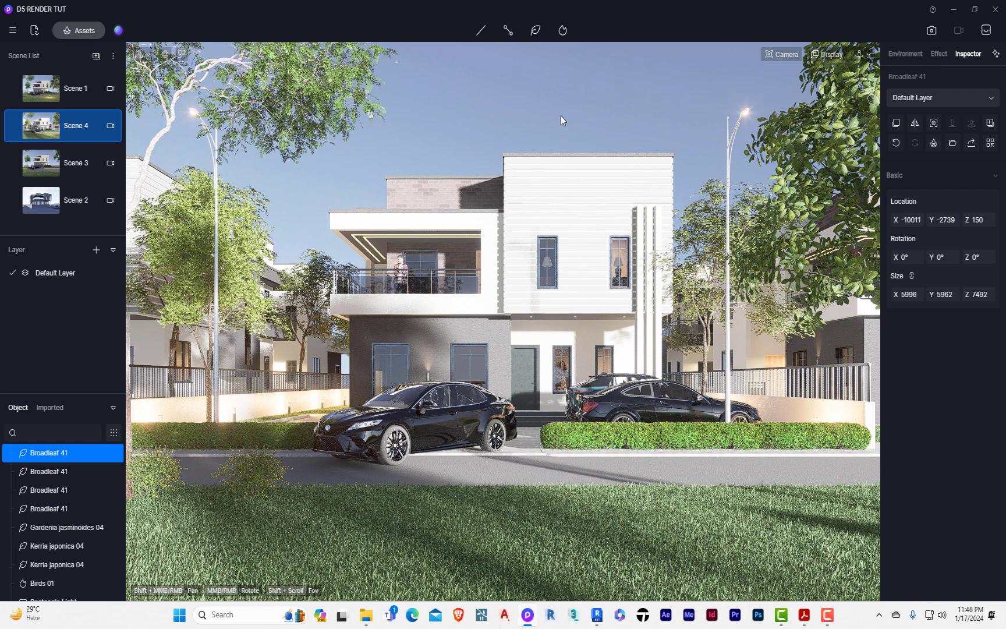
# Try brighter lighting in Scene 1 with the HDRI sky light at 0.19 and the sunlight intensity at 0.5.
pyautogui.click(65, 94)
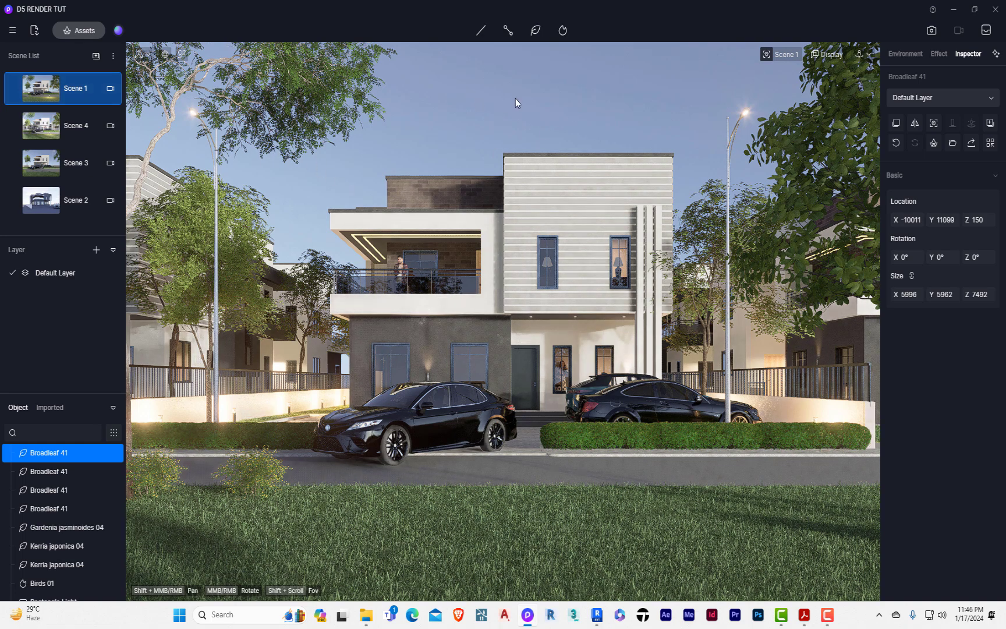
pyautogui.press('Escape')
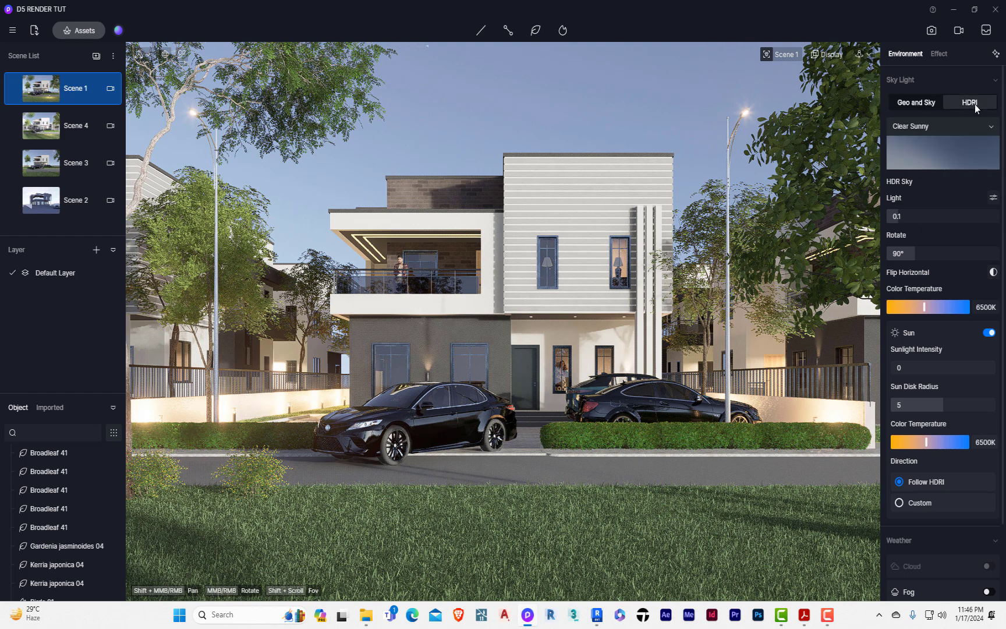
pyautogui.moveTo(906, 215)
pyautogui.mouseDown()
pyautogui.moveTo(921, 210)
pyautogui.moveTo(909, 213)
pyautogui.mouseUp()
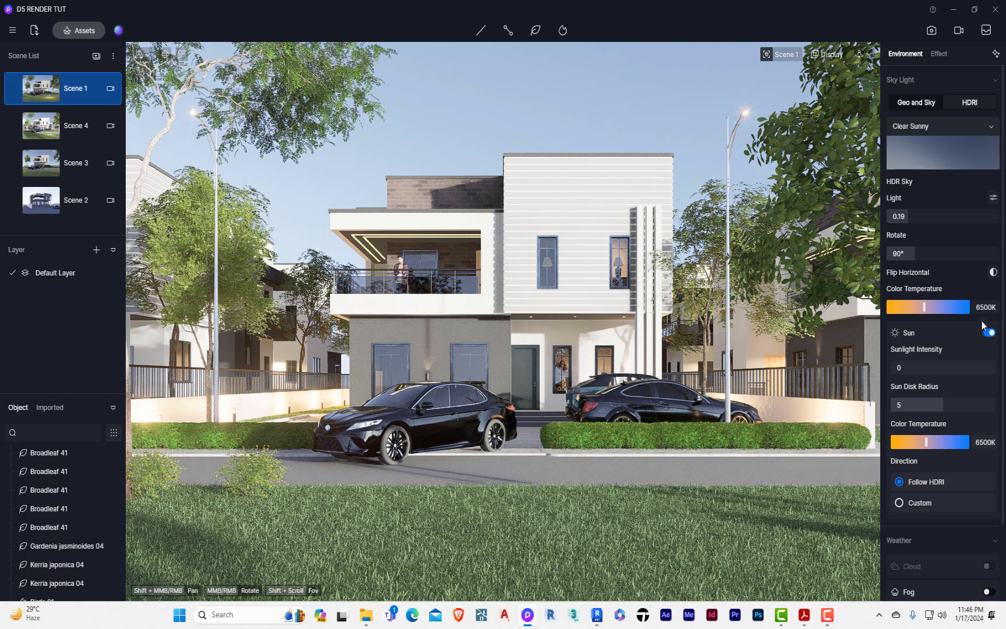
pyautogui.click(899, 368)
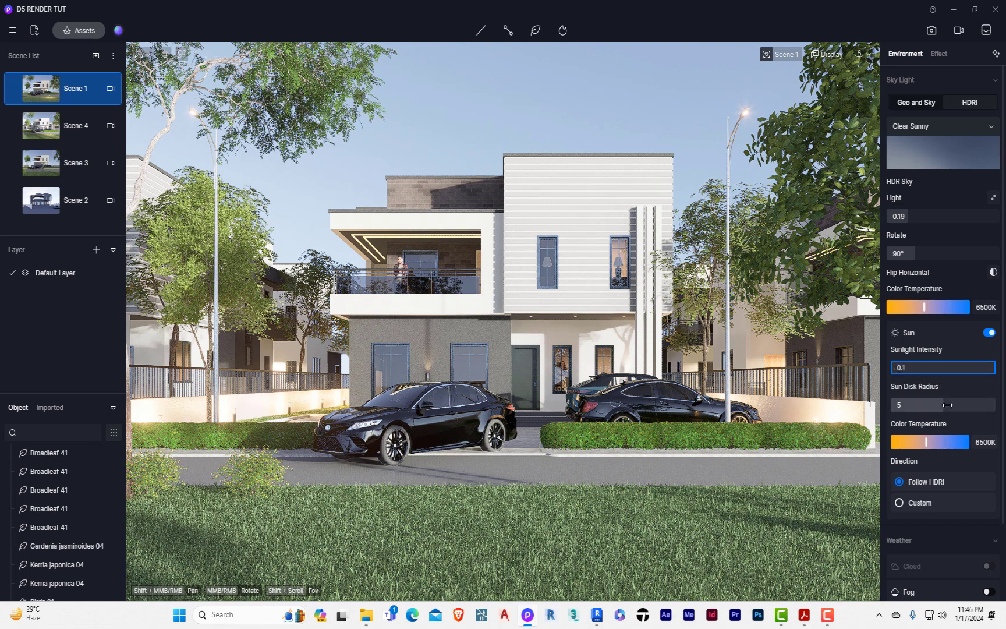
pyautogui.click(925, 368)
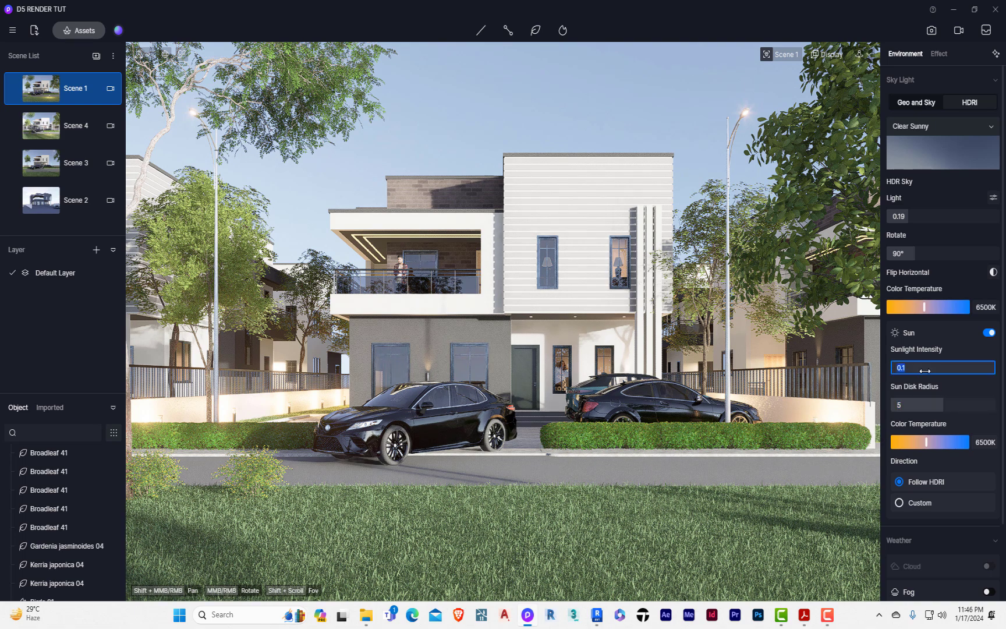
pyautogui.click(930, 403)
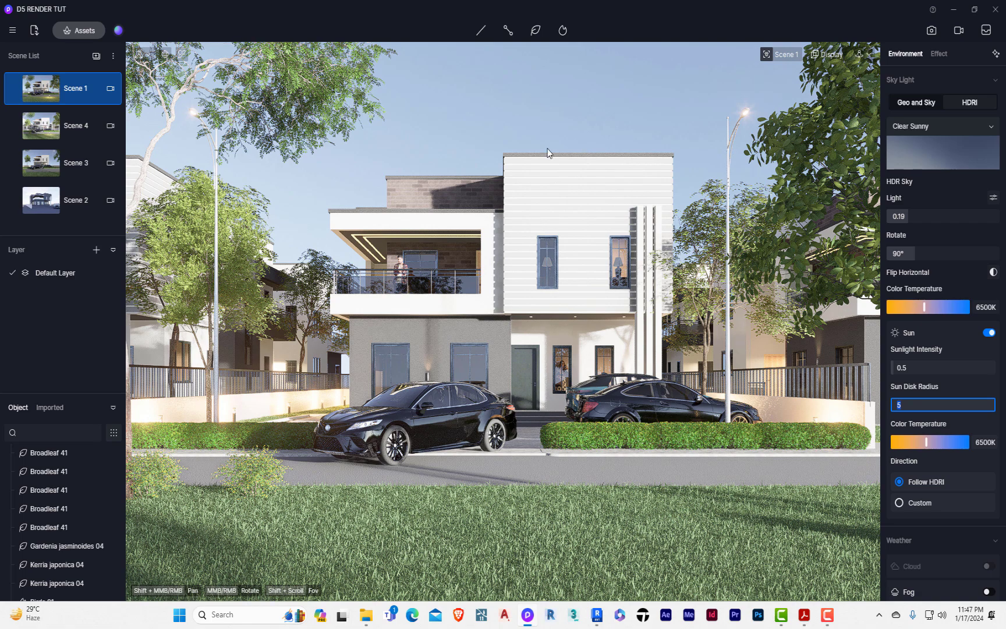
# Try rotating Scene 4's HDRI sky to 341.7° and restore the saved scene lighting.
pyautogui.click(72, 137)
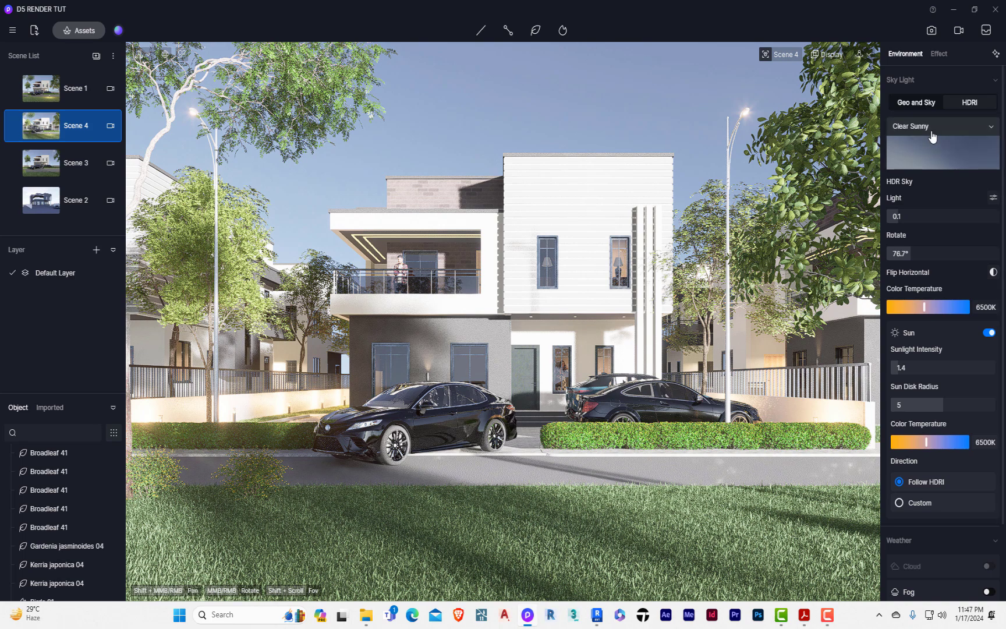
pyautogui.moveTo(906, 252); pyautogui.dragTo(994, 239)
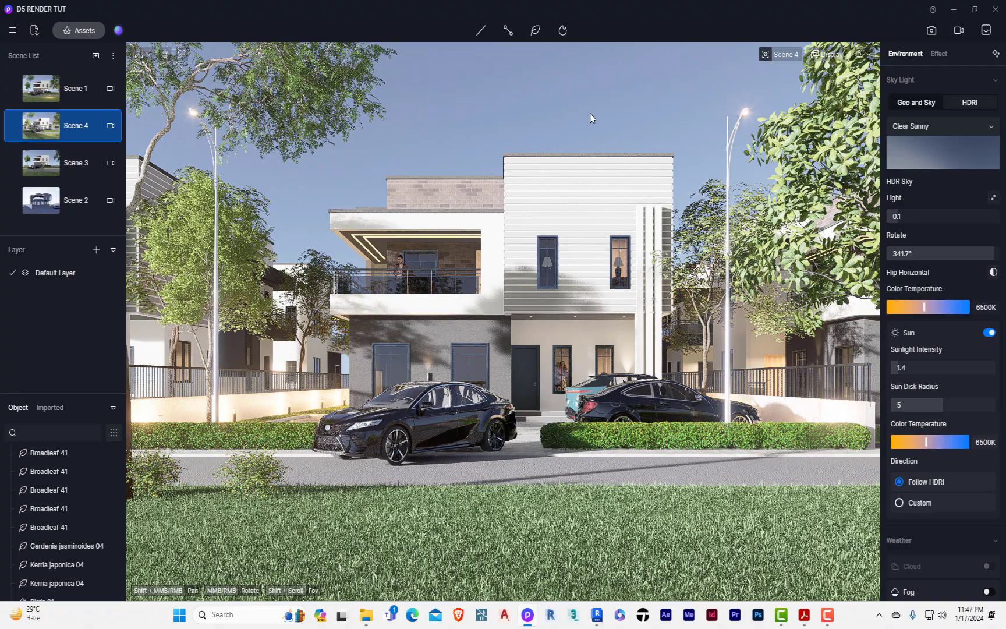
pyautogui.click(59, 131)
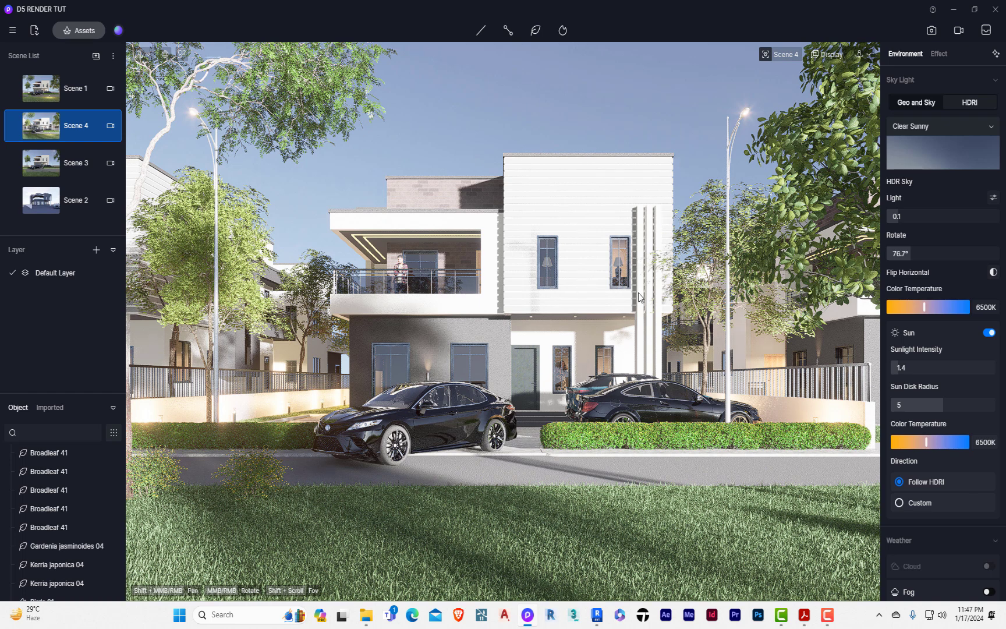
# Copy the dark grey ground-floor wall material onto the tall vertical fins beside the upper window.
pyautogui.click(478, 335)
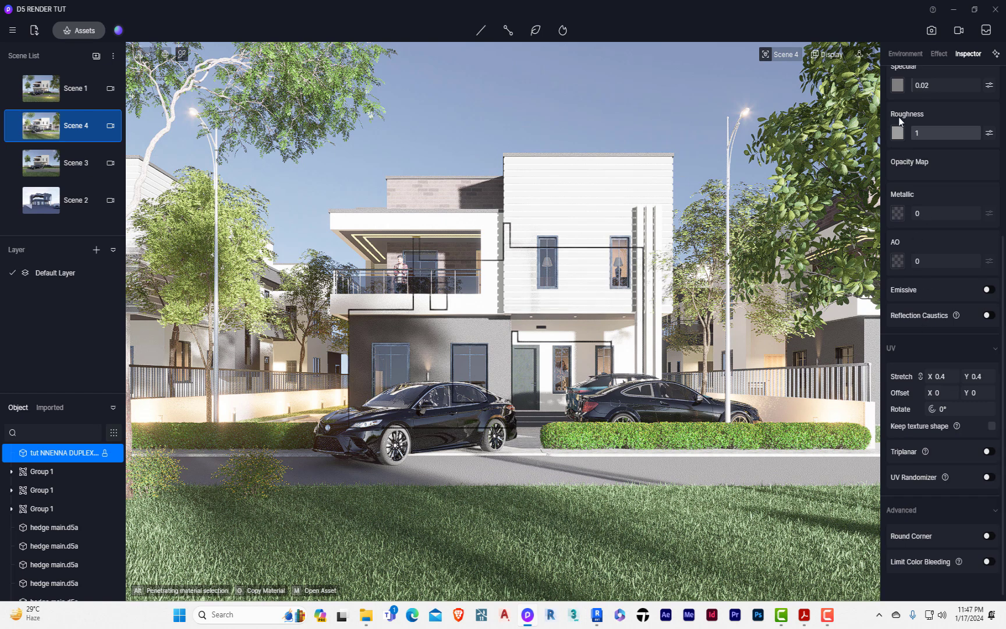
pyautogui.scroll(5, 918, 217)
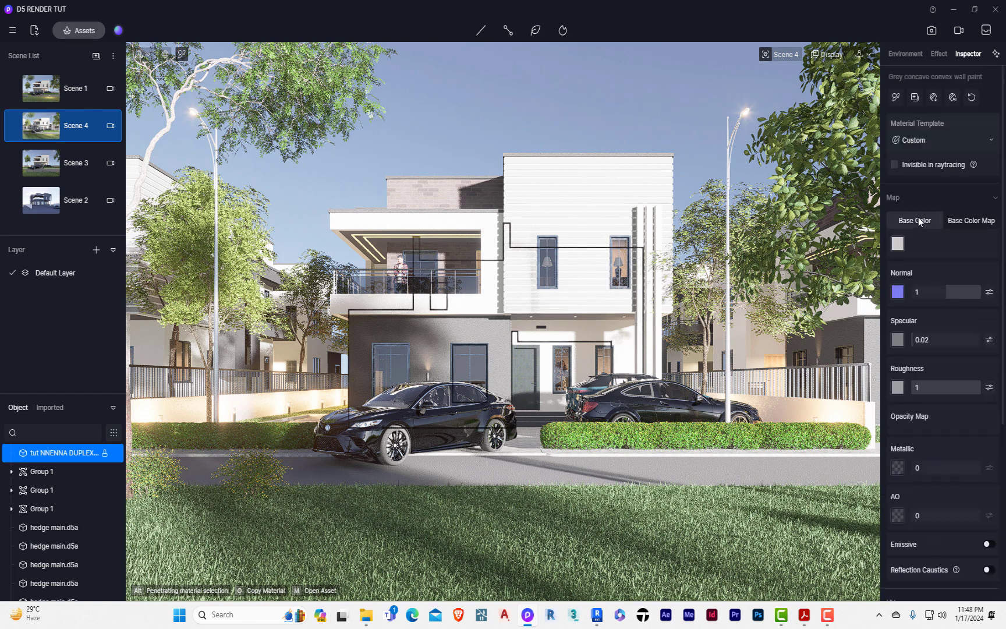
pyautogui.click(896, 97)
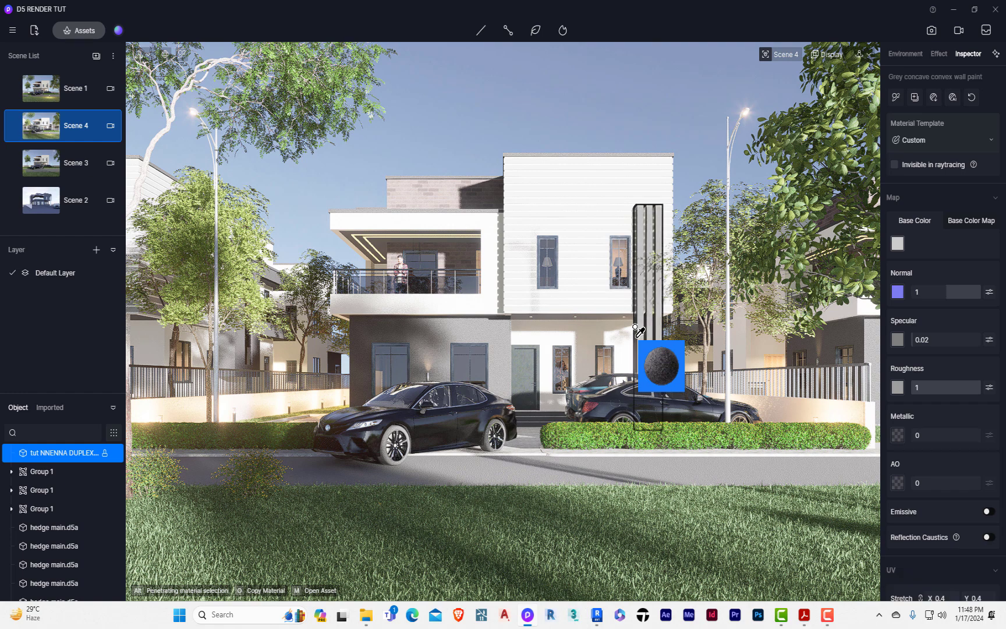
pyautogui.press('Escape')
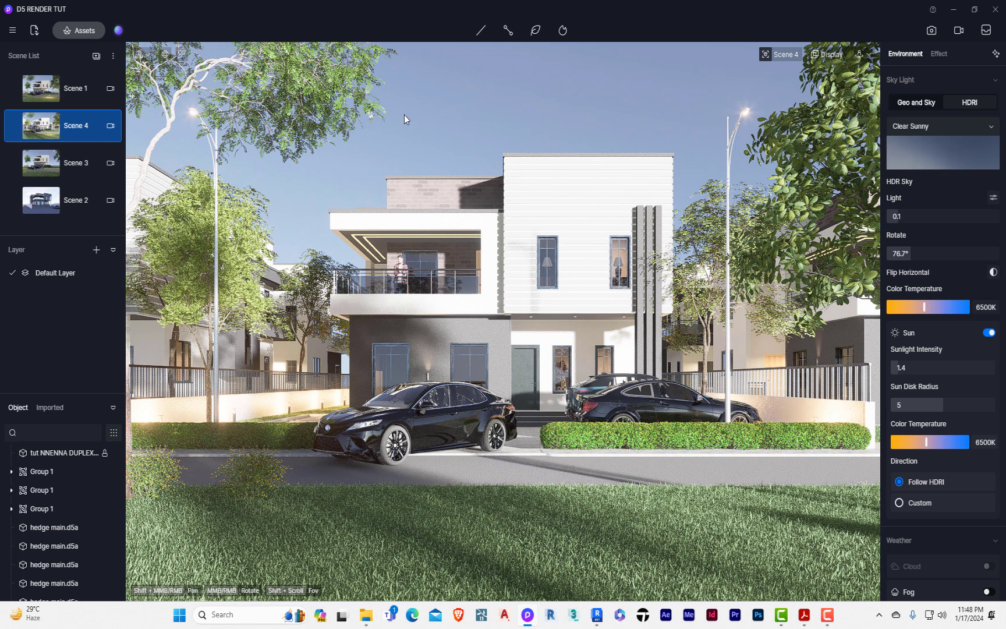
# From Scene 3, move the Birds 01 particle effect sideways above the main duplex to about X 3909.
pyautogui.scroll(-8, 47, 492)
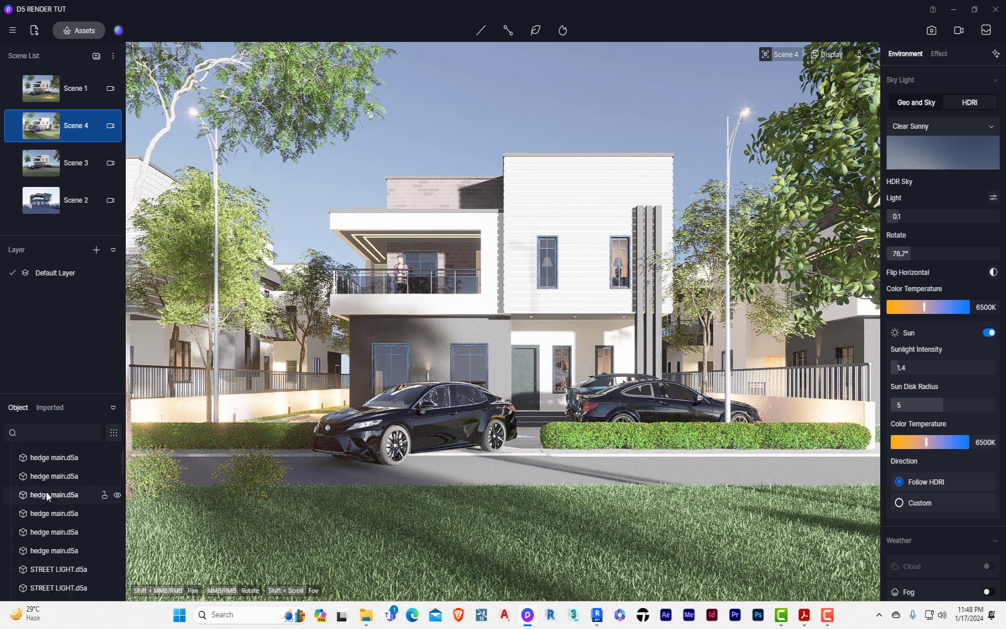
pyautogui.scroll(-10, 47, 492)
pyautogui.scroll(3, 47, 492)
pyautogui.click(69, 473)
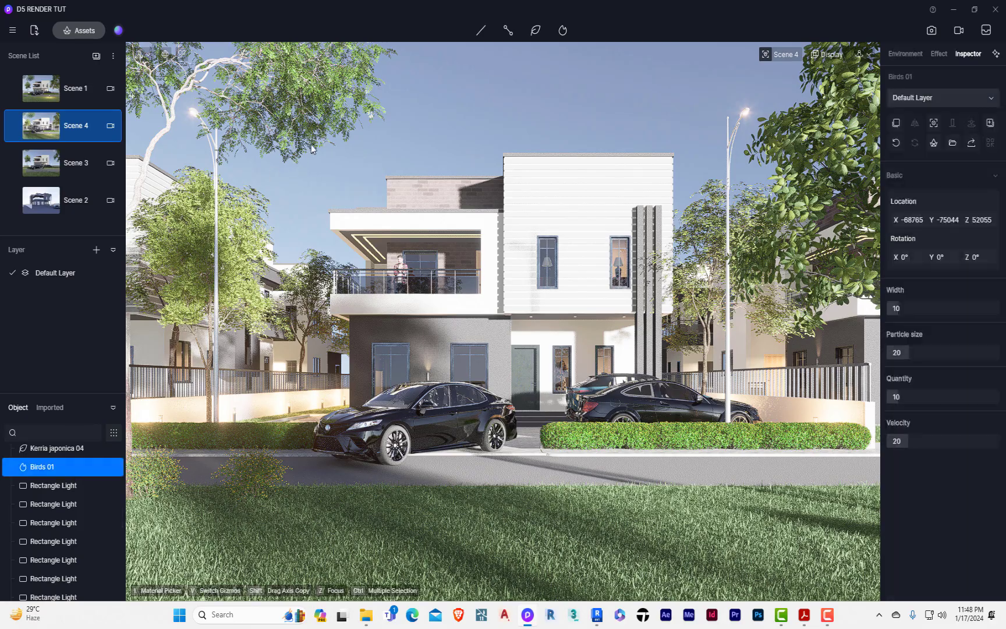
pyautogui.click(68, 165)
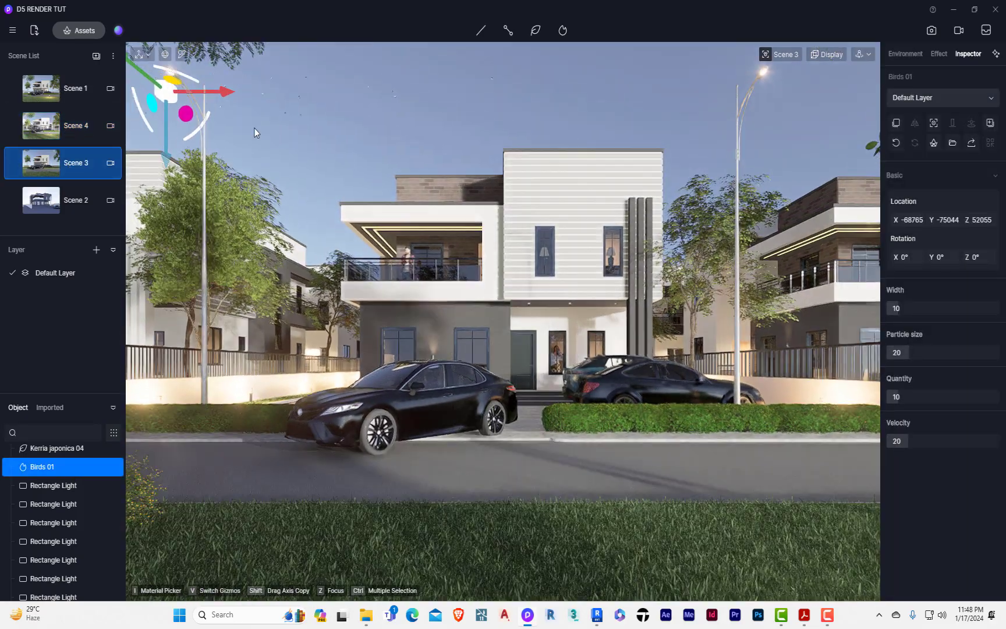
pyautogui.moveTo(224, 90); pyautogui.dragTo(568, 92)
# From Scene 4, lower the Birds 01 effect to about Z 44752, shift it to about Y -68924, and check it in Scene 1.
pyautogui.click(57, 129)
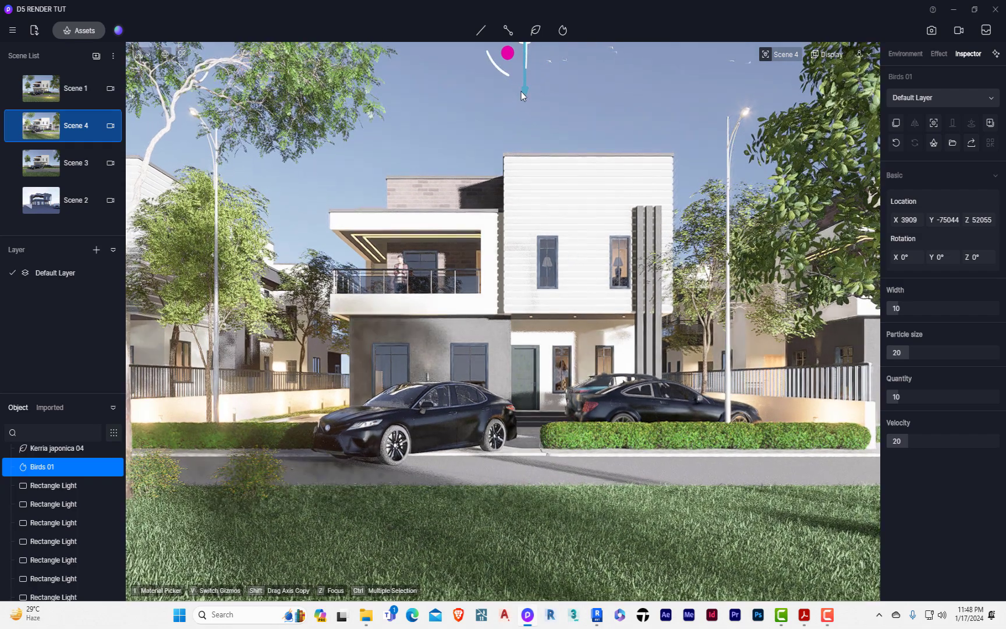
pyautogui.moveTo(521, 92); pyautogui.dragTo(522, 146)
pyautogui.moveTo(523, 69)
pyautogui.mouseDown()
pyautogui.moveTo(524, 56)
pyautogui.moveTo(515, 61)
pyautogui.moveTo(522, 81)
pyautogui.moveTo(524, 58)
pyautogui.mouseUp()
pyautogui.moveTo(508, 85); pyautogui.dragTo(522, 82)
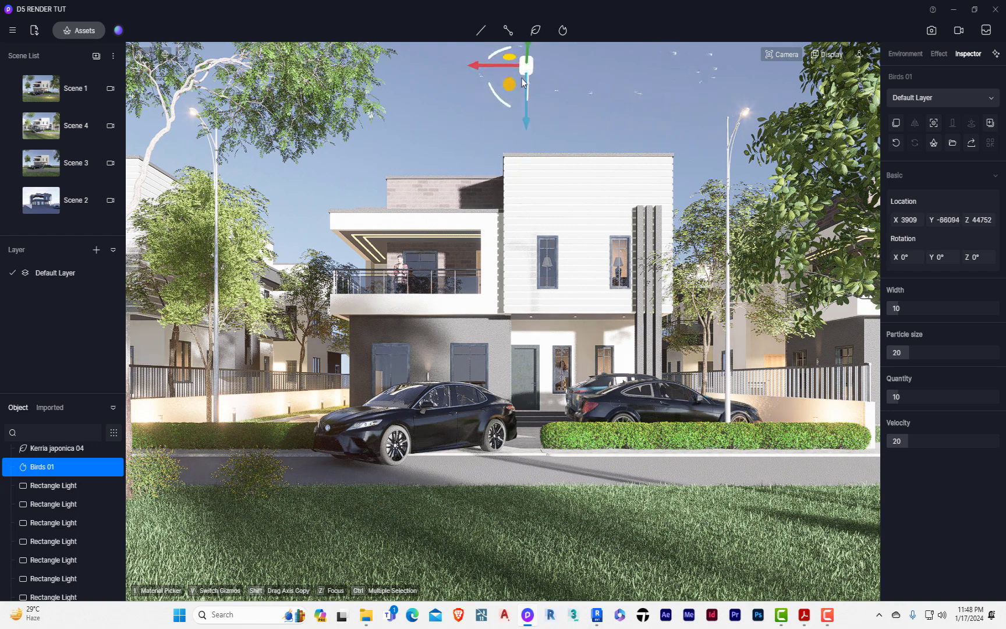
pyautogui.click(48, 92)
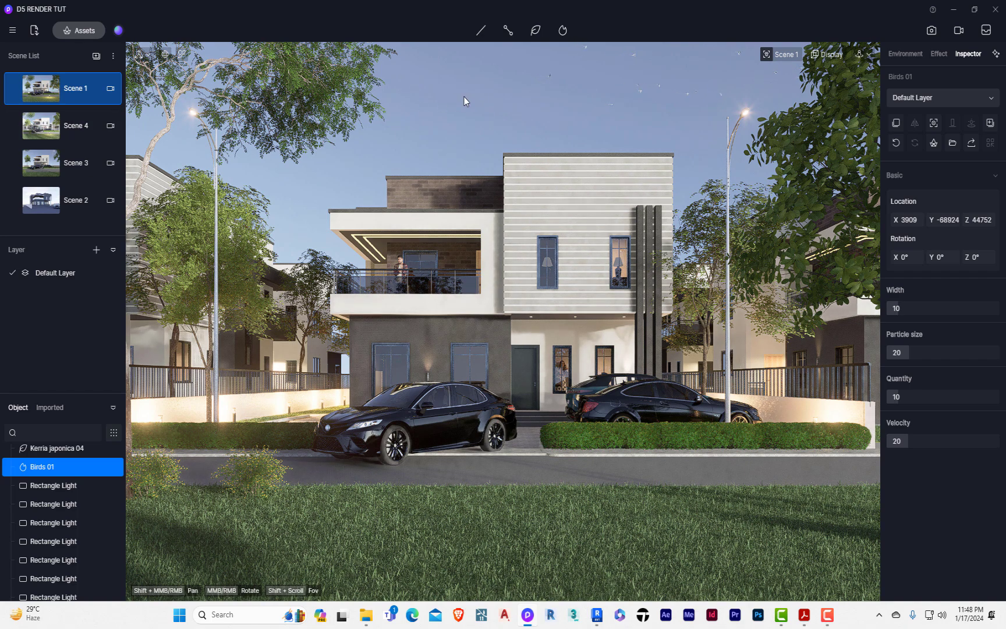
pyautogui.press('Escape')
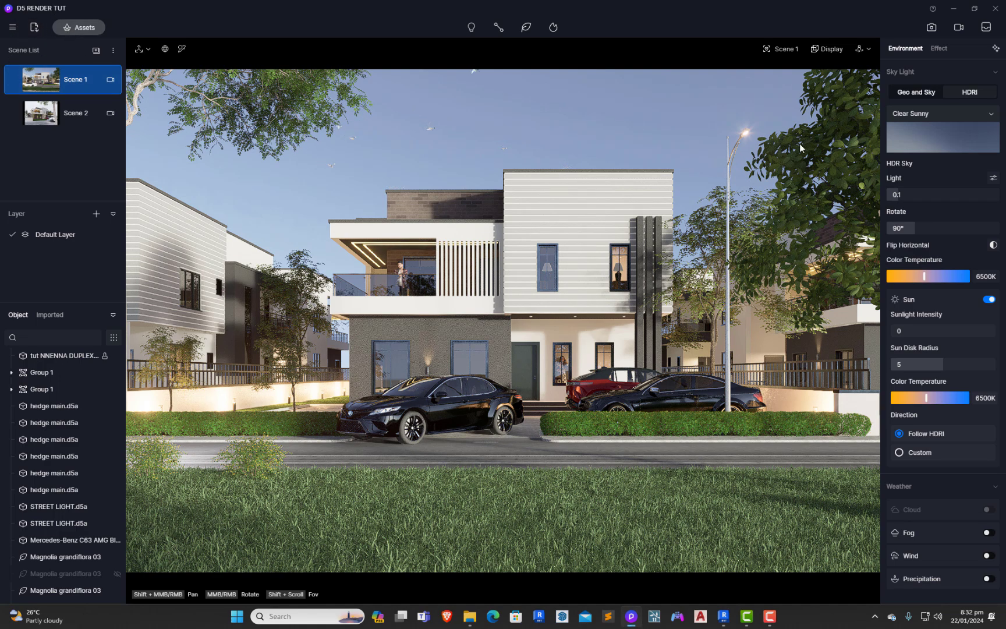
# Replace the foreground grass across the road with the Beach material from the natural raw materials in the asset library.
pyautogui.moveTo(781, 35); pyautogui.dragTo(289, 35)
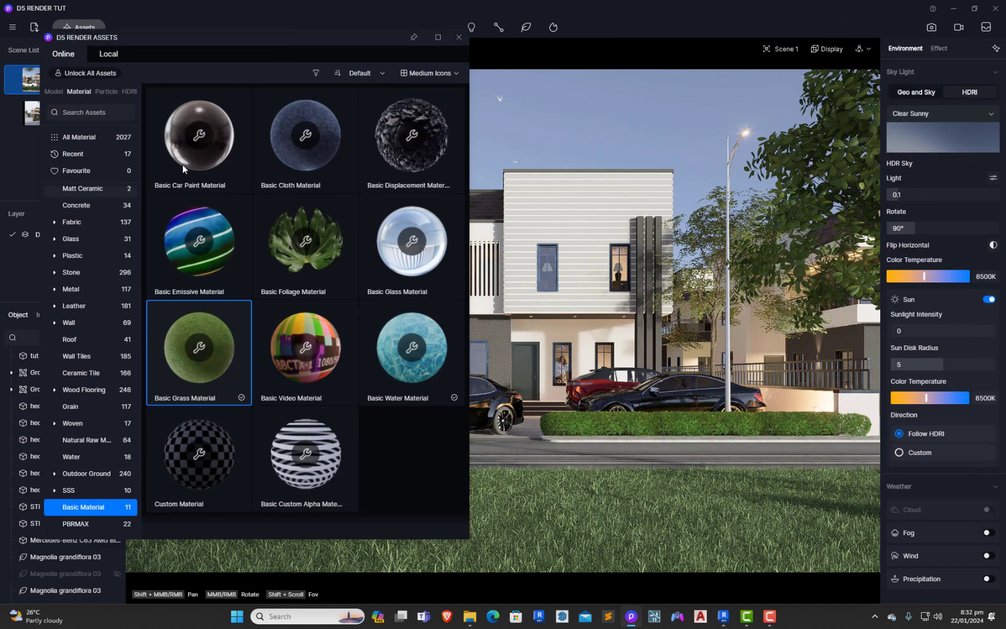
pyautogui.click(80, 442)
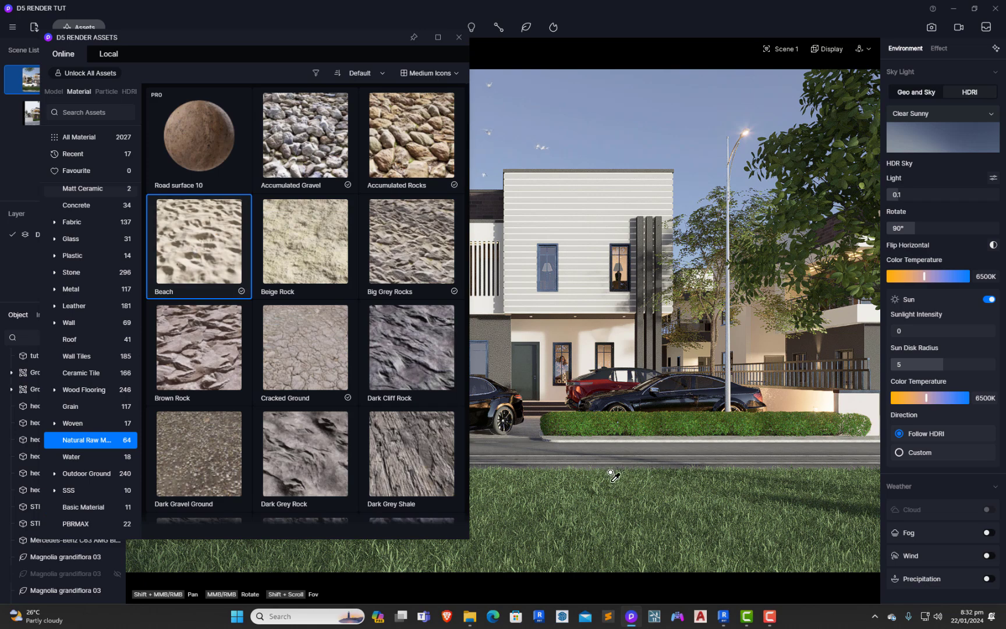
pyautogui.click(645, 554)
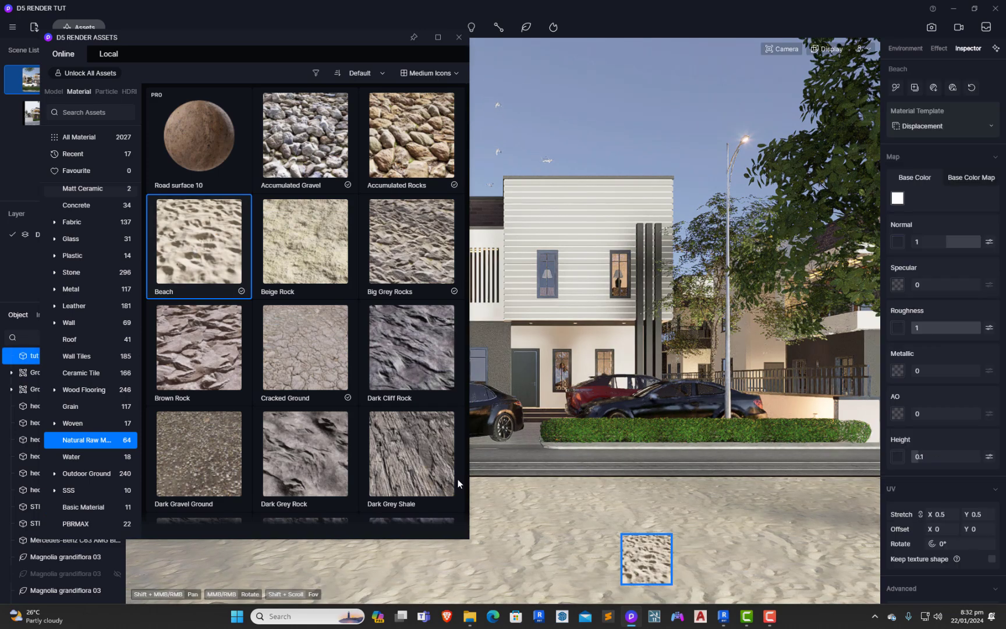
pyautogui.click(460, 38)
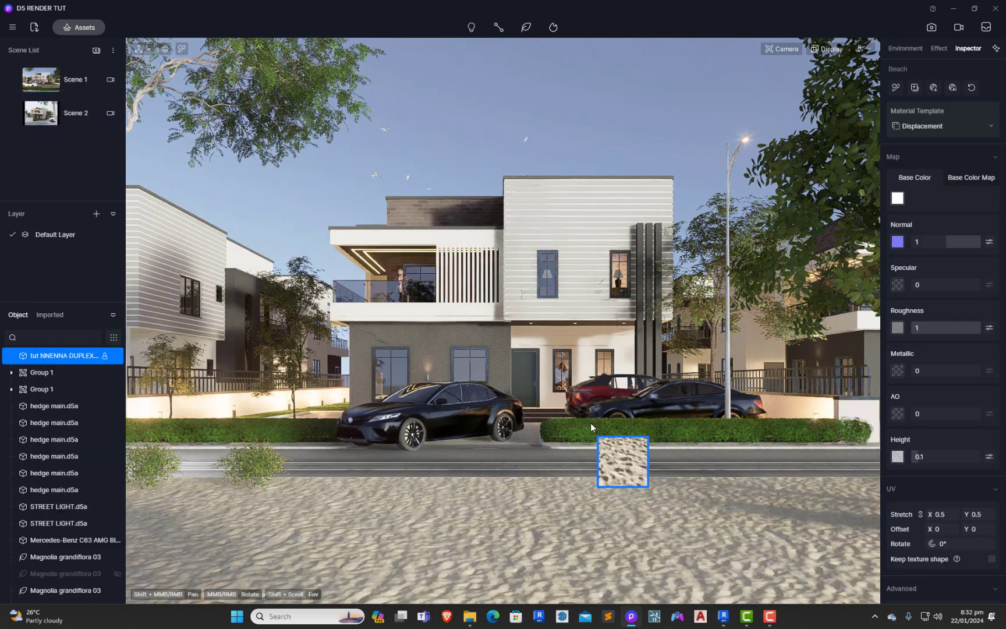
pyautogui.press('Escape')
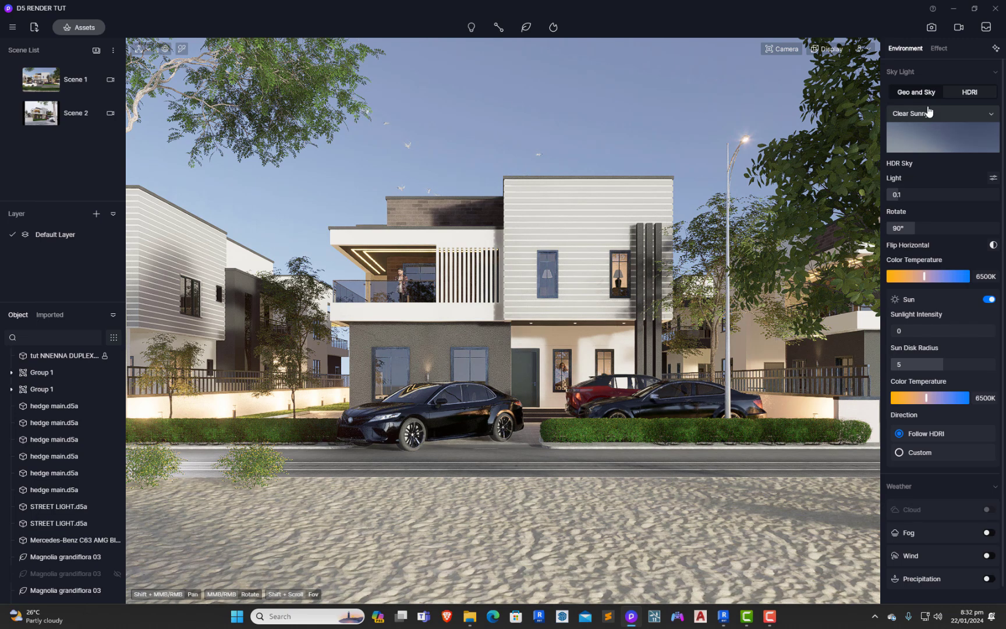
# Change the sky to the custom 3DCollective_HDRi_021 overcast HDRI and set its light to 0.05.
pyautogui.click(911, 114)
pyautogui.click(913, 203)
pyautogui.click(914, 211)
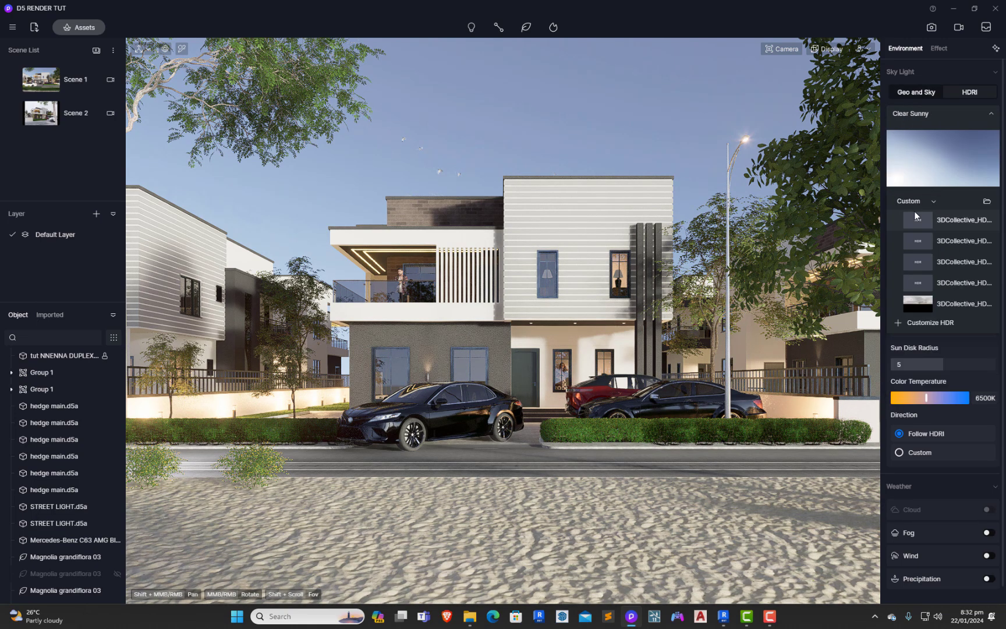
pyautogui.click(951, 302)
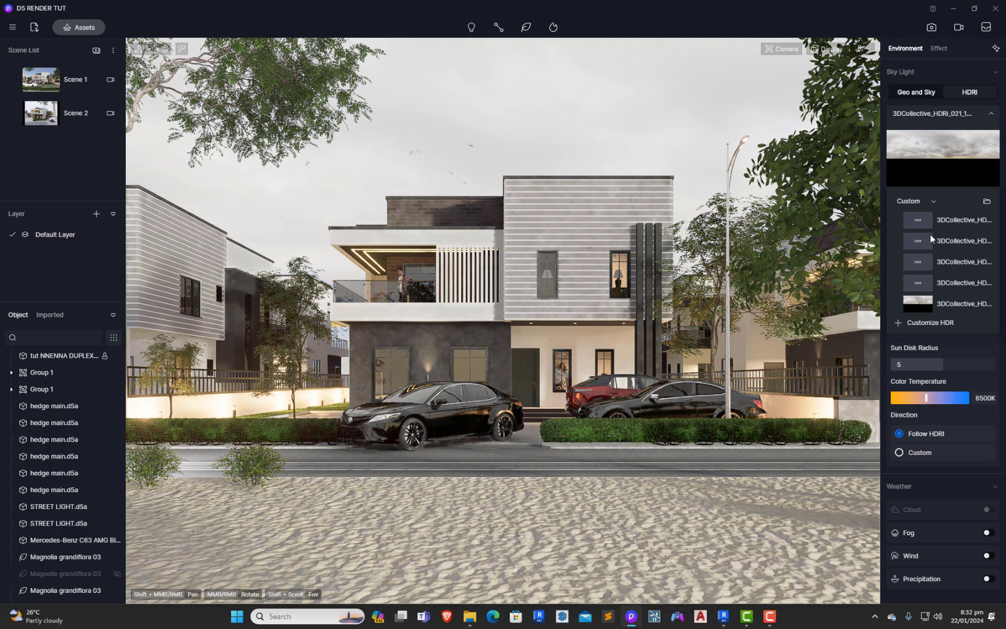
pyautogui.click(955, 108)
pyautogui.click(910, 94)
pyautogui.click(967, 92)
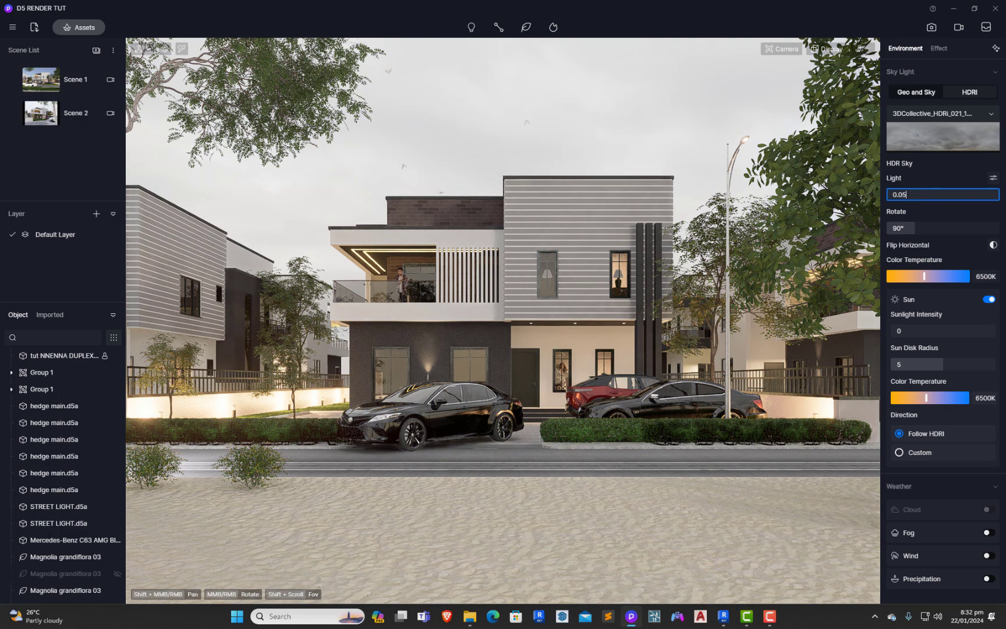
# Show the separate skylight and background light settings, rotate the HDRI sky to 180°, and turn off the sun.
pyautogui.click(992, 178)
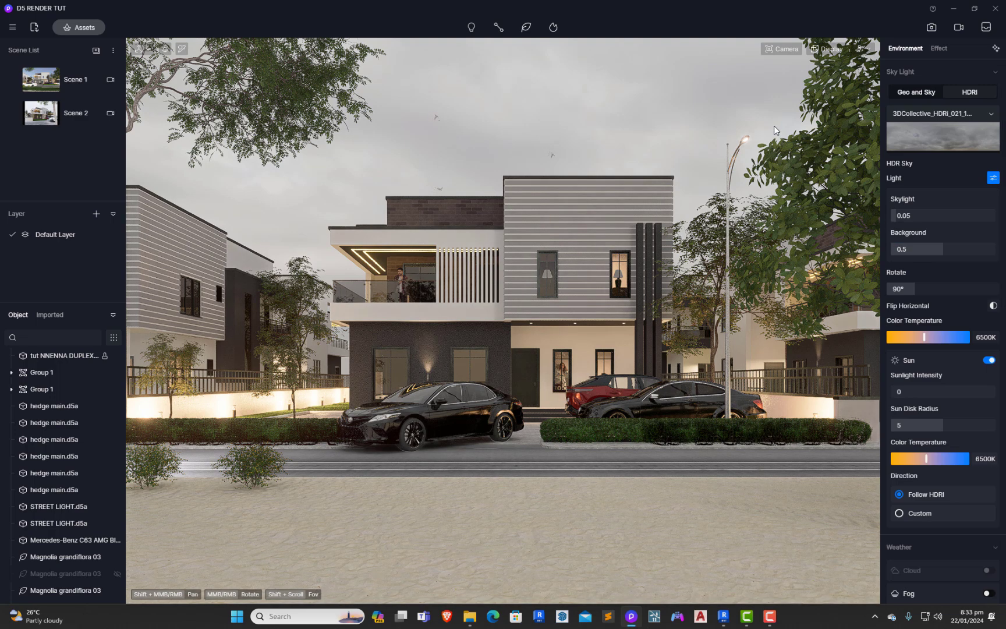
pyautogui.press('Return')
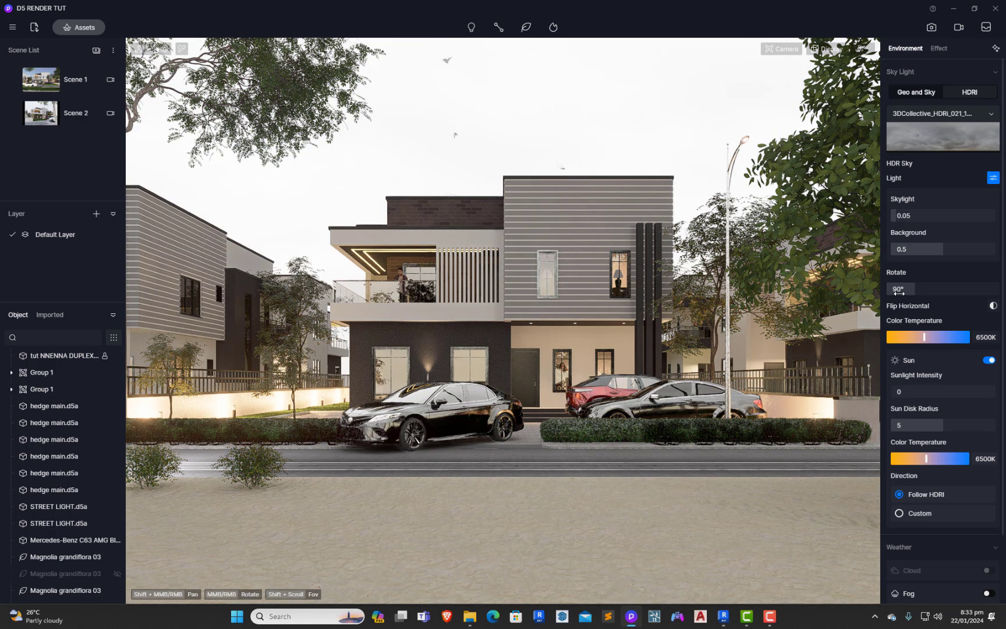
pyautogui.click(917, 289)
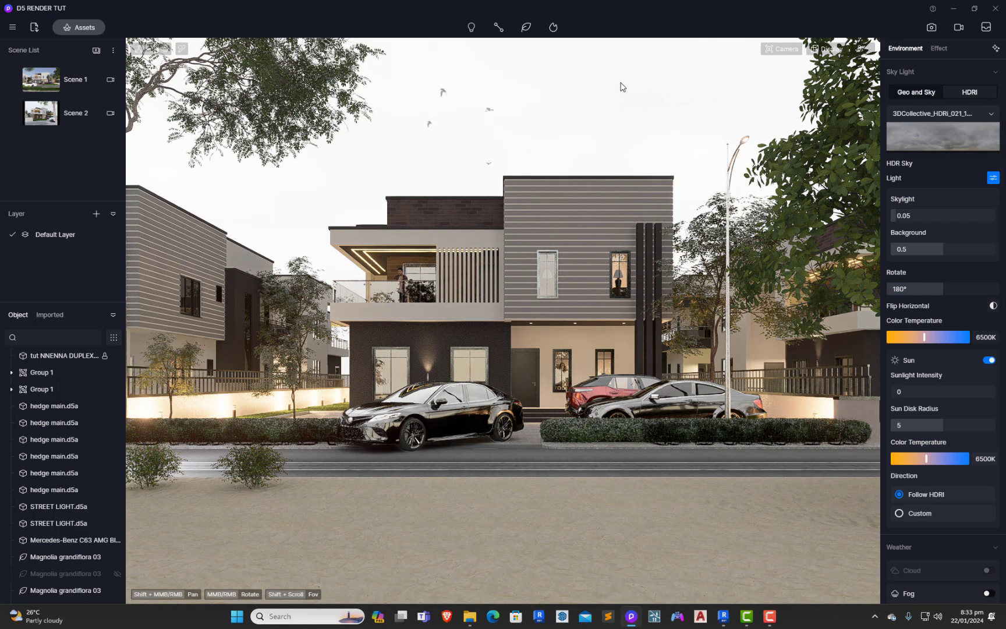
pyautogui.click(988, 360)
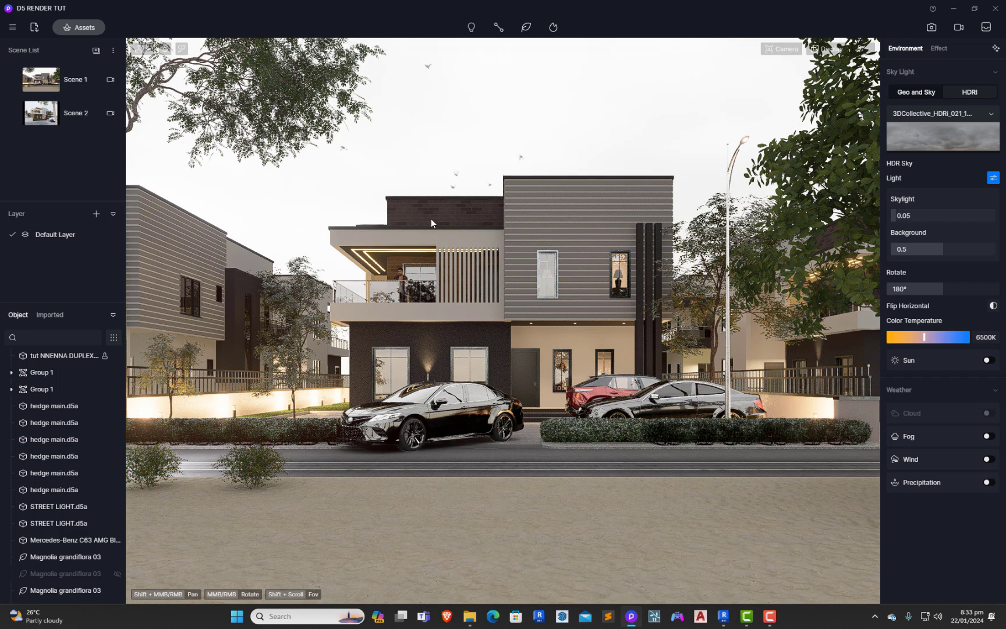
# Set the balcony ceiling strip light's emissive intensity to 60 with an orange colour of H 39, S 84, V 100, and return to Scene 1.
pyautogui.scroll(10, 356, 255)
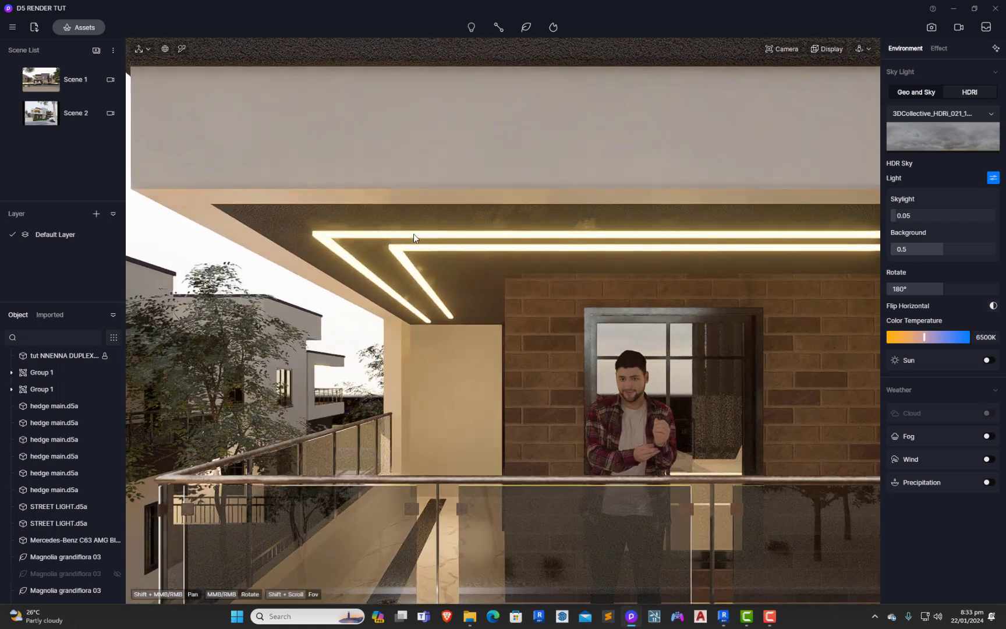
pyautogui.press('i')
pyautogui.click(416, 235)
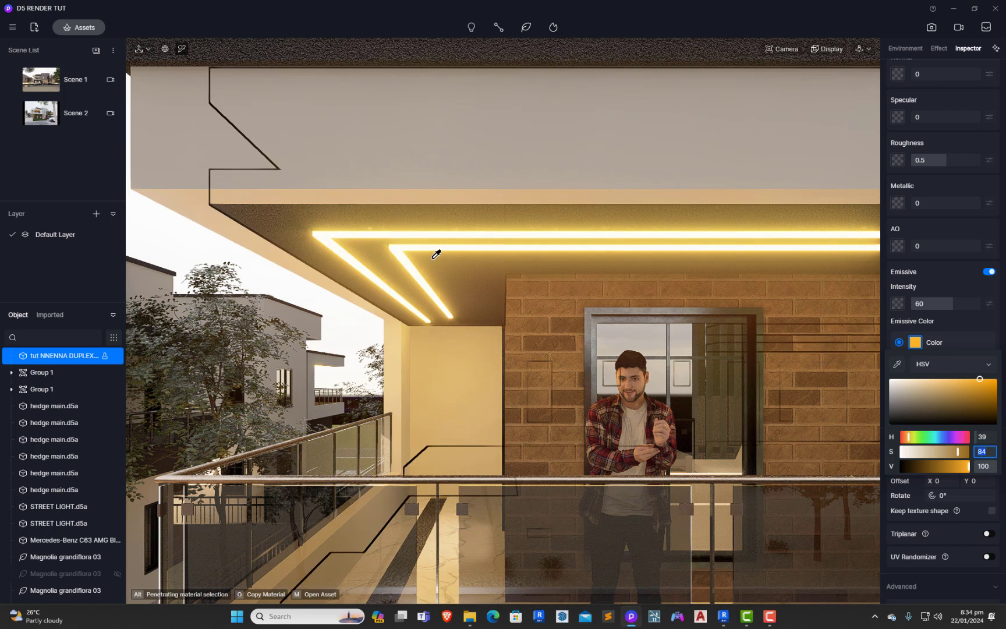
pyautogui.click(84, 88)
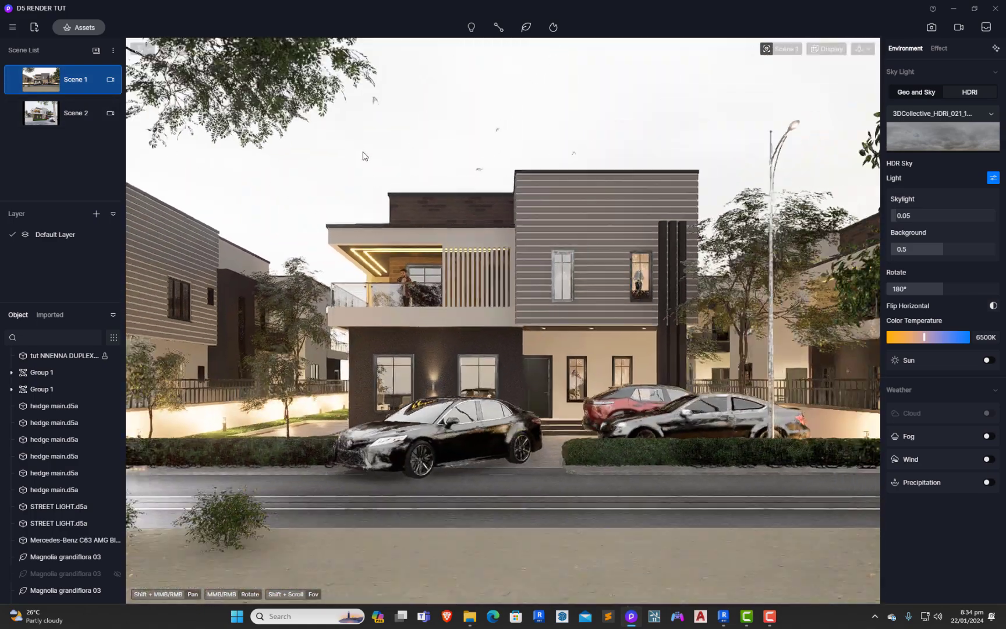
pyautogui.scroll(5, 411, 251)
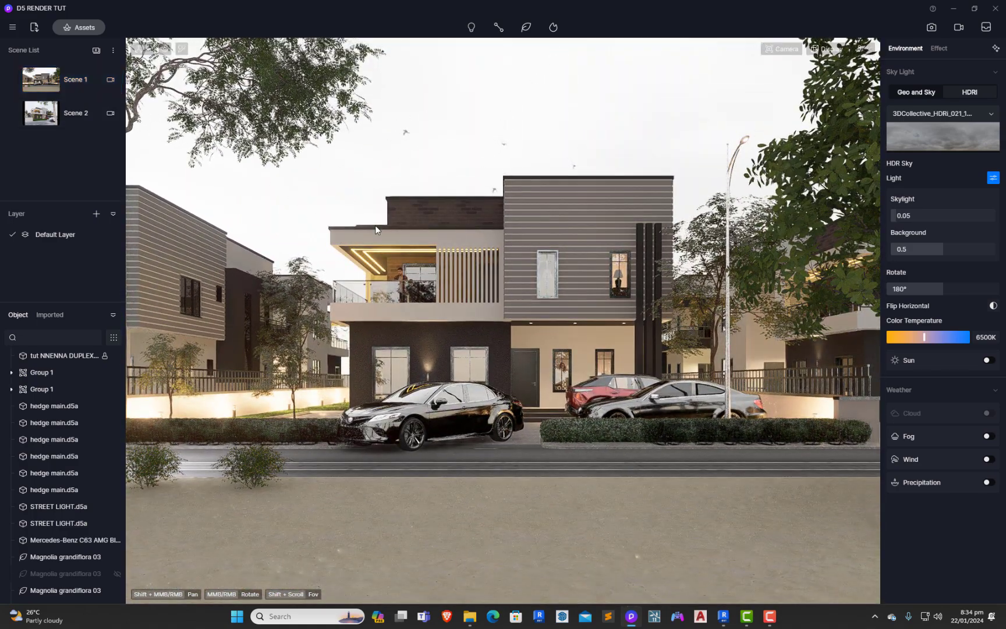
pyautogui.scroll(2, 359, 256)
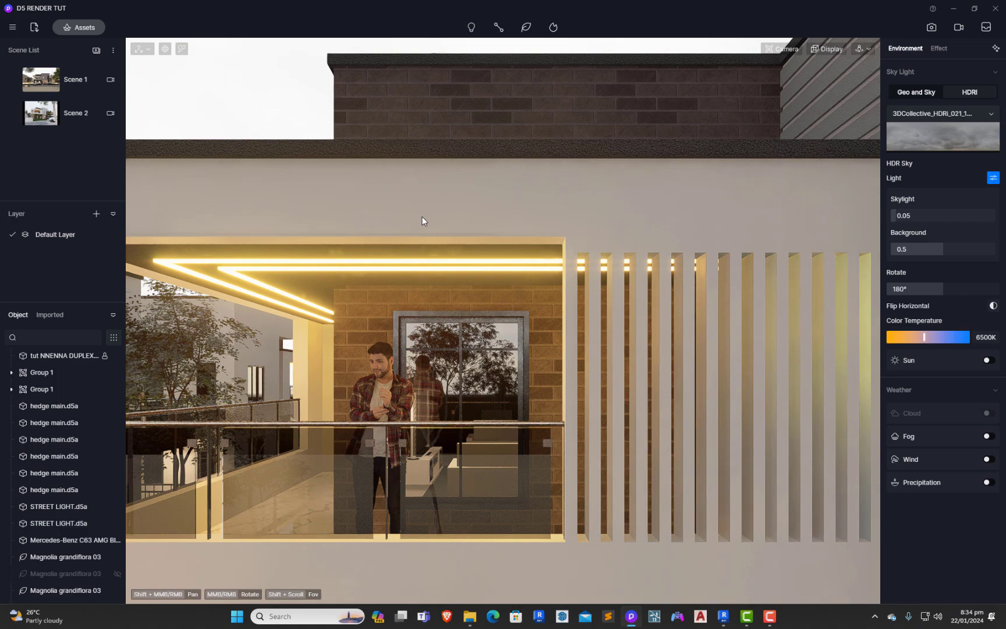
pyautogui.press('t')
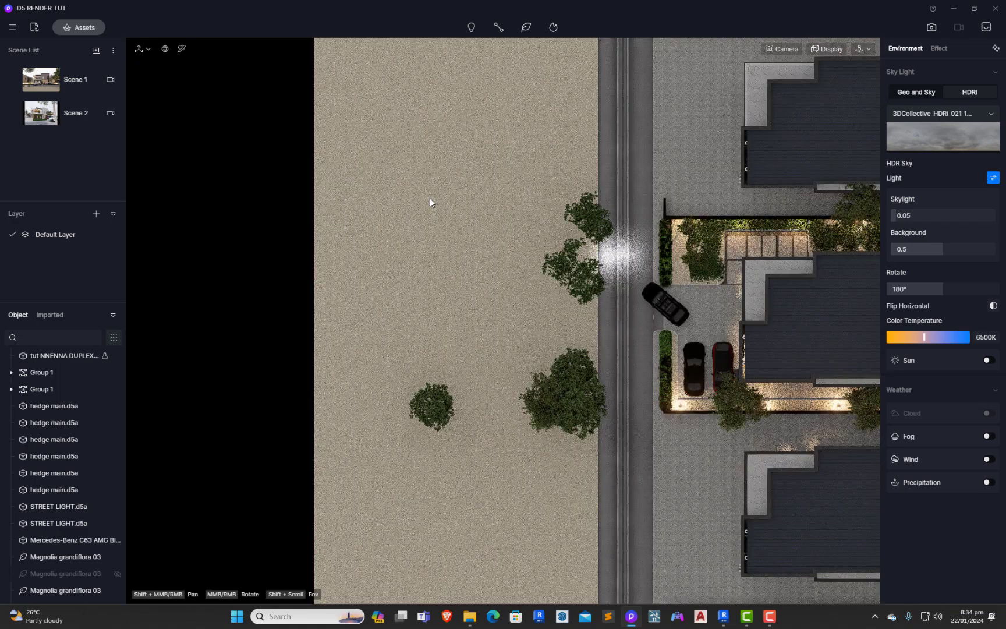
pyautogui.click(73, 88)
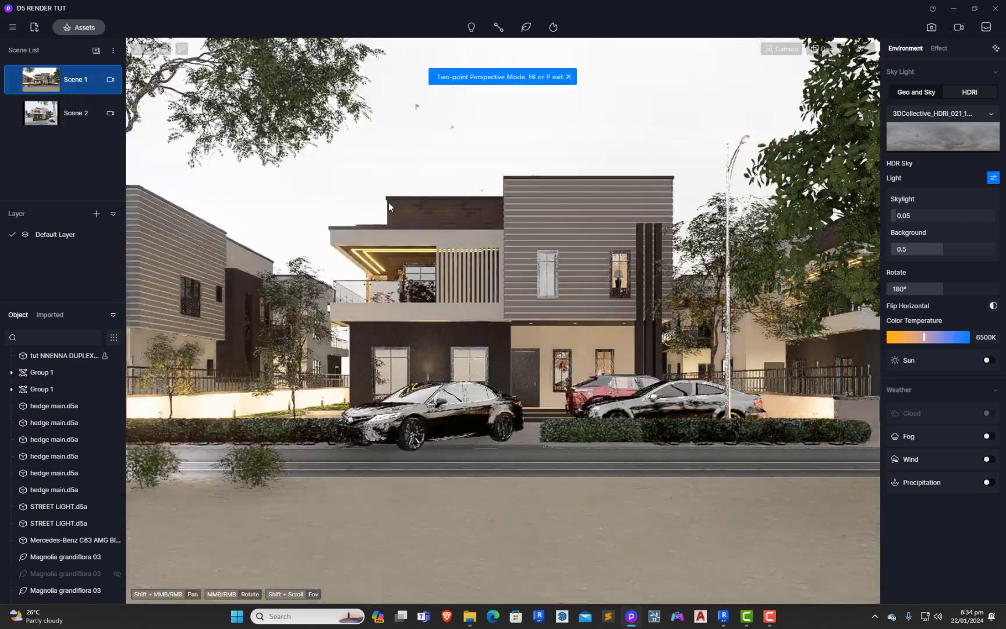
# Copy the white wall material above the balcony onto the balcony ceiling, and check the result in Scene 1.
pyautogui.scroll(5, 391, 226)
pyautogui.scroll(-3, 425, 328)
pyautogui.scroll(2, 424, 323)
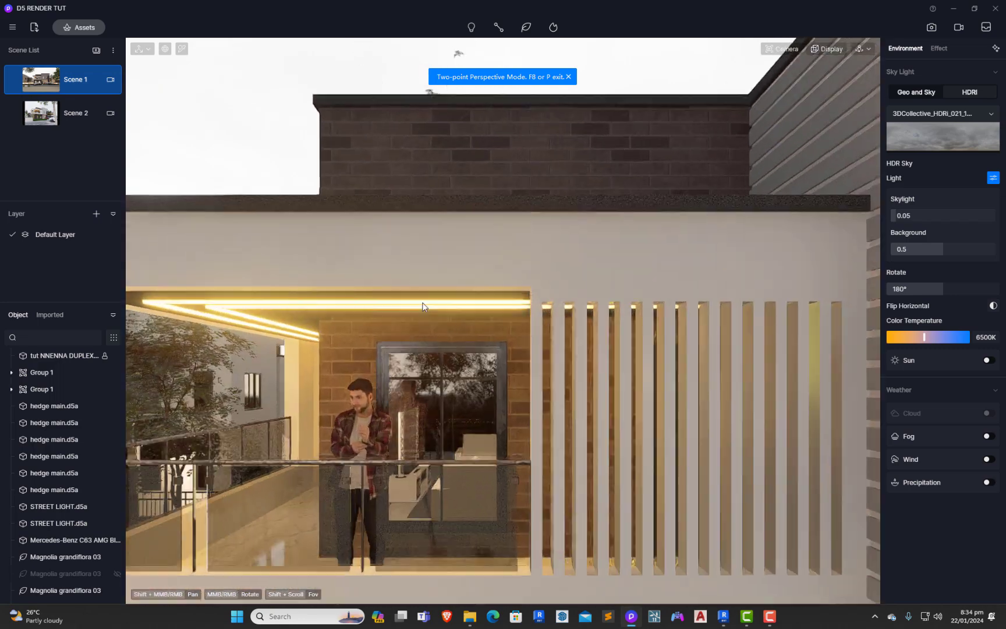
pyautogui.press('i')
pyautogui.click(424, 256)
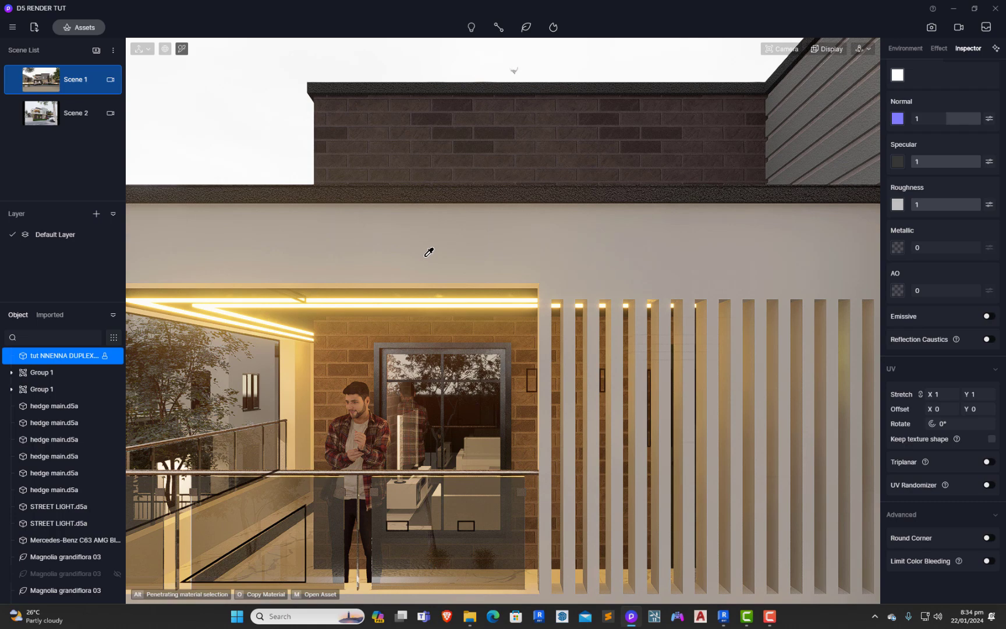
pyautogui.click(818, 87)
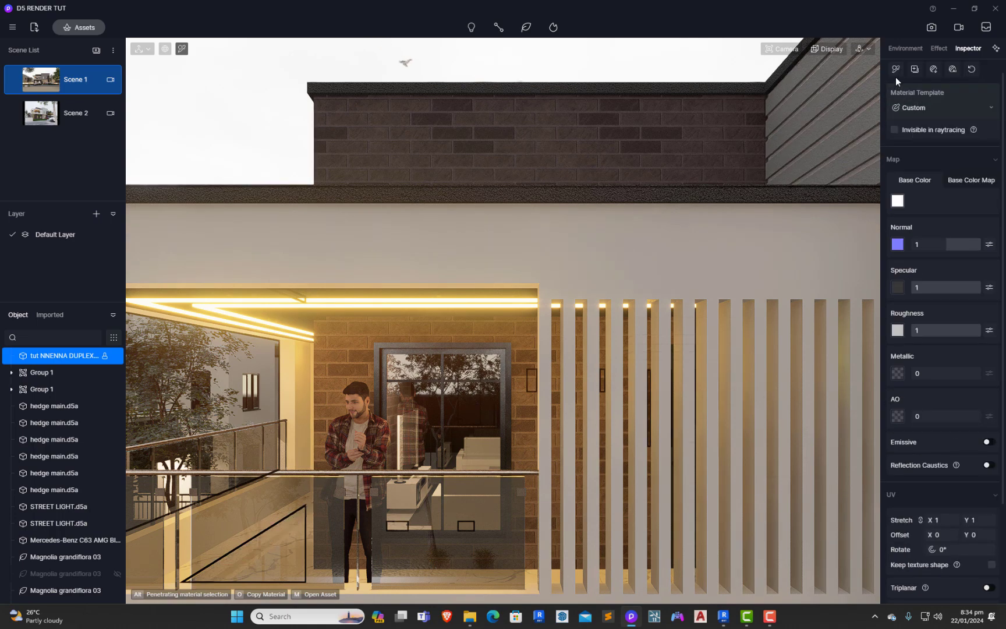
pyautogui.click(896, 69)
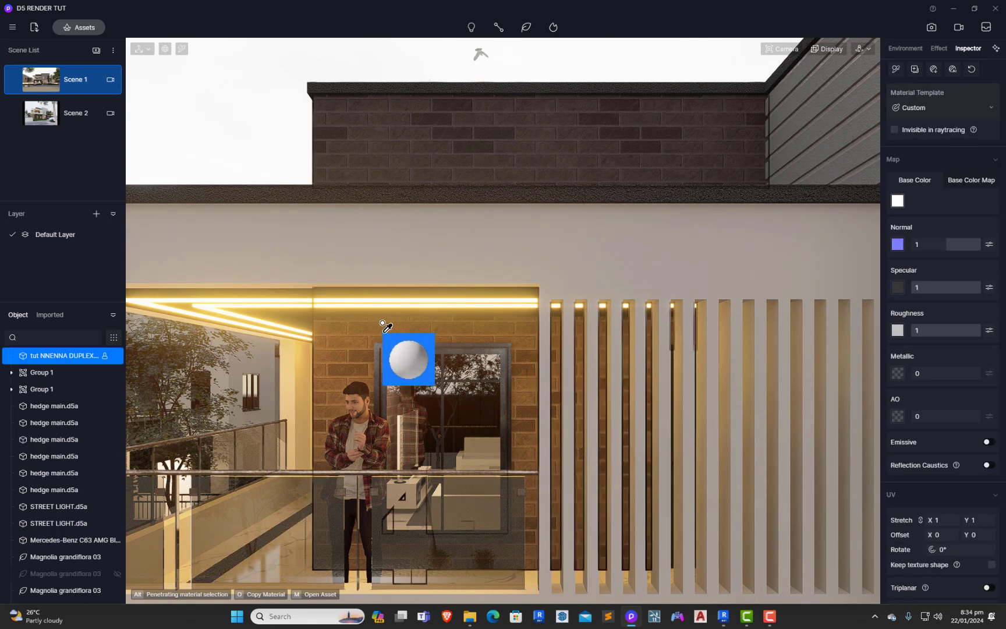
pyautogui.press('q')
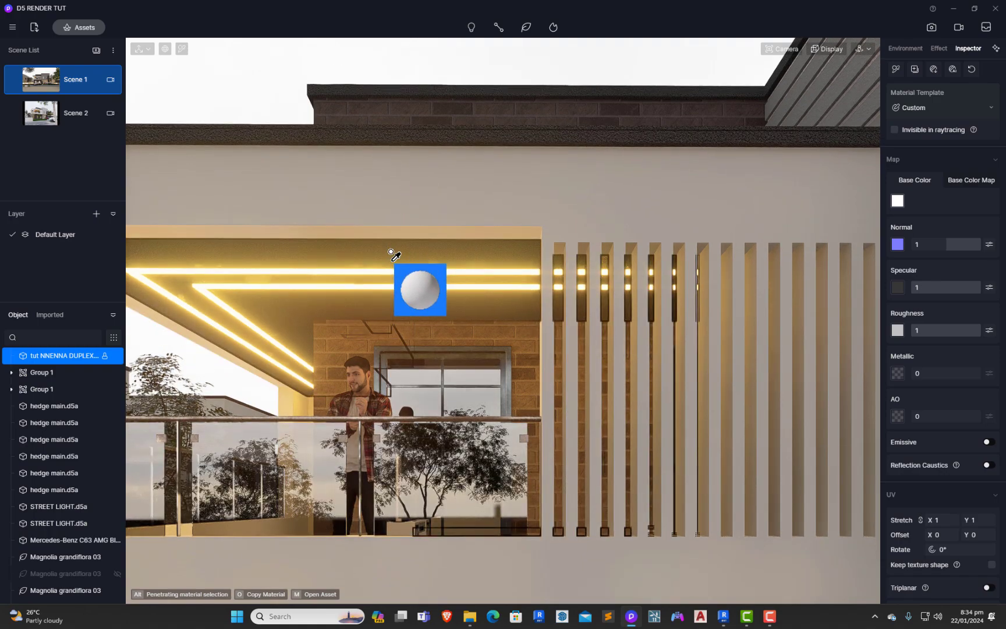
pyautogui.click(392, 260)
pyautogui.press('Escape')
pyautogui.press('Escape')
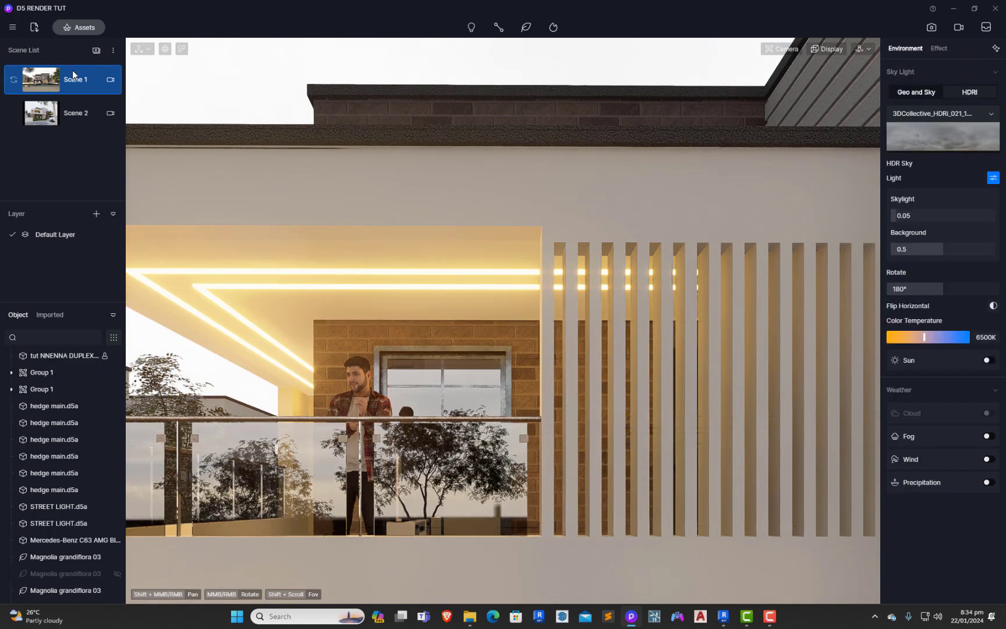
pyautogui.click(67, 76)
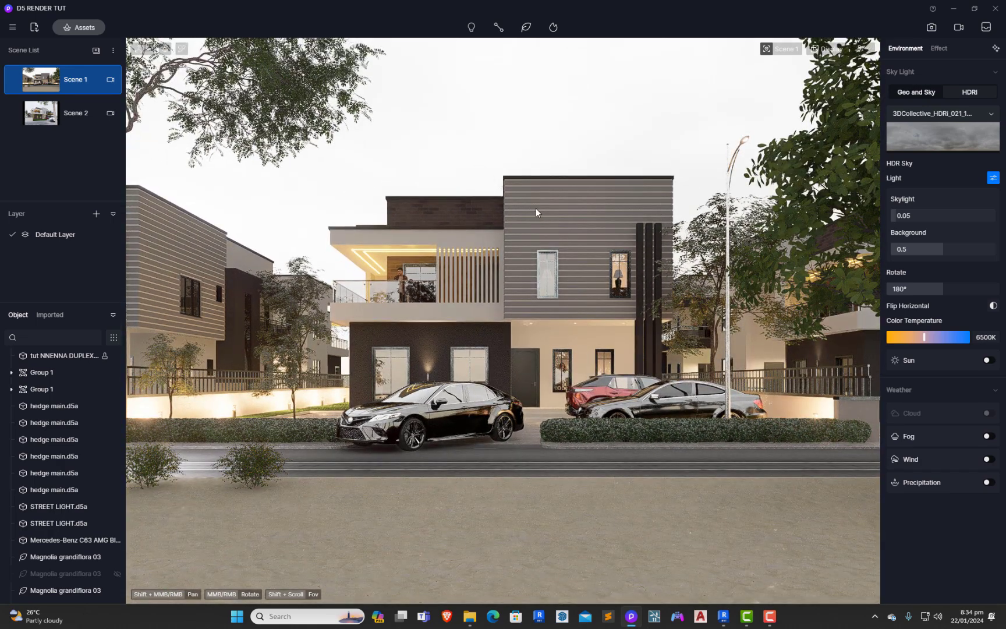
# Search the online model library for "curtain" and pick Curtain 02 Wind.
pyautogui.click(91, 31)
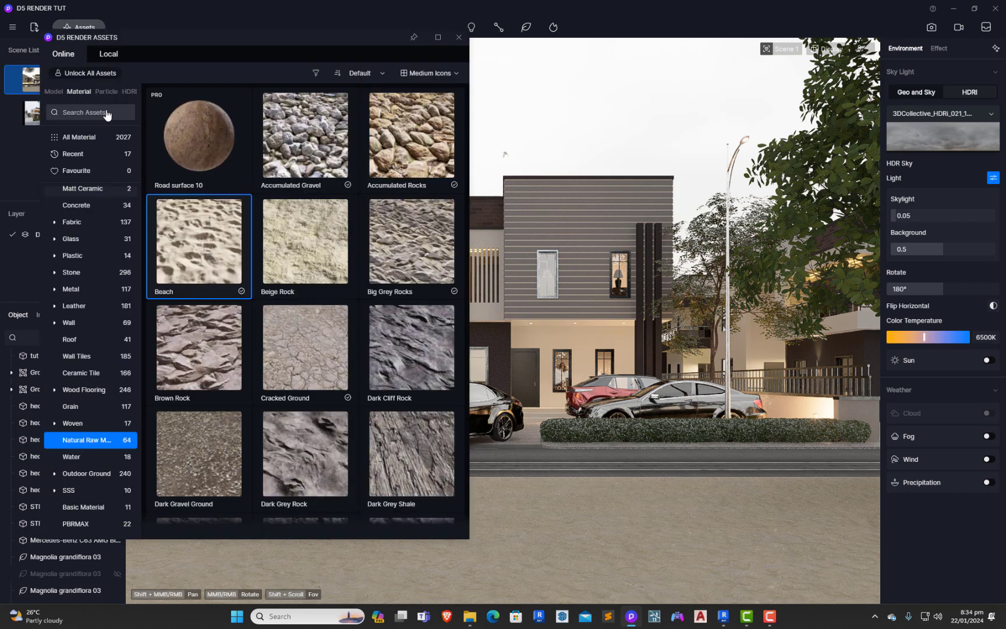
pyautogui.click(54, 92)
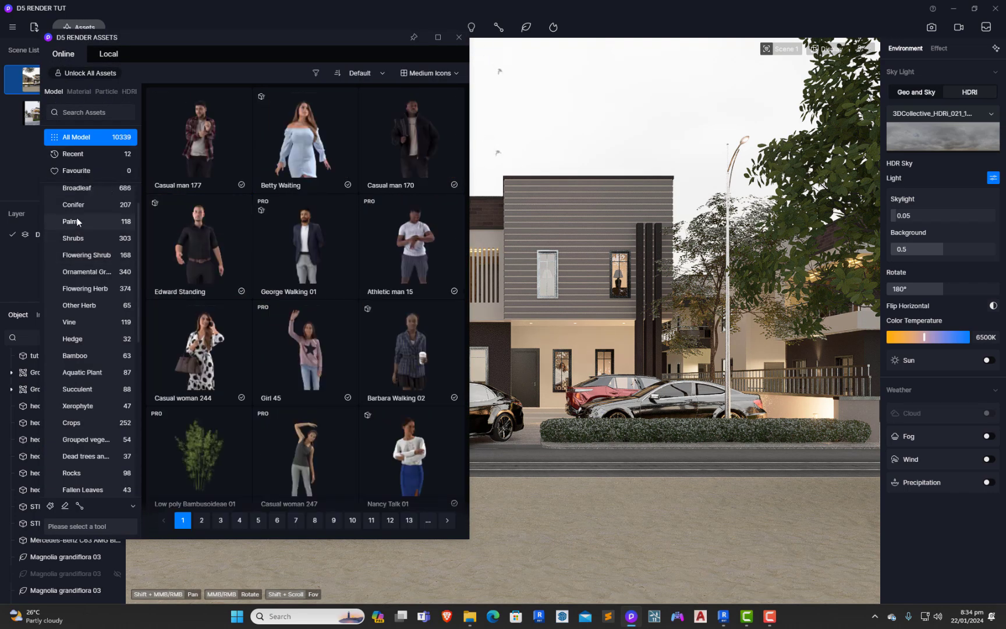
pyautogui.click(85, 115)
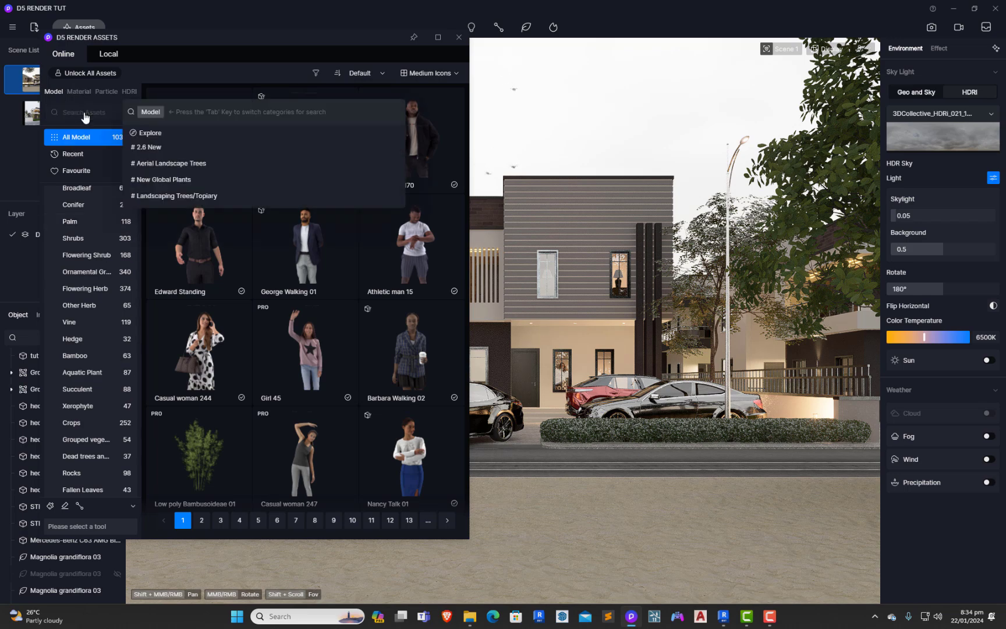
pyautogui.write('curtain')
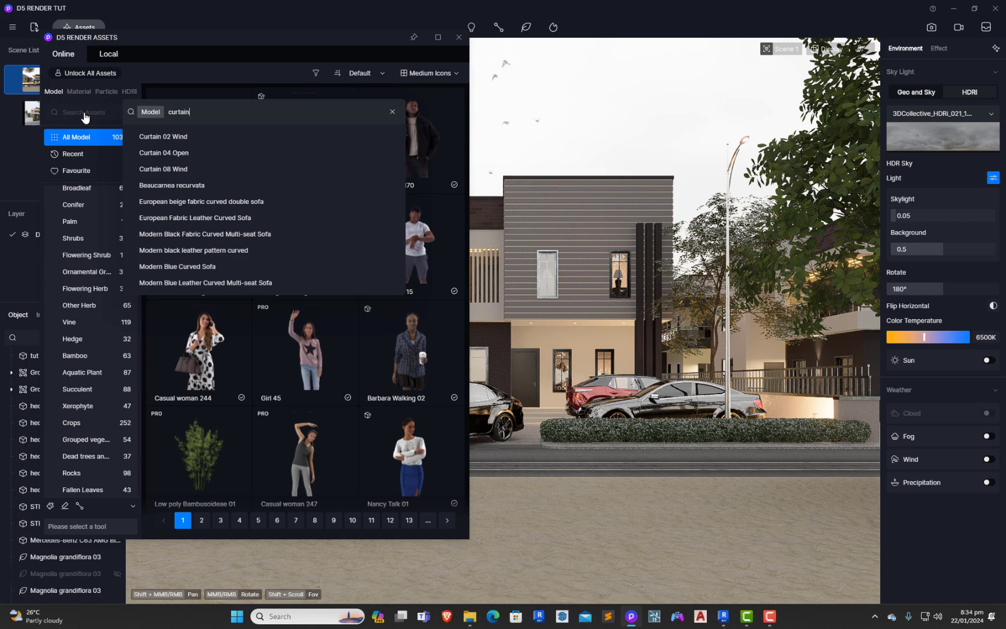
pyautogui.click(182, 137)
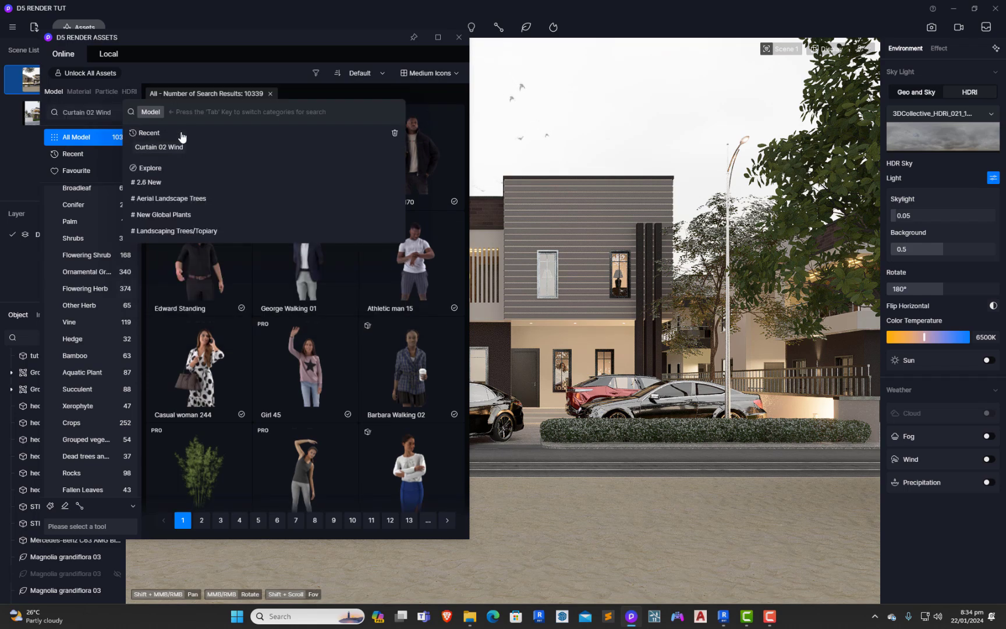
pyautogui.click(458, 37)
# Place the curtain inside the main duplex's ground-floor room and move it to about X -3896, Y 5528, Z 3406.
pyautogui.scroll(5, 402, 344)
pyautogui.scroll(10, 367, 368)
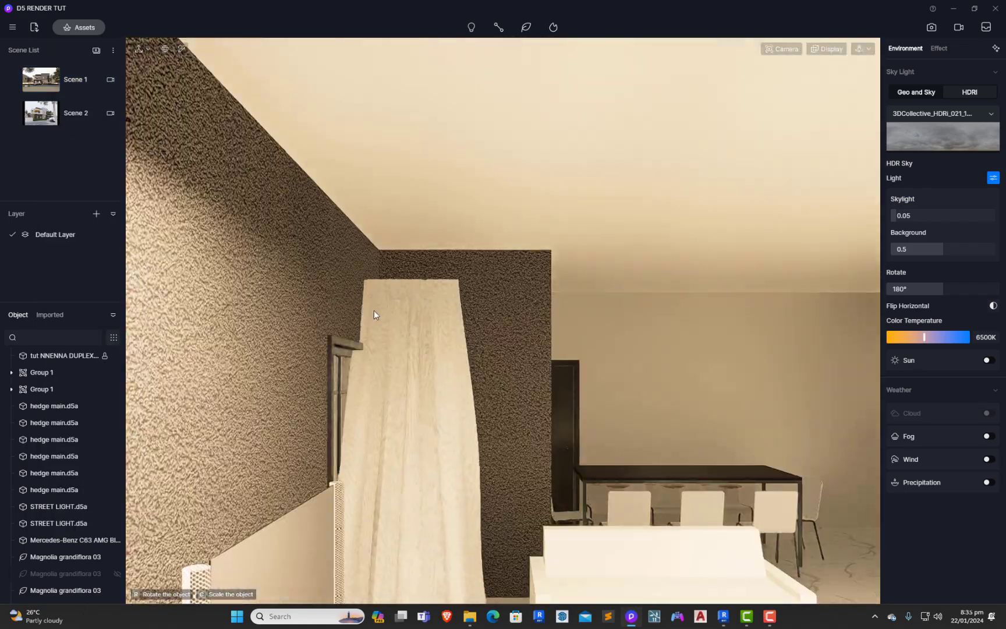
pyautogui.click(417, 335)
pyautogui.moveTo(418, 376); pyautogui.dragTo(419, 298)
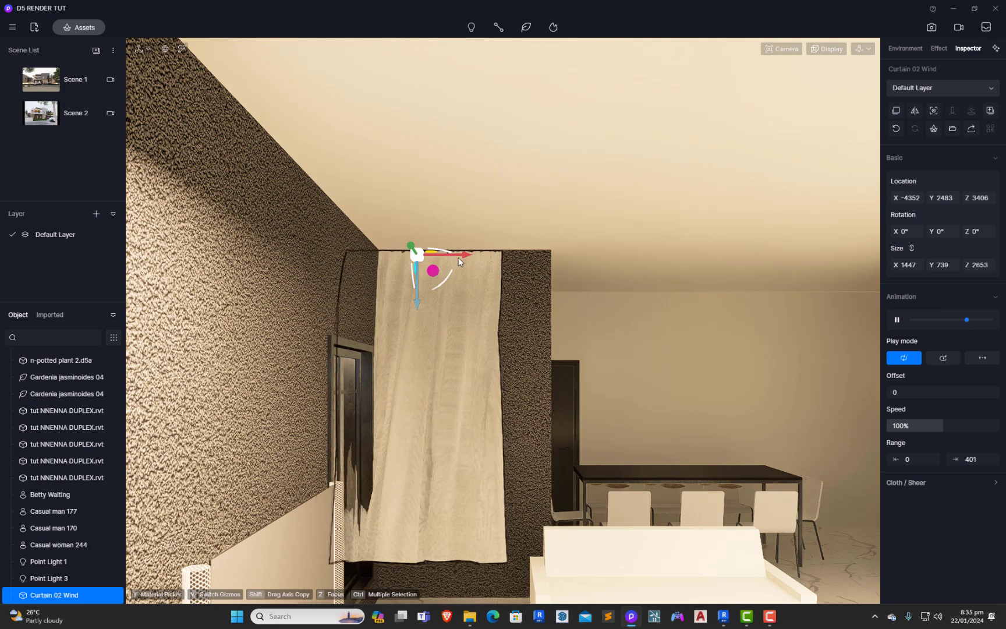
pyautogui.moveTo(454, 258); pyautogui.dragTo(512, 257)
pyautogui.moveTo(532, 351); pyautogui.dragTo(680, 382, button='right')
pyautogui.scroll(-3, 676, 380)
pyautogui.moveTo(558, 288); pyautogui.dragTo(669, 291)
pyautogui.scroll(-5, 469, 382)
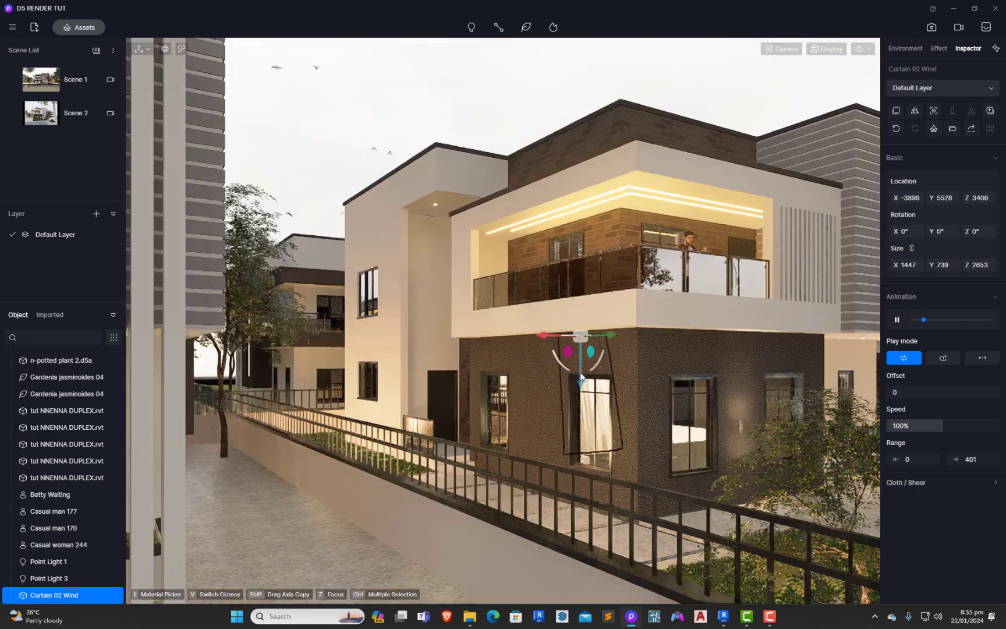
# Turn the curtain 180° about Z and position it behind the first ground-floor front window at about X -2997, Y 8328, Z 2930.
pyautogui.moveTo(630, 343); pyautogui.dragTo(728, 318)
pyautogui.scroll(3, 657, 330)
pyautogui.scroll(3, 678, 344)
pyautogui.moveTo(648, 391); pyautogui.dragTo(625, 326, button='right')
pyautogui.moveTo(619, 322); pyautogui.dragTo(621, 390)
pyautogui.moveTo(582, 341); pyautogui.dragTo(712, 342)
pyautogui.scroll(-5, 545, 375)
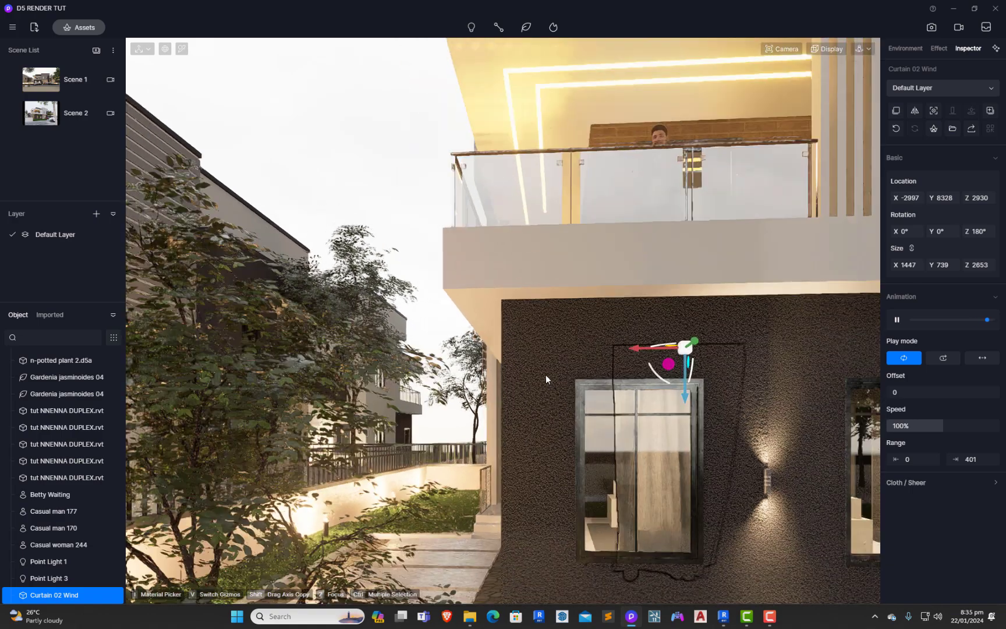
# Copy the curtain along X to the second window in the dark ground-floor wall, at about X -315.
pyautogui.moveTo(633, 370); pyautogui.dragTo(834, 375)
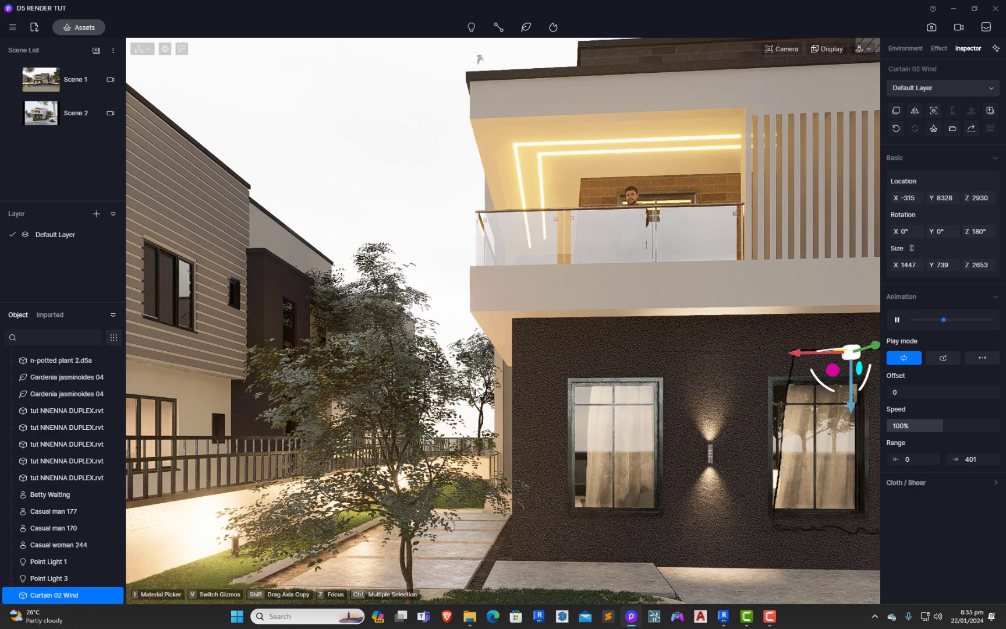
pyautogui.scroll(-8, 410, 382)
pyautogui.scroll(4, 662, 386)
pyautogui.scroll(5, 662, 387)
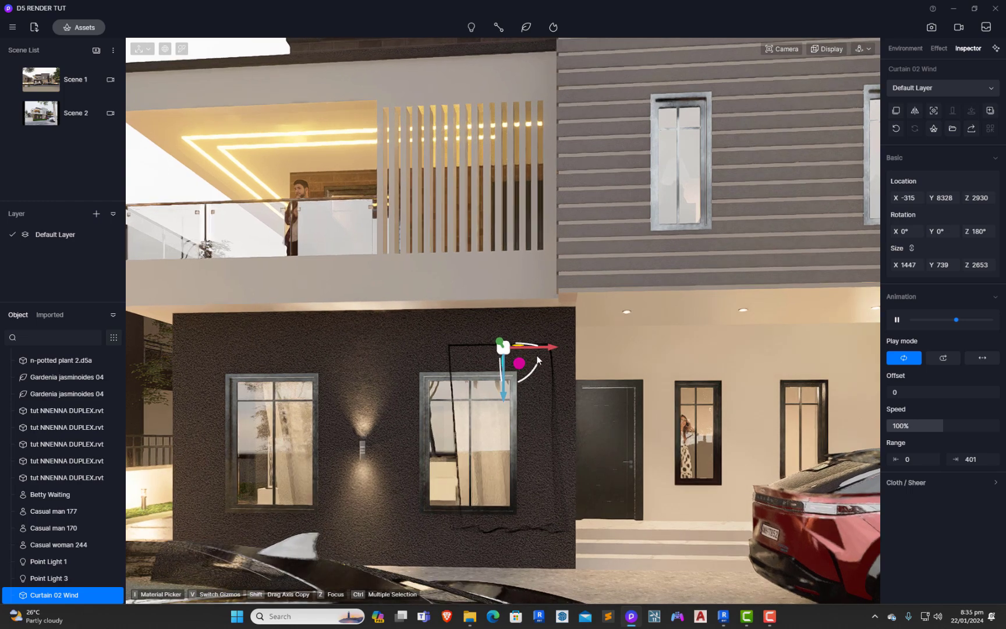
# Copy the curtain behind the two narrow windows beside the entrance door, placing the last one at about X 5577, Y 5459.
pyautogui.moveTo(561, 349); pyautogui.dragTo(708, 345)
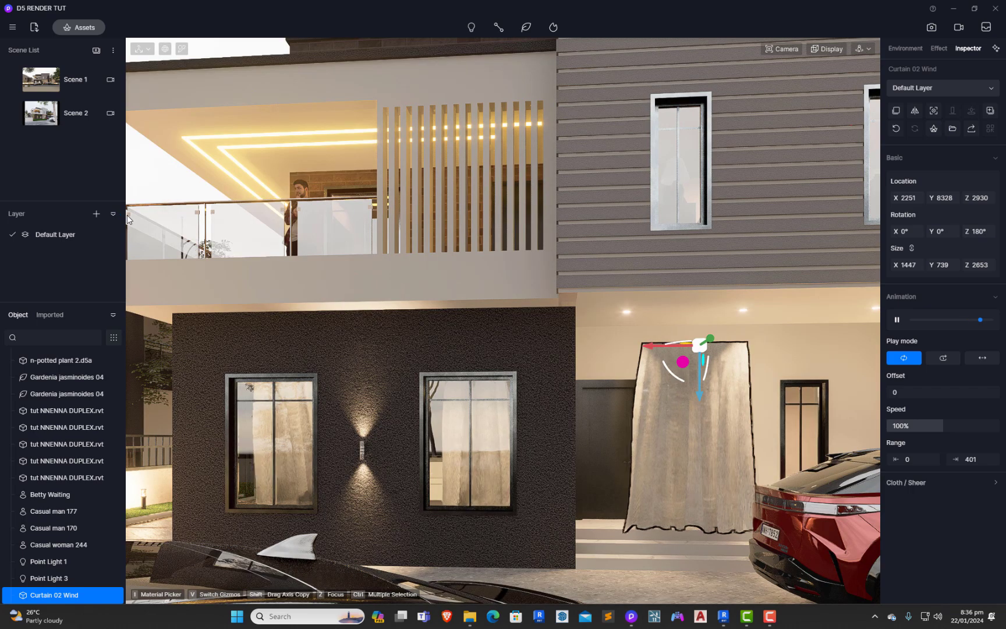
pyautogui.click(510, 330)
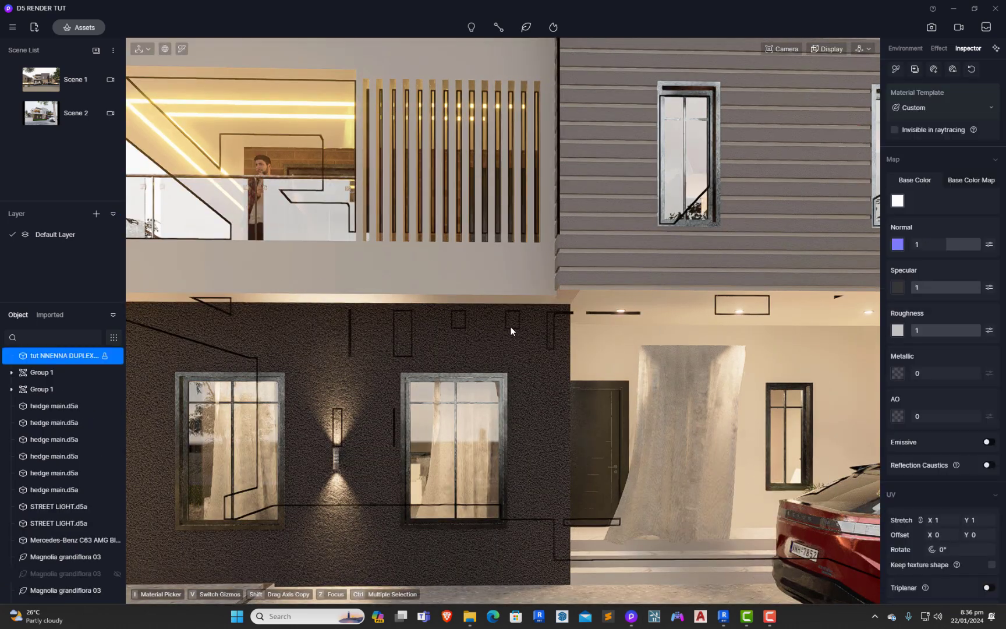
pyautogui.click(687, 380)
pyautogui.scroll(3, 658, 364)
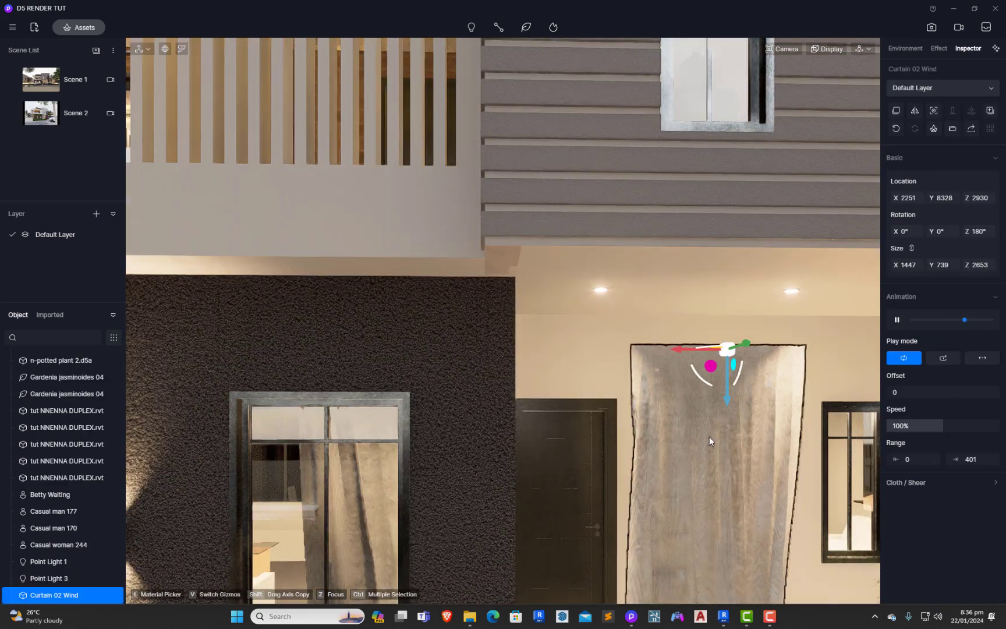
pyautogui.moveTo(690, 360); pyautogui.dragTo(729, 370)
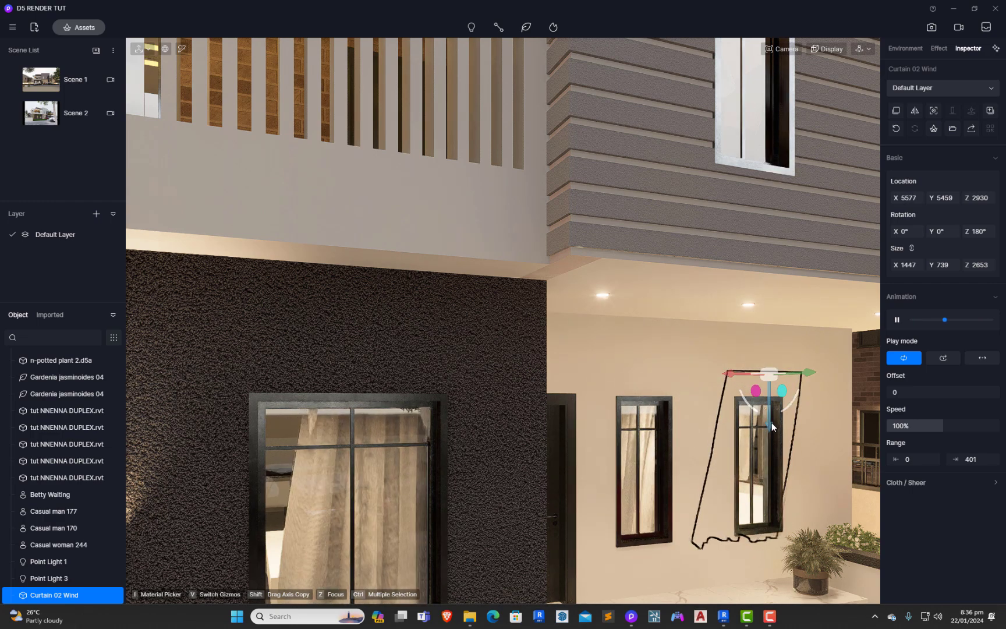
# Copy the entrance-side curtain up to the upper floor and align it with the window, at about X 4216, Y 5459, Z 6181.
pyautogui.moveTo(769, 423); pyautogui.dragTo(751, 41)
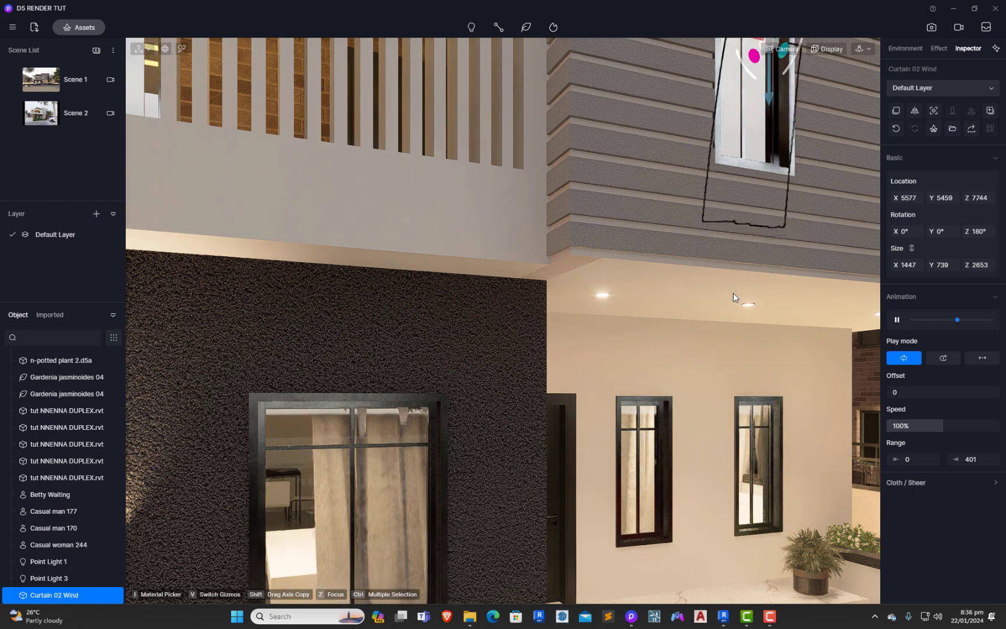
pyautogui.scroll(-2, 577, 548)
pyautogui.scroll(-3, 577, 548)
pyautogui.scroll(6, 677, 323)
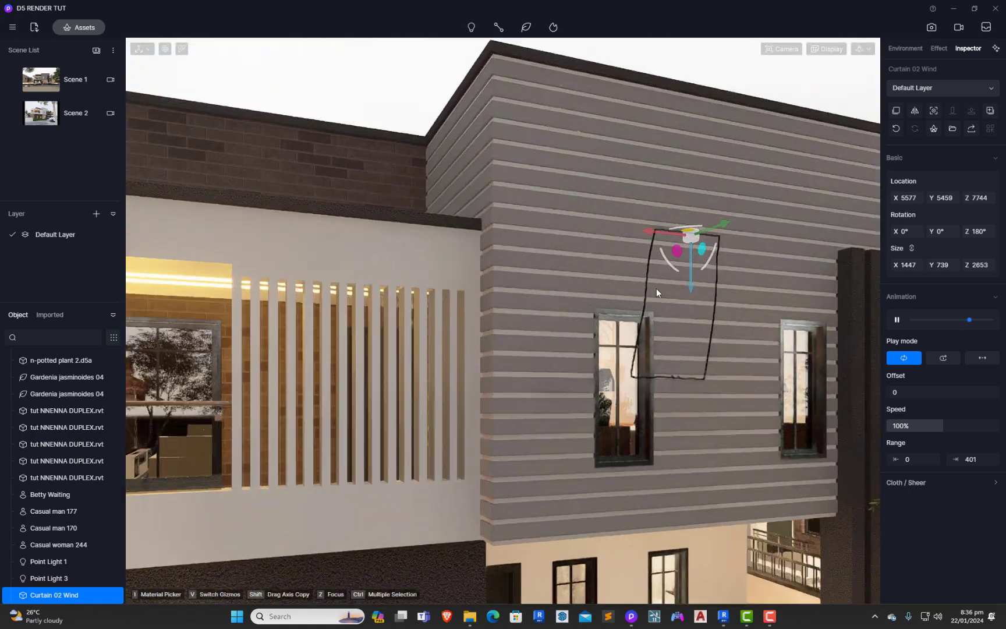
pyautogui.moveTo(697, 274); pyautogui.dragTo(689, 381)
pyautogui.moveTo(662, 332); pyautogui.dragTo(617, 366)
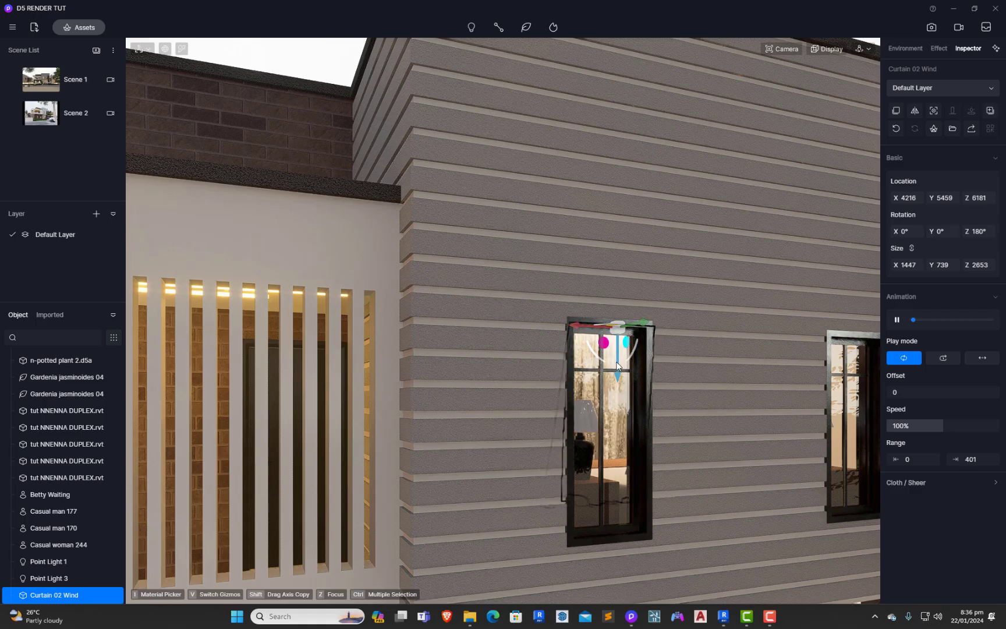
# Position the curtain behind the first upper-floor window in the grey striped wall, at about X 2088, Y 9085, Z 6042.
pyautogui.moveTo(687, 386); pyautogui.dragTo(479, 349, button='middle')
pyautogui.moveTo(720, 329); pyautogui.dragTo(559, 335)
pyautogui.moveTo(657, 353); pyautogui.dragTo(471, 458, button='middle')
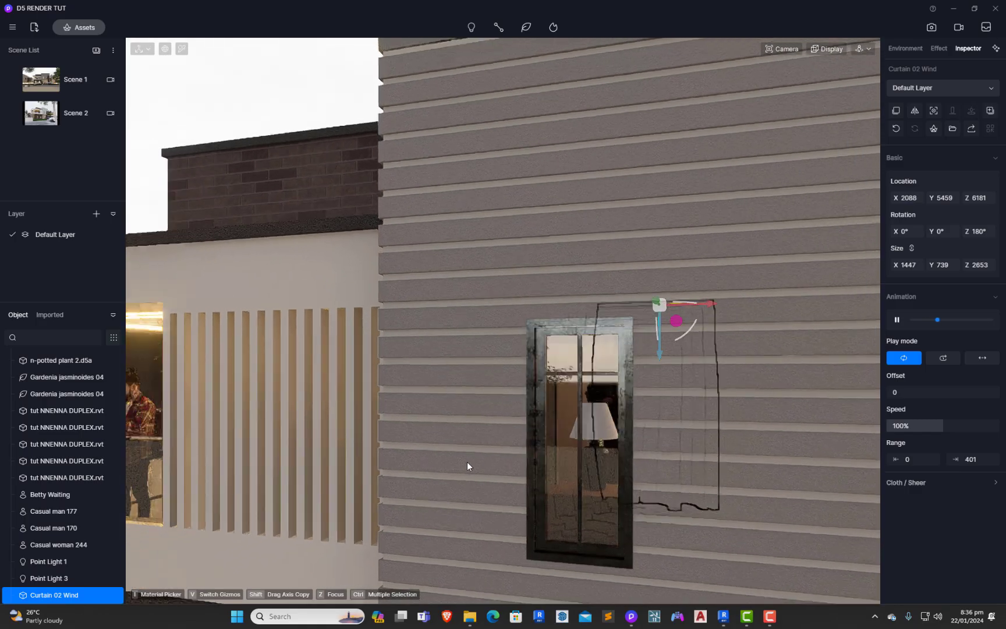
pyautogui.moveTo(696, 295); pyautogui.dragTo(621, 327)
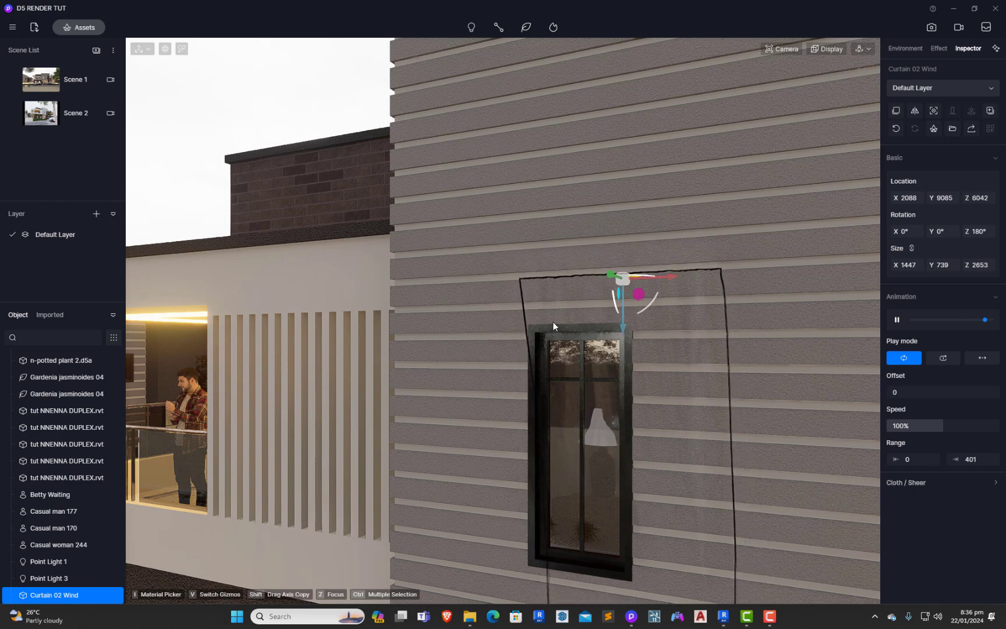
# Copy the curtain along X to the second upper-floor window in the striped wall, at about X 3854.
pyautogui.scroll(-3, 553, 324)
pyautogui.scroll(-2, 498, 368)
pyautogui.scroll(-1, 699, 355)
pyautogui.moveTo(608, 320); pyautogui.dragTo(768, 334)
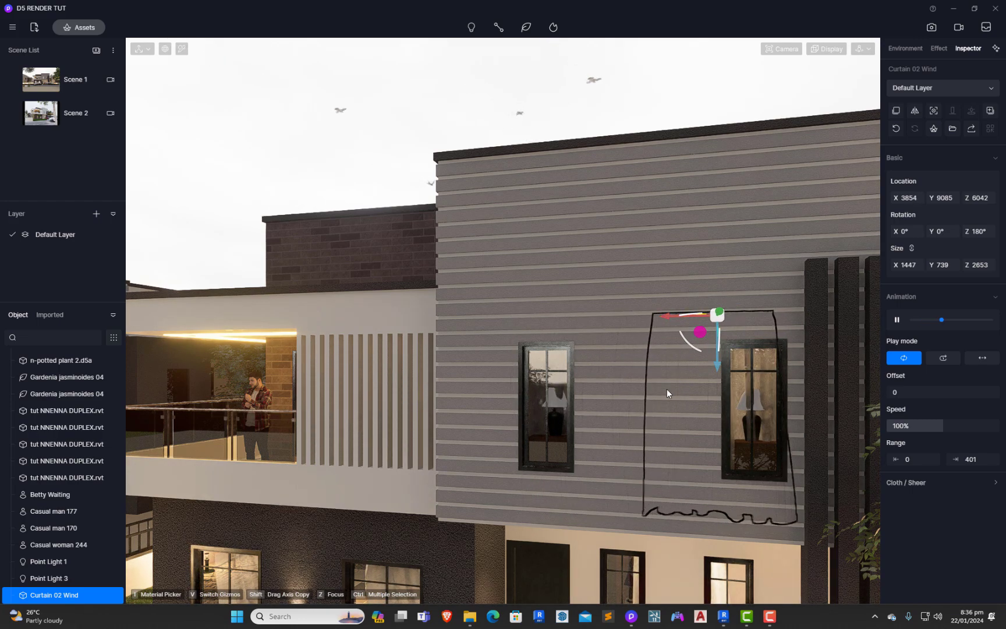
pyautogui.scroll(-4, 644, 364)
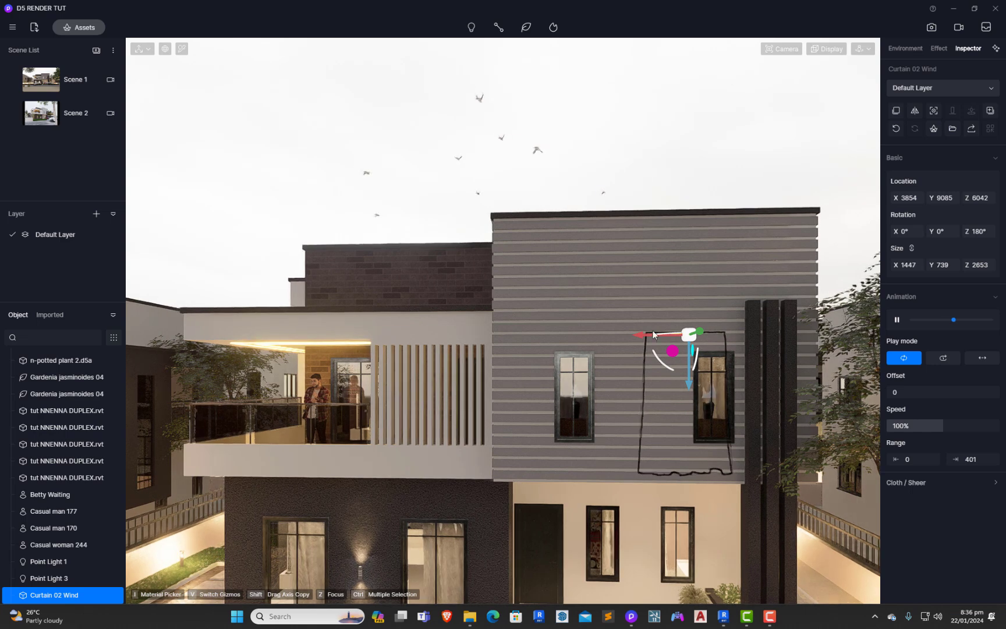
# Copy the curtain to the balcony door at about X -2751, Y 6689, Z 5861, and return to the Scene 1 view.
pyautogui.moveTo(585, 338); pyautogui.dragTo(411, 378)
pyautogui.scroll(8, 357, 365)
pyautogui.moveTo(456, 321); pyautogui.dragTo(395, 319)
pyautogui.click(64, 81)
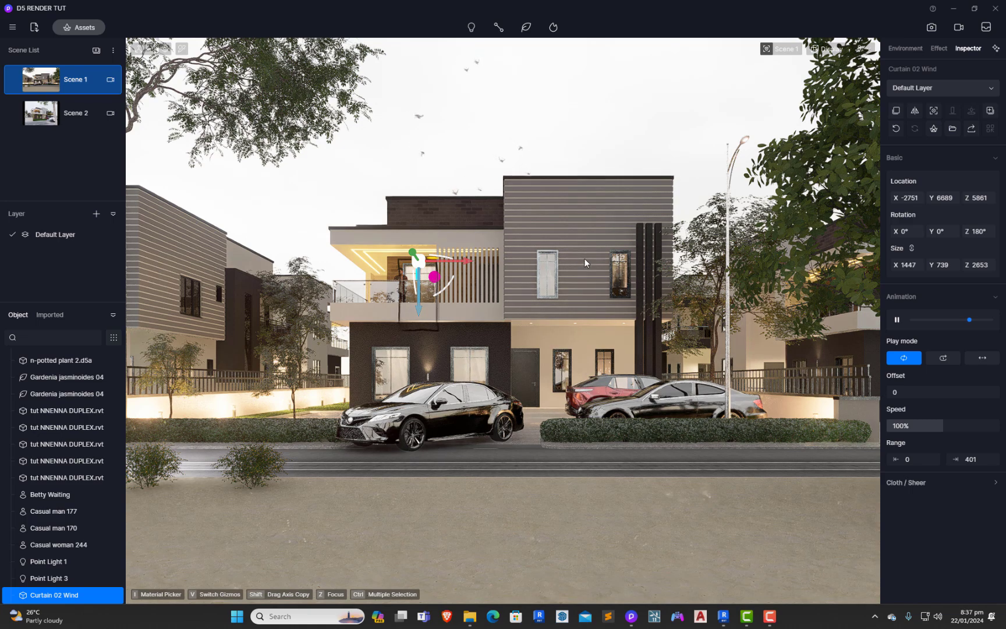
pyautogui.click(511, 153)
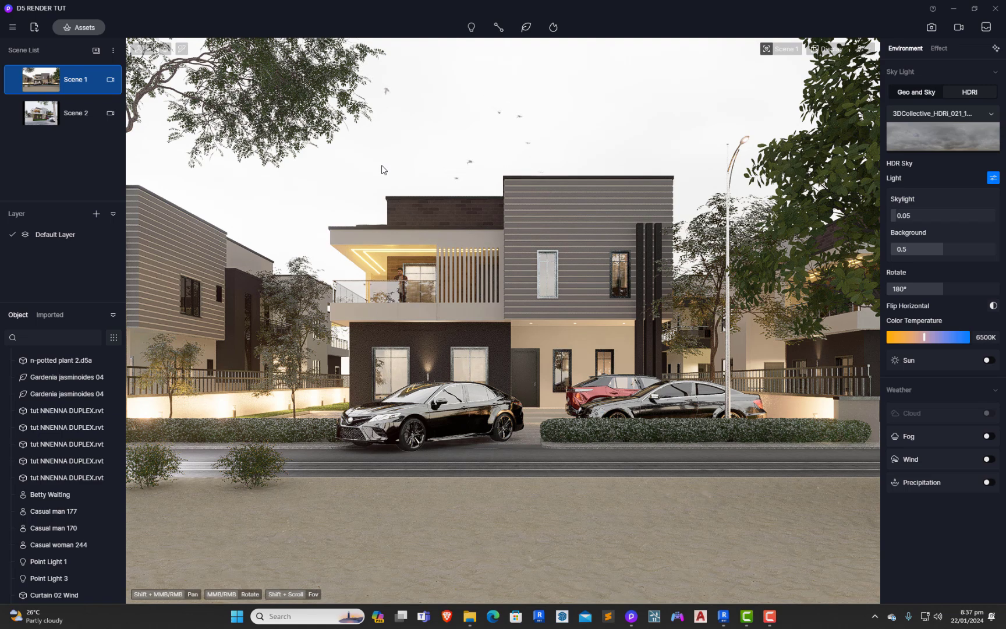
# Change the black Camry's body paint base colour to white, HSV value 100.
pyautogui.click(445, 415)
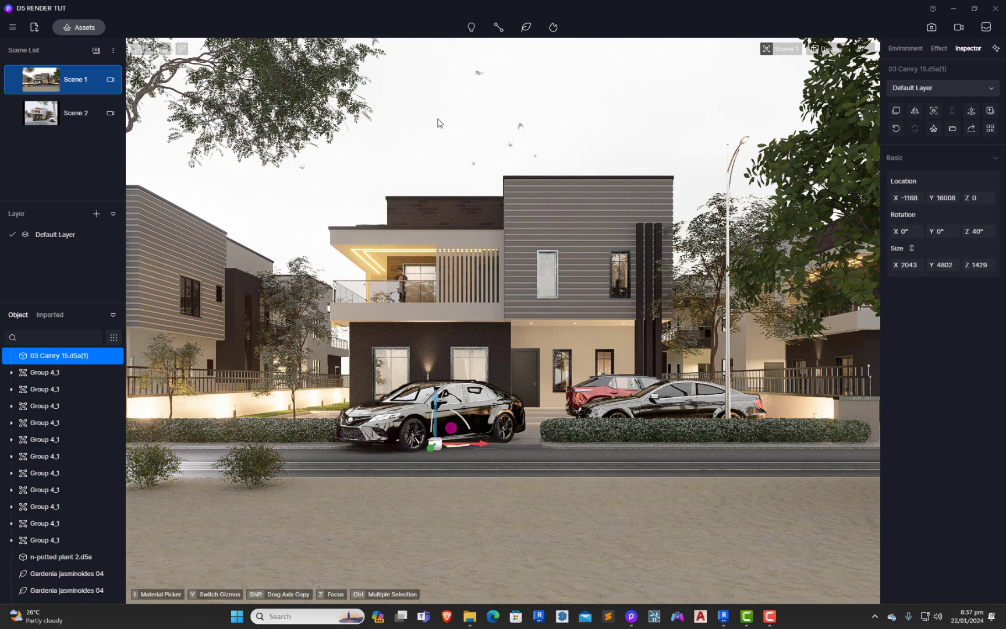
pyautogui.press('i')
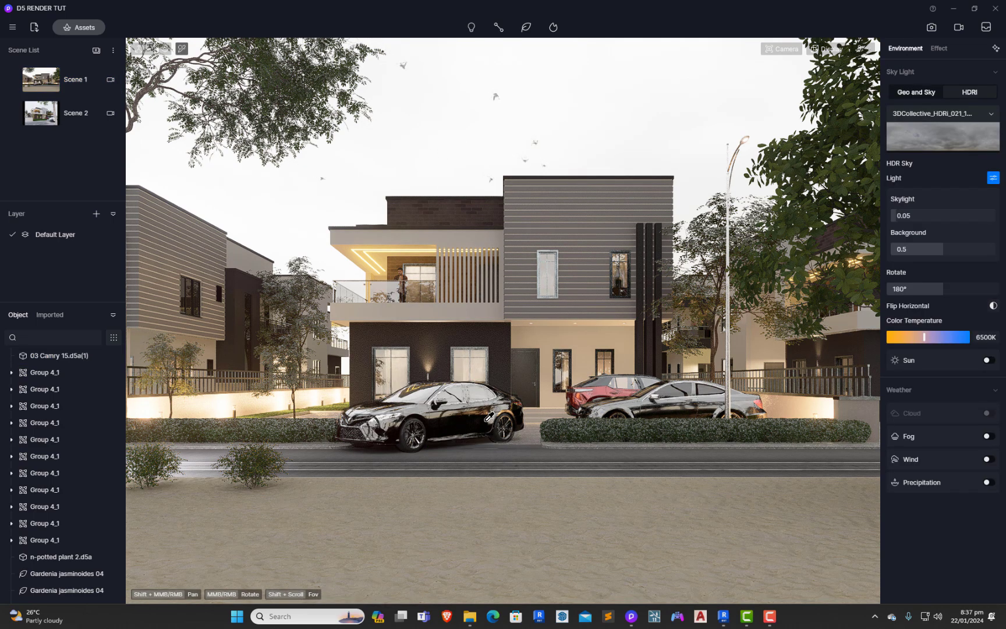
pyautogui.click(488, 418)
pyautogui.click(897, 201)
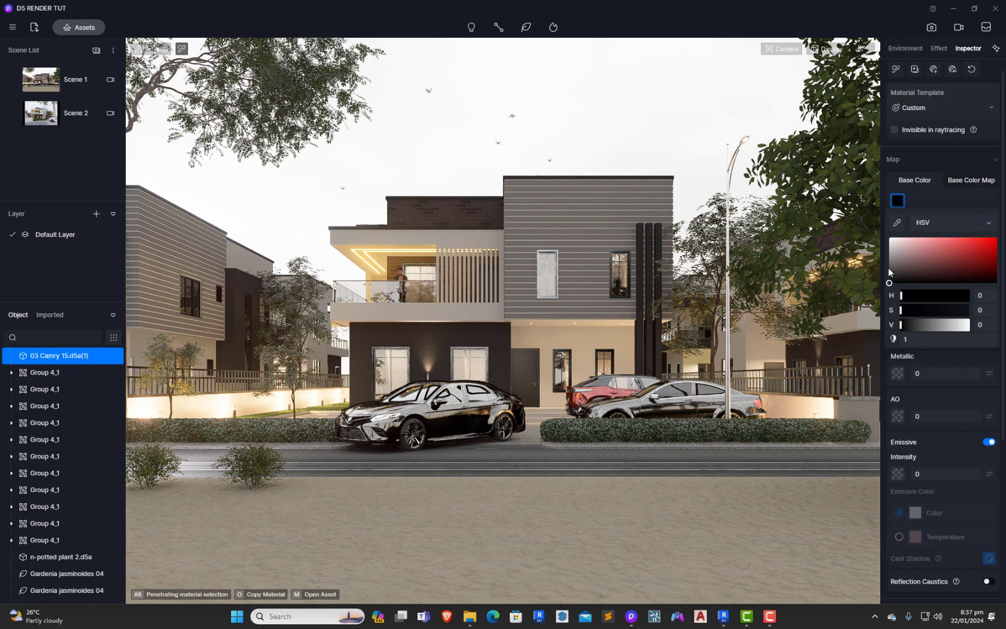
pyautogui.moveTo(889, 286); pyautogui.dragTo(883, 217)
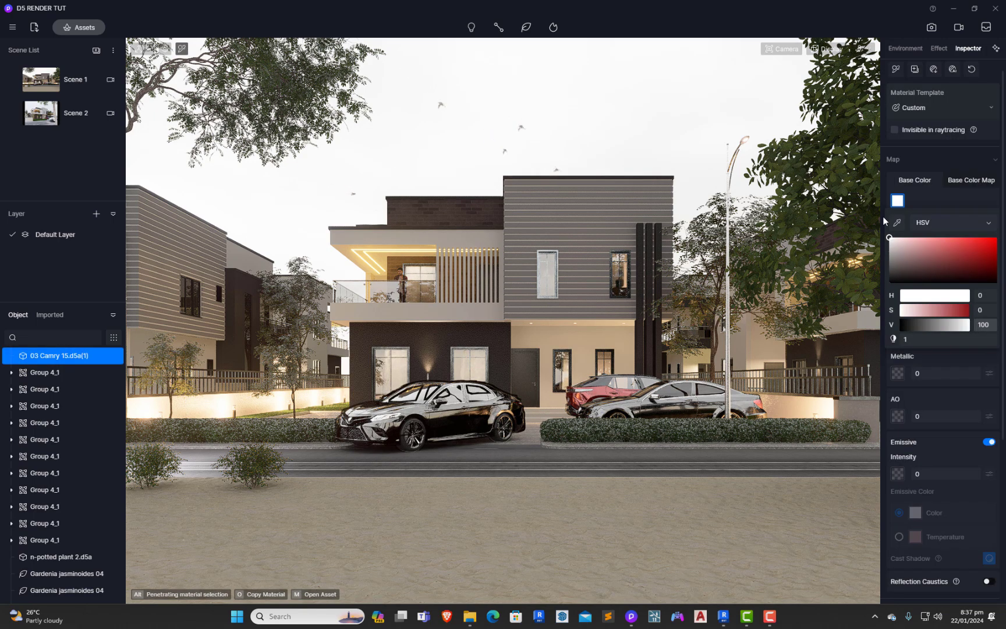
pyautogui.click(452, 126)
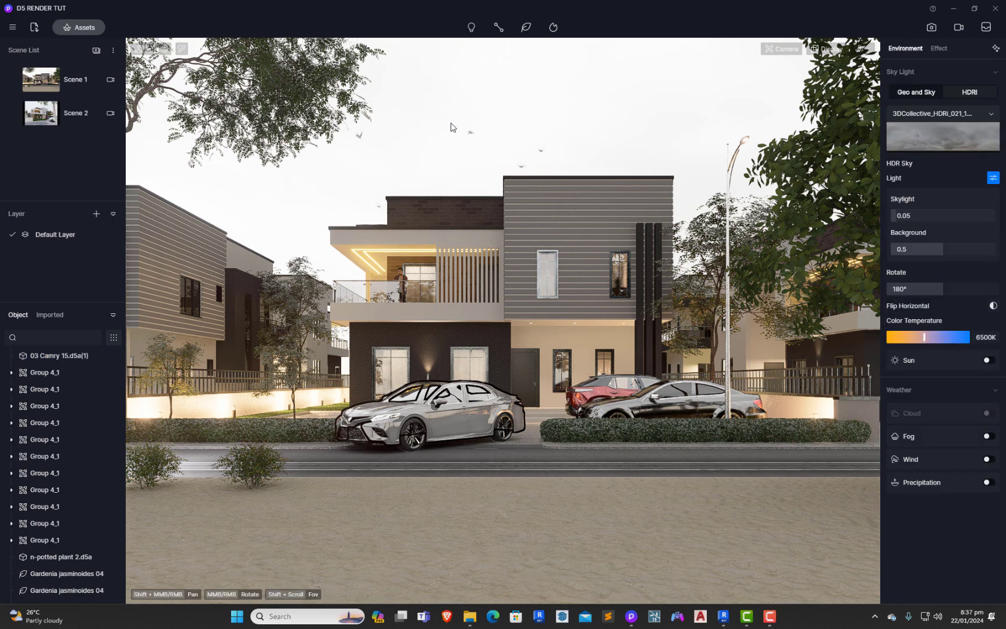
pyautogui.click(442, 425)
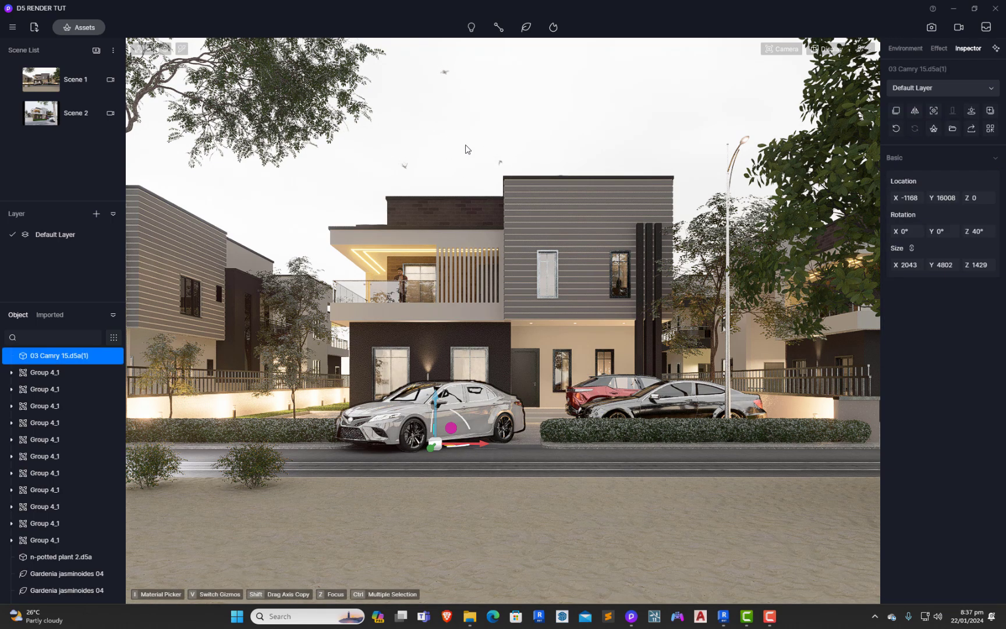
pyautogui.click(474, 267)
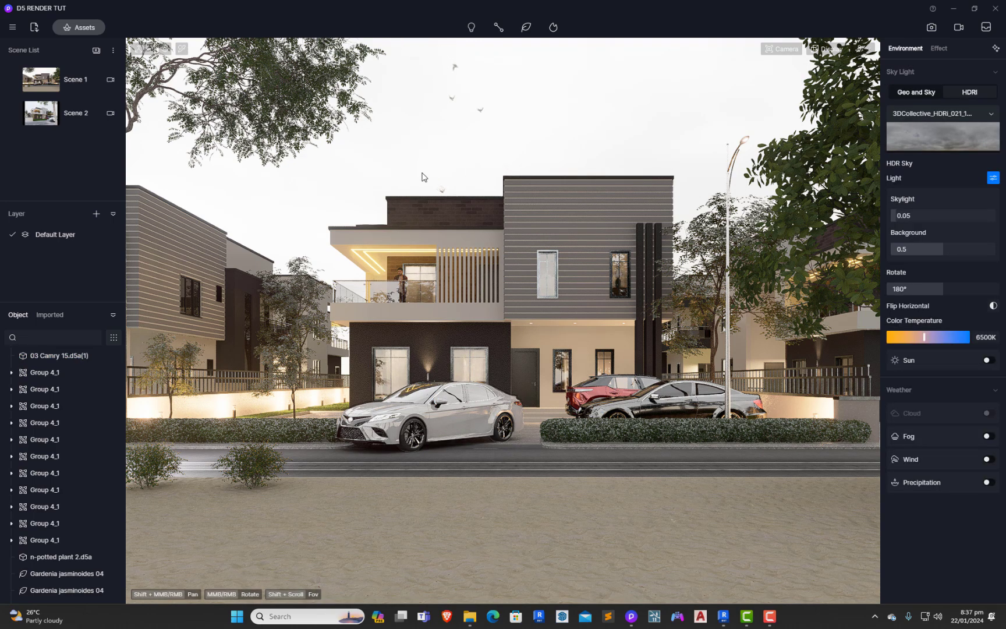
# Clear the curtain search and pick Grass02 Cluster from the ornamental grass models in the Nature category.
pyautogui.click(71, 27)
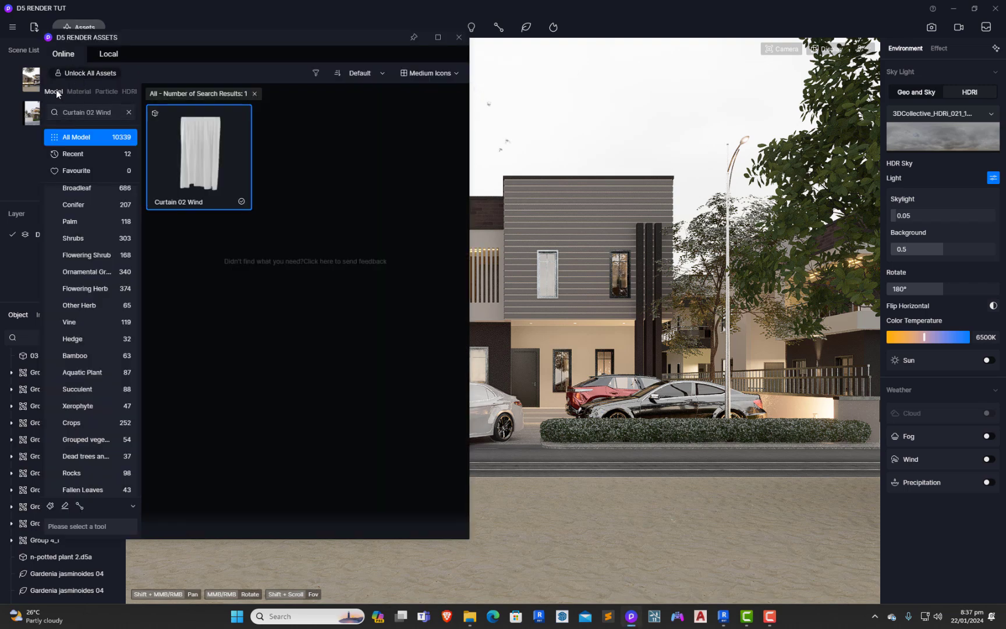
pyautogui.click(126, 112)
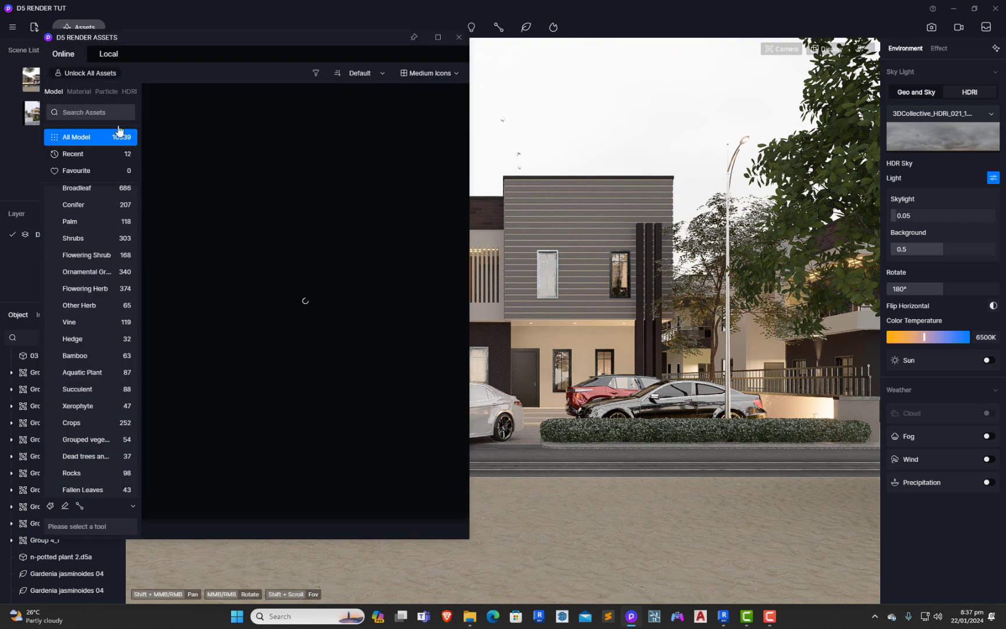
pyautogui.scroll(2, 75, 219)
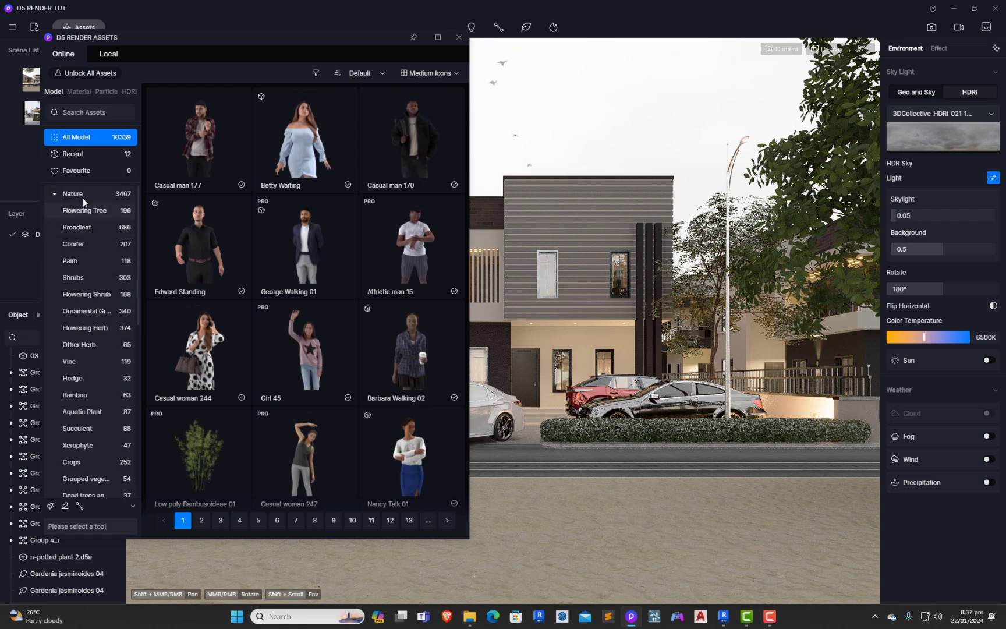
pyautogui.click(75, 194)
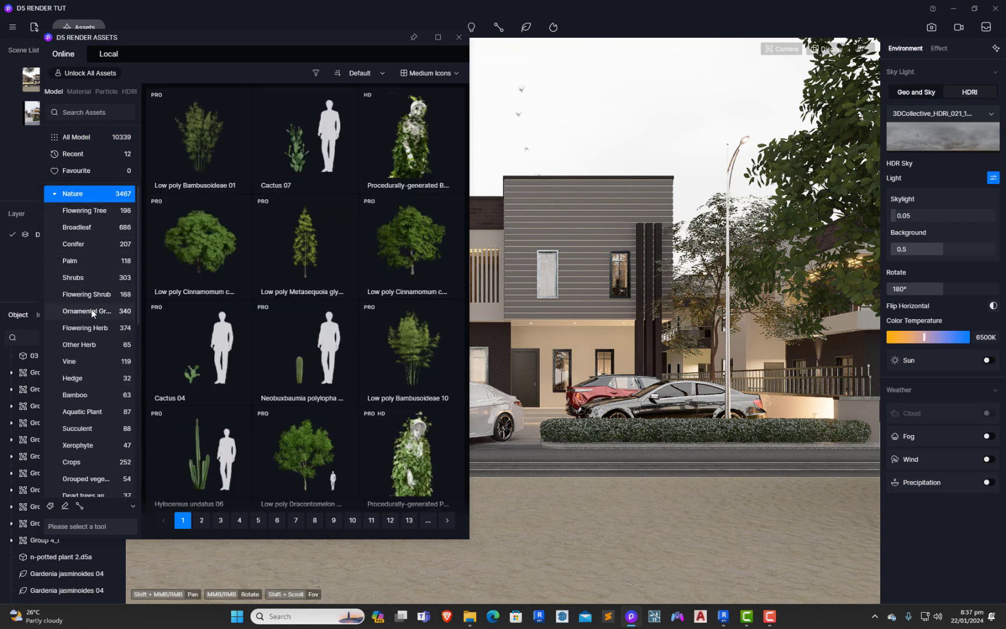
pyautogui.click(87, 311)
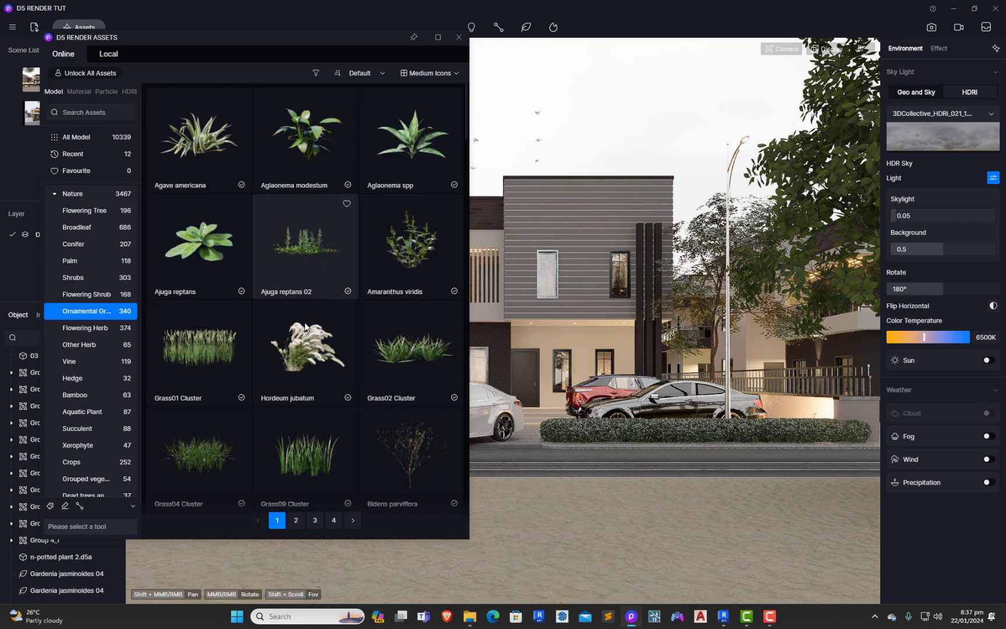
pyautogui.click(394, 366)
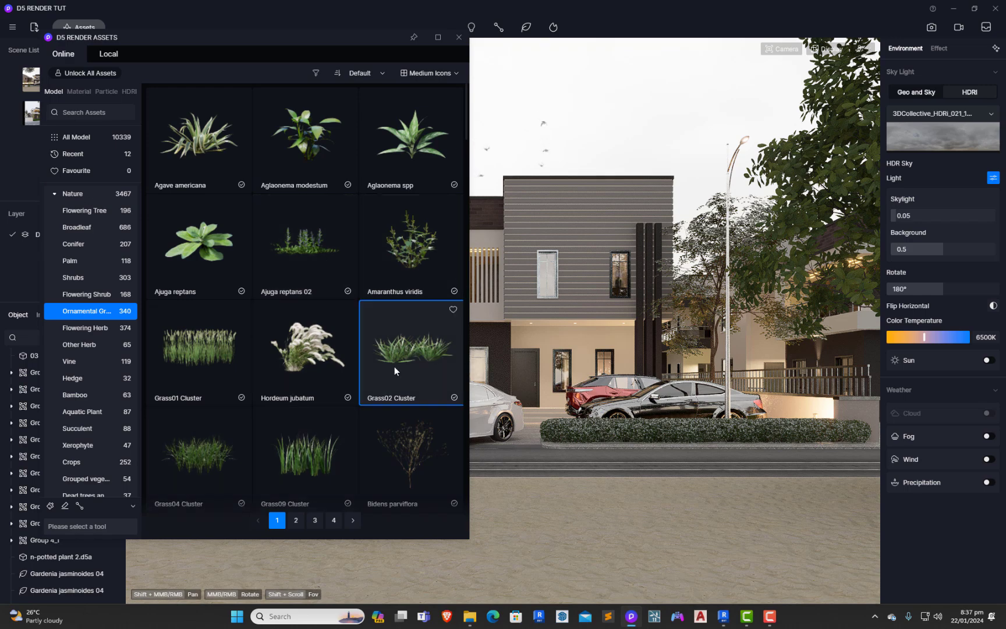
# Brush-paint Grass02 Cluster across the sandy foreground, with full density, a larger radius and a very small size.
pyautogui.click(53, 506)
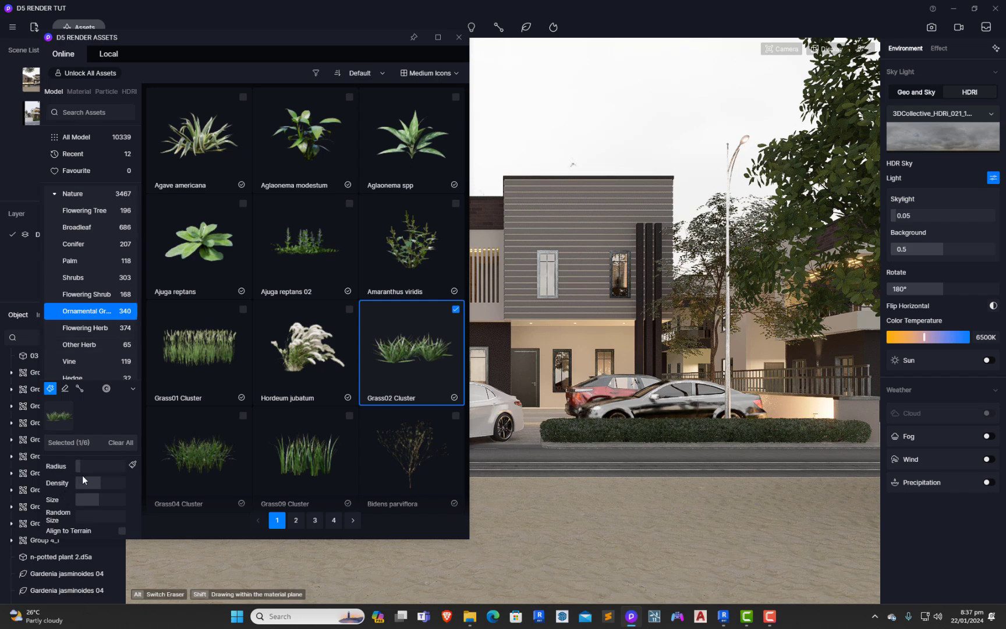
pyautogui.moveTo(96, 484); pyautogui.dragTo(139, 485)
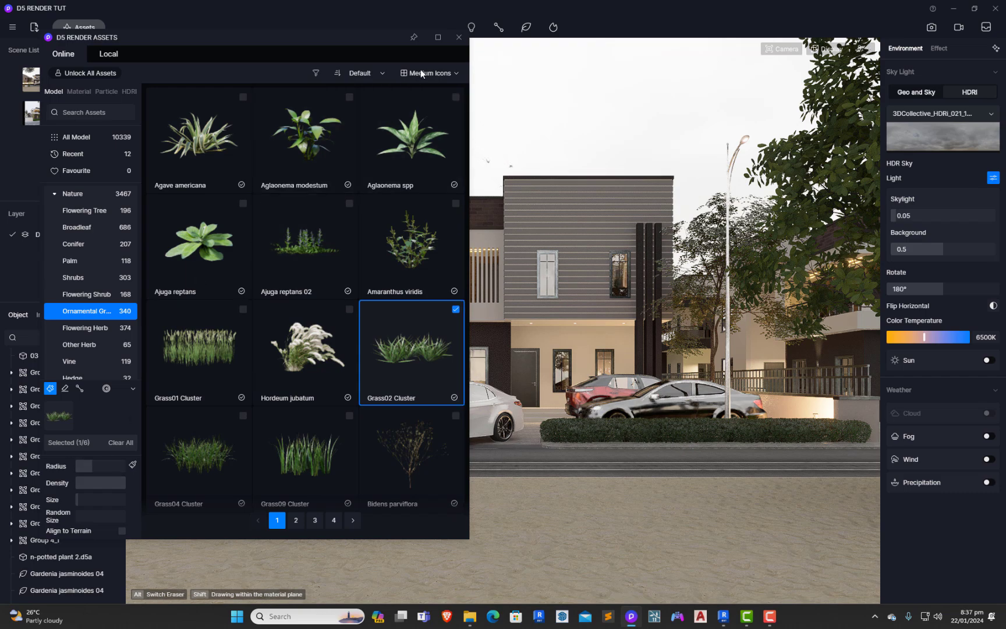
pyautogui.click(458, 39)
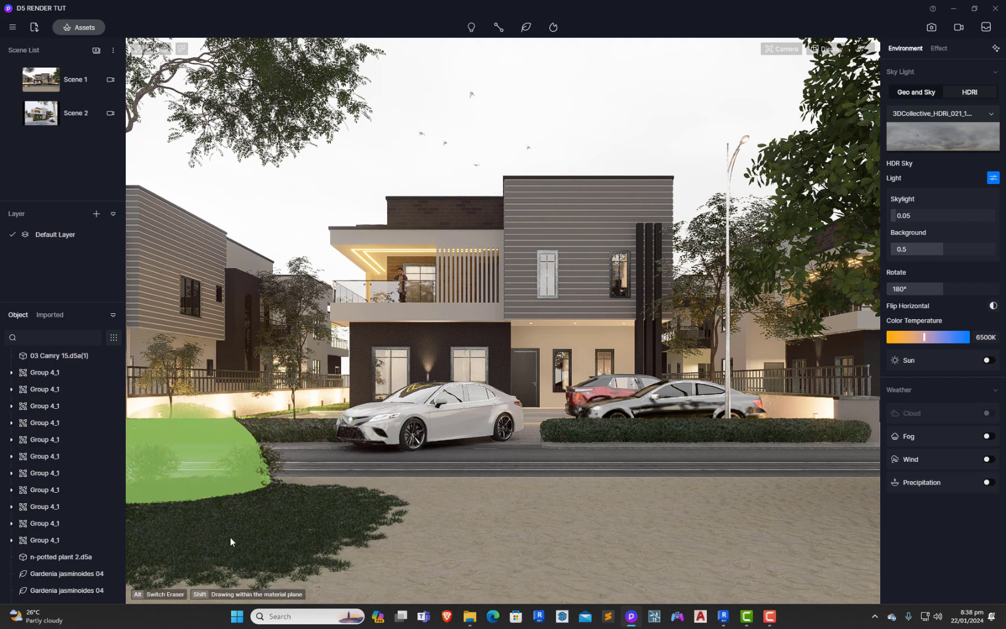
pyautogui.moveTo(317, 563)
pyautogui.mouseDown()
pyautogui.moveTo(372, 532)
pyautogui.moveTo(487, 525)
pyautogui.moveTo(669, 537)
pyautogui.moveTo(737, 558)
pyautogui.moveTo(812, 478)
pyautogui.moveTo(880, 519)
pyautogui.moveTo(890, 602)
pyautogui.mouseUp()
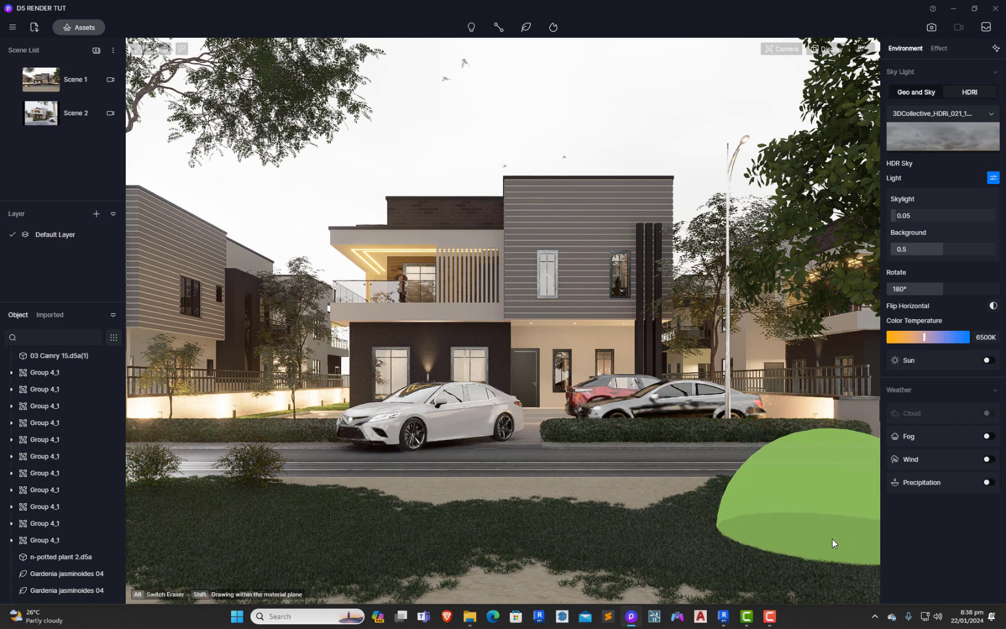
# Switch to the top view and erase the round grass patch painted onto the road beside the large tree.
pyautogui.press('t')
pyautogui.scroll(5, 591, 411)
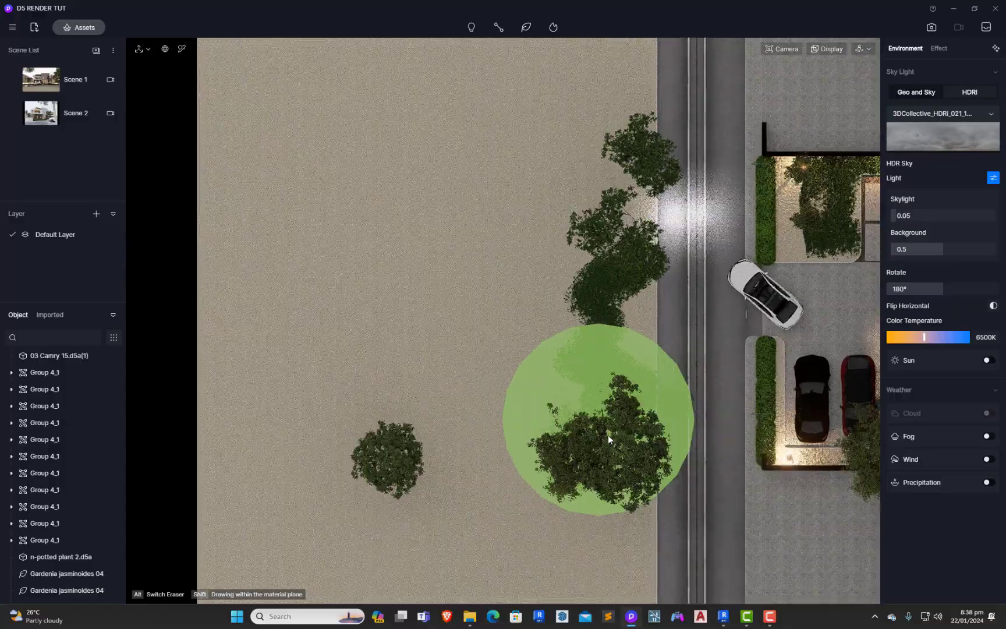
pyautogui.scroll(3, 478, 367)
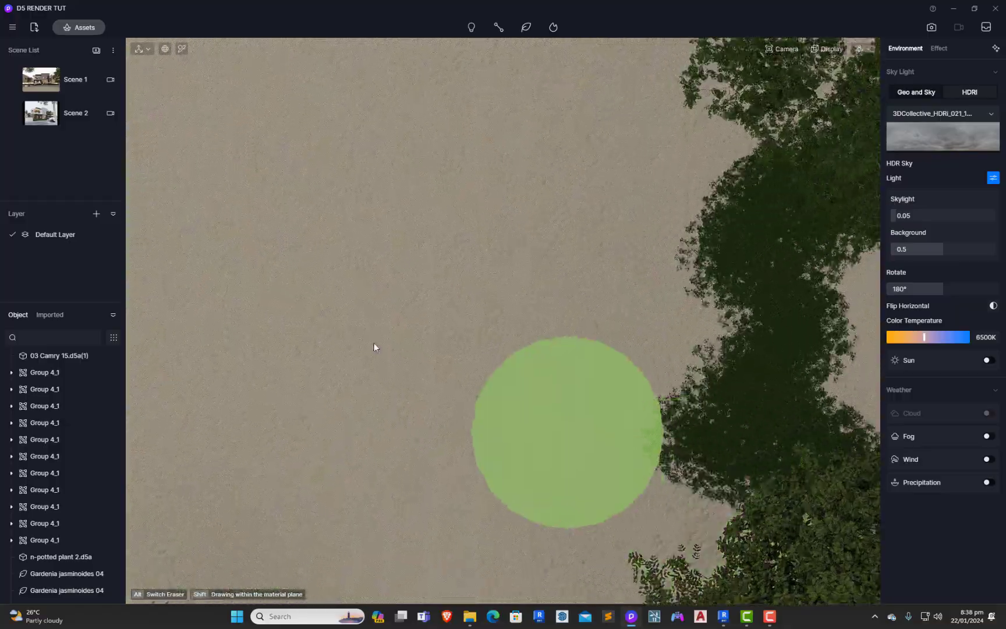
pyautogui.scroll(-4, 328, 327)
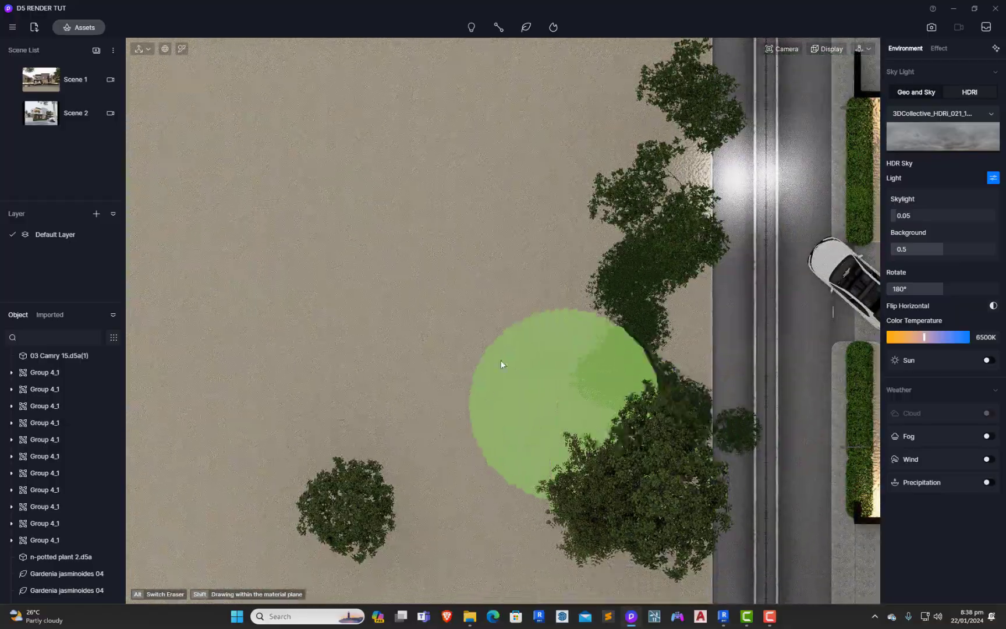
pyautogui.scroll(2, 755, 440)
pyautogui.scroll(3, 756, 466)
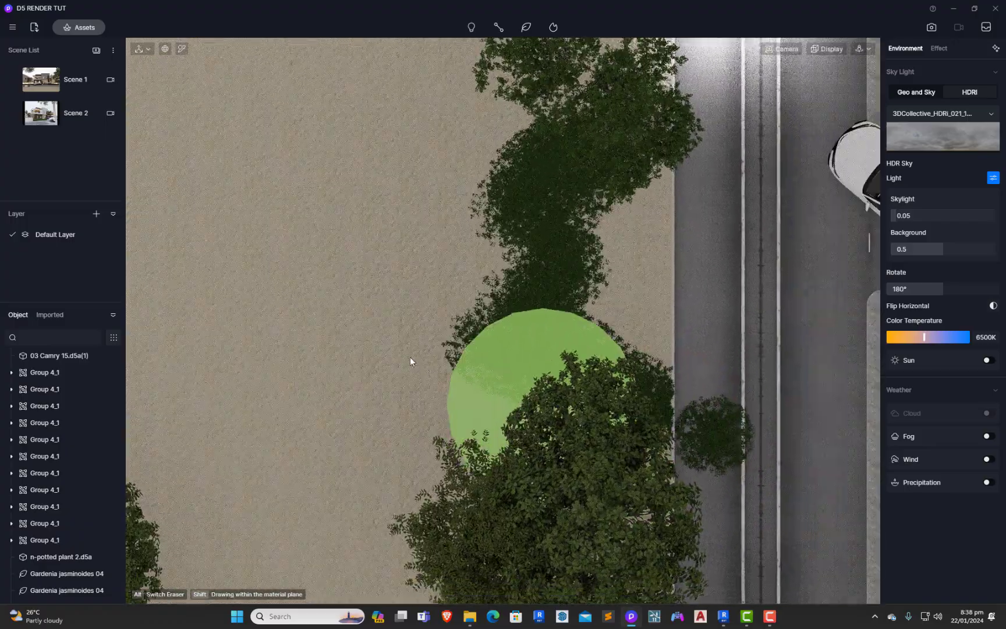
pyautogui.moveTo(410, 358)
pyautogui.mouseDown(button='middle')
pyautogui.moveTo(239, 297)
pyautogui.moveTo(224, 261)
pyautogui.mouseUp(button='middle')
pyautogui.scroll(2, 467, 366)
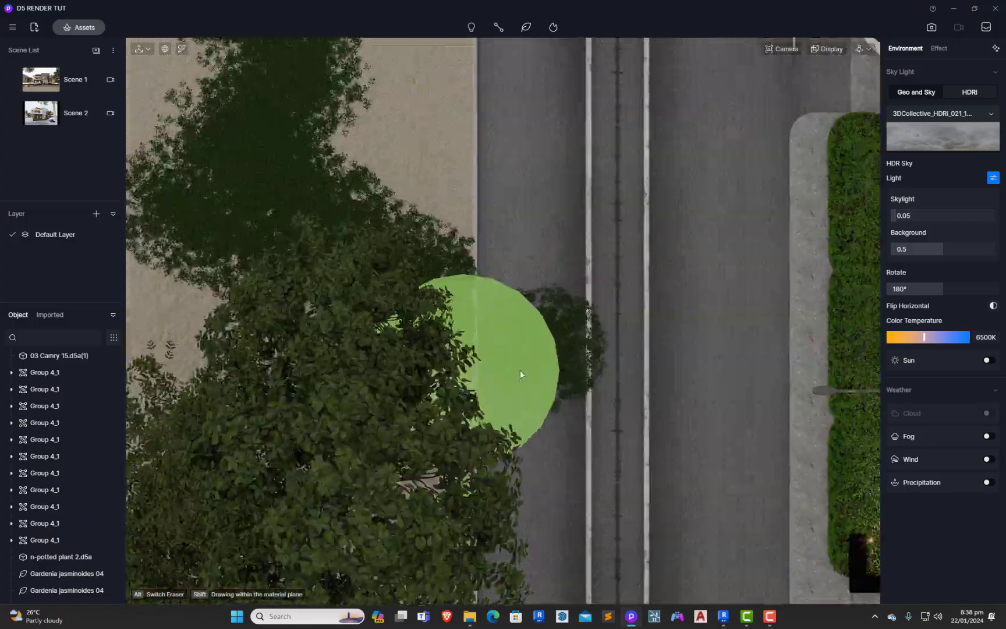
pyautogui.click(602, 438)
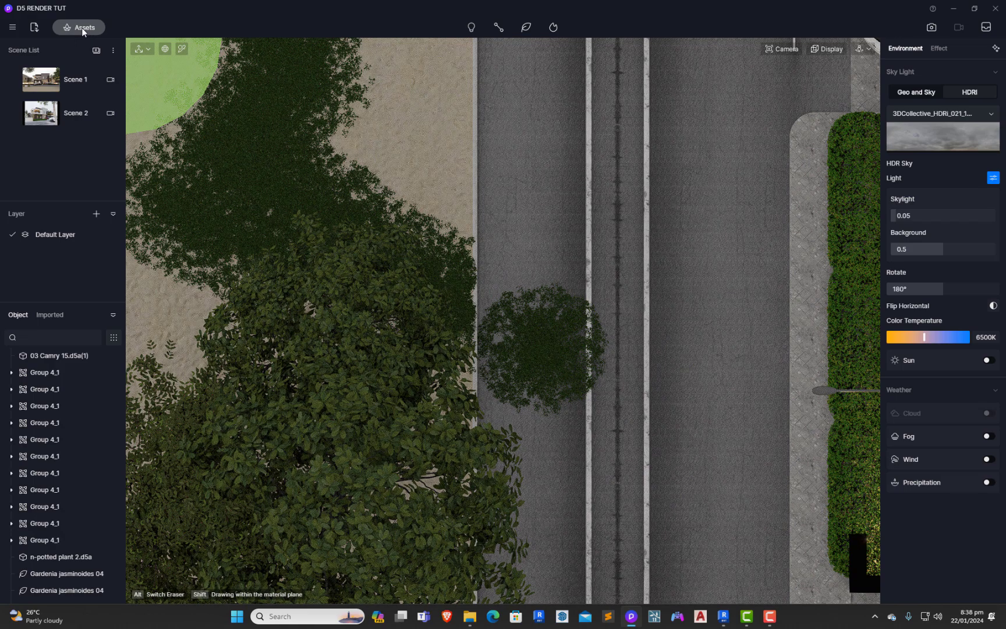
pyautogui.click(81, 27)
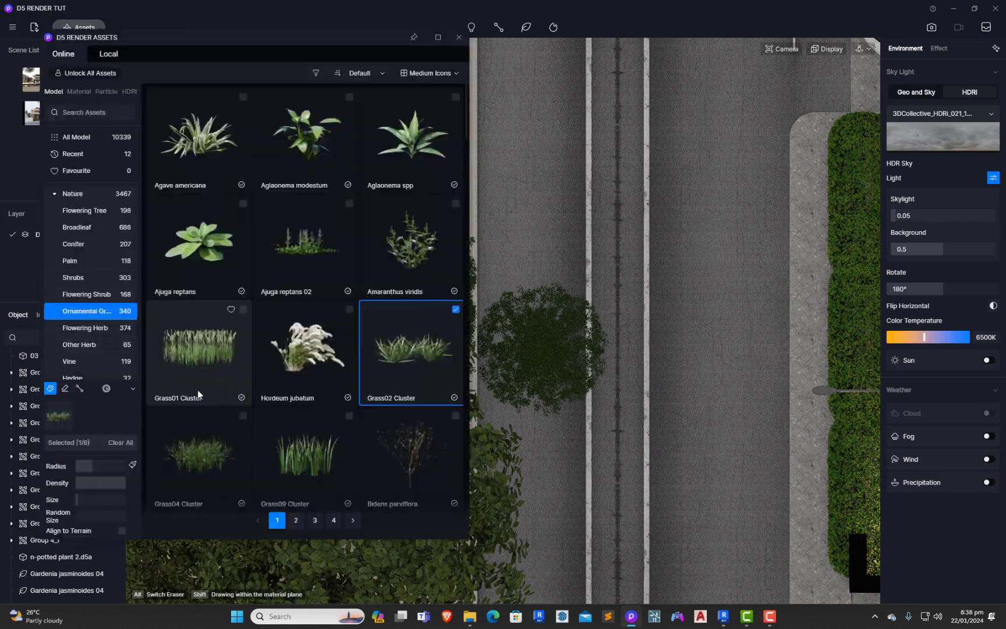
pyautogui.click(64, 388)
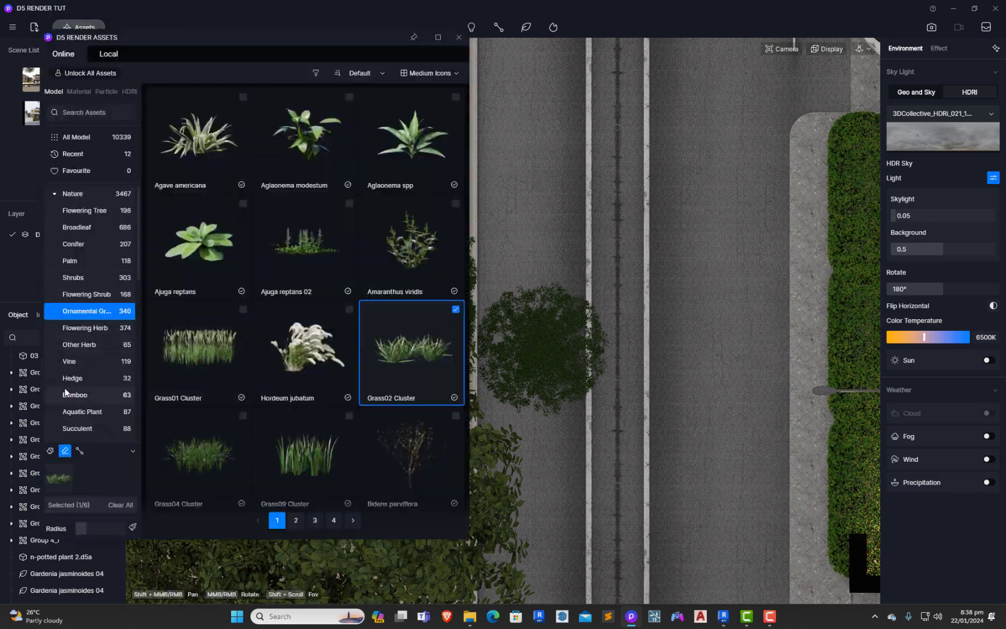
pyautogui.click(454, 39)
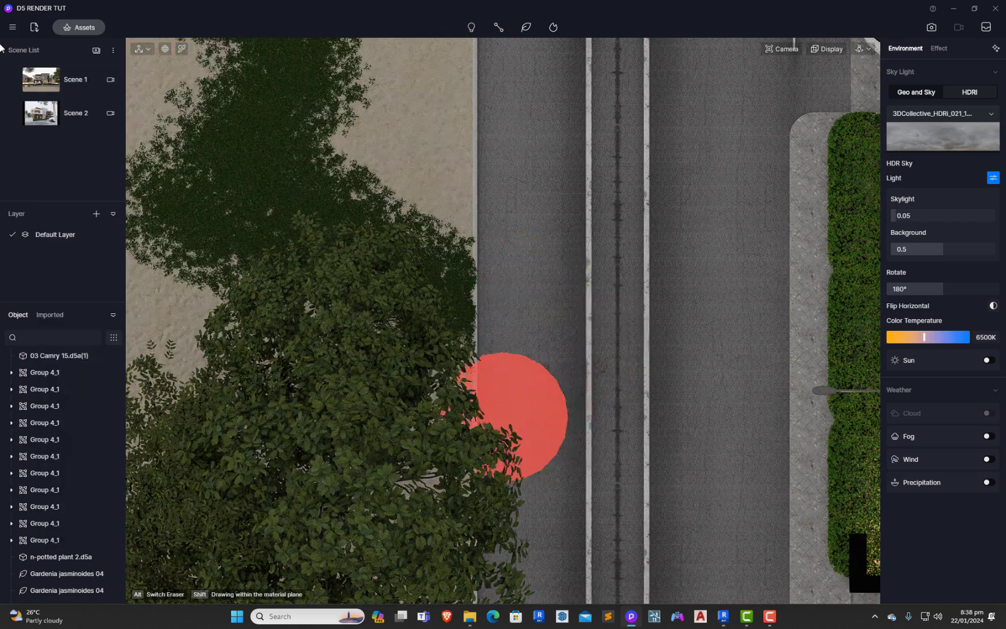
# Brush-paint more Grass02 Cluster with a smaller radius into the bare sand along the road edge, finish painting and return to Scene 1.
pyautogui.click(82, 28)
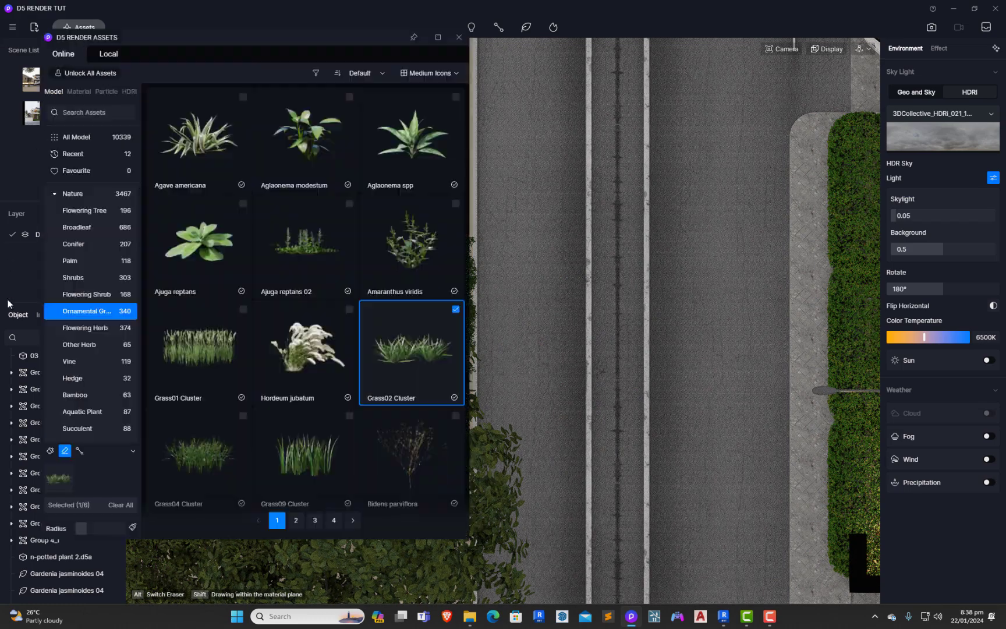
pyautogui.click(51, 451)
pyautogui.click(460, 37)
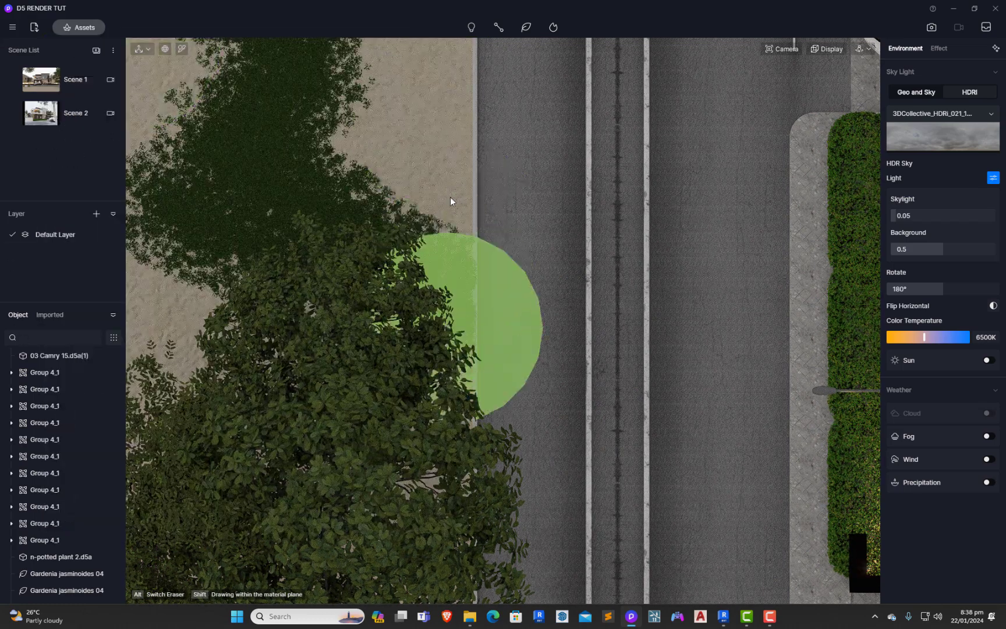
pyautogui.scroll(-5, 525, 429)
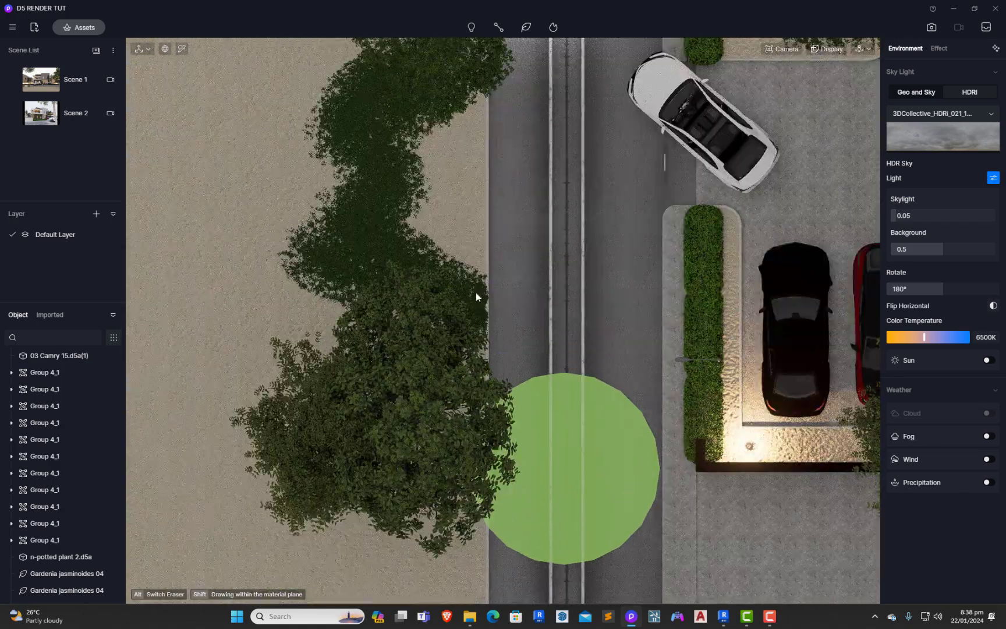
pyautogui.click(79, 27)
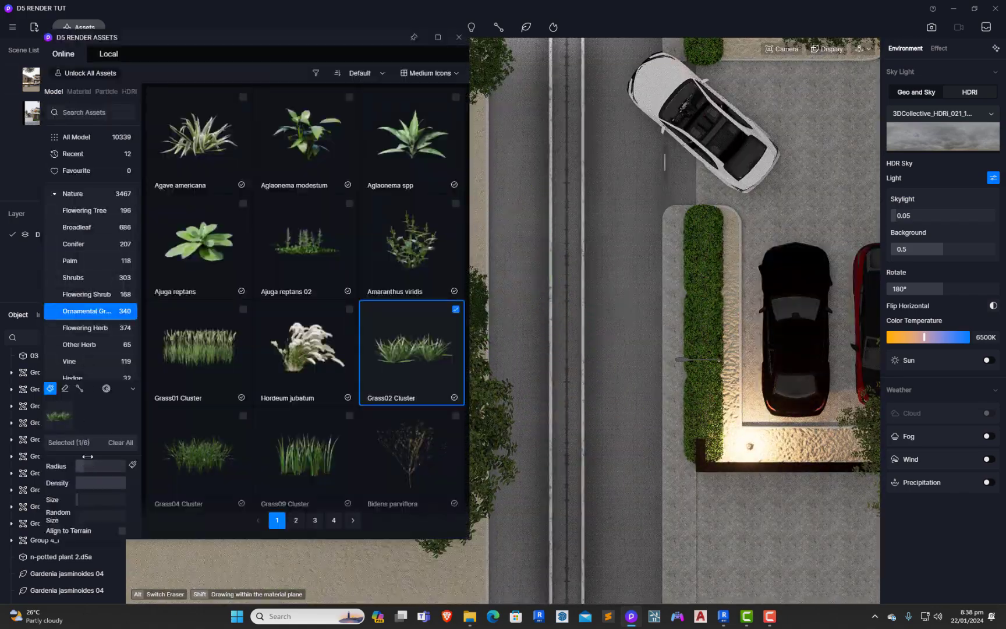
pyautogui.click(459, 37)
pyautogui.moveTo(451, 232); pyautogui.dragTo(451, 131)
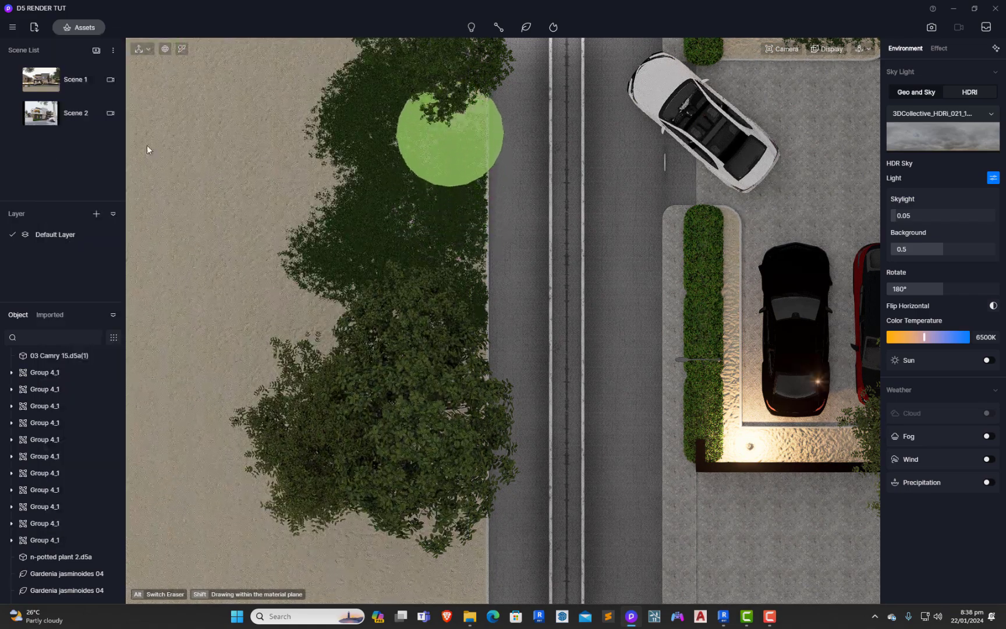
pyautogui.click(64, 79)
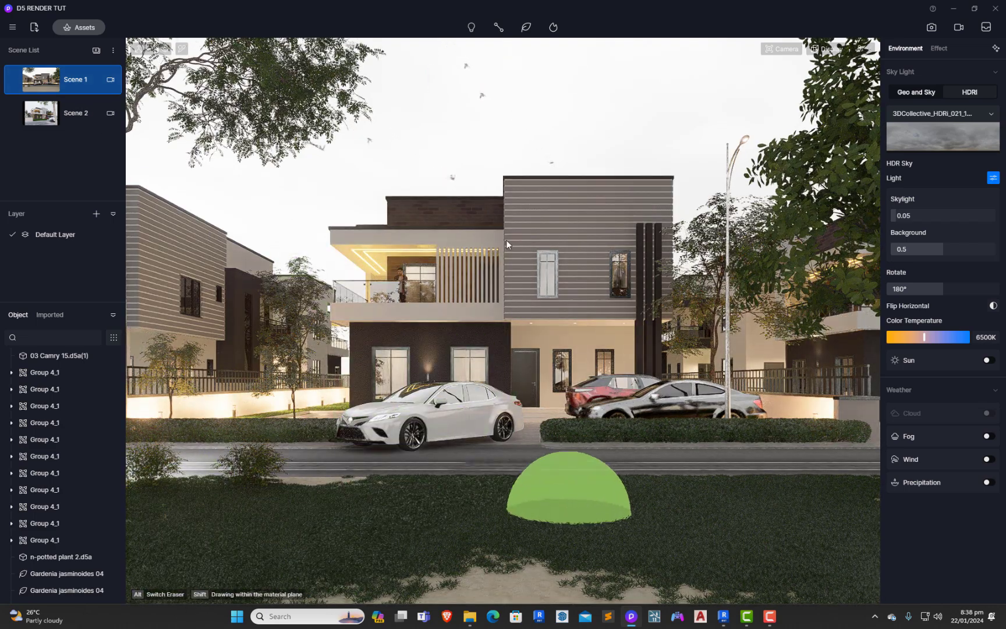
pyautogui.rightClick(543, 131)
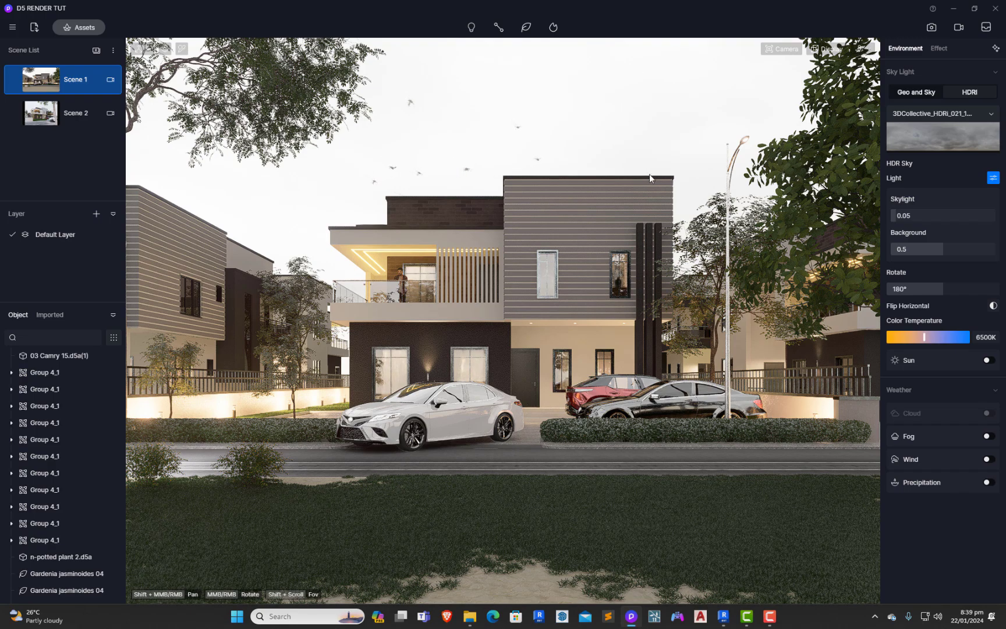
# Delete the large Magnolia grandiflora 03 tree from the foreground of Scene 1.
pyautogui.scroll(-3, 583, 292)
pyautogui.click(82, 82)
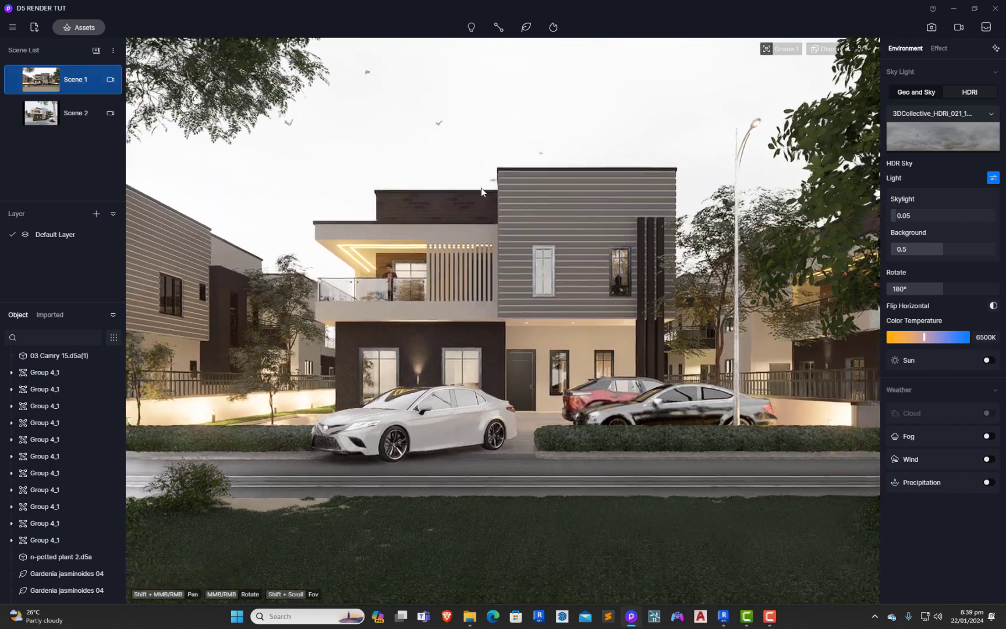
pyautogui.click(574, 150)
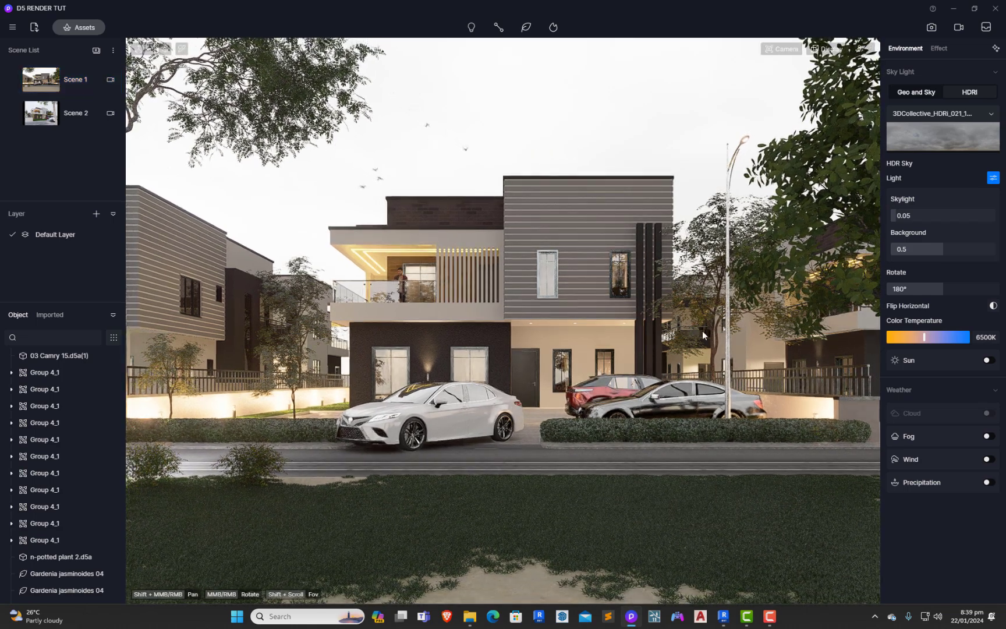
pyautogui.click(818, 177)
pyautogui.scroll(-5, 514, 415)
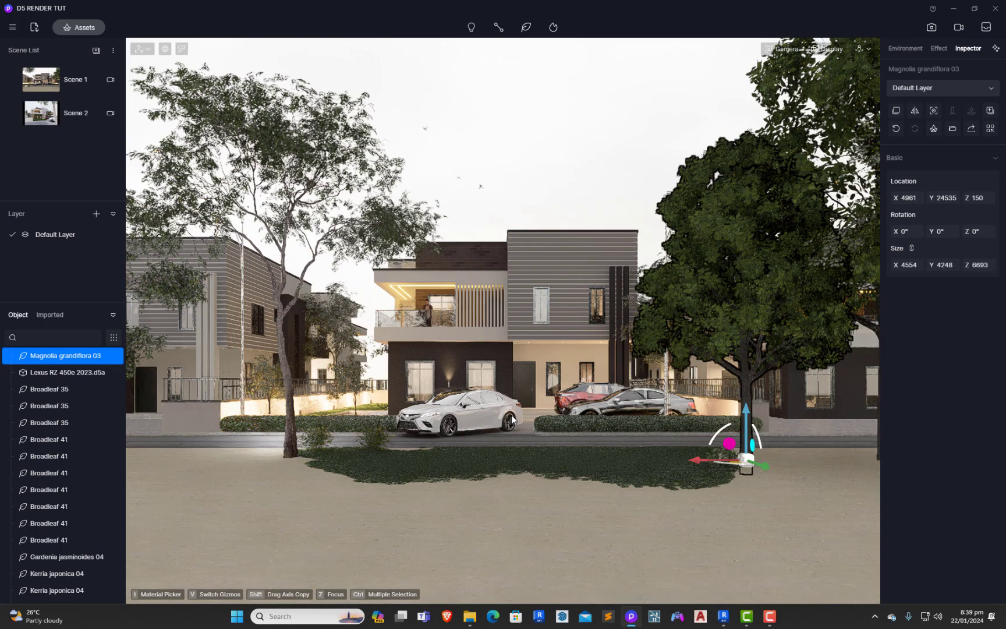
pyautogui.scroll(6, 634, 446)
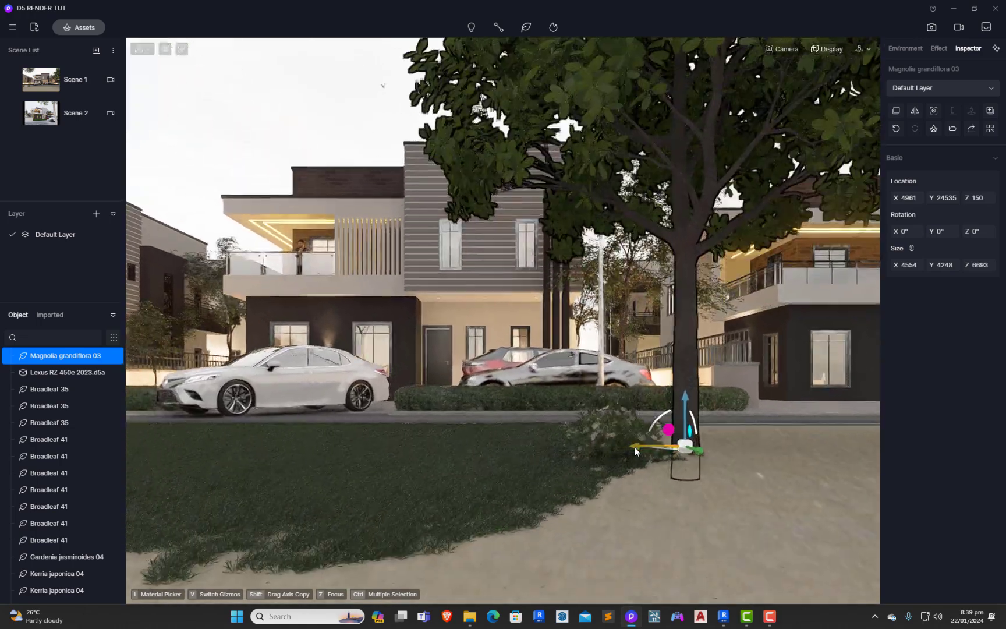
pyautogui.press('Delete')
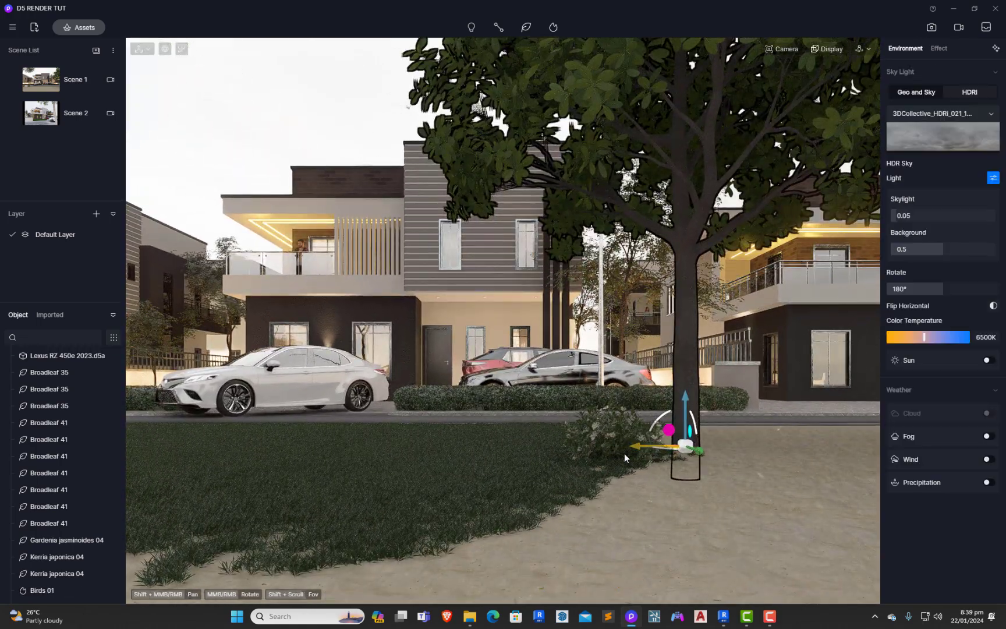
# Copy the roadside Broadleaf 35 tree to the opposite side of the grass, at about X 3927, Y 25100 in Scene 1.
pyautogui.scroll(-10, 637, 455)
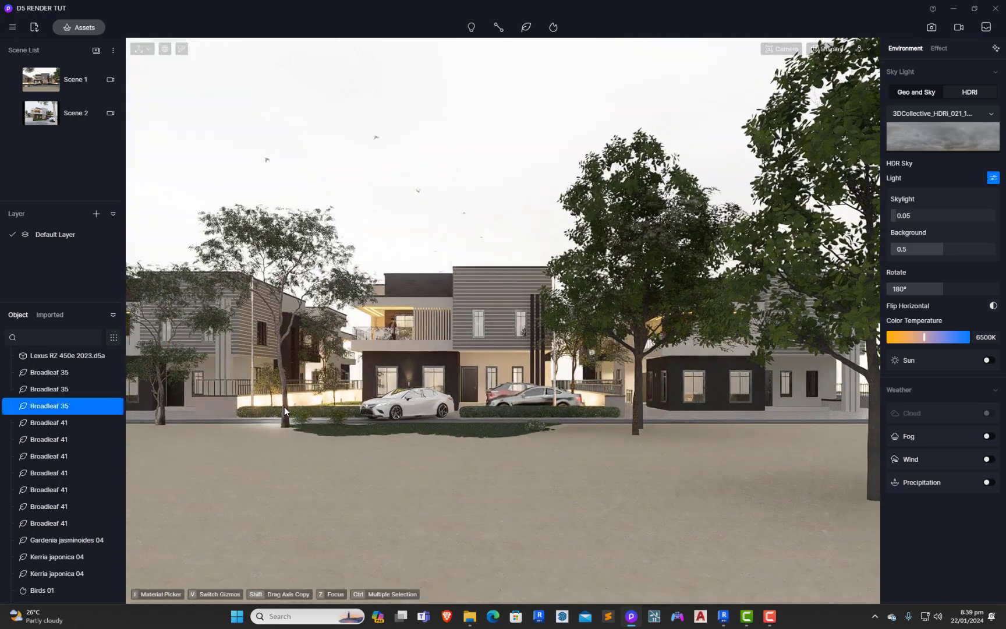
pyautogui.click(283, 406)
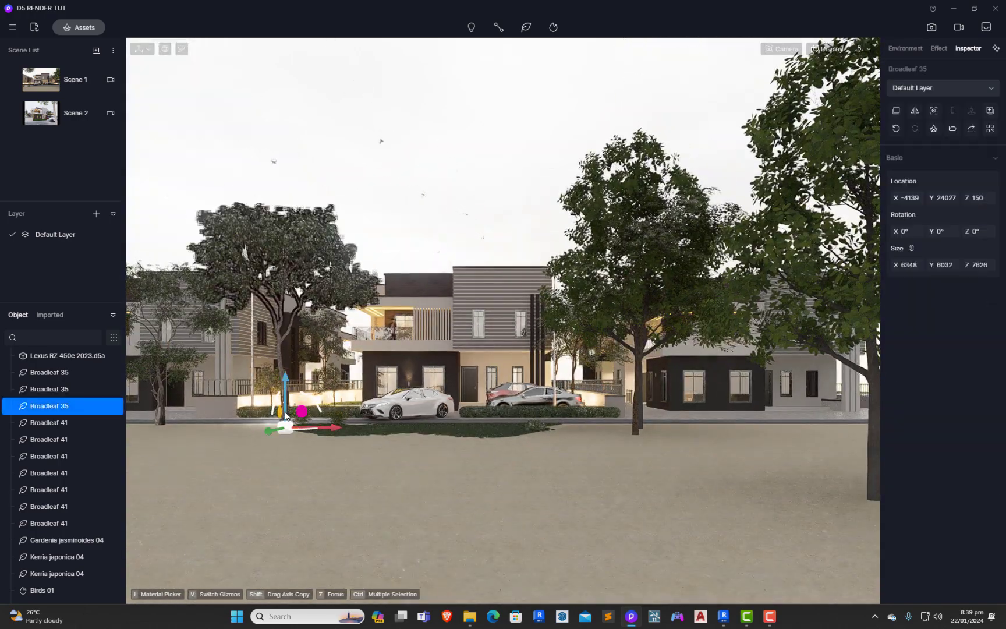
pyautogui.moveTo(330, 428); pyautogui.dragTo(491, 434)
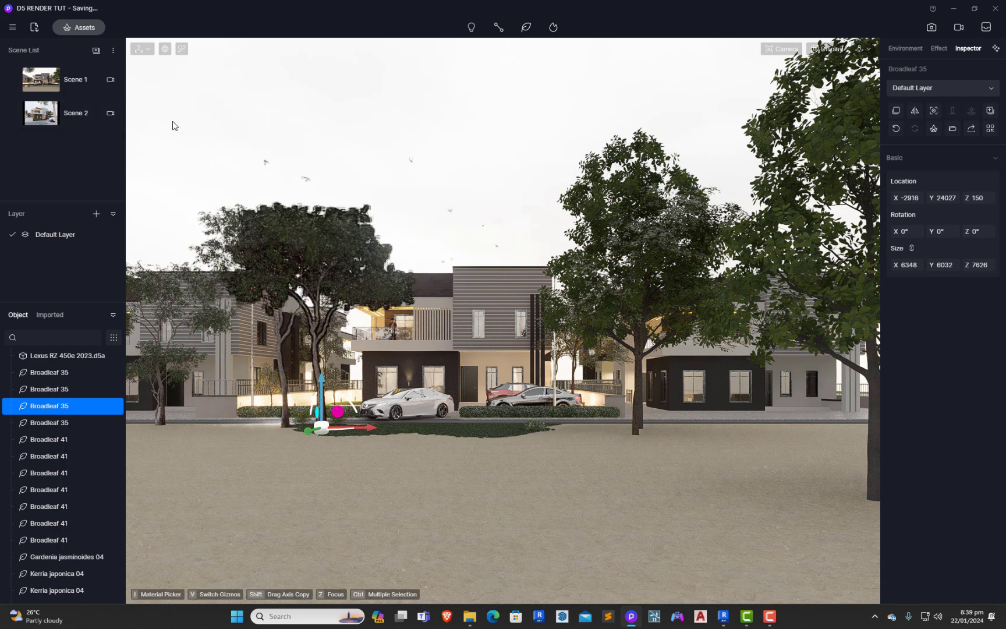
pyautogui.moveTo(372, 426); pyautogui.dragTo(576, 427)
pyautogui.click(65, 86)
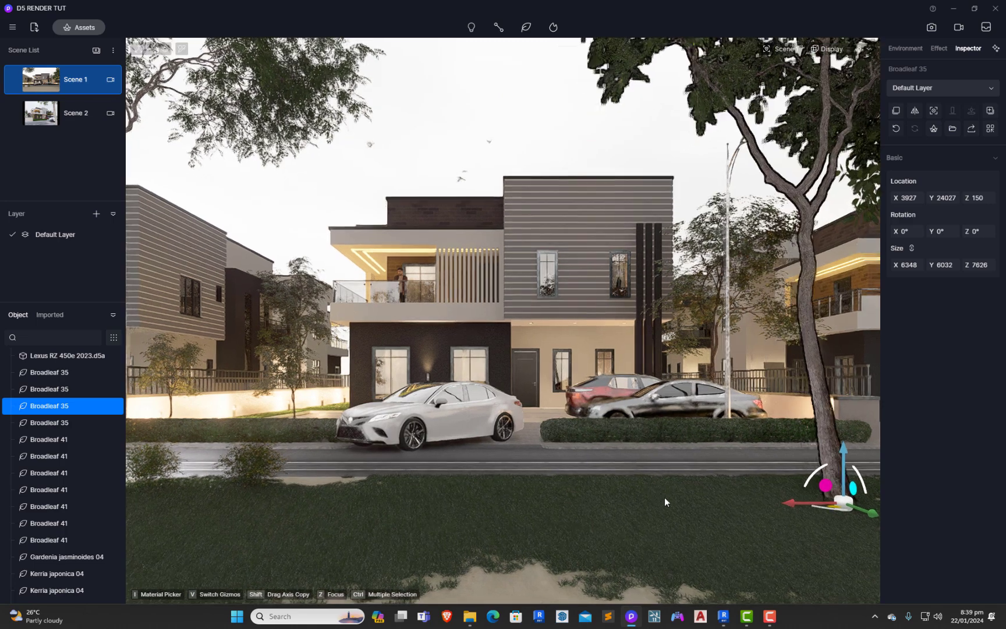
pyautogui.moveTo(864, 508); pyautogui.dragTo(940, 563)
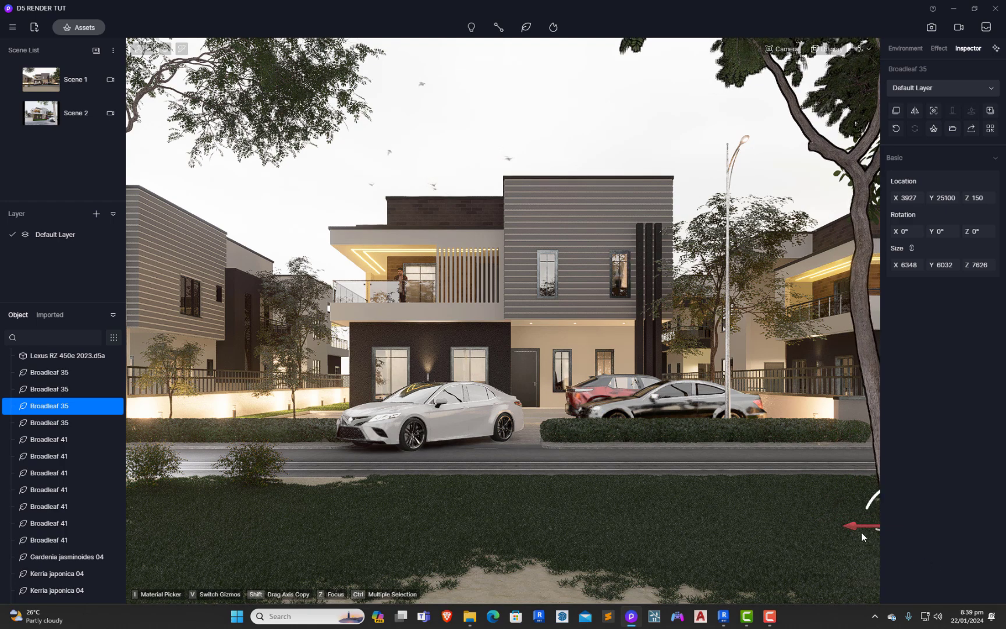
# Scale the copied Broadleaf 35 tree proportionally to an X size of 5000 and shift it to about X 4024.
pyautogui.click(900, 265)
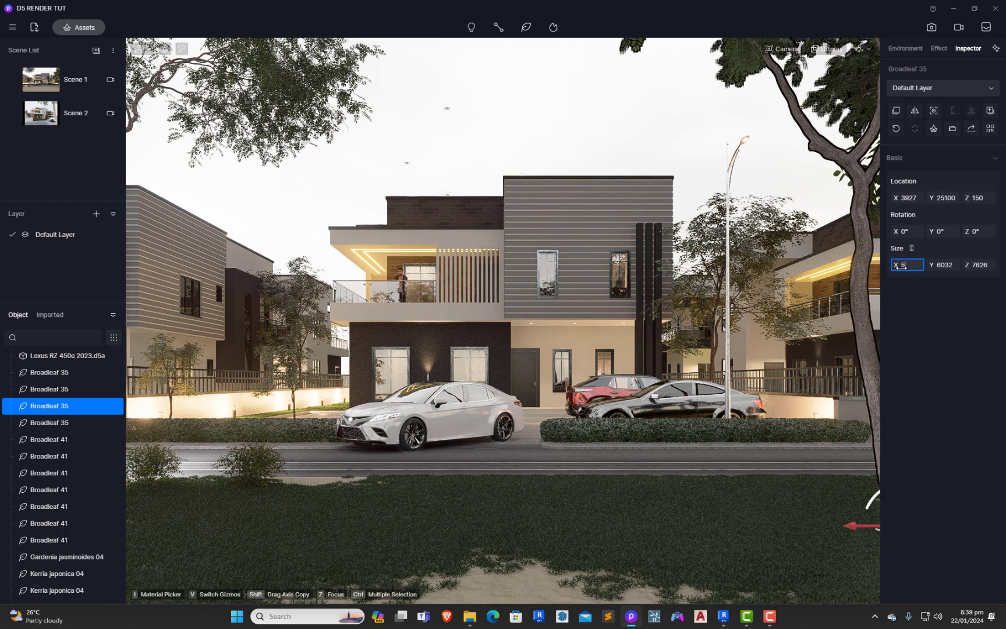
pyautogui.press('Return')
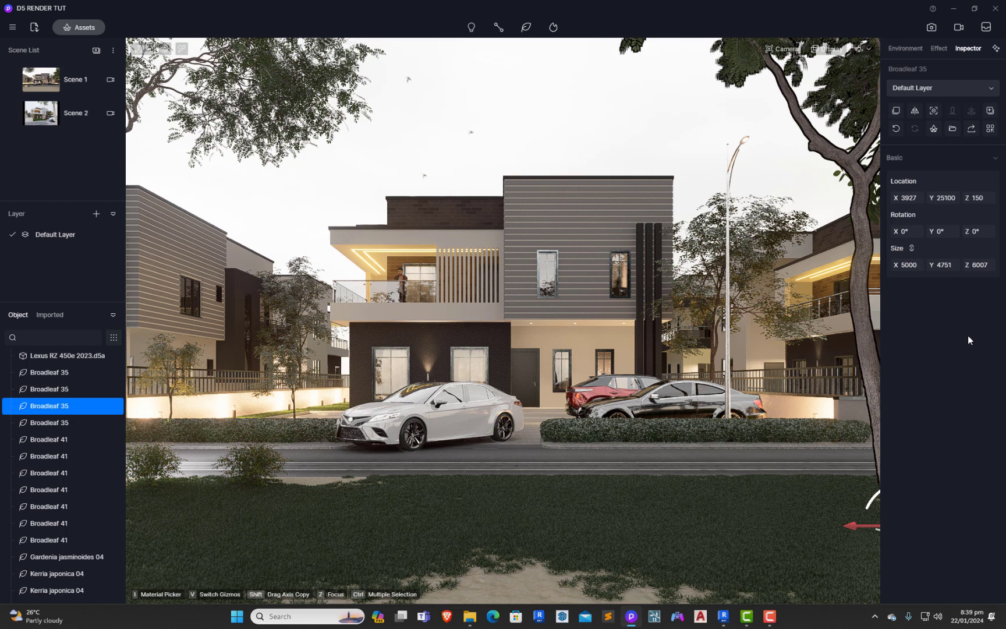
pyautogui.moveTo(856, 527); pyautogui.dragTo(906, 468)
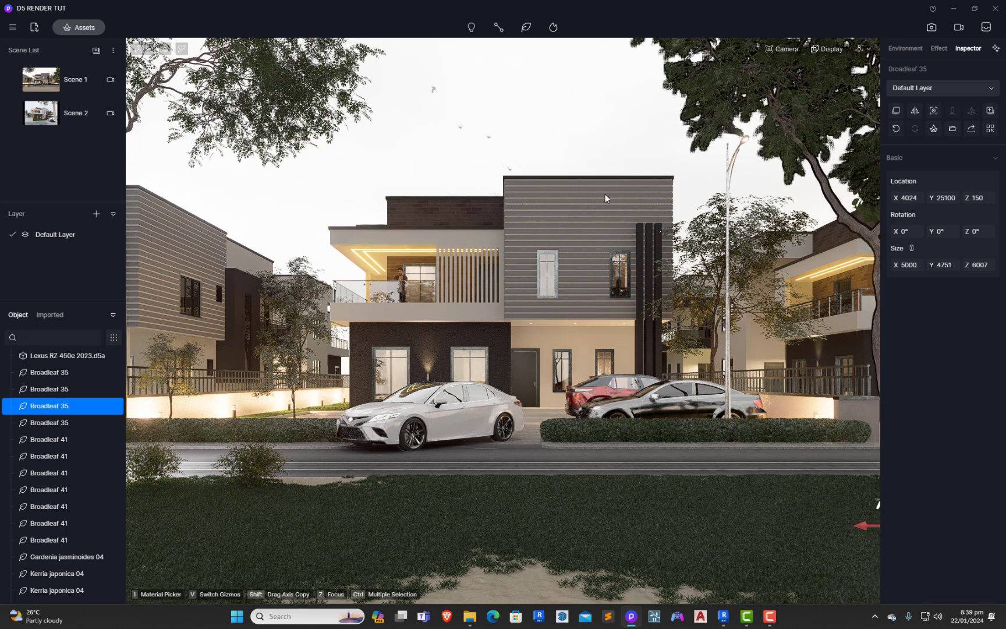
pyautogui.click(588, 150)
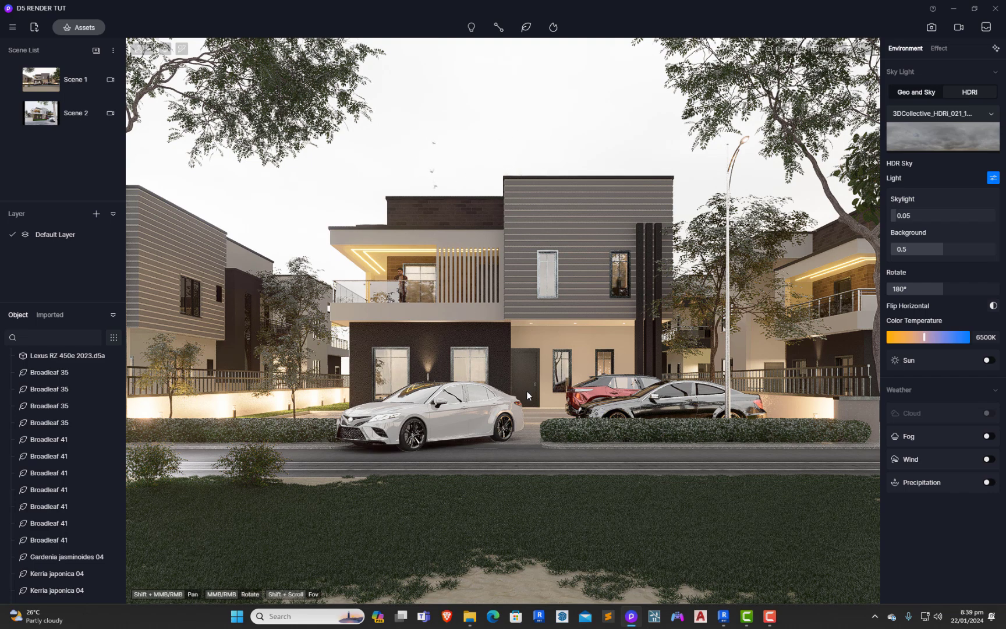
# Try placing a copy of the white Camry on the road, rotated to about 89° around Z, at about X -5293, Y 20545.
pyautogui.click(460, 412)
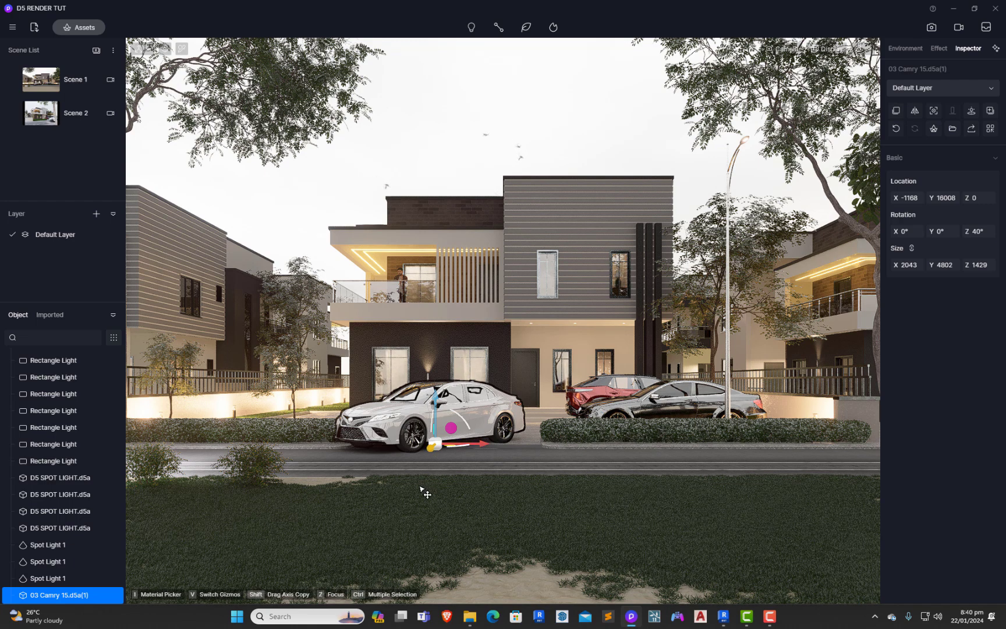
pyautogui.moveTo(431, 463); pyautogui.dragTo(386, 442)
pyautogui.press('t')
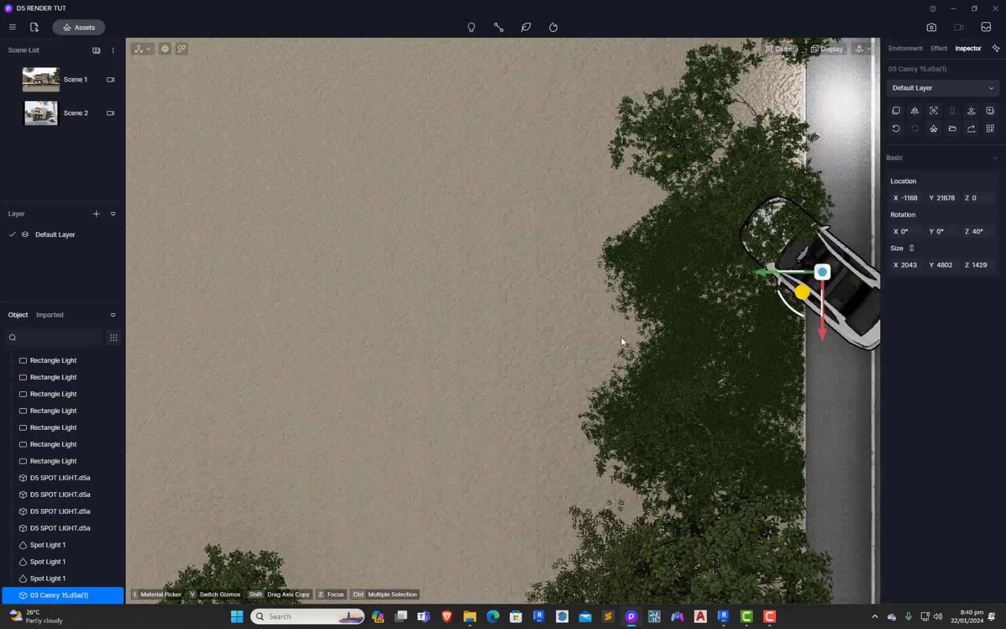
pyautogui.press('d')
pyautogui.scroll(1, 650, 291)
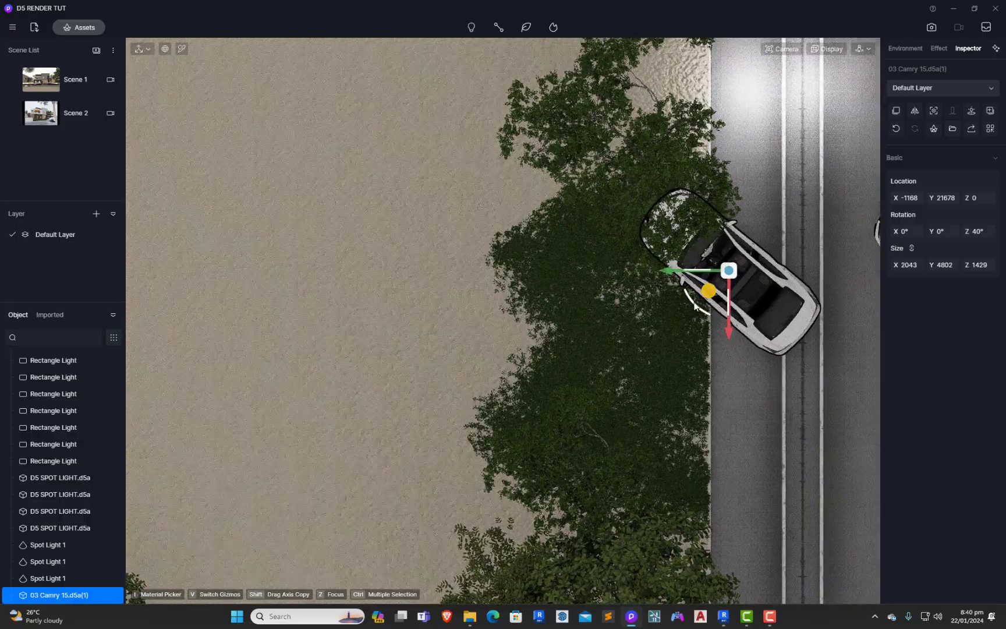
pyautogui.moveTo(693, 307); pyautogui.dragTo(718, 266)
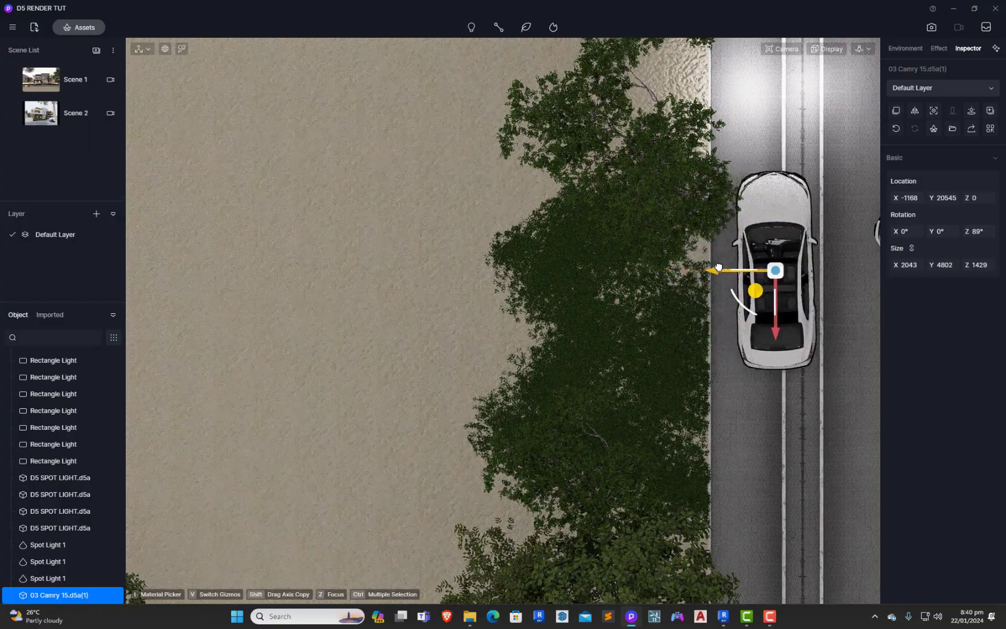
pyautogui.click(61, 81)
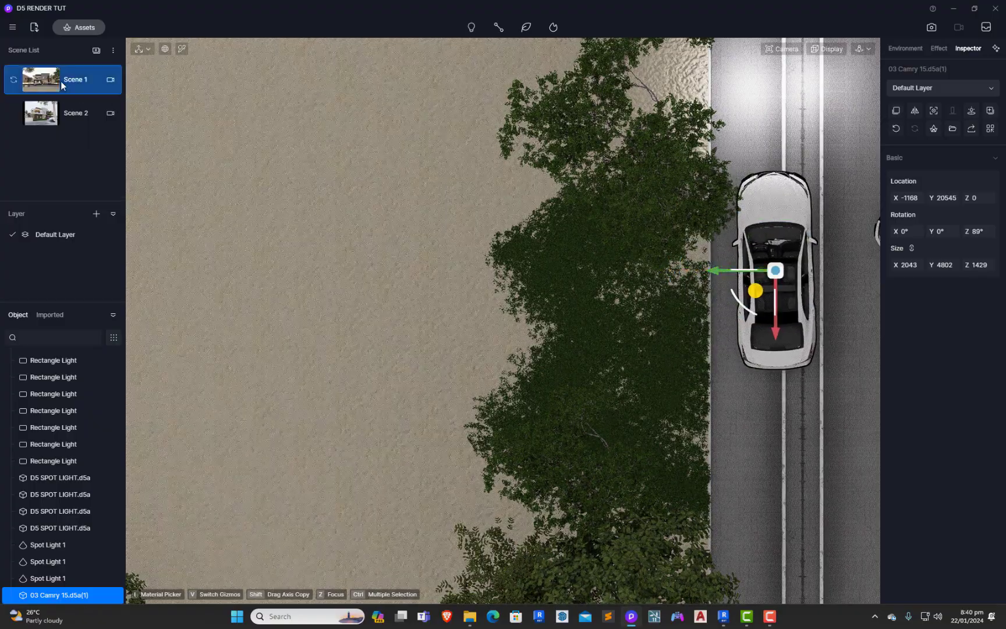
pyautogui.moveTo(449, 471); pyautogui.dragTo(197, 450)
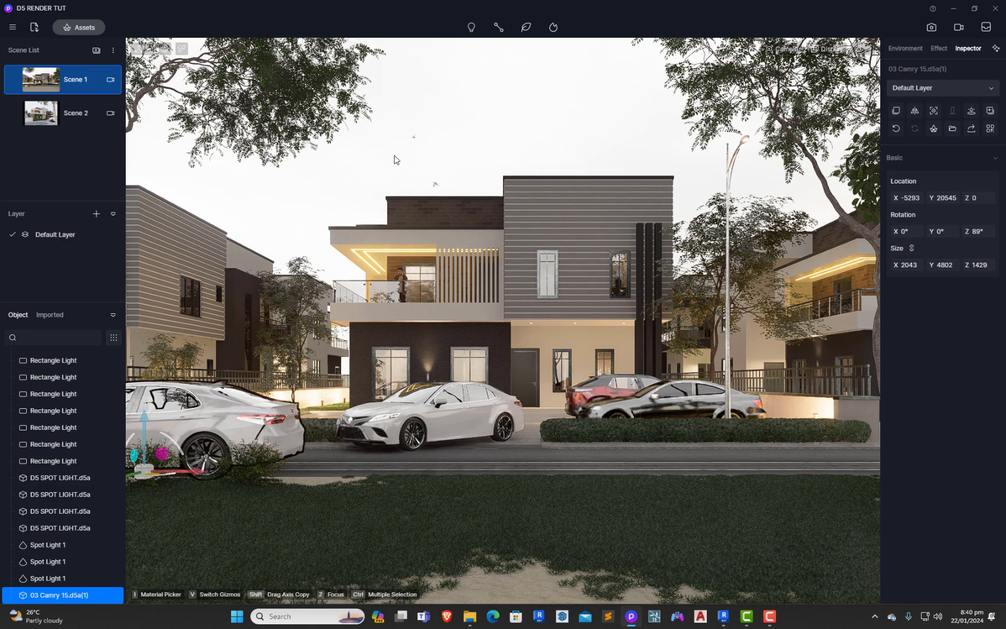
# Try deleting the original white Camry at the driveway entrance, keeping only the copy on the road.
pyautogui.click(448, 414)
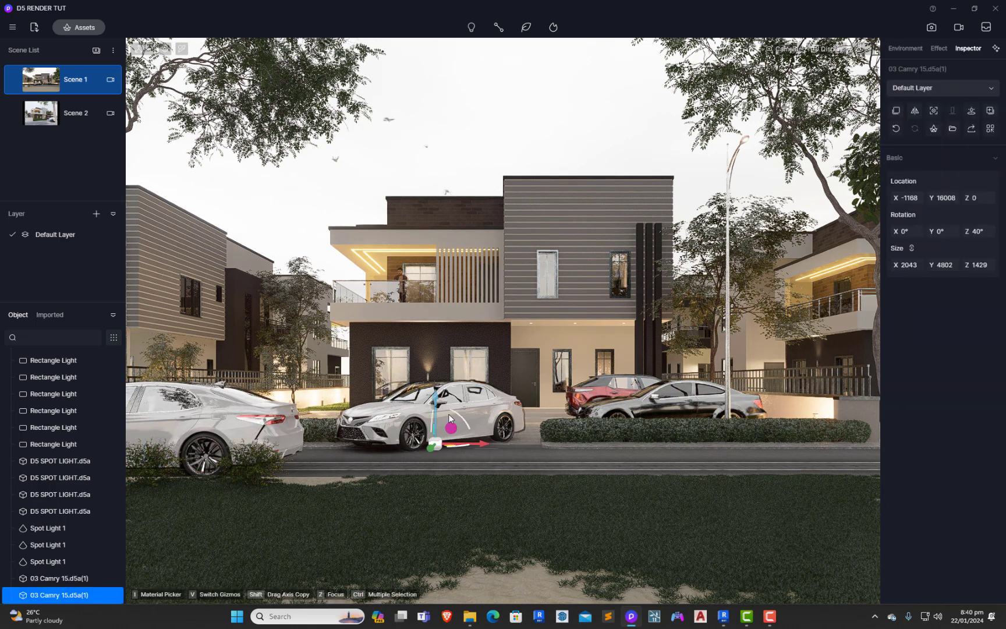
pyautogui.click(495, 237)
pyautogui.press('Delete')
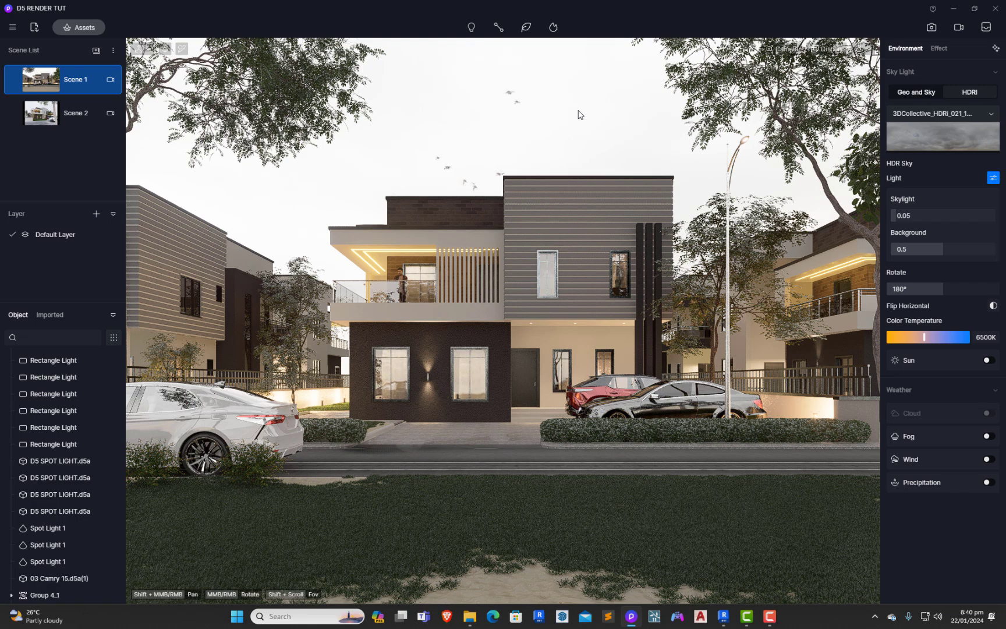
pyautogui.click(234, 424)
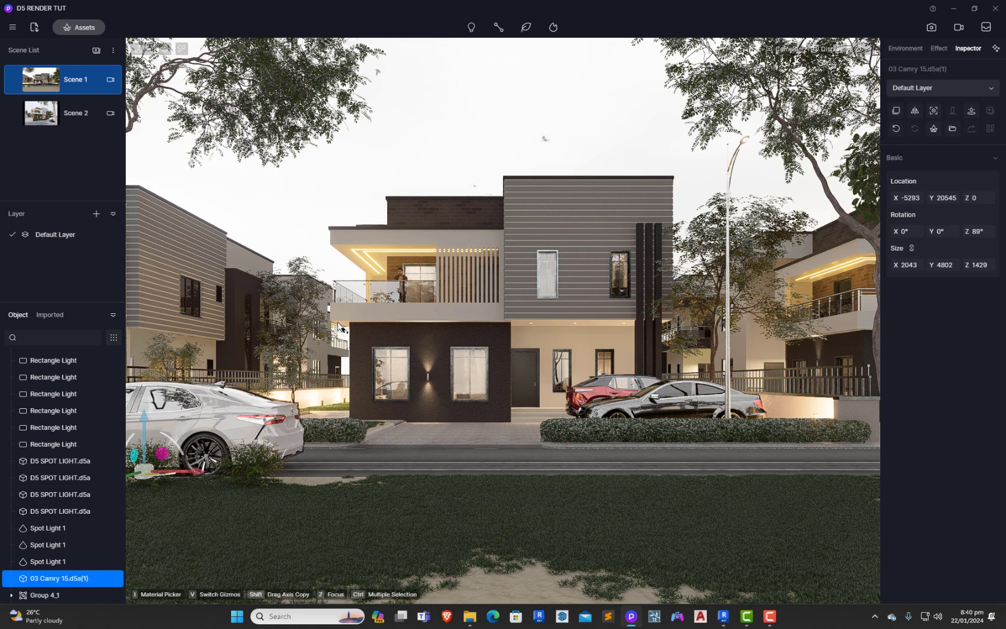
# Undo the original Camry's deletion, then the copied Camry's moves and rotation and the copy itself.
pyautogui.hotkey('ctrl', 'z')
pyautogui.hotkey('ctrl', 'z')
pyautogui.hotkey('ctrl', 'z')
pyautogui.hotkey('ctrl', 'z')
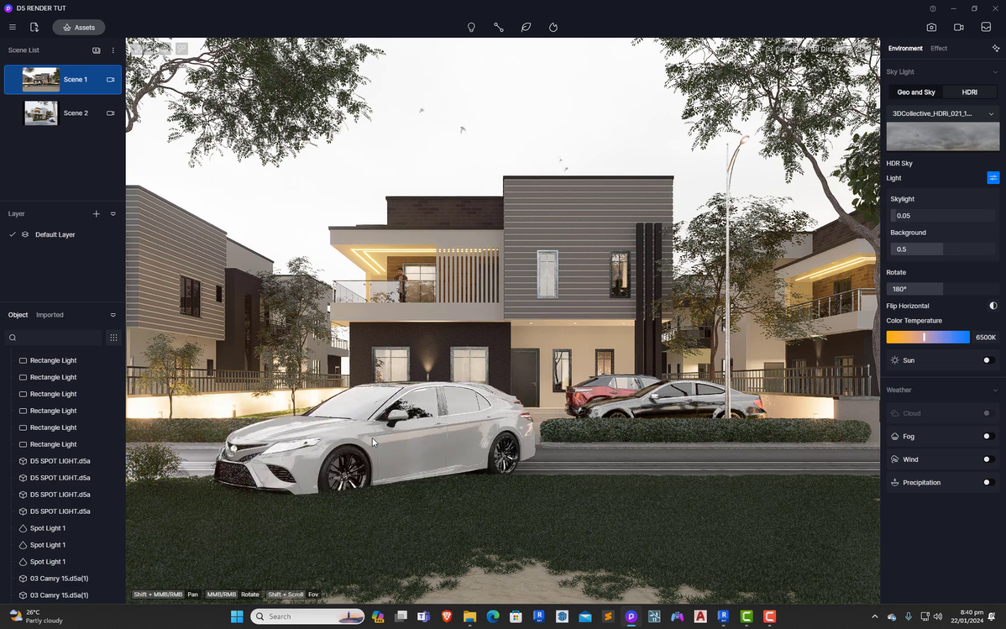
pyautogui.click(363, 450)
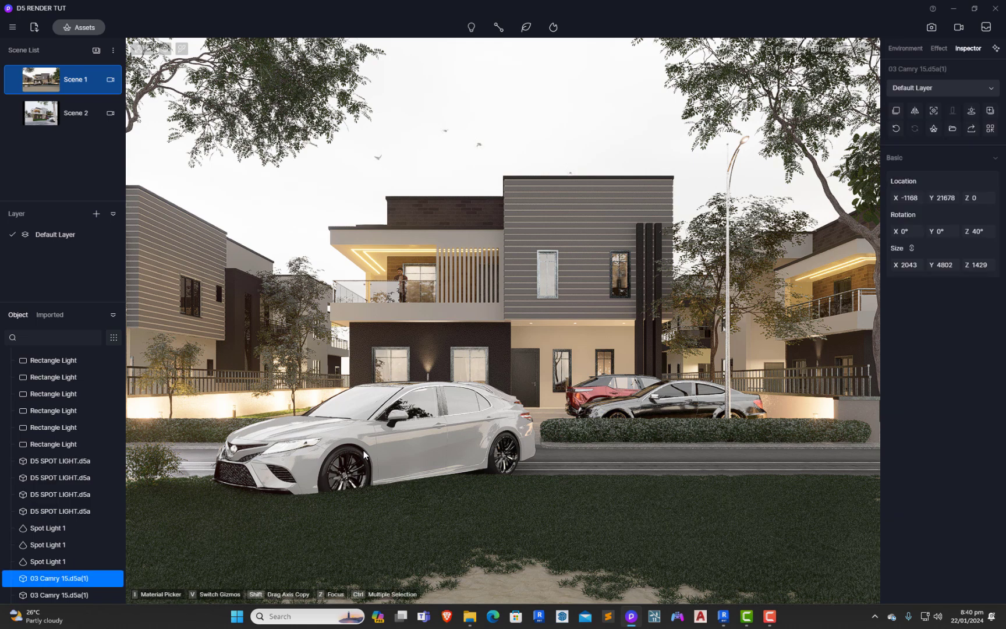
pyautogui.hotkey('ctrl', 'z')
pyautogui.hotkey('ctrl', 'z')
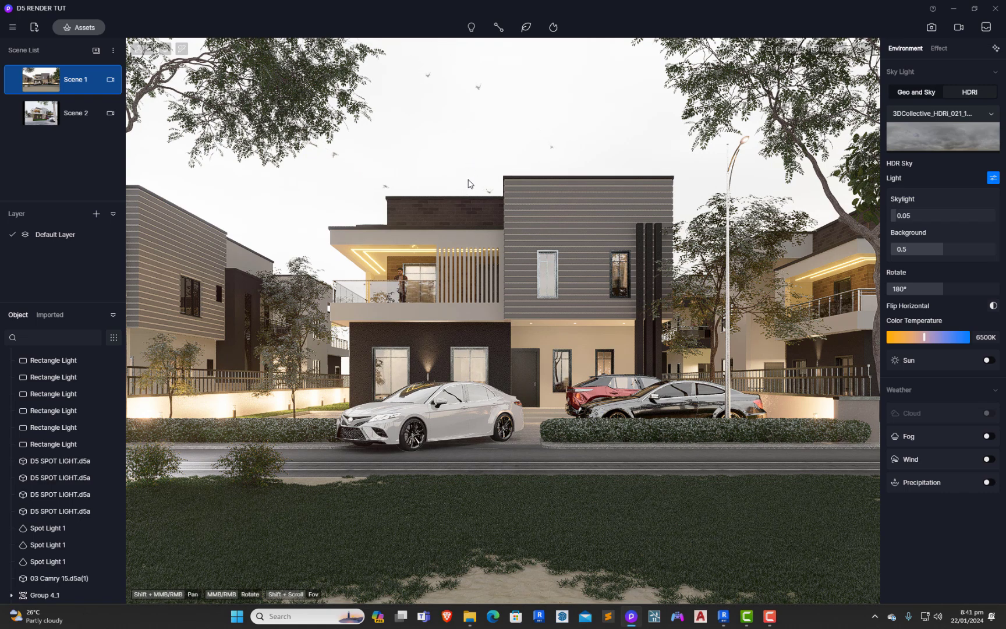
# Copy the Kerria japonica 04 shrub from the road edge to the bare sand in the near foreground, at about X 553, Y 27092.
pyautogui.click(251, 471)
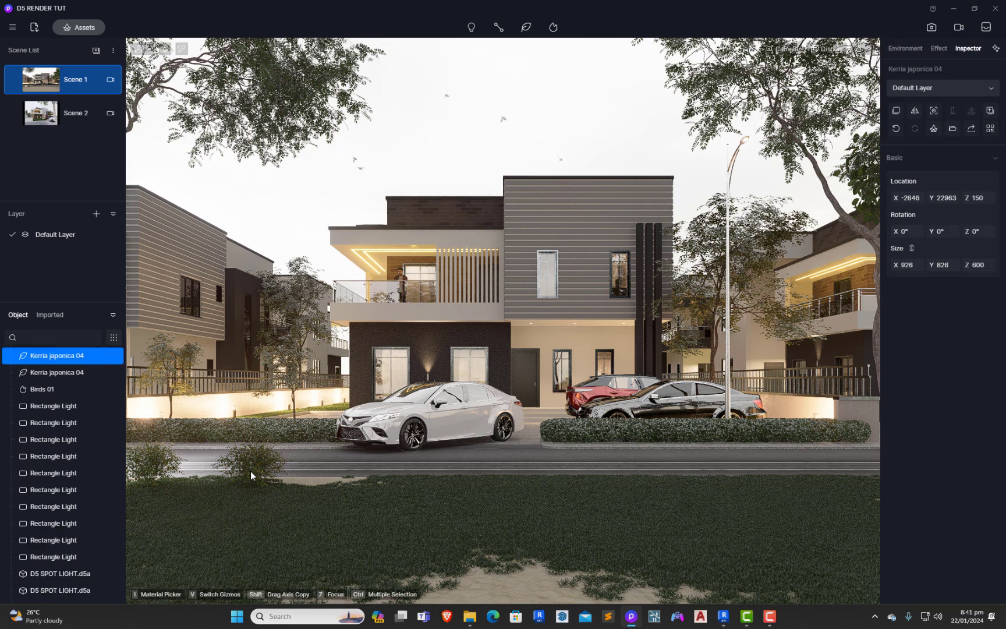
pyautogui.moveTo(305, 486); pyautogui.dragTo(534, 605)
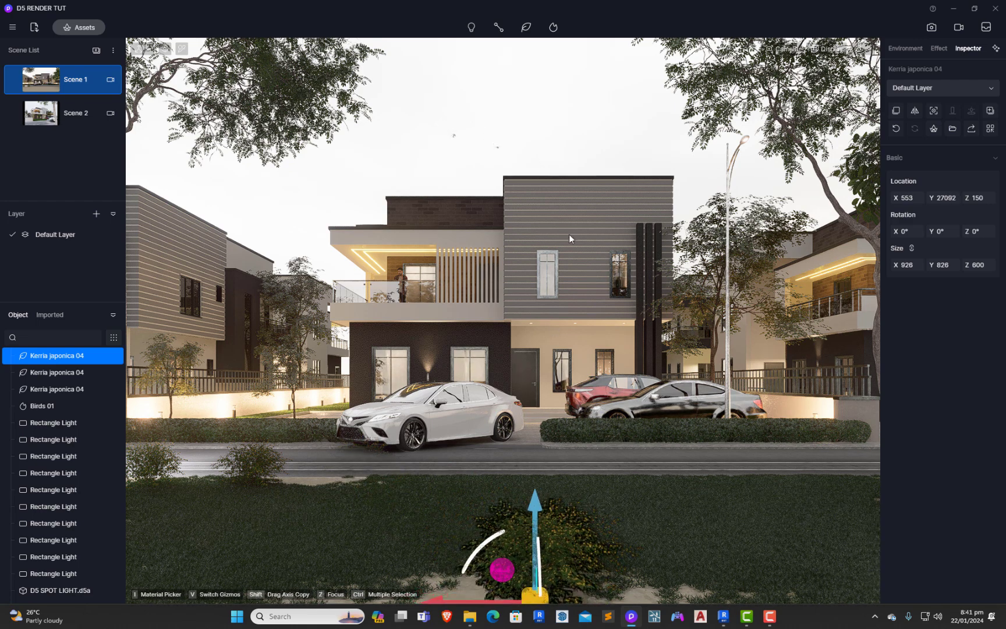
pyautogui.click(602, 142)
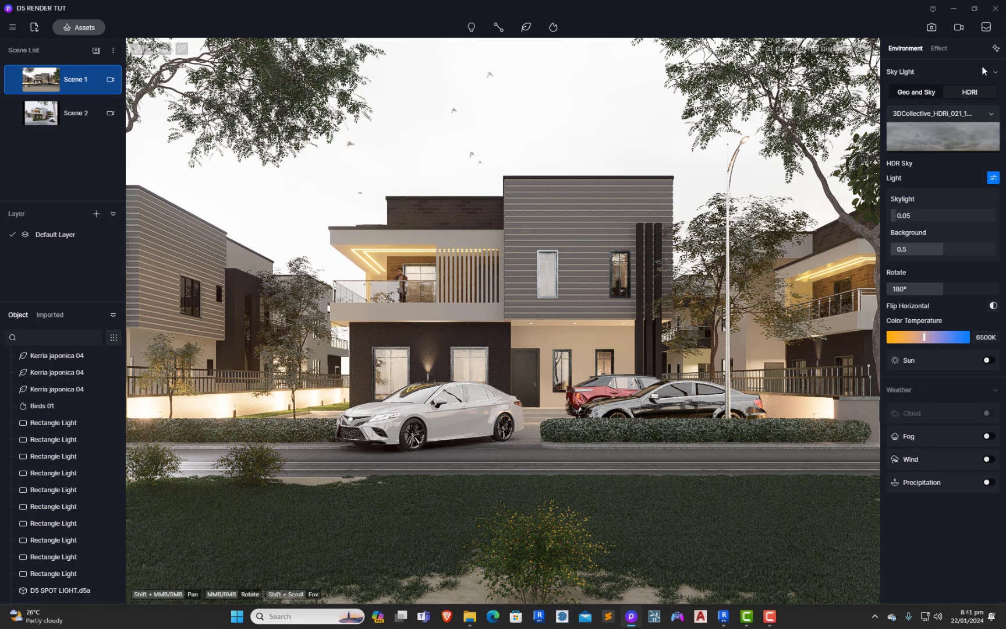
pyautogui.click(940, 49)
pyautogui.click(908, 48)
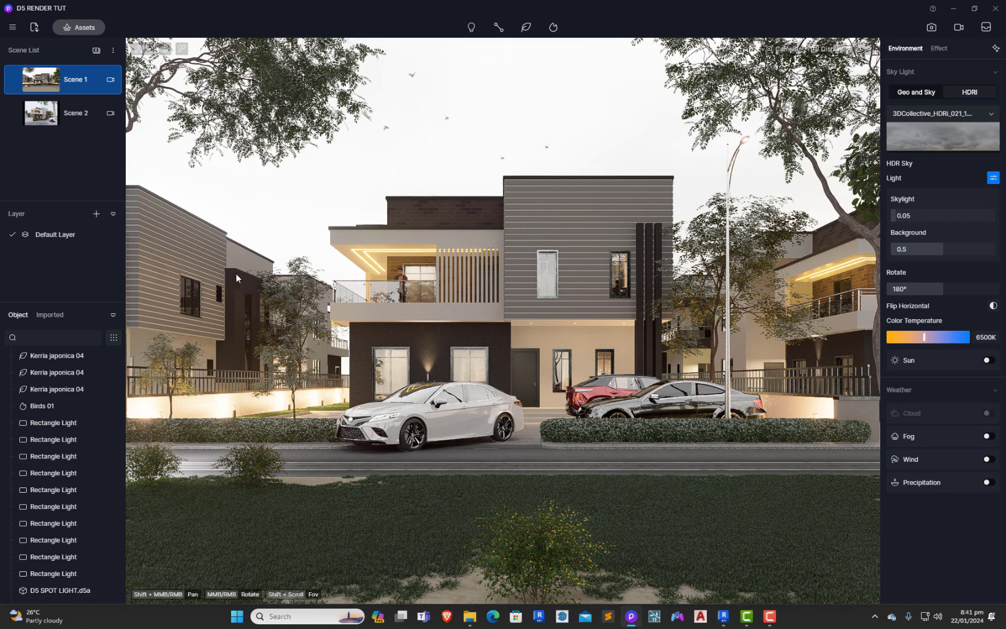
pyautogui.scroll(-10, 45, 431)
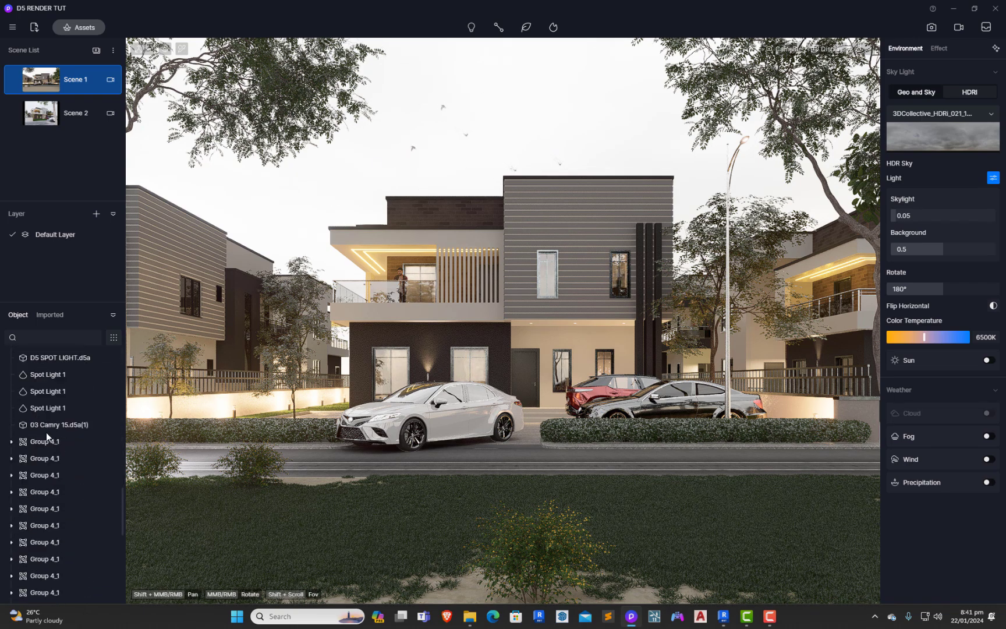
pyautogui.scroll(-2, 49, 434)
pyautogui.scroll(4, 74, 443)
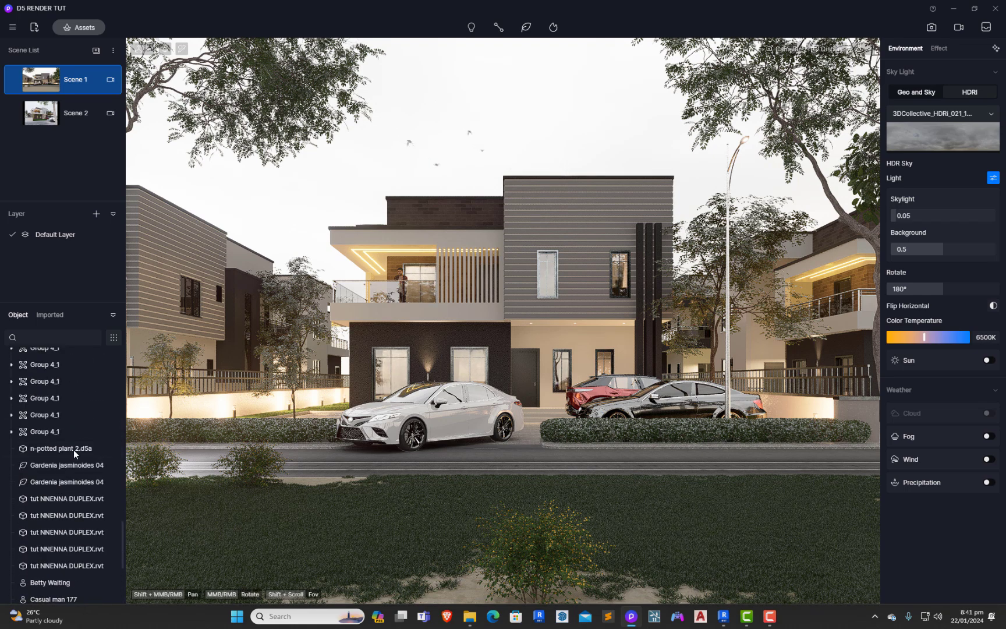
pyautogui.scroll(10, 68, 452)
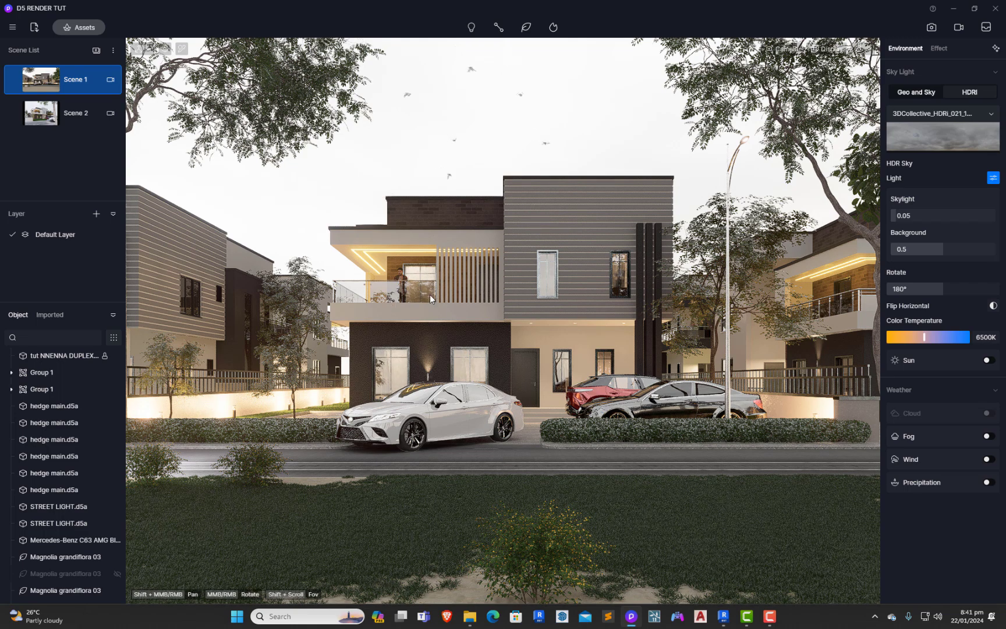
# Darken the base color of the balcony railing's transparent glass material to a neutral grey with HSV value 50.
pyautogui.press('i')
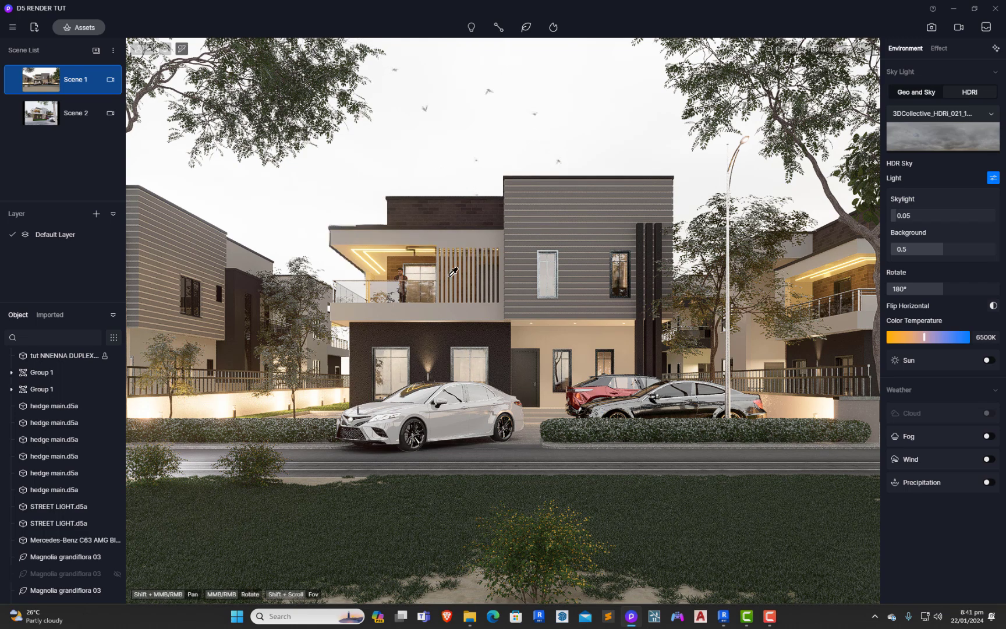
pyautogui.click(391, 291)
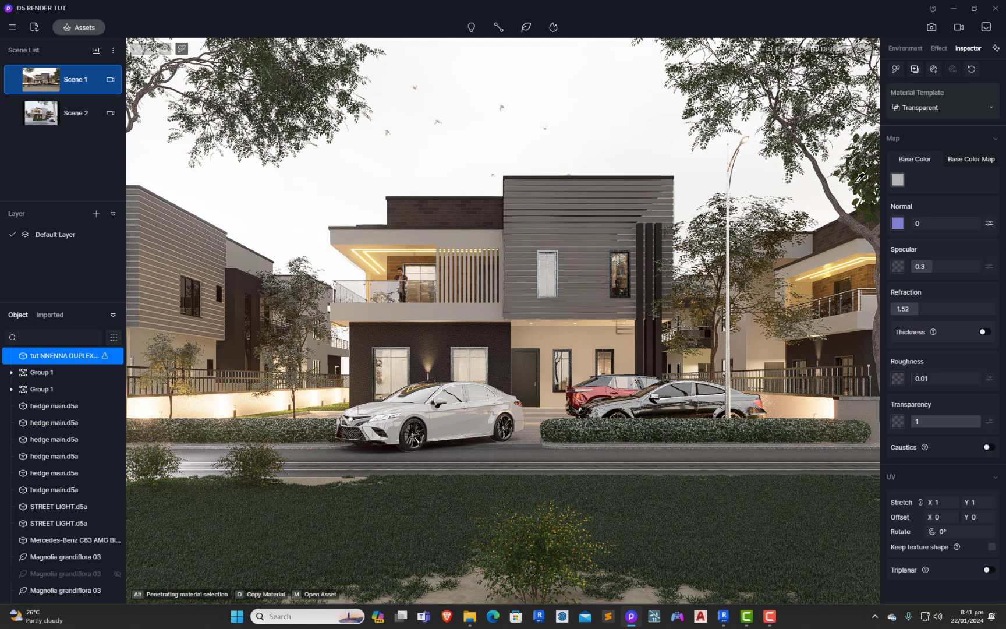
pyautogui.click(898, 179)
pyautogui.moveTo(889, 235)
pyautogui.mouseDown()
pyautogui.moveTo(889, 247)
pyautogui.moveTo(889, 239)
pyautogui.mouseUp()
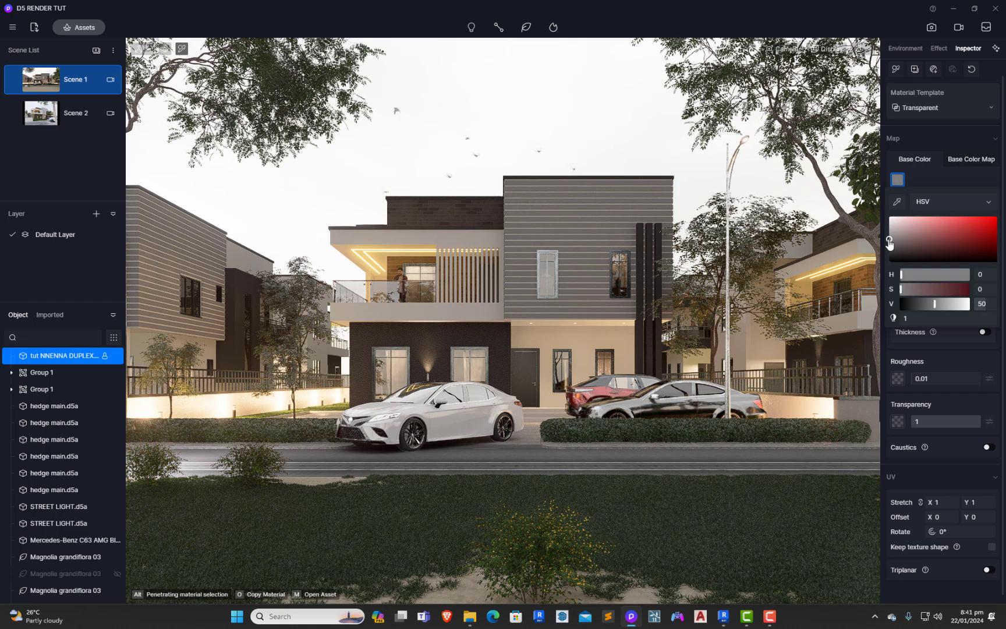
pyautogui.click(520, 109)
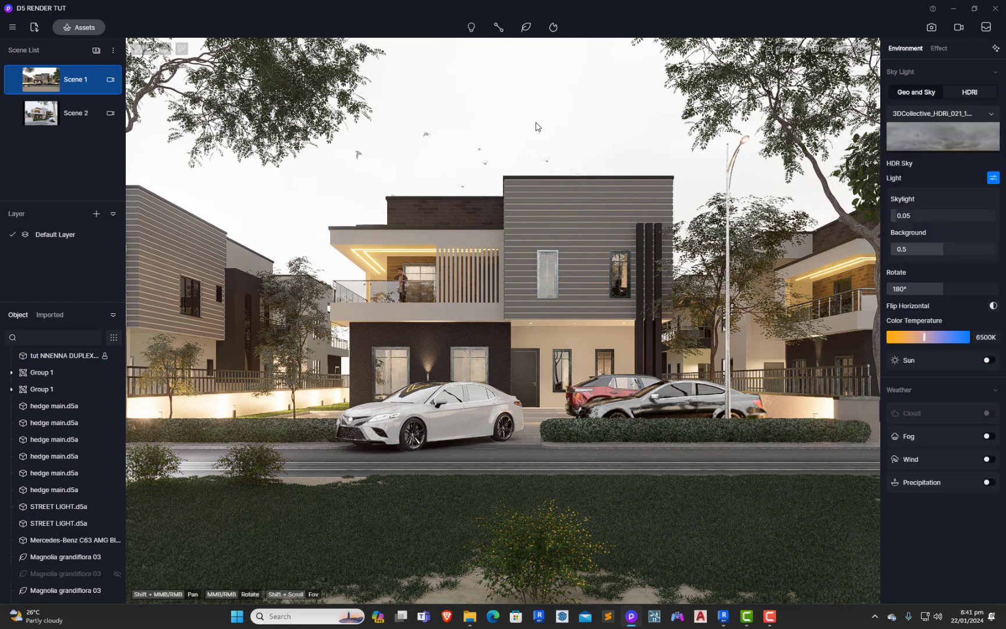
# Move the Broadleaf 35 tree at X 4024 away from the road along the Y axis to about Y 30120.
pyautogui.click(397, 294)
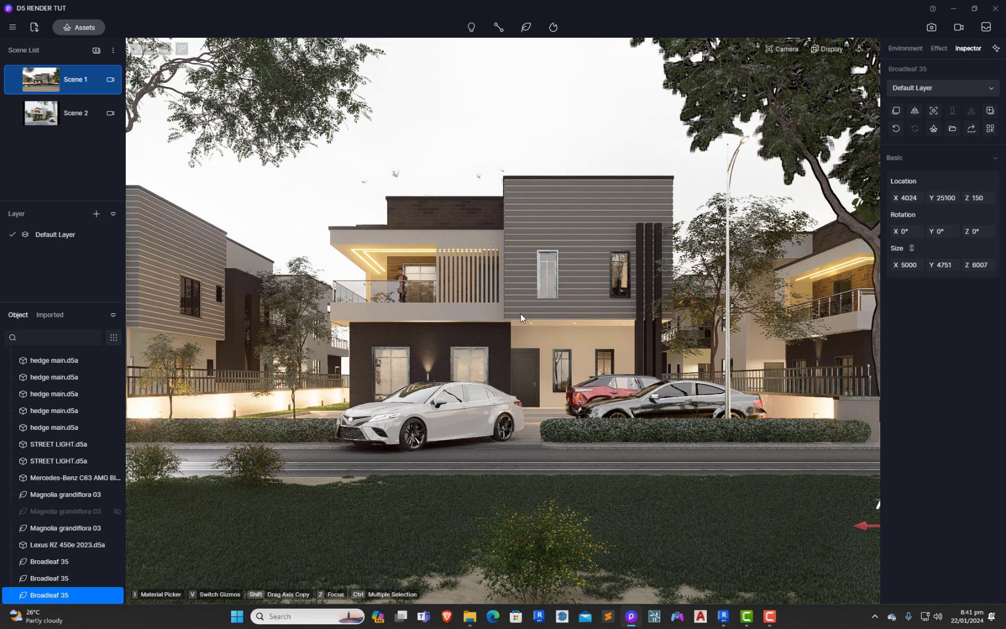
pyautogui.press('z')
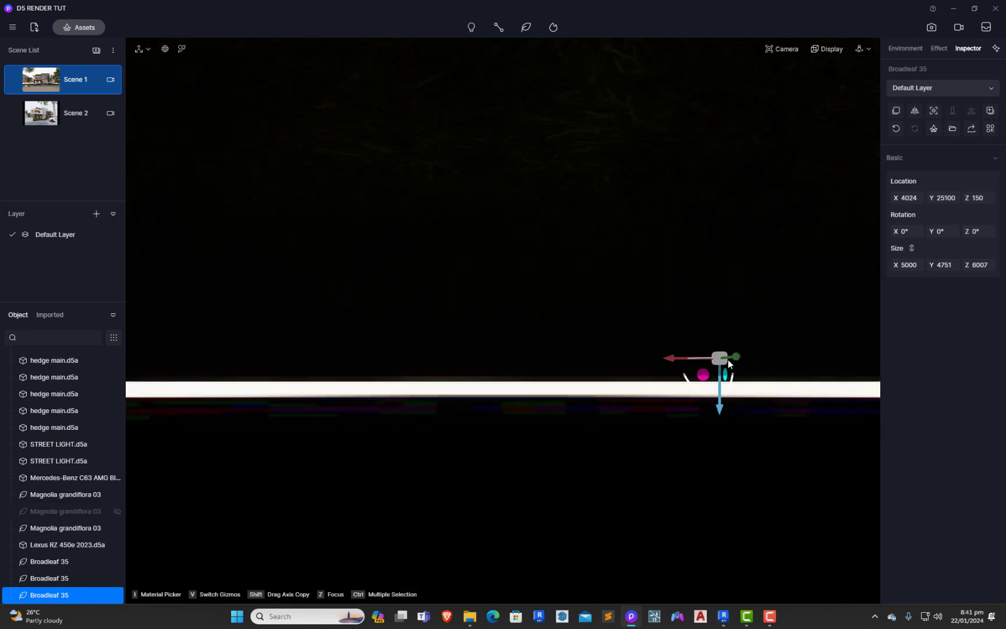
pyautogui.scroll(-10, 700, 283)
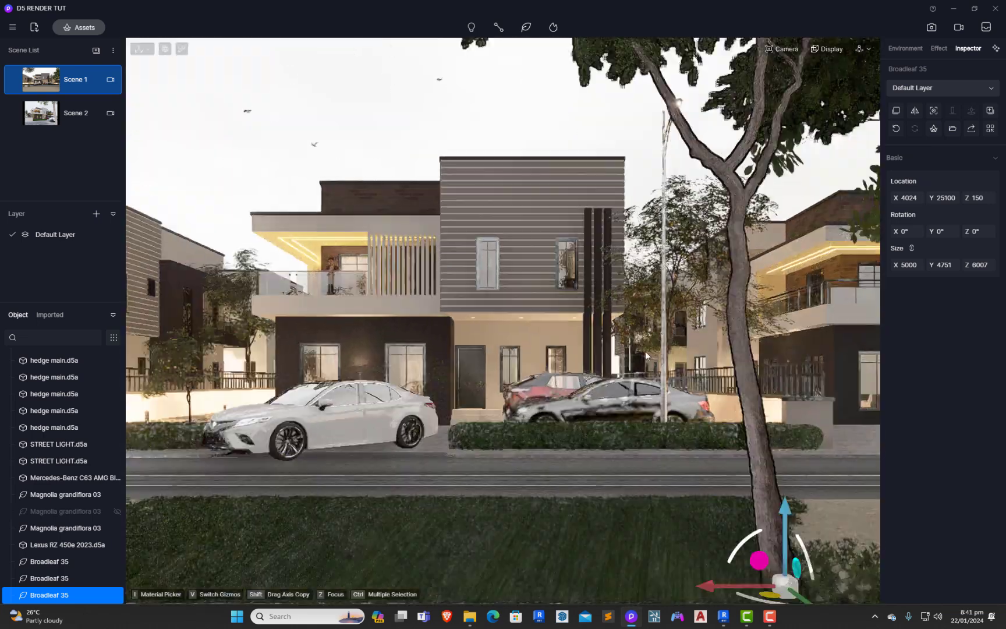
pyautogui.scroll(2, 645, 351)
pyautogui.moveTo(451, 431); pyautogui.dragTo(550, 328, button='right')
pyautogui.scroll(-6, 550, 329)
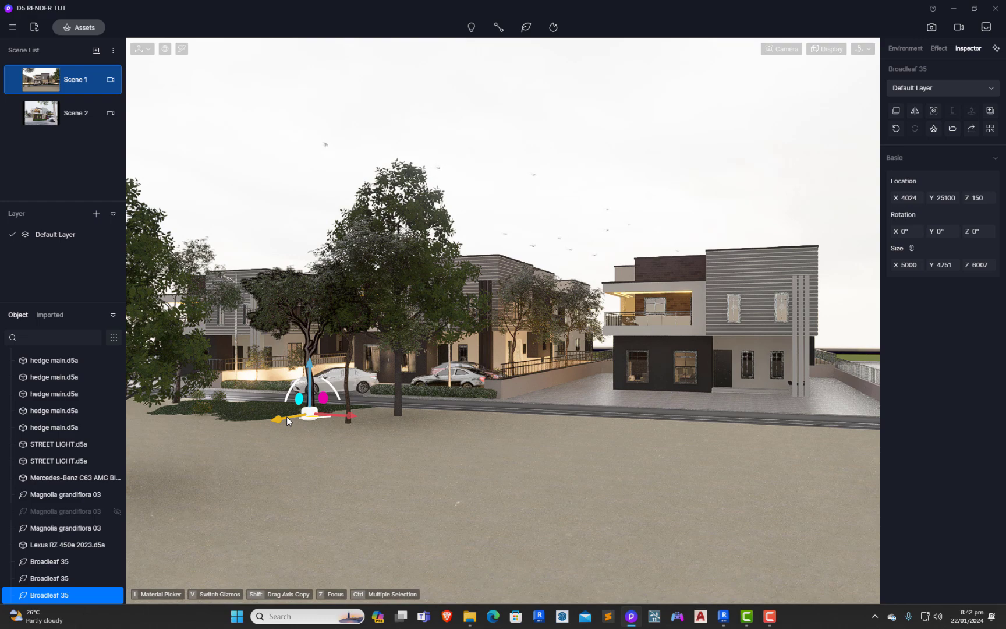
pyautogui.moveTo(286, 416); pyautogui.dragTo(169, 440)
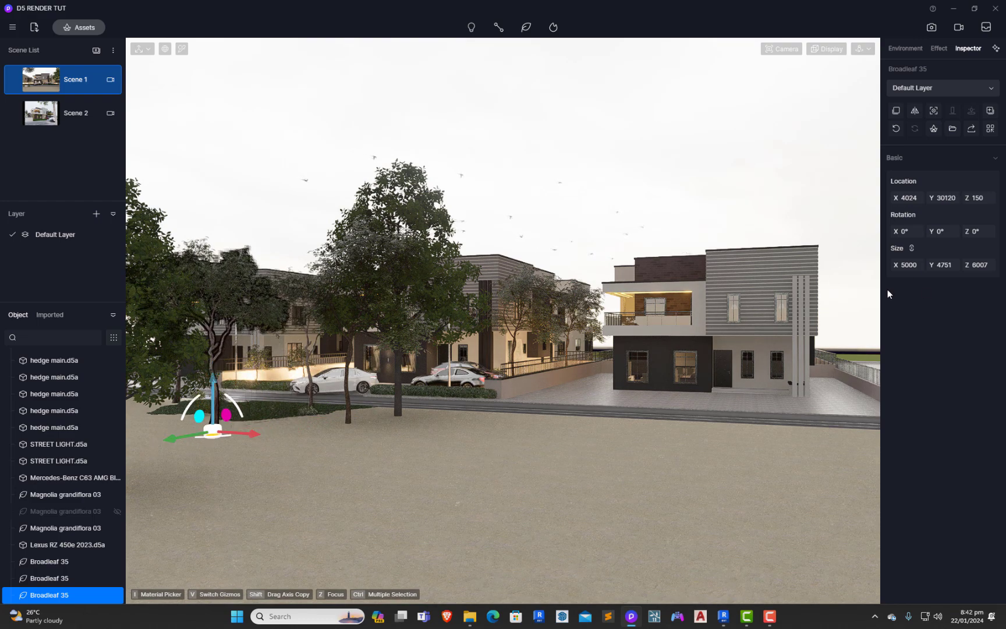
# Enlarge the Broadleaf 35 tree proportionally to an X size of 8000 and restore the Scene 1 view.
pyautogui.click(907, 265)
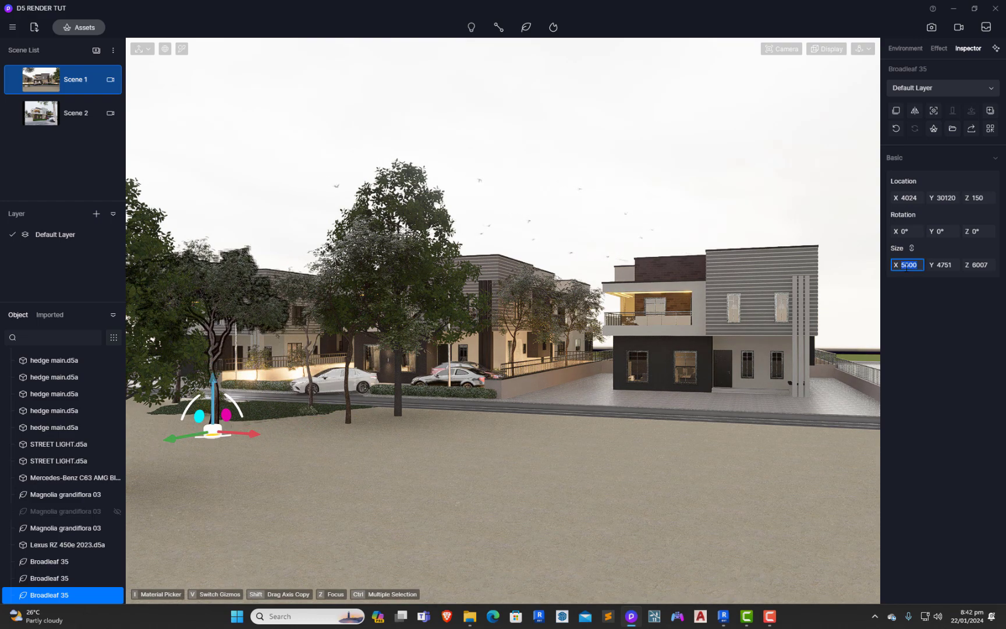
pyautogui.write('8000')
pyautogui.press('Return')
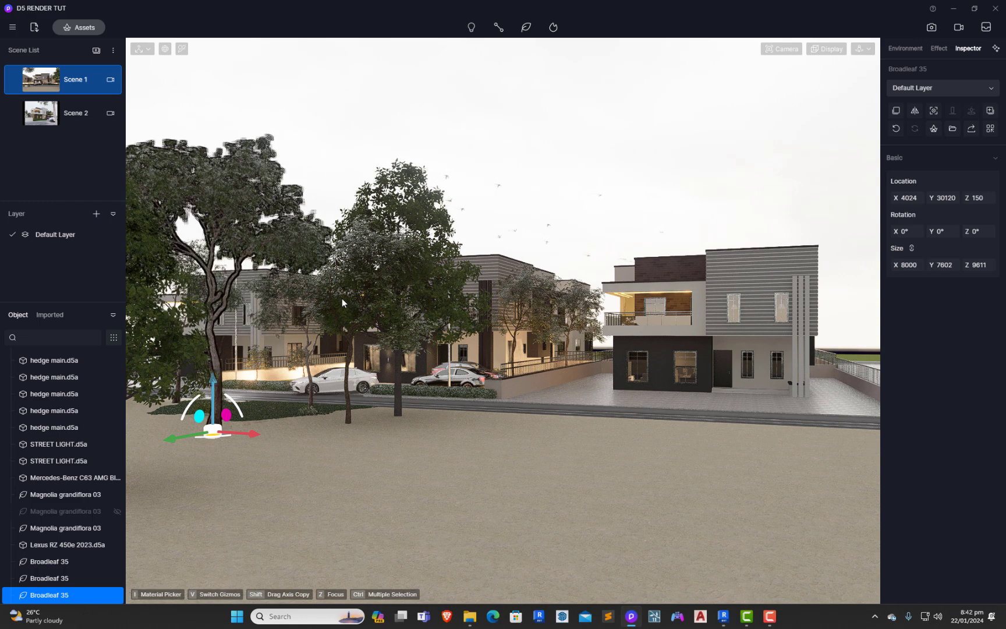
pyautogui.click(57, 85)
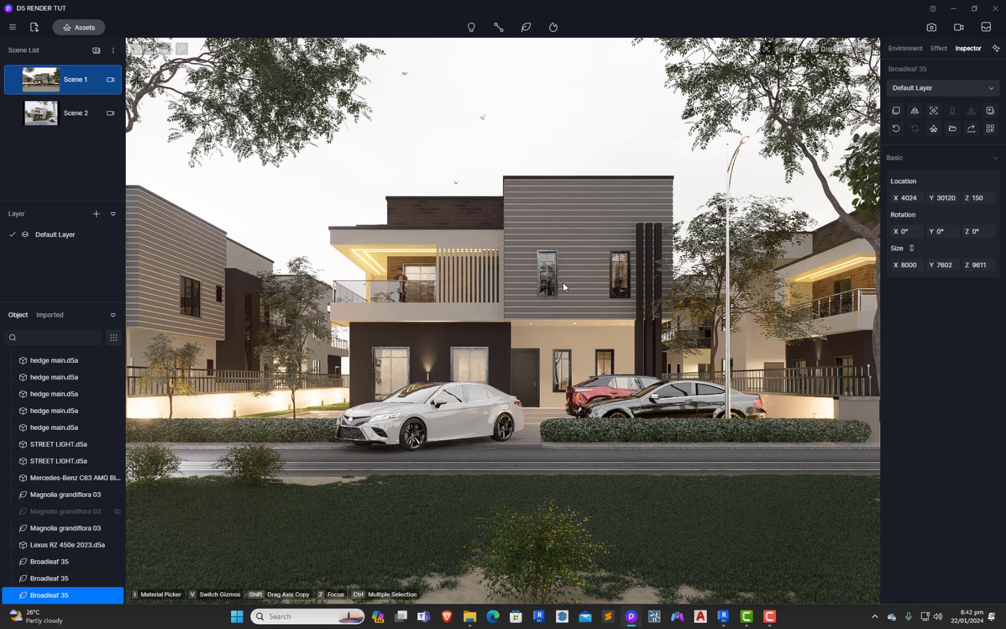
# Shift the enlarged Broadleaf 35 tree along the X axis to about X -2153 and check it in the Scene 1 view.
pyautogui.press('z')
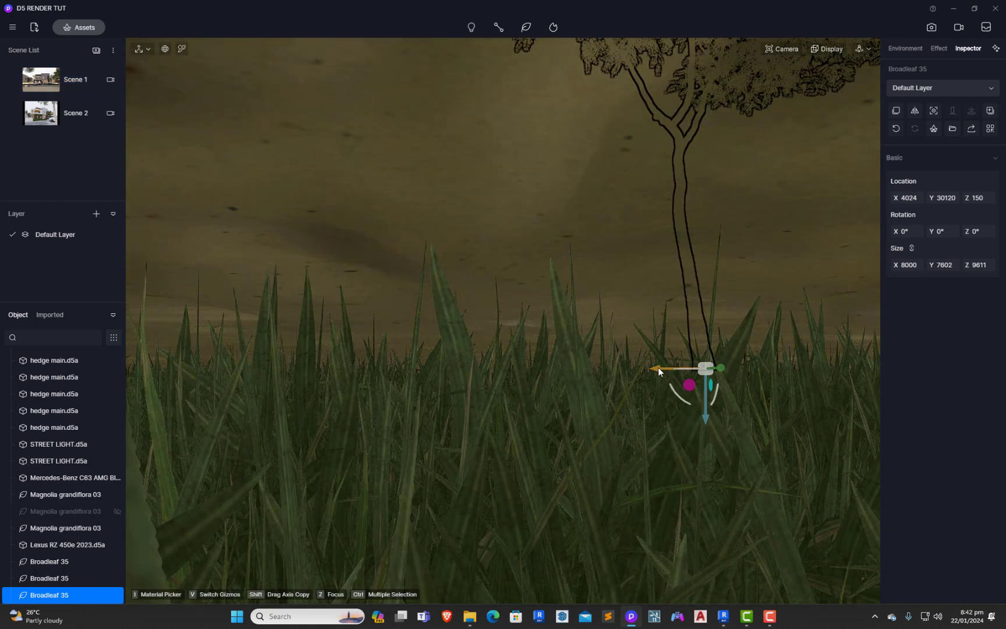
pyautogui.moveTo(658, 366); pyautogui.dragTo(342, 359)
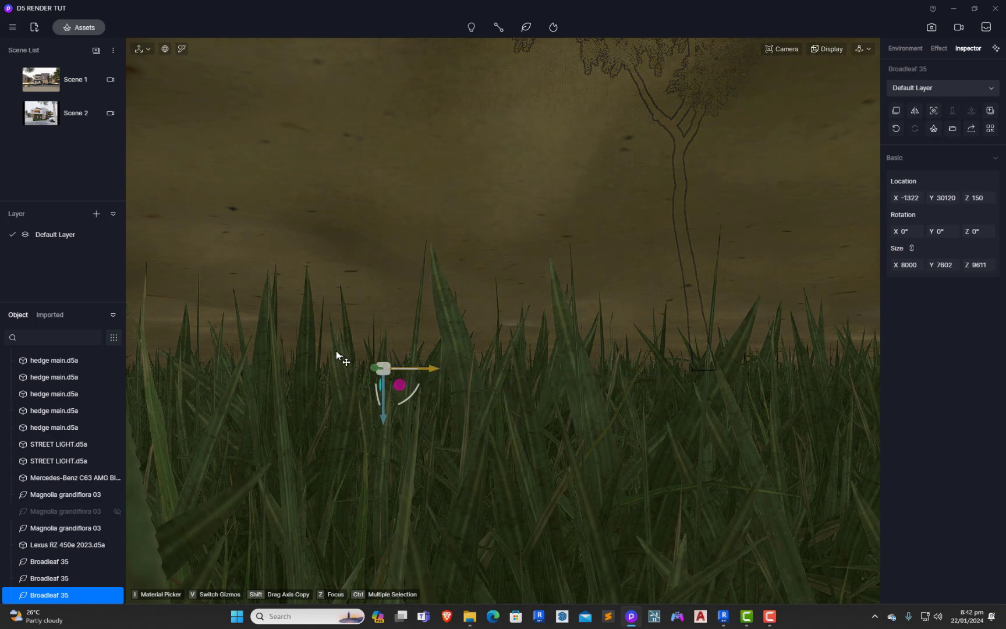
pyautogui.click(67, 81)
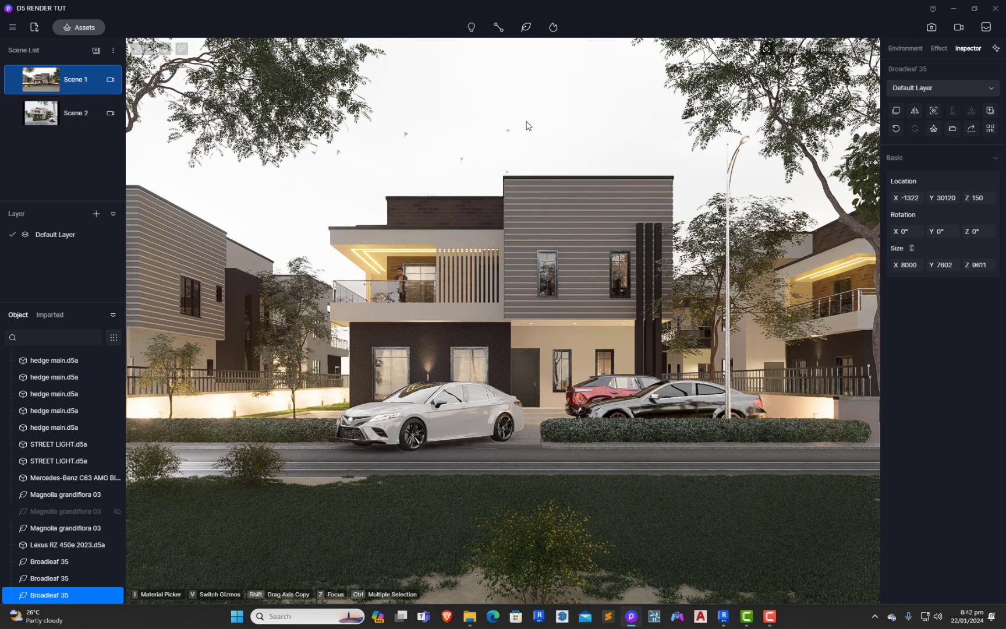
pyautogui.scroll(-3, 576, 192)
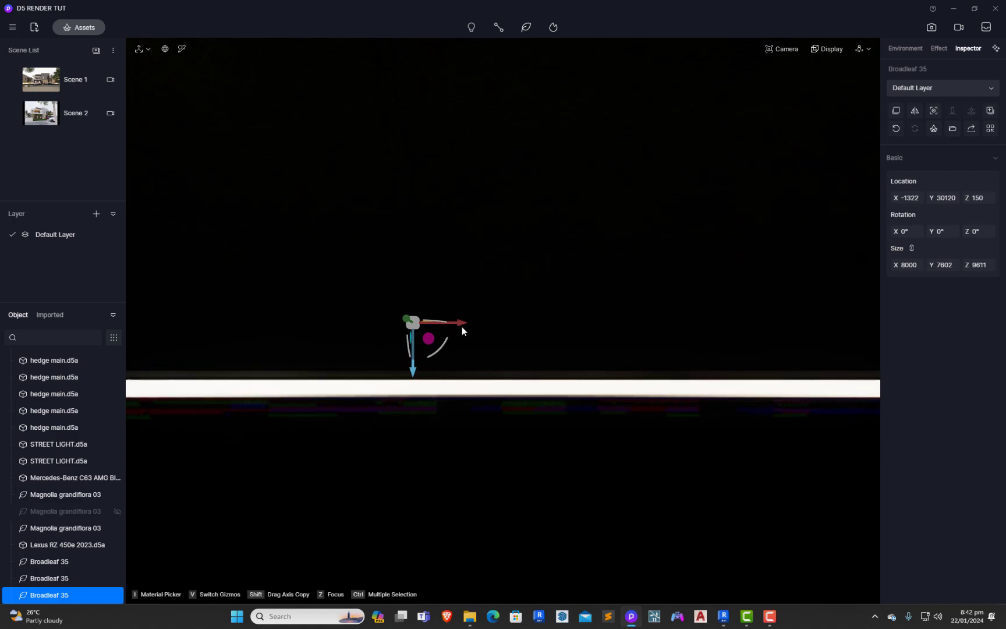
pyautogui.moveTo(461, 324); pyautogui.dragTo(383, 334)
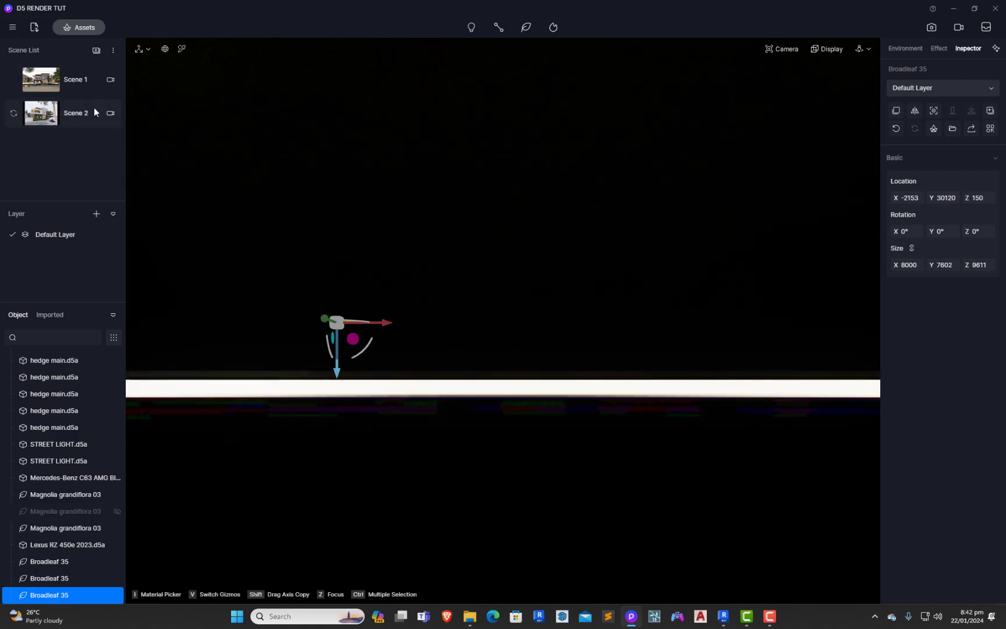
pyautogui.click(76, 82)
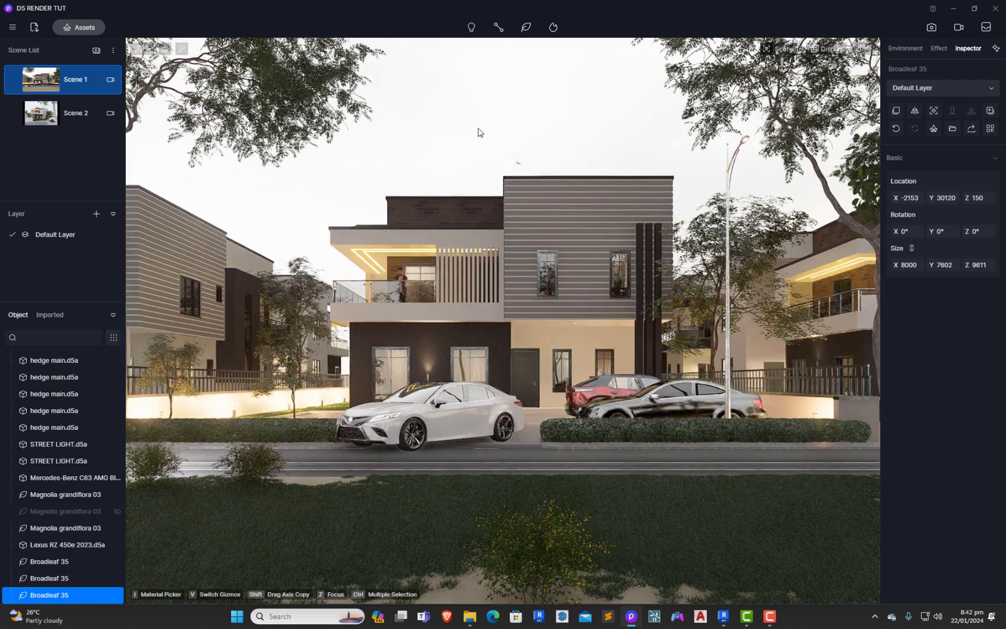
pyautogui.click(464, 112)
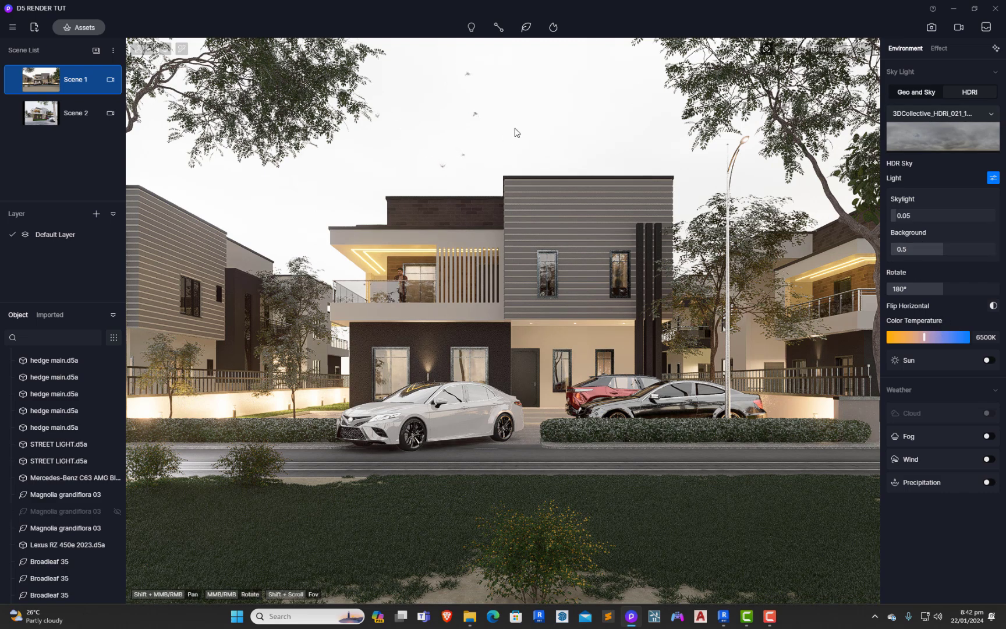
pyautogui.middleClick(480, 272)
pyautogui.scroll(6, 481, 273)
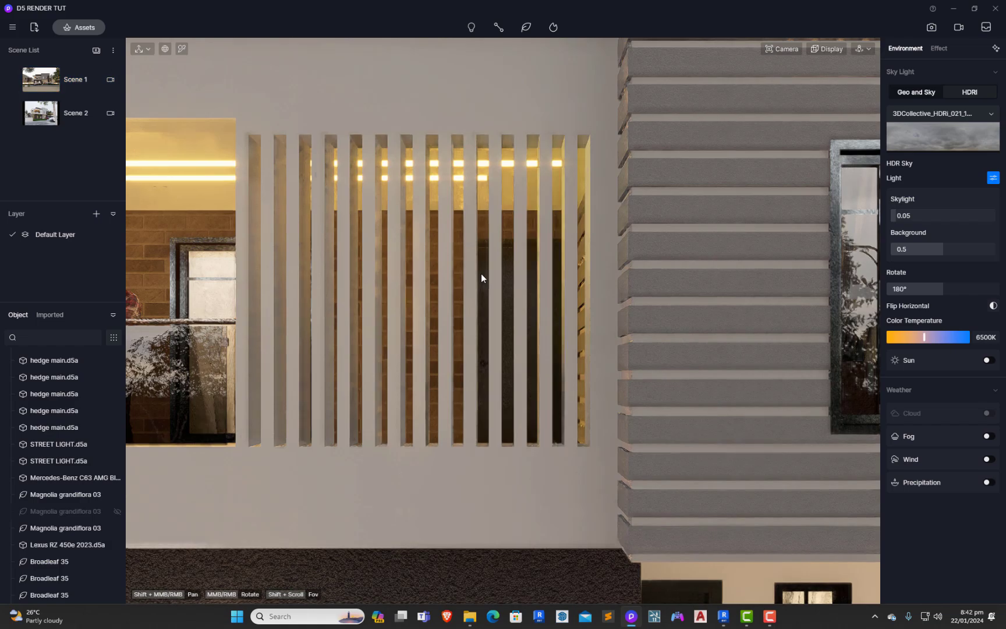
pyautogui.scroll(-4, 481, 275)
pyautogui.scroll(-10, 481, 275)
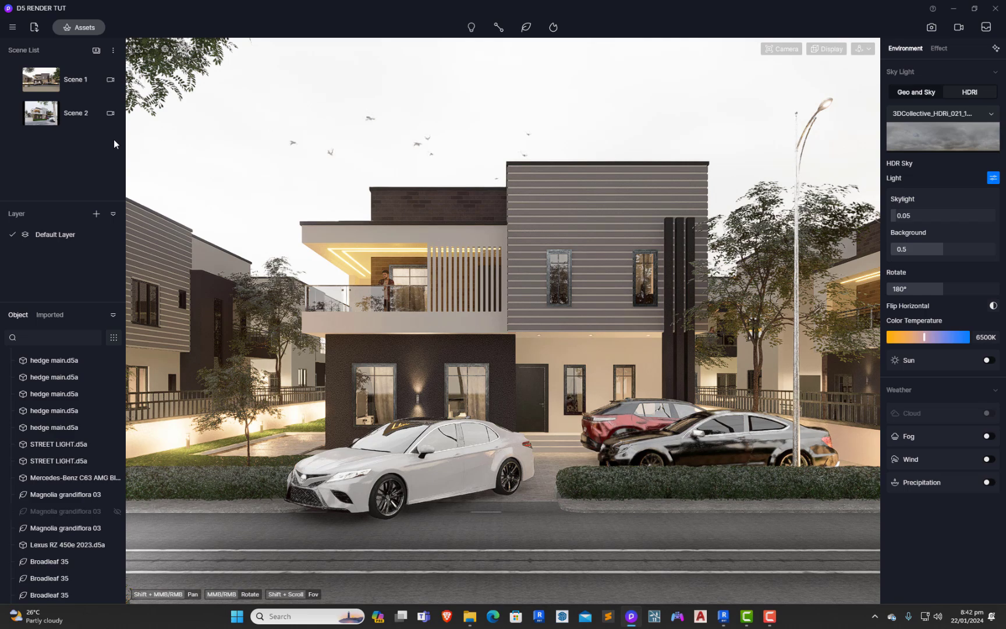
pyautogui.click(67, 80)
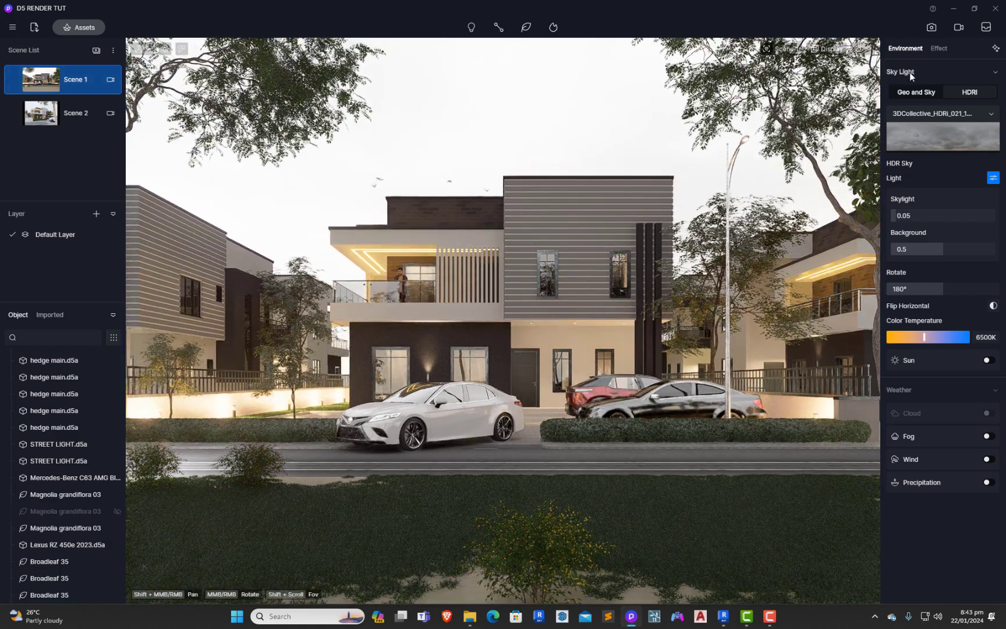
# Render Scene 1 as a still image with a 4:3 aspect ratio and the 2k preset size.
pyautogui.click(930, 28)
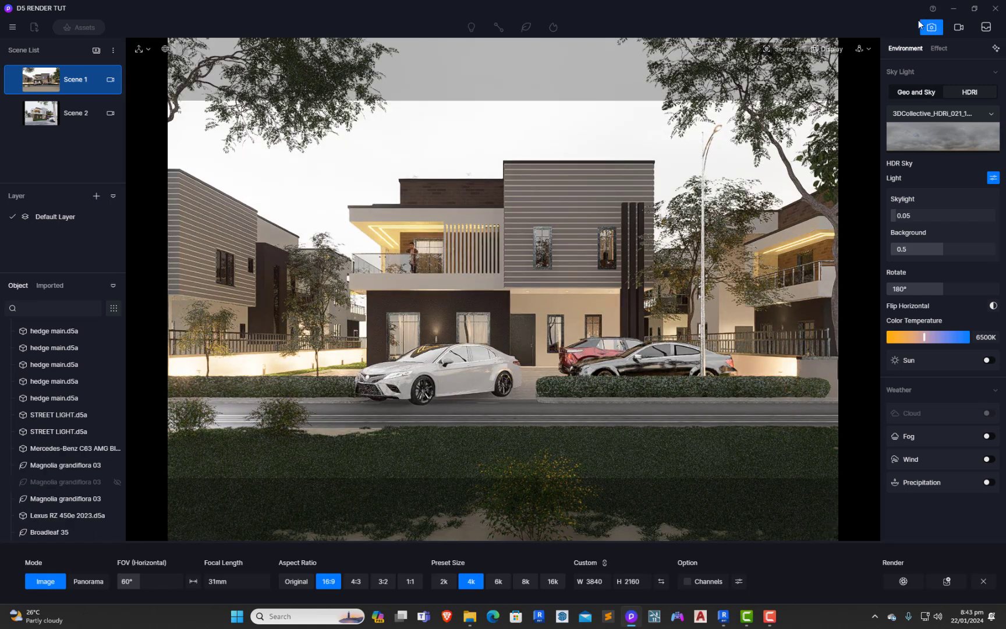
pyautogui.click(382, 581)
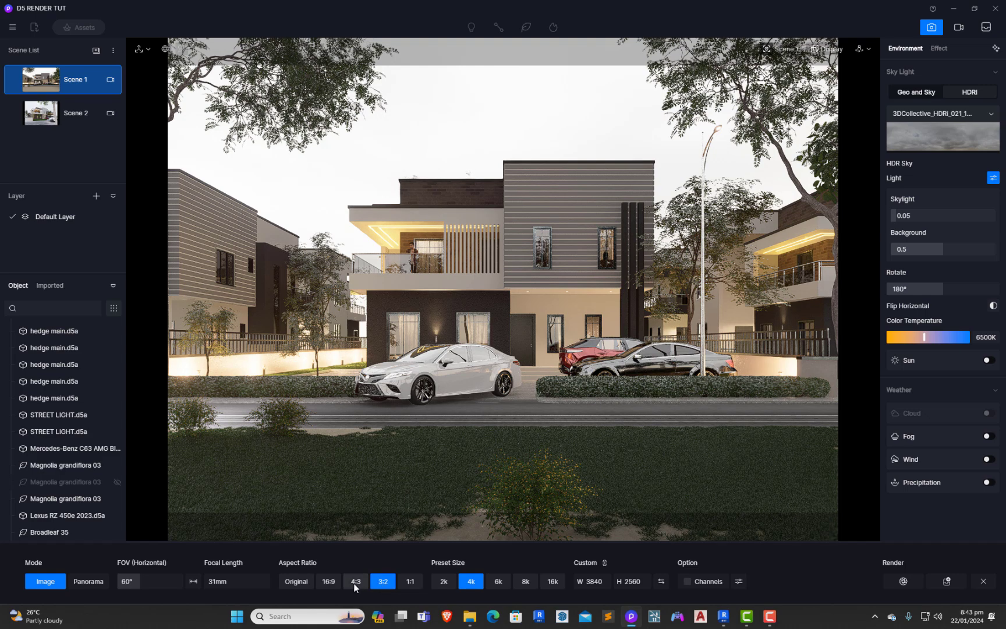
pyautogui.click(354, 582)
pyautogui.click(378, 584)
pyautogui.click(353, 582)
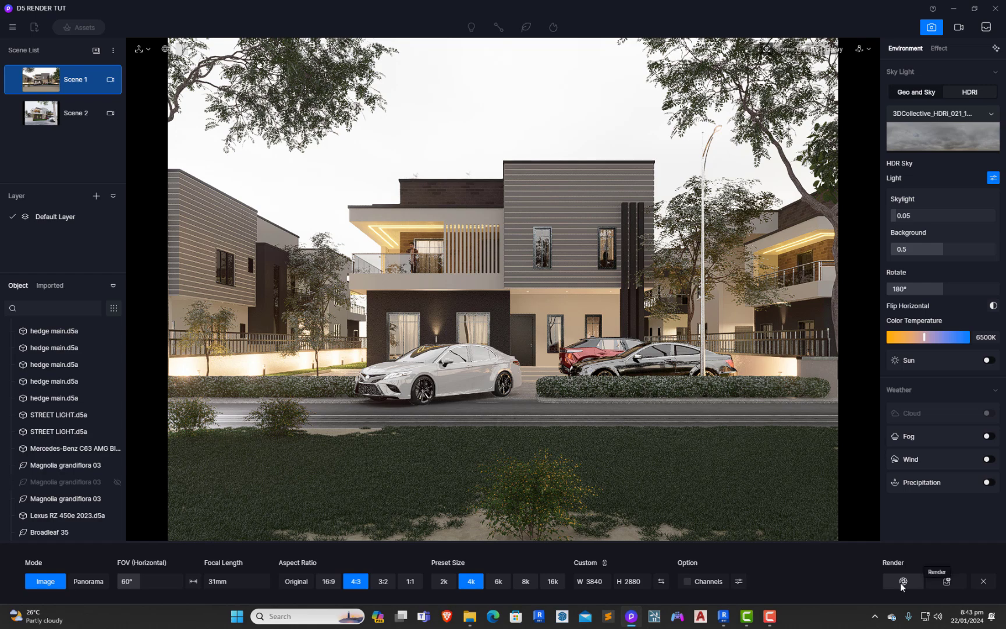
pyautogui.click(444, 581)
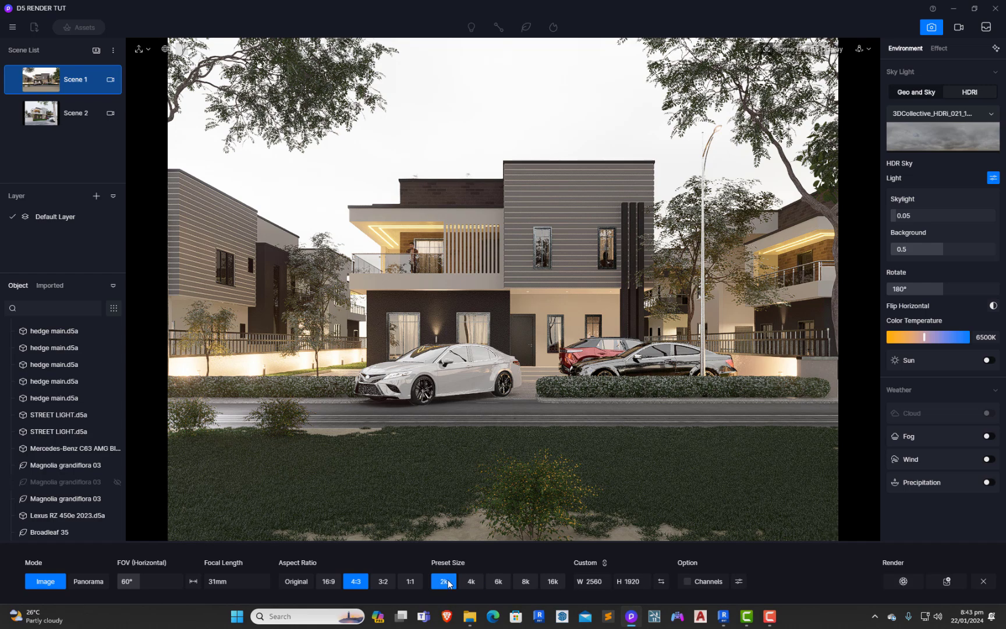
pyautogui.click(946, 581)
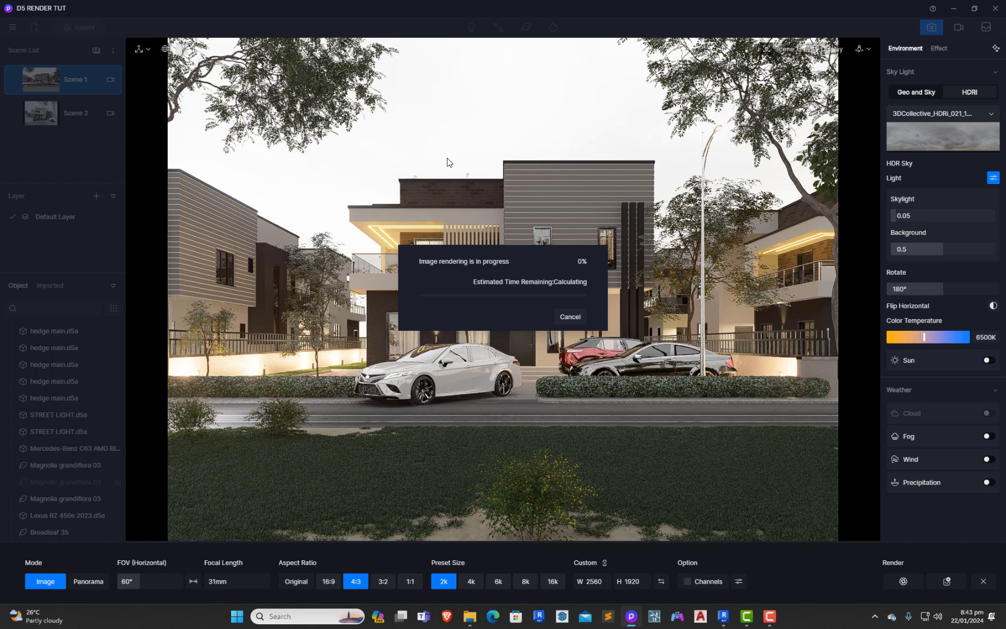